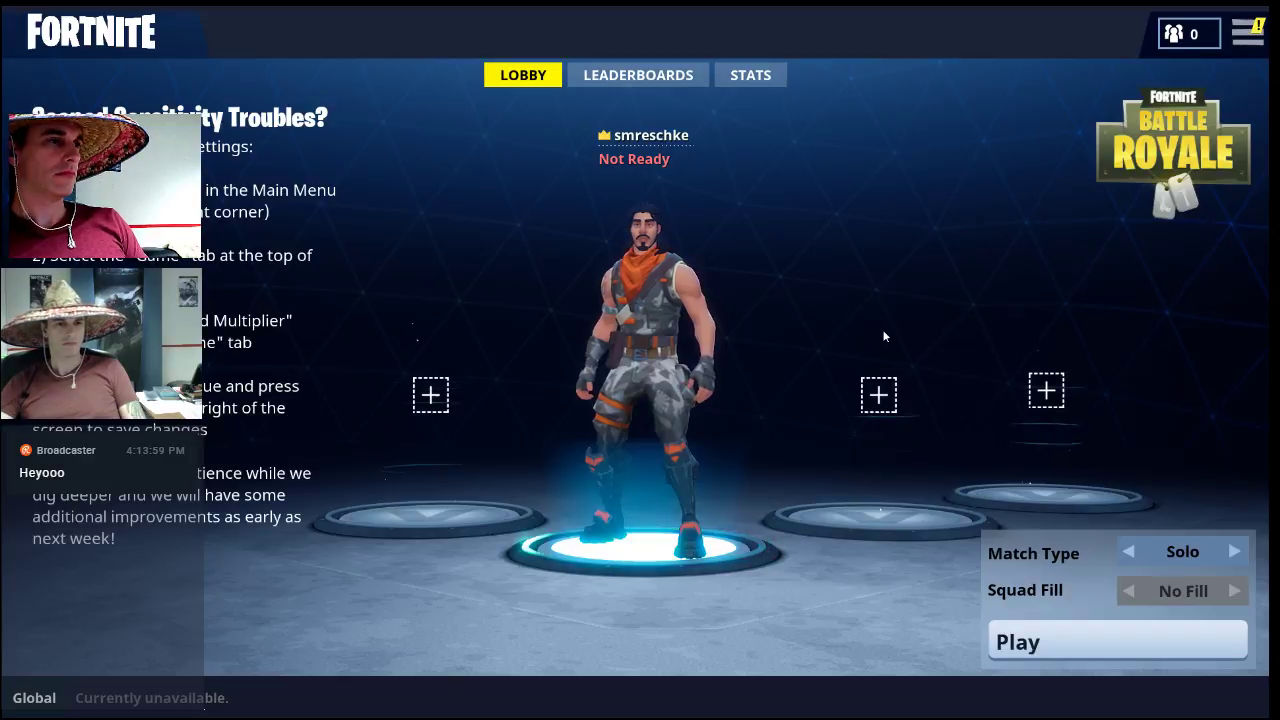
Step: Start a Solo match with squad fill set to No Fill
click(1097, 645)
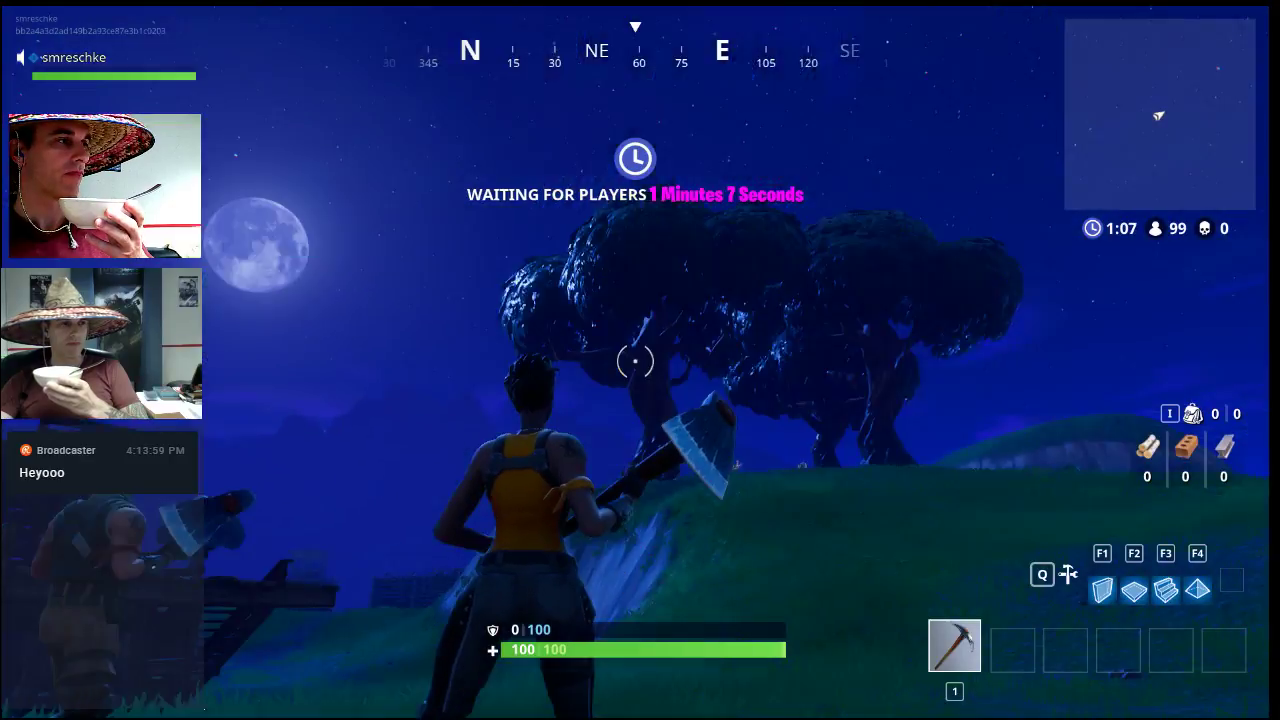
click(635, 361)
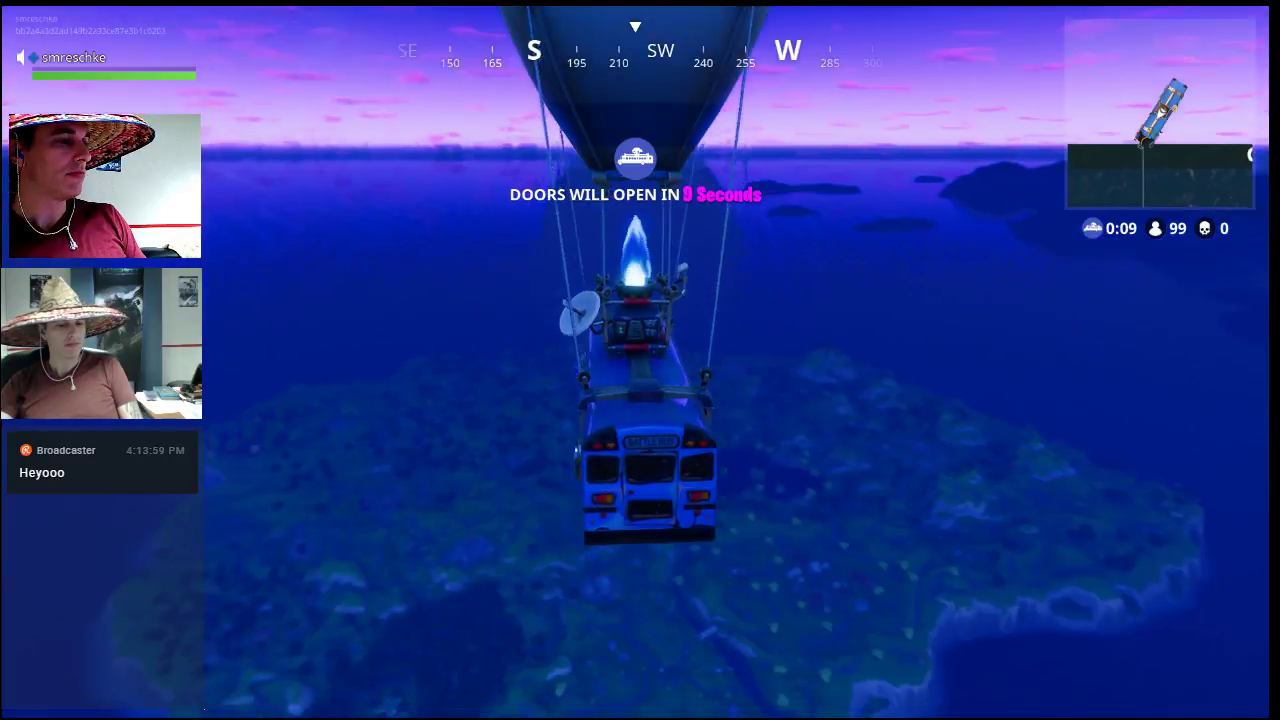
Step: Jump from the battle bus and deploy the glider over Flush Factory
key(m)
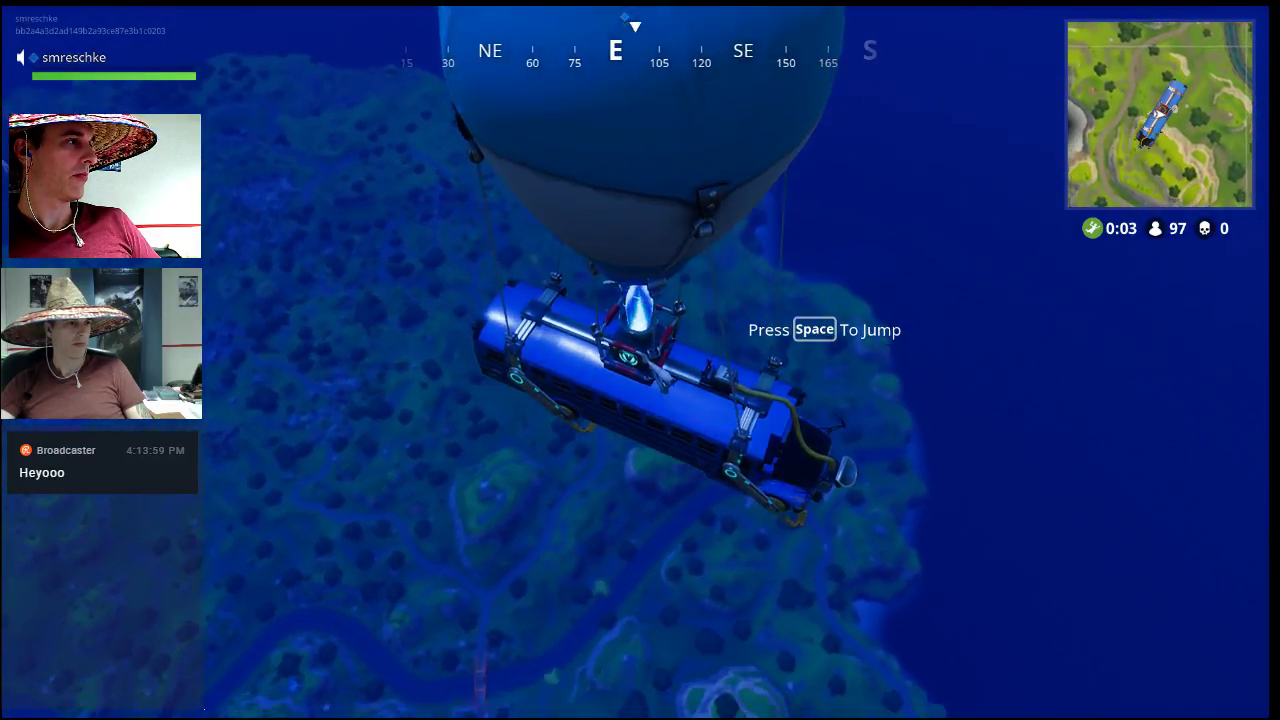
key(space)
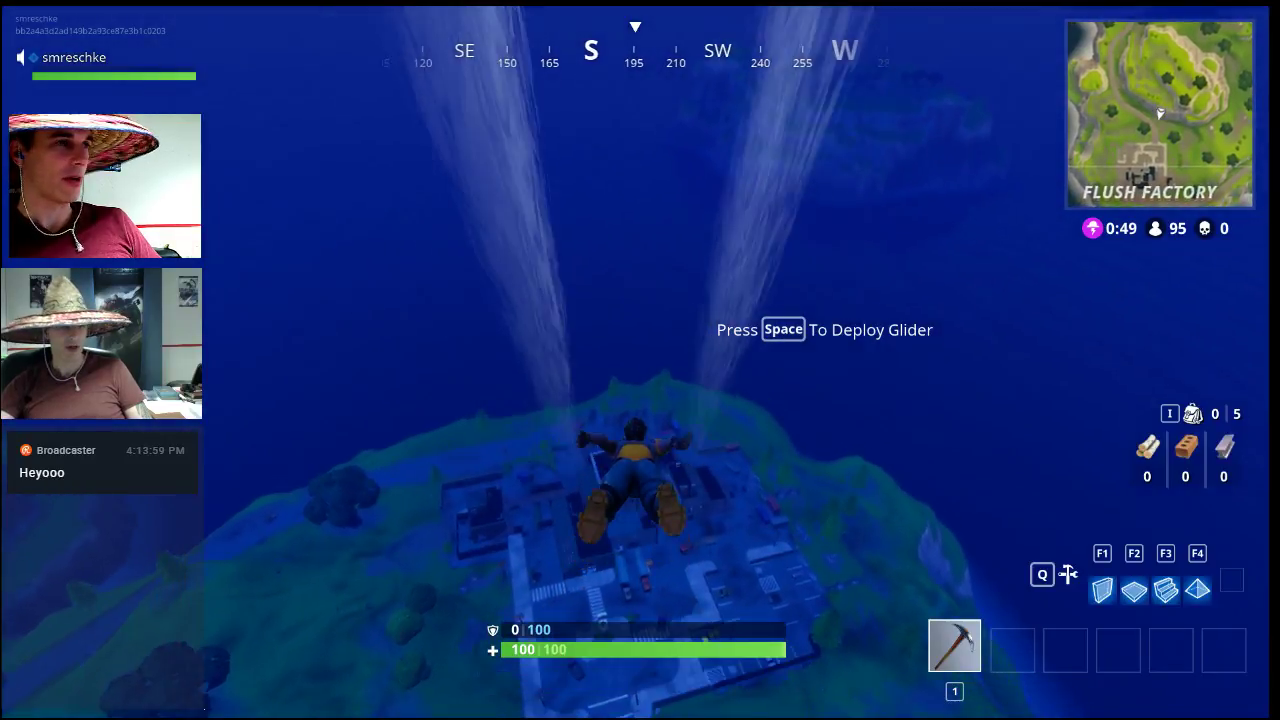
key(space)
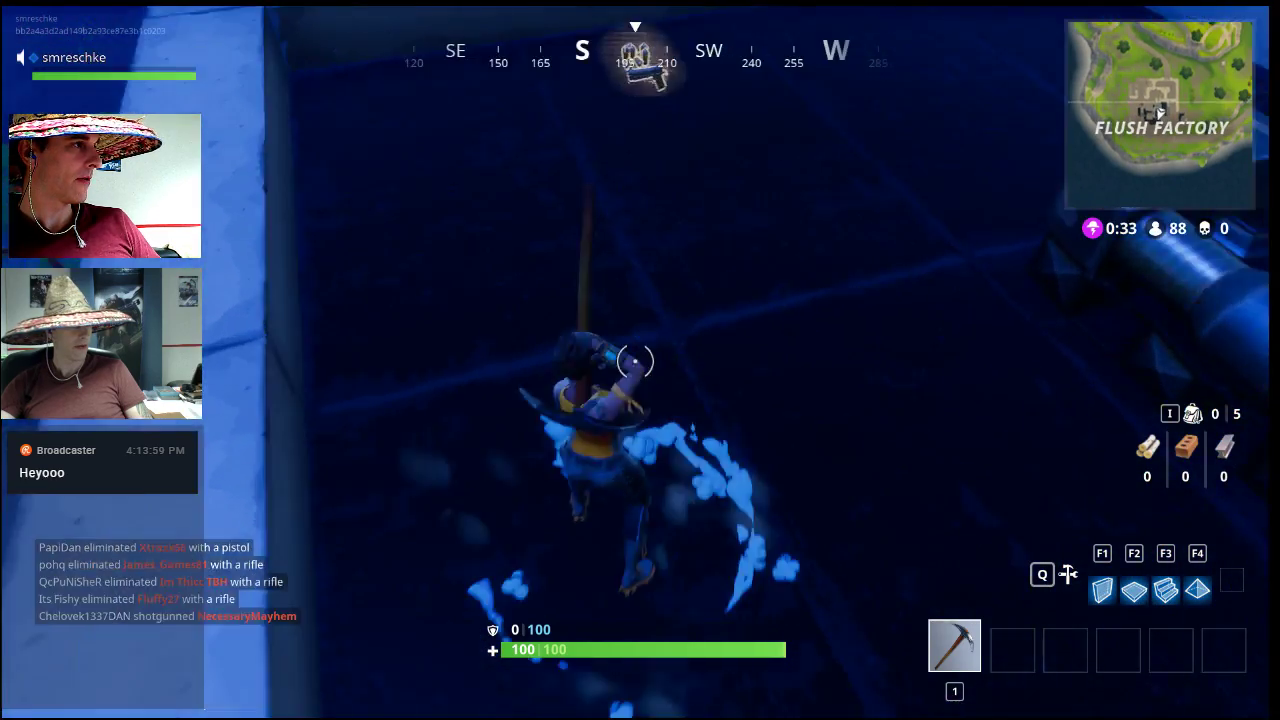
Step: Pick up the pistol on the factory roof, then carry the pickaxe to the brick columns
key(e)
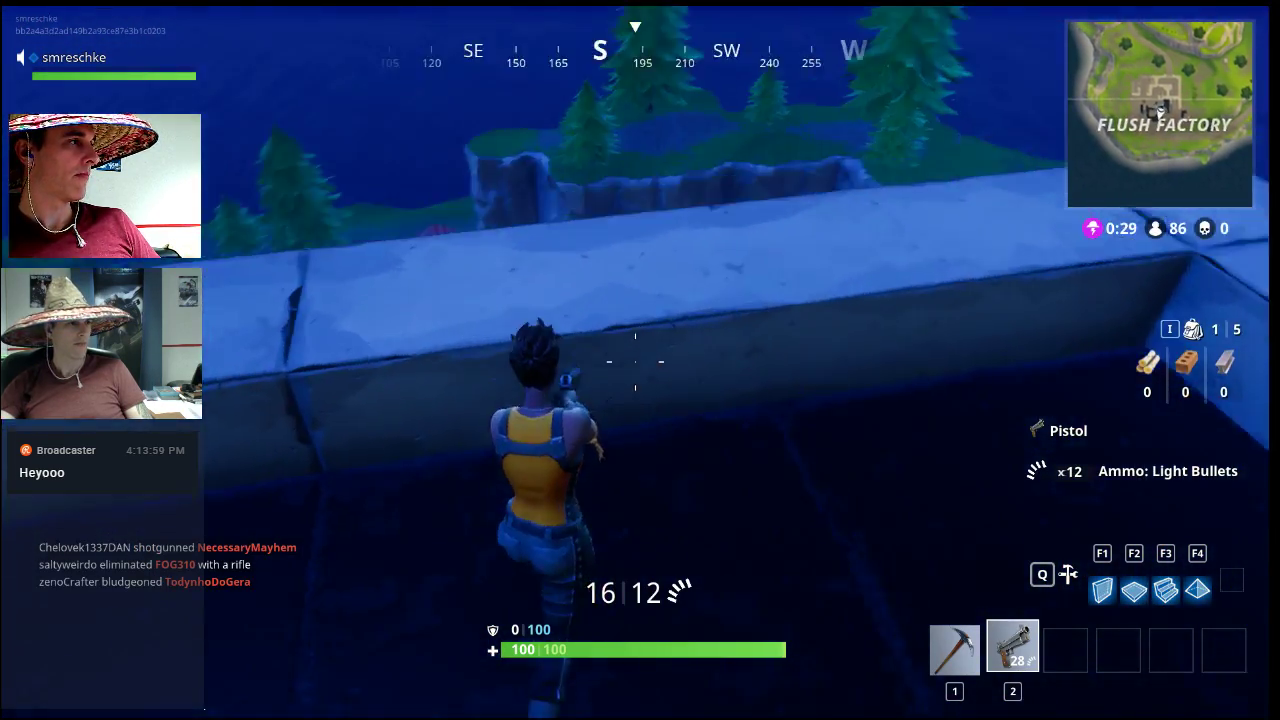
key(1)
key(w)
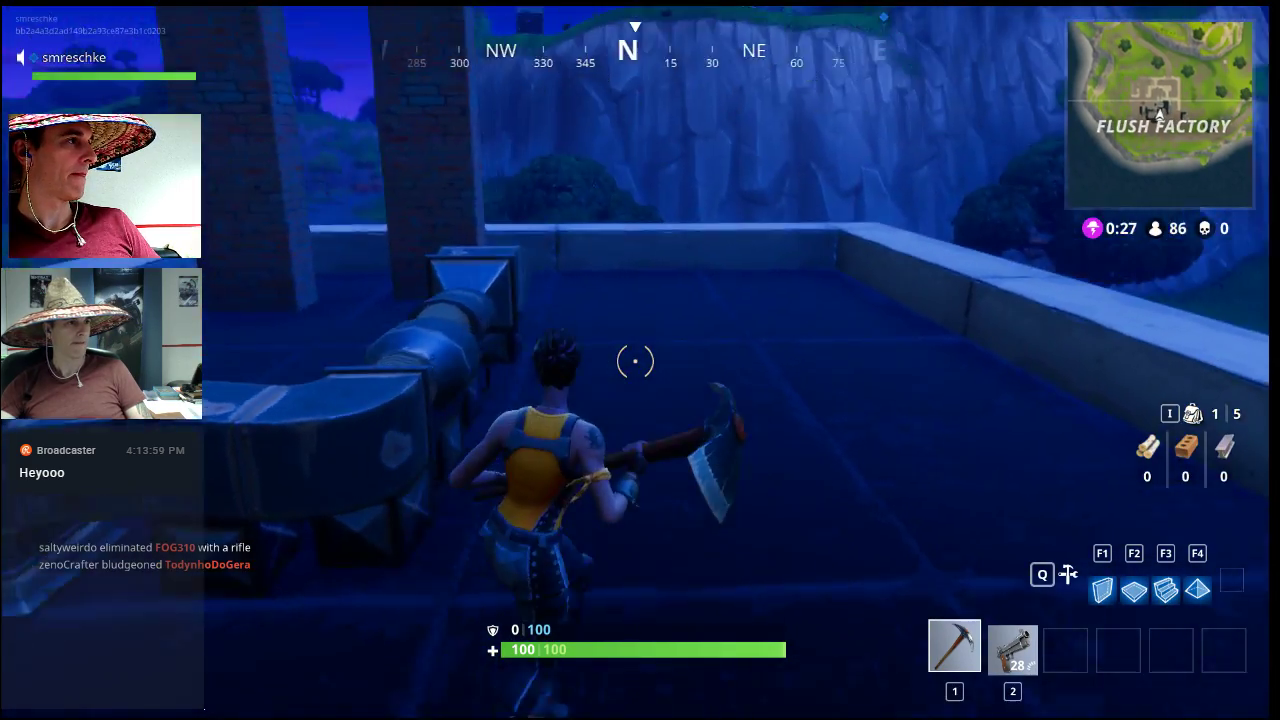
key(w)
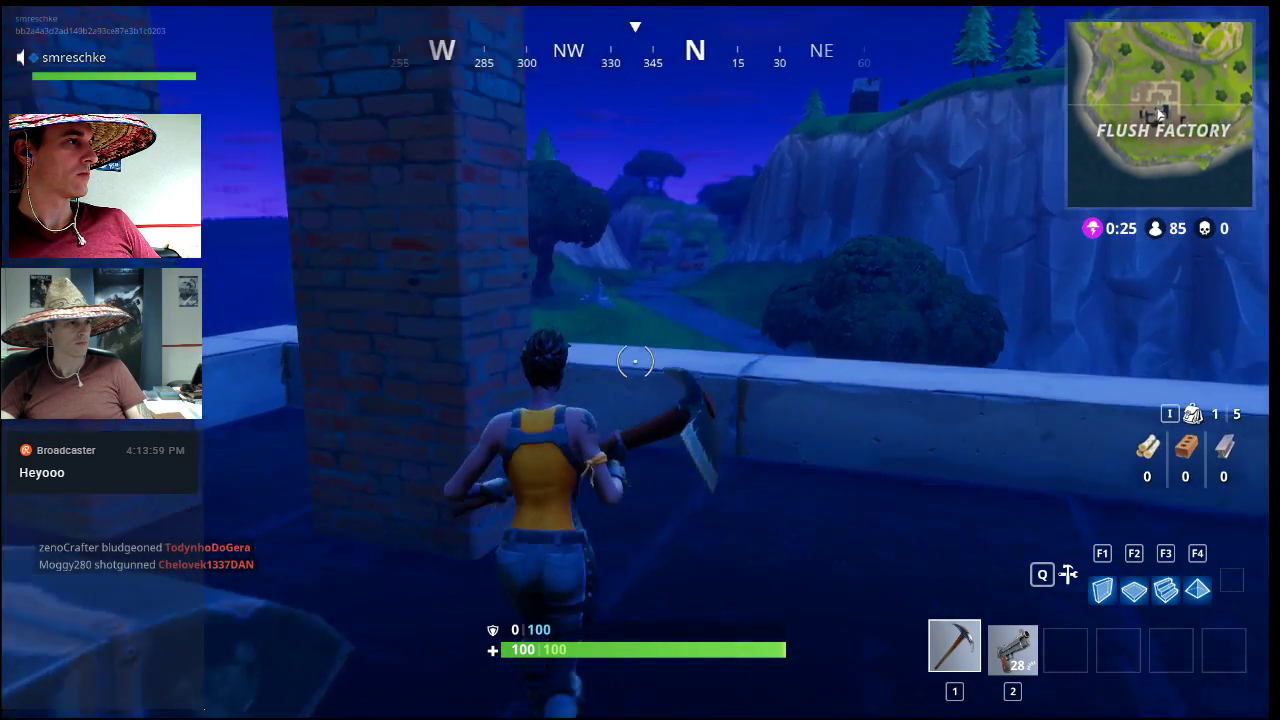
Step: Harvest stone from the brick columns on the rooftop with the pickaxe
click(635, 363)
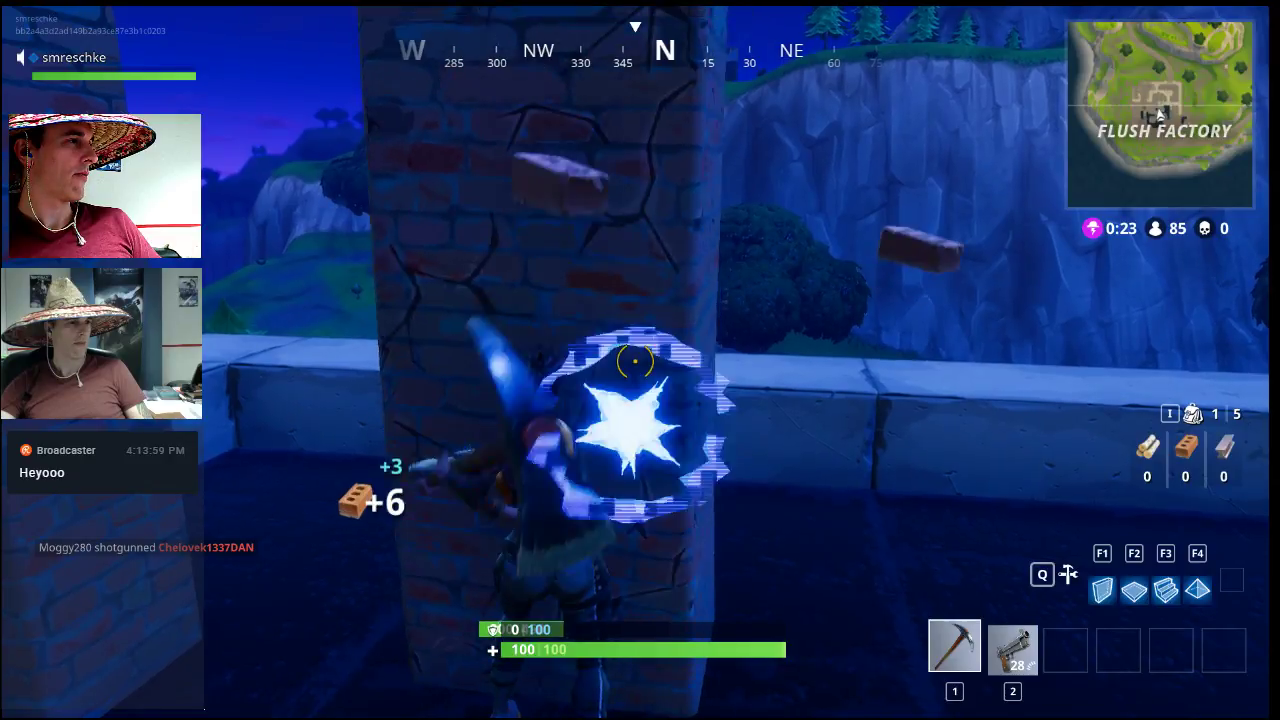
key(w)
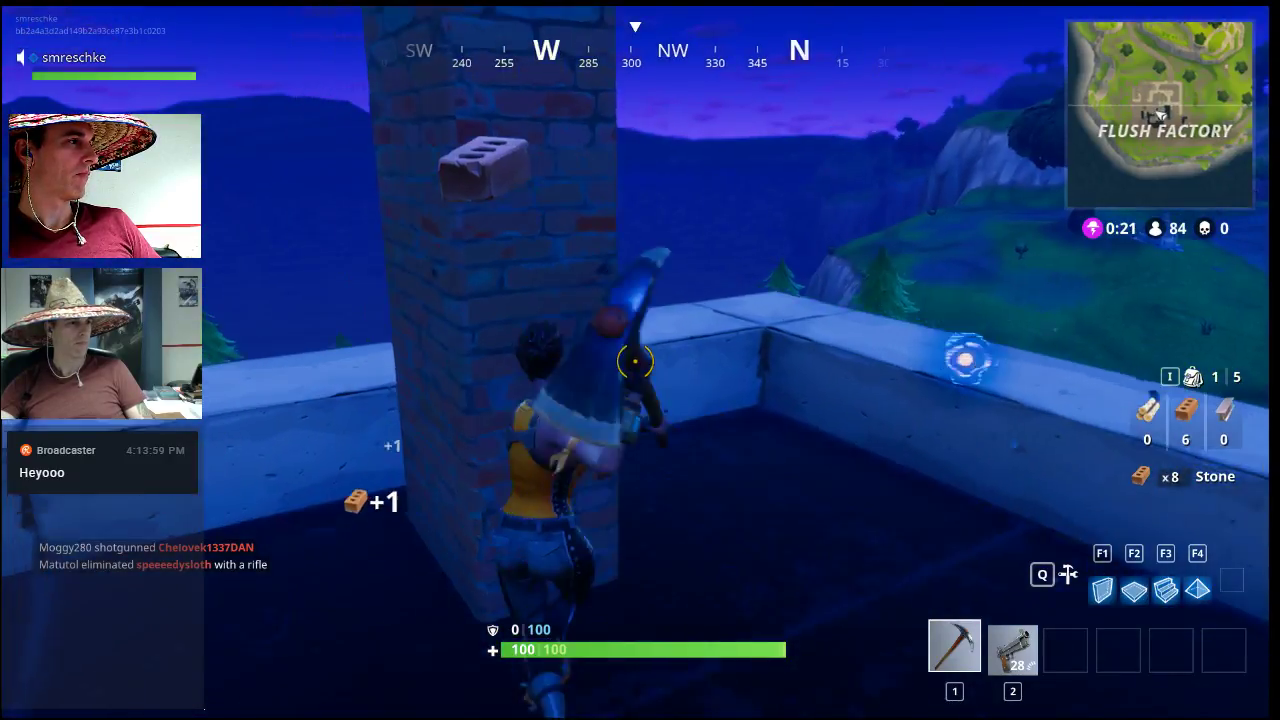
click(635, 361)
click(635, 362)
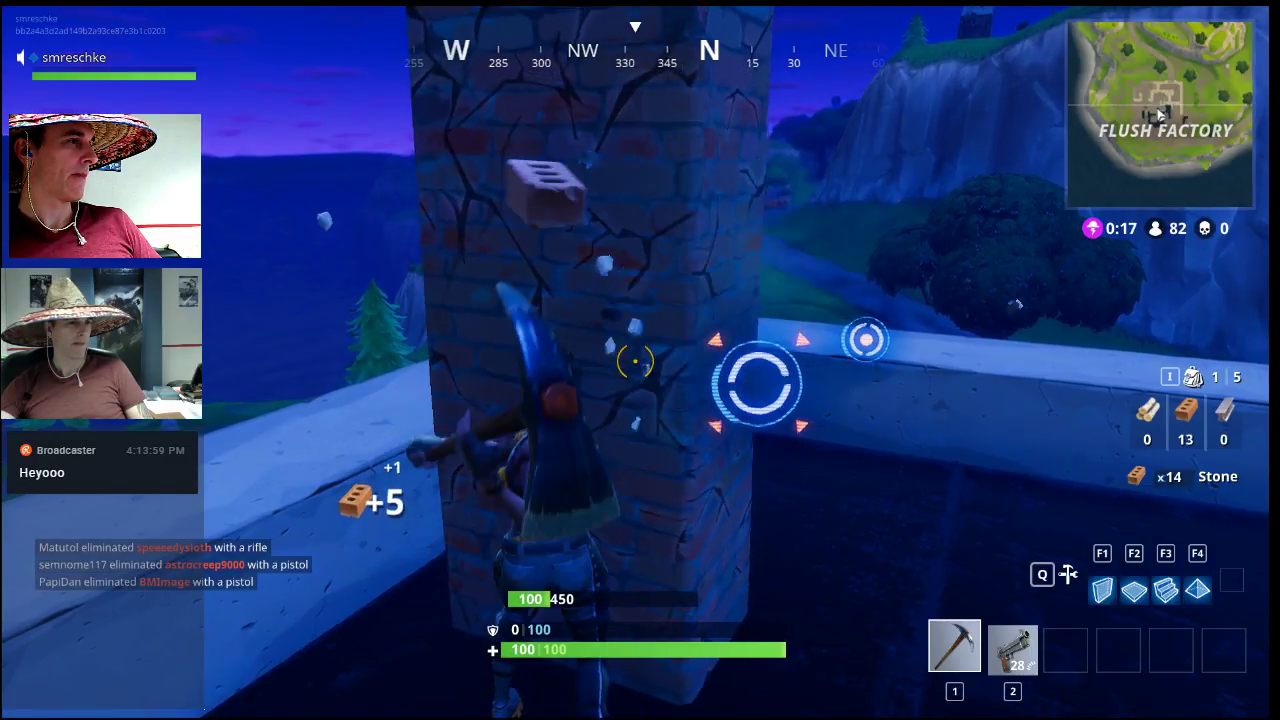
click(635, 361)
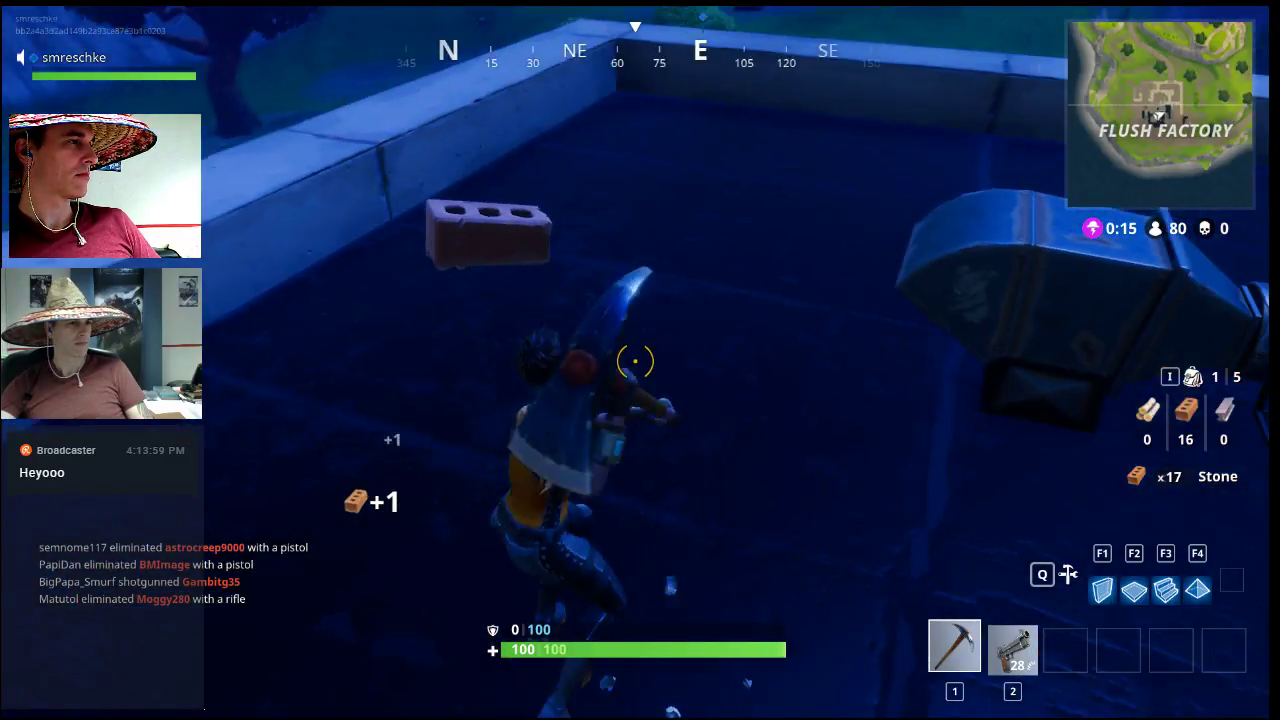
Step: Harvest metal from the ventilation duct on the rooftop with the pickaxe
key(w)
click(635, 361)
click(635, 362)
click(635, 362)
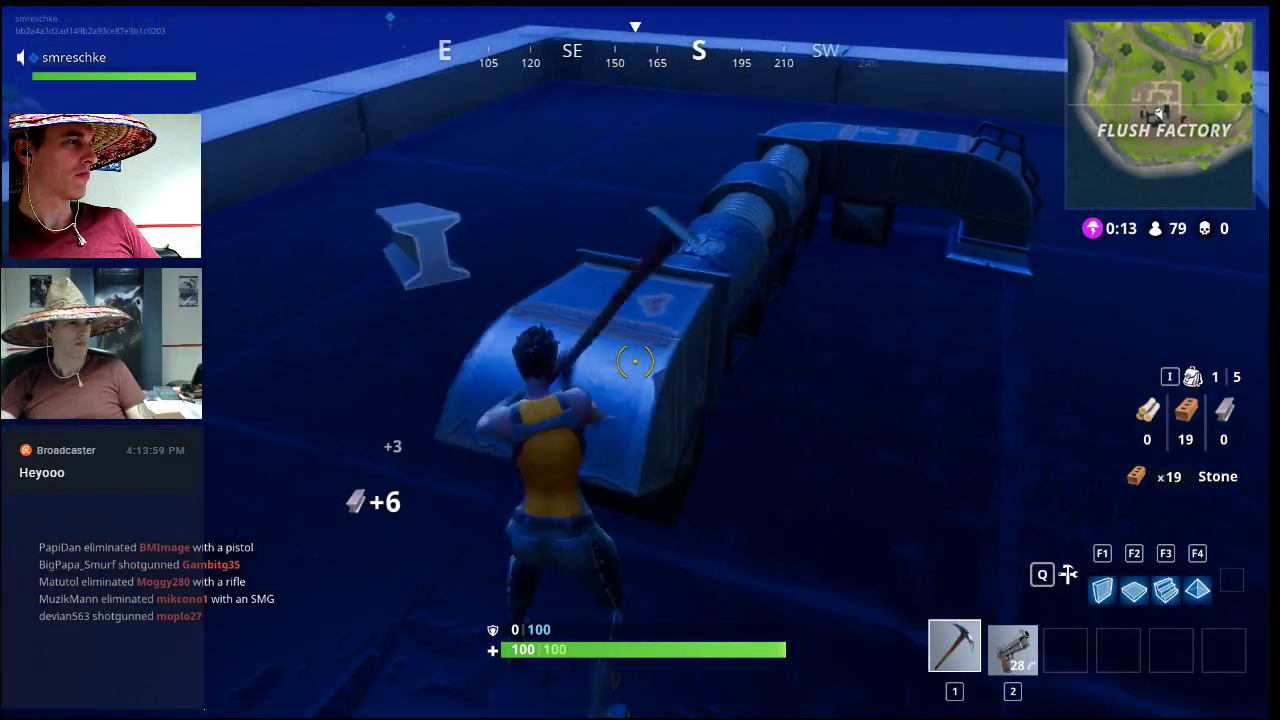
Step: Break a hole through the factory roof with the pickaxe, collecting stone from it
click(635, 362)
click(635, 362)
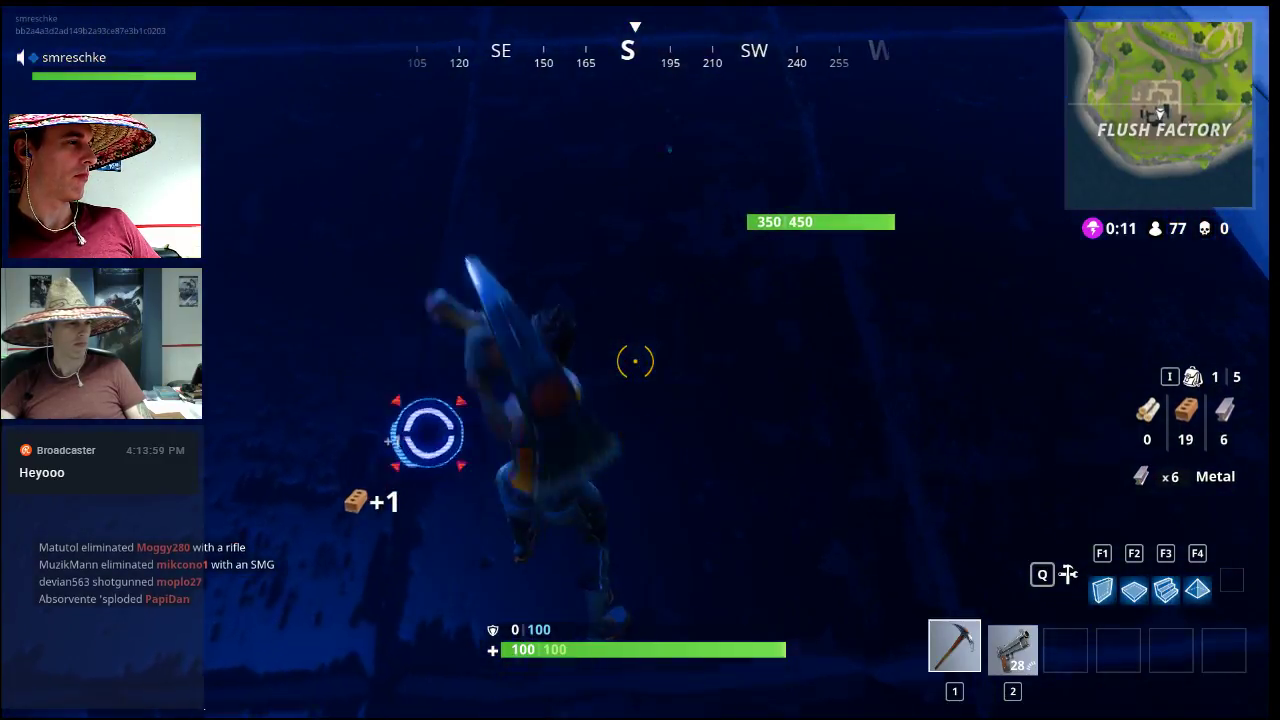
click(635, 362)
click(635, 362)
click(635, 362)
click(635, 362)
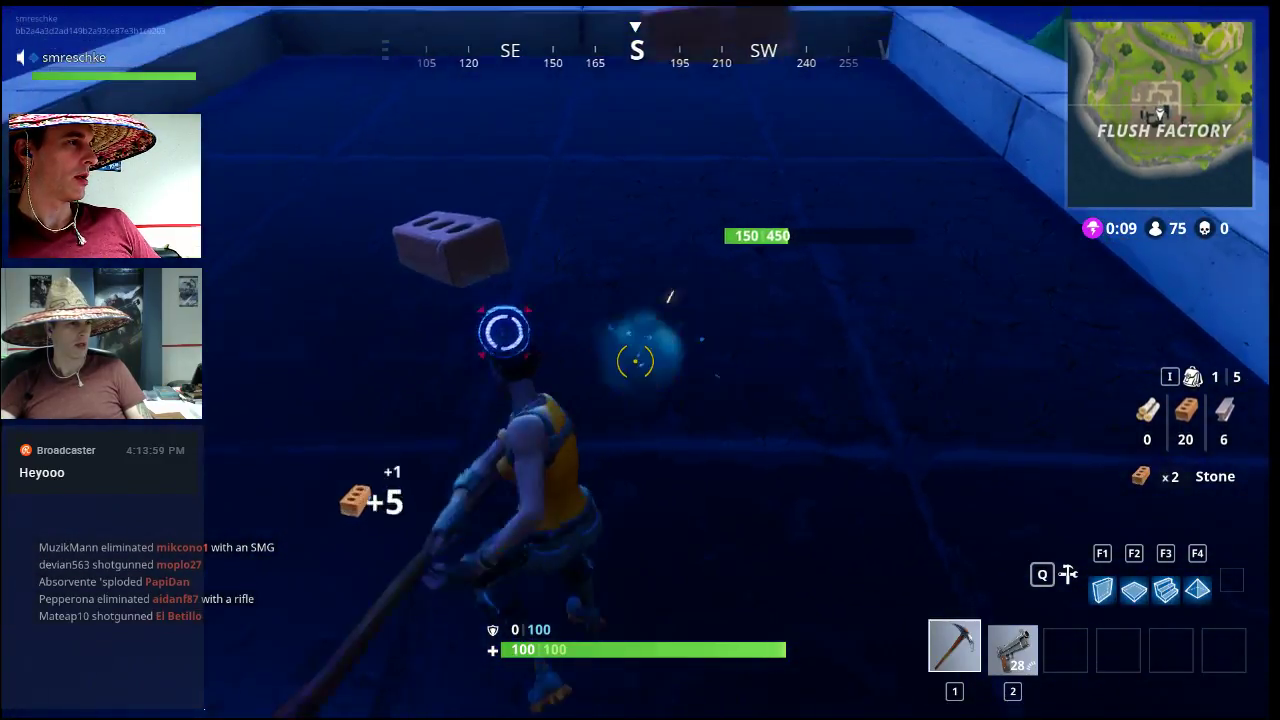
click(635, 362)
click(635, 362)
click(635, 362)
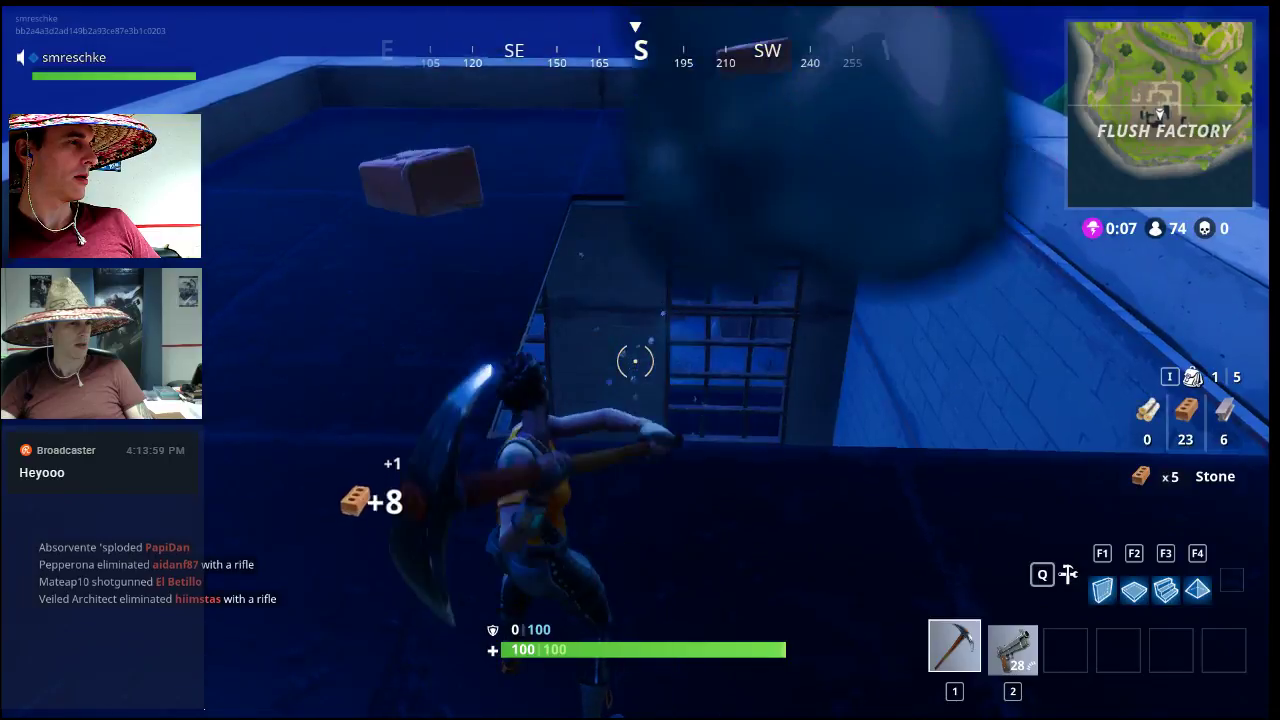
click(635, 362)
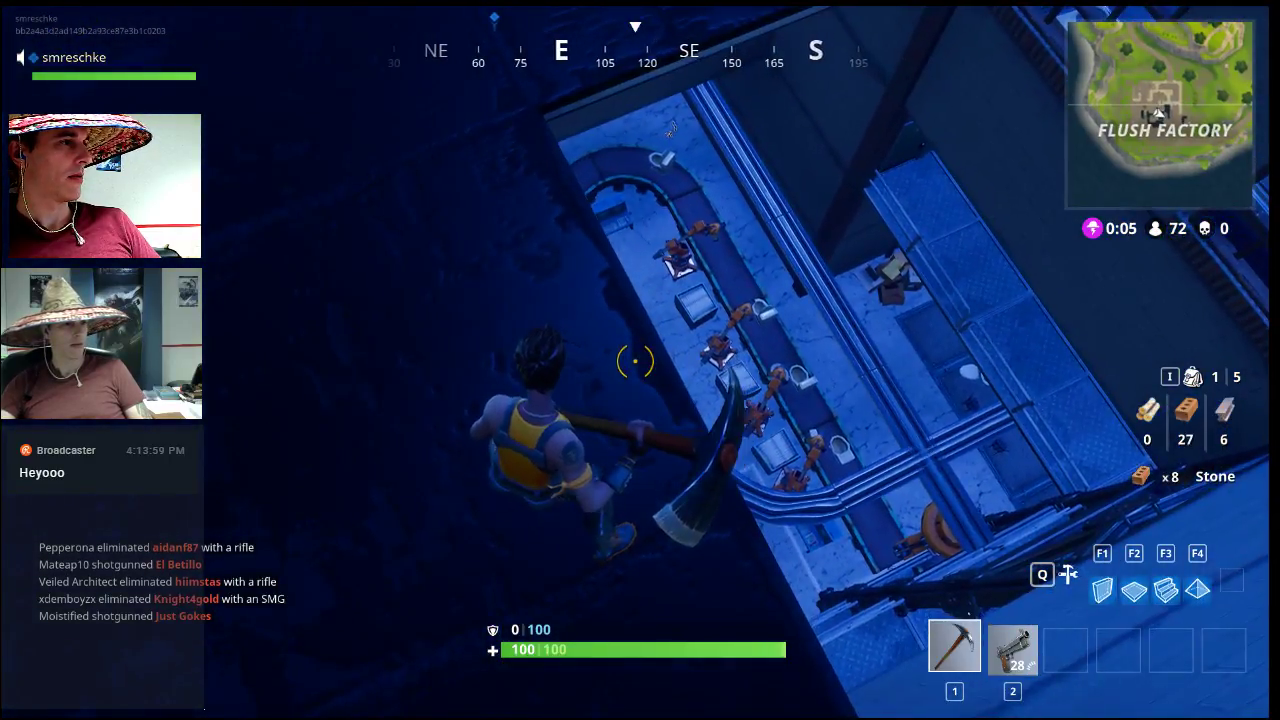
Step: Climb onto the roof's edge wall, equip the pistol and follow the wall above the lower metal roof
key(w)
key(w)
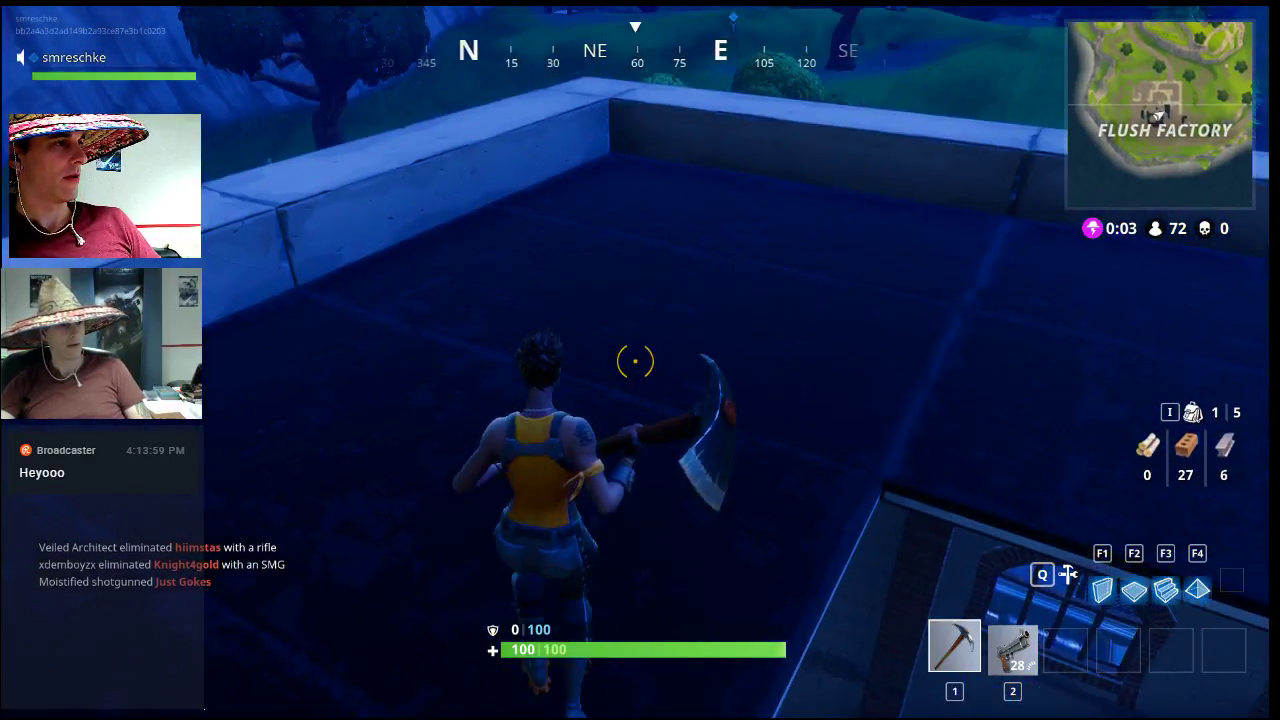
key(space)
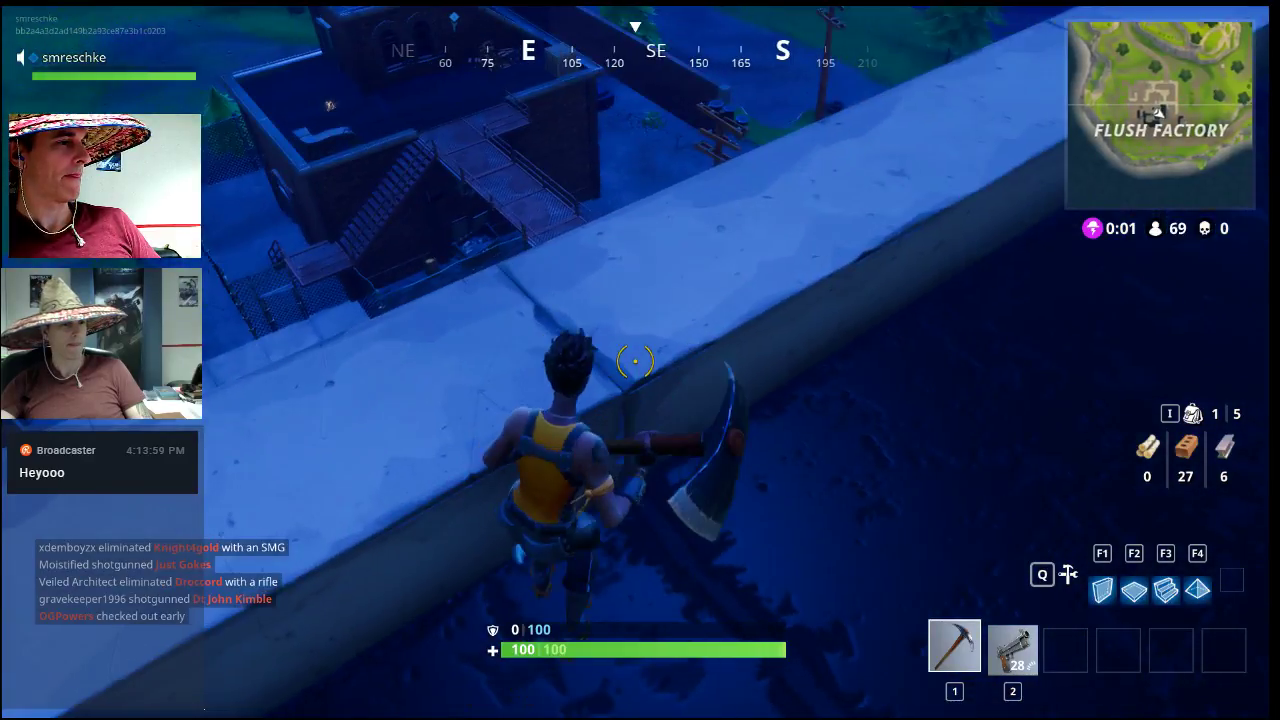
key(2)
key(w)
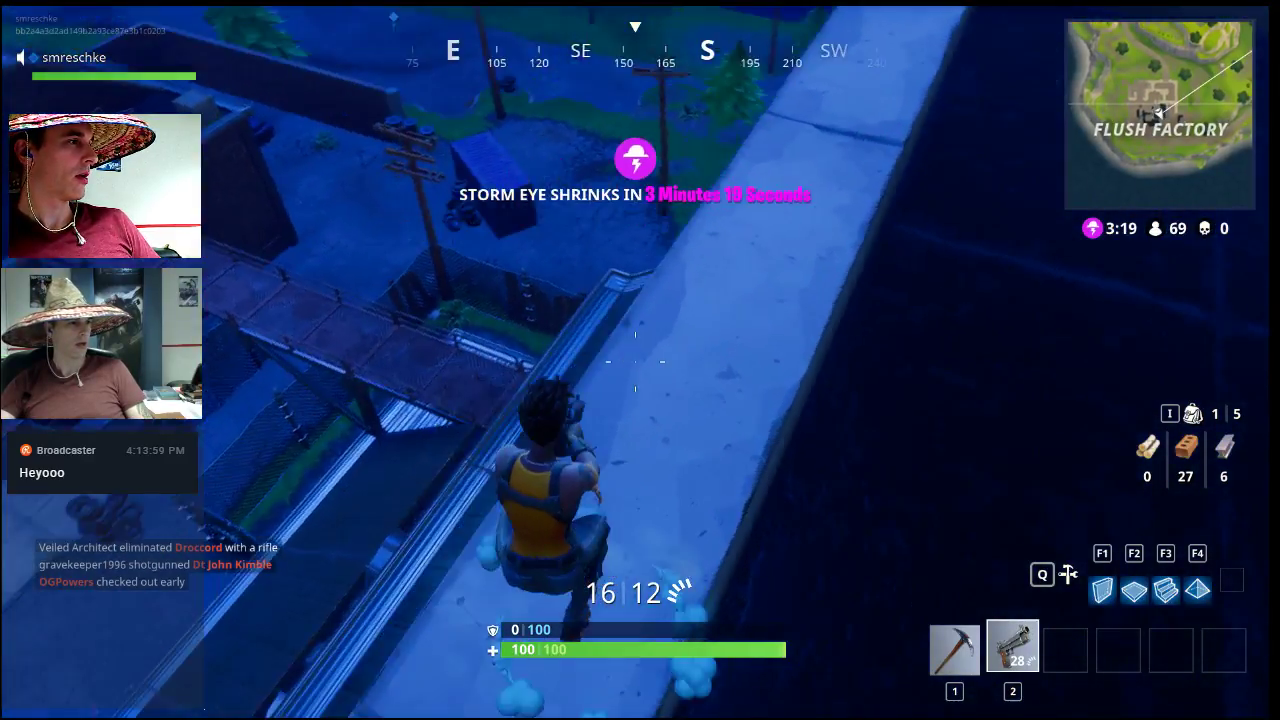
key(w)
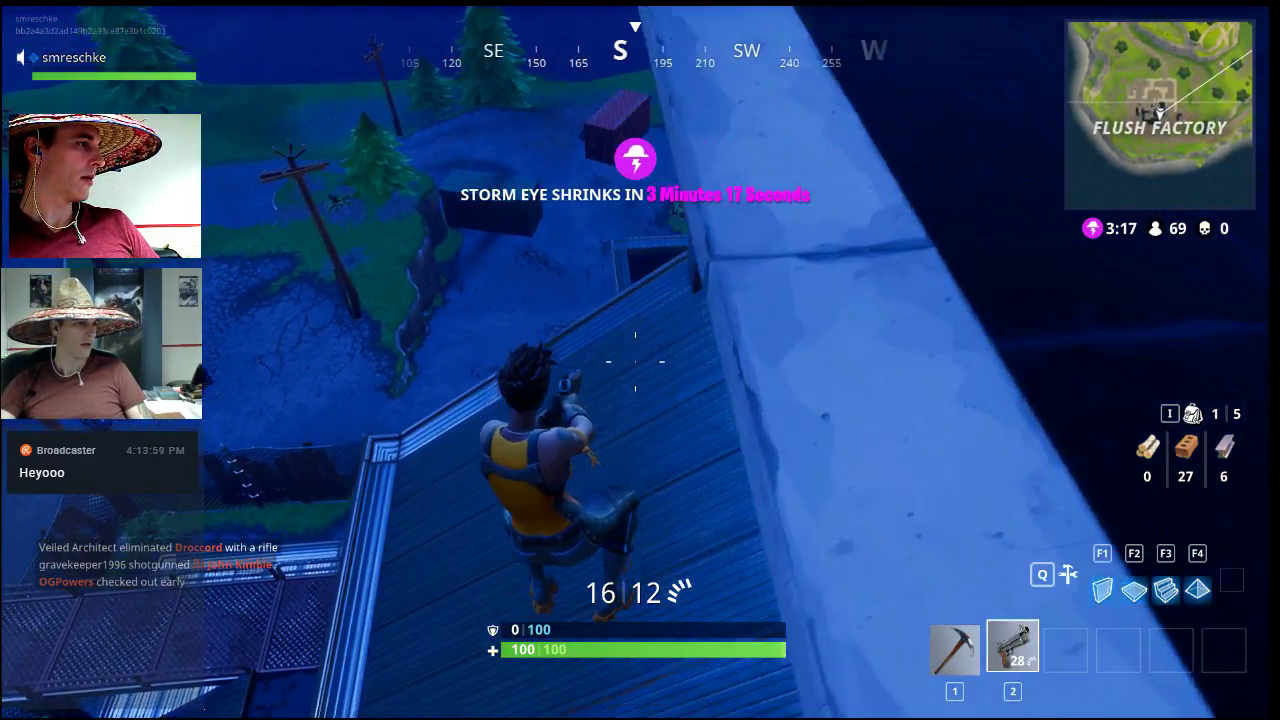
Step: Drop to the lower metal roof and cross the metal walkway to the neighbouring brick building
key(space)
key(w)
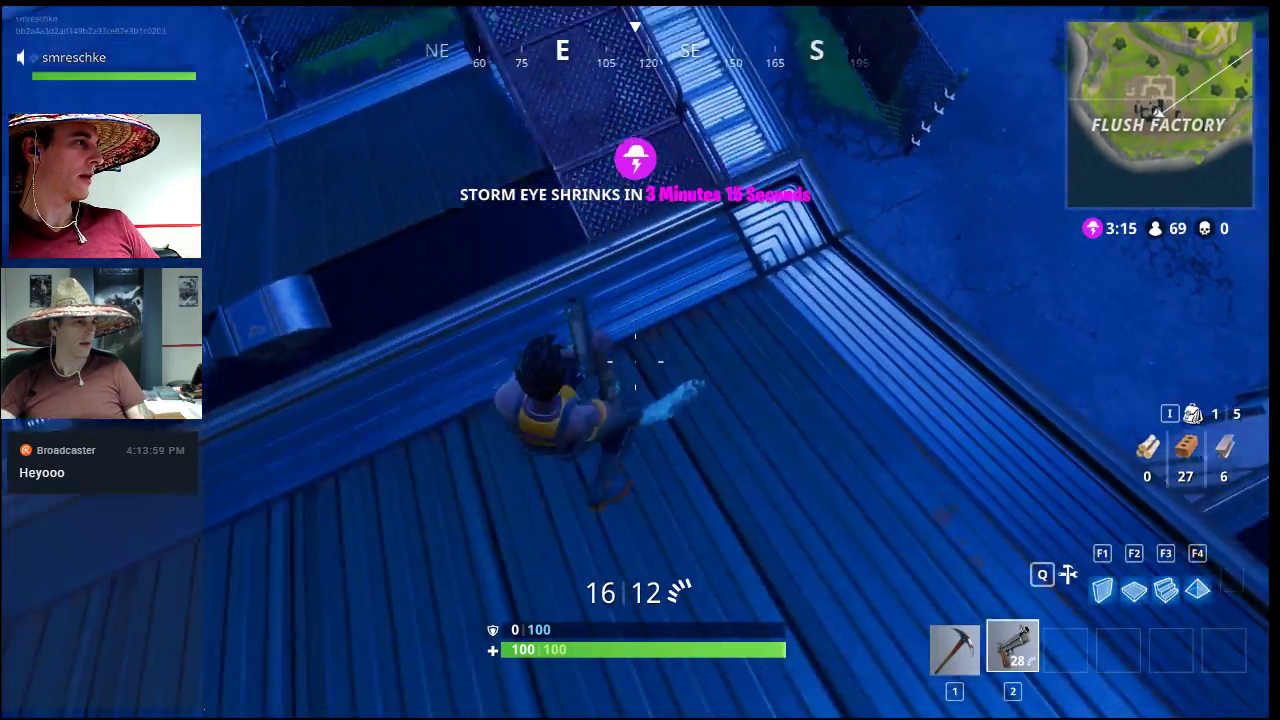
key(space)
key(w)
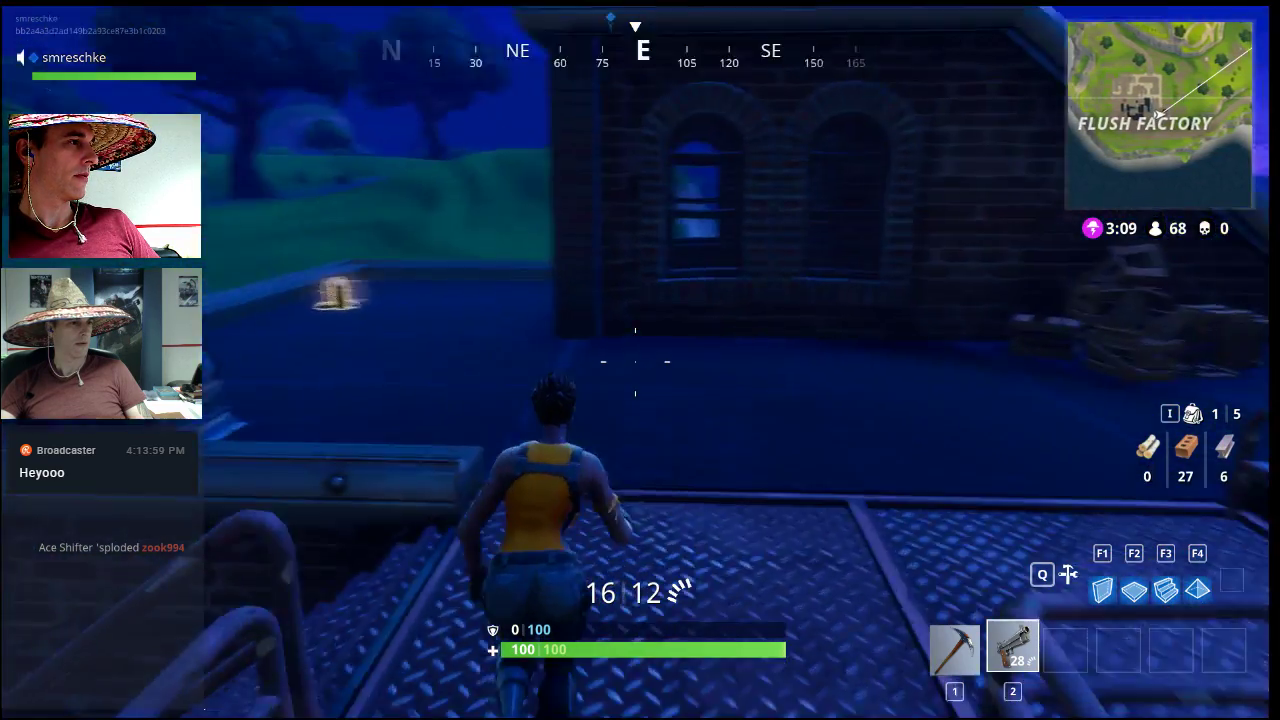
Step: Collect the medium bullets on the rooftop and enter the brick building through its door
key(w)
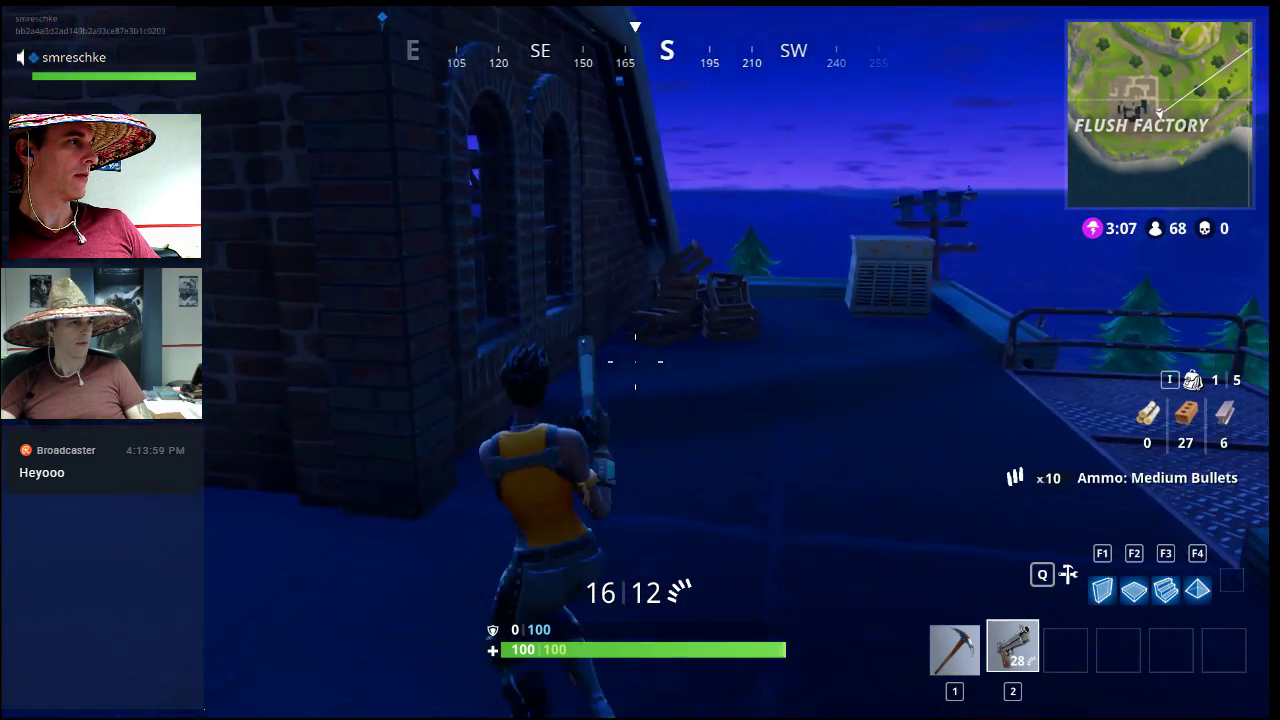
key(a)
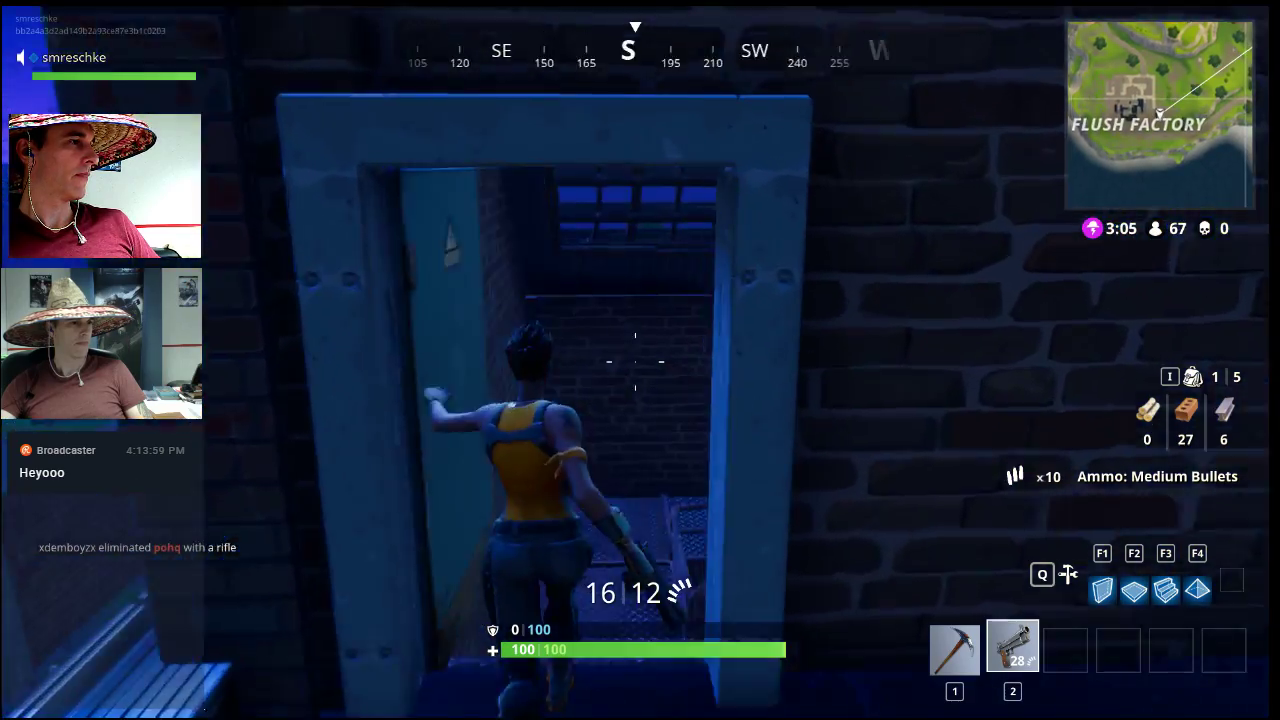
key(w)
key(w)
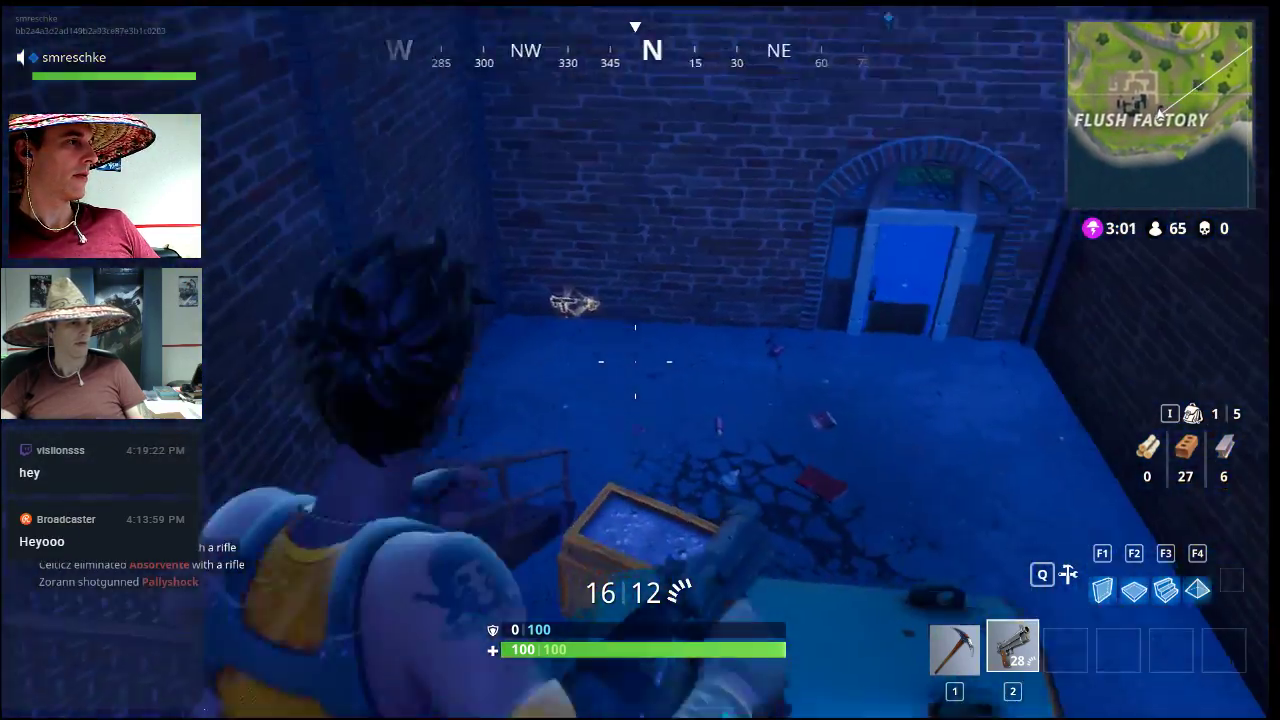
Step: Pick up the assault rifle, the submachine gun and light bullets on the building's ground floor
key(w)
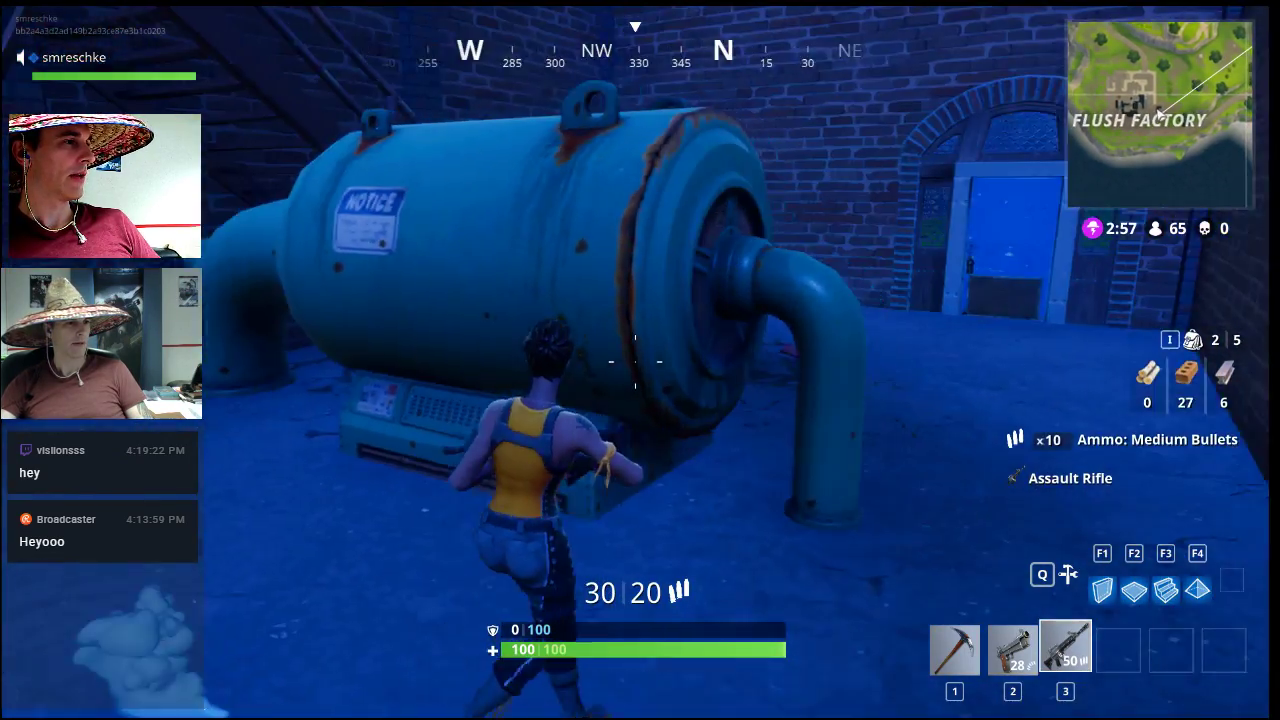
key(w)
key(w)
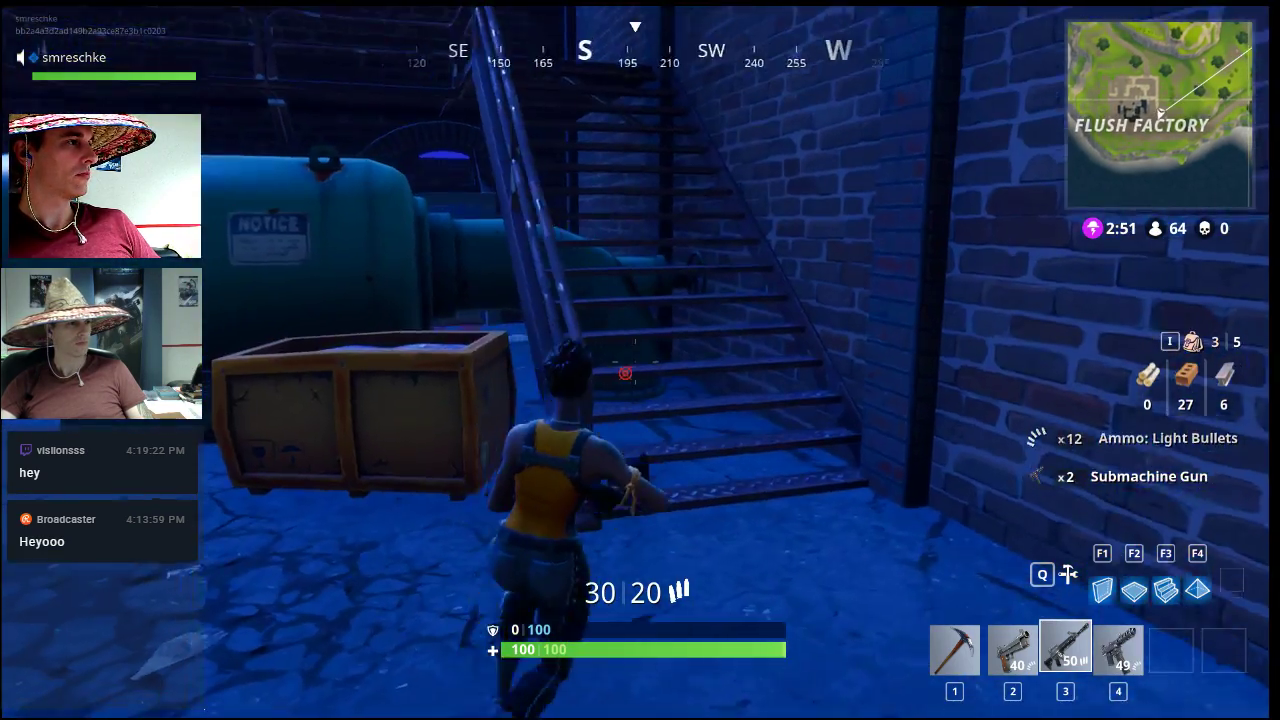
Step: Climb the stairs out of the brick building and cross the walkway back to the white-brick factory's roof
key(w)
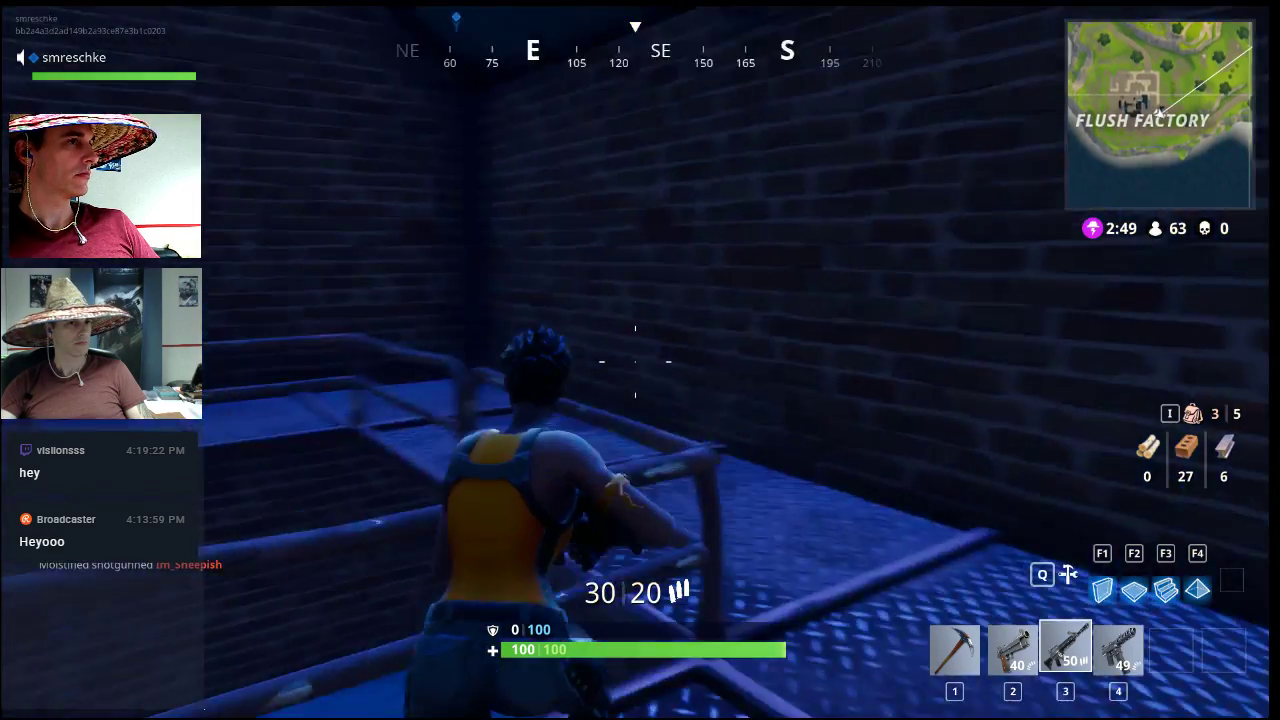
key(w)
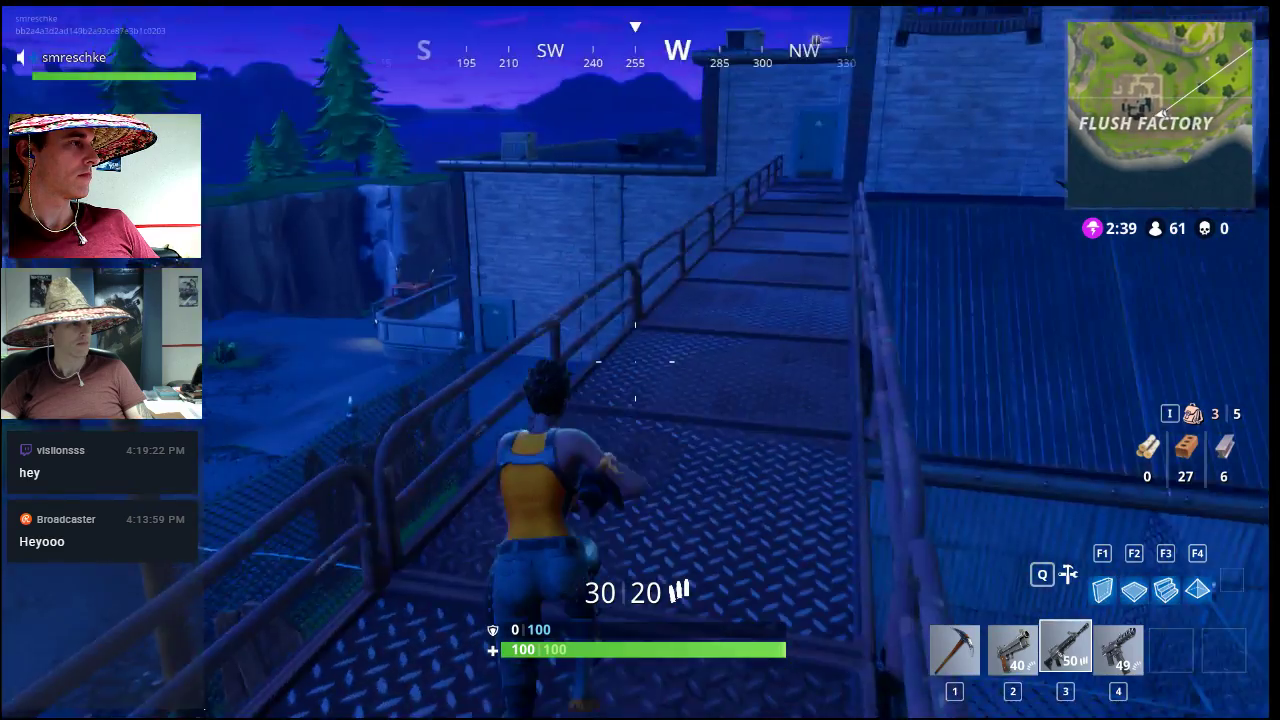
key(w)
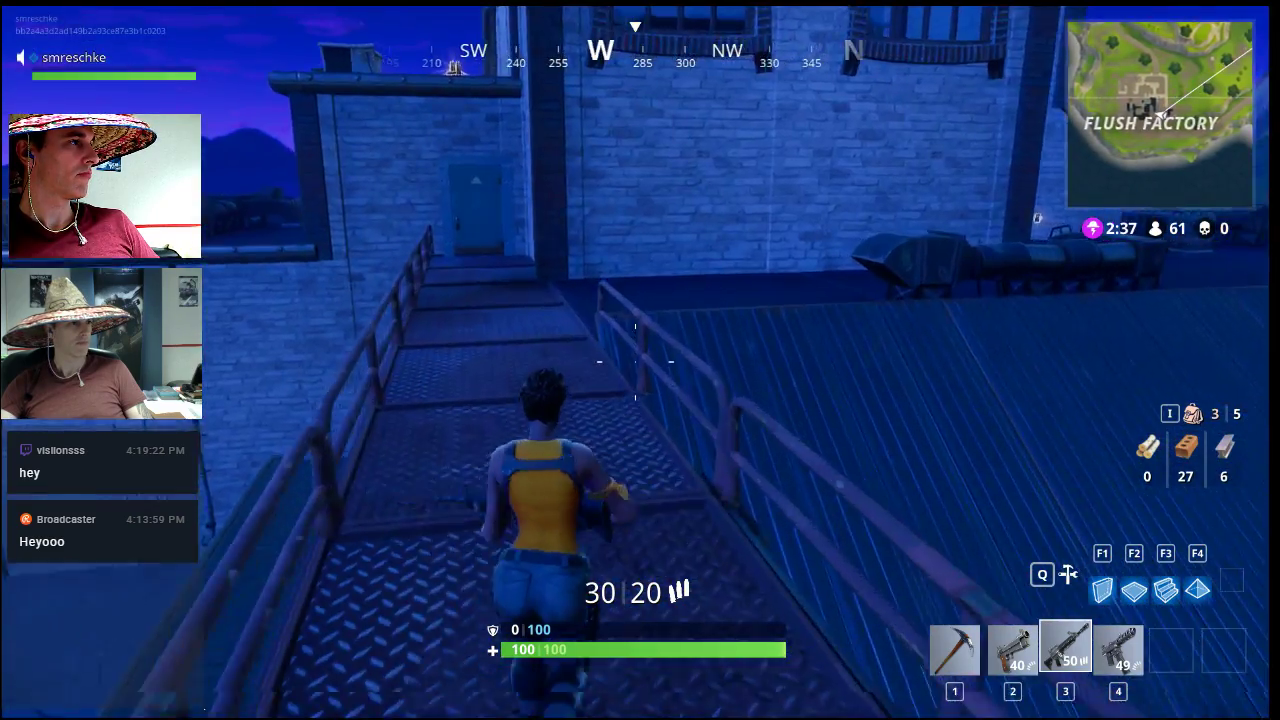
key(w)
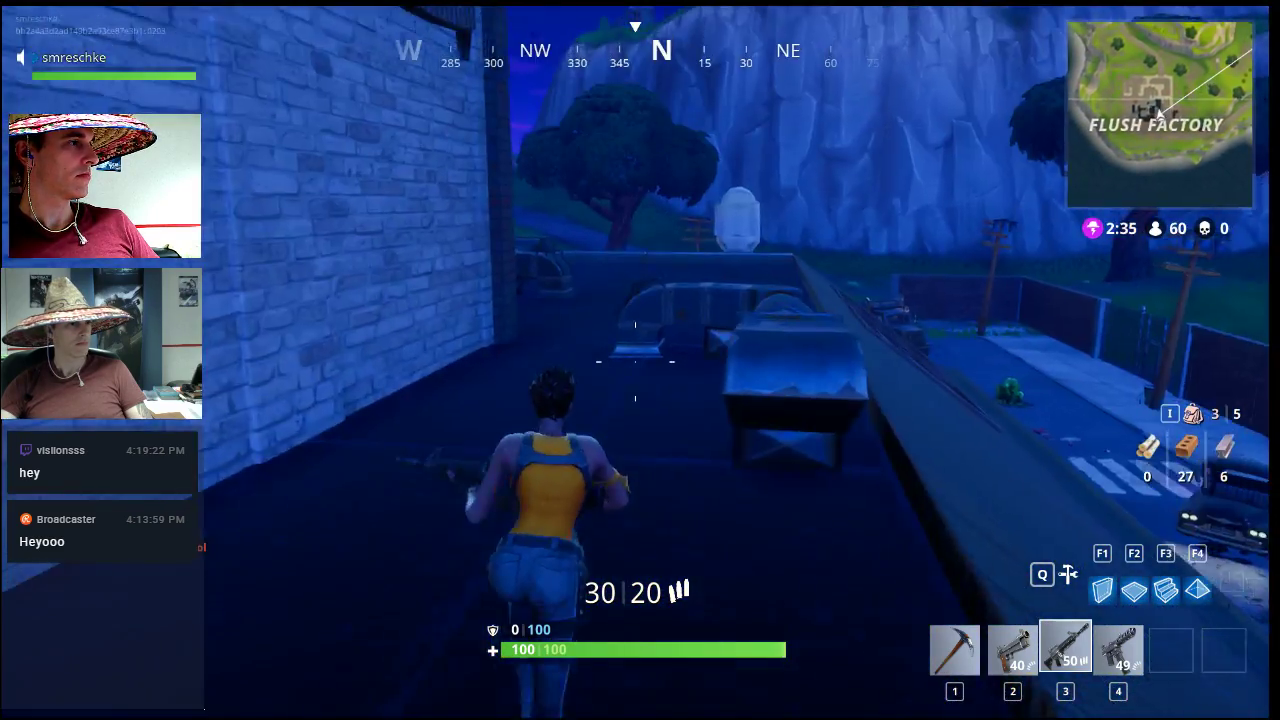
Step: Collect the three grenades beside the white brick wall and continue north along the roof
key(w)
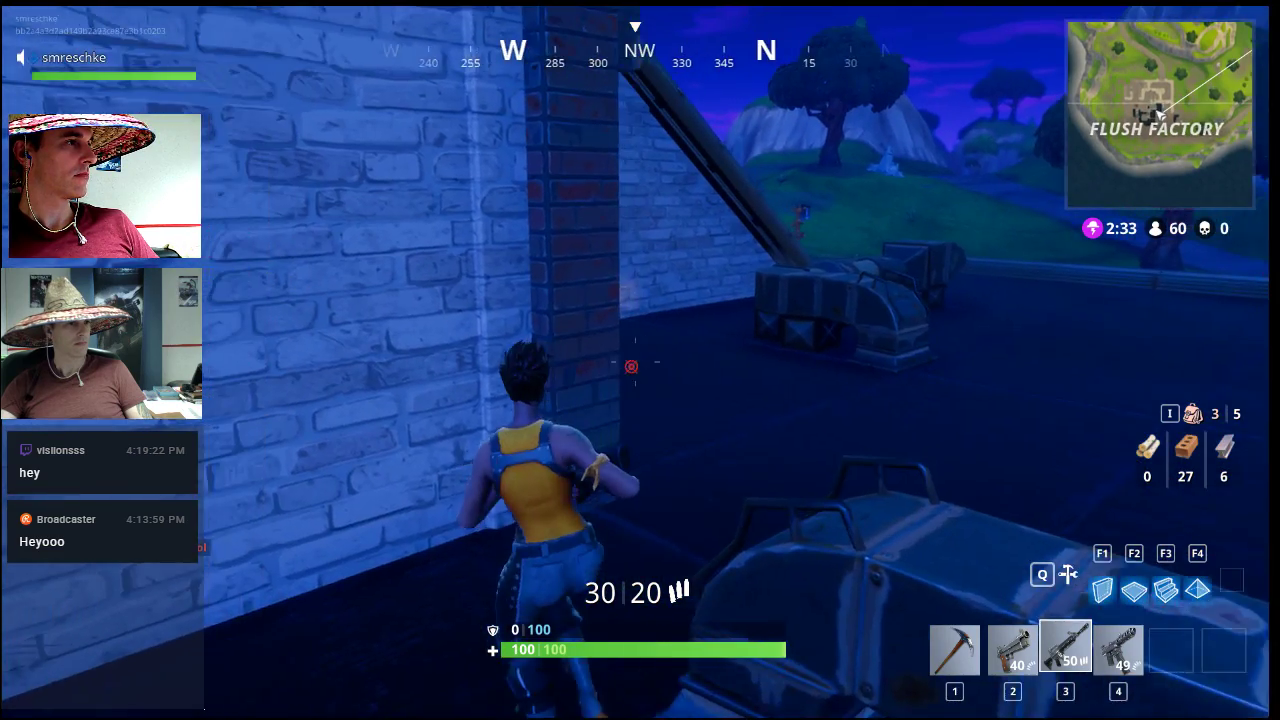
key(w)
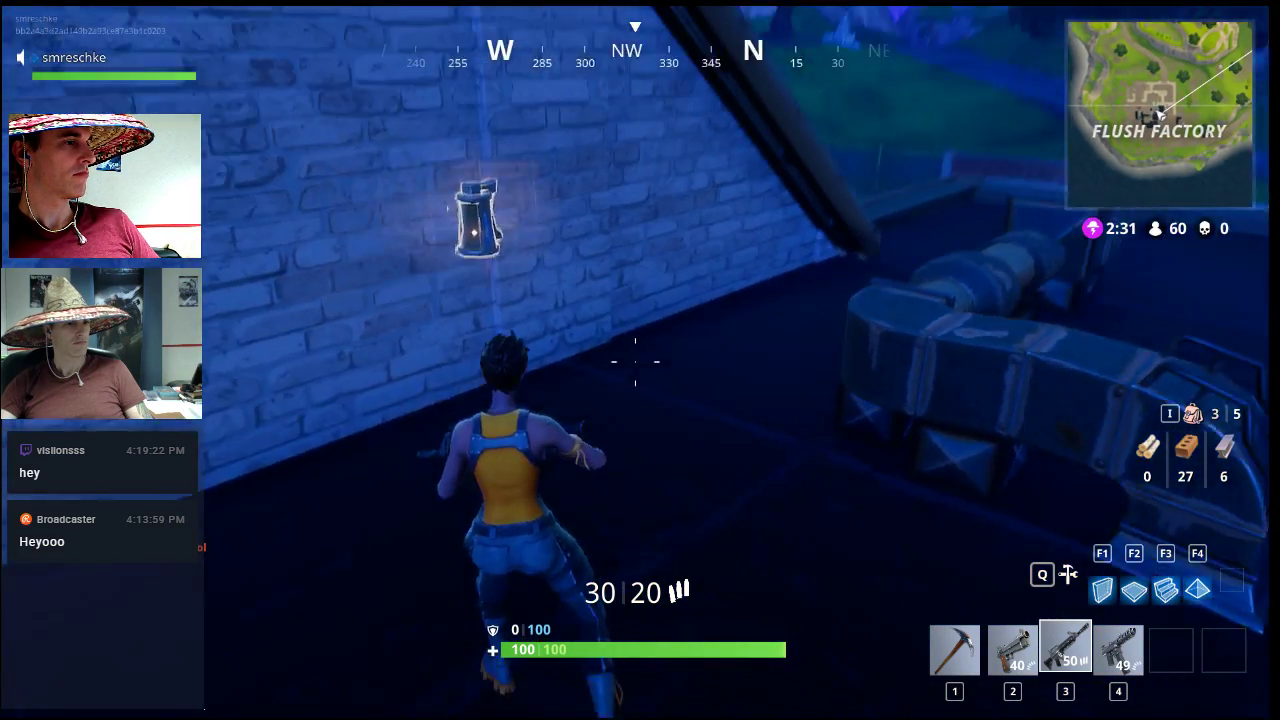
key(w)
key(w)
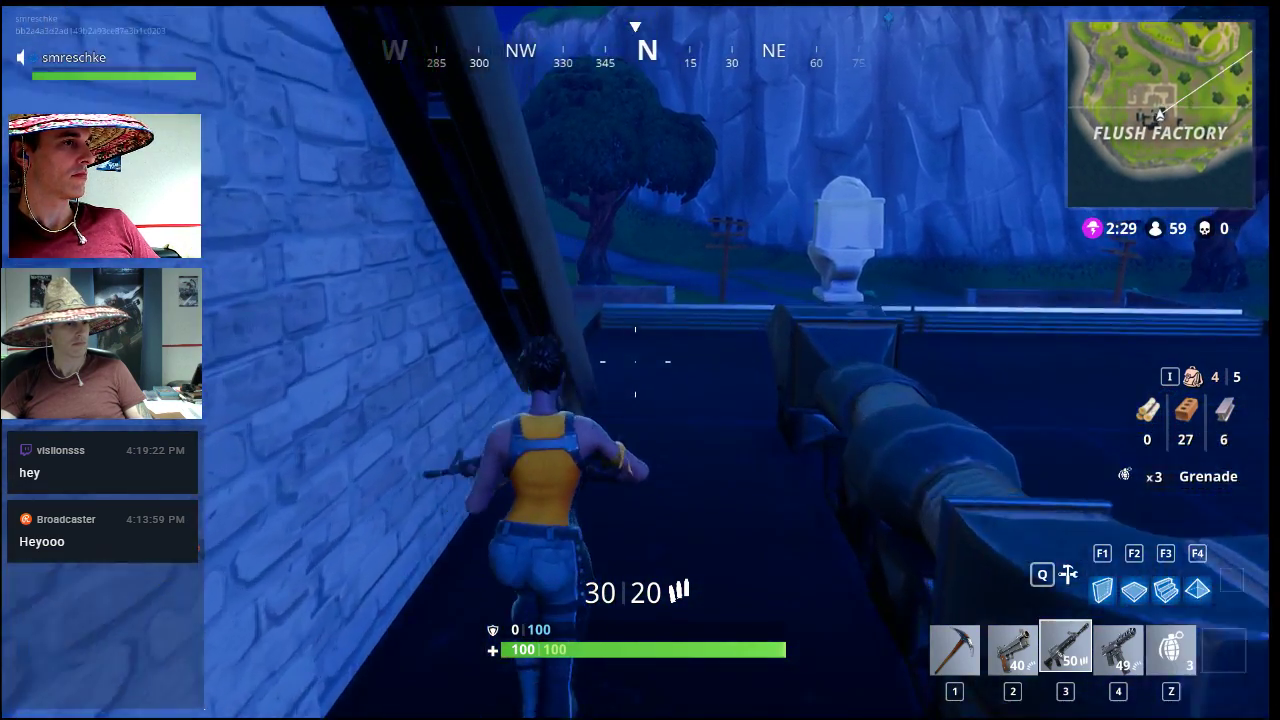
Step: Cross the factory's sloped metal roof and descend to the lower roof ledge beside the brick walls
key(w)
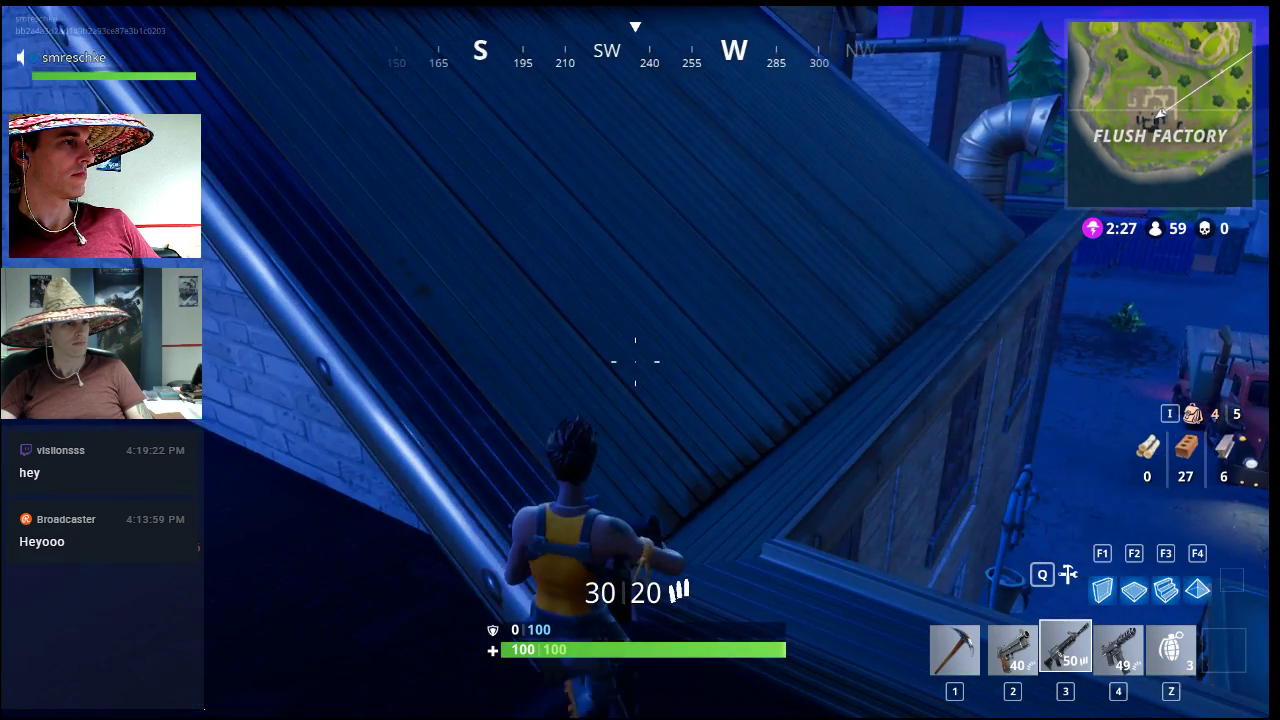
key(w)
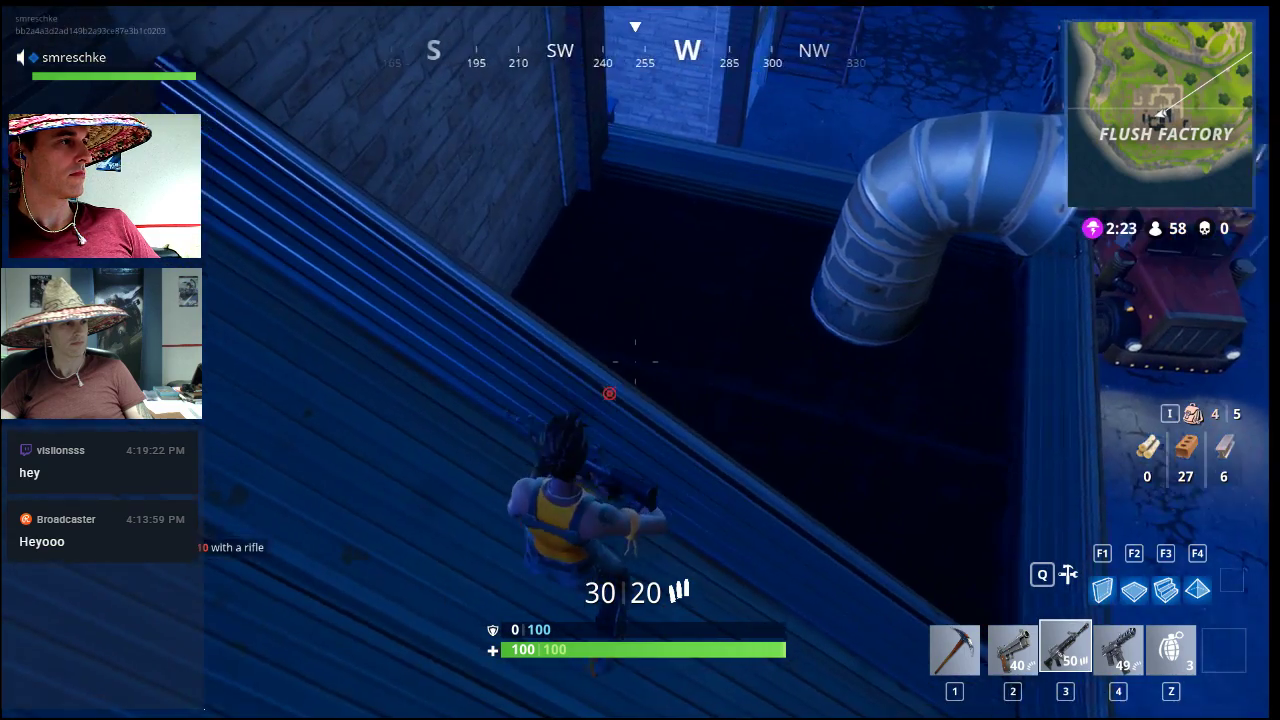
key(w)
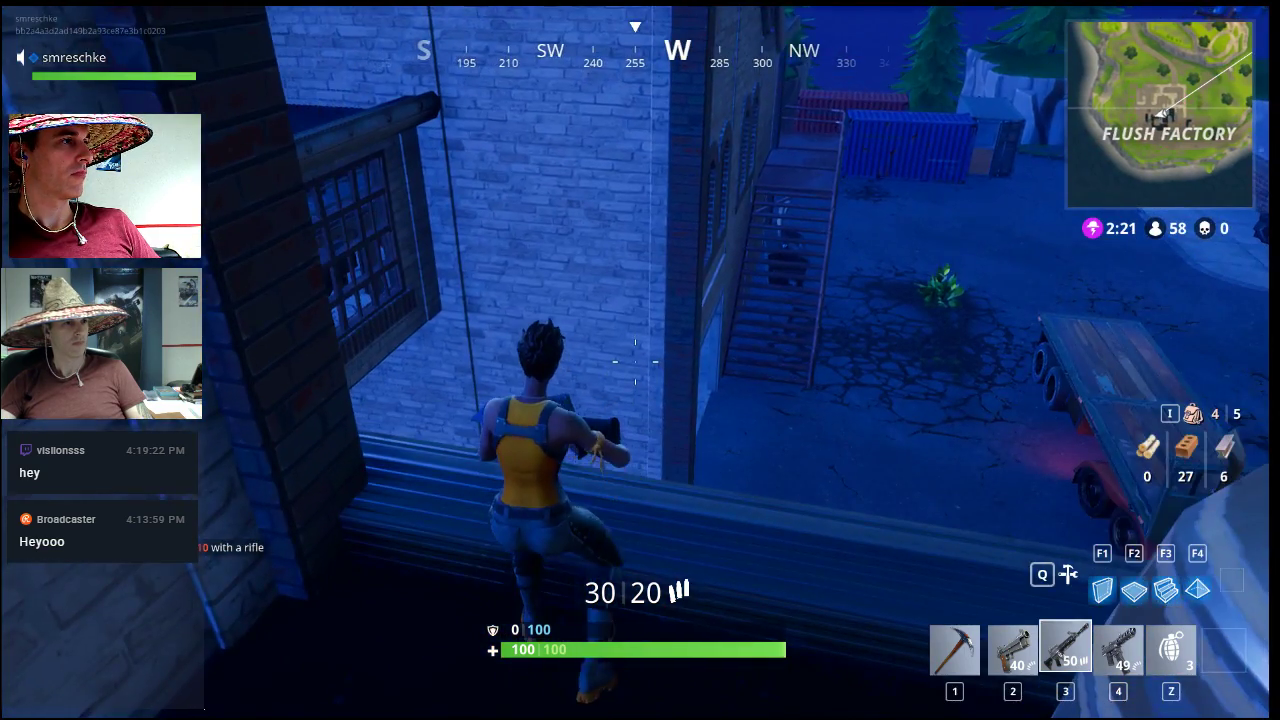
key(w)
Step: Break through the brick wall on the south side of the roof ledge with the pickaxe to harvest stone
key(1)
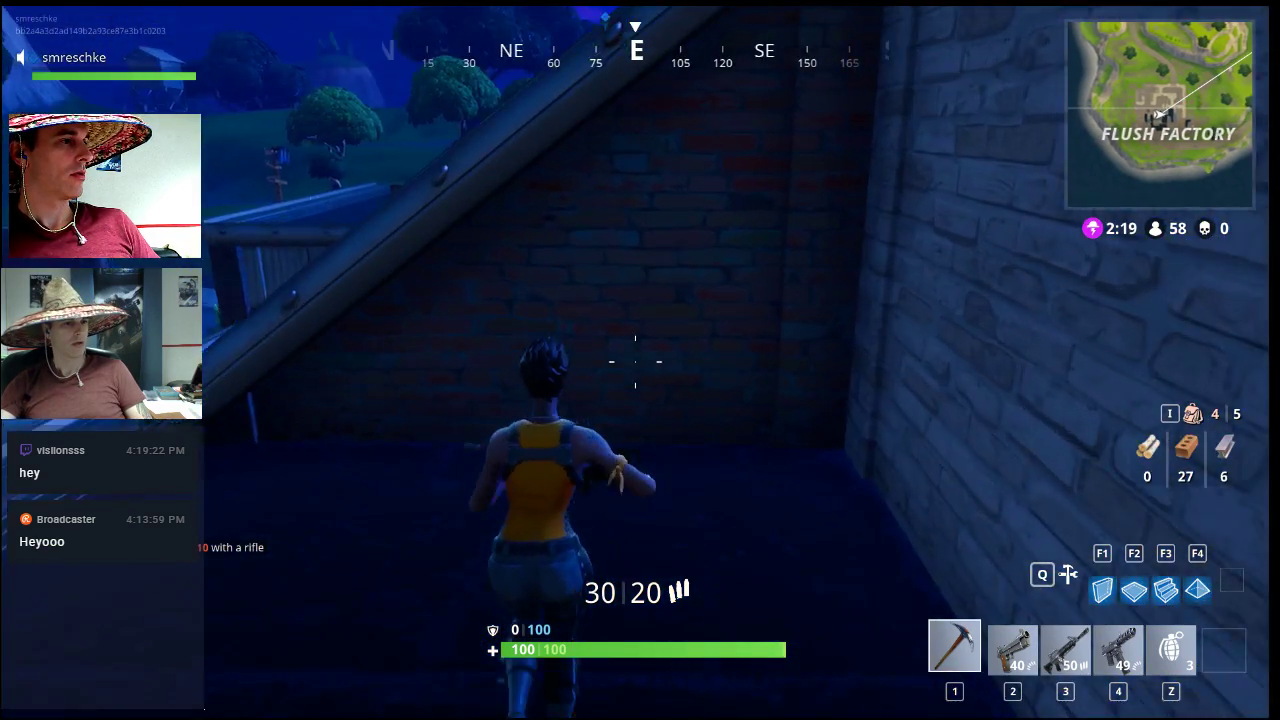
click(640, 360)
click(640, 360)
click(640, 360)
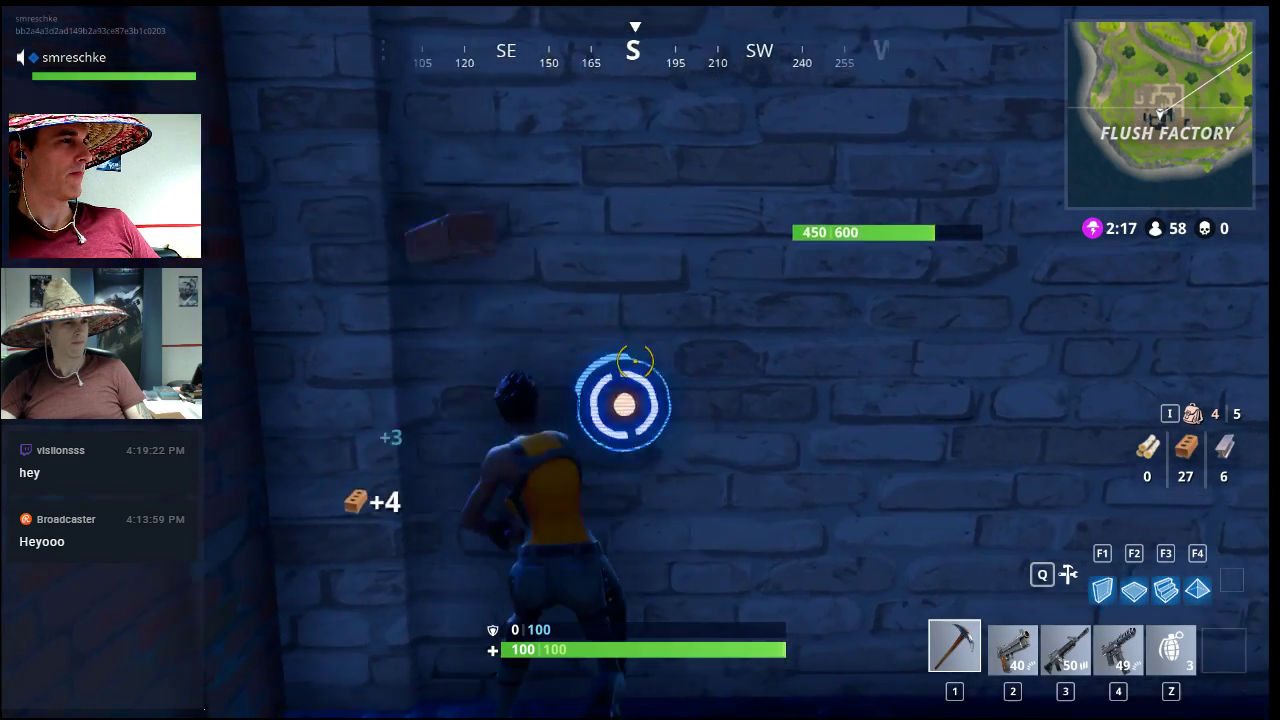
click(640, 360)
click(640, 360)
click(640, 360)
click(640, 360)
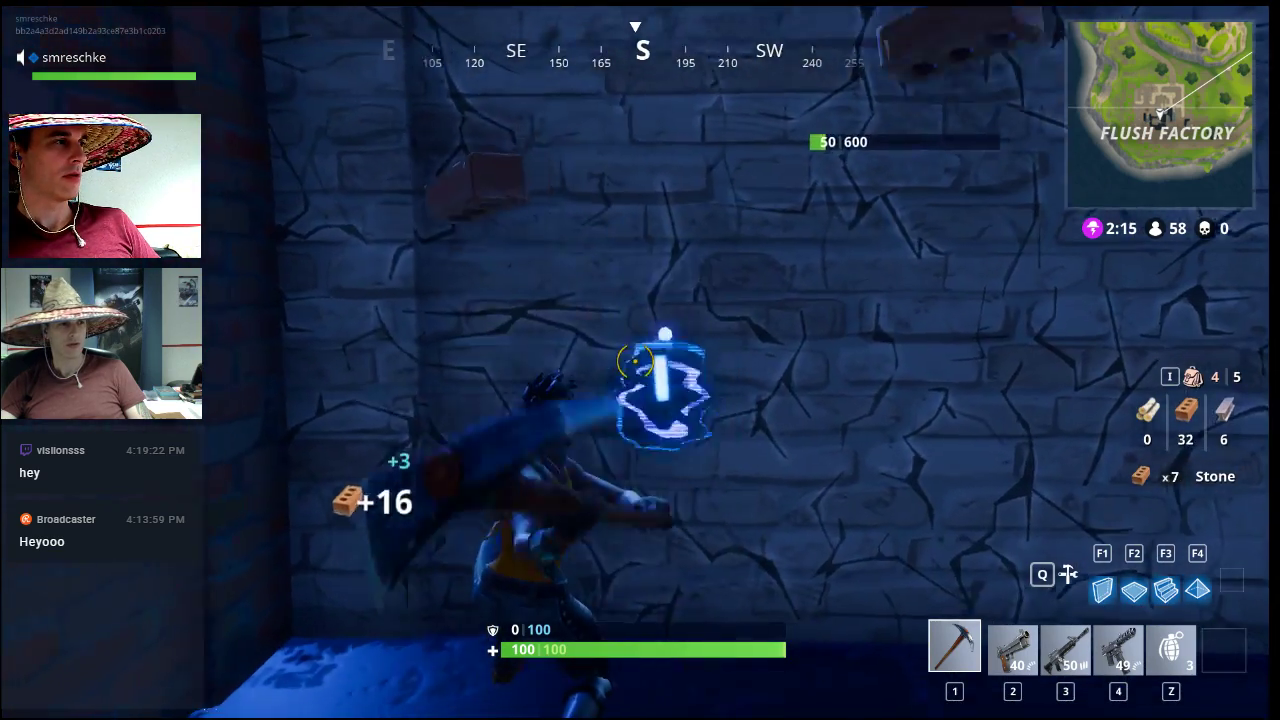
click(640, 360)
Step: Equip the assault rifle and enter the factory through the opening onto the metal walkway by the stairs
key(w)
key(3)
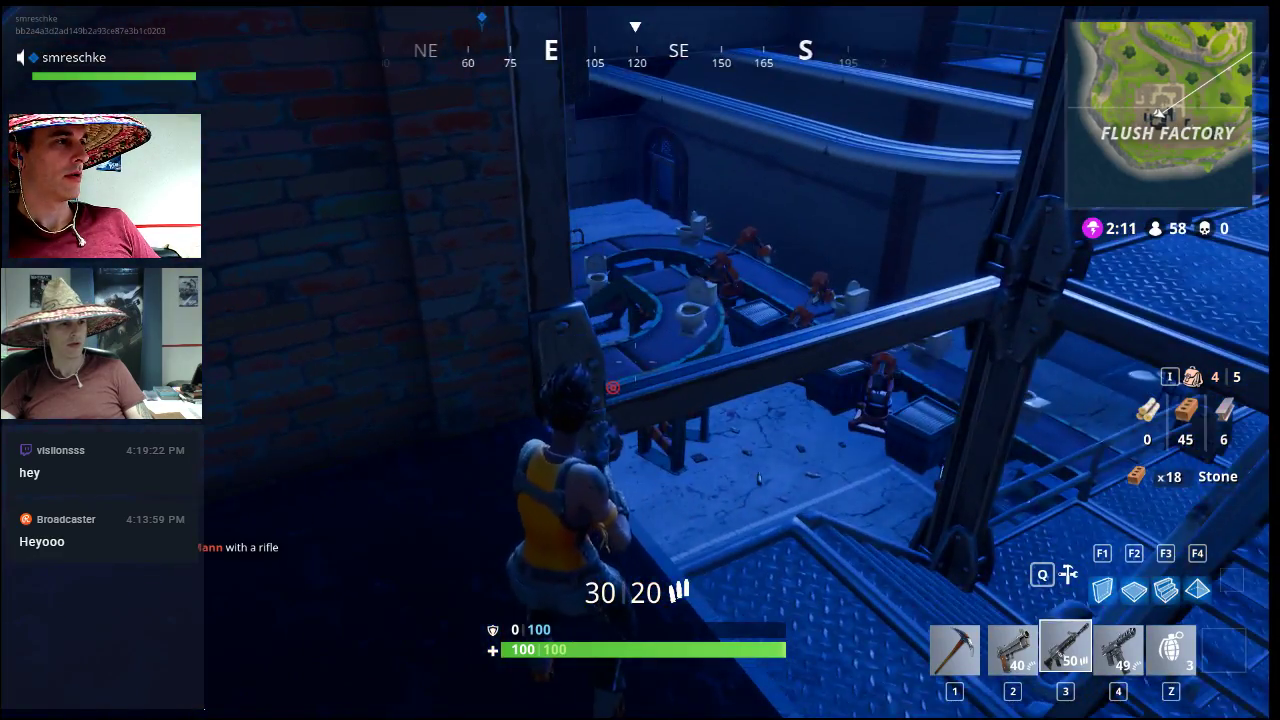
key(w)
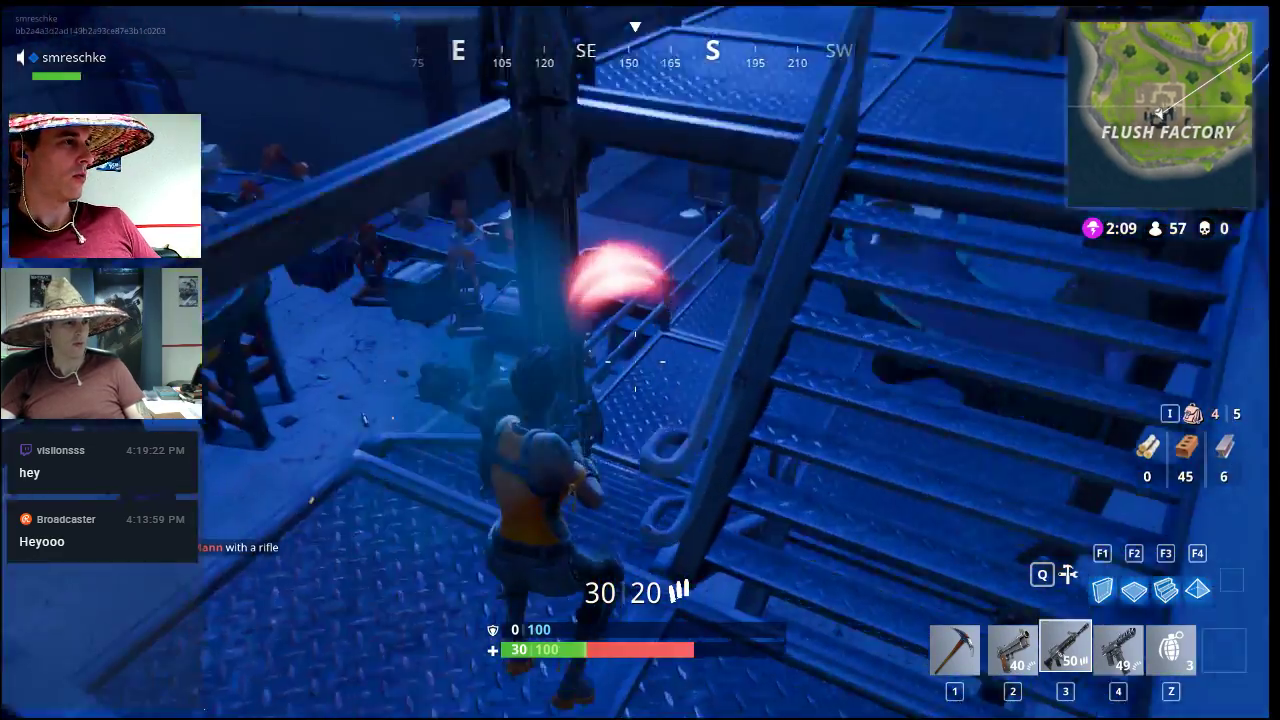
Step: Fire the assault rifle at the attacking opponent from the factory's upper metal walkway
click(640, 360)
click(640, 360)
click(640, 360)
click(640, 360)
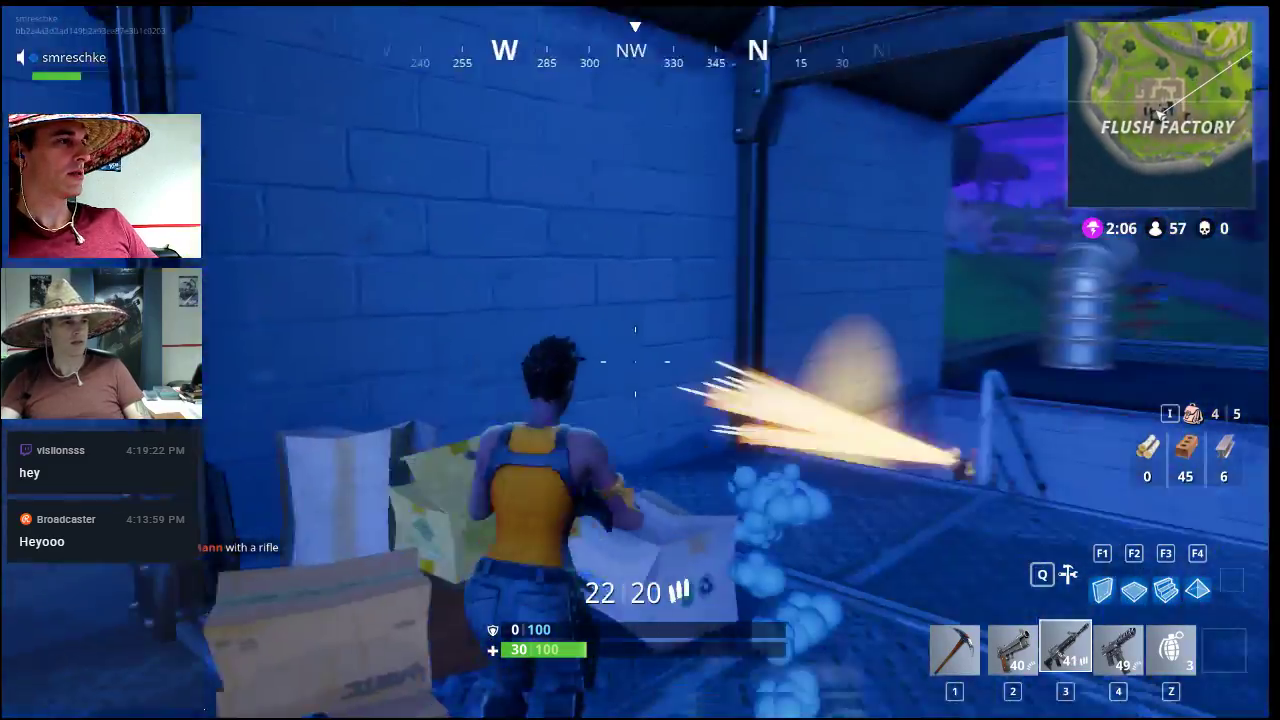
click(640, 360)
click(640, 360)
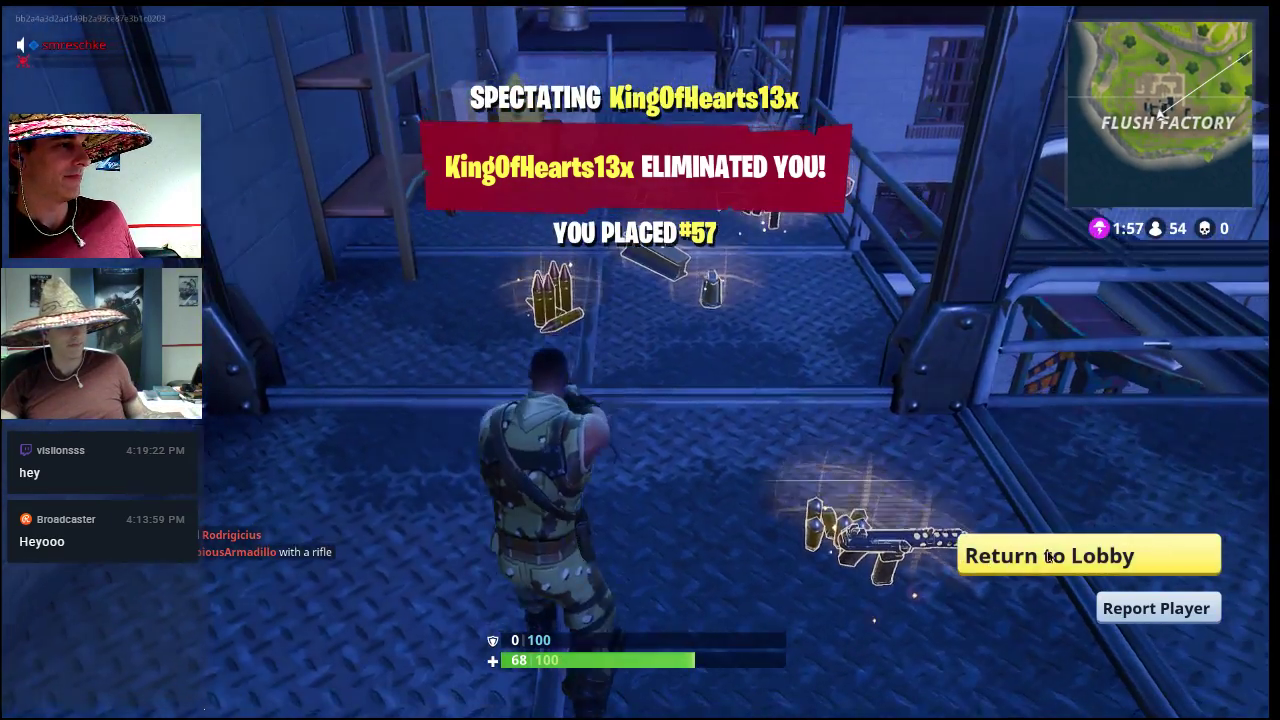
Step: Return to the lobby and start another Solo match with No Fill
click(1048, 556)
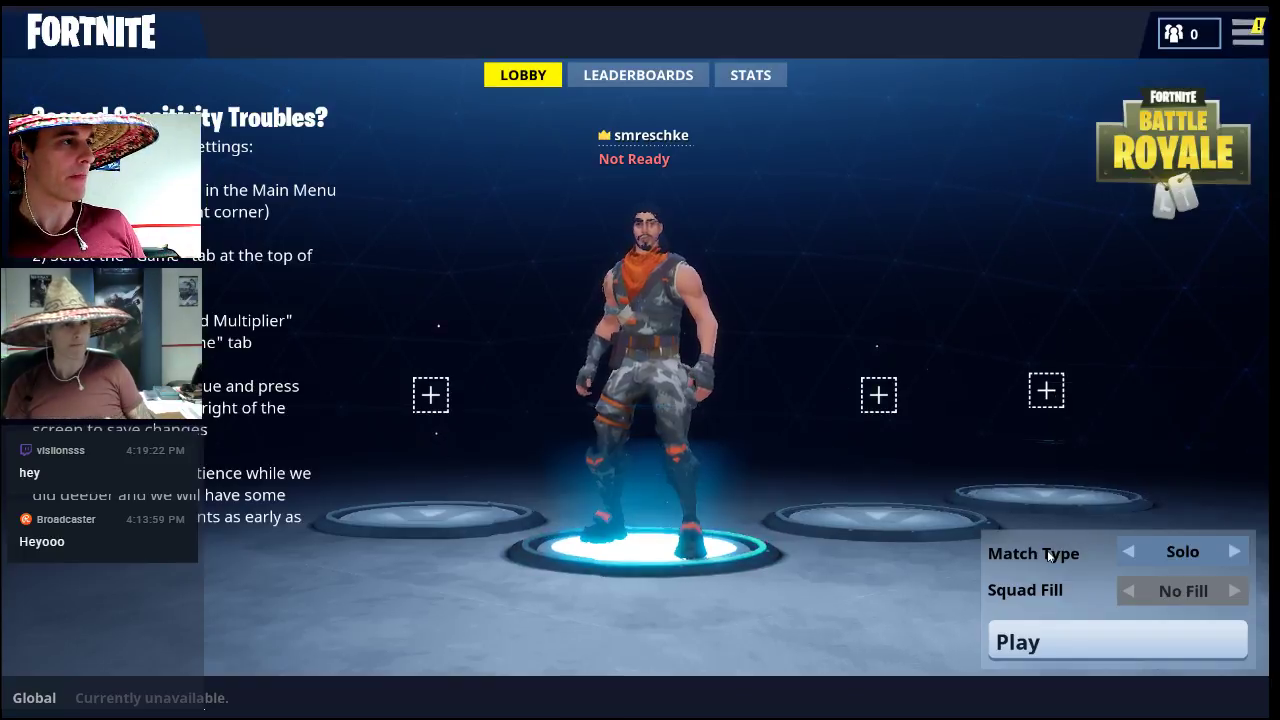
click(1075, 641)
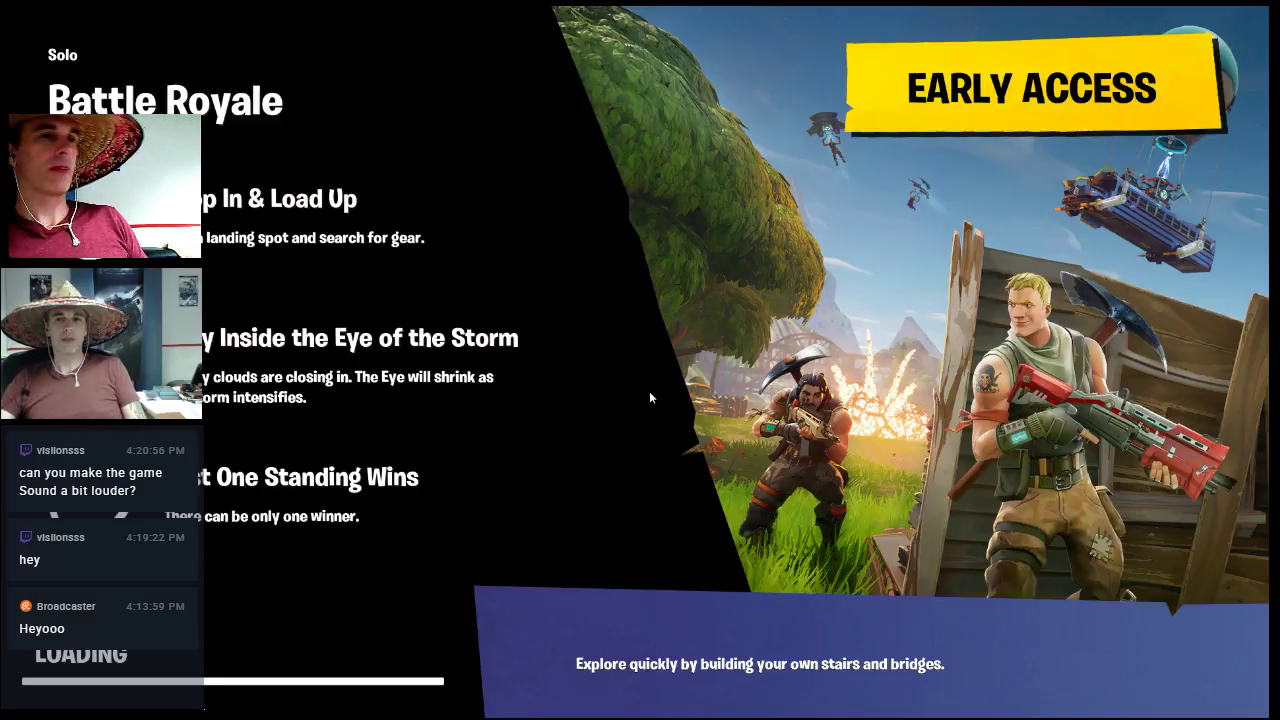
Step: Run across the starting island's dirt road and grass to the hedges bordering the parking lot
key(w)
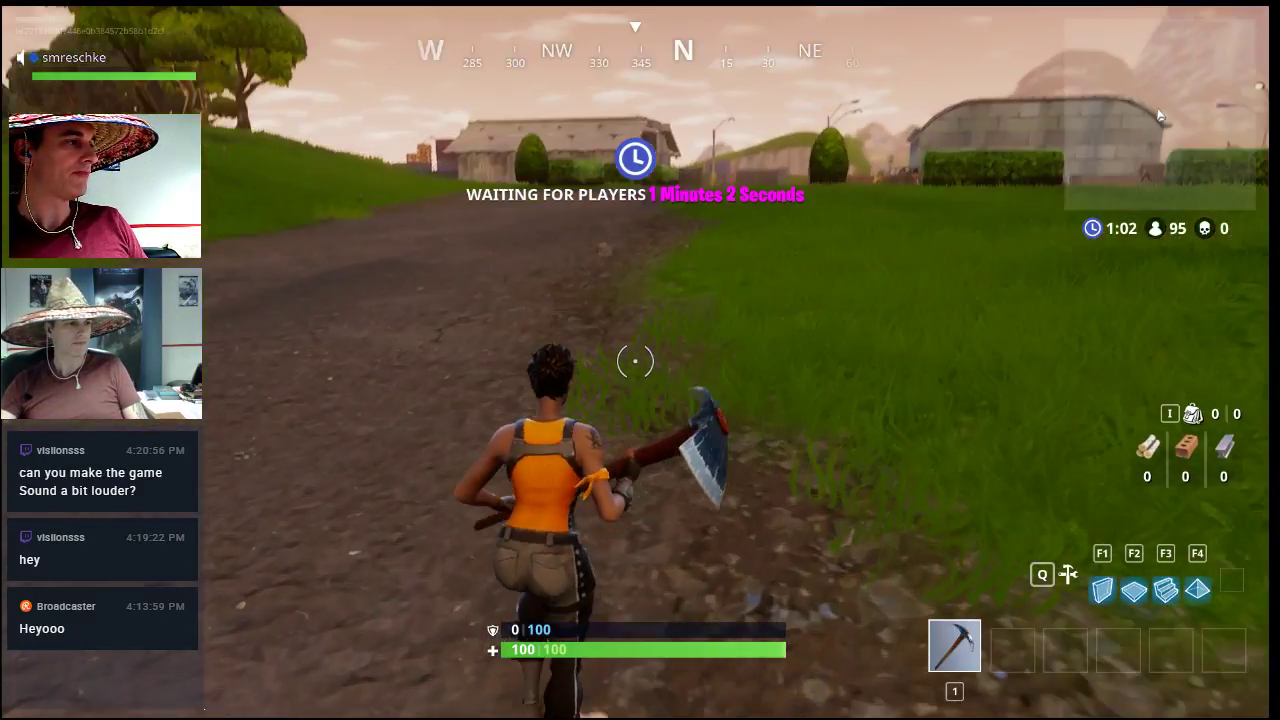
key(w)
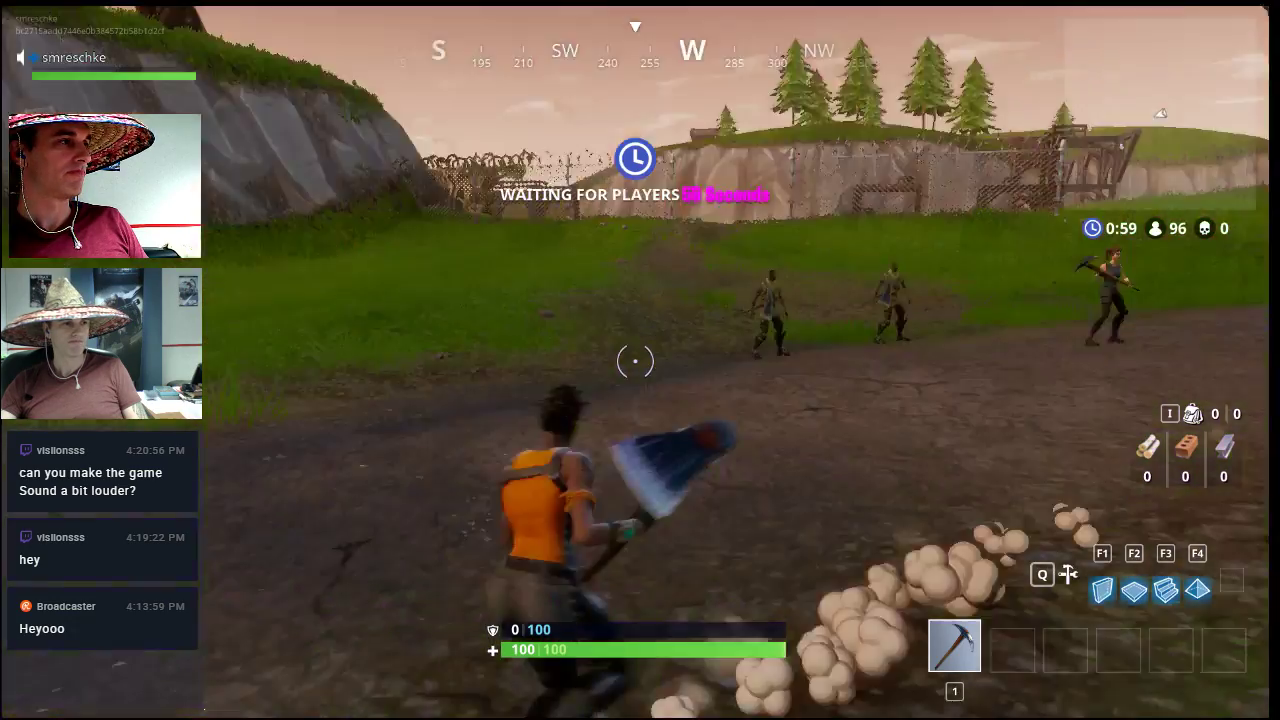
key(w)
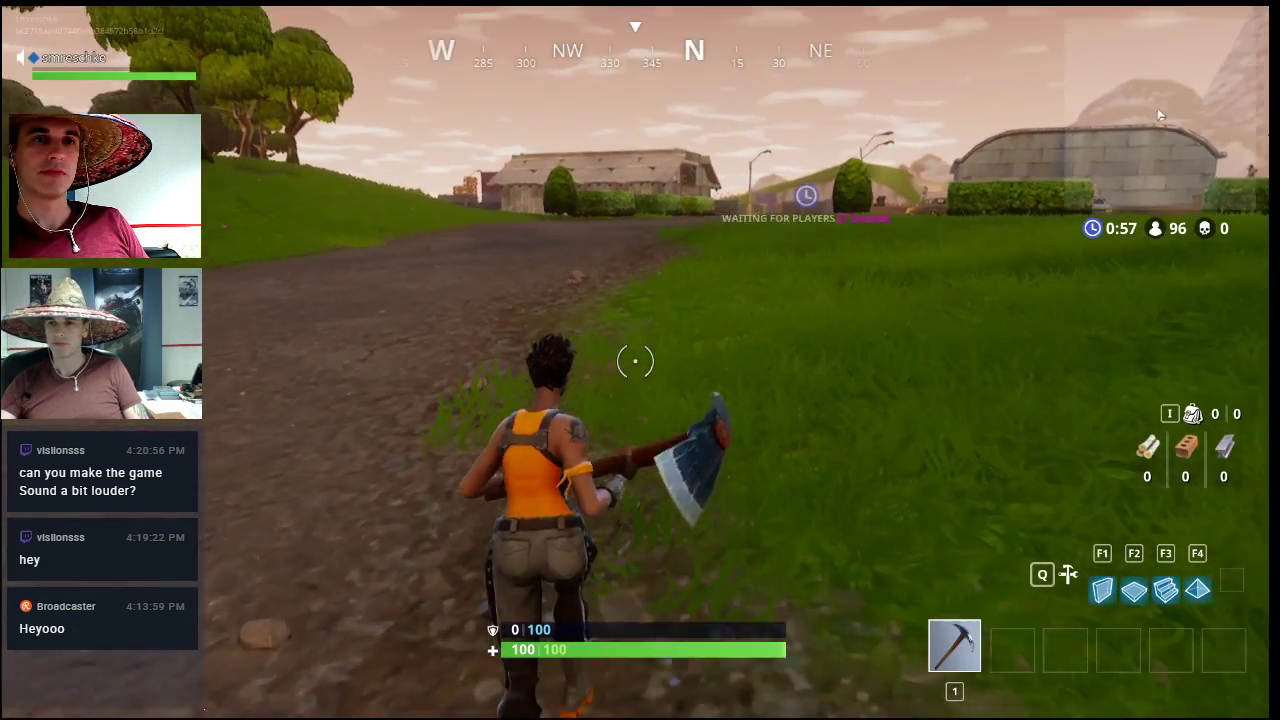
key(w)
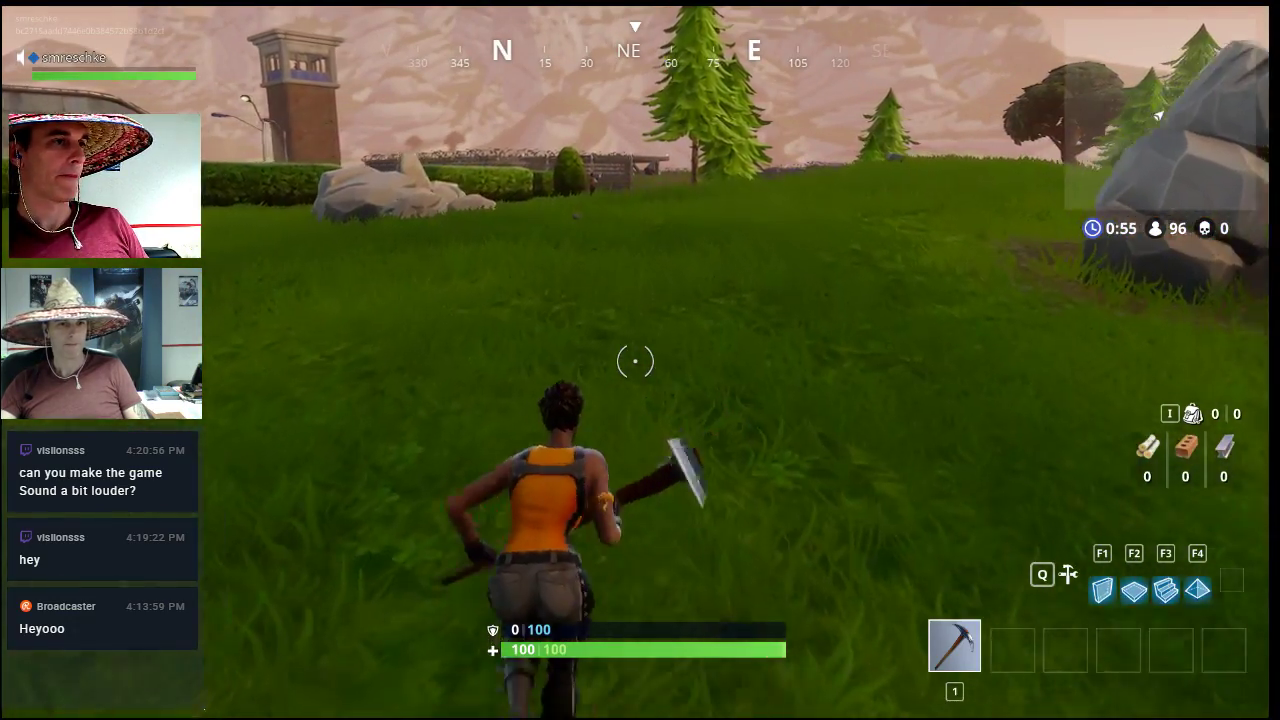
key(w)
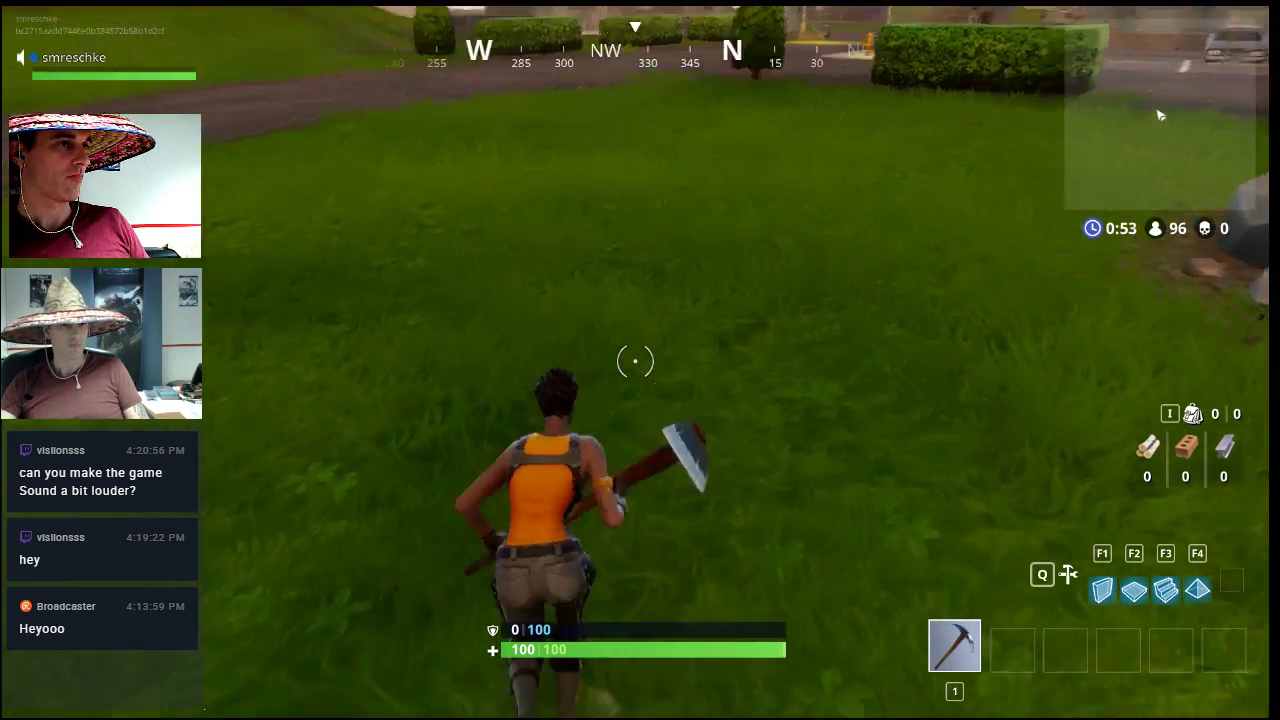
key(w)
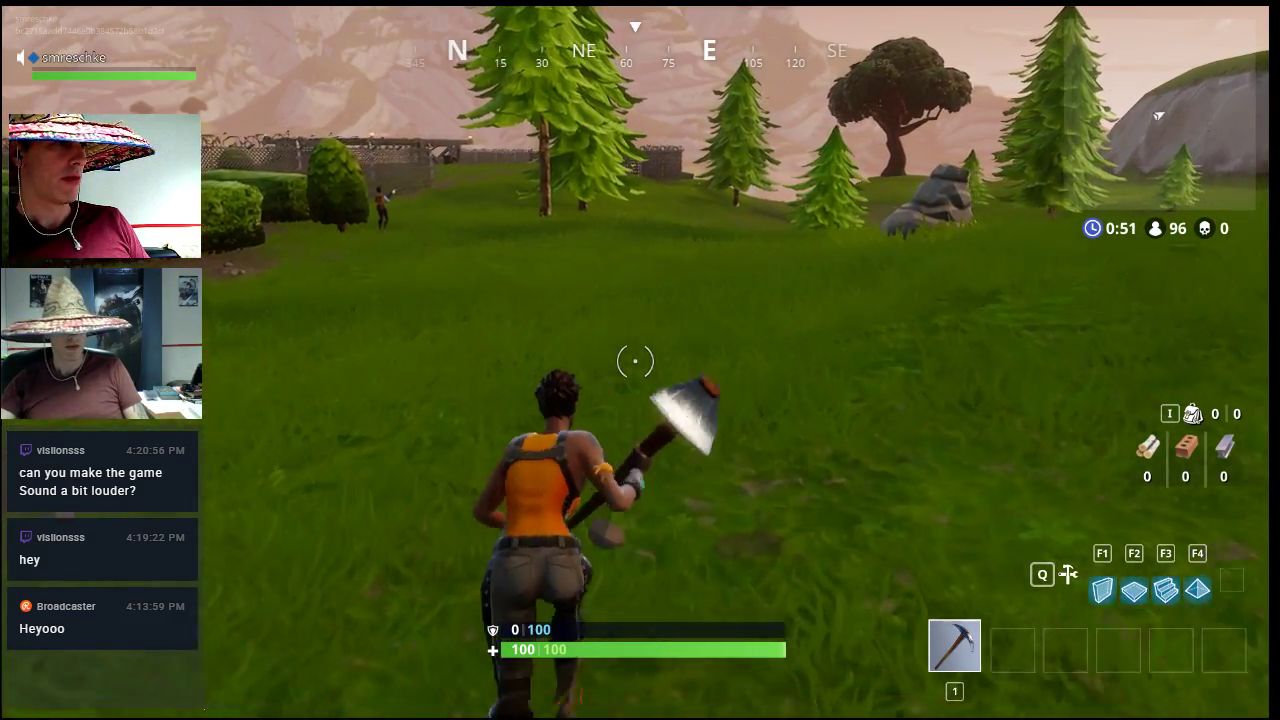
key(w)
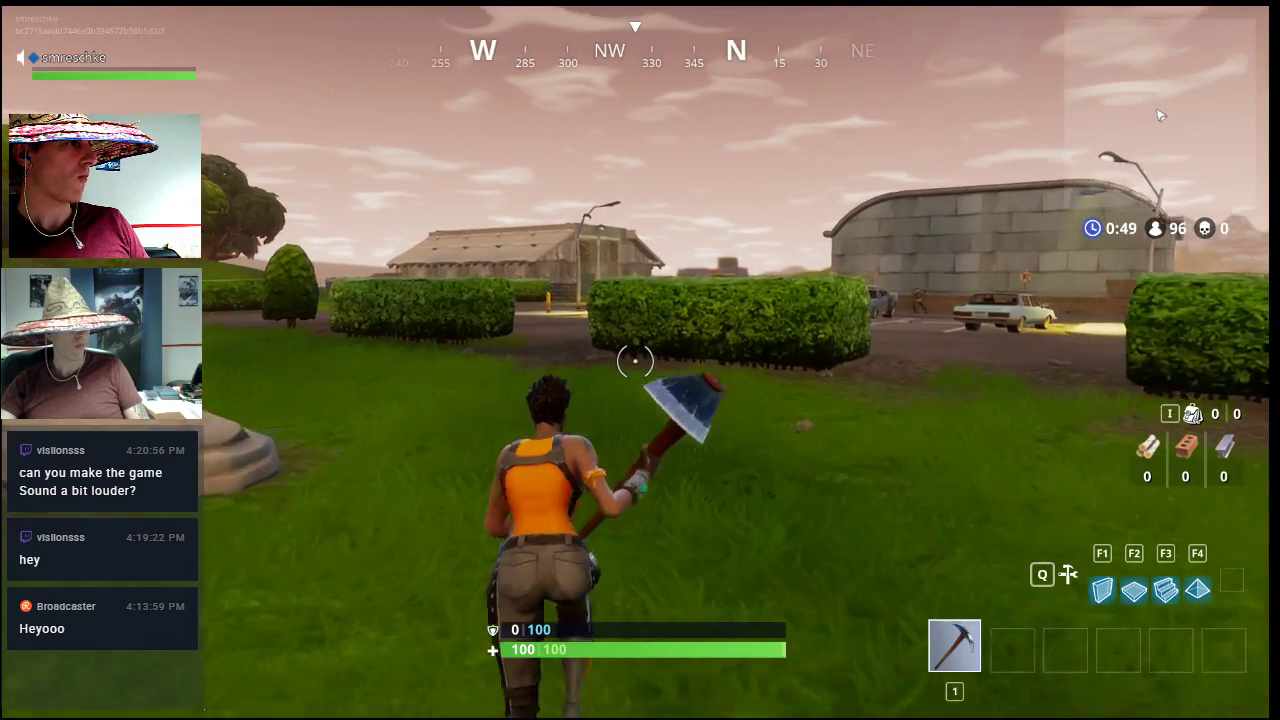
Step: Cross the parking lot past the golden car and pickup to the bench by the wooden barn
key(w)
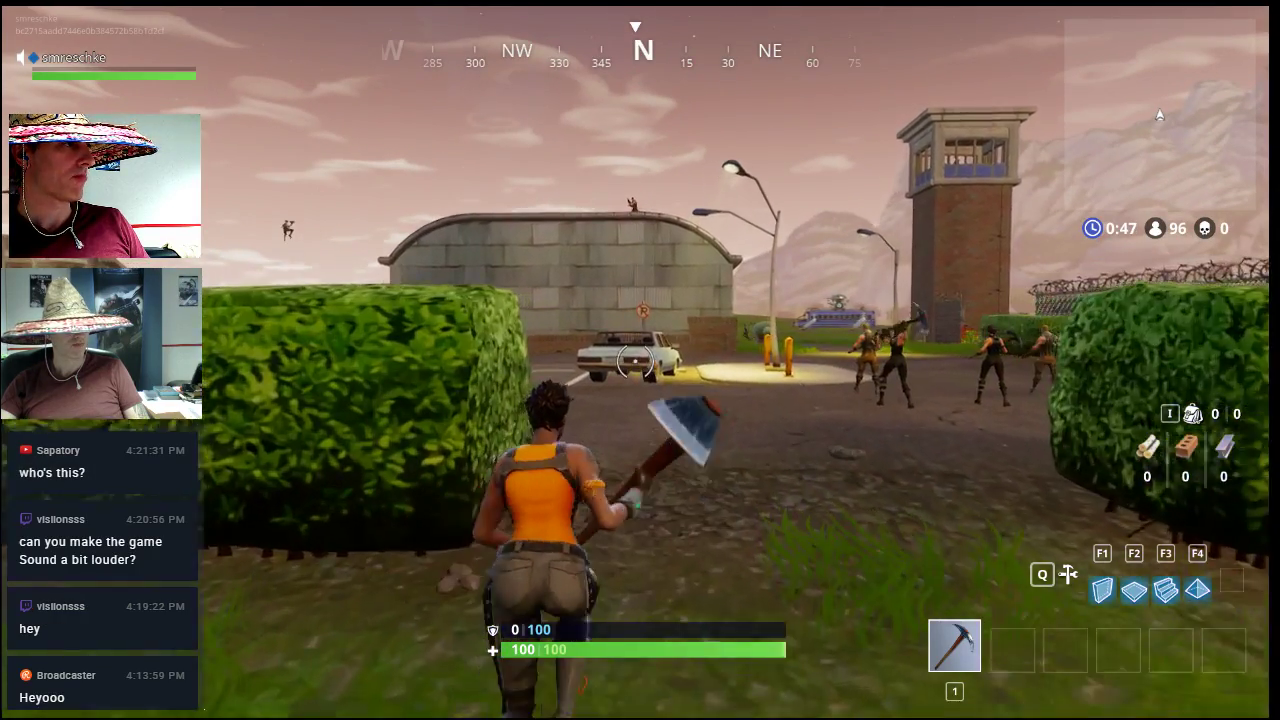
key(w)
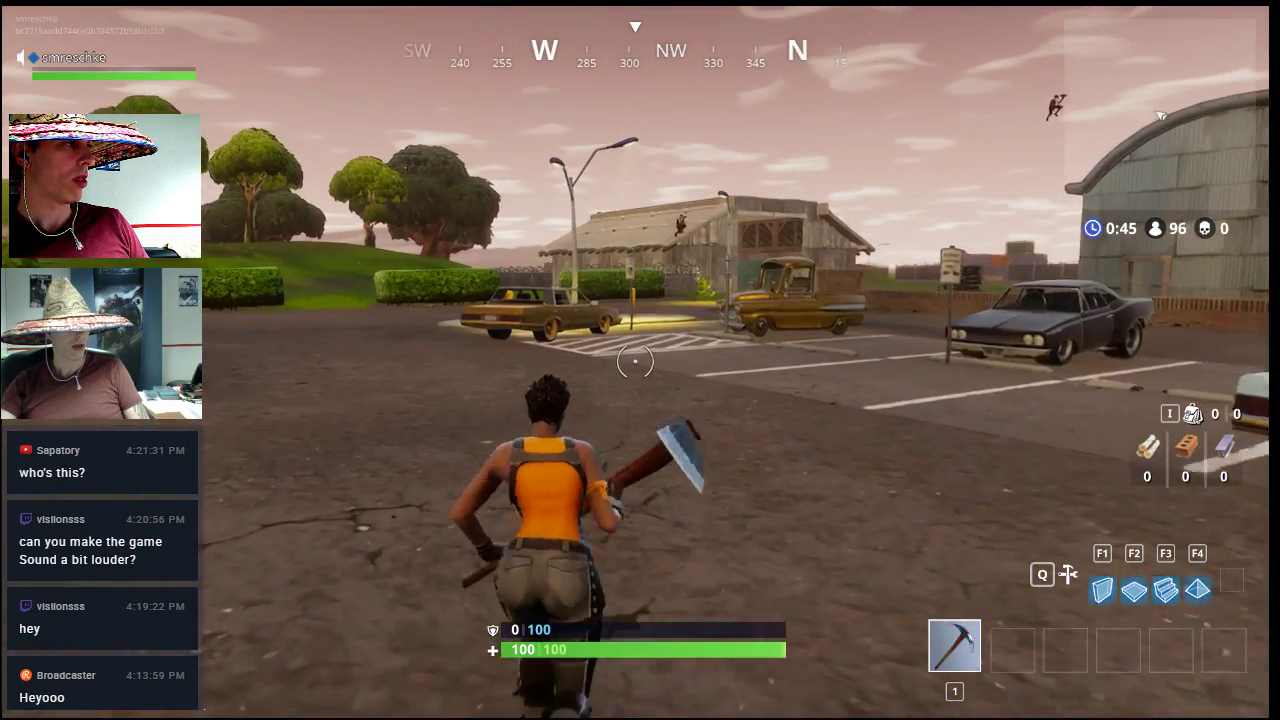
key(w)
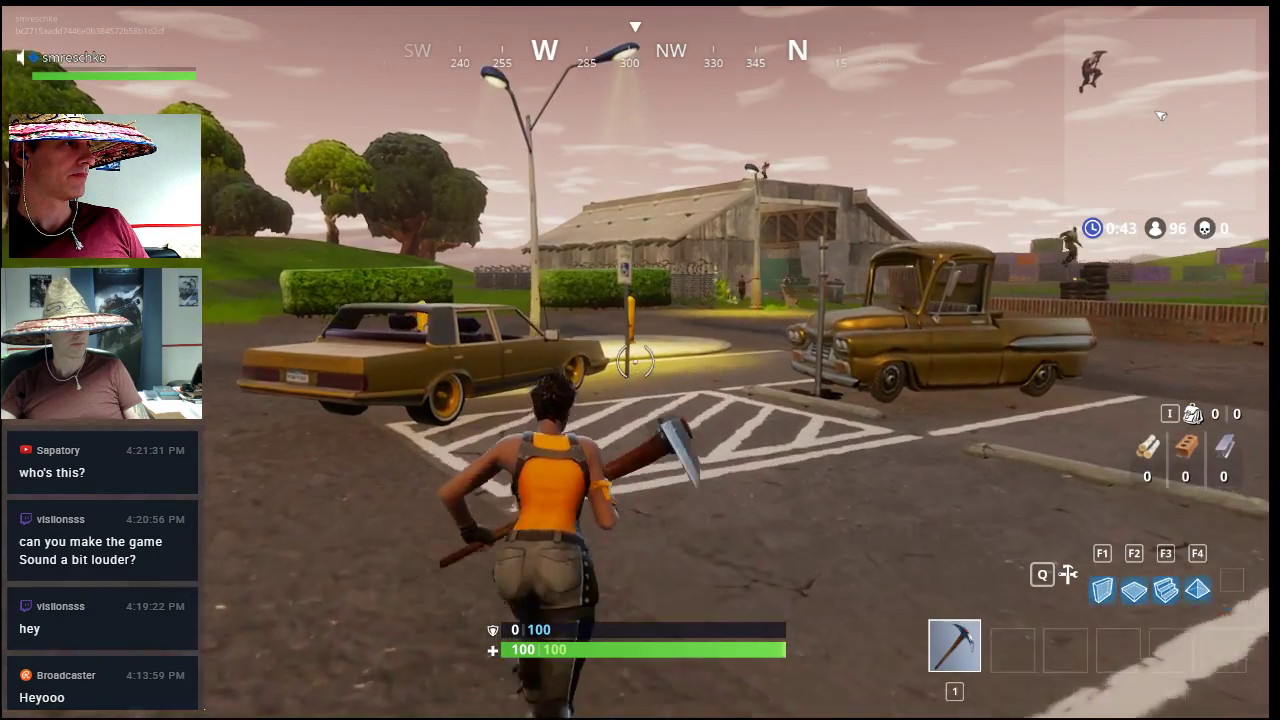
key(w)
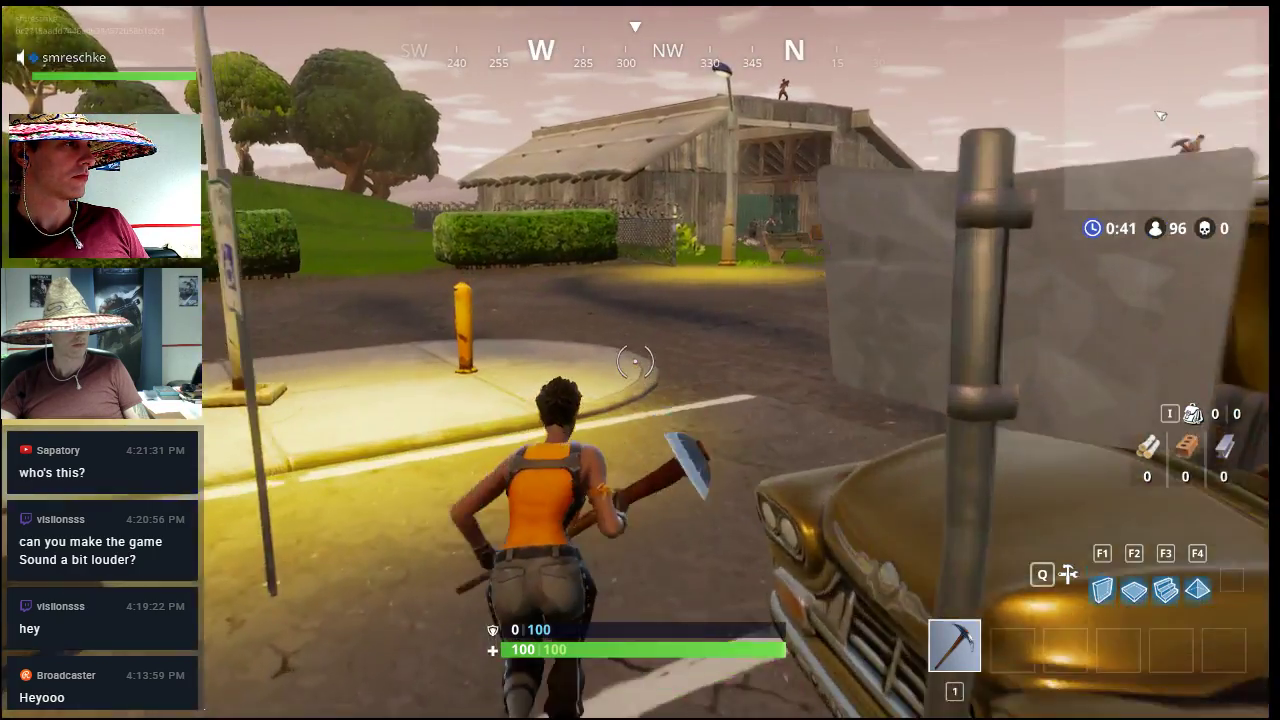
key(w)
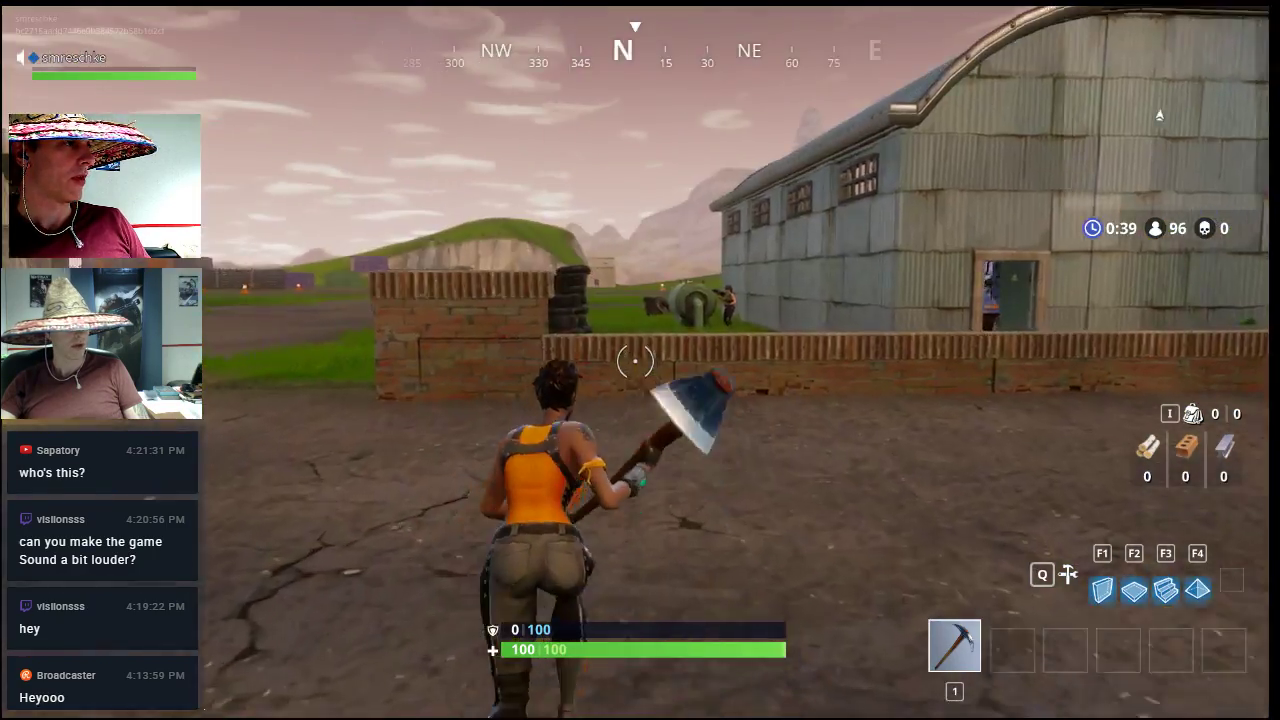
key(w)
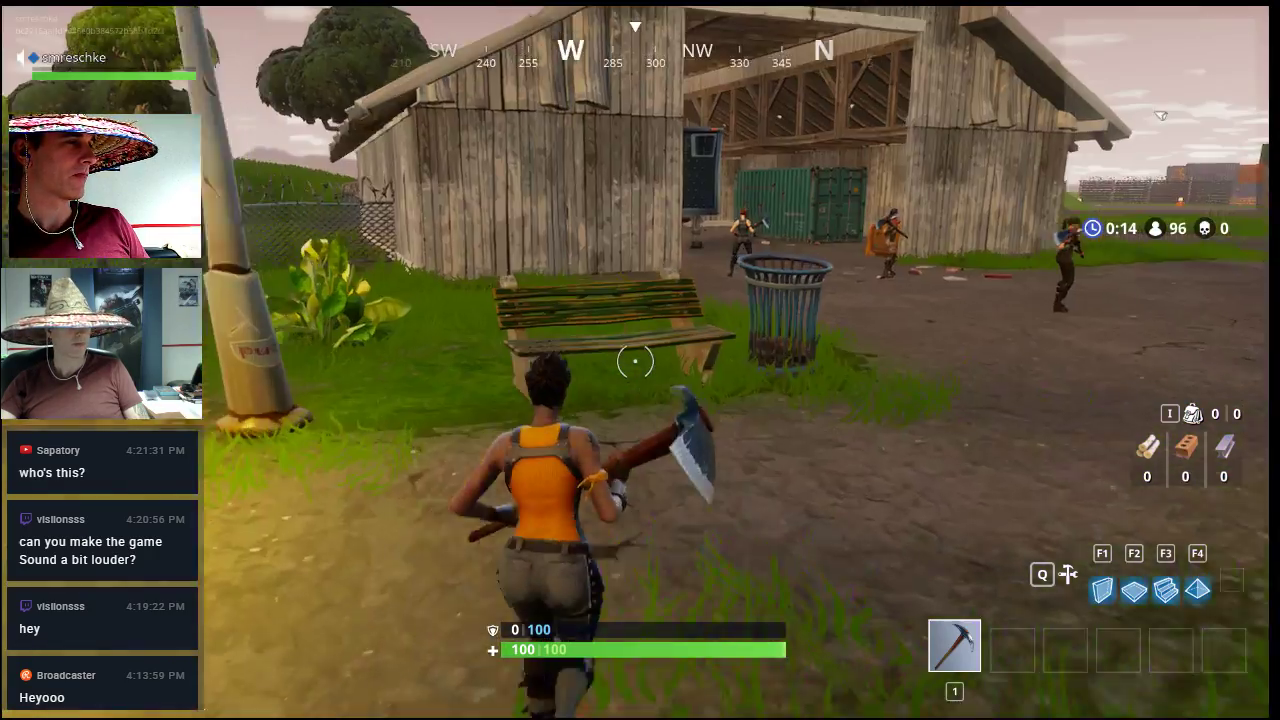
Step: Enter the wooden barn, go around the parked trailers and swing the pickaxe at the green shipping container
key(w)
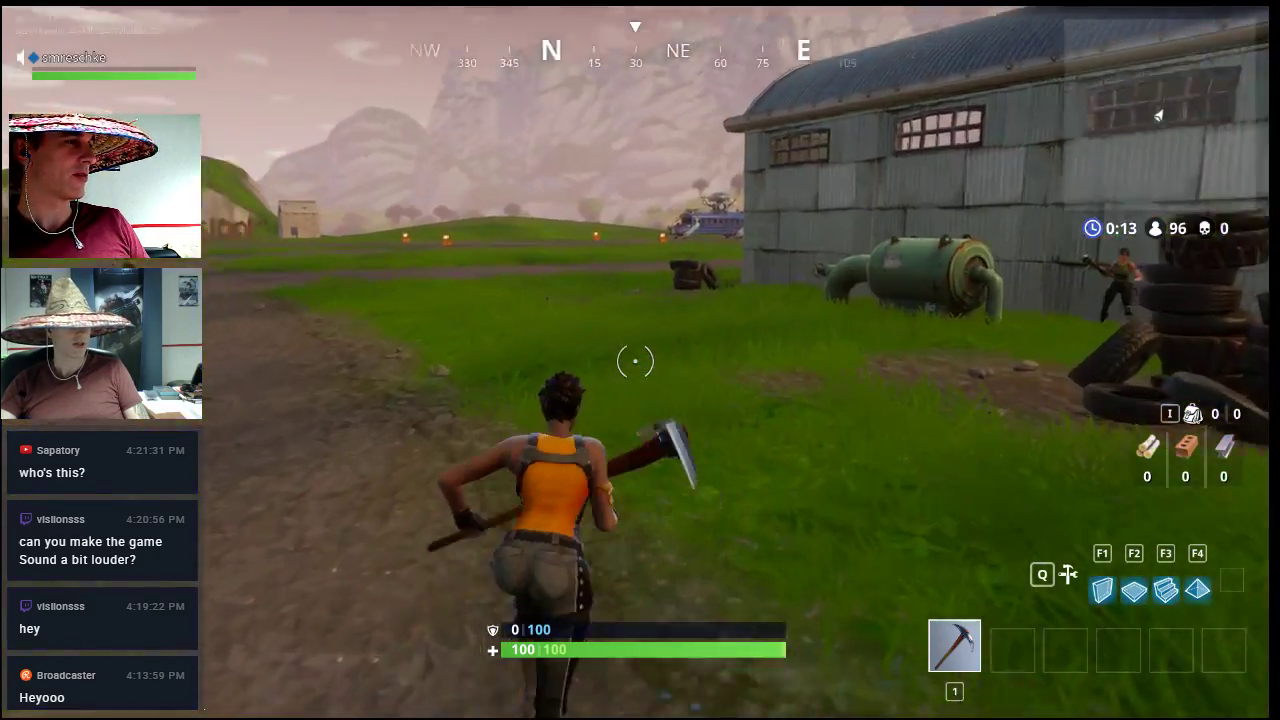
key(w)
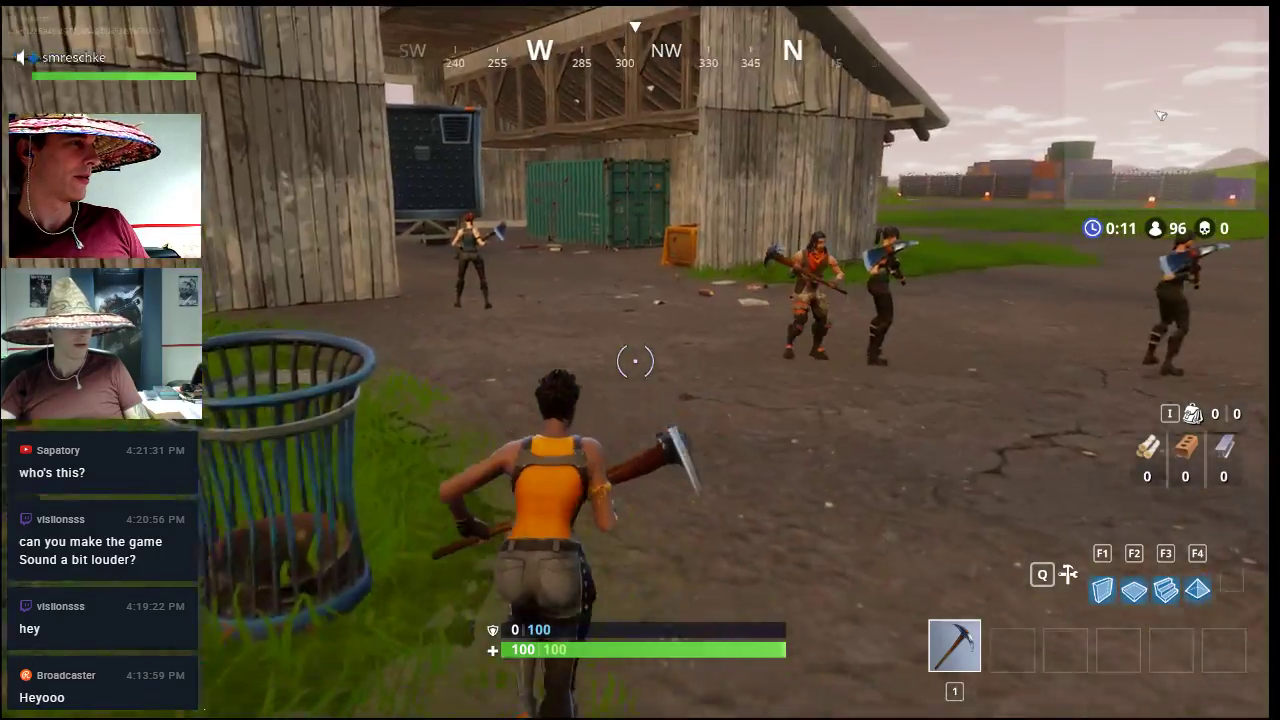
key(w)
key(w)
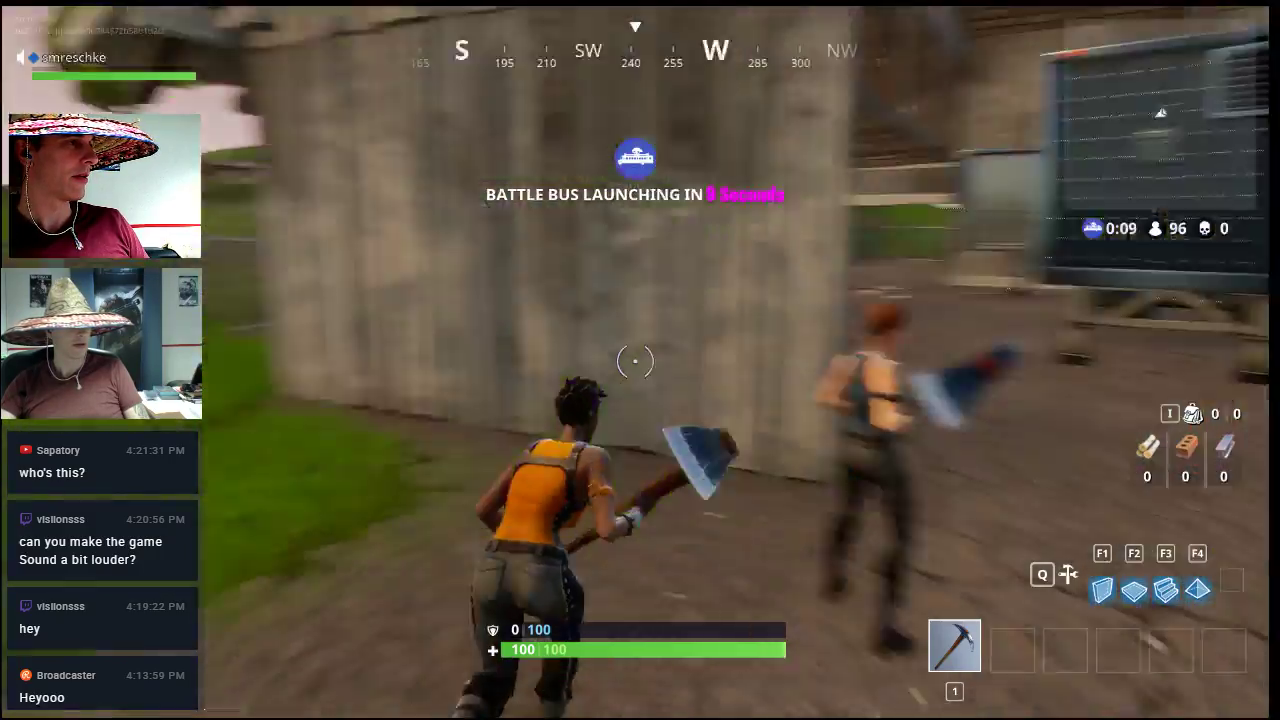
key(w)
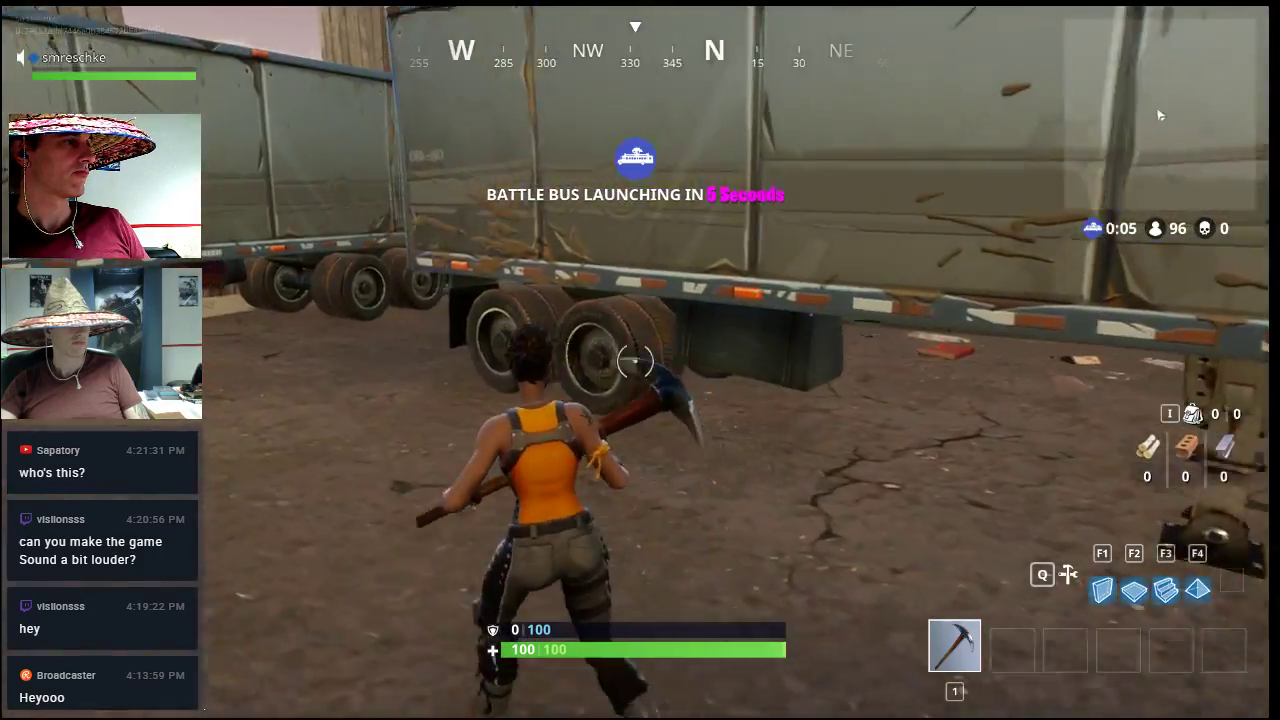
key(w)
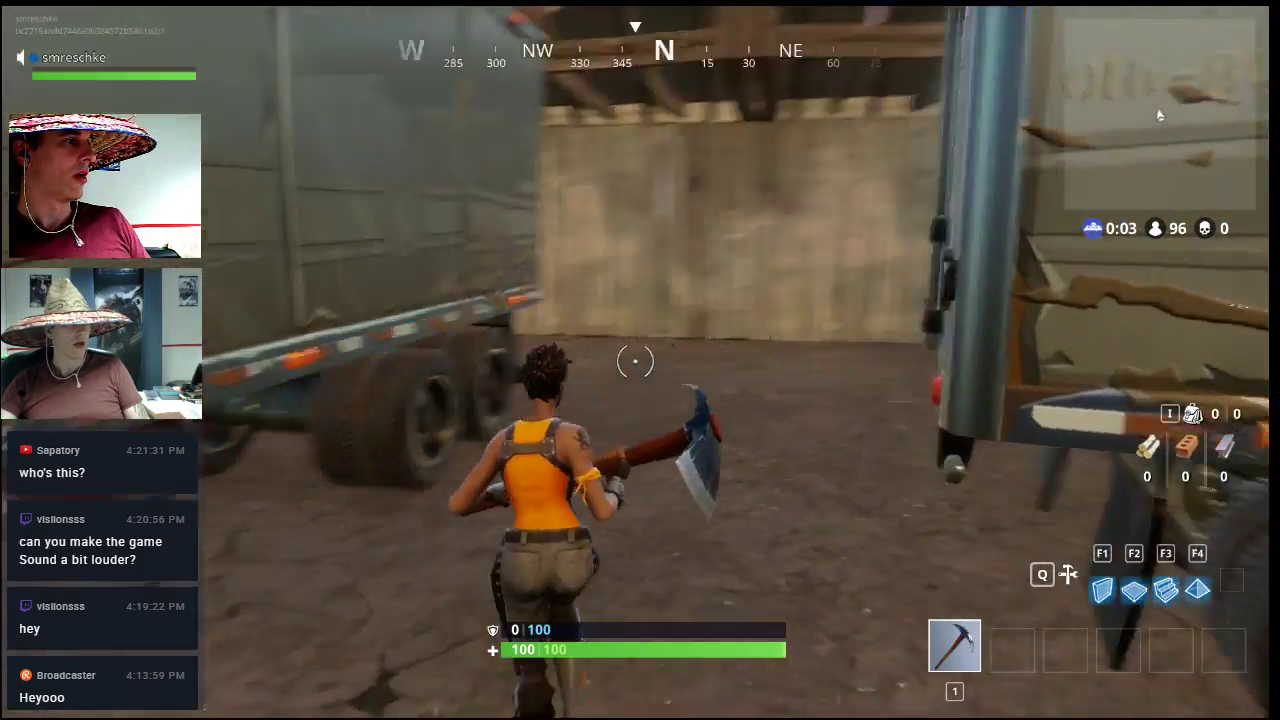
key(w)
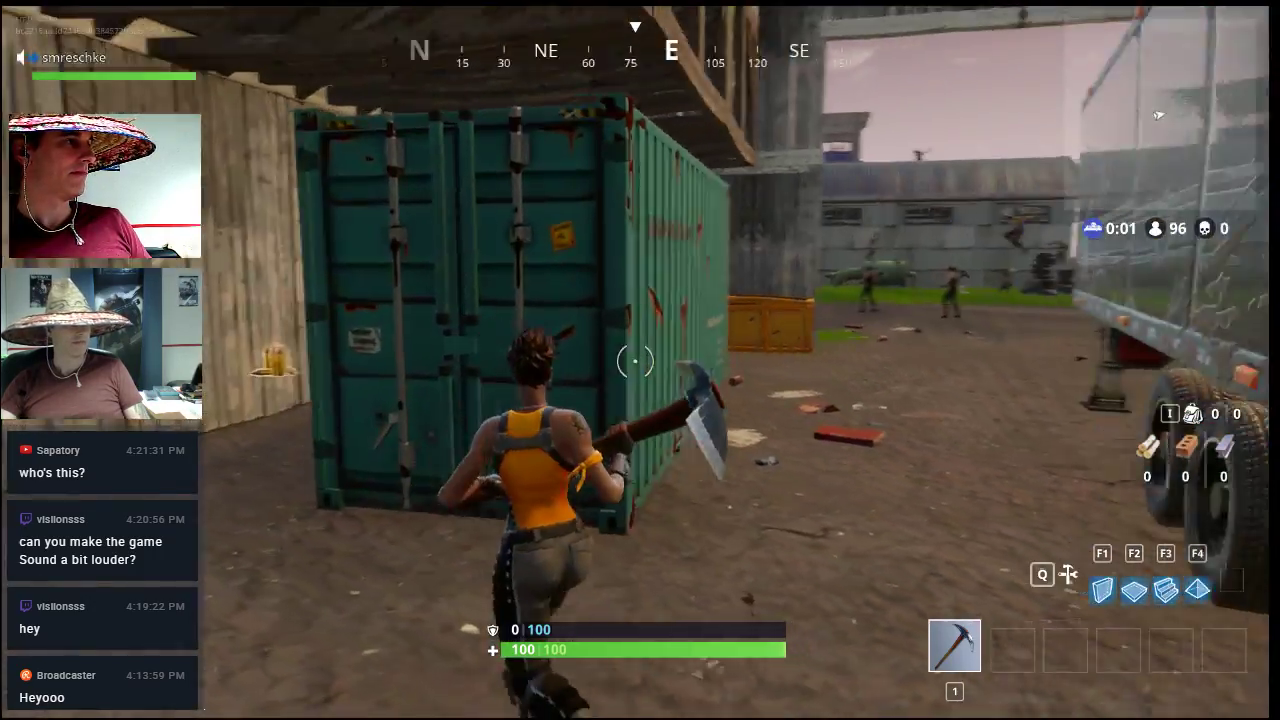
click(635, 361)
click(635, 362)
key(w)
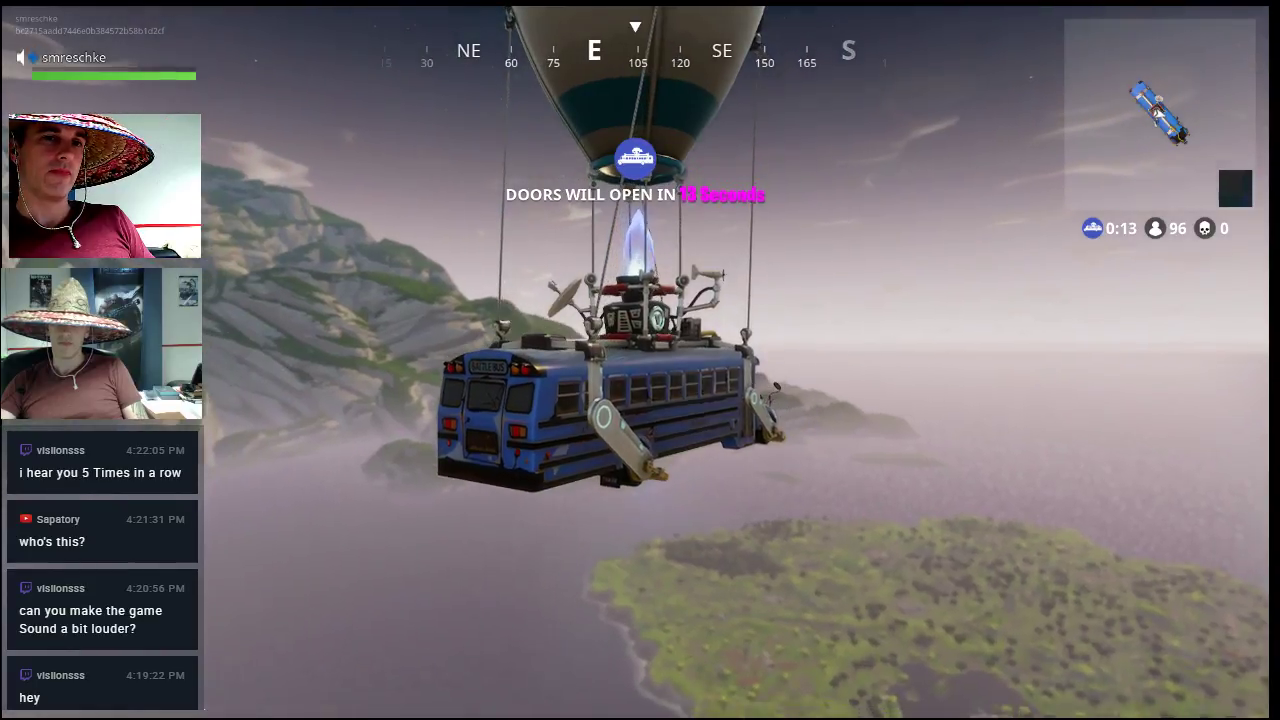
Step: Mark Moisty Mire on the island map as the landing destination and open the inventory
key(m)
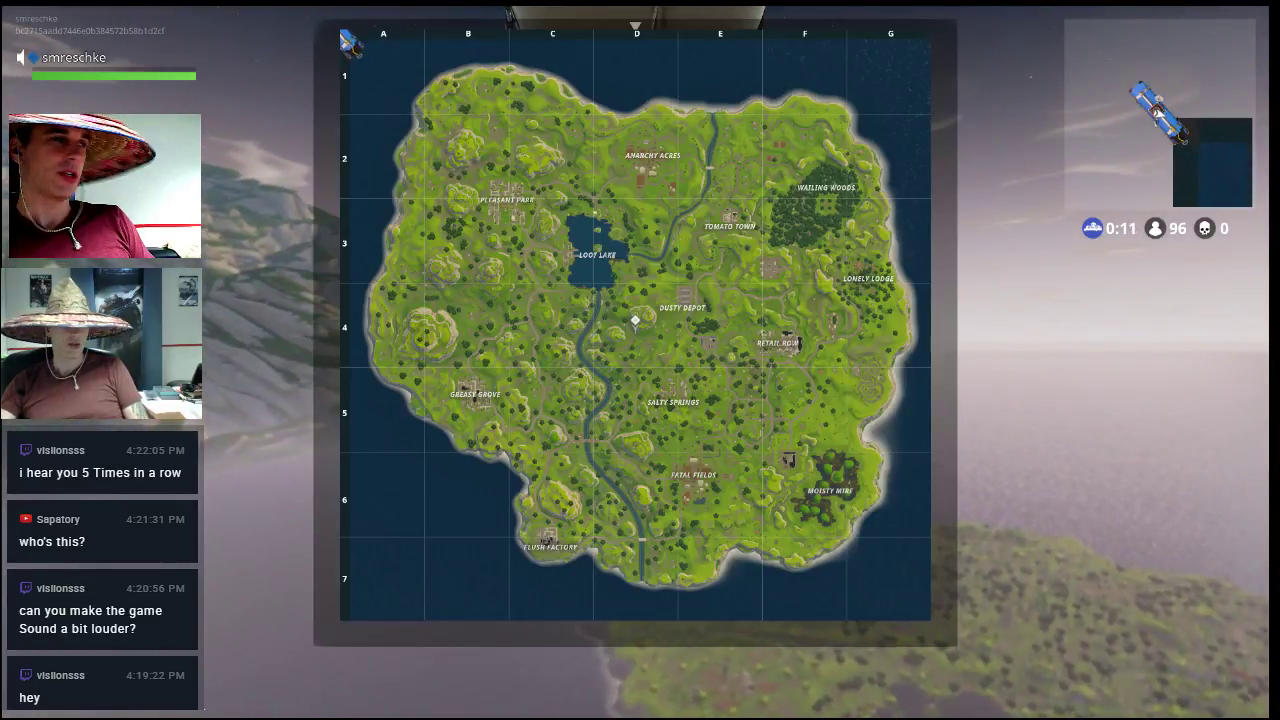
click(828, 482)
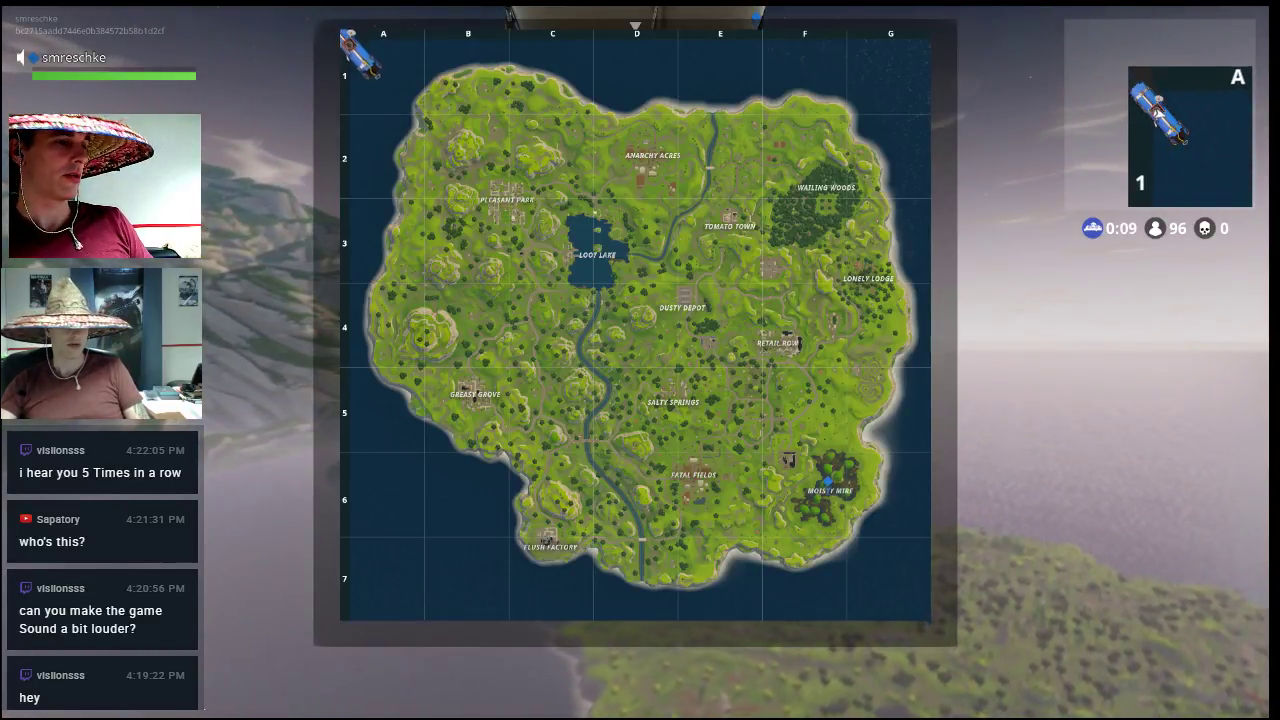
key(Tab)
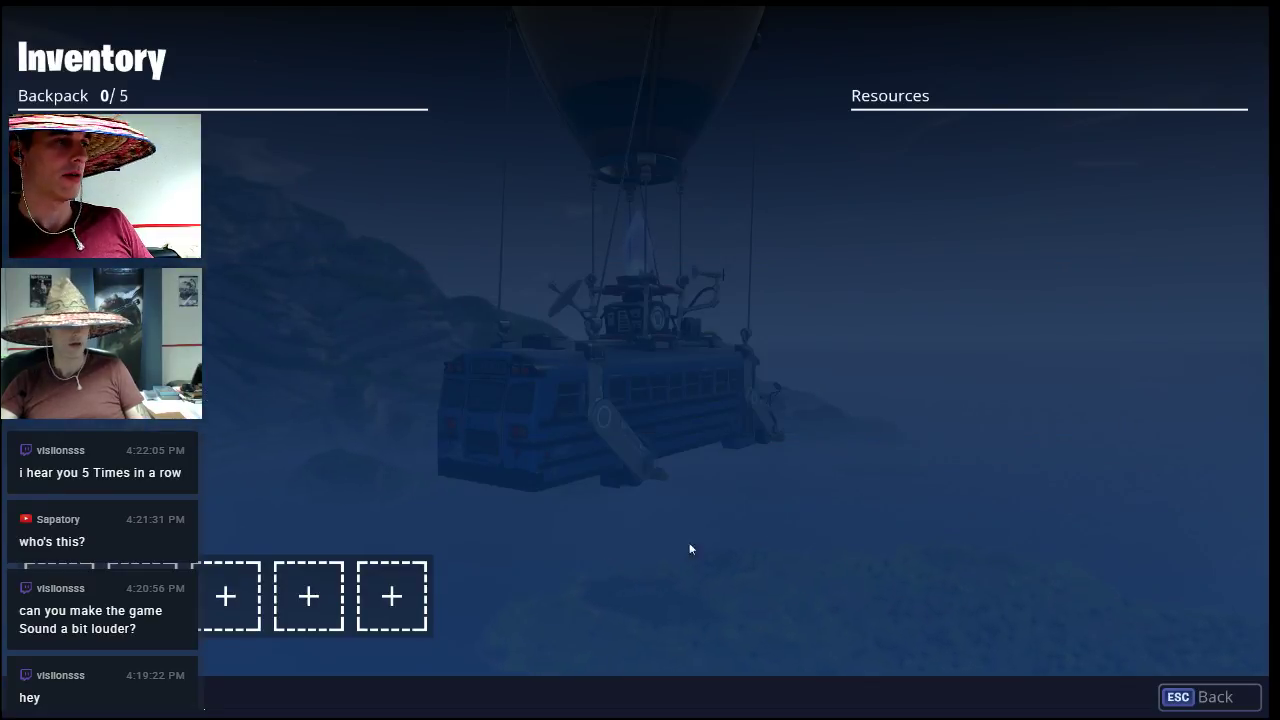
Step: Close the inventory and move the map marker from Moisty Mire to Lonely Lodge as the landing destination
key(alt+Tab)
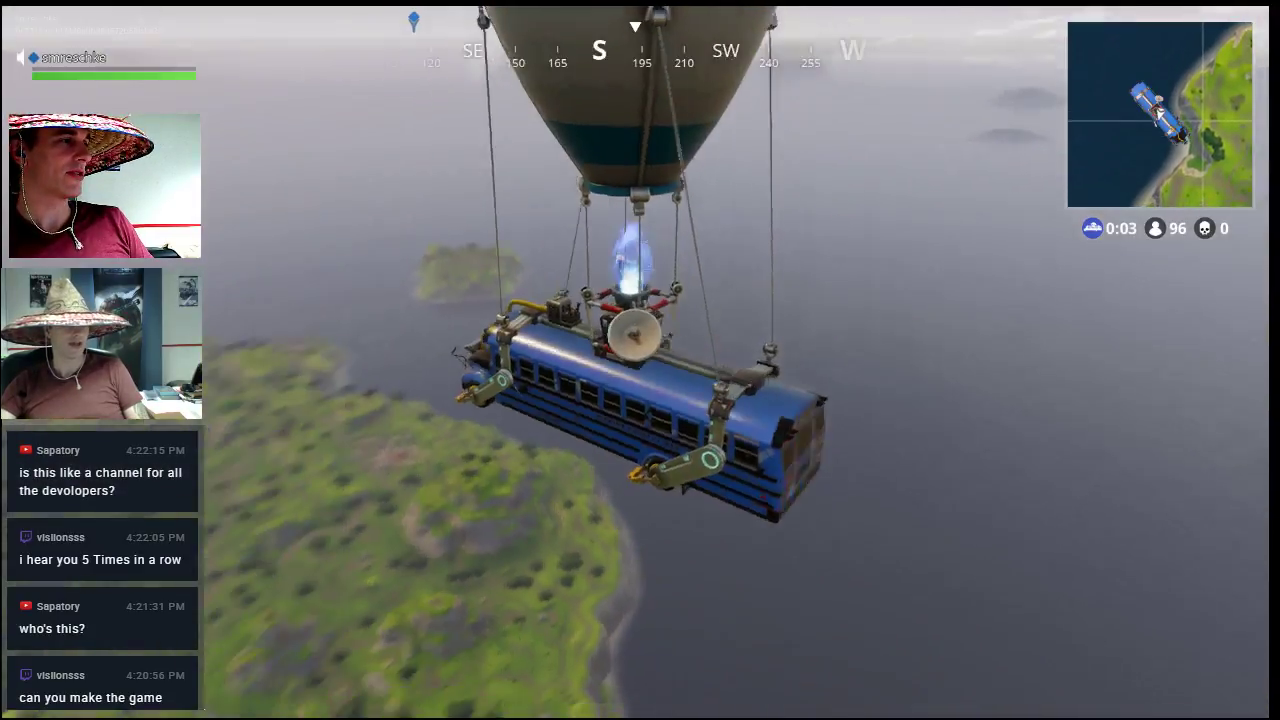
key(m)
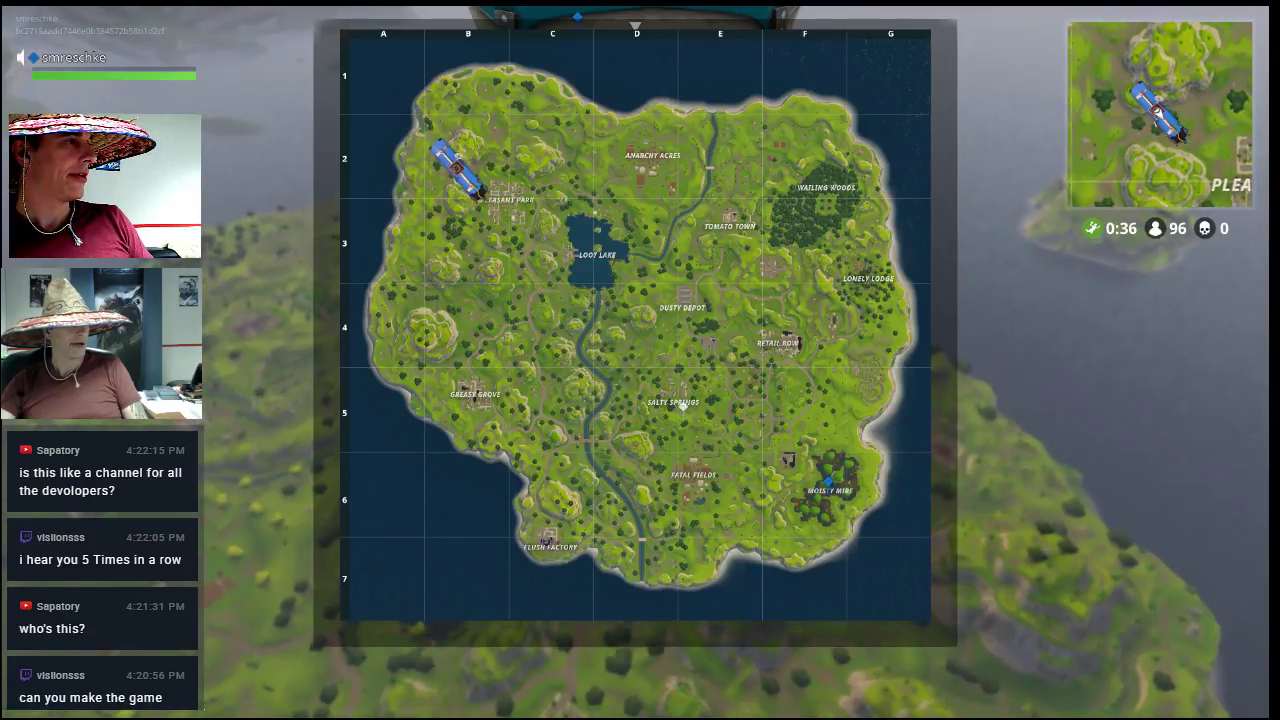
click(868, 262)
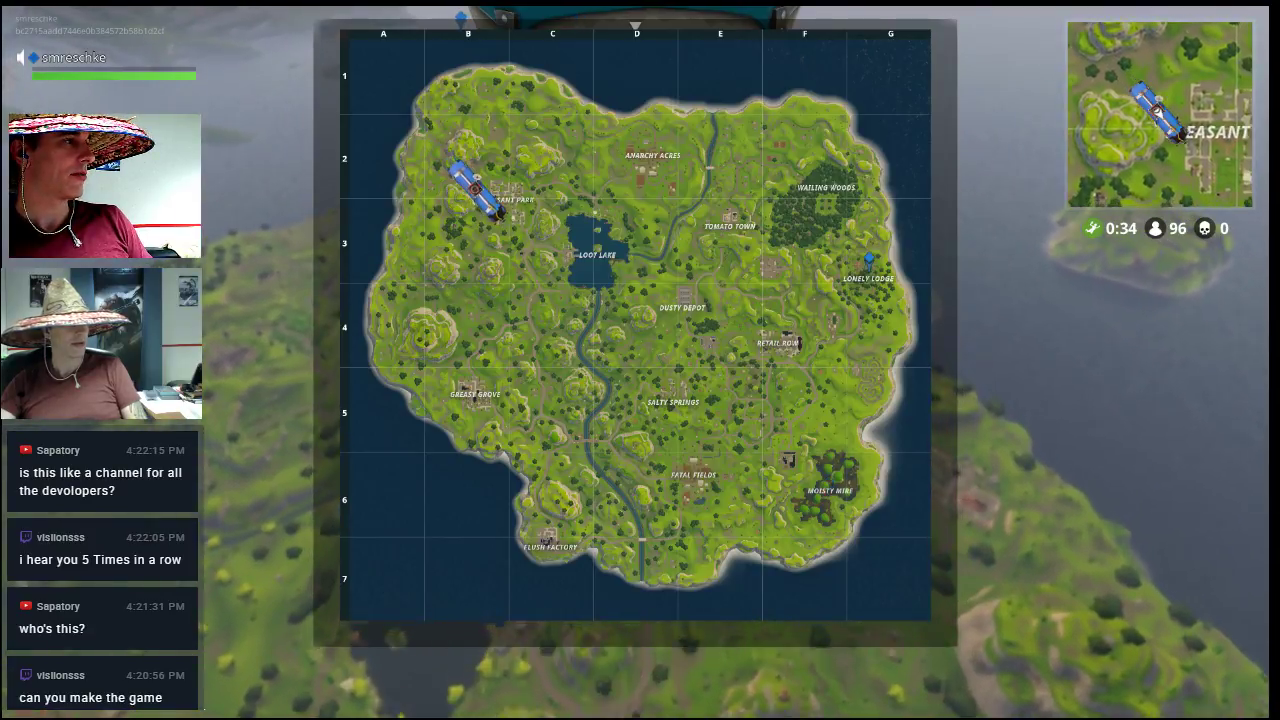
key(m)
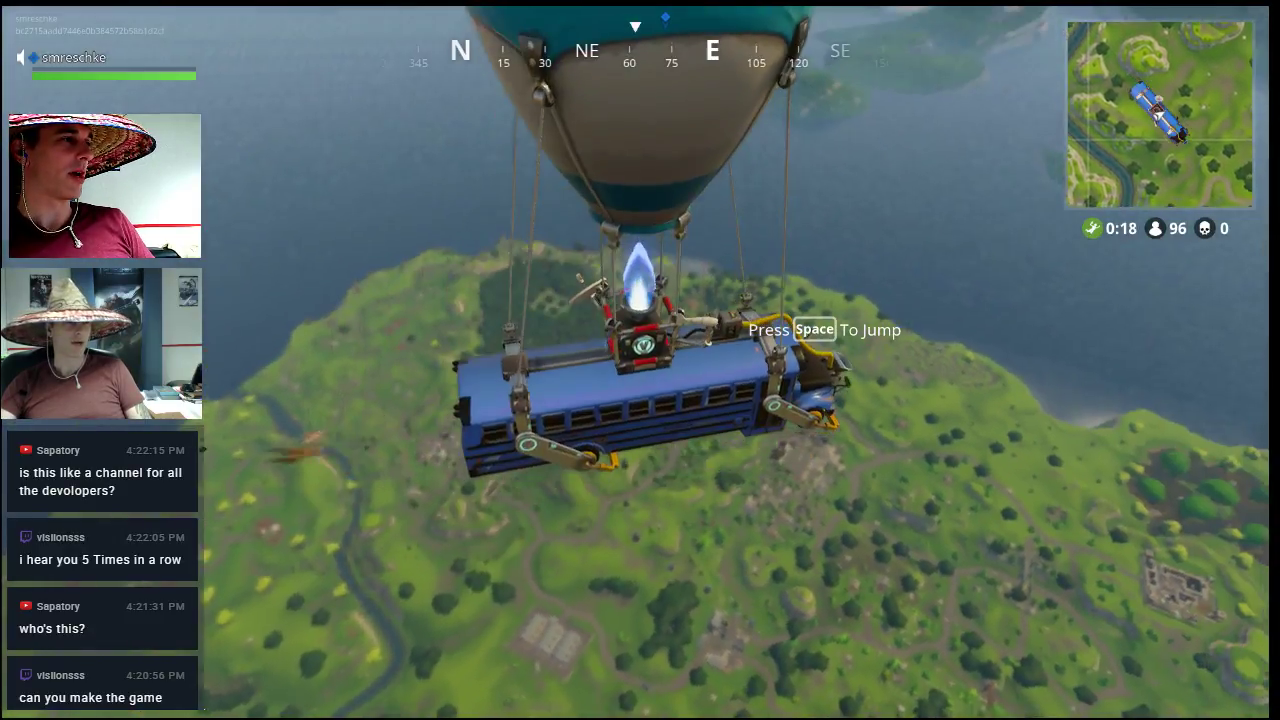
Step: Jump from the battle bus to the trailer camp near Lonely Lodge and loot the wooden porch beside the purple trailer
key(space)
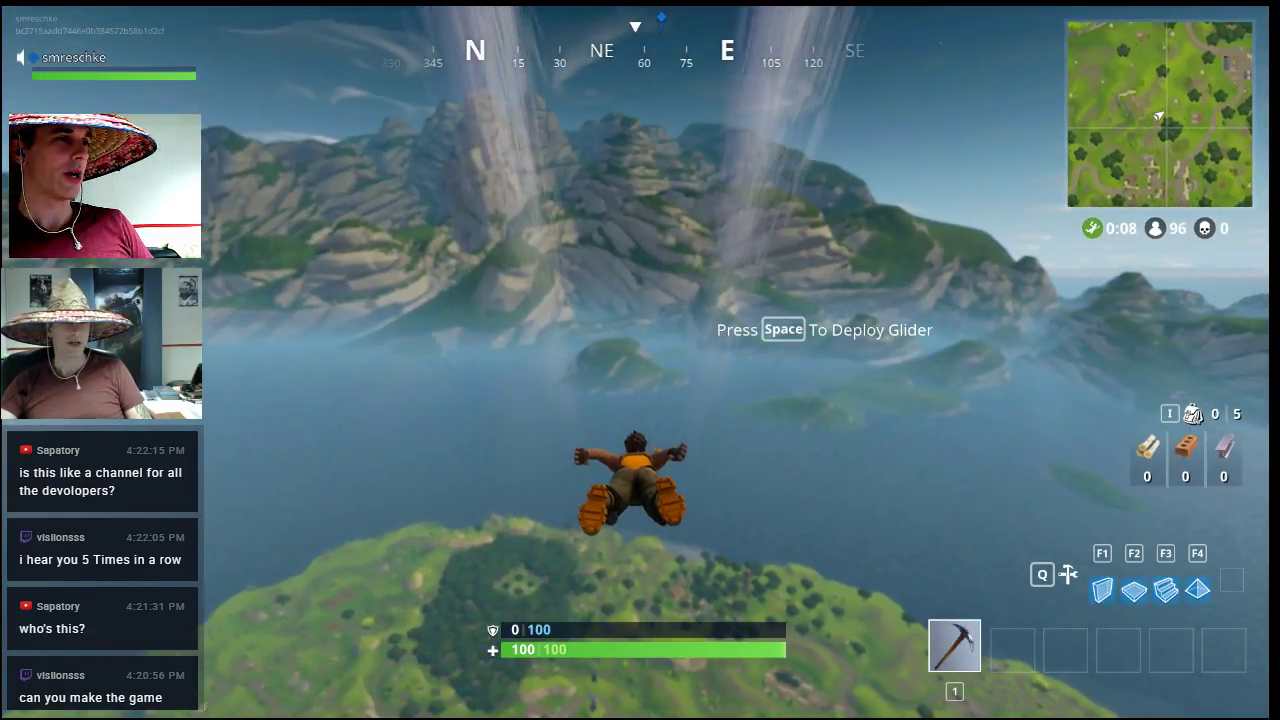
key(w)
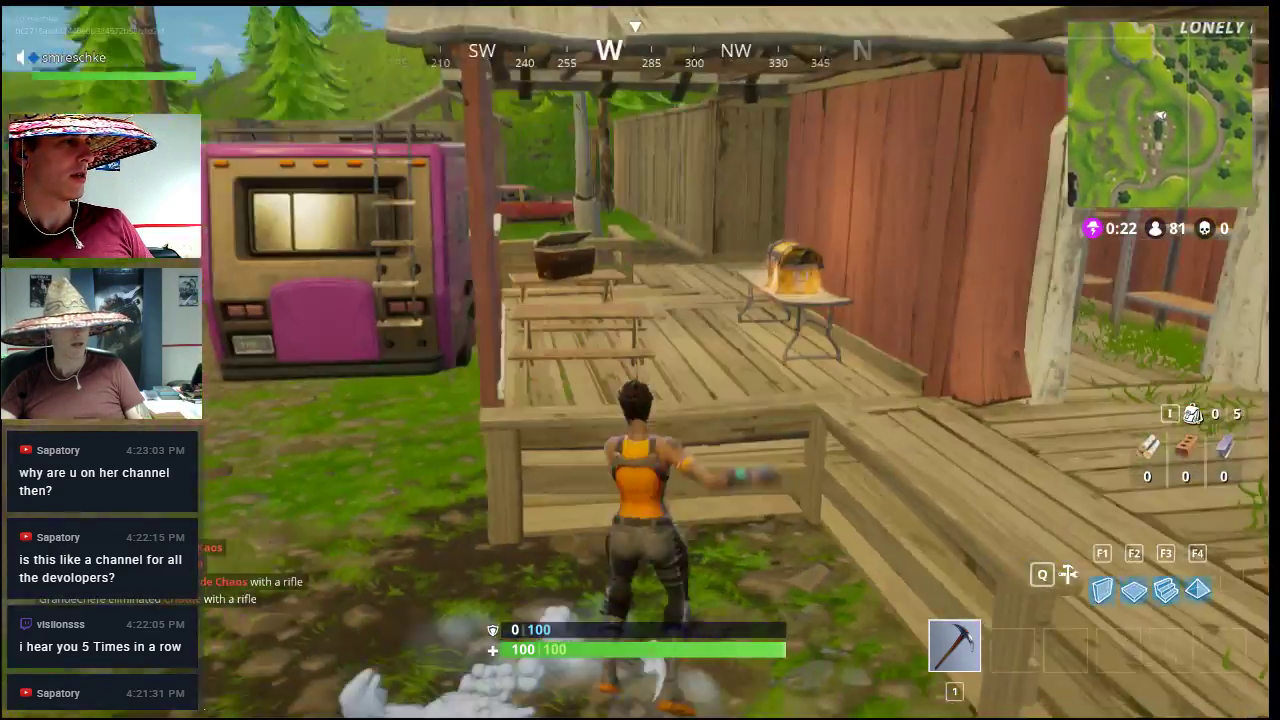
key(w)
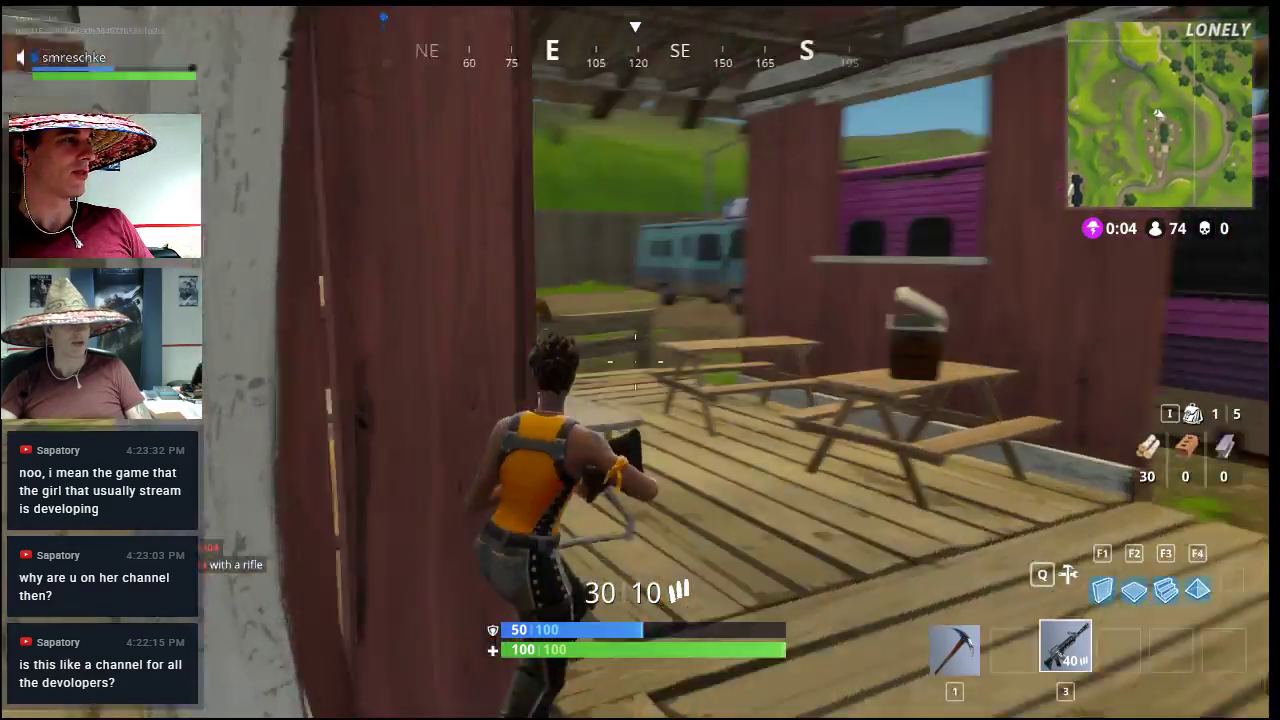
Step: Run to the open wooden shed beside the brown dumpster and pick up the Pump Shotgun and shells
key(w)
key(w)
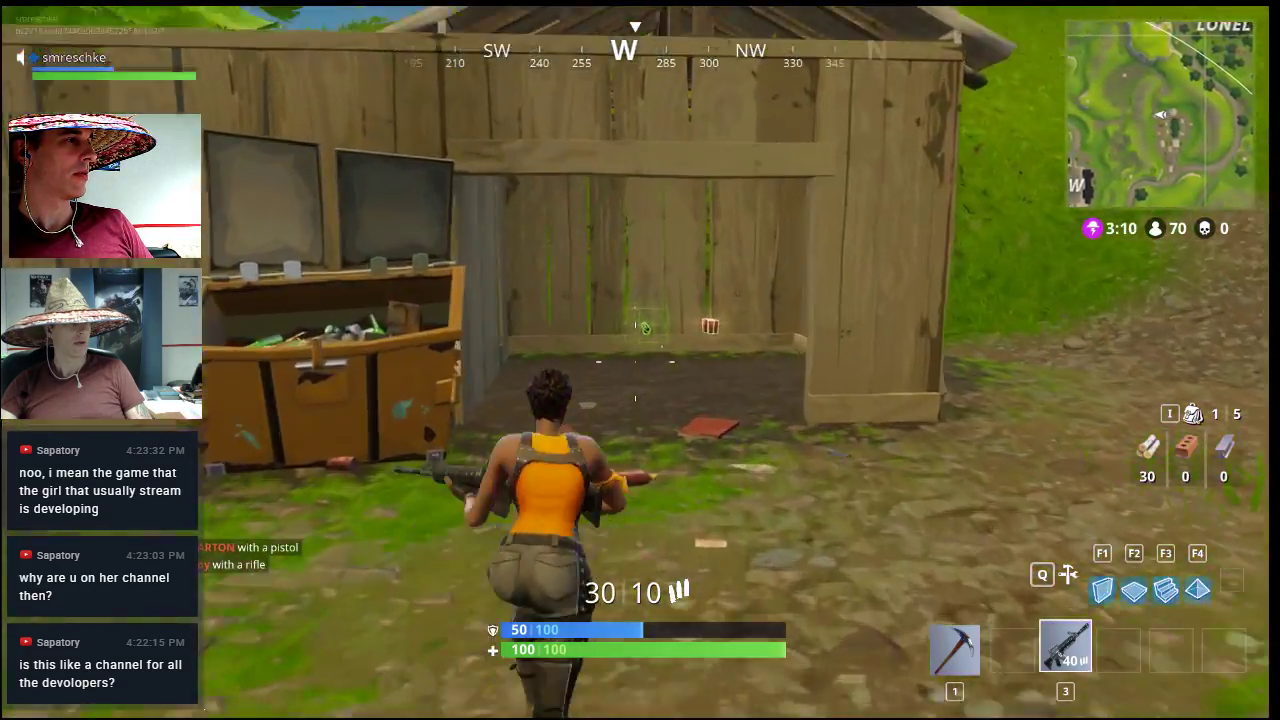
key(w)
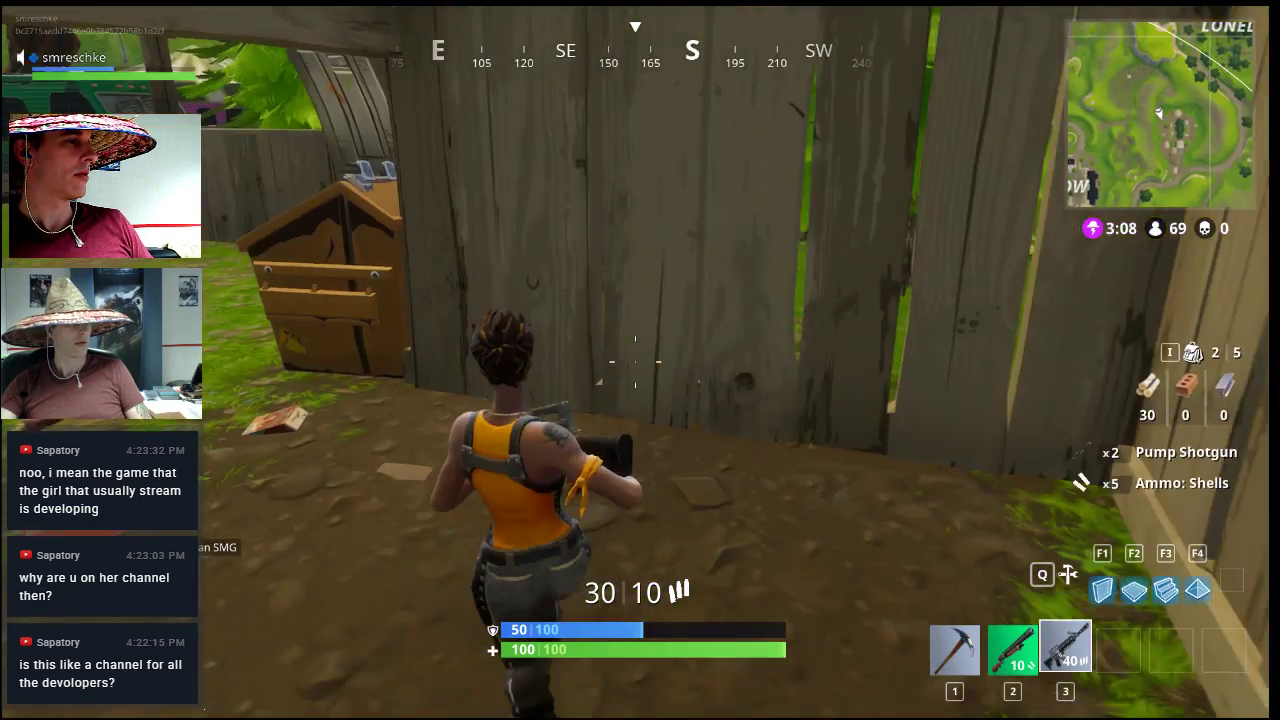
key(w)
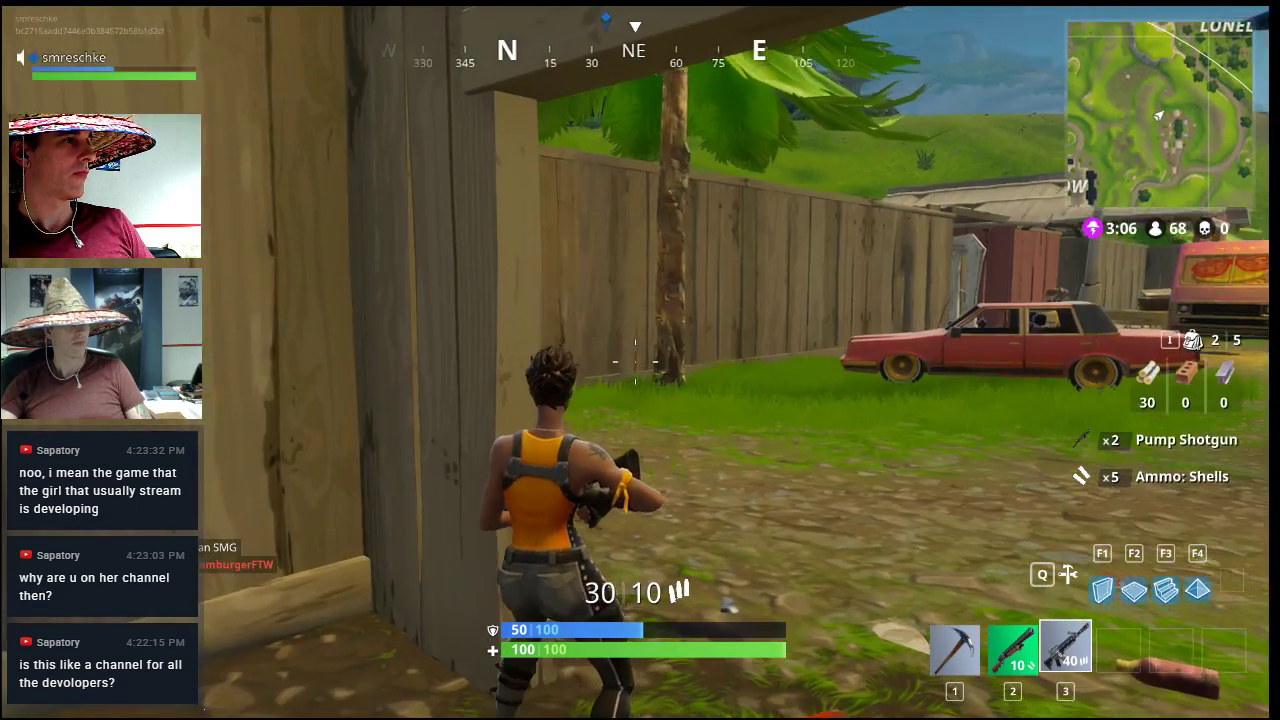
Step: Go past the green camper to the canopy and search the ammo box on the picnic table
key(w)
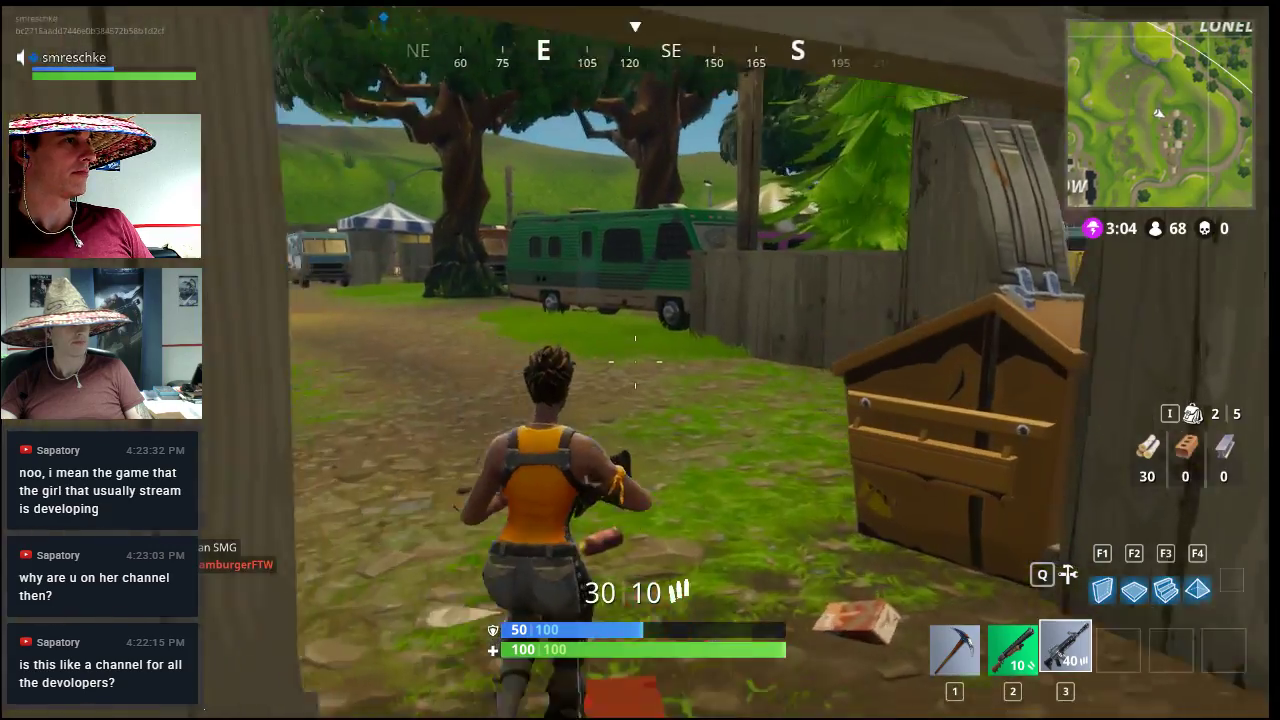
key(w)
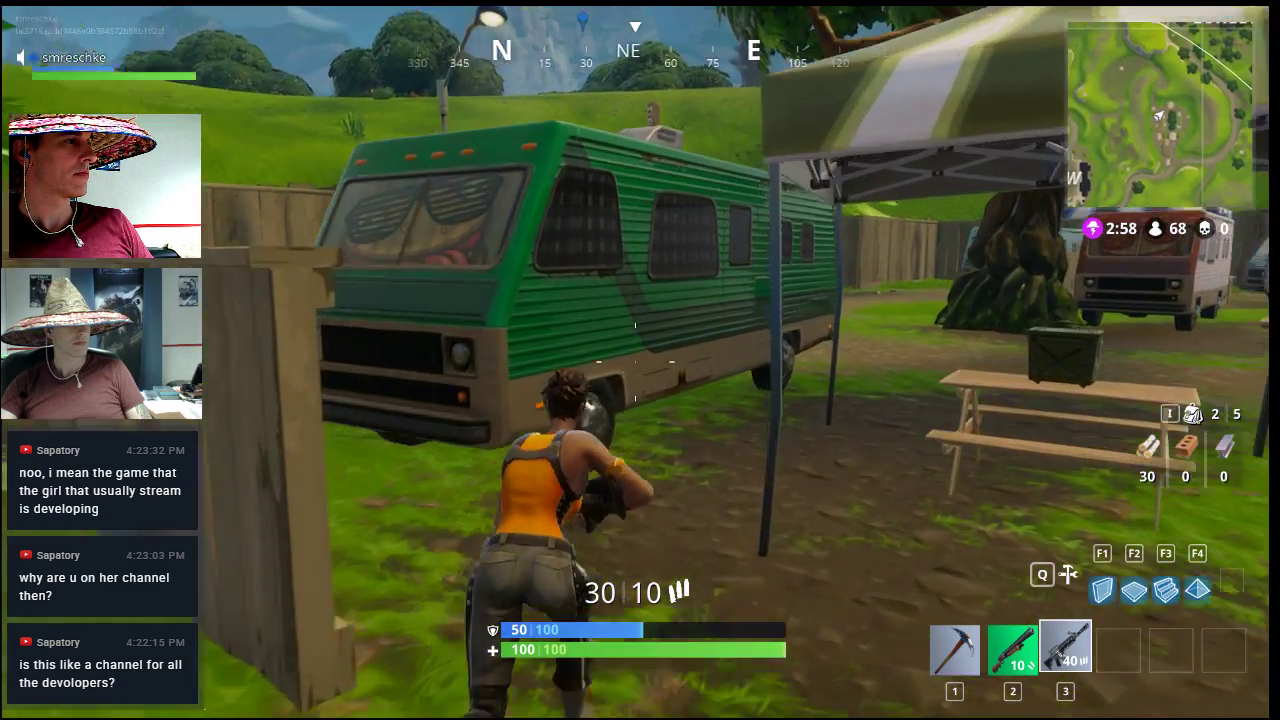
key(w)
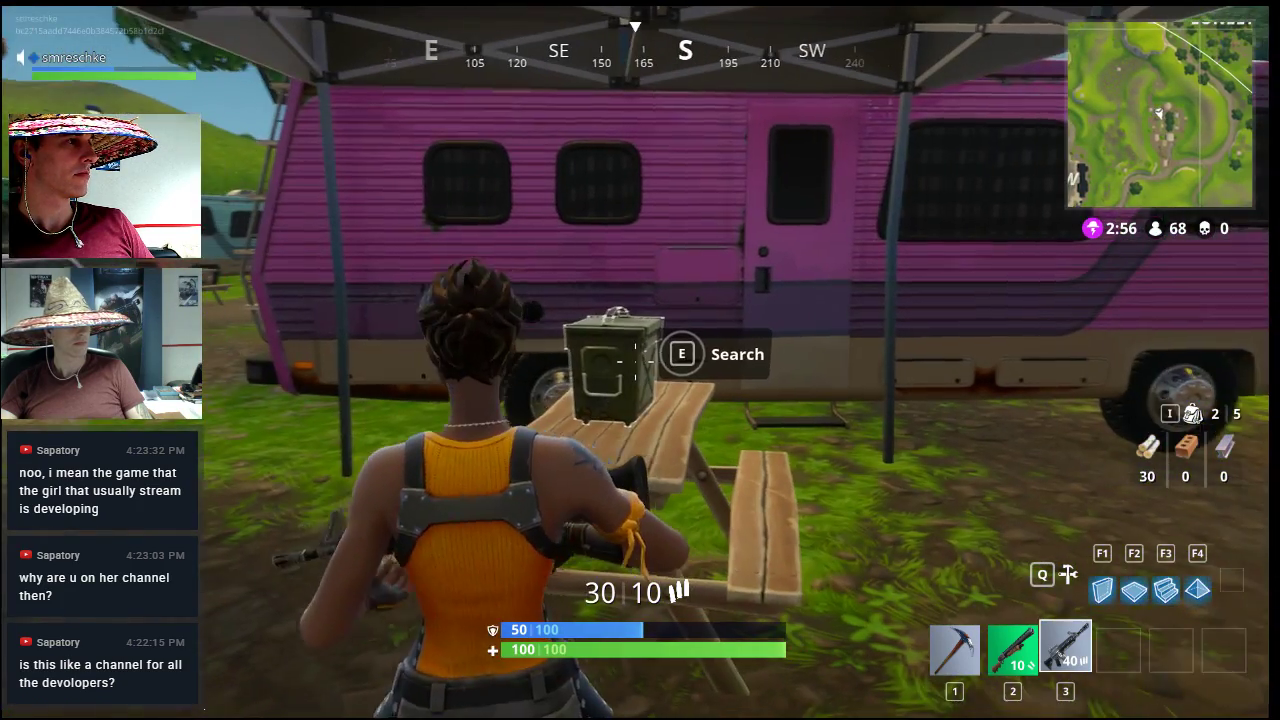
key(e)
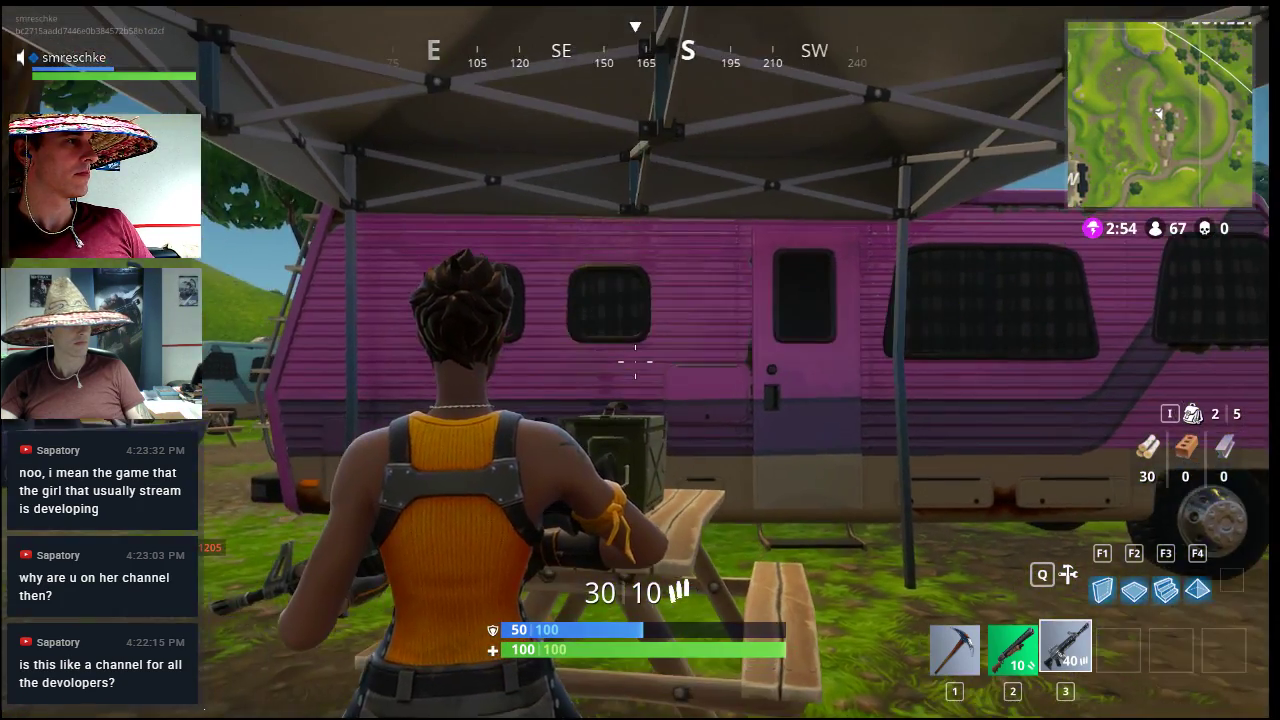
Step: Run to the wooden shed with the green dumpster and pick up the bandages and medium bullets inside
key(w)
key(w)
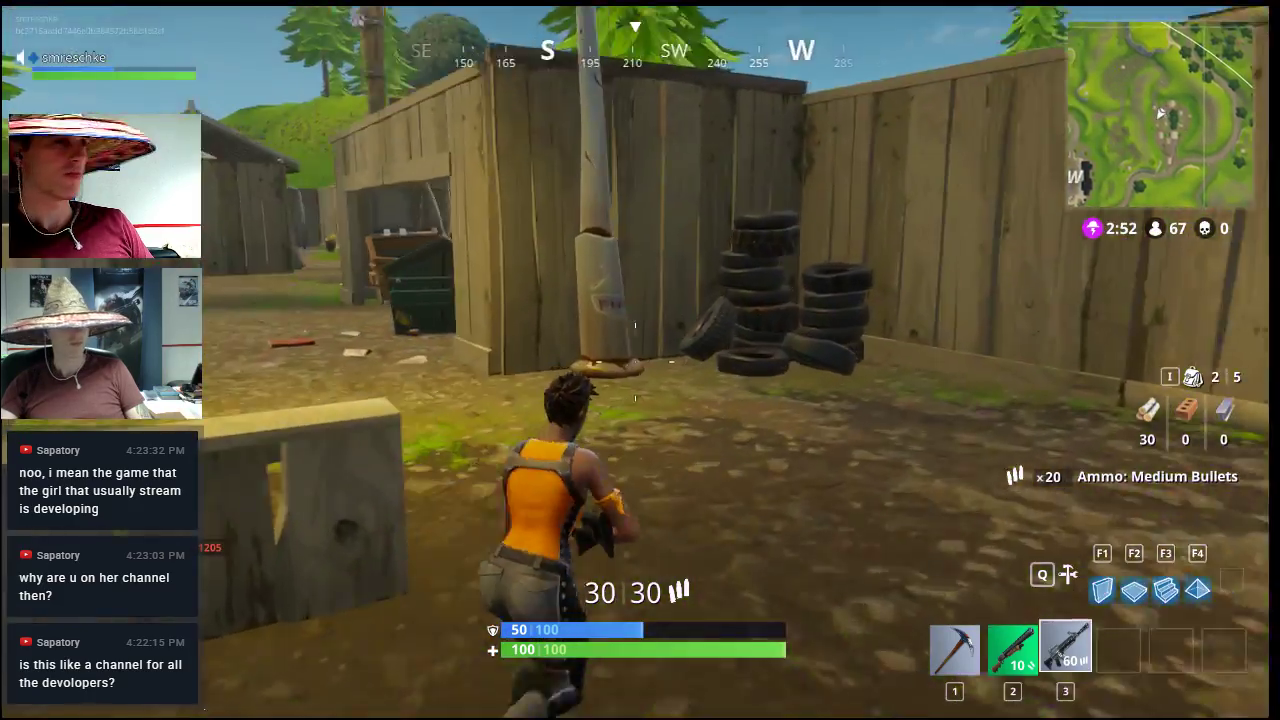
key(w)
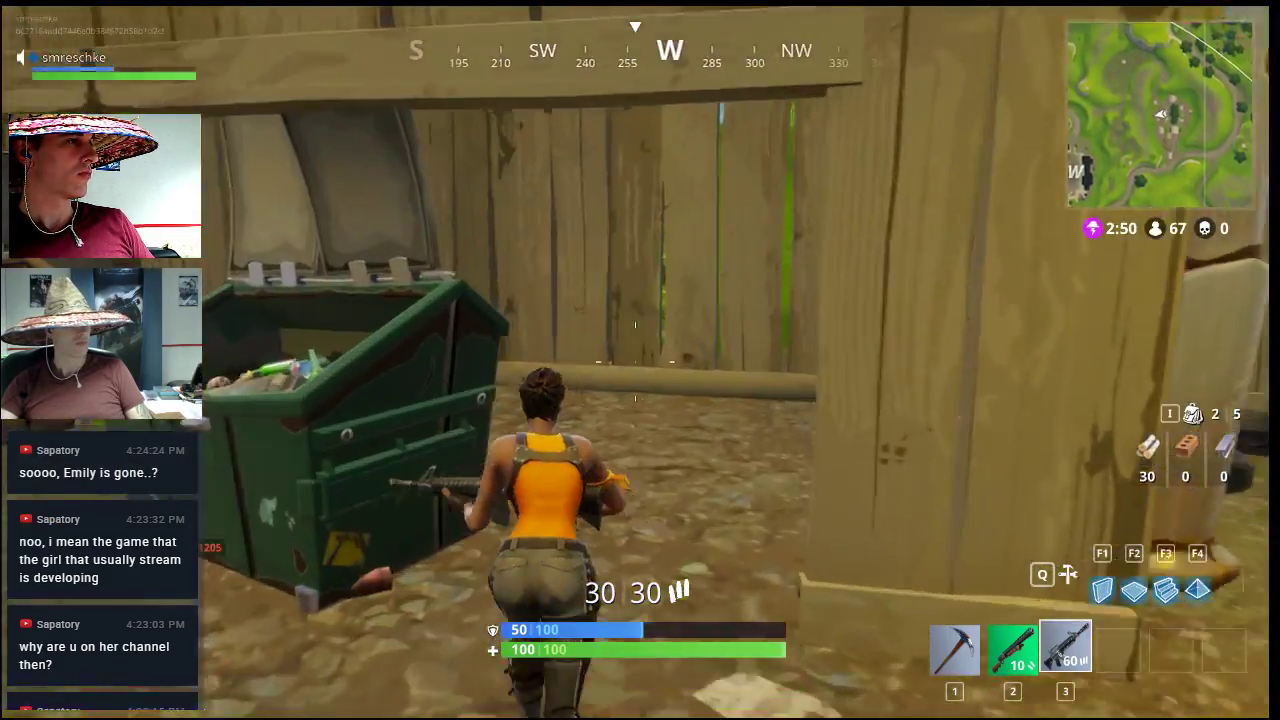
key(w)
key(w)
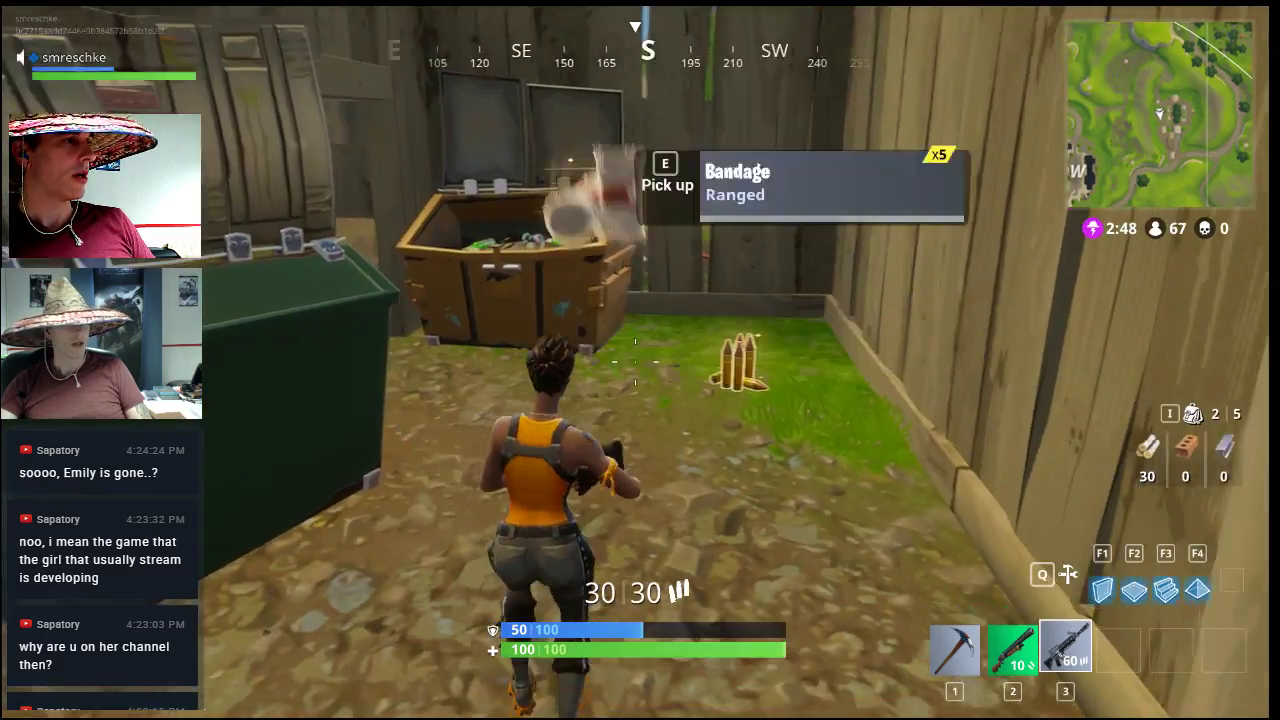
key(w)
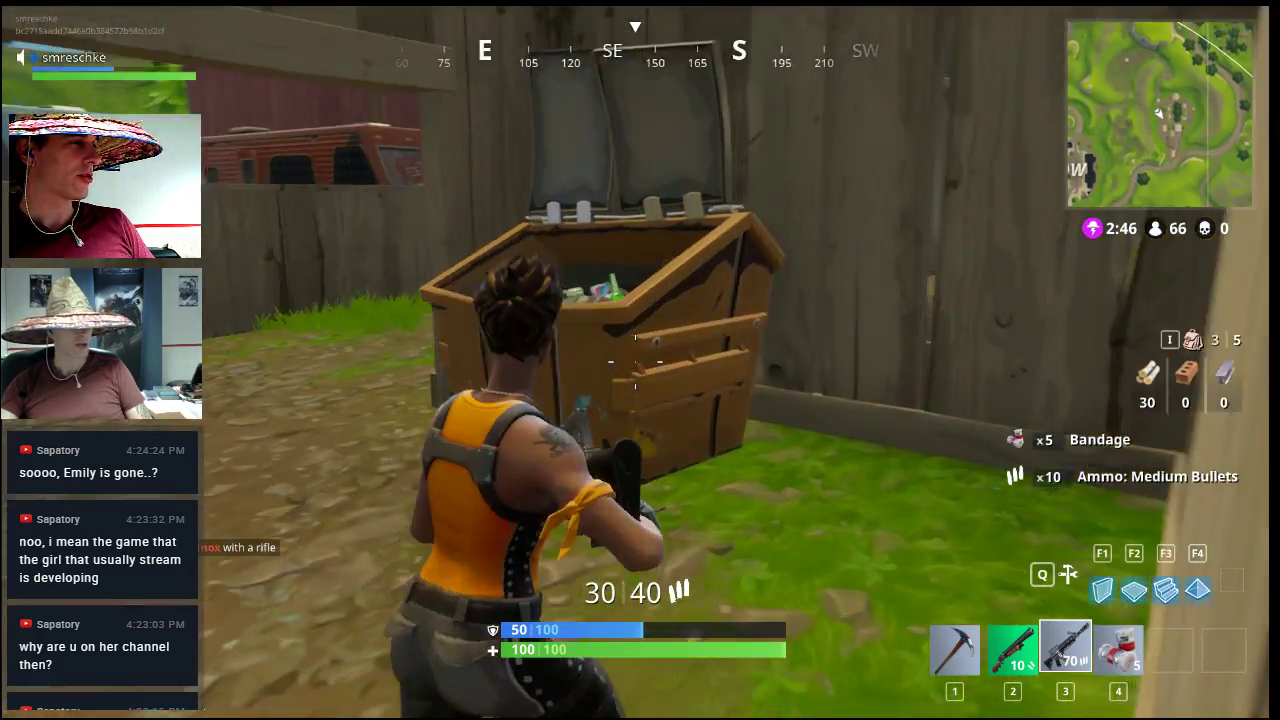
Step: Leave the dumpster shed for the wooden hut along the fence and search the ammo box on its shelf
key(w)
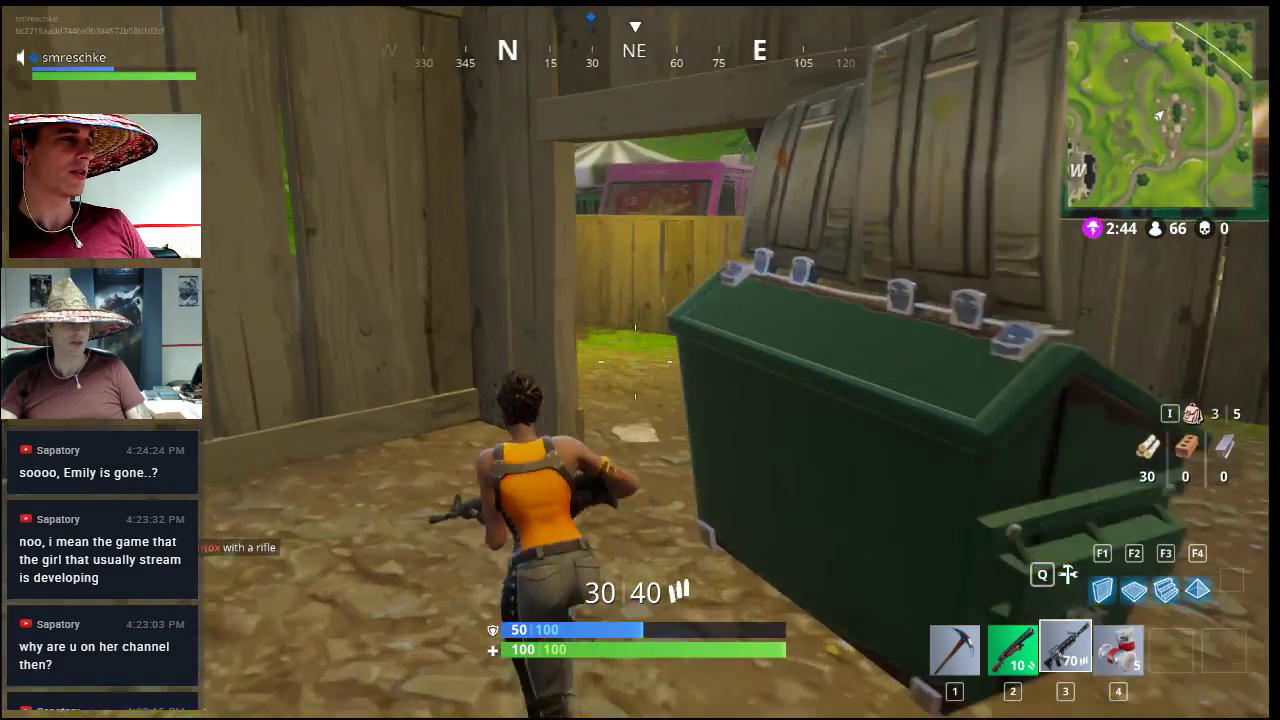
key(w)
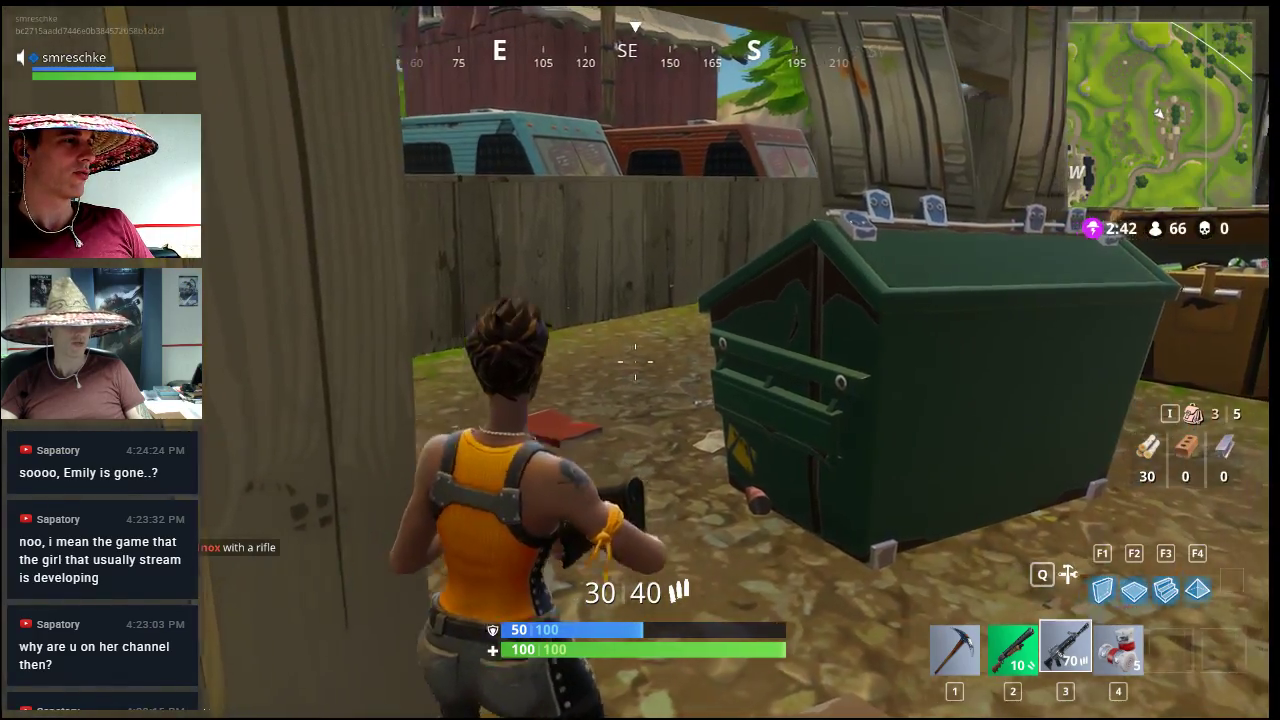
key(w)
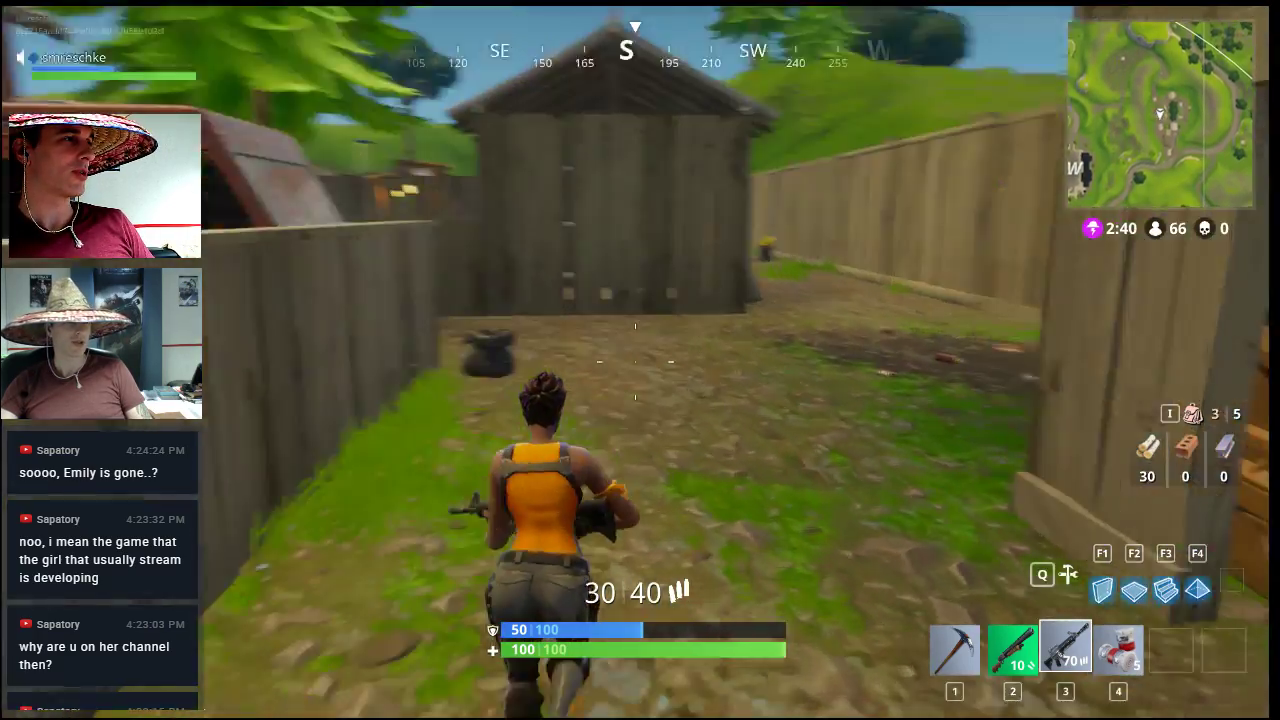
key(w)
key(w)
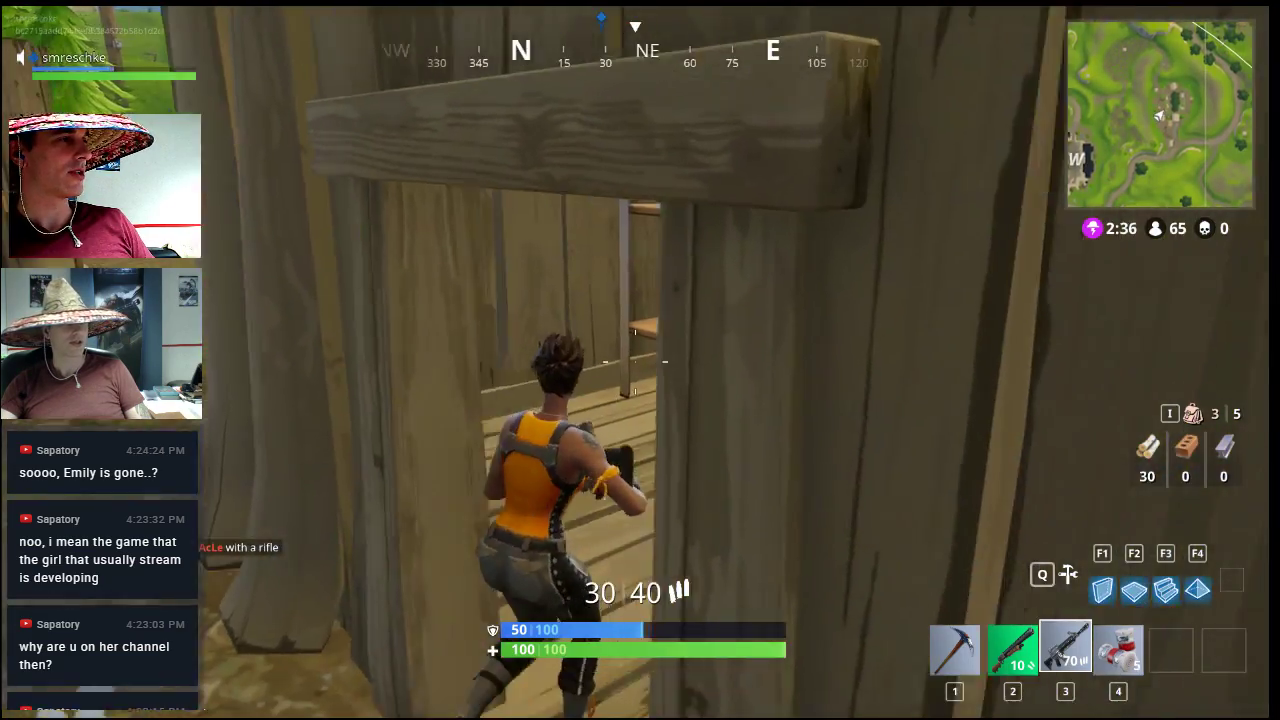
key(e)
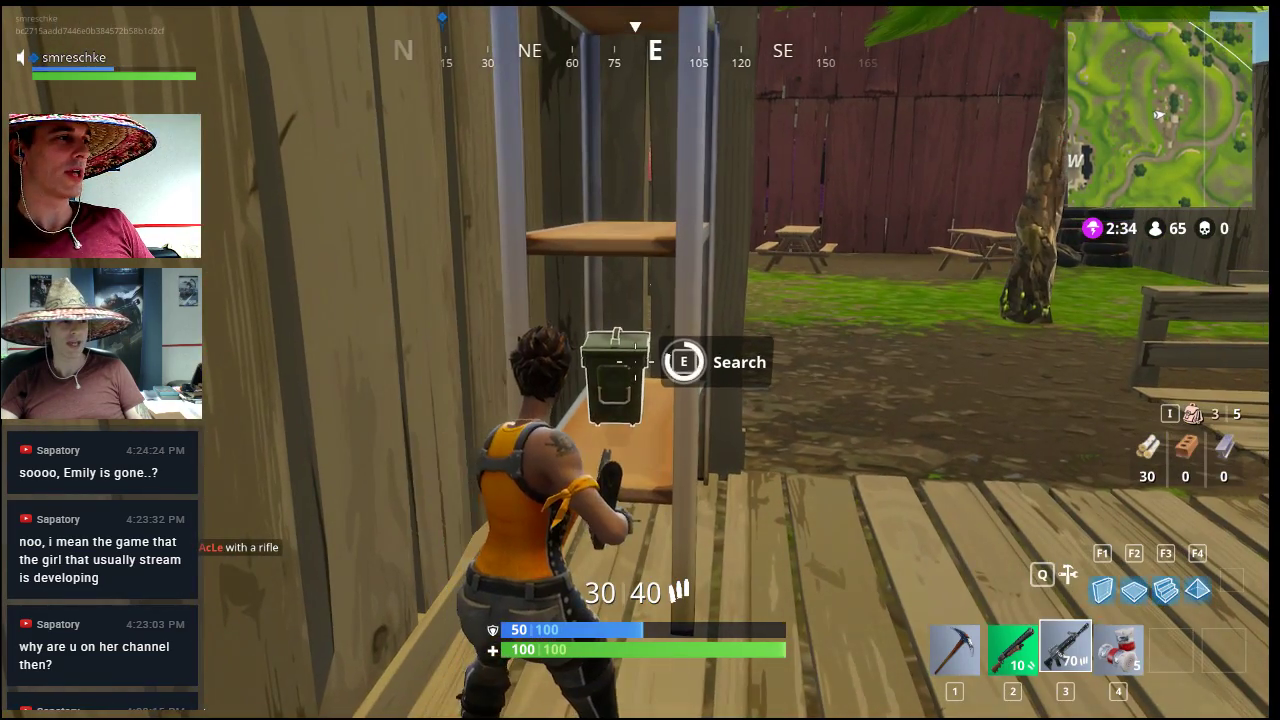
key(w)
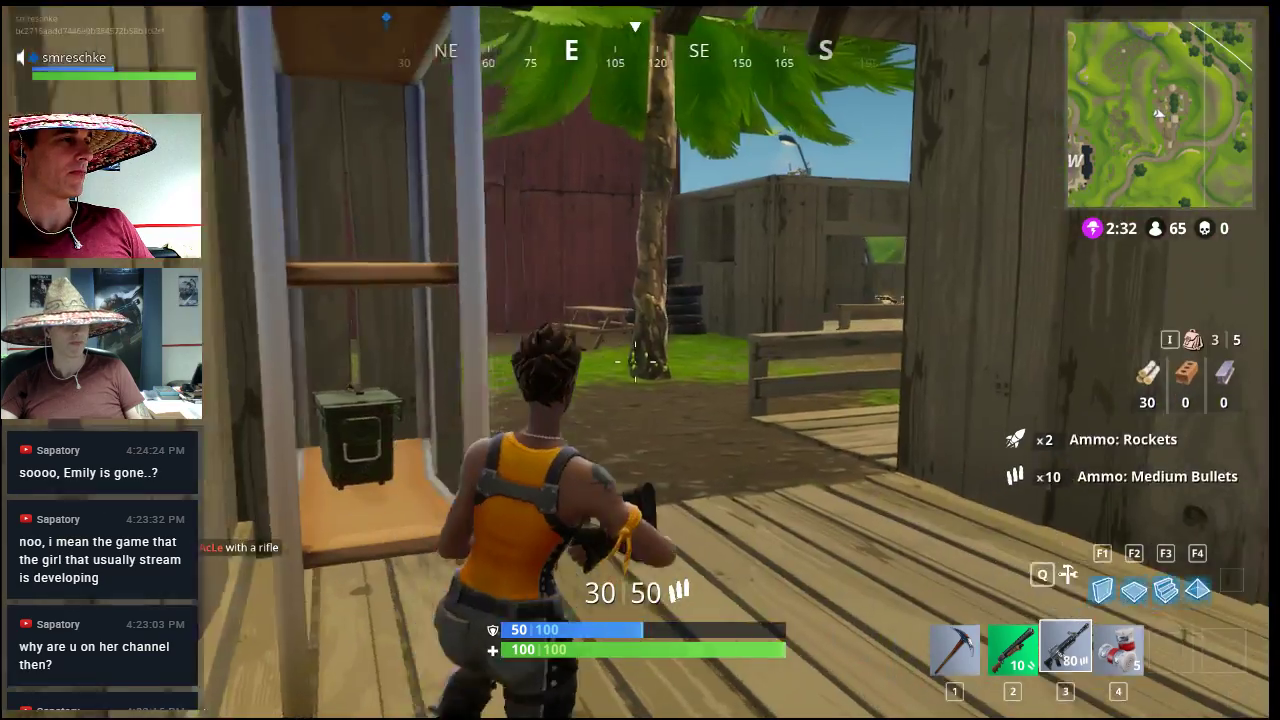
Step: Fire the rifle at the opponent across the yard and take cover behind the hut's wooden wall
key(w)
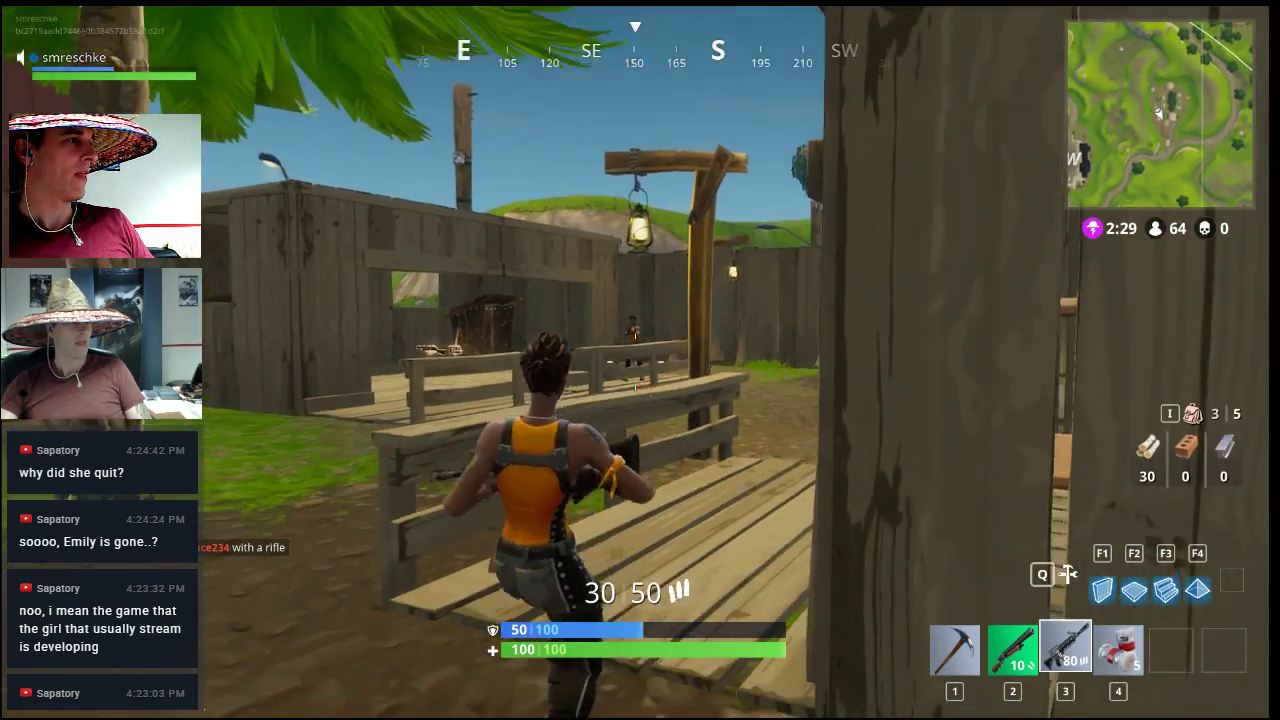
click(635, 361)
click(635, 361)
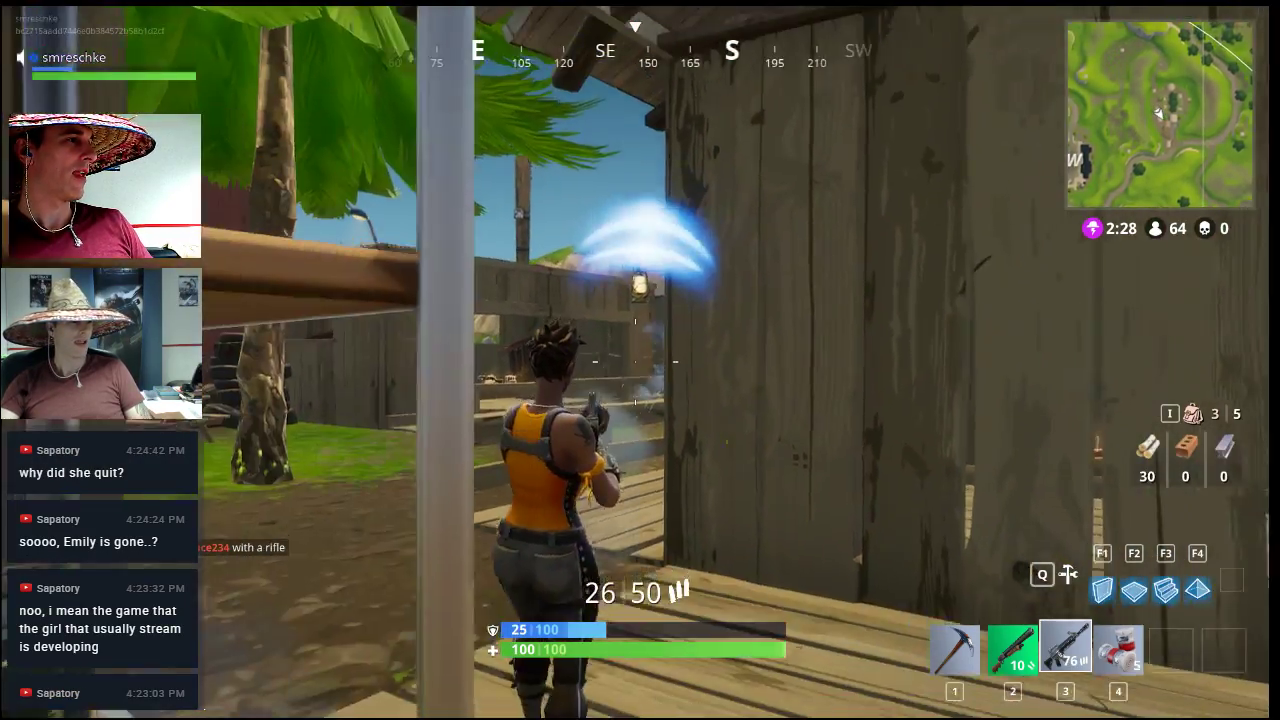
key(w)
key(w)
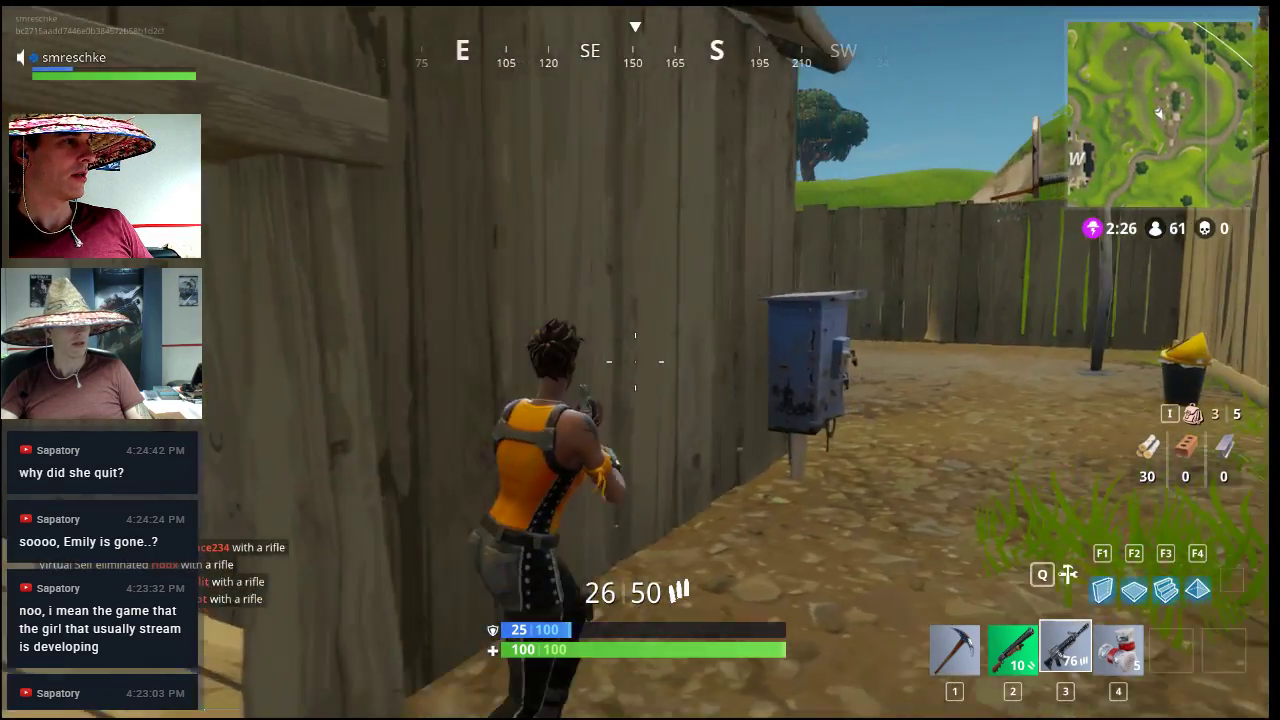
Step: Switch to the Pump Shotgun, advance past the picnic tables and shoot at the opponent by the wooden fence
key(2)
key(w)
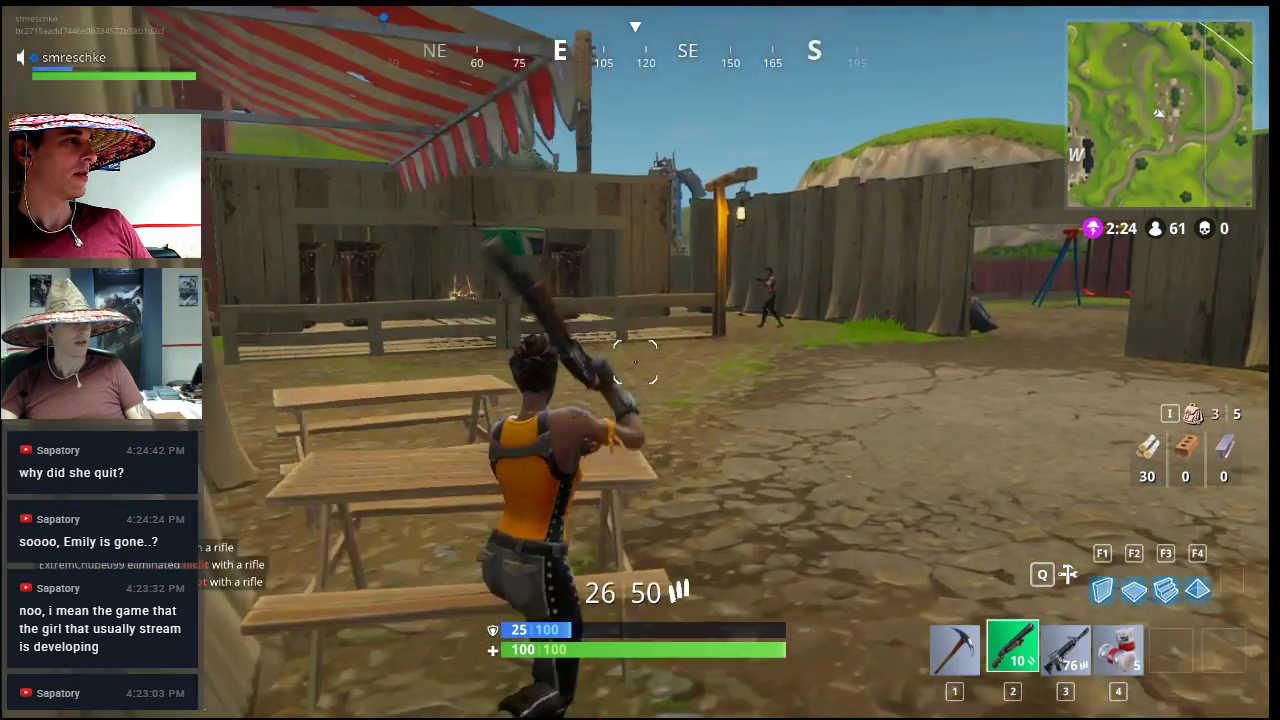
click(635, 361)
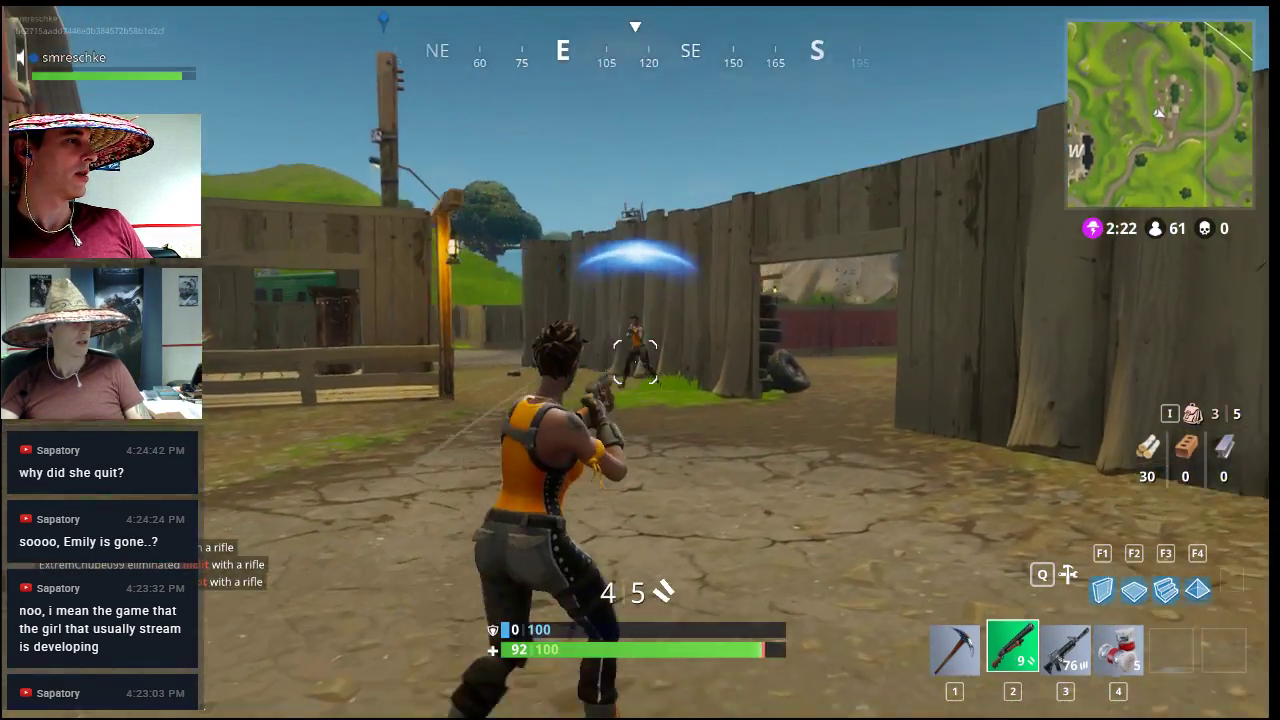
click(635, 361)
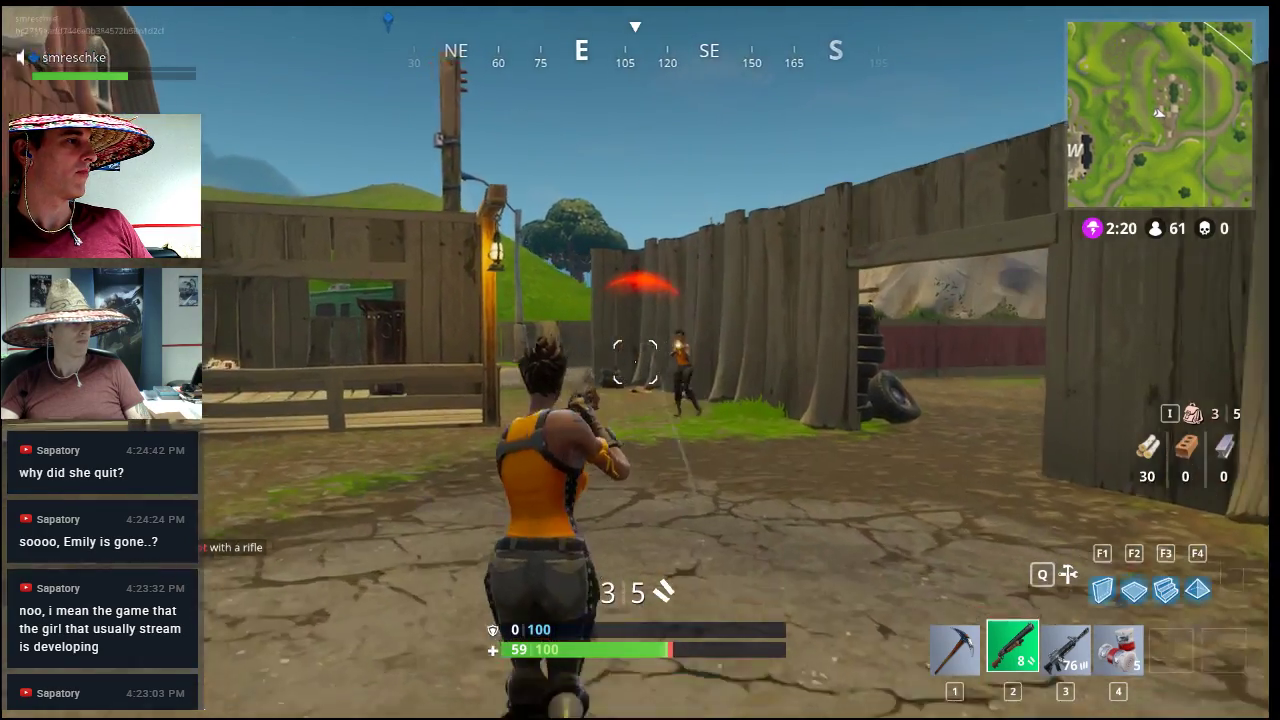
click(635, 361)
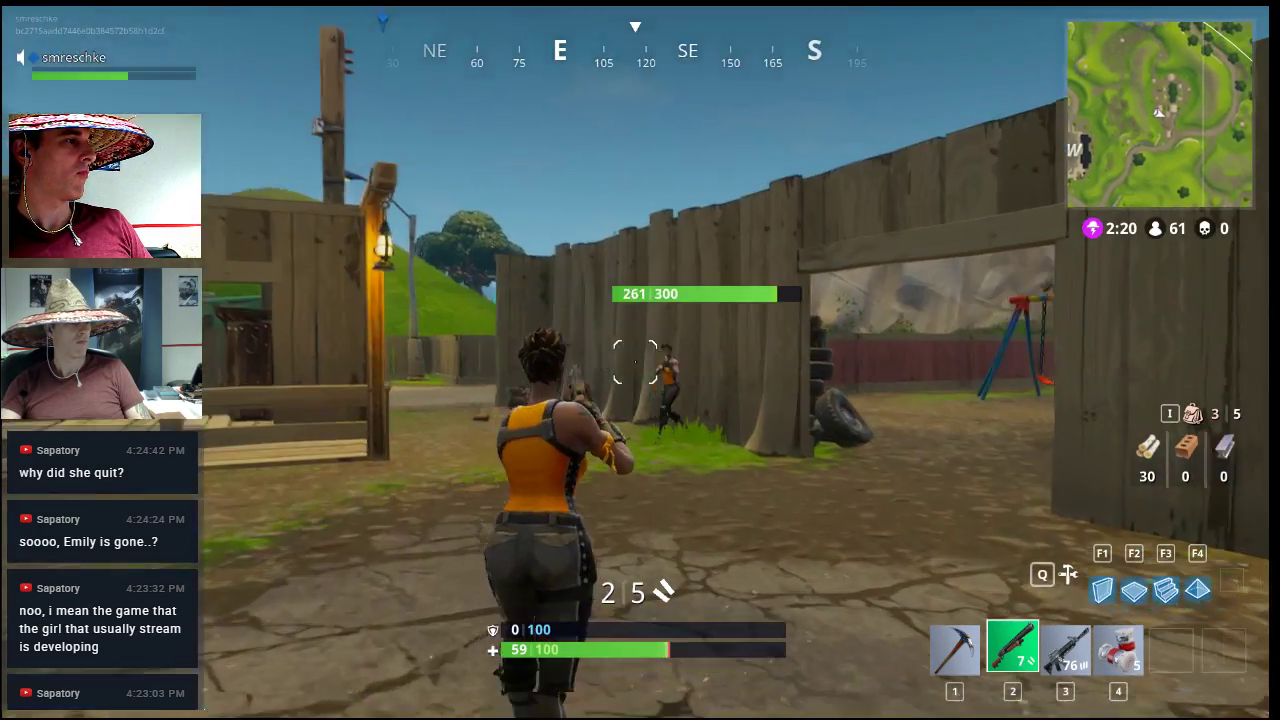
click(635, 361)
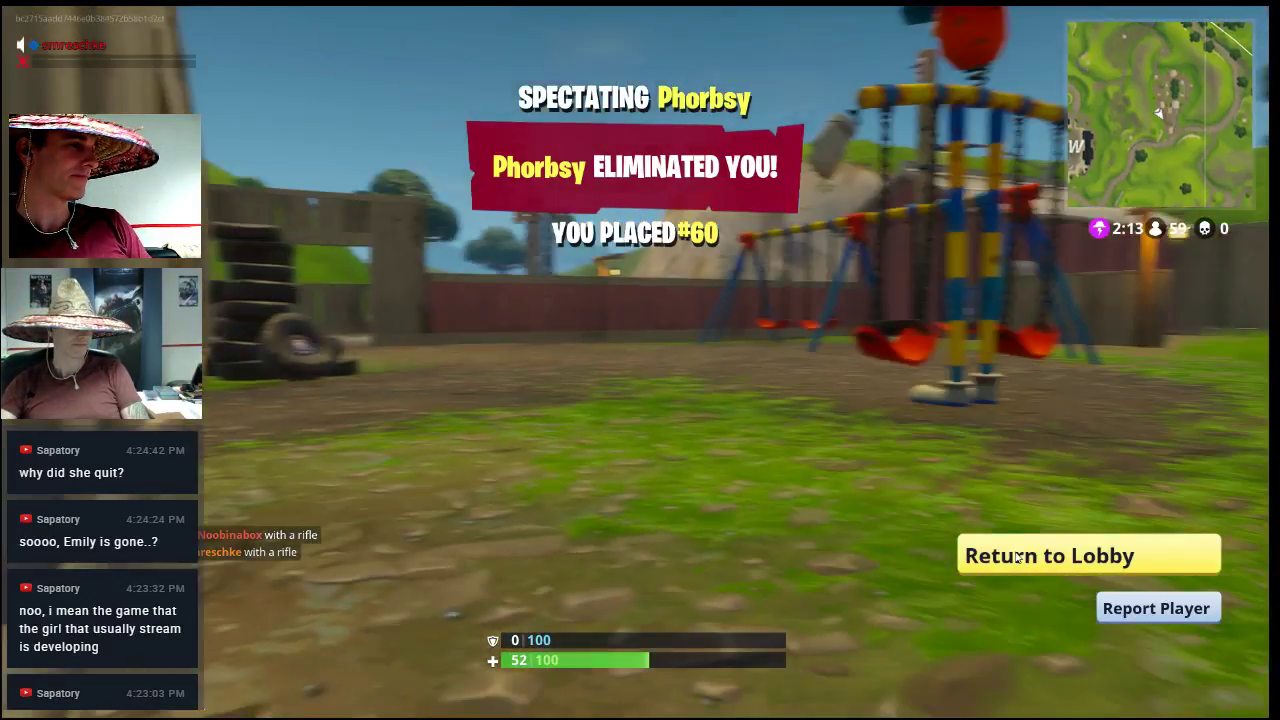
Step: Start another Solo match from the lobby and run across the starting island's grass toward the barbed-wire fences
click(1009, 555)
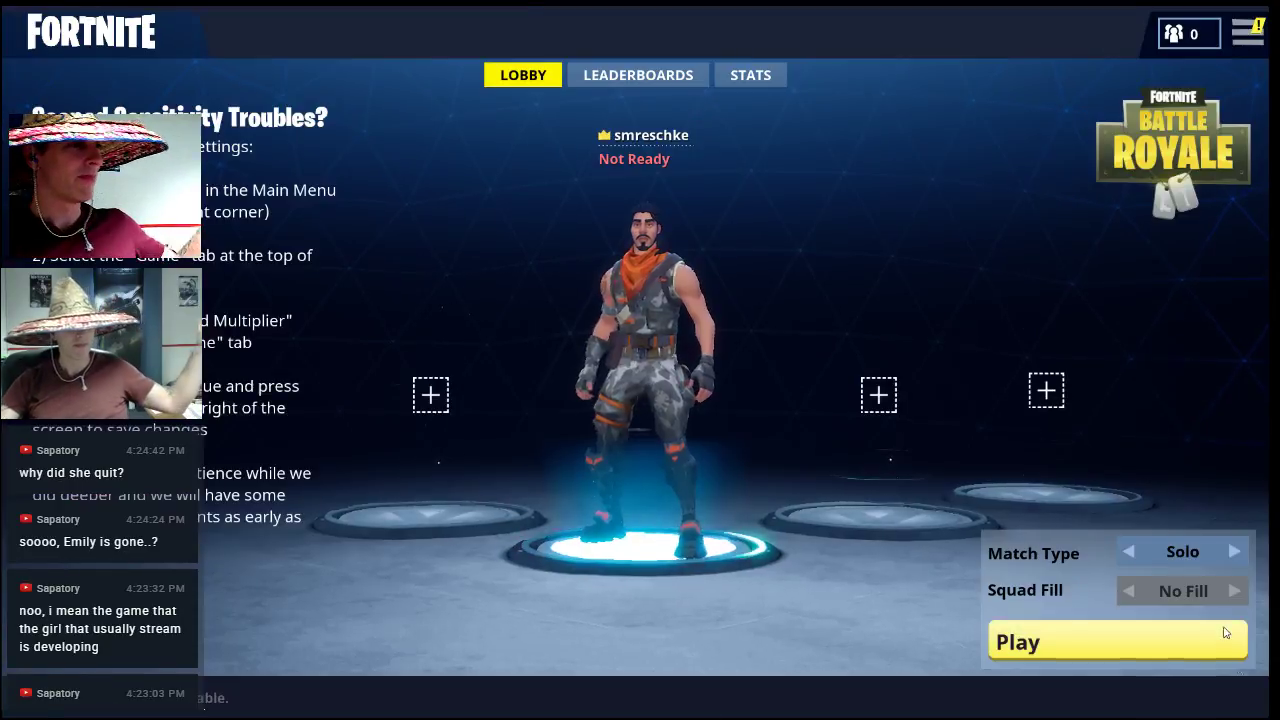
click(1118, 656)
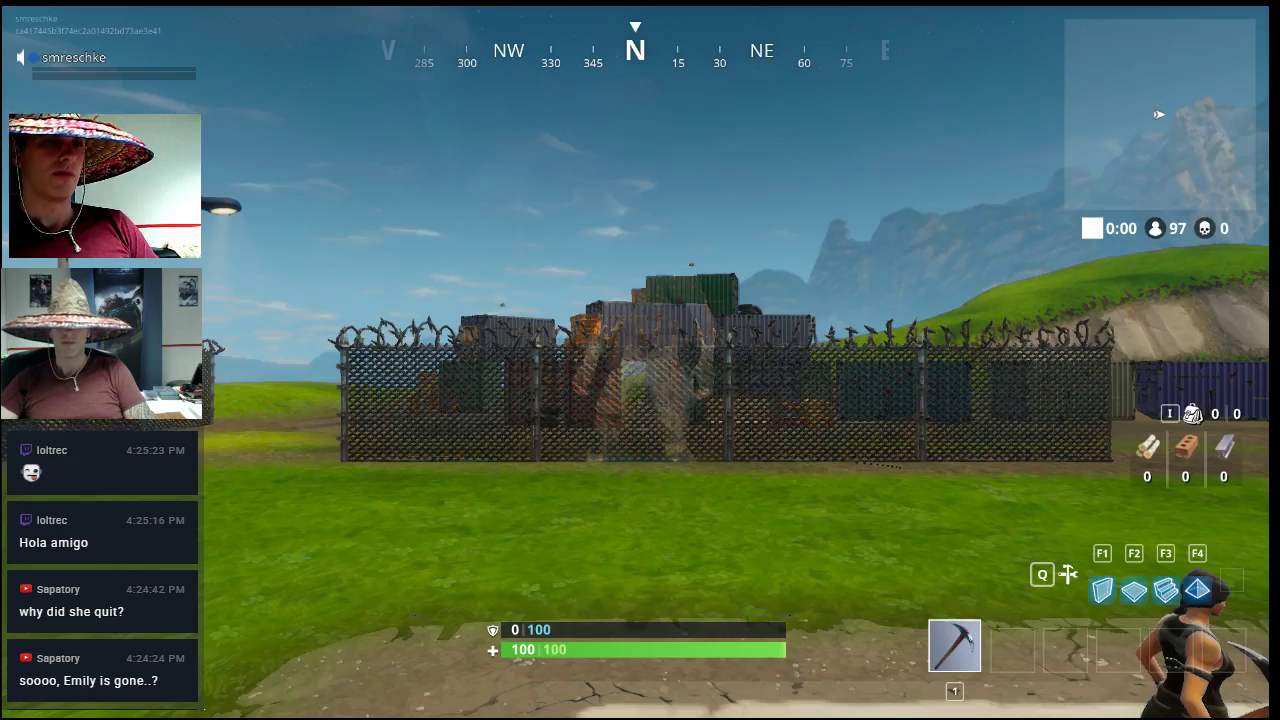
key(w)
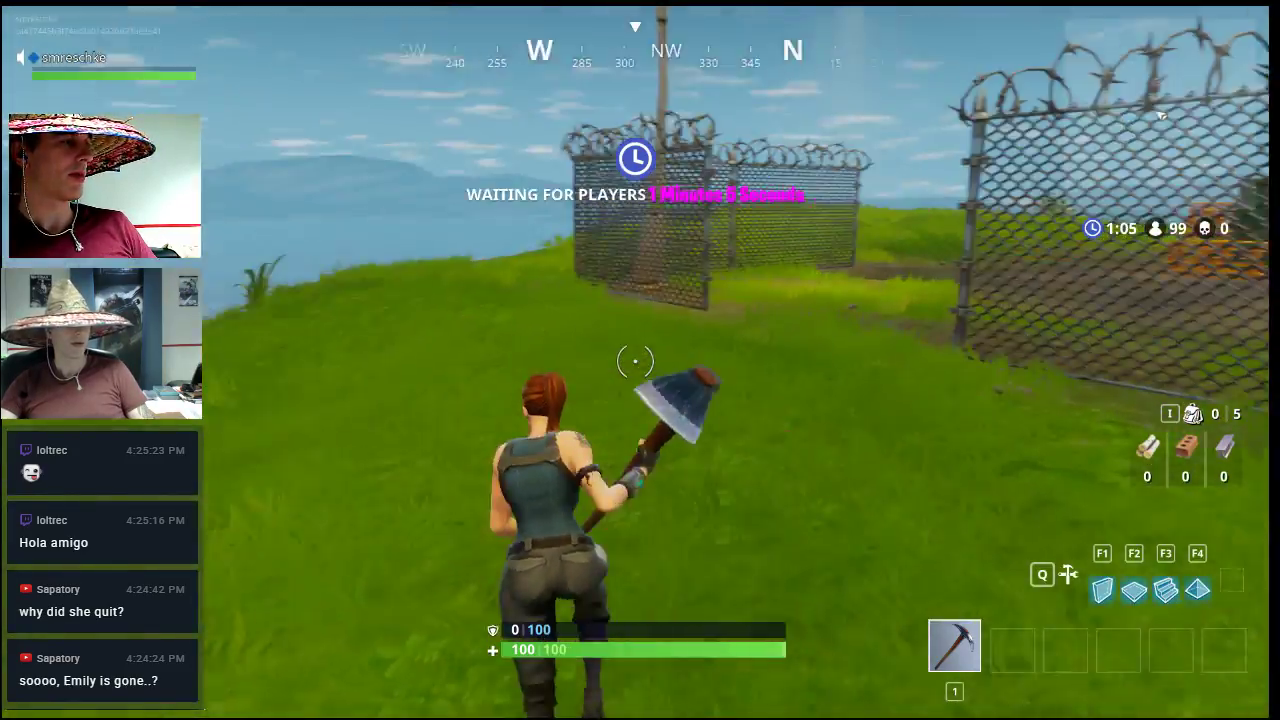
Step: Run around the barbed-wire fence into the starting island's container yard, heading for the stacked pallets
key(space)
key(space)
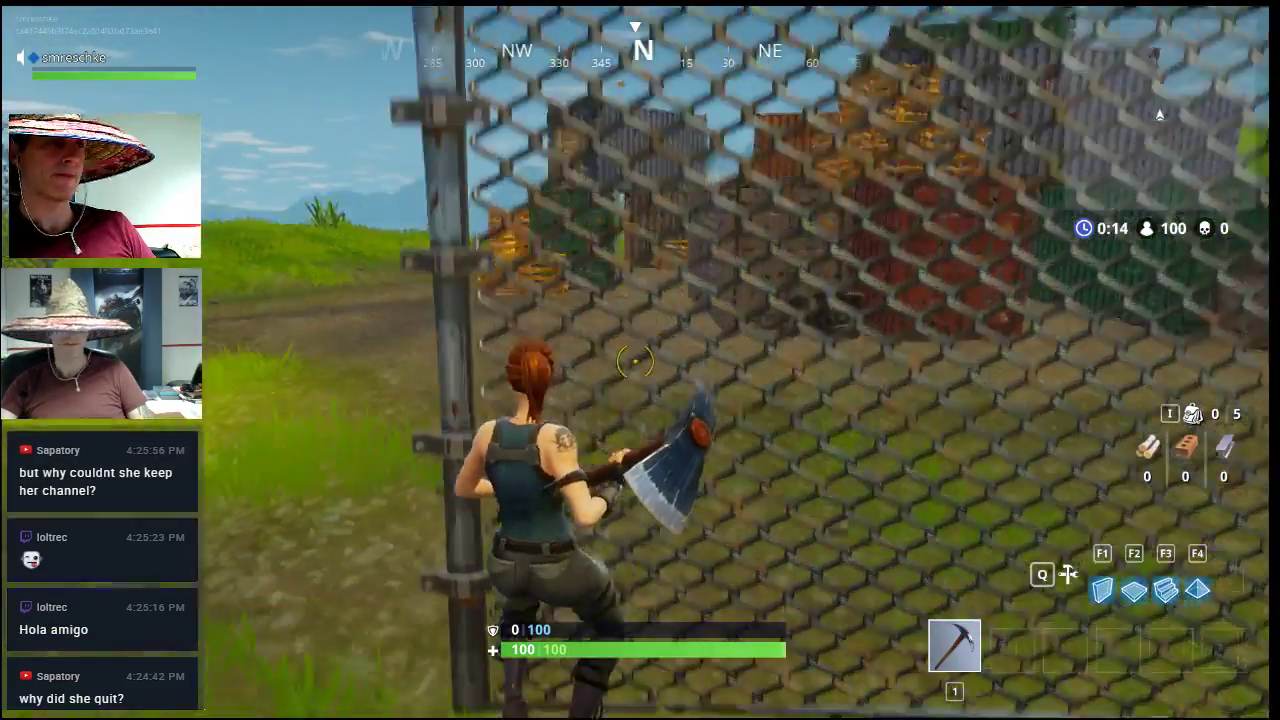
key(w)
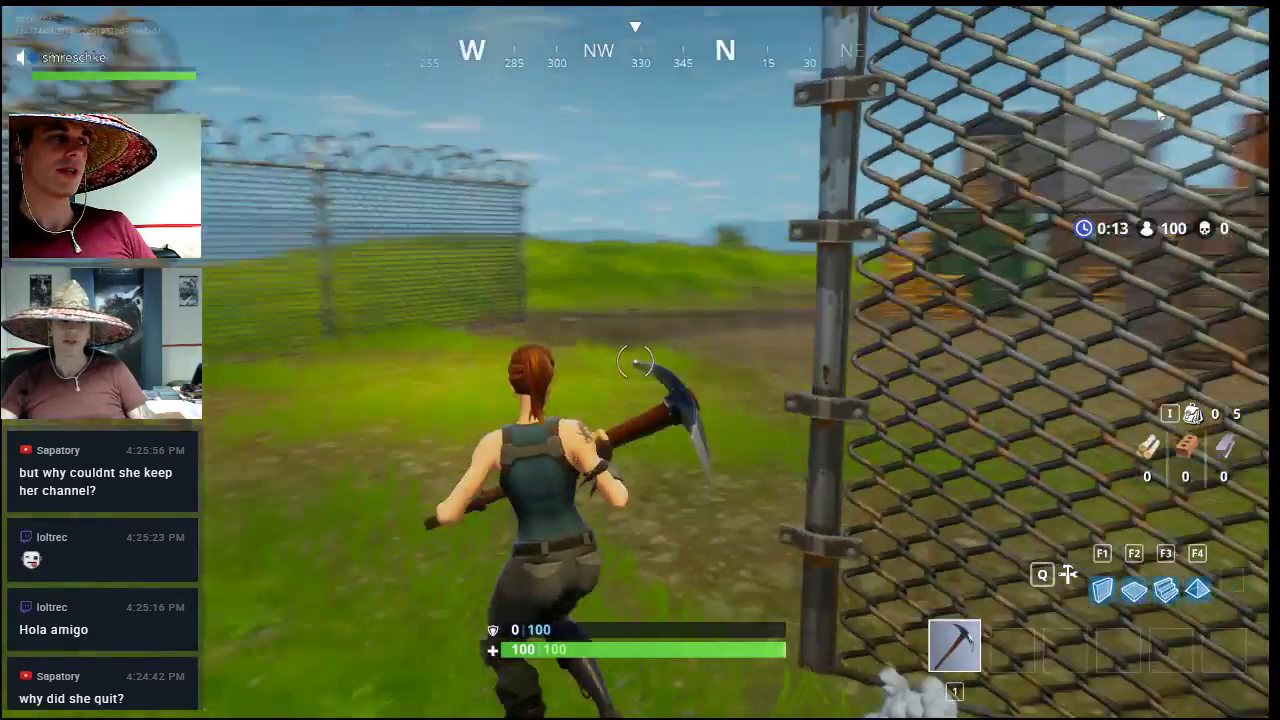
key(w)
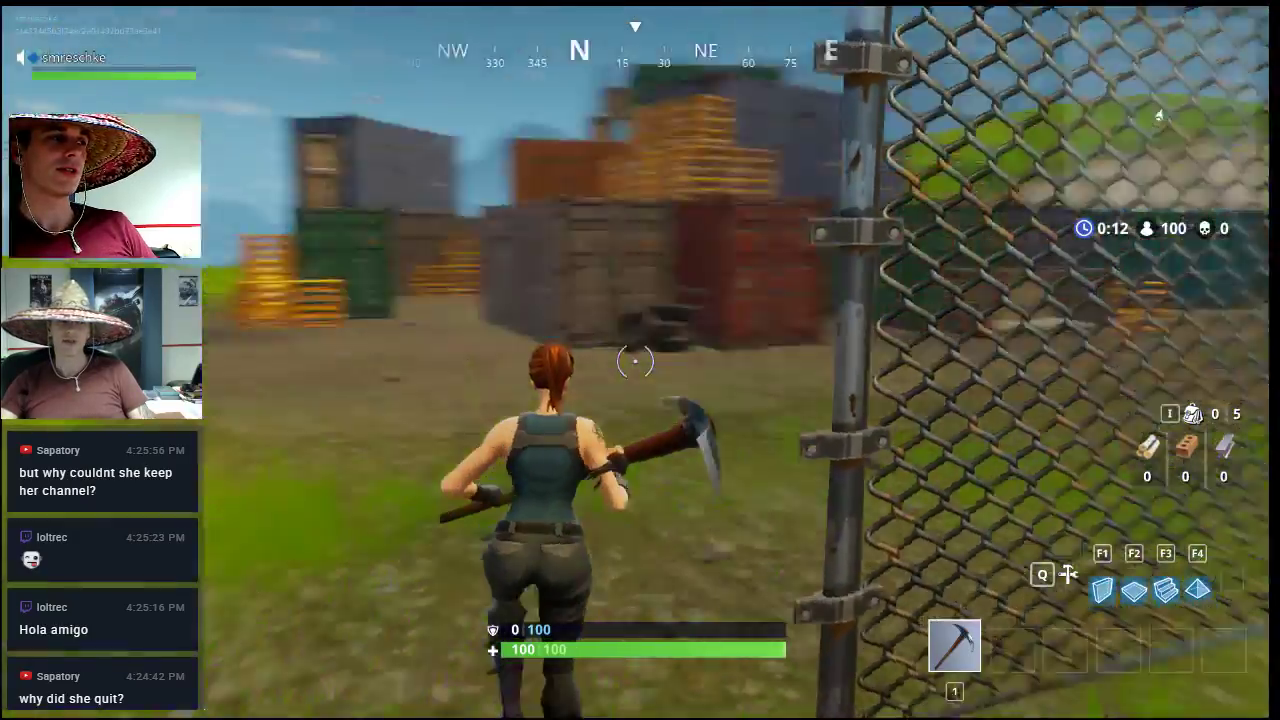
key(w)
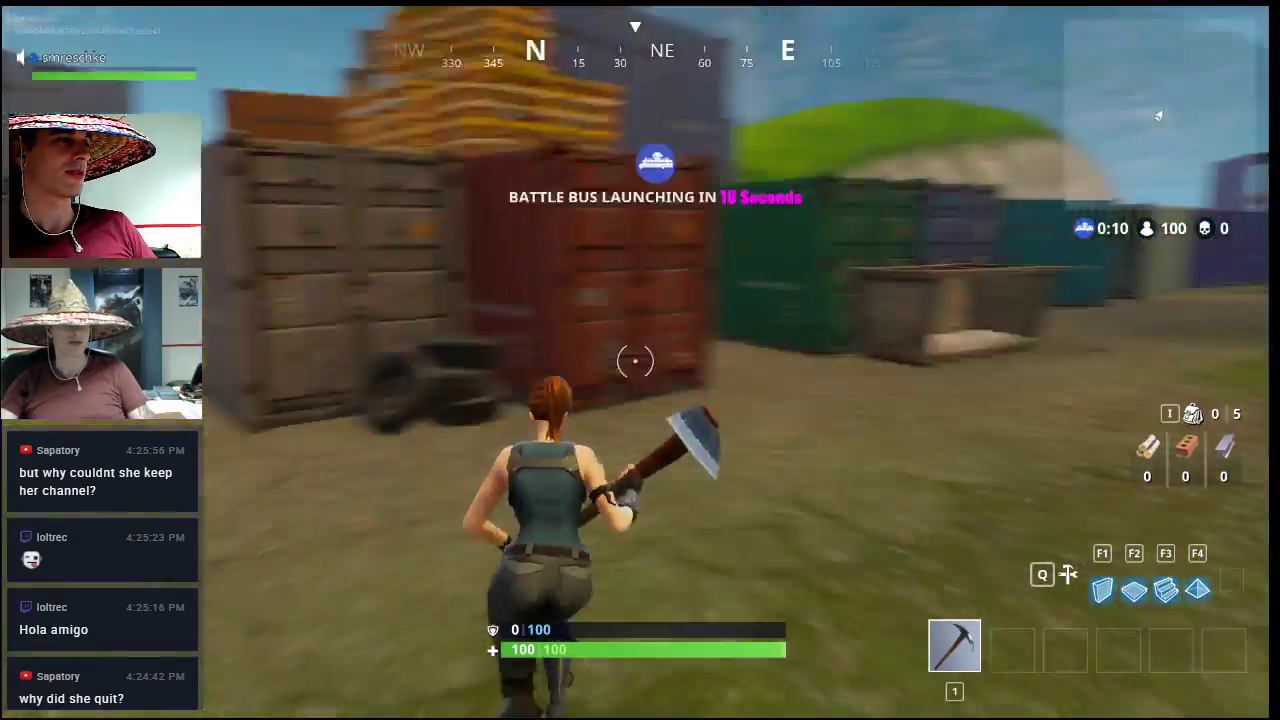
key(w)
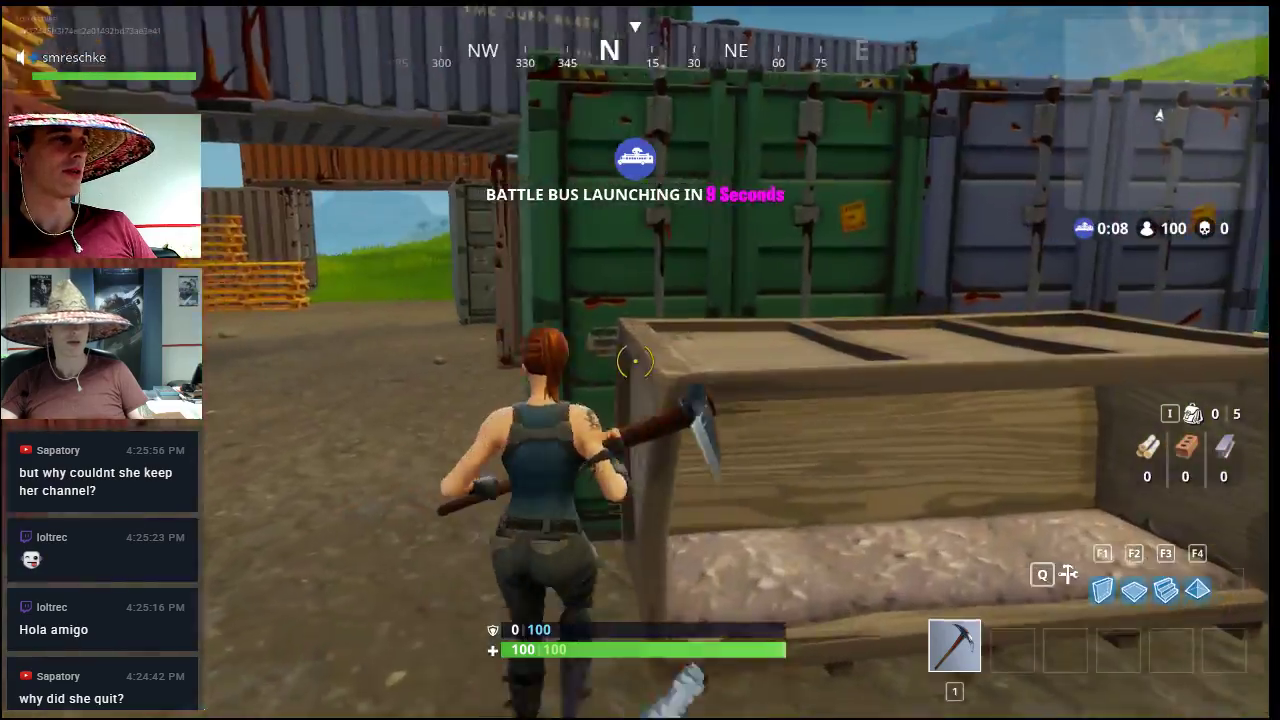
key(w)
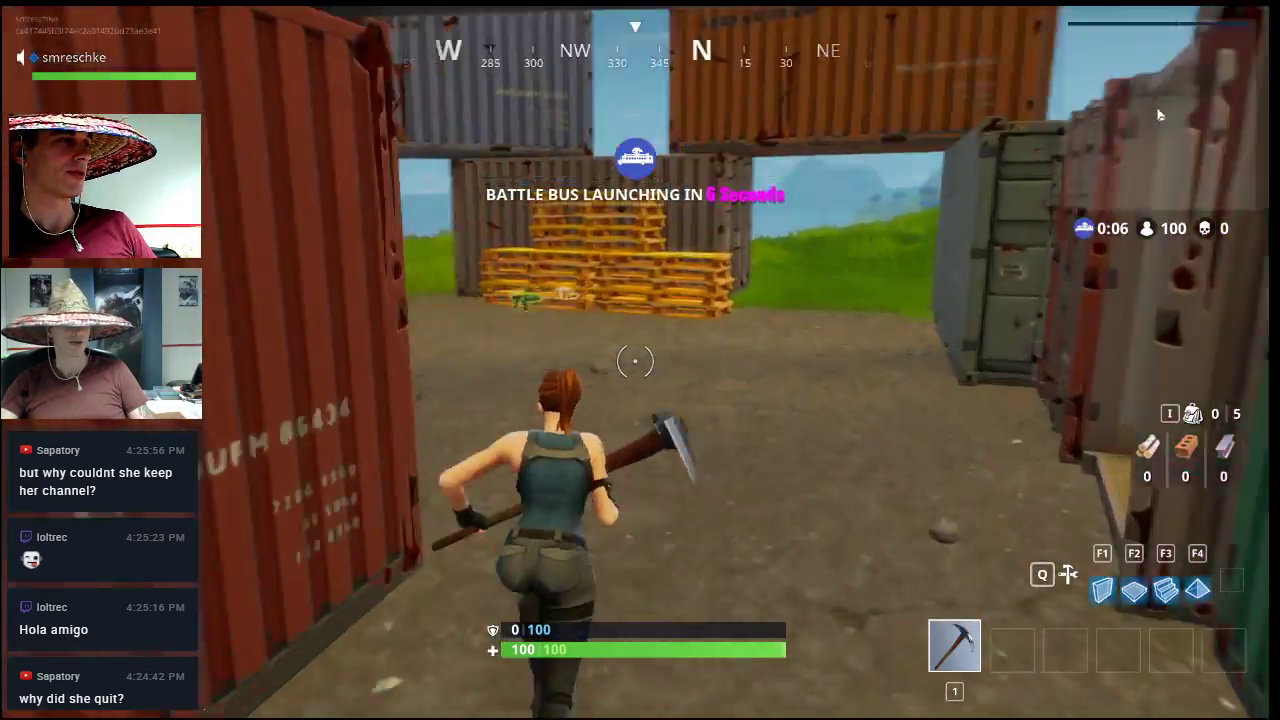
Step: Pick up the Tactical Submachine Gun with light bullets near the pallets and the Pump Shotgun inside the open container
key(w)
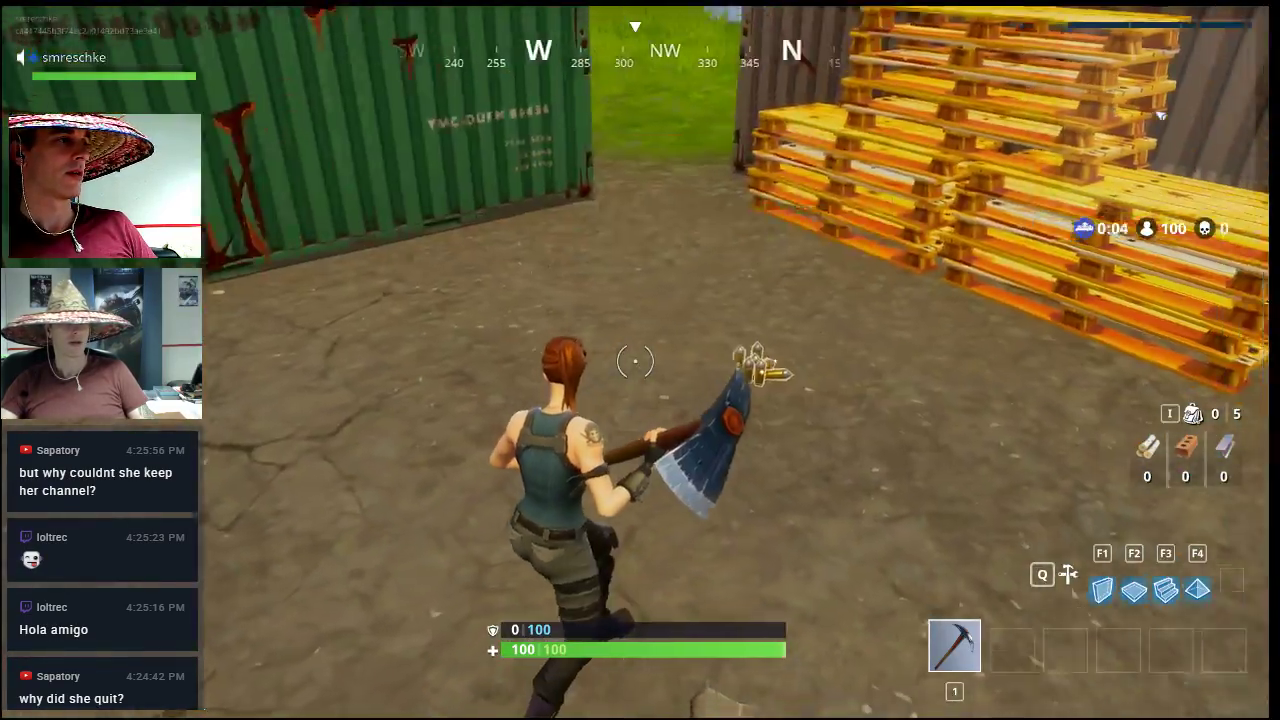
key(e)
key(w)
key(2)
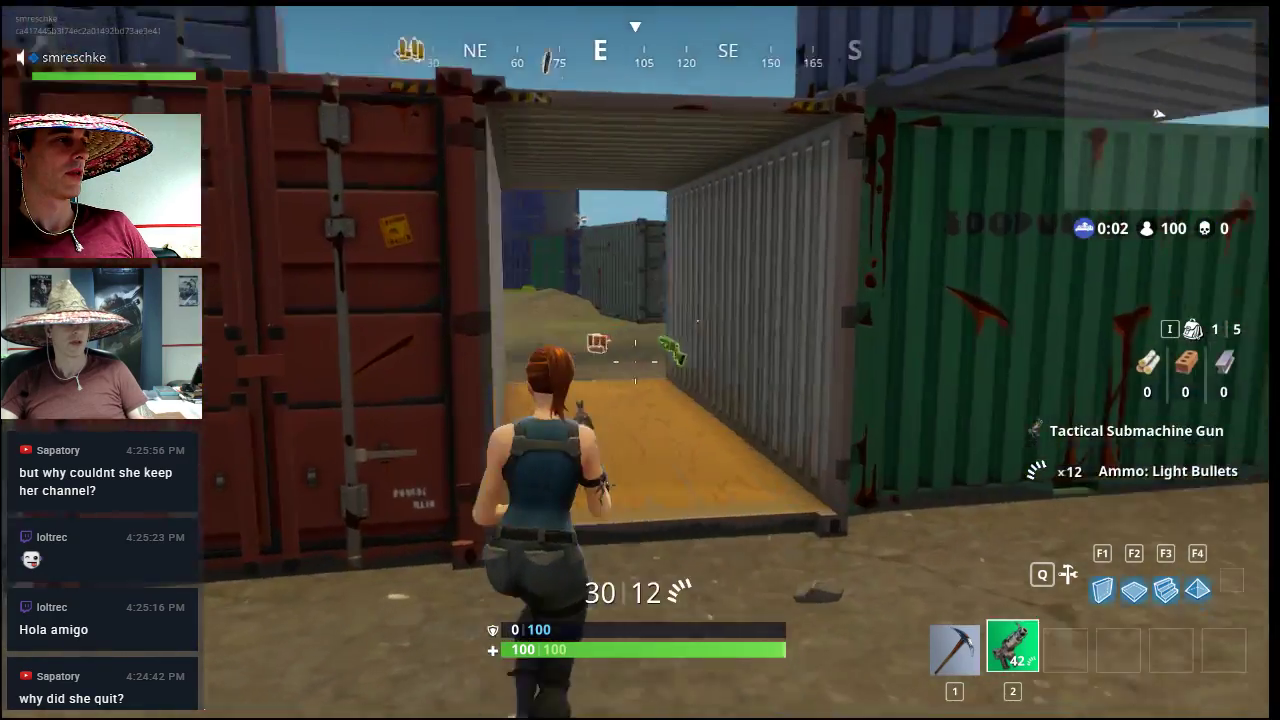
key(w)
key(w)
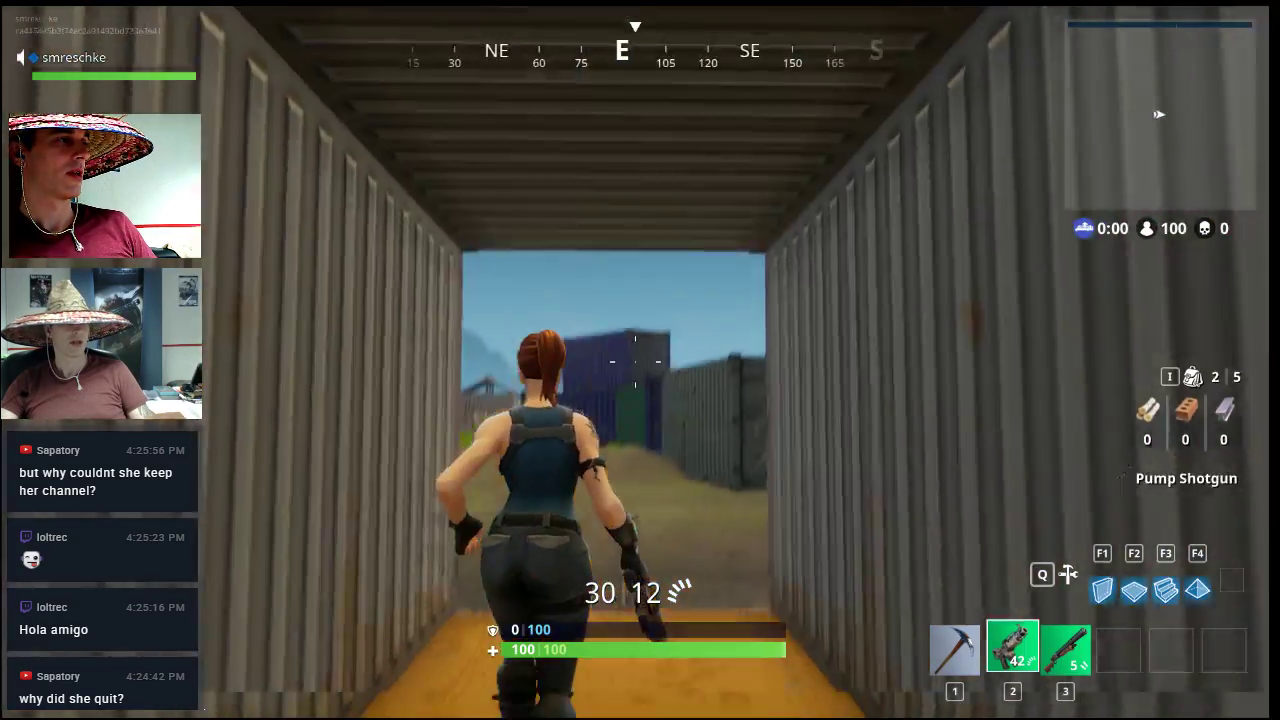
key(w)
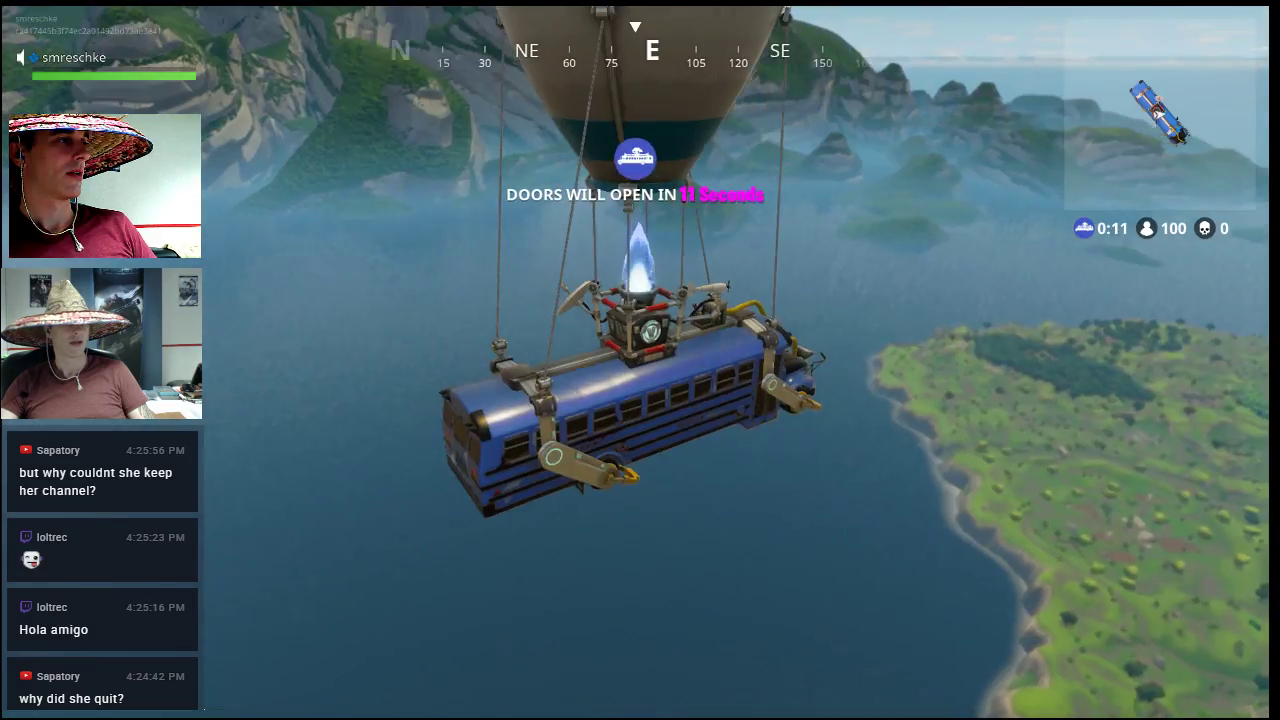
Step: Check the island map from the Battle Bus and place a marker on Lonely Lodge
key(m)
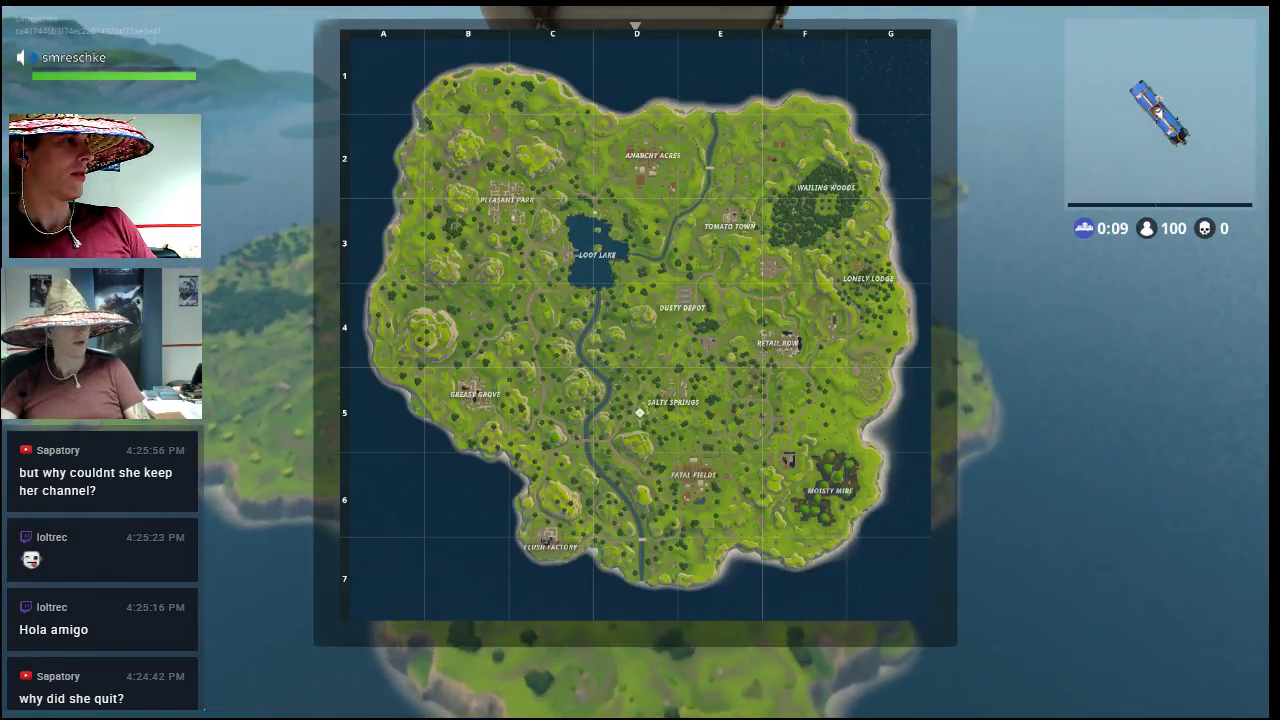
key(m)
key(m)
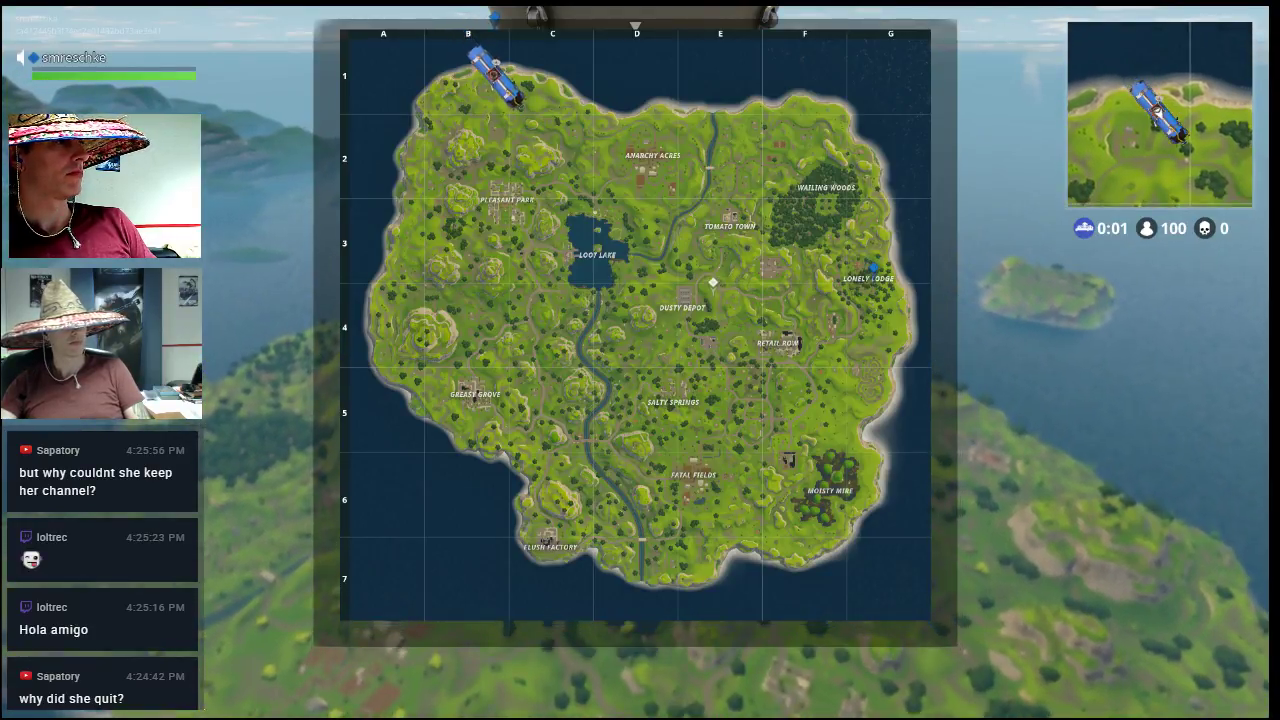
key(m)
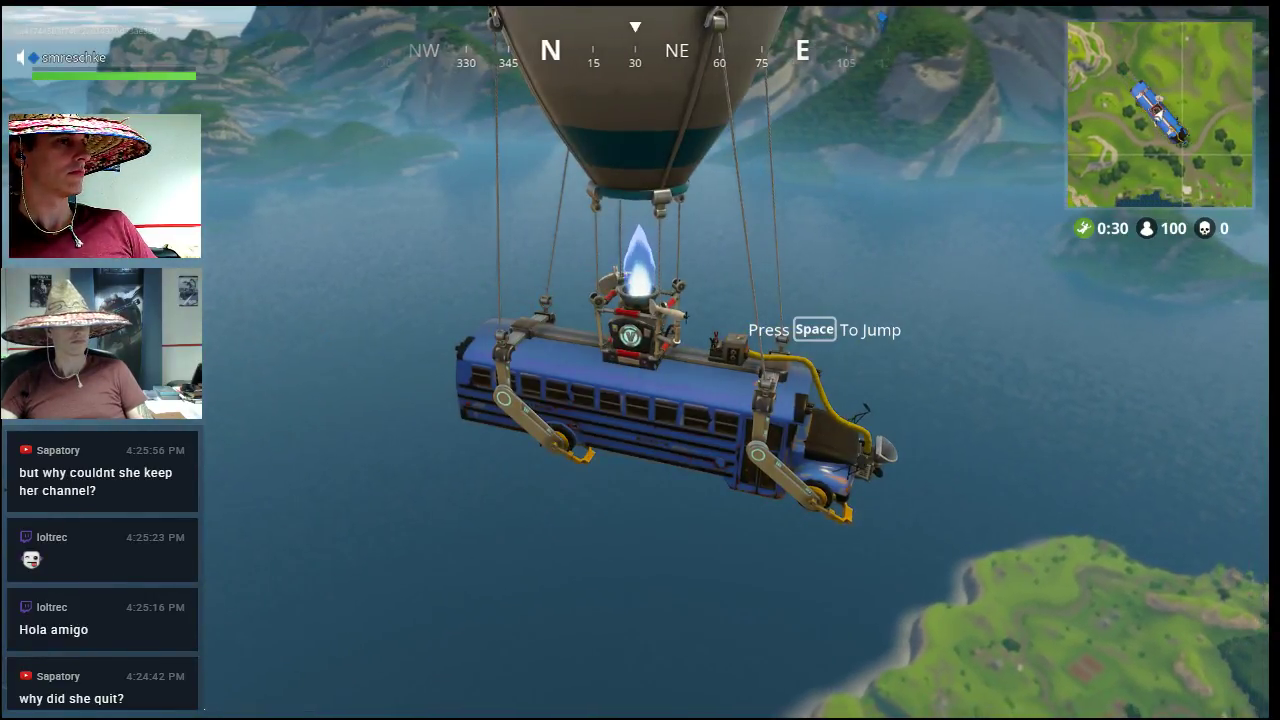
Step: Check the bus's position on the map east of Loot Lake, jump out and land by the log building at Lonely Lodge
key(m)
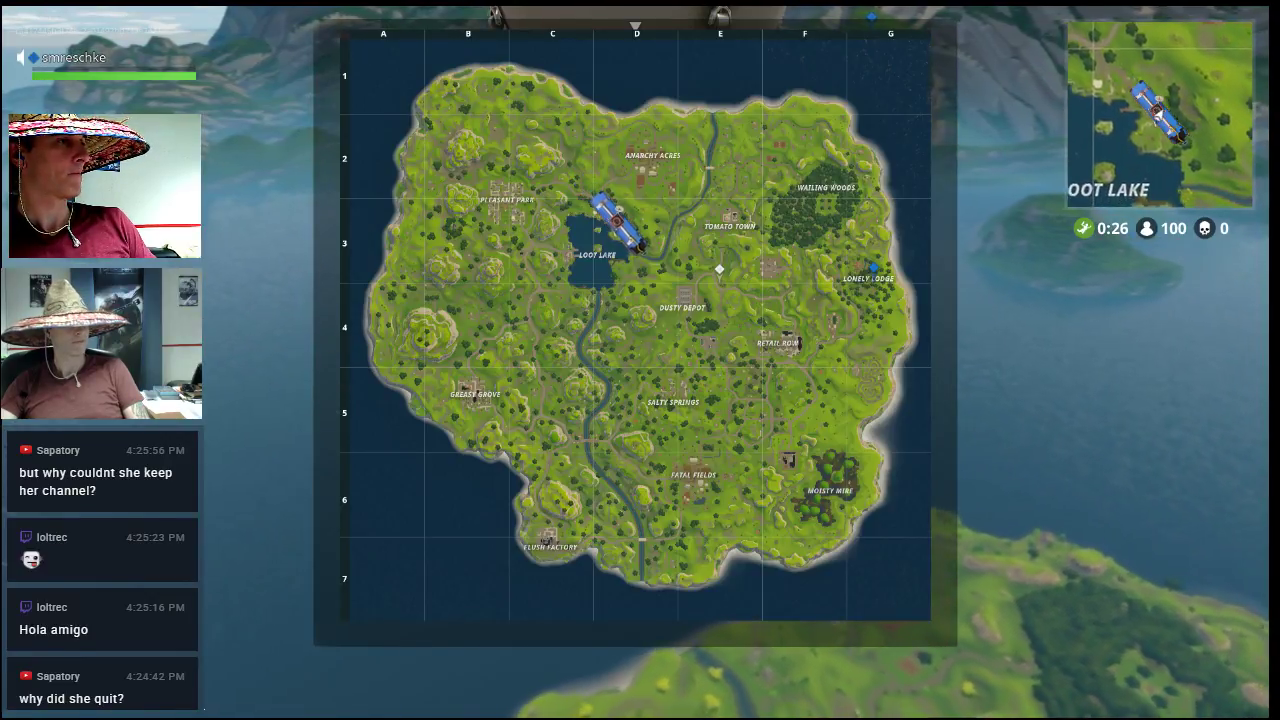
key(m)
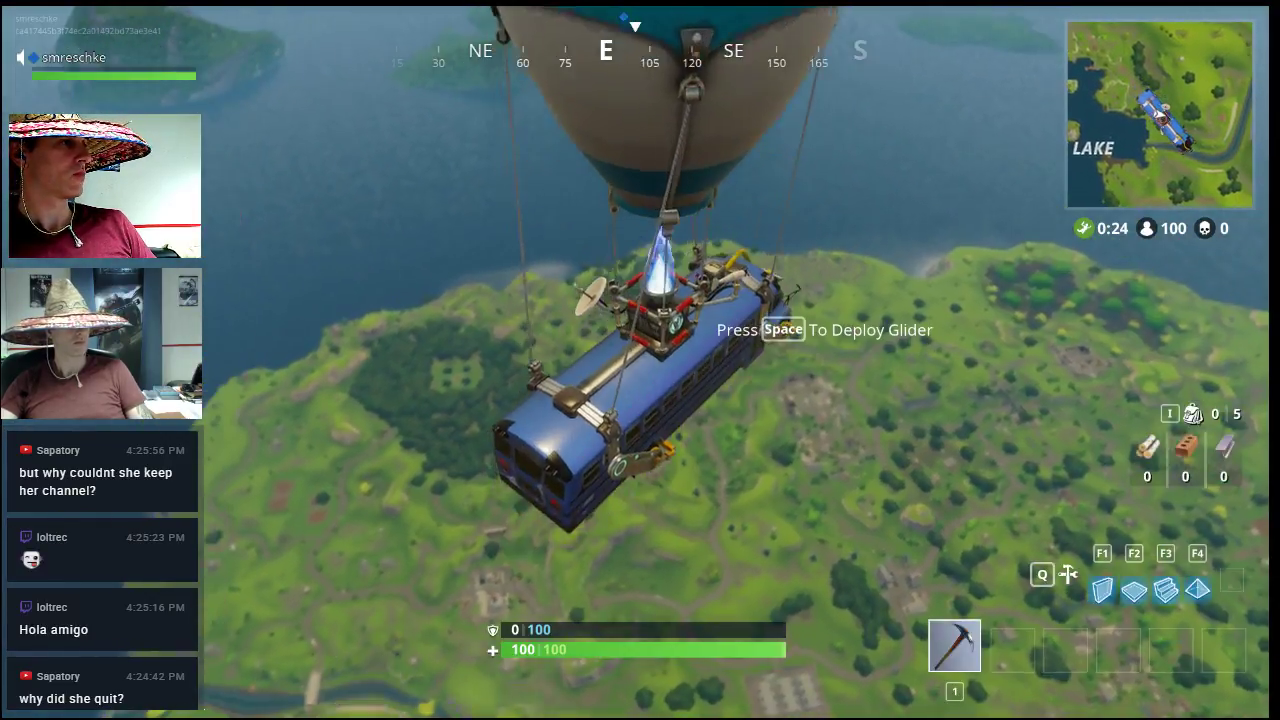
key(space)
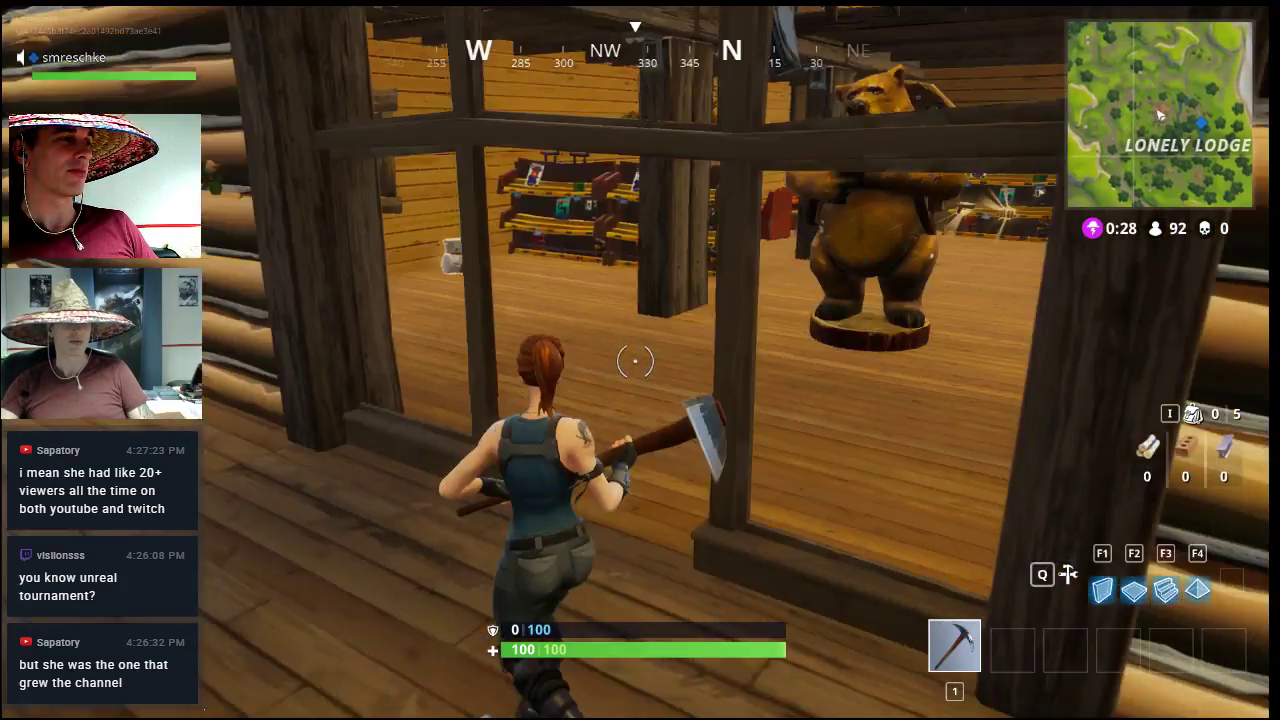
Step: Enter the lodge and pick up the bandages beside the archery target
key(w)
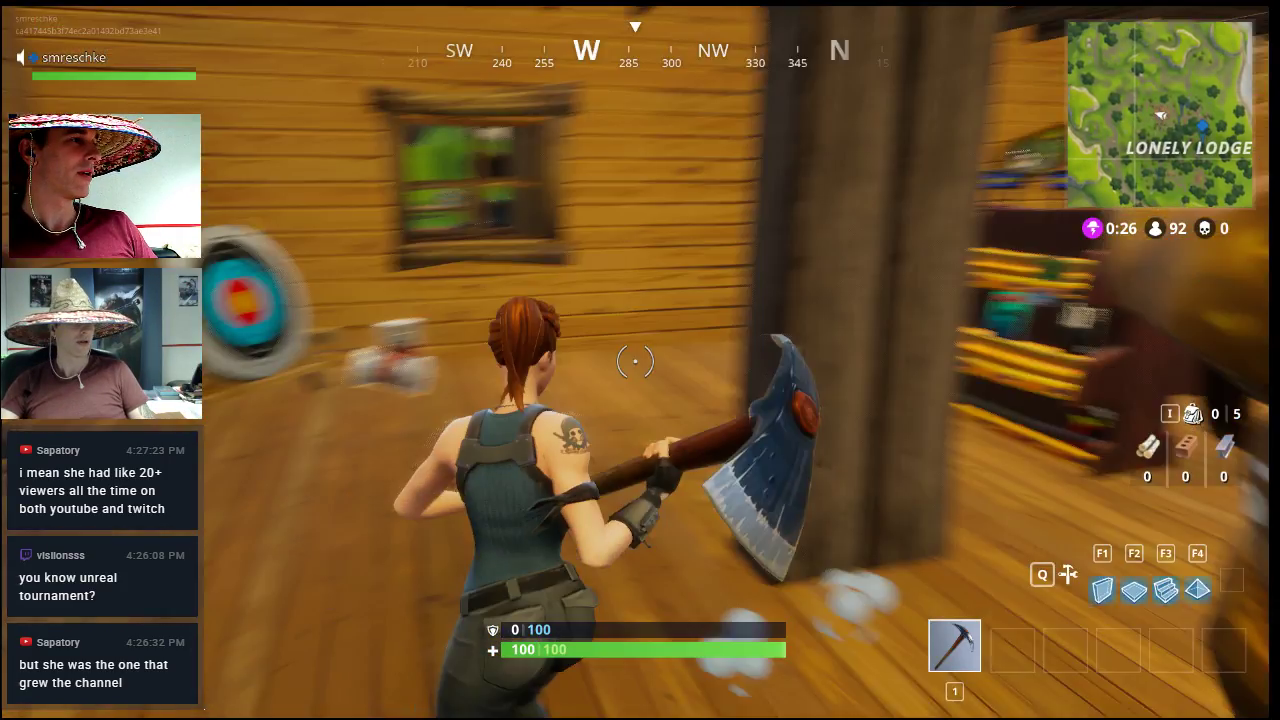
key(w)
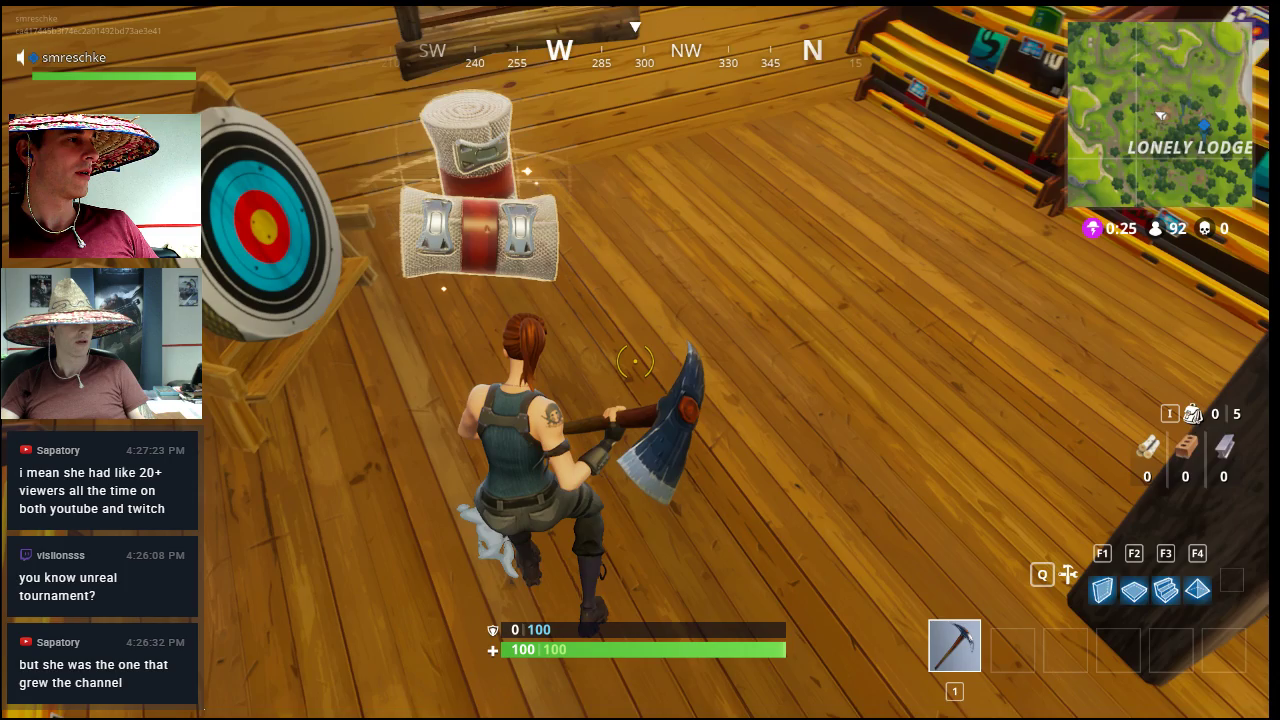
key(e)
Step: Collect both pistols and the light bullets along the lodge's ground-floor wall and near the corner door
key(w)
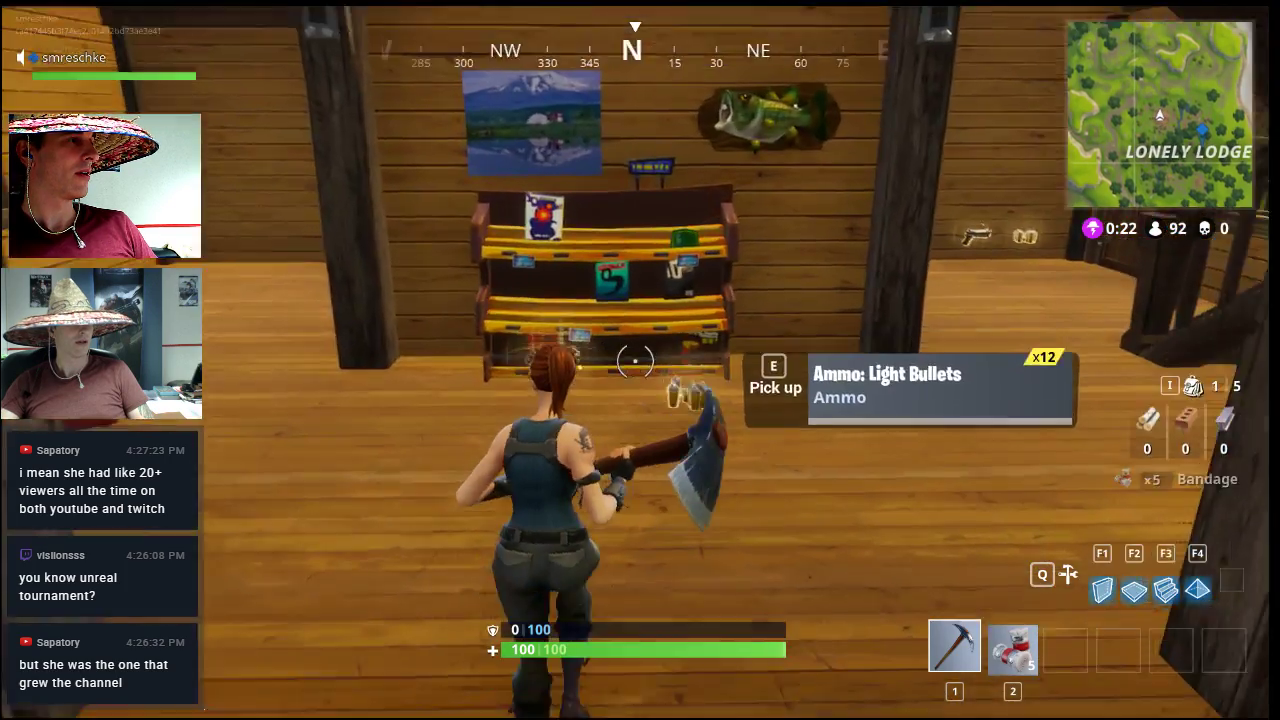
key(e)
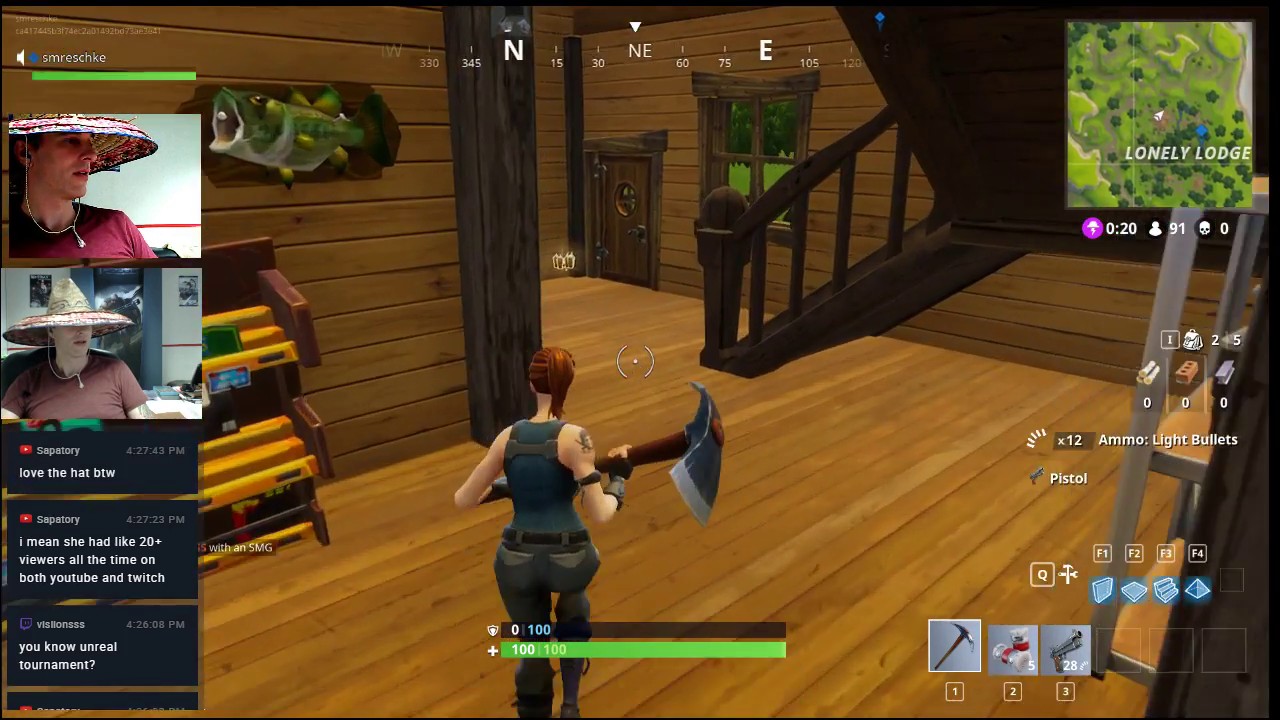
key(e)
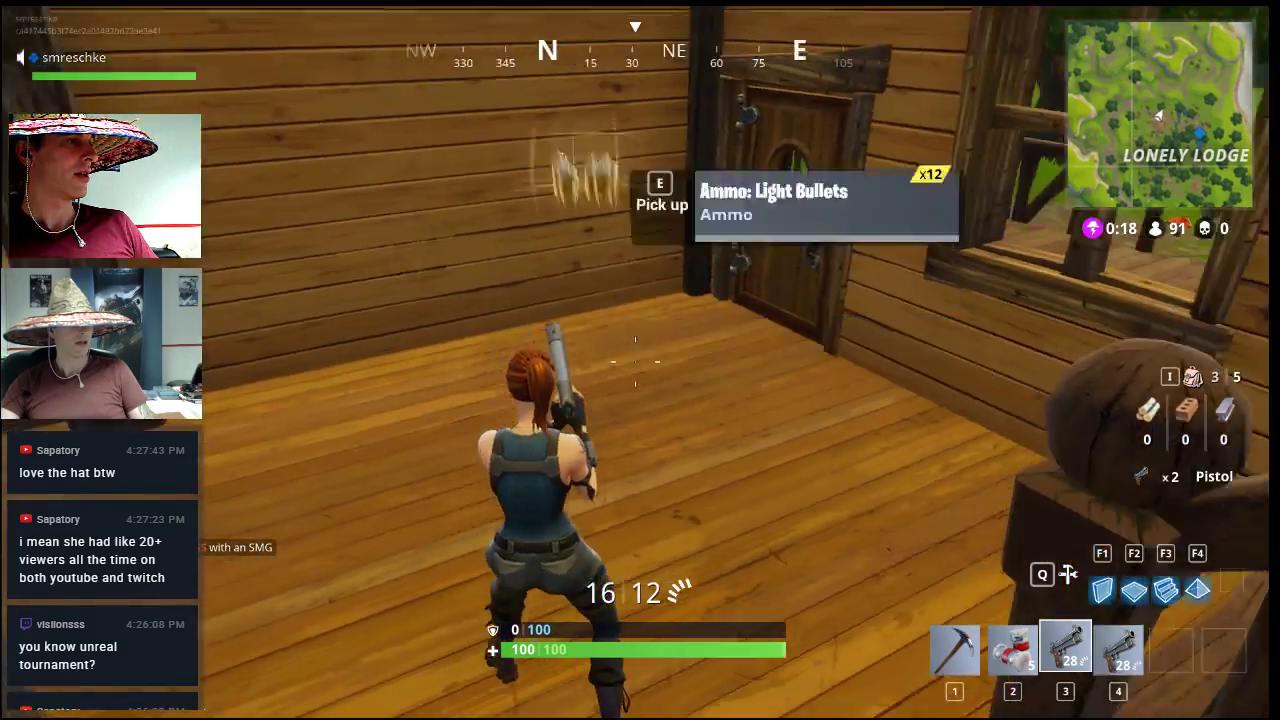
key(w)
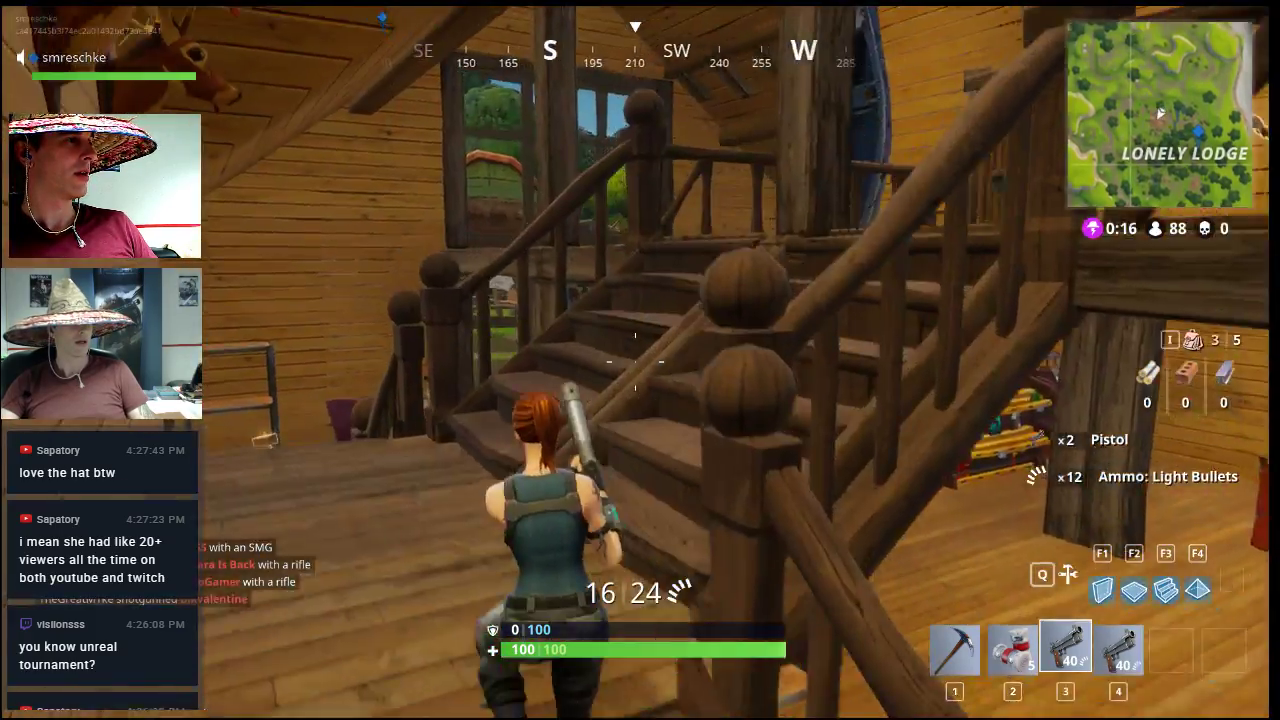
Step: Climb the lodge stairs, pick up the Pump Shotgun and shells, and open the upstairs bedroom door
key(w)
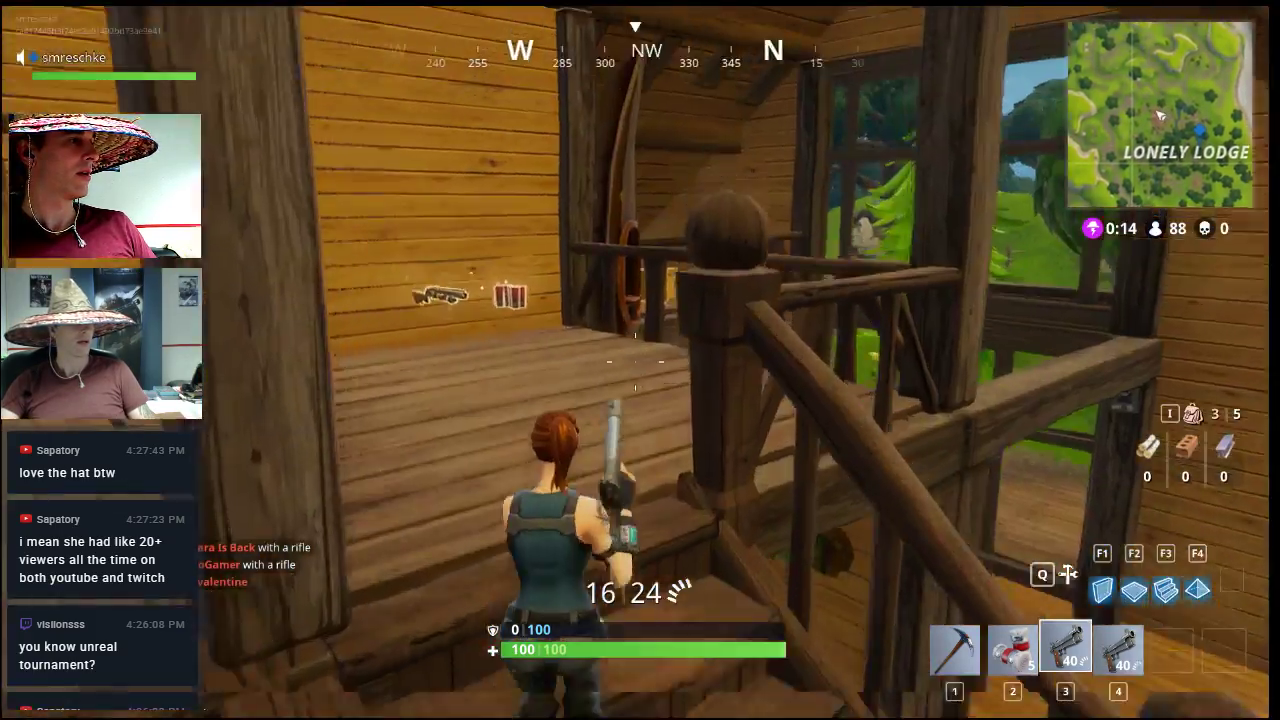
key(e)
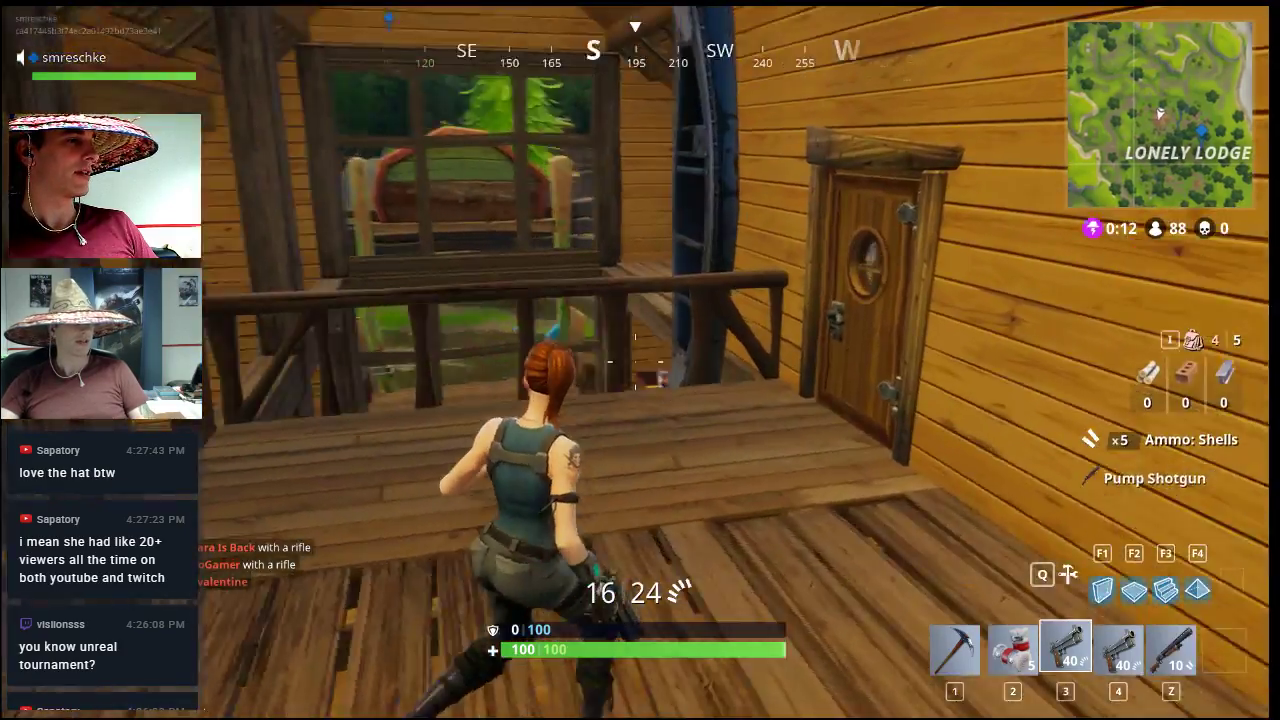
key(e)
key(w)
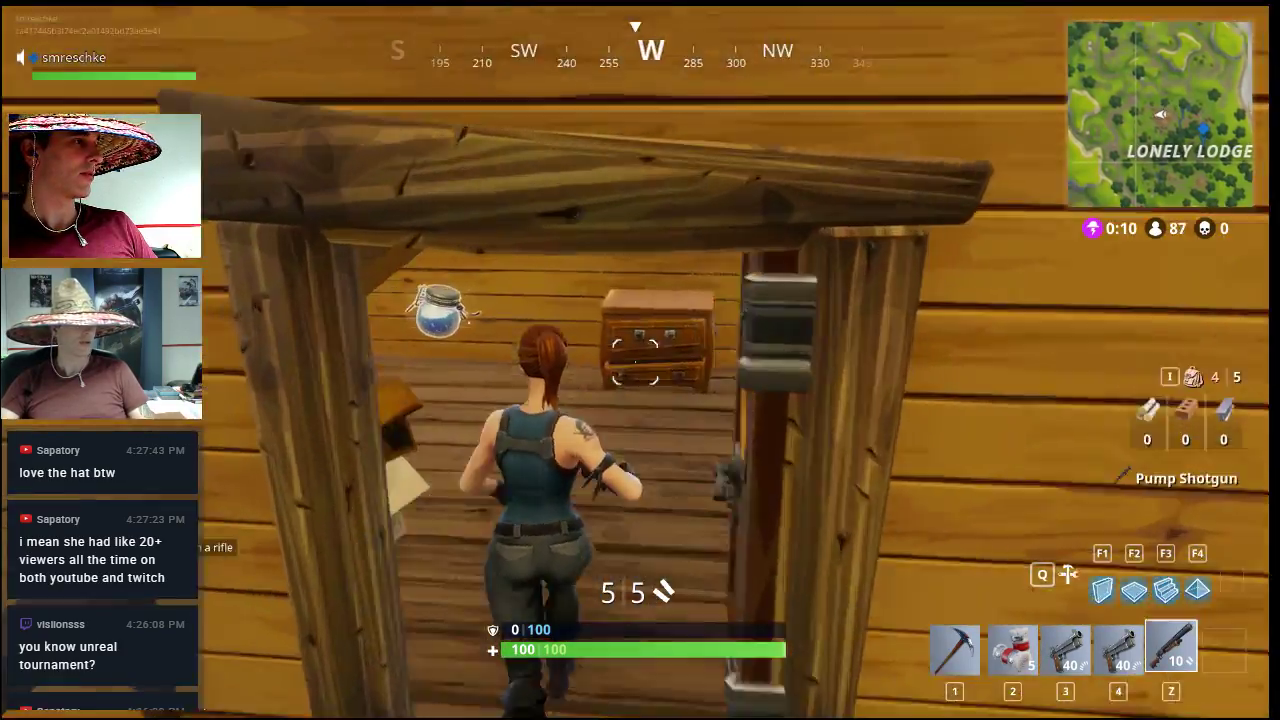
Step: Pick up the Shield Potion in the upstairs bedroom and drink it
key(e)
key(w)
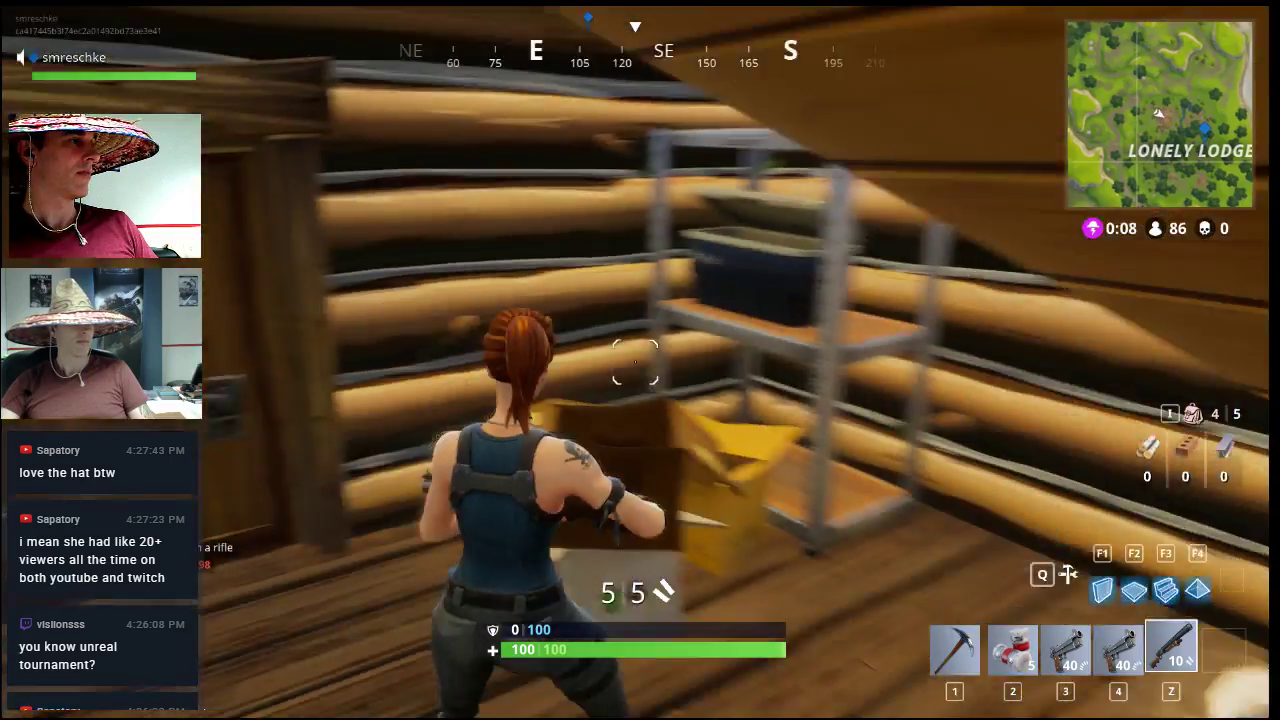
key(e)
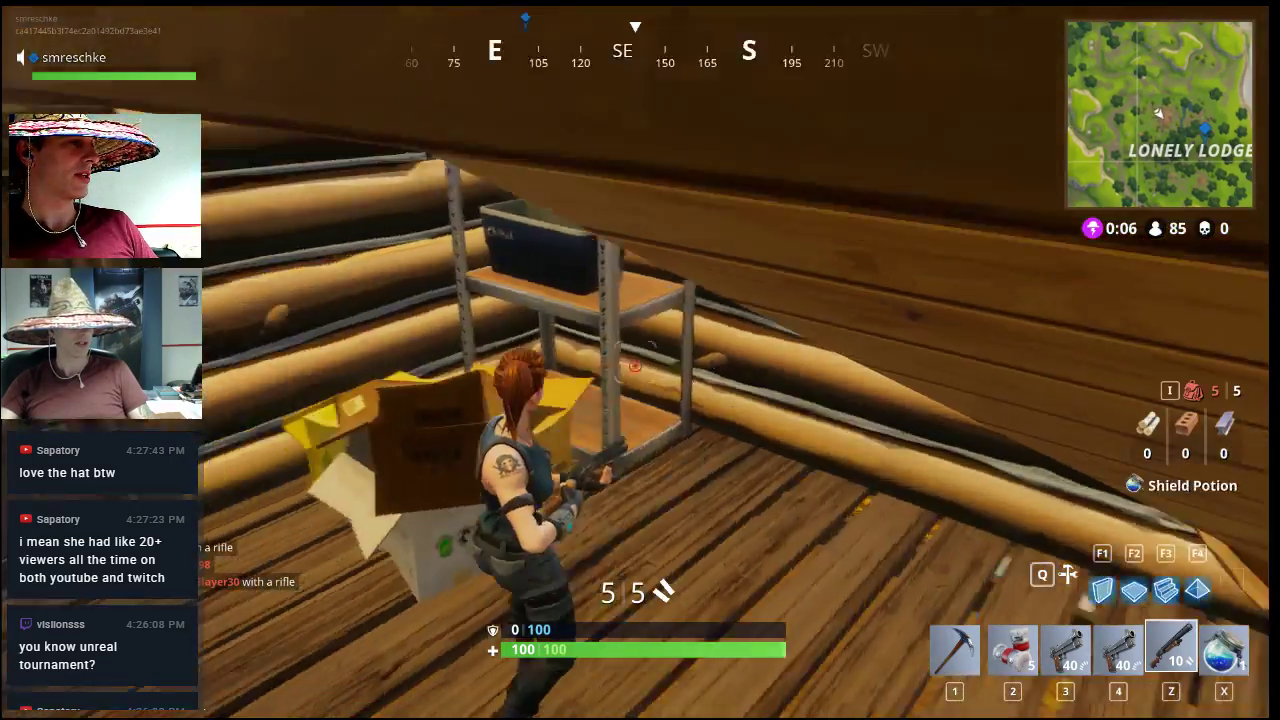
key(w)
key(x)
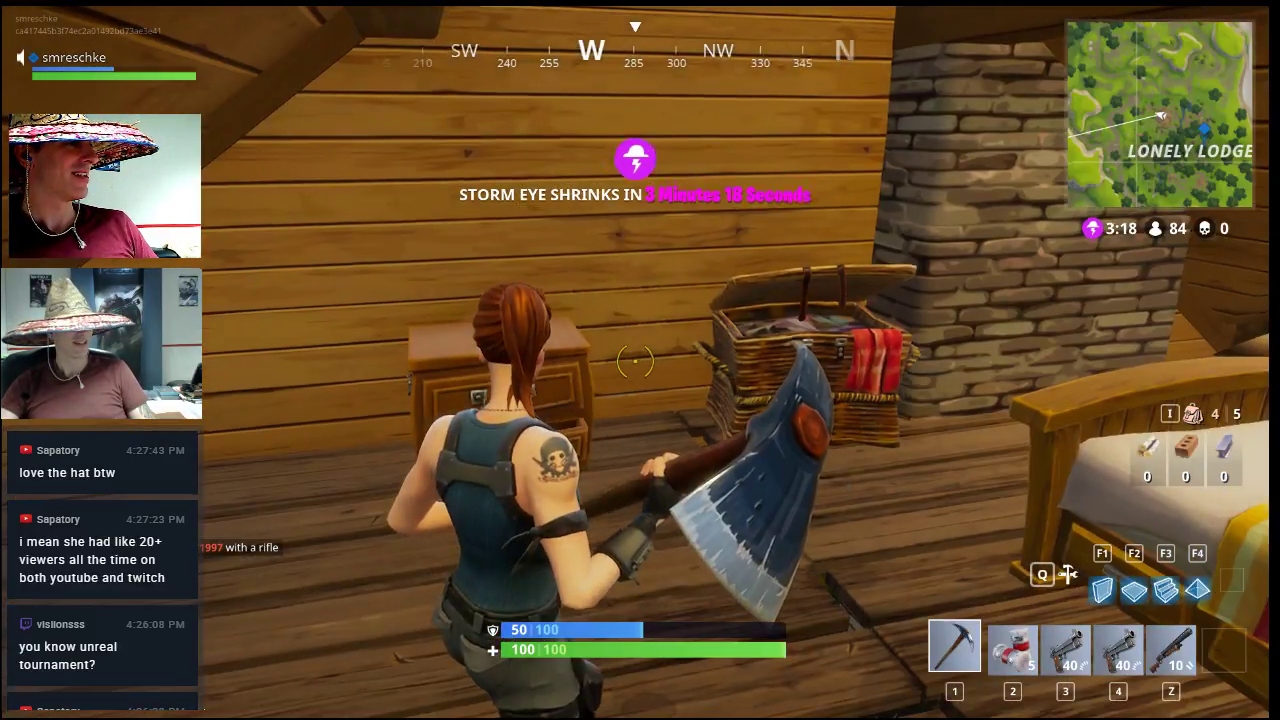
Step: Look around the bedroom, ready the Pump Shotgun and go out through the door to the landing
key(z)
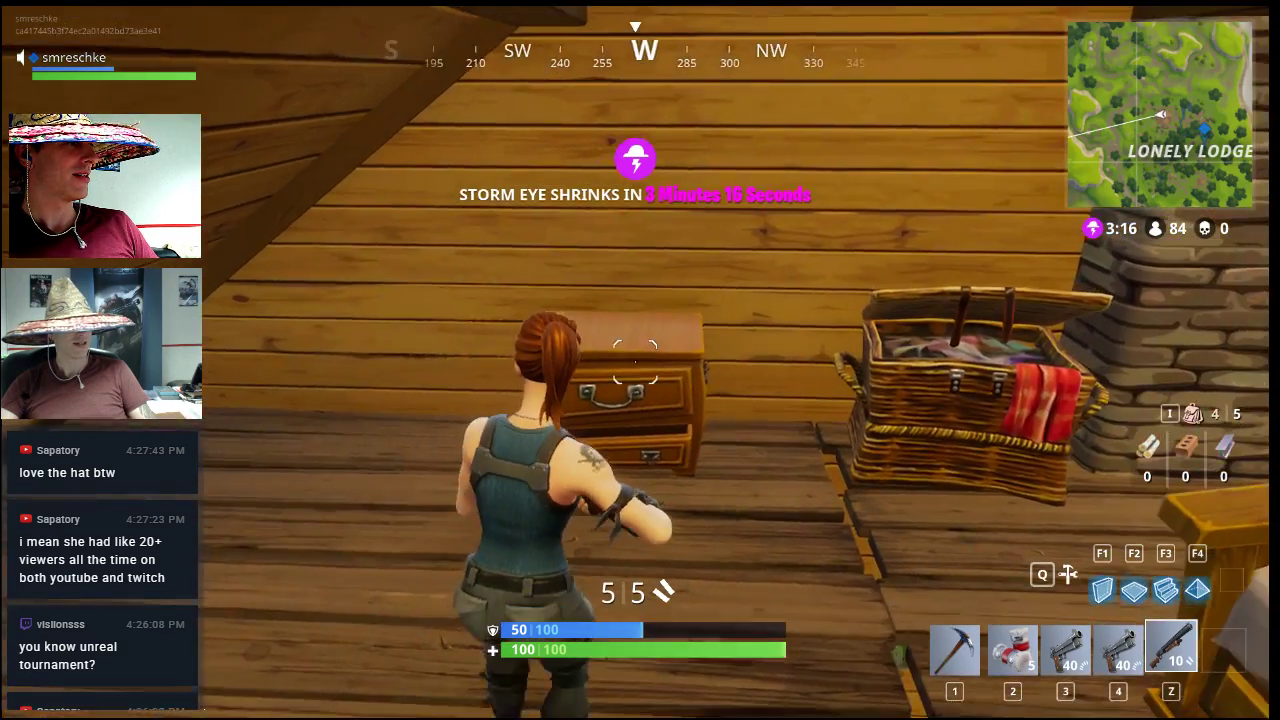
key(1)
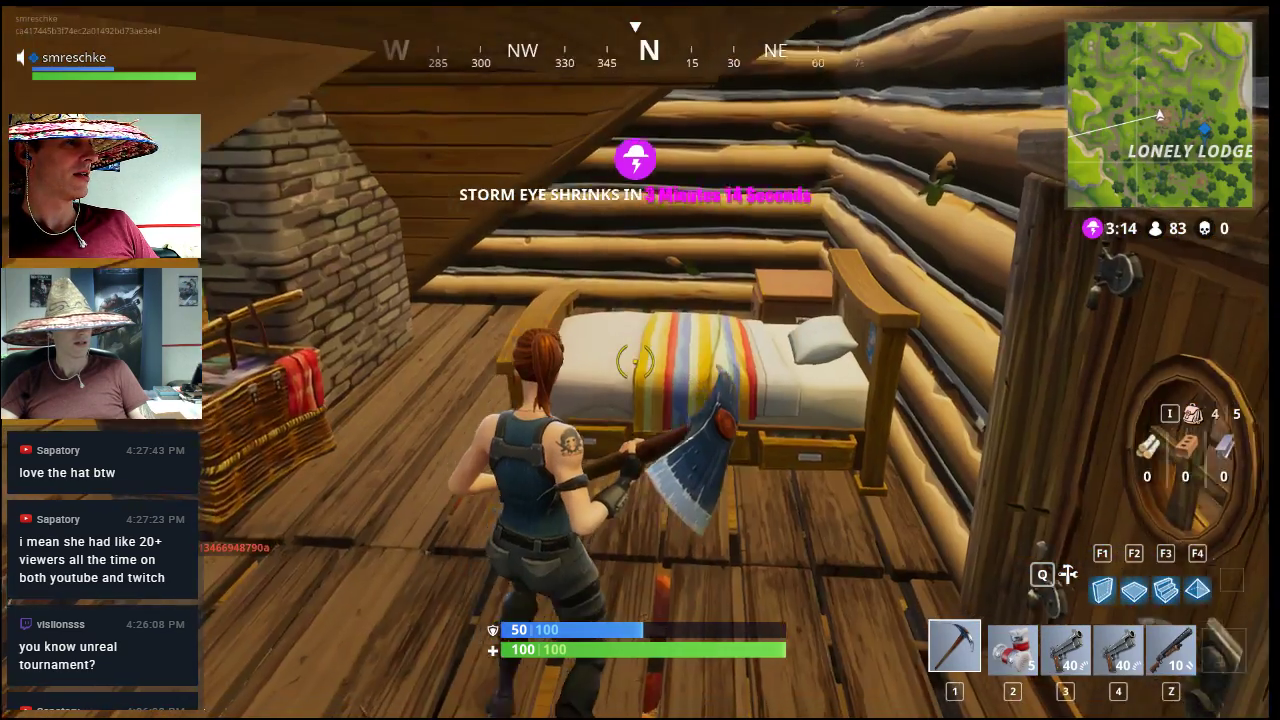
key(z)
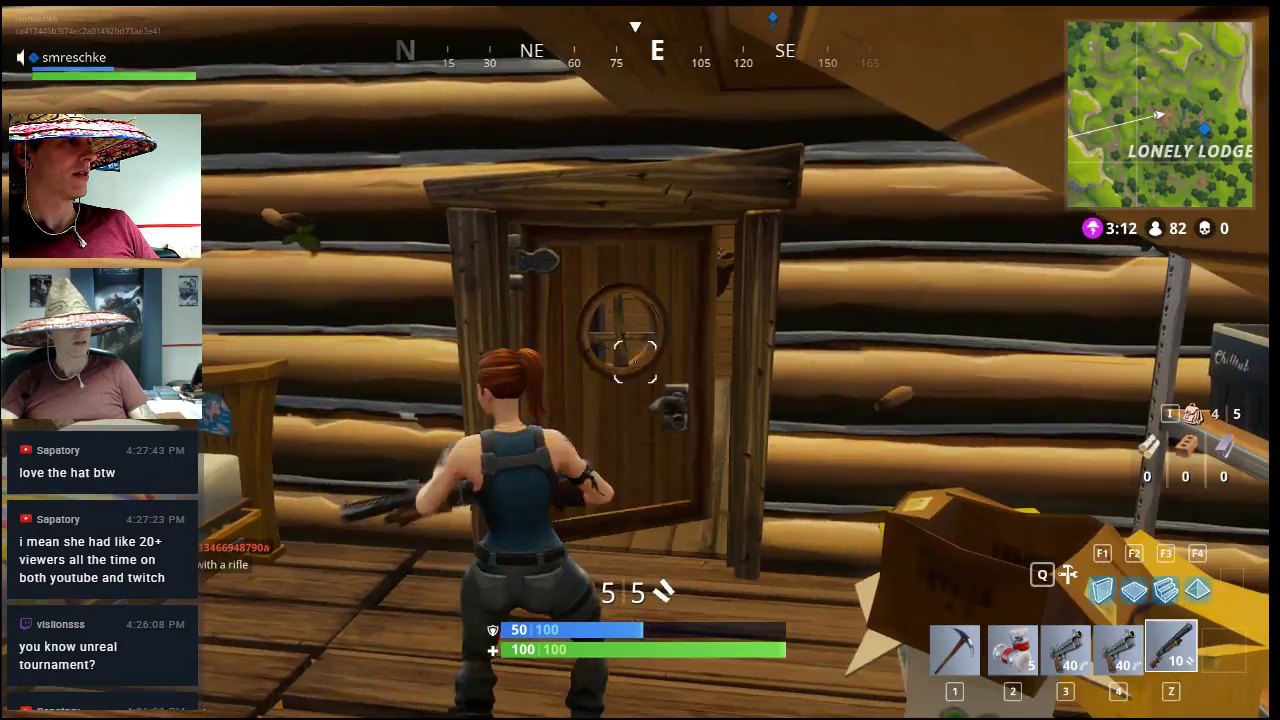
key(e)
key(w)
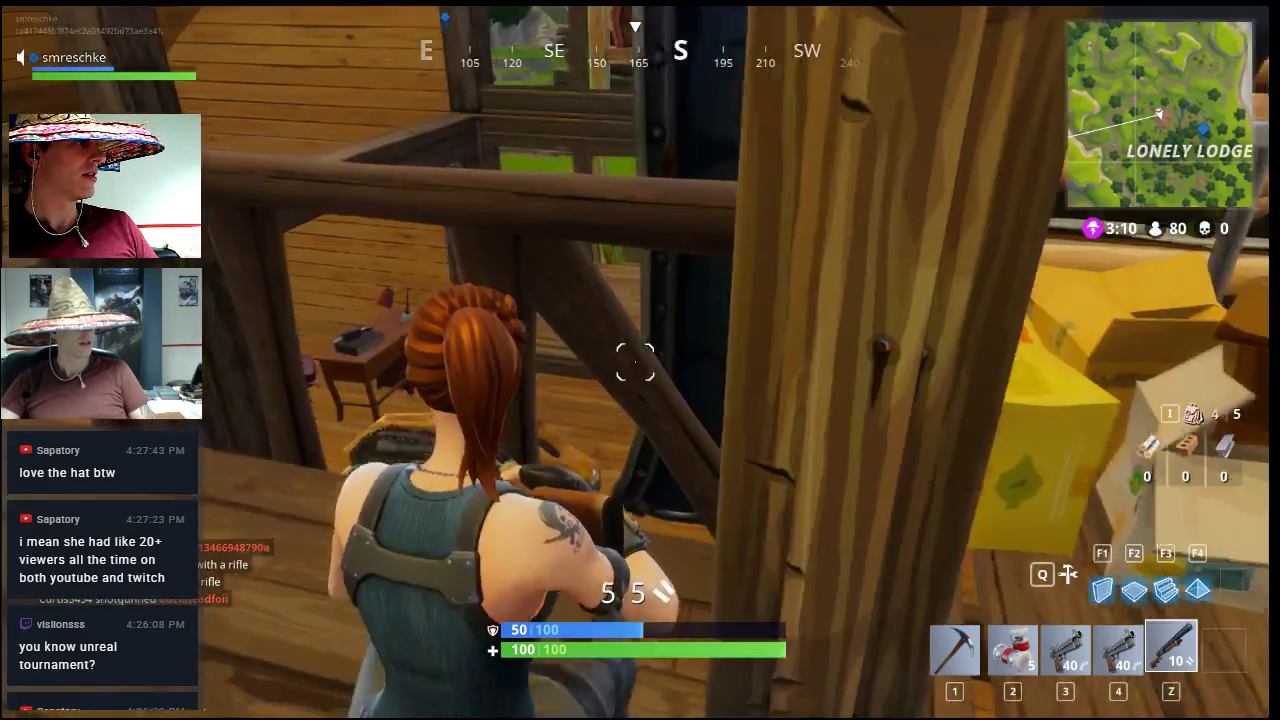
Step: Check the landing, return to the bedroom and close its door
key(w)
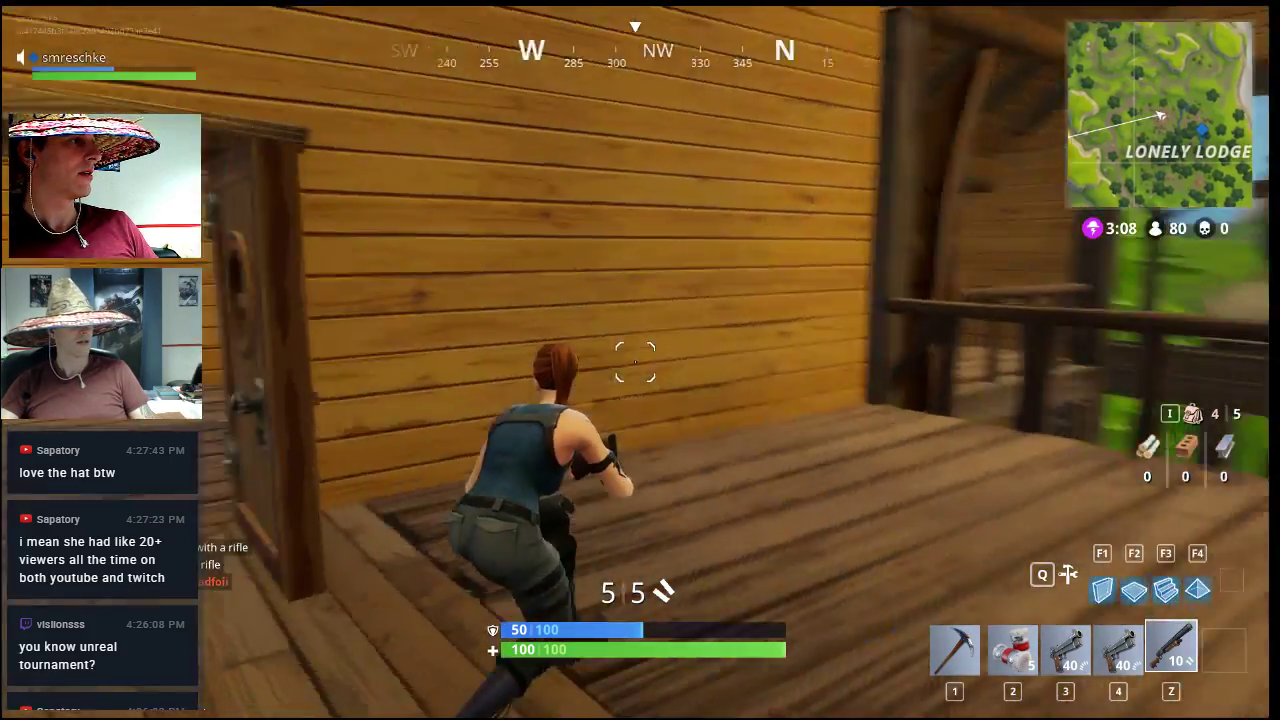
key(w)
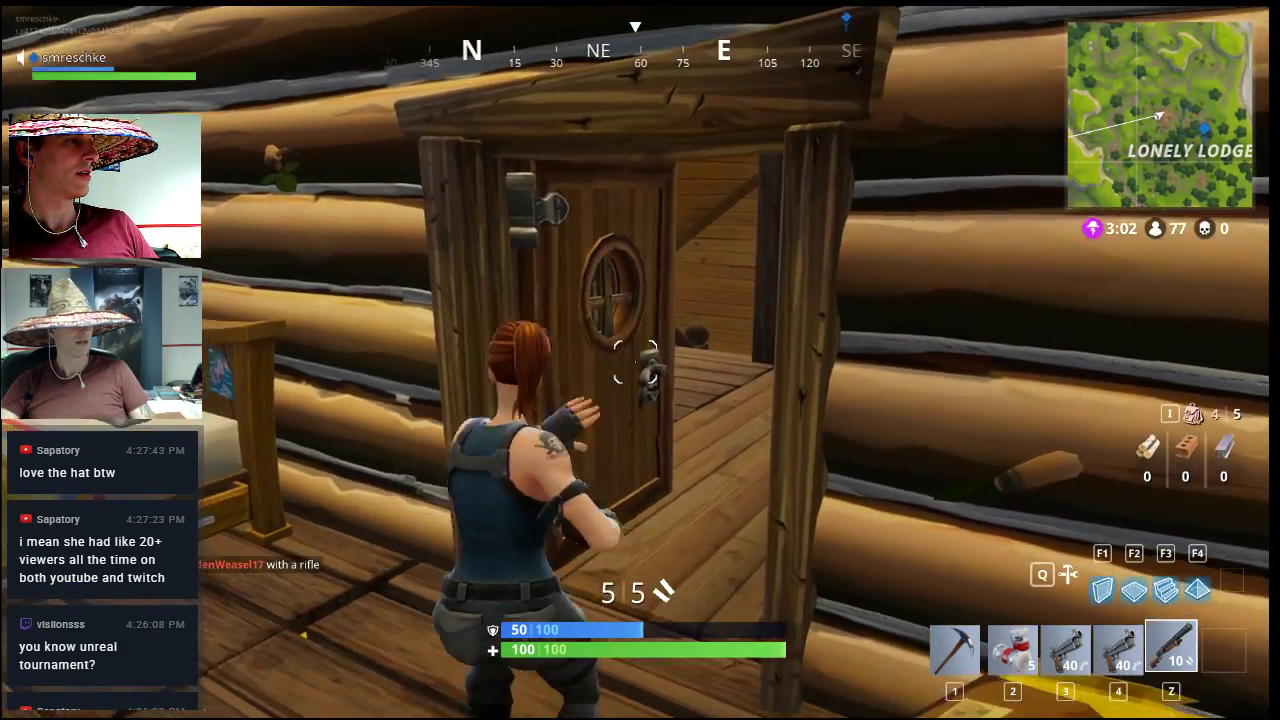
key(e)
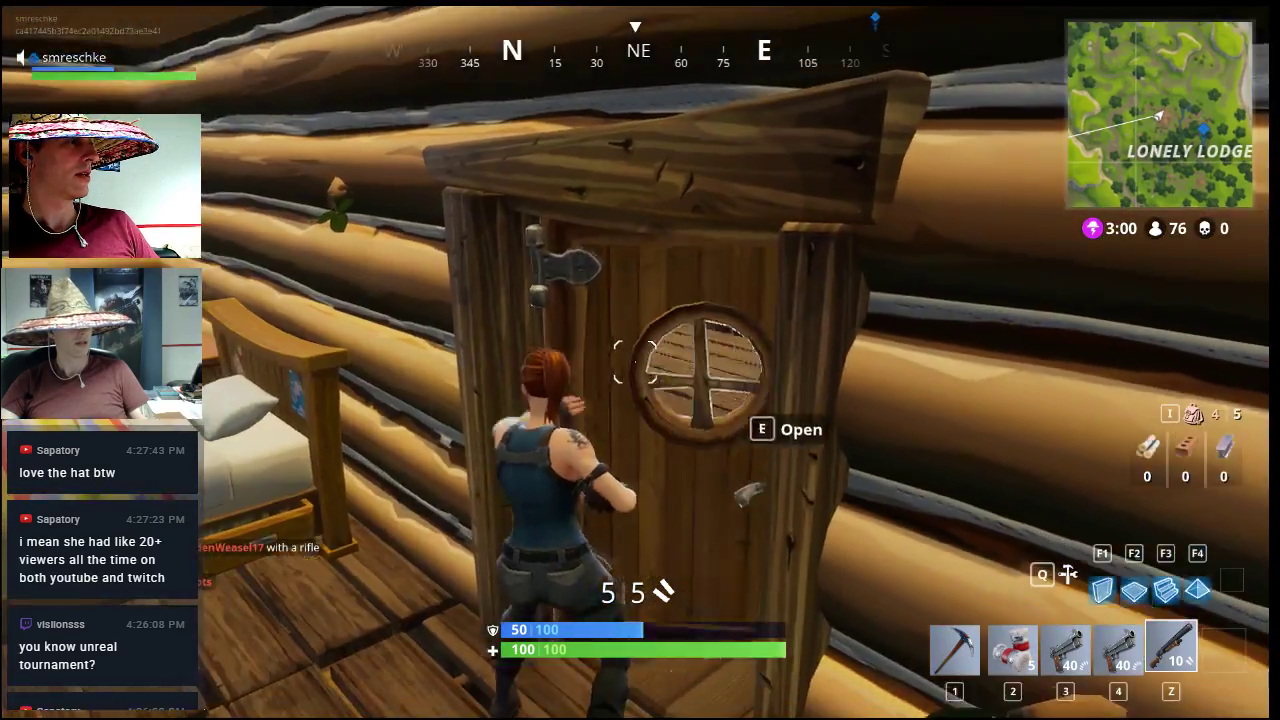
Step: Harvest wood with the pickaxe from the upstairs bedroom's wooden walls around the brick chimney
key(w)
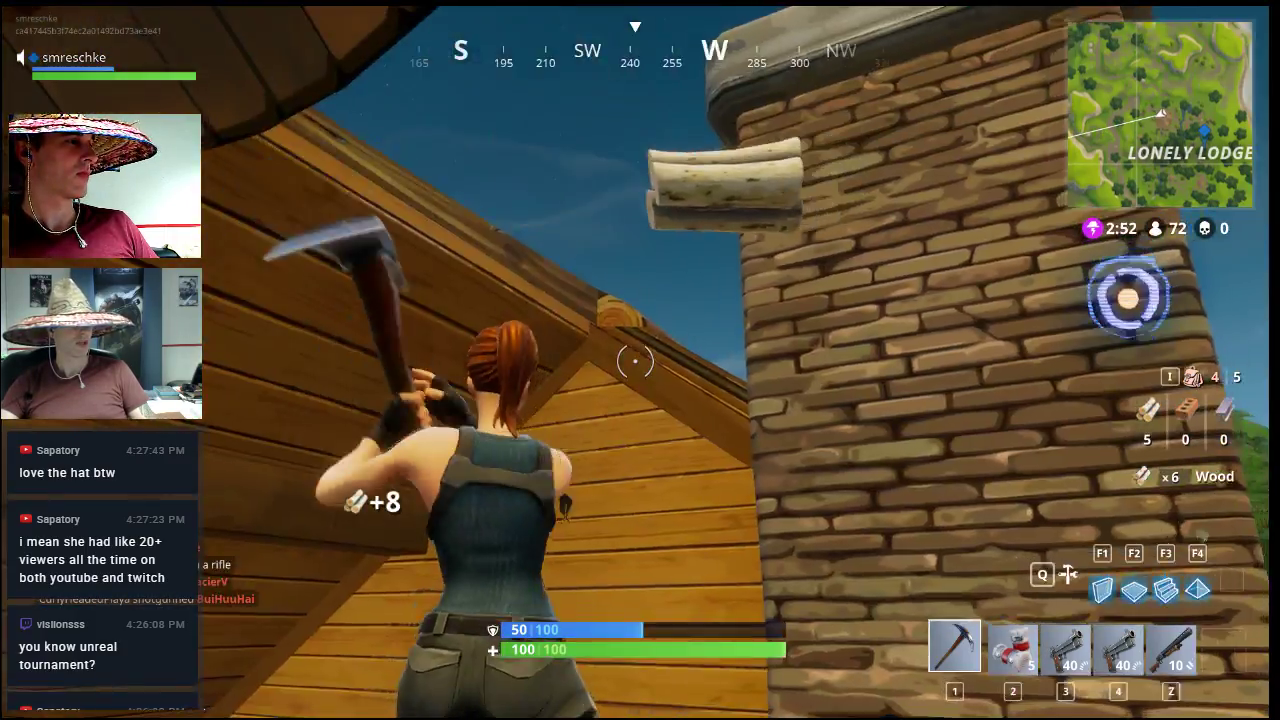
key(w)
key(w)
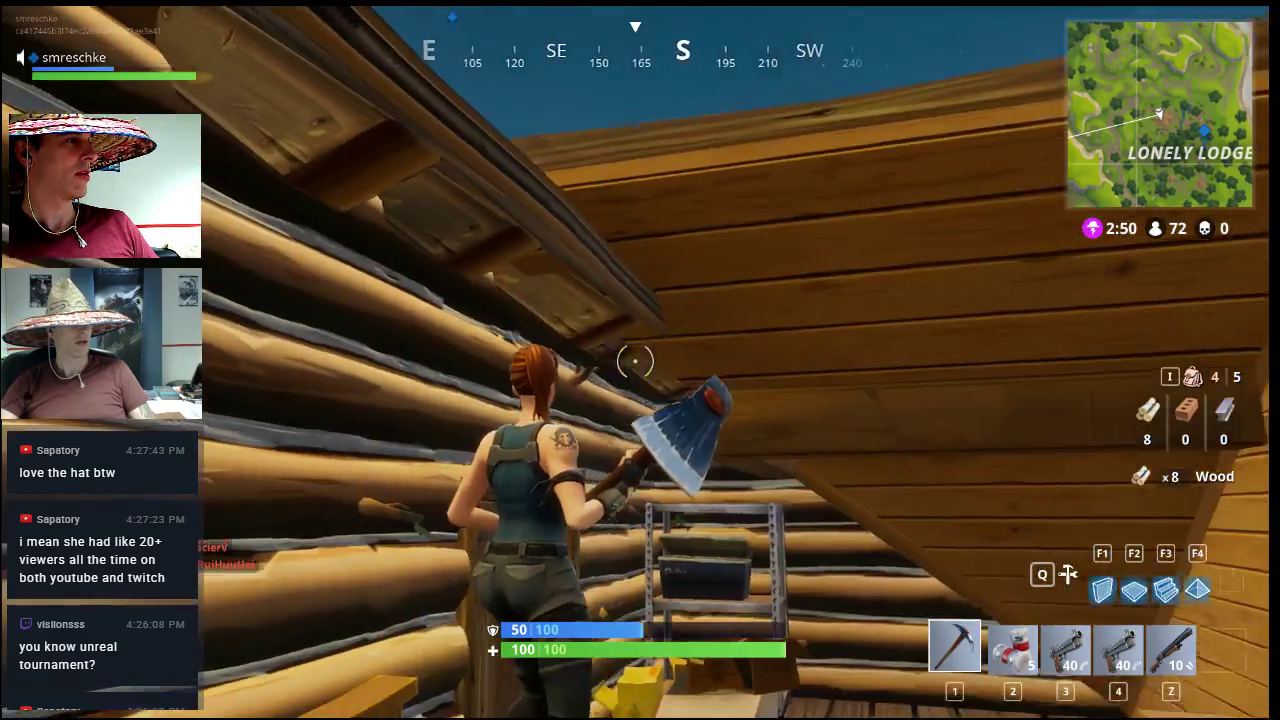
key(space)
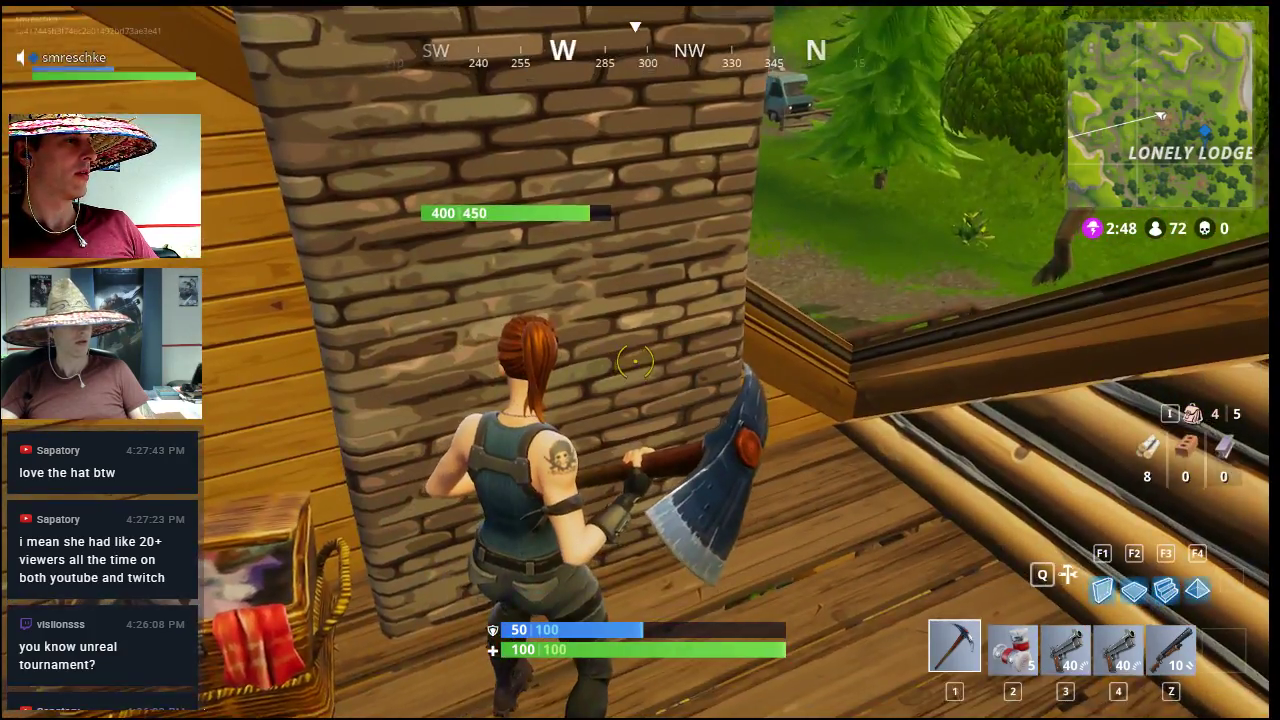
key(w)
key(w)
click(635, 361)
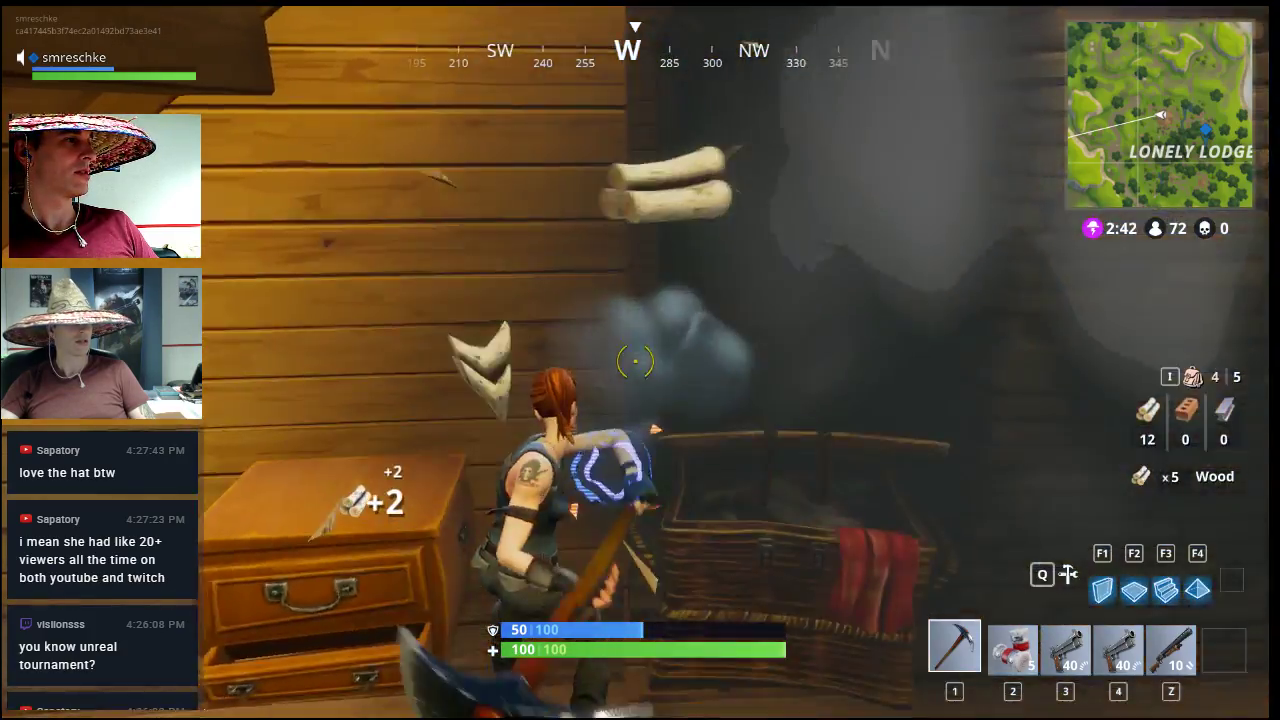
click(635, 361)
key(s)
key(w)
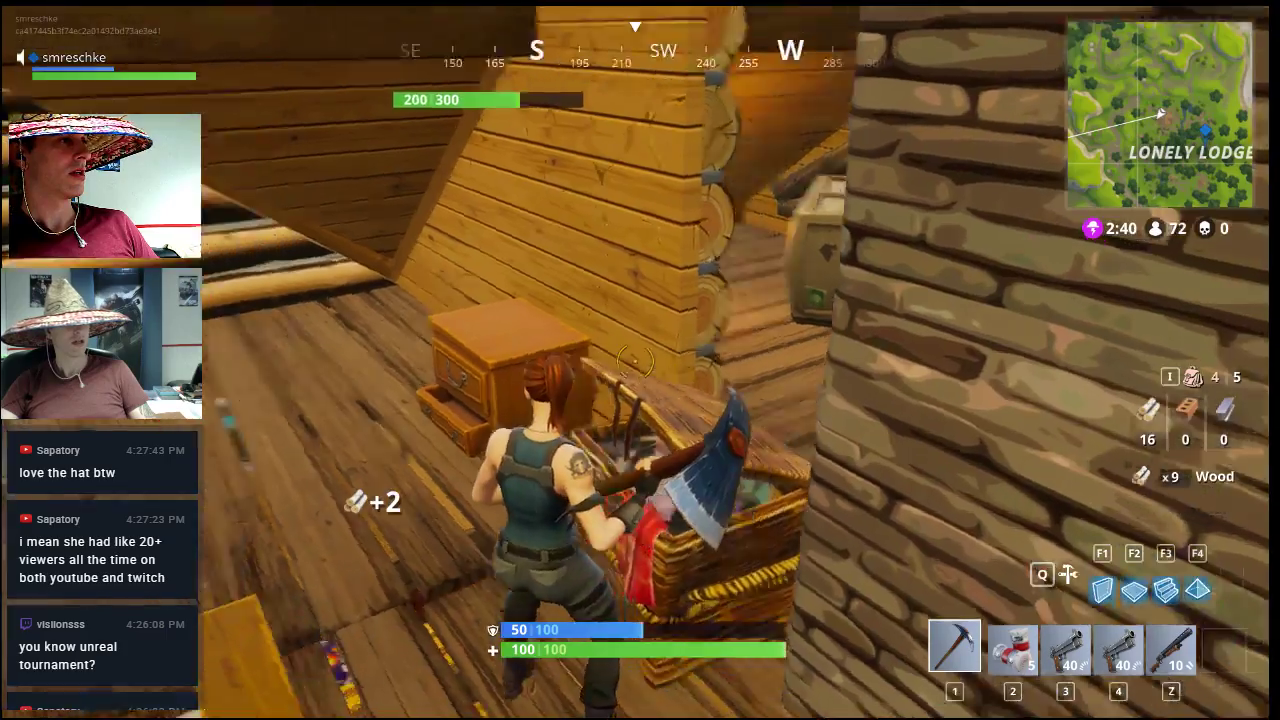
Step: Break down the wooden wall behind the dresser with the pickaxe to reach the chest
key(w)
click(635, 360)
click(635, 360)
click(635, 360)
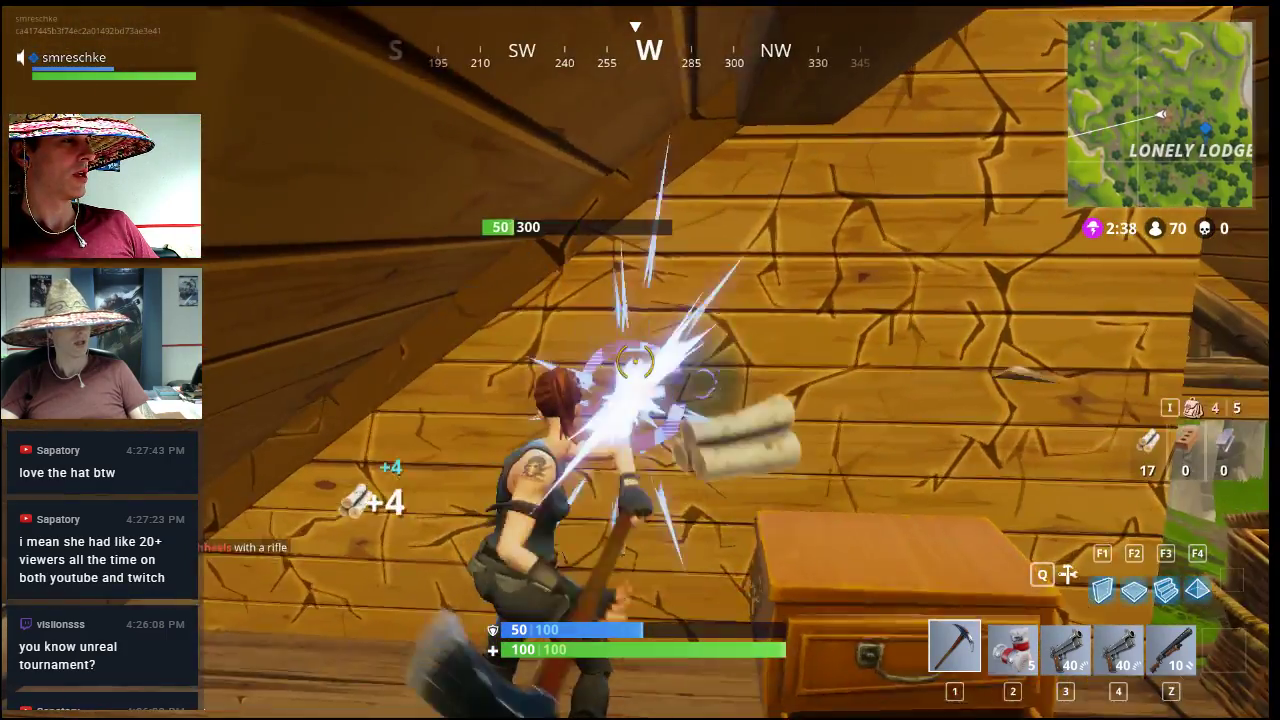
click(635, 360)
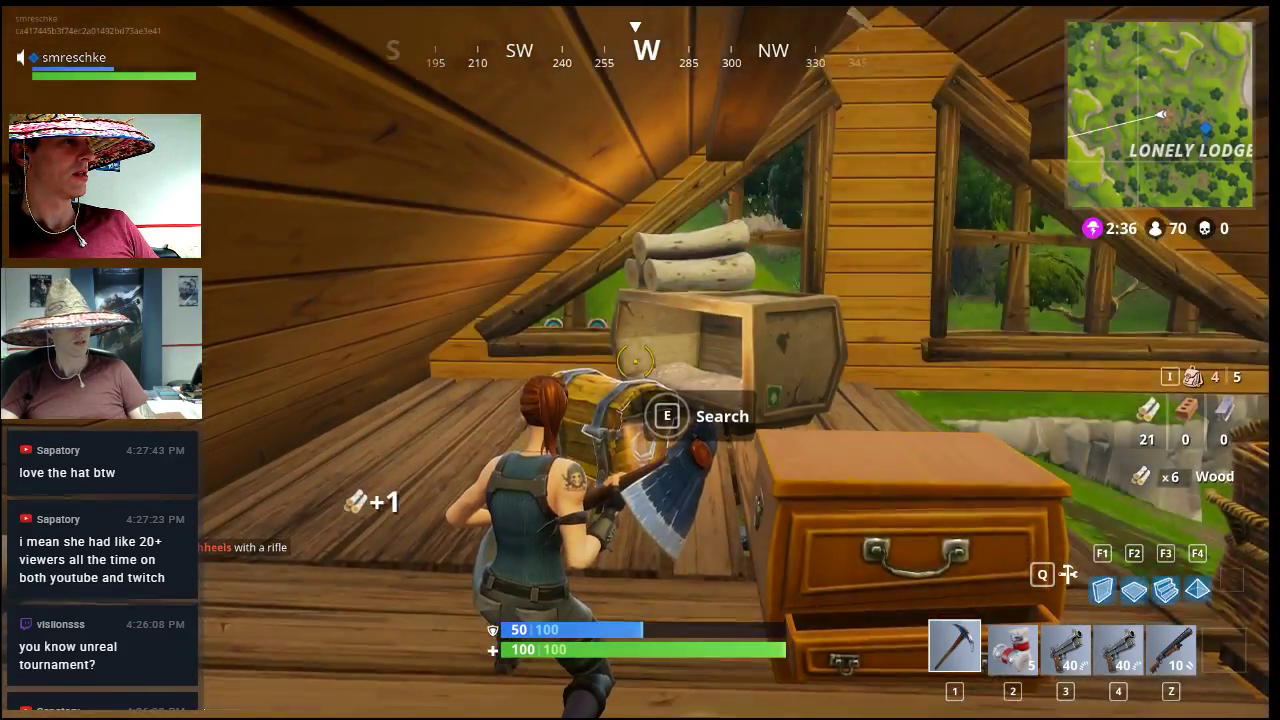
click(635, 360)
Step: Ready the Pump Shotgun, search the chest, collect the Assault Rifle, Bandages, stone and medium bullets, and equip the rifle
key(z)
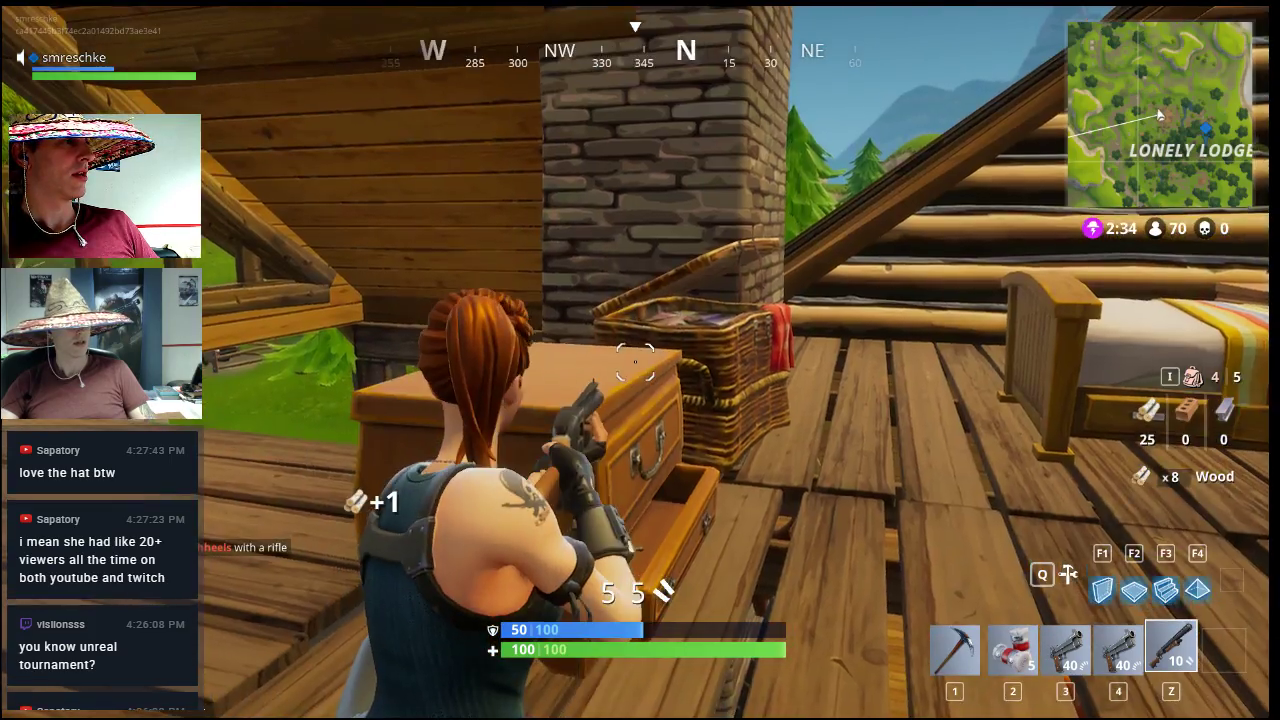
key(w)
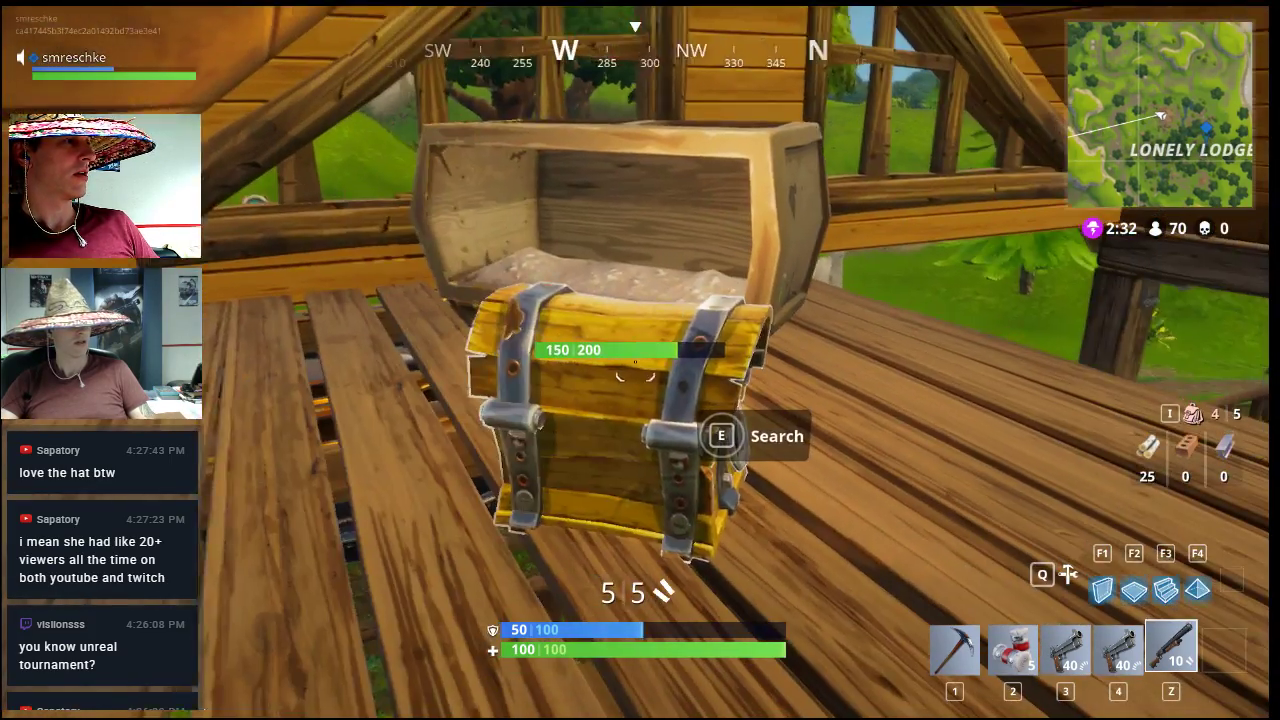
key(e)
key(e)
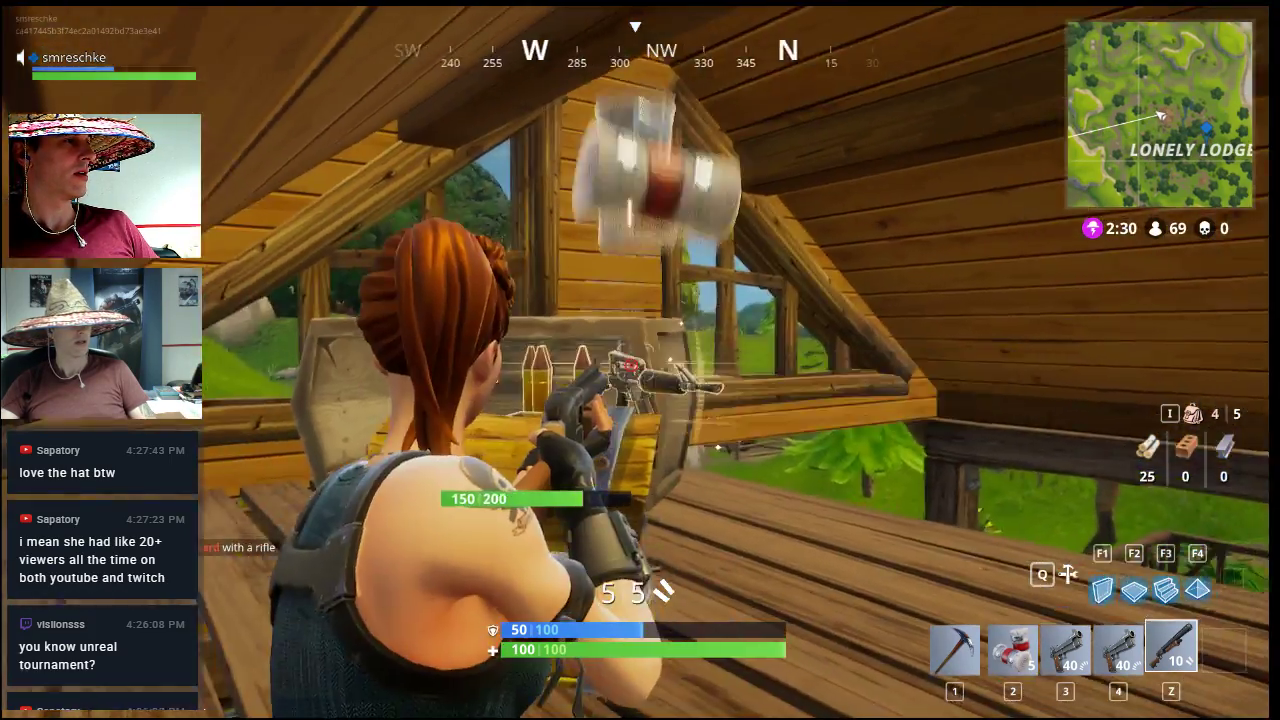
key(e)
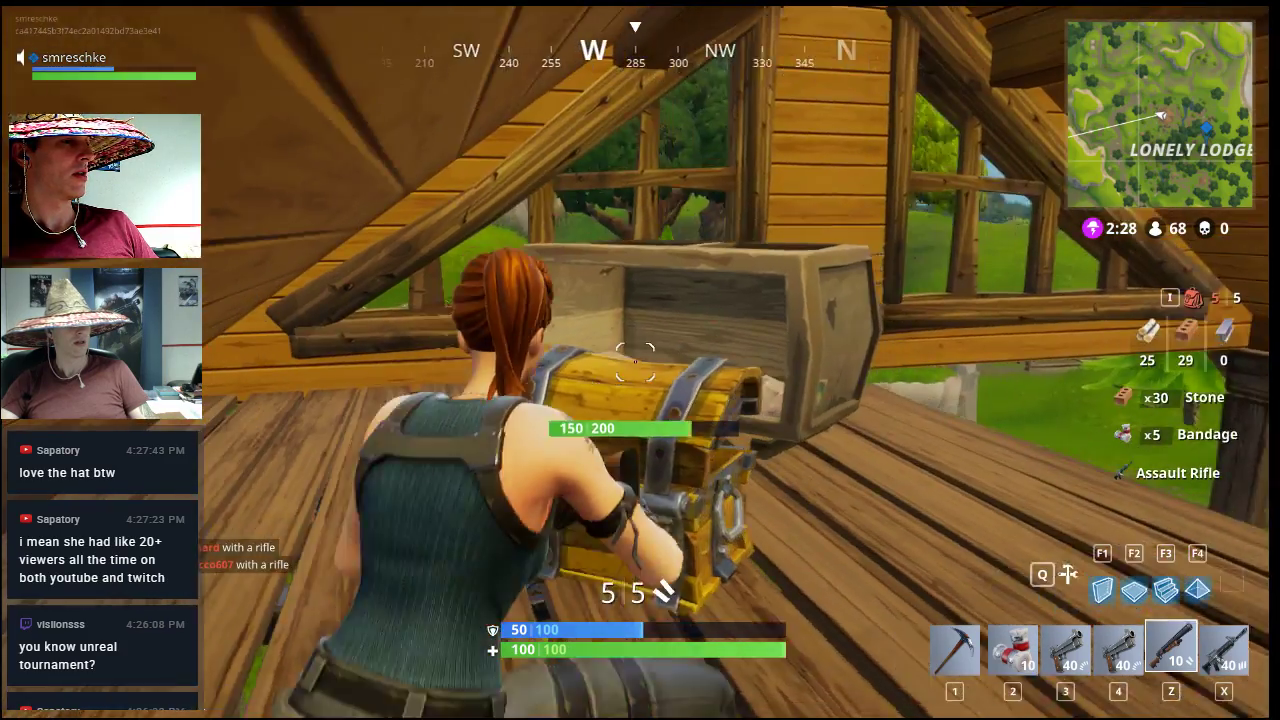
key(x)
key(d)
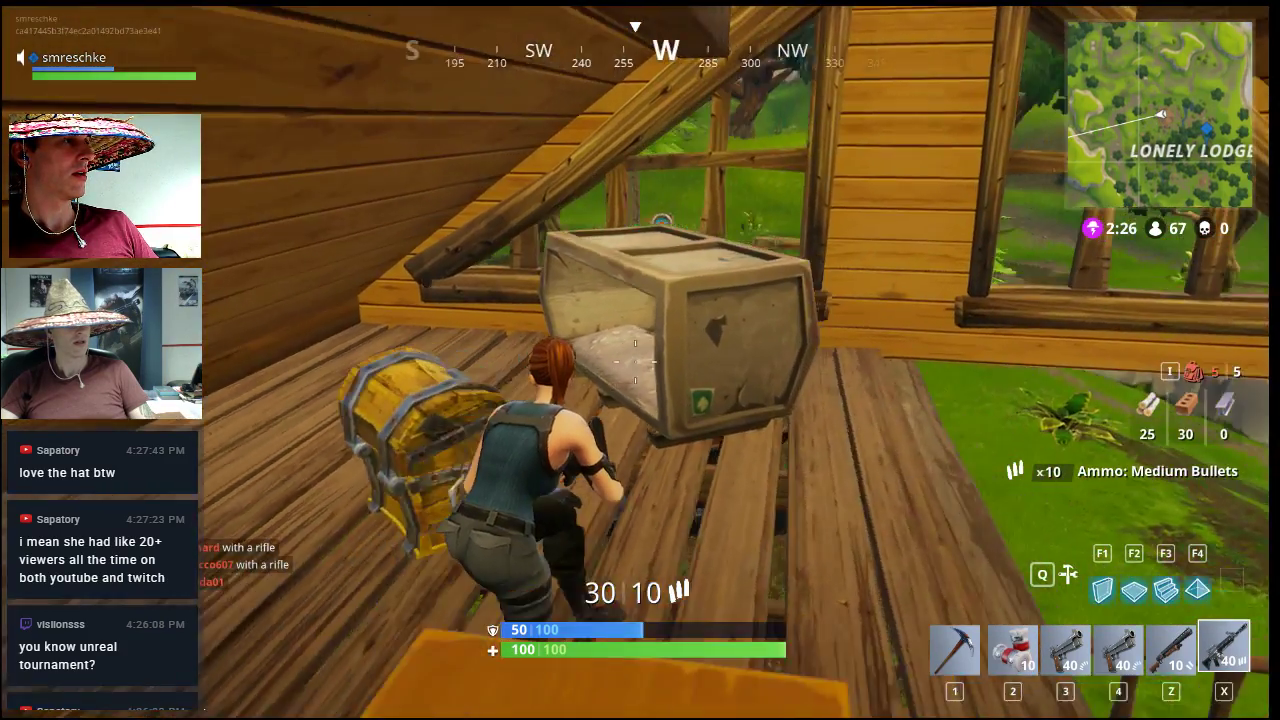
Step: Look around the crate and chest, and check the island map for the safe zone relative to Lonely Lodge
key(w)
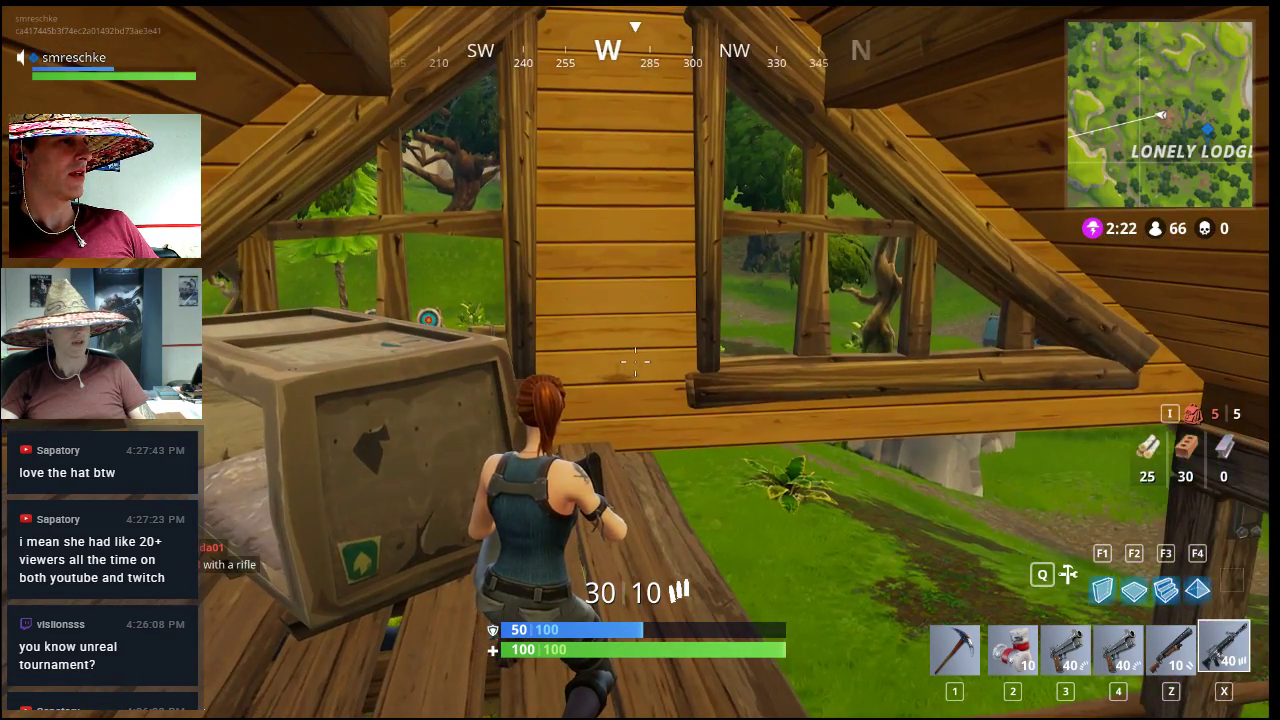
key(e)
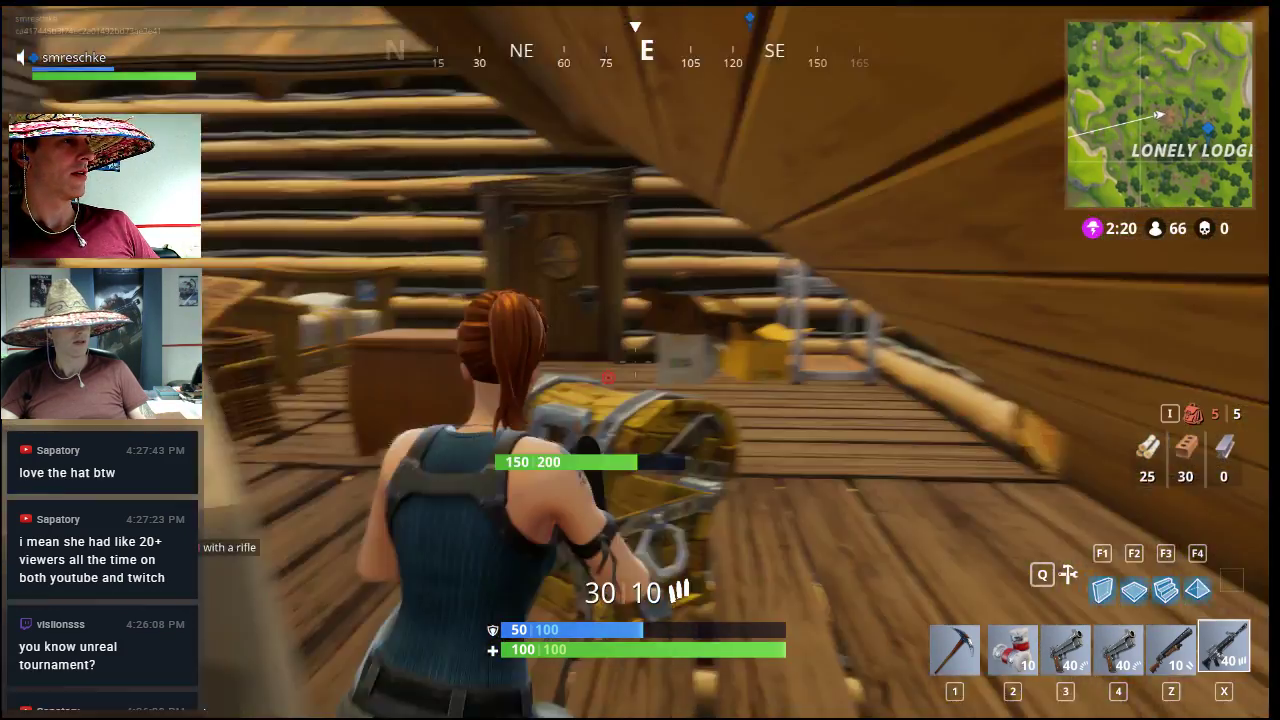
key(m)
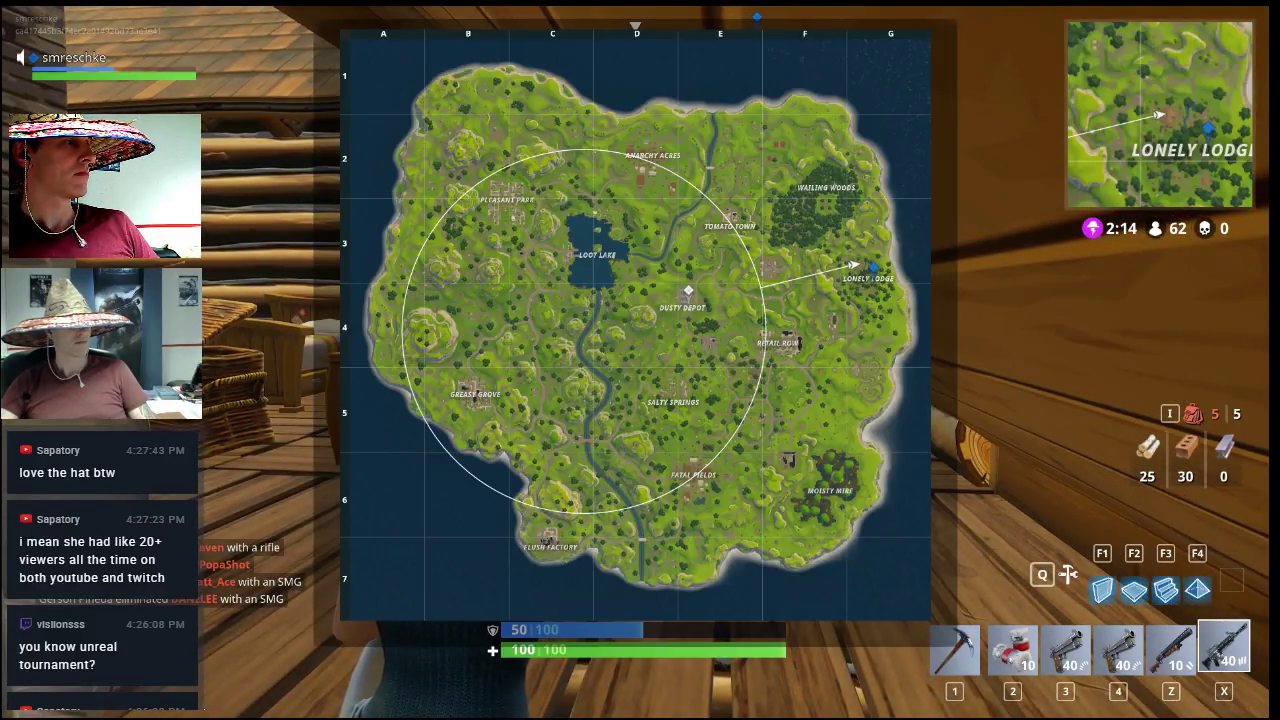
key(m)
key(w)
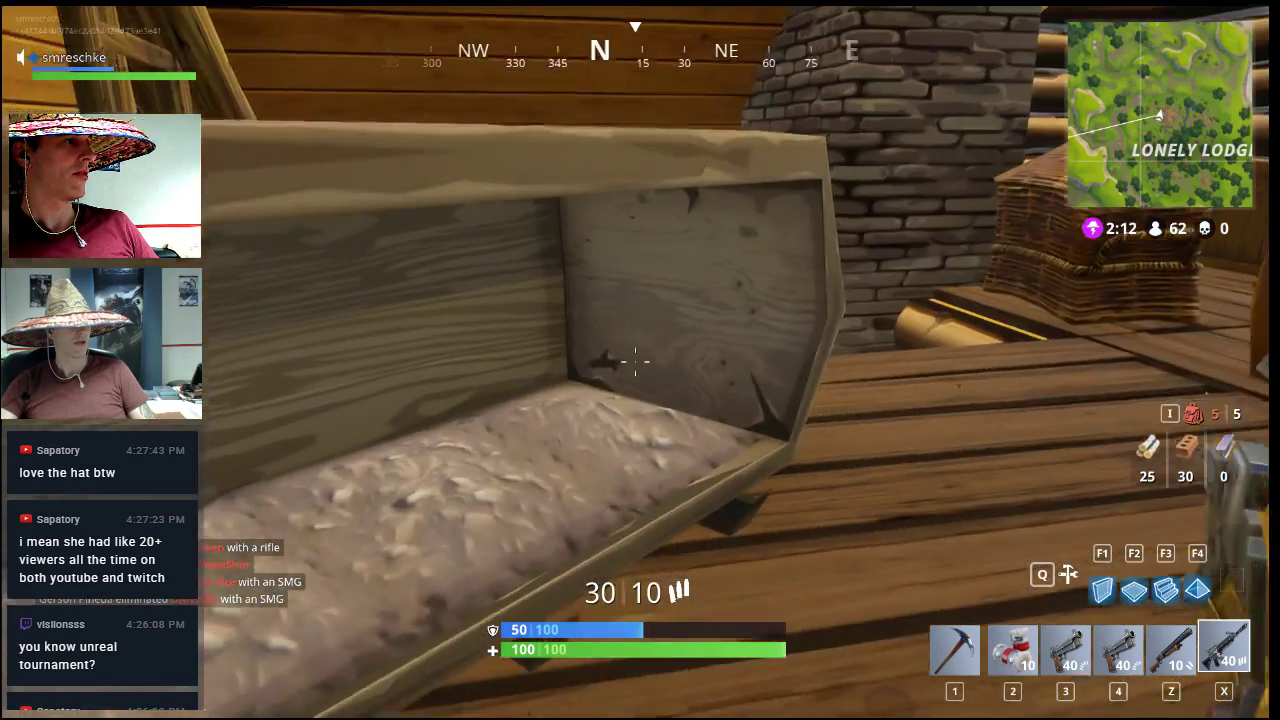
Step: Crouch beside the crate and scan the grounds west of the lodge through the upstairs windows
key(ctrl)
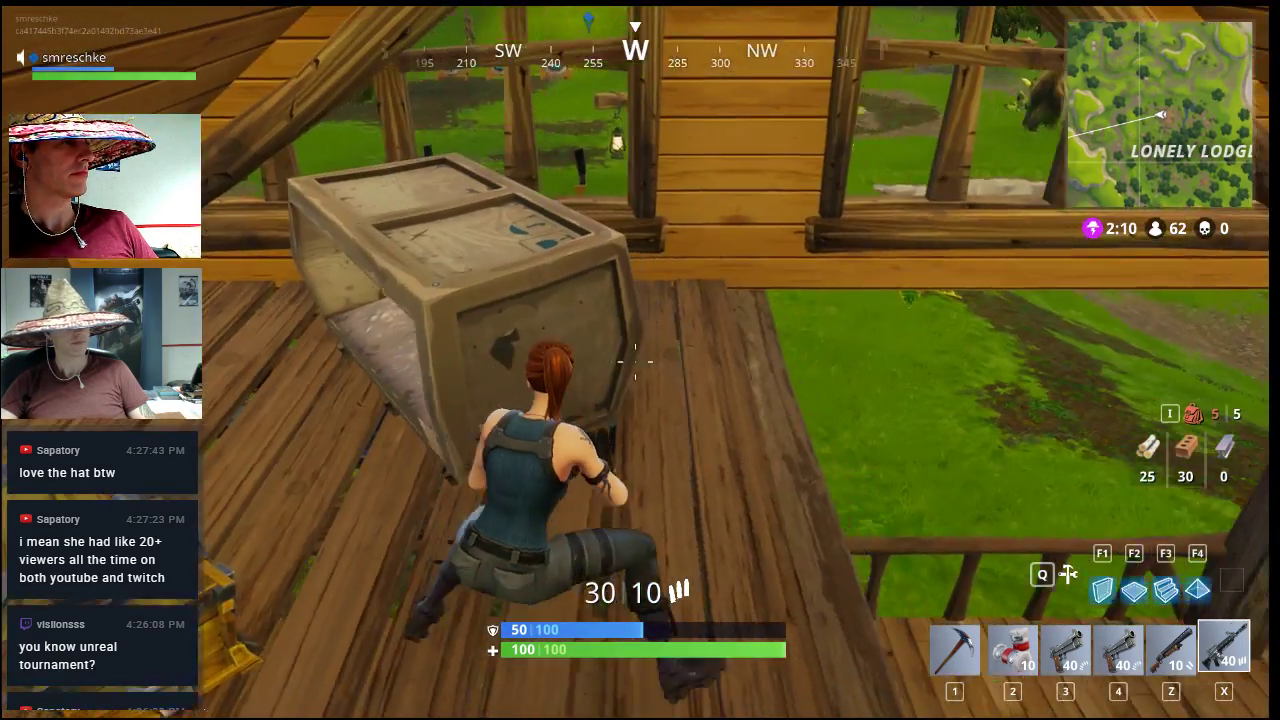
key(d)
key(w)
key(w)
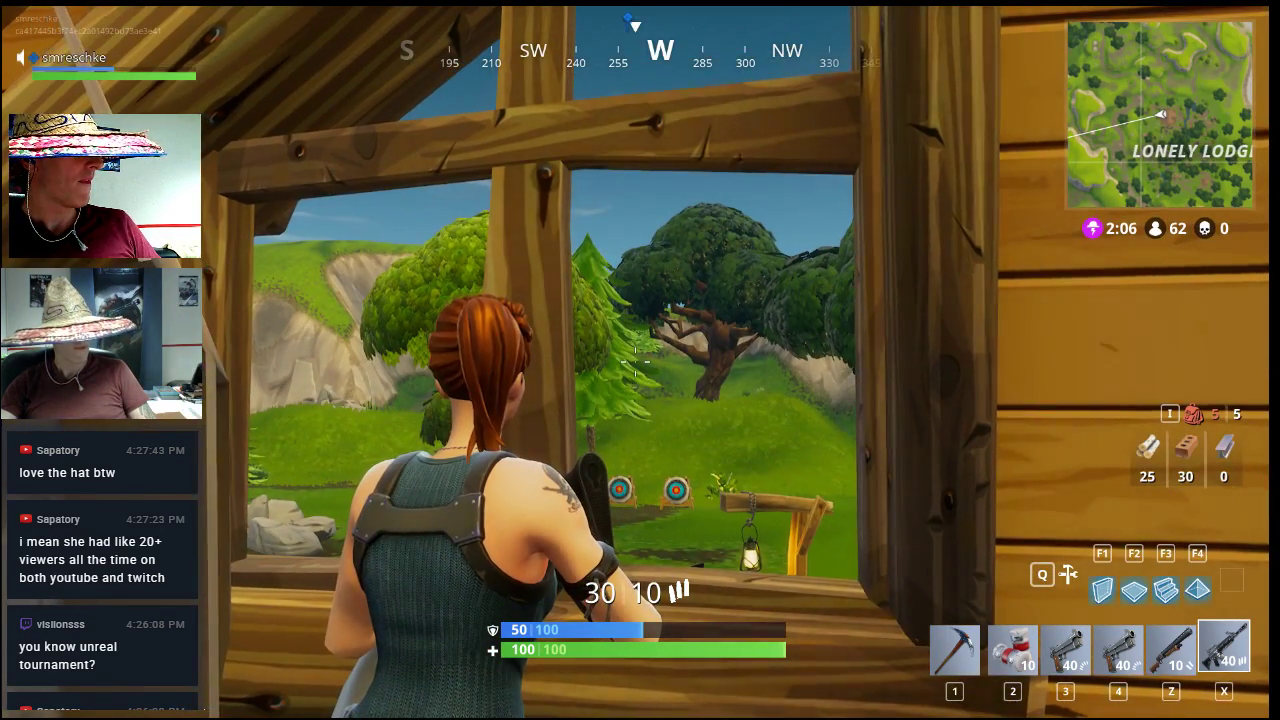
key(s)
key(ctrl)
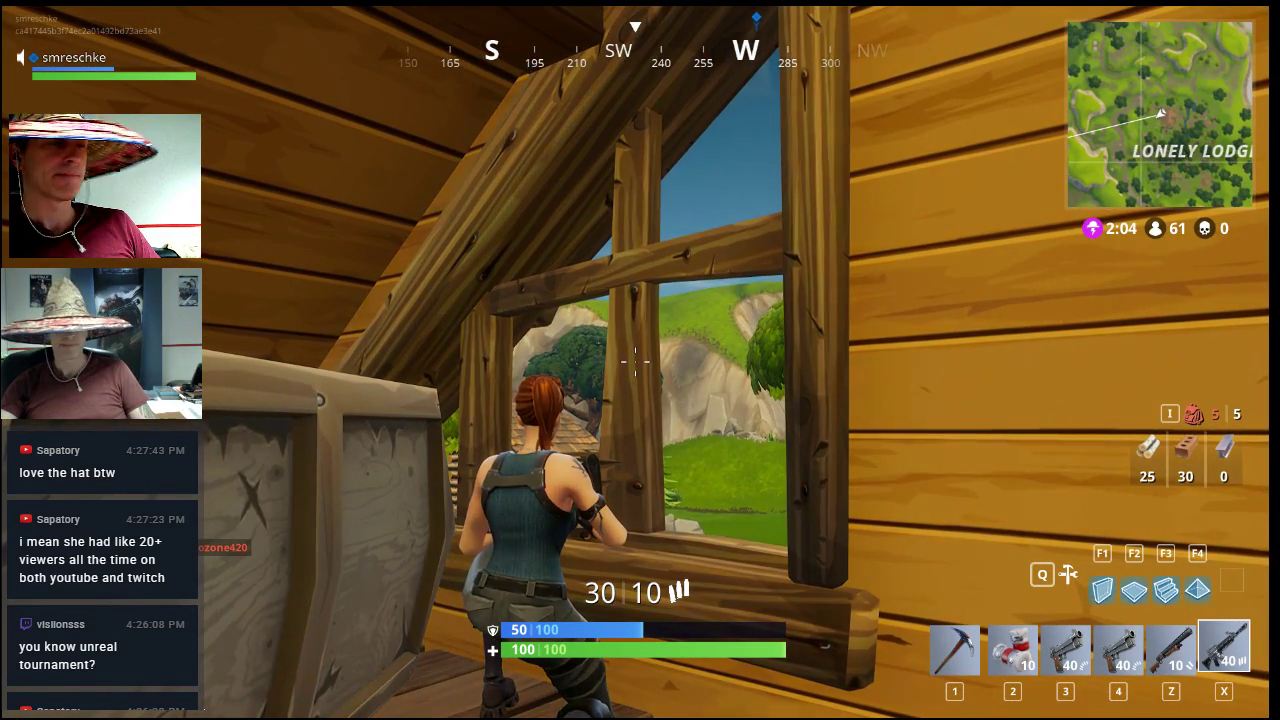
Step: Leave the lodge for the grounds outside and shoot at the opponent near the log pile with the Assault Rifle
key(w)
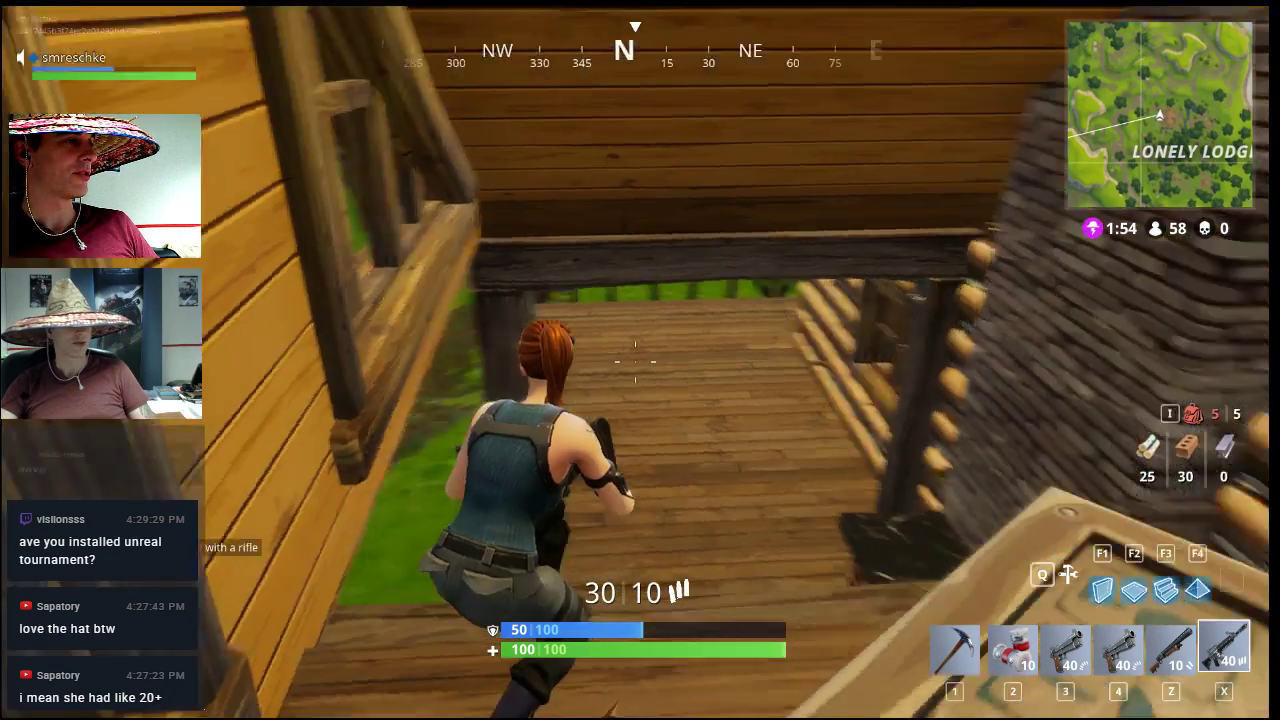
key(w)
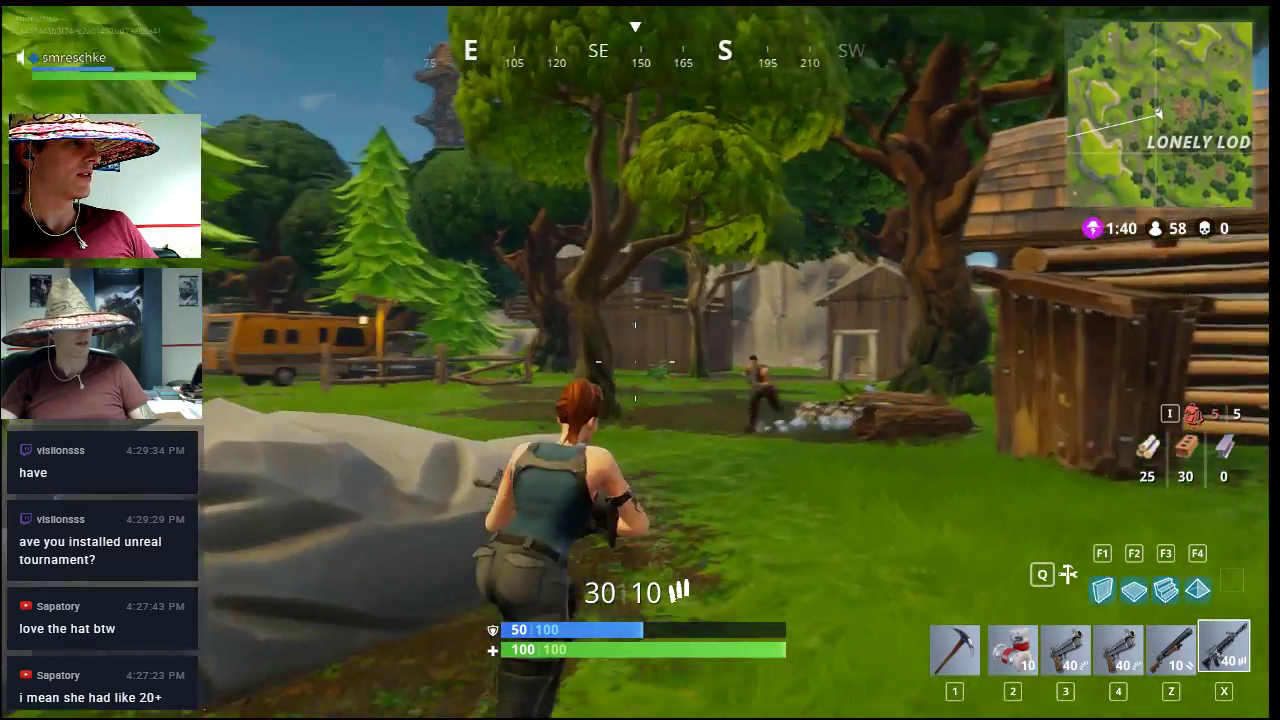
click(635, 358)
drag(635, 358, 635, 358)
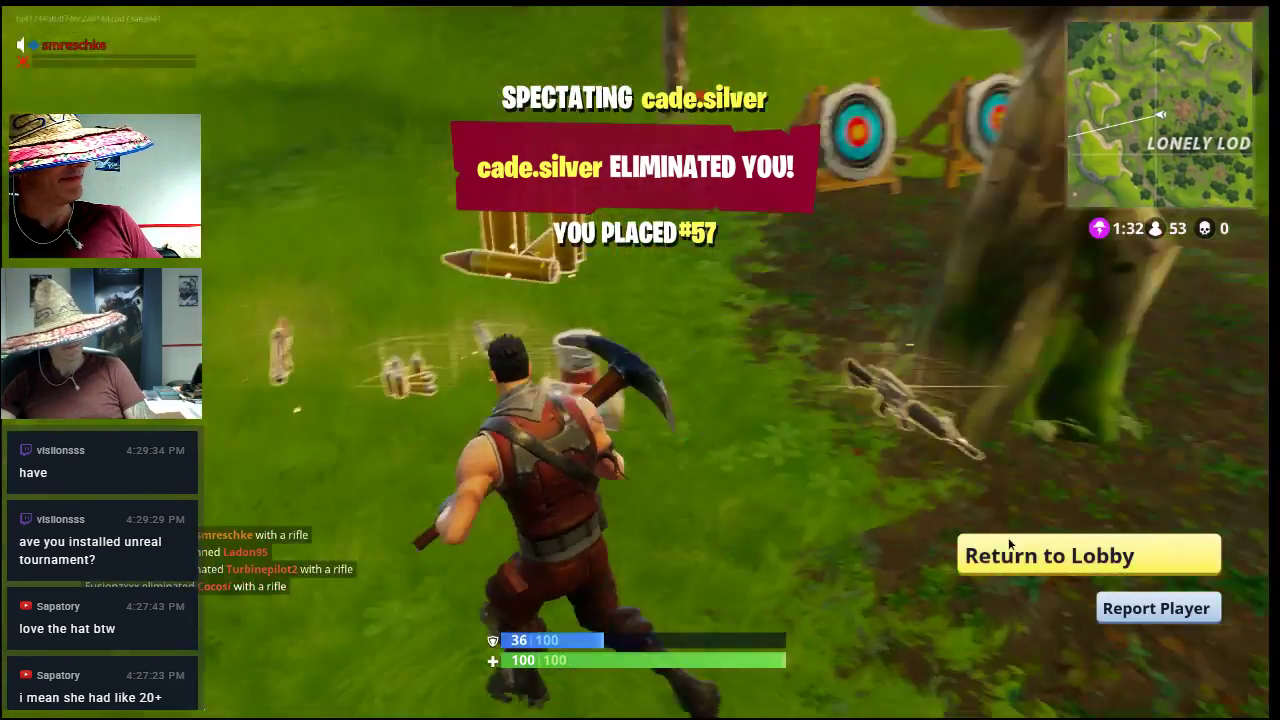
Step: Return to the lobby and start a new Solo match
click(1009, 545)
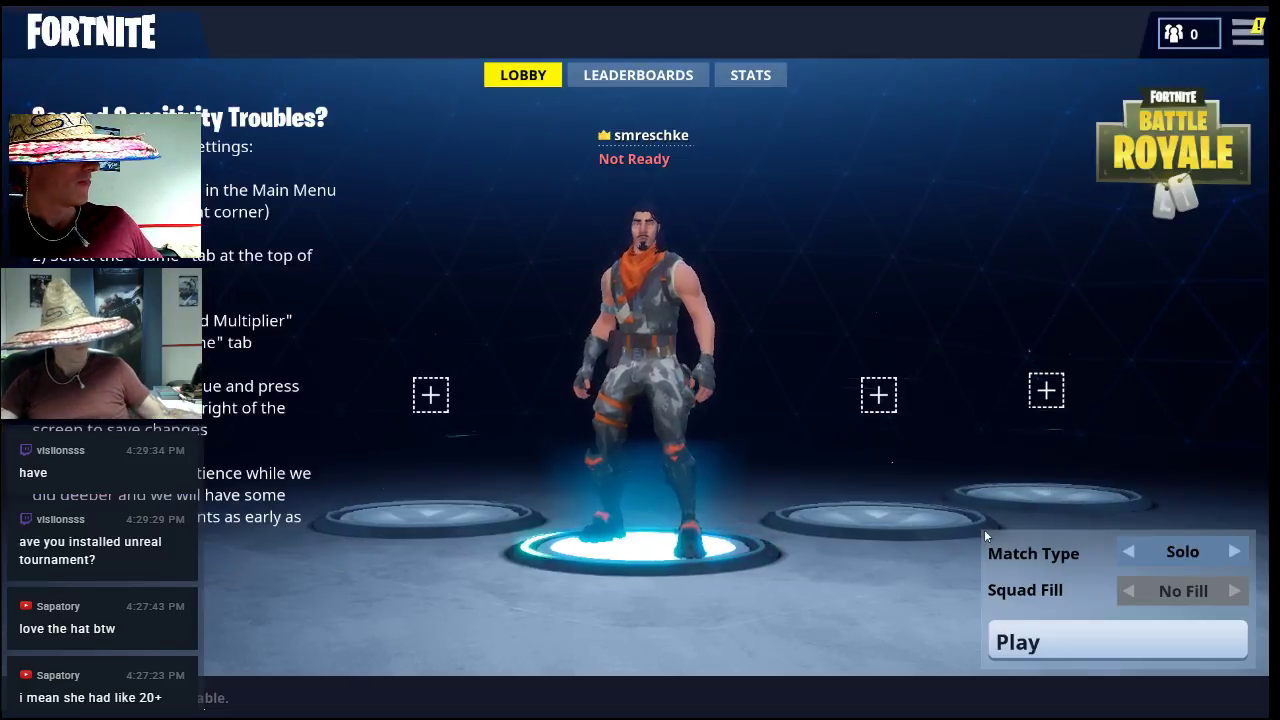
click(1064, 640)
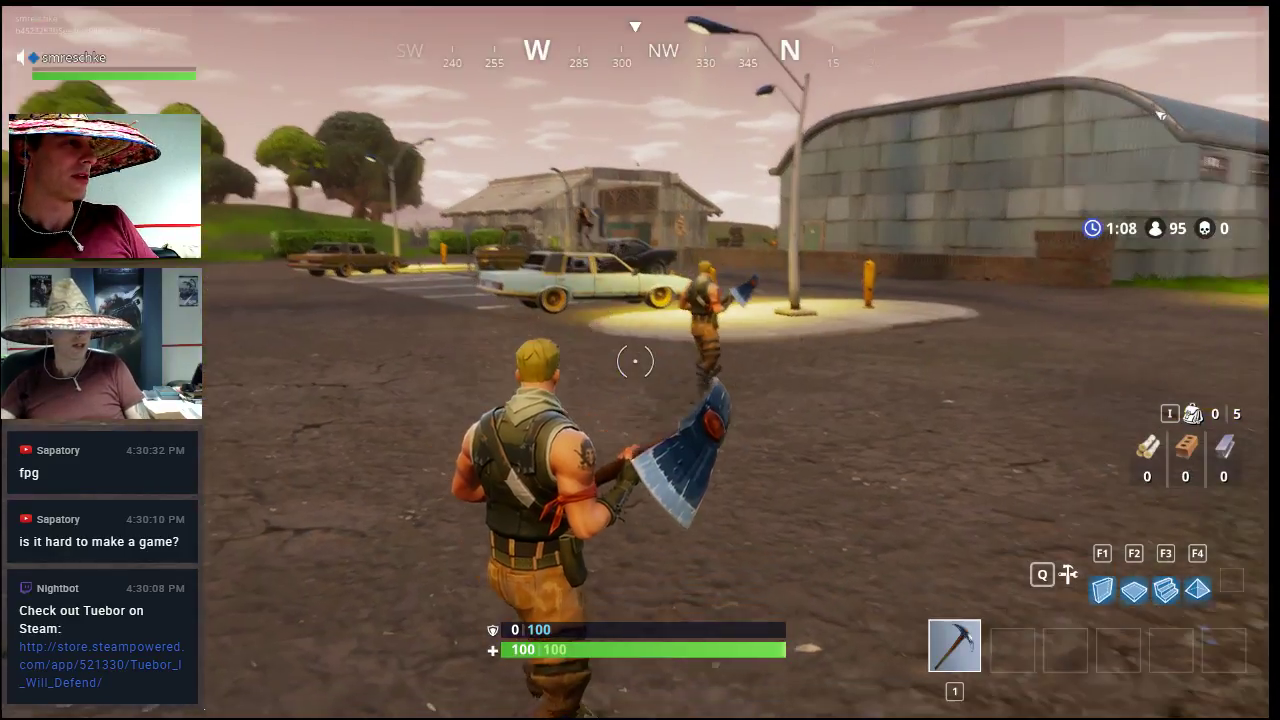
Step: Run across the pre-match field, pick up the Submachine Gun and light bullets, and equip the gun
key(w)
key(w)
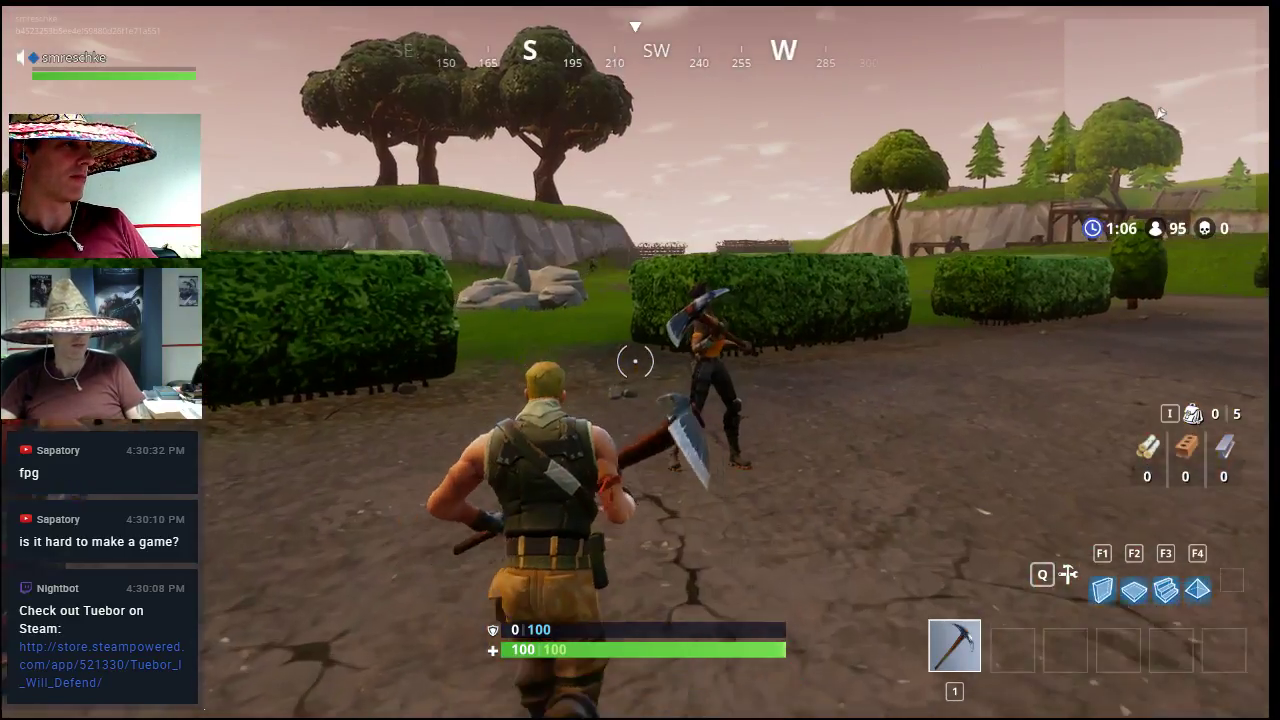
key(w)
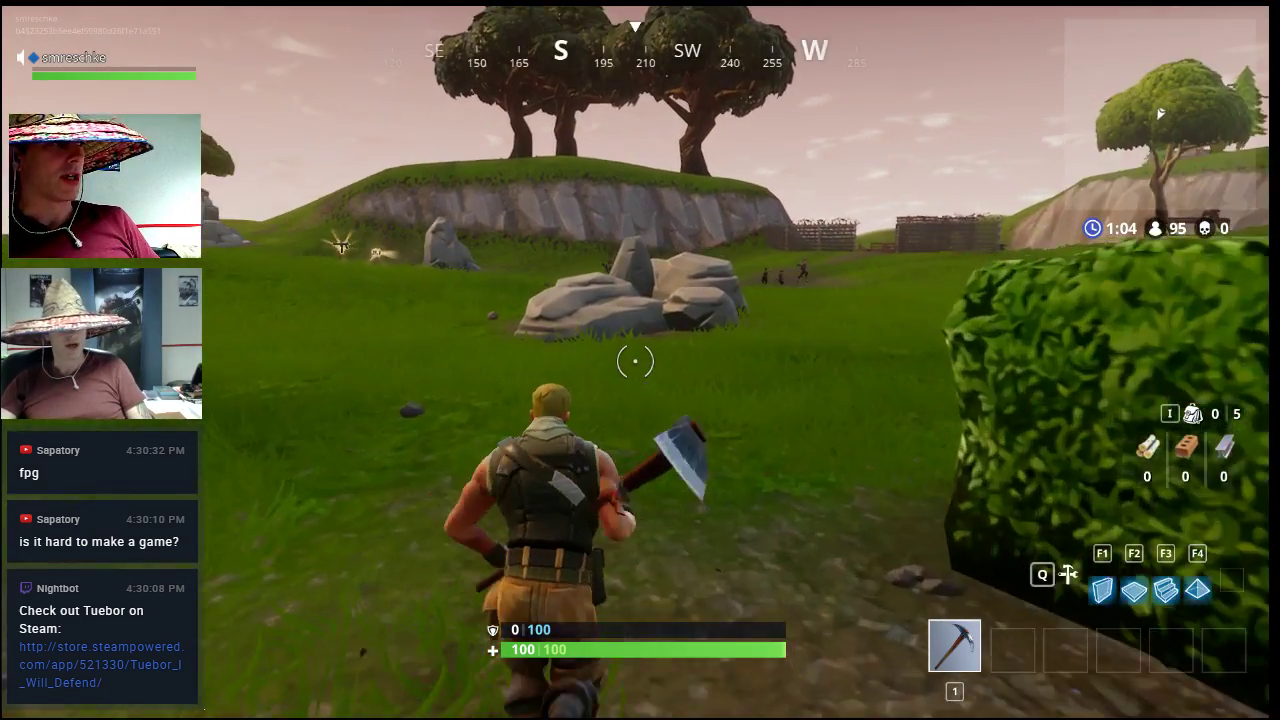
key(w)
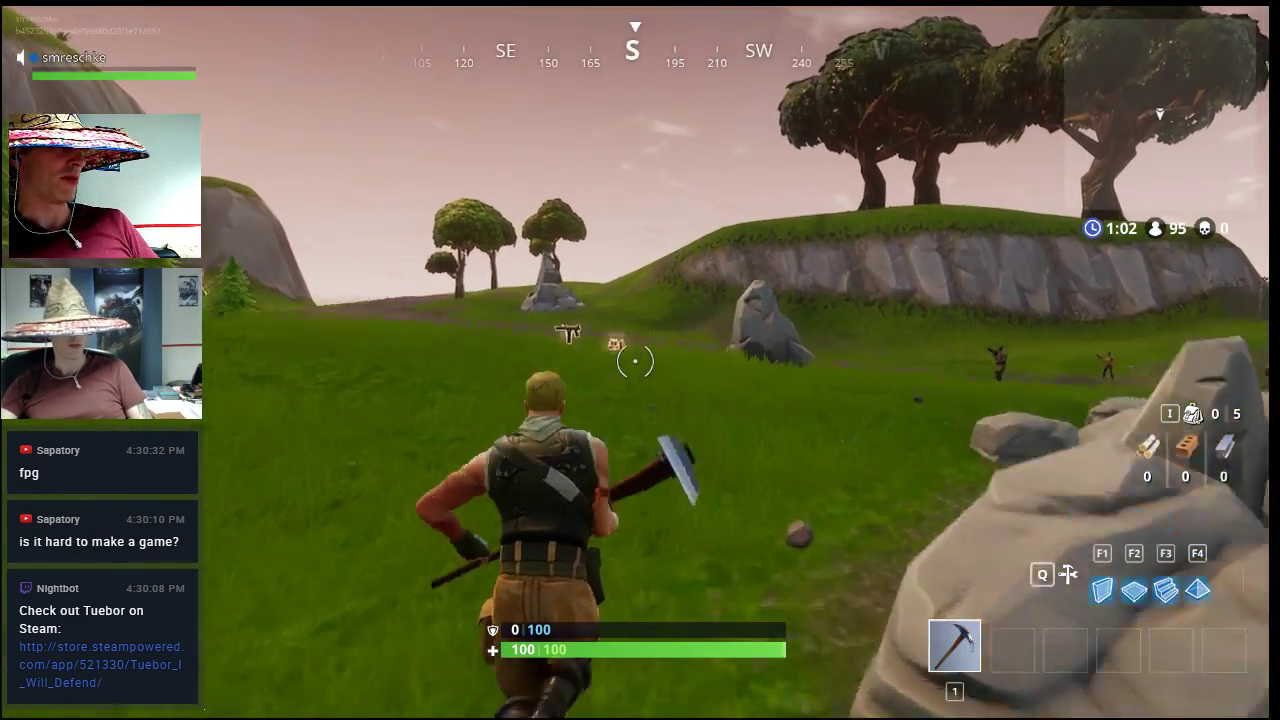
key(w)
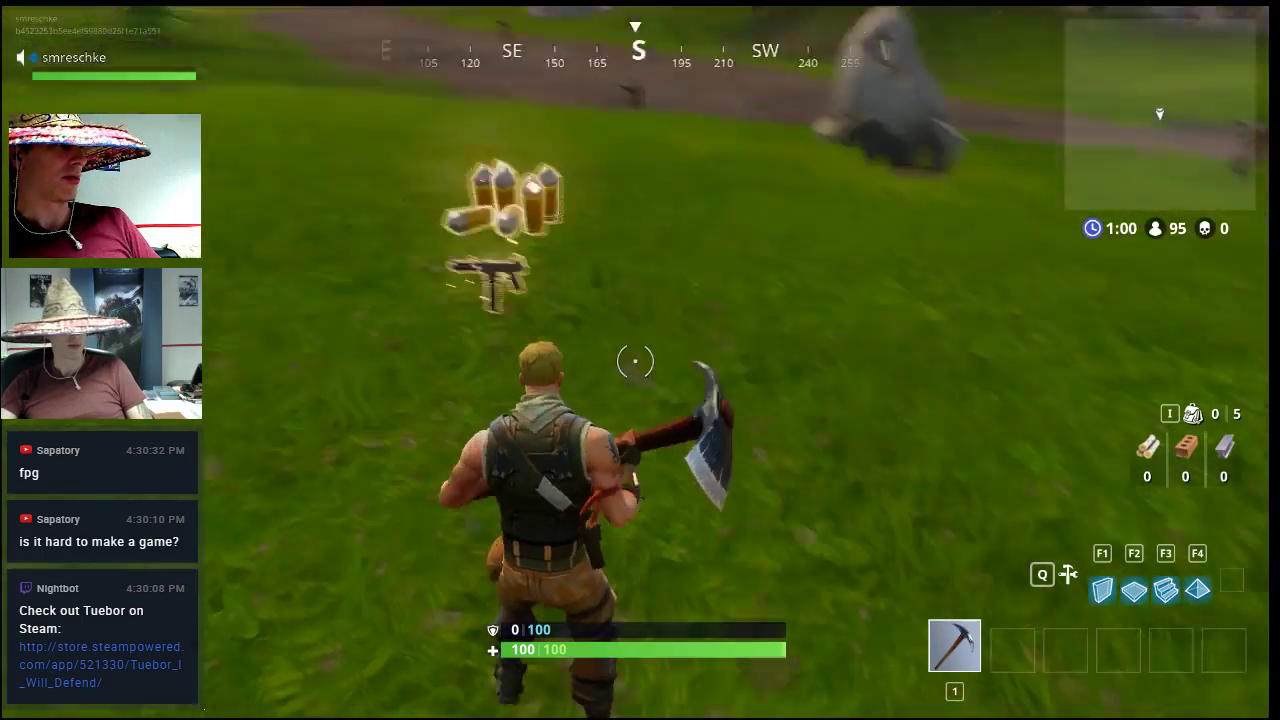
key(e)
key(e)
key(2)
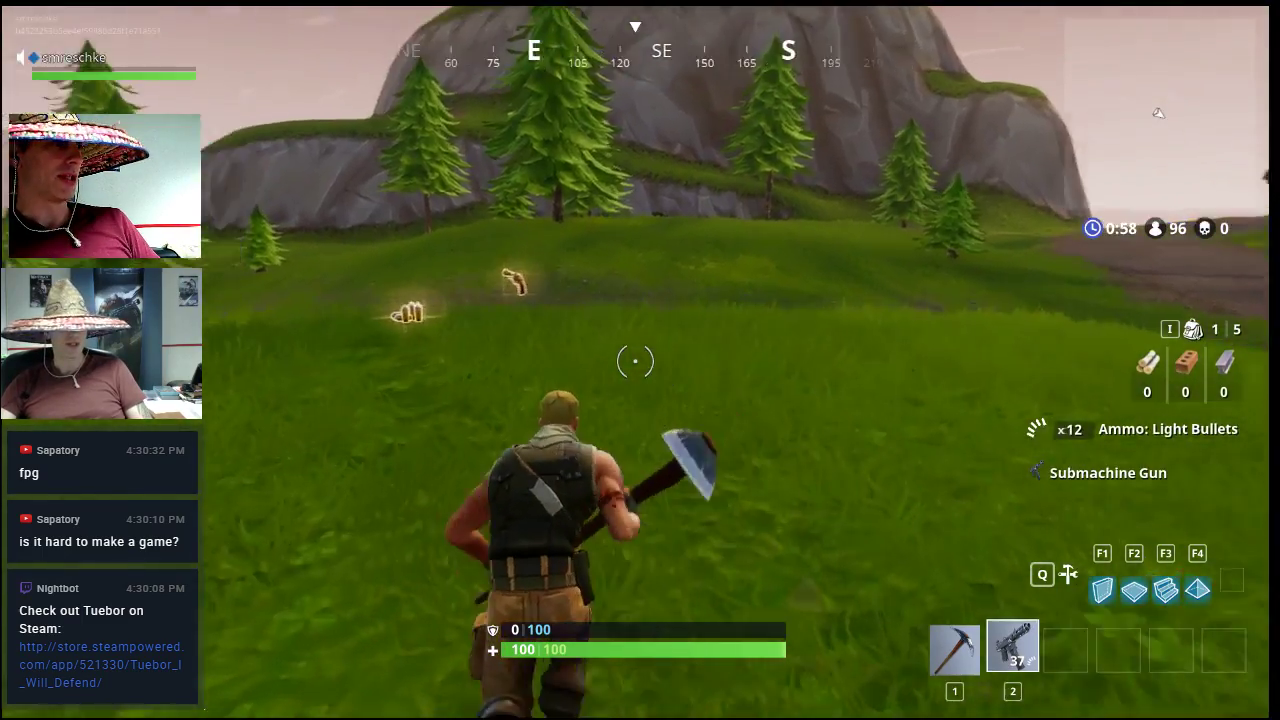
Step: Collect the light bullets and the Revolver lying on the grass to the east
key(w)
key(e)
key(w)
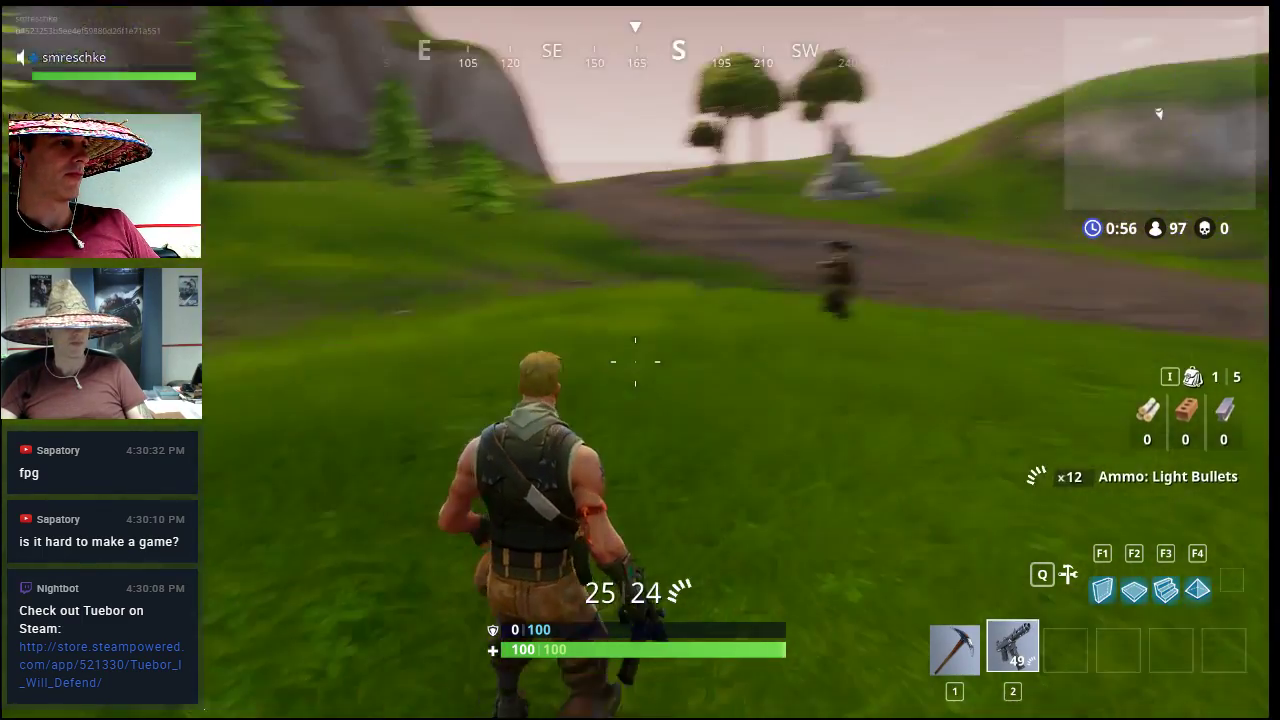
key(e)
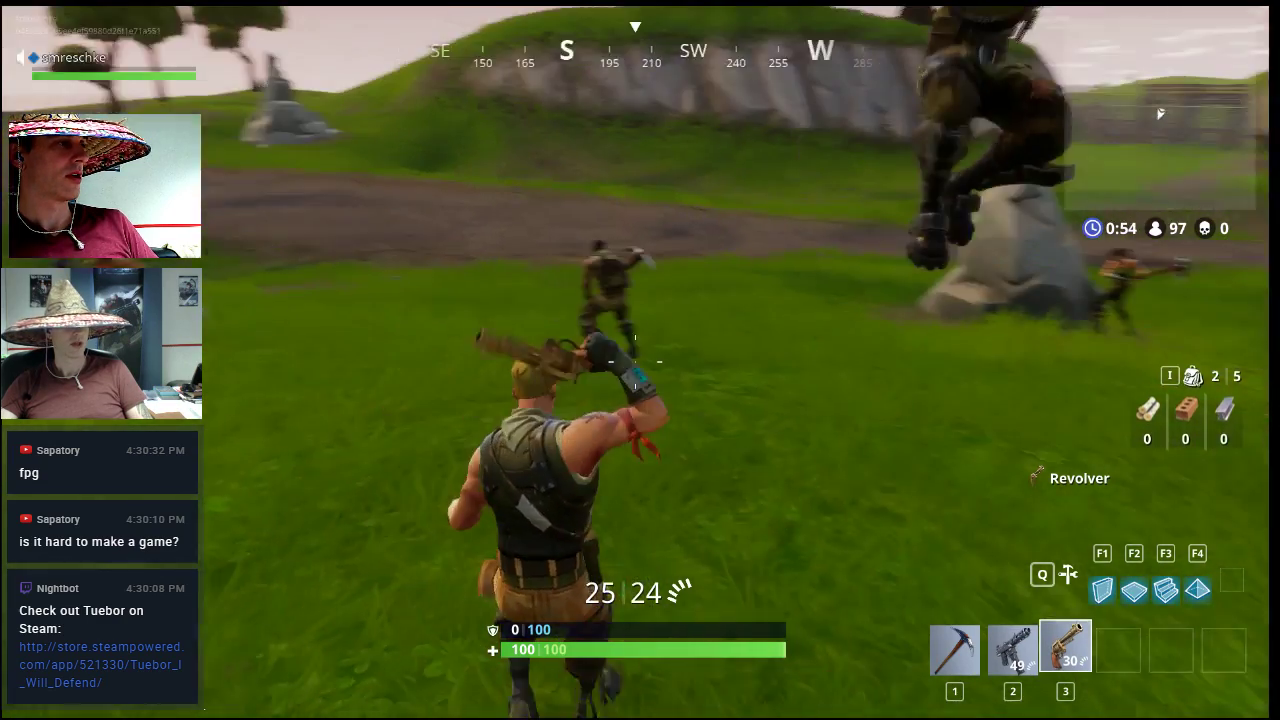
Step: Equip the Revolver and fire it at the players near the standing rock while waiting for the Battle Bus
key(3)
click(1160, 113)
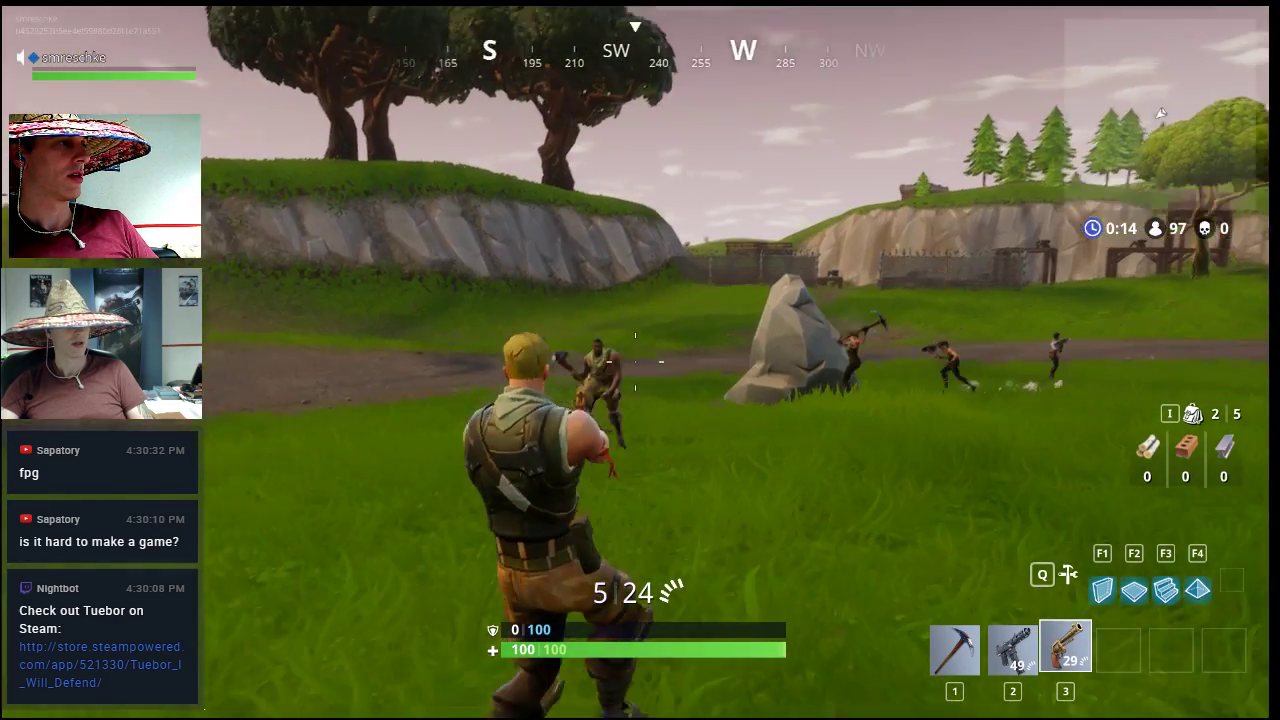
click(1160, 113)
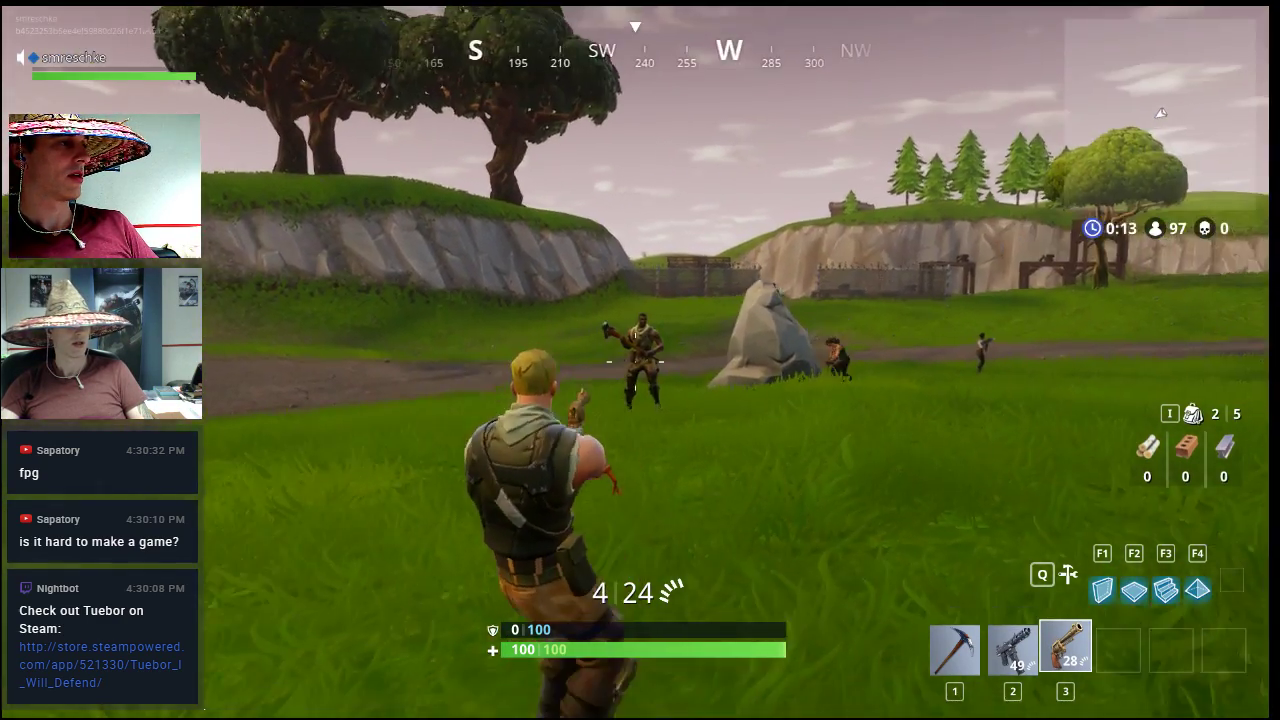
click(1160, 113)
click(1160, 113)
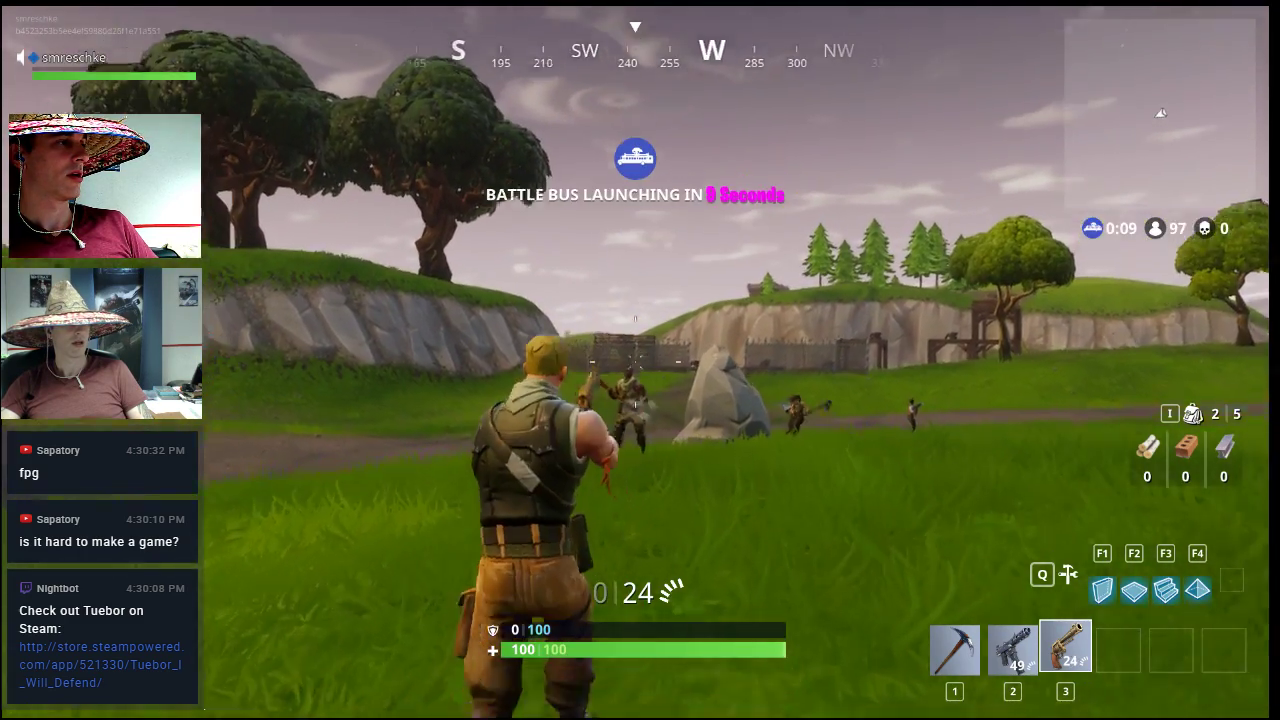
click(1160, 113)
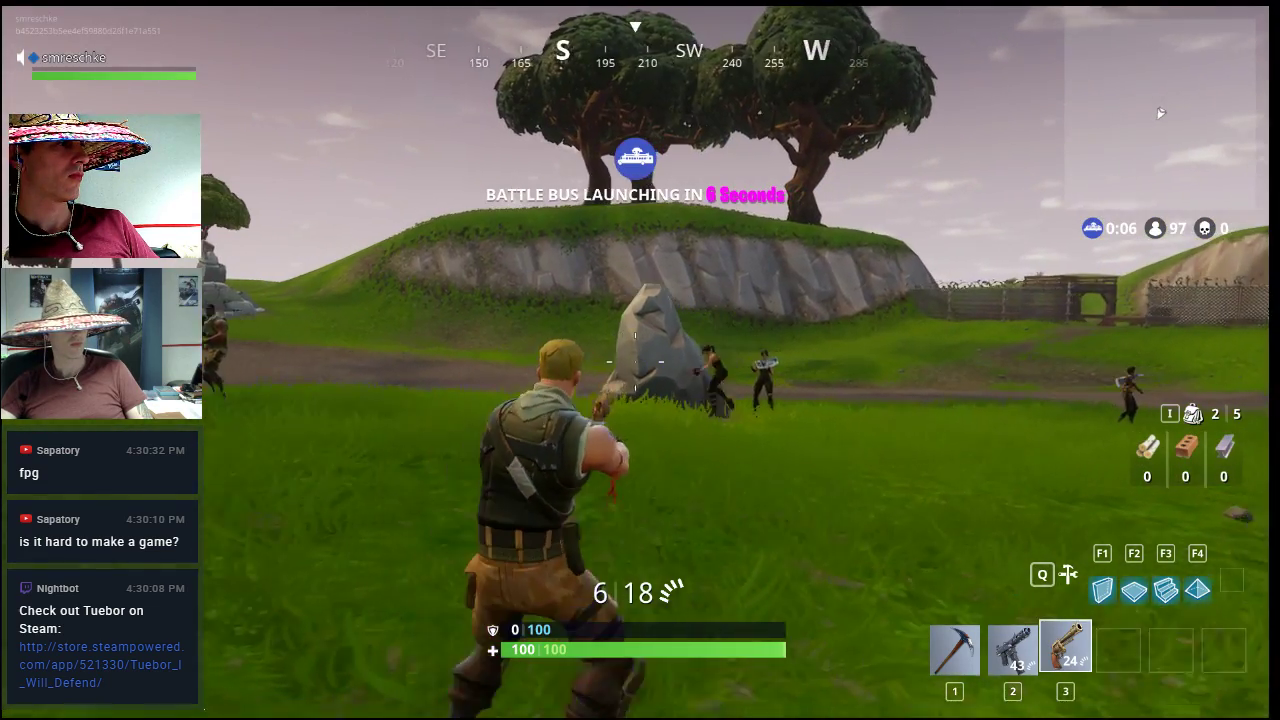
Step: Keep firing the Revolver at the players around the standing rock and the one approaching from the west until the Battle Bus launches
click(1160, 113)
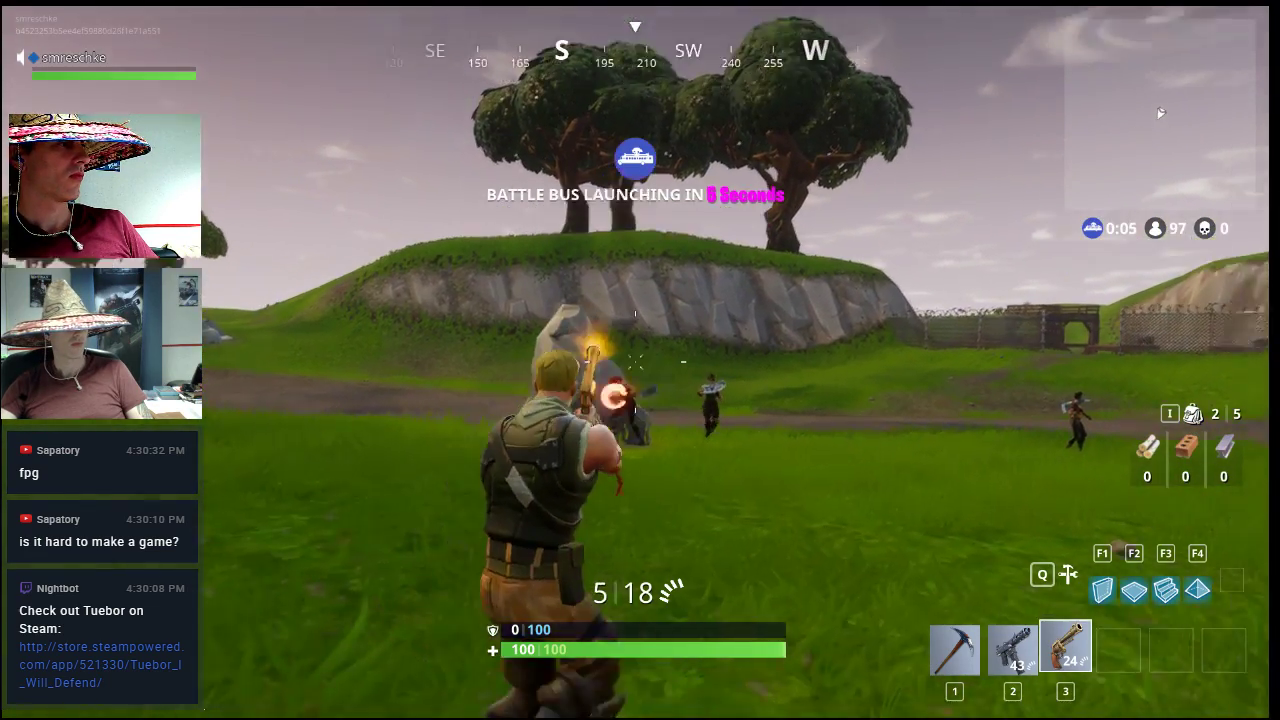
click(1160, 113)
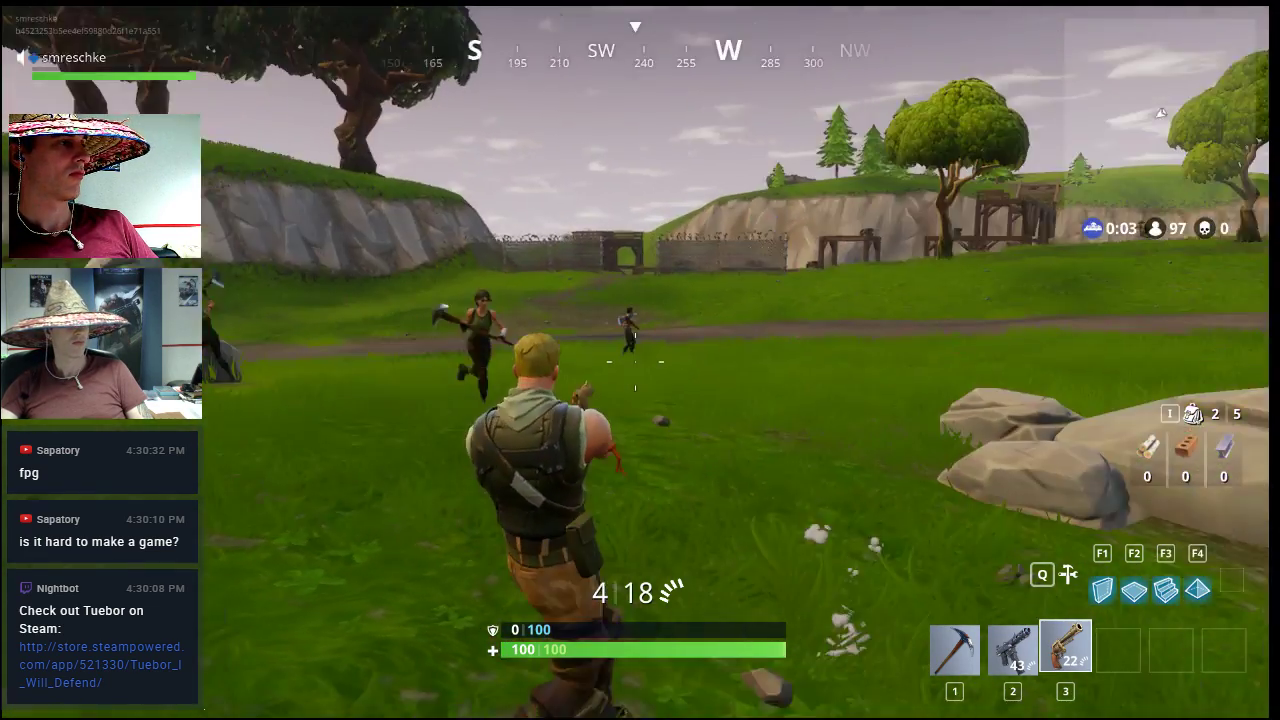
click(1160, 113)
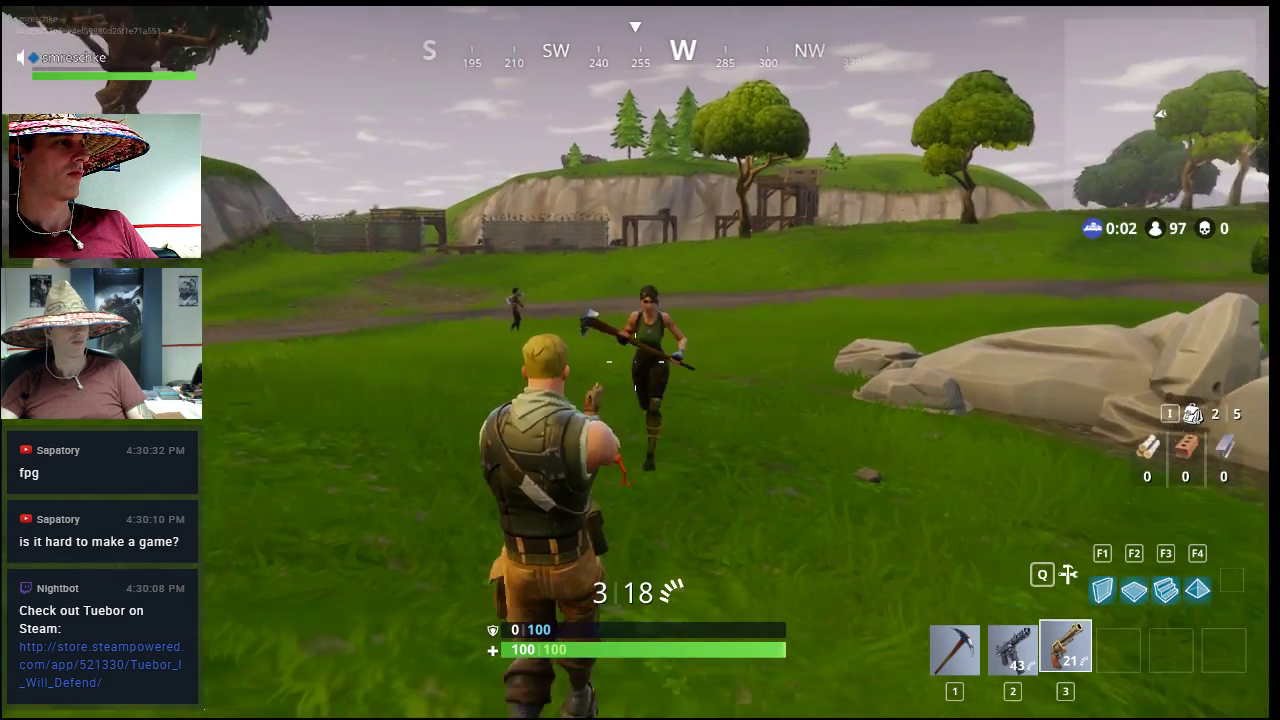
click(1160, 113)
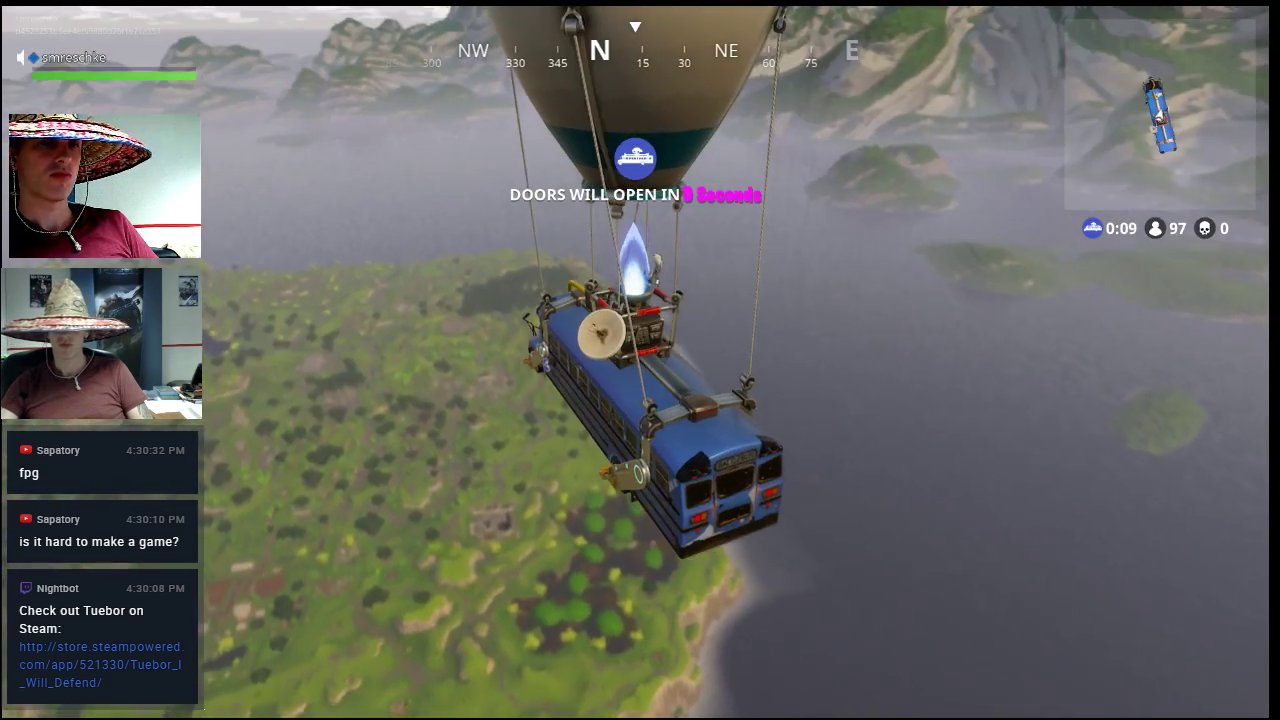
Step: Check the bus route on the island map and place a marker near the northwest coast in square B1
key(m)
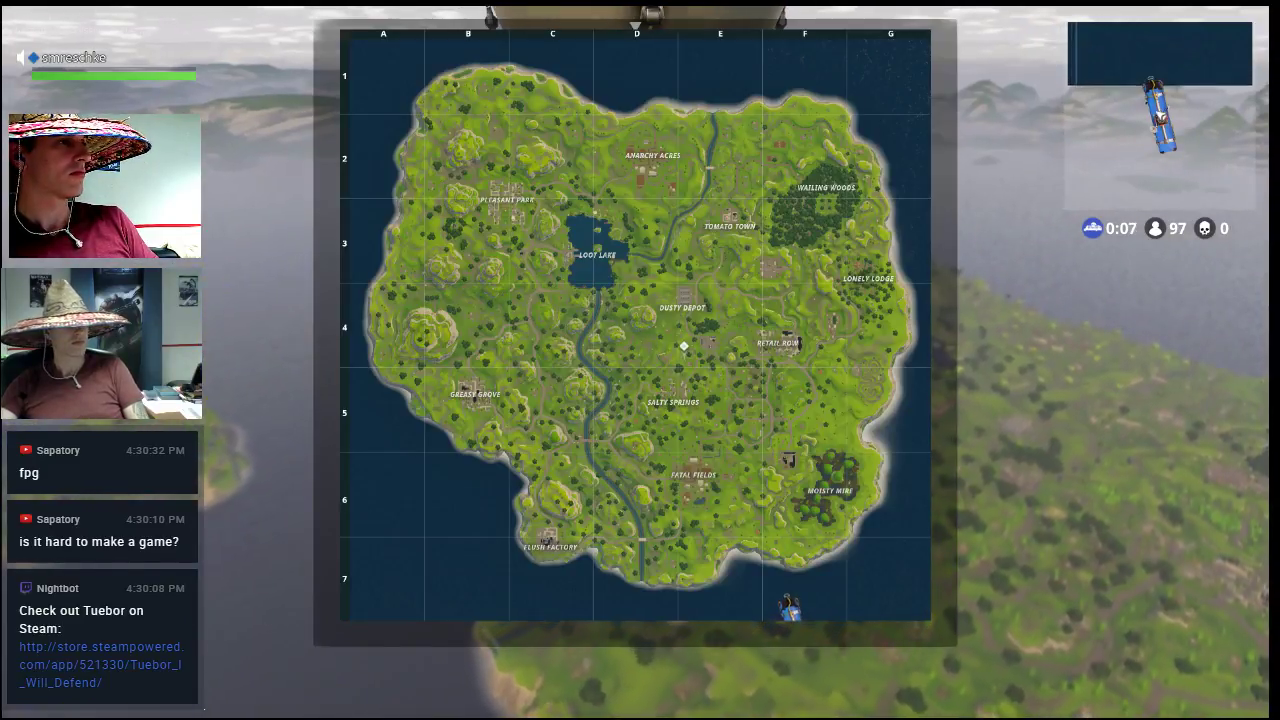
key(m)
key(m)
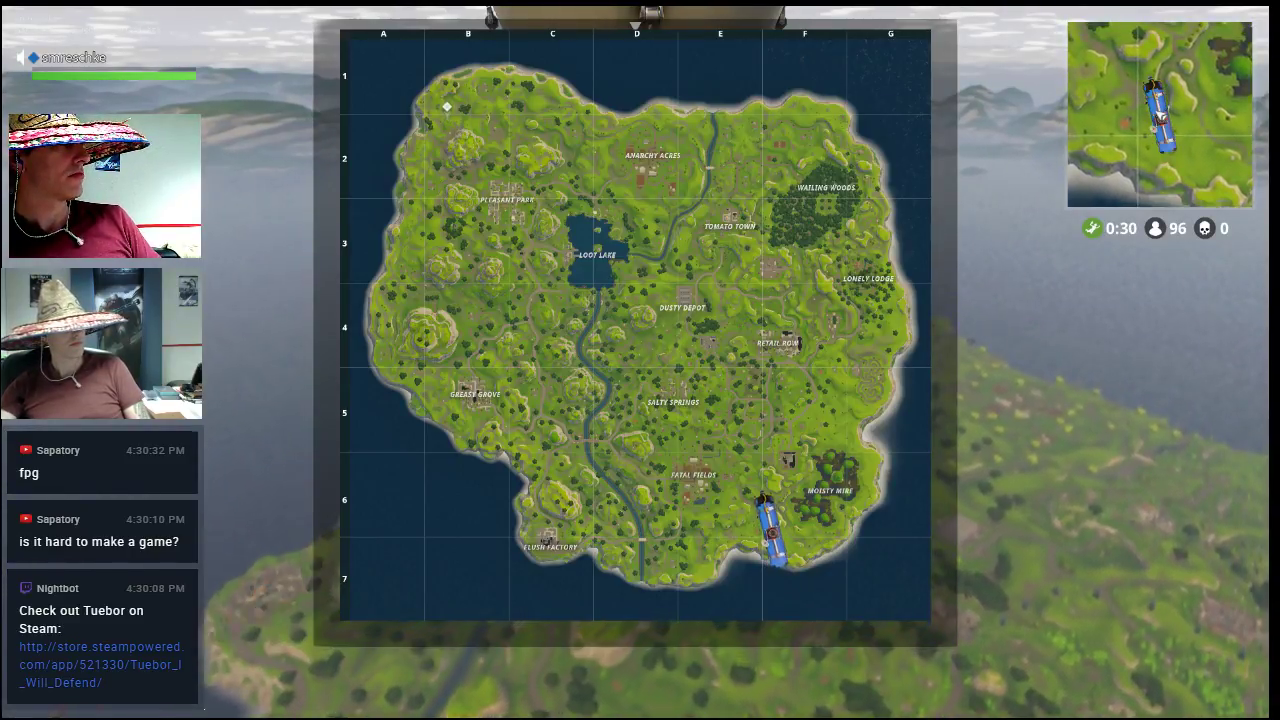
click(446, 90)
key(m)
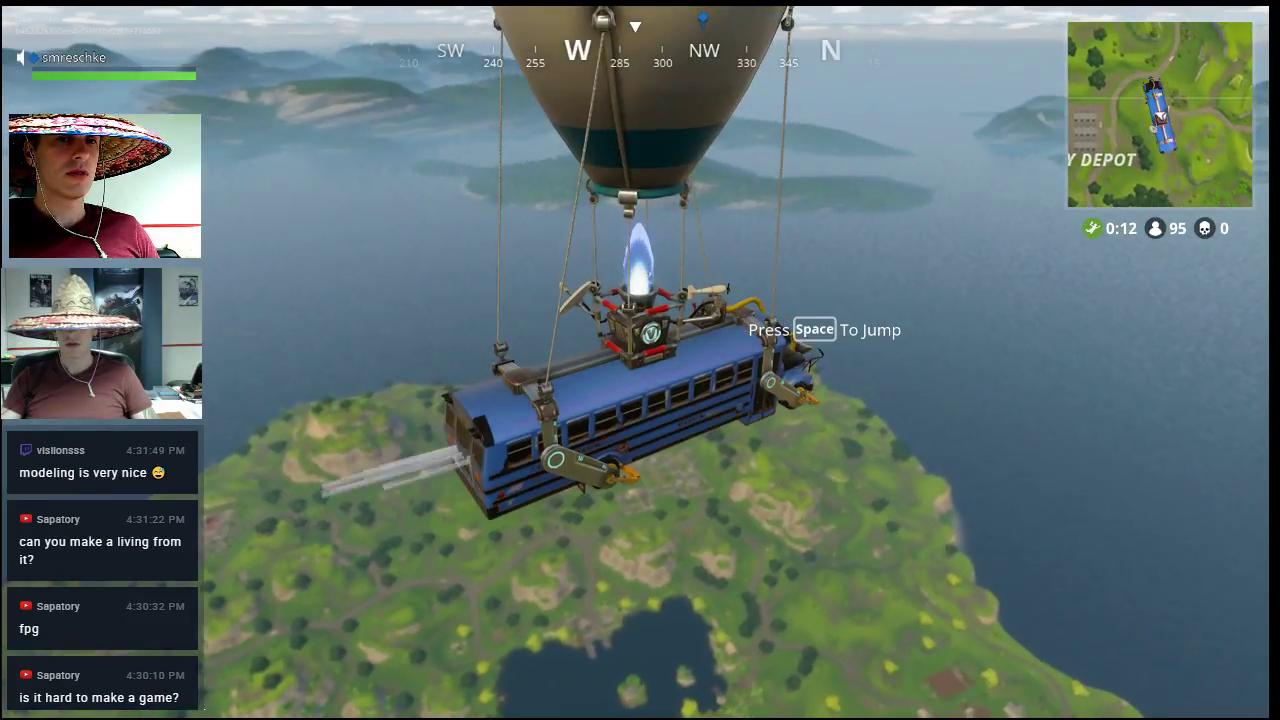
Step: Recheck the map, jump from the Battle Bus and glide down to the shed on the hilltop northeast of Pleasant Park
key(m)
key(m)
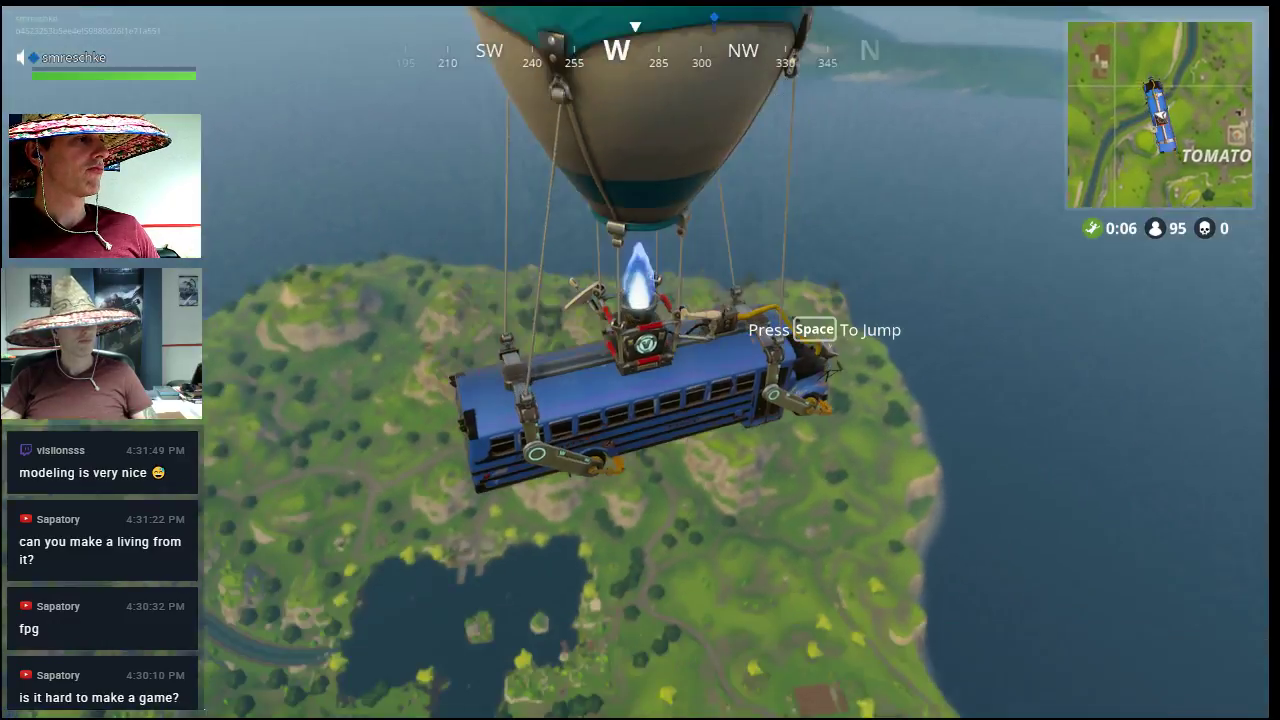
key(space)
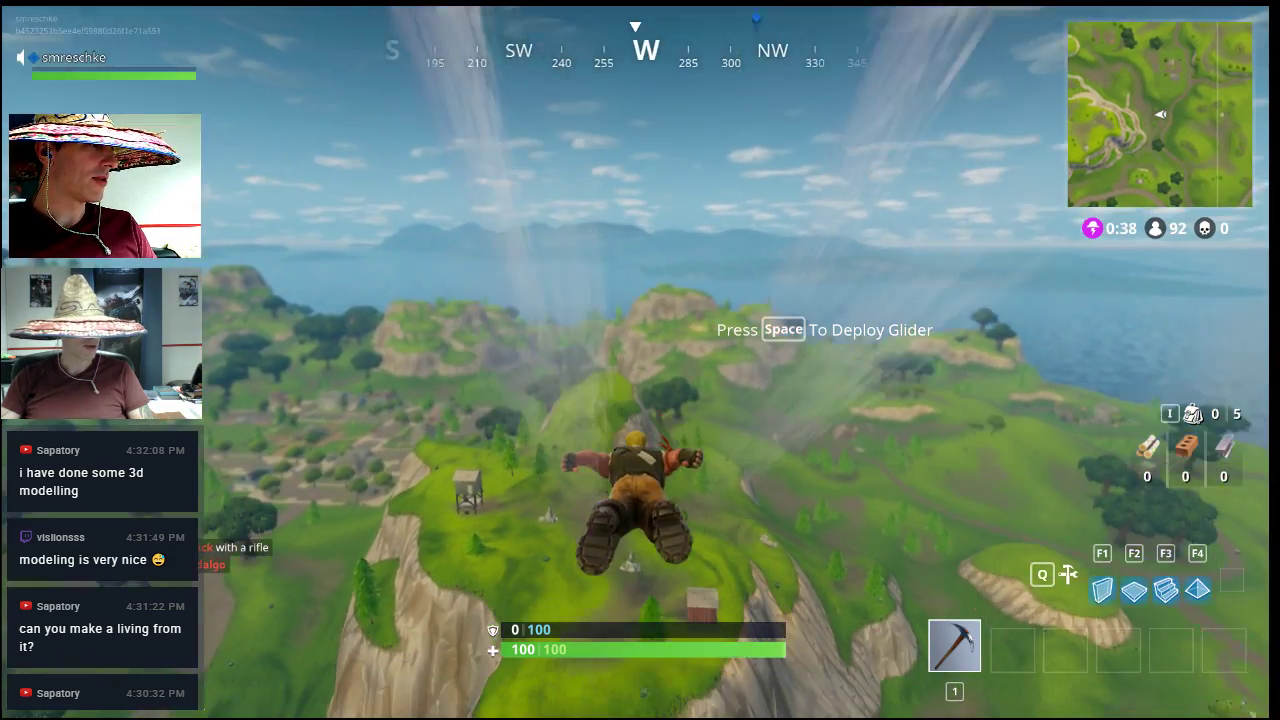
key(space)
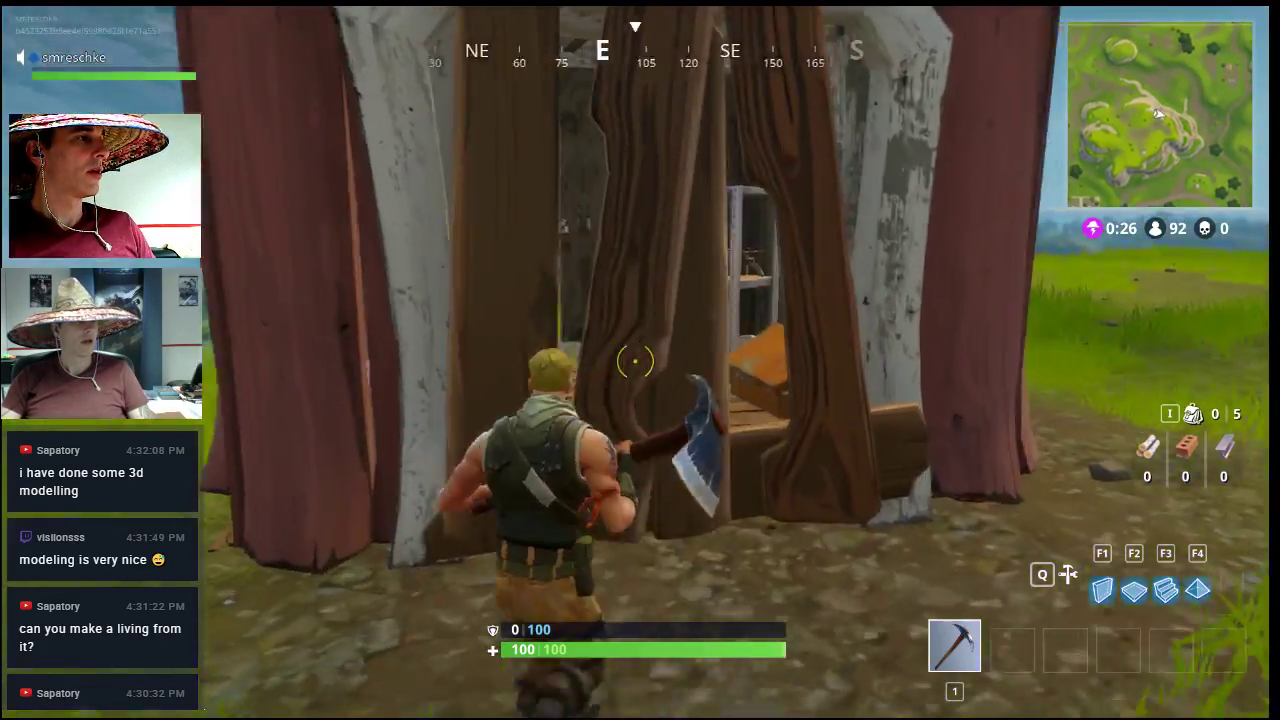
Step: Break through the boarded shed entrance with the pickaxe and collect the wood and 30 stone inside
click(635, 362)
key(w)
click(635, 362)
click(635, 362)
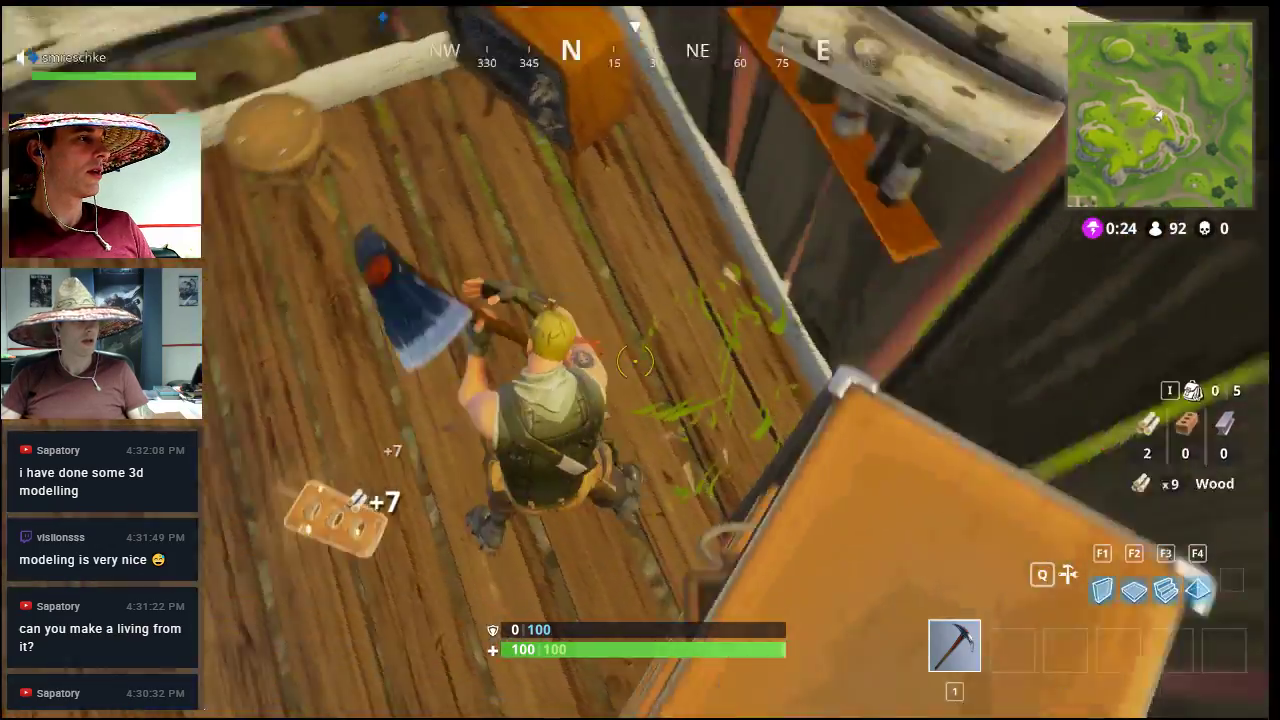
key(w)
key(e)
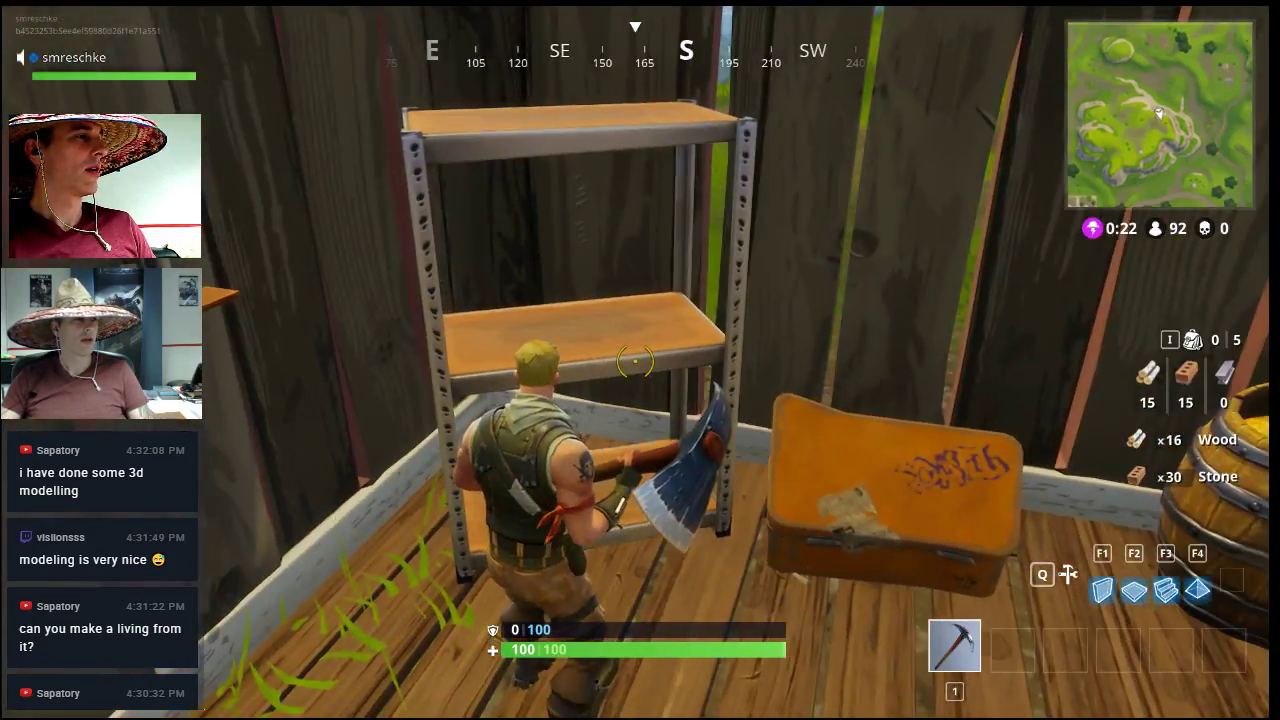
Step: Leave the shed, cross the hilltop past the metal tower and chop the nearby pine trees for wood
key(w)
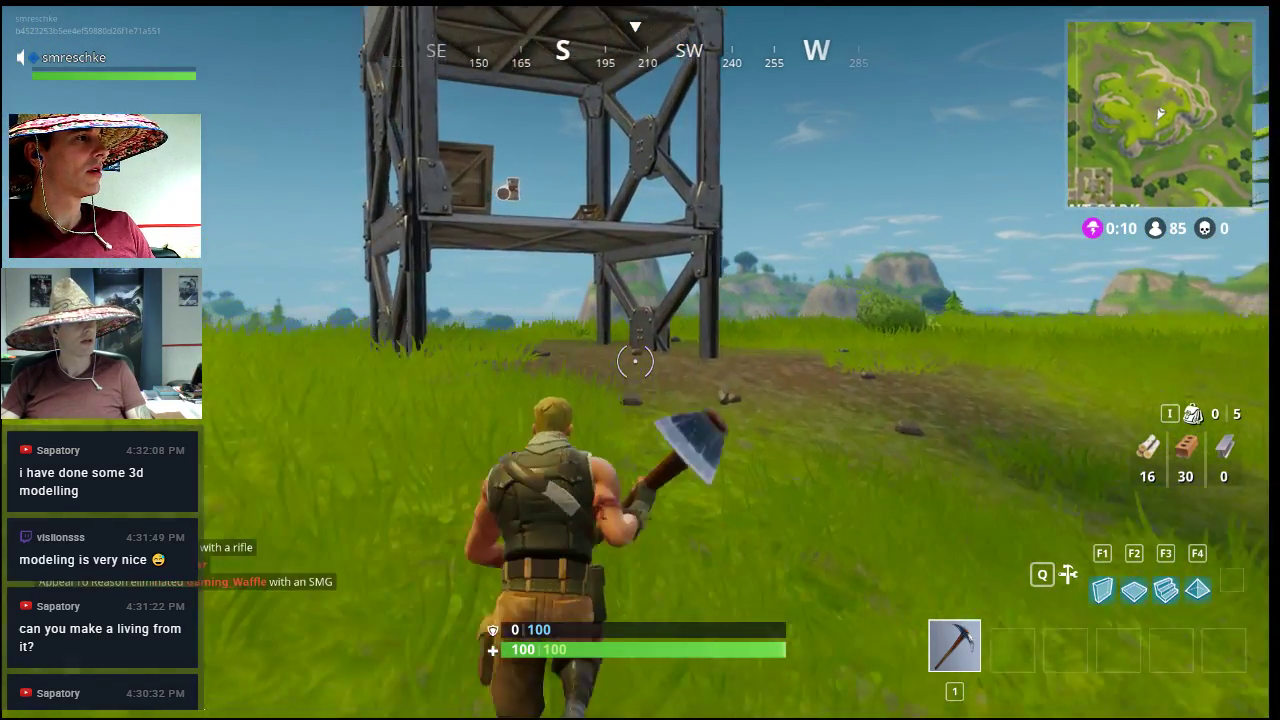
key(w)
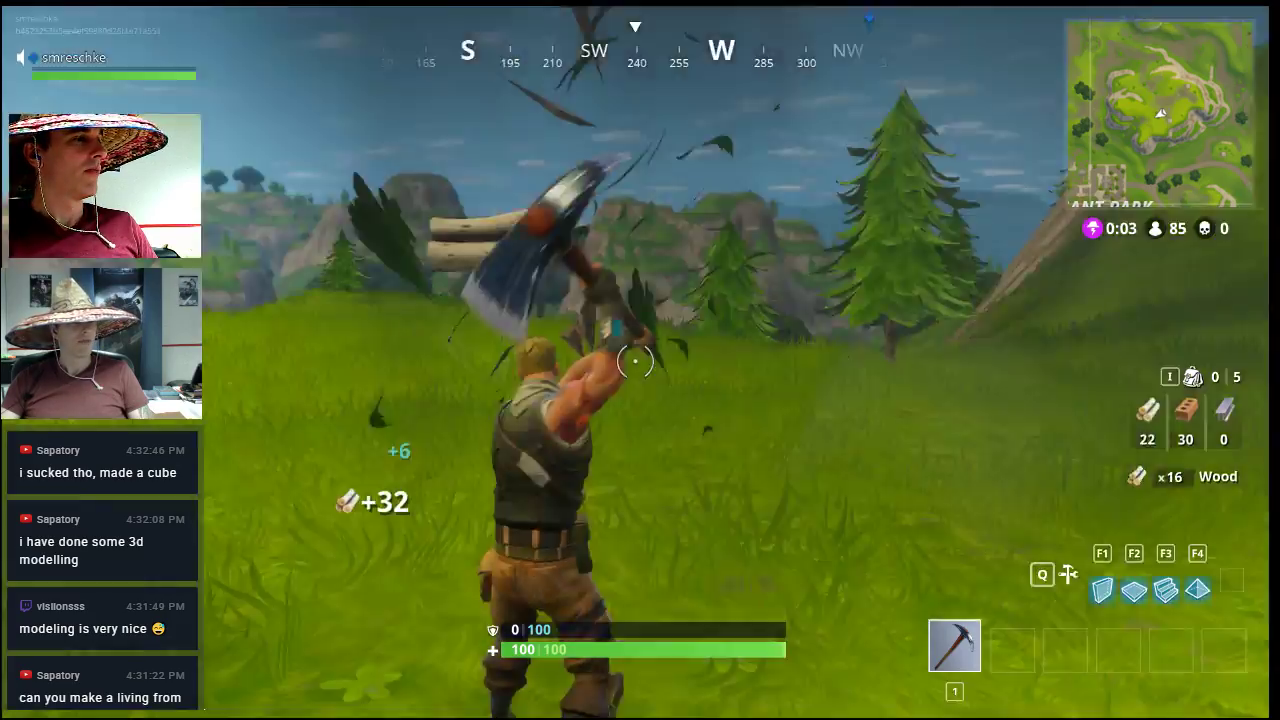
click(635, 361)
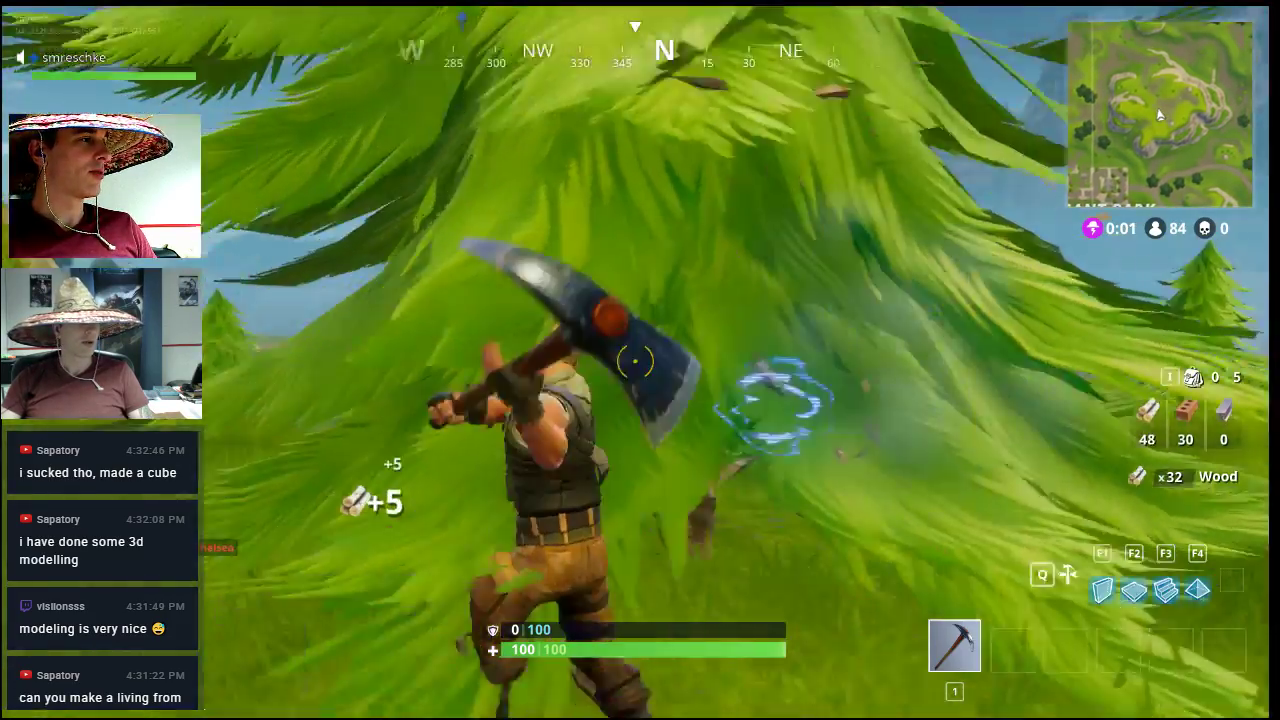
click(635, 361)
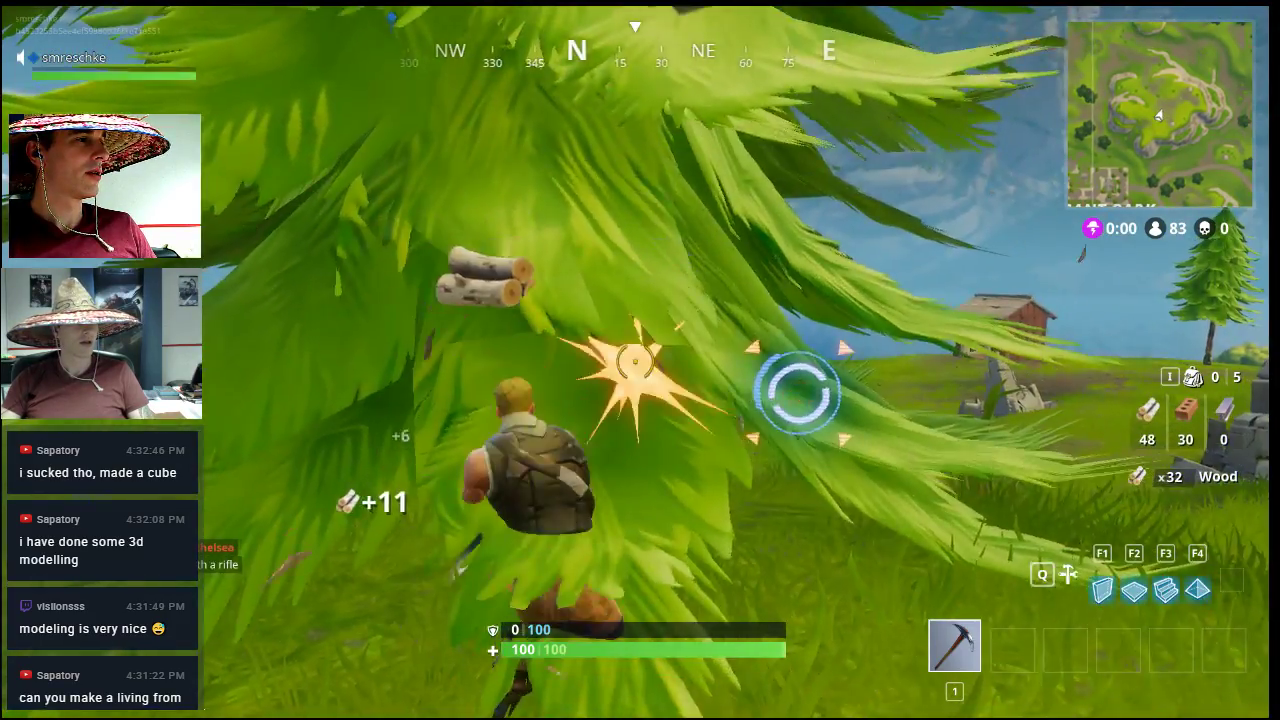
click(635, 361)
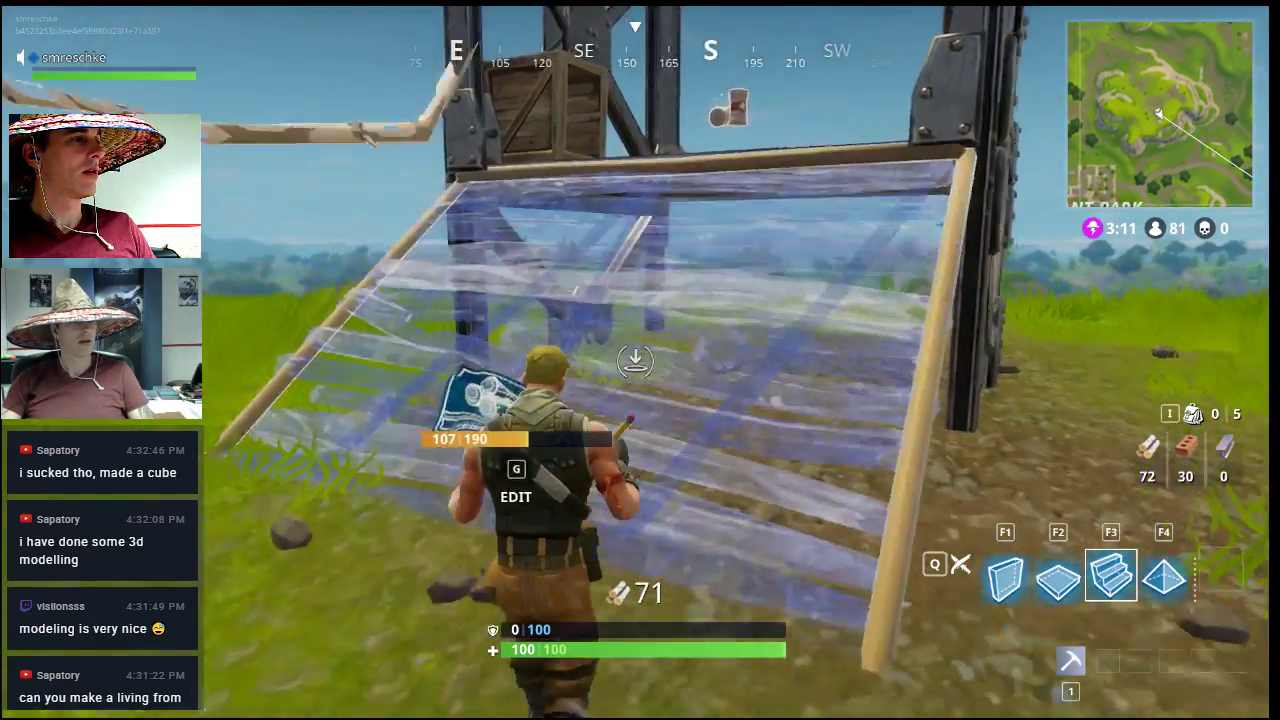
Step: Build a wooden ramp up to the metal tower's lower platform and pick up the 5 Bandages there
click(635, 361)
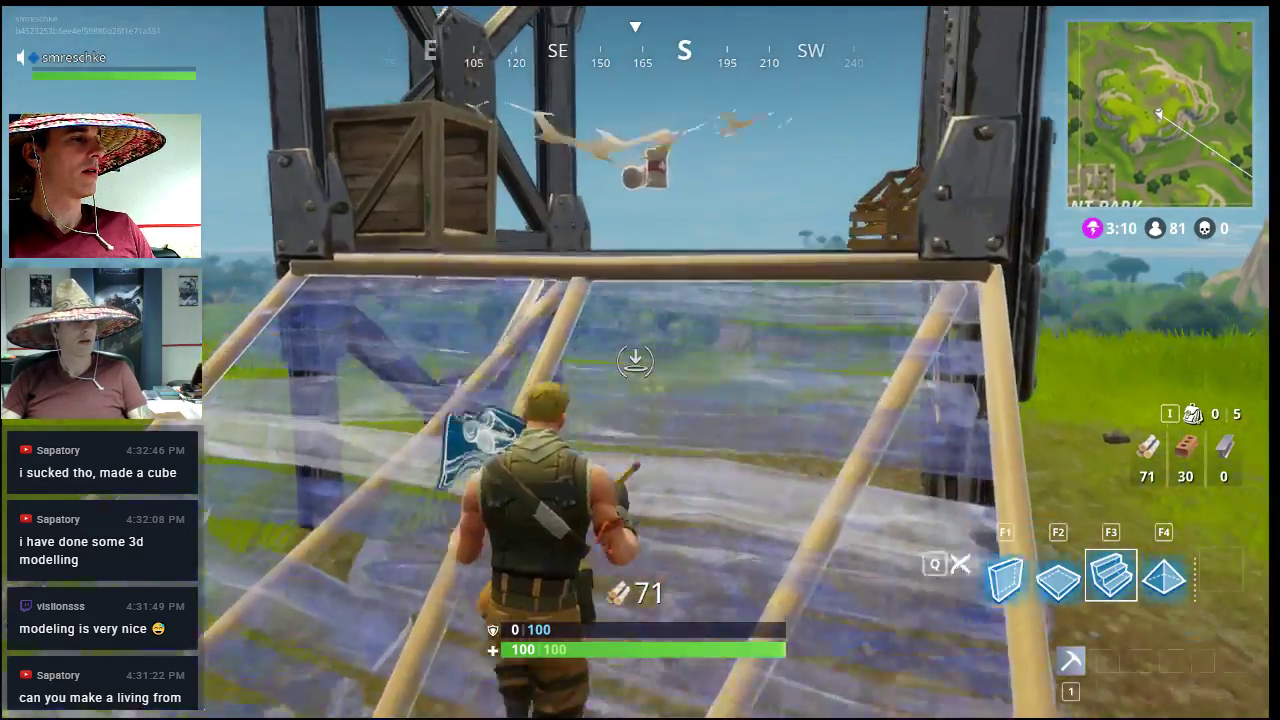
key(1)
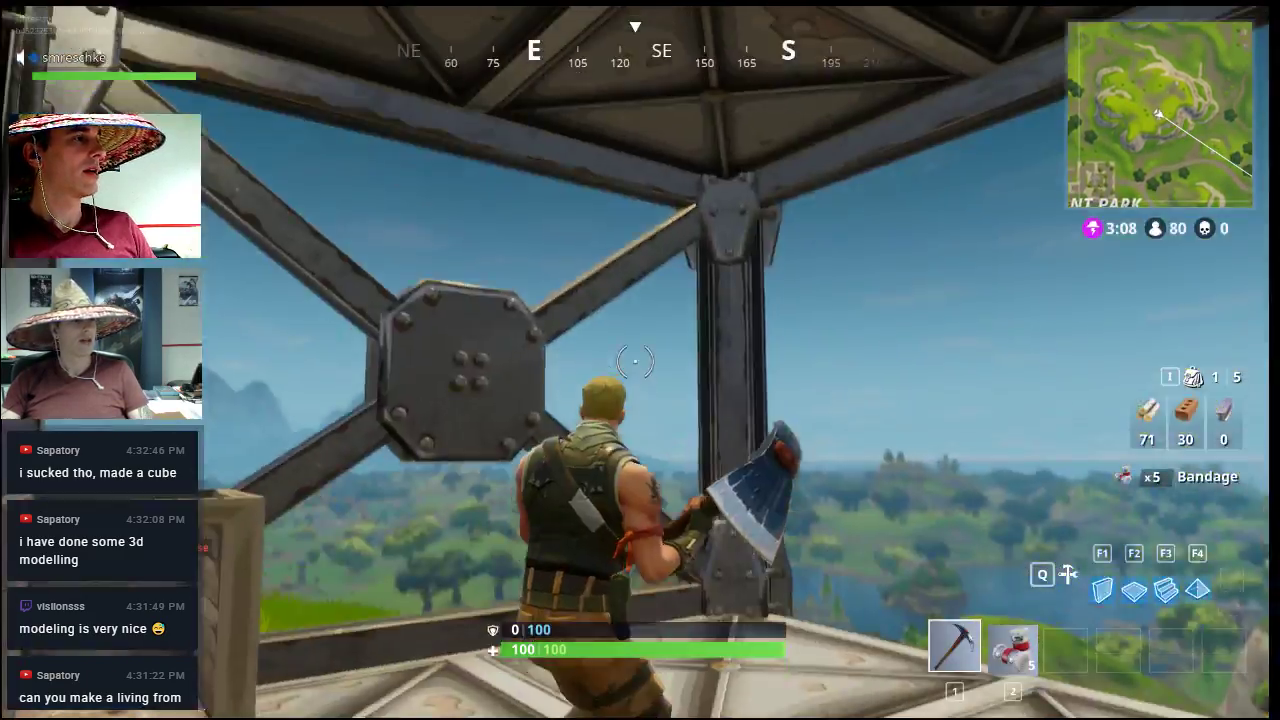
key(s)
key(s)
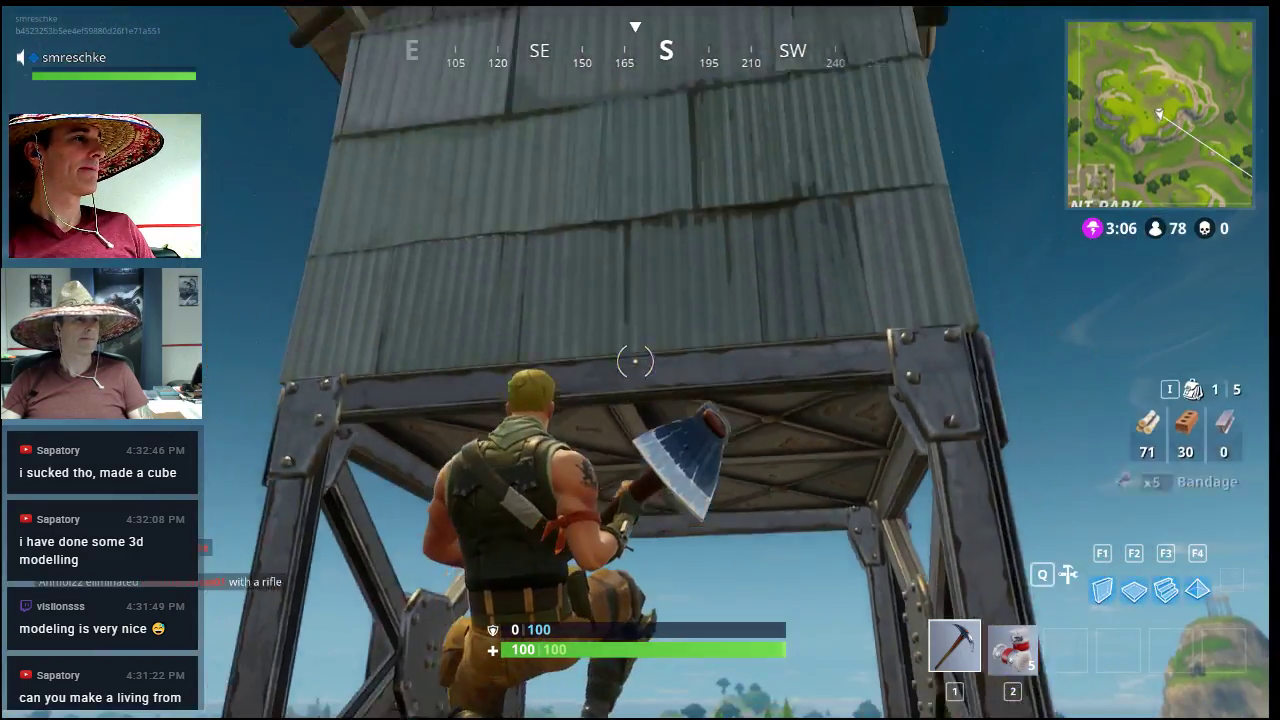
Step: Break the ceiling above the tower's lower platform with the pickaxe and collect the 30 wood from the upper room
key(w)
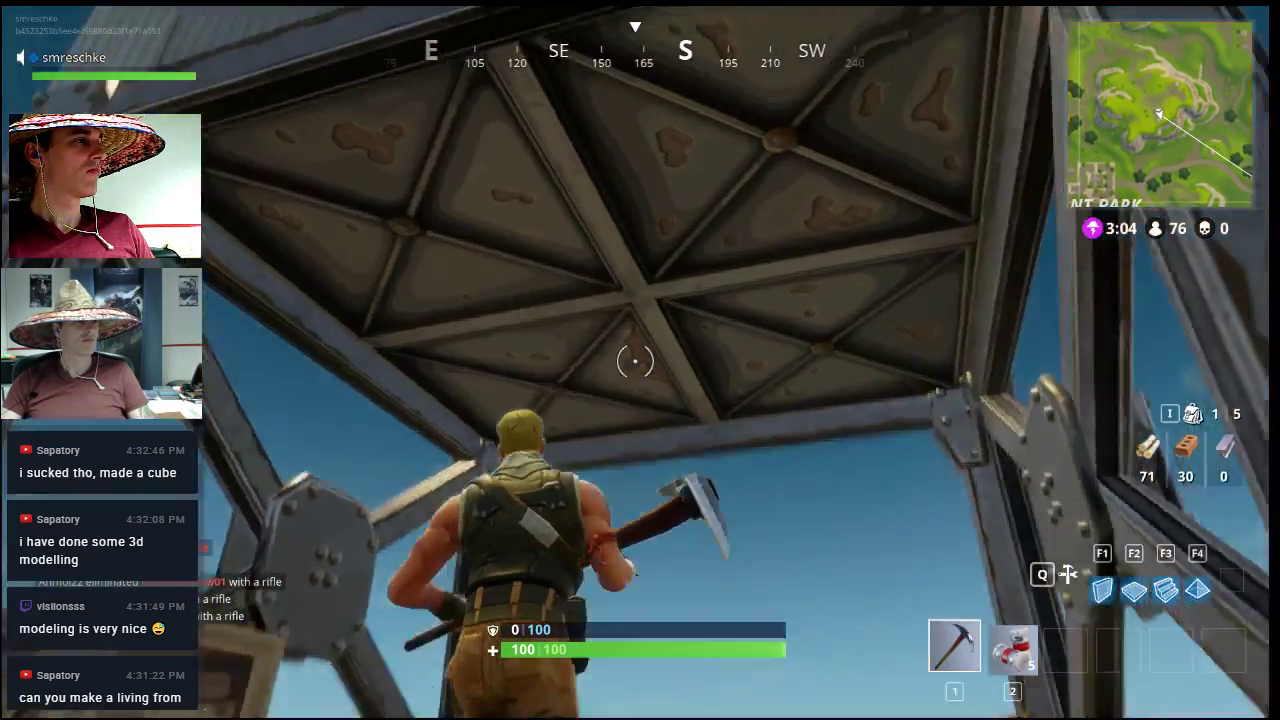
click(635, 361)
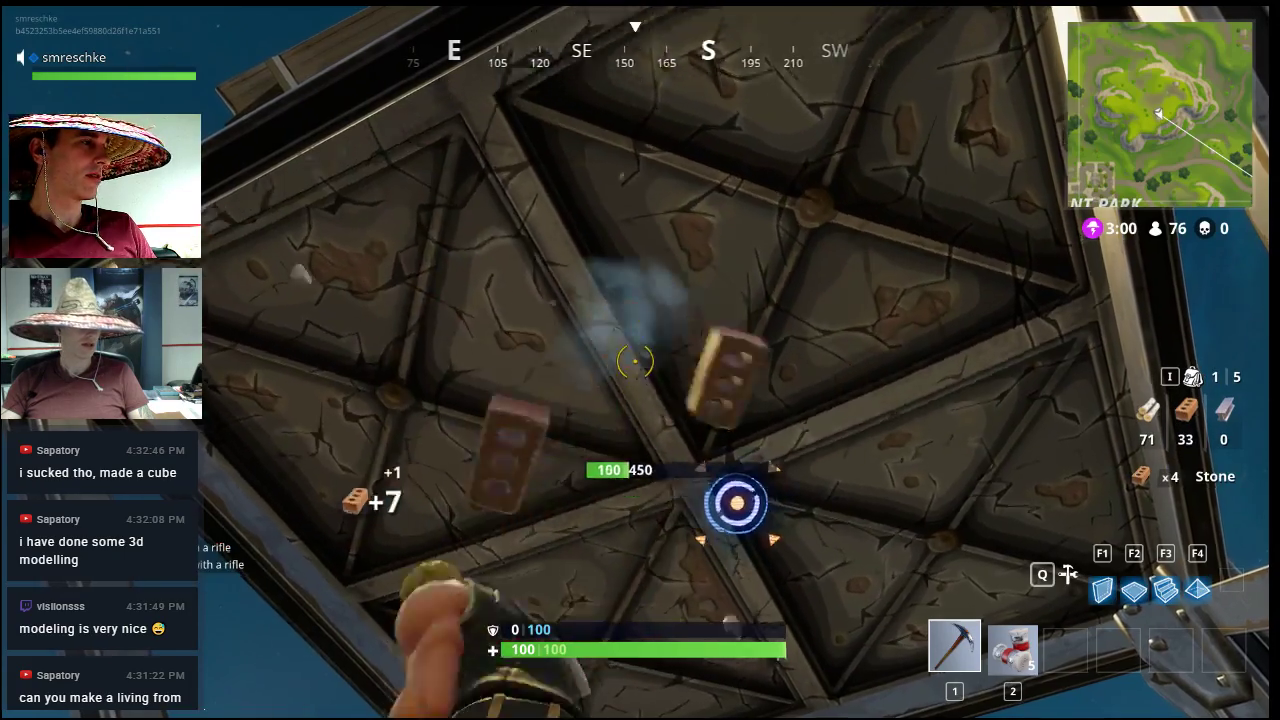
key(w)
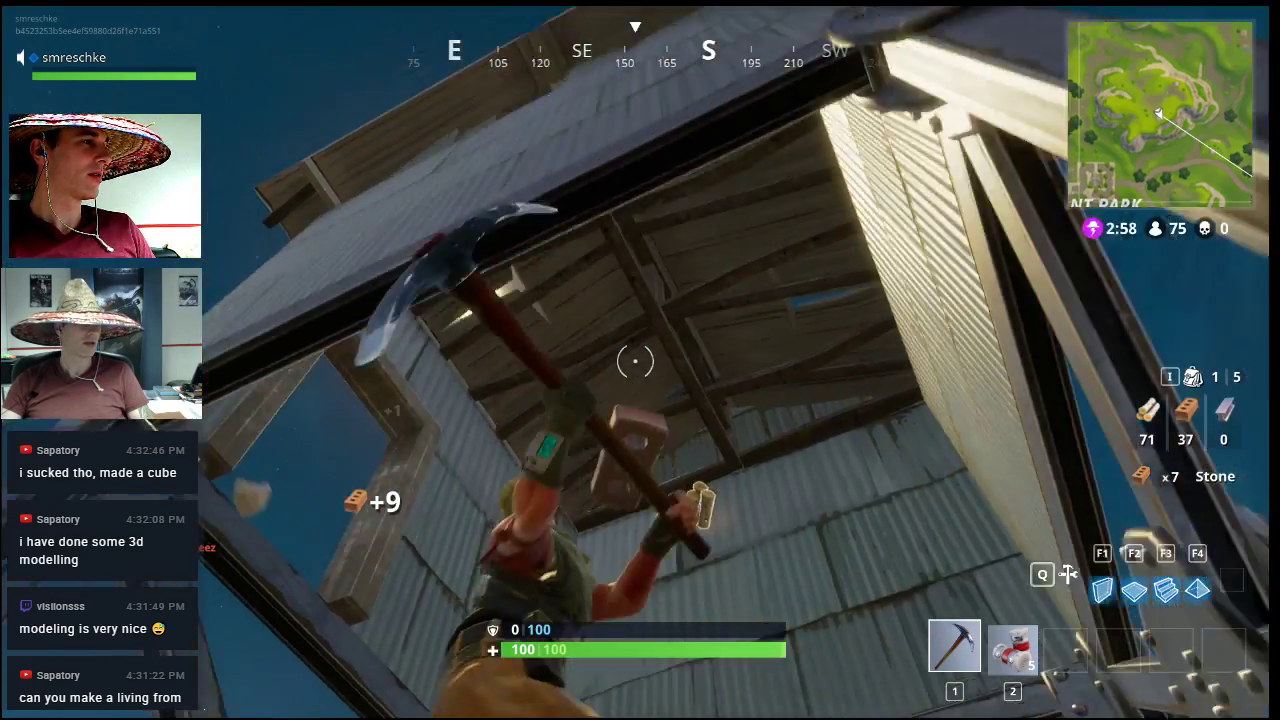
key(e)
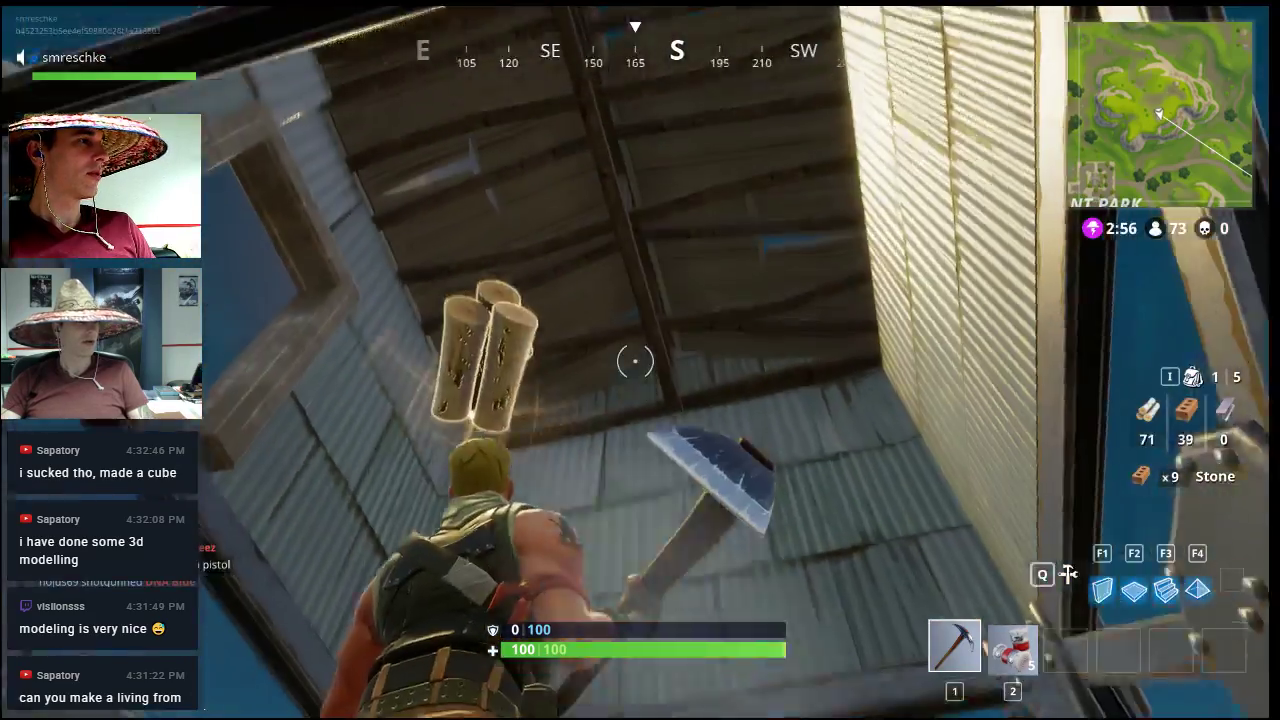
key(w)
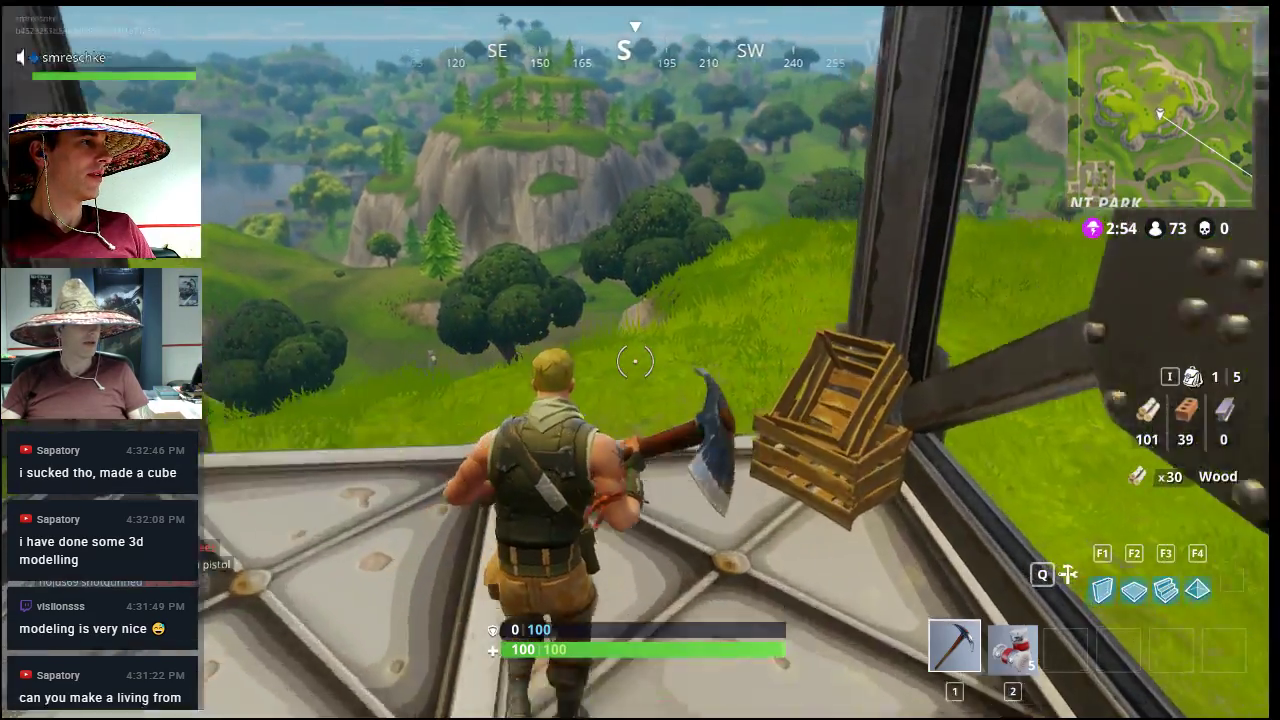
Step: Leave the tower and run across the hilltop to its eastern cliff edge
key(w)
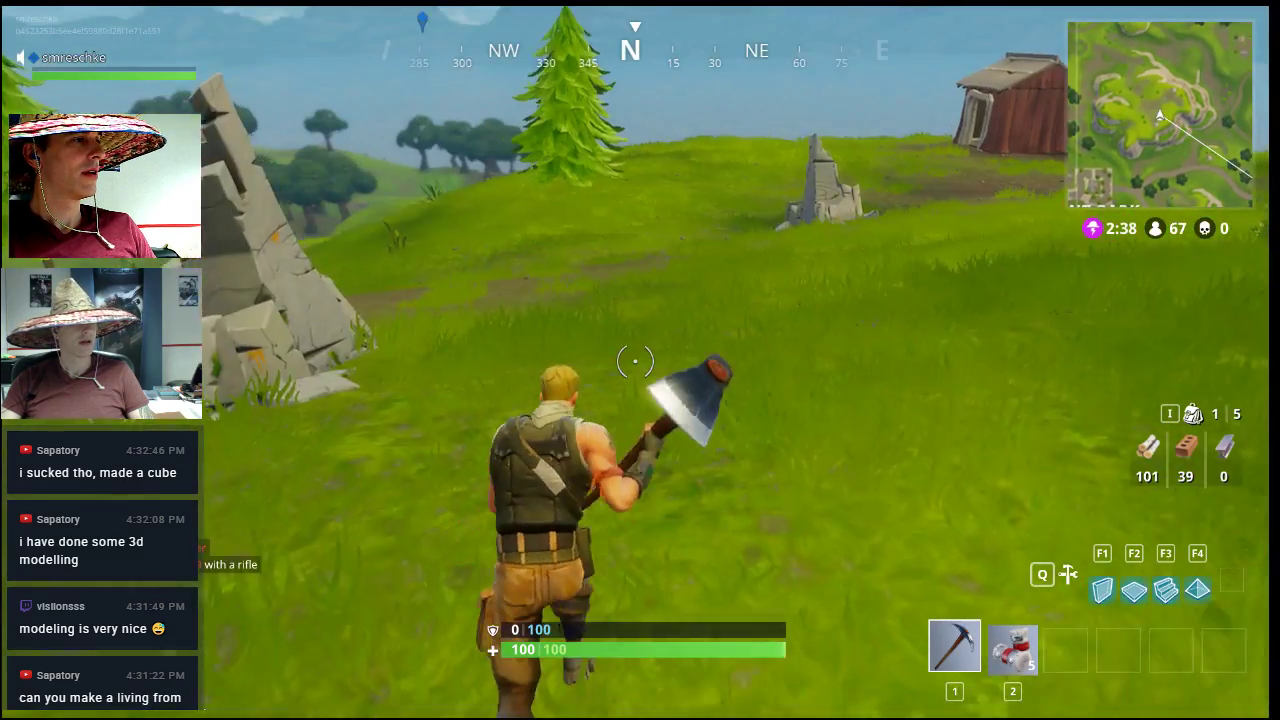
key(w)
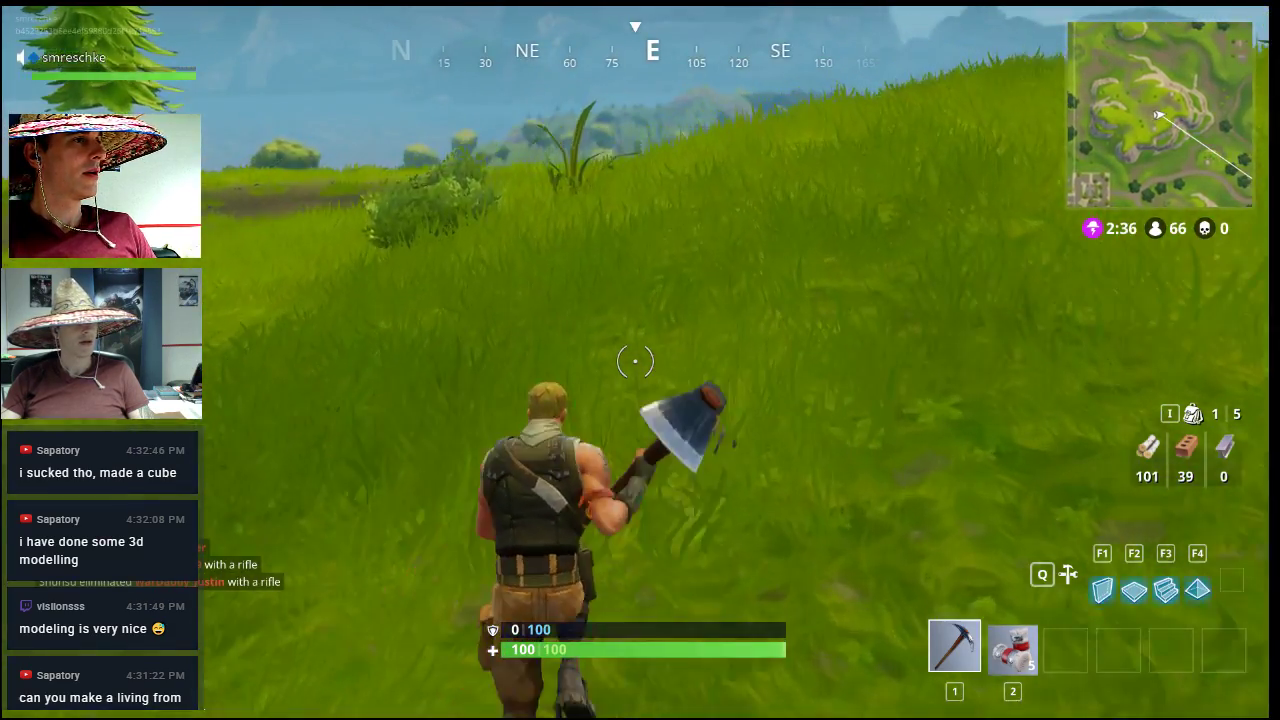
key(w)
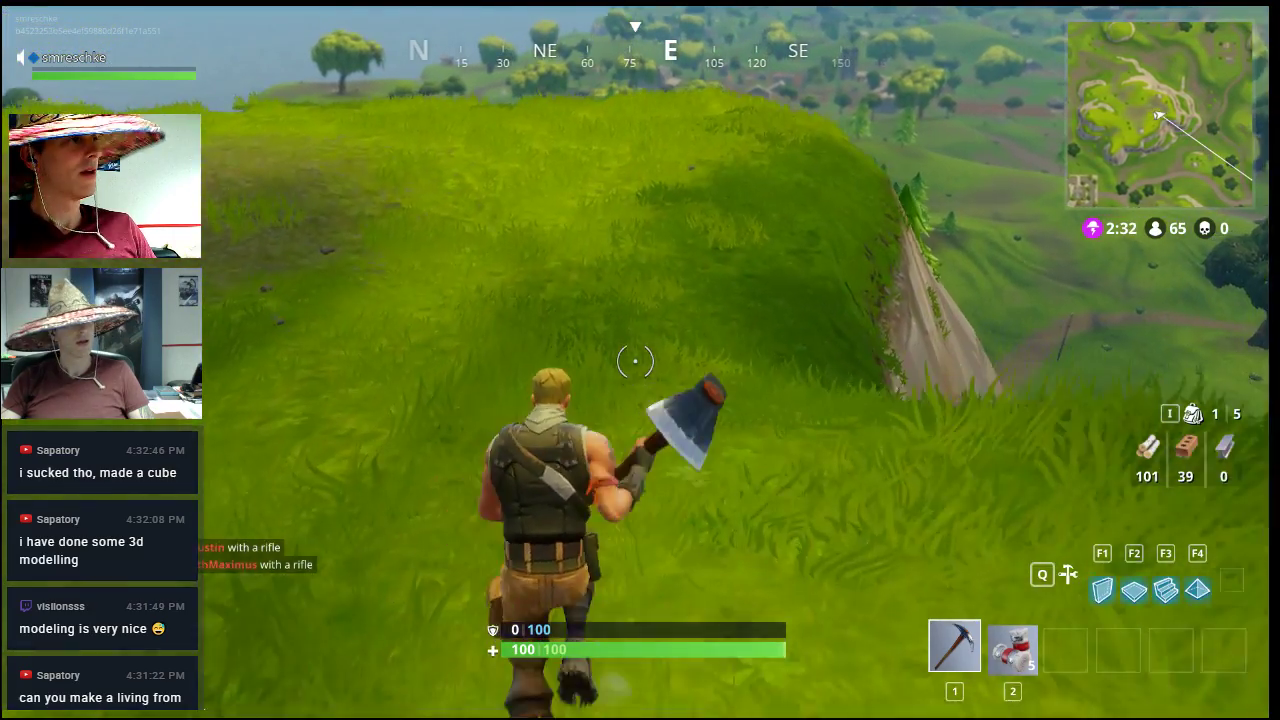
Step: Climb down the eastern cliff through the rocky gully to the grass below
key(w)
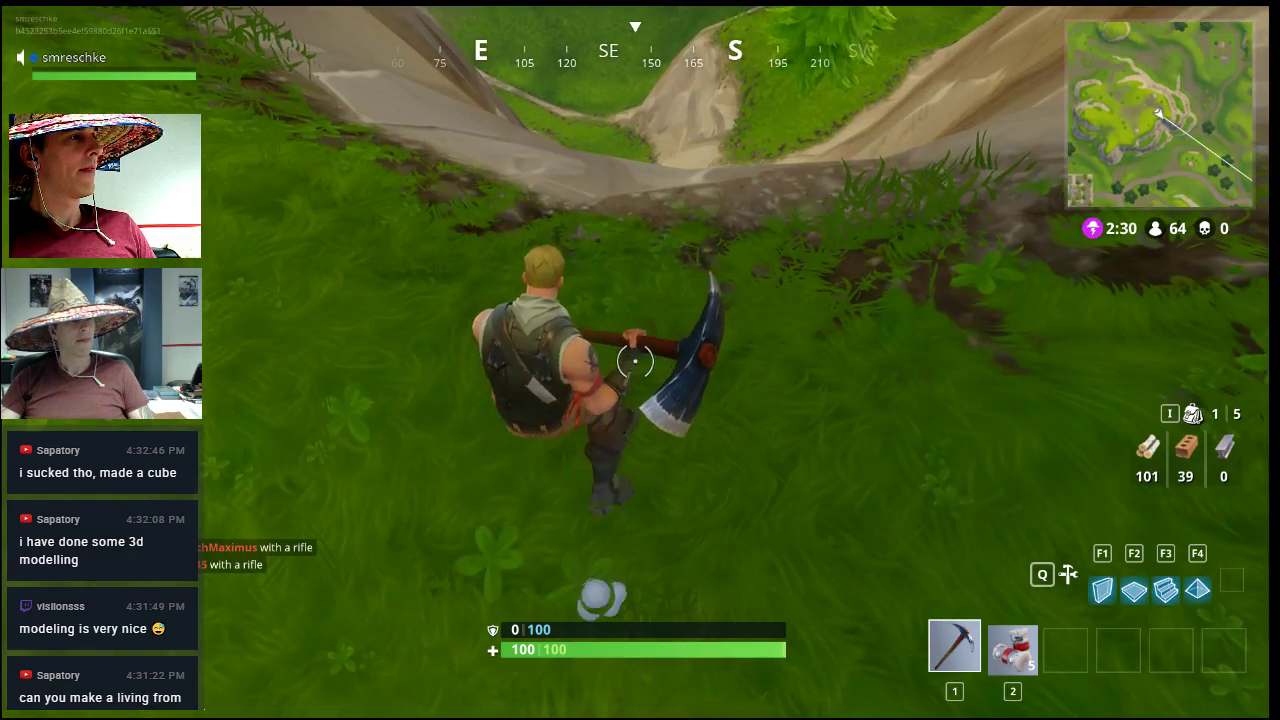
key(w)
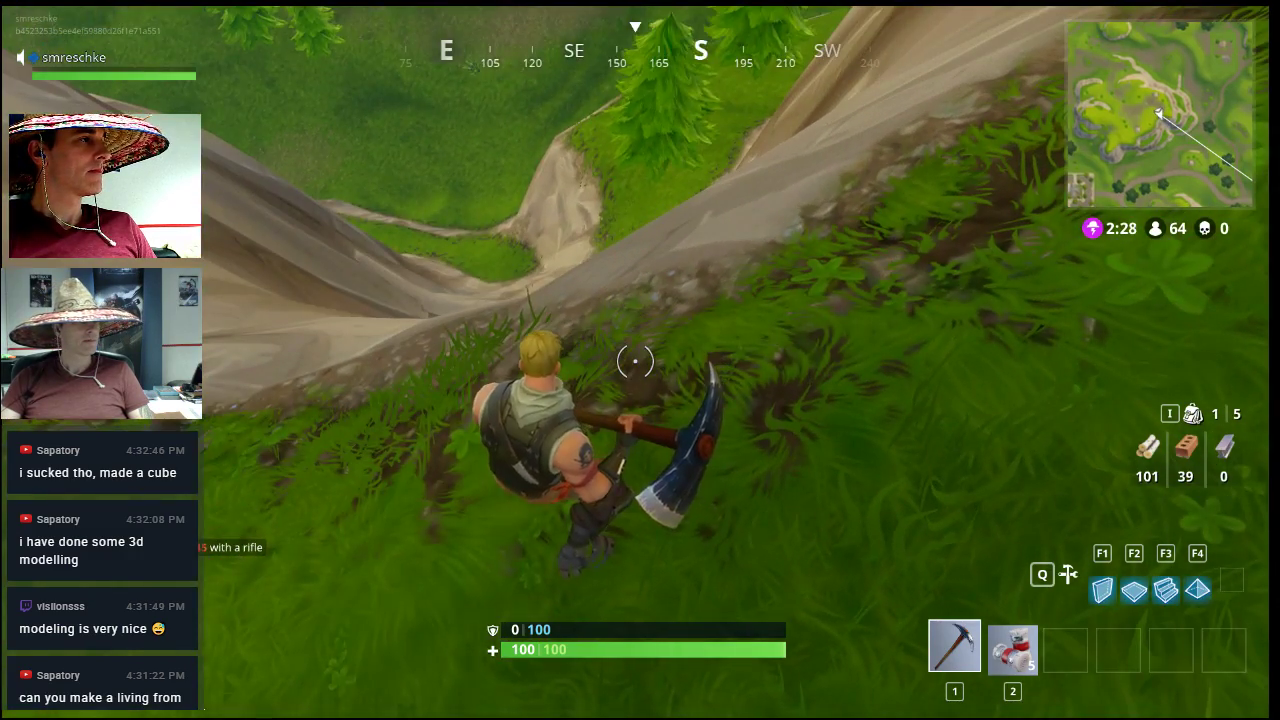
key(w)
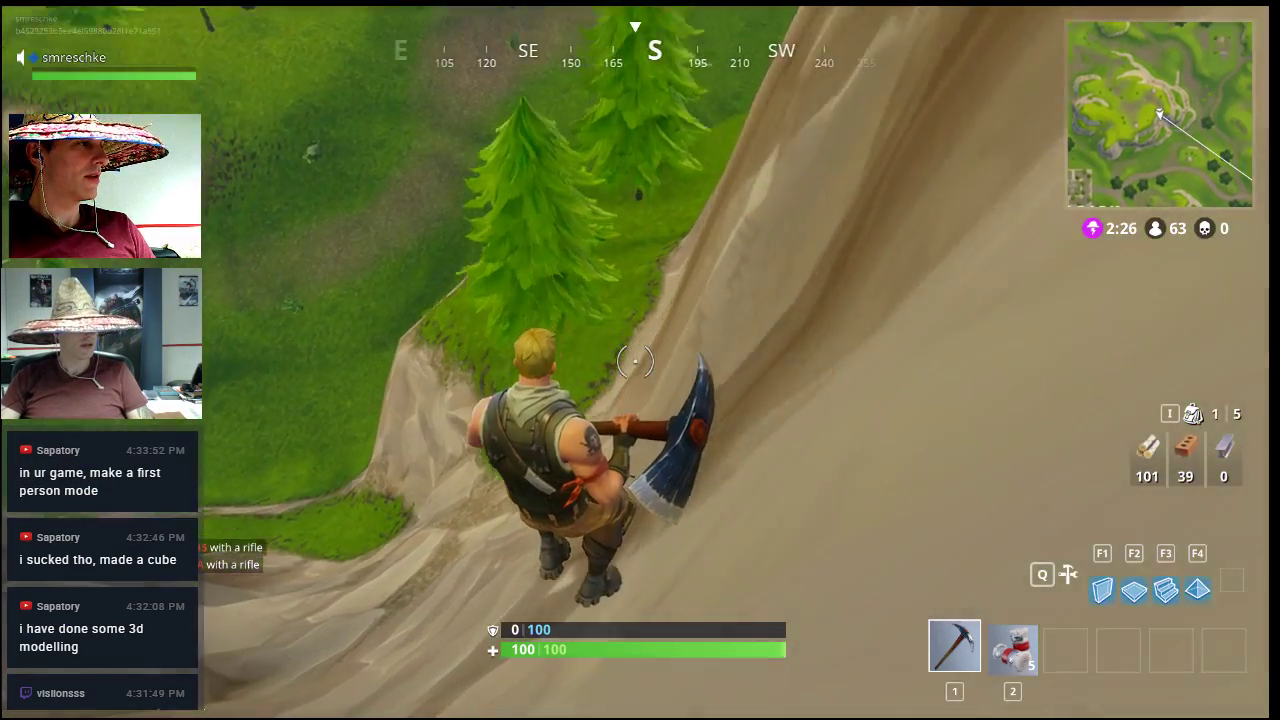
key(w)
key(w)
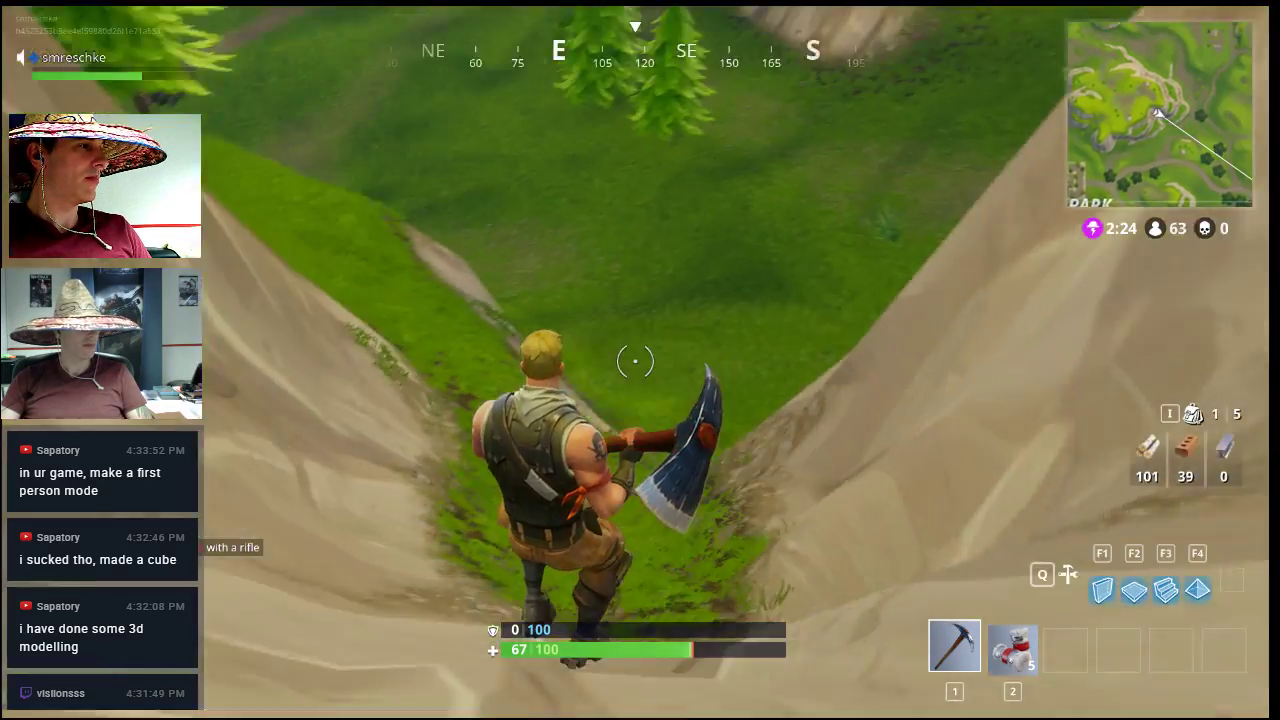
key(w)
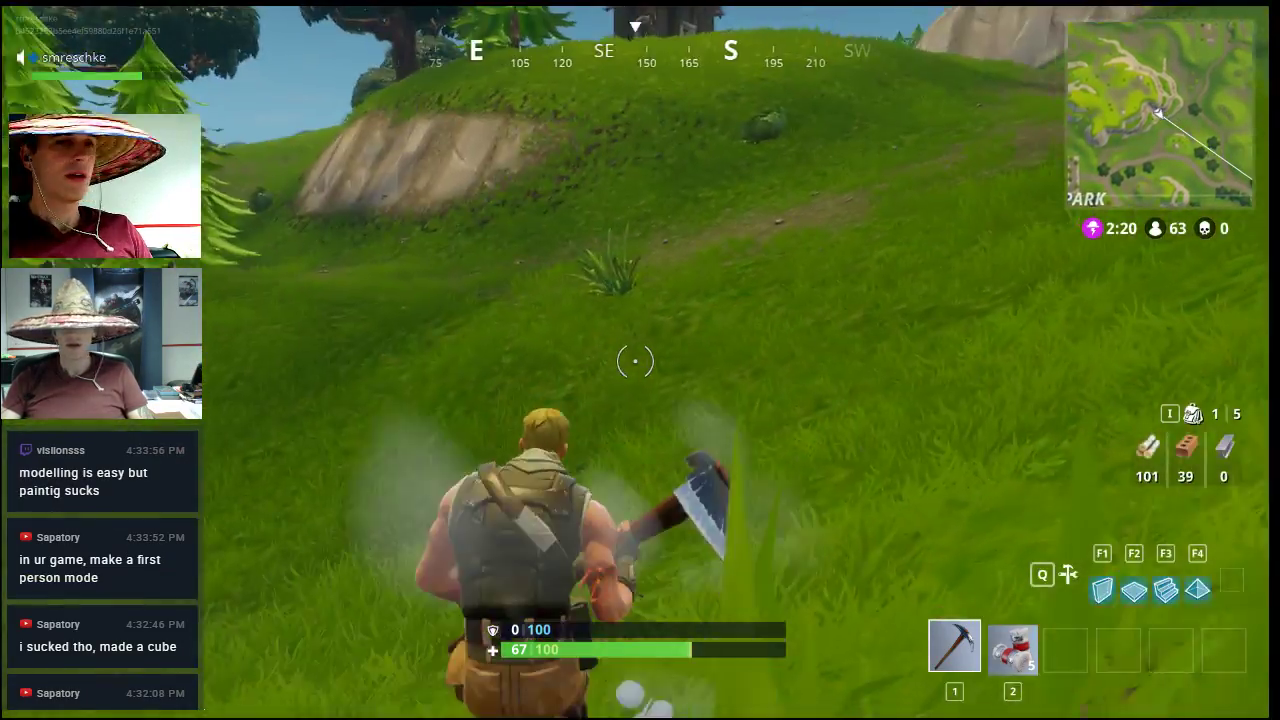
Step: Run southeast over the grassy hill to the wooden shack and pick up the Revolver and 12 Light Bullets inside
key(w)
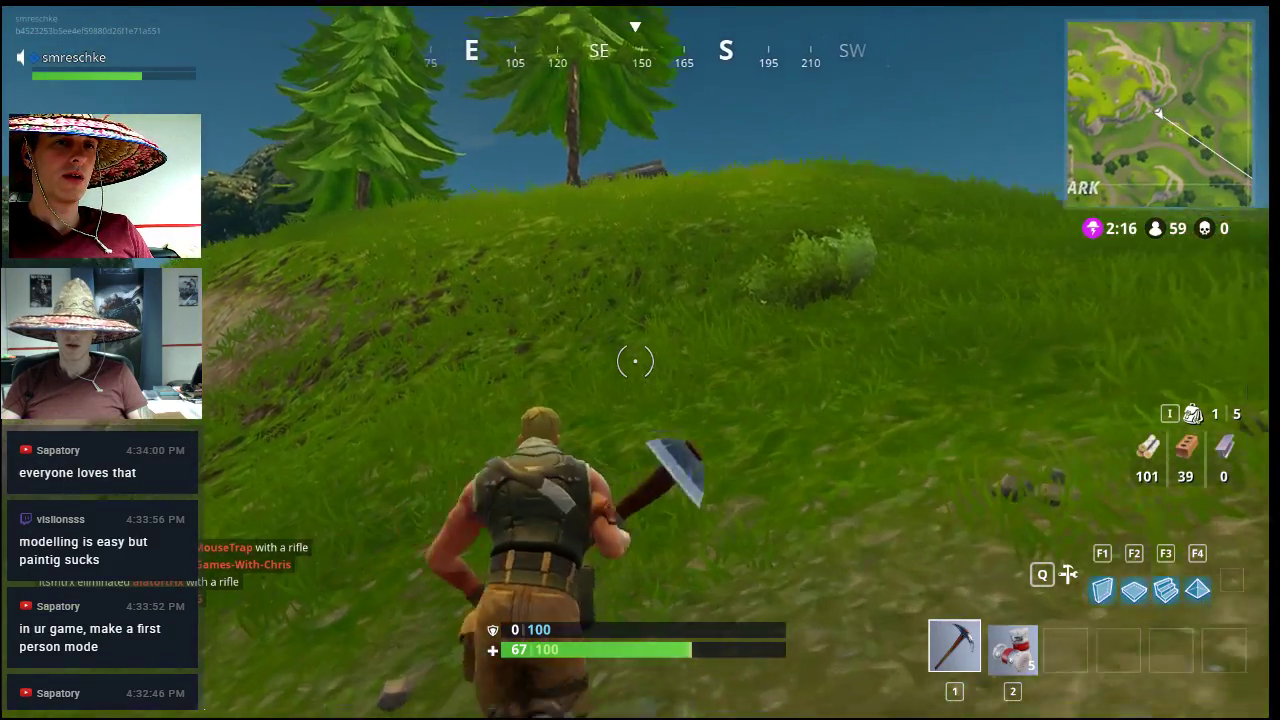
key(w)
key(w)
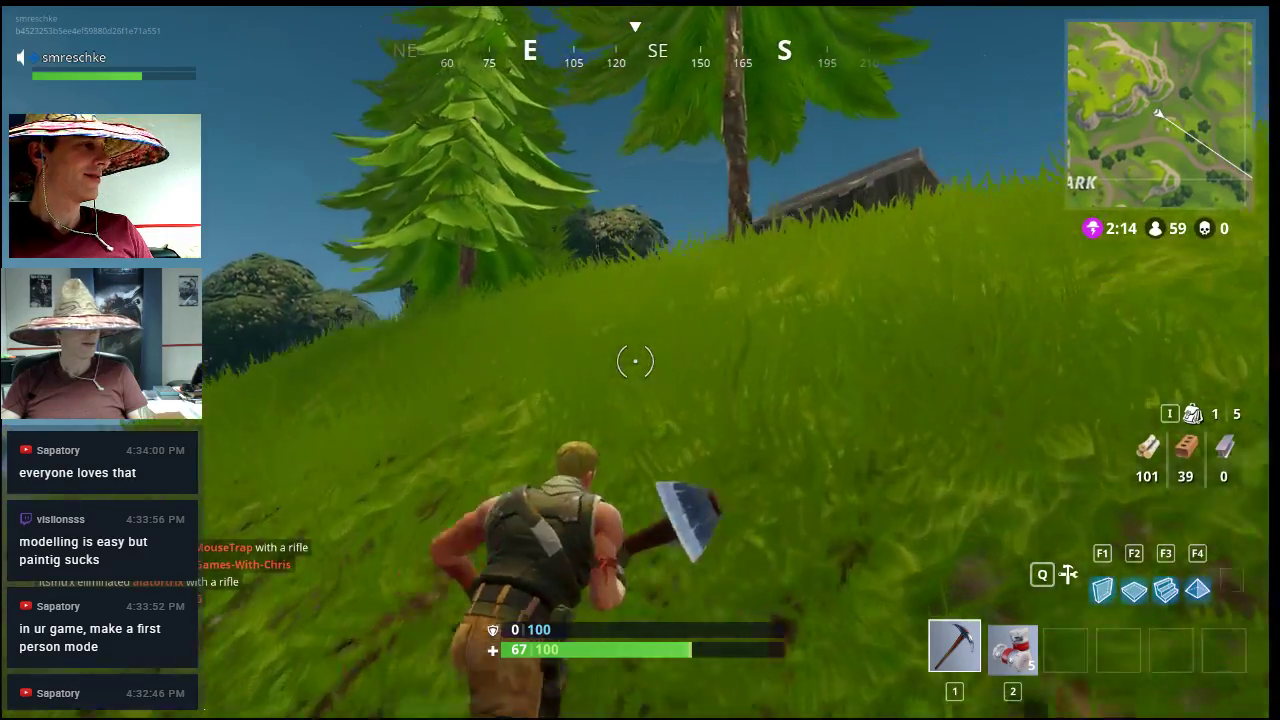
key(w)
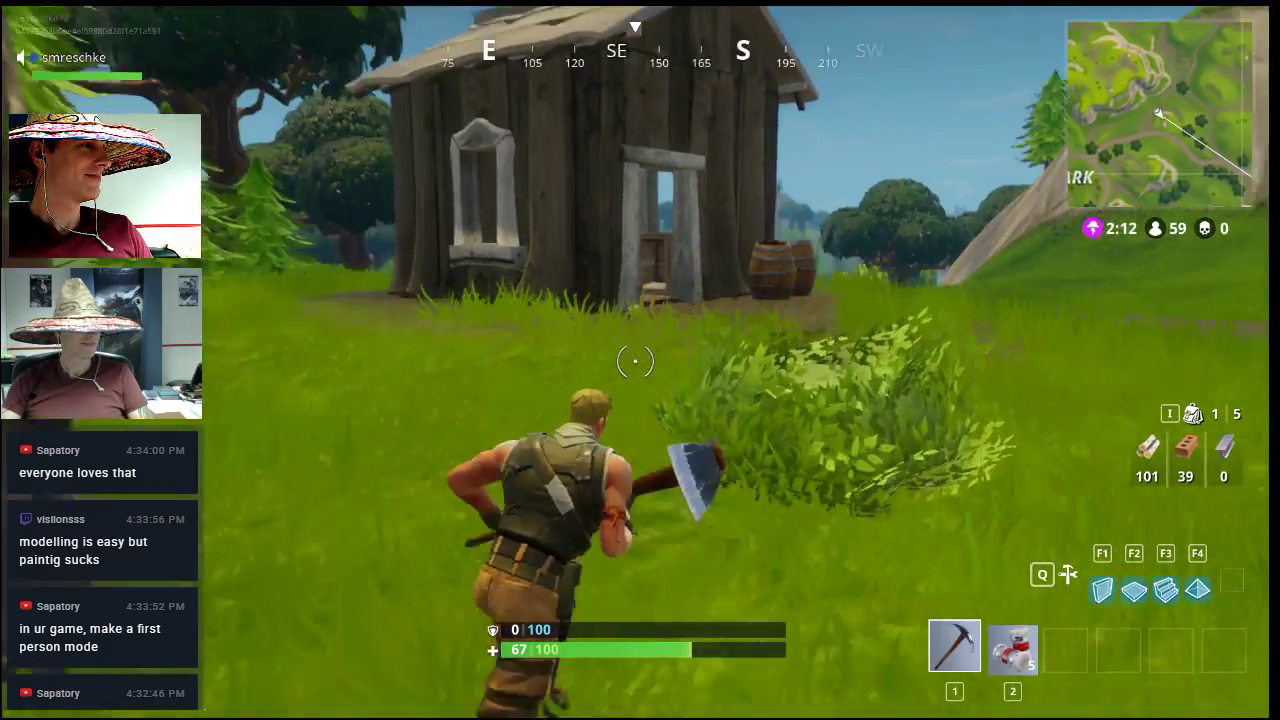
key(w)
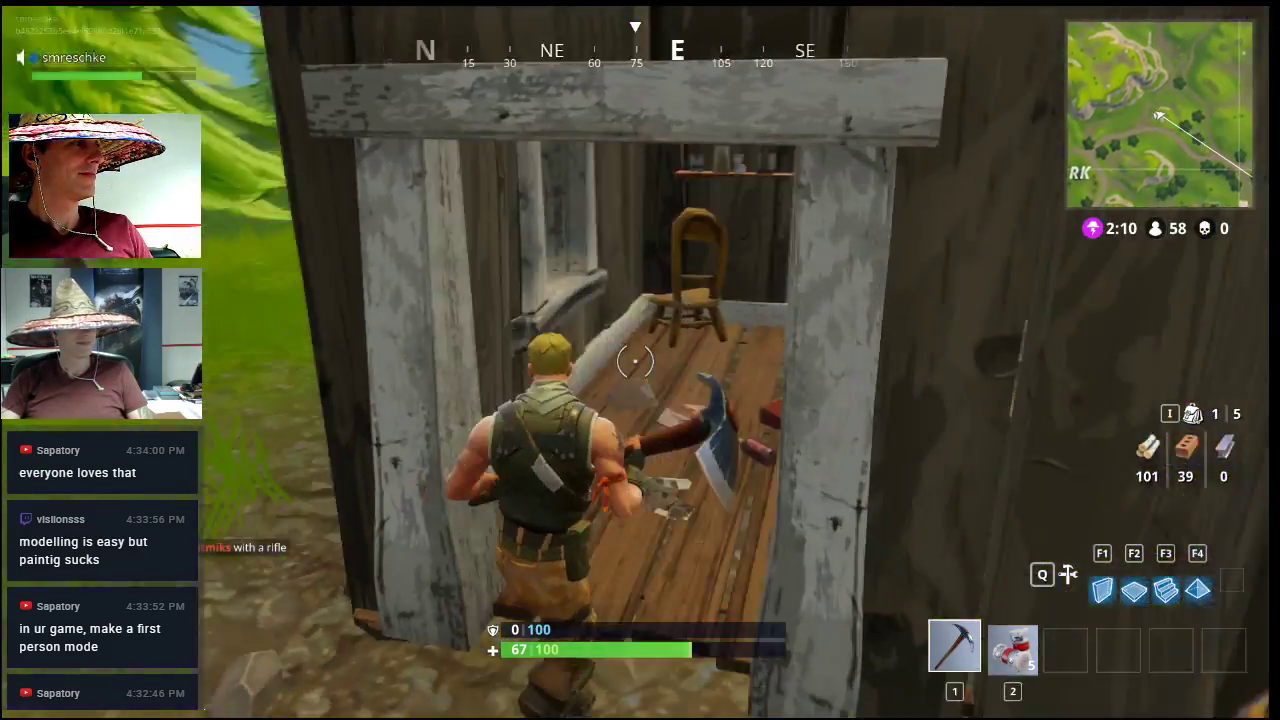
key(e)
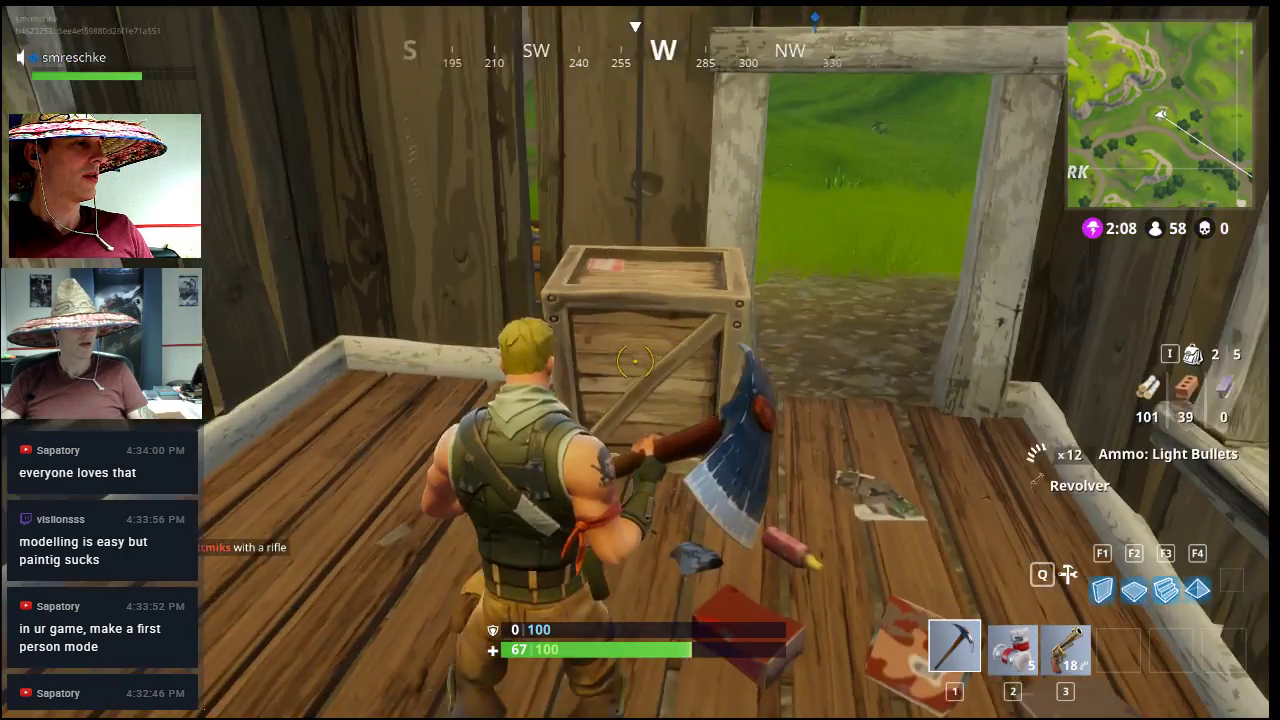
Step: Crouch behind the crate in the shack and use one Bandage to restore health
key(3)
key(2)
key(a)
key(w)
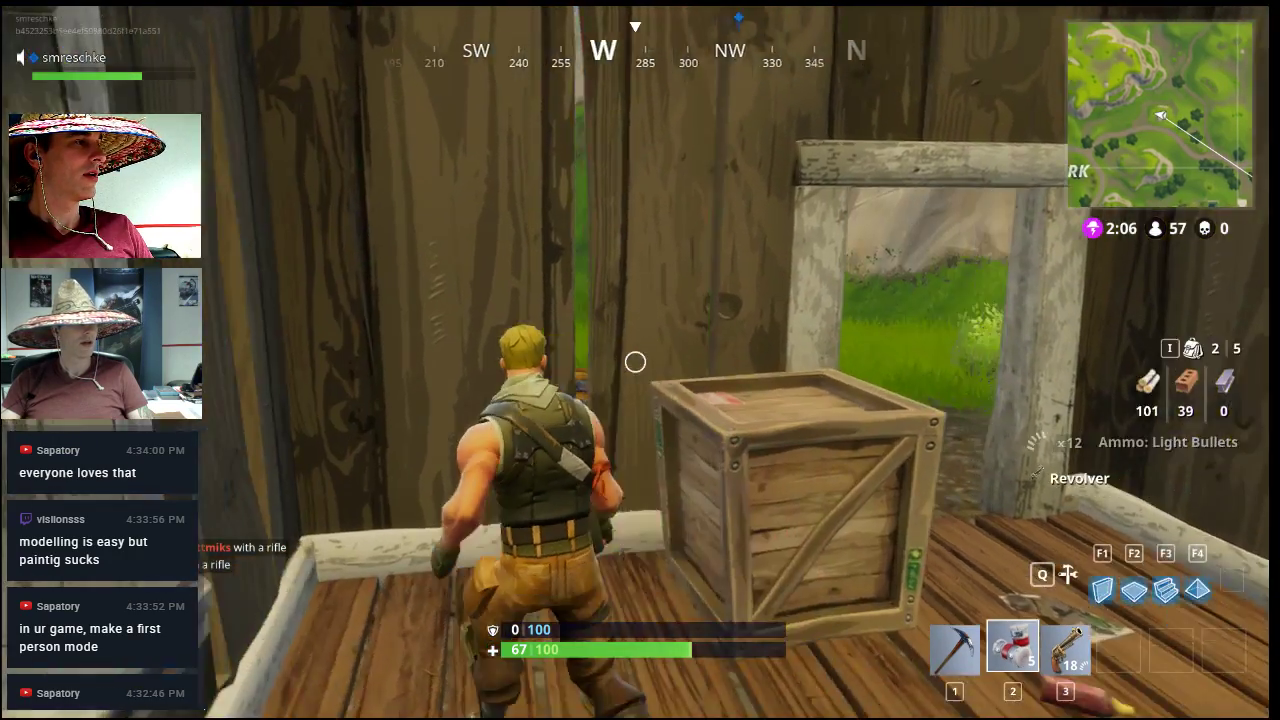
key(ctrl)
click(635, 362)
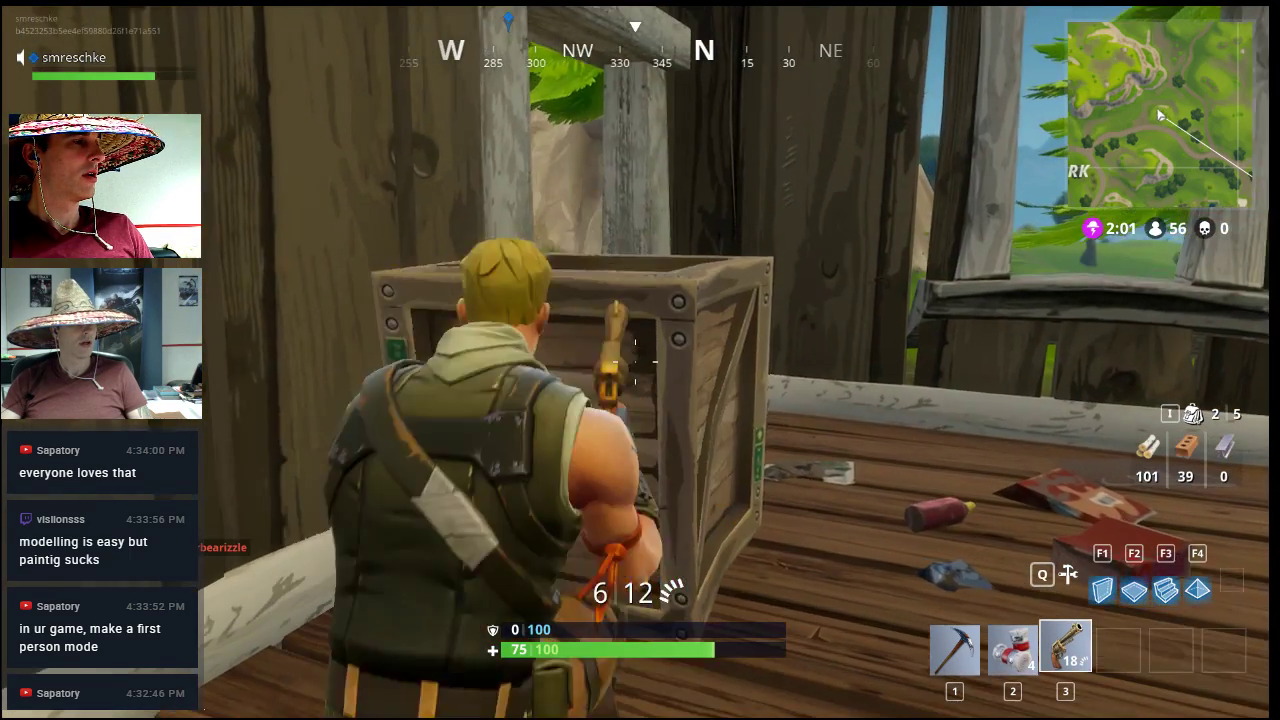
Step: Smash the wooden crate in the shack with the pickaxe for wood, and equip the Revolver
key(1)
click(640, 360)
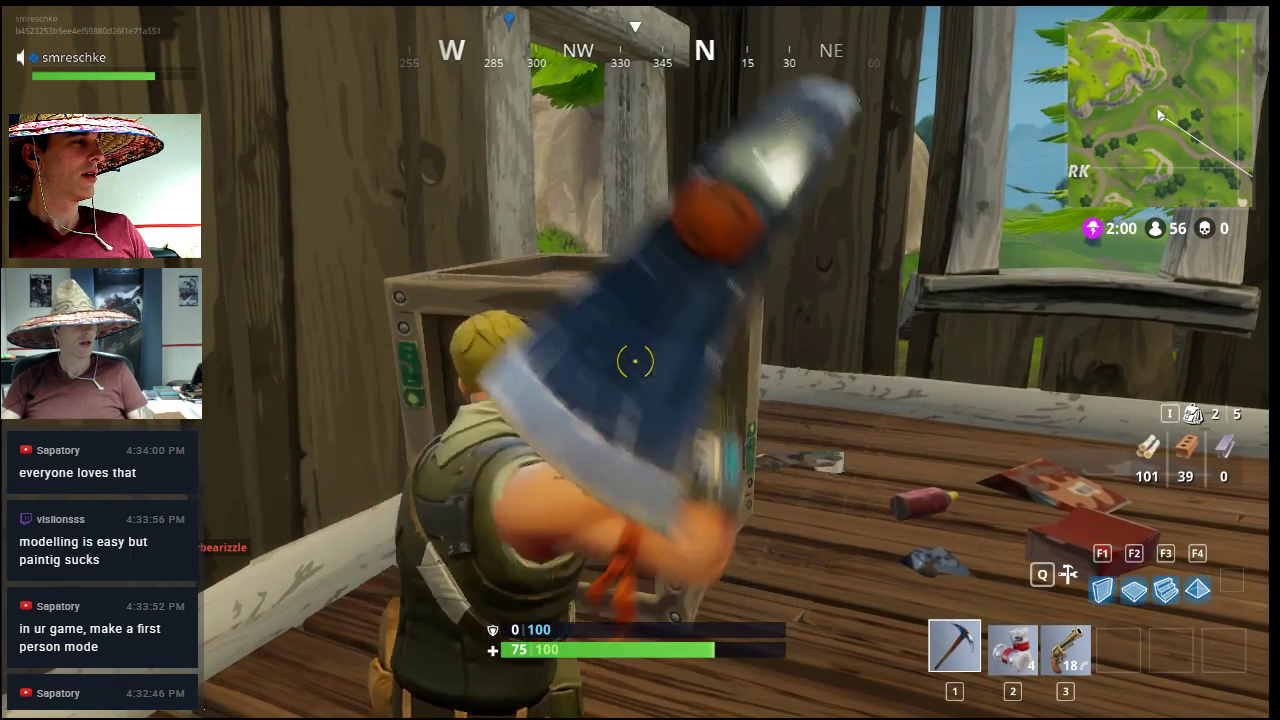
key(3)
key(ctrl)
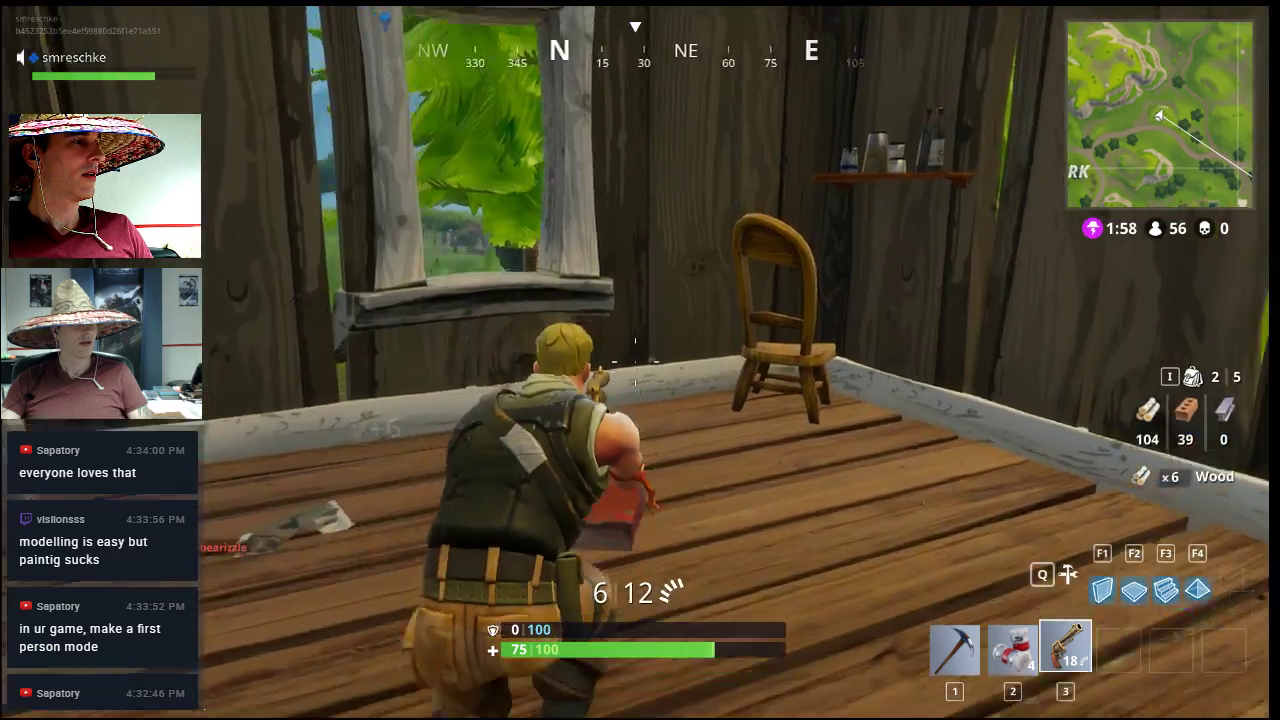
Step: Leave the shack and run southeast to the lakeside house, entering its ground floor
key(w)
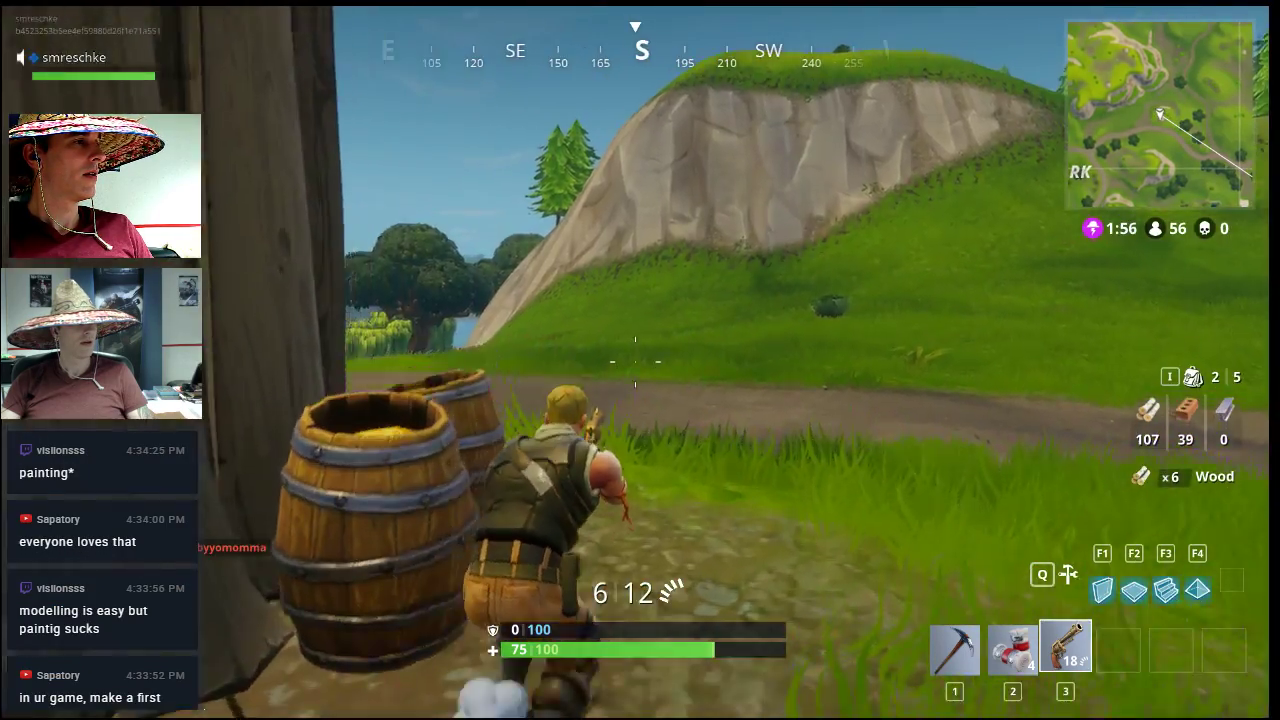
key(ctrl)
key(w)
key(w)
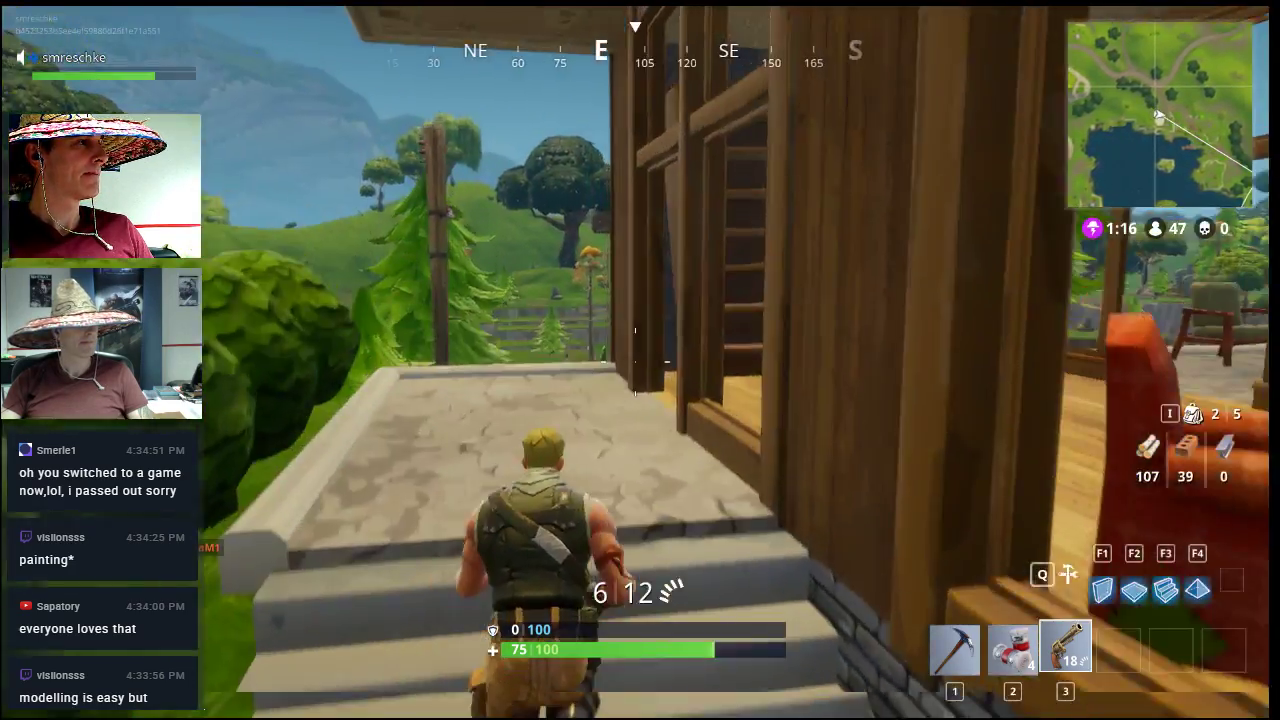
key(w)
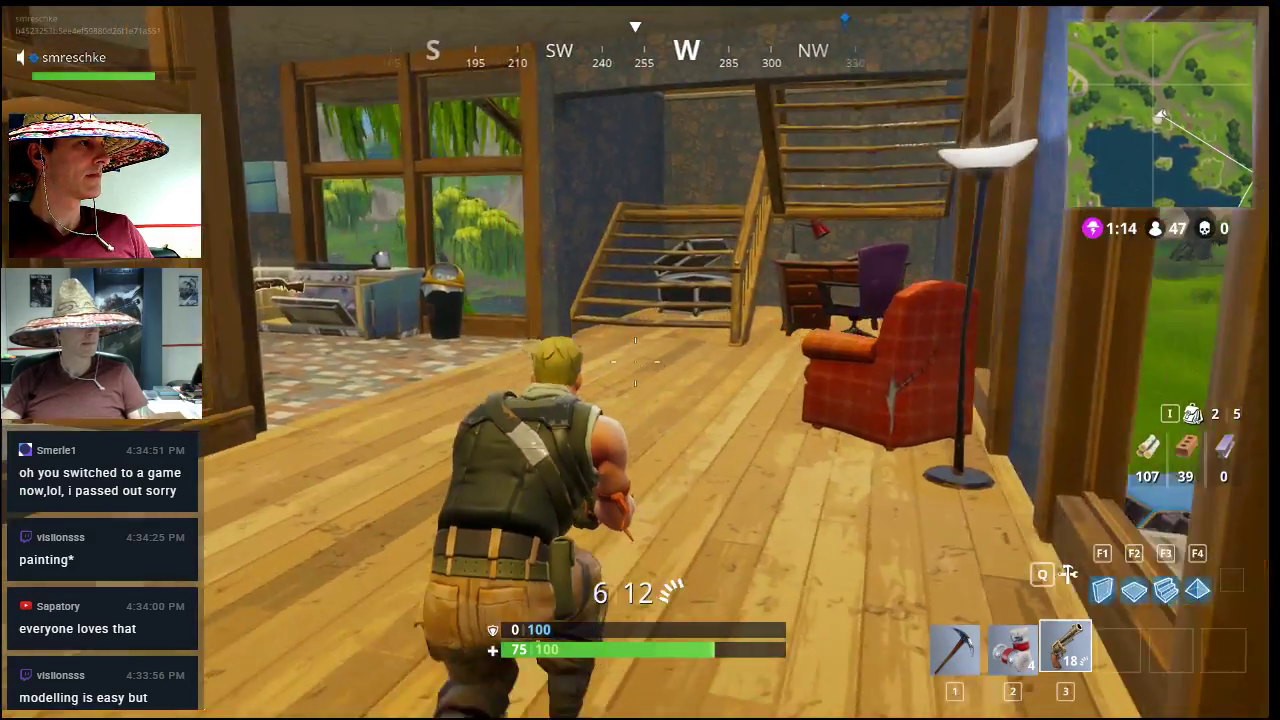
Step: Pick up the 5 Bandages, 5 Shells and the Pump Shotgun in the house's kitchen
key(e)
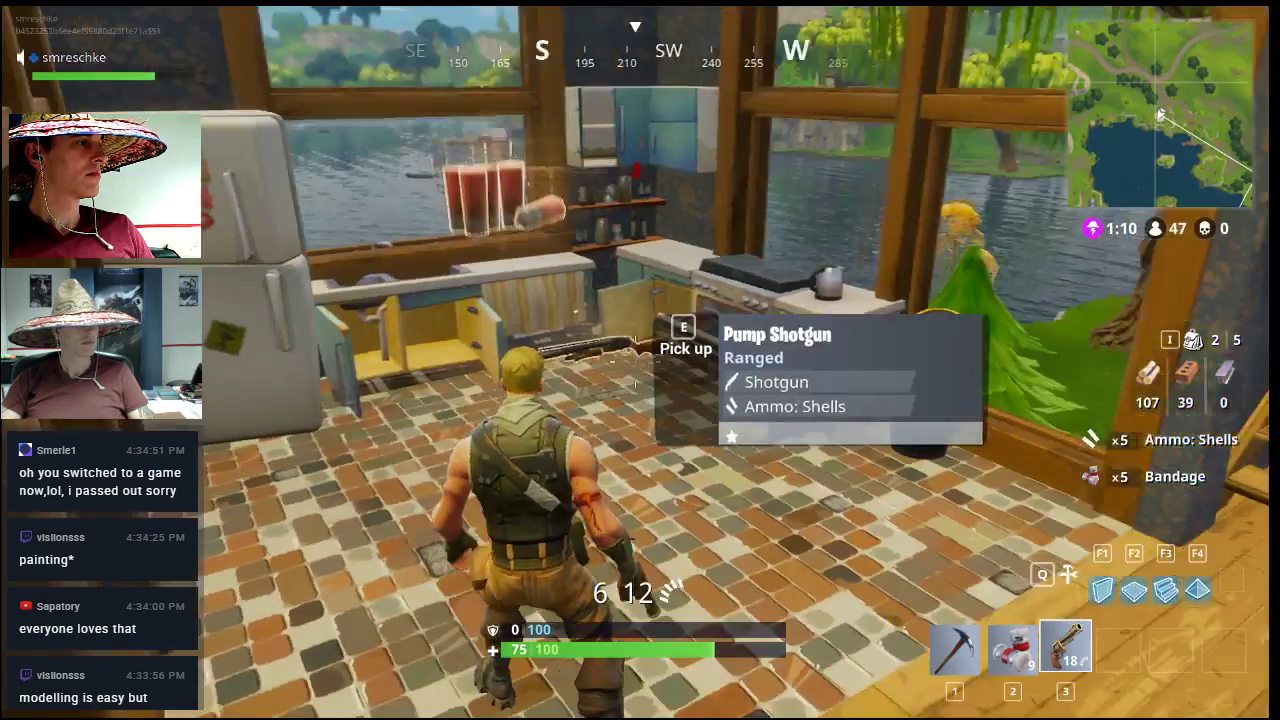
key(e)
key(w)
key(1)
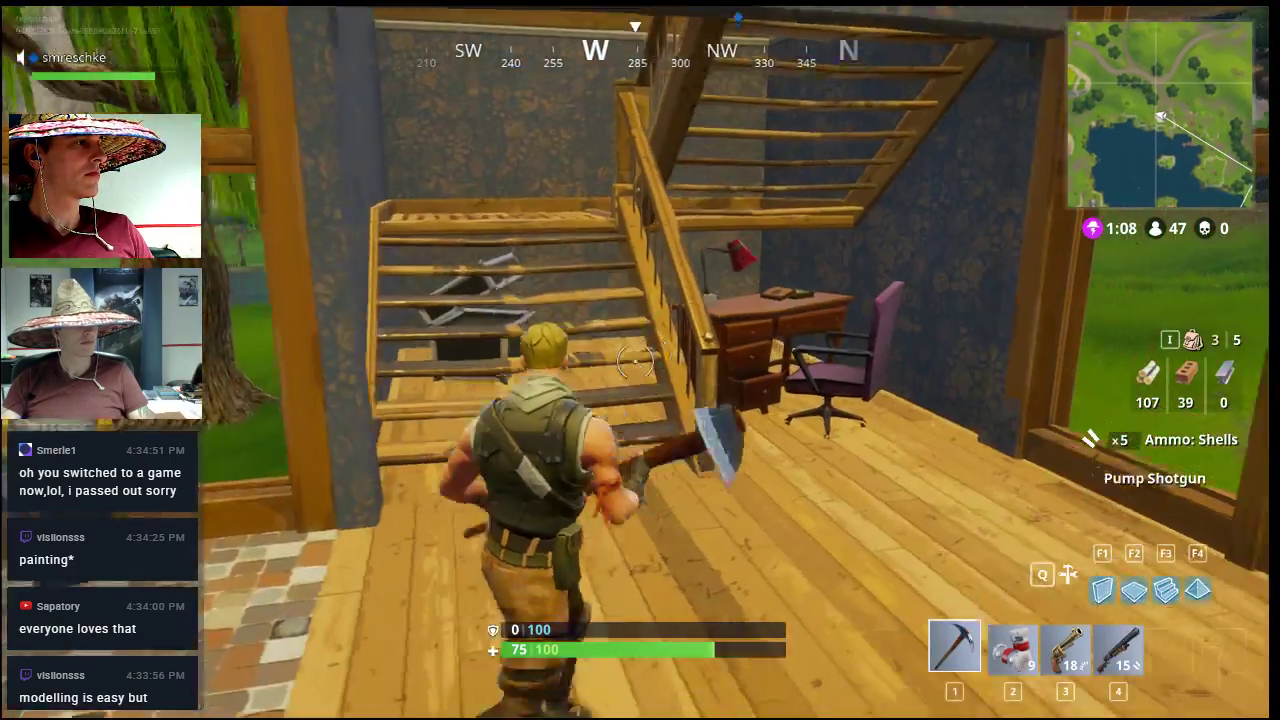
Step: Equip the Pump Shotgun and climb the stairs to the bedroom on the upper floor
key(4)
key(w)
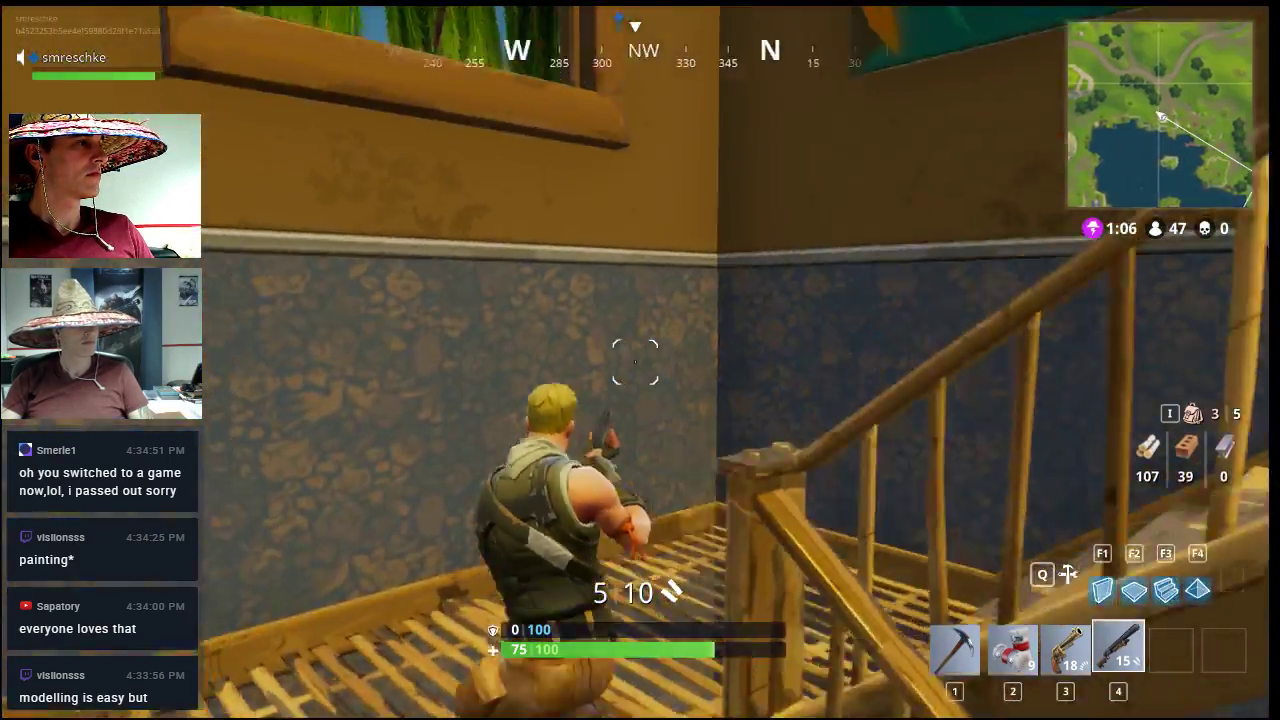
key(w)
key(w)
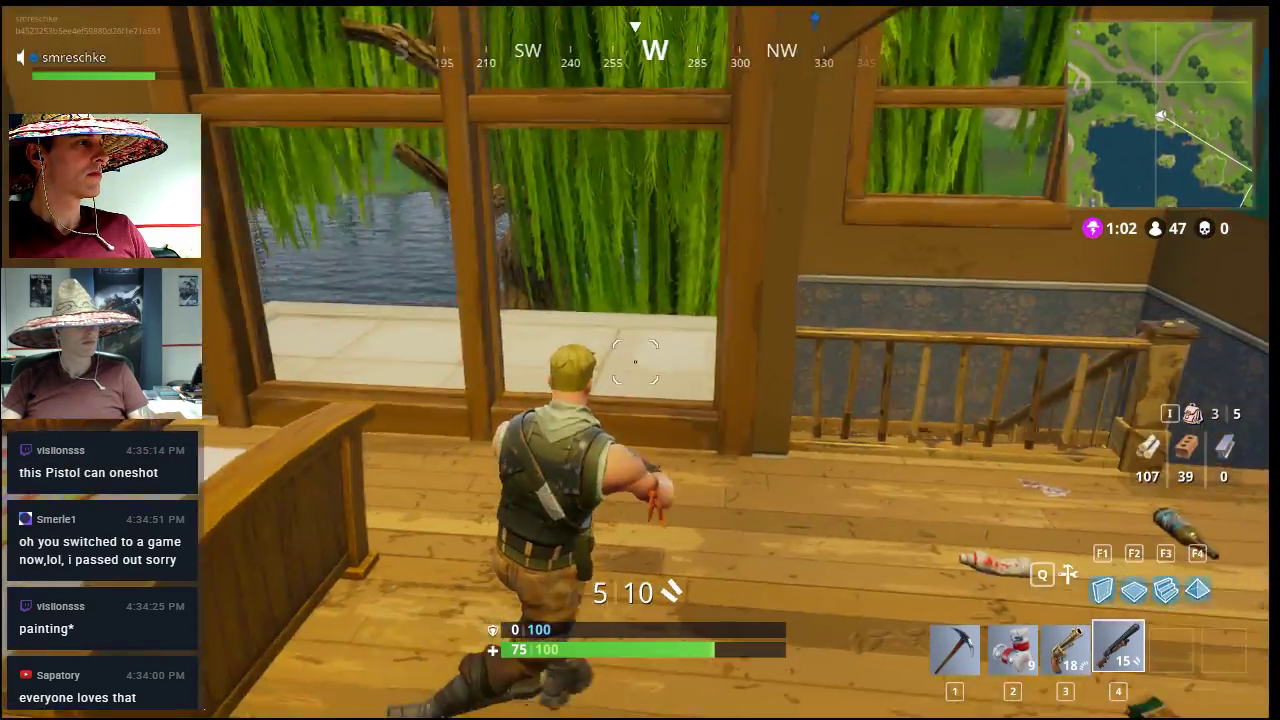
Step: Break the bedroom's lakeside window wall with the pickaxe and collect the 4 Rockets from the balcony
key(d)
key(w)
key(1)
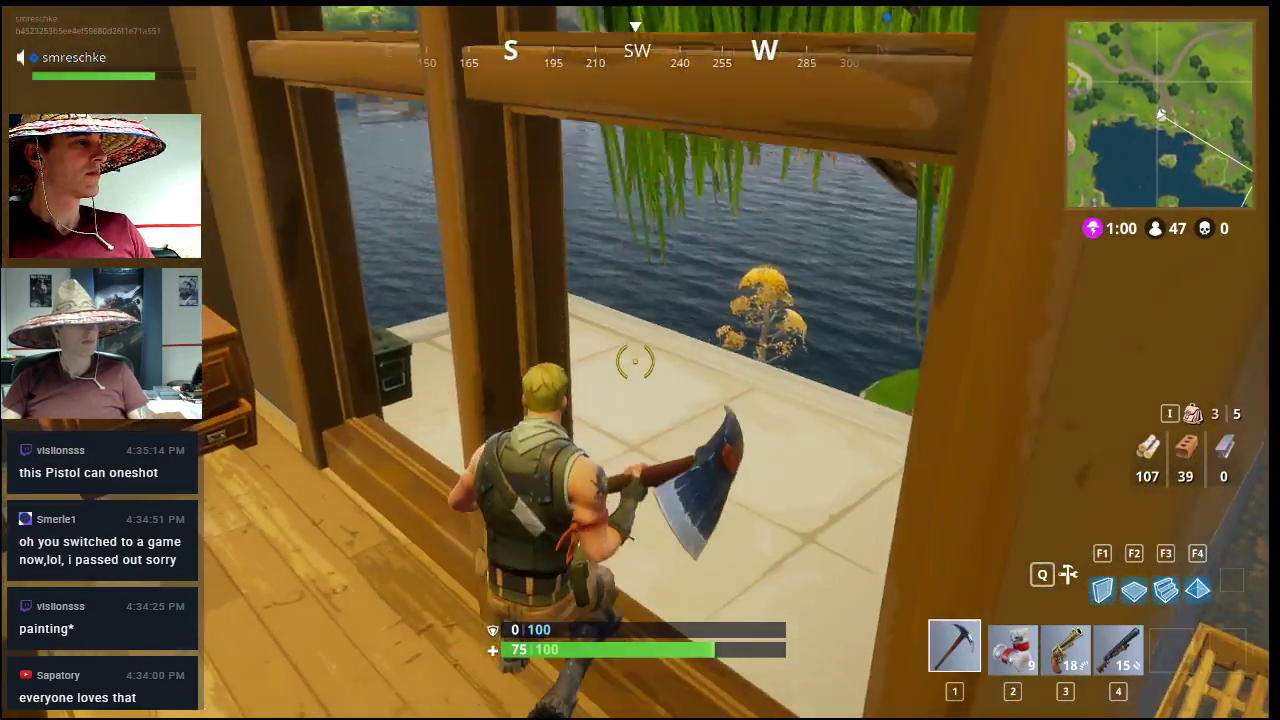
click(635, 361)
key(w)
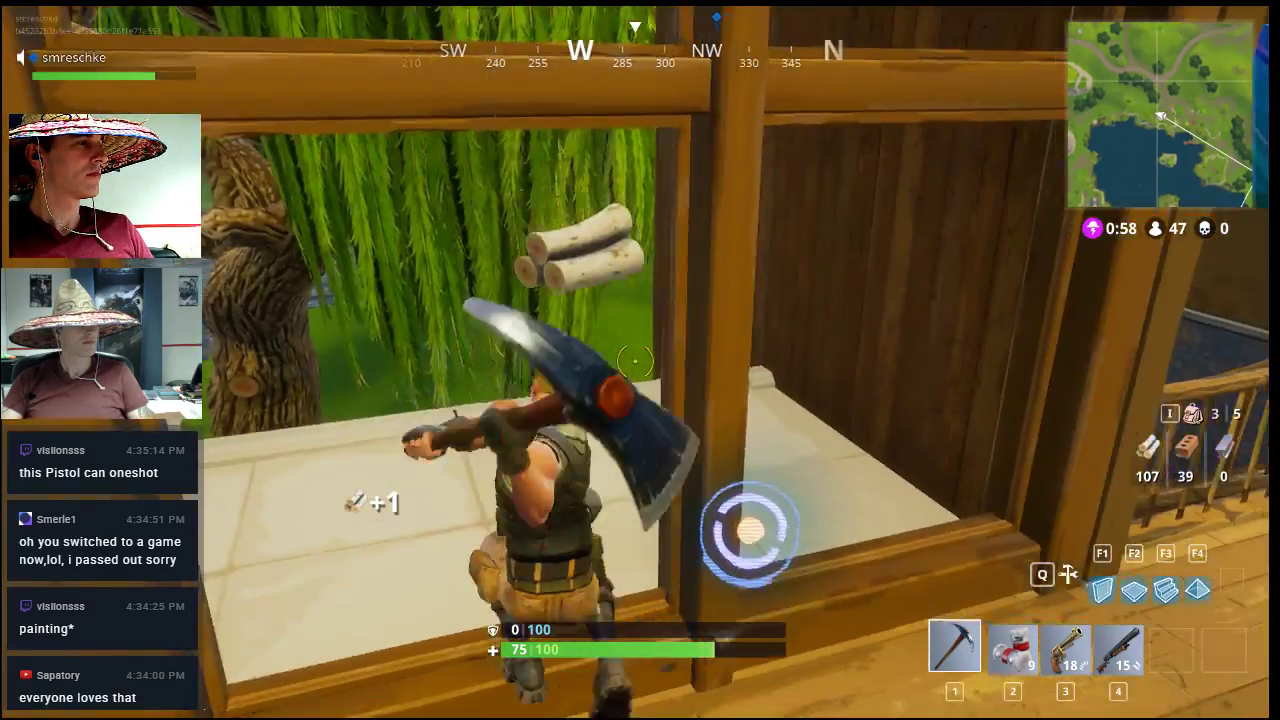
click(635, 362)
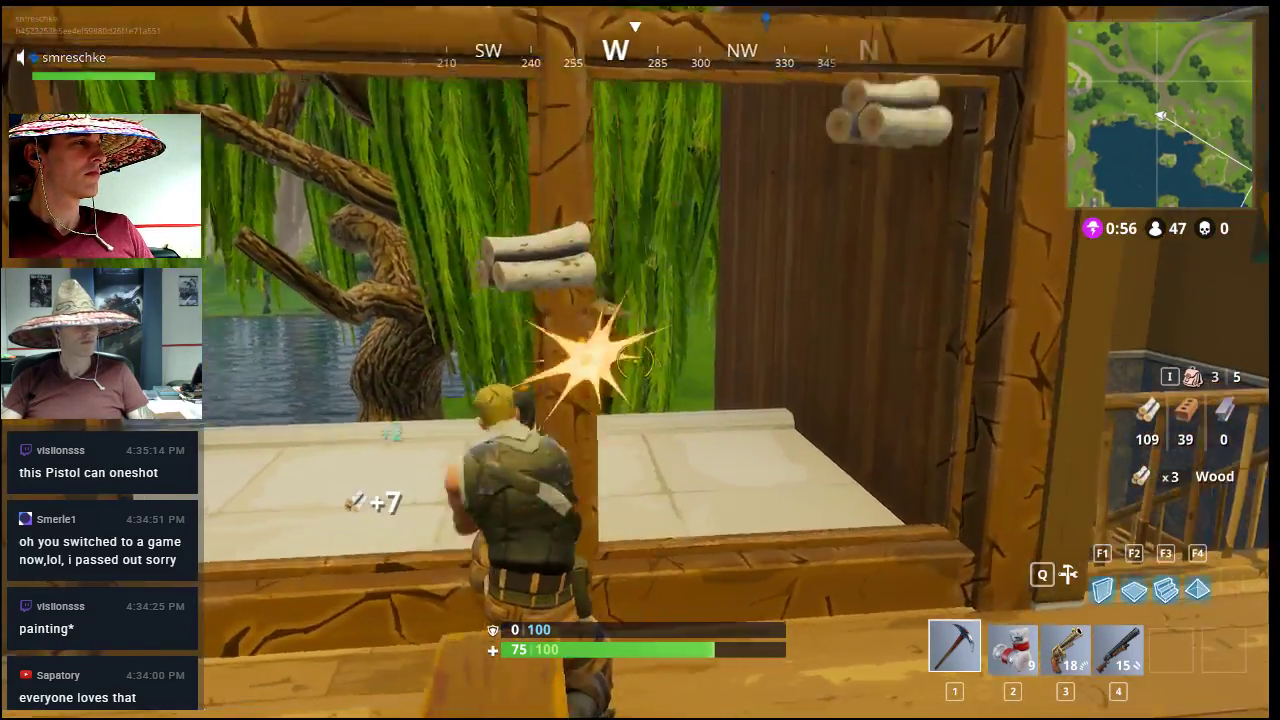
click(635, 362)
key(w)
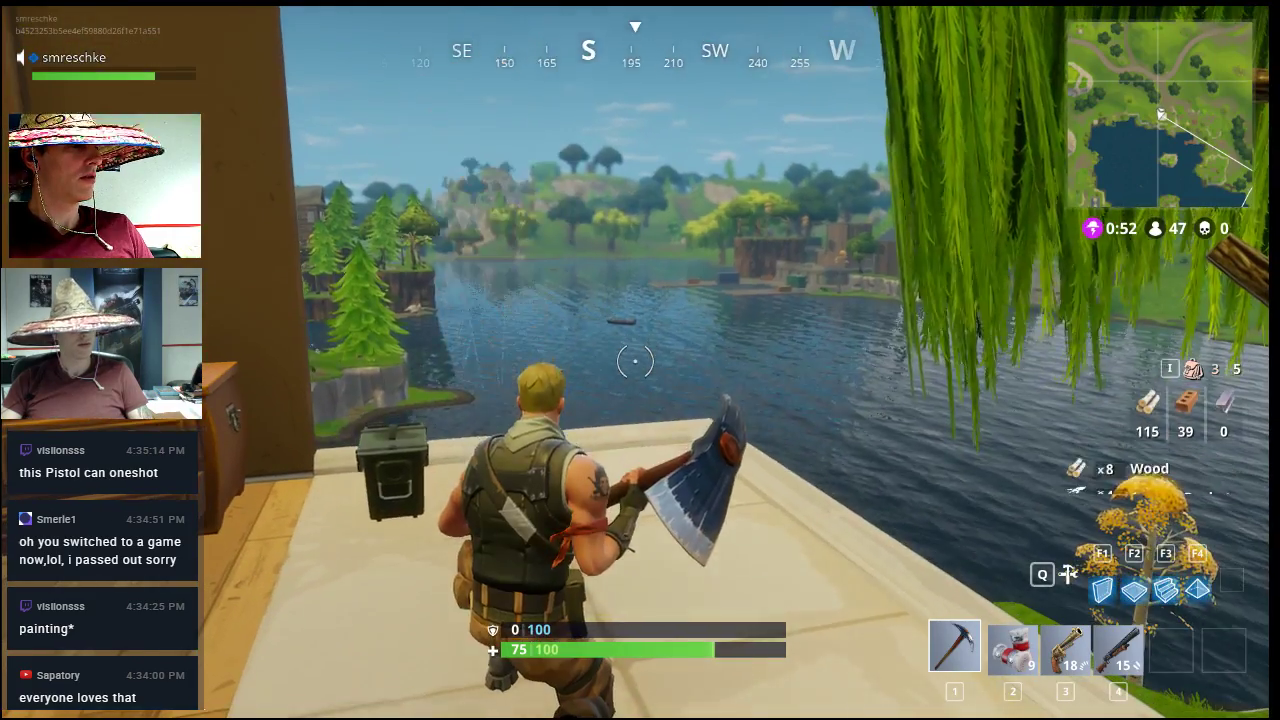
key(w)
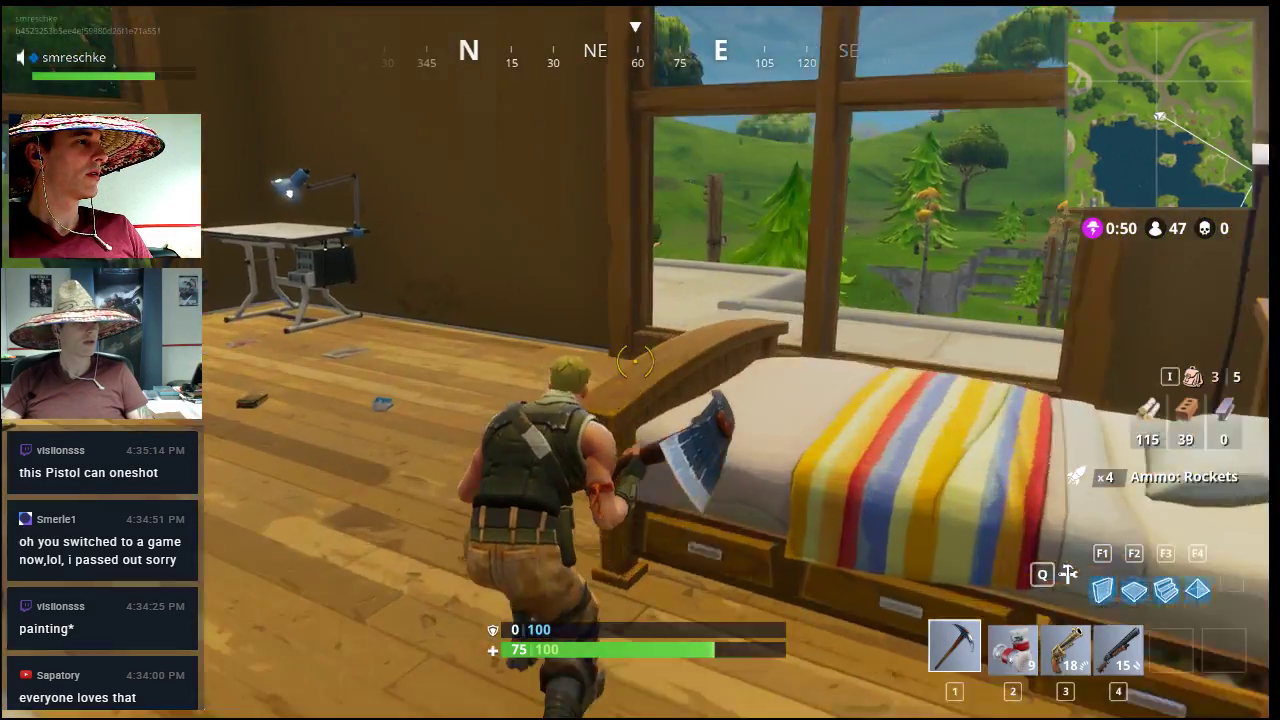
Step: Select the Bandages, leave the house over the north terrace and run east to the wooden watchtower
key(w)
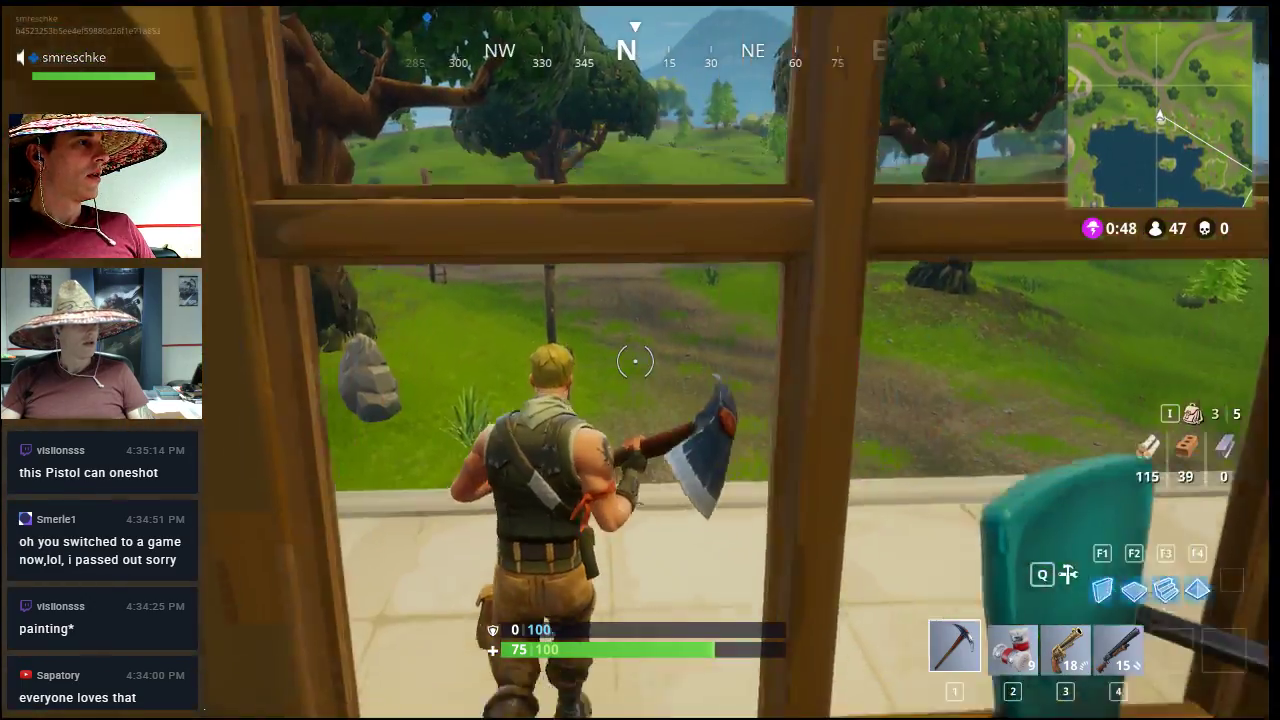
key(2)
key(w)
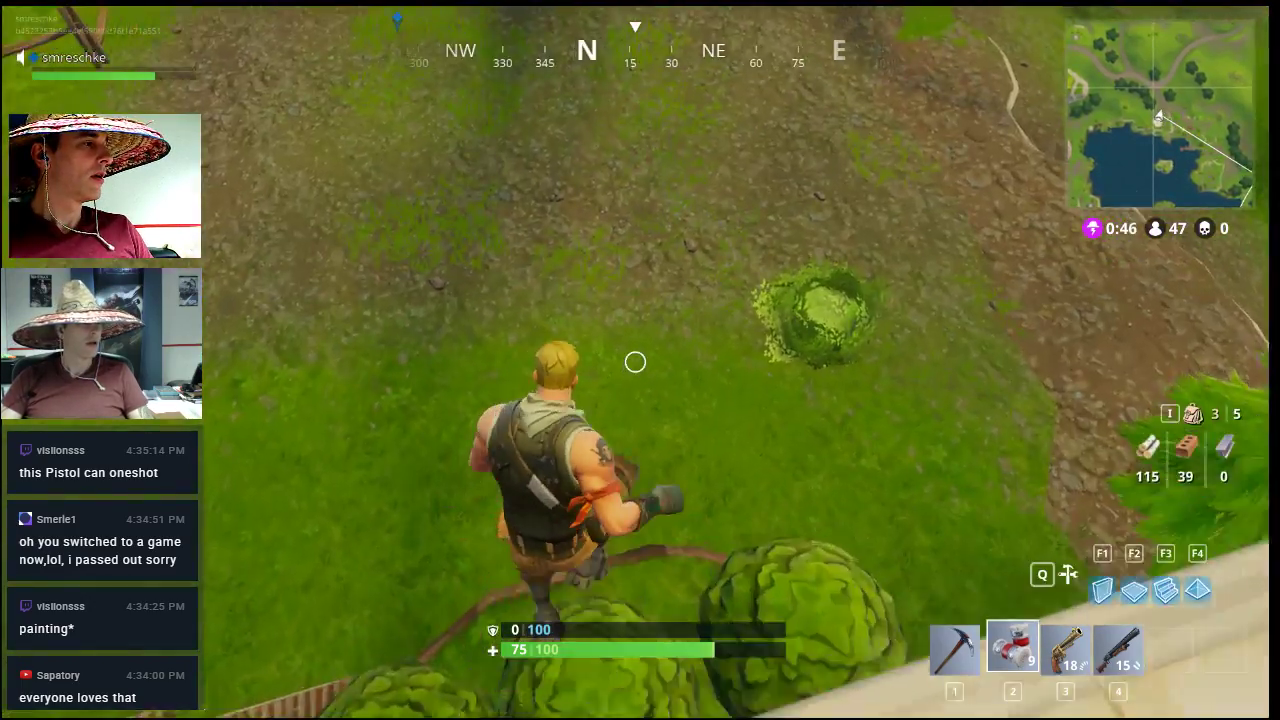
key(w)
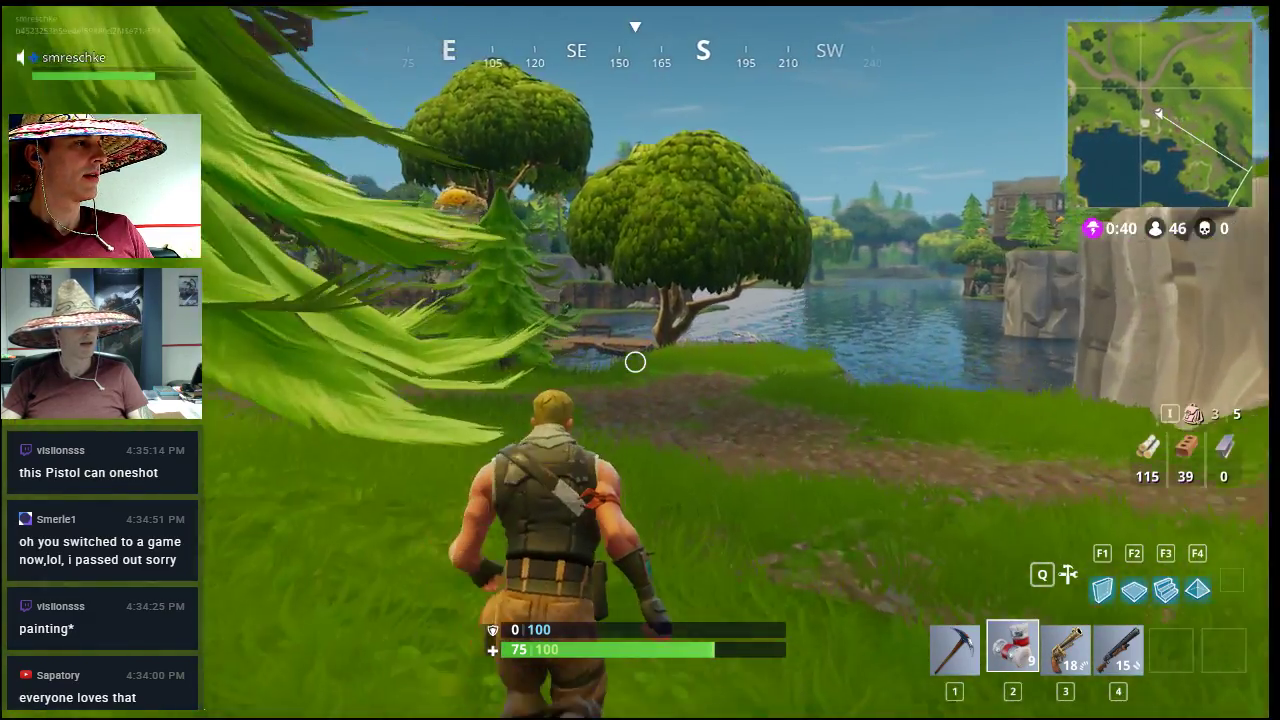
key(w)
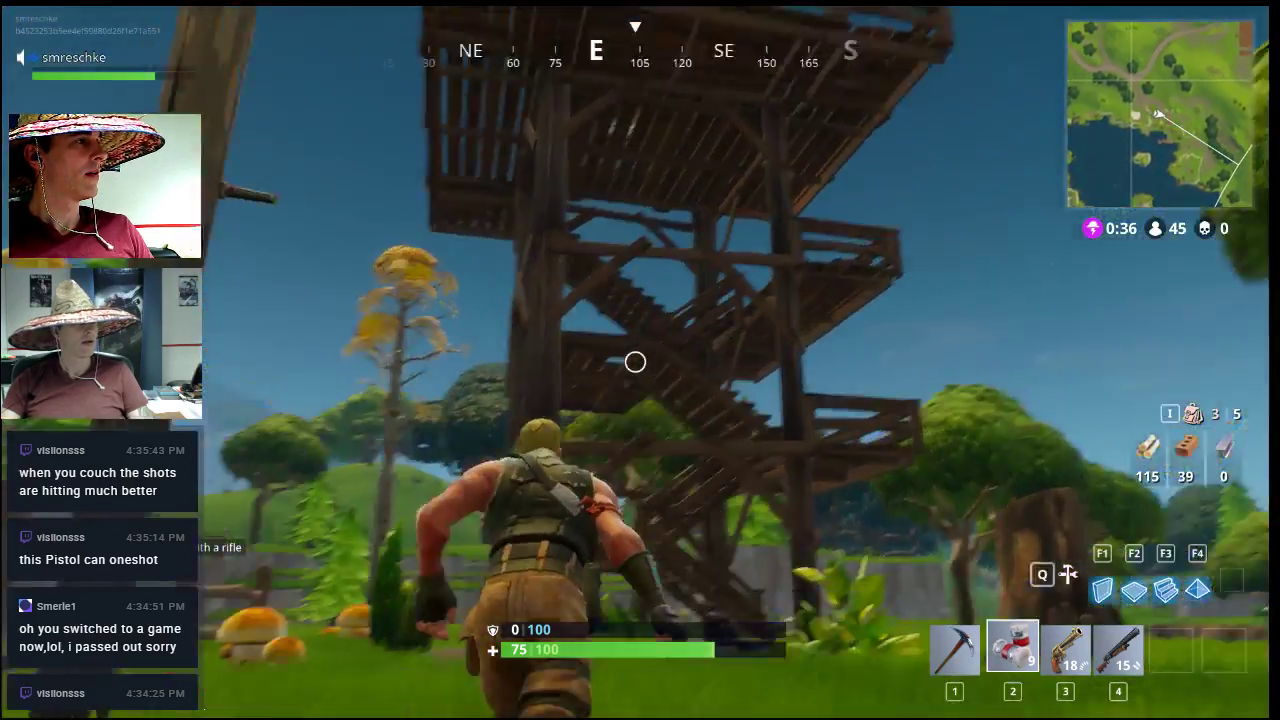
key(w)
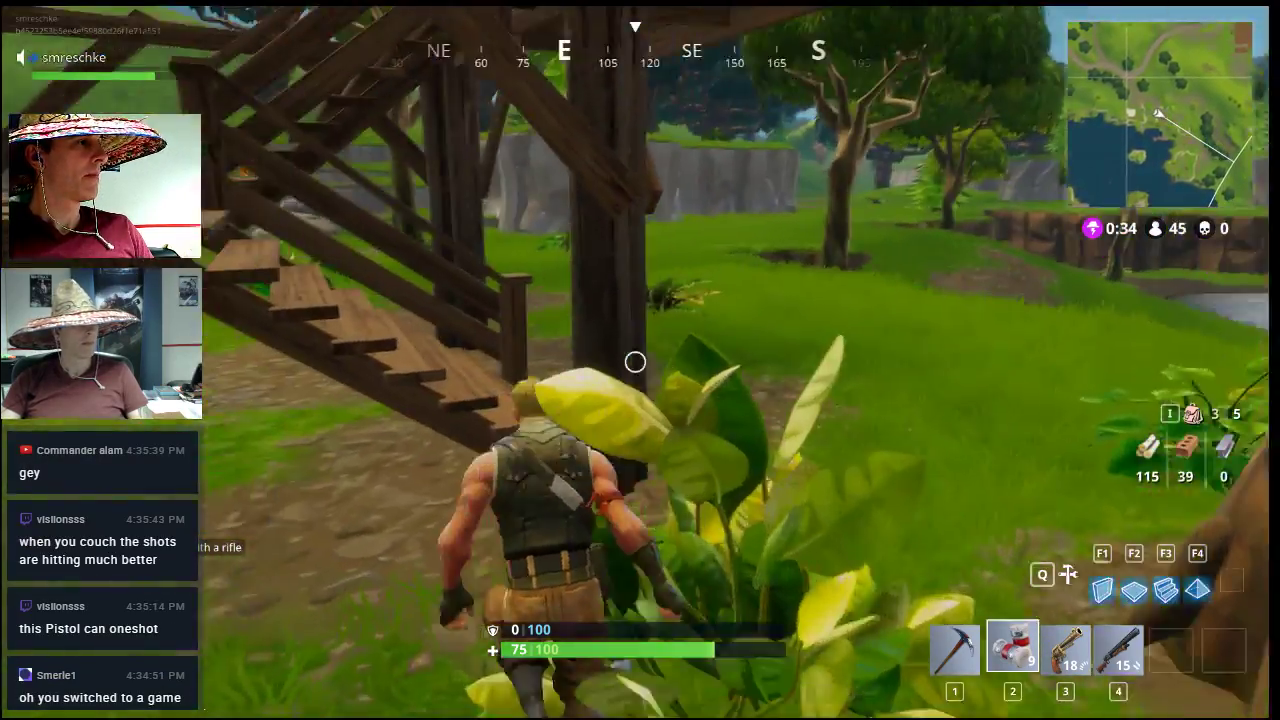
Step: Climb the watchtower's stairs to the upper platform and collect the green rifle and 50 shield there
key(w)
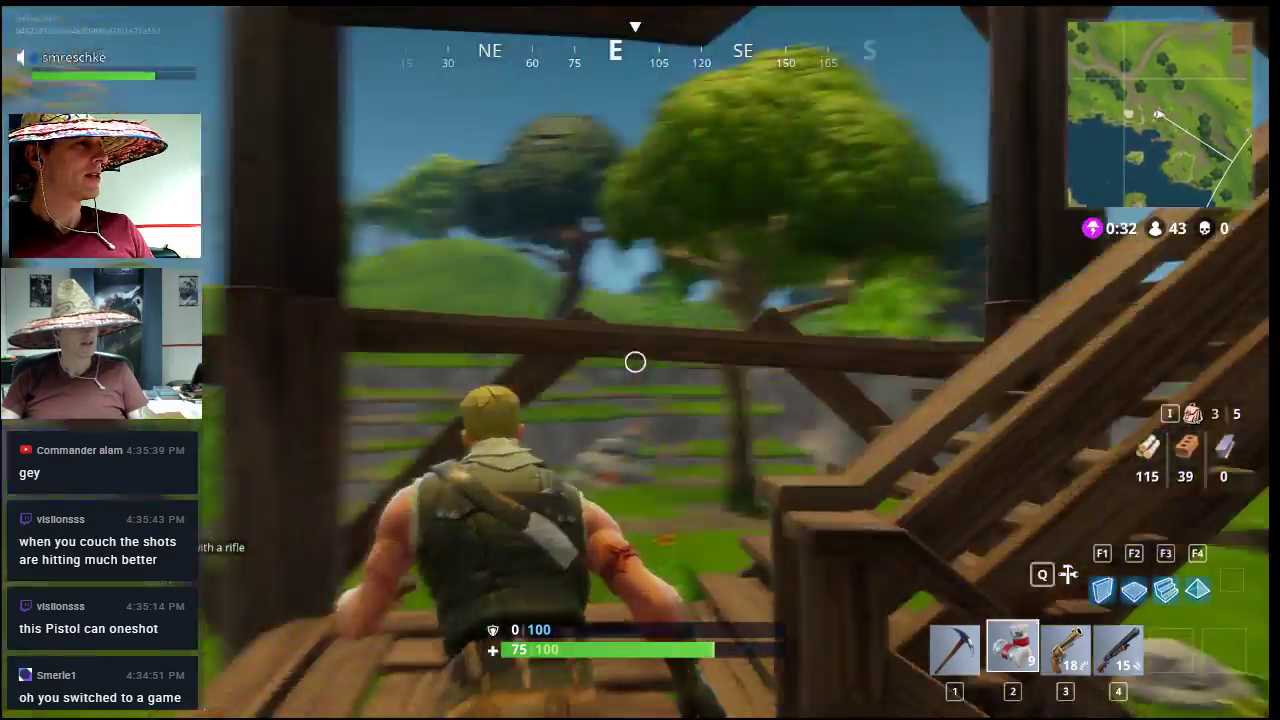
key(w)
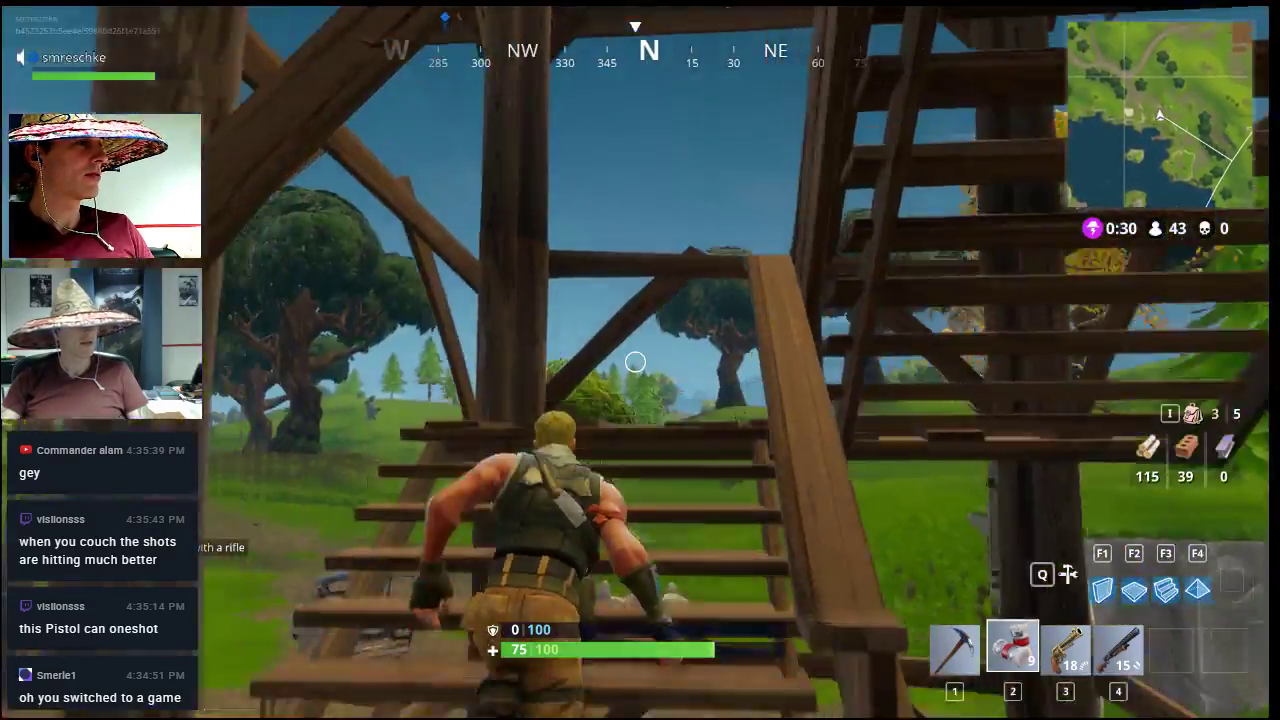
key(w)
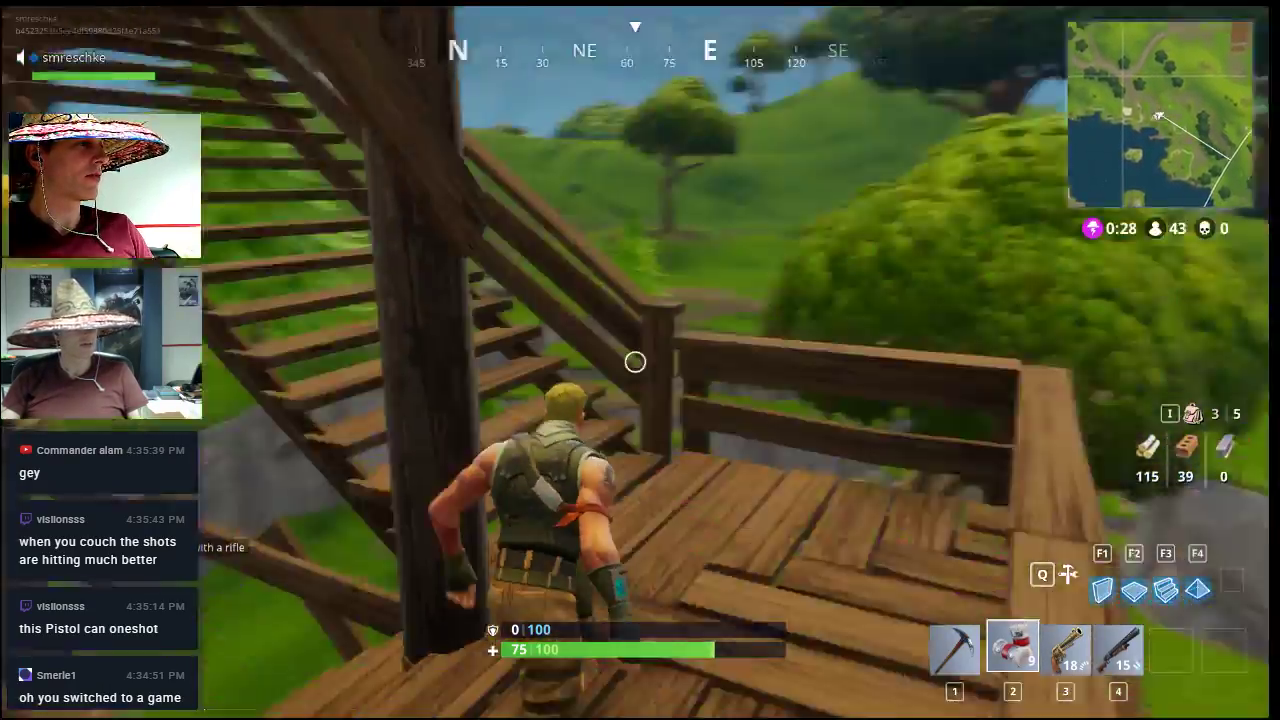
key(w)
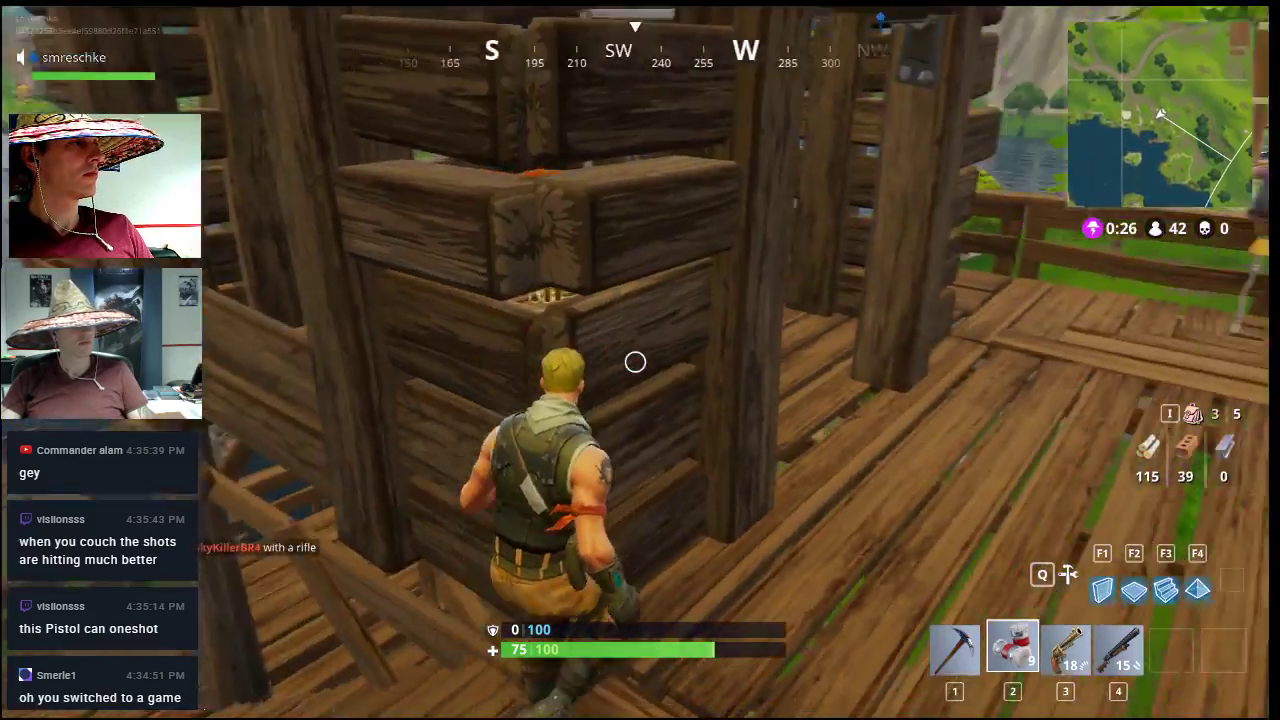
key(w)
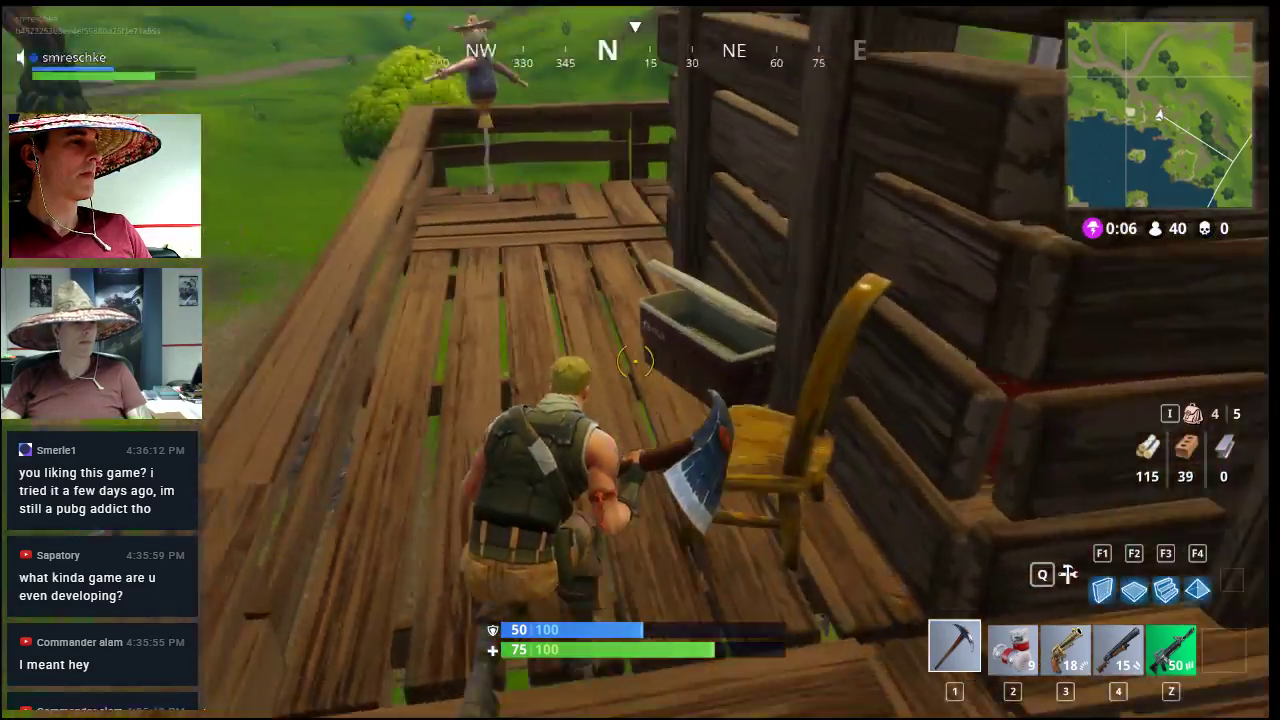
Step: Equip the green rifle, descend the watchtower and run east across the grass near the lake shore
key(w)
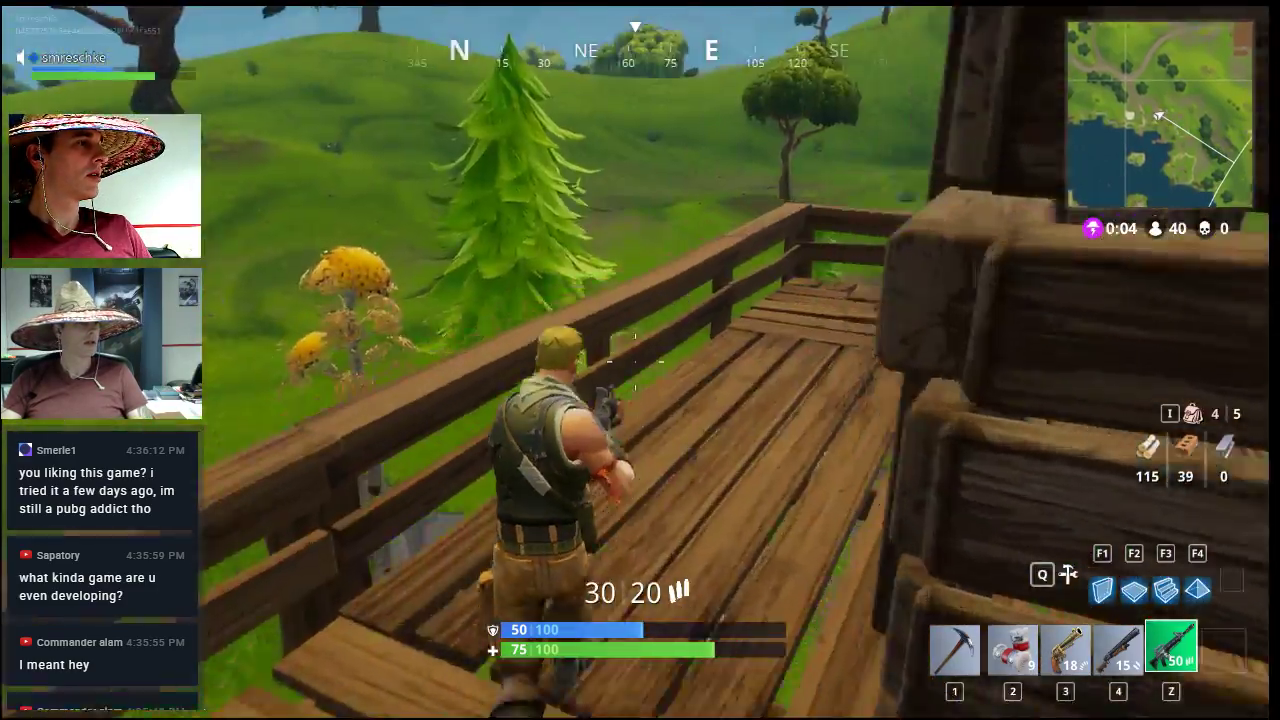
key(w)
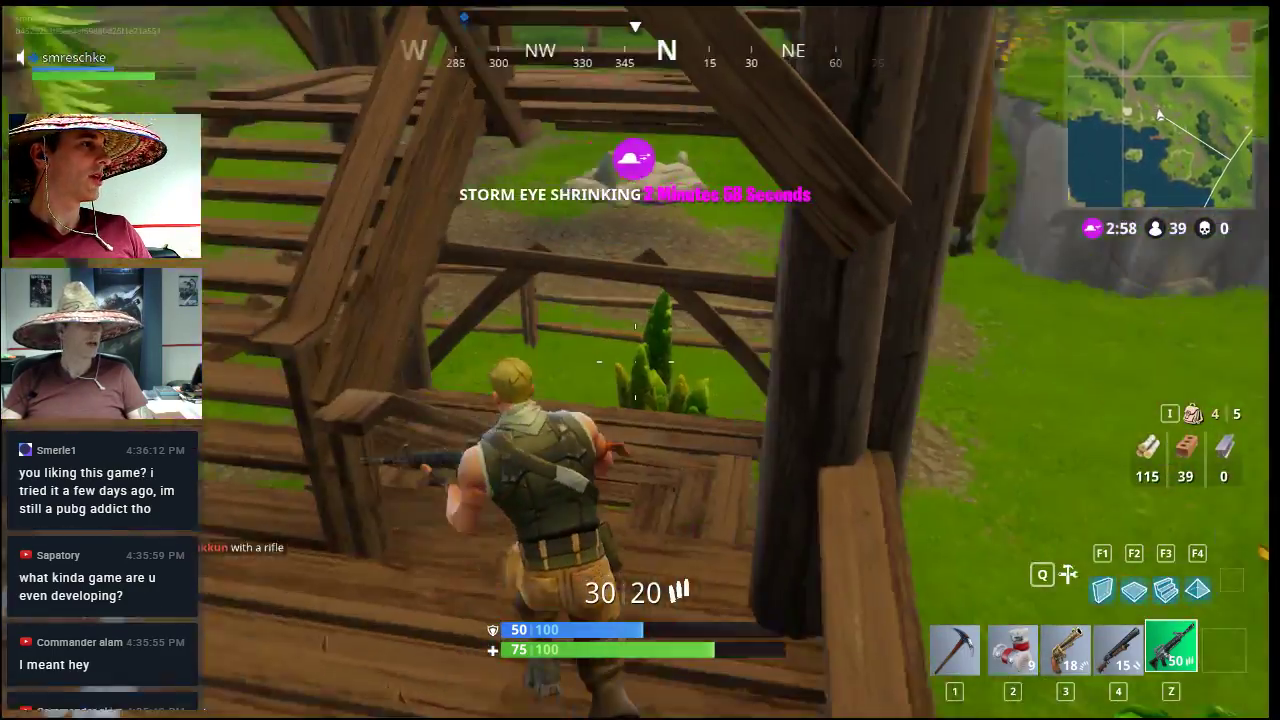
key(w)
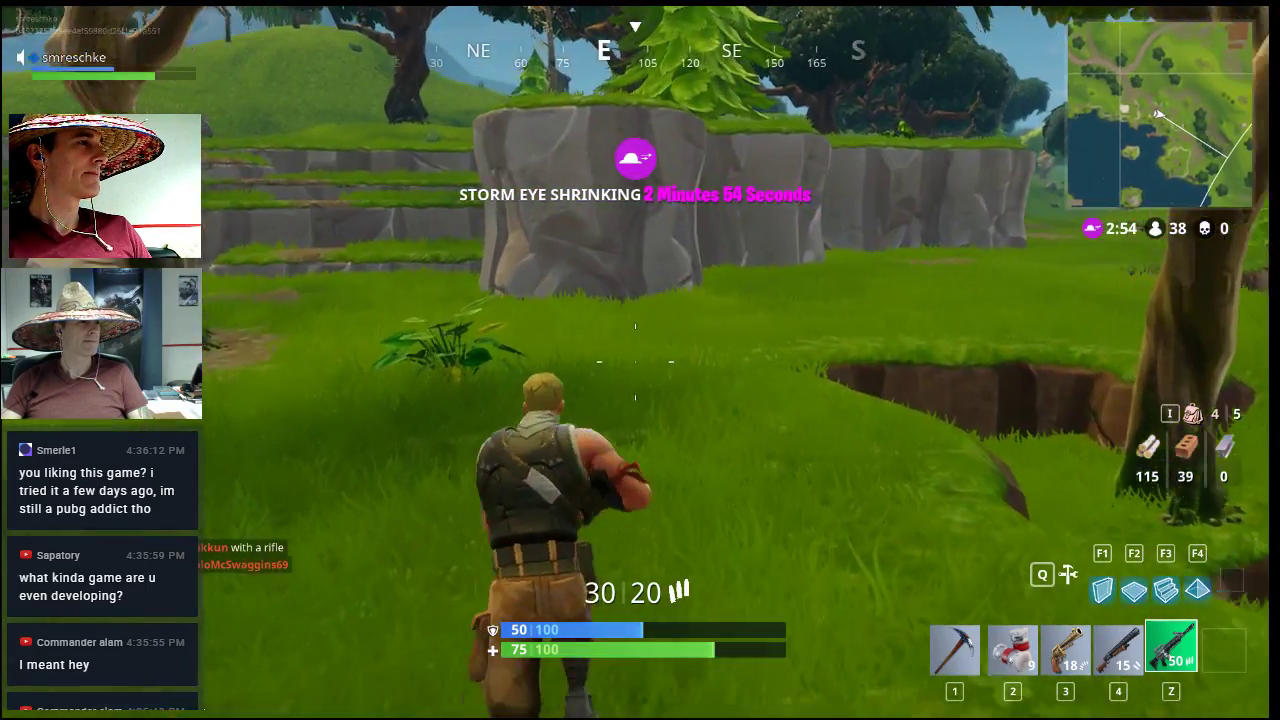
key(w)
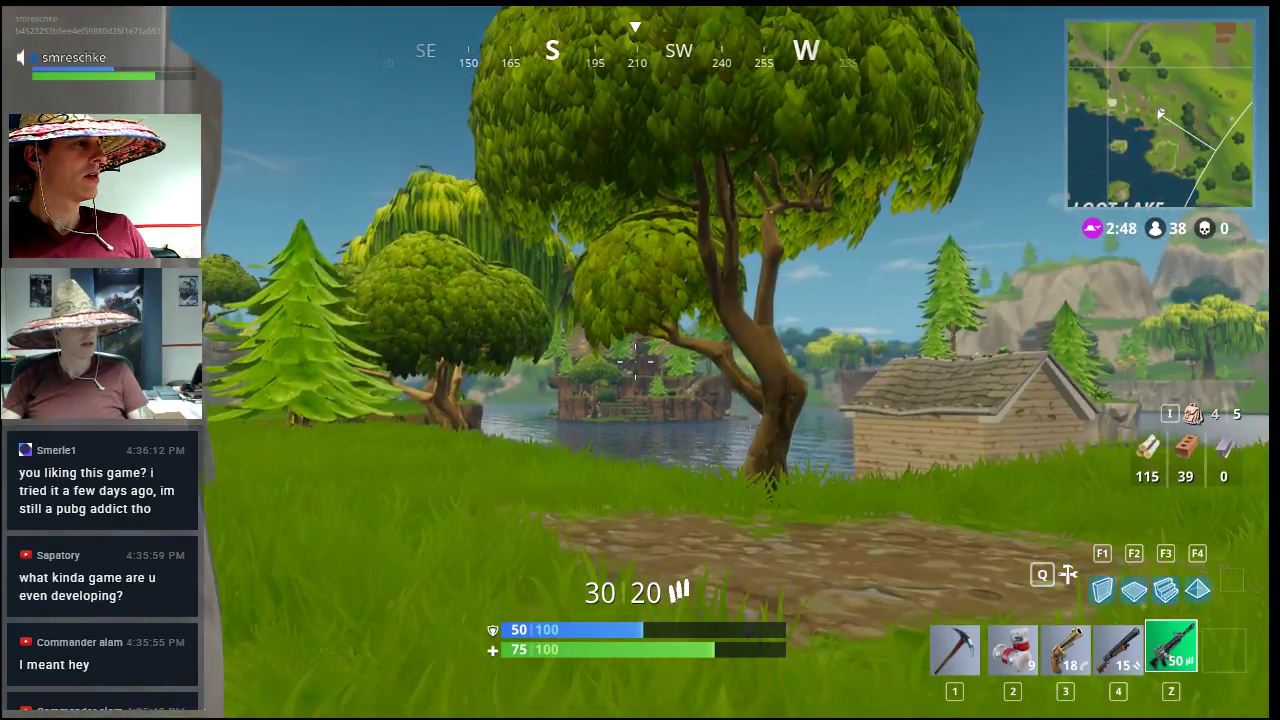
Step: Run south across the grass to the tent camp and open the chest beside the stone monument
key(a)
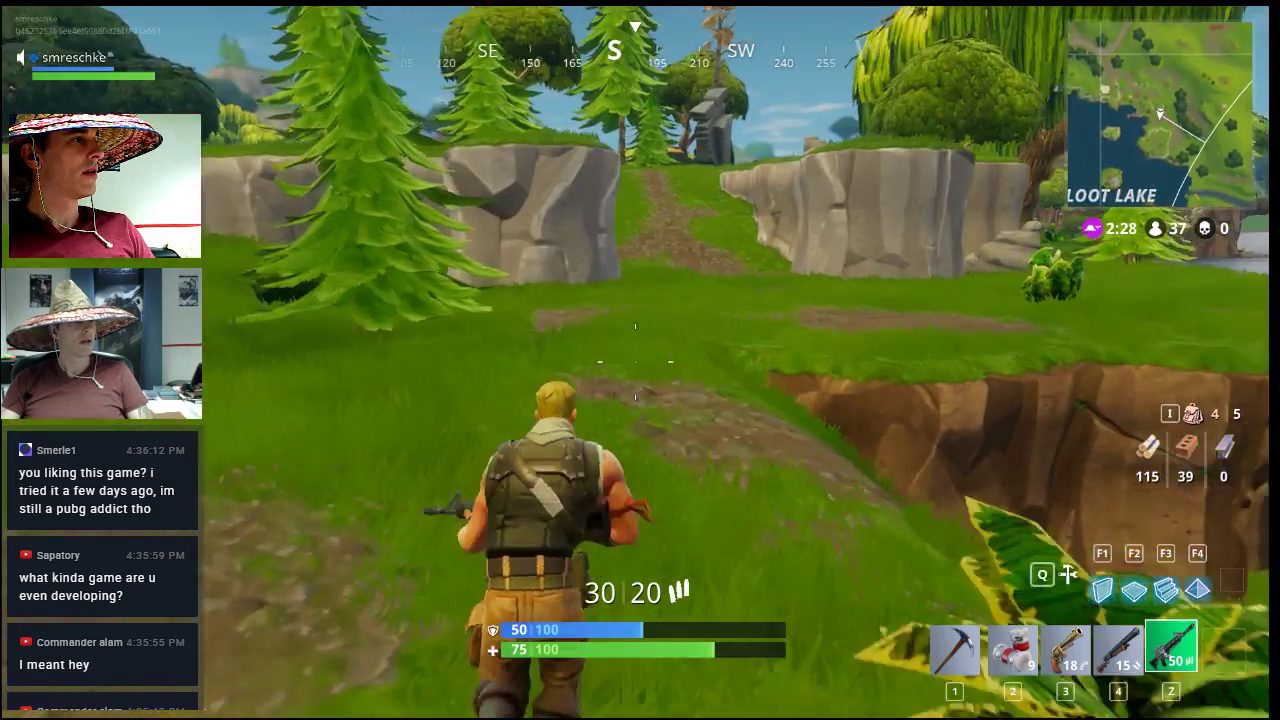
key(w)
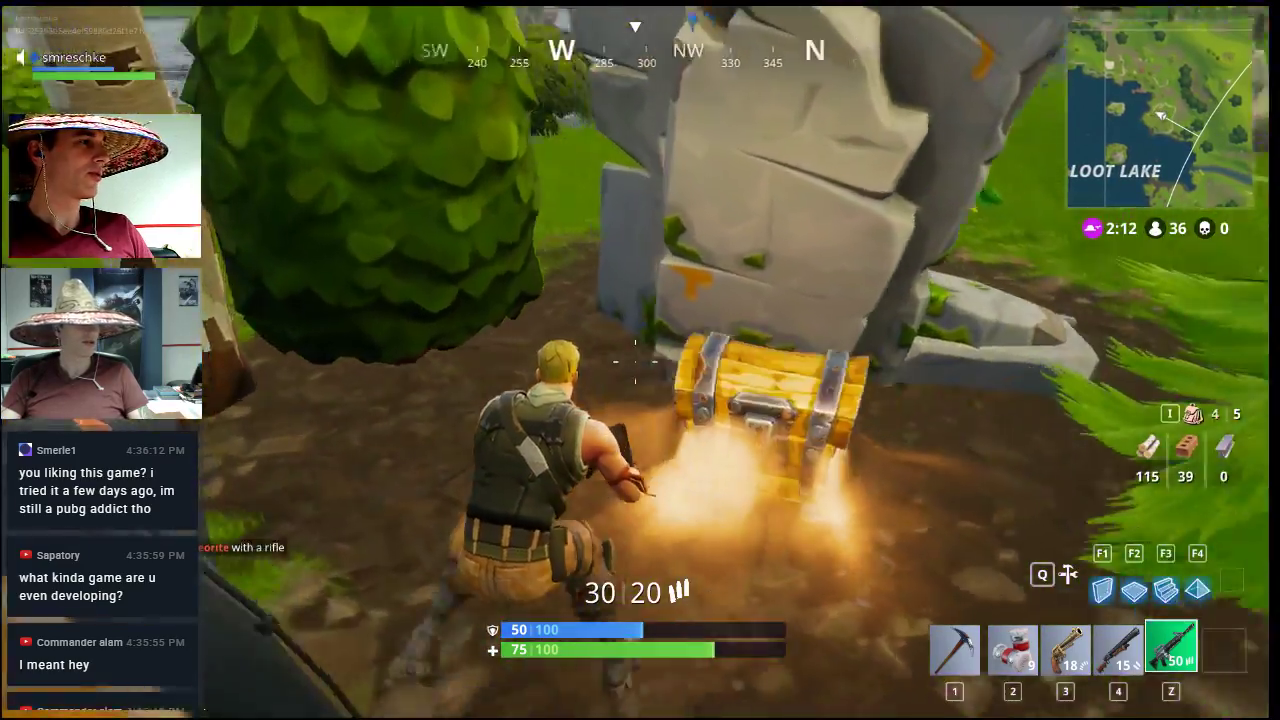
key(e)
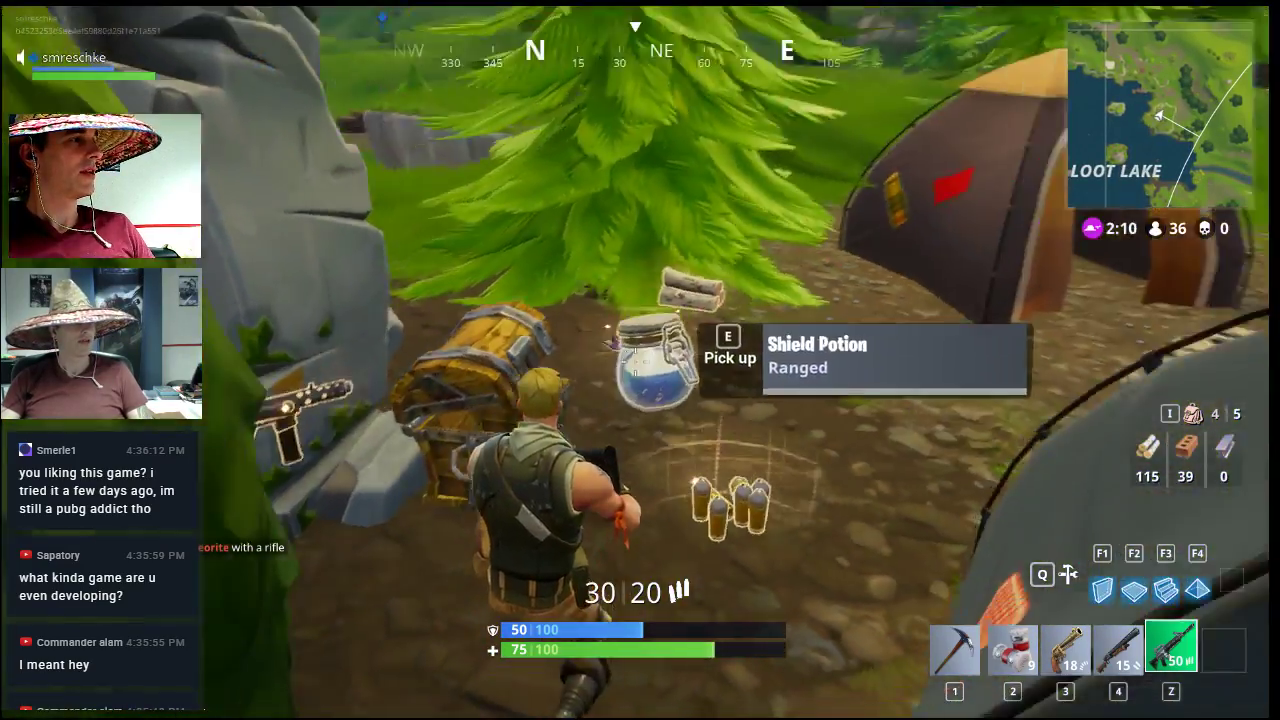
Step: Collect and drink the Shield Potion, and pick up the Submachine Gun beside the opened chest
key(e)
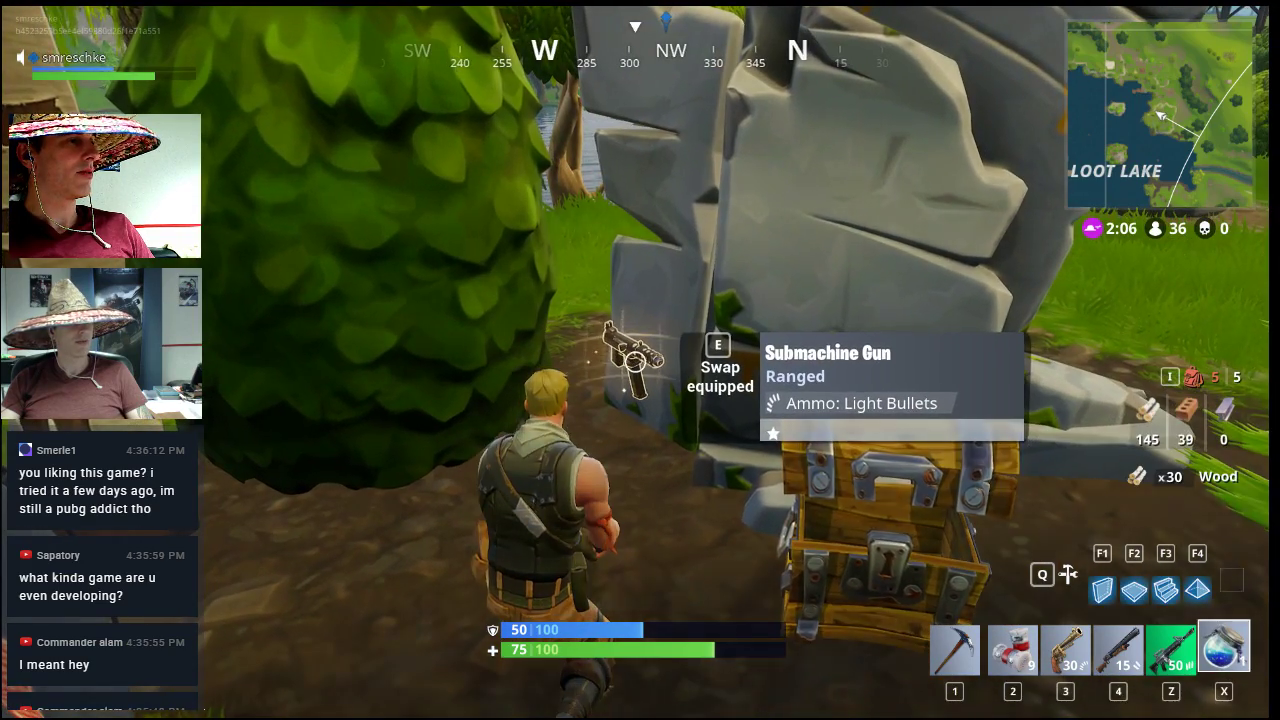
click(635, 362)
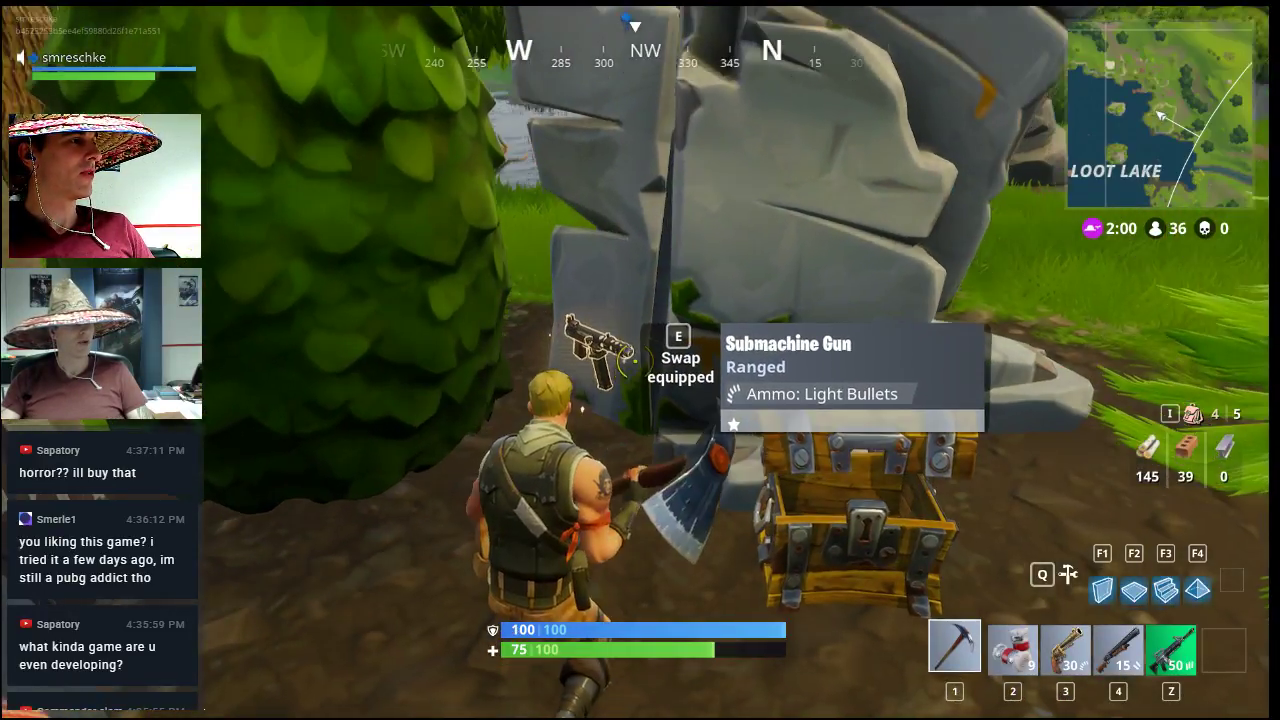
key(e)
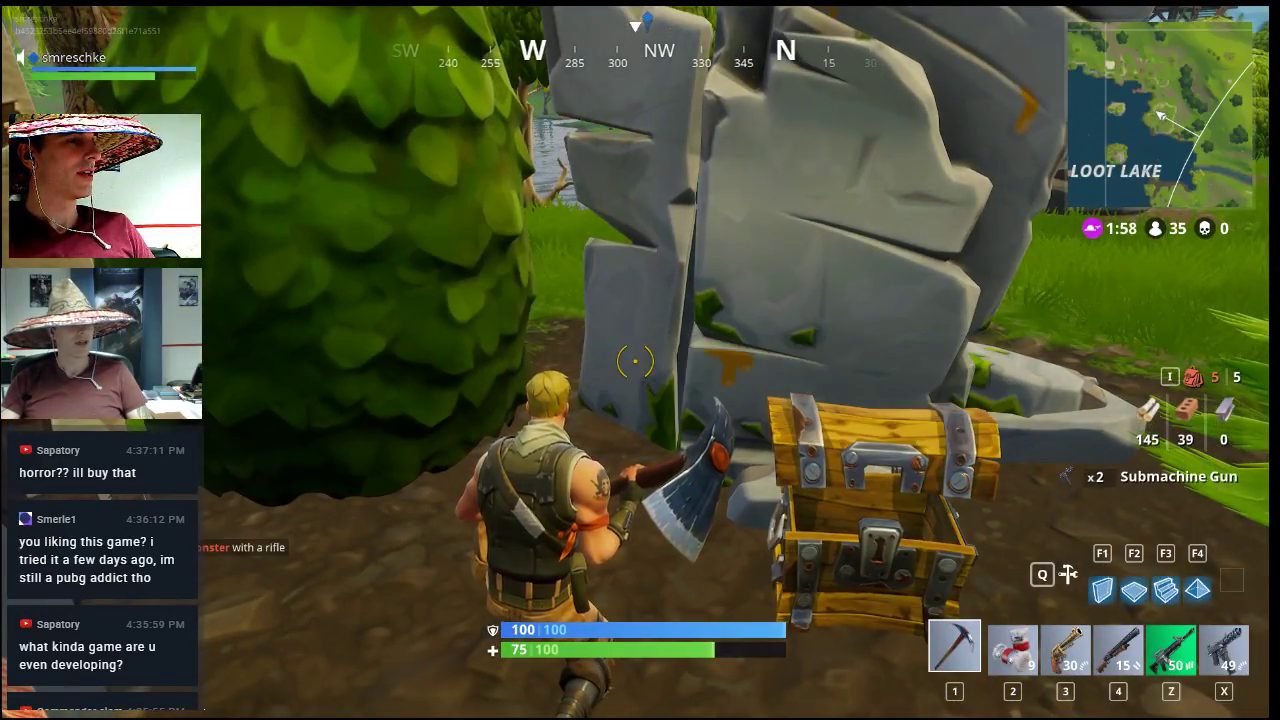
Step: Equip the green rifle and run east out of the camp, past the tents and wooden crate
scroll(635, 362, up, 2)
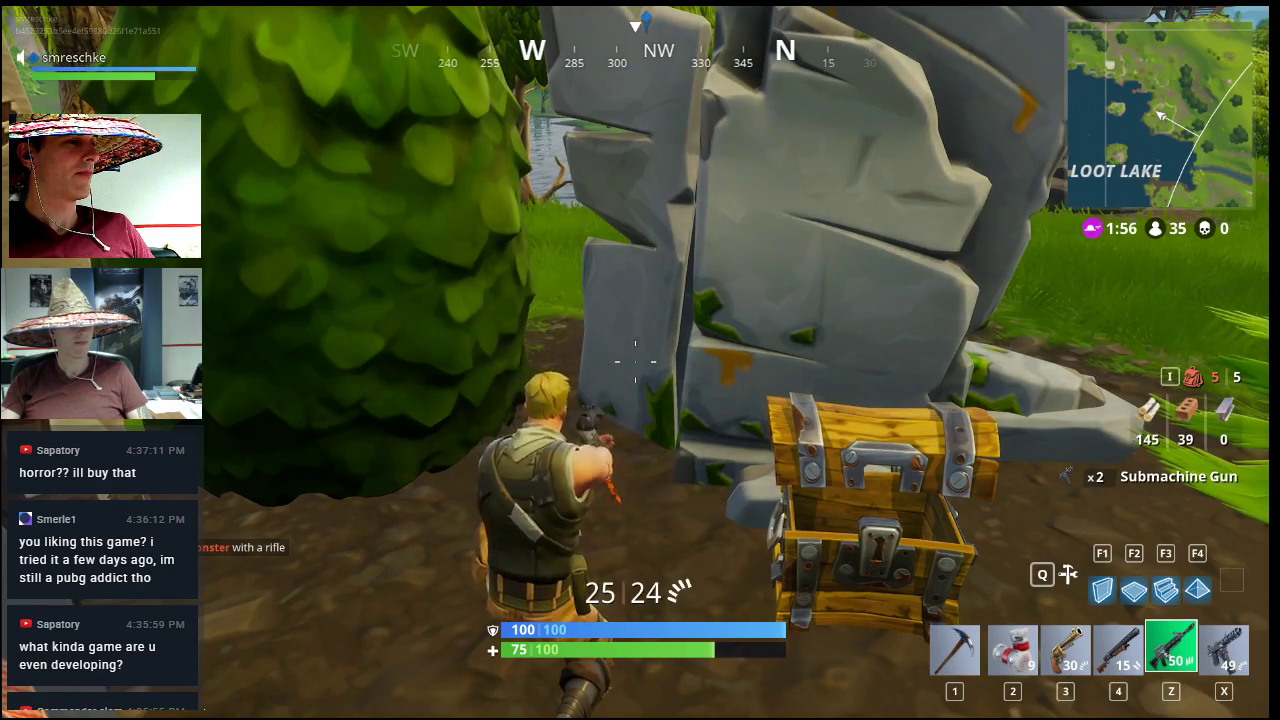
key(w)
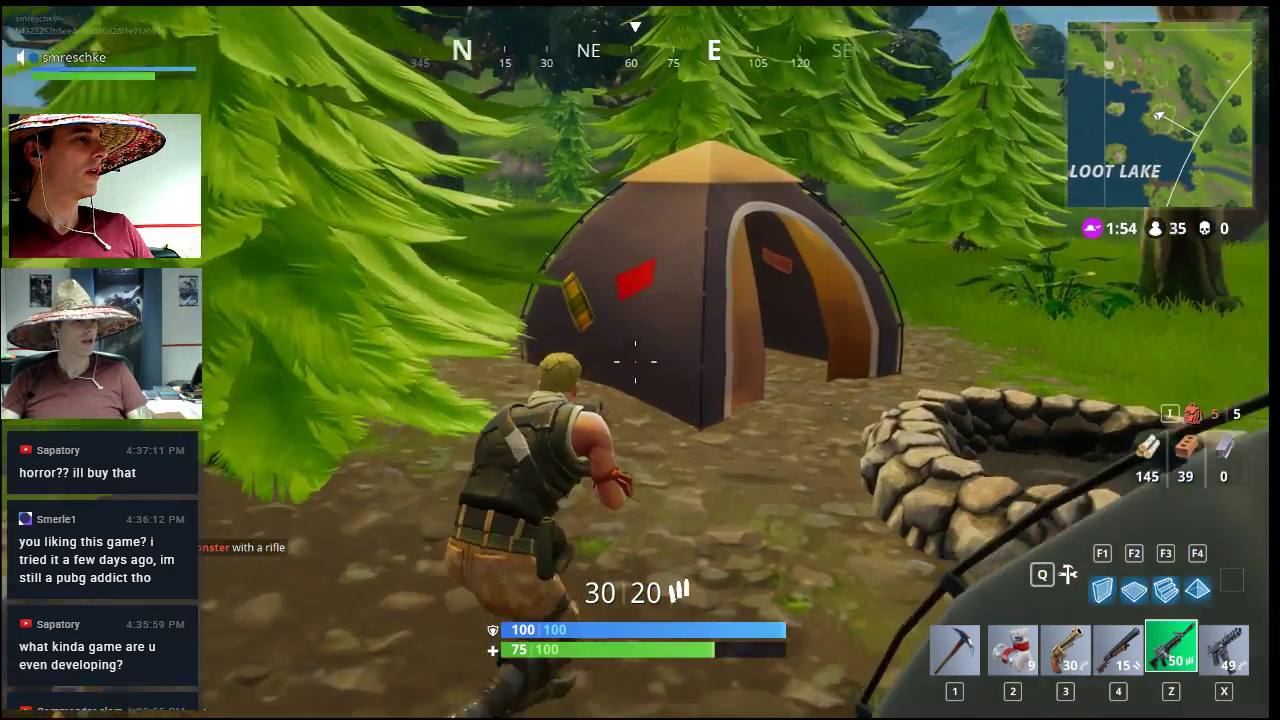
key(w)
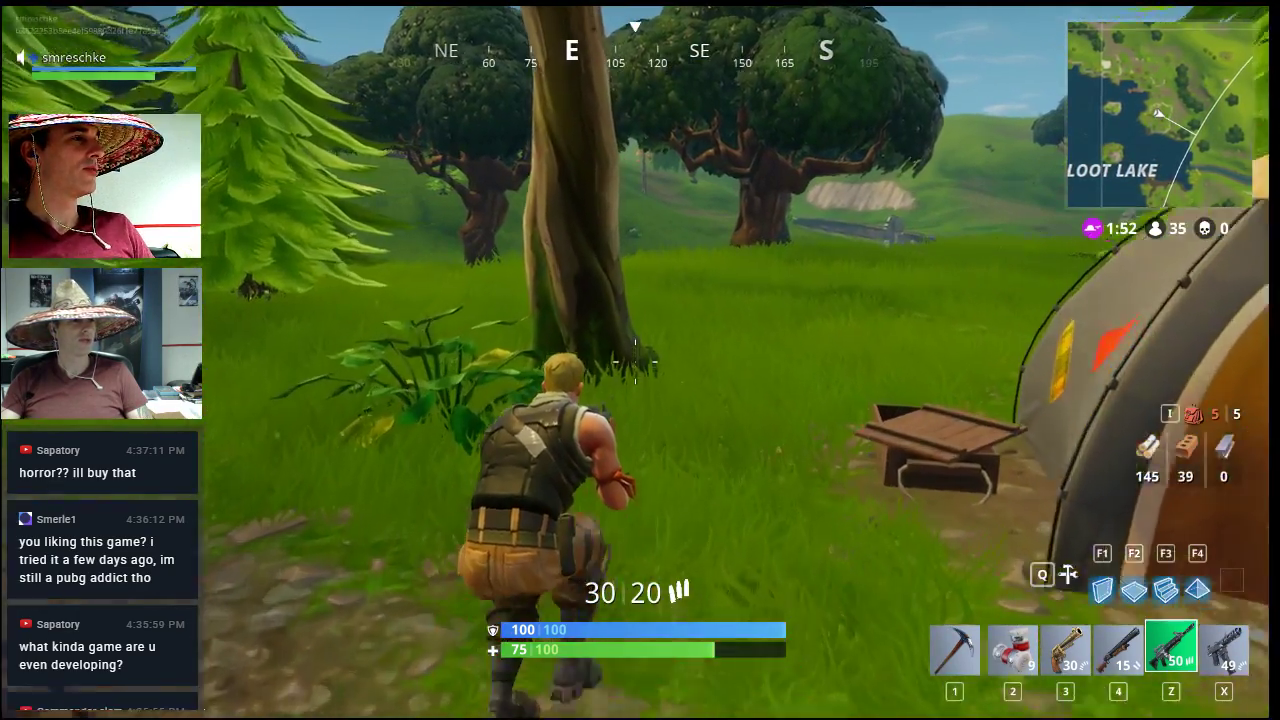
key(w)
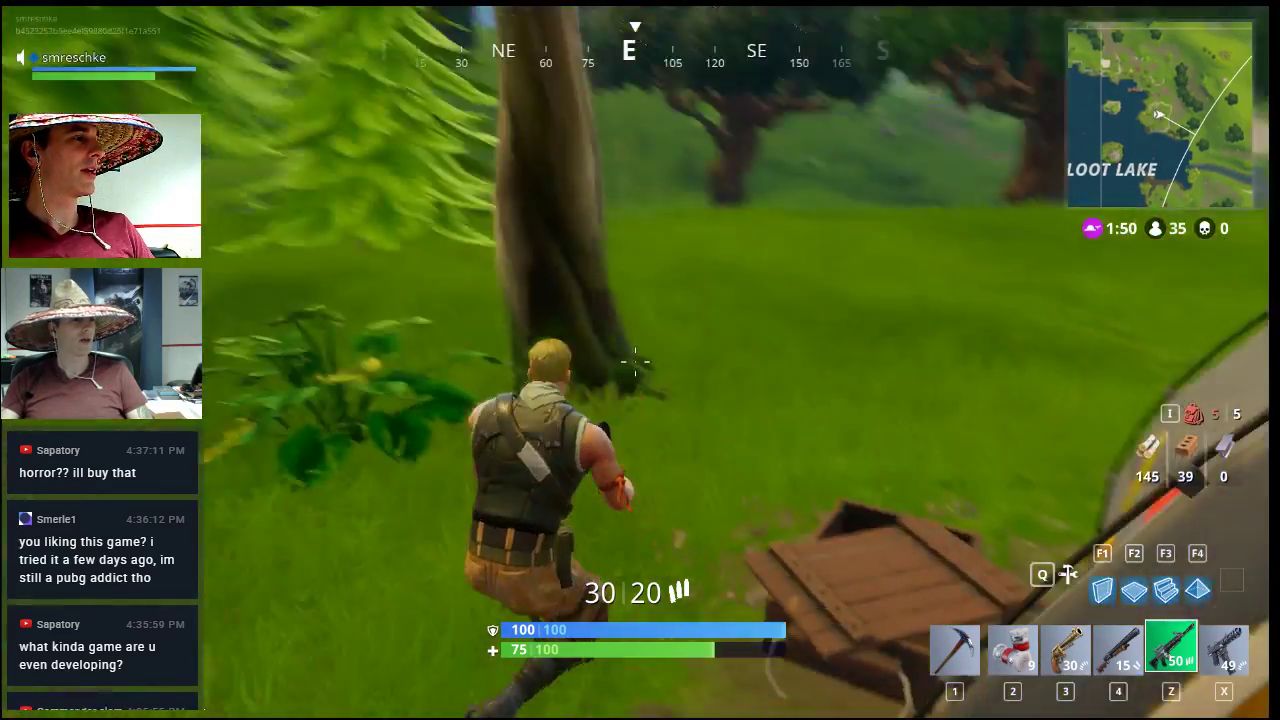
key(w)
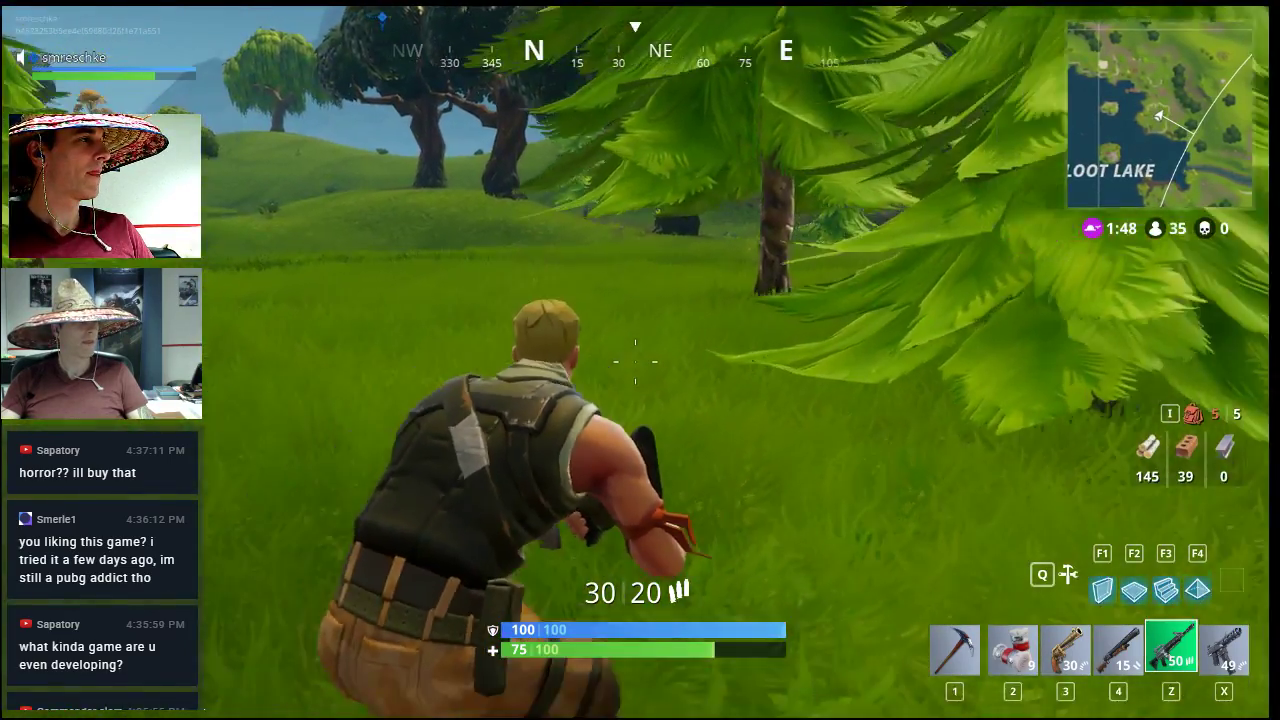
Step: Cross the grassy plateau to its cliff edge and descend to the lake shore below
key(w)
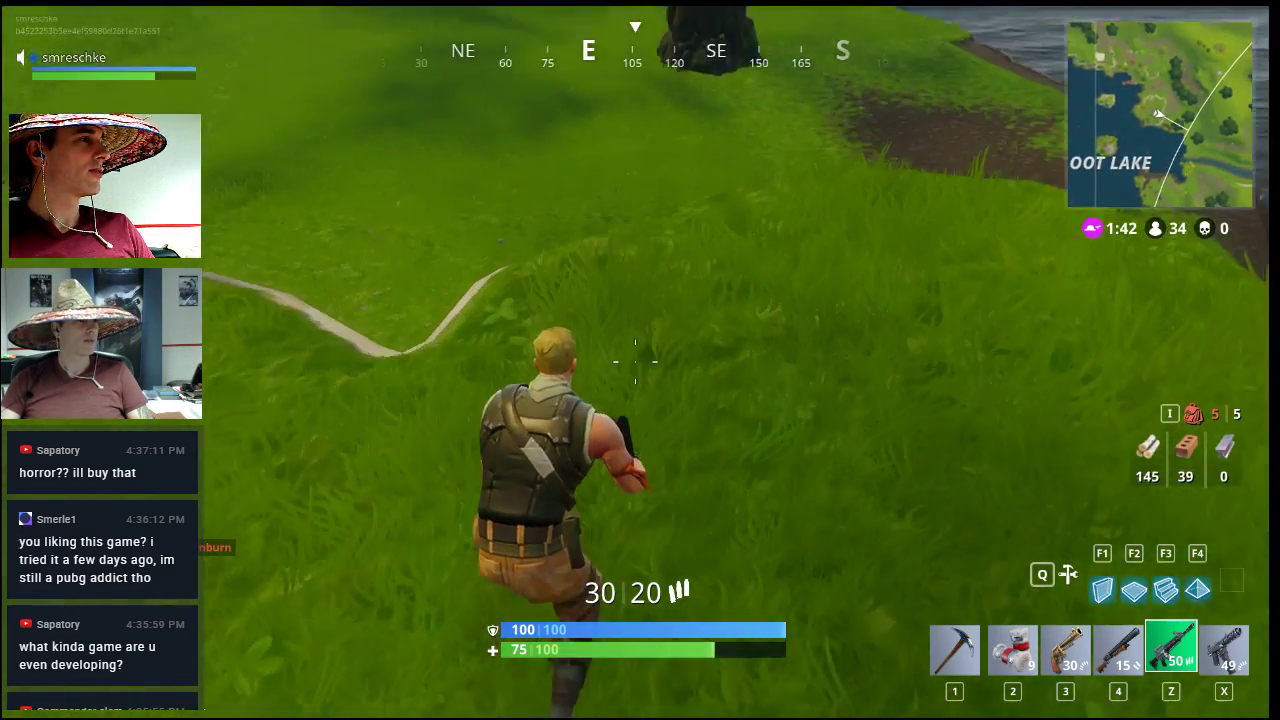
key(w)
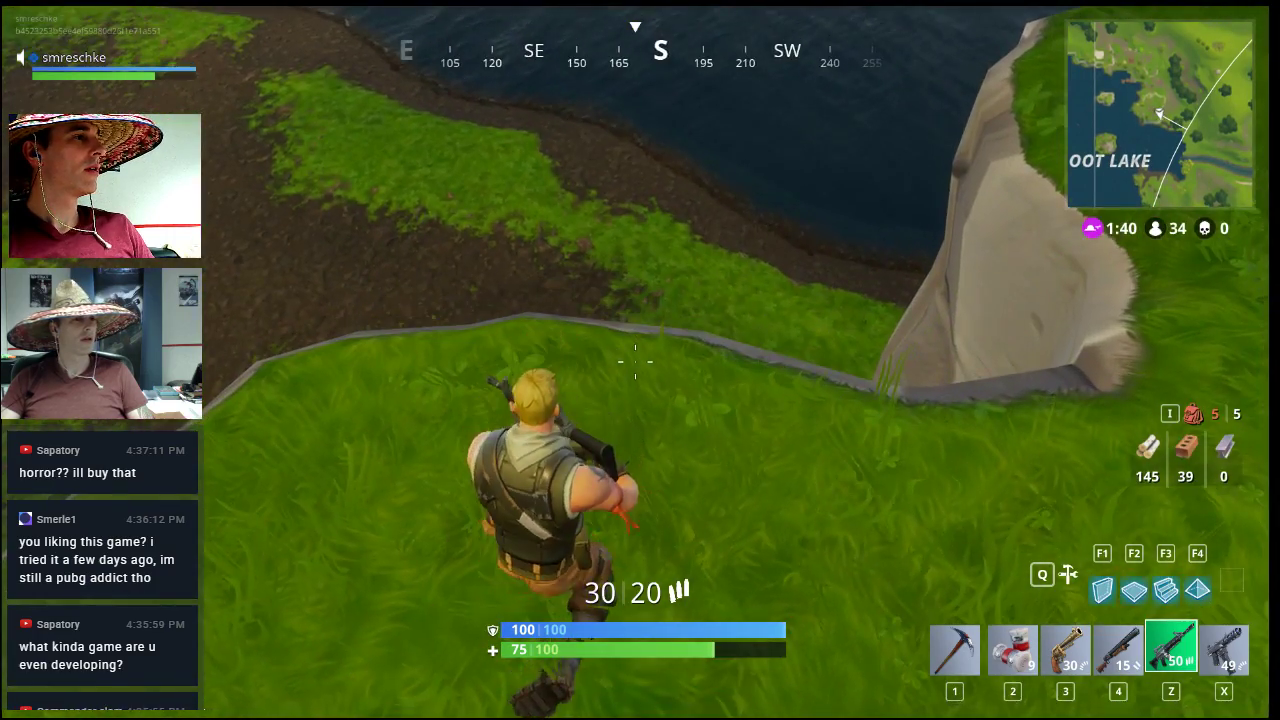
key(w)
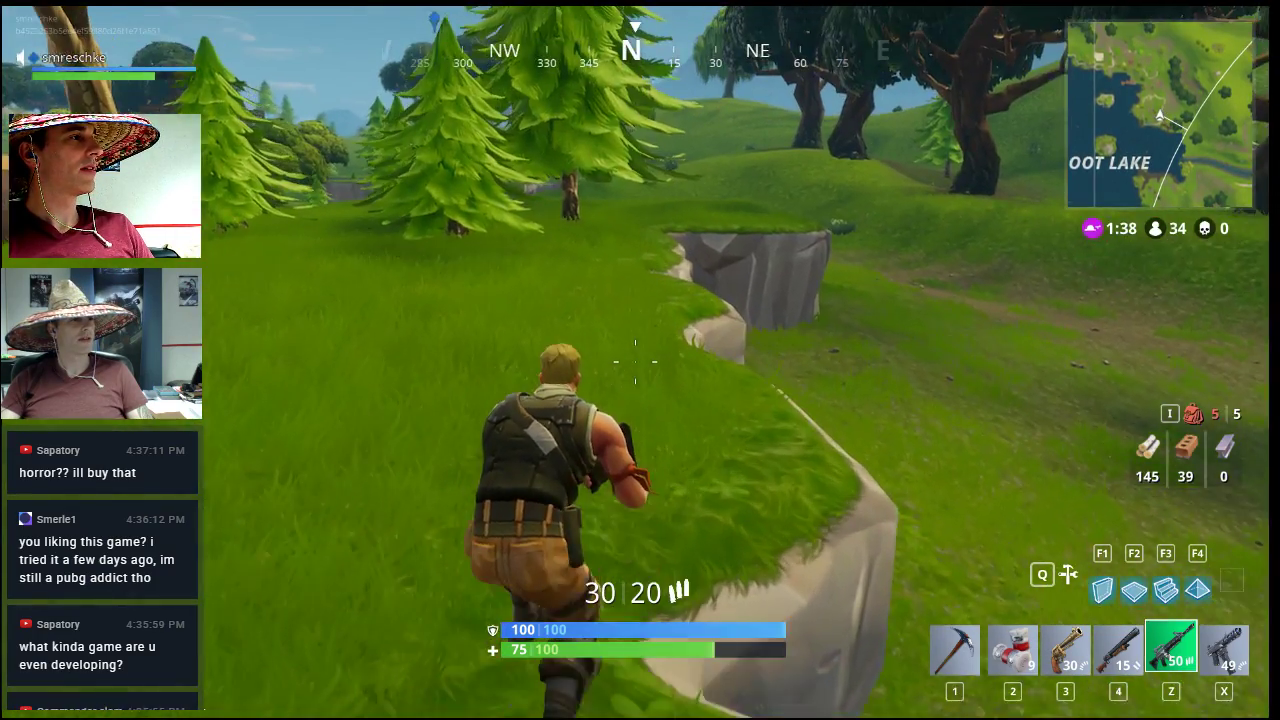
key(w)
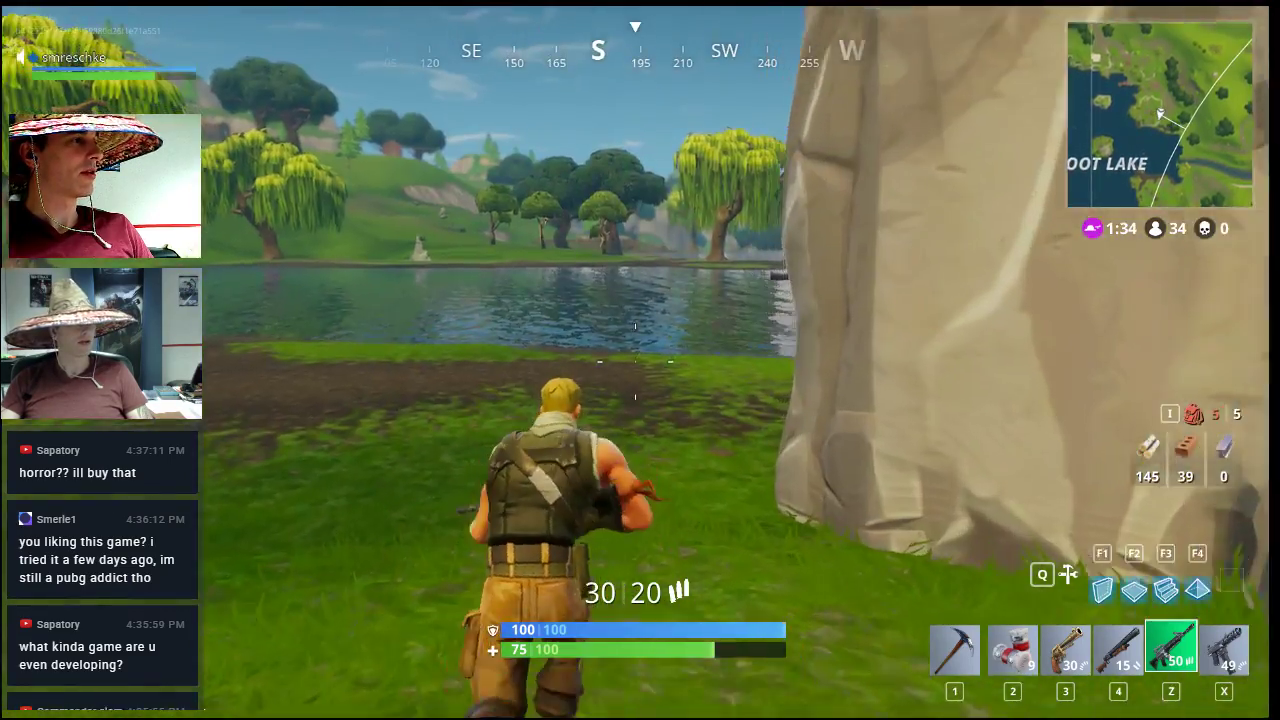
Step: Run southeast around the large dark tree to the carved stone ruin near the water
key(w)
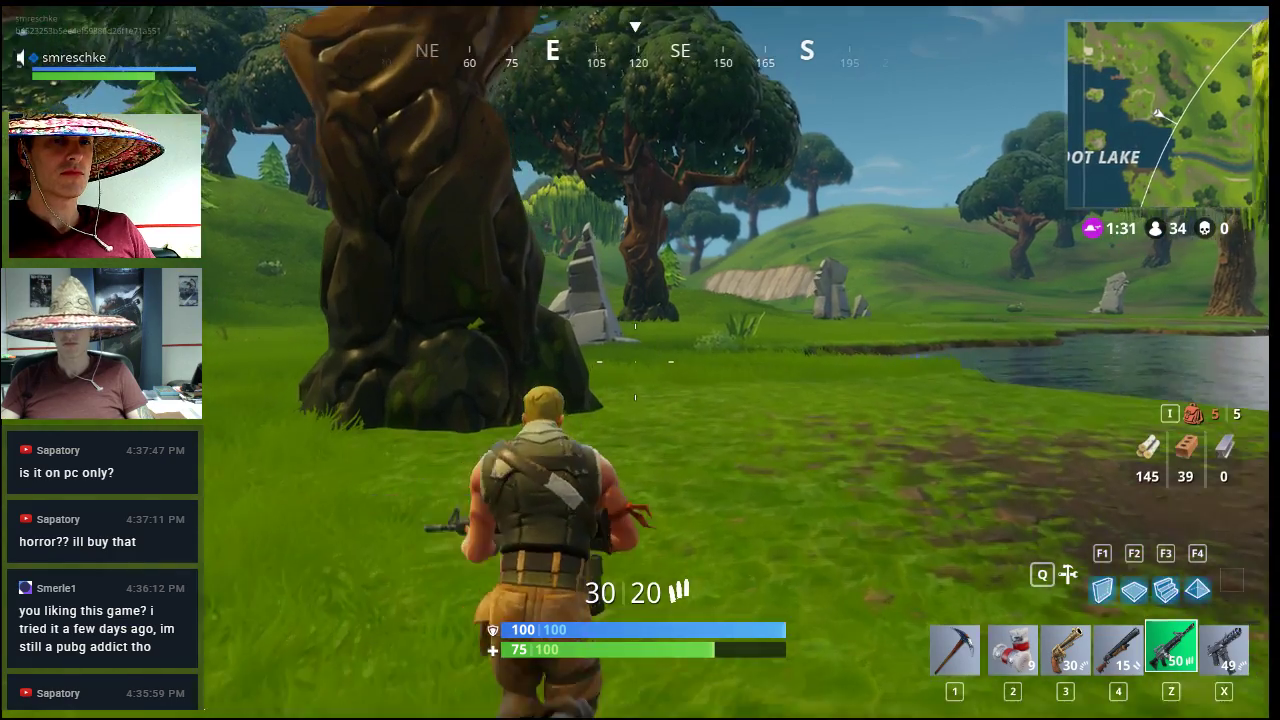
key(w)
key(d)
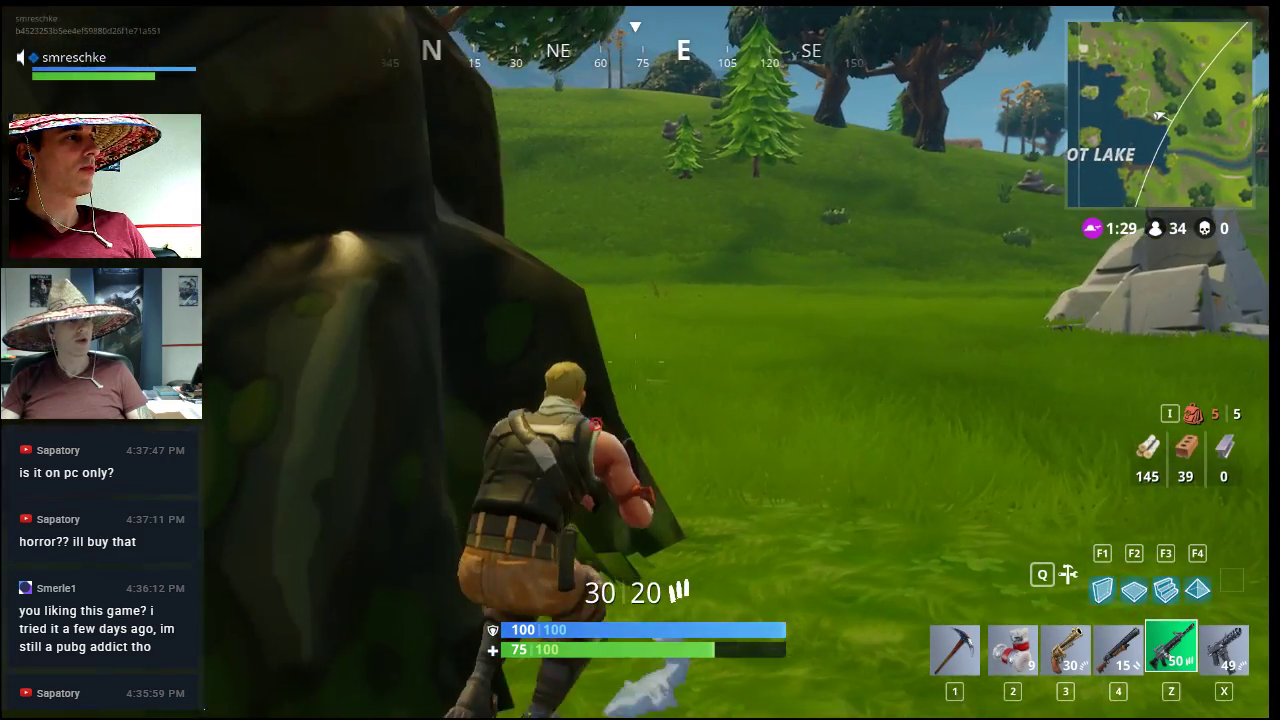
key(w)
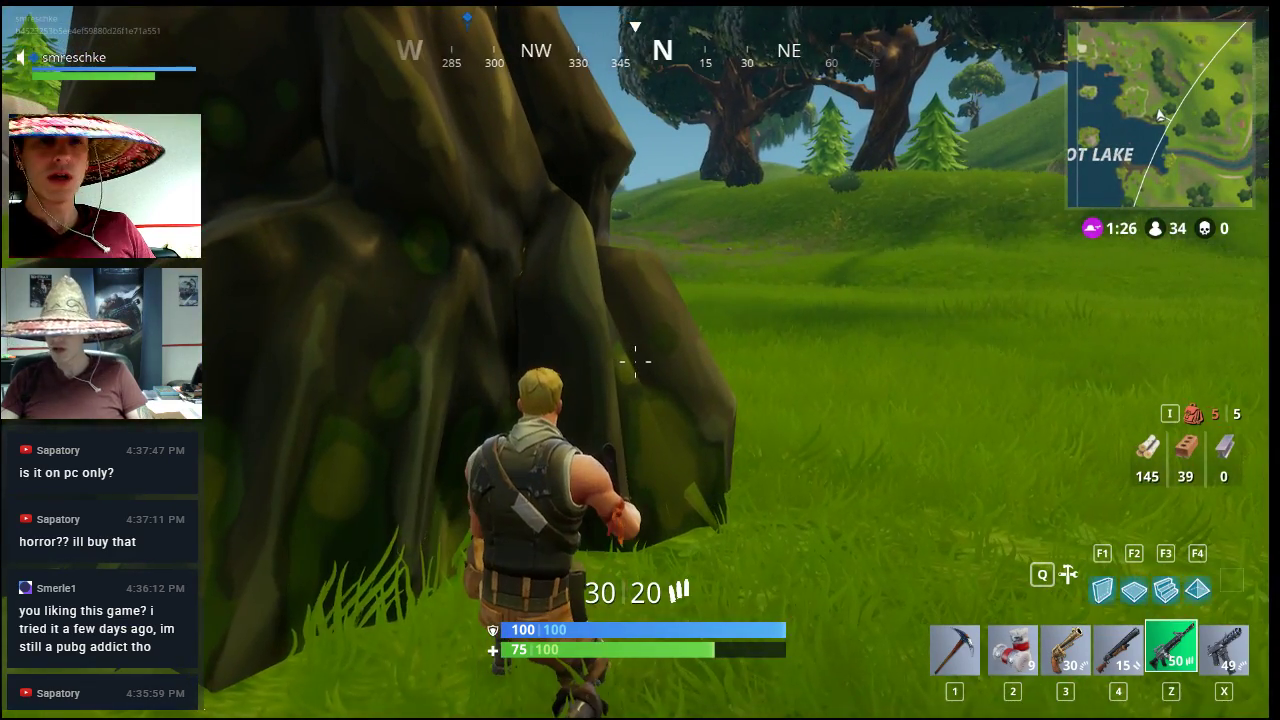
key(w)
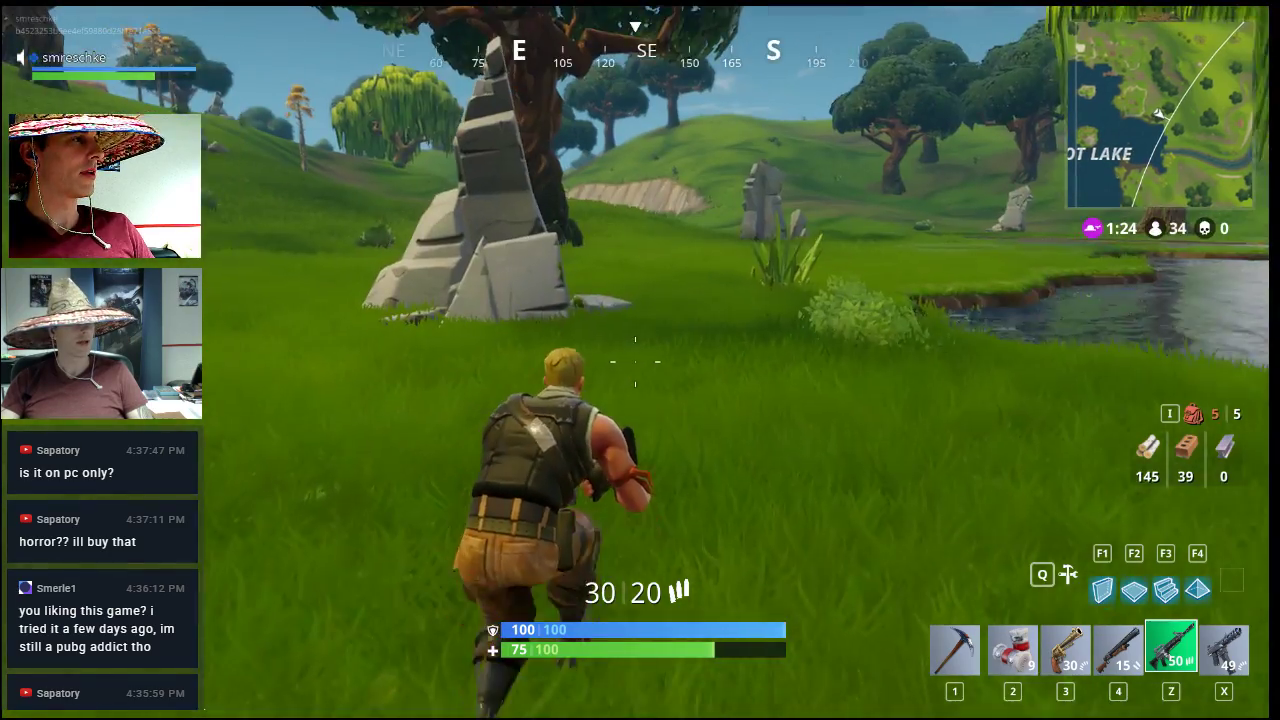
key(w)
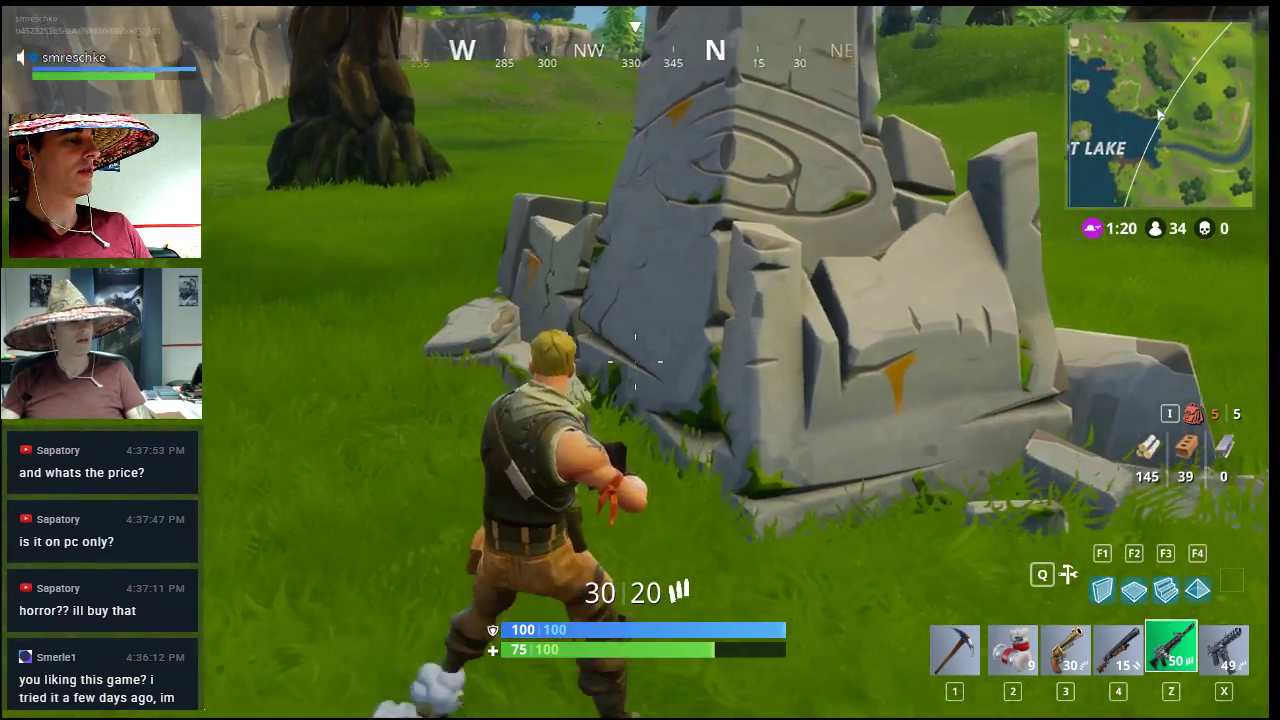
Step: Build two wooden walls on the grass beside the stone ruin
key(q)
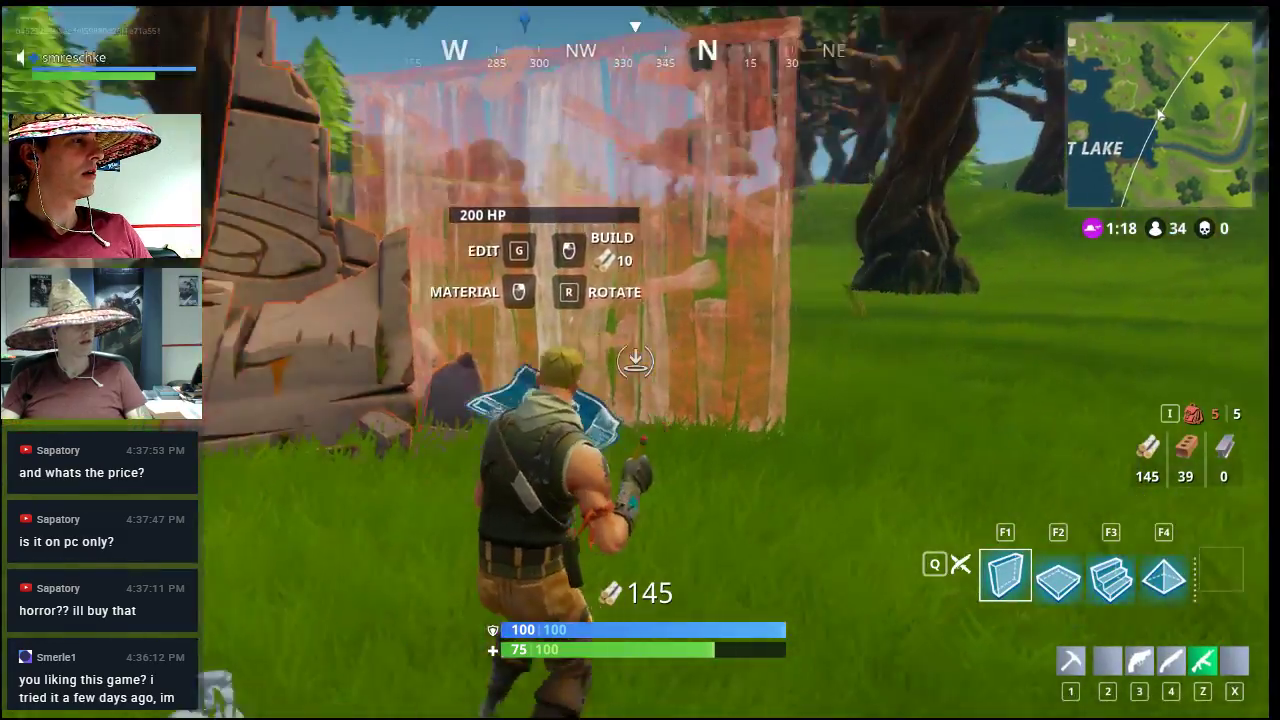
click(635, 360)
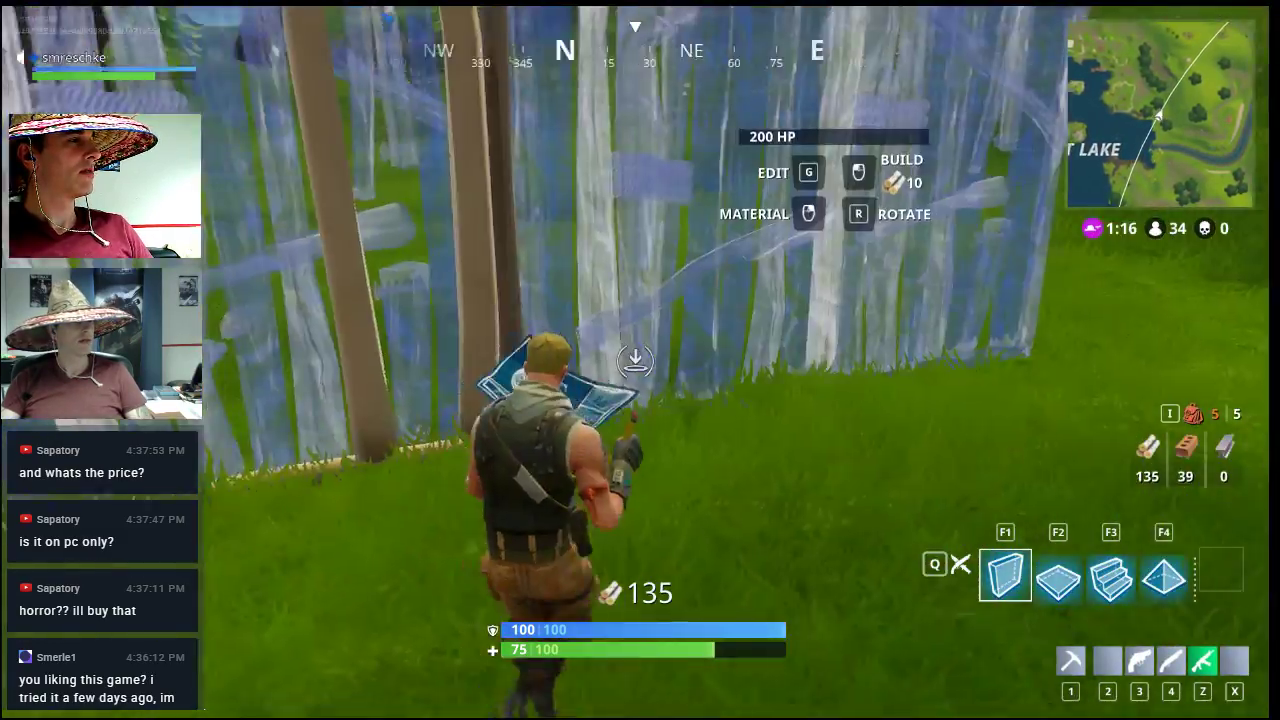
click(635, 360)
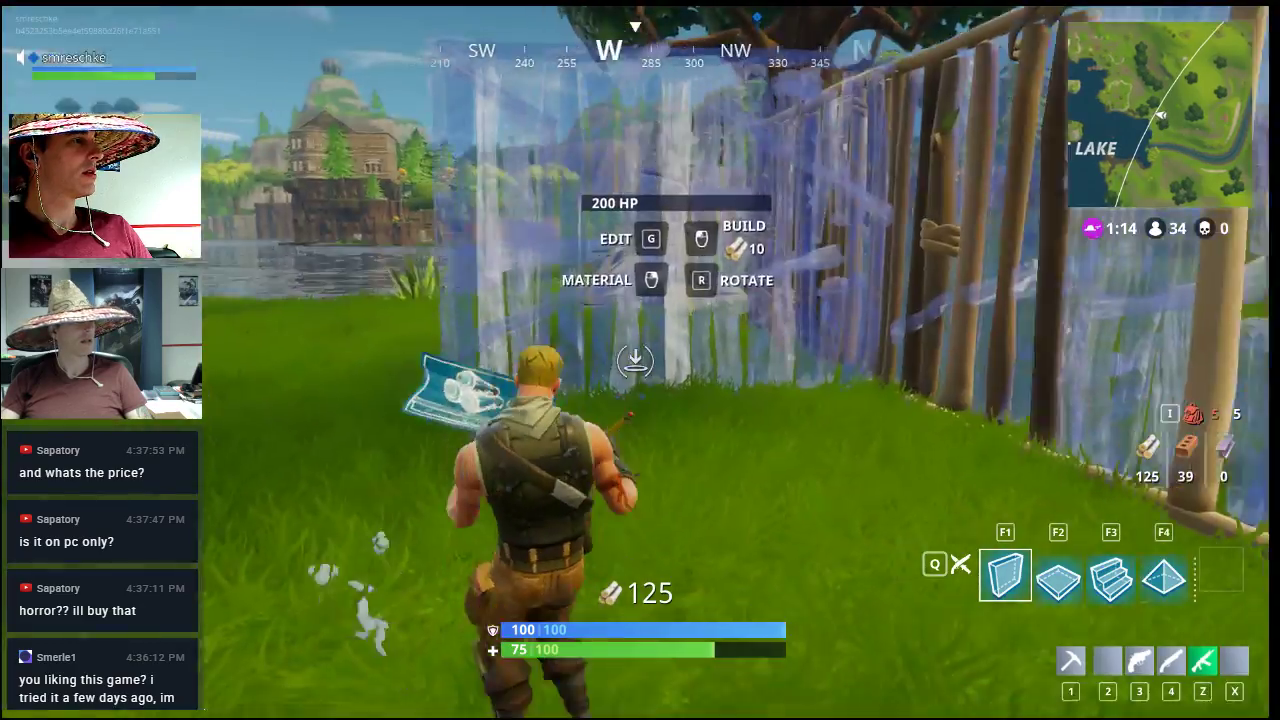
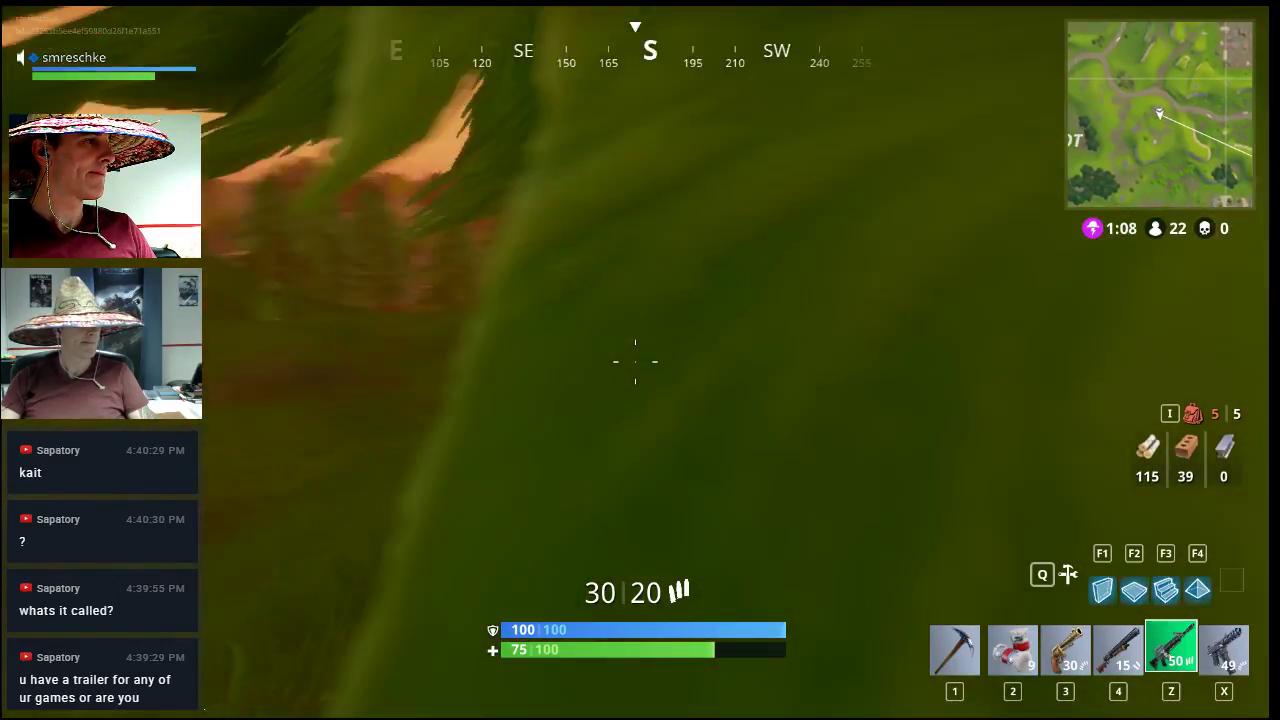
Step: Check the safe zone on the map, run to the wooden tower and build wooden stairs up to its platform
key(m)
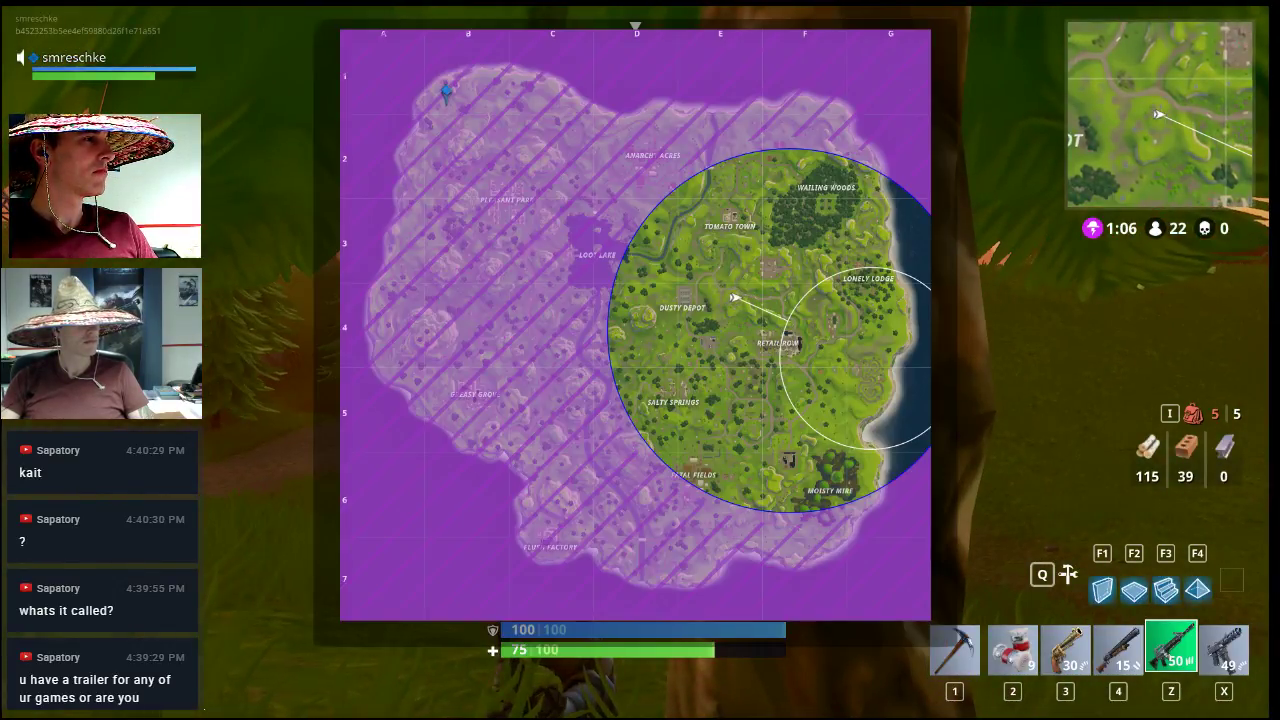
key(m)
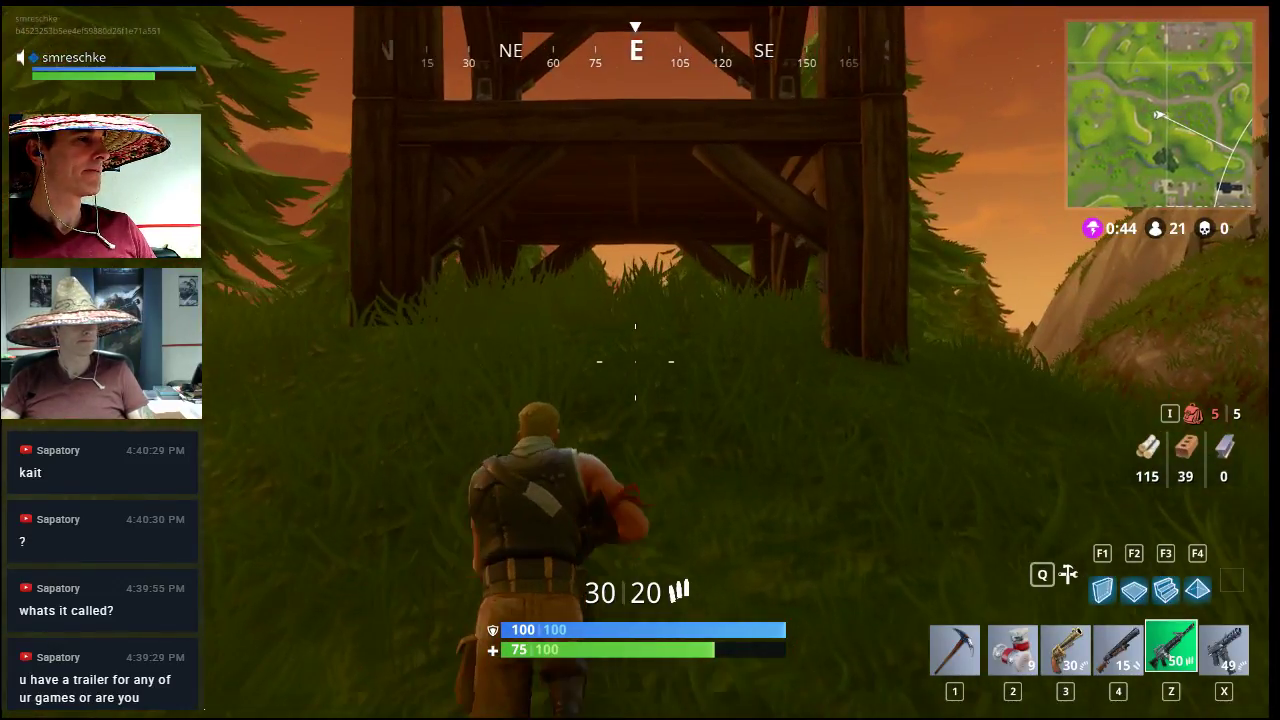
key(F3)
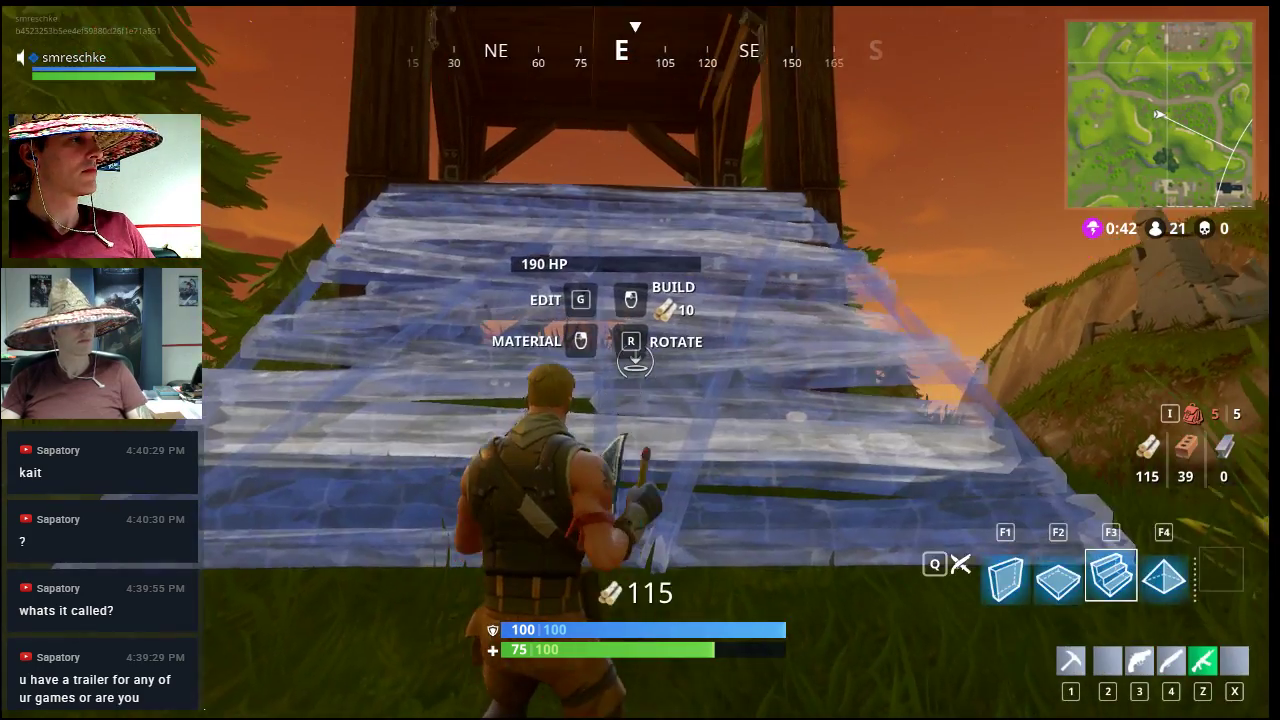
click(635, 361)
key(w)
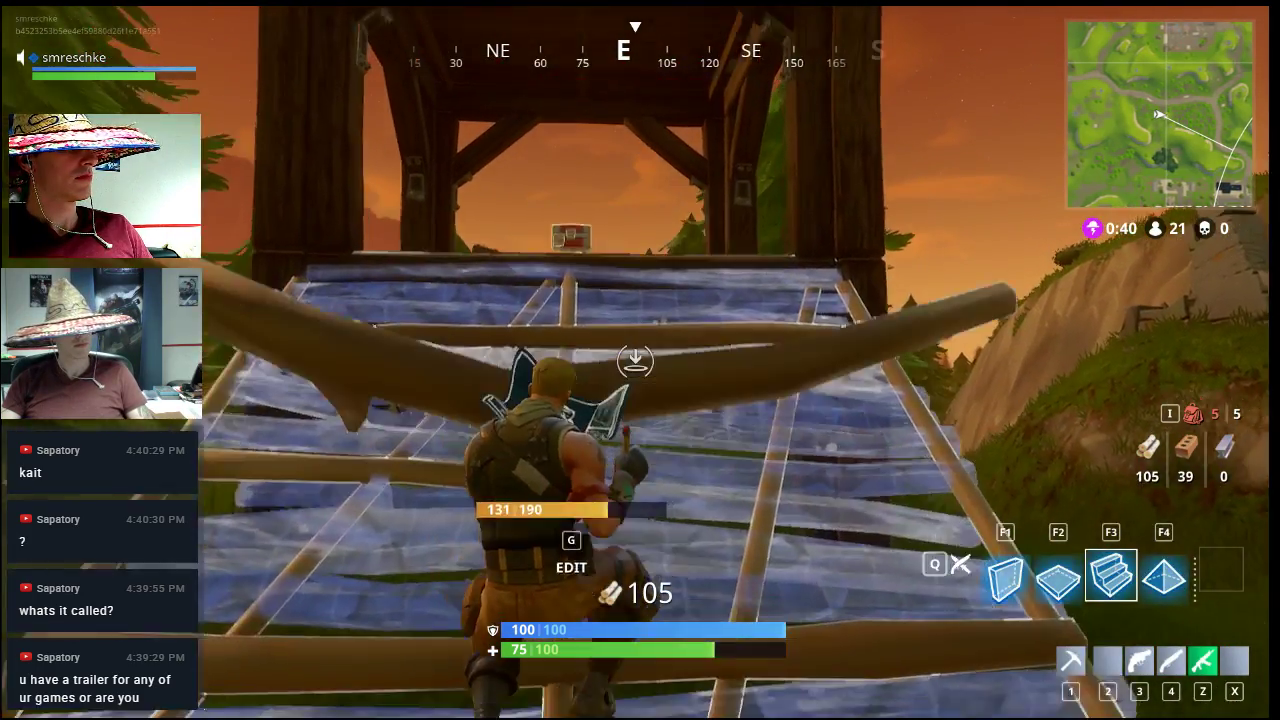
key(q)
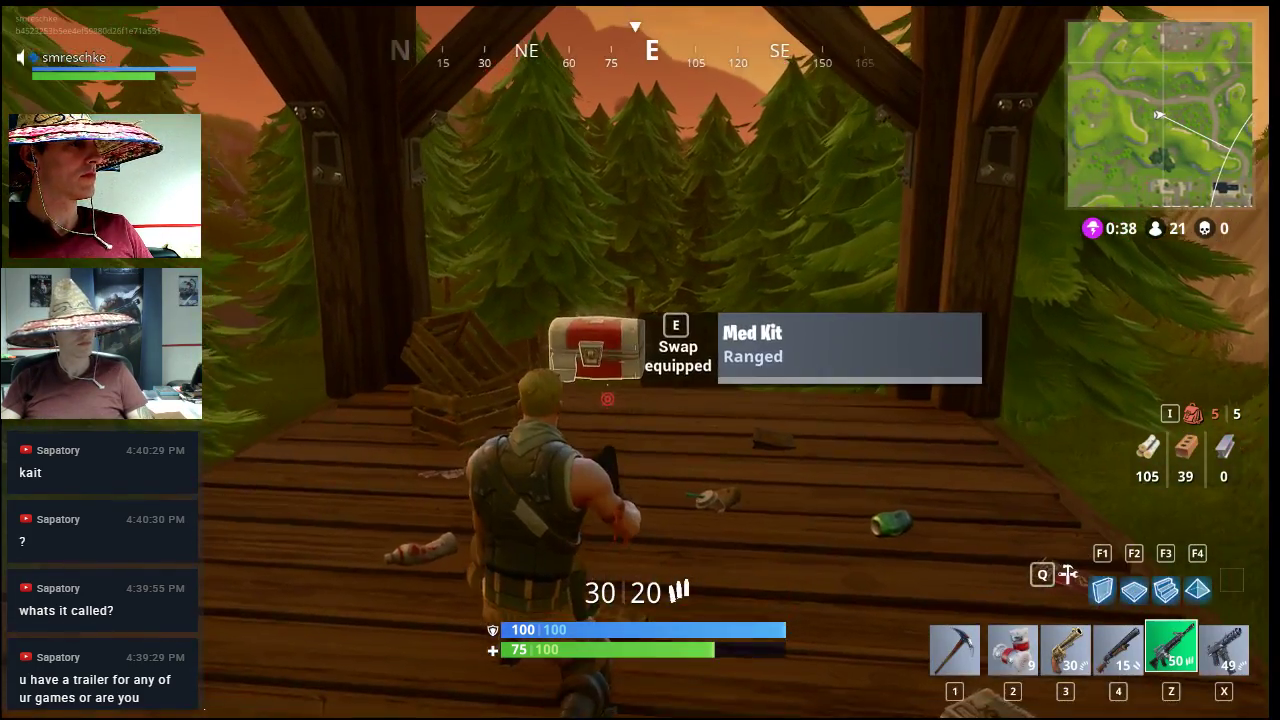
Step: Swap the slot 3 revolver for the Med Kit on the tower platform and equip the green rifle
key(a)
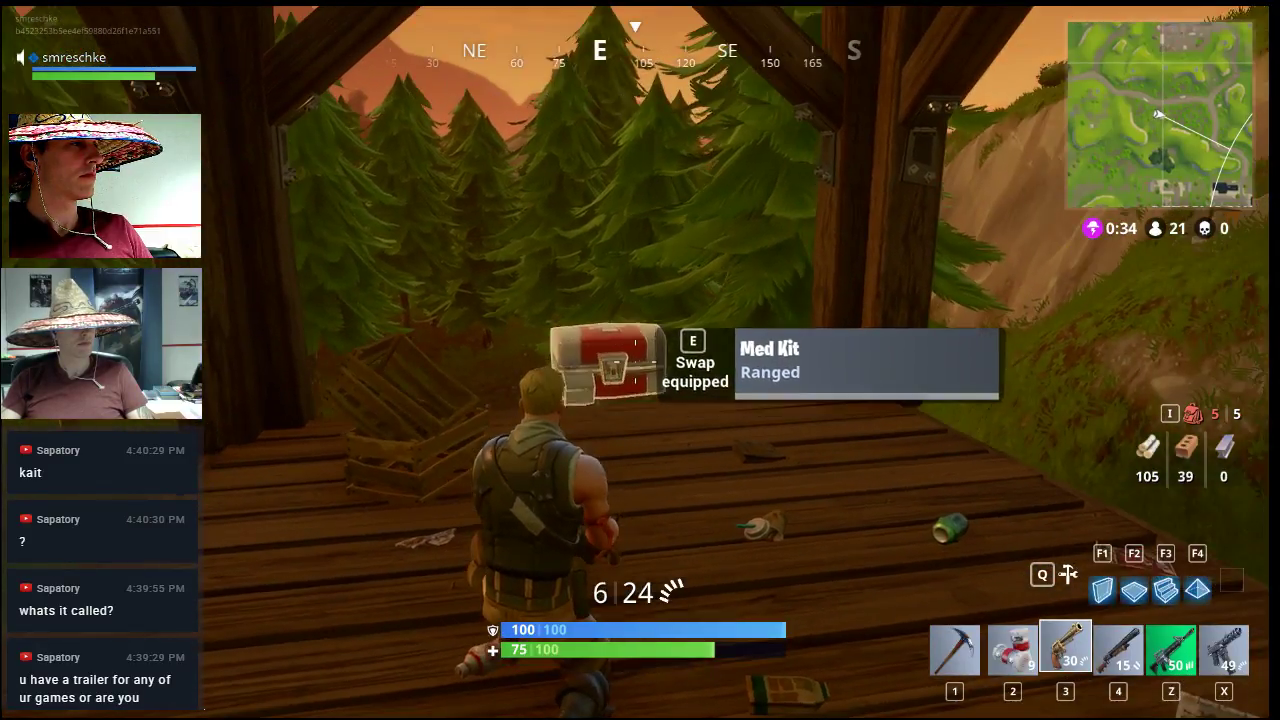
key(e)
key(z)
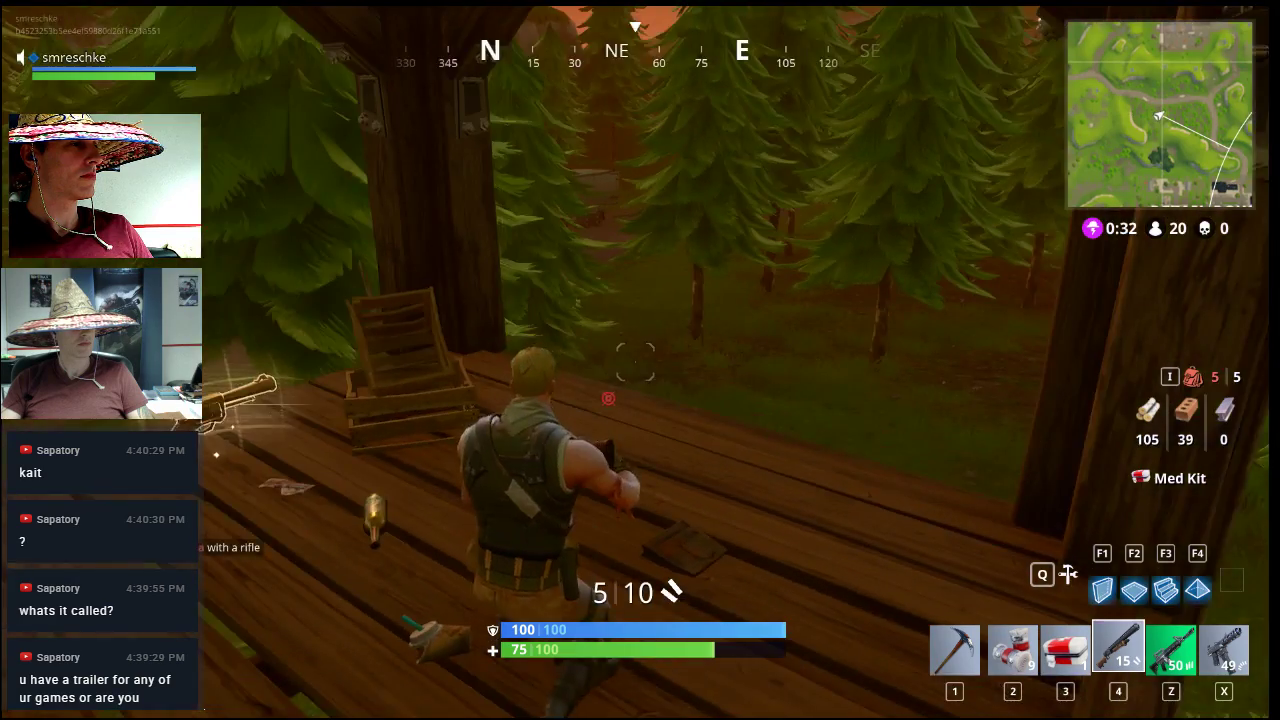
Step: Leave the tower eastward into the pine forest, use the Med Kit there and equip the green rifle again
key(w)
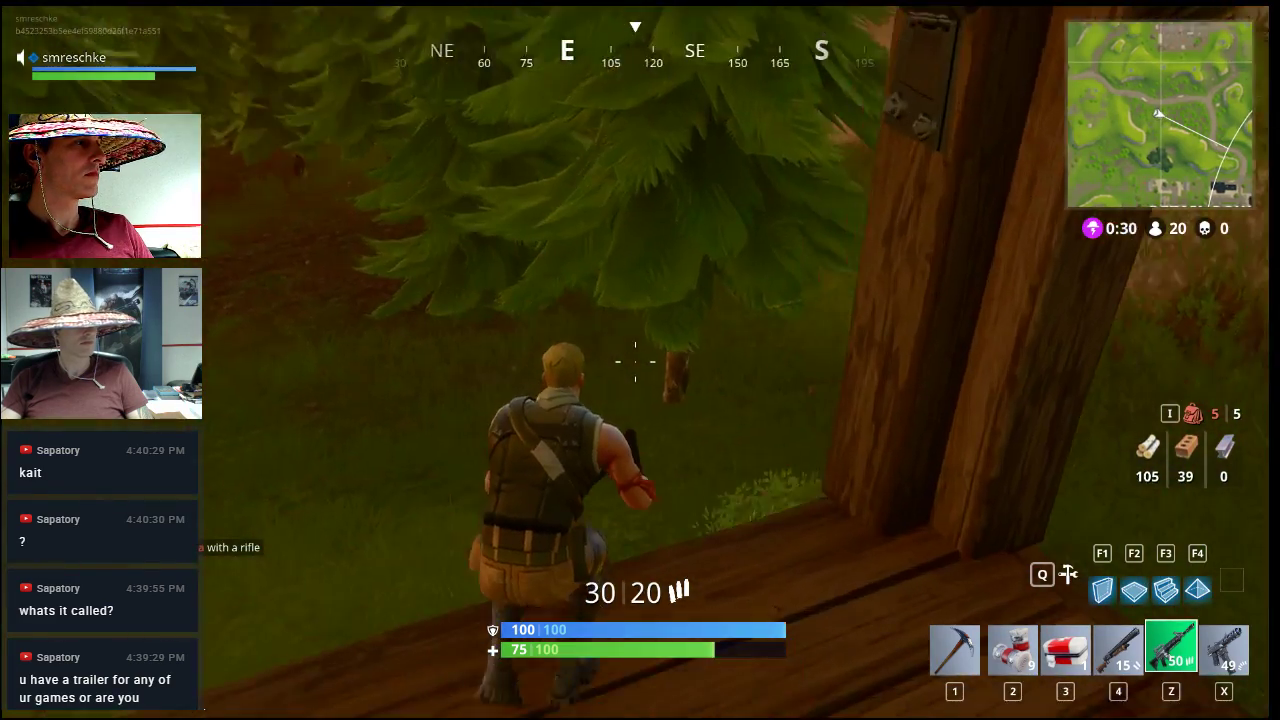
key(w)
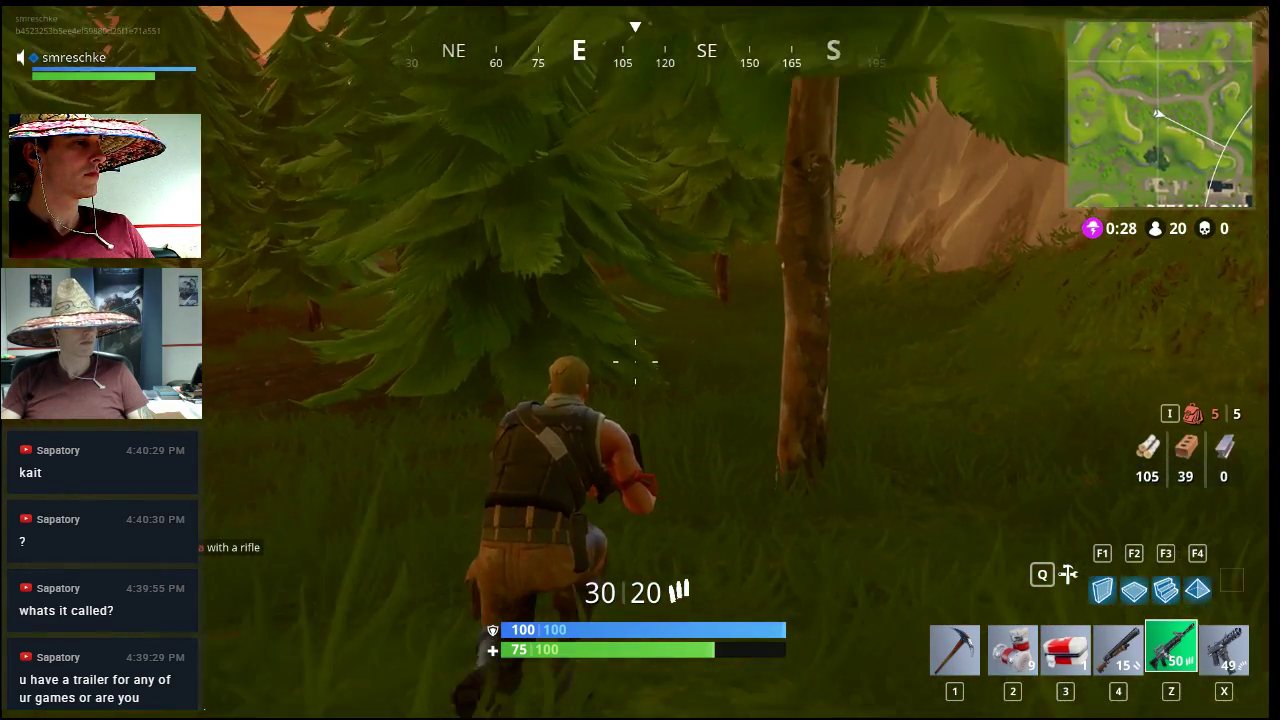
key(3)
click(635, 362)
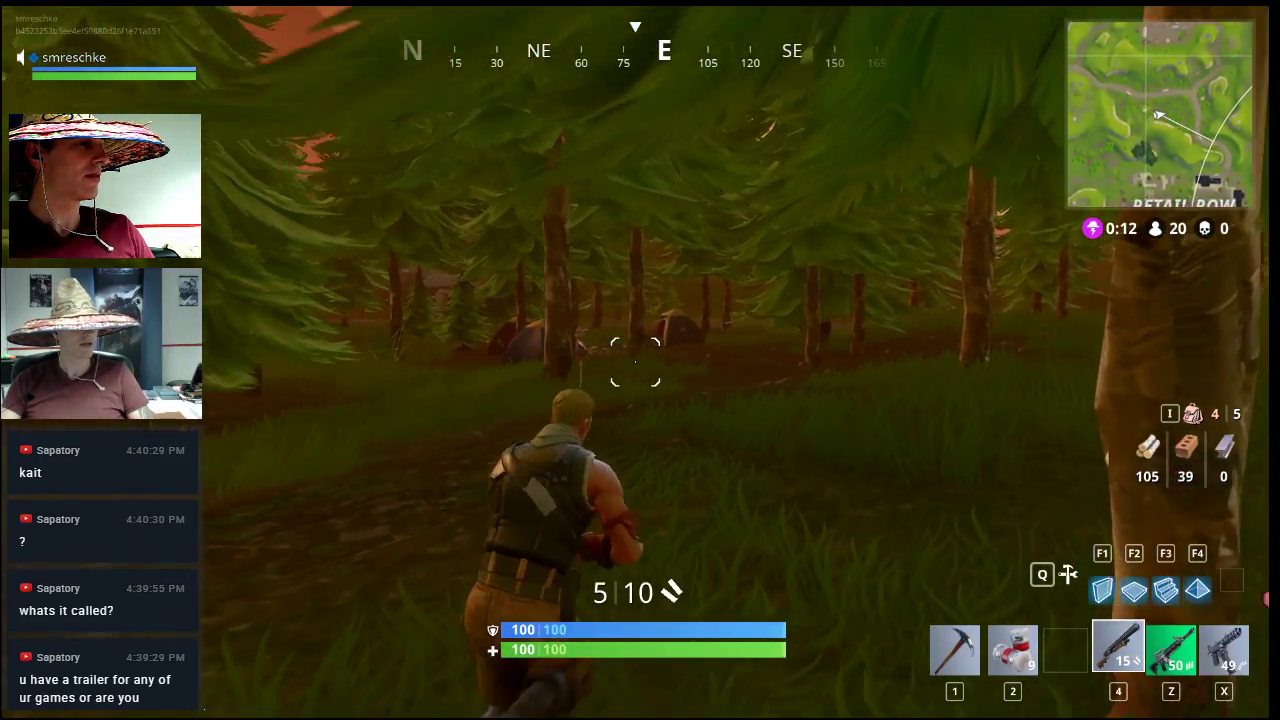
key(z)
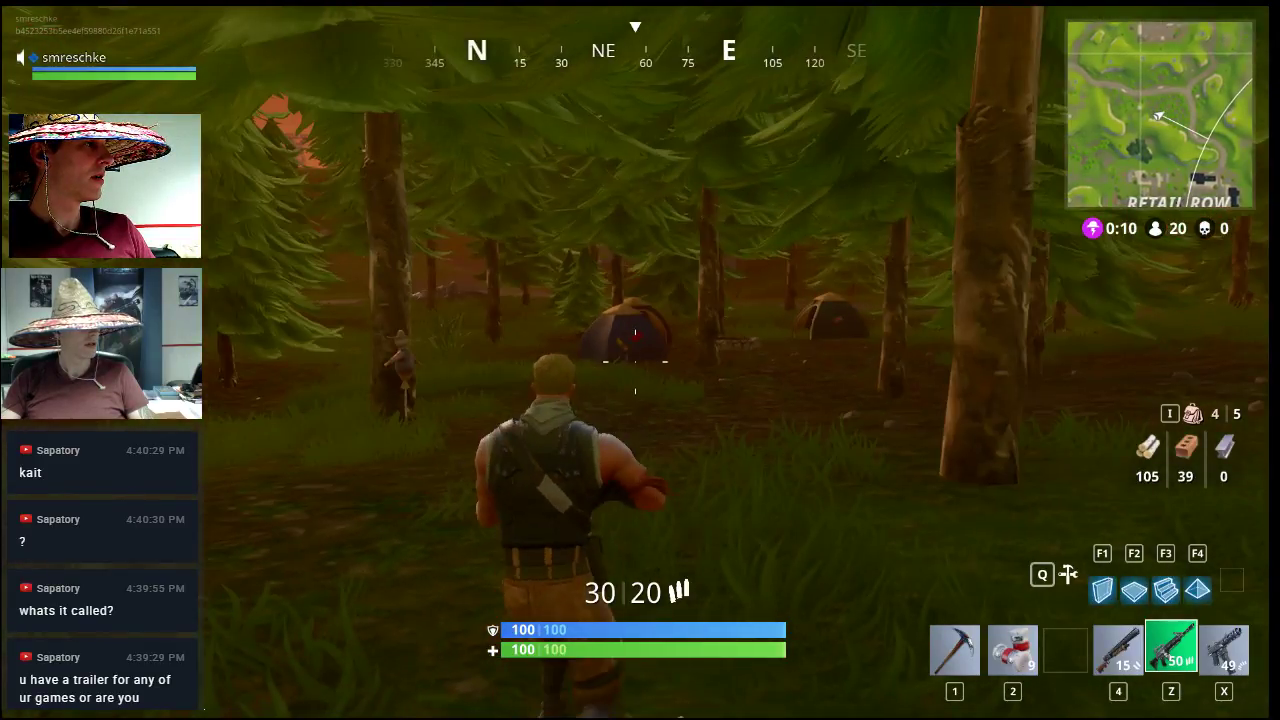
Step: Run east through the pine forest, past the tents and stone fire pit, to the clearing facing the parked truck
key(w)
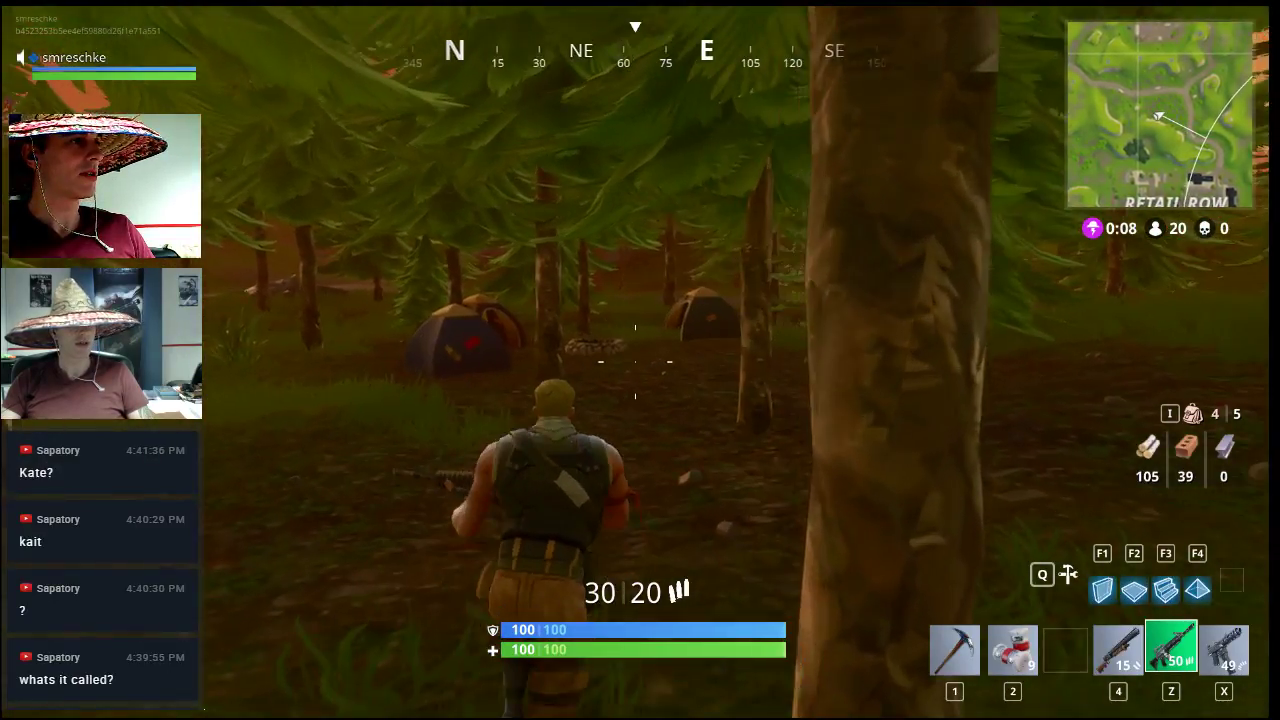
key(w)
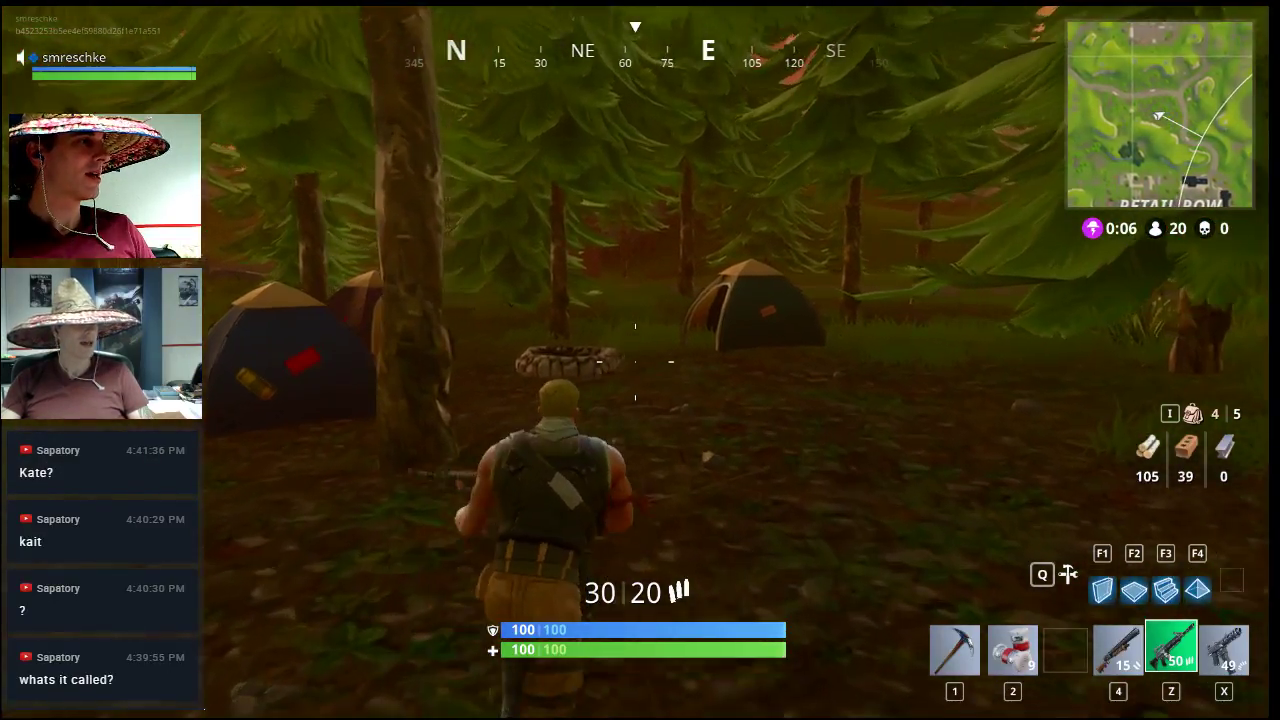
key(w)
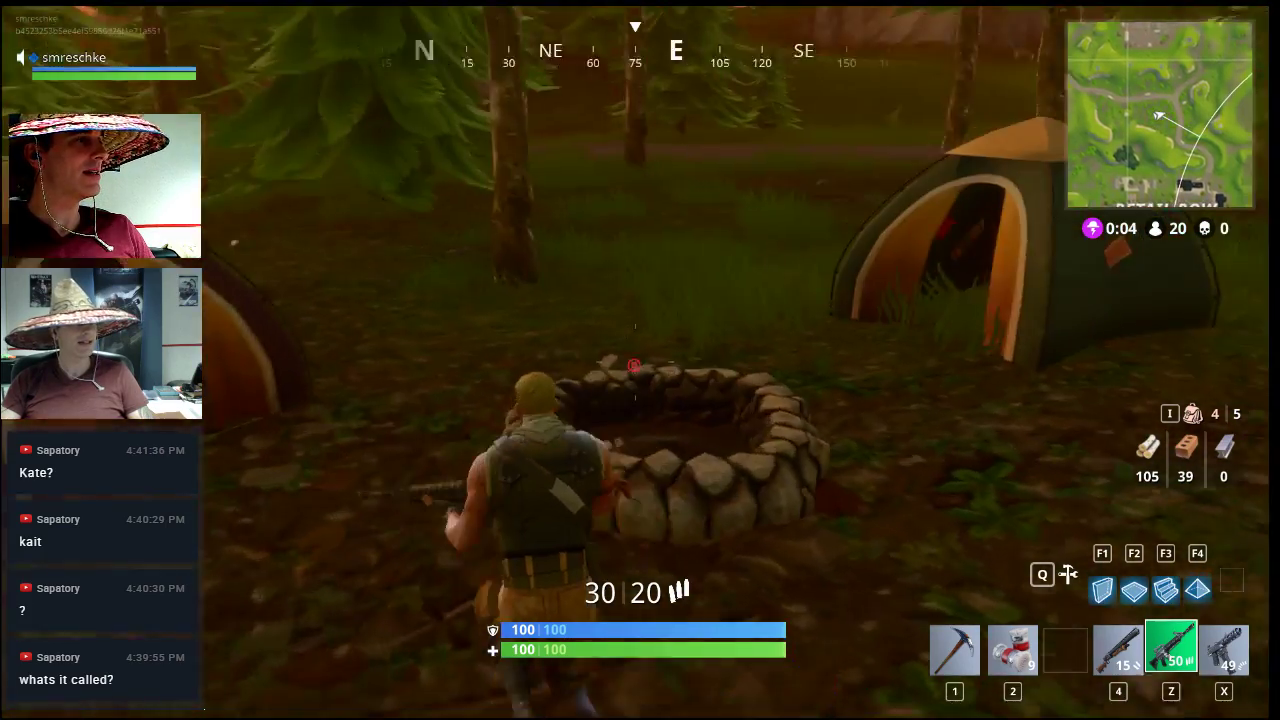
key(w)
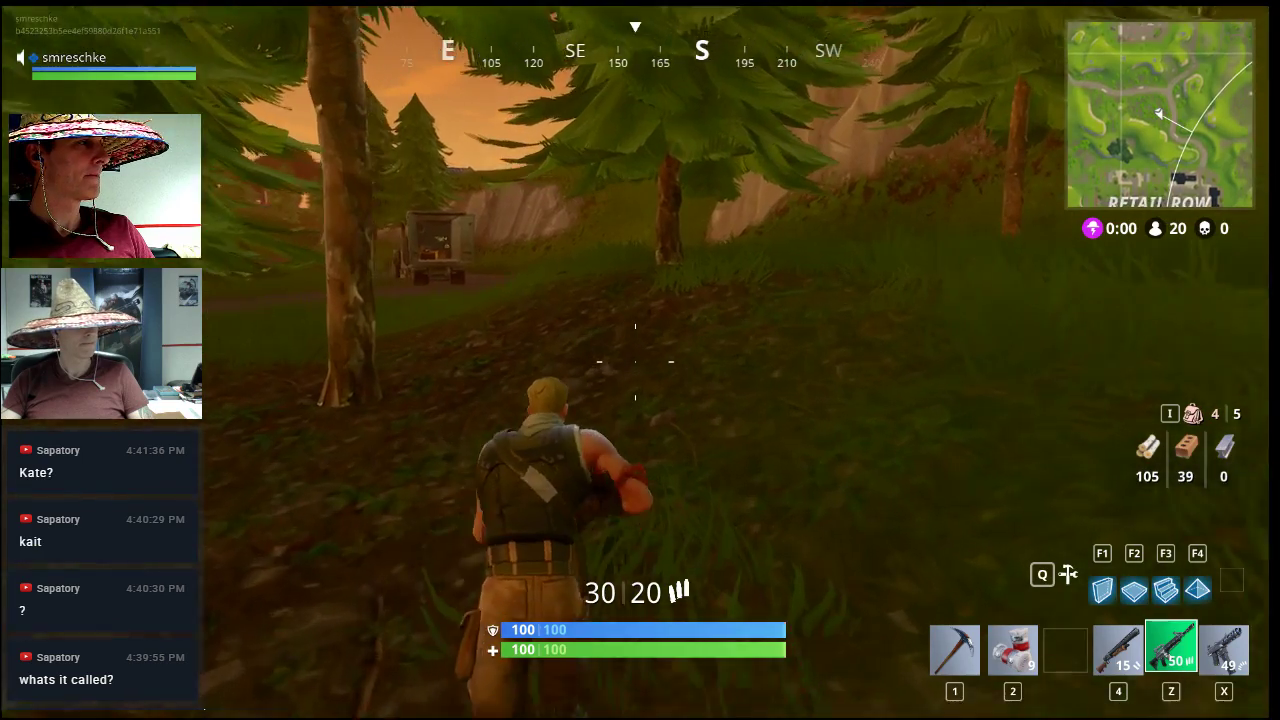
Step: Cross the grass to the dirt road and enter the open cargo box of the parked truck
key(w)
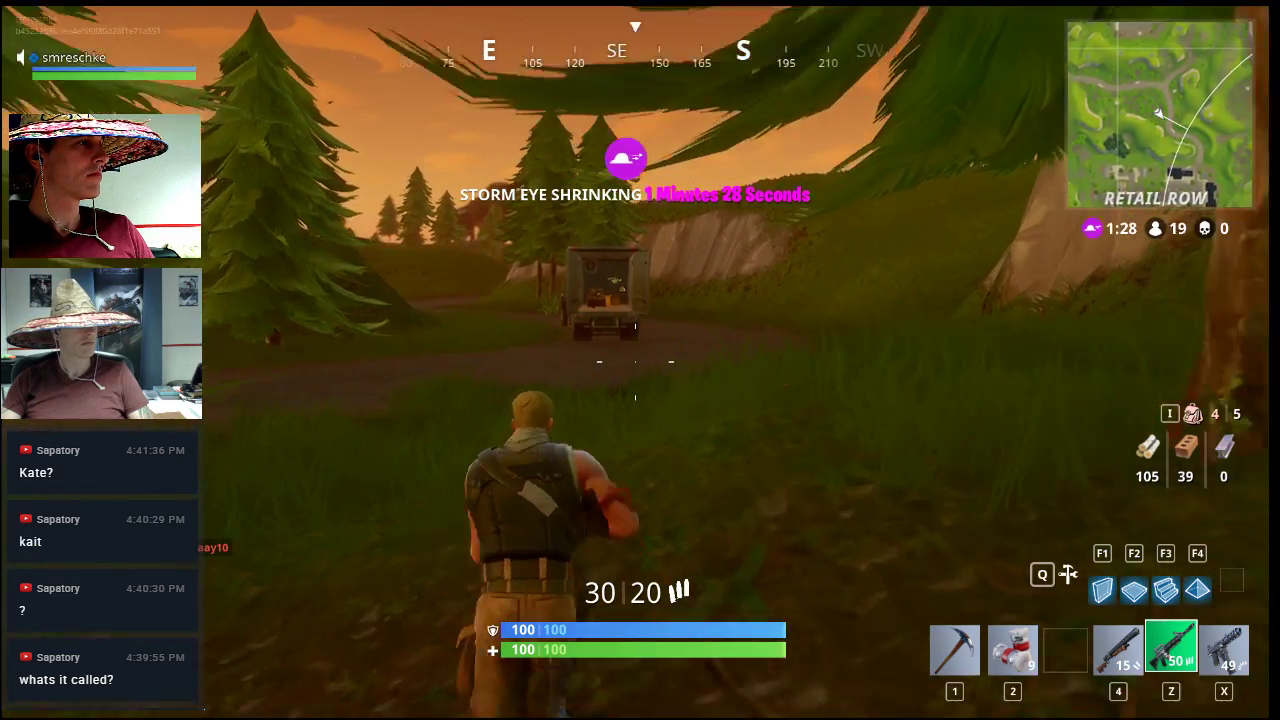
key(w)
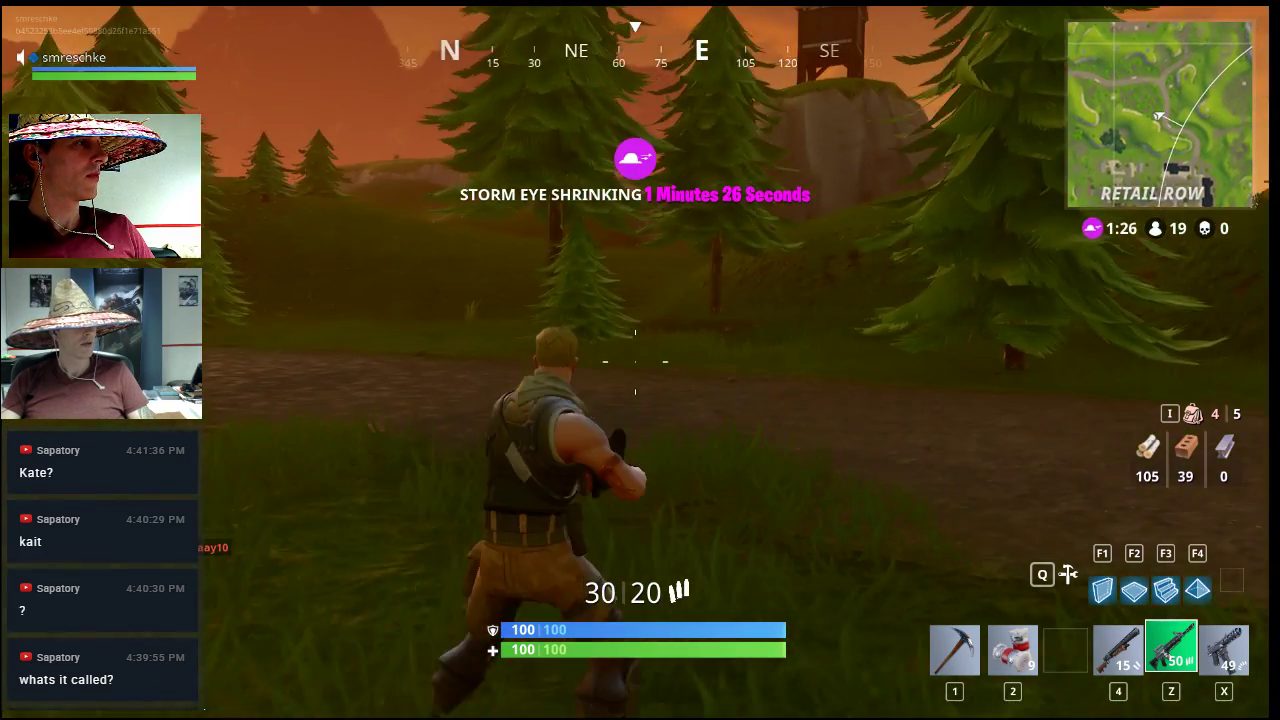
key(w)
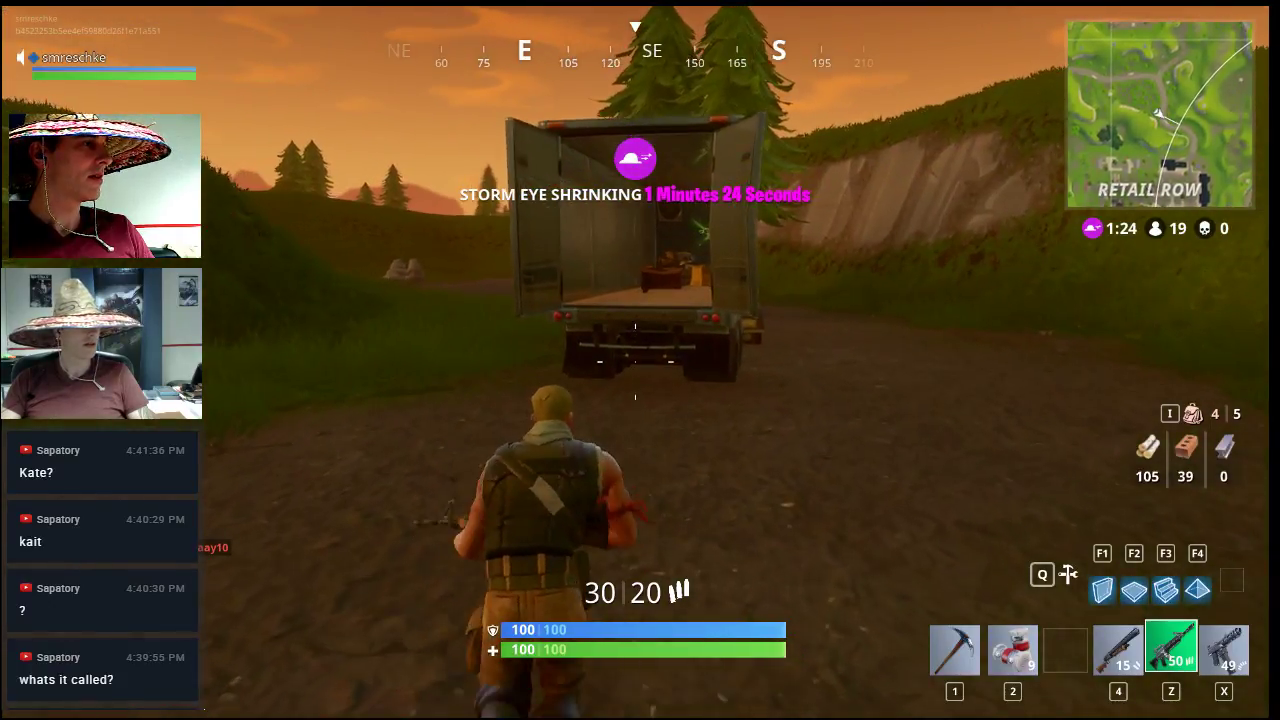
key(w)
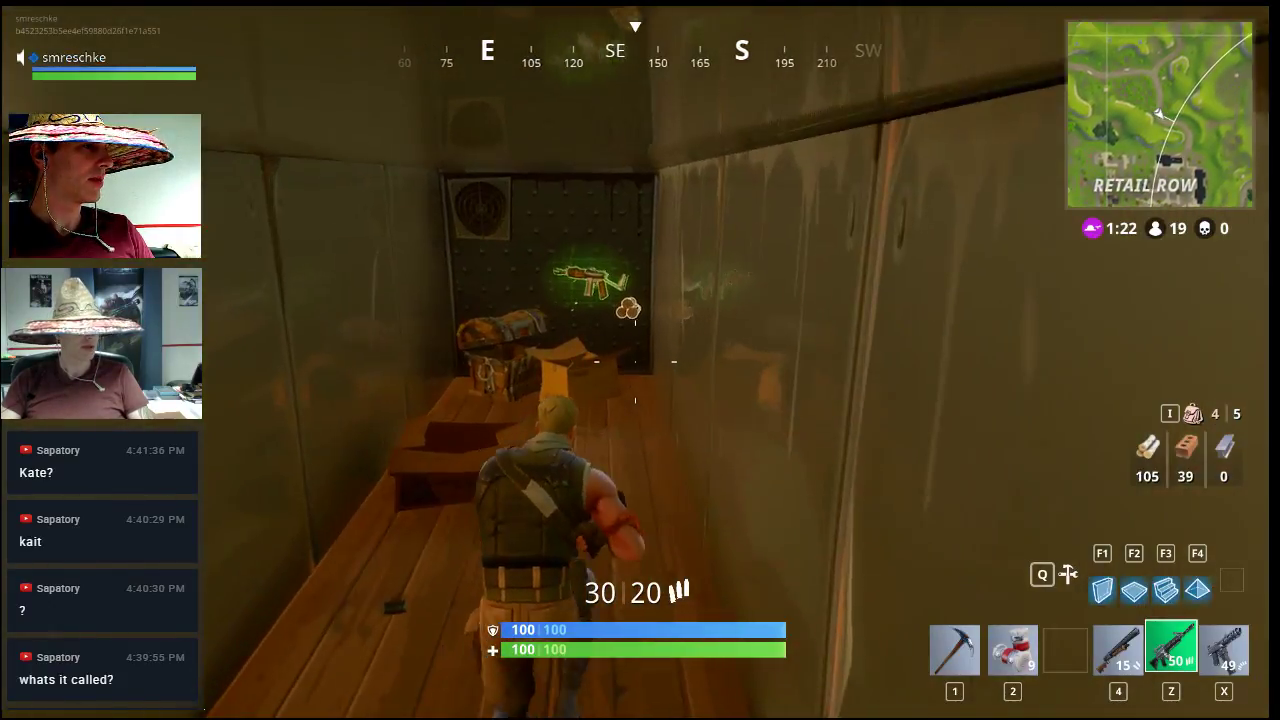
Step: Equip the slot 4 shotgun and pick up the Assault Rifle (Burst) and wood inside the truck
key(4)
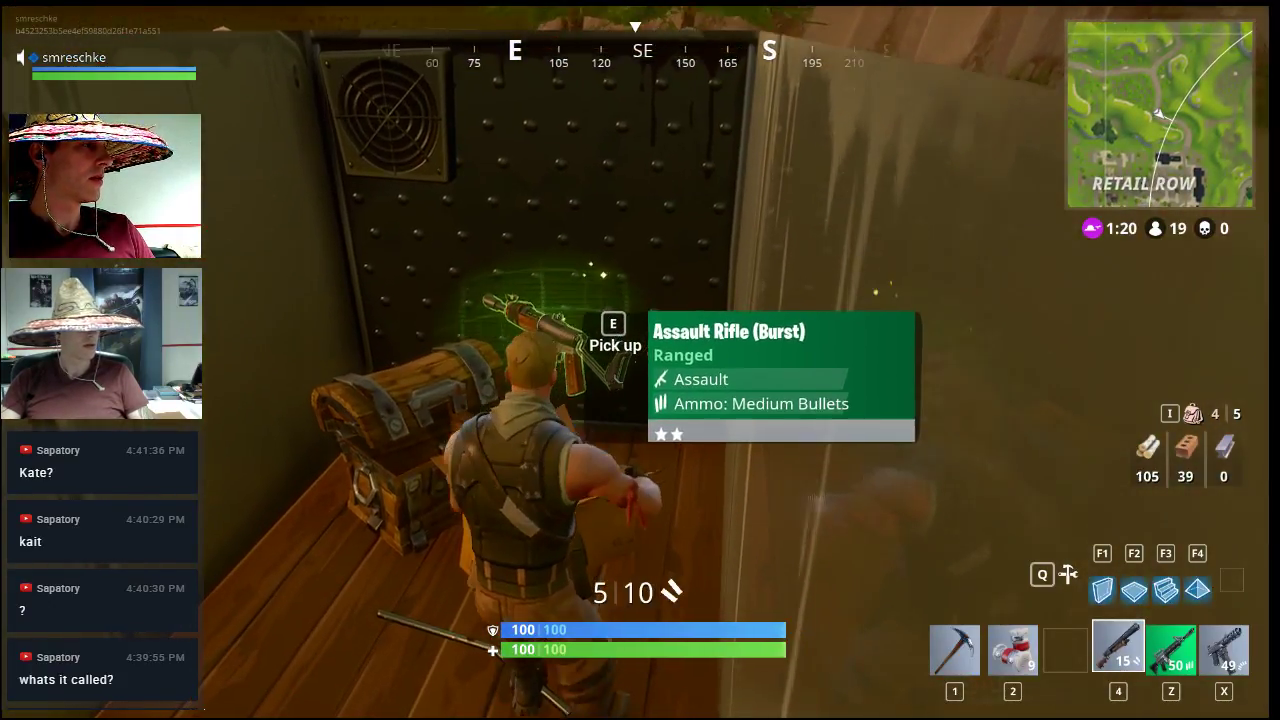
key(e)
key(e)
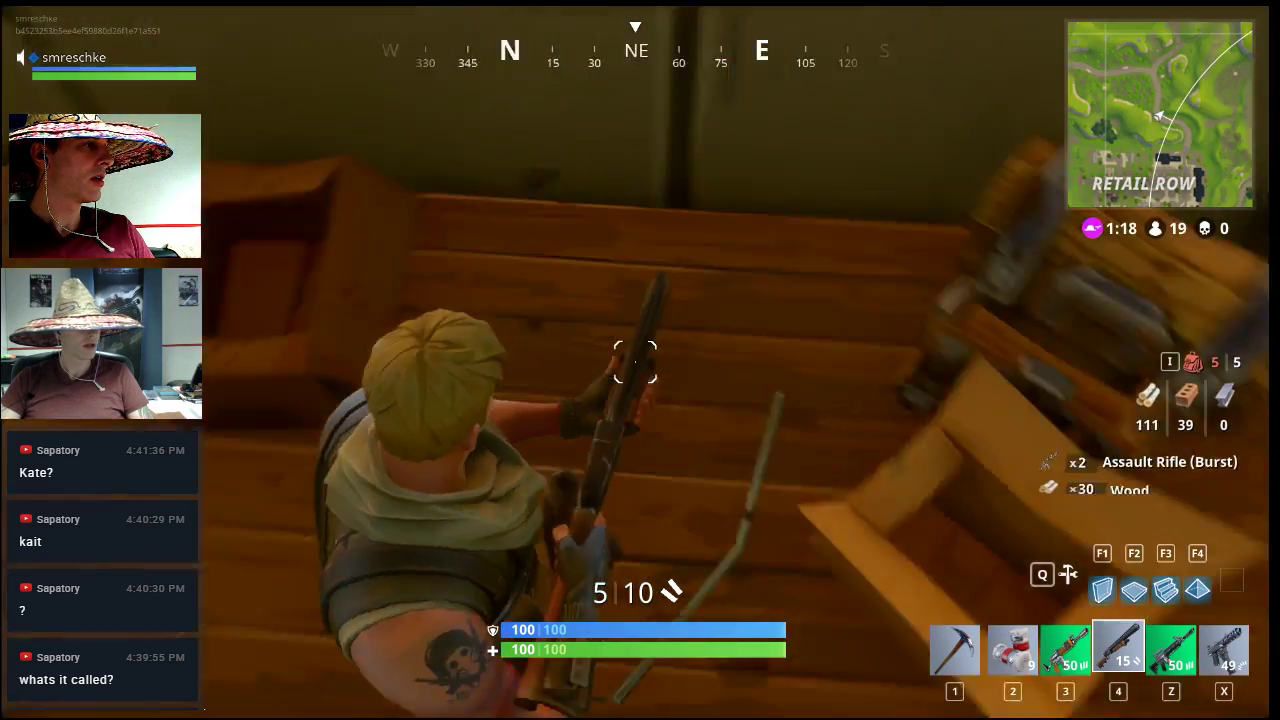
Step: Leave the truck, equip the green rifle in slot Z and follow the dirt road to the brick buildings of Retail Row
key(w)
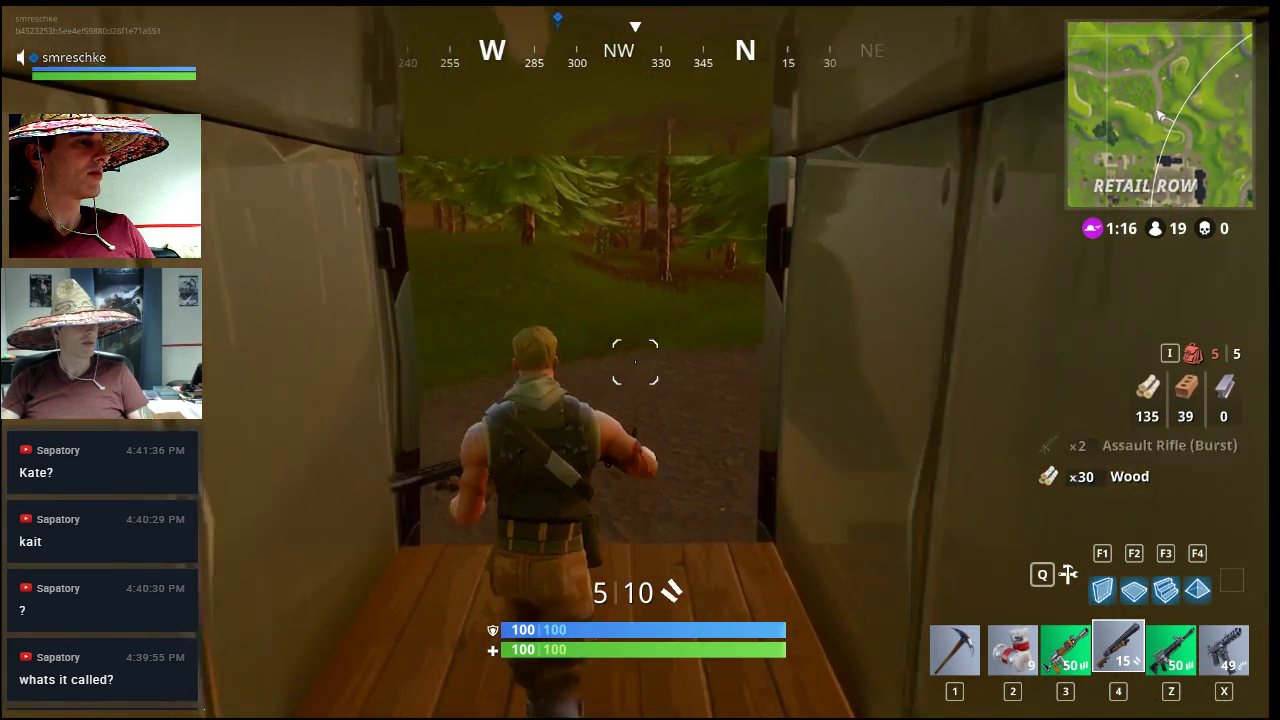
key(z)
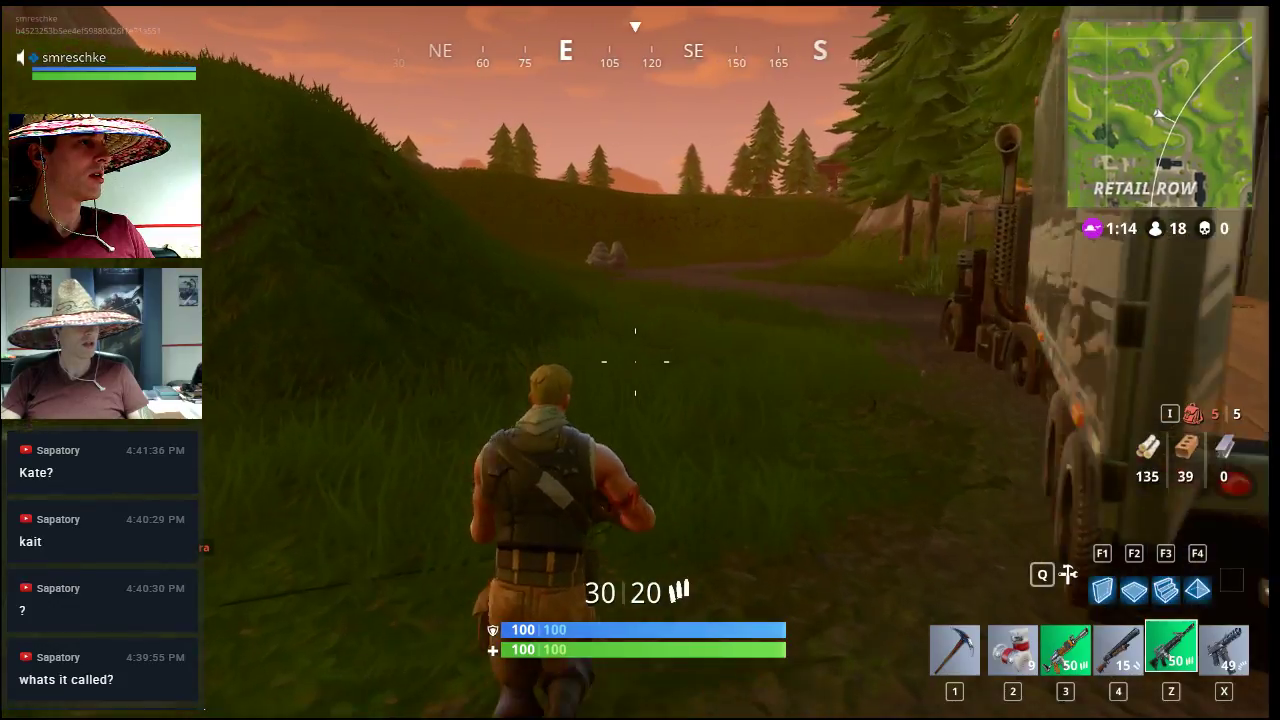
key(w)
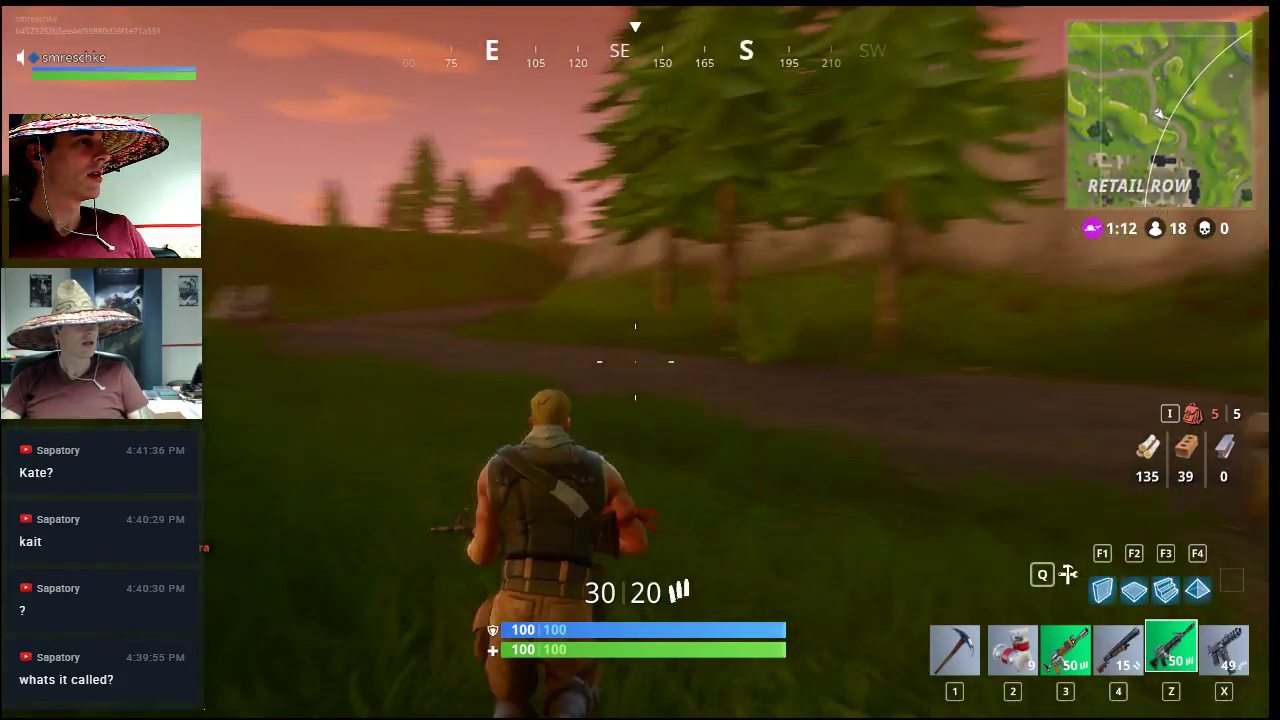
key(w)
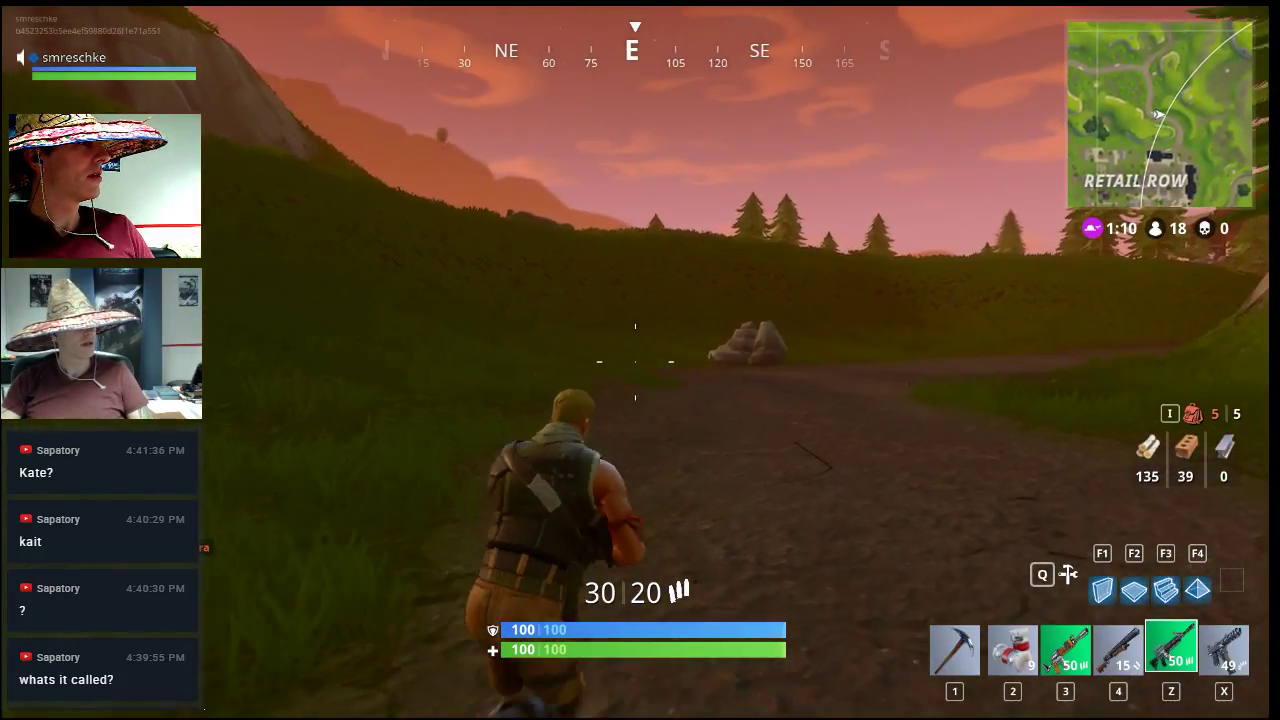
key(w)
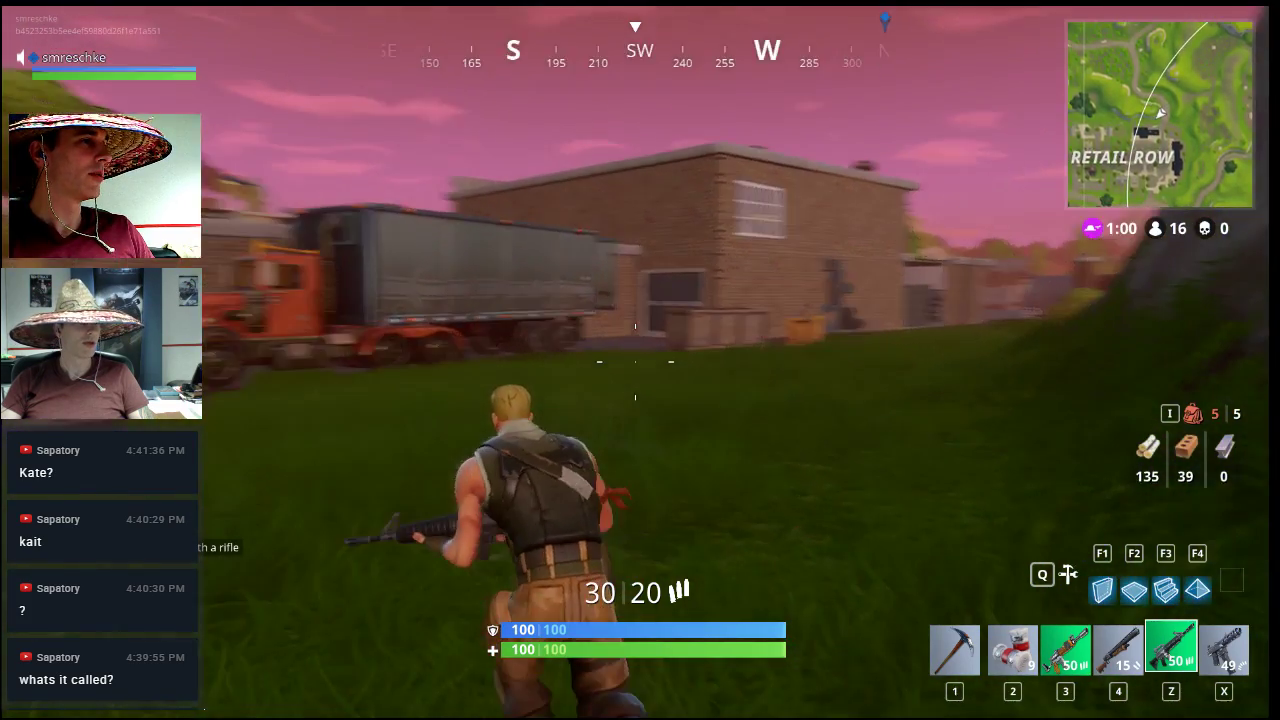
Step: Run south along the brick buildings on the east side of Retail Row, past the wooden crates and the tree
key(w)
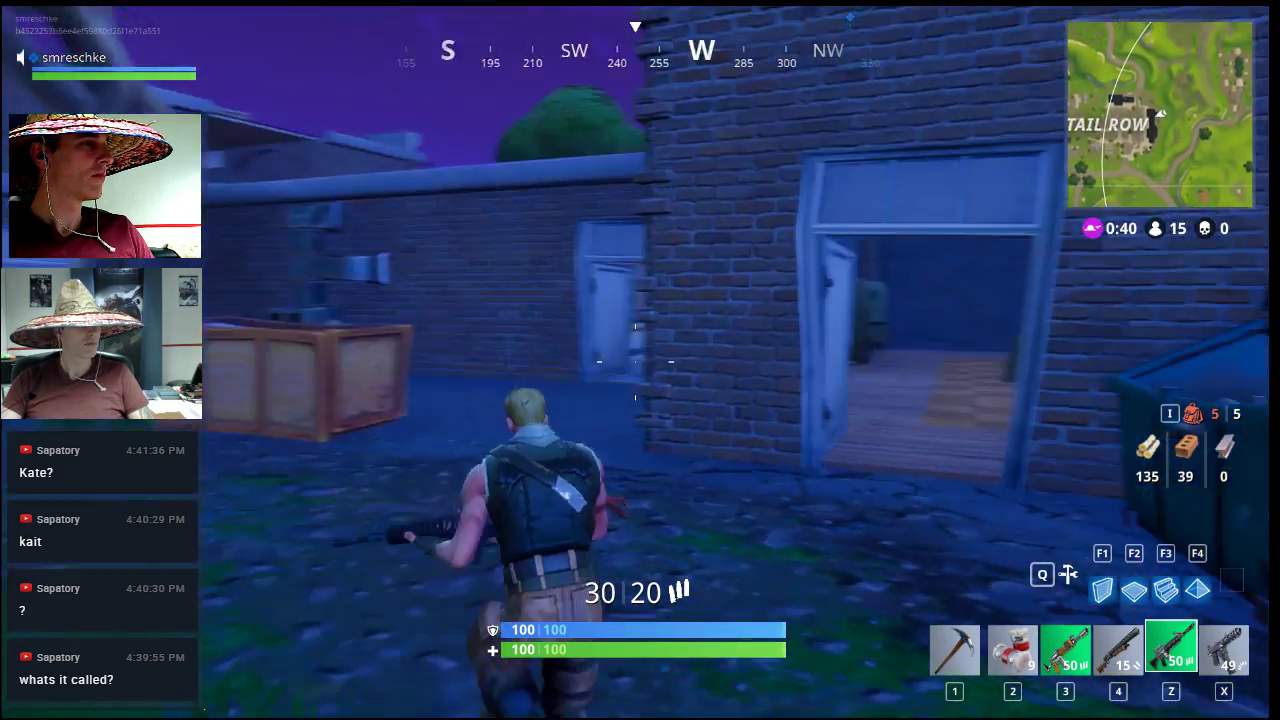
key(a)
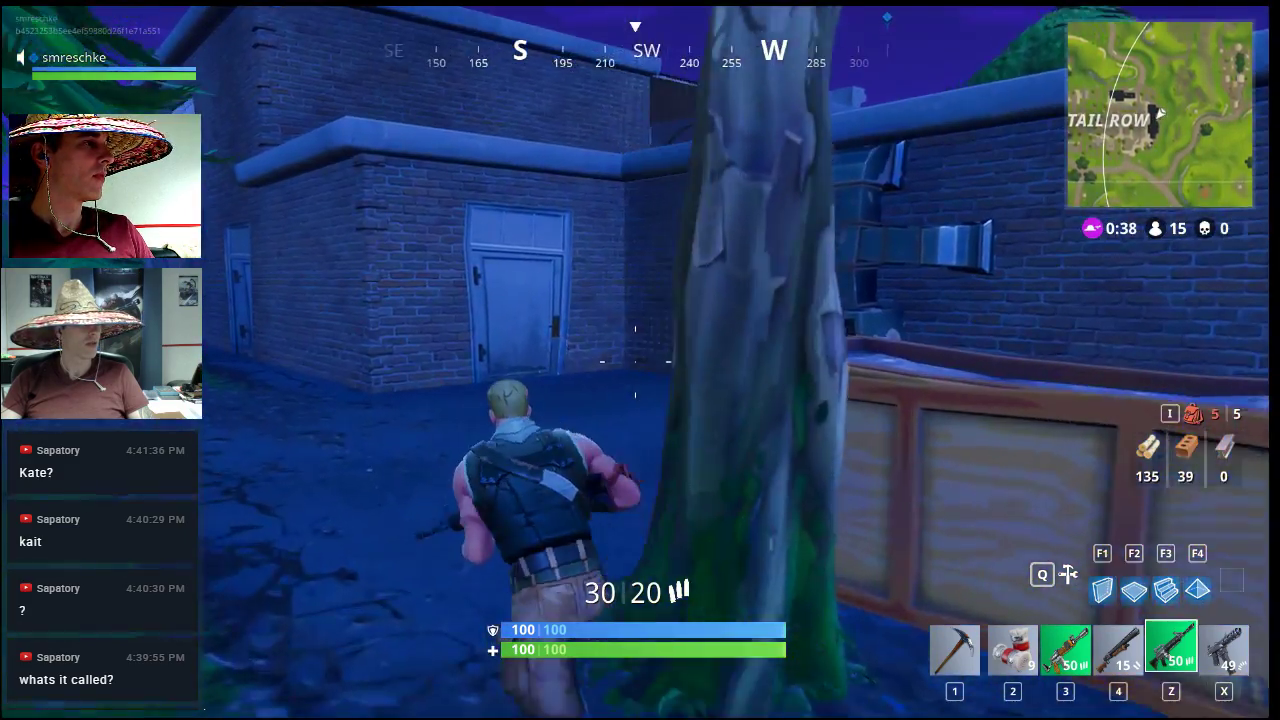
key(w)
key(w)
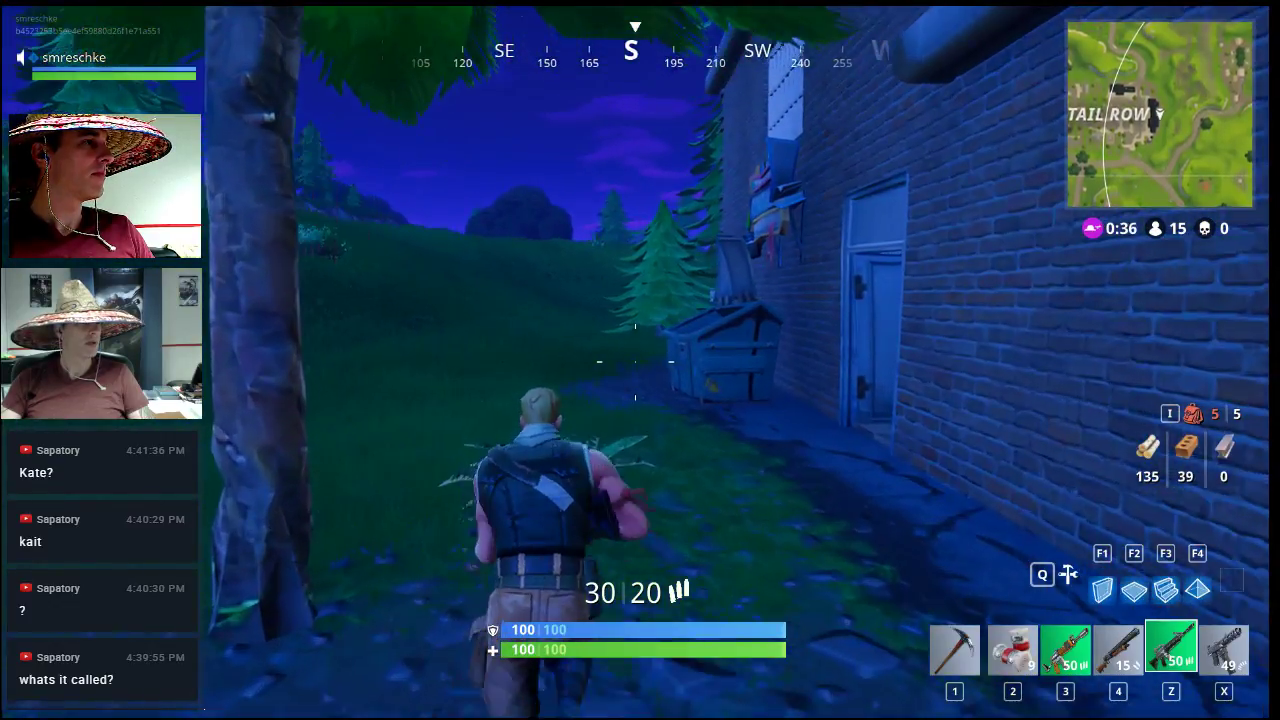
Step: Cross the grassy hill east of Retail Row and descend to the dirt road near the parked camper
key(w)
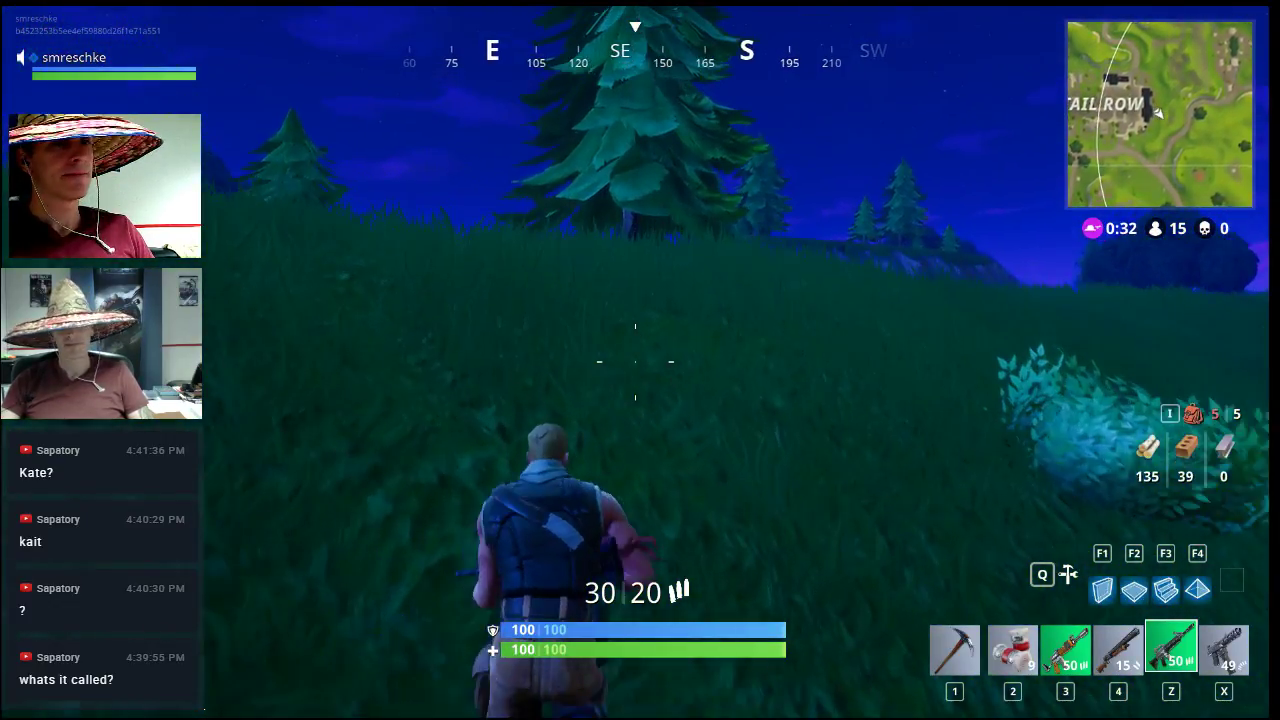
key(w)
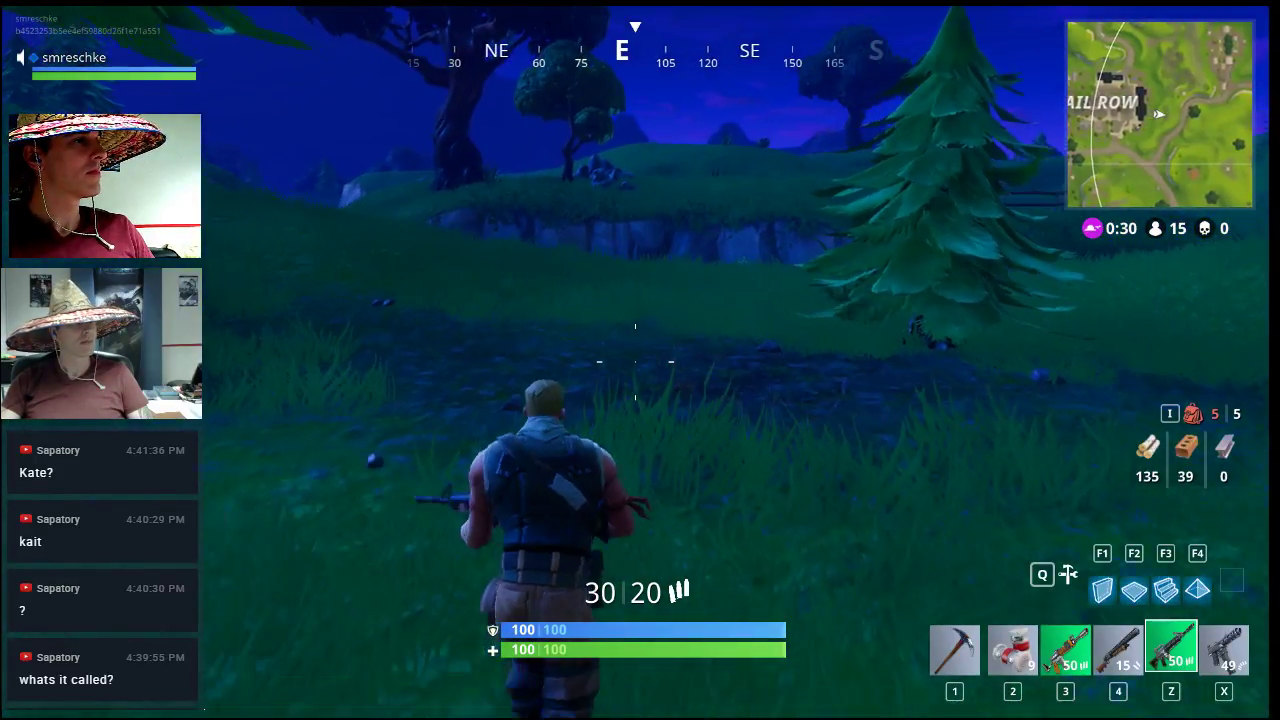
key(w)
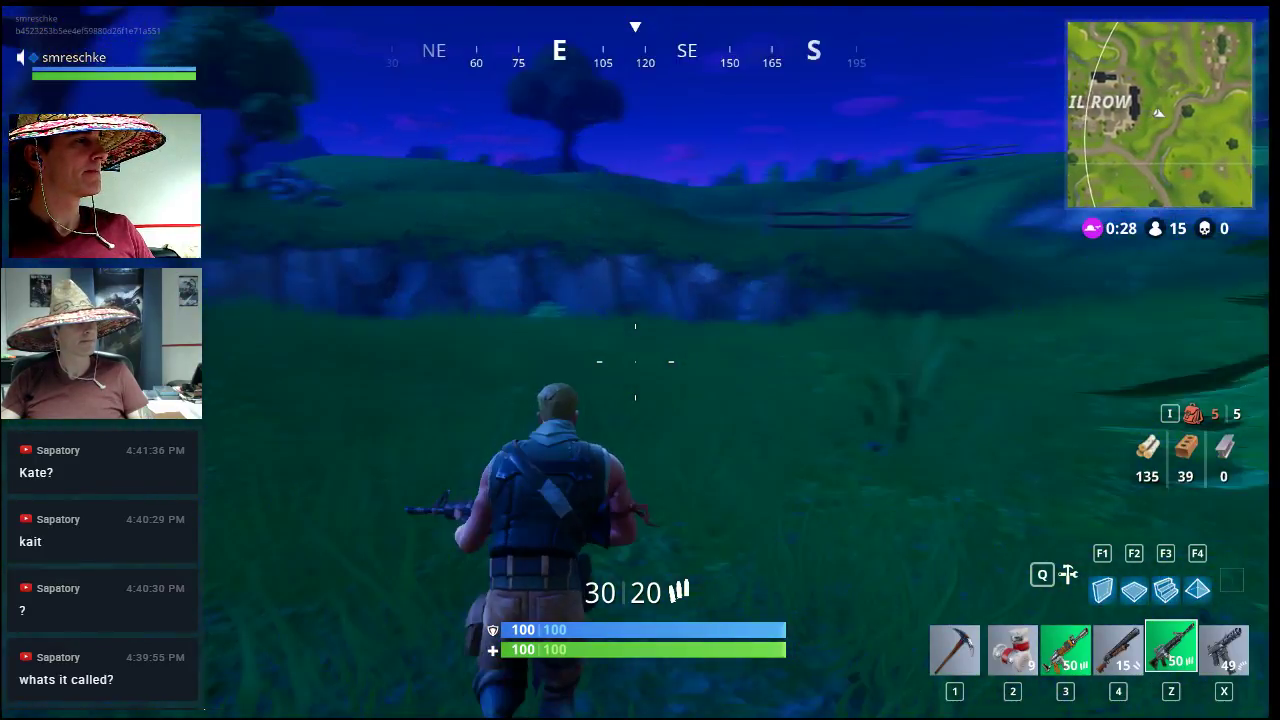
key(w)
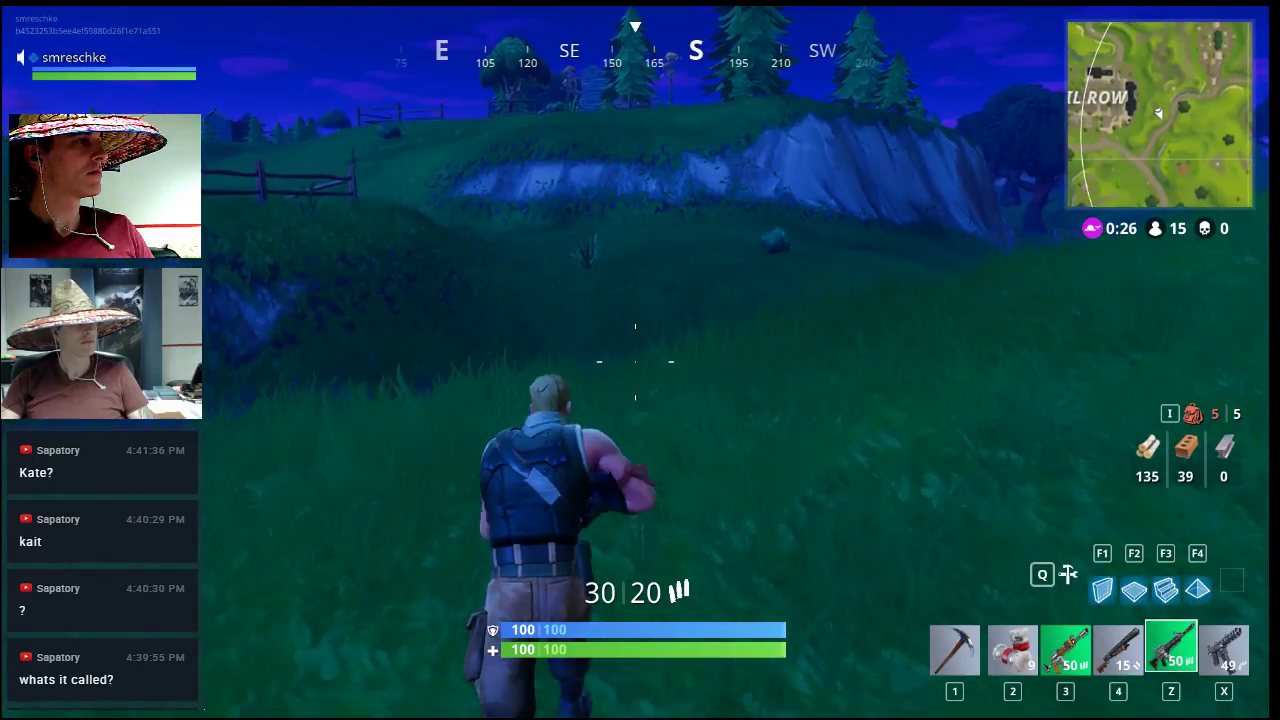
key(w)
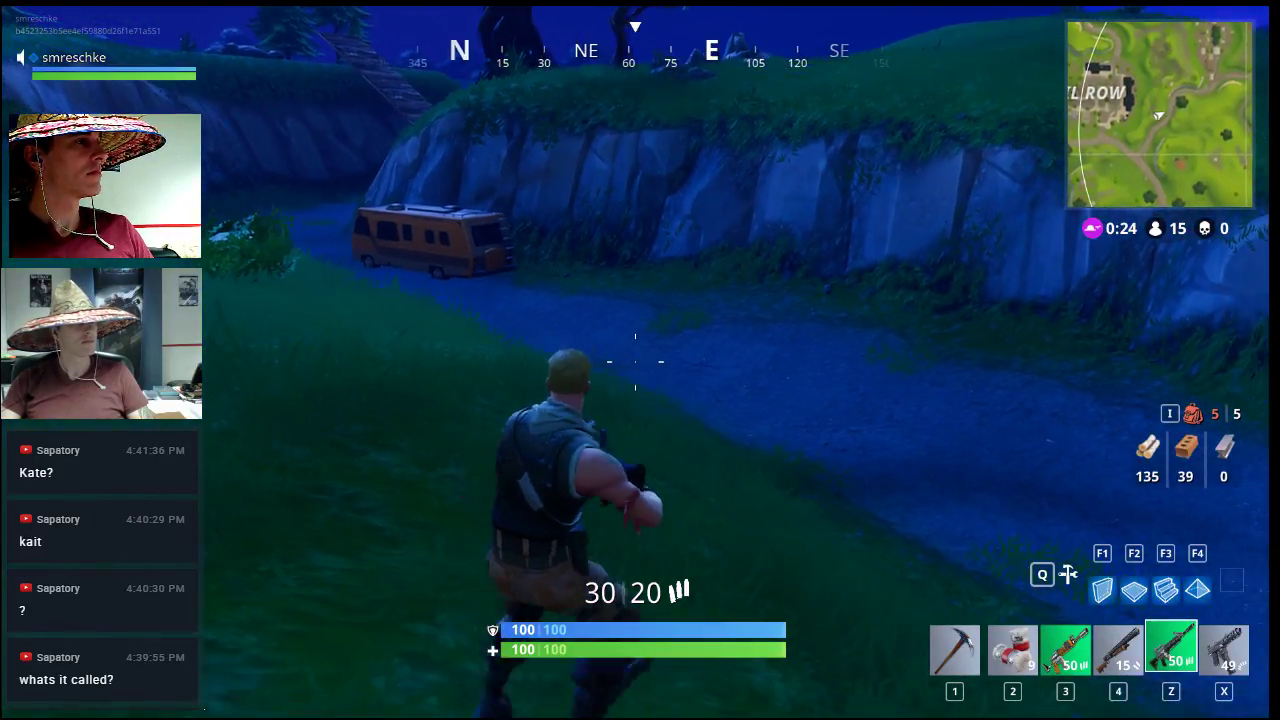
key(w)
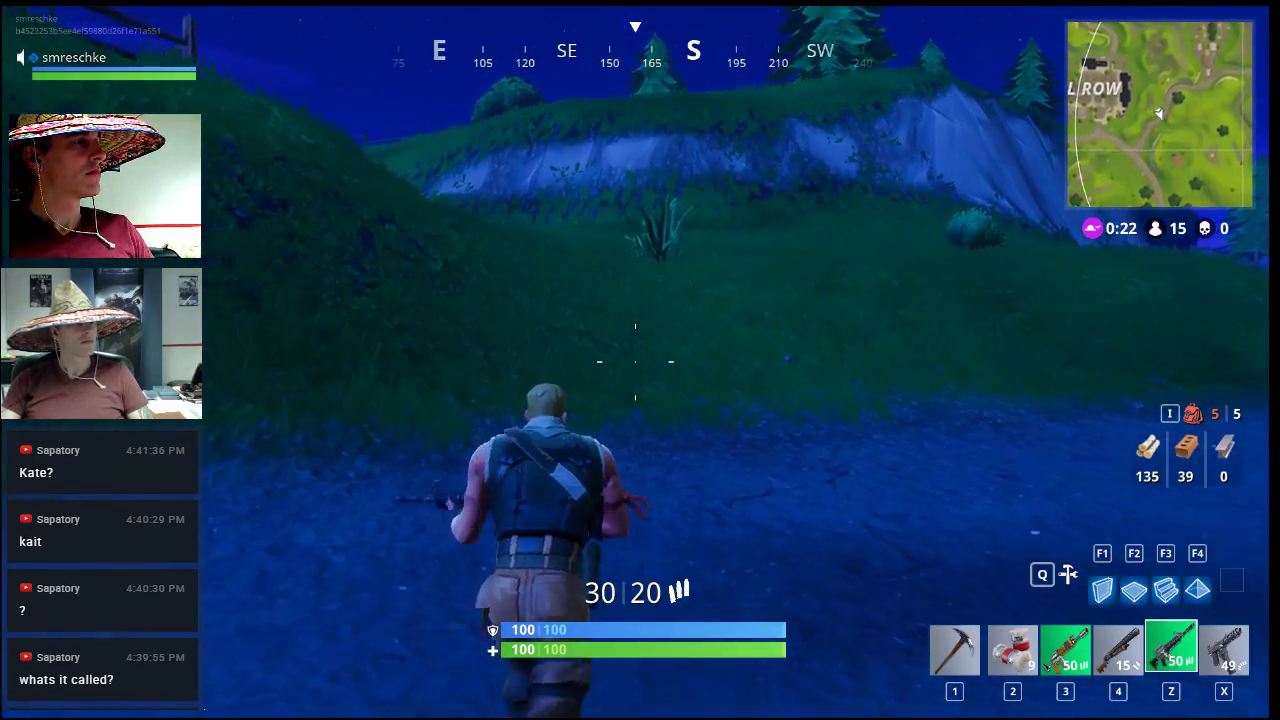
Step: Climb the grassy hill southeast of the road and hide in the bush below the wooden fence
key(w)
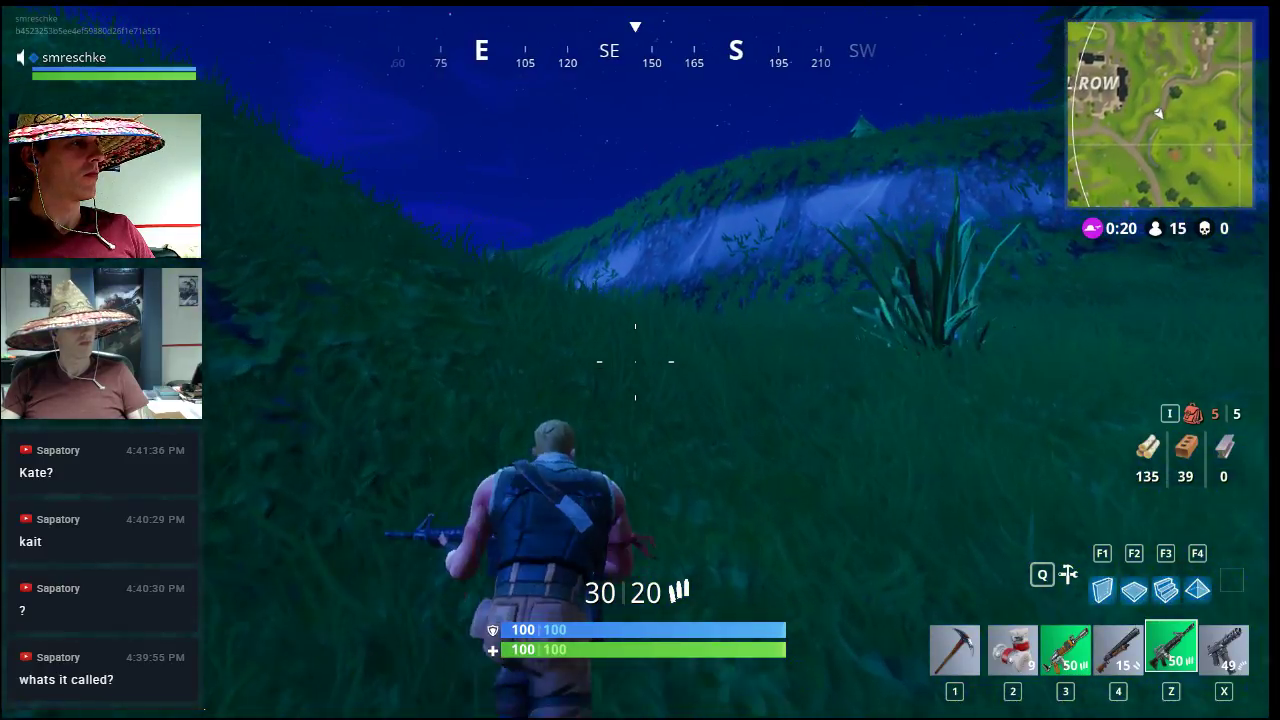
key(w)
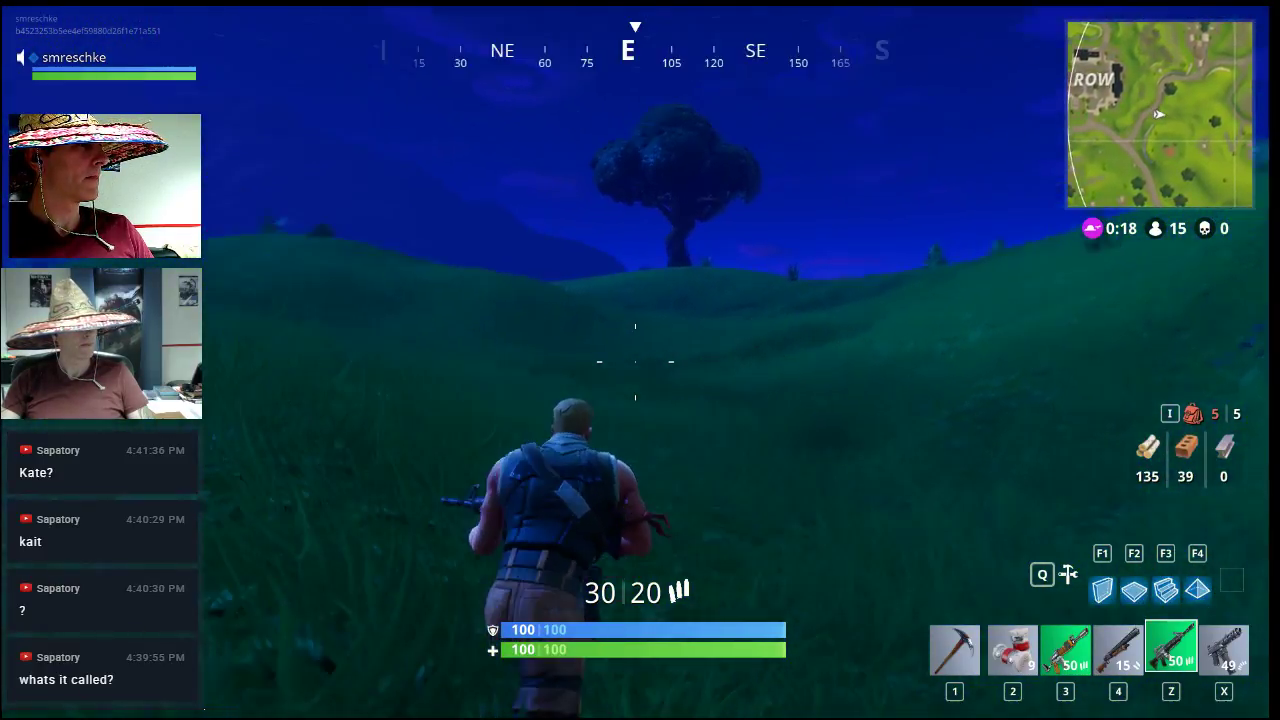
key(w)
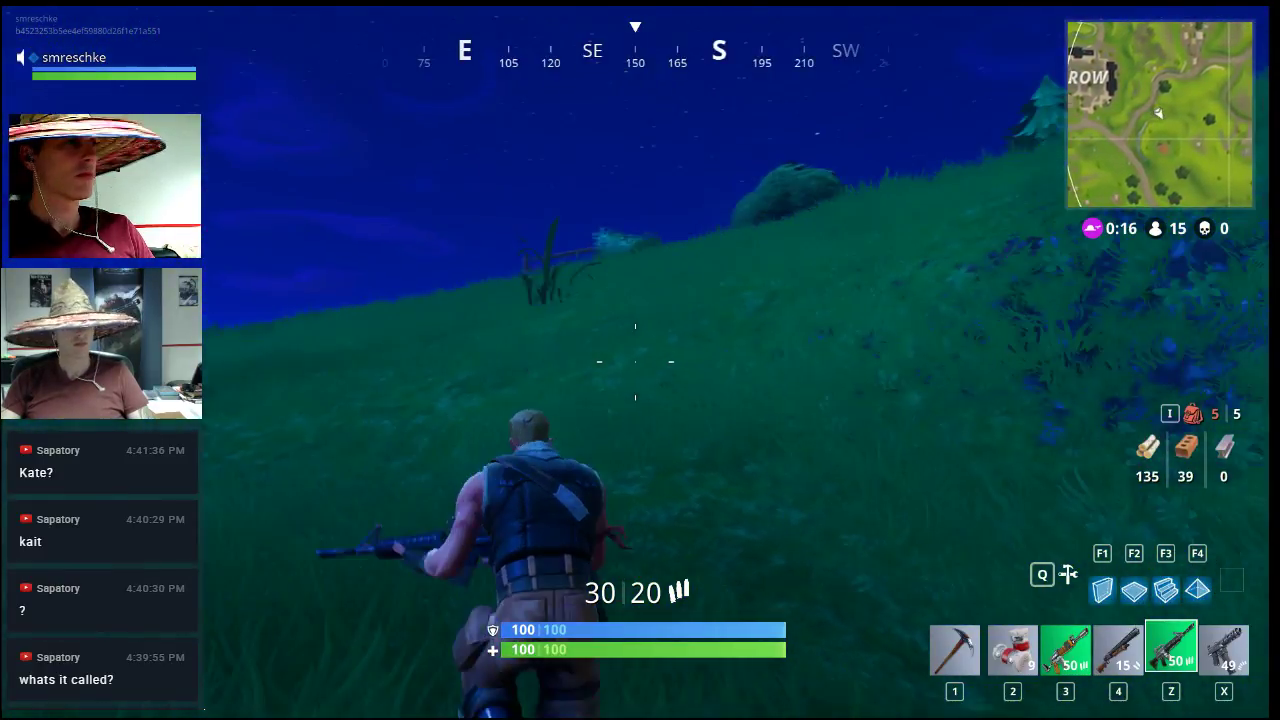
key(w)
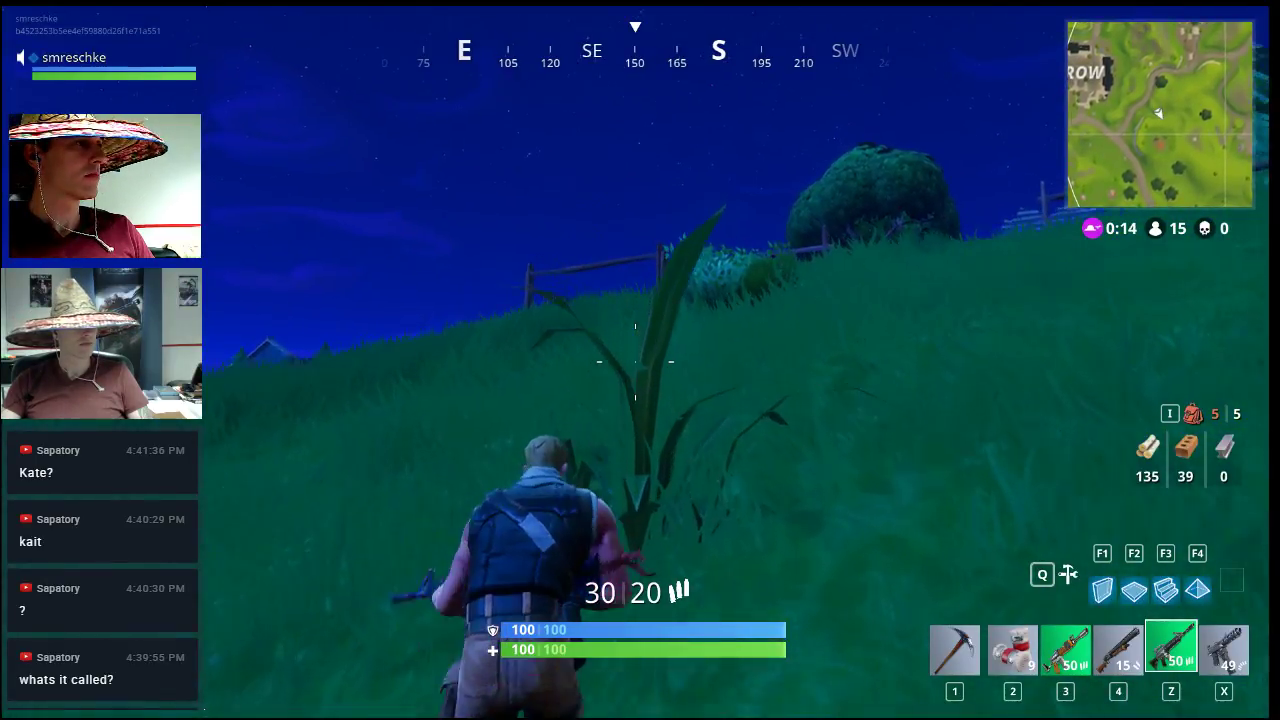
key(w)
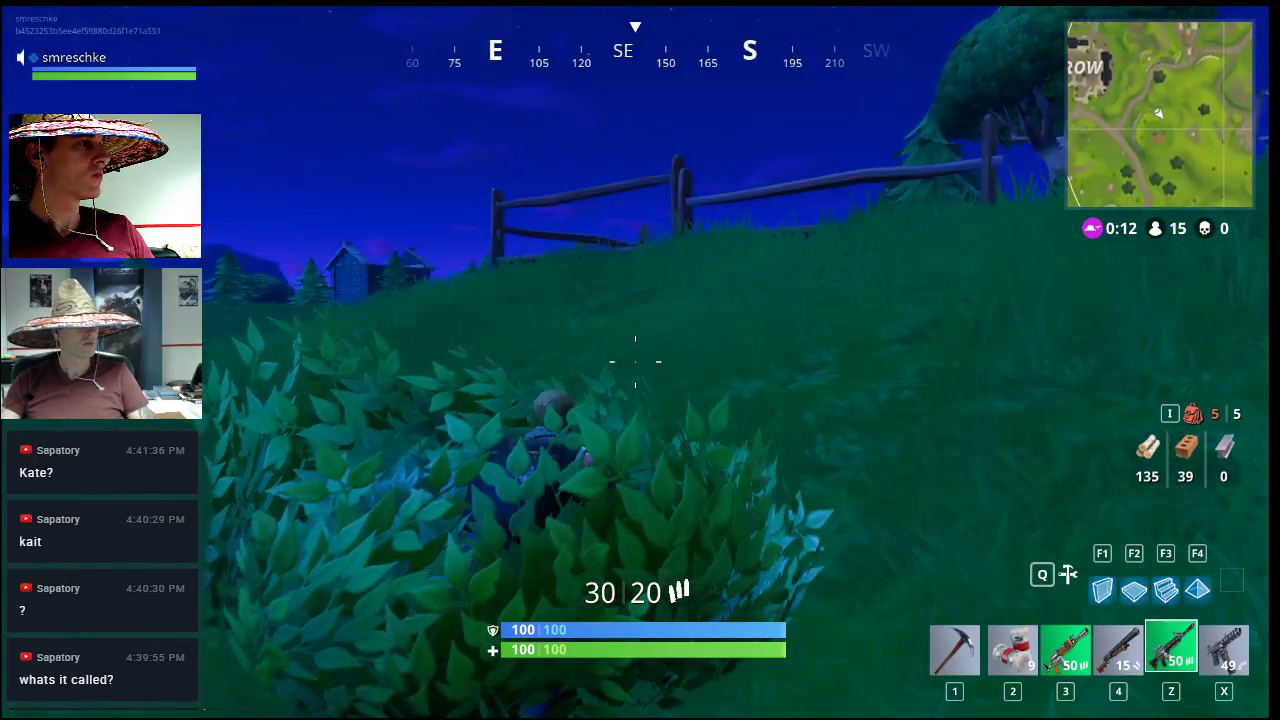
key(w)
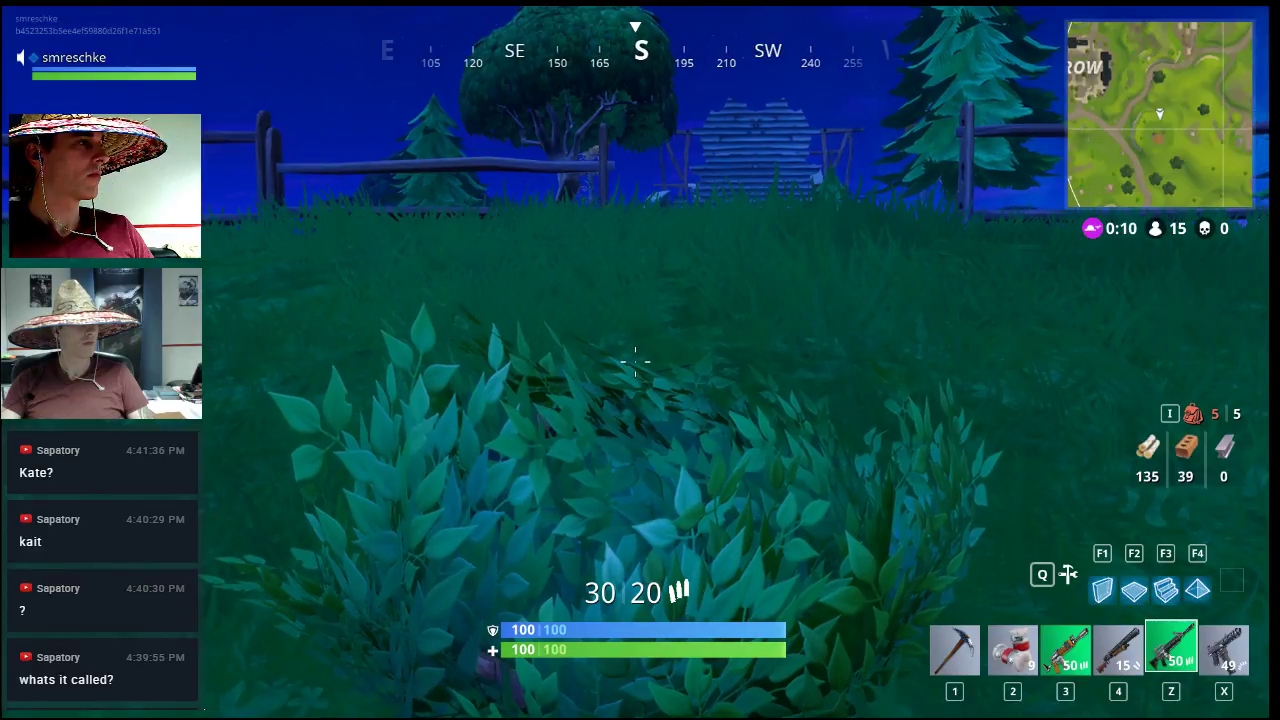
Step: Check the storm and the next safe zone on the map from the bush, and head east out of it
key(m)
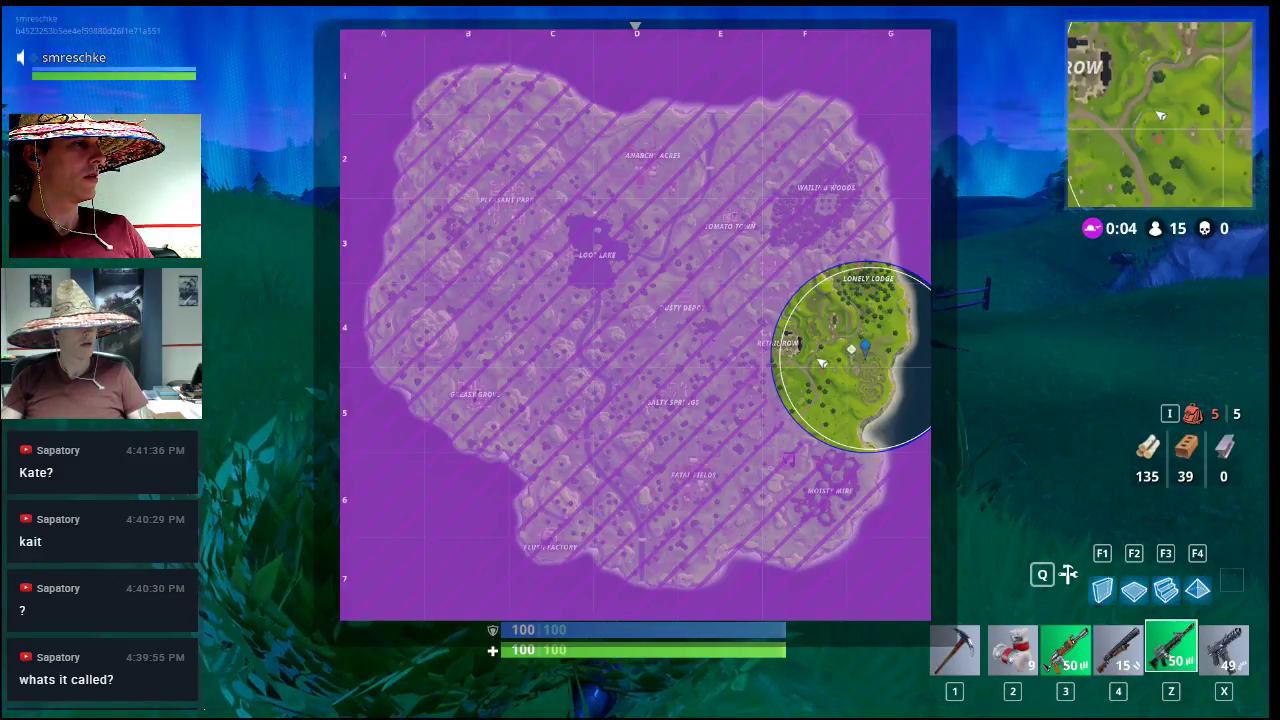
key(m)
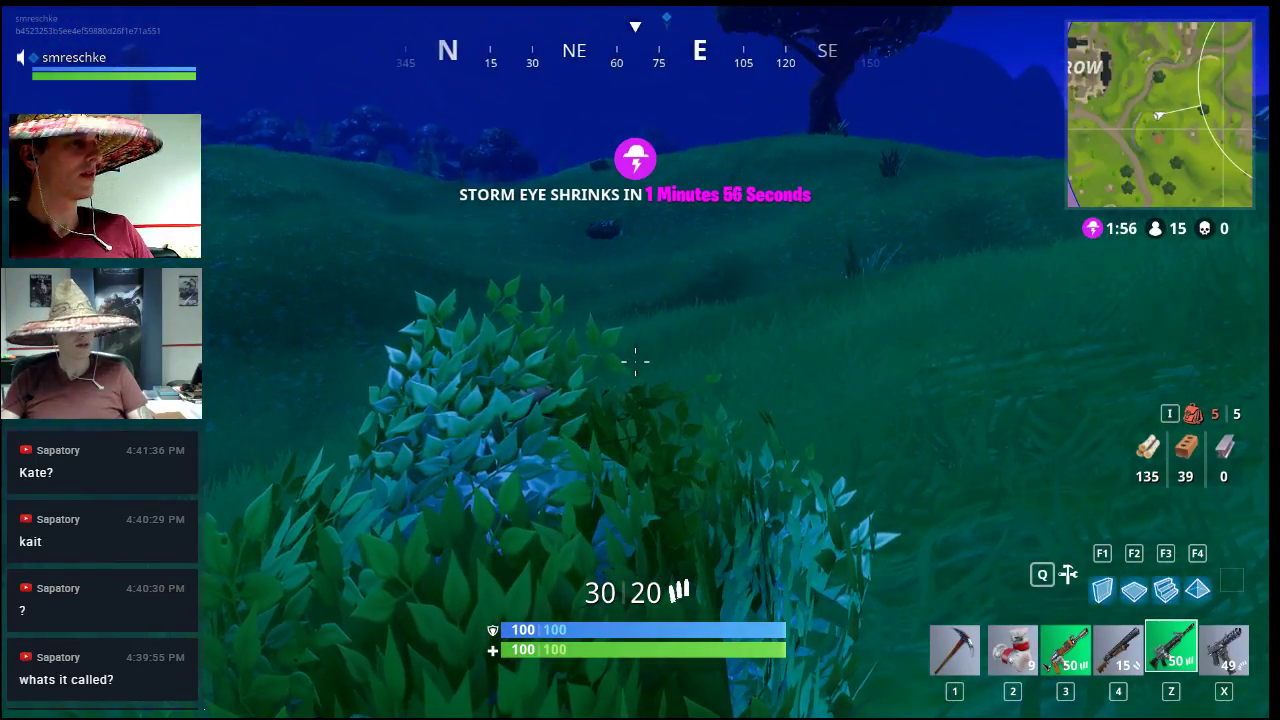
key(m)
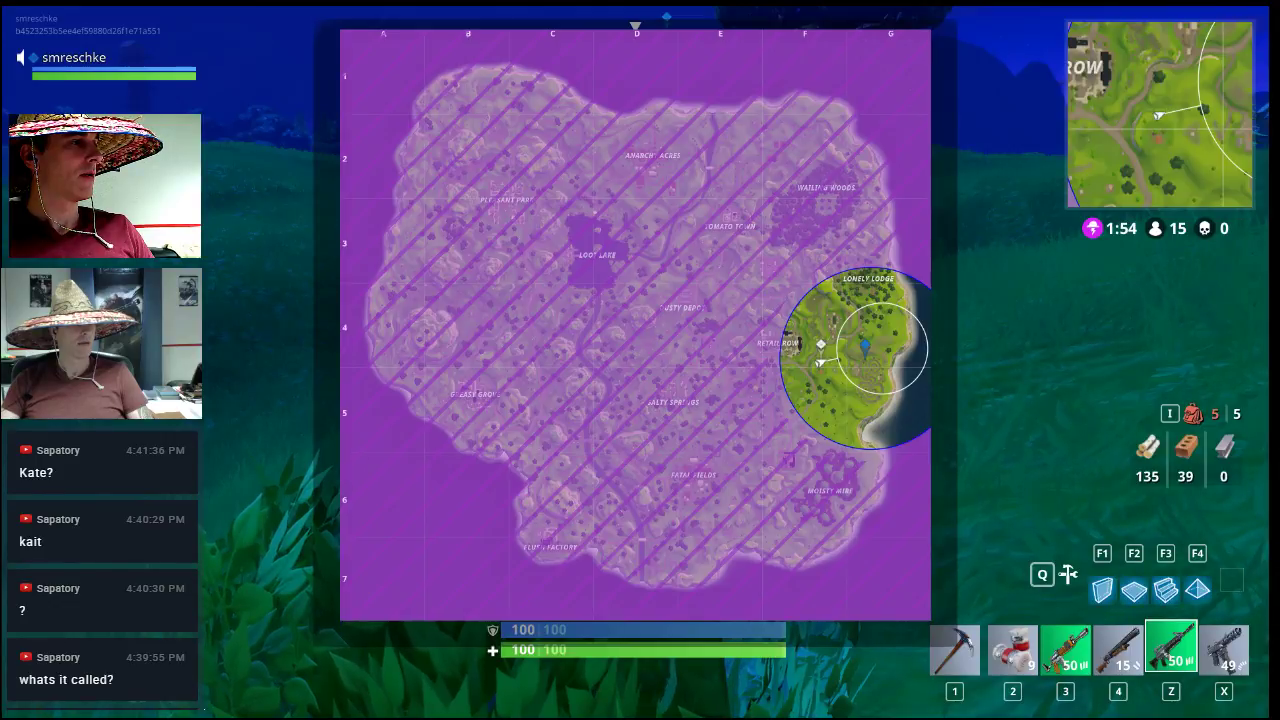
key(m)
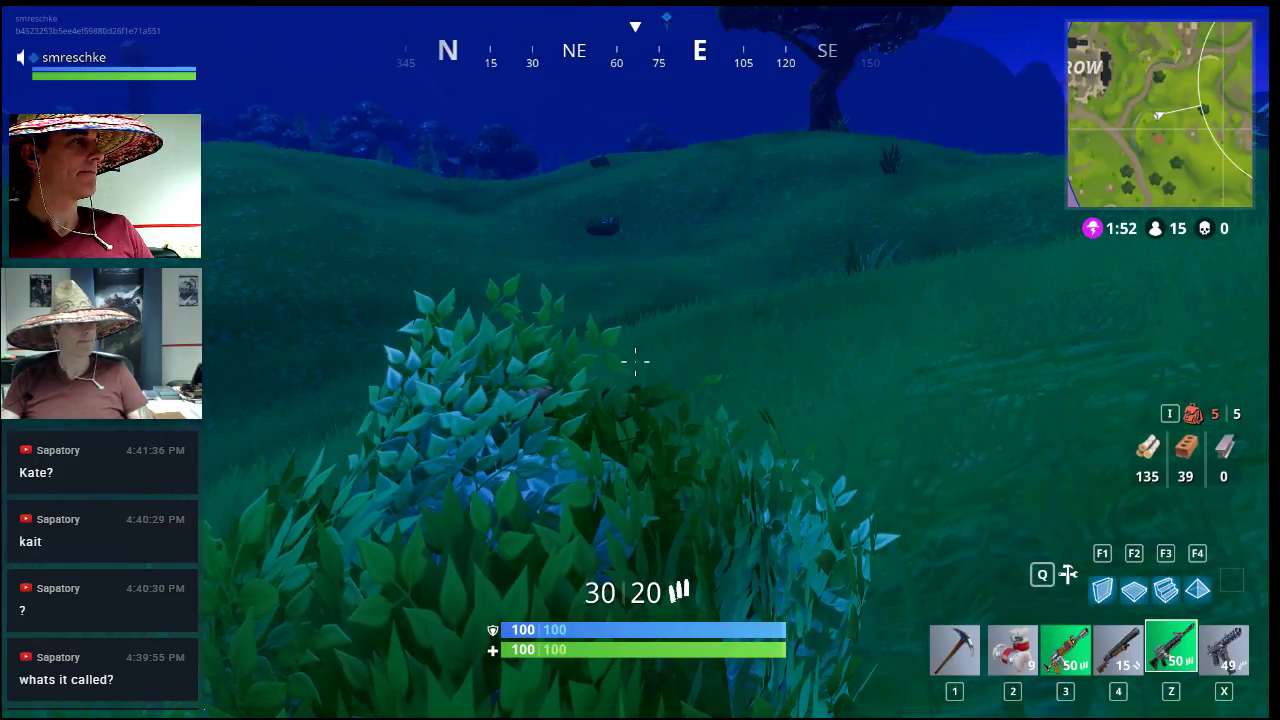
key(w)
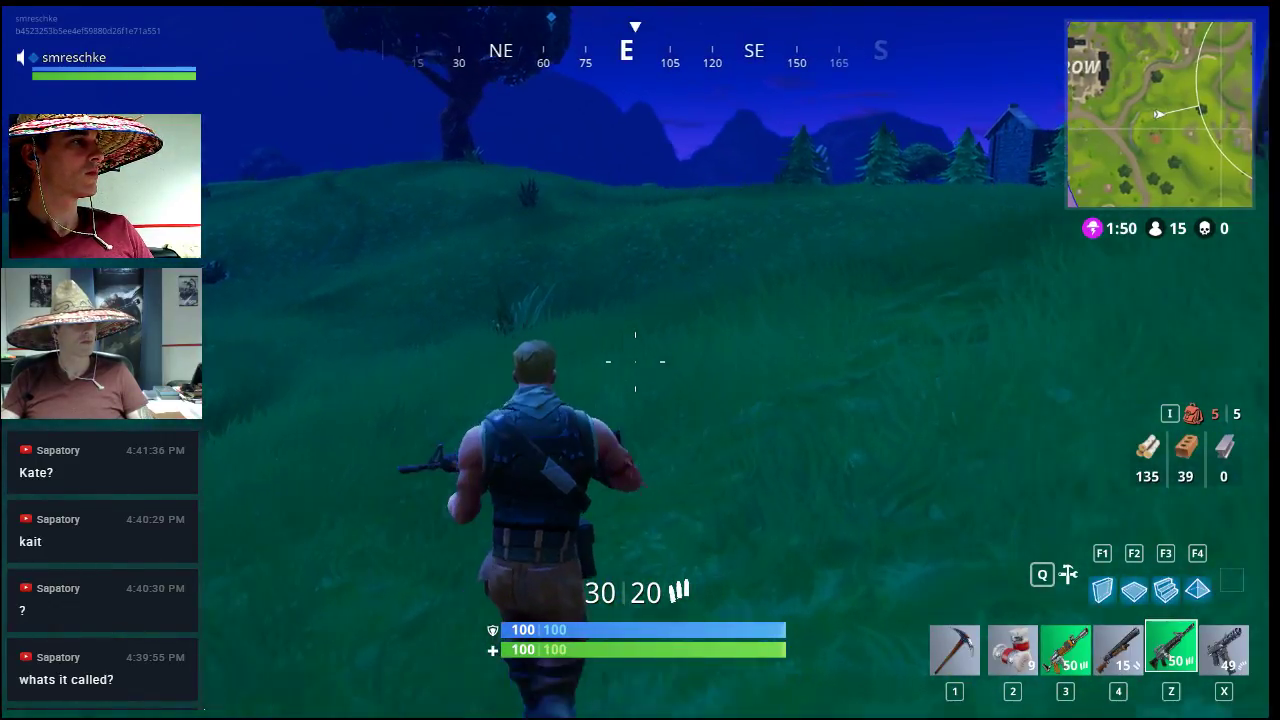
Step: Run east up the grassy hill toward the large tree, passing the spiky bush near the top
key(w)
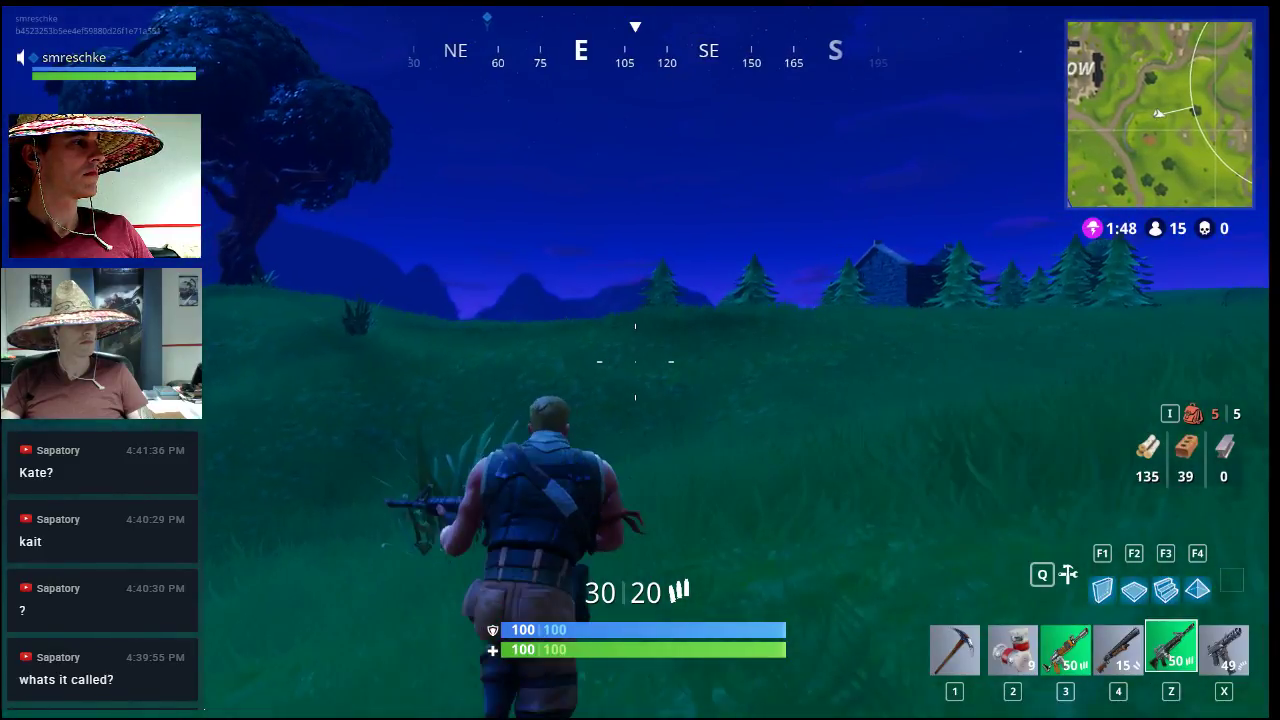
key(w)
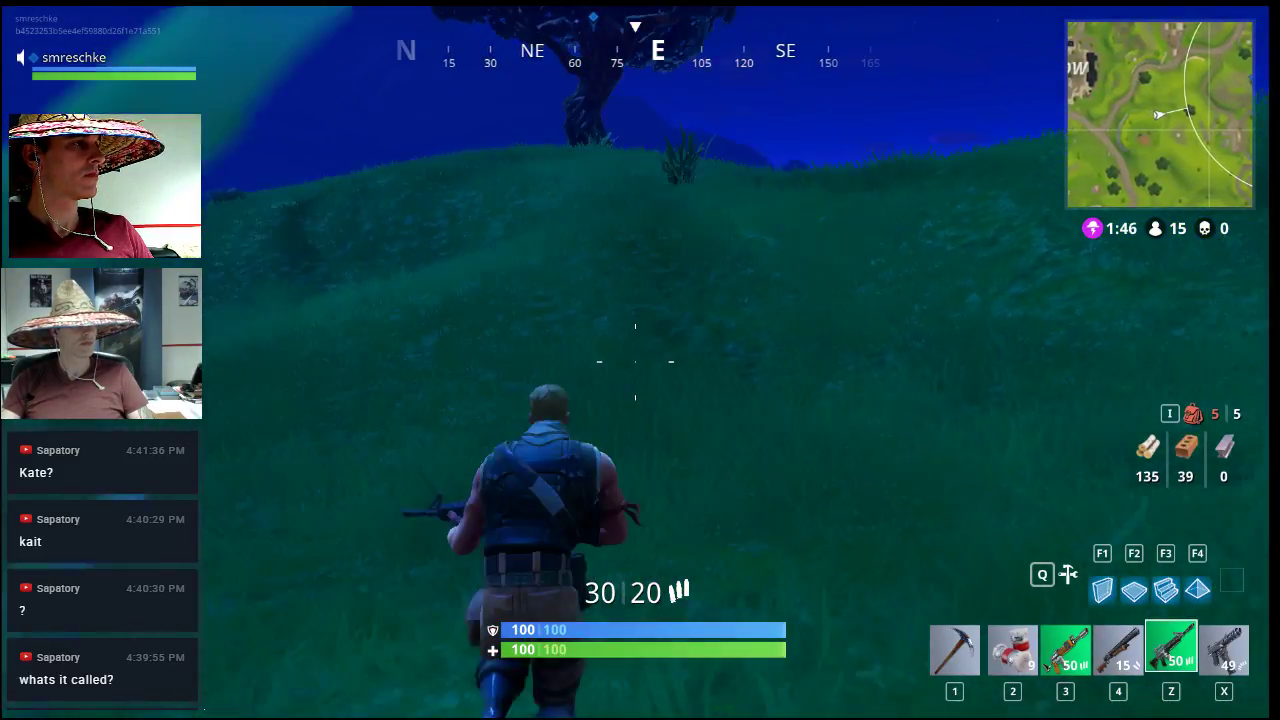
key(w)
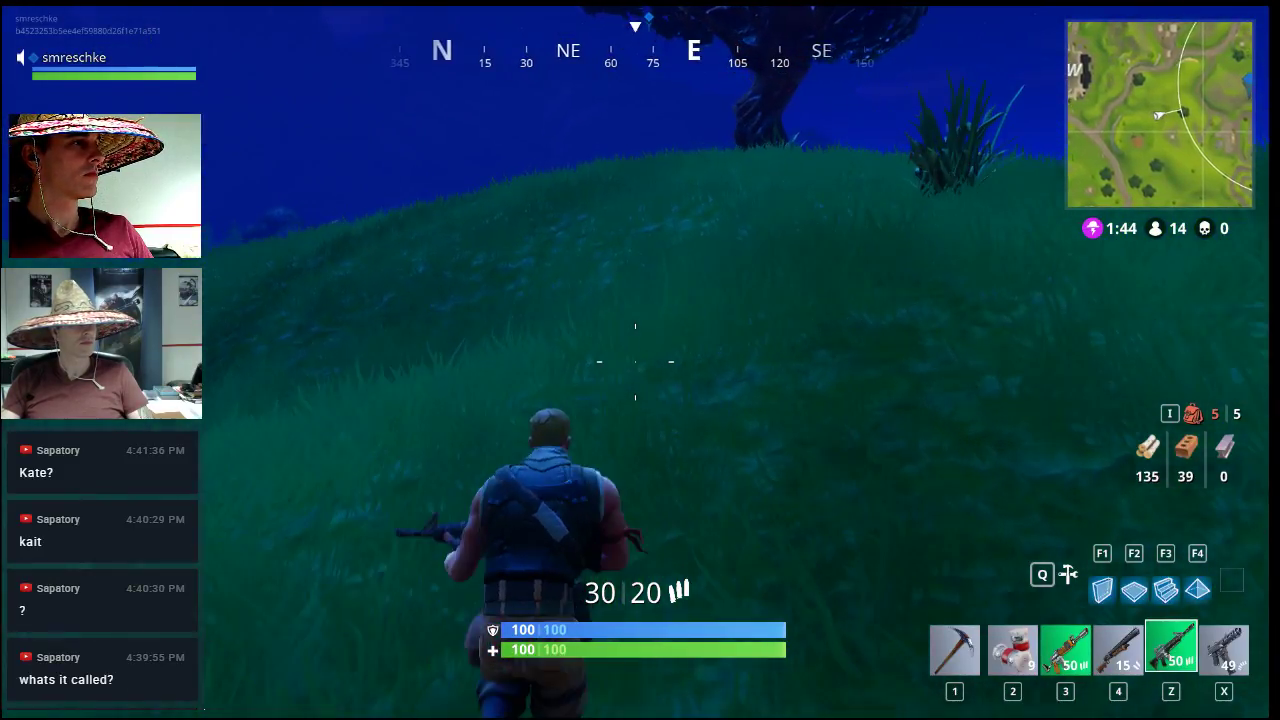
key(w)
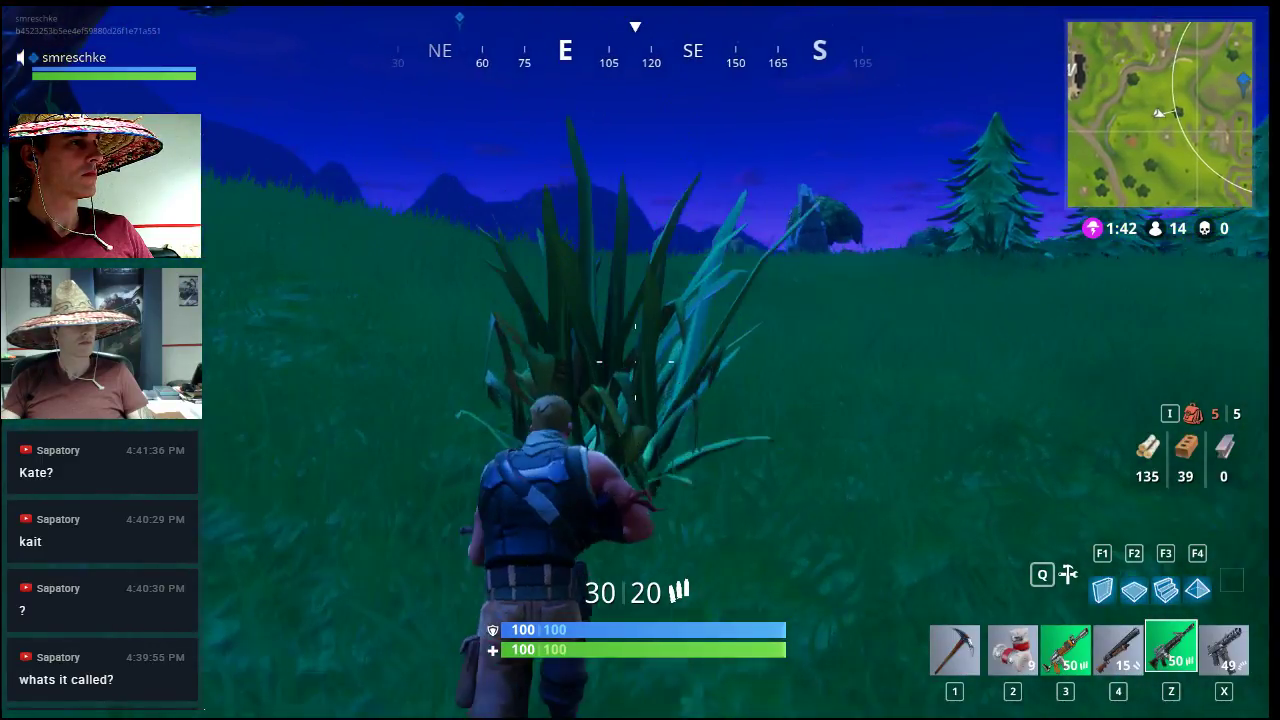
key(w)
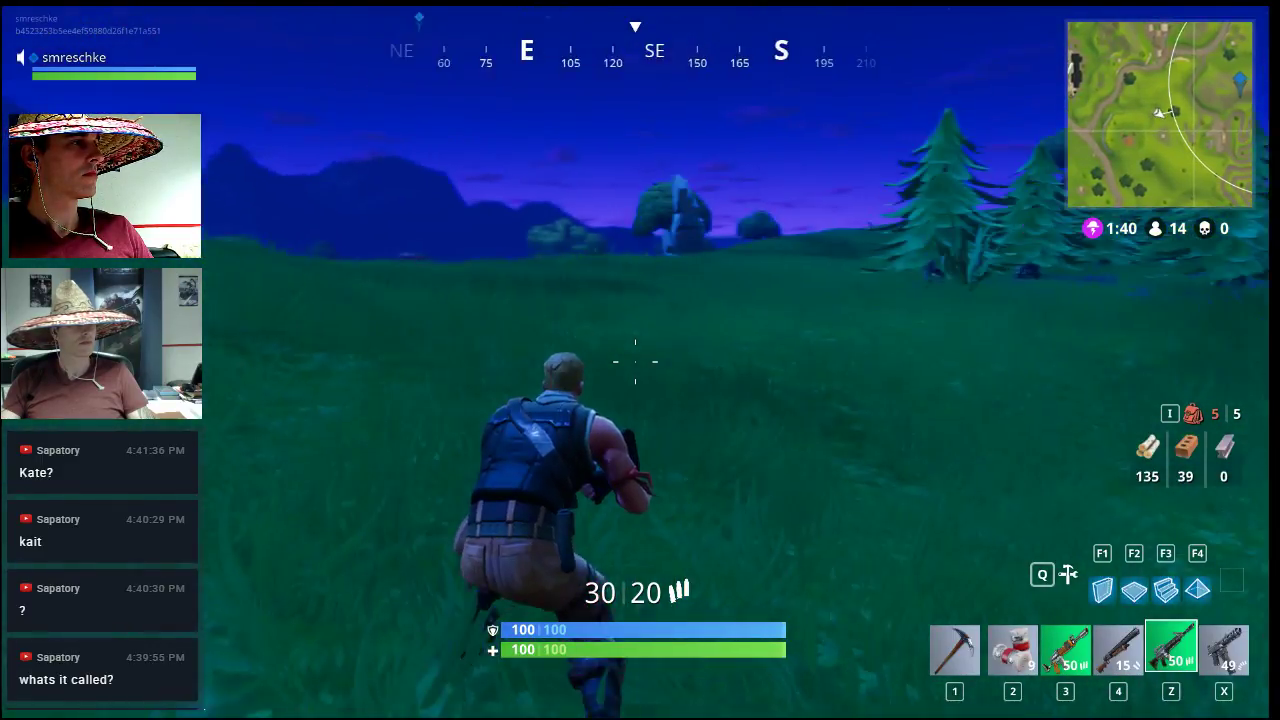
Step: Advance crouched to the large tree on the hilltop and pass around its trunk, watching east and south for enemies
key(w)
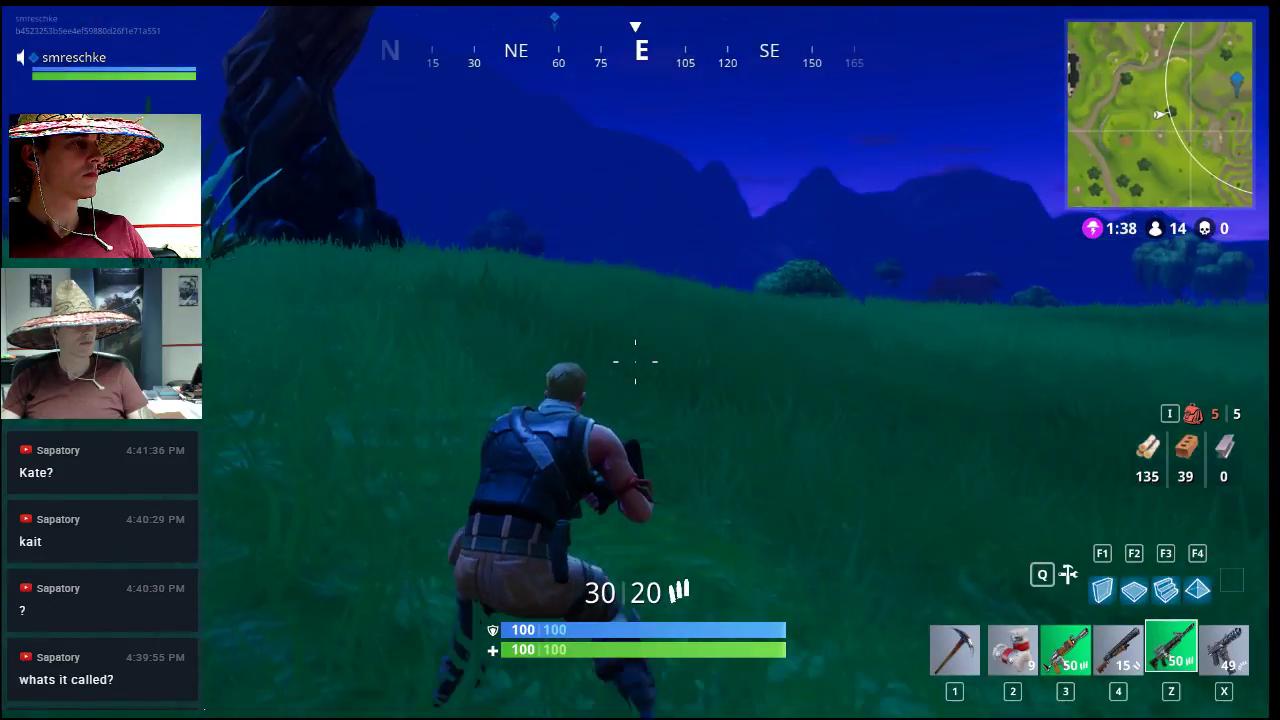
key(w)
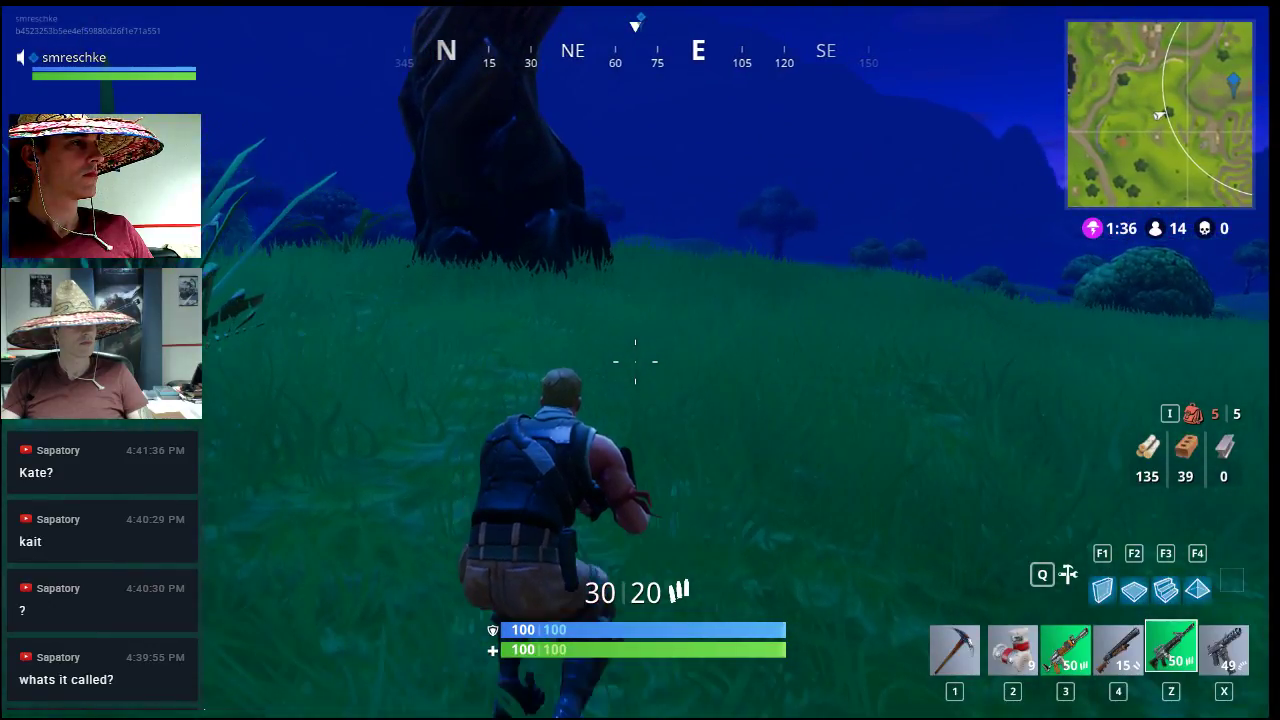
key(w)
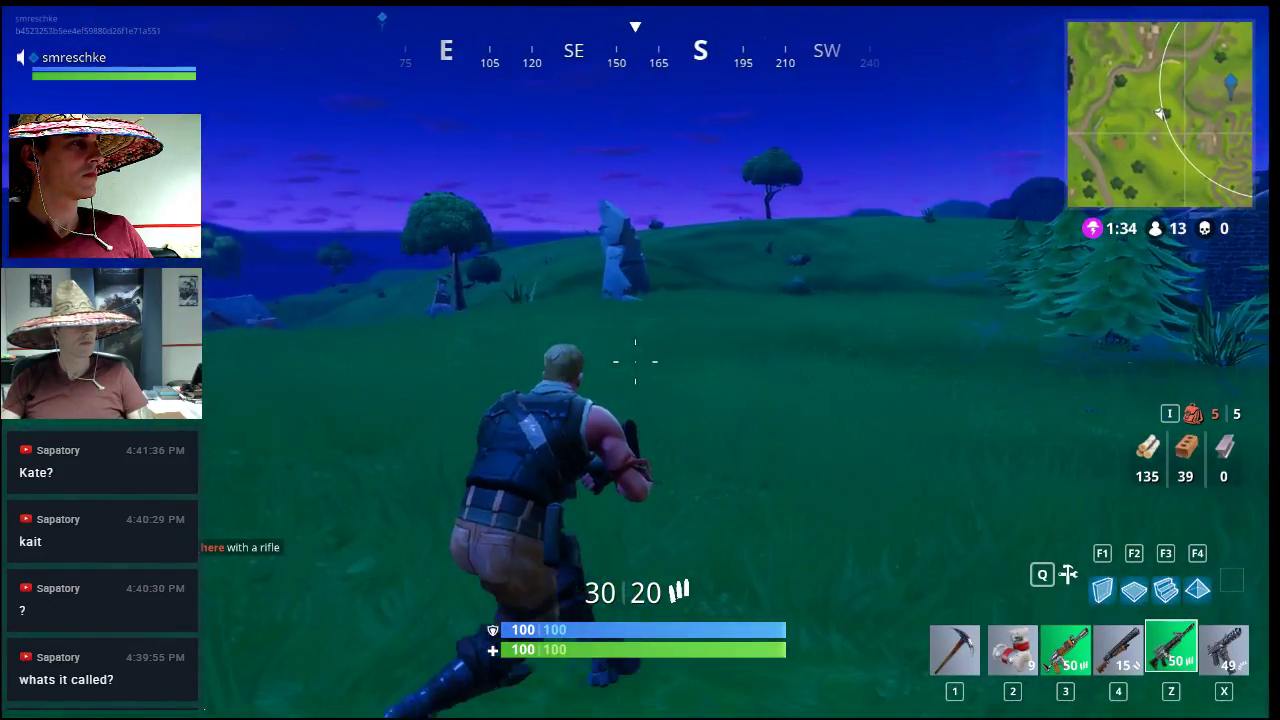
key(w)
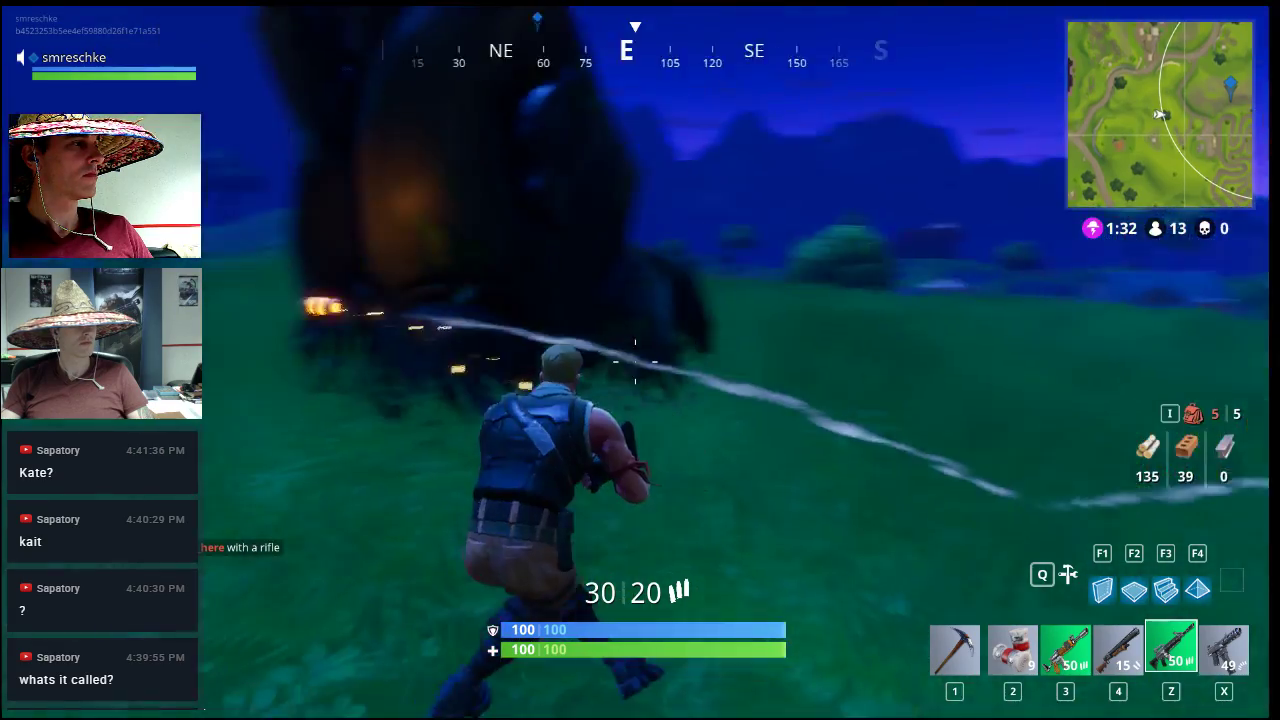
key(w)
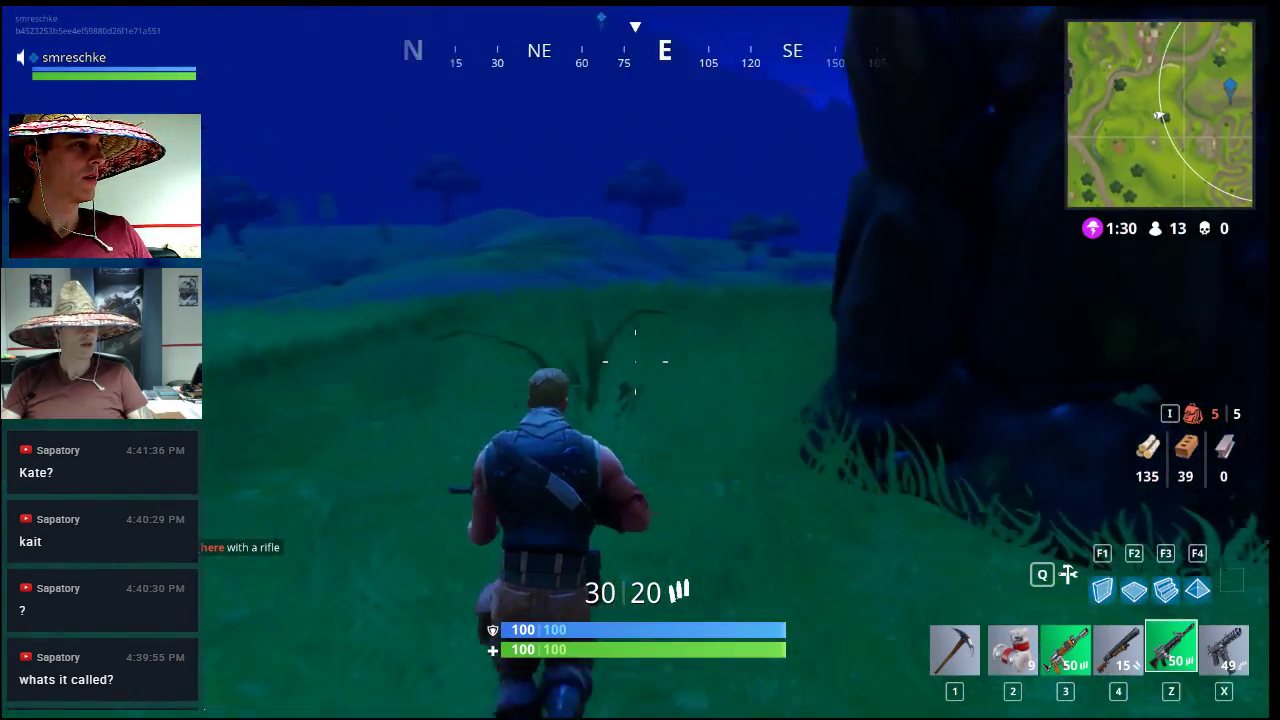
key(w)
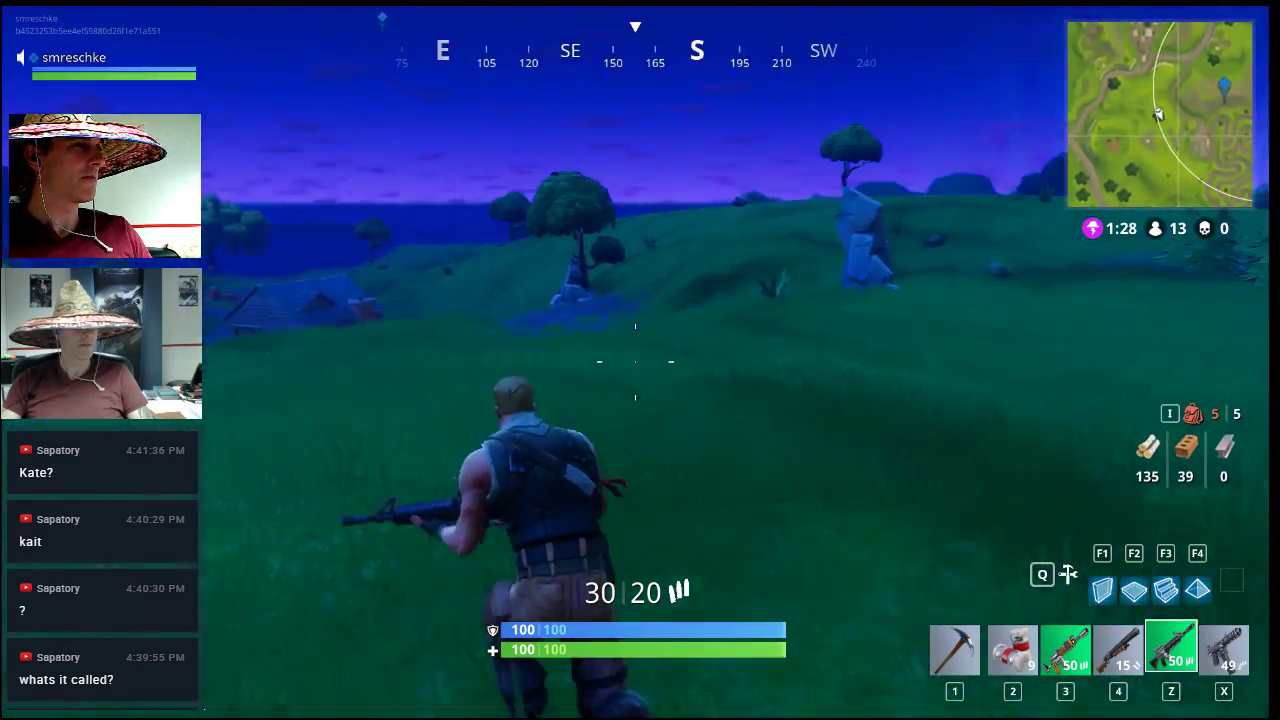
Step: Descend the hill eastward past the utility pole to the dirt road by the flatbed truck
key(w)
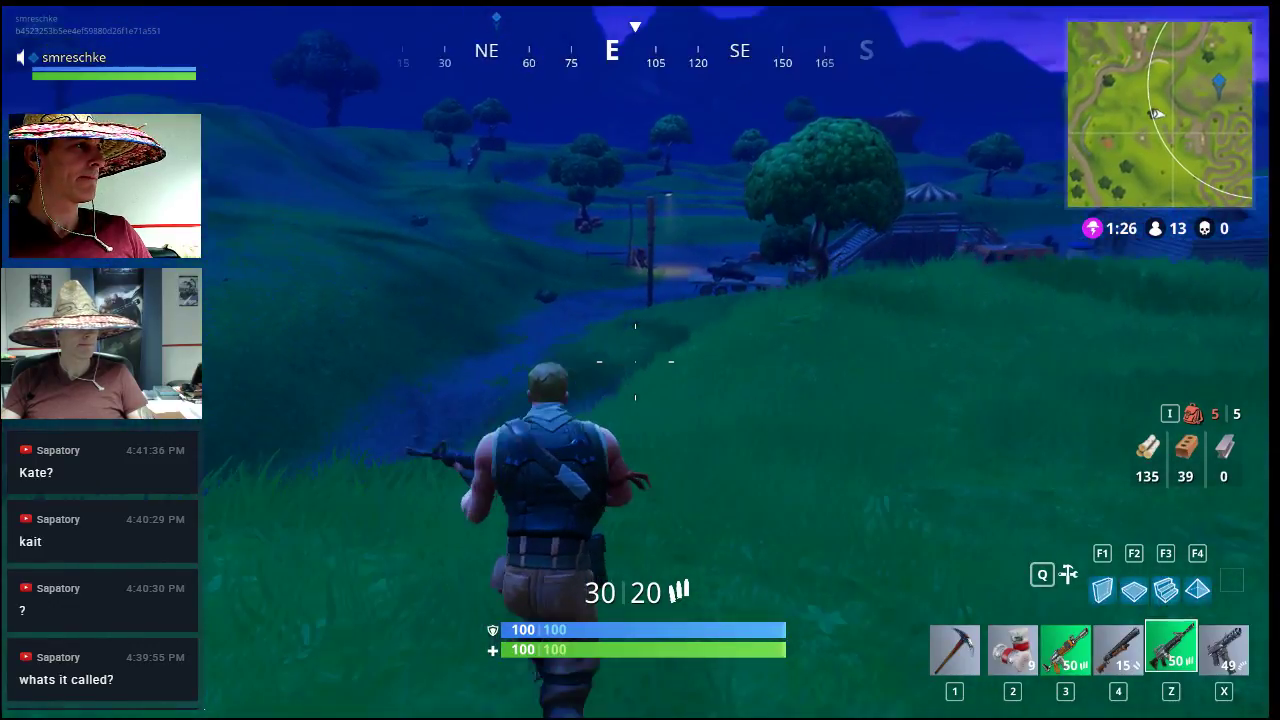
key(w)
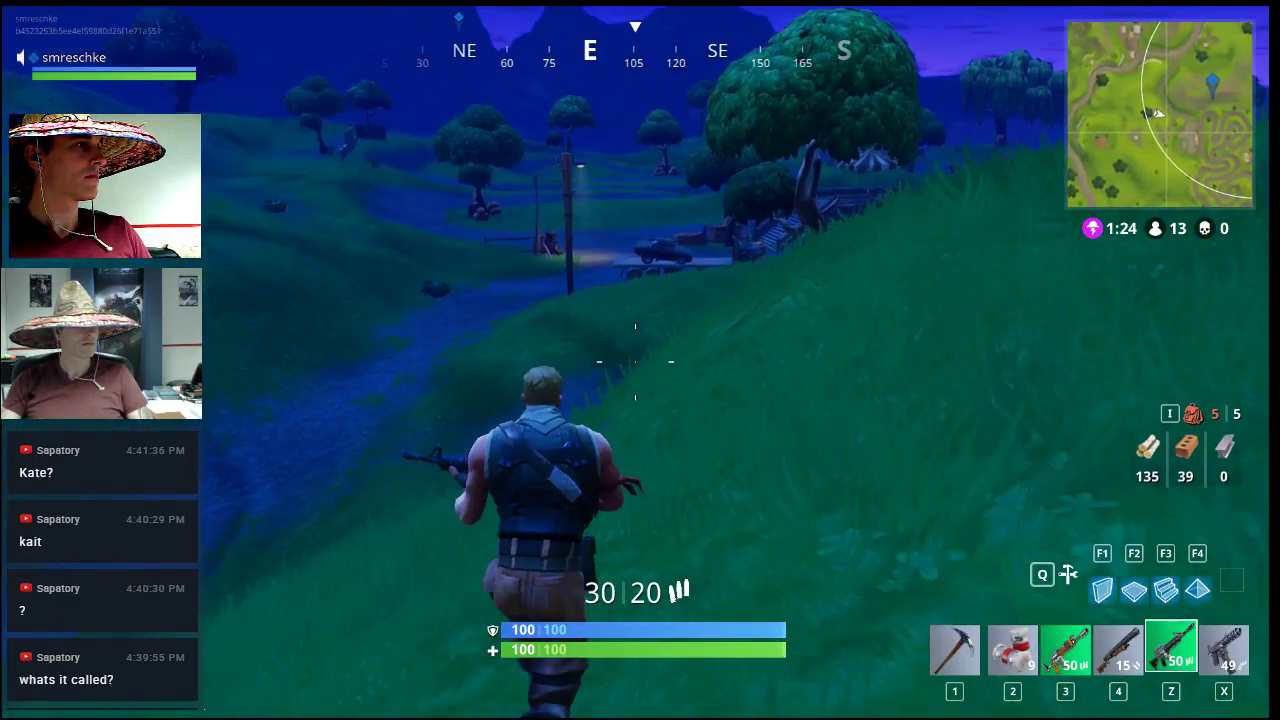
key(w)
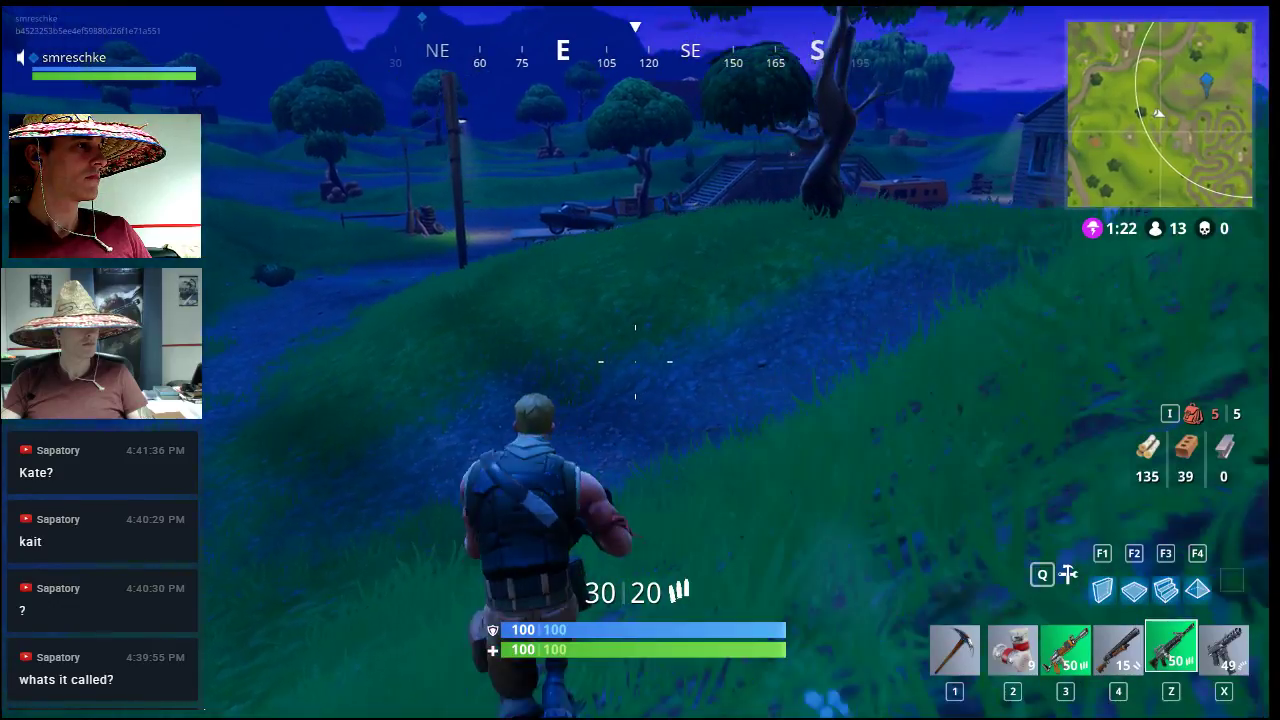
key(w)
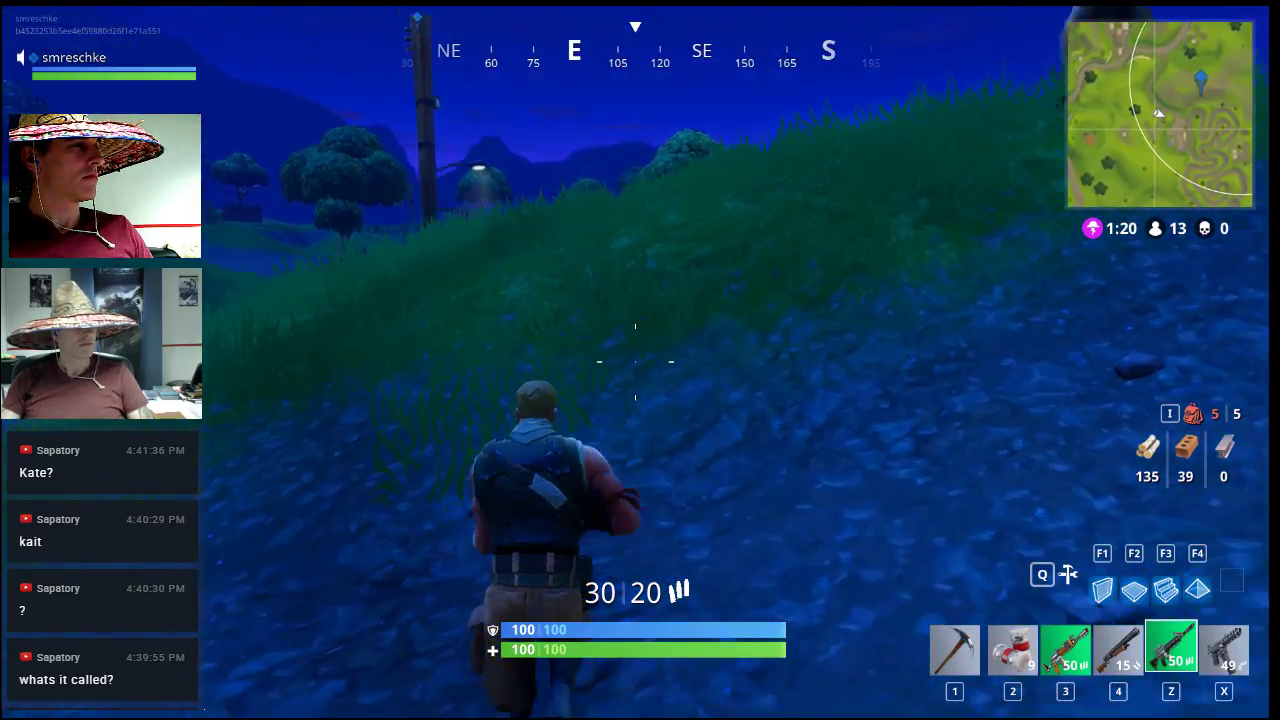
key(w)
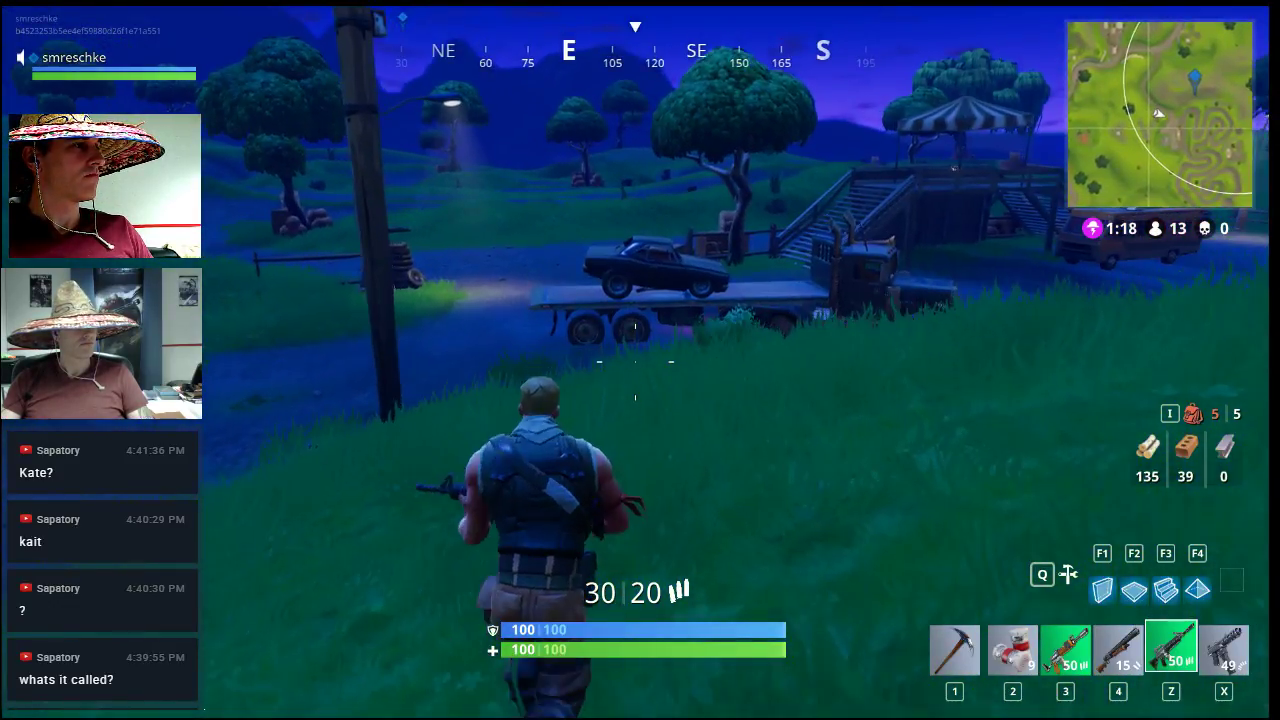
key(w)
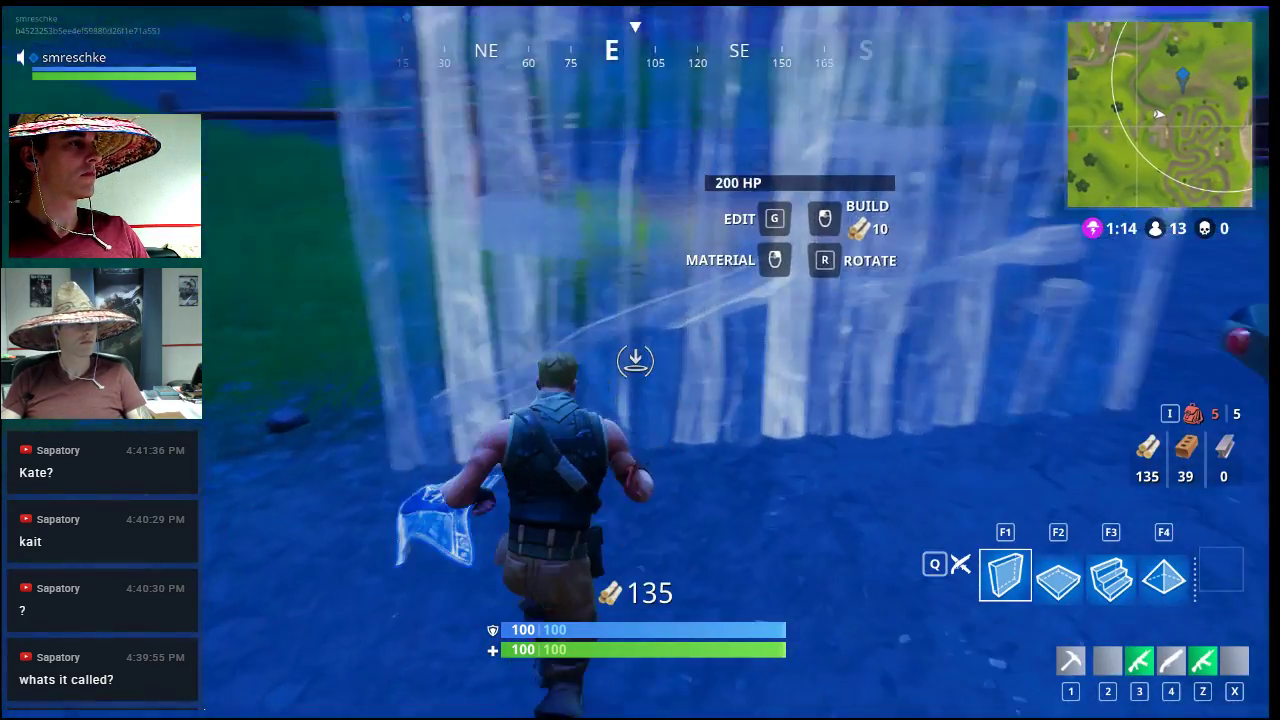
Step: Build a wooden wall on the road and a wooden ramp behind it, facing west
click(635, 361)
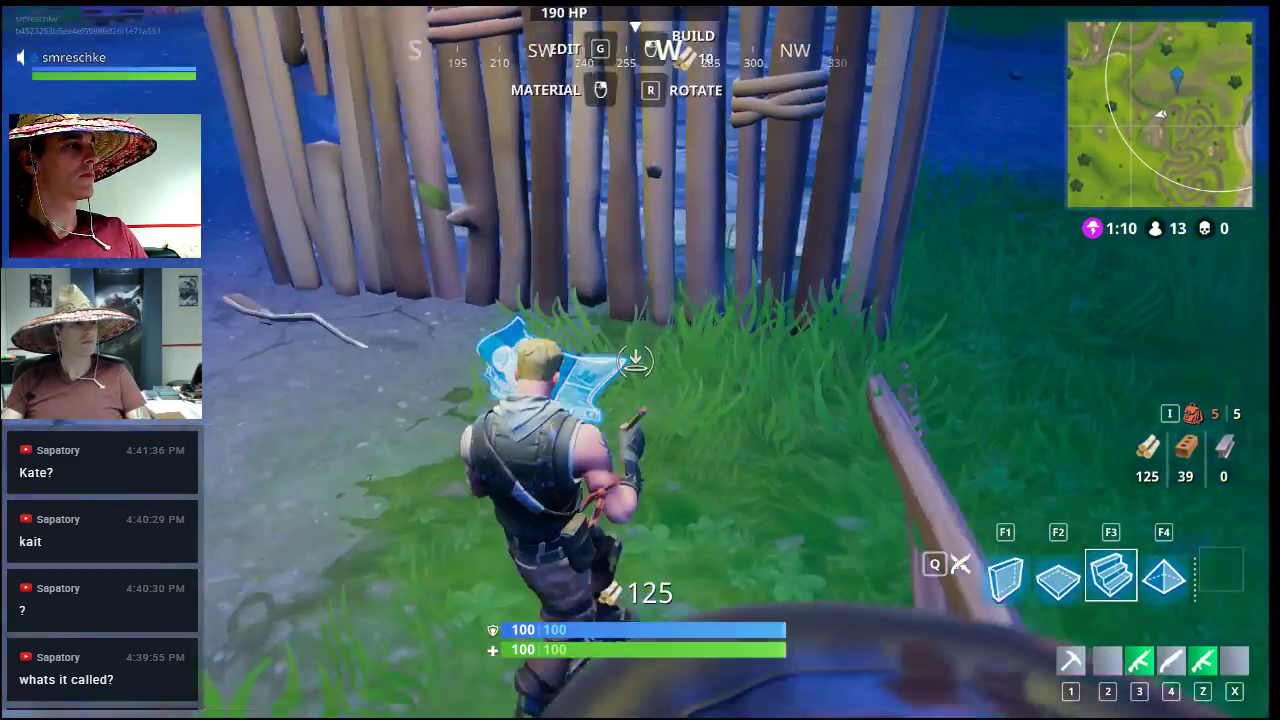
key(s)
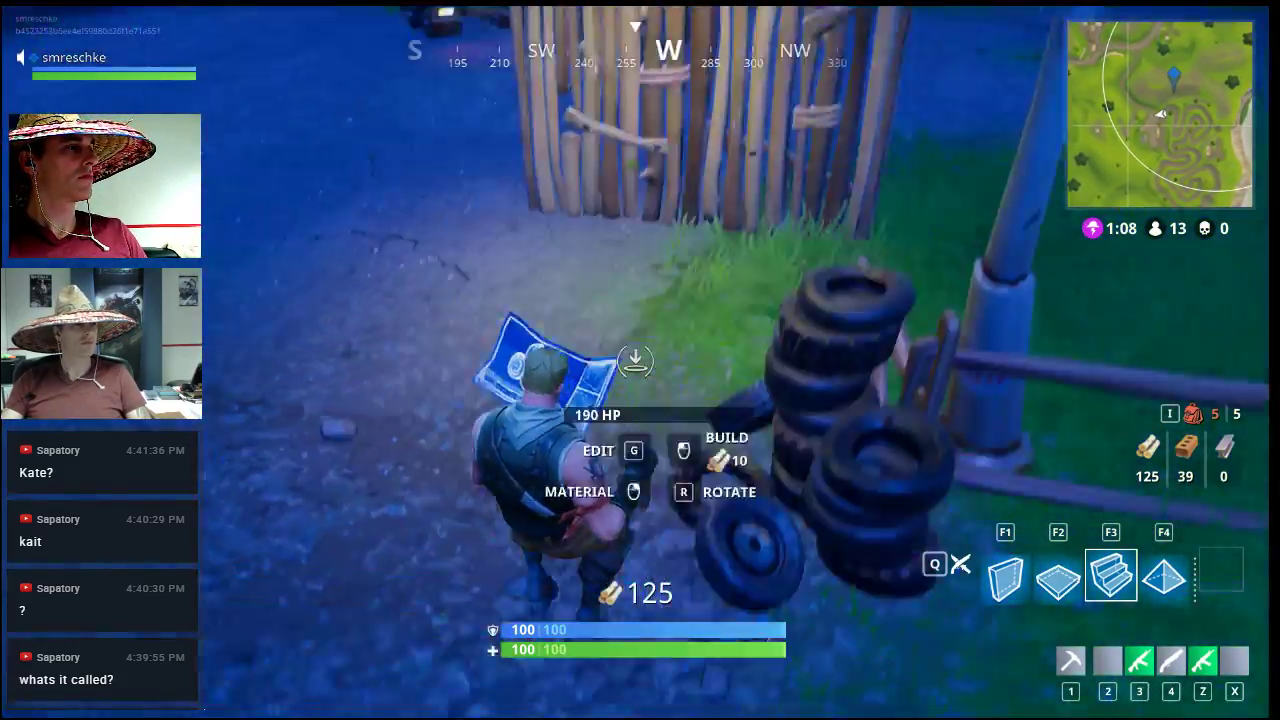
click(635, 360)
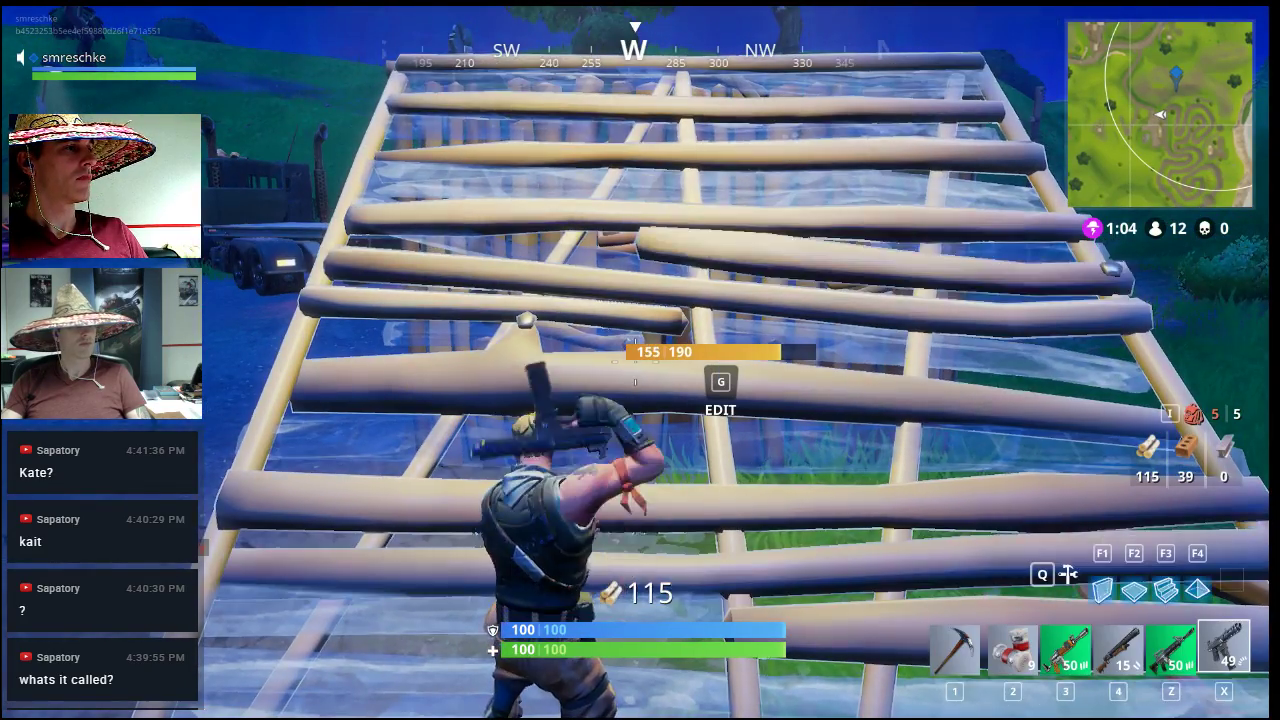
Step: Climb the ramp with the assault rifle, aim west over its upper edge at the hill, and back down
key(z)
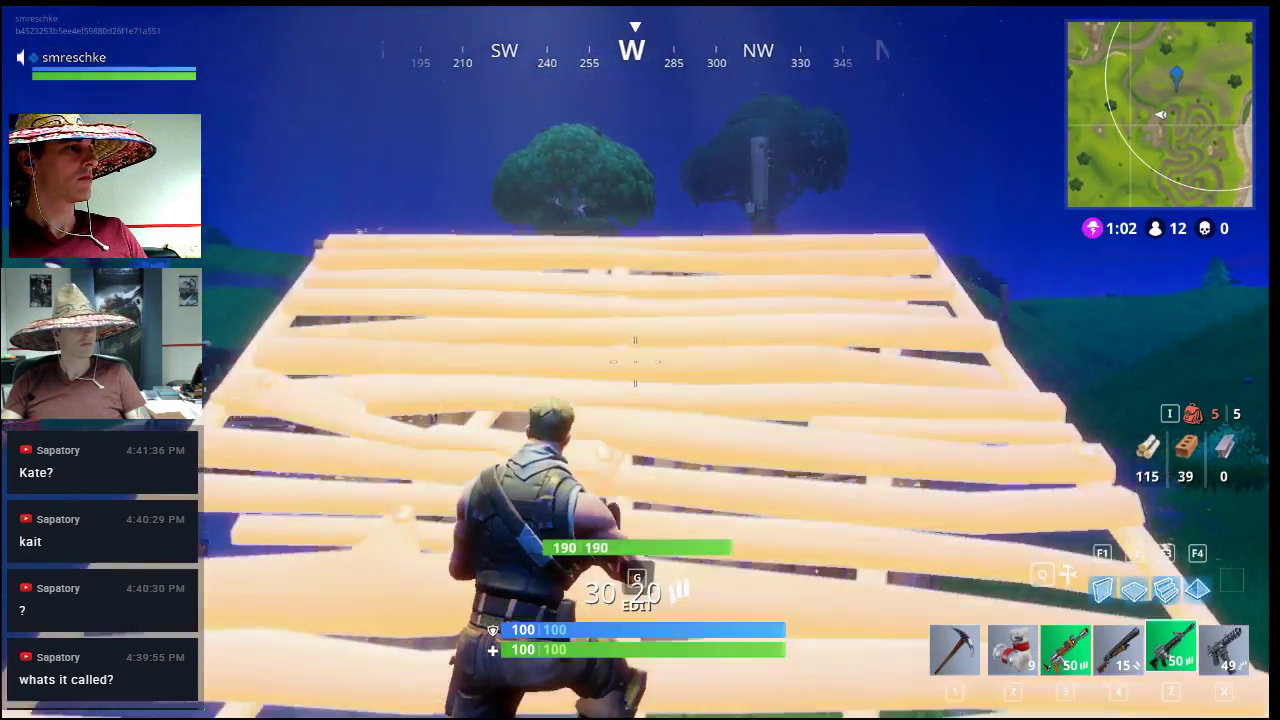
key(w)
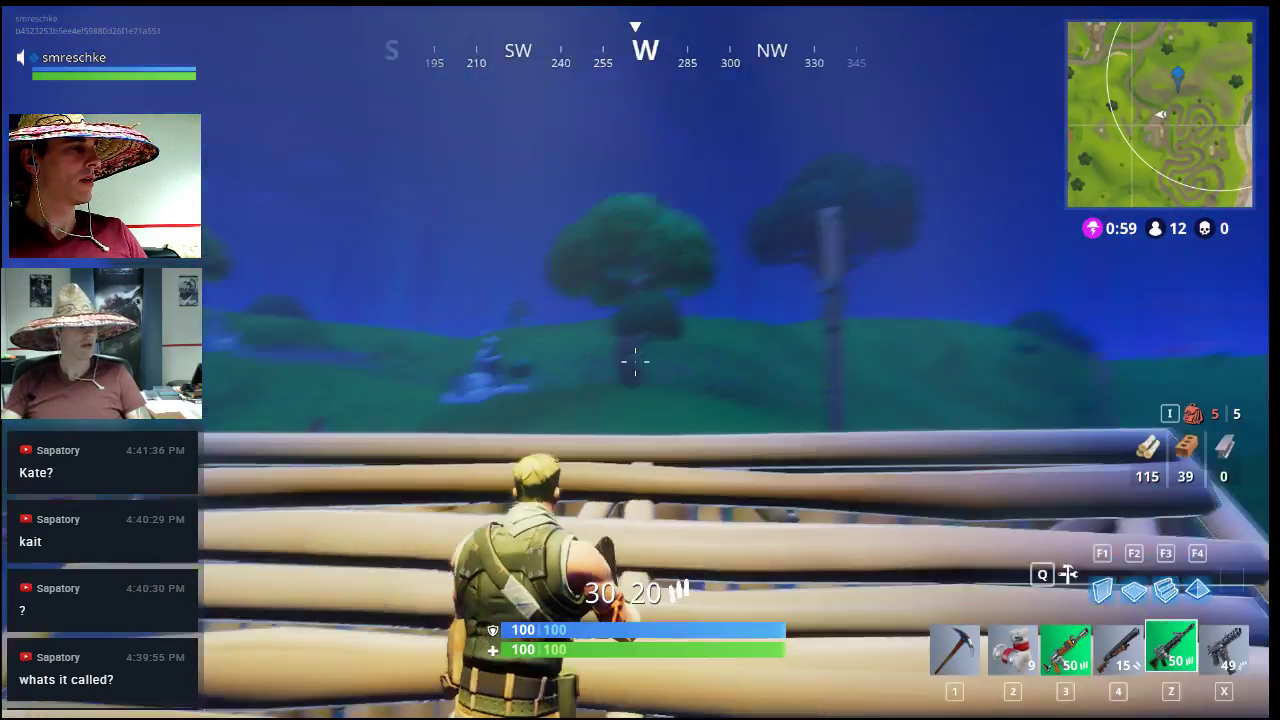
right_click(635, 361)
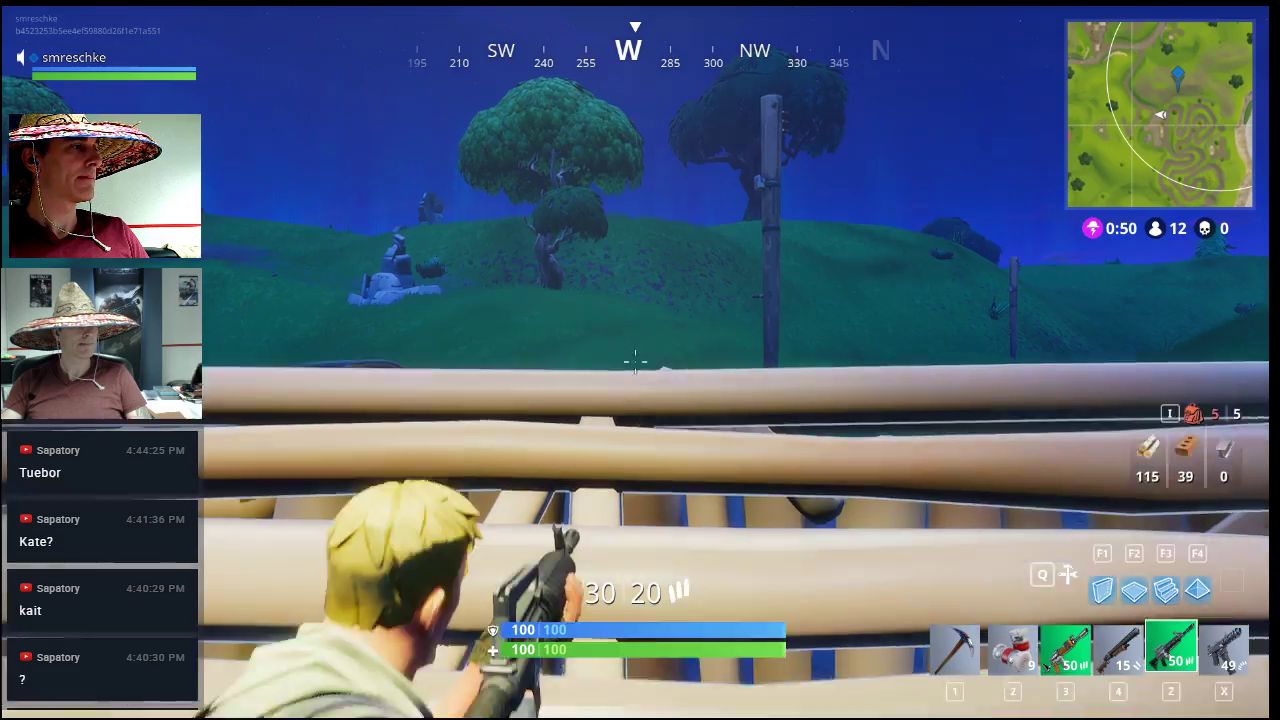
key(s)
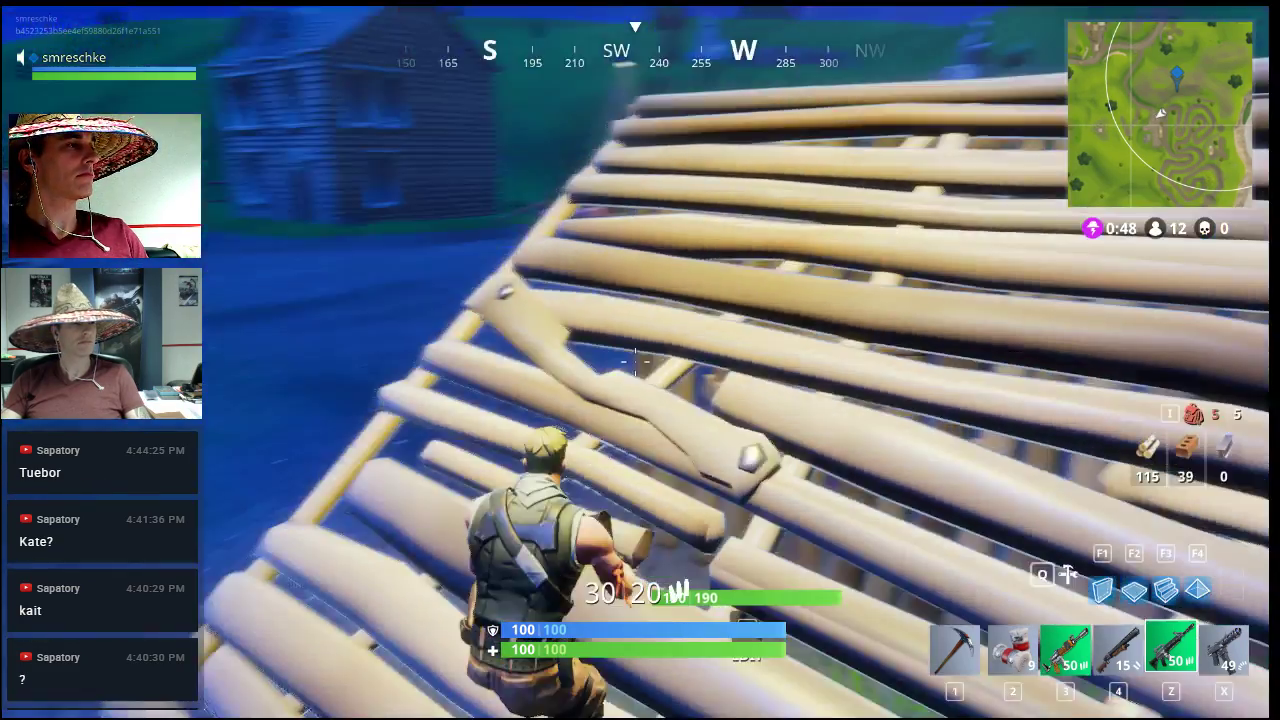
Step: Enclose the ramp with wooden walls, stacking a second level on the east and south sides
key(F1)
click(635, 360)
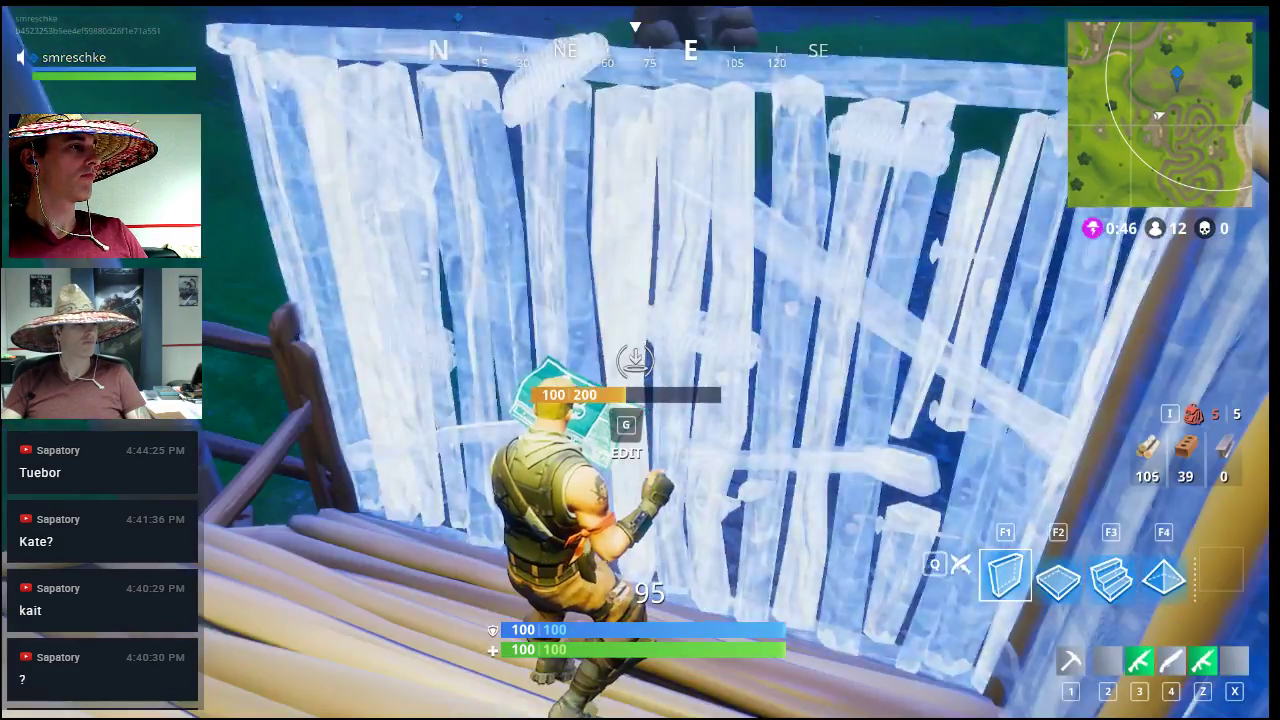
click(635, 360)
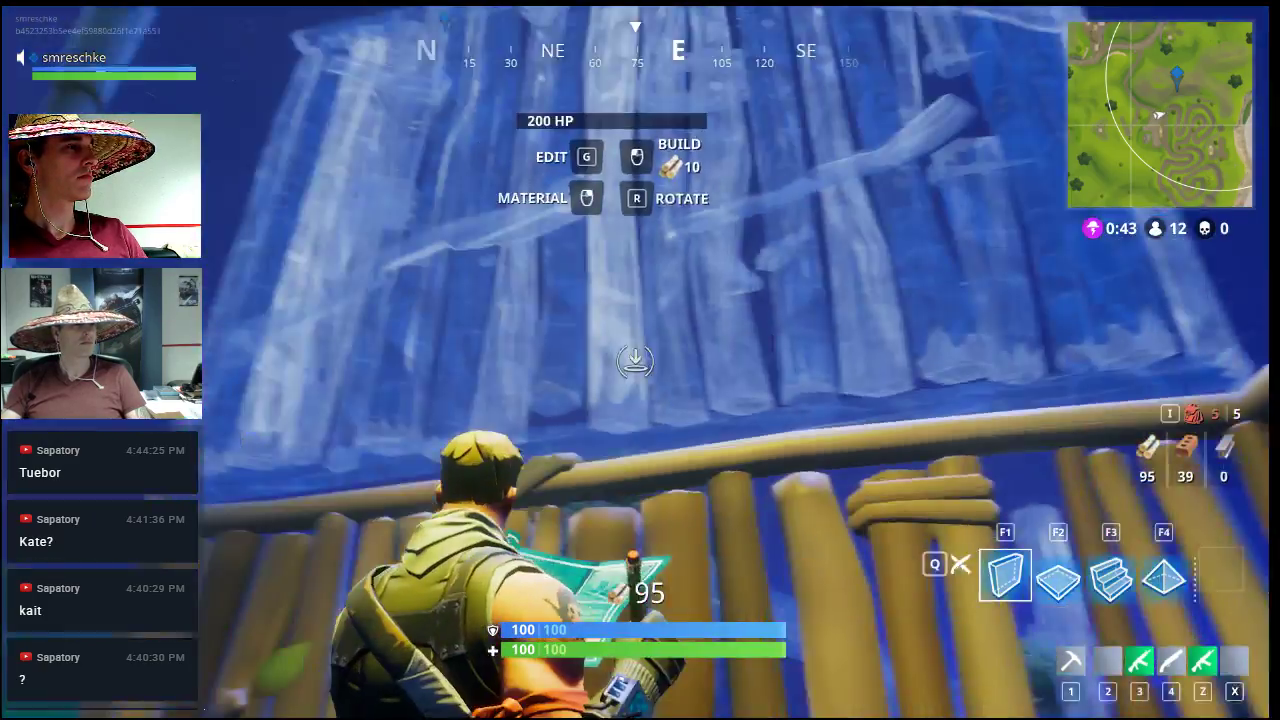
click(635, 360)
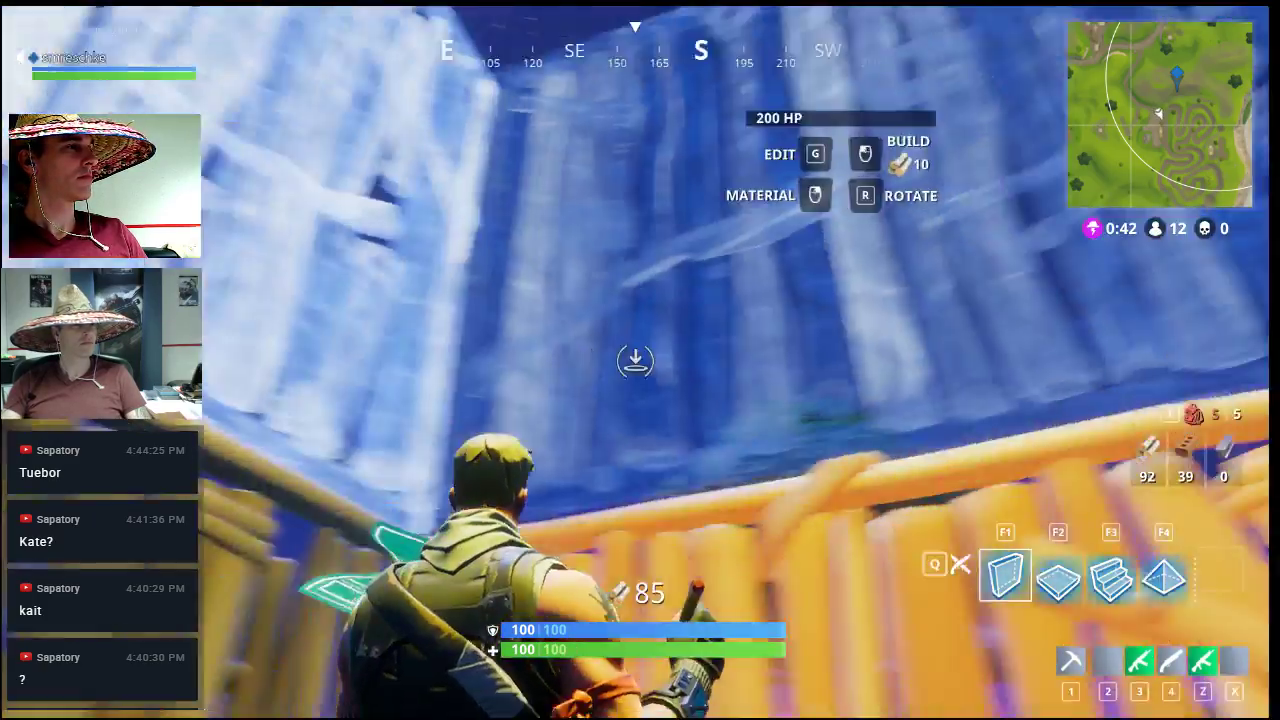
click(635, 360)
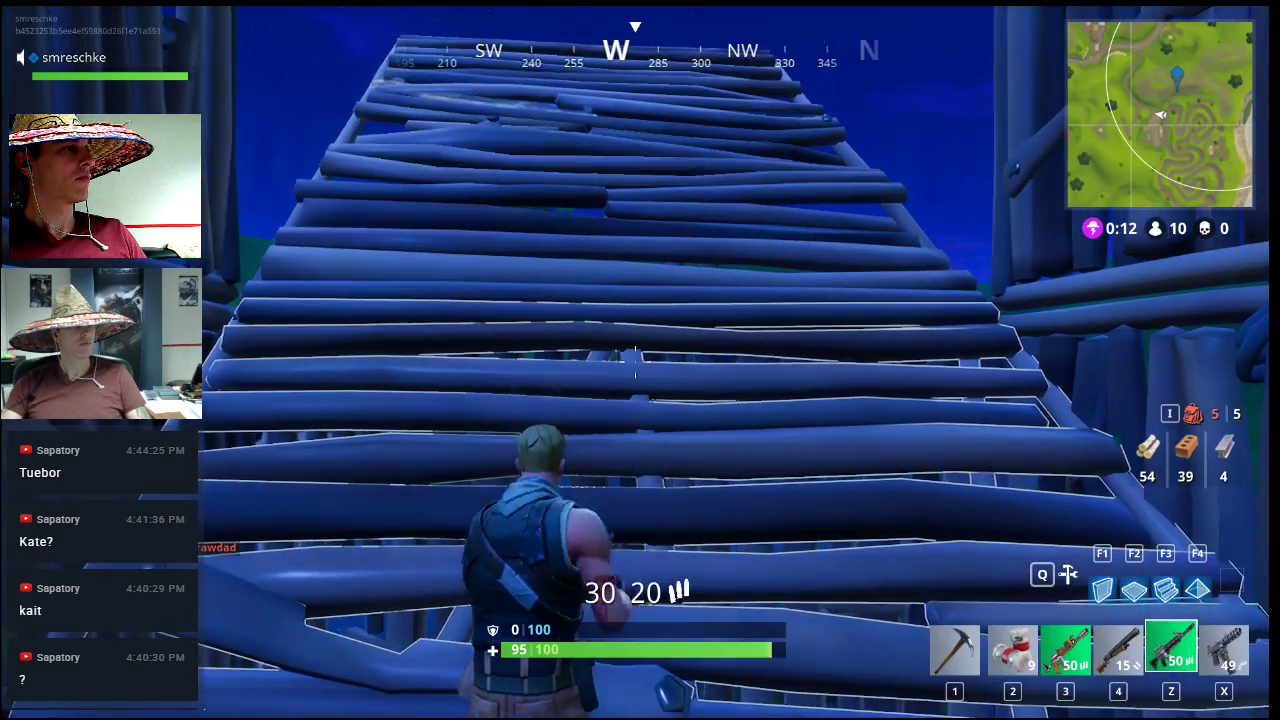
Step: Move to the foot of the ramp and break out through the fort's east wooden wall with the pickaxe
key(w)
key(d)
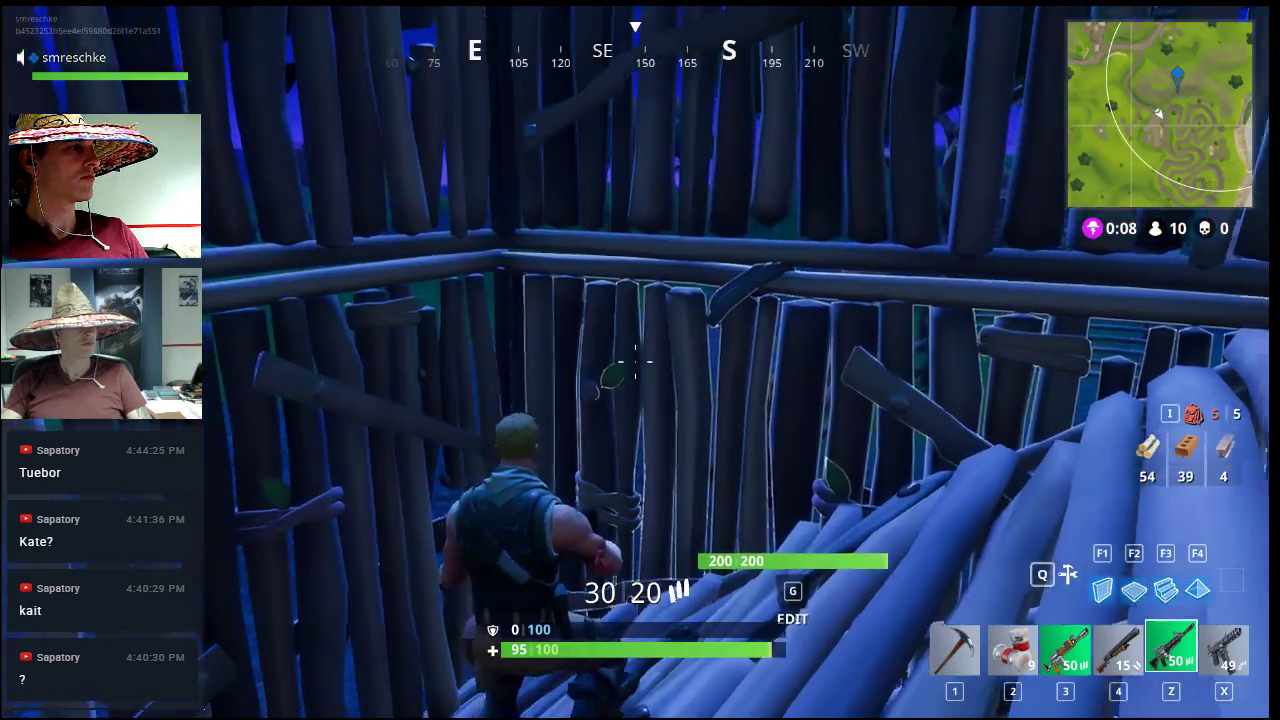
key(w)
key(1)
click(635, 361)
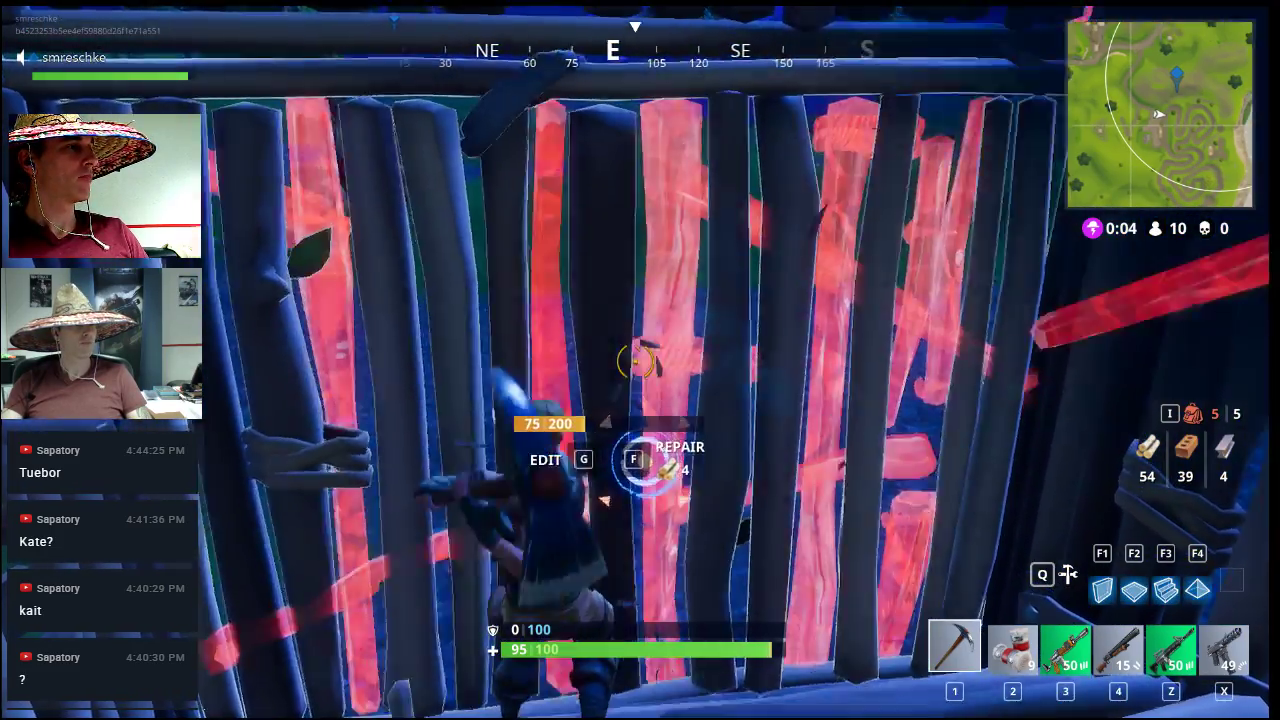
click(635, 360)
click(635, 360)
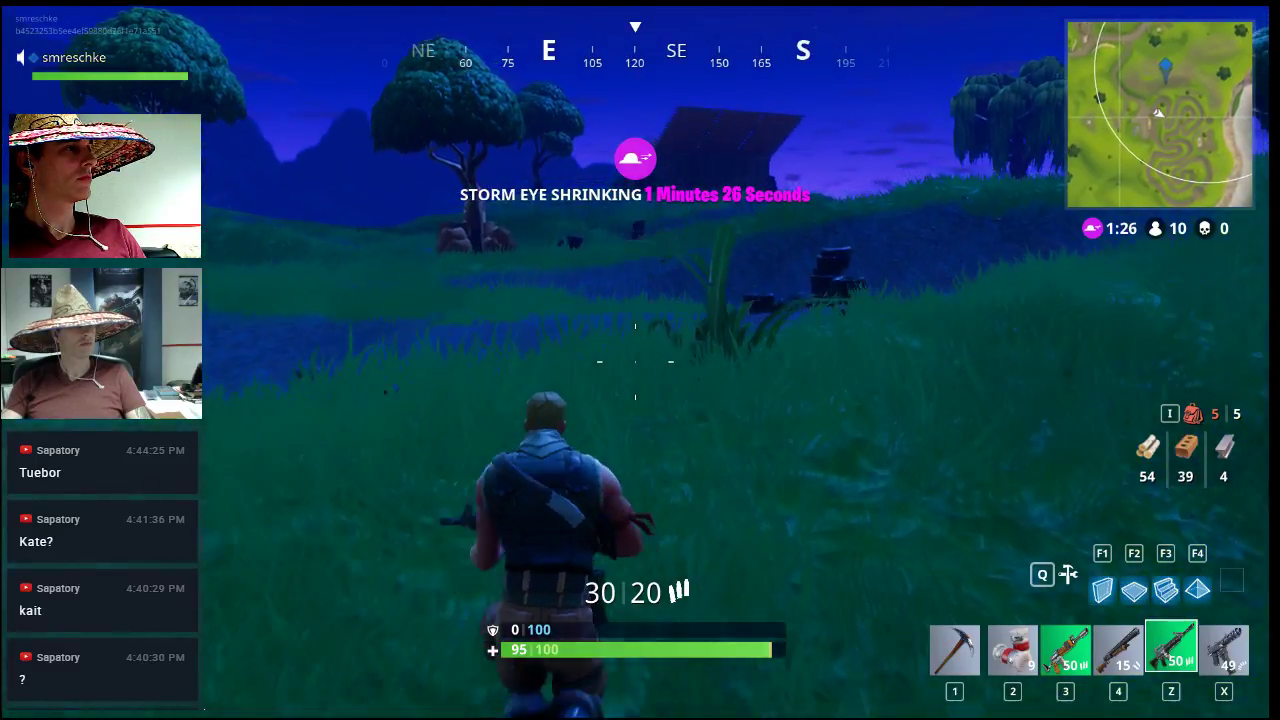
Step: Run southeast across the dirt race track and take cover behind the stacked hay bales, facing west
key(w)
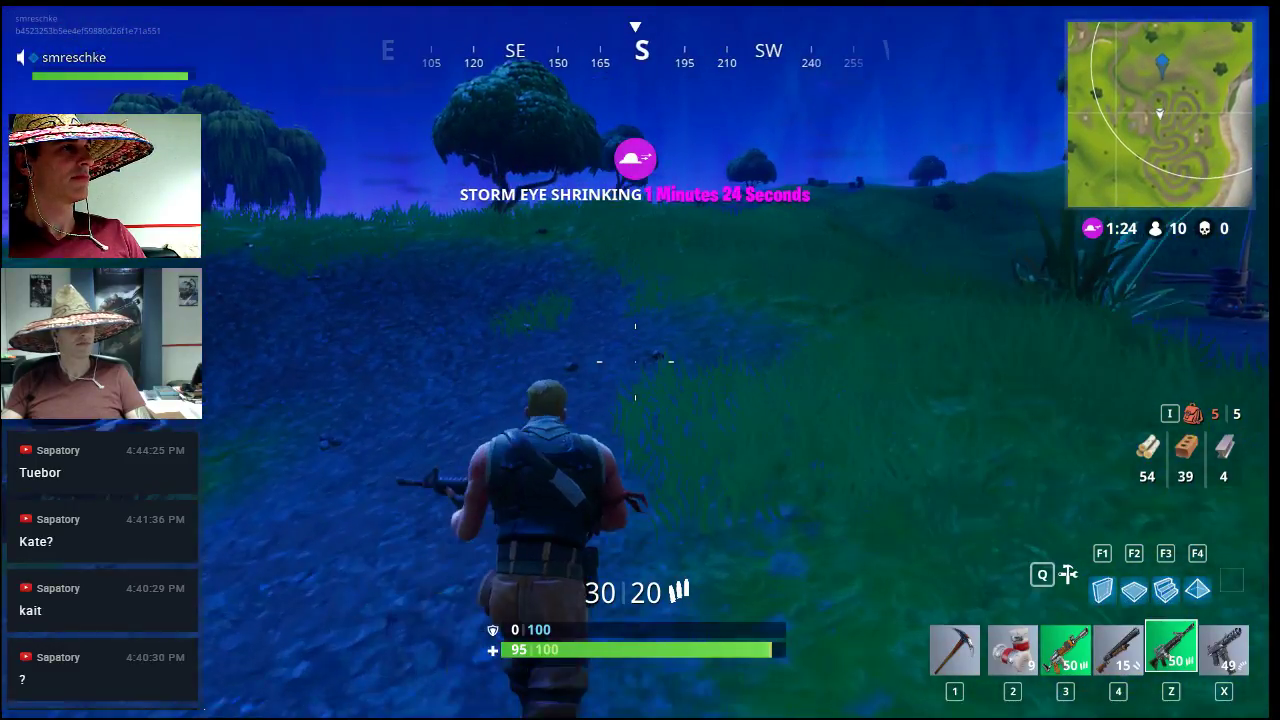
key(w)
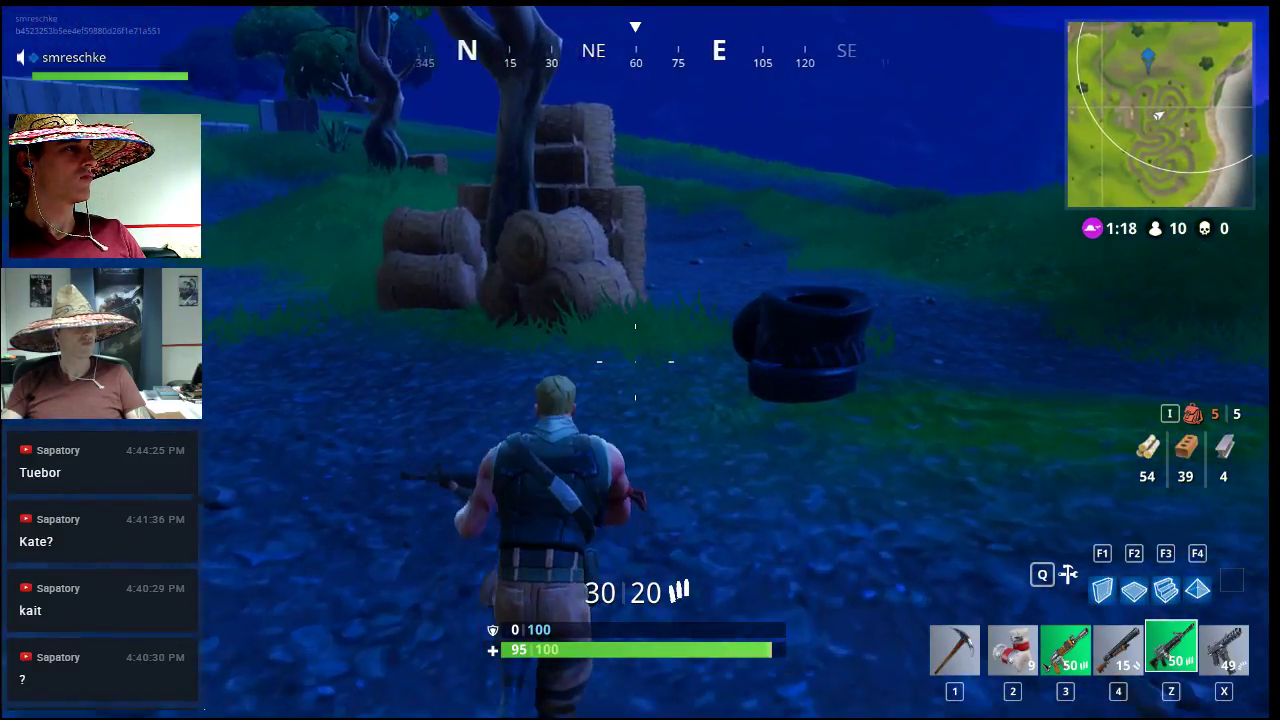
key(w)
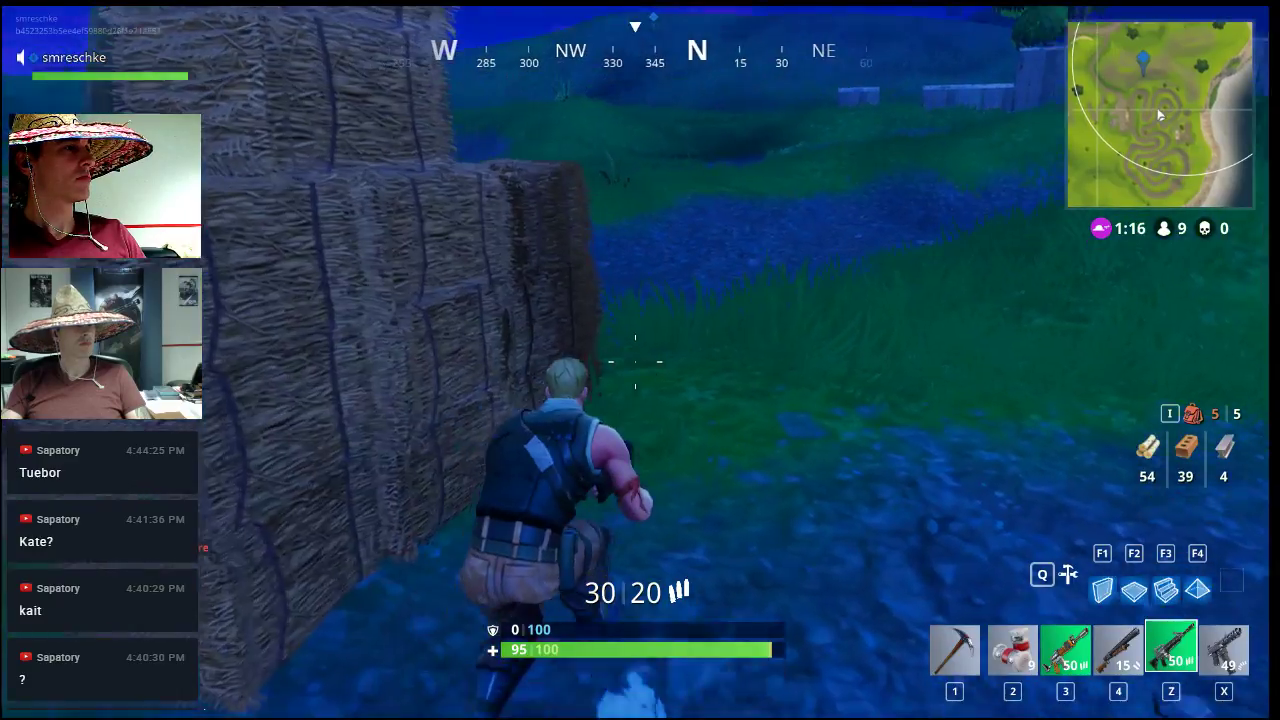
key(w)
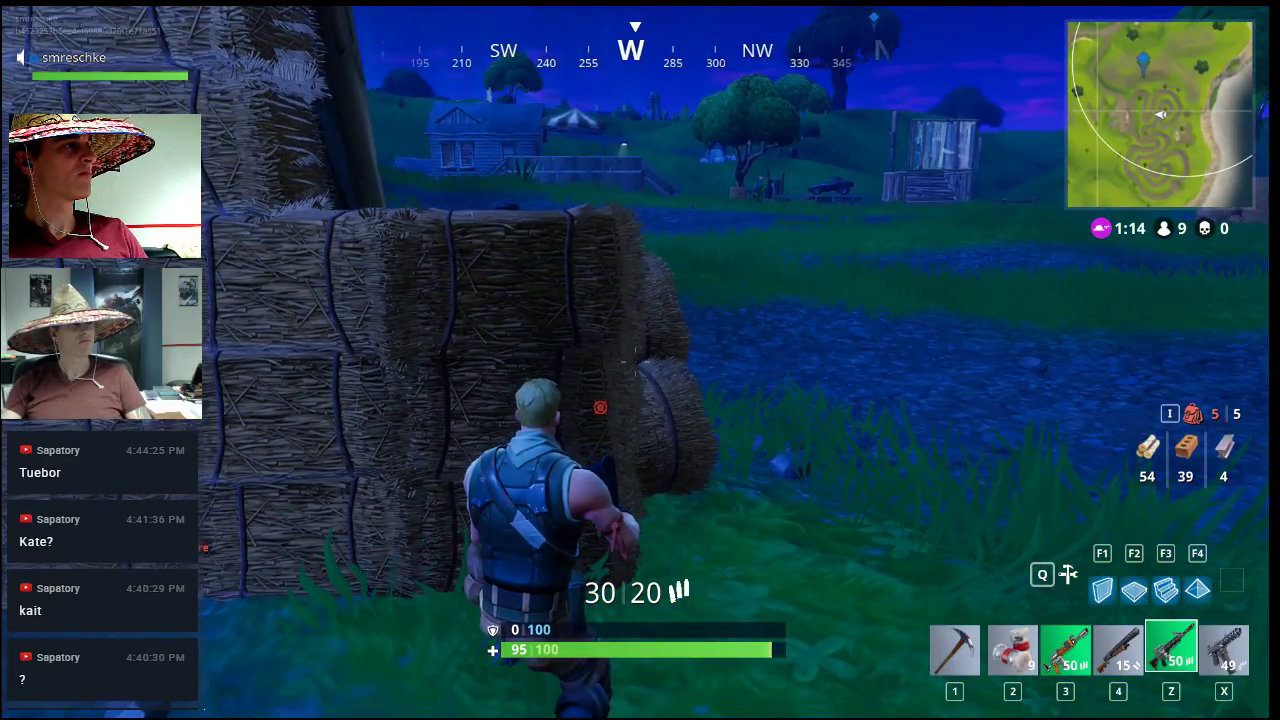
Step: Leave the hay bales and run north across the dirt race track to the gap in the wooden fence
key(w)
key(w)
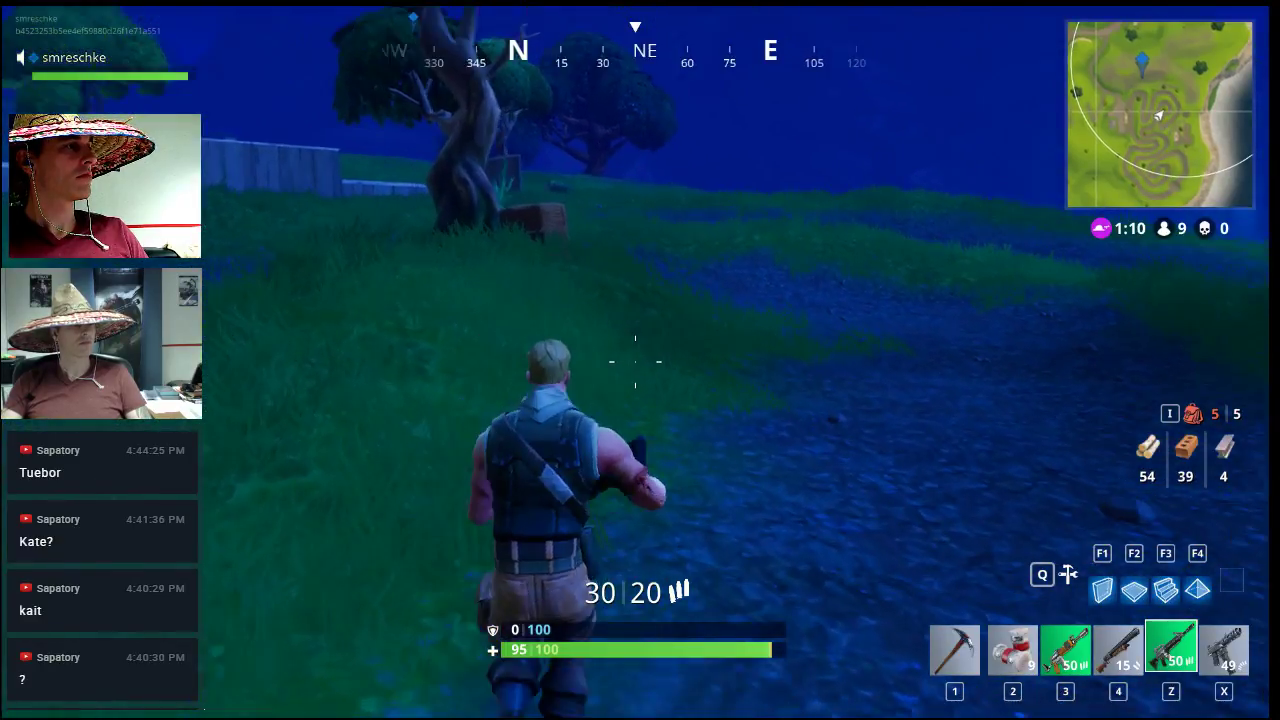
key(w)
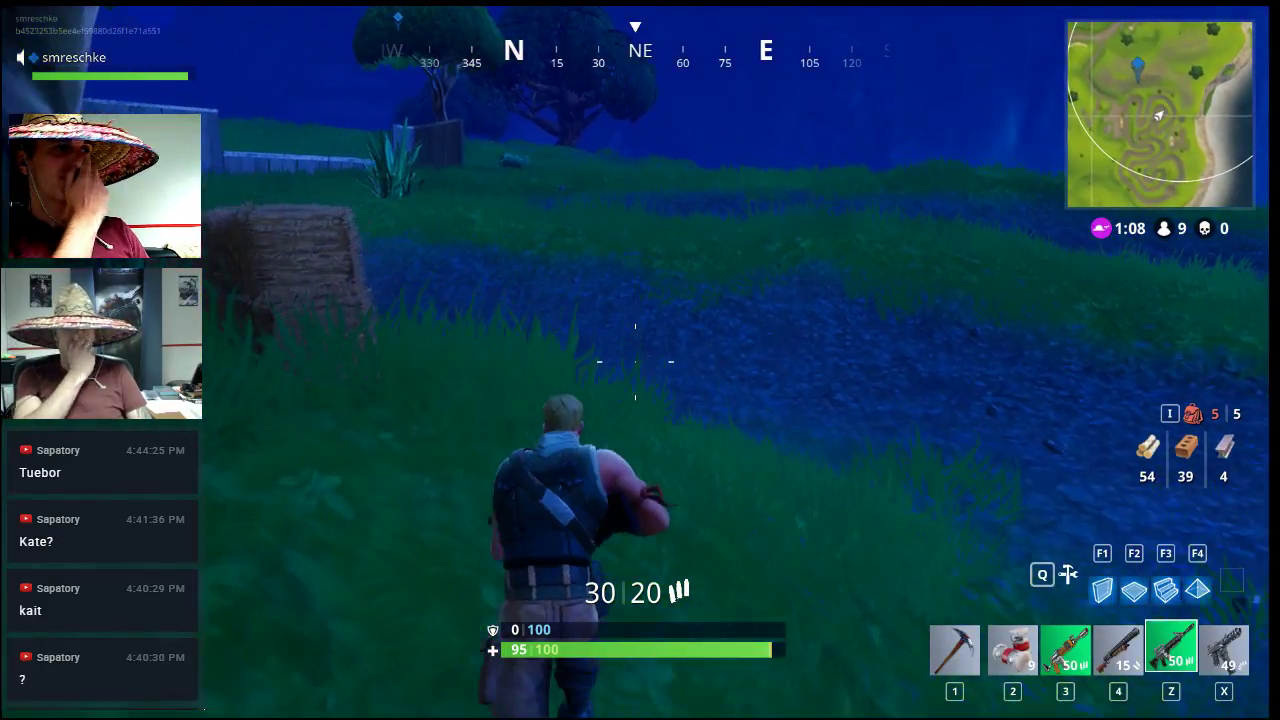
key(w)
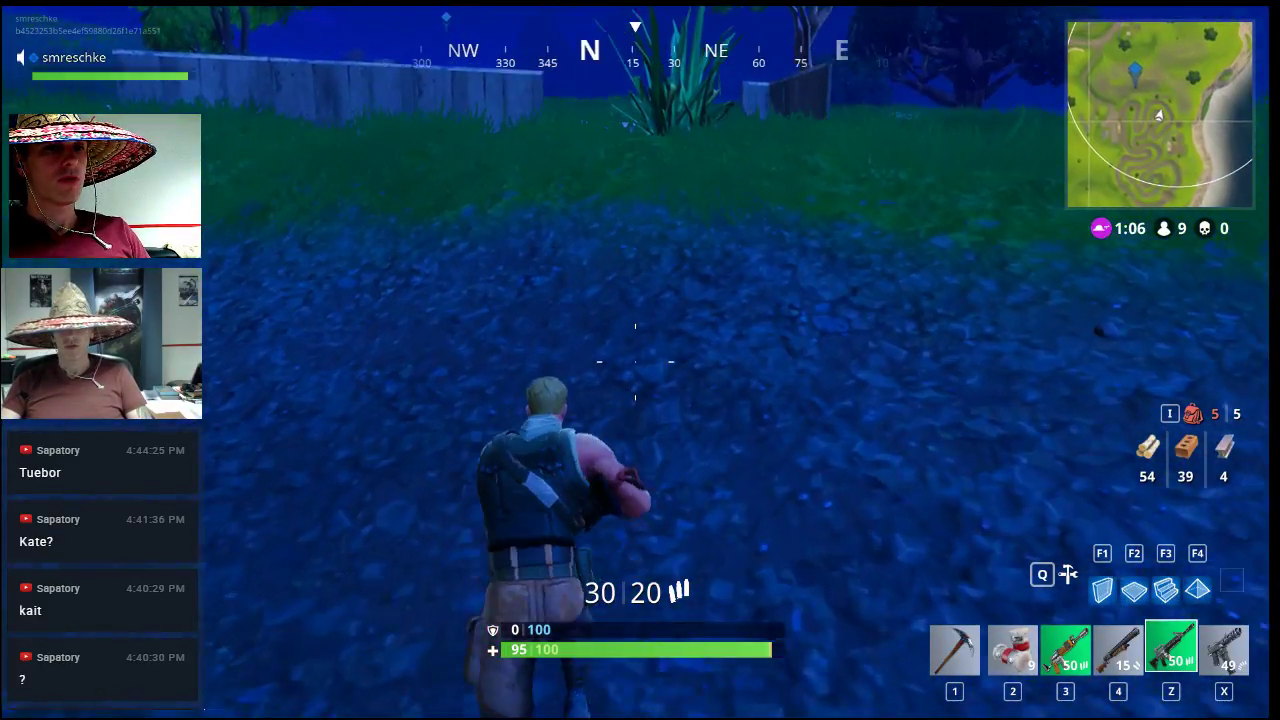
key(w)
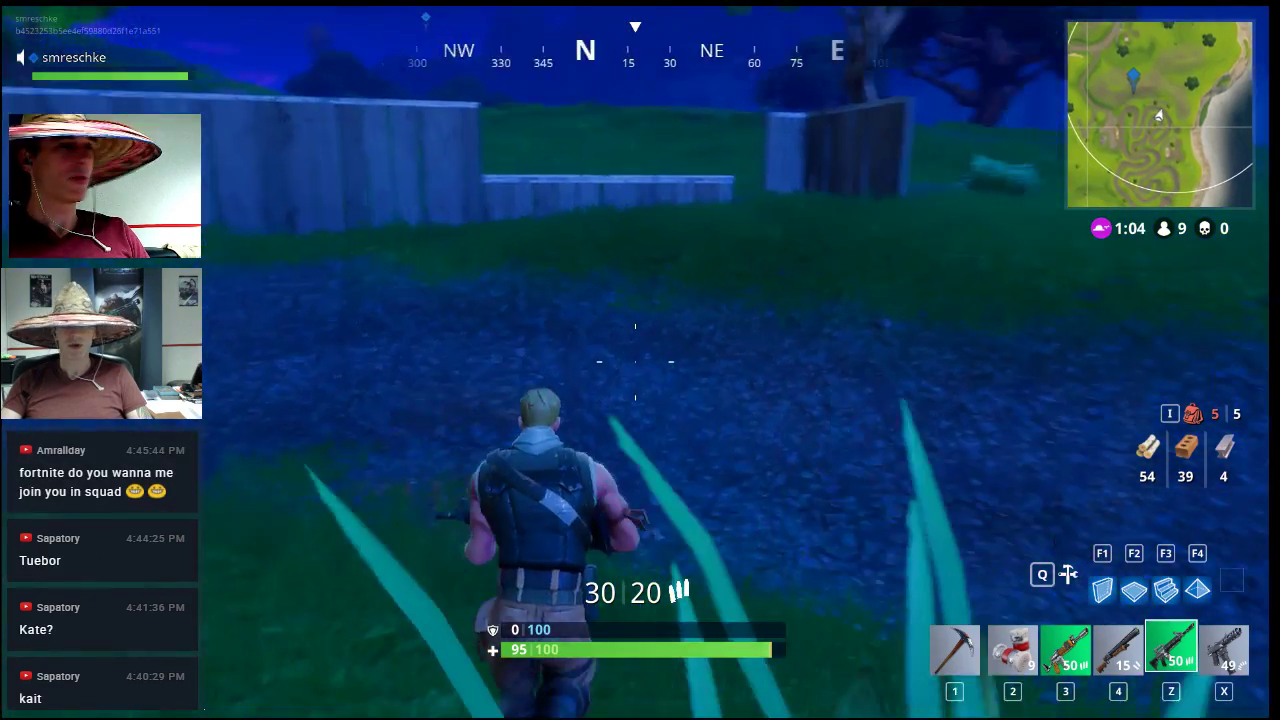
key(w)
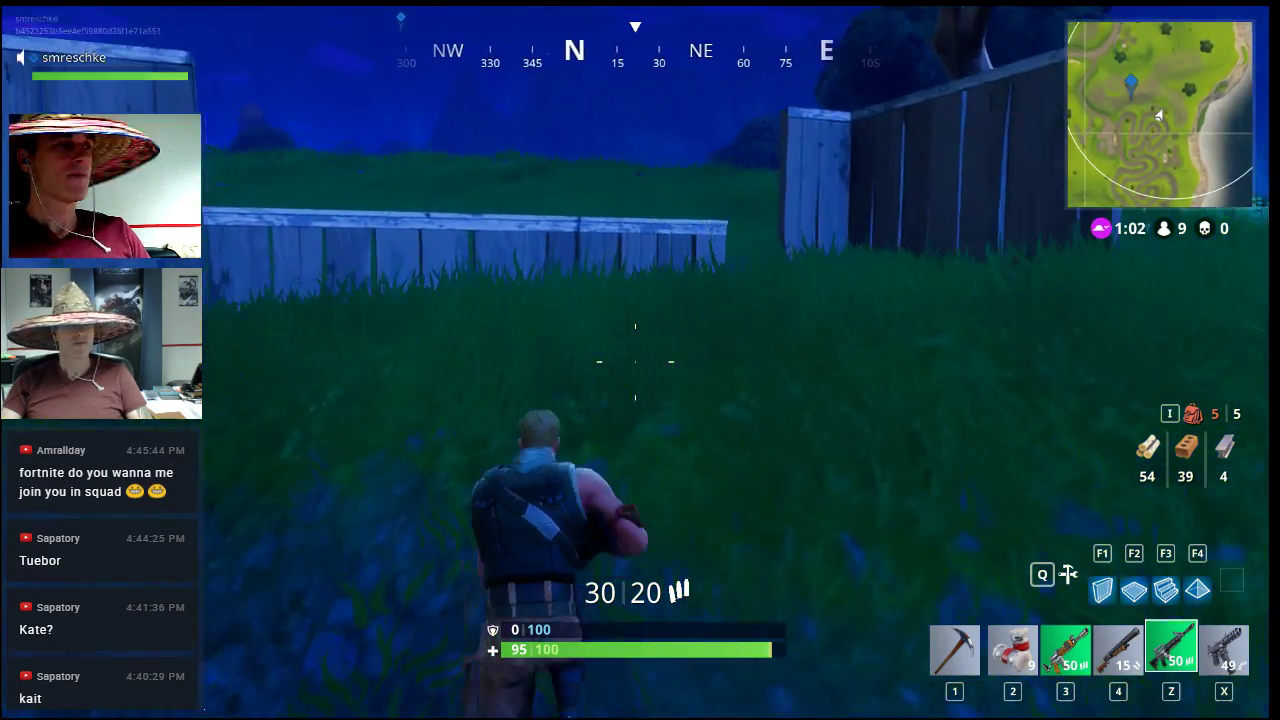
key(w)
key(d)
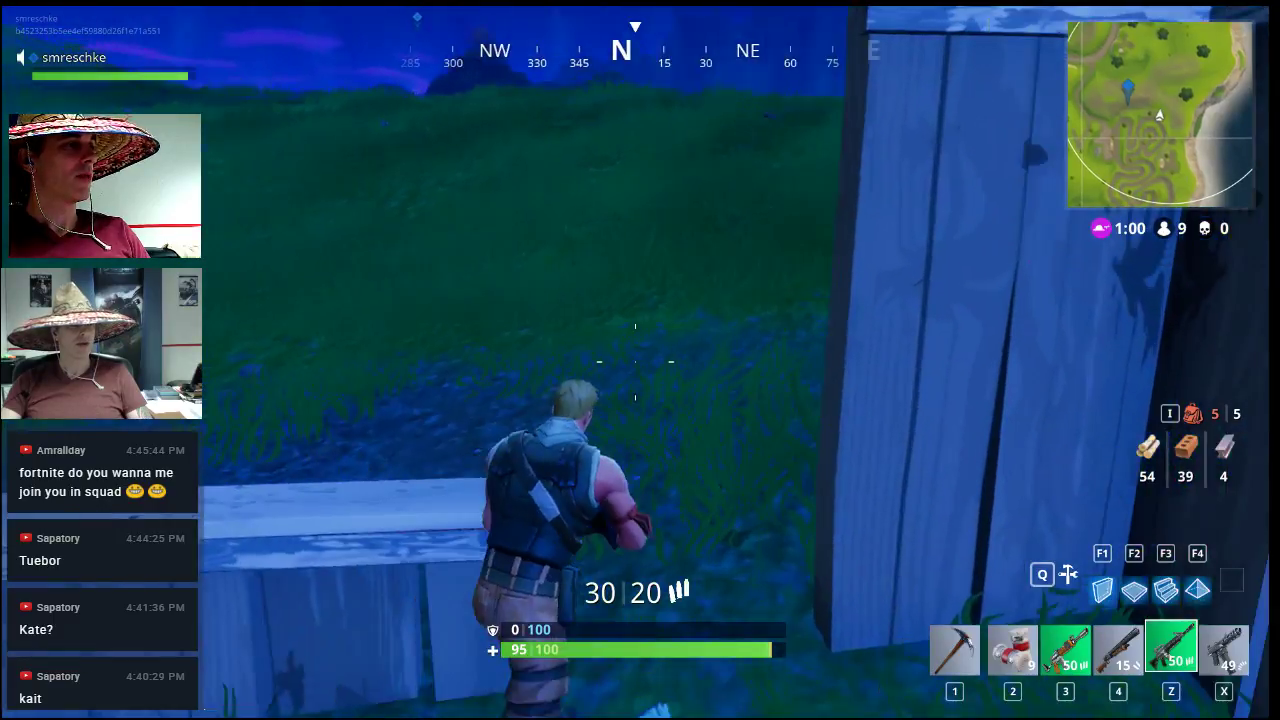
Step: Go around the end of the fence to the bush southeast of it and crouch hidden inside
key(w)
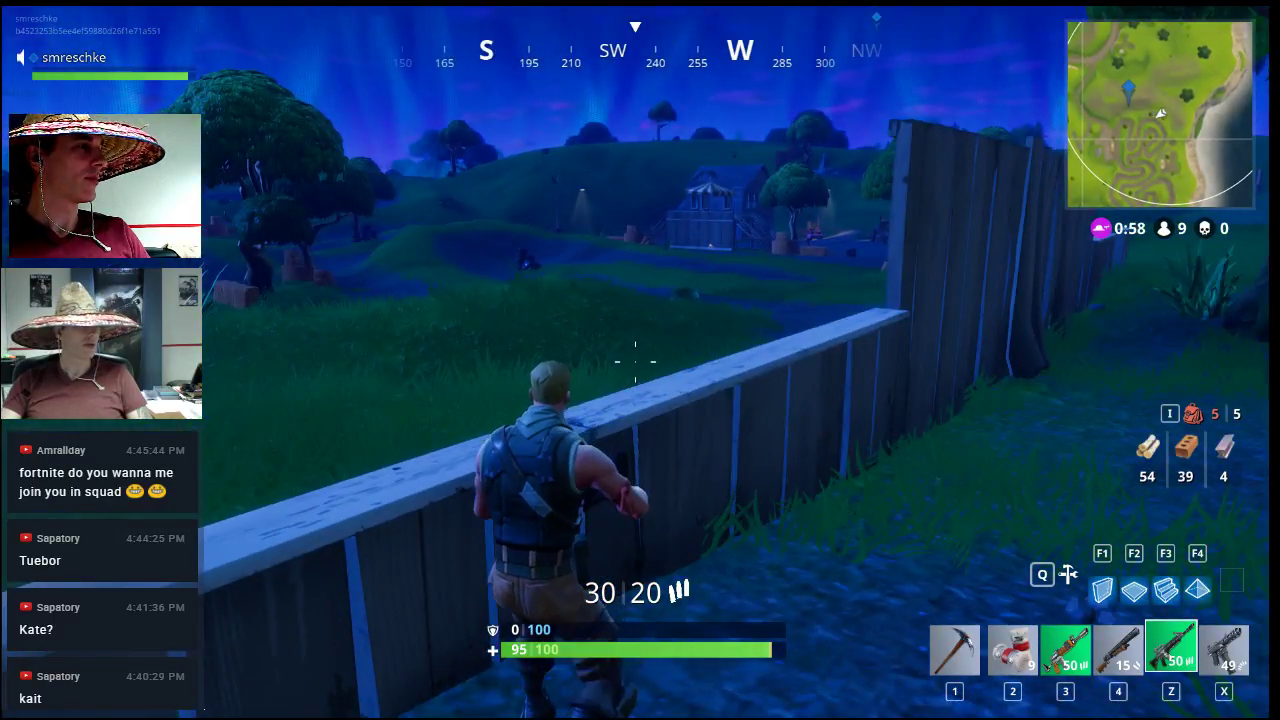
key(w)
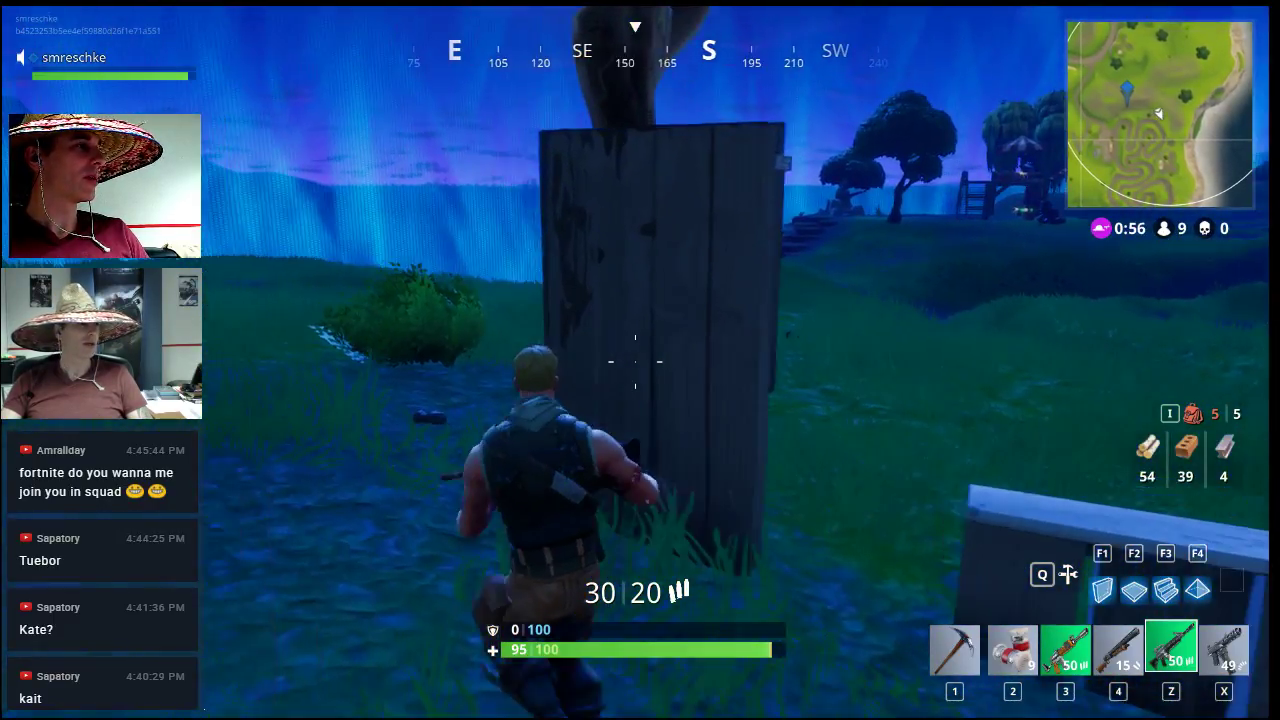
key(w)
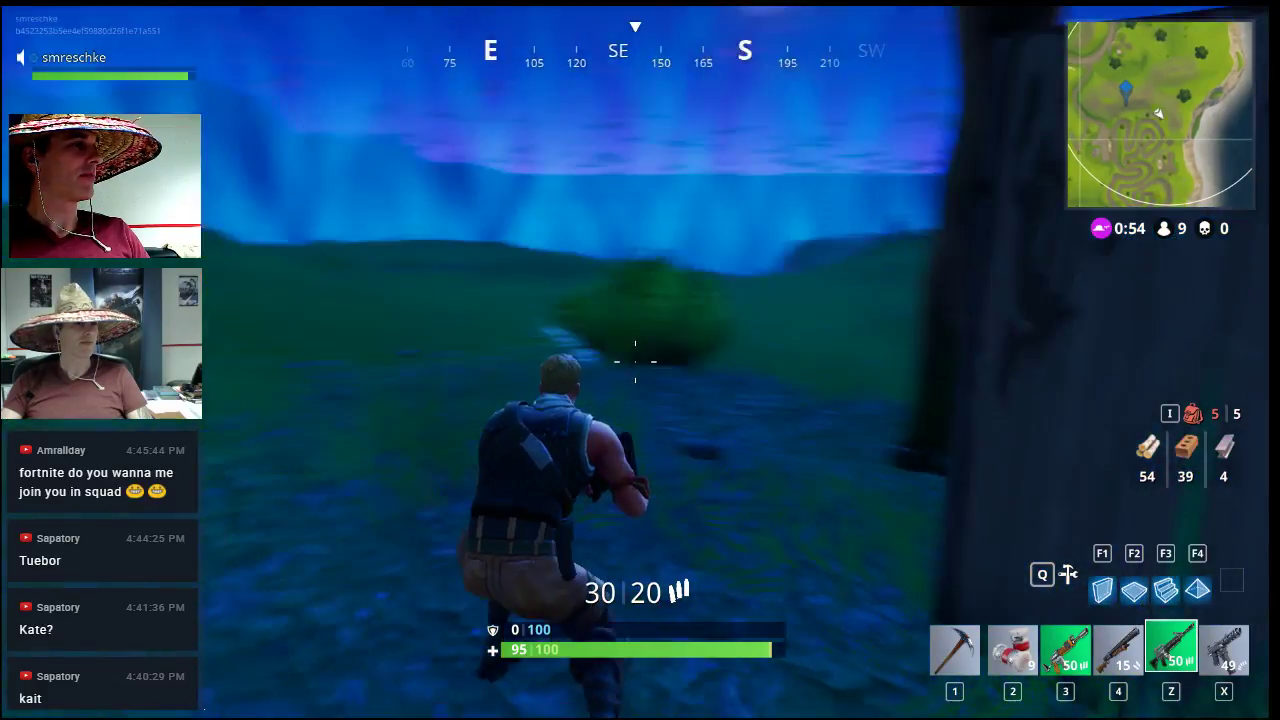
key(w)
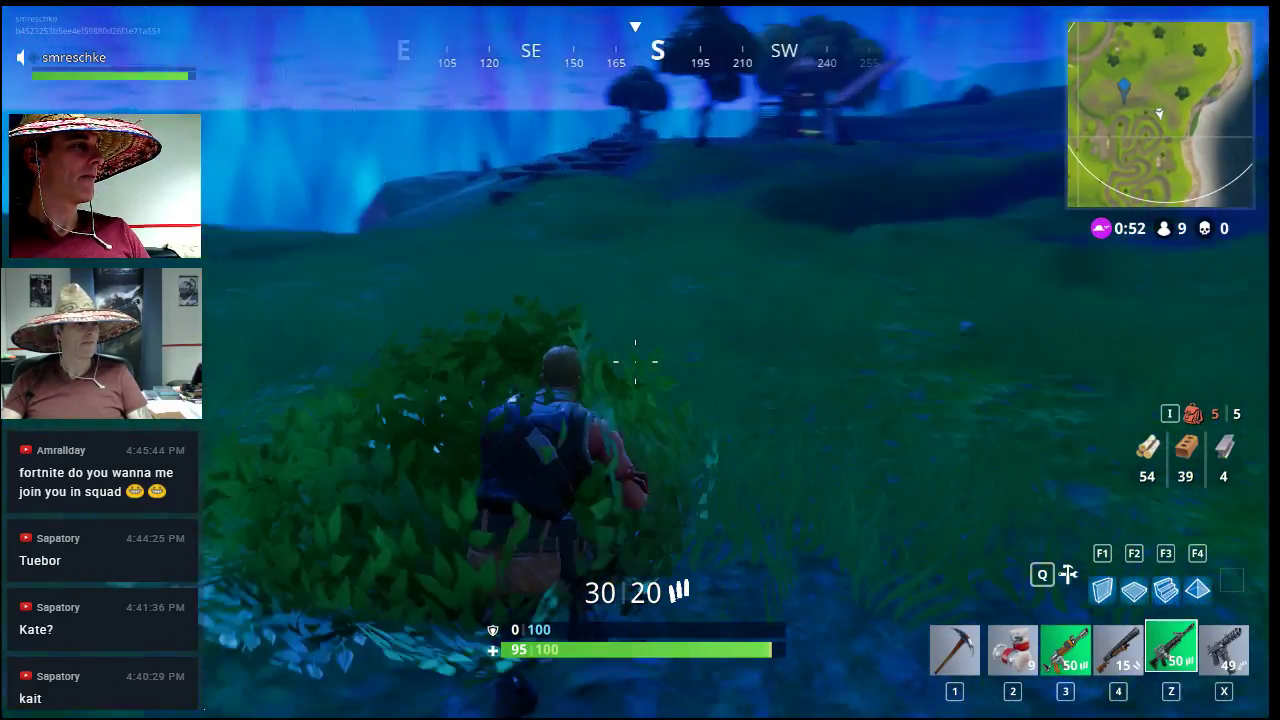
key(ctrl)
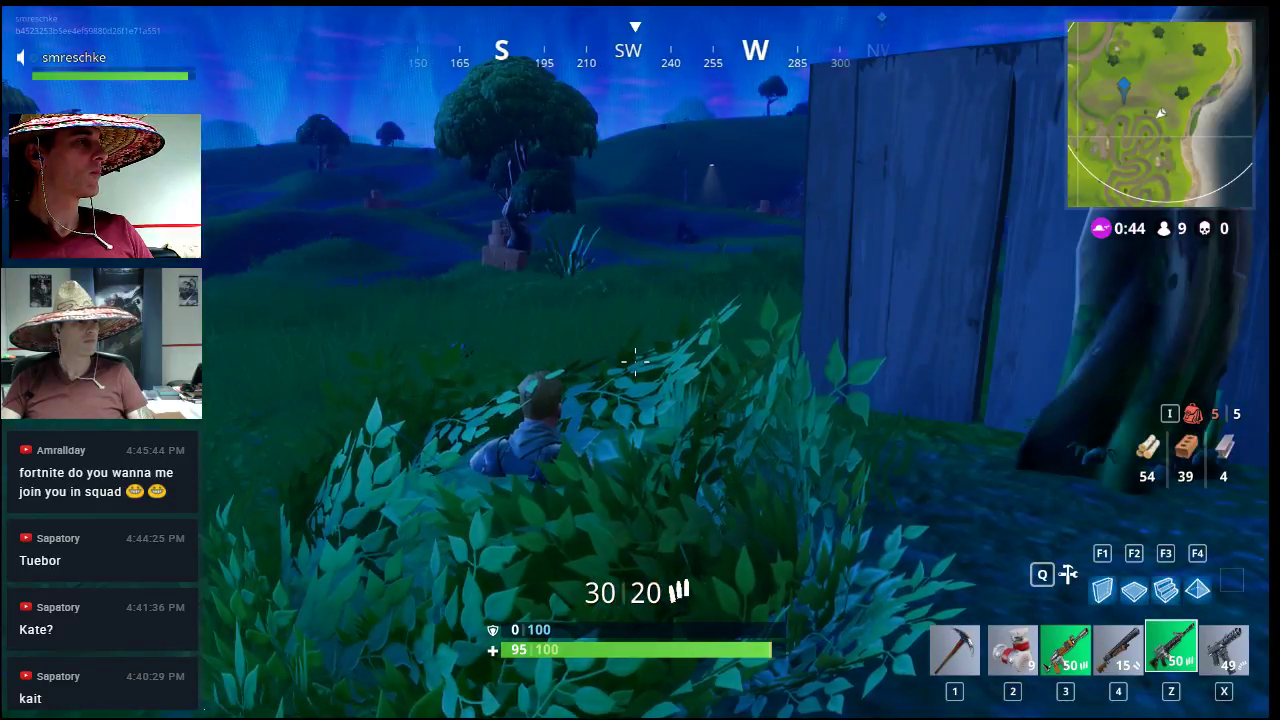
key(d)
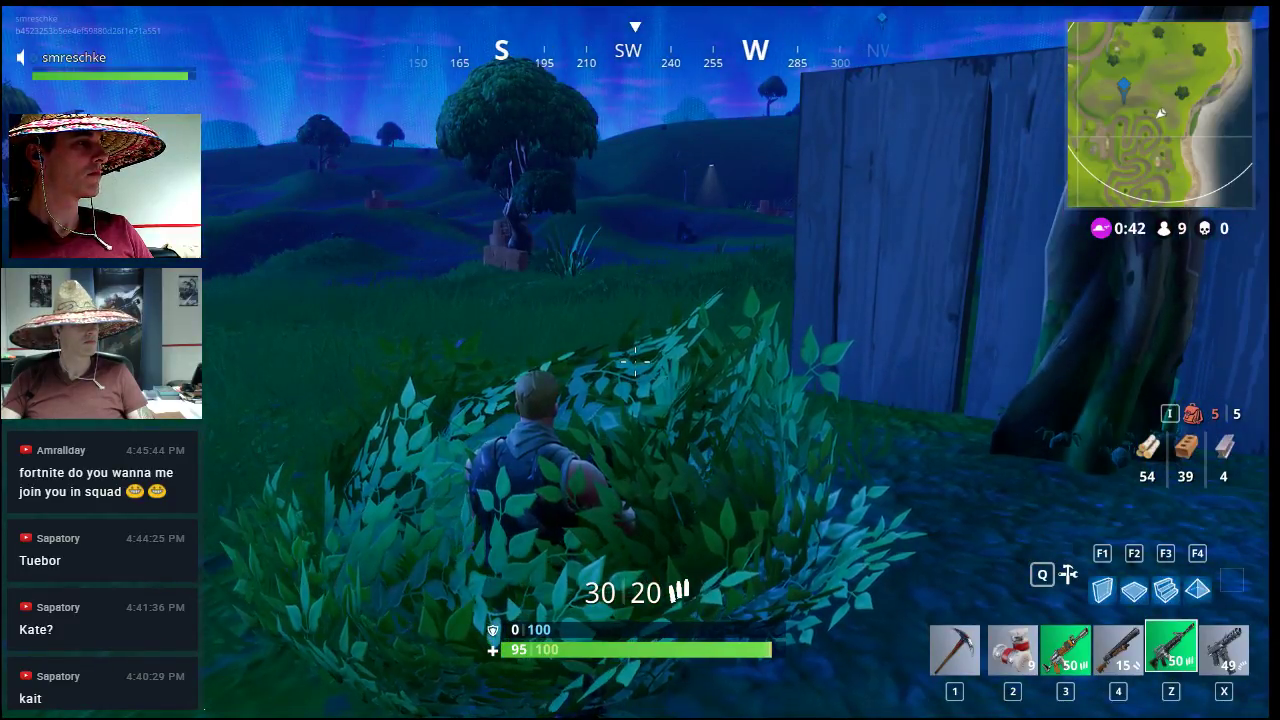
key(d)
key(ctrl)
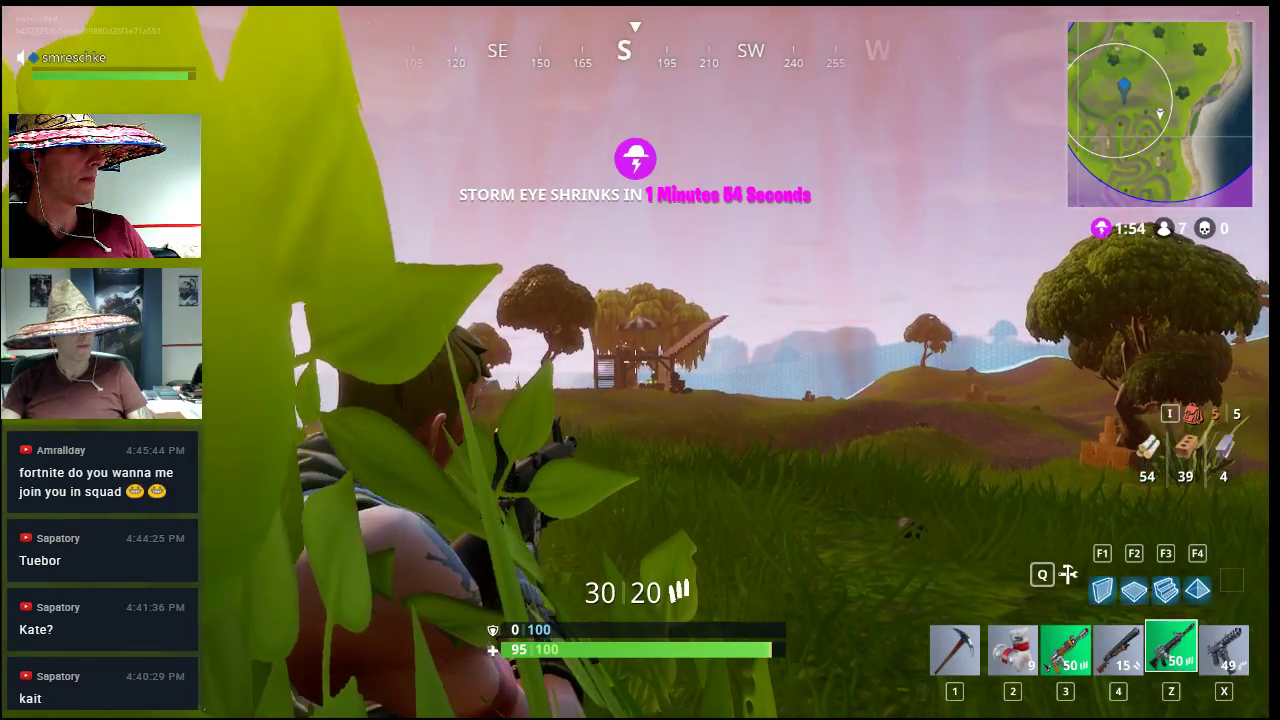
Step: Fire a single assault rifle shot south toward the hilltop hut, and adjust the hiding position within the bush
click(636, 365)
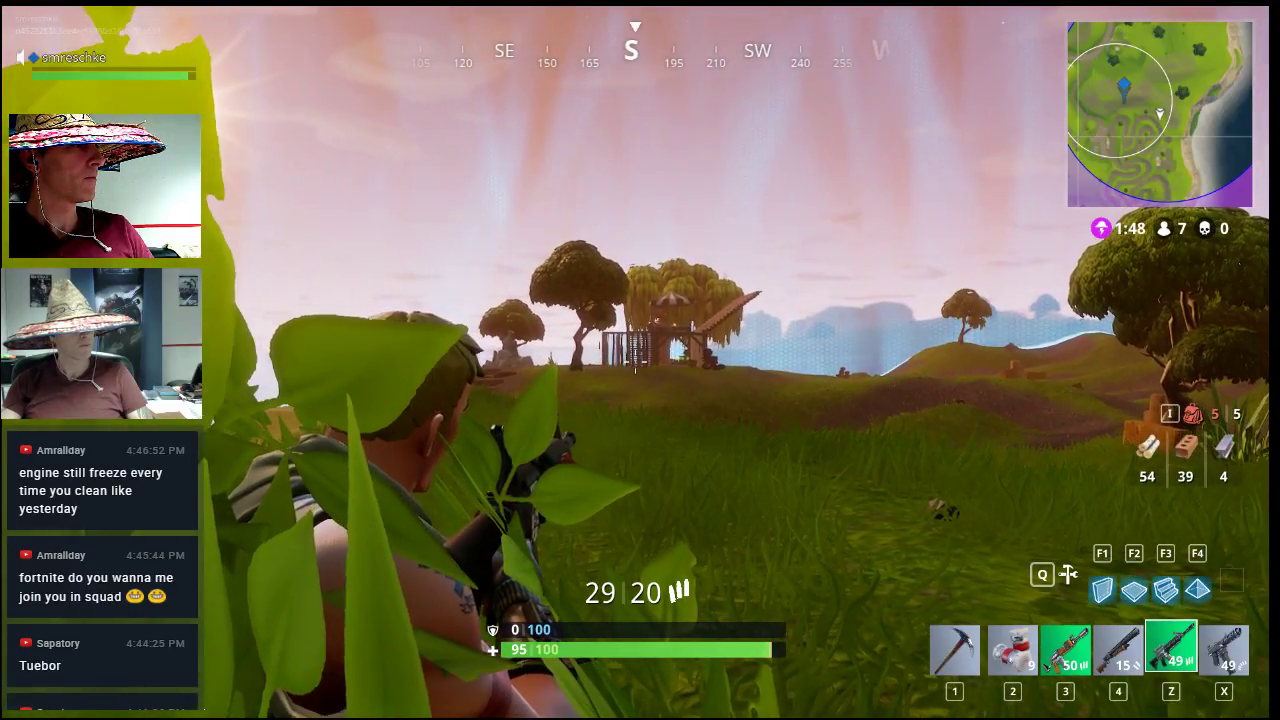
key(d)
key(a)
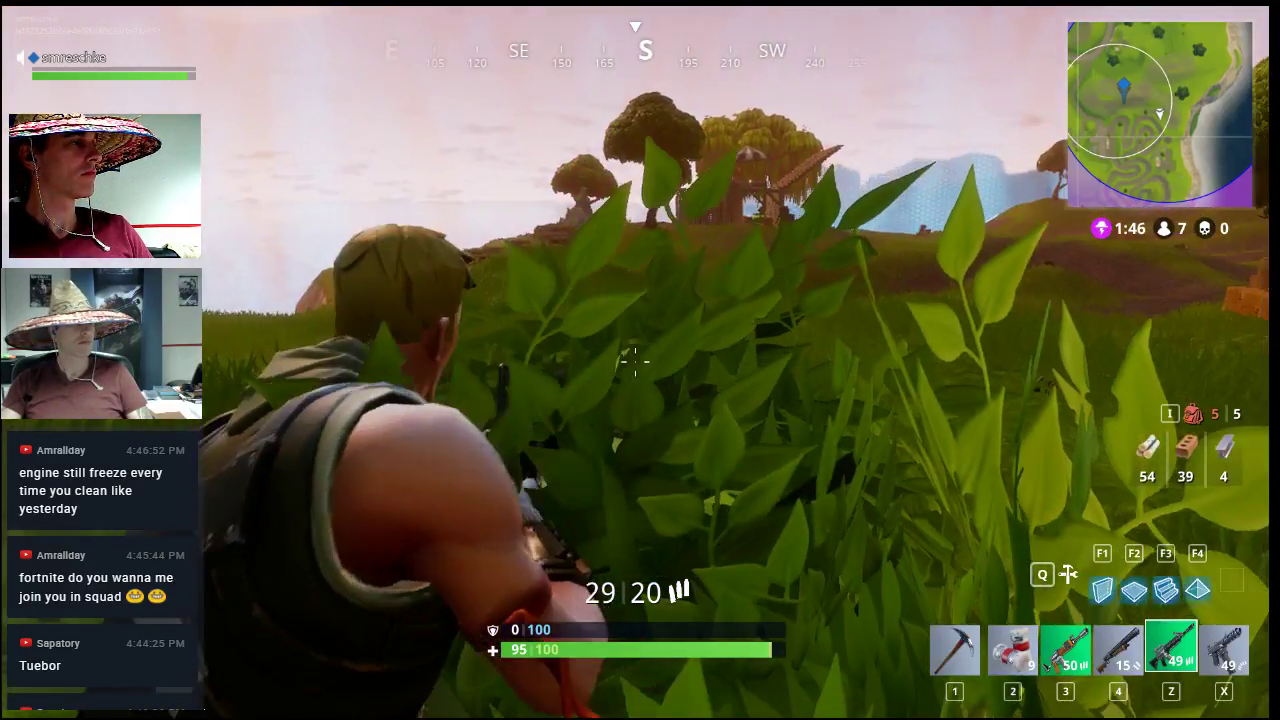
key(d)
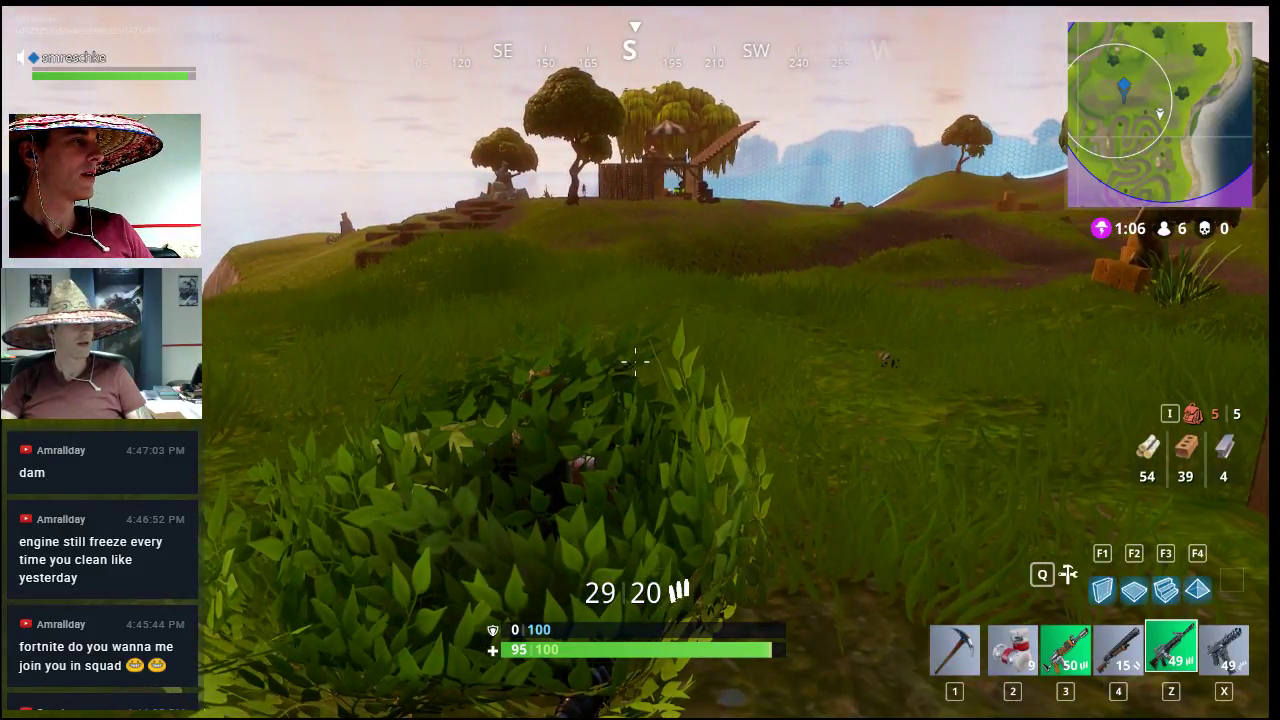
key(w)
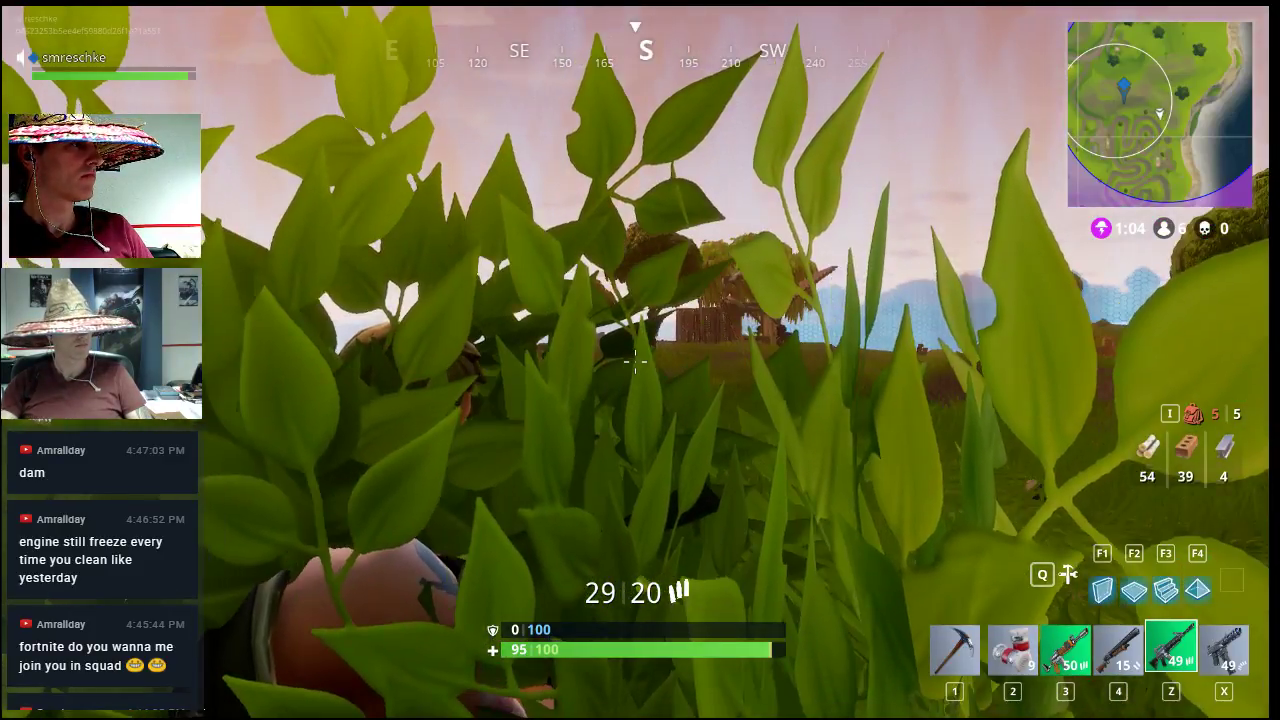
Step: Shoot the enemy on the grassy rise to the east from inside the bush, and reload the assault rifle
key(d)
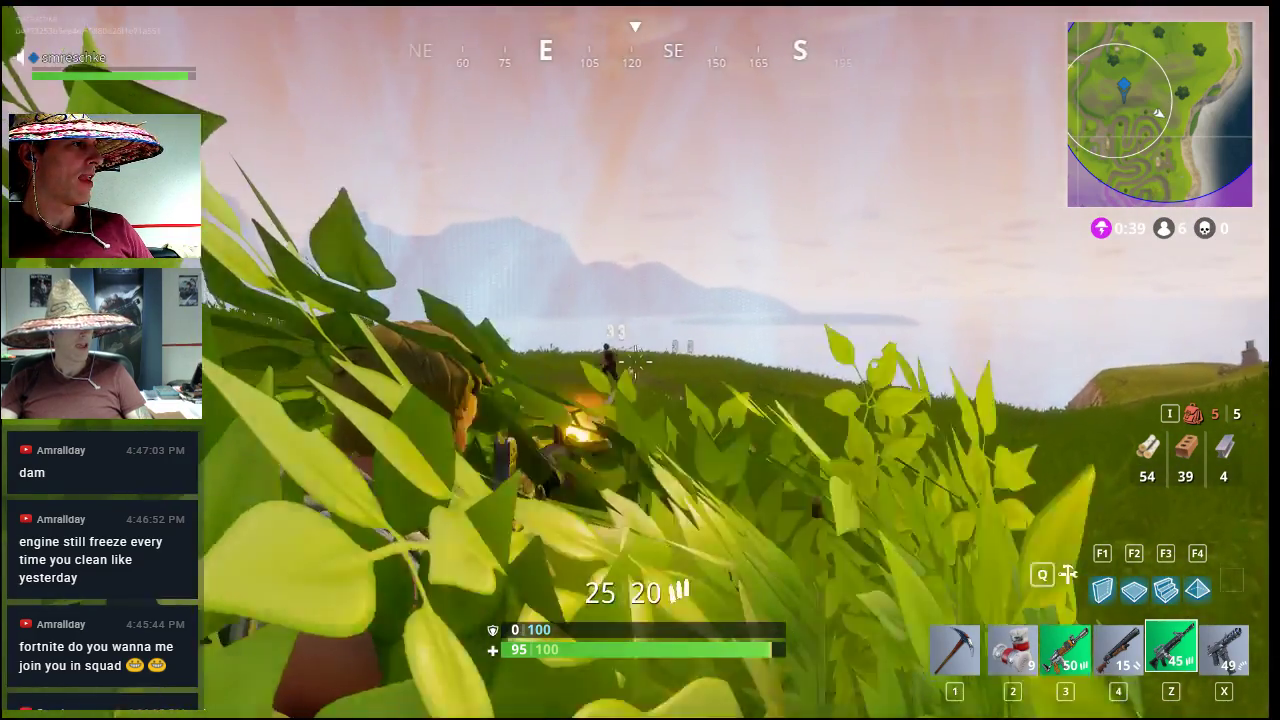
drag(635, 362, 635, 365)
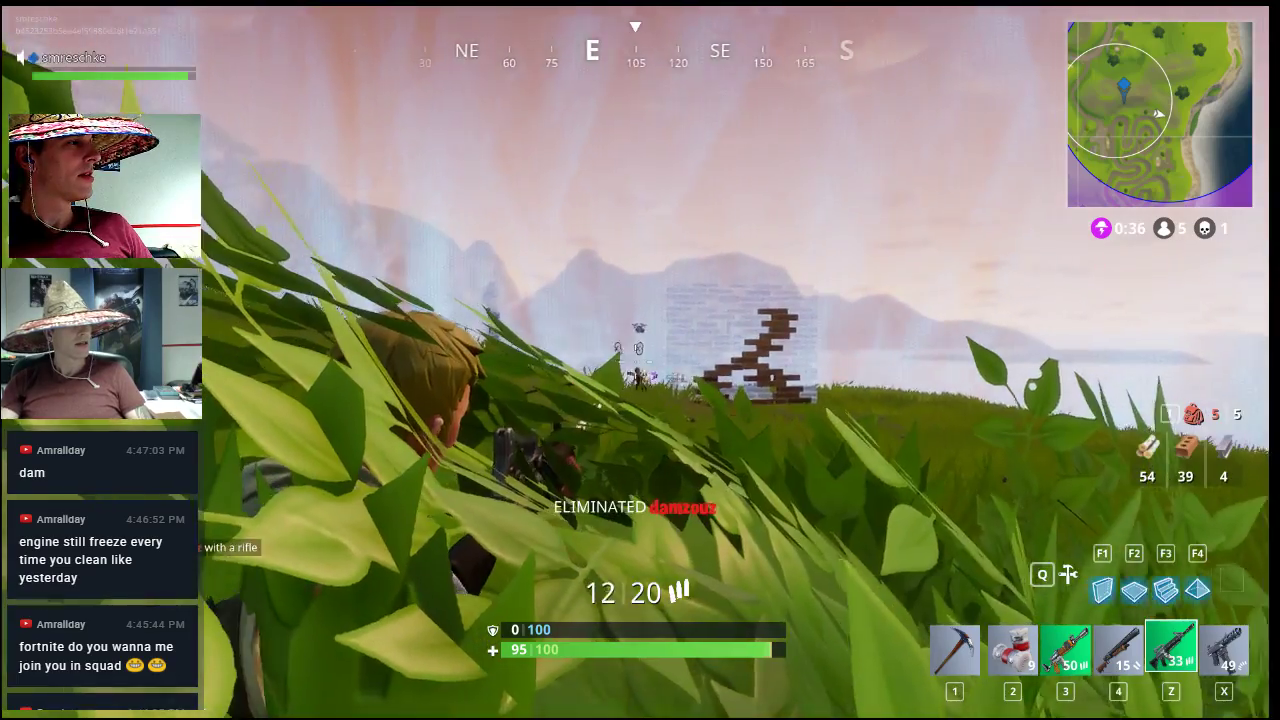
key(r)
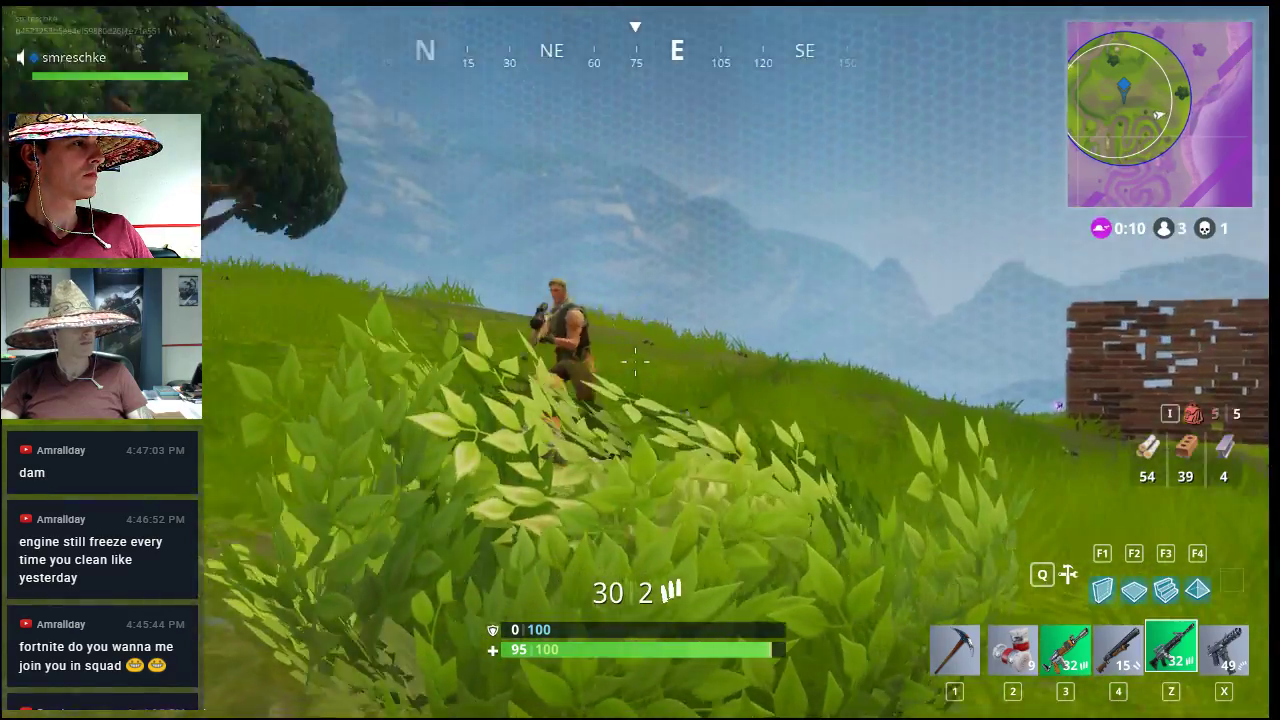
Step: Fire the assault rifle at the close enemy circling the bush from the east to the northwest
click(640, 360)
click(640, 360)
click(640, 360)
click(640, 360)
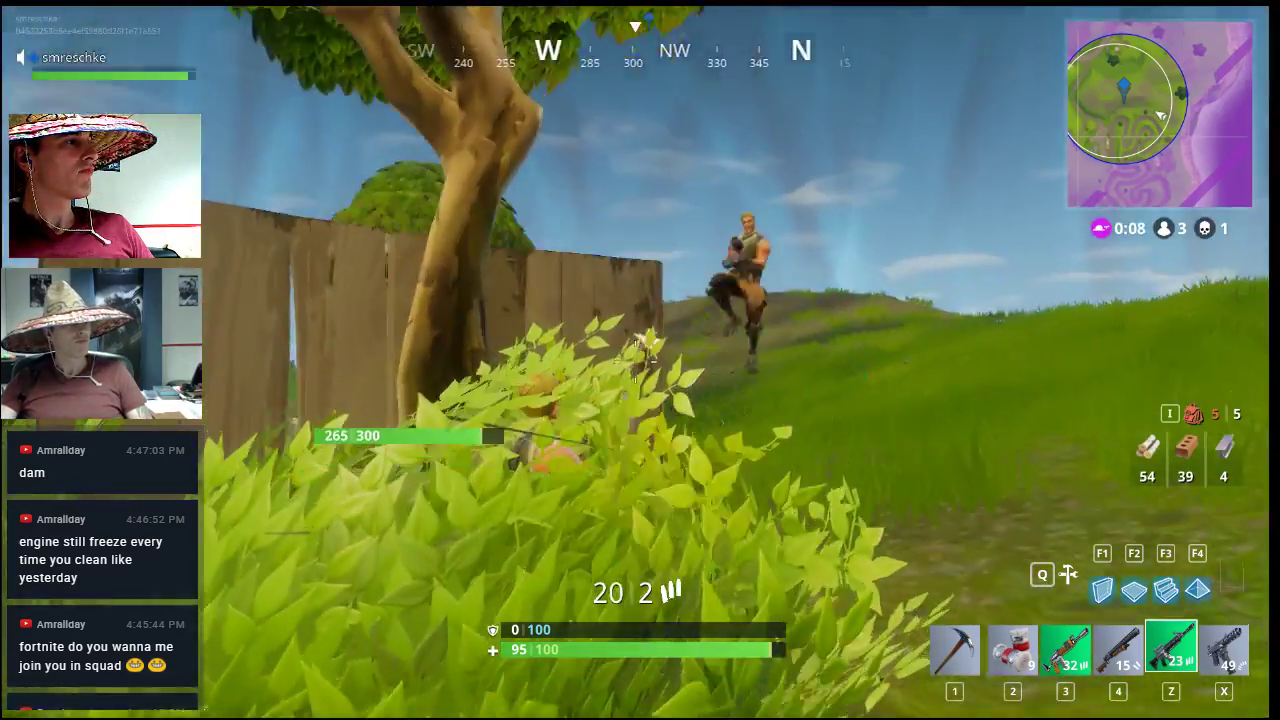
click(640, 360)
click(640, 360)
click(640, 360)
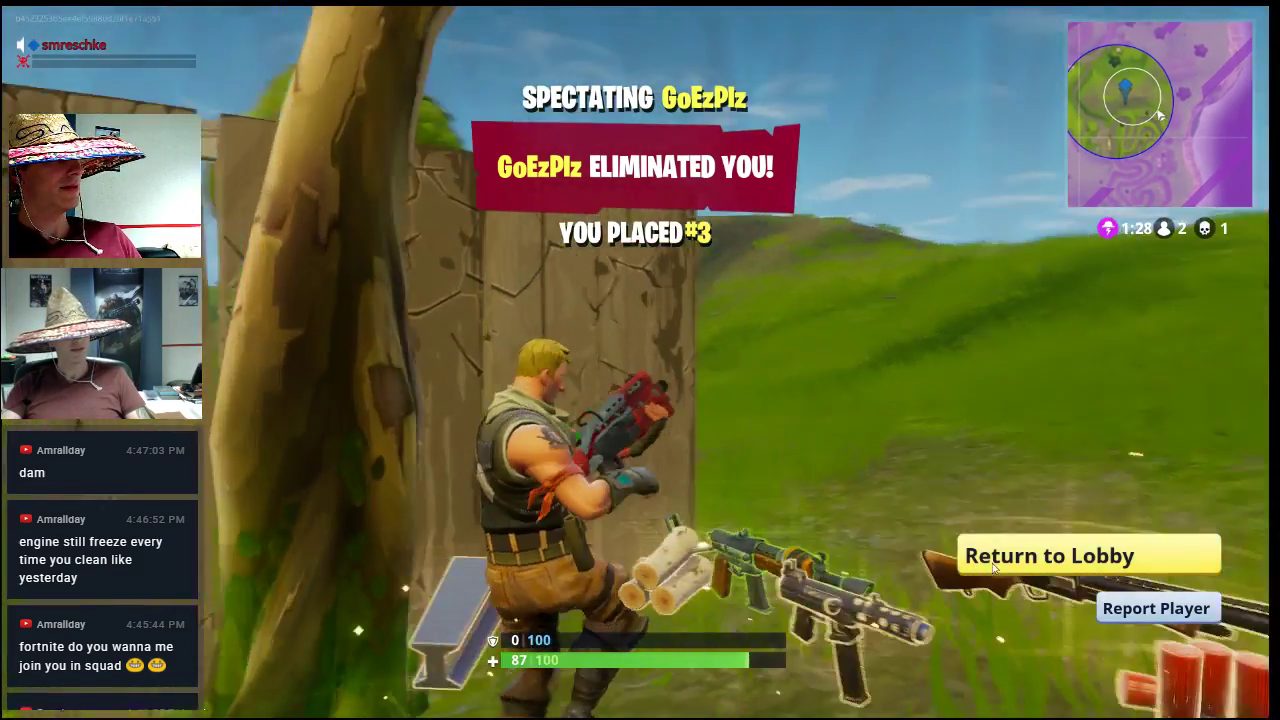
Step: Leave the finished match for the lobby, and briefly open and close the main menu
click(1000, 556)
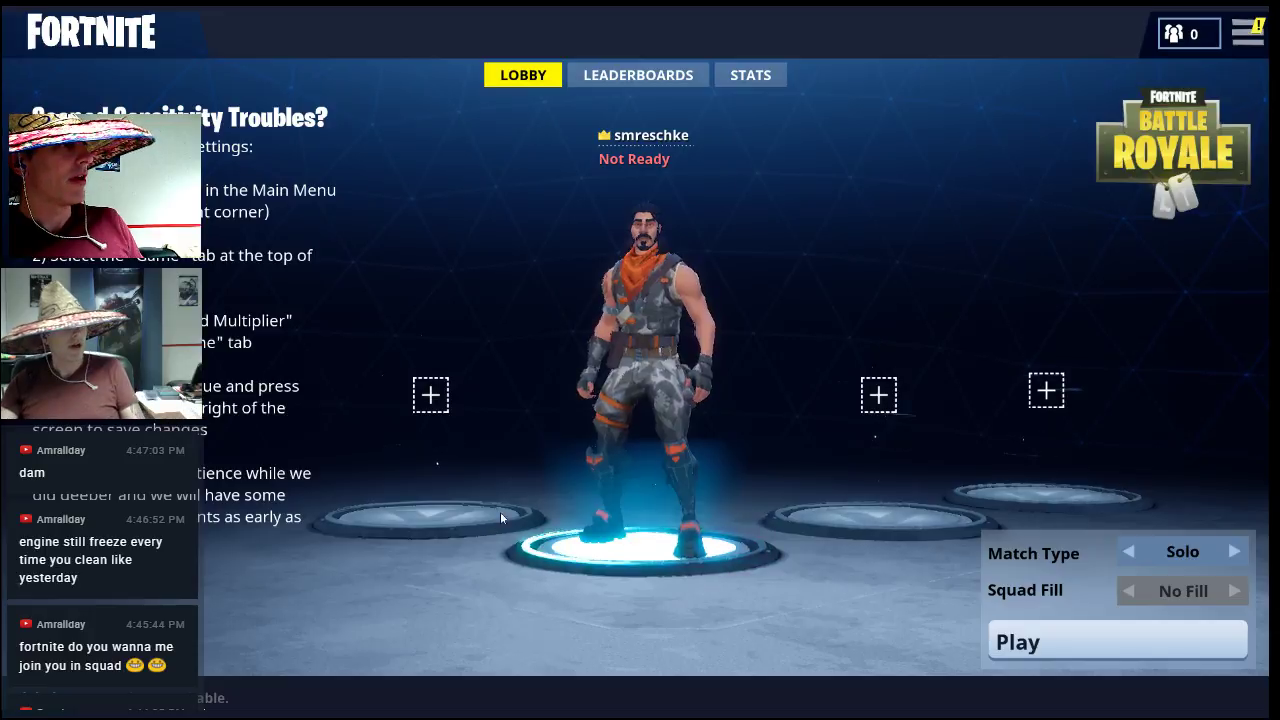
click(1249, 32)
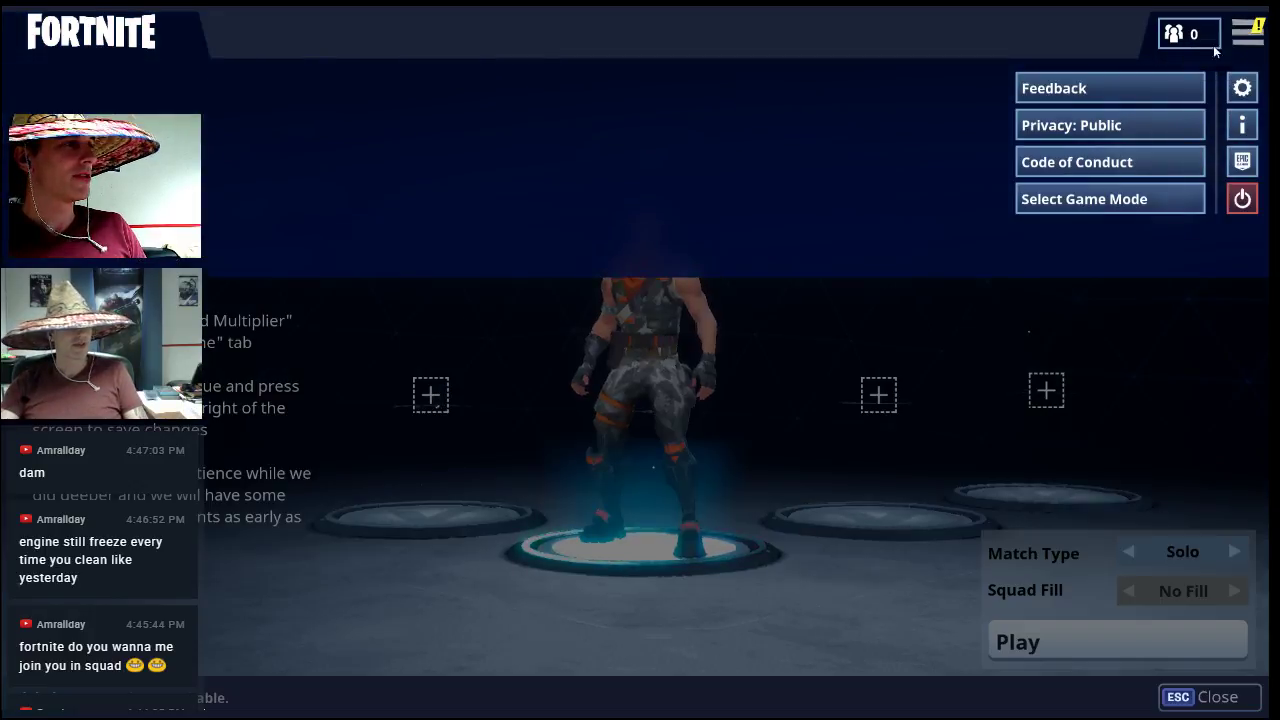
click(1249, 32)
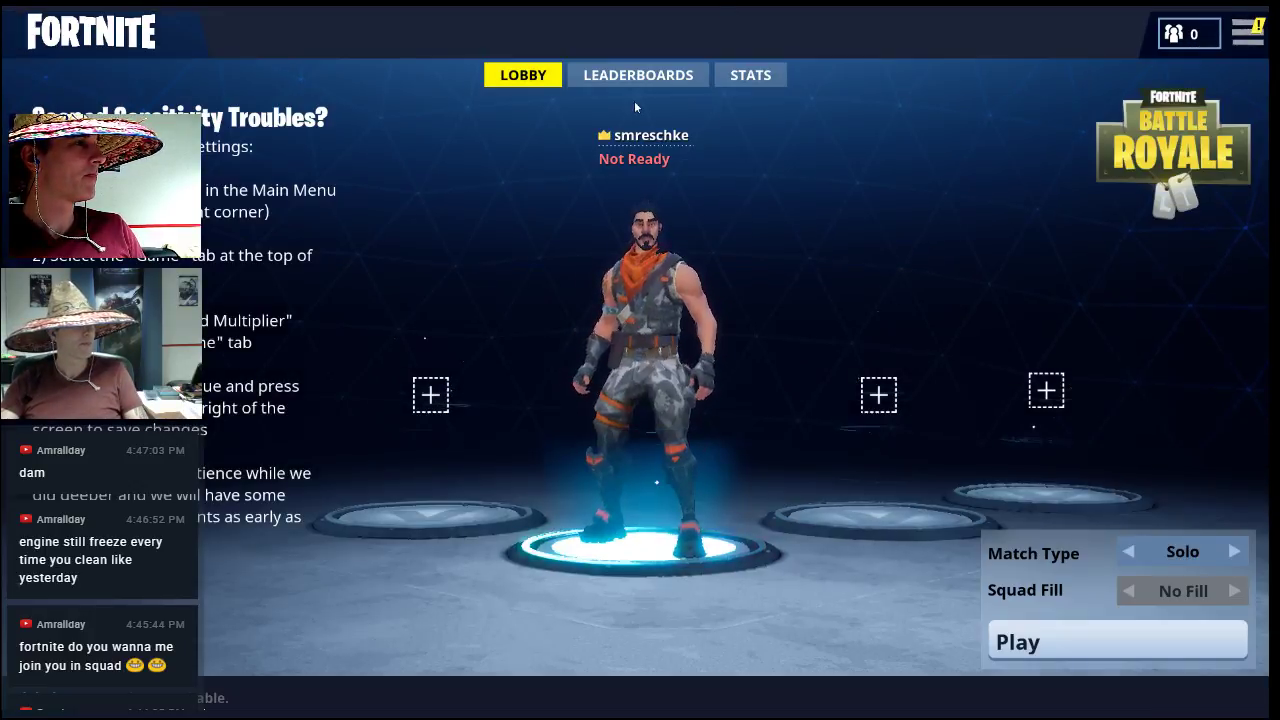
Step: View the Battle Royale statistics for Solo, Duo and Squad, and check the leaderboards page
click(750, 75)
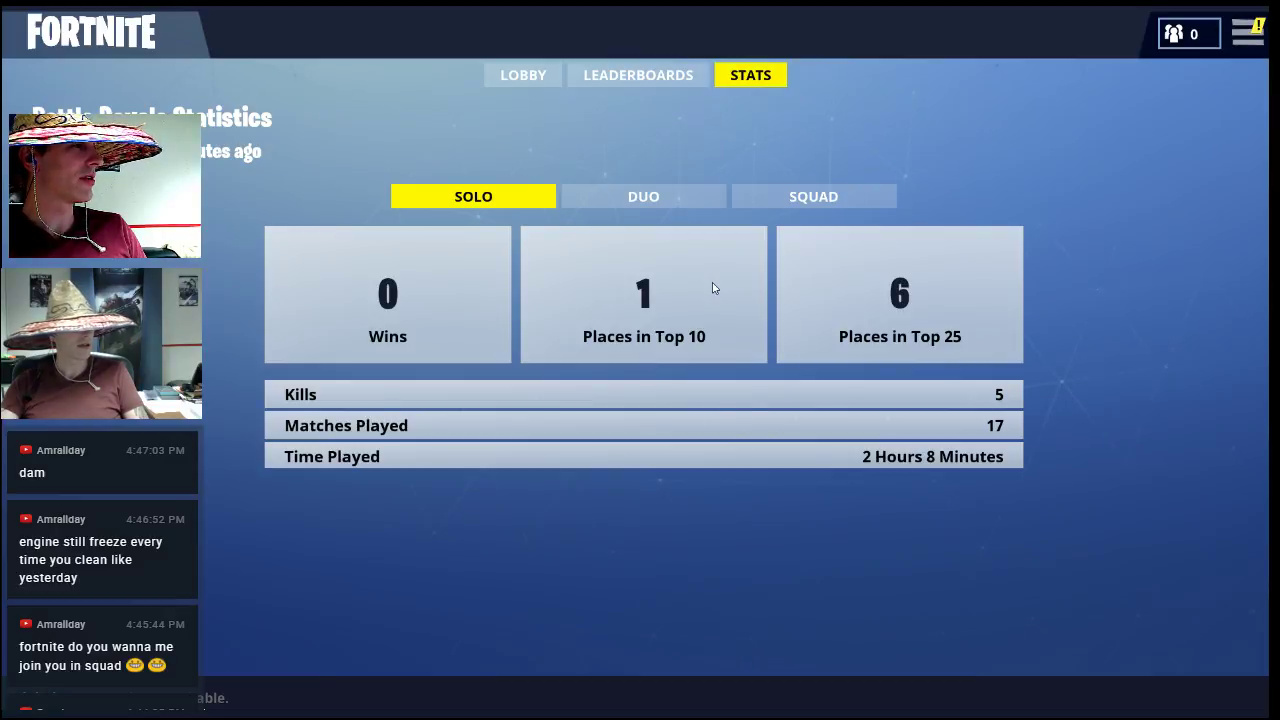
click(665, 204)
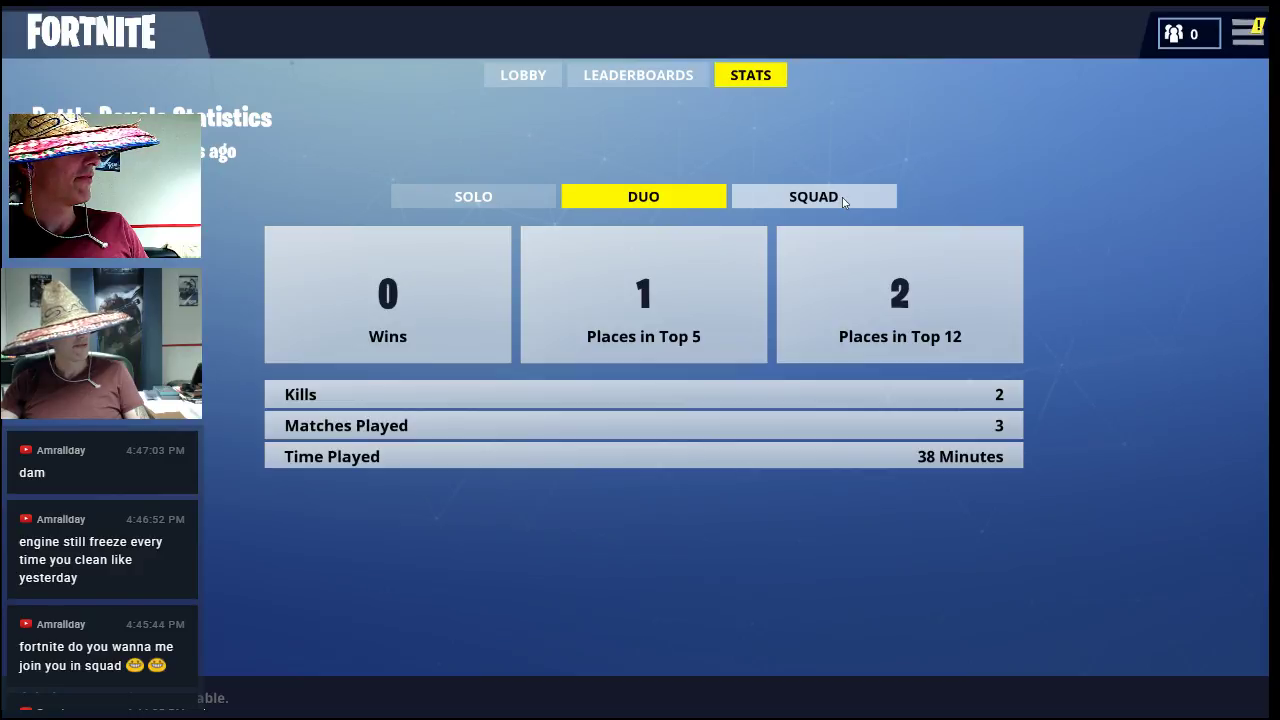
click(842, 197)
click(660, 198)
click(520, 200)
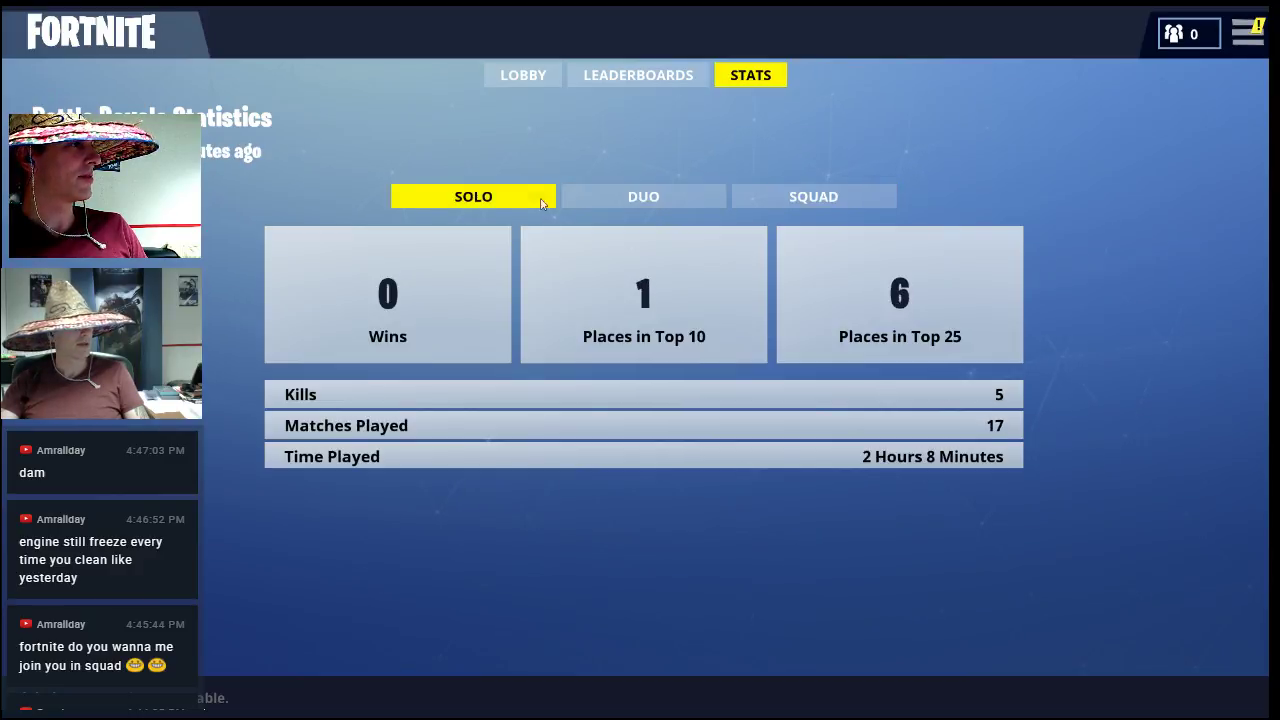
click(640, 82)
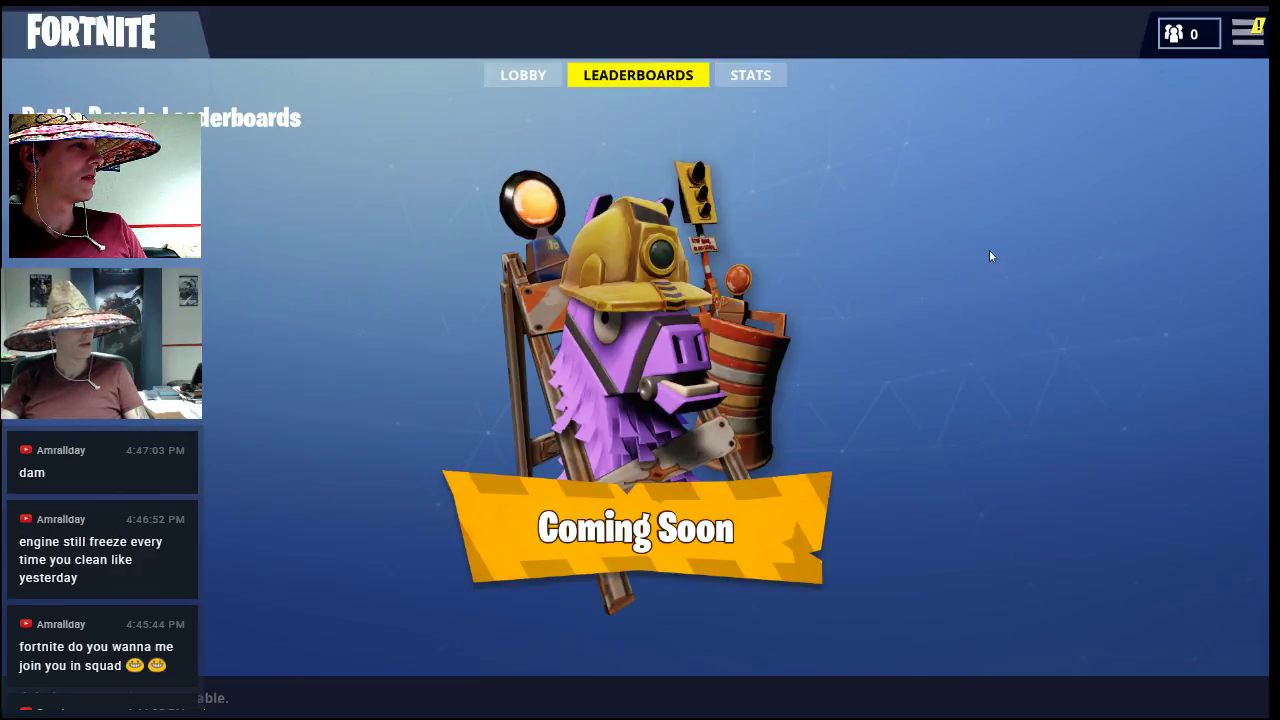
Step: Quit Fortnite to the desktop and confirm the exit
click(1256, 36)
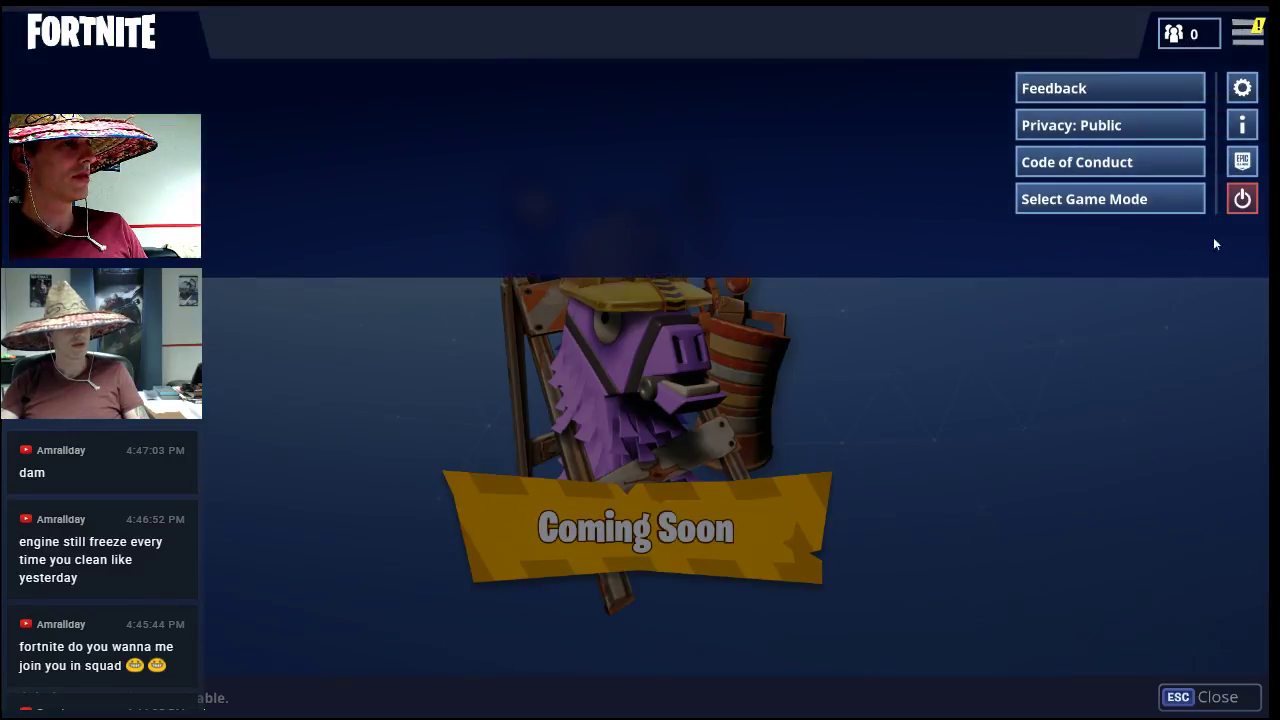
click(1242, 208)
click(885, 527)
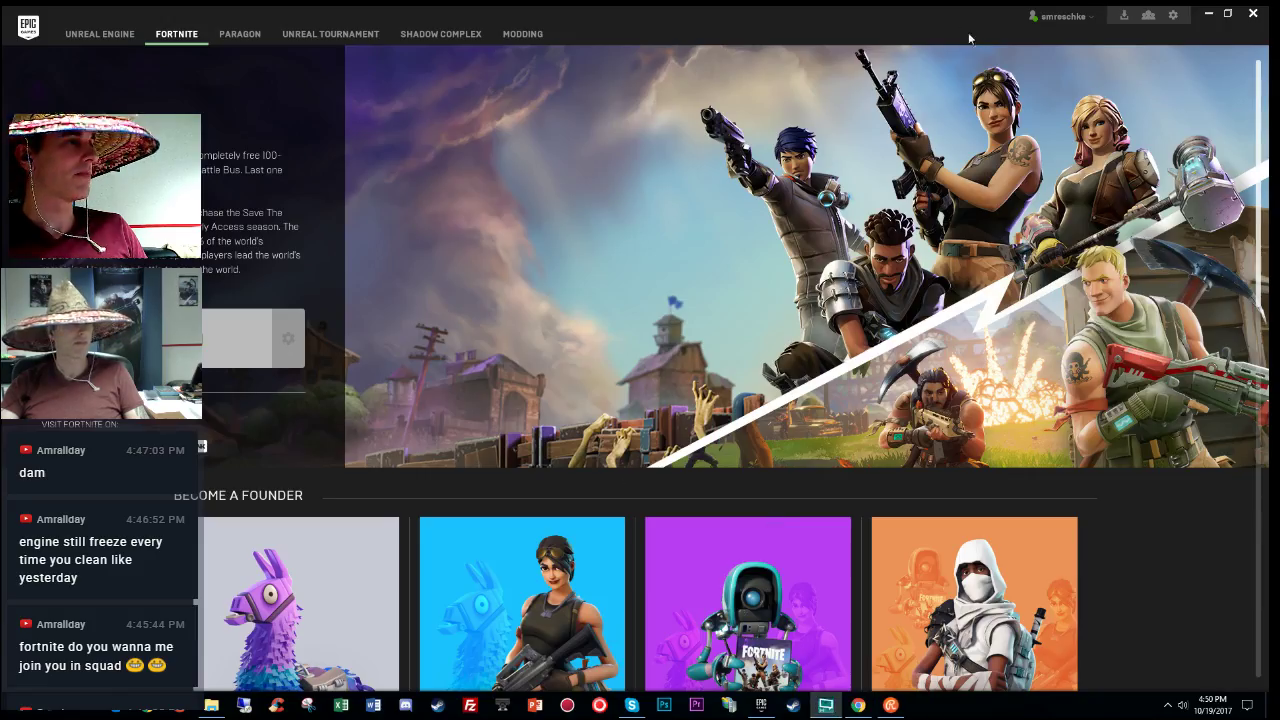
Step: Open the KaetMustDie project from the Epic Games Launcher's Unreal Engine library, and clear the launcher and browser windows off the screen
click(121, 22)
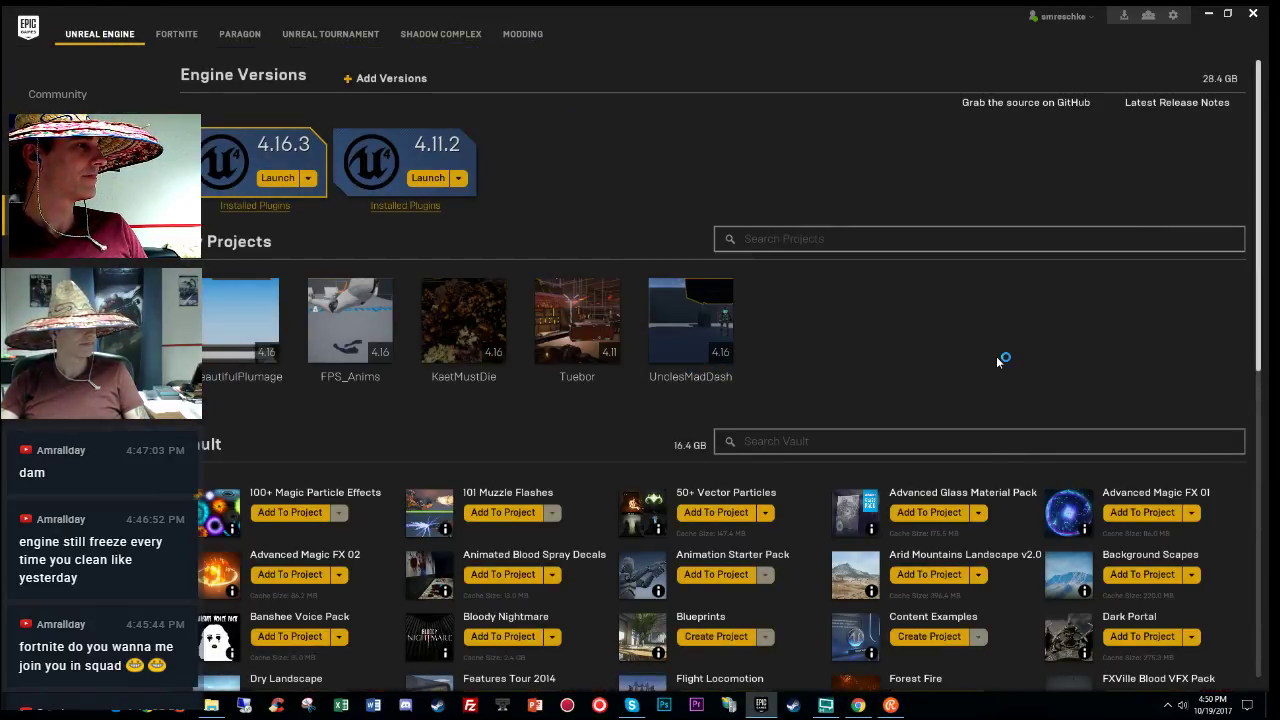
double_click(463, 313)
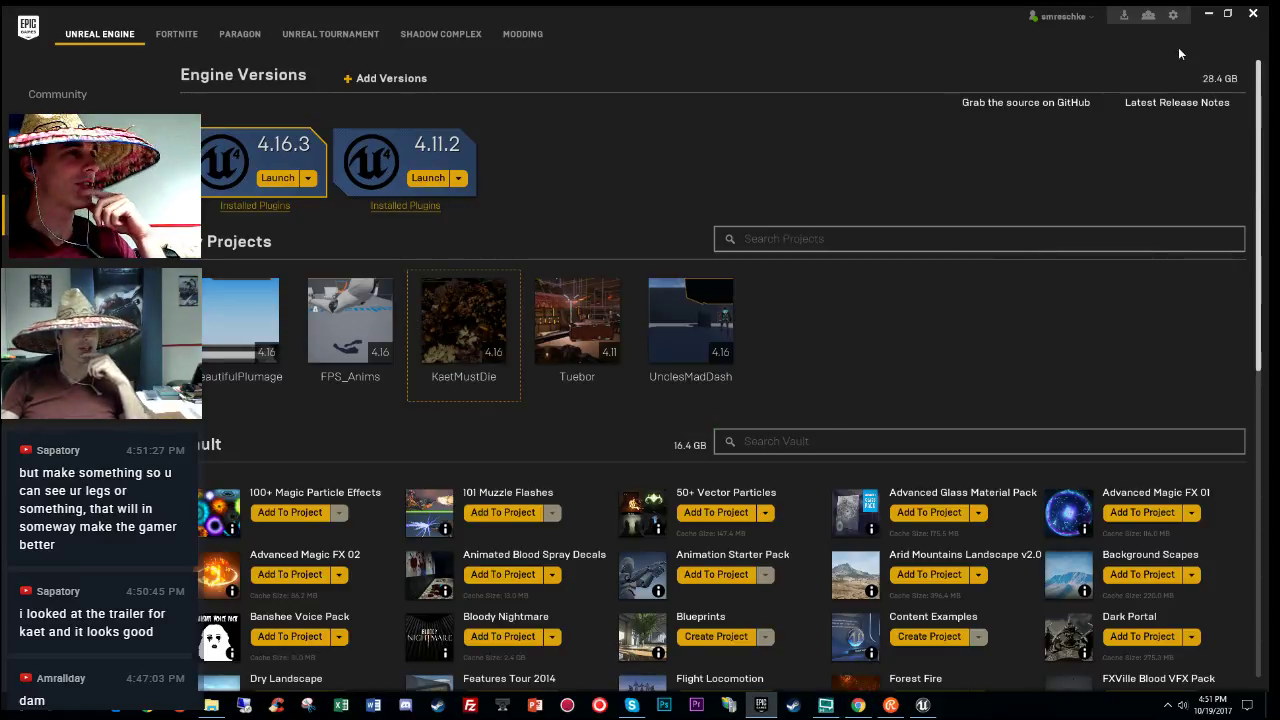
click(1208, 15)
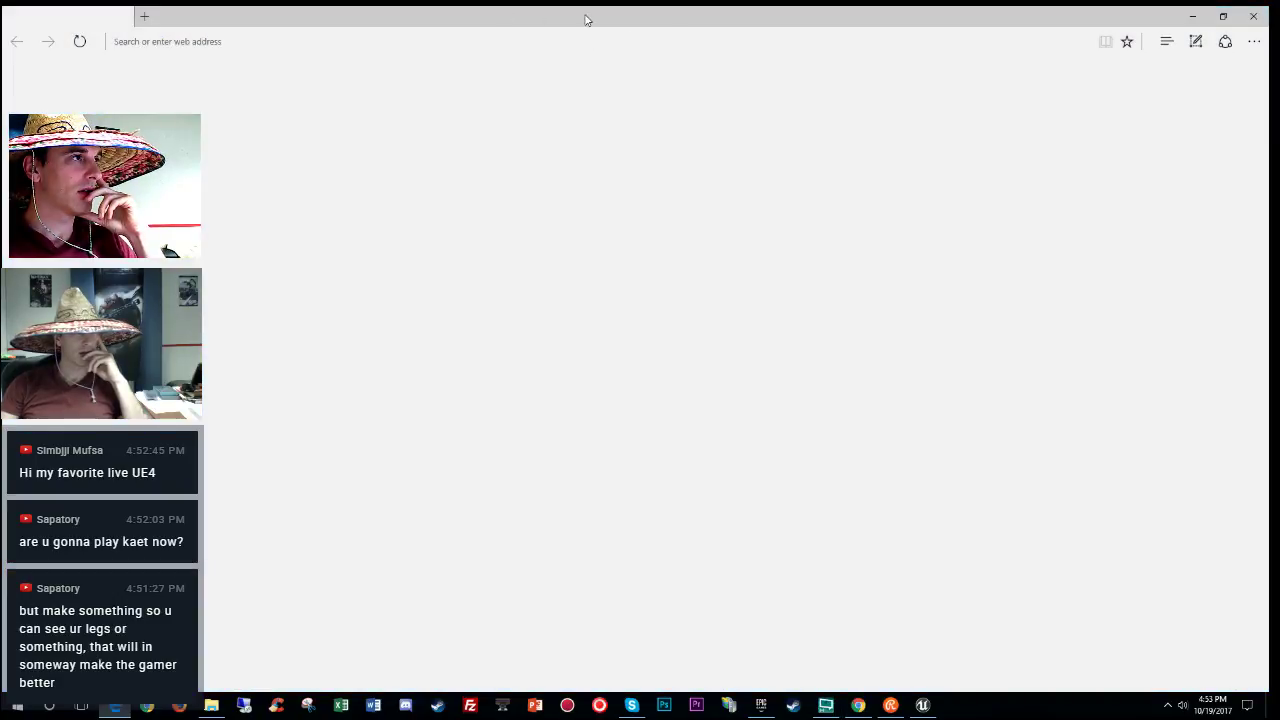
drag(586, 18, 1279, 150)
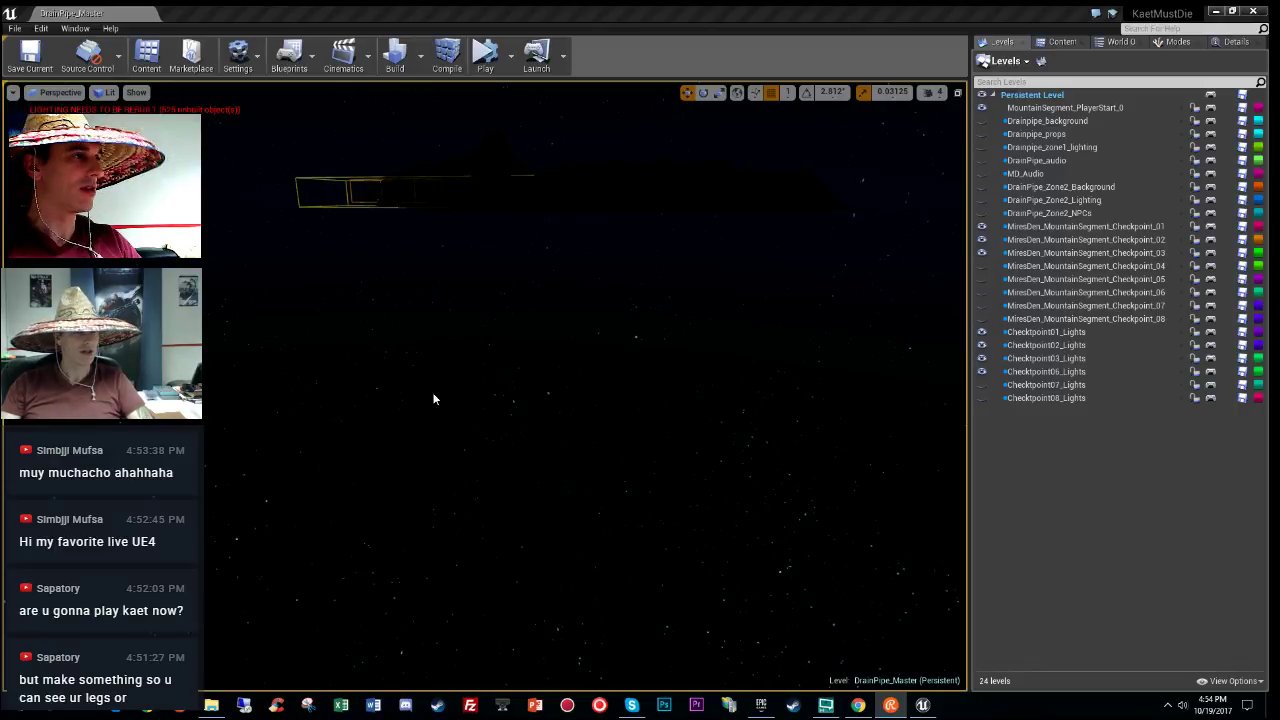
Step: Switch the viewport to unlit shading and fly in to the dark mountain segment's ground and rocks
right_drag(434, 398, 267, 298)
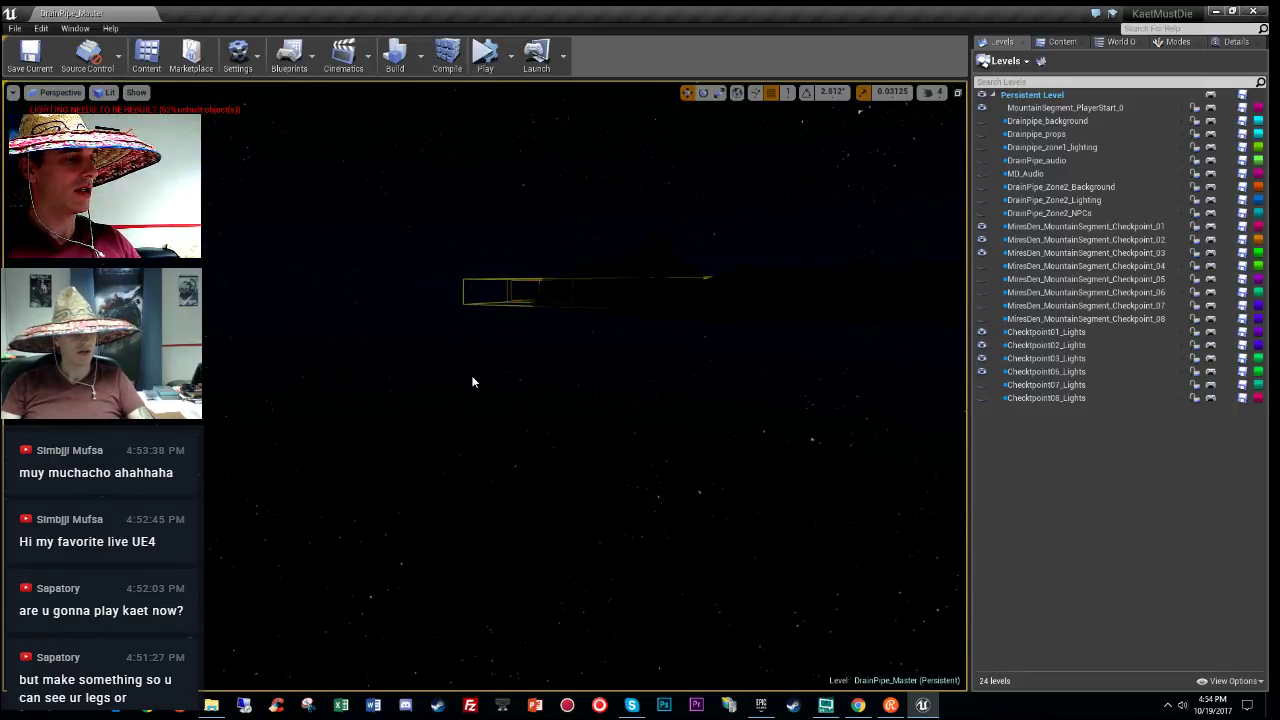
key(alt+3)
right_drag(471, 375, 470, 334)
key(w)
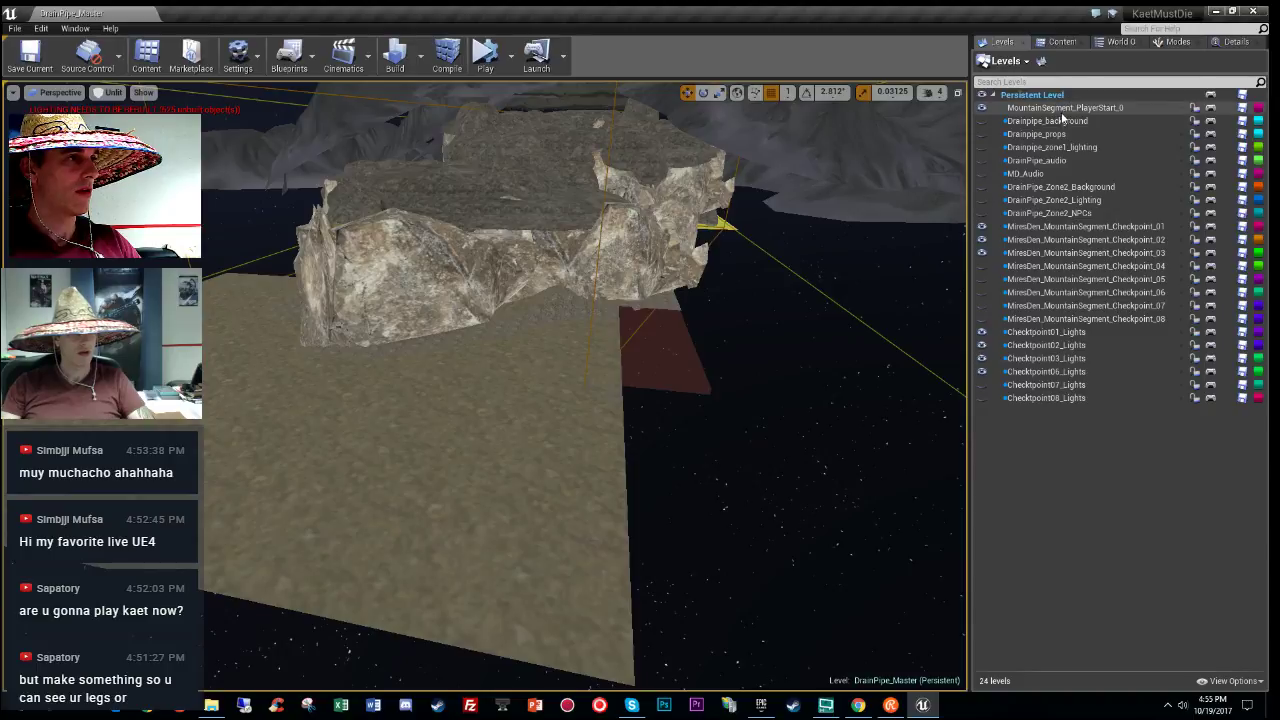
Step: Hide the MiresDen checkpoint 01 to 03 levels and the checkpoint 01, 02, 03 and 06 lights levels, and make MountainSegment_PlayerStart_0 the current level
click(982, 226)
click(982, 240)
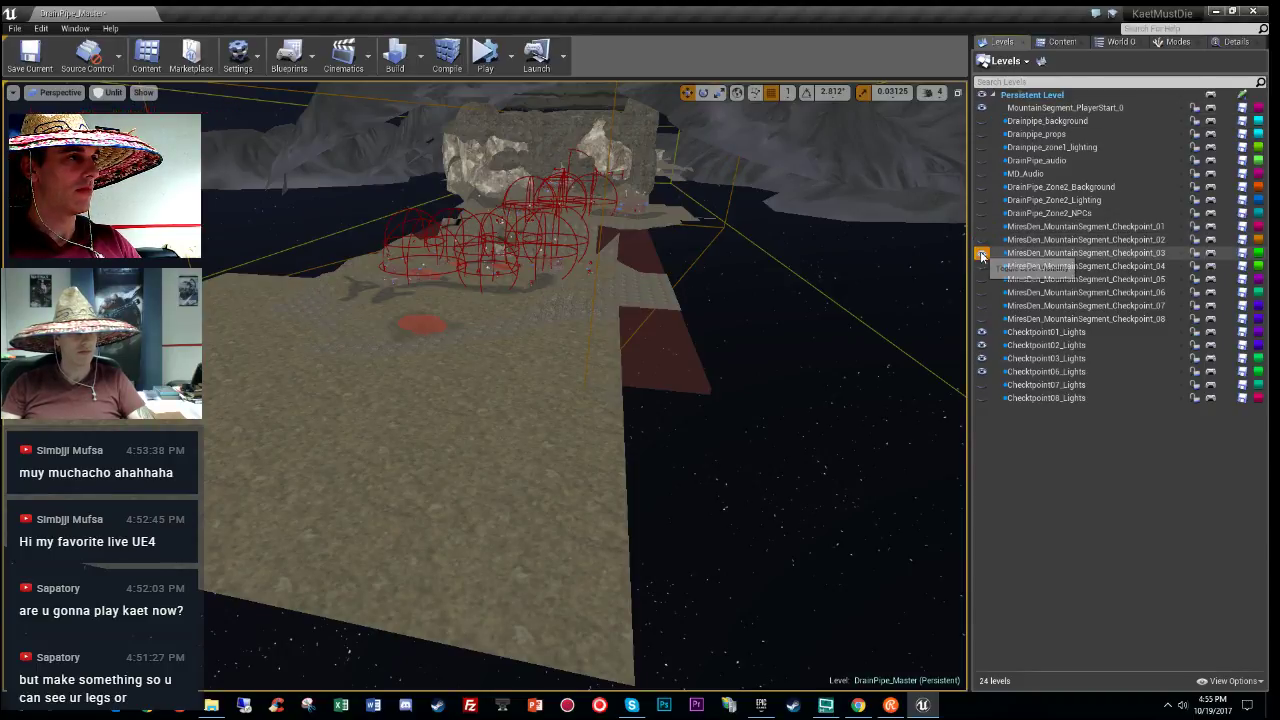
click(982, 253)
click(982, 331)
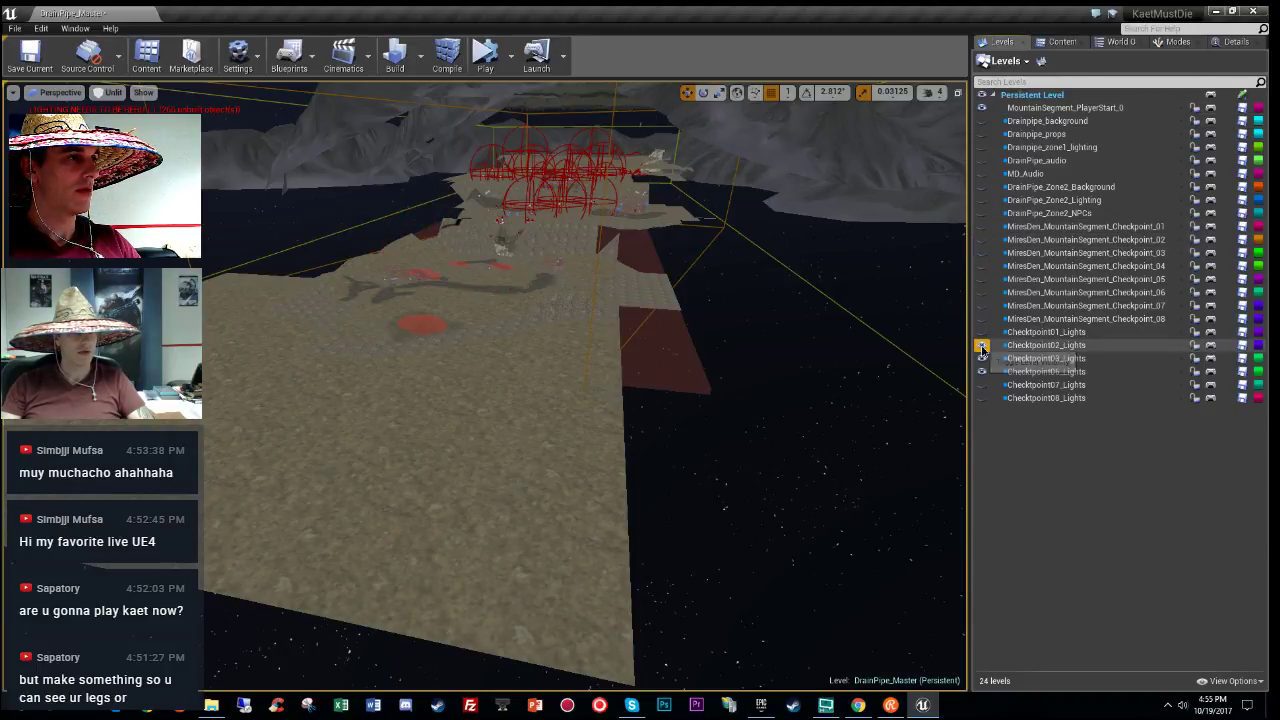
click(982, 358)
click(982, 371)
click(1070, 121)
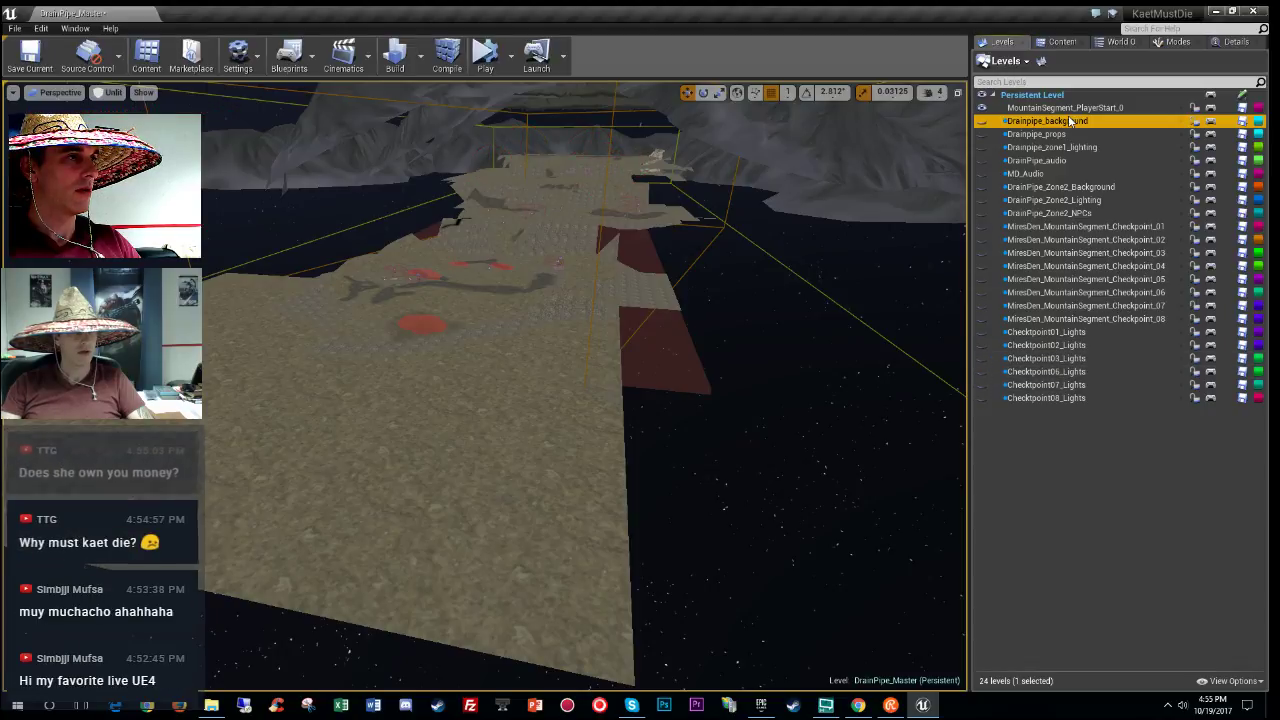
double_click(1076, 108)
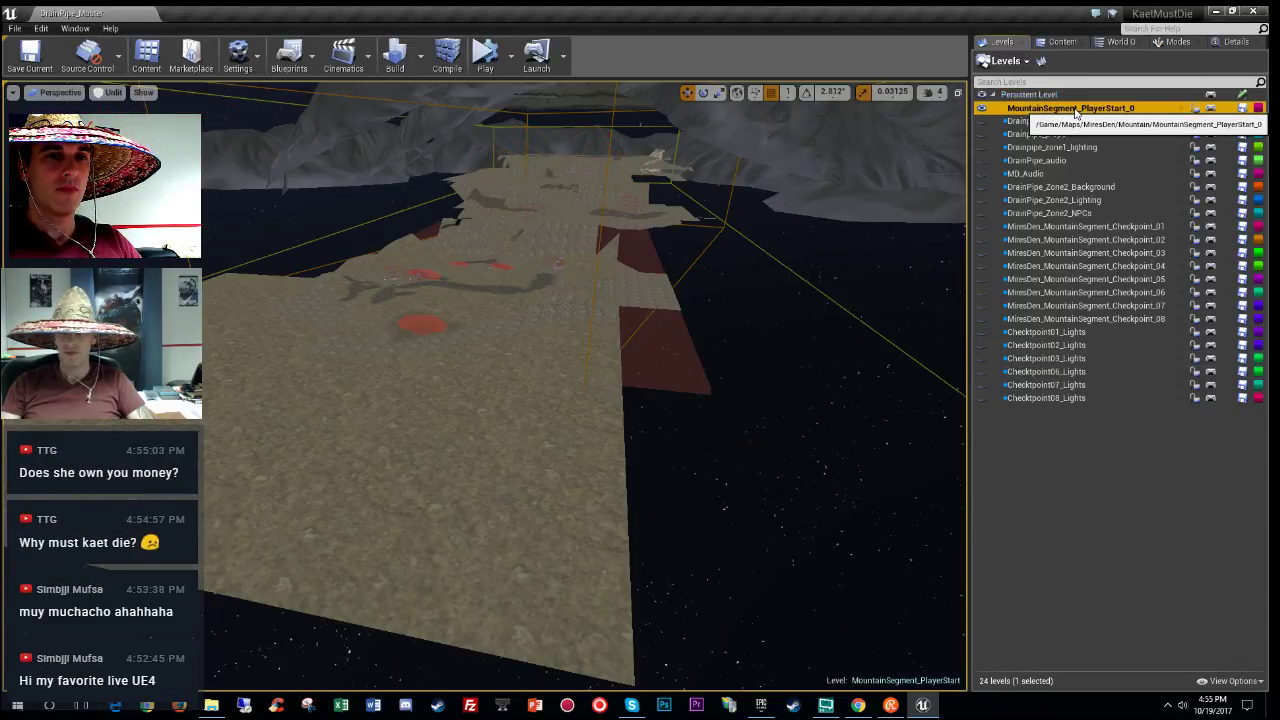
Step: Activate the Delete tool among the Landscape Manage tools, ready for the components at the ground's outer edge
mouse_move(869, 209)
right_down()
mouse_move(940, 230)
mouse_move(900, 205)
mouse_move(850, 225)
mouse_move(850, 250)
mouse_move(868, 258)
mouse_move(855, 195)
right_up()
key(a)
right_drag(868, 266, 939, 116)
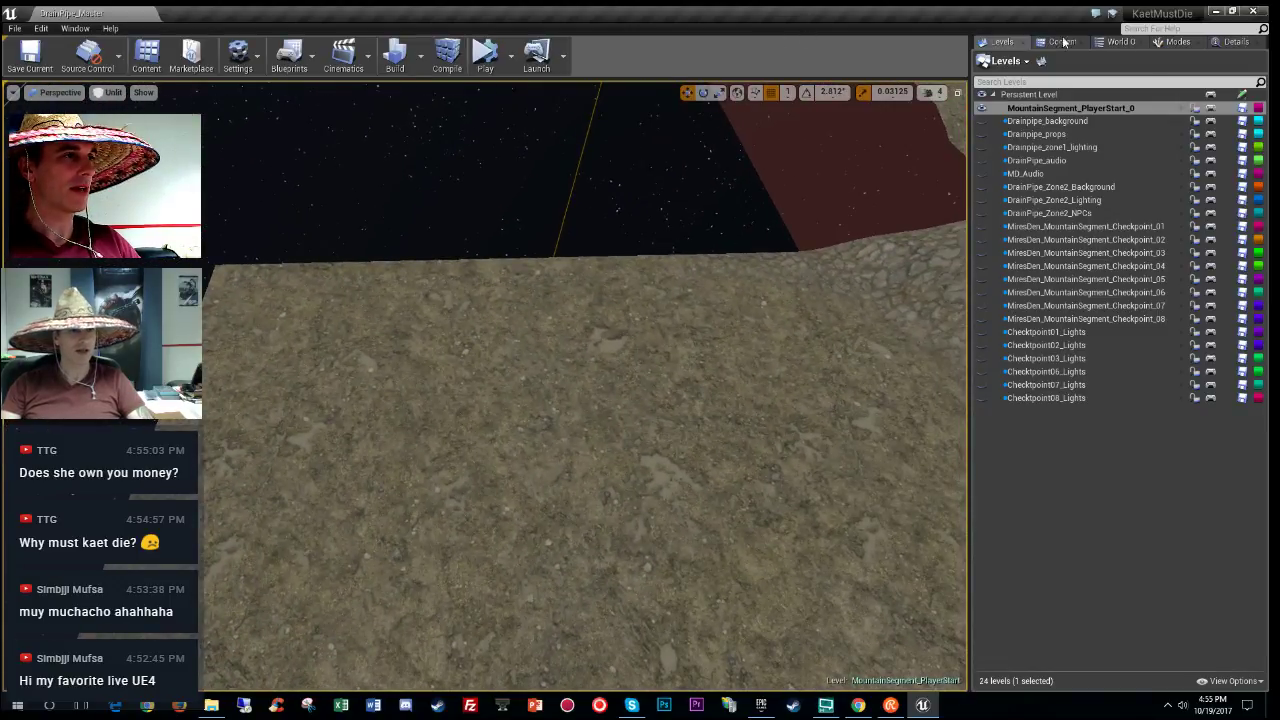
click(1172, 43)
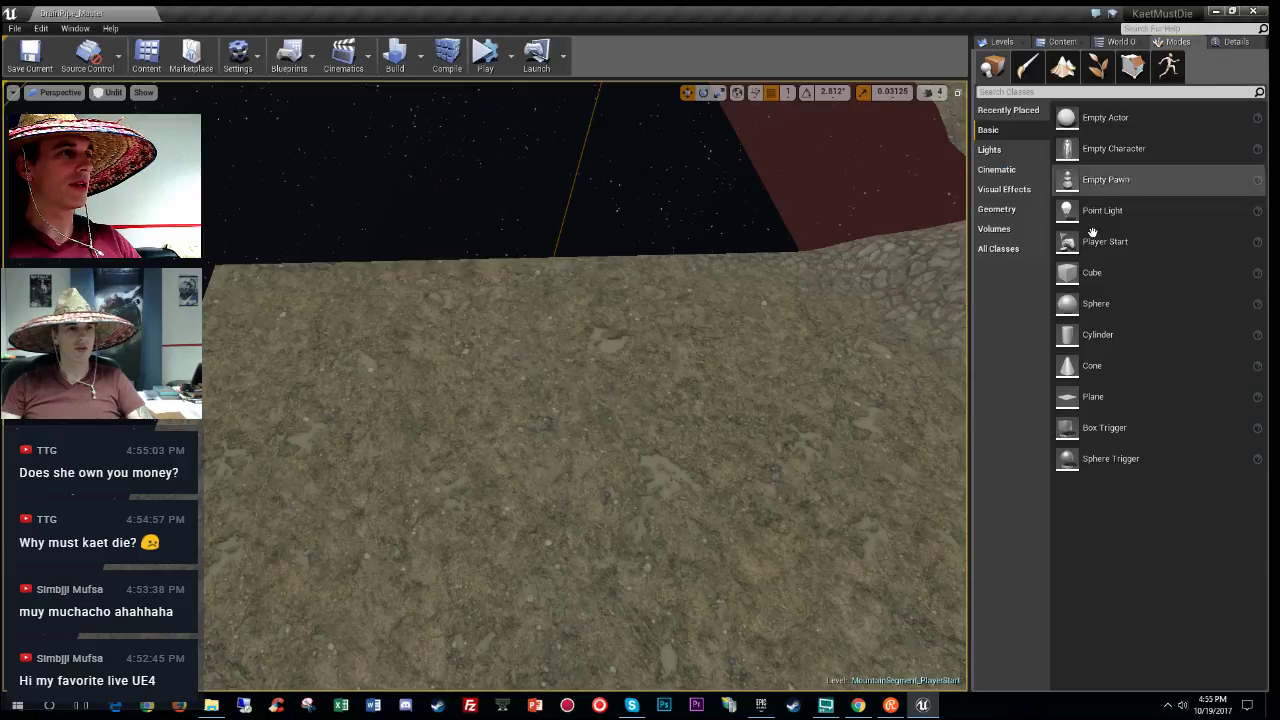
click(1063, 66)
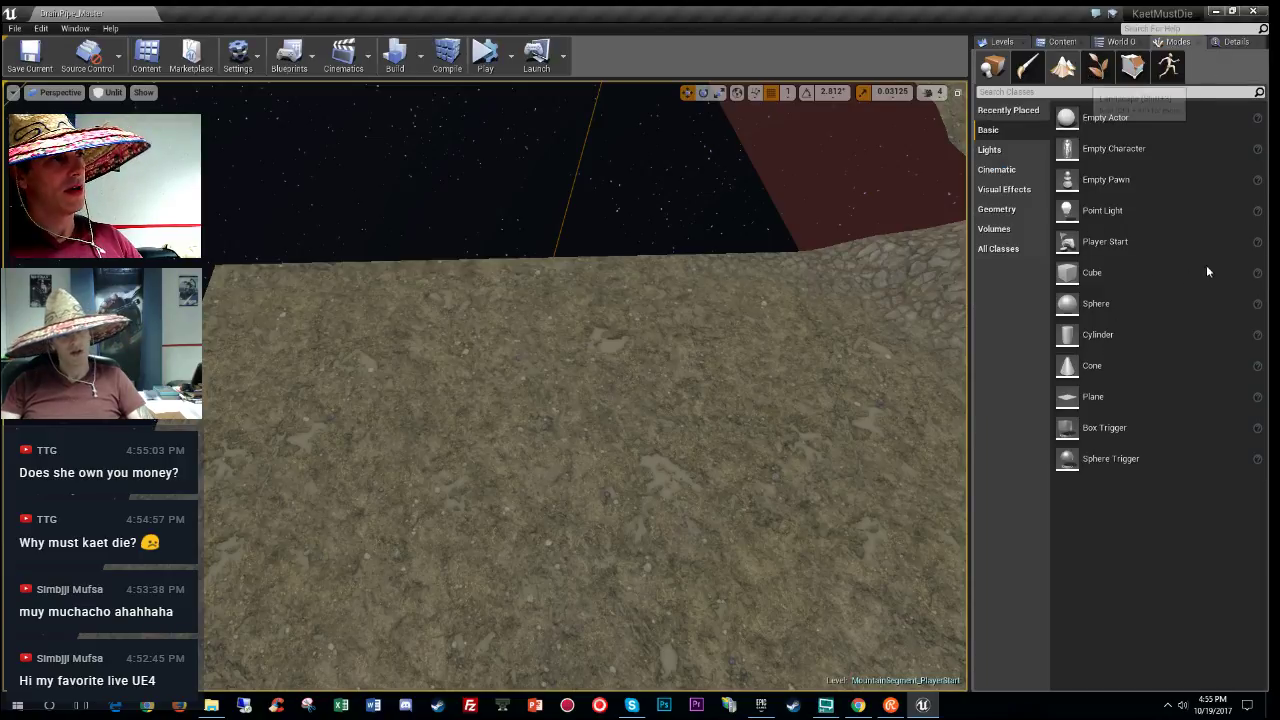
click(1083, 103)
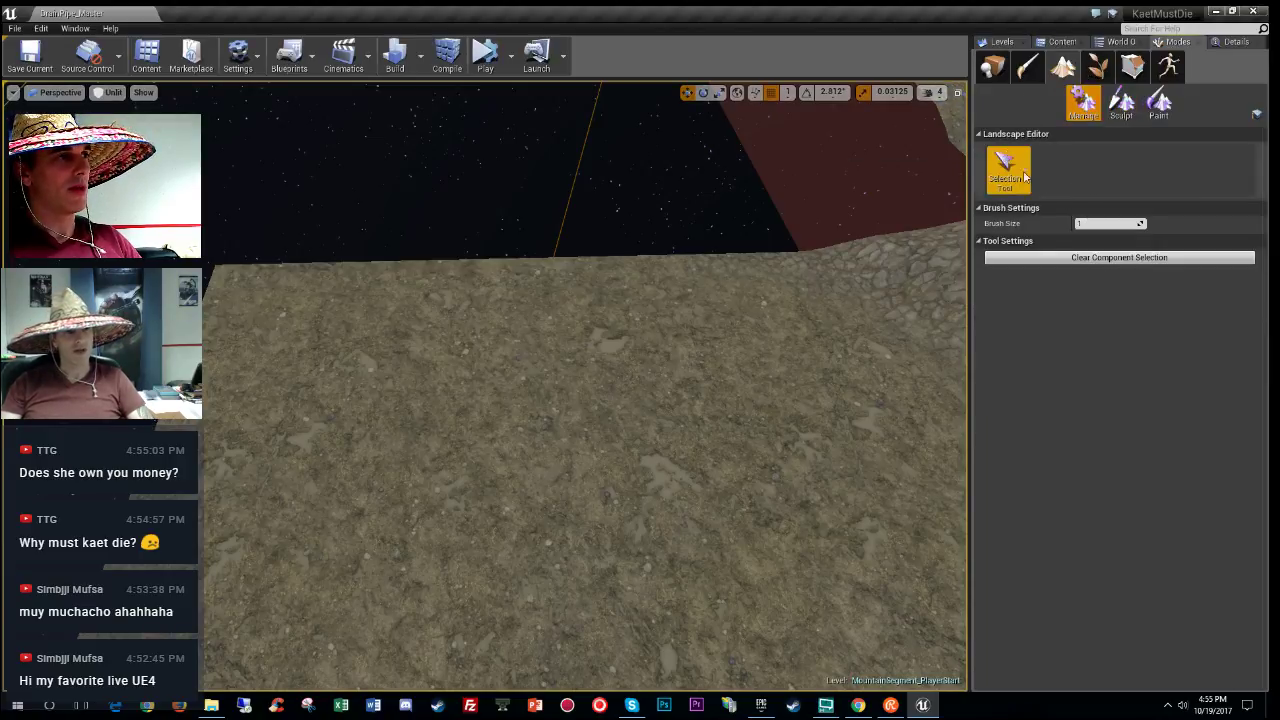
click(1004, 167)
click(1047, 378)
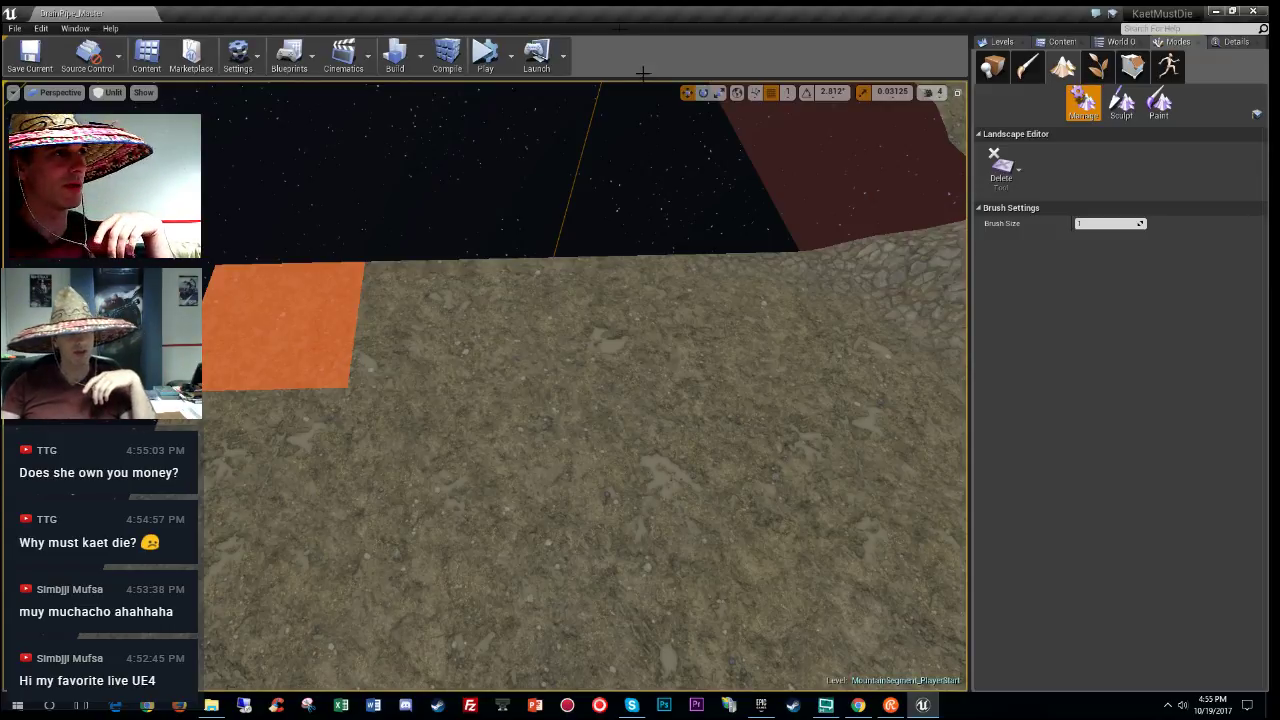
Step: Force-quit Unreal Engine through Task Manager and relaunch the KaetMustDie project from the Epic Games Launcher
right_click(998, 708)
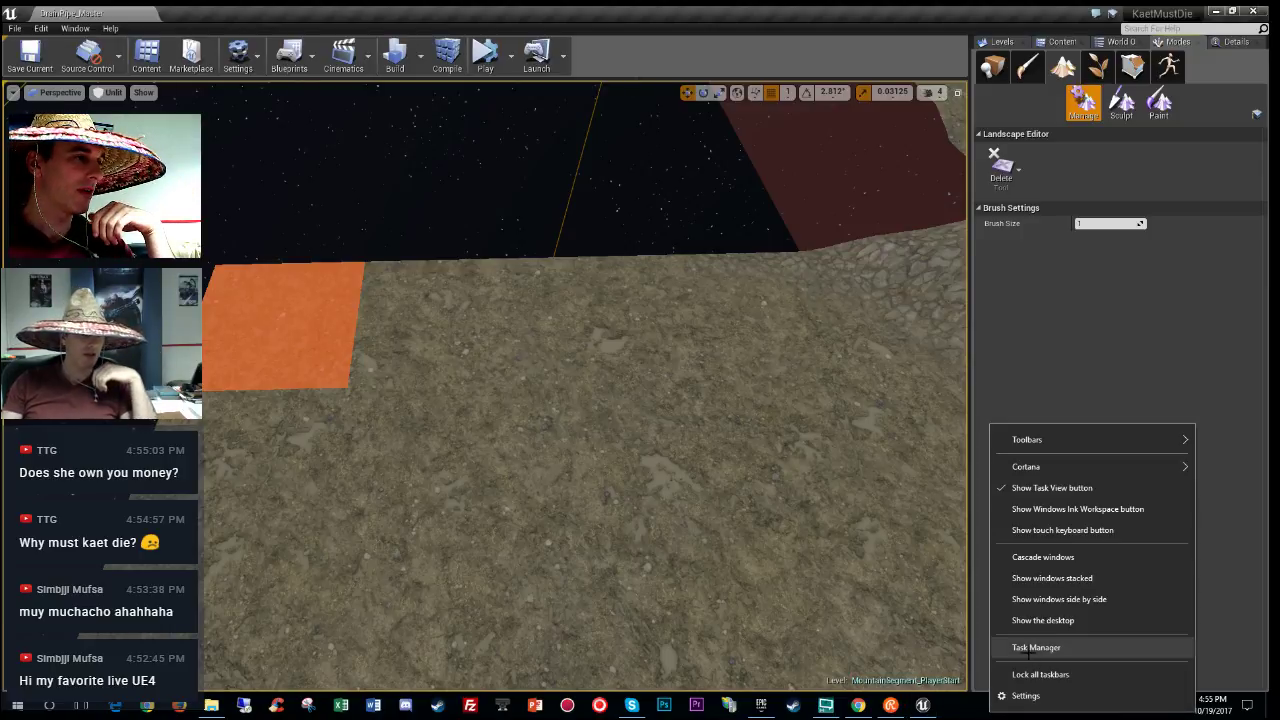
click(1036, 647)
click(362, 296)
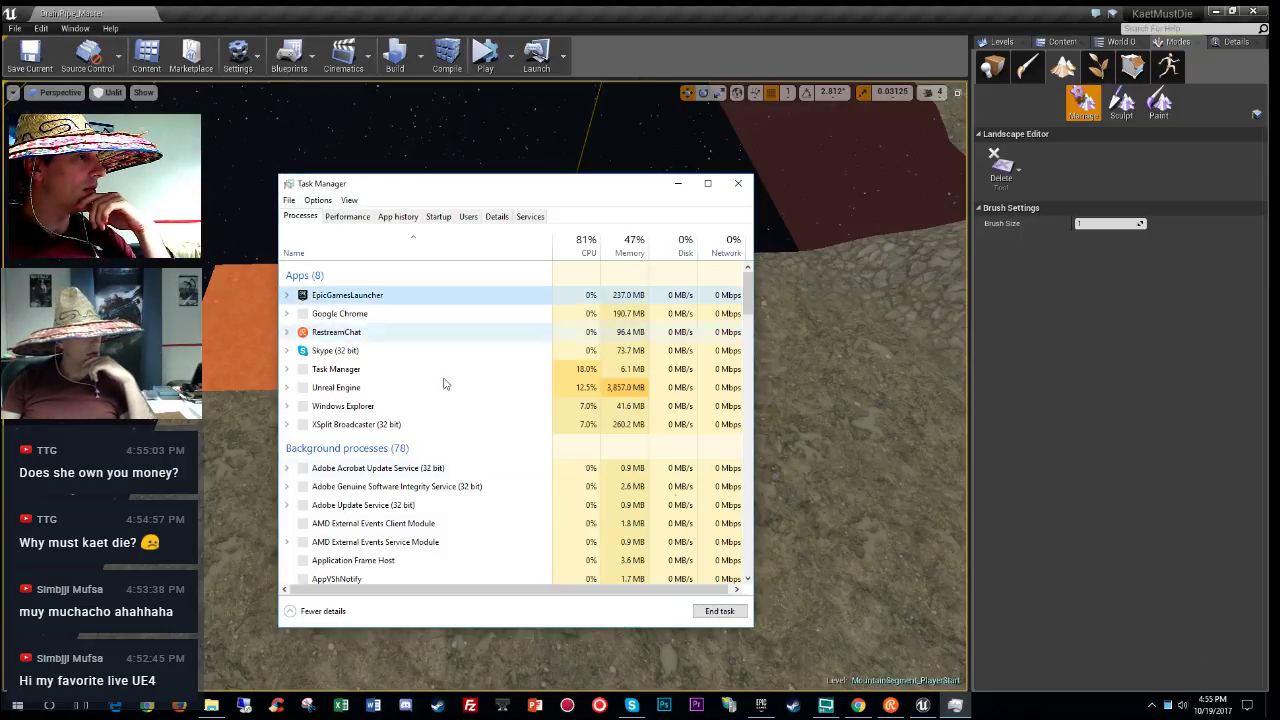
click(336, 387)
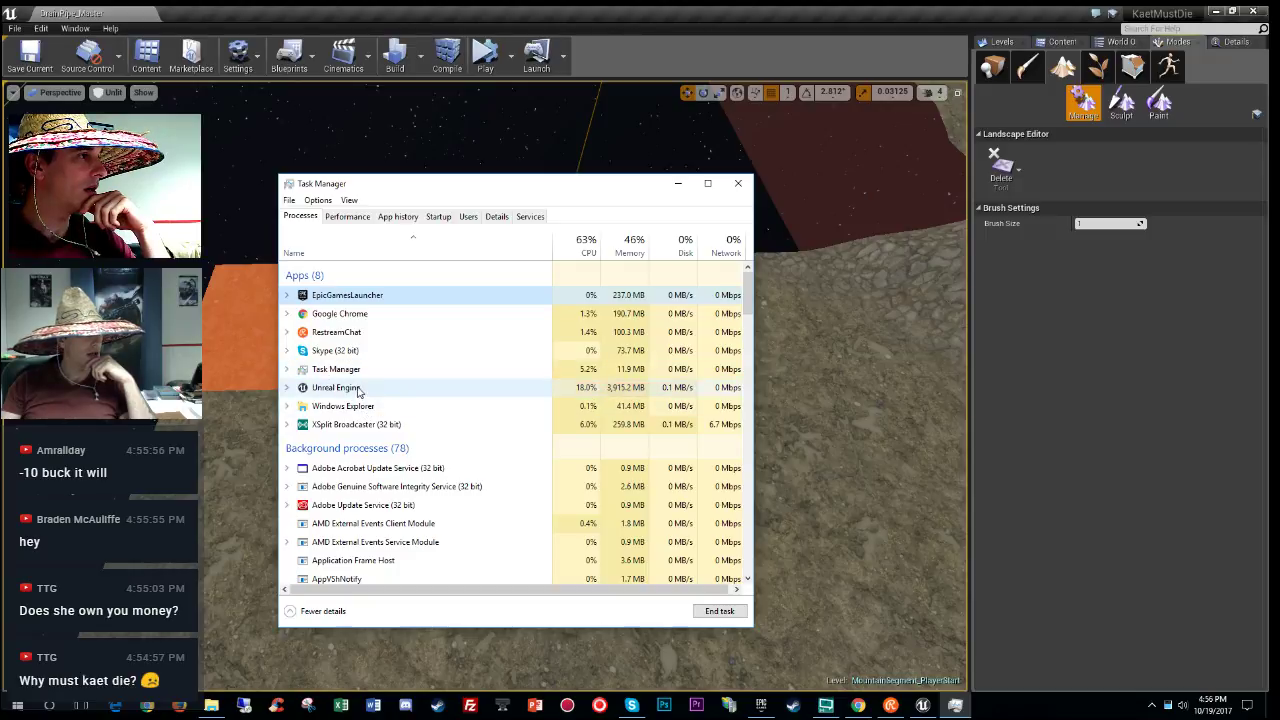
click(719, 611)
click(738, 183)
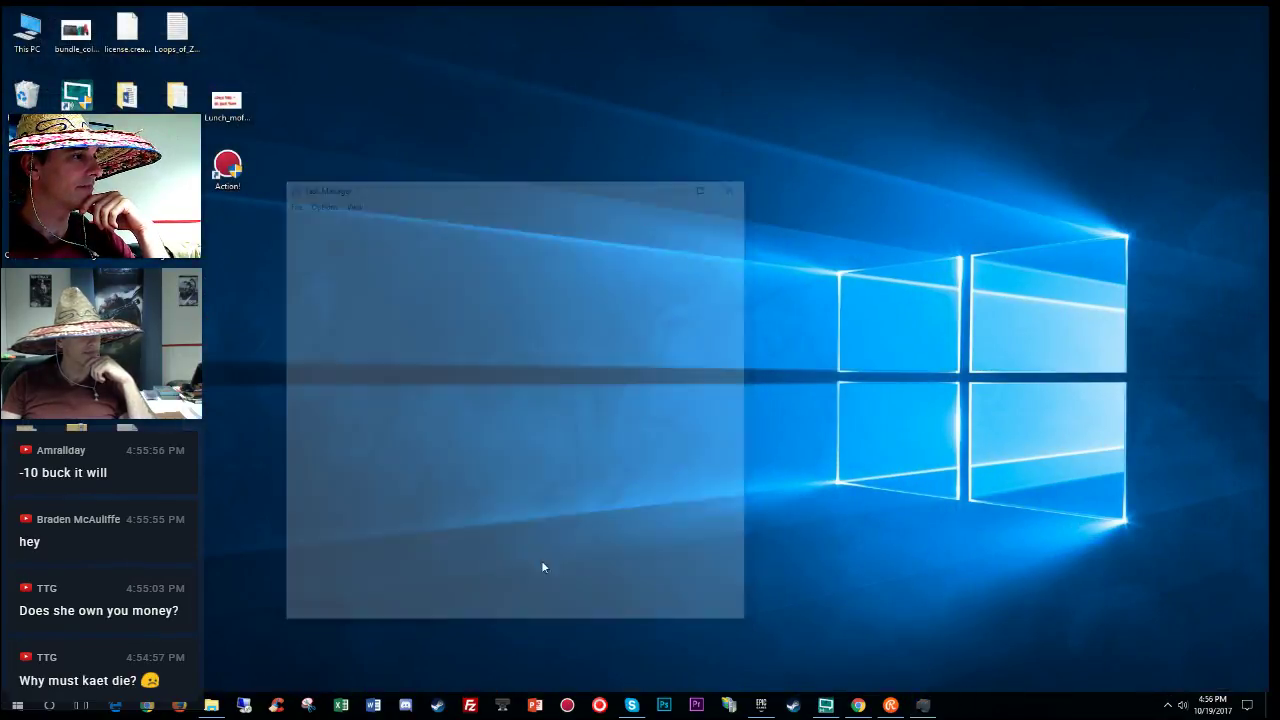
click(761, 705)
double_click(491, 336)
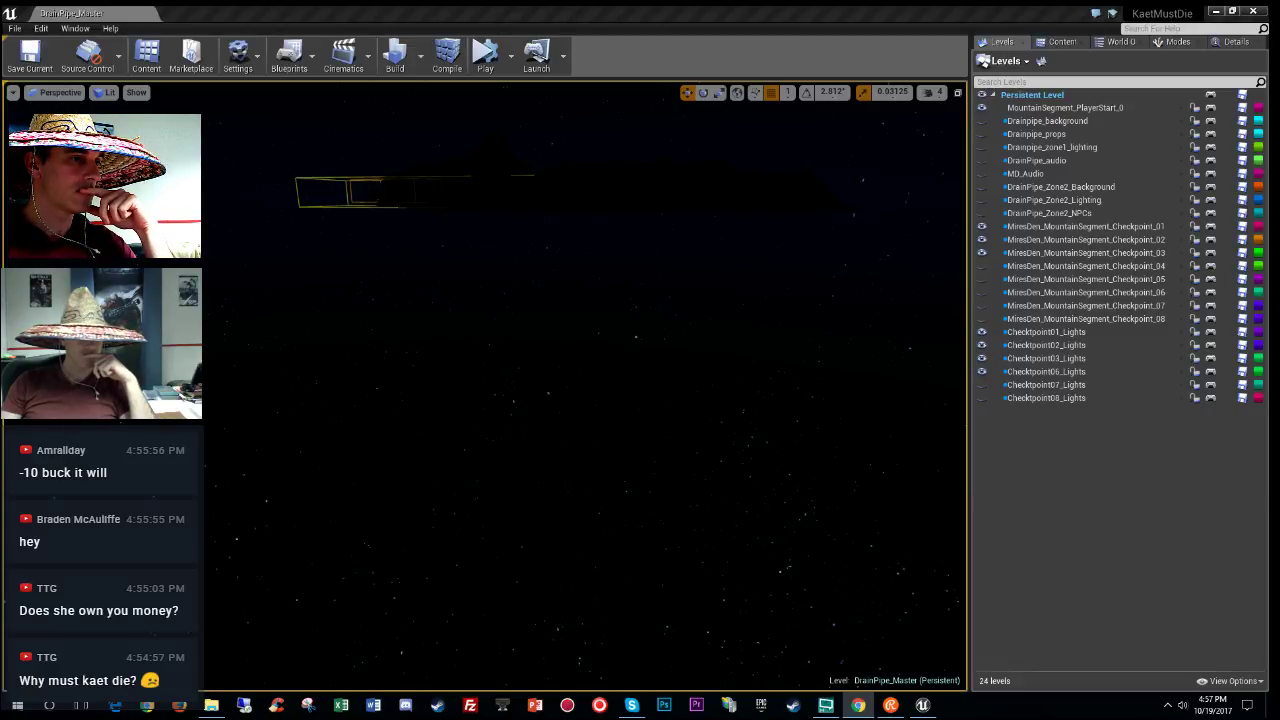
Step: Switch the viewport to Unlit shading and bring the yellow water plane beneath the rock cliffs into close view
right_drag(828, 417, 824, 370)
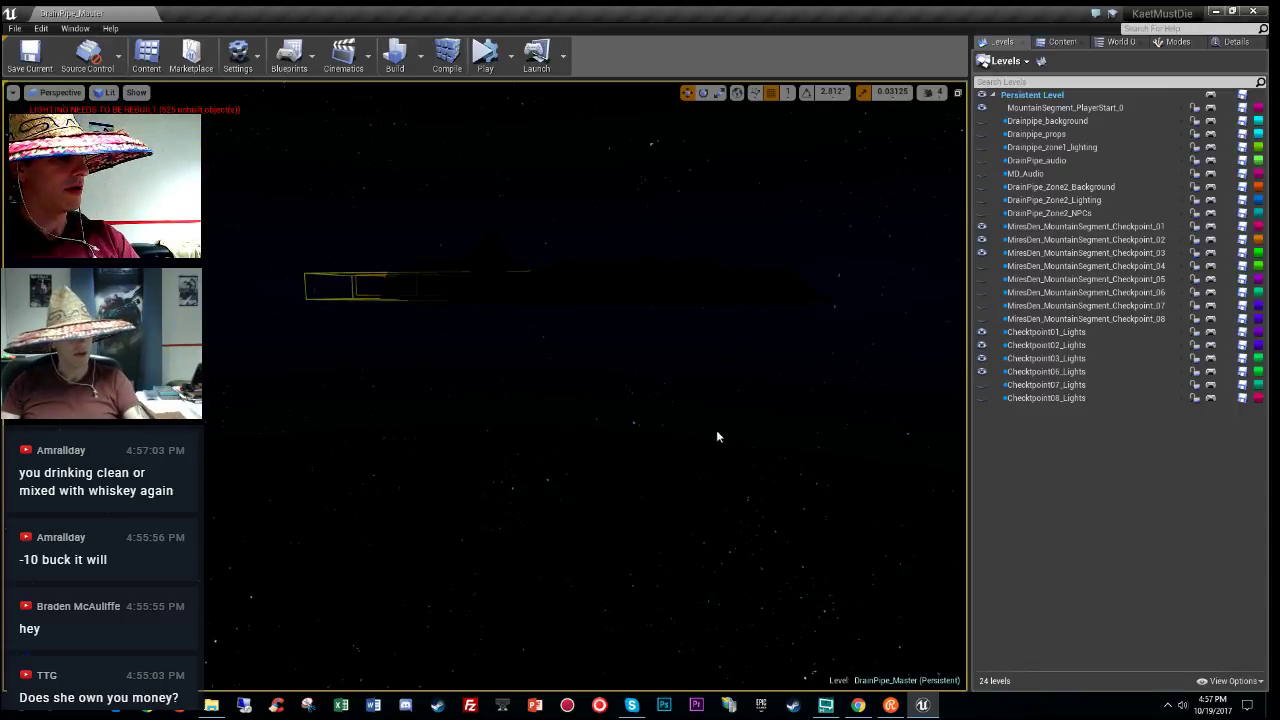
key(alt+3)
right_drag(717, 434, 716, 370)
key(w)
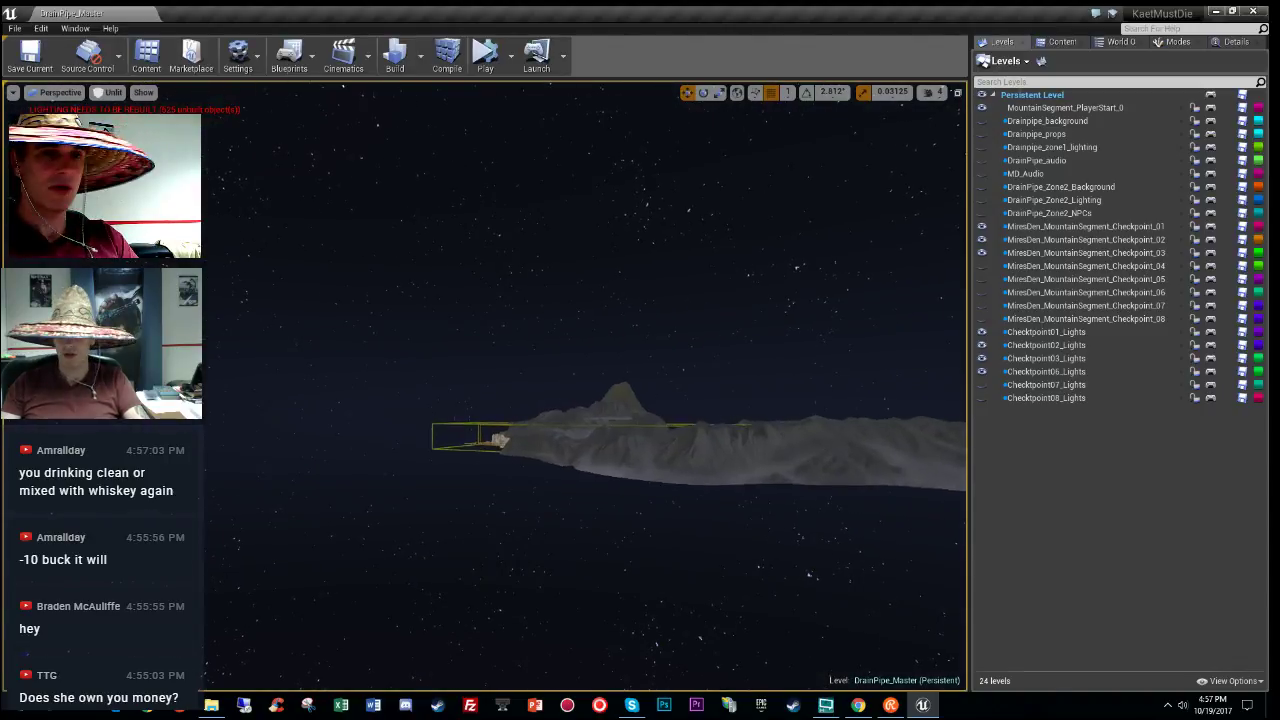
key(w)
right_drag(585, 385, 540, 560)
key(w)
key(w)
key(w)
key(w)
key(w)
right_drag(590, 515, 619, 473)
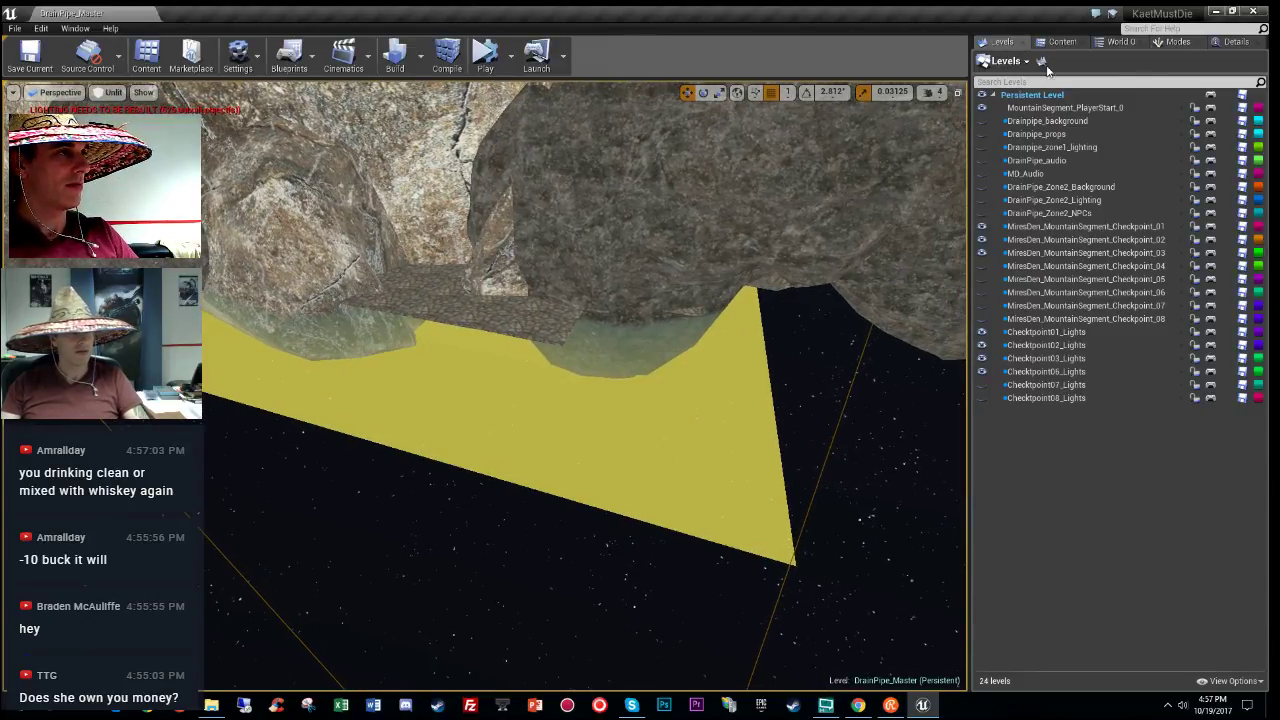
Step: Select the yellow water plane and check its shadow-casting settings in its details
click(1232, 41)
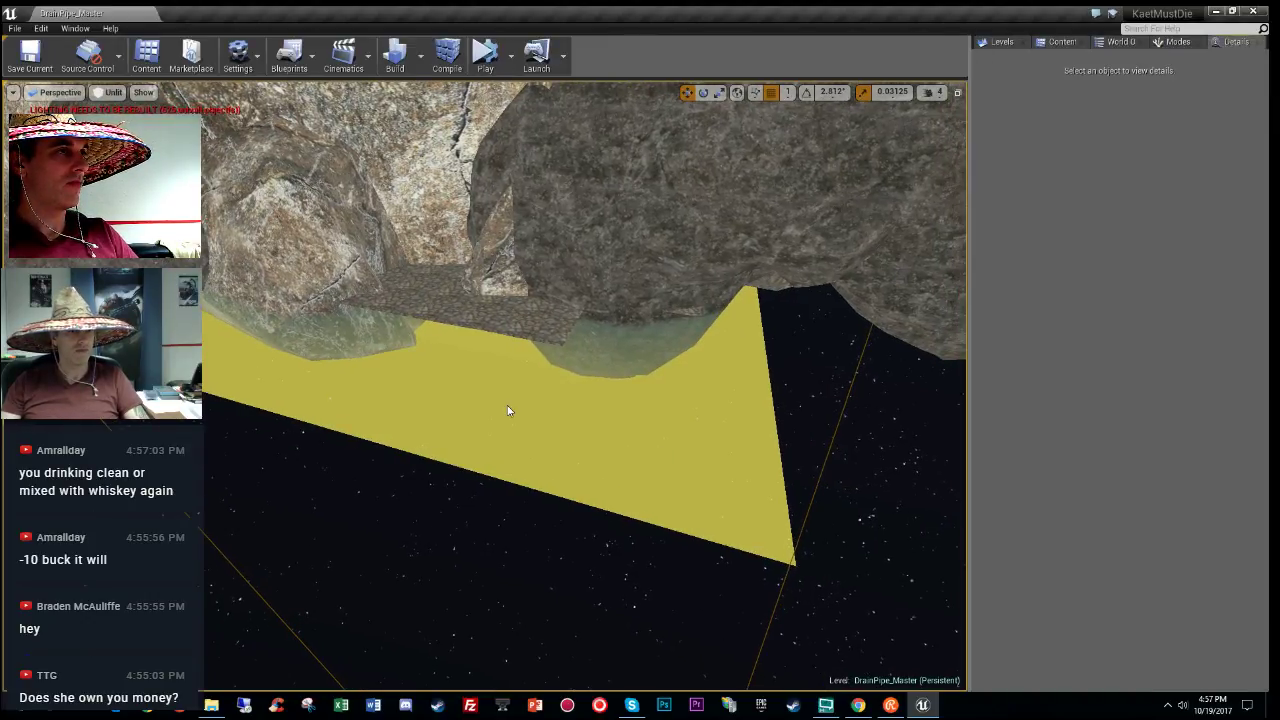
click(507, 408)
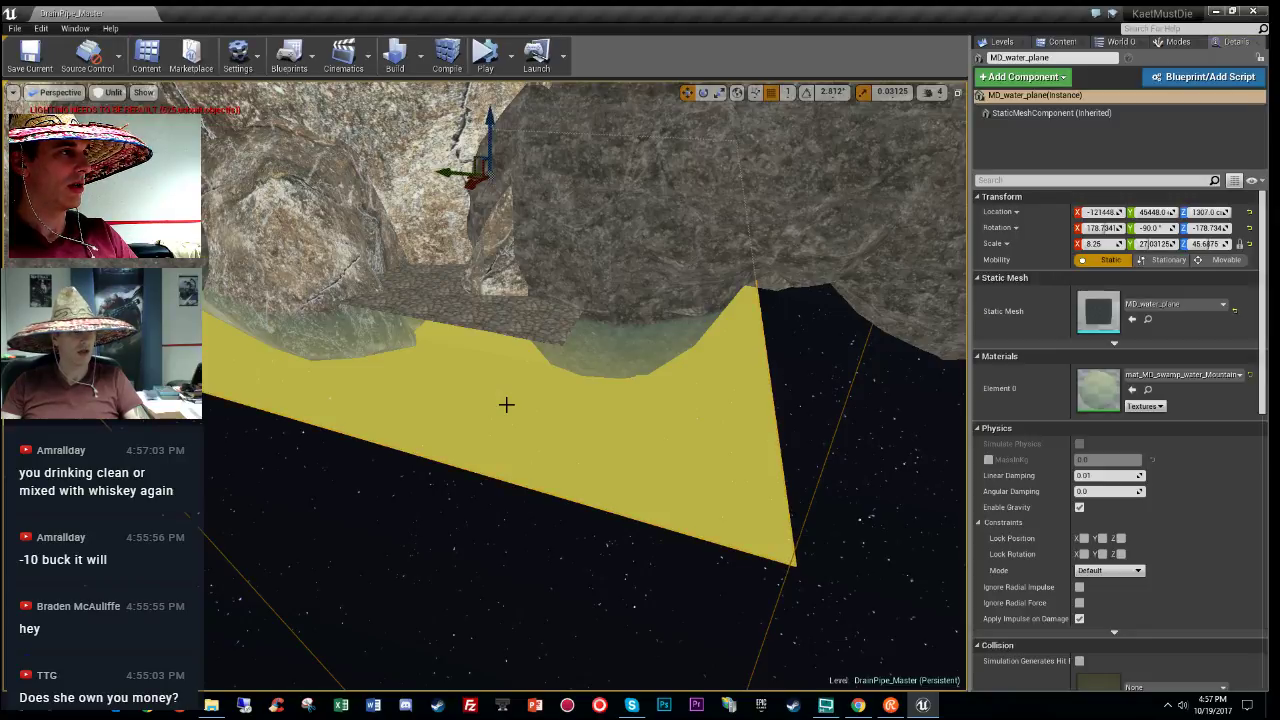
key(f)
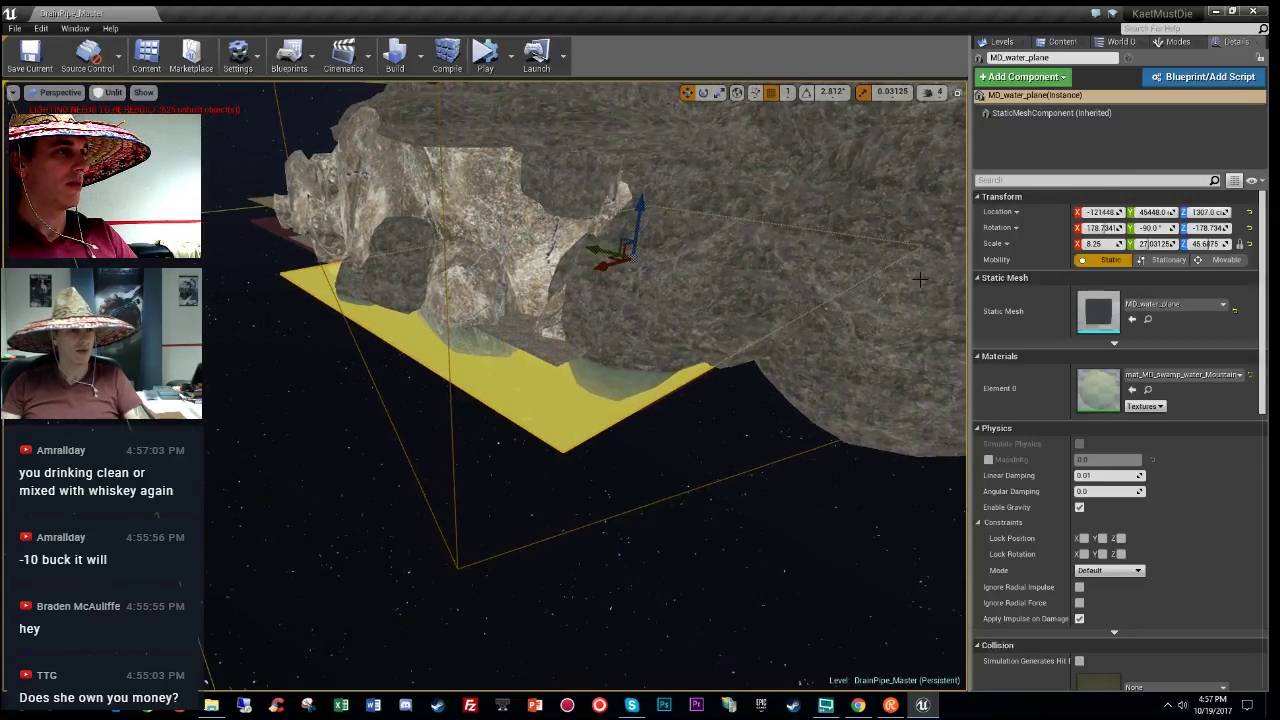
click(1062, 180)
text(cast)
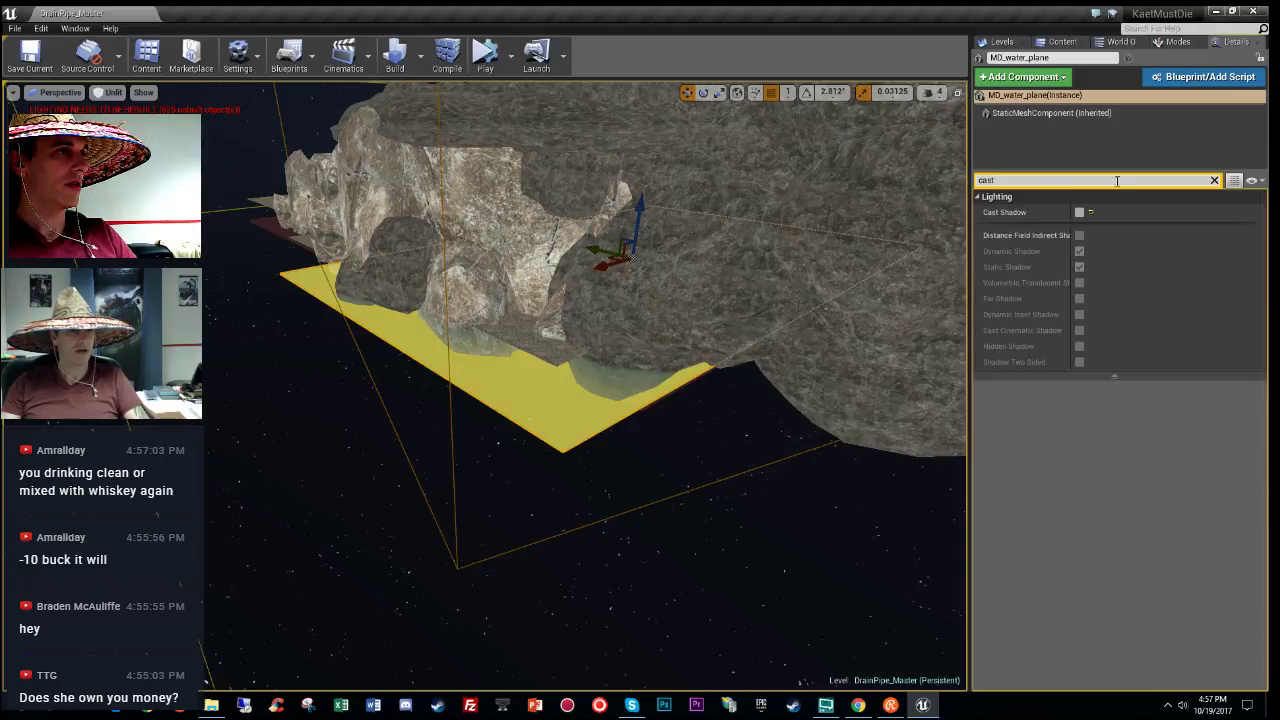
click(1214, 180)
Step: Search the World Outliner for "fog"
right_drag(583, 362, 697, 246)
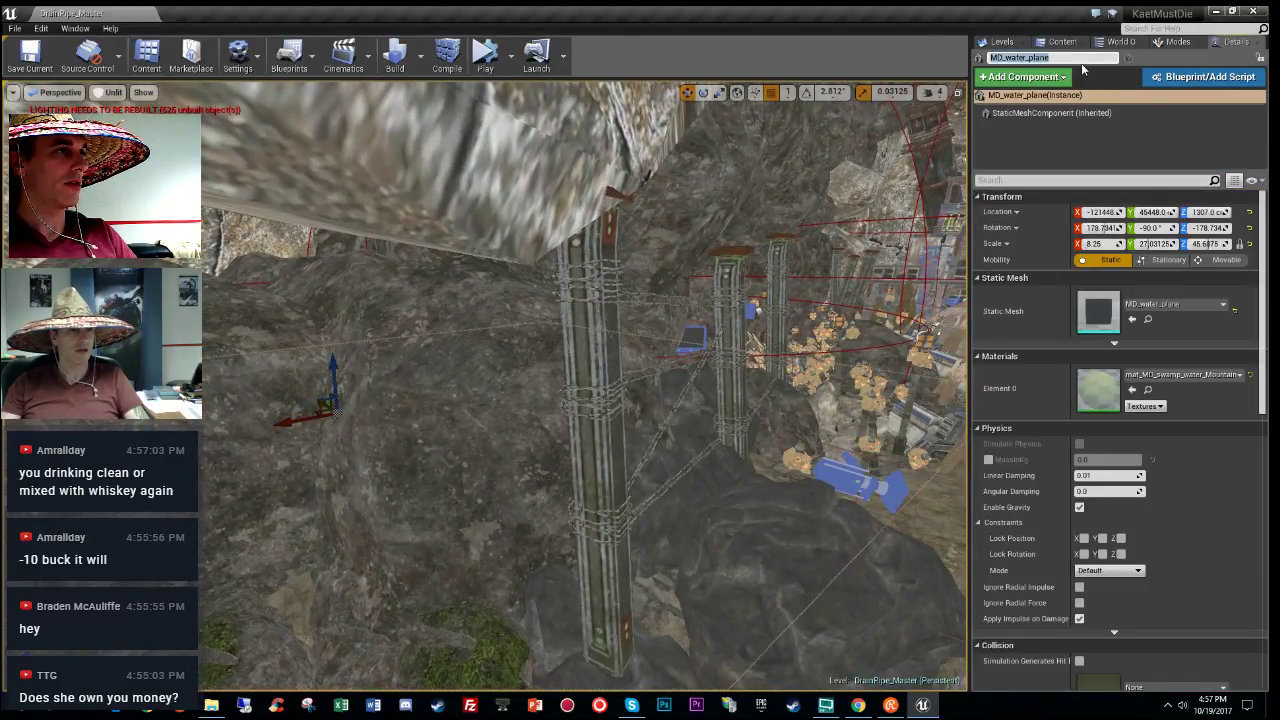
text(fog)
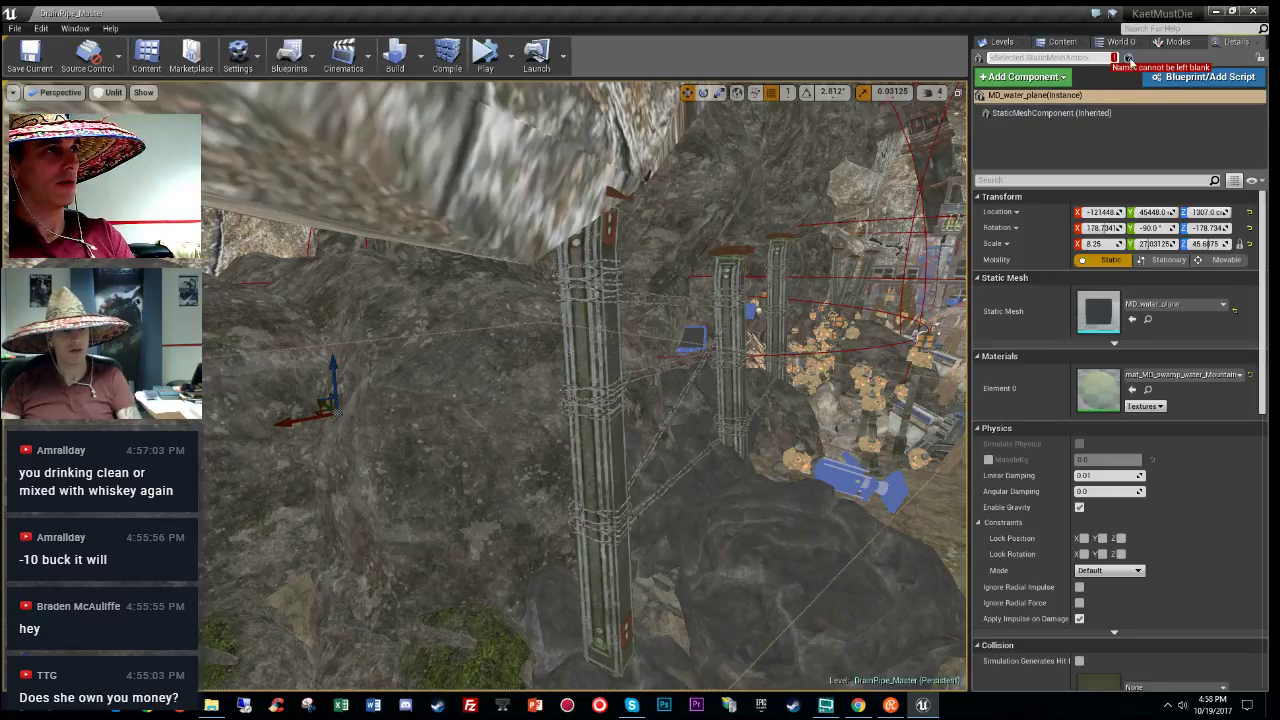
click(1062, 42)
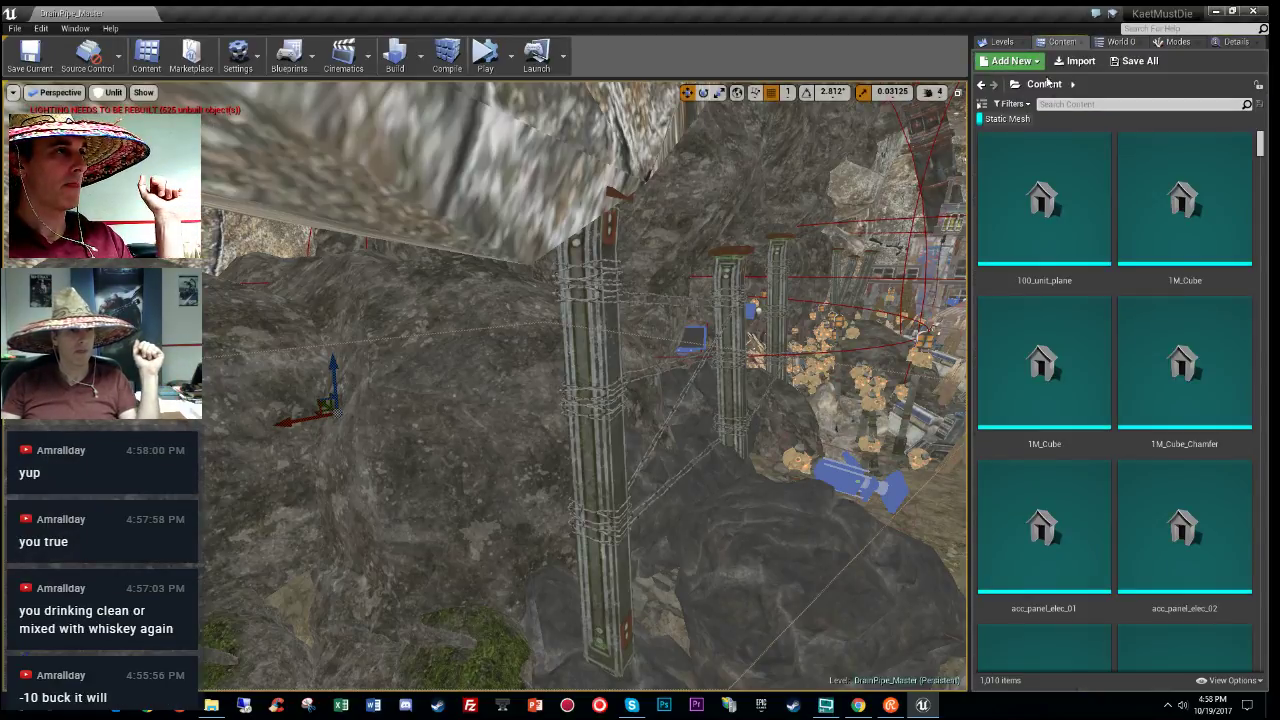
click(1118, 42)
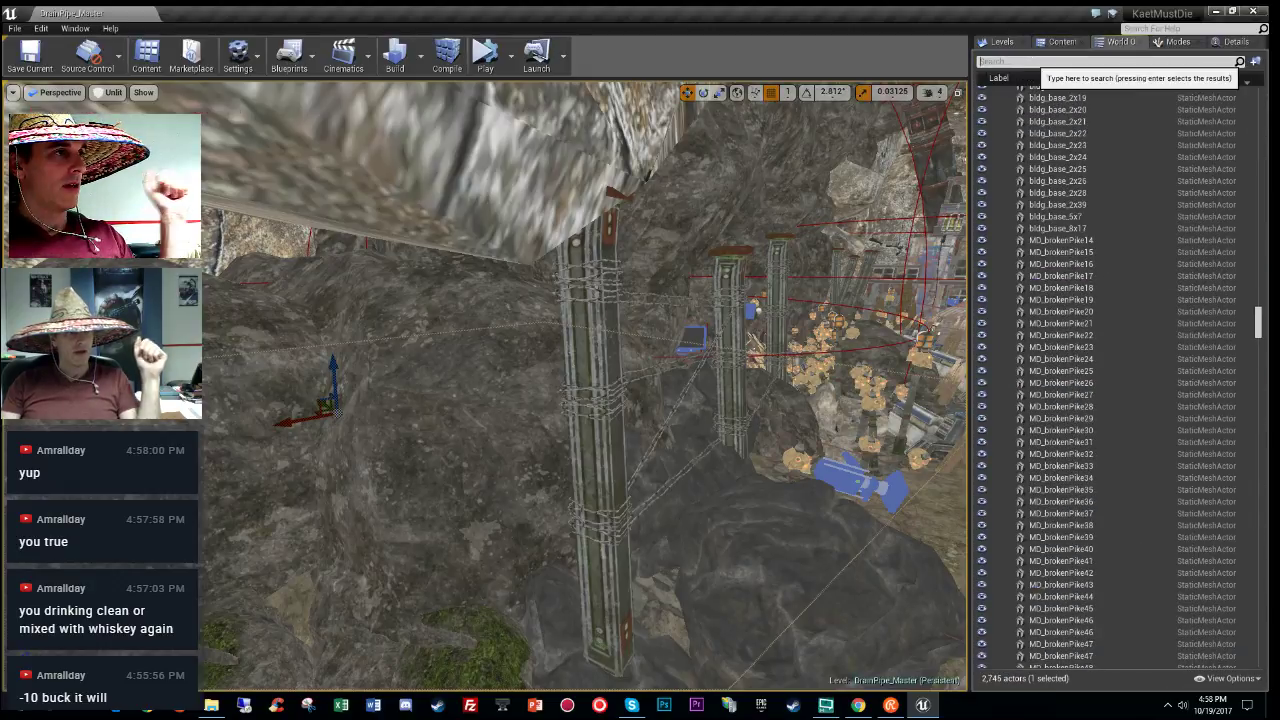
click(1033, 62)
text(fog)
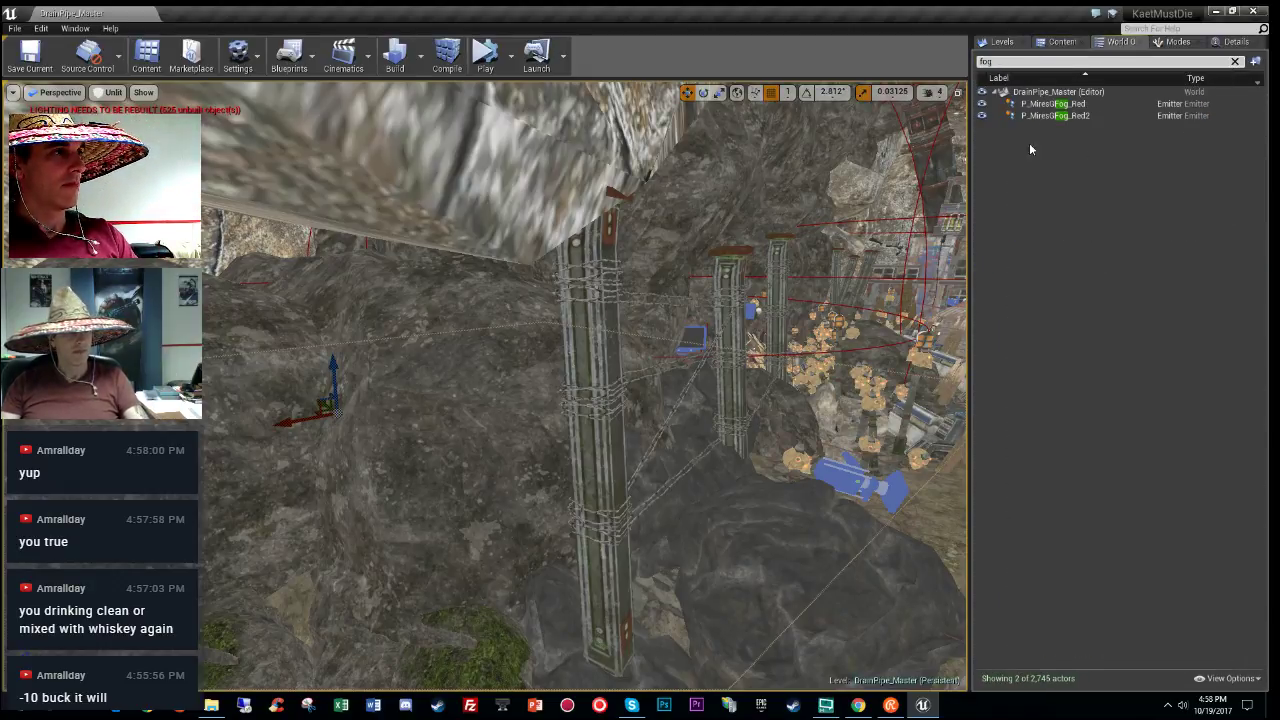
Step: Select the P_MiresGFog_Red emitter and check its shadow-casting properties
click(1050, 104)
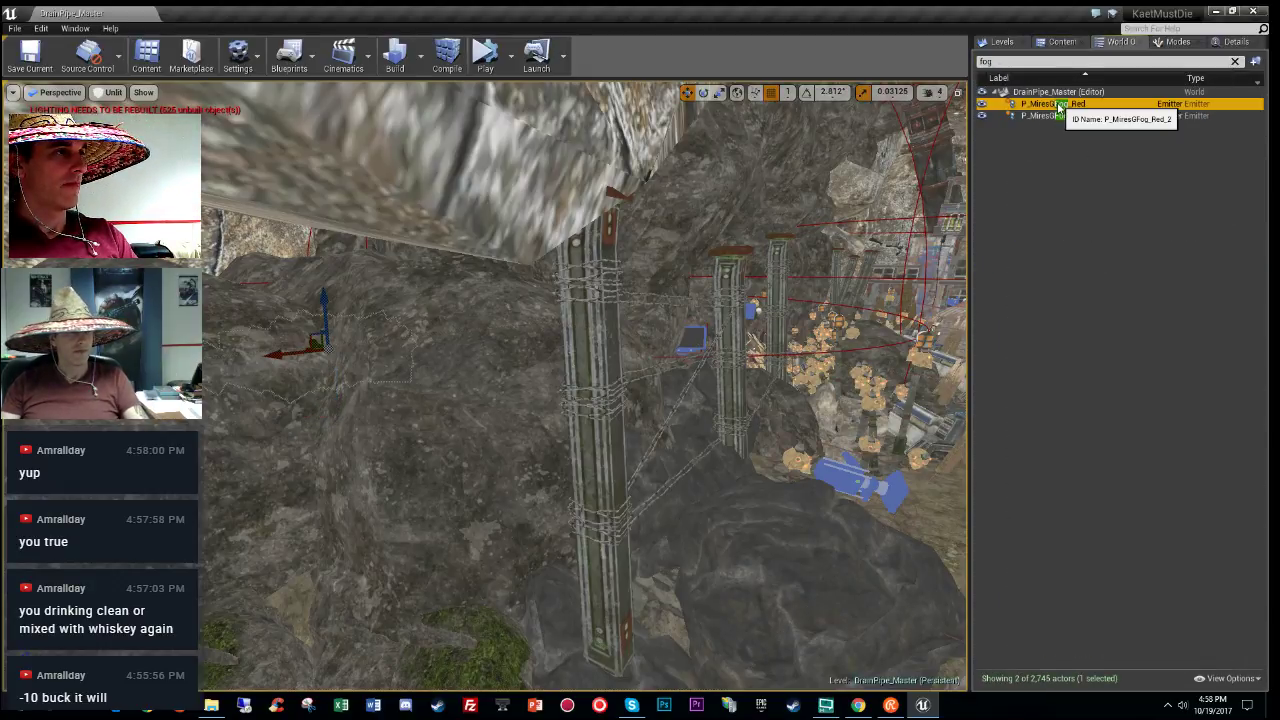
click(1228, 46)
click(1032, 181)
text(cast)
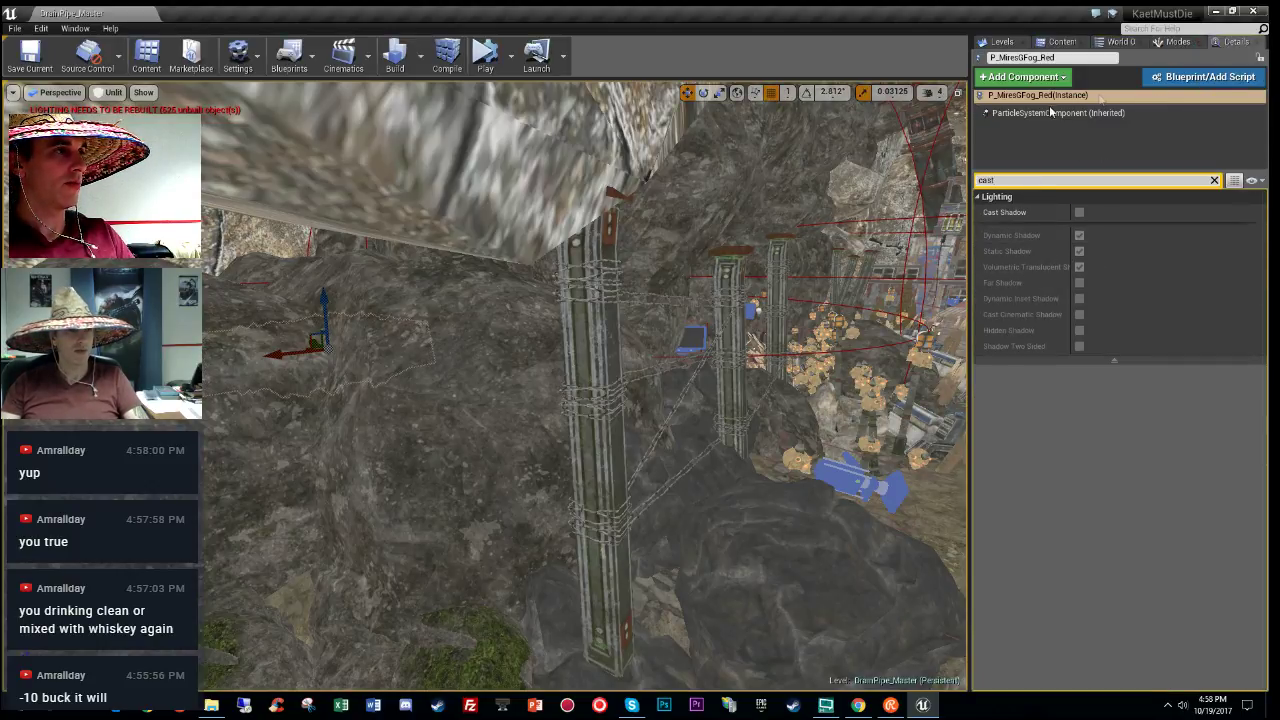
Step: Check the shadow-casting properties of the P_MiresGFog_Red2 emitter and clear the property filter
click(1058, 42)
click(1000, 42)
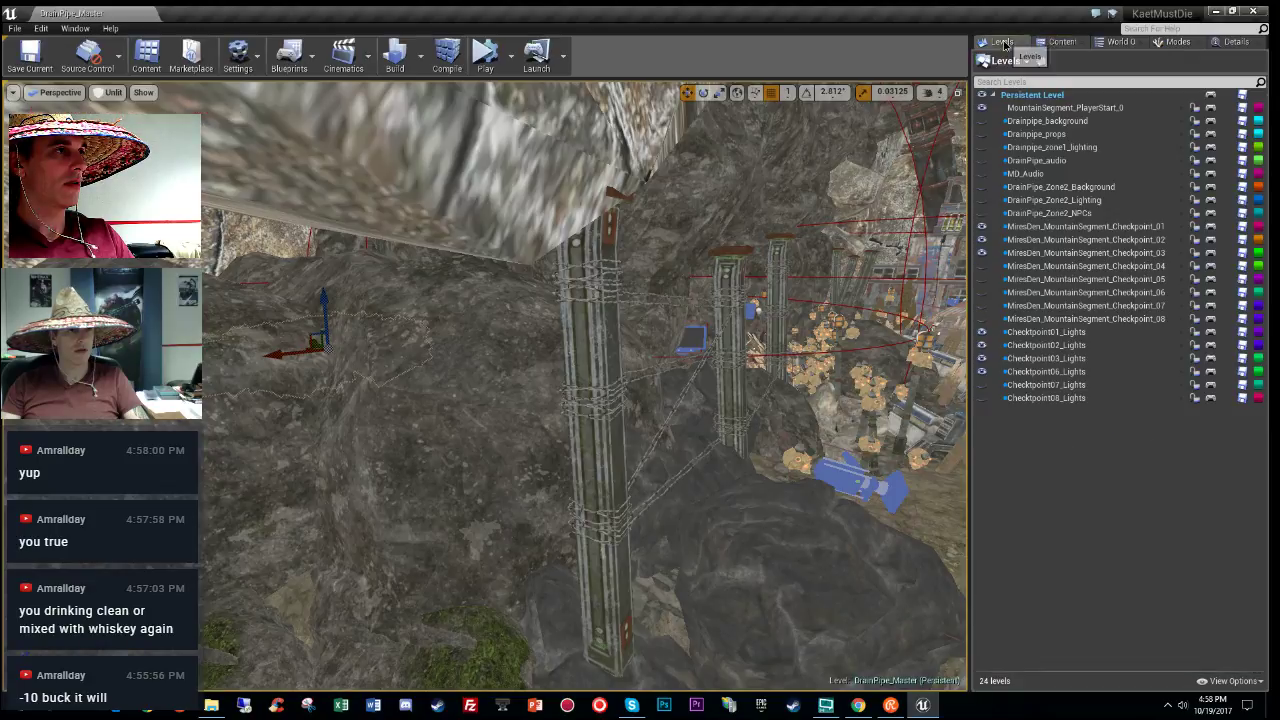
click(1120, 42)
click(1052, 116)
click(1224, 42)
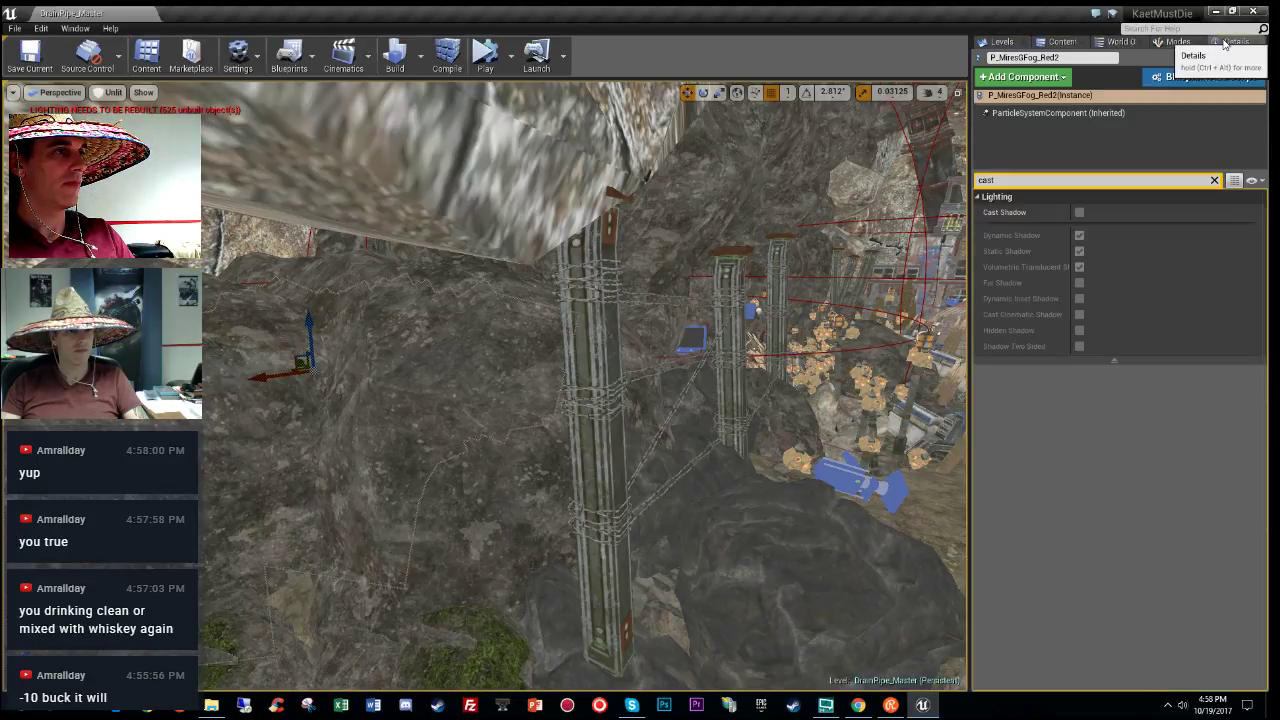
click(1214, 180)
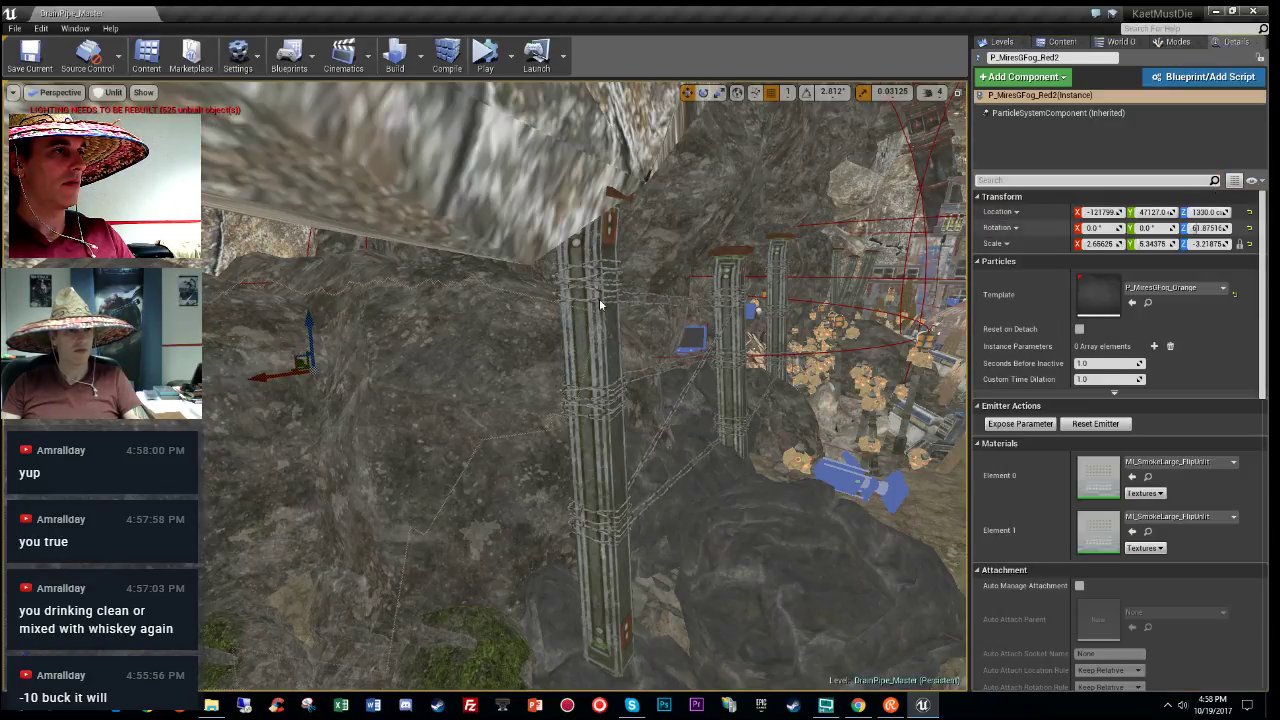
Step: Deselect the fog emitter and reorder the panels so that Levels sits between Modes and Details
right_drag(700, 280, 480, 400)
key(Escape)
key(s)
key(w)
key(w)
key(w)
drag(999, 43, 1168, 48)
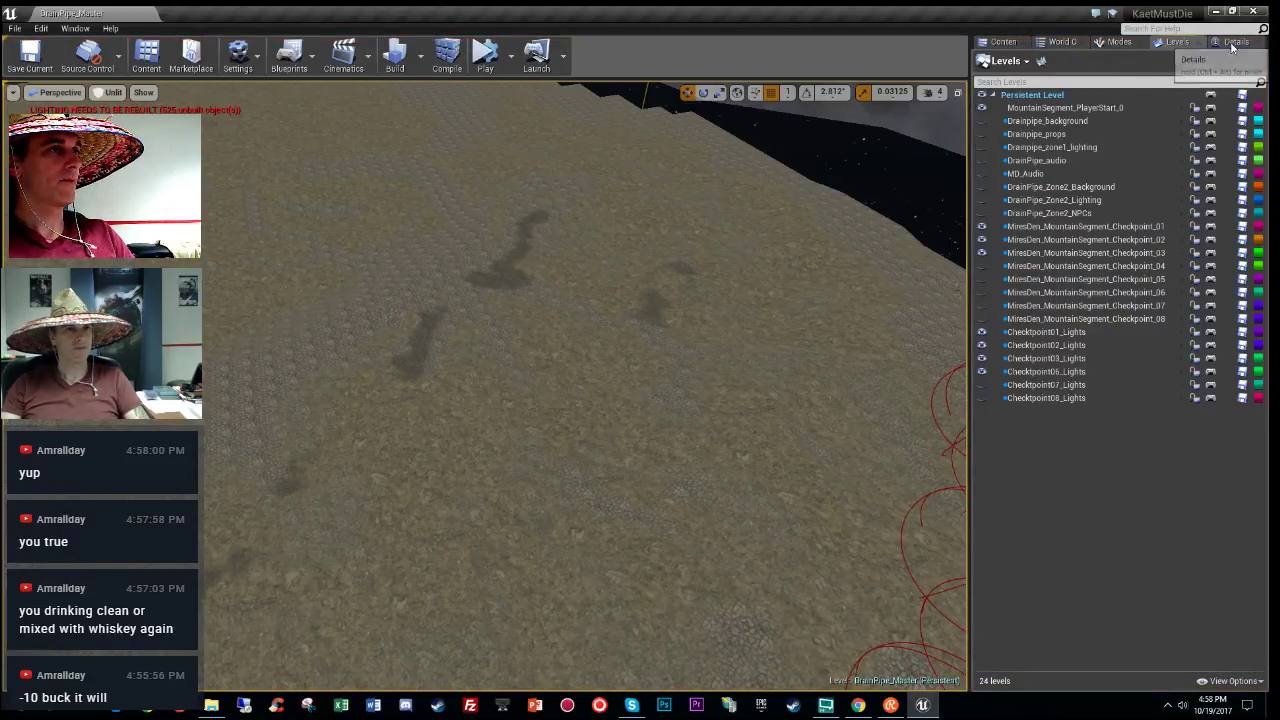
Step: Hide the MiresDen_MountainSegment_Checkpoint_01, 02 and 03 levels and the Checktpoint01, 02, 03 and 06 lights levels
click(981, 226)
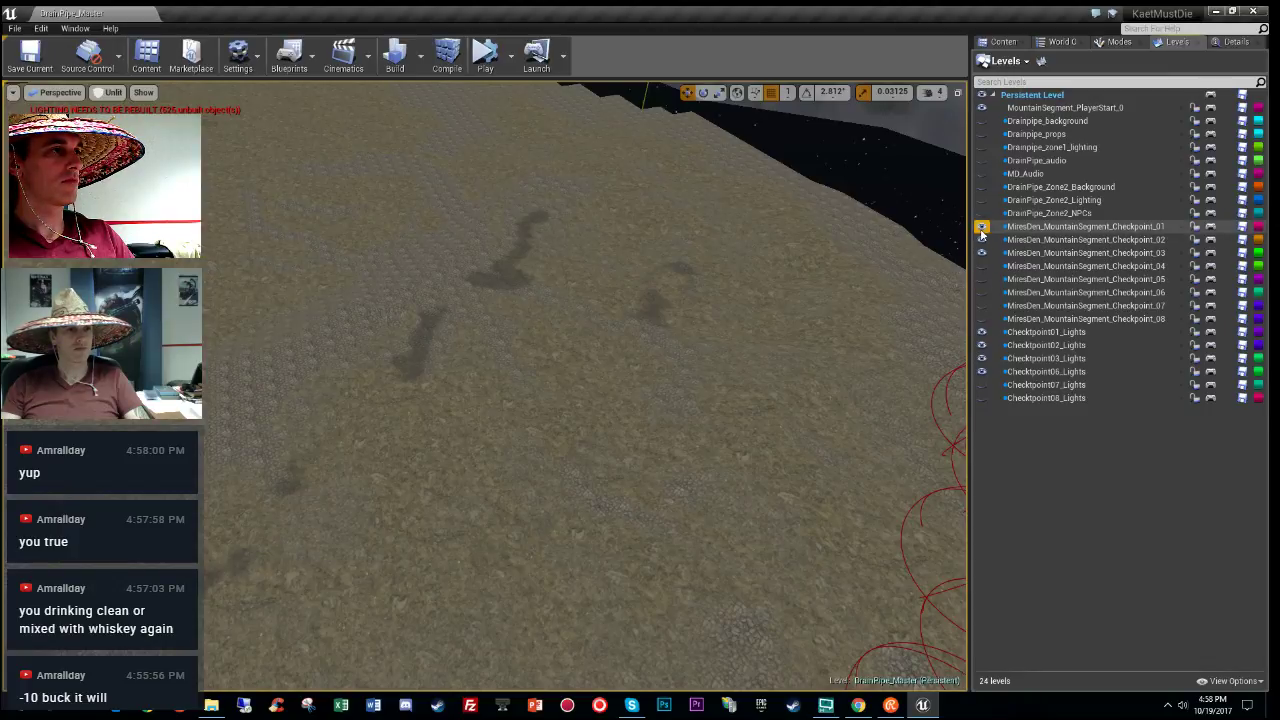
click(981, 239)
click(981, 331)
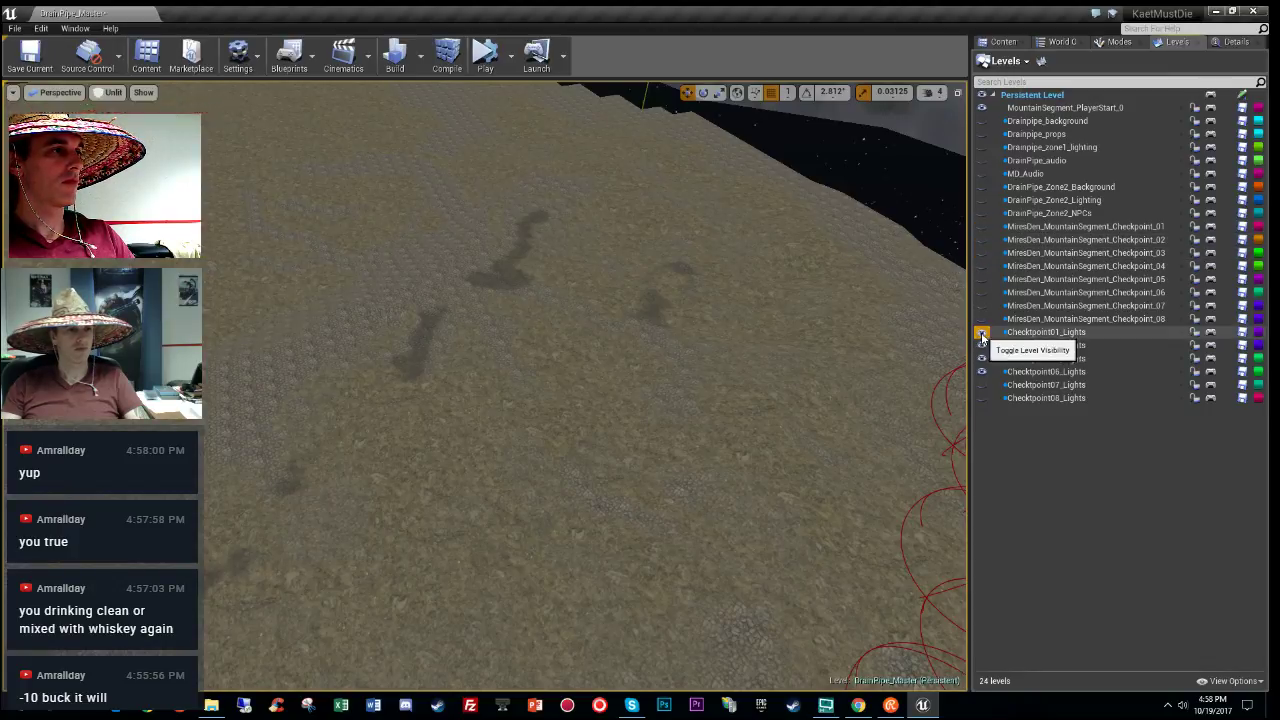
click(981, 344)
click(981, 357)
click(983, 371)
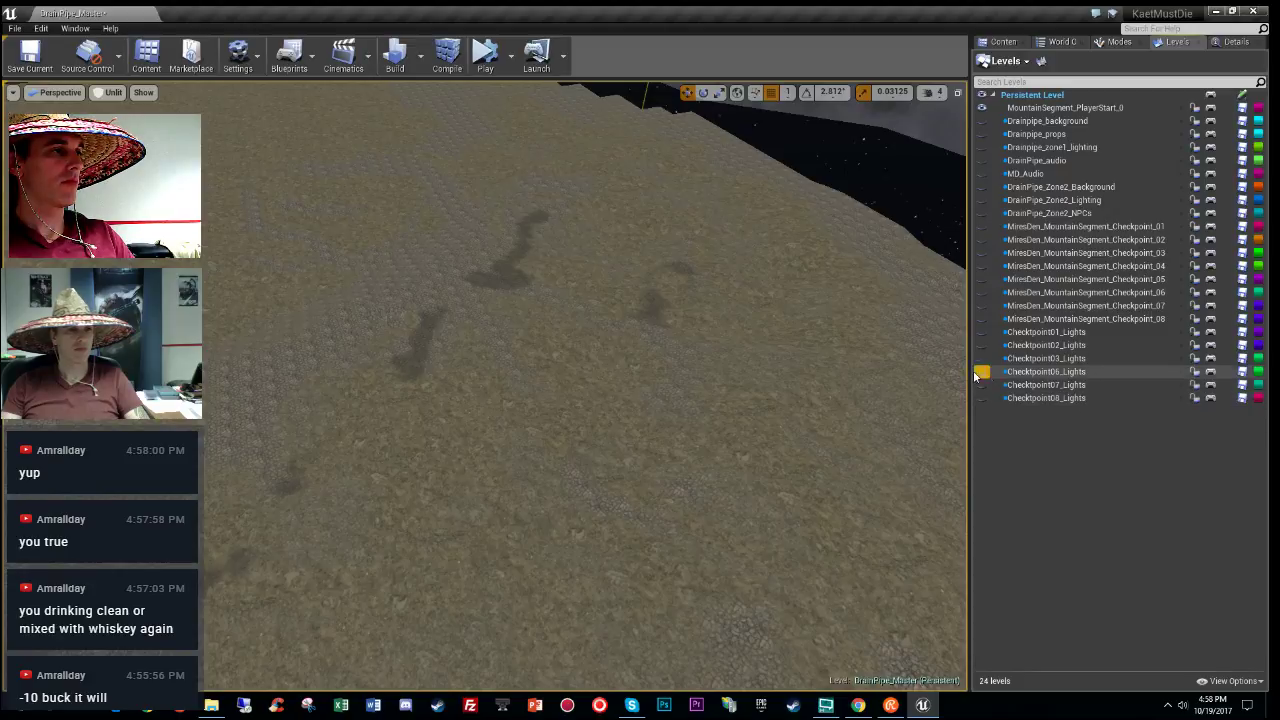
Step: Show the MiresDen_MountainSegment_Checkpoint_06, 07 and 08 levels
click(982, 319)
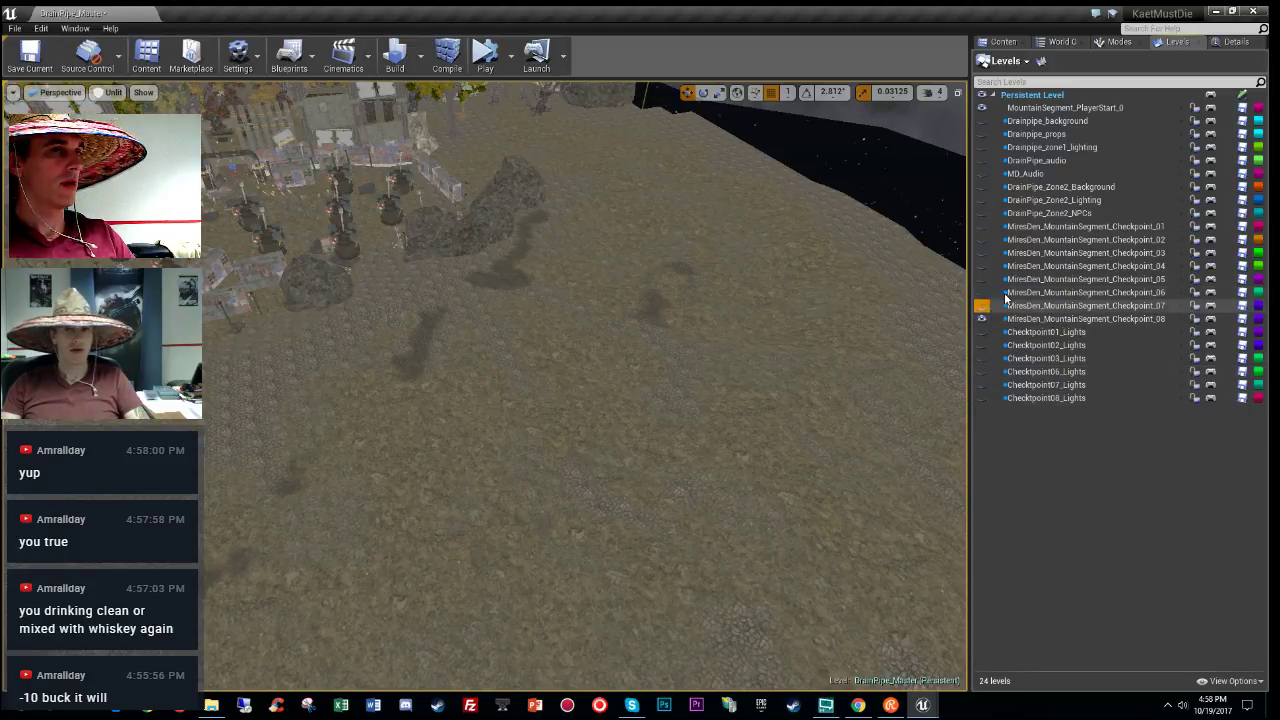
click(981, 292)
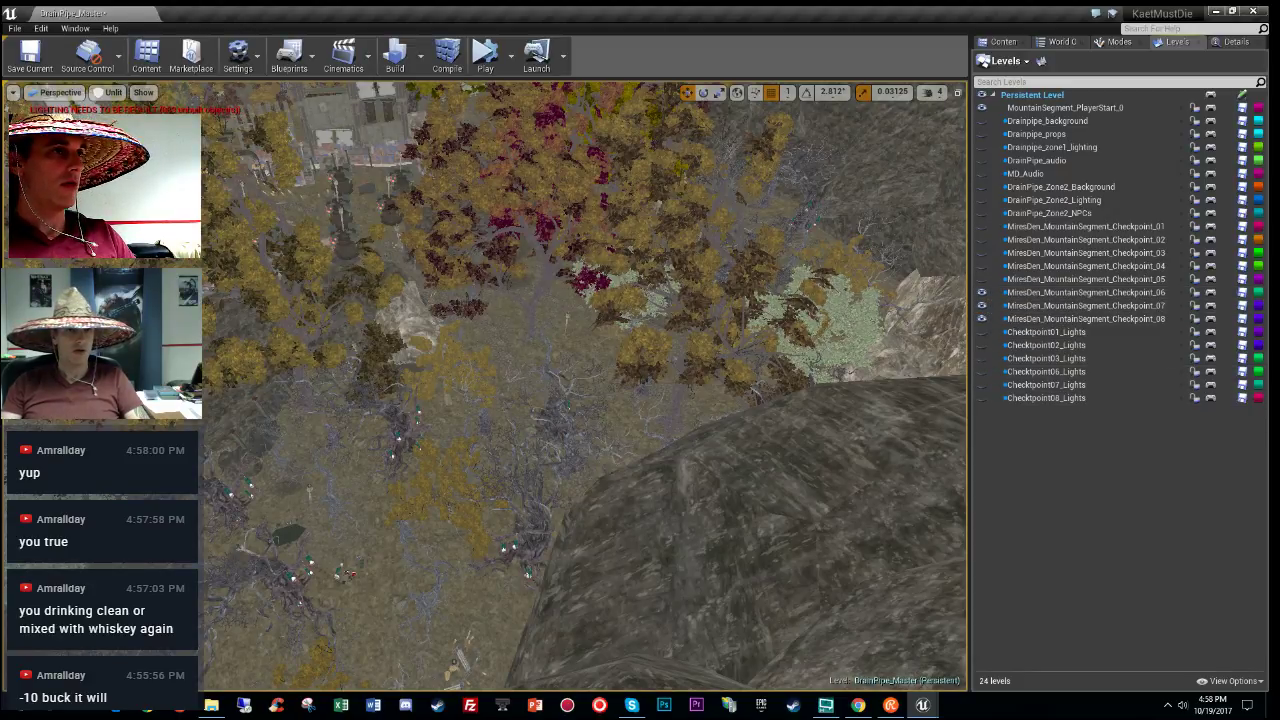
key(alt+Tab)
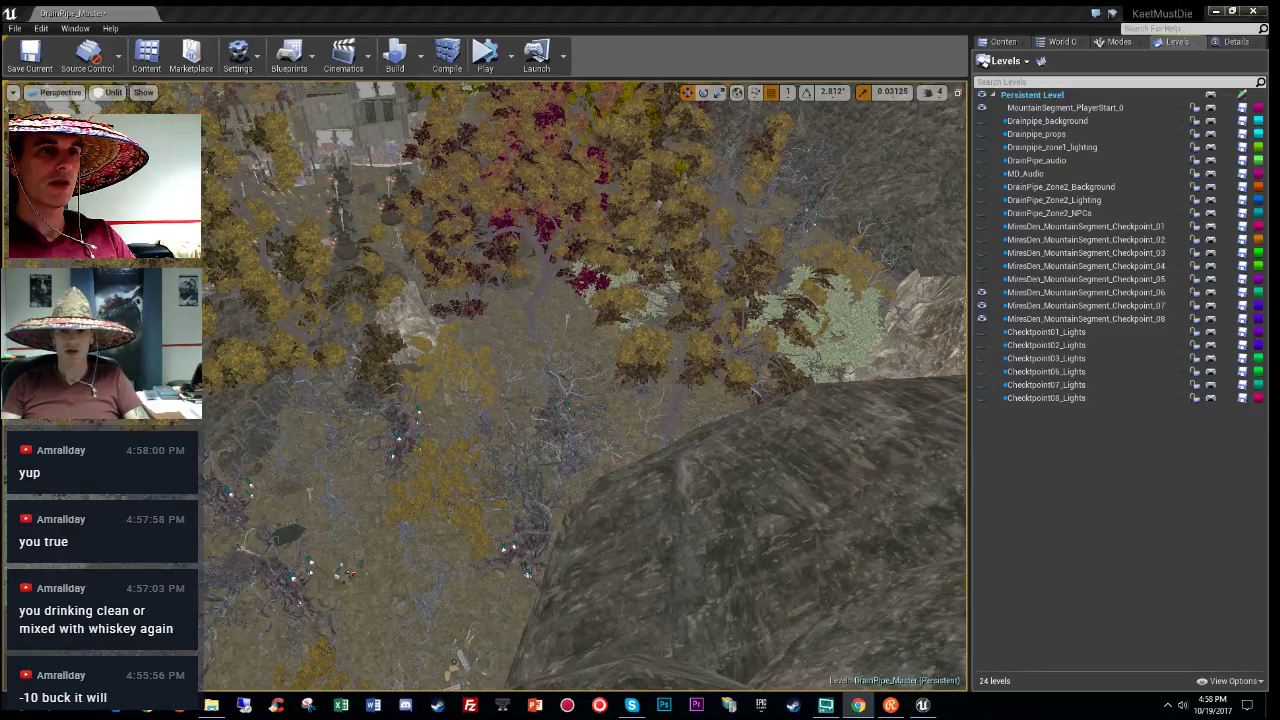
Step: Switch the viewport to Lit shading at the campfire camp and show the Checktpoint07_Lights level
right_drag(559, 304, 560, 340)
right_drag(795, 360, 770, 405)
key(alt+4)
right_drag(778, 334, 756, 388)
click(981, 384)
right_drag(900, 403, 900, 405)
Step: Find the DirectionalLight by searching the World Outliner for "direc" and set its intensity to 2
click(1062, 41)
click(1026, 62)
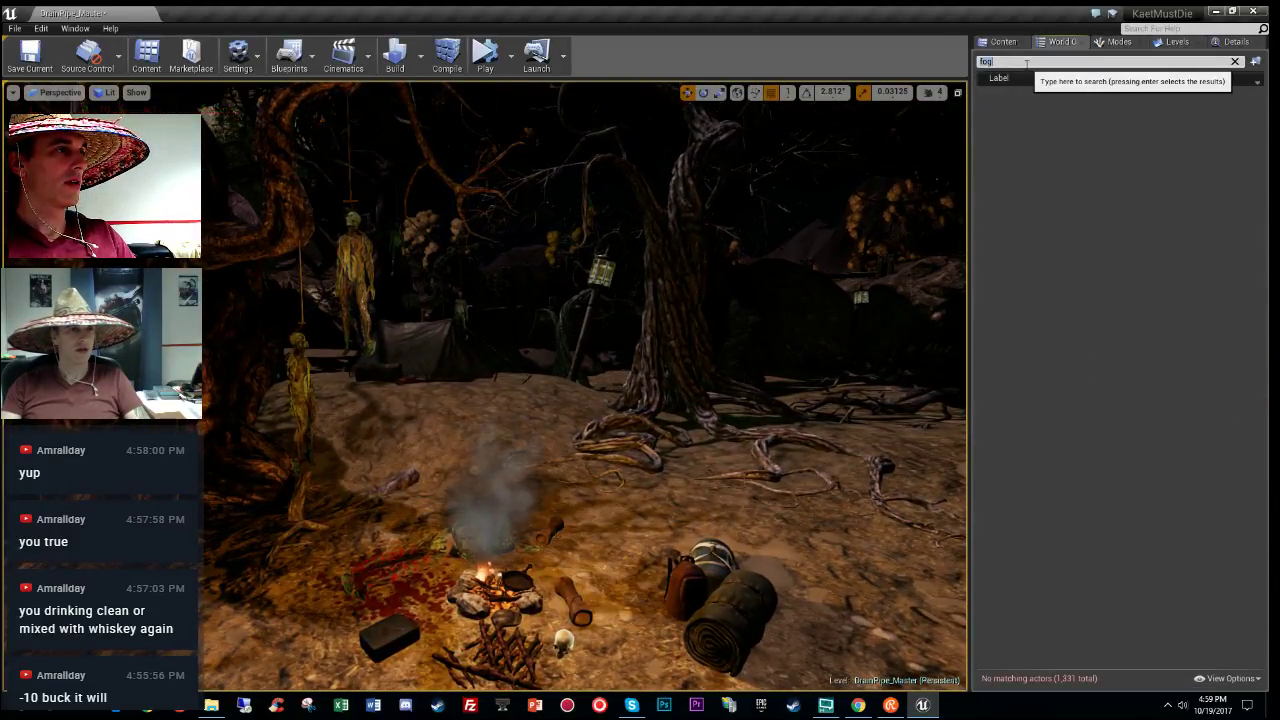
text(direc)
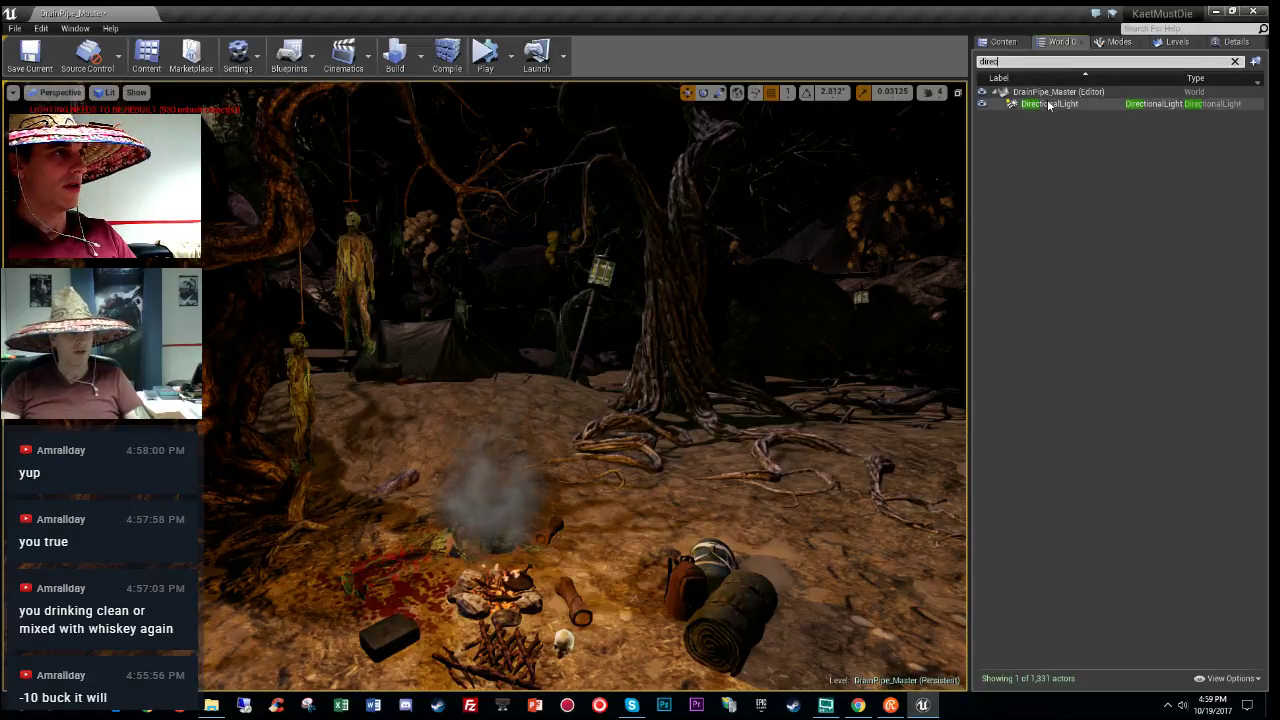
click(1049, 103)
click(1236, 41)
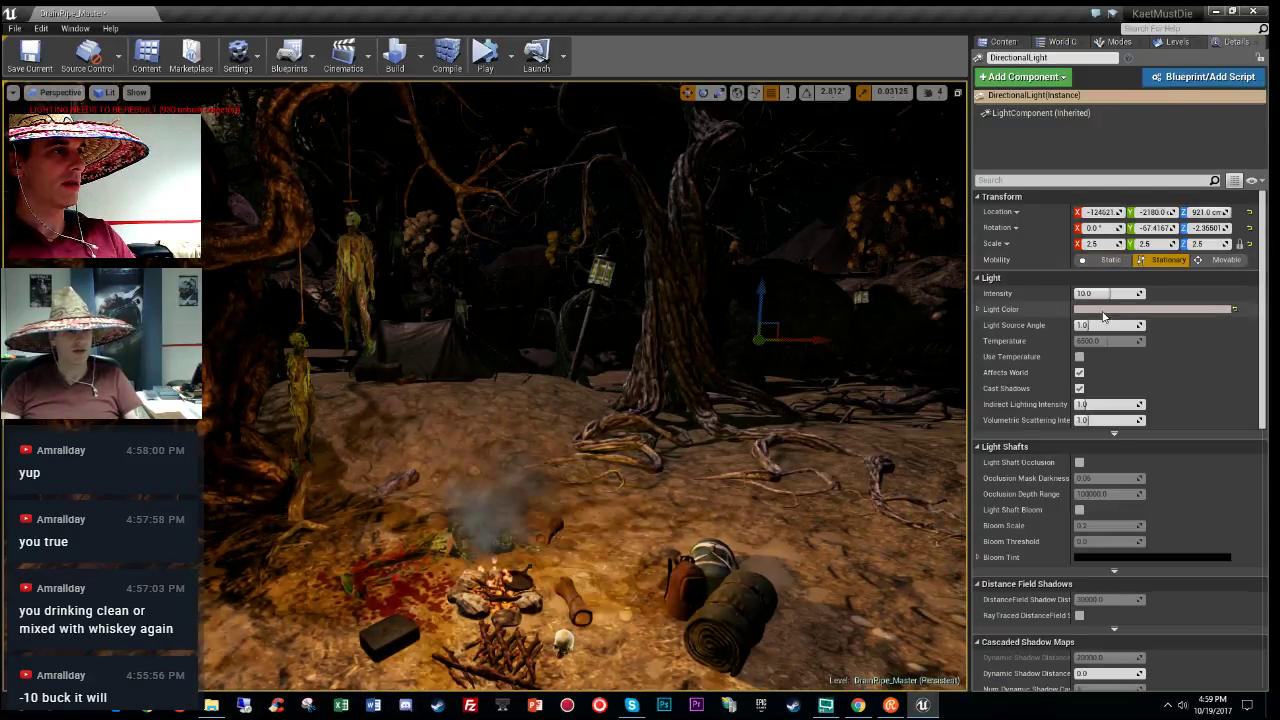
click(1108, 292)
text(2)
key(Return)
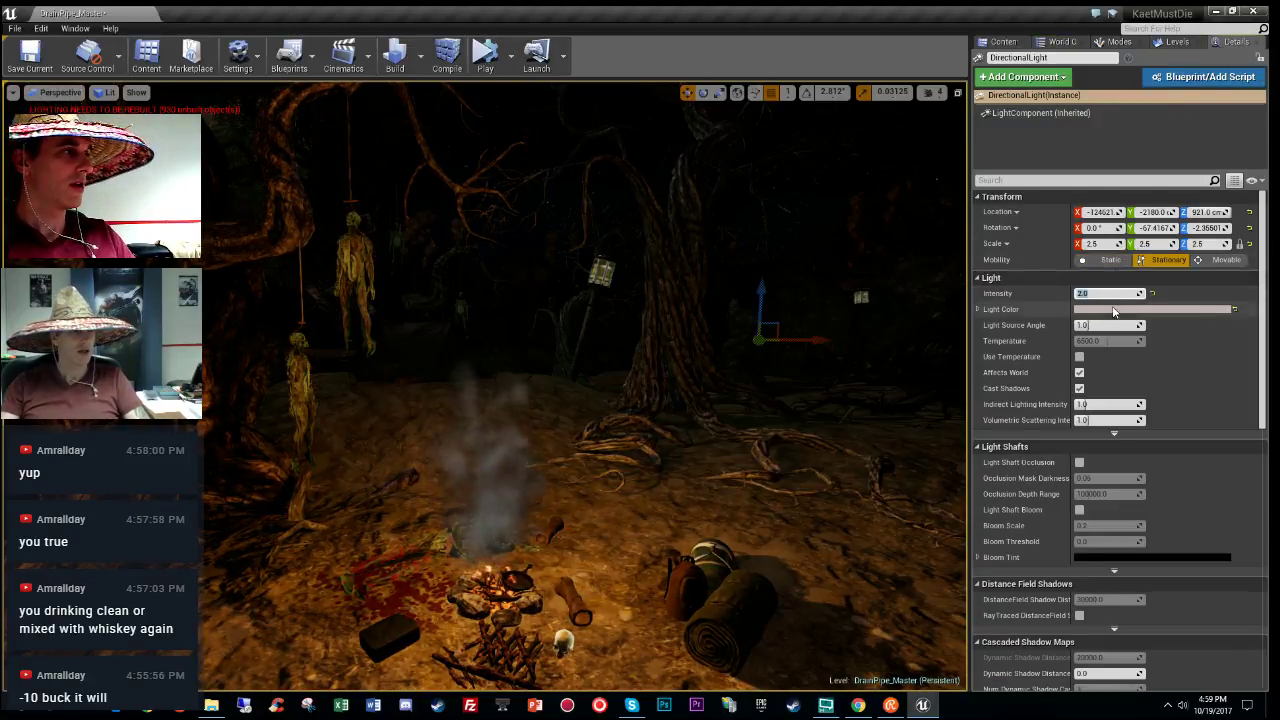
Step: Turn on game view and examine the lighting around the campfire and the surrounding forest ground
right_drag(936, 455, 858, 455)
key(g)
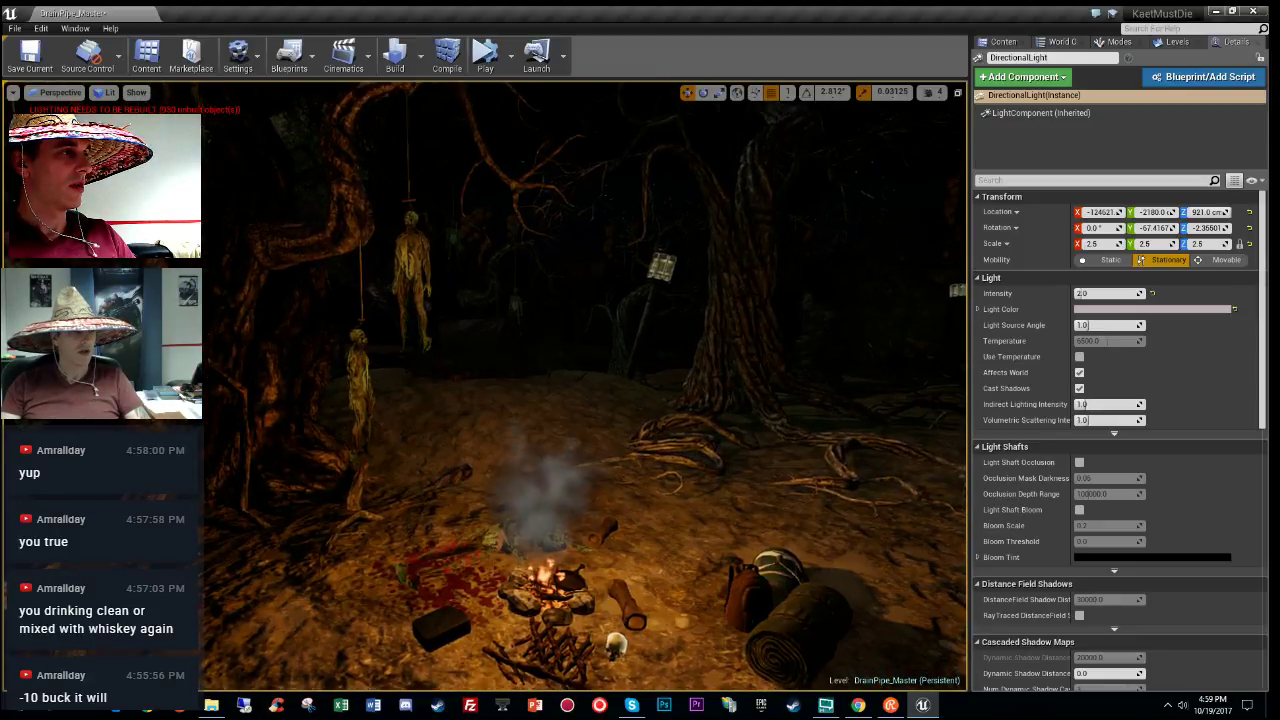
right_drag(640, 420, 874, 355)
key(w)
right_drag(503, 362, 405, 340)
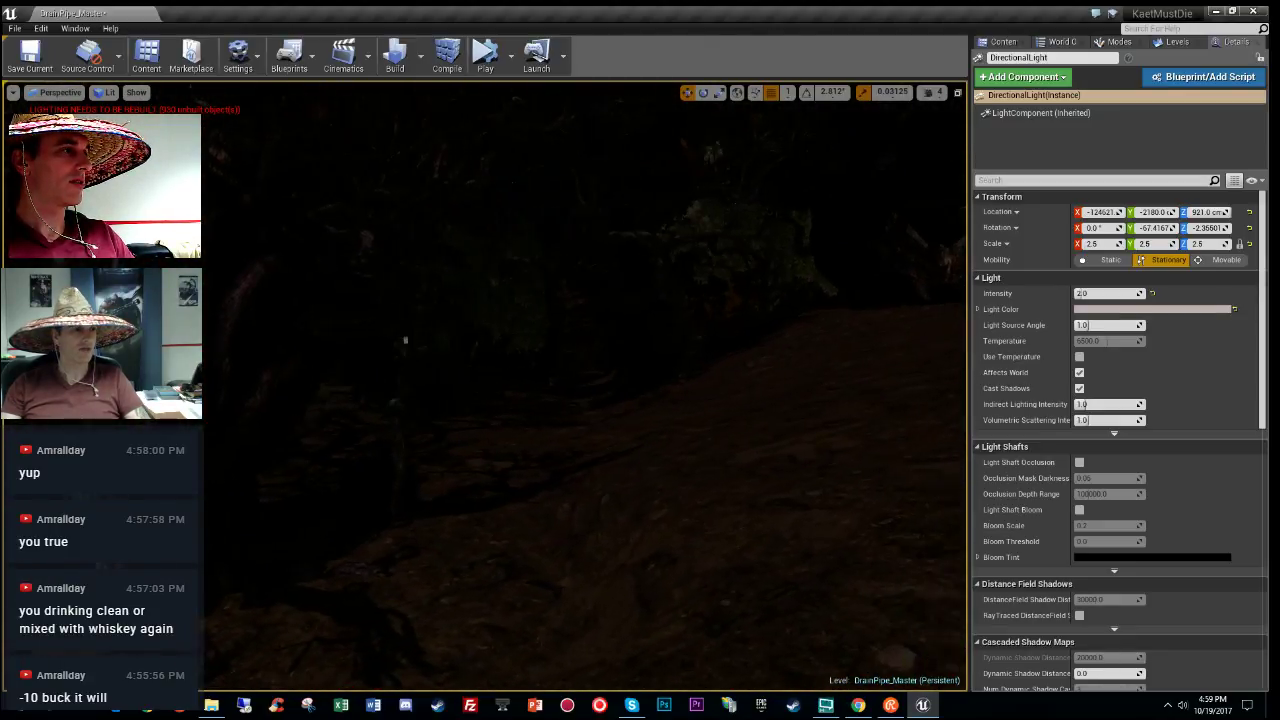
Step: Examine the lighting through the dark forest up to the seated figure beside the campfire
key(w)
right_drag(485, 386, 350, 366)
key(w)
key(w)
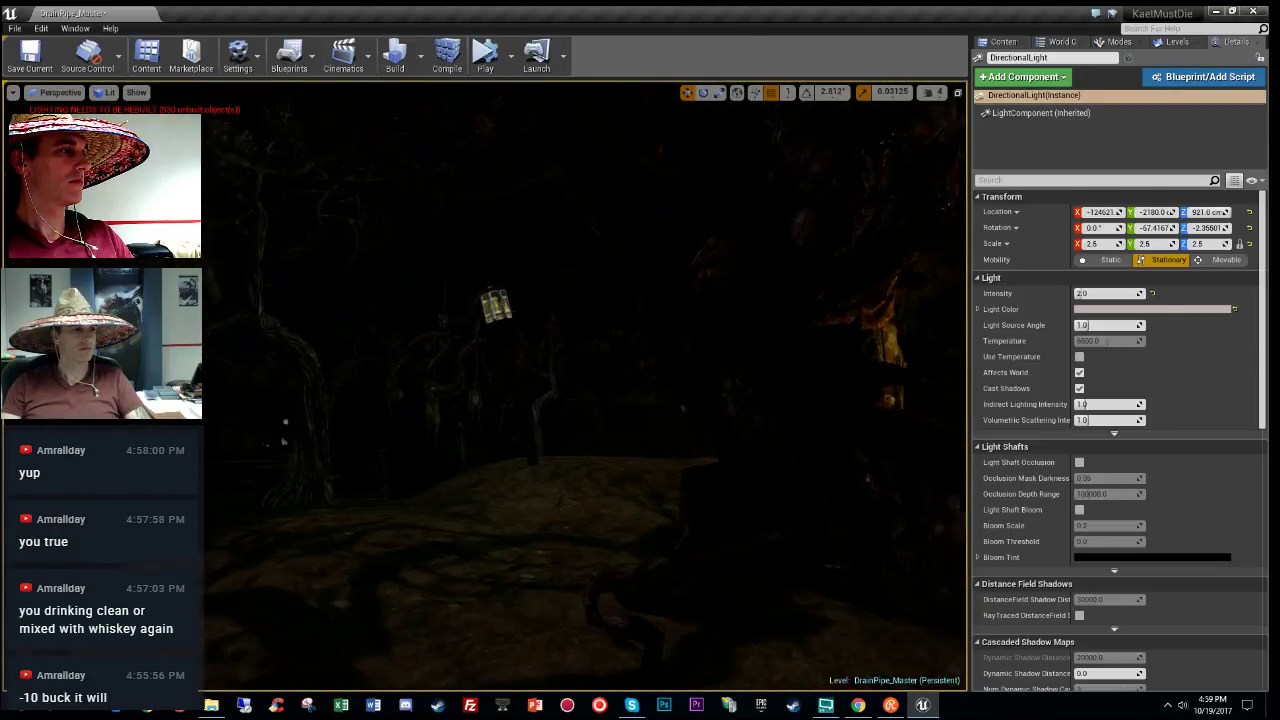
key(w)
right_drag(485, 385, 500, 440)
key(w)
mouse_move(434, 372)
right_down()
mouse_move(468, 372)
mouse_move(320, 372)
mouse_move(455, 372)
right_up()
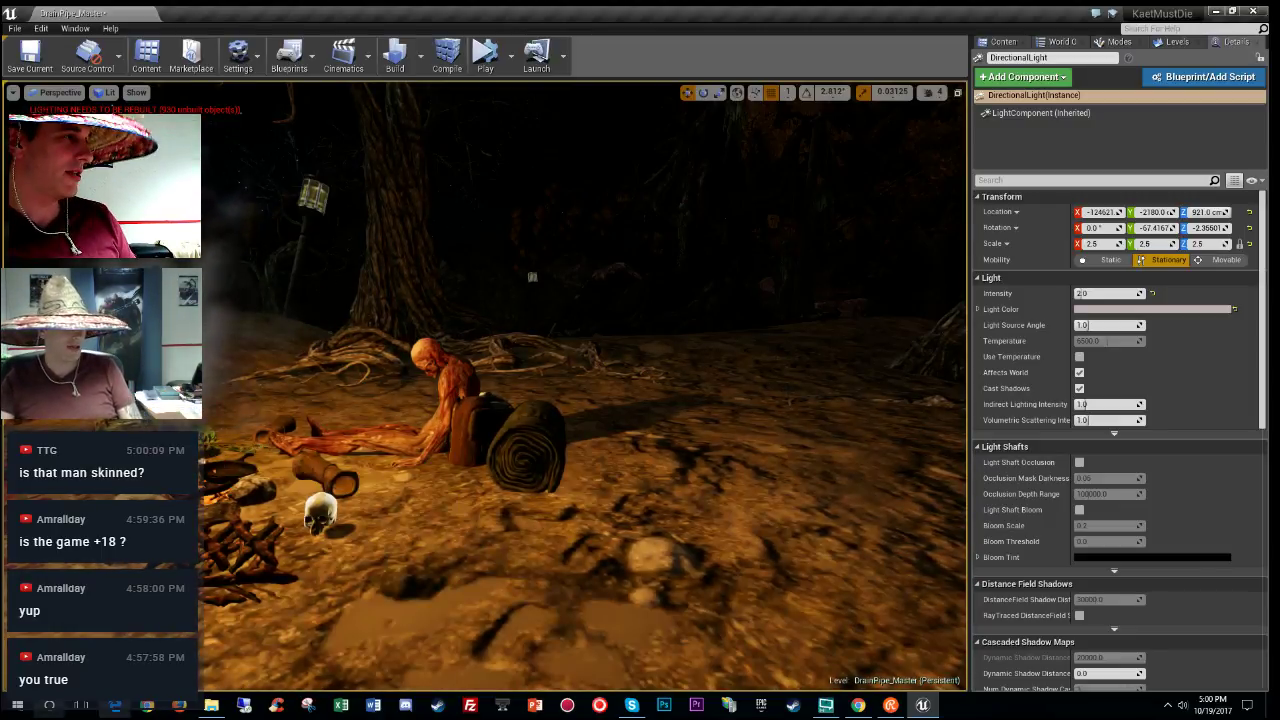
Step: Inspect the lighting on the tree trunks, hanging bodies and campfire, and on the path towards the glowing skull spires
right_drag(785, 499, 320, 420)
key(w)
mouse_move(660, 484)
right_down()
mouse_move(760, 480)
mouse_move(900, 520)
mouse_move(925, 500)
mouse_move(915, 515)
mouse_move(690, 485)
mouse_move(760, 483)
mouse_move(740, 470)
mouse_move(680, 475)
right_up()
key(w)
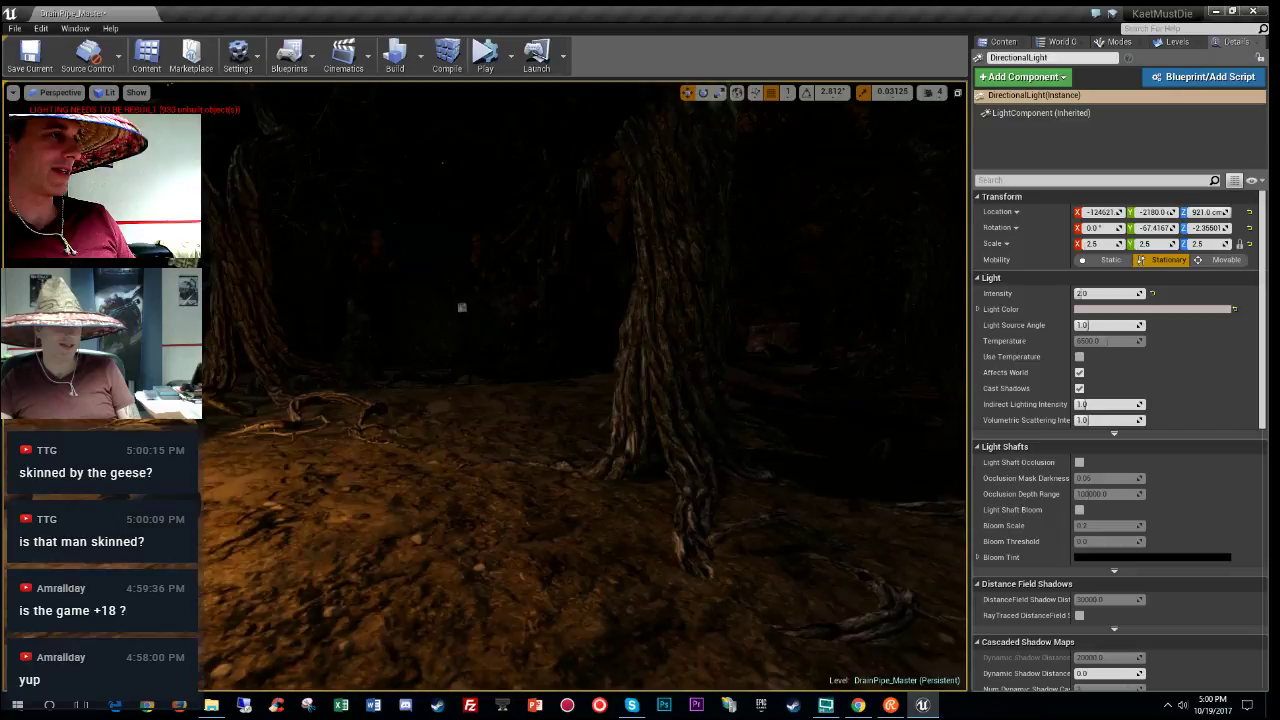
right_drag(815, 482, 590, 492)
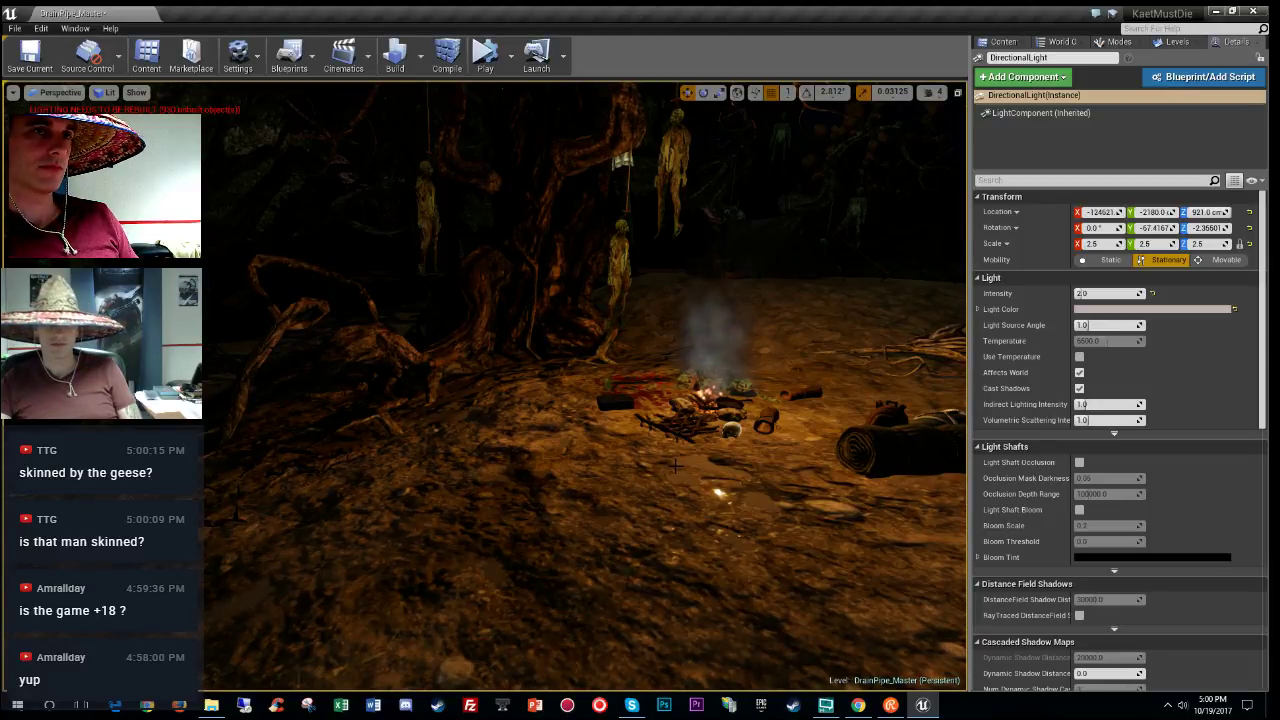
right_drag(616, 481, 700, 315)
right_drag(530, 318, 390, 330)
mouse_move(468, 327)
right_down()
mouse_move(507, 327)
mouse_move(486, 327)
right_up()
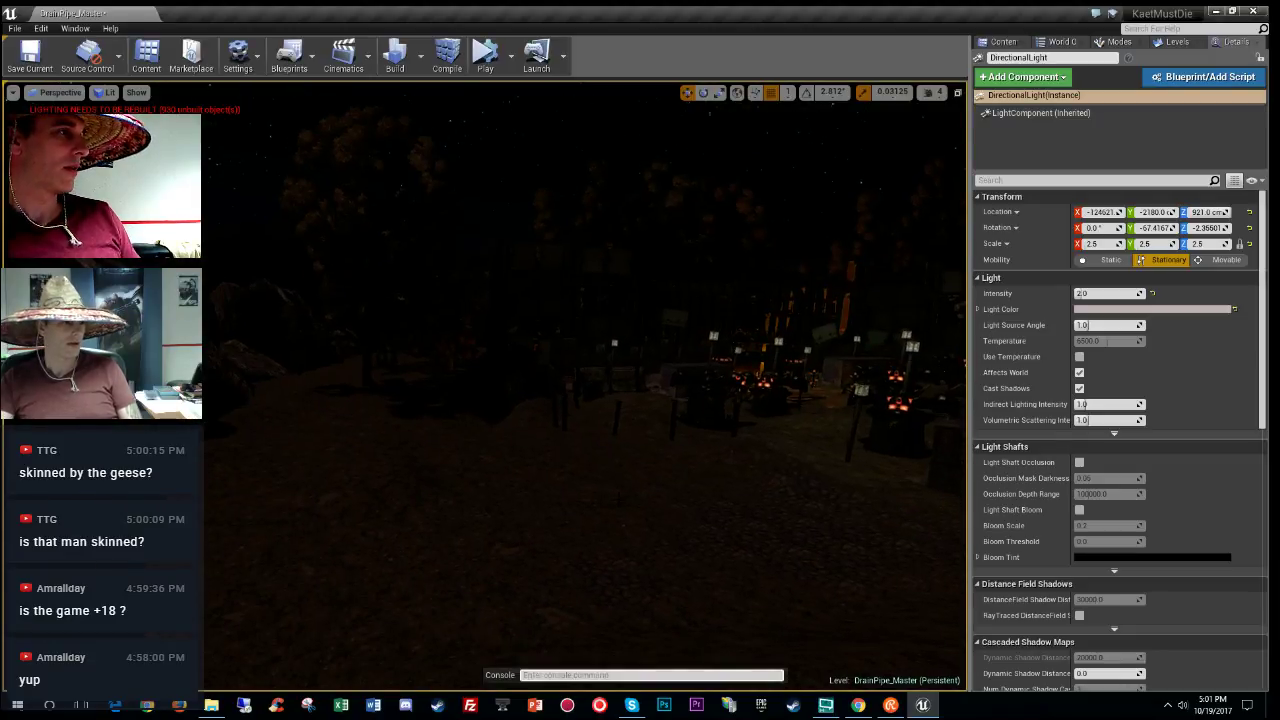
Step: Display the rendering statistics with the console command "stat rhi" and compare them in several views around the skull spires
text(stat rhi)
key(Return)
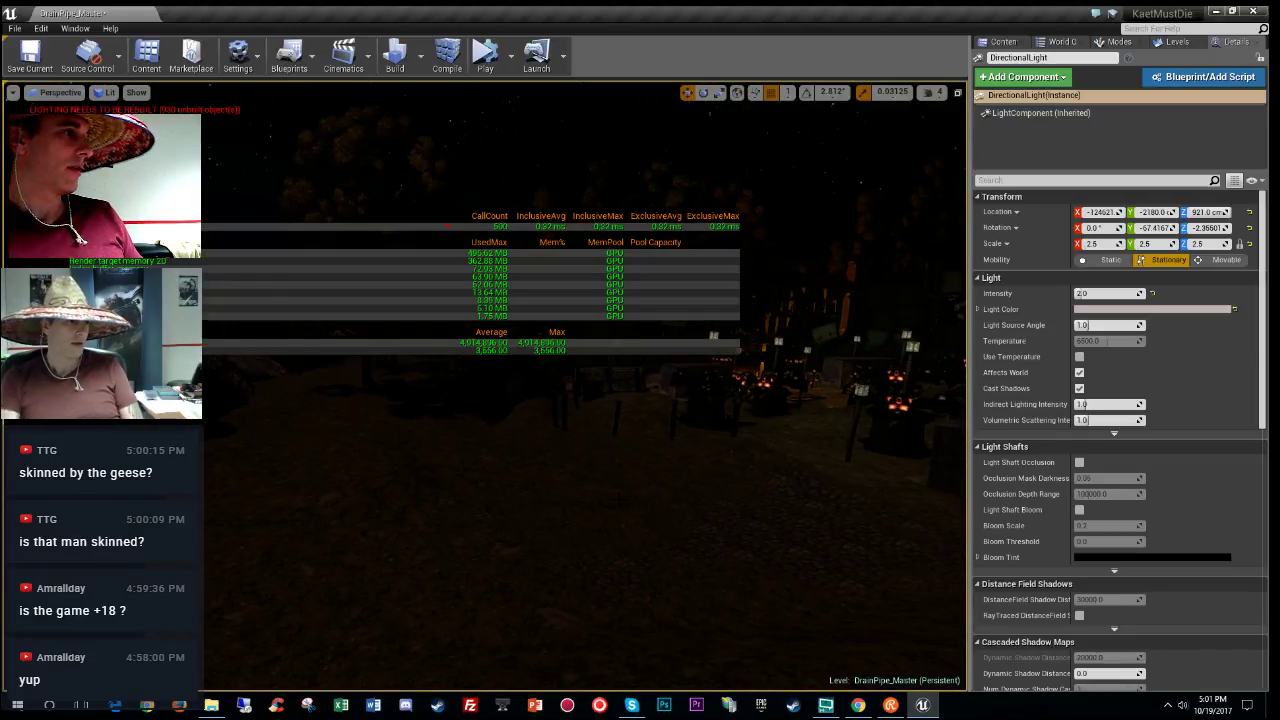
right_drag(484, 327, 550, 300)
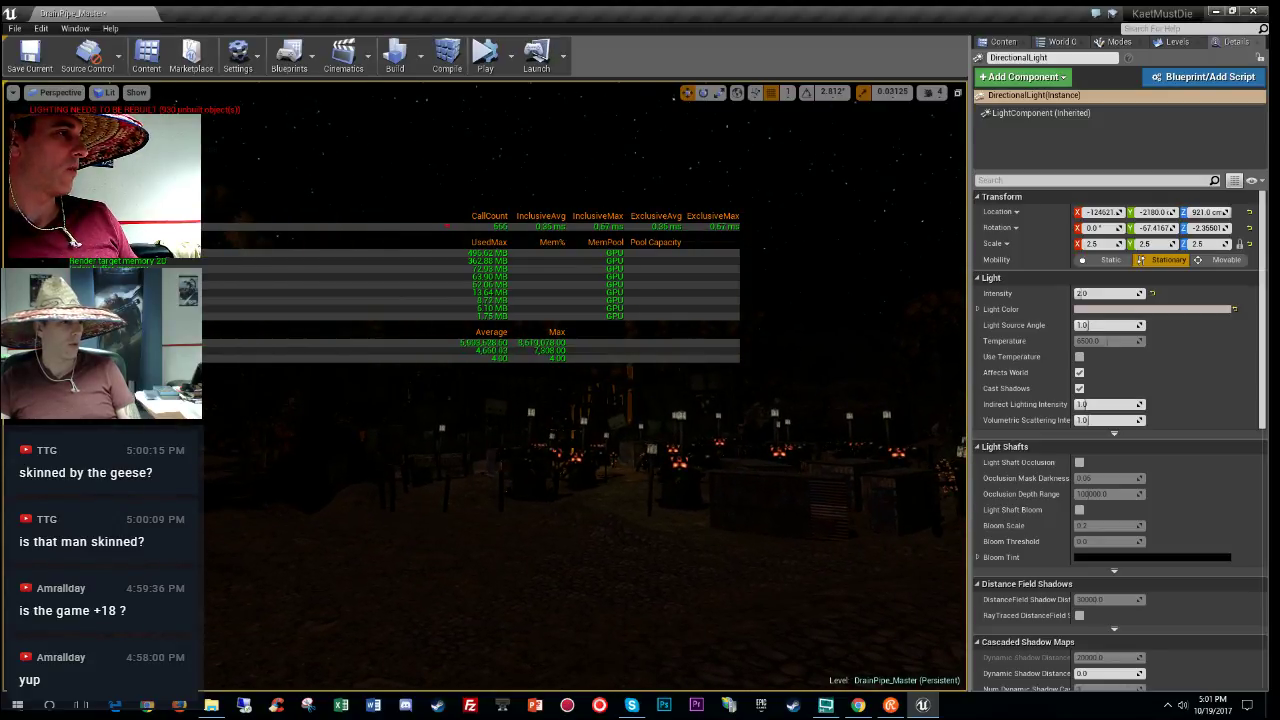
right_drag(484, 327, 484, 327)
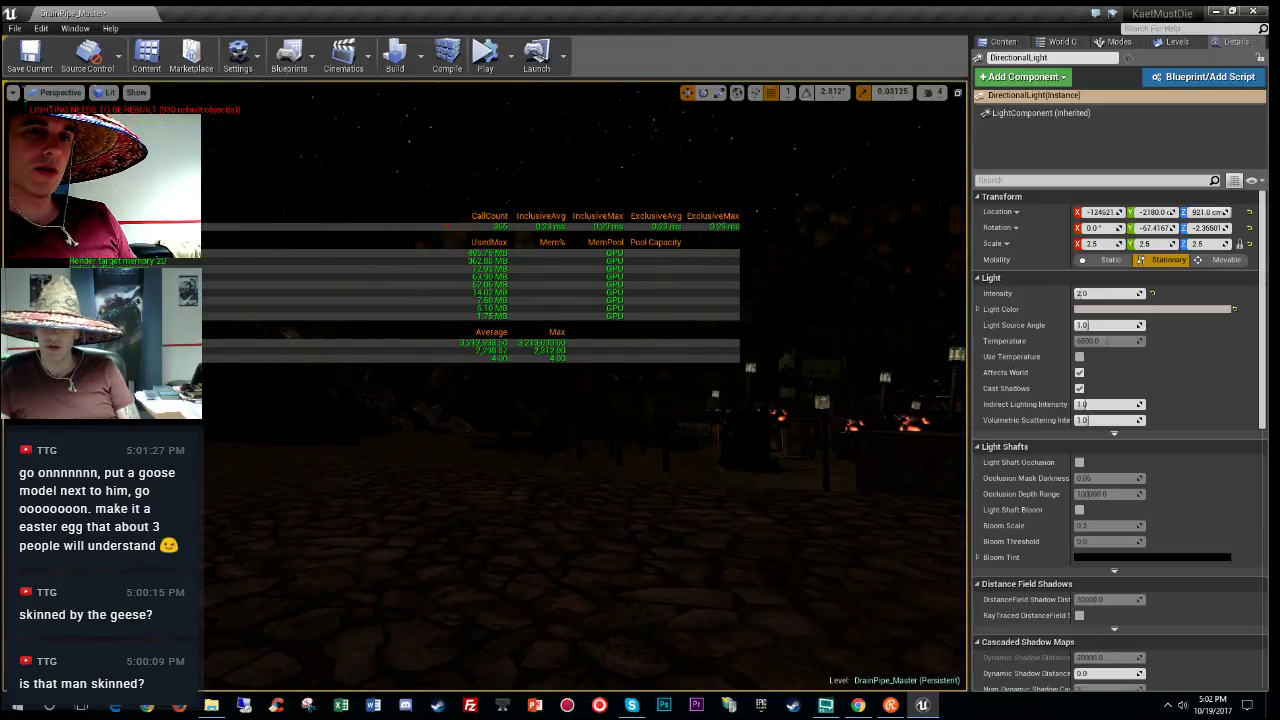
right_drag(484, 327, 484, 327)
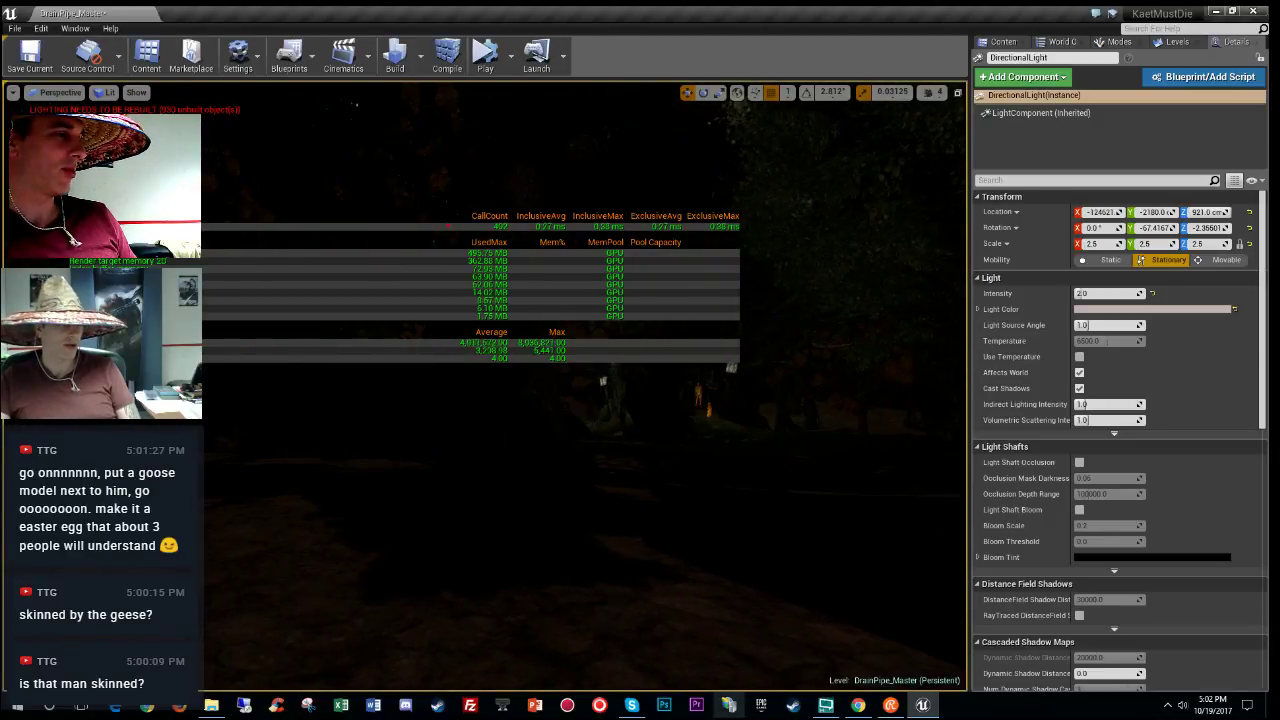
Step: Switch to the Epic Games Launcher and search the Unreal Engine Marketplace for "goose" and for "bird"
click(760, 705)
click(101, 35)
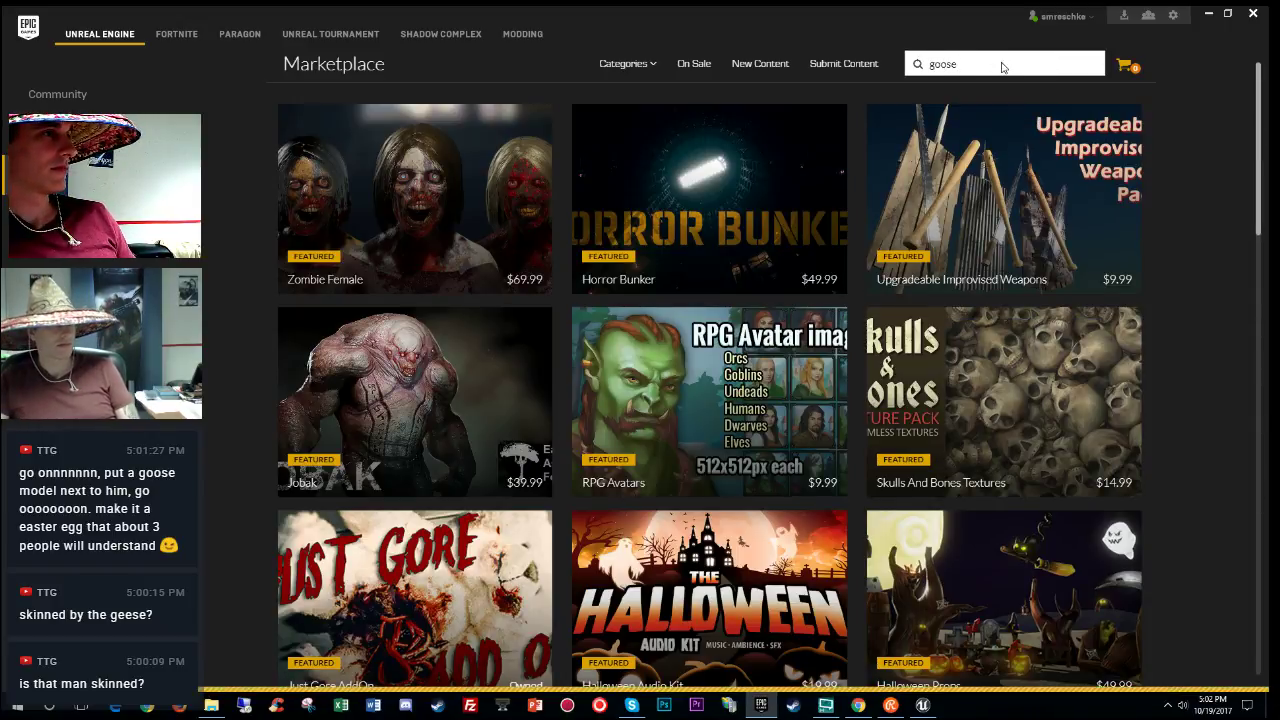
key(Return)
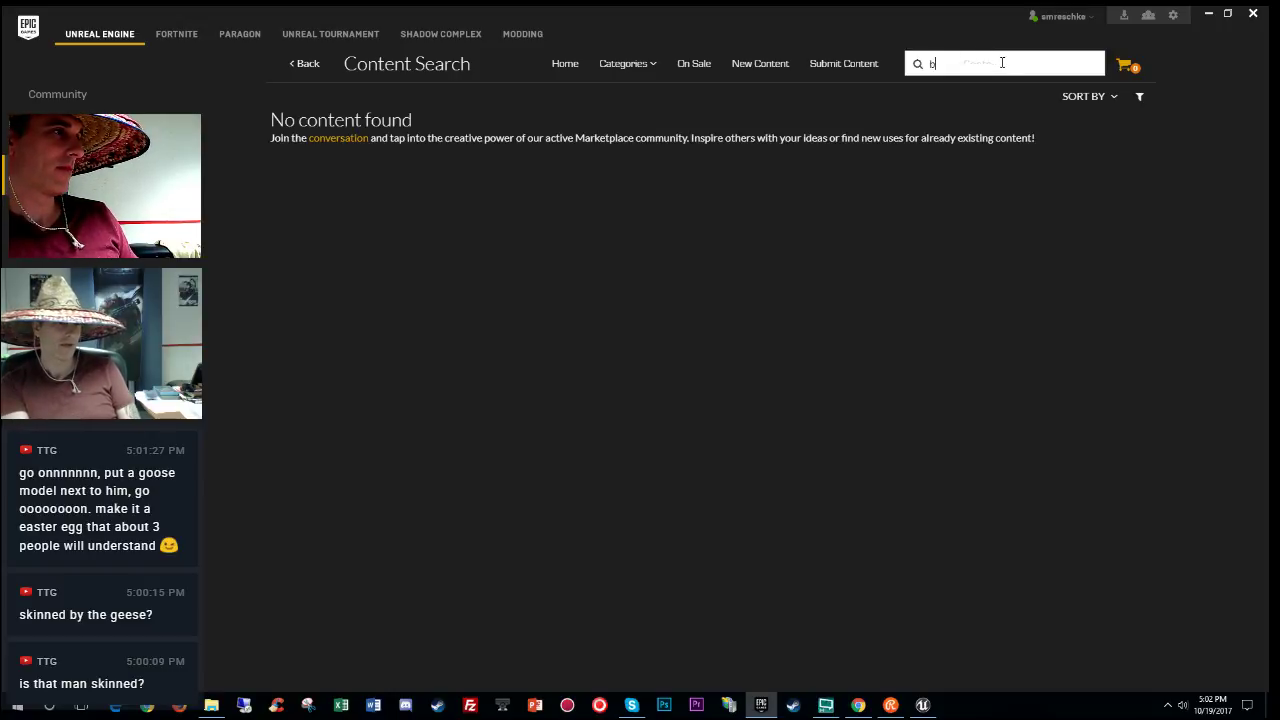
text(bird)
key(Return)
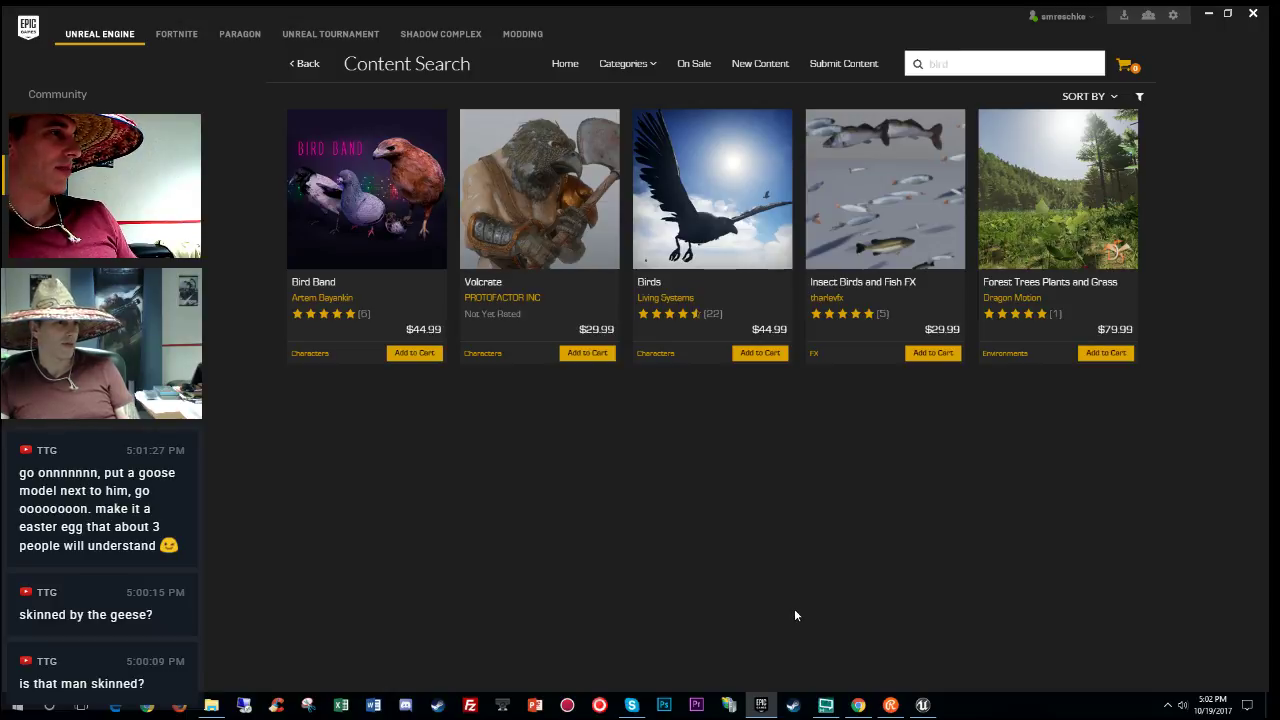
Step: View the detail pages of the Birds and Bird Band packs and return to the search results
mouse_move(709, 195)
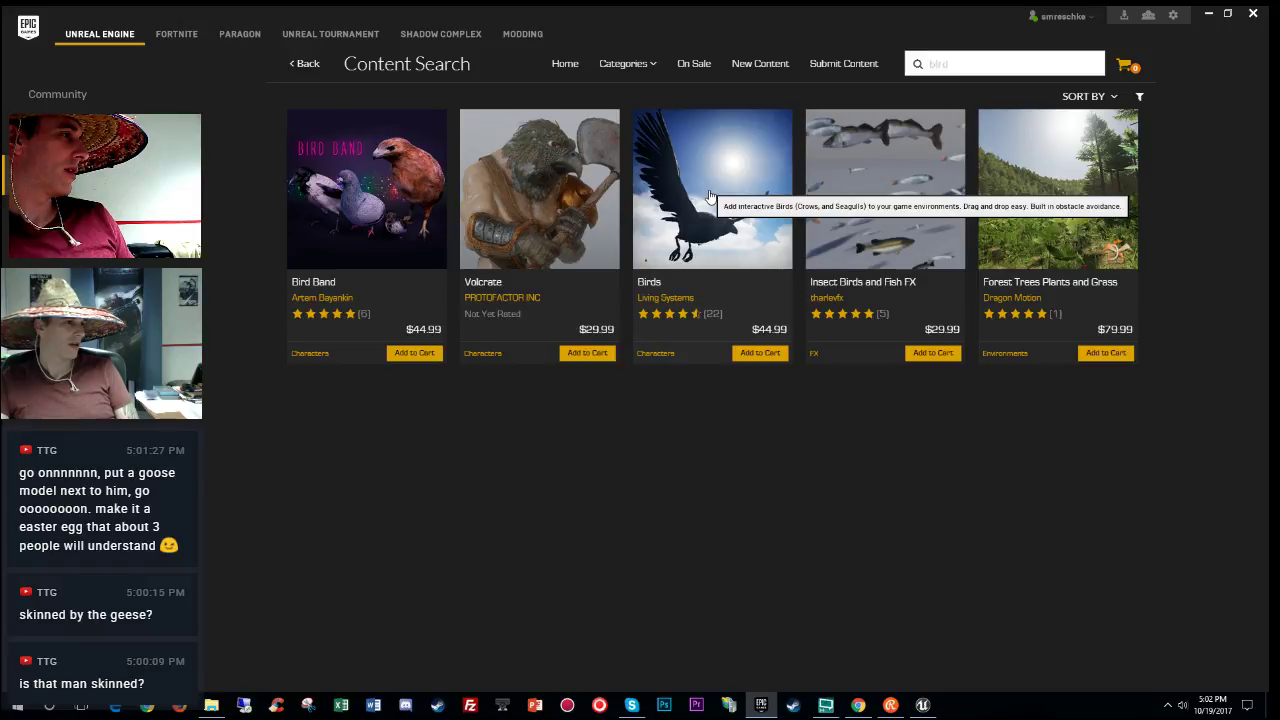
click(709, 195)
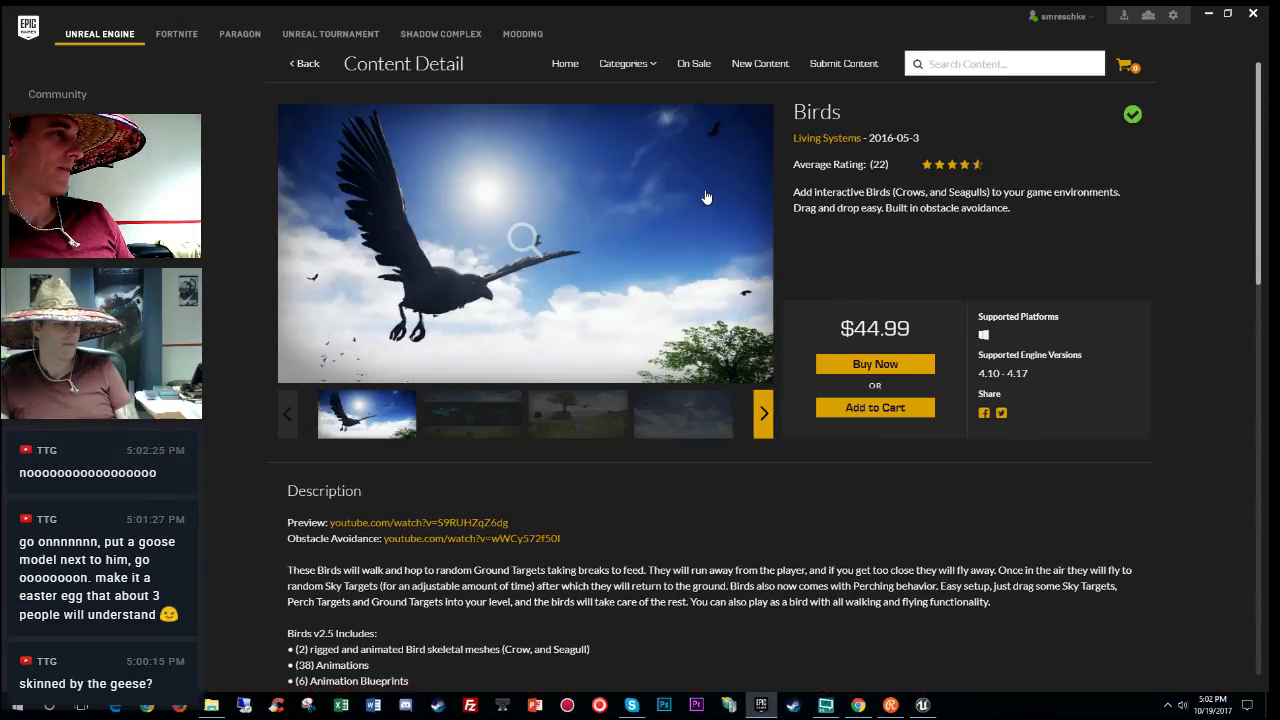
click(304, 63)
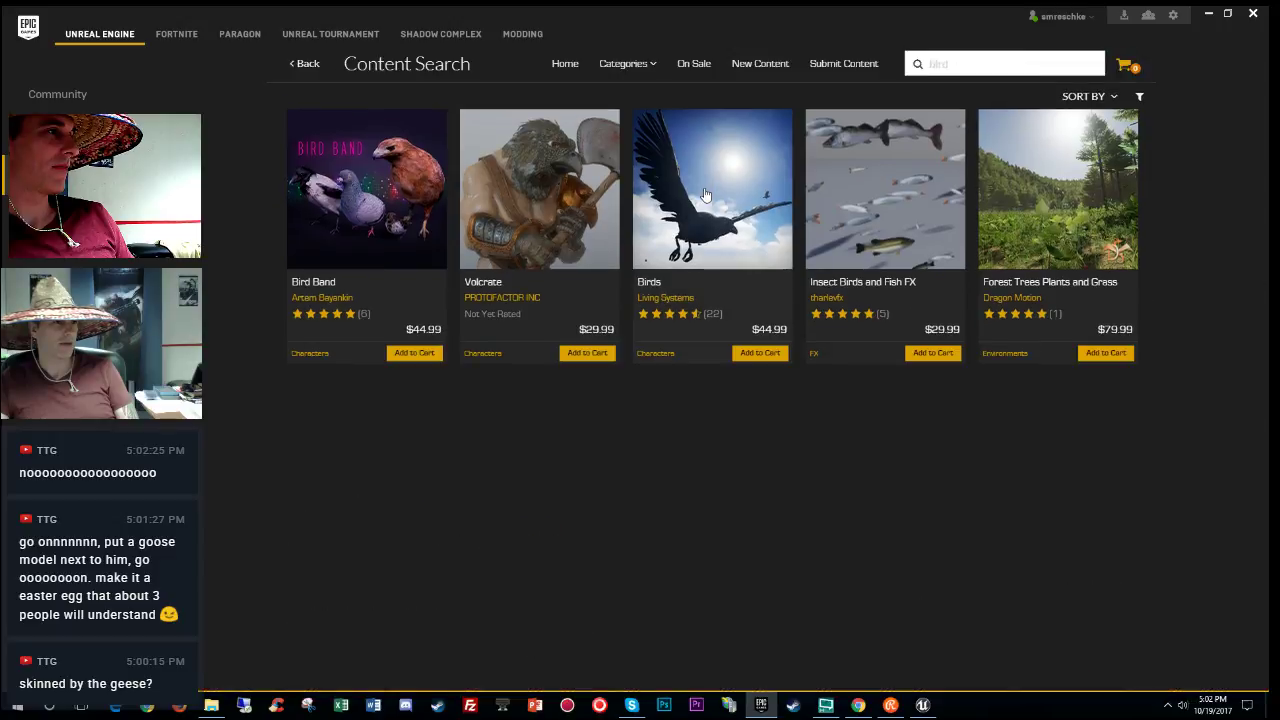
click(339, 236)
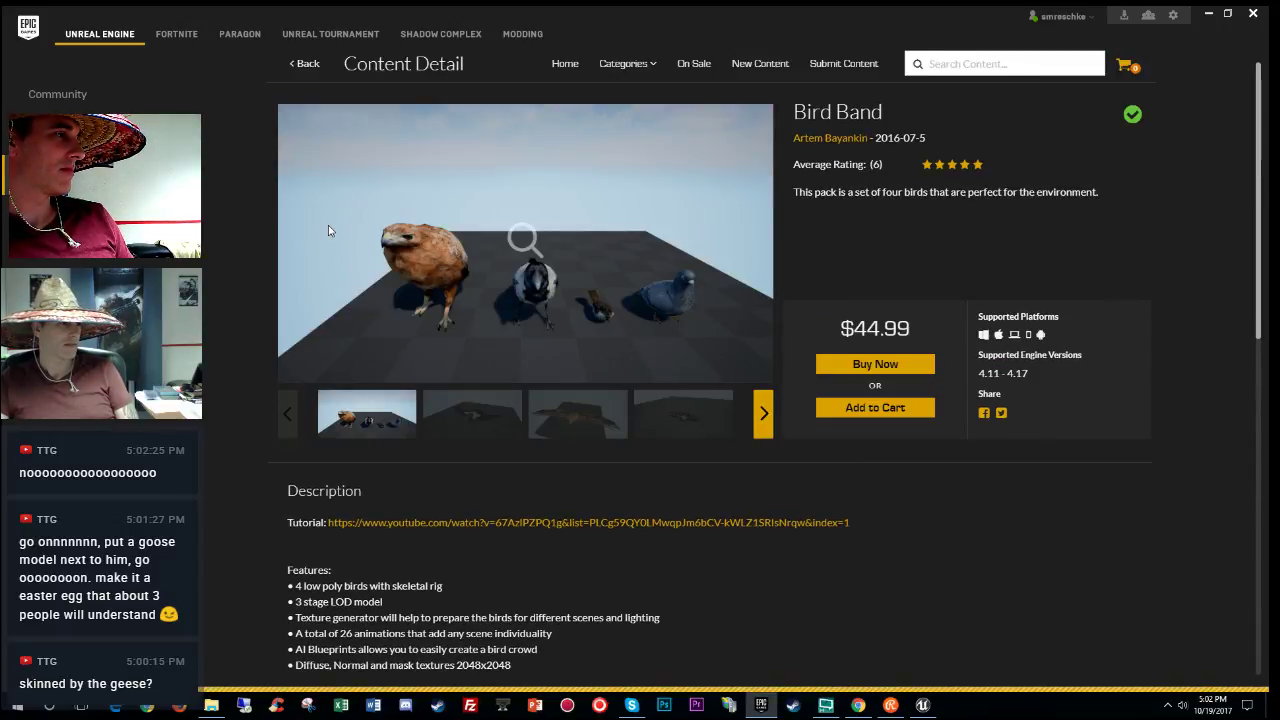
key(alt+Left)
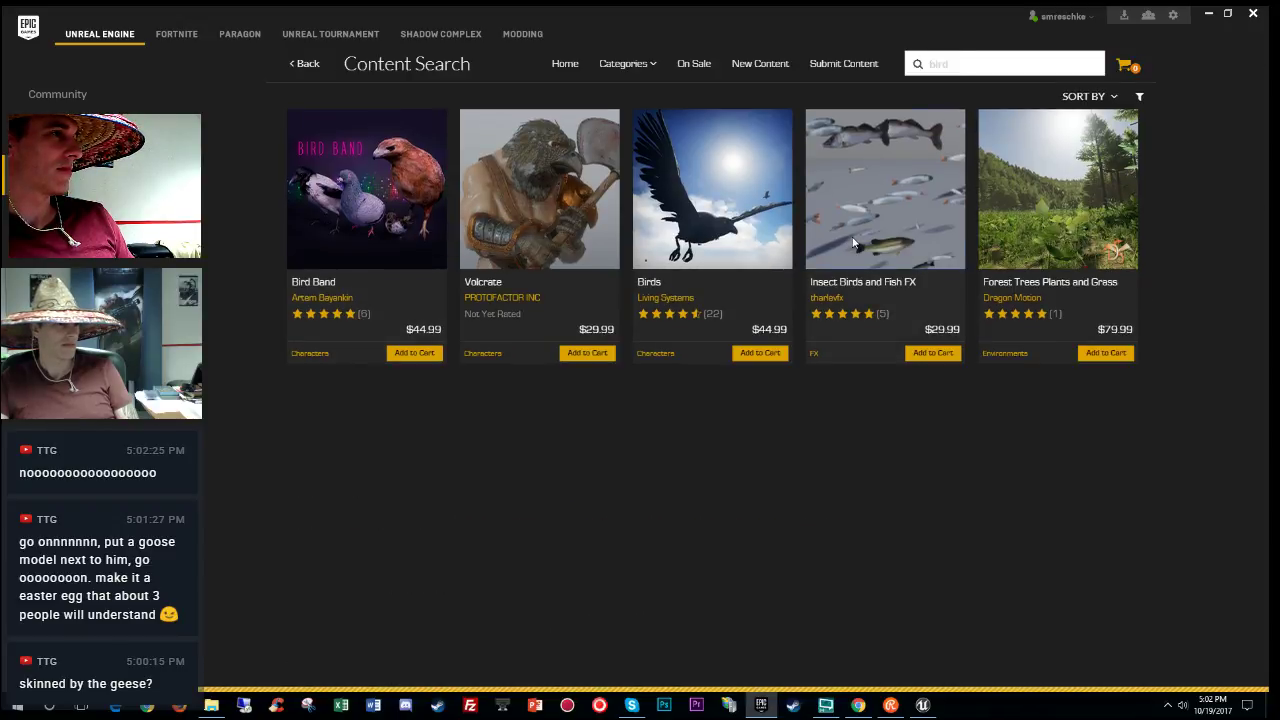
Step: Open the Insect Birds and Fish FX pack and view its seagull, crow and fish preview images
click(853, 243)
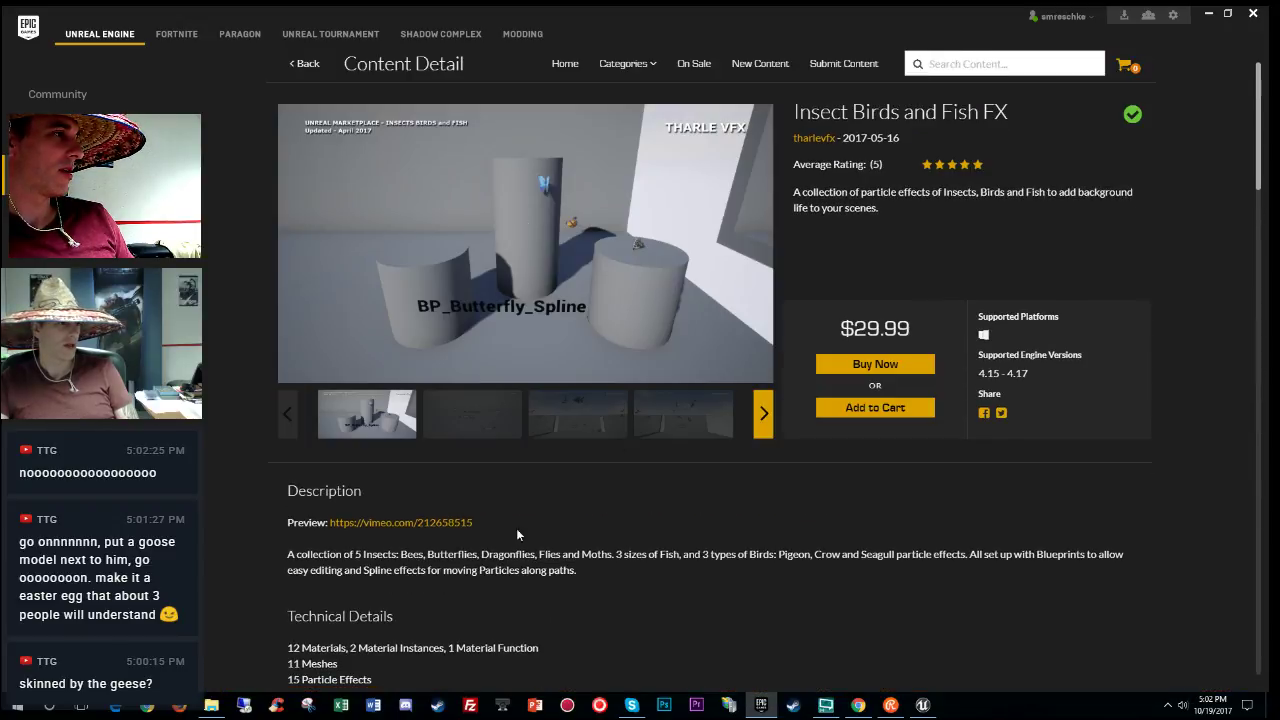
click(472, 414)
click(578, 414)
click(658, 410)
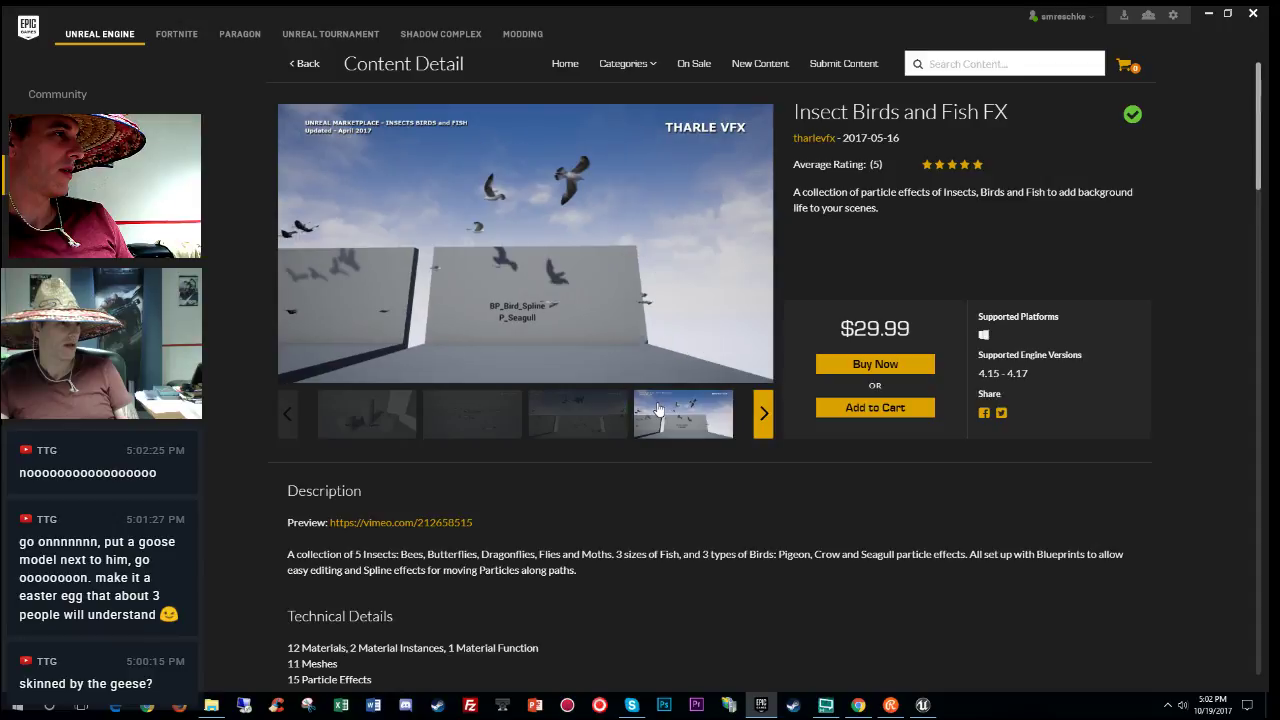
click(765, 415)
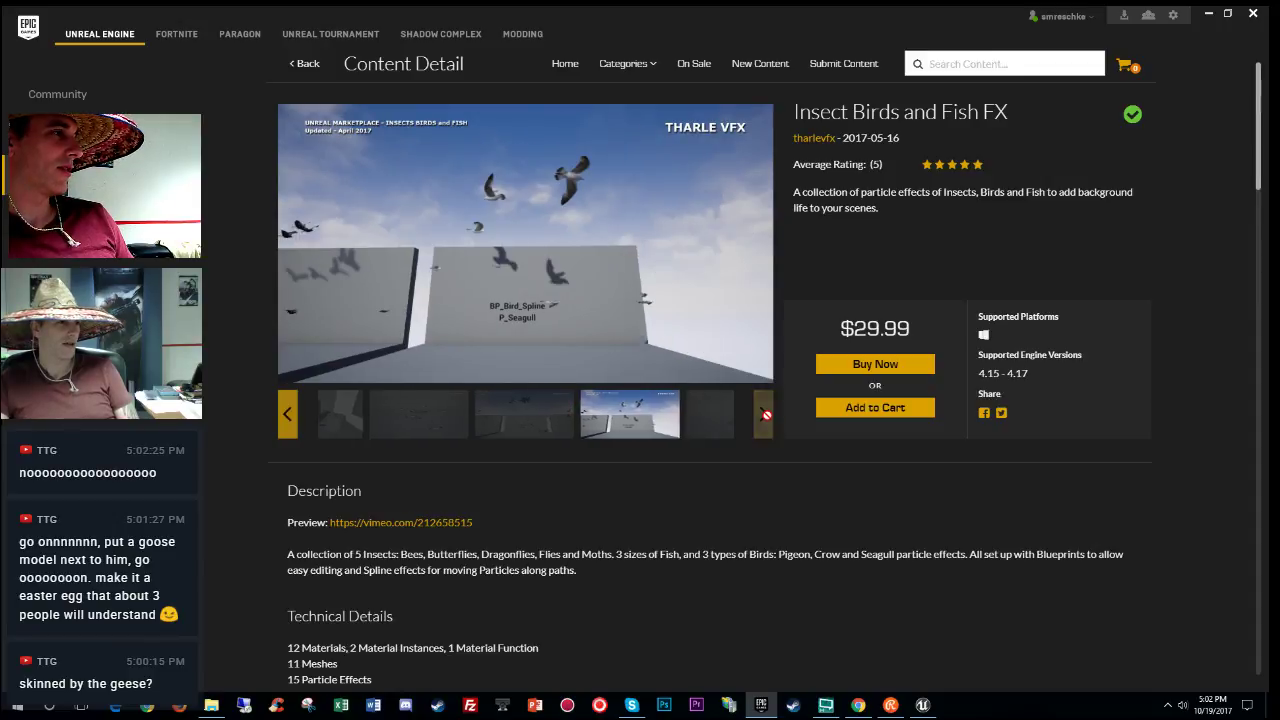
click(497, 423)
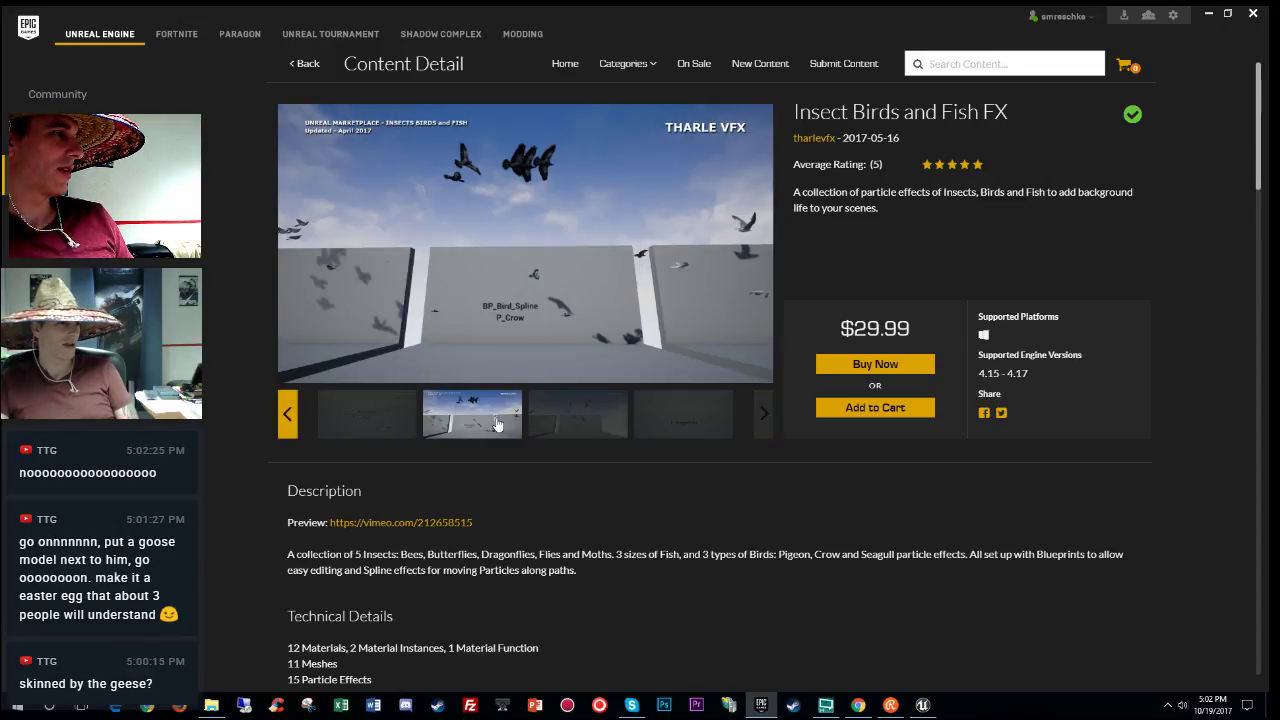
click(381, 419)
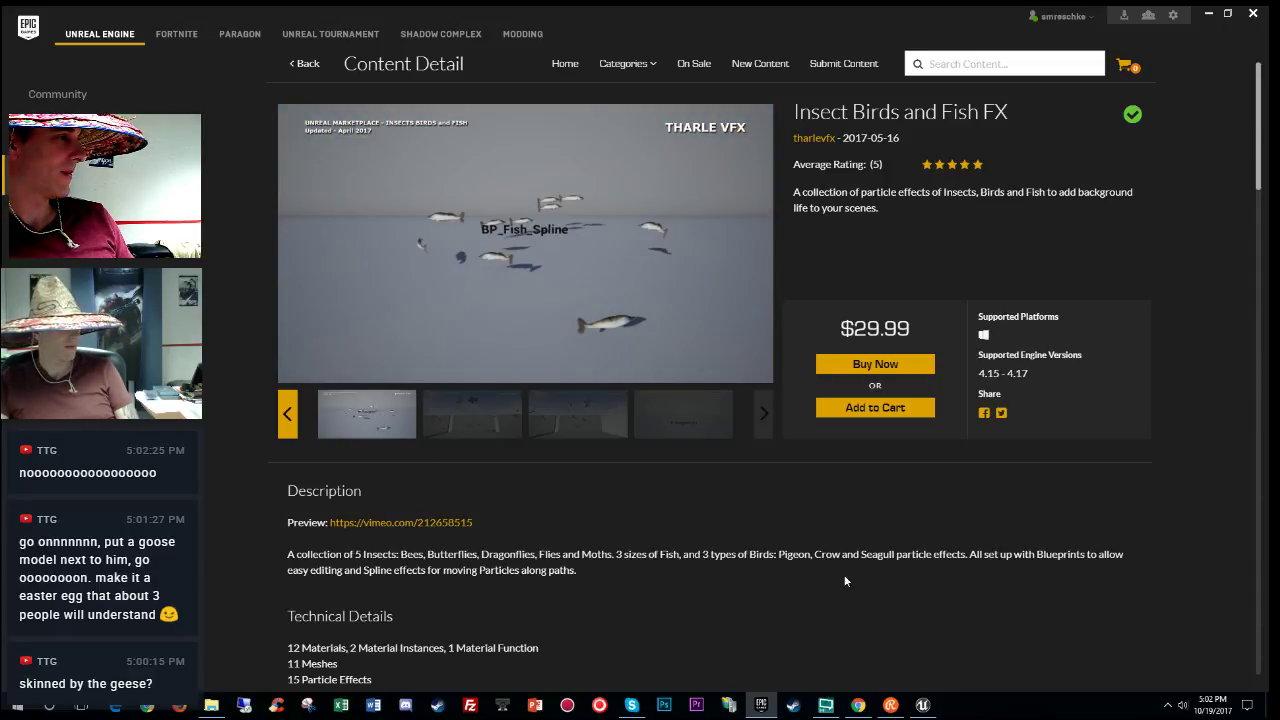
Step: Read the pack's description, technical details and comments, and close the launcher to return to Unreal Editor
scroll(785, 525, down, 2)
scroll(779, 512, down, 2)
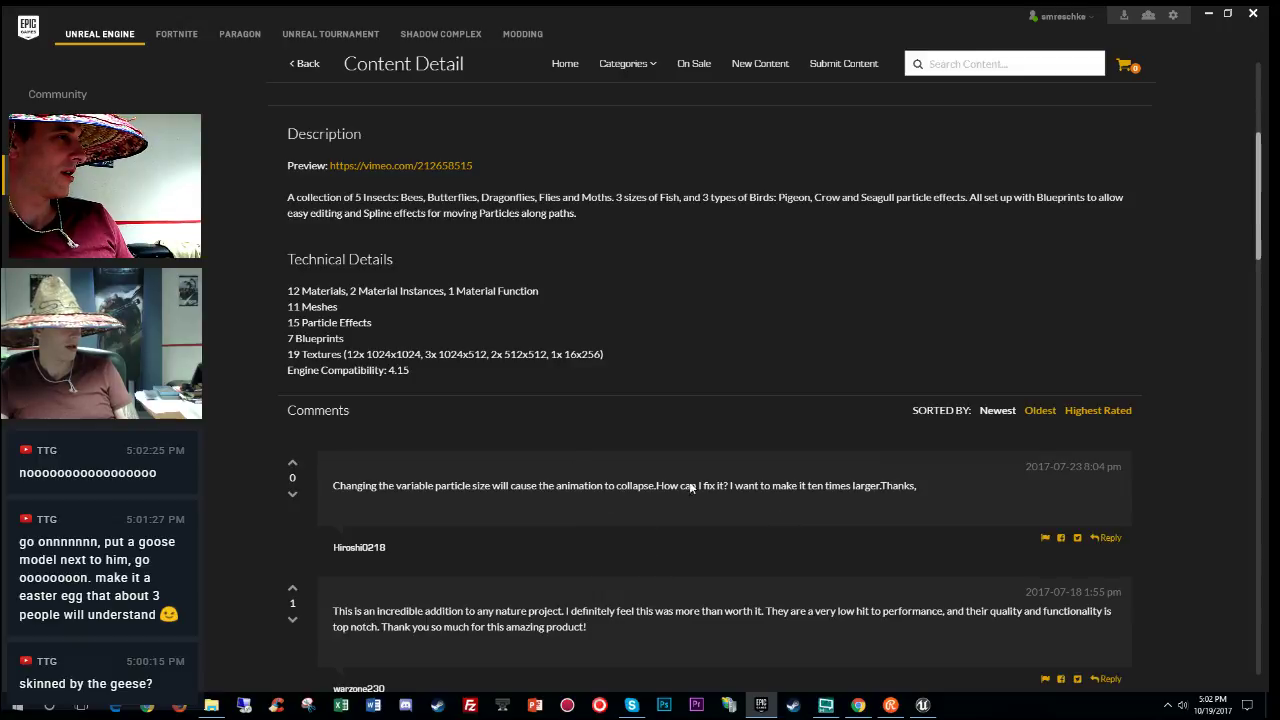
scroll(731, 481, up, 1)
scroll(742, 430, up, 3)
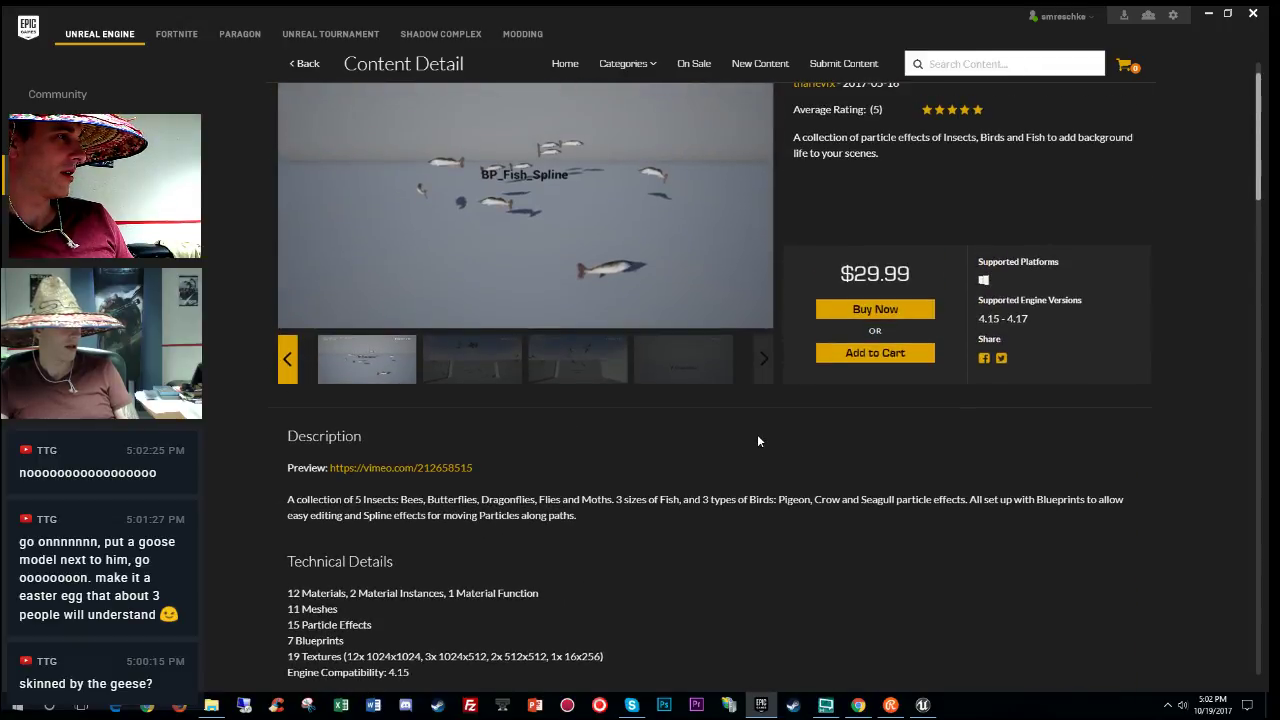
click(1252, 14)
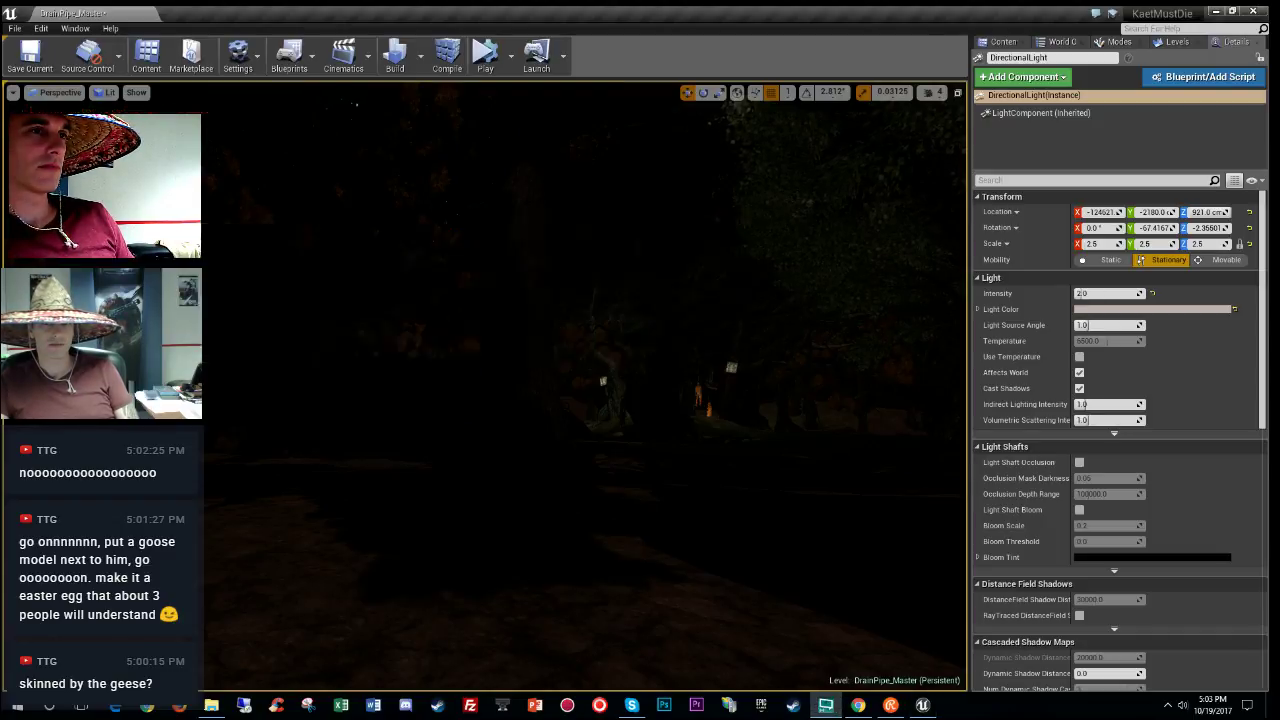
Step: Select the nearby skull spire's base in the level and open its MD_Skull_Spire static mesh from the 6_Props folder
right_drag(760, 450, 610, 425)
right_drag(942, 380, 843, 355)
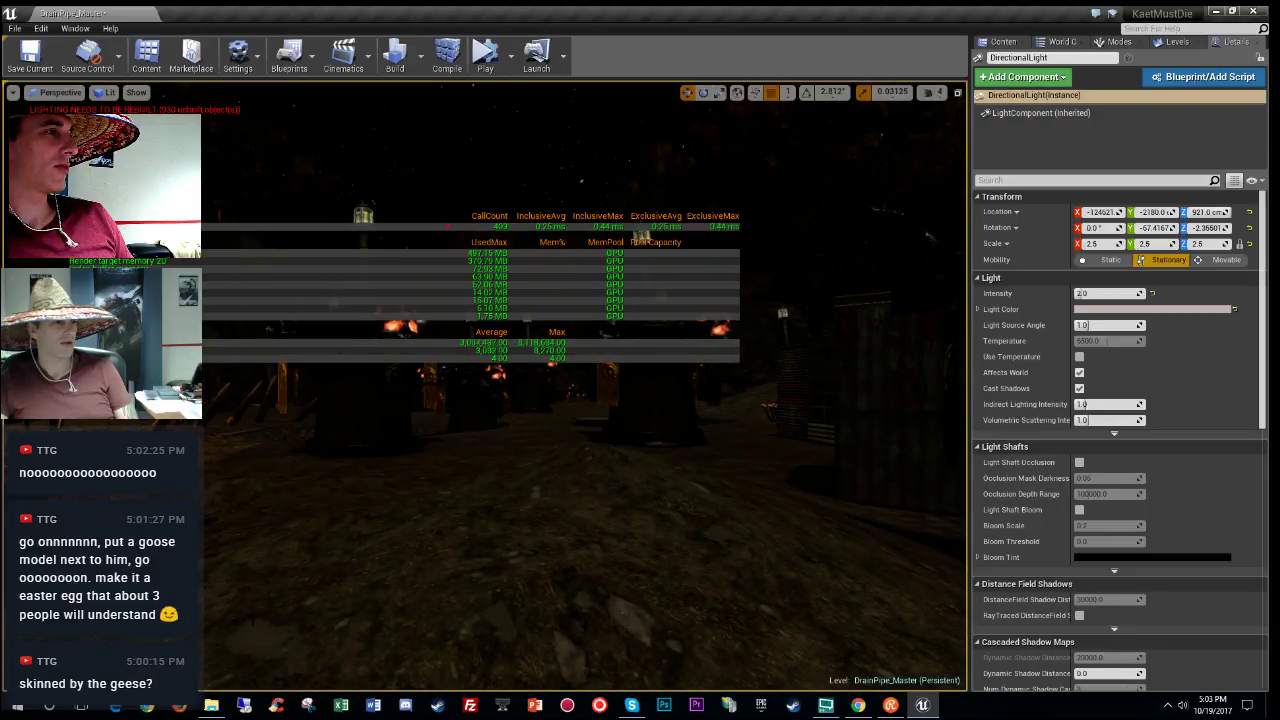
click(364, 400)
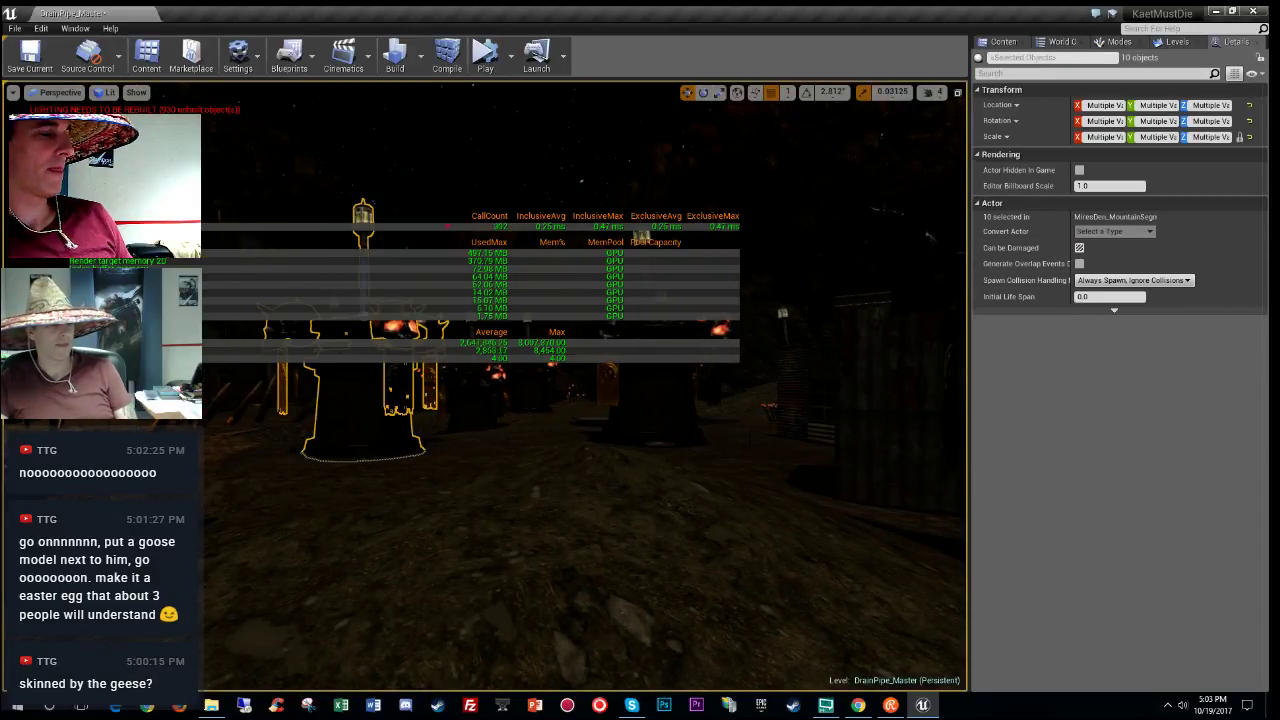
click(375, 414)
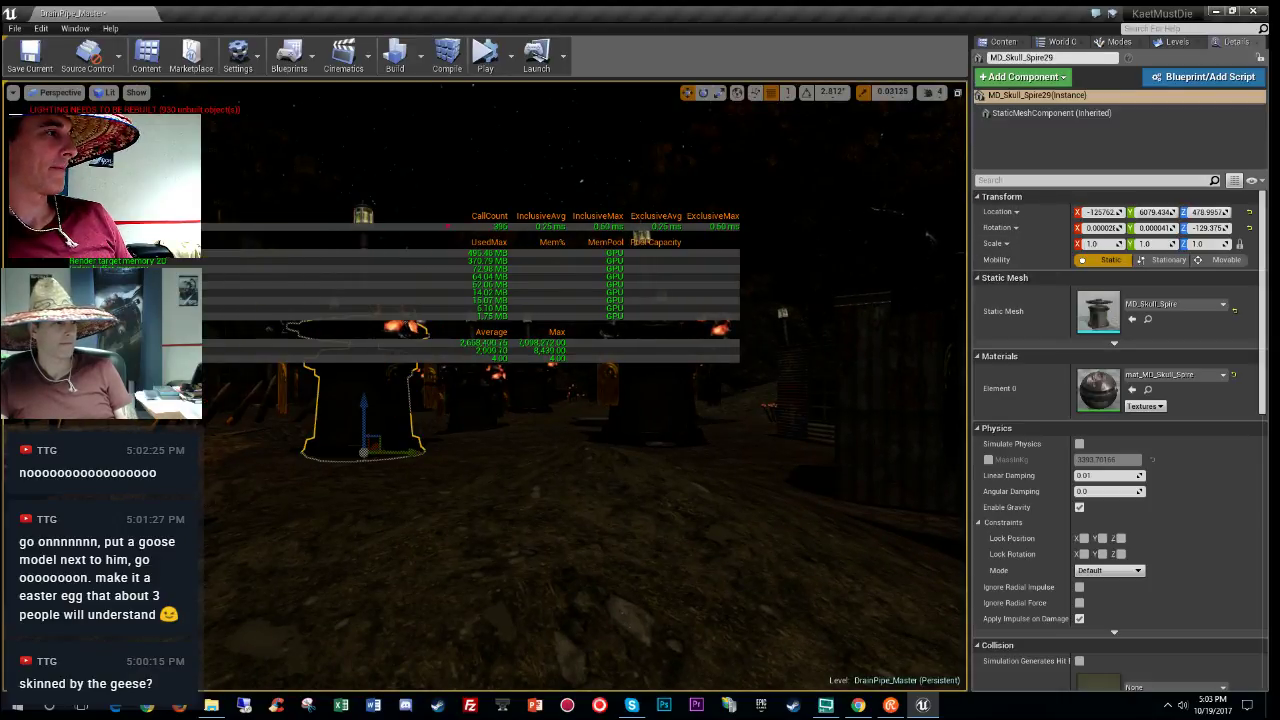
click(1150, 322)
double_click(1189, 390)
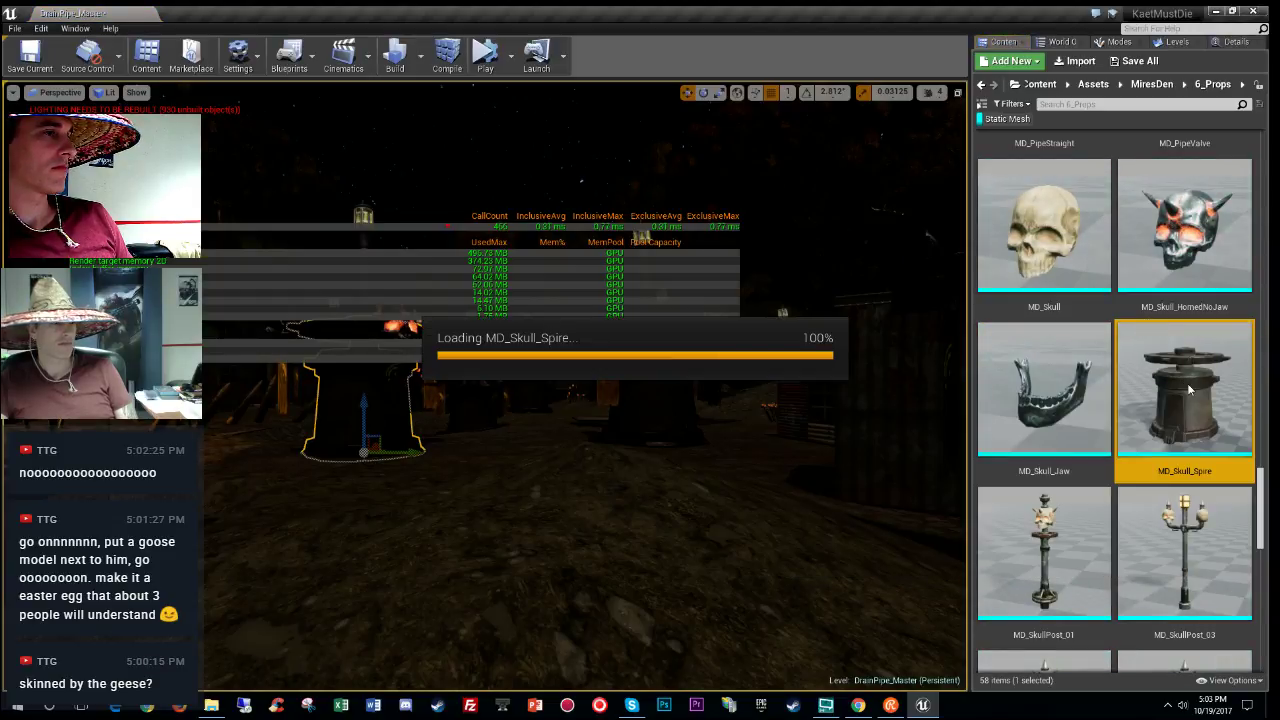
Step: Inspect the MD_Skull_Spire mesh from a distance and close up around its lower body and base
scroll(621, 346, down, 6)
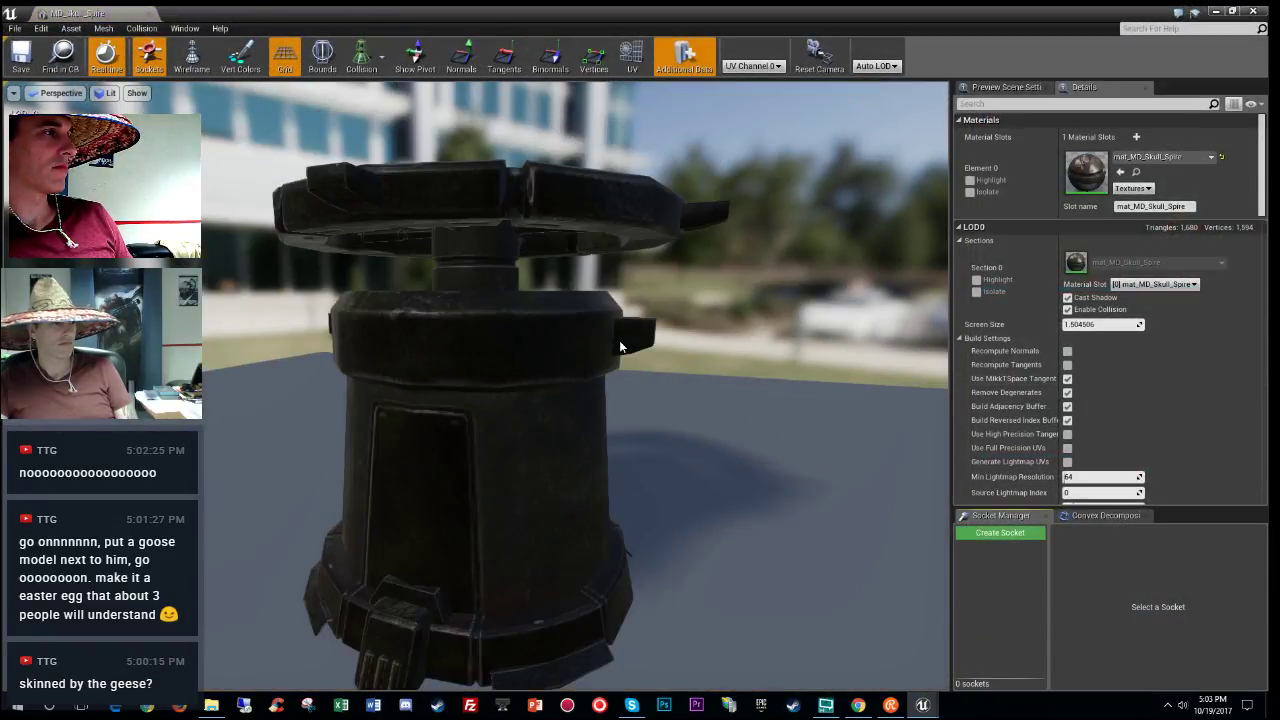
drag(620, 346, 588, 300)
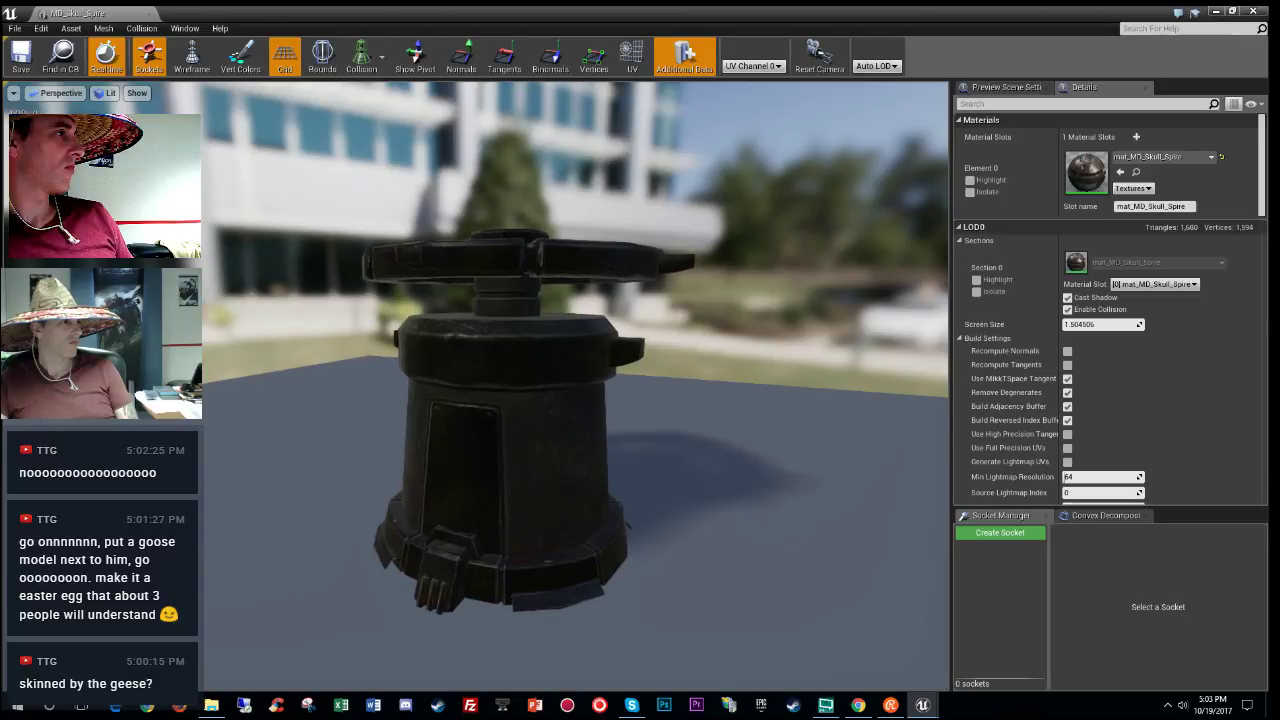
alt+right_drag(588, 300, 588, 450)
right_drag(575, 390, 654, 444)
key(w)
key(w)
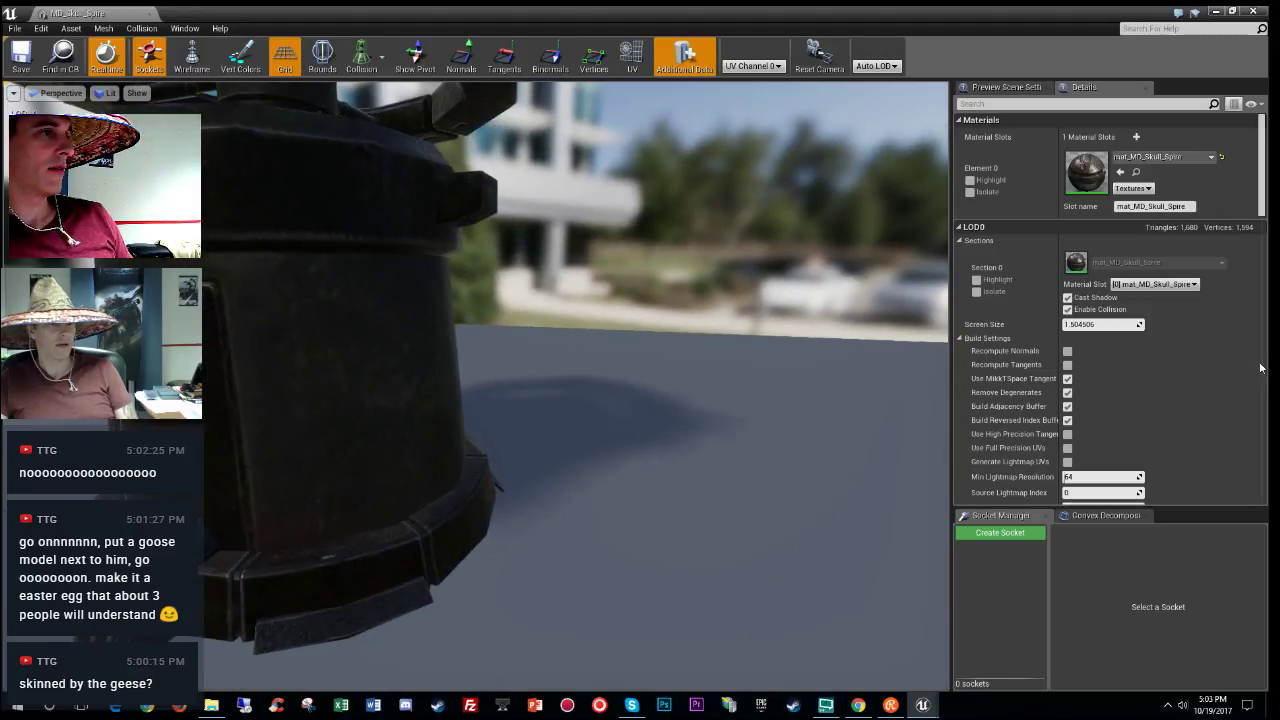
Step: Set the MD_Skull_Spire mesh's LOD group to SmallProp and accept overwriting its current settings with the group defaults
scroll(1237, 359, down, 15)
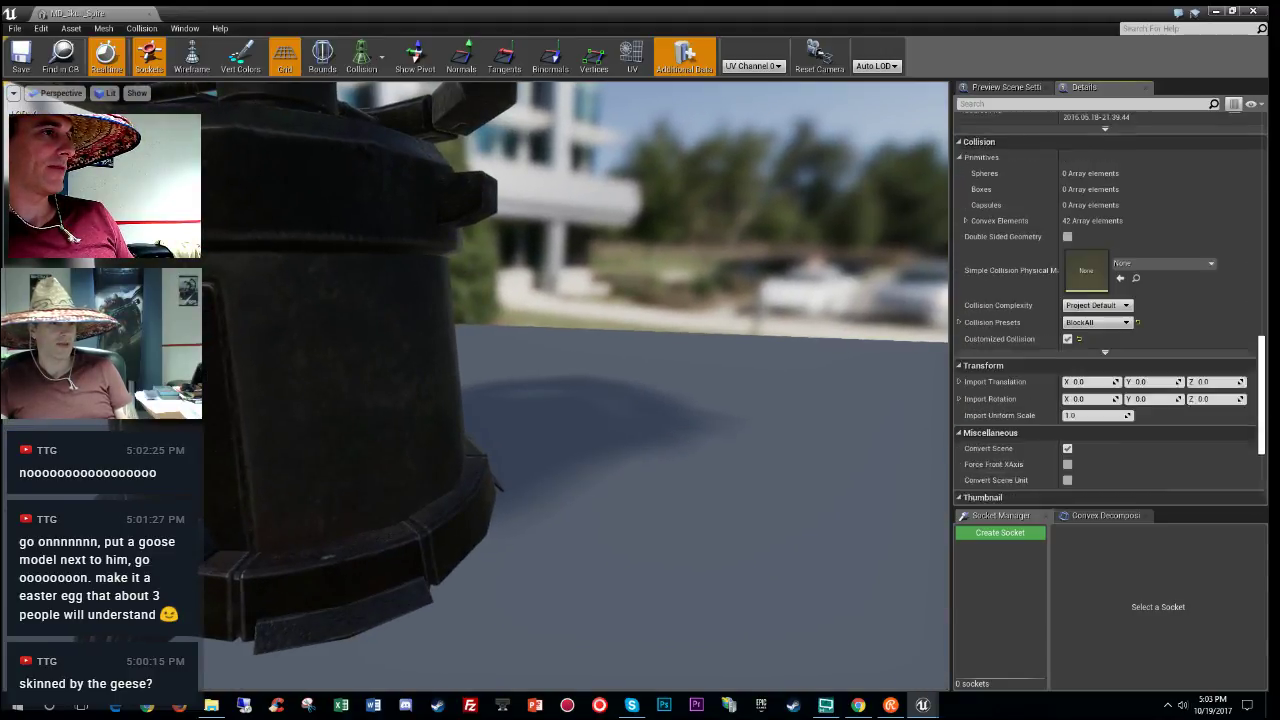
scroll(1244, 290, up, 15)
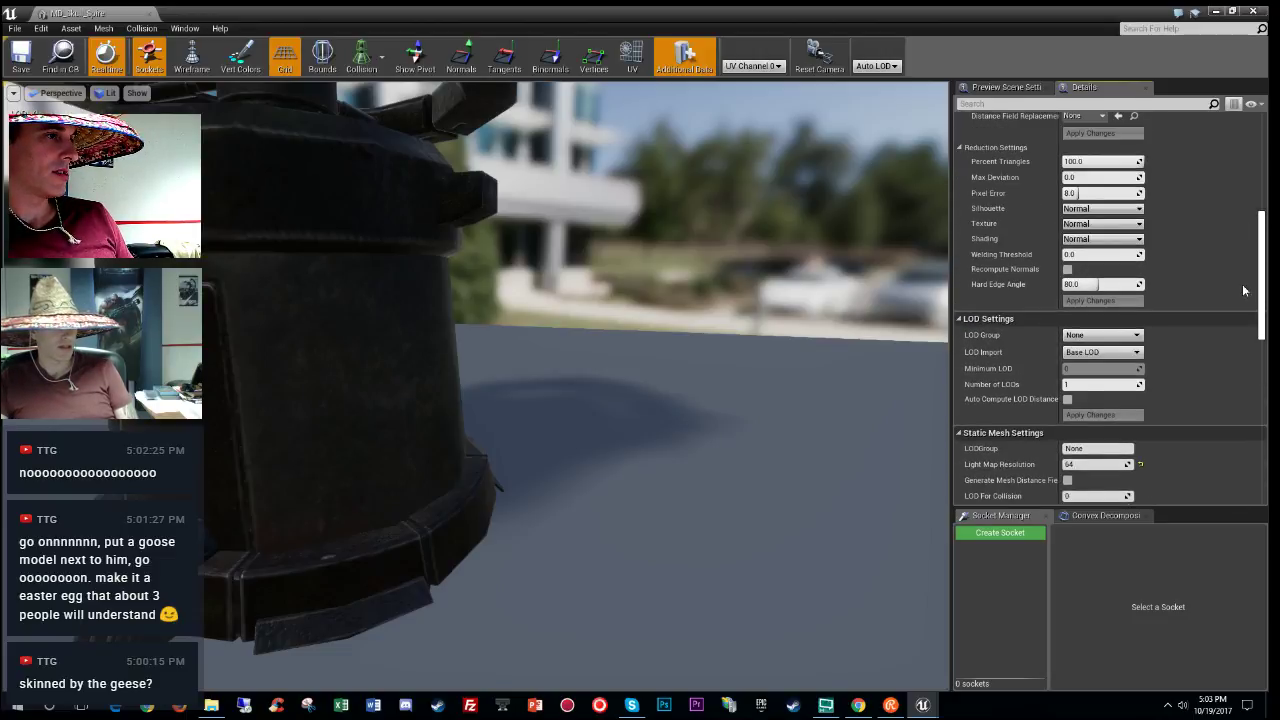
click(1091, 337)
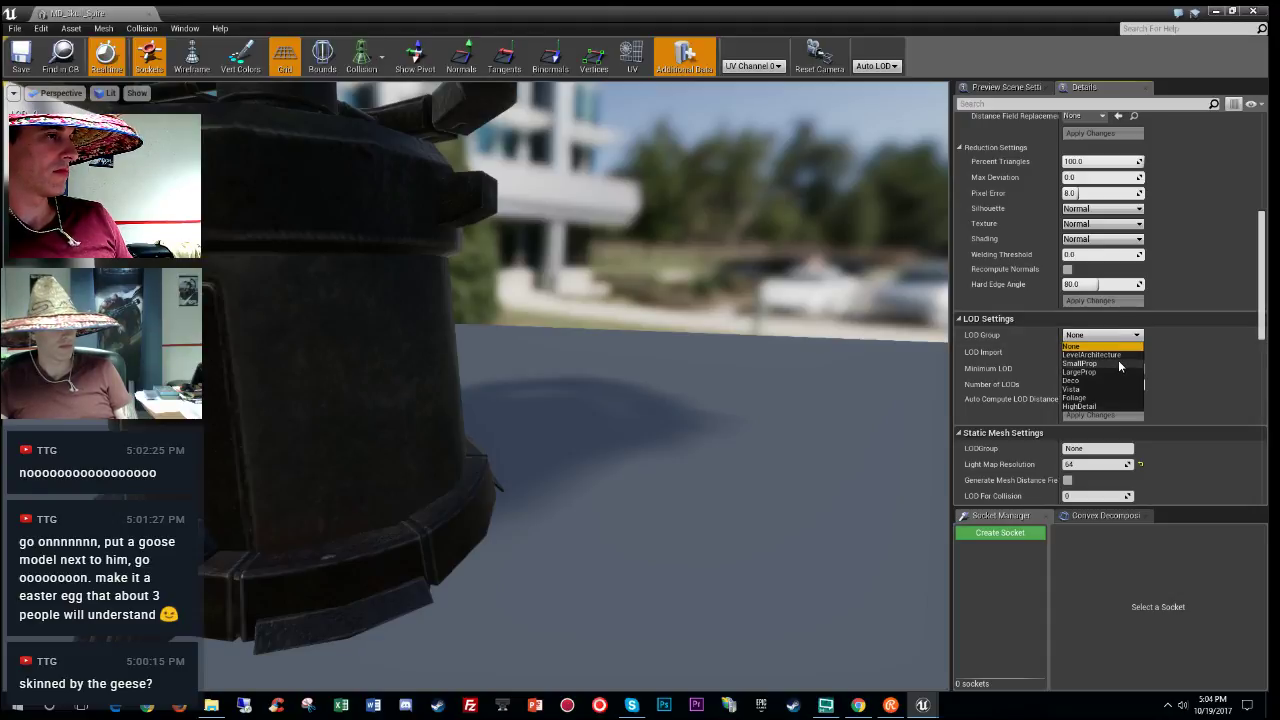
click(1118, 364)
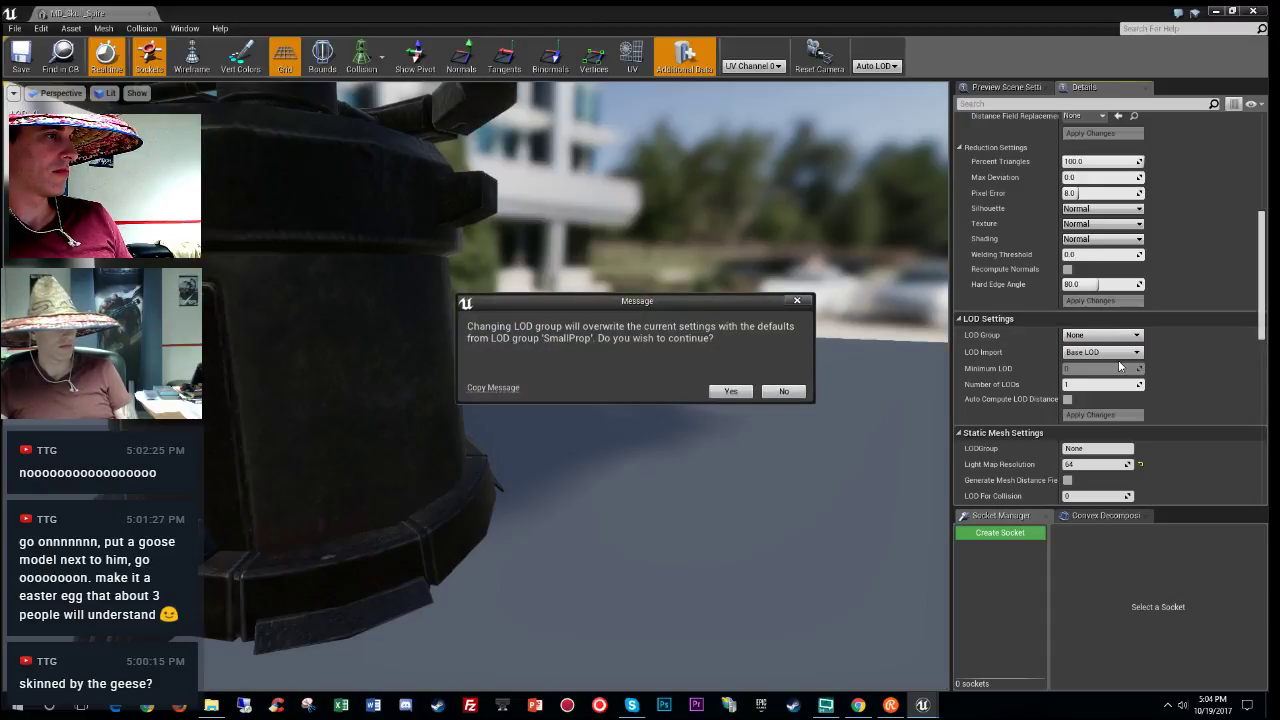
click(730, 392)
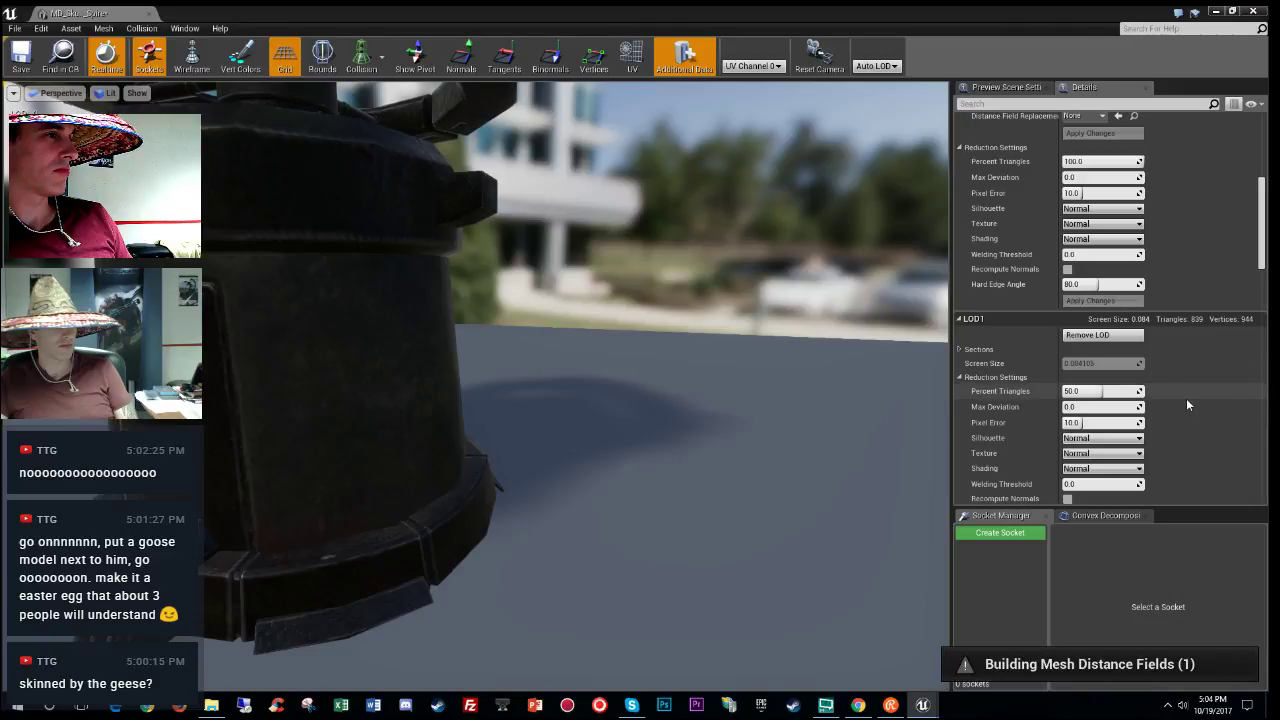
Step: Review the skull spire's LOD0 to LOD3 reduction settings and examine the mesh from far away and closer
scroll(1187, 404, up, 2)
scroll(1196, 378, up, 6)
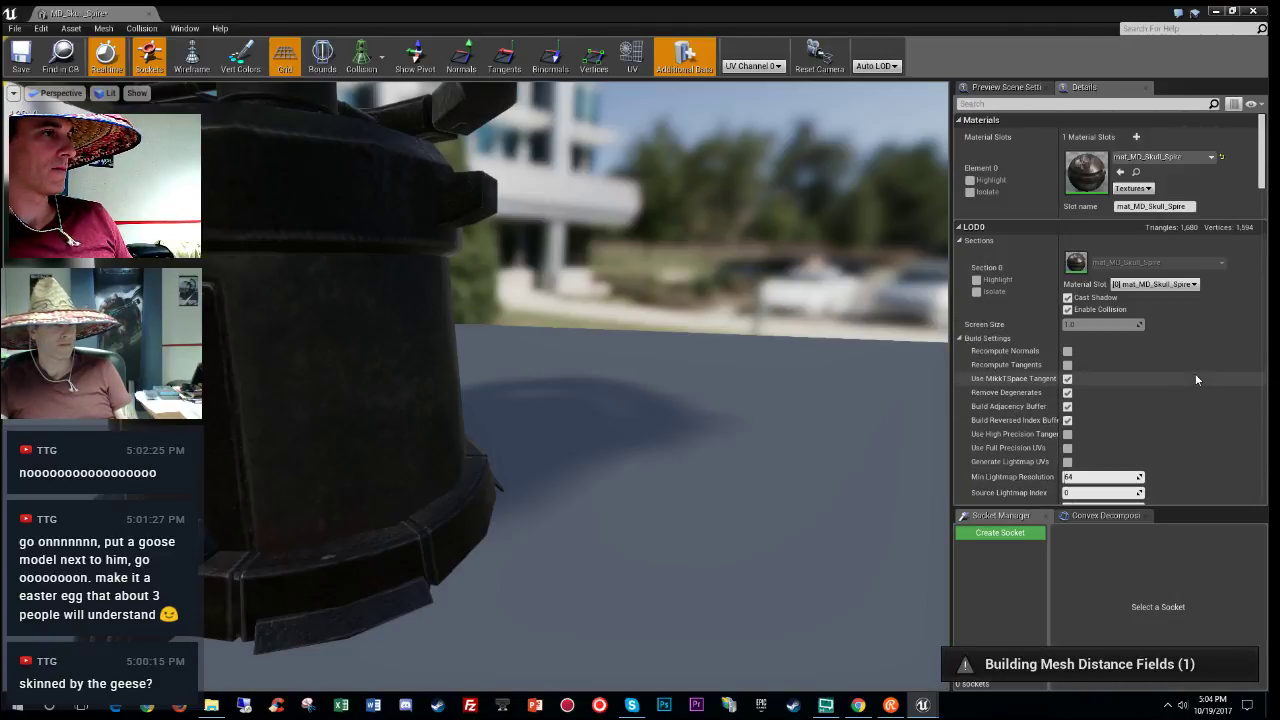
scroll(1196, 379, down, 6)
scroll(1195, 373, down, 12)
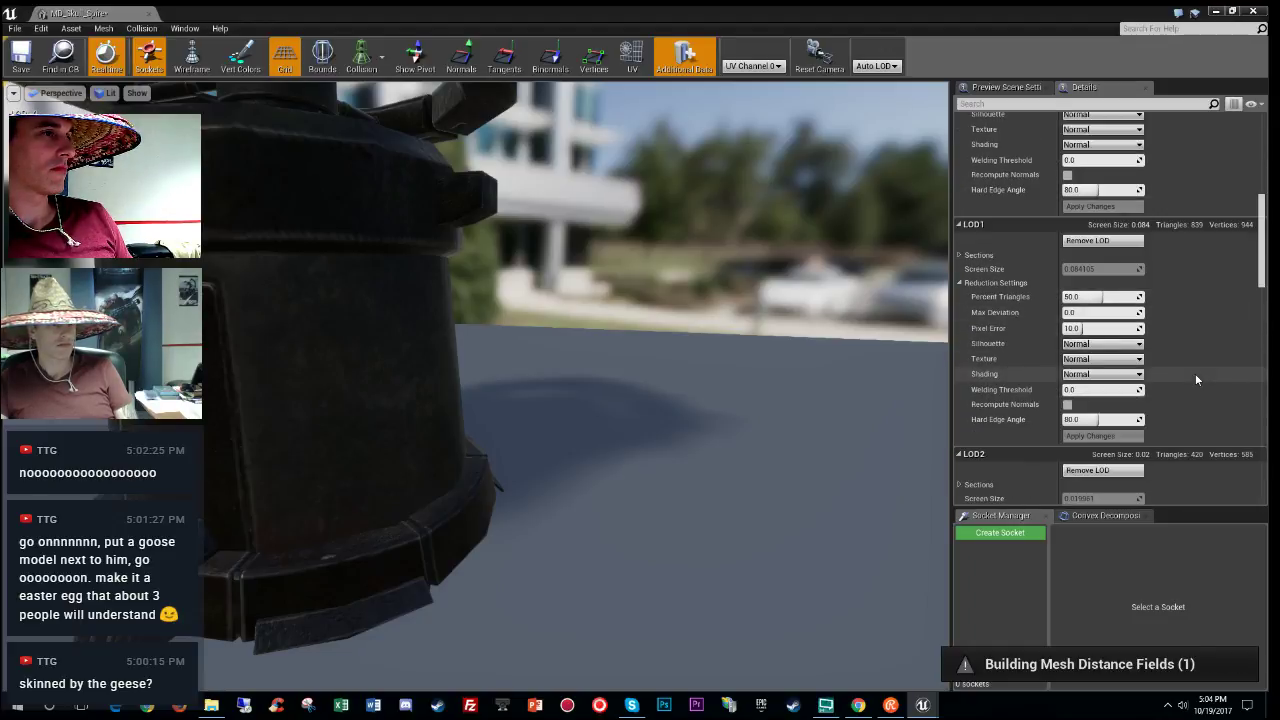
scroll(592, 431, down, 5)
right_drag(592, 431, 620, 435)
drag(545, 382, 533, 382)
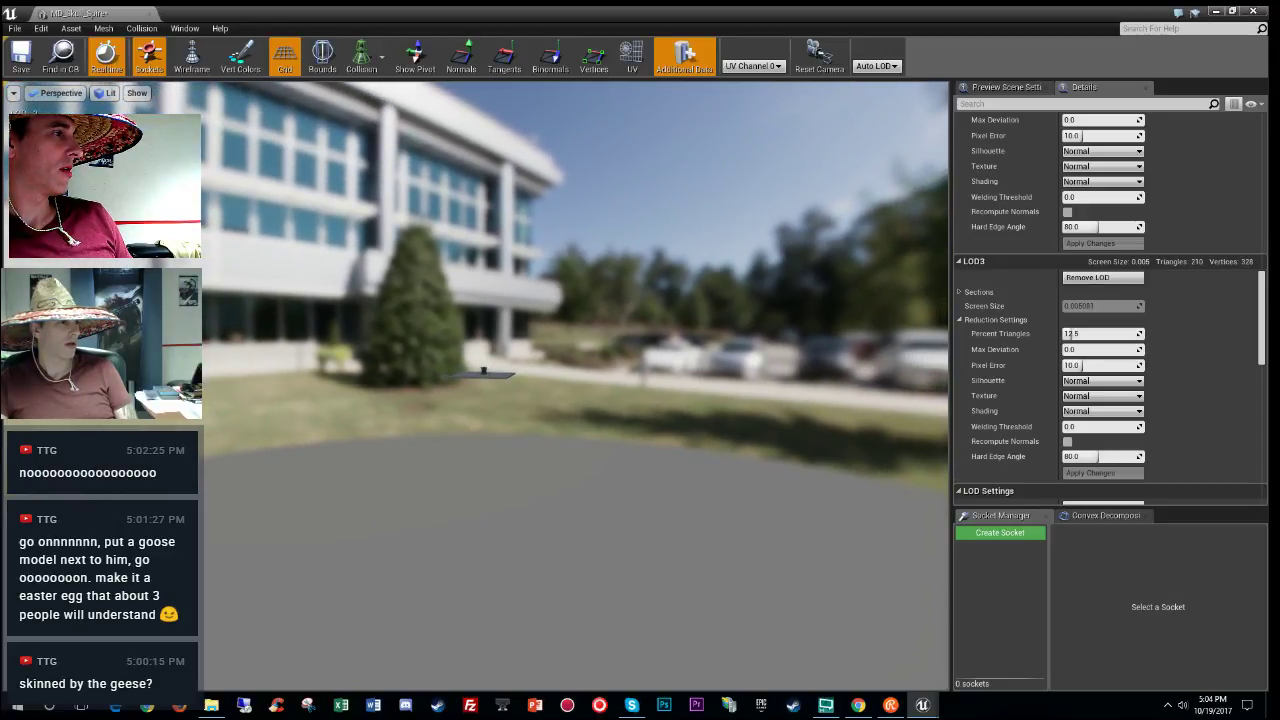
key(w)
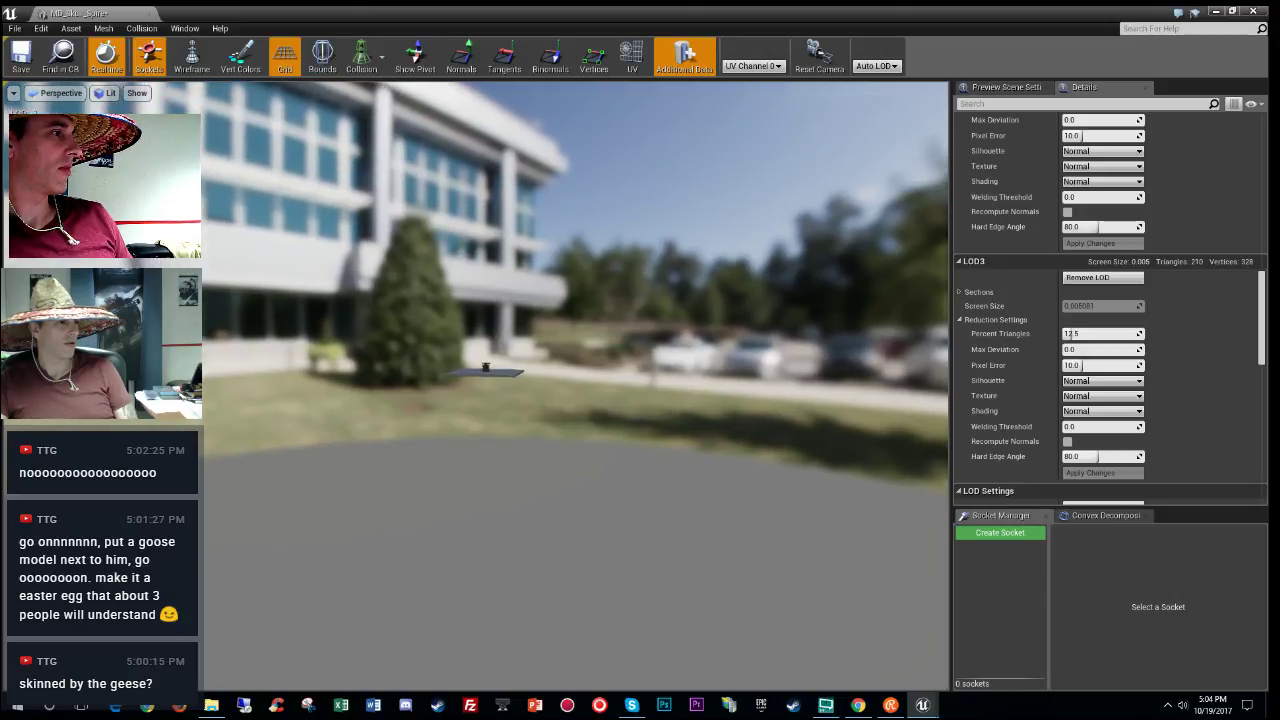
mouse_move(533, 382)
right_down()
mouse_move(543, 368)
mouse_move(527, 370)
right_up()
key(w)
Step: Check the skull spire's LOD group settings and compare the screen sizes and triangle percentages of its LODs
scroll(1209, 364, down, 5)
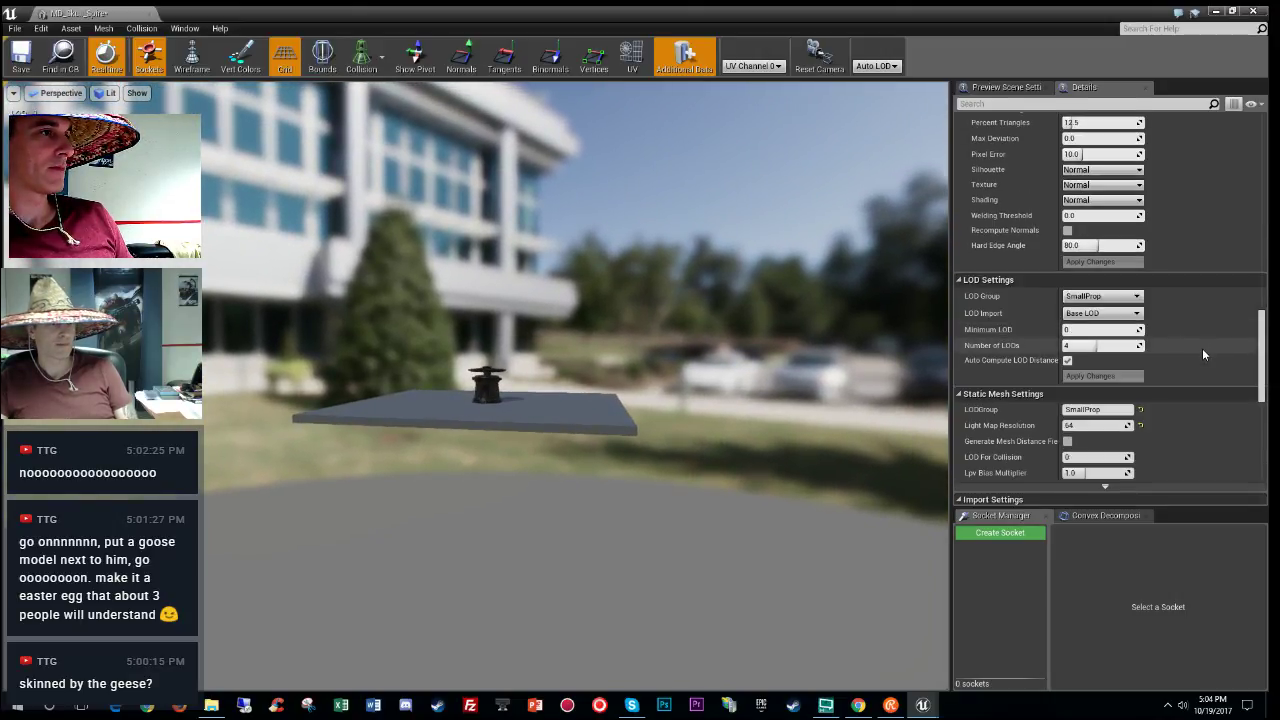
scroll(1178, 368, down, 4)
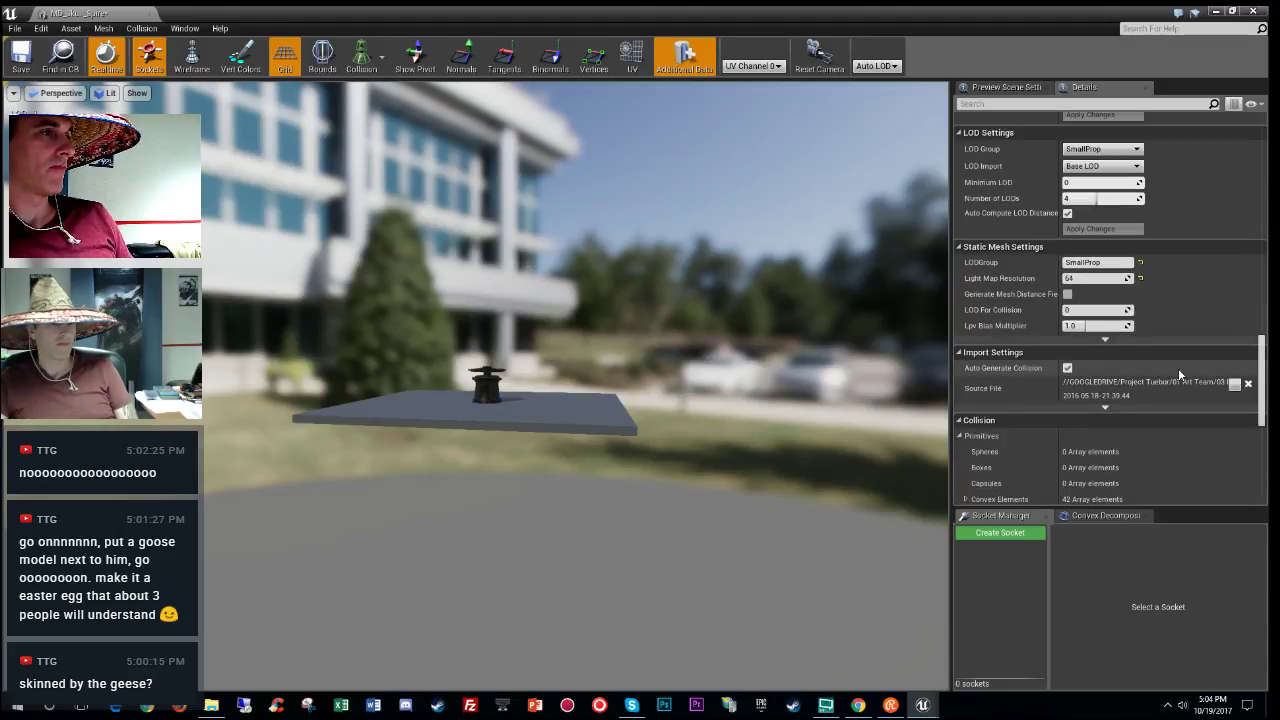
scroll(1178, 350, up, 10)
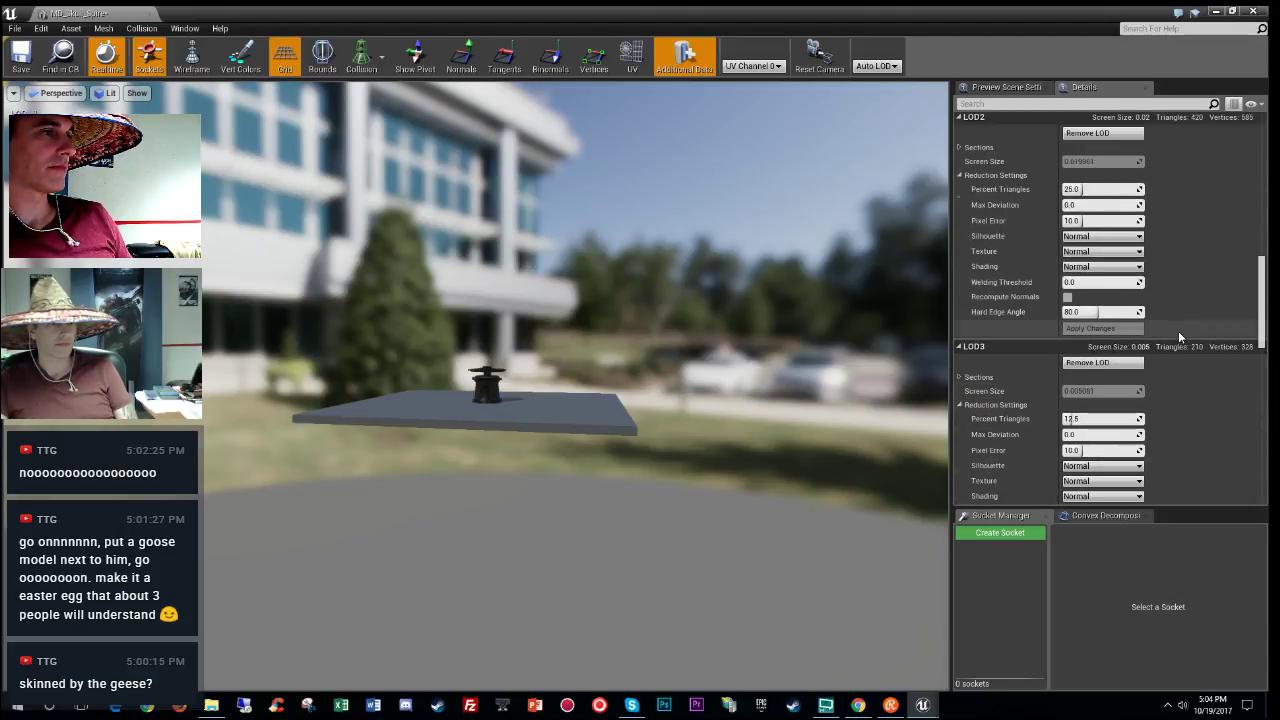
scroll(1178, 331, up, 4)
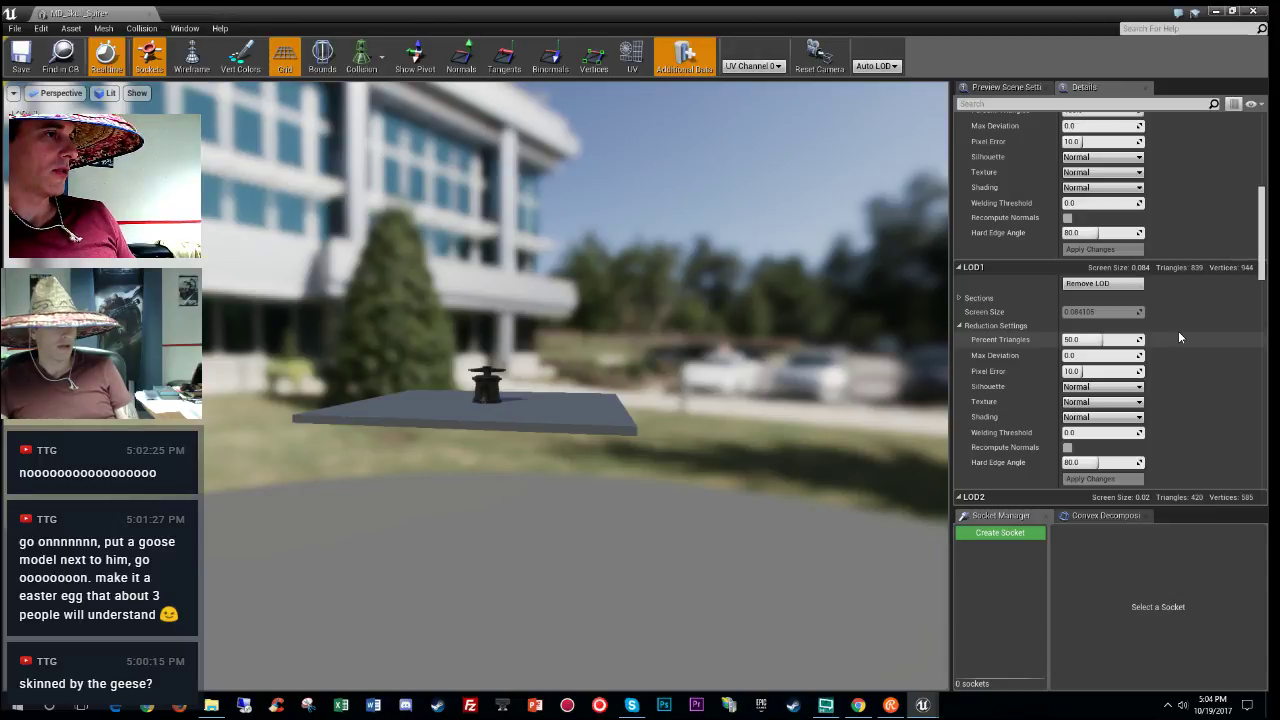
scroll(1178, 331, down, 5)
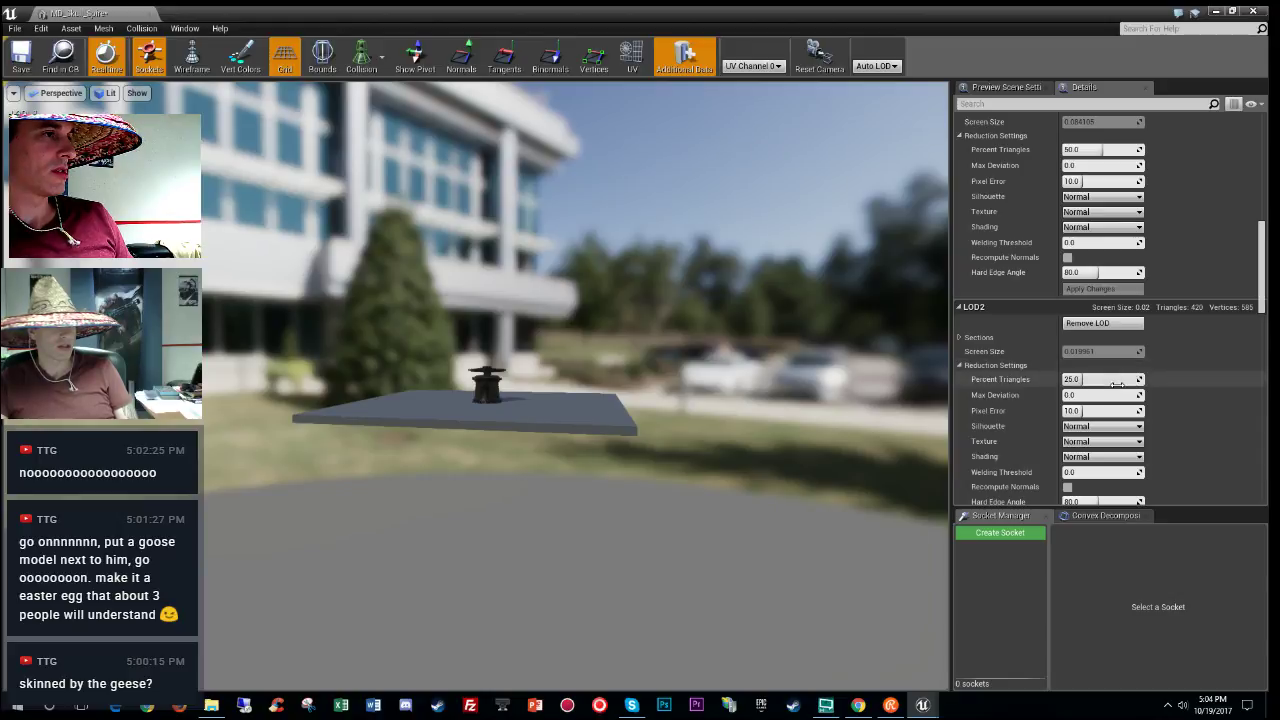
scroll(1195, 280, up, 3)
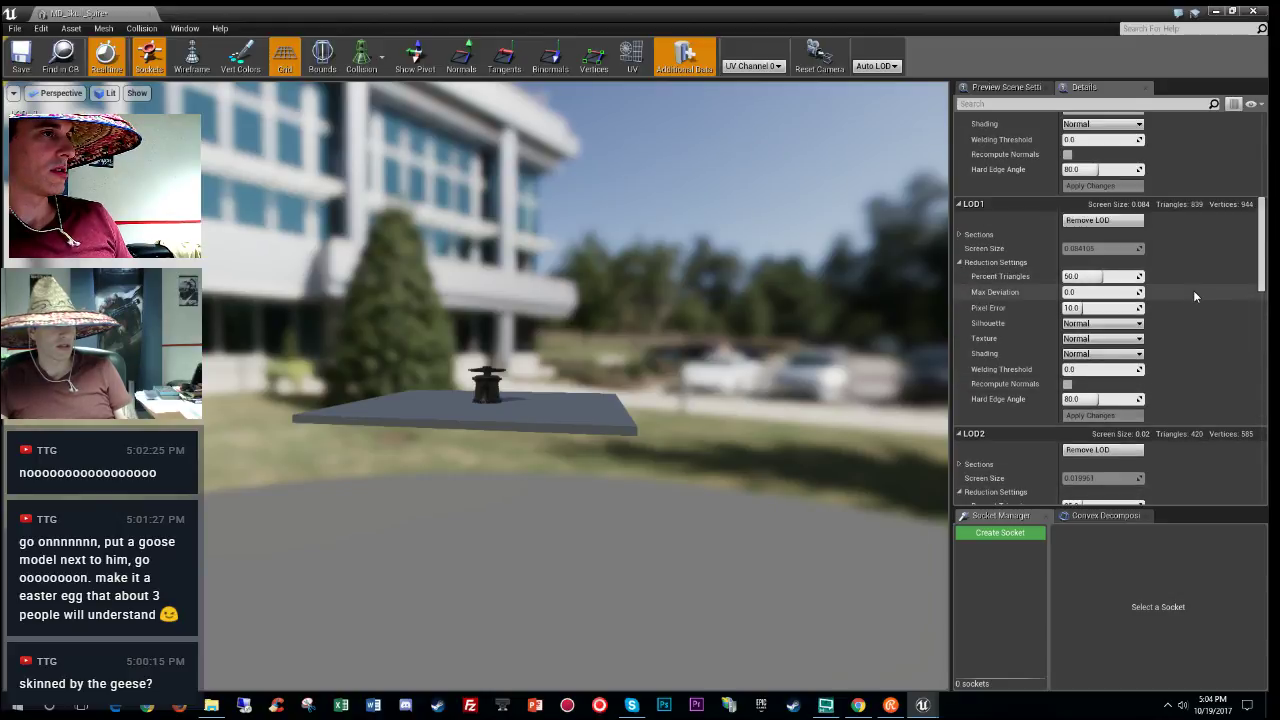
scroll(1193, 291, down, 3)
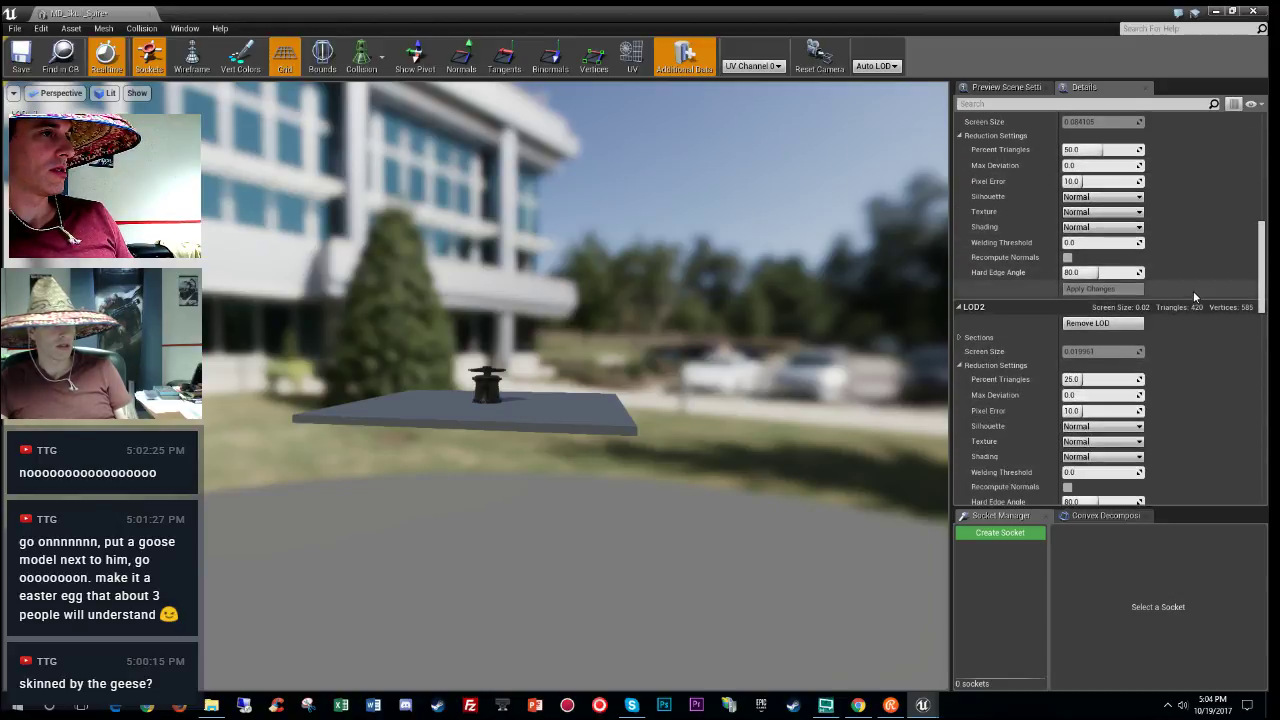
scroll(1193, 291, up, 2)
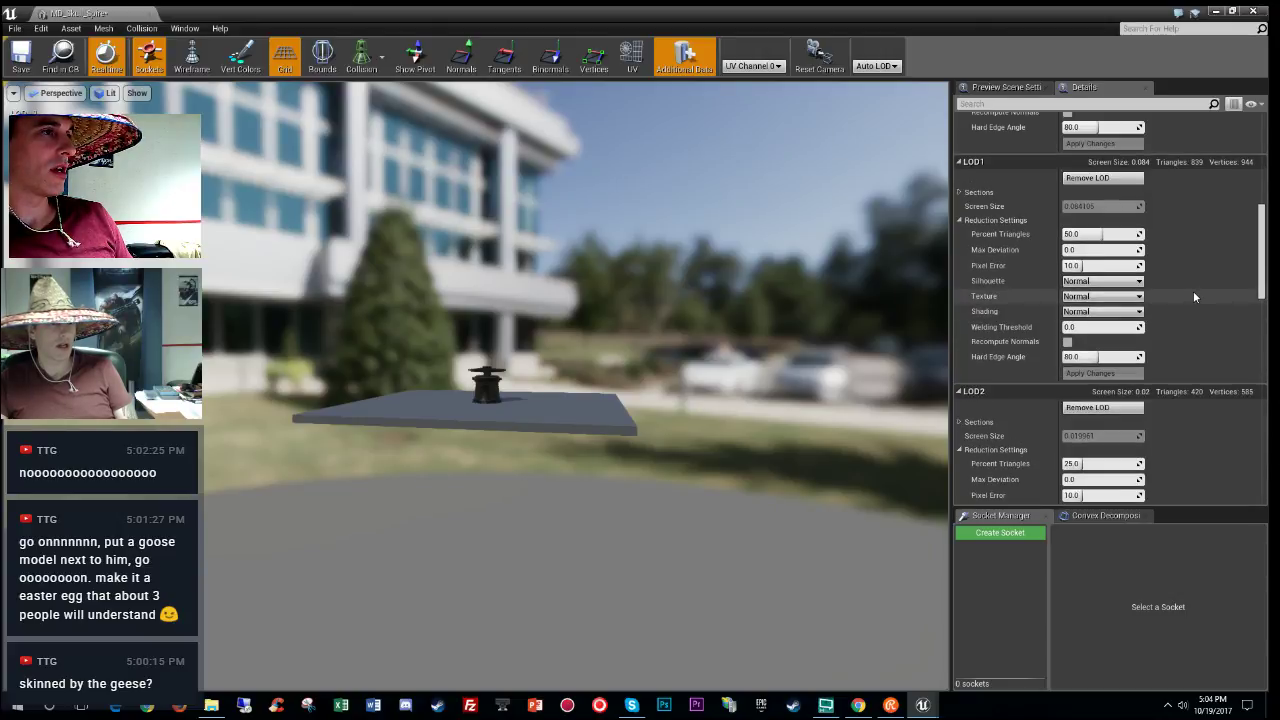
Step: Save the MD_Skull_Spire static mesh and close its editor to return to the level
scroll(1193, 291, down, 4)
click(14, 62)
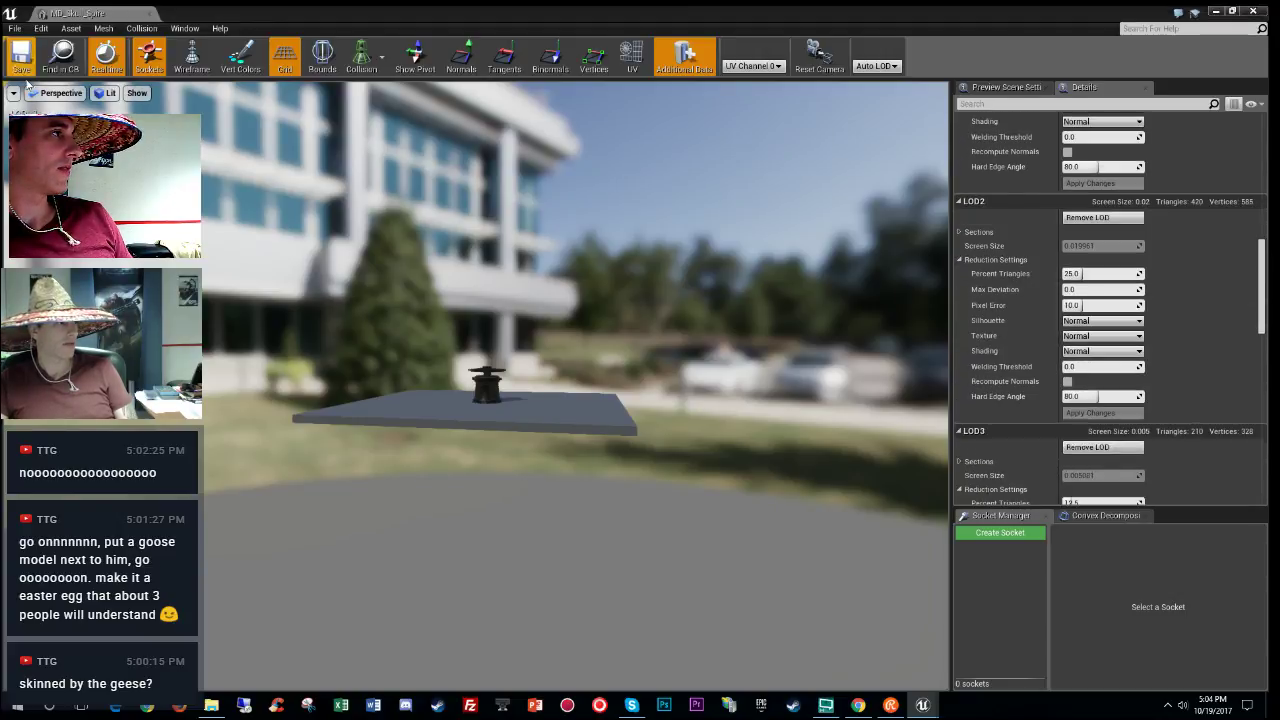
click(149, 16)
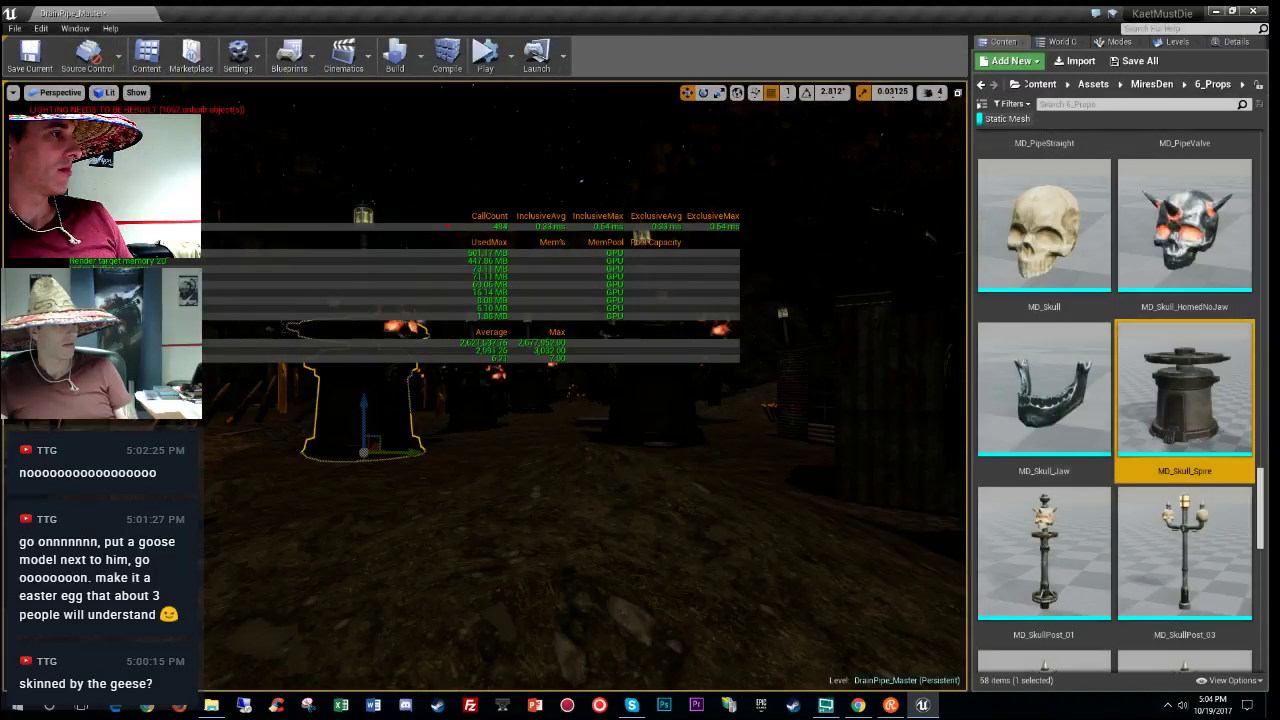
Step: Select the hanging banner beside the skull spire in the level and show its details
right_drag(585, 385, 492, 401)
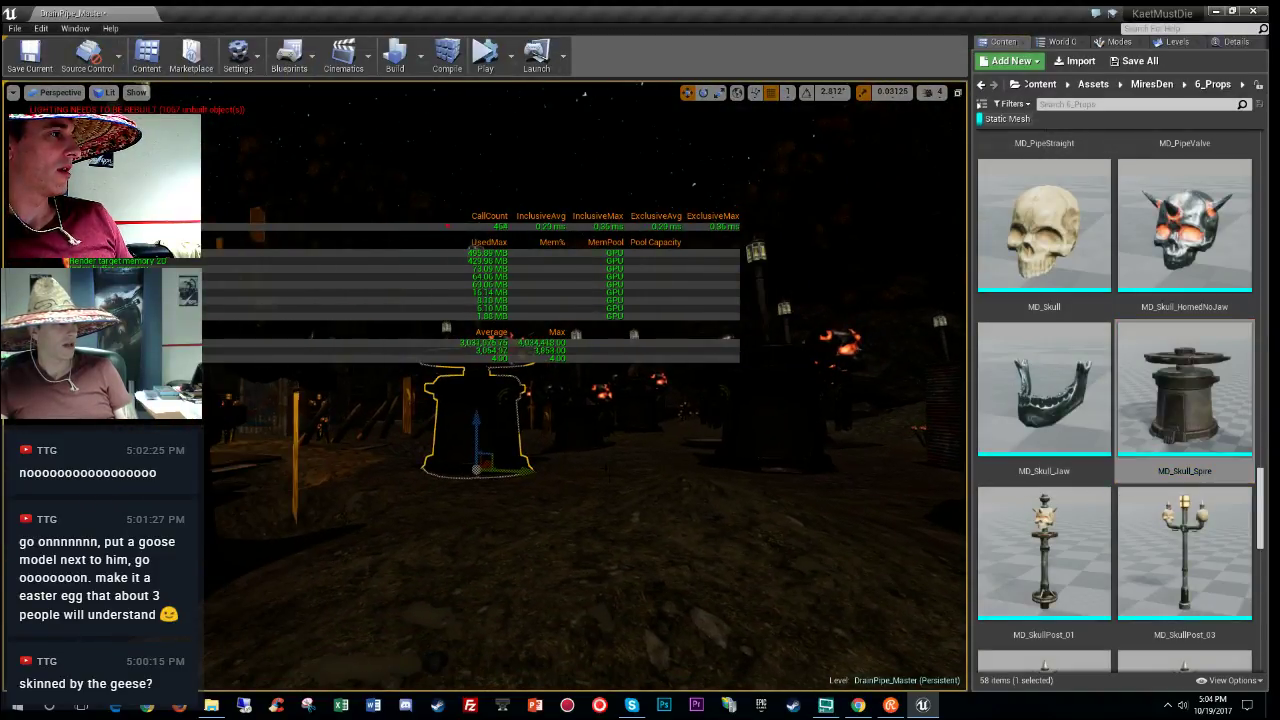
click(294, 470)
click(295, 470)
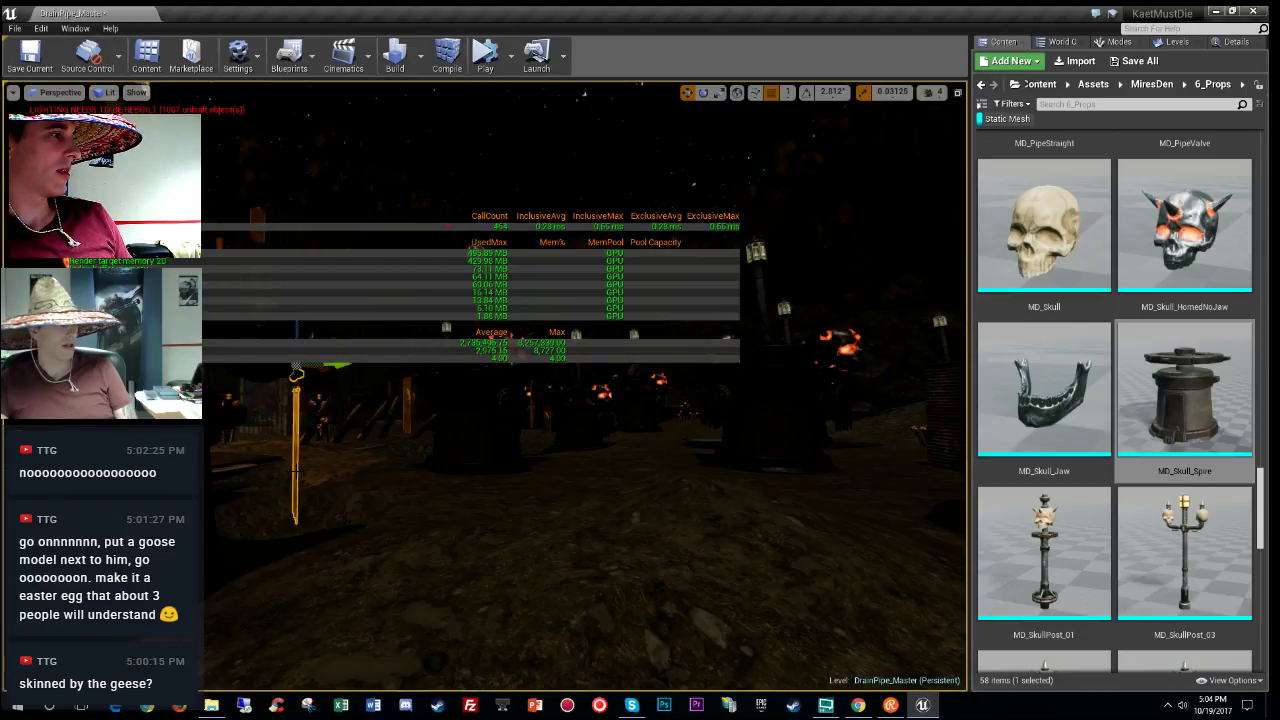
click(1230, 42)
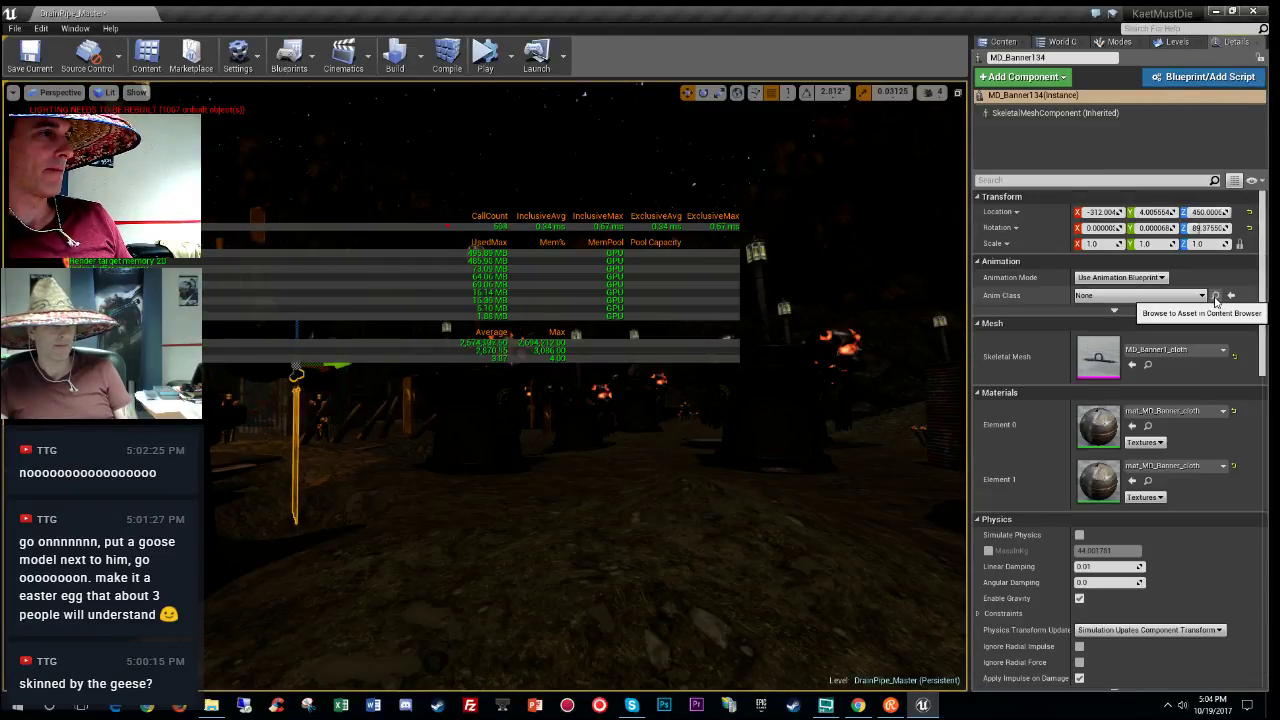
Step: Locate the banner's skeletal mesh asset in the 6_Props folder and open the related MD_Banner static mesh
click(1216, 298)
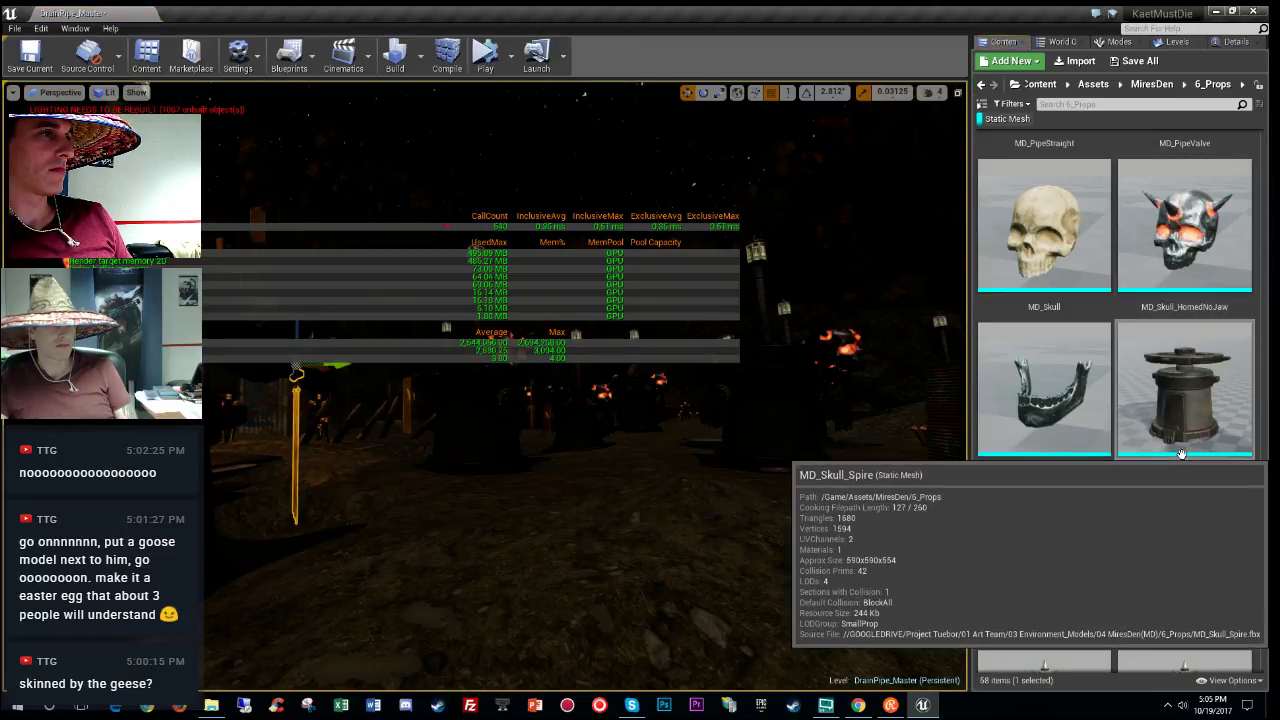
scroll(1135, 494, down, 10)
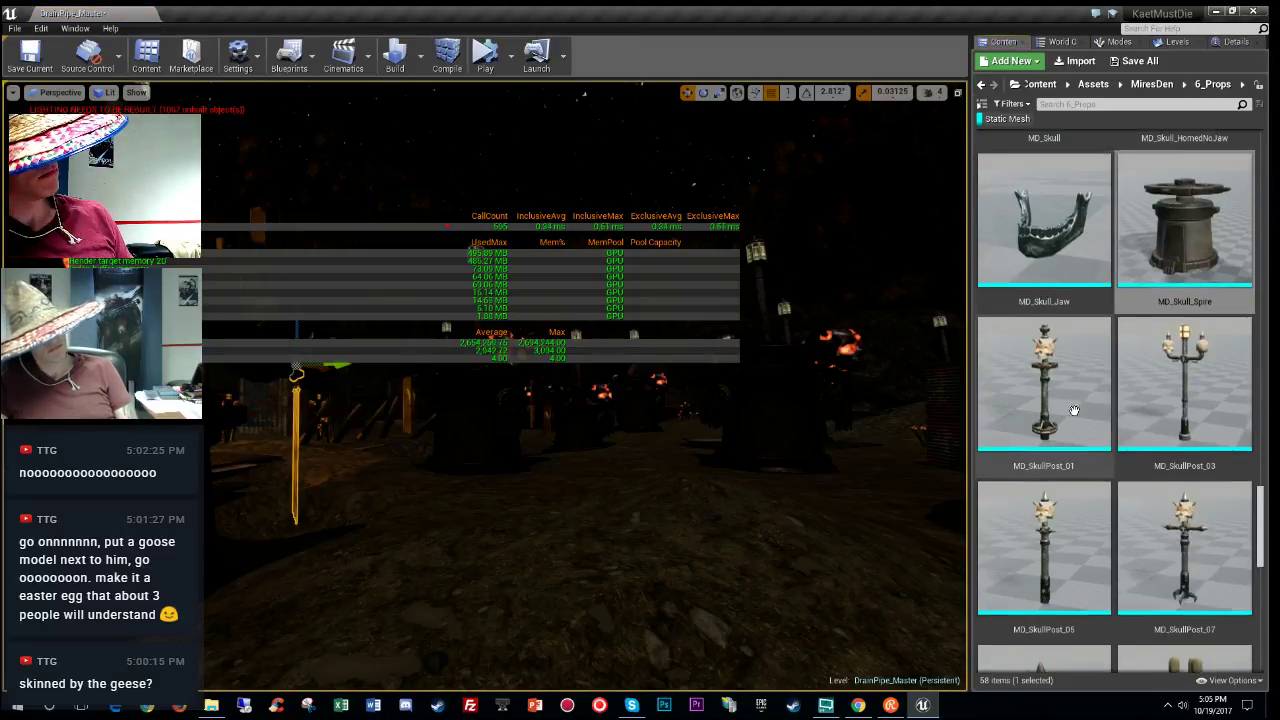
scroll(1135, 494, down, 4)
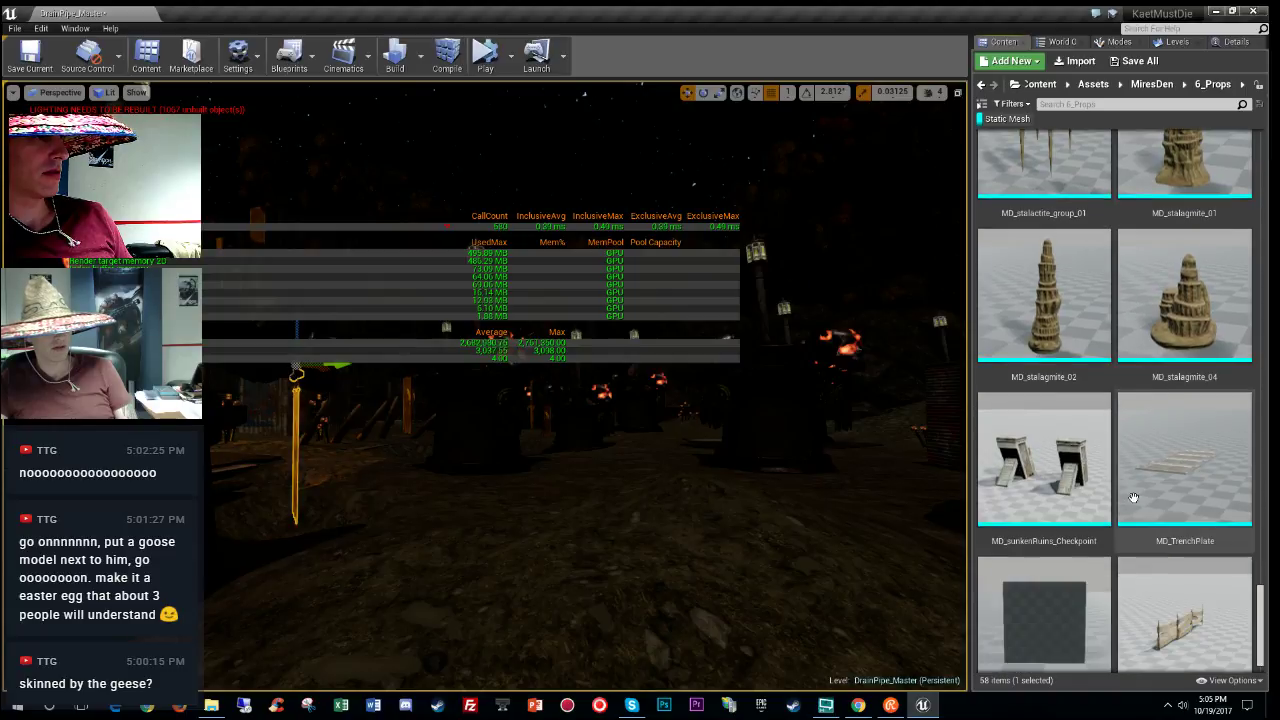
click(1236, 41)
click(1149, 366)
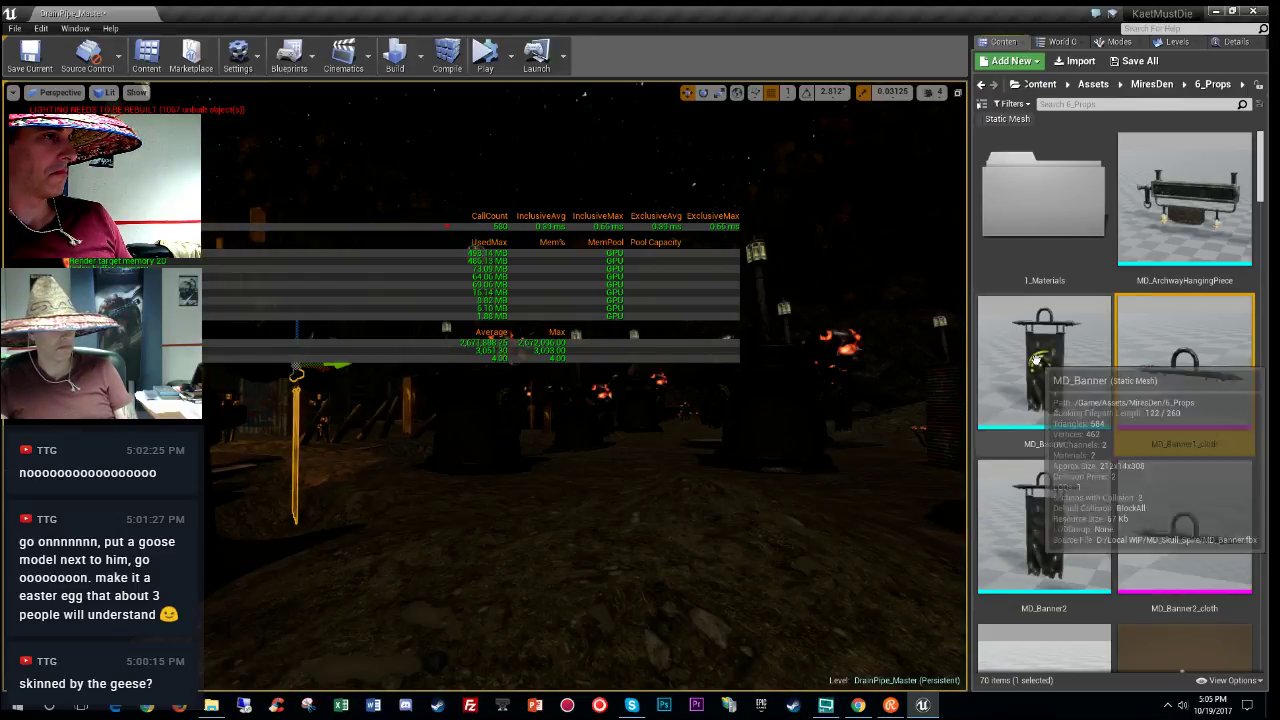
double_click(1037, 358)
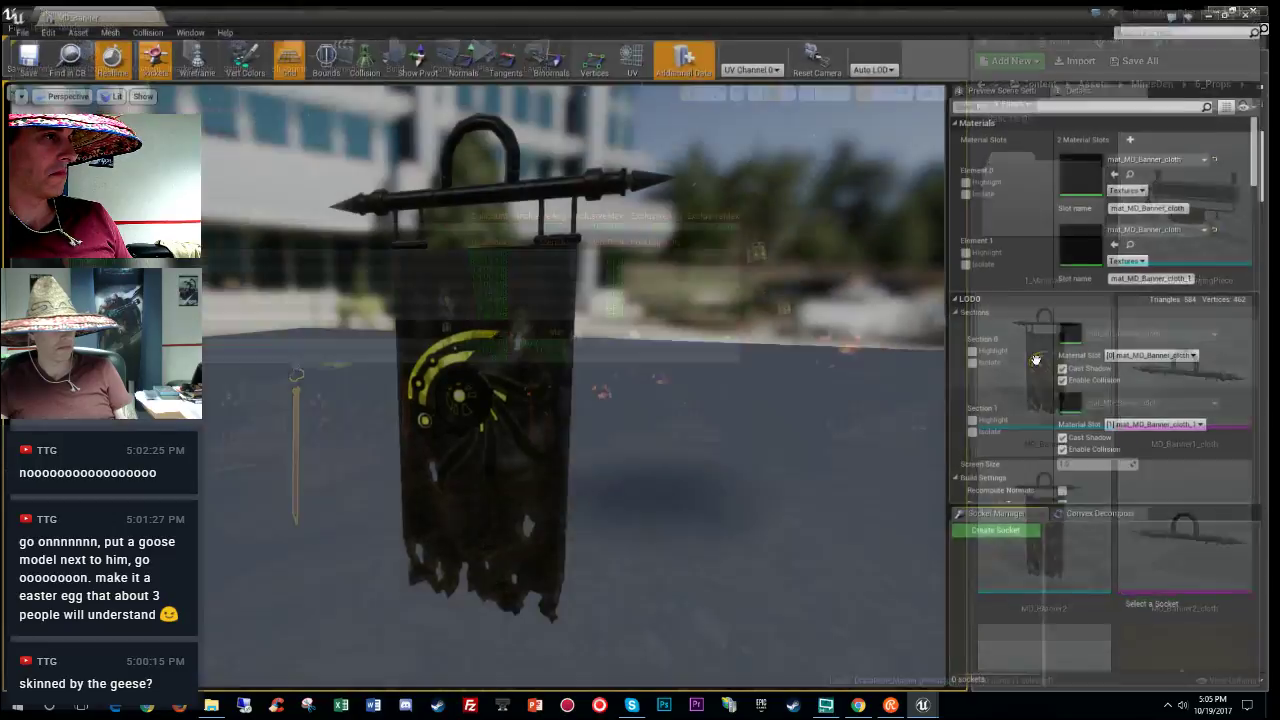
Step: Set the MD_Banner mesh's LOD group to SmallProp and accept overwriting its current settings
scroll(1085, 355, down, 10)
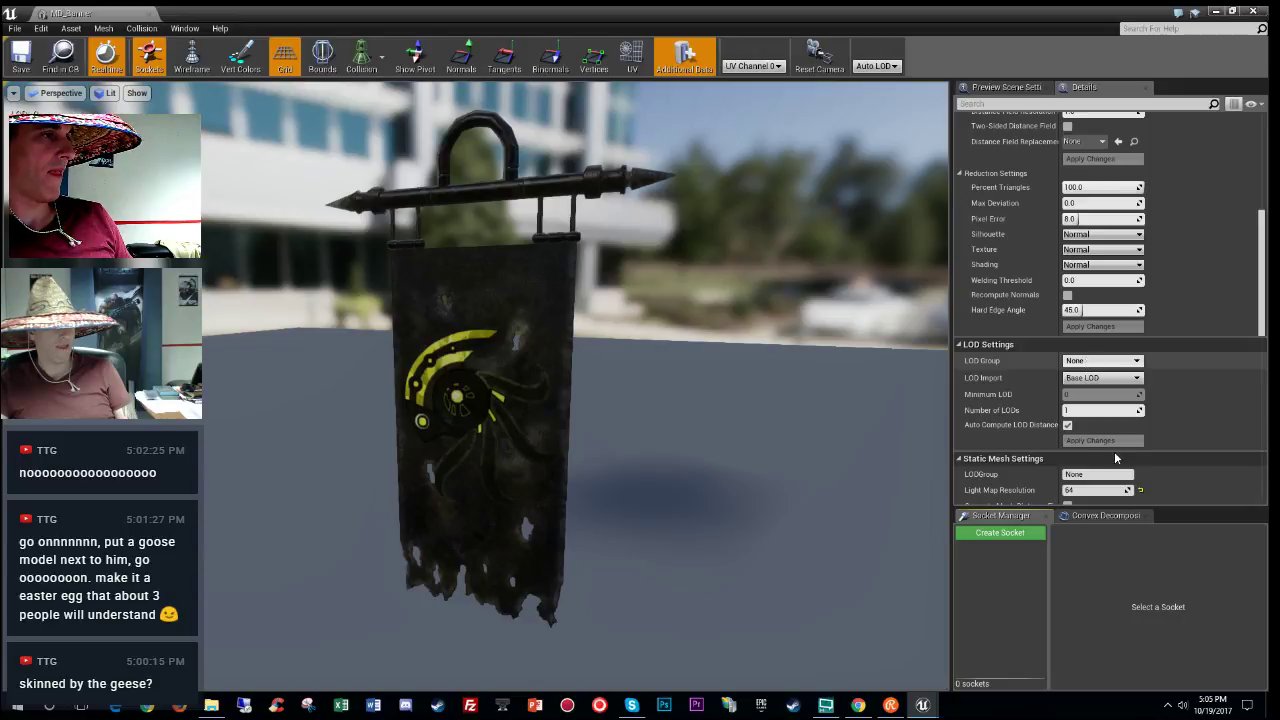
click(1100, 360)
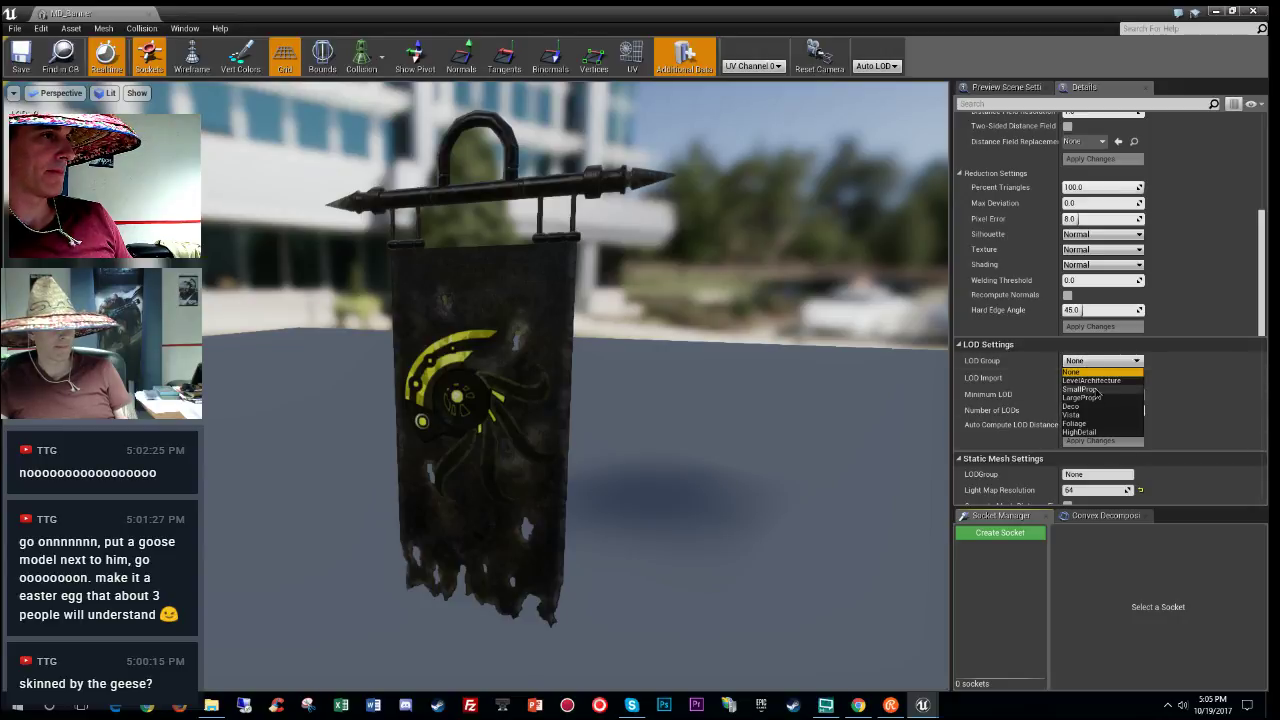
click(1090, 389)
click(728, 391)
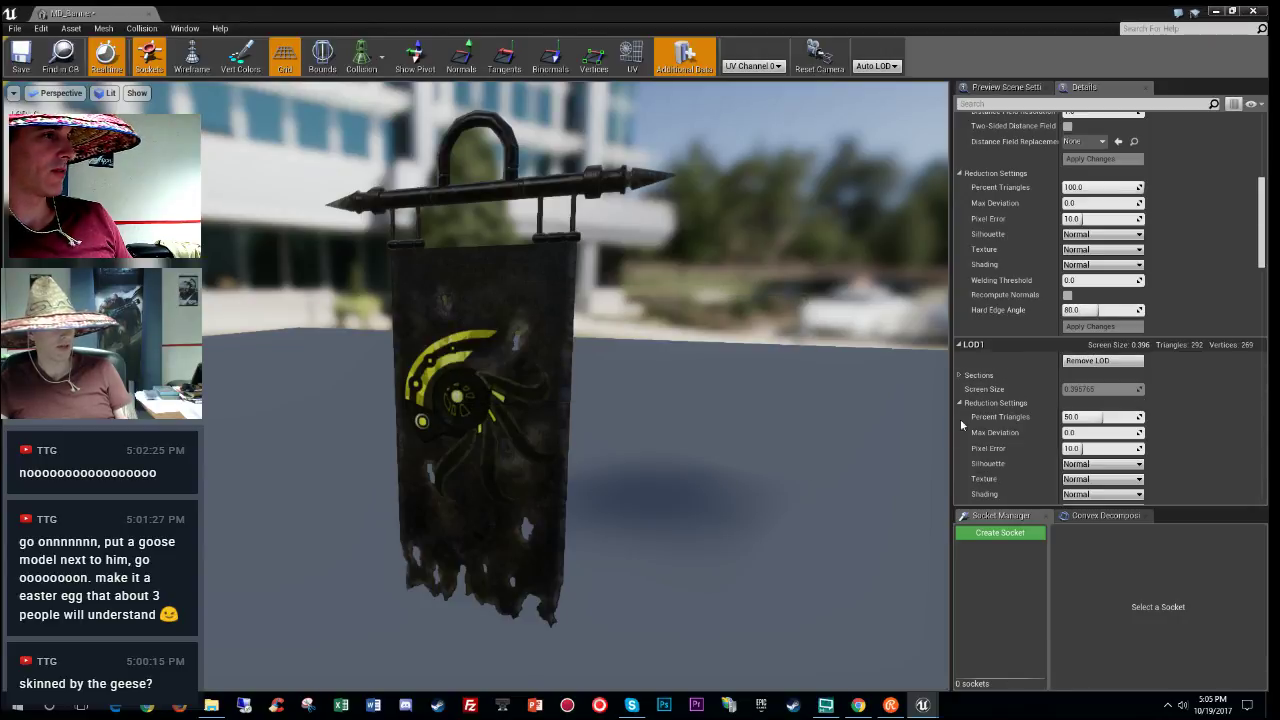
Step: Review the banner's LOD1 to LOD3 reduction settings and LOD group settings, and examine the mesh from a distance
scroll(1156, 395, down, 3)
scroll(1157, 404, down, 3)
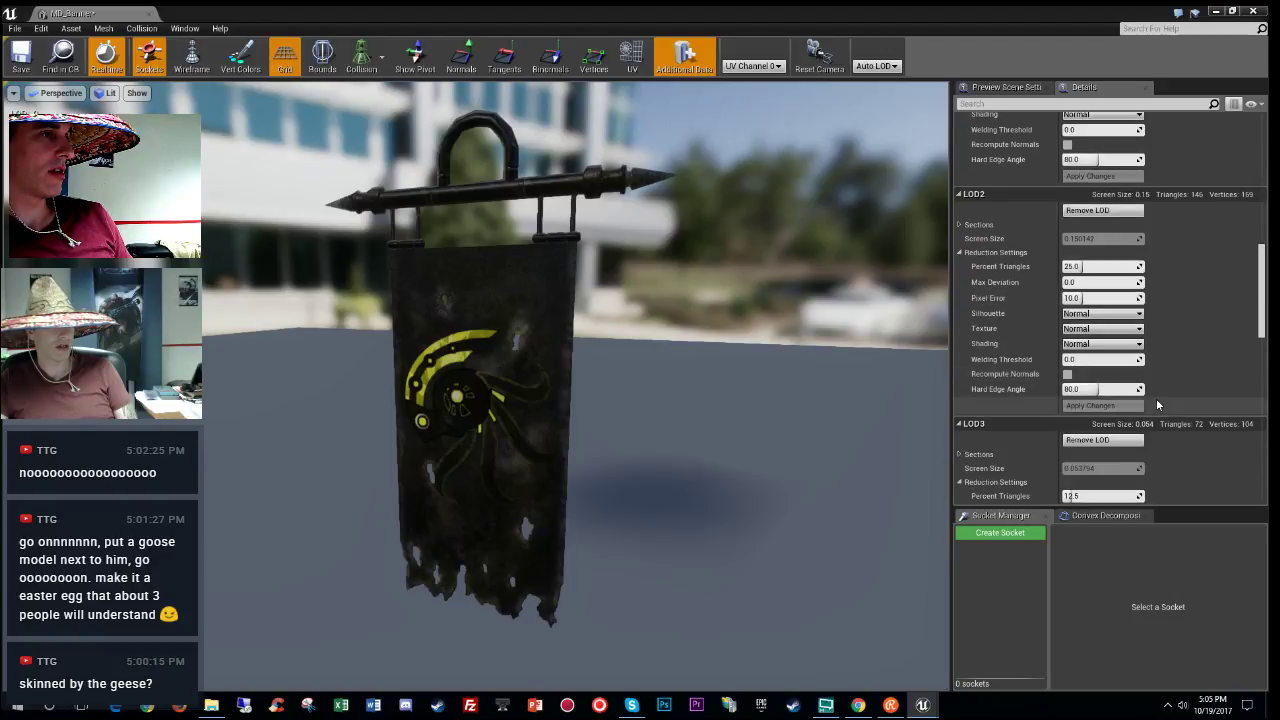
scroll(1157, 404, down, 3)
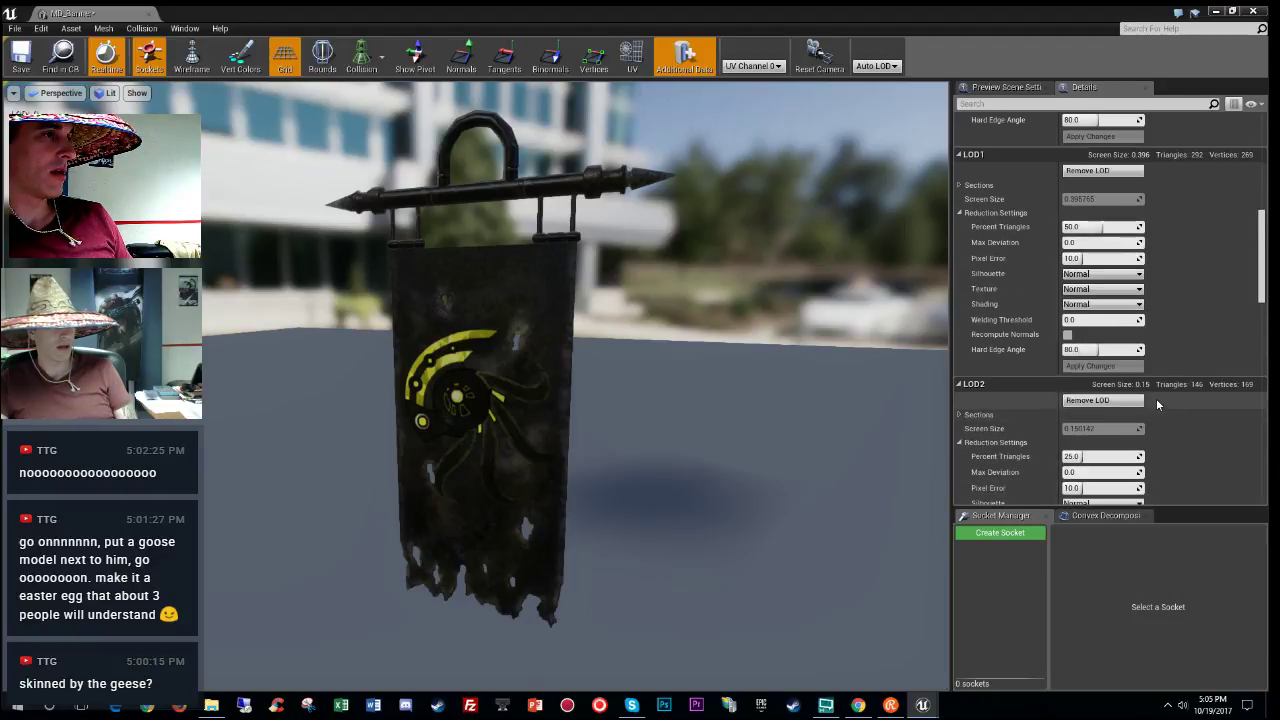
scroll(1157, 404, down, 1)
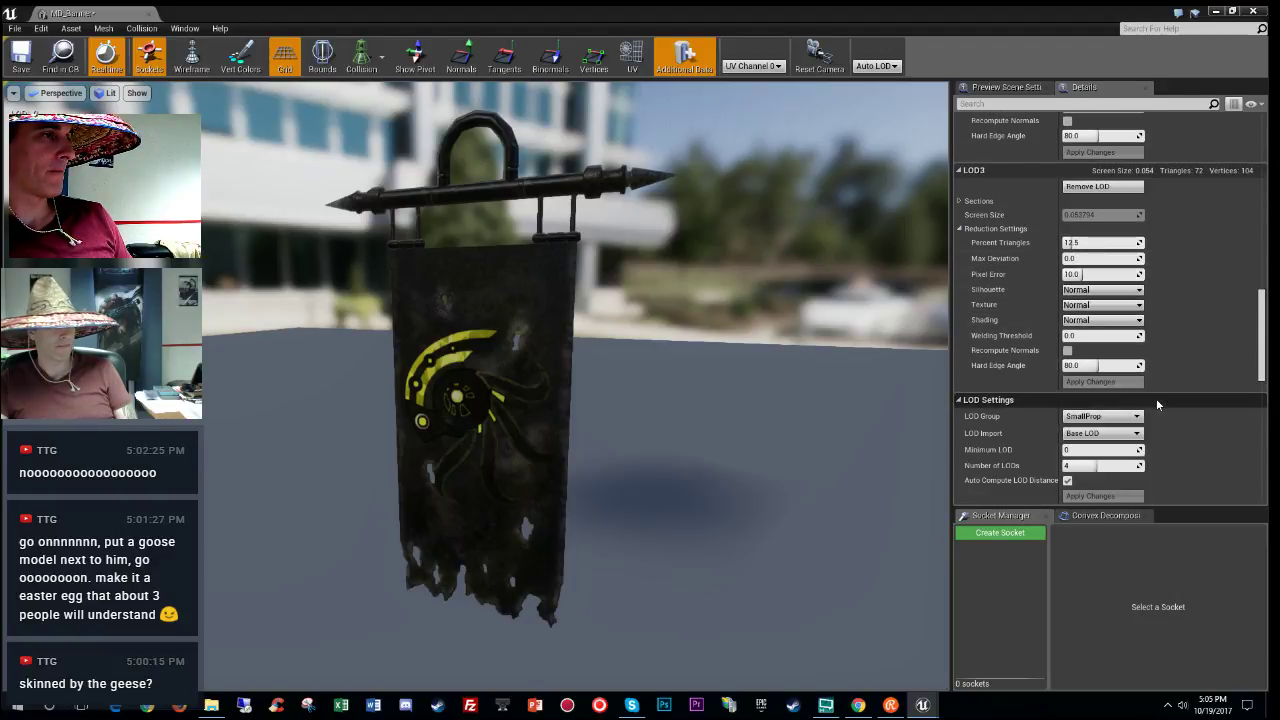
scroll(1157, 400, down, 2)
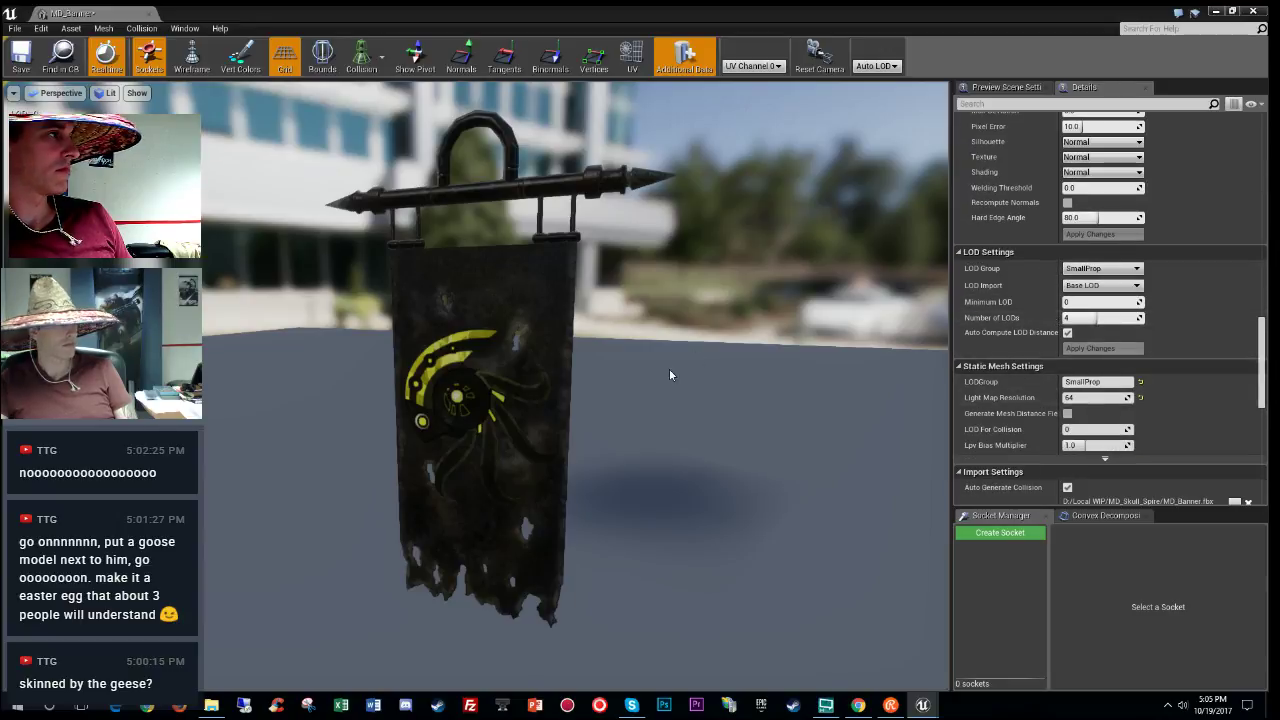
scroll(671, 371, down, 5)
scroll(471, 370, down, 5)
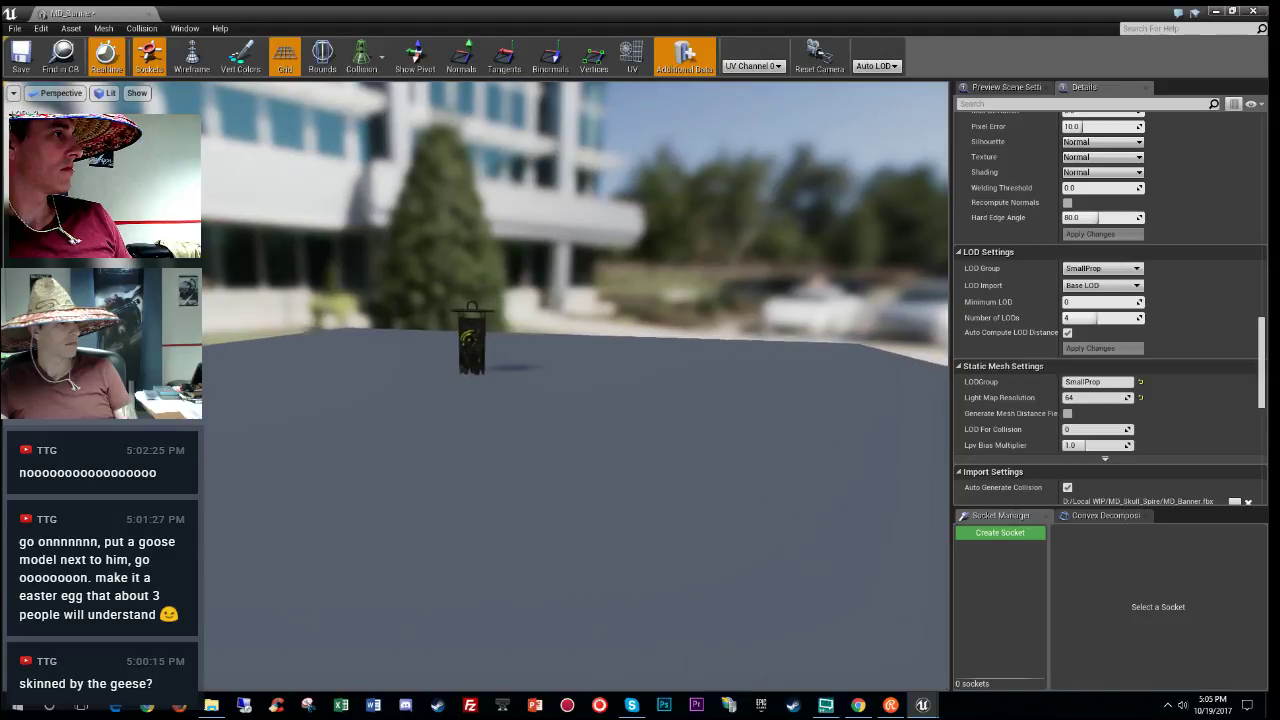
Step: Save the MD_Banner mesh and close its editor
scroll(471, 370, down, 3)
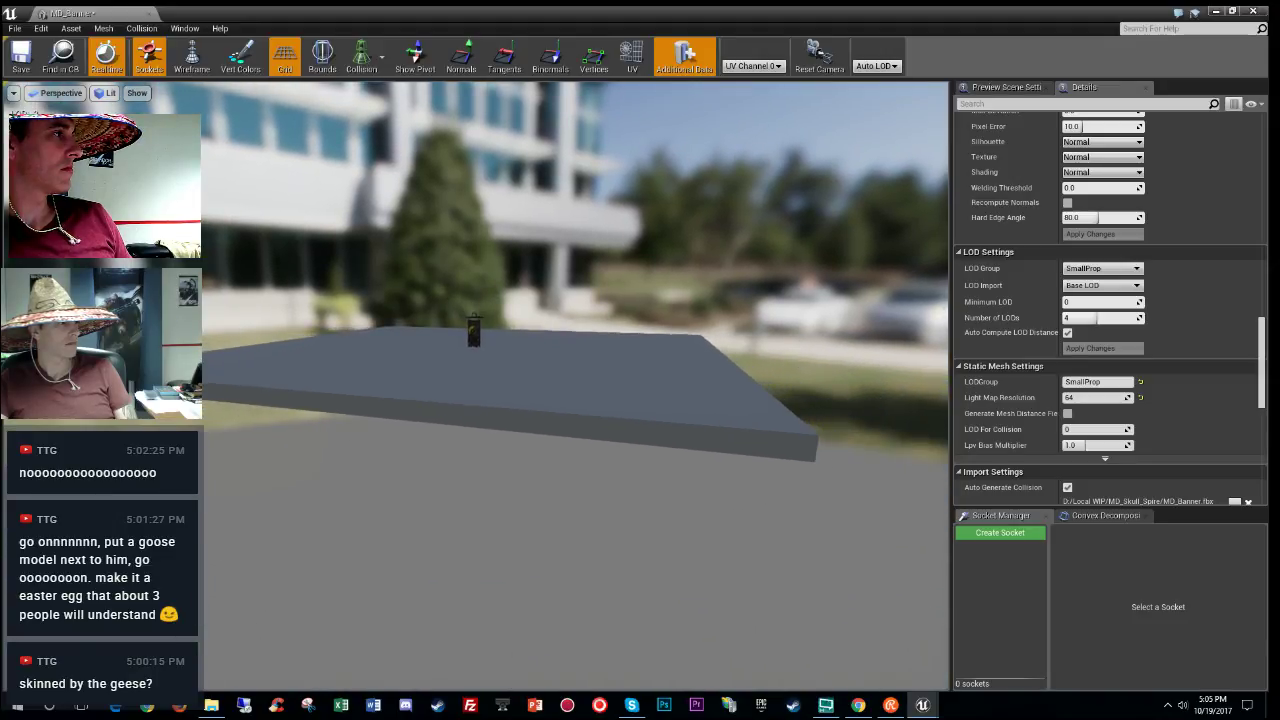
click(14, 58)
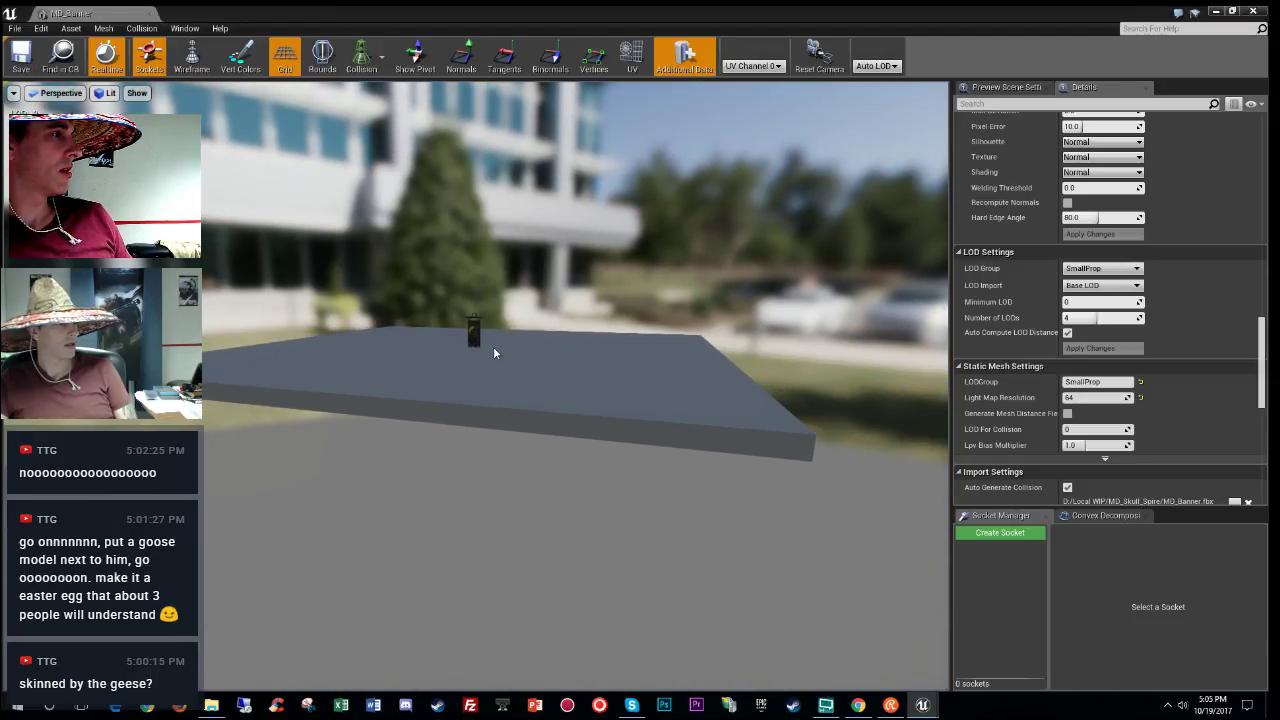
click(149, 14)
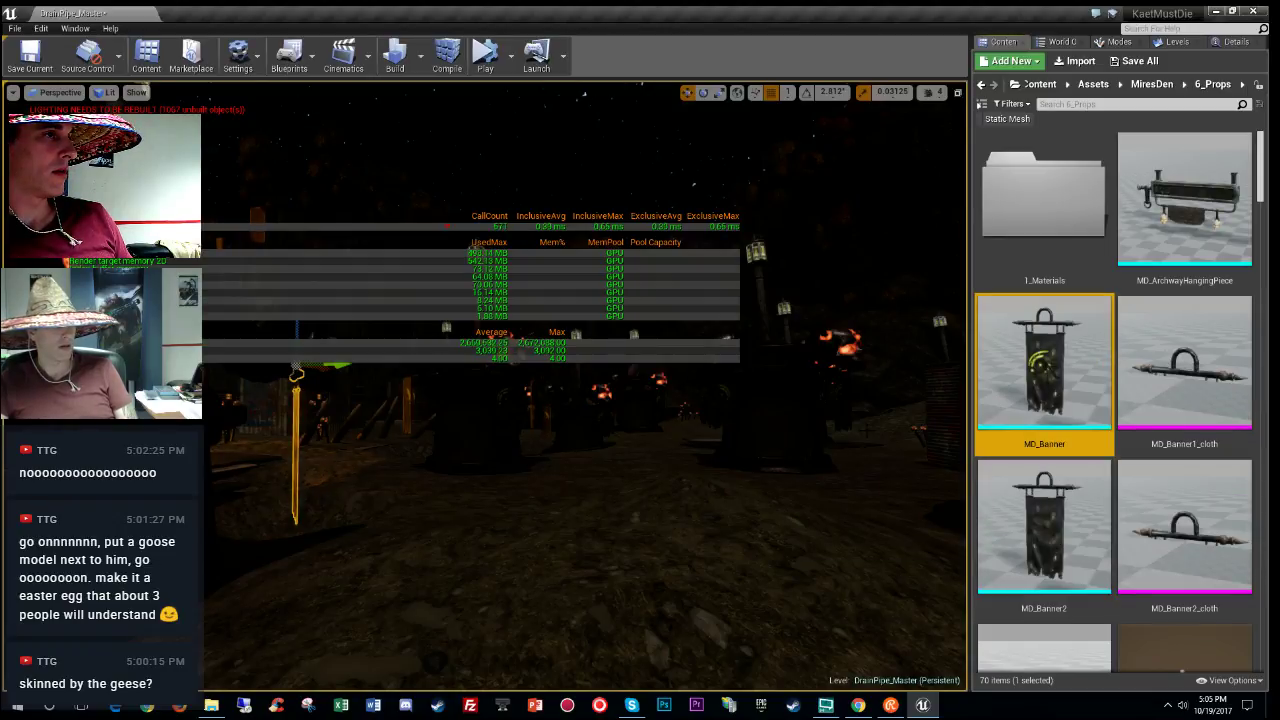
Step: Select the nearby glowing horned skull in the level, locate its mesh asset in 6_Props and open it
right_drag(636, 470, 460, 370)
key(w)
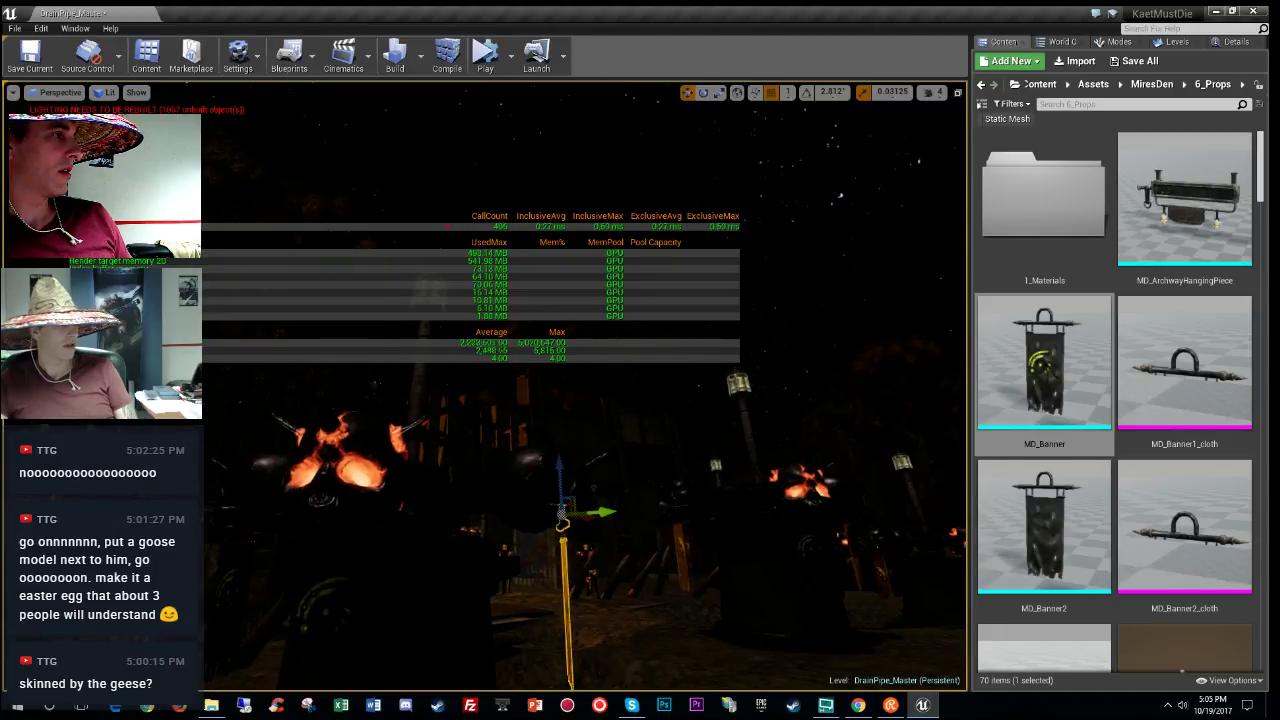
click(350, 460)
click(1236, 42)
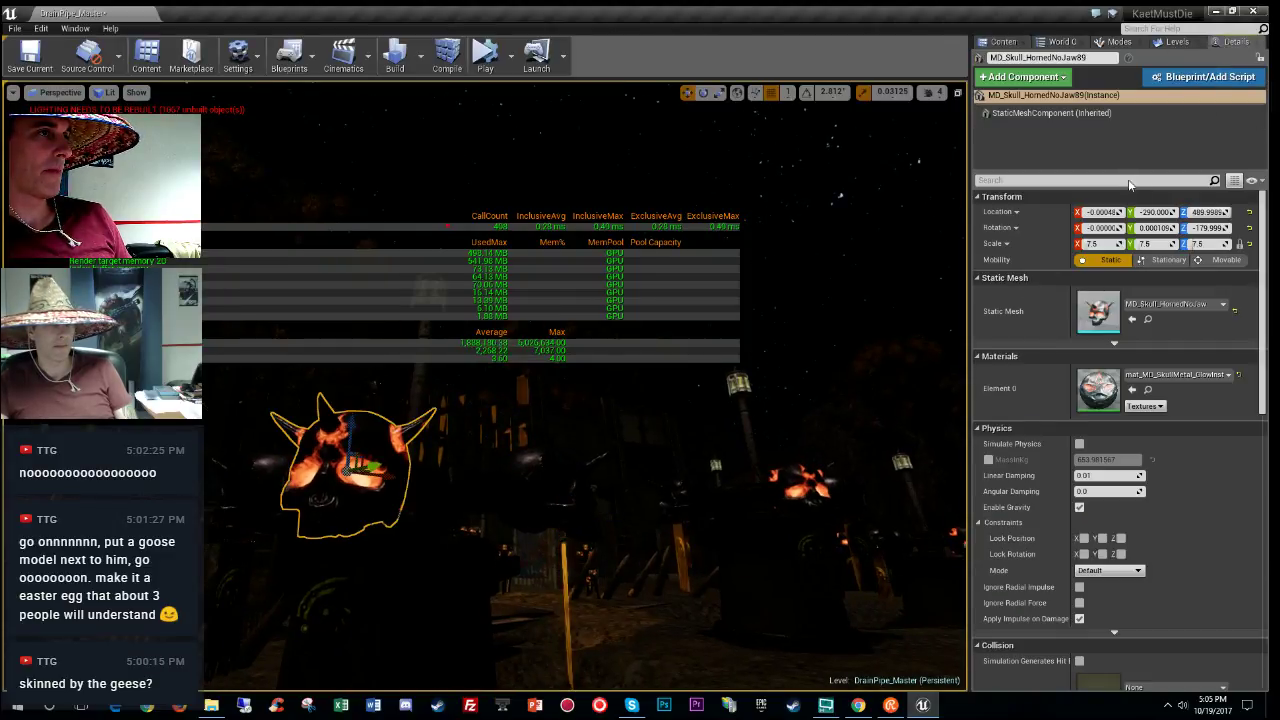
click(1156, 326)
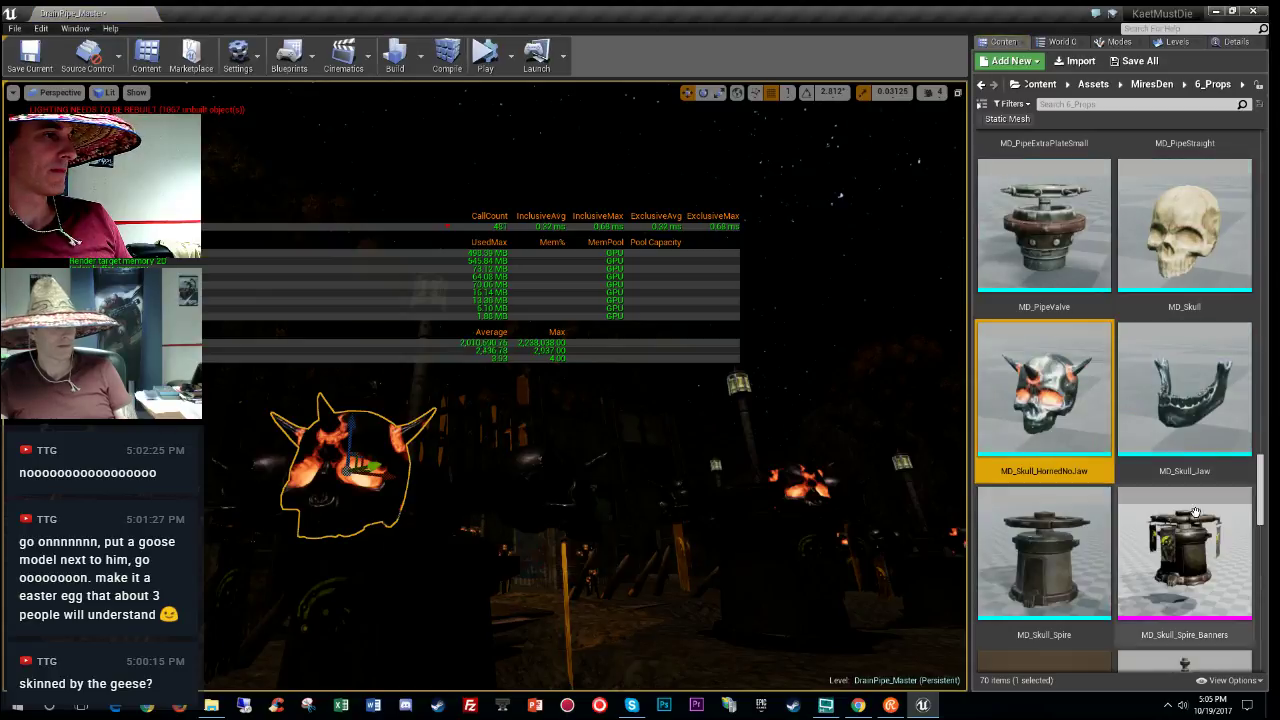
double_click(1068, 395)
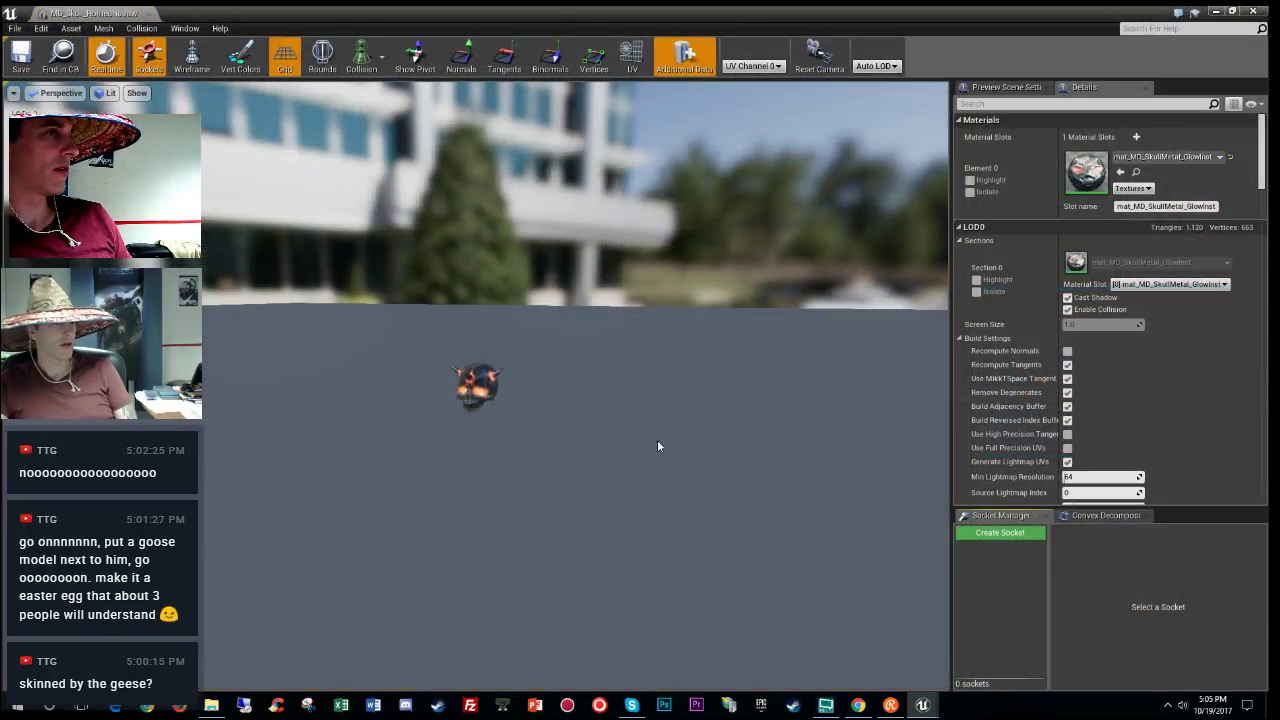
Step: Review the horned skull mesh's LOD0 to LOD2 settings and close its editor
scroll(1125, 358, down, 10)
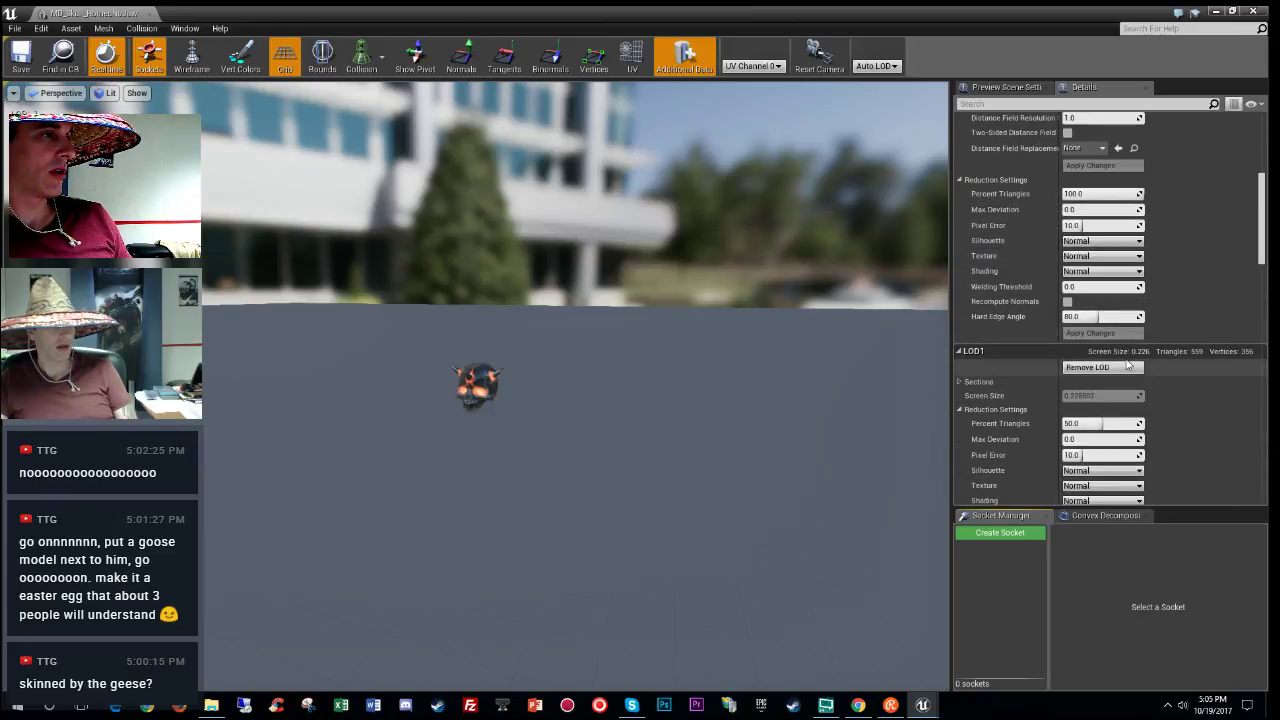
scroll(1128, 367, down, 4)
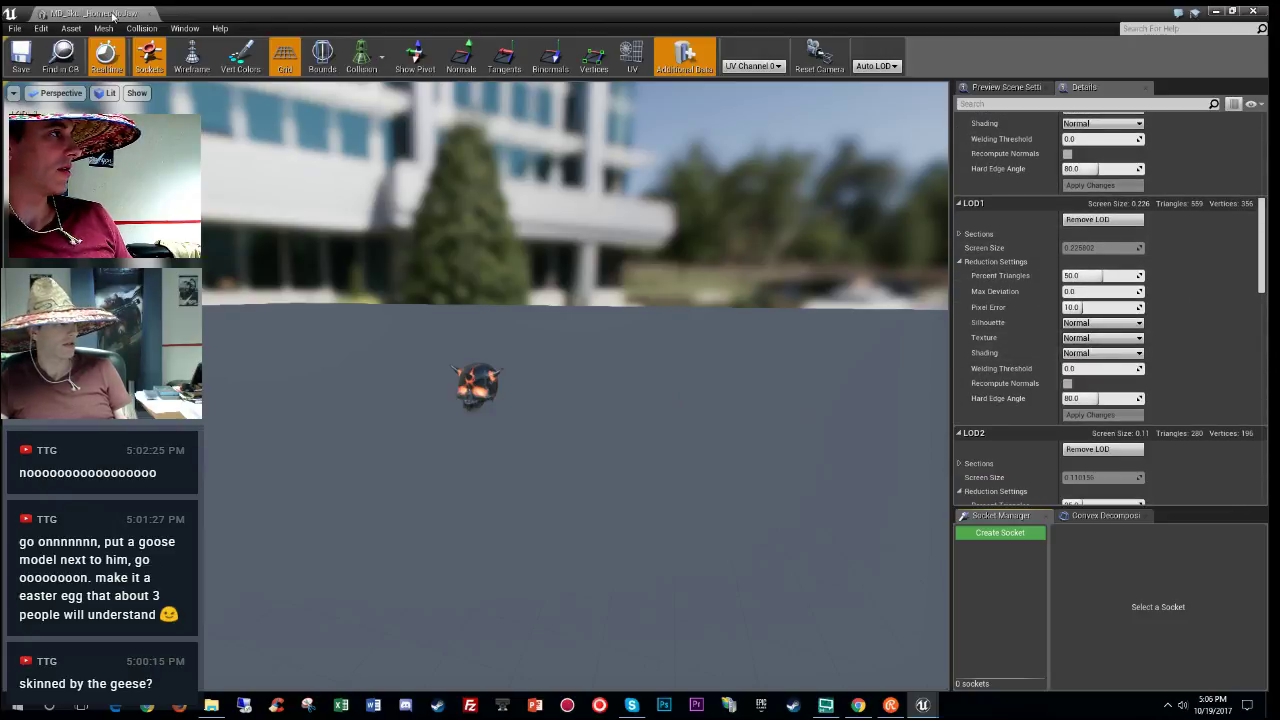
click(149, 13)
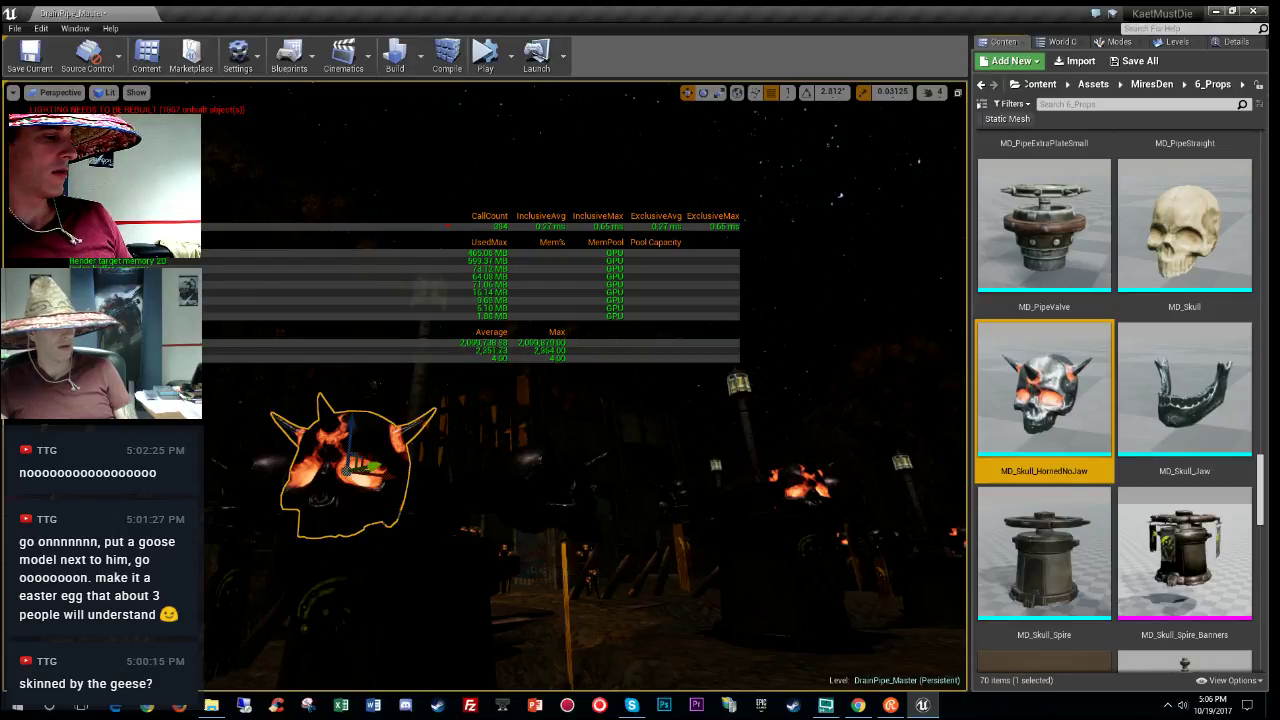
Step: Compare the level view in Unlit and Lit modes, leaving it in Unlit
key(alt+3)
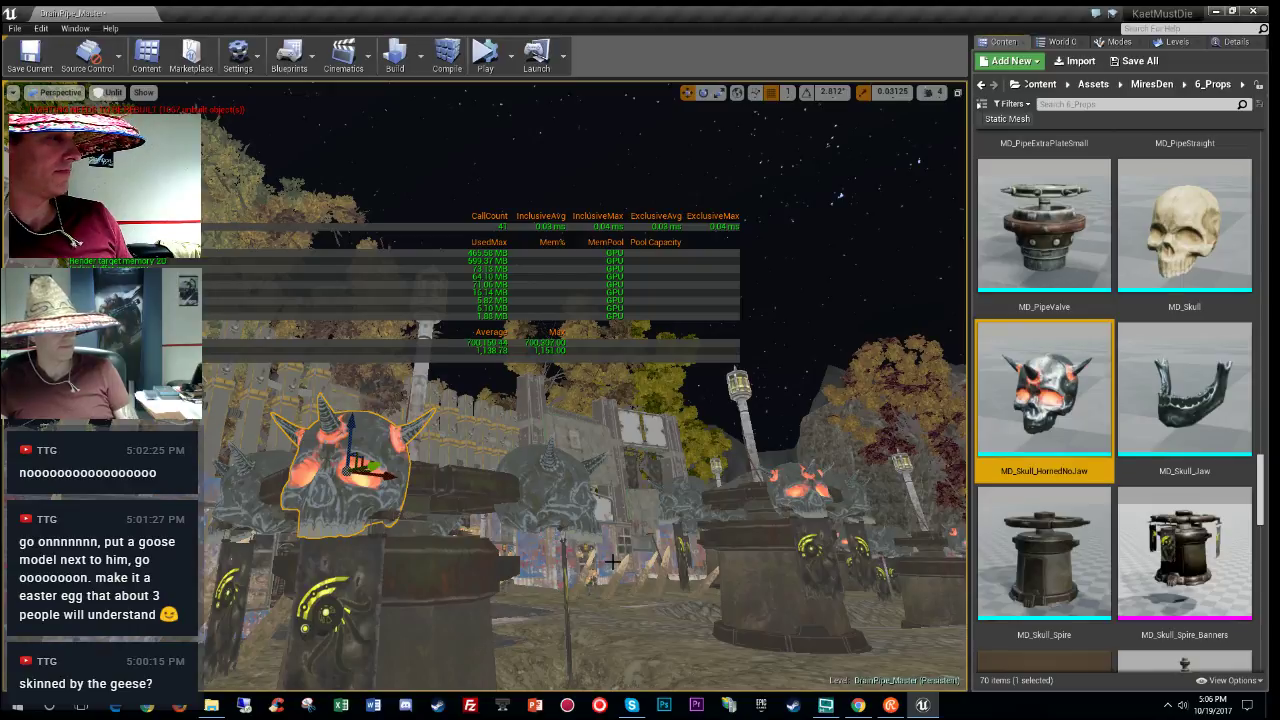
key(alt+4)
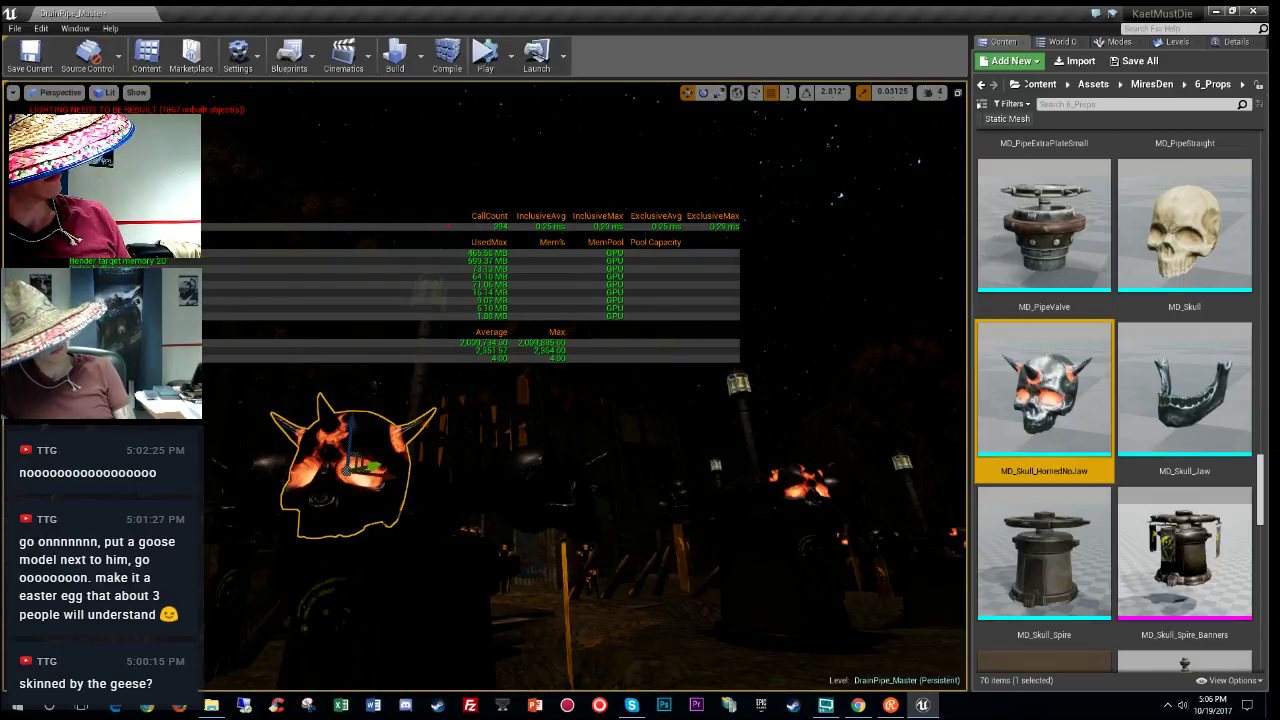
key(alt+3)
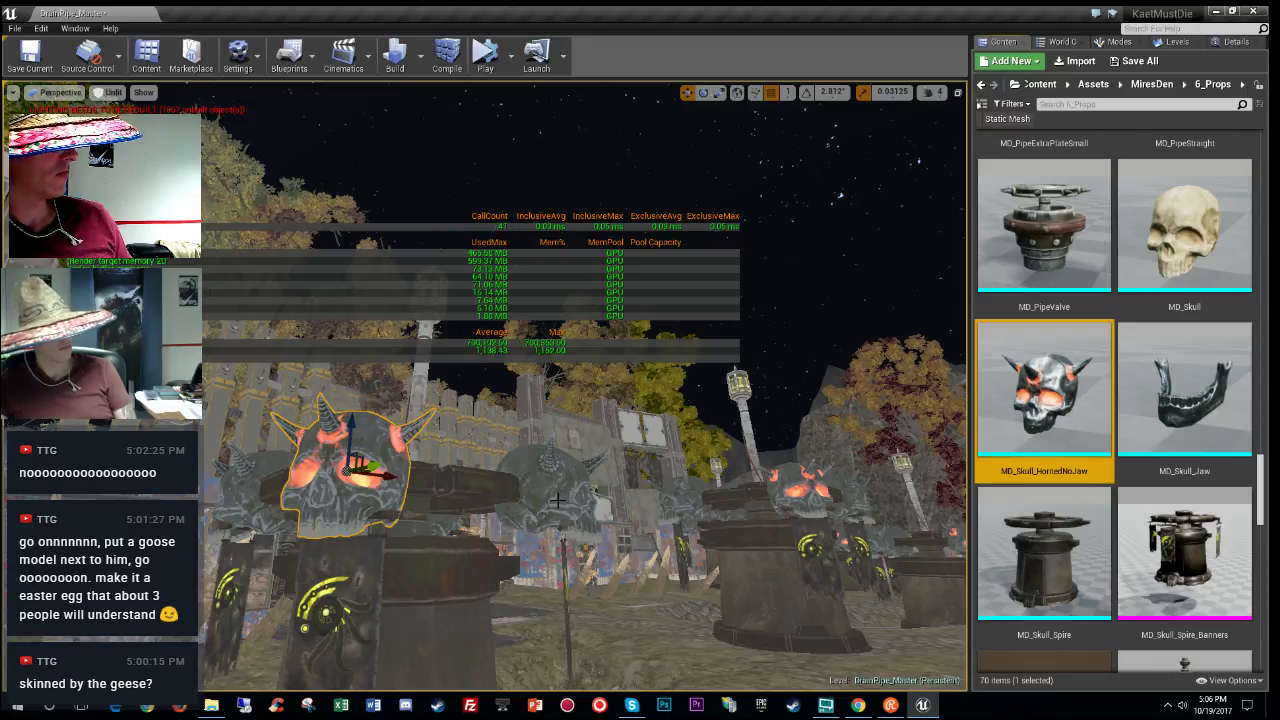
Step: Select the gate side structure behind the skull spires, locate its MD_FinalGate_Side mesh in 9_Structures and open it
click(524, 416)
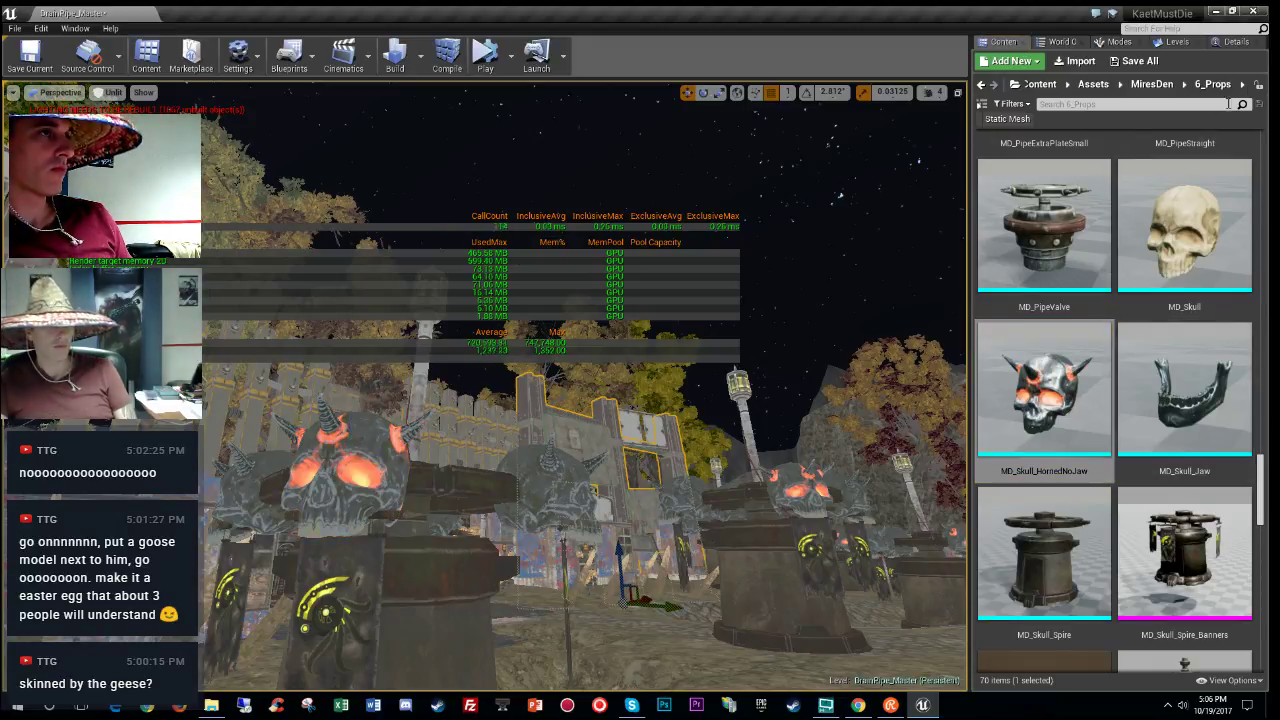
click(1237, 42)
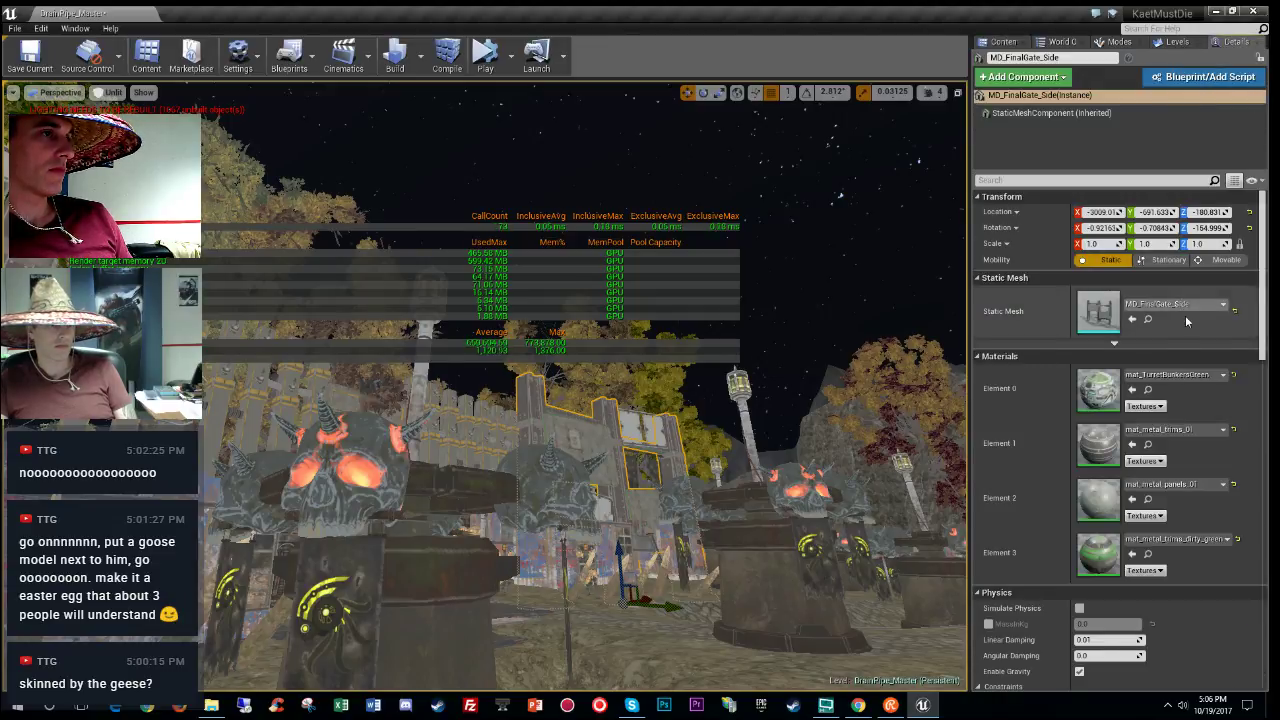
click(1147, 320)
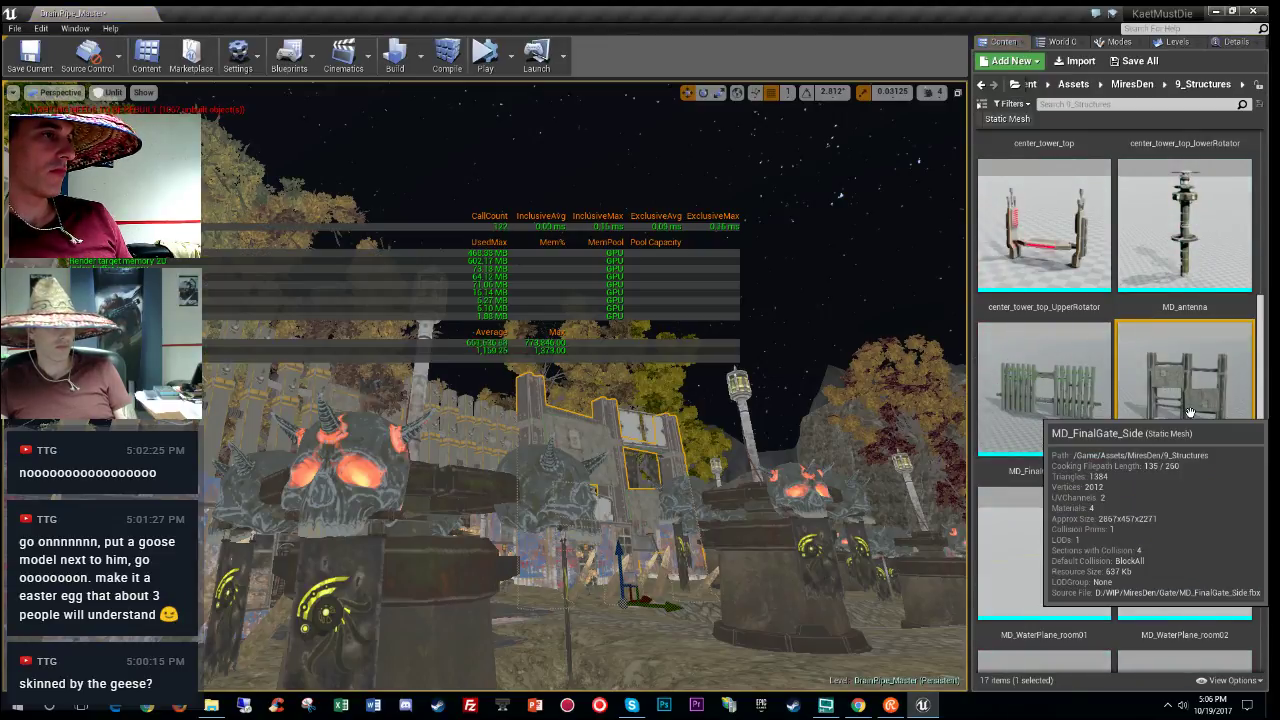
double_click(1194, 393)
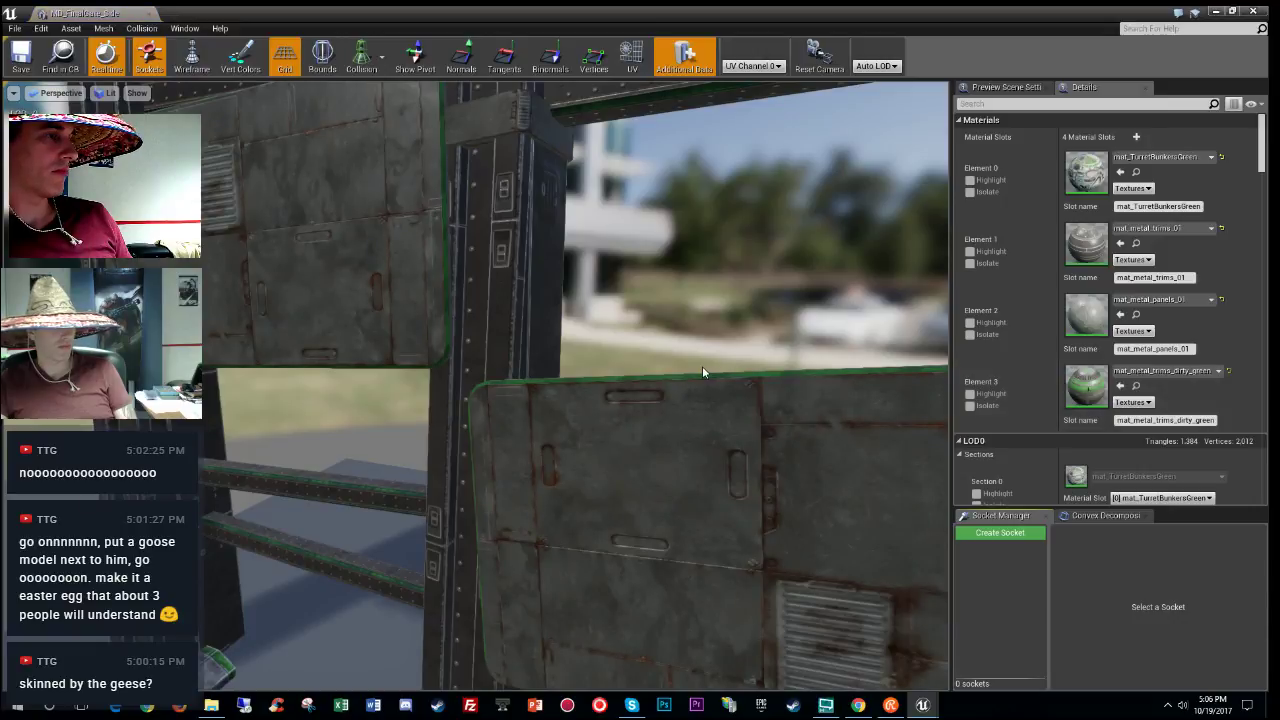
Step: Set the MD_FinalGate_Side mesh's LOD group to SmallProp and accept overwriting its current settings
drag(684, 371, 696, 620)
scroll(1227, 190, down, 10)
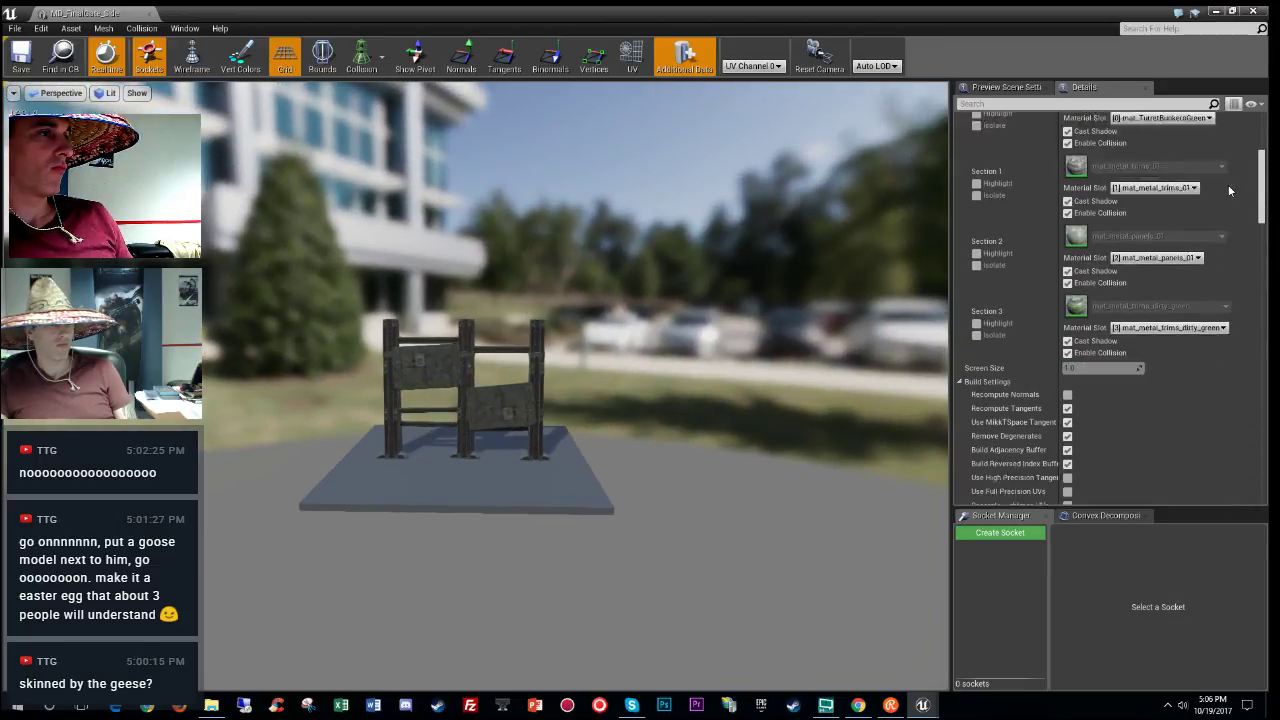
scroll(1227, 190, down, 5)
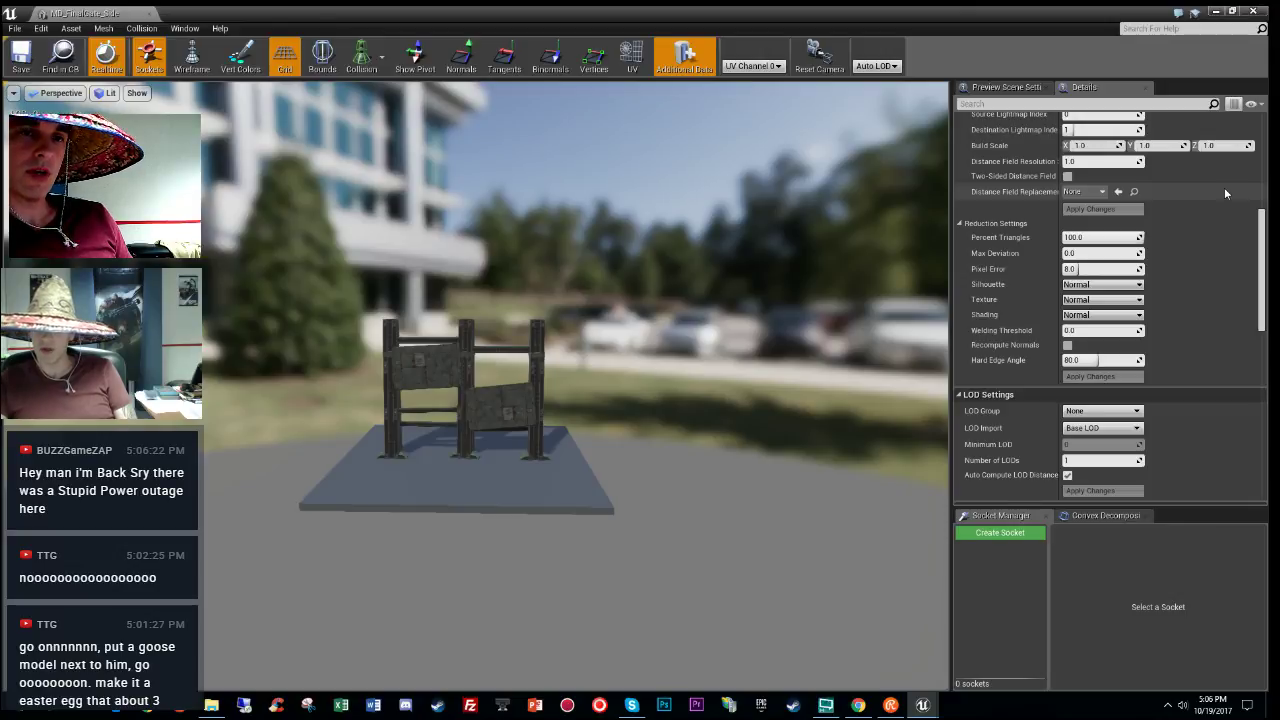
scroll(1224, 187, down, 5)
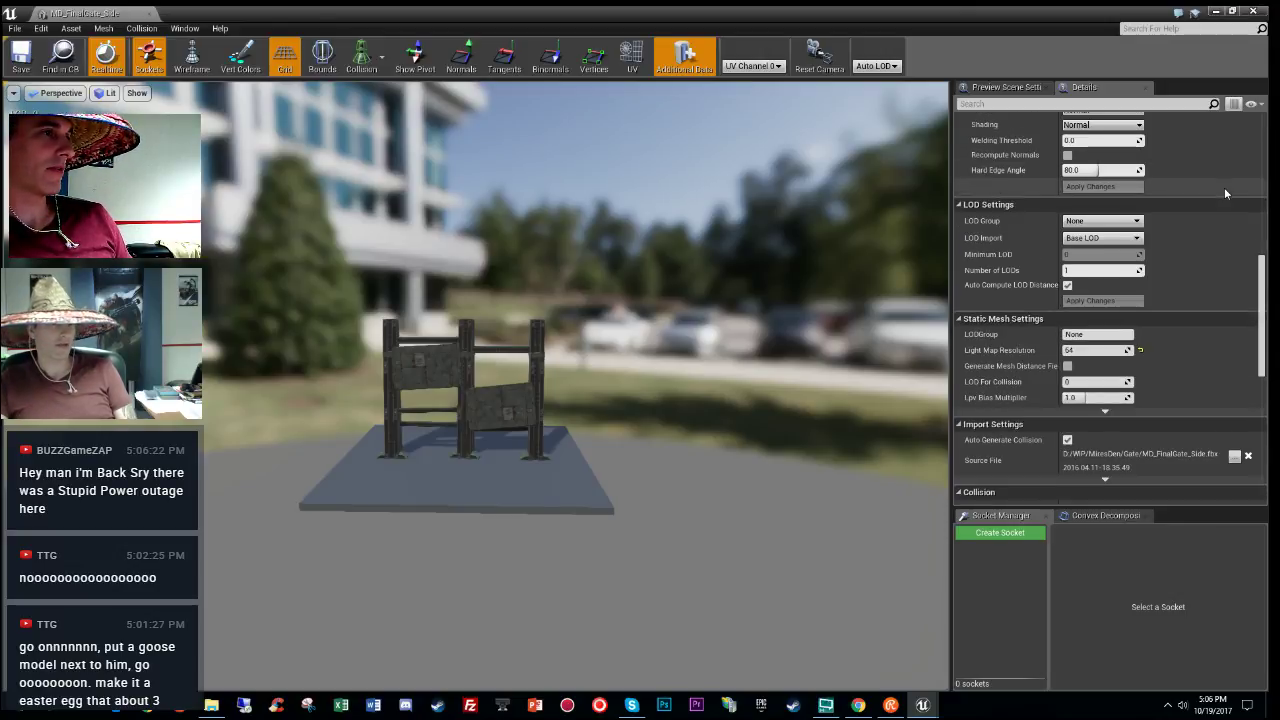
click(1113, 221)
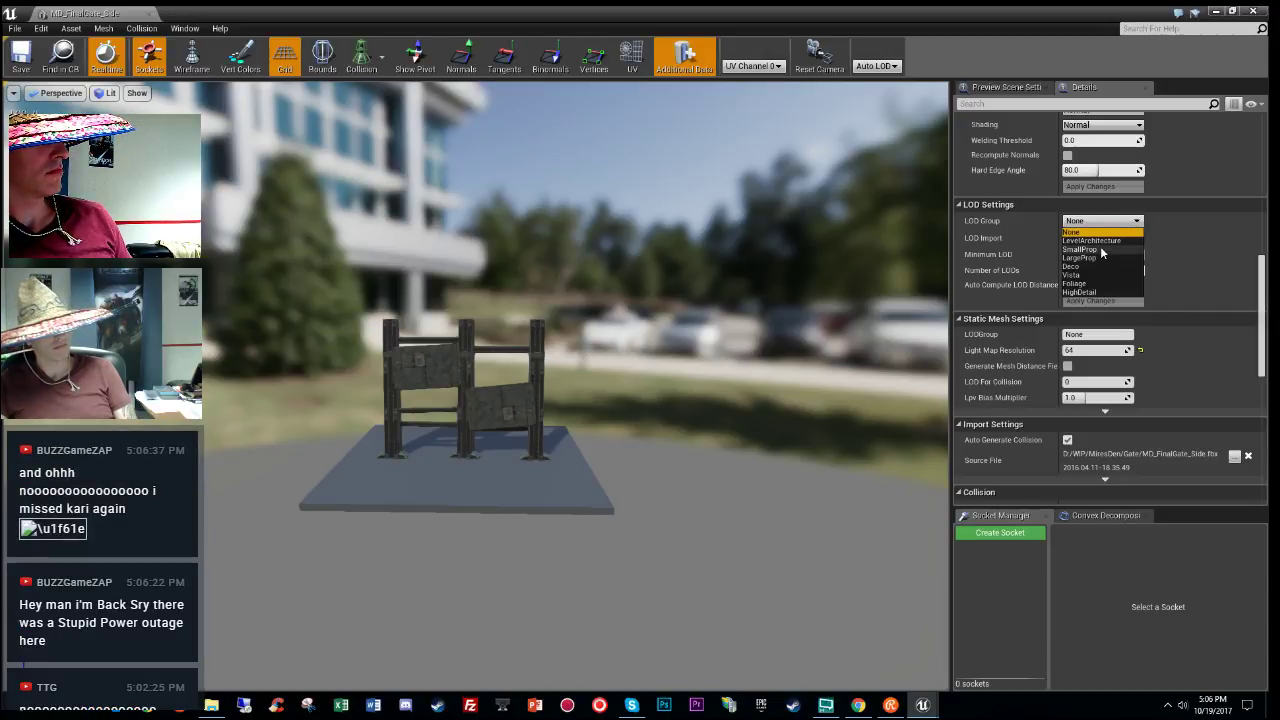
click(1100, 250)
click(731, 391)
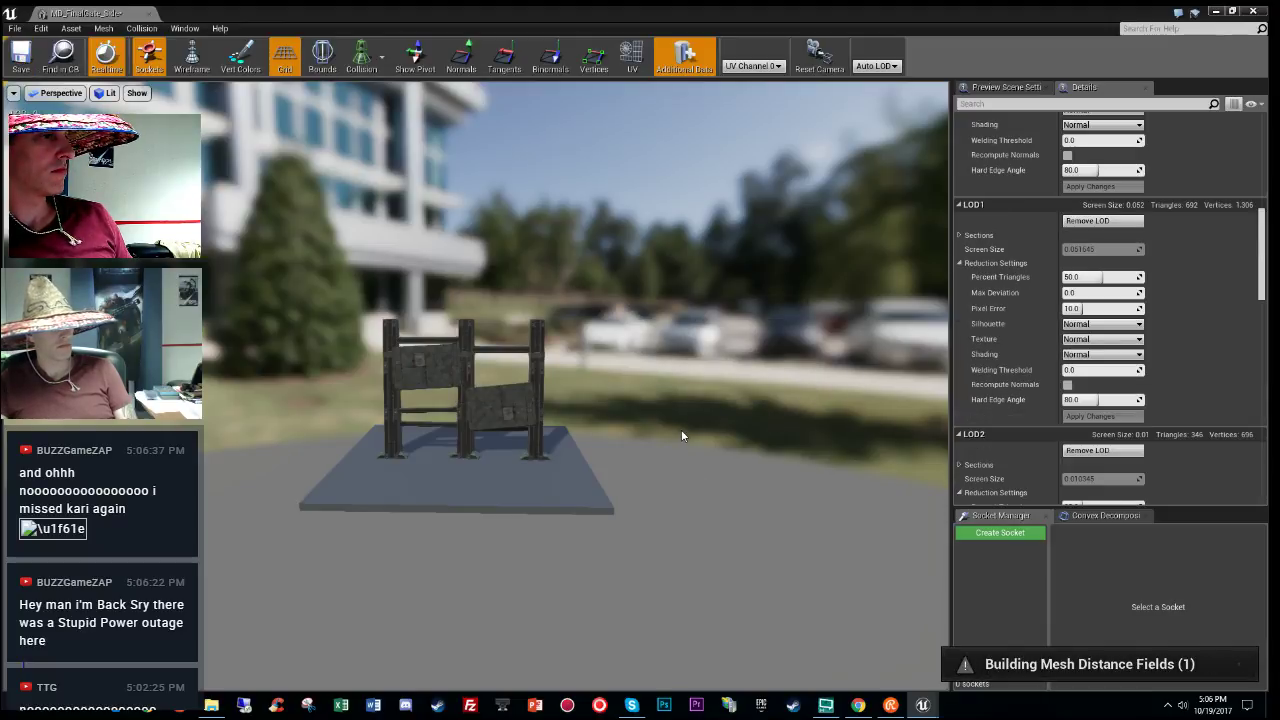
Step: Set the MD_FinalGate_Side mesh's LOD group to LargeProp and accept overwriting its current settings
drag(751, 413, 753, 580)
right_drag(754, 514, 754, 420)
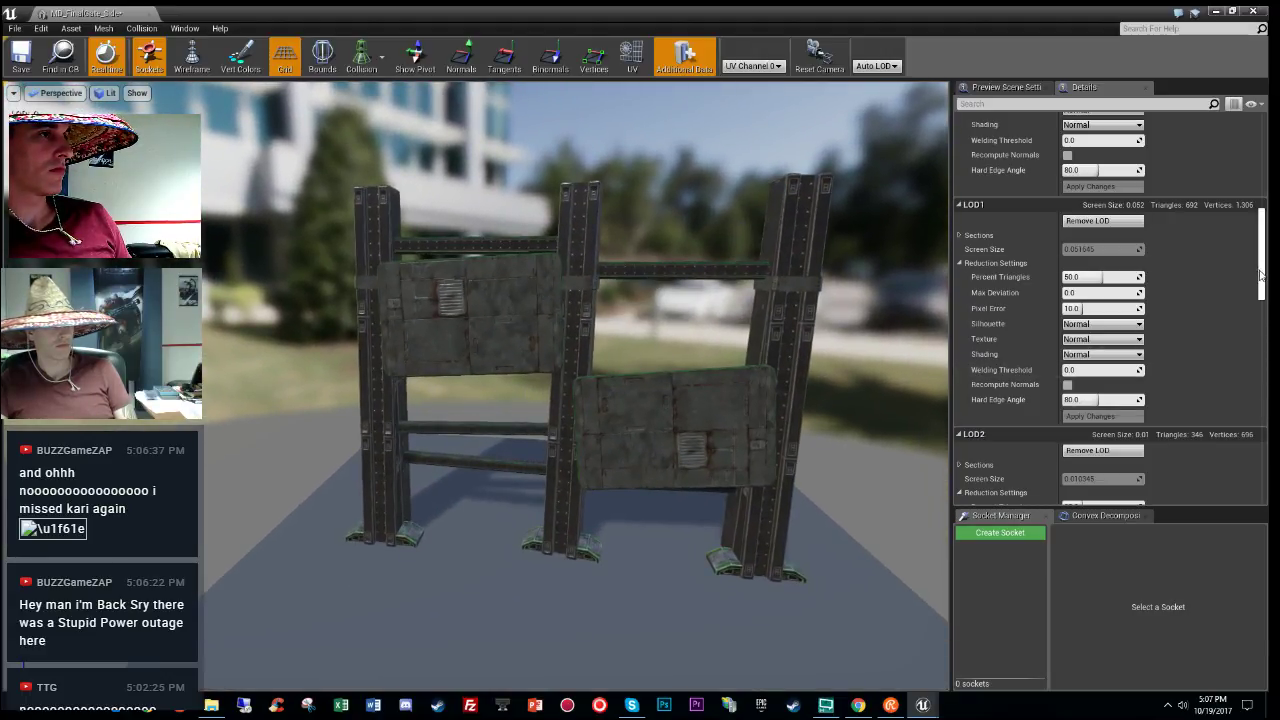
drag(1260, 275, 1255, 387)
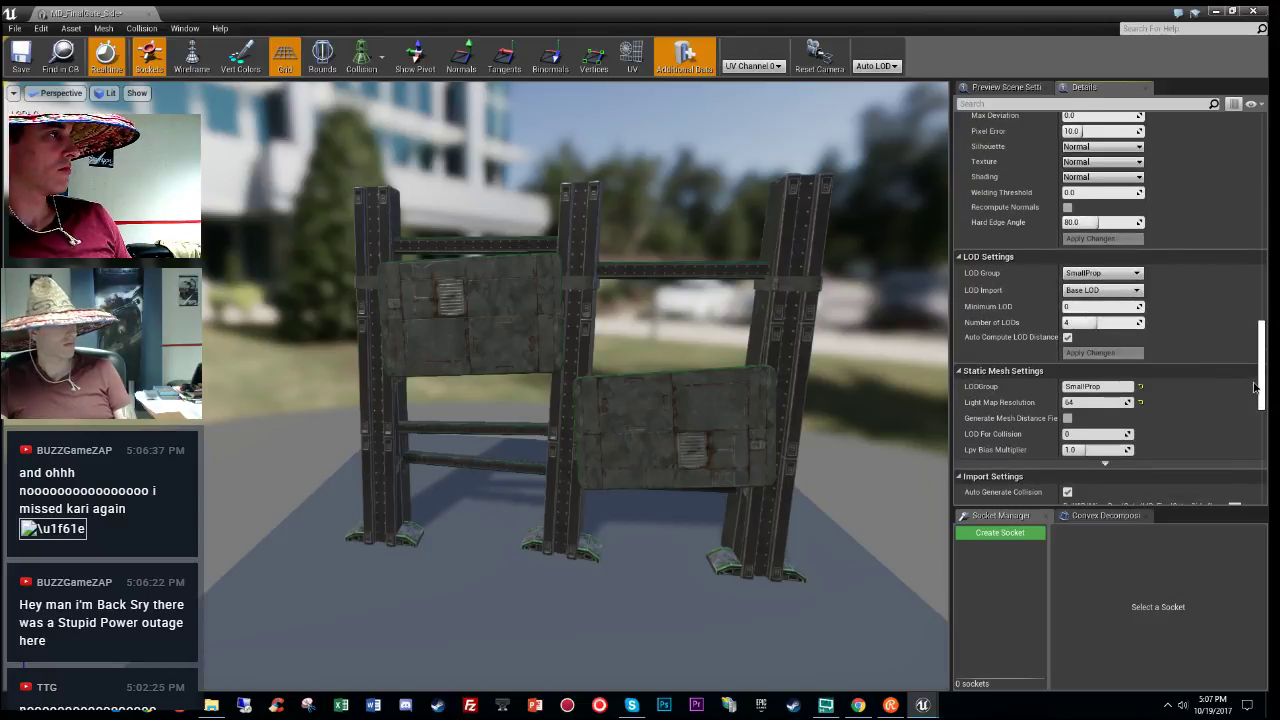
alt+right_drag(640, 380, 510, 380)
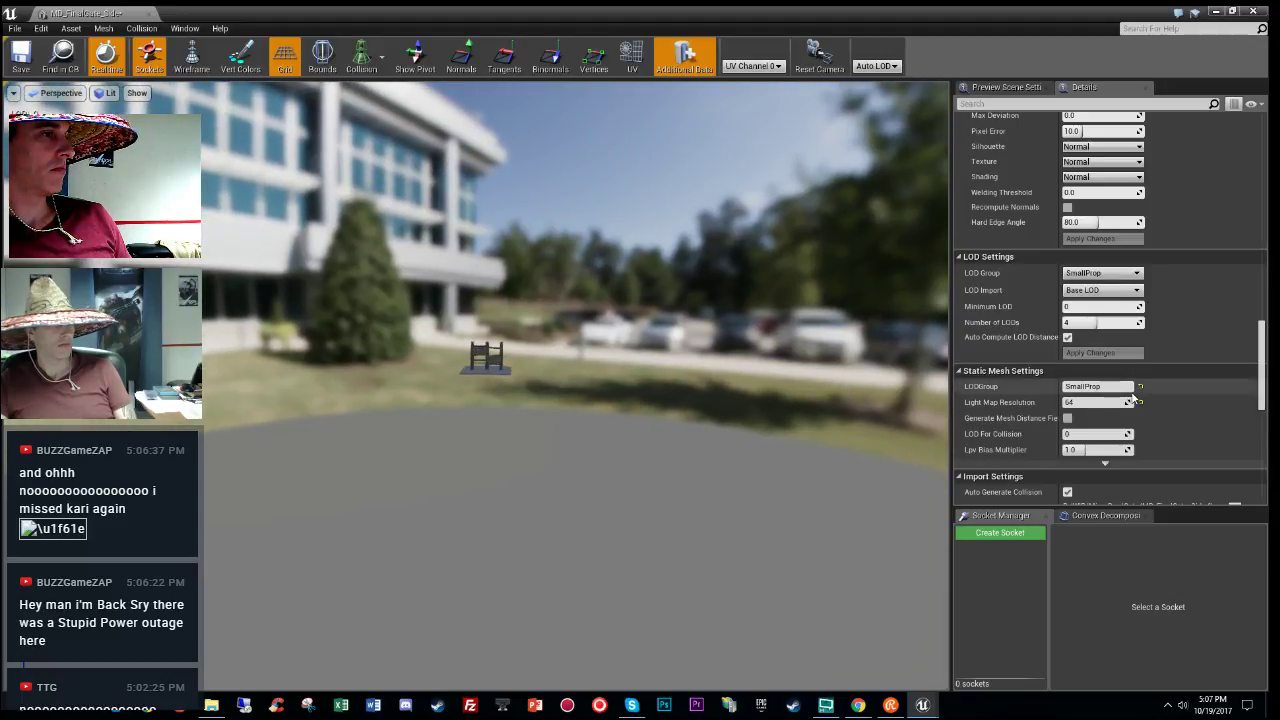
click(1131, 386)
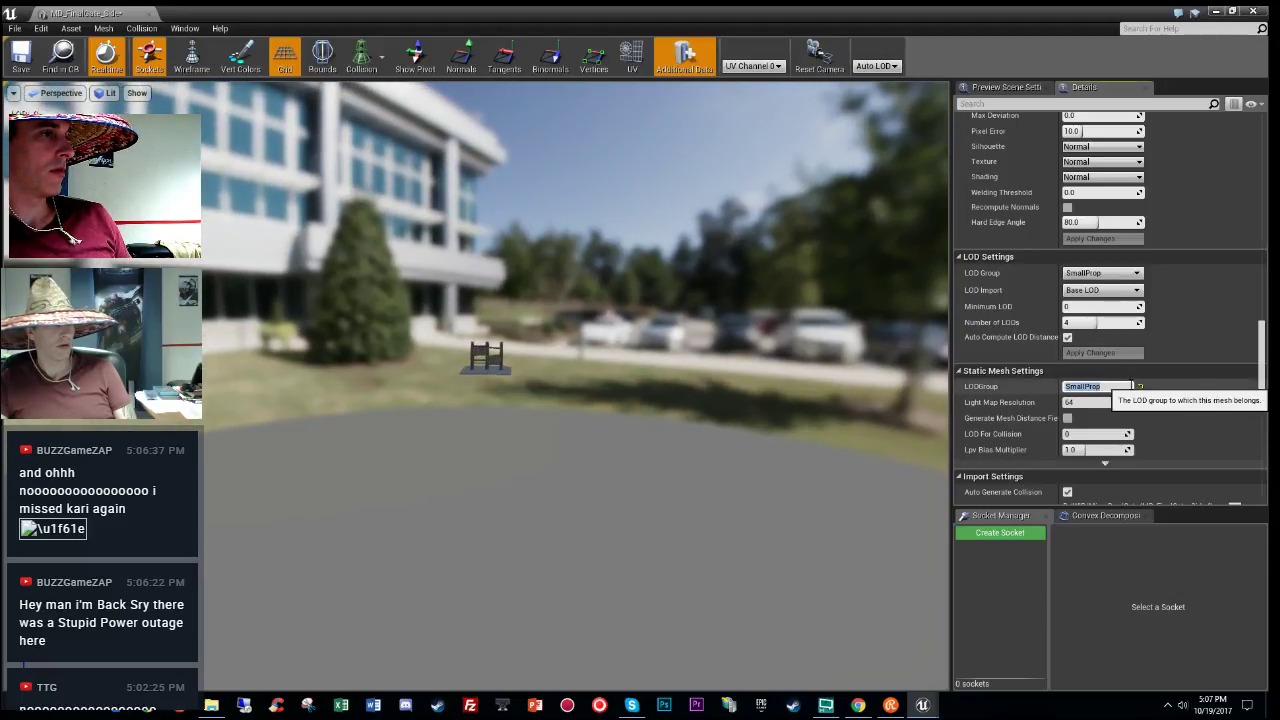
click(1125, 274)
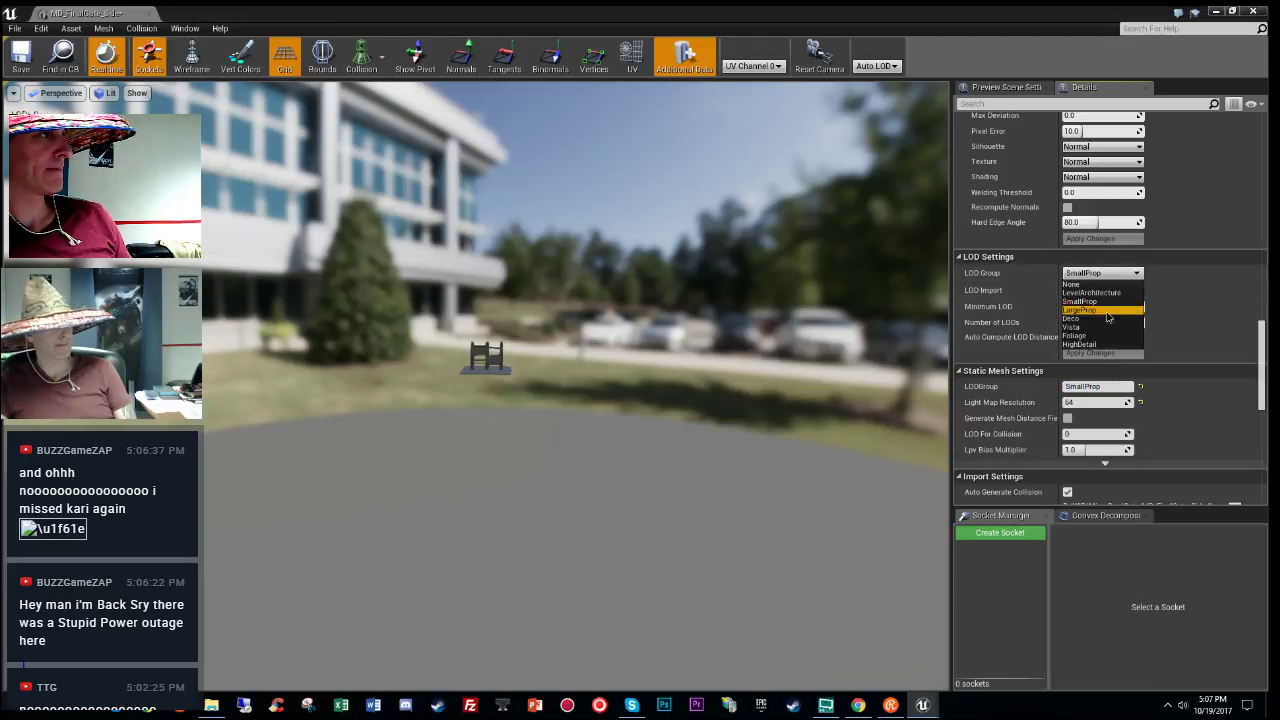
click(1107, 311)
click(720, 392)
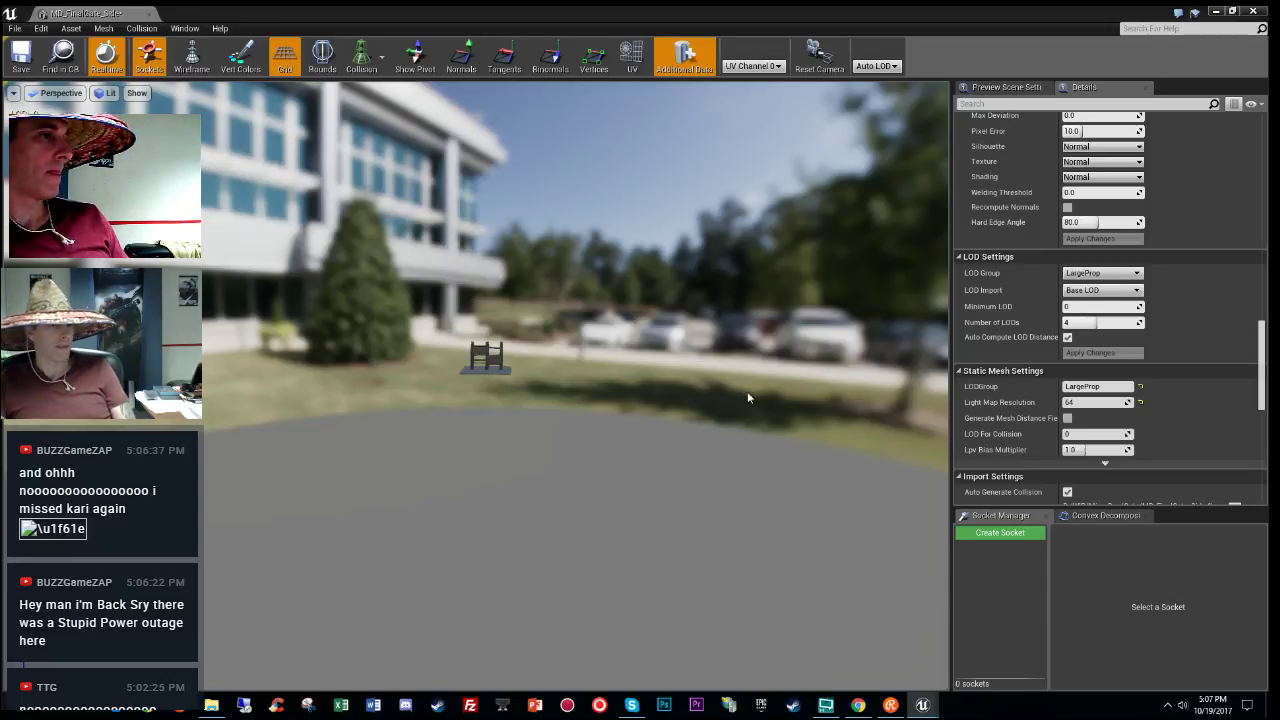
Step: Turn off Auto Compute LOD Distances for the MD_FinalGate_Side mesh and show LOD1's Screen Size setting
scroll(1171, 381, down, 2)
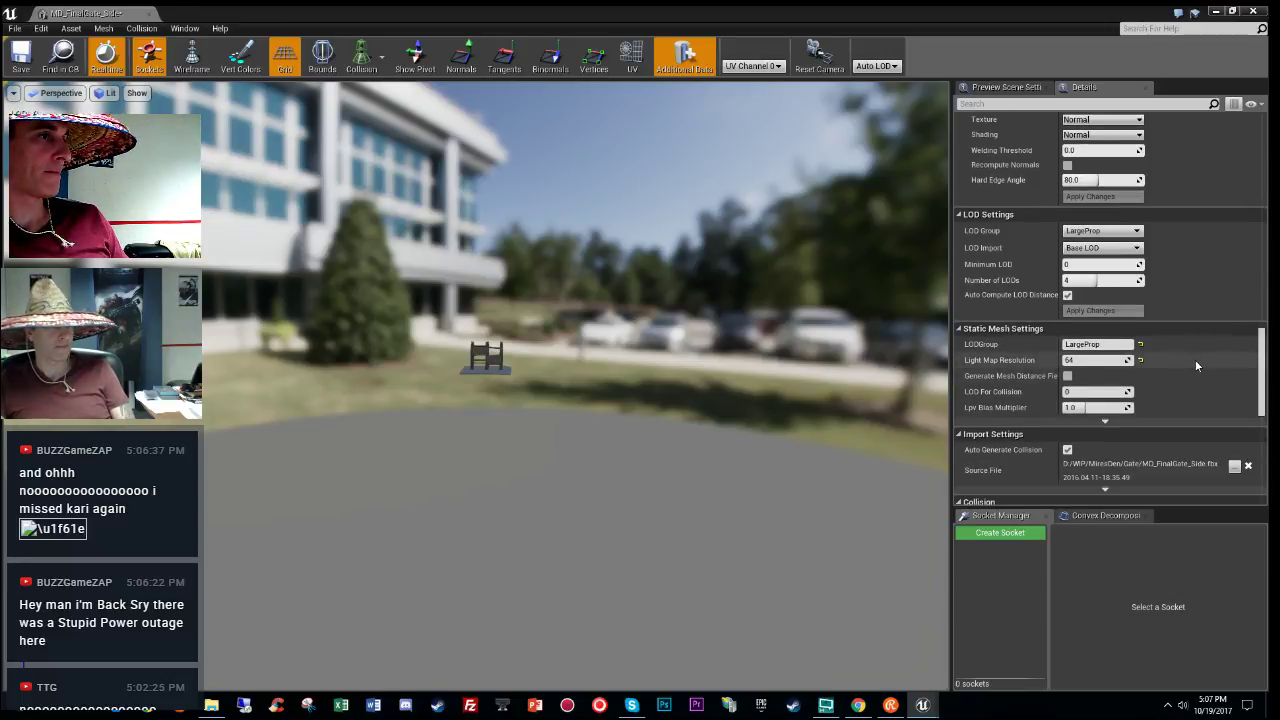
scroll(1196, 361, up, 3)
right_drag(700, 360, 728, 305)
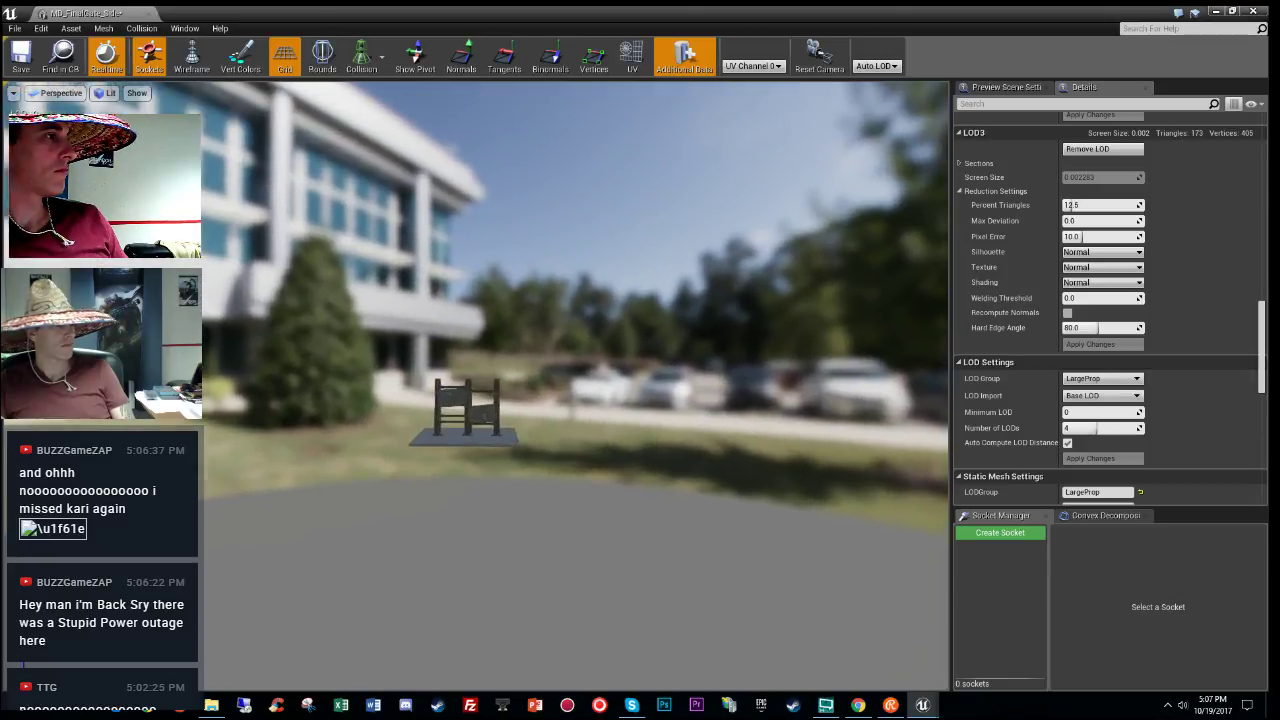
right_drag(560, 400, 540, 430)
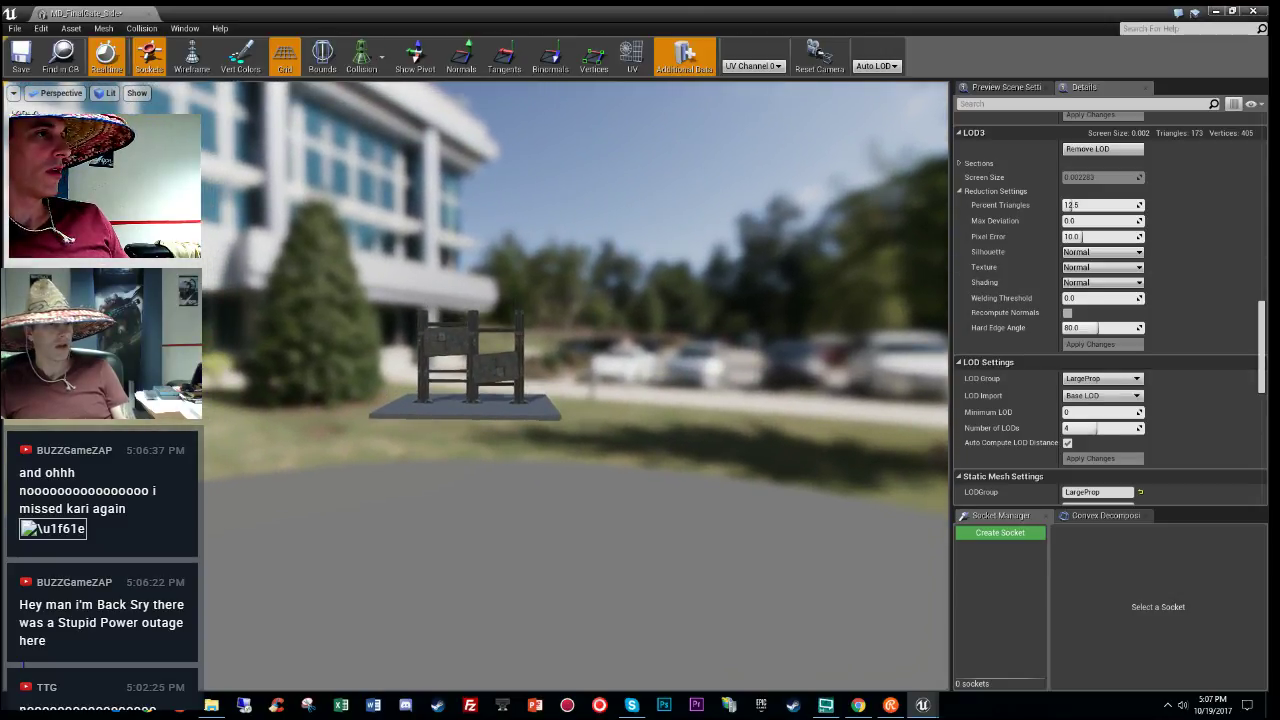
scroll(1150, 298, up, 20)
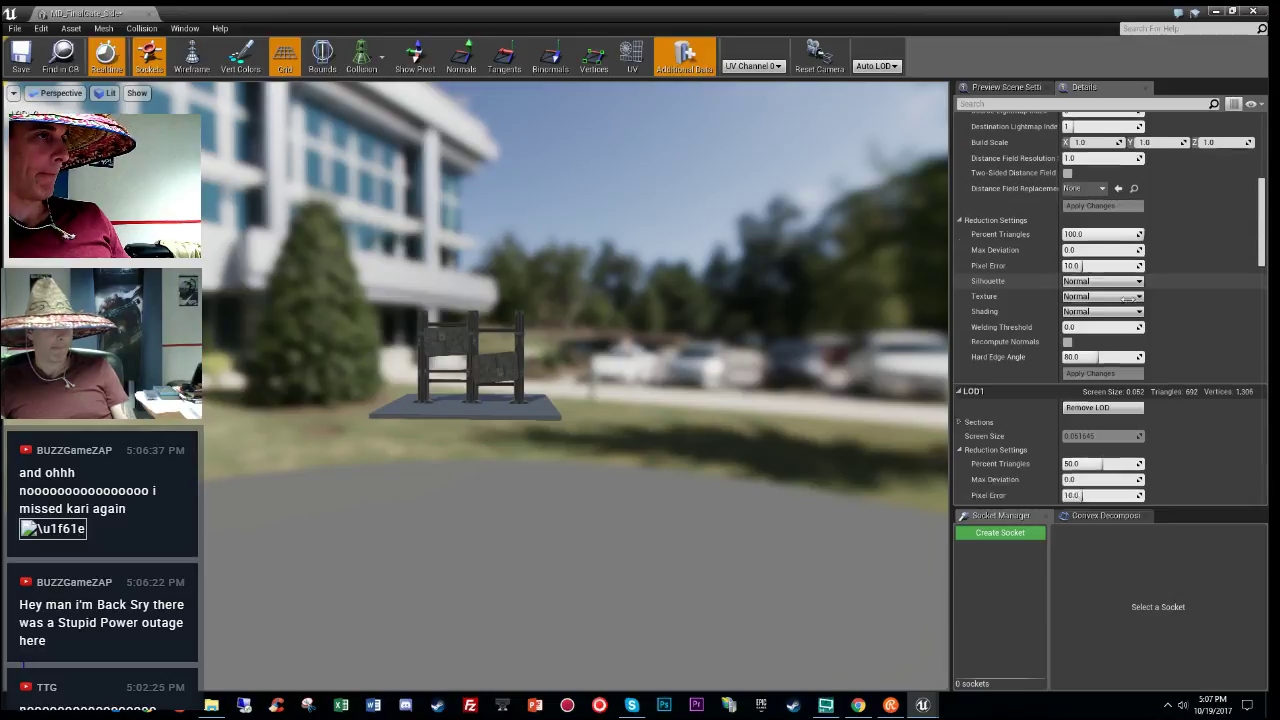
scroll(1128, 299, down, 20)
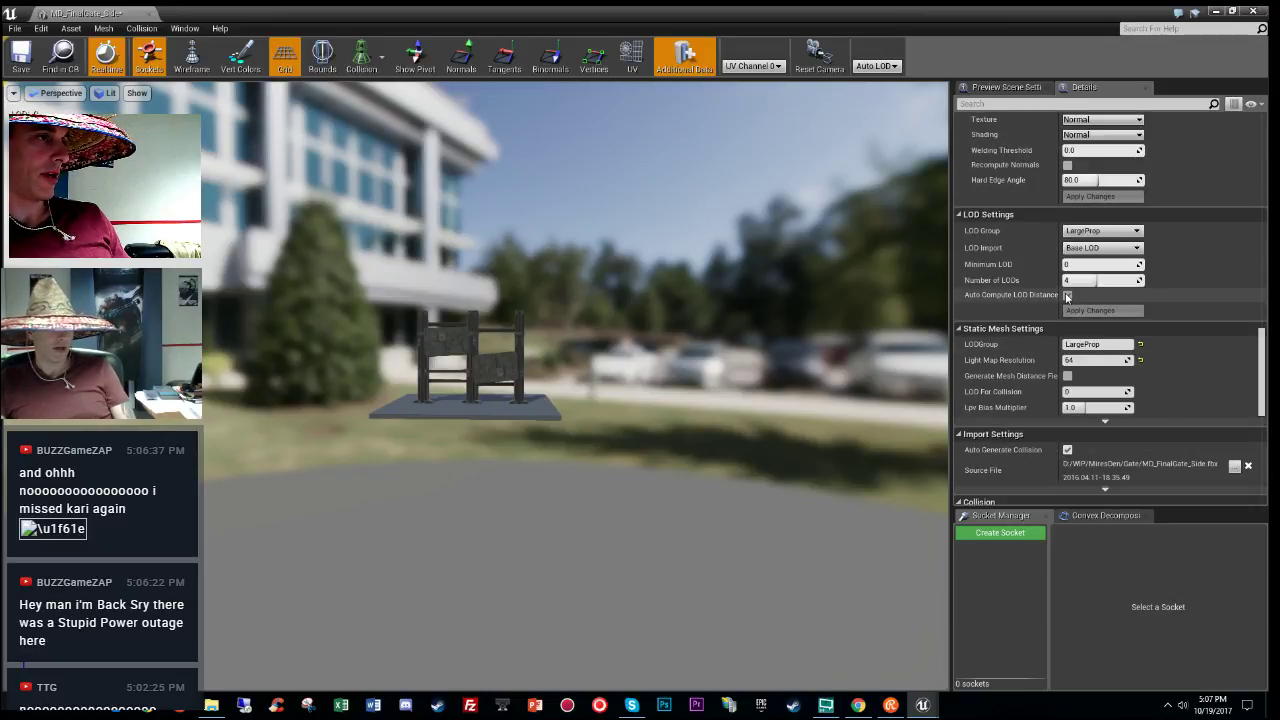
click(1067, 297)
scroll(1170, 288, down, 3)
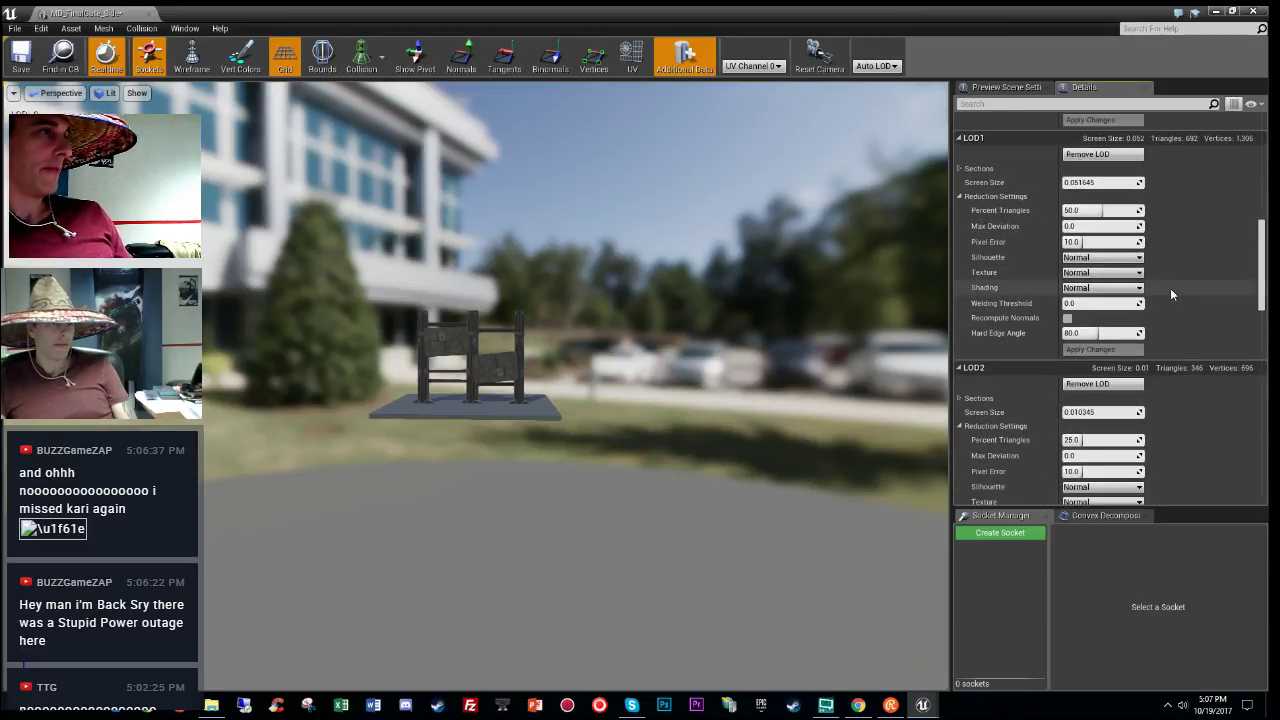
scroll(1170, 288, up, 2)
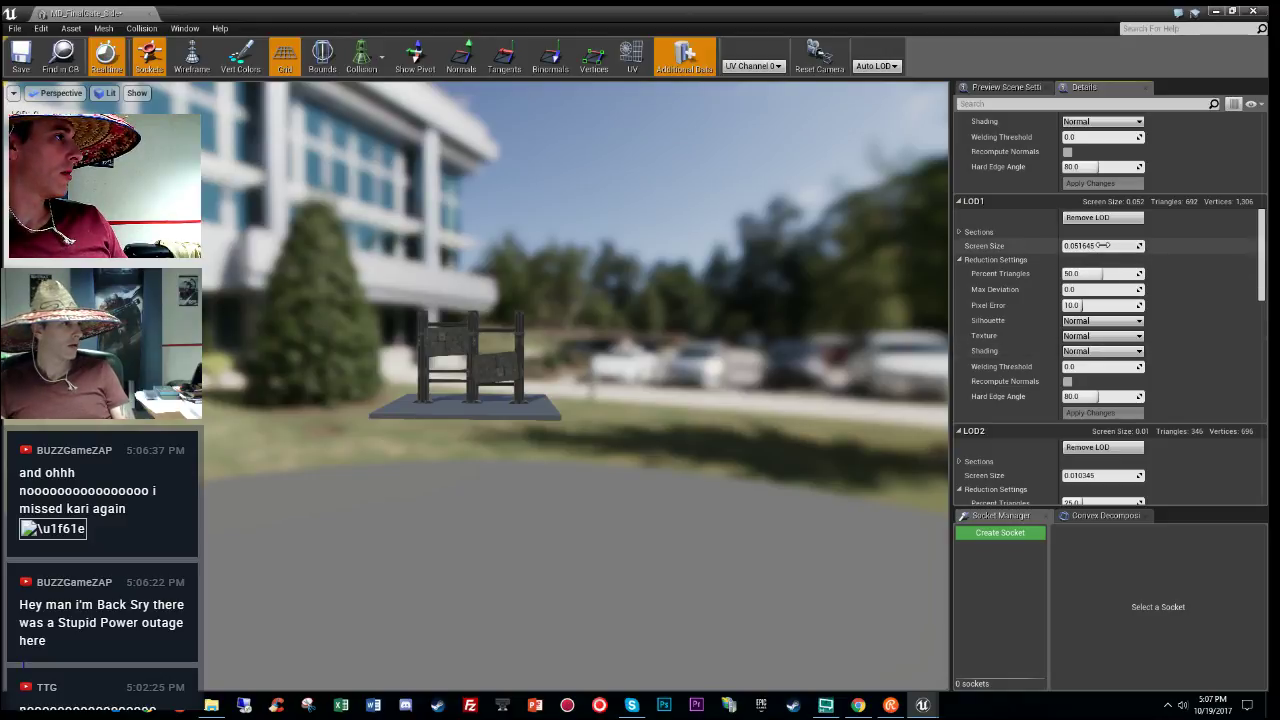
Step: Examine the MD_FinalGate_Side mesh in the preview from close up and far away to compare its detail
scroll(652, 418, up, 8)
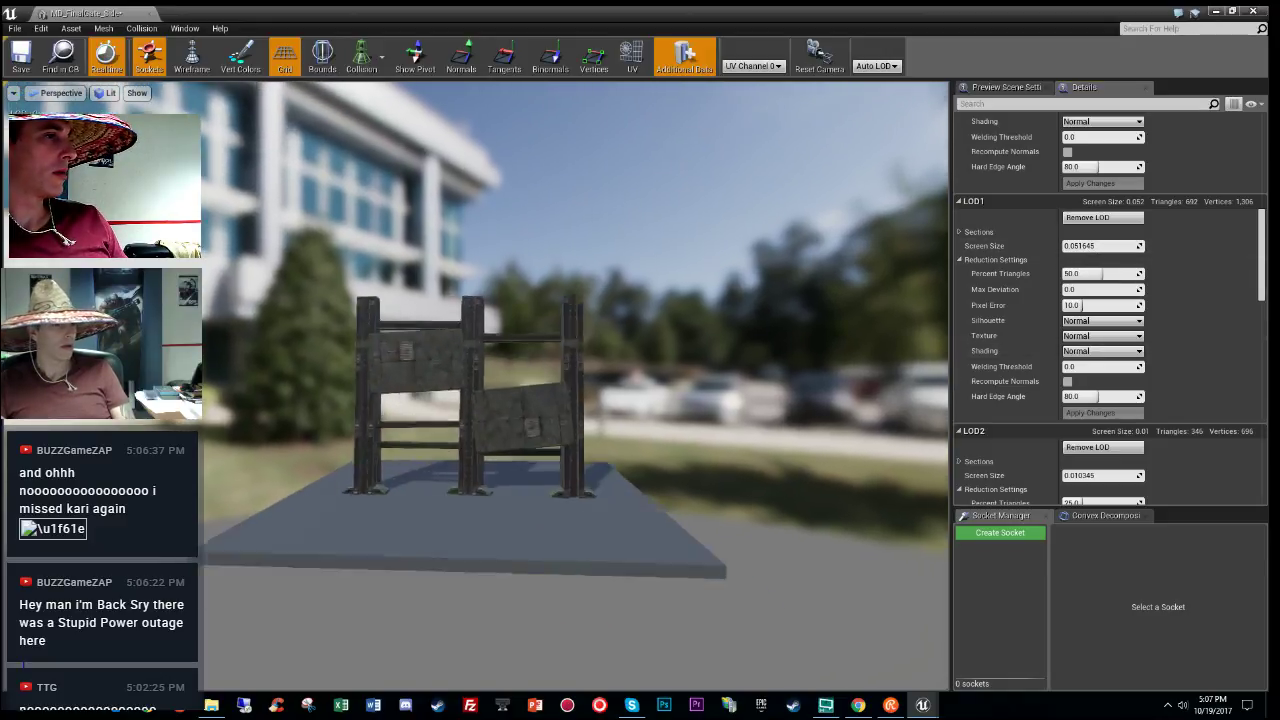
scroll(279, 289, down, 6)
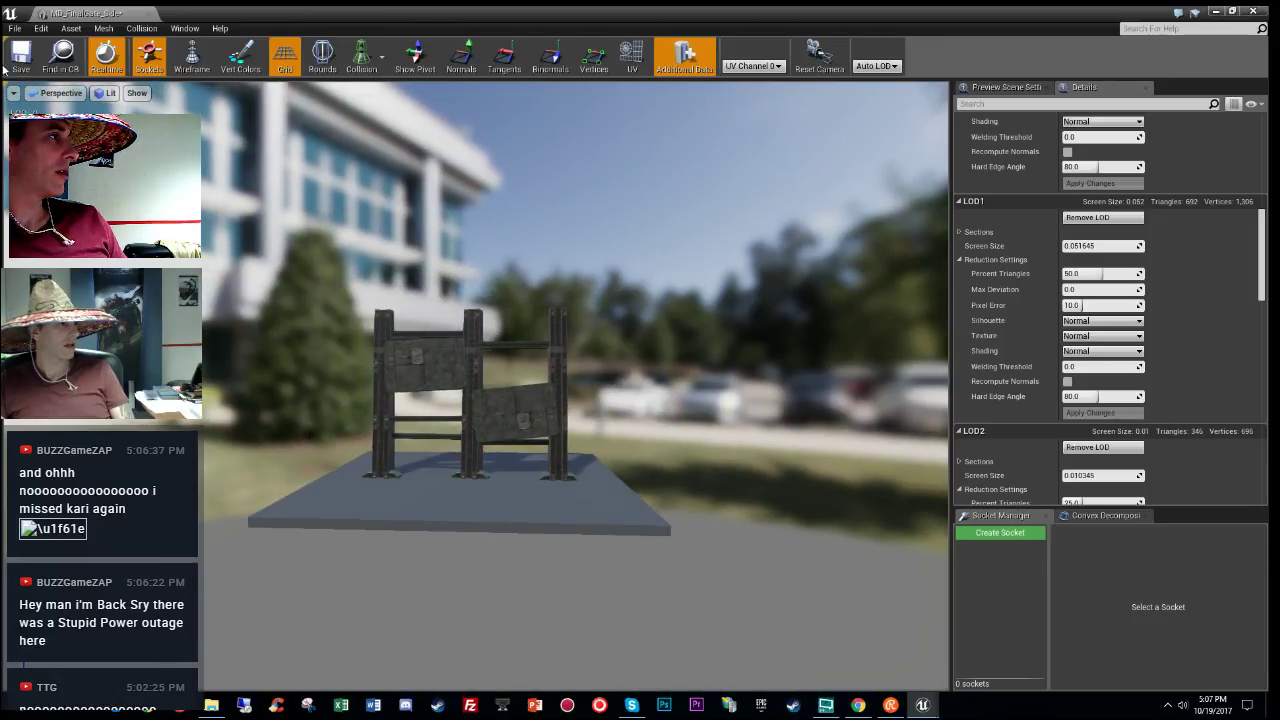
scroll(475, 390, up, 8)
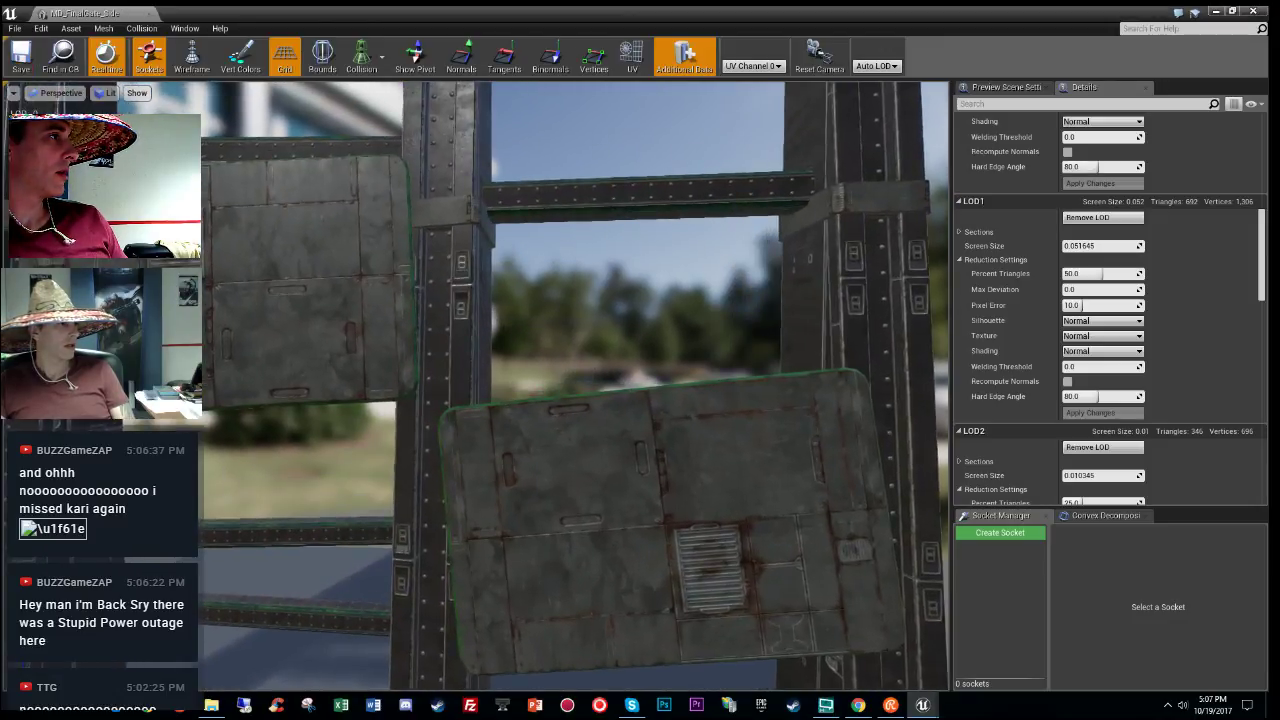
scroll(475, 390, down, 9)
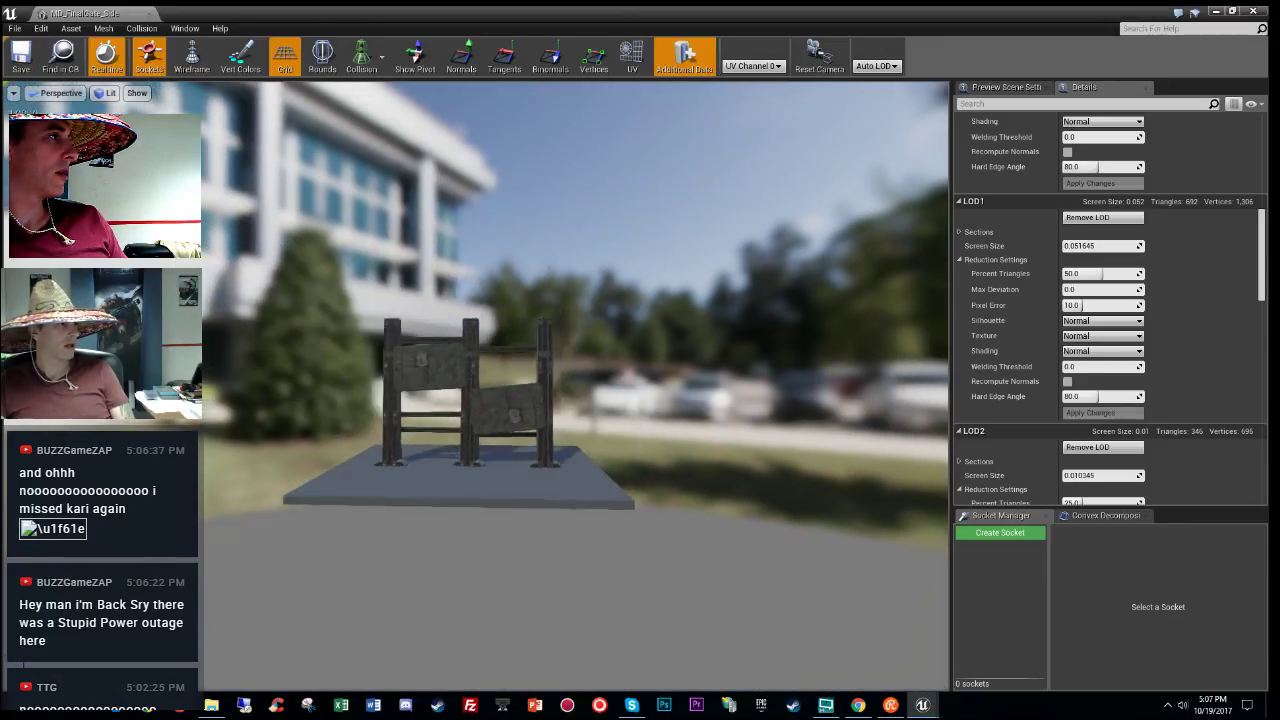
scroll(470, 420, down, 6)
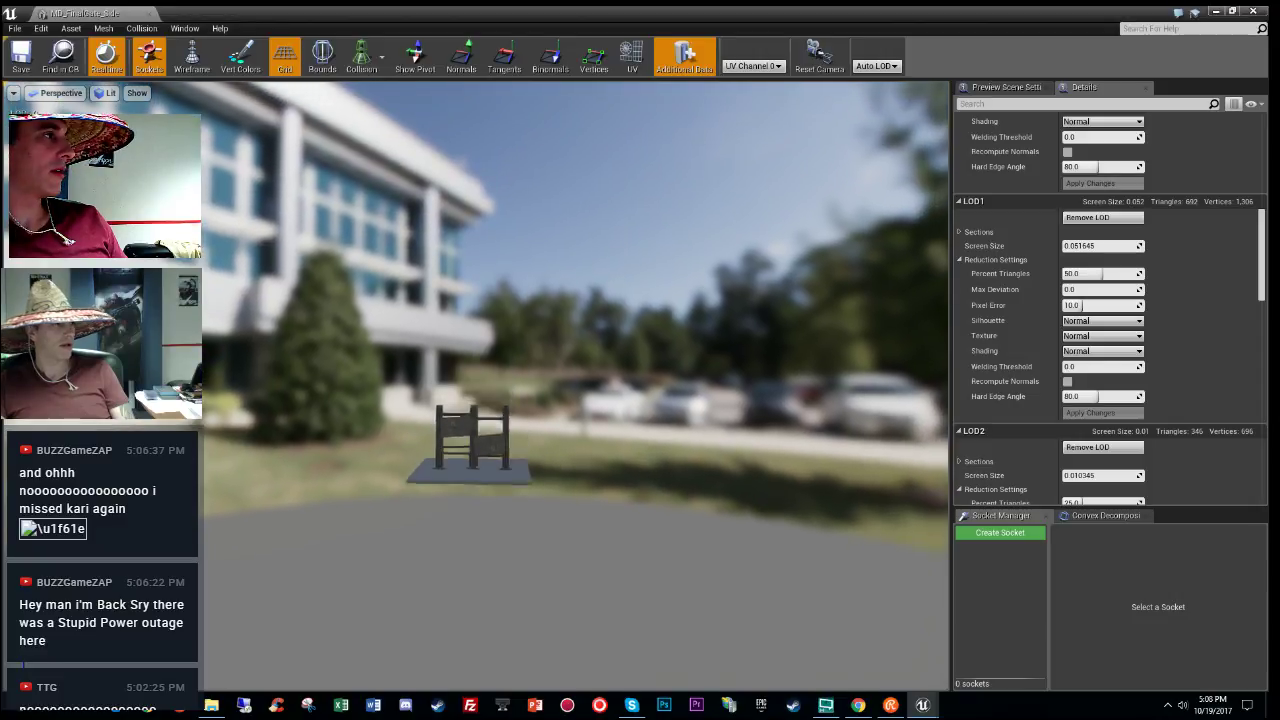
drag(470, 420, 500, 500)
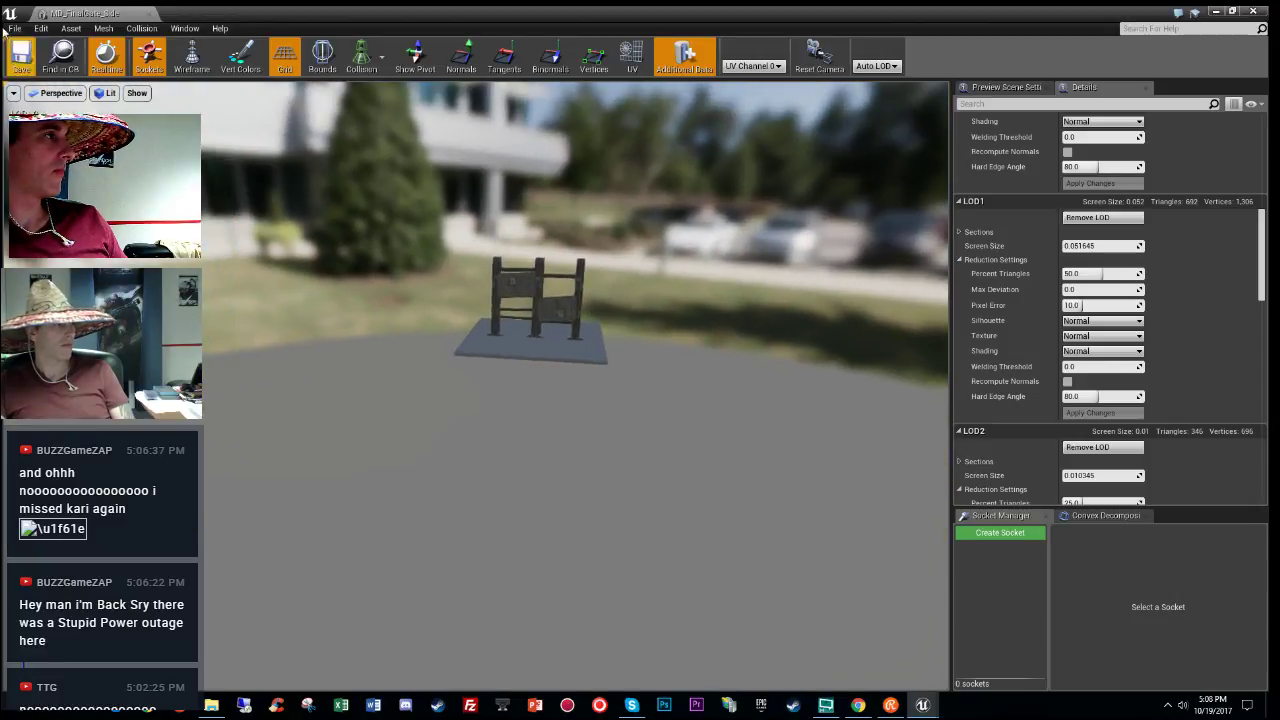
Step: Close and reopen the MD_FinalGate_Side mesh and inspect its panels from near and far
click(148, 14)
double_click(1208, 418)
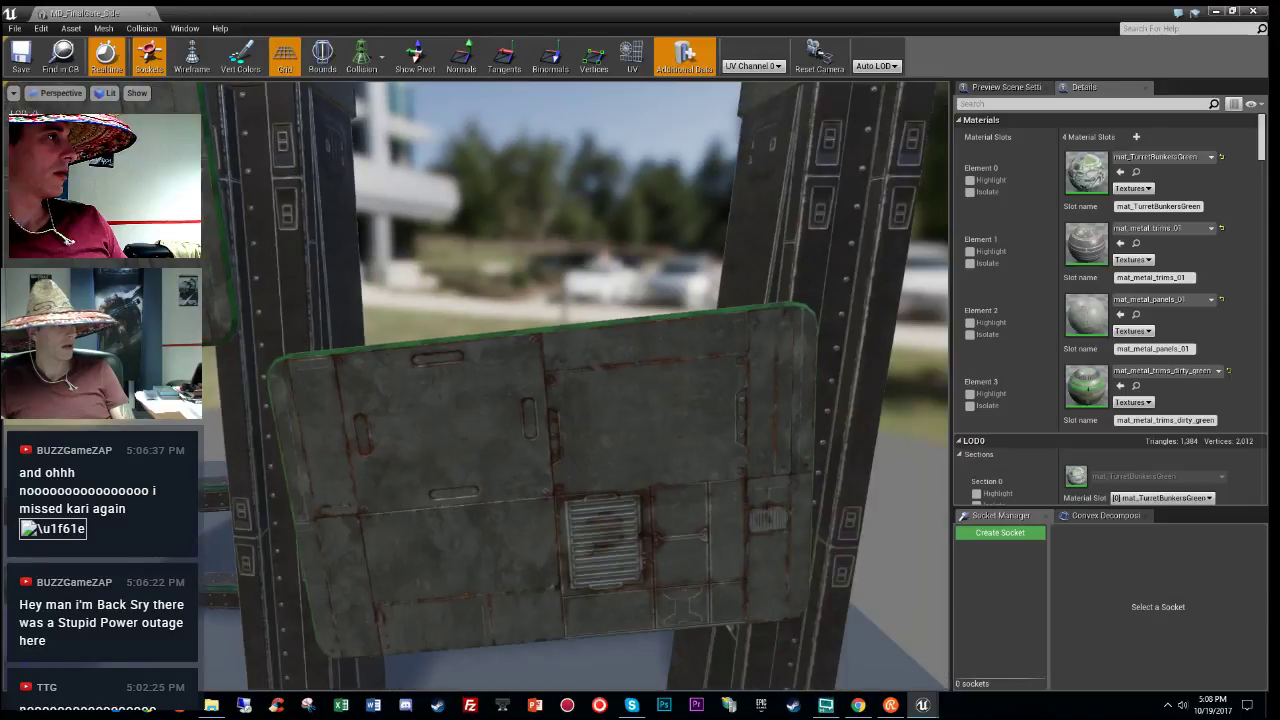
right_drag(543, 420, 583, 440)
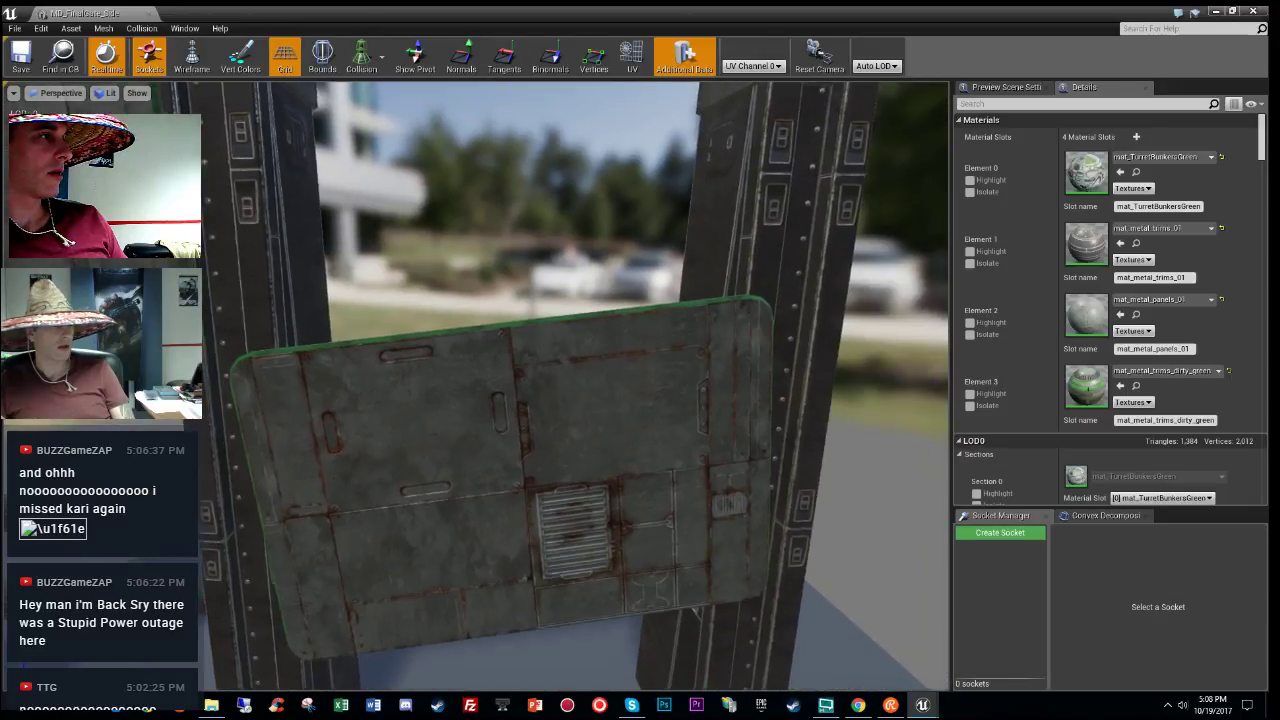
scroll(543, 420, down, 6)
scroll(575, 385, down, 10)
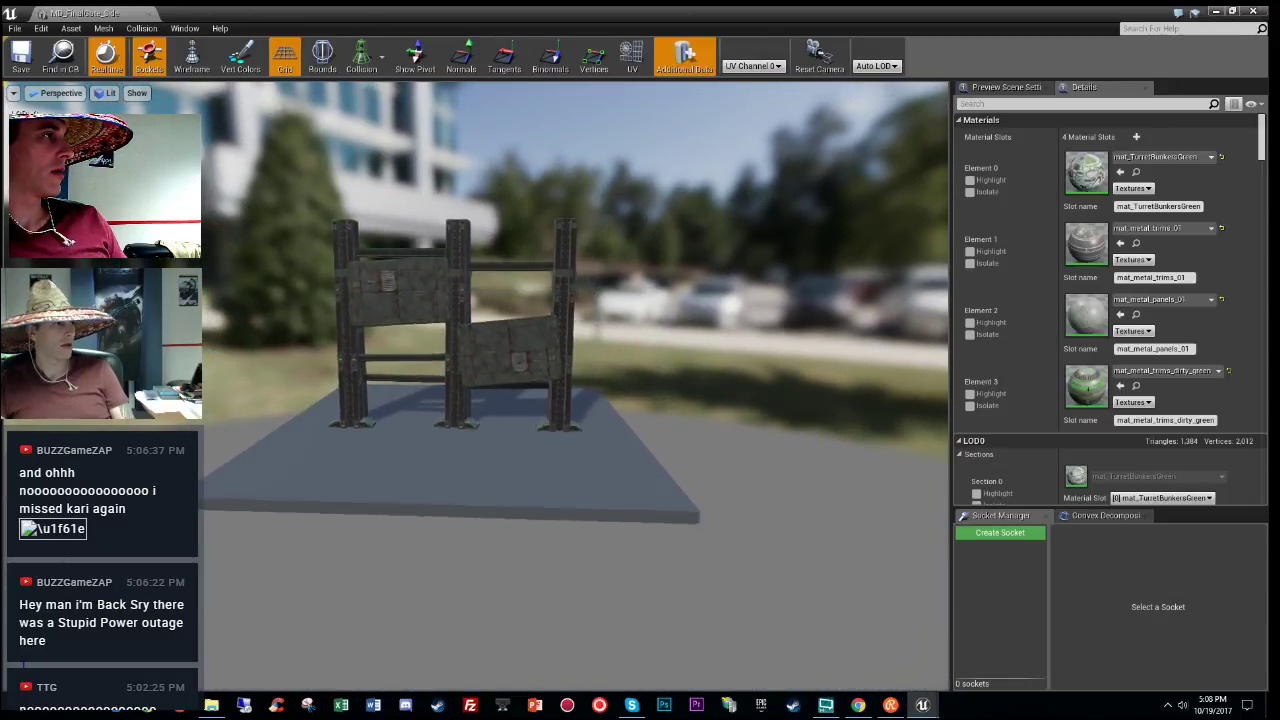
scroll(575, 385, down, 8)
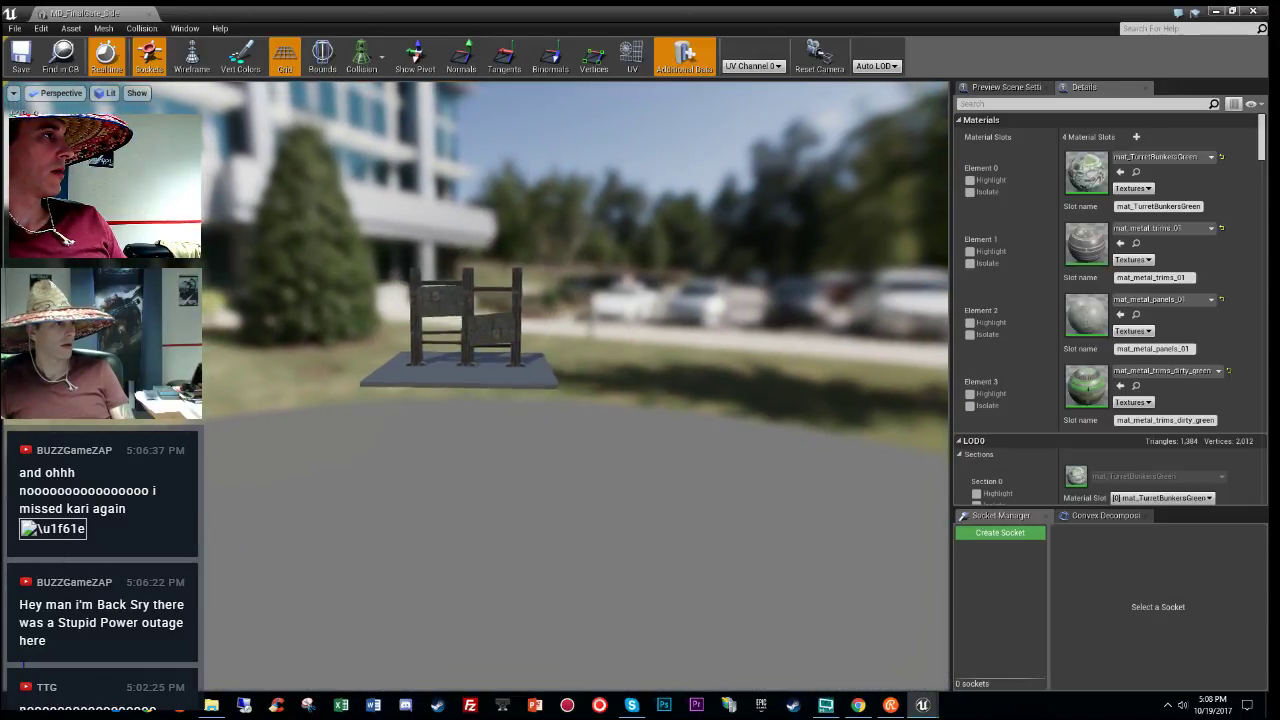
scroll(1167, 293, down, 5)
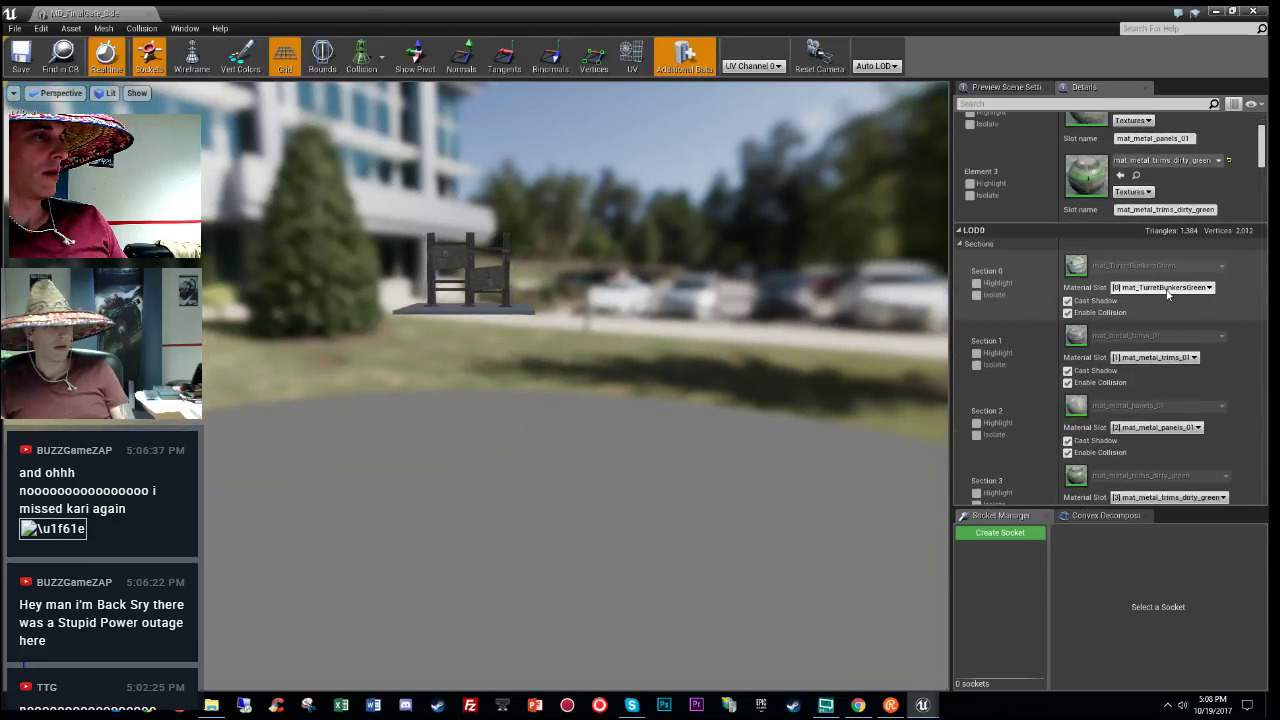
Step: Set LOD1's Screen Size to 0.2 for the MD_FinalGate_Side mesh, judging the switch distance in the preview
scroll(1166, 293, down, 10)
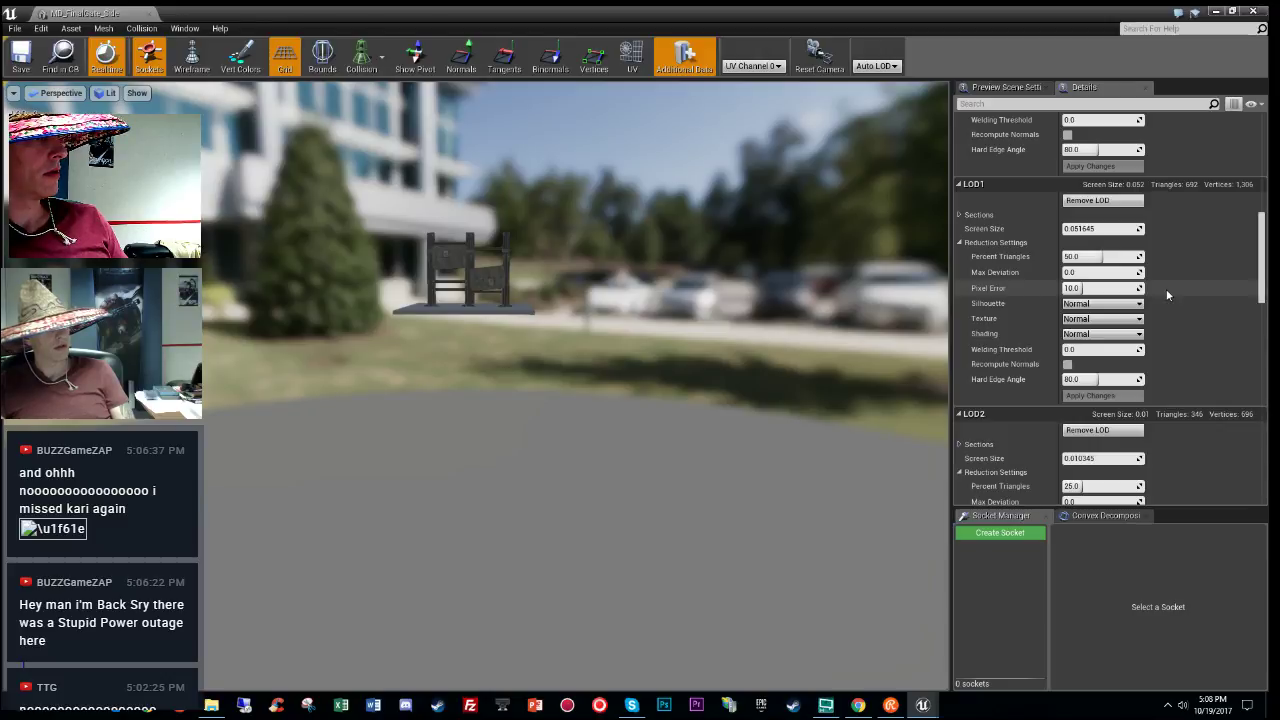
key(s)
right_drag(550, 288, 550, 234)
key(w)
key(s)
key(e)
click(1113, 229)
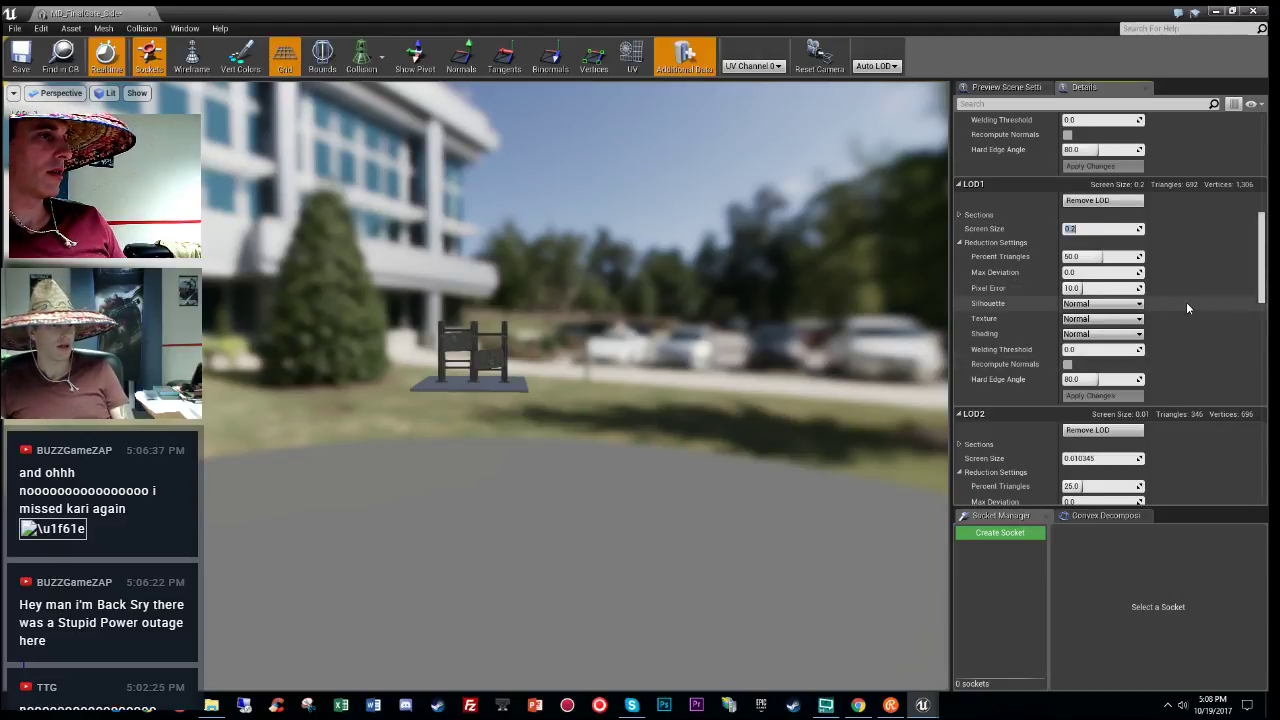
Step: Check in the preview how the gate side mesh switches to LOD1 at varying viewing distances
scroll(1184, 303, down, 1)
click(1117, 217)
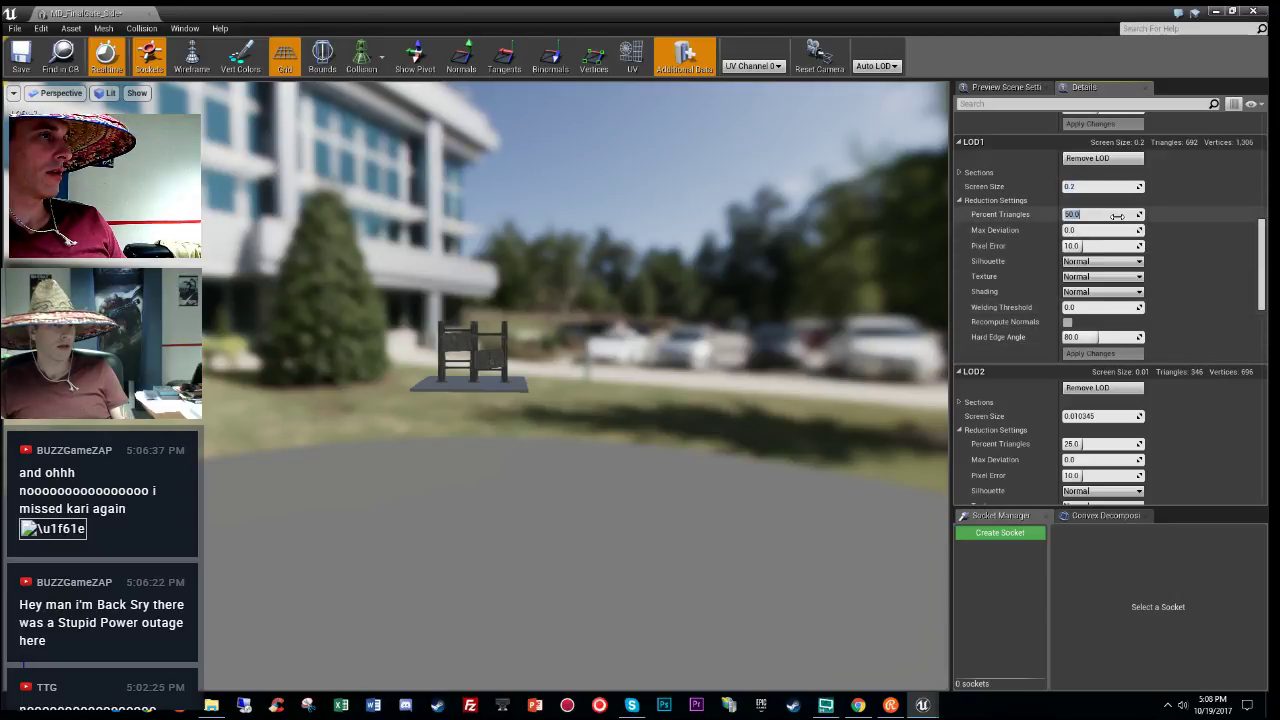
right_drag(700, 303, 701, 273)
key(w)
key(s)
key(w)
drag(704, 284, 704, 288)
Step: Set LOD2's Screen Size to 0.14 for the MD_FinalGate_Side mesh
scroll(1183, 328, down, 3)
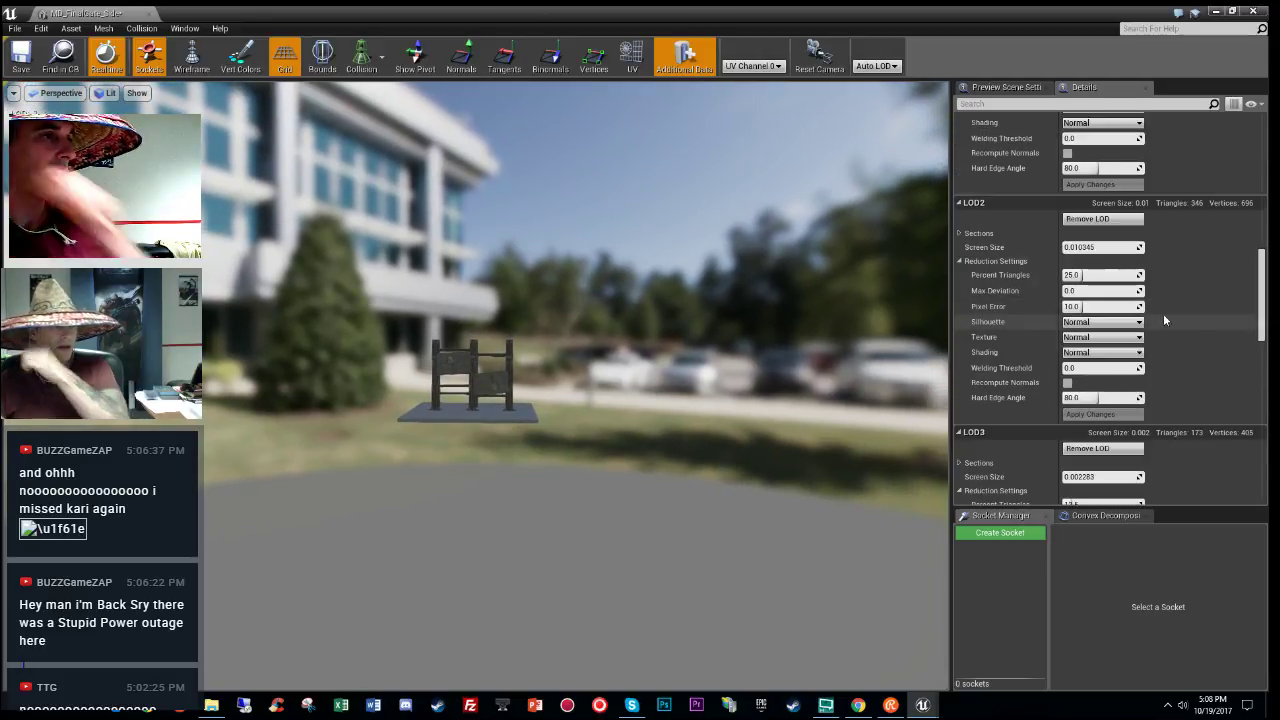
click(1111, 248)
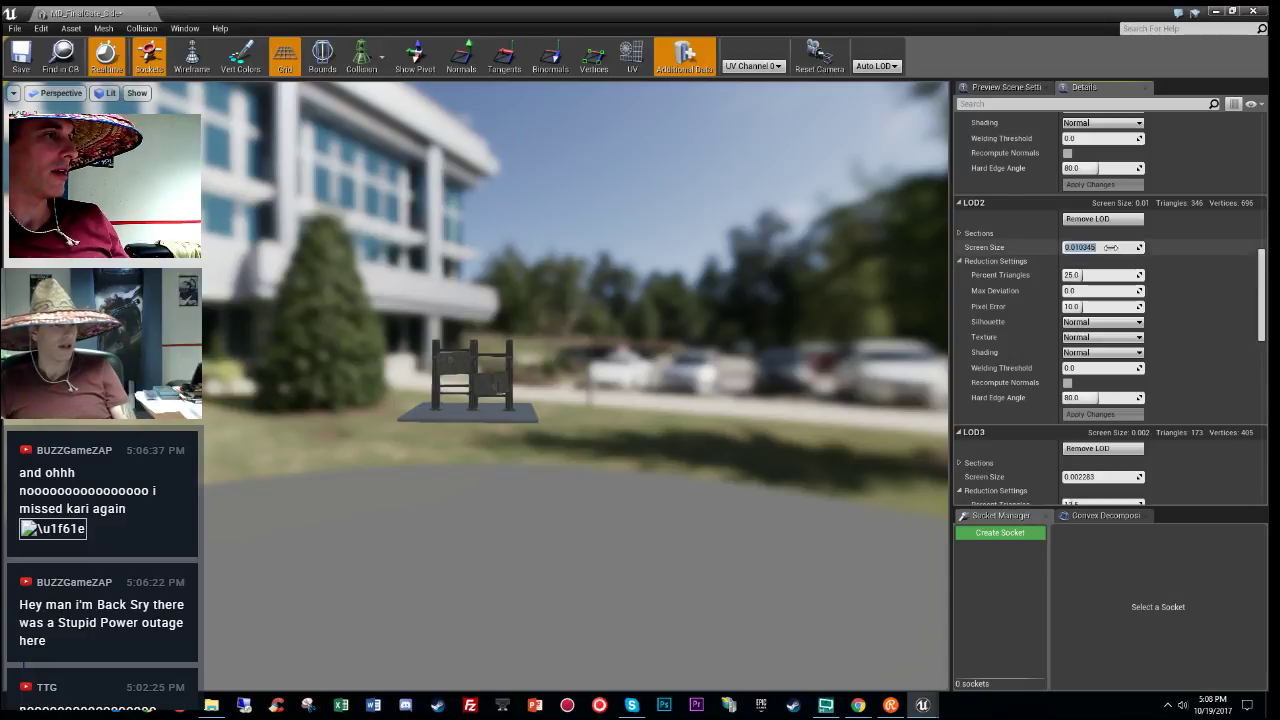
mouse_move(704, 280)
right_down()
mouse_move(668, 272)
mouse_move(692, 288)
right_up()
key(s)
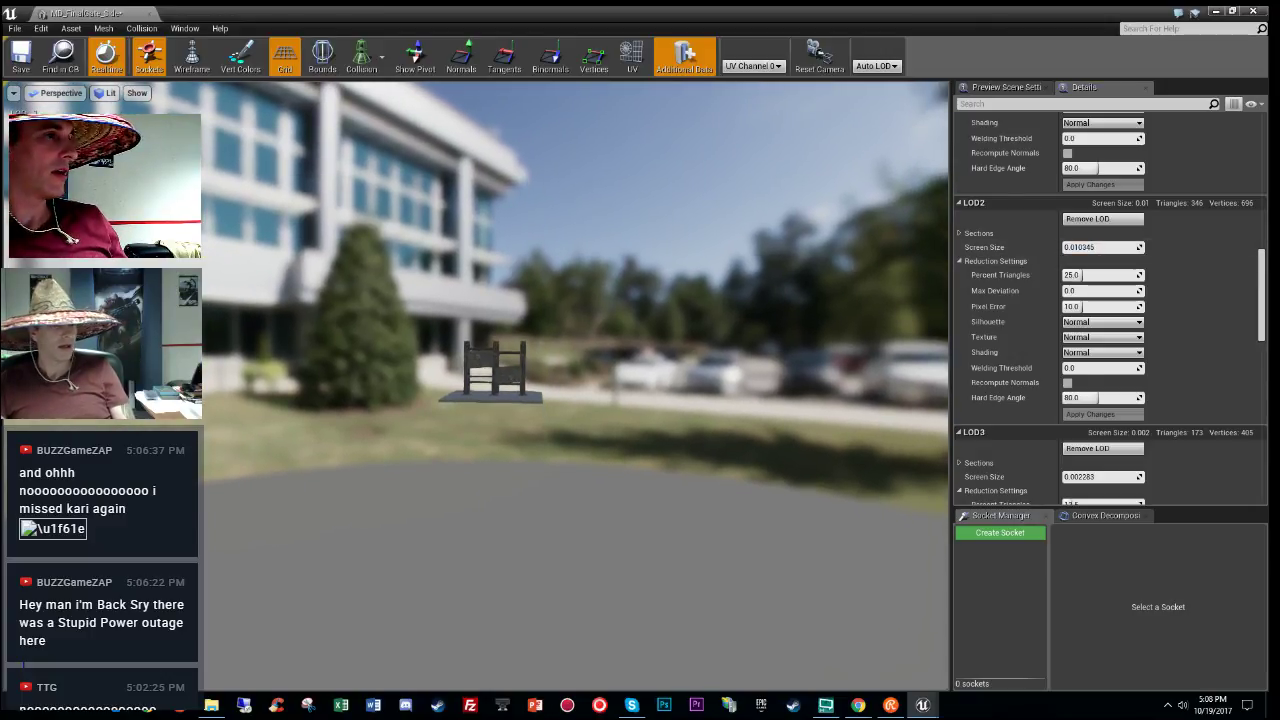
click(1112, 249)
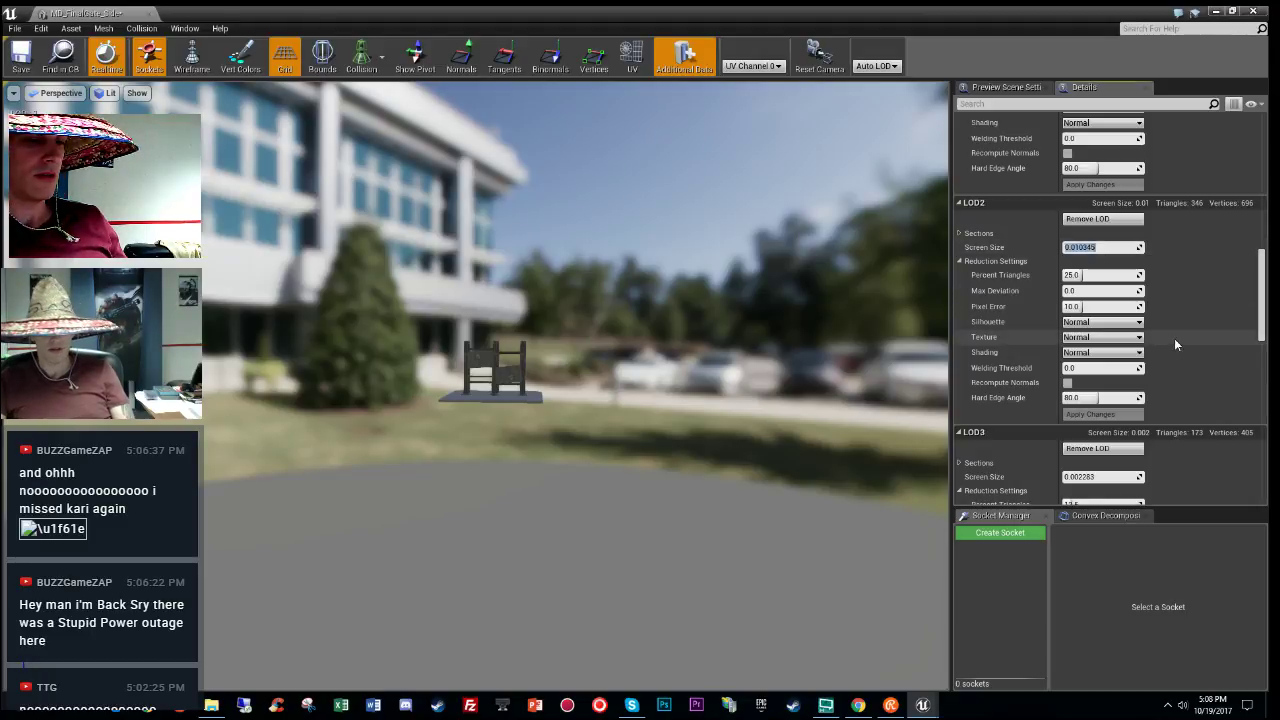
text(0.14)
key(Return)
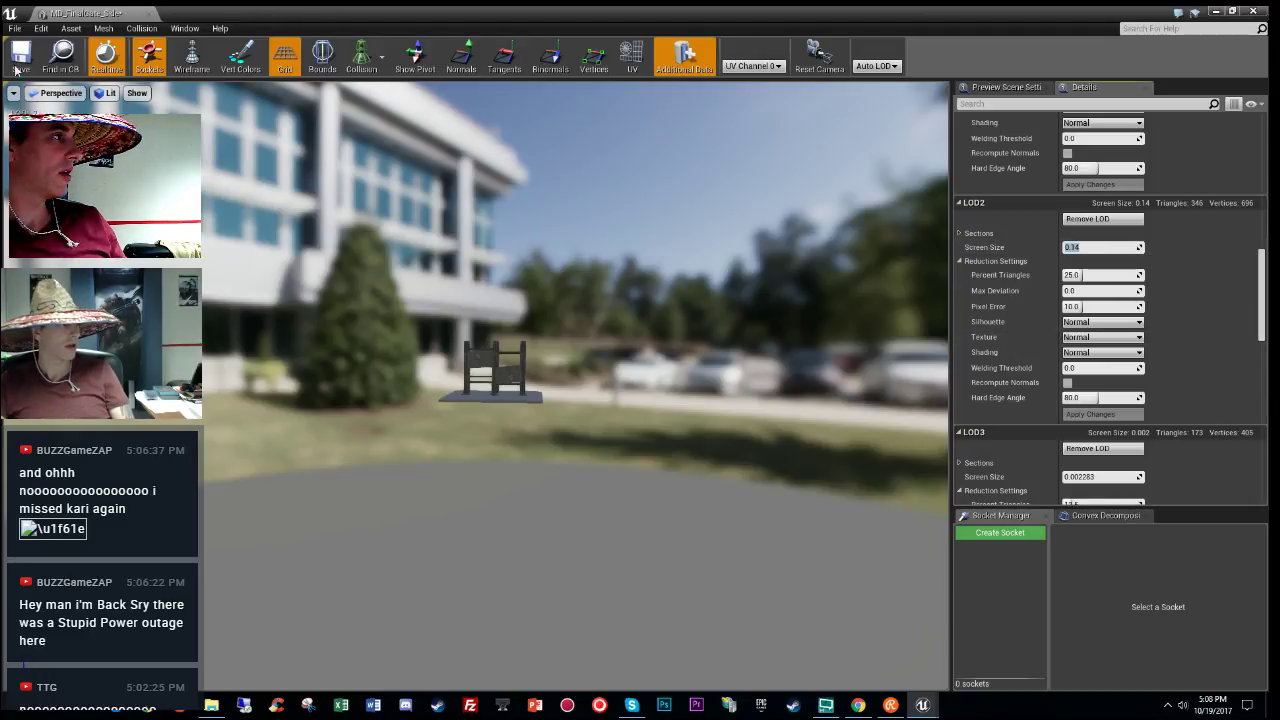
Step: Check the gate side mesh and its LOD3 settings, and close its mesh editor
key(s)
mouse_move(679, 378)
right_down()
mouse_move(719, 392)
mouse_move(701, 388)
right_up()
drag(705, 382, 712, 382)
scroll(1160, 357, down, 4)
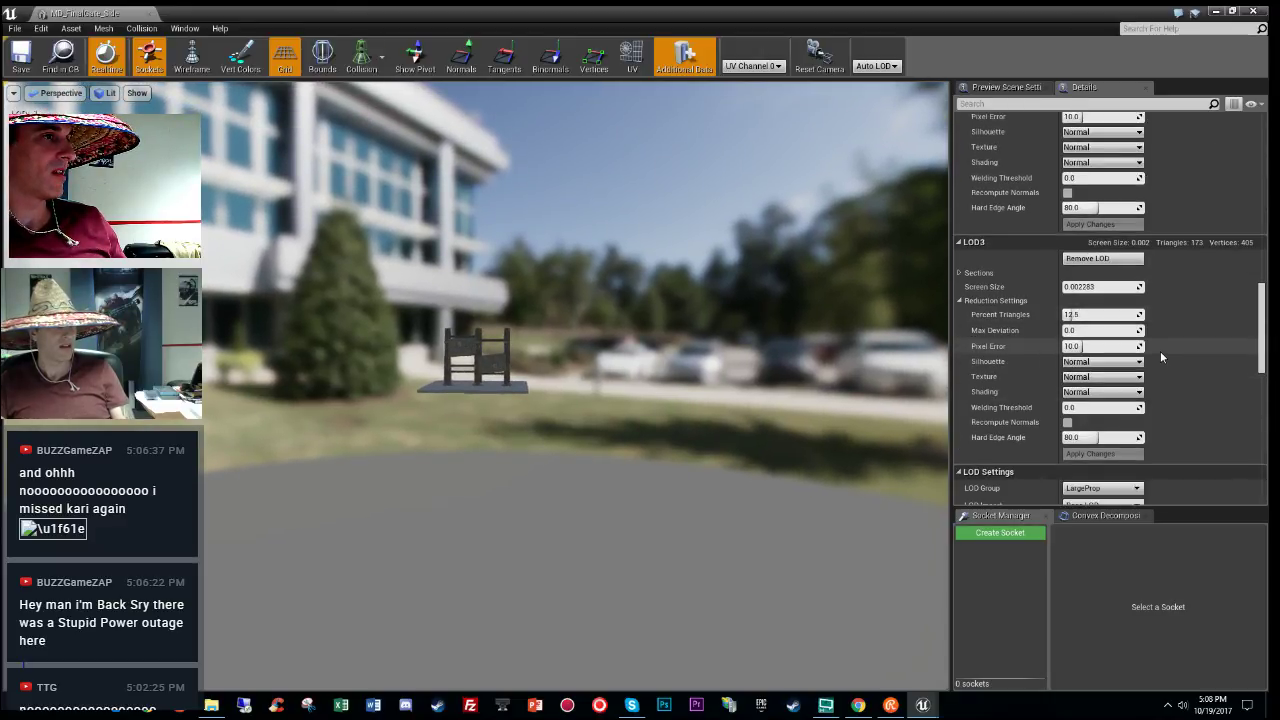
click(147, 15)
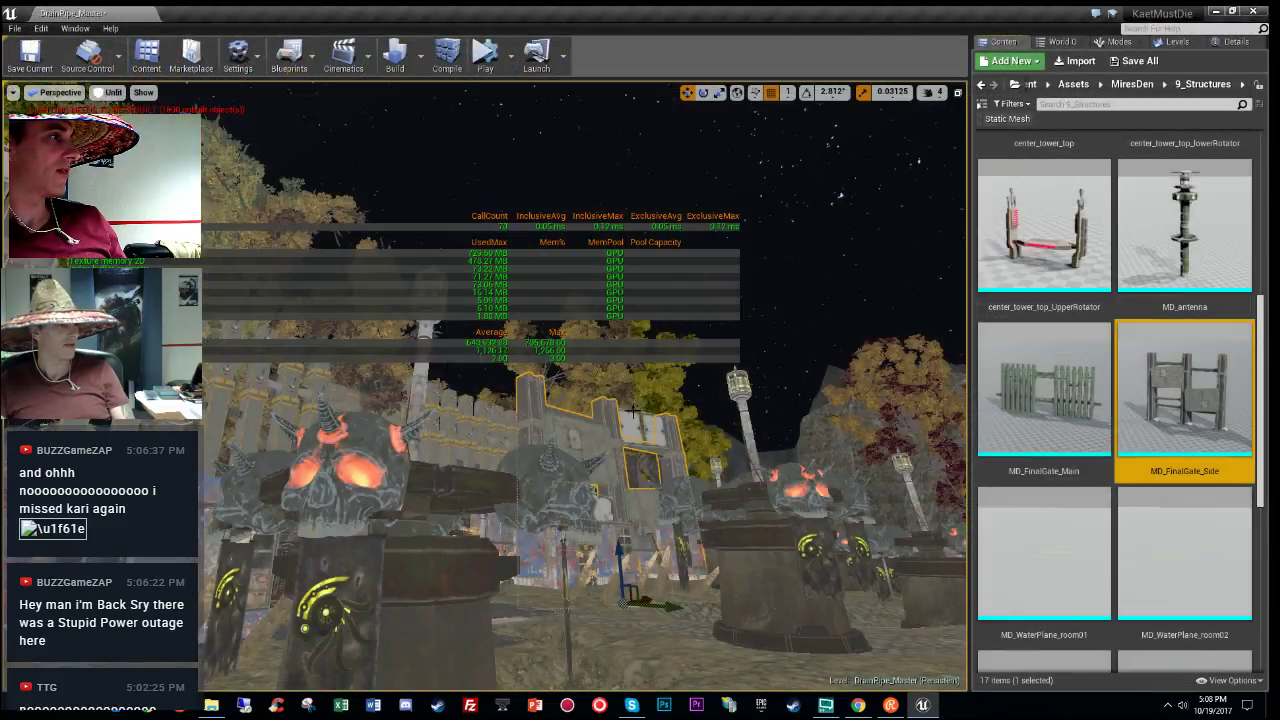
Step: Select the lamp post behind the front skull pillar, locate its MD_GateLampPost mesh in 6_Props and open it
click(415, 392)
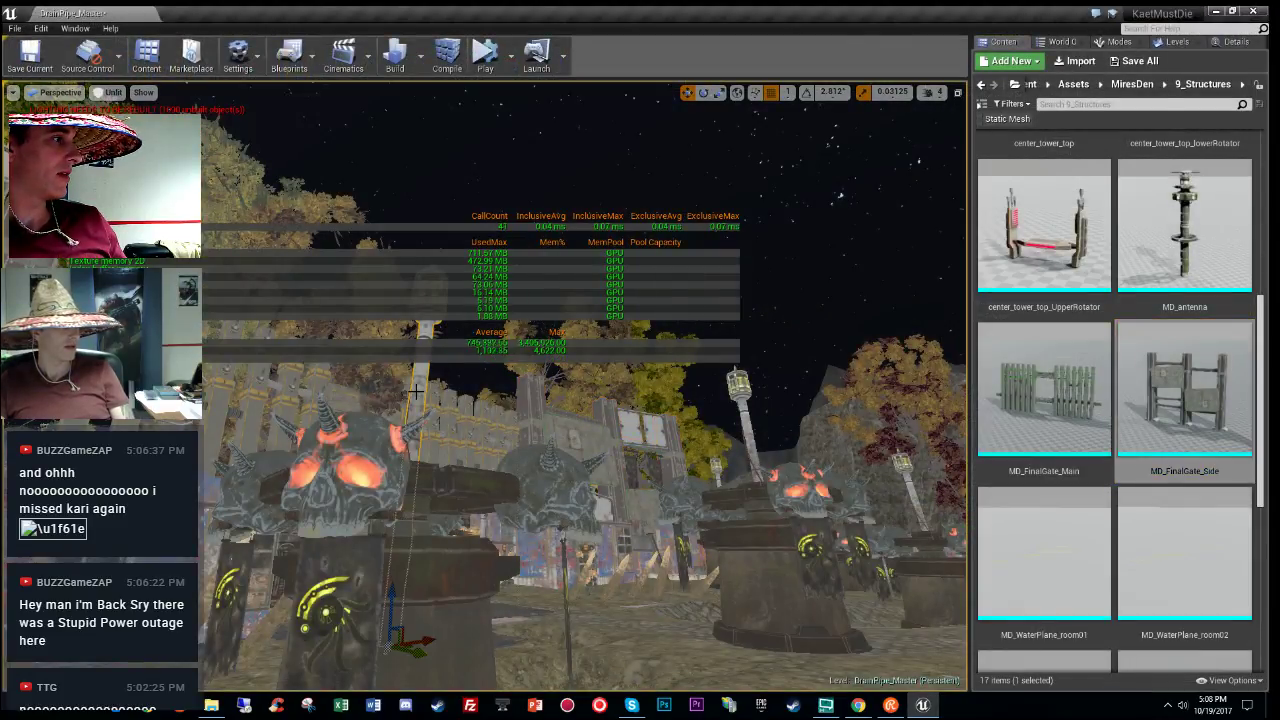
click(1240, 44)
click(1148, 319)
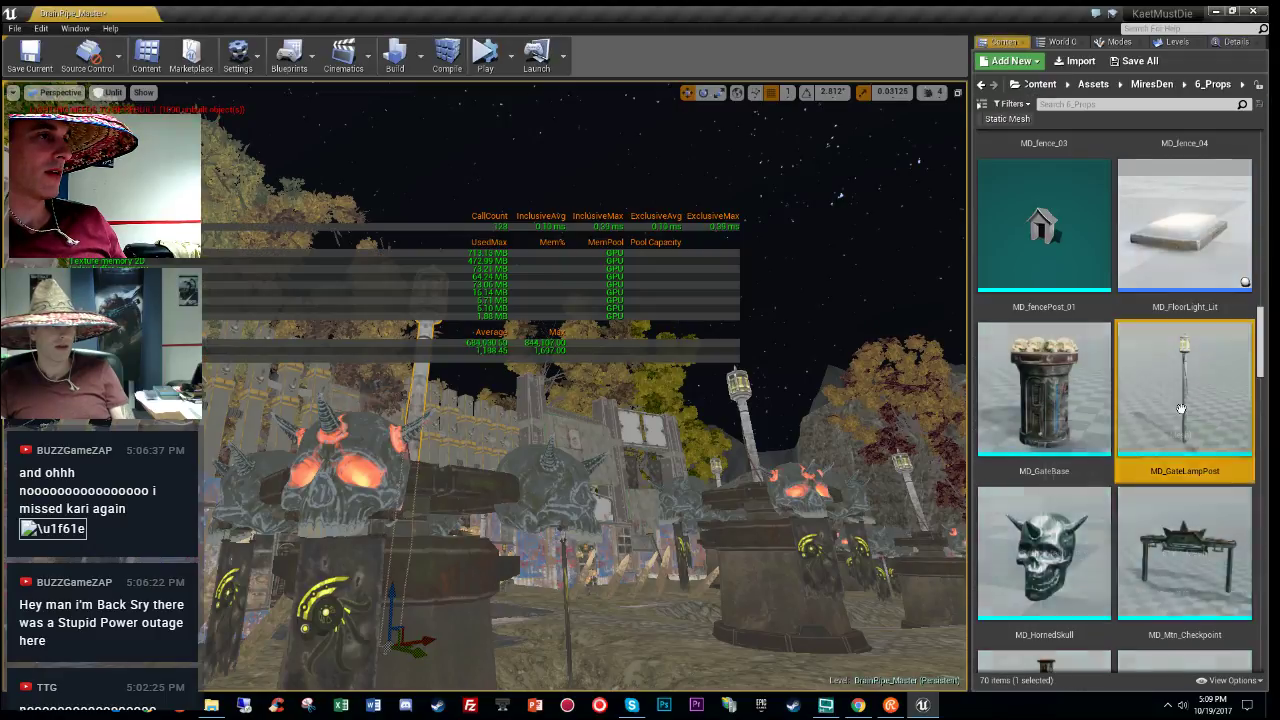
double_click(1185, 388)
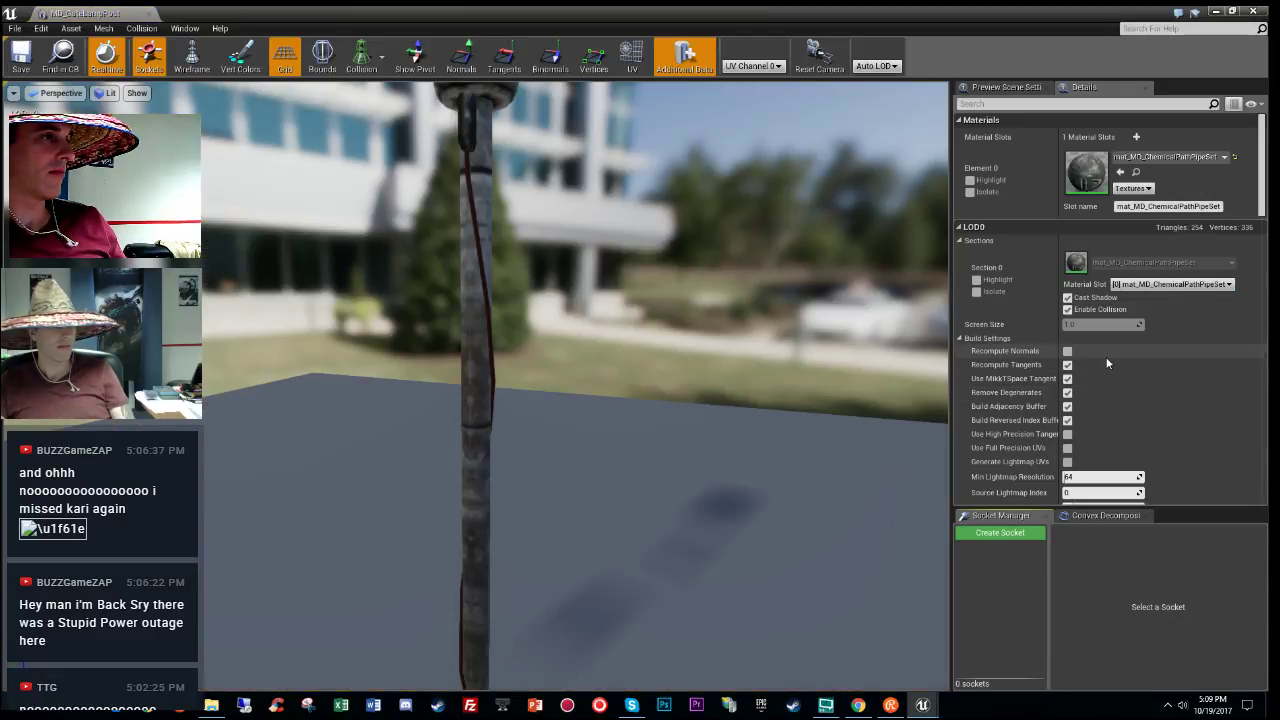
Step: Review the MD_GateLampPost mesh's LOD settings, frame the whole post in the preview and close its editor
scroll(1107, 362, down, 5)
scroll(1107, 362, down, 4)
scroll(1107, 362, down, 4)
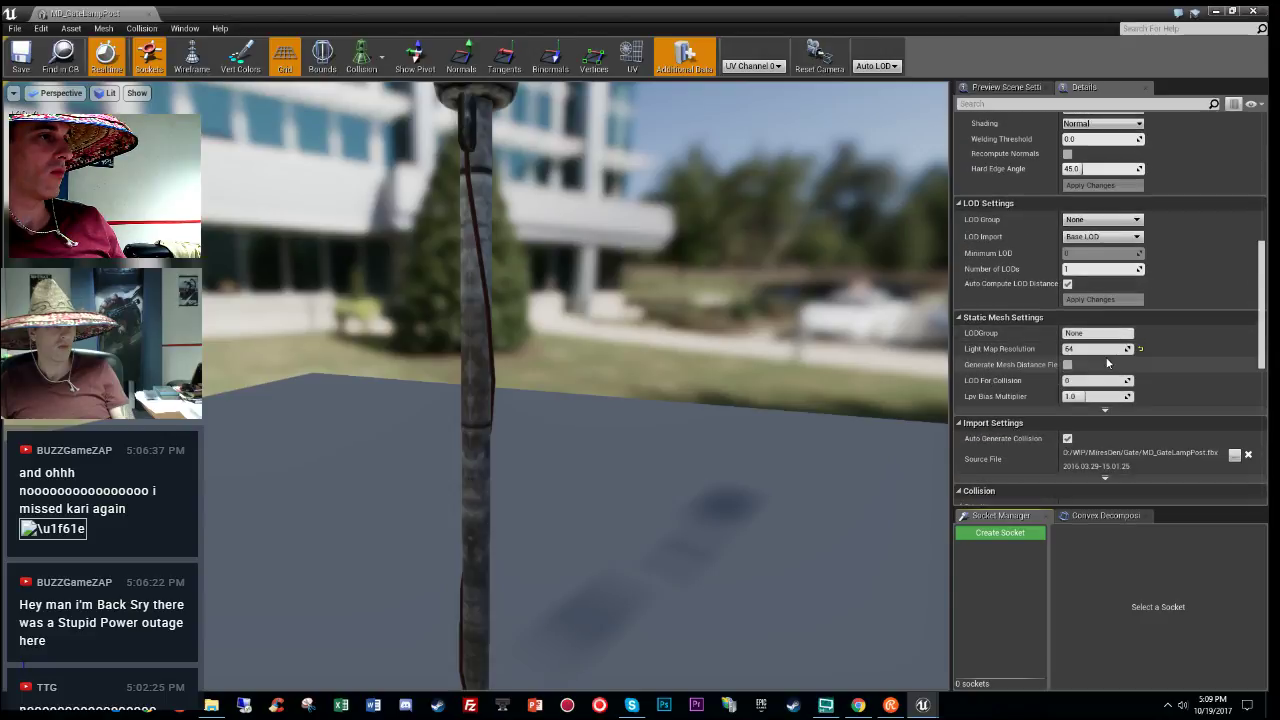
scroll(1107, 362, up, 5)
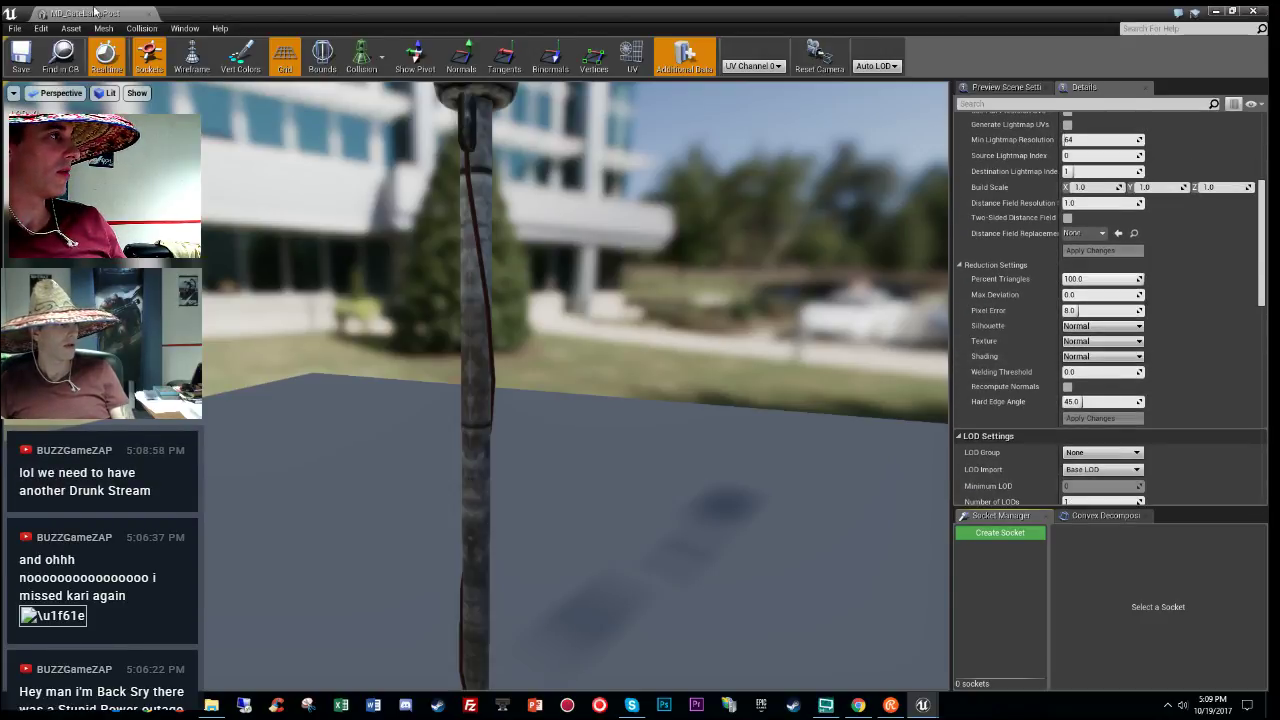
key(f)
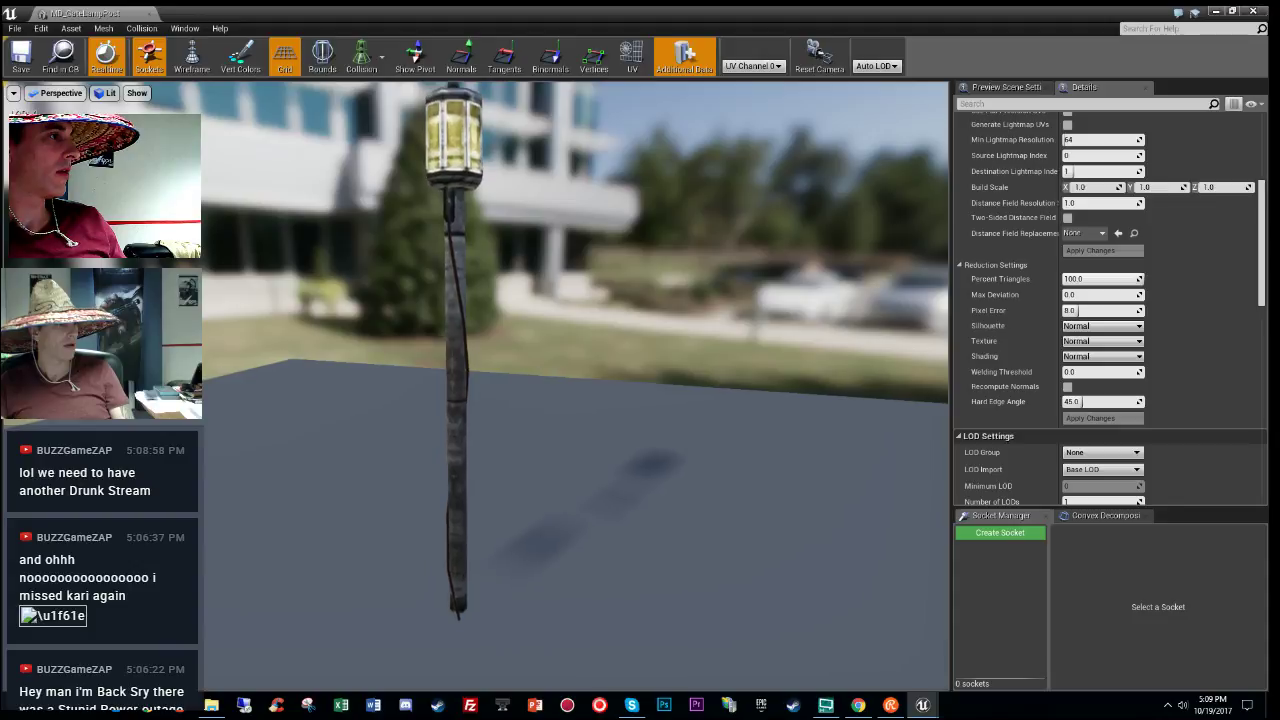
click(149, 13)
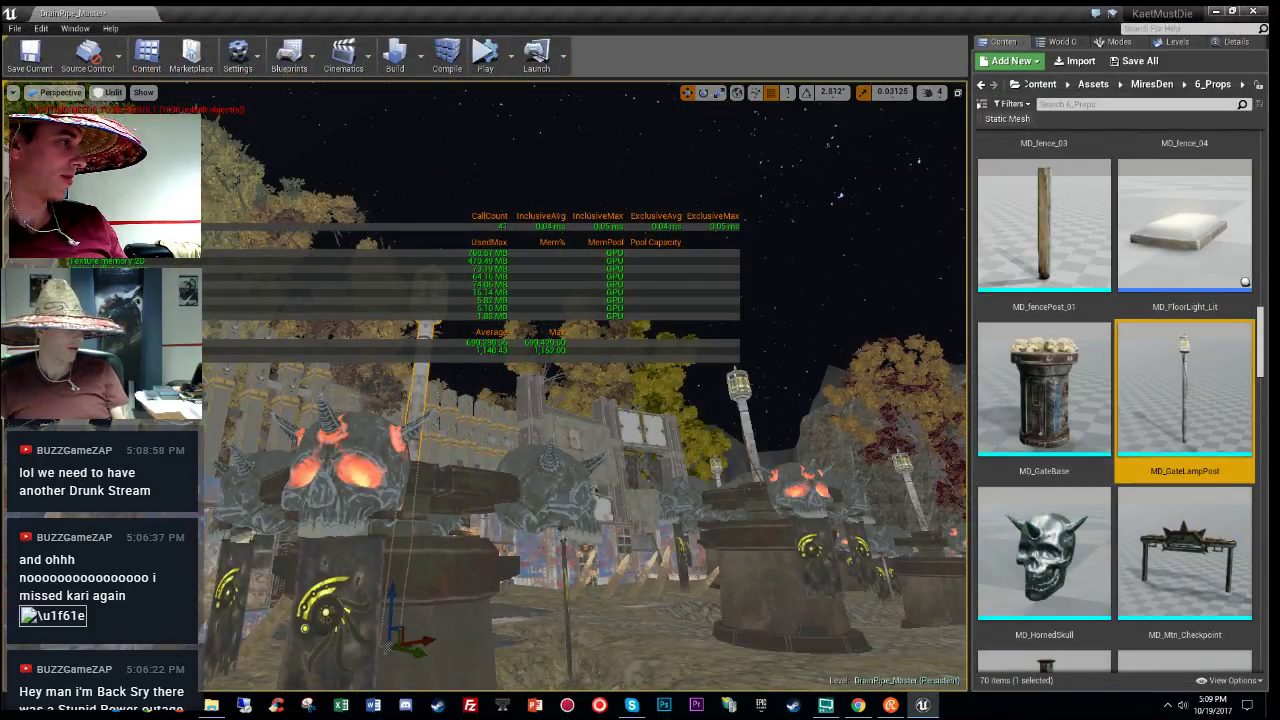
Step: Select the building part with the doorway and look around the skull pillars for further costly objects
click(170, 578)
right_drag(170, 578, 58, 606)
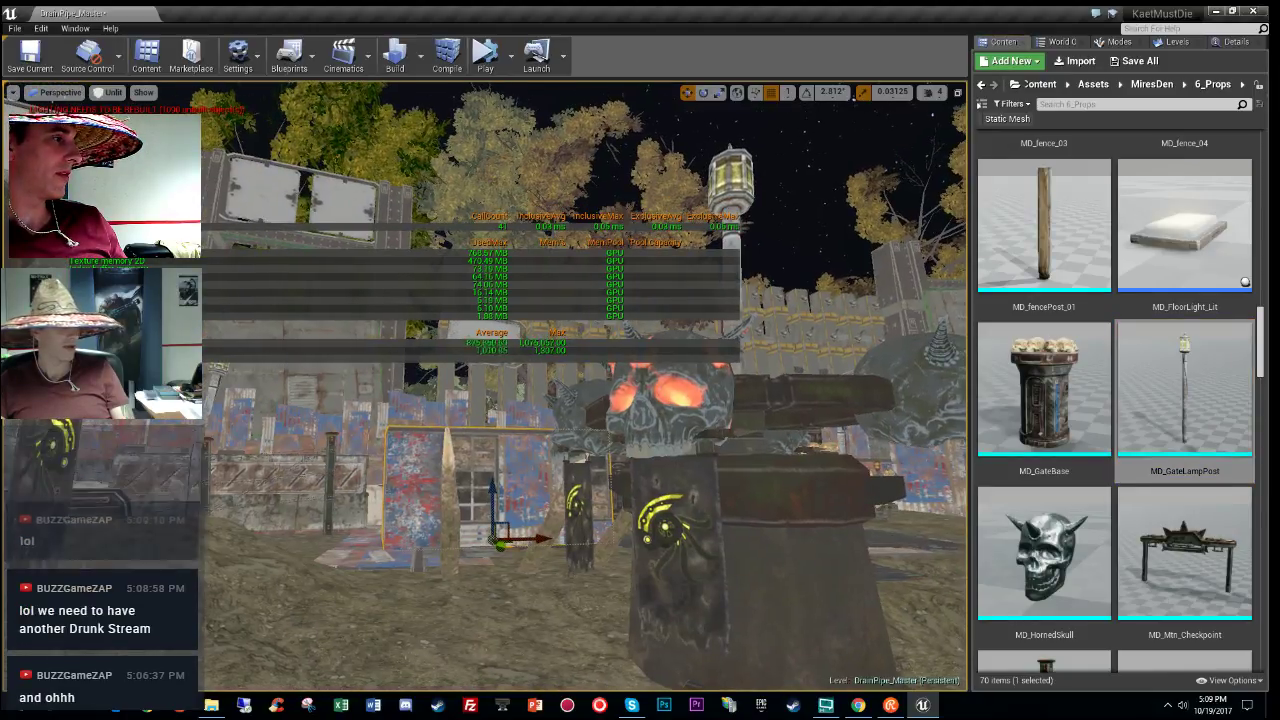
right_drag(378, 504, 464, 542)
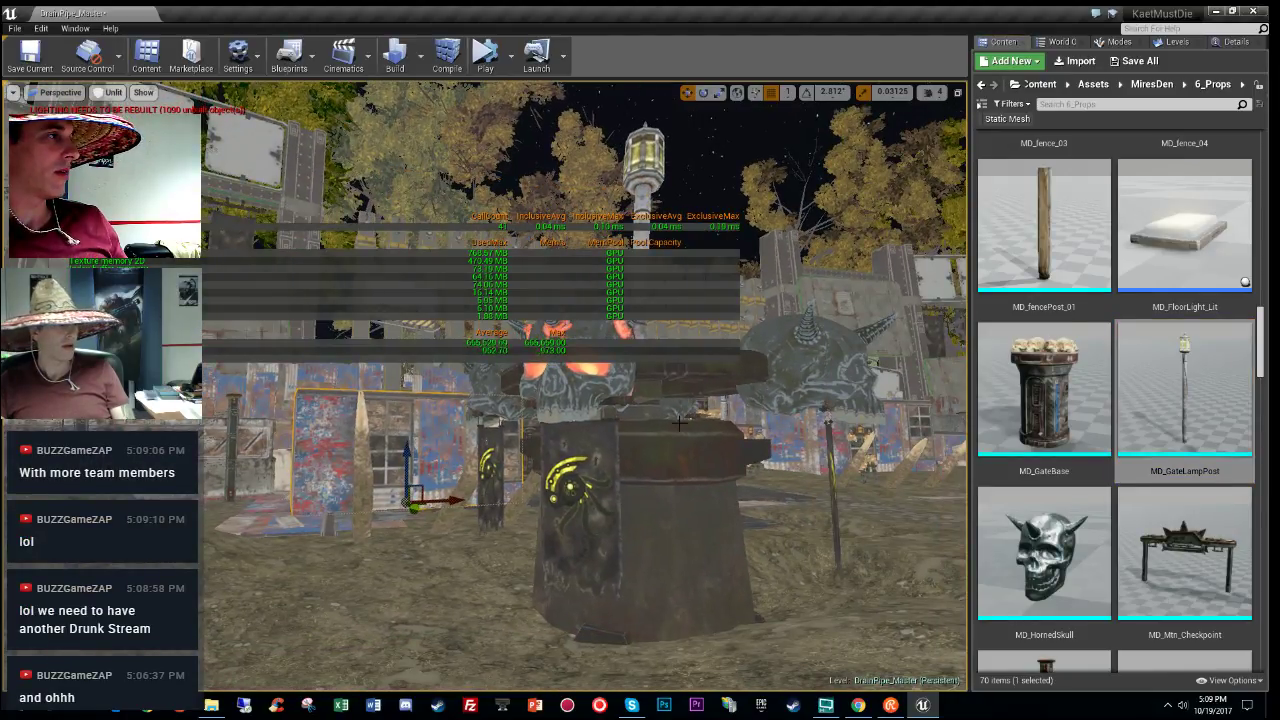
right_drag(463, 440, 640, 330)
right_drag(679, 424, 679, 424)
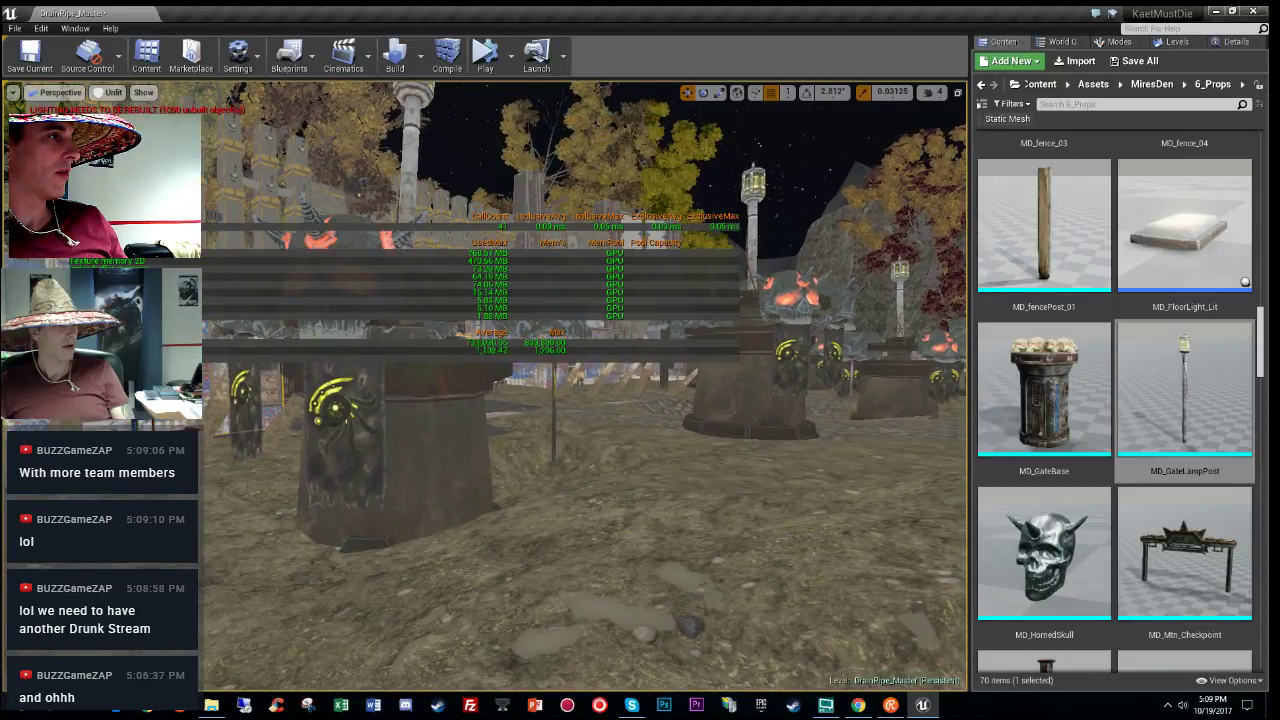
Step: Select the yellow tree behind the fence, locate its MD_tree_center_02 mesh in 3_Foliage and open it
click(636, 127)
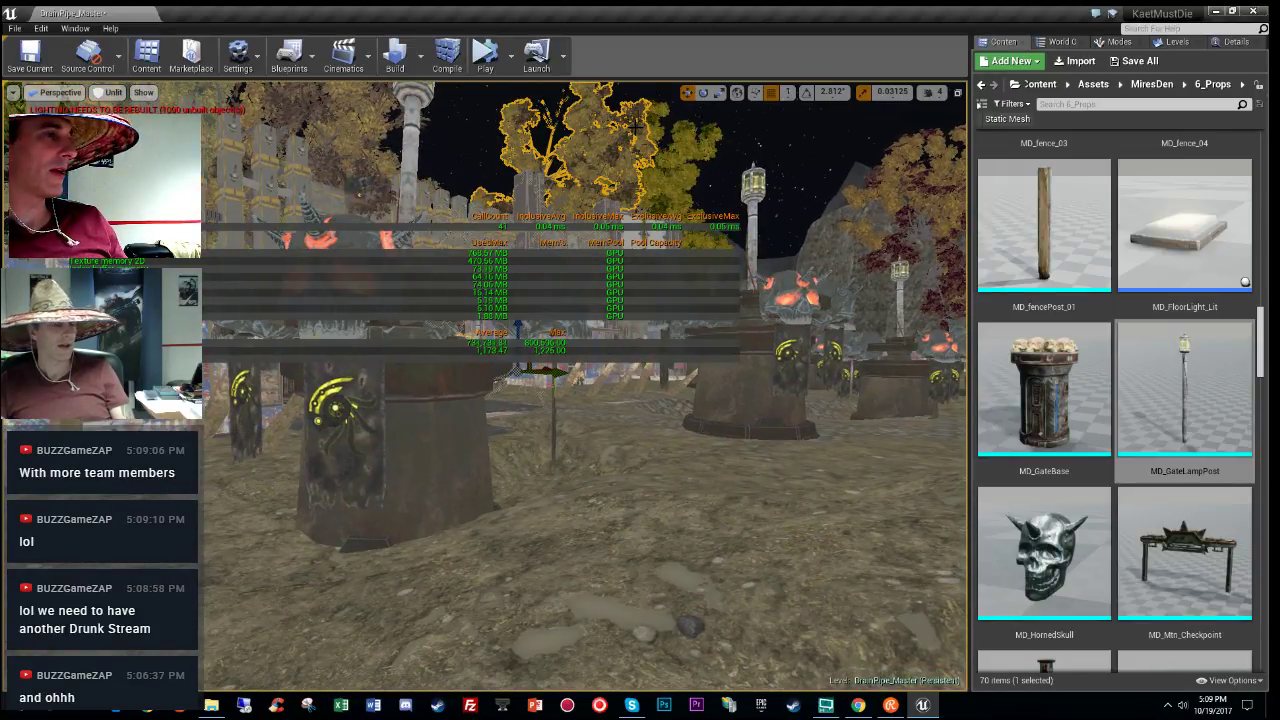
click(1177, 43)
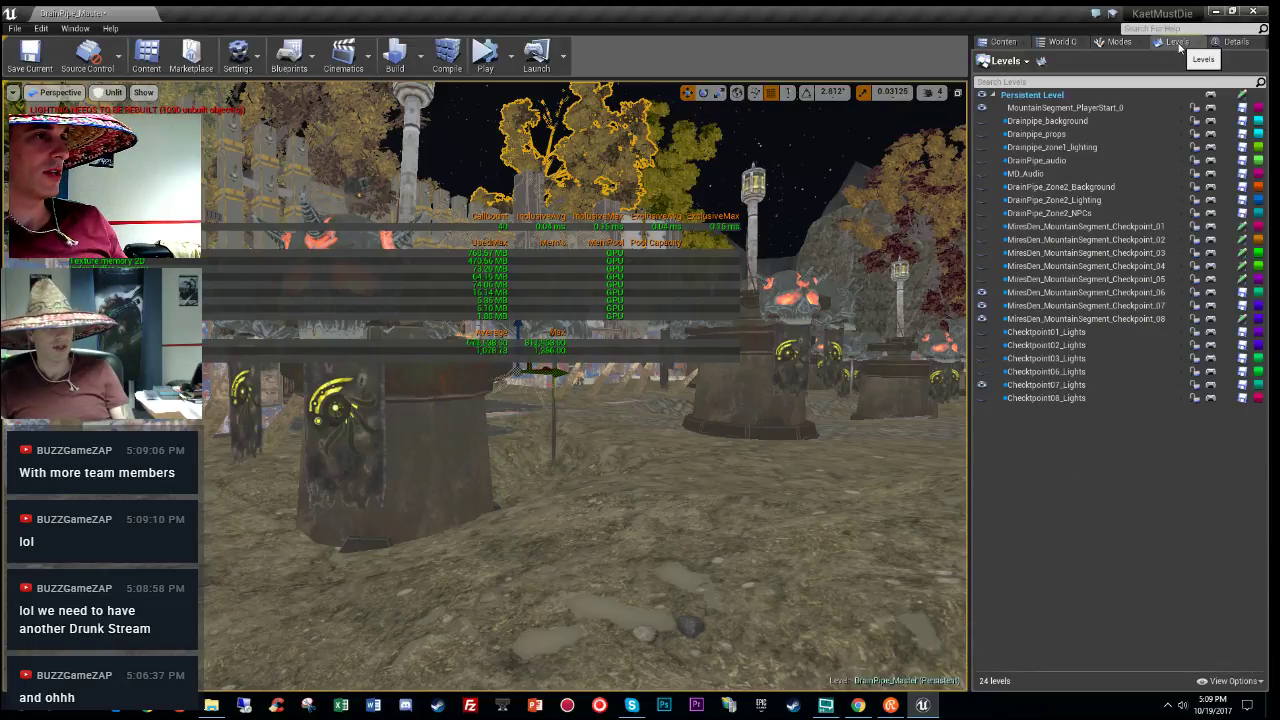
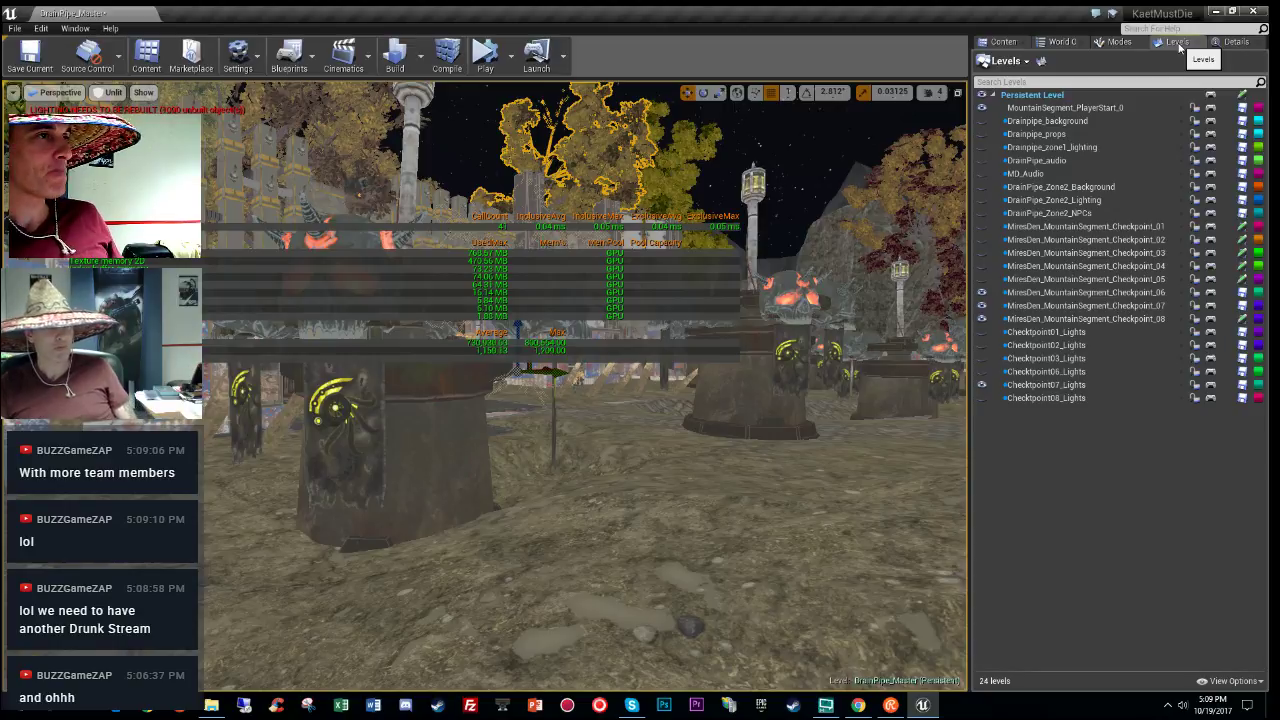
click(1234, 42)
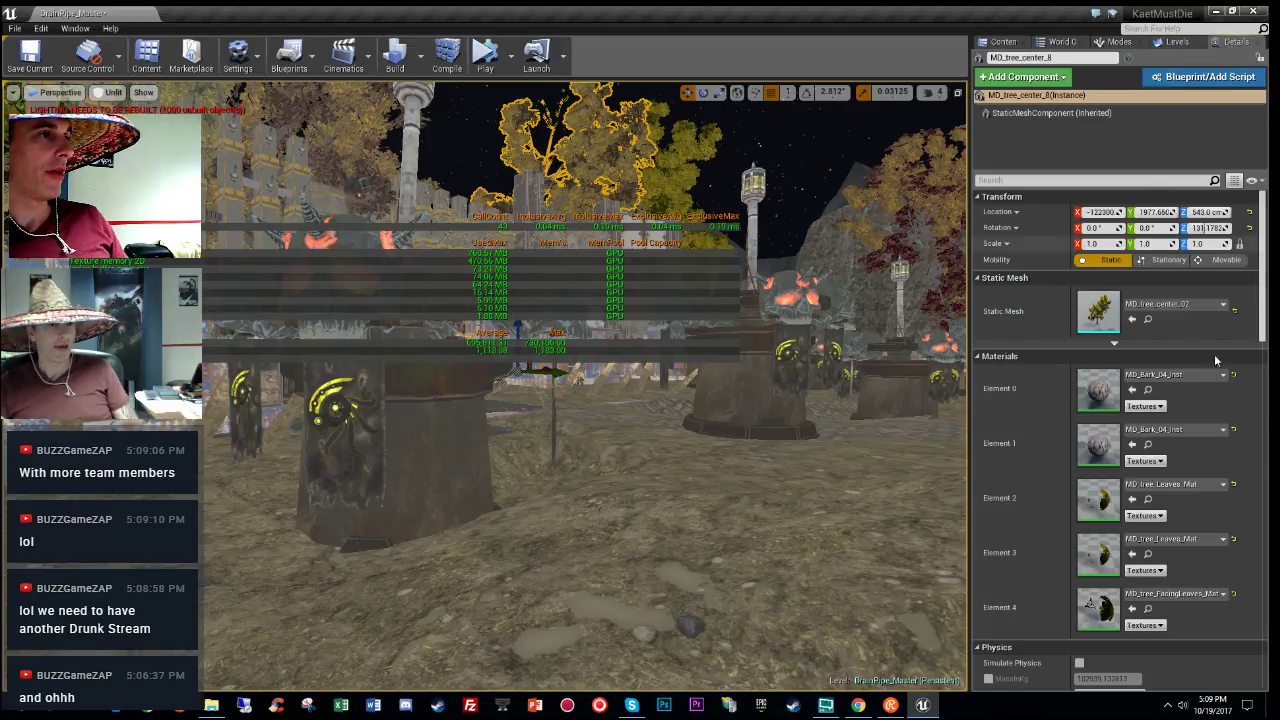
click(1148, 319)
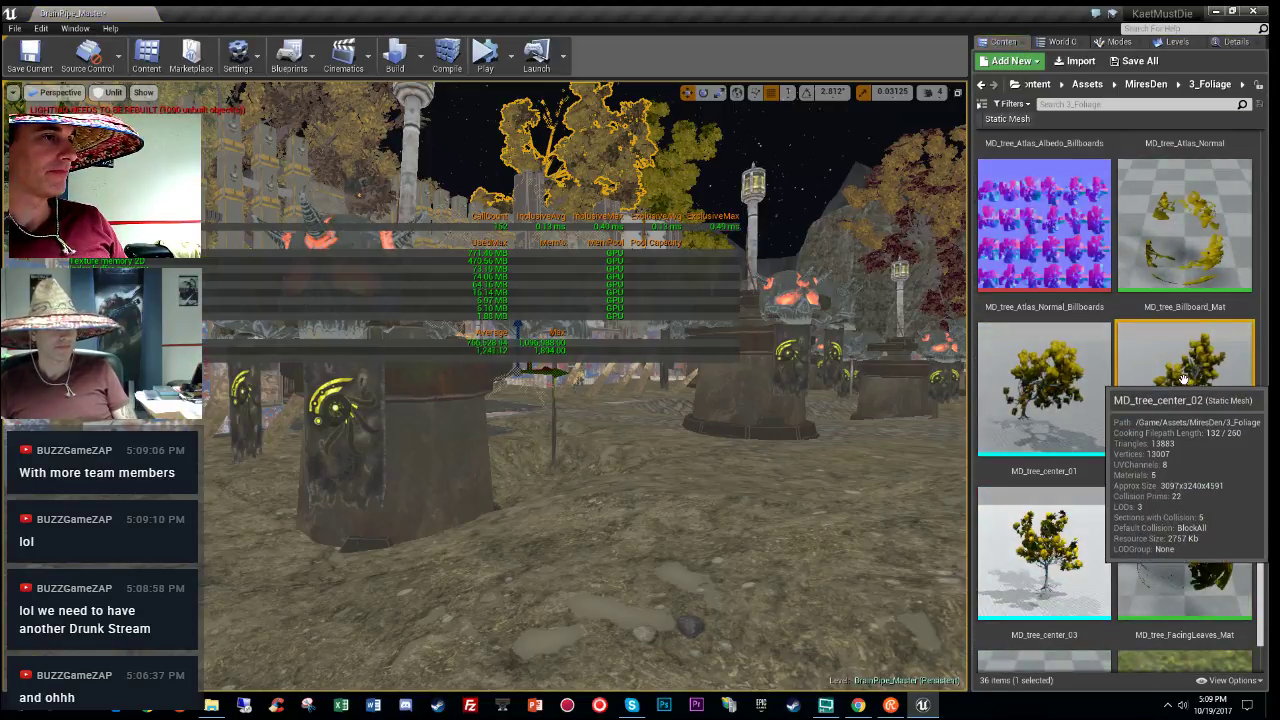
double_click(1183, 376)
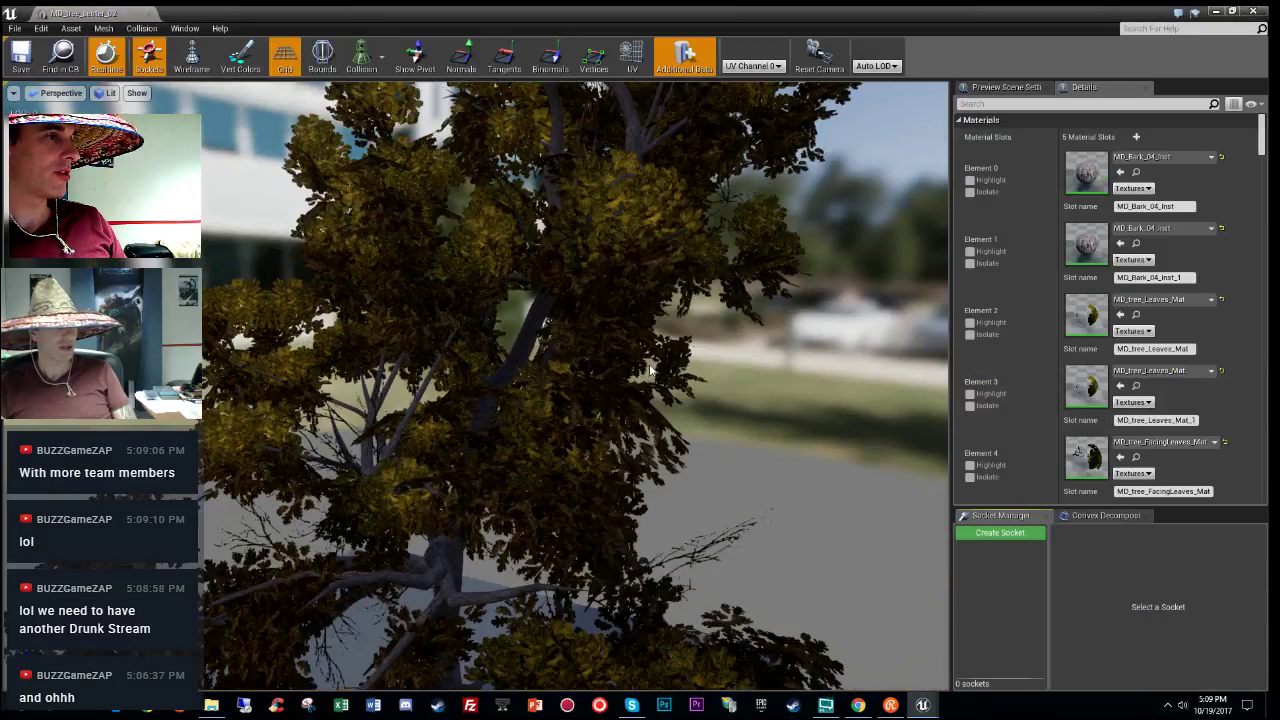
Step: Examine the MD_tree_center_02 mesh from a distance in the preview and review its LOD screen sizes, build settings and reduction settings
drag(651, 370, 651, 570)
scroll(575, 300, down, 10)
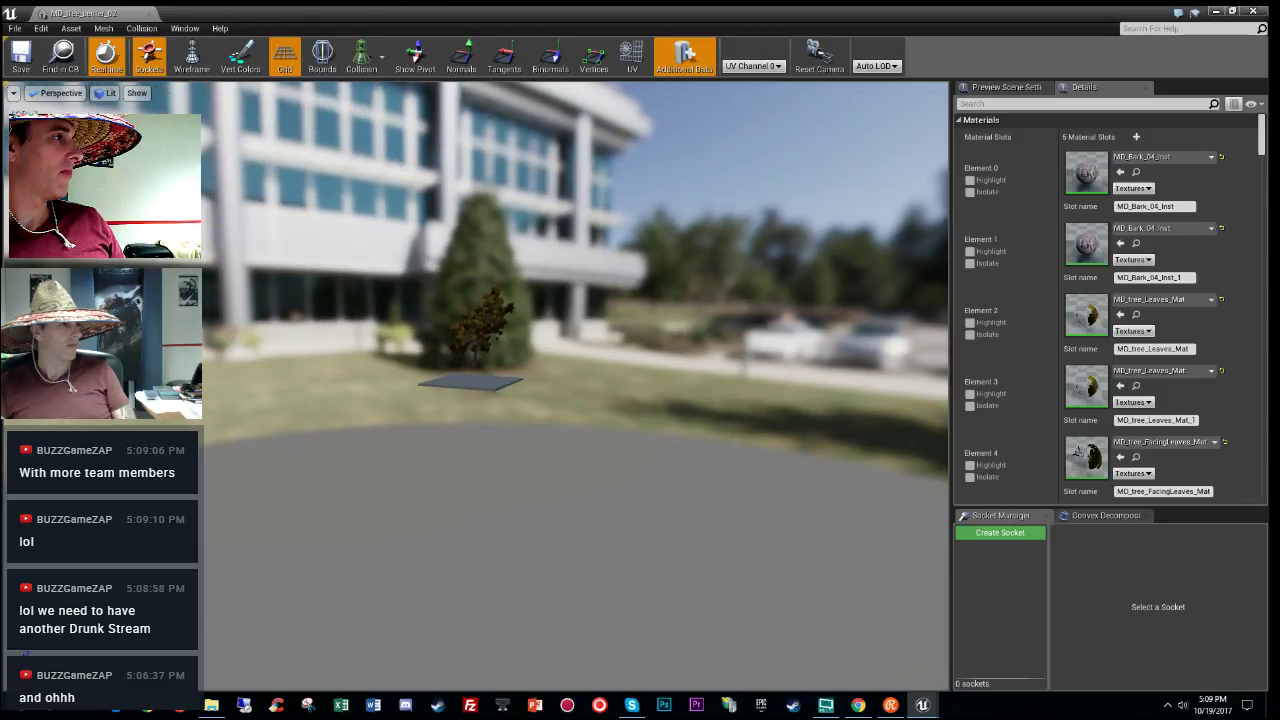
scroll(1128, 357, down, 15)
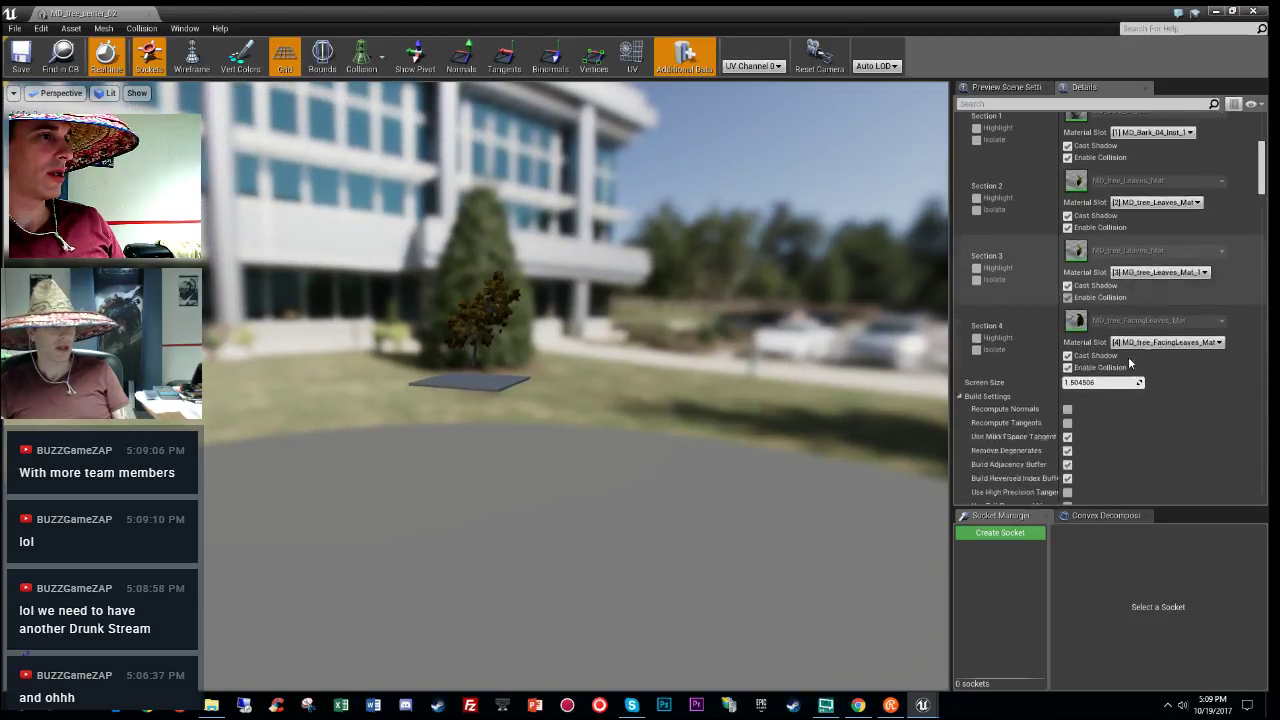
scroll(1128, 357, down, 10)
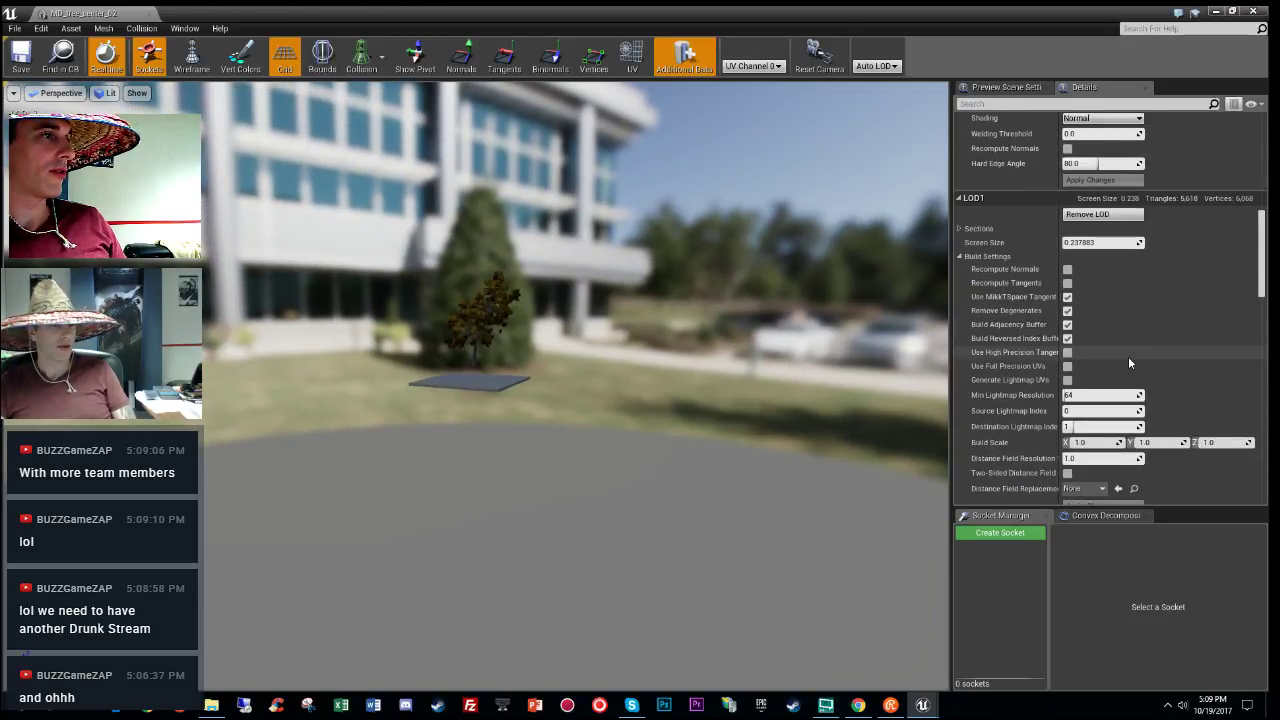
drag(596, 360, 576, 366)
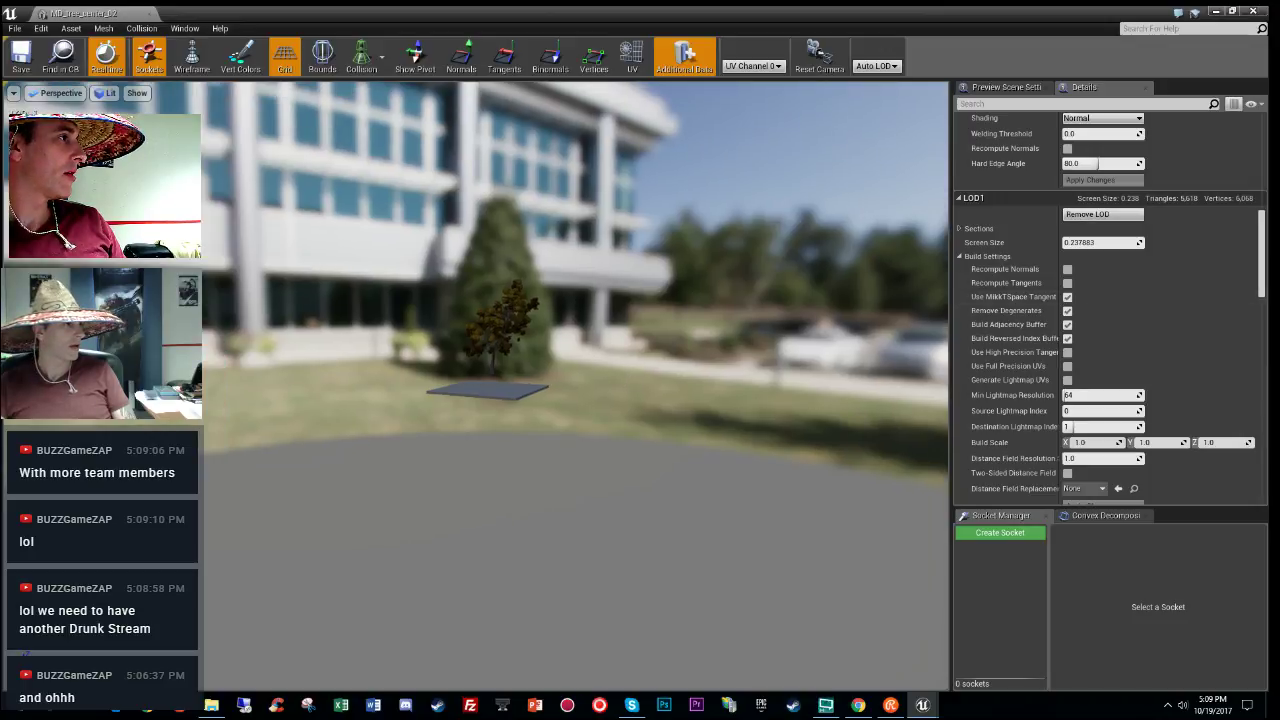
right_drag(576, 366, 610, 342)
key(w)
key(s)
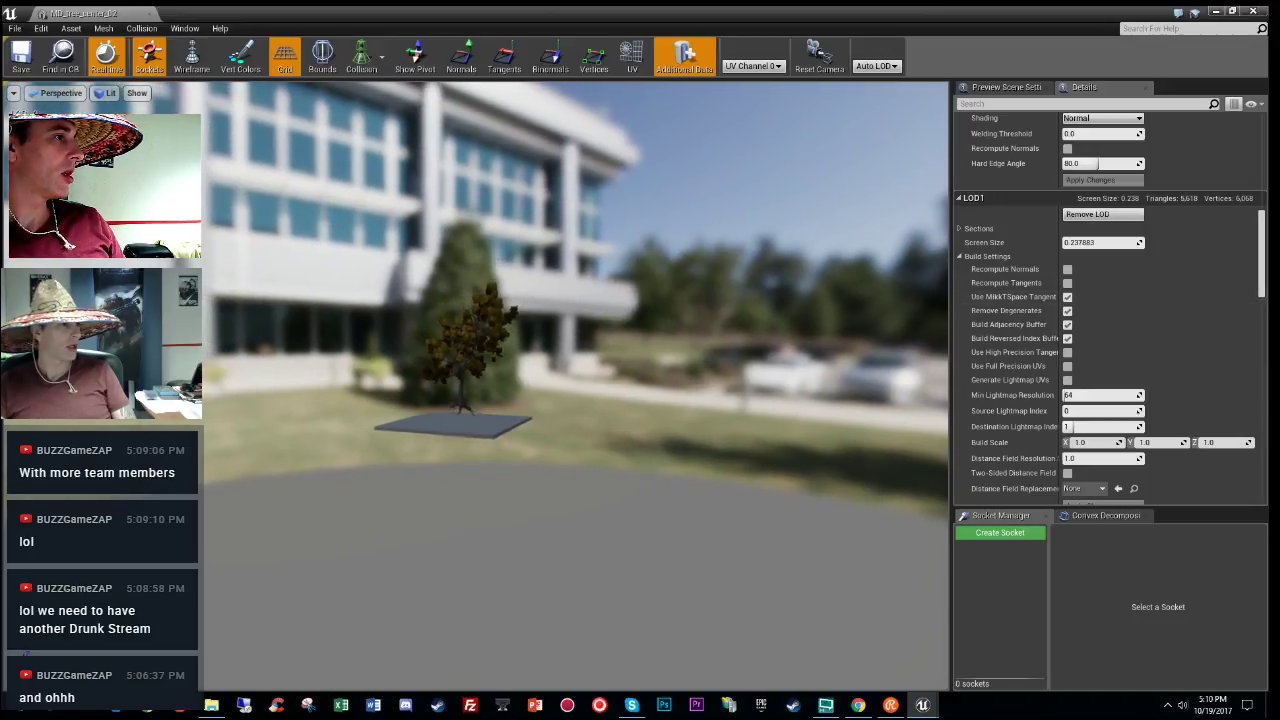
drag(560, 392, 570, 398)
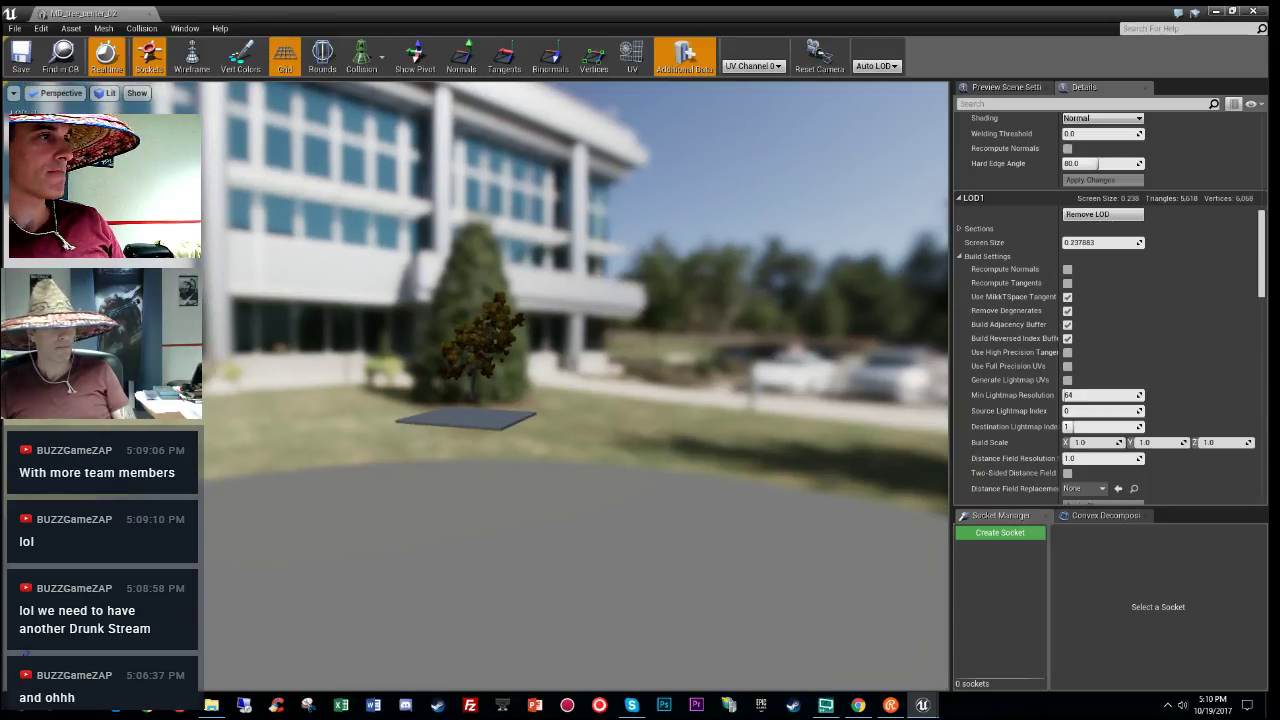
scroll(1150, 332, down, 3)
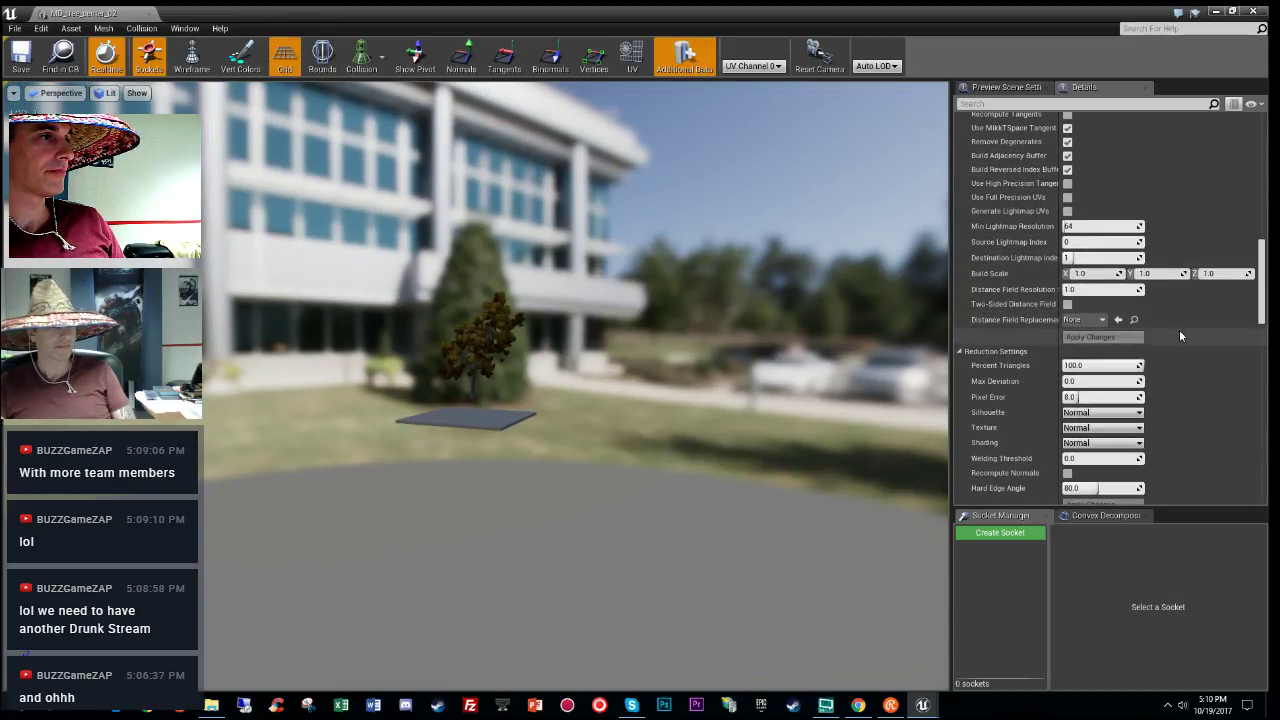
scroll(1180, 333, down, 5)
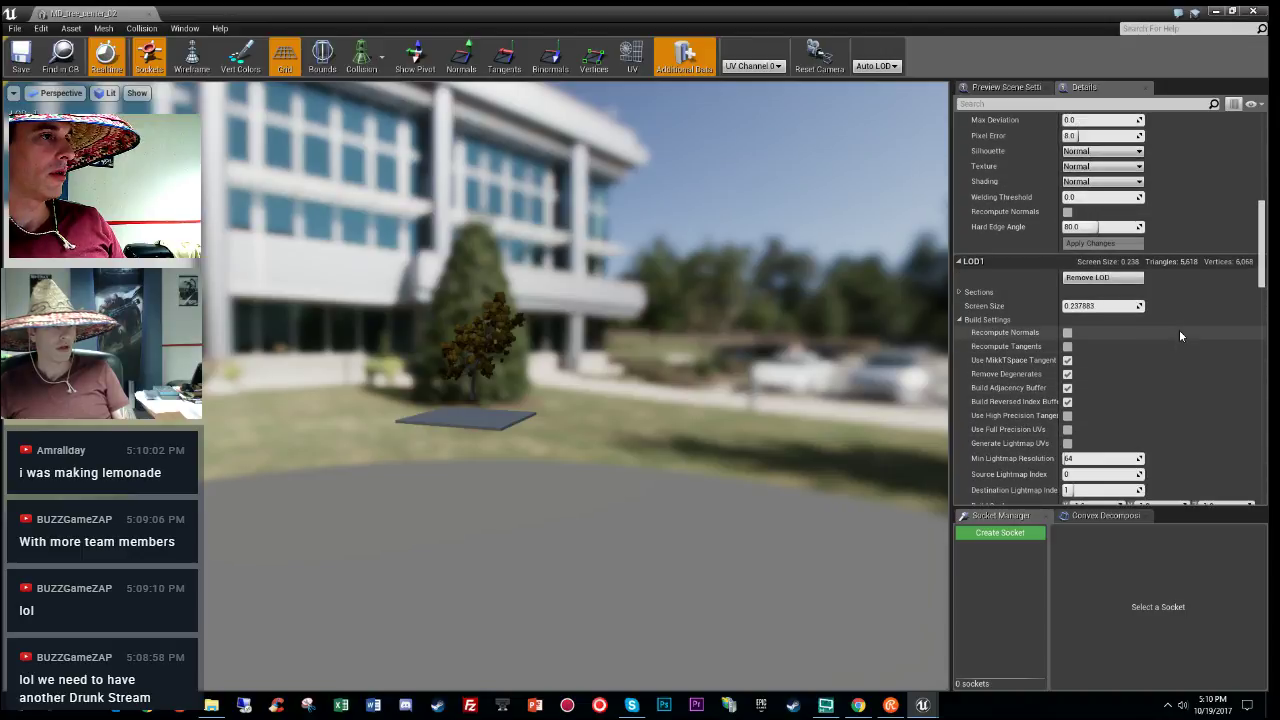
scroll(1179, 335, up, 3)
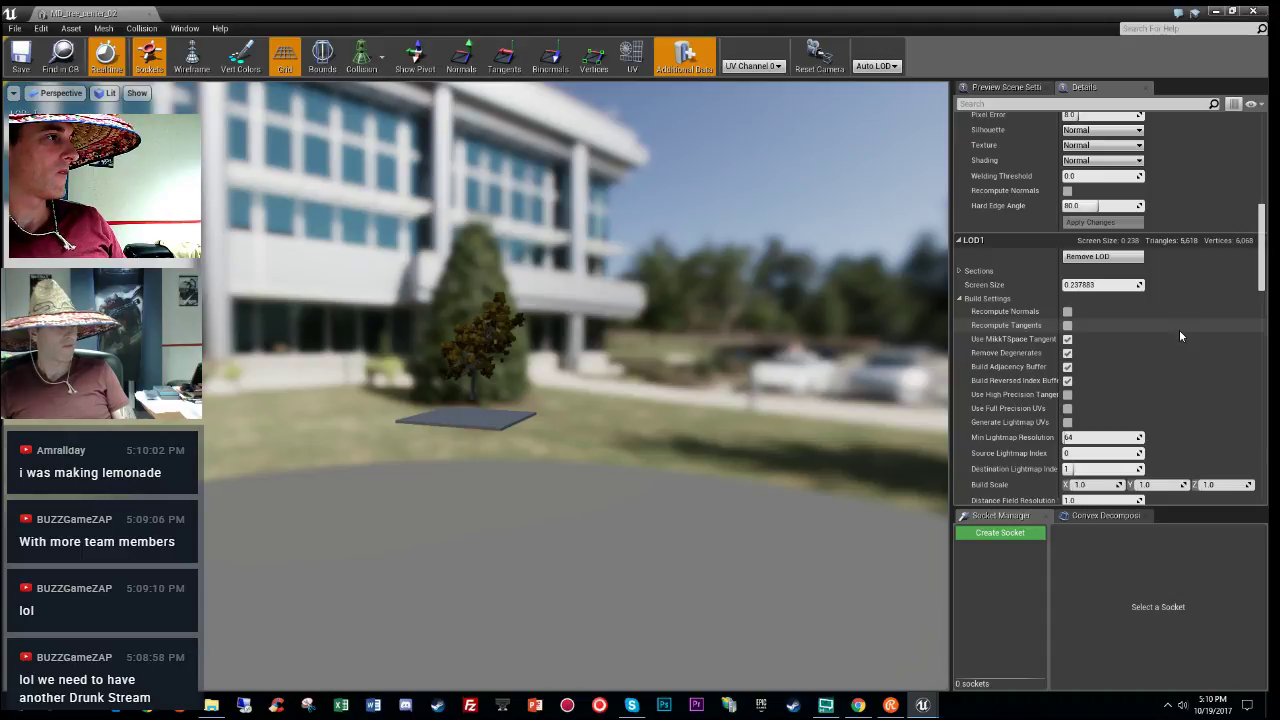
scroll(1180, 336, down, 2)
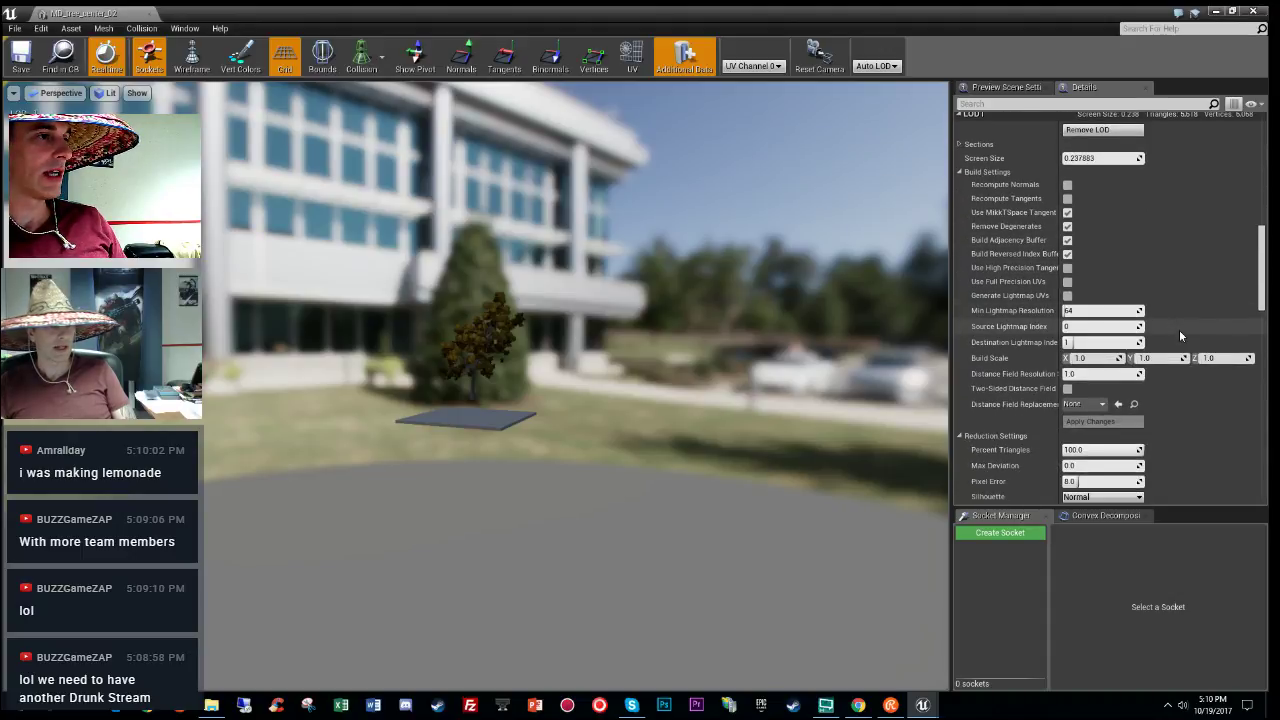
Step: Try to set LOD1's Percent Triangles to 75 in the tree mesh's reduction settings and apply the change
scroll(1179, 329, down, 1)
click(1100, 386)
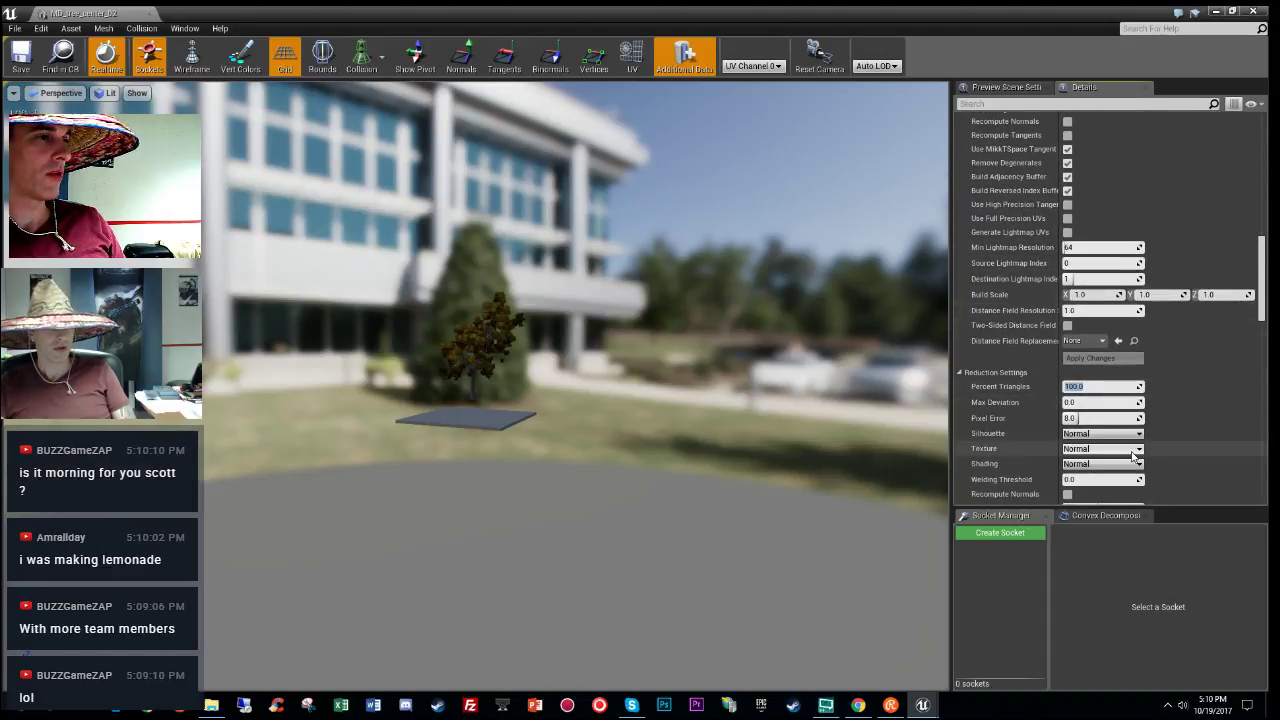
key(Return)
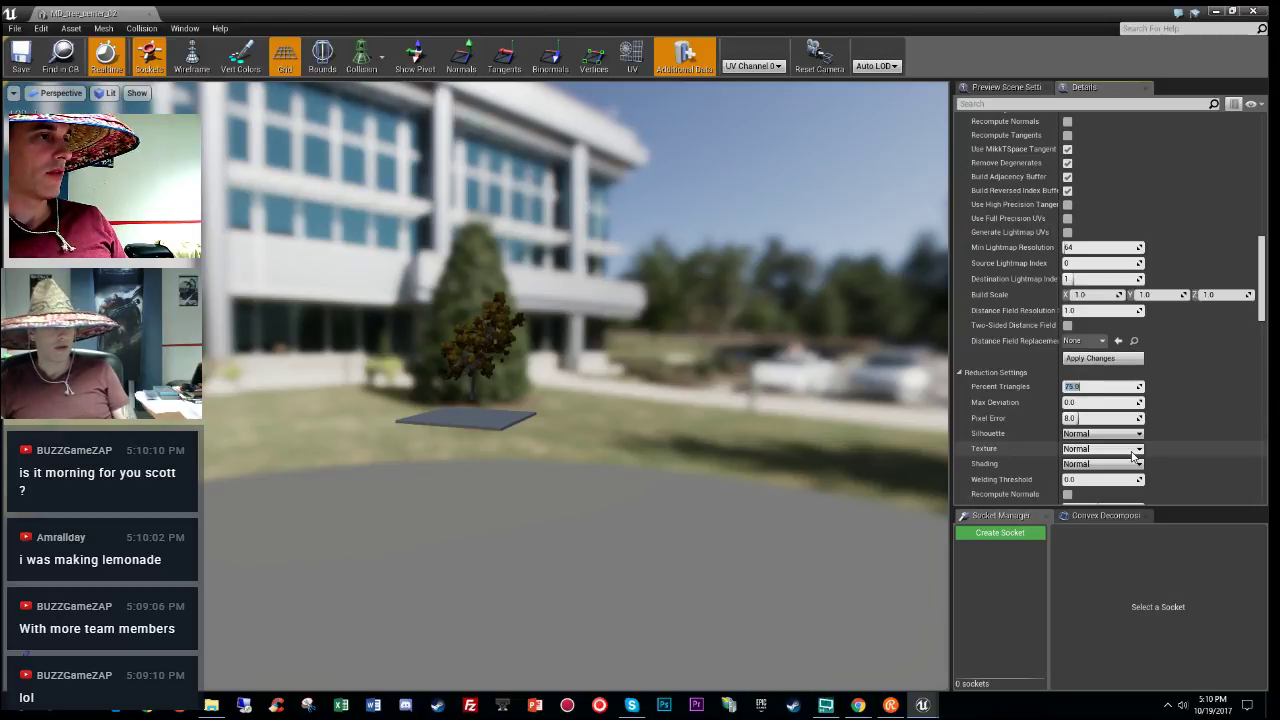
click(1118, 359)
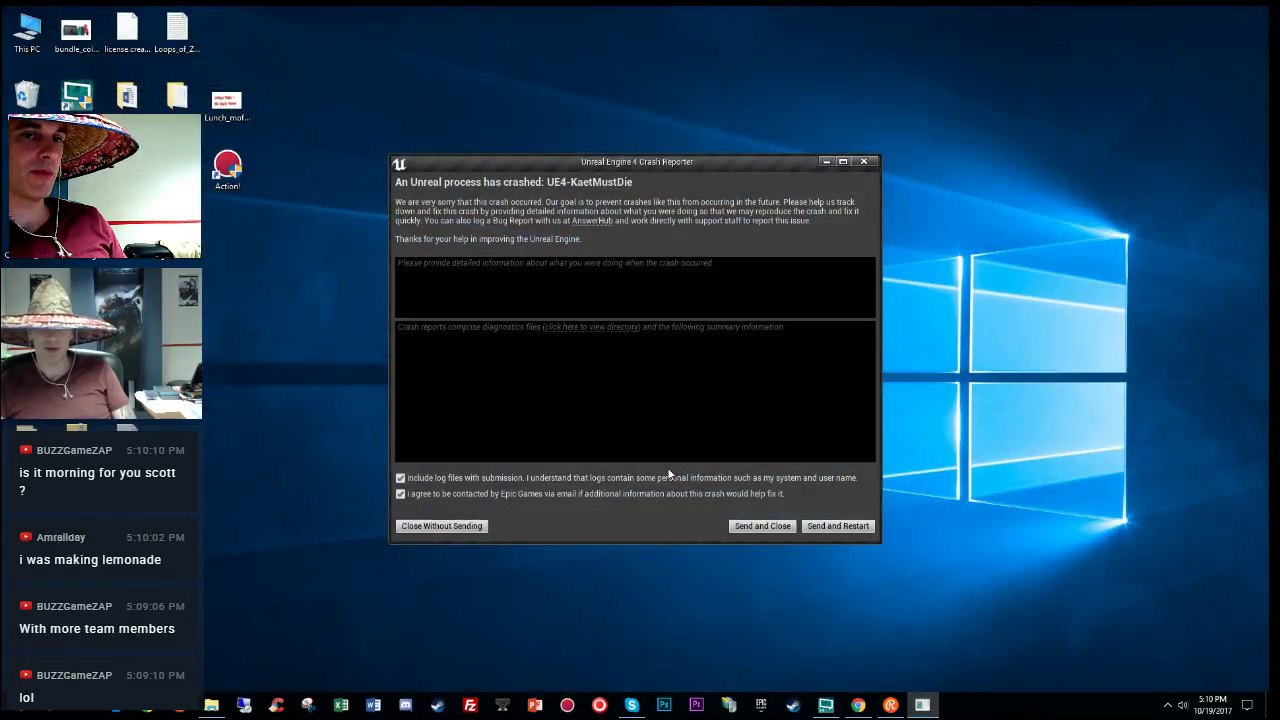
Step: Close the crash reporter and decline restoring the previously open assets in the relaunched editor
click(863, 161)
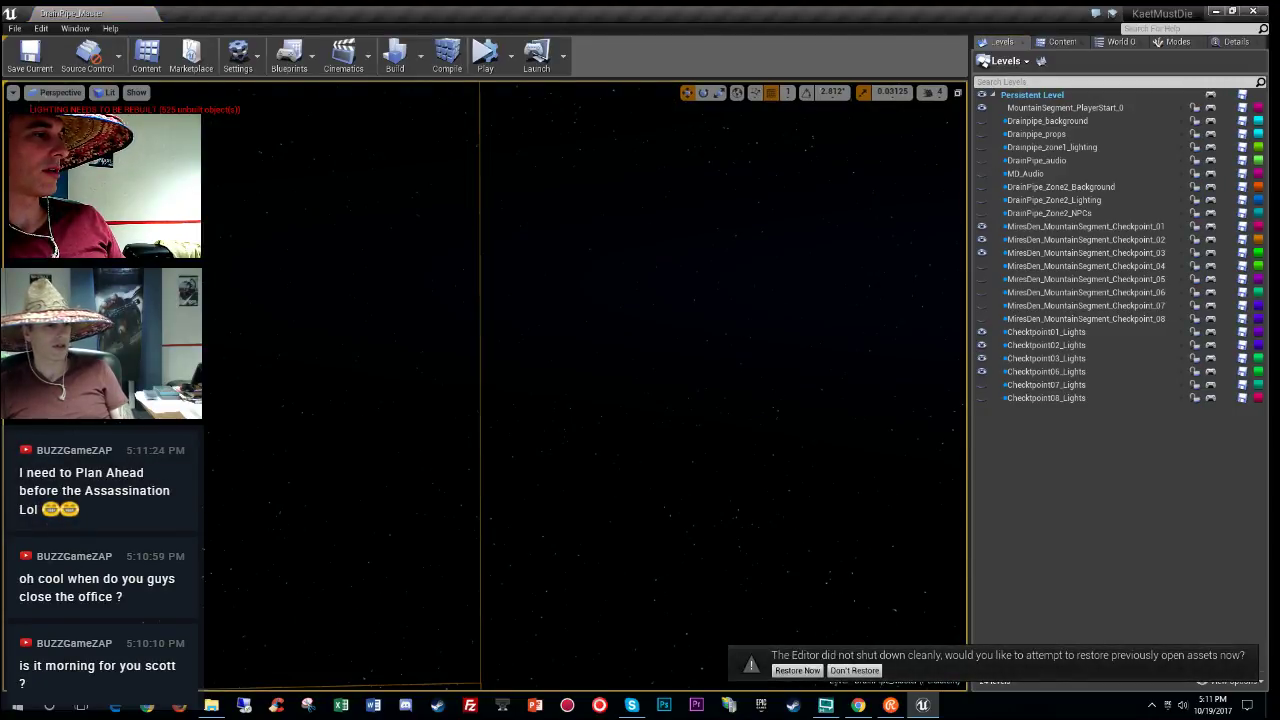
click(830, 670)
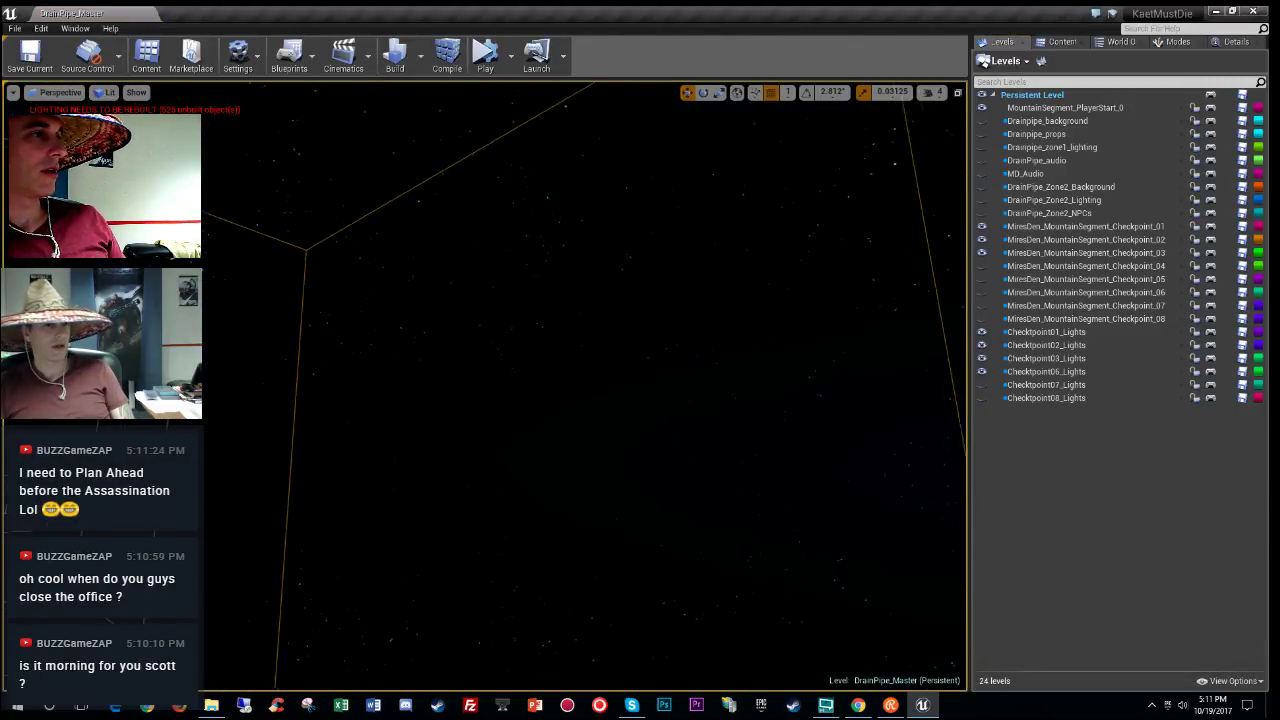
Step: Switch the viewport to Unlit shading and focus it on the mountain mesh beside the flat ground of the mountain segment
right_drag(585, 385, 790, 348)
key(alt+3)
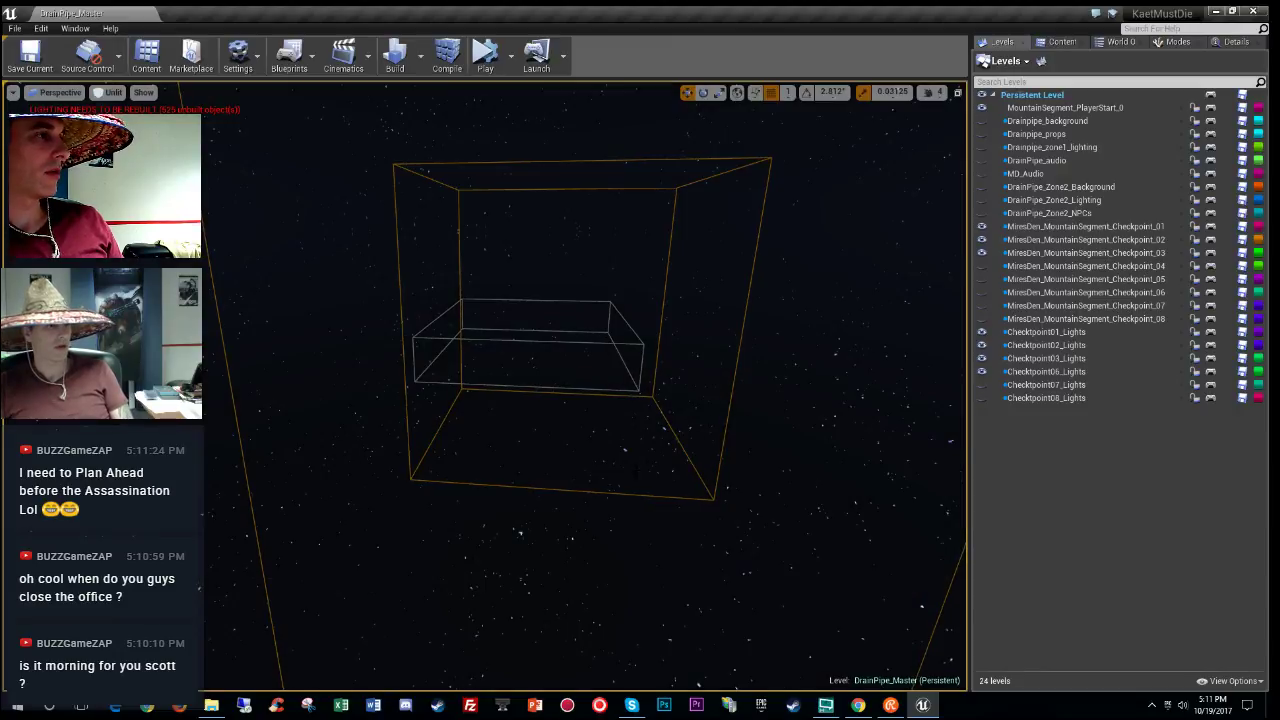
right_drag(585, 385, 900, 365)
right_drag(632, 473, 572, 540)
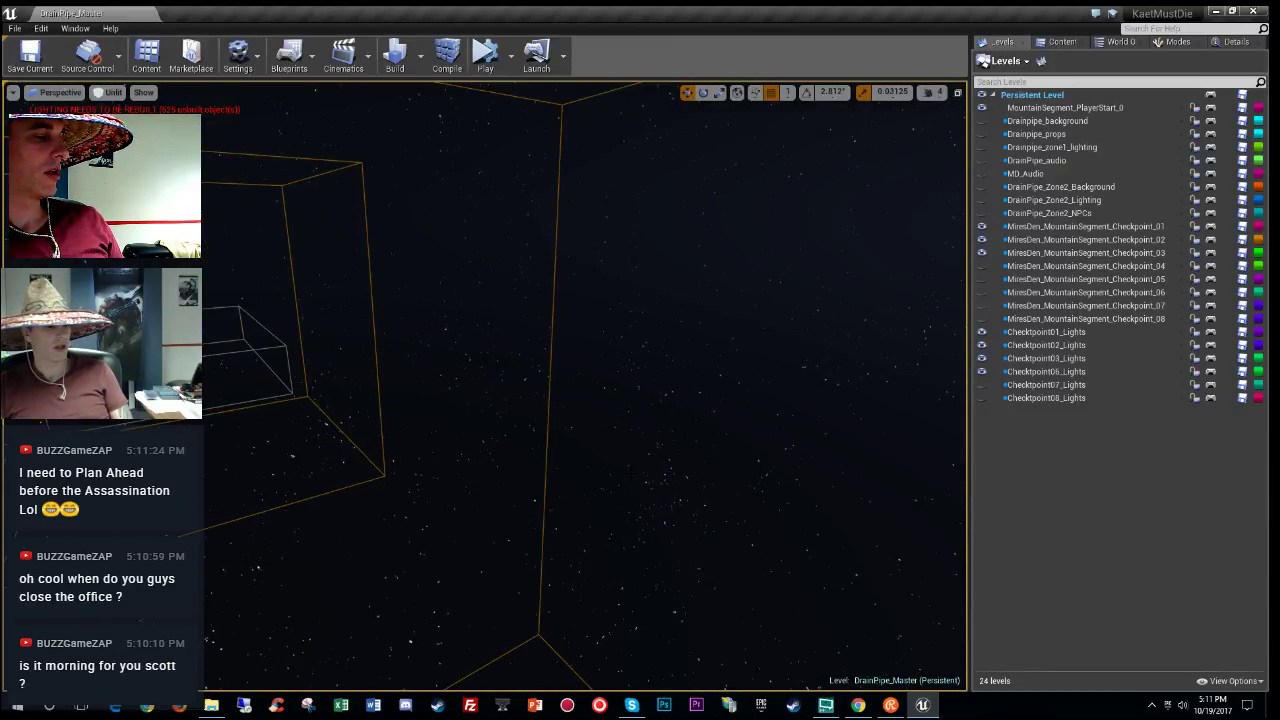
key(alt+4)
key(alt+3)
right_drag(630, 473, 950, 450)
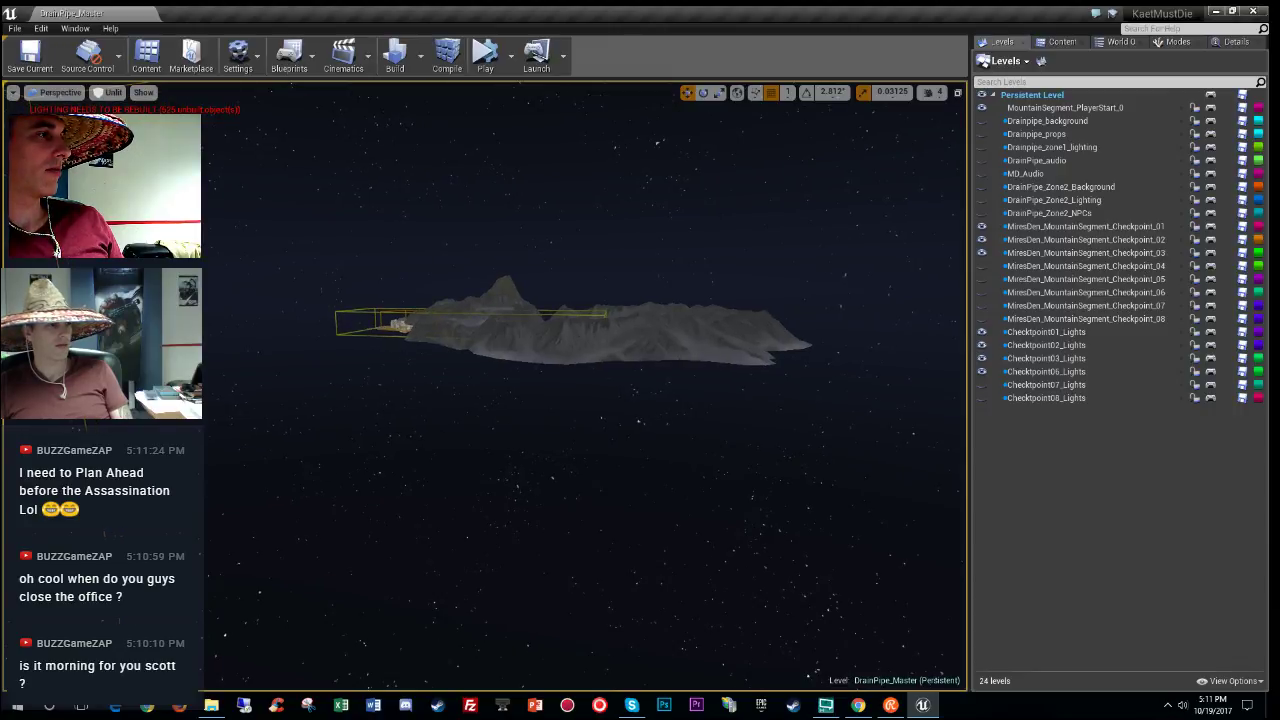
click(577, 331)
right_drag(577, 331, 650, 258)
click(492, 263)
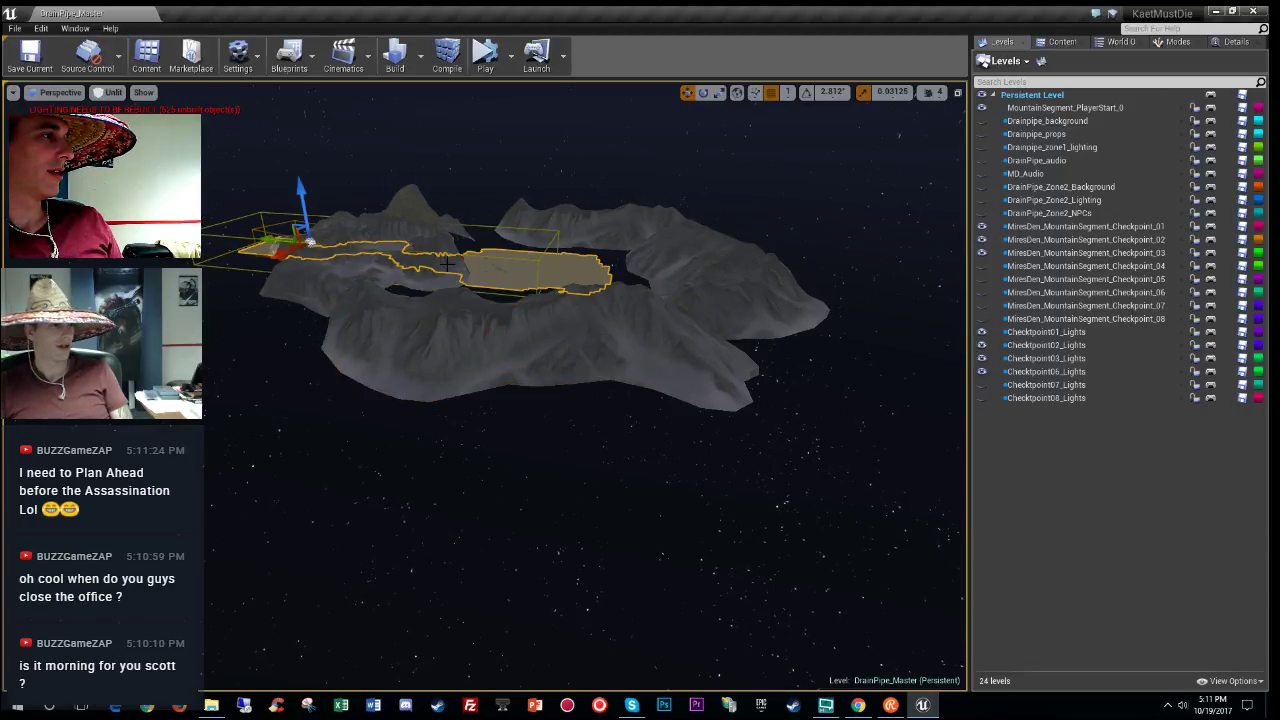
key(f)
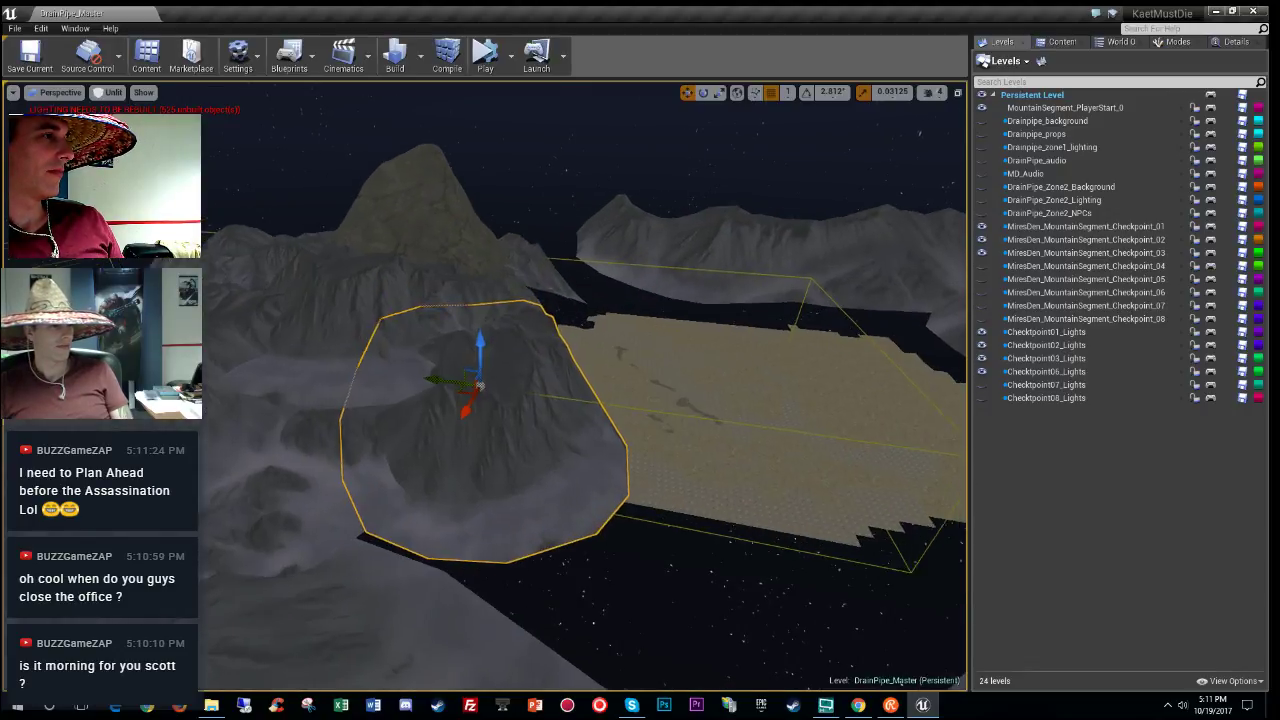
key(w)
right_drag(486, 386, 460, 376)
Step: Hide the Checktpoint01, 02, 03 and 06 lights levels and MiresDen_MountainSegment_Checkpoint_01 to 03, and show only Checkpoint_07 and 08 instead
click(982, 332)
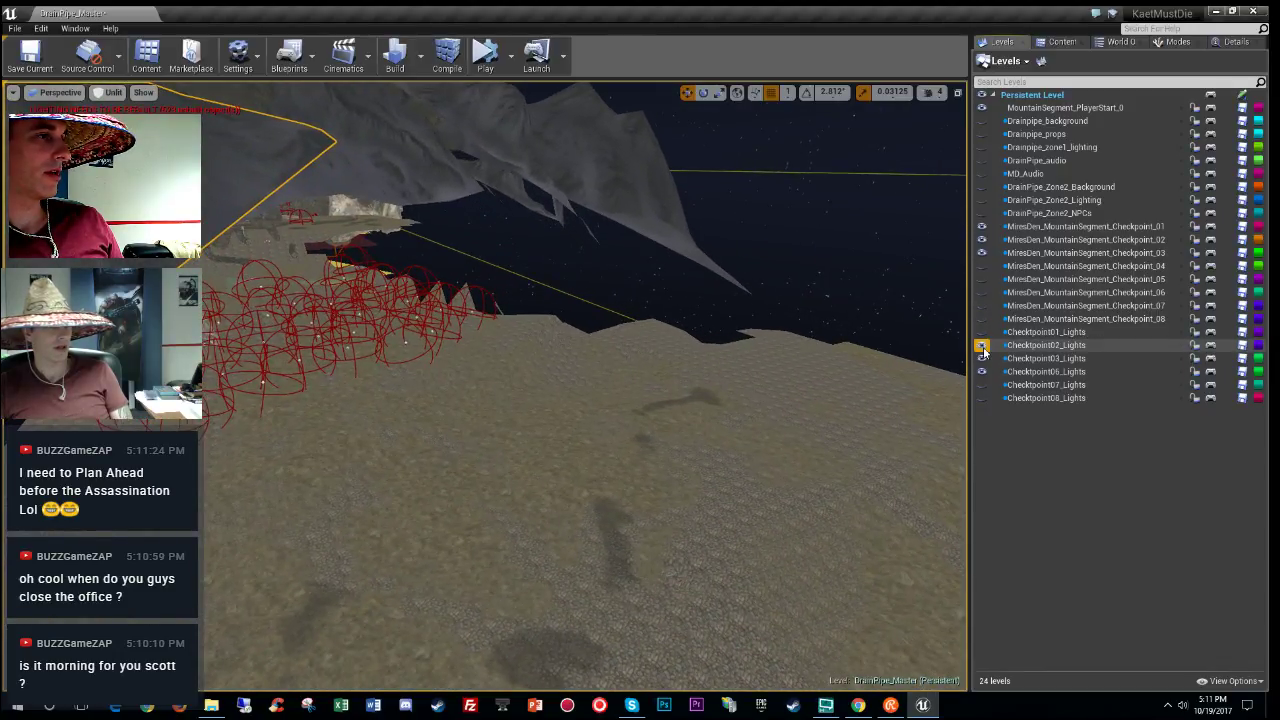
click(982, 345)
click(981, 358)
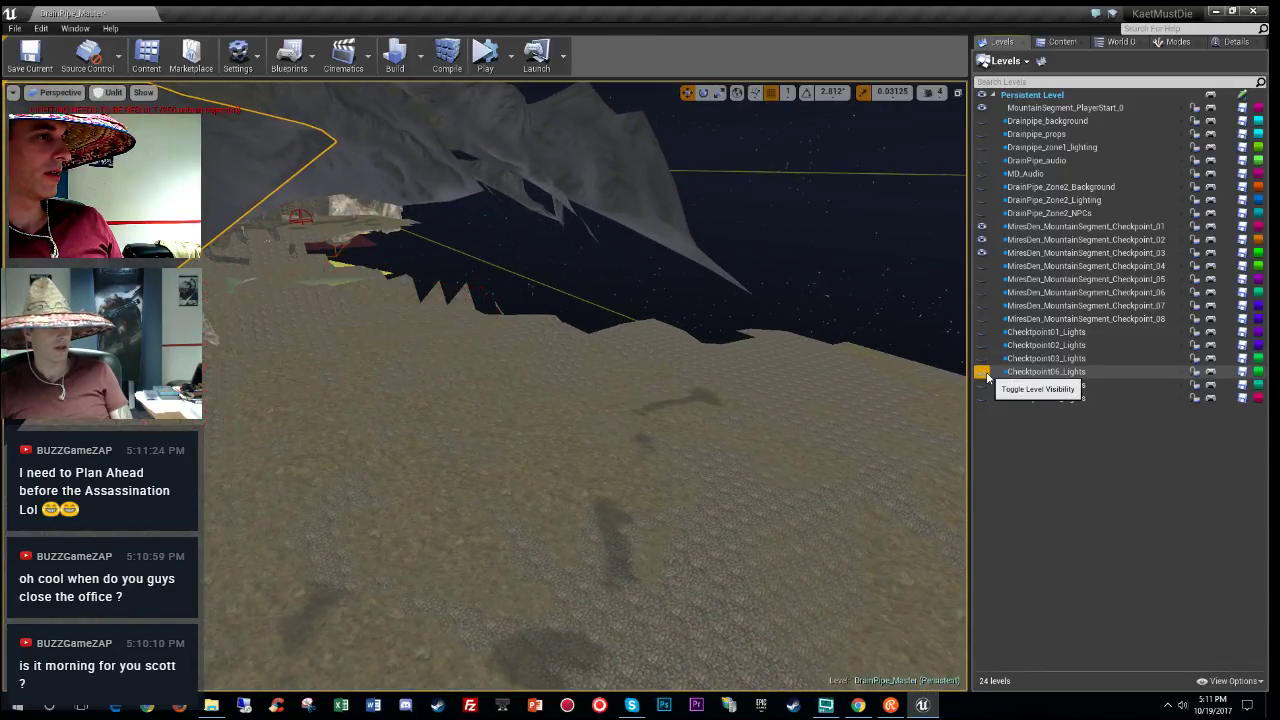
click(981, 239)
click(981, 226)
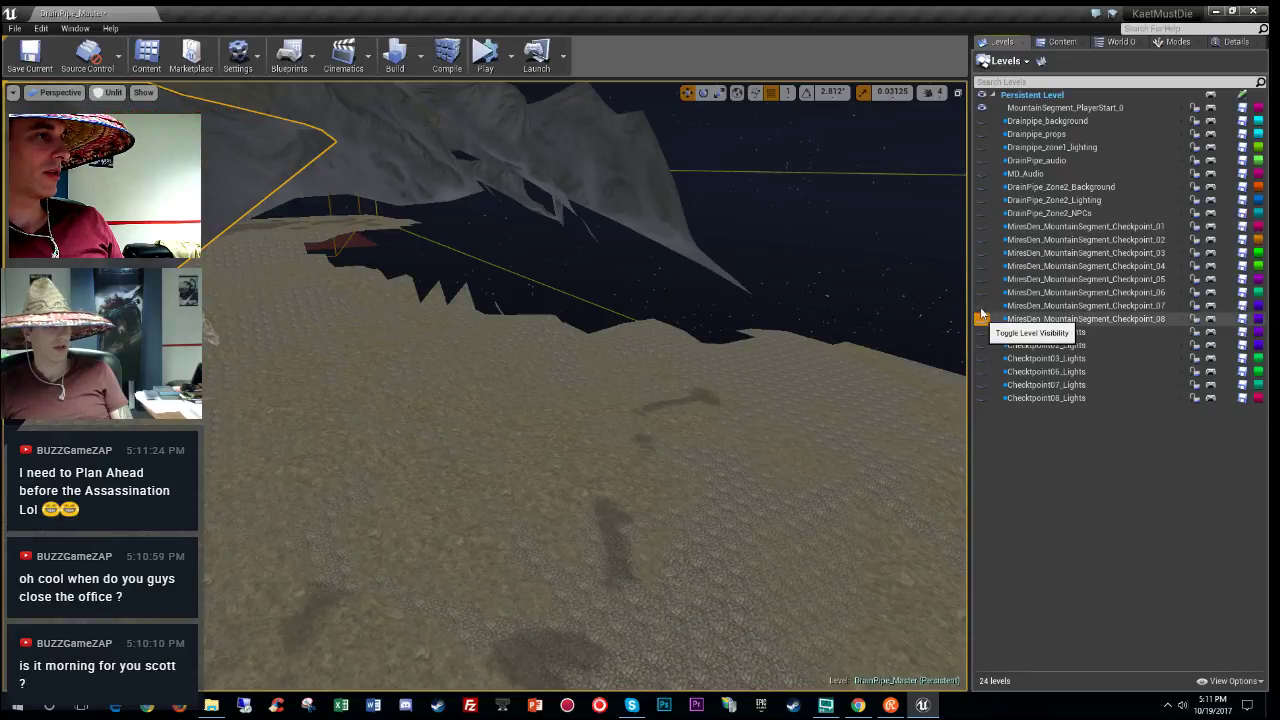
click(981, 318)
click(982, 303)
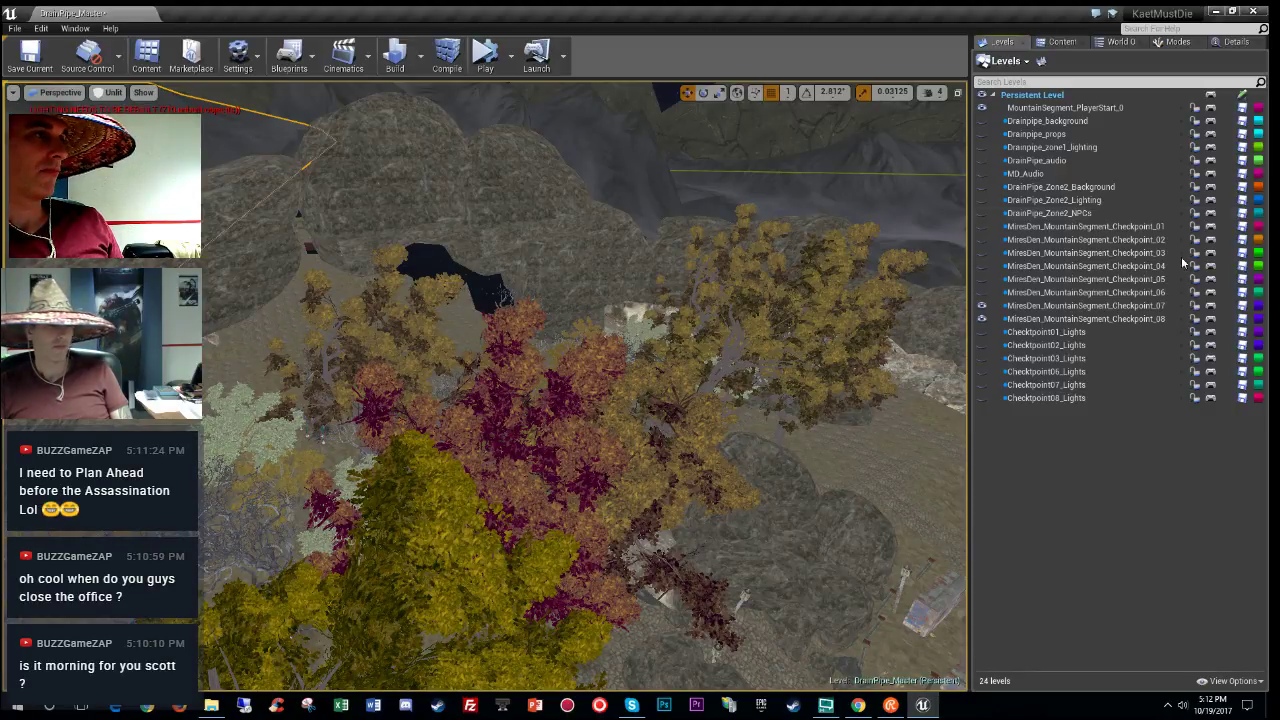
Step: Select the brown backpack among the bags on the ground, locate its Backpack_mdl mesh in SurvivalProps/Models and check its triangle and LOD details
right_drag(737, 525, 760, 500)
key(w)
key(w)
right_drag(585, 385, 420, 430)
key(w)
right_drag(520, 440, 643, 447)
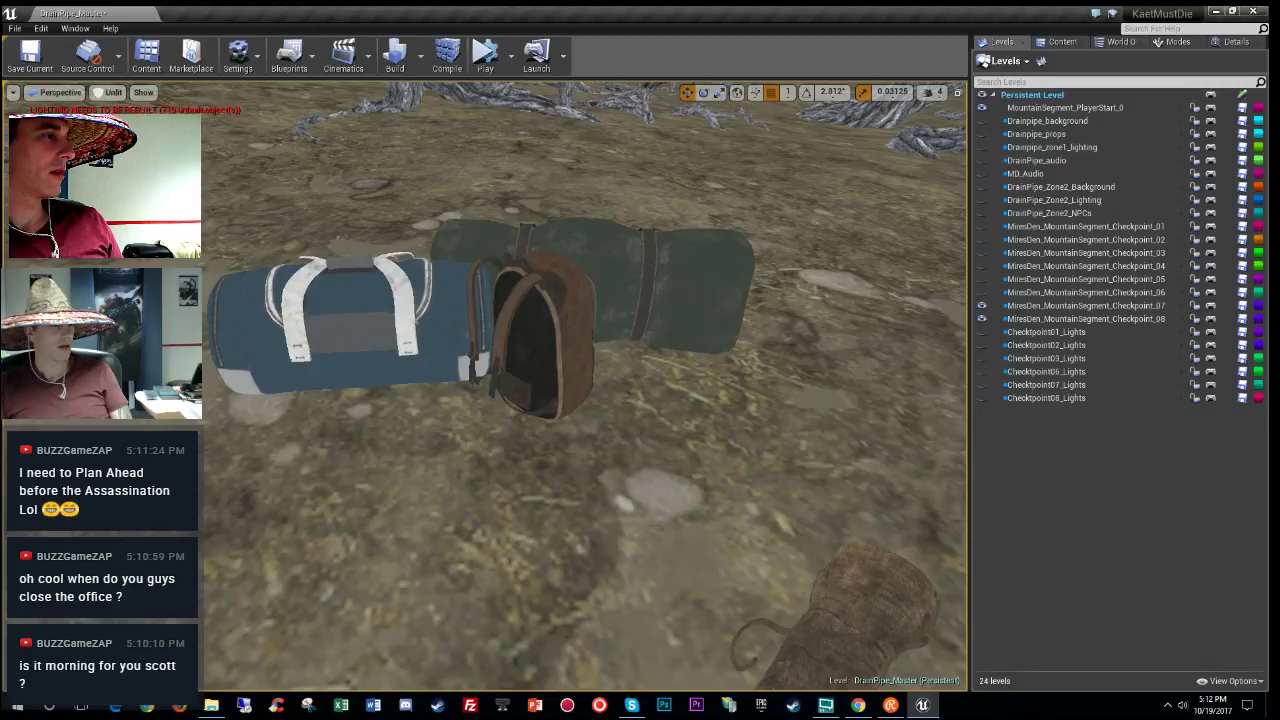
click(542, 324)
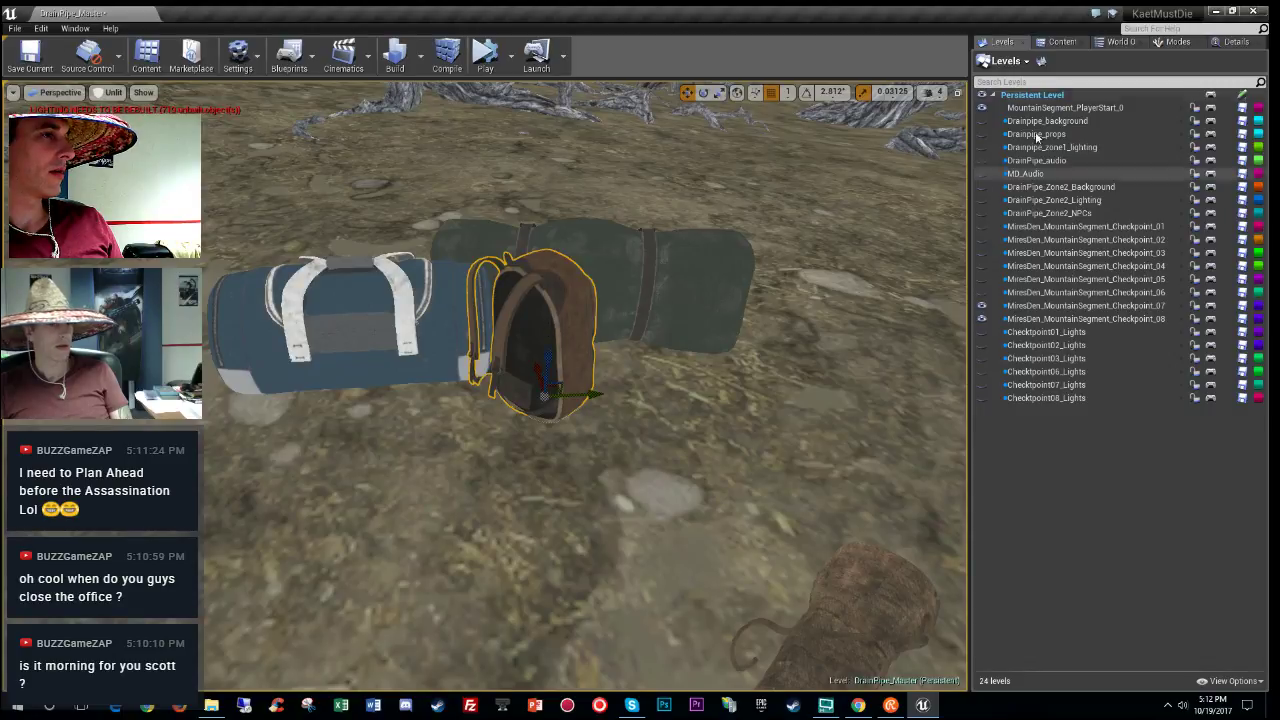
click(1232, 46)
click(1160, 328)
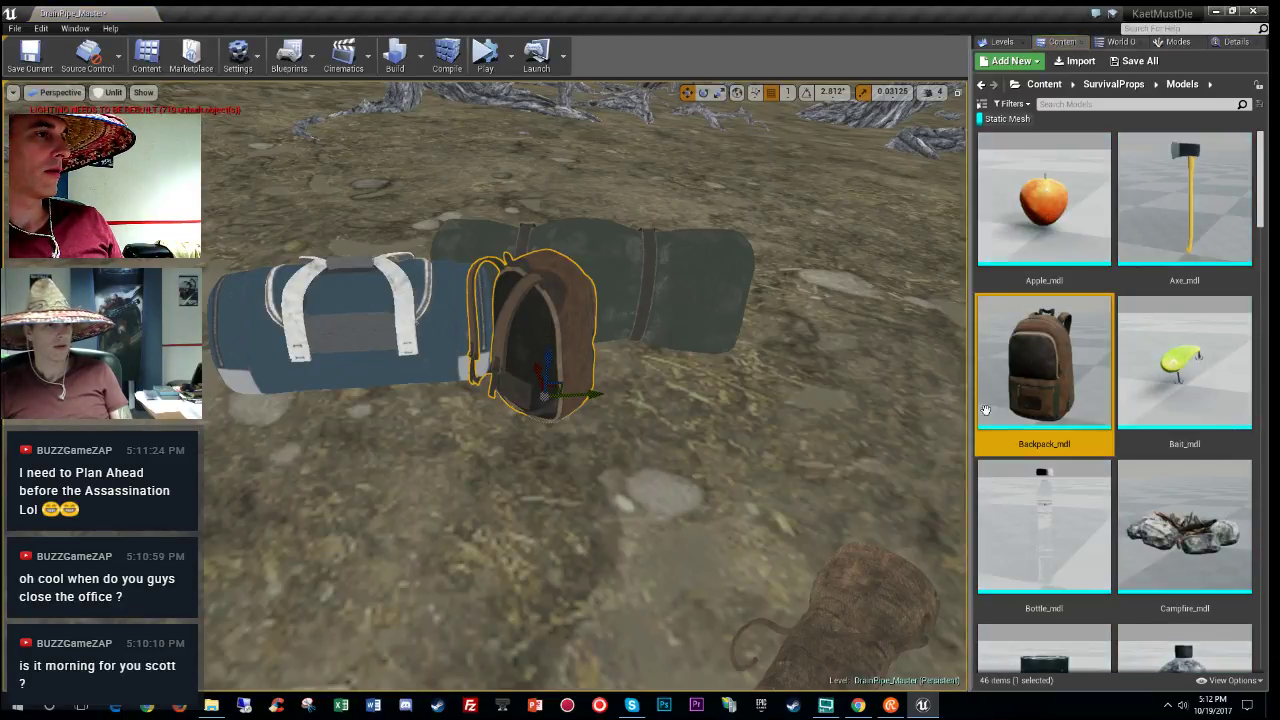
mouse_move(1067, 360)
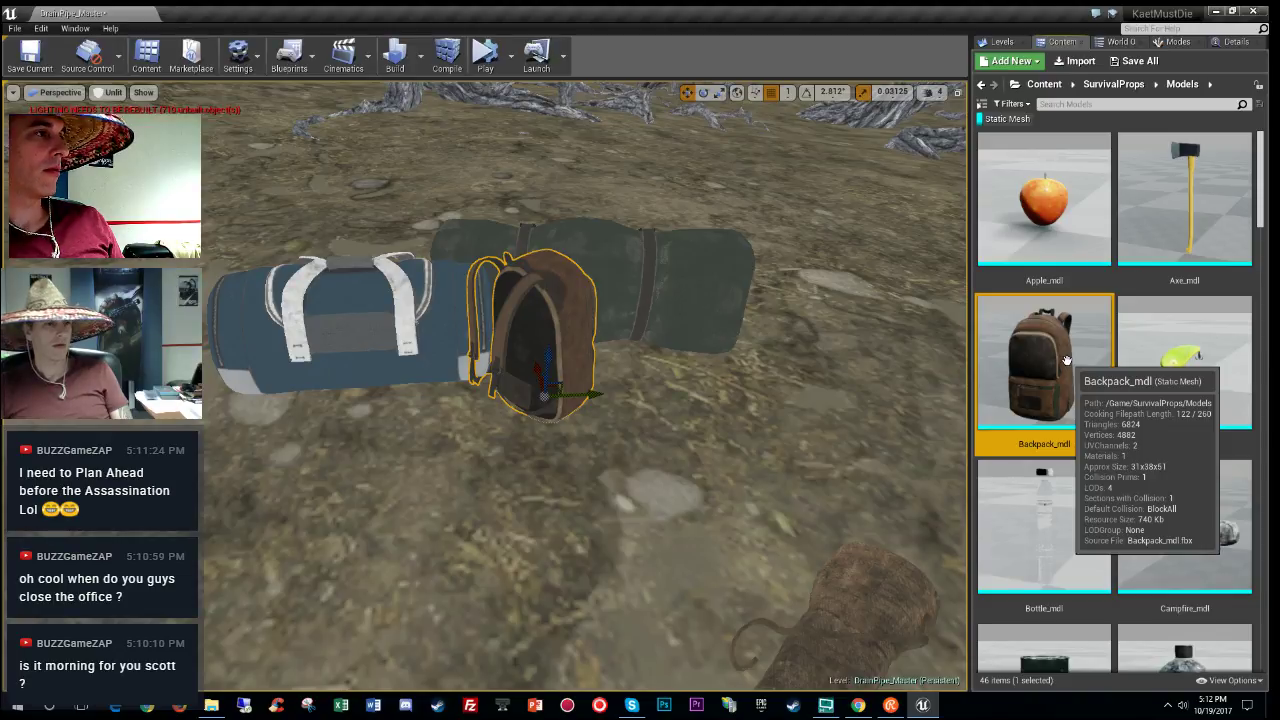
Step: Select the blue duffel bag and the rolled tent on the ground in turn, and open the Dufflebag_mdl mesh for editing
click(365, 322)
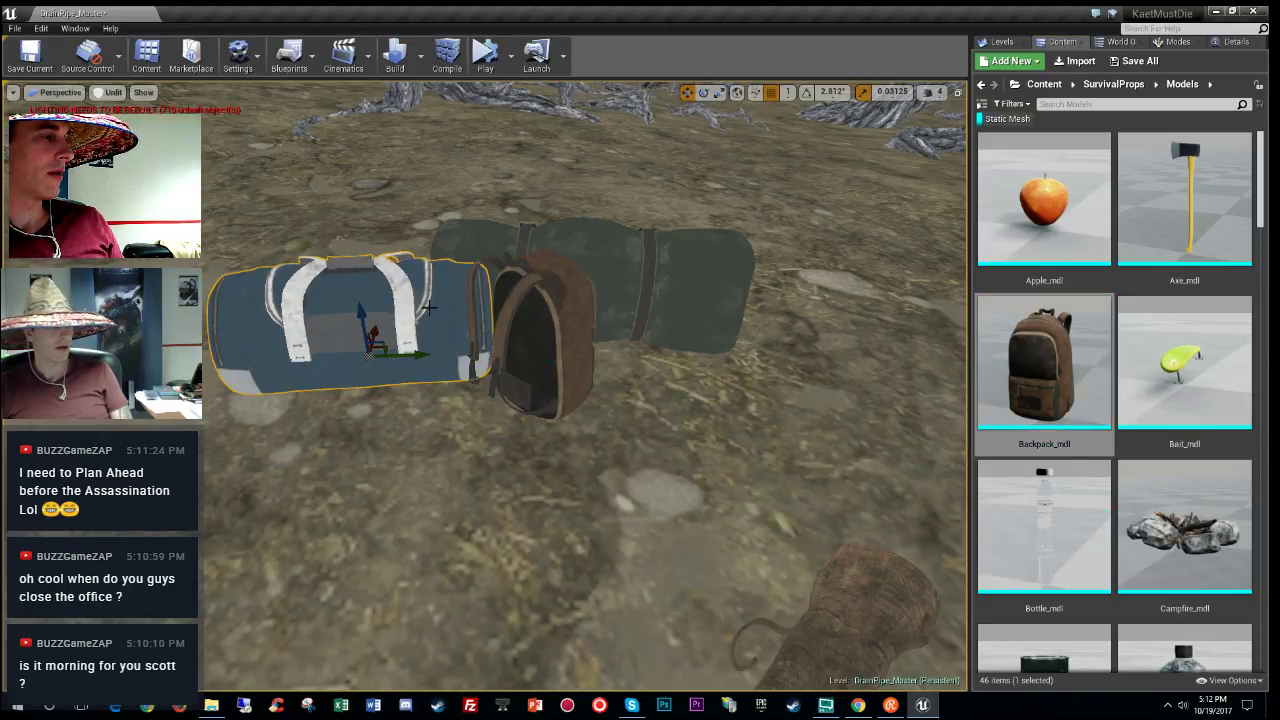
click(656, 265)
scroll(1083, 386, down, 1)
scroll(1083, 386, down, 3)
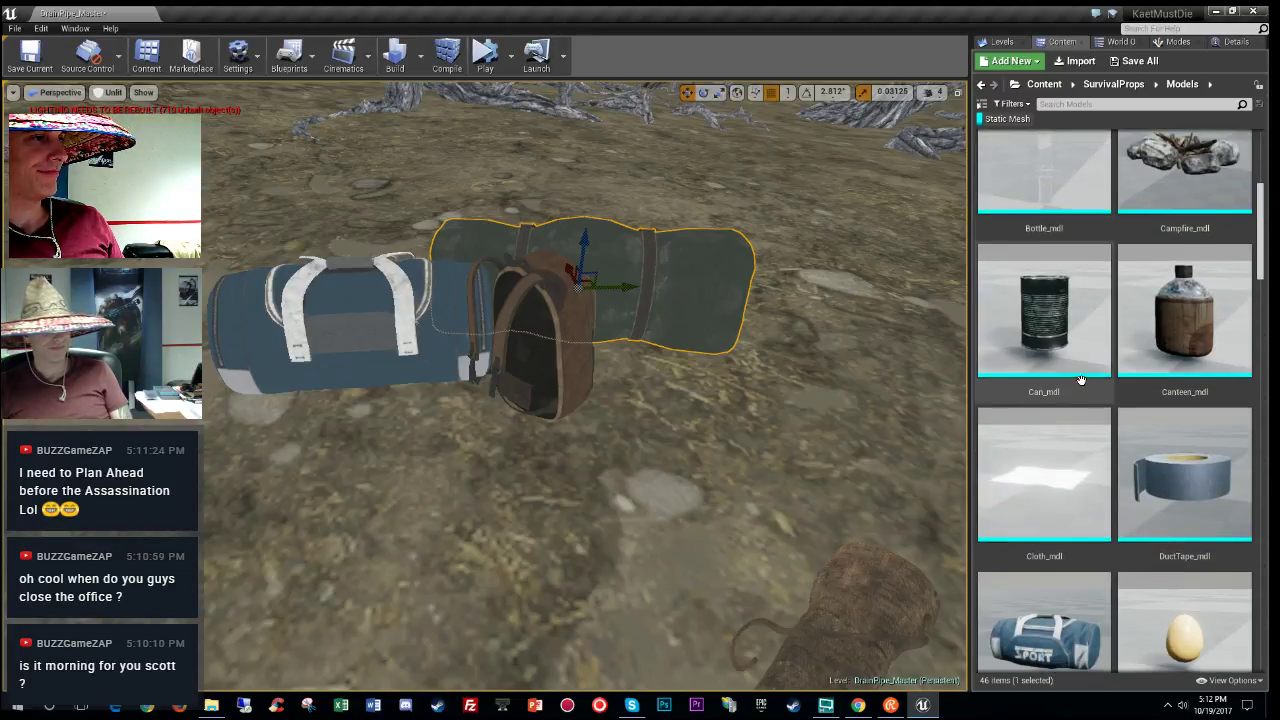
double_click(1075, 425)
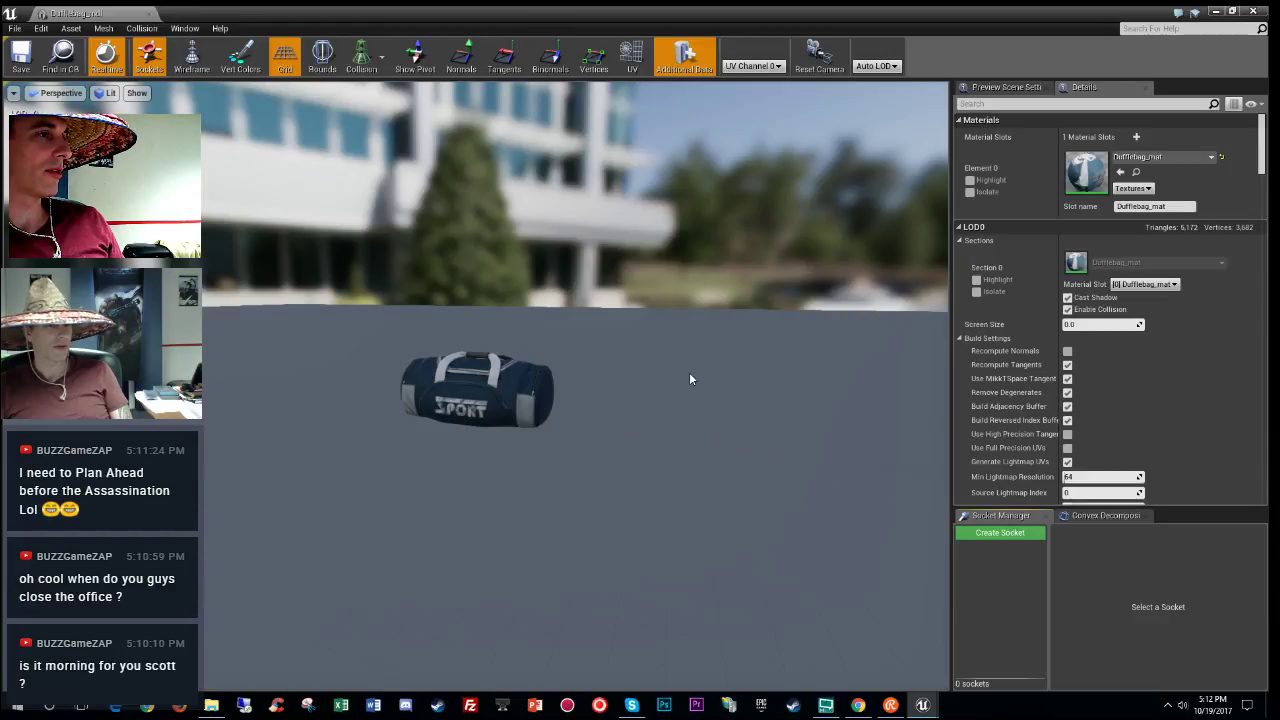
Step: Check Dufflebag_mdl's LODs and assign the mesh to the Deco LOD group, accepting the overwrite of its current settings
scroll(1173, 343, down, 10)
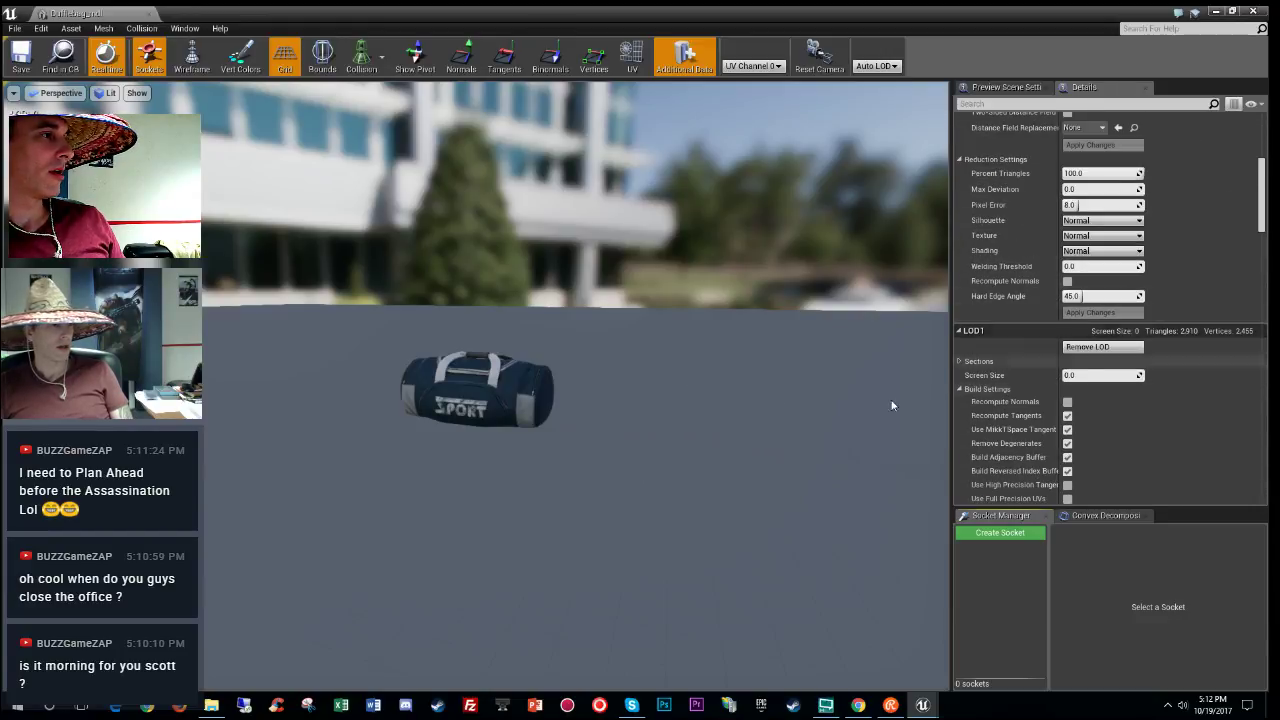
key(w)
right_drag(892, 405, 922, 416)
key(s)
key(w)
drag(1265, 215, 1258, 415)
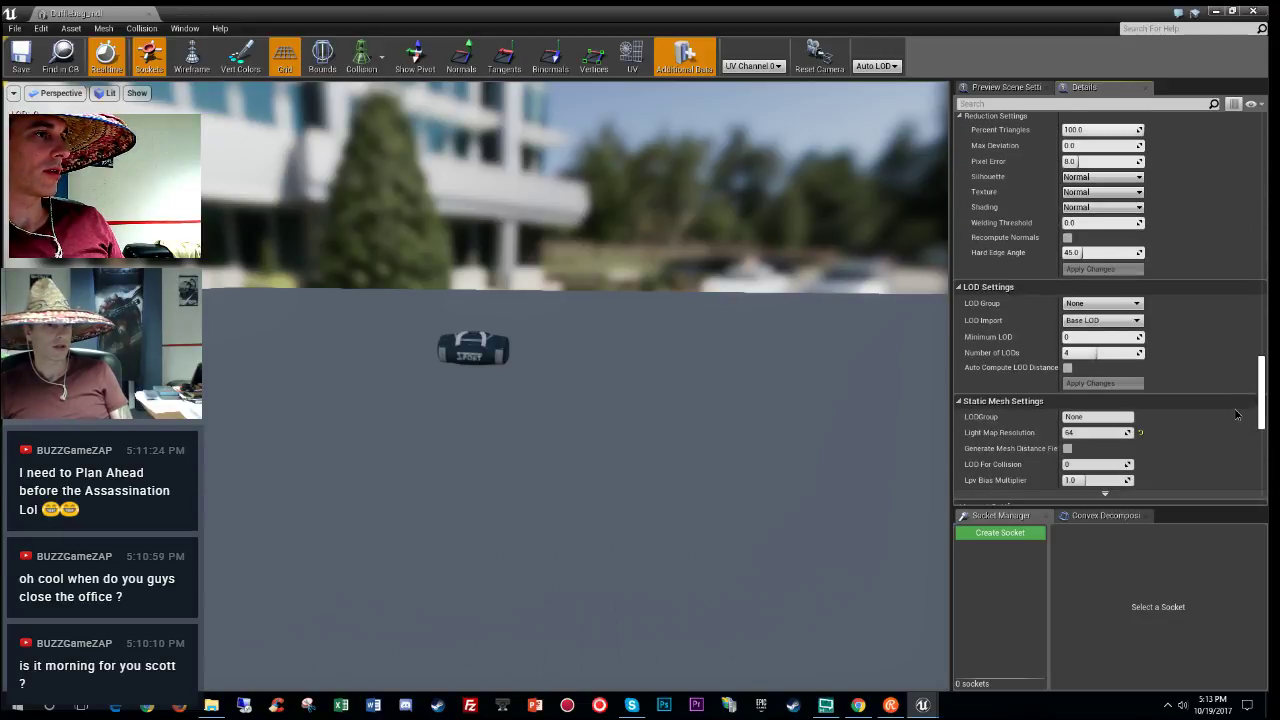
click(1123, 304)
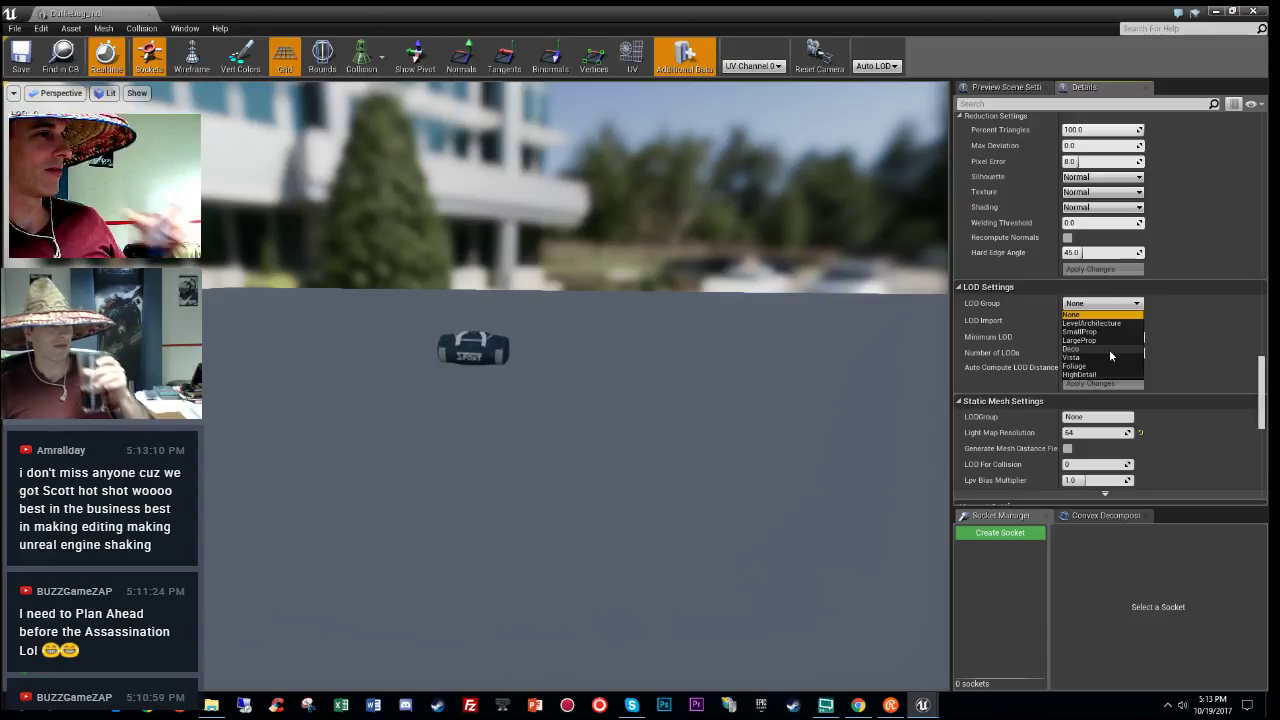
click(1109, 349)
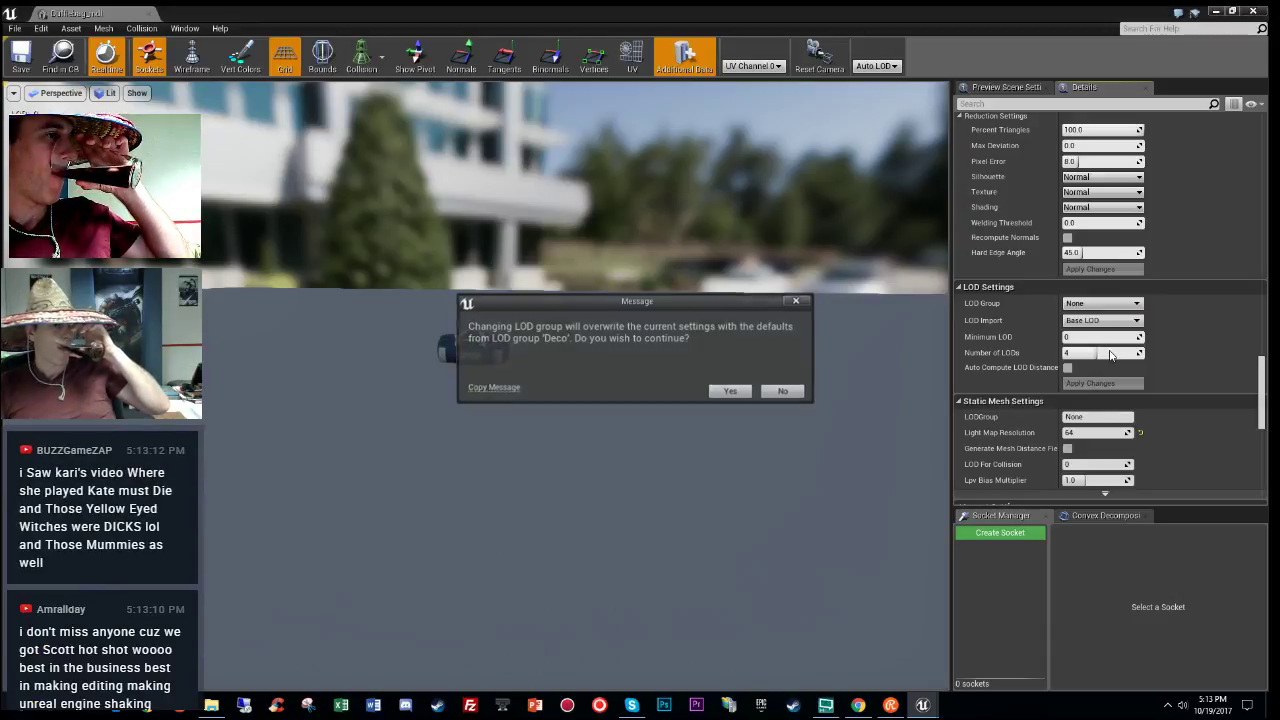
click(731, 392)
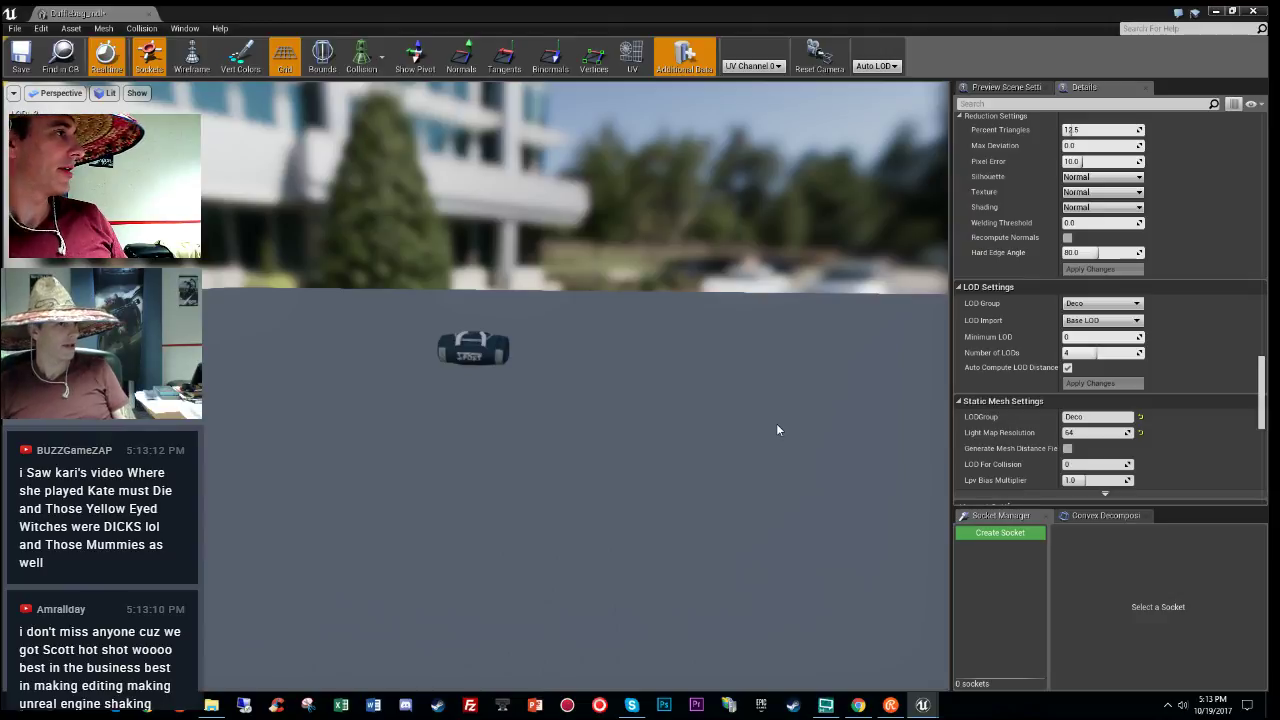
Step: Preview the duffel bag's LOD transitions from near and far, and close its mesh editor
mouse_move(726, 455)
right_down()
mouse_move(700, 430)
mouse_move(742, 466)
mouse_move(738, 442)
mouse_move(738, 470)
mouse_move(738, 452)
right_up()
key(w)
key(w)
key(s)
key(s)
key(s)
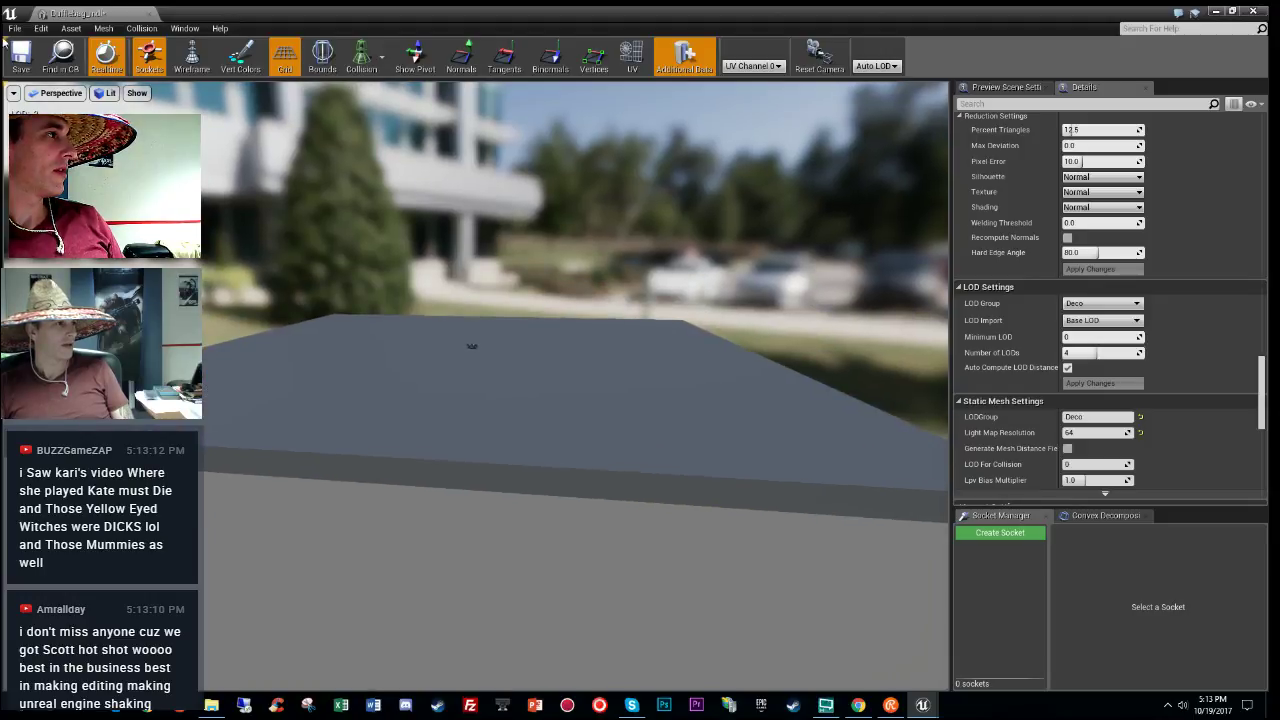
click(156, 15)
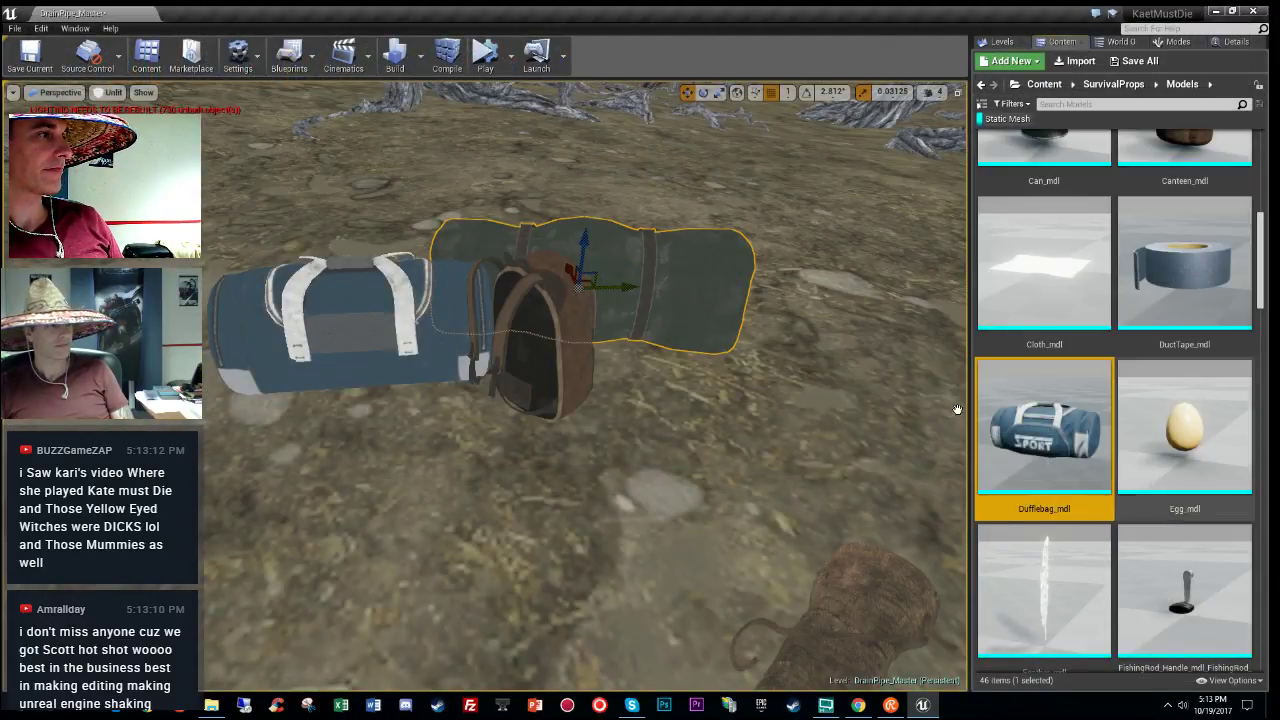
Step: Open Backpack_mdl from SurvivalProps/Models and set its LOD group to Deco, accepting the overwrite of its current settings
scroll(1122, 472, up, 5)
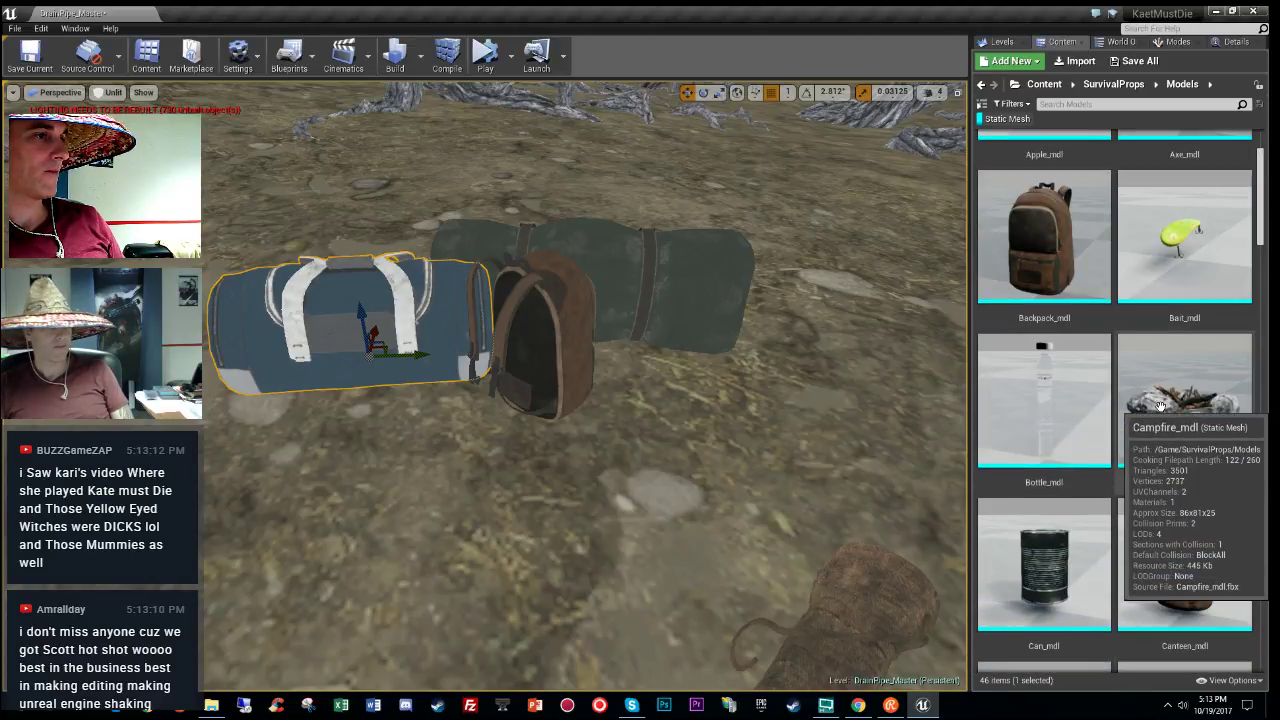
double_click(1044, 240)
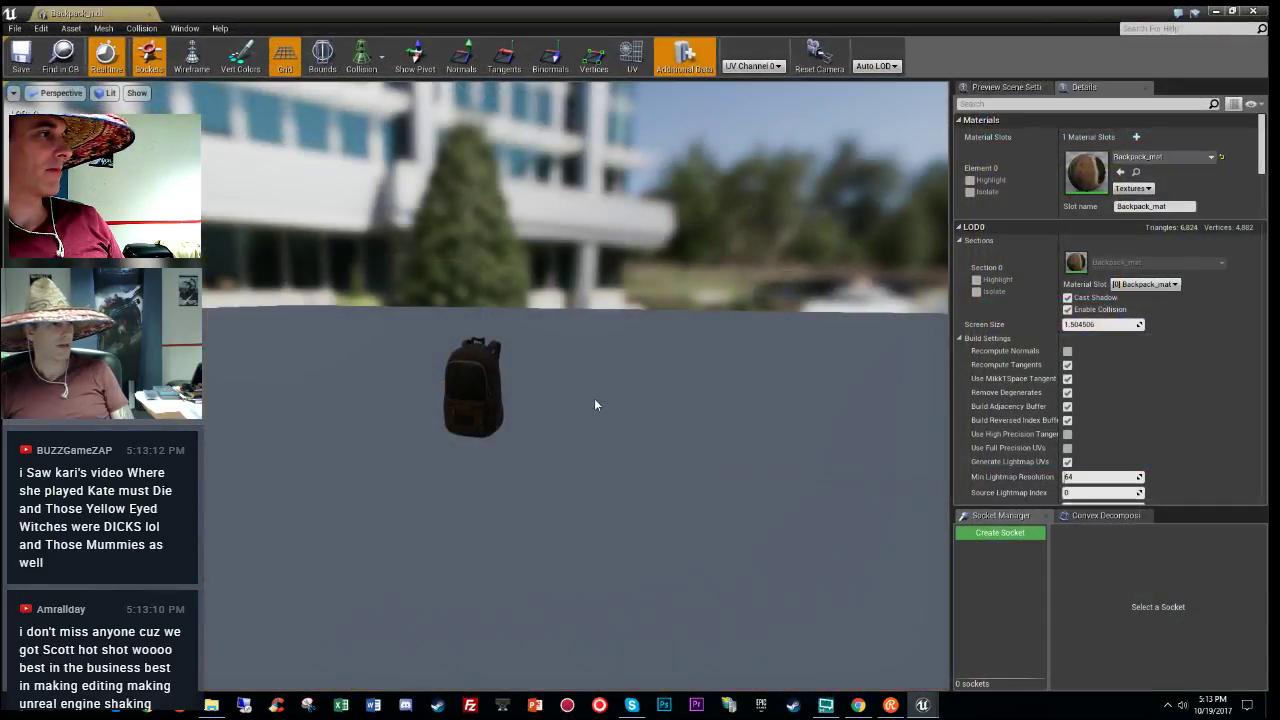
scroll(1152, 276, down, 6)
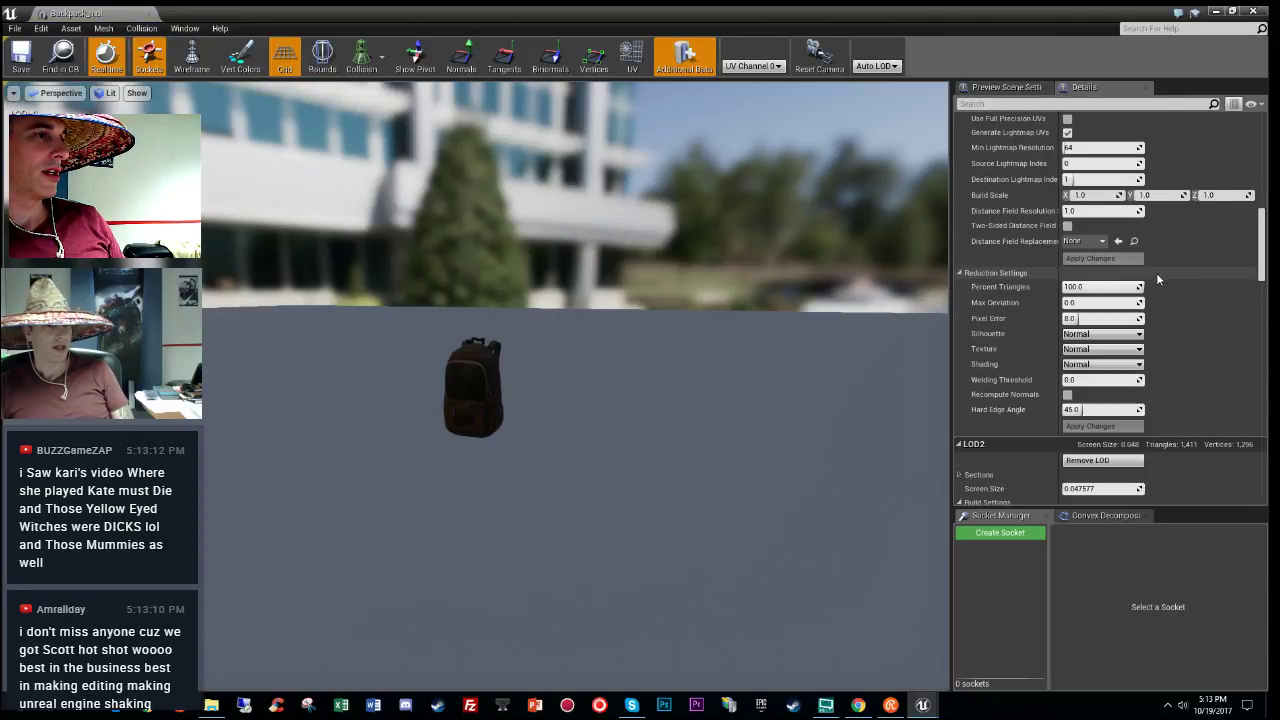
scroll(1156, 278, down, 10)
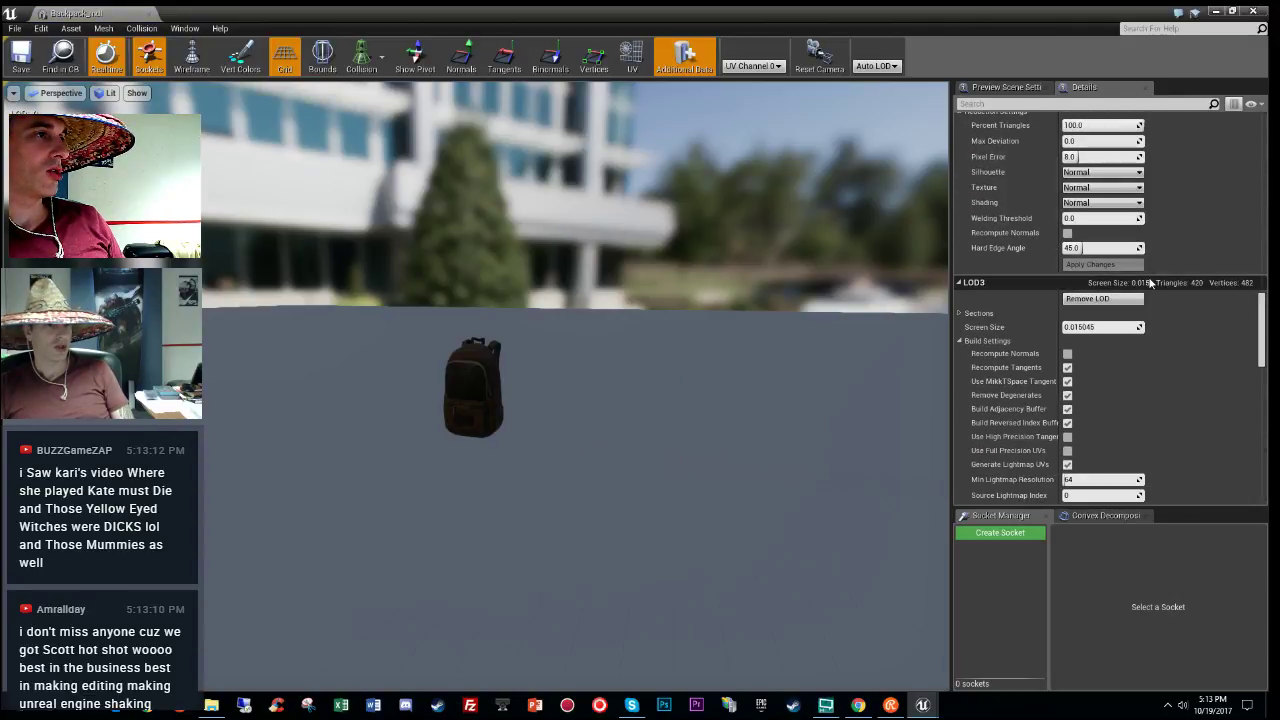
scroll(1151, 300, down, 5)
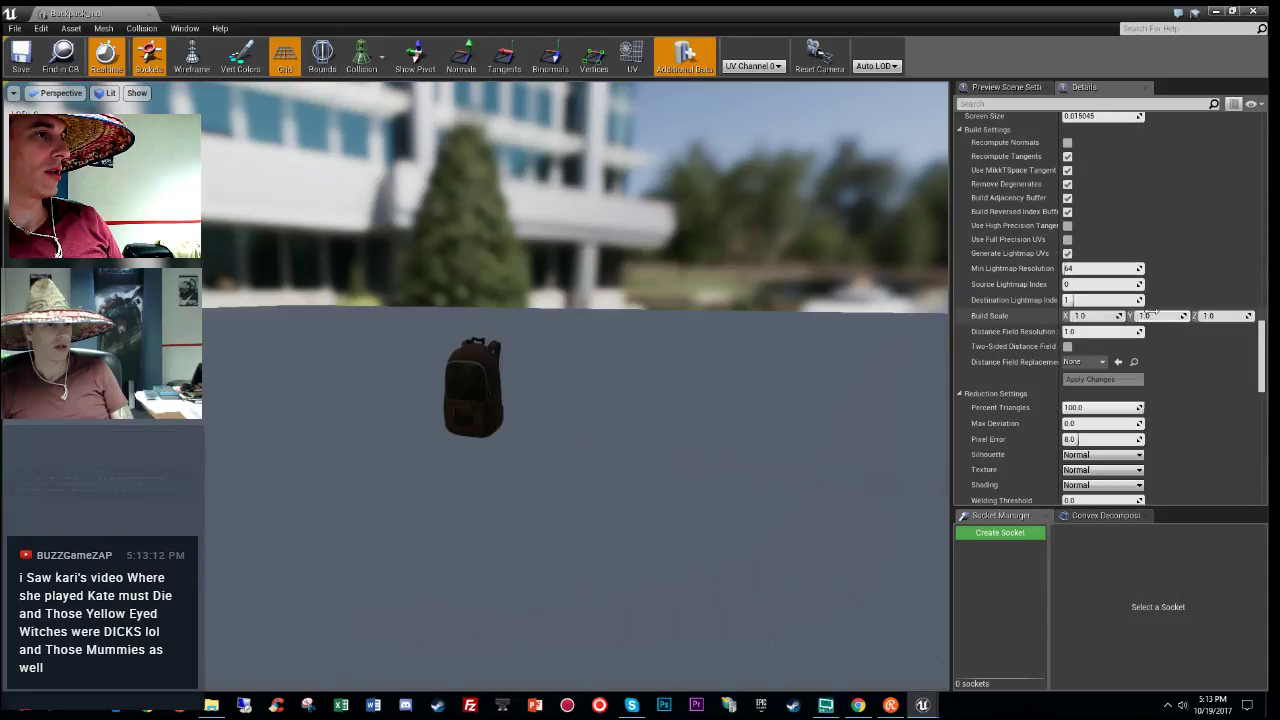
scroll(1151, 318, down, 3)
click(1100, 201)
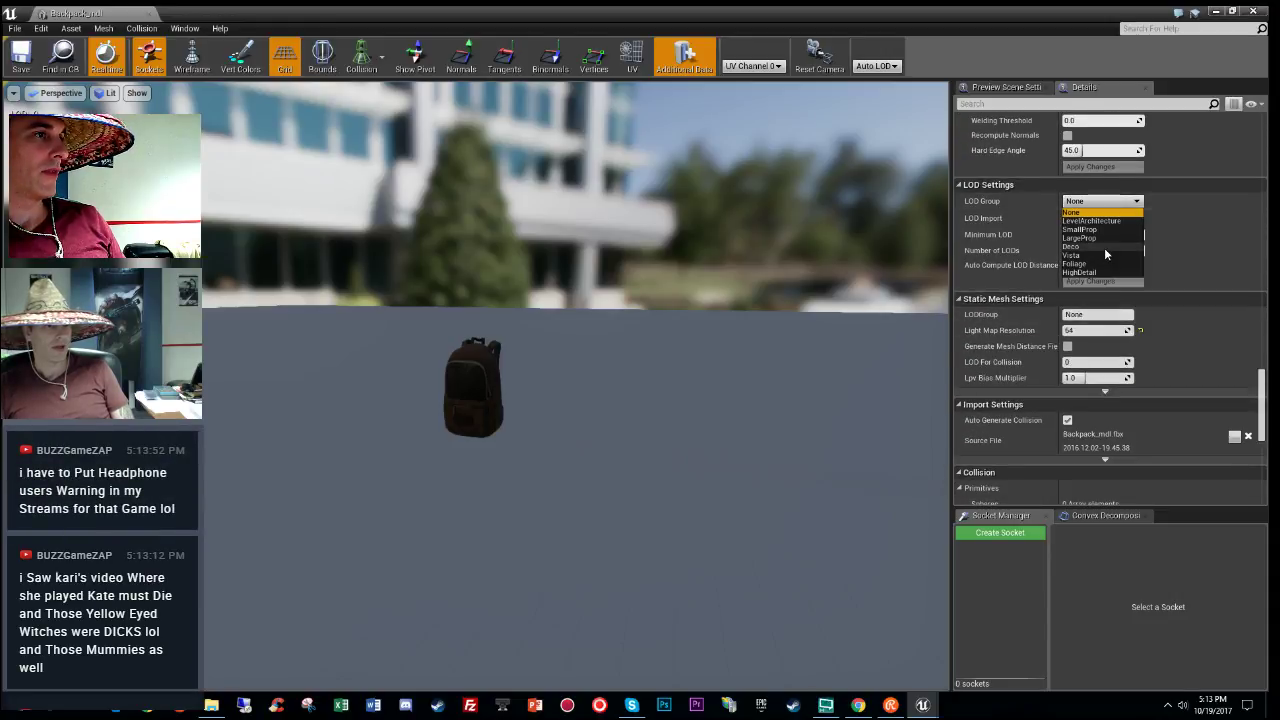
click(1104, 247)
click(733, 391)
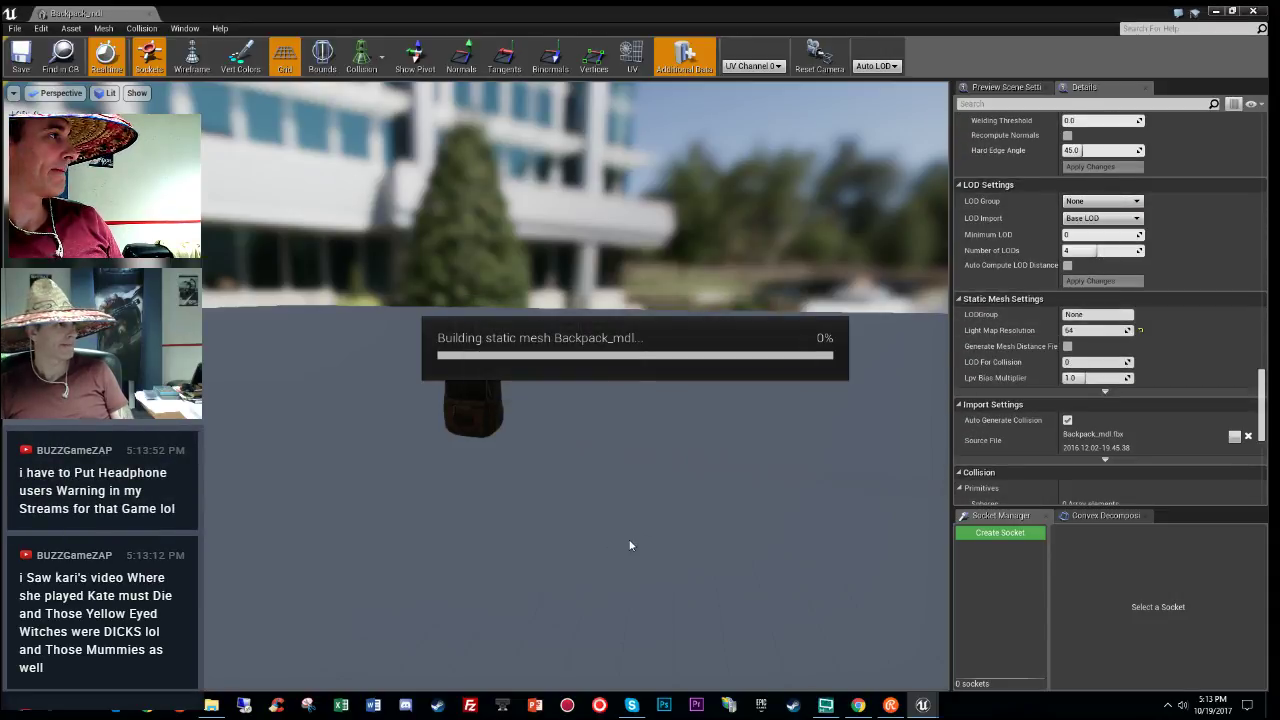
Step: Preview the backpack from farther away, save the Backpack_mdl mesh and close its editor
drag(643, 480, 700, 475)
key(s)
right_drag(700, 475, 678, 448)
click(22, 55)
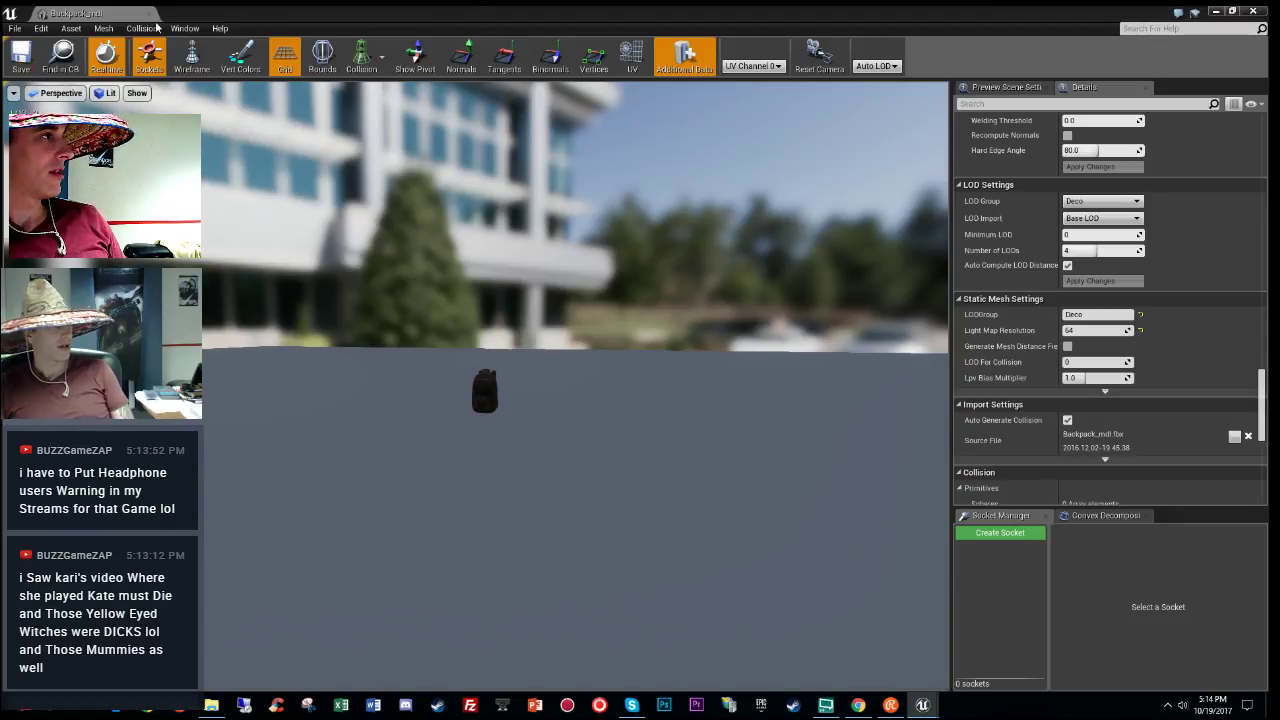
click(149, 14)
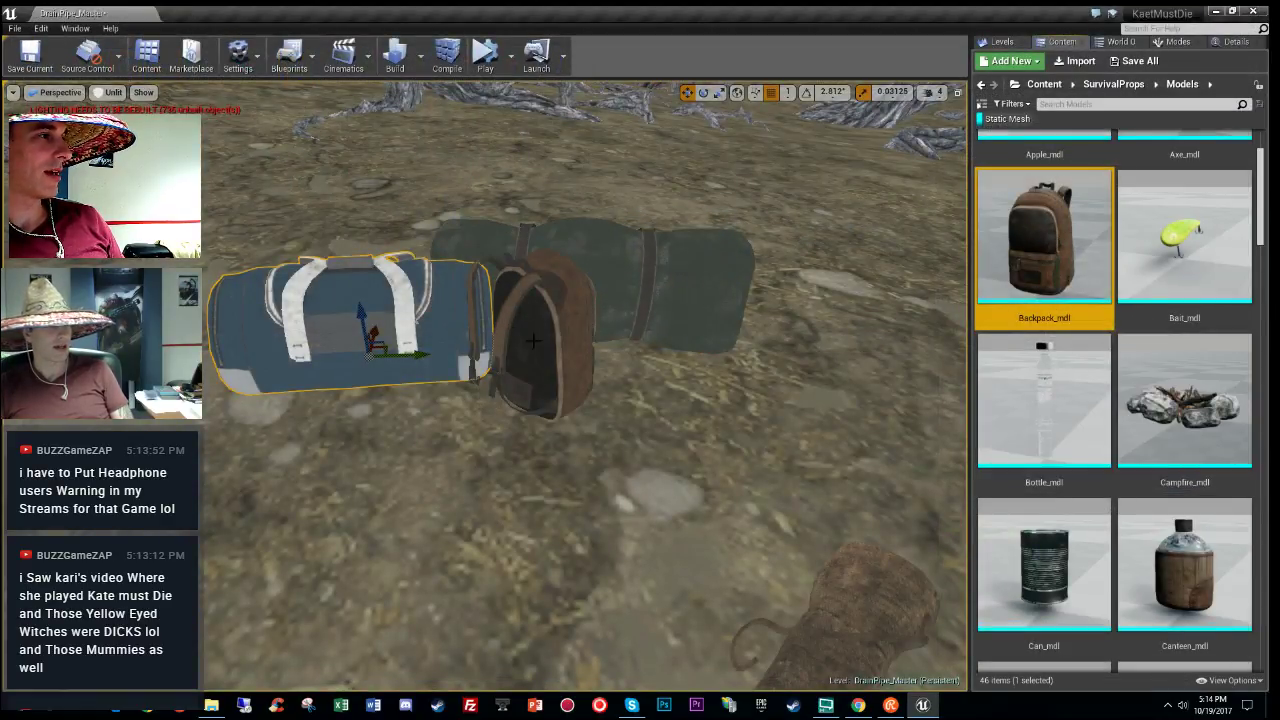
Step: Select the rolled-up tent behind the bags, locate its TentClosed_mdl mesh in the project content and open it for editing
click(634, 259)
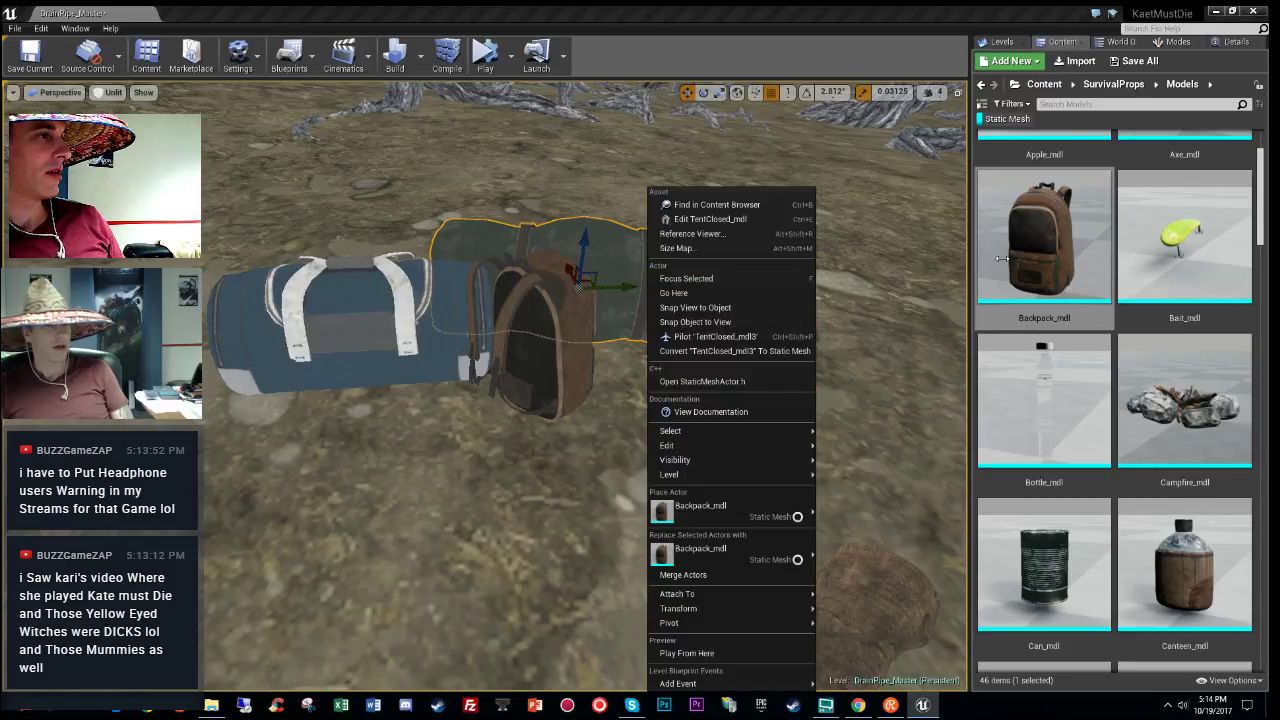
click(1232, 41)
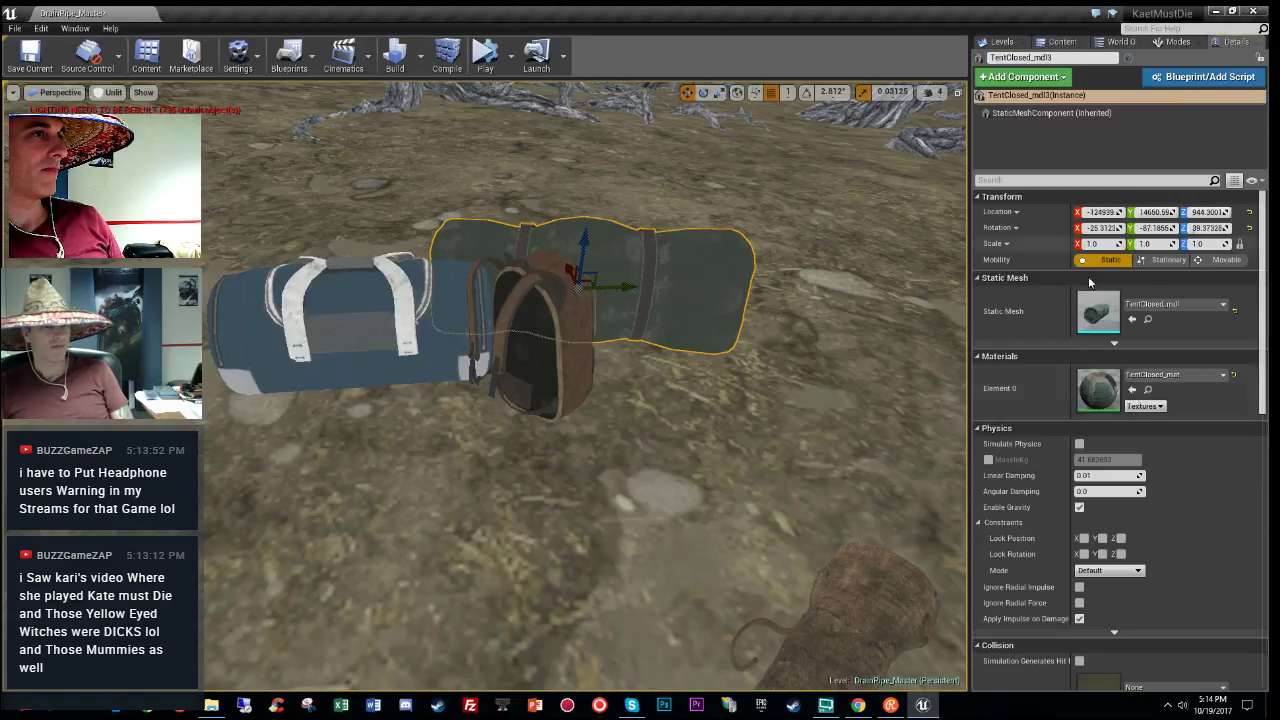
click(1151, 323)
double_click(1049, 386)
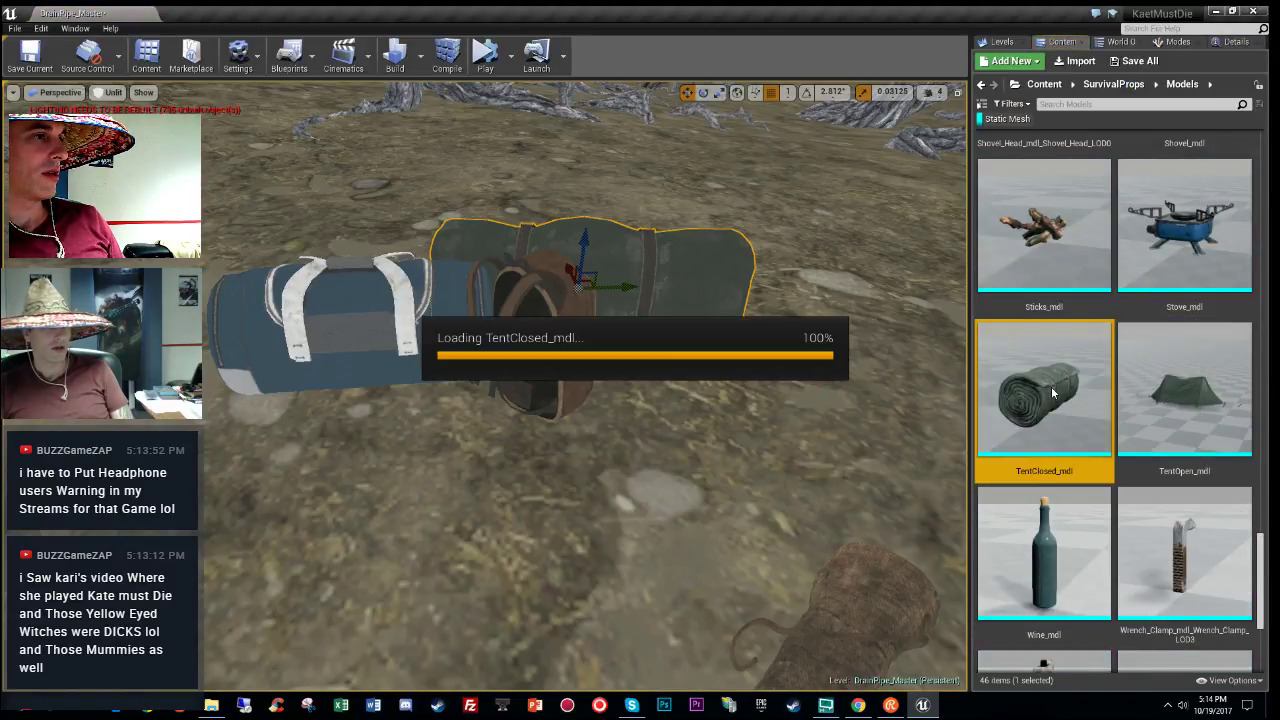
Step: Set TentClosed_mdl's LOD group to Deco, accepting the overwrite of its current settings
scroll(1169, 325, down, 15)
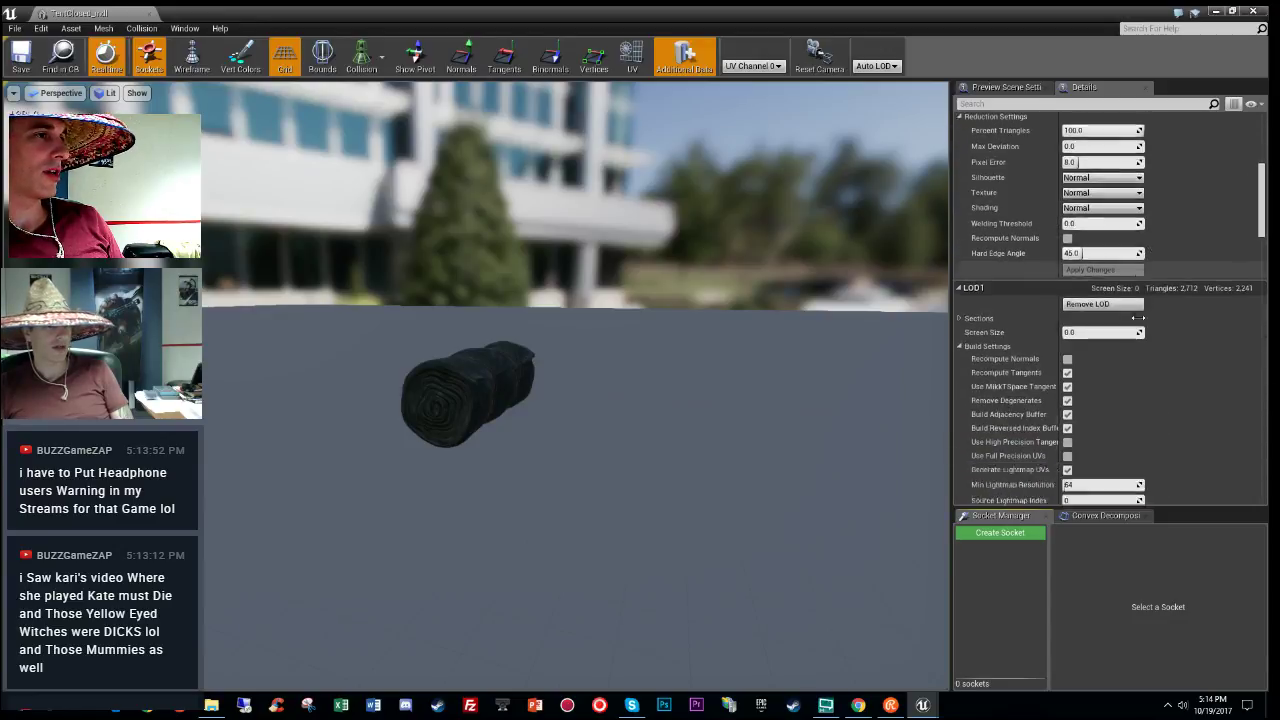
scroll(1137, 322, down, 10)
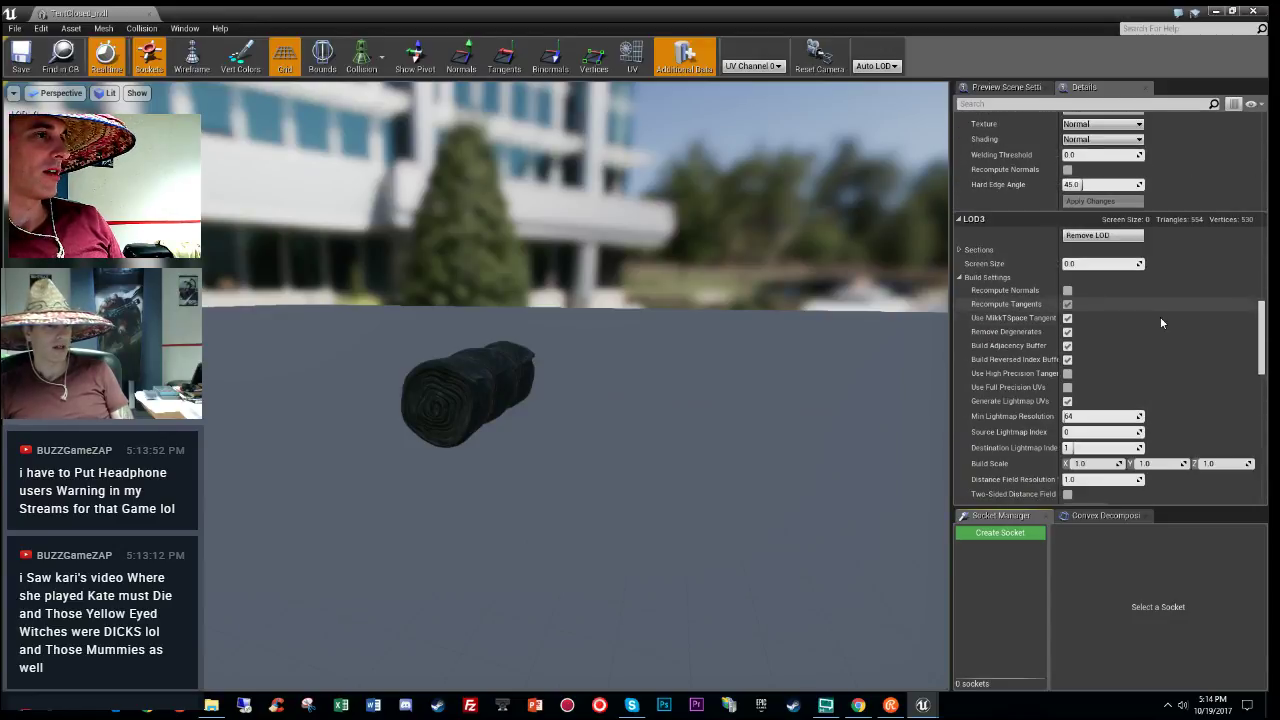
scroll(1151, 319, down, 4)
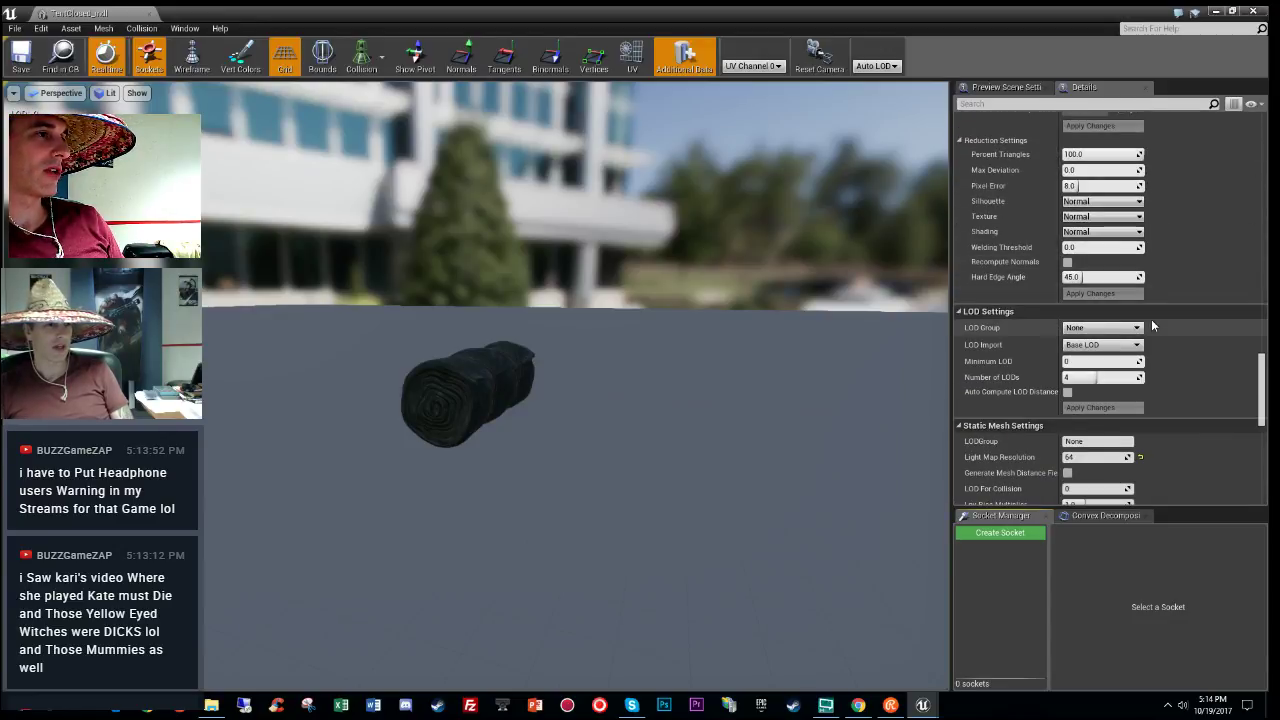
click(1093, 330)
click(1073, 373)
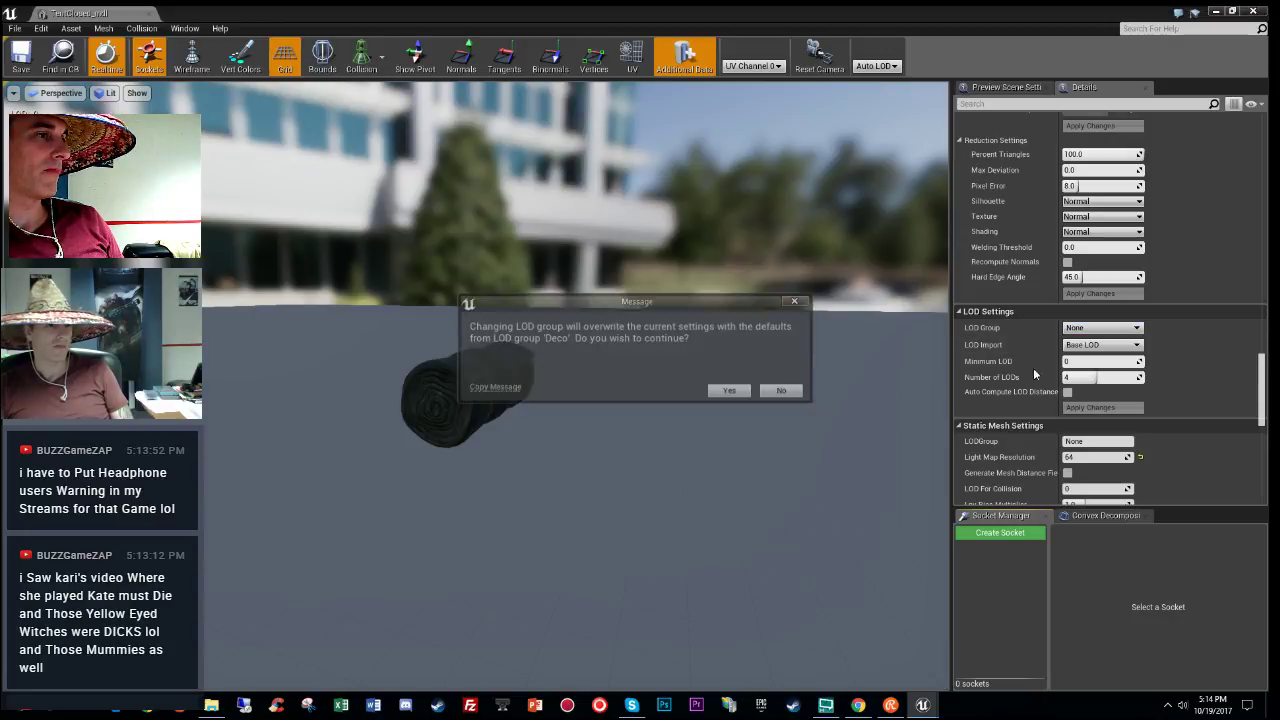
click(729, 392)
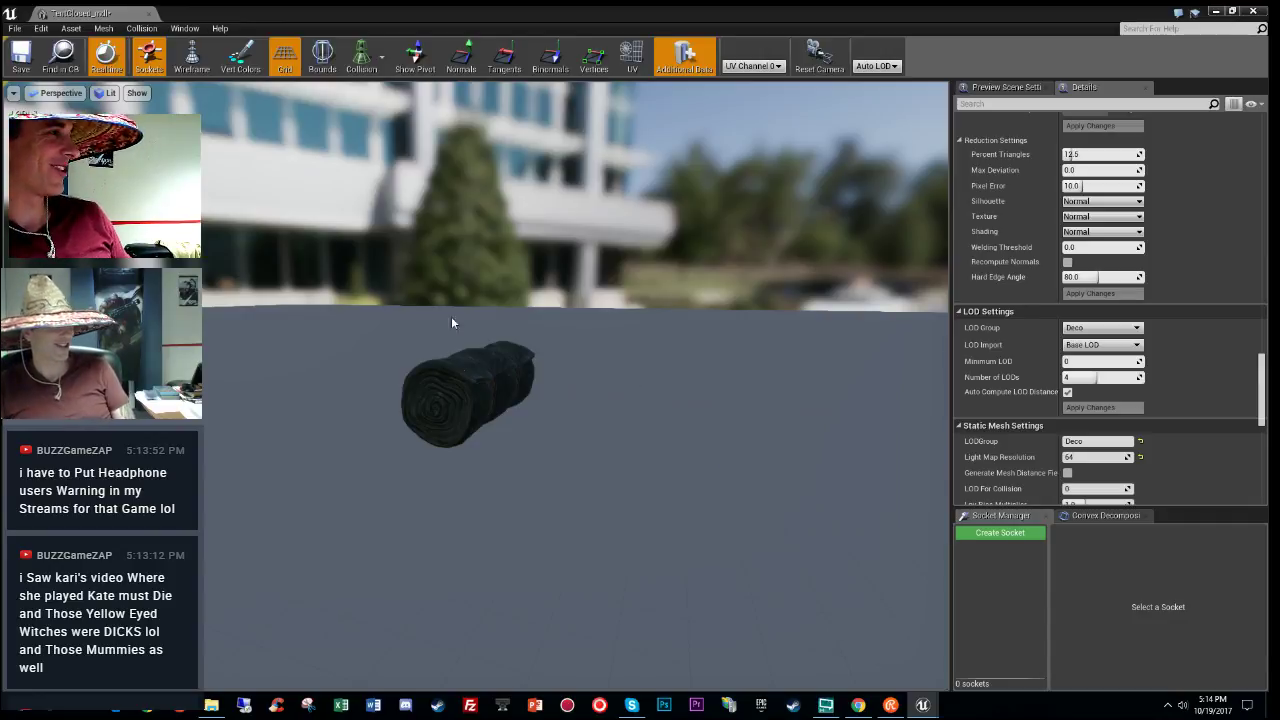
Step: Preview the rolled tent's LOD transitions at varying distances and close its mesh editor
key(w)
right_drag(695, 457, 762, 477)
key(s)
key(w)
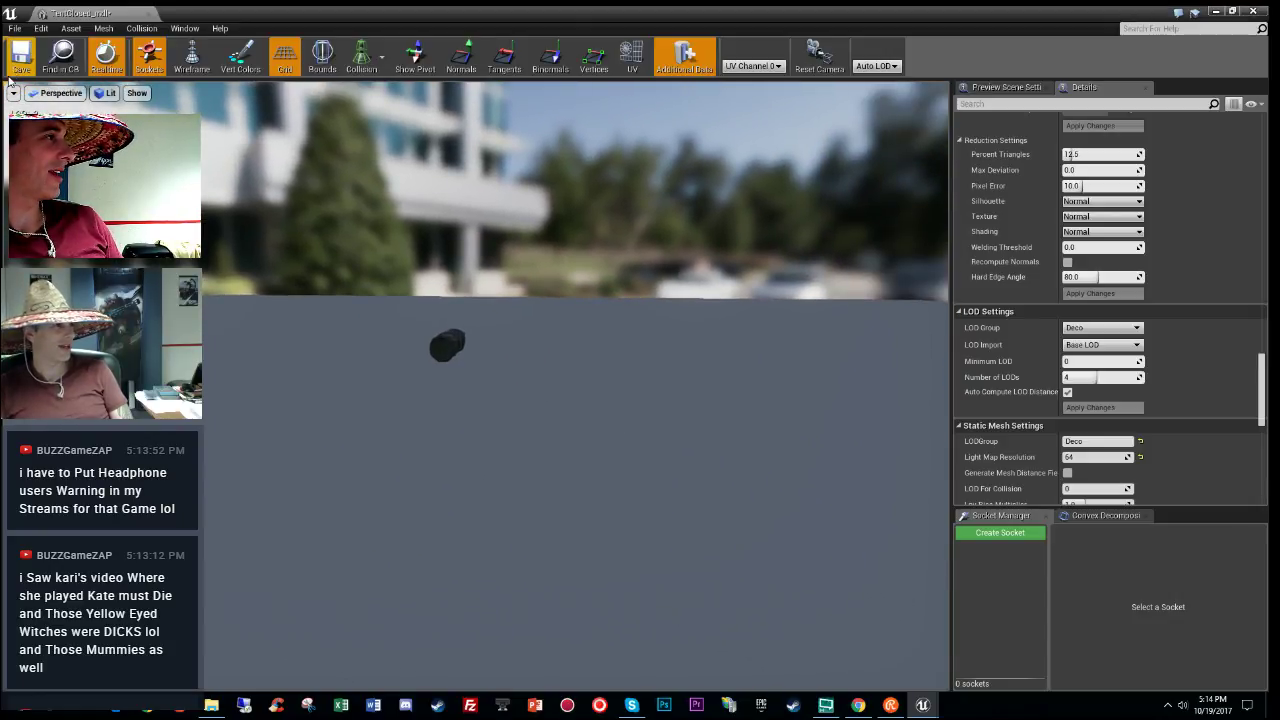
click(149, 14)
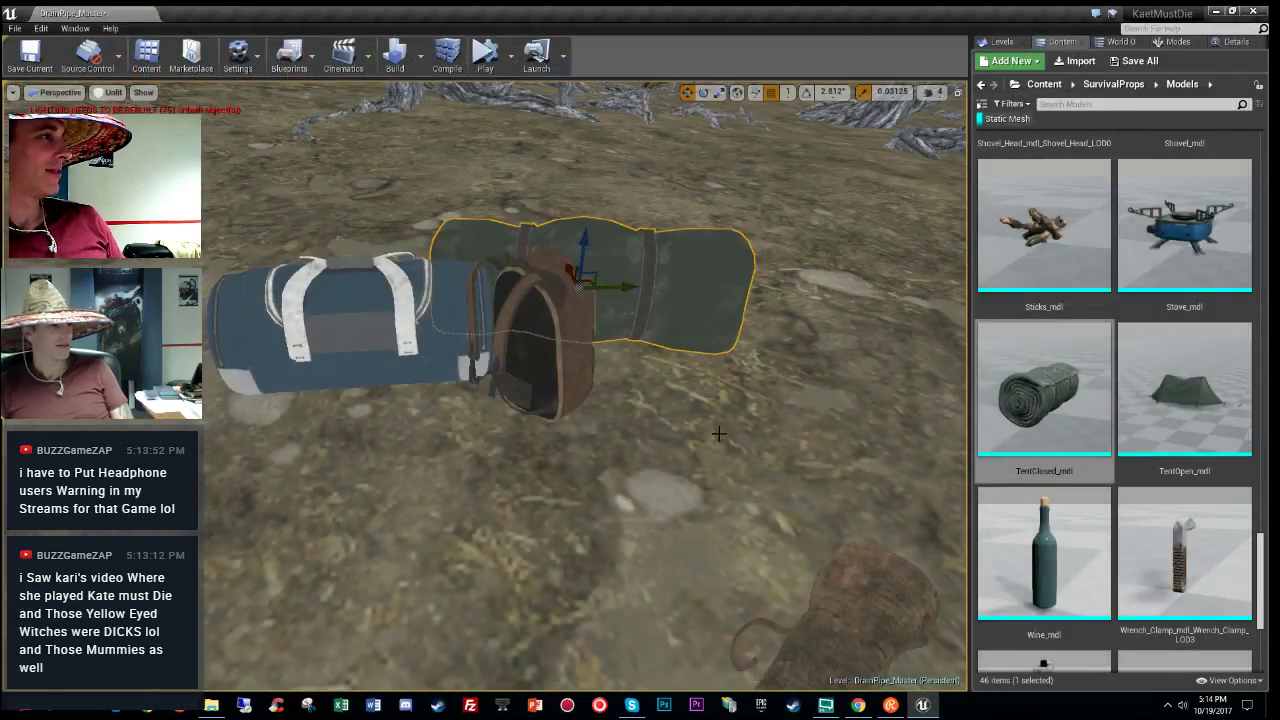
Step: Open Sticks_mdl for editing and set its LOD group to Deco, accepting the overwrite of its current settings
click(1068, 233)
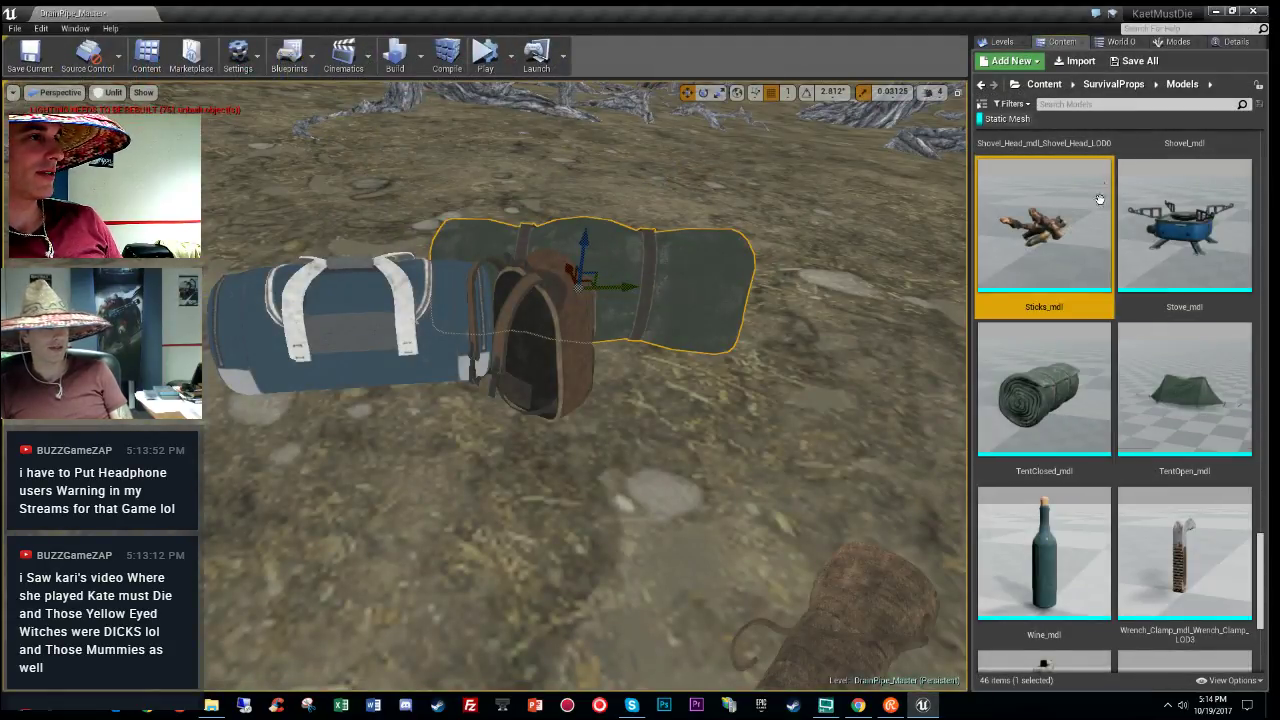
right_click(1034, 230)
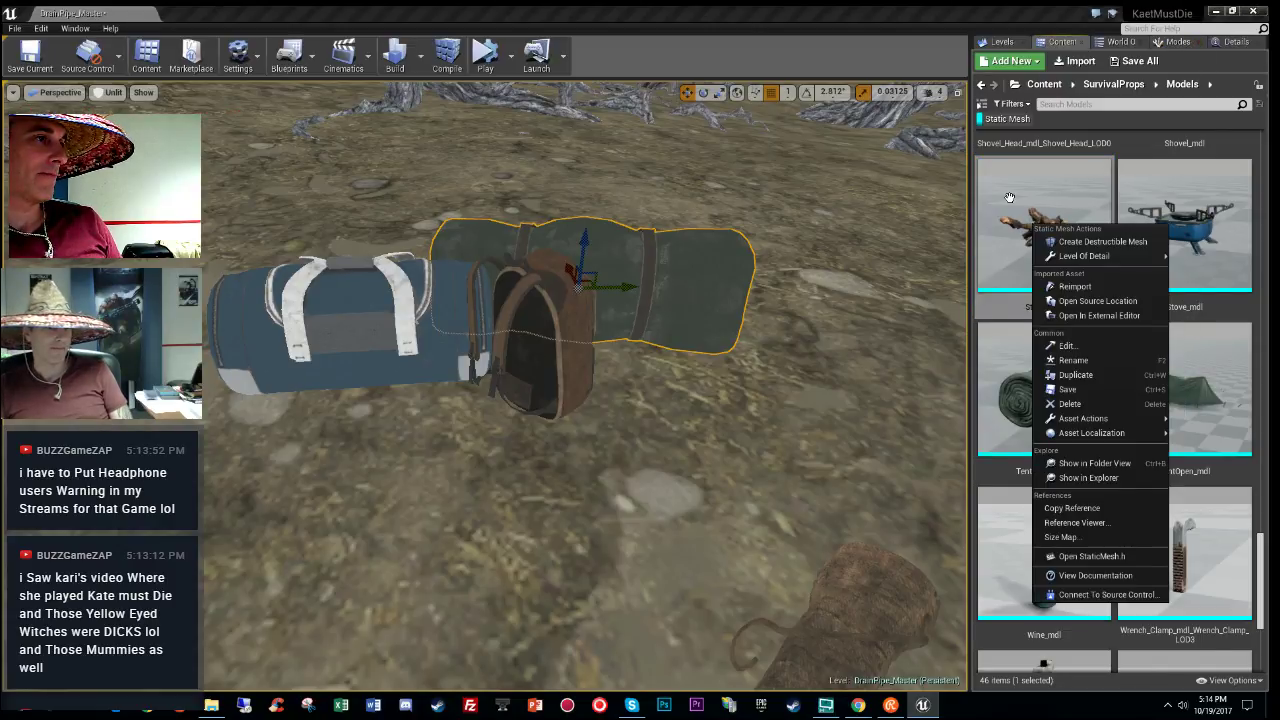
click(1067, 345)
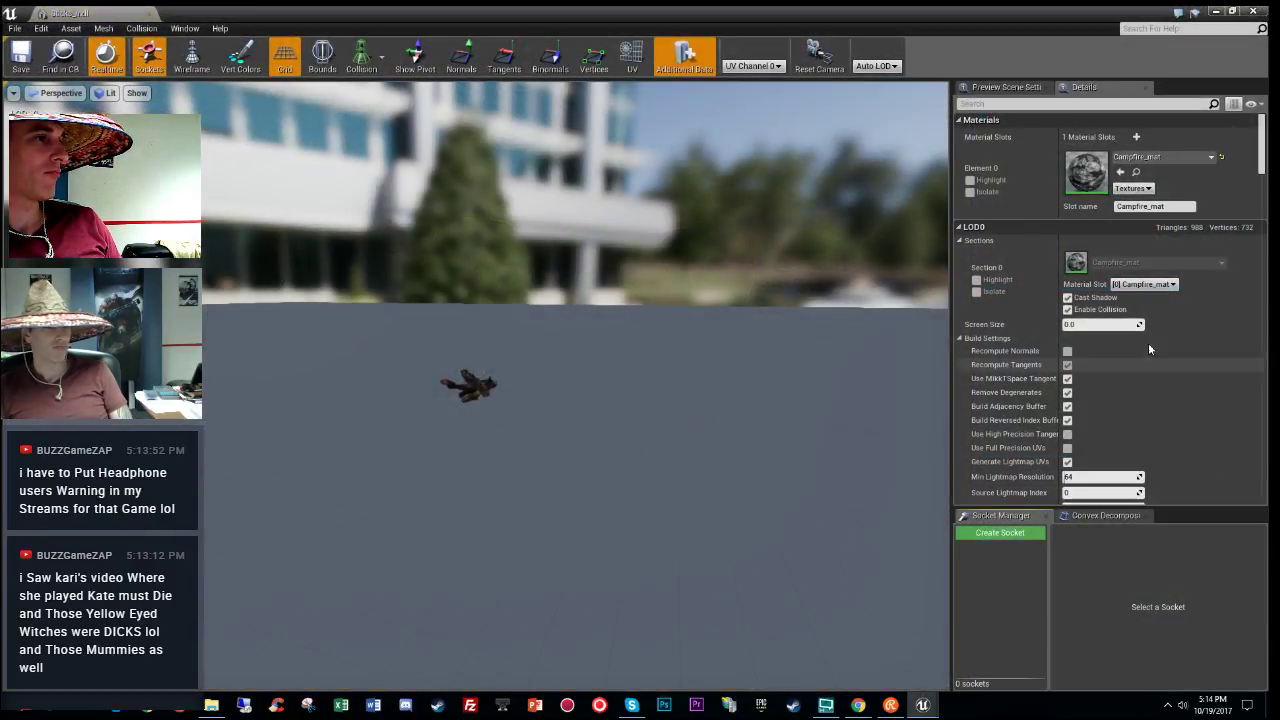
drag(1262, 162, 1264, 420)
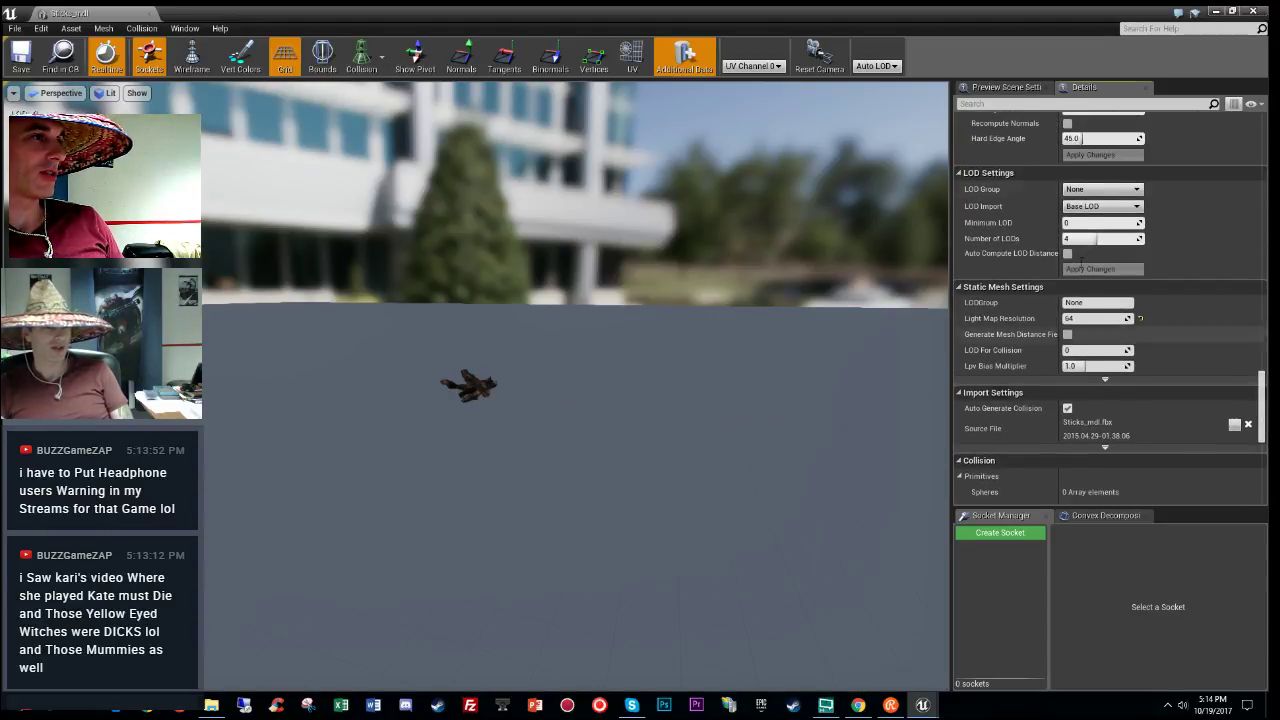
click(1101, 189)
click(1097, 235)
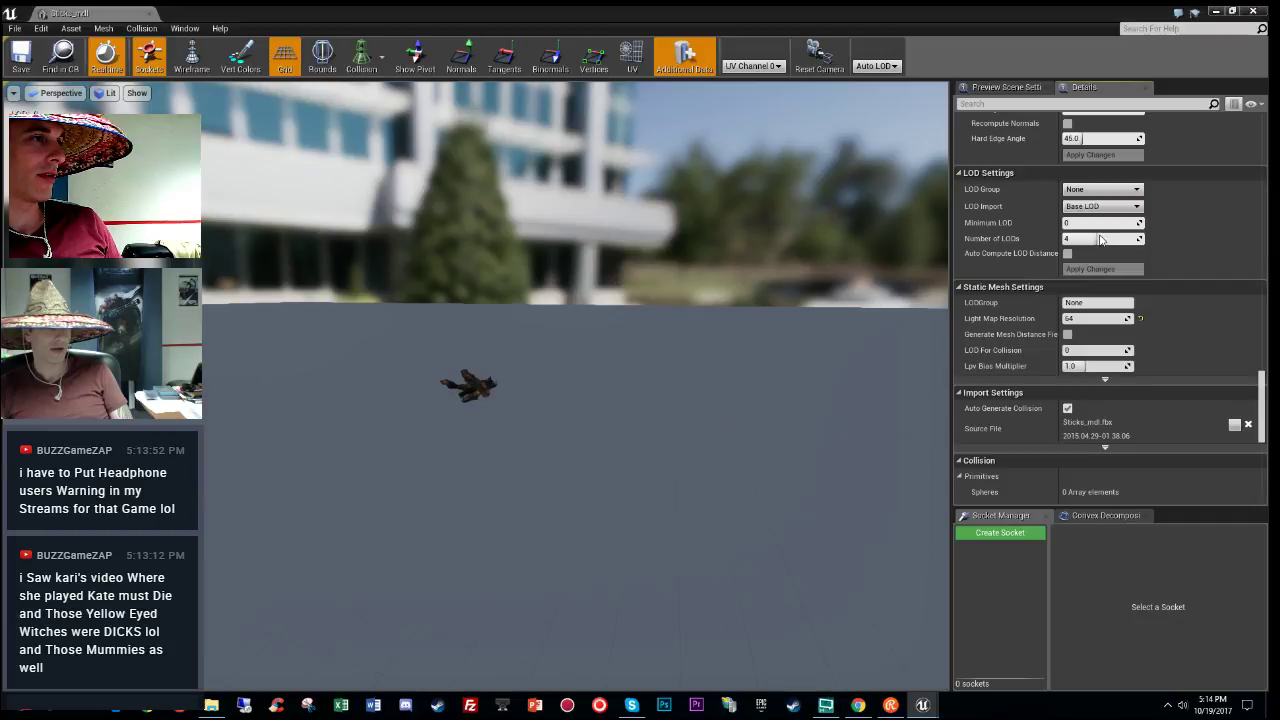
click(731, 391)
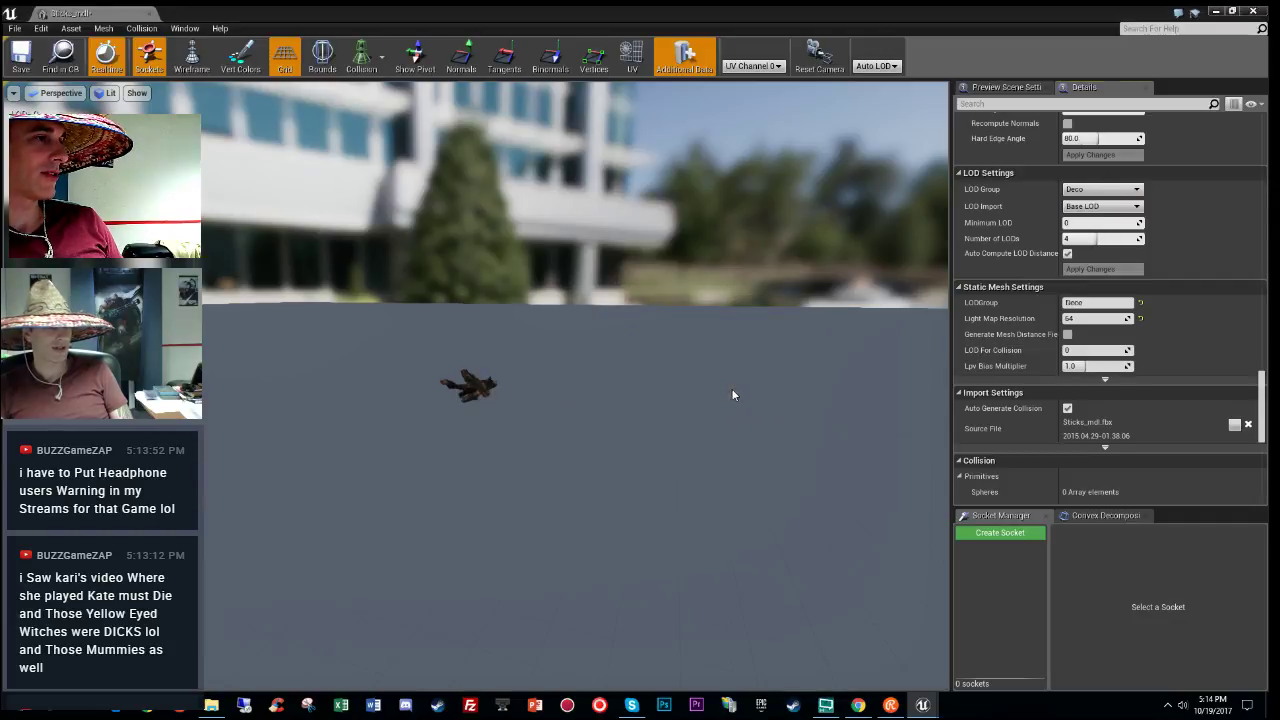
Step: Save and close the Sticks_mdl mesh and open Stove_mdl for editing
click(21, 58)
click(148, 13)
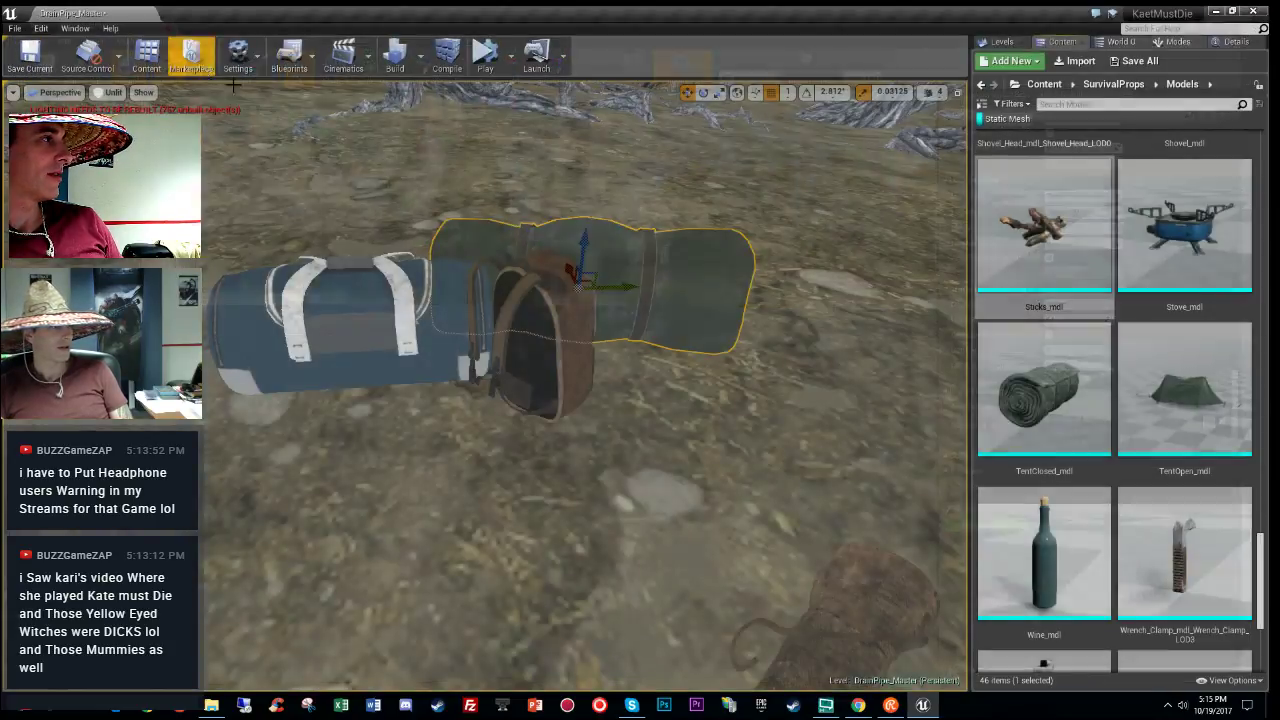
double_click(1171, 221)
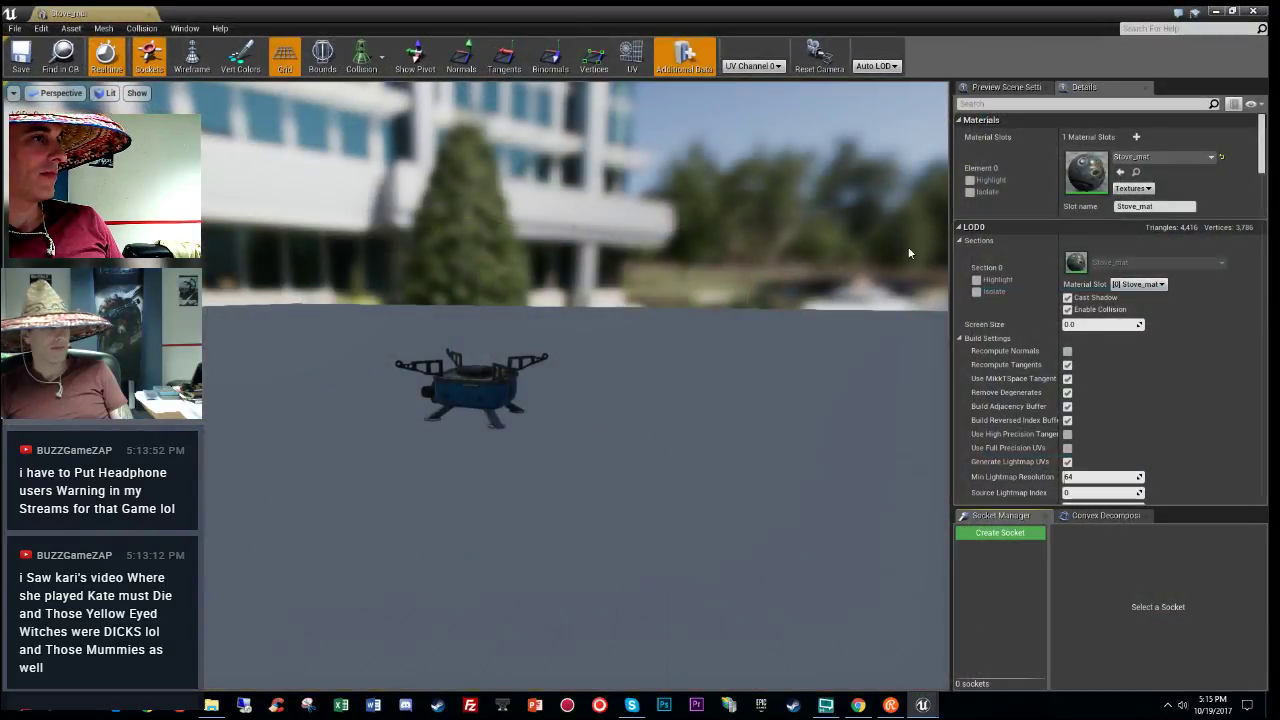
Step: Set Stove_mdl's LOD group to Deco, accepting the overwrite of its current settings
drag(1262, 160, 1262, 417)
scroll(1110, 300, up, 2)
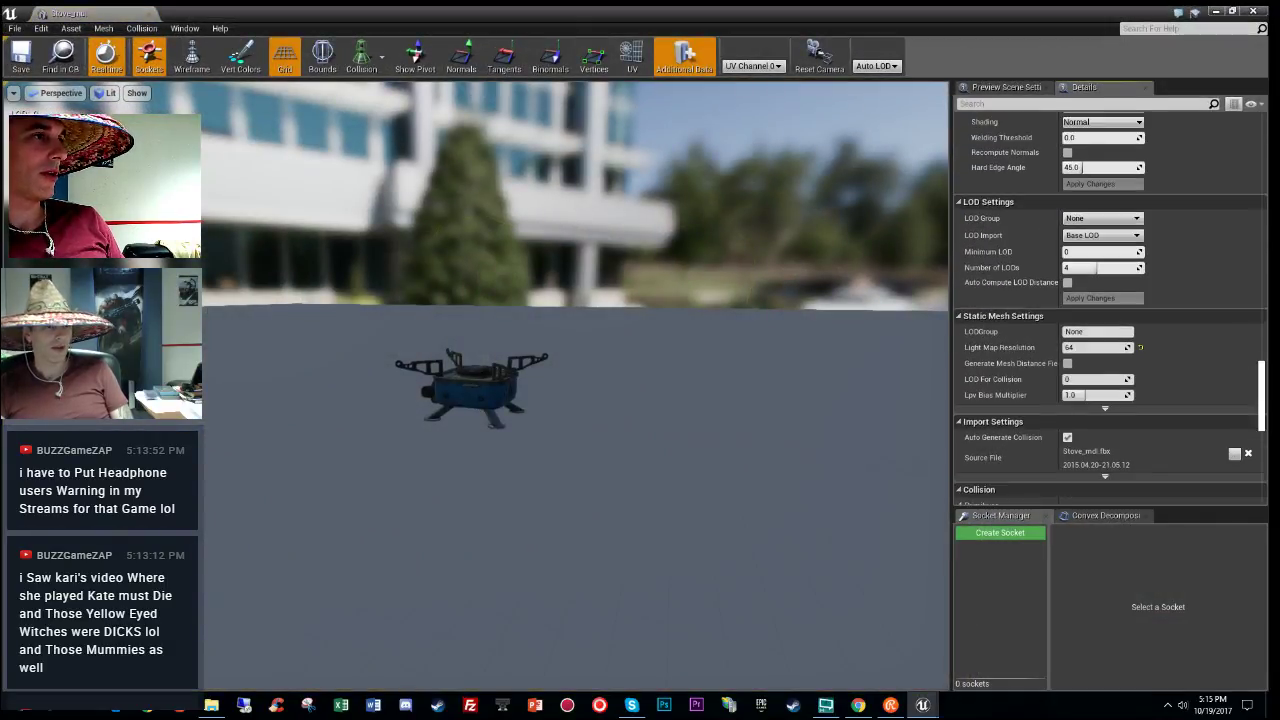
click(1101, 218)
click(1075, 263)
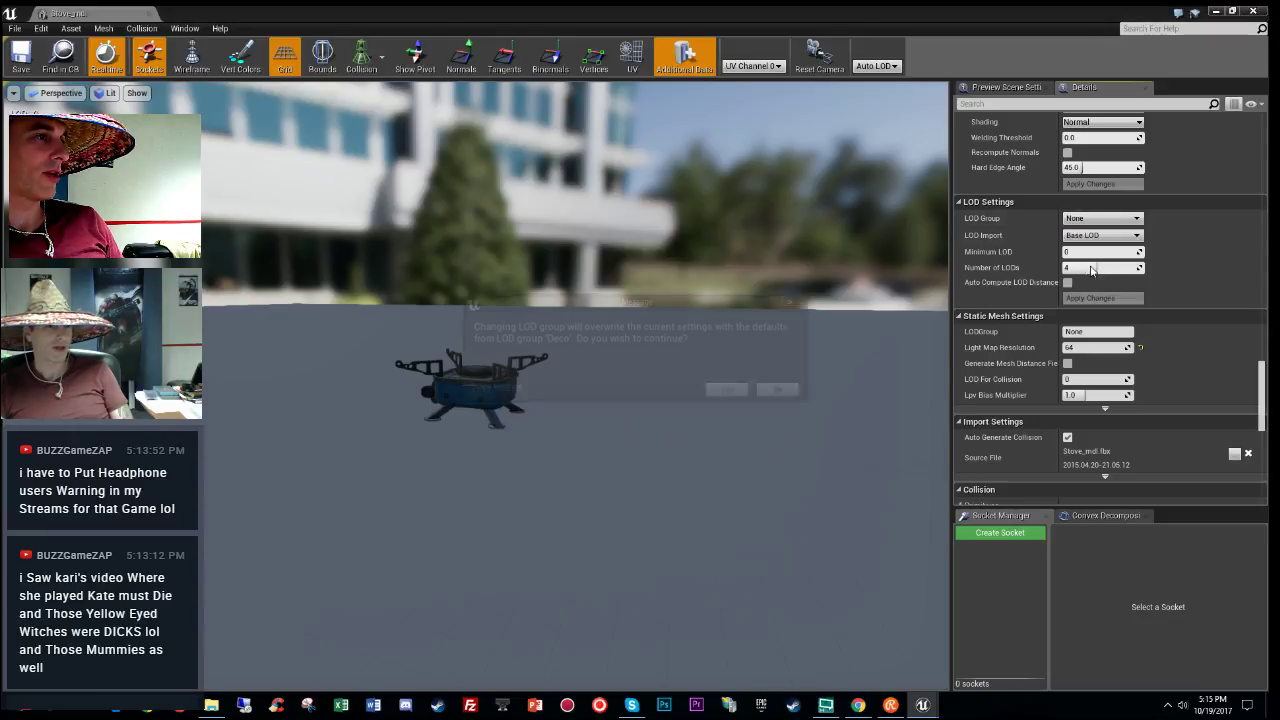
click(730, 393)
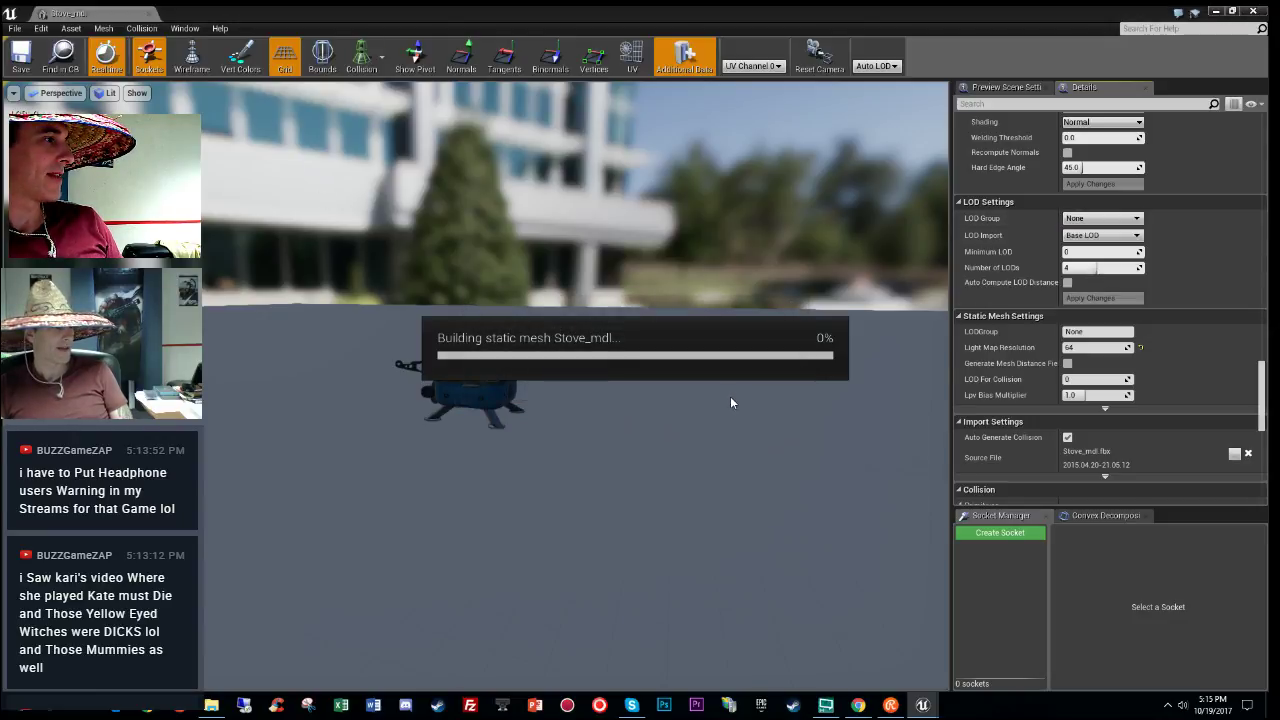
Step: Preview the camping stove's LOD transitions from close up and at varying distances, and close its mesh editor
alt+drag(730, 393, 690, 393)
alt+right_drag(690, 393, 690, 360)
alt+drag(690, 360, 660, 360)
right_drag(660, 360, 685, 370)
drag(685, 370, 685, 340)
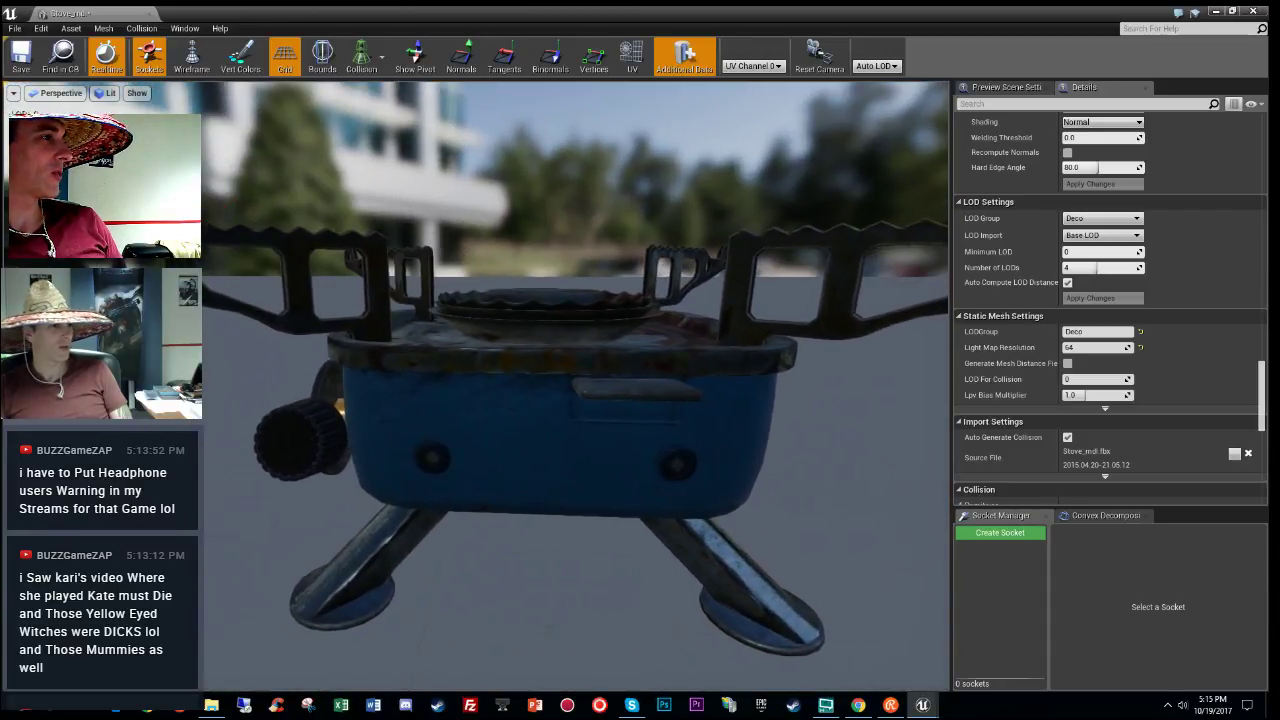
right_drag(685, 340, 715, 350)
scroll(575, 380, down, 8)
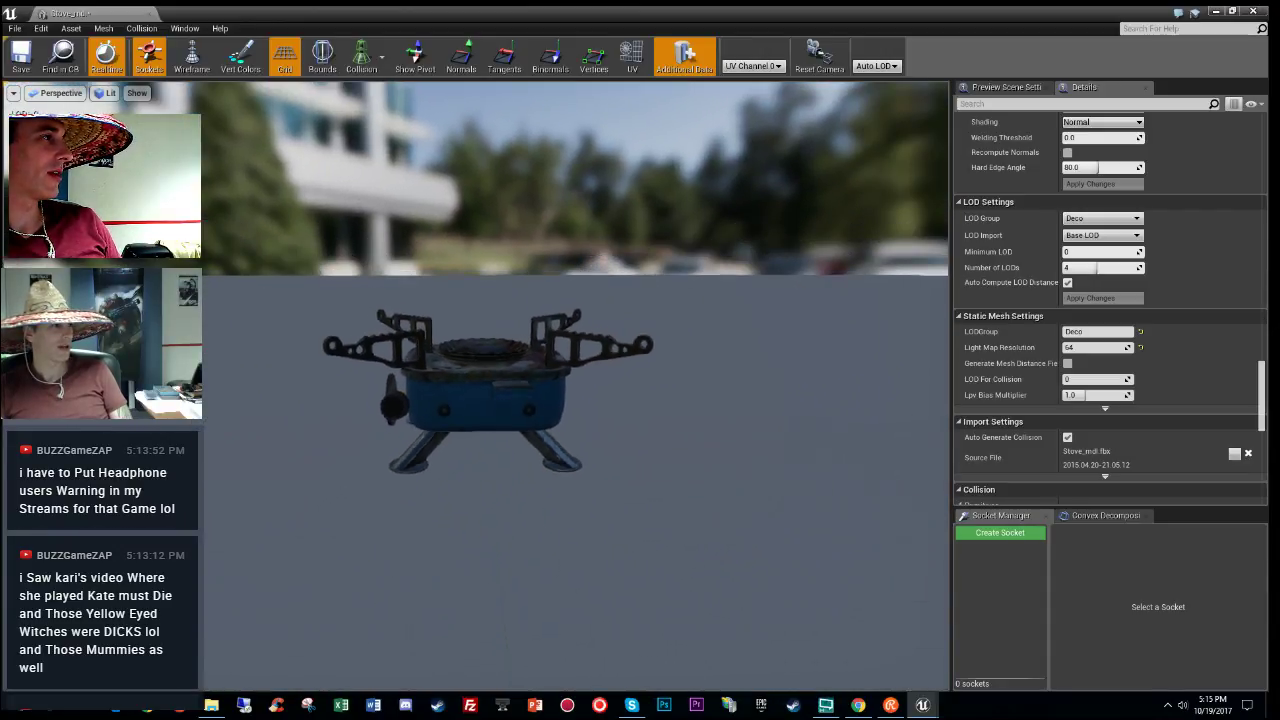
scroll(575, 380, up, 3)
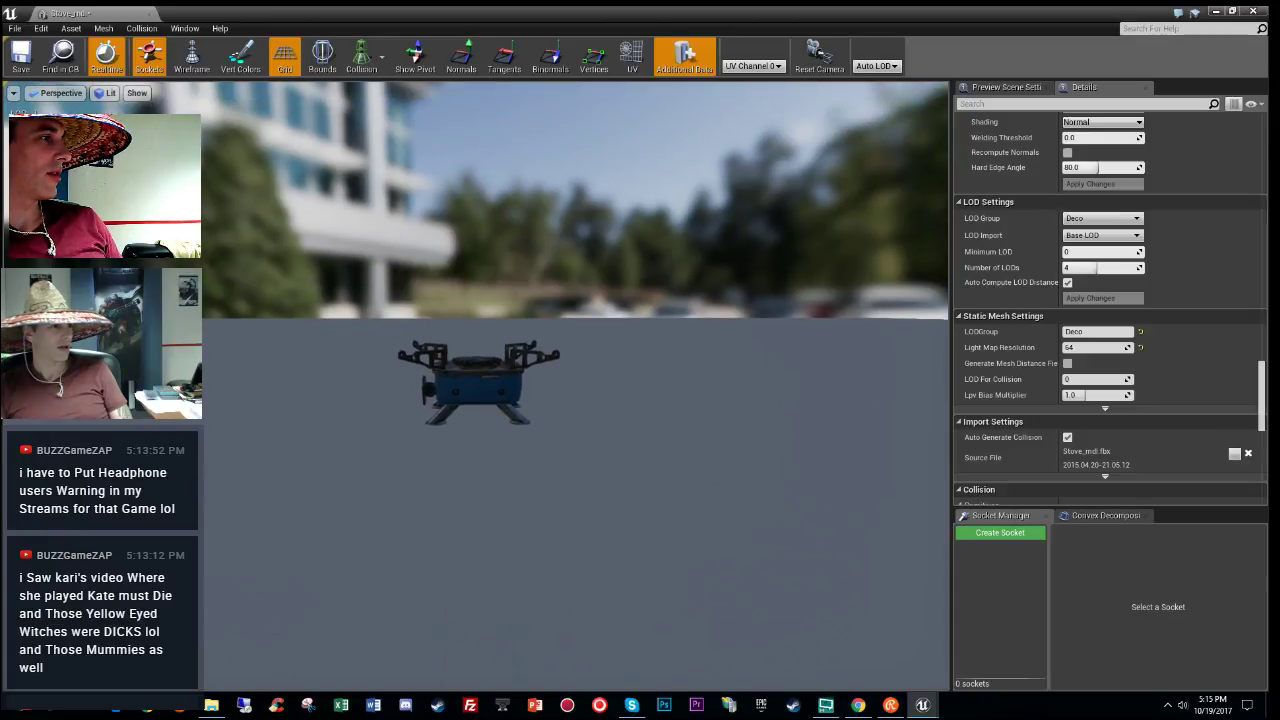
scroll(495, 380, up, 2)
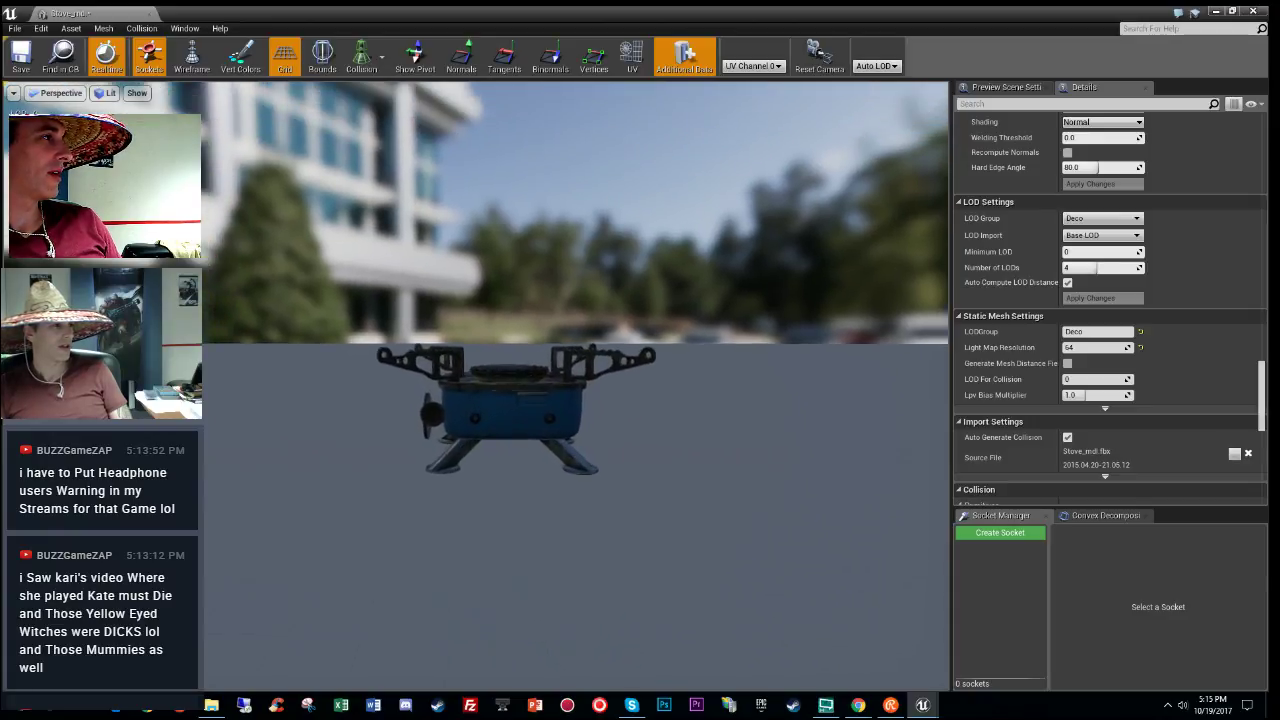
scroll(515, 400, down, 3)
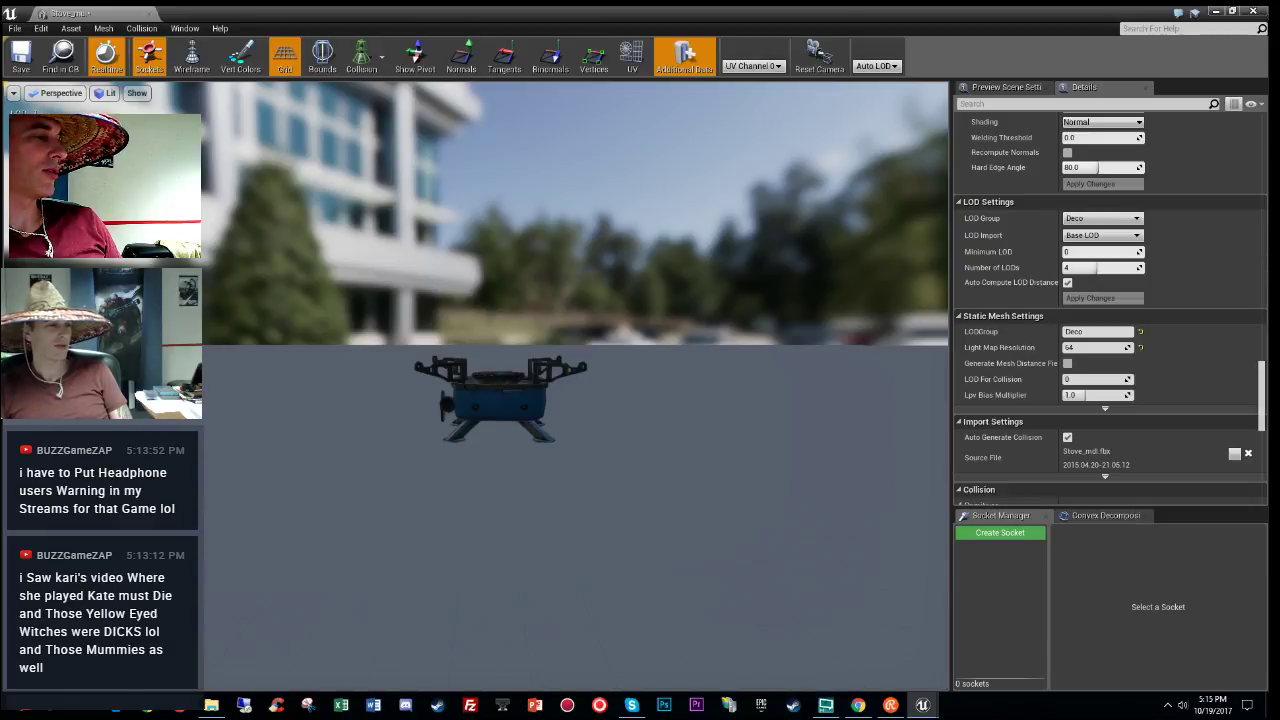
scroll(500, 395, down, 2)
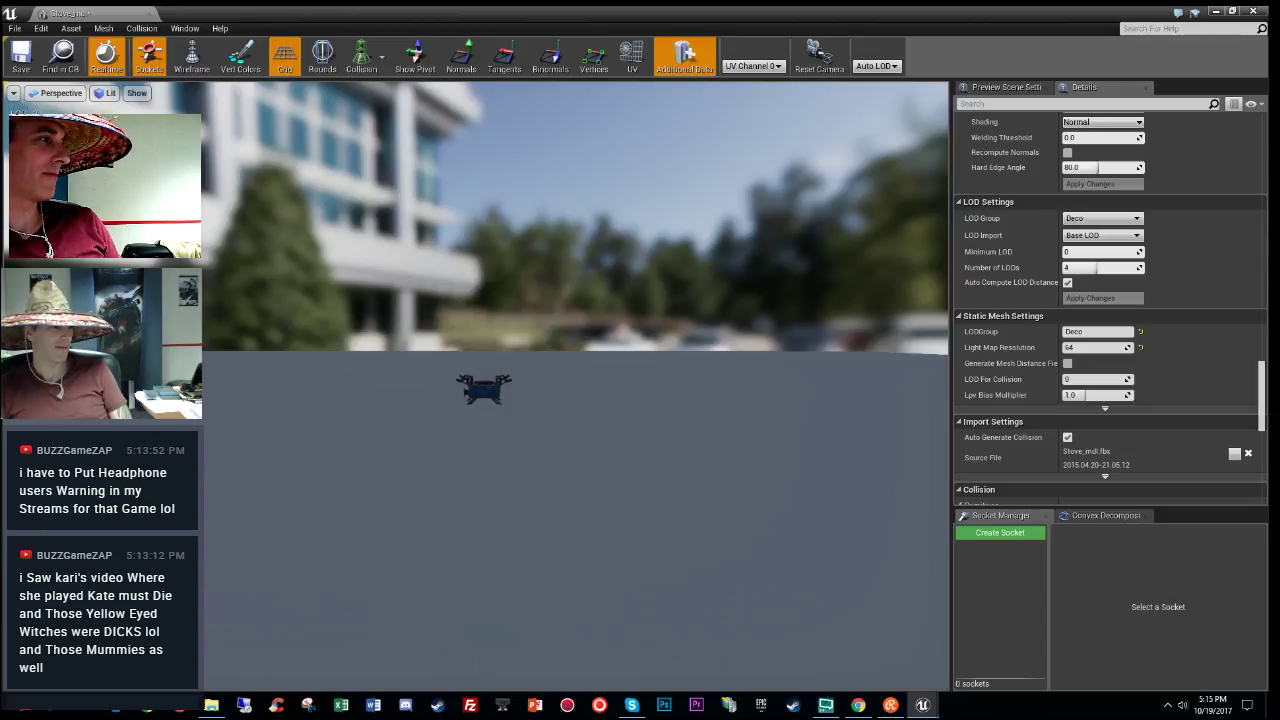
scroll(211, 404, up, 6)
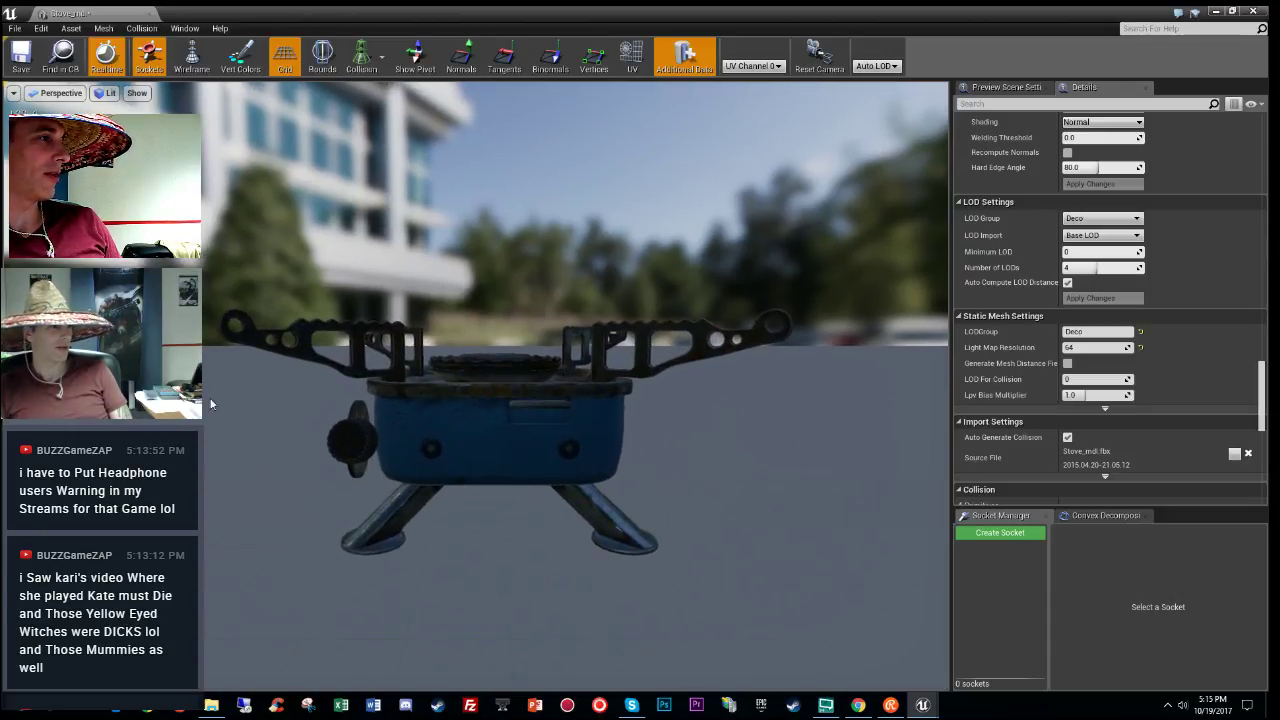
click(151, 14)
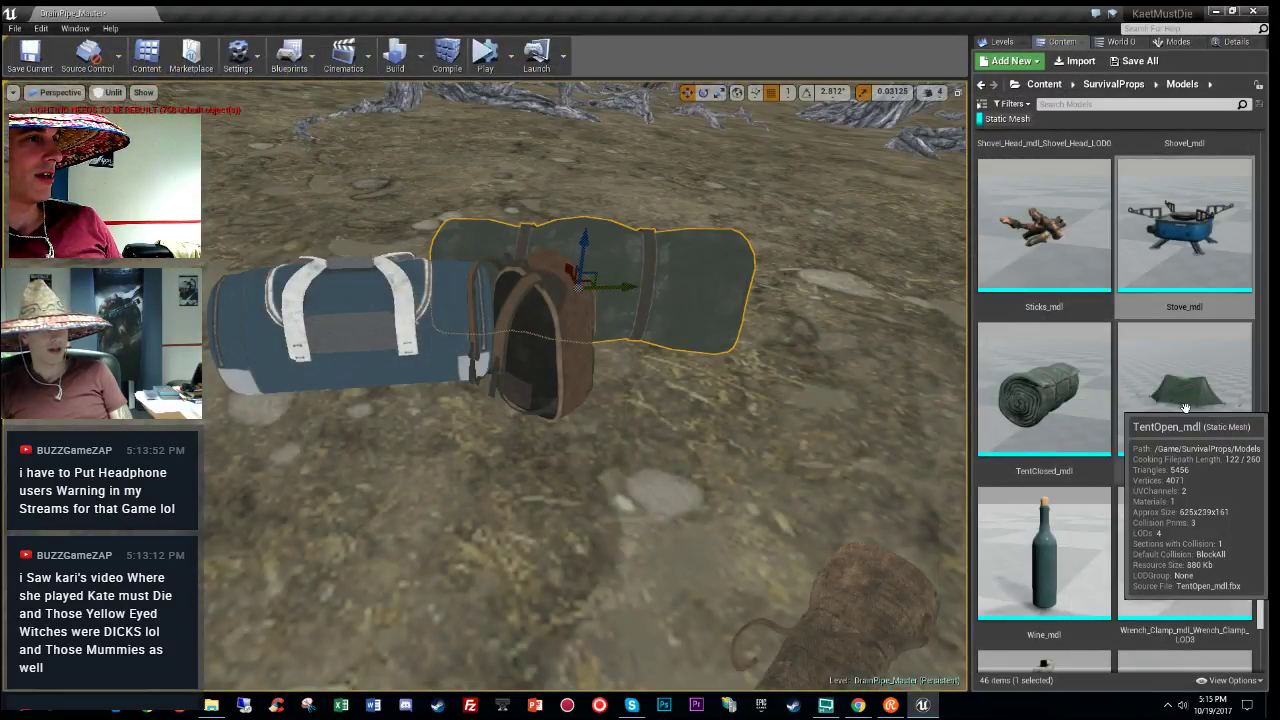
Step: Open TentOpen_mdl for editing and set its LOD group to Deco, accepting the overwrite of its current settings
double_click(1143, 440)
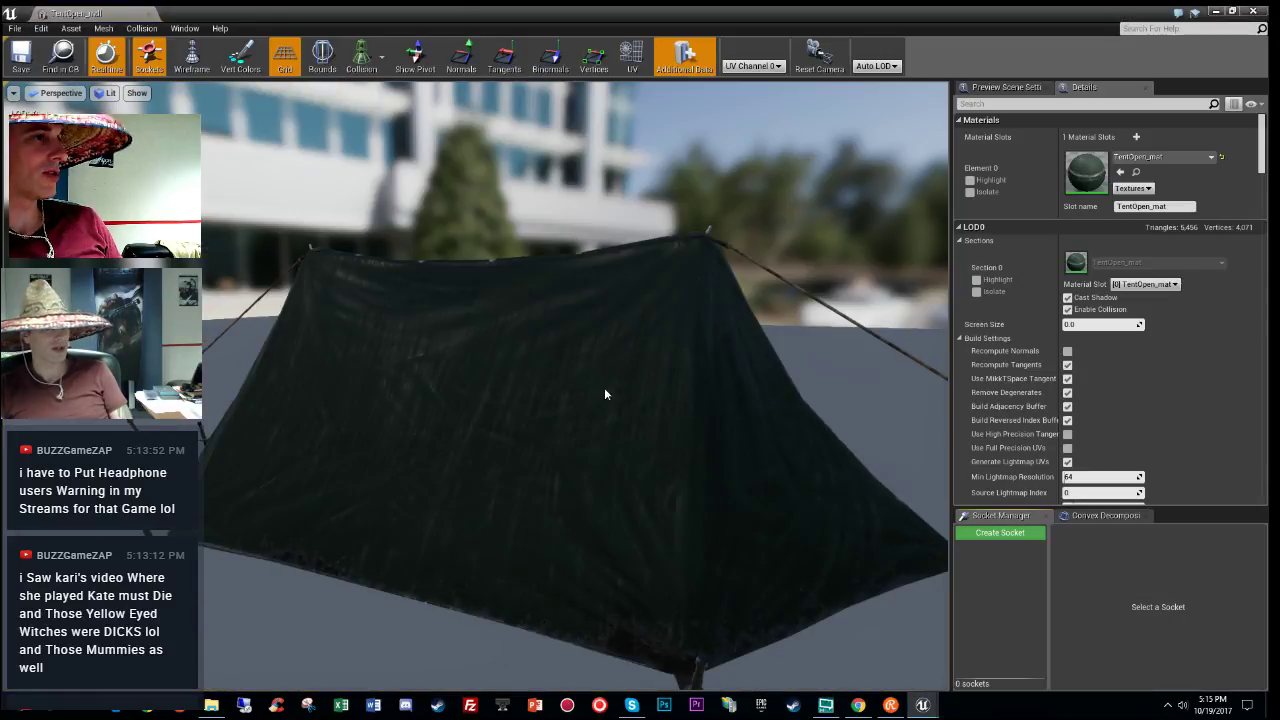
drag(1262, 160, 1262, 413)
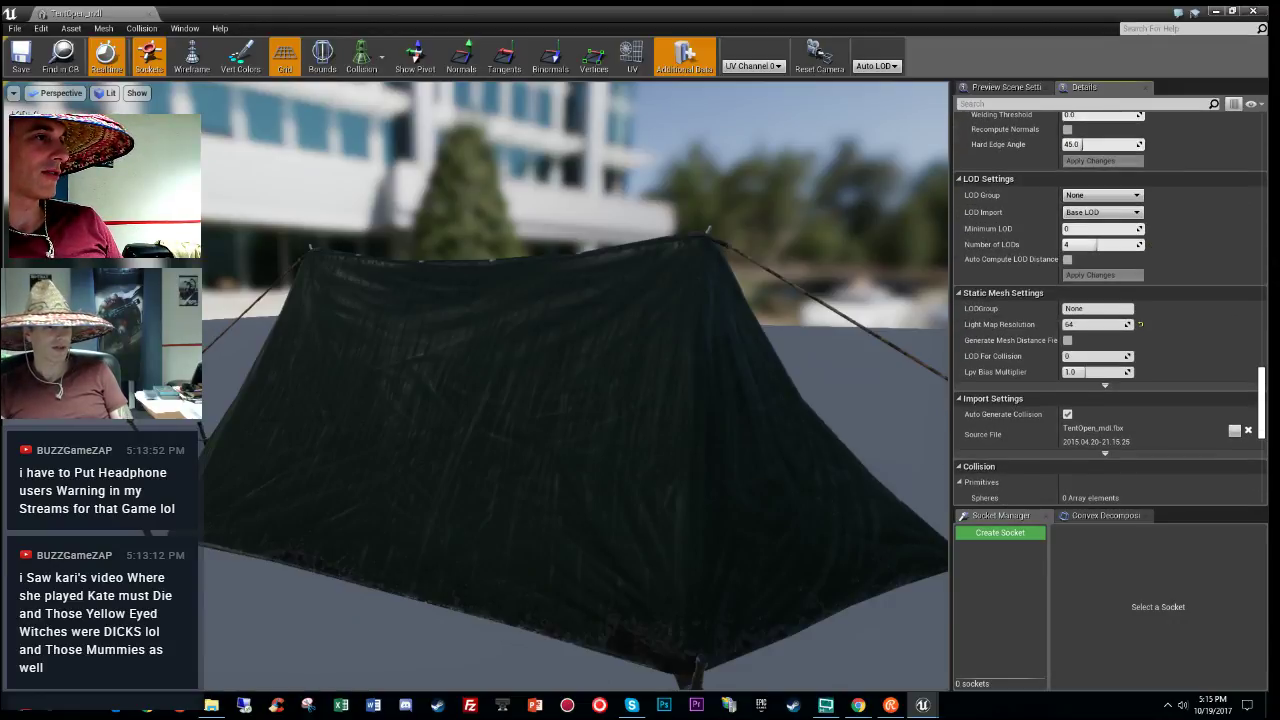
click(1100, 195)
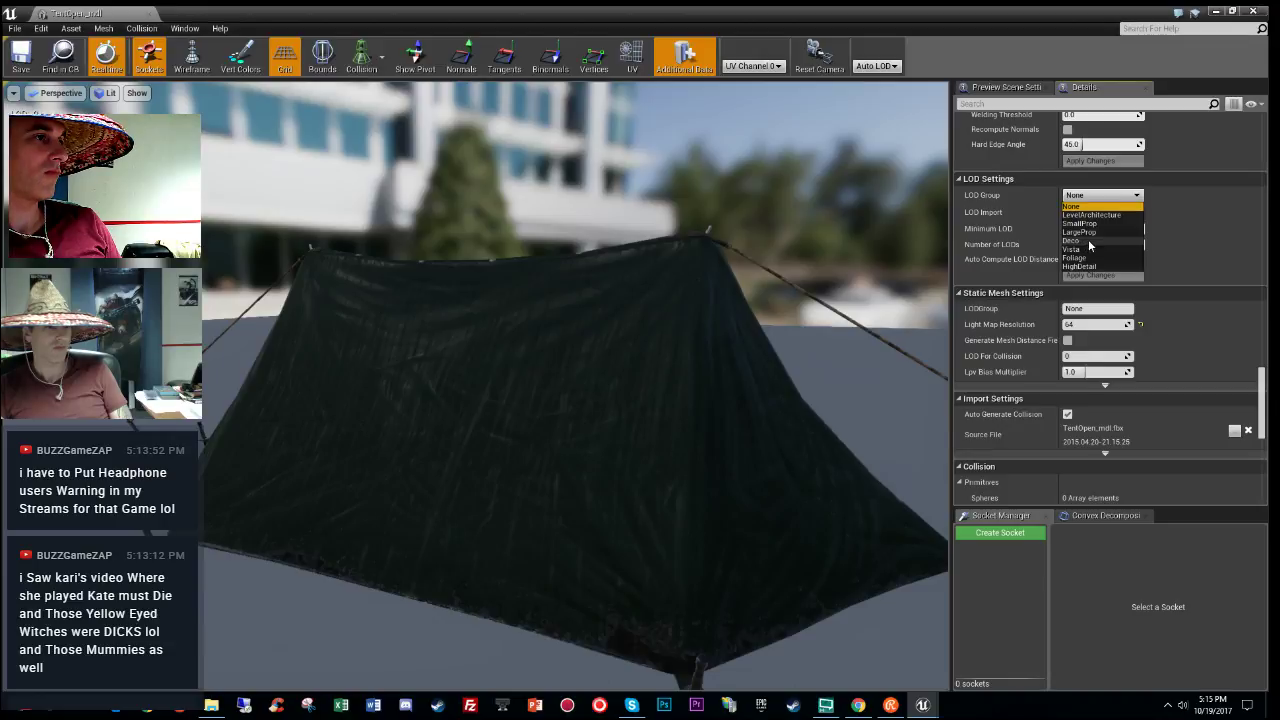
click(1088, 239)
click(729, 391)
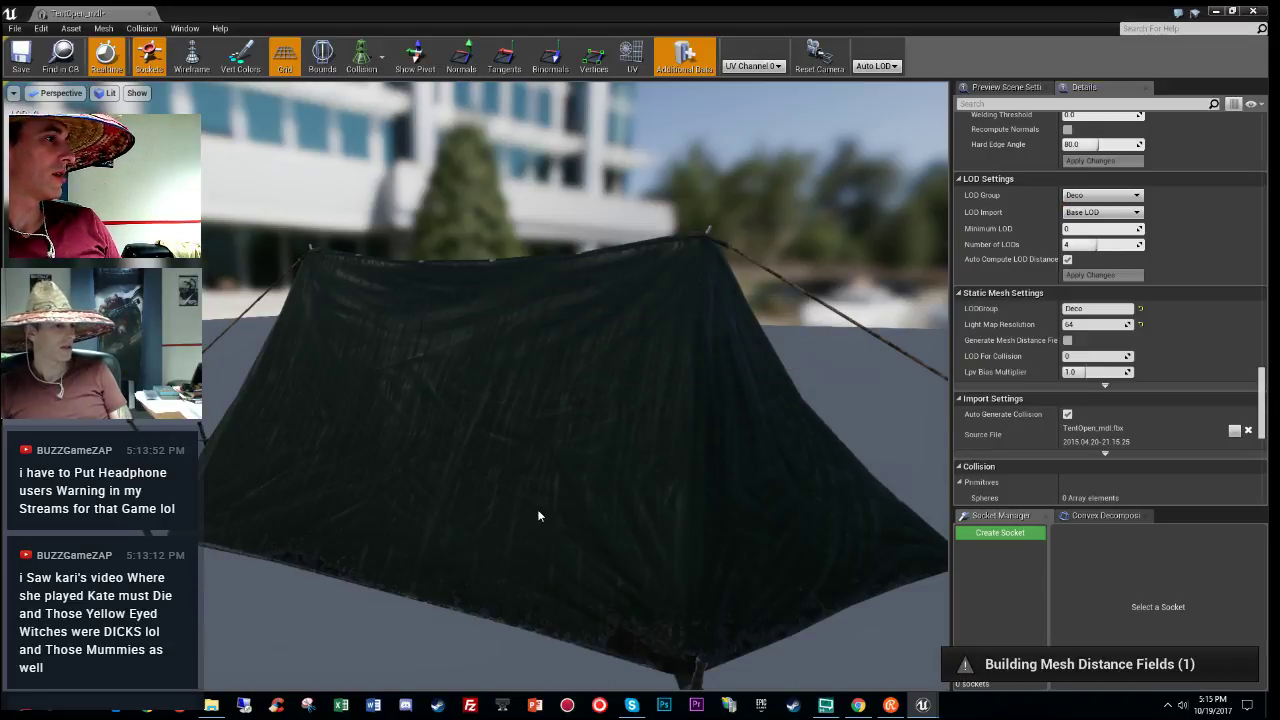
Step: Check the open tent's LOD transitions from farther away, and save and close its mesh
right_drag(538, 511, 560, 509)
key(s)
key(w)
key(s)
key(ctrl+s)
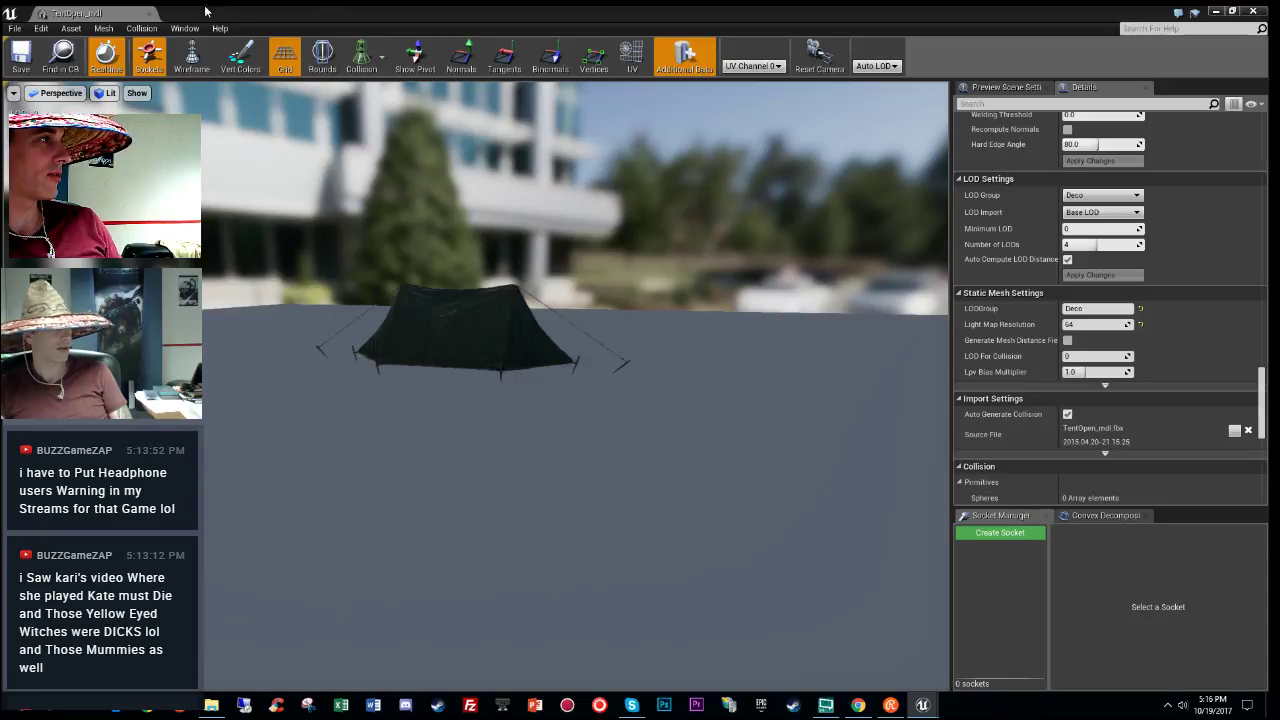
click(150, 14)
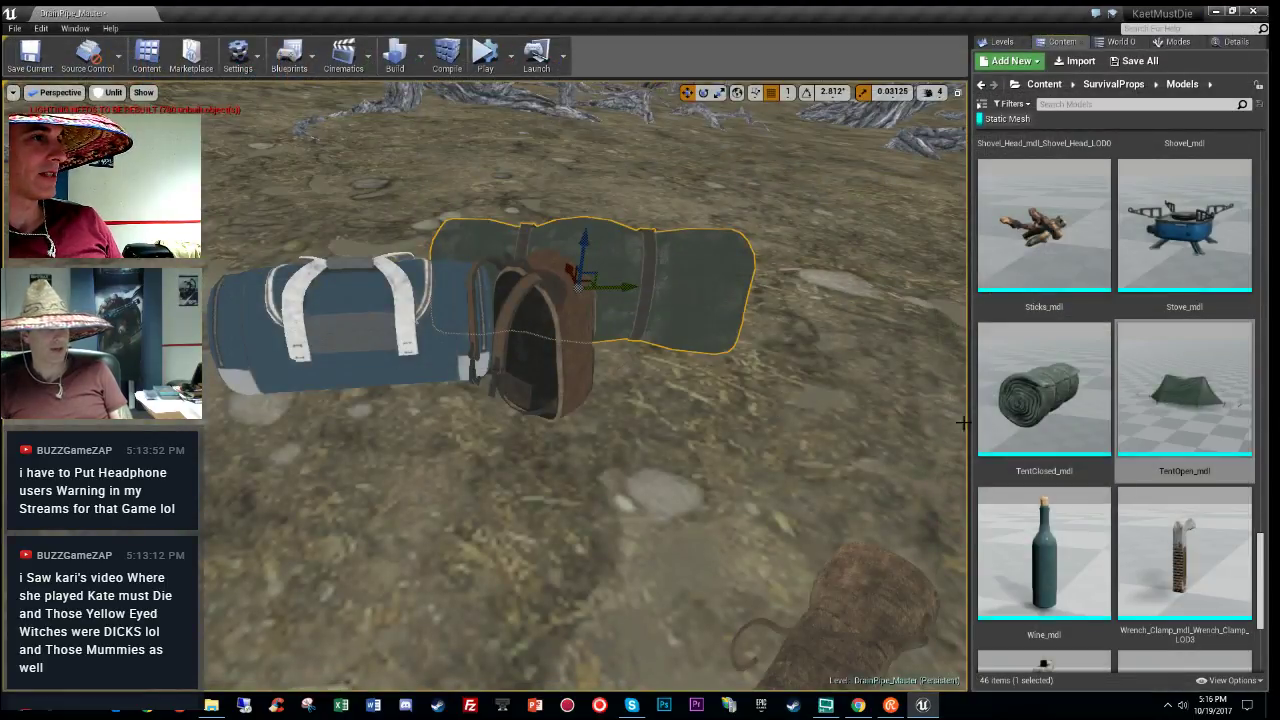
Step: Locate Rope_mdl in the Models folder, open it and set its LOD group to Deco, accepting the settings overwrite
scroll(1168, 500, down, 3)
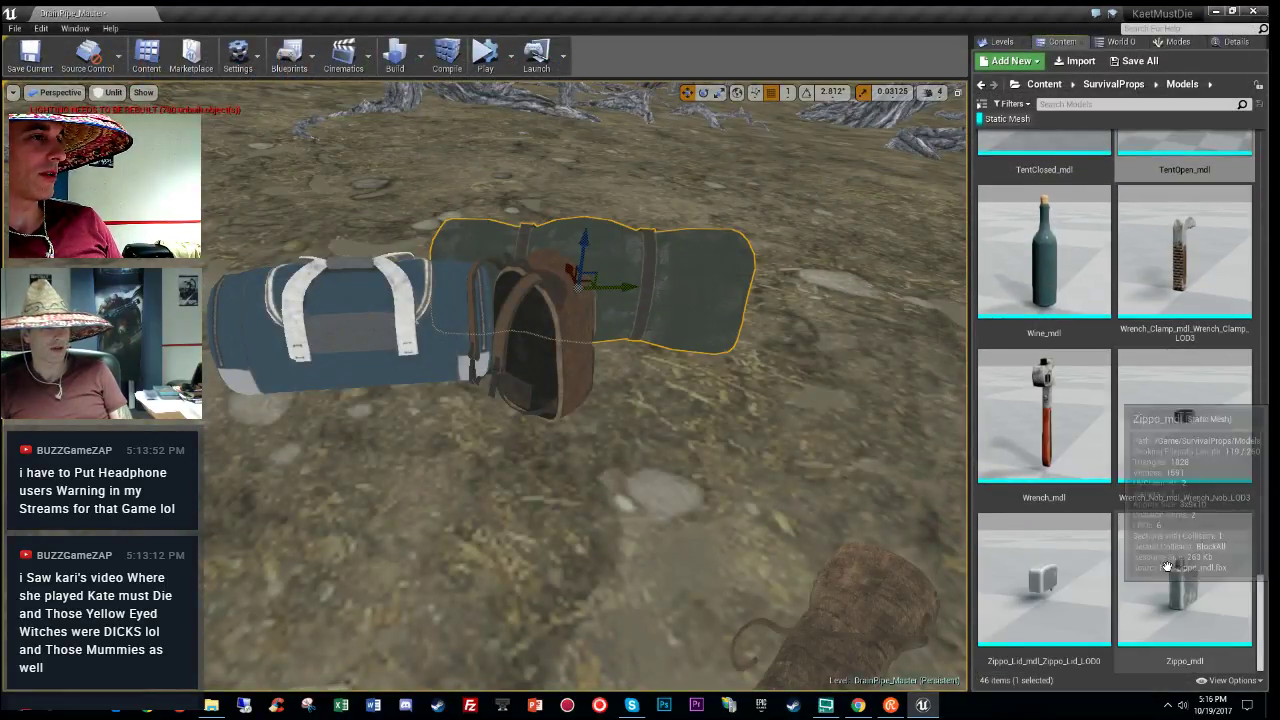
scroll(1168, 567, up, 5)
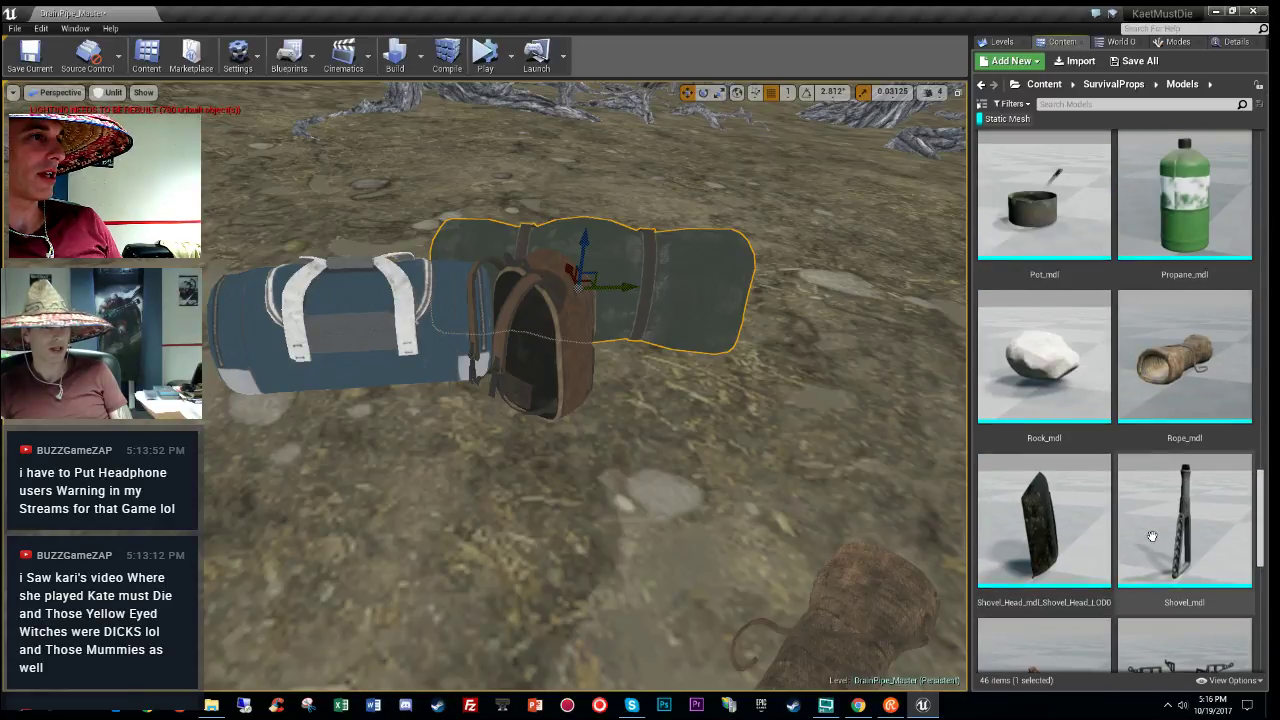
double_click(1184, 350)
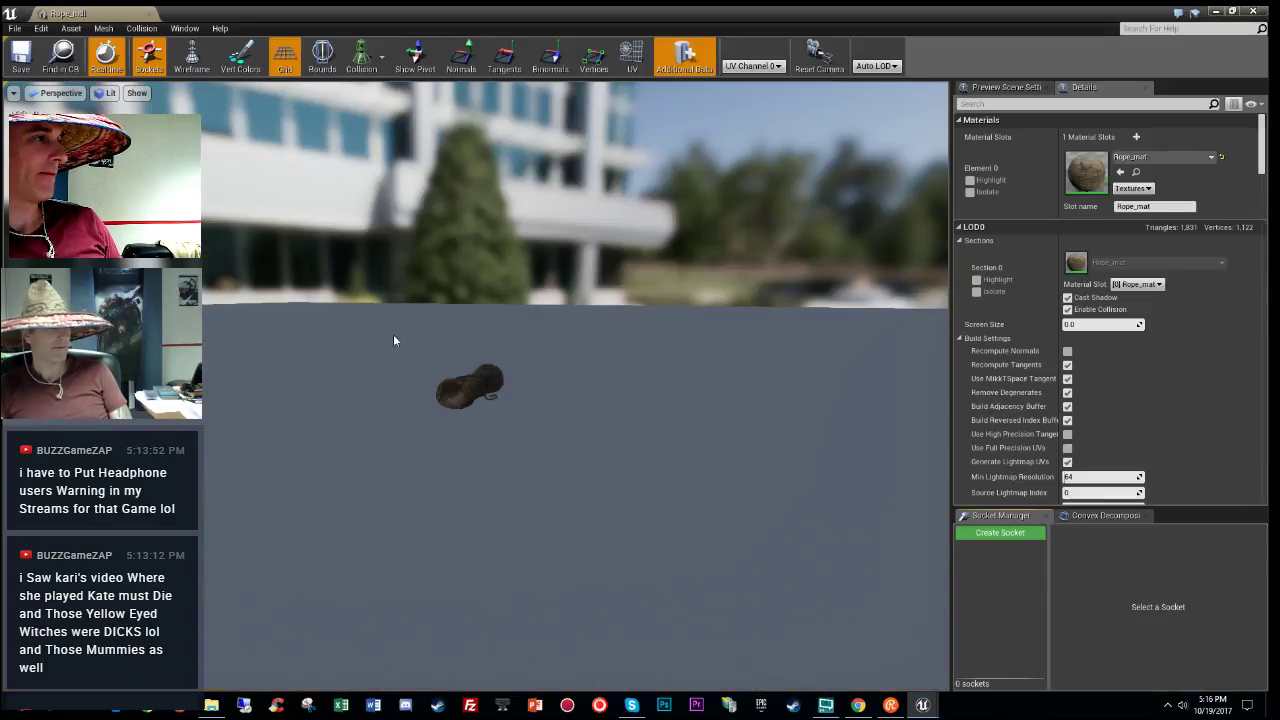
drag(1262, 167, 1251, 426)
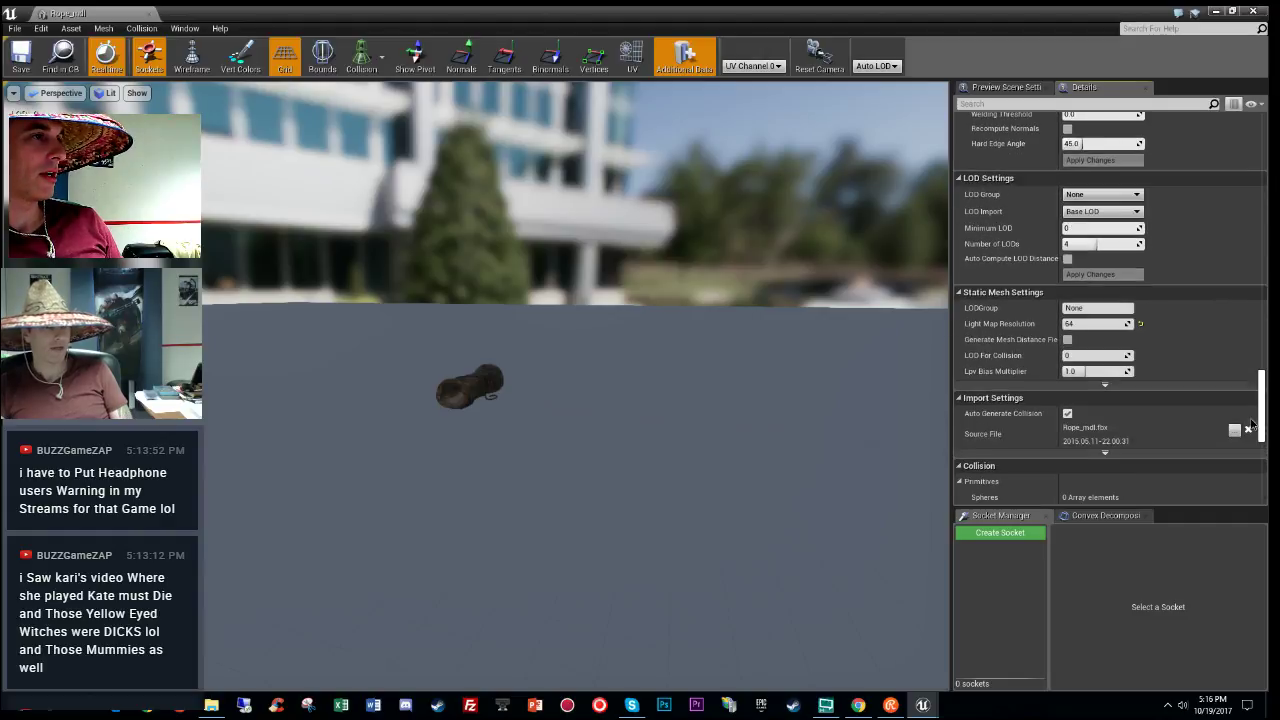
click(1100, 194)
click(1096, 239)
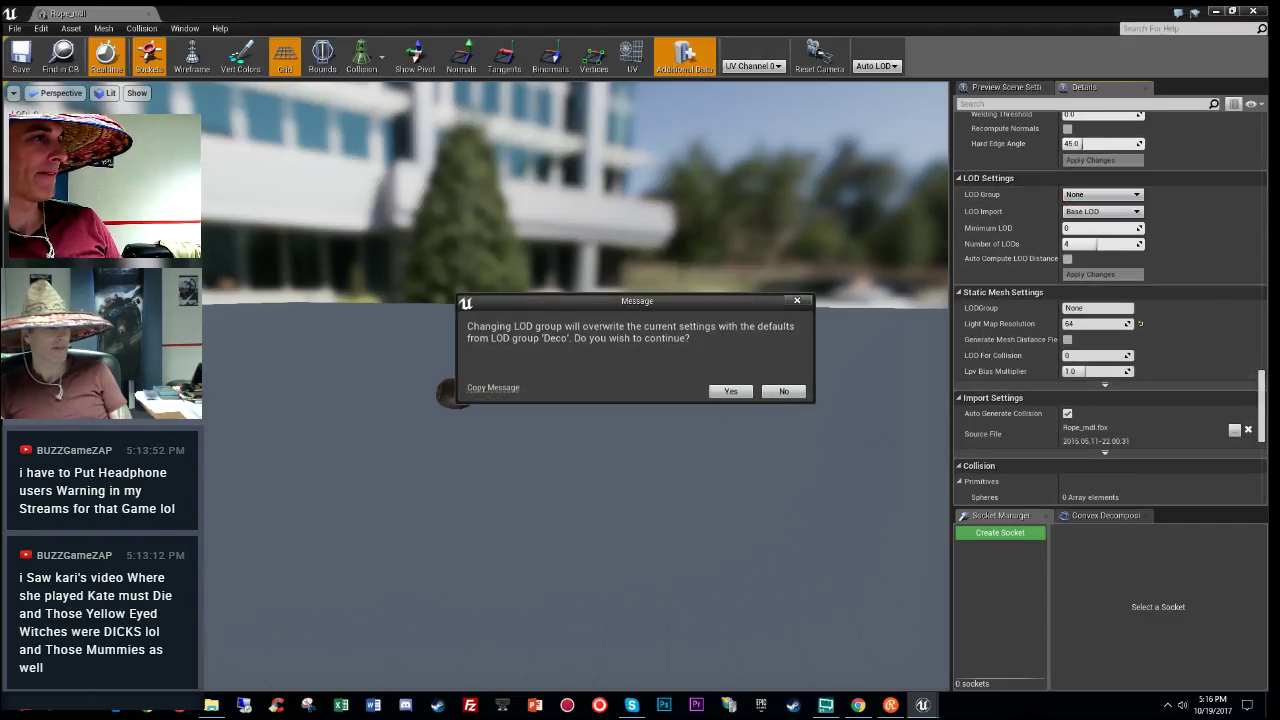
click(729, 391)
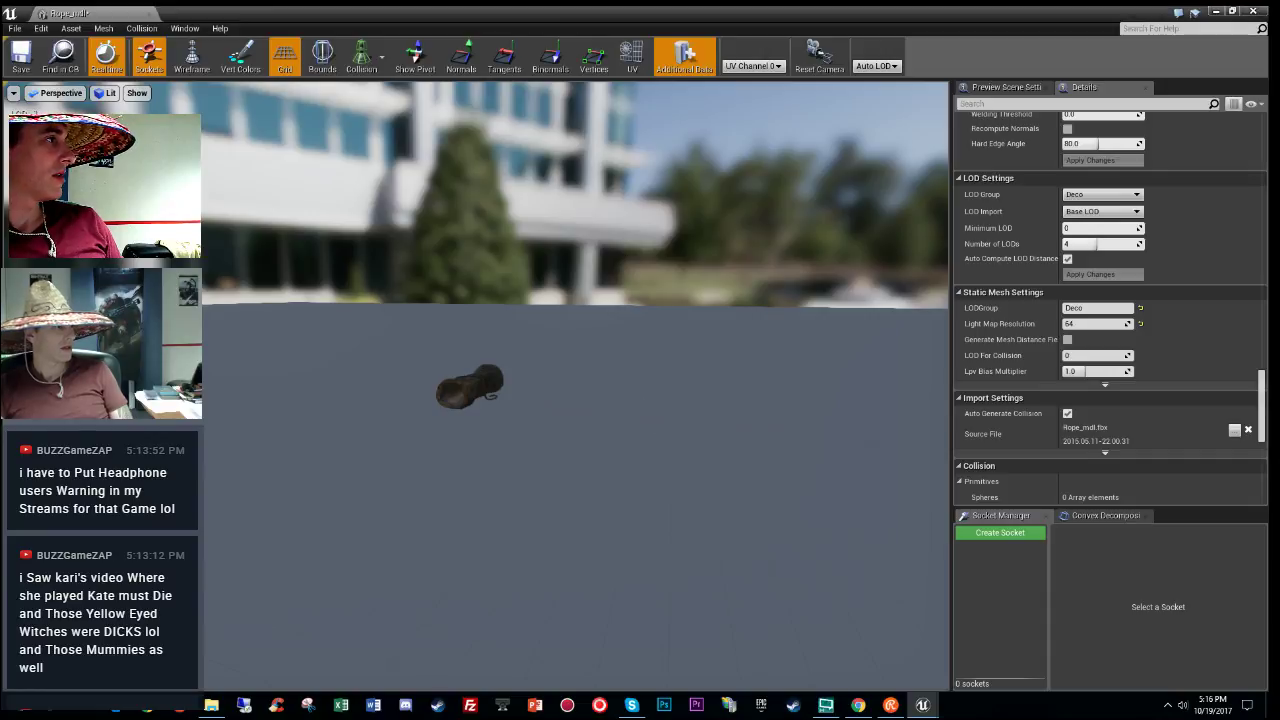
Step: Check the rope's LOD transitions from farther away, and save and close its mesh
right_drag(575, 386, 575, 430)
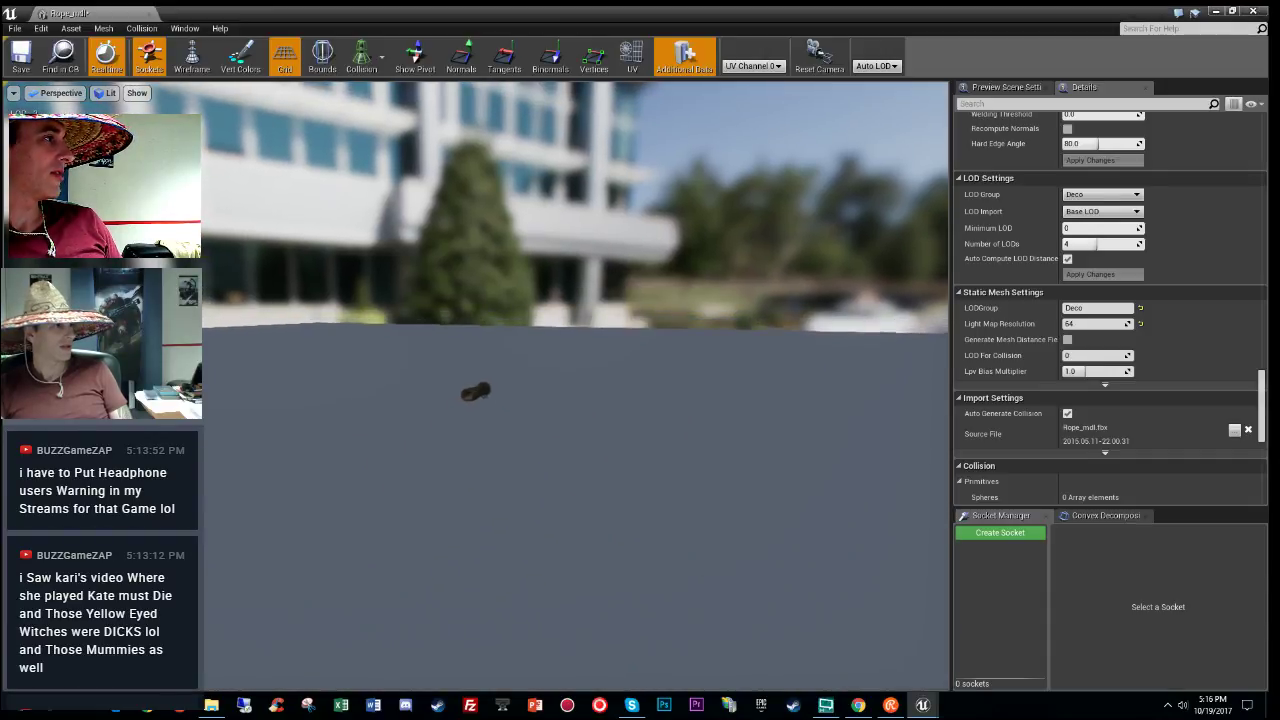
scroll(575, 386, down, 5)
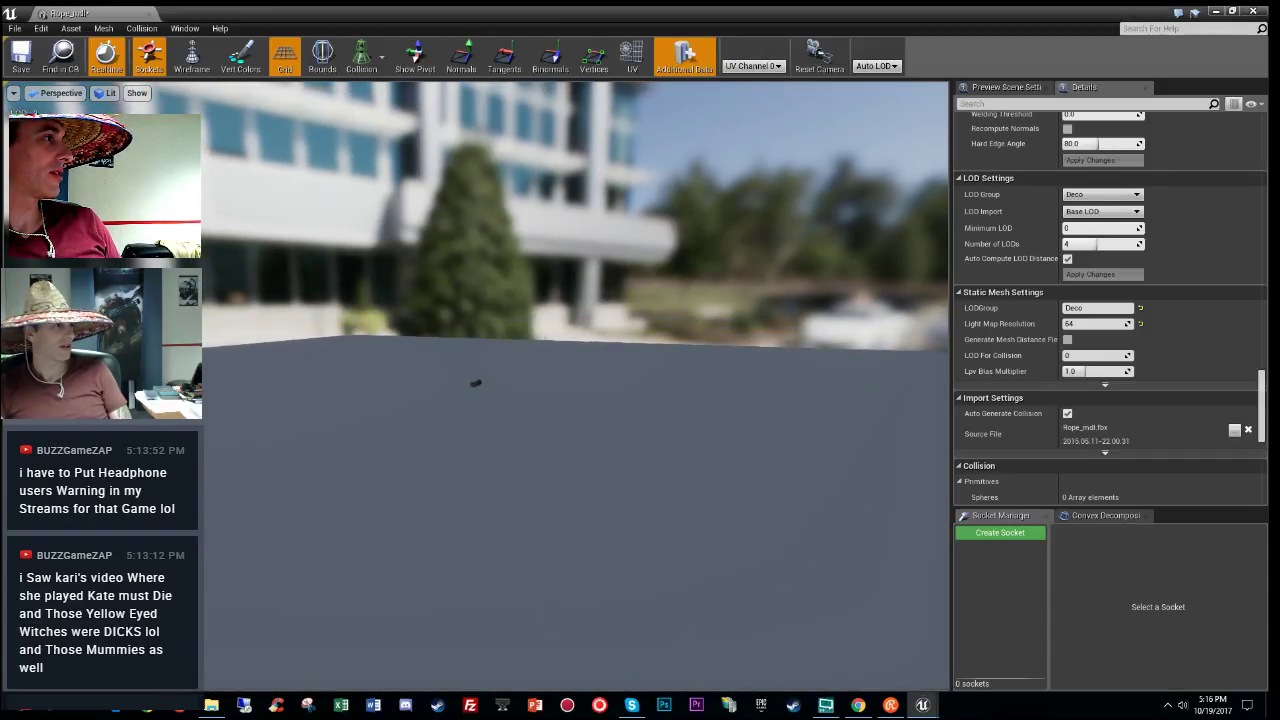
middle_drag(595, 385, 595, 433)
click(21, 57)
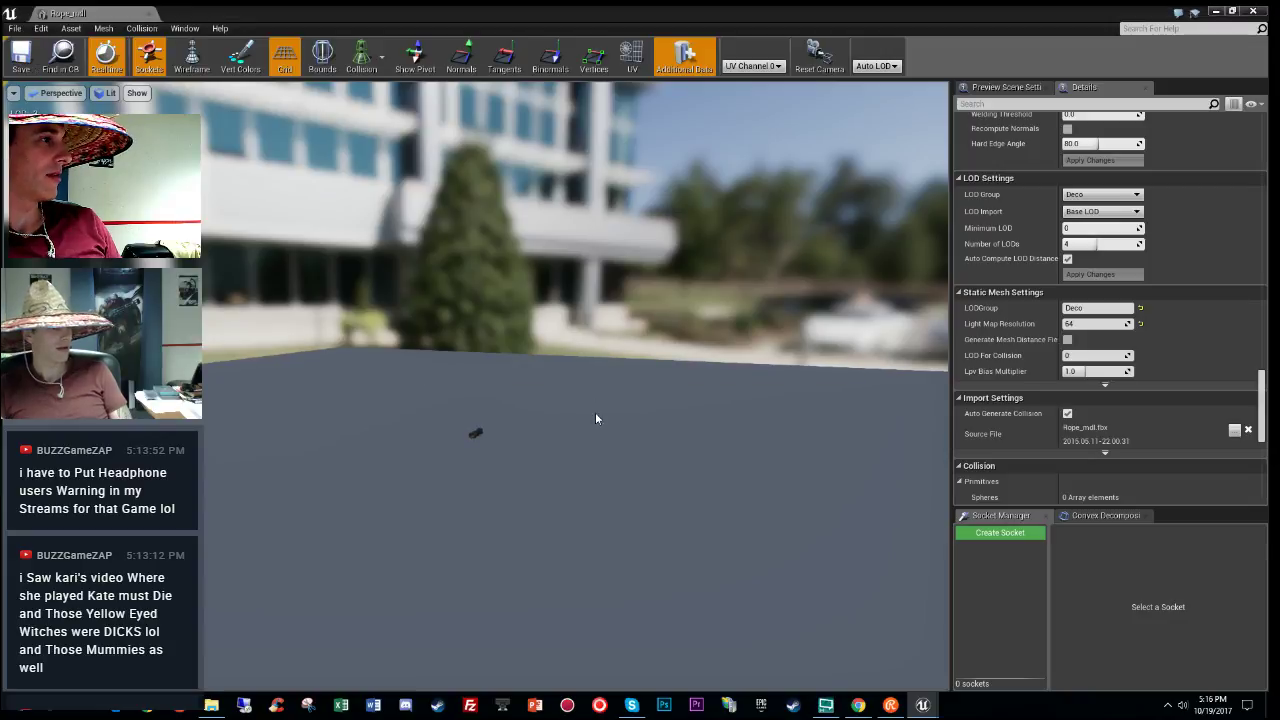
click(149, 14)
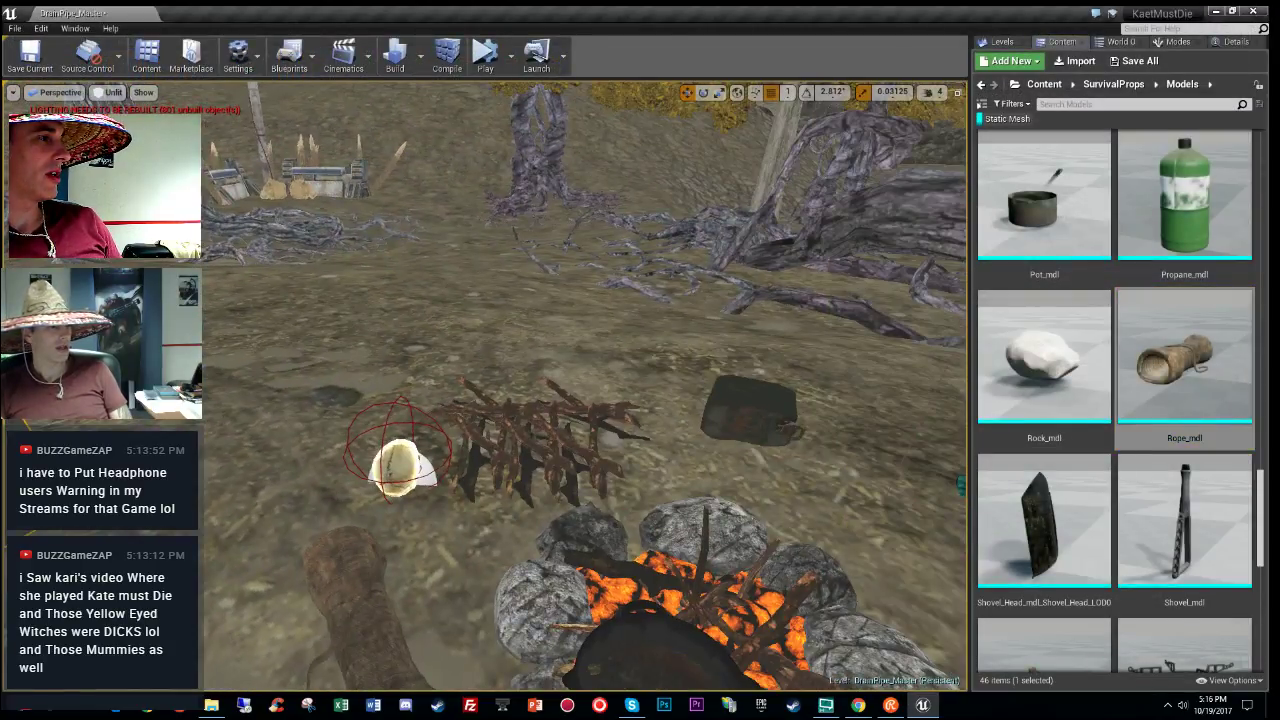
Step: Inspect the props around the campfire, locate Pan_mdl in the Models folder and open it for editing
right_drag(640, 386, 791, 175)
right_drag(1113, 636, 1113, 467)
scroll(1113, 467, down, 5)
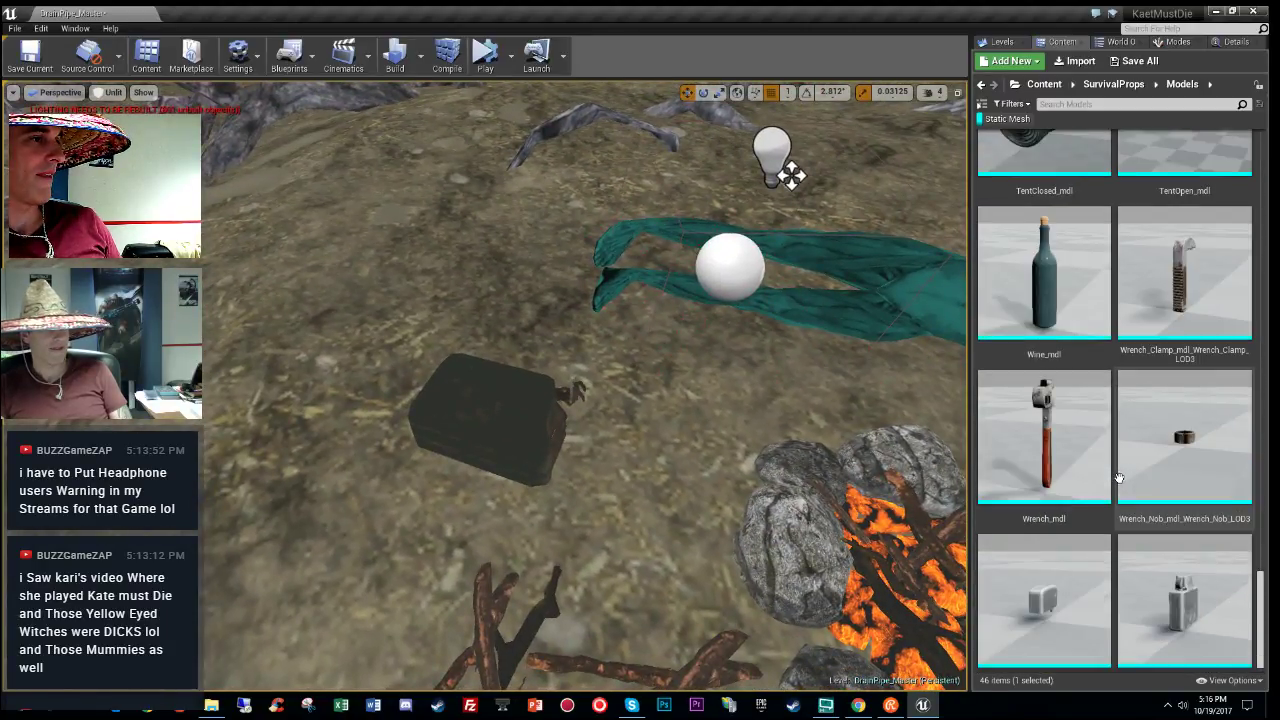
drag(1262, 612, 1235, 428)
scroll(1210, 410, up, 2)
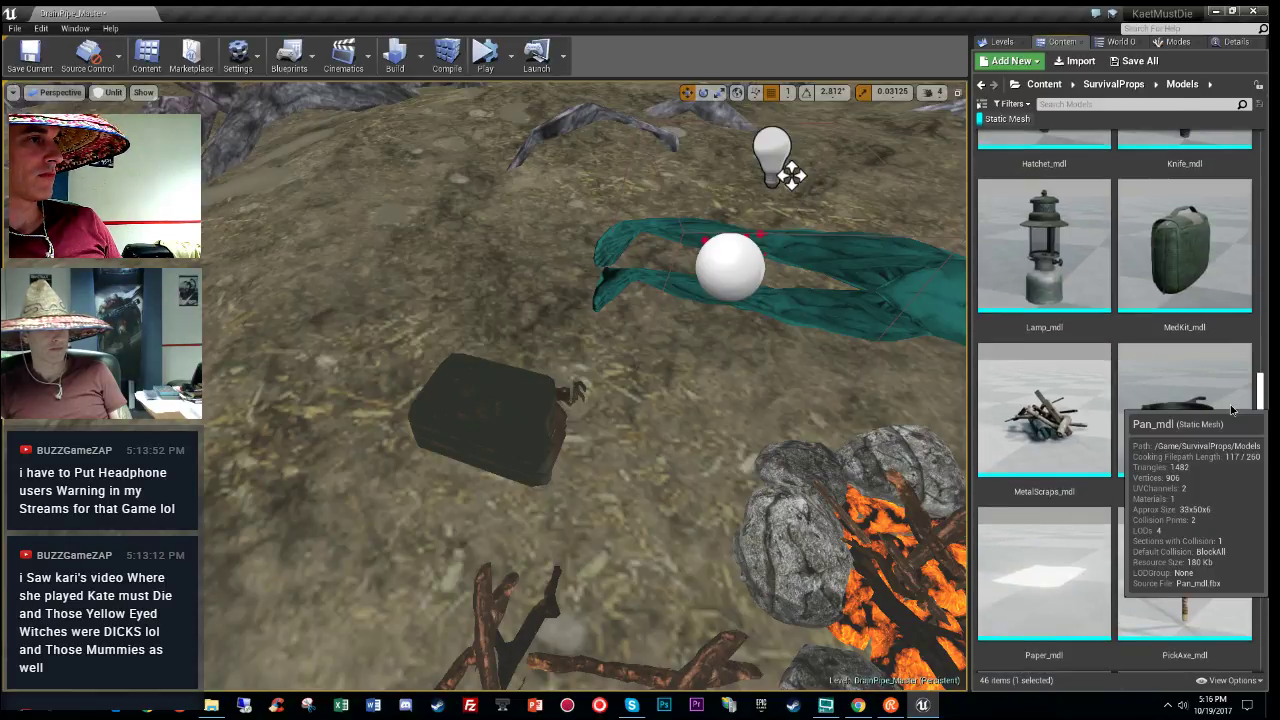
double_click(1175, 390)
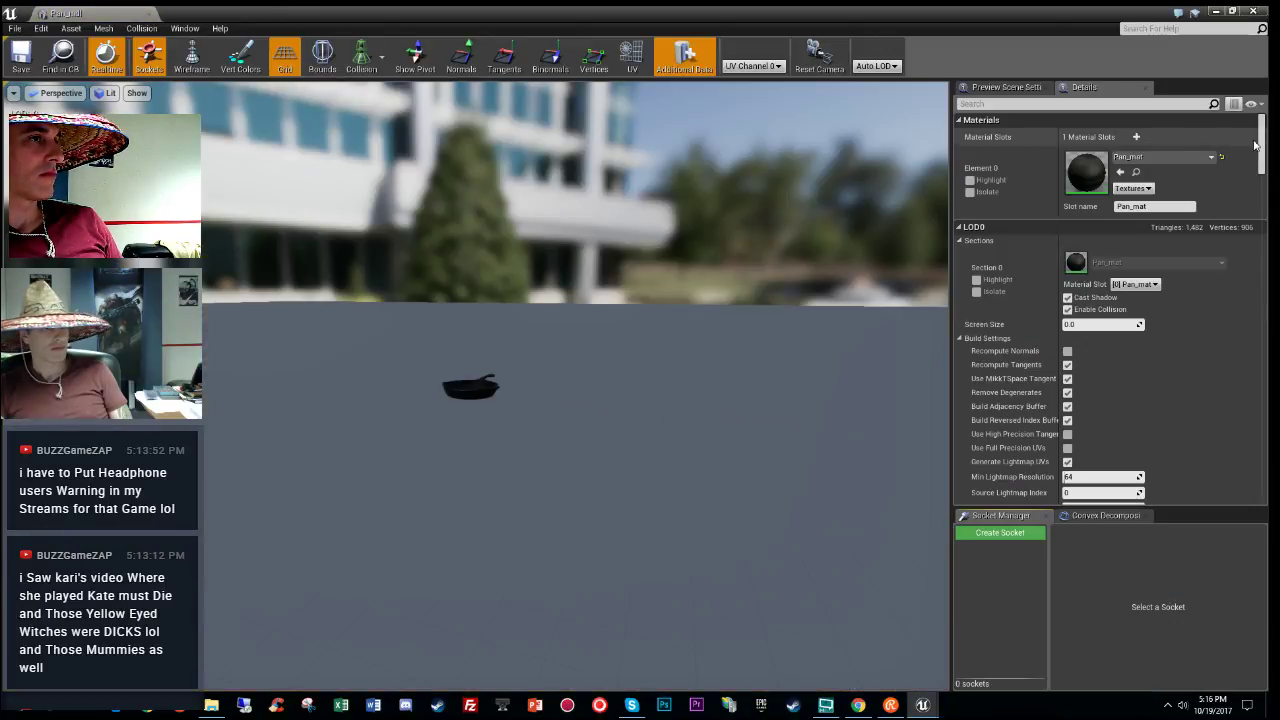
Step: Set Pan_mdl's LOD group to Deco, accepting the overwrite of its current settings
scroll(1087, 285, down, 10)
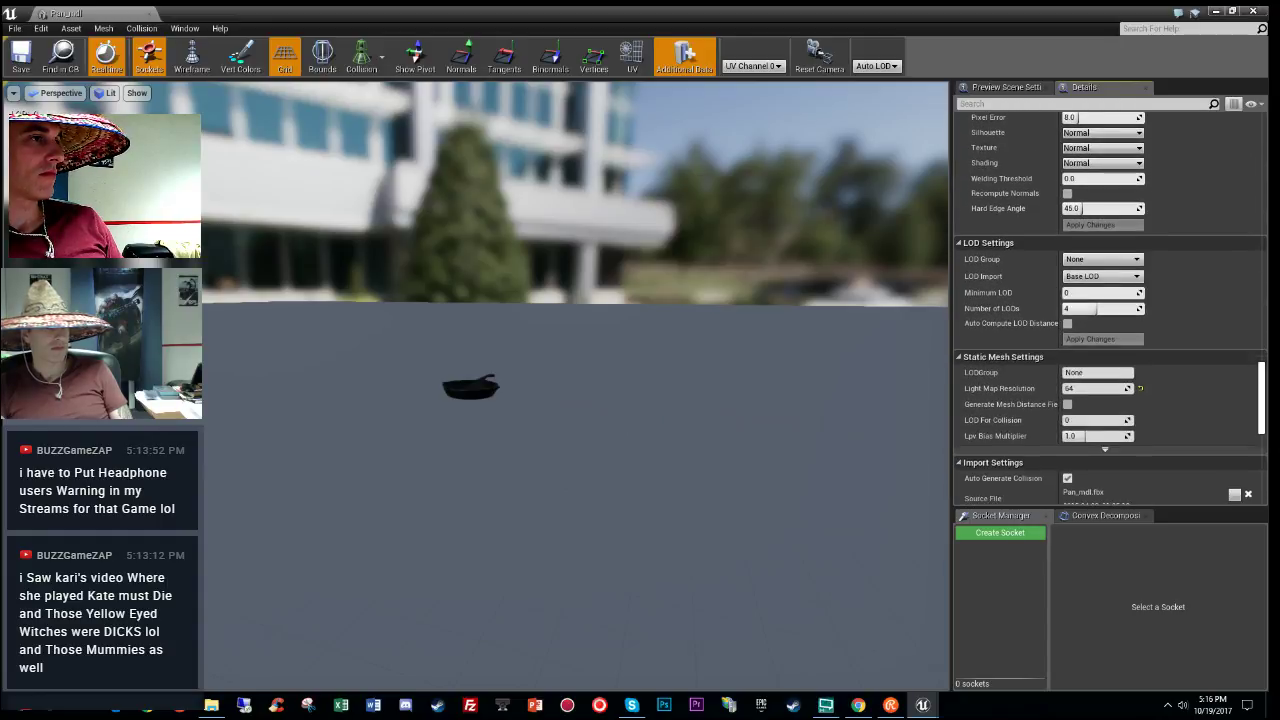
click(1087, 281)
click(1095, 320)
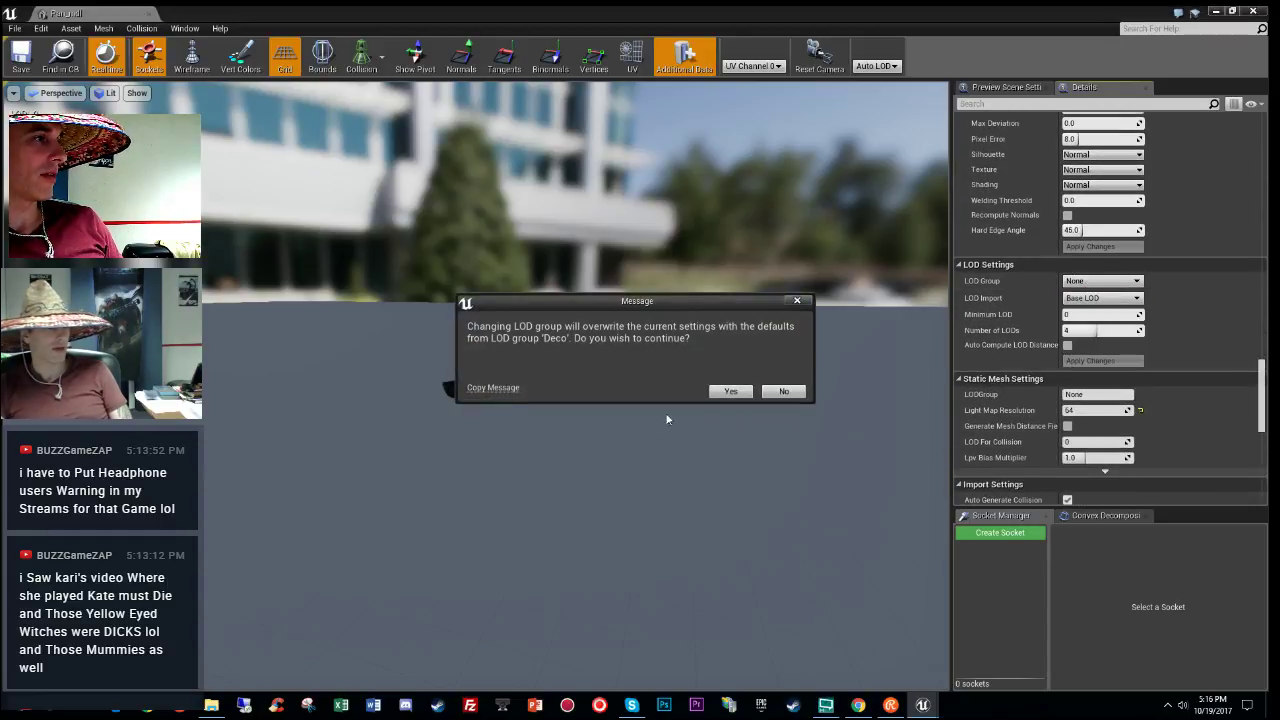
click(728, 390)
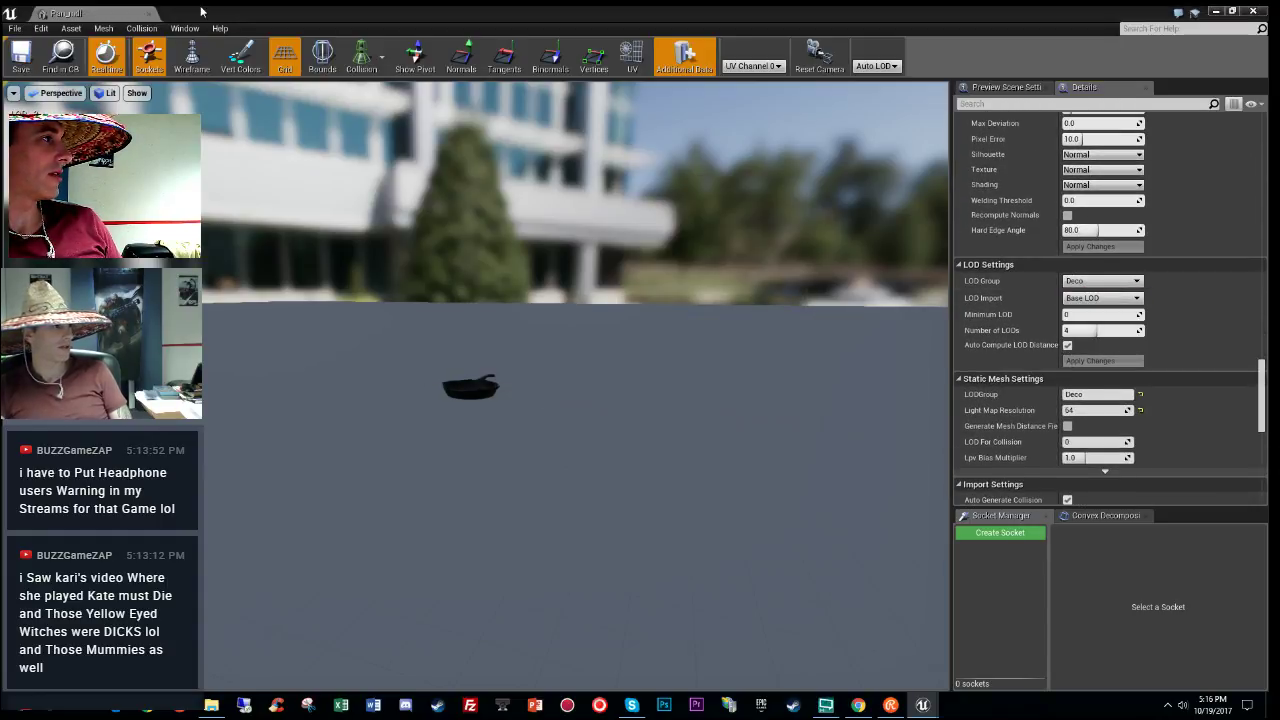
Step: Close the pan's mesh and browse the Models folder for remaining camp props, checking the LOD group of Dufflebag_mdl
click(149, 14)
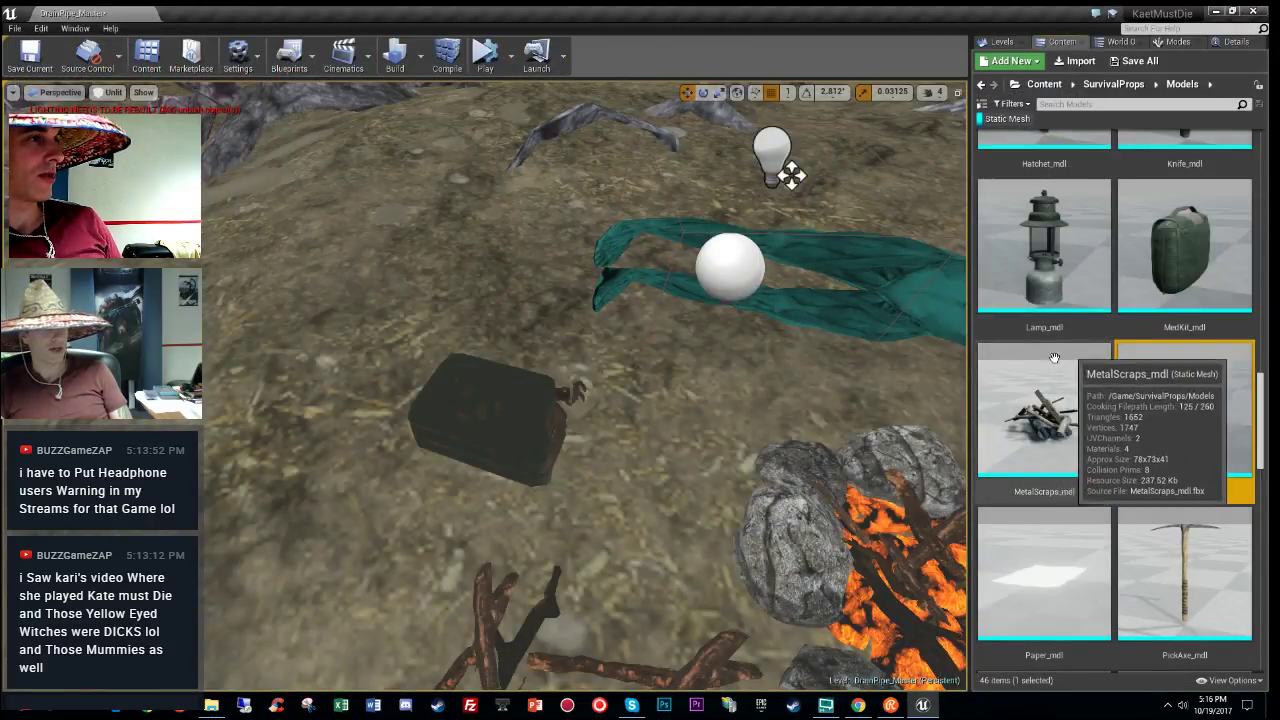
scroll(1260, 430, up, 1)
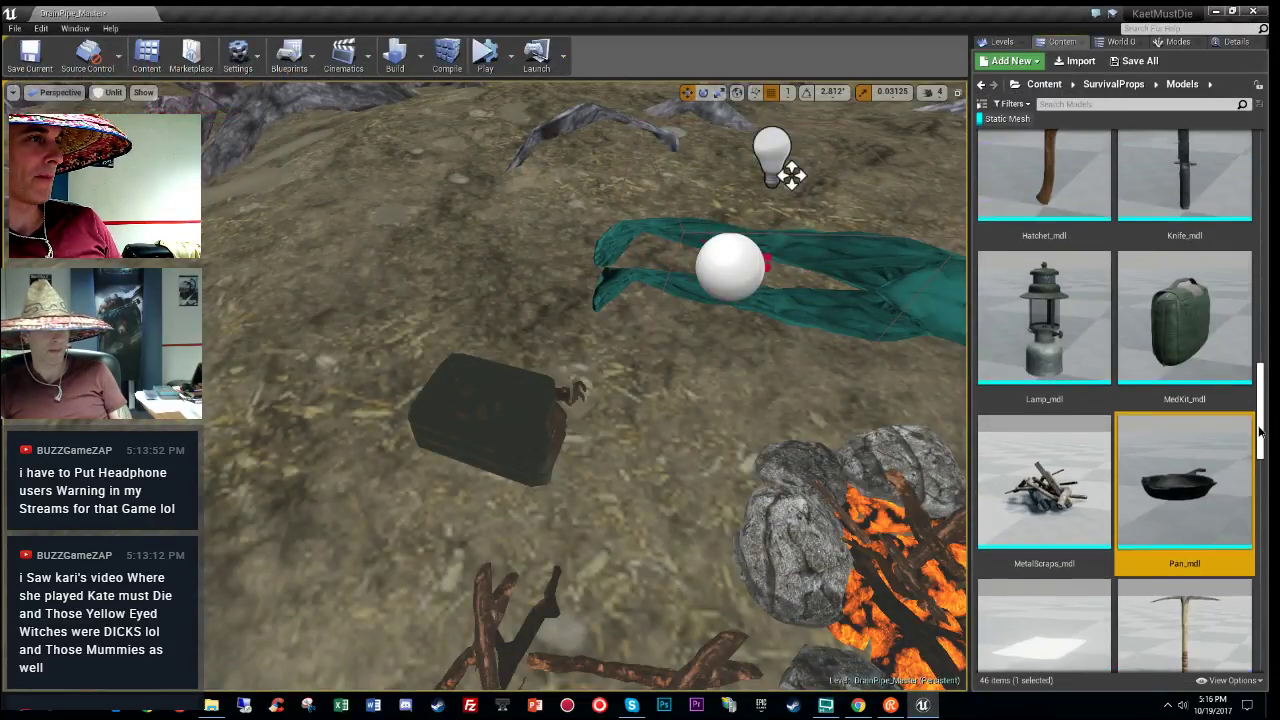
scroll(1240, 380, up, 6)
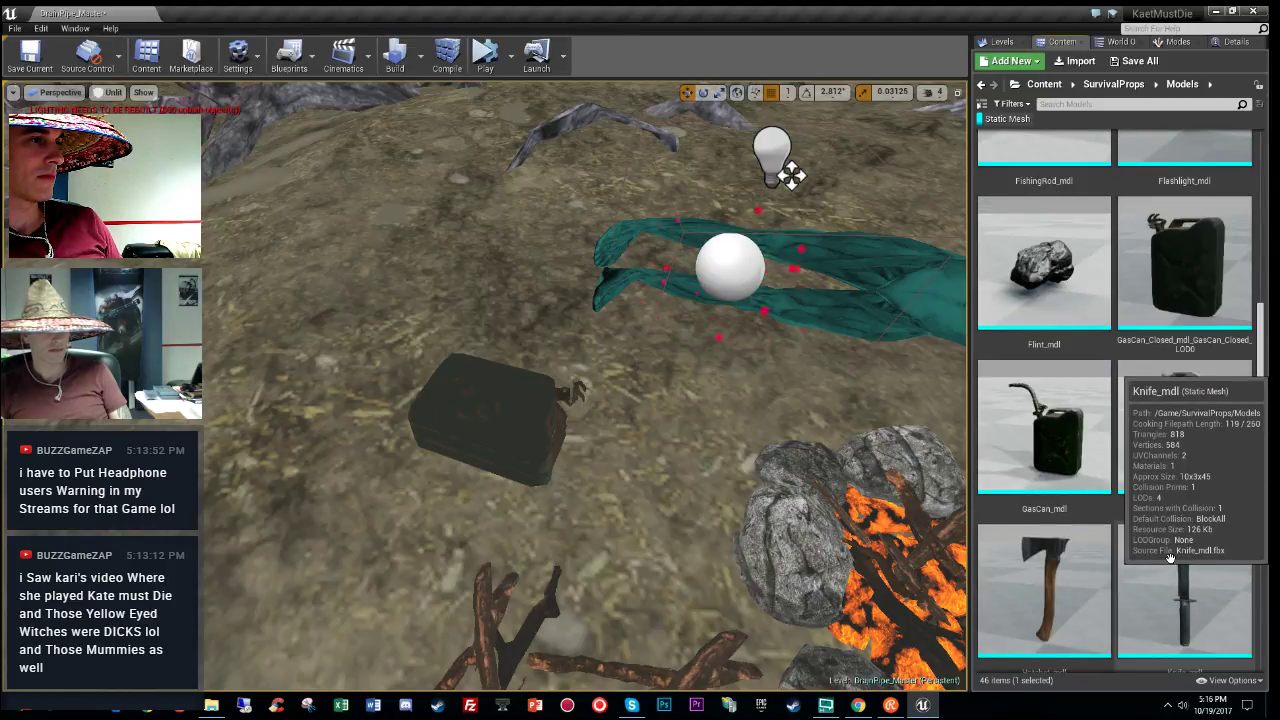
scroll(1257, 318, up, 5)
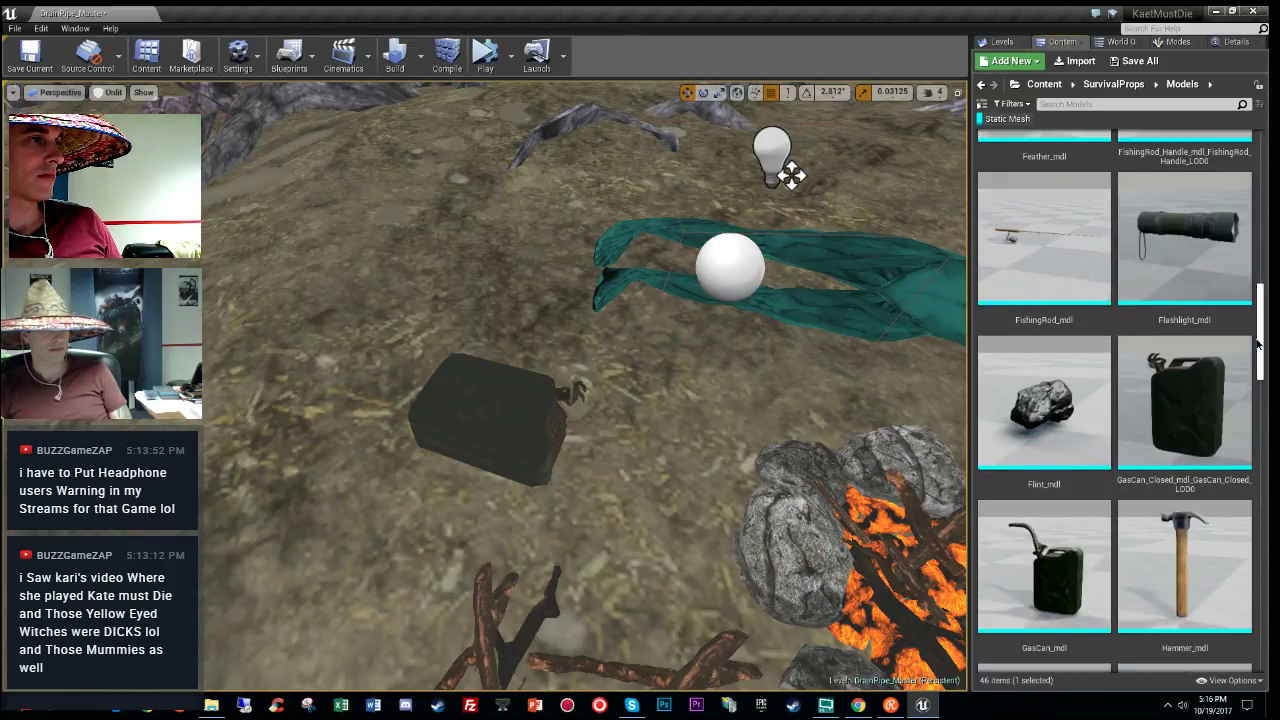
drag(1257, 318, 1257, 344)
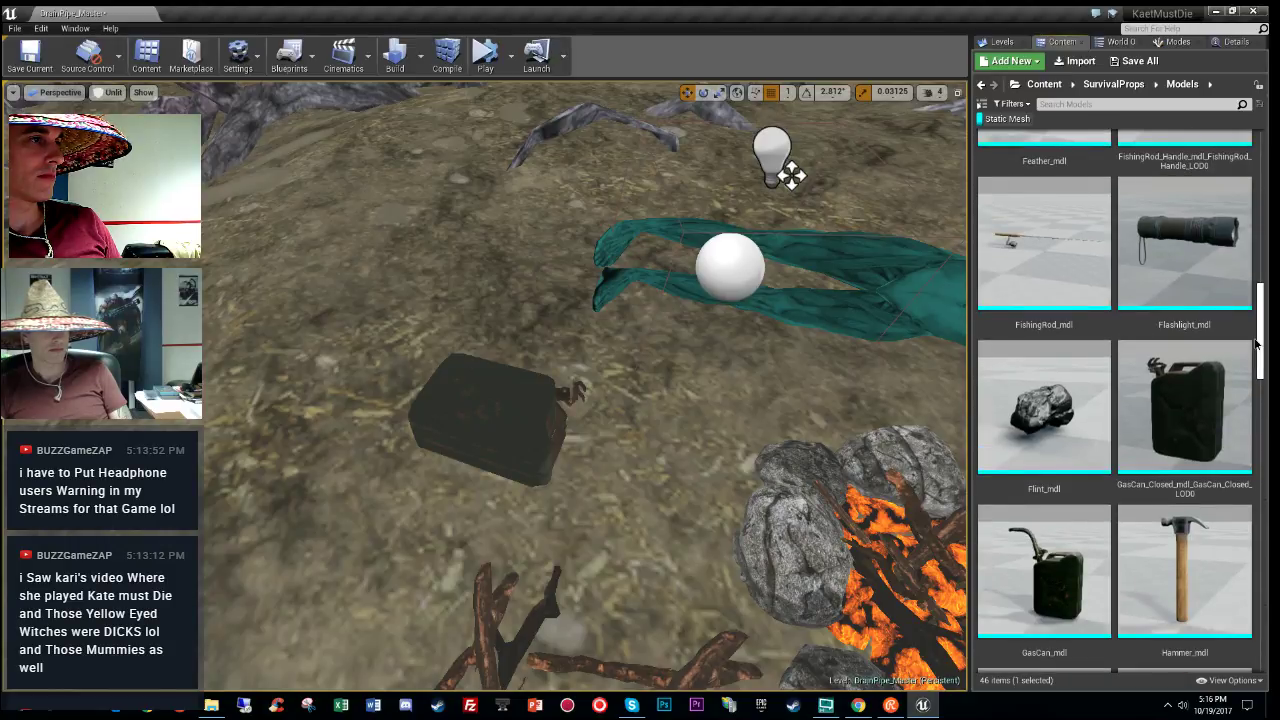
scroll(1185, 300, up, 3)
scroll(1185, 300, up, 2)
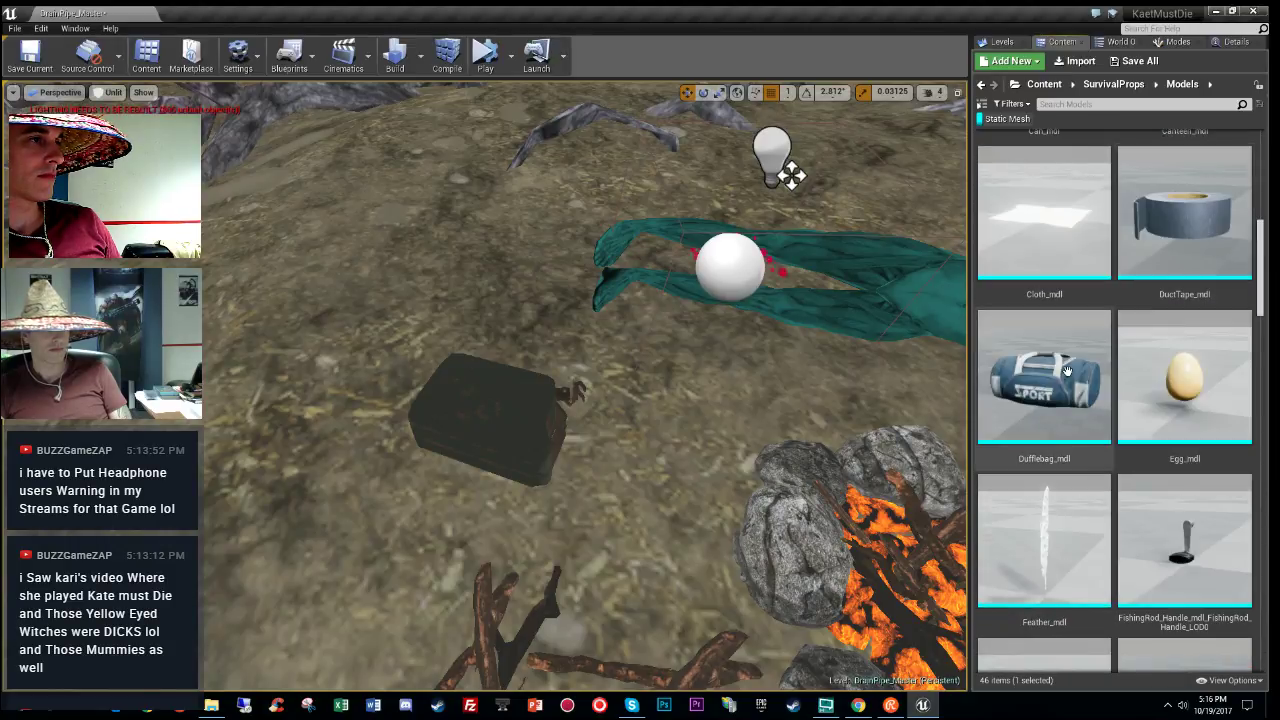
mouse_move(1067, 371)
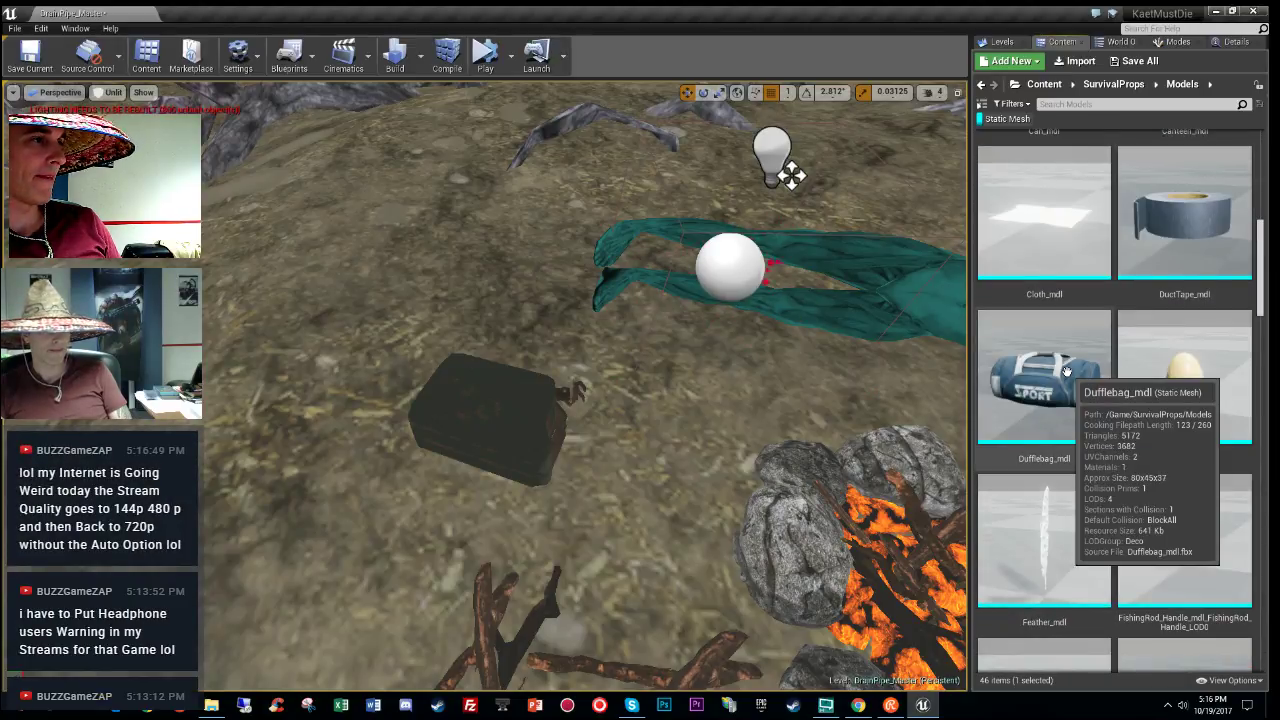
drag(1259, 277, 1236, 167)
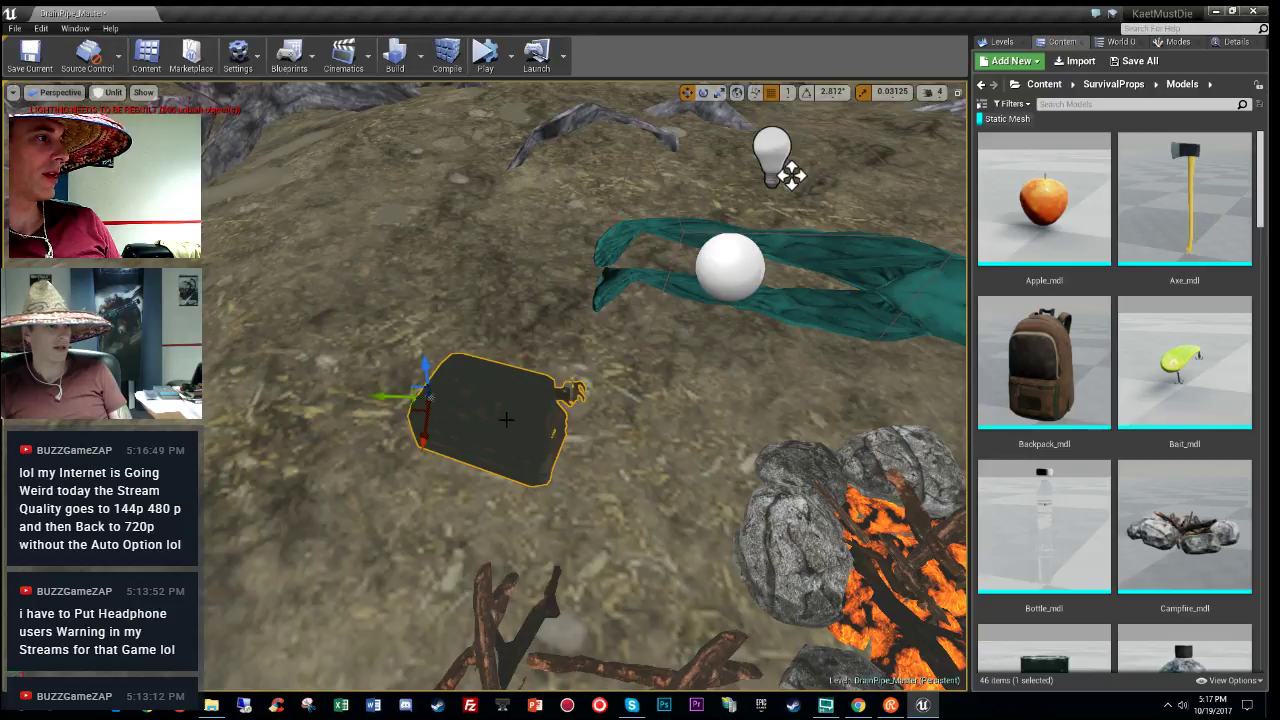
Step: Locate the mesh of the closed gas can lying beside the campfire in its asset folder and open it for editing
click(1224, 45)
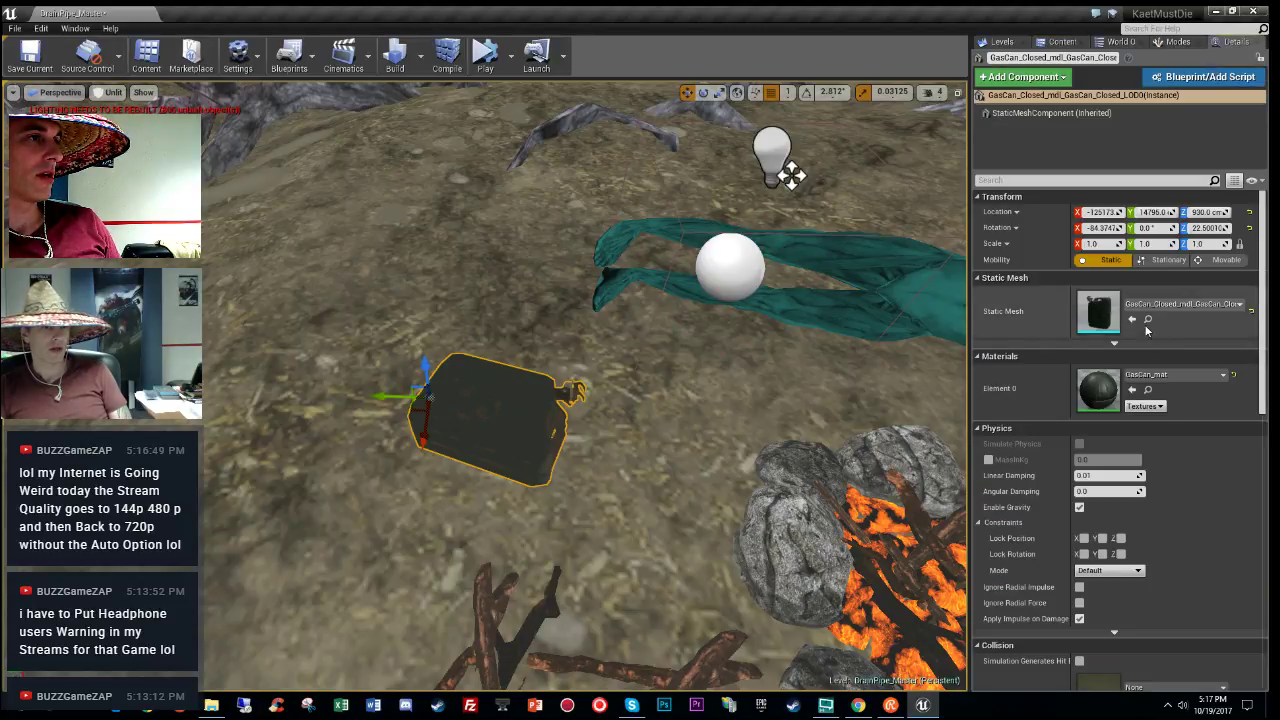
click(1146, 322)
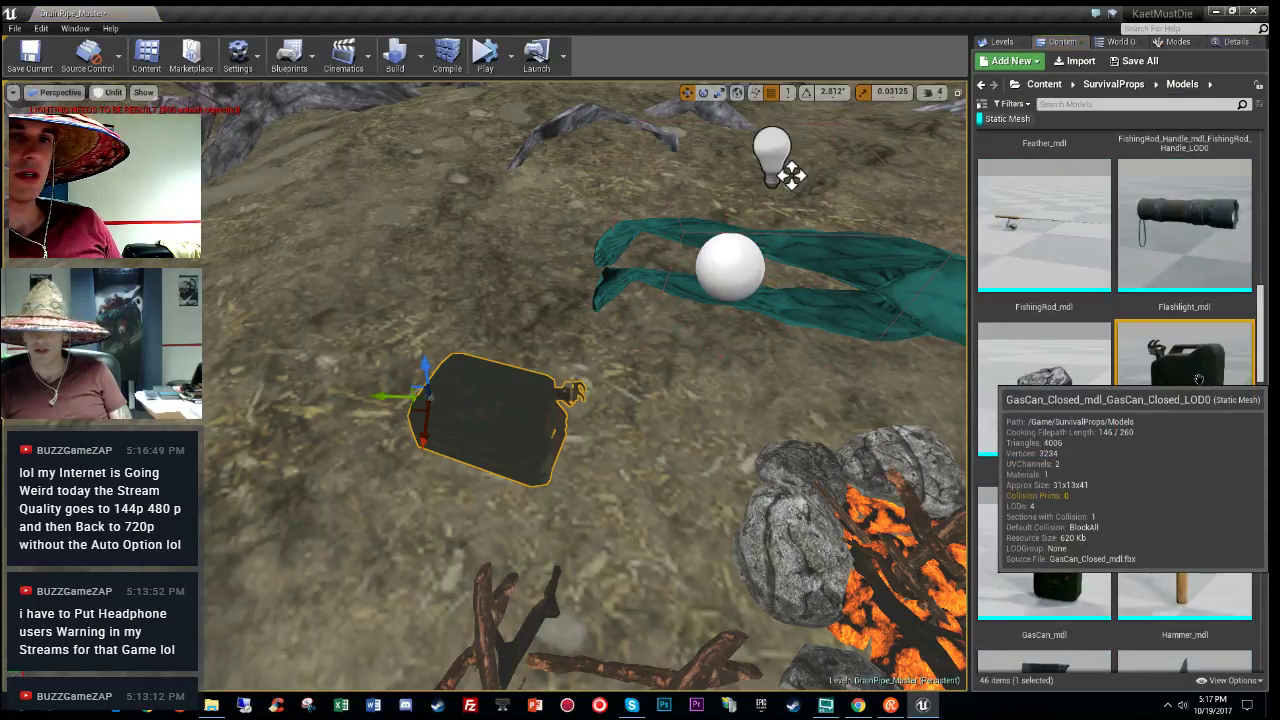
double_click(1199, 464)
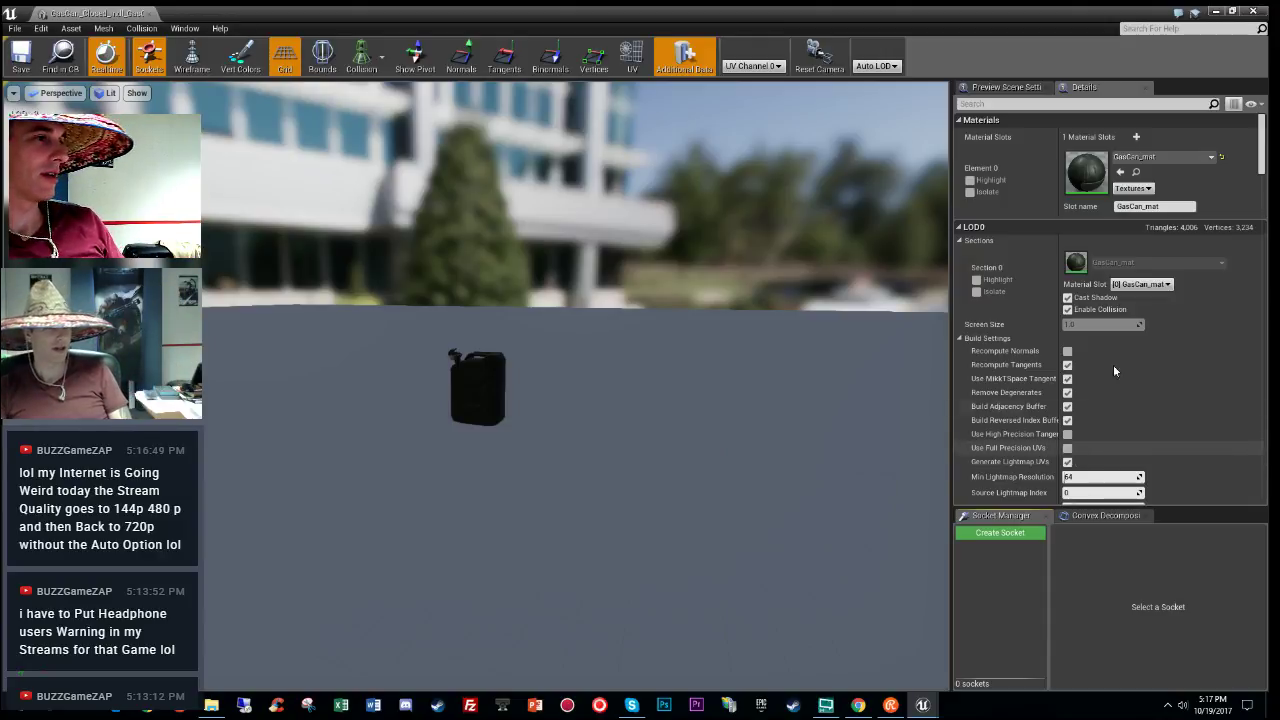
Step: Set the closed gas can's LOD group to Deco, accepting the settings overwrite, and save and close its mesh
scroll(1114, 371, down, 10)
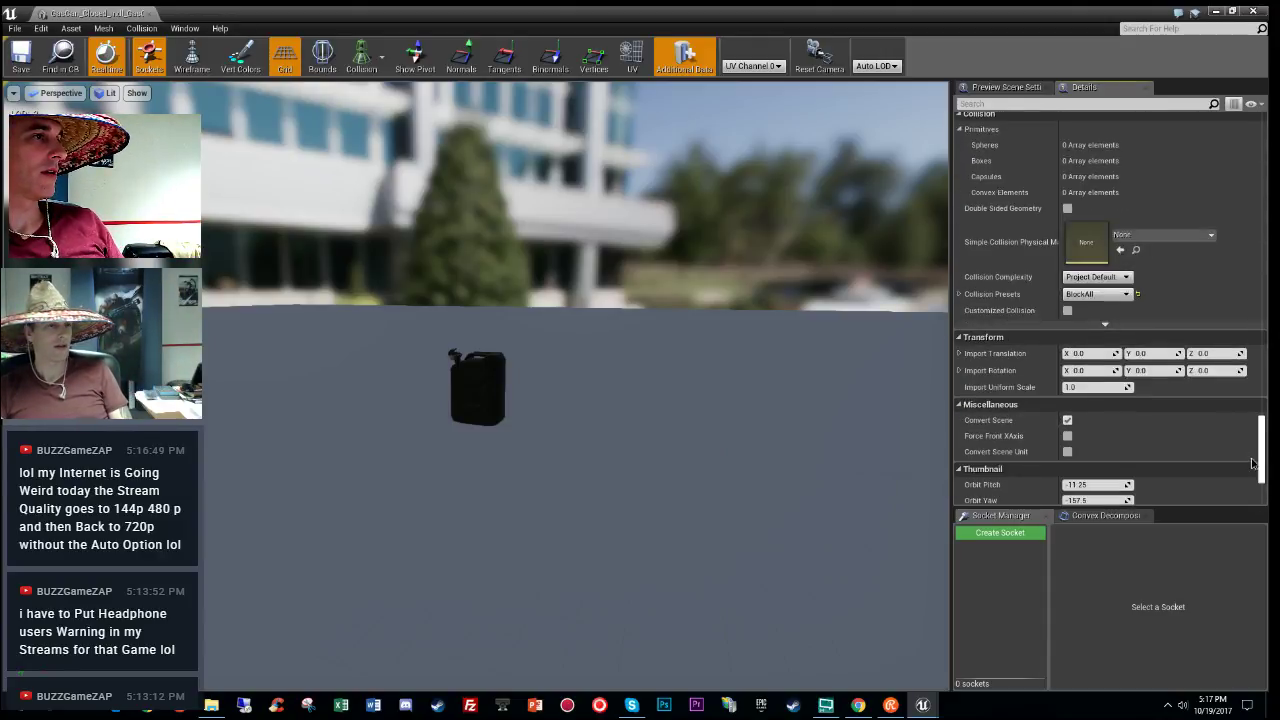
drag(1252, 462, 1253, 382)
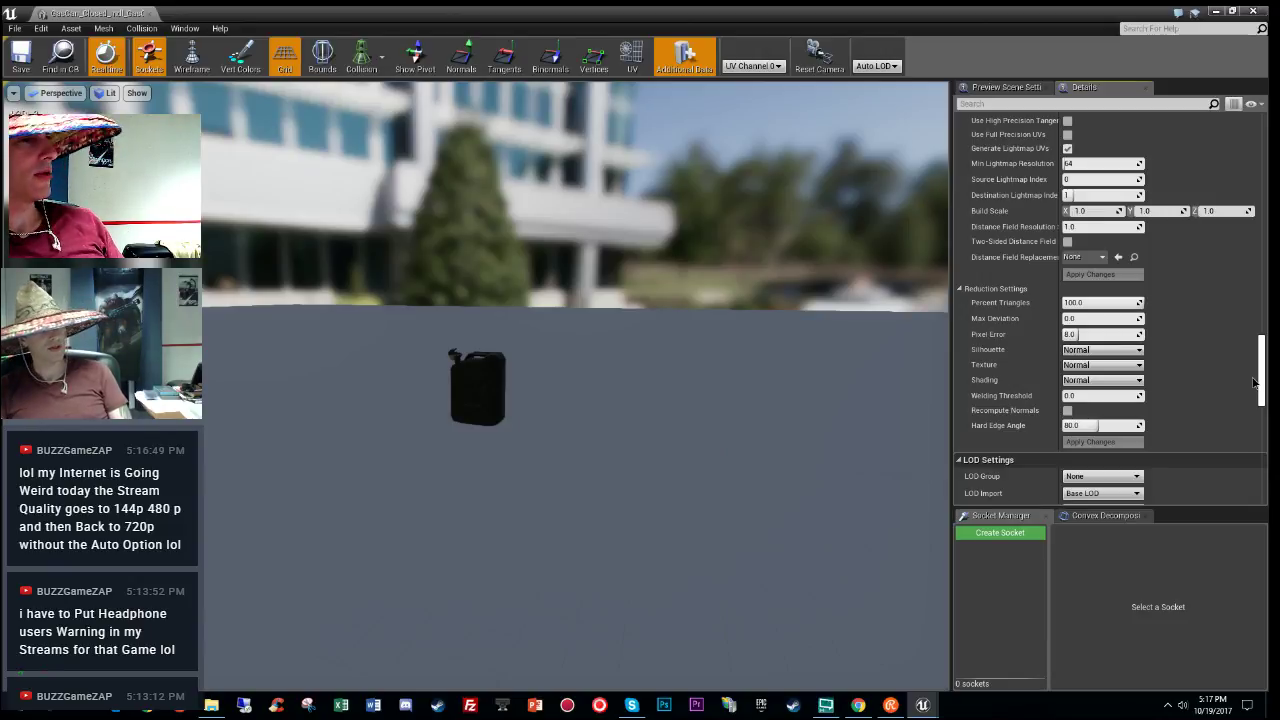
mouse_move(1253, 382)
mouse_down()
mouse_move(1256, 428)
mouse_move(1252, 400)
mouse_up()
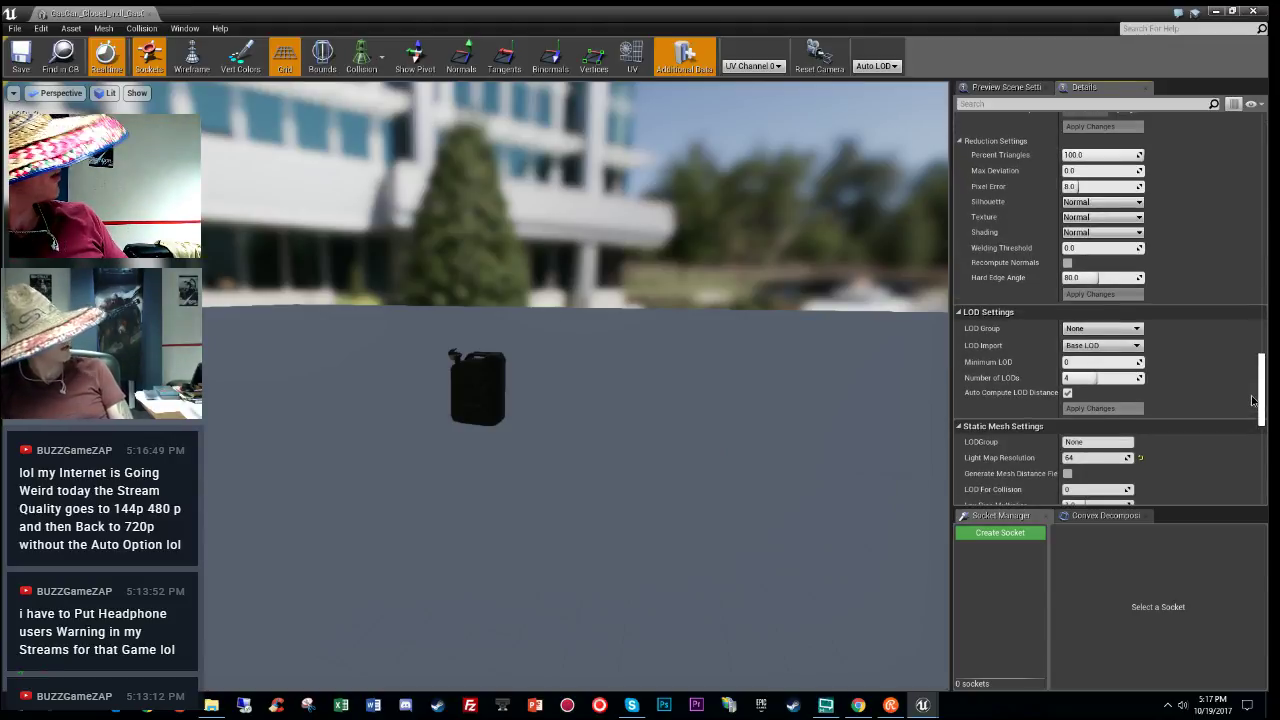
mouse_move(1252, 400)
mouse_down()
mouse_move(1256, 384)
mouse_move(1259, 410)
mouse_up()
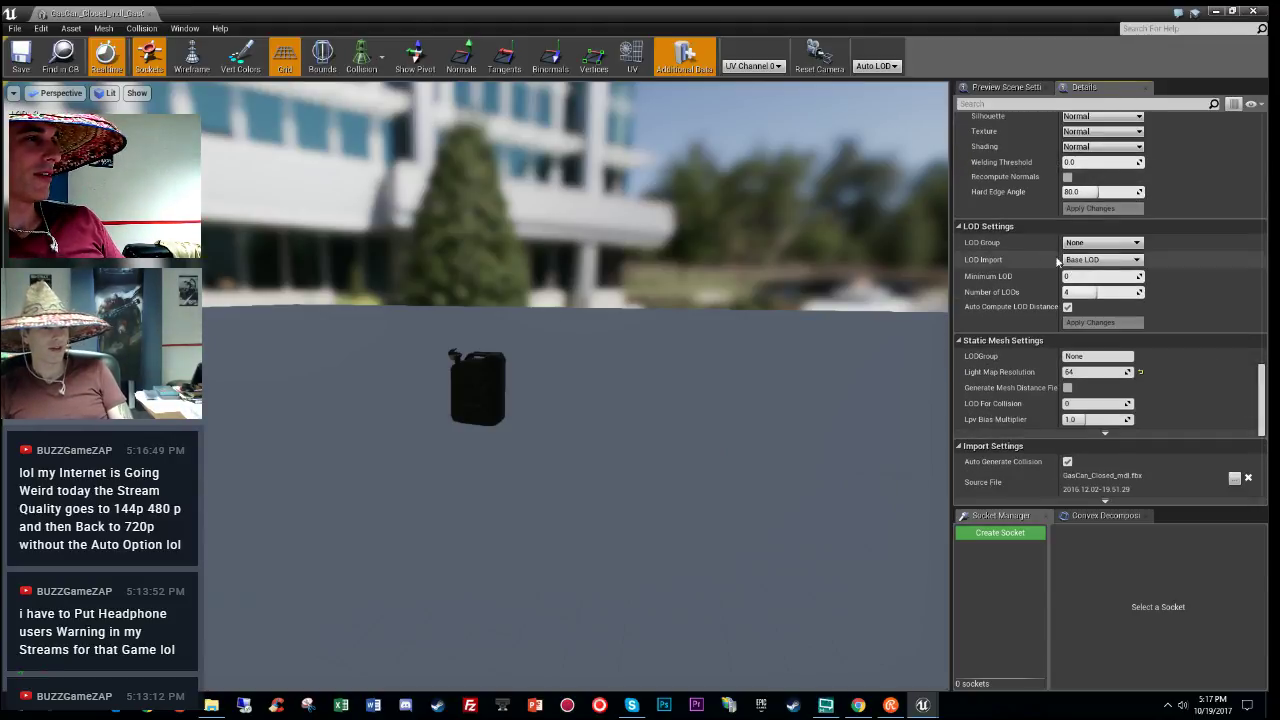
click(1100, 242)
click(1090, 290)
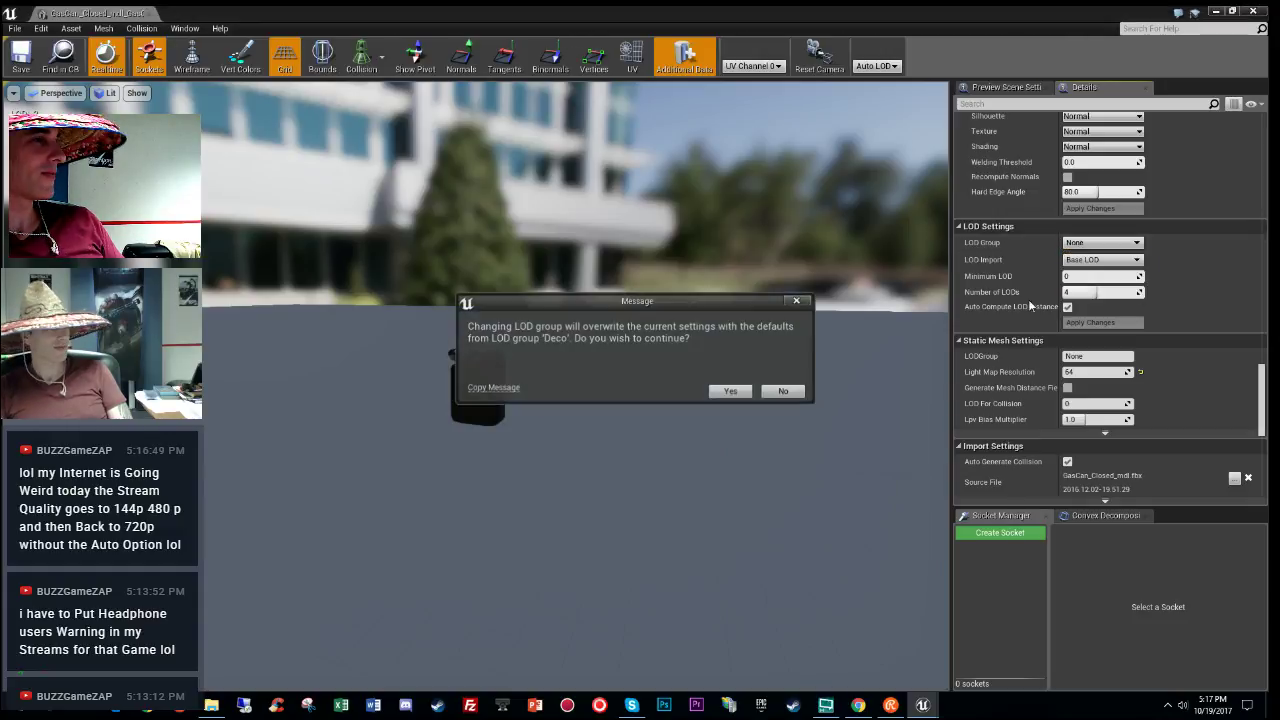
click(729, 391)
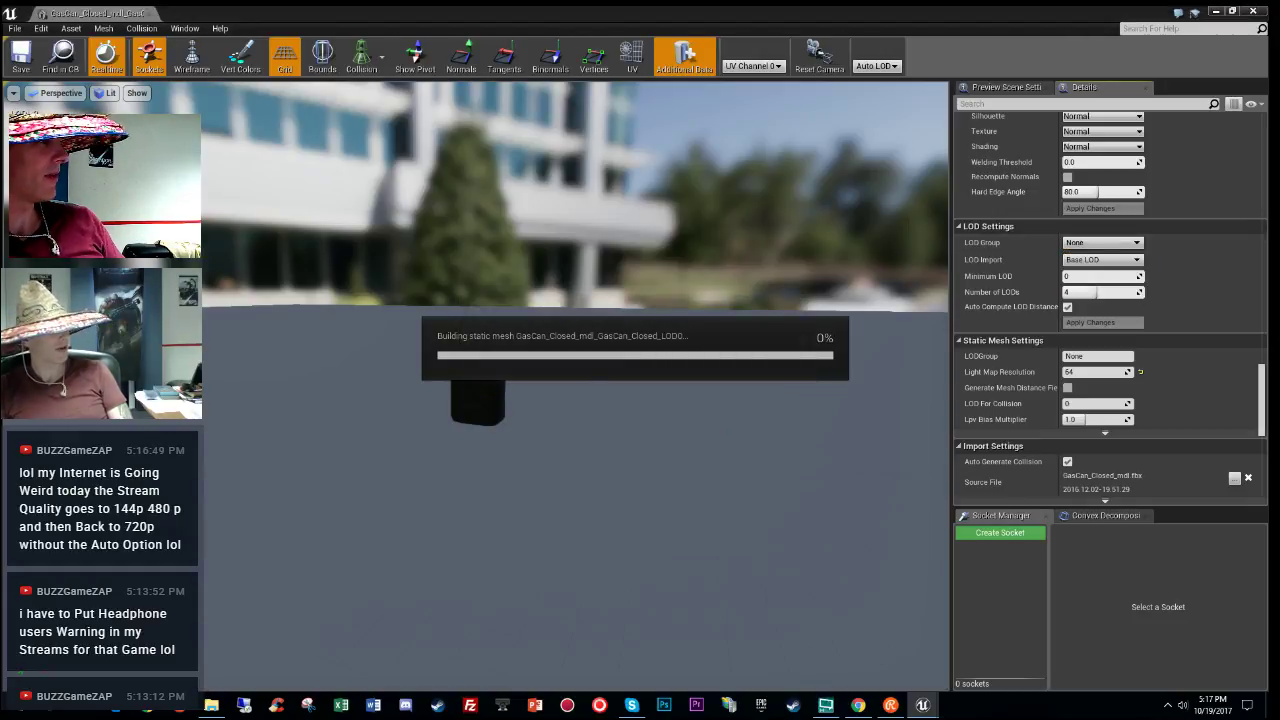
click(21, 60)
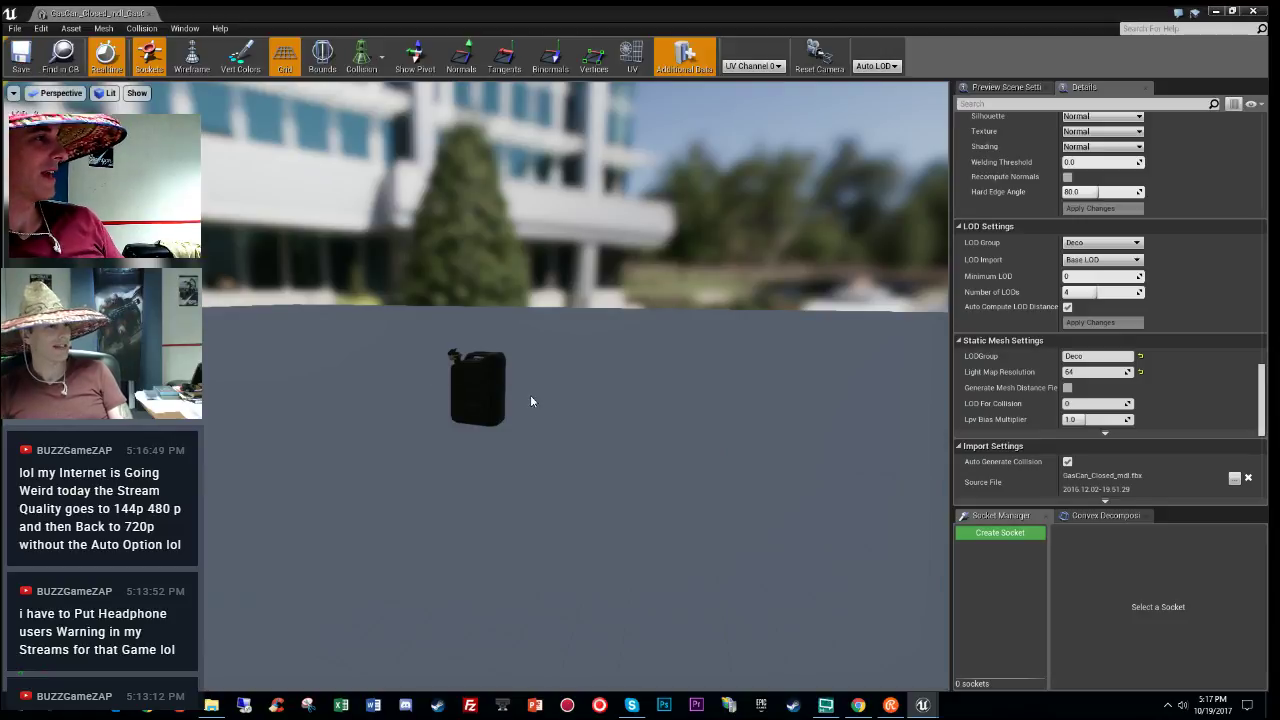
click(147, 15)
Step: Inspect the trees and rocks across the forest around the camp for further meshes to optimize
right_drag(585, 385, 230, 380)
key(w)
right_drag(620, 488, 696, 426)
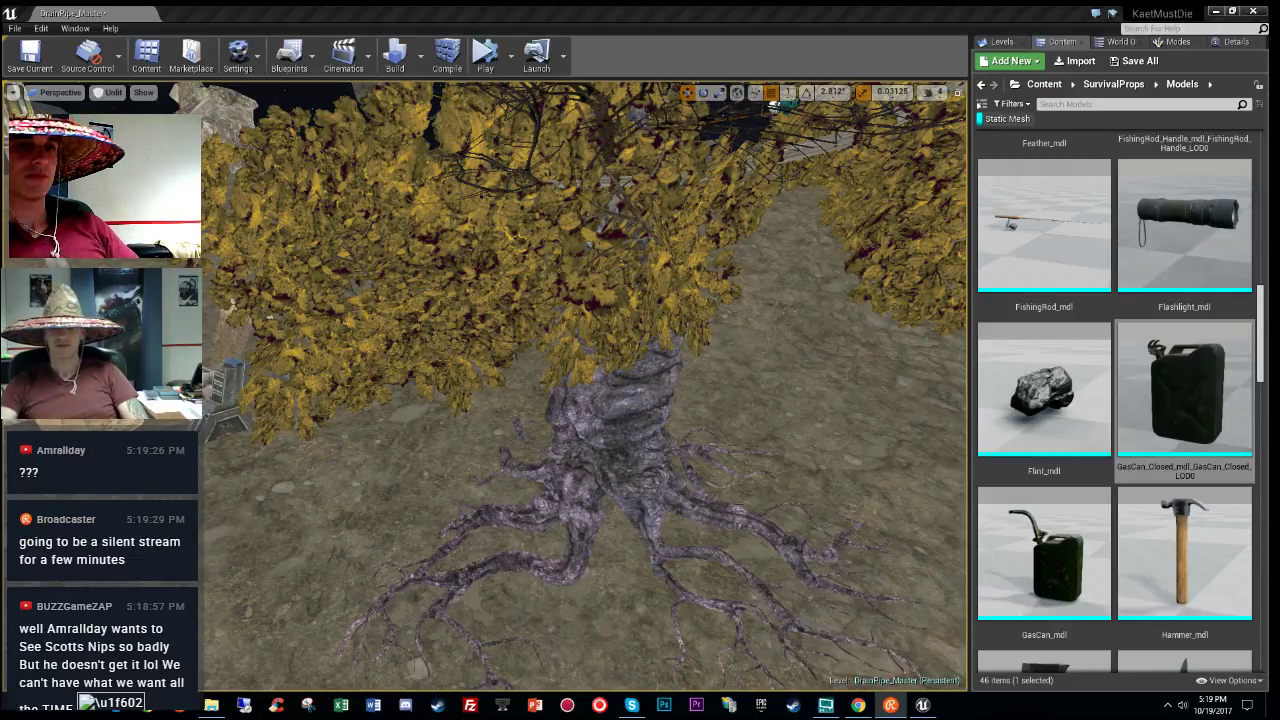
click(656, 424)
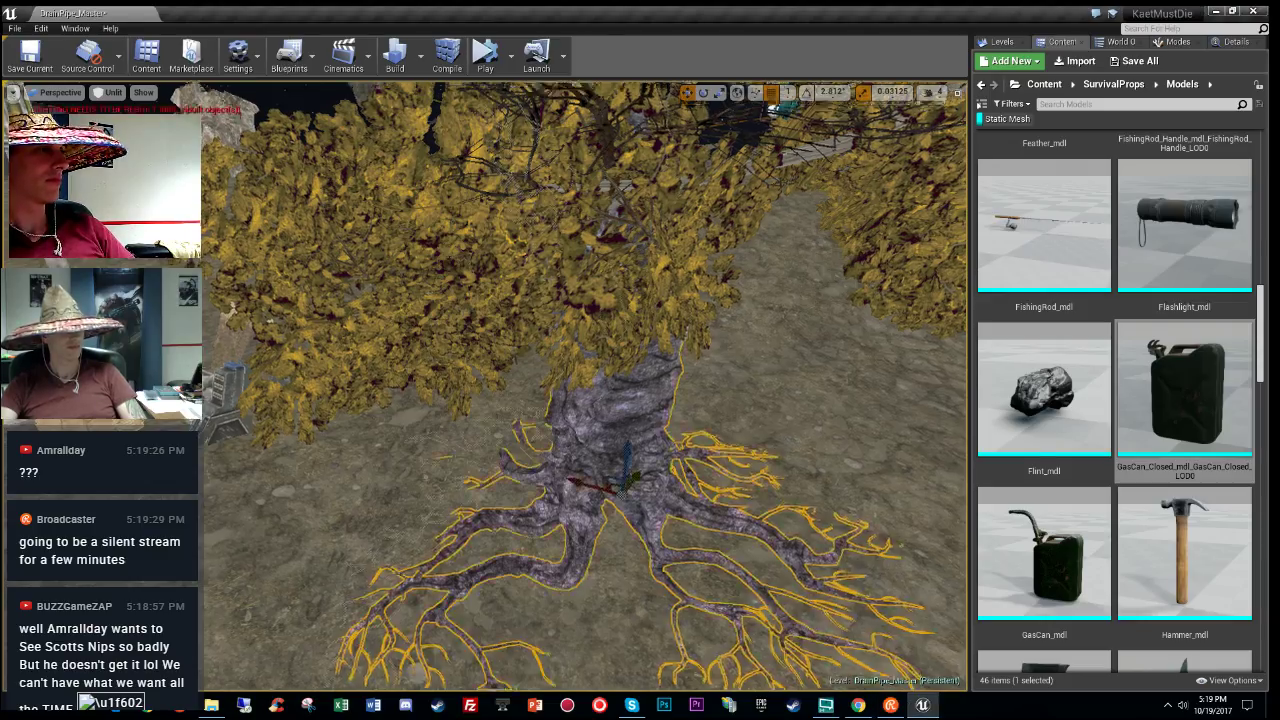
right_drag(656, 424, 765, 369)
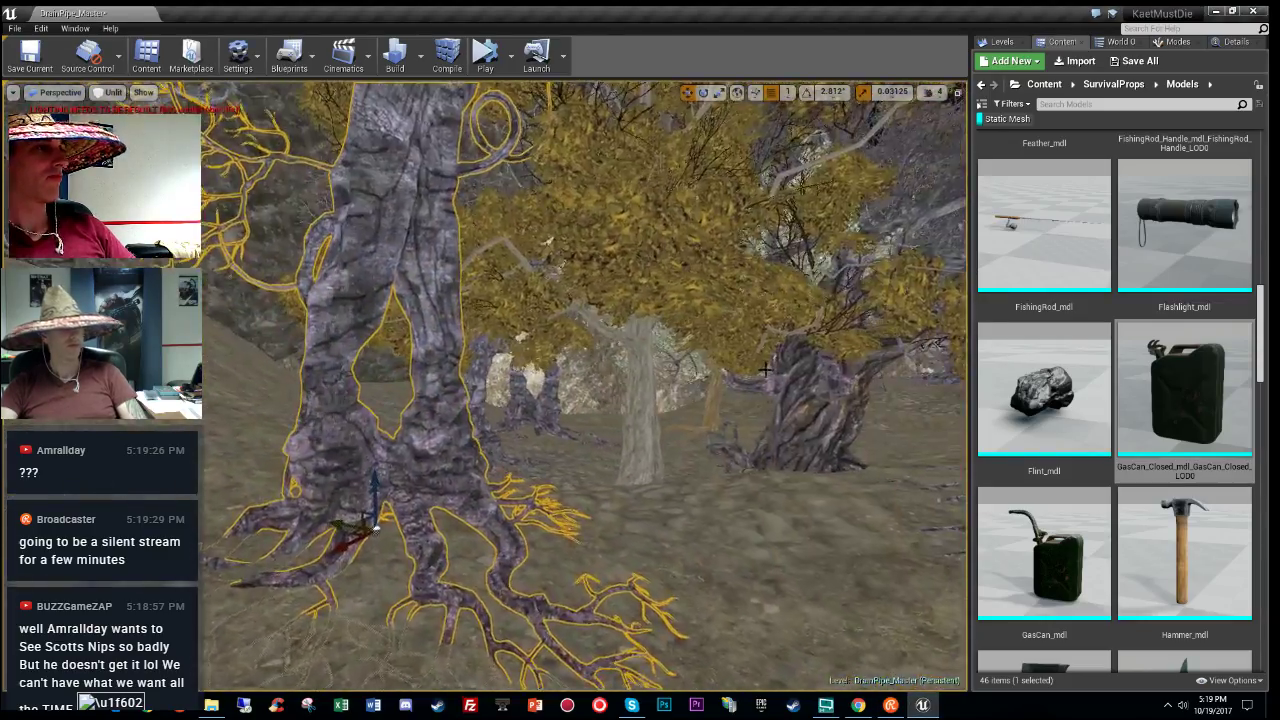
right_drag(667, 412, 930, 400)
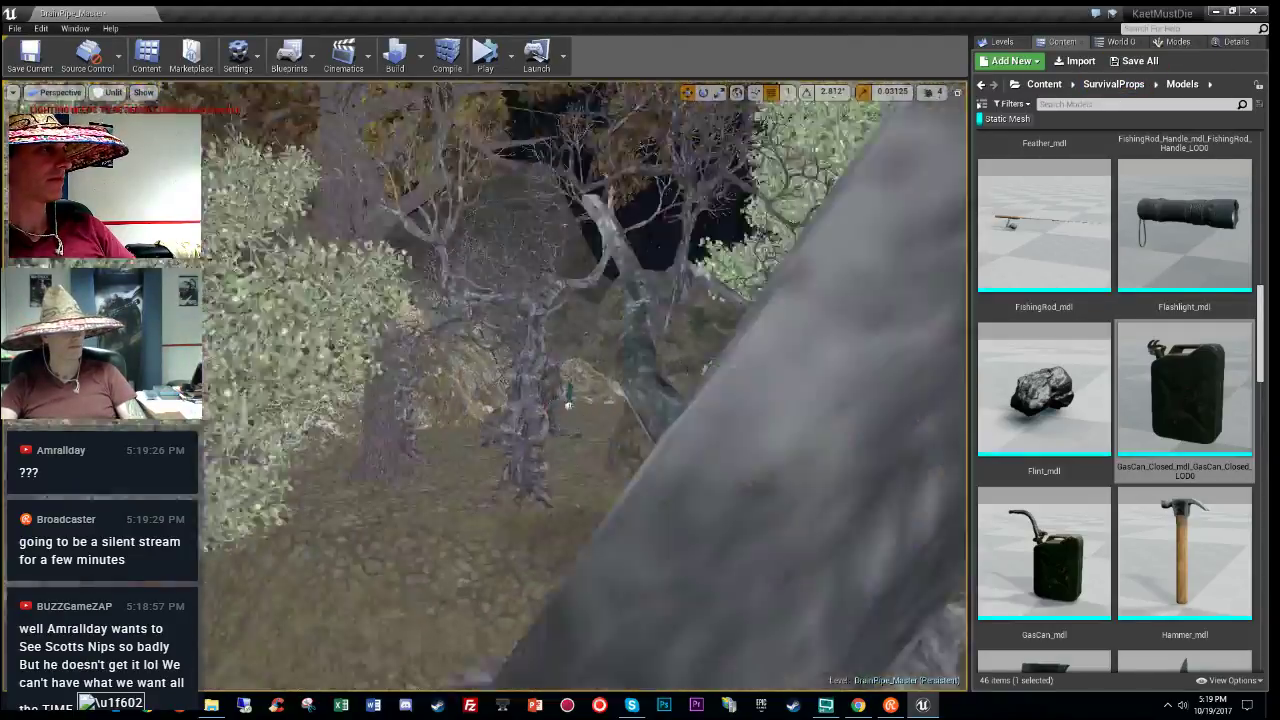
right_drag(585, 390, 920, 390)
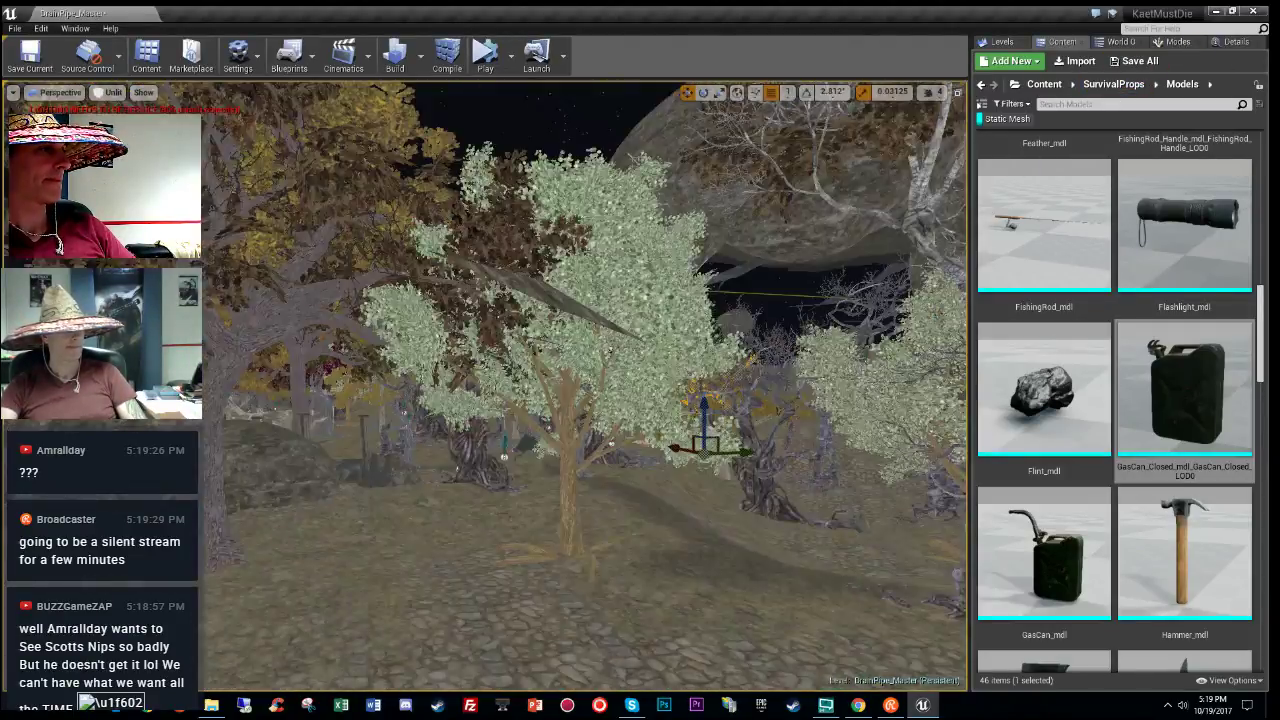
mouse_move(750, 373)
right_down()
mouse_move(720, 375)
mouse_move(750, 373)
right_up()
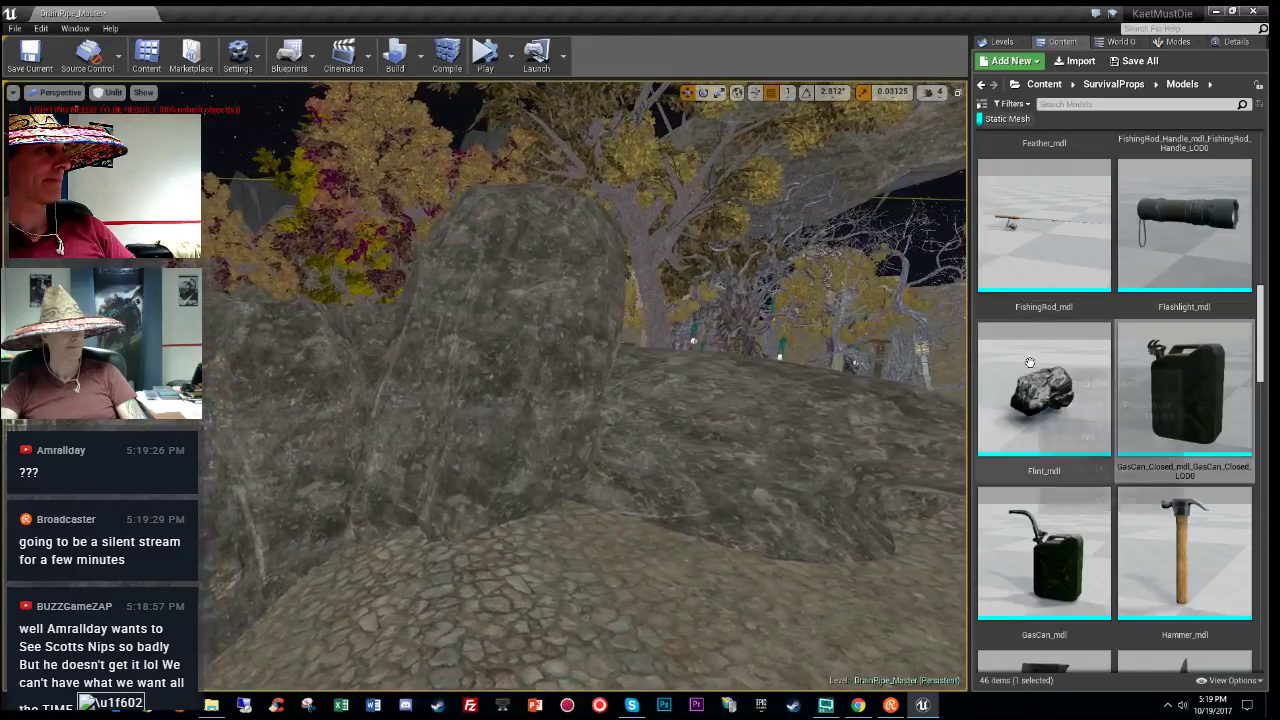
Step: Select the tall upright boulder, locate its mesh rock_boulder_b3 in the rocks_boulders folder and open it for editing
click(523, 378)
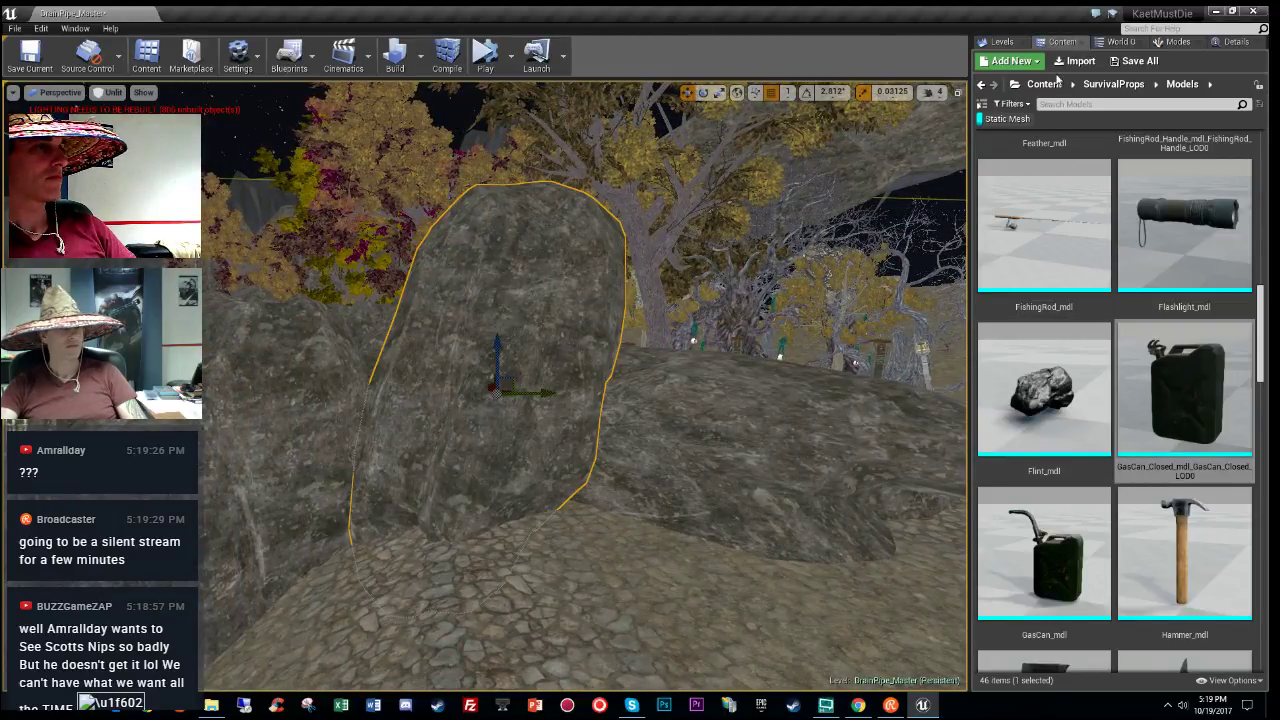
click(1232, 42)
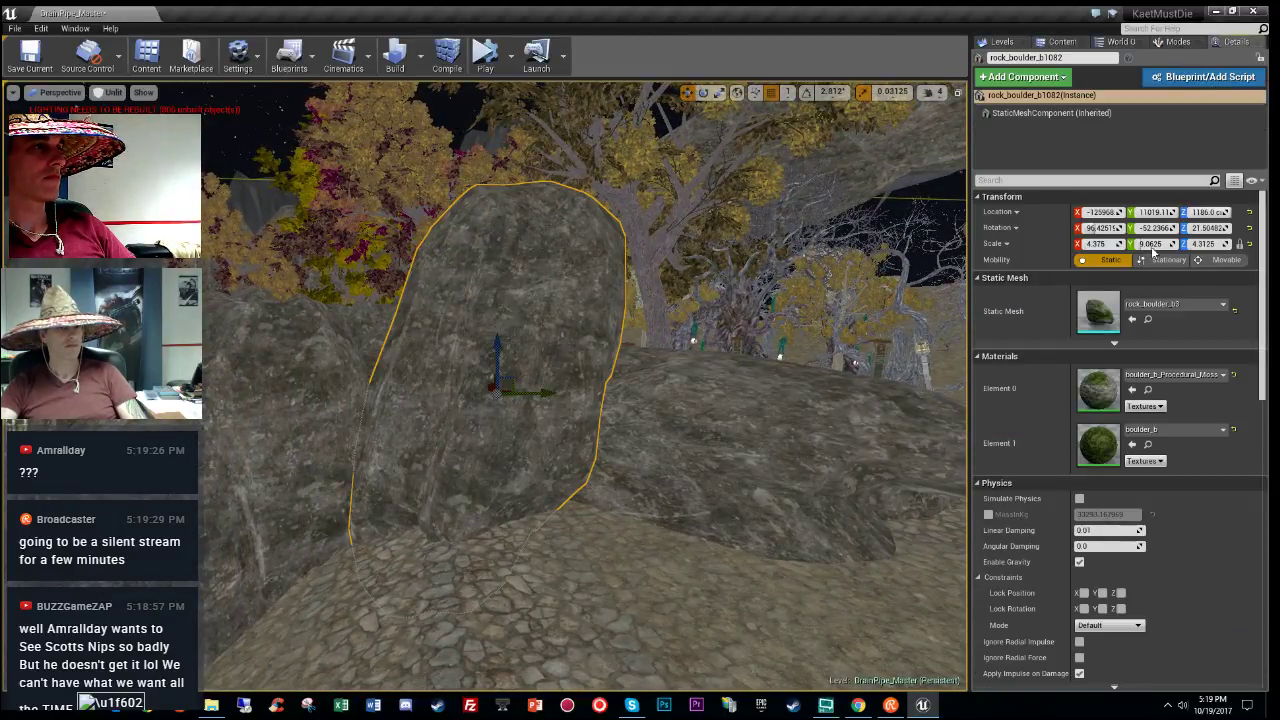
click(1148, 320)
double_click(1198, 371)
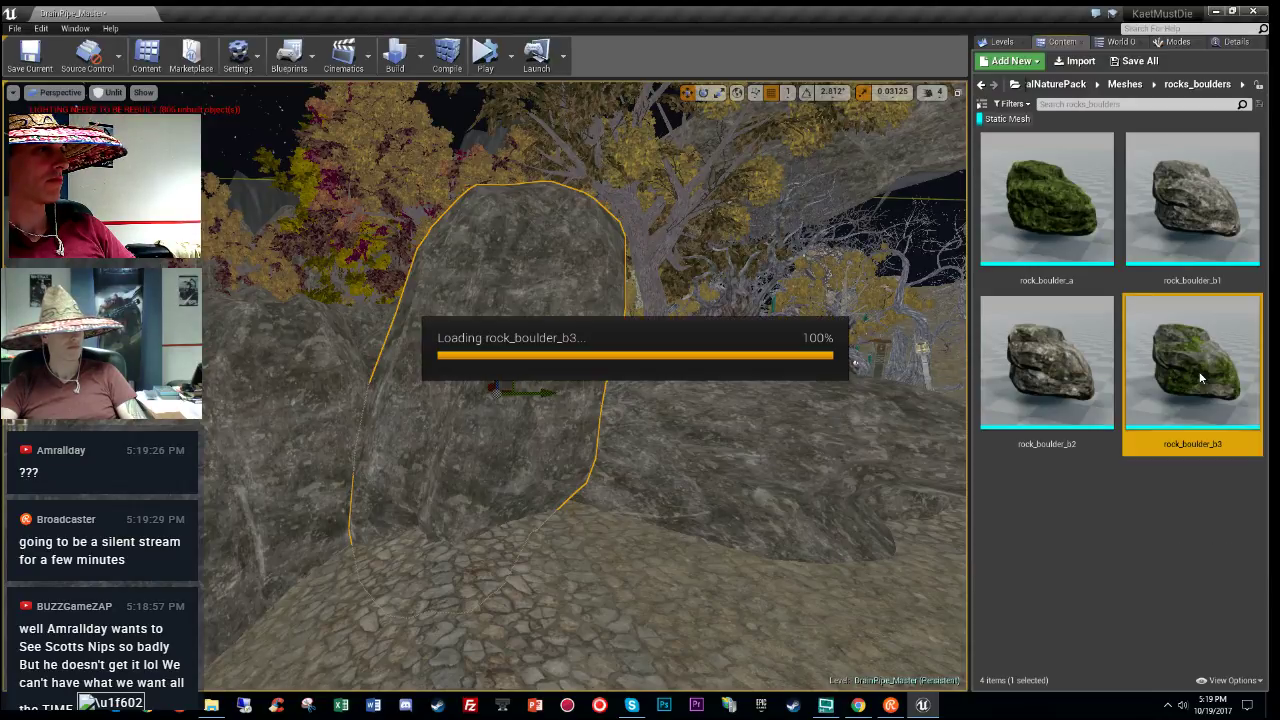
Step: Change the LOD group of rock_boulder_b3 to Deco, accepting the overwrite of its current settings
scroll(576, 385, down, 15)
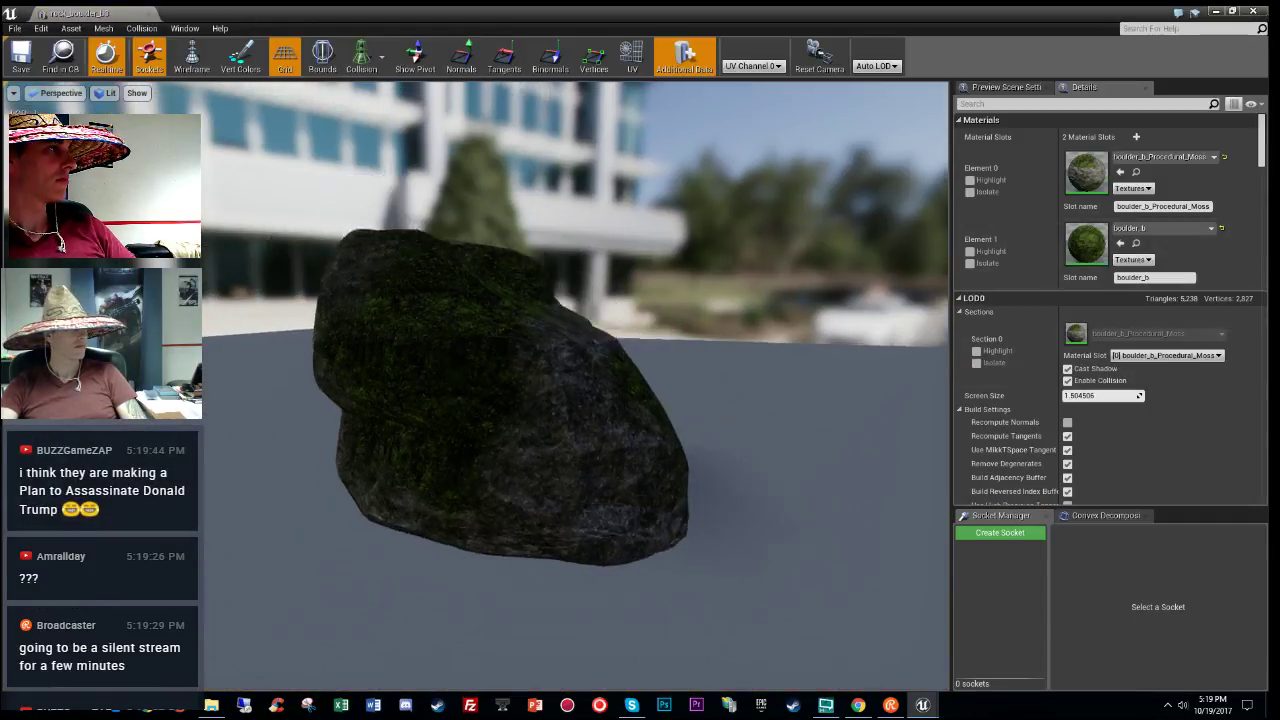
scroll(576, 385, down, 10)
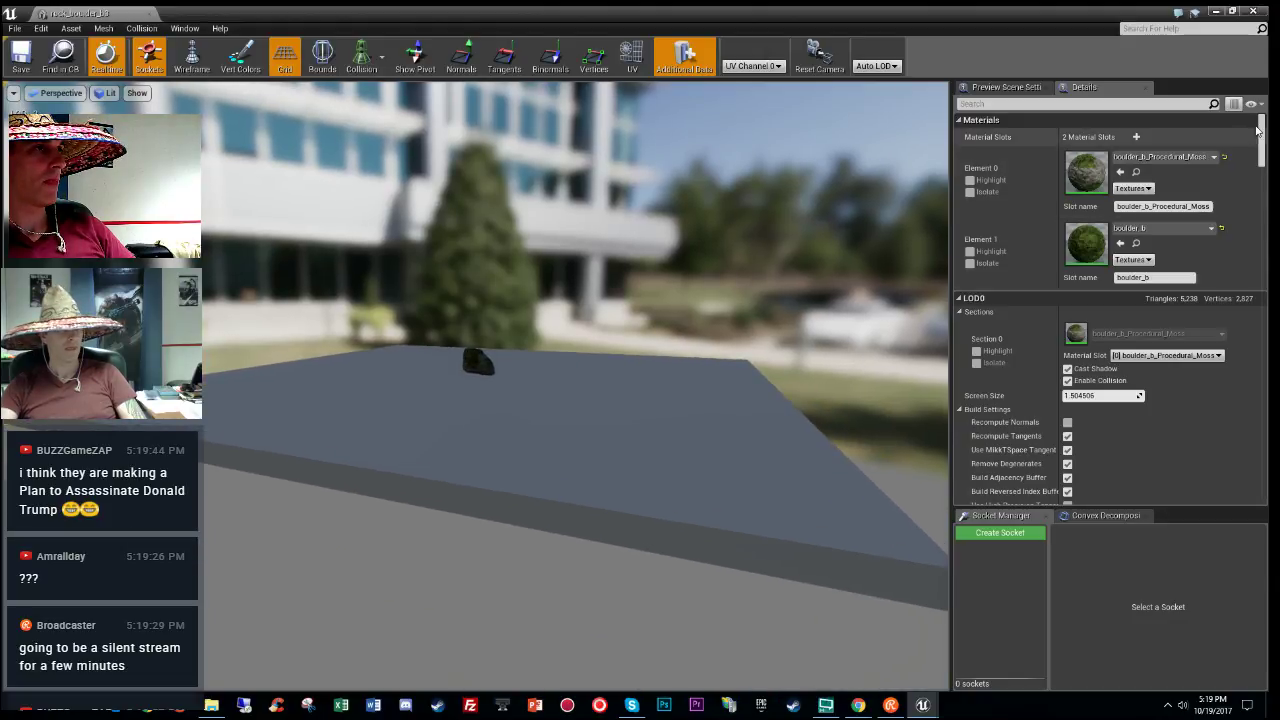
drag(1261, 142, 1262, 416)
scroll(1180, 390, up, 8)
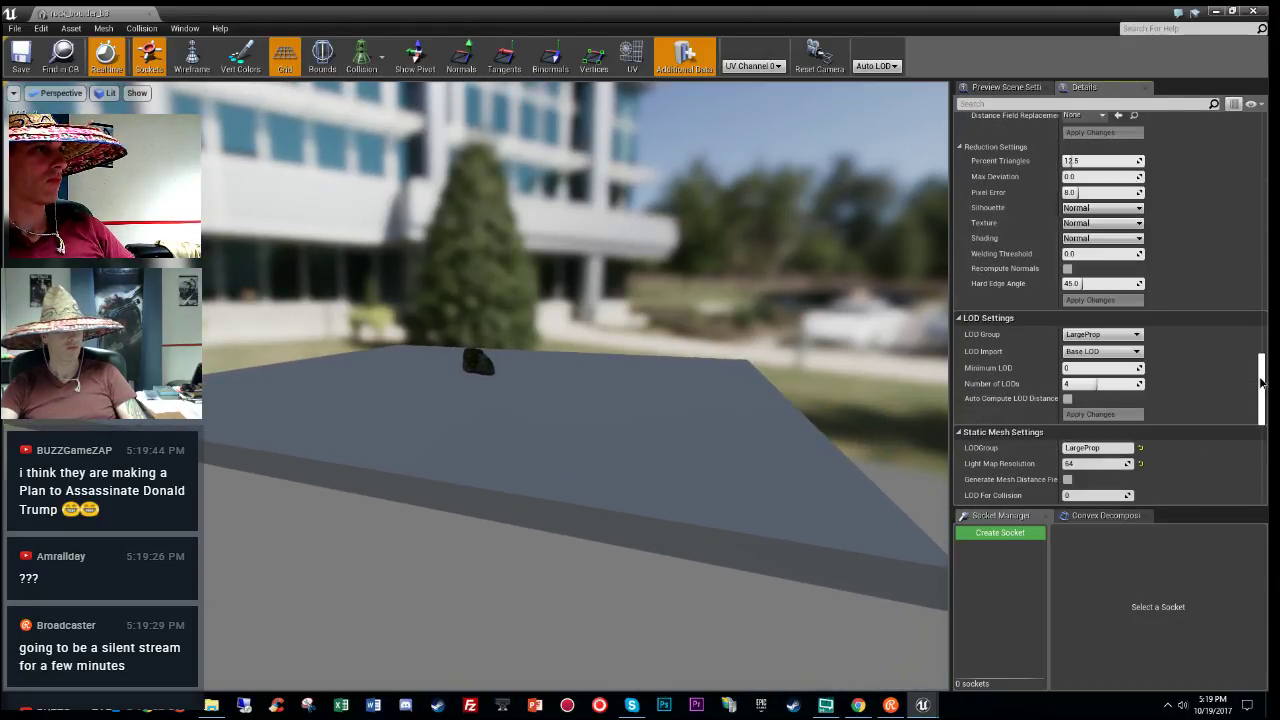
scroll(1150, 370, down, 3)
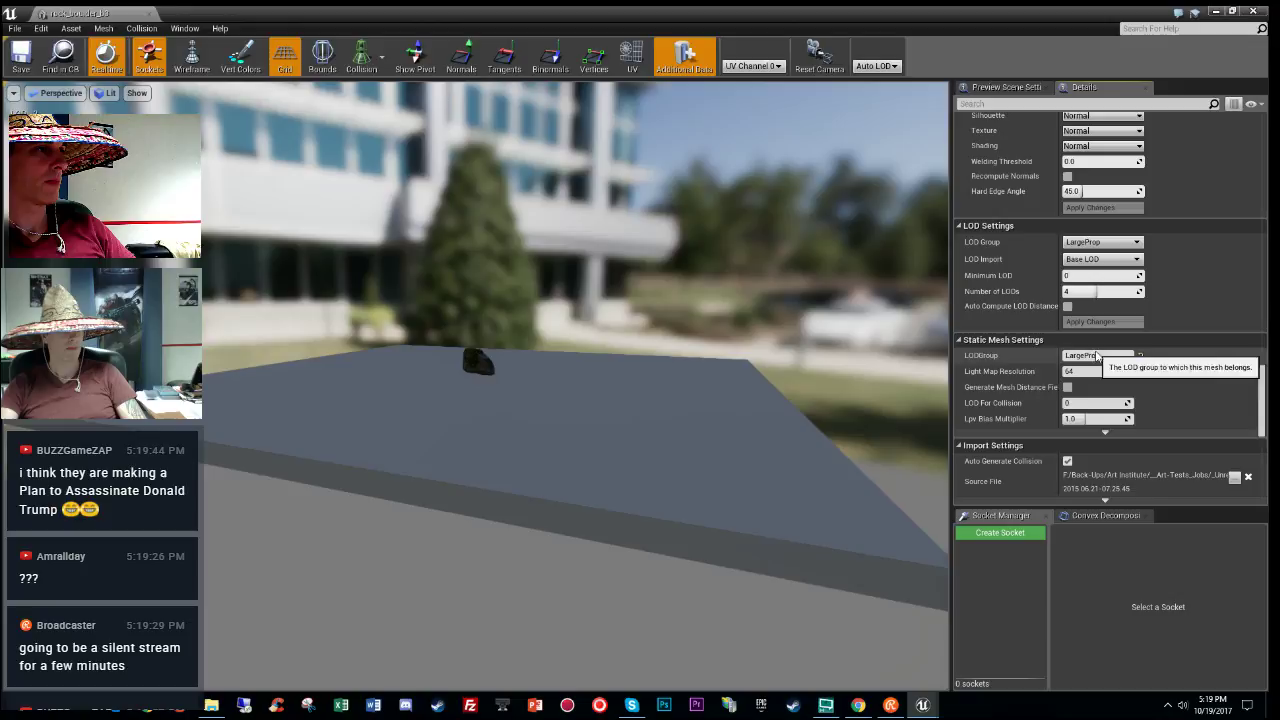
click(1113, 245)
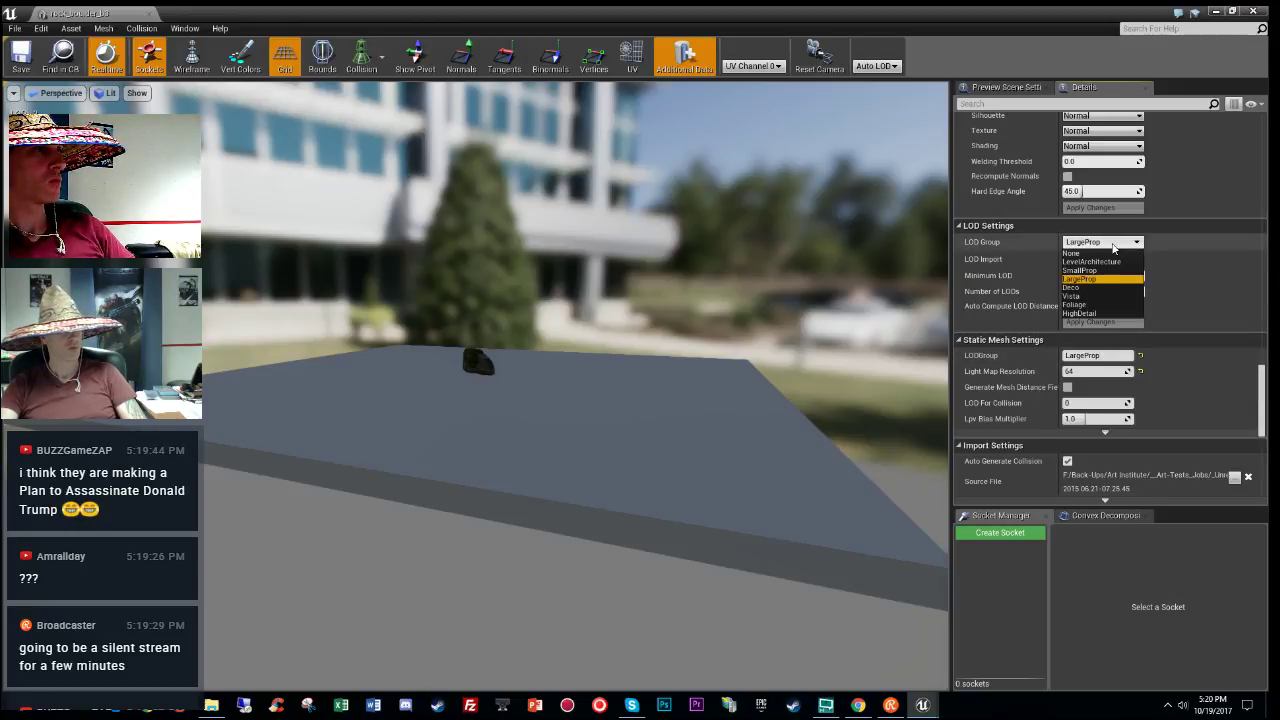
click(1080, 287)
click(729, 390)
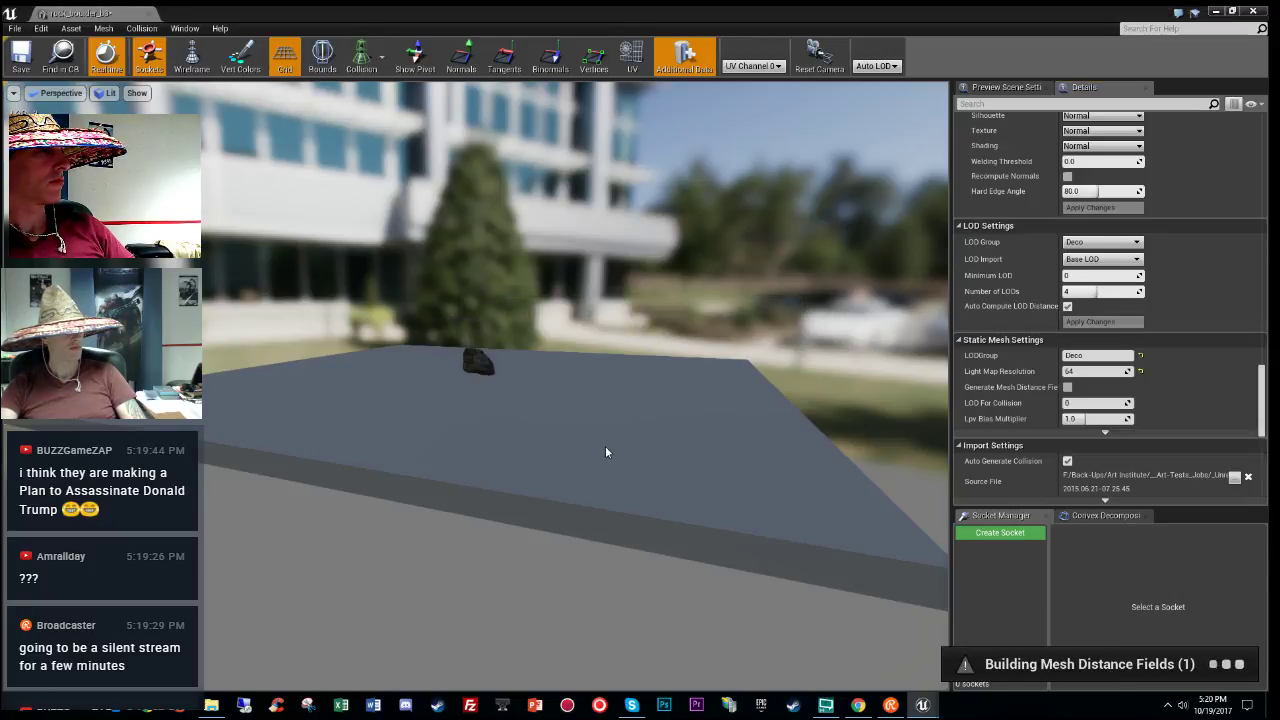
Step: Check the boulder's LOD transitions in the mesh preview from close up and from farther away
right_drag(605, 446, 631, 434)
key(w)
key(w)
key(w)
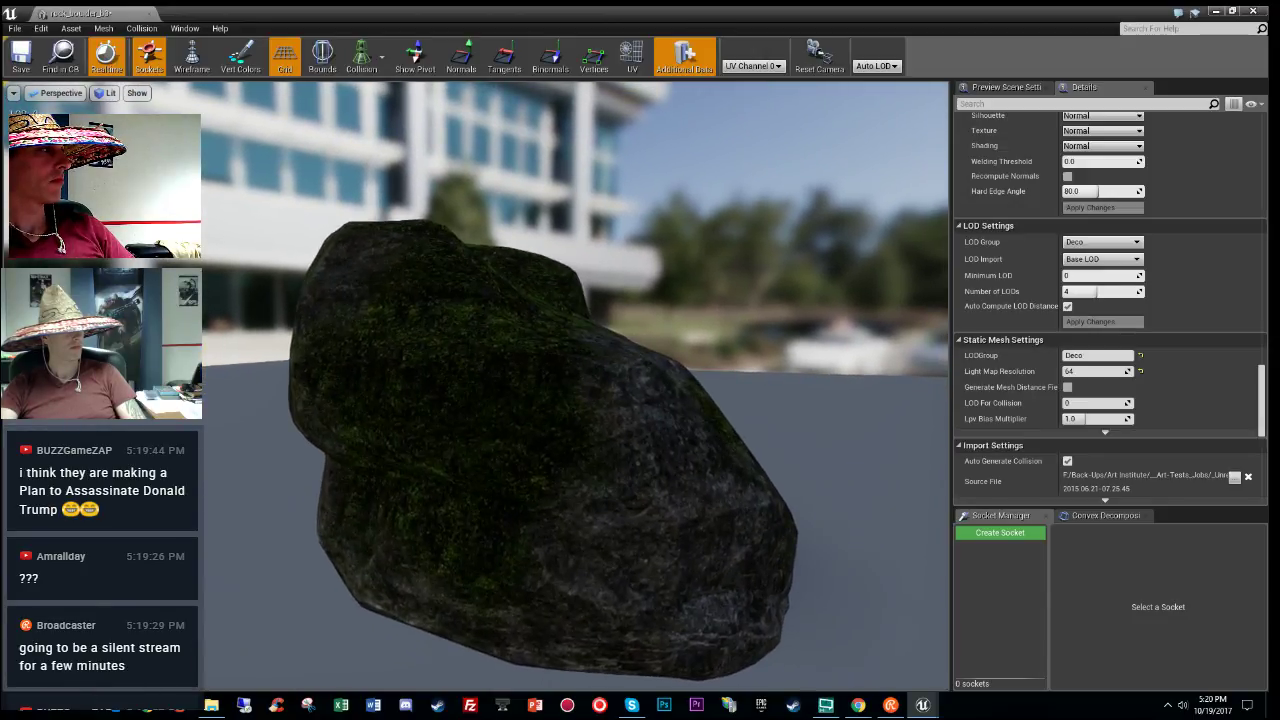
drag(595, 330, 604, 427)
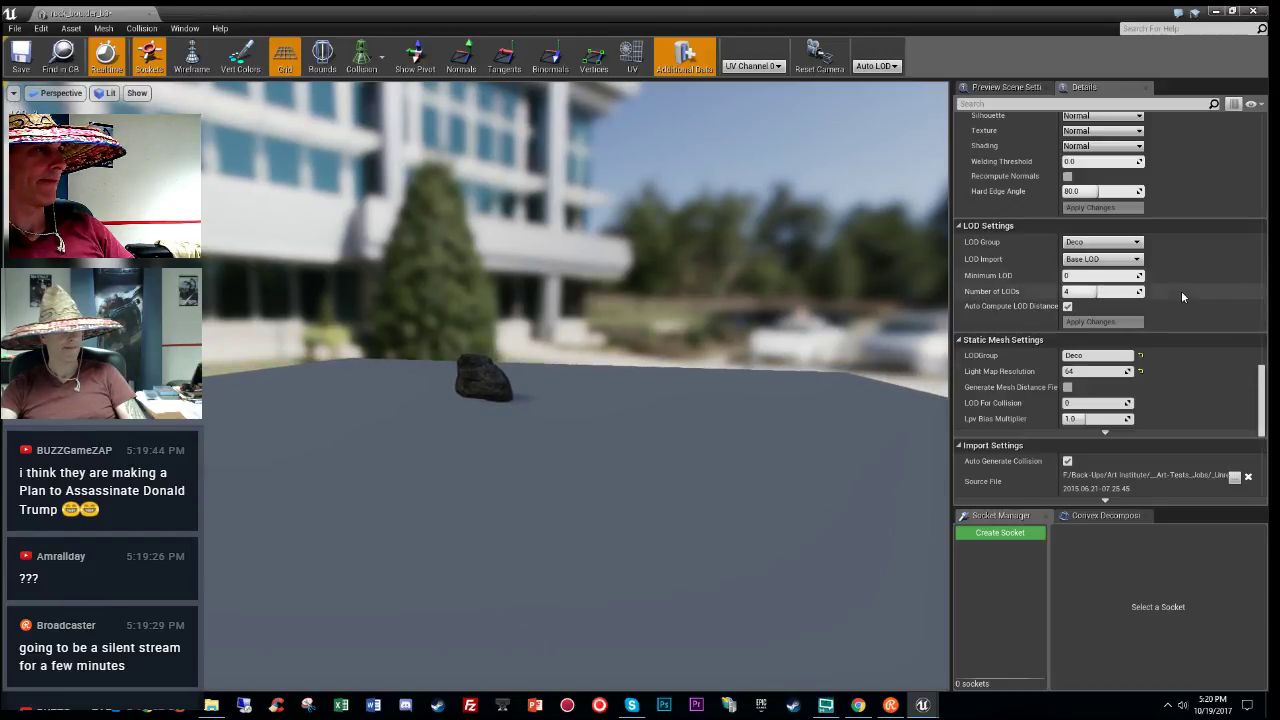
Step: Try the Foliage LOD group on the boulder mesh, accepting the overwrite, and check the result in the preview from near and far
click(1120, 243)
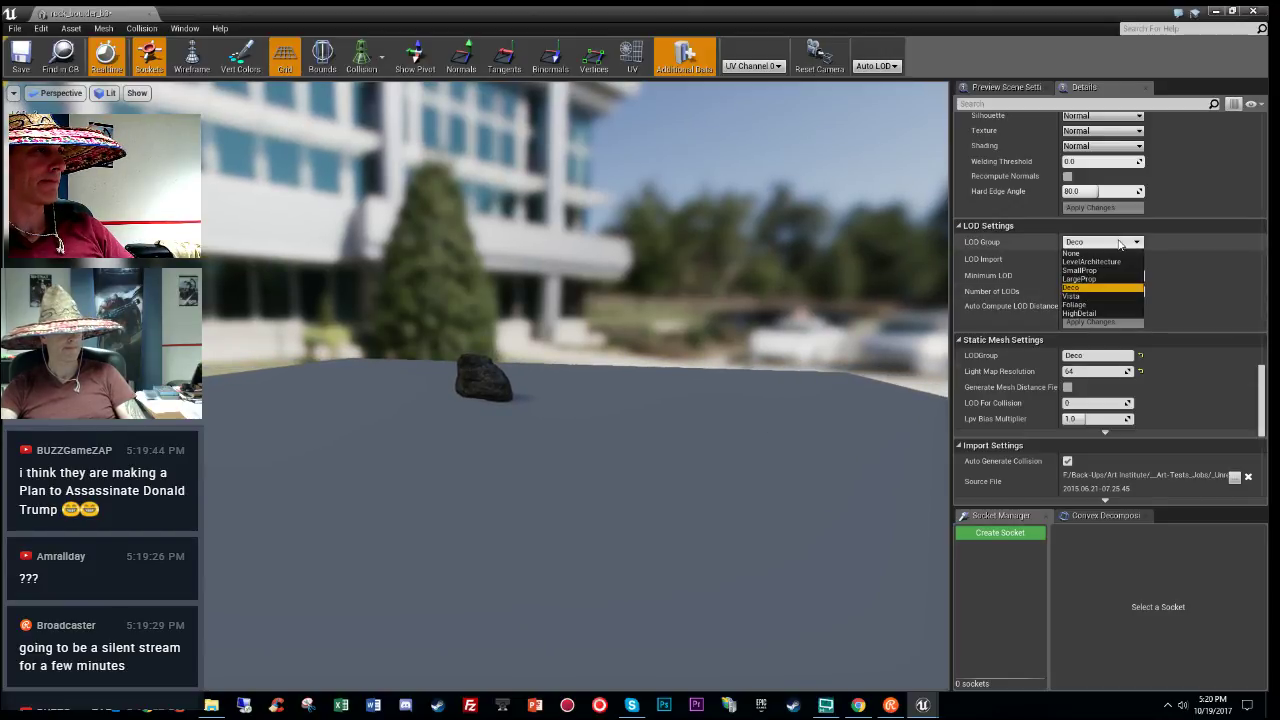
click(1090, 307)
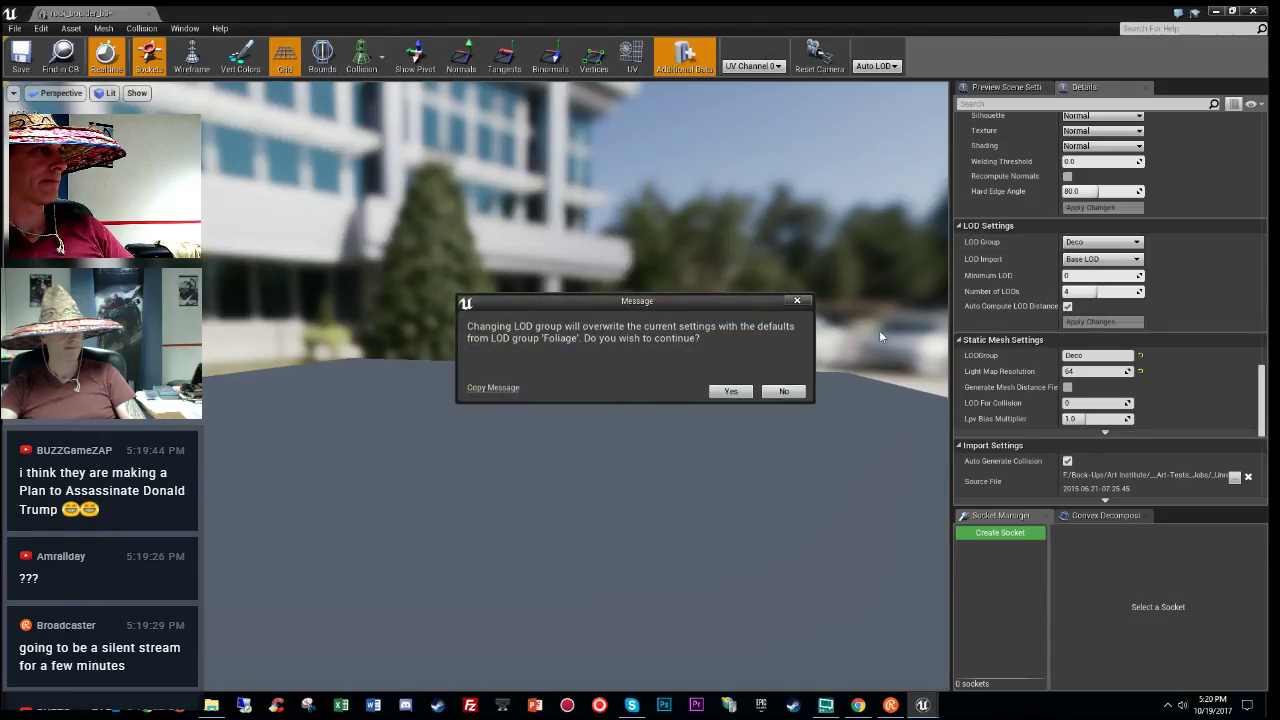
click(731, 390)
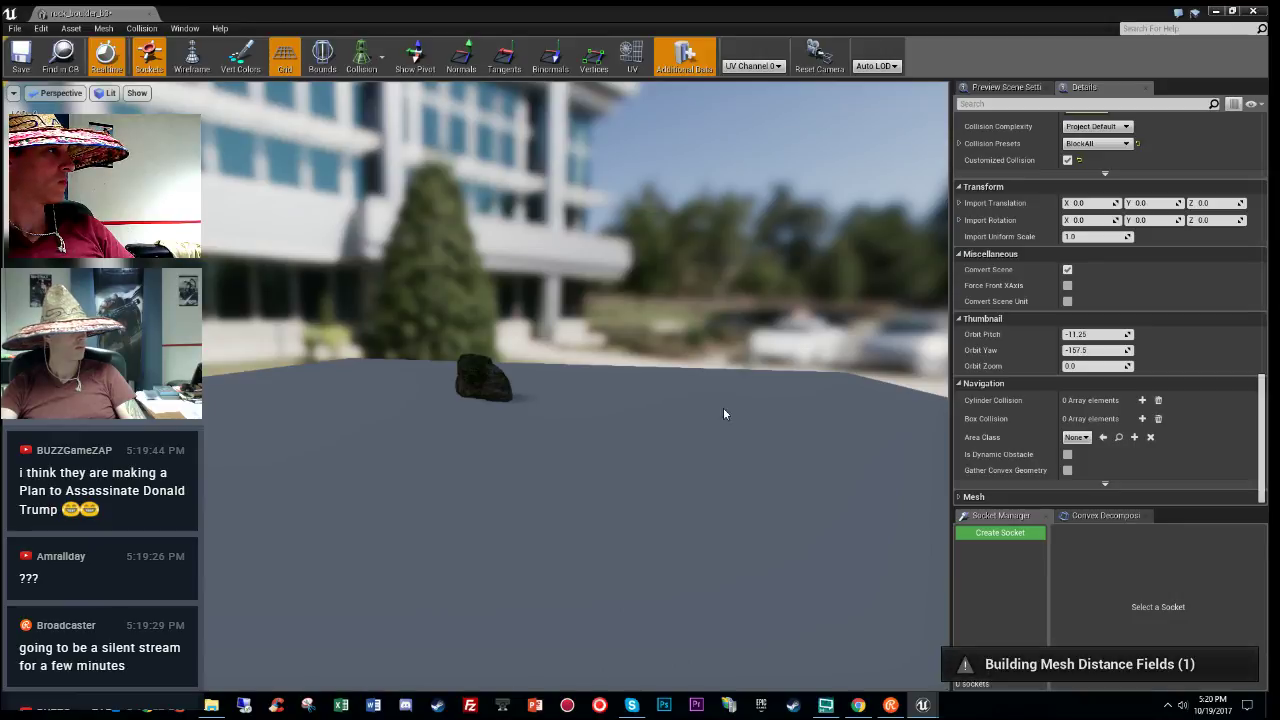
mouse_move(723, 407)
mouse_down()
mouse_move(760, 405)
mouse_move(730, 400)
mouse_up()
key(w)
right_drag(730, 400, 766, 379)
key(s)
key(s)
drag(738, 412, 738, 418)
Step: Change the boulder mesh's LOD group to SmallProp, accepting the overwrite of its current settings
scroll(1202, 318, up, 5)
scroll(1202, 314, up, 10)
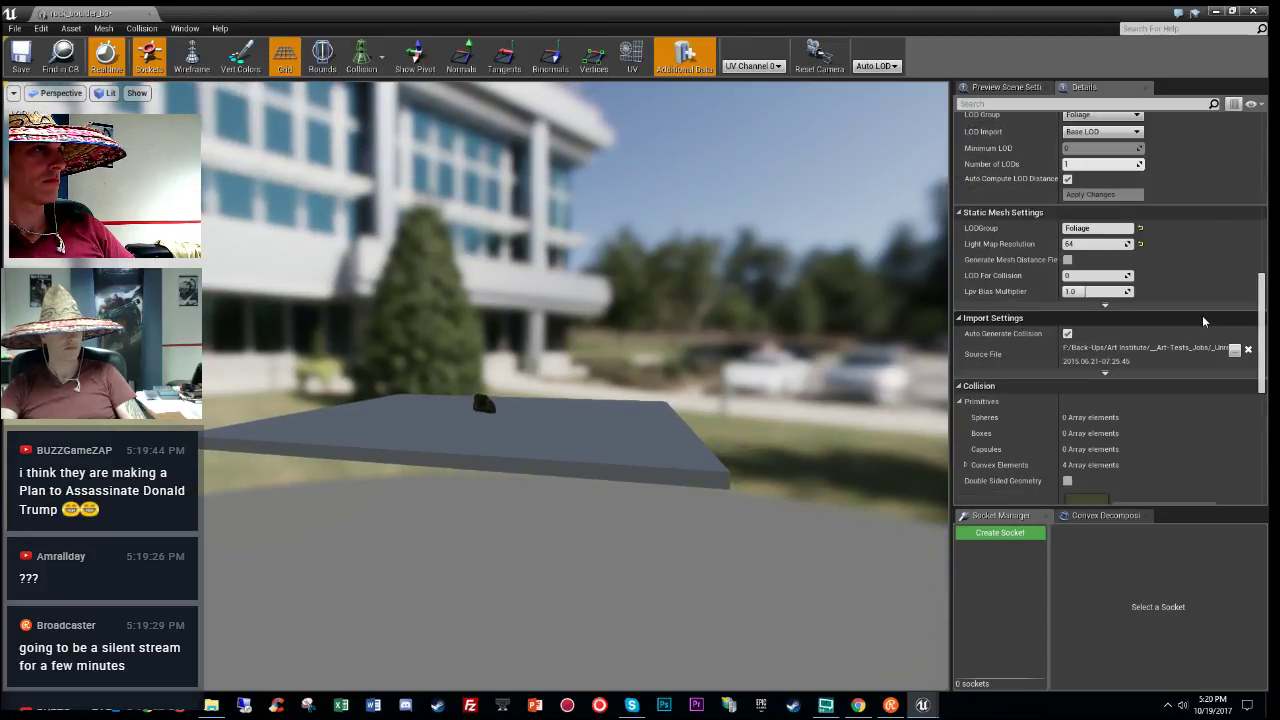
scroll(1196, 310, down, 3)
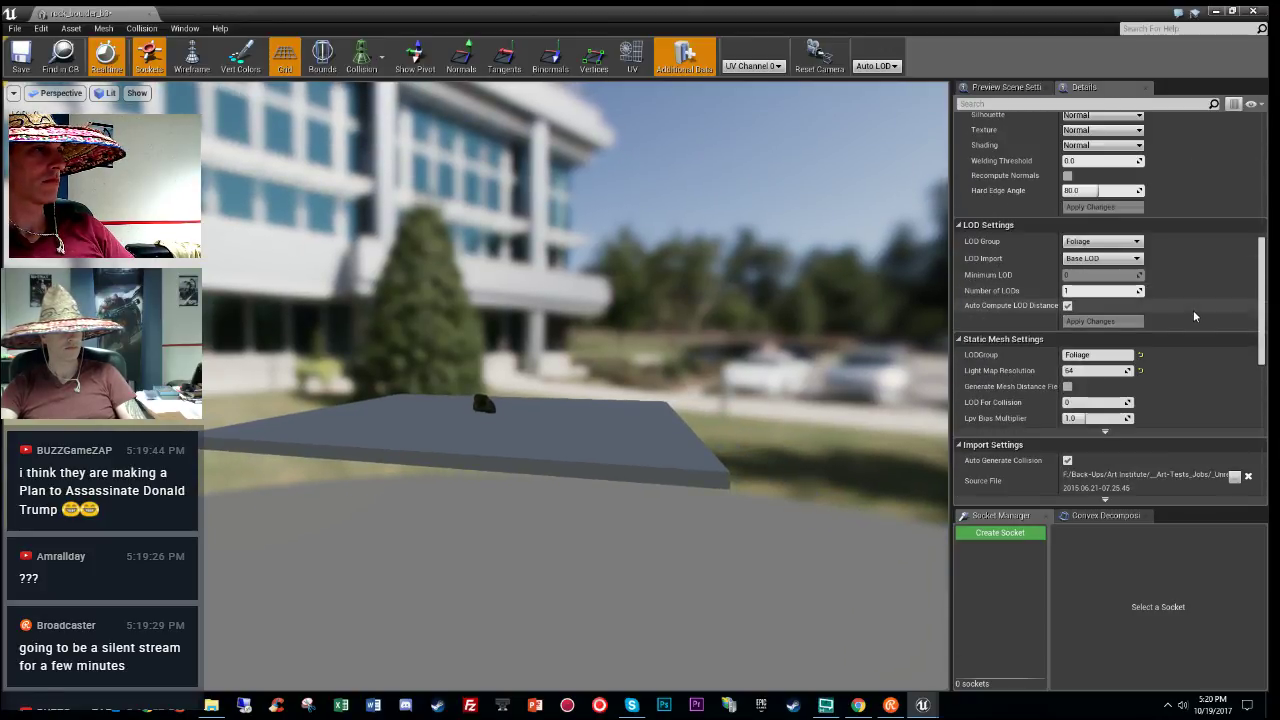
click(1133, 243)
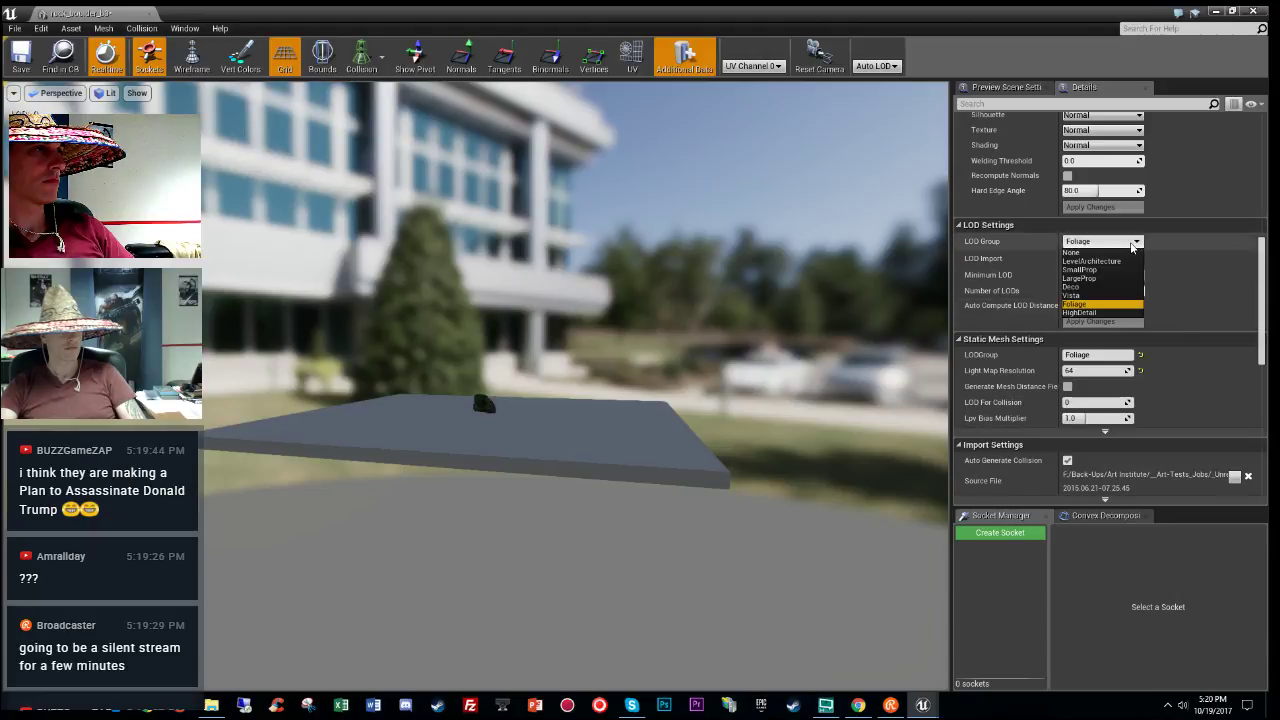
click(1080, 279)
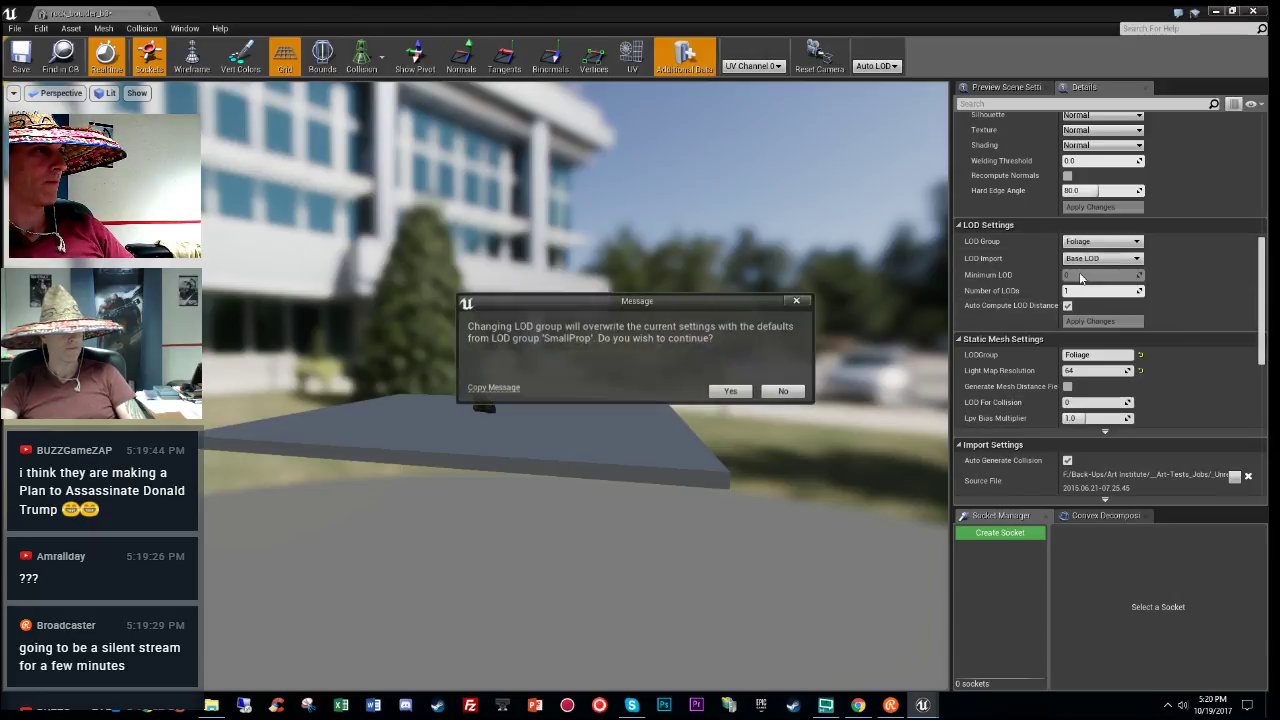
click(733, 391)
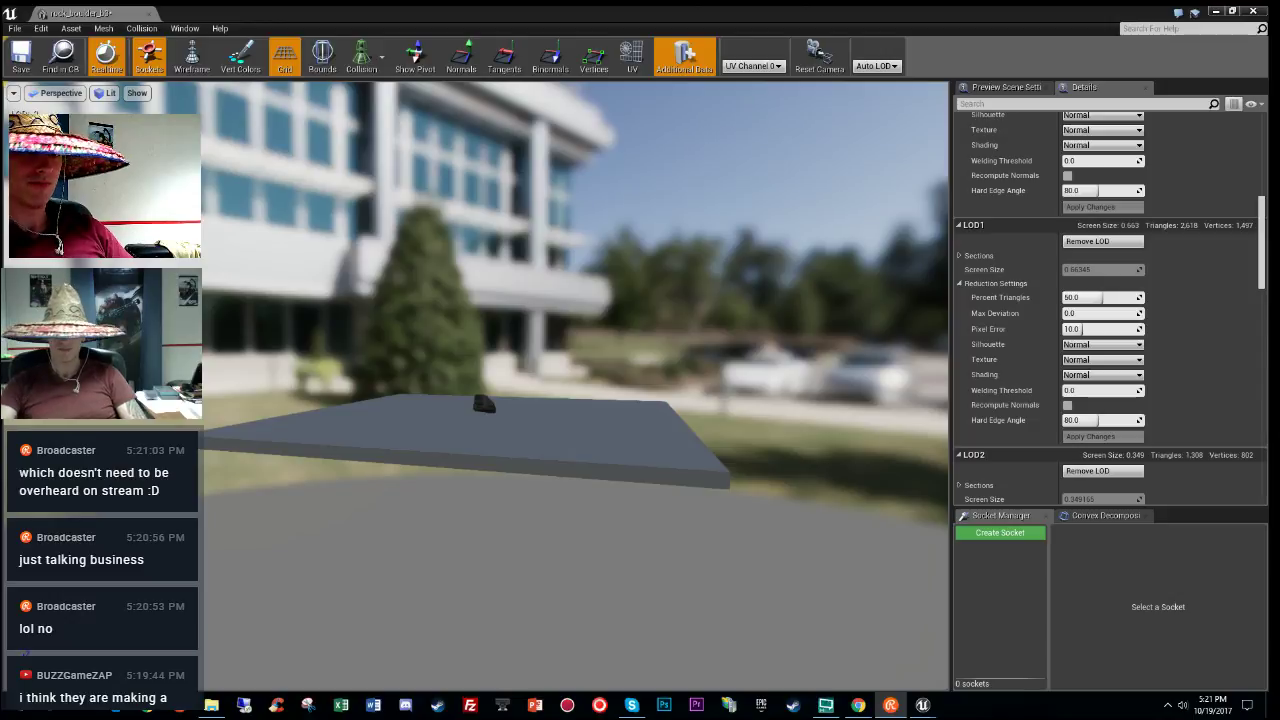
Step: Check the boulder's LOD transitions under SmallProp by viewing it close up and from farther away
right_drag(581, 471, 607, 486)
key(w)
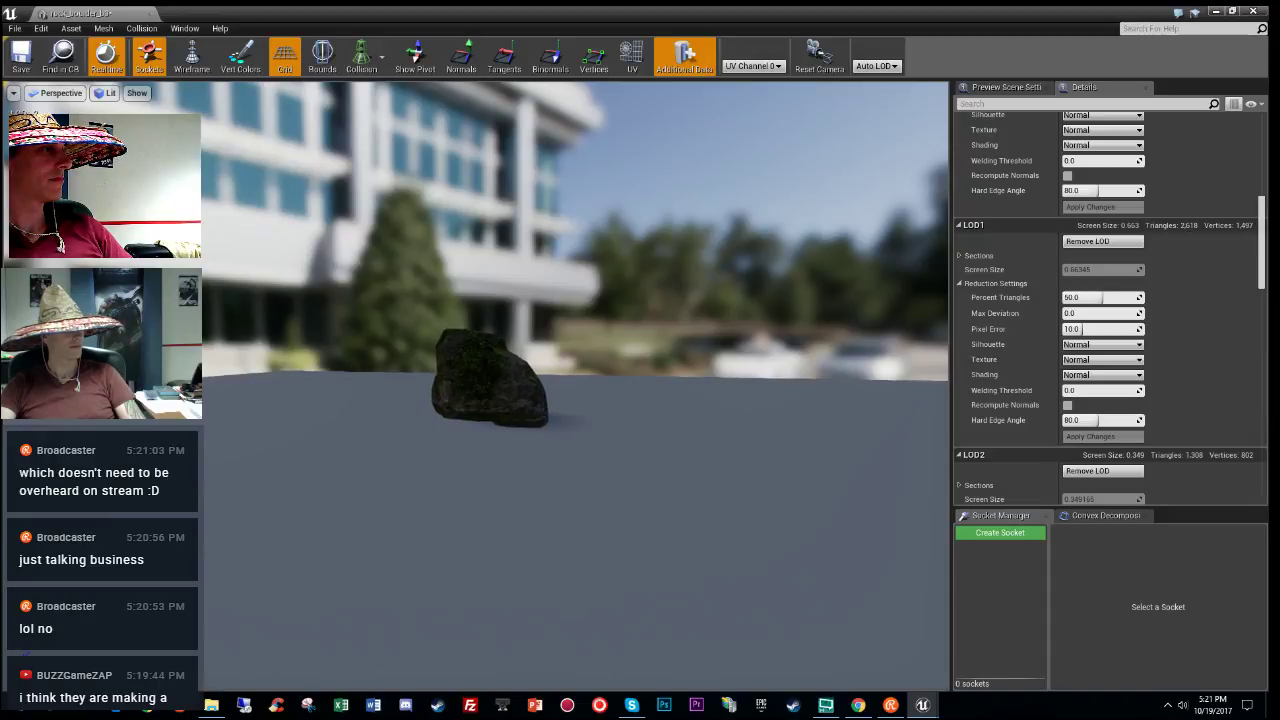
key(s)
mouse_move(557, 356)
mouse_down()
mouse_move(557, 342)
mouse_move(557, 355)
mouse_up()
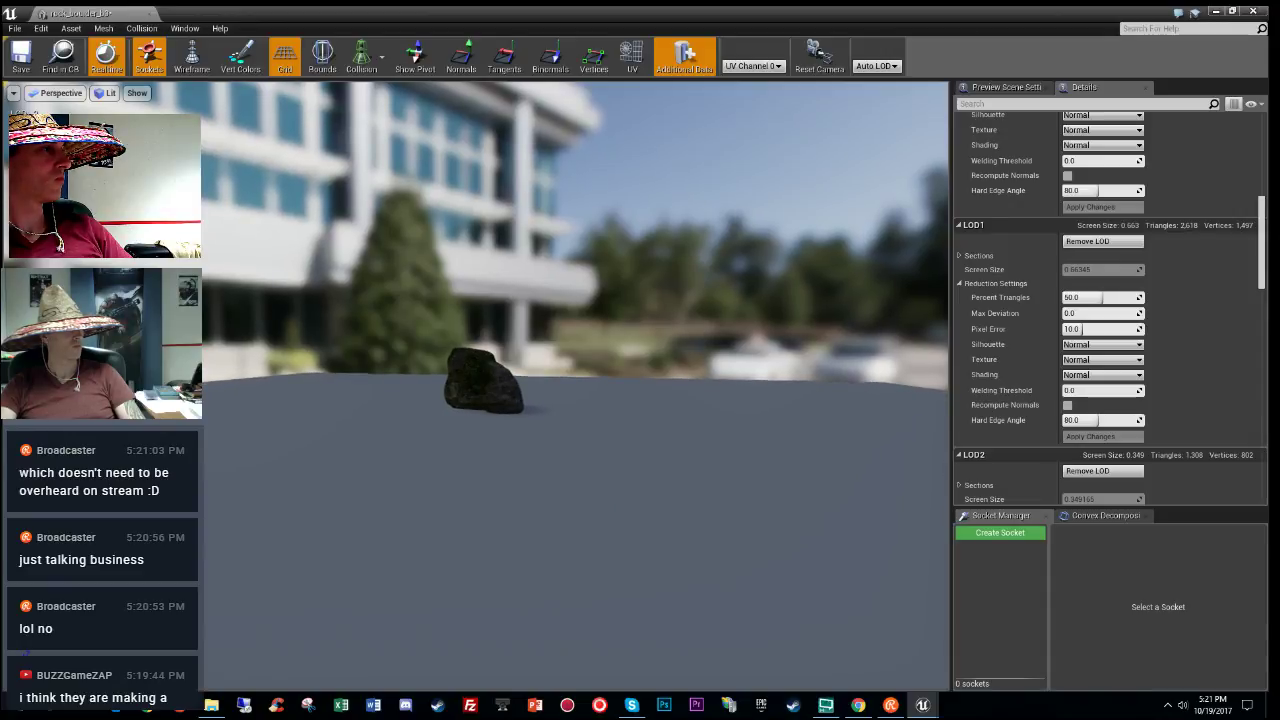
mouse_move(557, 355)
right_down()
mouse_move(551, 321)
mouse_move(584, 391)
mouse_move(582, 355)
right_up()
key(w)
key(w)
key(s)
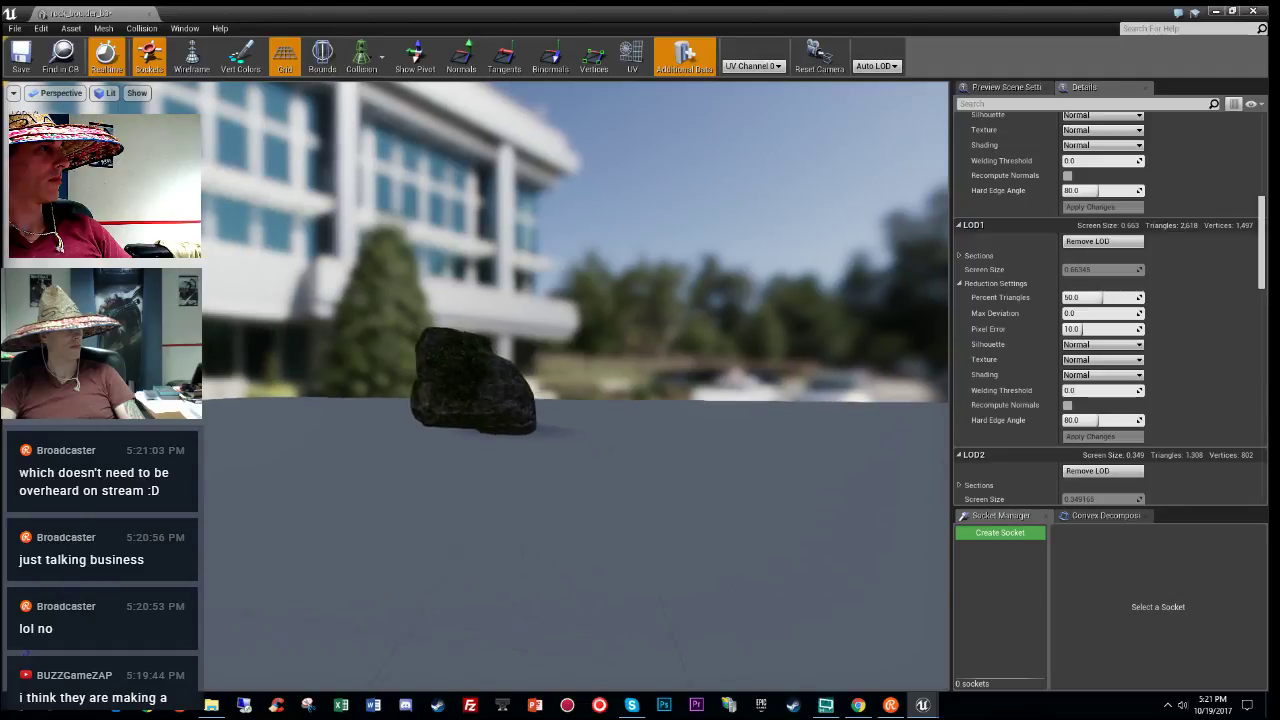
drag(557, 362, 557, 370)
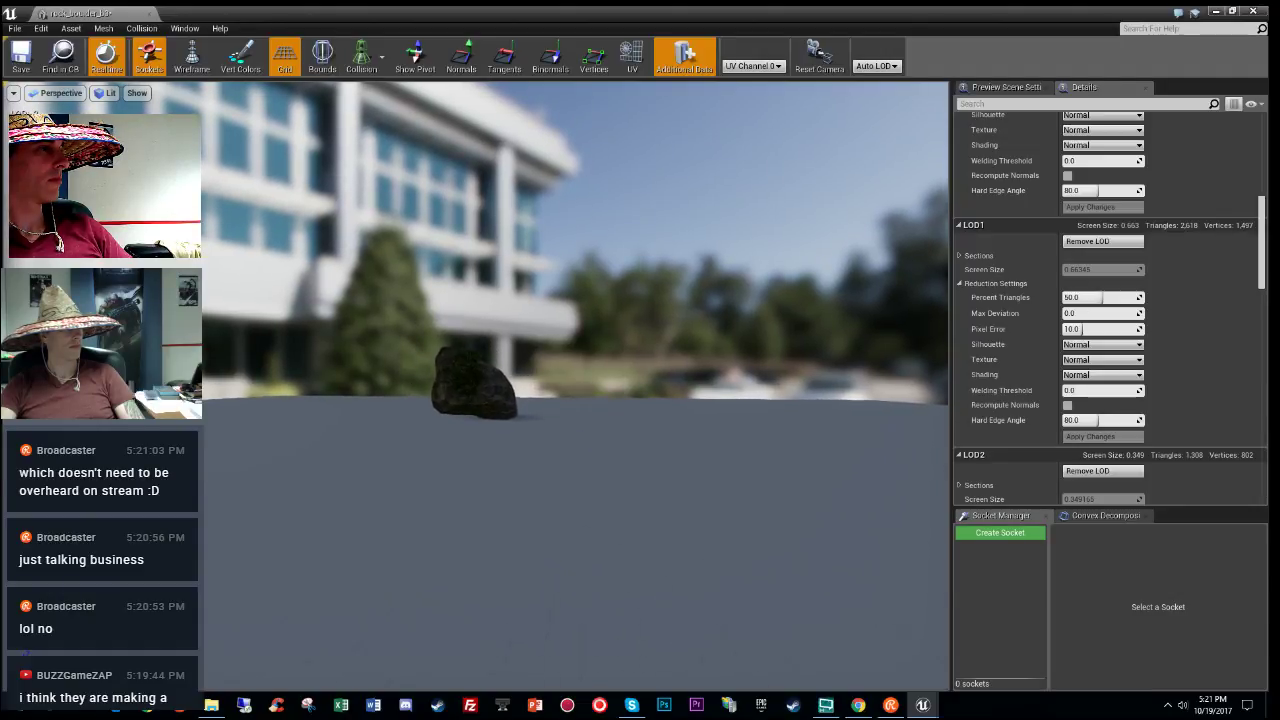
drag(557, 370, 557, 372)
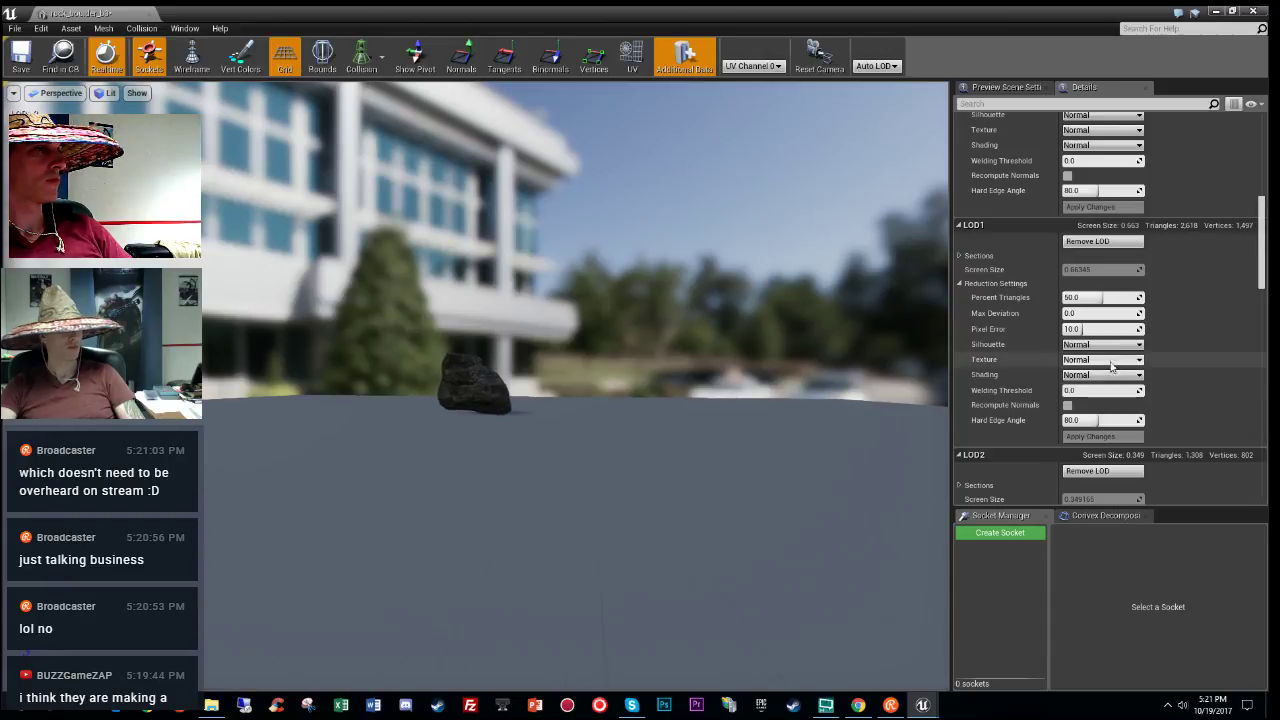
Step: Turn off Auto Compute LOD Distances in the boulder mesh's LOD settings
scroll(1128, 333, down, 4)
scroll(1128, 333, down, 15)
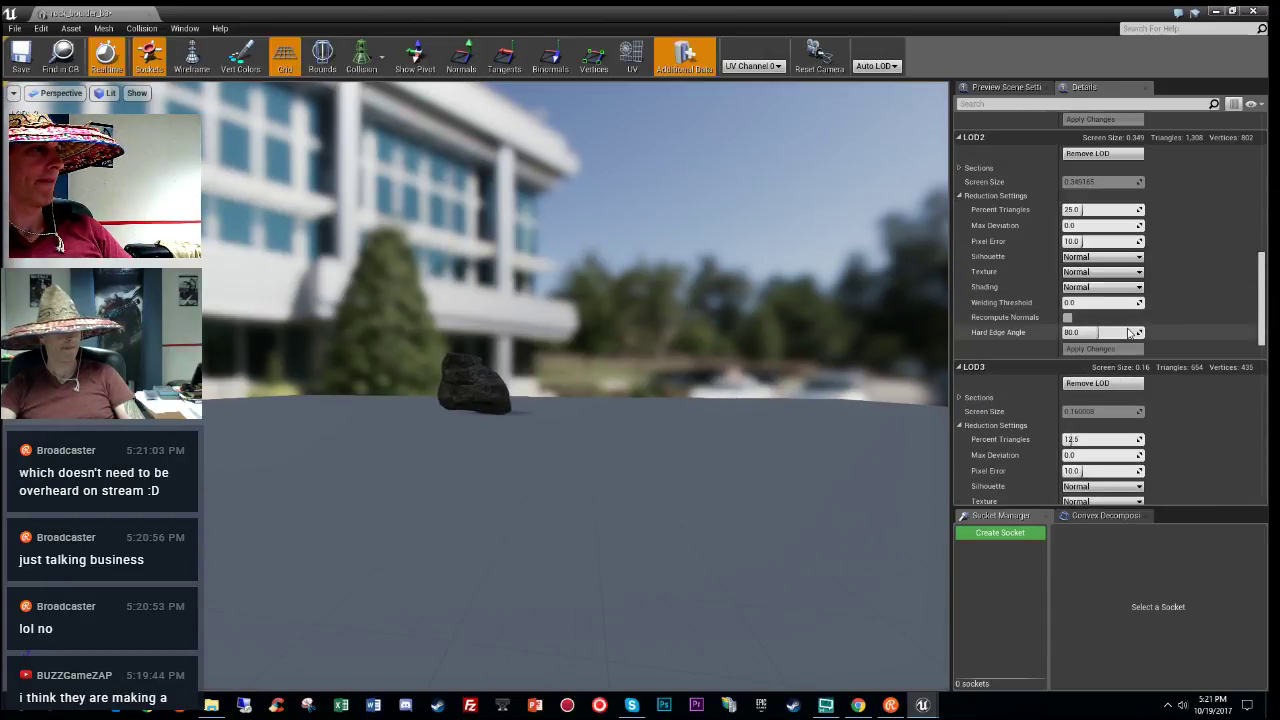
scroll(1128, 333, up, 5)
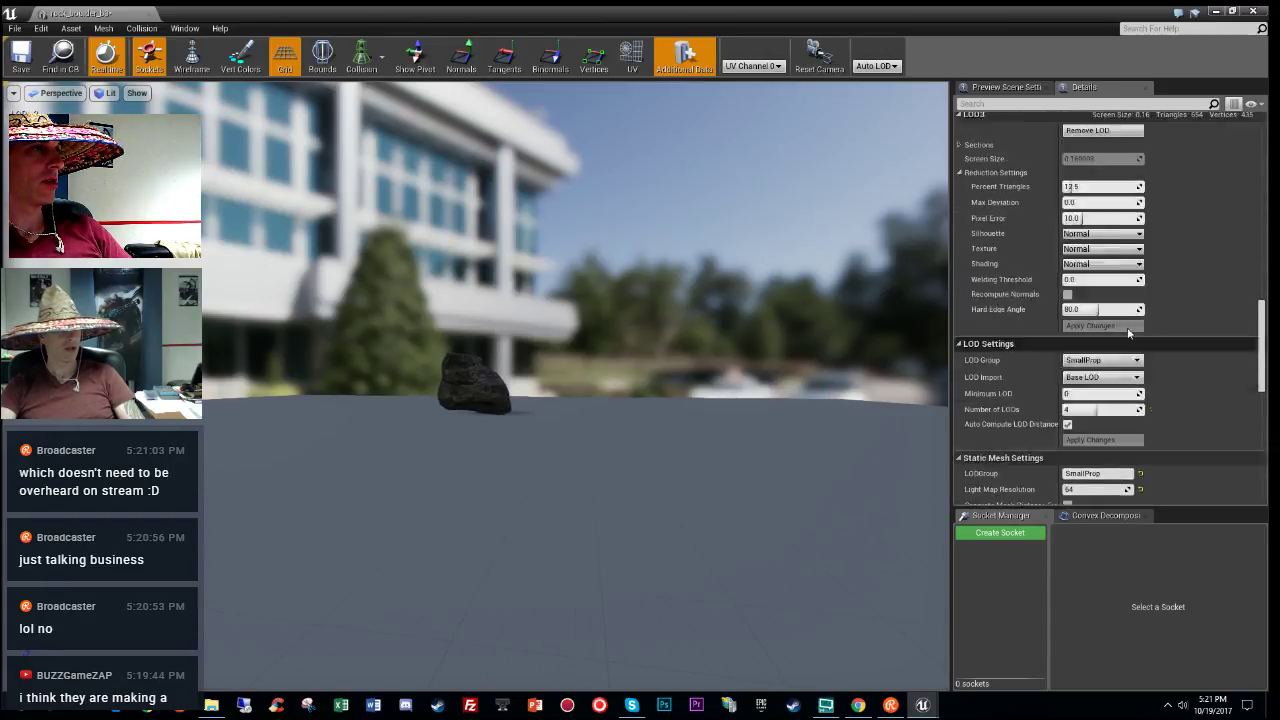
scroll(1127, 330, down, 10)
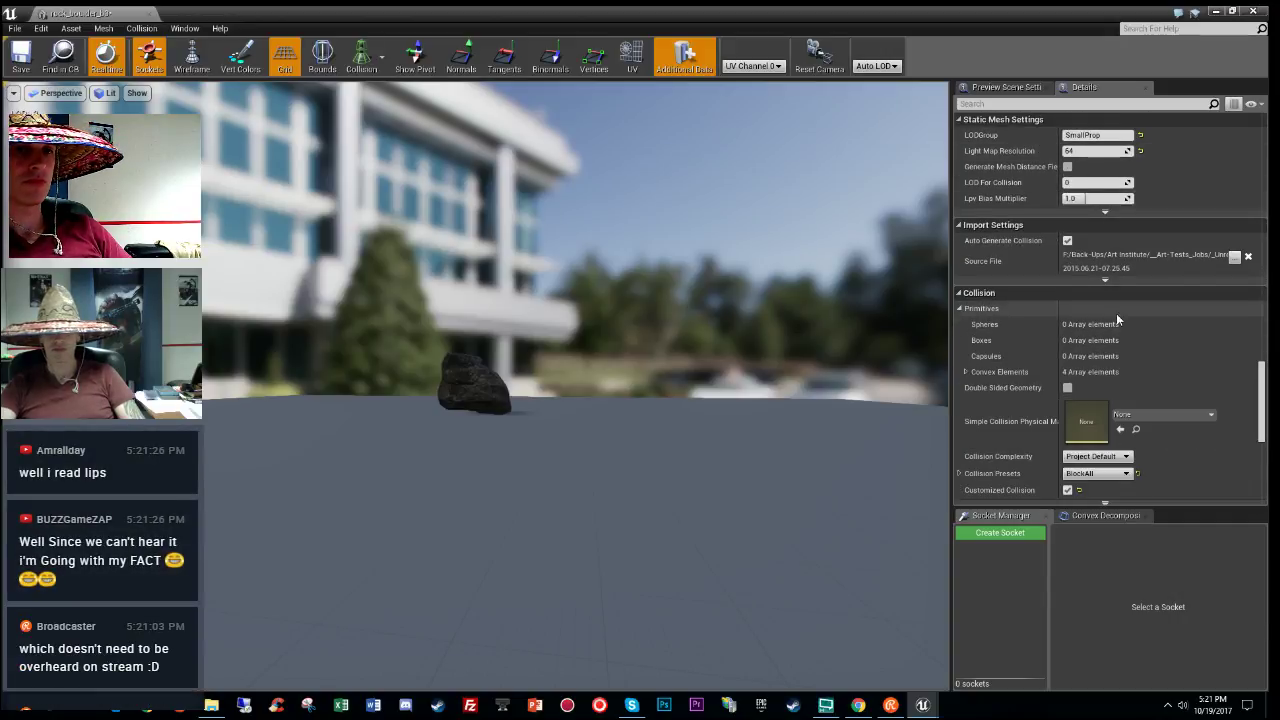
scroll(1131, 286, up, 4)
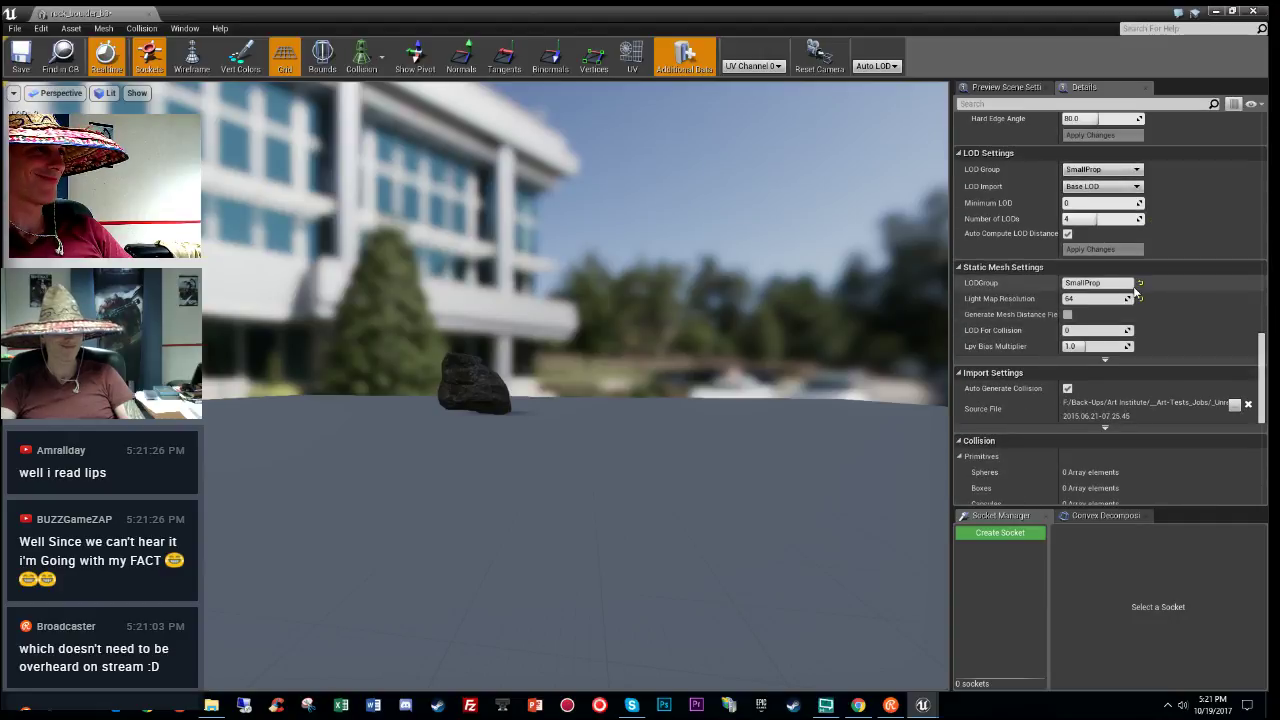
scroll(1195, 261, up, 9)
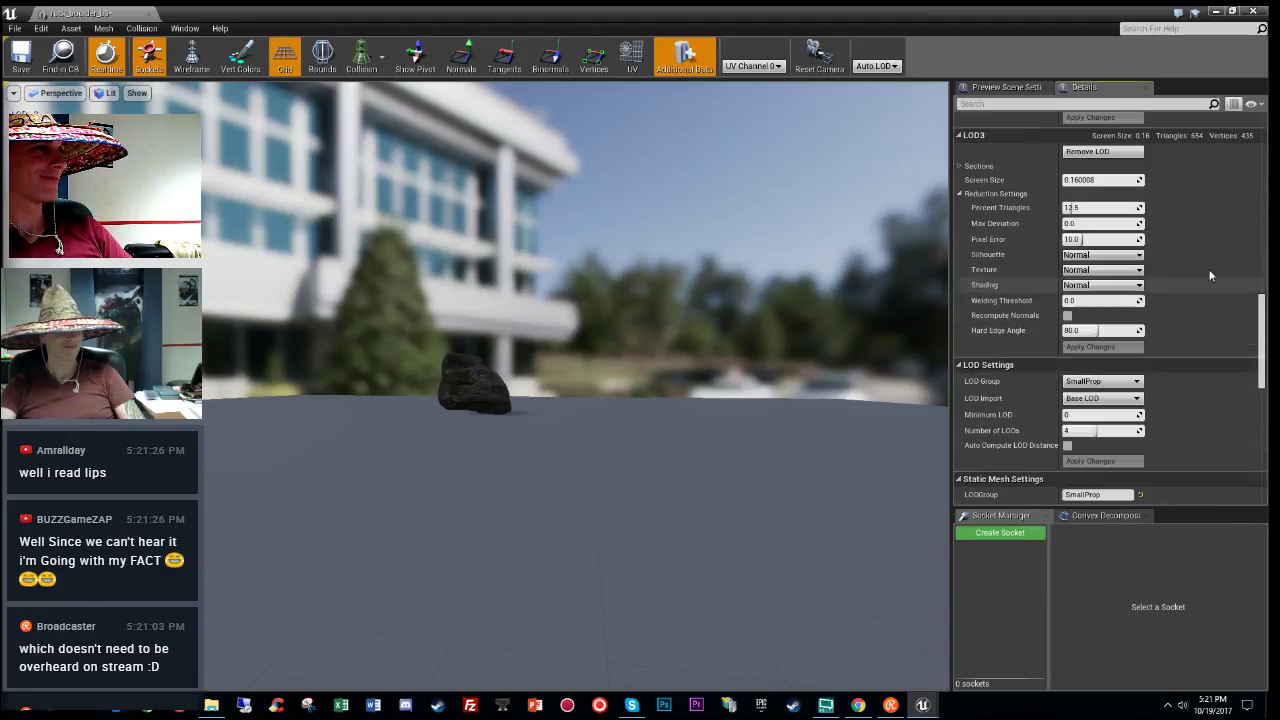
Step: Try a screen size of 0.1 for LOD3 and check where the boulder switches LOD in the preview
scroll(1180, 280, down, 1)
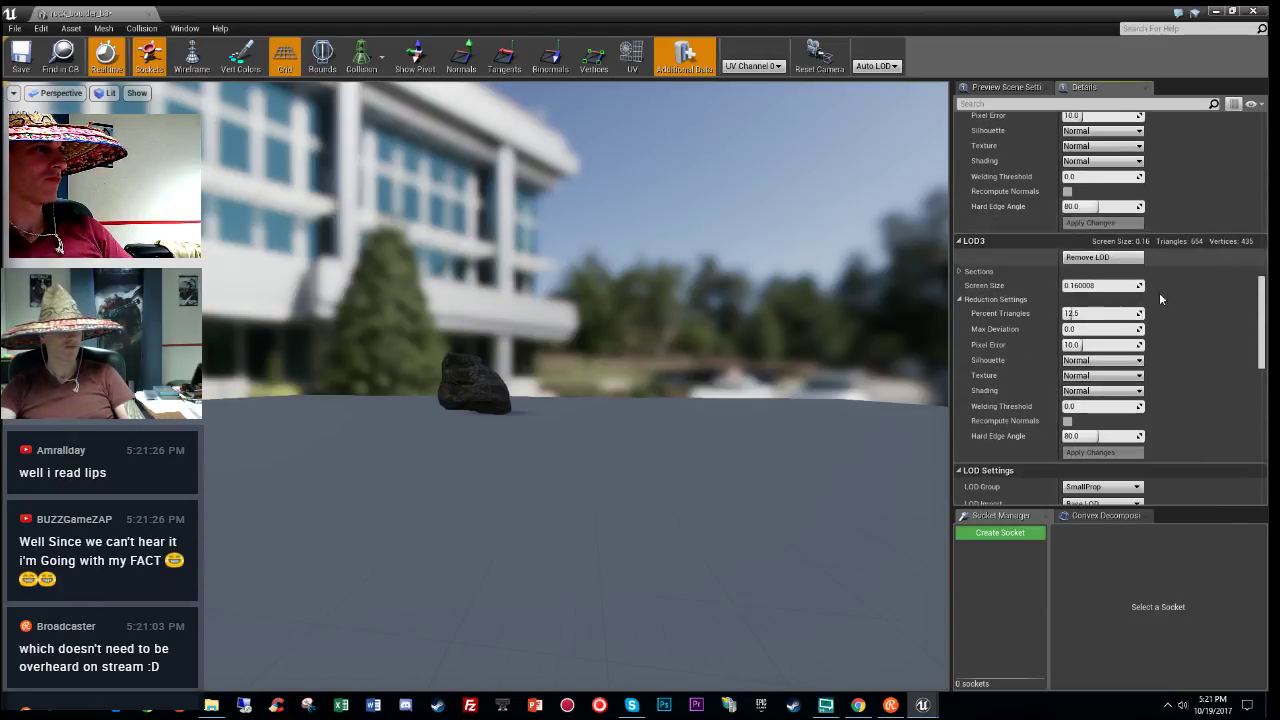
click(1088, 286)
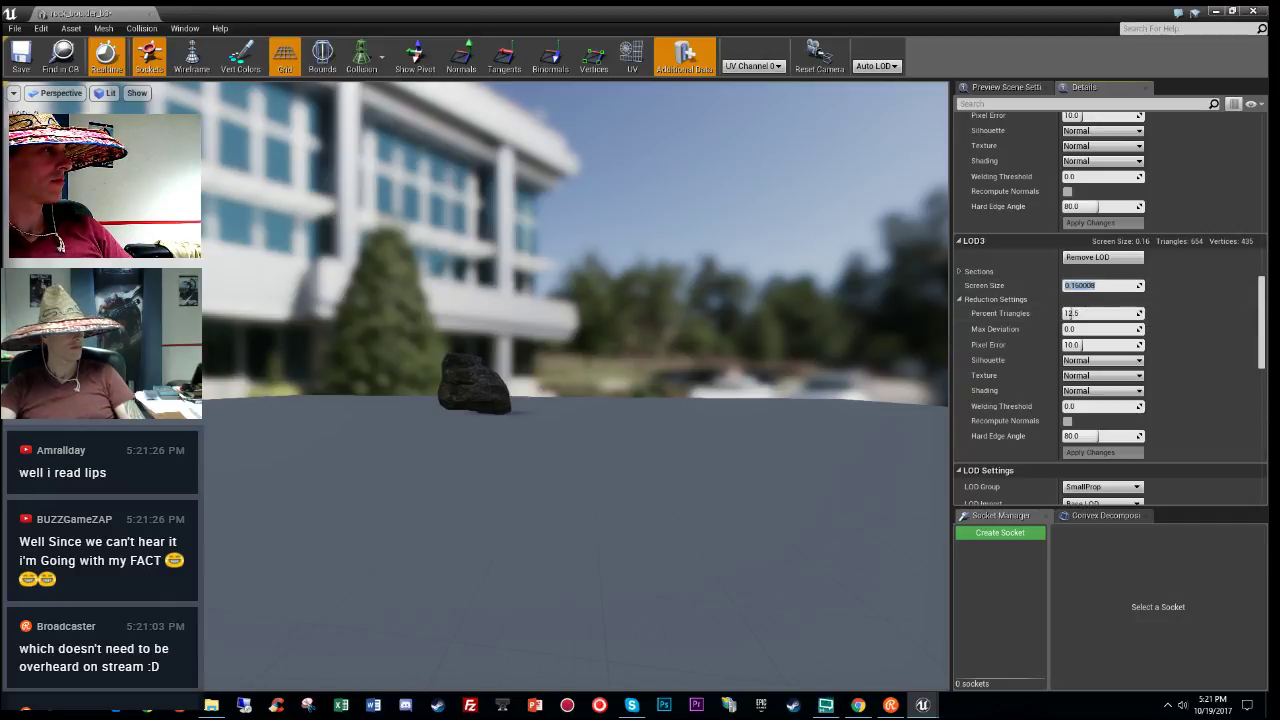
drag(575, 385, 570, 404)
mouse_move(570, 404)
right_down()
mouse_move(566, 425)
mouse_move(564, 405)
right_up()
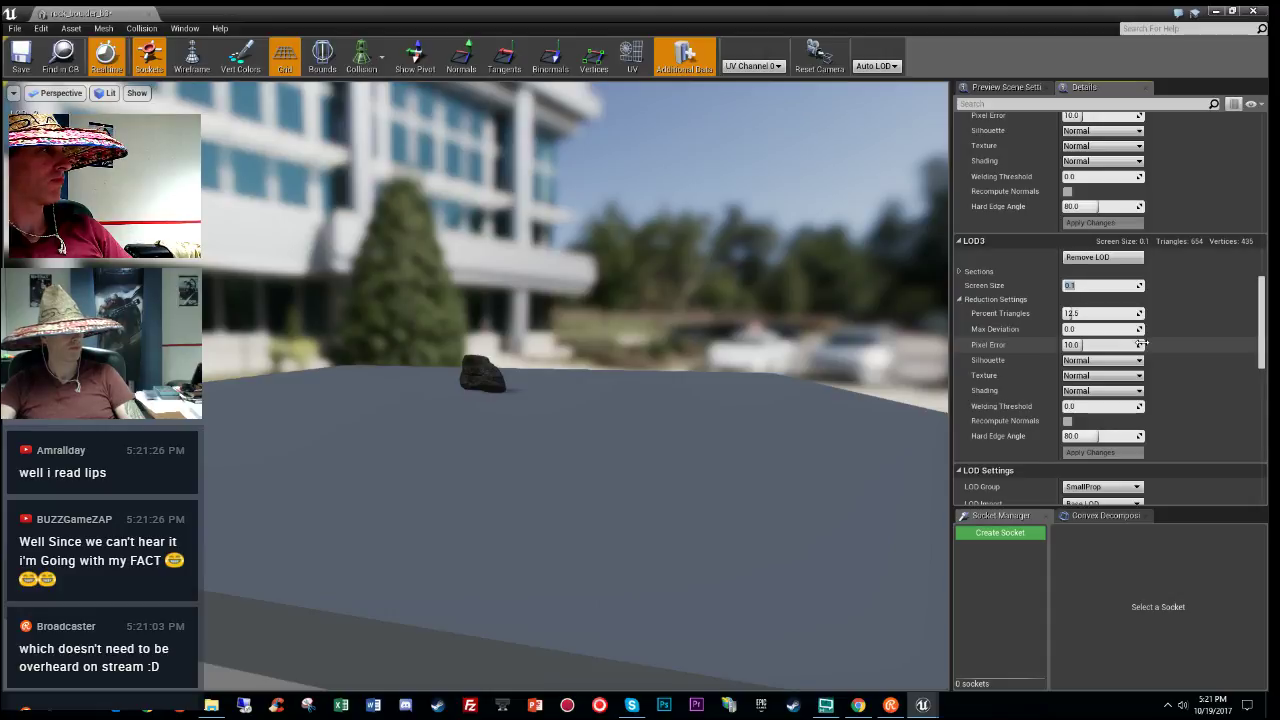
scroll(1136, 336, down, 3)
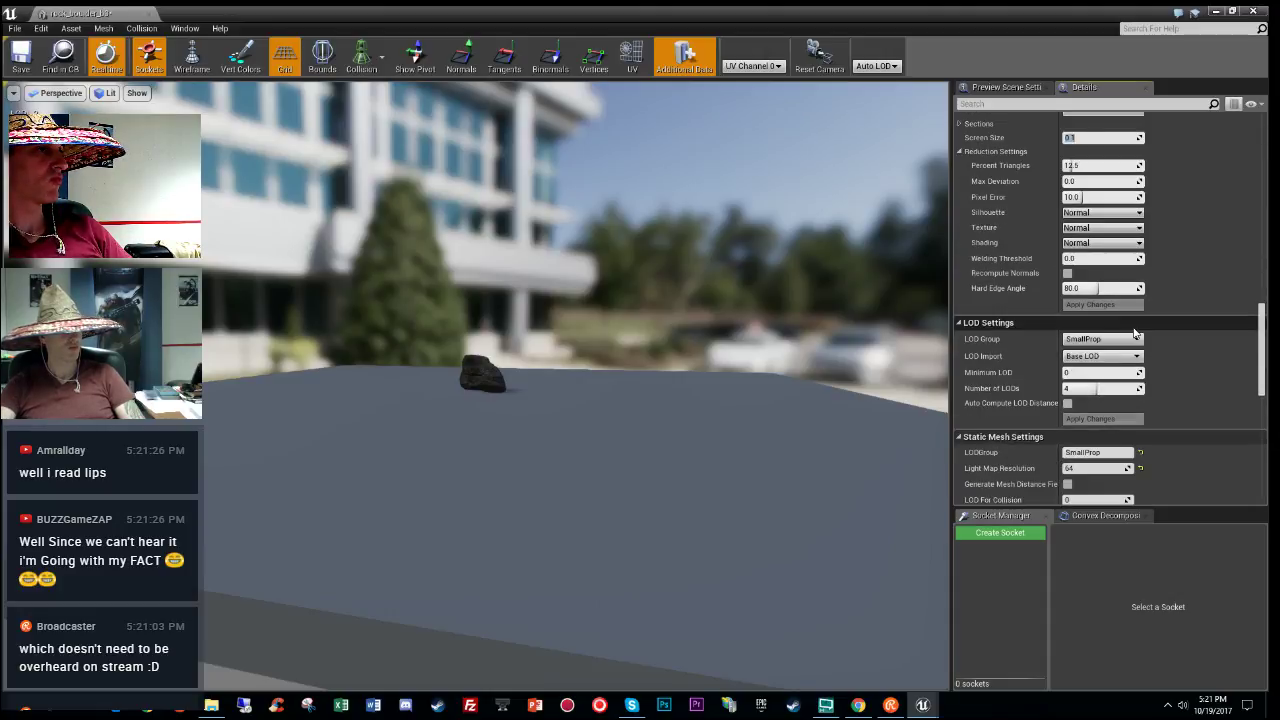
right_drag(747, 376, 759, 366)
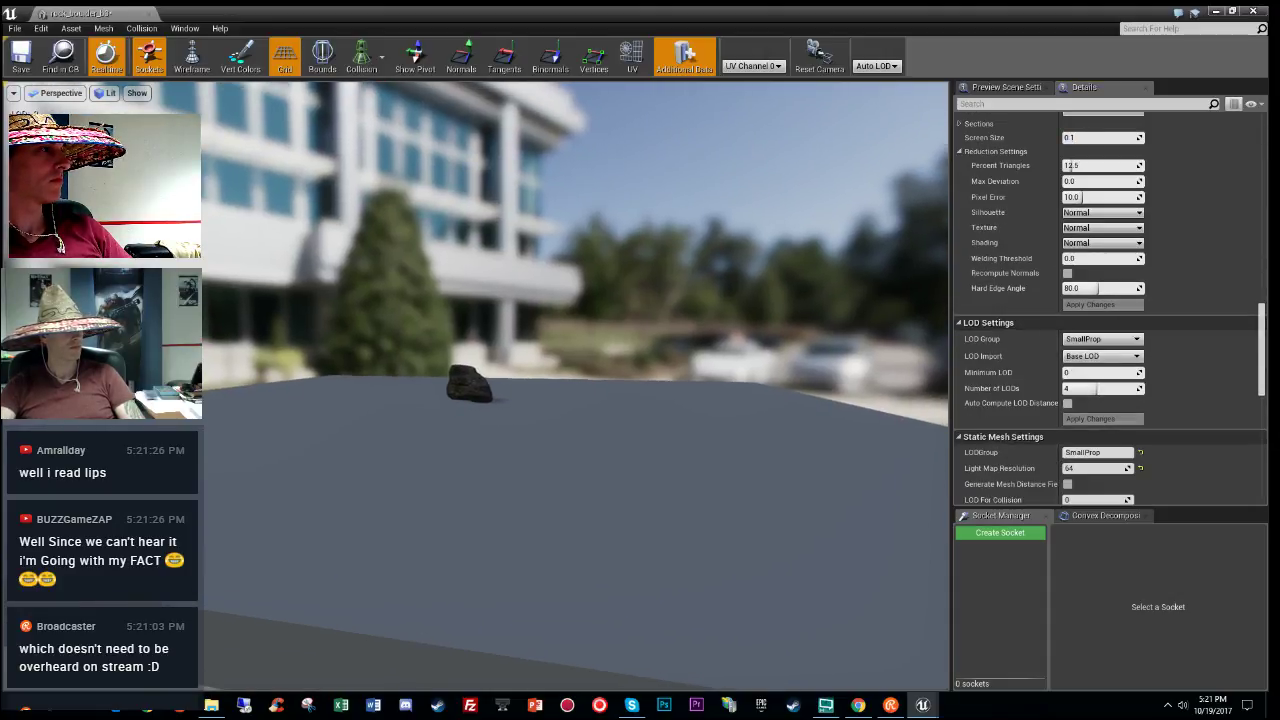
drag(715, 382, 727, 452)
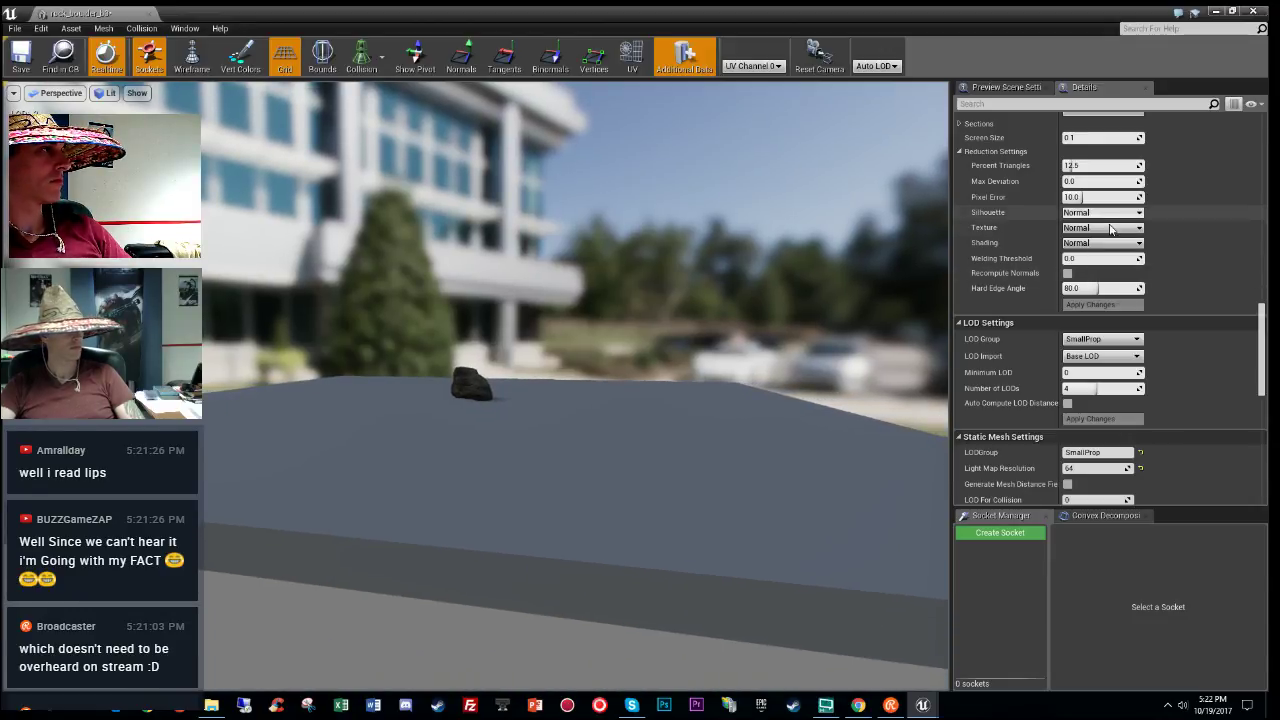
Step: Try a screen size of 0.05 for LOD3 and check the boulder's transition from a distance
scroll(1095, 230, up, 3)
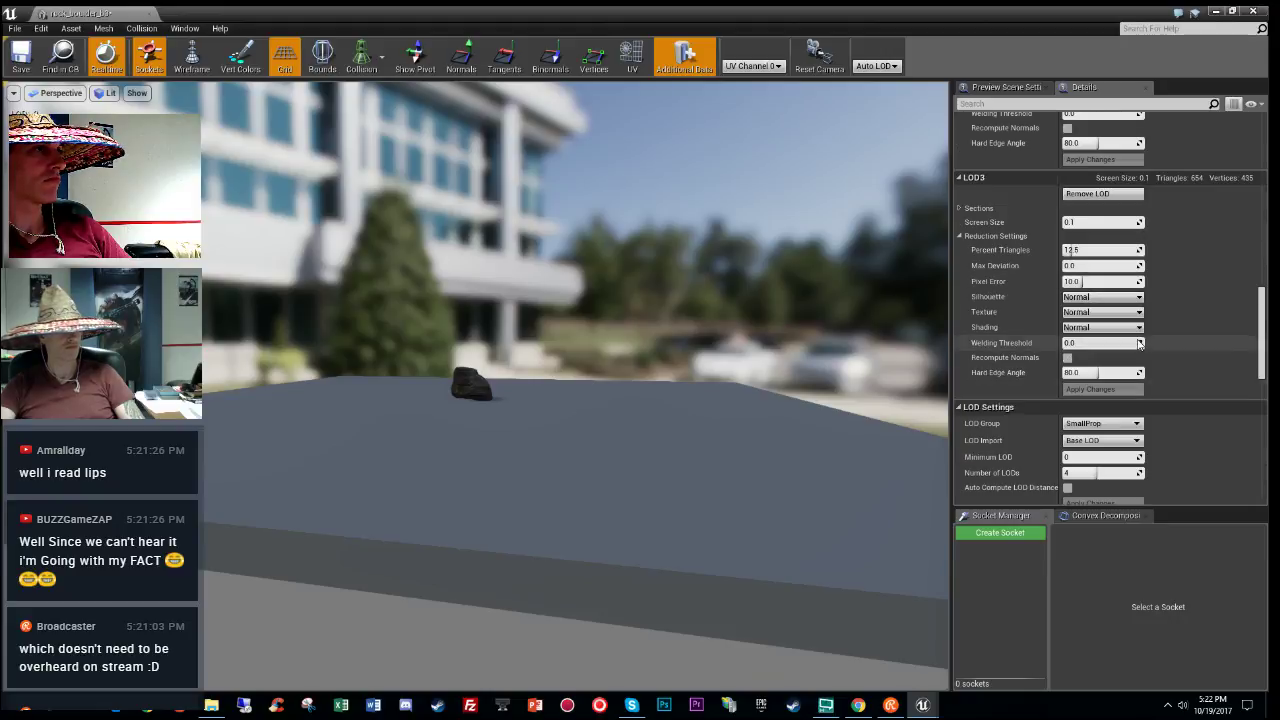
click(1094, 223)
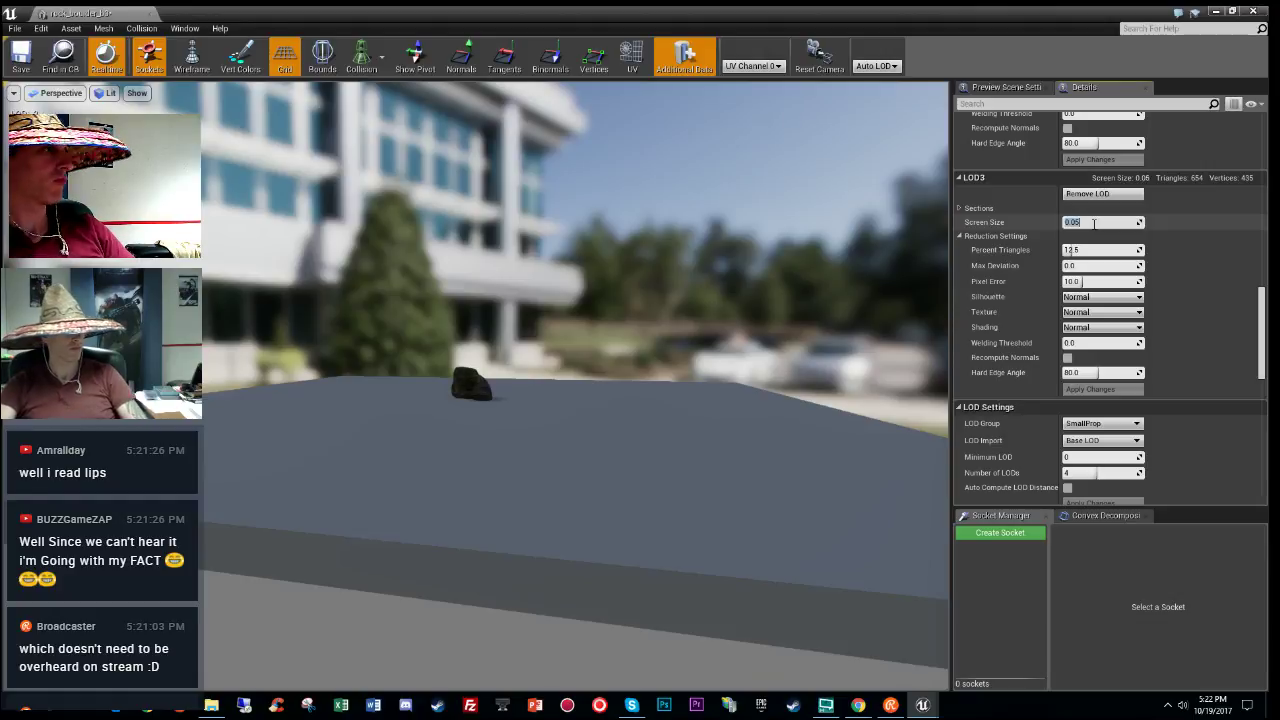
drag(592, 346, 582, 362)
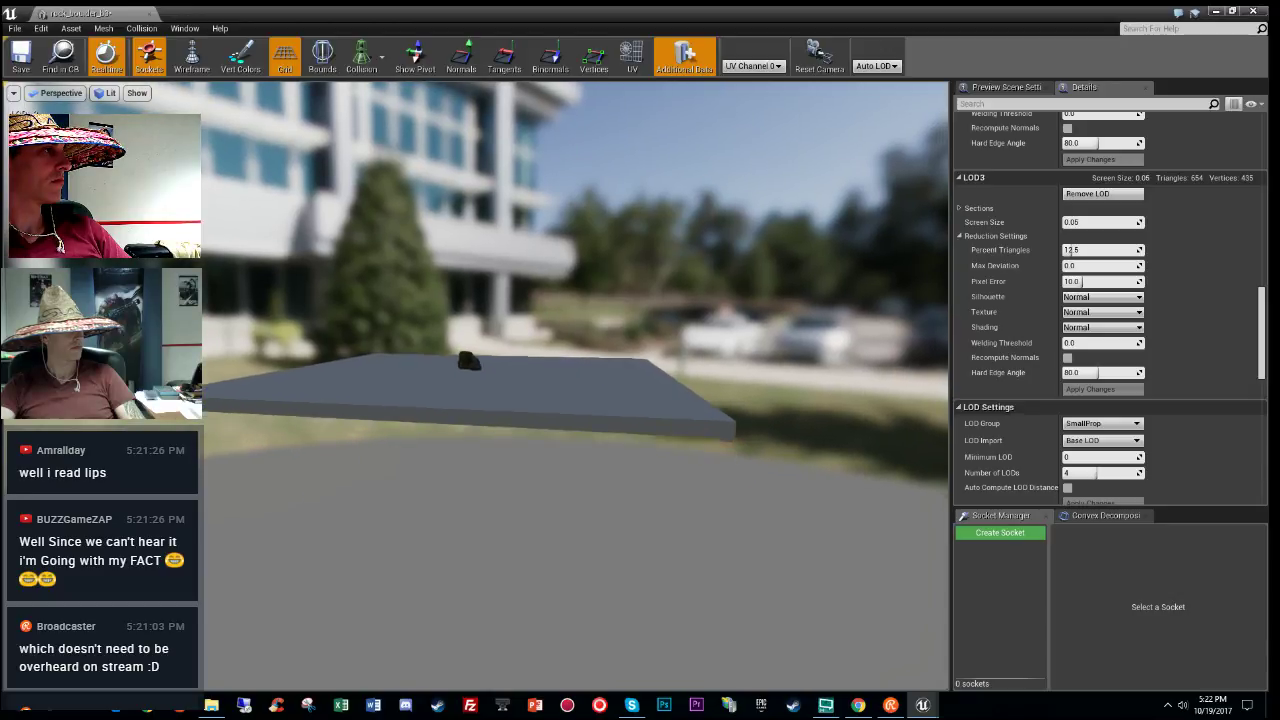
drag(596, 359, 622, 369)
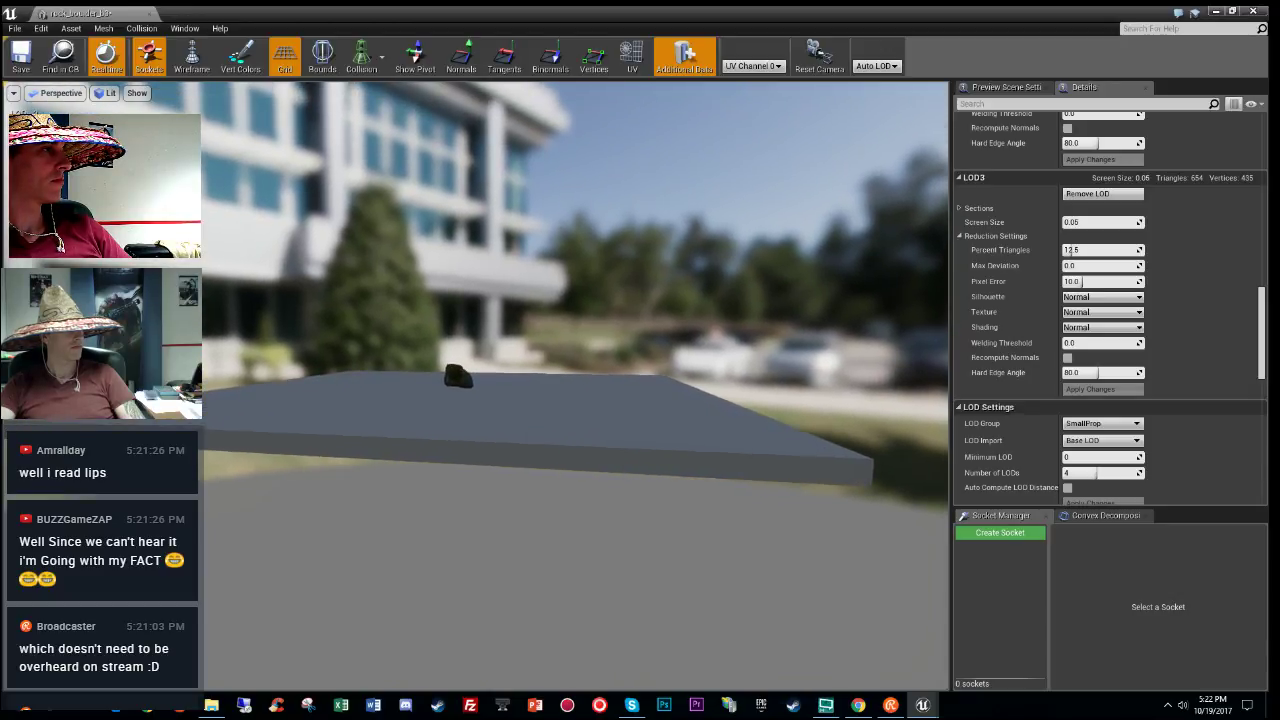
Step: Set the LOD3 screen size to 0.06, check the transition in the preview, and close the boulder mesh's editor
click(1100, 222)
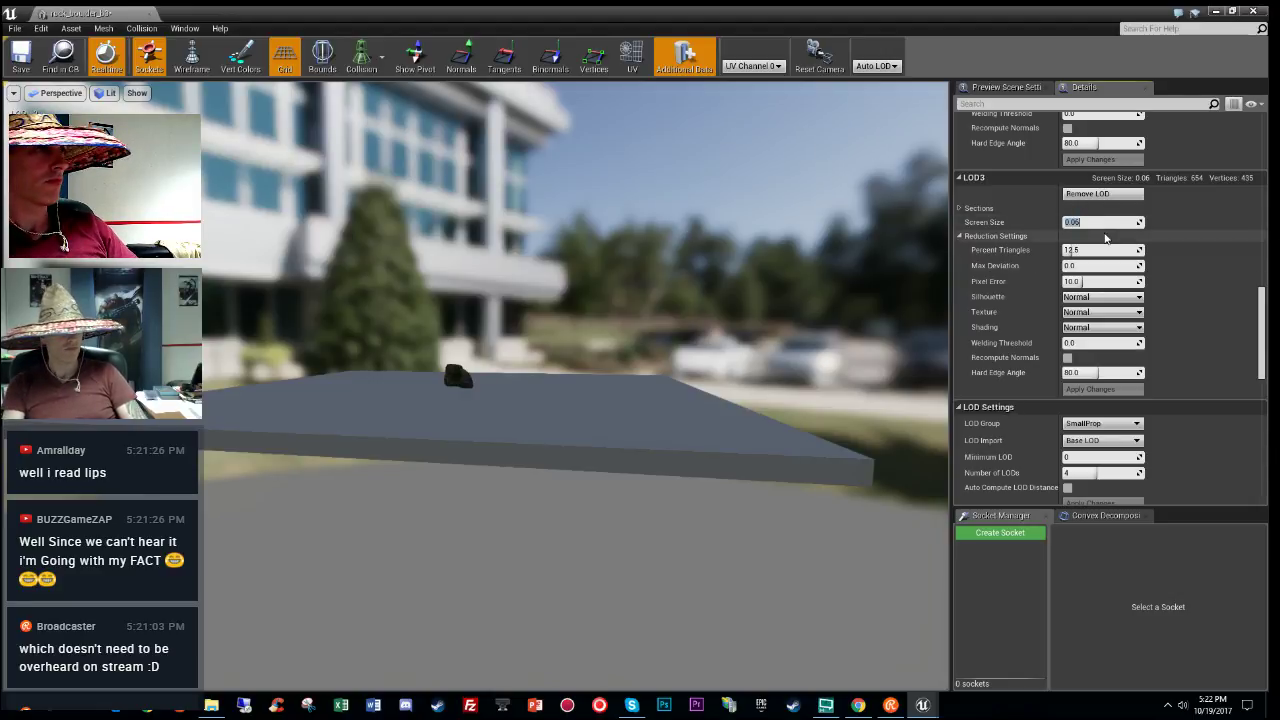
drag(712, 375, 746, 392)
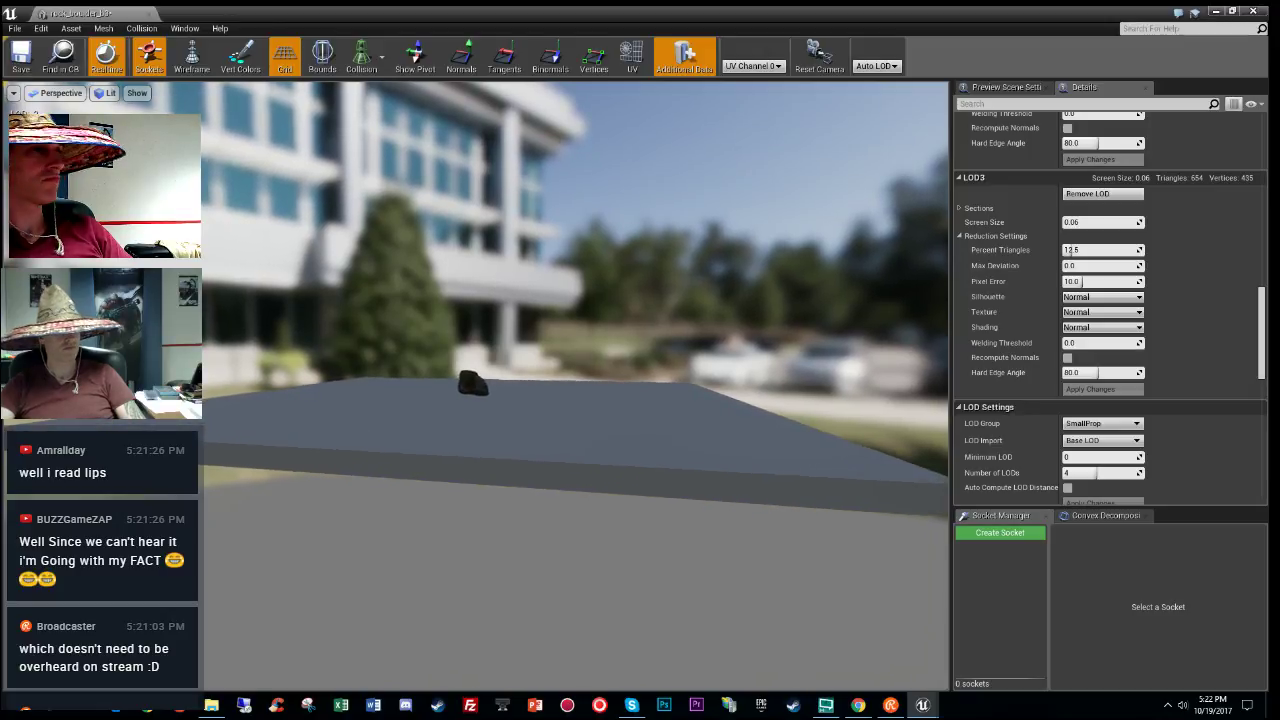
click(148, 19)
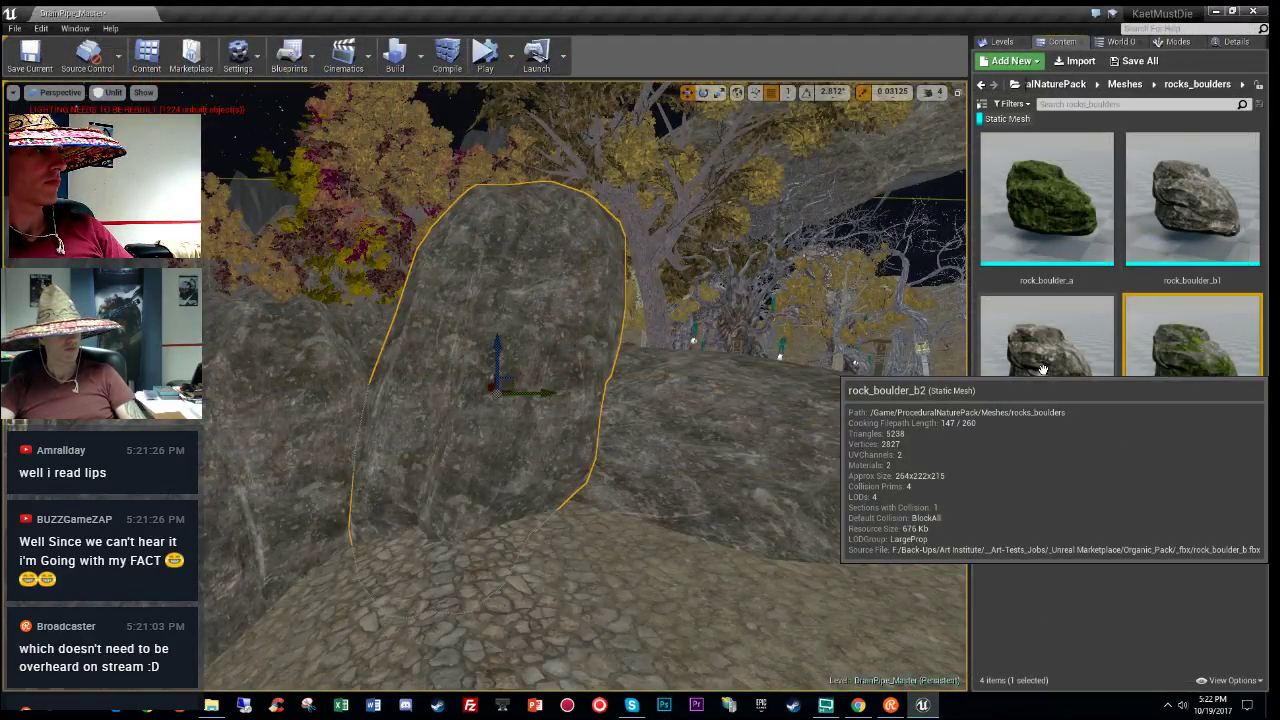
Step: Find the pale rock formation on the stony slope in the level and select the smaller rock beside it
right_drag(777, 350, 930, 390)
key(w)
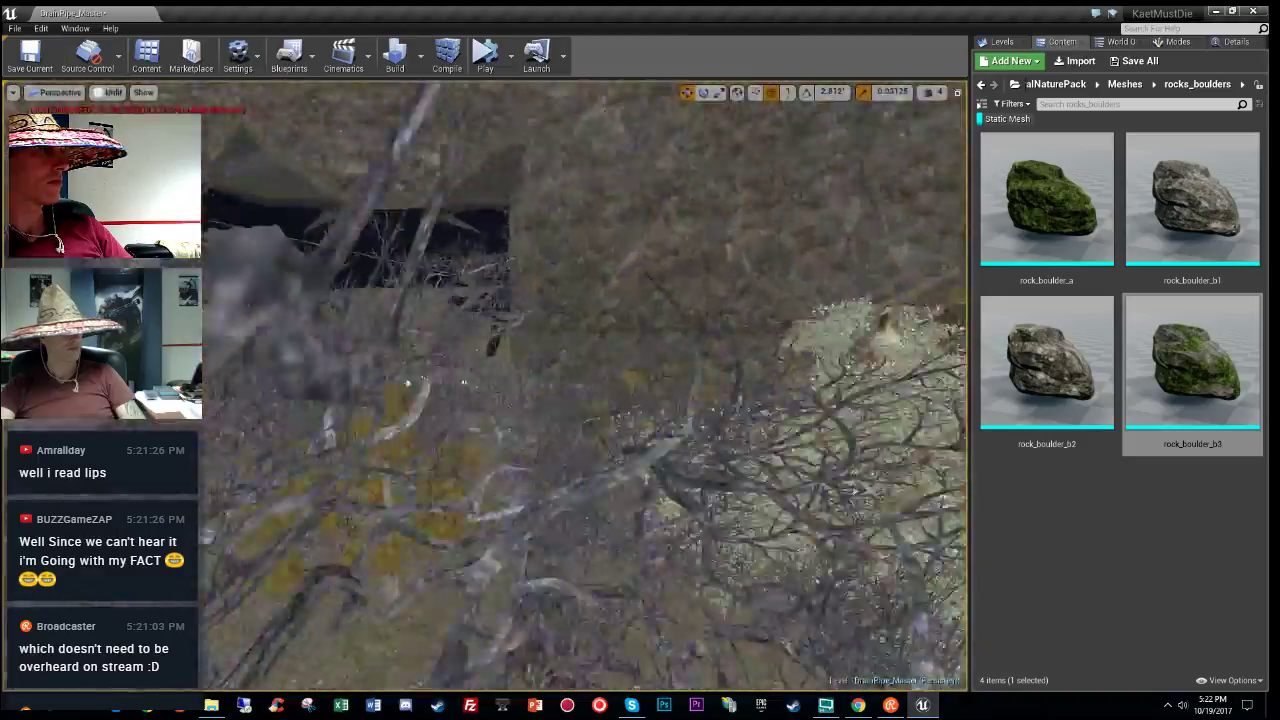
right_drag(585, 385, 430, 365)
key(w)
key(w)
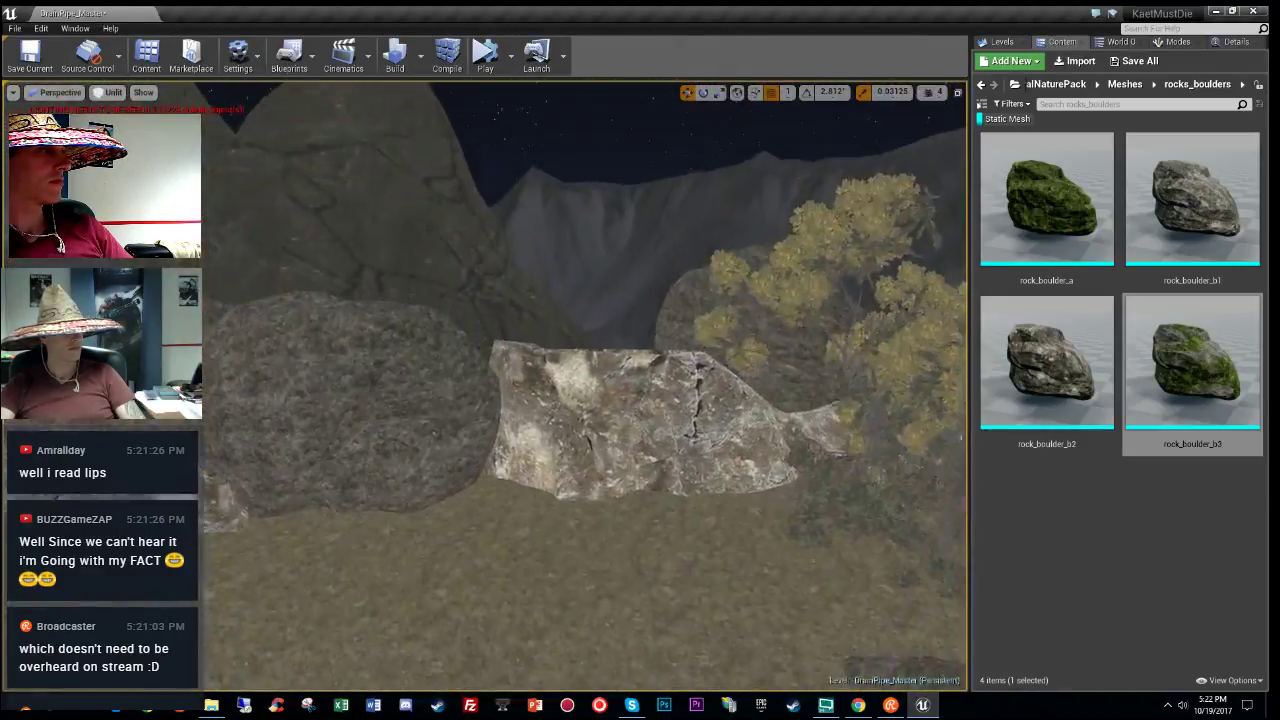
right_drag(860, 385, 780, 380)
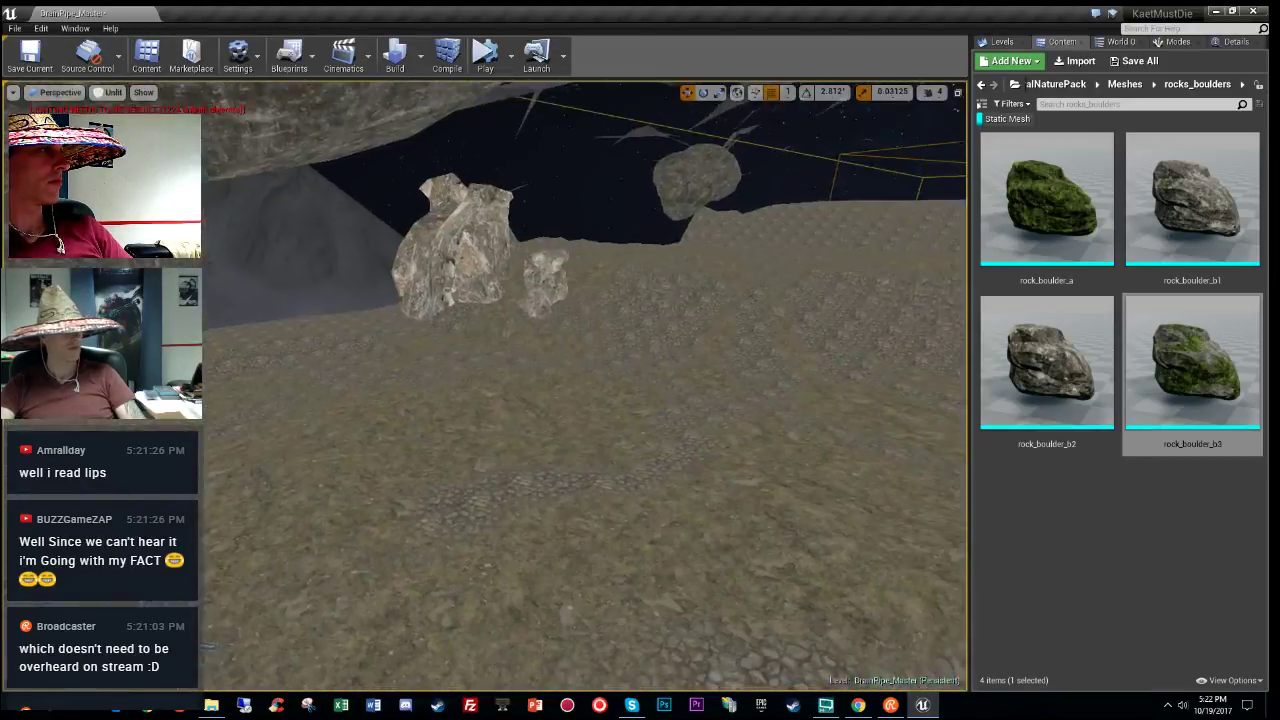
right_drag(461, 389, 461, 389)
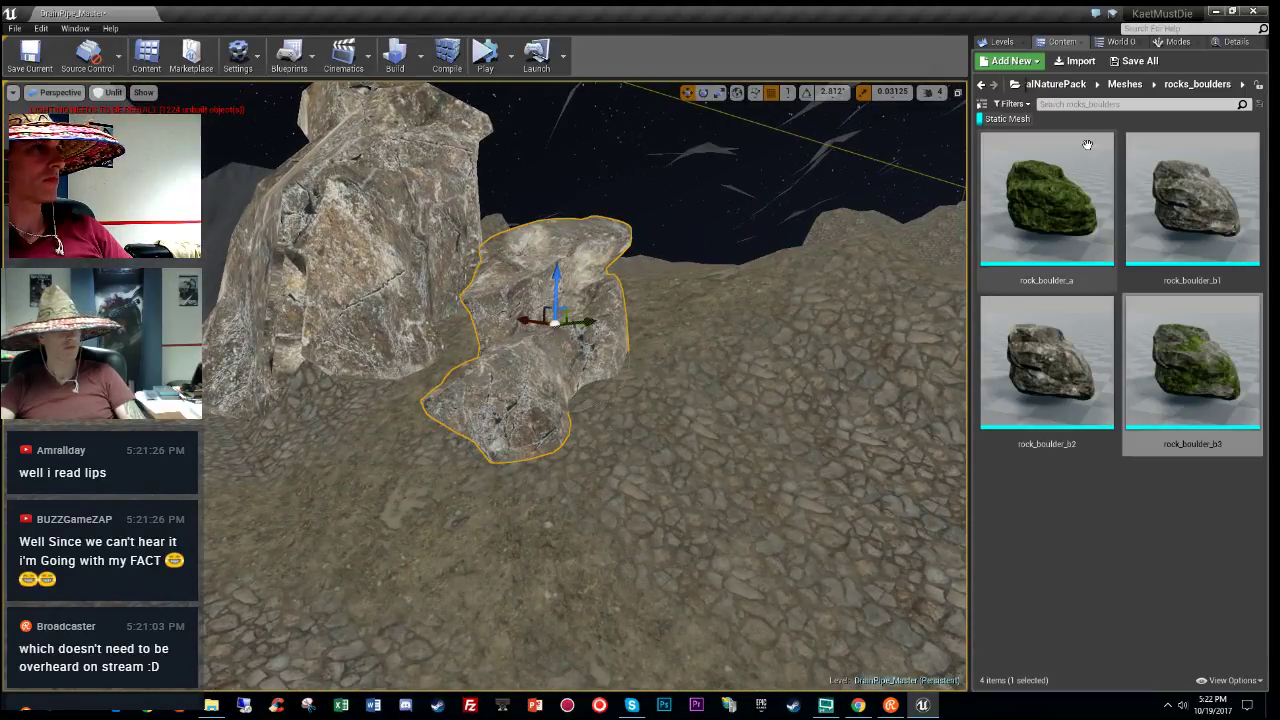
Step: Open the selected rock's realrock10_lod_0_COLLISION mesh, review its LOD settings and distant LOD switching in the preview, and close its editor
click(1230, 41)
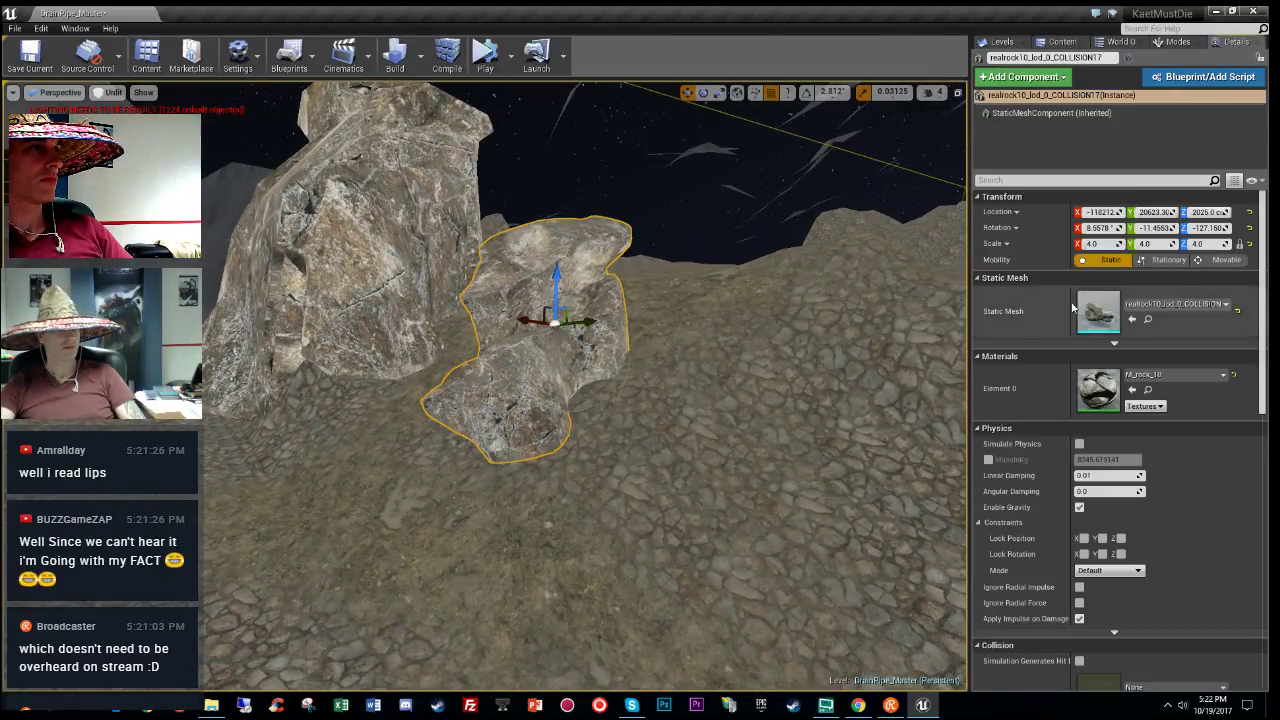
click(1148, 318)
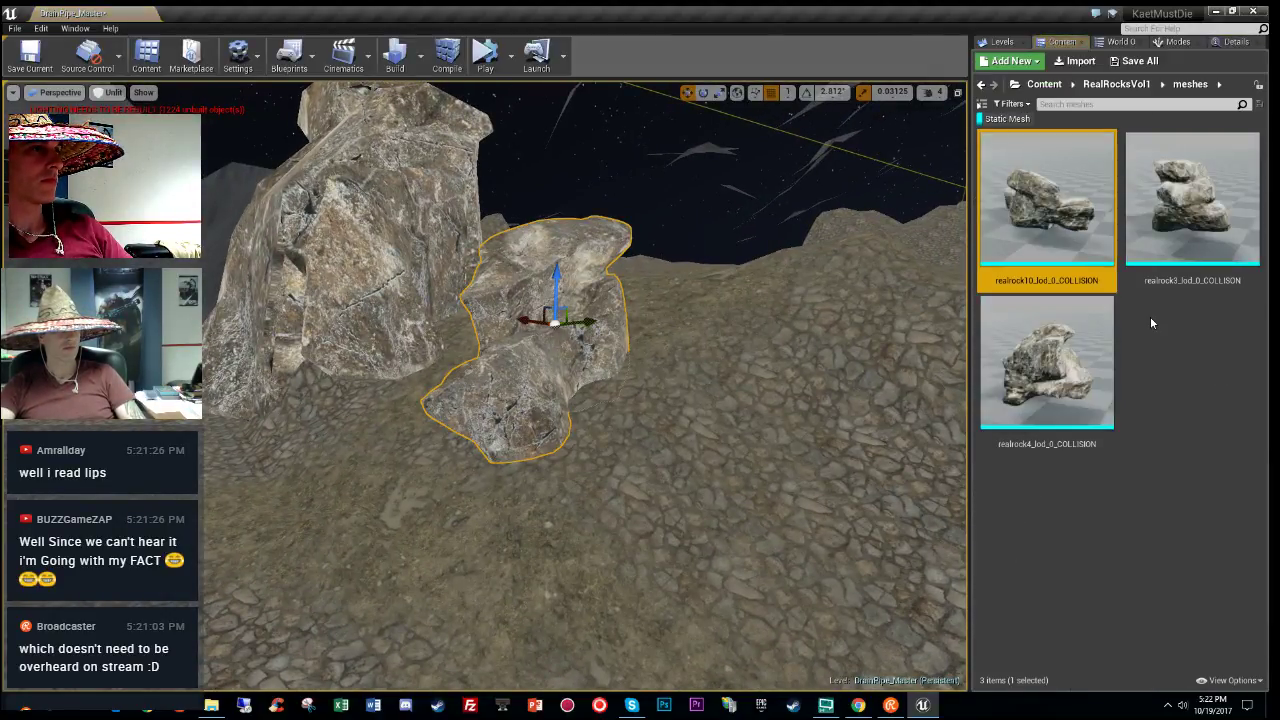
double_click(1063, 196)
scroll(1163, 276, down, 8)
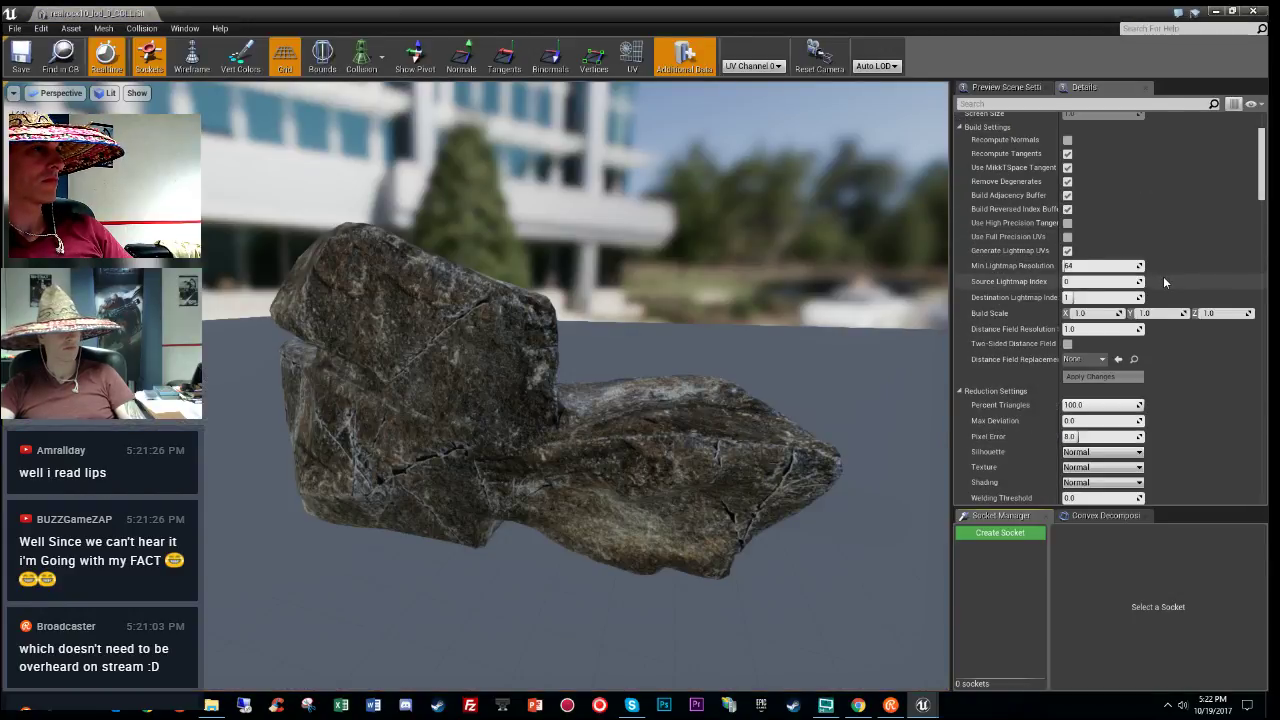
scroll(1161, 277, down, 8)
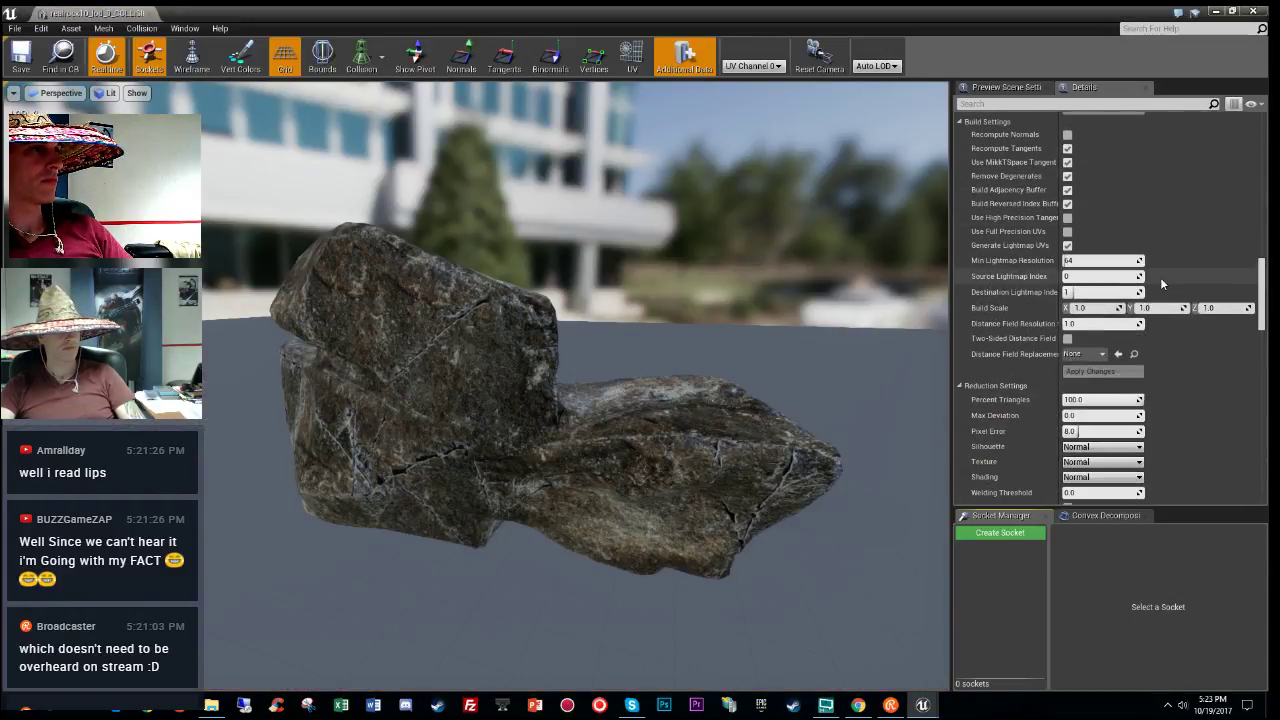
scroll(1160, 283, down, 10)
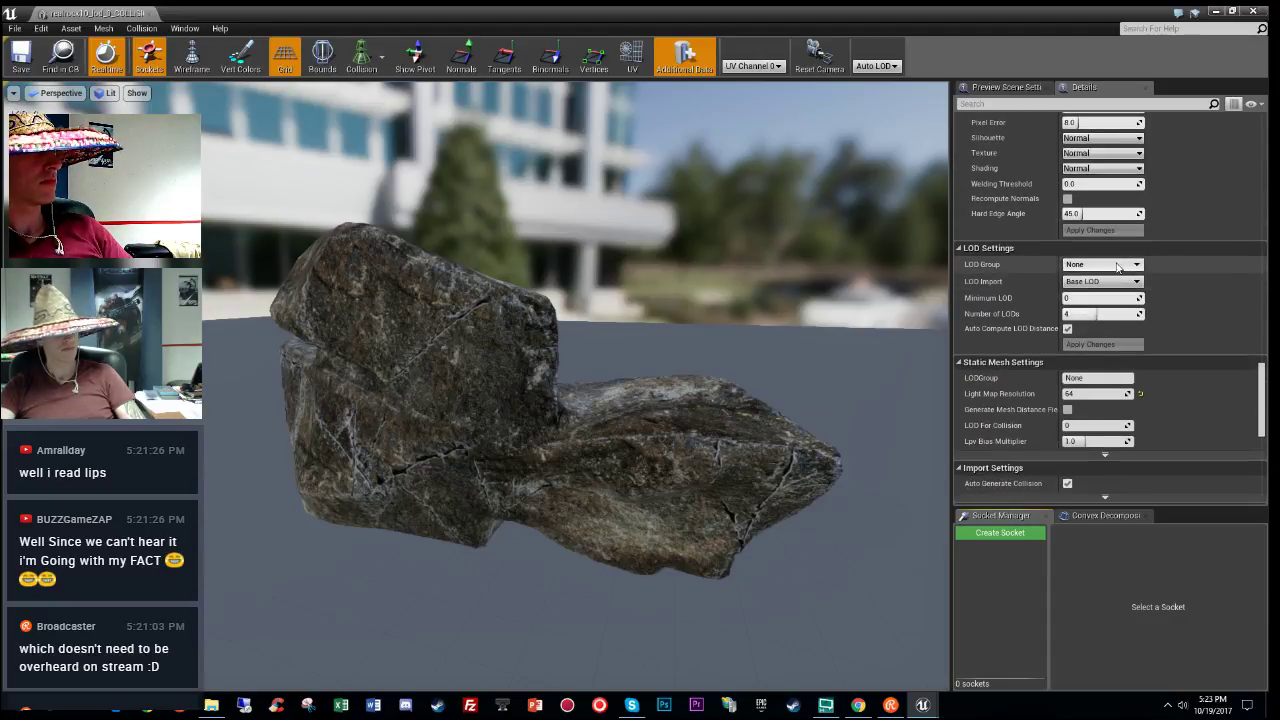
drag(760, 330, 765, 520)
right_drag(575, 400, 569, 374)
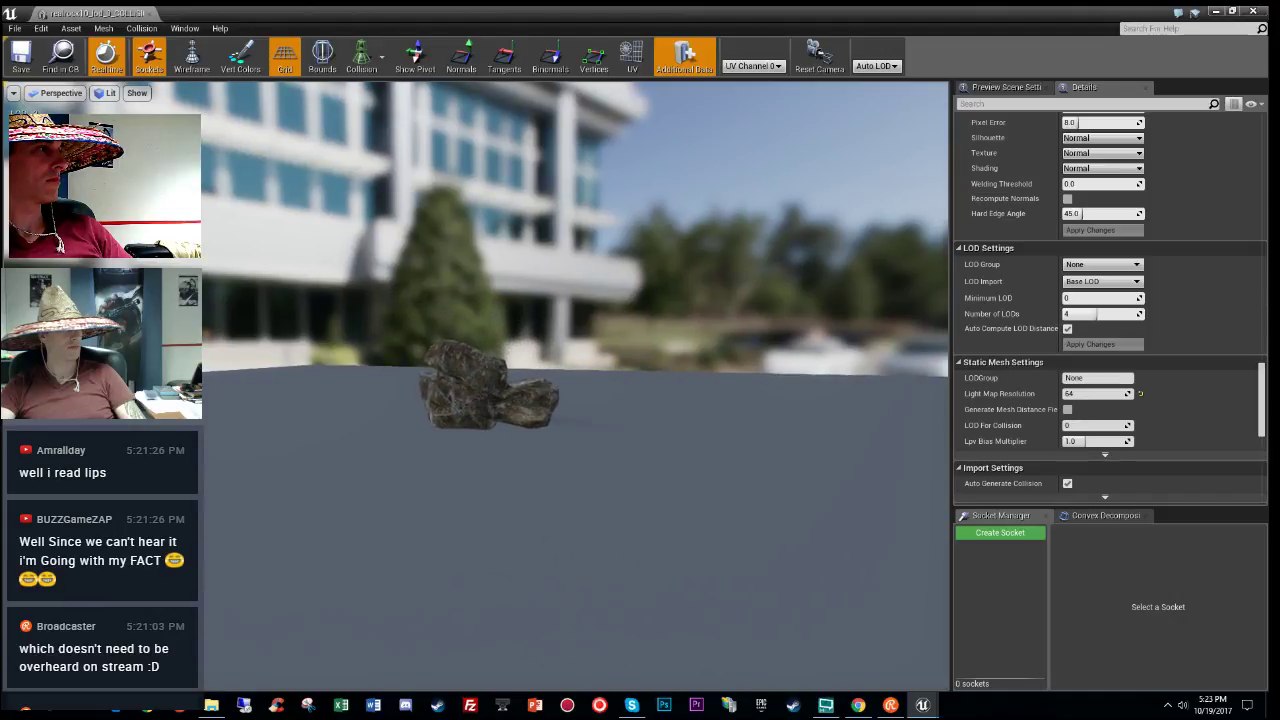
click(146, 14)
Step: Open the realrock3_lod_0_COLLISON mesh, review its LOD settings and appearance from a distance, and close its editor
double_click(1213, 150)
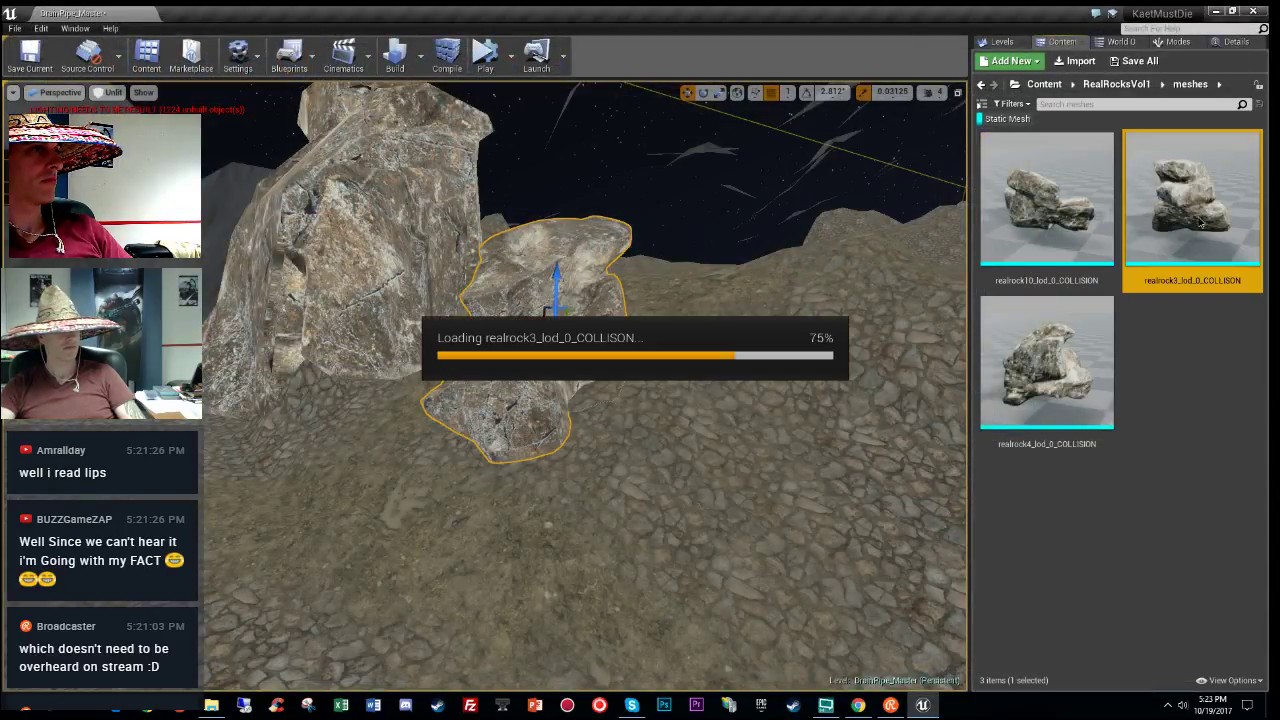
scroll(1215, 141, down, 10)
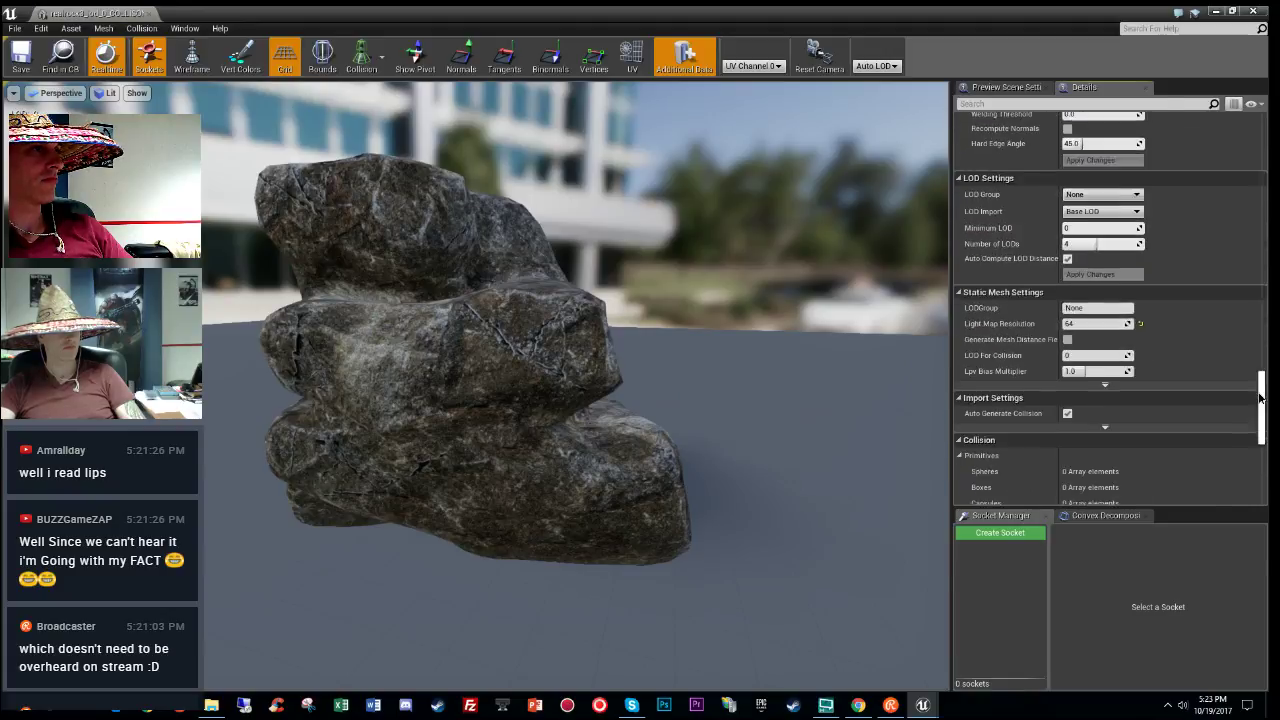
scroll(872, 347, down, 8)
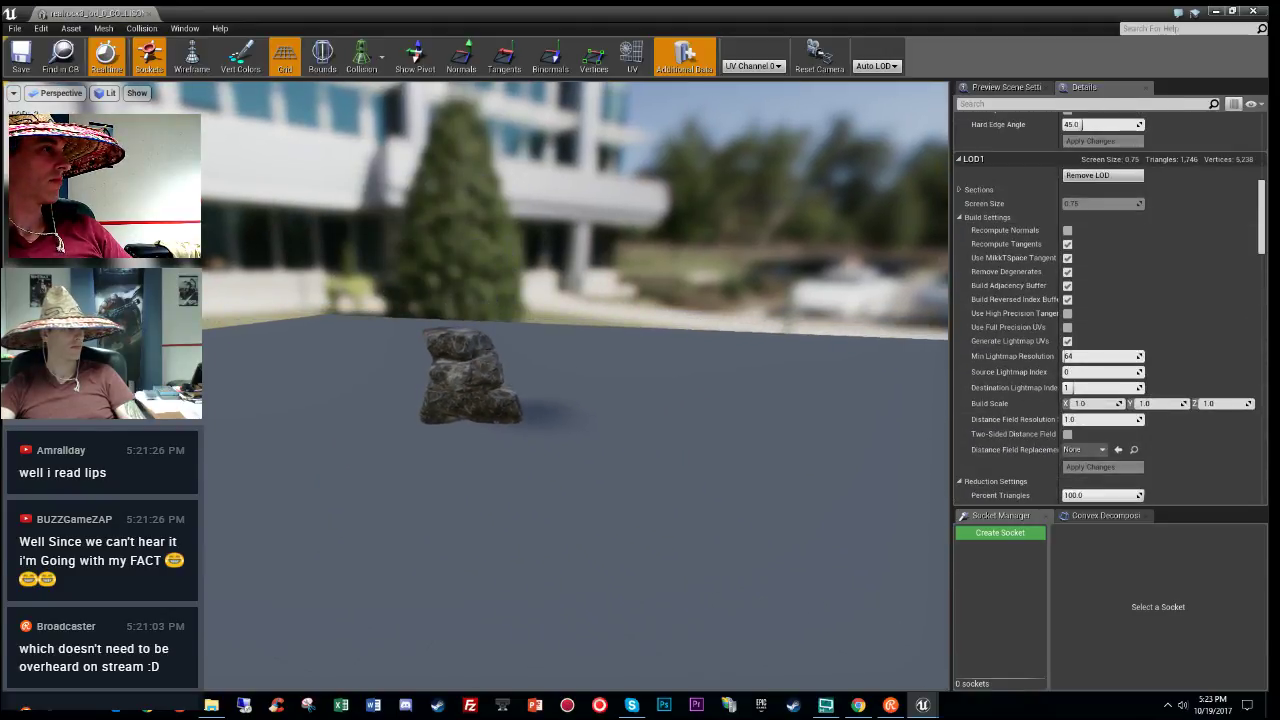
click(150, 14)
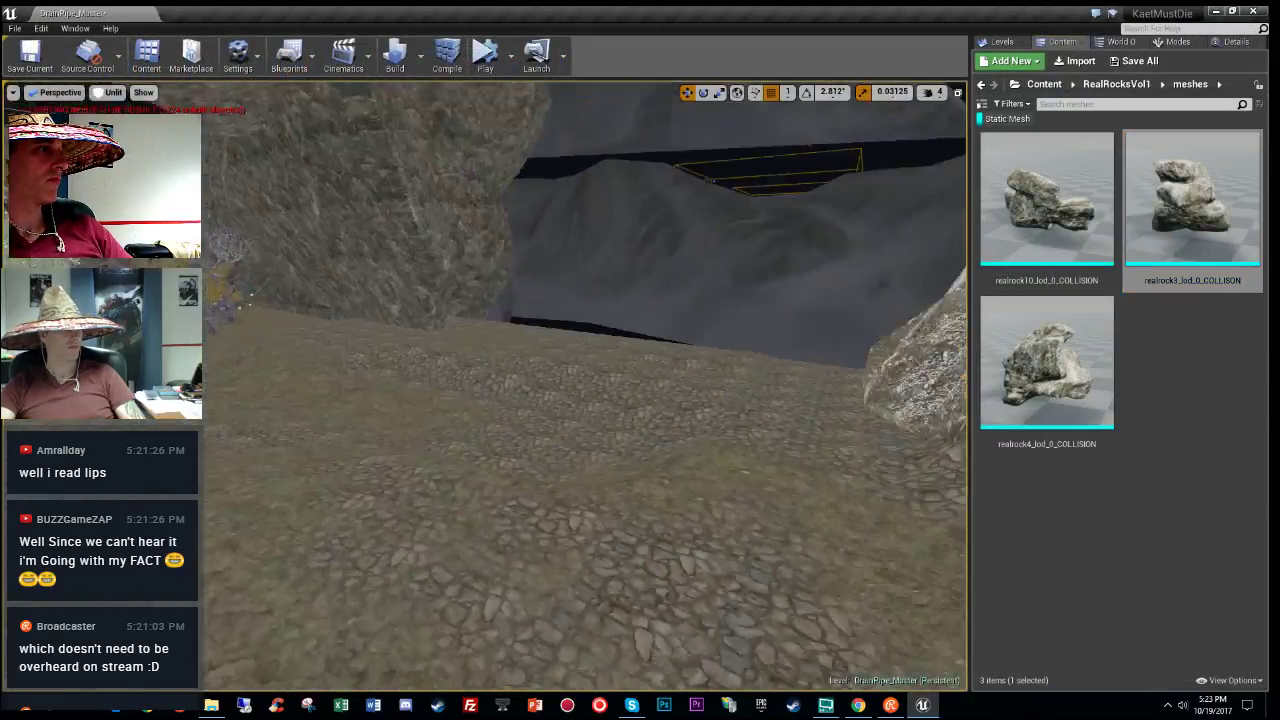
Step: Select the large overhanging boulder in the level, locate its source mesh rock_boulder_b2, and open it for editing
right_drag(585, 385, 280, 370)
mouse_move(293, 246)
right_down()
mouse_move(300, 290)
mouse_move(310, 250)
mouse_move(293, 246)
right_up()
click(338, 232)
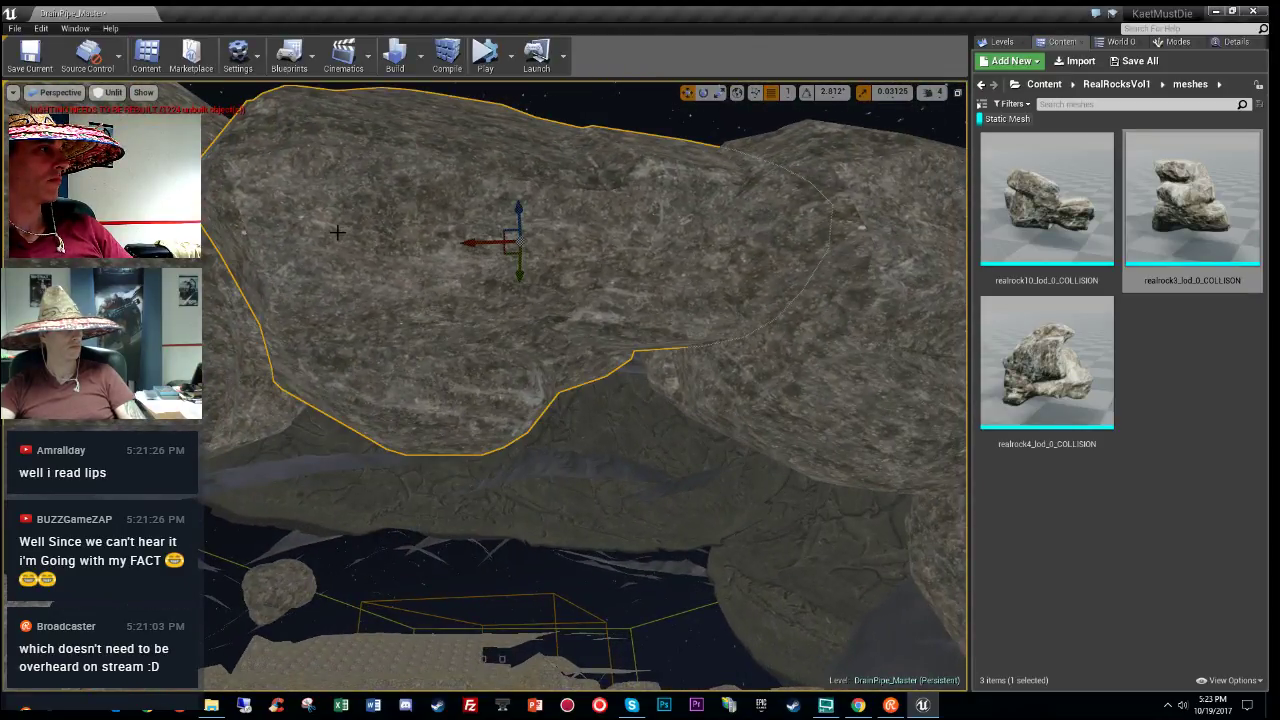
click(1222, 43)
click(1143, 320)
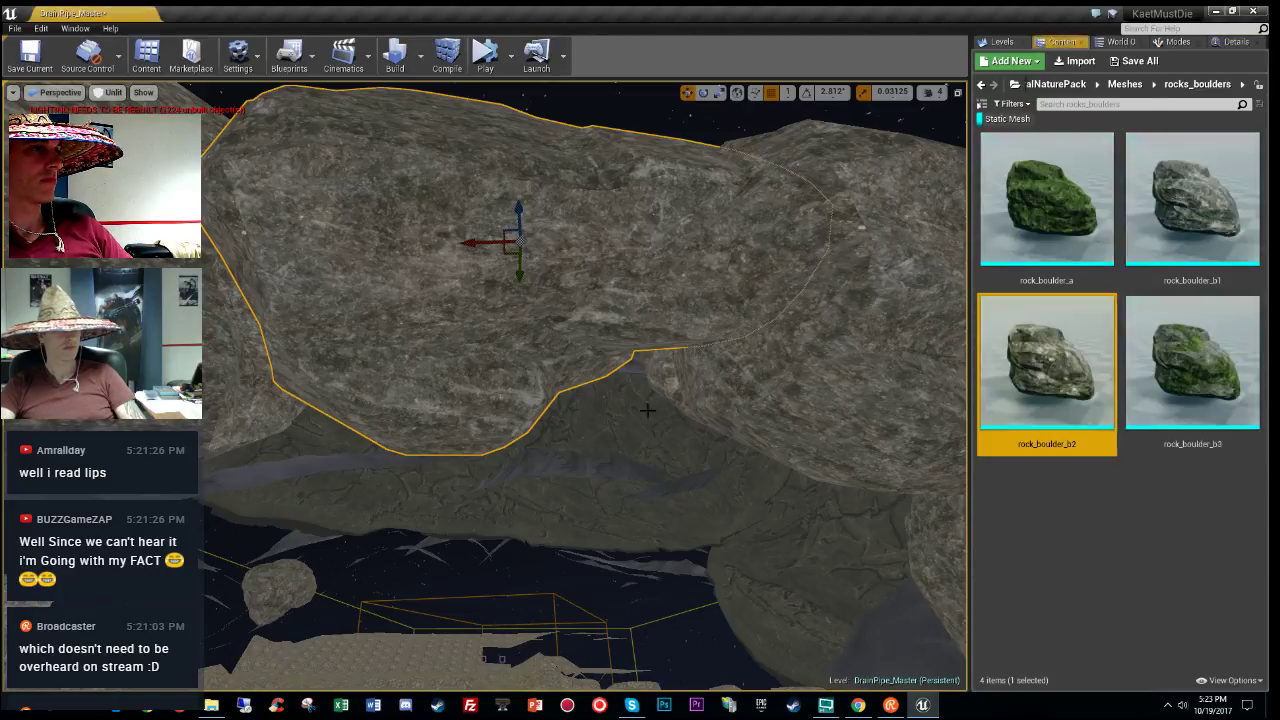
double_click(1030, 365)
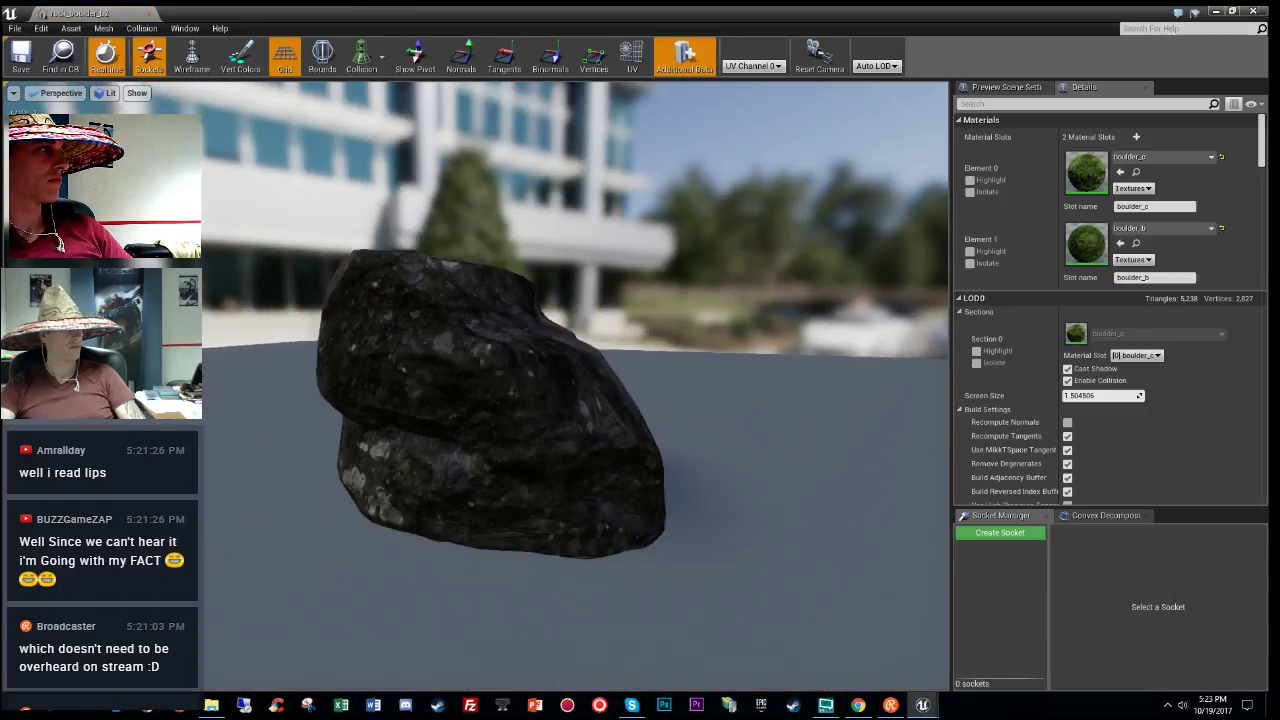
Step: Review the rock_boulder_b2 mesh's distant appearance, LOD group and LOD3 screen size, and close its editor
scroll(490, 400, down, 10)
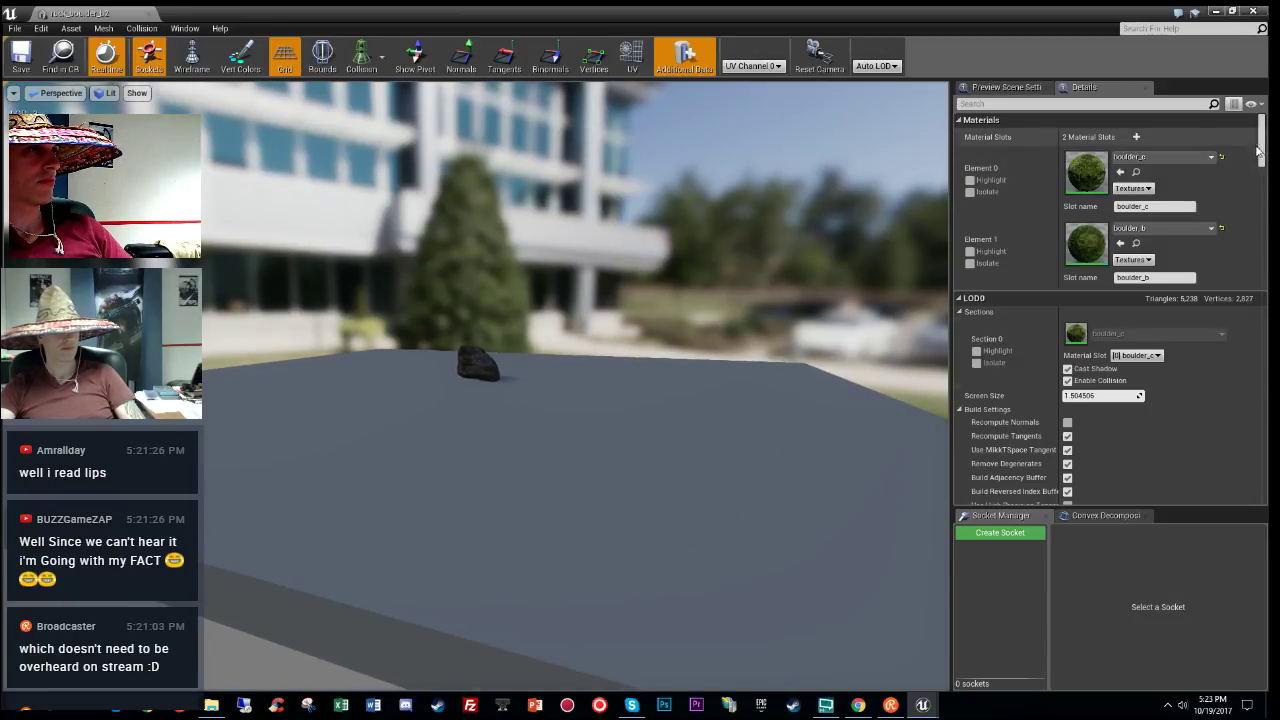
scroll(1251, 370, down, 10)
scroll(1251, 370, down, 5)
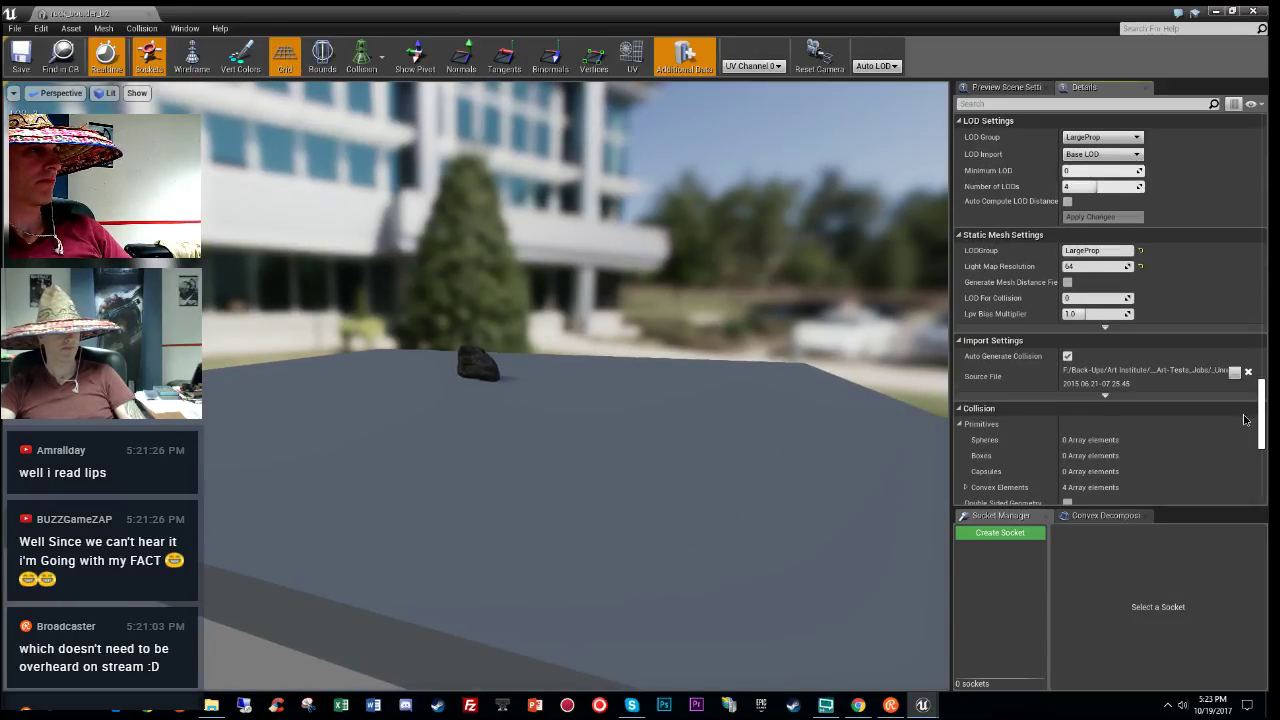
scroll(1244, 405, up, 2)
scroll(1244, 405, up, 5)
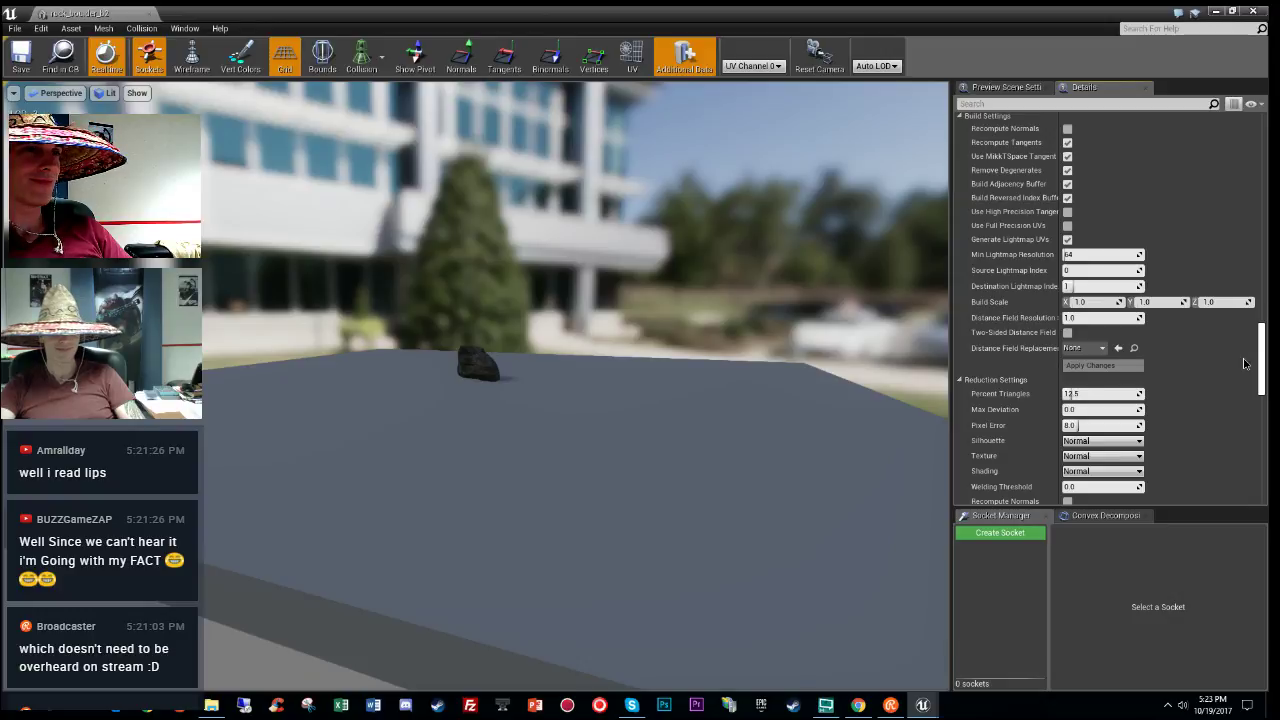
scroll(1244, 363, up, 3)
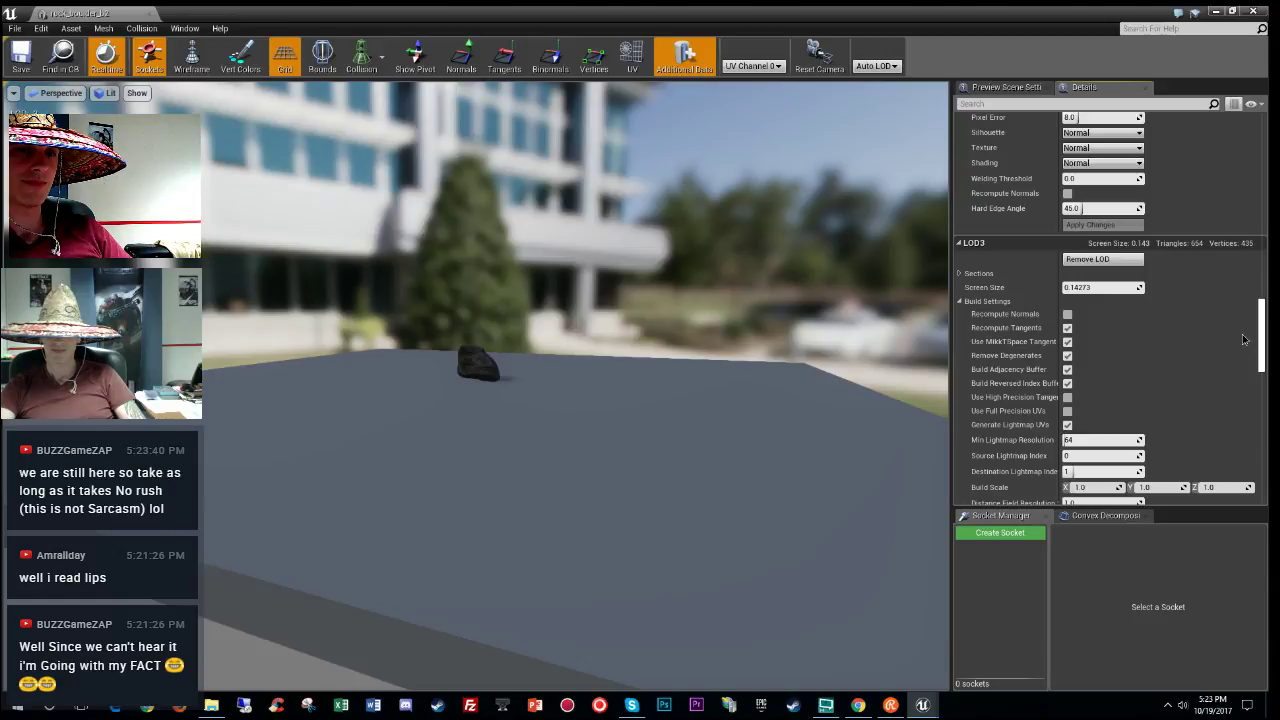
click(147, 14)
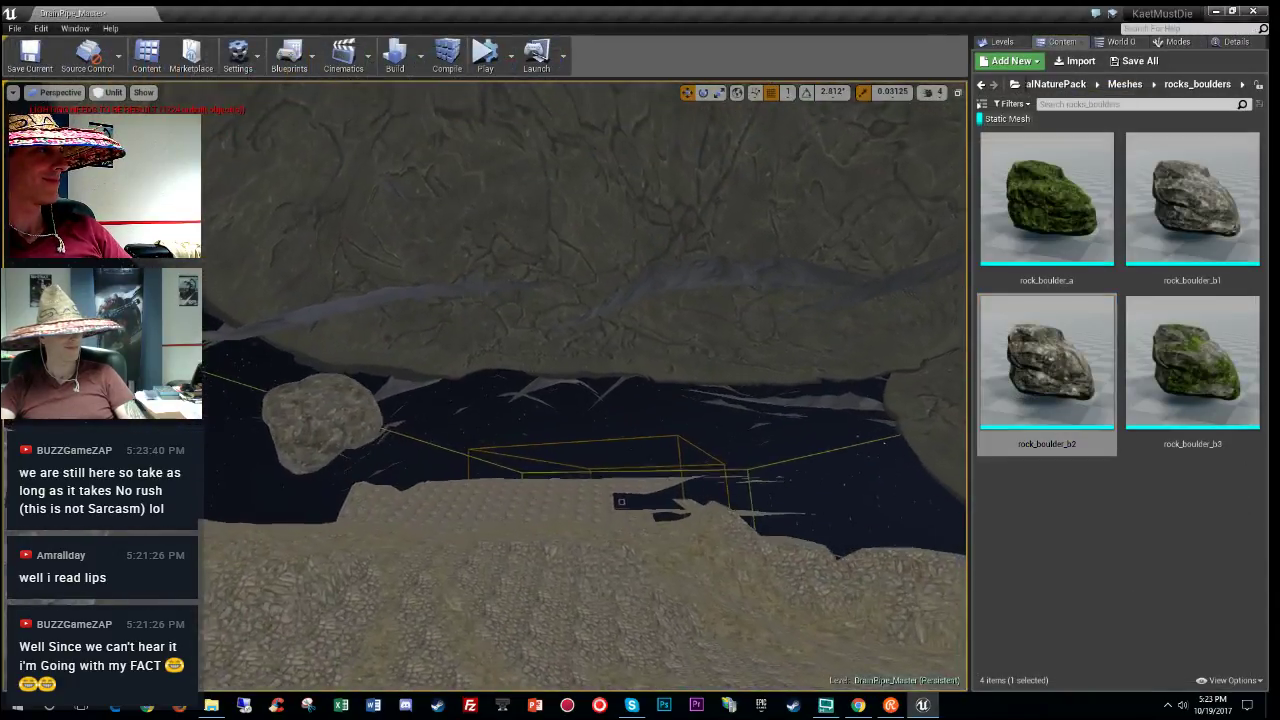
Step: Select the dark mountain behind the rock-ringed camp in the level and open its source mesh LF_mountain_B
right_drag(586, 386, 586, 440)
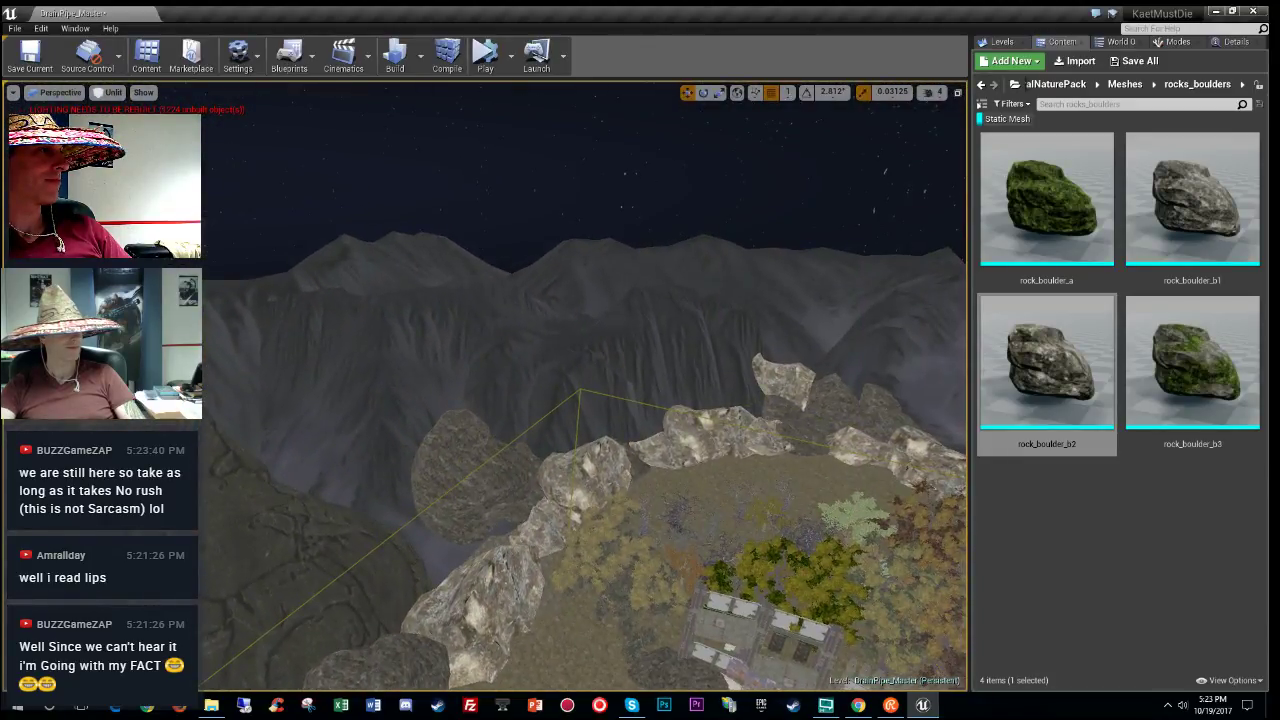
click(481, 329)
click(1238, 42)
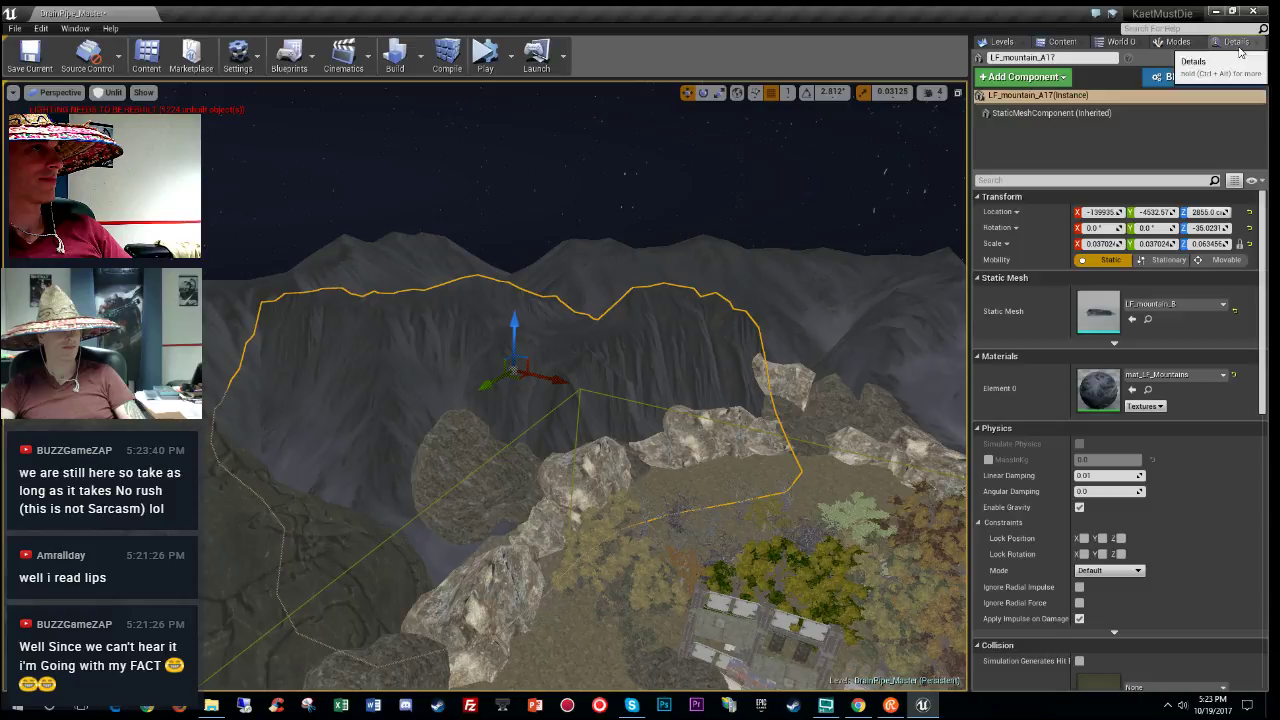
click(1149, 322)
mouse_move(1052, 376)
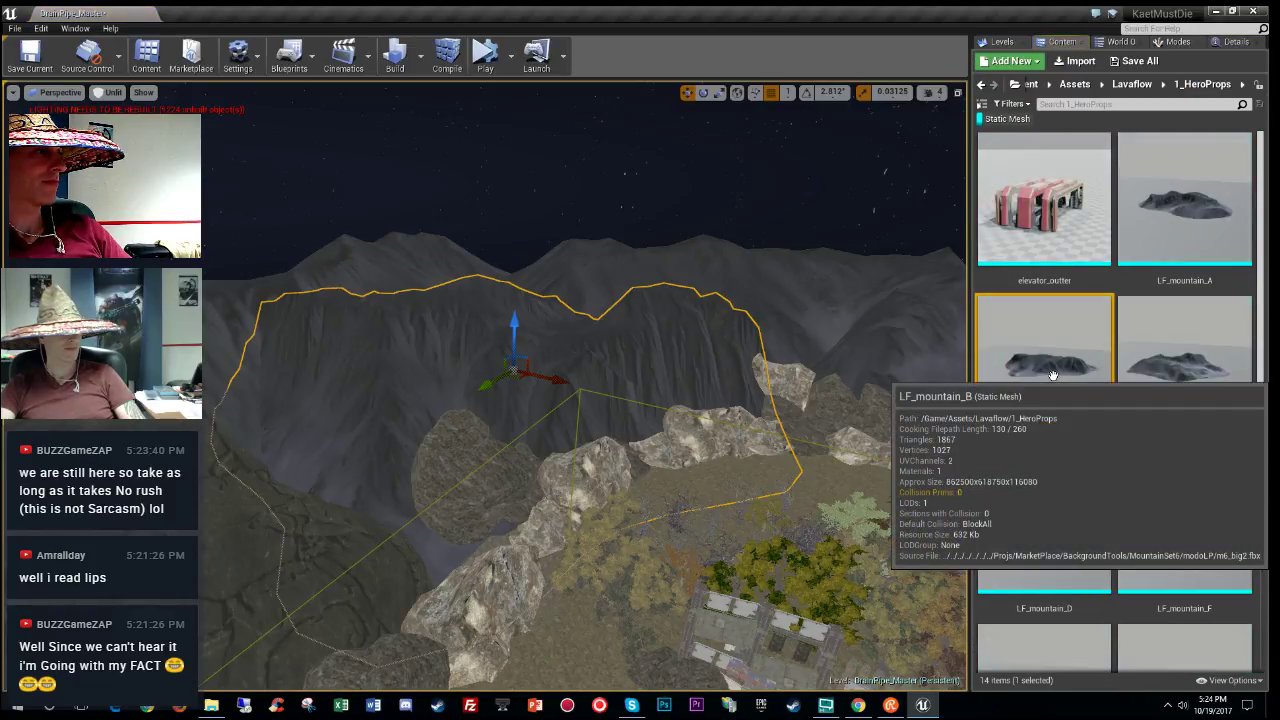
double_click(1052, 376)
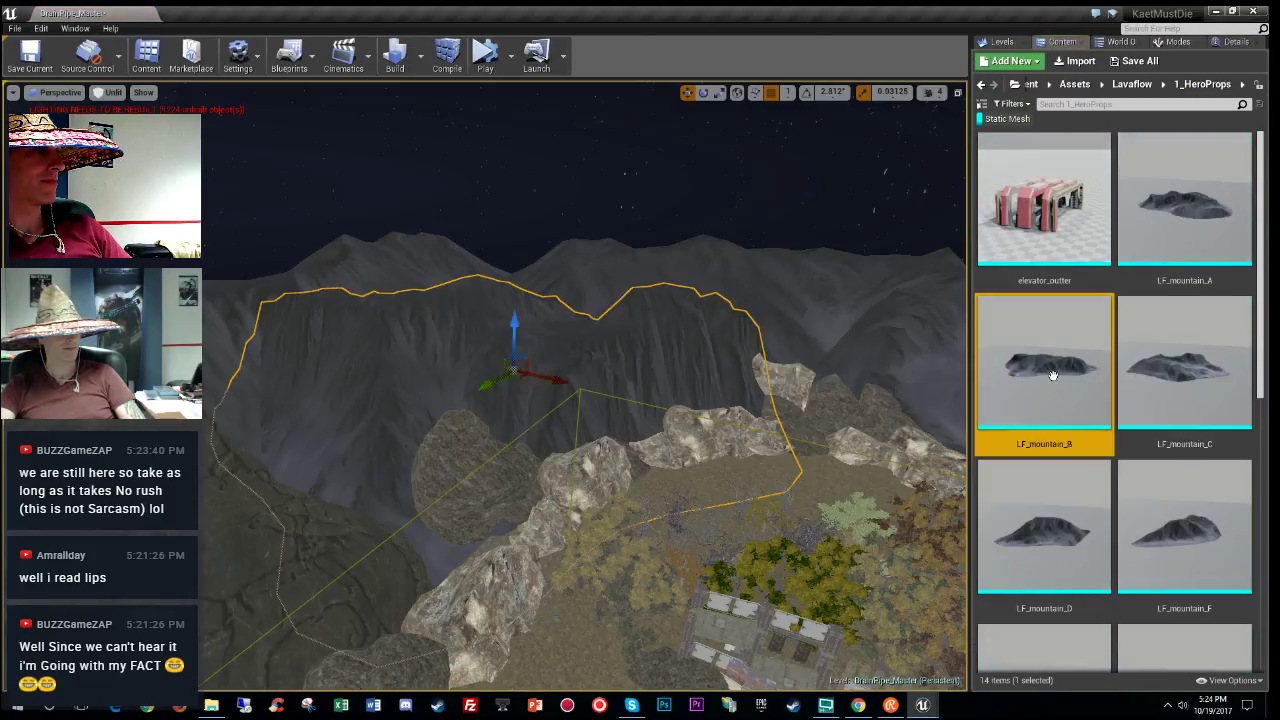
Step: Inspect the mountain mesh in the preview and set its LOD group to Vista
right_drag(697, 420, 686, 352)
right_drag(576, 386, 646, 510)
right_drag(778, 342, 726, 394)
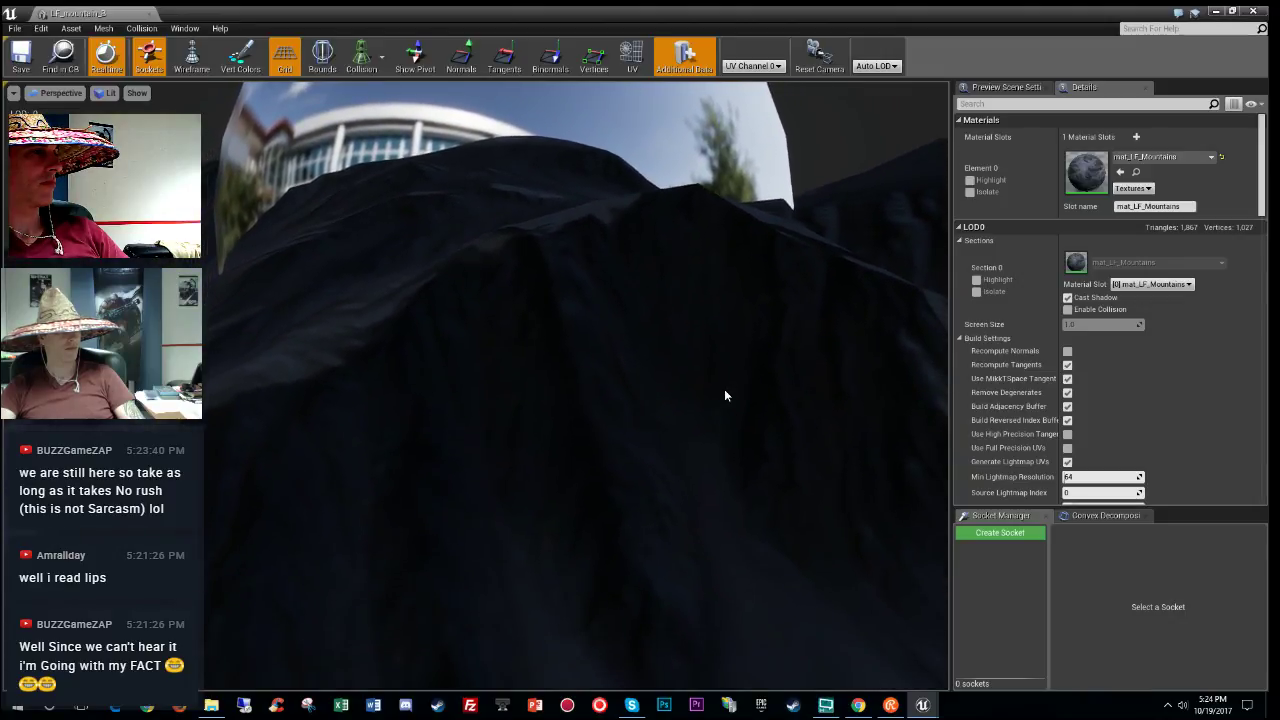
scroll(1263, 215, down, 1)
scroll(1263, 215, down, 10)
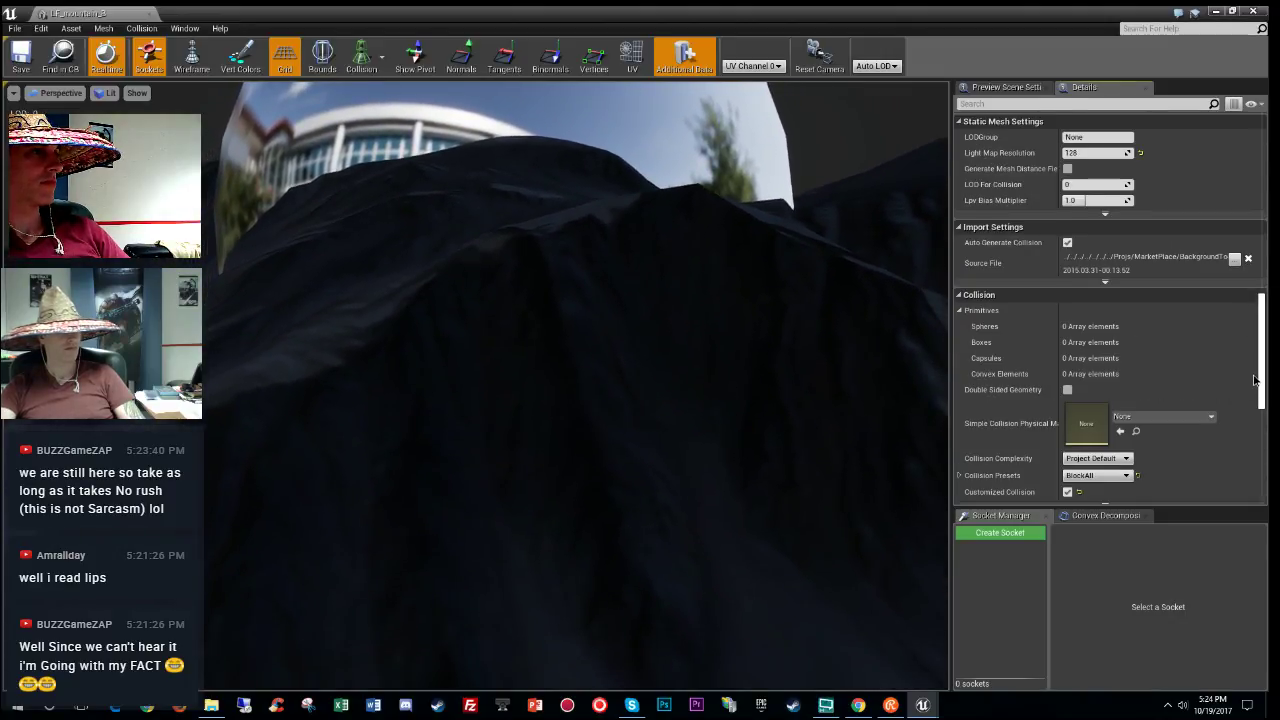
scroll(1249, 290, up, 8)
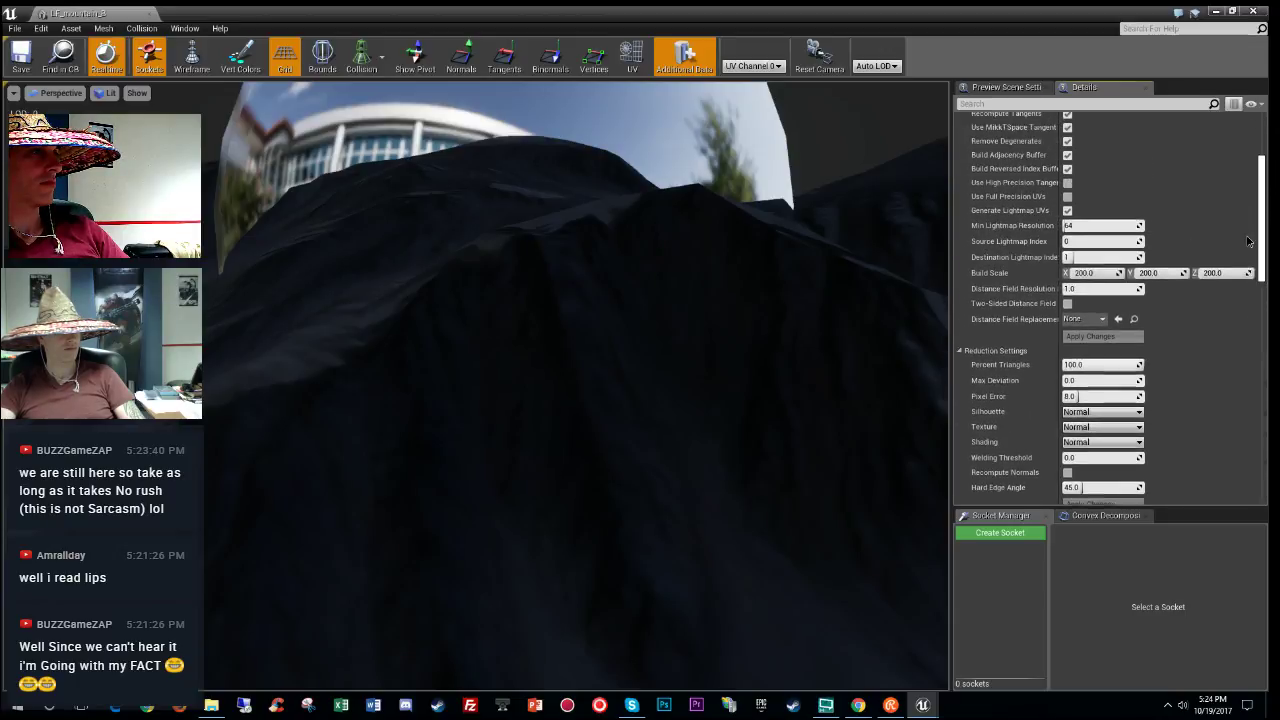
scroll(1238, 315, down, 10)
scroll(1238, 320, up, 10)
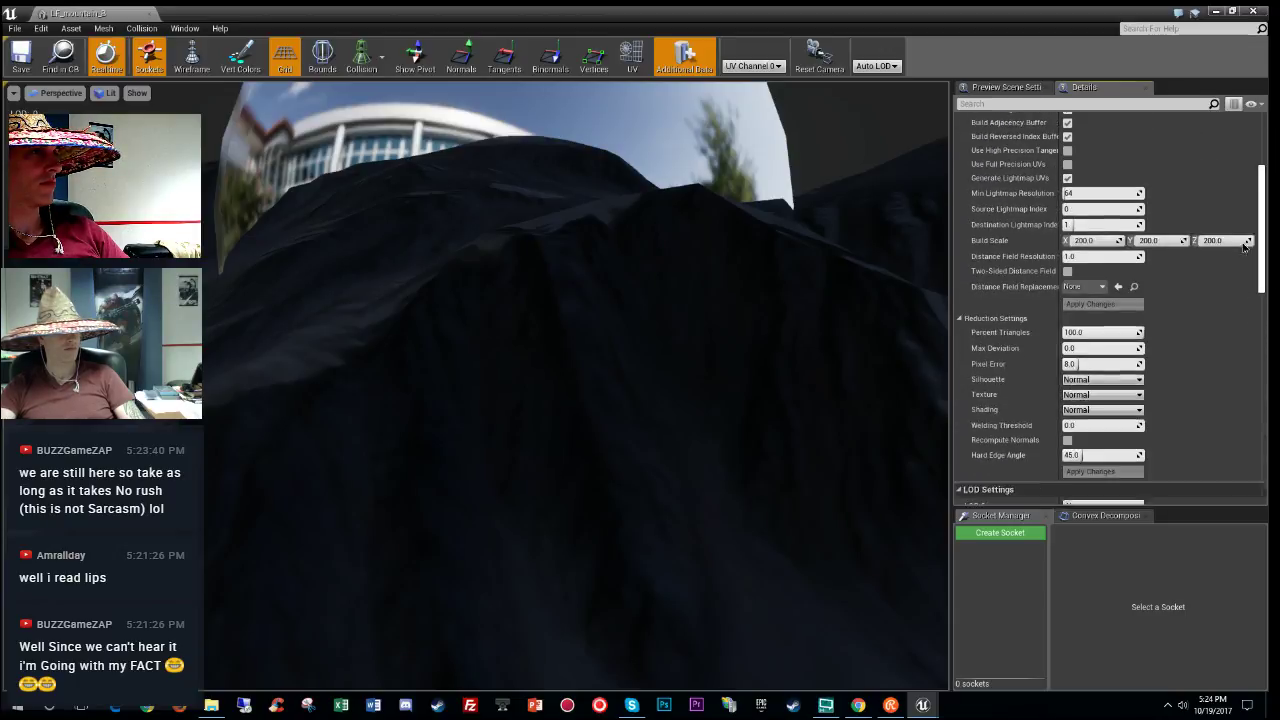
scroll(1245, 207, down, 10)
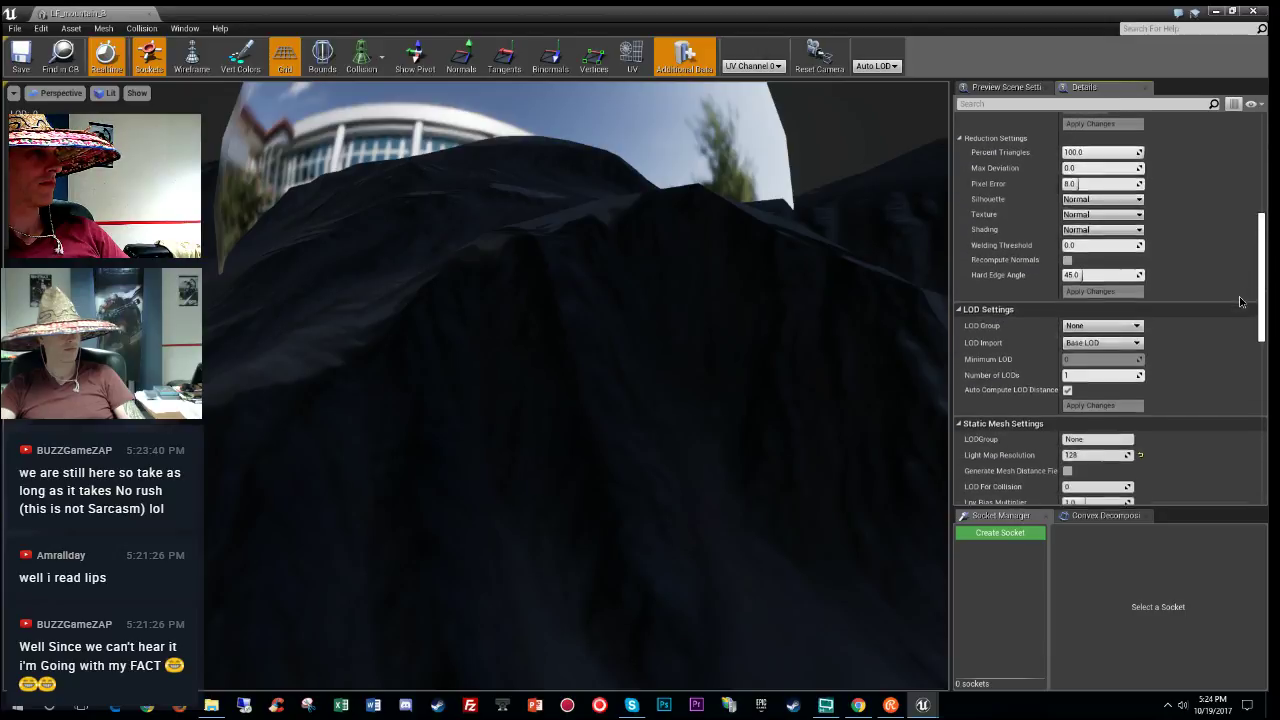
click(1097, 291)
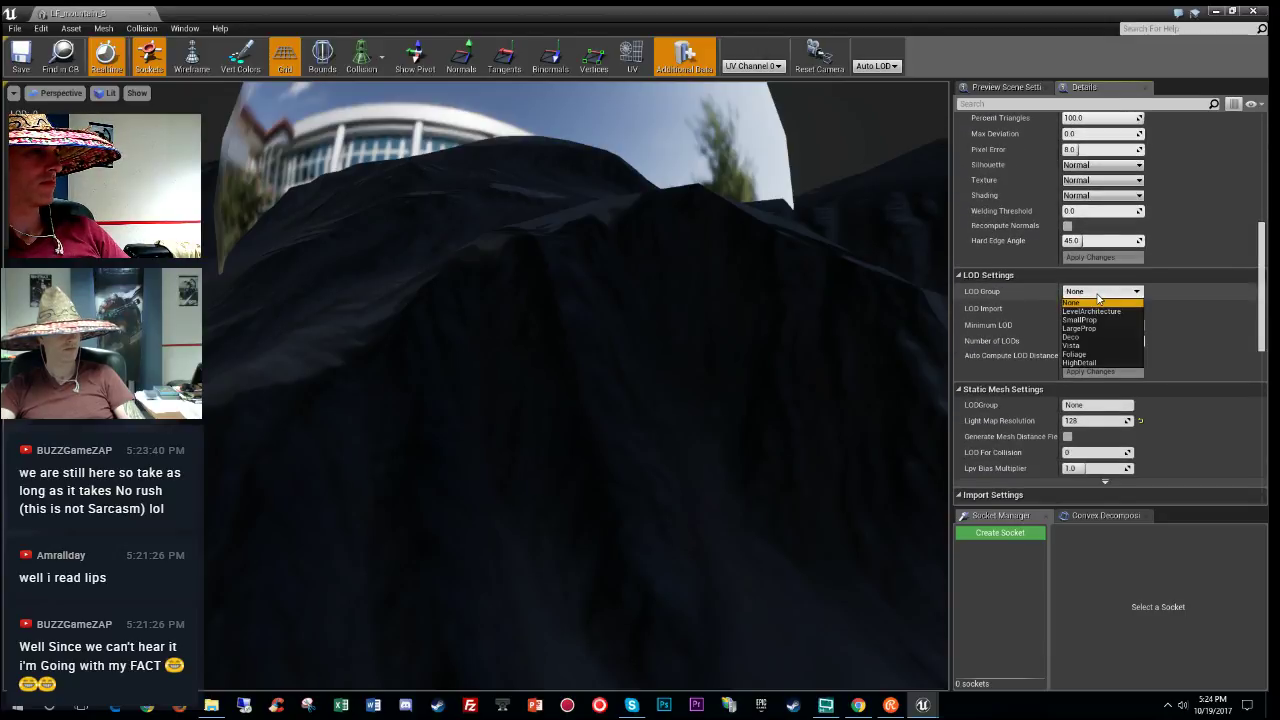
click(1097, 345)
click(728, 391)
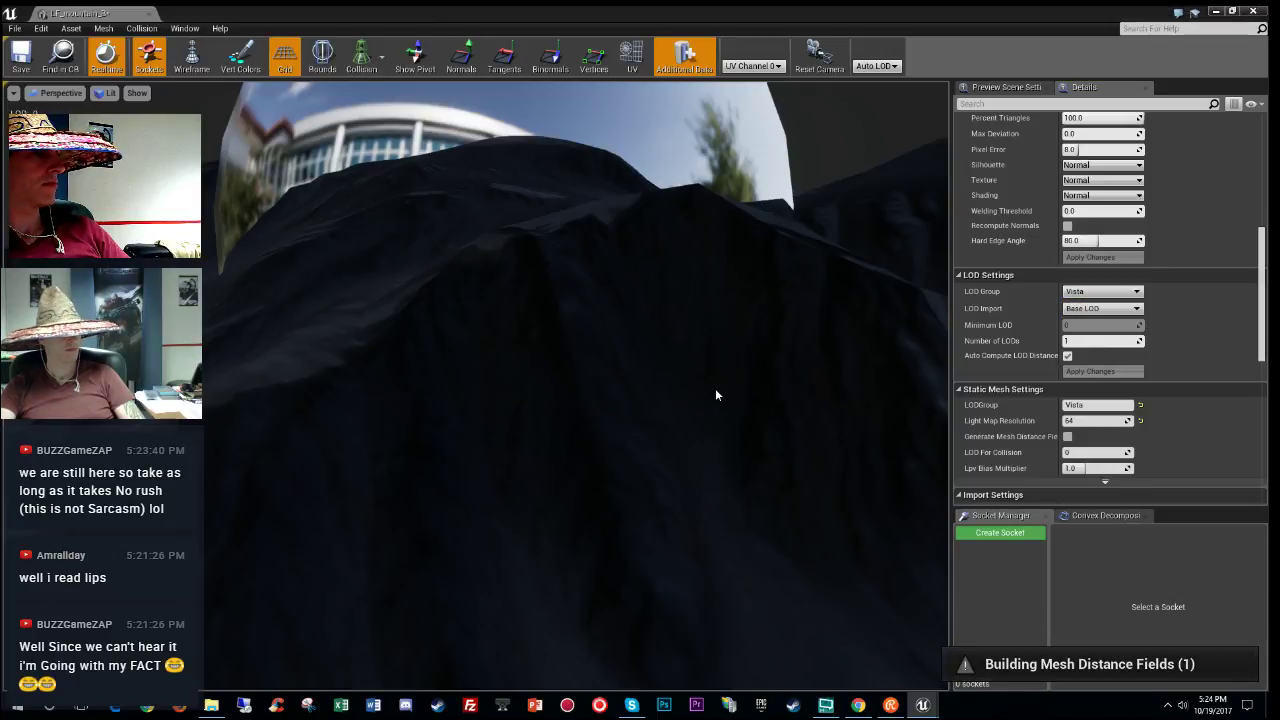
Step: Examine the mountain mesh in the preview and review its triangle count, reduction settings and LOD settings under the Vista group
right_drag(920, 290, 944, 262)
key(s)
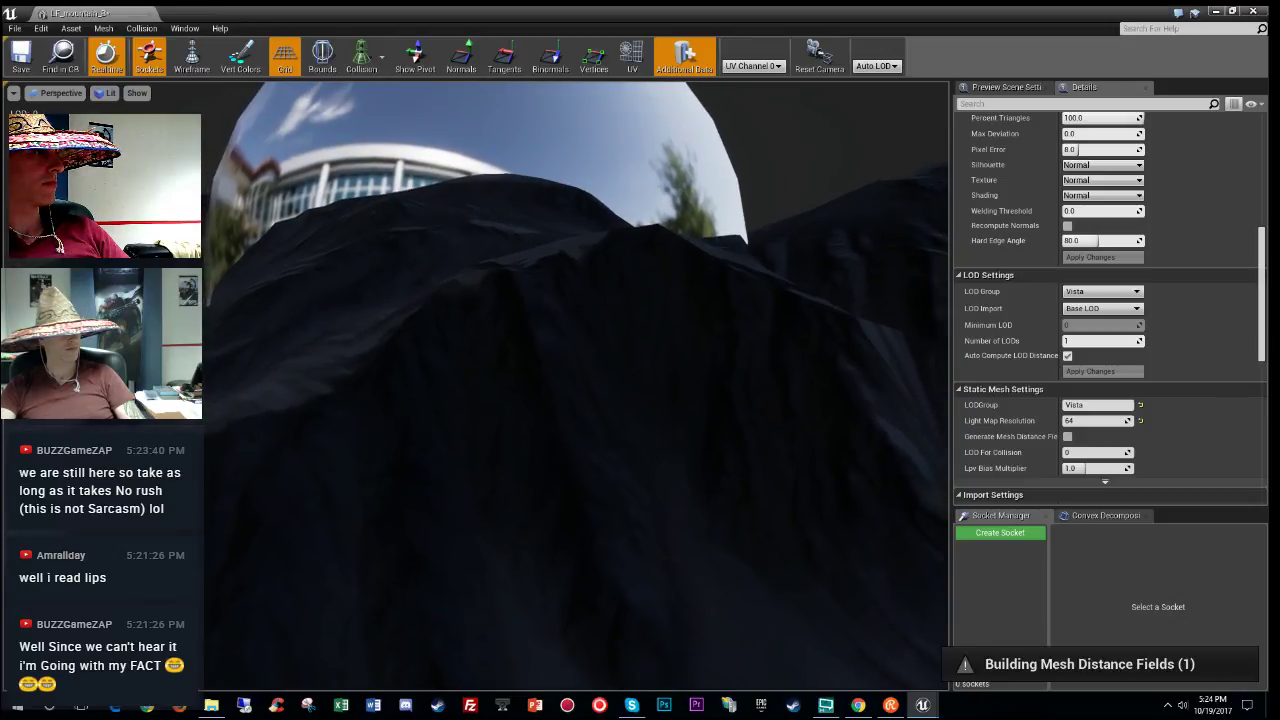
drag(885, 328, 919, 366)
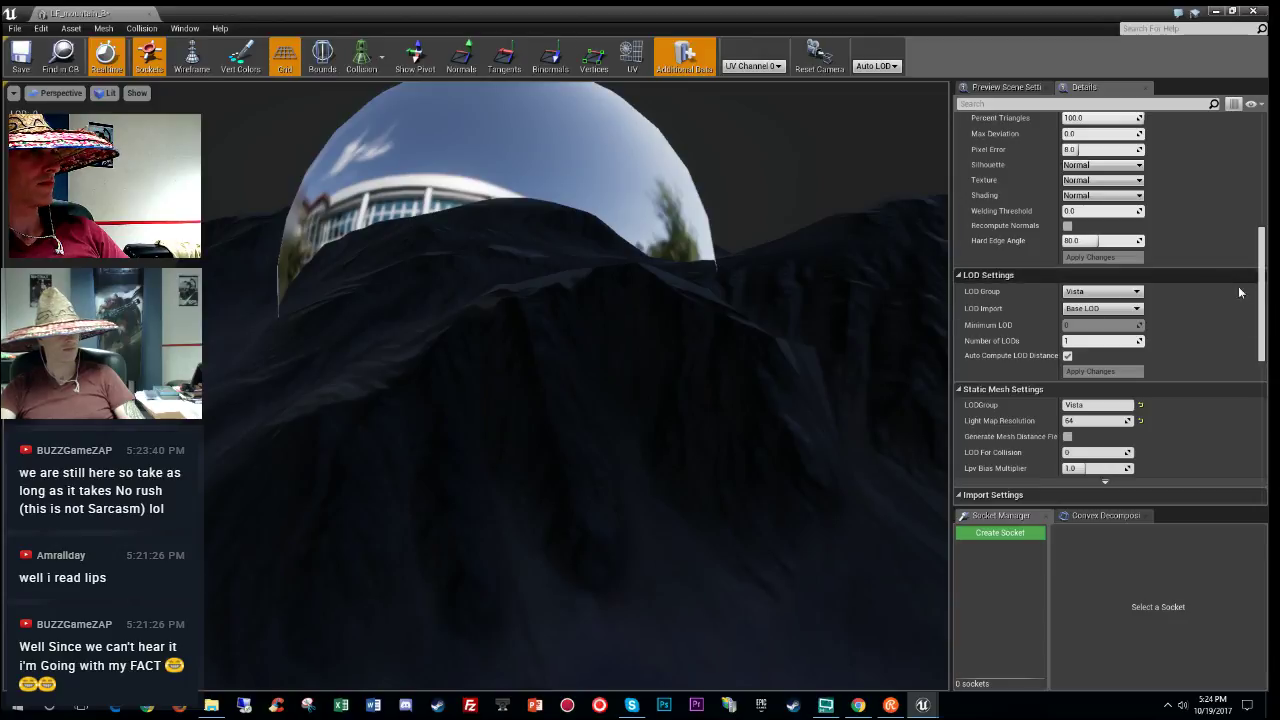
scroll(1250, 258, up, 5)
scroll(1250, 258, up, 3)
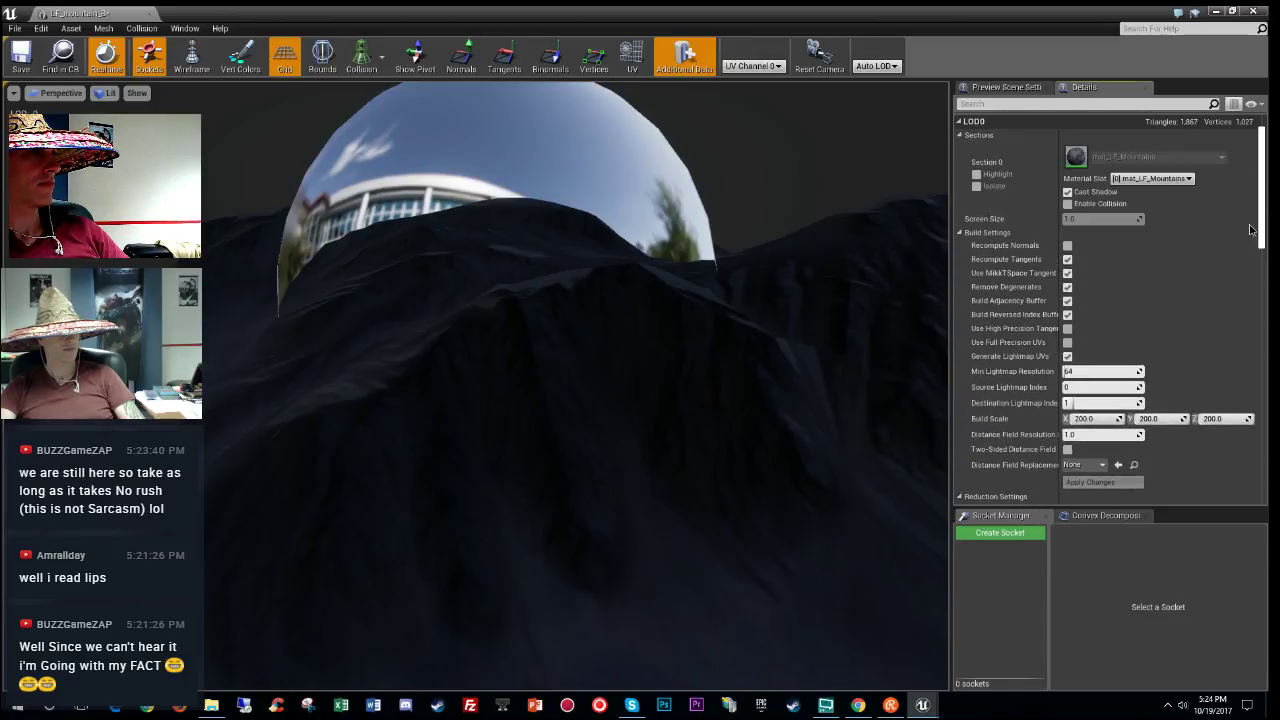
scroll(1249, 230, up, 2)
scroll(1250, 250, down, 8)
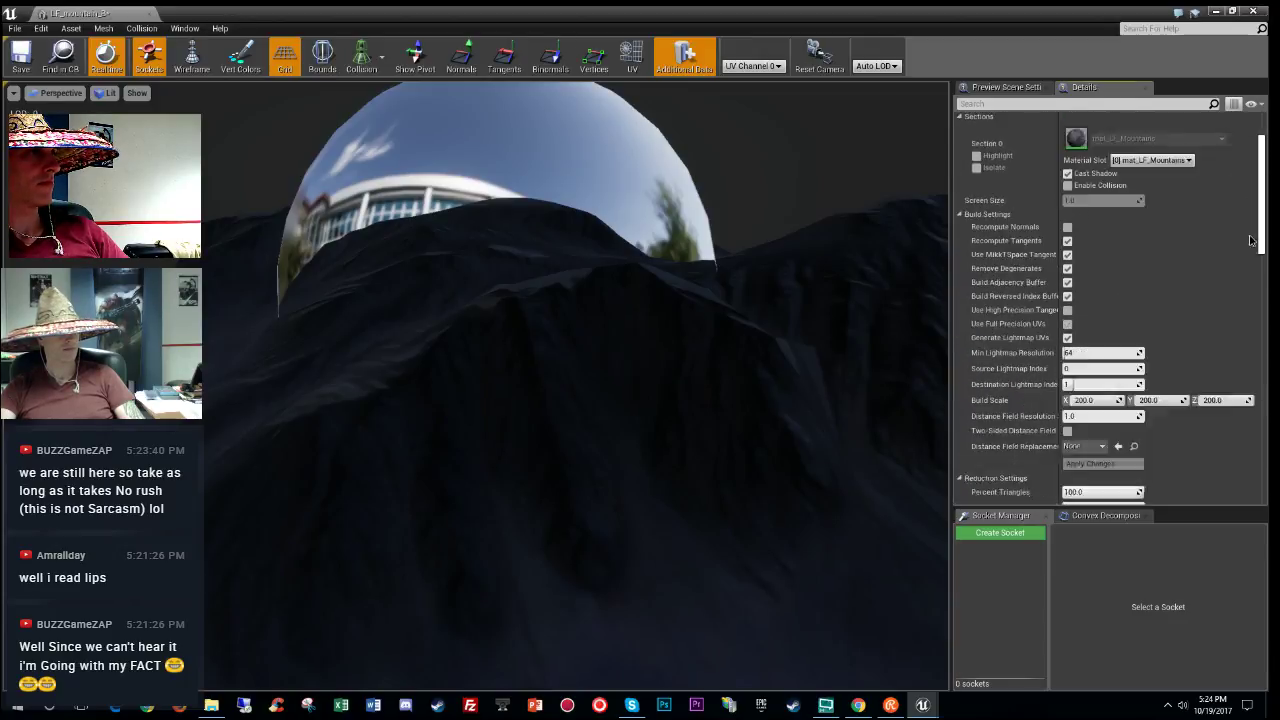
scroll(1252, 268, down, 5)
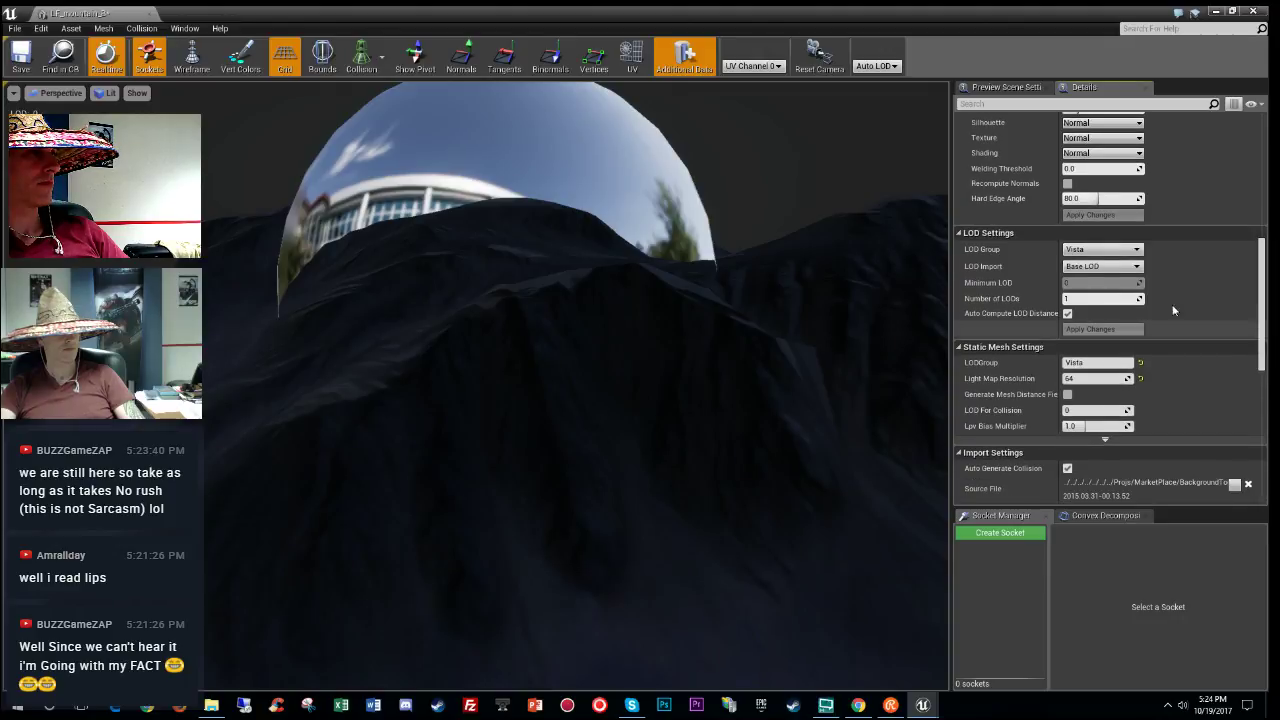
click(1114, 250)
click(1114, 250)
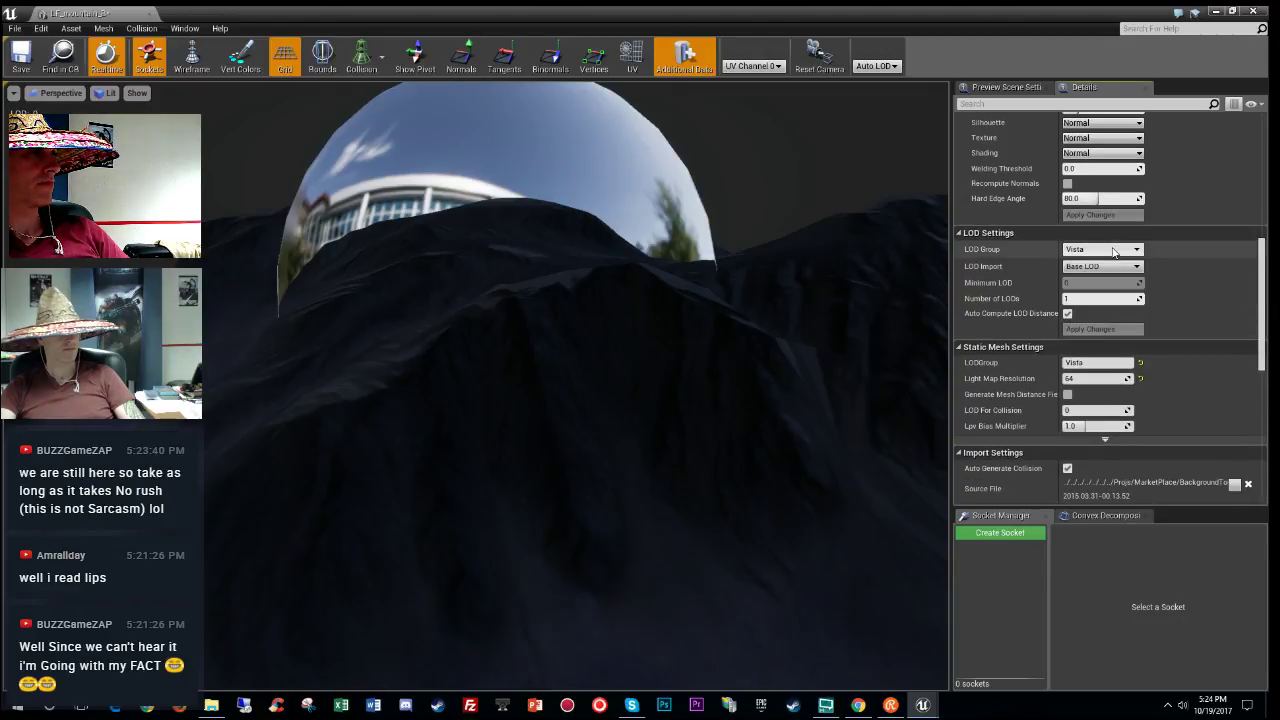
Step: Set the LF_mountain_B mesh's LOD group to LevelArchitecture, accepting the overwrite of its current settings with the group defaults
click(1114, 251)
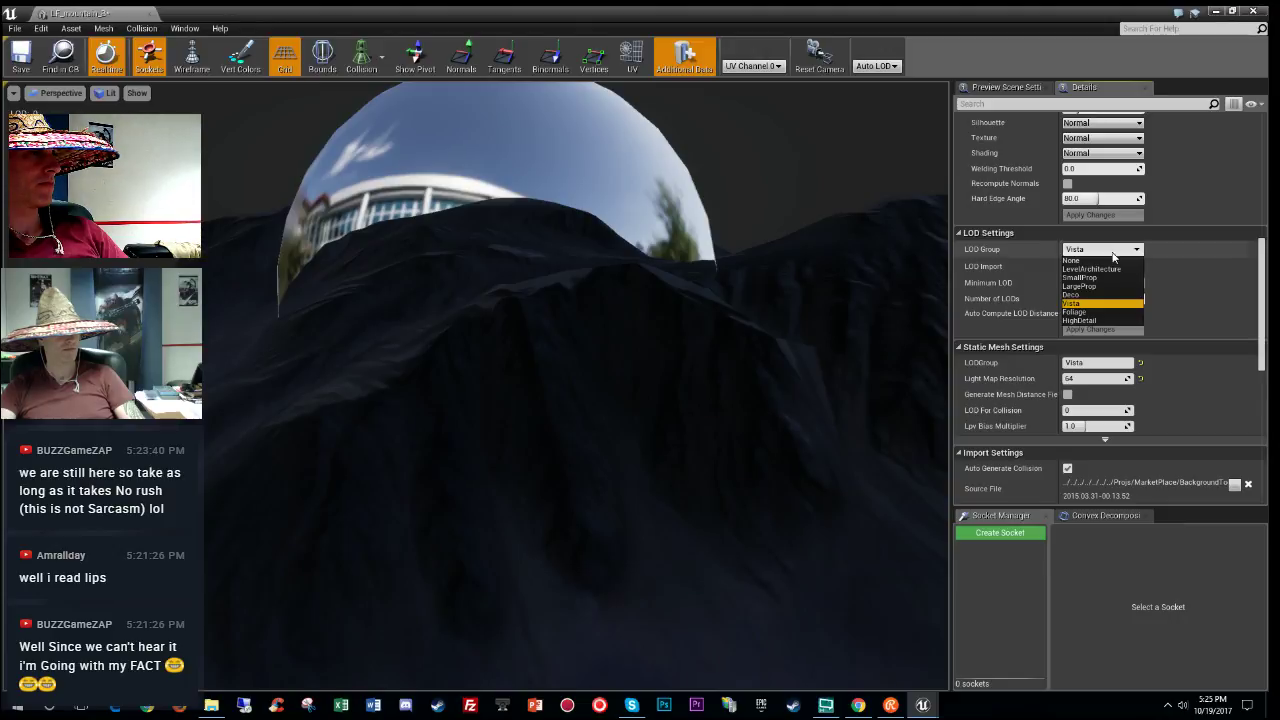
click(1113, 268)
click(724, 390)
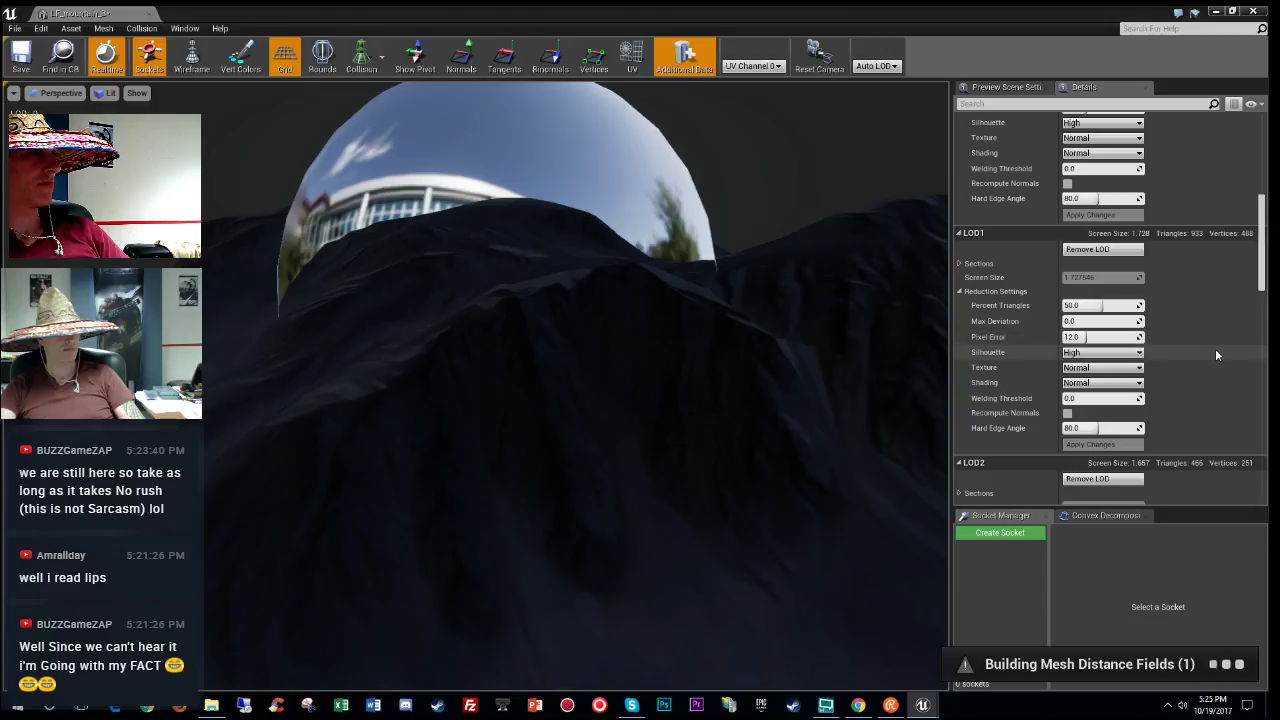
Step: Review the reduction settings of LF_mountain_B's LOD levels and inspect the mesh from farther away in the preview
scroll(1212, 354, down, 4)
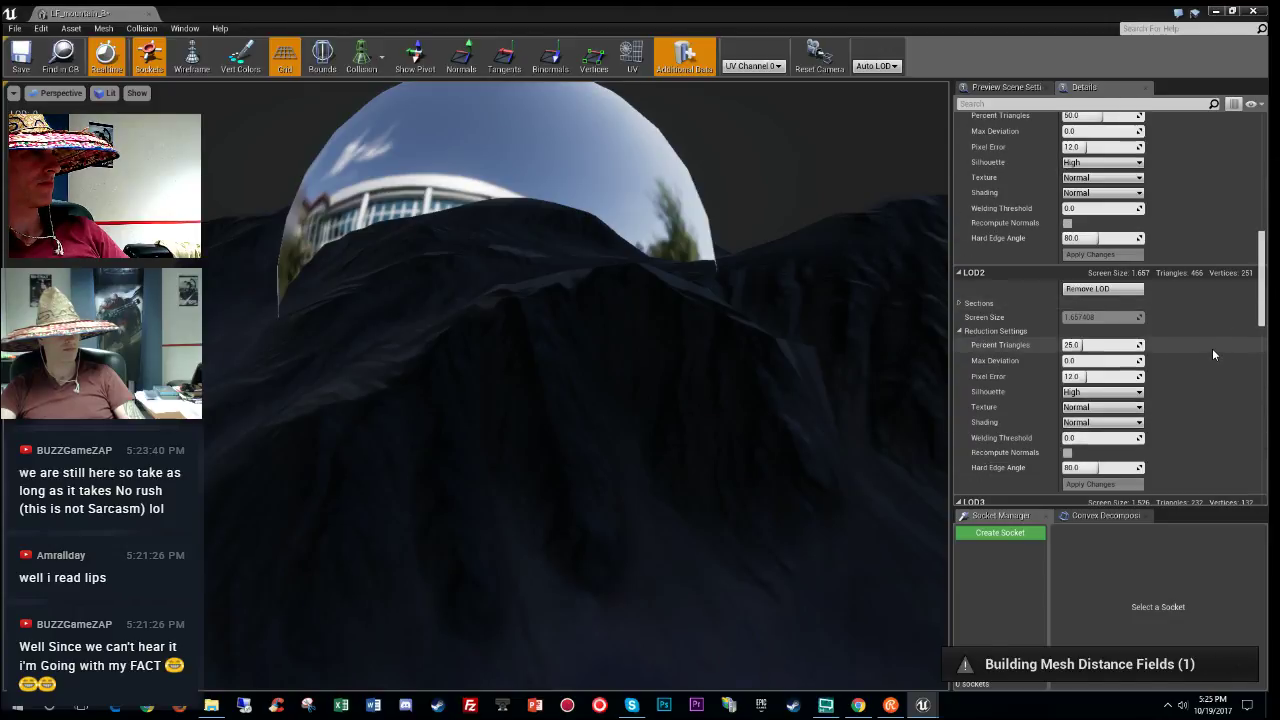
scroll(1212, 348, down, 9)
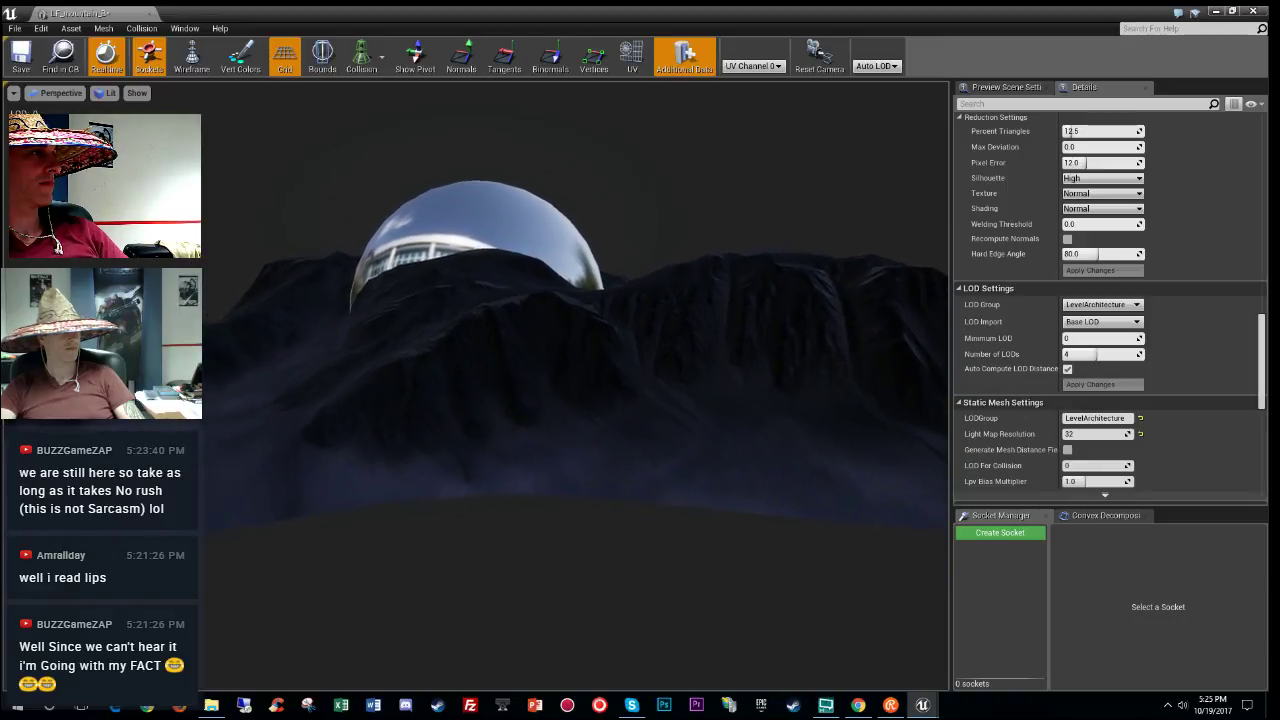
mouse_move(779, 457)
mouse_down()
mouse_move(790, 490)
mouse_move(788, 478)
mouse_up()
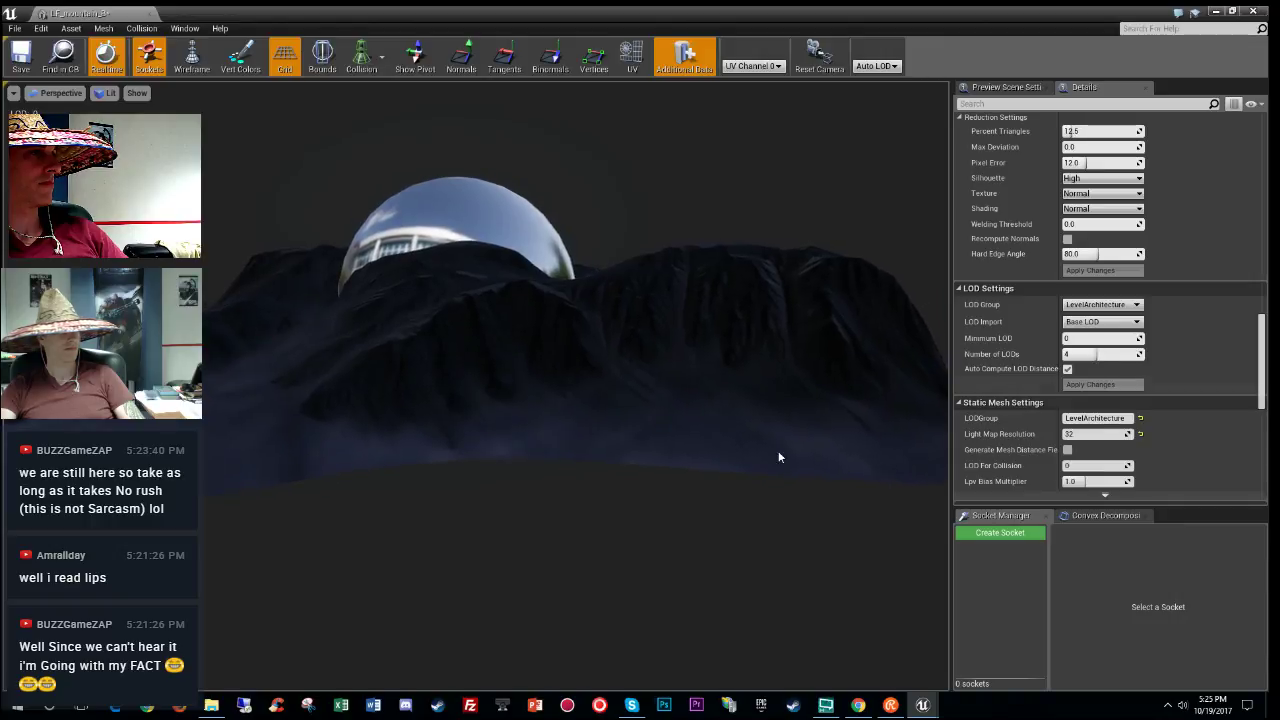
scroll(1160, 370, up, 4)
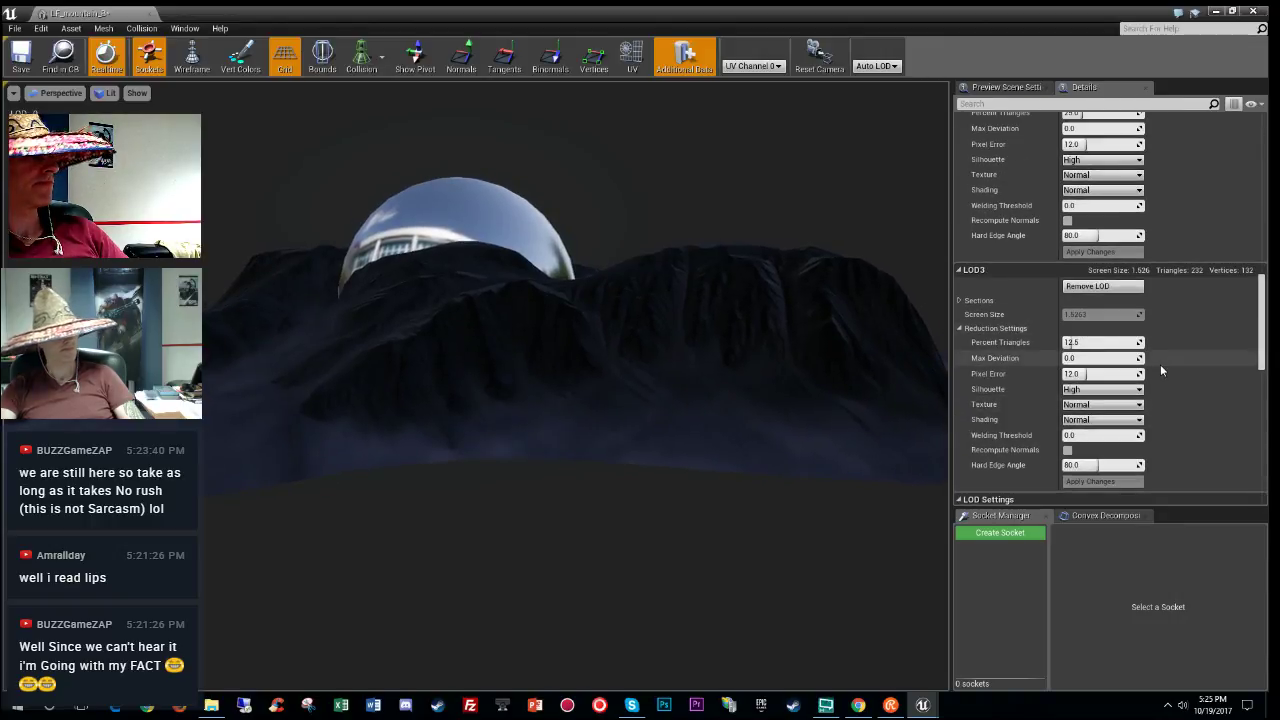
drag(788, 420, 810, 496)
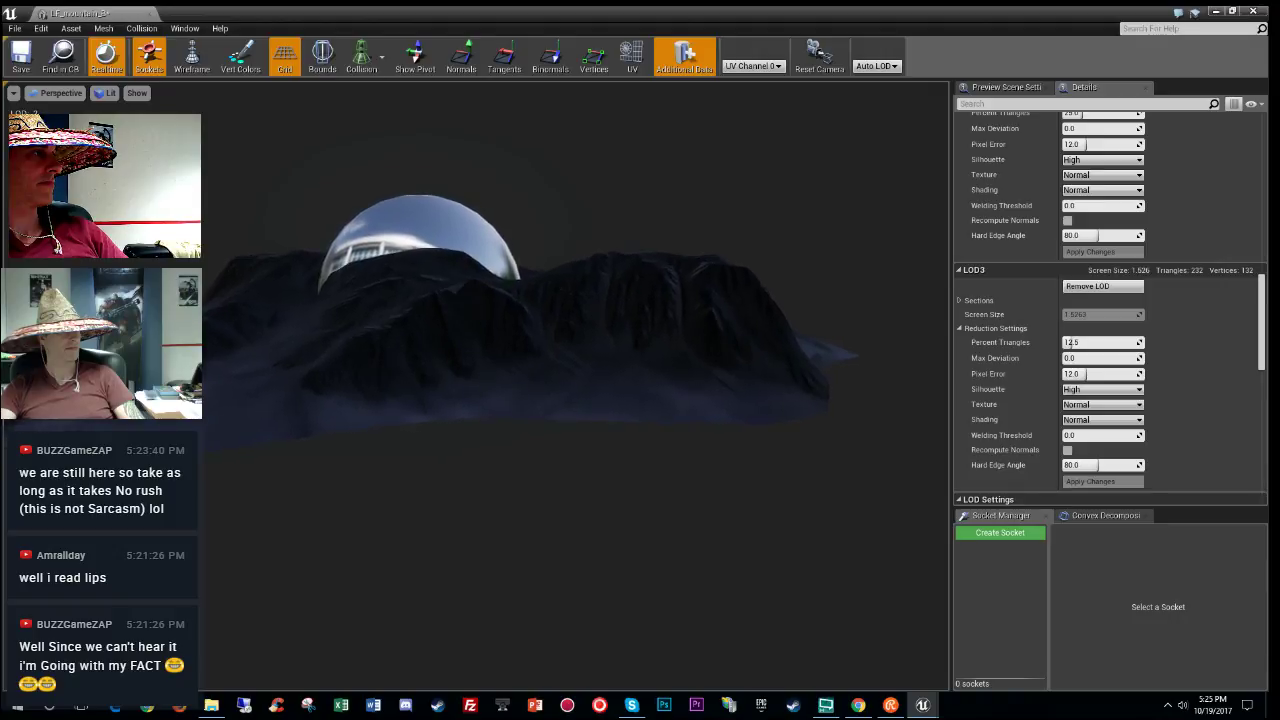
Step: Save the LF_mountain_B mesh, check its LOD settings, and close its editor
click(21, 55)
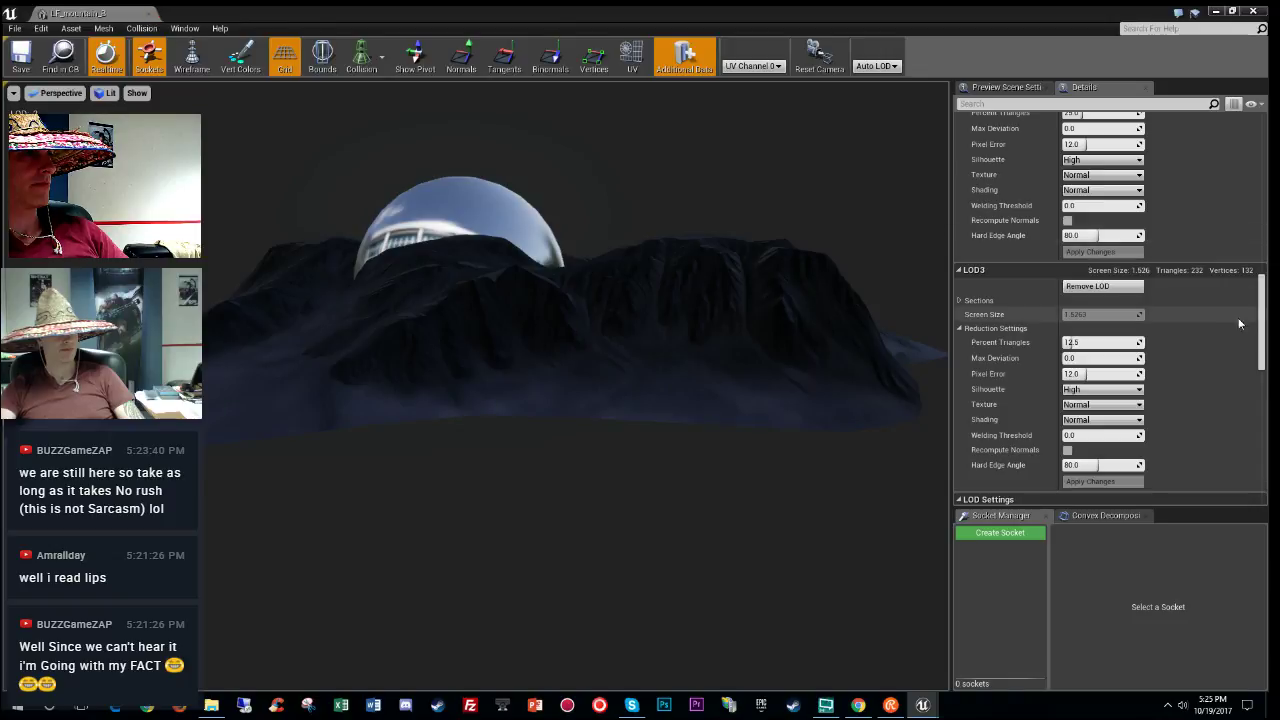
drag(1262, 336, 1266, 381)
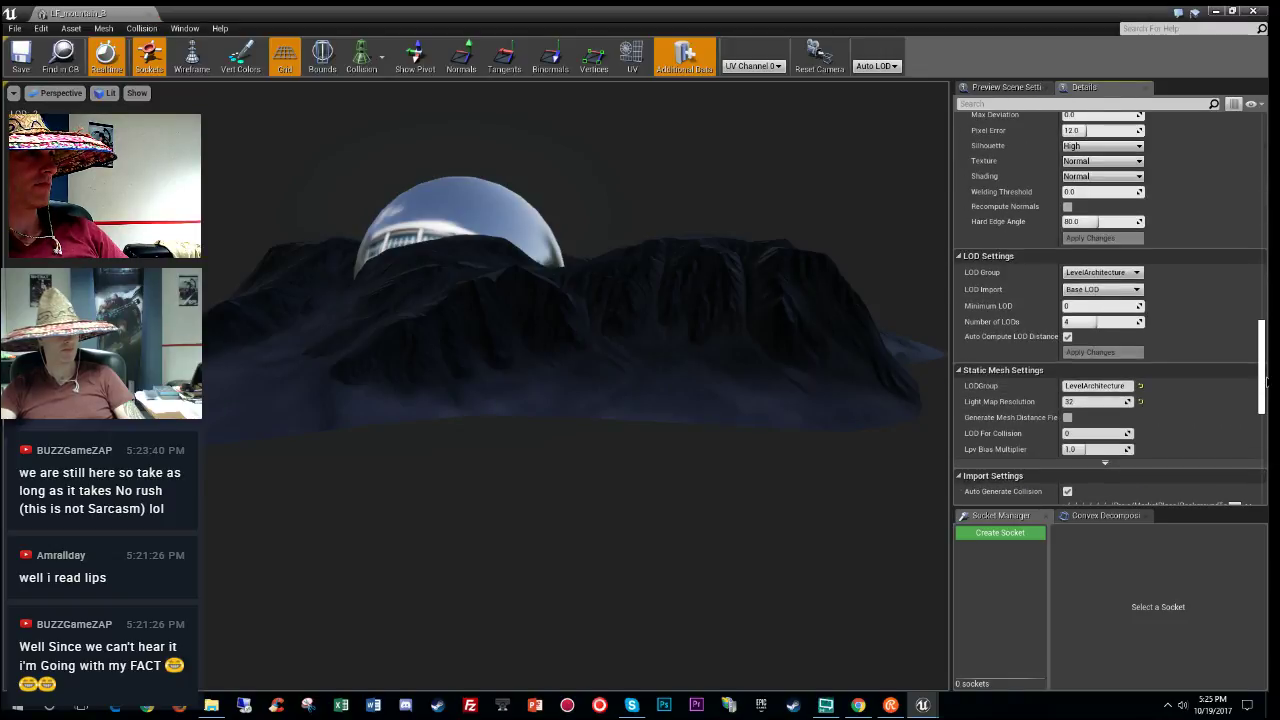
click(149, 14)
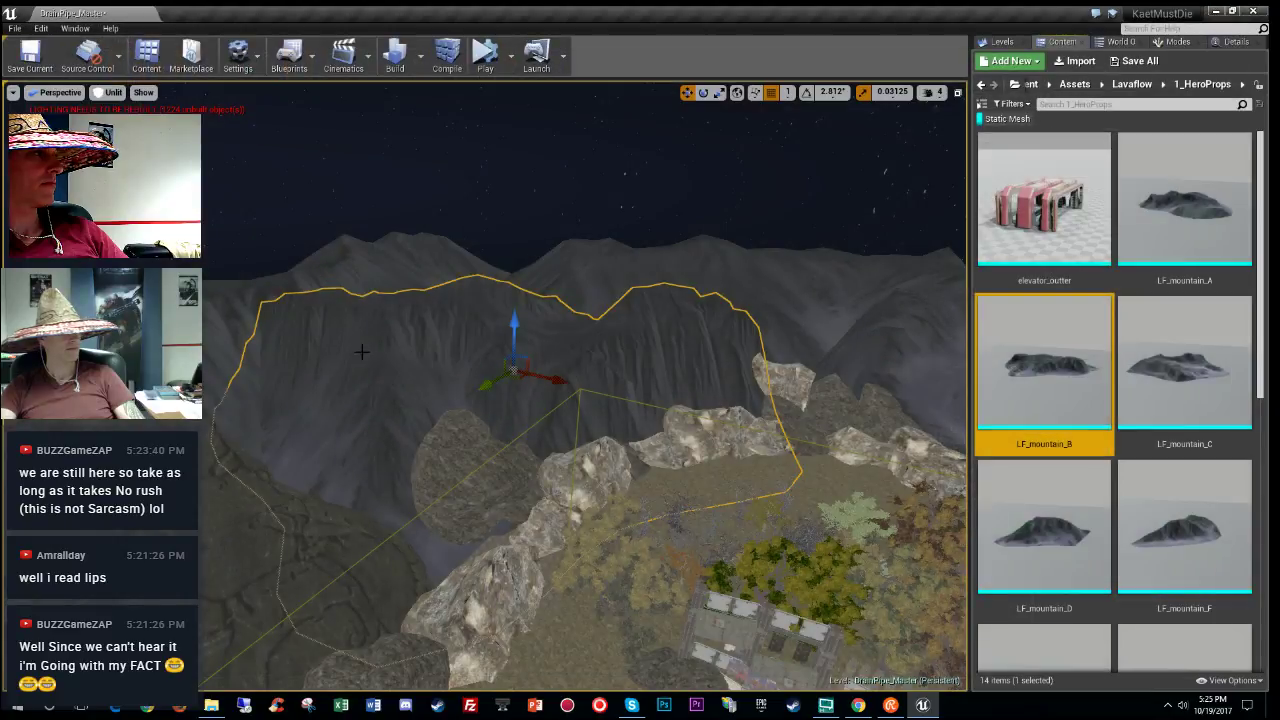
Step: Apply the LevelArchitecture LOD group with its default settings to the LF_mountain_C mesh, then save and close it
double_click(1166, 368)
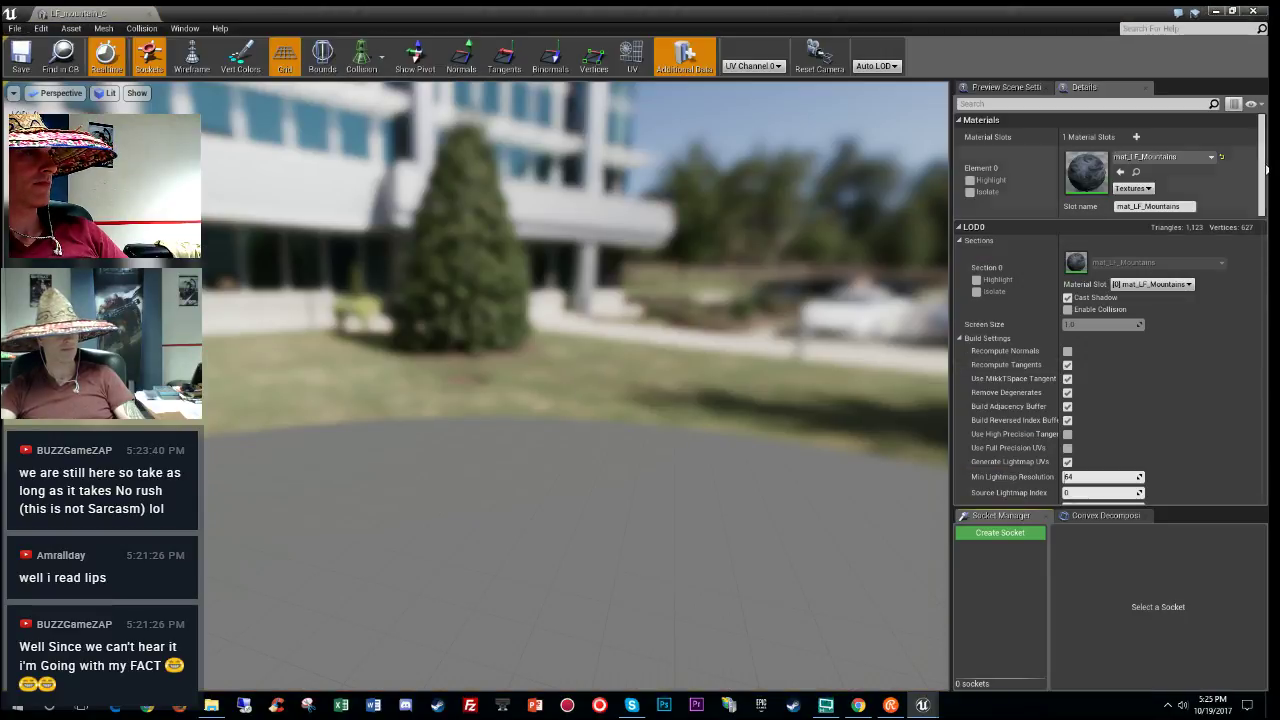
drag(1262, 169, 1260, 292)
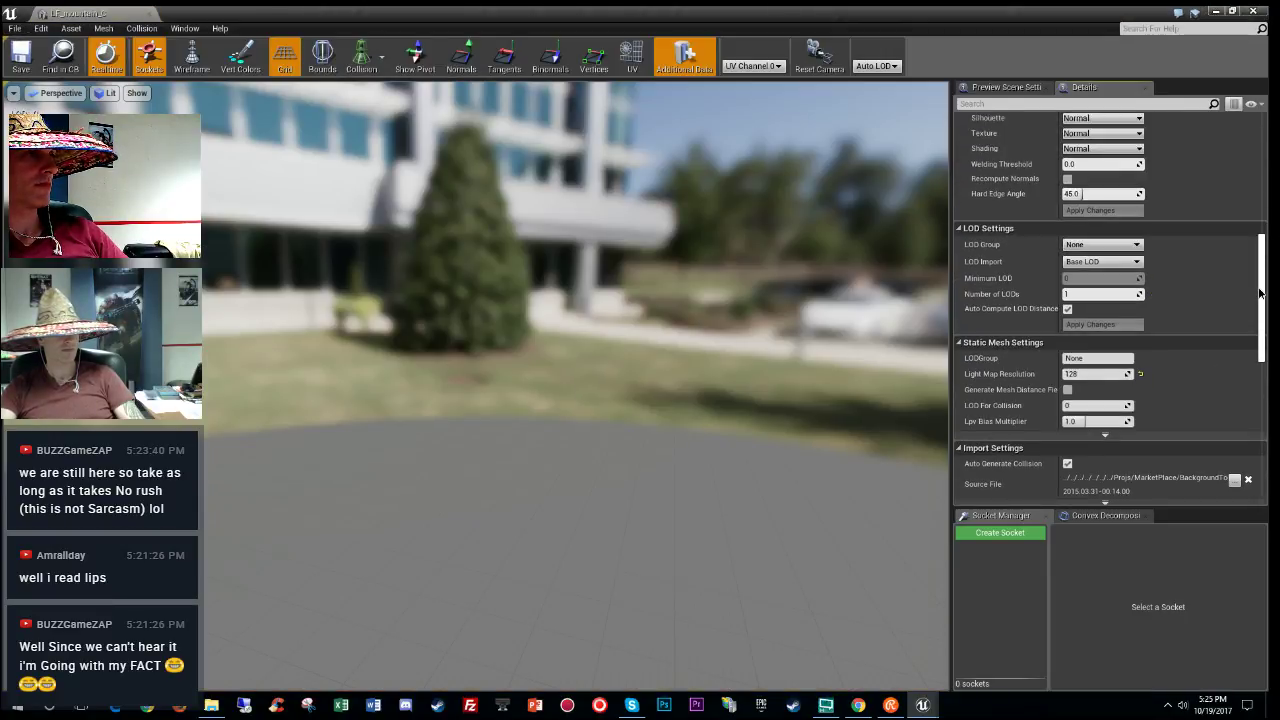
click(1084, 245)
click(1068, 280)
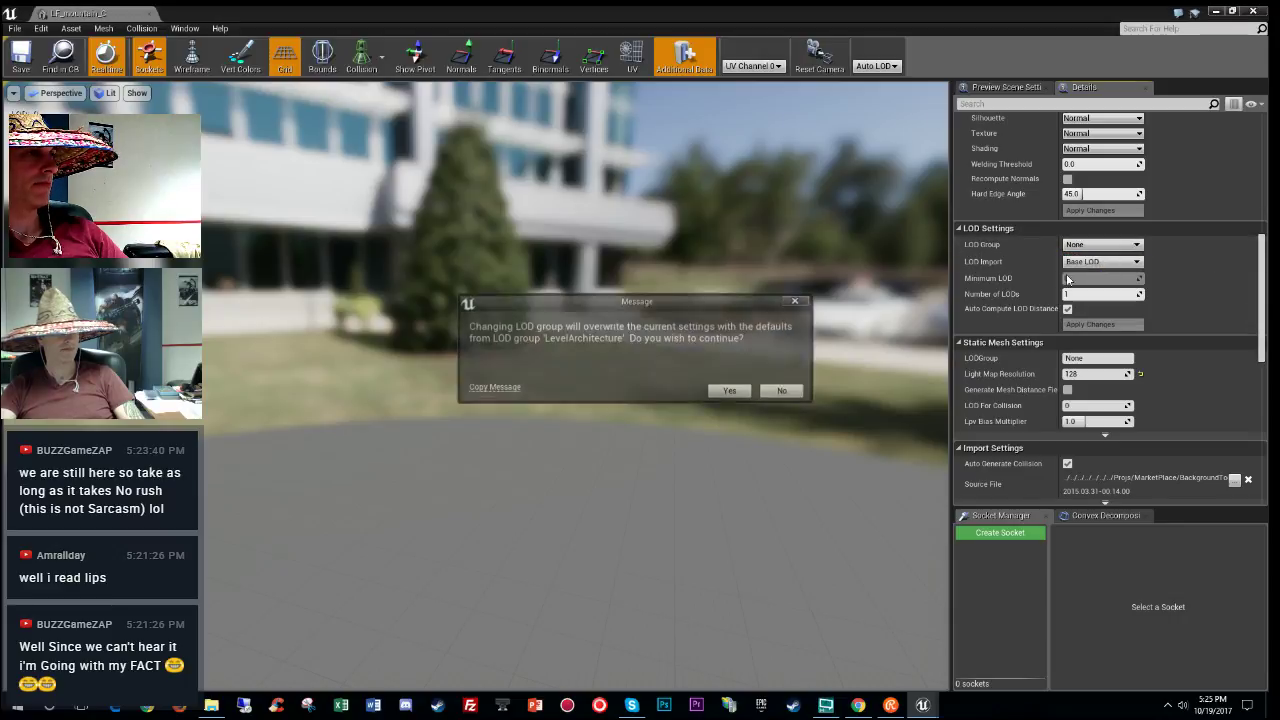
click(729, 390)
click(25, 66)
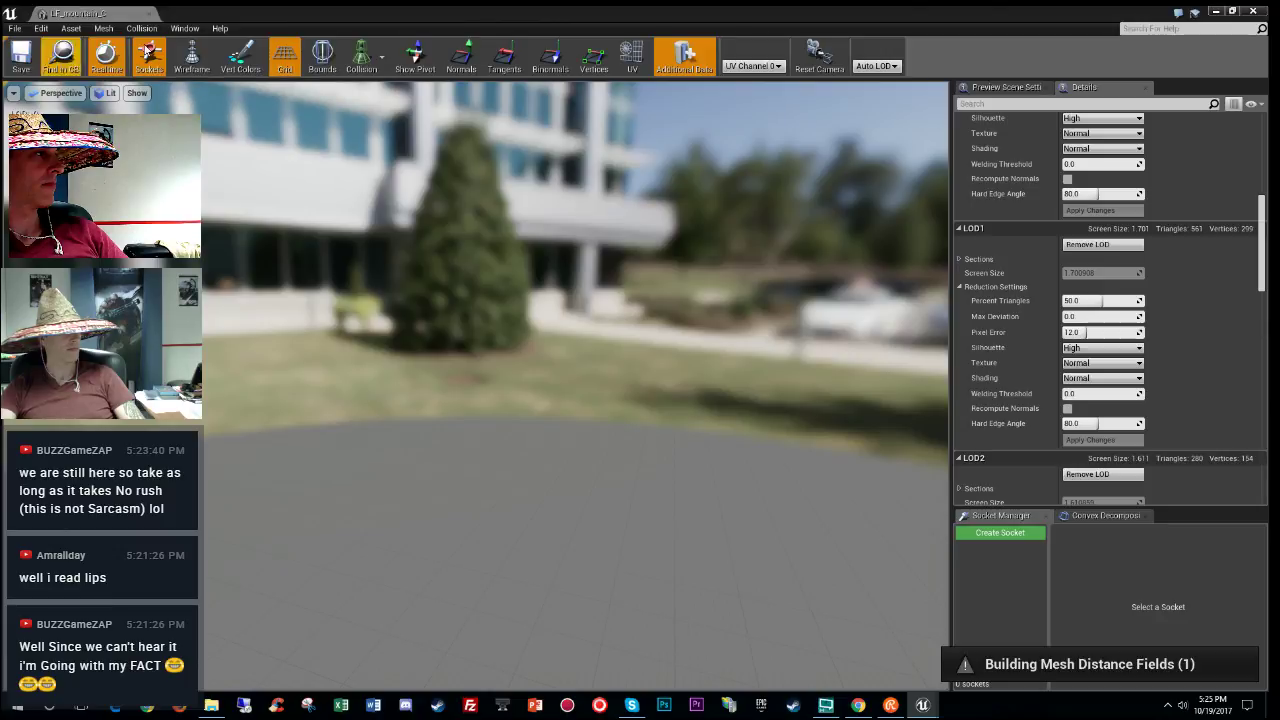
click(150, 15)
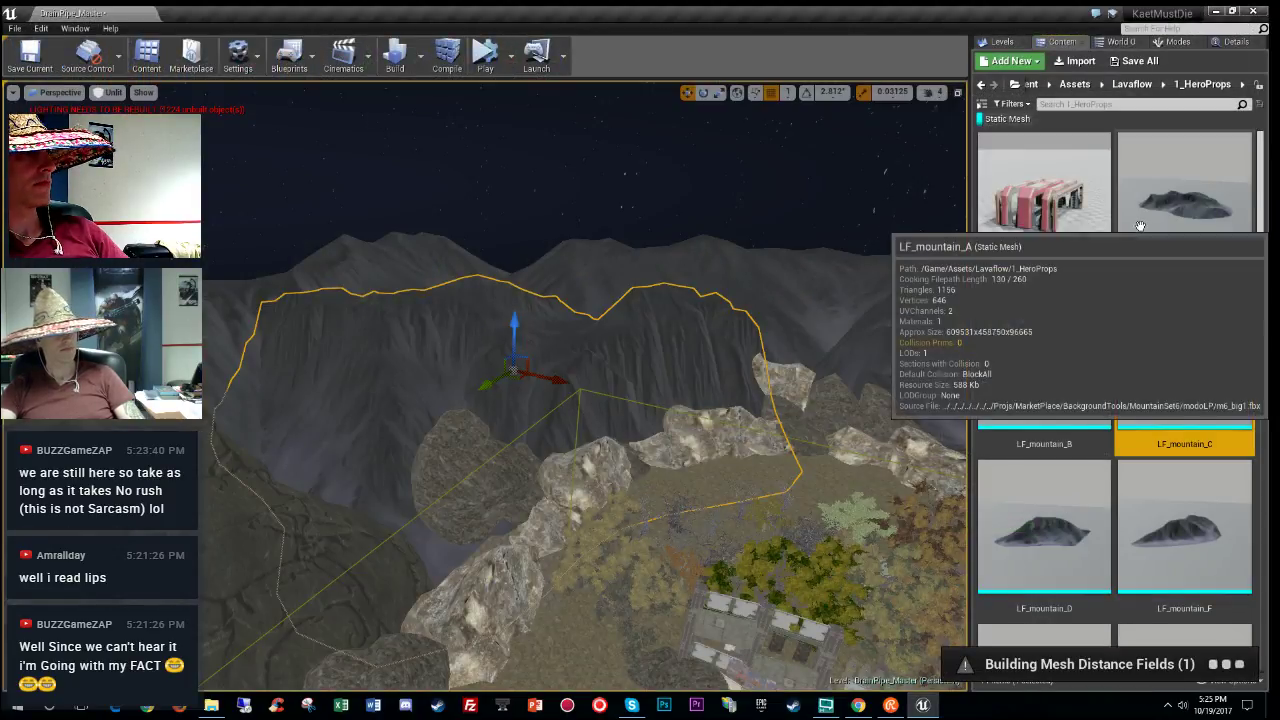
Step: Open the LF_mountain_A mesh for editing and bring up its LOD settings
key(ctrl+e)
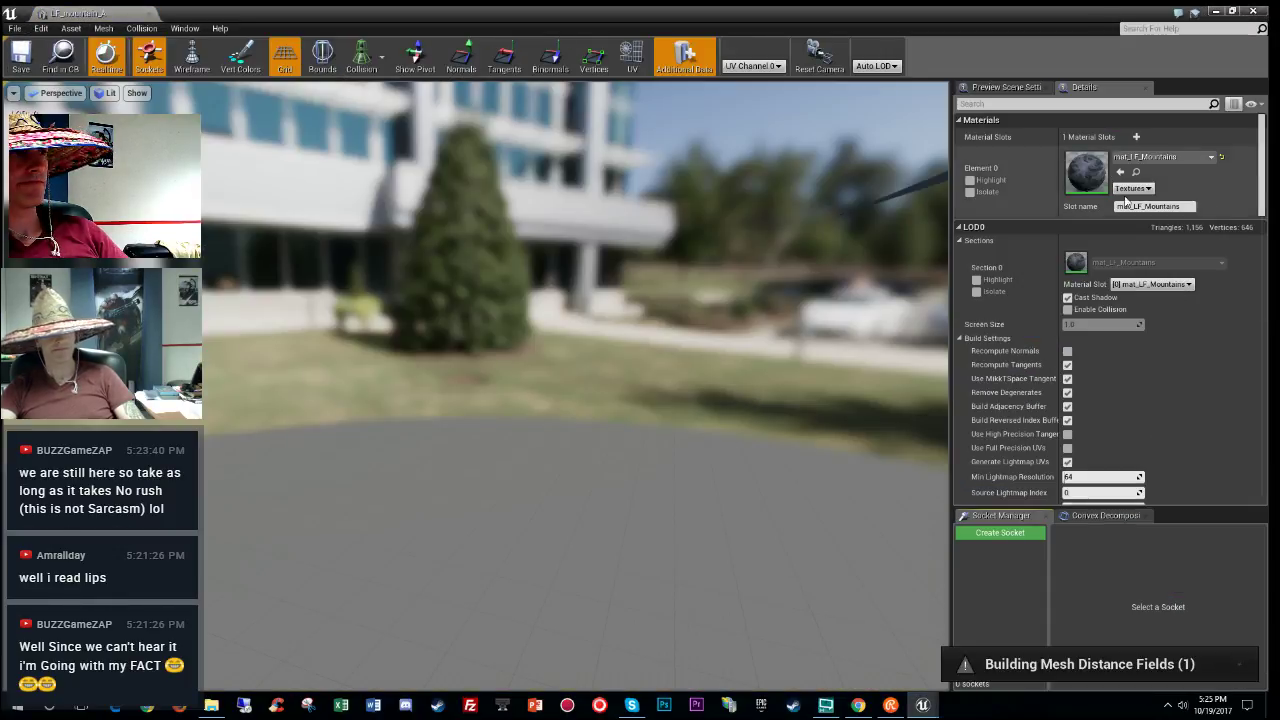
drag(1265, 185, 1261, 293)
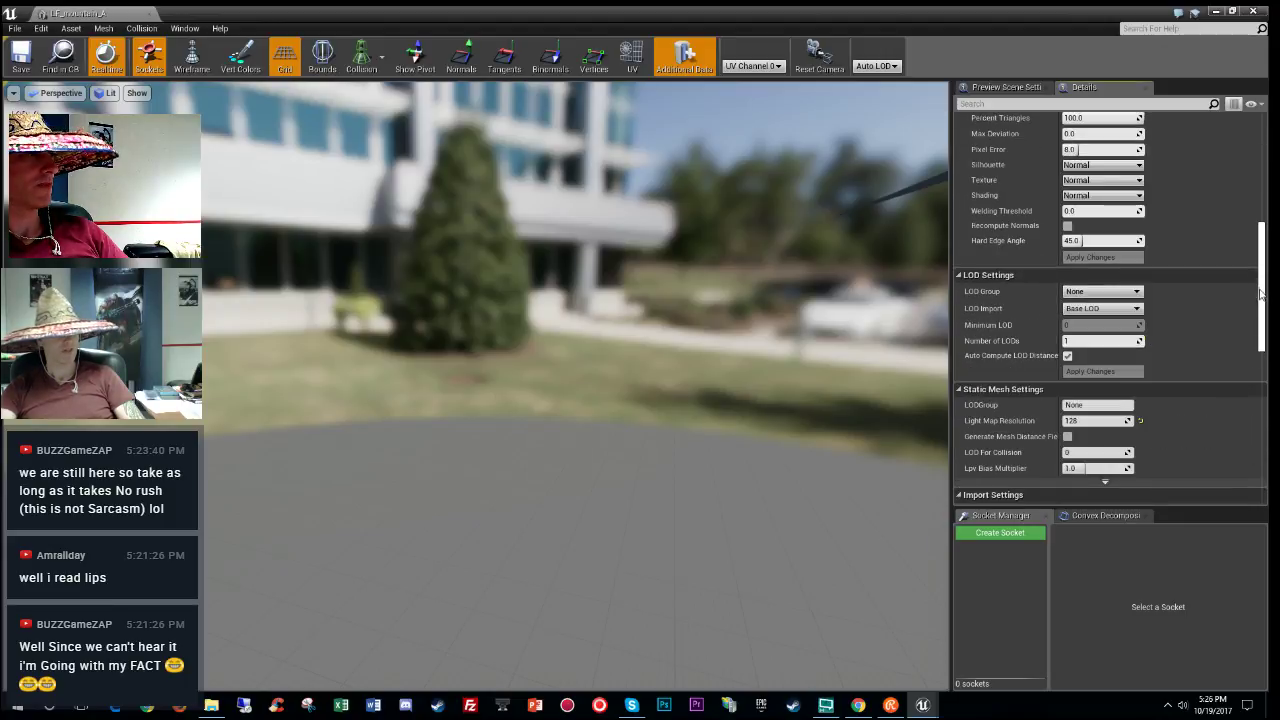
Step: Set the LOD group of the LF_mountain_A mesh to LevelArchitecture, accept overwriting its settings, and close the mesh
click(1118, 292)
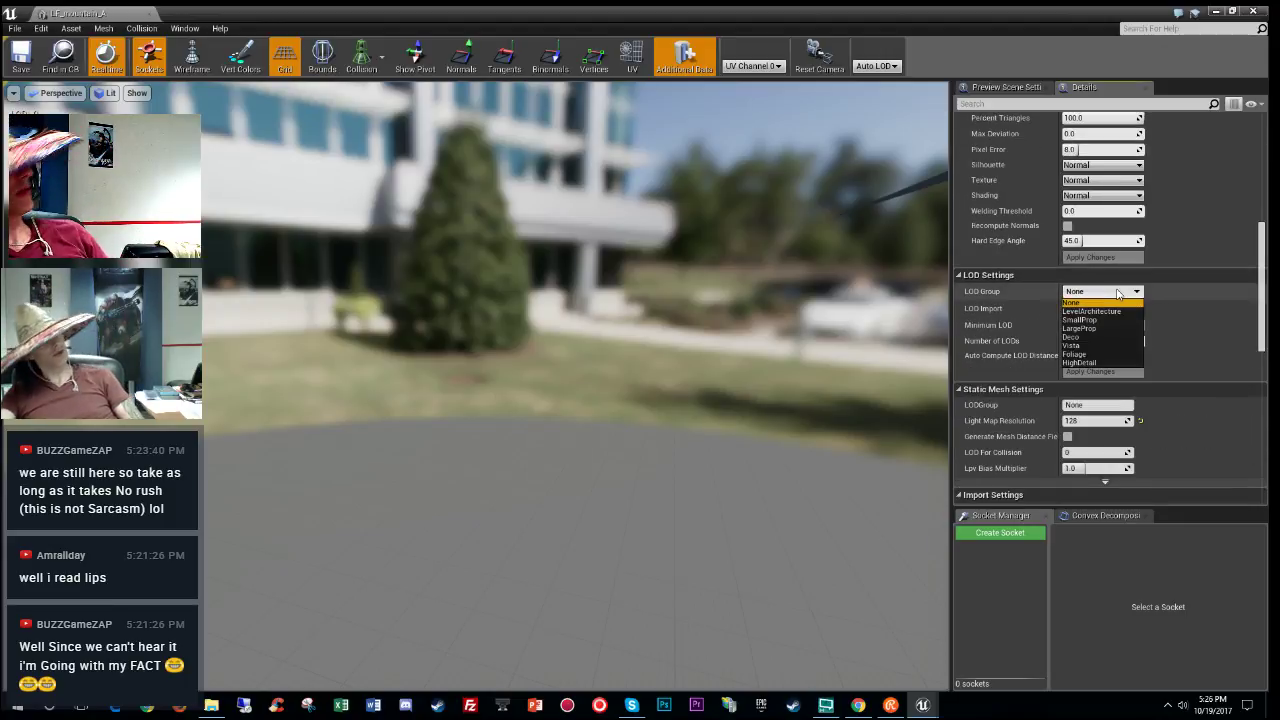
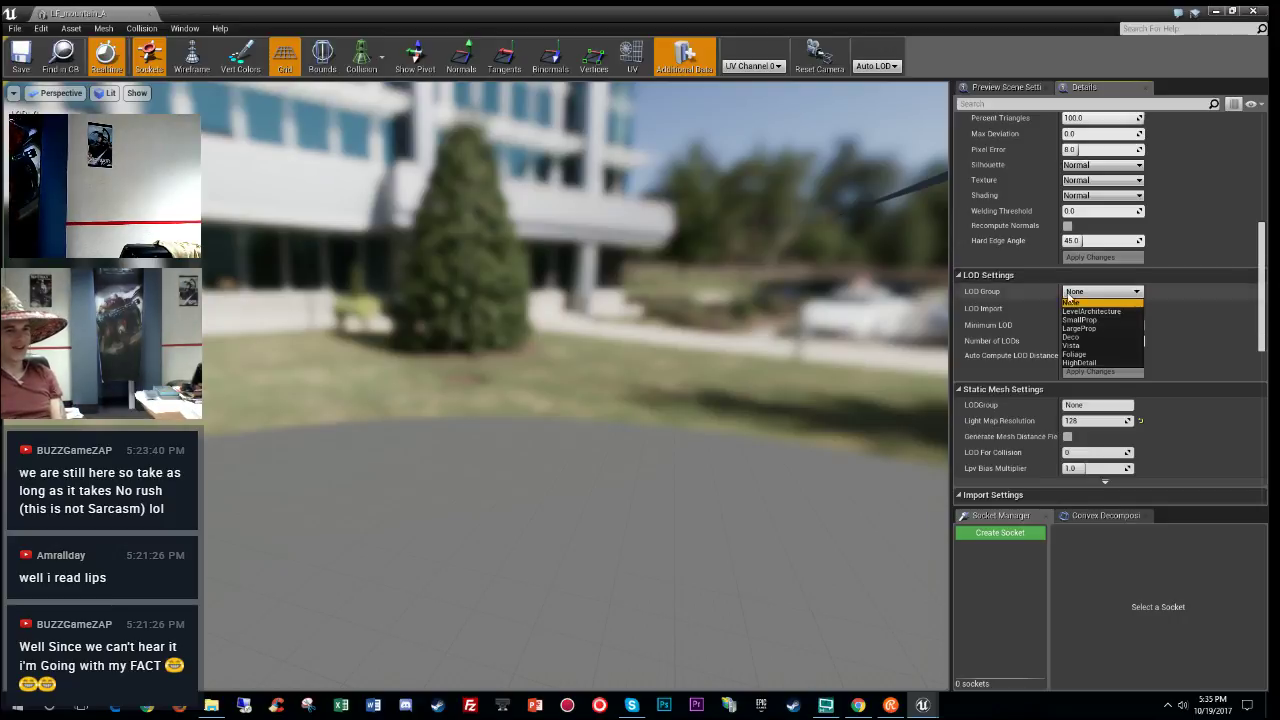
click(1090, 311)
click(729, 389)
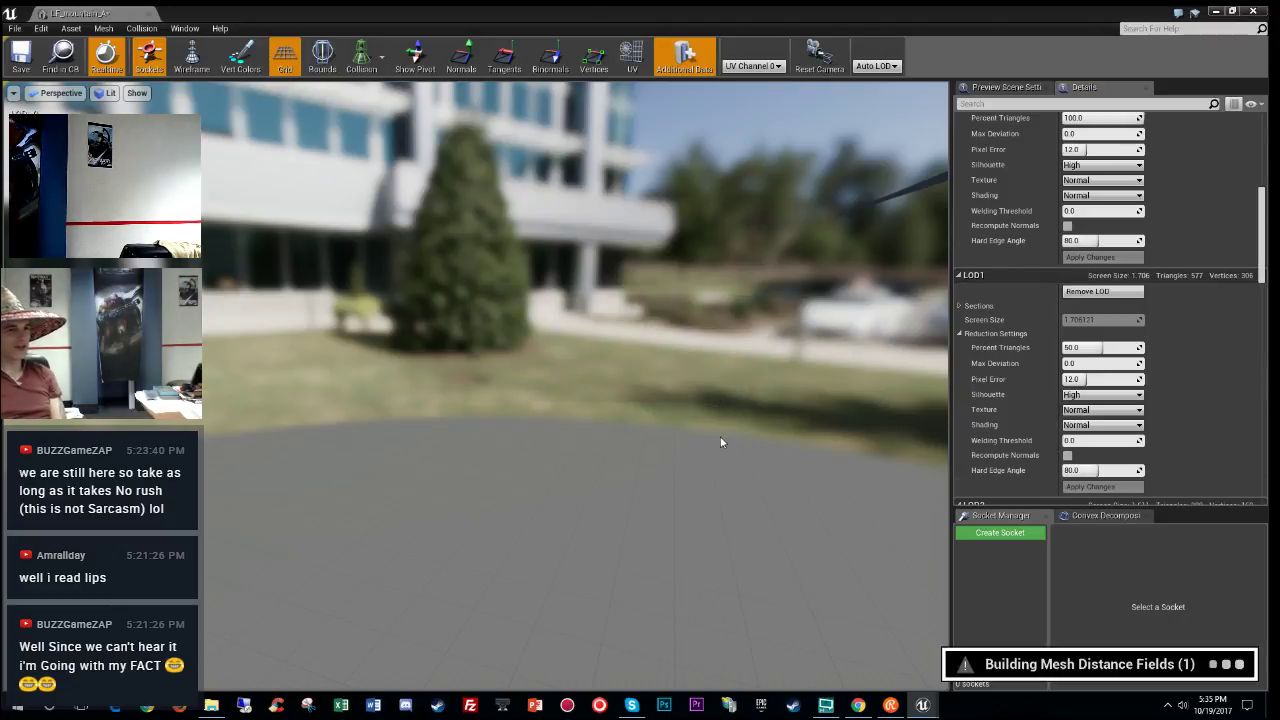
click(151, 15)
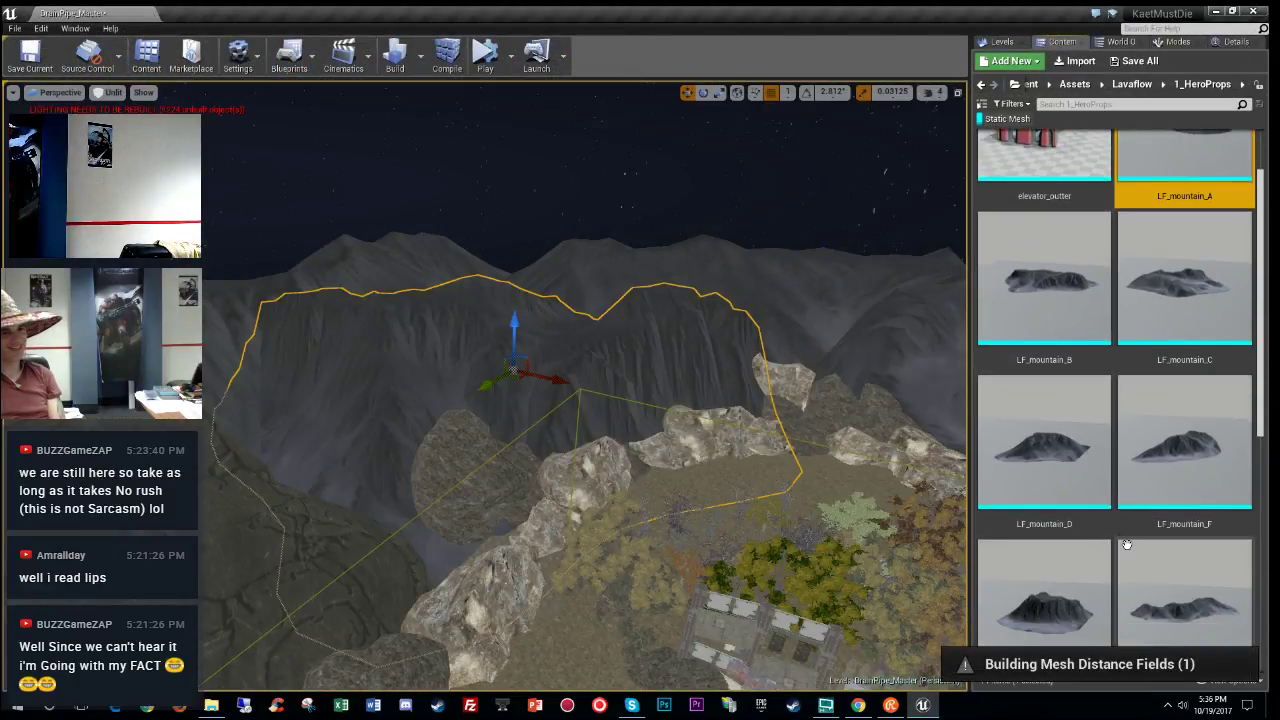
Step: Open the LF_mountain_D mesh, set its LOD group to LevelArchitecture with the group's defaults, and close it
double_click(1044, 450)
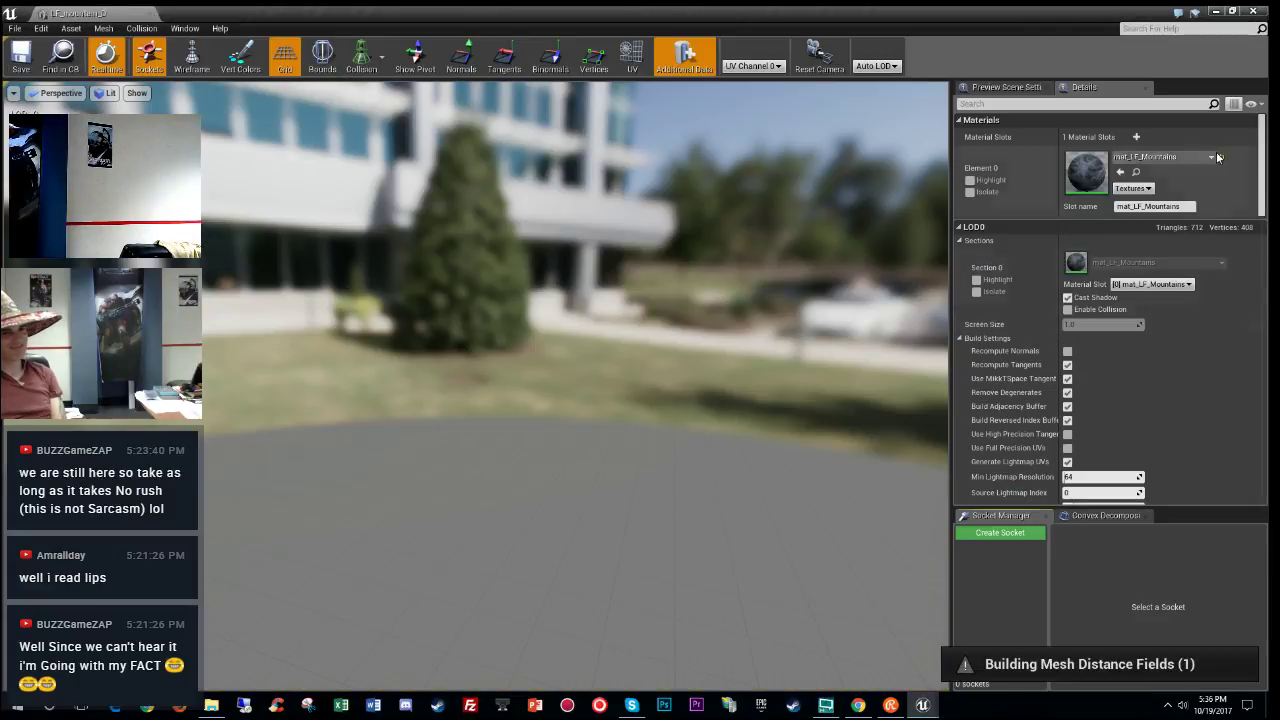
drag(1260, 166, 1259, 288)
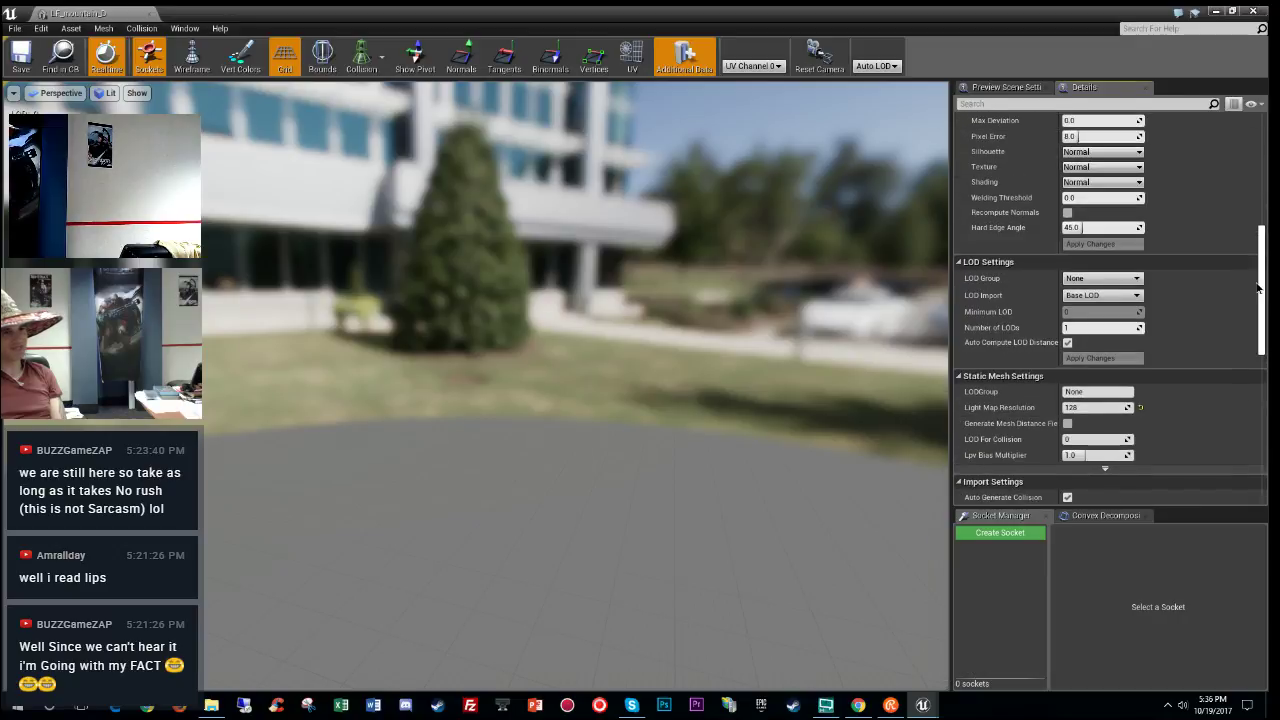
click(1100, 295)
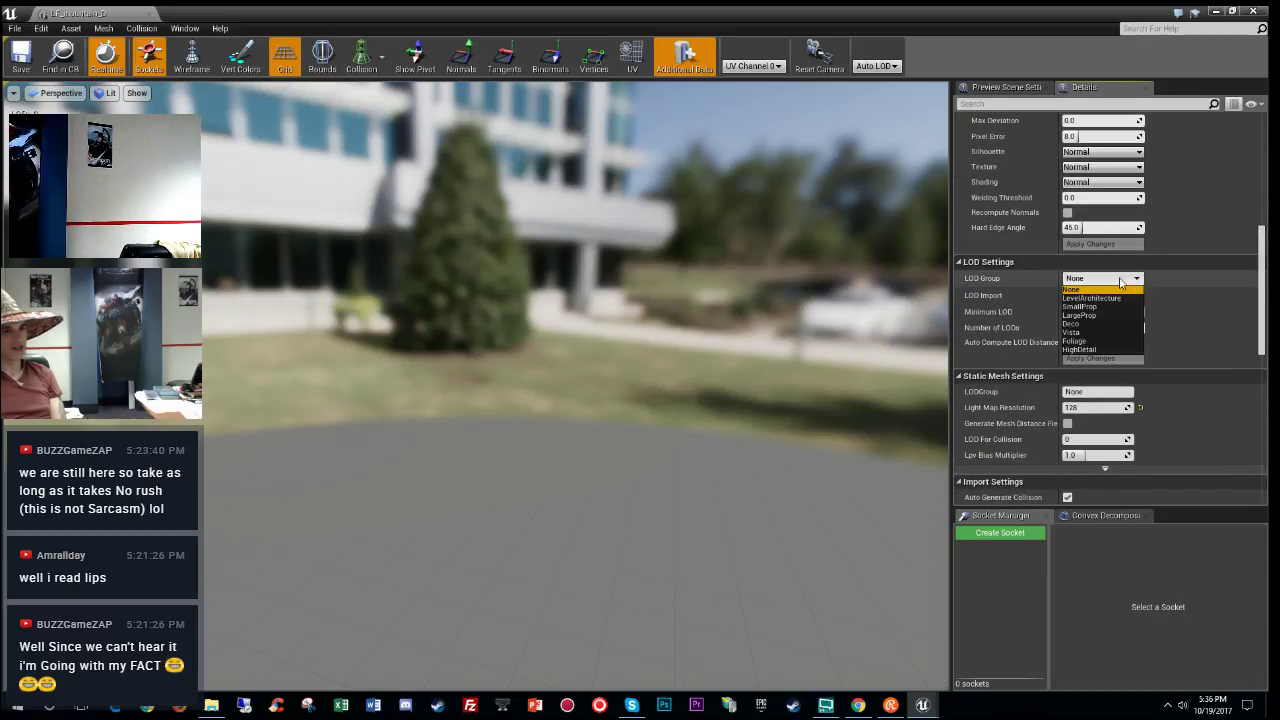
click(1114, 298)
click(1100, 278)
click(1092, 298)
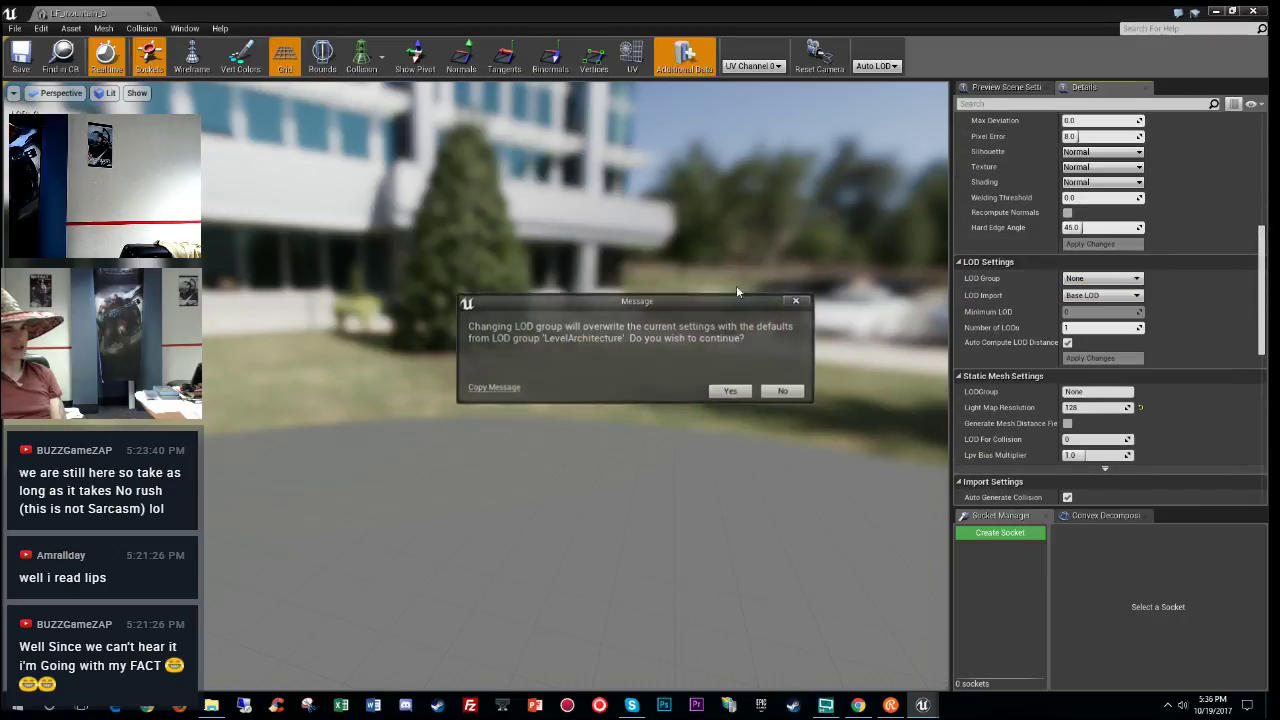
click(730, 392)
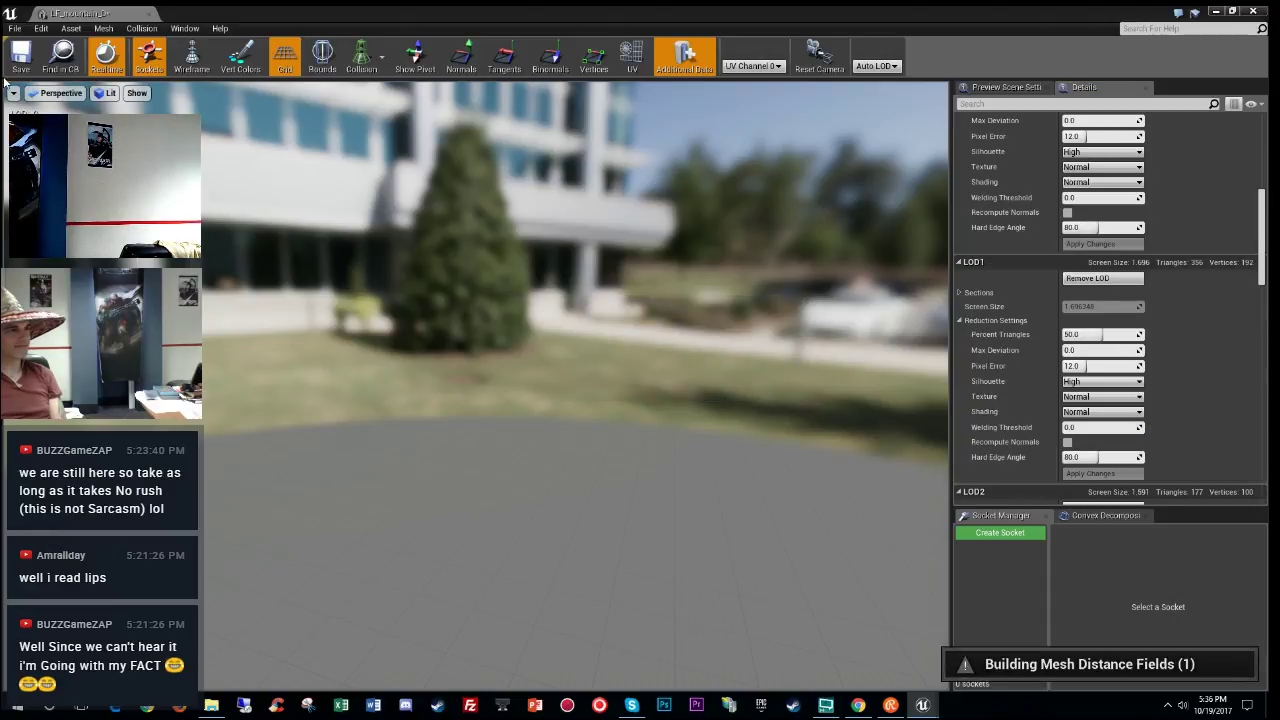
click(149, 14)
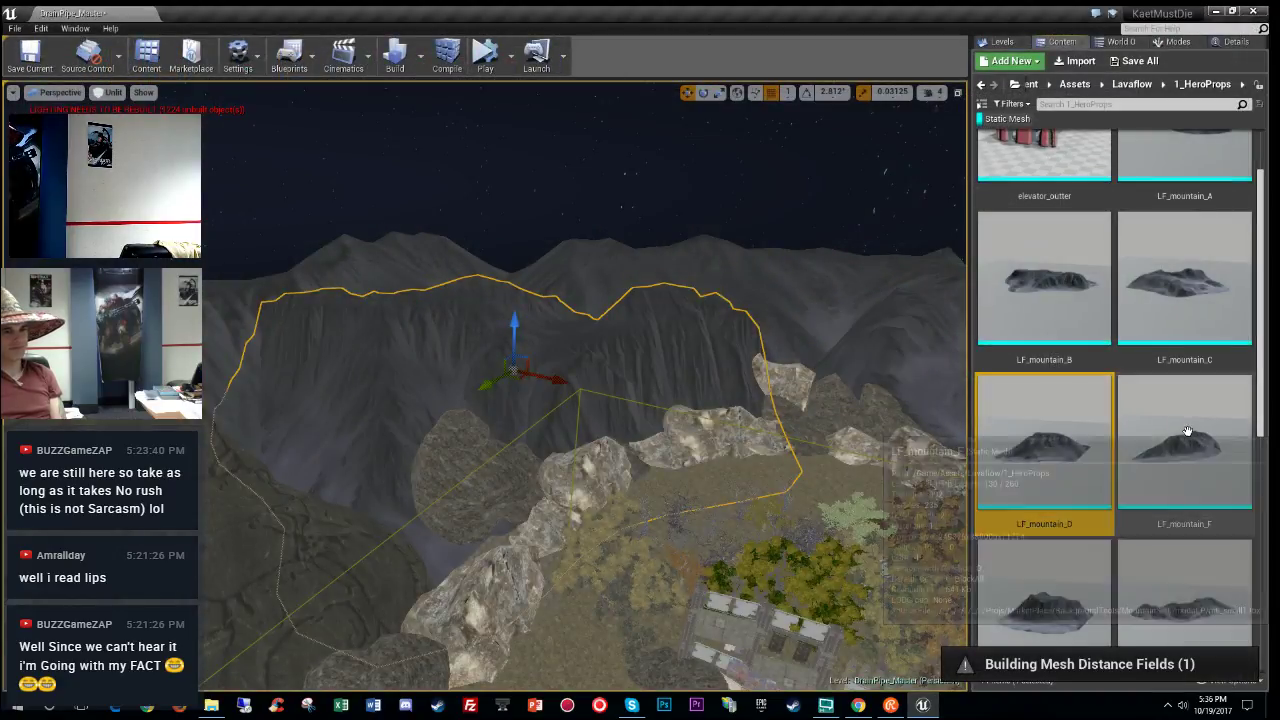
Step: Assign the LevelArchitecture LOD group to the LF_mountain_F mesh, accept its defaults, then save and close the mesh
double_click(1151, 413)
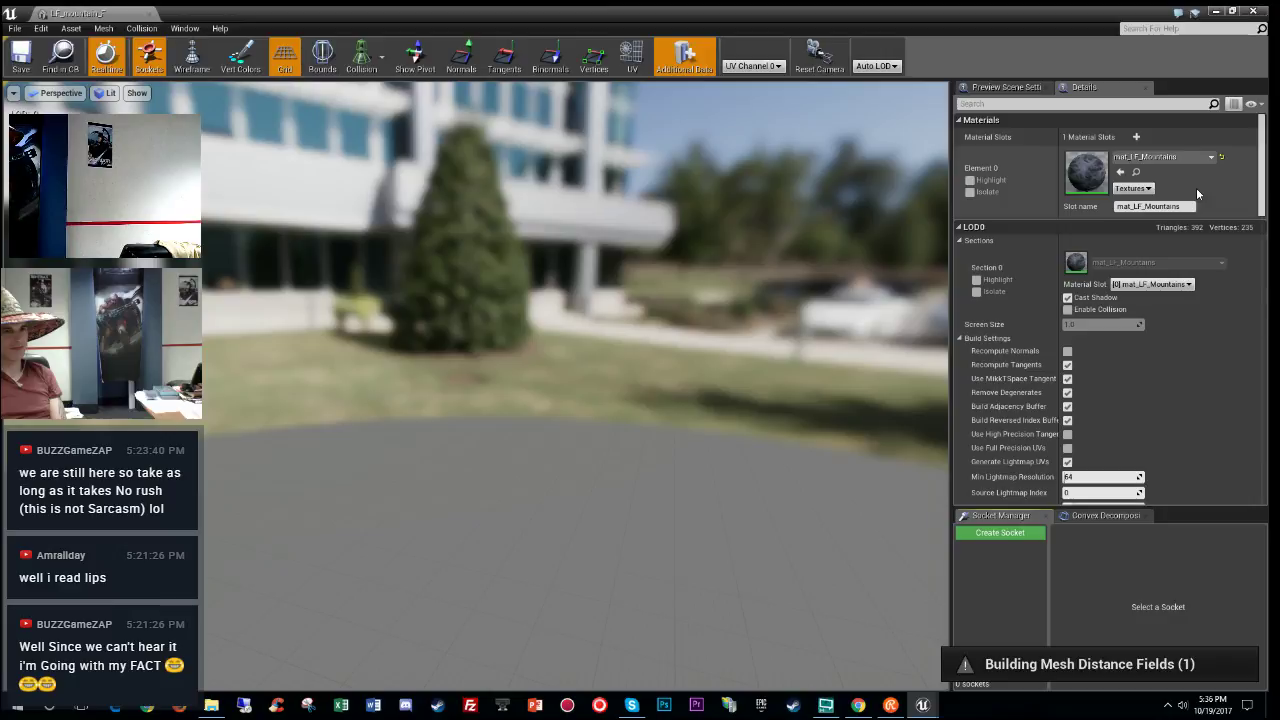
scroll(1196, 190, down, 10)
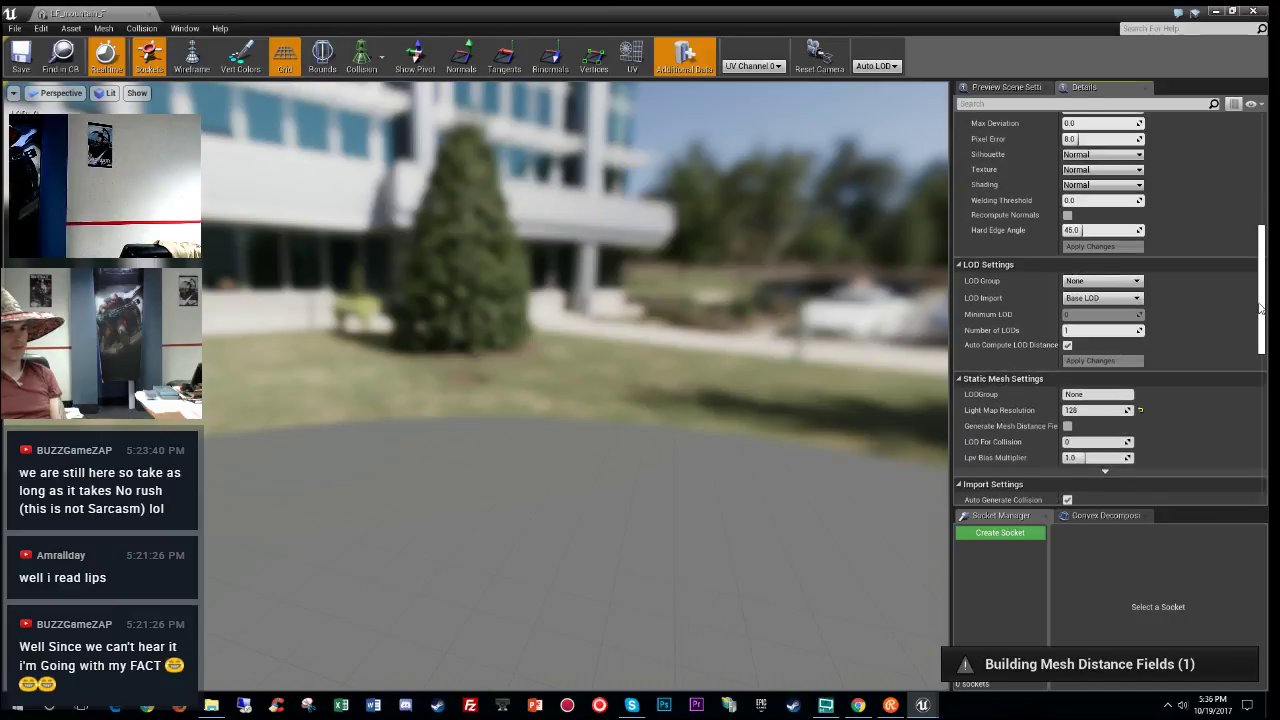
click(1095, 283)
click(1091, 300)
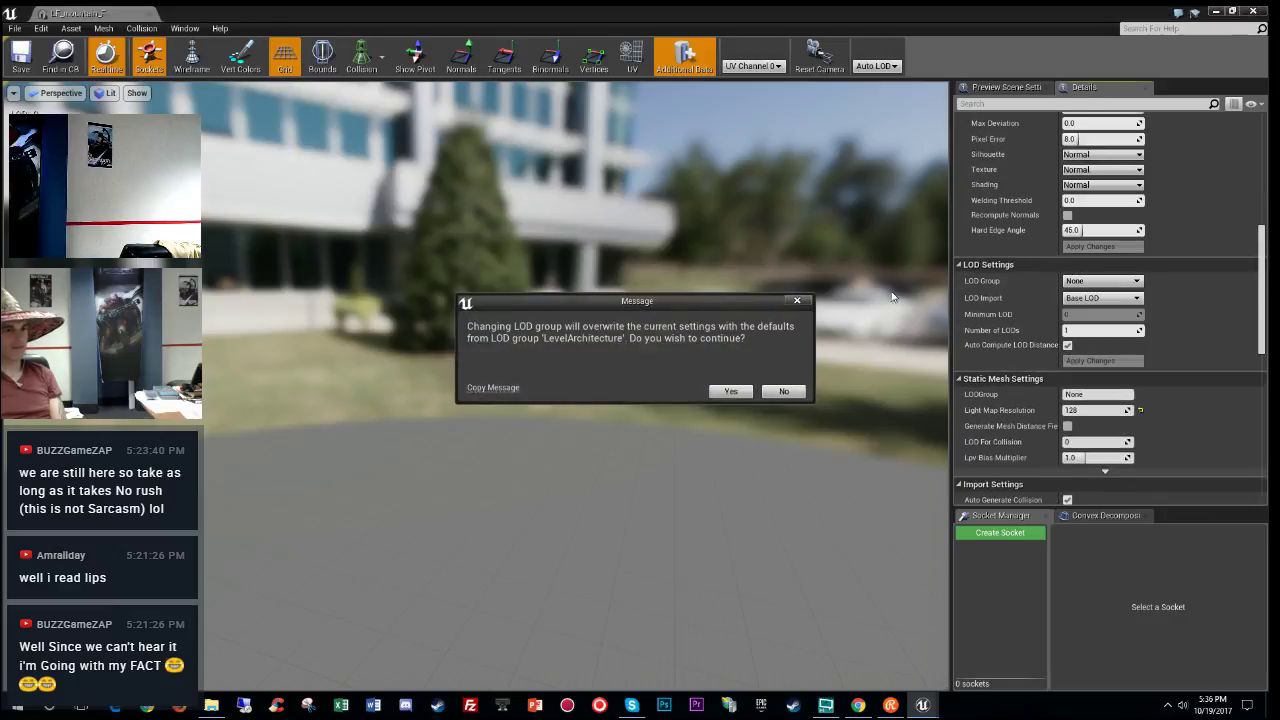
click(745, 392)
click(21, 58)
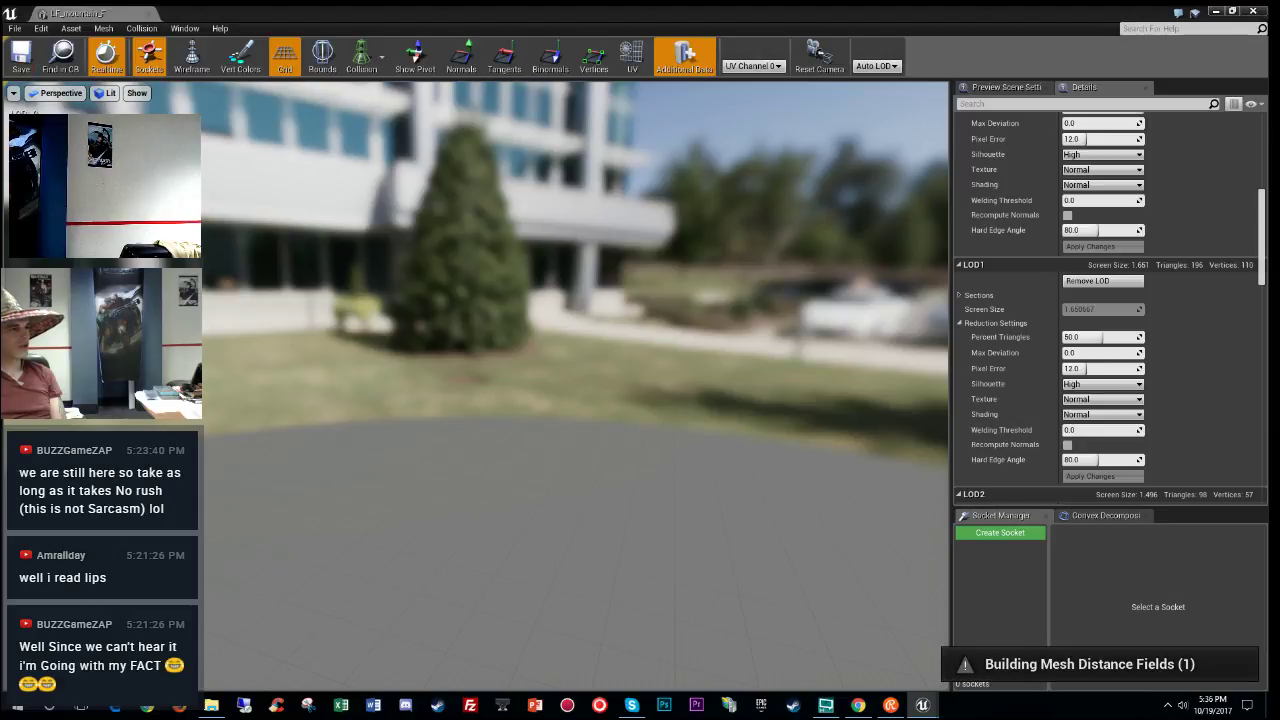
click(149, 14)
Step: Assign the LevelArchitecture LOD group to the LF_mountain_G mesh, accept its defaults, and close the mesh
scroll(1086, 400, down, 2)
double_click(1053, 432)
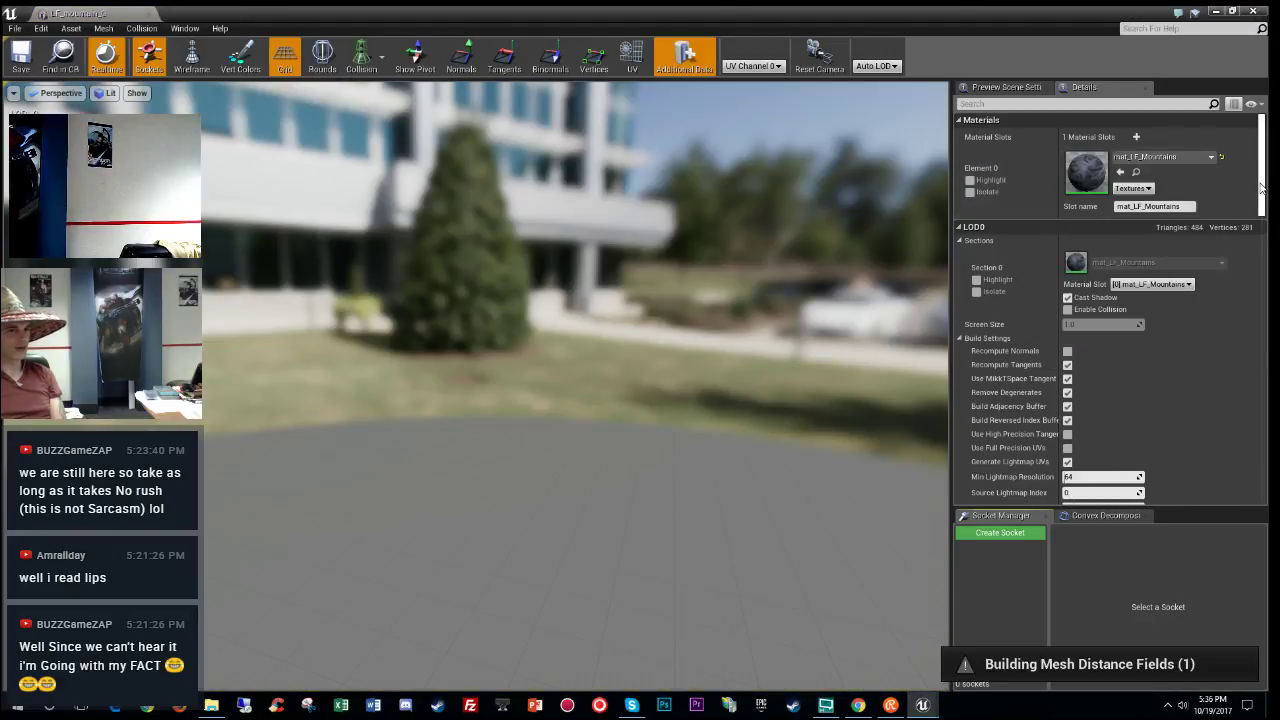
drag(1262, 193, 1261, 310)
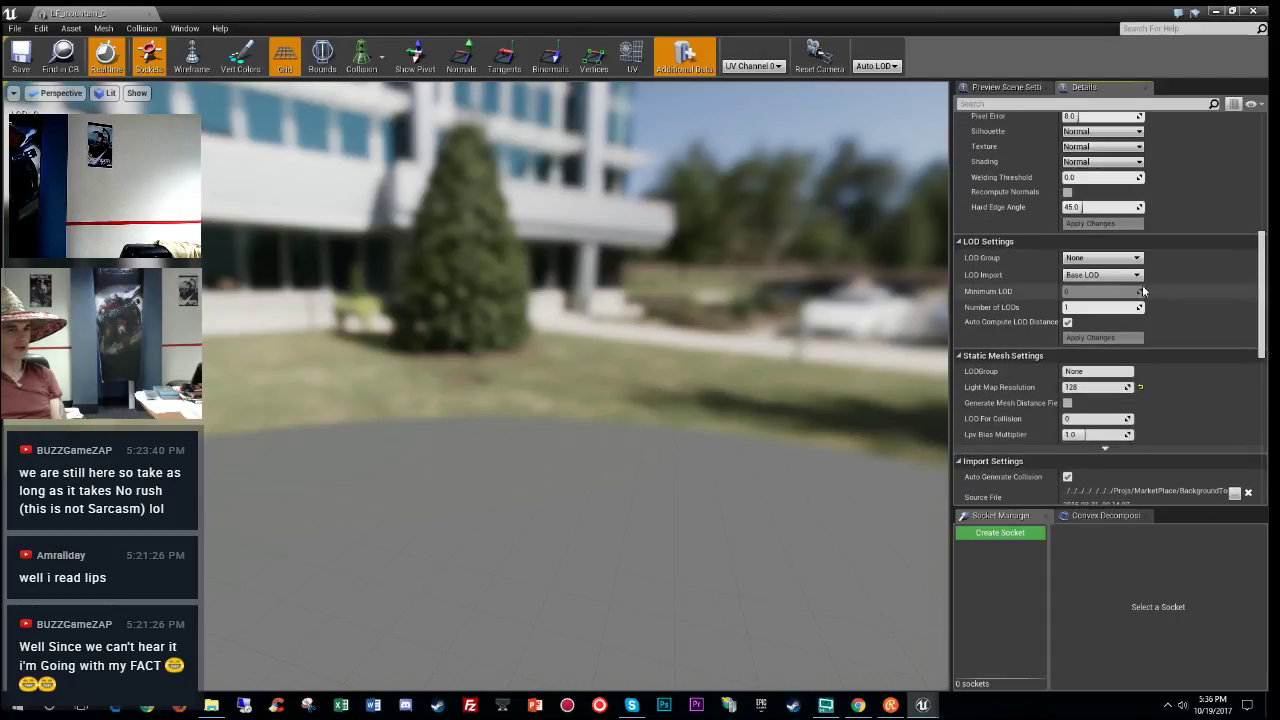
click(1116, 260)
click(1090, 275)
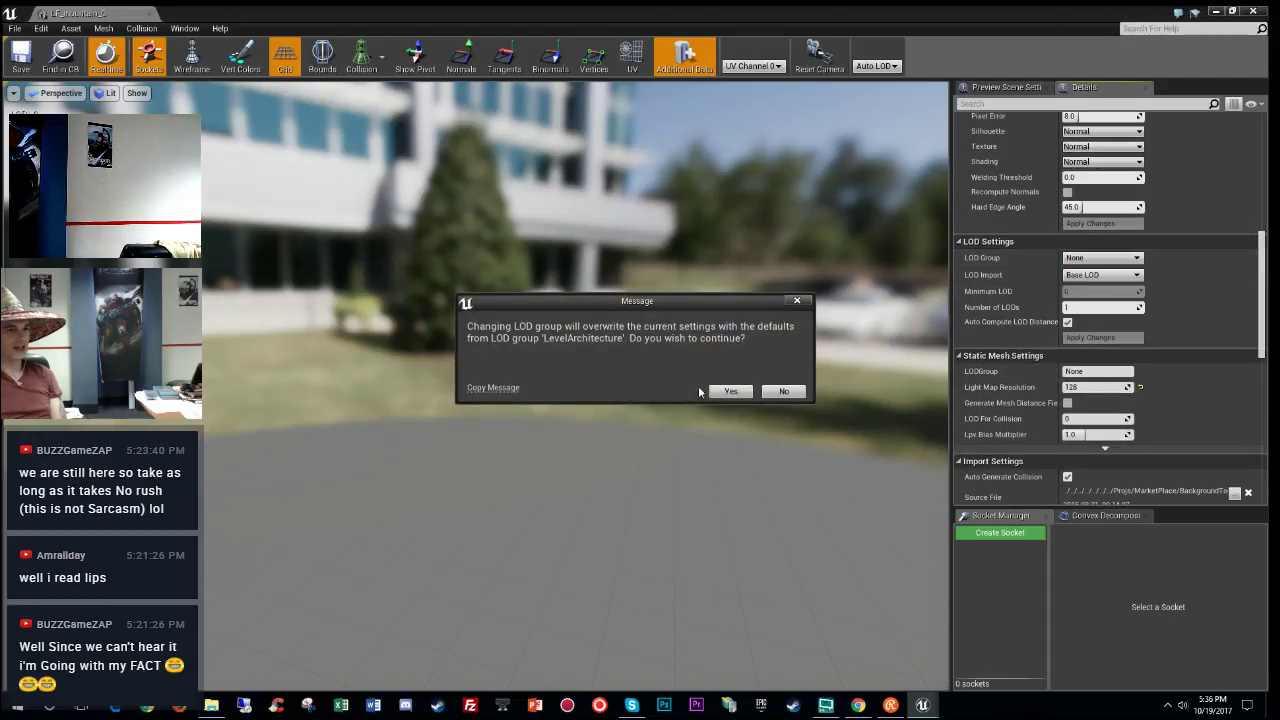
click(737, 396)
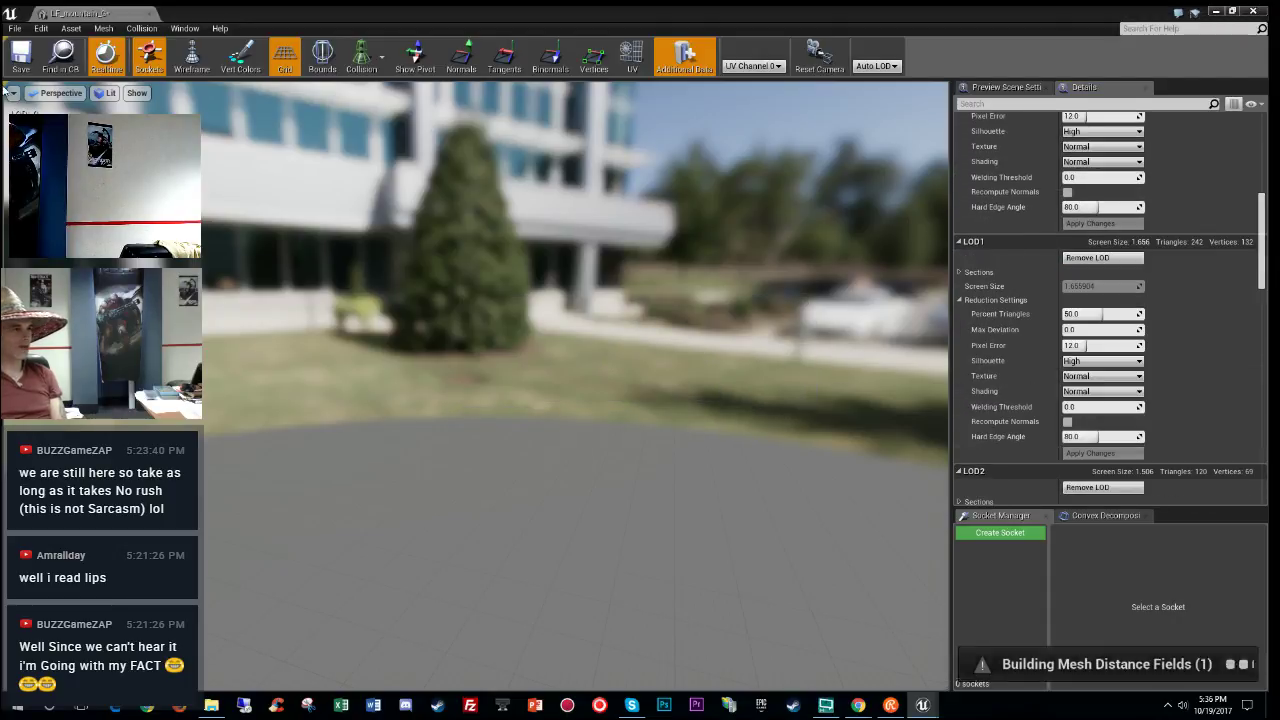
click(149, 15)
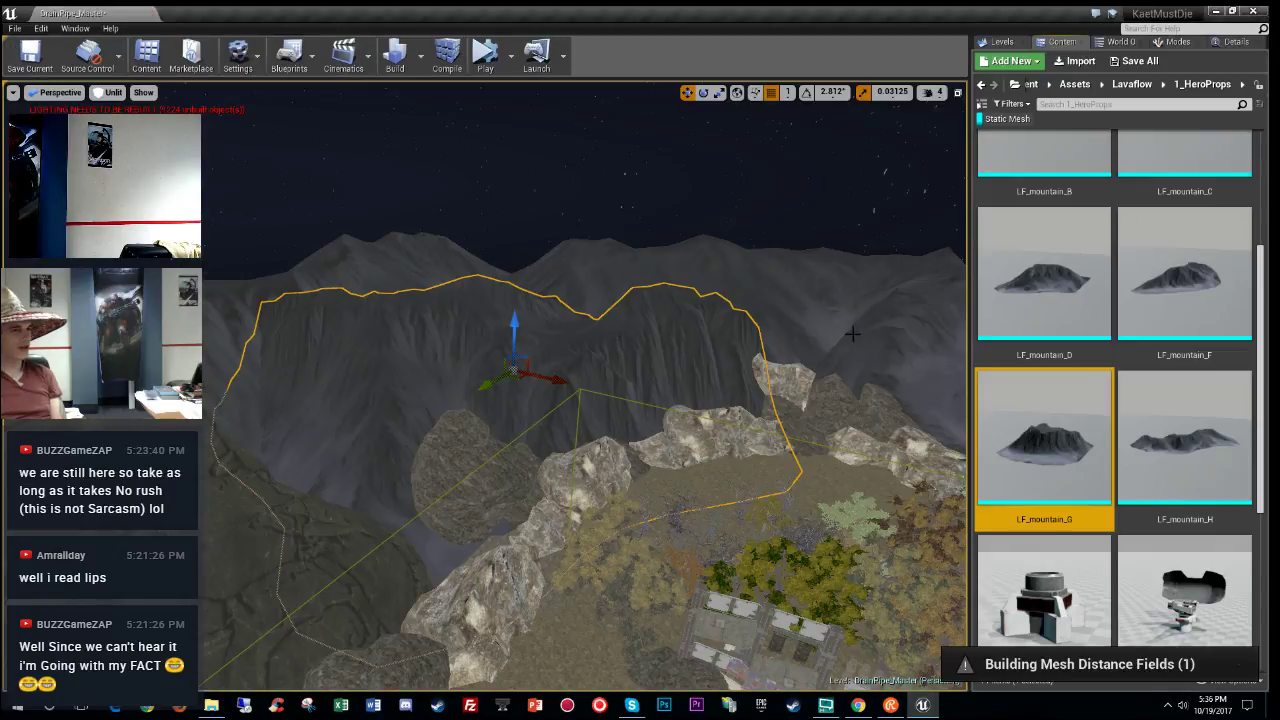
Step: Assign the LevelArchitecture LOD group to the LF_mountain_H mesh, accept its defaults, and close the mesh
double_click(1164, 444)
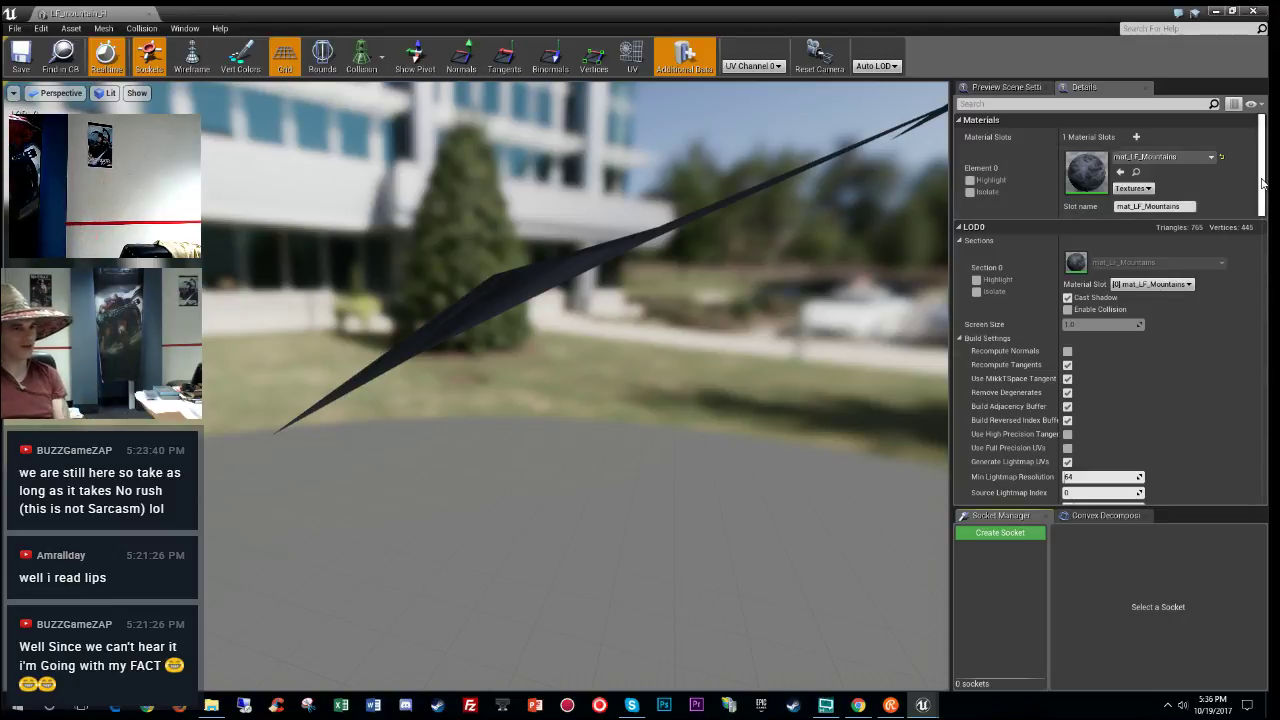
scroll(1106, 253, down, 10)
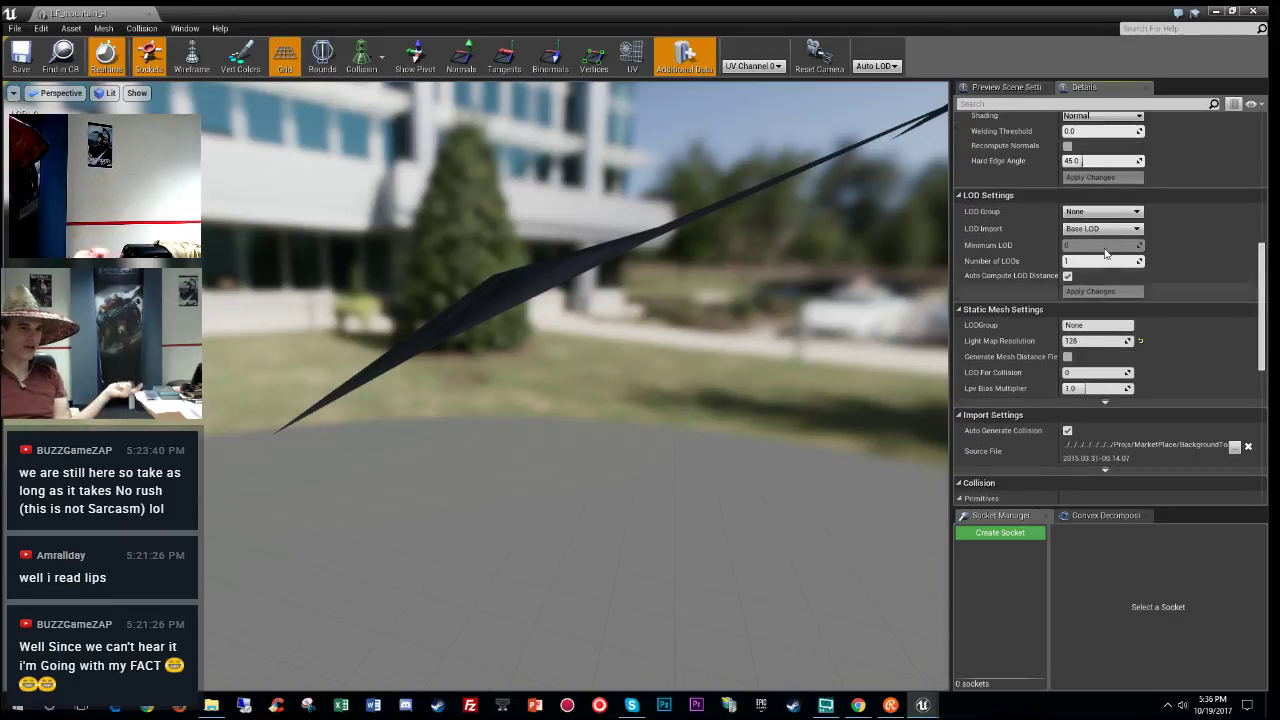
click(1101, 211)
click(1098, 233)
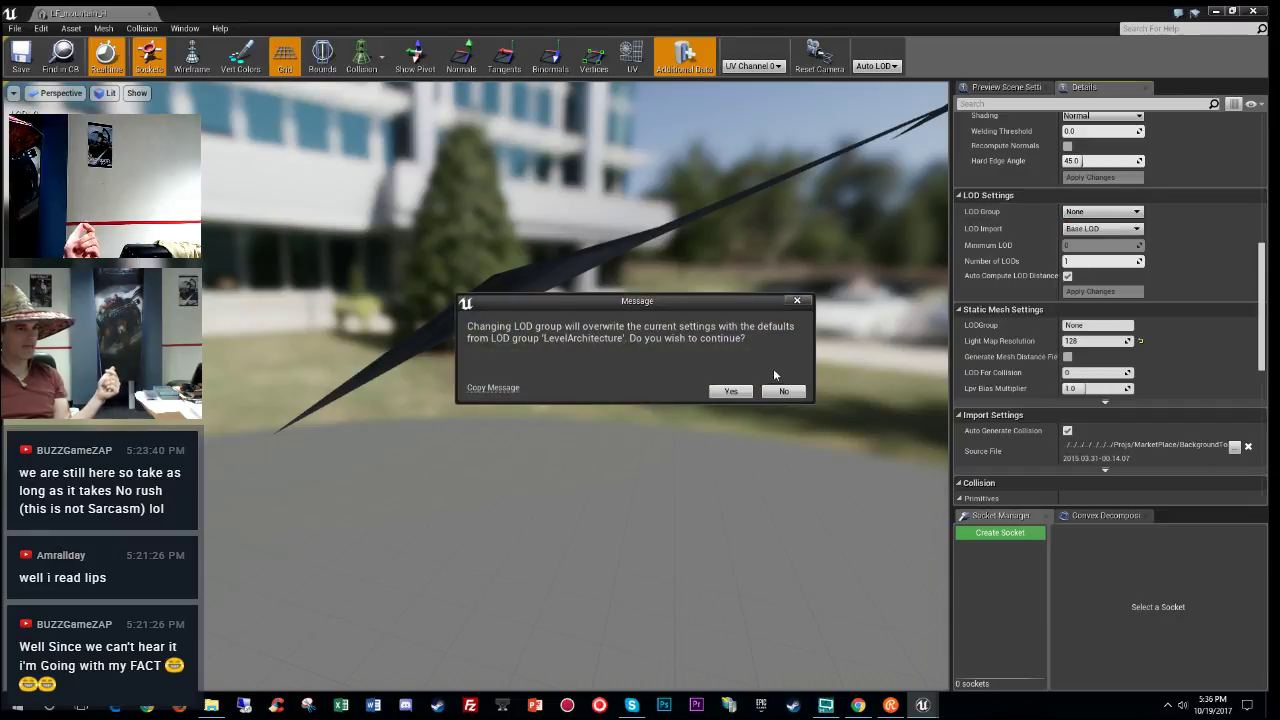
click(730, 391)
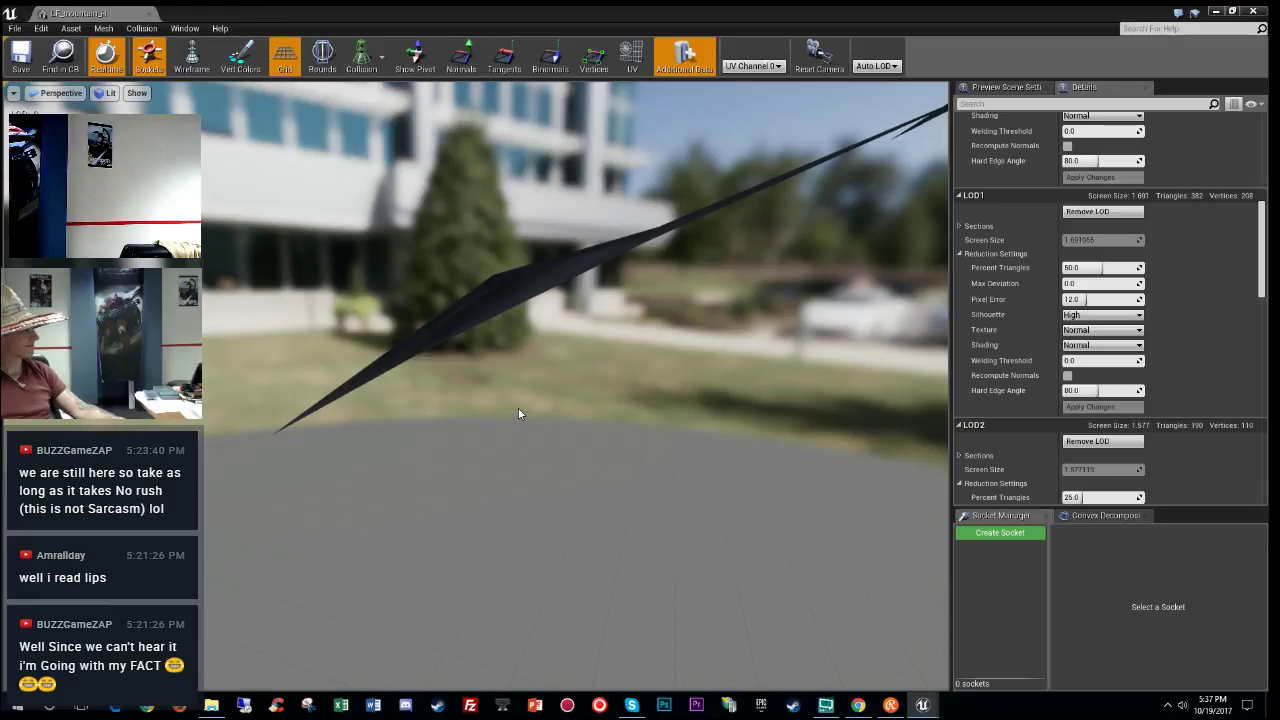
click(61, 55)
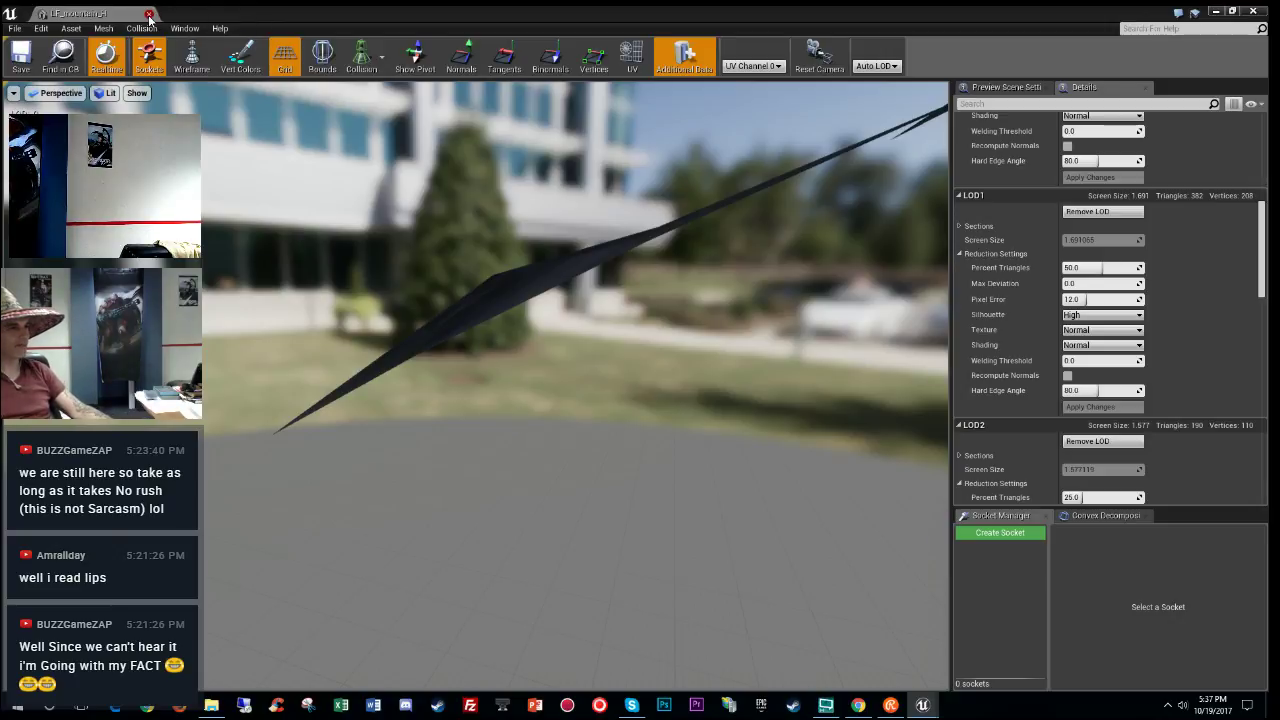
Step: Select the cracked rock volcano in the level, locate its LF_volcano mesh among the assets, and open it for editing
key(f)
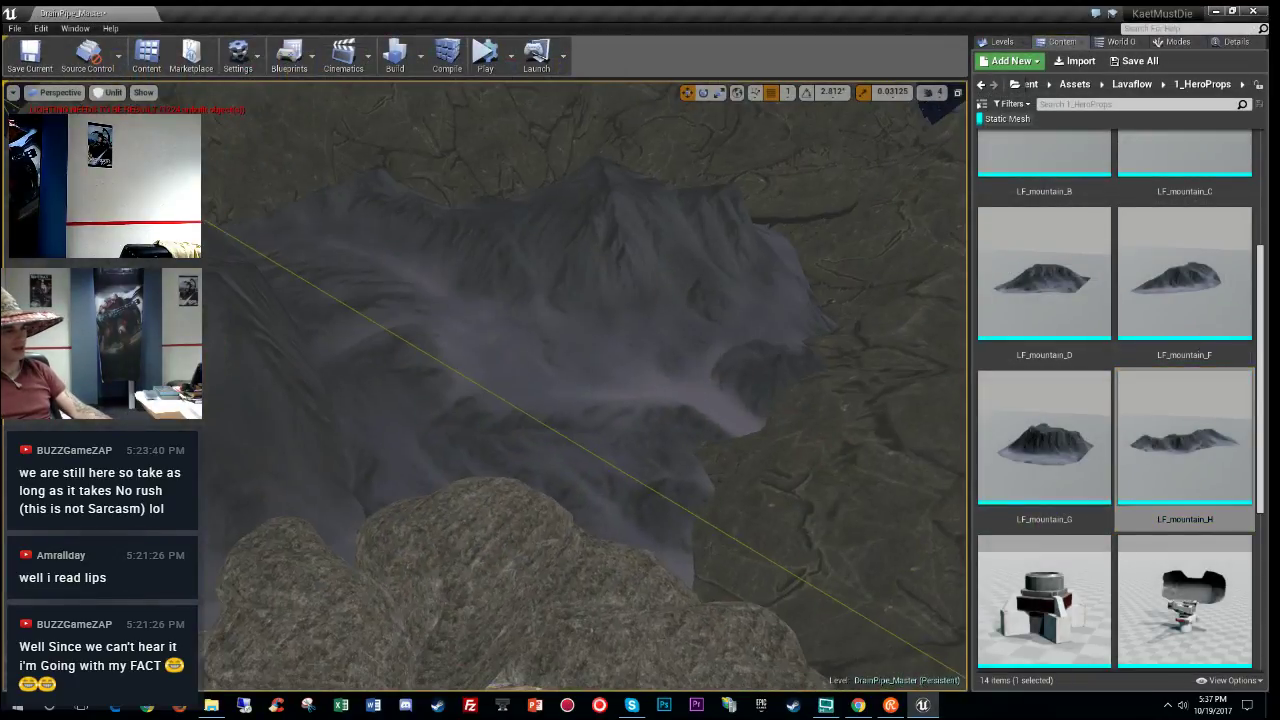
click(537, 417)
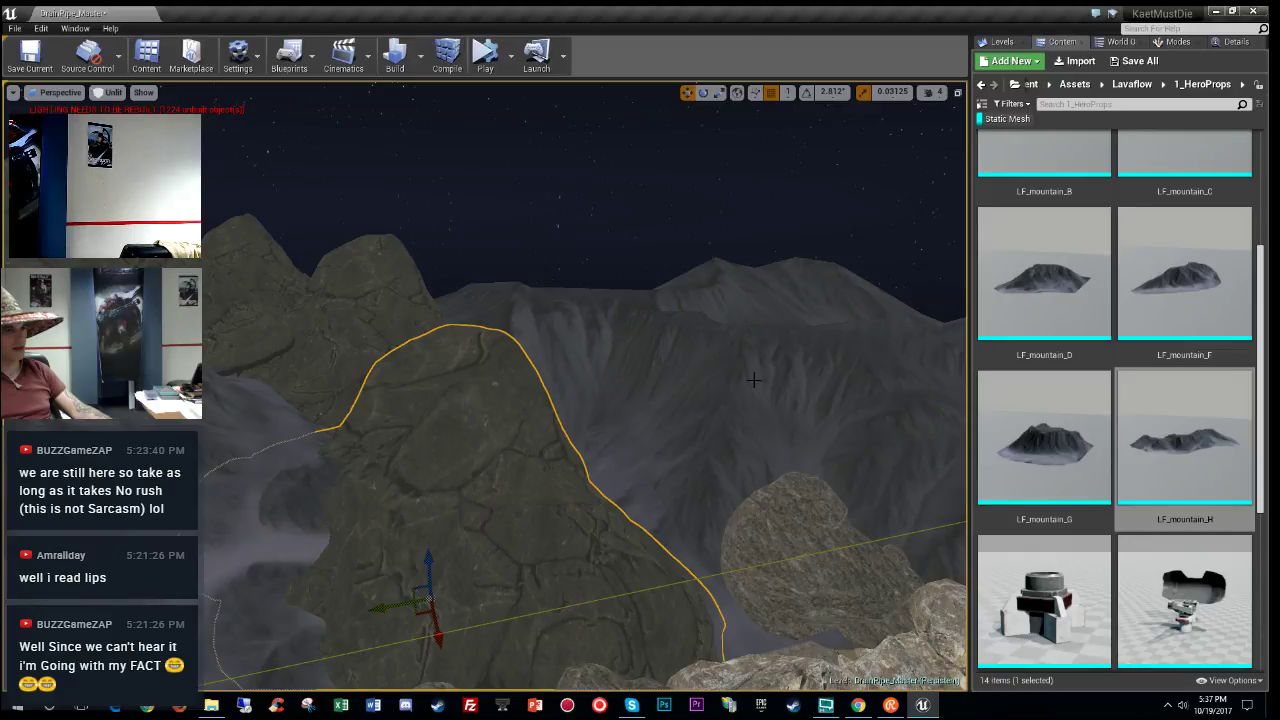
click(1228, 43)
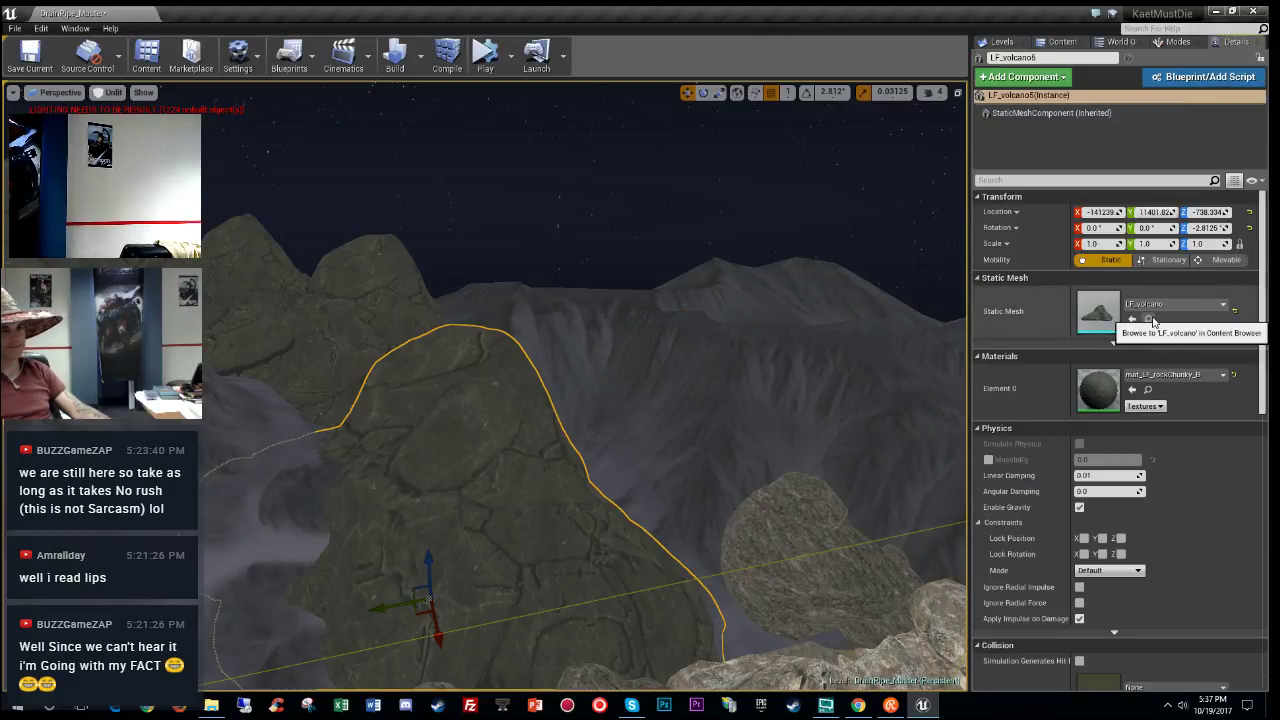
click(1151, 319)
double_click(1172, 578)
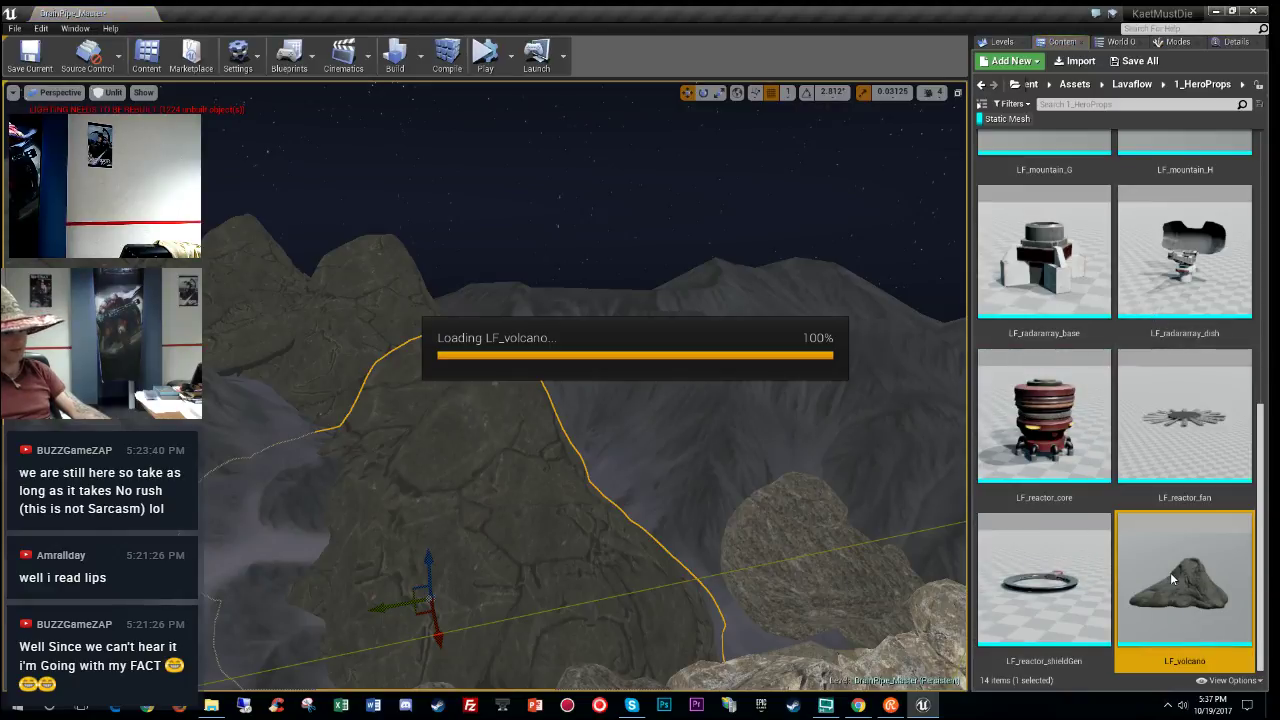
Step: Set the LOD group of the LF_volcano mesh to LevelArchitecture and accept overwriting its settings with the group's defaults
right_drag(513, 325, 455, 195)
drag(1260, 178, 1263, 273)
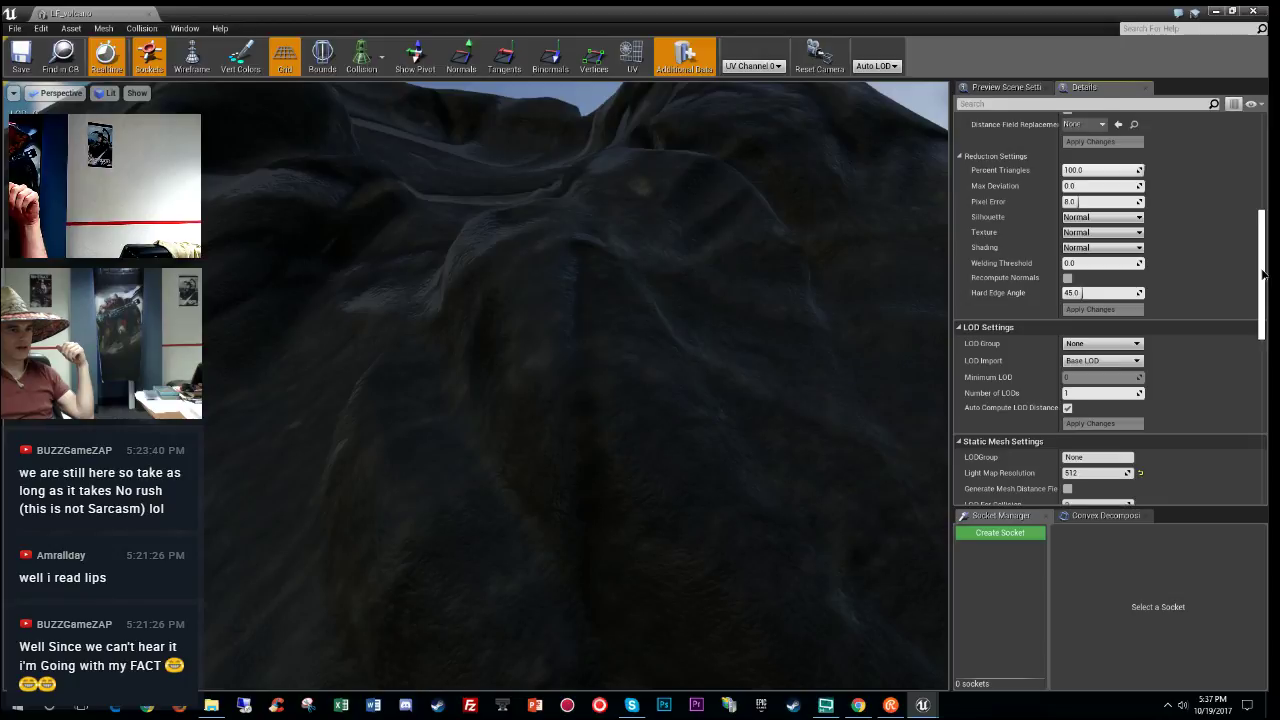
click(1088, 346)
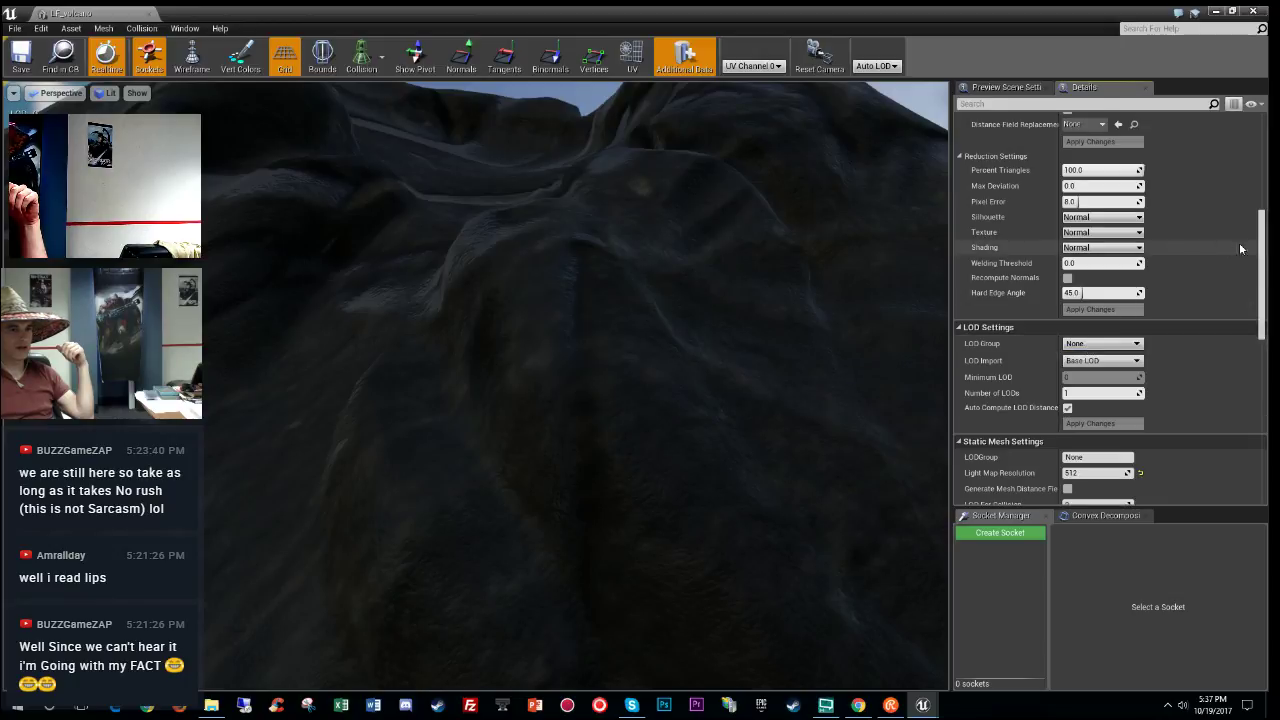
drag(1261, 279, 1238, 297)
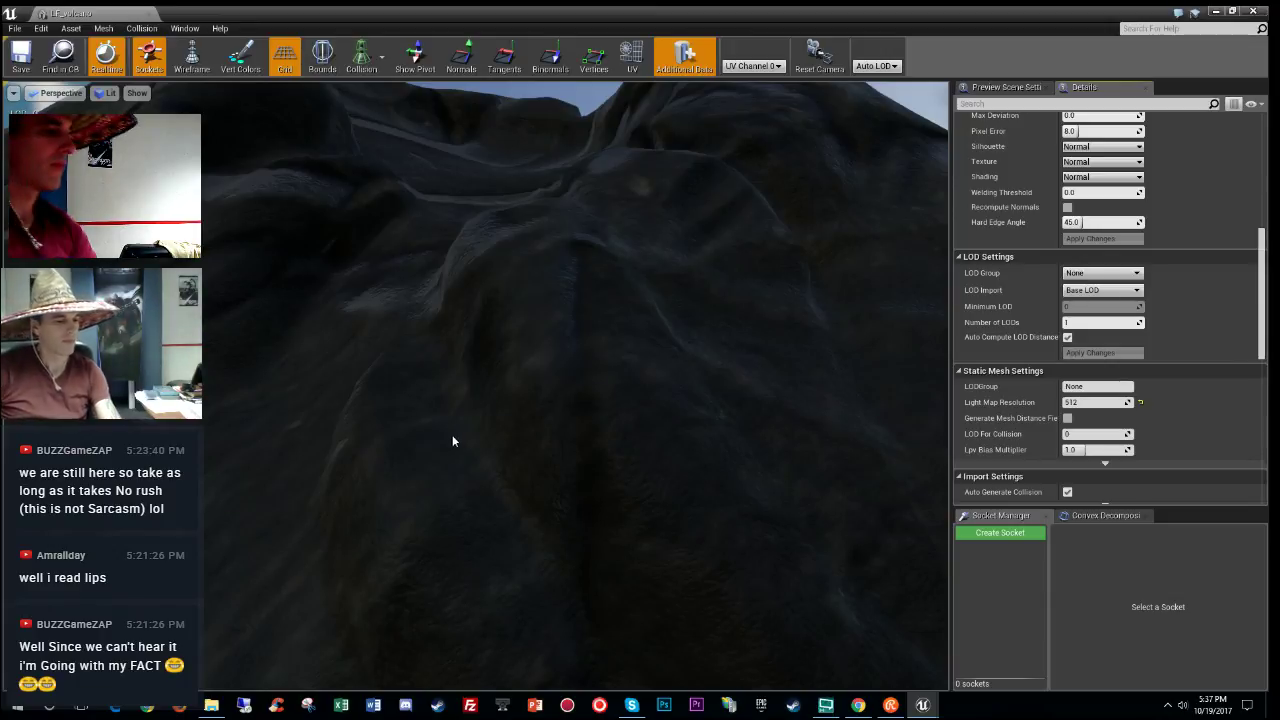
drag(452, 434, 580, 480)
right_drag(462, 515, 390, 515)
click(1098, 279)
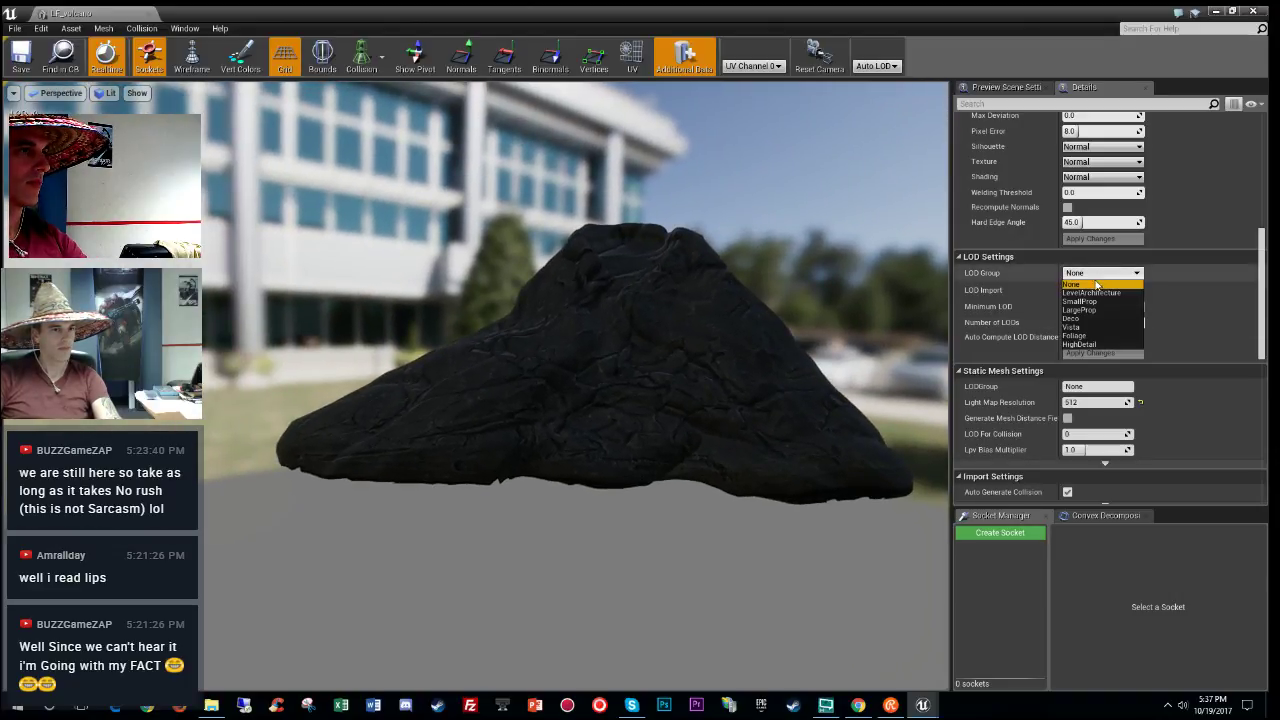
click(1095, 296)
click(725, 394)
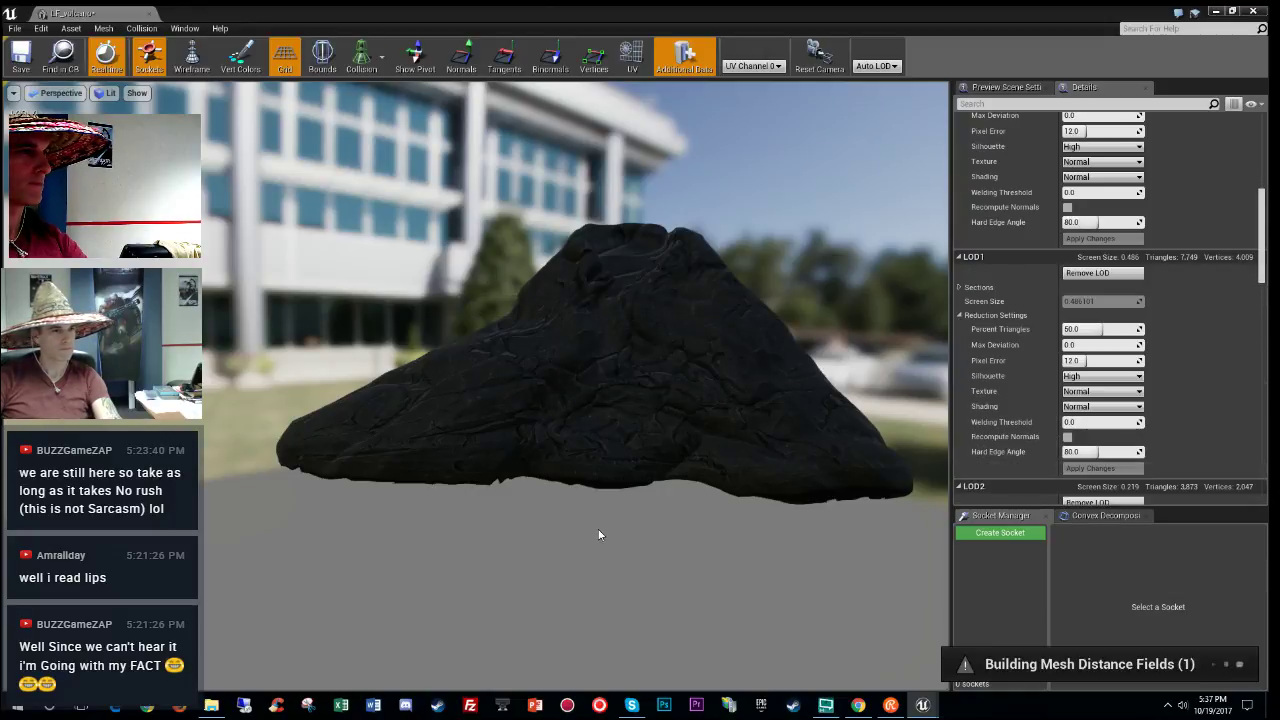
Step: Examine how the volcano mesh's LODs look in the preview from farther away and closer up
drag(584, 535, 645, 490)
drag(545, 505, 555, 585)
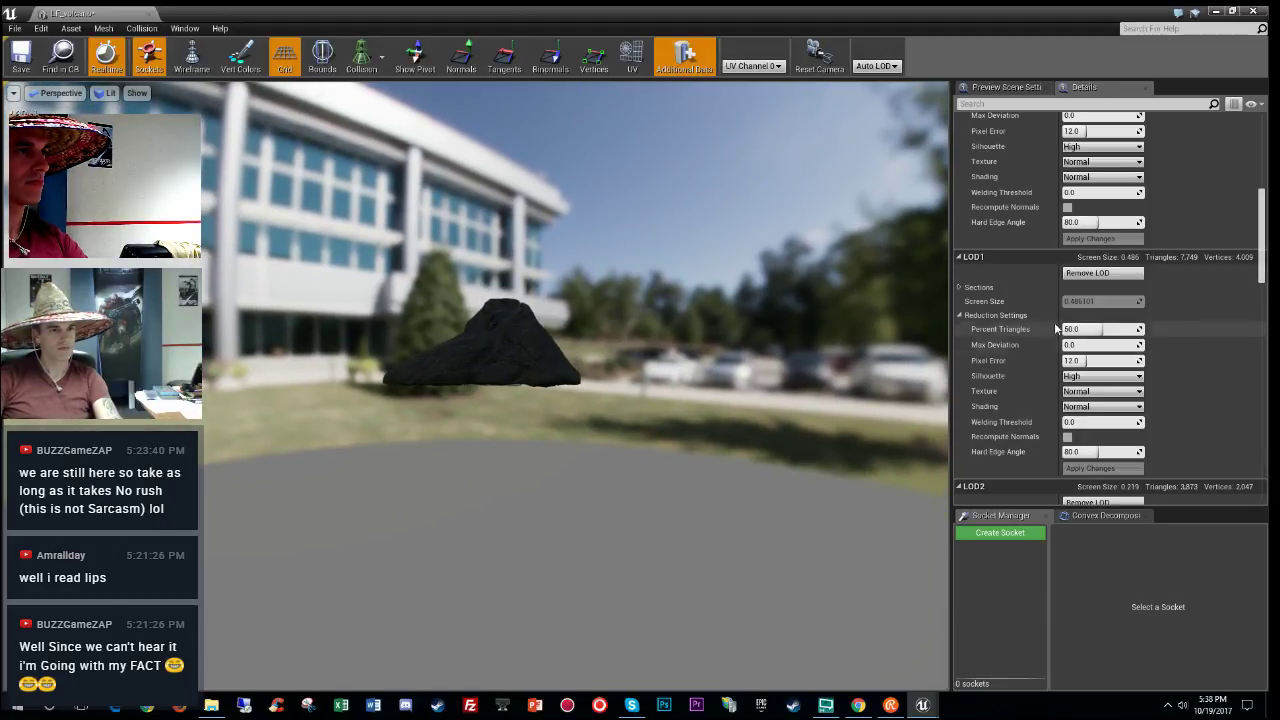
drag(911, 356, 925, 356)
key(w)
right_drag(925, 356, 926, 333)
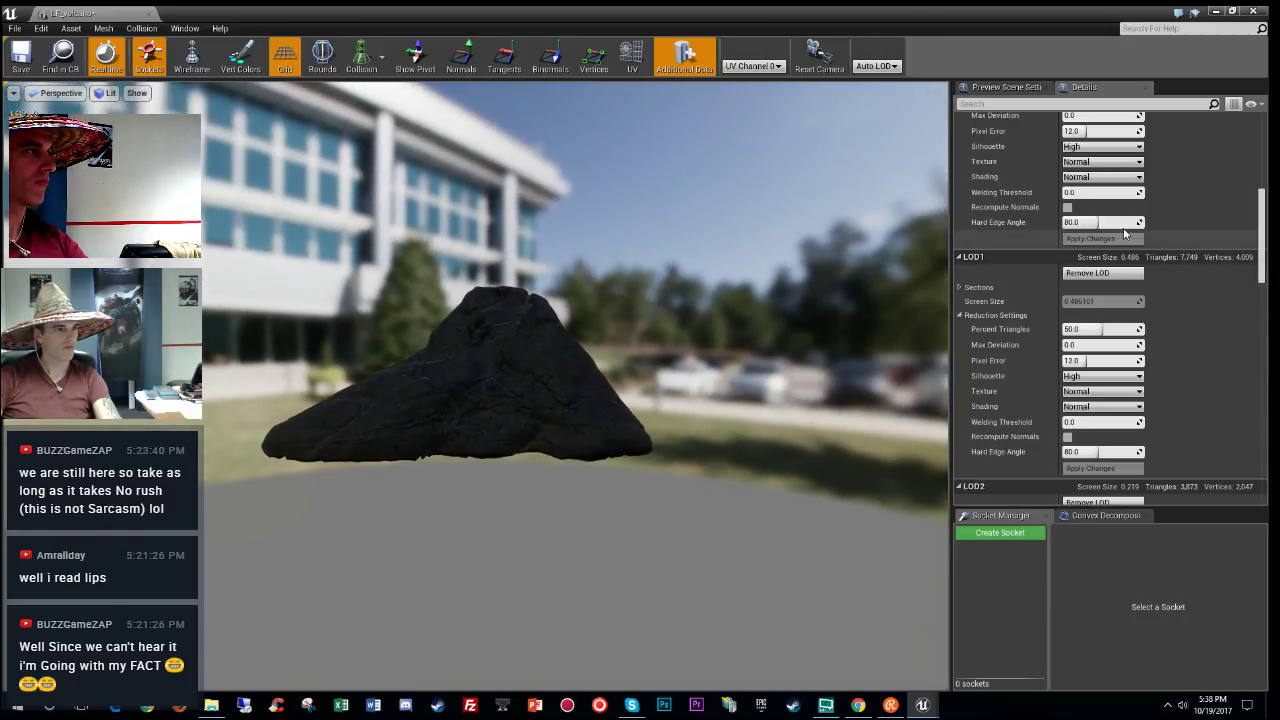
Step: Change the volcano mesh's LOD group to LargeProp, accept overwriting with the group's defaults, and view the mesh from farther away
drag(1261, 261, 1246, 377)
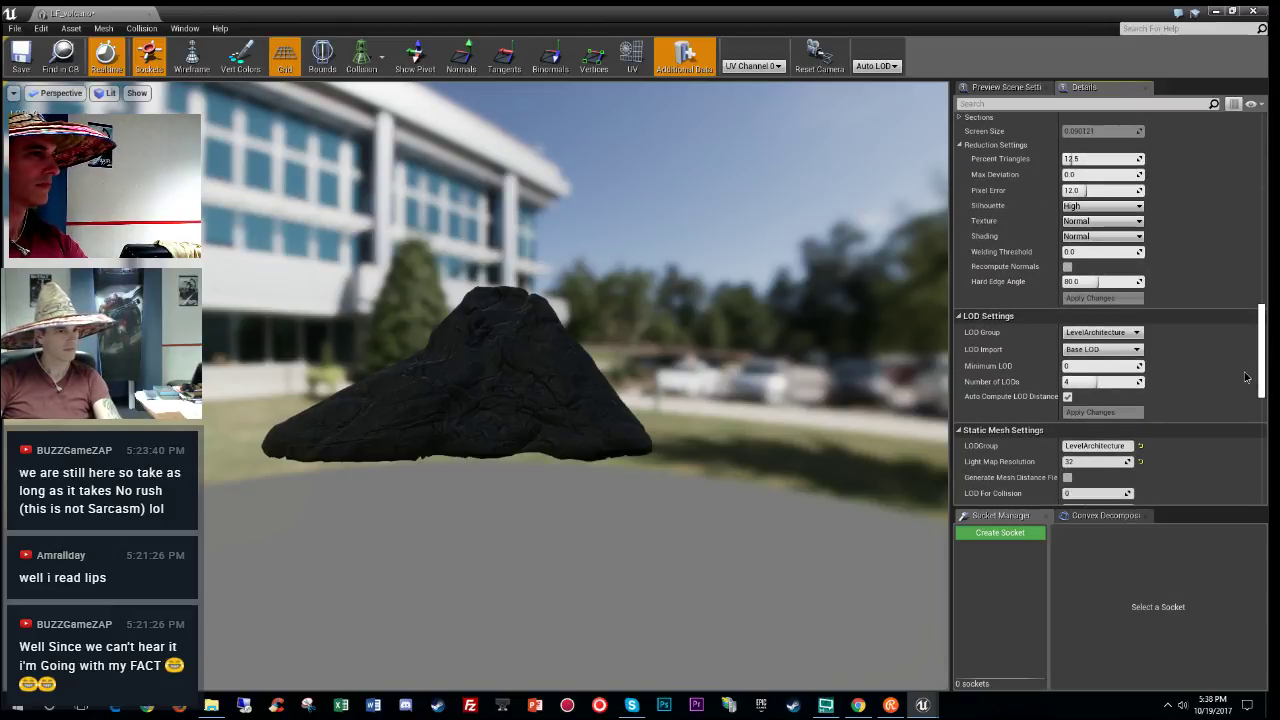
click(1102, 332)
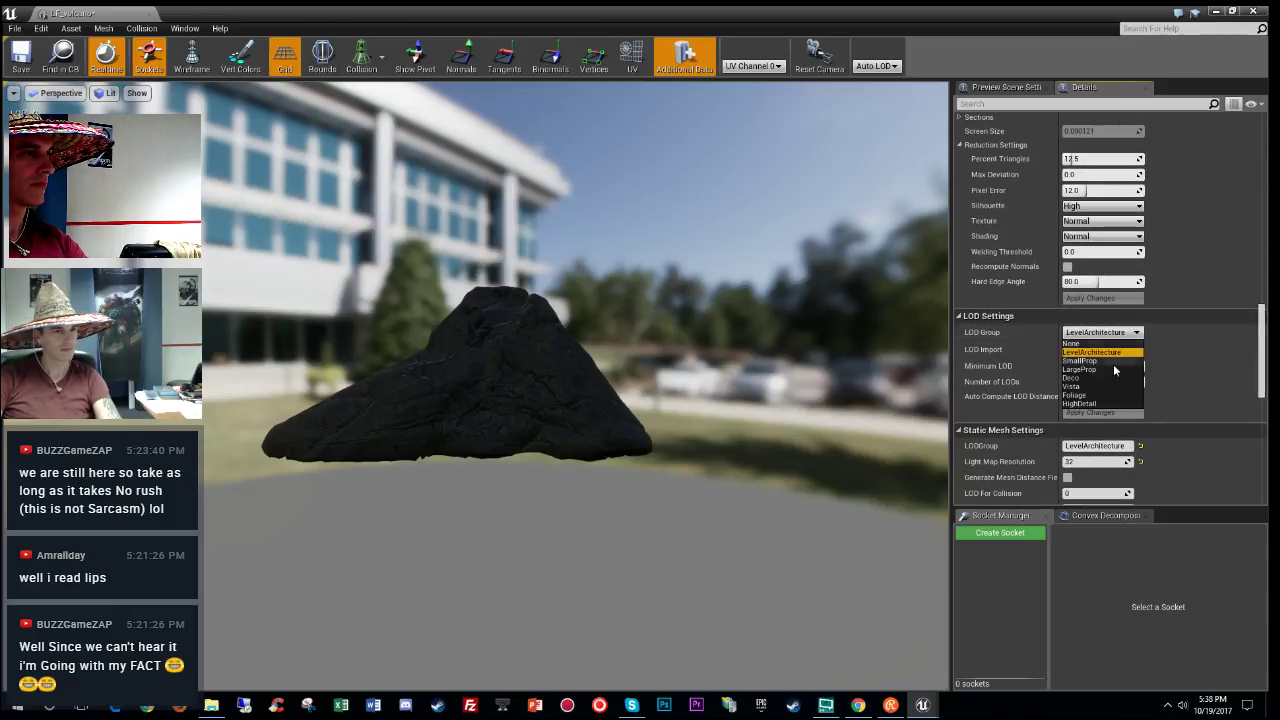
click(1113, 368)
click(730, 390)
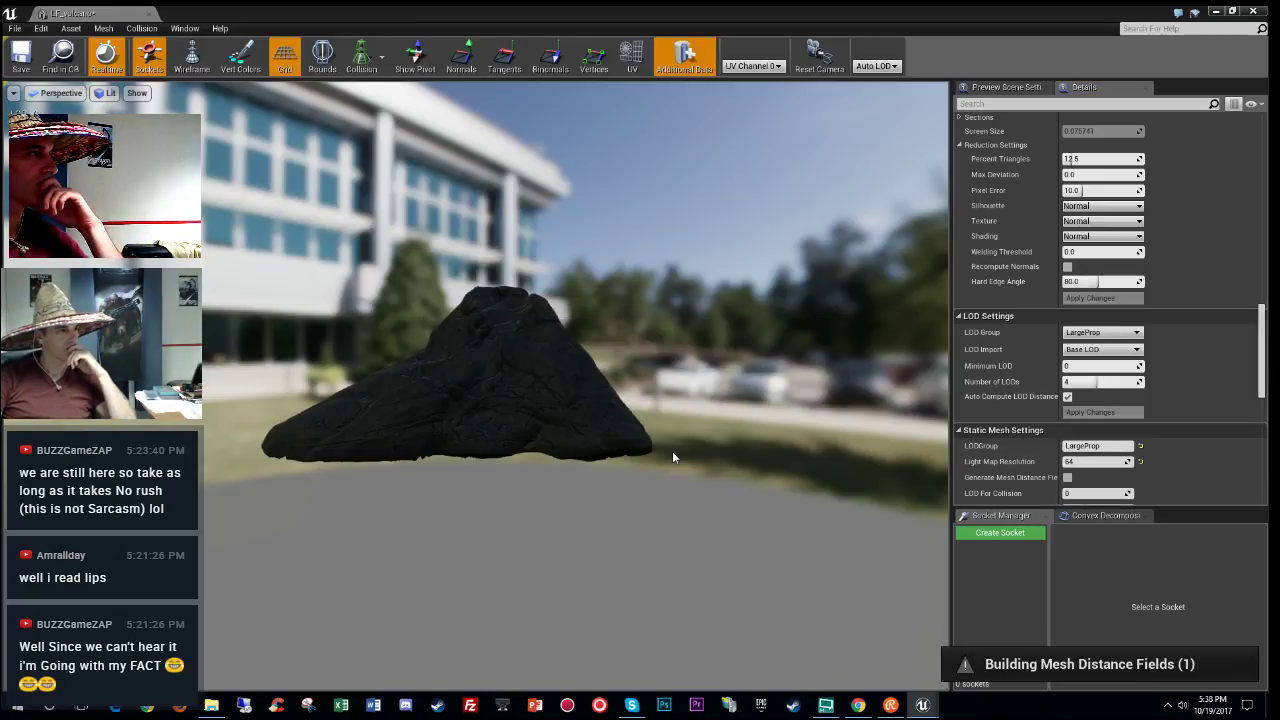
right_drag(673, 461, 673, 585)
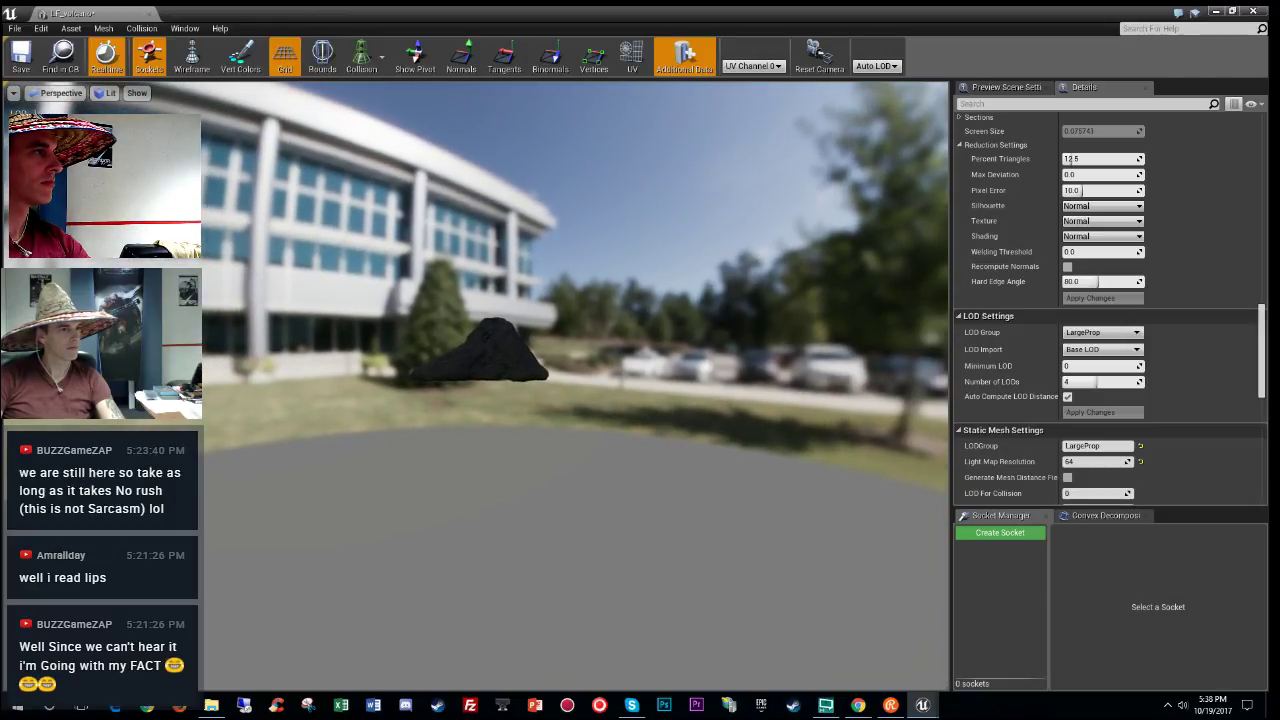
Step: Turn off automatic LOD distance computation for the volcano mesh and set the LOD2 screen size to 0.3
click(1072, 409)
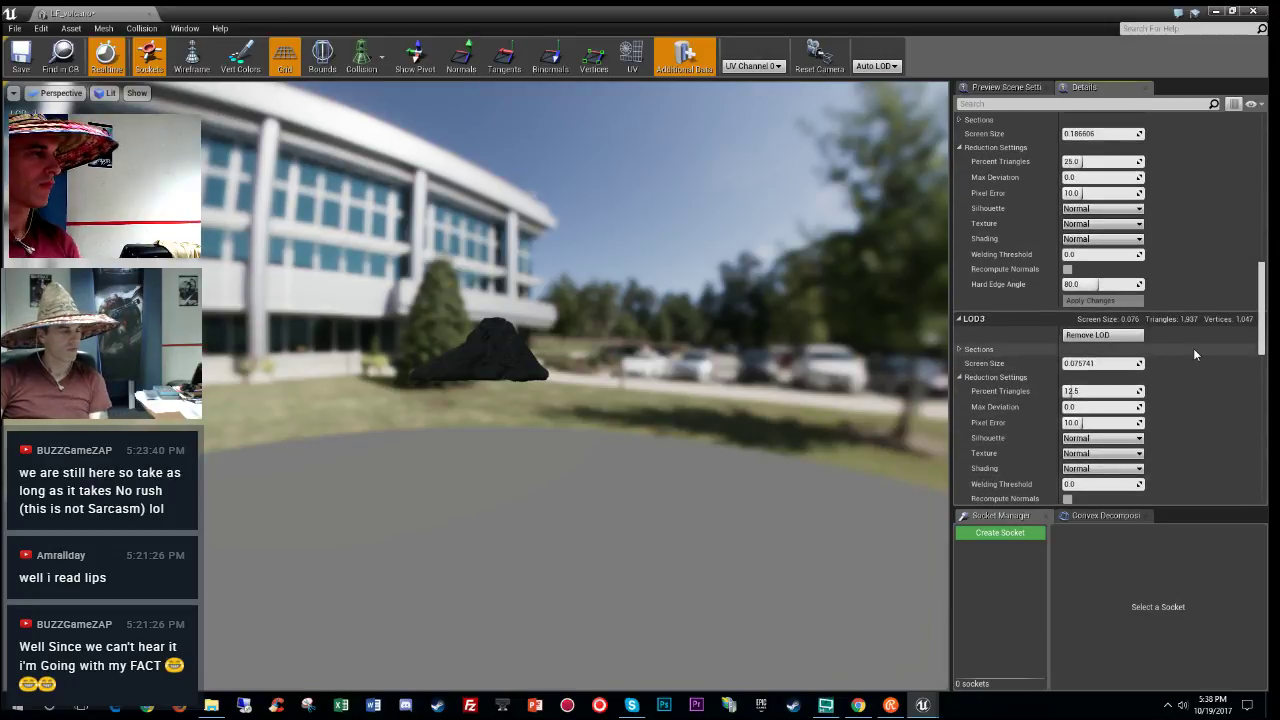
scroll(1197, 352, up, 3)
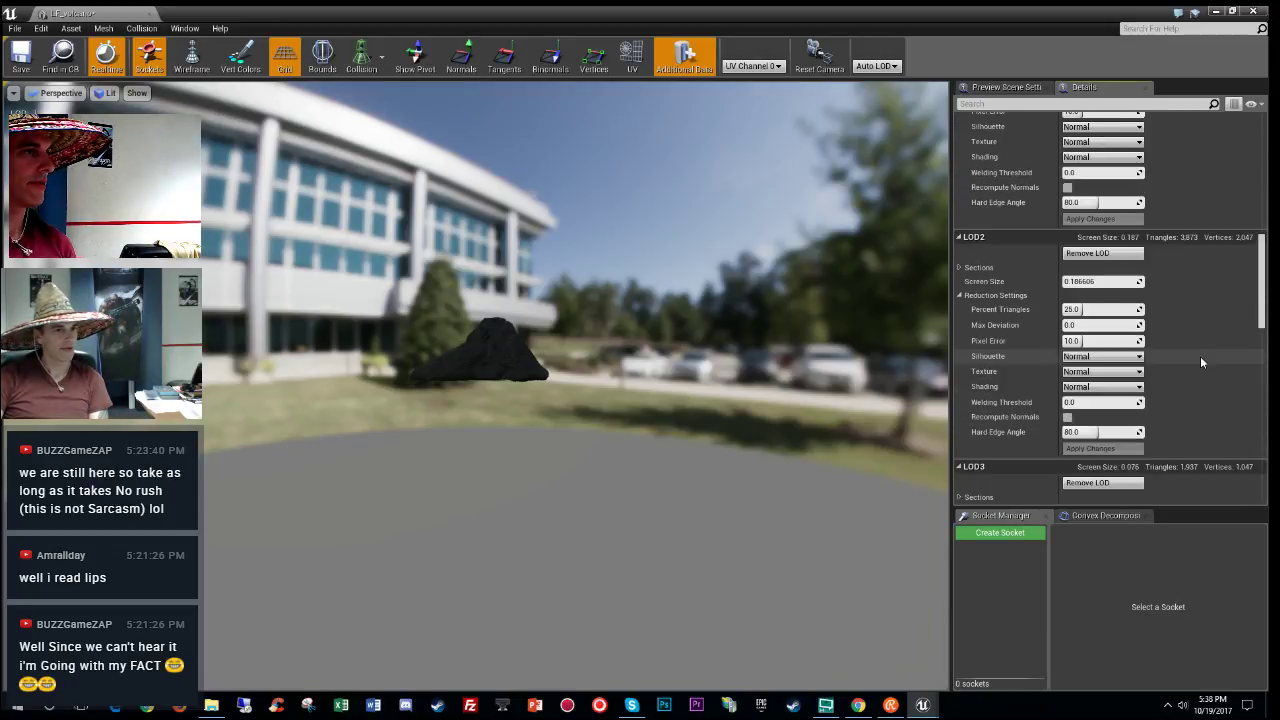
click(1116, 281)
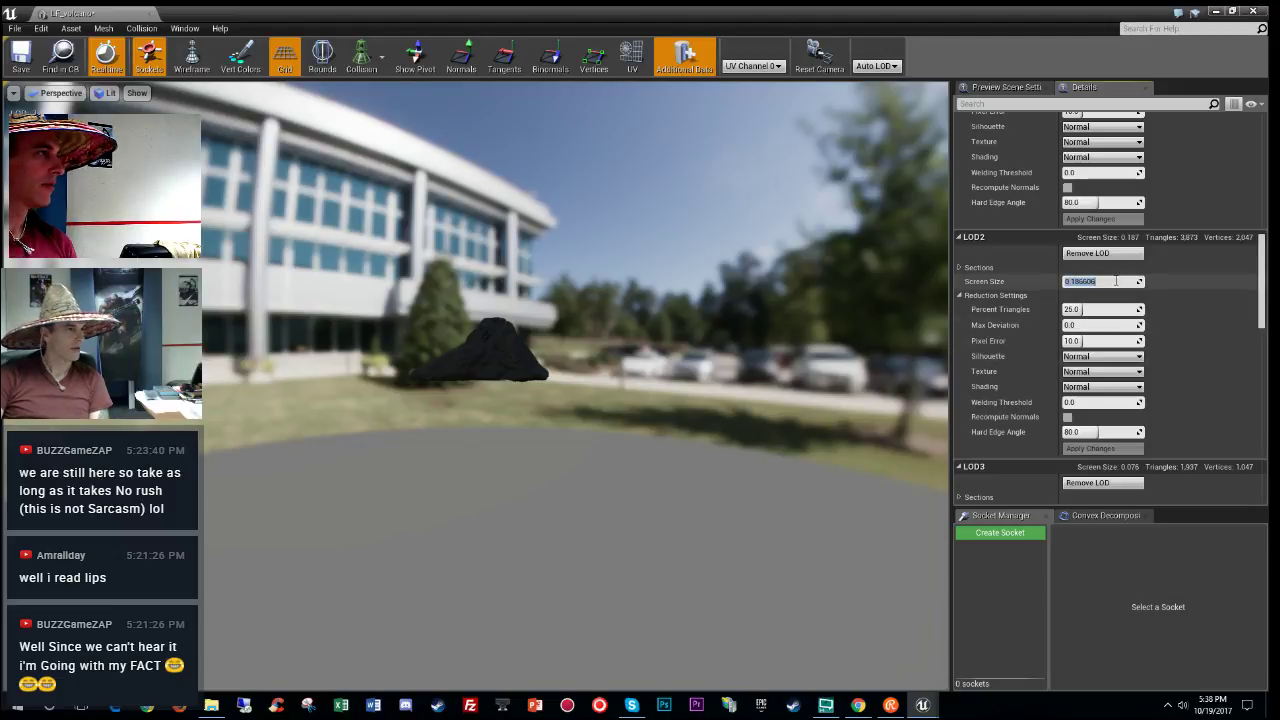
text(0.3)
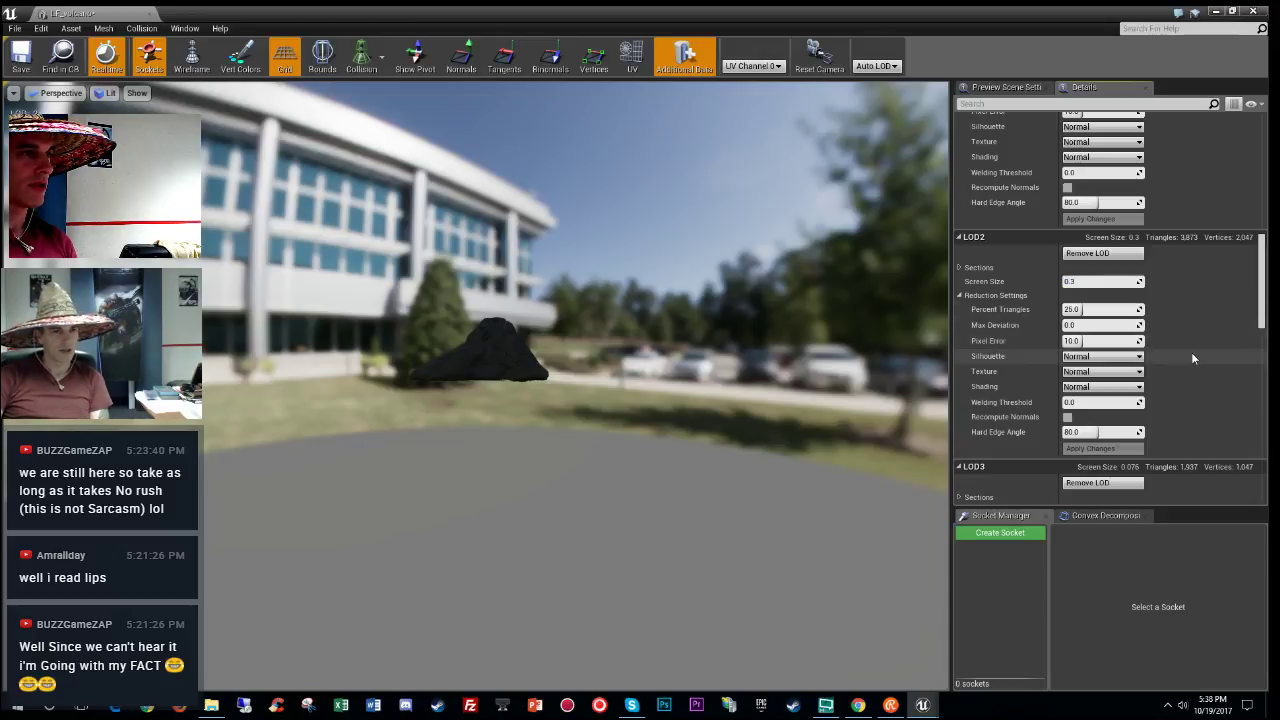
scroll(1195, 345, down, 3)
scroll(1195, 357, down, 2)
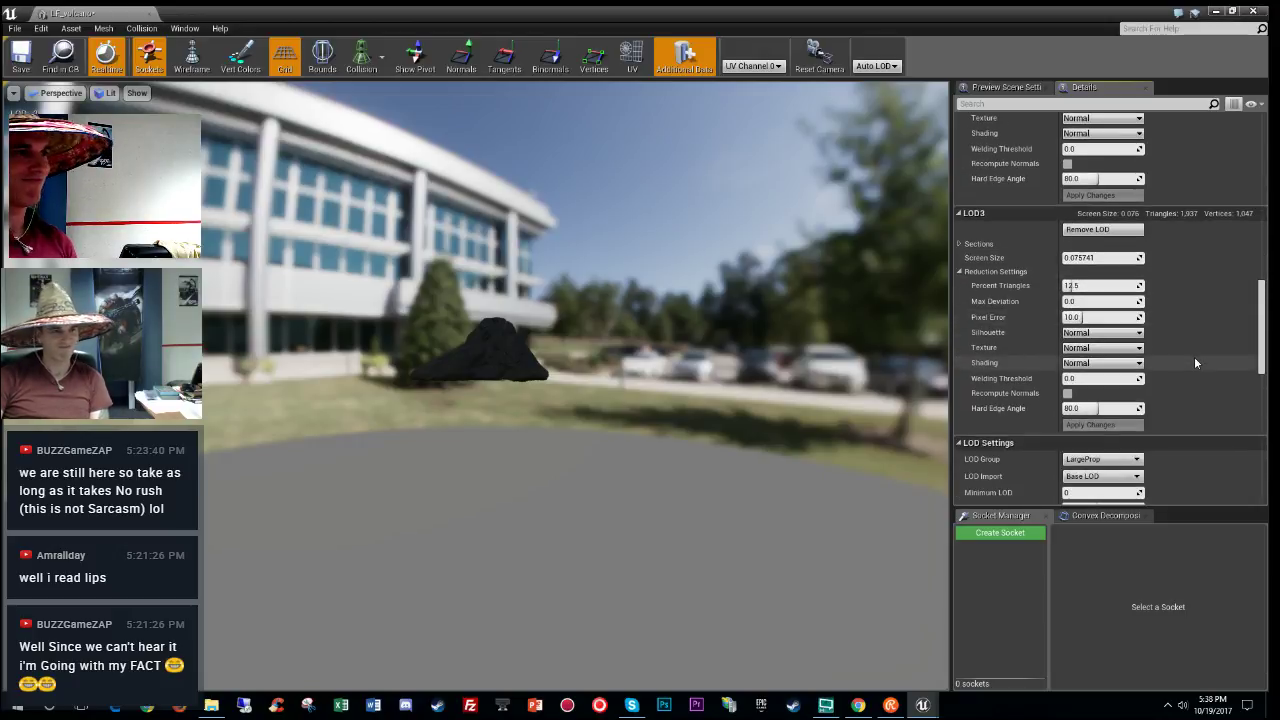
Step: Set the volcano mesh's LOD3 screen size to 0.2, then save and close the mesh
drag(576, 386, 636, 400)
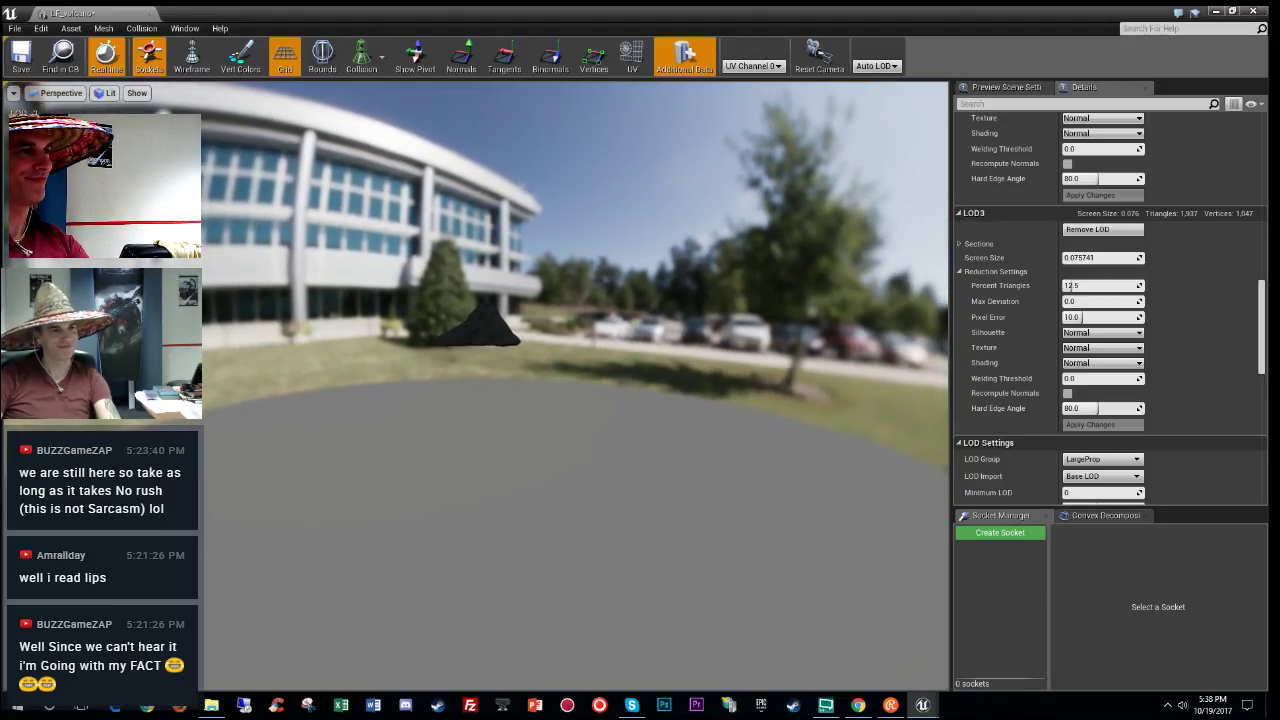
click(1110, 257)
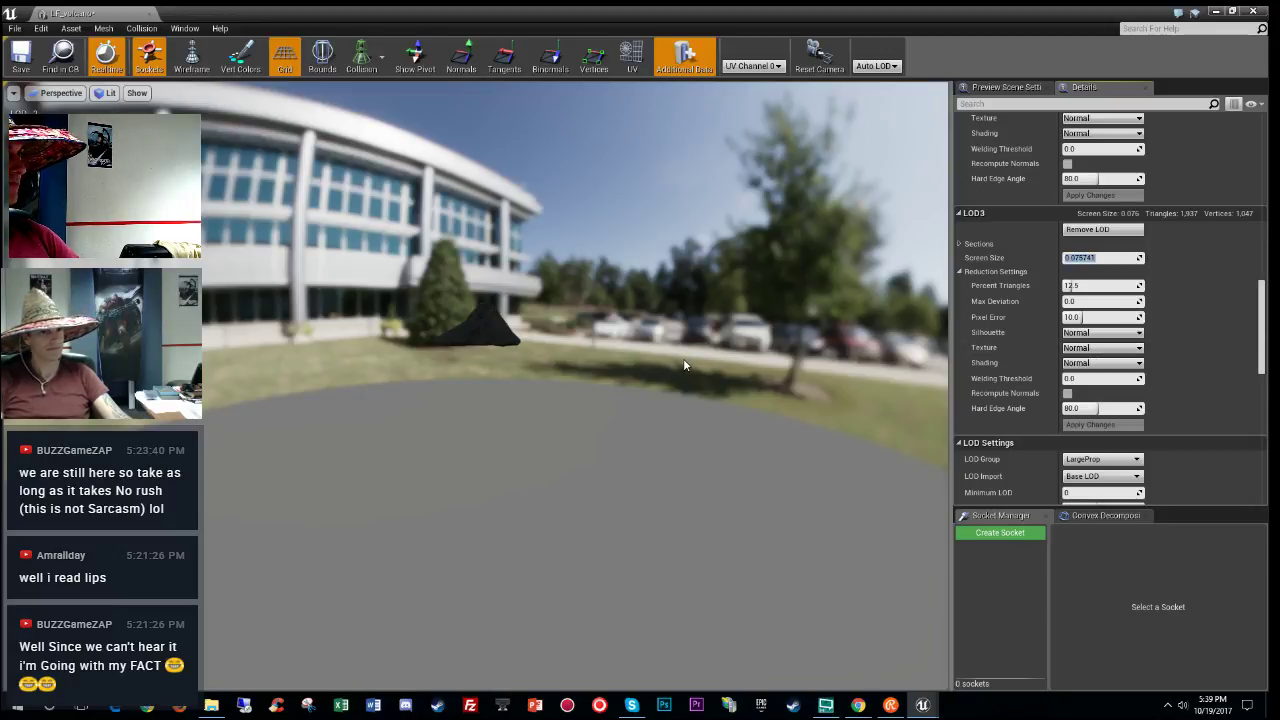
text(0.2)
key(Return)
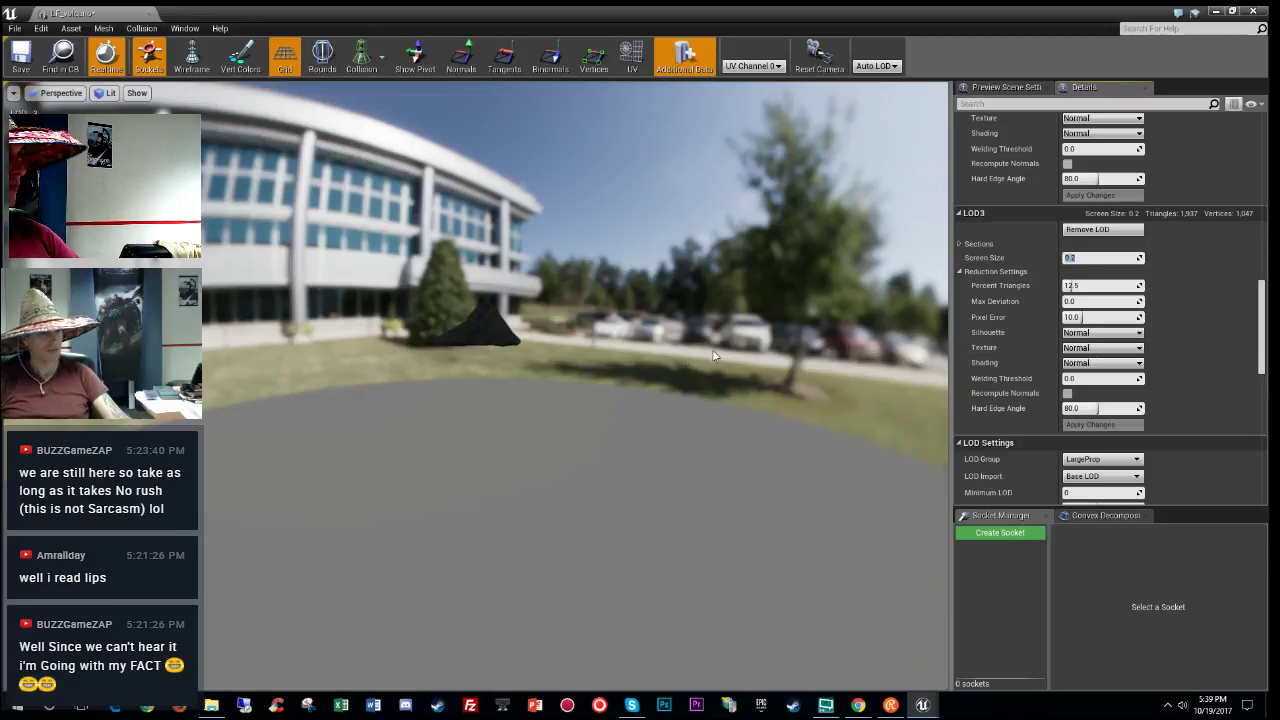
scroll(1200, 327, down, 3)
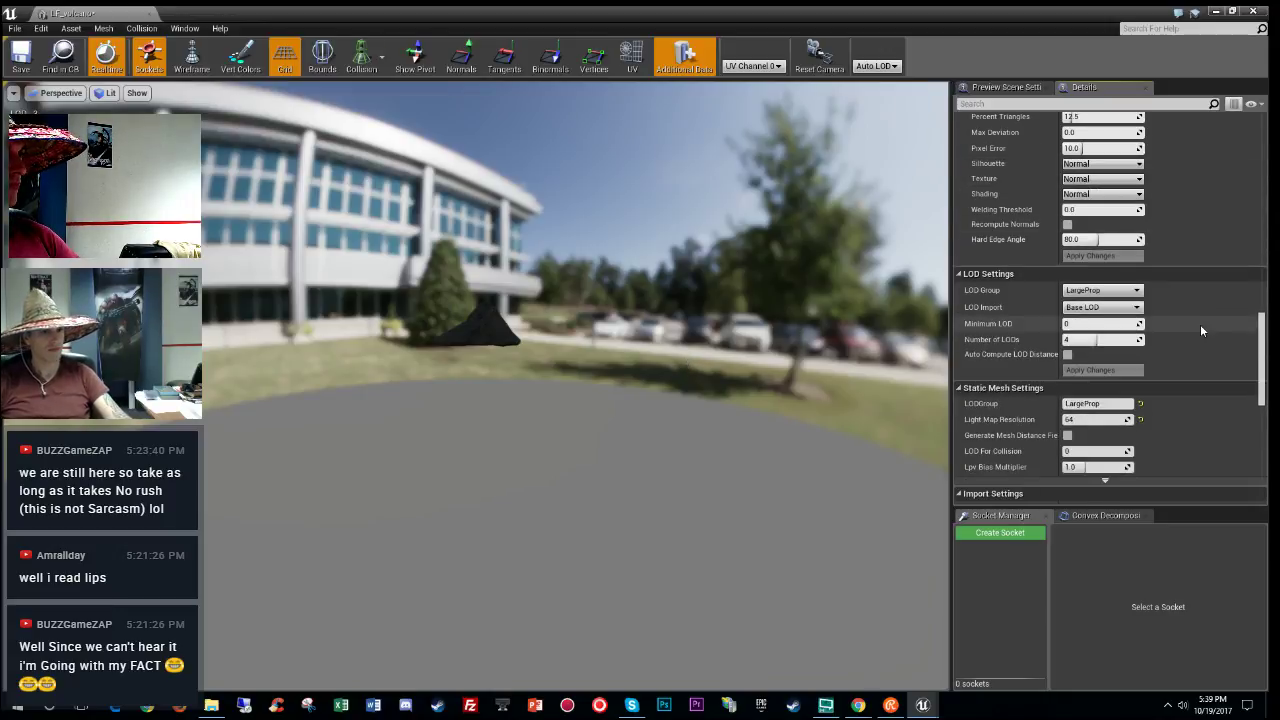
click(20, 63)
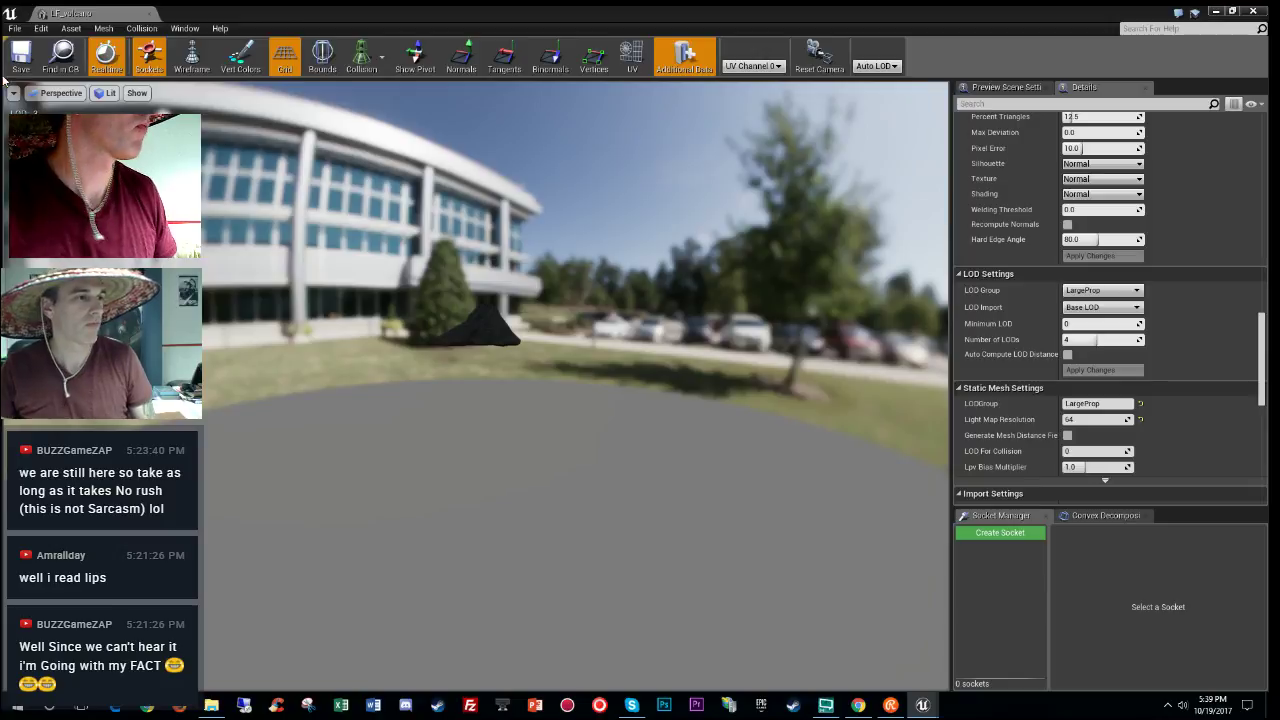
click(149, 13)
Step: Return from the mountains to the camp area of the level and display the rendering statistics with stat rhi
key(s)
right_drag(485, 386, 478, 435)
key(w)
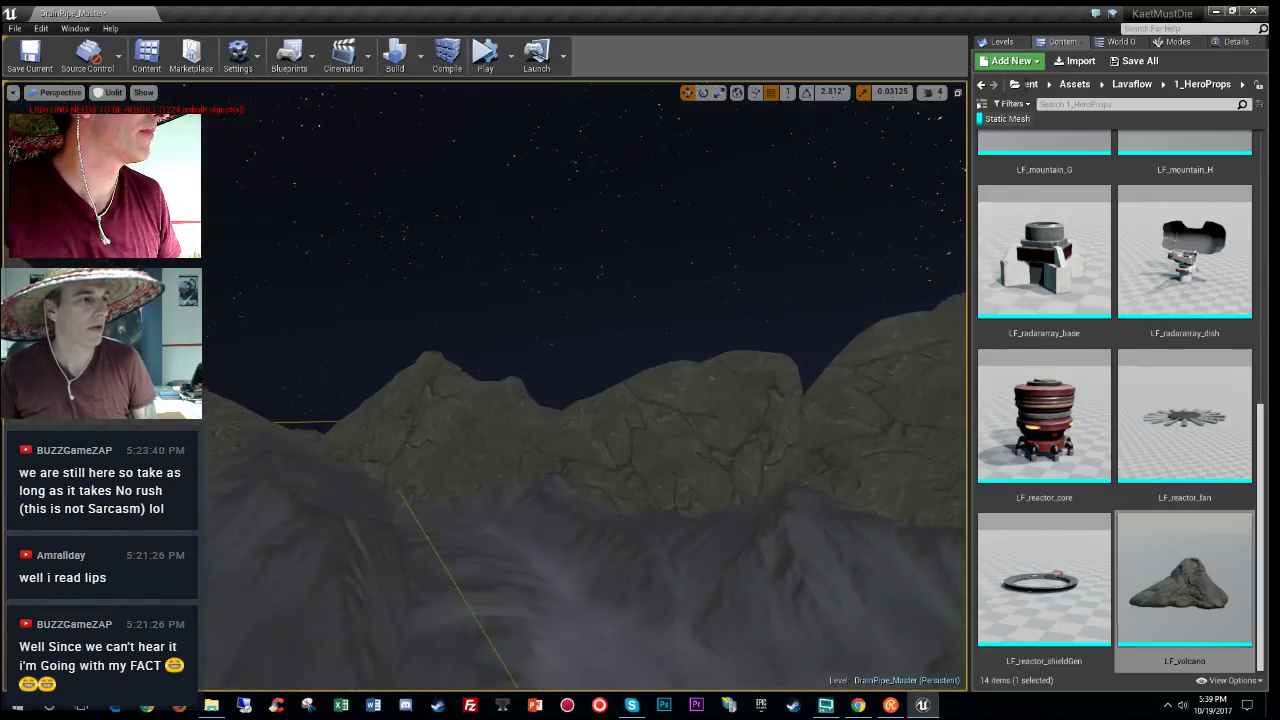
right_drag(585, 386, 675, 365)
key(w)
key(w)
key(w)
key(w)
key(w)
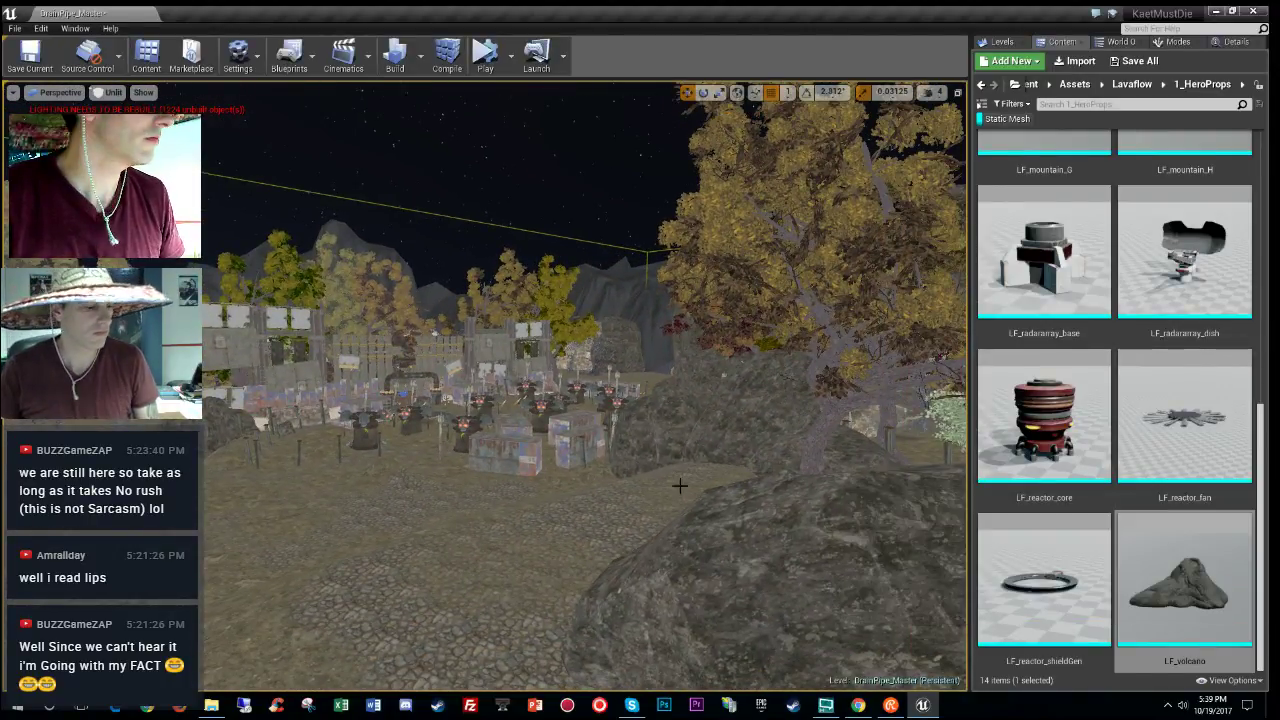
text(stat rhi)
key(Return)
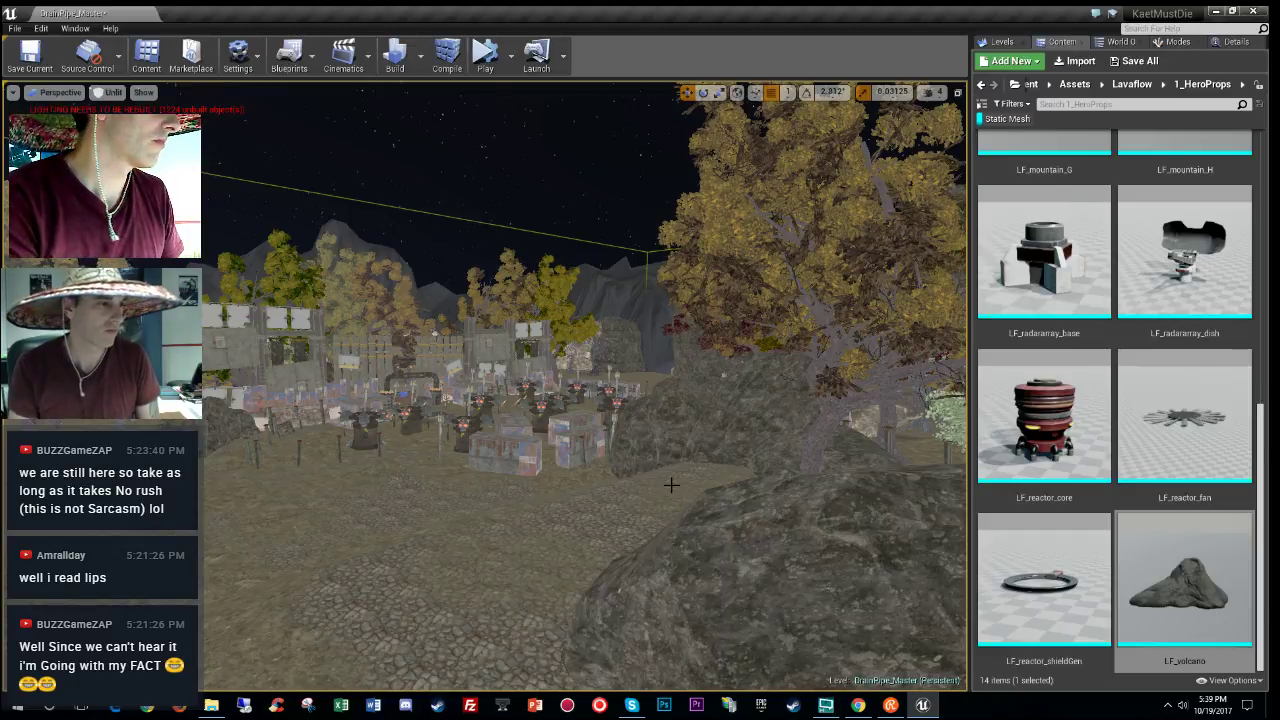
Step: Examine the RHI statistics while viewing the camp with its barricades and metal containers
key(w)
mouse_move(580, 465)
right_down()
mouse_move(545, 450)
mouse_move(510, 460)
mouse_move(570, 465)
mouse_move(595, 450)
right_up()
key(s)
key(s)
key(e)
drag(601, 500, 613, 473)
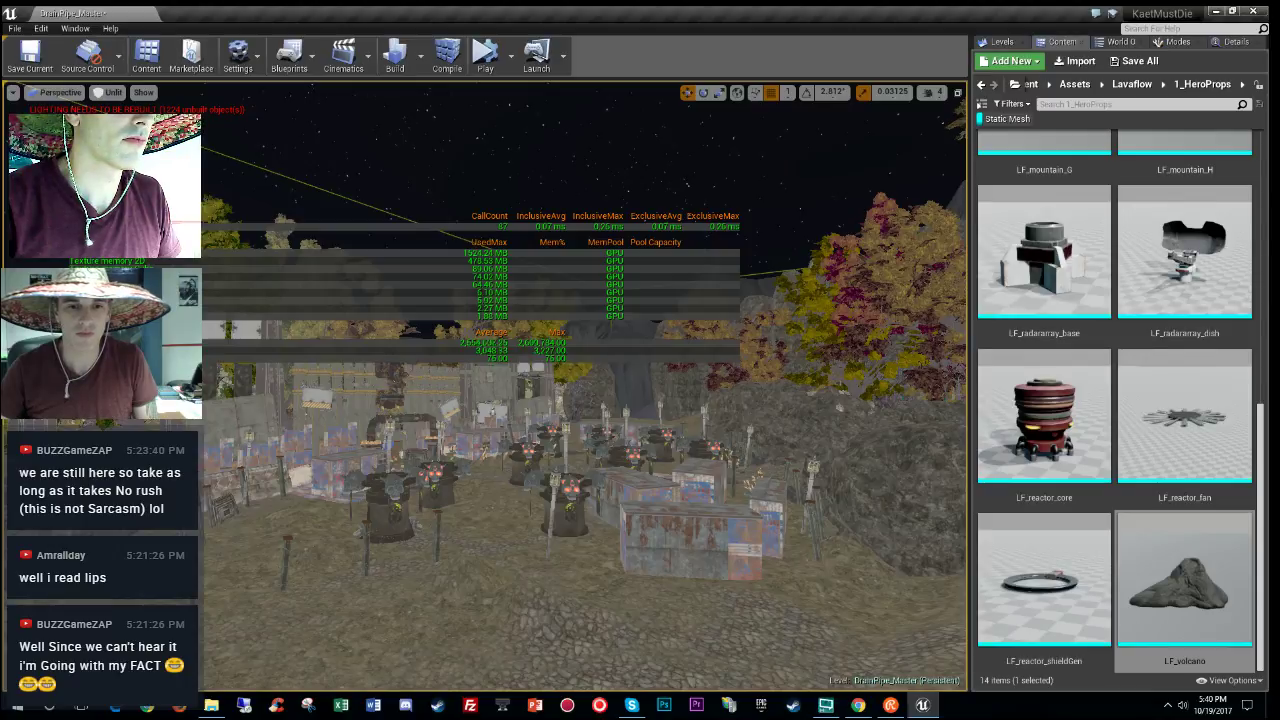
key(alt+Tab)
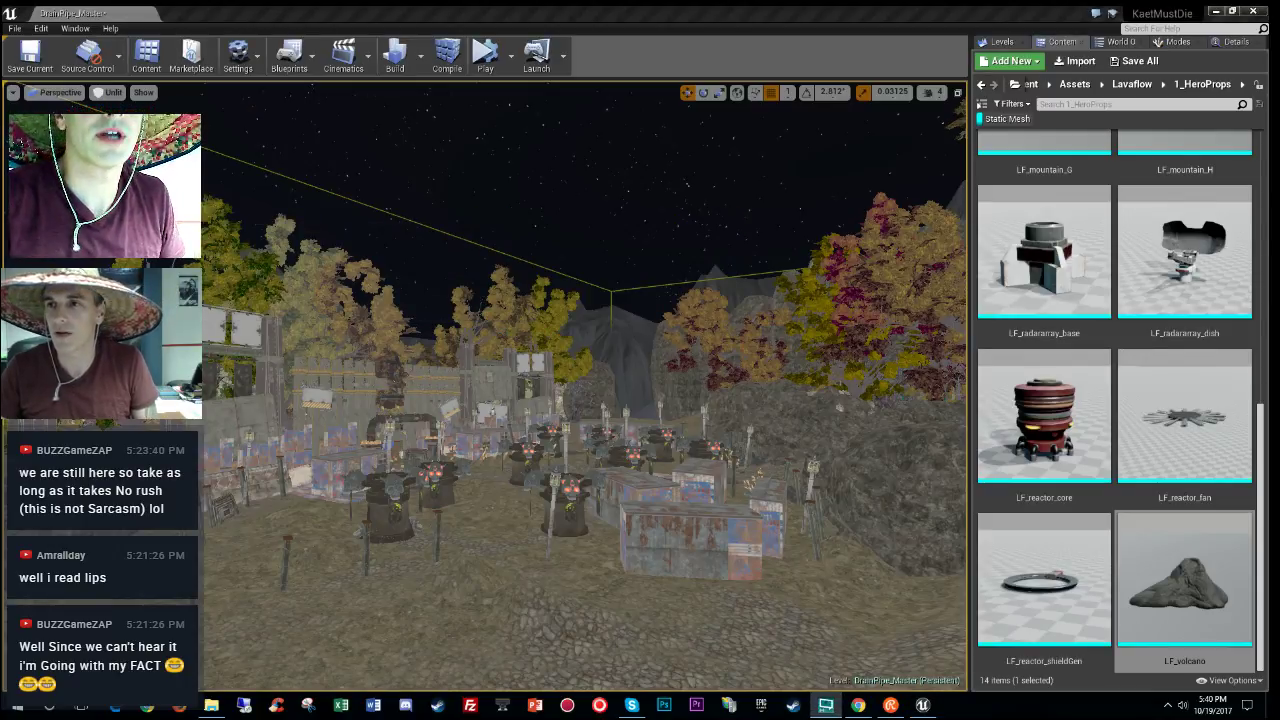
key(alt+Tab)
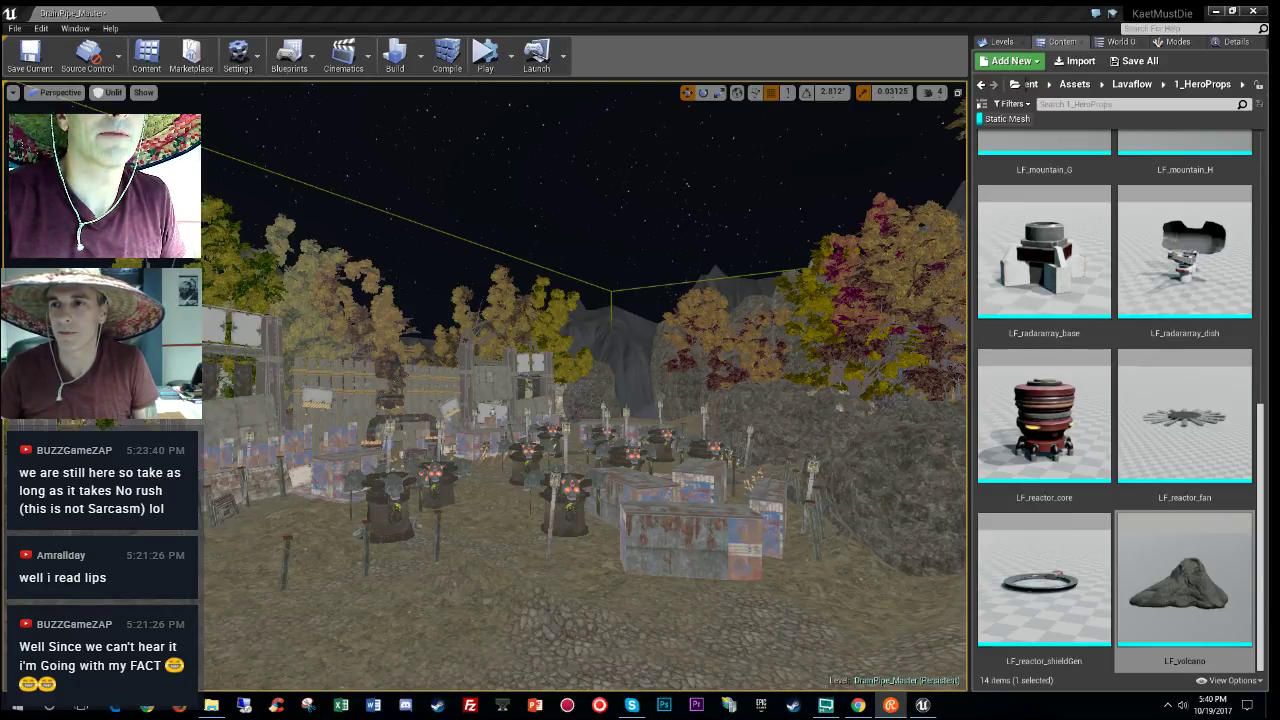
Step: Compare the RHI triangle and draw call statistics while looking in different directions from ground level in the camp
right_drag(771, 359, 700, 425)
key(w)
key(w)
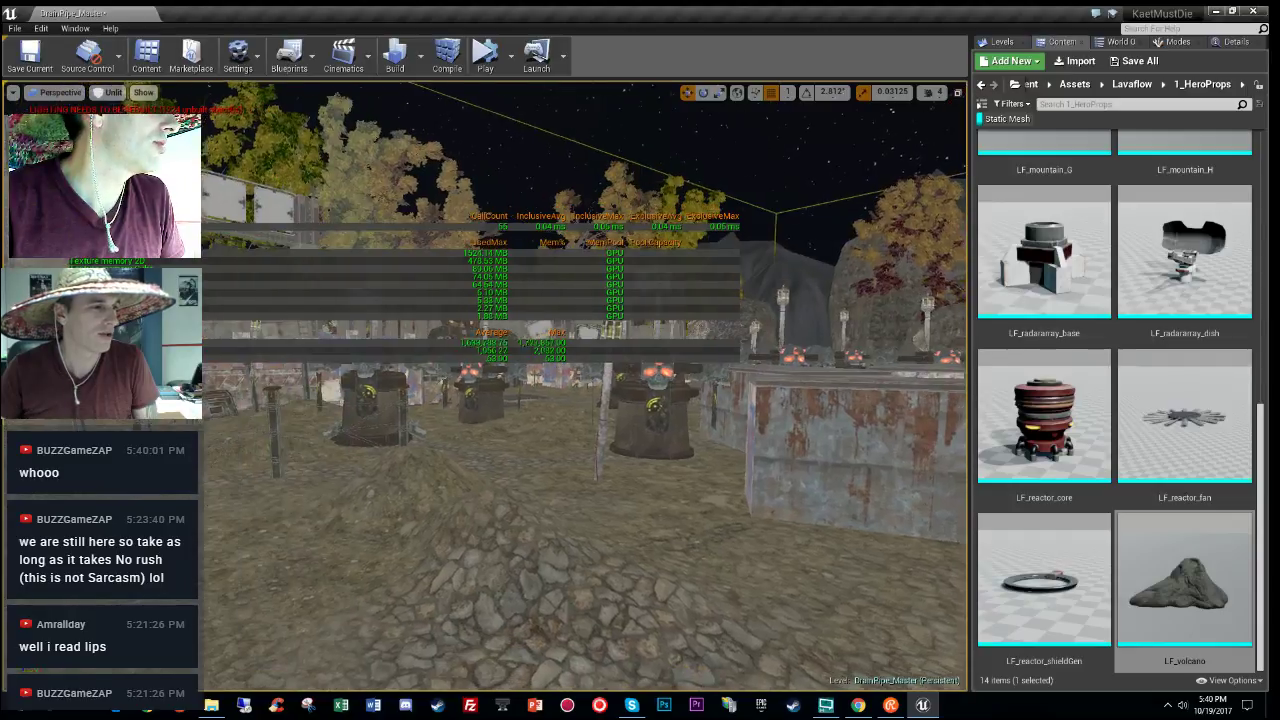
drag(604, 310, 570, 300)
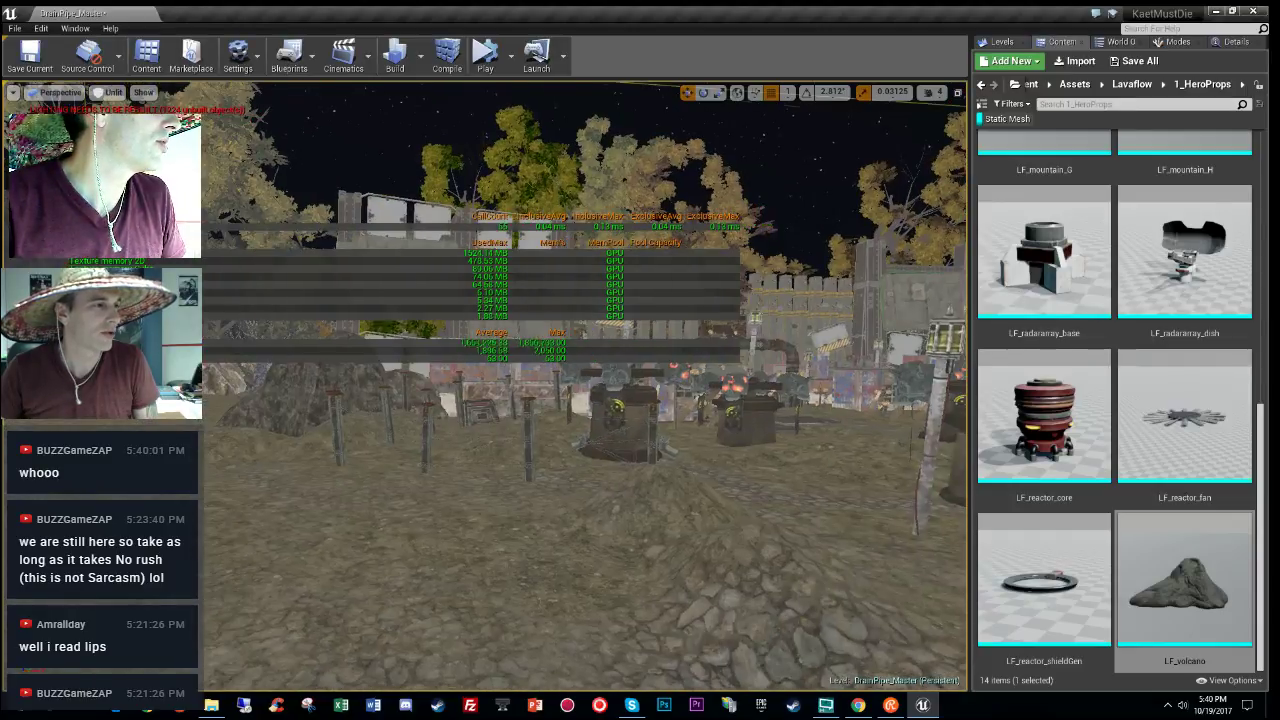
right_drag(570, 390, 760, 390)
right_drag(640, 400, 570, 365)
right_drag(640, 400, 555, 445)
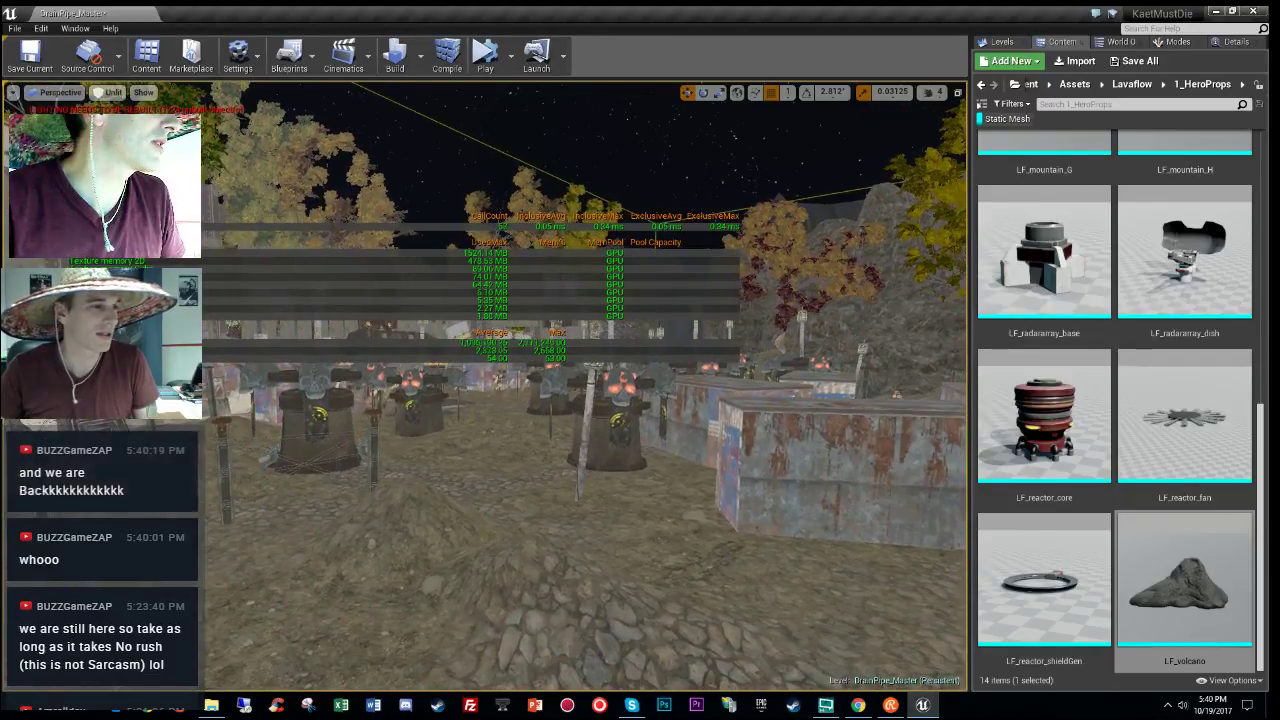
right_drag(640, 400, 650, 400)
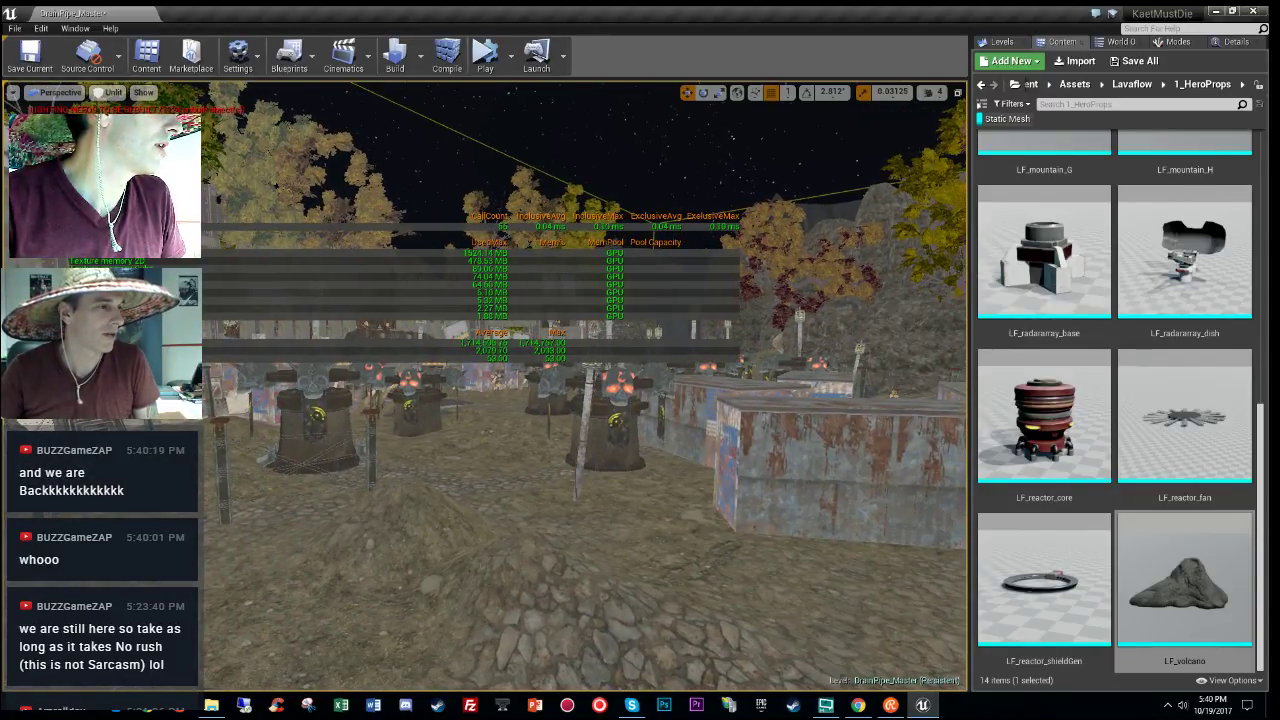
right_drag(640, 400, 610, 355)
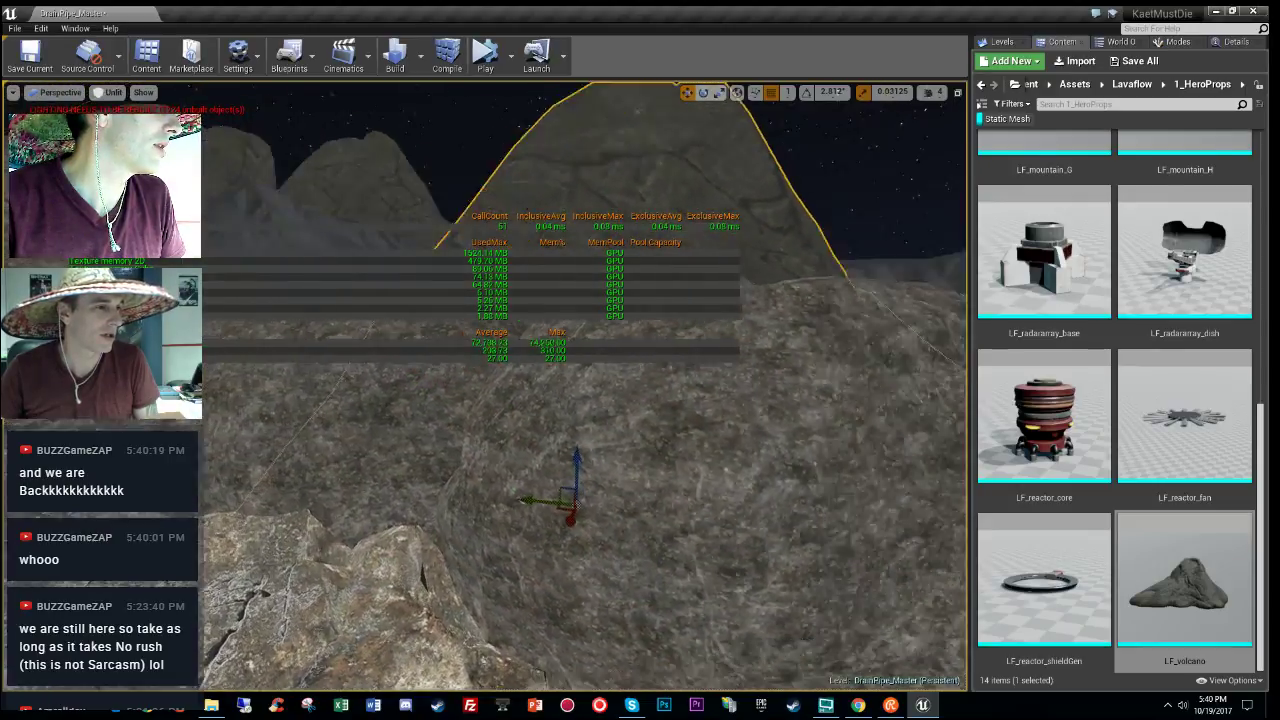
Step: Select the tree stump in the forest, locate its SM_Stump_A mesh among the assets, and open it for editing
right_drag(700, 360, 769, 360)
right_drag(618, 400, 680, 400)
key(w)
right_drag(830, 350, 570, 350)
right_drag(795, 350, 880, 350)
right_drag(527, 520, 527, 520)
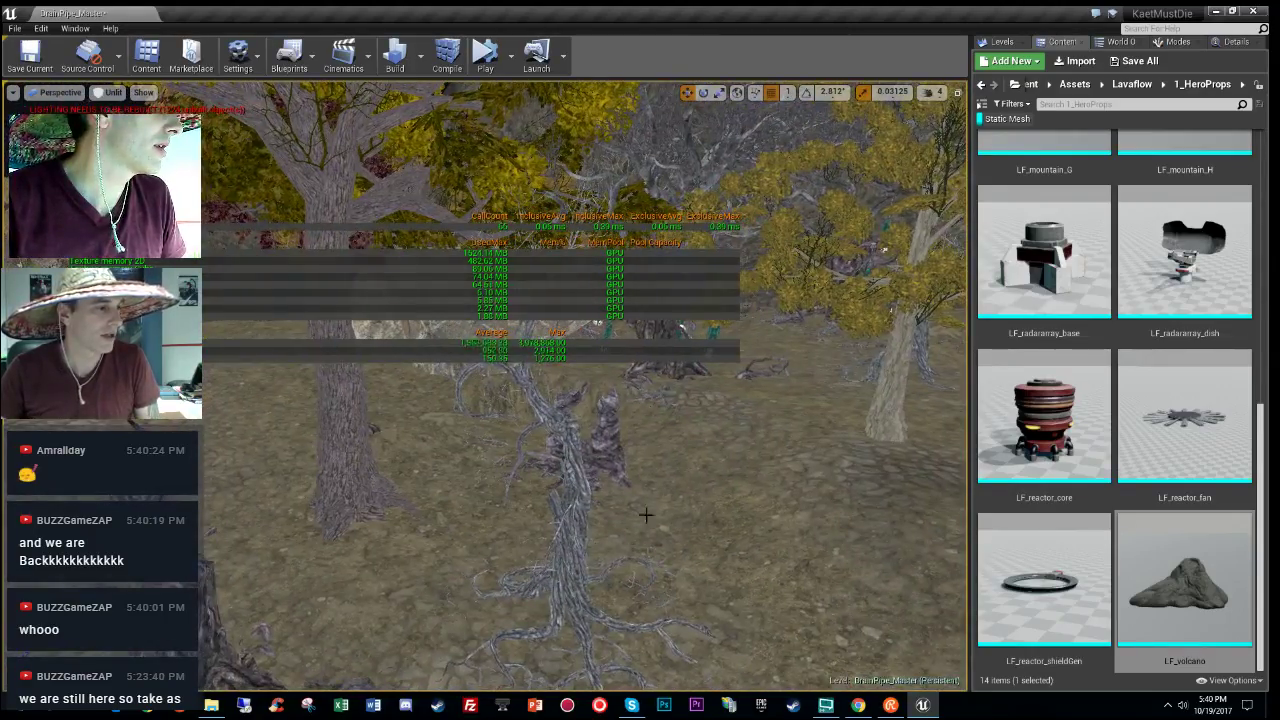
click(1238, 41)
click(1216, 340)
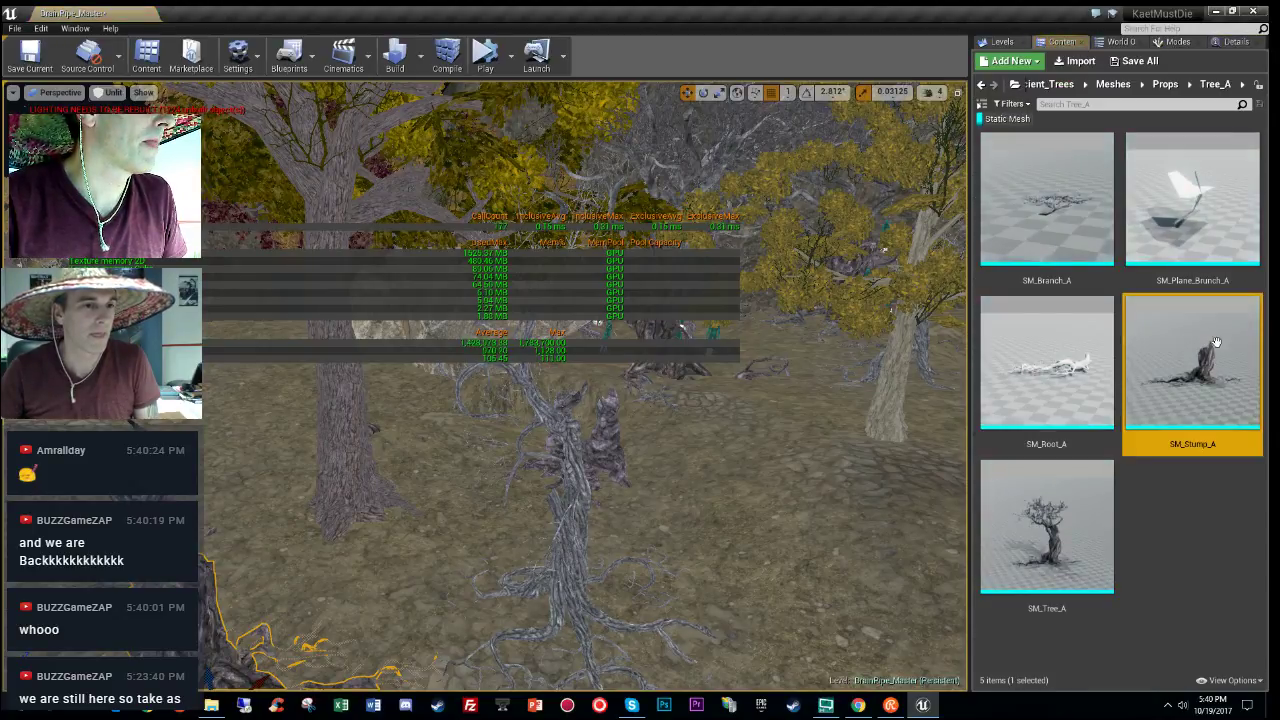
double_click(1216, 343)
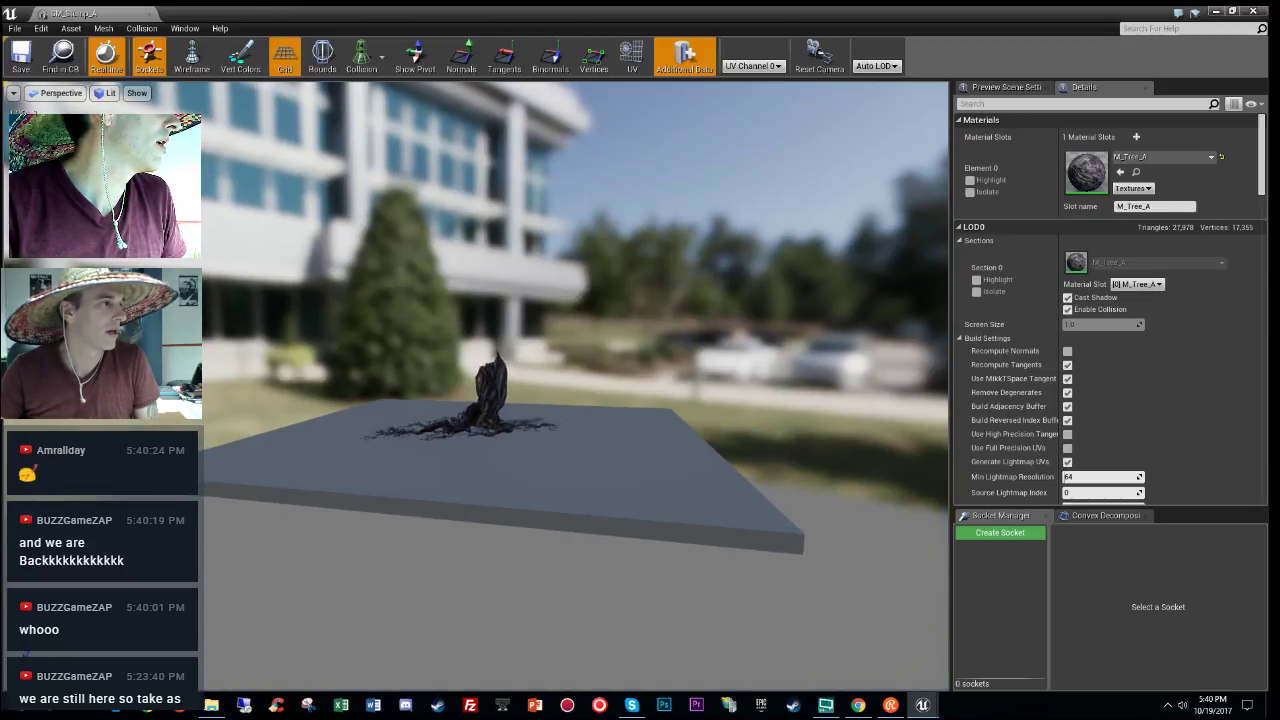
Step: Set the LOD group of the SM_Stump_A mesh to Deco, accept the group's defaults, and inspect the stump up close
scroll(475, 387, up, 5)
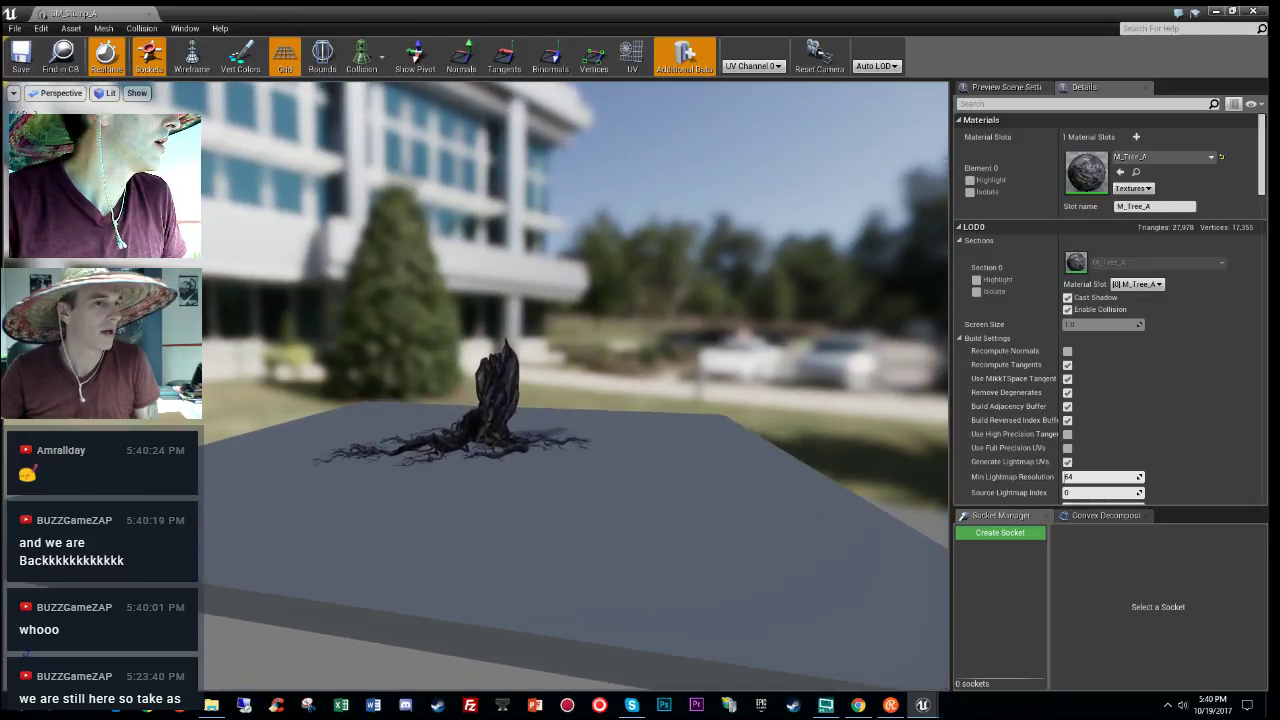
scroll(1248, 342, down, 8)
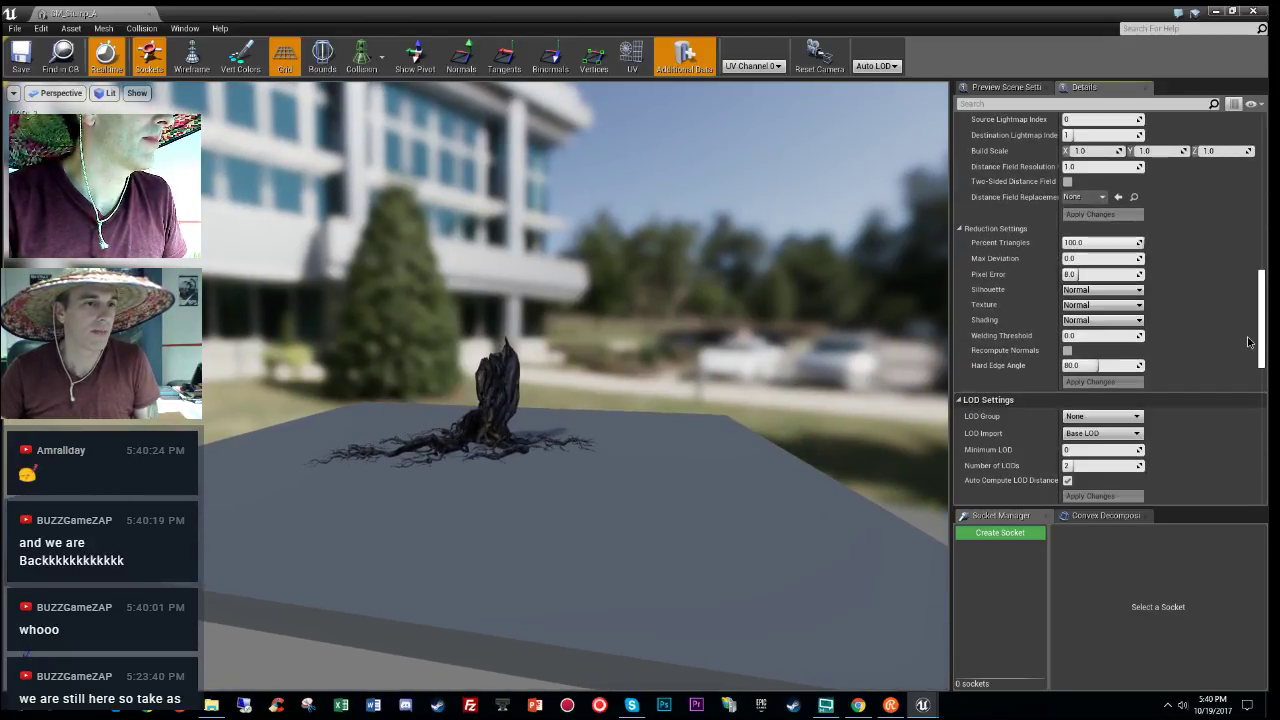
scroll(1248, 342, down, 5)
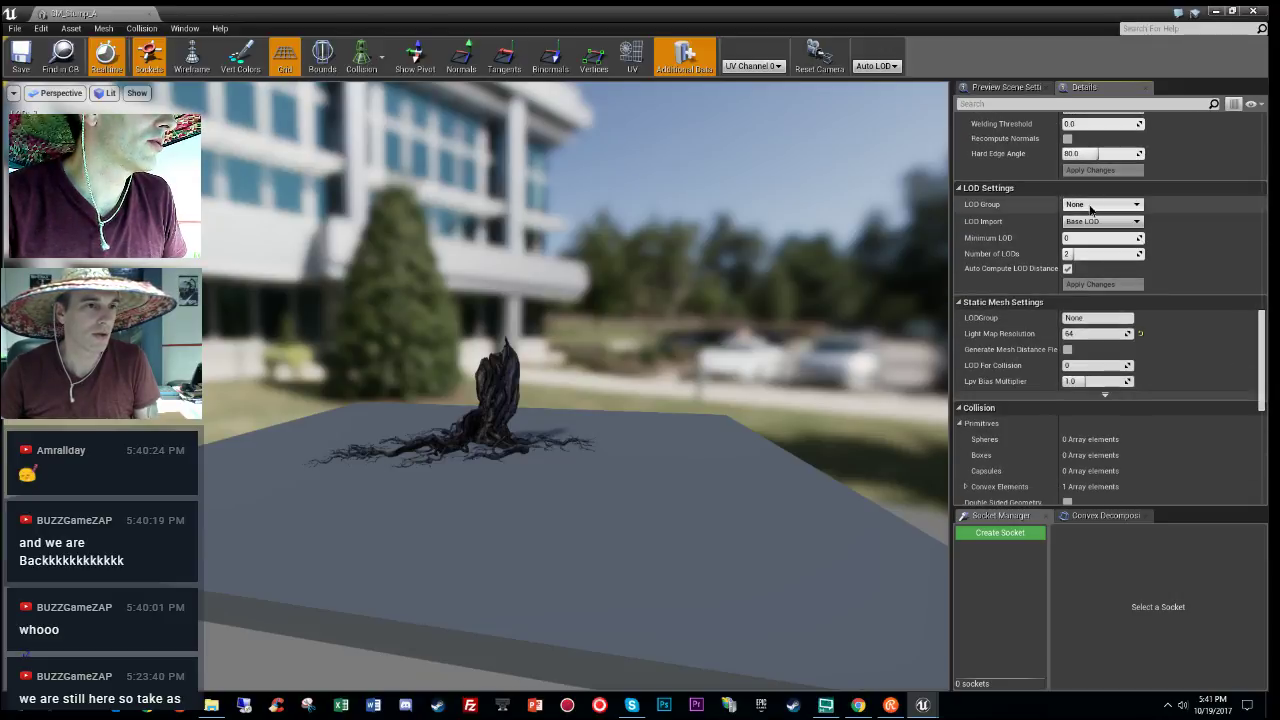
click(1090, 205)
click(1072, 250)
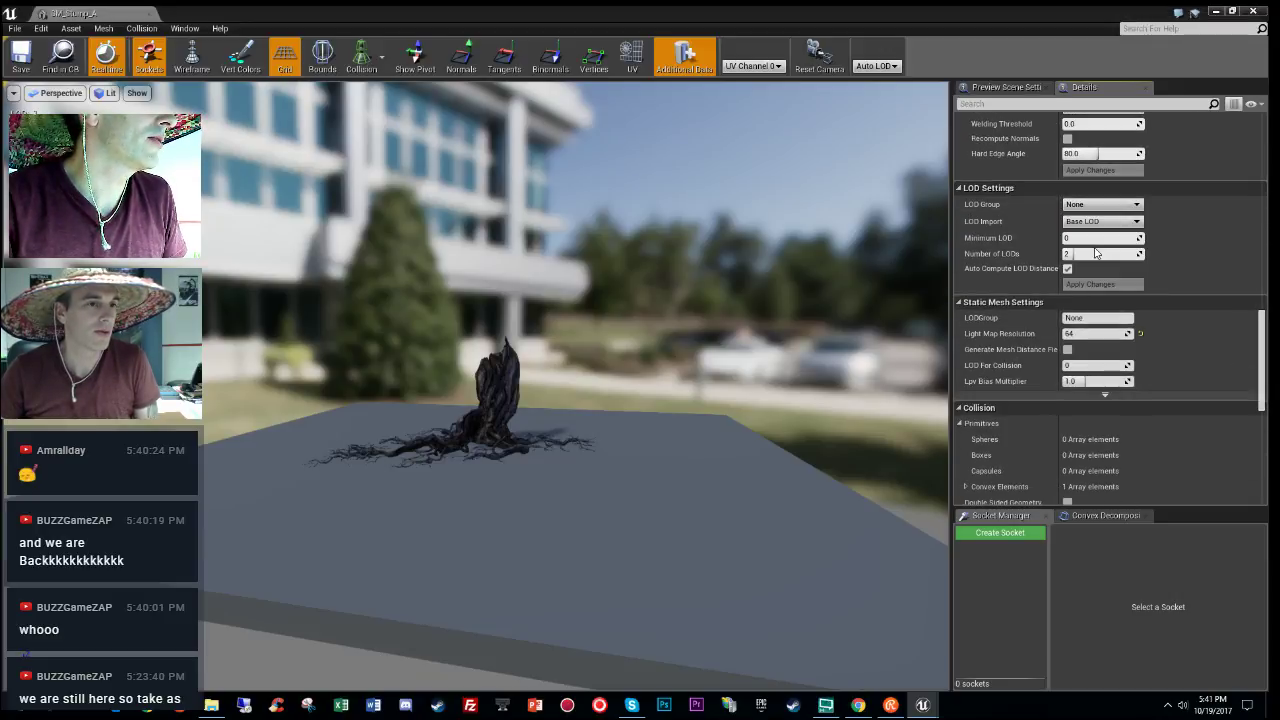
click(731, 391)
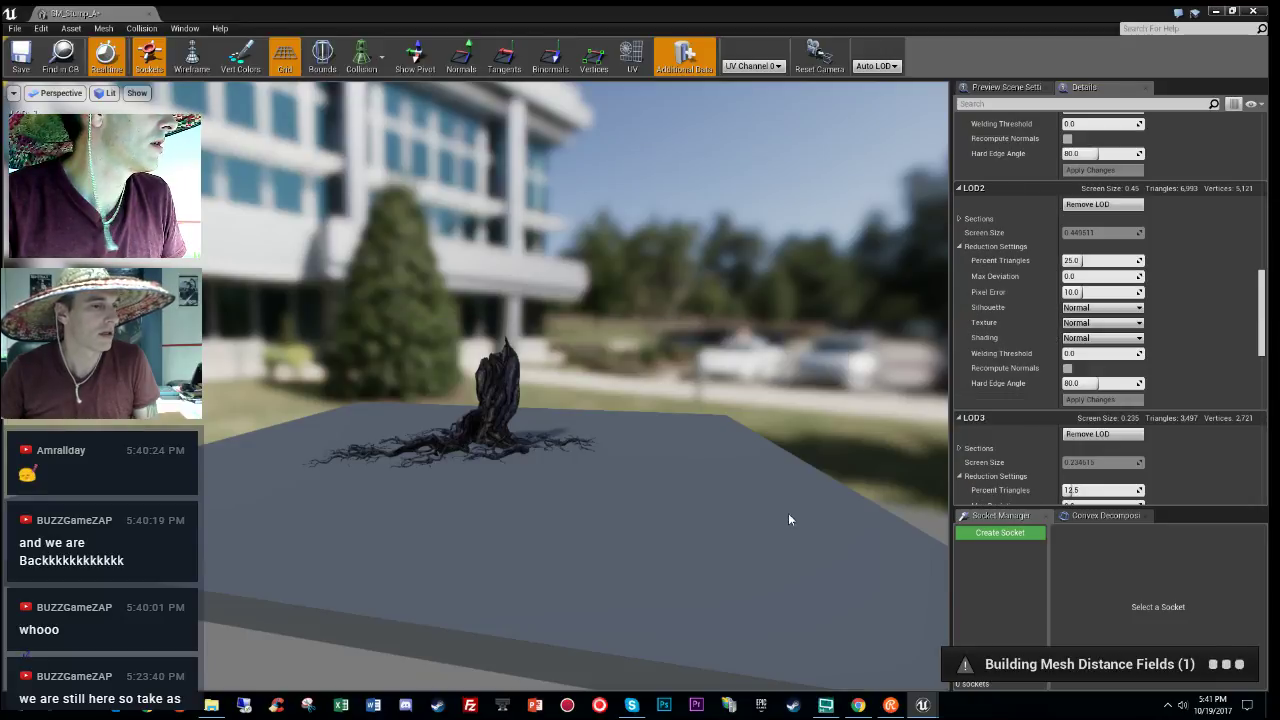
mouse_move(661, 532)
right_down()
mouse_move(676, 521)
mouse_move(658, 525)
right_up()
key(w)
drag(660, 472, 660, 522)
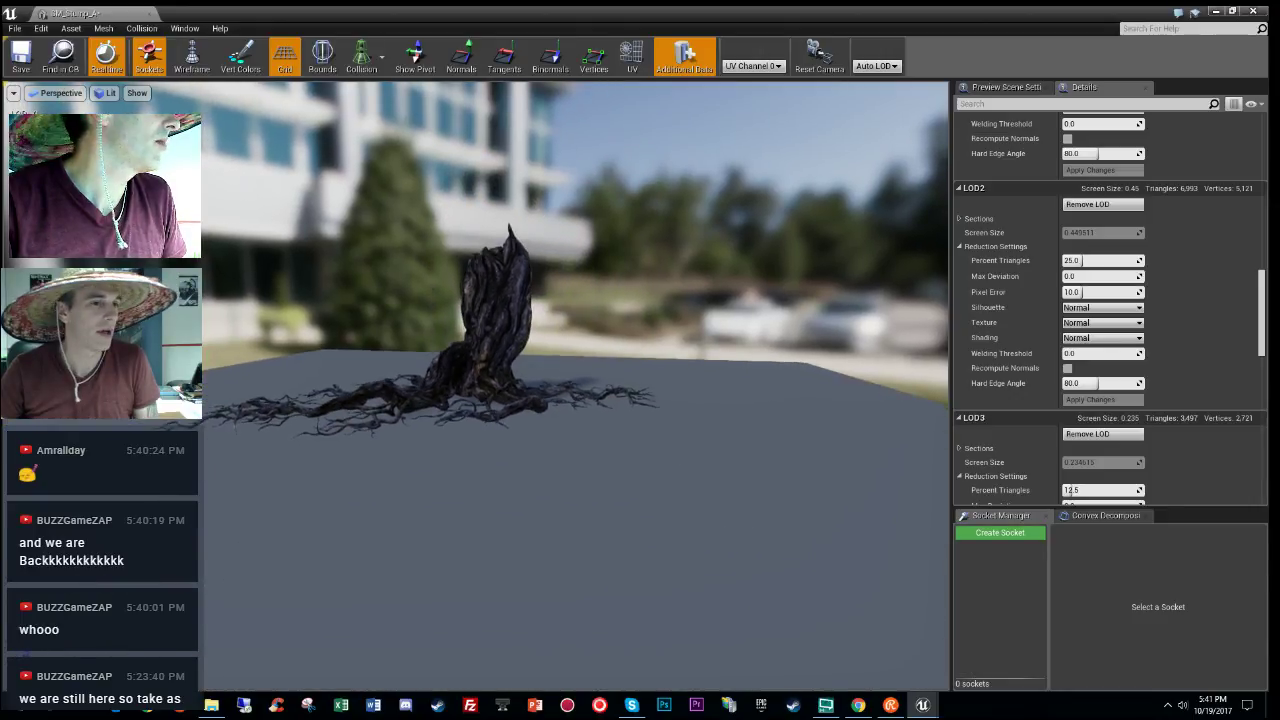
scroll(1131, 370, down, 5)
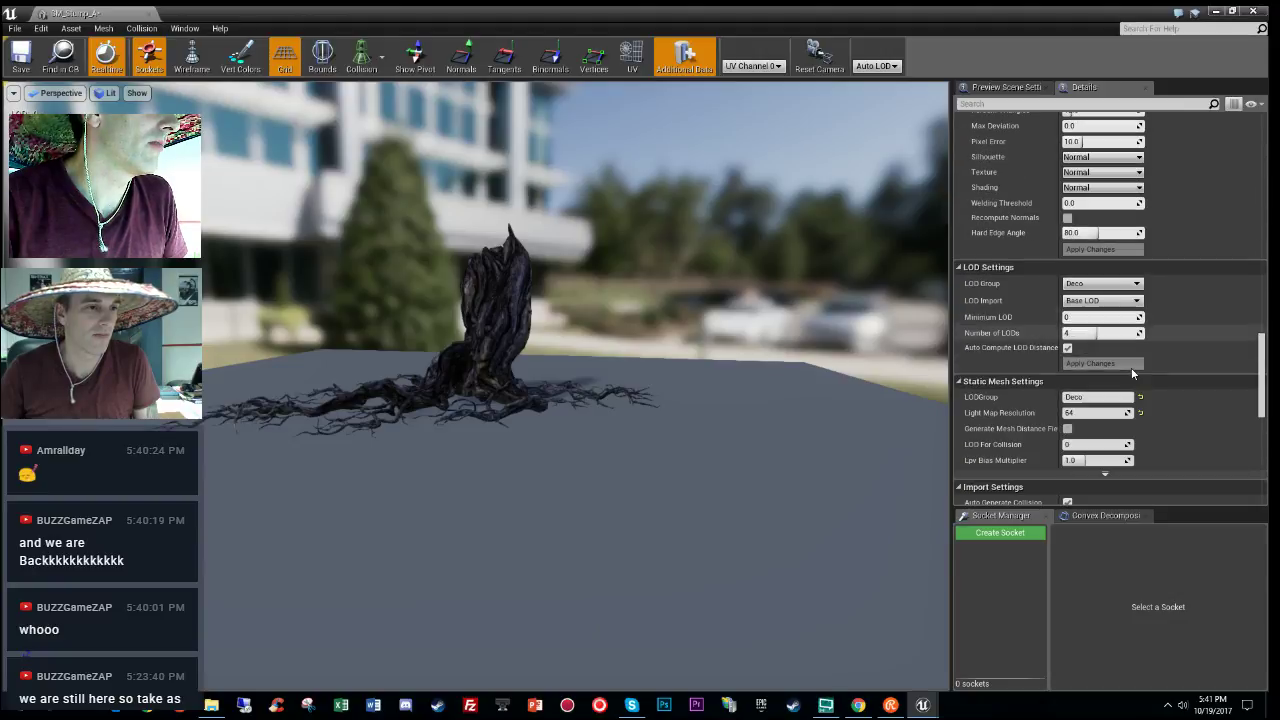
Step: Set the Minimum LOD of the SM_Stump_A mesh to 1, view the stump from farther away, and close its editor
click(1088, 317)
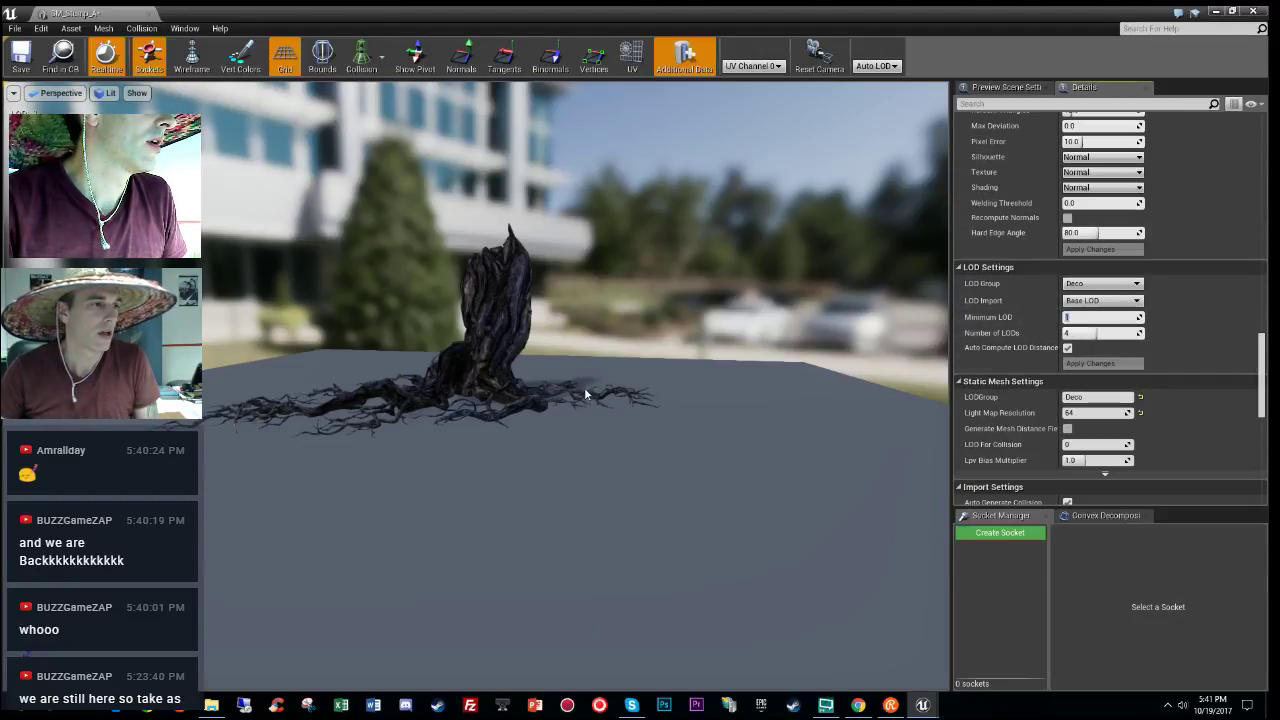
right_drag(586, 394, 545, 410)
drag(600, 520, 600, 605)
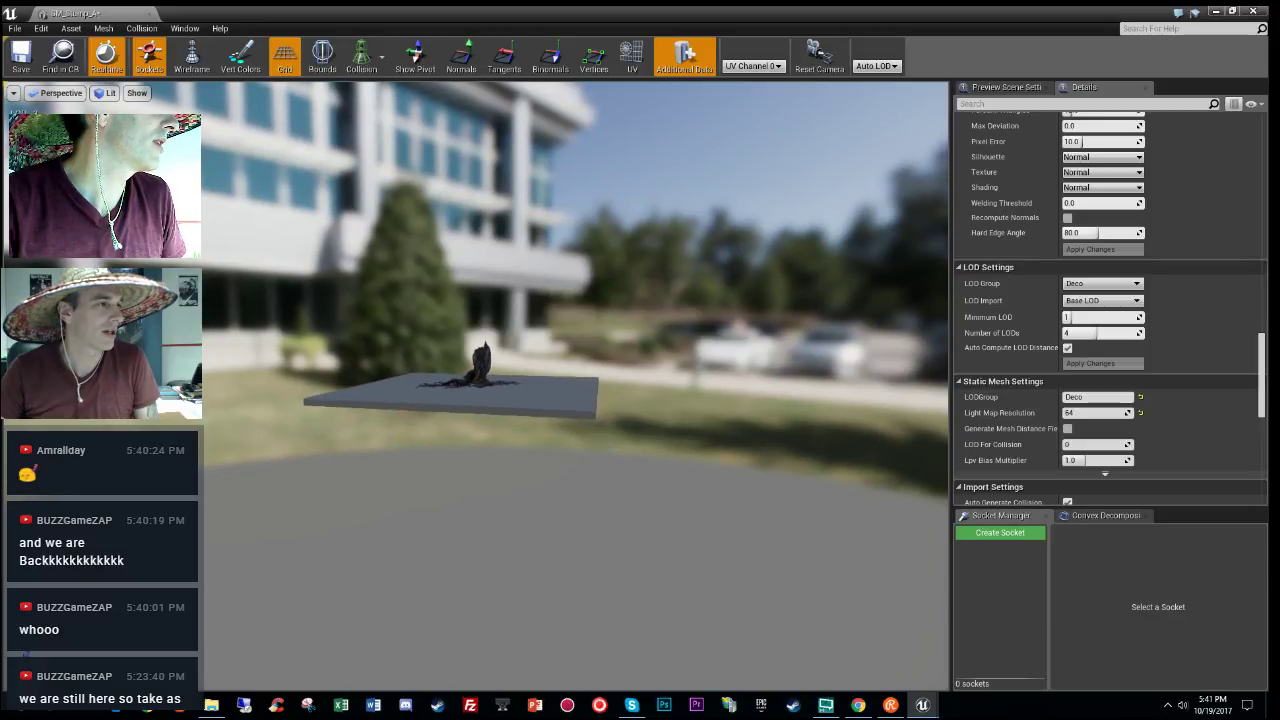
click(149, 14)
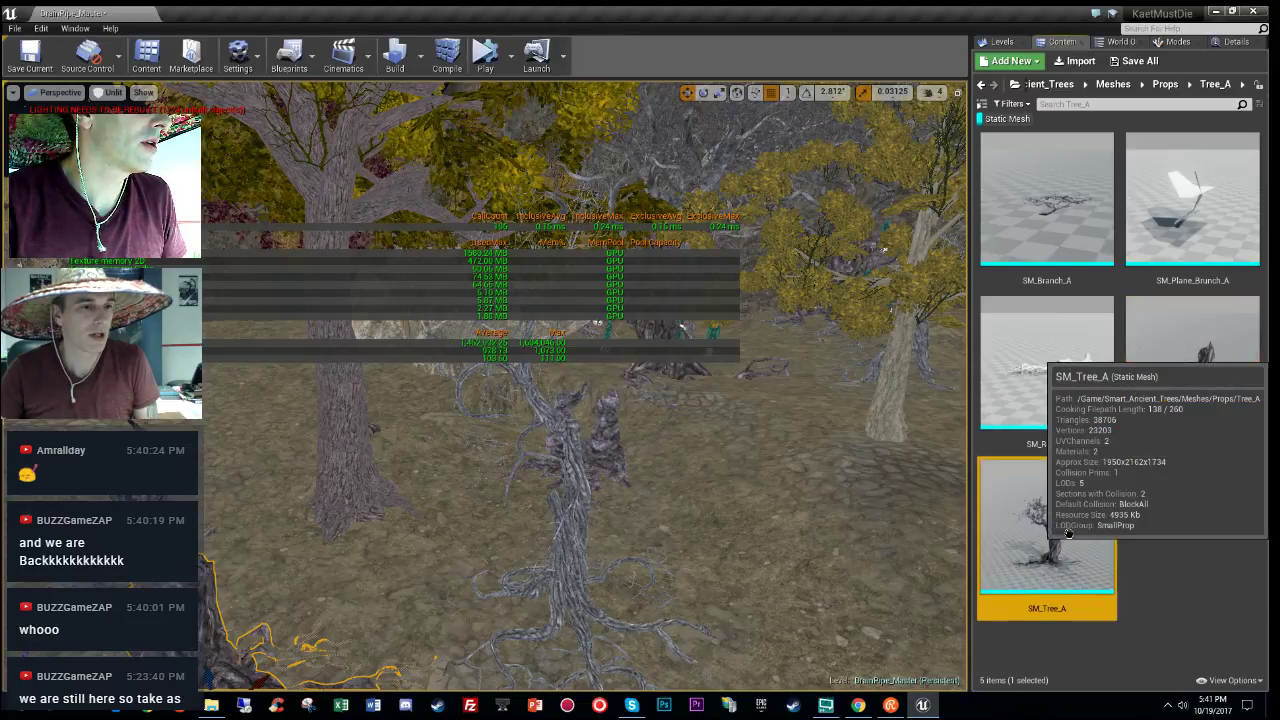
Step: Open the SM_Tree_A mesh for editing, set its LOD group to Deco, and accept the group's defaults
double_click(1050, 530)
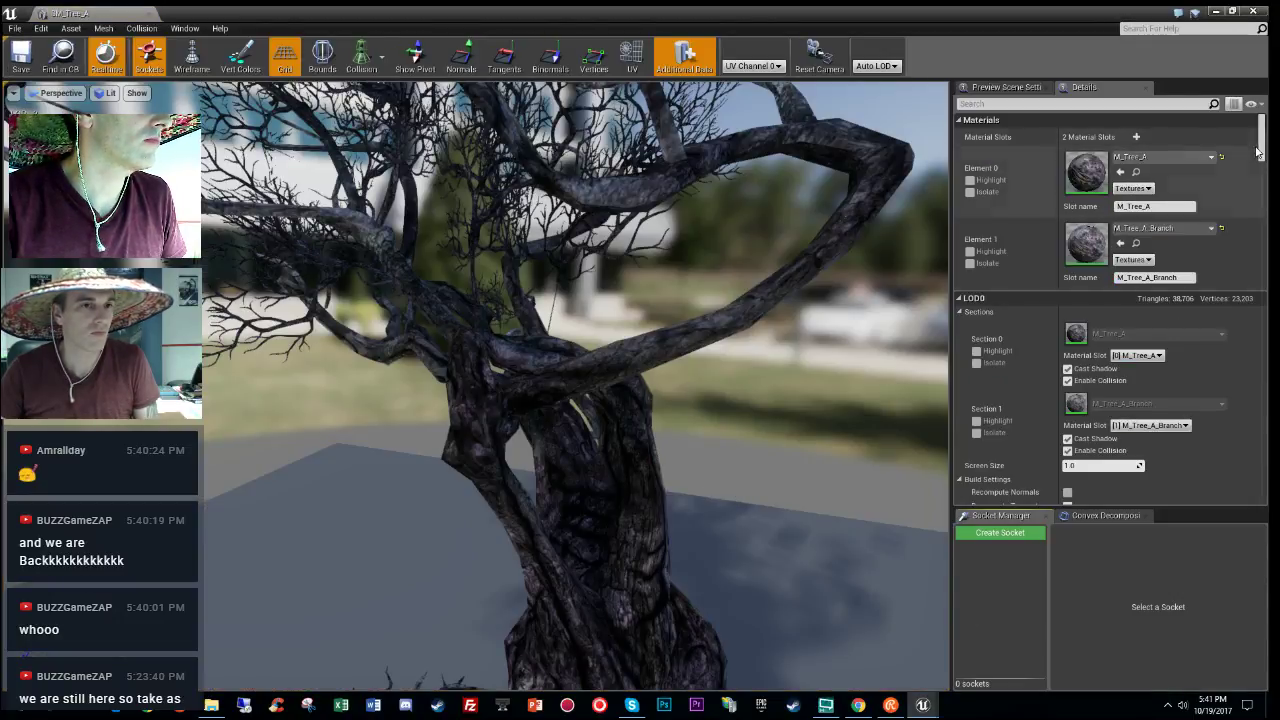
scroll(1258, 150, down, 15)
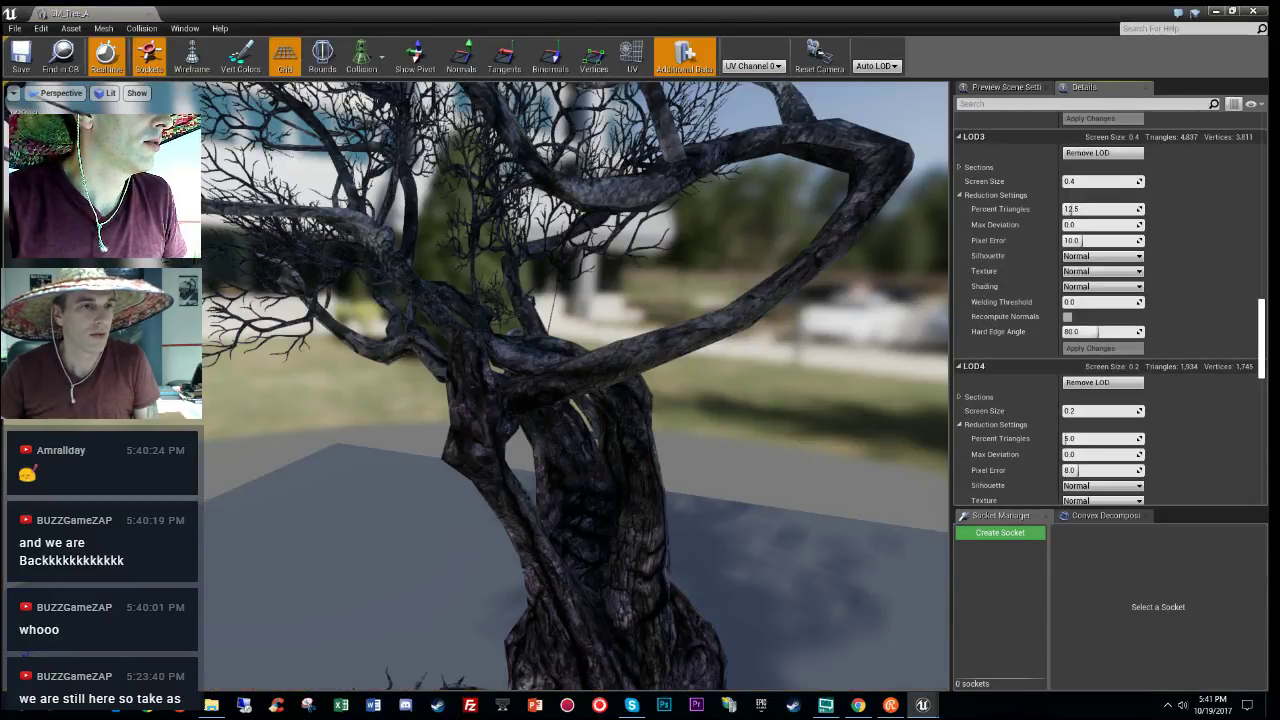
scroll(1070, 209, down, 3)
scroll(1110, 300, down, 4)
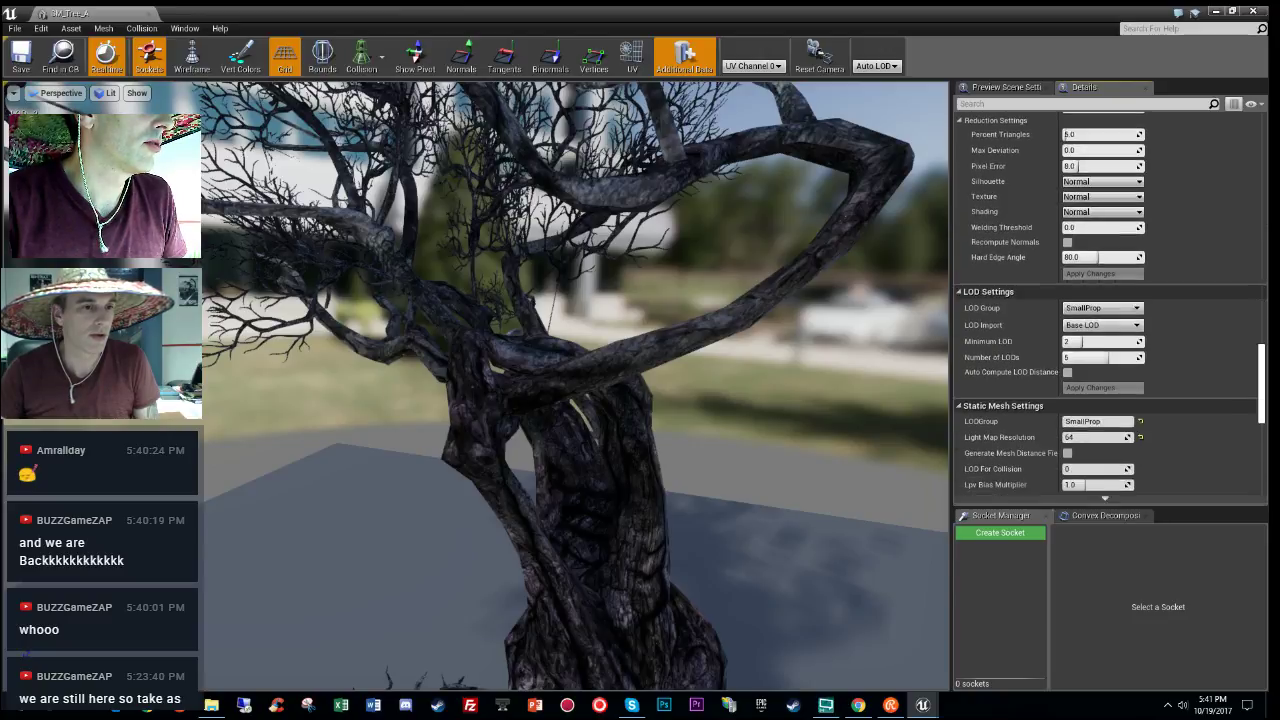
click(1100, 252)
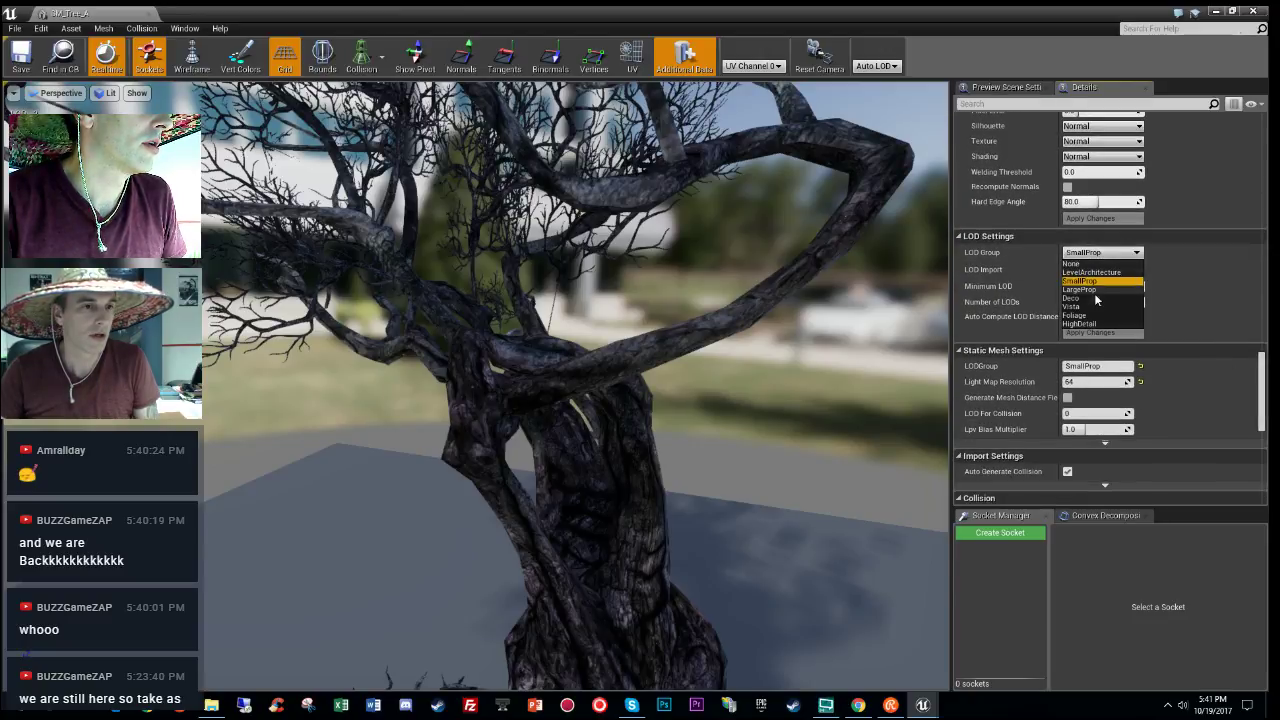
click(1094, 296)
click(745, 396)
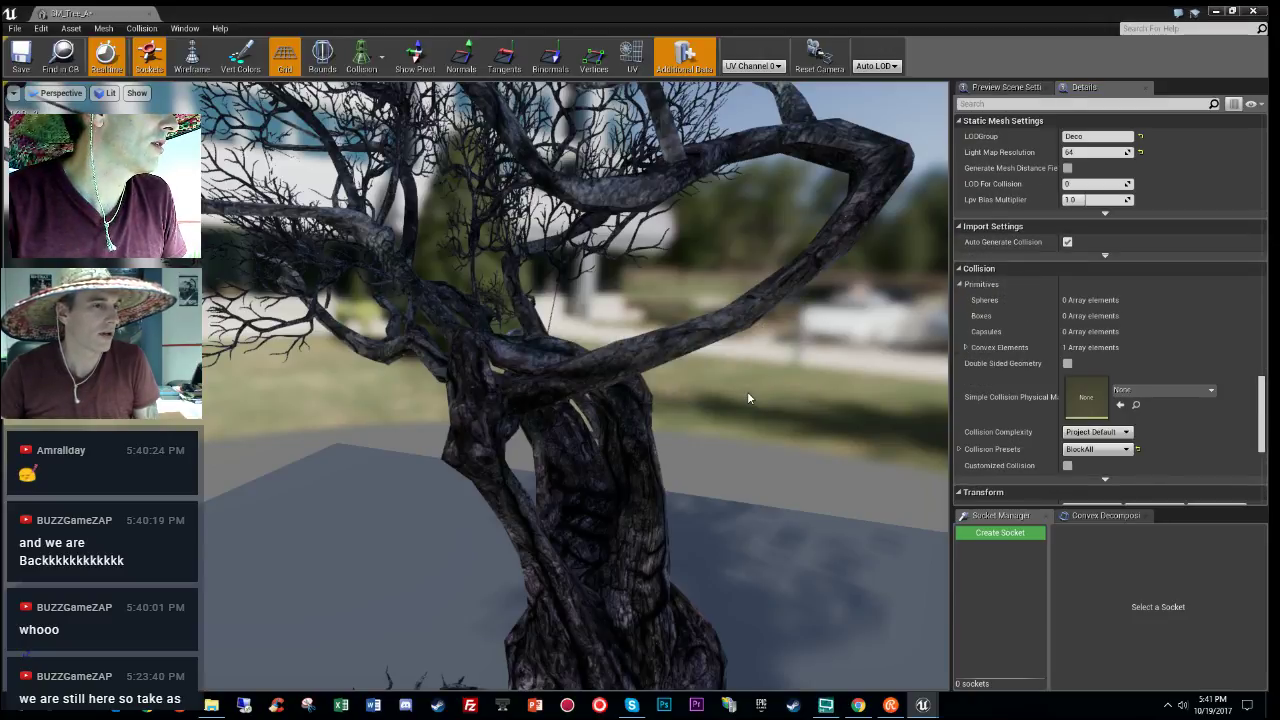
Step: Check the LOD settings and trunk of the SM_Tree_A mesh, save the mesh, and close its editor
scroll(1260, 425, up, 5)
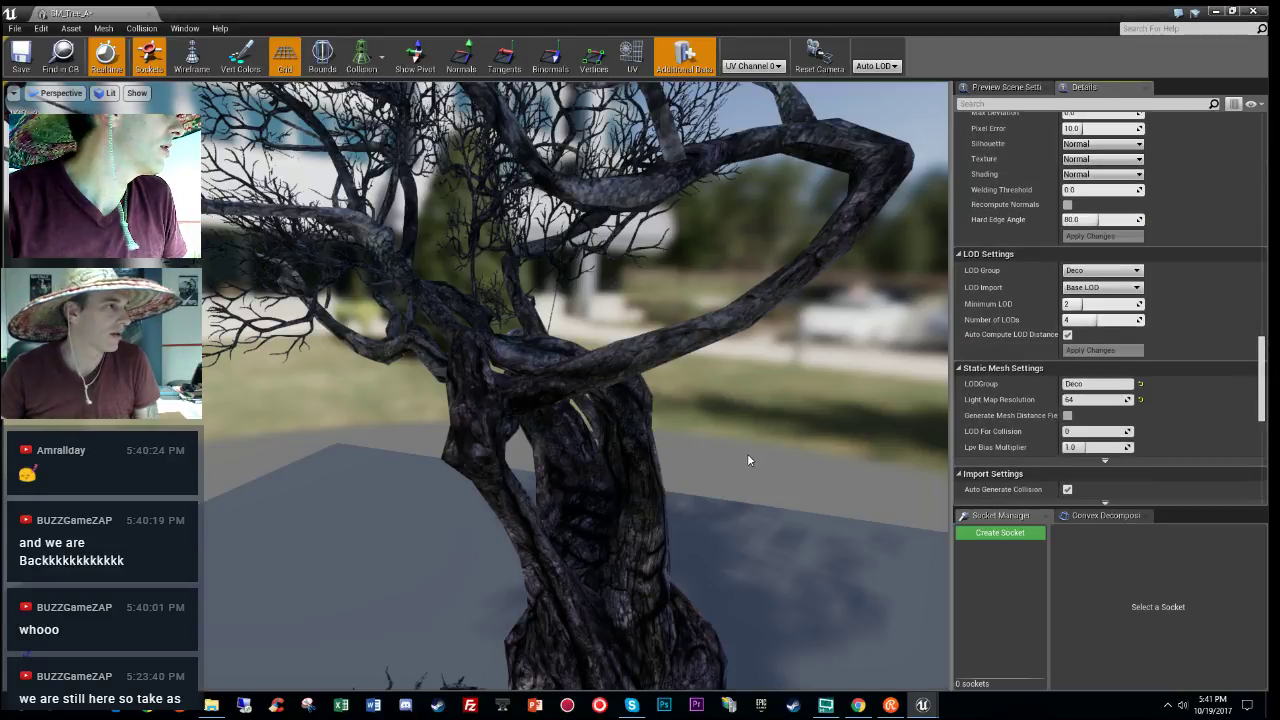
drag(748, 458, 862, 461)
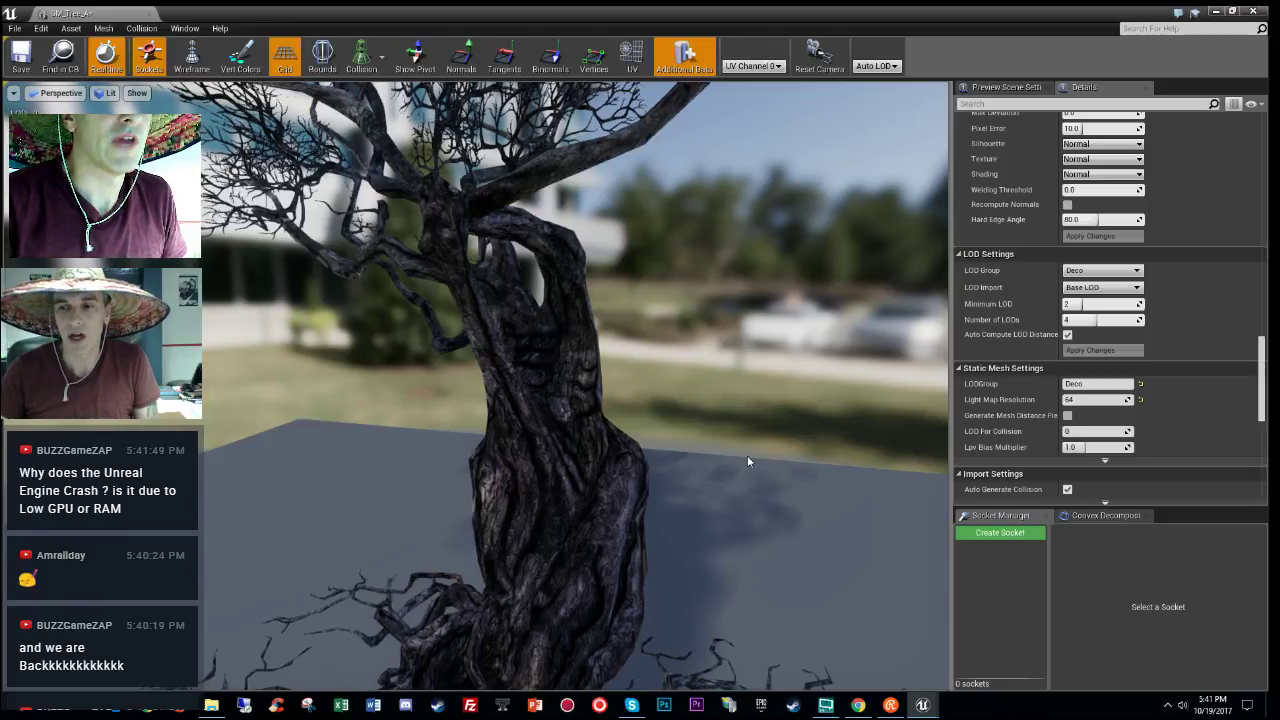
click(20, 57)
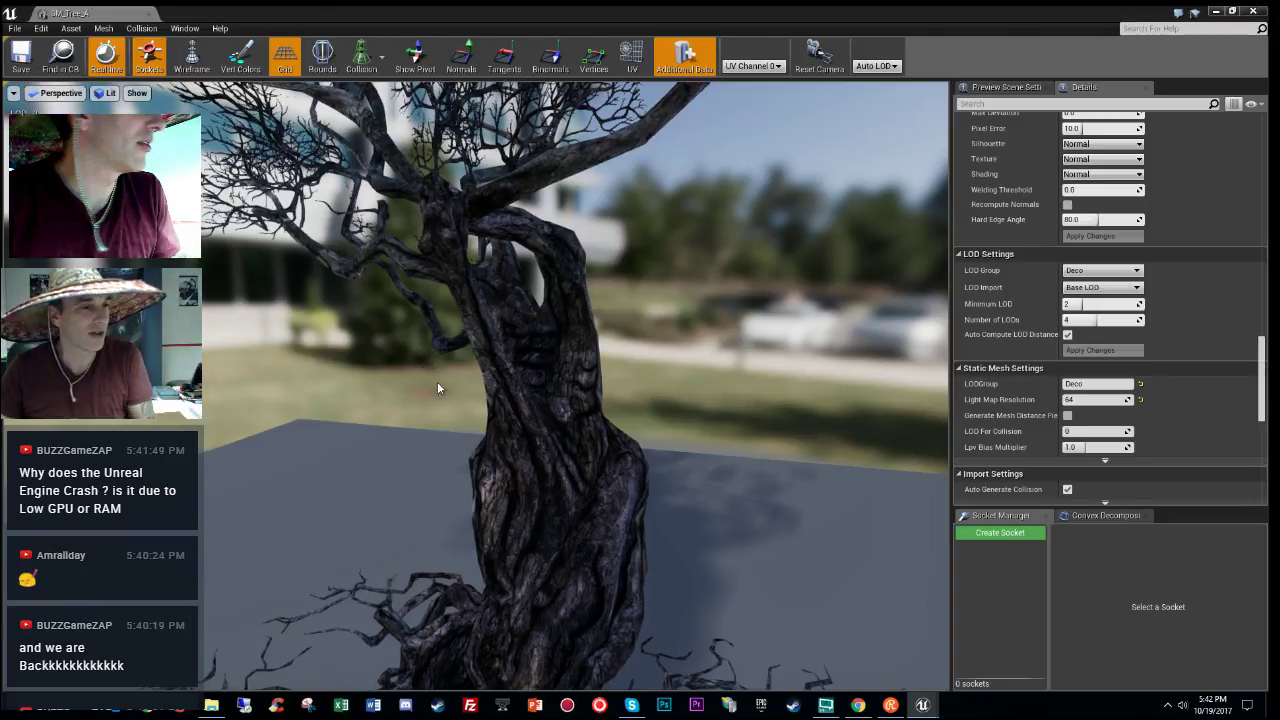
click(149, 14)
Step: Check the CPU and memory usage of the running processes in Task Manager, and close it
right_click(997, 712)
click(1030, 641)
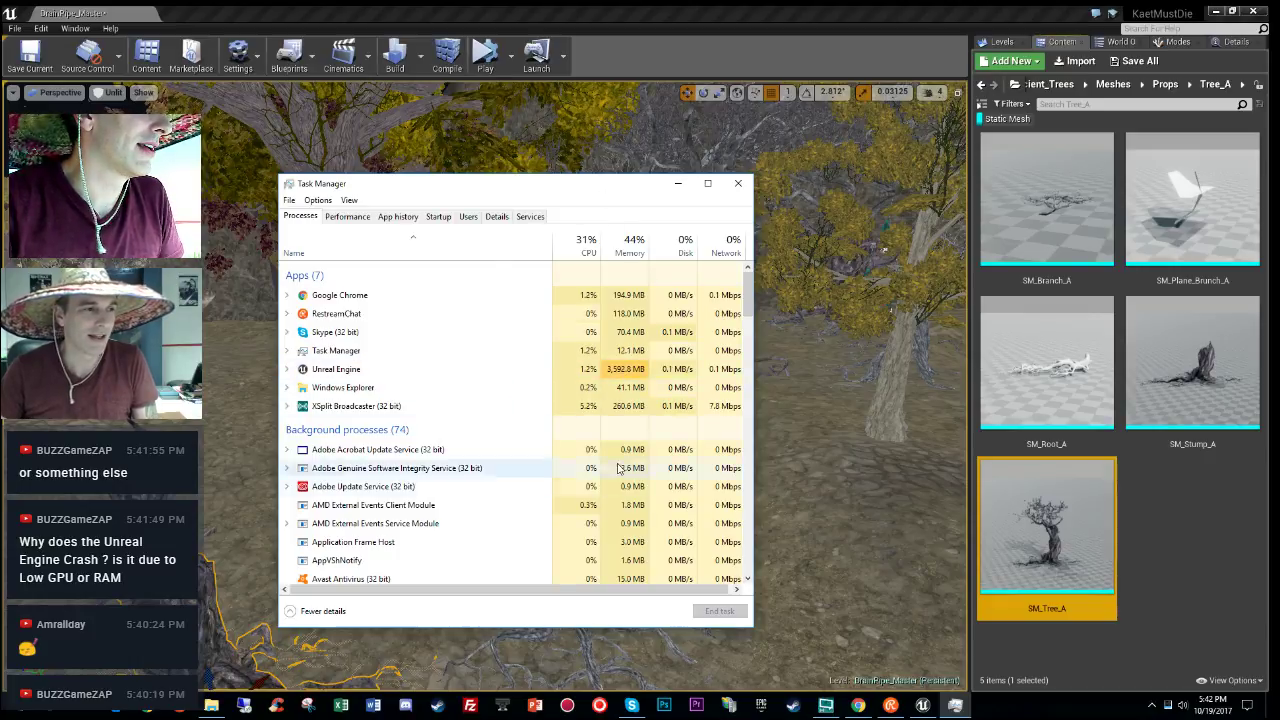
click(738, 183)
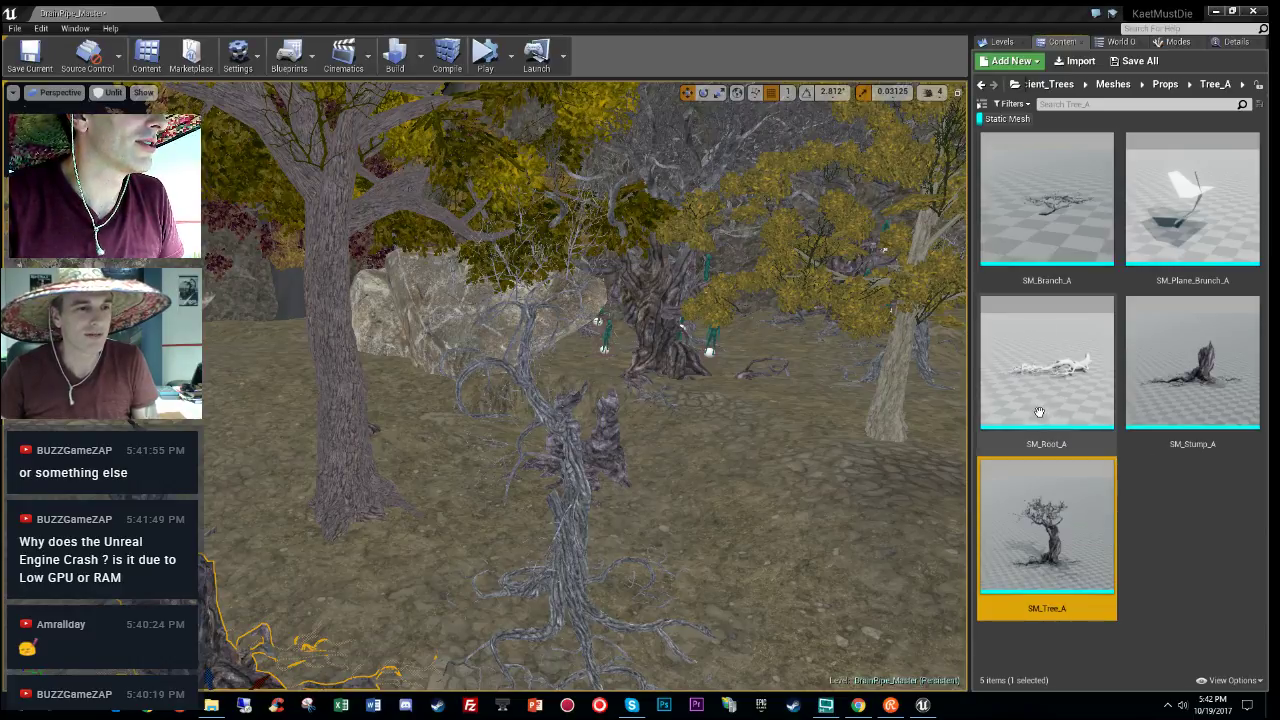
Step: Select the thin bare tree in the forest, locate its SM_Tree_B mesh among the assets, and open it for editing
click(1205, 536)
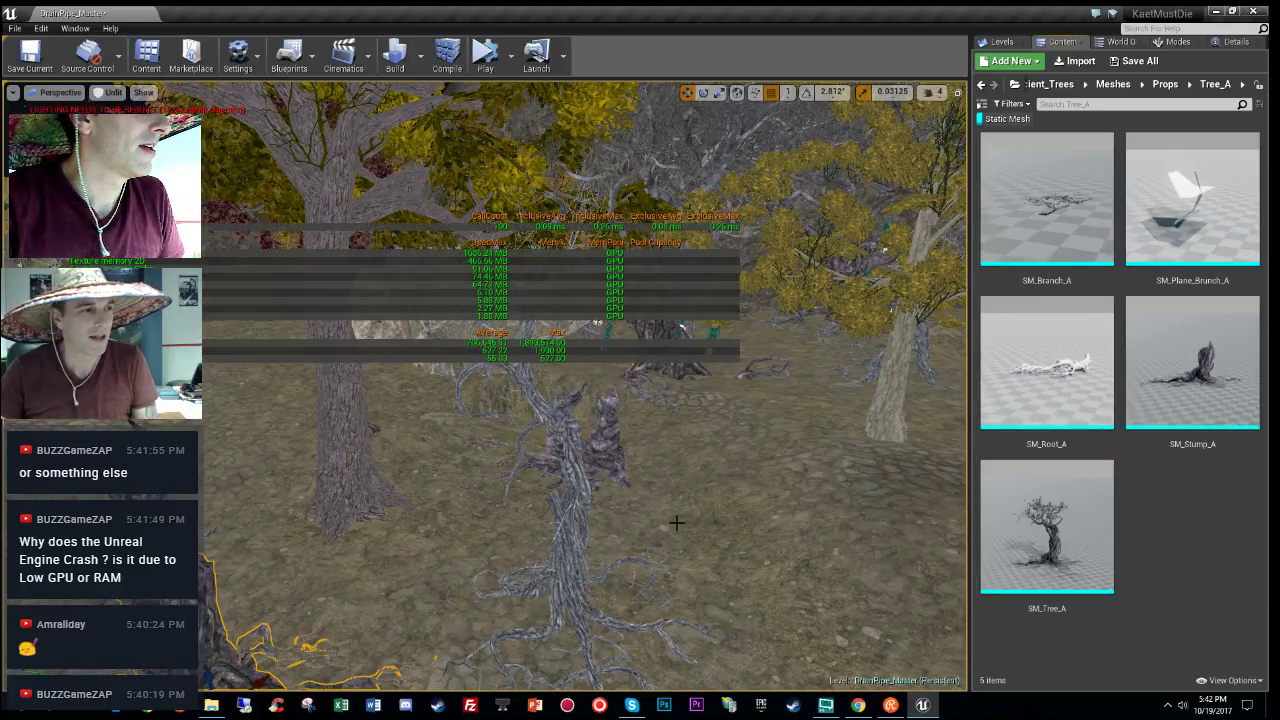
right_drag(683, 499, 645, 525)
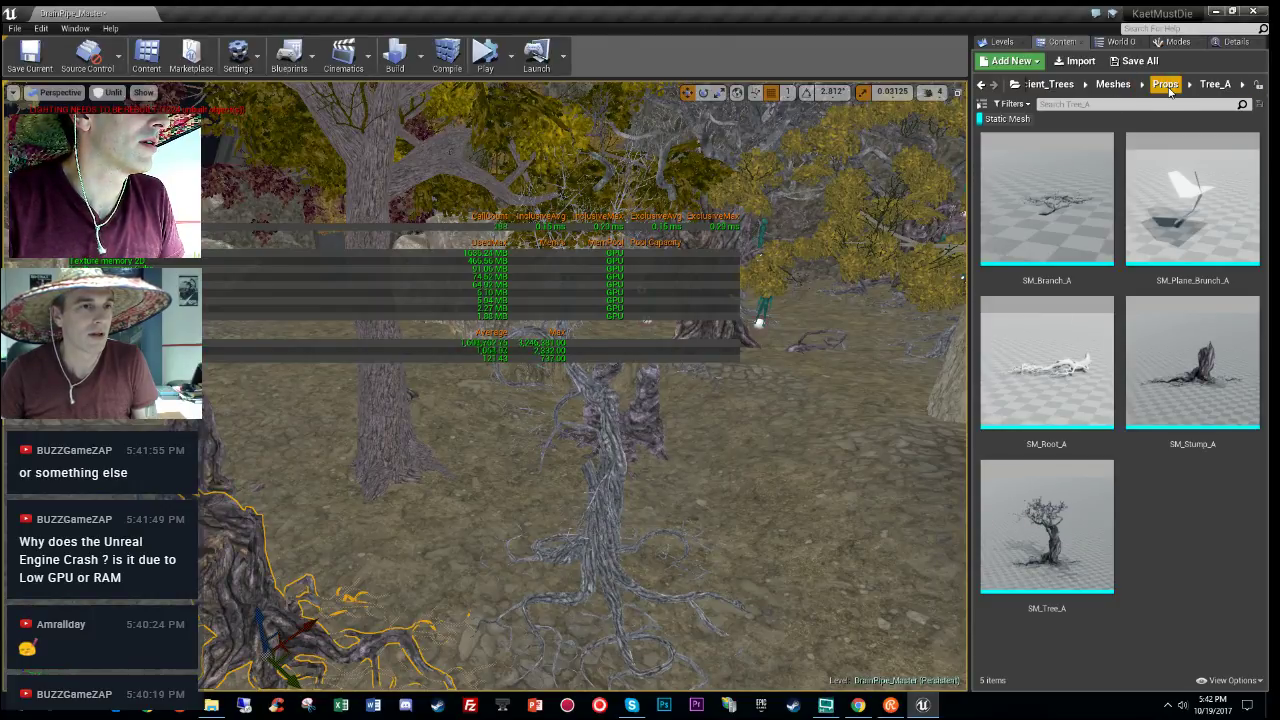
click(604, 535)
click(1237, 45)
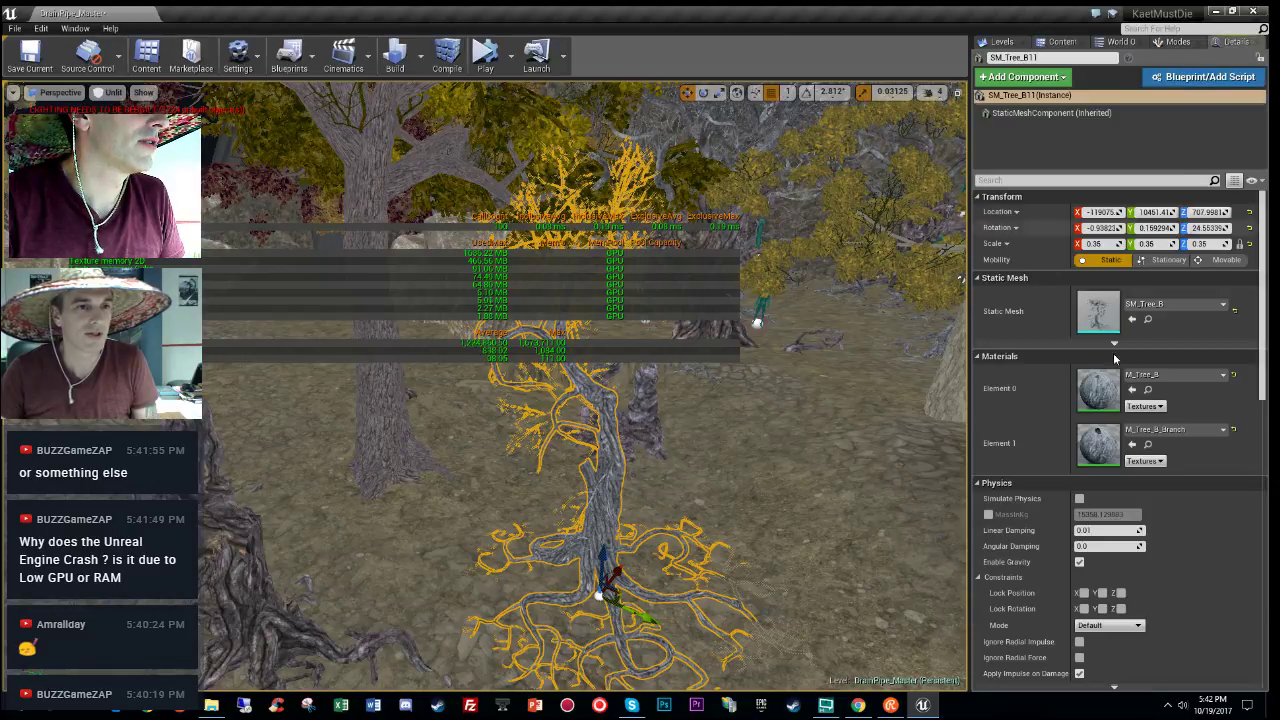
click(1146, 319)
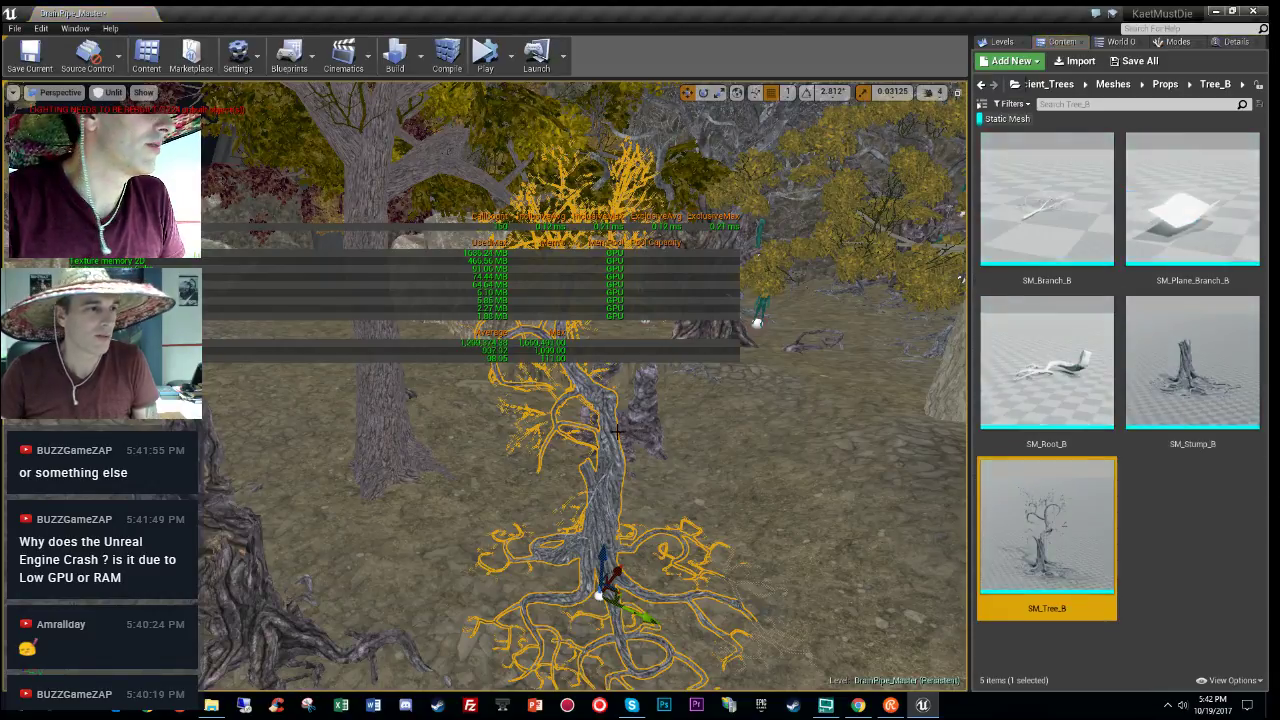
double_click(1045, 497)
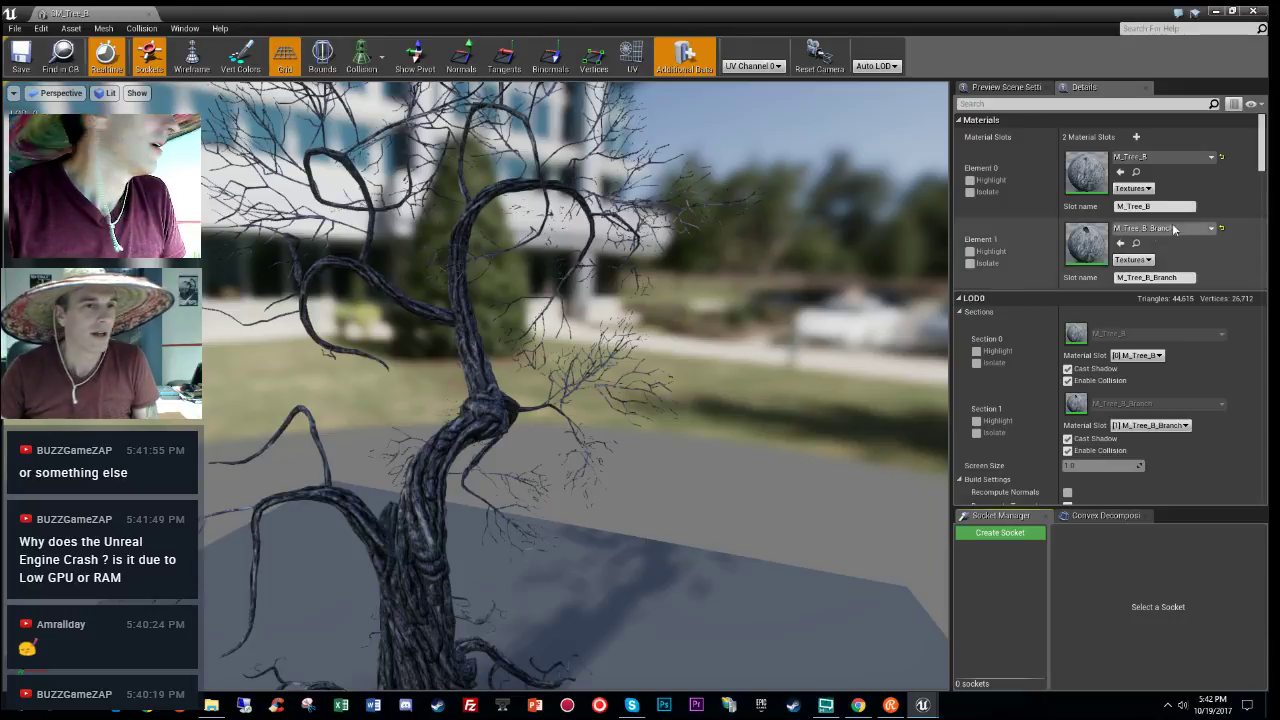
Step: Set the LOD group of the SM_Tree_B mesh to Deco and accept the group's defaults
scroll(1110, 310, down, 15)
scroll(1110, 300, up, 4)
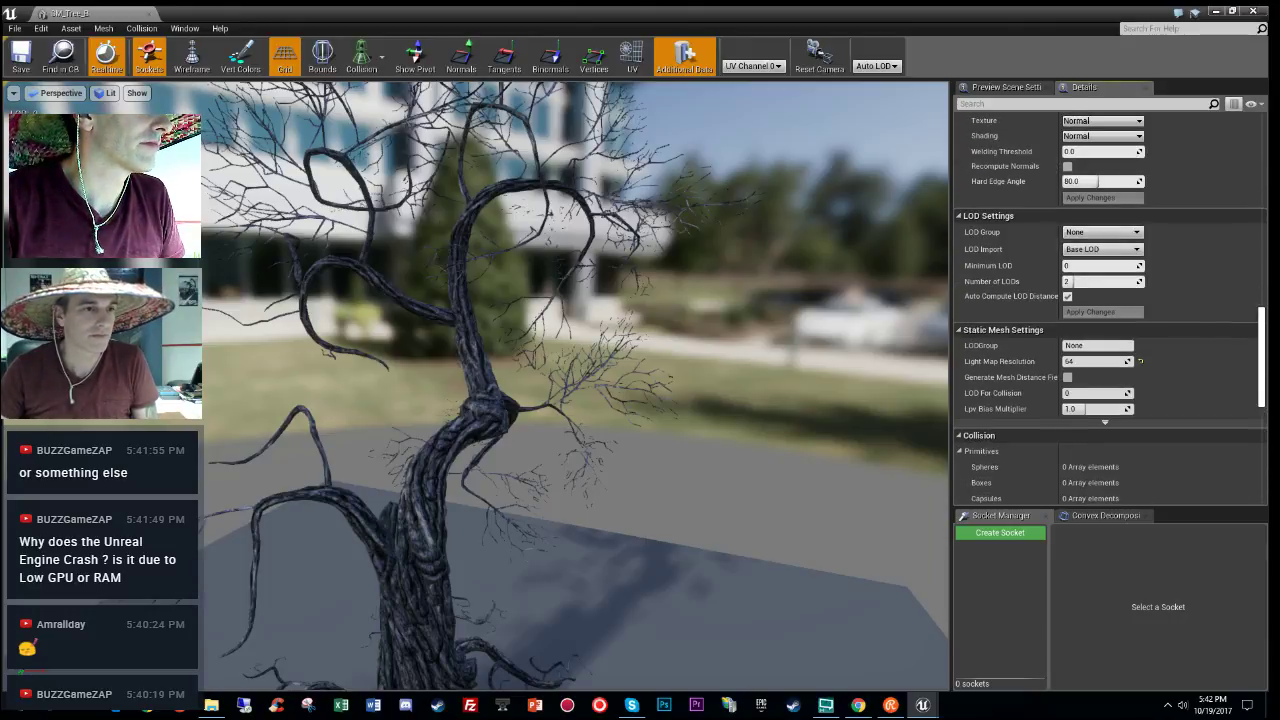
click(1100, 232)
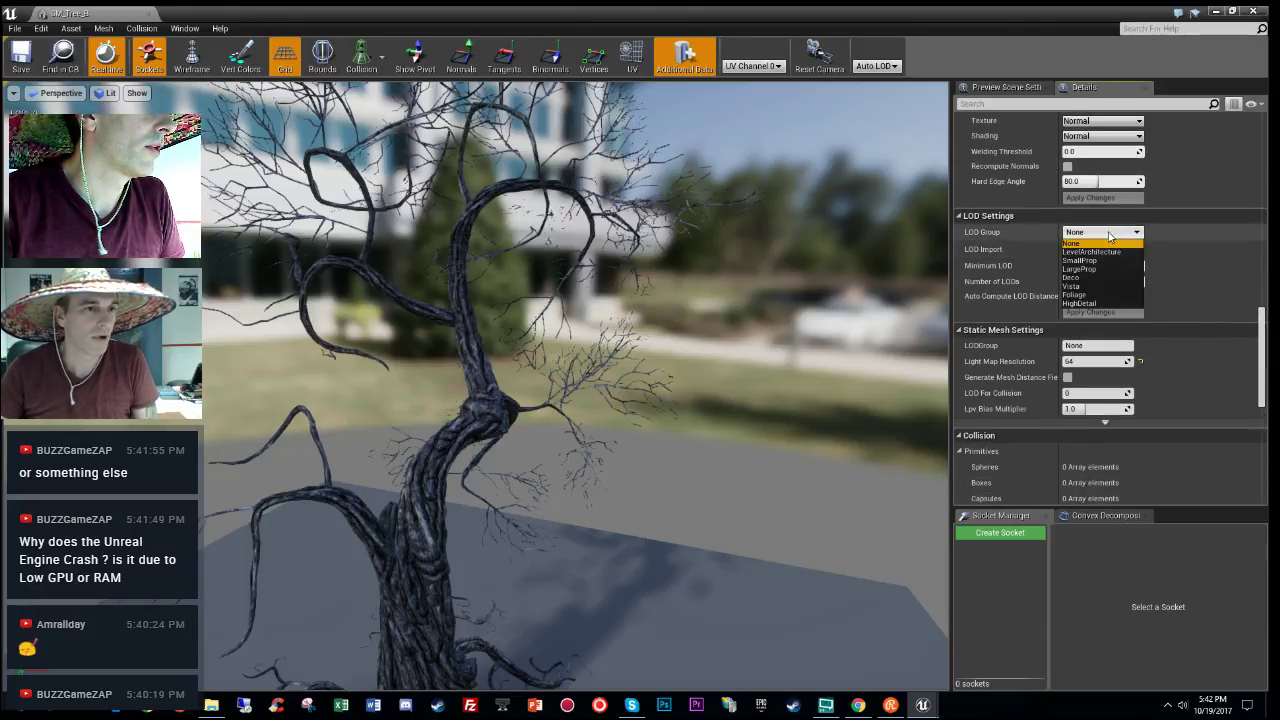
click(1104, 287)
click(727, 393)
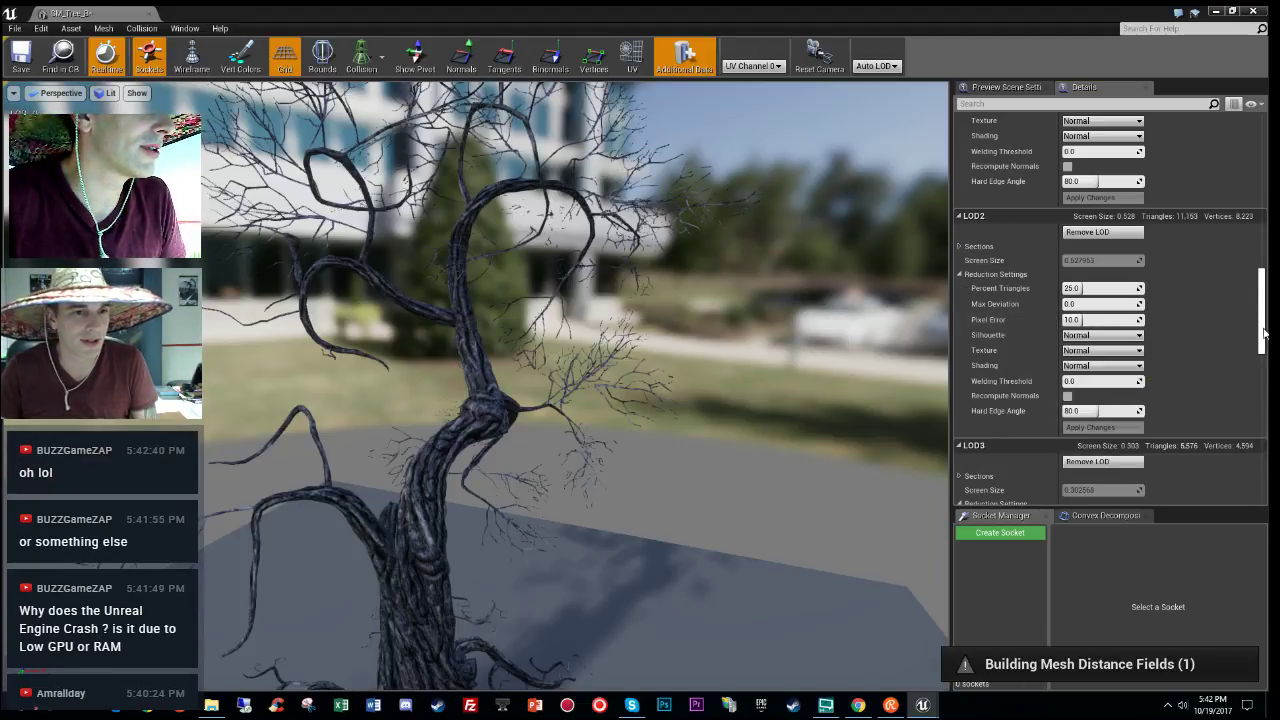
Step: Set the Minimum LOD of the SM_Tree_B mesh to 2
scroll(1264, 348, down, 3)
drag(1264, 348, 1264, 404)
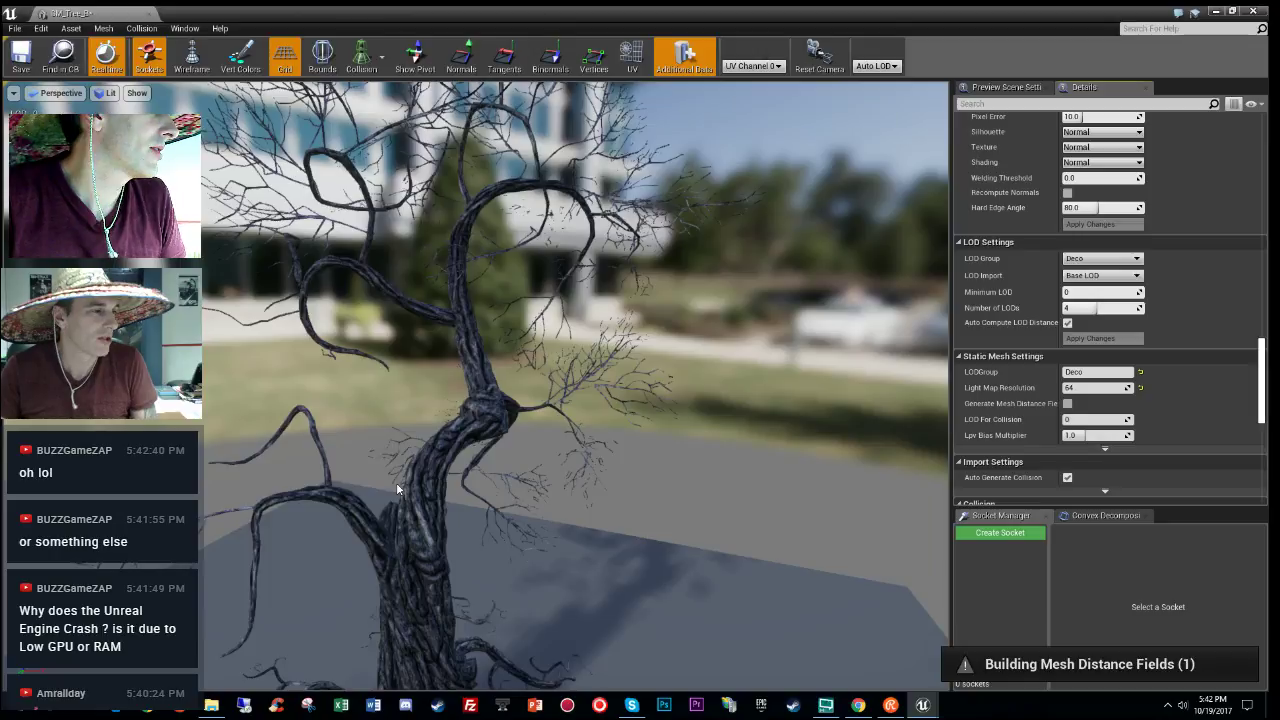
scroll(1081, 297, up, 10)
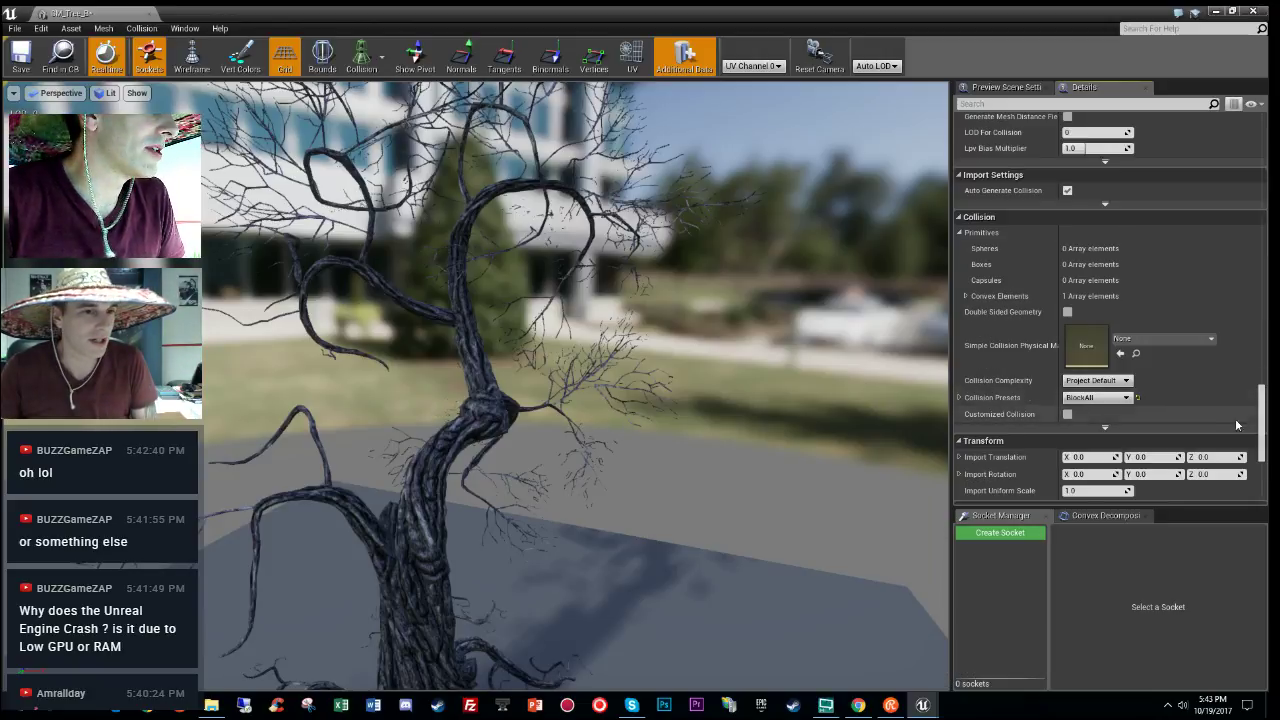
drag(1262, 427, 1248, 374)
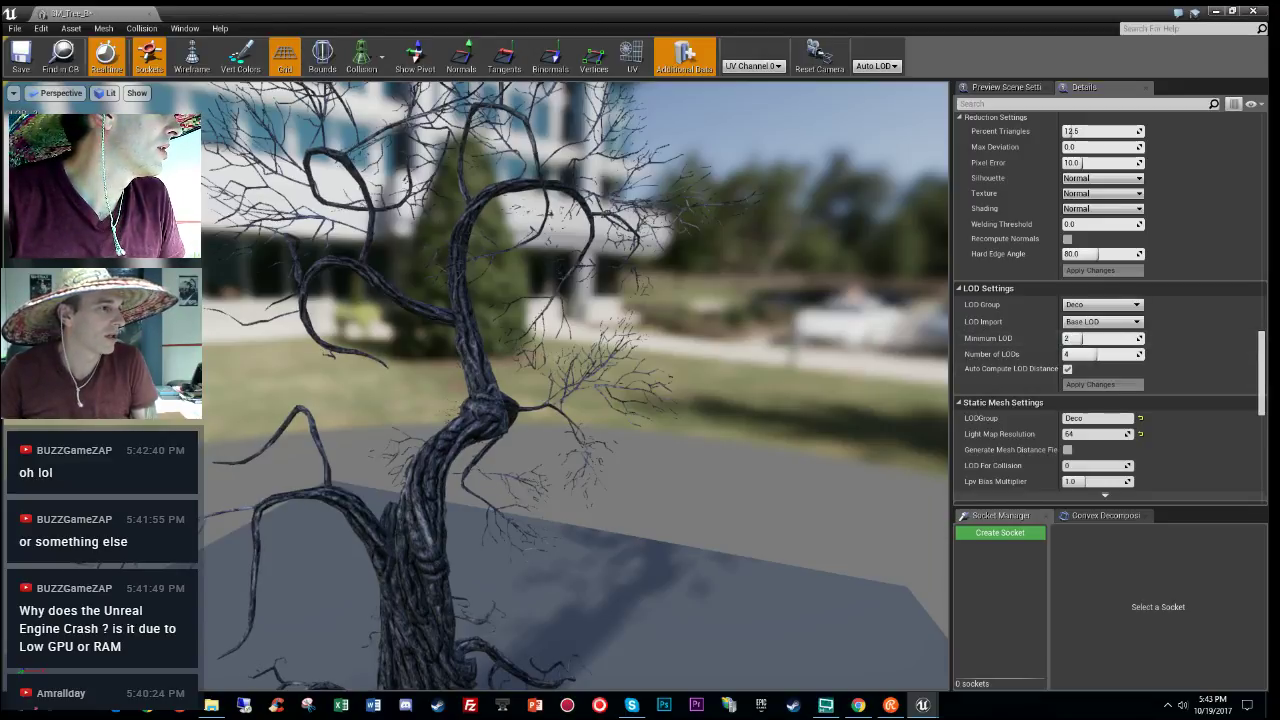
Step: Inspect the trunk and roots of the SM_Tree_B mesh up close, save the mesh, and close its editor
right_drag(576, 386, 700, 406)
key(s)
key(w)
key(a)
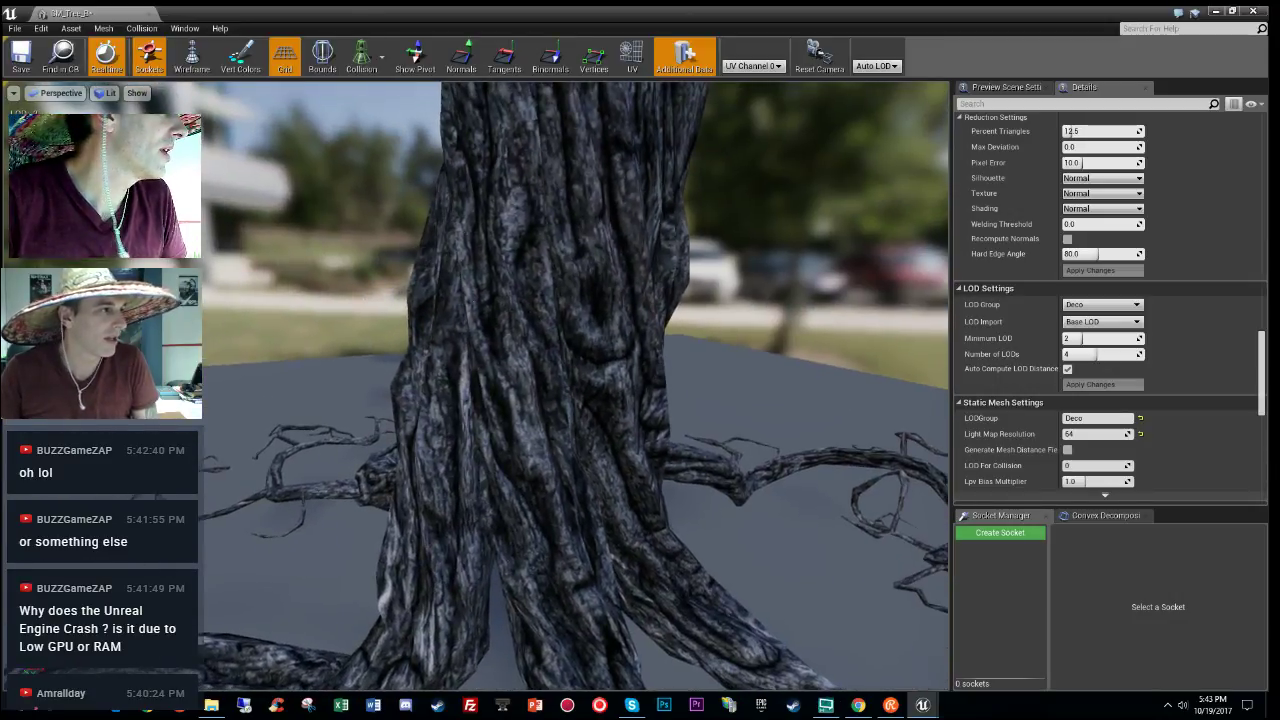
right_drag(624, 378, 628, 436)
click(21, 57)
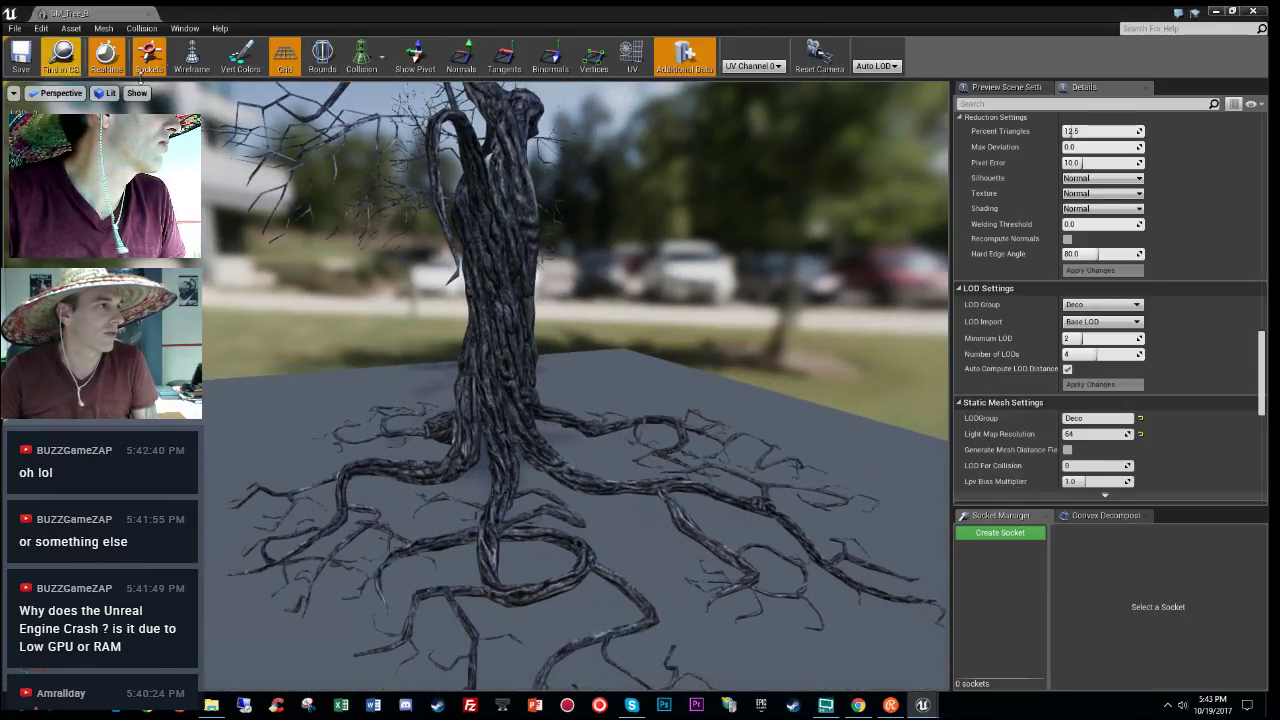
click(149, 14)
Step: Select the split tree stump in the forest and open the SM_Stump_B mesh for editing
right_drag(754, 400, 615, 450)
key(w)
click(516, 511)
key(w)
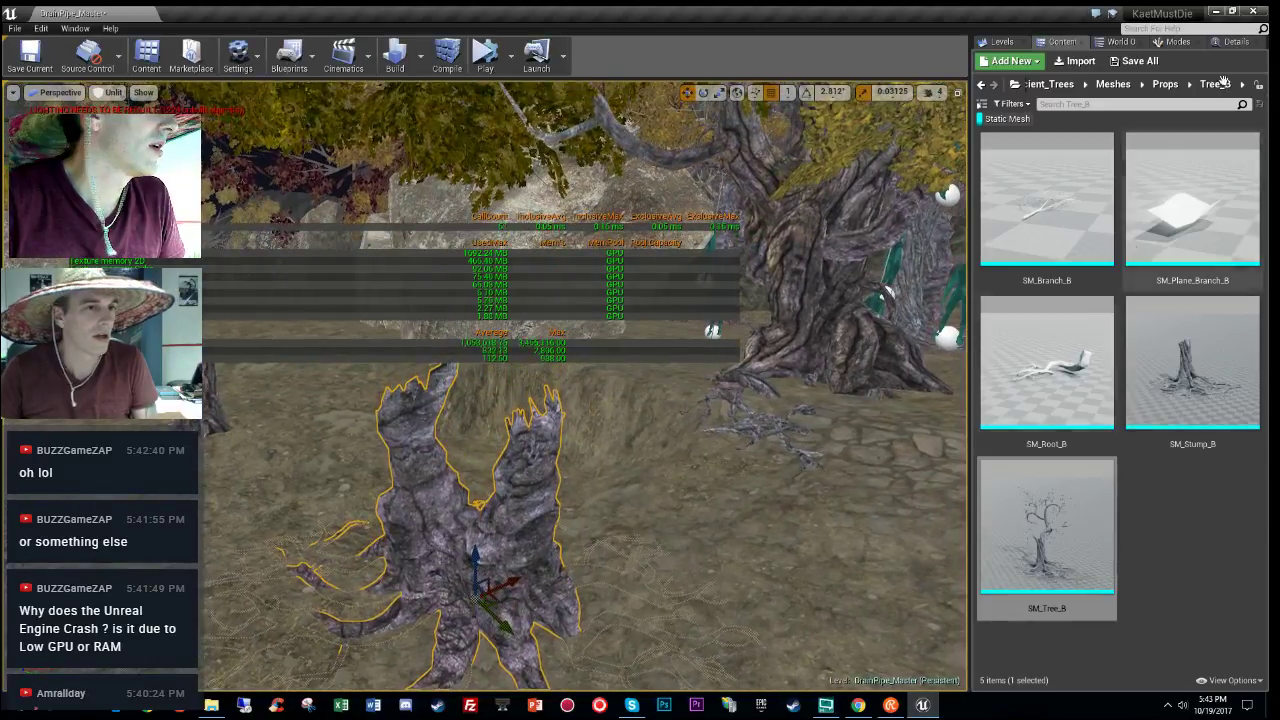
double_click(1193, 368)
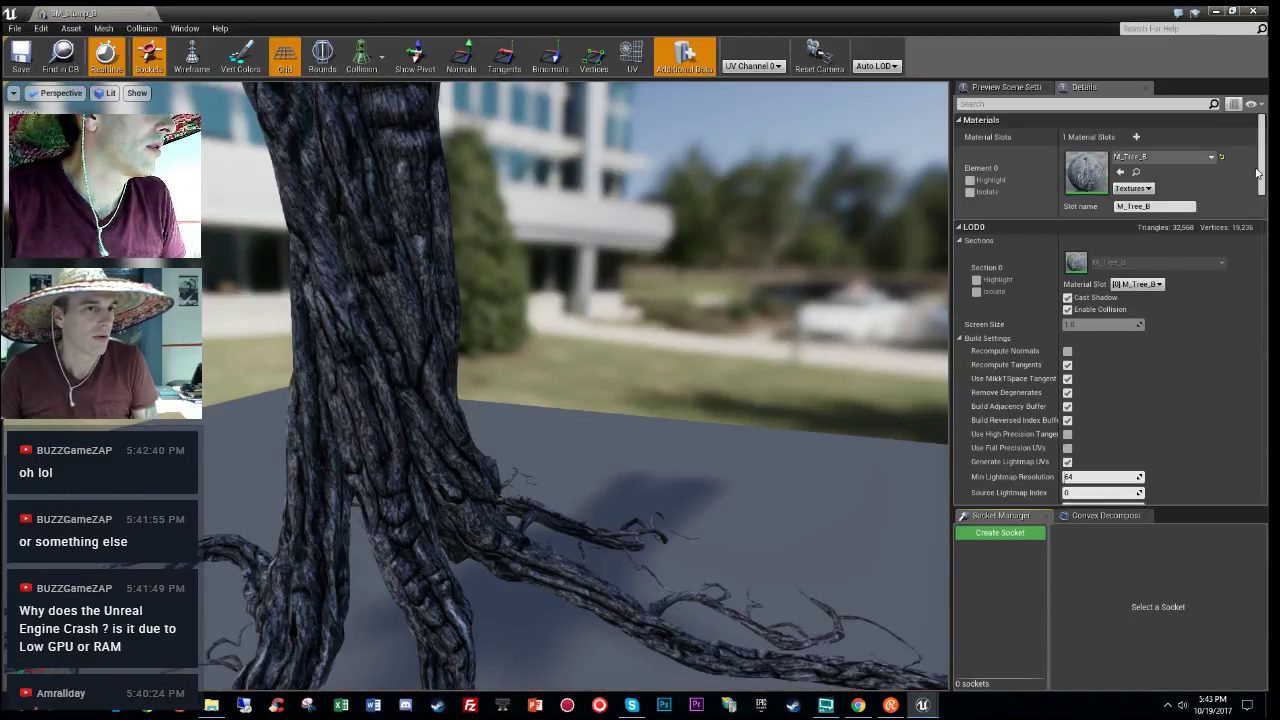
Step: Set the LOD group of the SM_Stump_B mesh to Deco and accept the group's defaults
scroll(1244, 366, down, 10)
click(1100, 211)
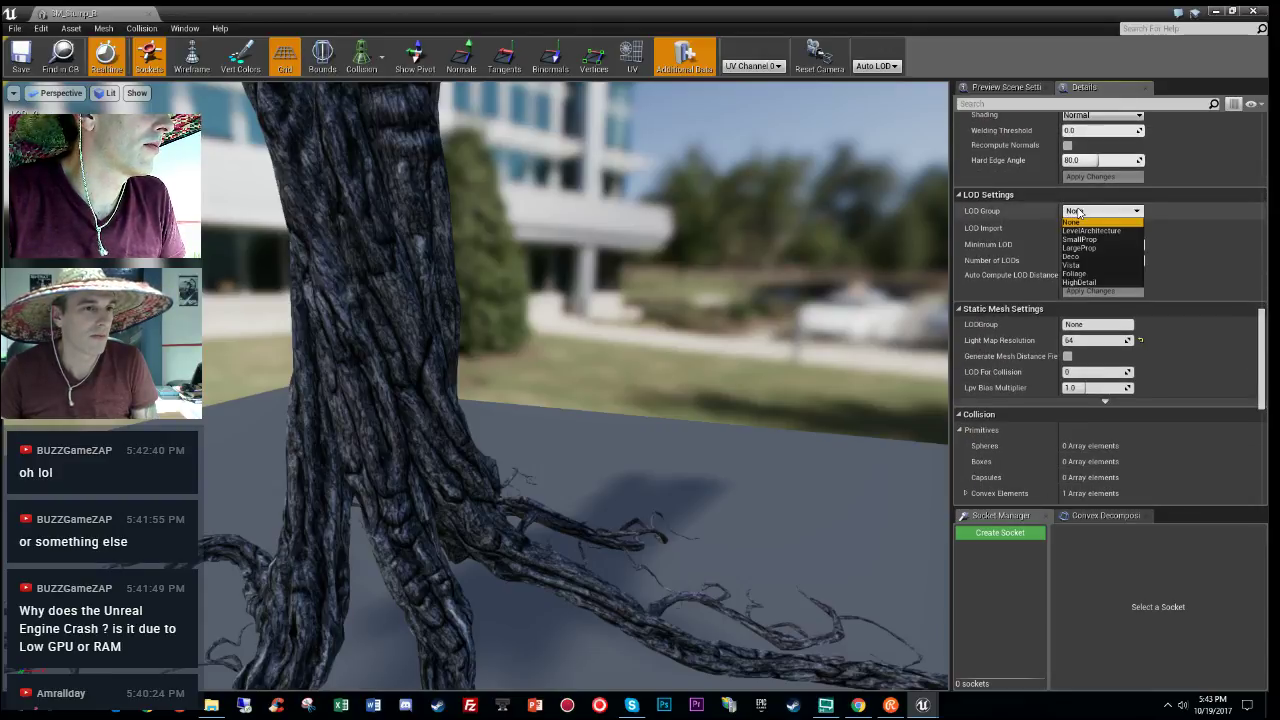
click(1092, 262)
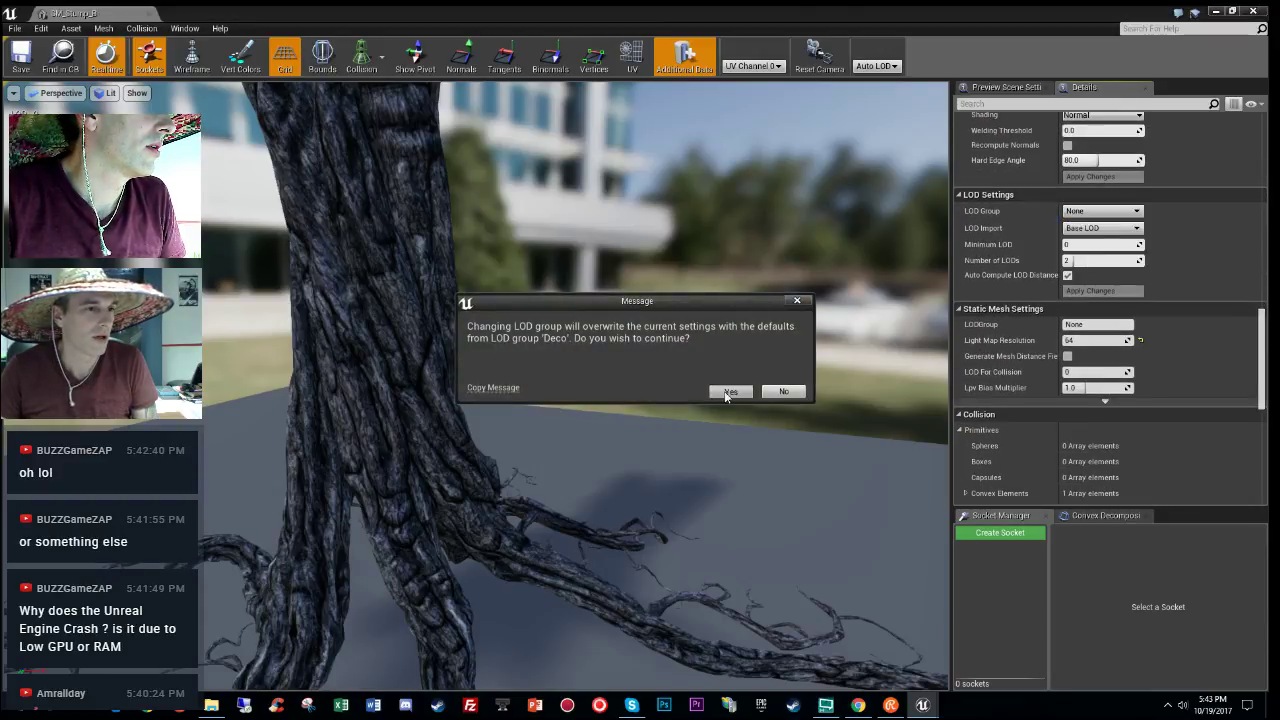
click(729, 392)
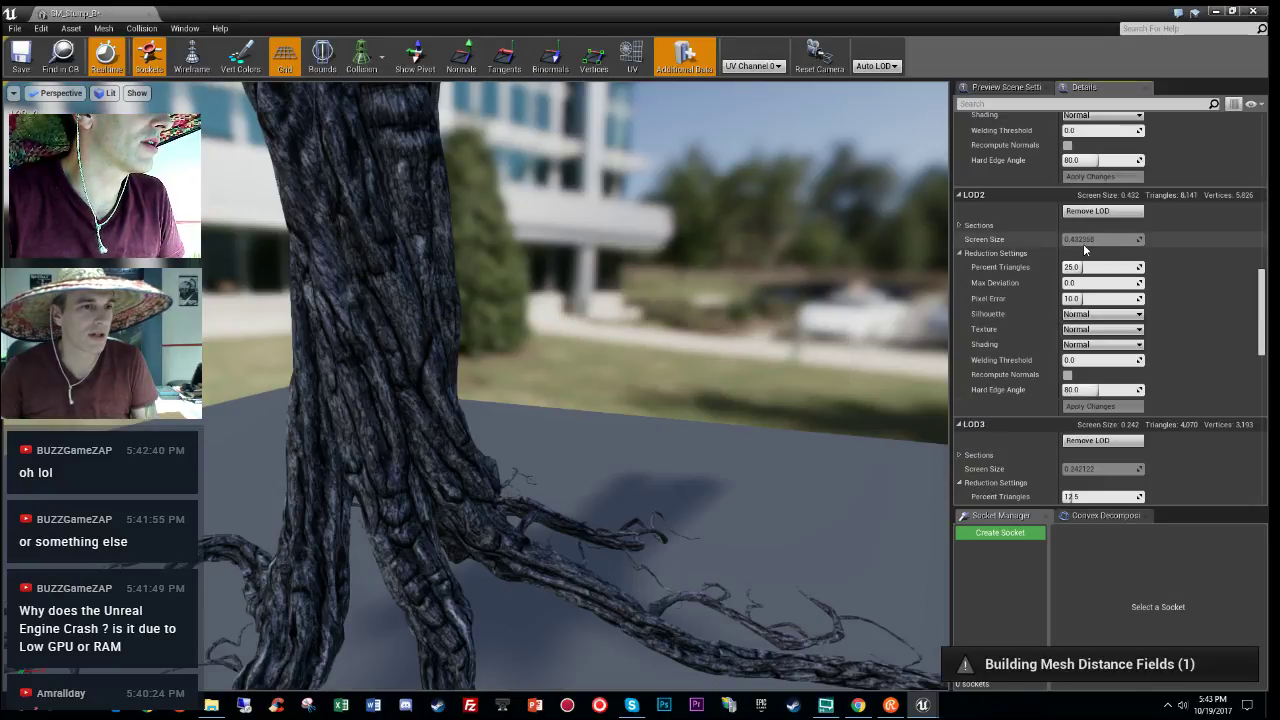
Step: Set the Minimum LOD of the SM_Stump_B mesh to 2, inspect the whole stump, and return to the forest level
drag(1260, 310, 1260, 373)
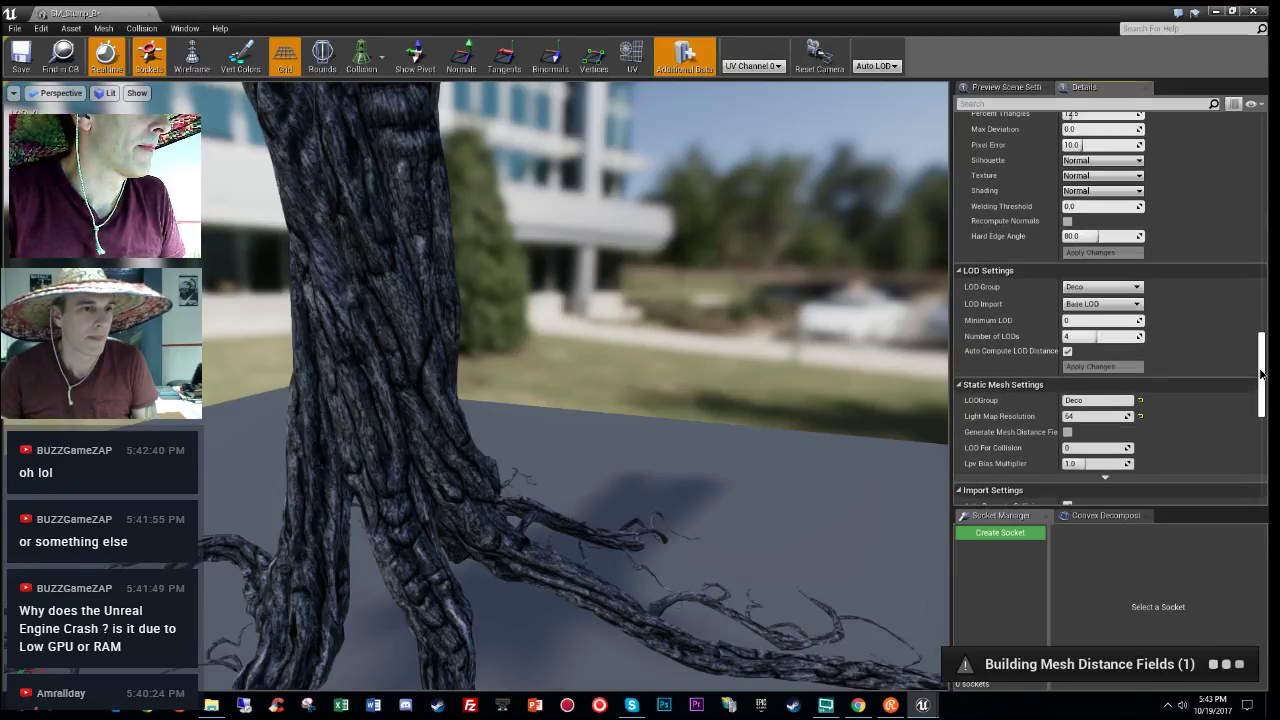
text(2)
key(Return)
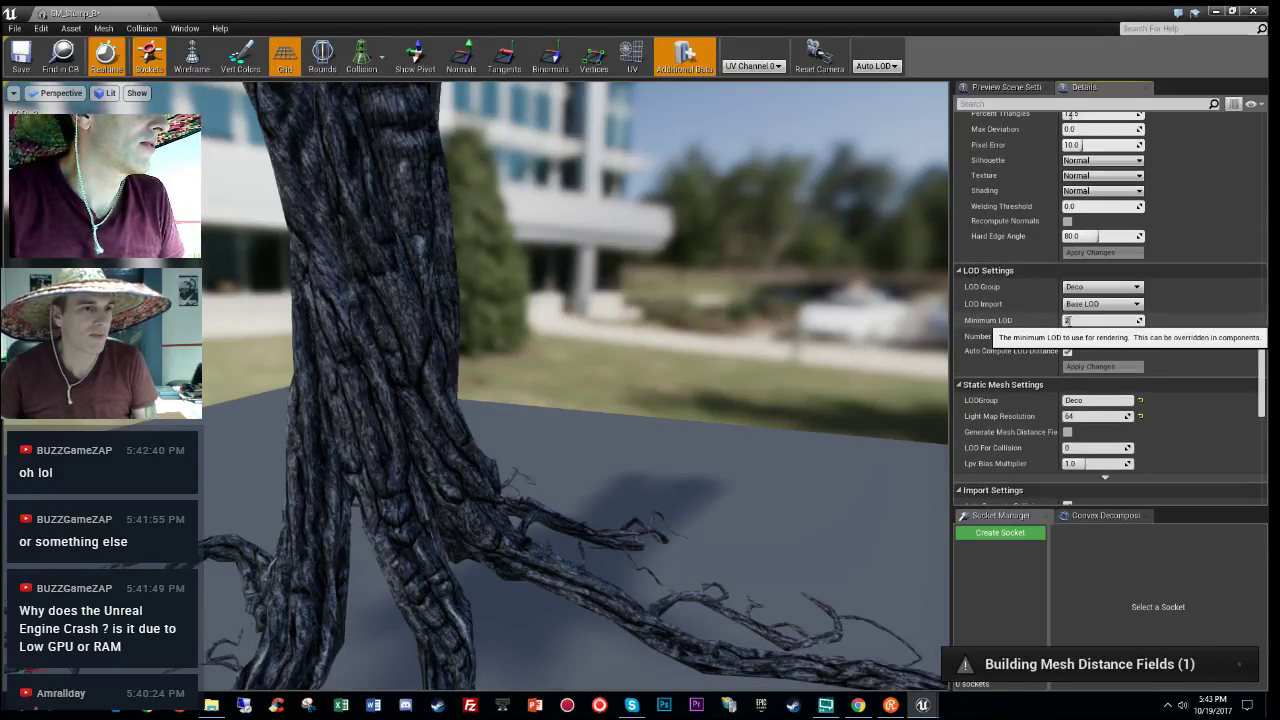
drag(609, 403, 625, 440)
right_drag(575, 390, 525, 345)
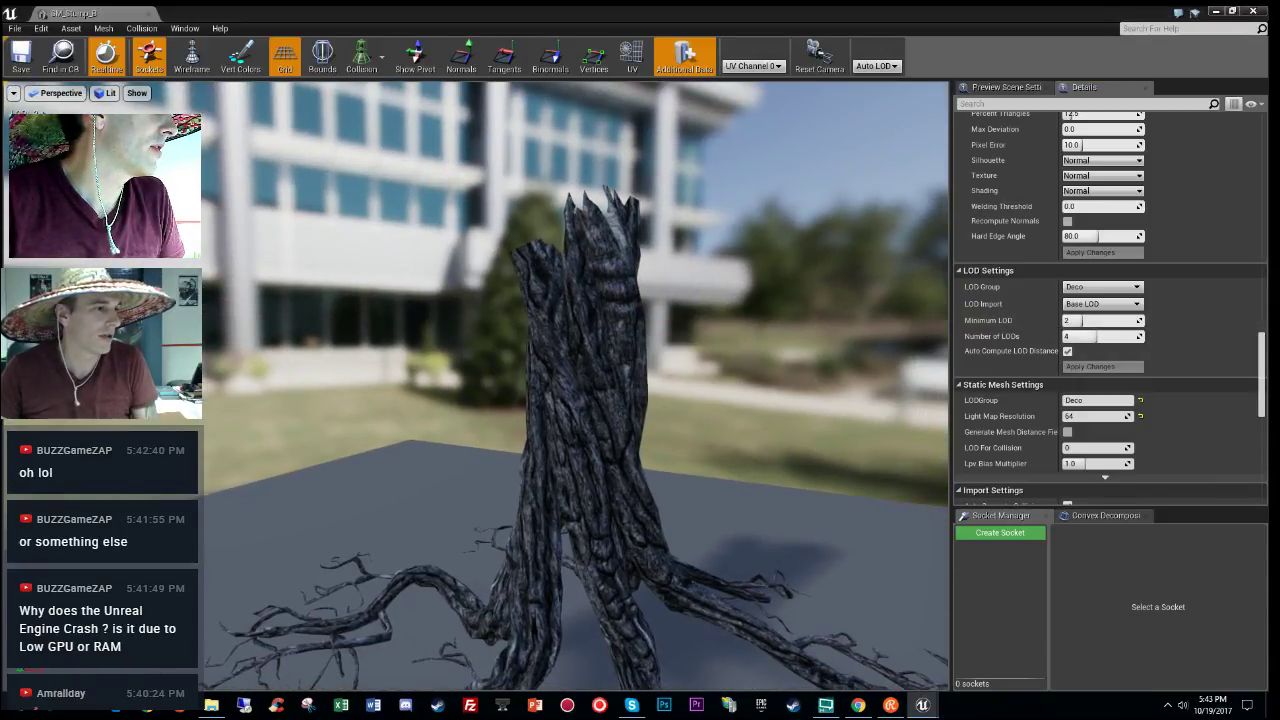
click(149, 14)
right_drag(689, 391, 715, 405)
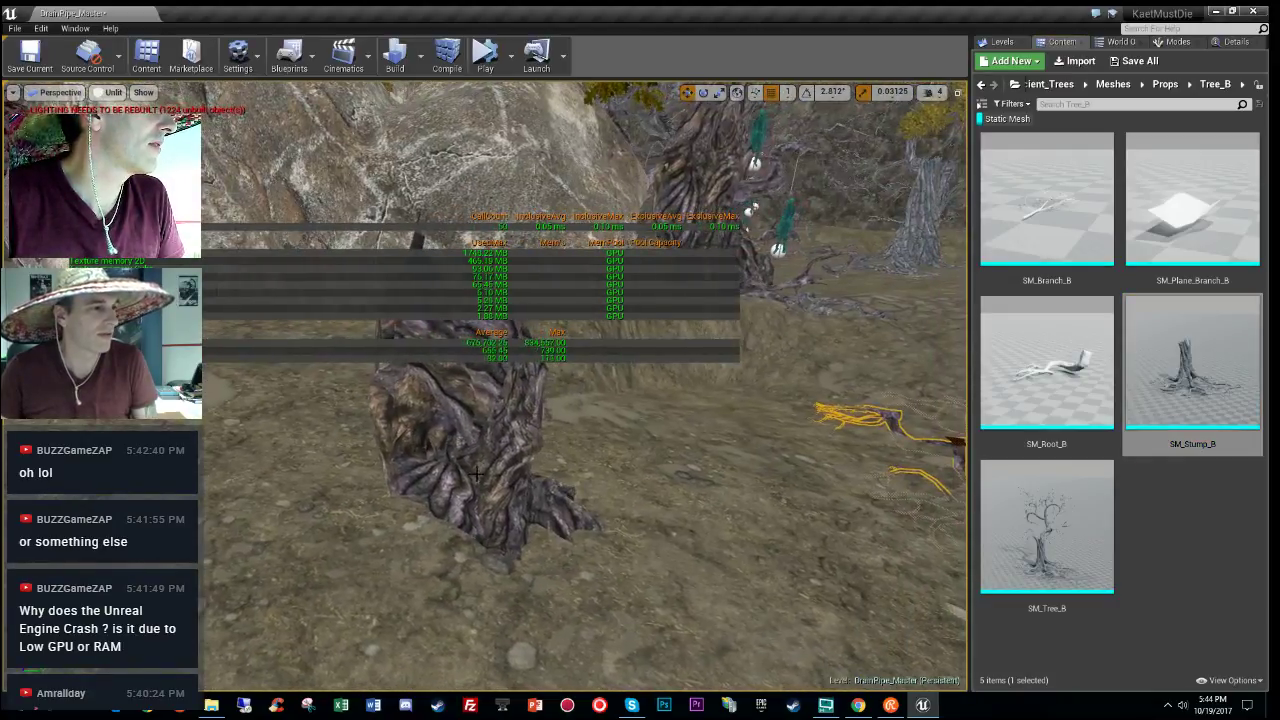
Step: Select the twisted tree stump in the forest and raise it out of the ground until its roots are exposed
click(468, 469)
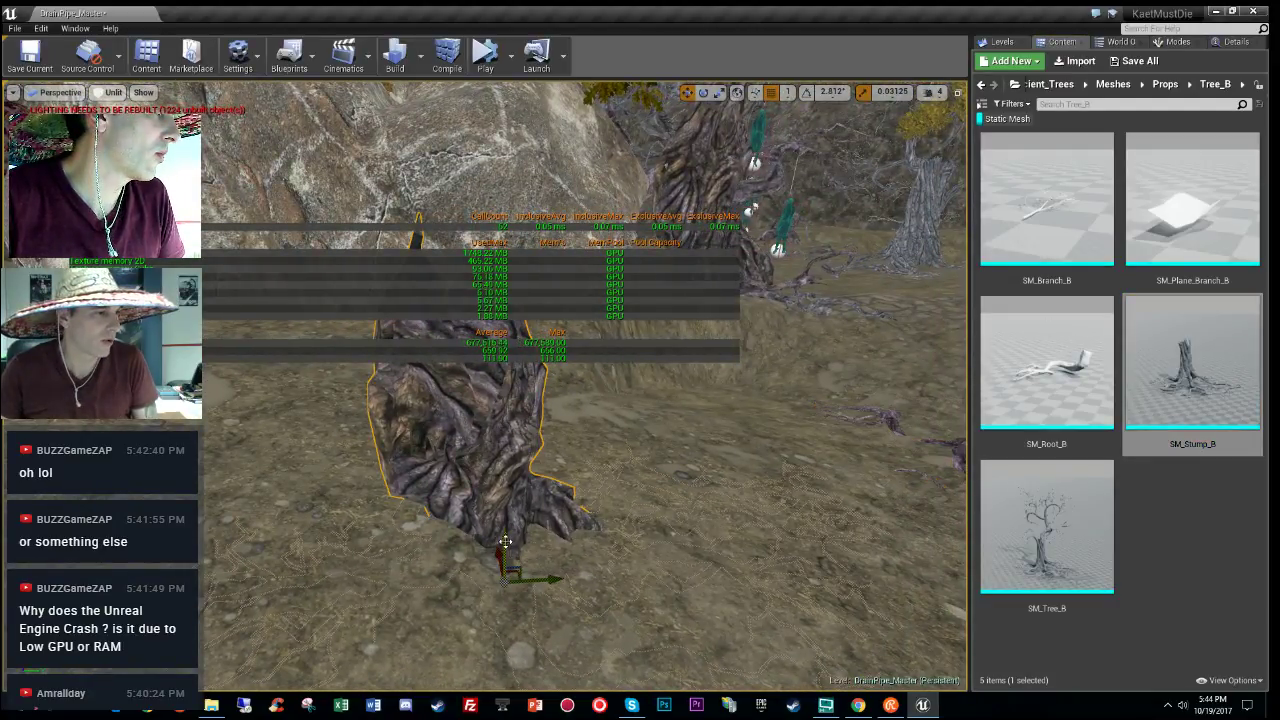
drag(505, 541, 500, 474)
key(e)
key(w)
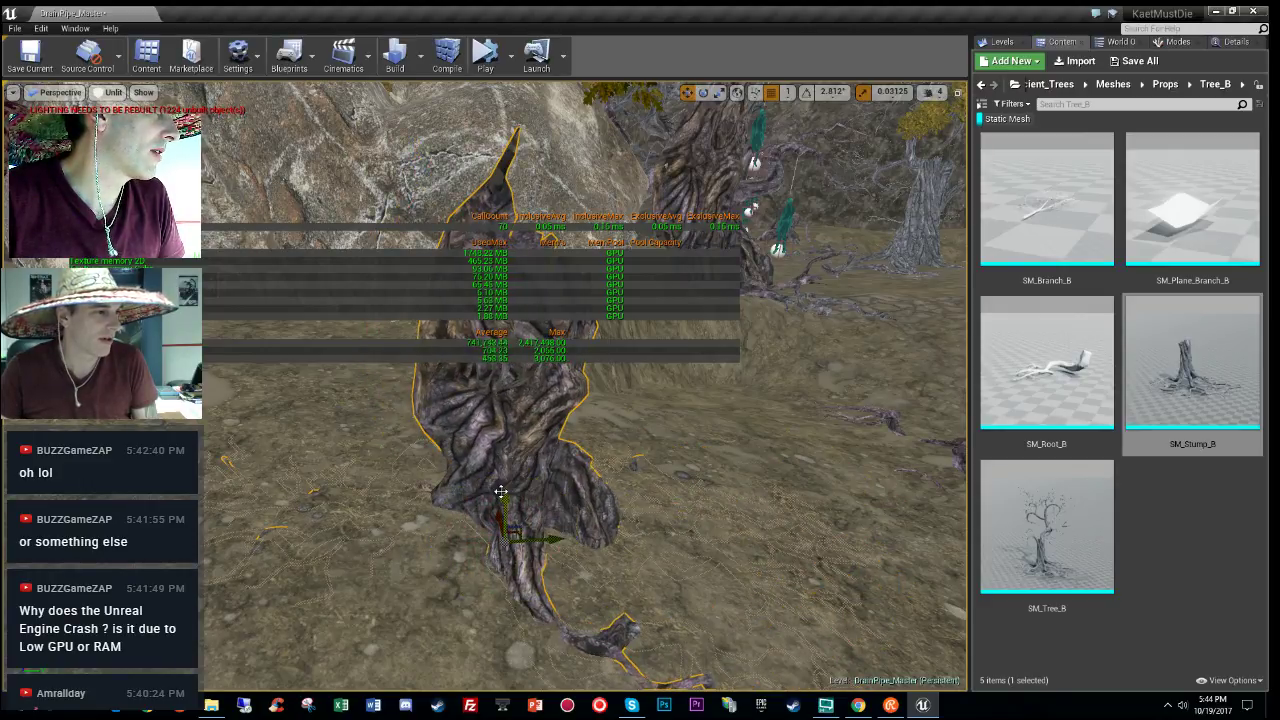
drag(503, 489, 506, 461)
key(e)
key(w)
mouse_move(506, 461)
right_down()
mouse_move(560, 430)
mouse_move(490, 430)
mouse_move(490, 470)
right_up()
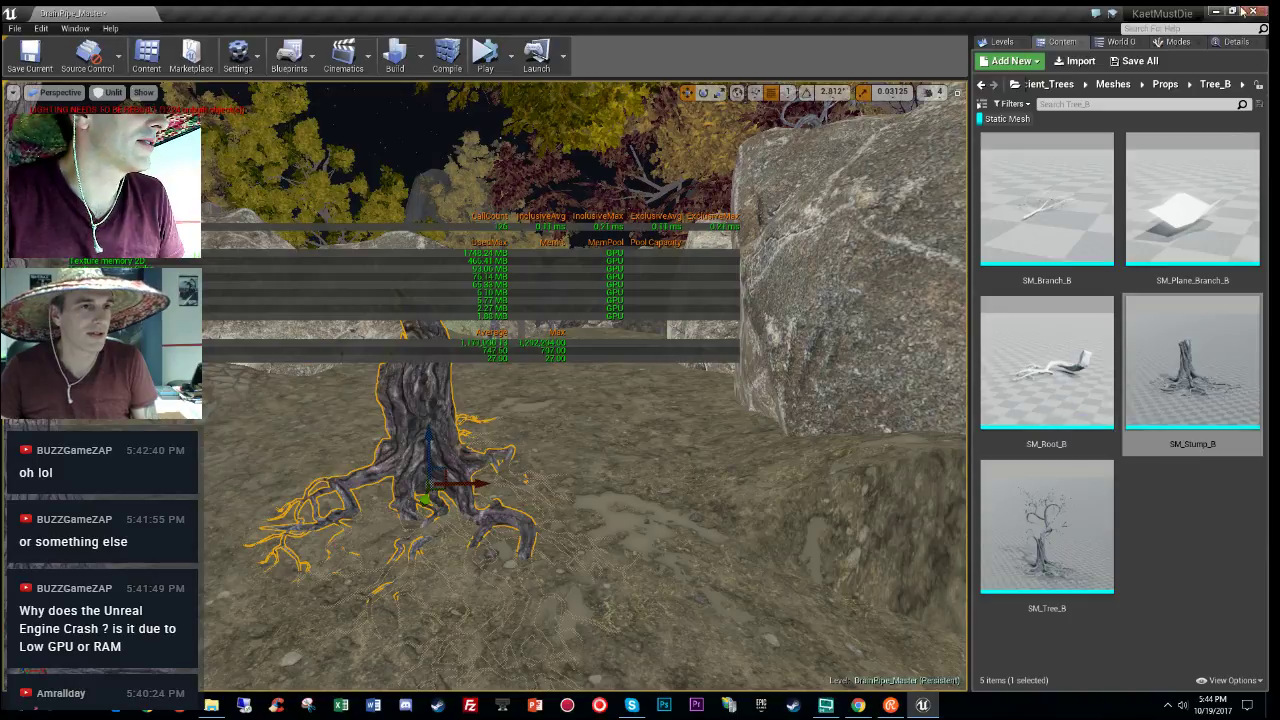
Step: Show the list of levels and save all levels
click(1170, 42)
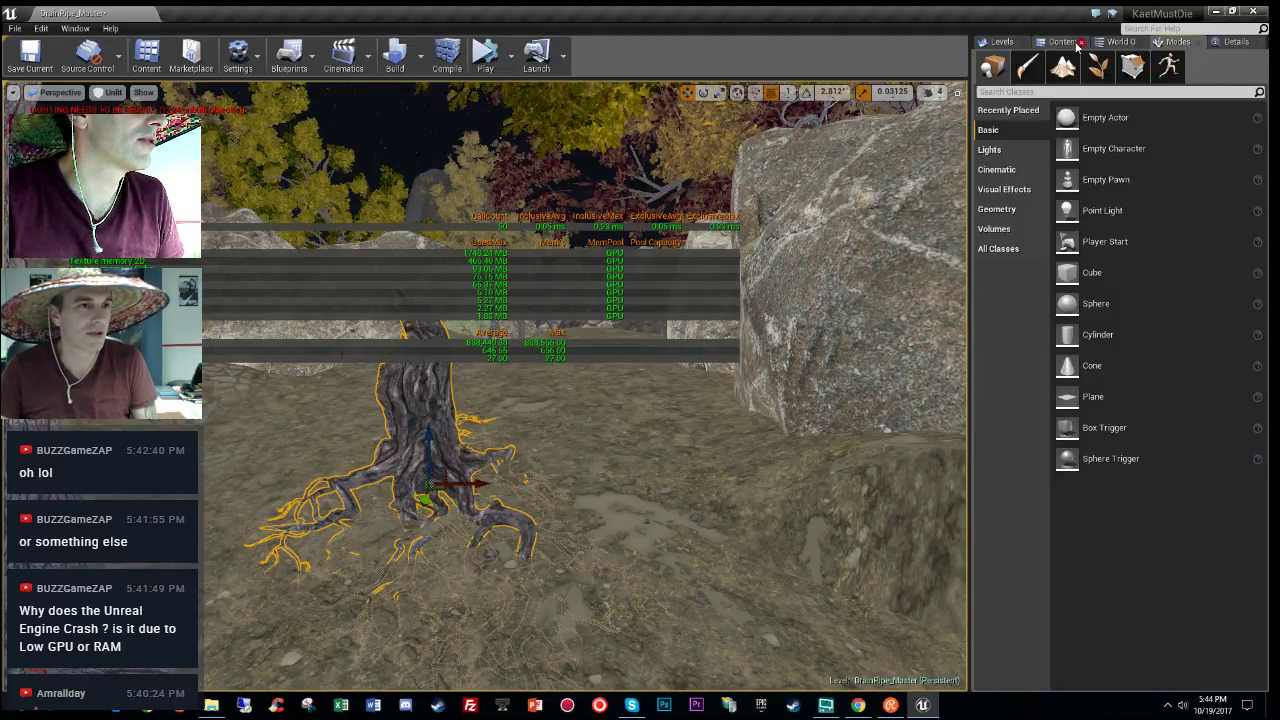
click(1003, 42)
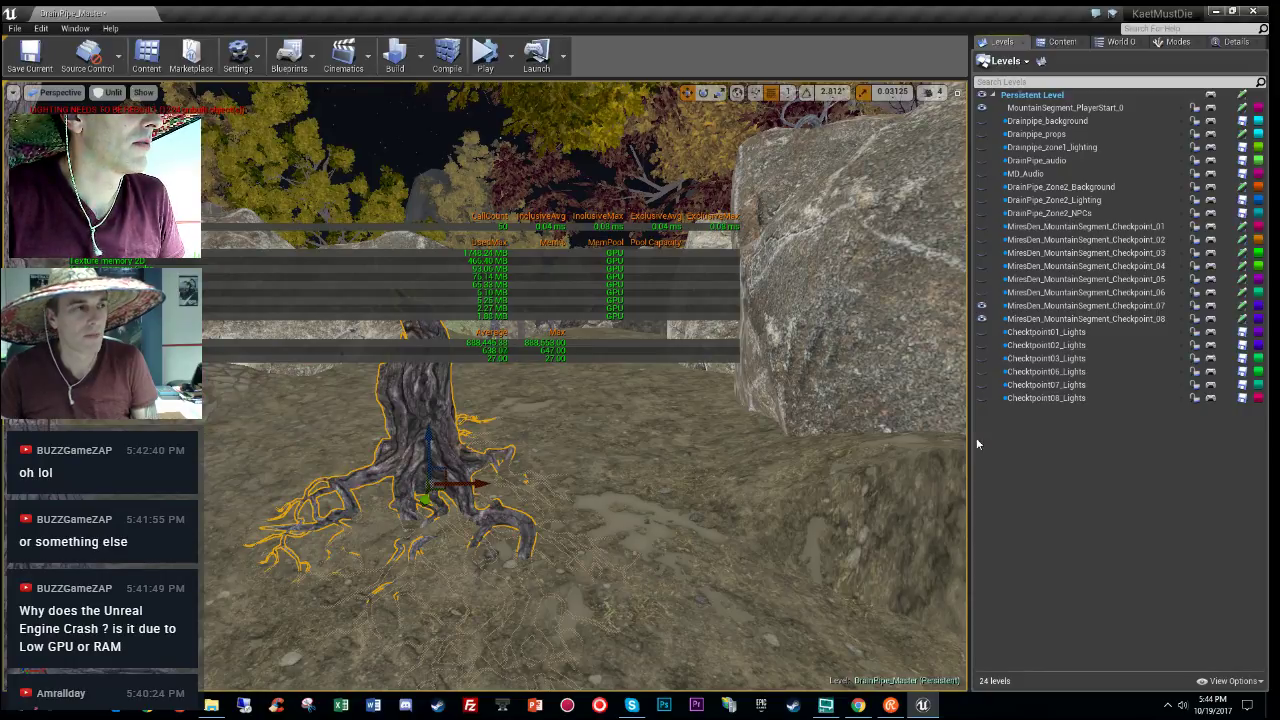
click(15, 28)
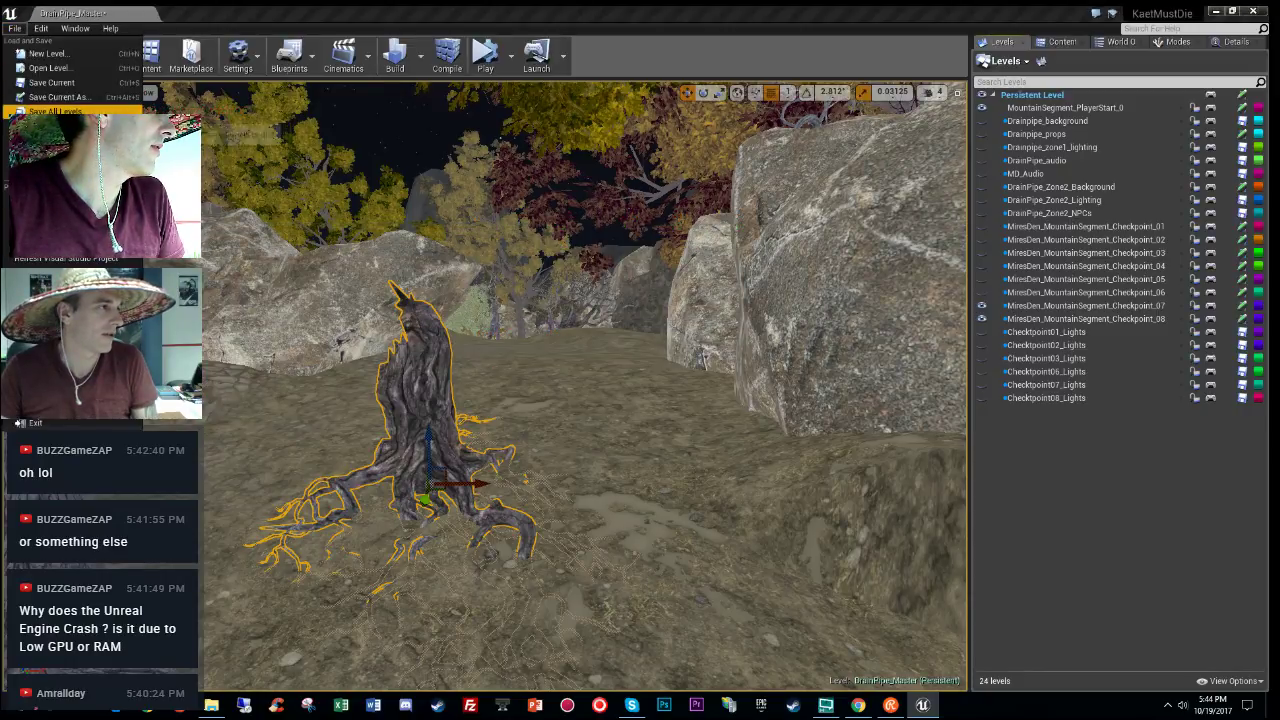
click(55, 111)
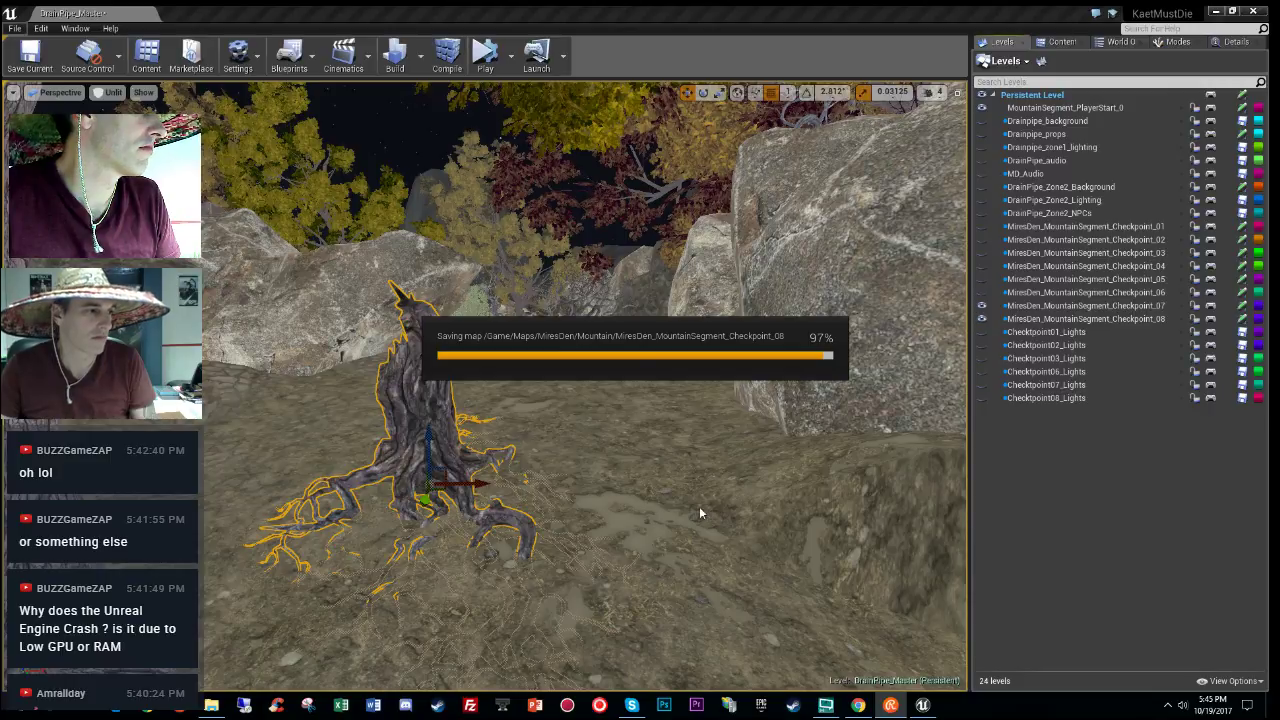
Step: Select the bare tree with the looping roots, open its SM_Tree_B mesh for a check, and close the mesh editor
right_drag(619, 498, 205, 450)
right_drag(470, 378, 413, 484)
click(413, 484)
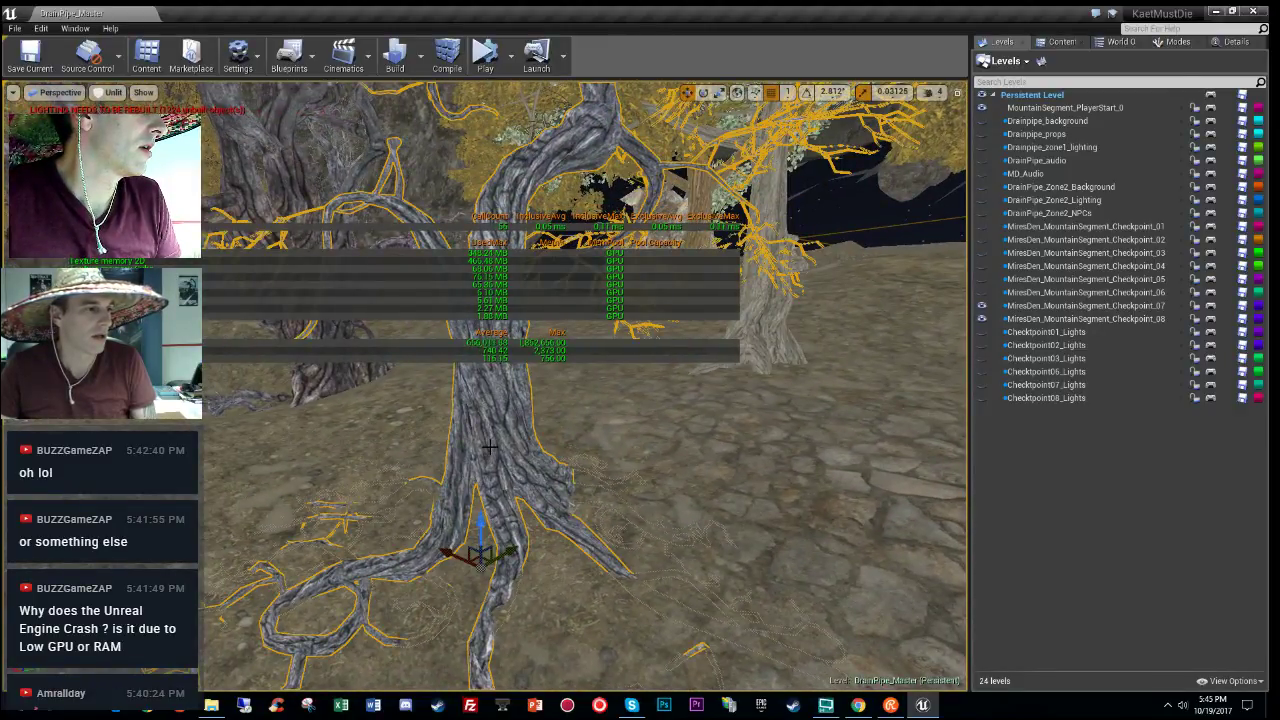
click(1234, 42)
click(1145, 320)
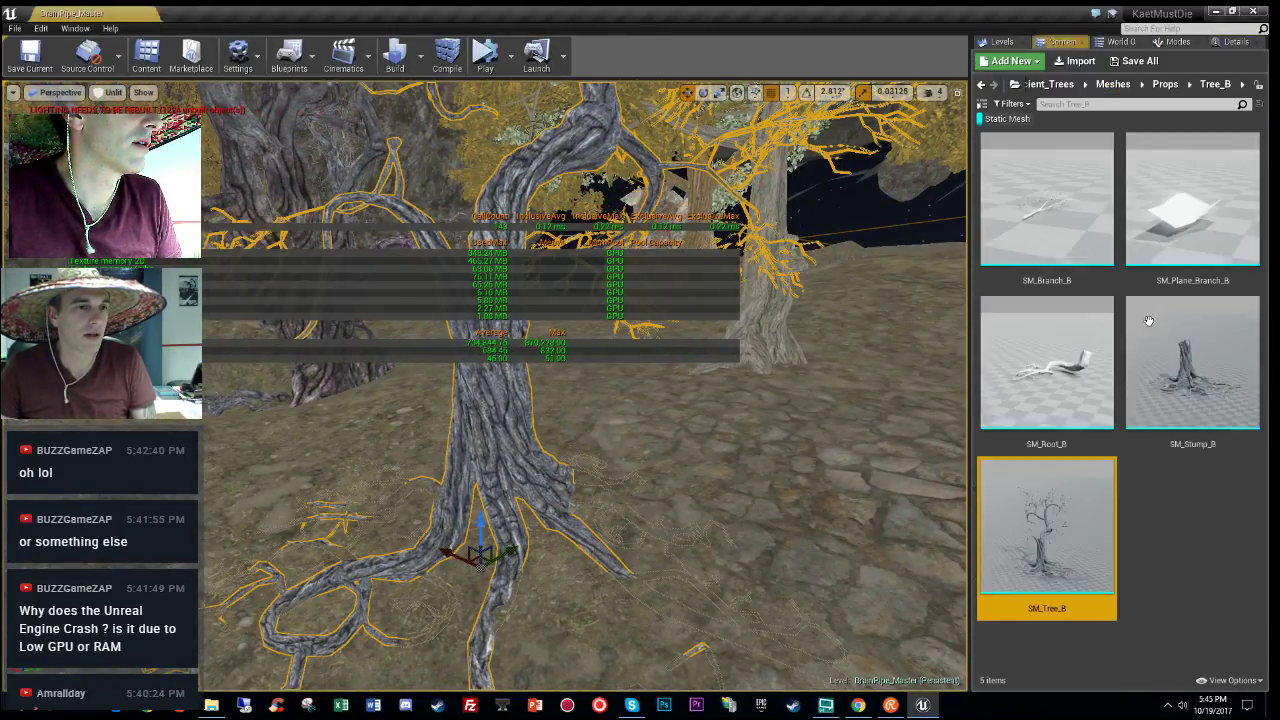
double_click(1050, 533)
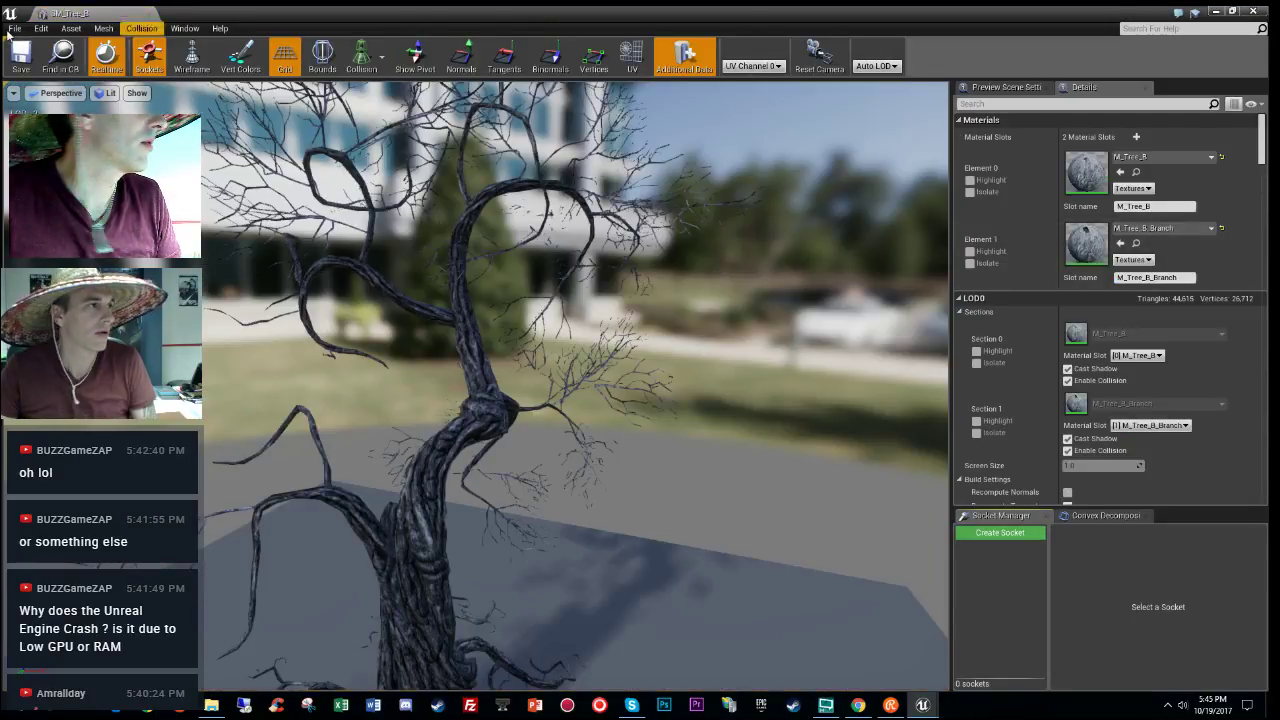
click(148, 14)
Step: Select the large gnarled tree group with the curling branches and review its static mesh and material details
key(w)
right_drag(711, 494, 634, 552)
click(636, 554)
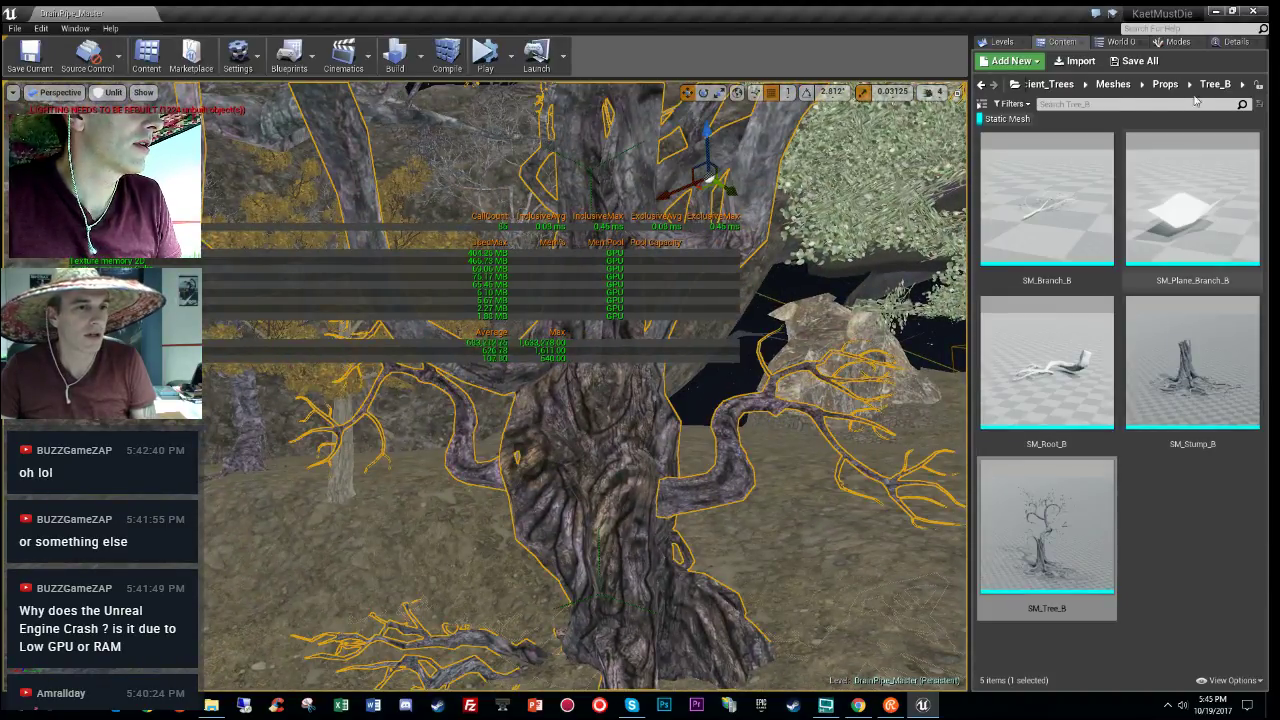
click(1236, 41)
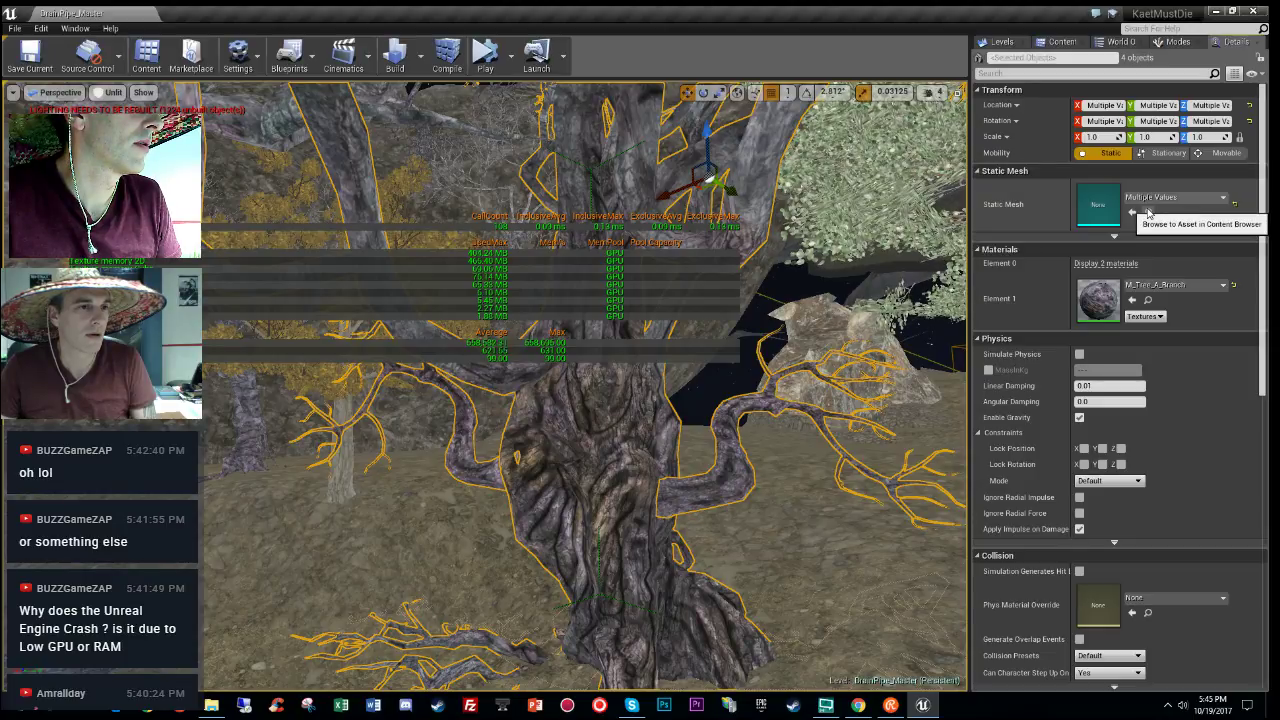
right_drag(900, 232, 820, 250)
key(w)
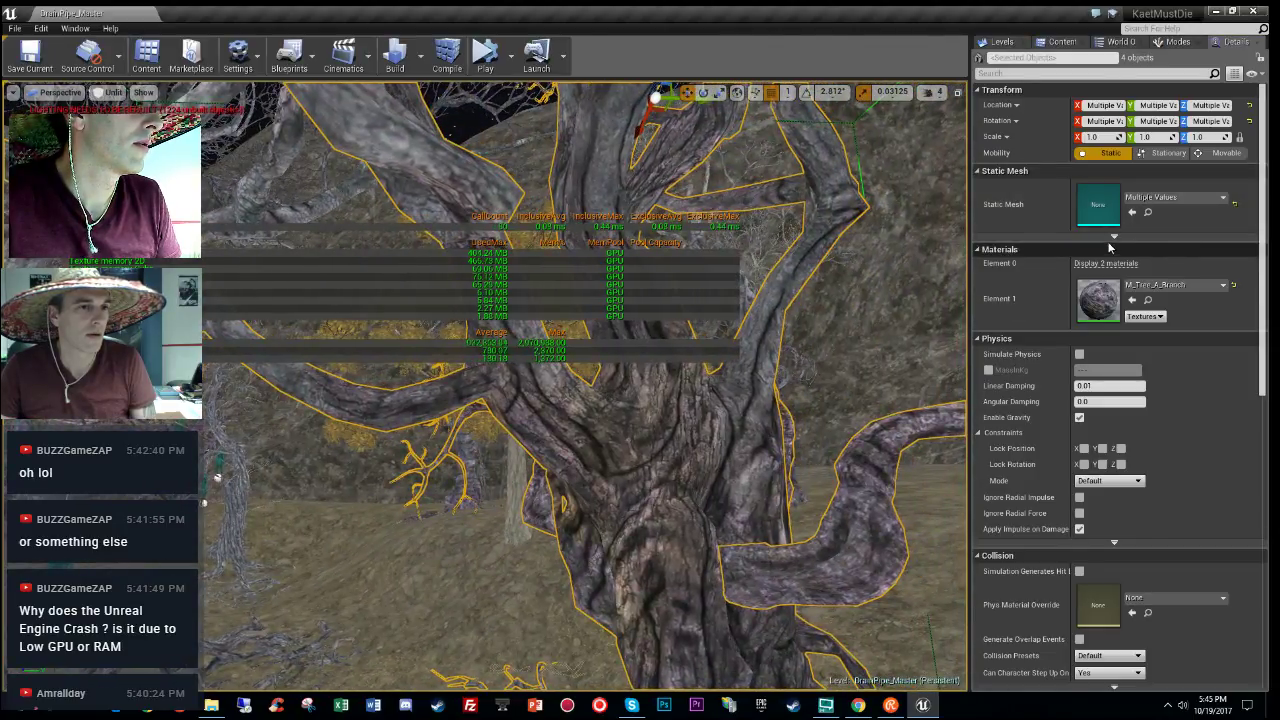
click(1111, 247)
click(1114, 236)
click(1114, 262)
Step: Select the neighbouring gnarled tree group near the hanging figures and look over its trunk and branches
right_drag(900, 300, 840, 310)
key(w)
key(s)
click(463, 467)
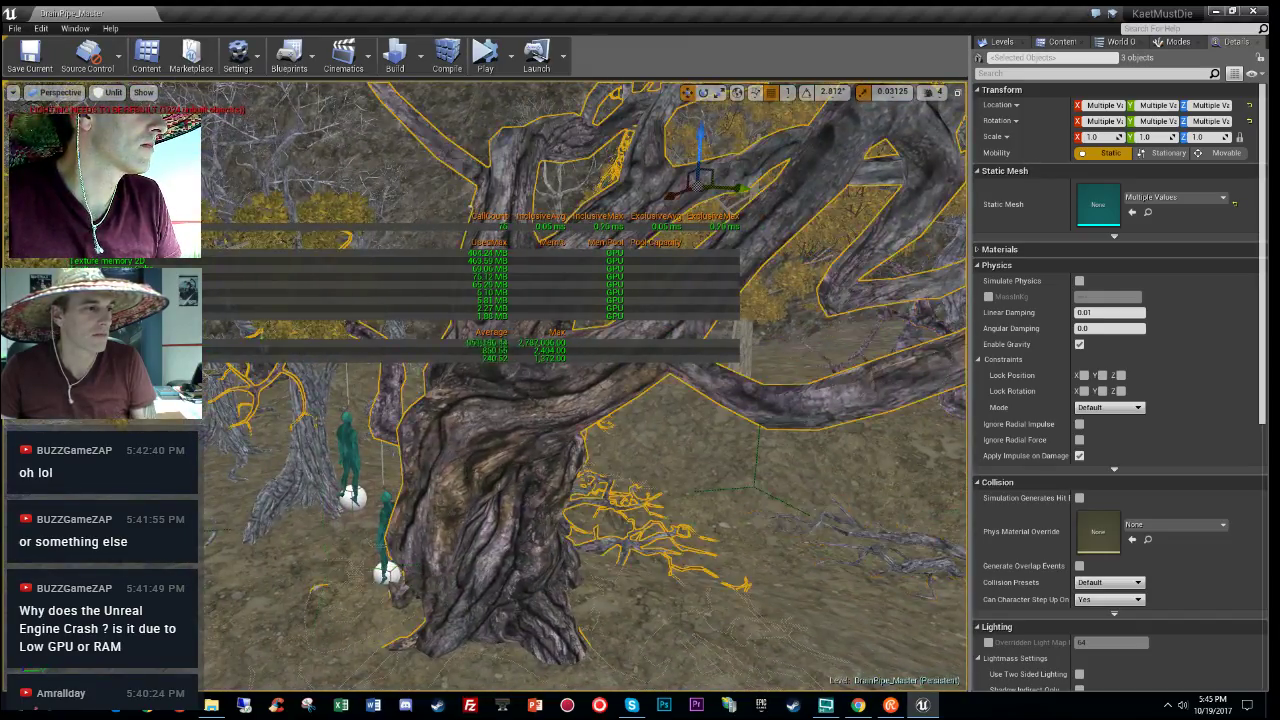
key(d)
mouse_move(463, 467)
right_down()
mouse_move(380, 460)
mouse_move(480, 465)
right_up()
right_drag(522, 412, 520, 411)
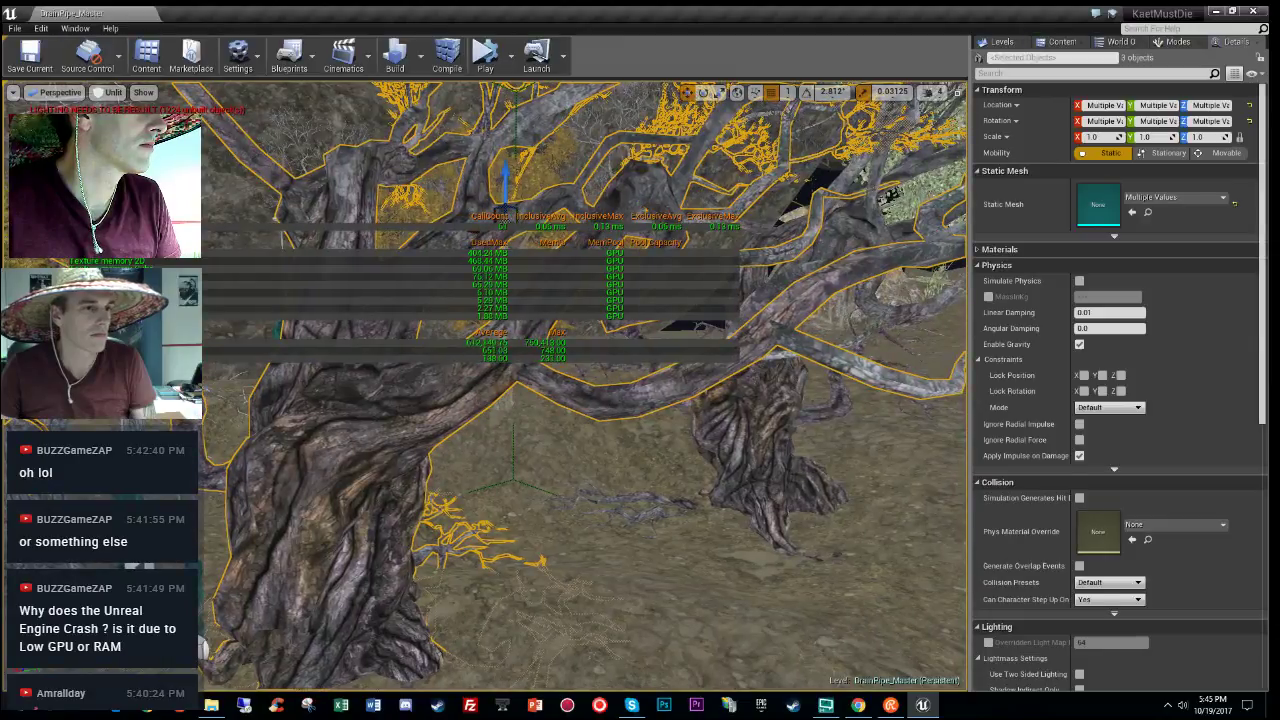
Step: Browse to the Tree_A props folder, check the LOD settings of the SM_Tree_A mesh, and close its editor
click(1147, 212)
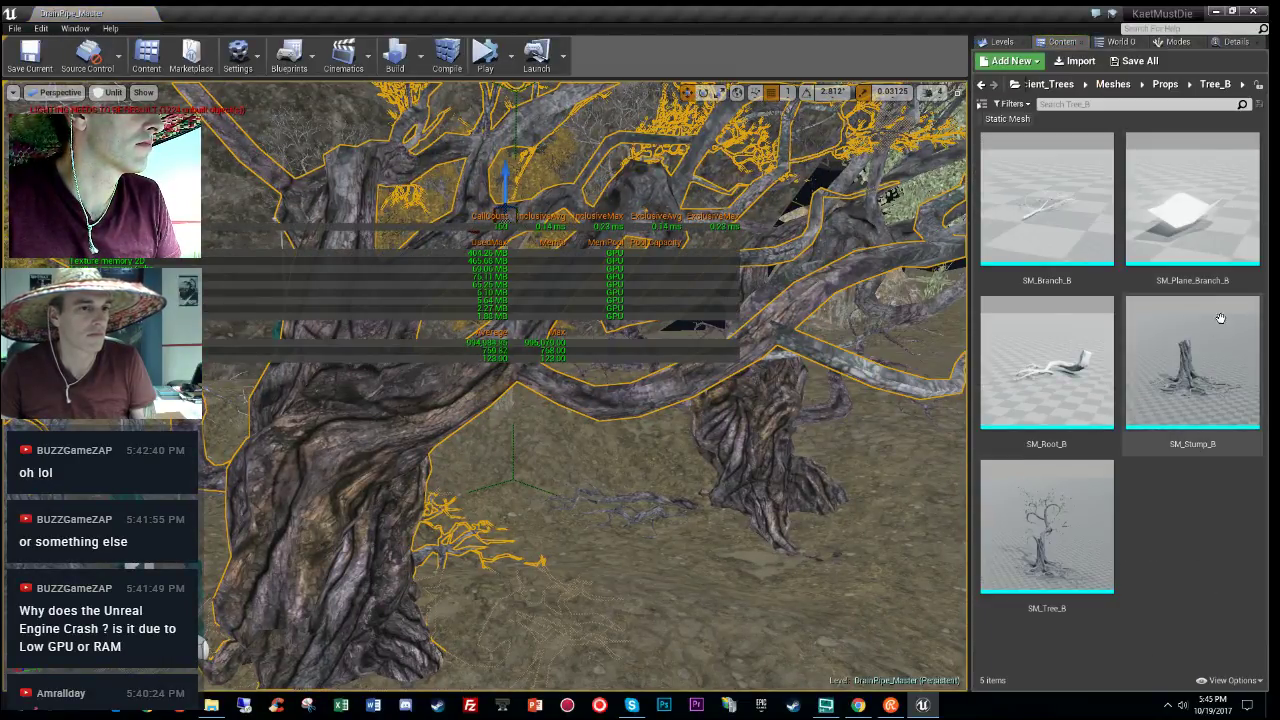
click(1167, 84)
double_click(1030, 188)
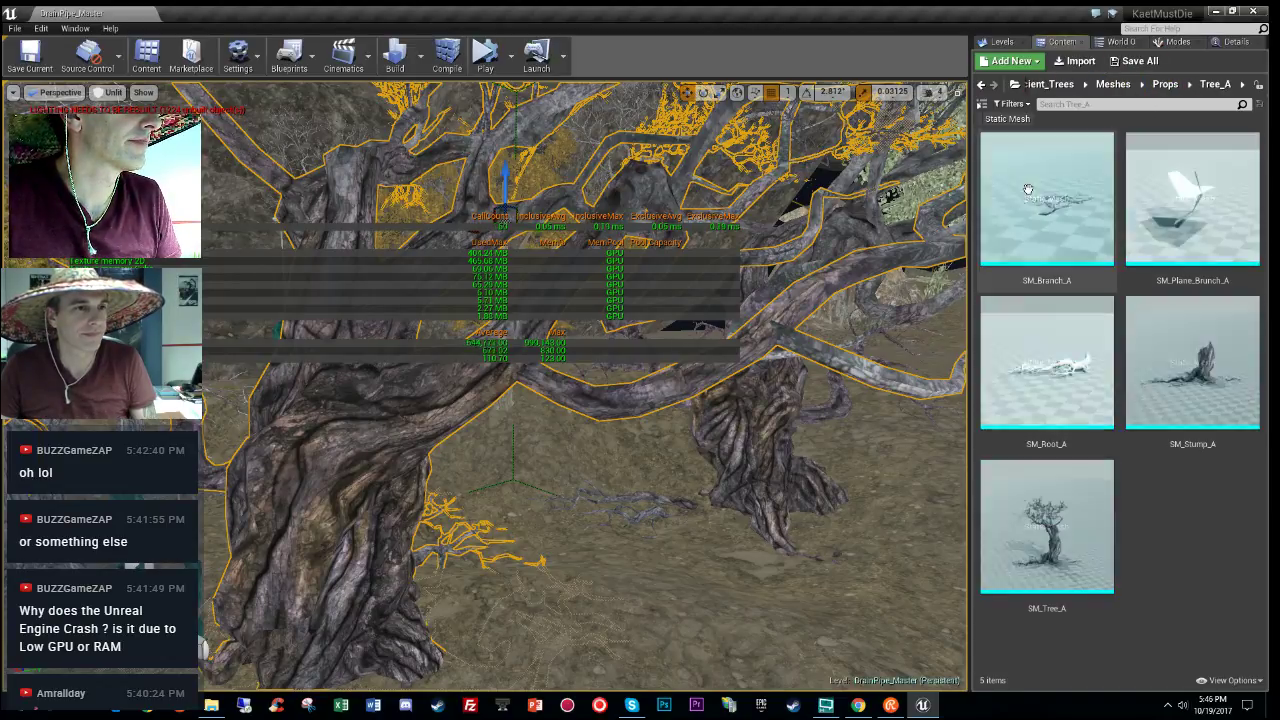
double_click(1073, 531)
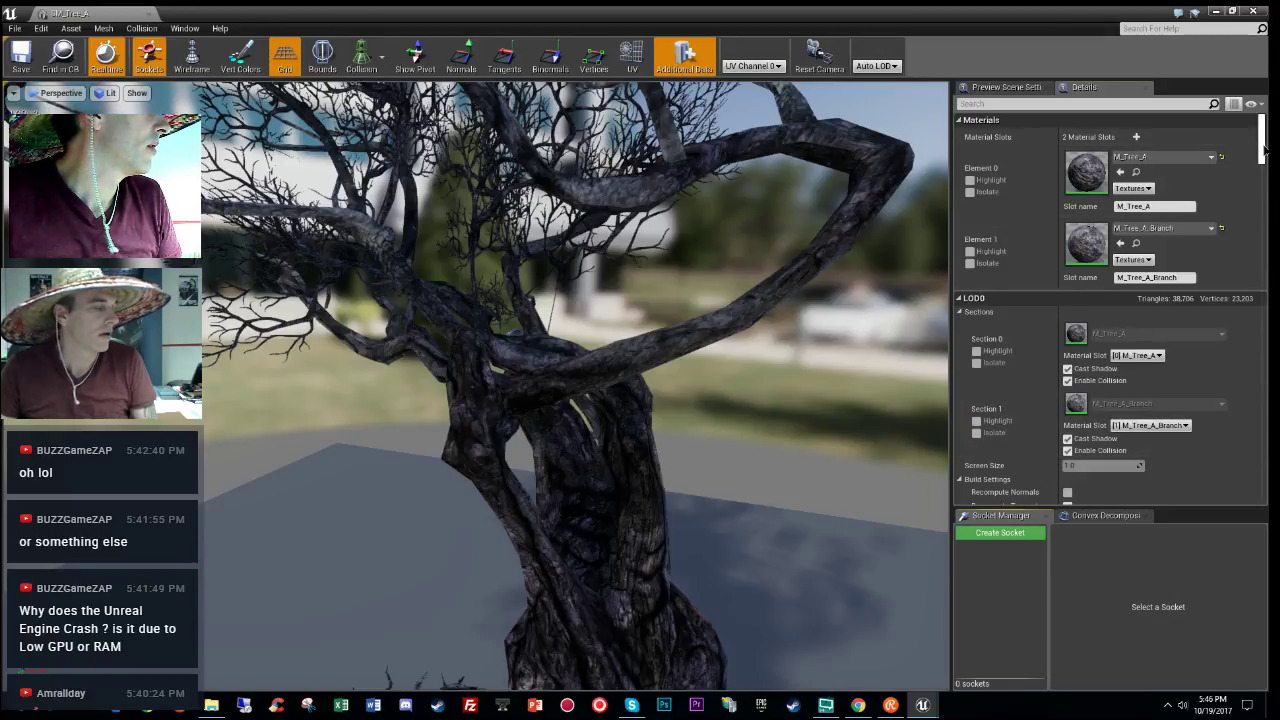
drag(1264, 148, 1266, 382)
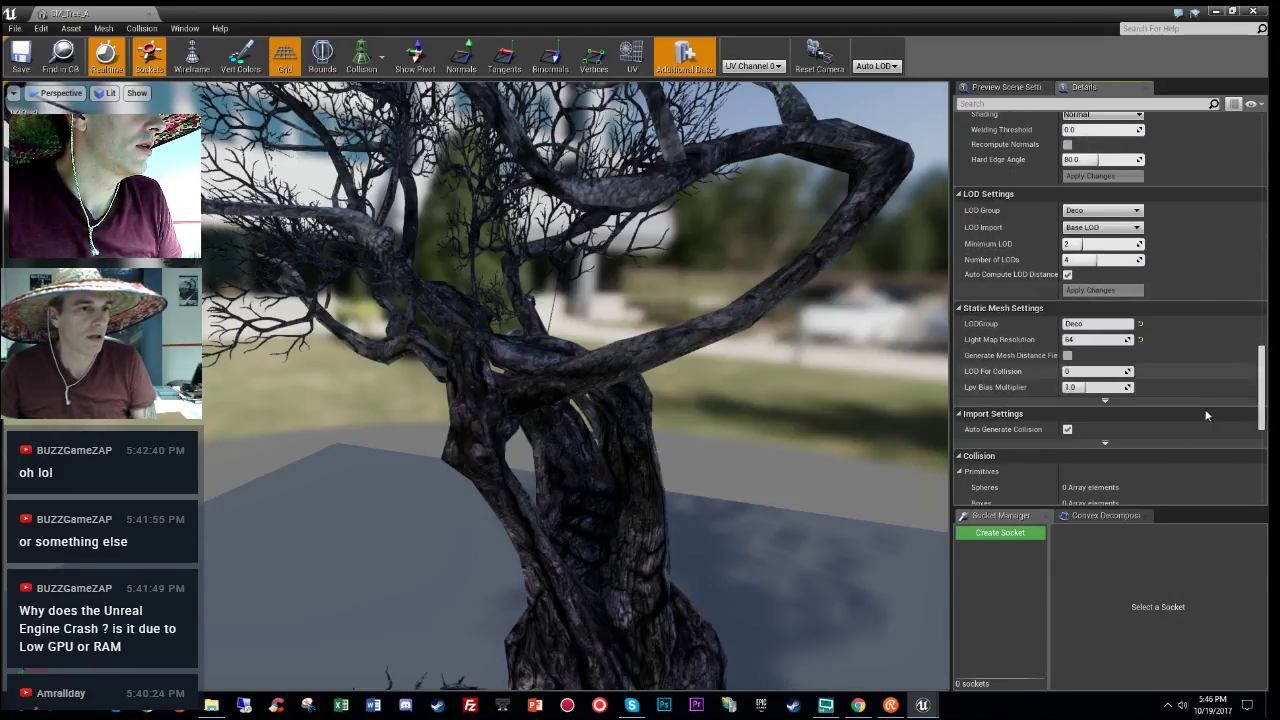
click(149, 15)
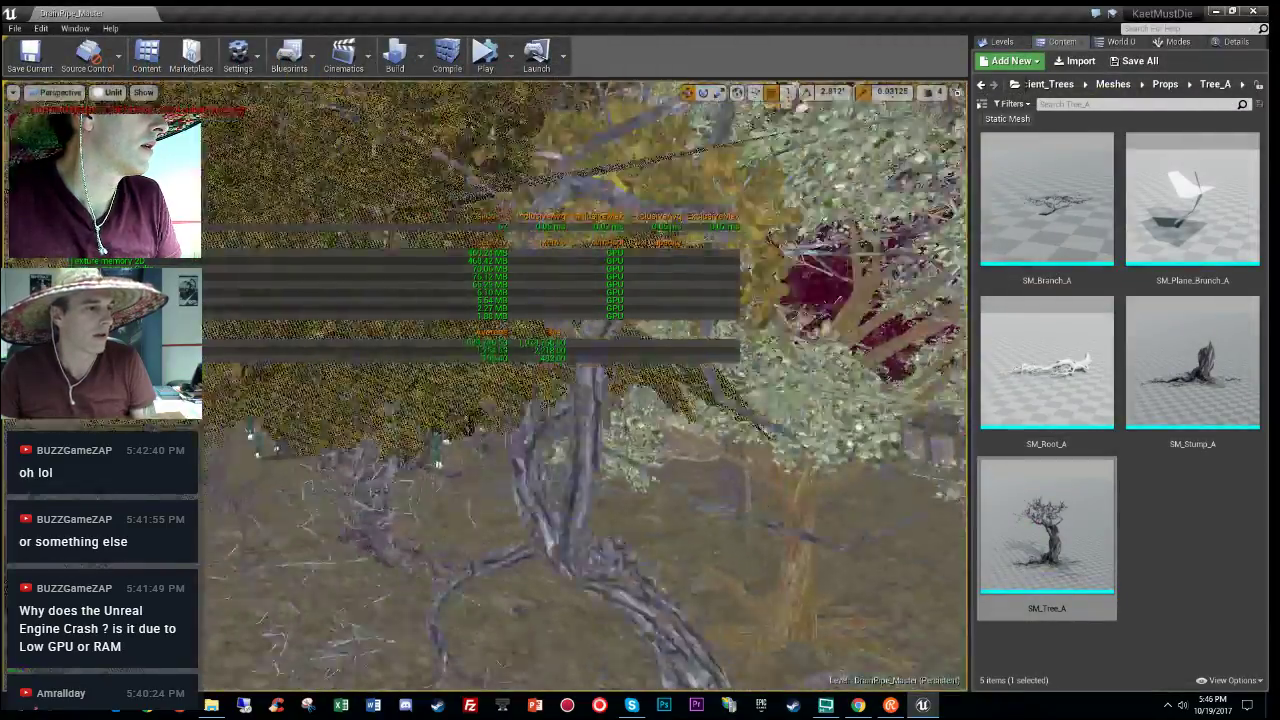
Step: Select the knotted tree beside the stone path and open its SM_Tree_C mesh for editing
mouse_move(399, 621)
right_down()
mouse_move(480, 621)
mouse_move(399, 621)
right_up()
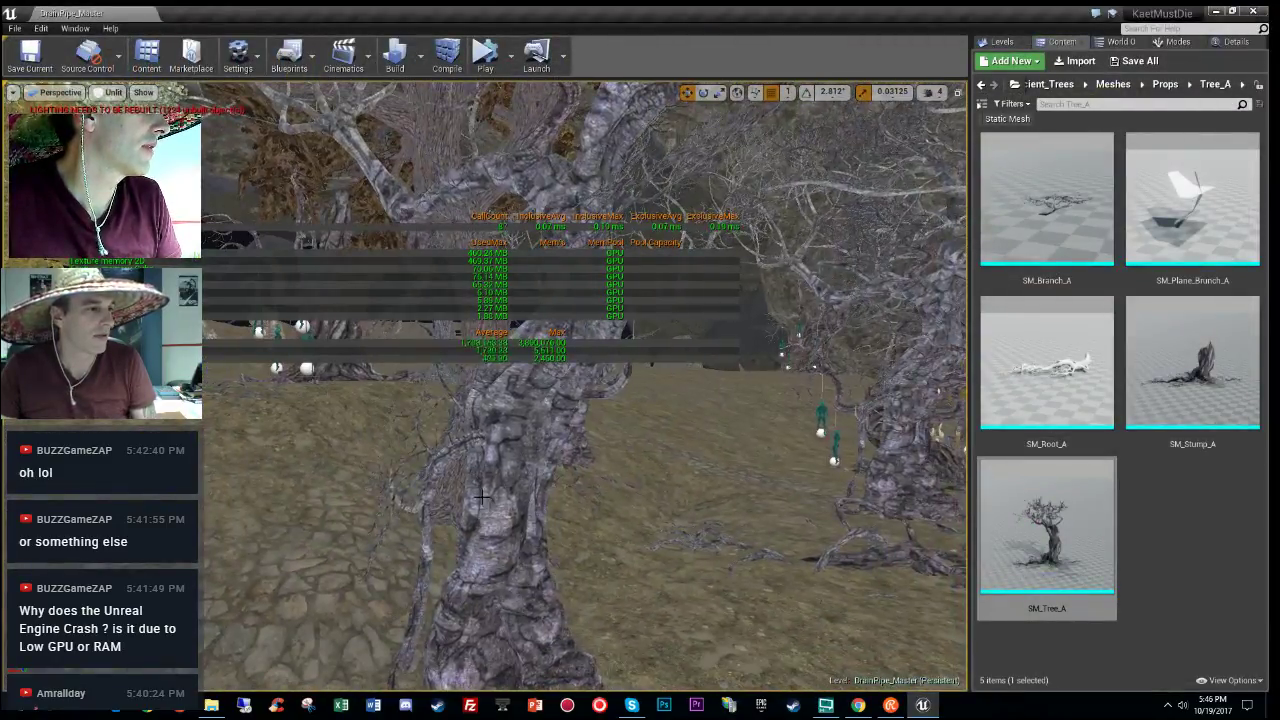
click(483, 500)
click(1236, 41)
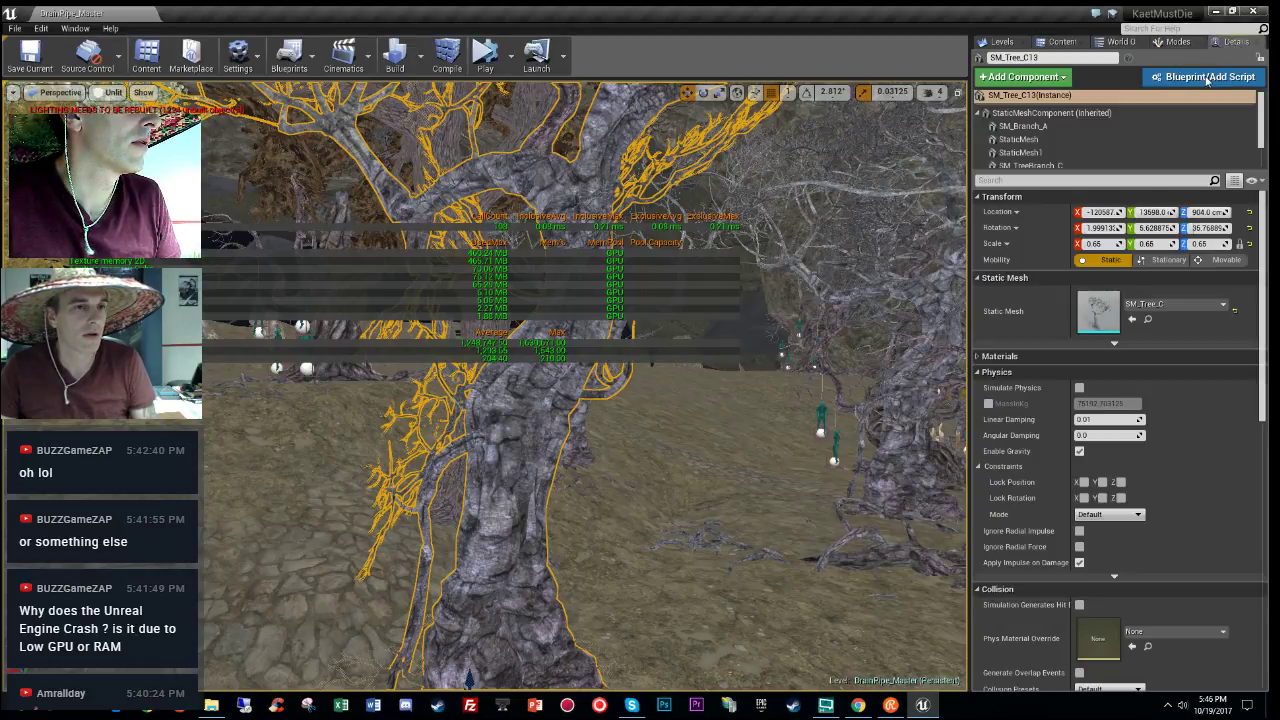
click(1148, 316)
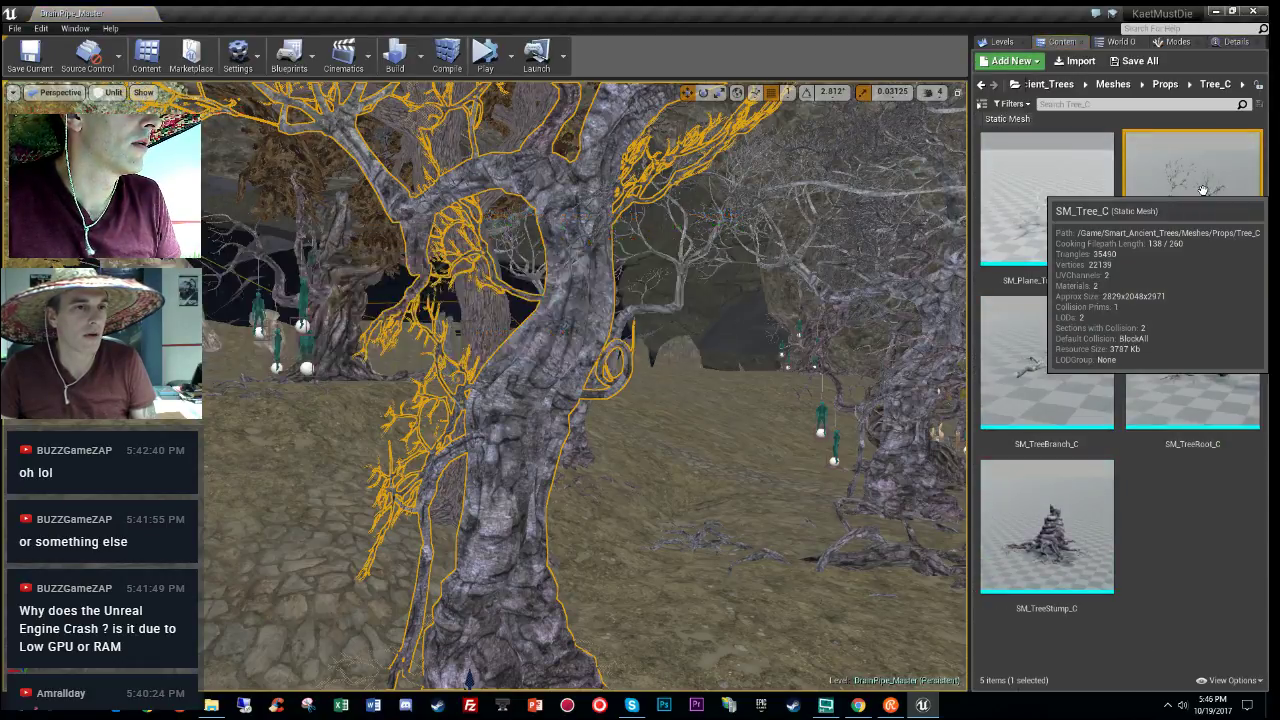
double_click(1192, 200)
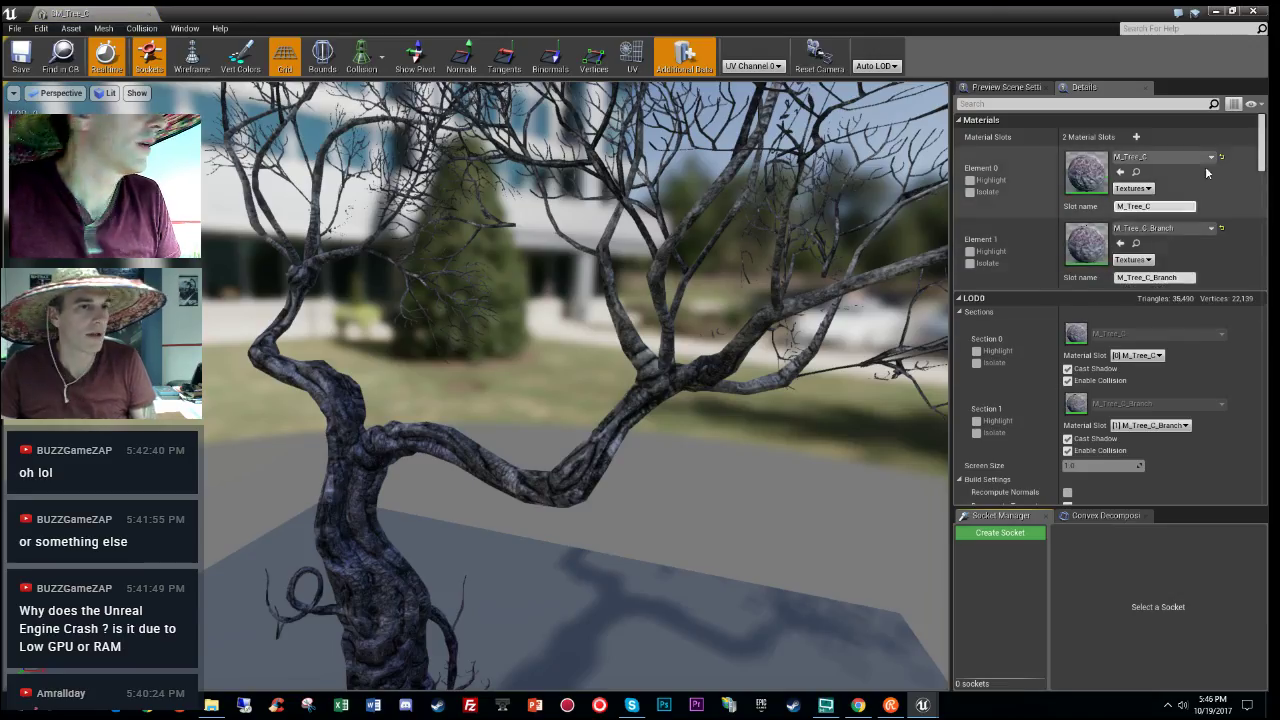
Step: Set the LOD group of the SM_Tree_C mesh to Deco and accept the group's defaults
drag(1261, 160, 1258, 343)
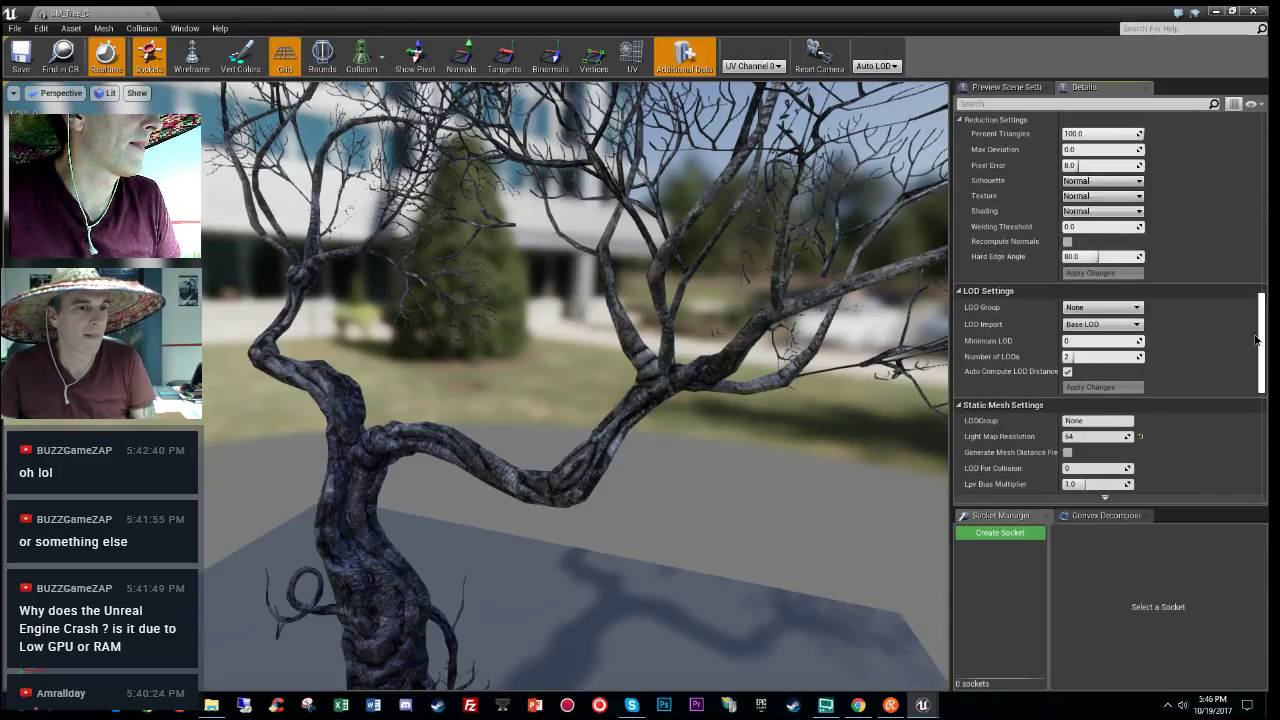
click(1081, 308)
click(1075, 355)
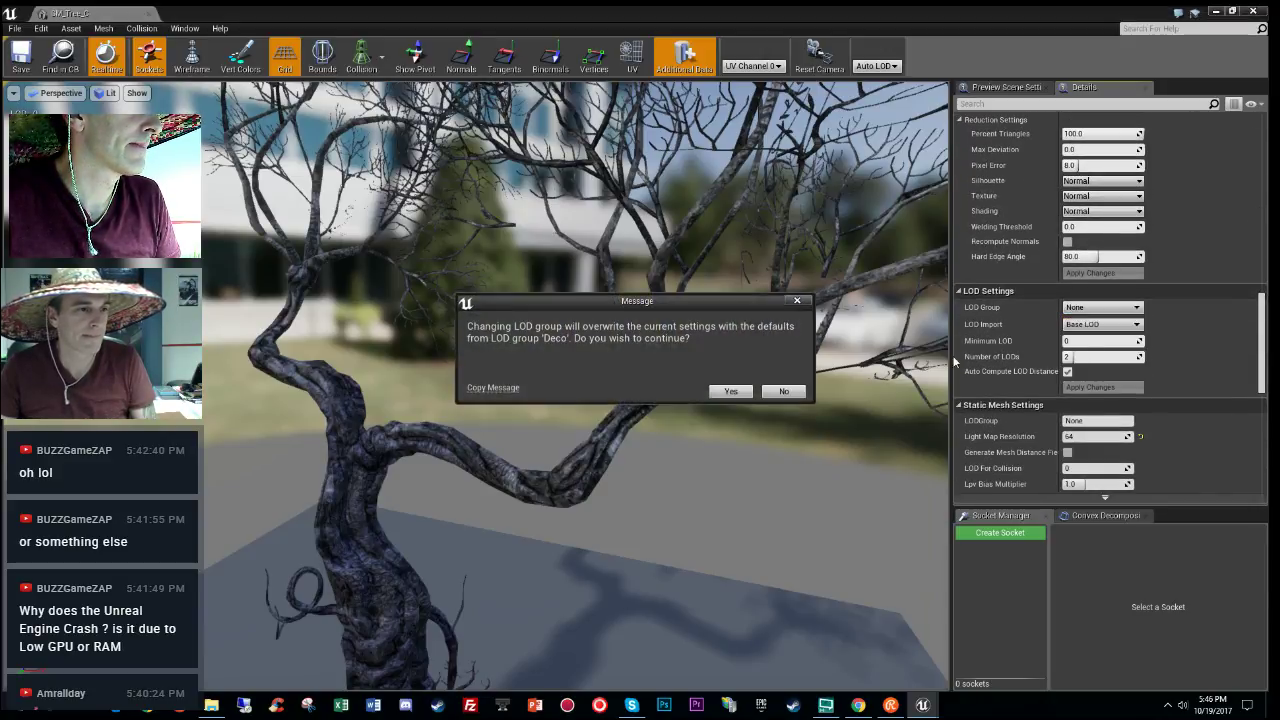
click(731, 395)
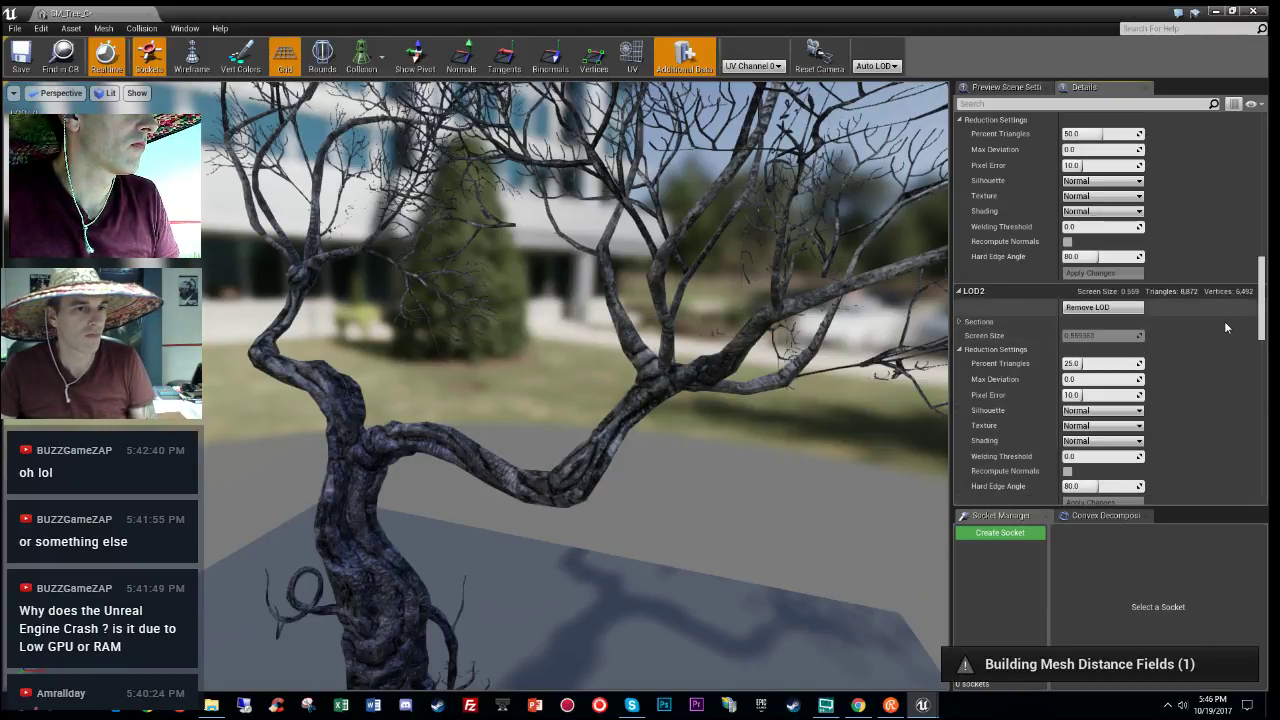
Step: Set the Minimum LOD of the SM_Tree_C mesh to 2, save the mesh, and close its editor
scroll(1224, 321, down, 8)
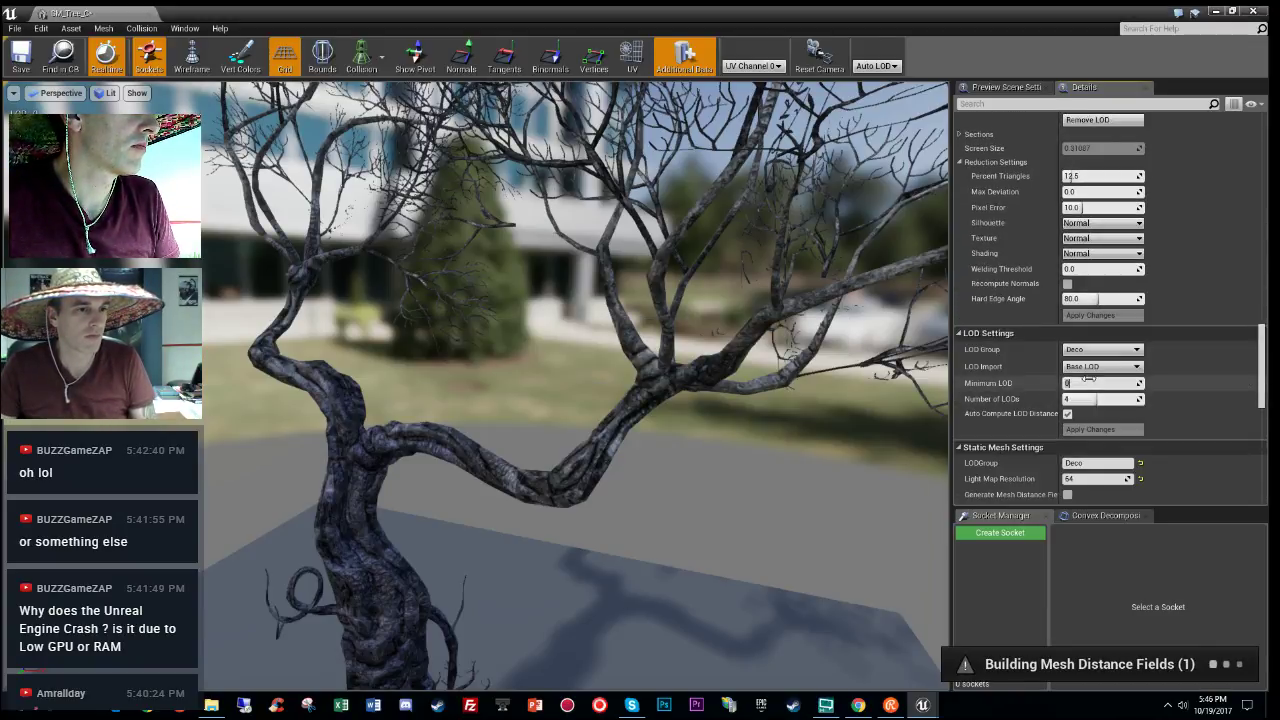
click(1080, 383)
text(2)
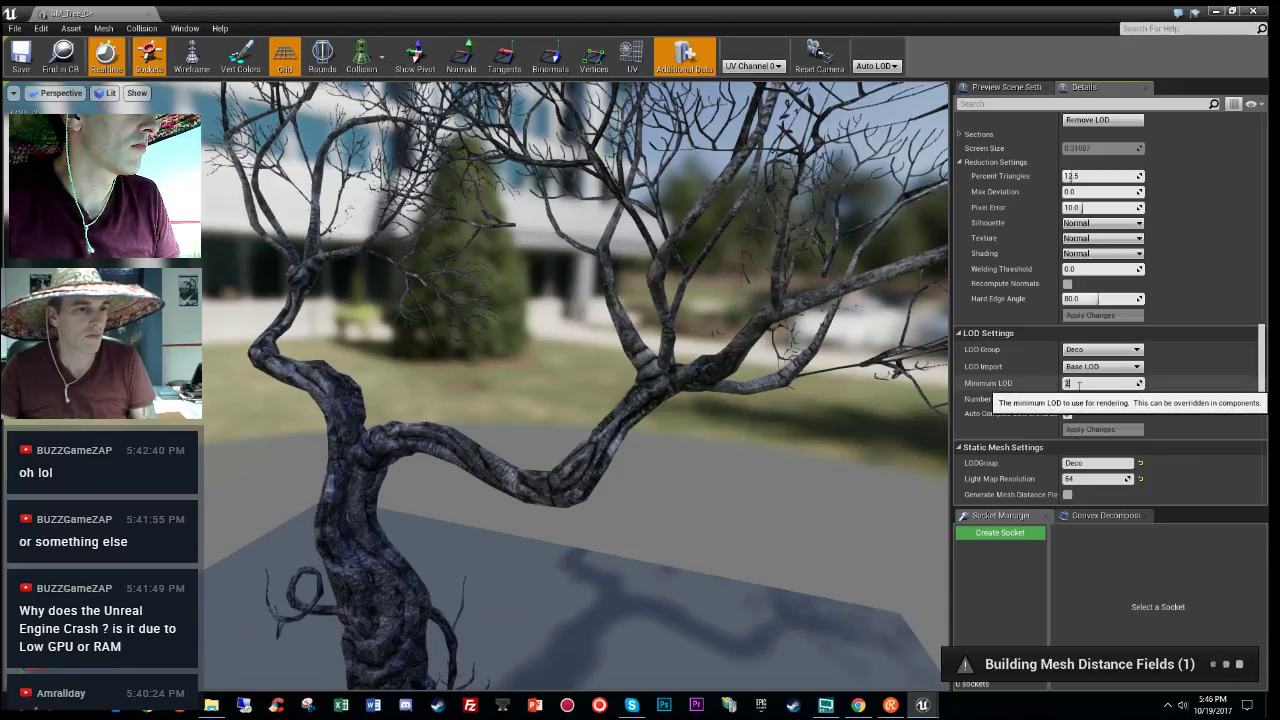
click(27, 56)
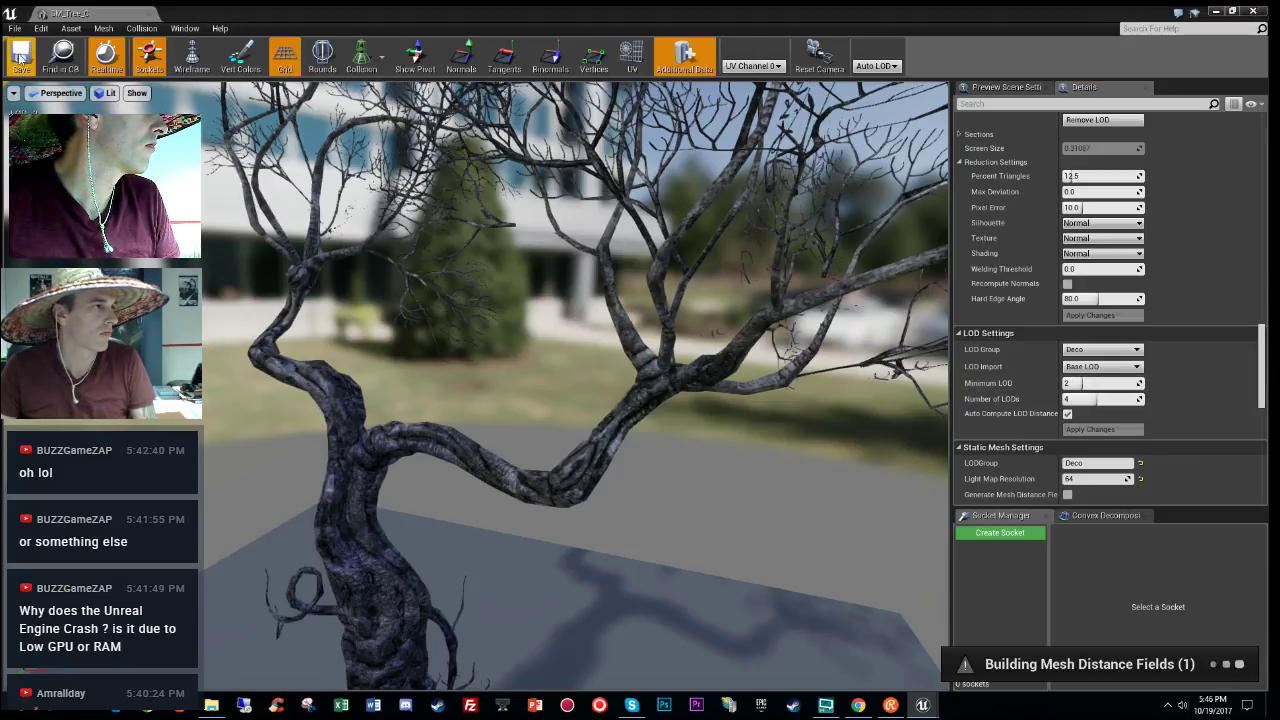
click(150, 14)
Step: Clear the selection and view the forest in Lit mode with the editor icons hidden
right_drag(590, 360, 860, 355)
right_drag(510, 369, 491, 373)
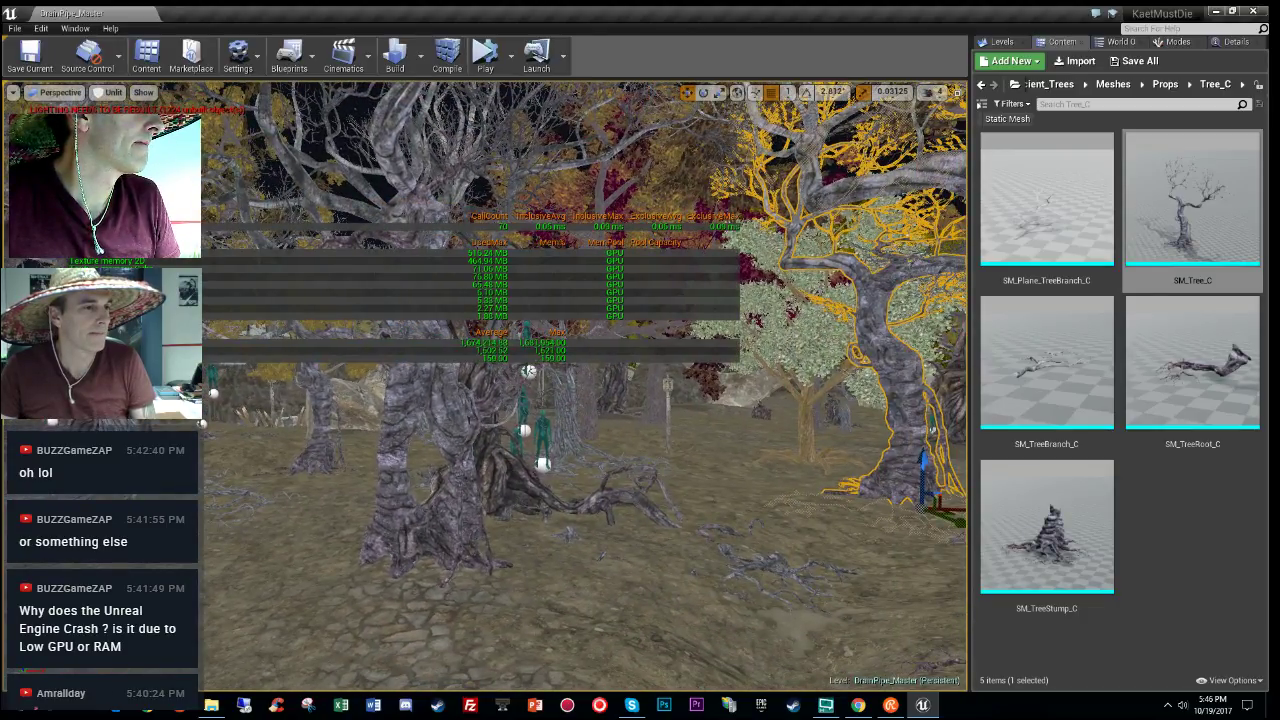
key(alt+4)
key(Escape)
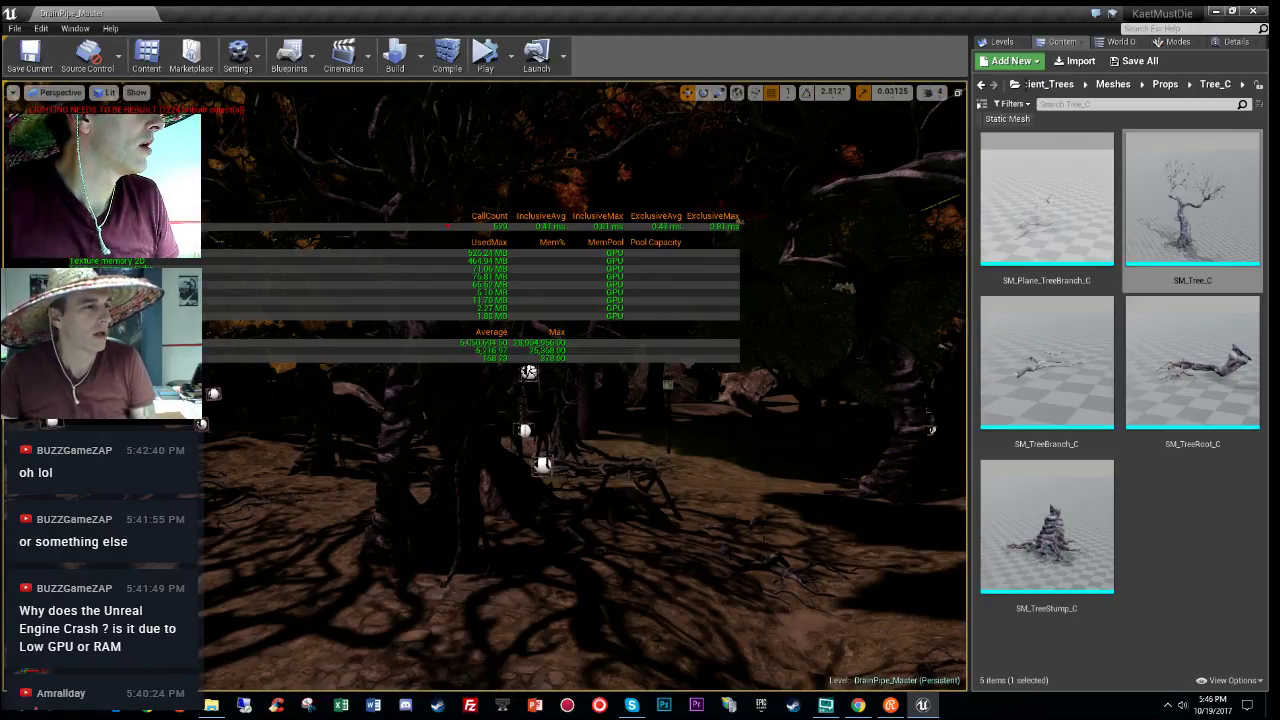
right_drag(491, 373, 391, 373)
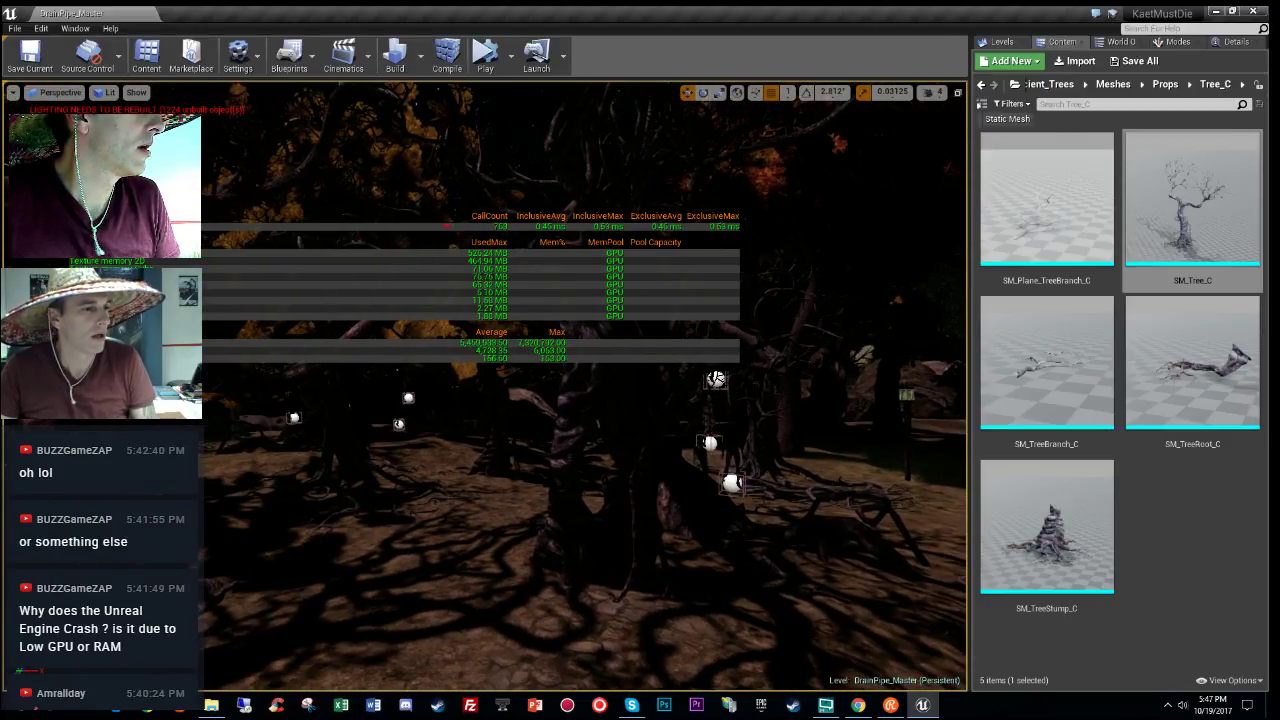
key(g)
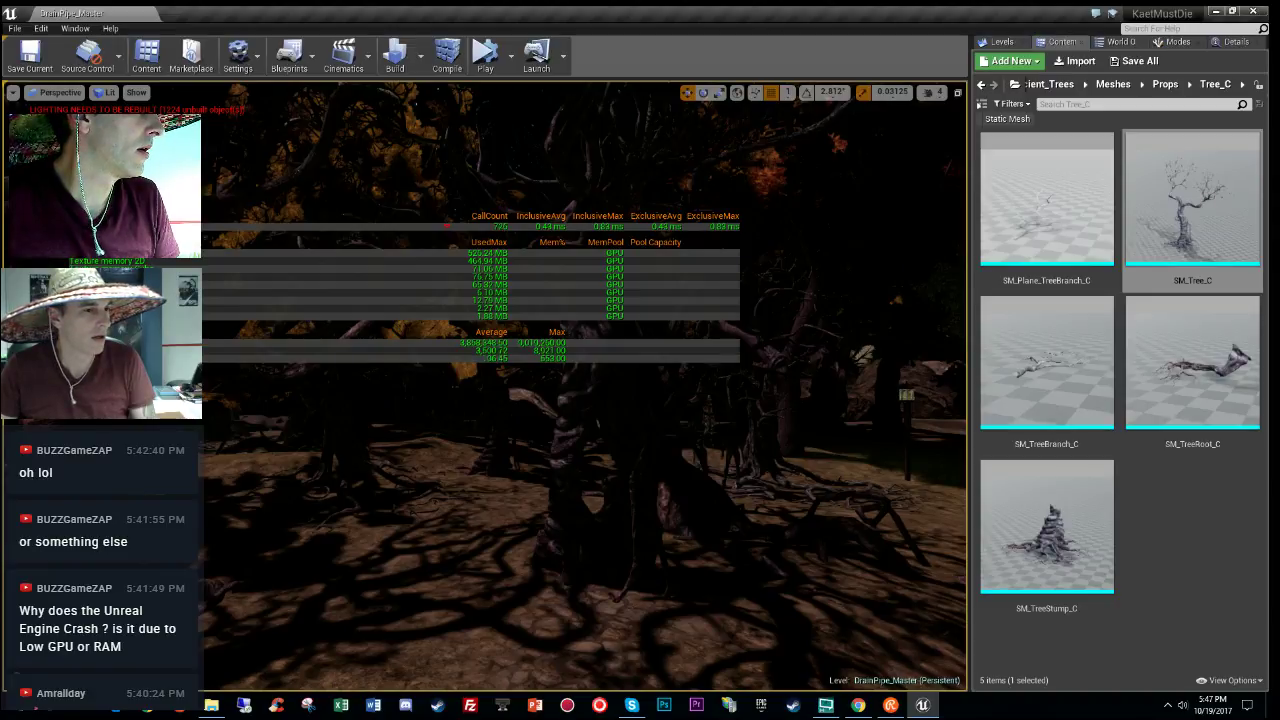
key(alt+Tab)
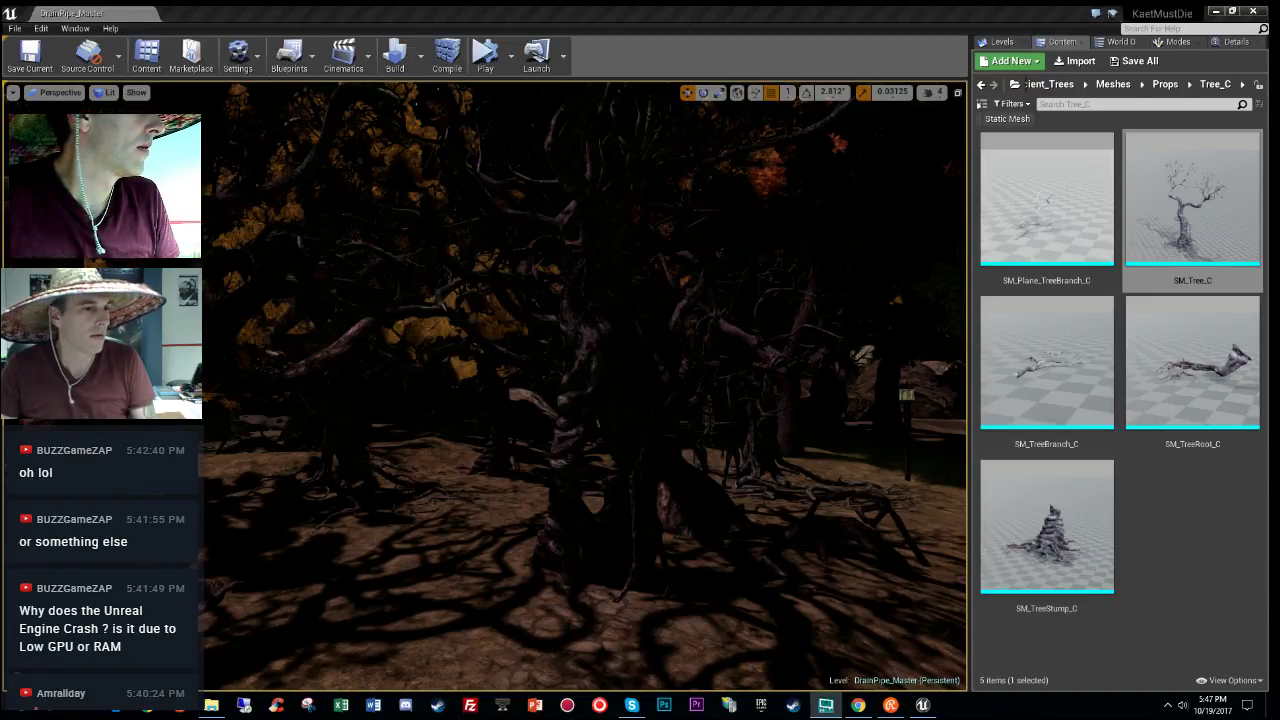
Step: Compare the forest's rendering statistics in Lit and Unlit modes, then view the leafy green tree in Unlit mode
click(1179, 559)
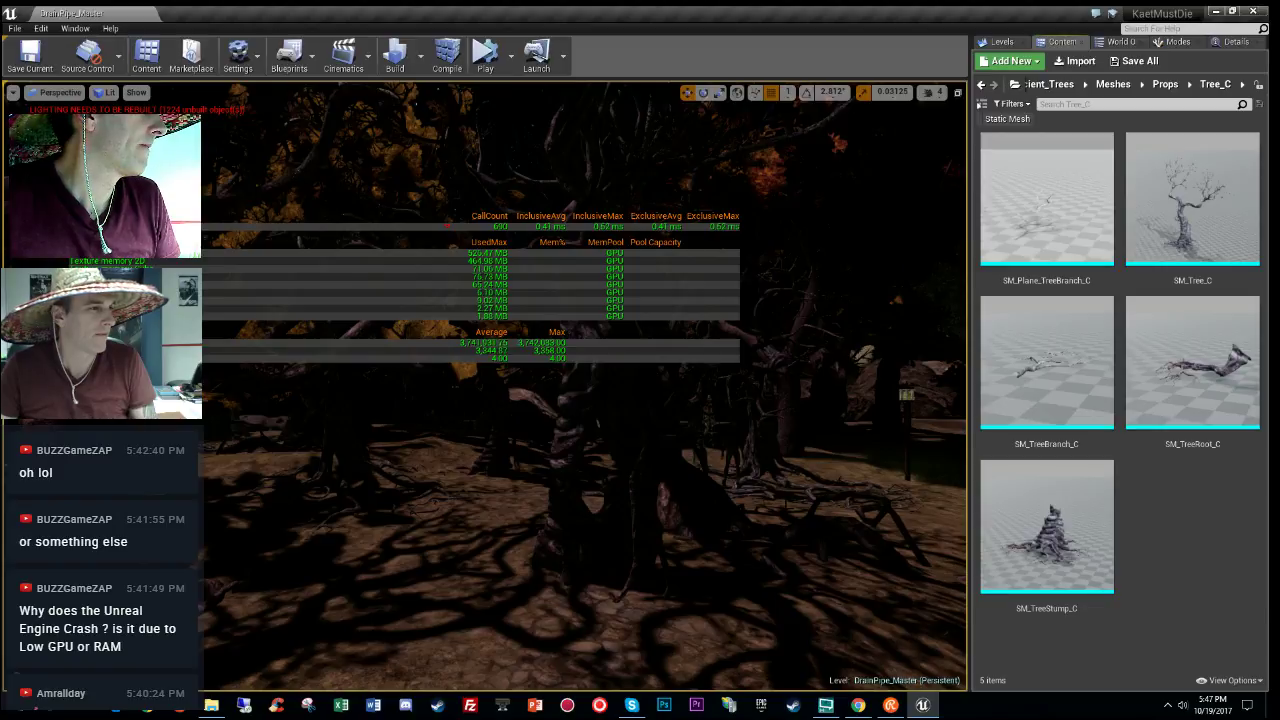
key(alt+3)
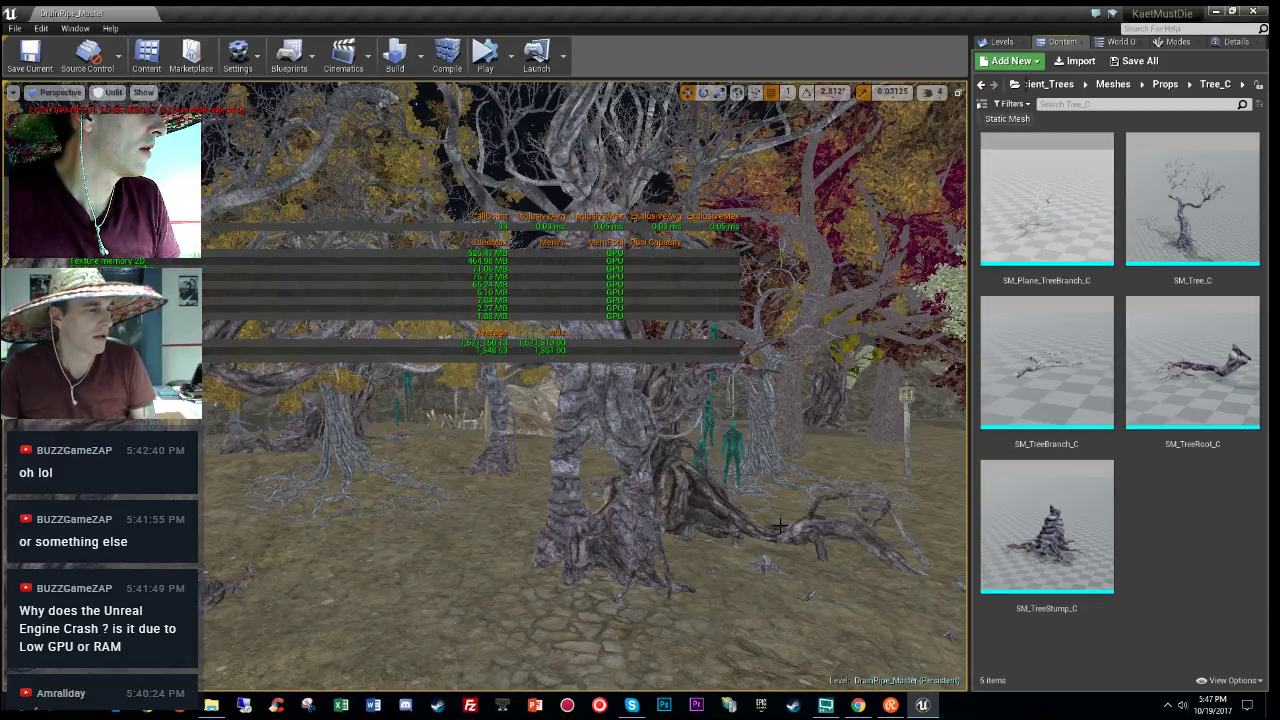
key(alt+4)
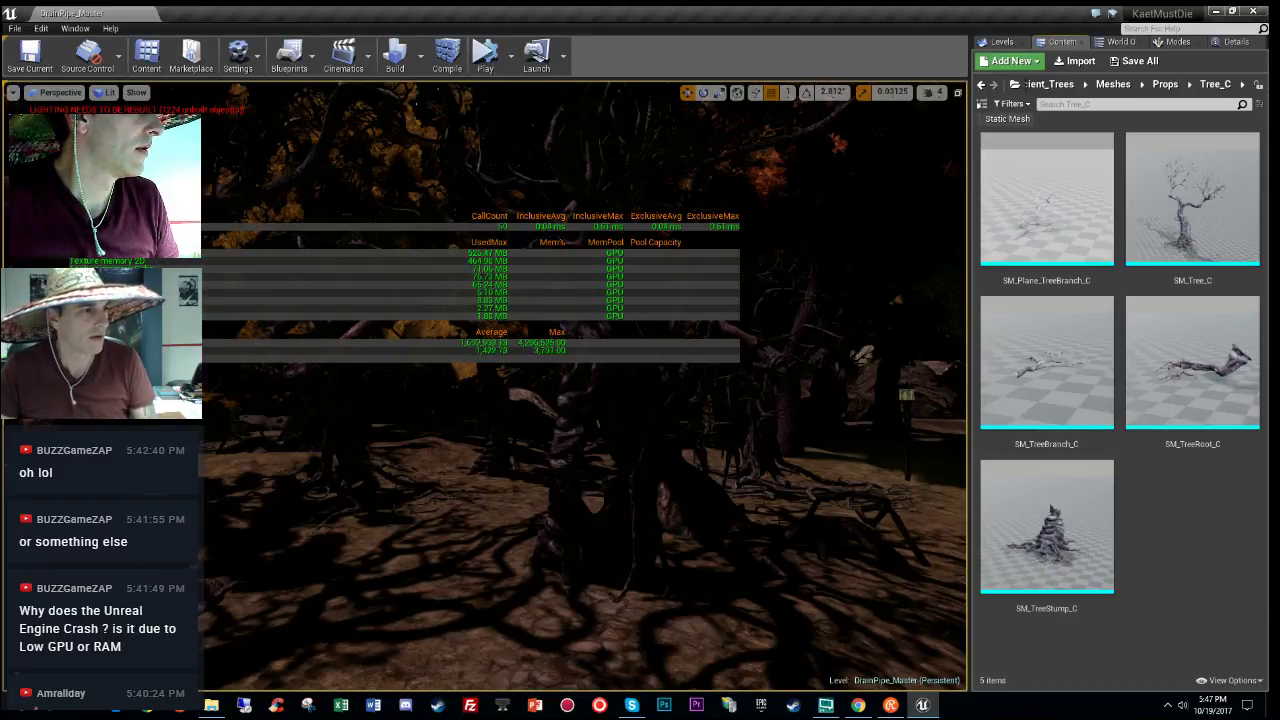
key(alt+3)
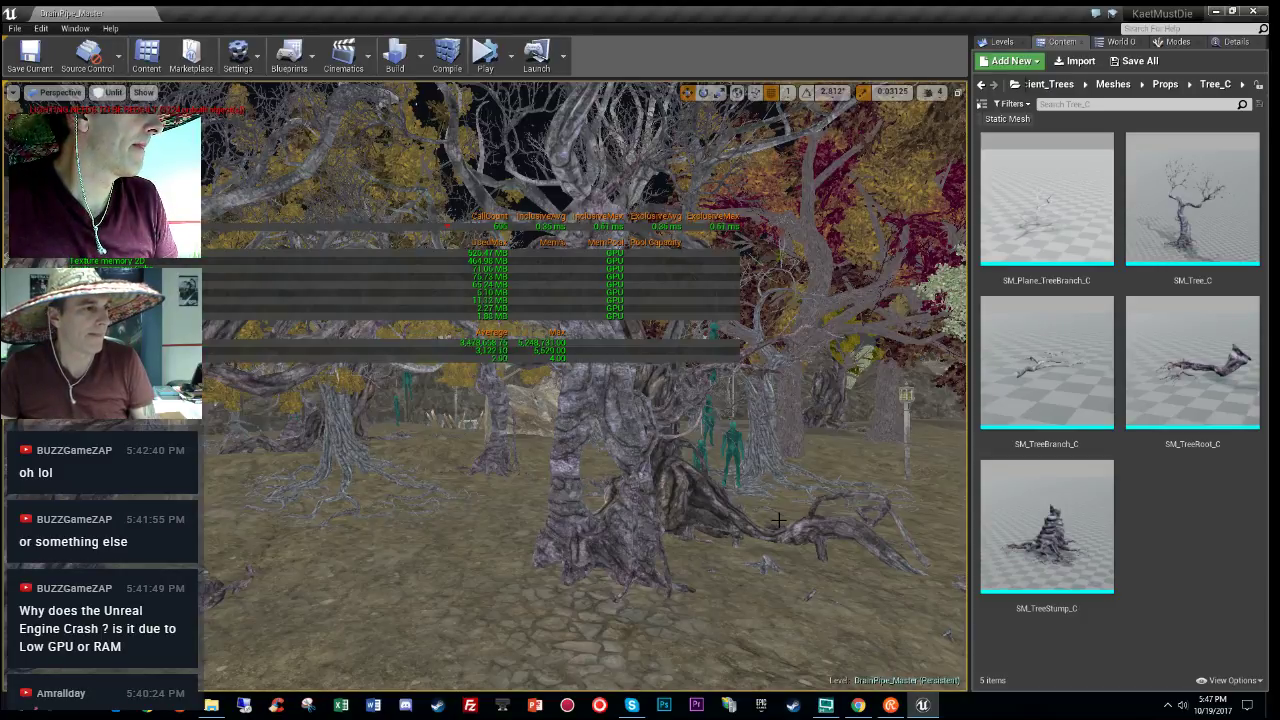
right_drag(768, 528, 790, 550)
right_drag(700, 520, 480, 540)
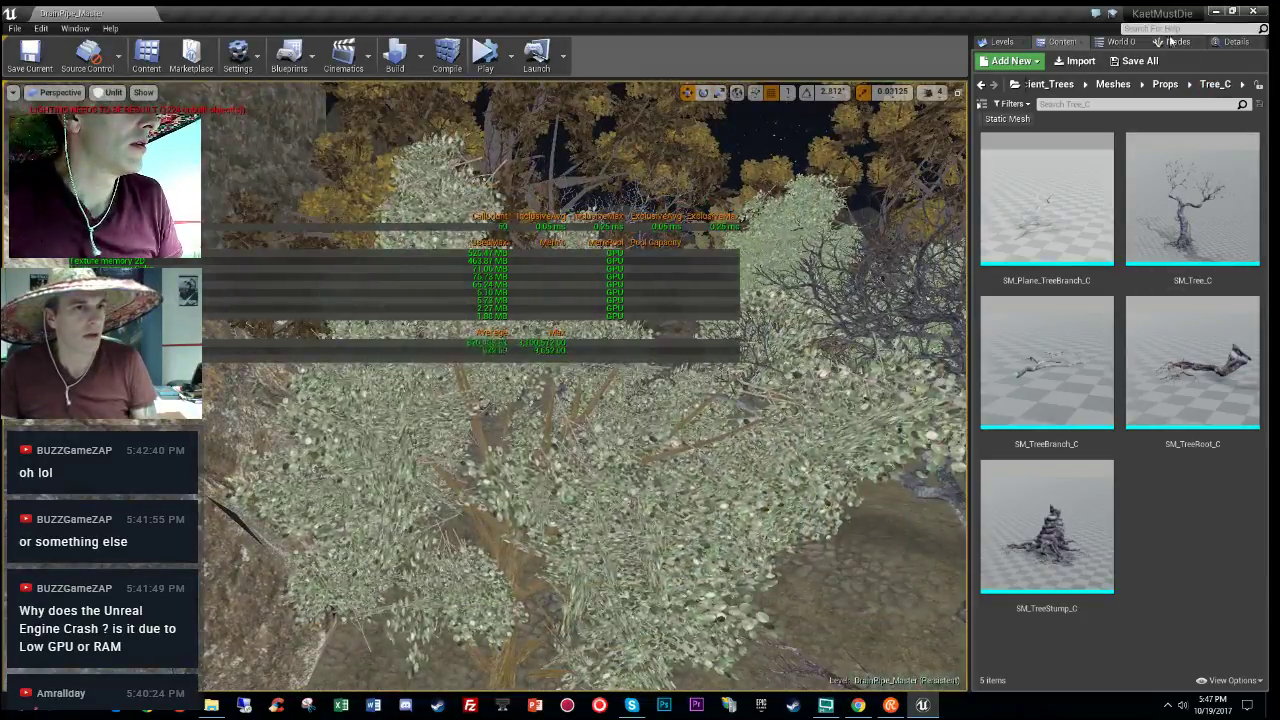
Step: Save the MiresDen_MountainSegment_Checkpoint_07 and MiresDen_MountainSegment_Checkpoint_08 sublevels
click(1004, 42)
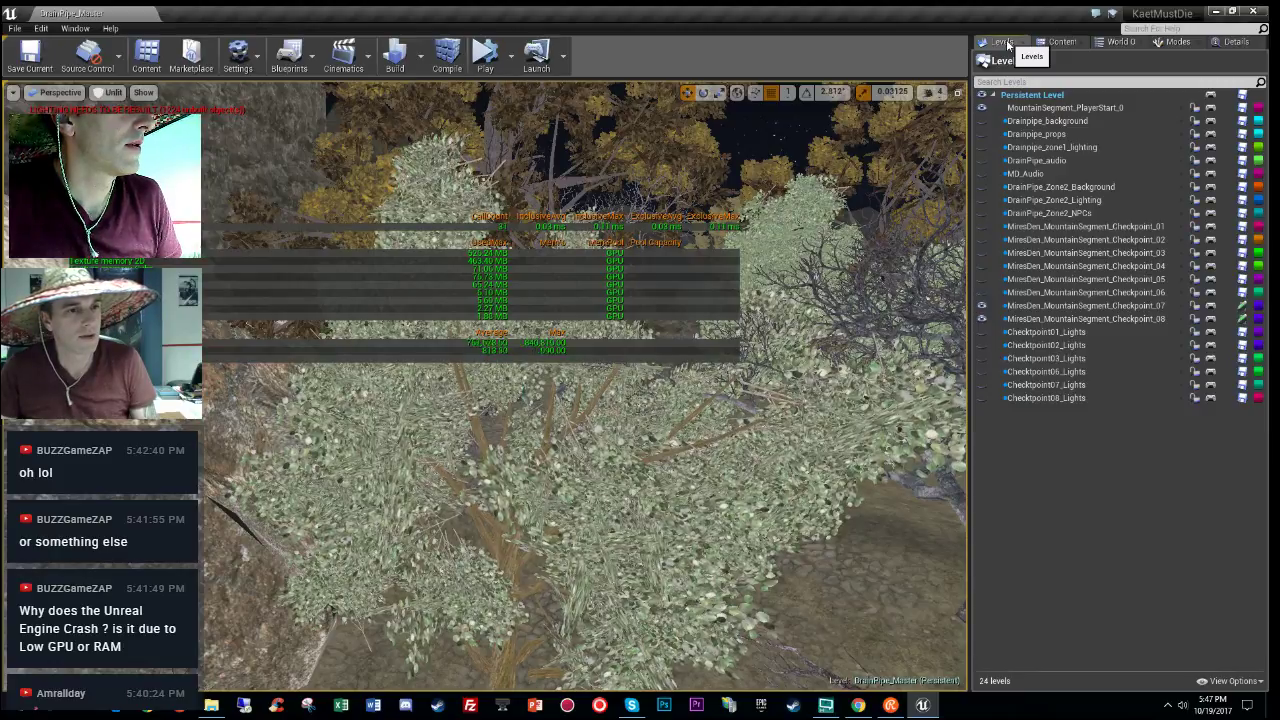
click(1242, 306)
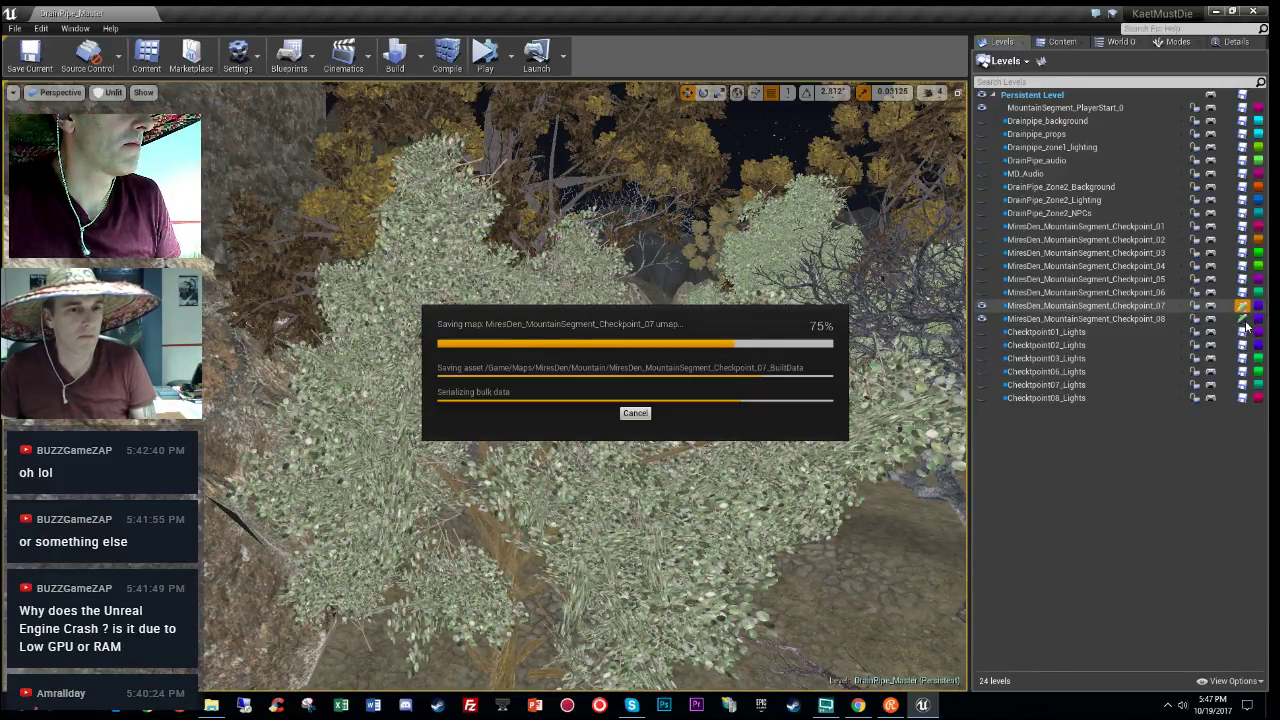
click(1245, 321)
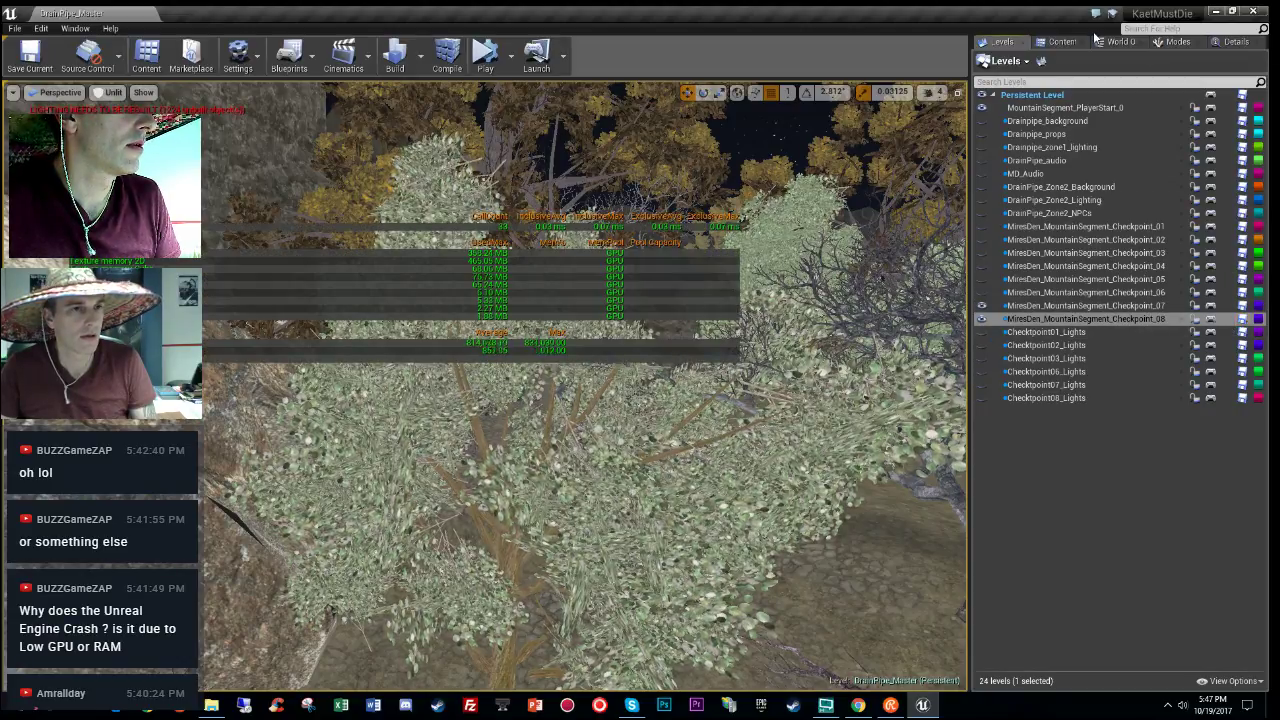
click(1062, 42)
click(1121, 42)
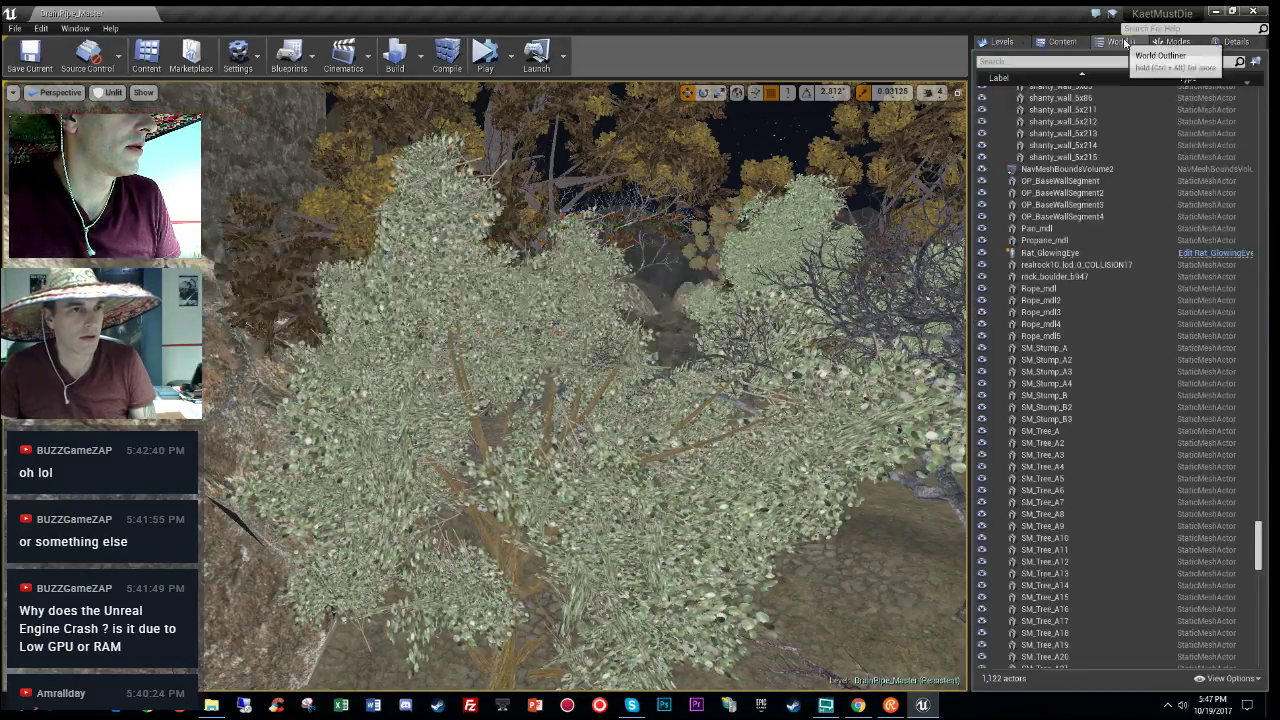
click(1178, 42)
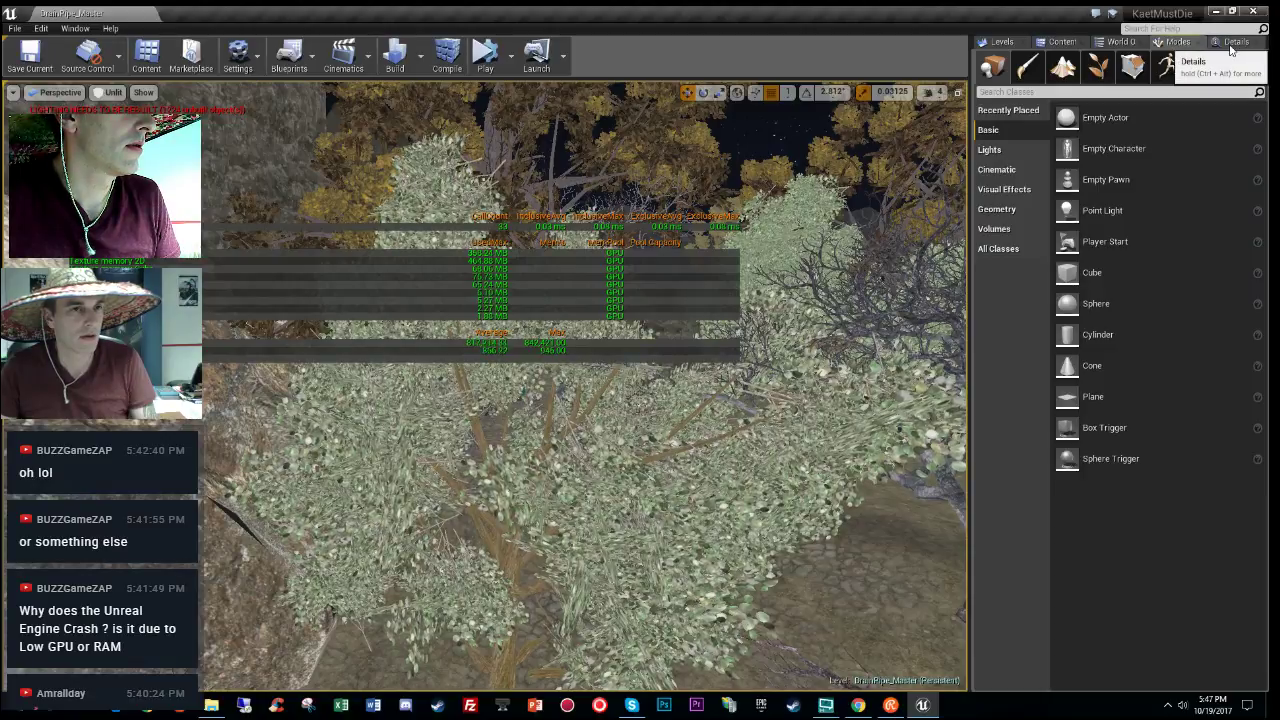
click(1230, 45)
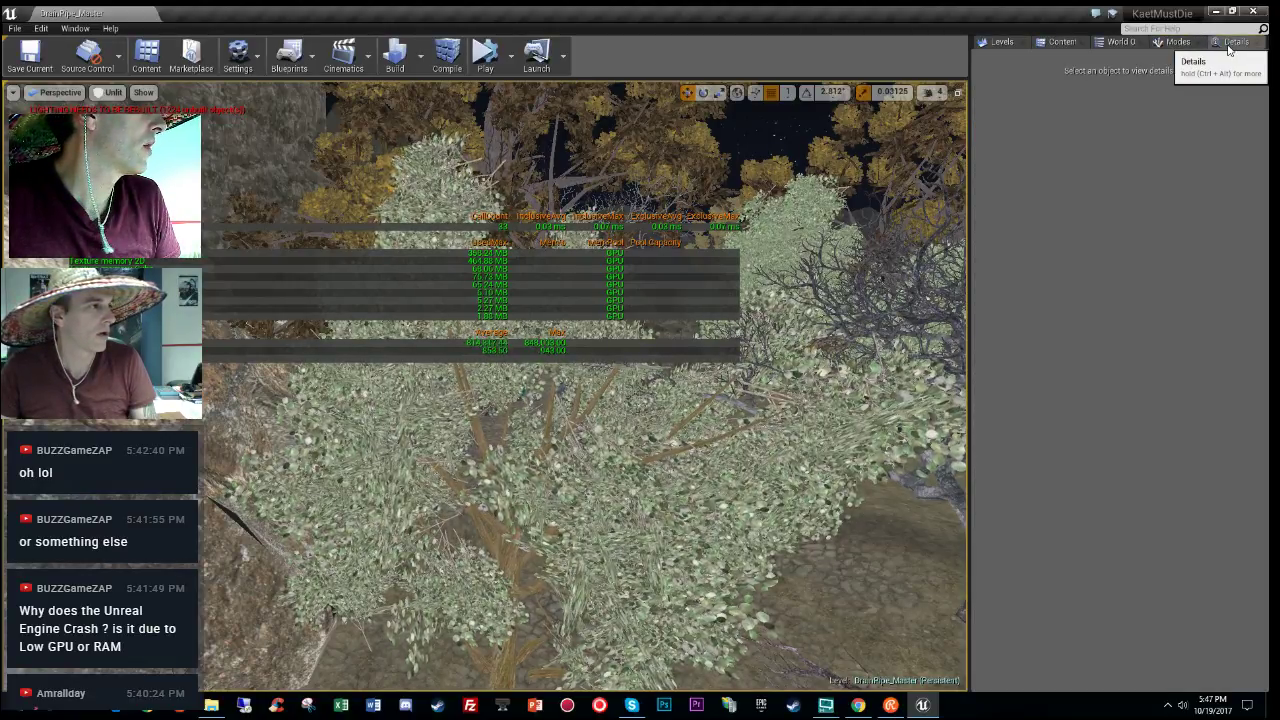
click(1178, 42)
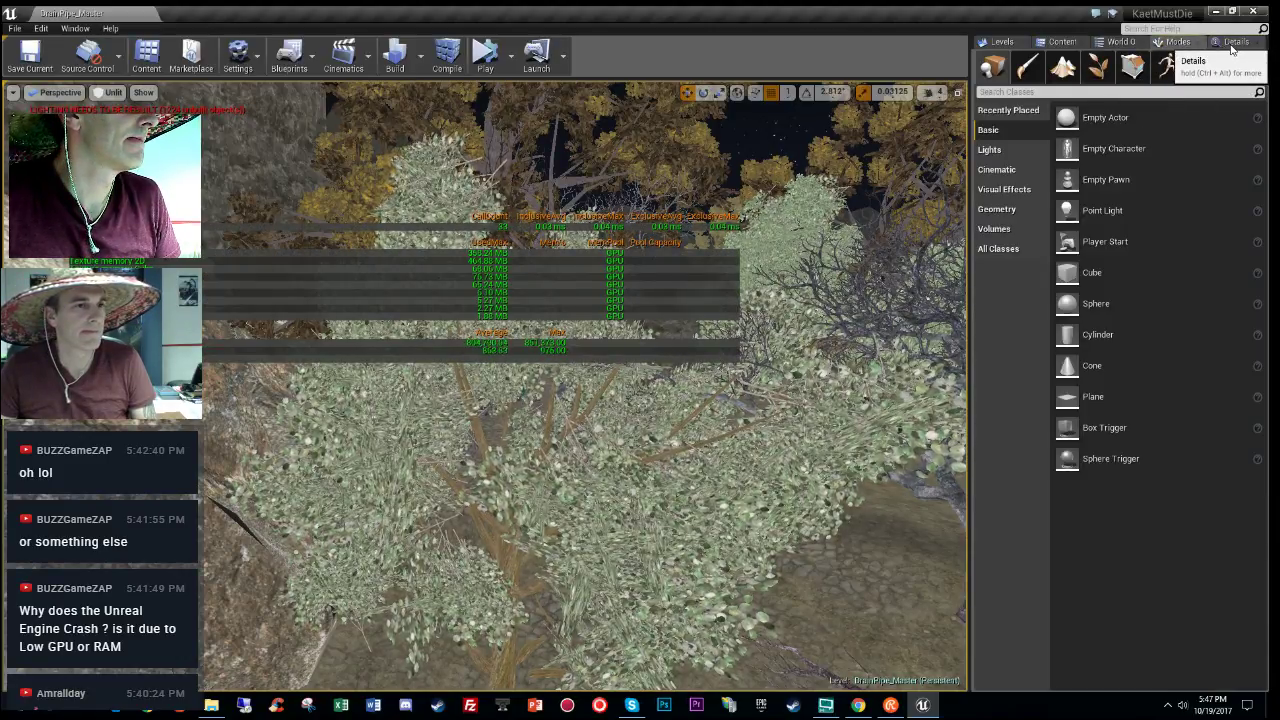
click(1063, 42)
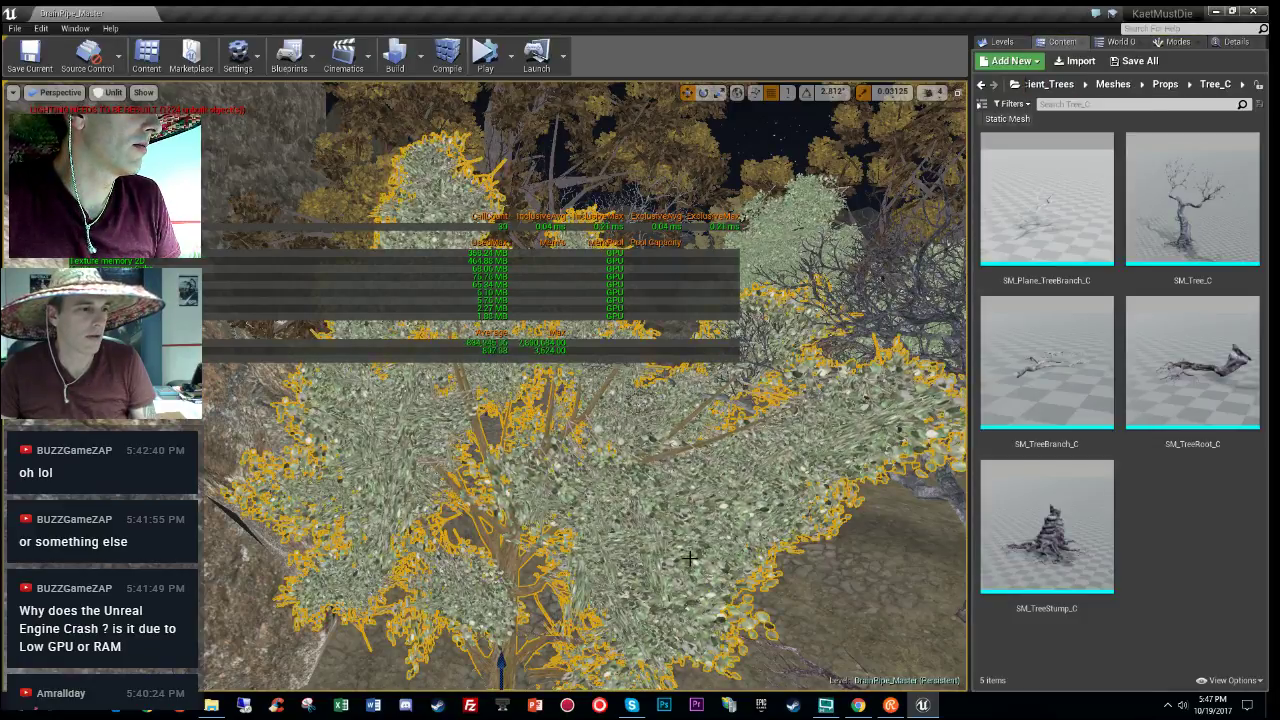
Step: Locate the static mesh of the leafy green tree in the project assets and open MD_SpeedTree01 for editing
click(1237, 43)
click(1150, 334)
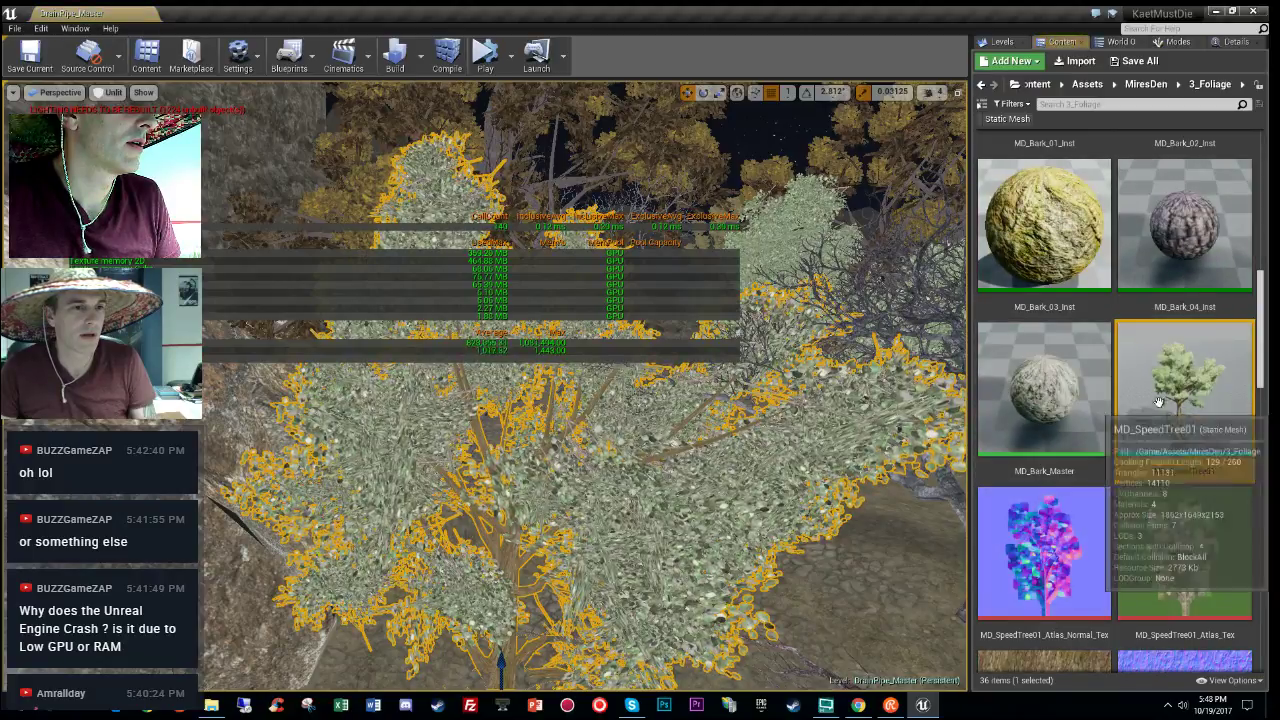
scroll(1158, 402, down, 2)
double_click(1180, 212)
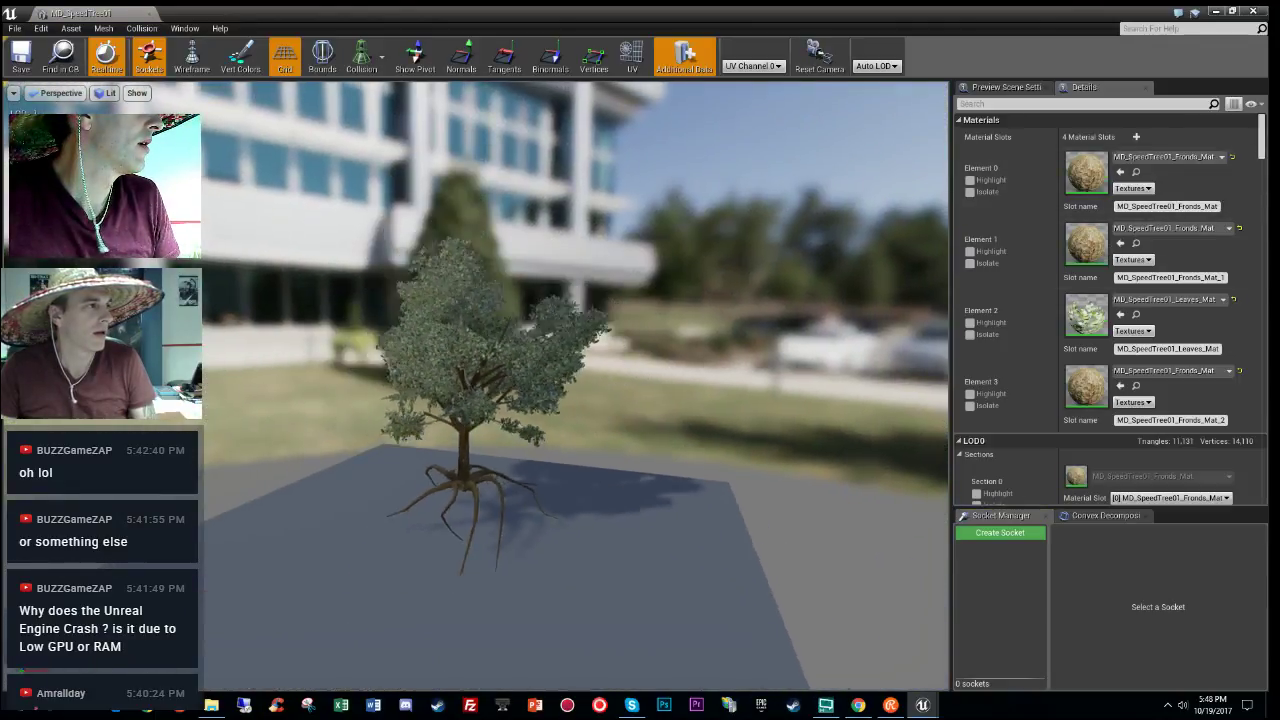
Step: Examine the LOD settings of MD_SpeedTree01 and the viewing distances at which its LODs switch in the preview
key(s)
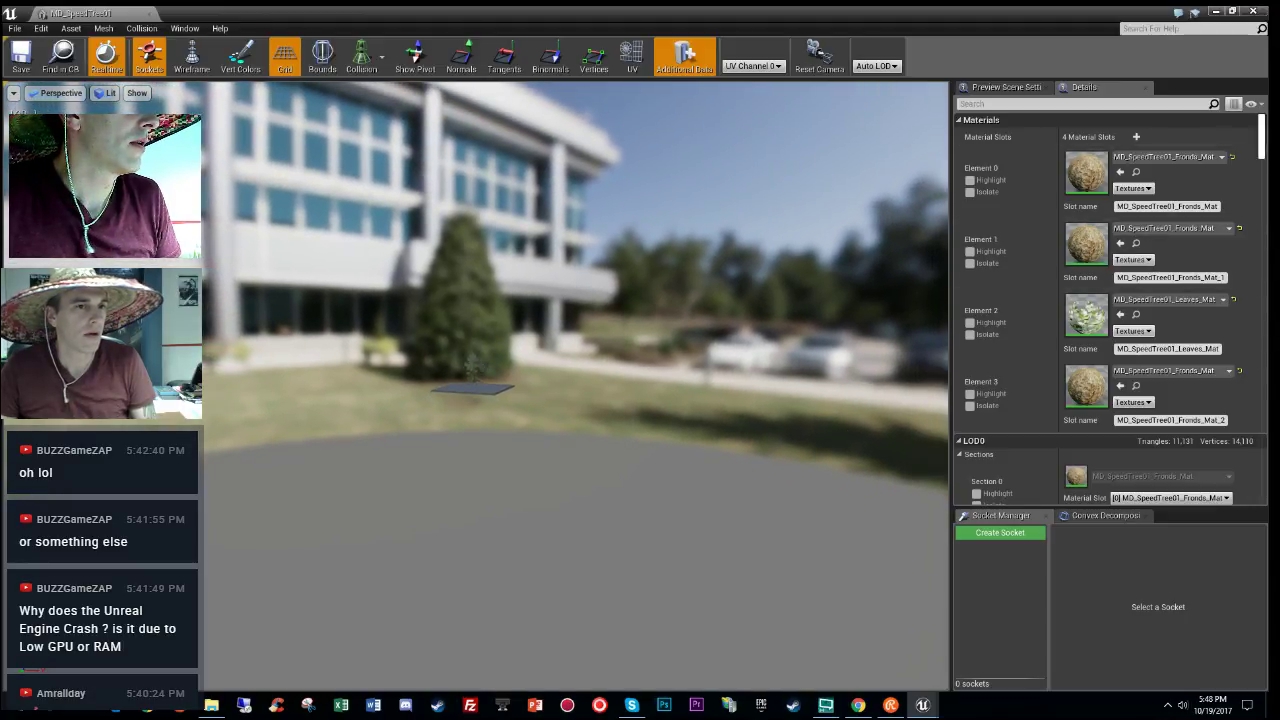
drag(1260, 148, 1250, 400)
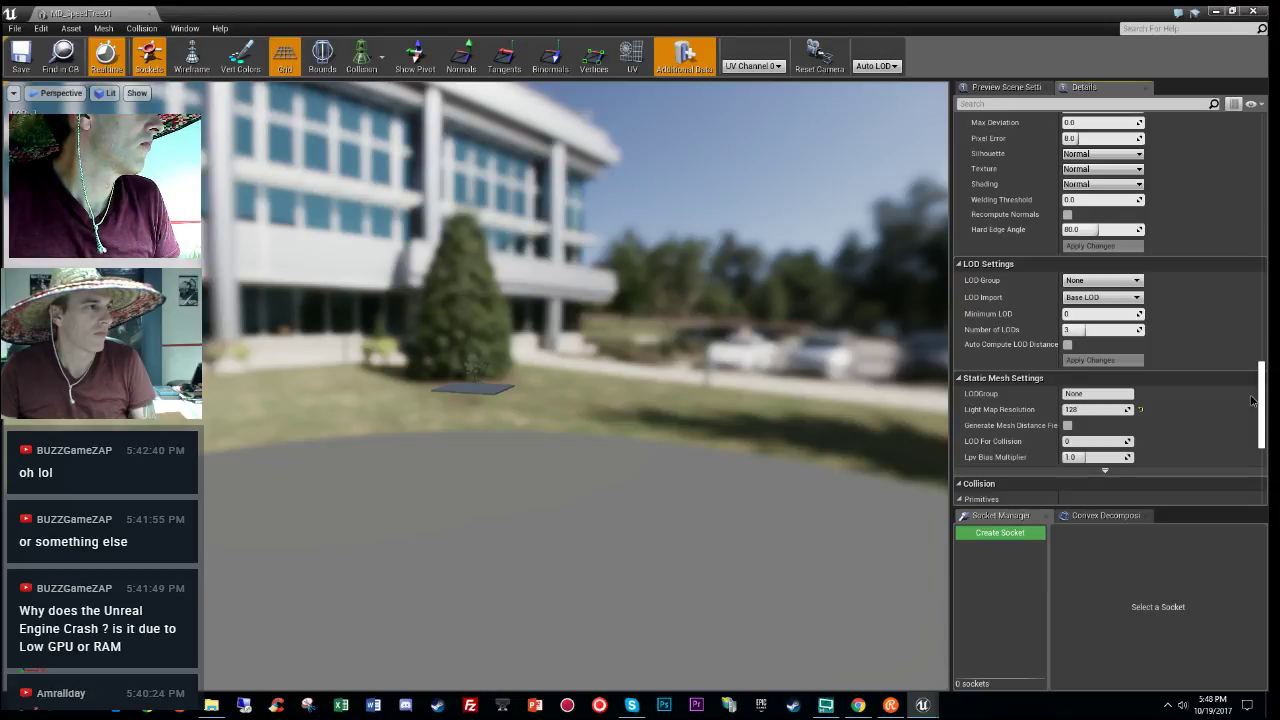
drag(1250, 400, 1227, 250)
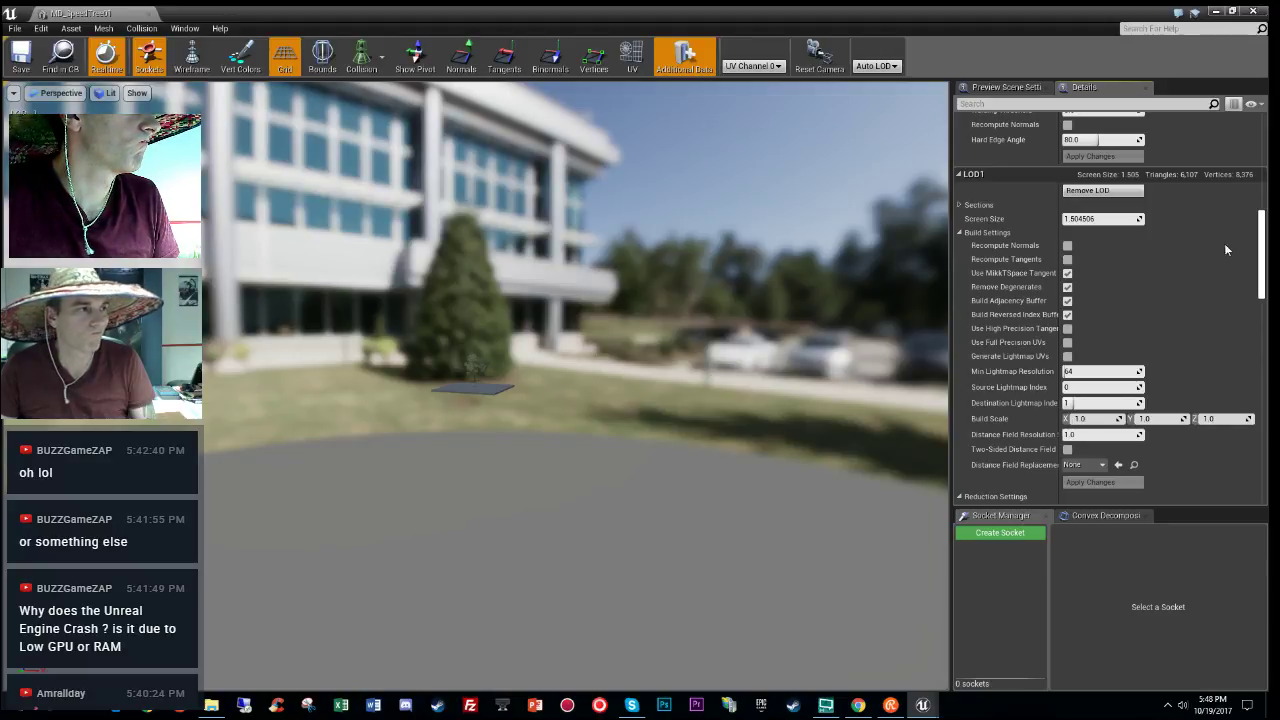
right_drag(640, 400, 642, 374)
key(w)
key(w)
key(w)
key(s)
key(s)
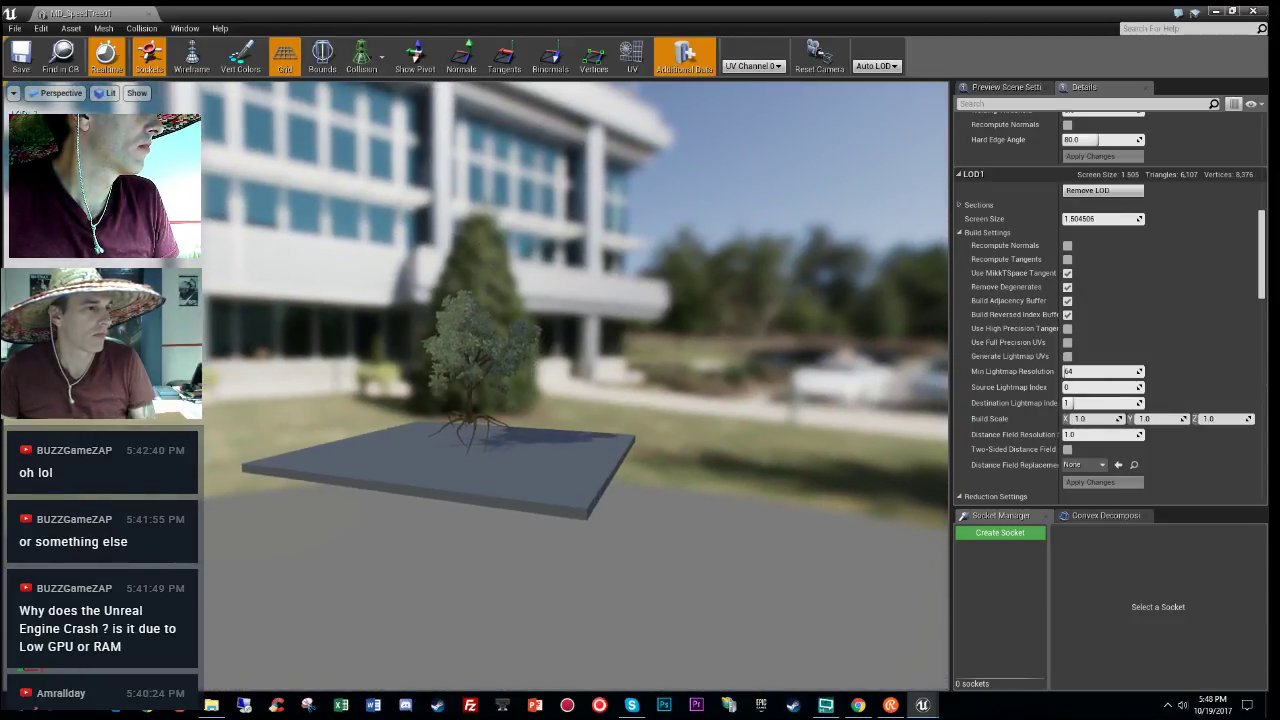
drag(738, 435, 741, 448)
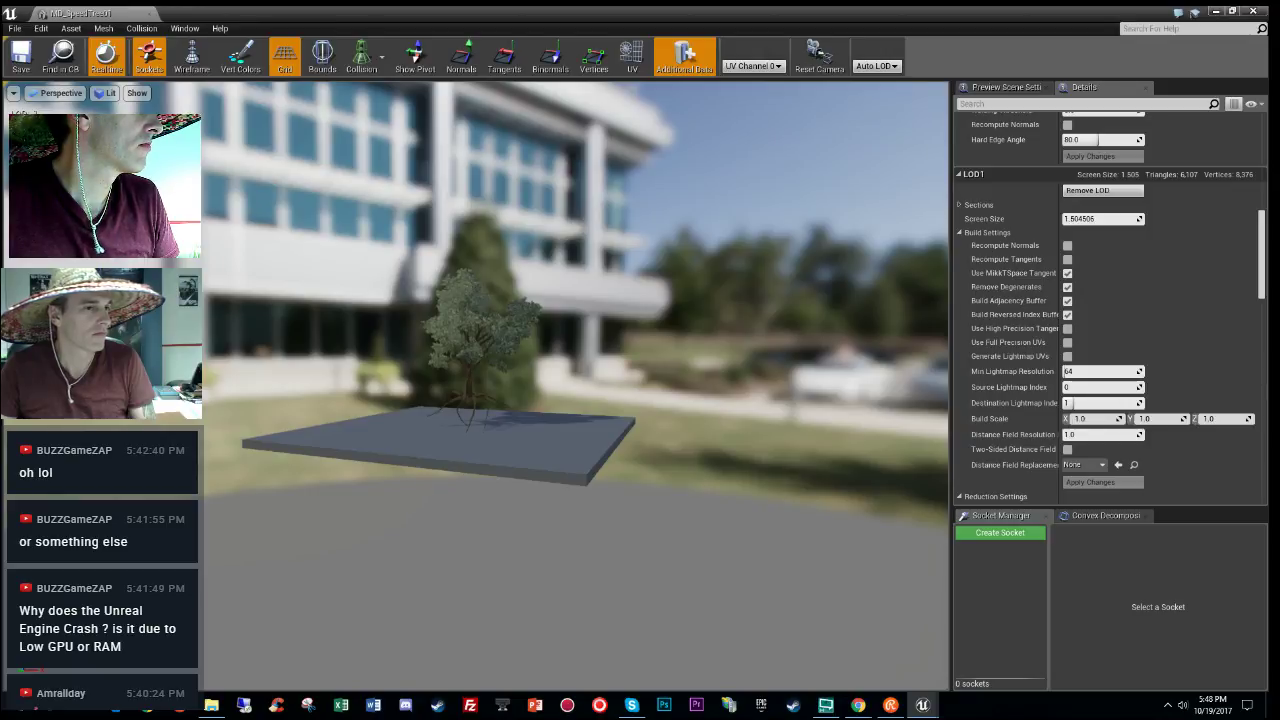
key(w)
right_drag(741, 448, 748, 440)
key(s)
key(s)
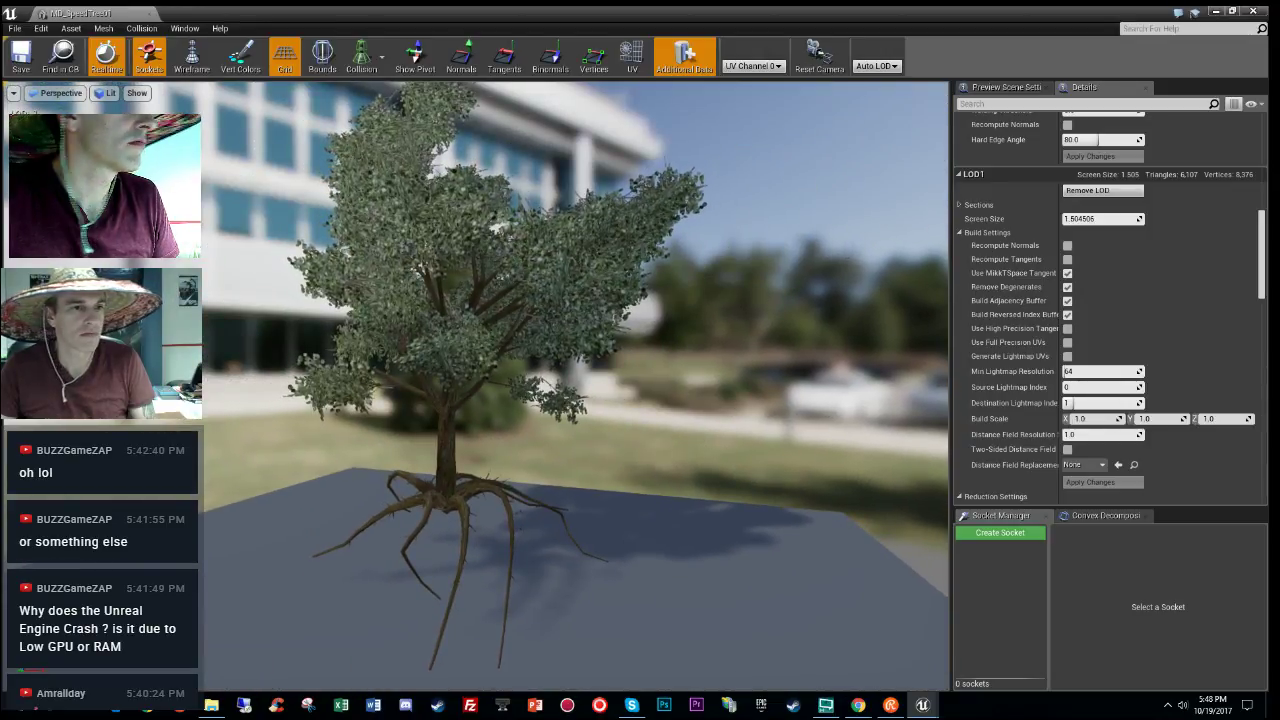
drag(736, 372, 737, 430)
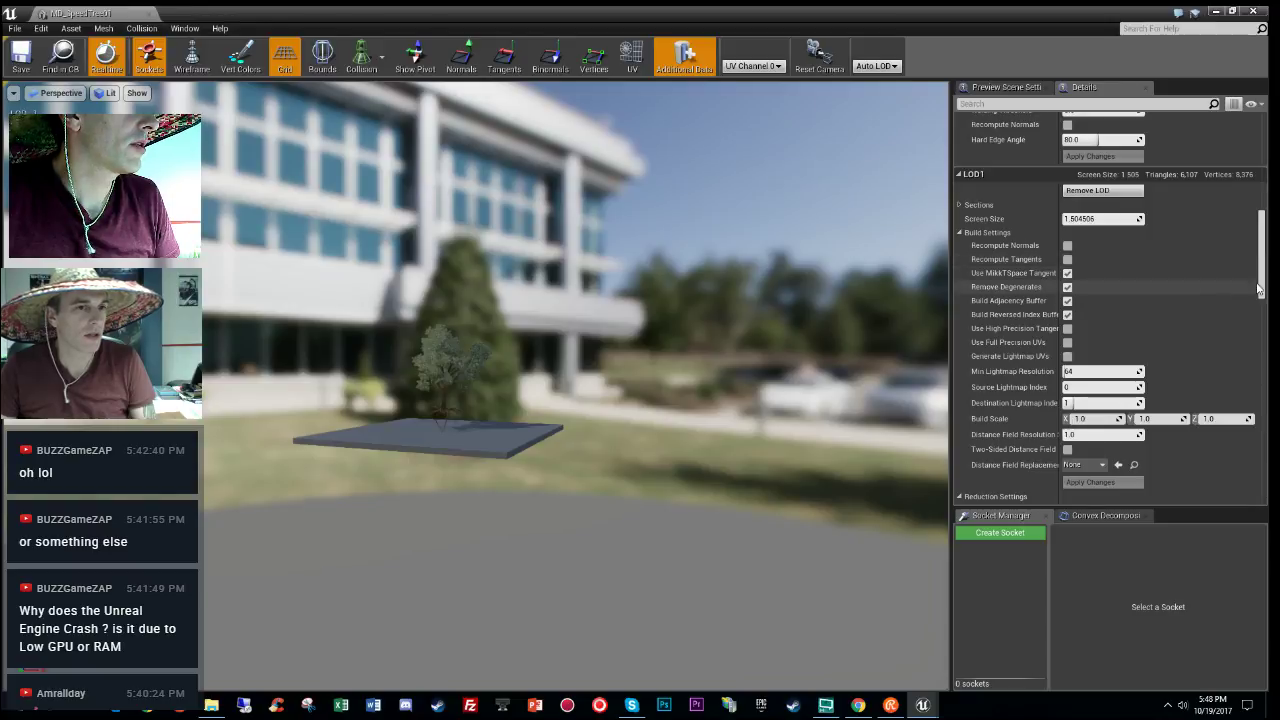
Step: Try a screen size of 0.2 for LOD2 of MD_SpeedTree01, set it to 0.1, and check the LOD switch in the preview
drag(1261, 288, 1258, 380)
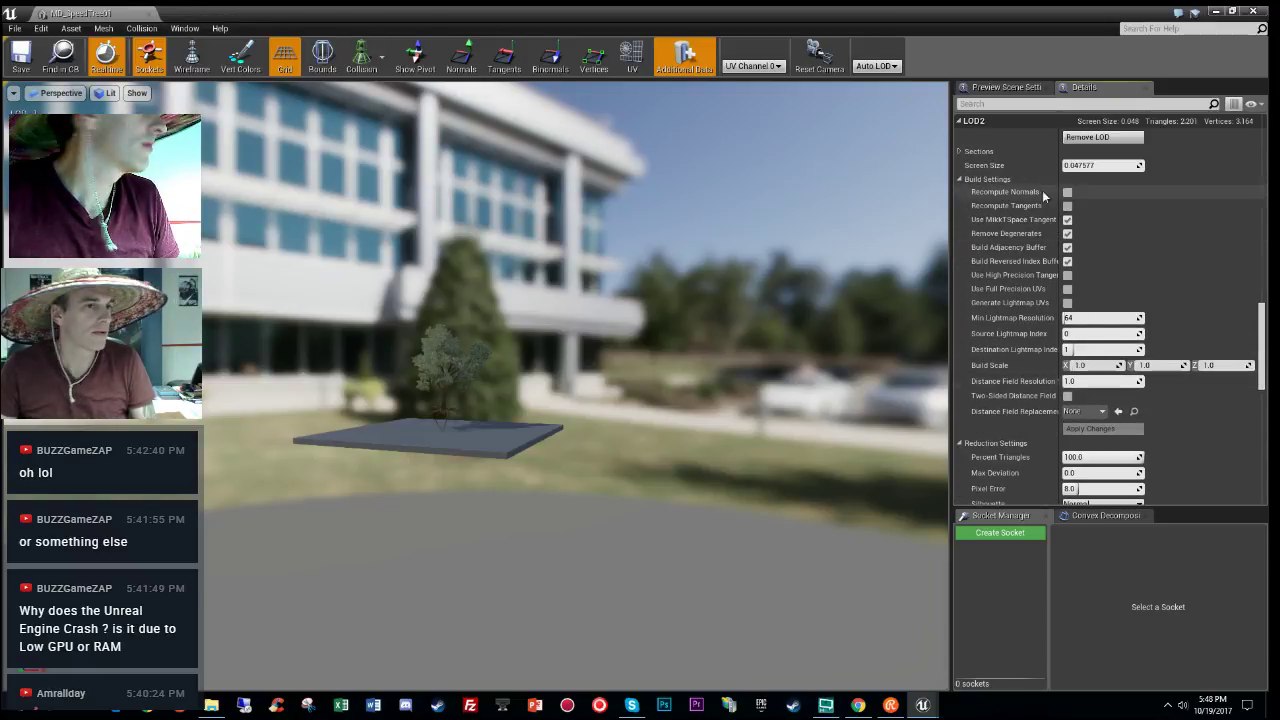
click(1100, 165)
text(0.2)
key(Return)
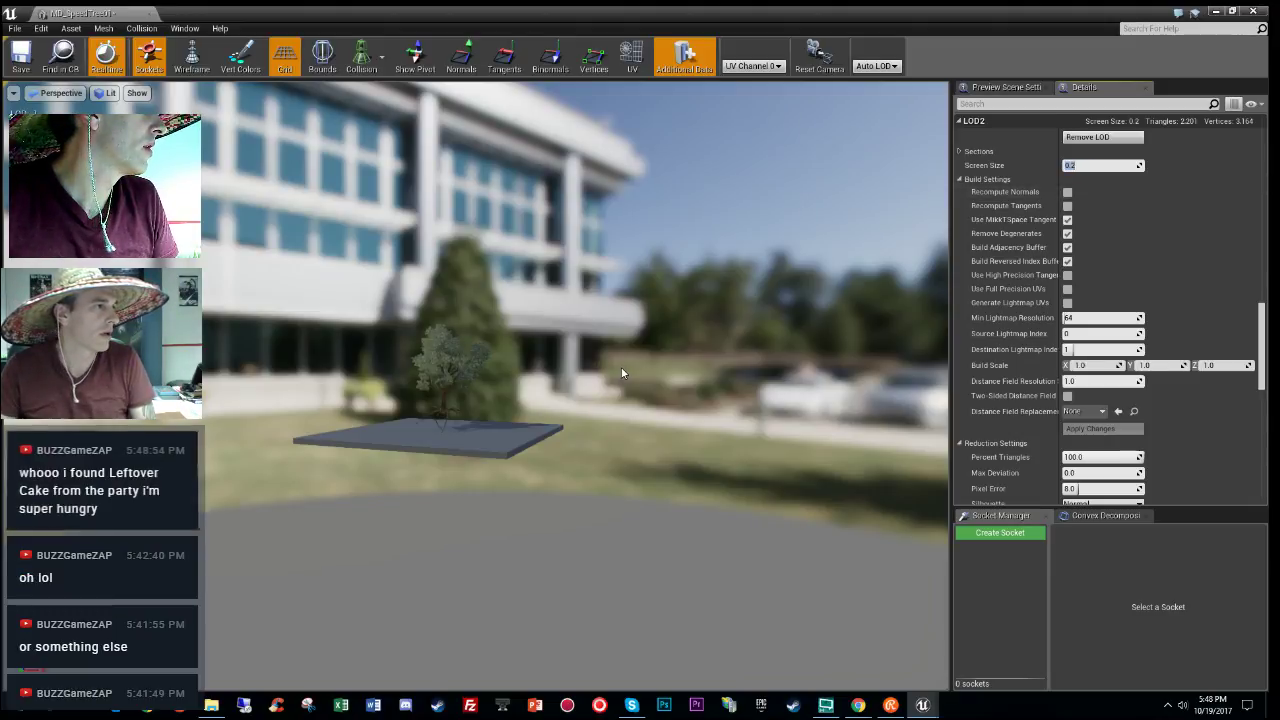
mouse_move(623, 372)
mouse_down()
mouse_move(615, 352)
mouse_move(615, 402)
mouse_move(615, 382)
mouse_up()
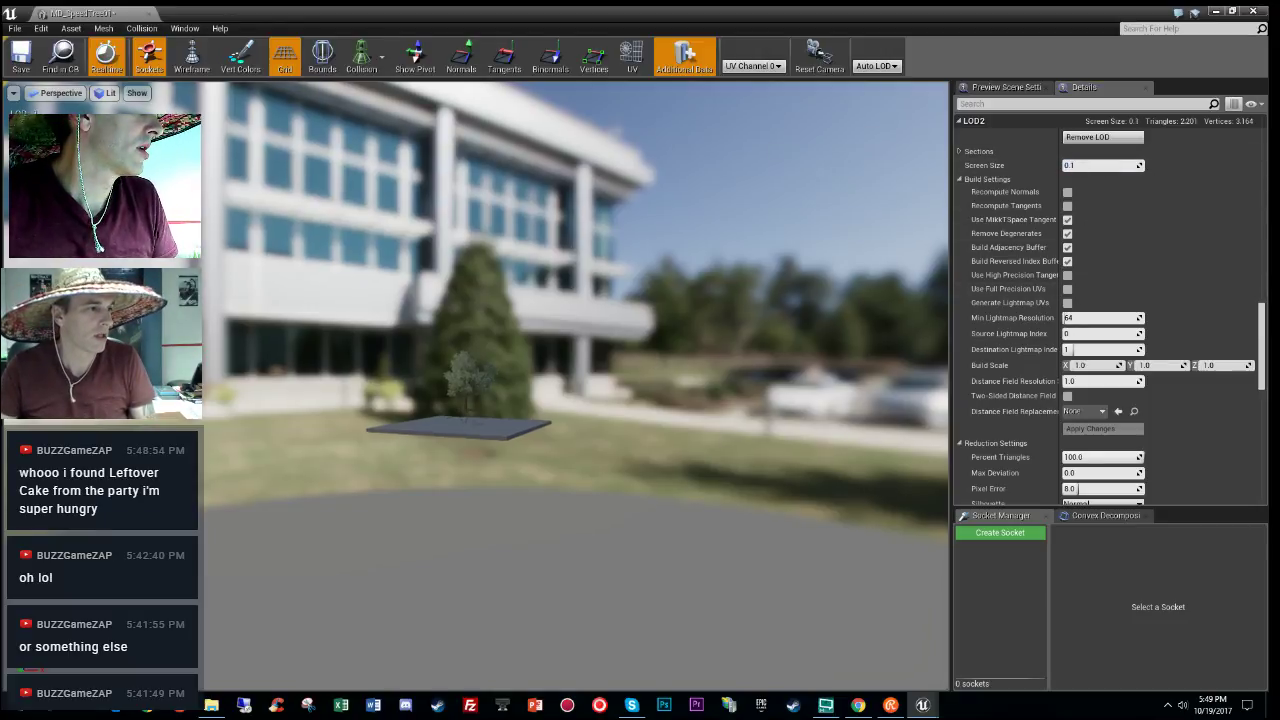
drag(615, 382, 583, 387)
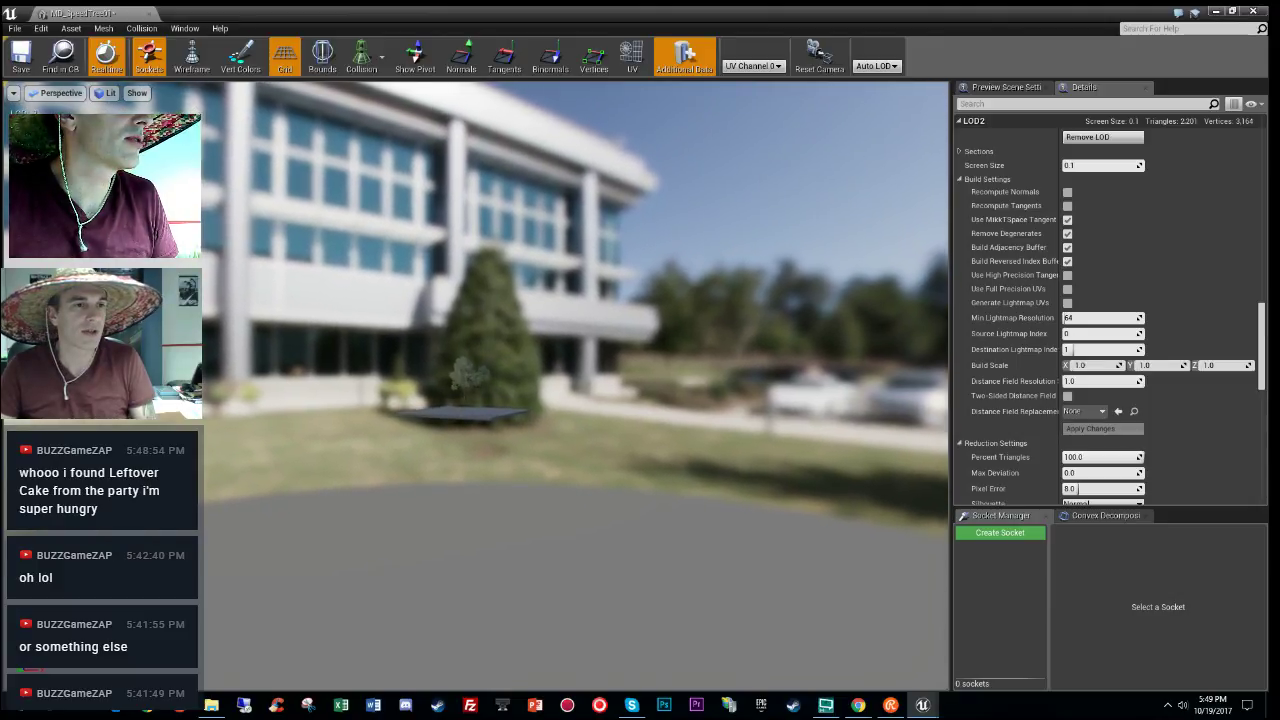
Step: Set the Minimum LOD of MD_SpeedTree01 to 1, check the tree up close, and close its mesh editor
scroll(1209, 383, down, 6)
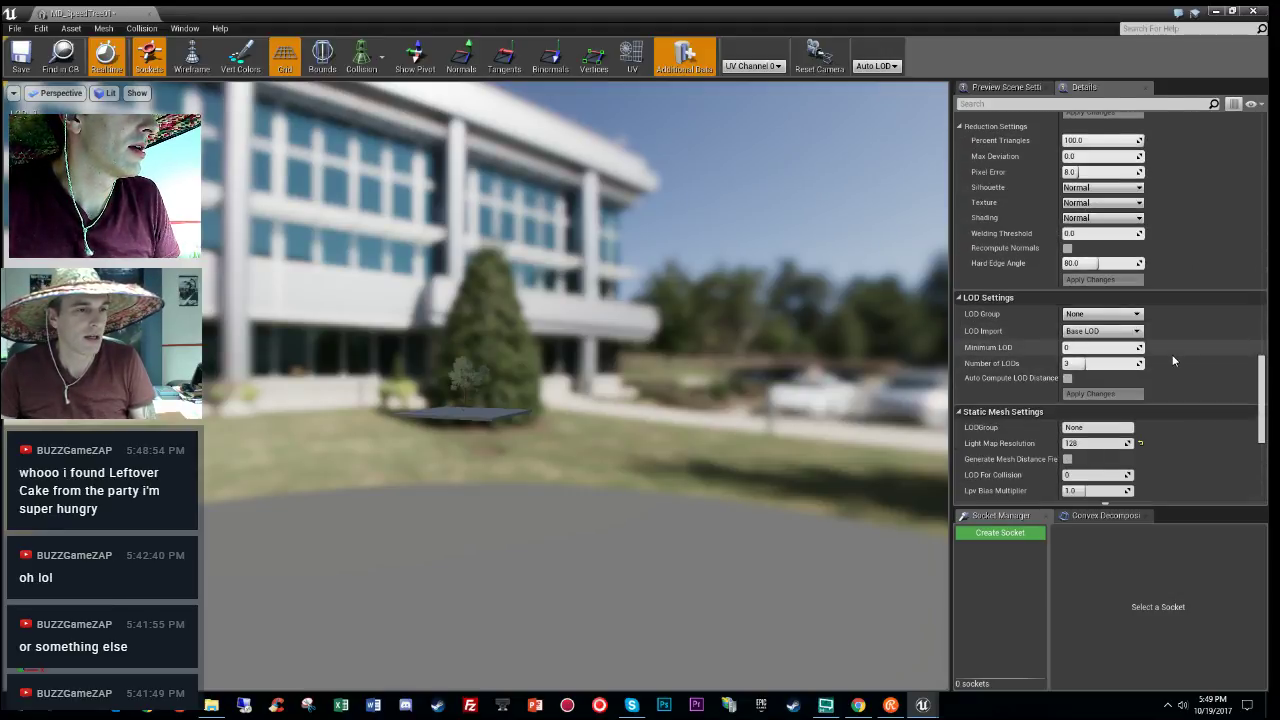
click(1113, 346)
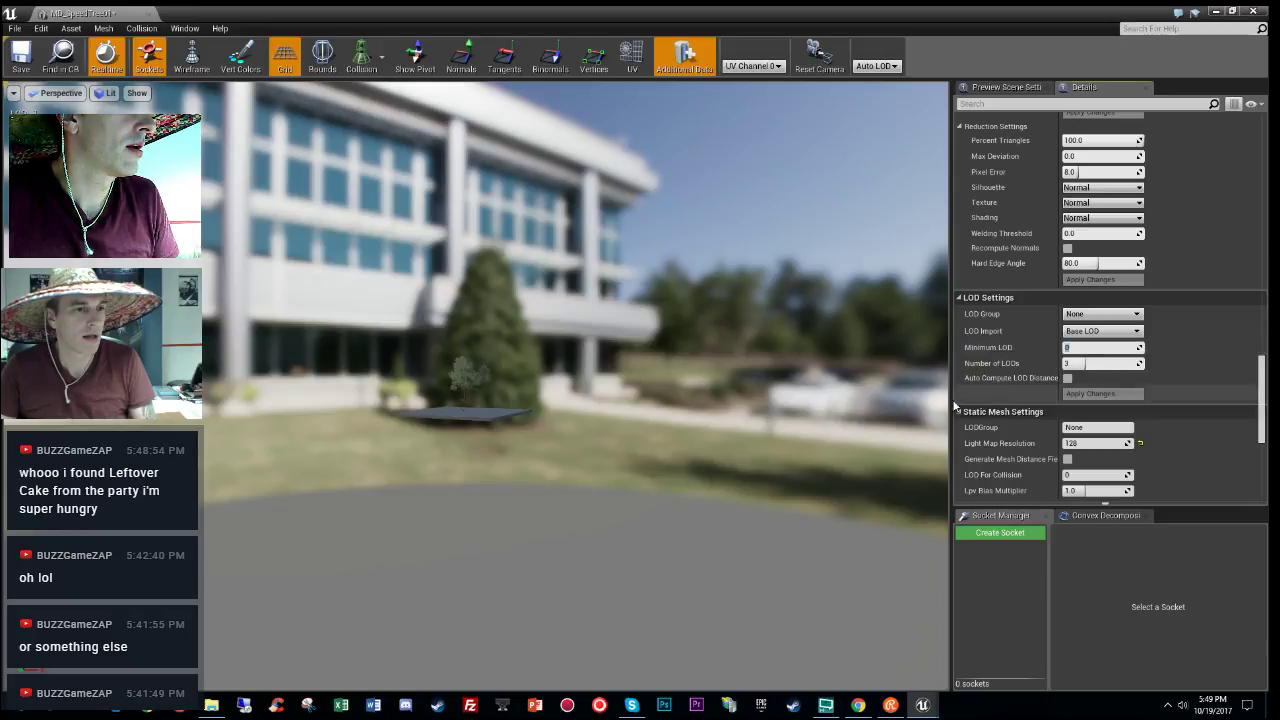
text(1)
key(Return)
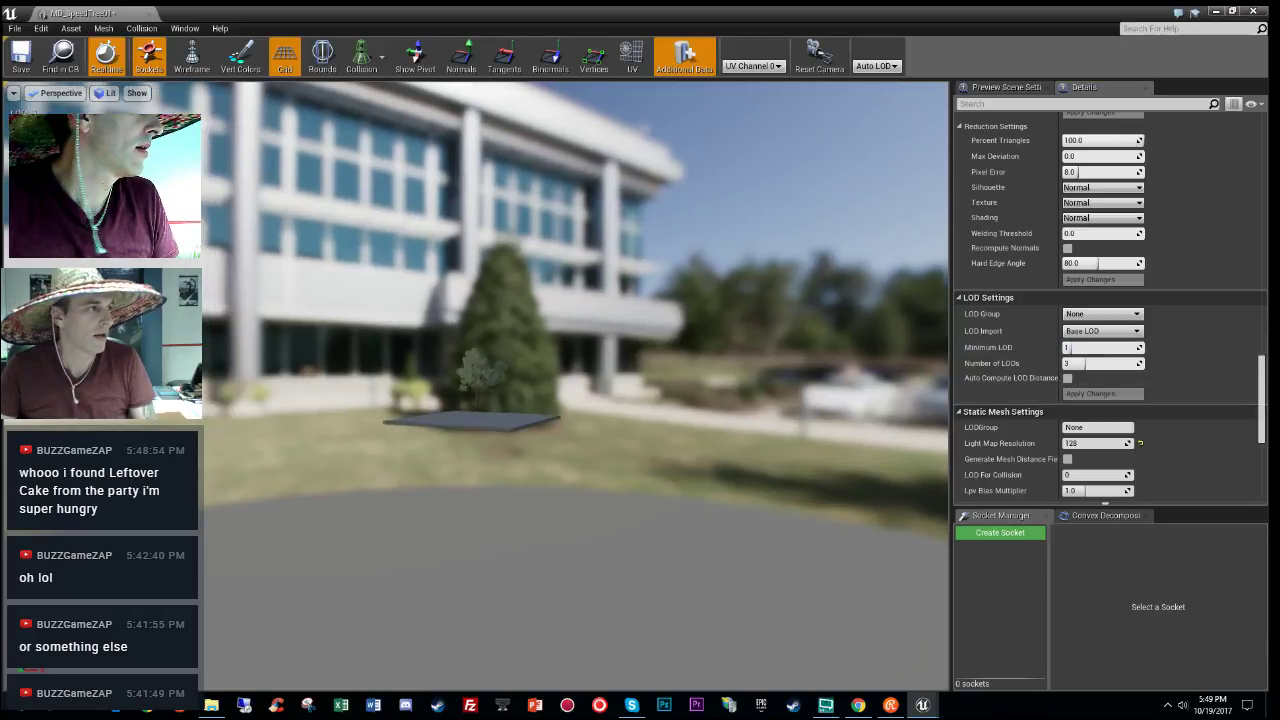
scroll(576, 386, up, 10)
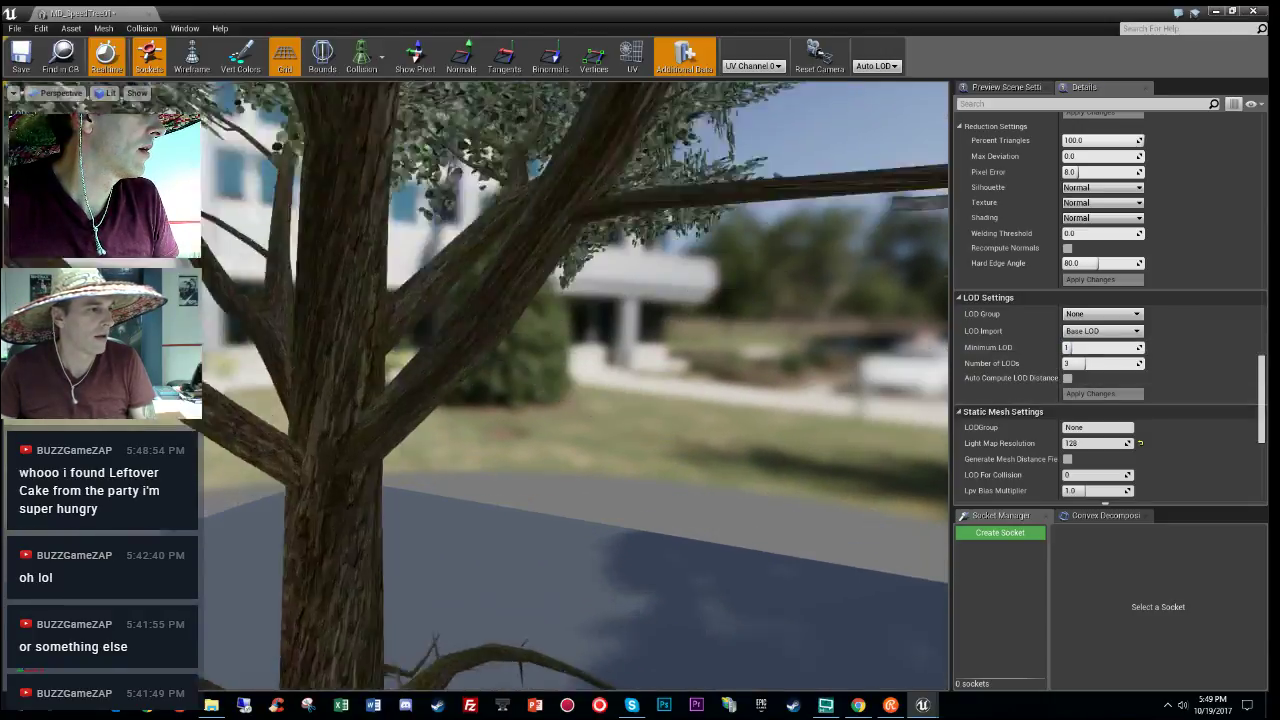
scroll(576, 386, down, 7)
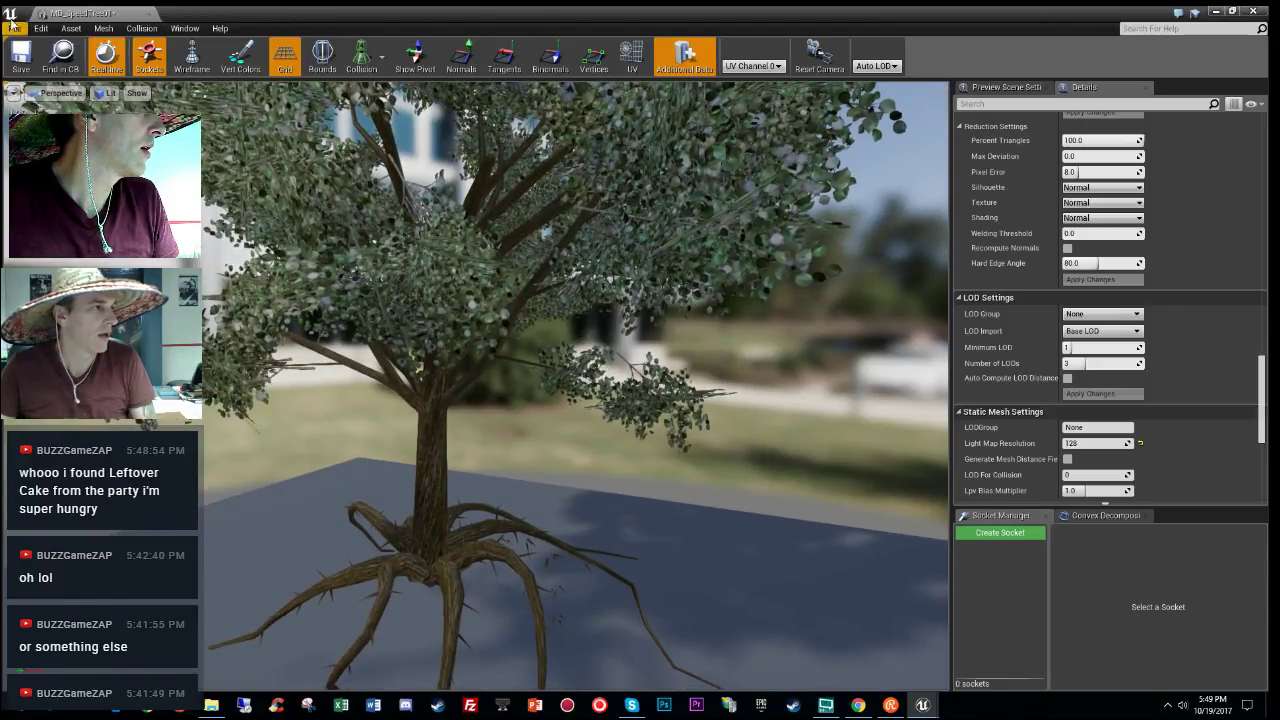
click(148, 15)
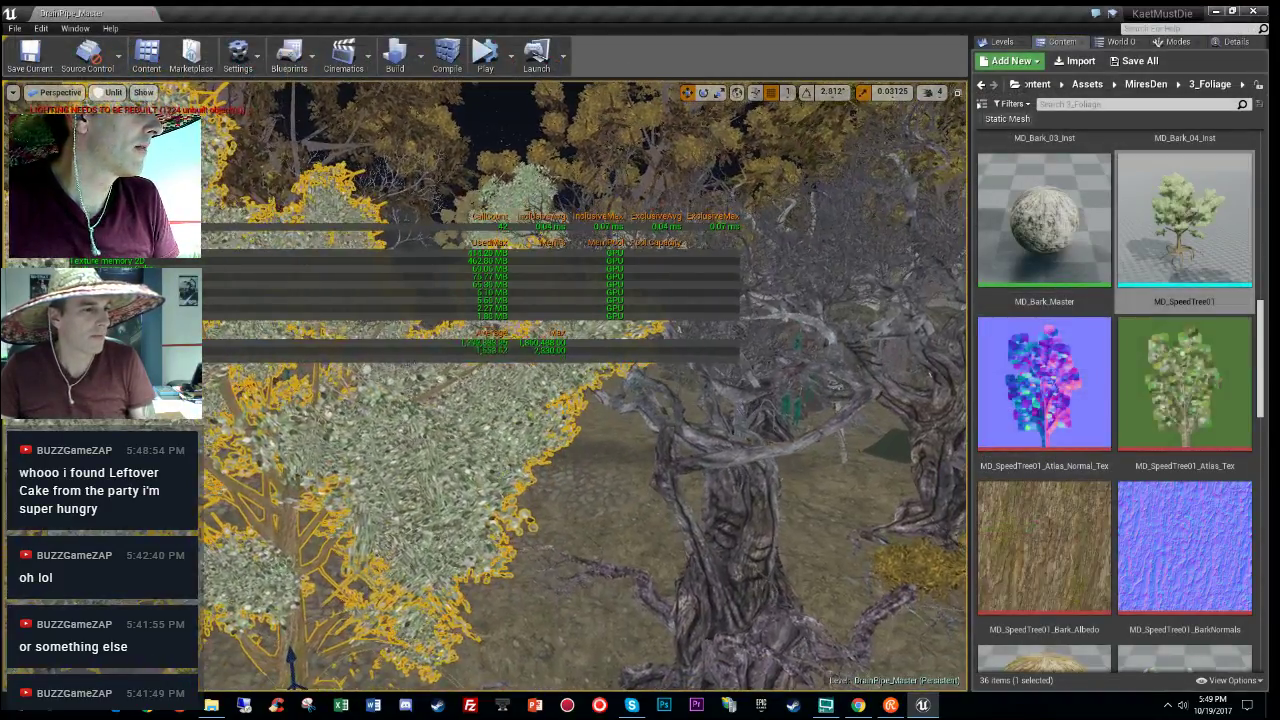
Step: Locate the static mesh of the yellow-leaved tree in the project assets and open MD_tree_04 for editing
key(w)
right_drag(584, 400, 560, 440)
key(w)
key(w)
right_drag(619, 543, 610, 547)
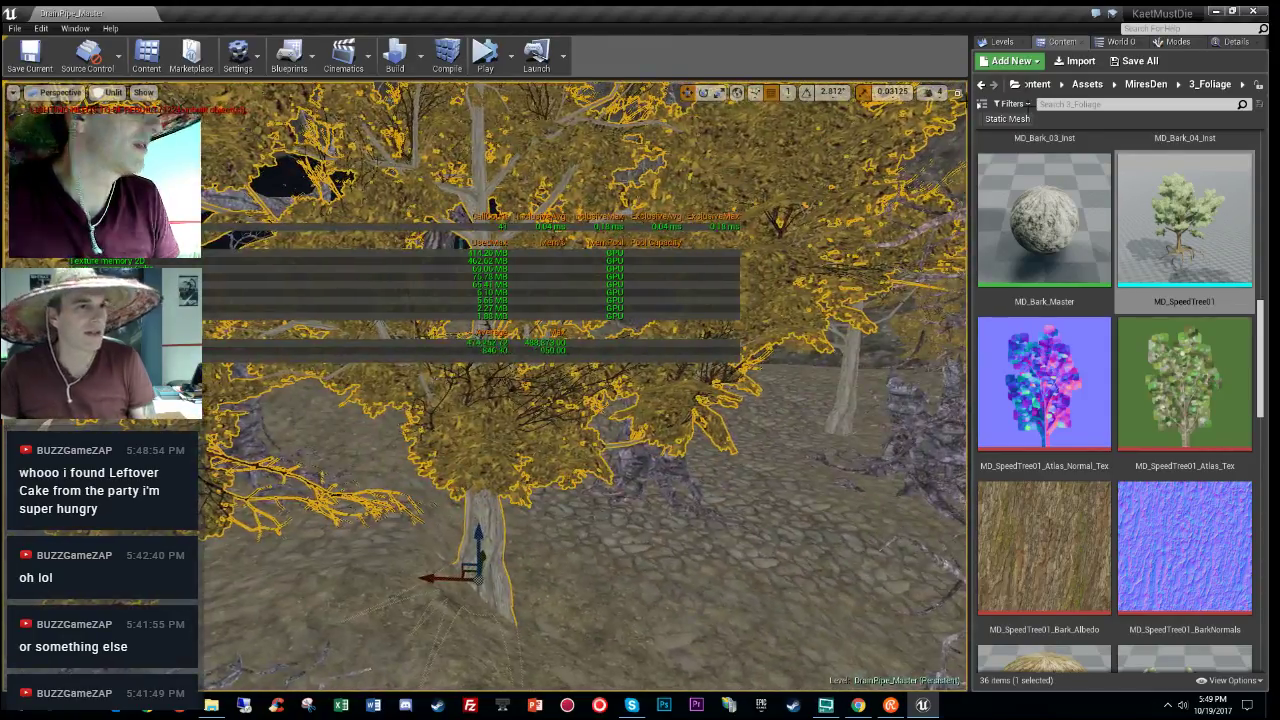
click(1235, 45)
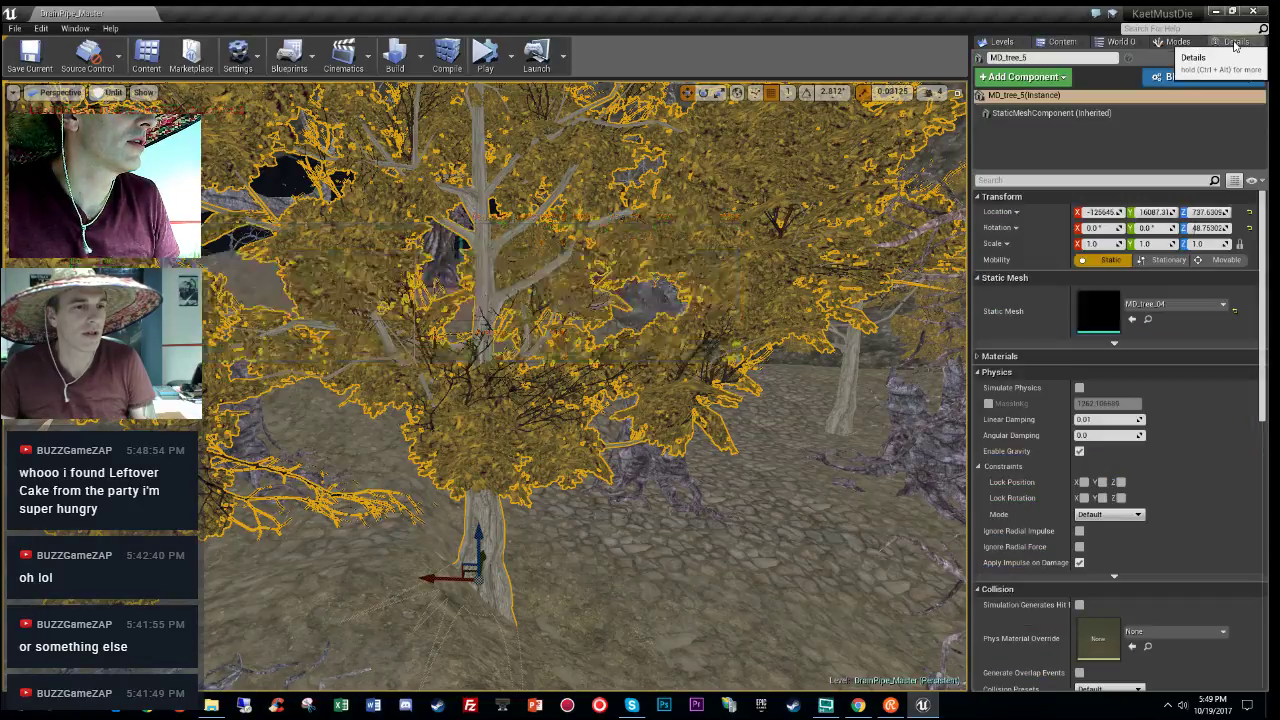
click(1146, 315)
mouse_move(1046, 418)
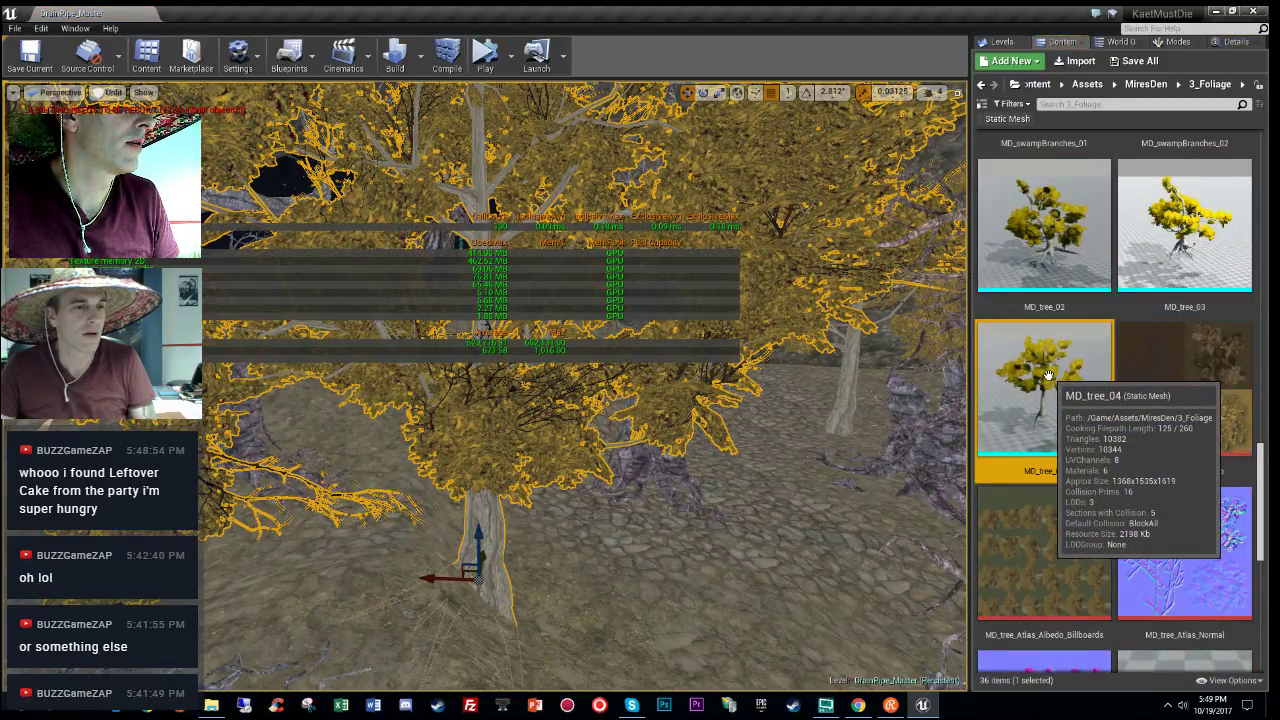
double_click(1048, 375)
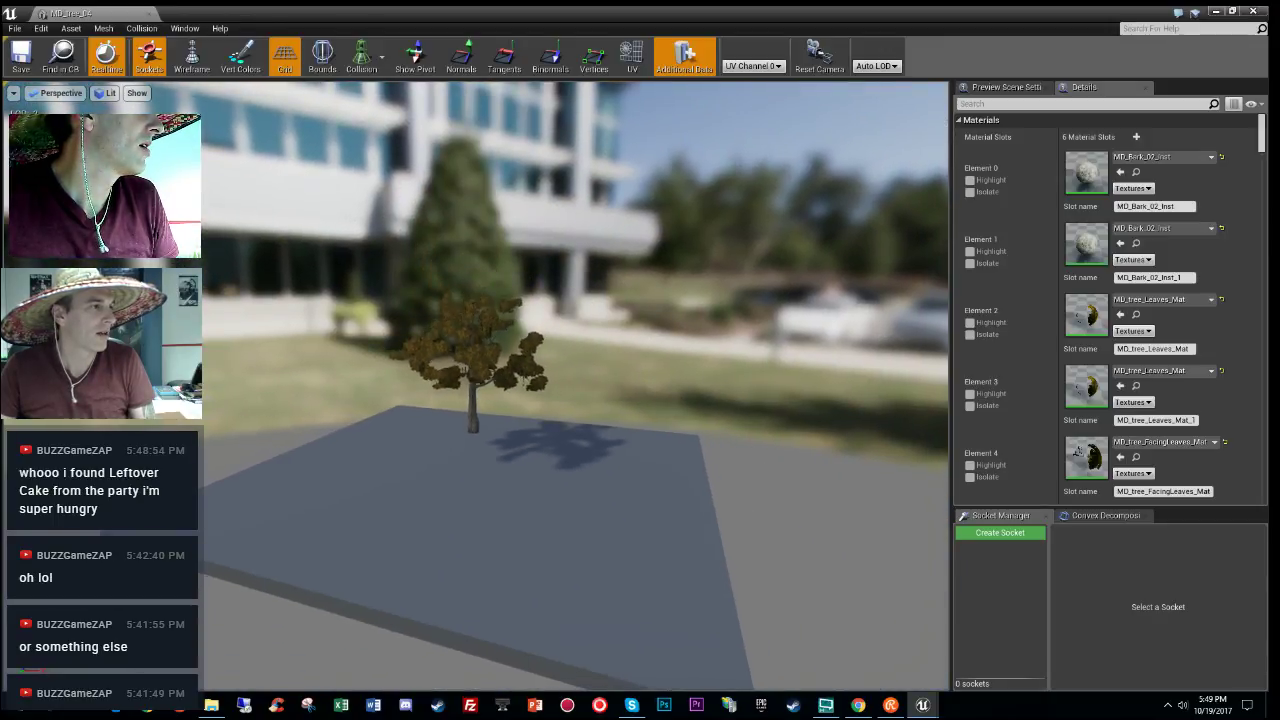
Step: Inspect MD_tree_04 in the preview at near and far distances and set the screen size of its LOD2 to 0.2
scroll(574, 386, up, 10)
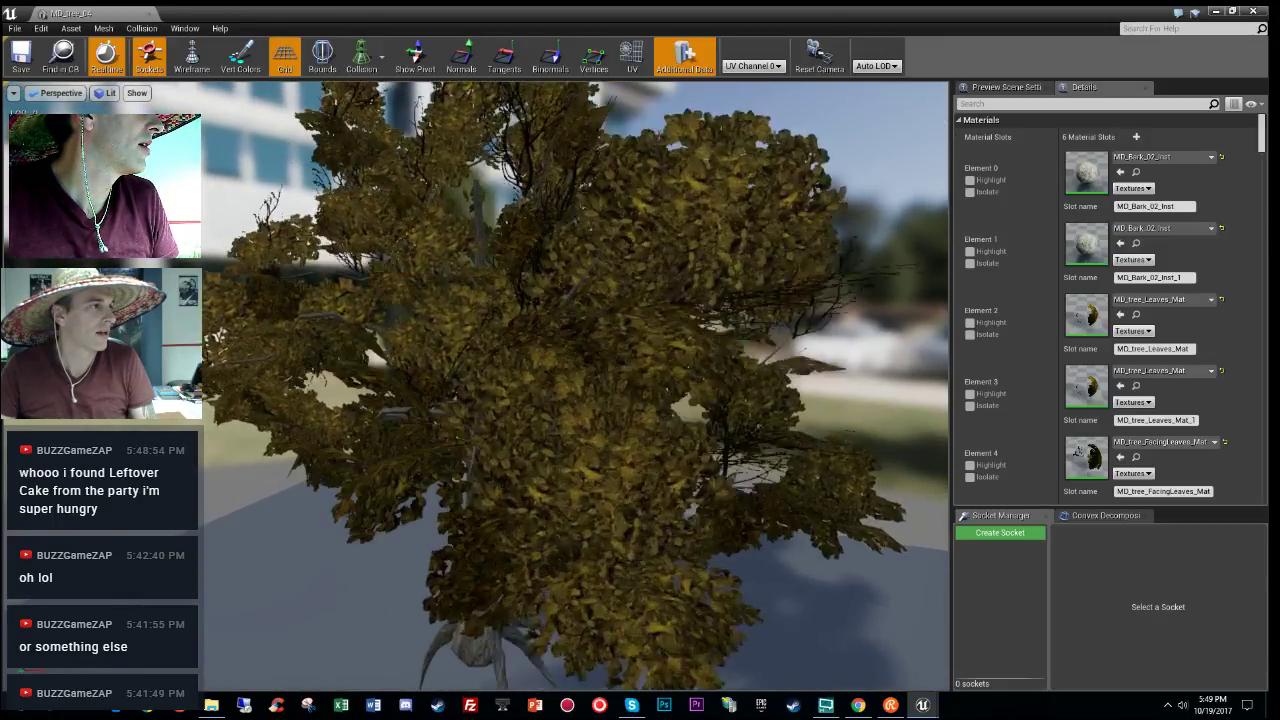
scroll(574, 386, down, 10)
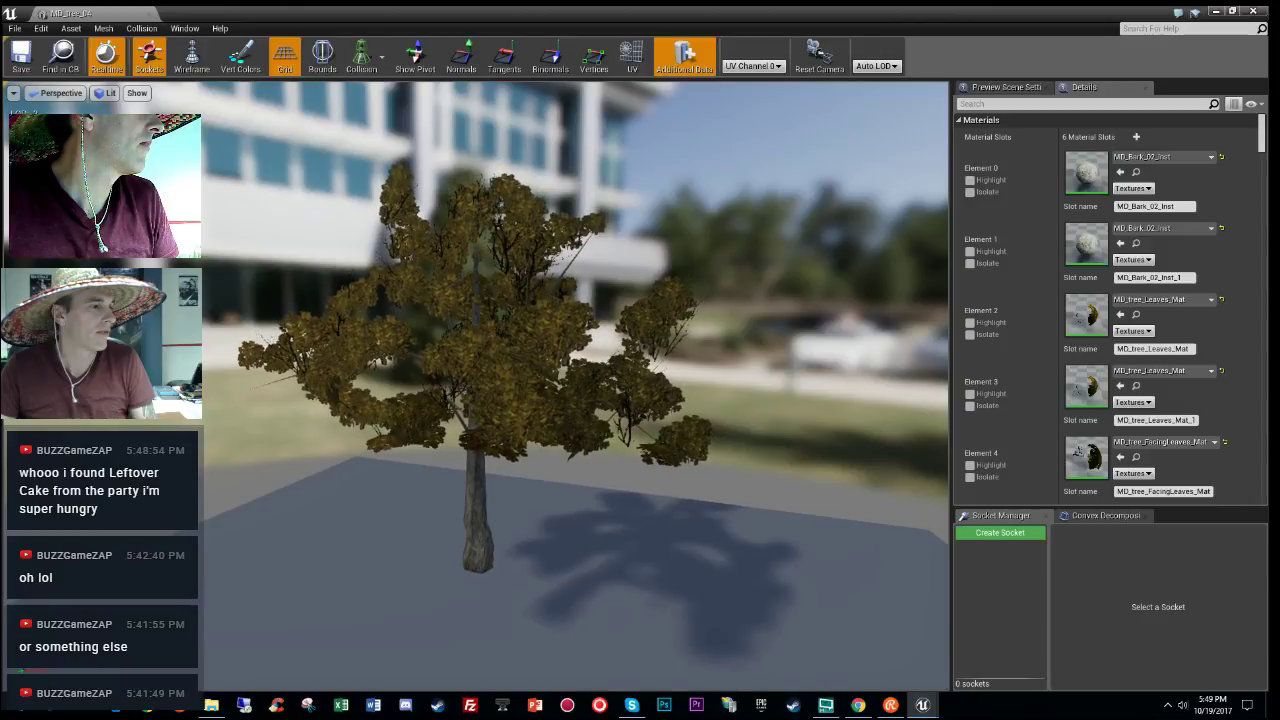
alt+drag(620, 420, 700, 420)
scroll(574, 386, up, 6)
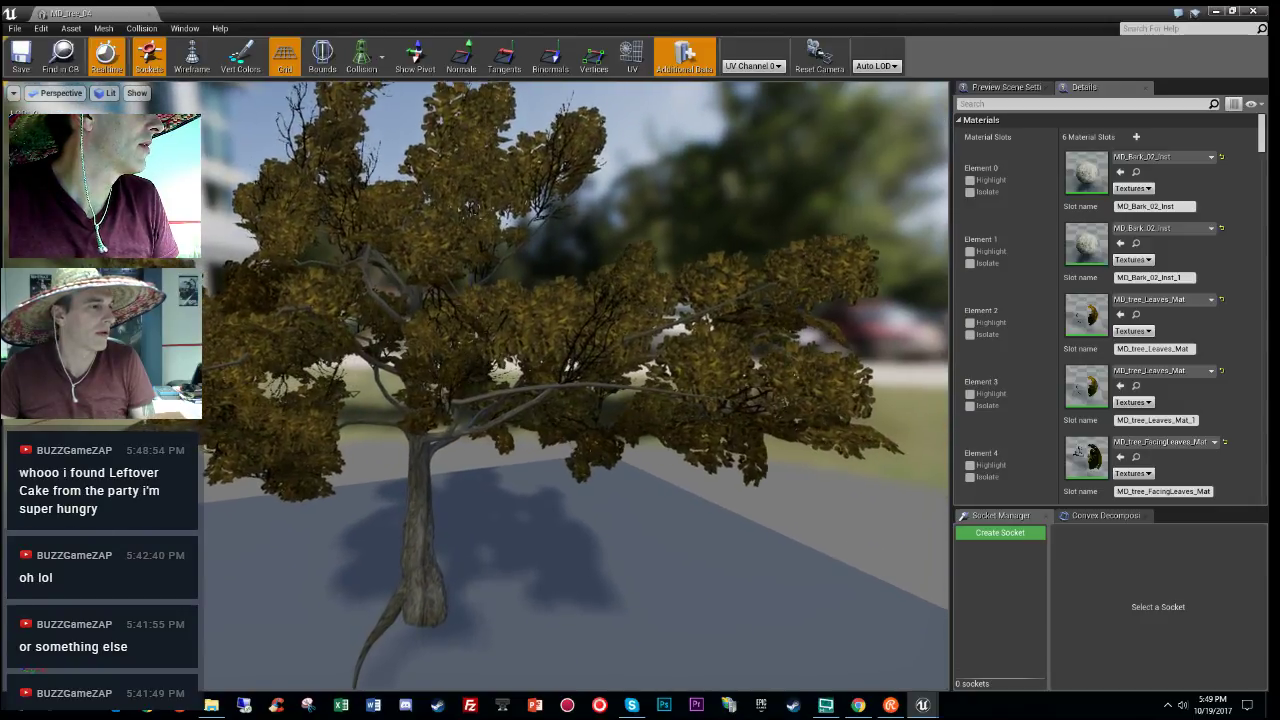
scroll(574, 386, down, 6)
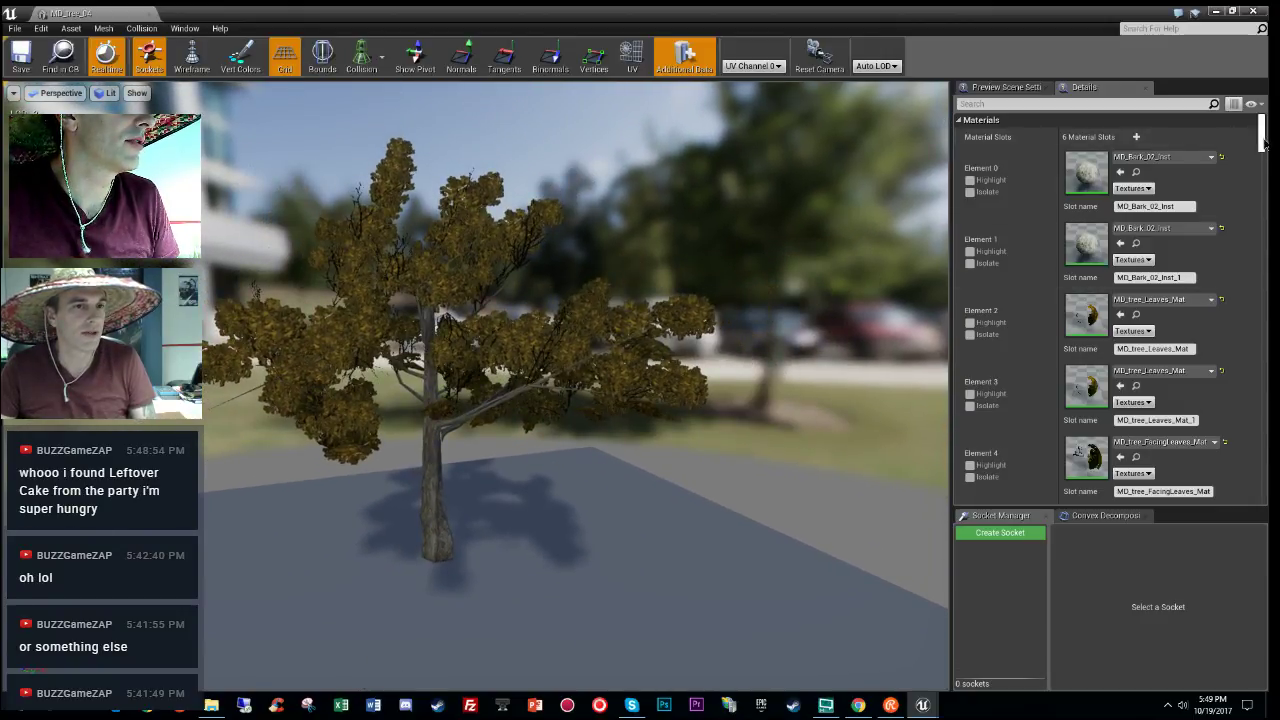
drag(1262, 140, 1262, 330)
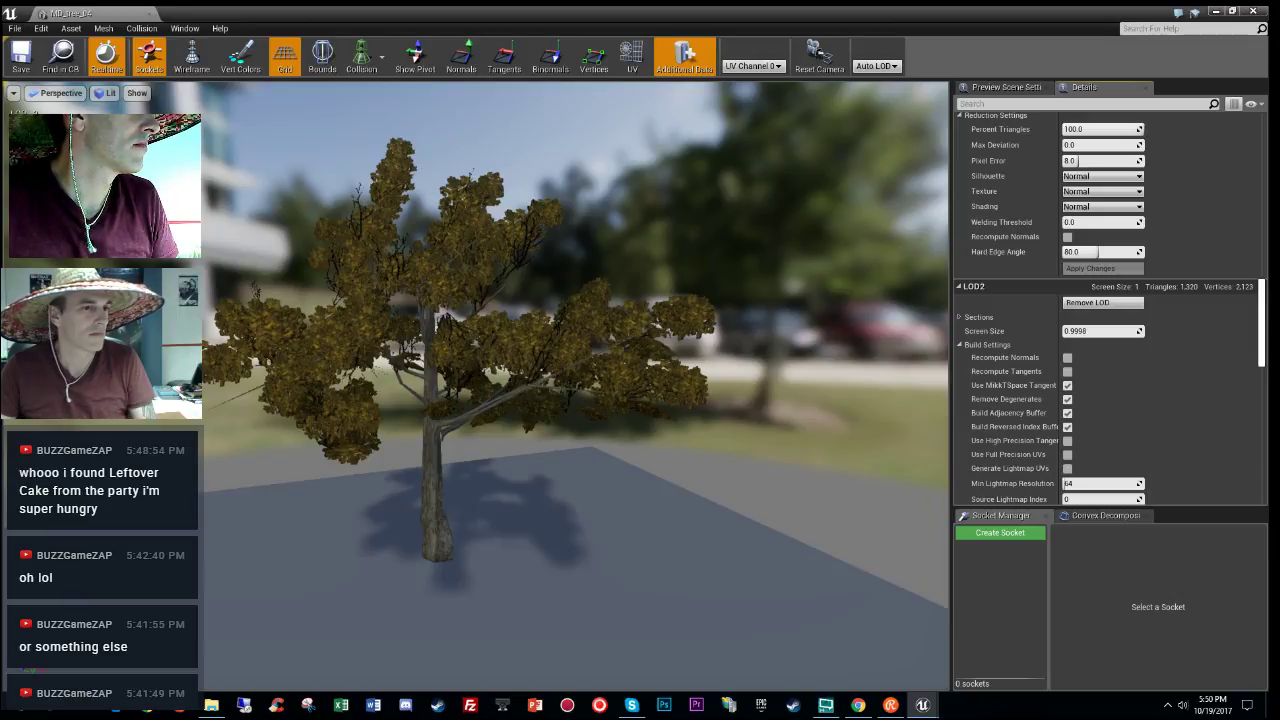
drag(1262, 322, 1262, 323)
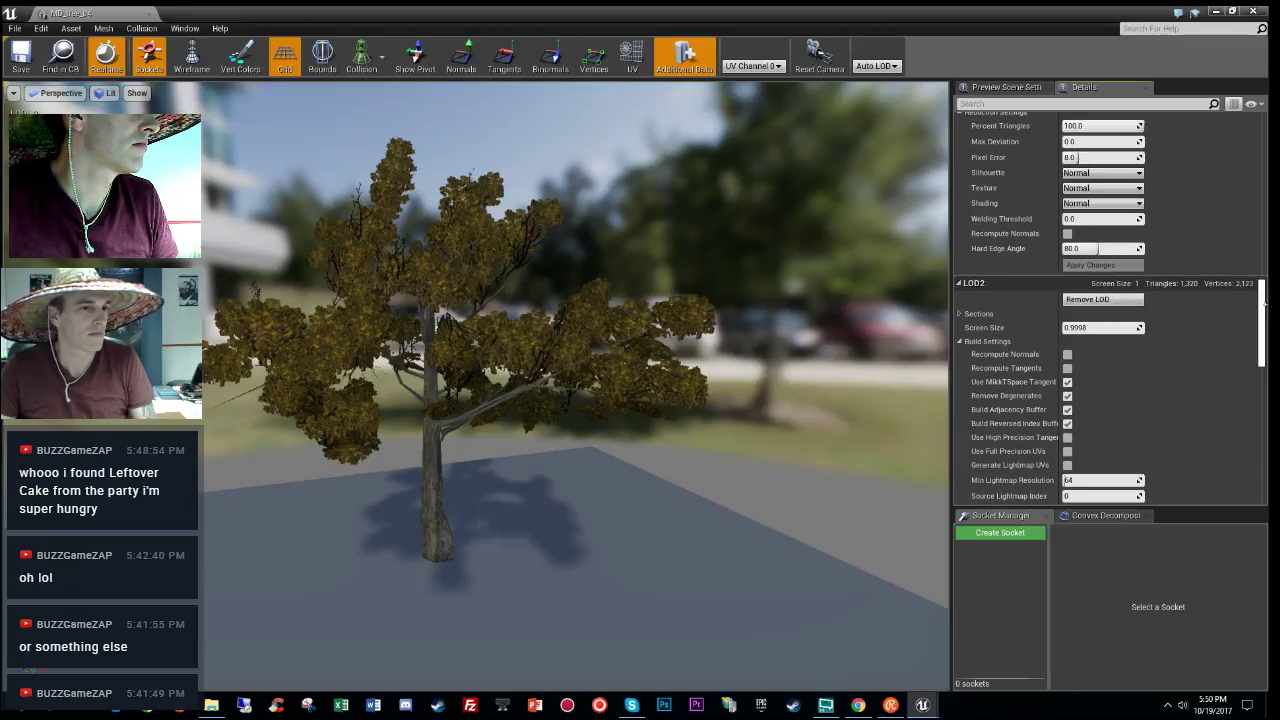
click(1100, 327)
text(0.2)
key(Return)
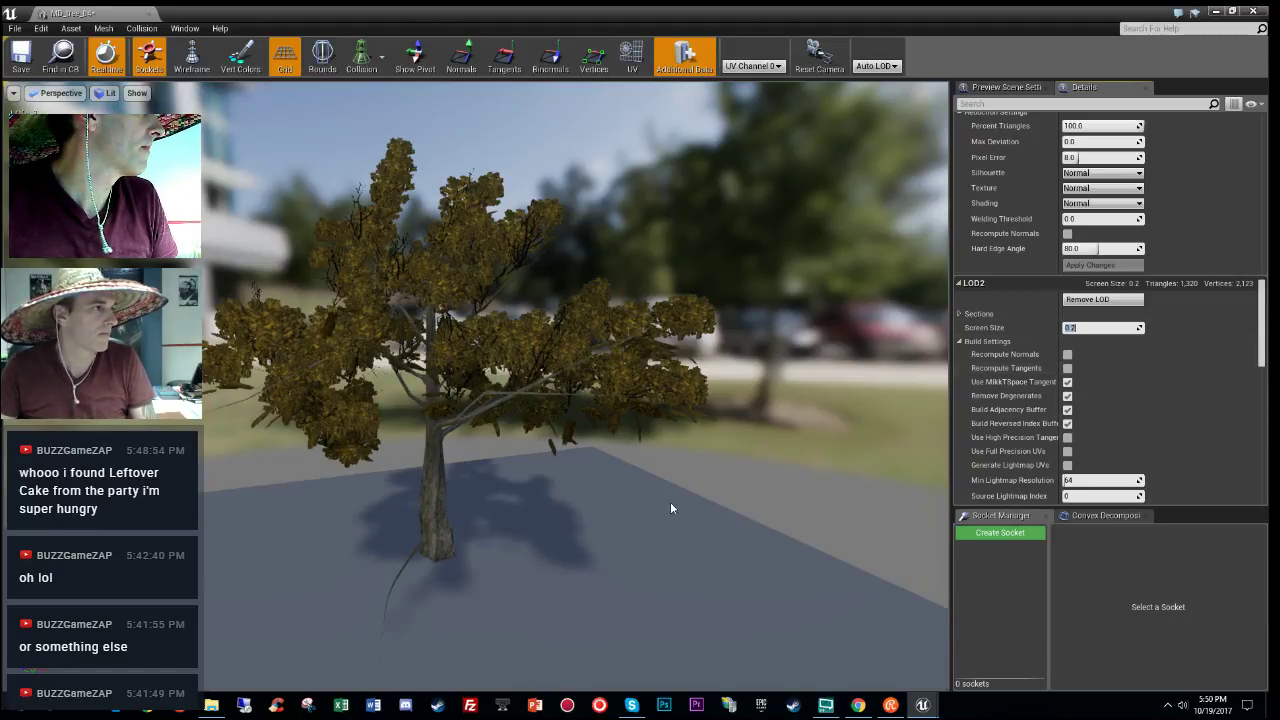
Step: Try a screen size of 0.5 for LOD1 of MD_tree_04 and check the LOD switch in the preview
scroll(1177, 290, up, 6)
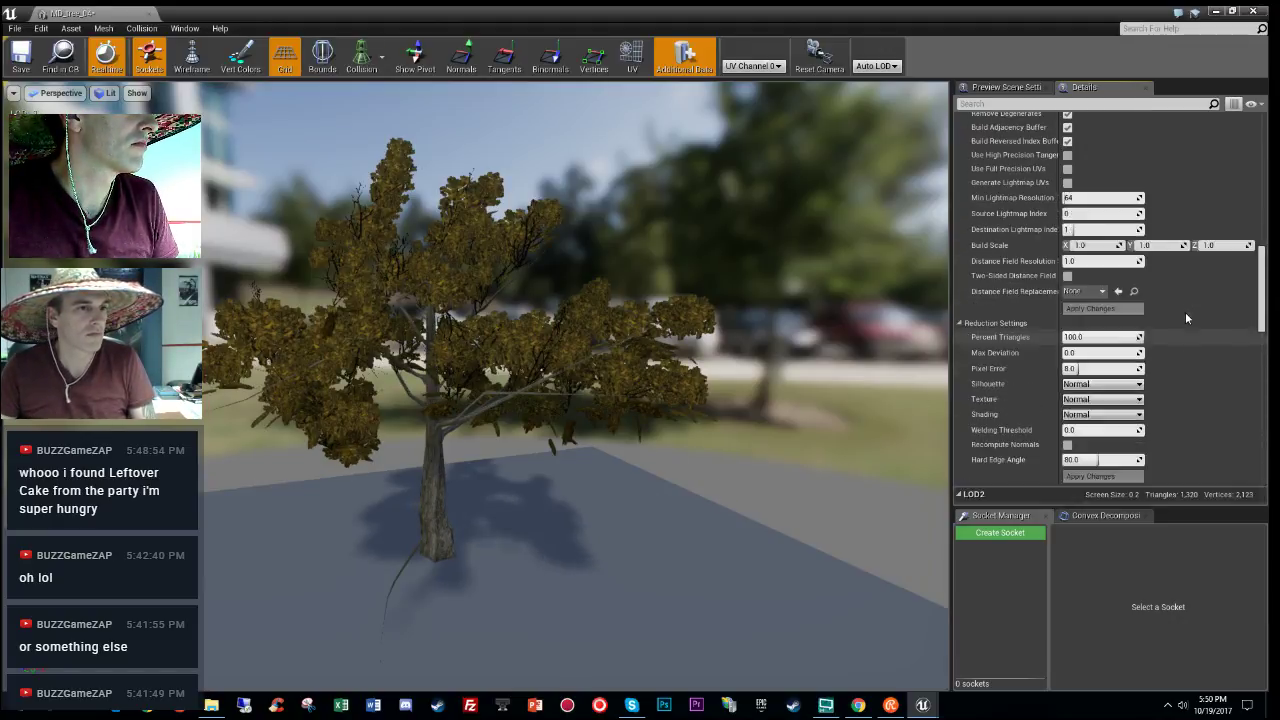
scroll(1194, 316, up, 1)
click(1097, 298)
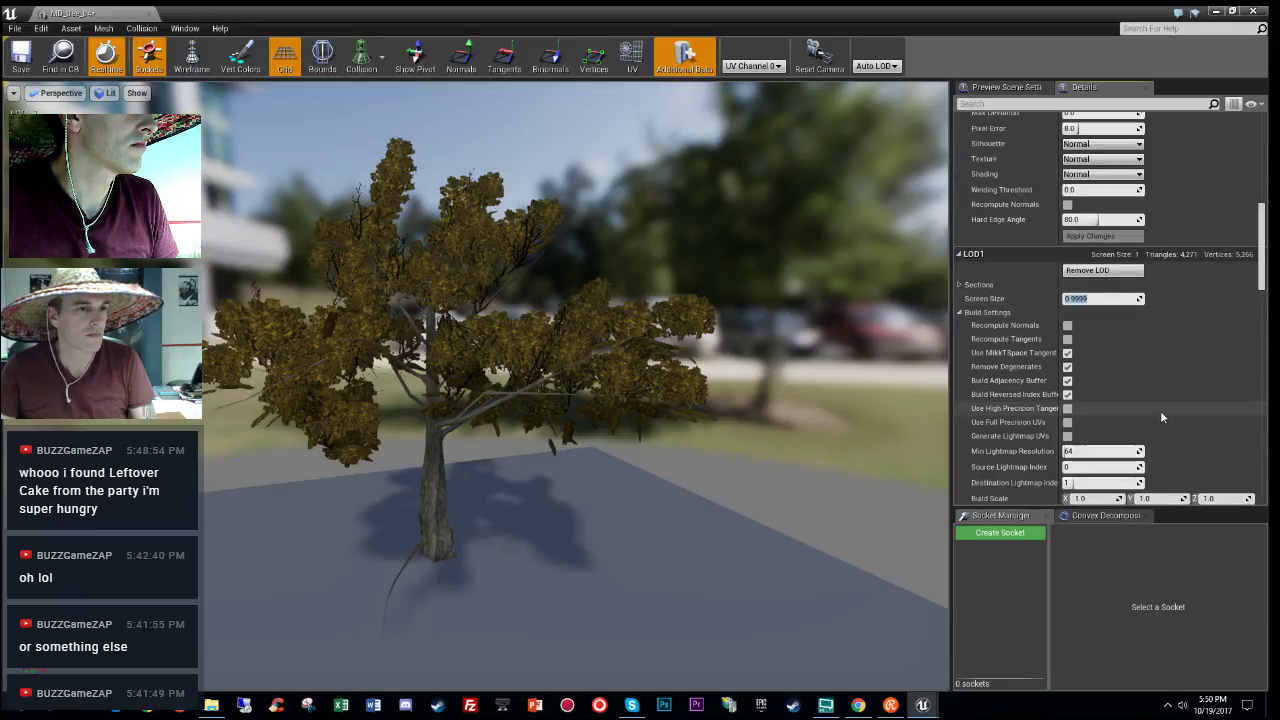
text(0.5)
key(Return)
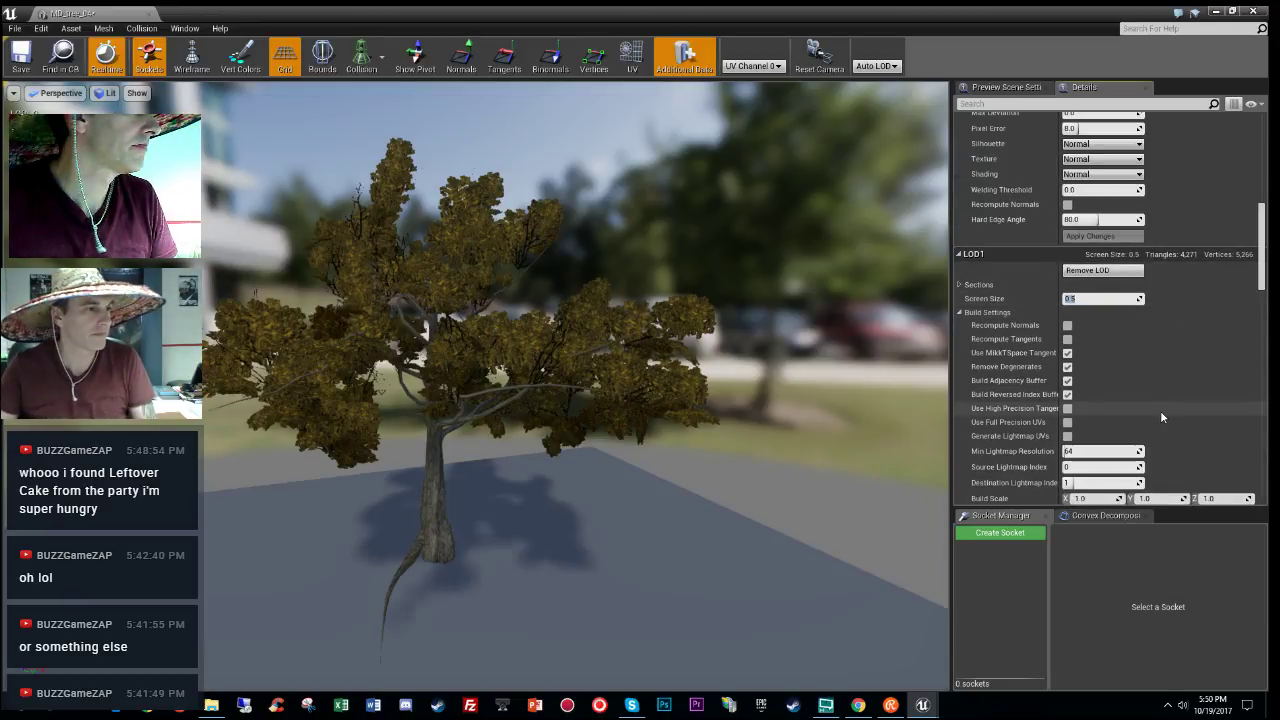
drag(626, 554, 636, 490)
mouse_move(636, 490)
right_down()
mouse_move(640, 500)
mouse_move(634, 486)
right_up()
key(s)
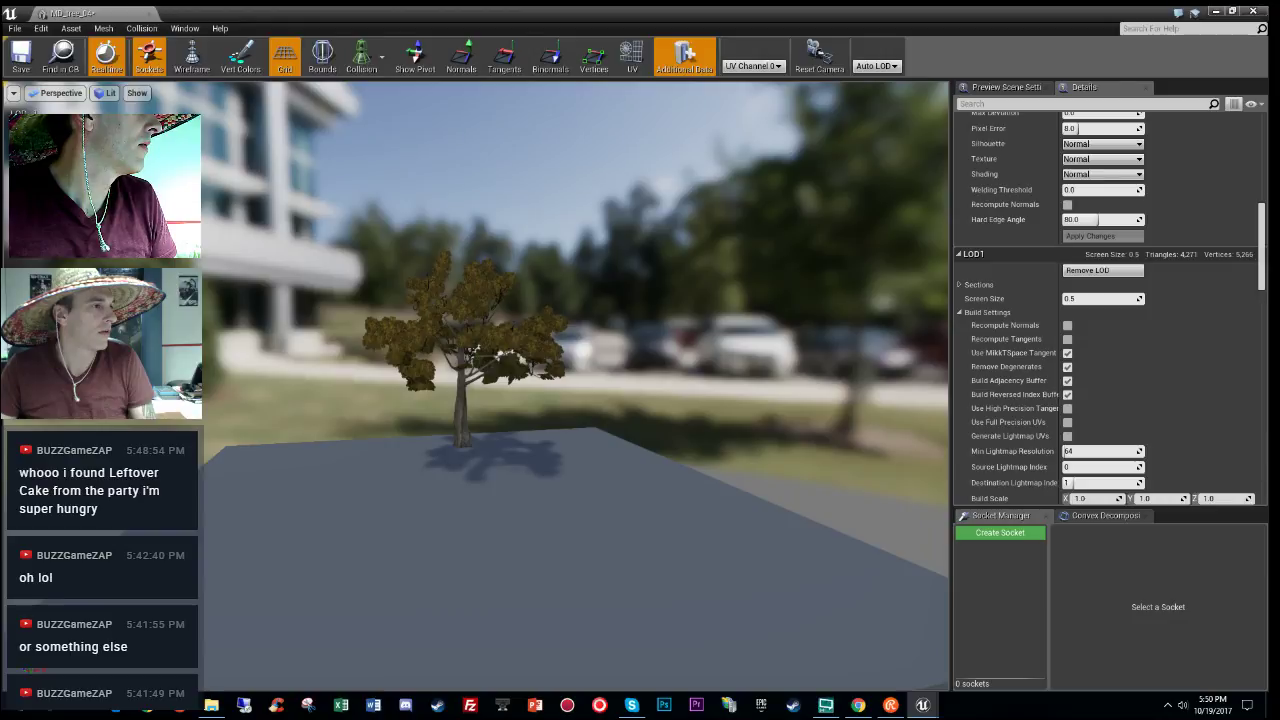
drag(673, 510, 667, 555)
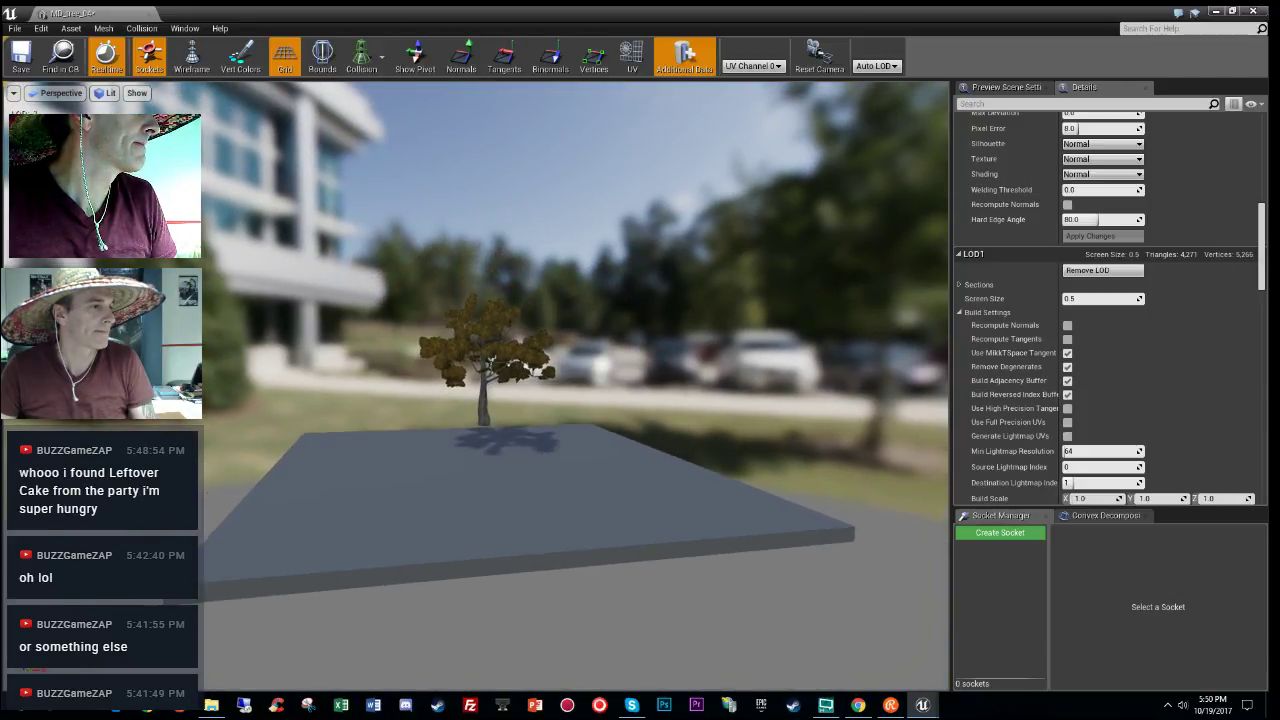
Step: Set the screen size of LOD1 of MD_tree_04 to 0.2 and check the LOD switches at growing distances in the preview
scroll(1190, 335, up, 4)
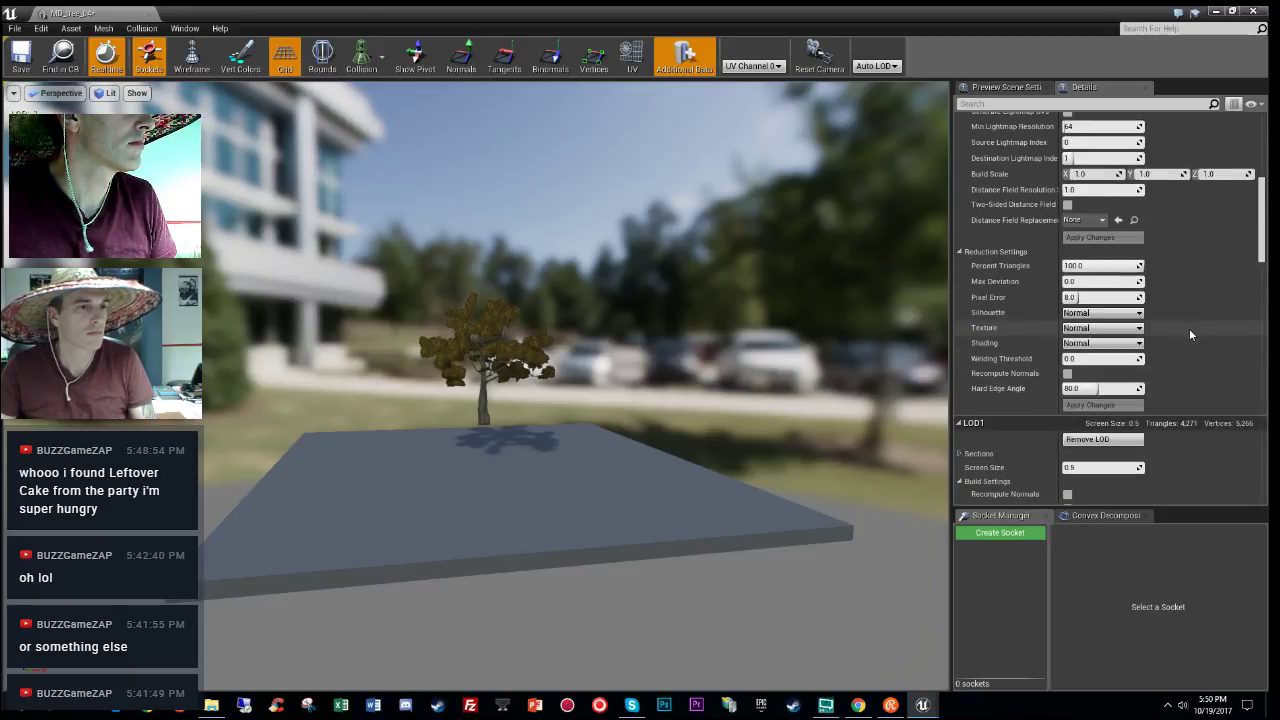
scroll(1189, 328, down, 3)
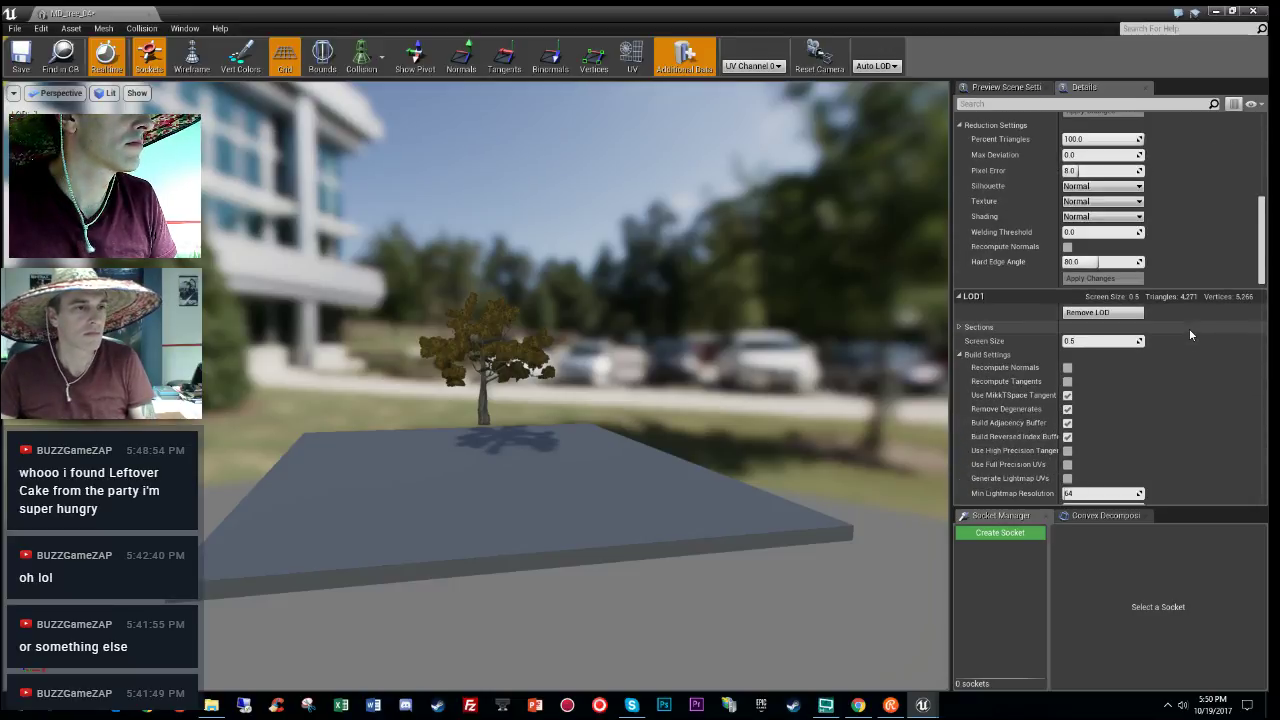
scroll(1189, 328, down, 1)
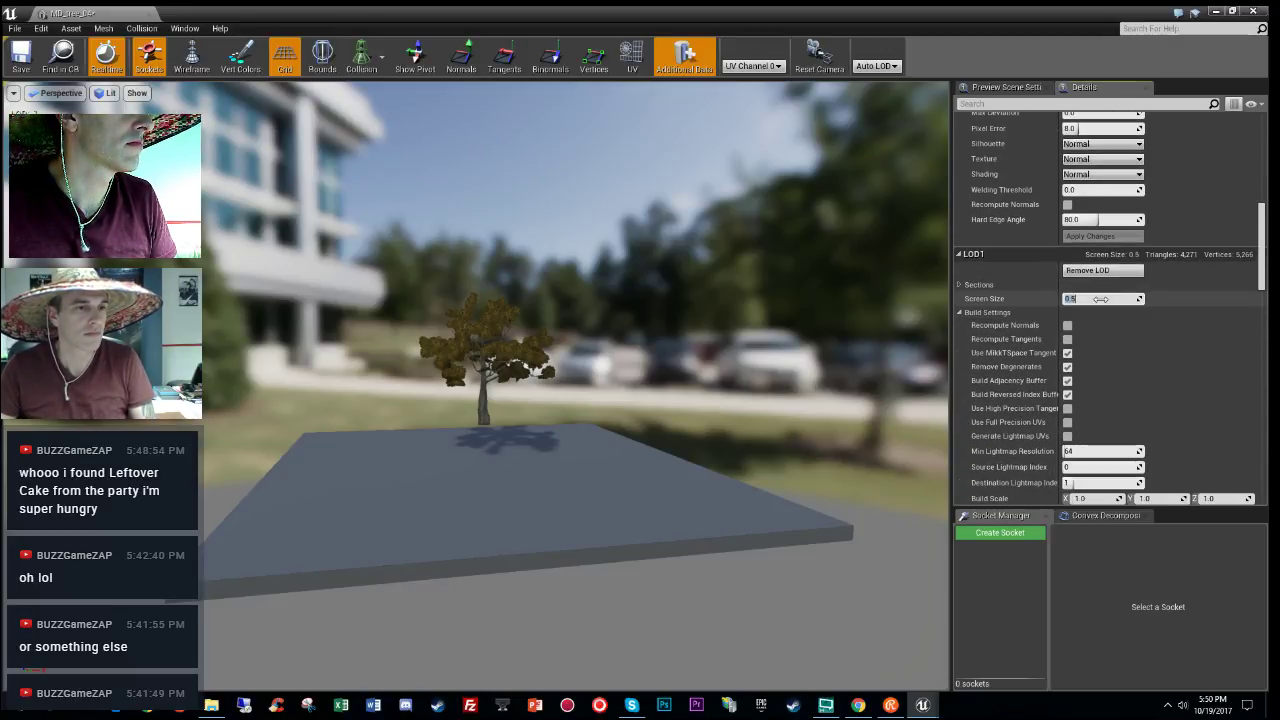
key(Return)
mouse_move(780, 340)
right_down()
mouse_move(795, 340)
mouse_move(766, 330)
right_up()
right_drag(576, 386, 576, 340)
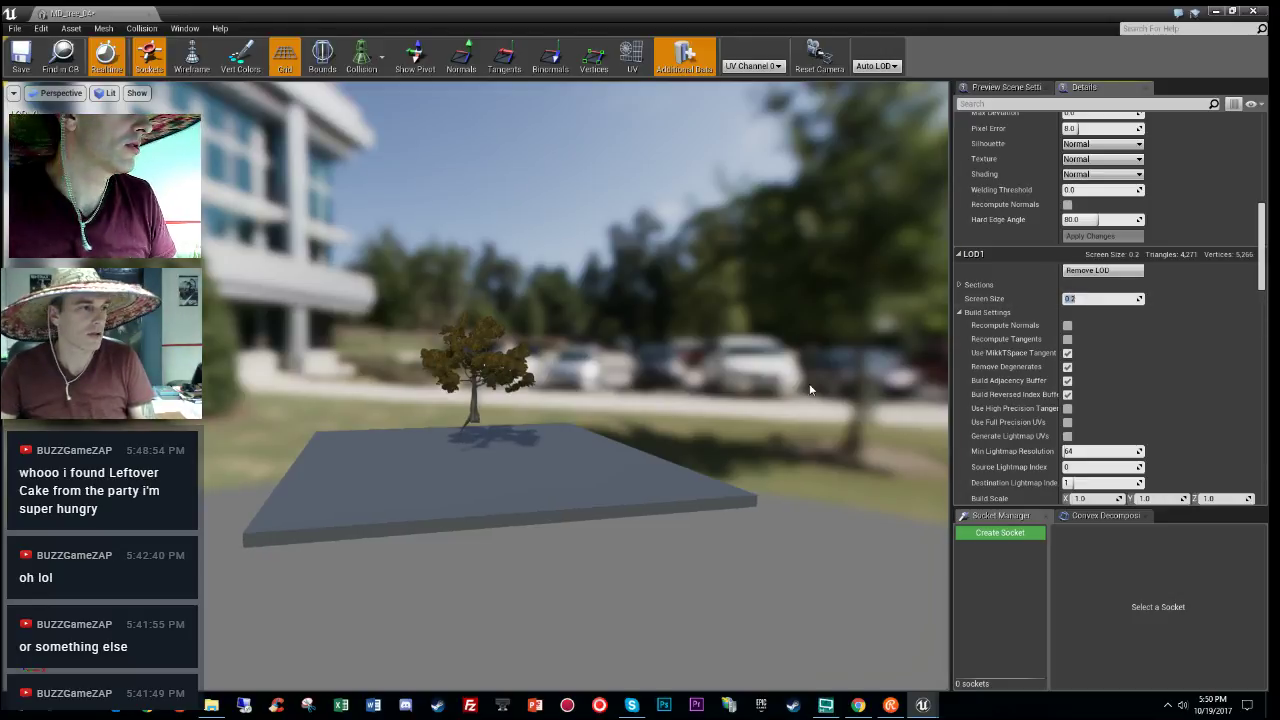
drag(810, 390, 804, 340)
right_drag(804, 340, 838, 418)
drag(766, 400, 770, 420)
scroll(1179, 360, down, 10)
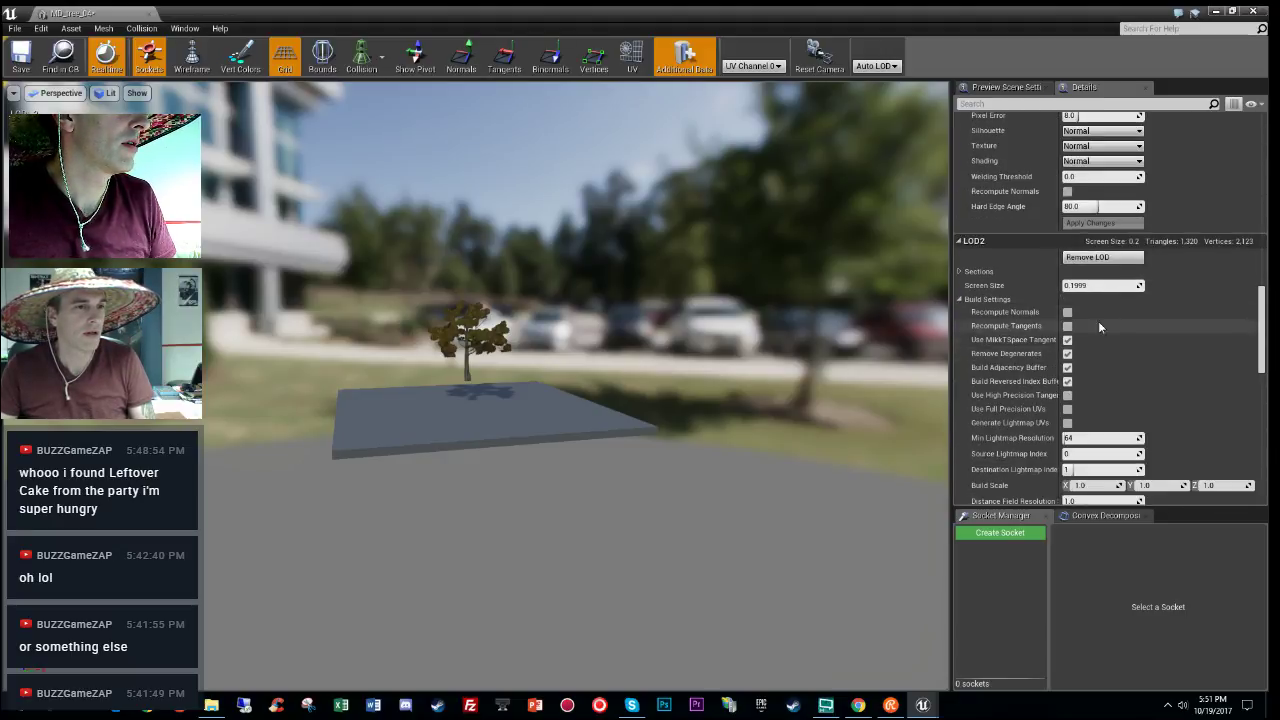
drag(760, 330, 760, 390)
drag(780, 440, 782, 444)
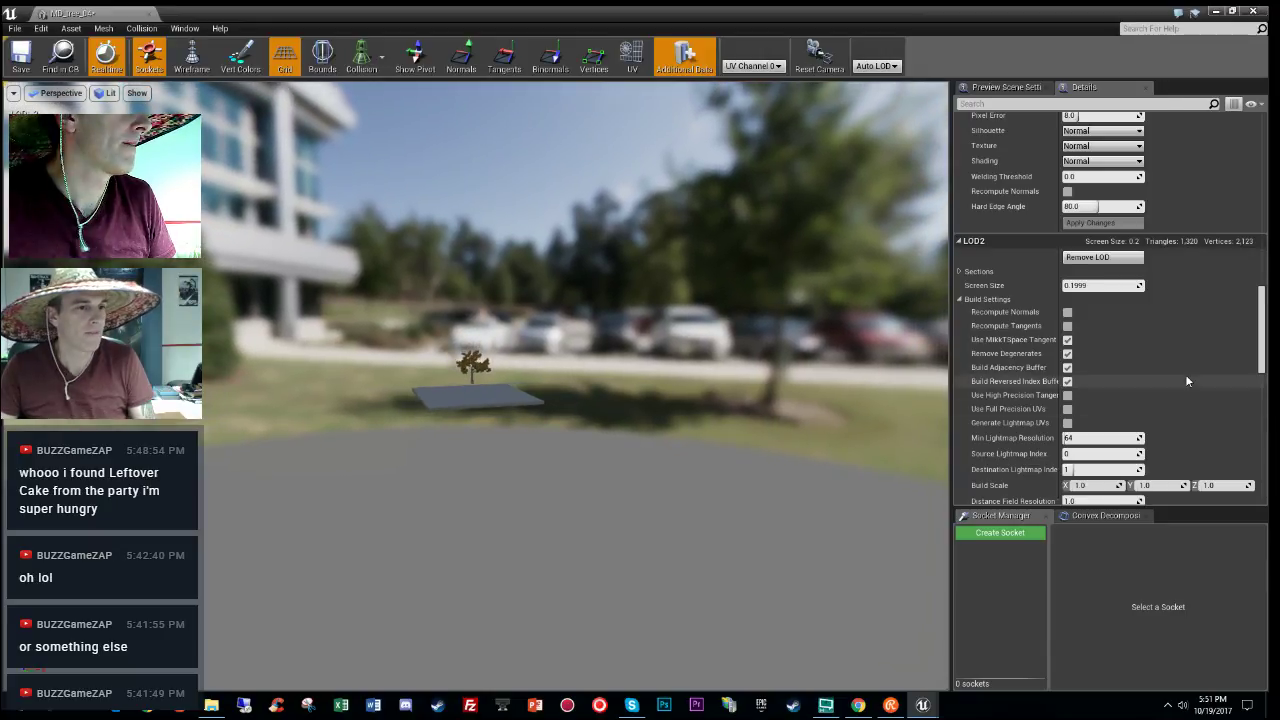
Step: Set the Minimum LOD of MD_tree_04 to 1, then save the mesh and close its editor
scroll(1167, 374, down, 10)
scroll(1167, 374, down, 3)
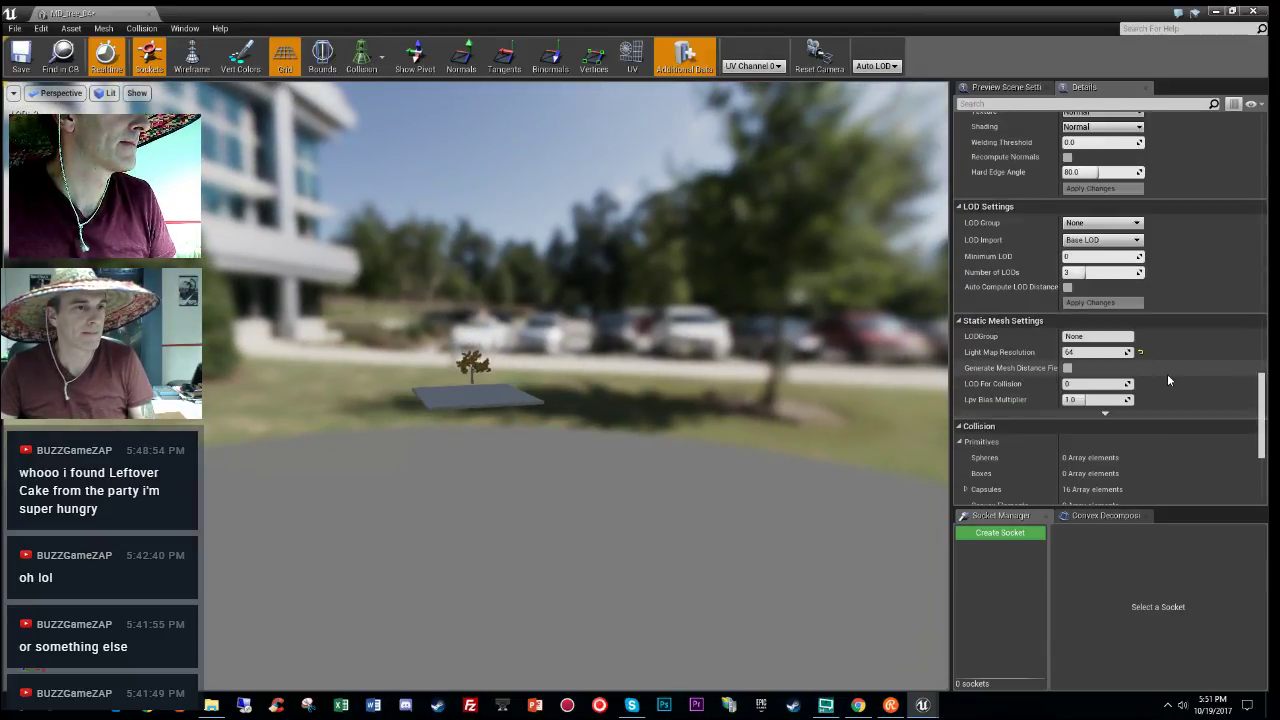
click(1097, 257)
key(w)
right_drag(639, 287, 655, 310)
key(w)
key(s)
click(14, 58)
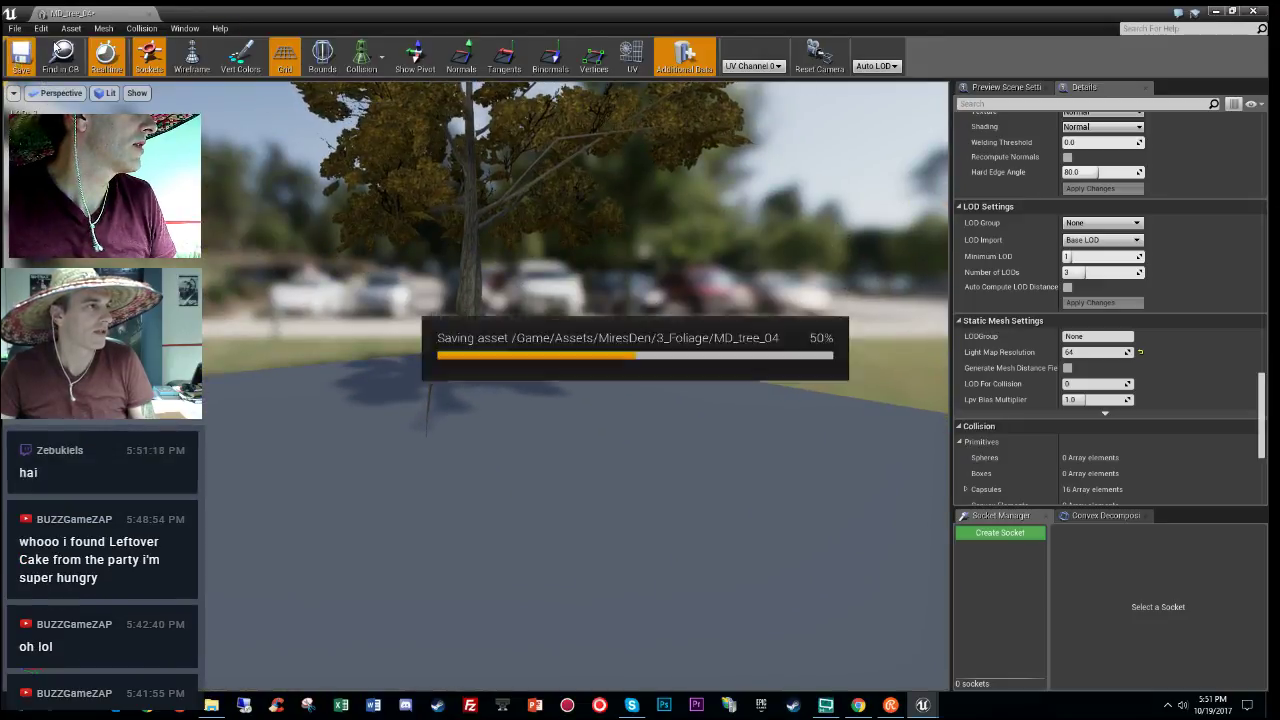
click(150, 14)
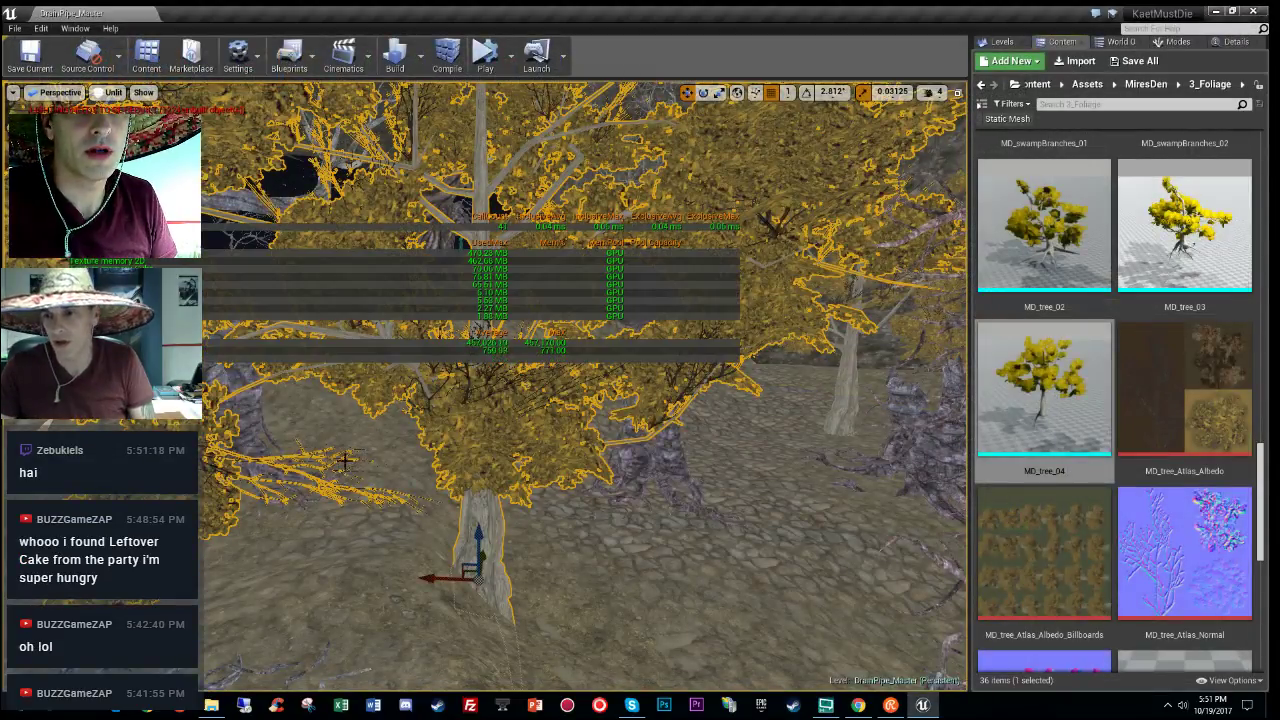
Step: Examine the level from the edited tree to the skulls, wooden pikes and bunker walls around the post
key(w)
right_drag(624, 505, 470, 480)
key(s)
key(w)
drag(614, 405, 596, 458)
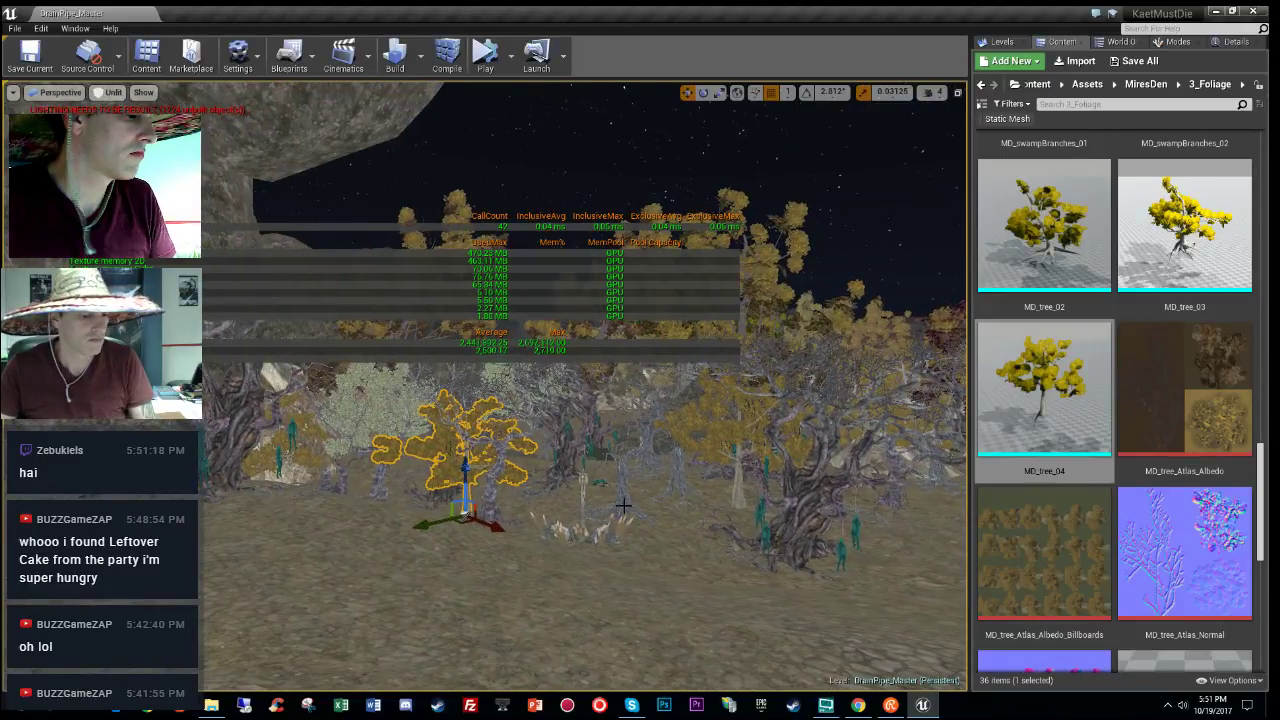
key(g)
drag(657, 544, 765, 578)
right_drag(765, 578, 760, 660)
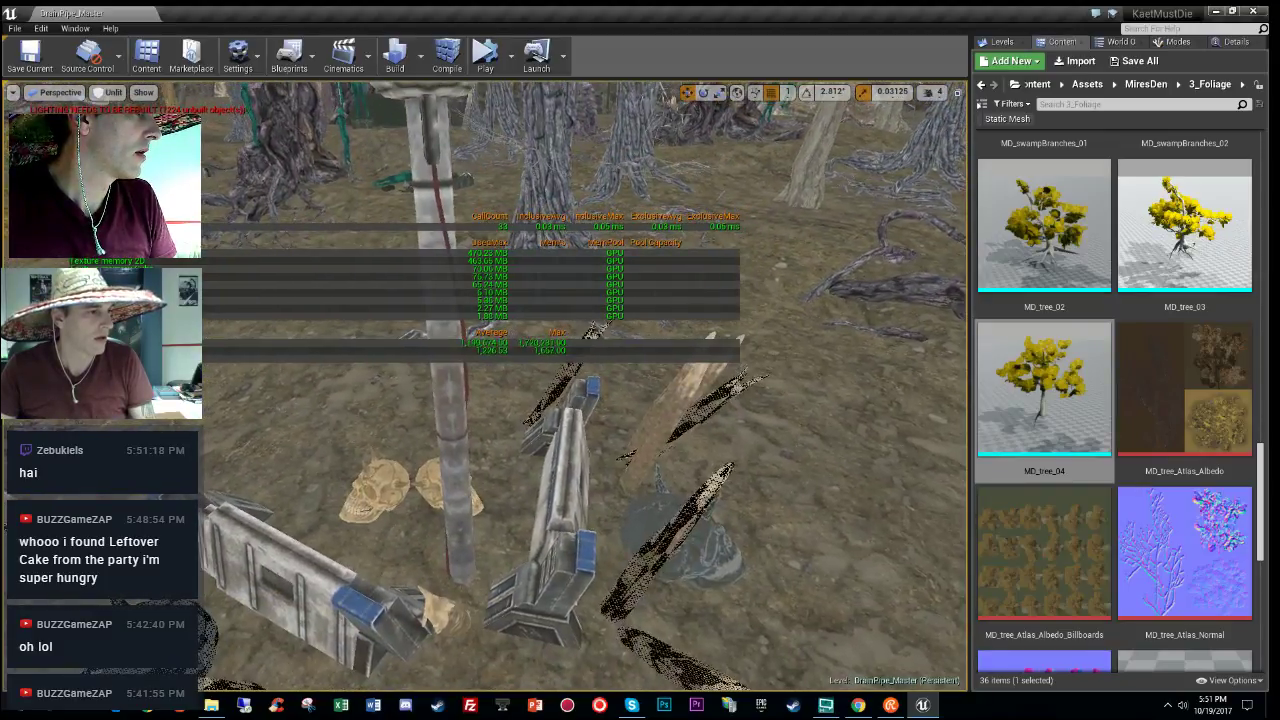
Step: Select a single wooden pike beside the bunker wall and locate its static mesh in the project assets
click(575, 517)
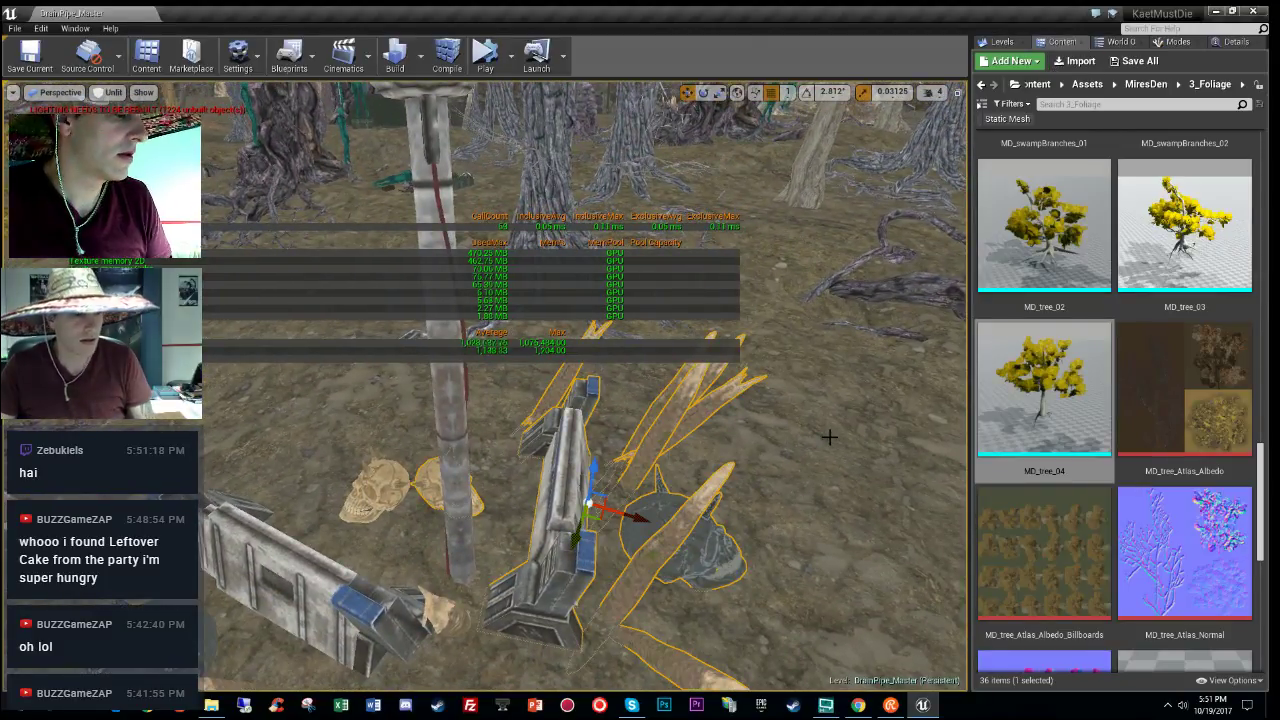
click(651, 545)
click(1232, 41)
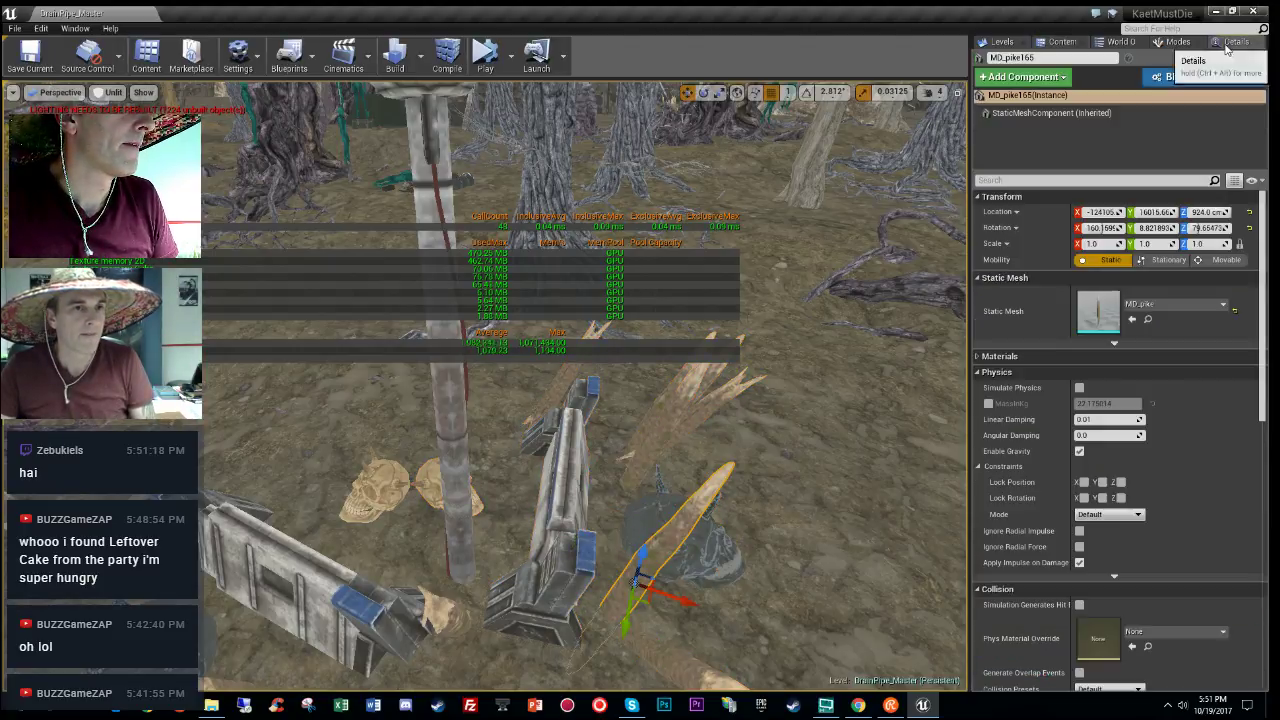
click(1148, 319)
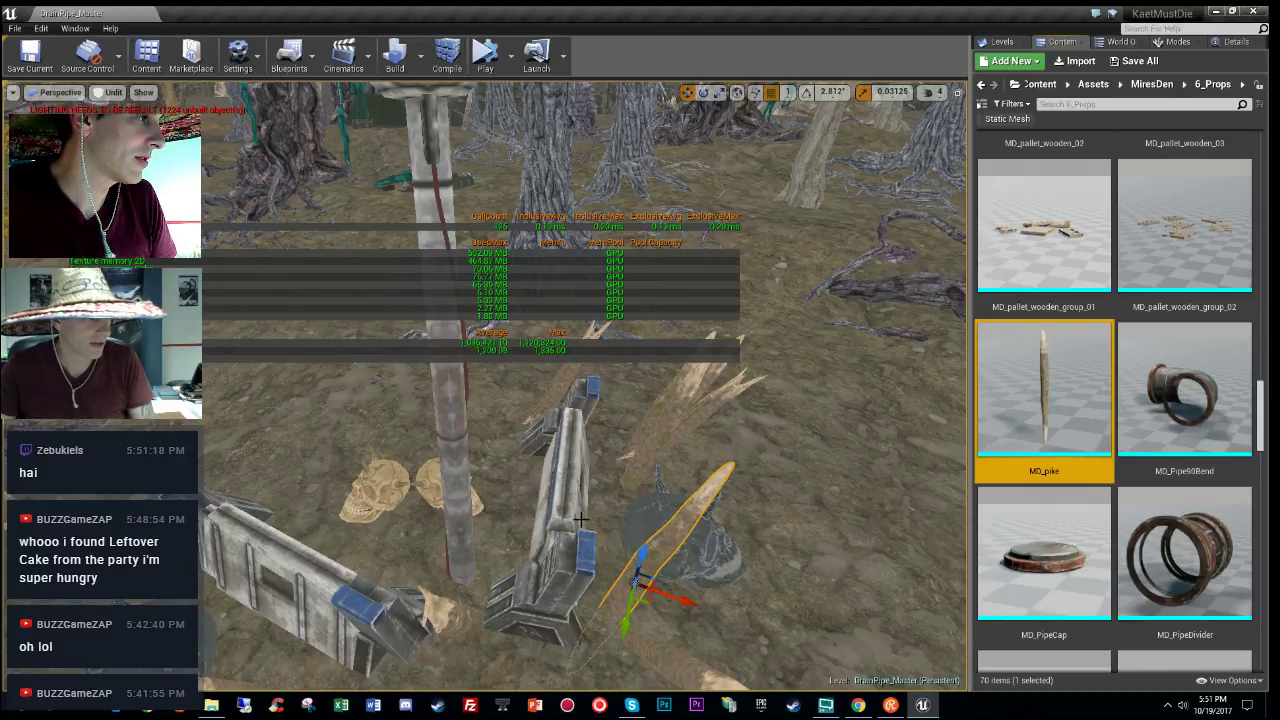
Step: Locate the static mesh of the bunker wall in the project assets and check its triangle and LOD details
click(580, 519)
click(1232, 41)
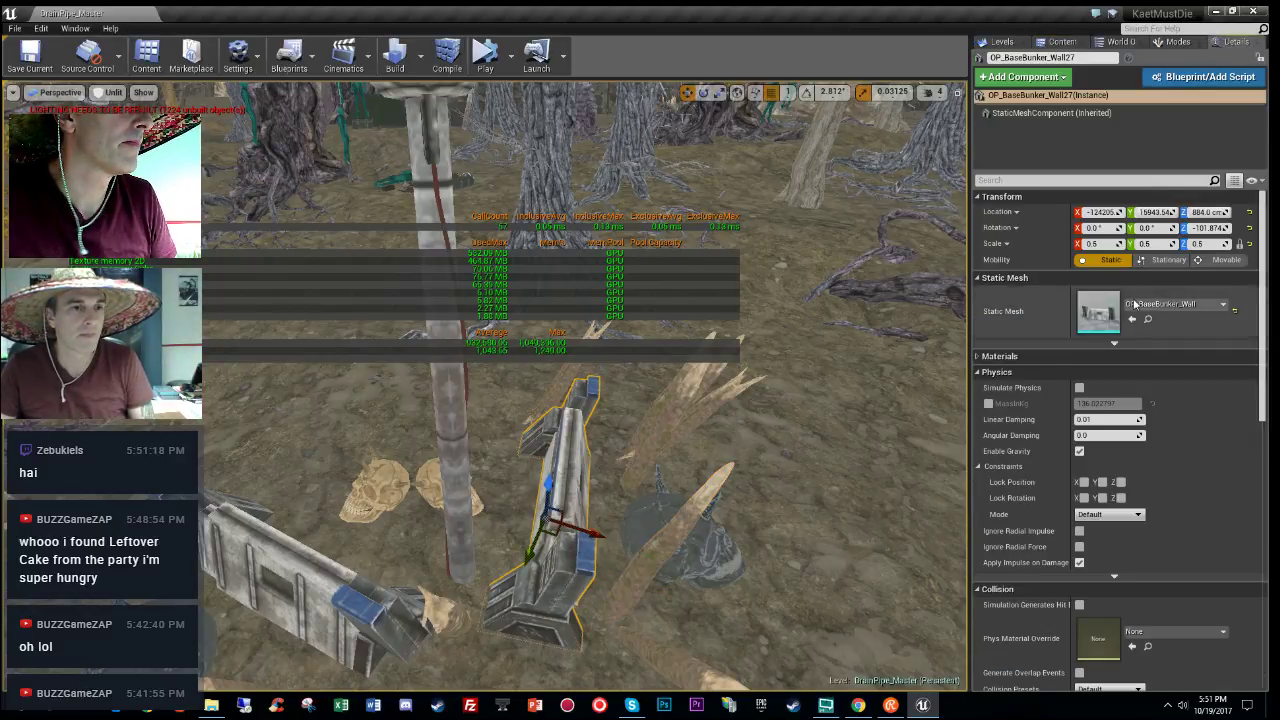
click(1148, 319)
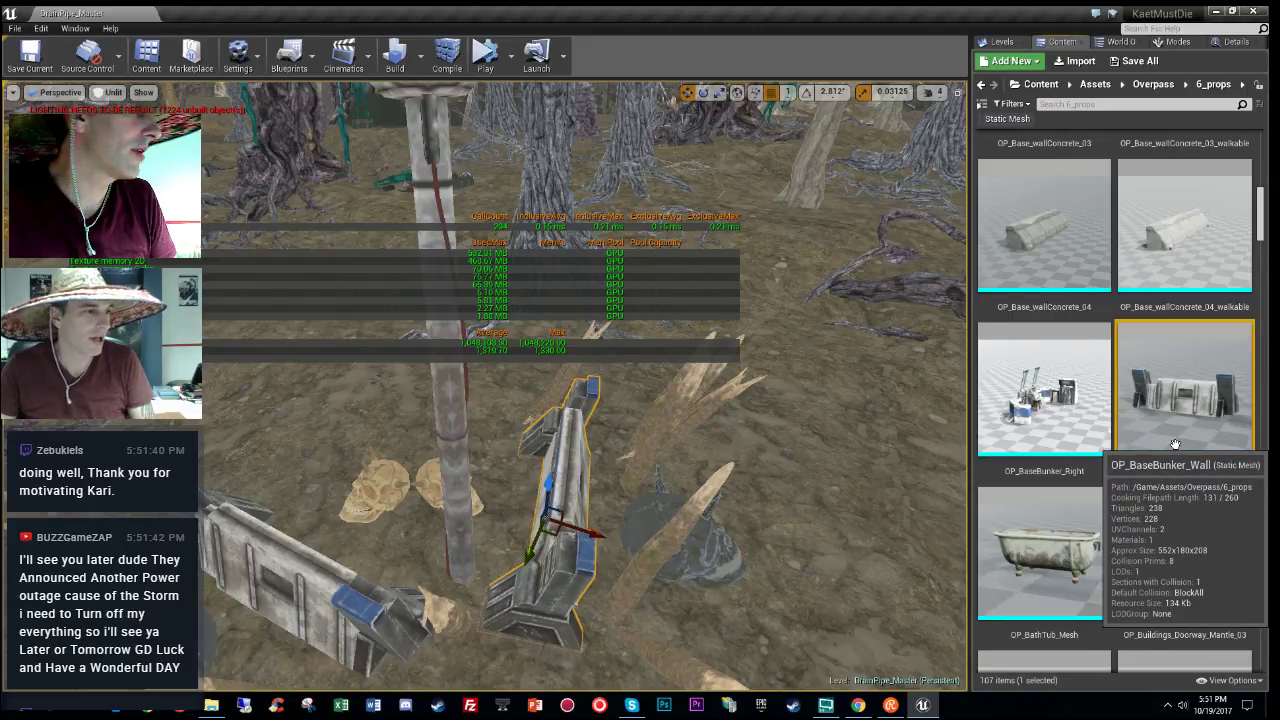
Step: Locate the static mesh of the horned metal skull in the project assets and open MD_HornedSkull for editing
click(694, 549)
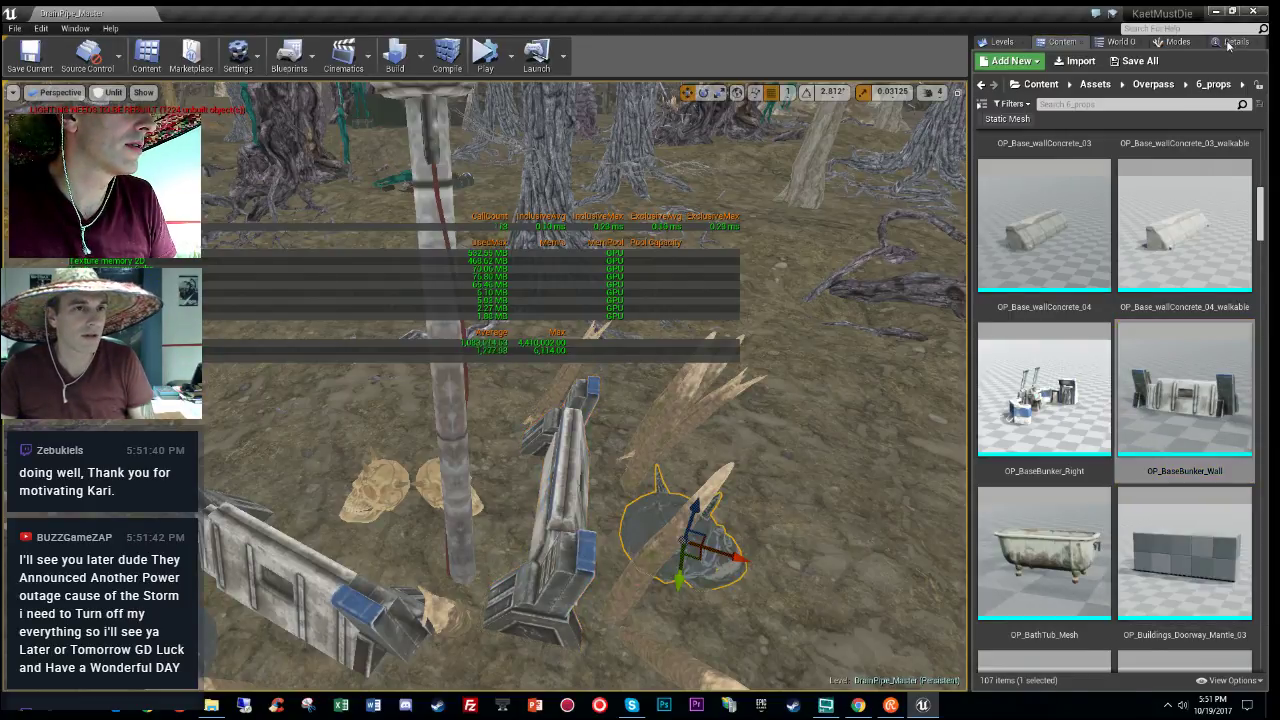
click(1230, 43)
click(1149, 321)
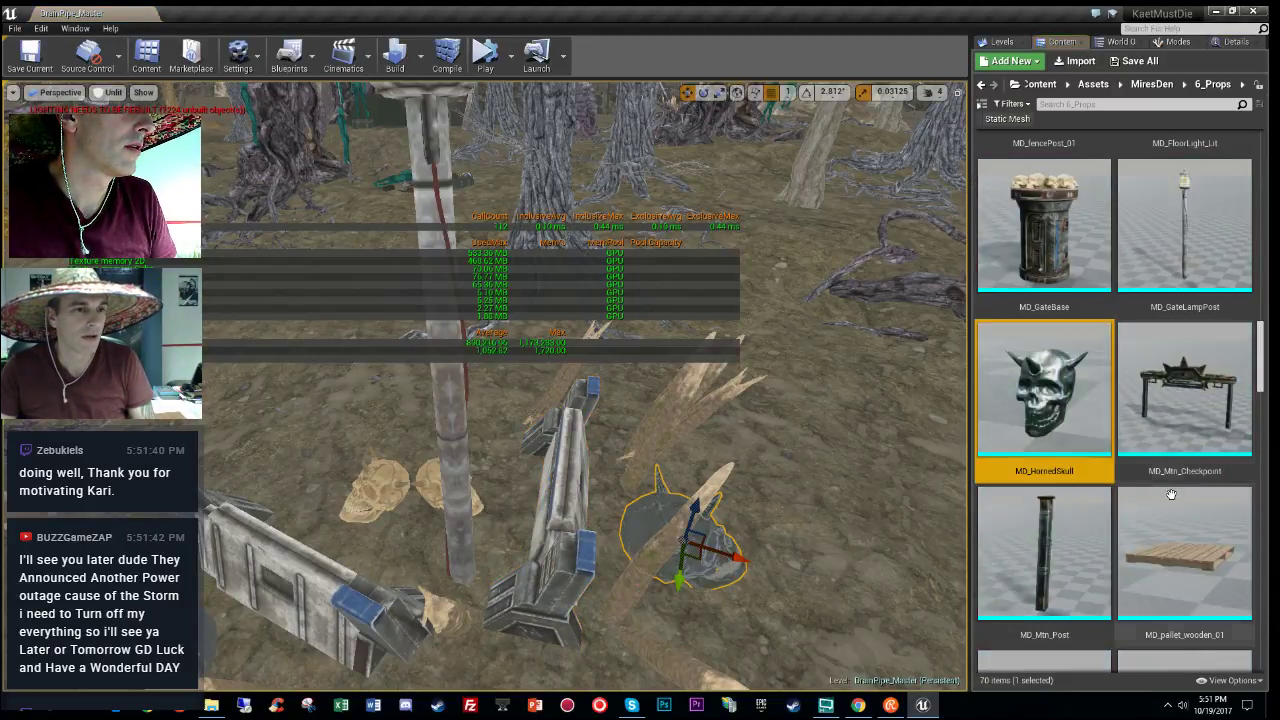
double_click(1031, 357)
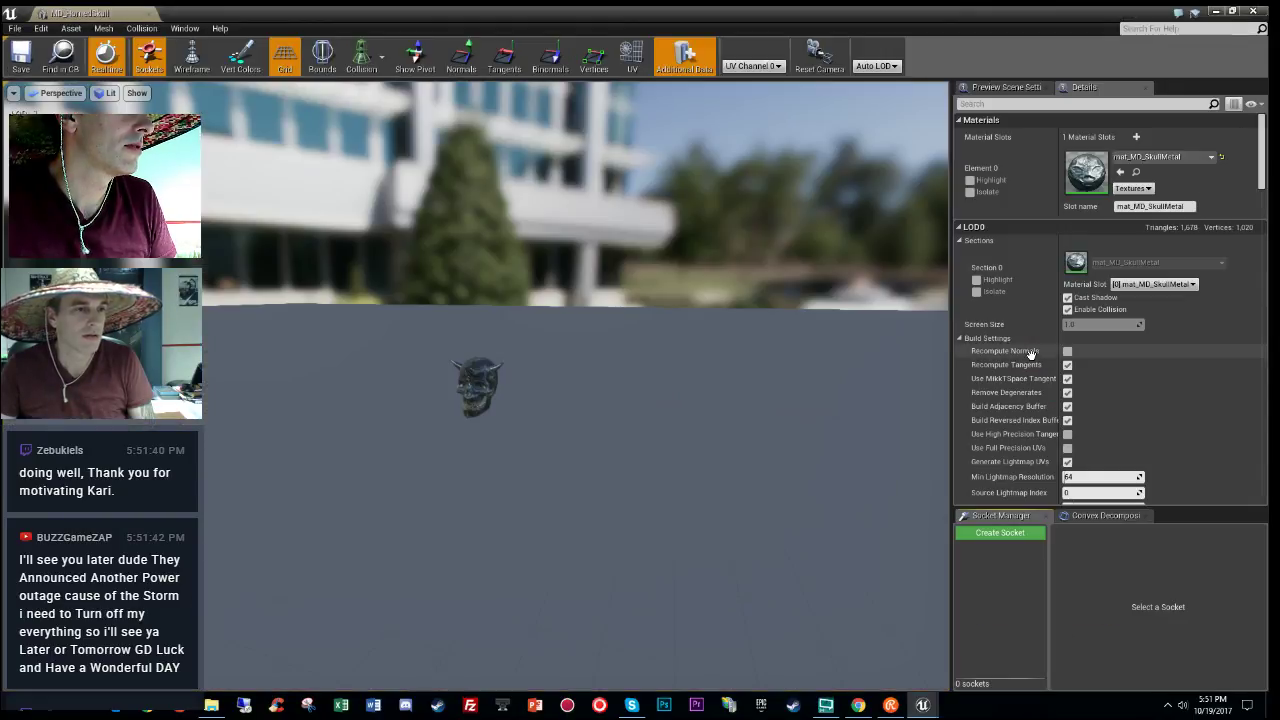
Step: Inspect the horned skull mesh from another angle and closer up, then close its editor
drag(641, 393, 622, 330)
mouse_move(622, 330)
alt+right_down()
mouse_move(476, 330)
mouse_move(600, 330)
alt+right_up()
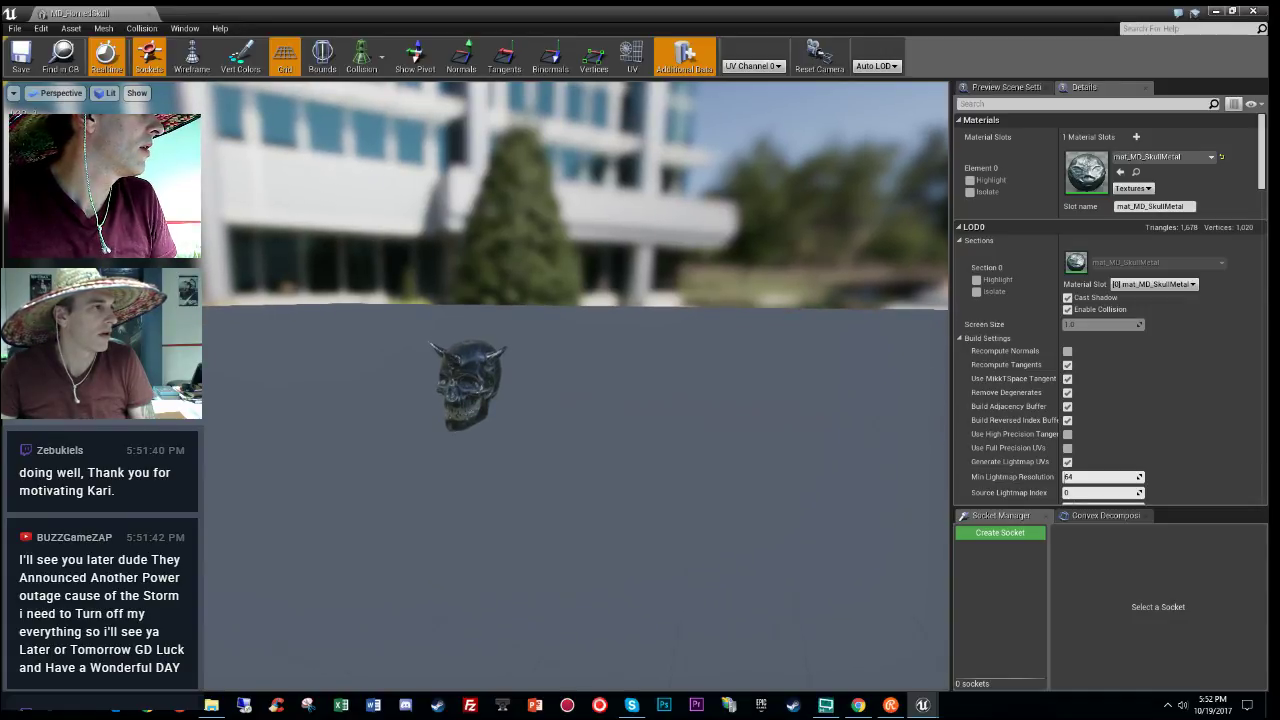
click(149, 15)
Step: Select the single horned skull in front of the bunker wall and locate its static mesh in the project assets
right_drag(738, 482, 712, 490)
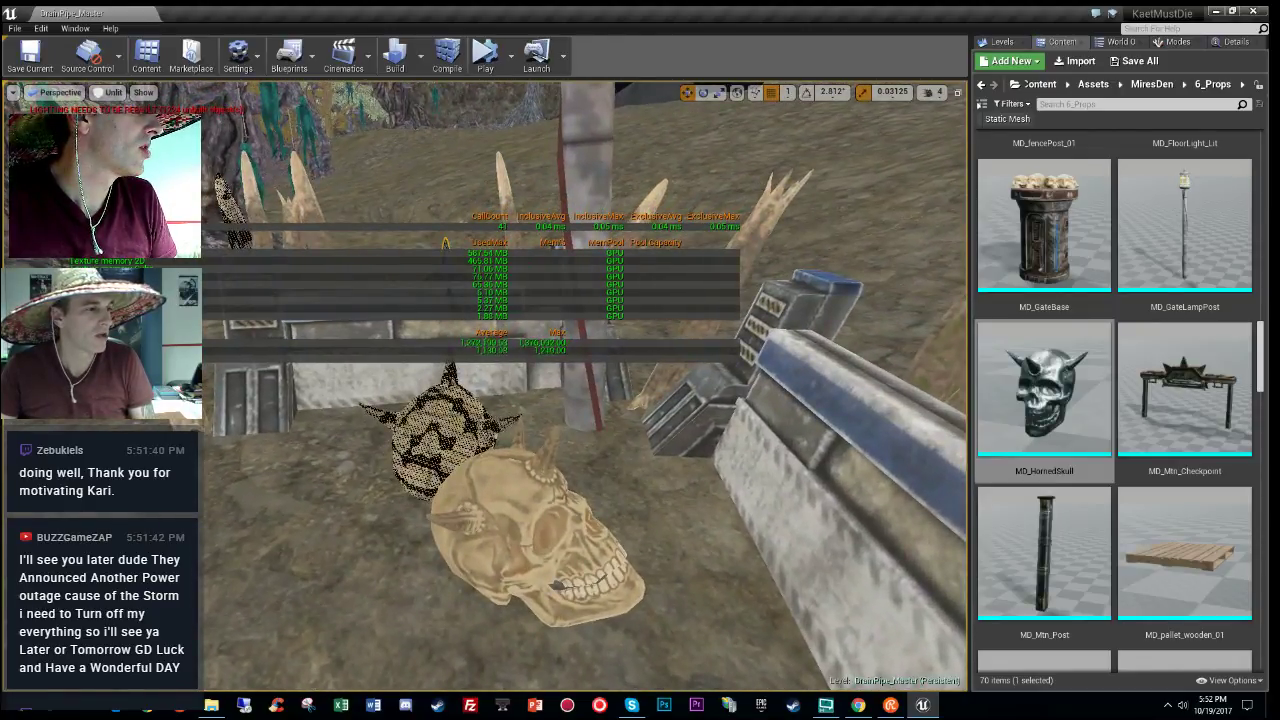
click(601, 586)
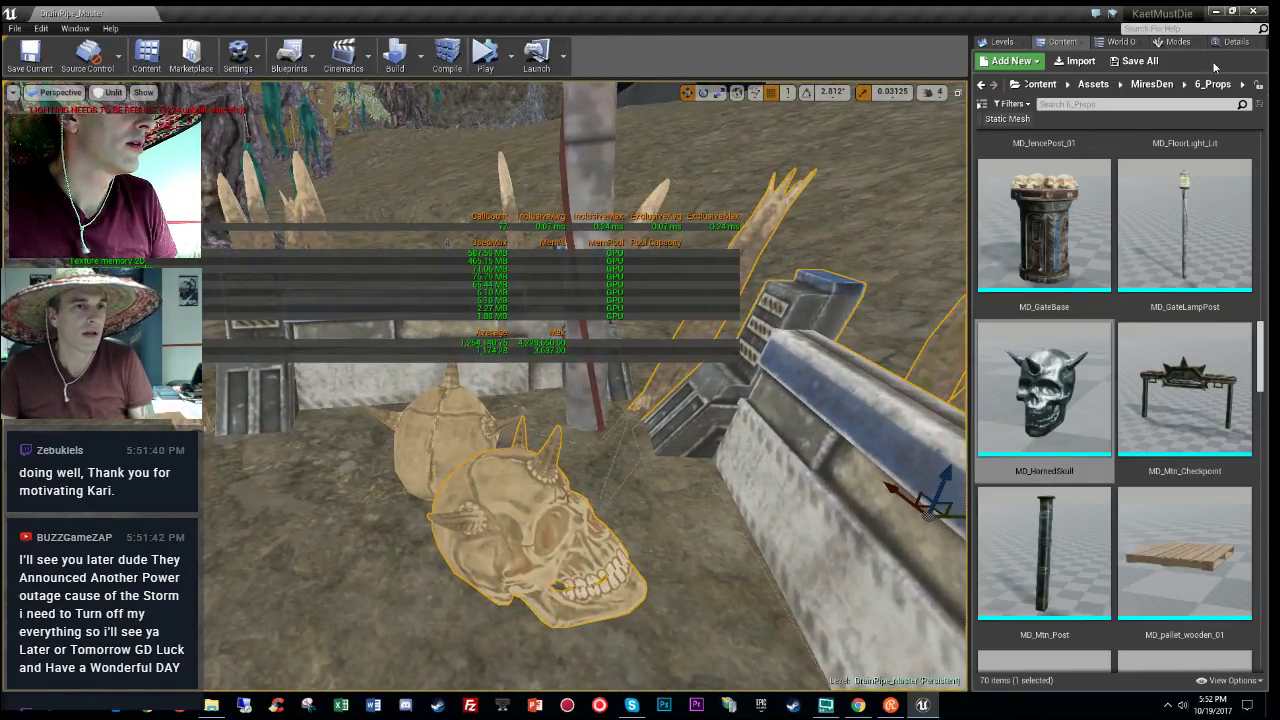
click(540, 515)
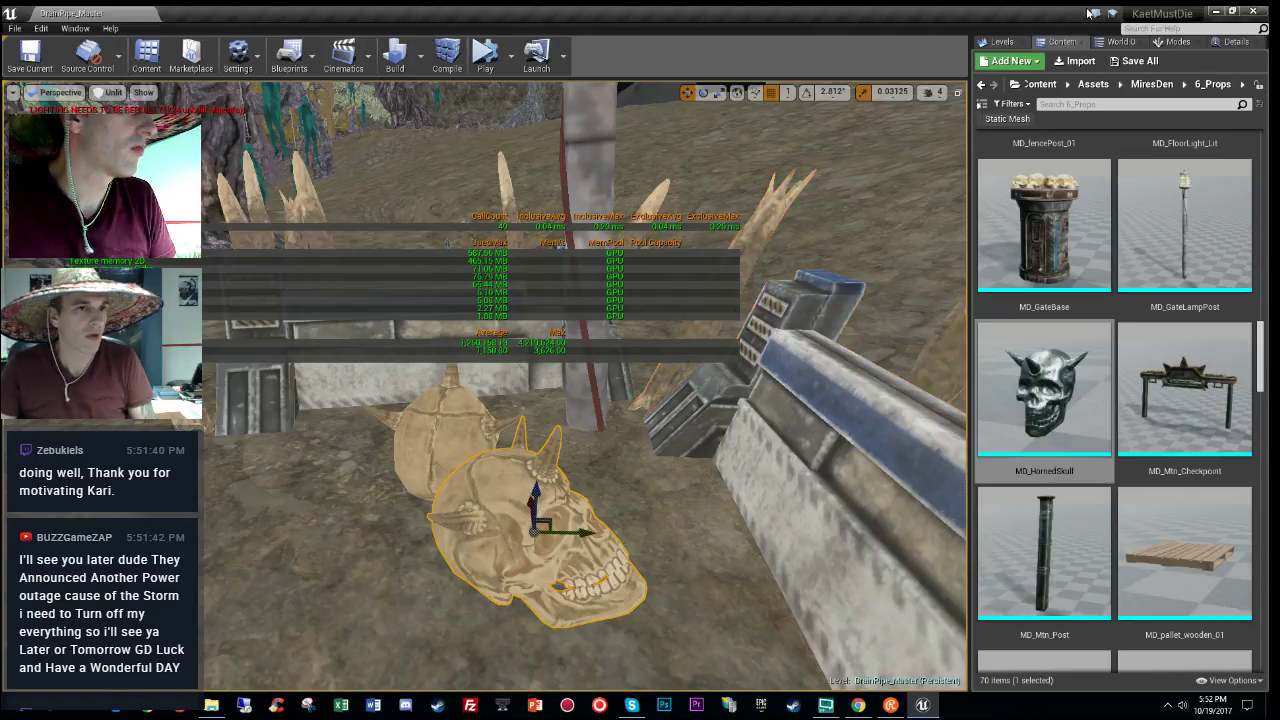
click(1232, 42)
click(1149, 318)
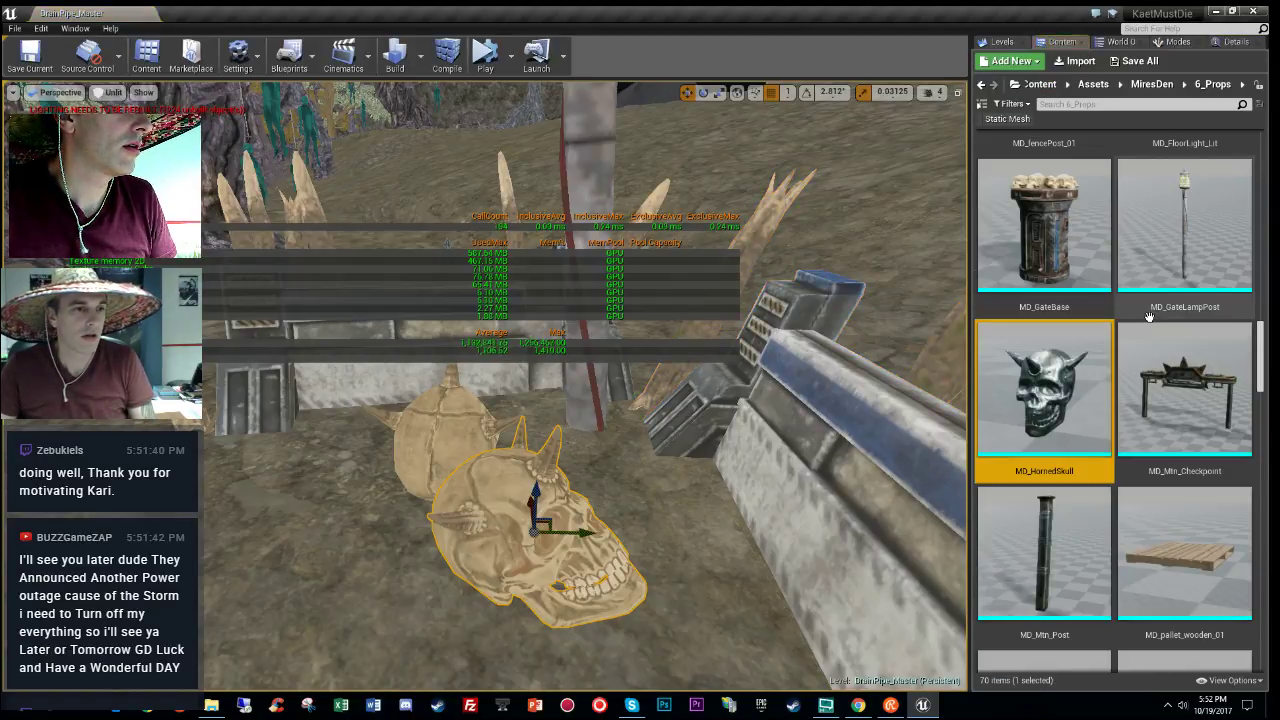
Step: Select the green propane bottle beside the camp stove and open its static mesh Propane_mdl for editing
right_drag(728, 512, 610, 500)
right_drag(698, 505, 610, 512)
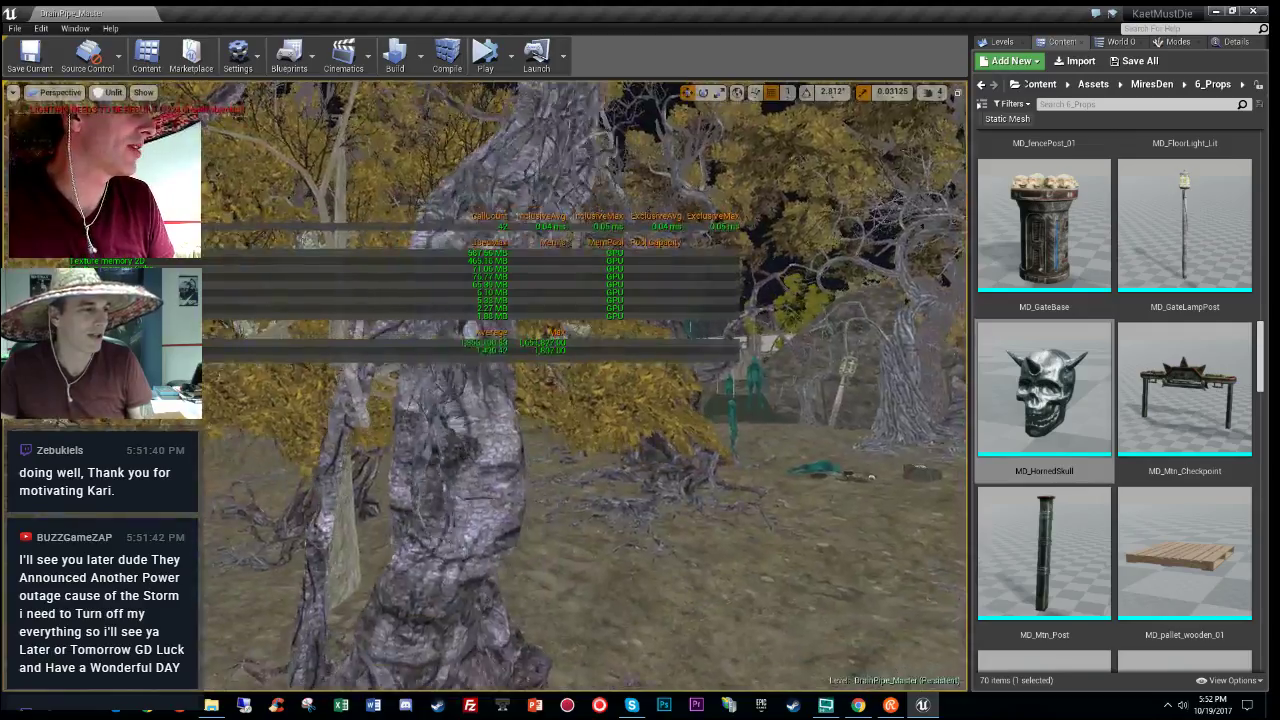
key(w)
right_drag(484, 386, 600, 370)
key(w)
key(w)
right_drag(650, 420, 635, 448)
click(528, 532)
click(1236, 41)
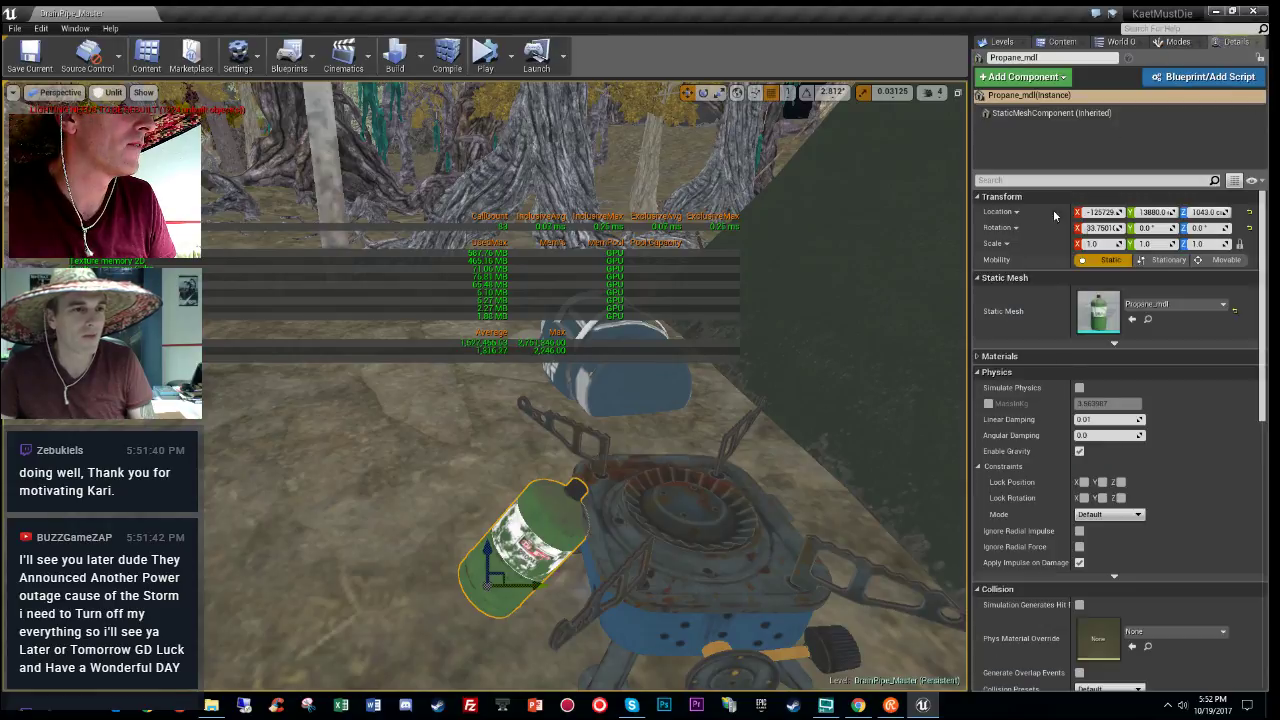
click(1147, 319)
double_click(1180, 565)
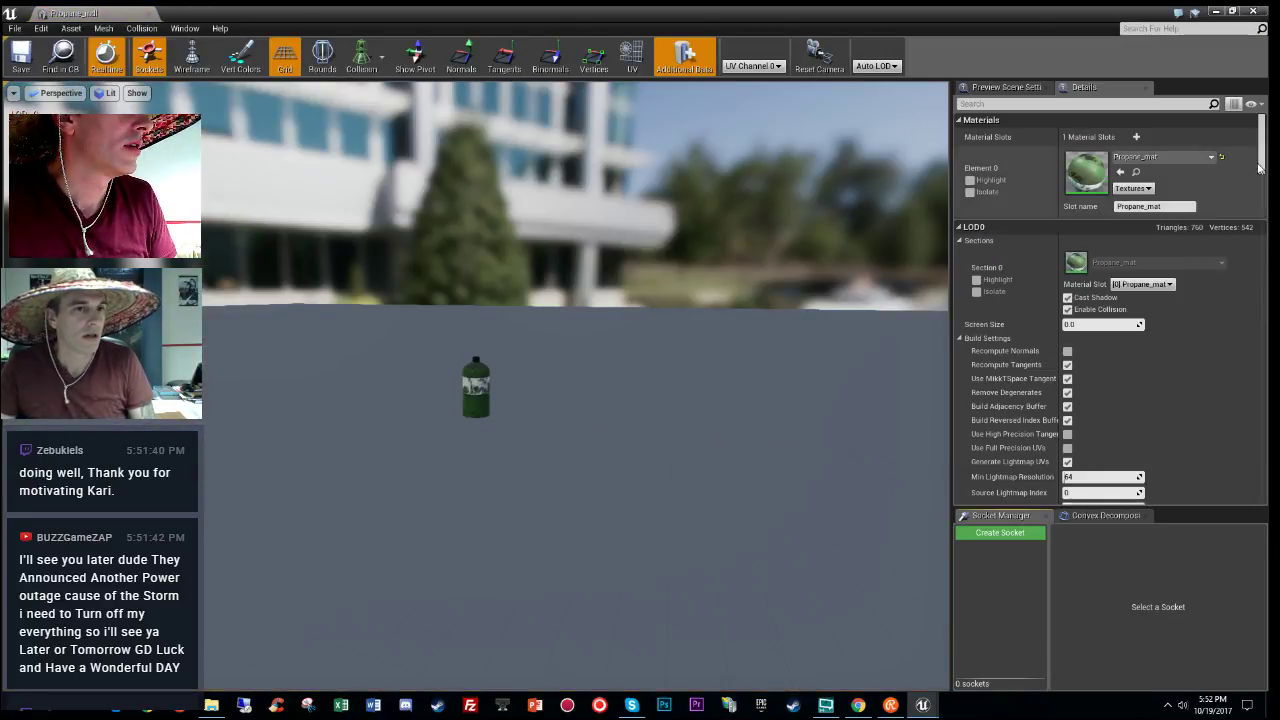
Step: Set the propane bottle's LOD group to Deco, accepting the overwrite of its current settings, and close the mesh editor
scroll(1251, 380, down, 5)
scroll(1251, 380, down, 5)
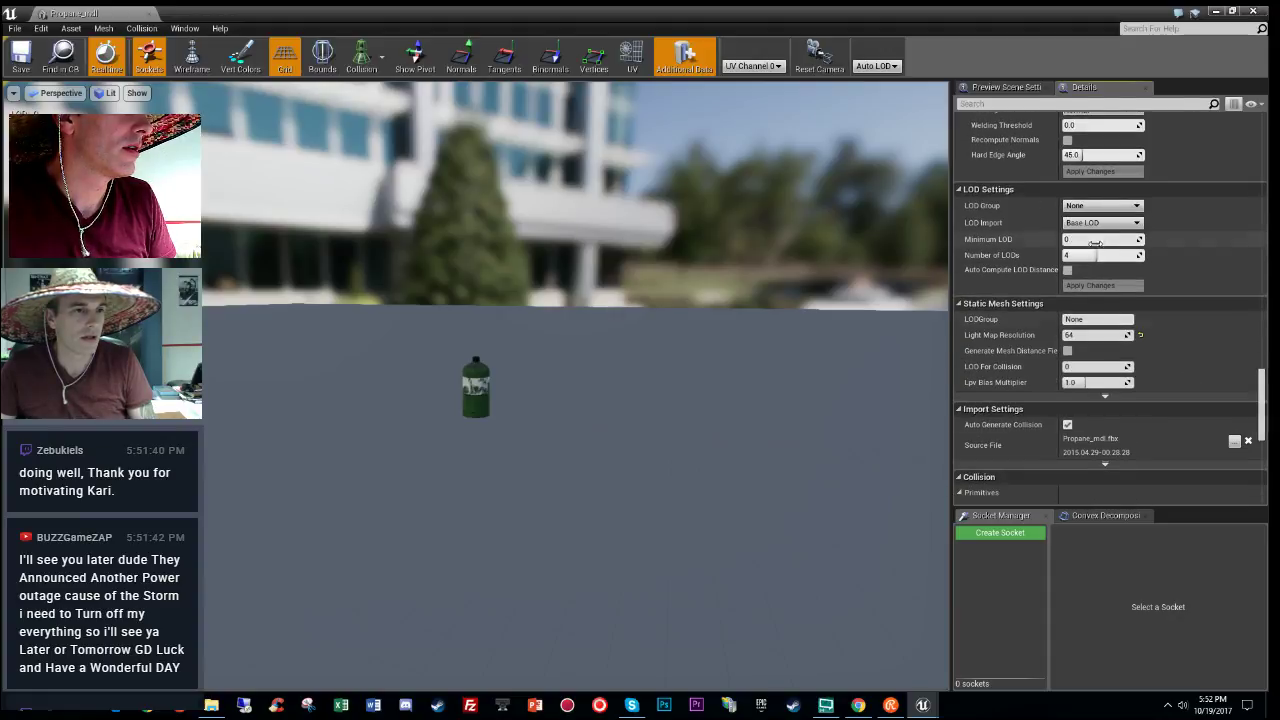
click(1100, 205)
click(1071, 251)
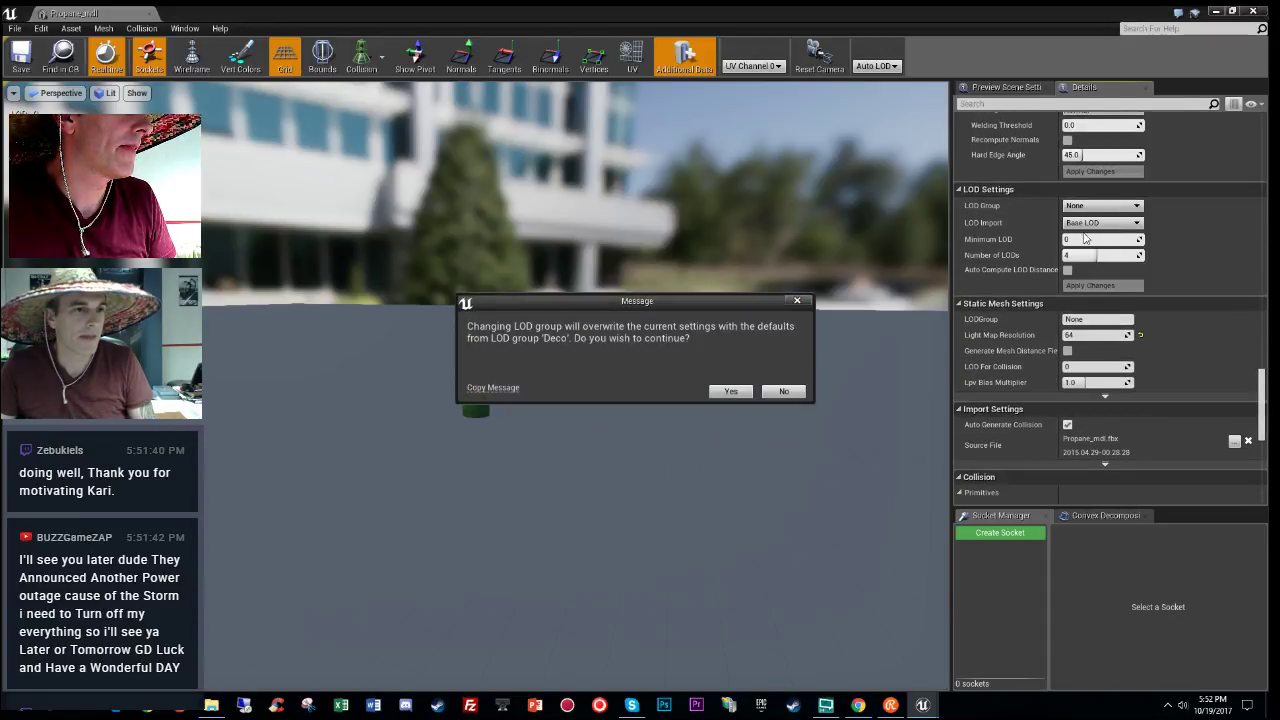
click(730, 391)
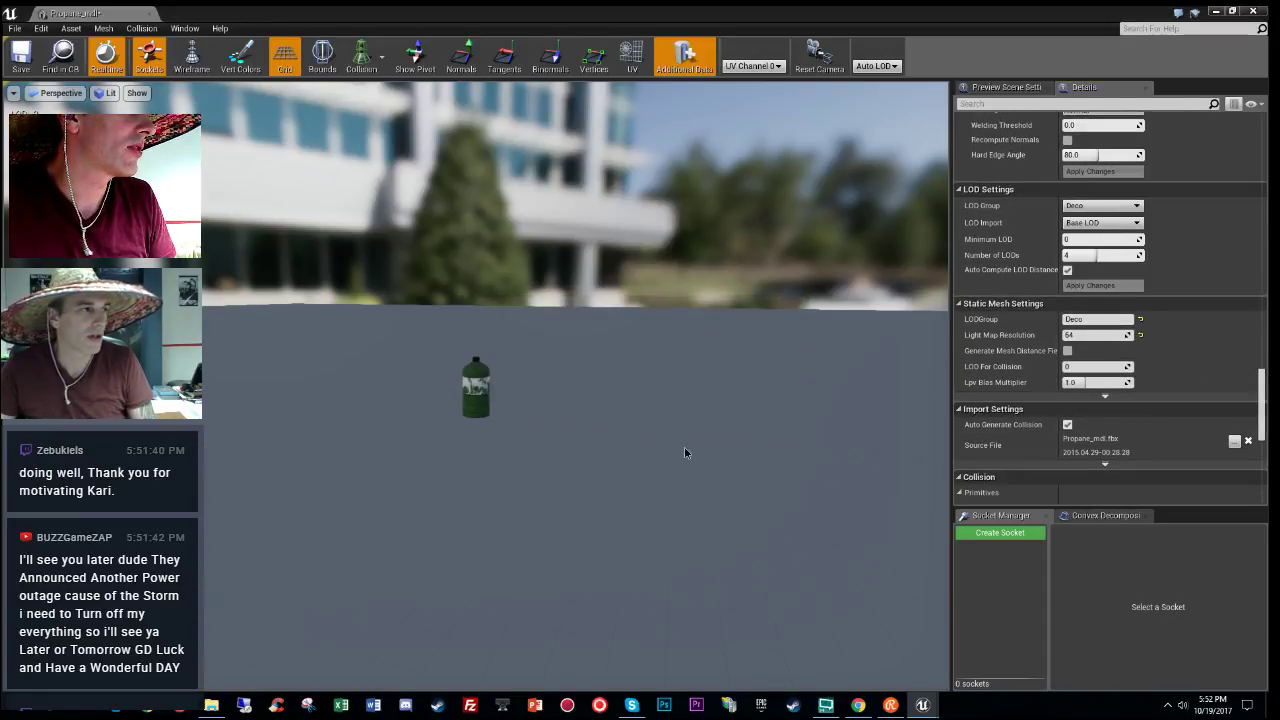
drag(688, 452, 700, 380)
right_drag(700, 380, 696, 455)
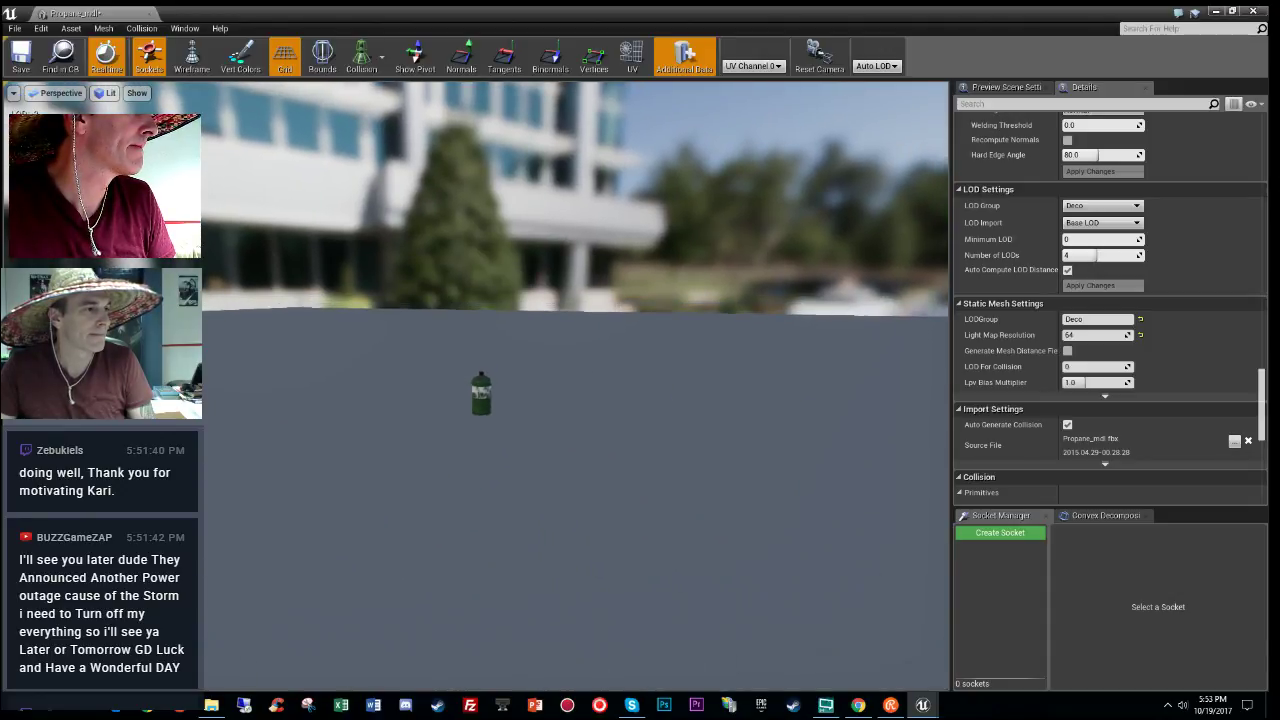
click(149, 14)
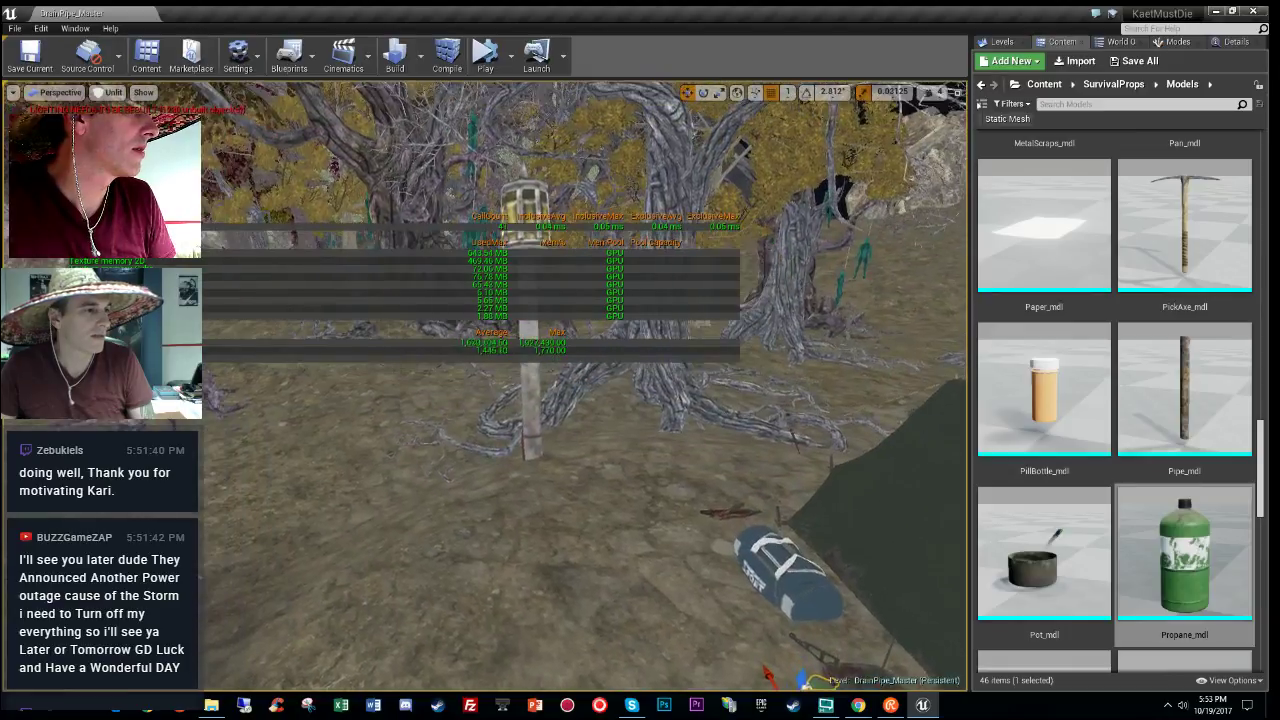
right_drag(600, 420, 642, 400)
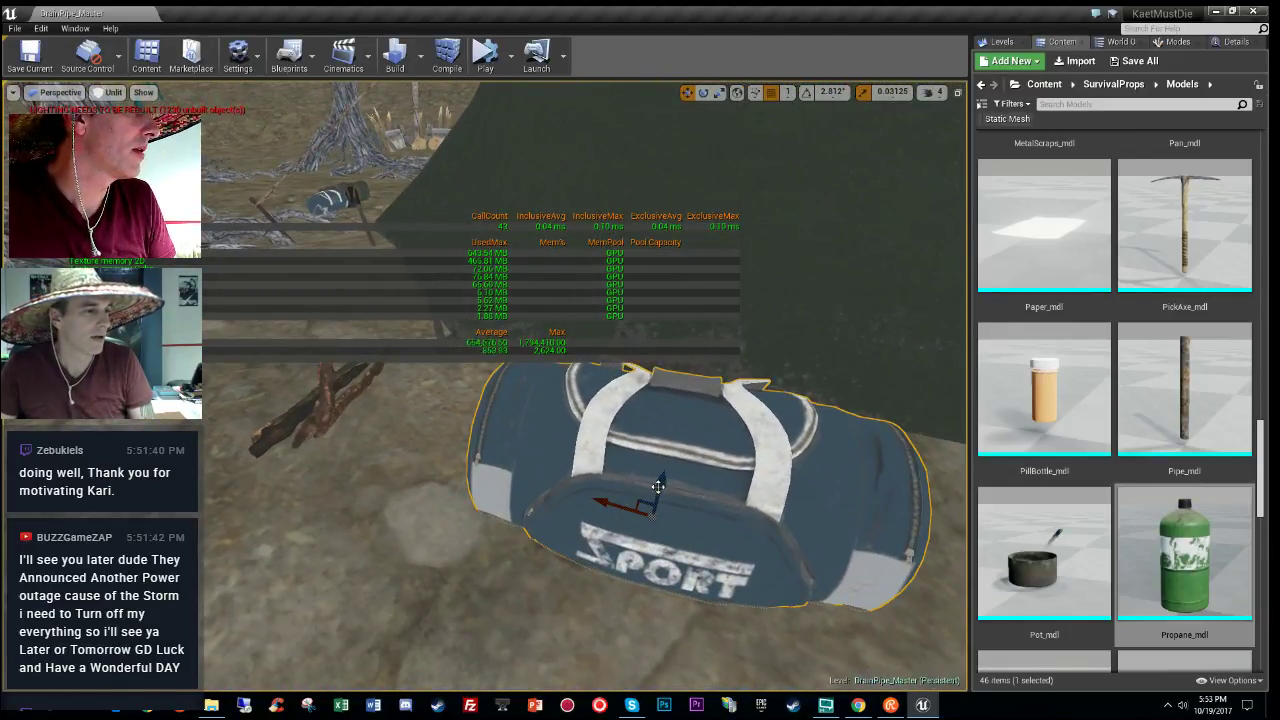
drag(663, 477, 666, 473)
right_drag(563, 586, 560, 545)
key(ctrl+z)
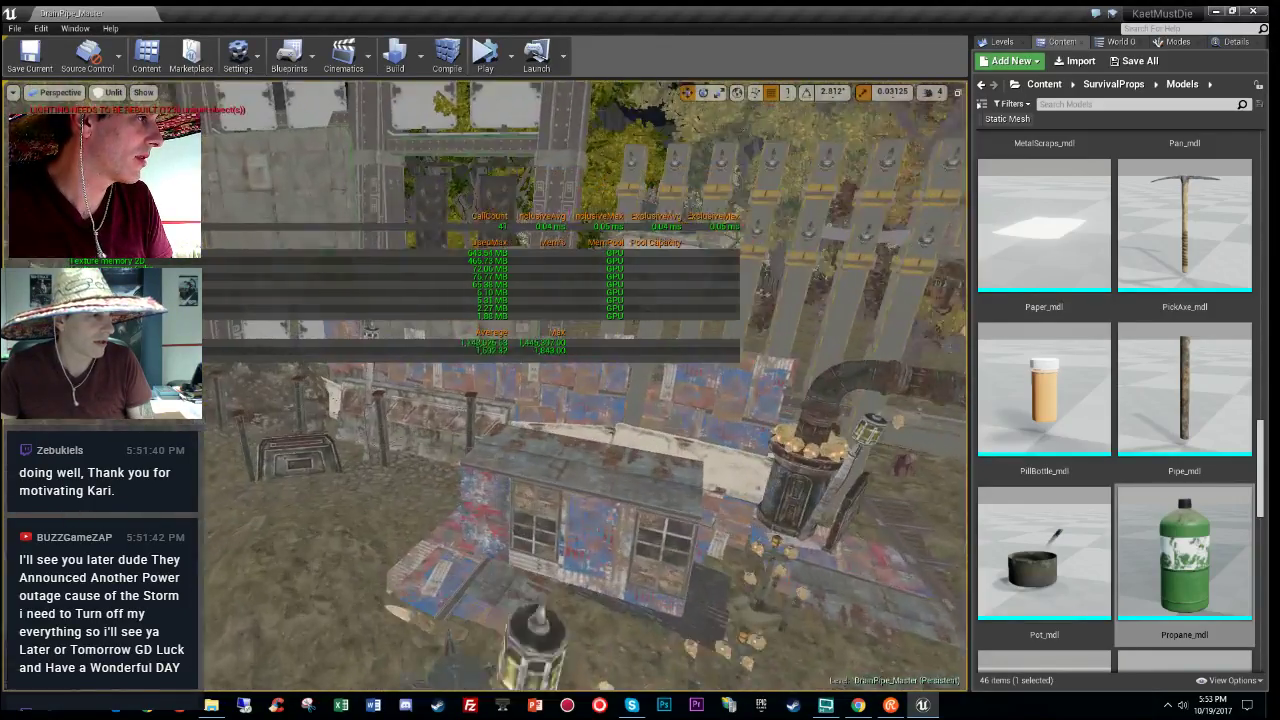
Step: Select the barbed wire group stretched in front of the concrete wall by the painted metal panels
right_drag(585, 385, 410, 360)
key(w)
key(w)
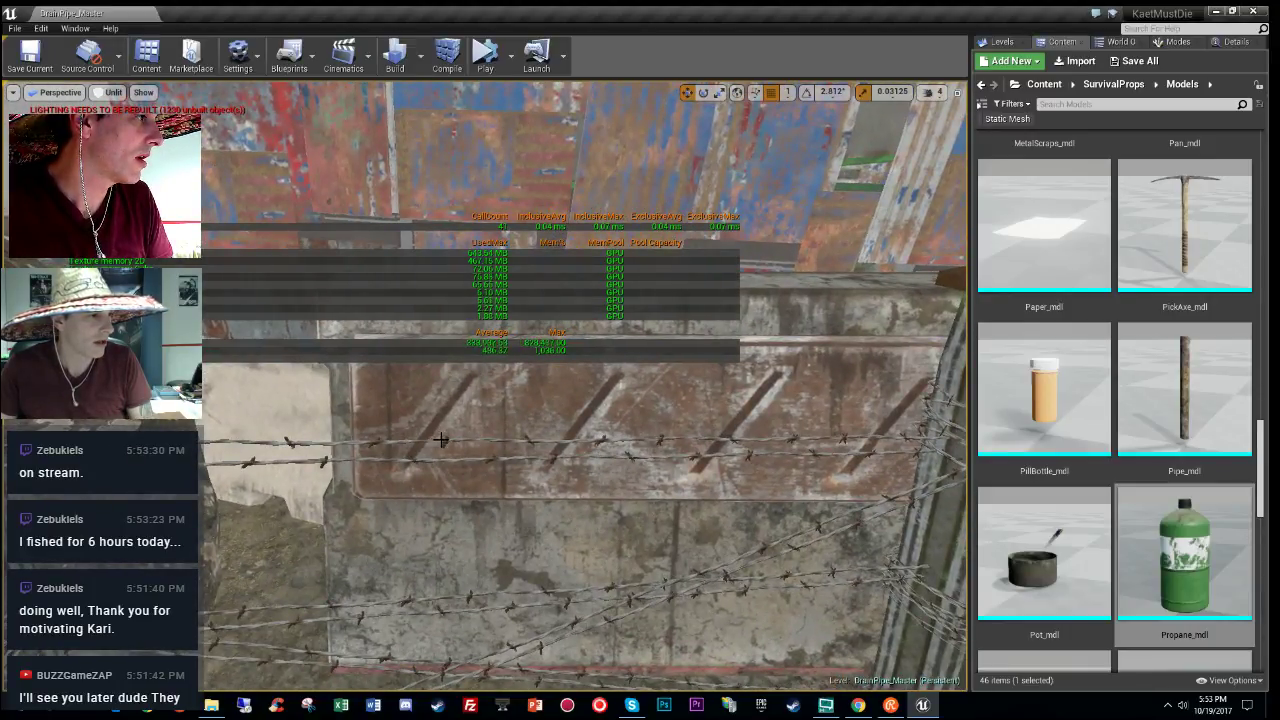
click(440, 440)
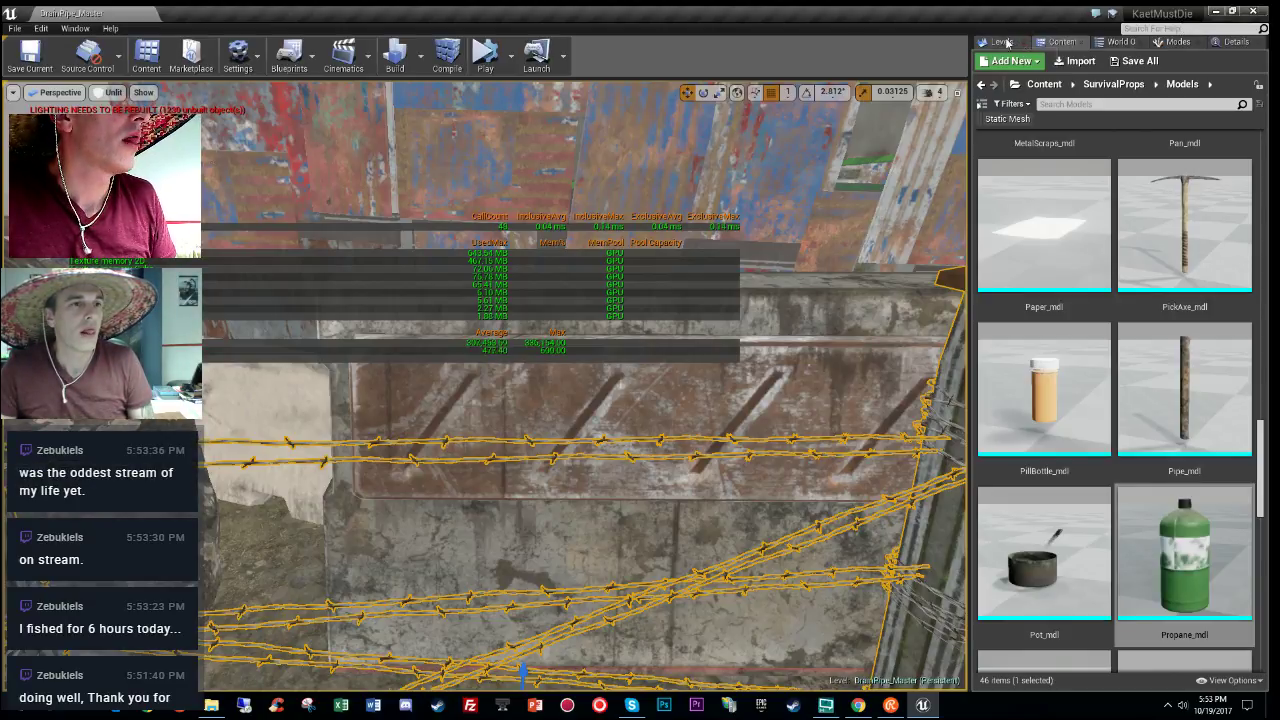
Step: Make the sublevels MiresDen_MountainSegment_Checkpoint_01 through Checkpoint_06 visible alongside Checkpoint_07 and Checkpoint_08
click(1108, 42)
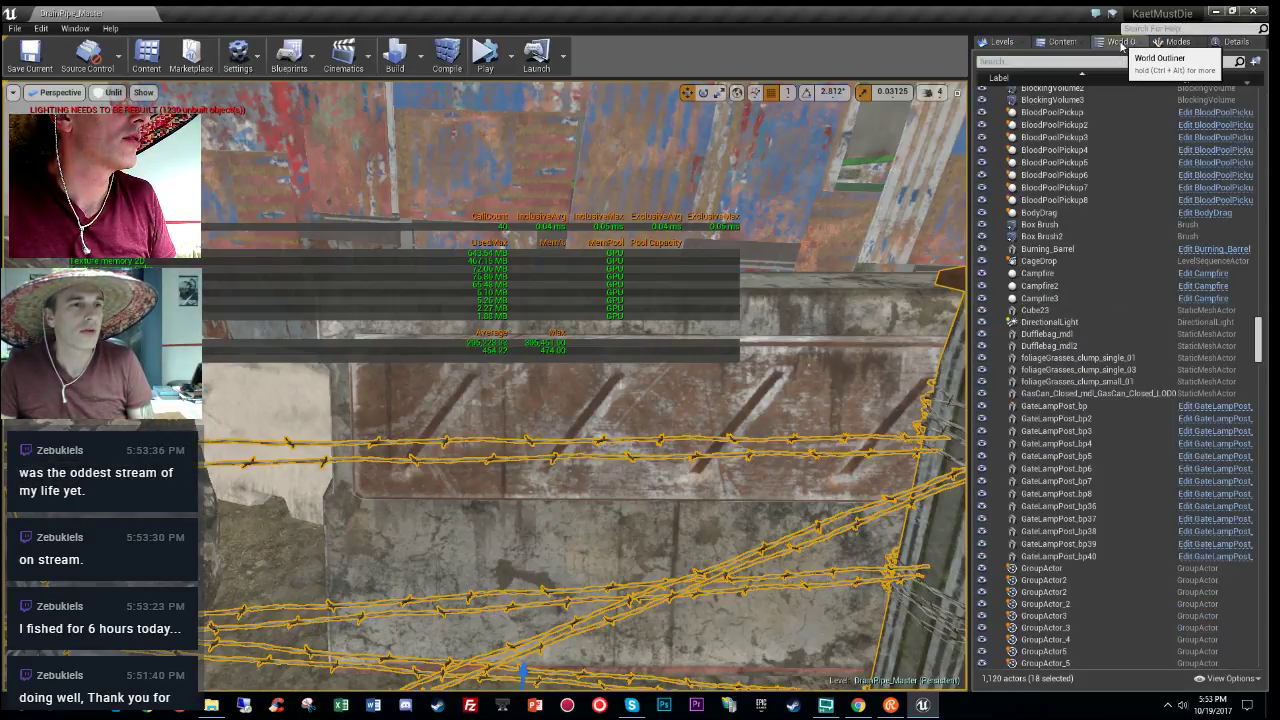
click(1001, 42)
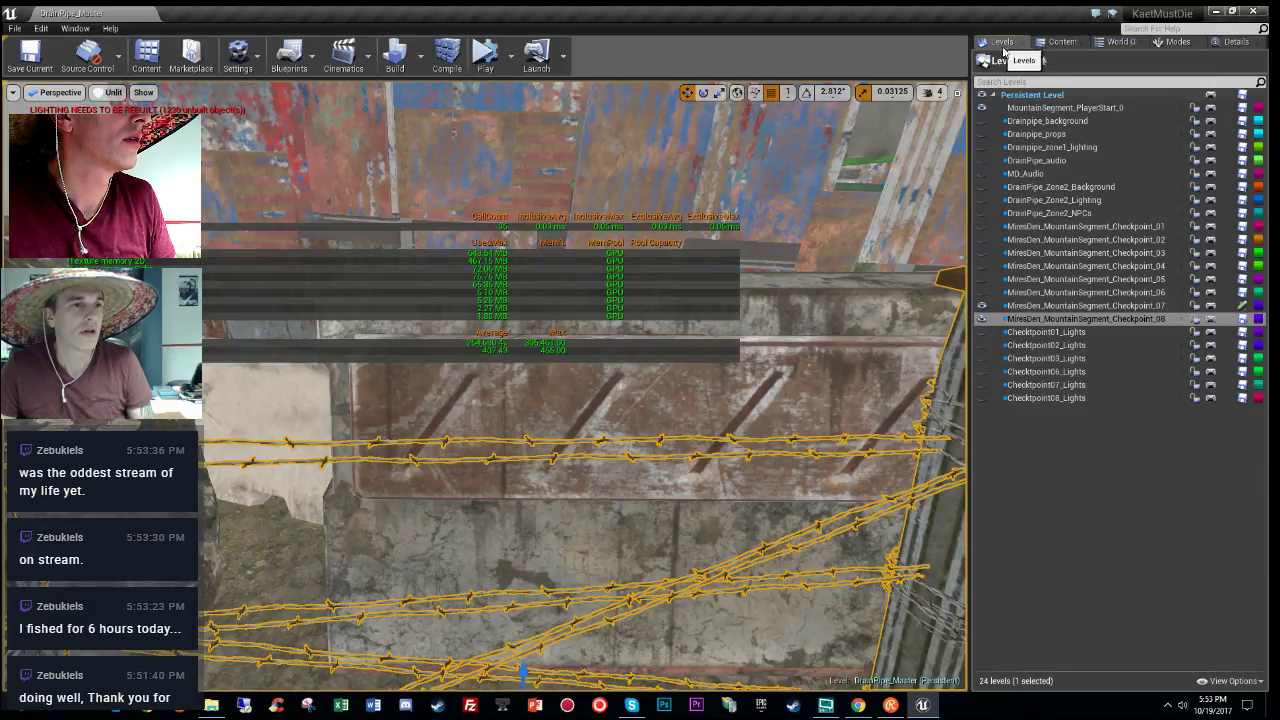
click(982, 318)
click(982, 305)
click(982, 292)
click(982, 279)
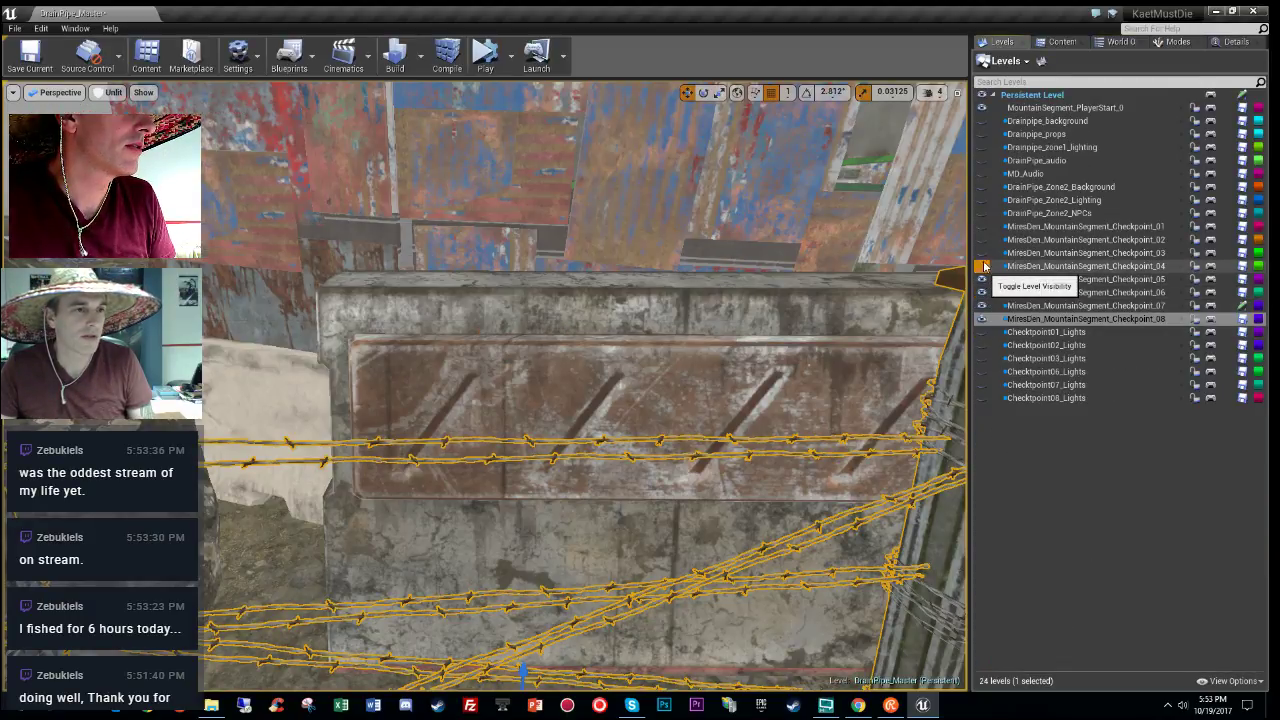
click(982, 266)
click(982, 253)
click(982, 239)
click(982, 226)
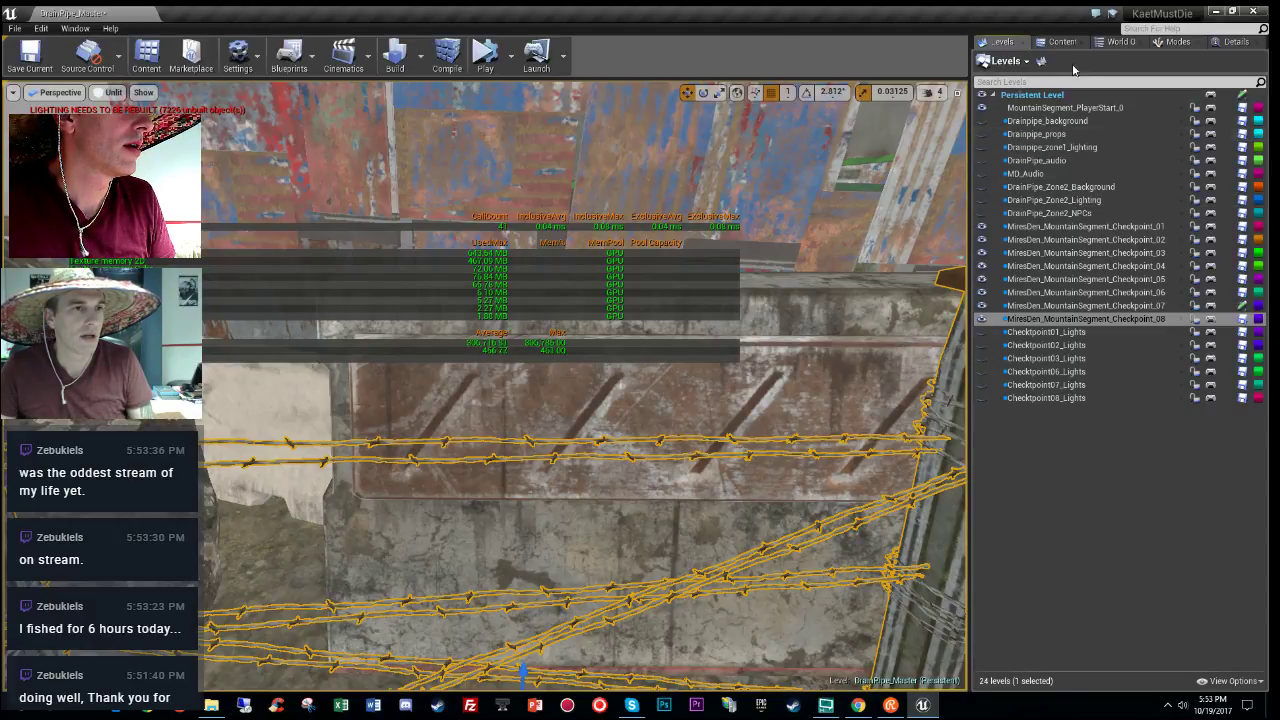
Step: Filter the level's actors by "barbedwire" and select all matching actors
click(1118, 42)
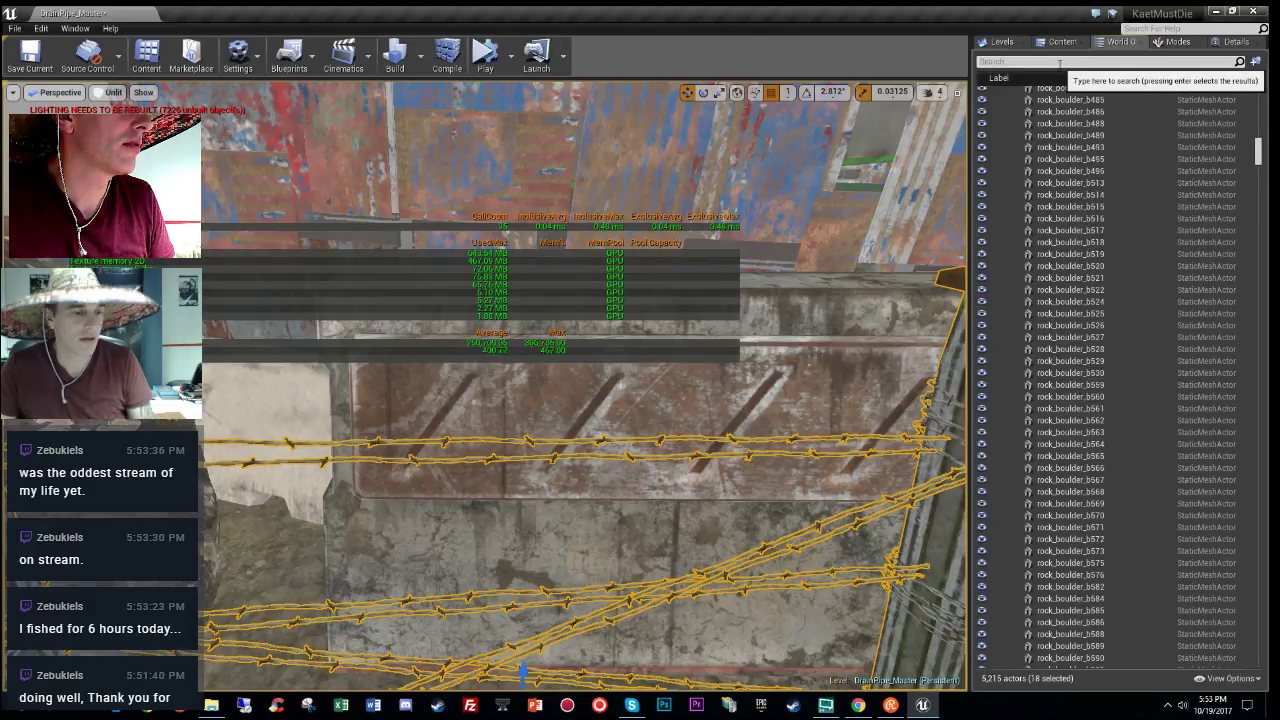
click(1059, 62)
text(barbed)
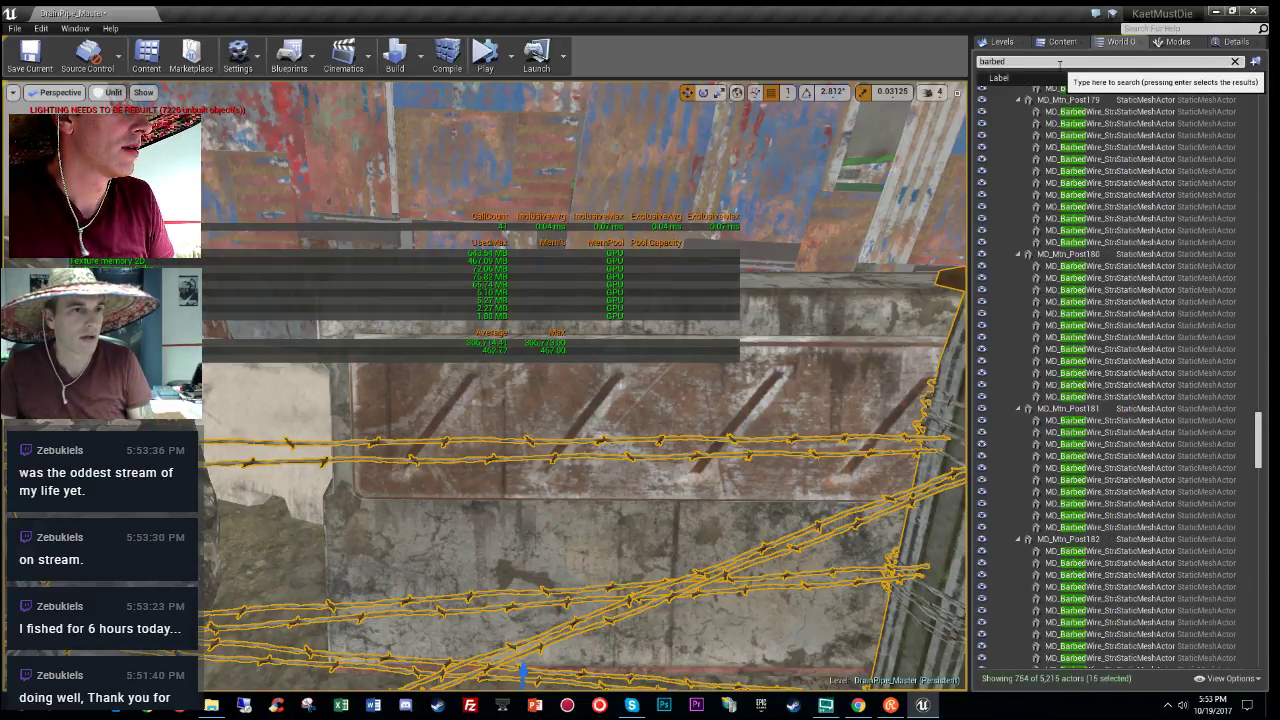
text(wire)
key(Return)
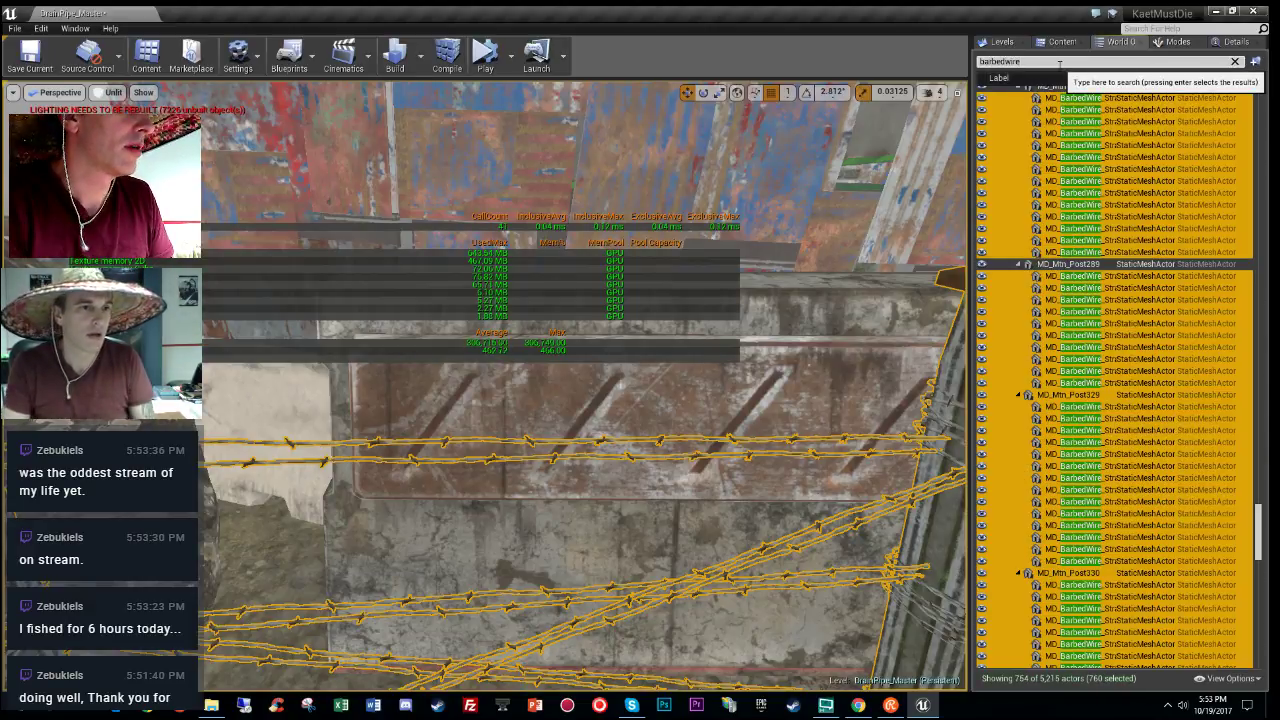
Step: Try to find the shadow settings of the selected actors by filtering their properties for "cast", then clear the filter
click(1236, 42)
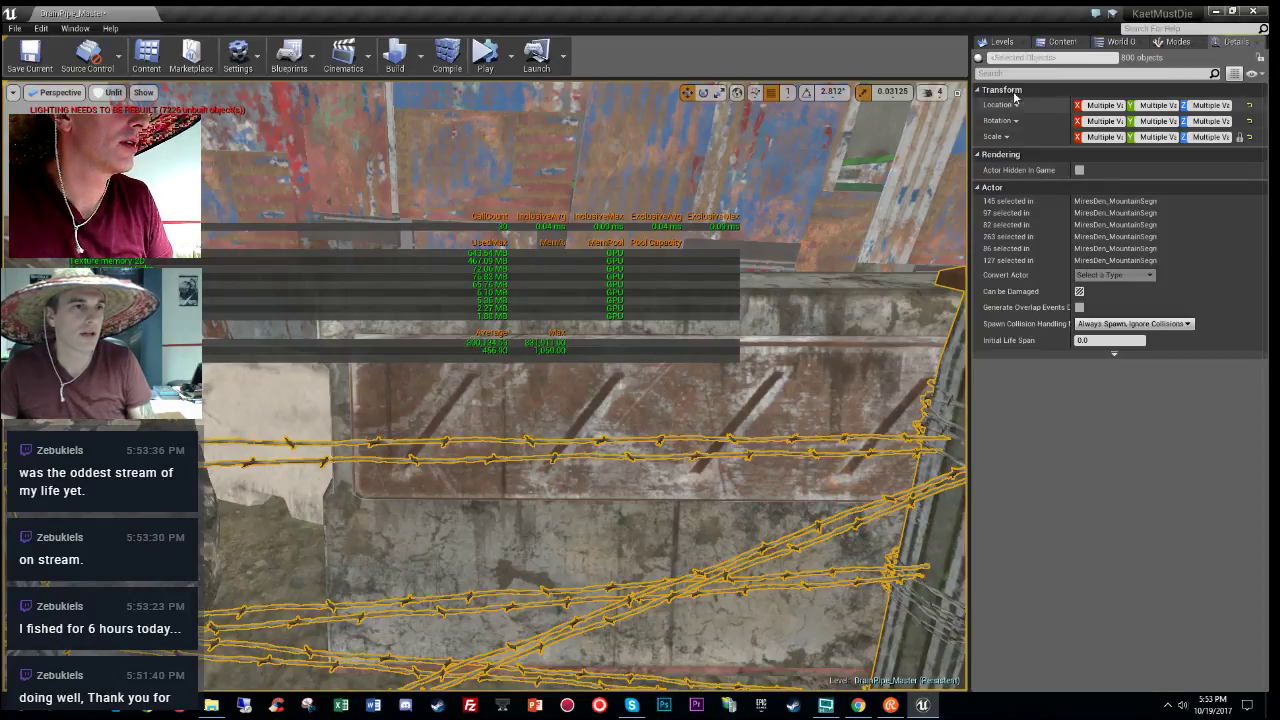
text(ca)
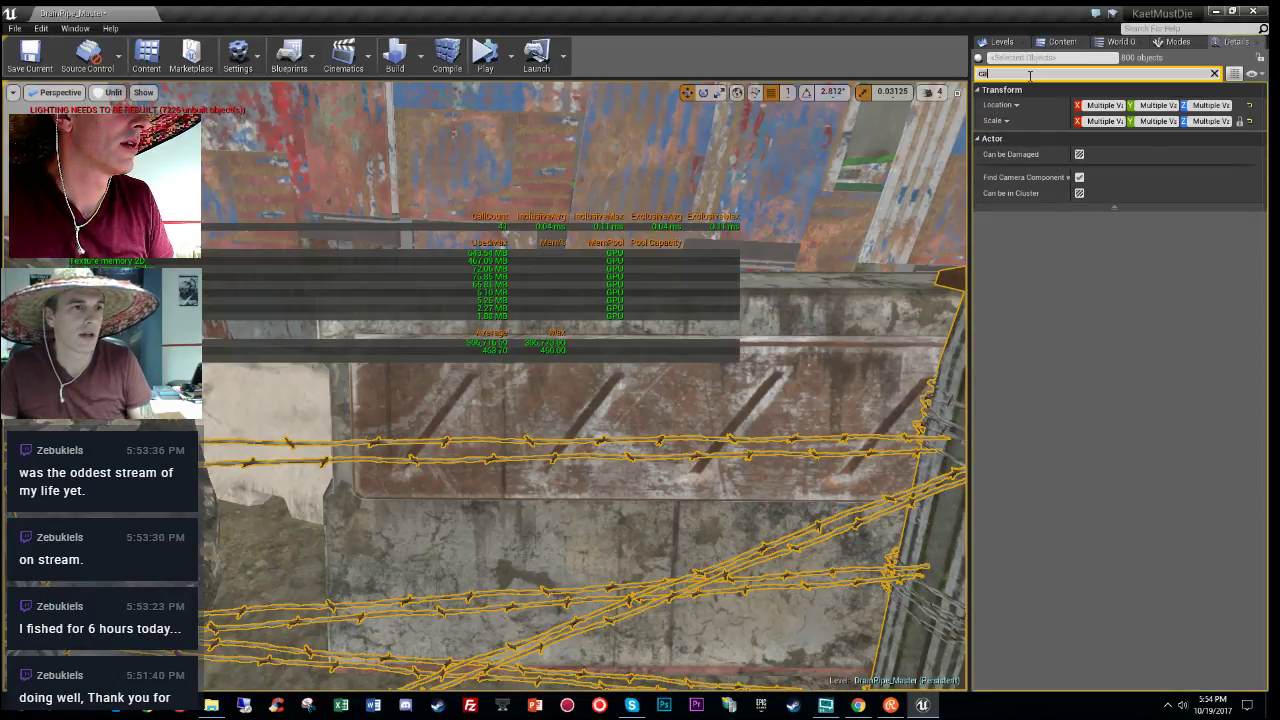
text(st)
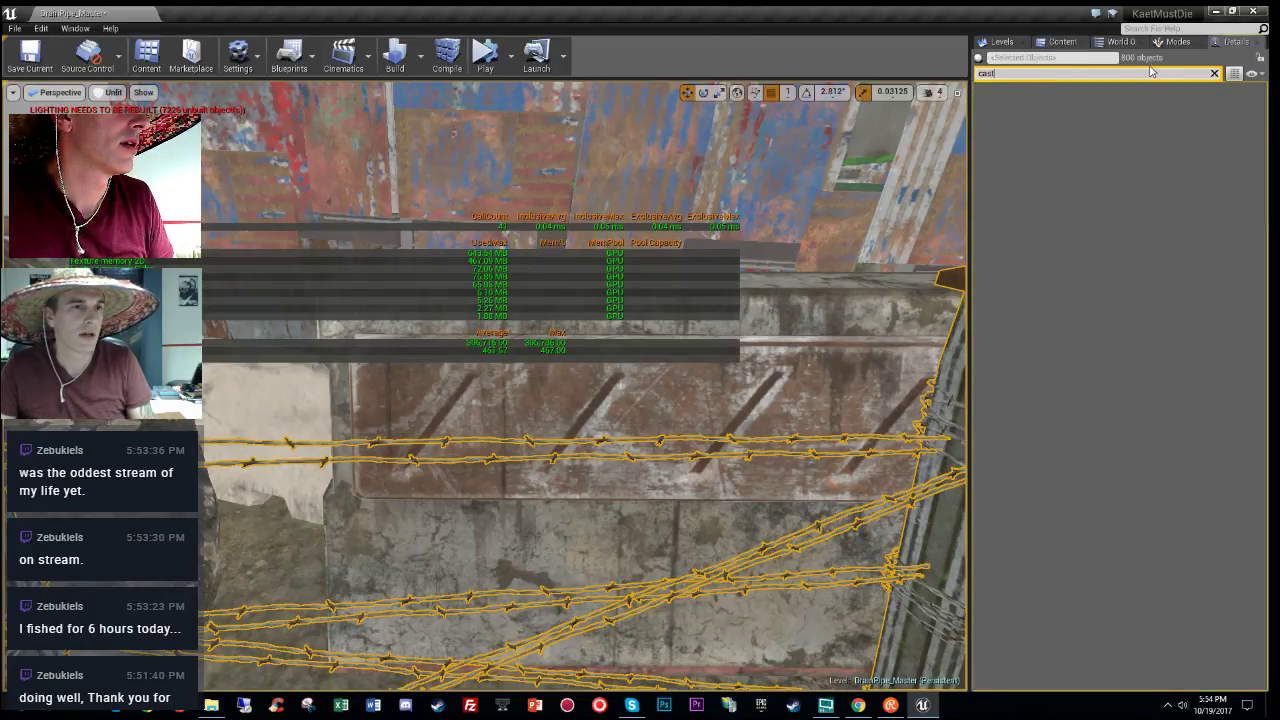
right_drag(665, 496, 790, 496)
mouse_move(645, 485)
right_down()
mouse_move(900, 485)
mouse_move(645, 485)
right_up()
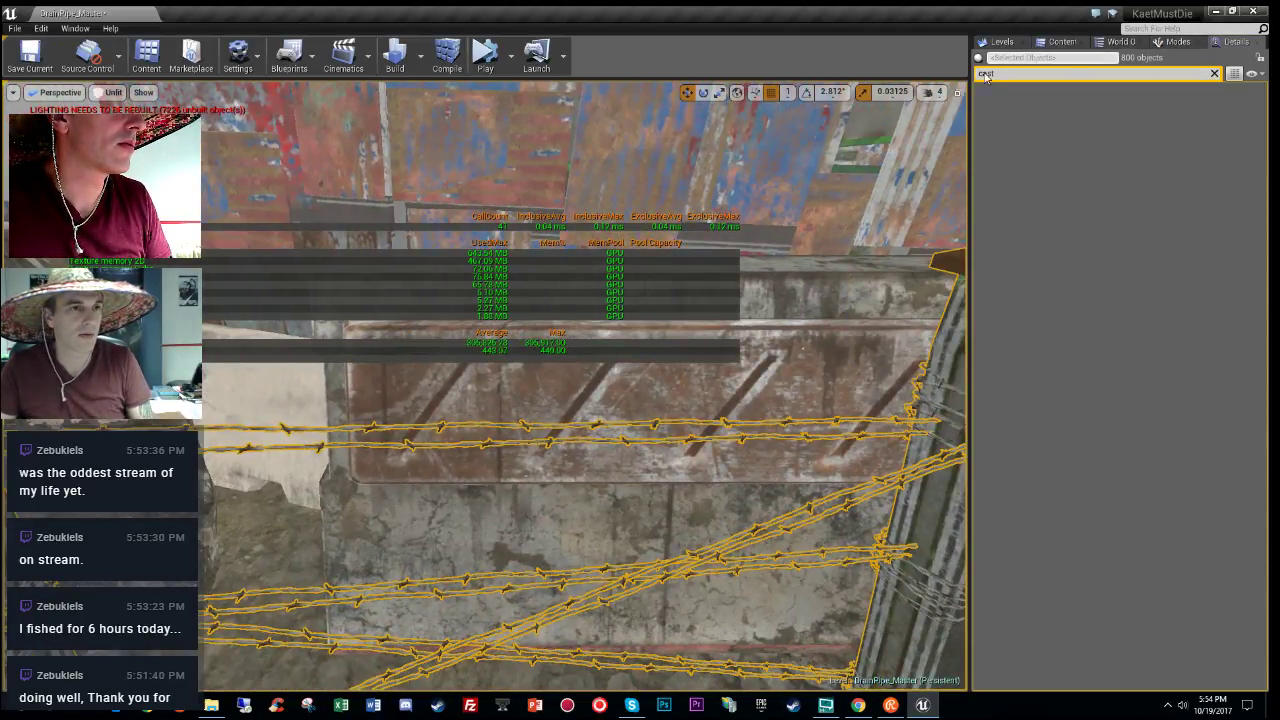
click(1215, 74)
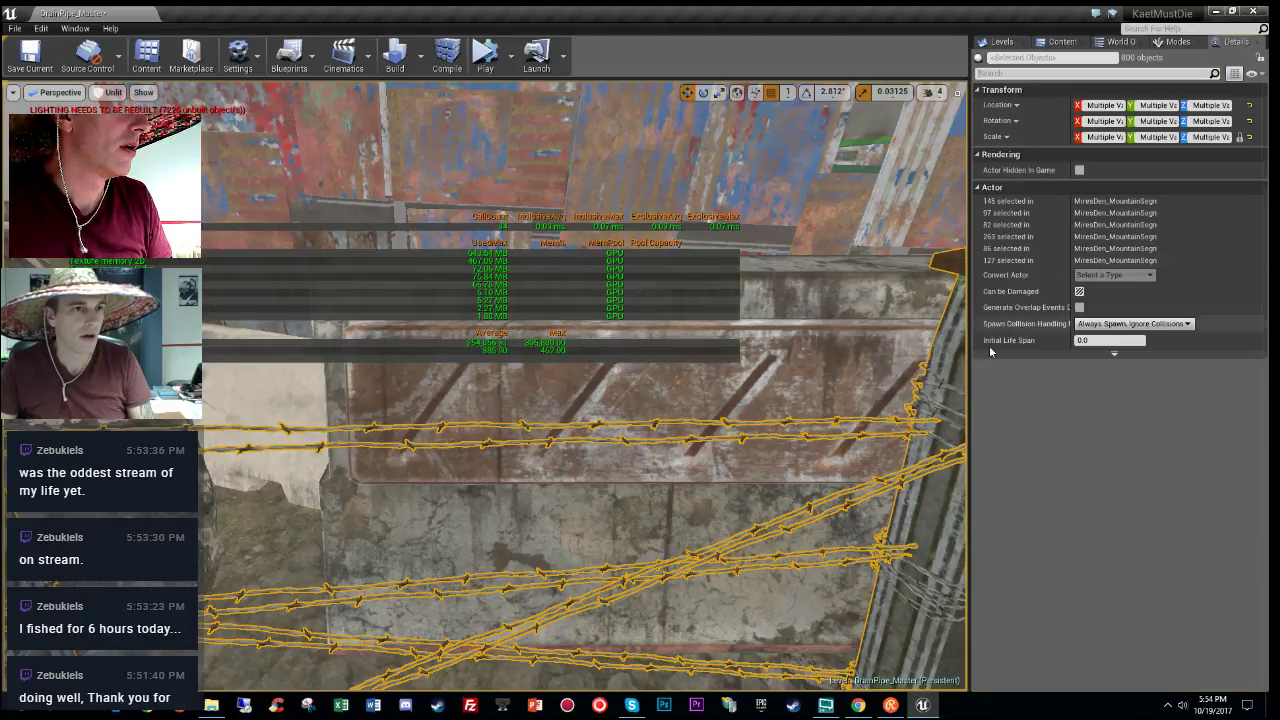
Step: Reselect only the actors matching the "barbedwire" filter, leaving grouped non-wire actors out of the selection
click(1062, 41)
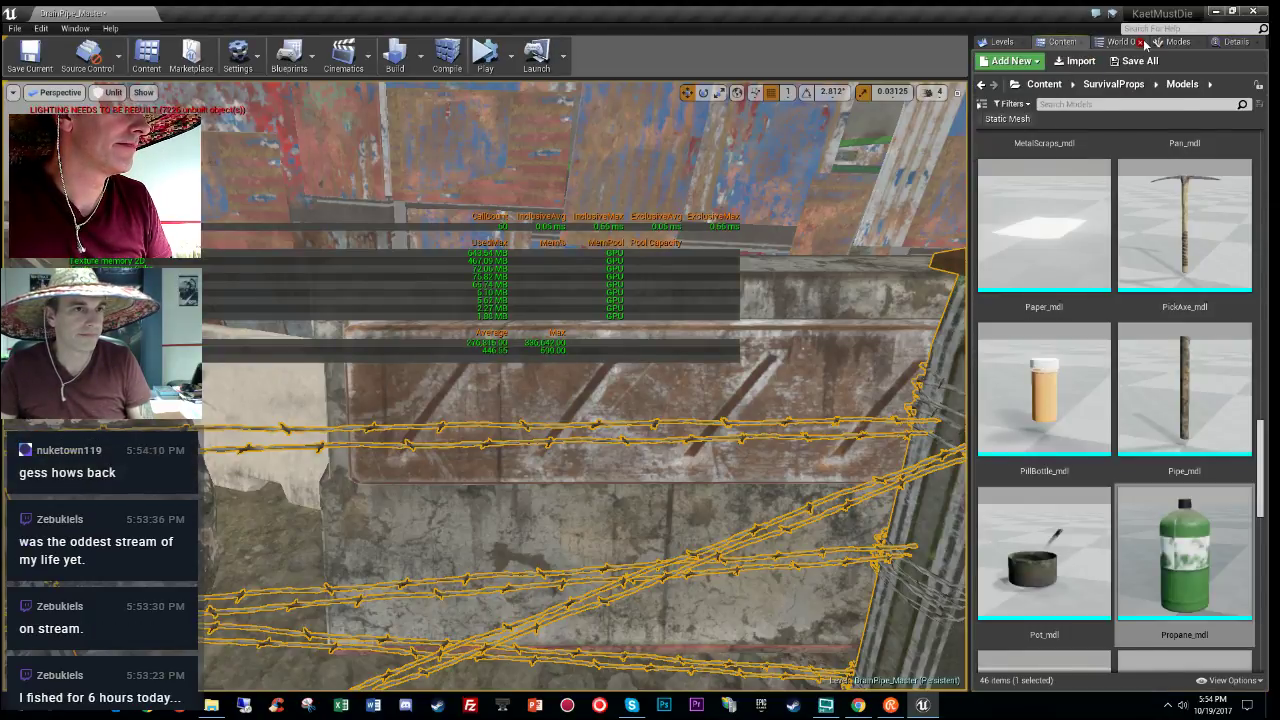
click(1121, 41)
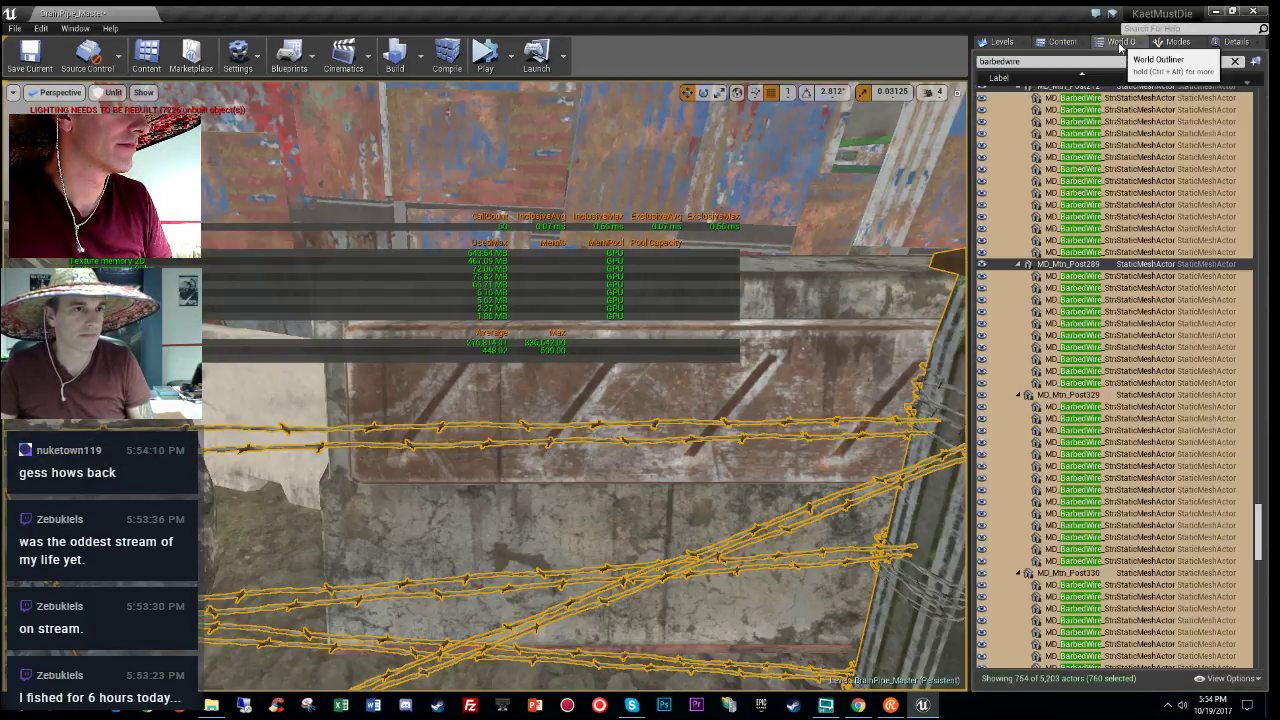
click(1053, 62)
key(Return)
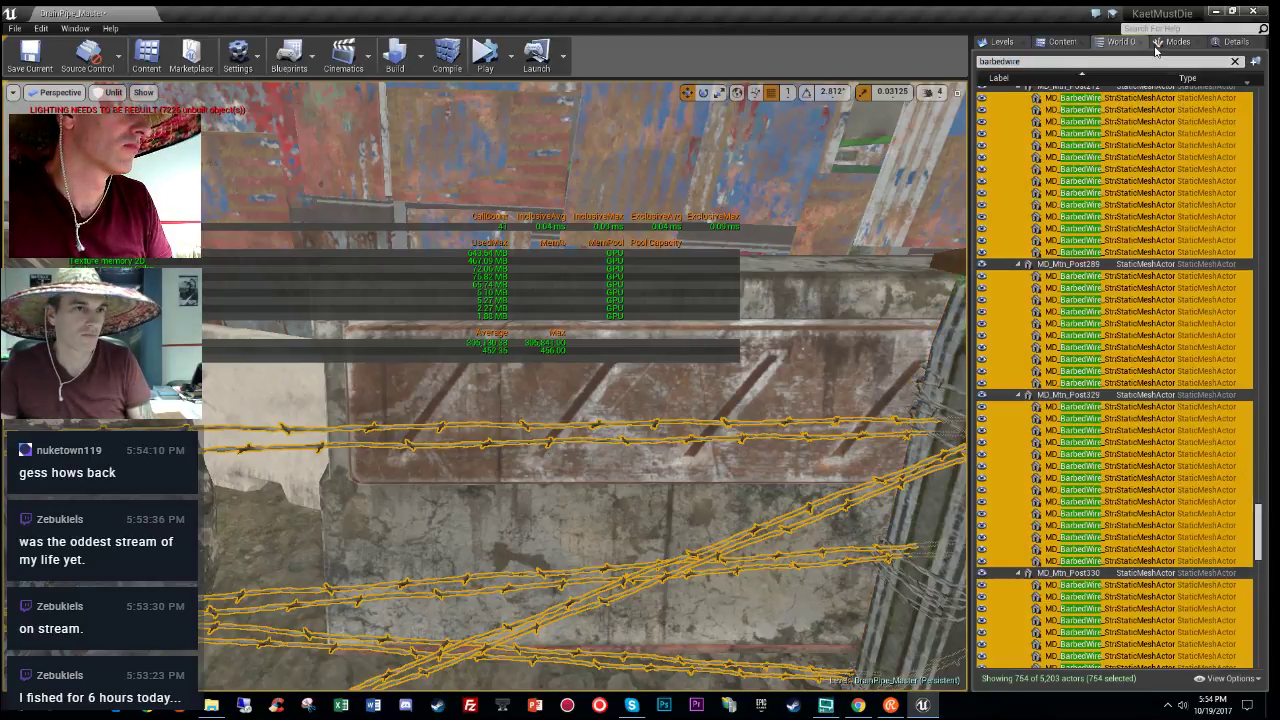
Step: Filter the selected barbed wire's properties for "cast", turn off Dynamic Shadow, clear the filter and return to the sublevel list
click(1232, 42)
click(1032, 74)
text(cast)
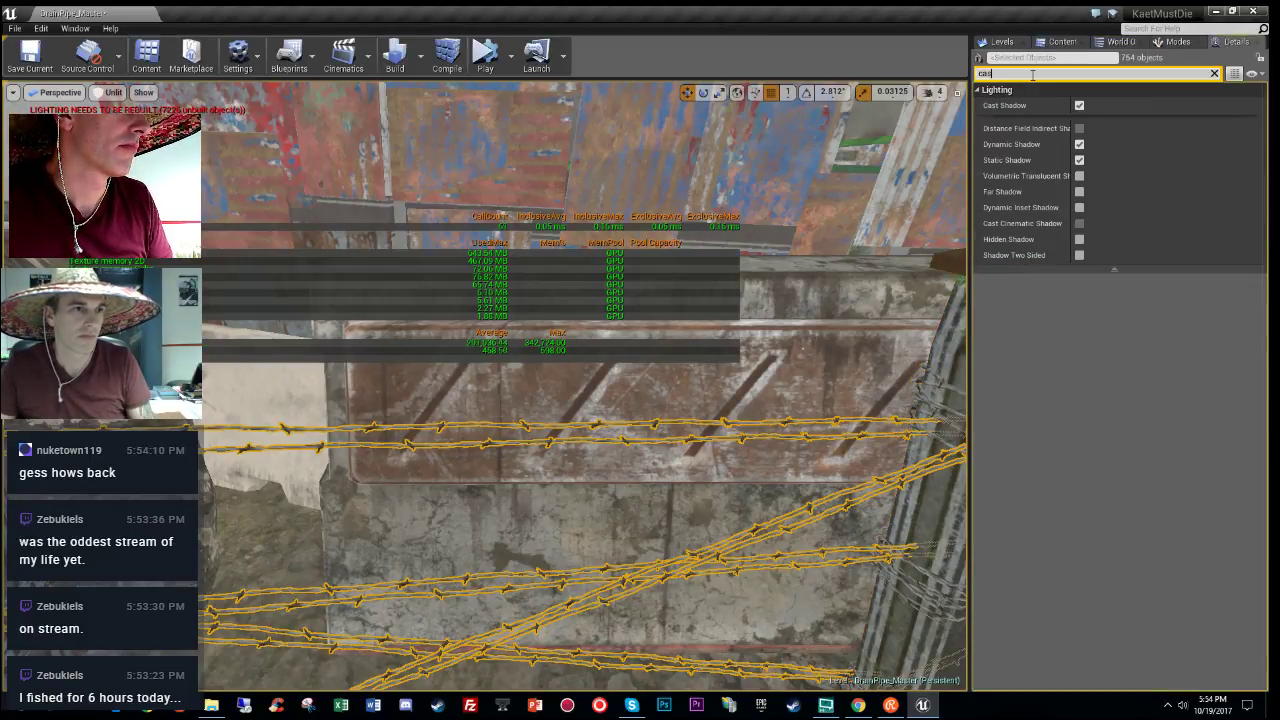
click(1079, 105)
click(1079, 105)
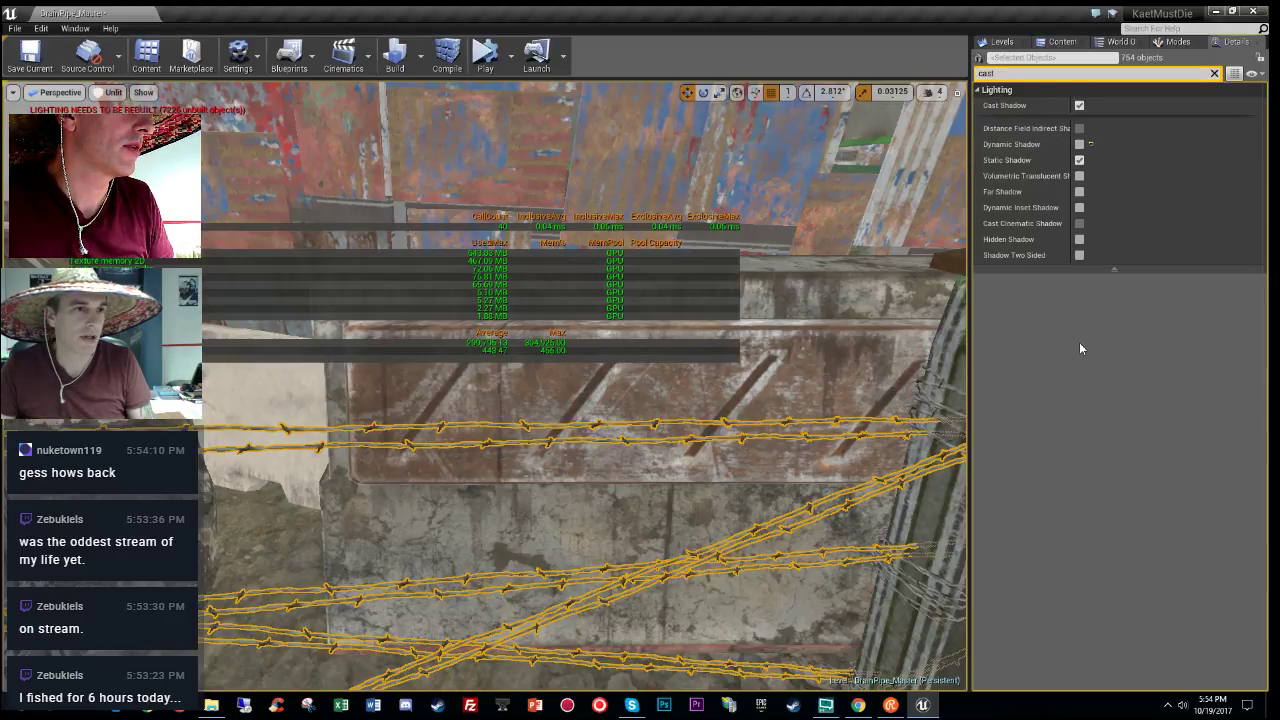
click(1214, 73)
click(1000, 42)
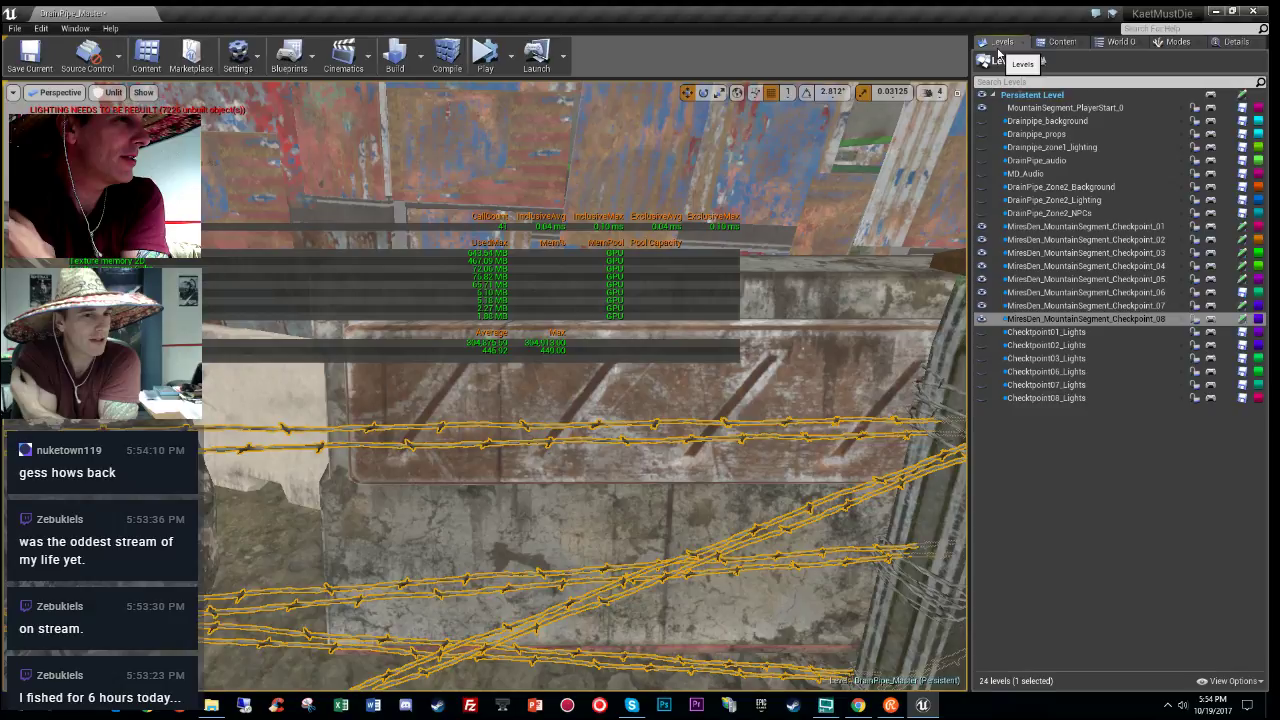
Step: Save all levels and replace the barbed wire selection by selecting the landscape ground between the fence posts
click(12, 29)
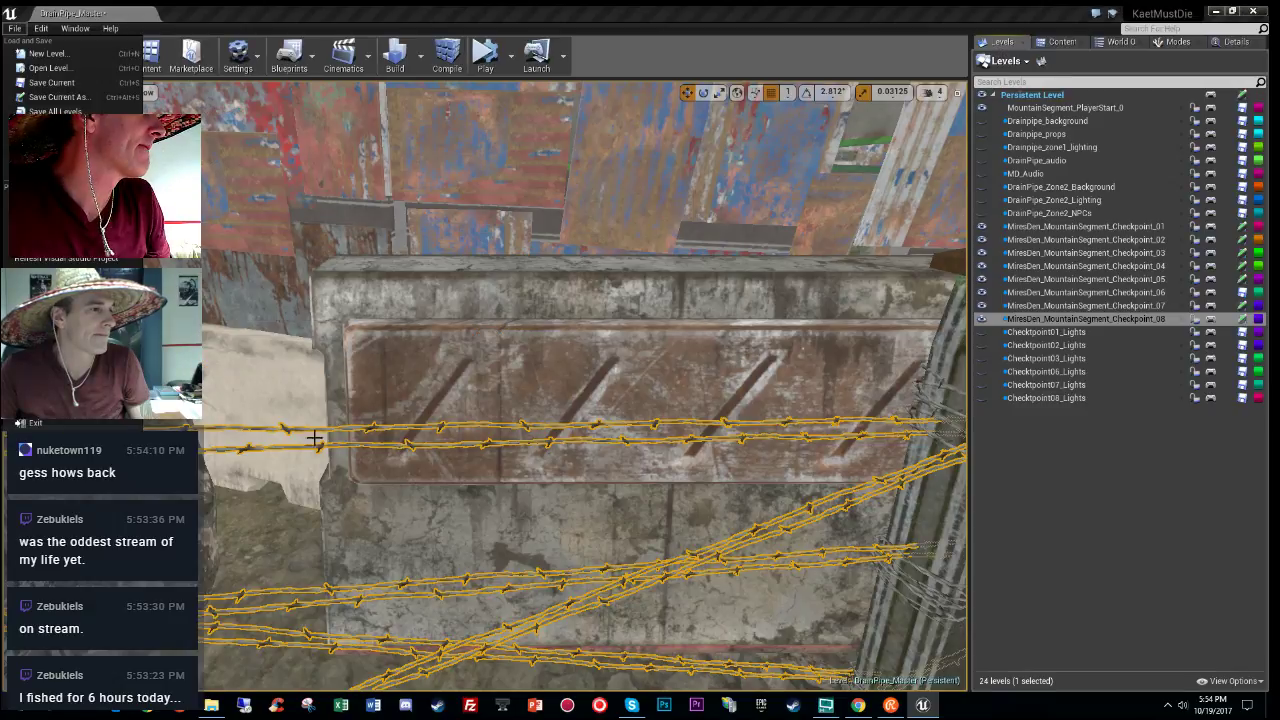
click(90, 112)
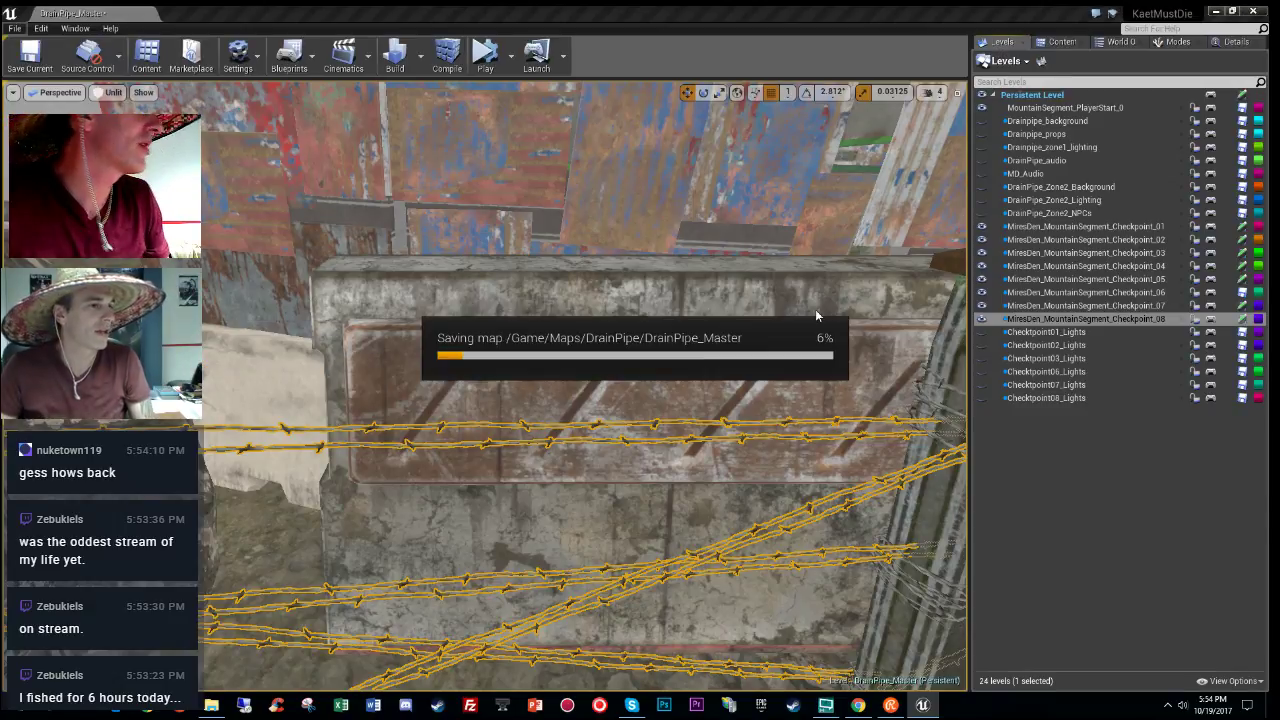
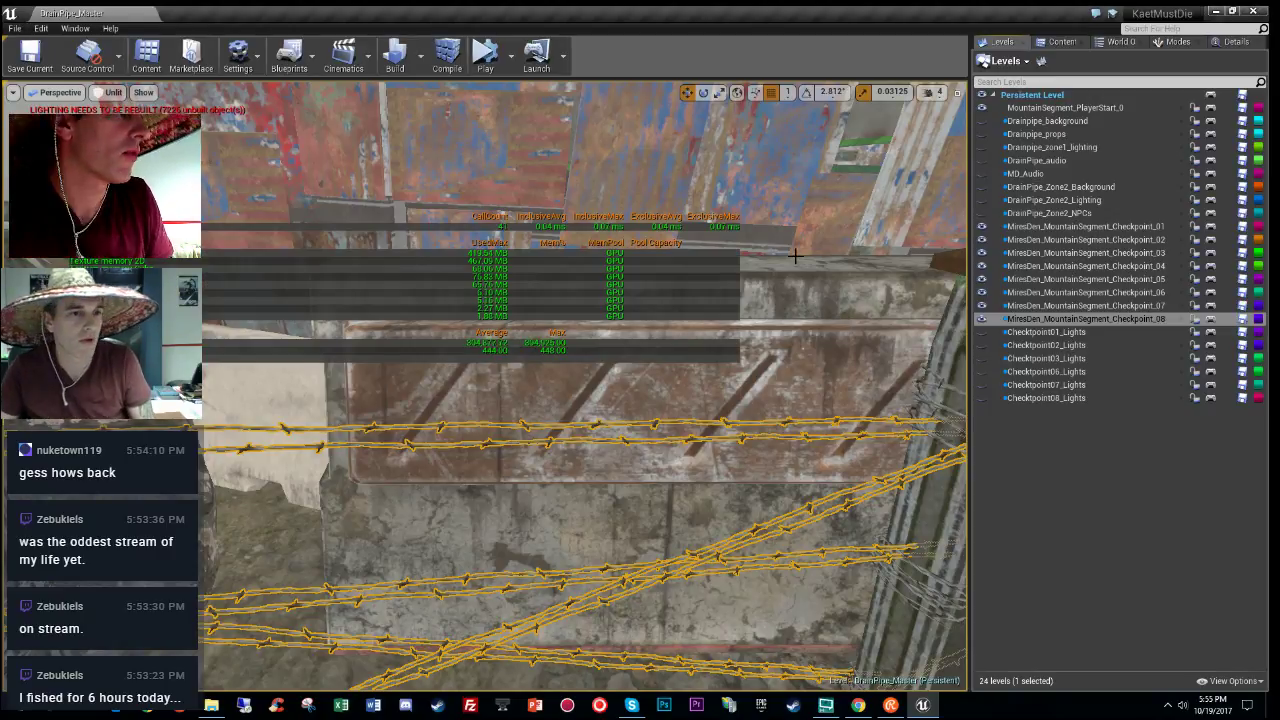
click(1158, 42)
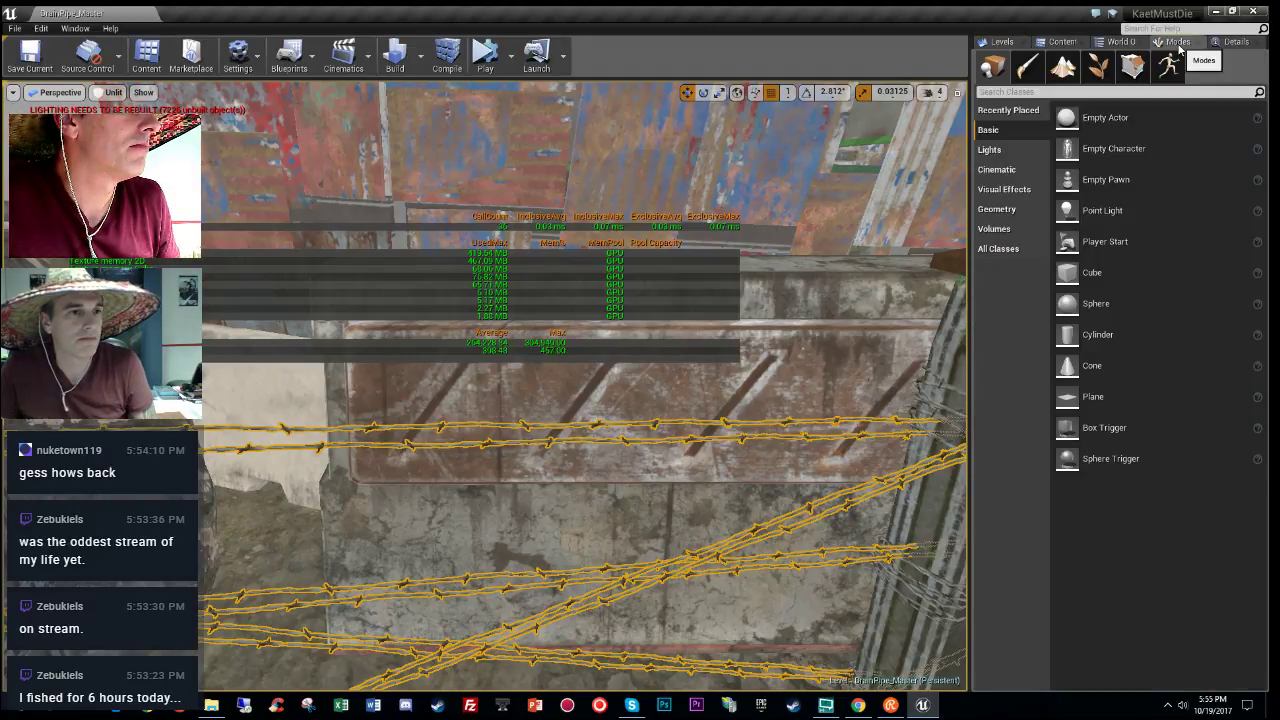
click(1121, 42)
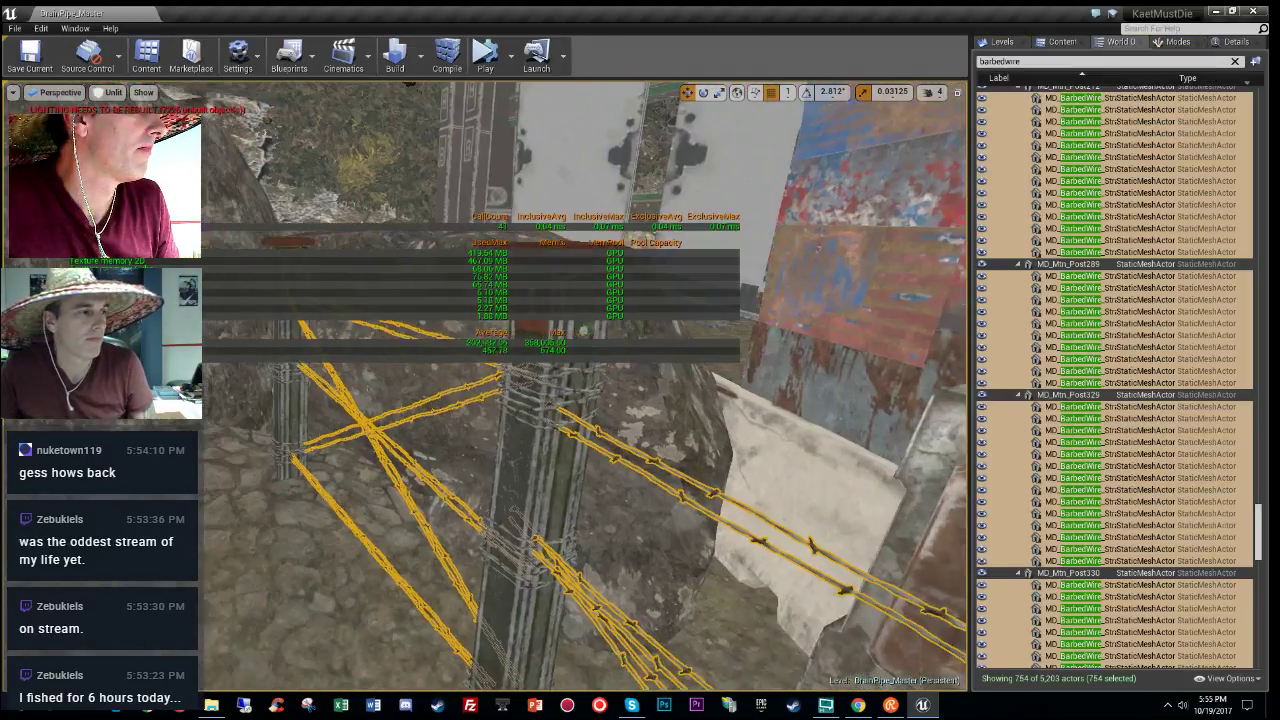
right_drag(539, 433, 539, 433)
click(1236, 42)
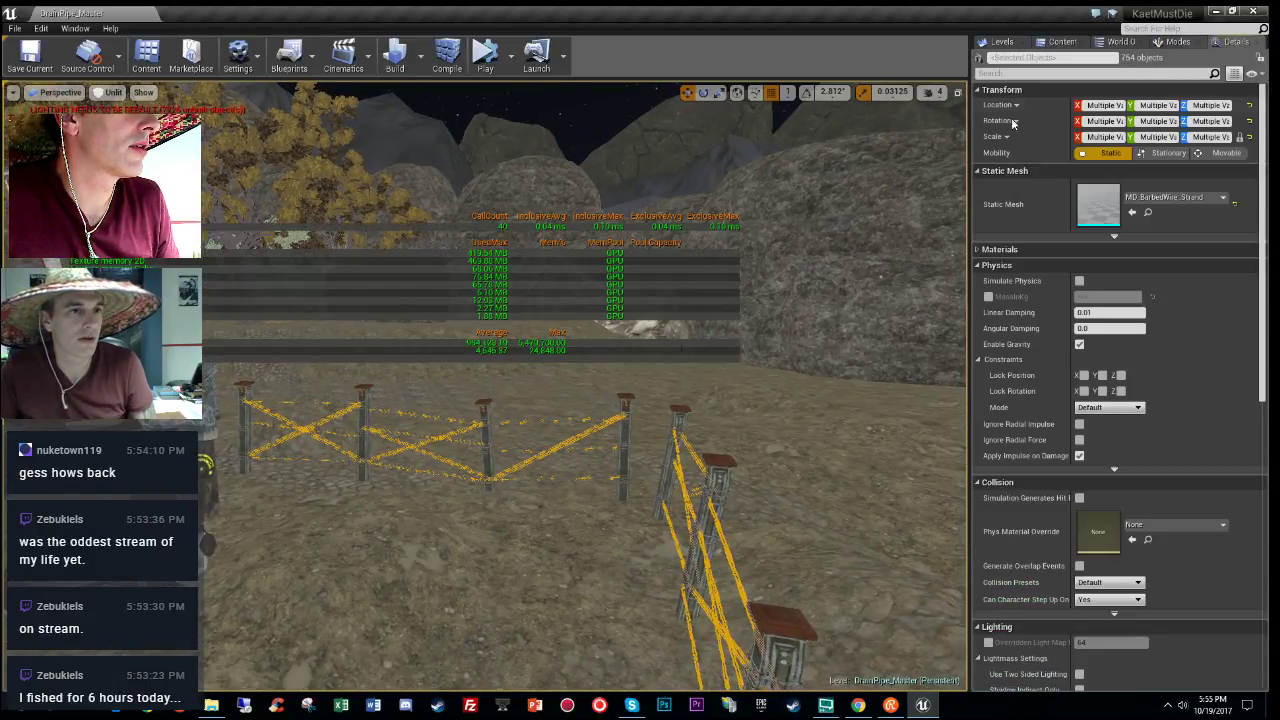
click(567, 488)
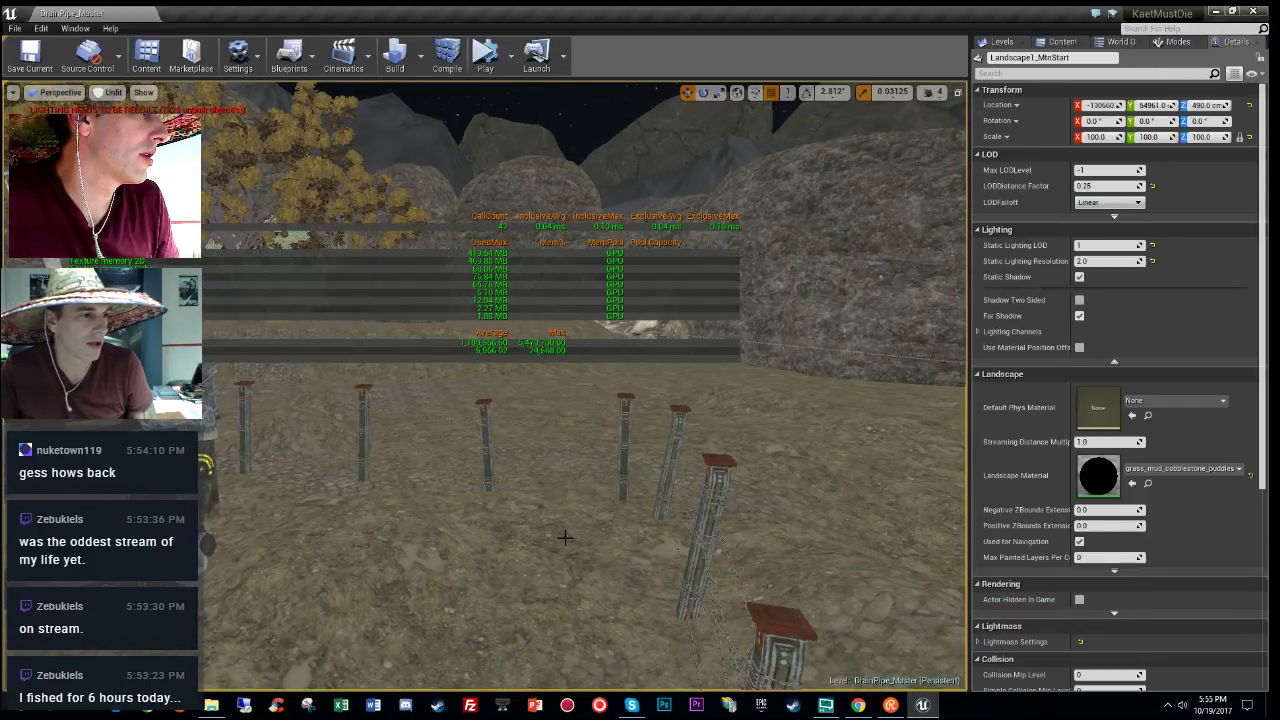
right_drag(566, 538, 566, 538)
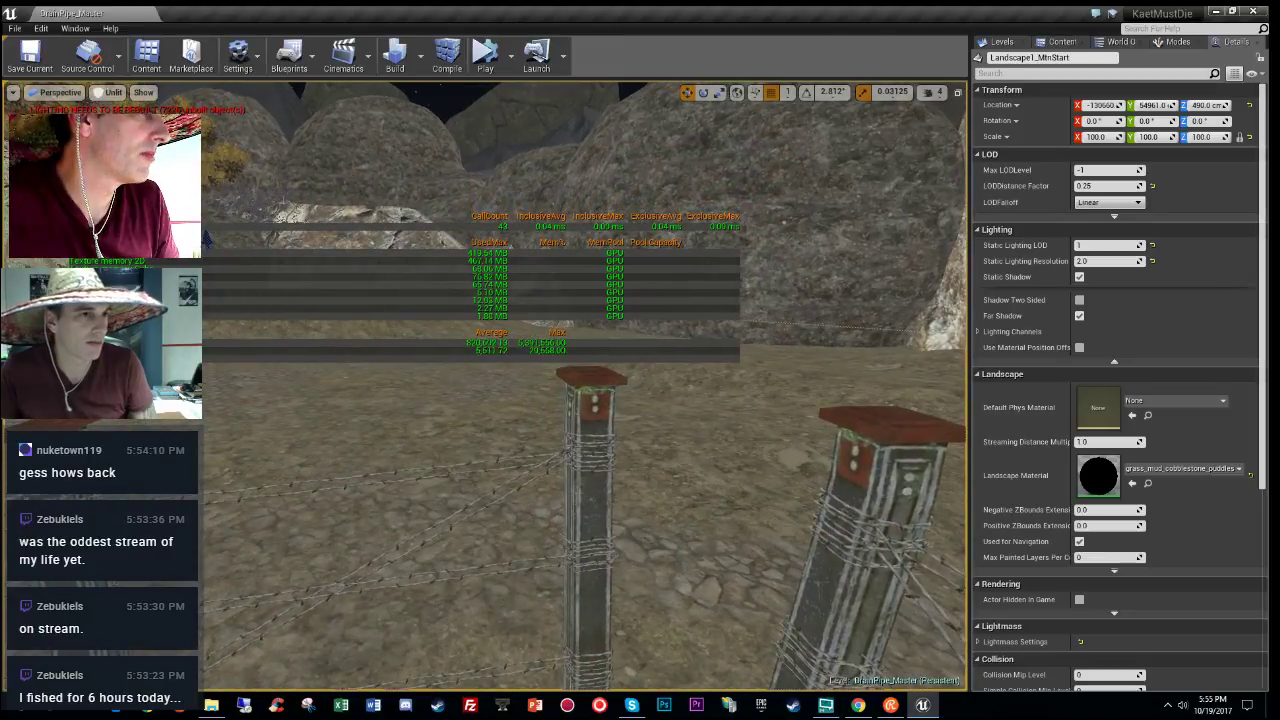
Step: Hide the sublevels MiresDen_MountainSegment_Checkpoint_01 through MiresDen_MountainSegment_Checkpoint_05
click(1118, 42)
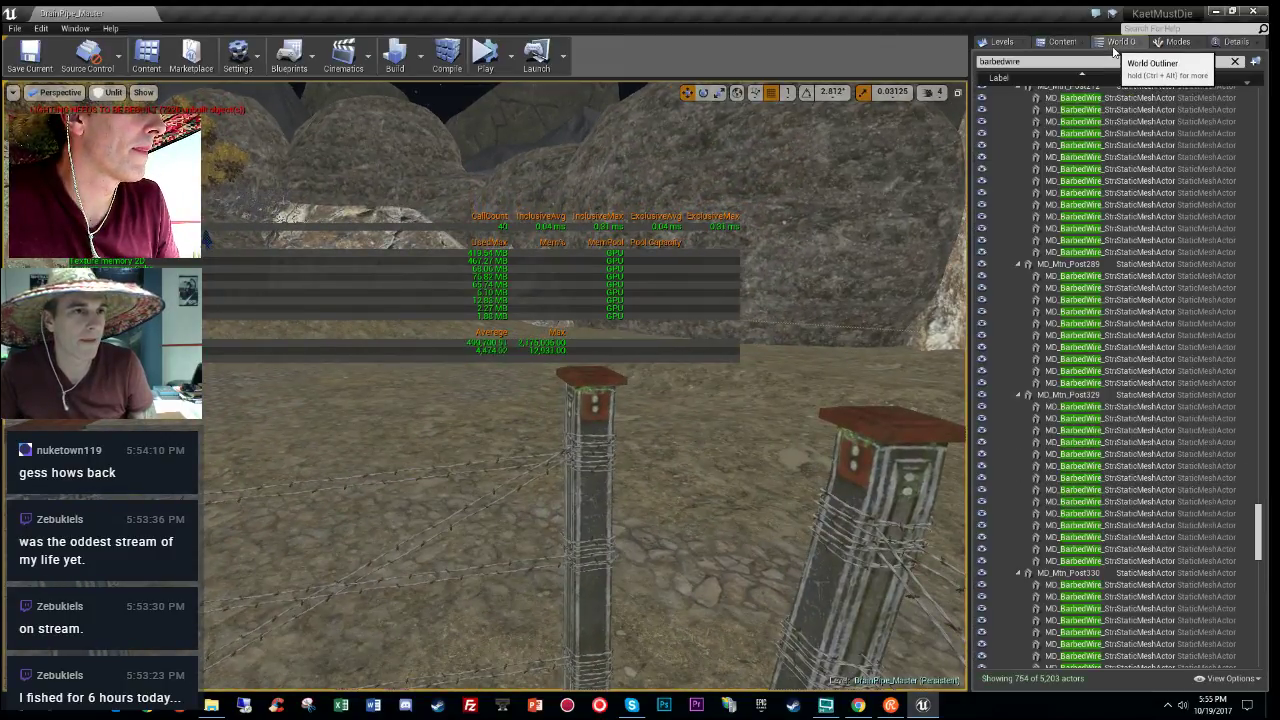
click(1002, 42)
click(982, 226)
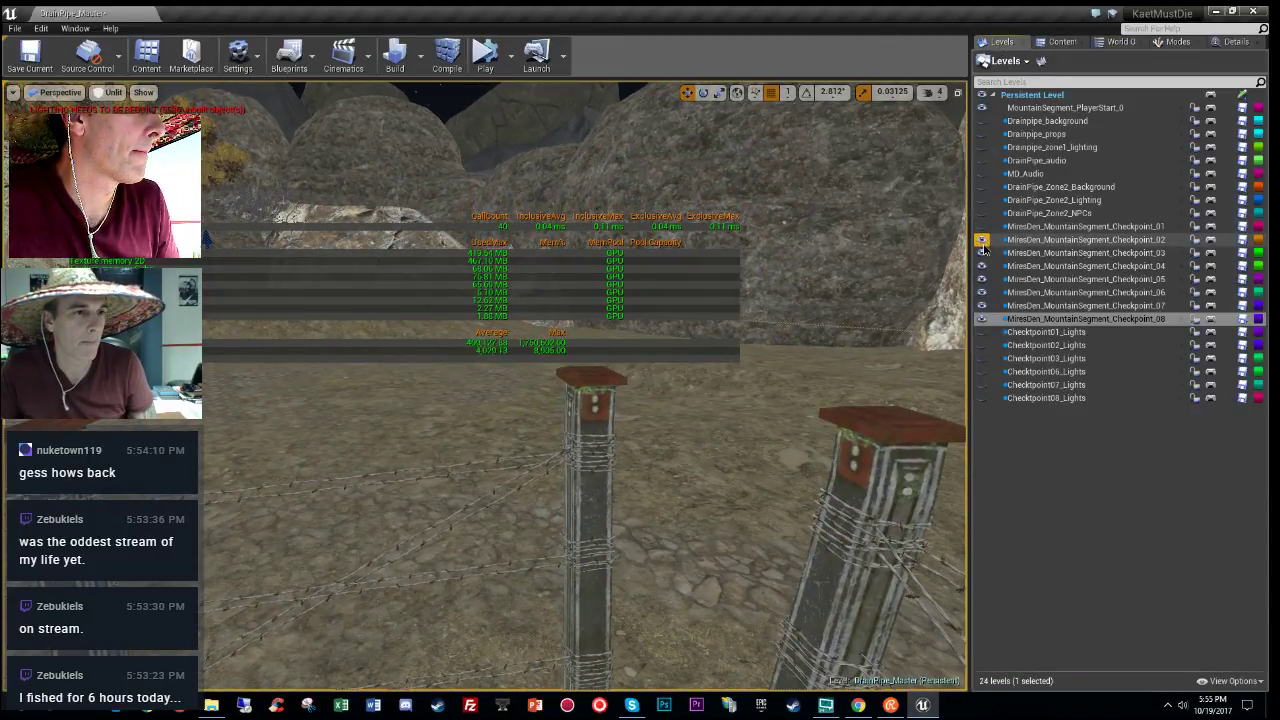
click(982, 239)
click(982, 253)
click(982, 266)
click(981, 280)
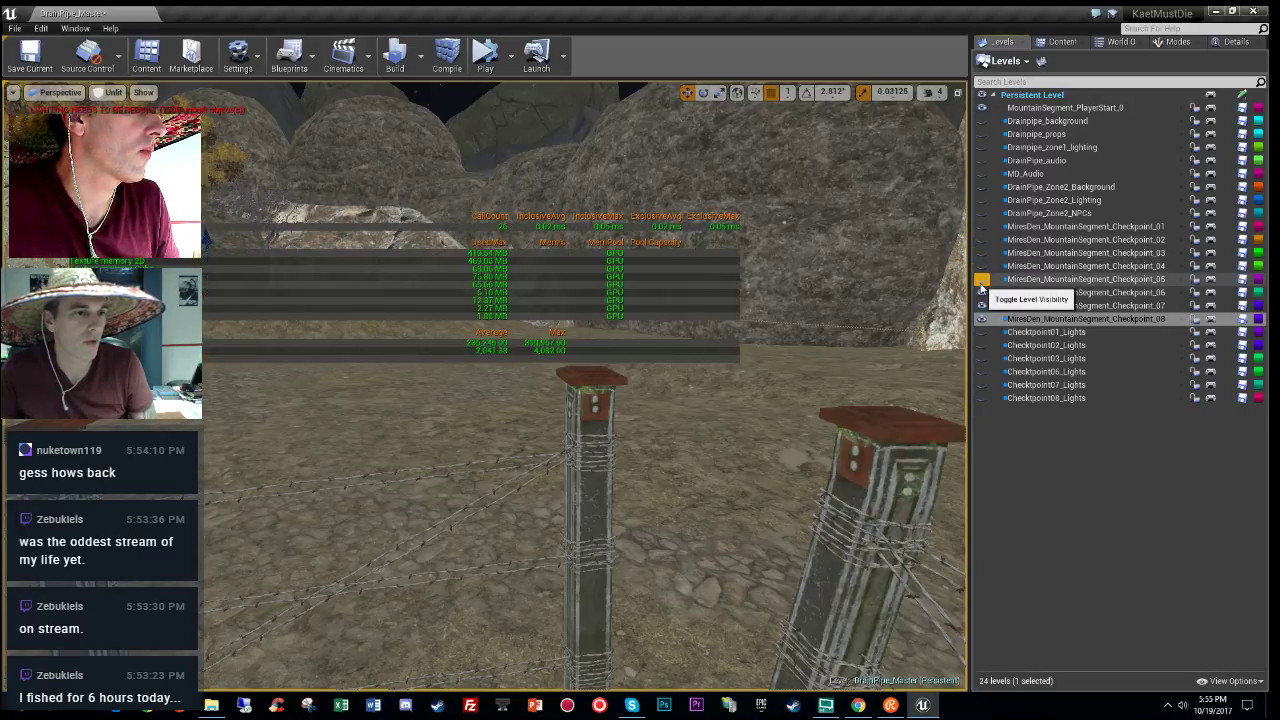
Step: Select one barbed wire strand from the filtered actors and locate its static mesh among the project assets
right_drag(629, 363, 650, 363)
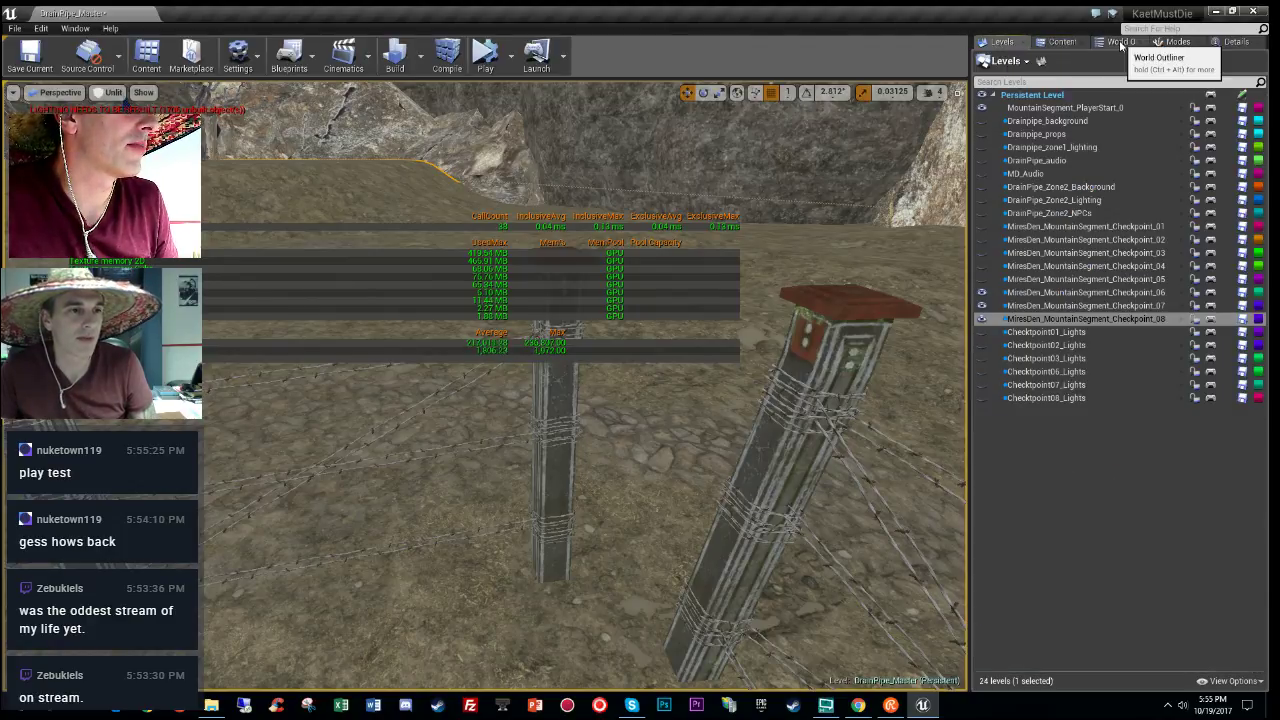
click(1120, 42)
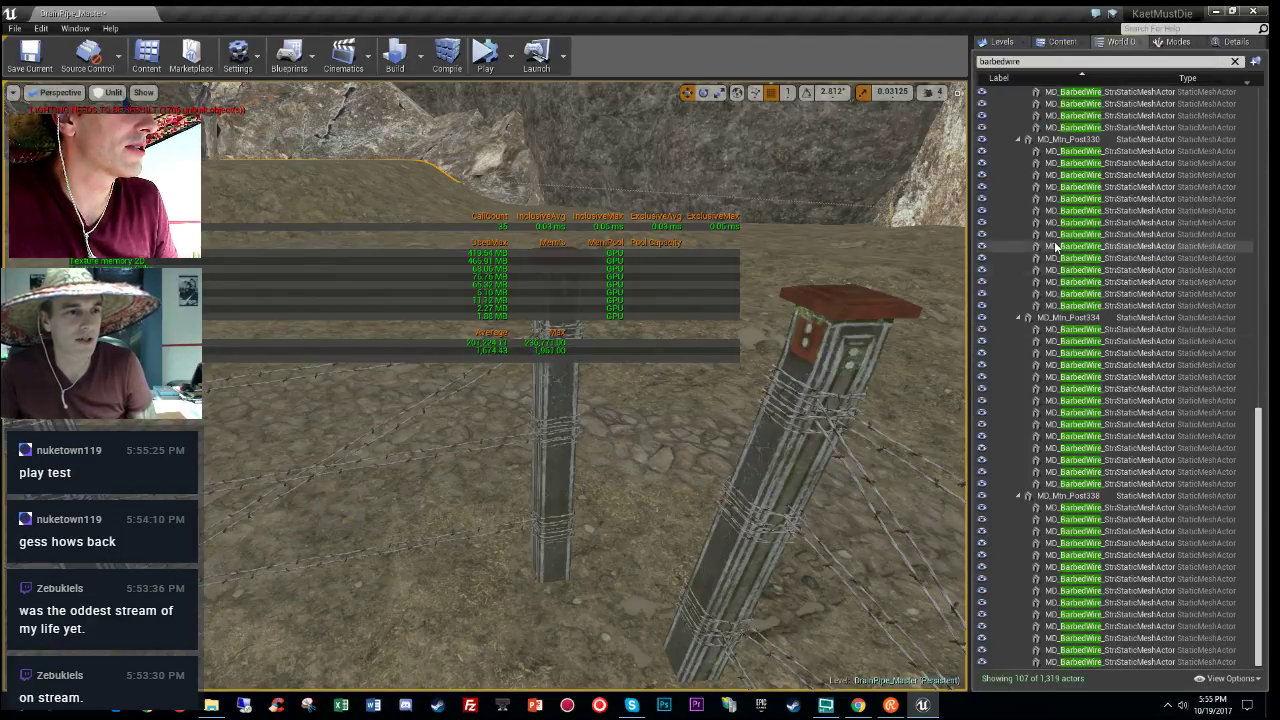
click(1100, 245)
click(1234, 42)
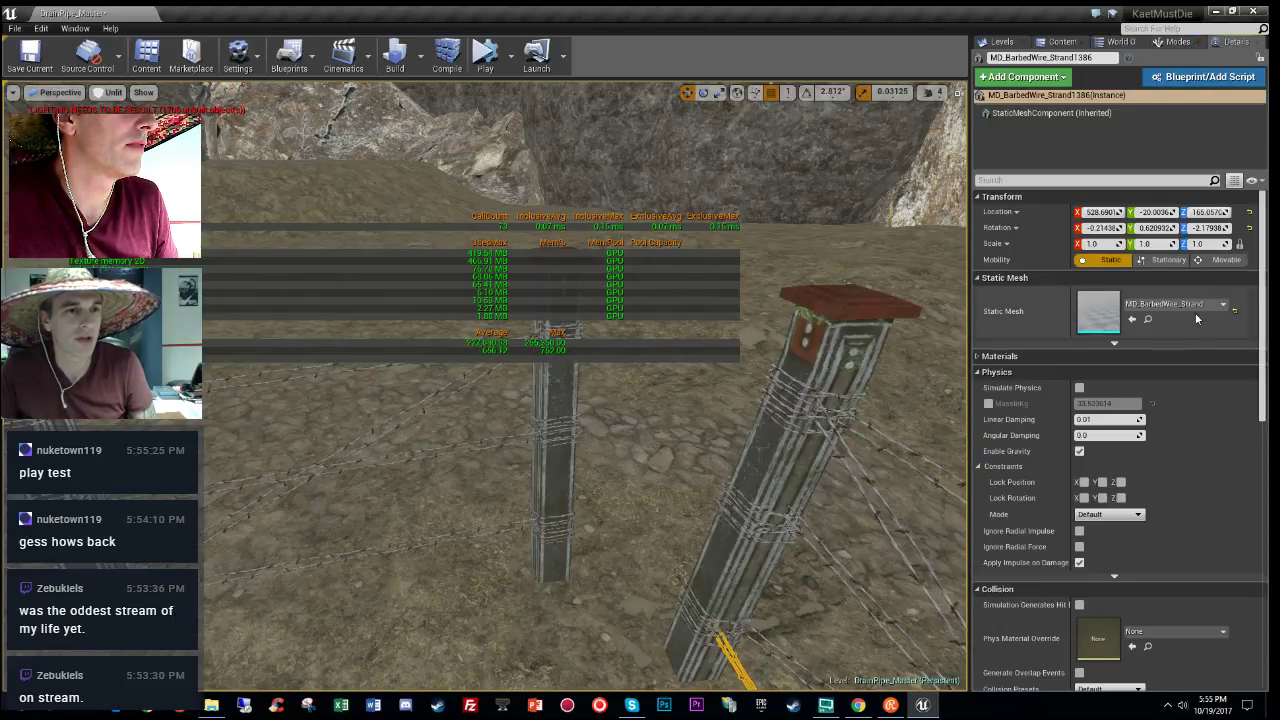
click(1148, 319)
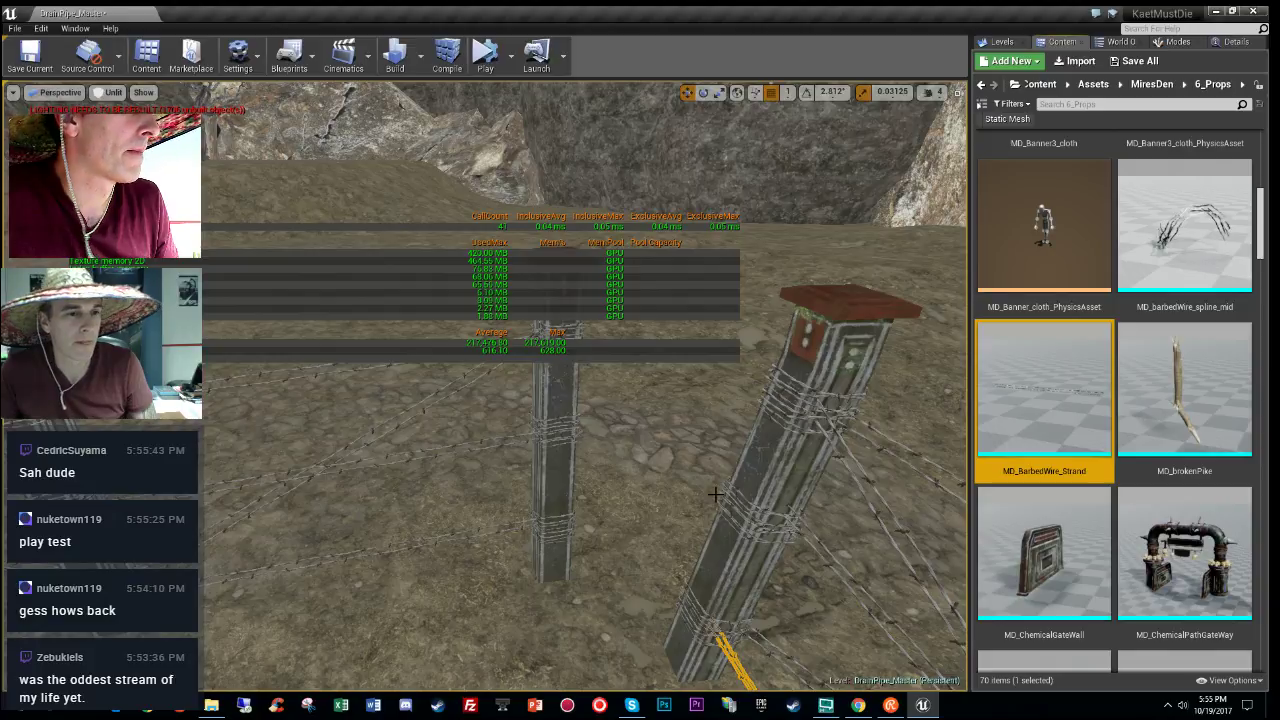
Step: Open the MD_brokenPike mesh, set its LOD Group to Deco, confirm the change and close the mesh
double_click(1189, 398)
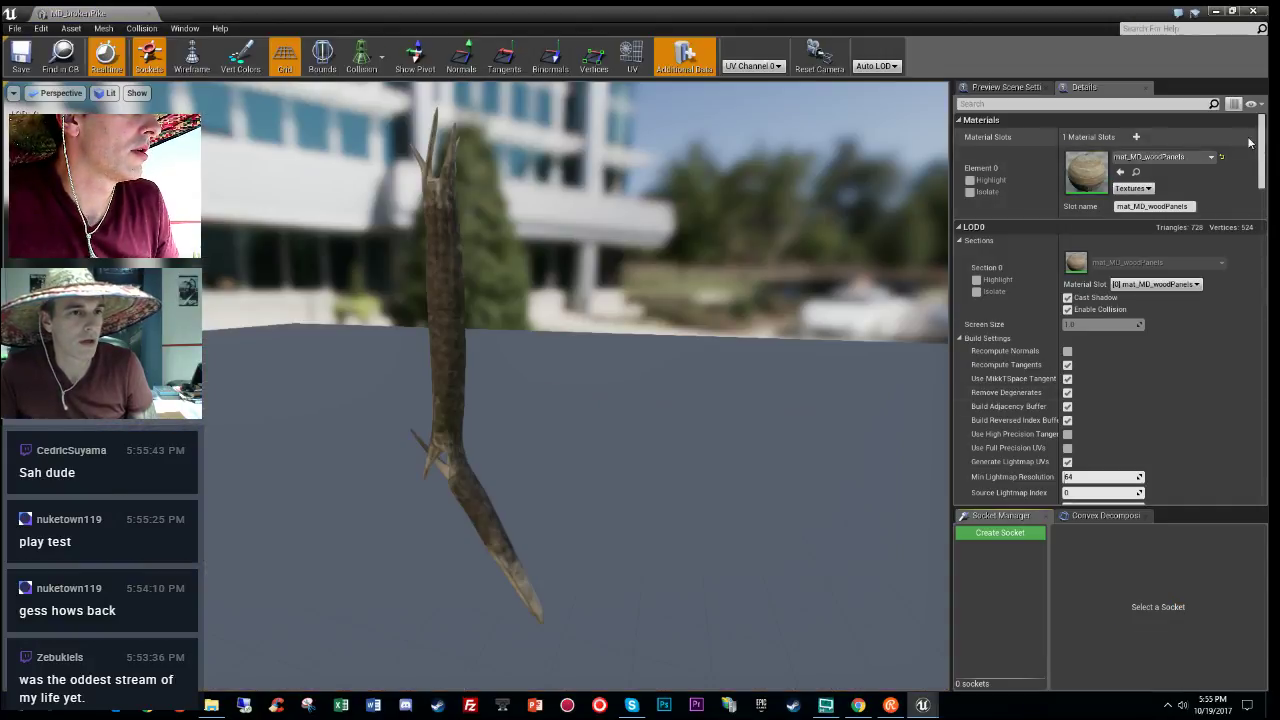
drag(1261, 145, 1256, 370)
click(1100, 180)
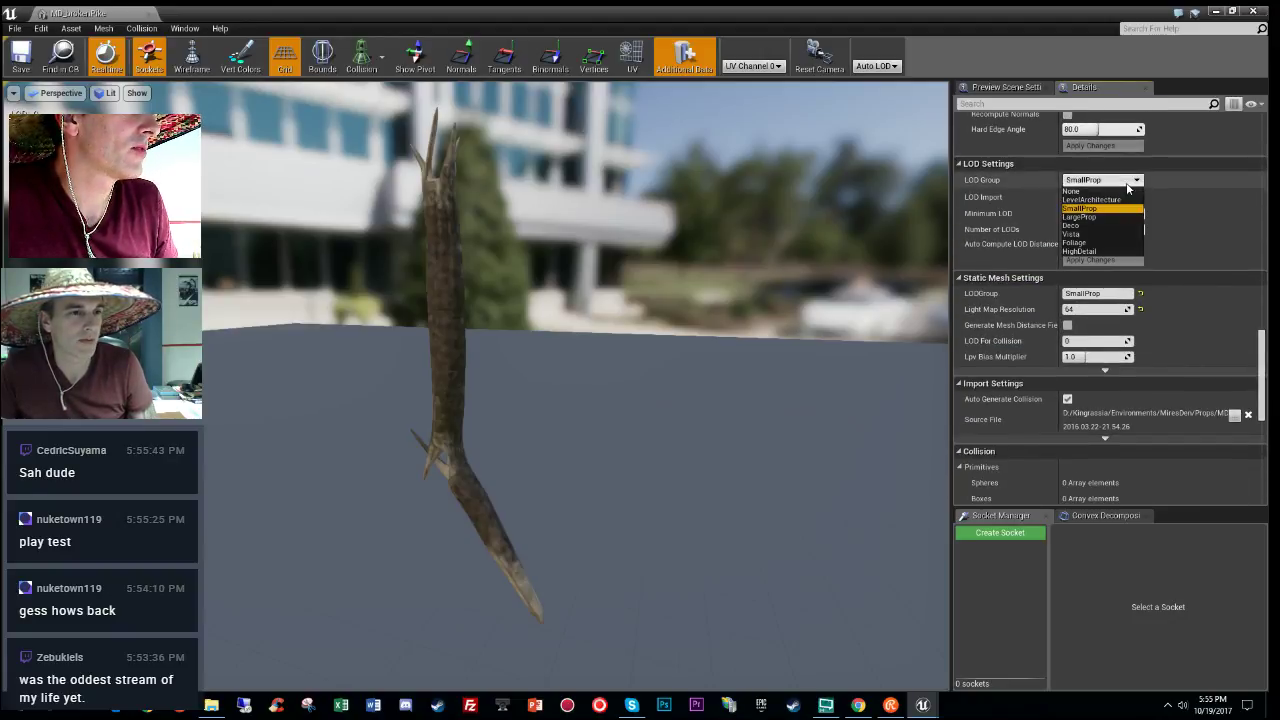
click(1095, 225)
click(729, 391)
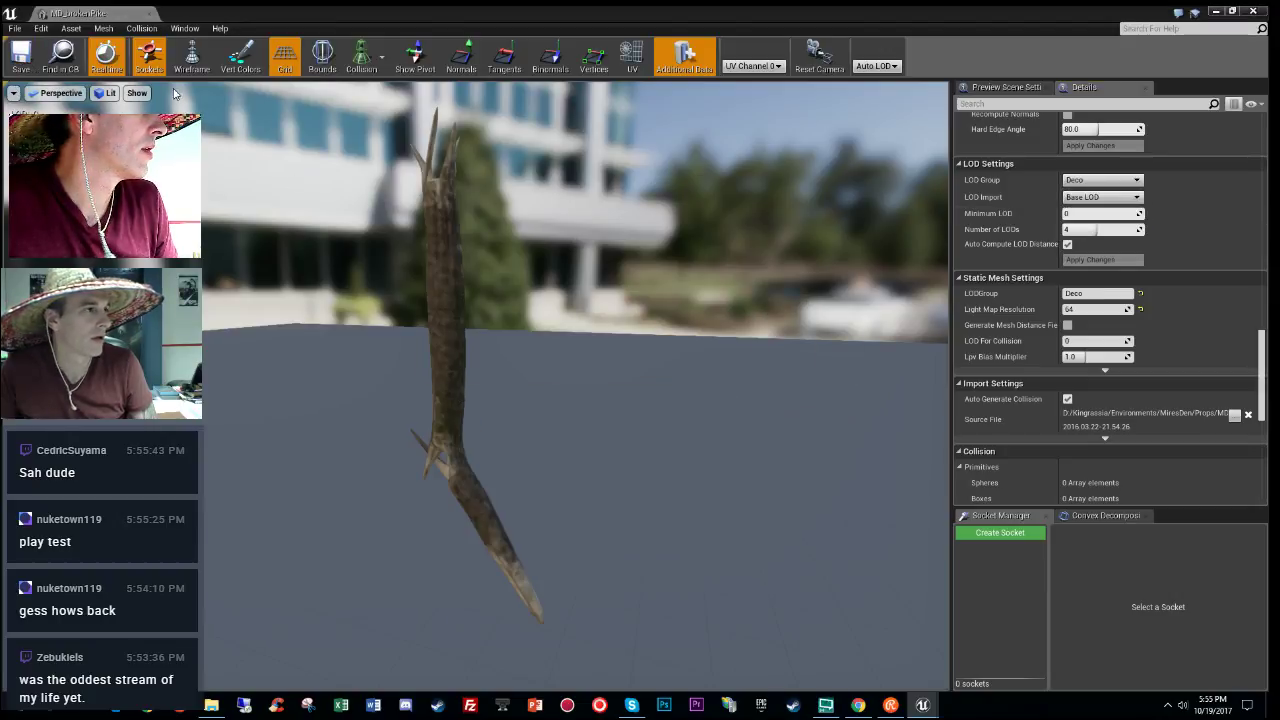
click(149, 14)
Step: Select the skull-topped gate base in the level, locate its mesh MD_GateBase among the assets and open it
scroll(1107, 365, down, 2)
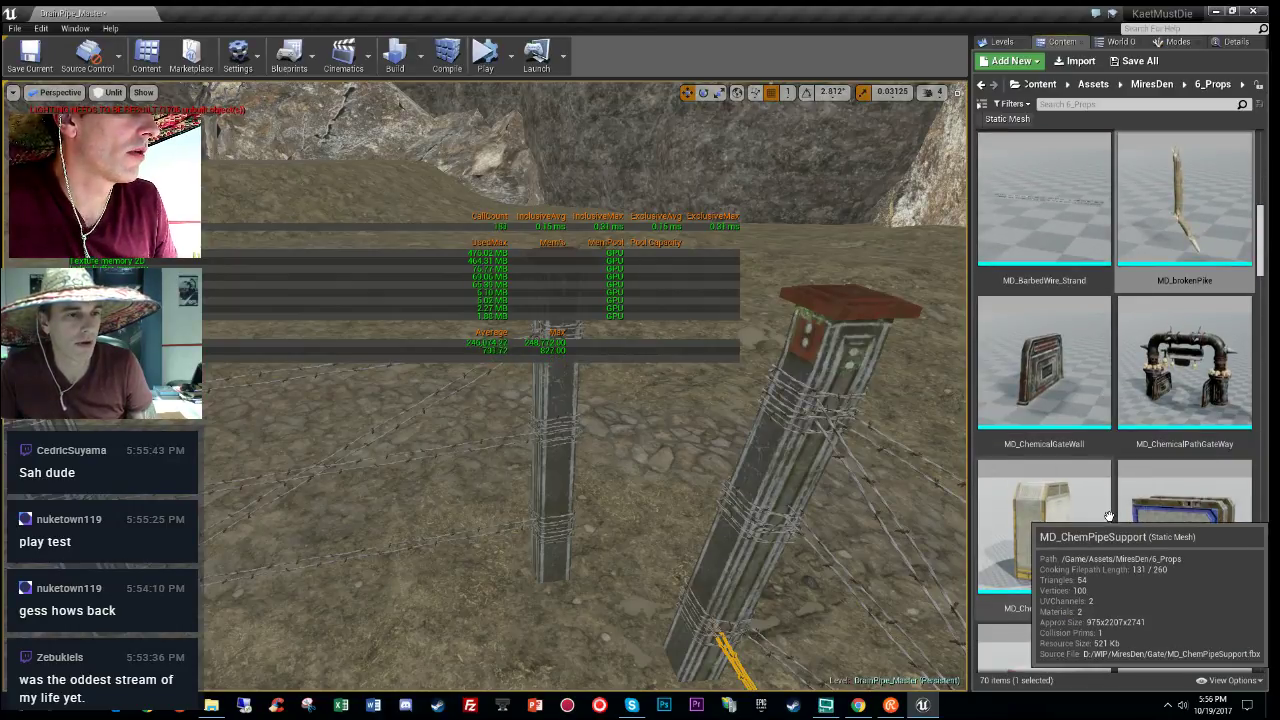
scroll(1072, 498, down, 2)
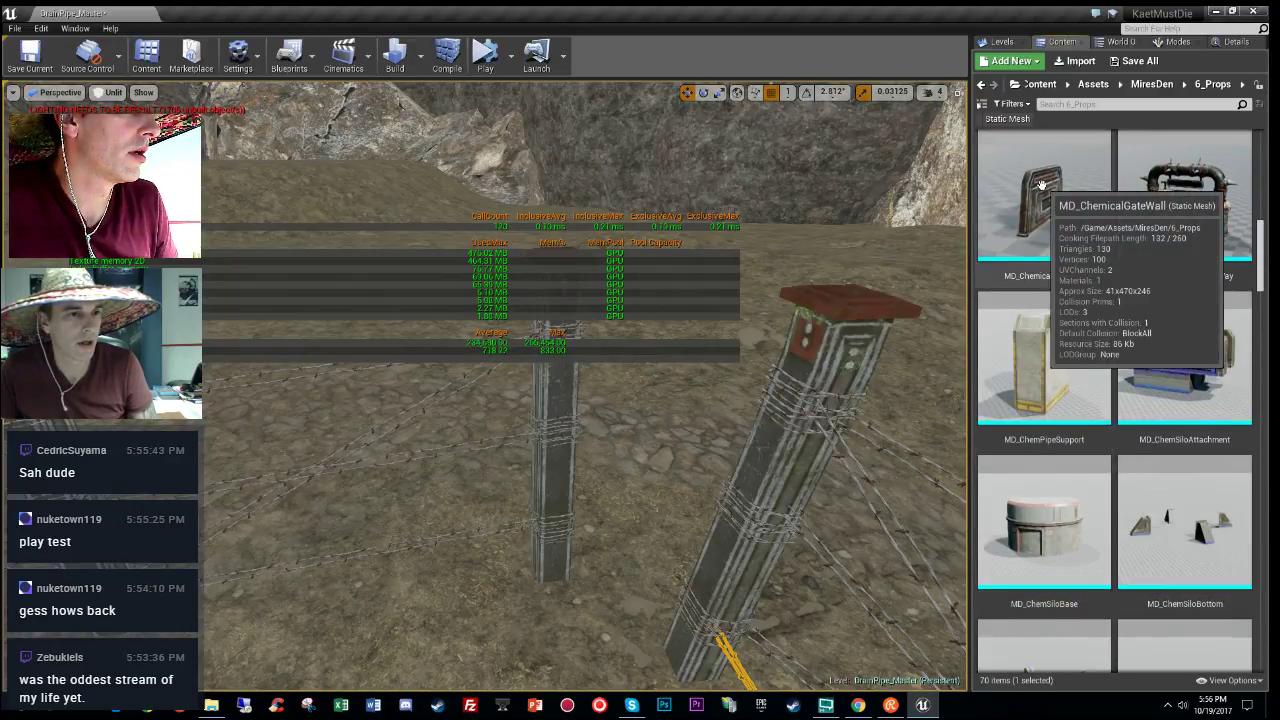
right_drag(634, 546, 575, 520)
click(575, 520)
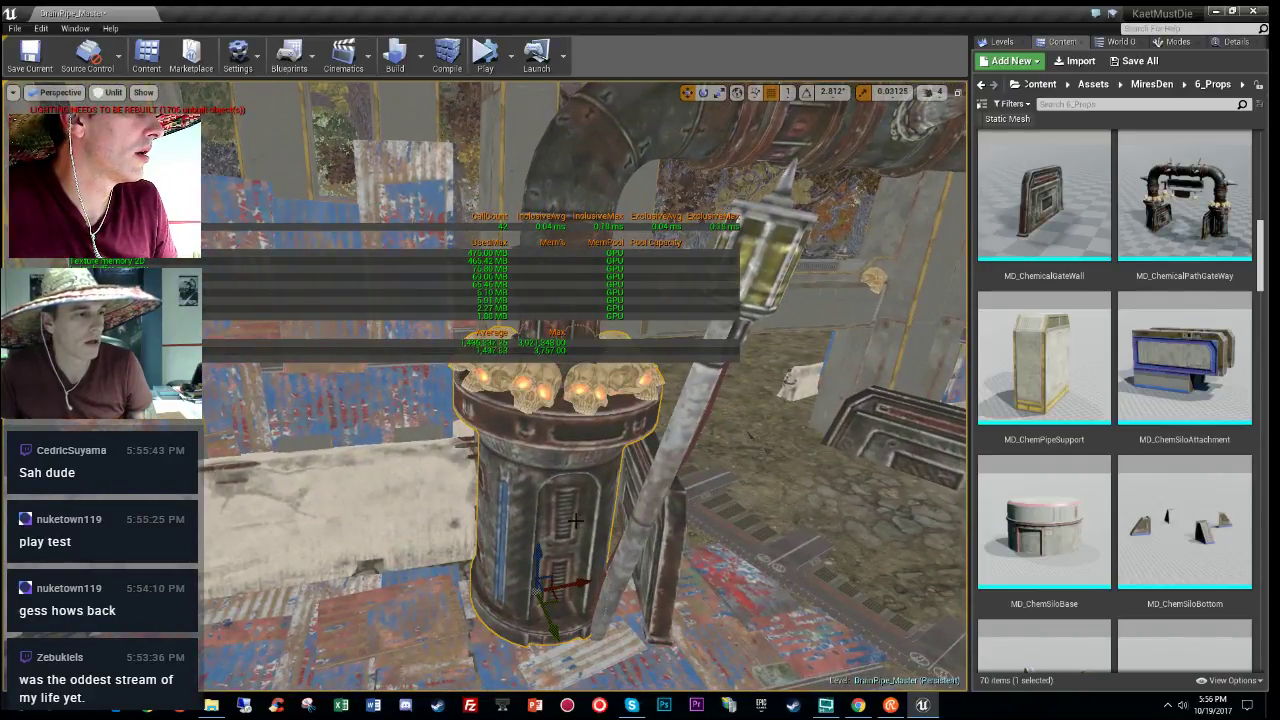
click(1233, 45)
click(1148, 319)
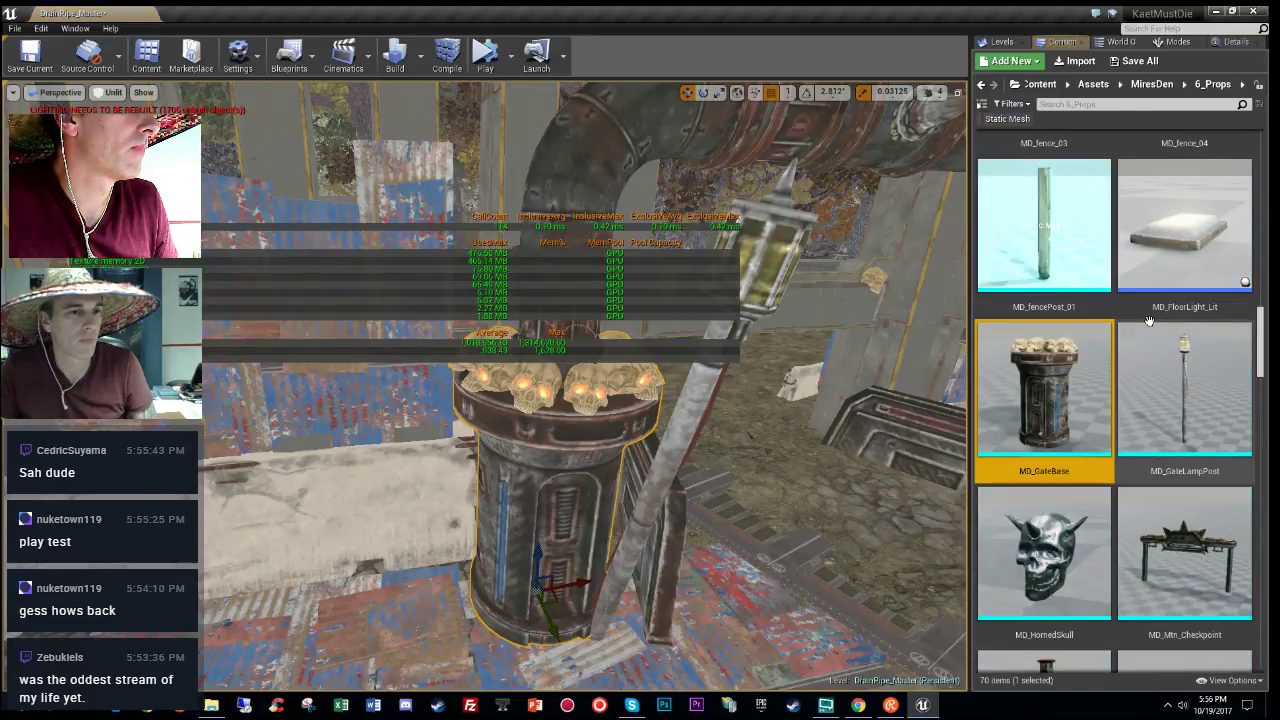
double_click(1018, 430)
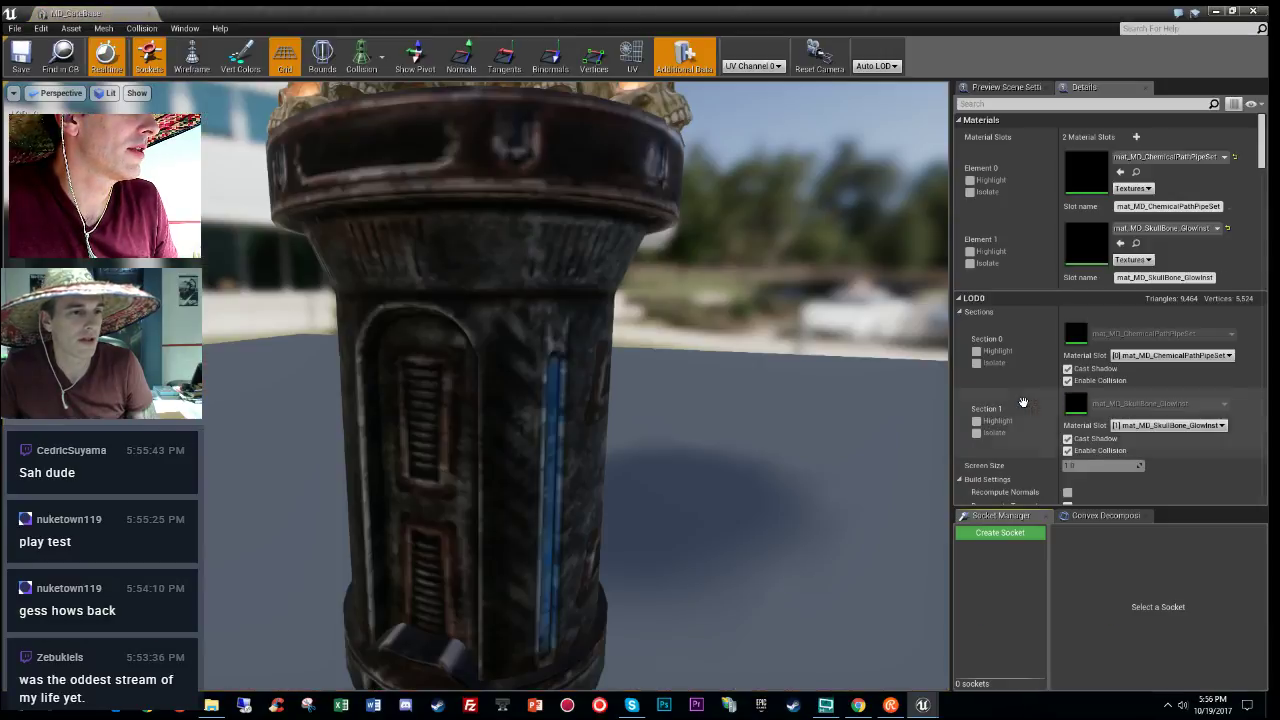
Step: Set MD_GateBase's LOD Group to Deco, check the mesh from a distance, and save and close it
drag(1260, 148, 1260, 336)
click(1100, 341)
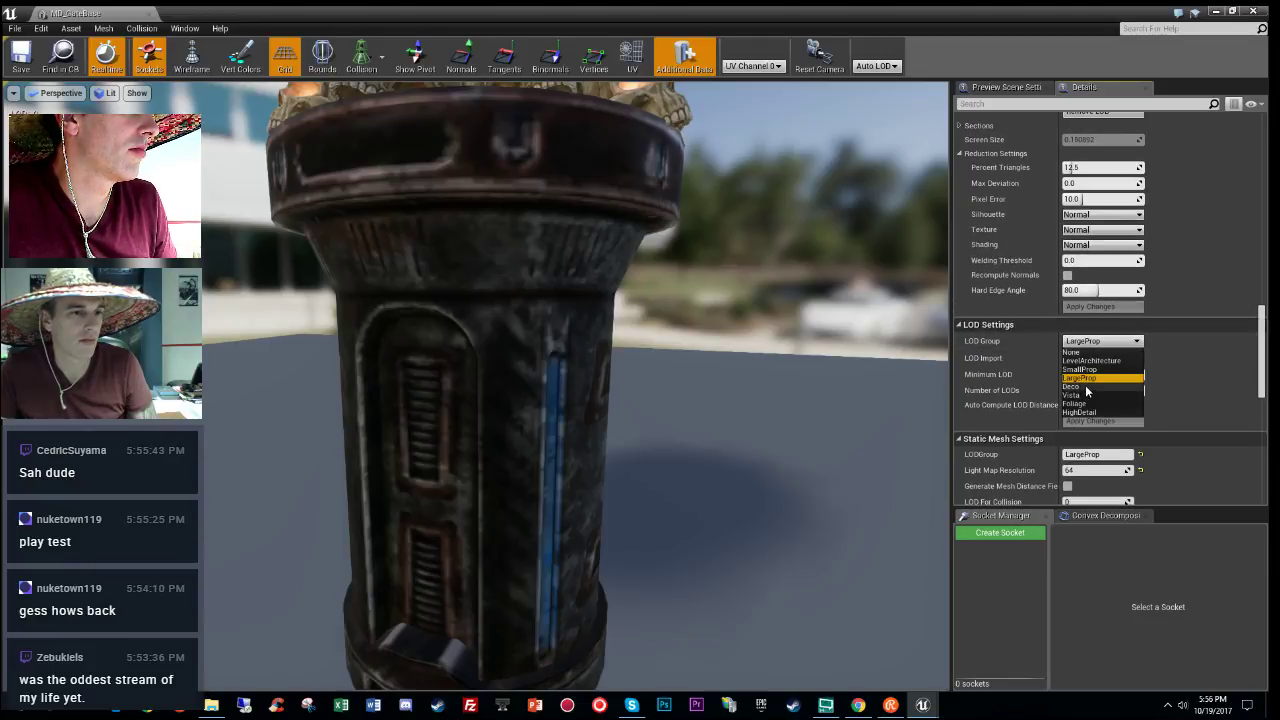
click(1088, 387)
click(728, 391)
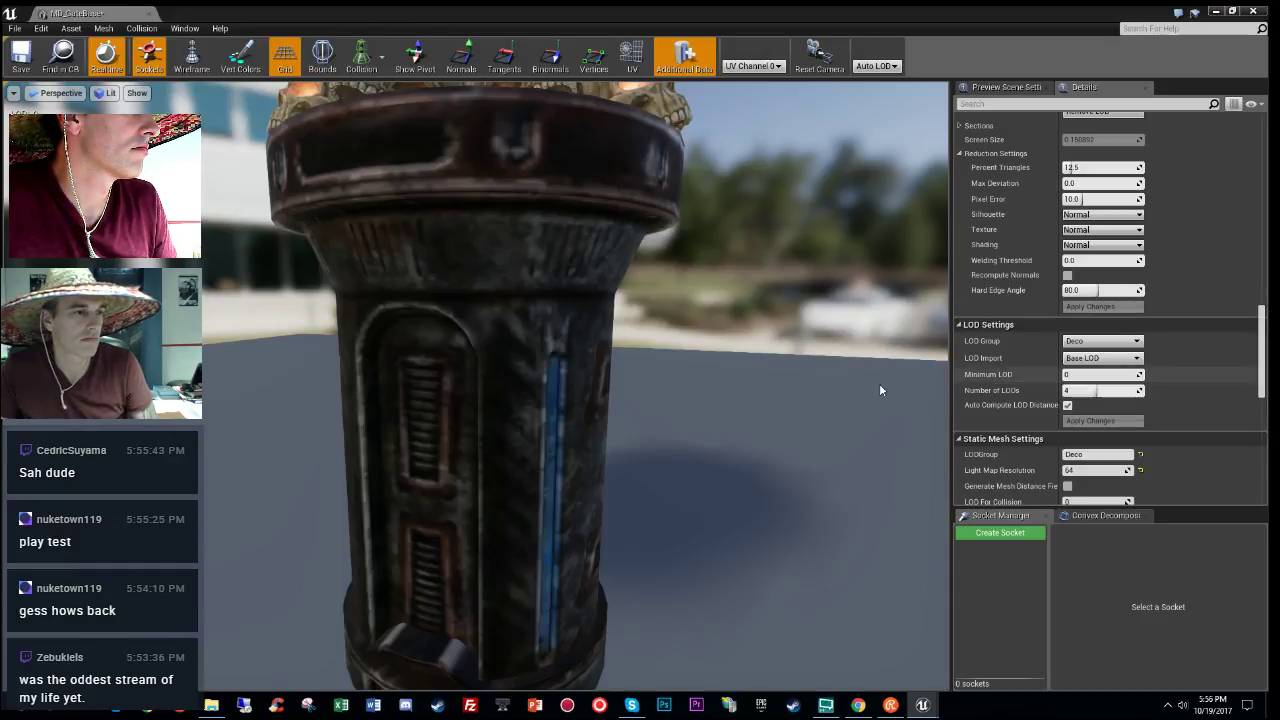
right_drag(879, 383, 850, 600)
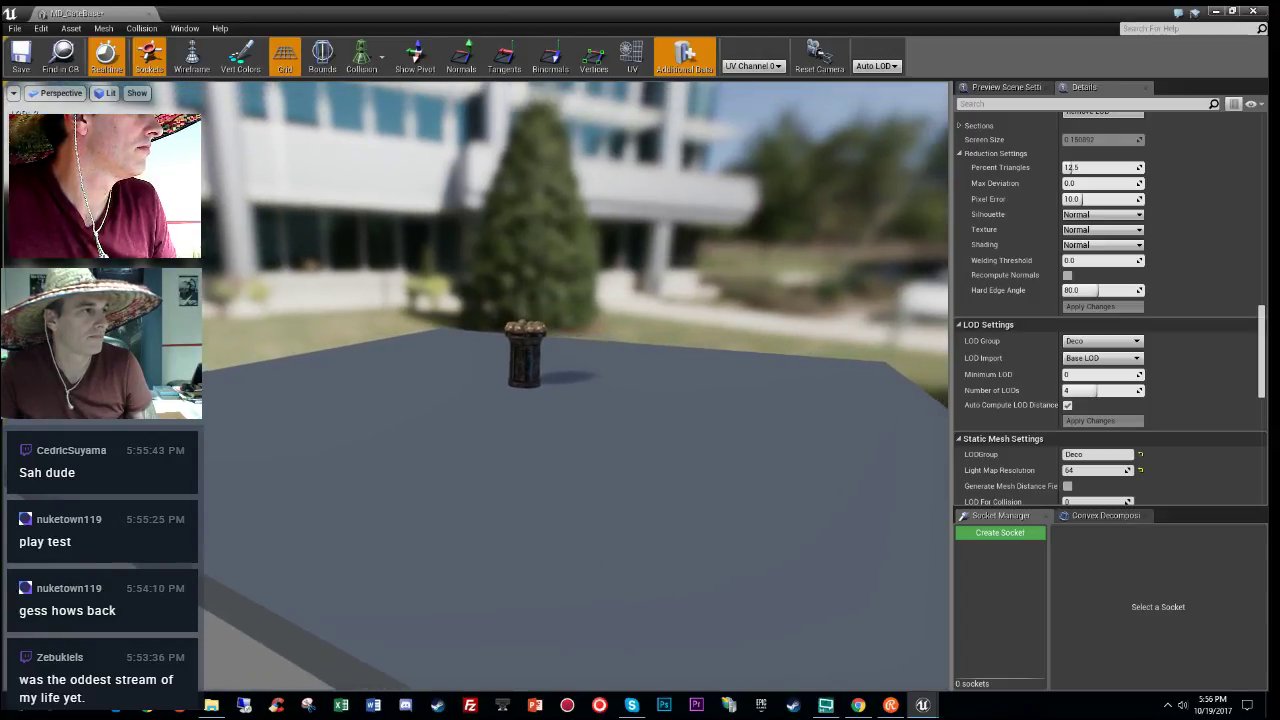
drag(822, 507, 776, 505)
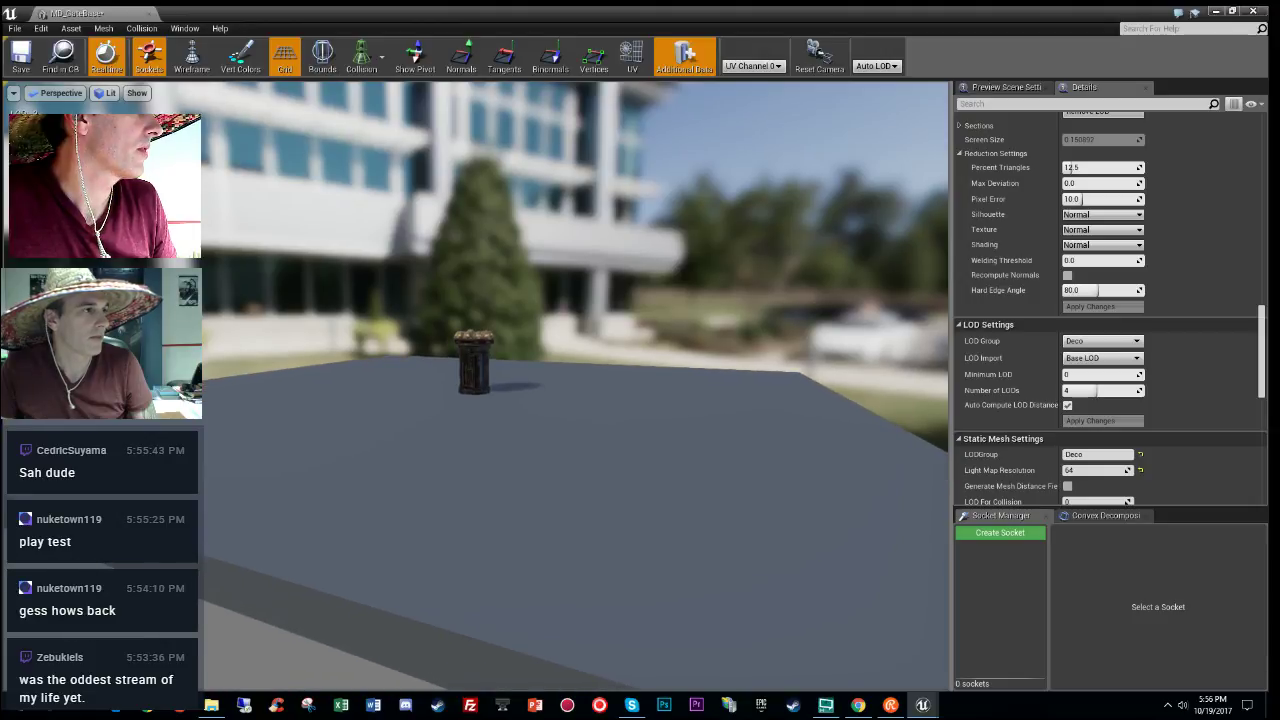
click(33, 58)
click(149, 14)
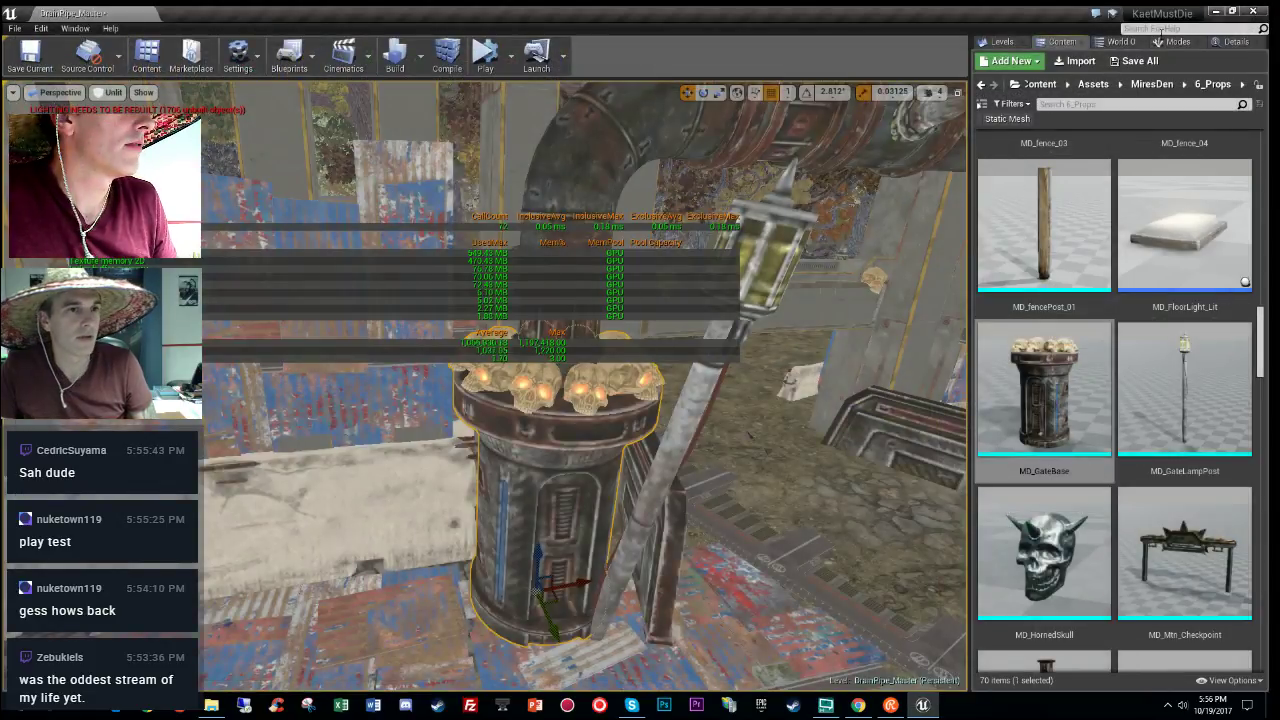
Step: Select the curved pipe above the gate base, locate its mesh MD_Pipe90Bend among the assets and open it
click(1006, 44)
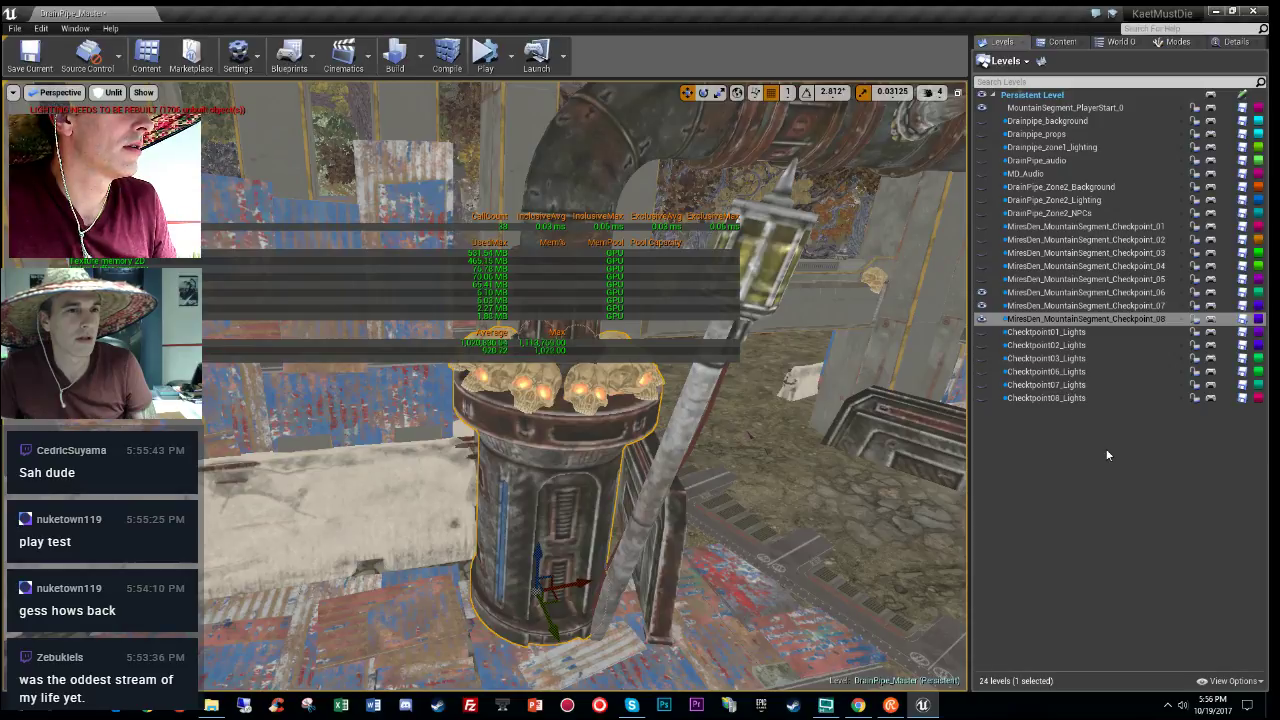
right_drag(717, 477, 460, 505)
click(275, 412)
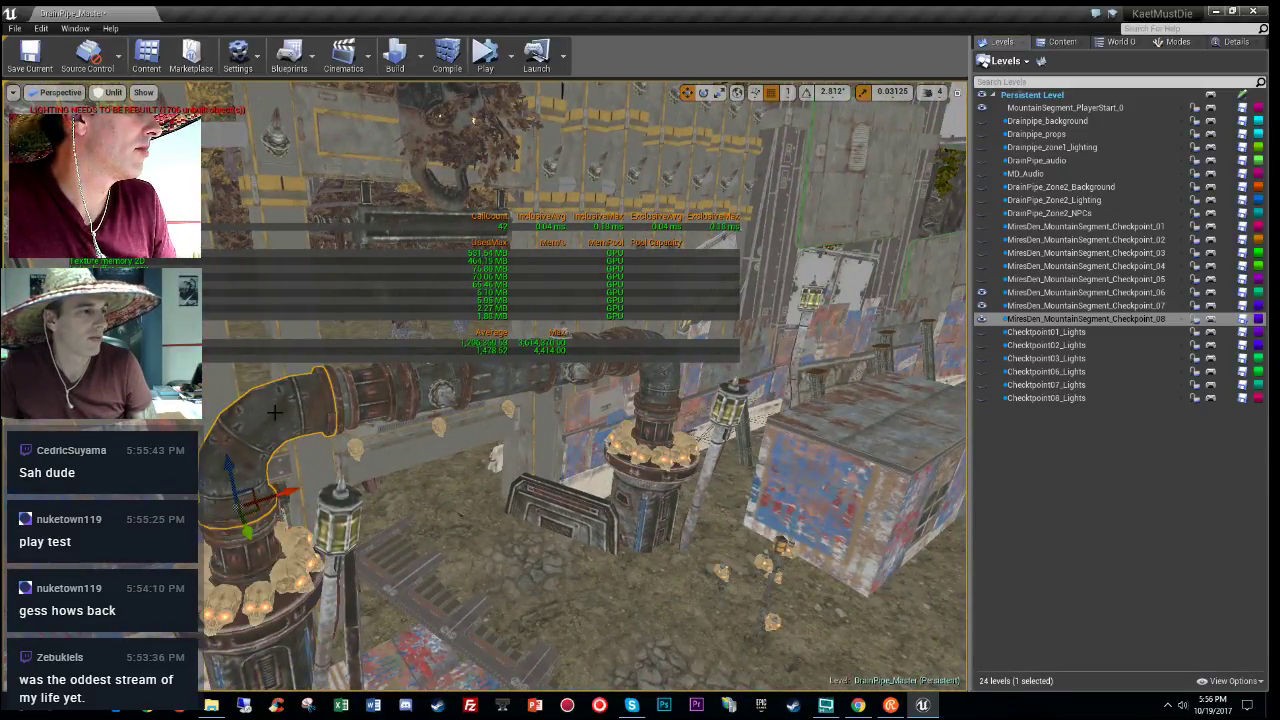
click(1232, 42)
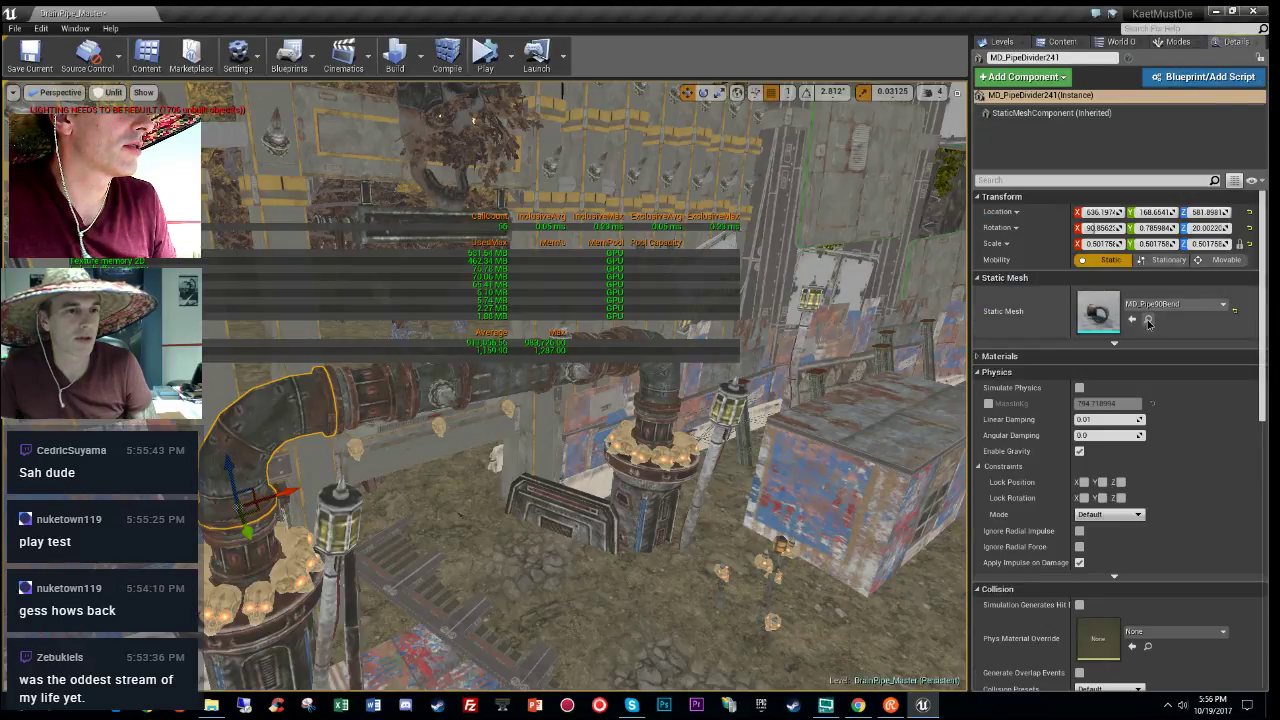
click(1148, 320)
double_click(1191, 387)
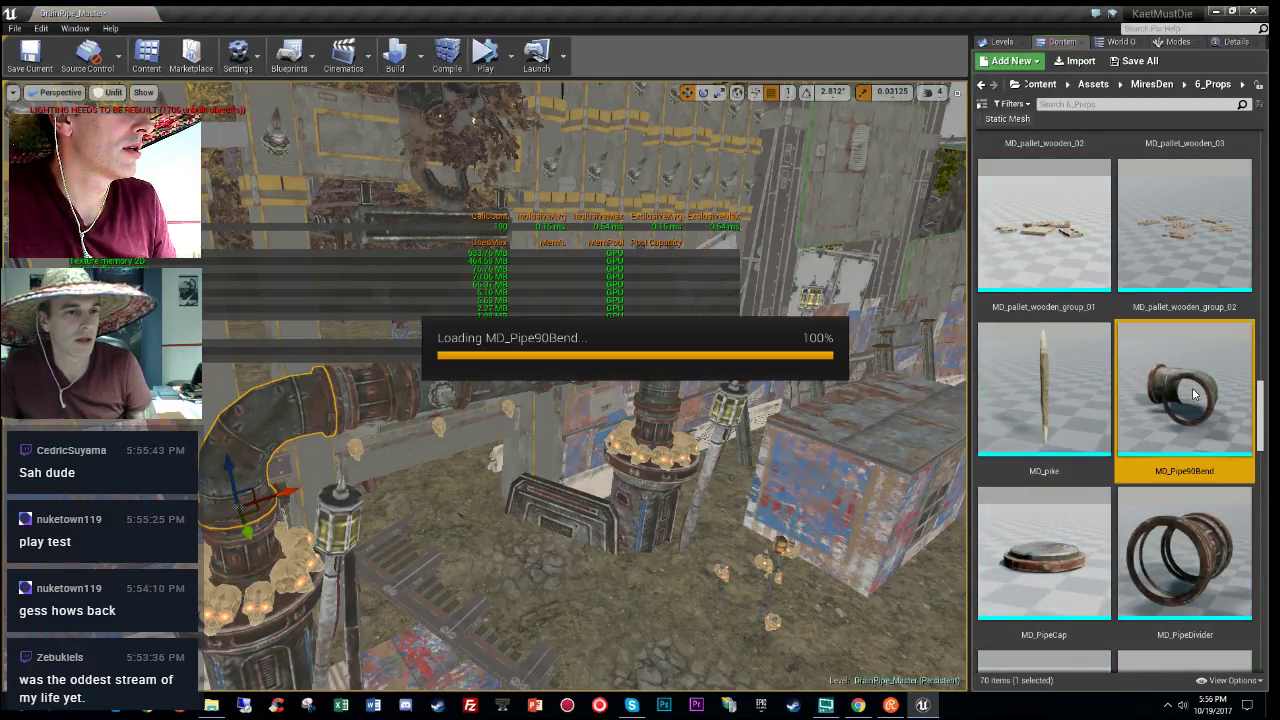
Step: Set MD_Pipe90Bend's LOD Group to Deco and accept overwriting its current settings with the group defaults
drag(1262, 172, 1266, 308)
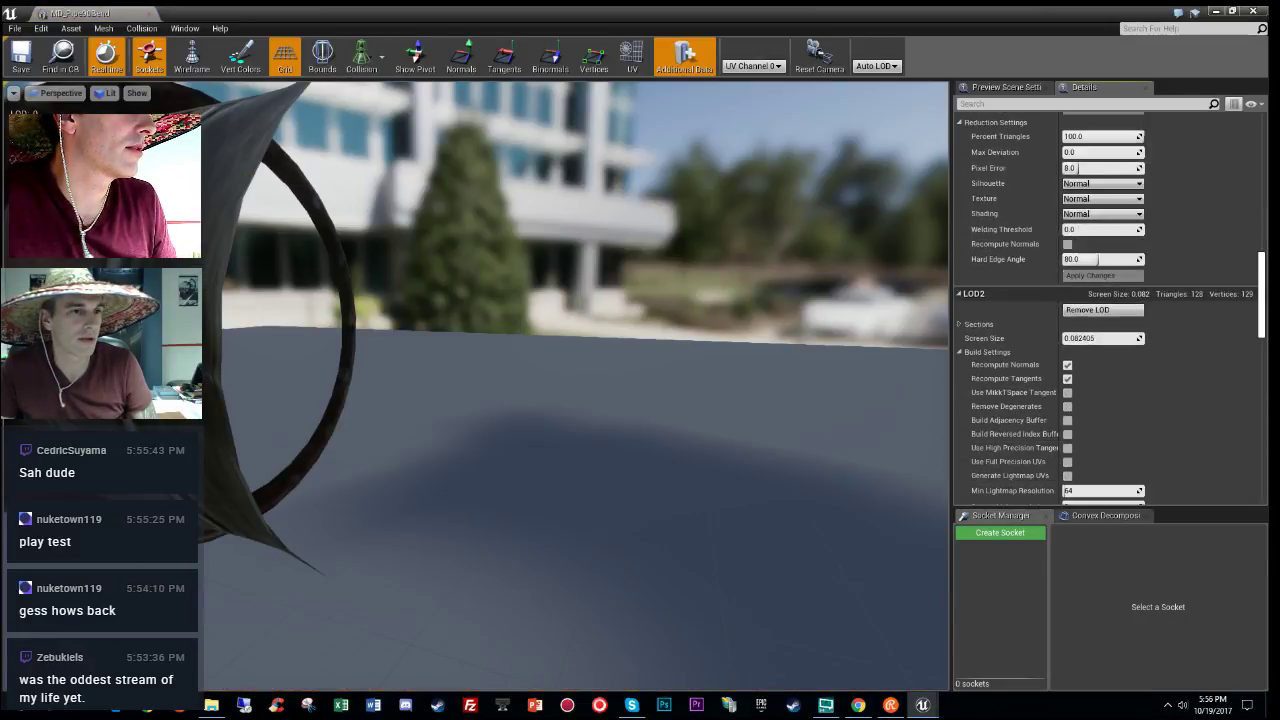
scroll(1077, 168, down, 10)
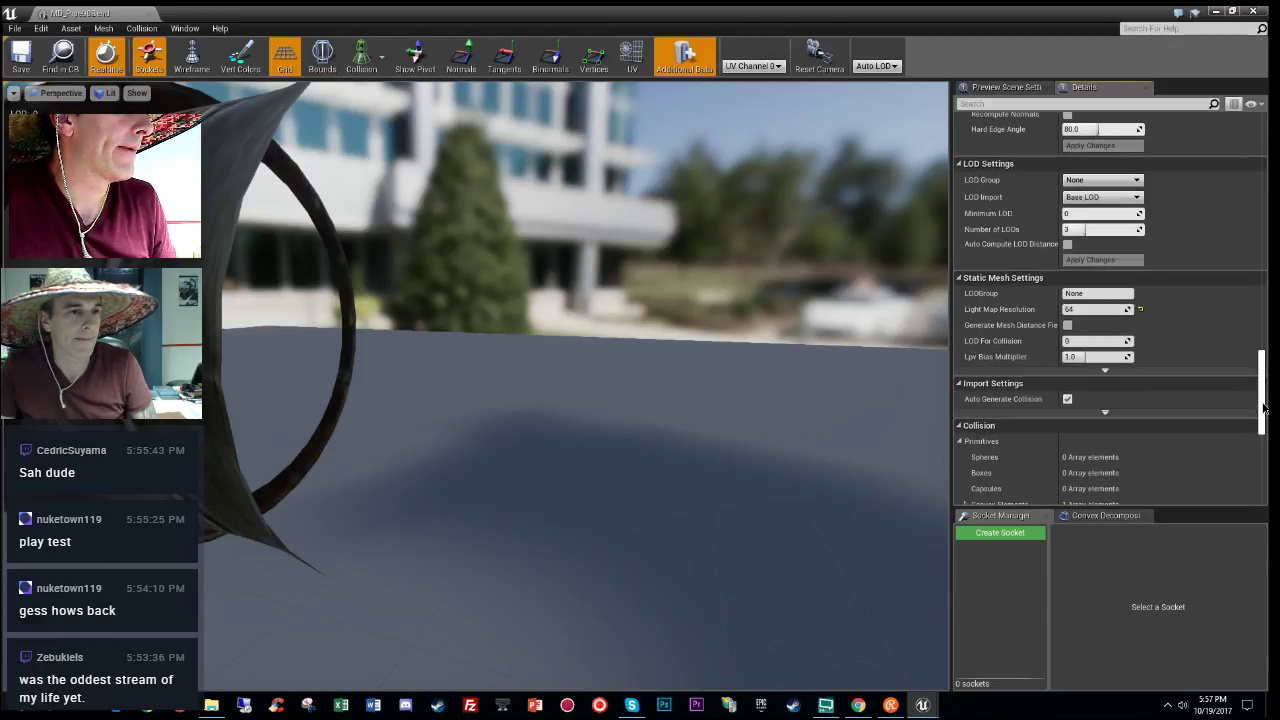
click(1100, 180)
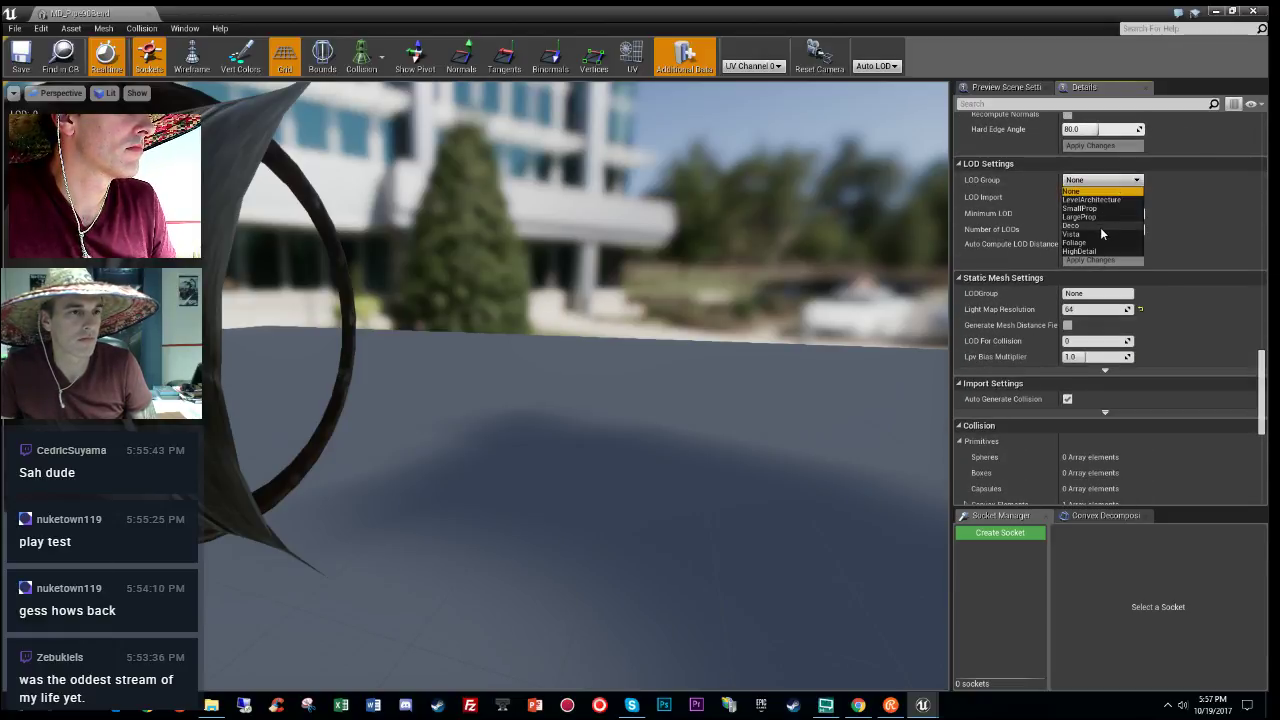
click(1100, 226)
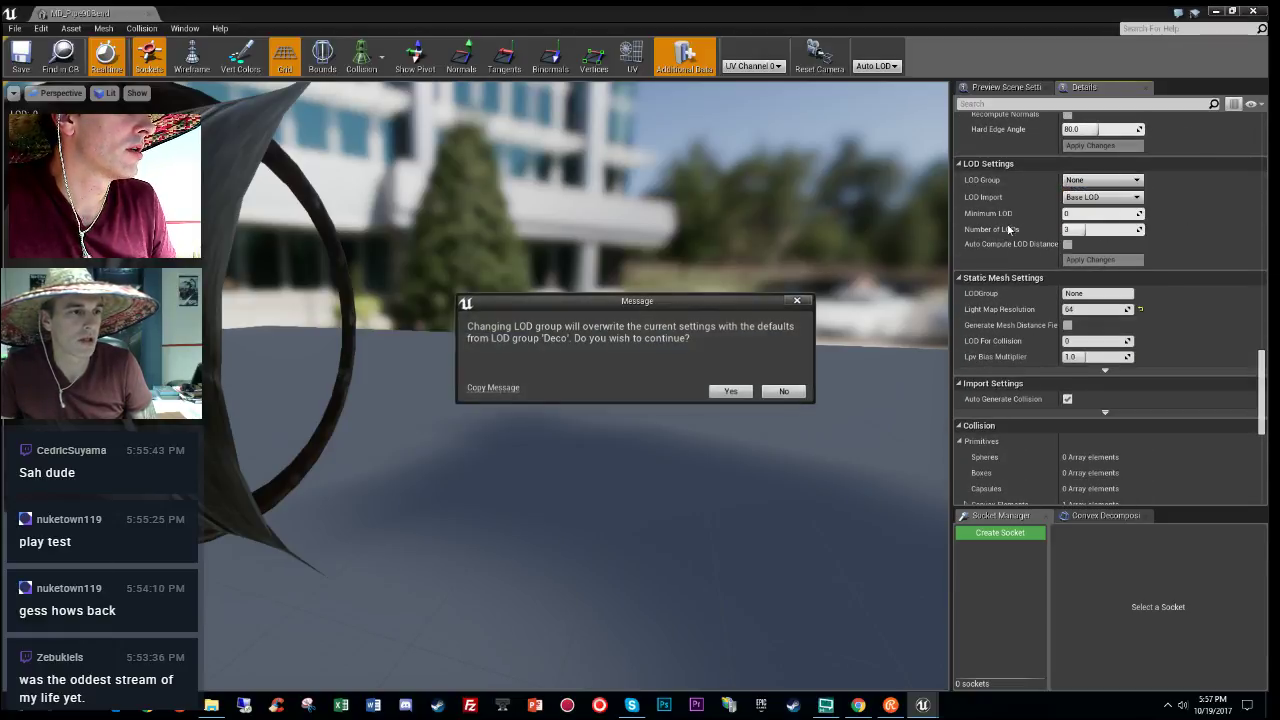
click(719, 391)
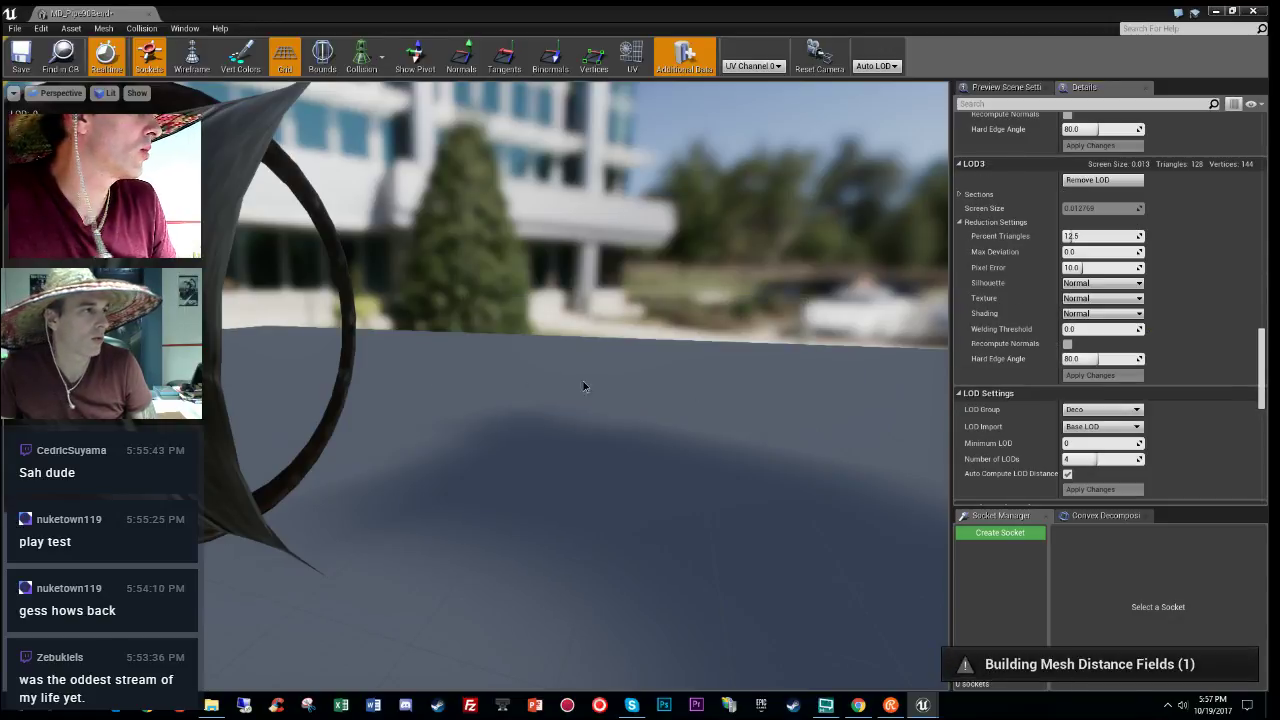
Step: Examine the pipe bend from a distance and review the screen sizes and reduction settings of its LOD levels
drag(583, 386, 690, 555)
scroll(575, 385, down, 8)
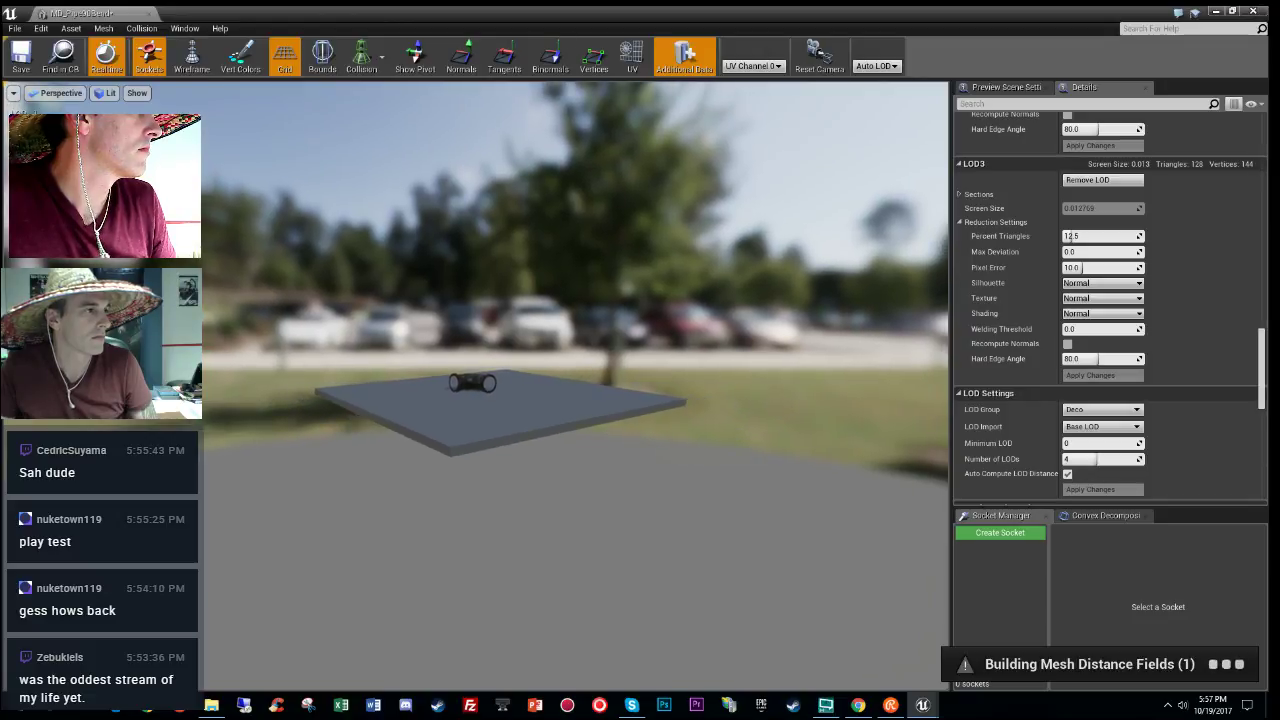
alt+right_drag(826, 311, 826, 393)
scroll(1187, 328, up, 3)
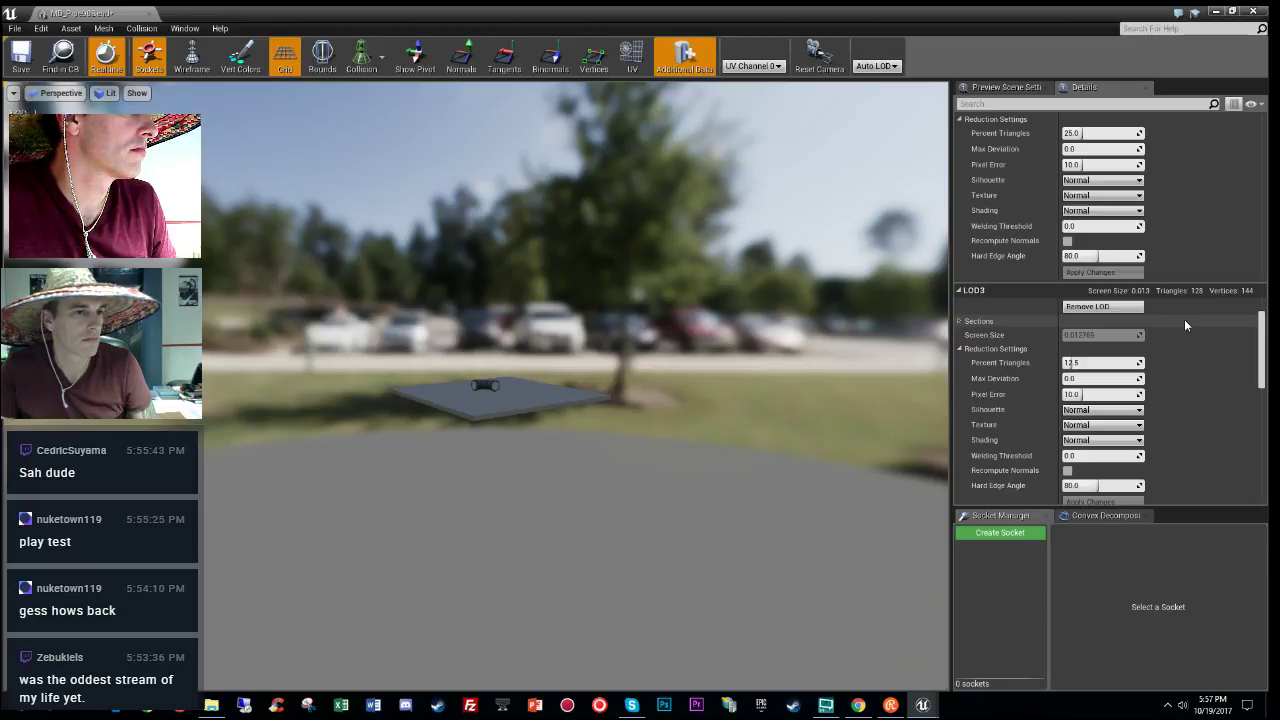
scroll(1183, 318, up, 5)
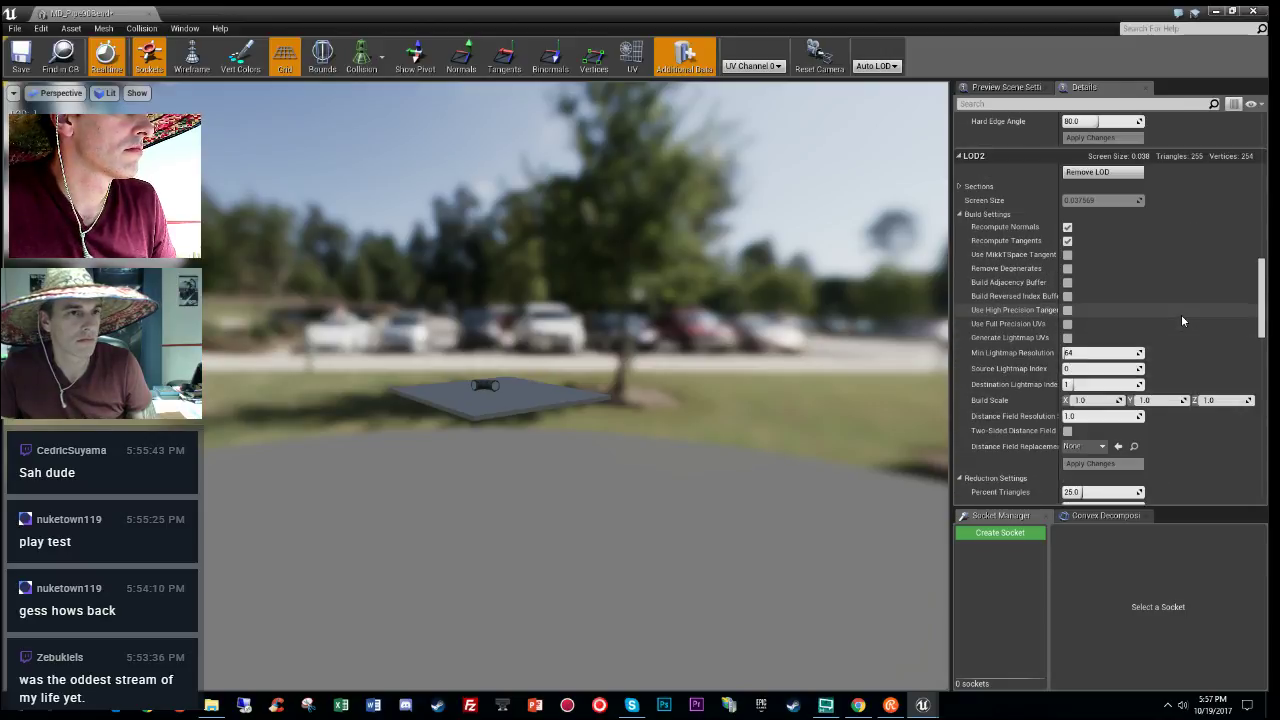
mouse_move(860, 325)
mouse_down()
mouse_move(876, 390)
mouse_move(858, 292)
mouse_move(858, 348)
mouse_up()
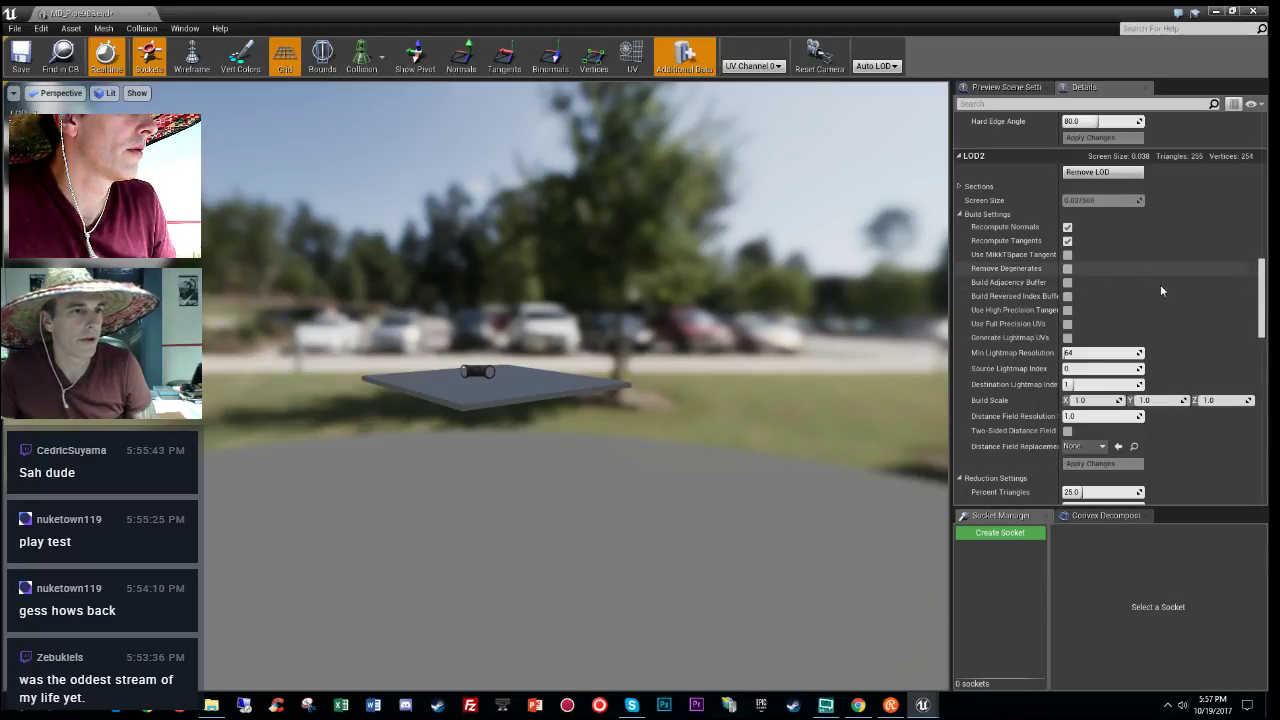
scroll(1170, 294, up, 2)
right_drag(576, 386, 675, 315)
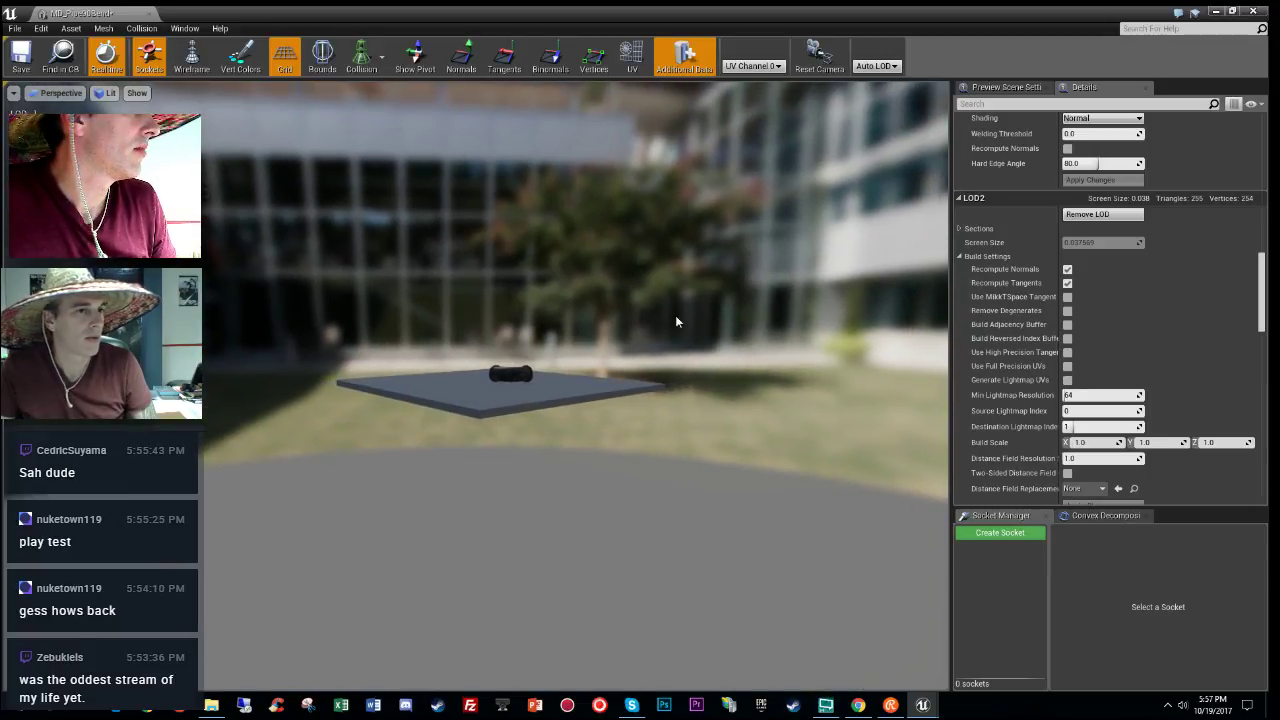
scroll(1165, 305, up, 4)
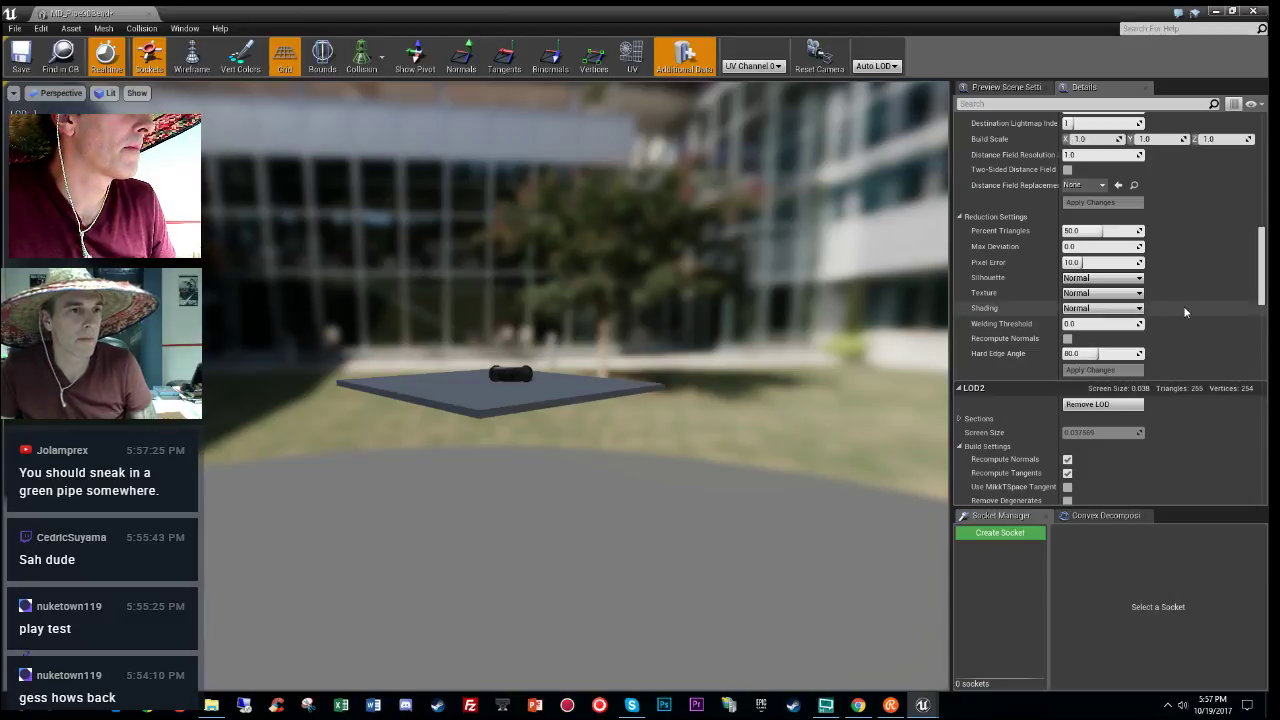
scroll(1183, 302, up, 3)
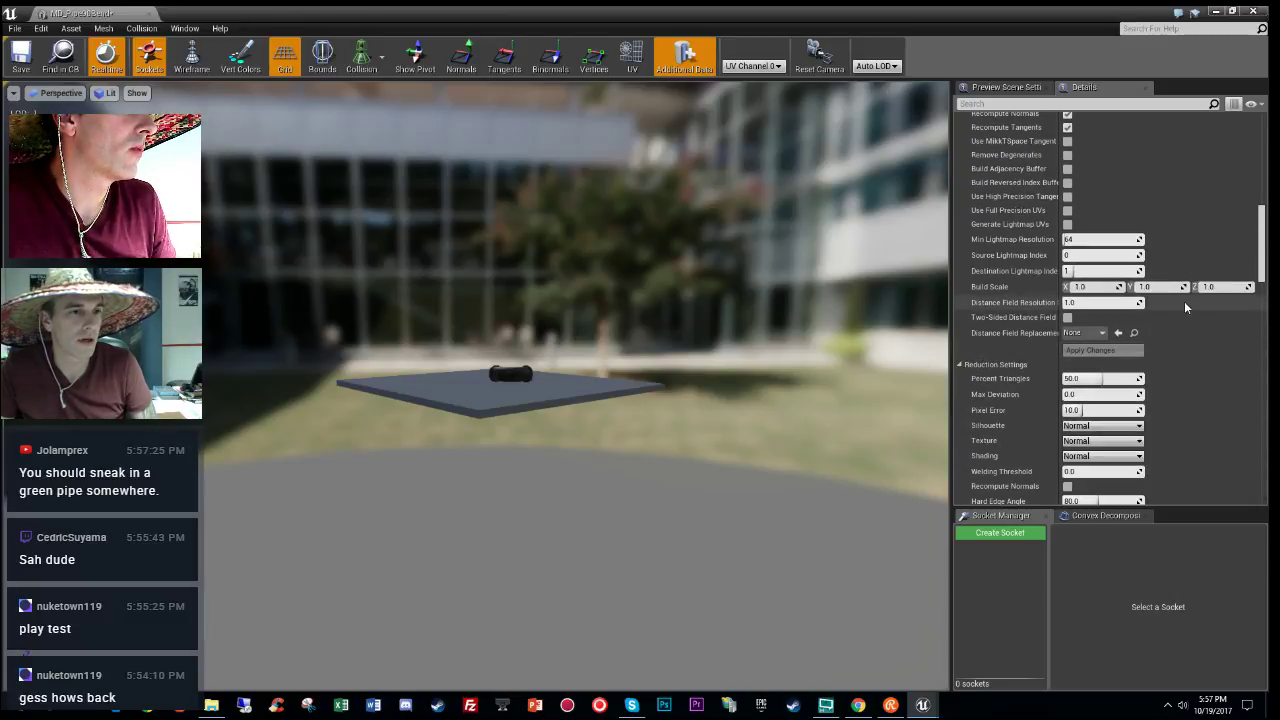
scroll(1185, 303, up, 3)
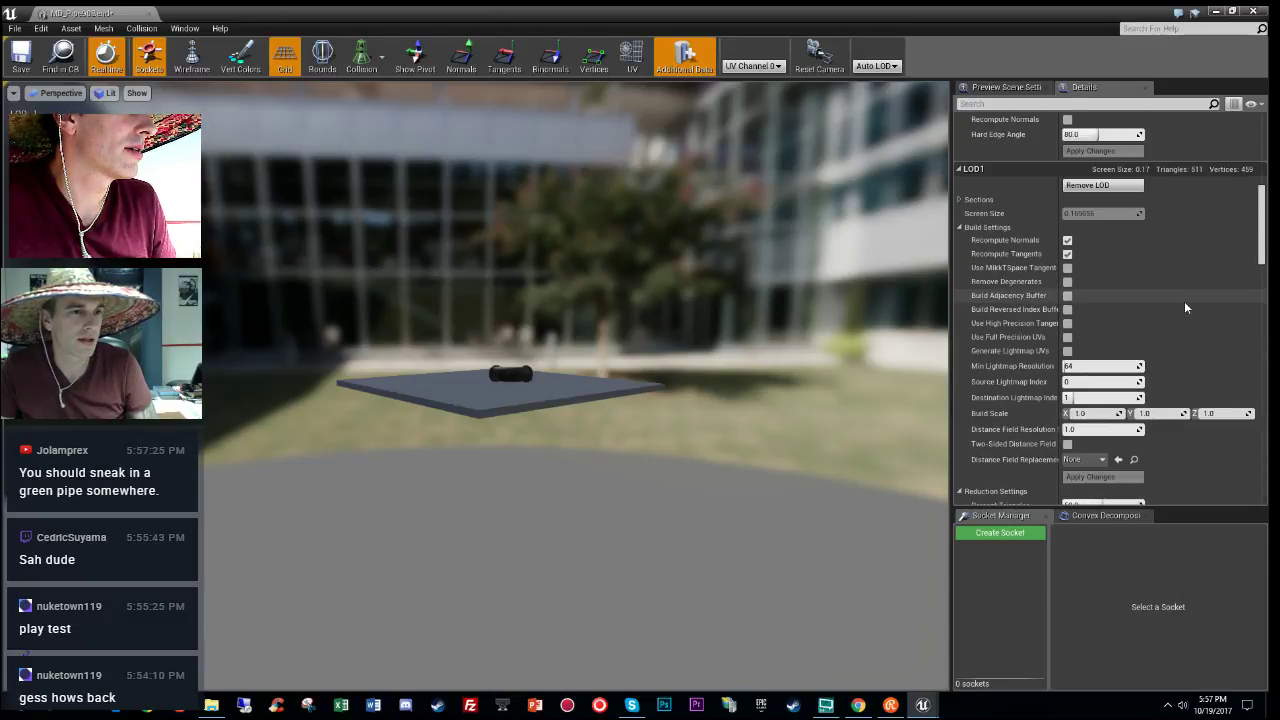
scroll(1184, 301, down, 15)
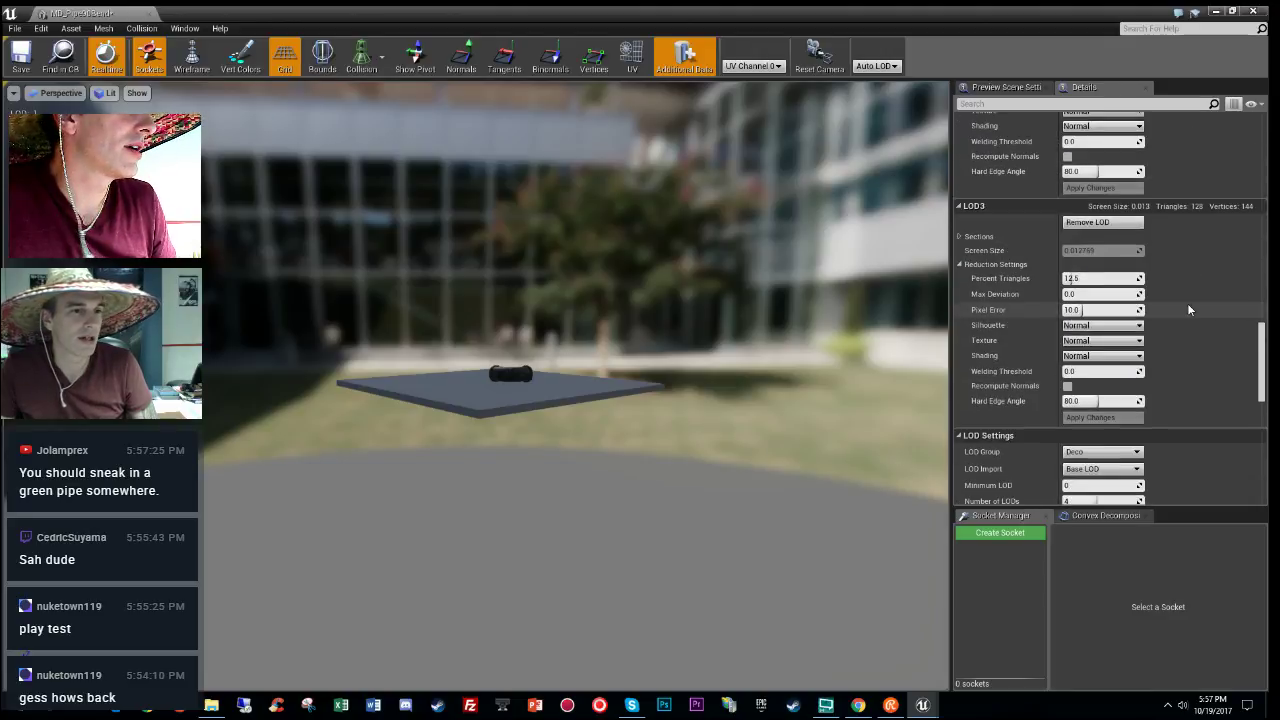
Step: Switch the Minimum LOD between 1 and 0 to compare the pipe bend's detail up close, ending at 0
scroll(1188, 309, down, 3)
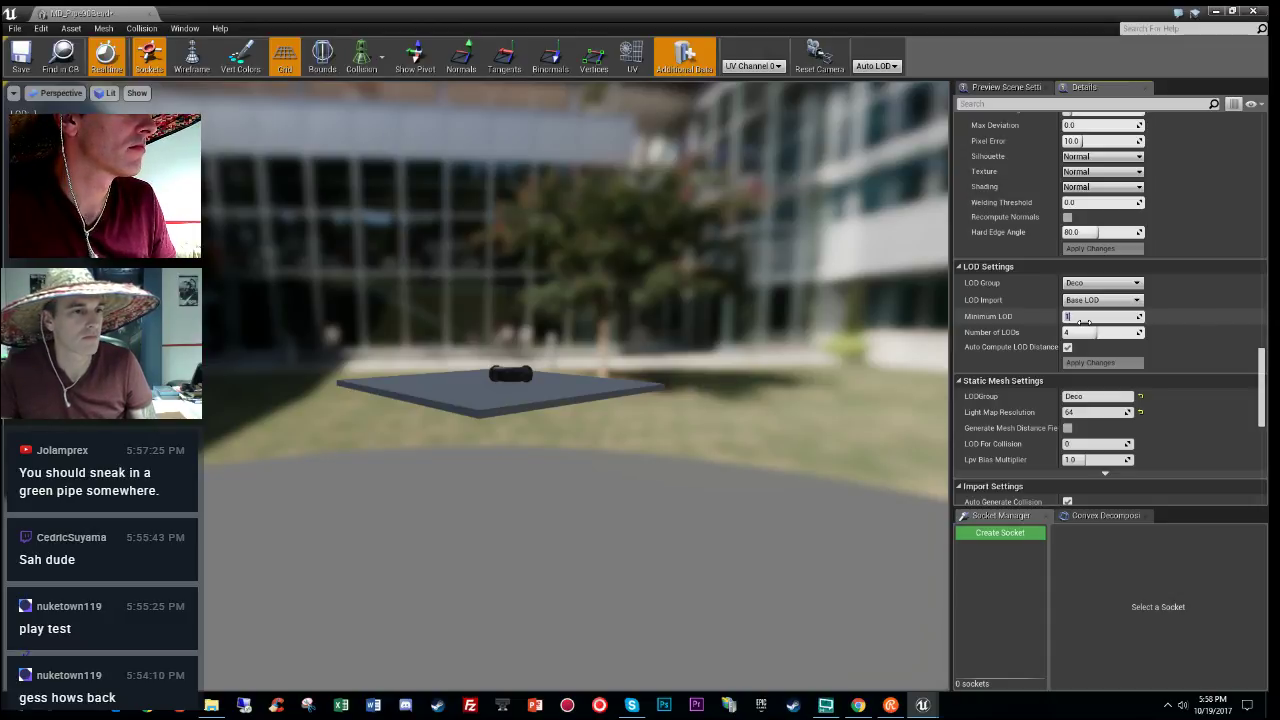
key(w)
right_drag(731, 400, 775, 490)
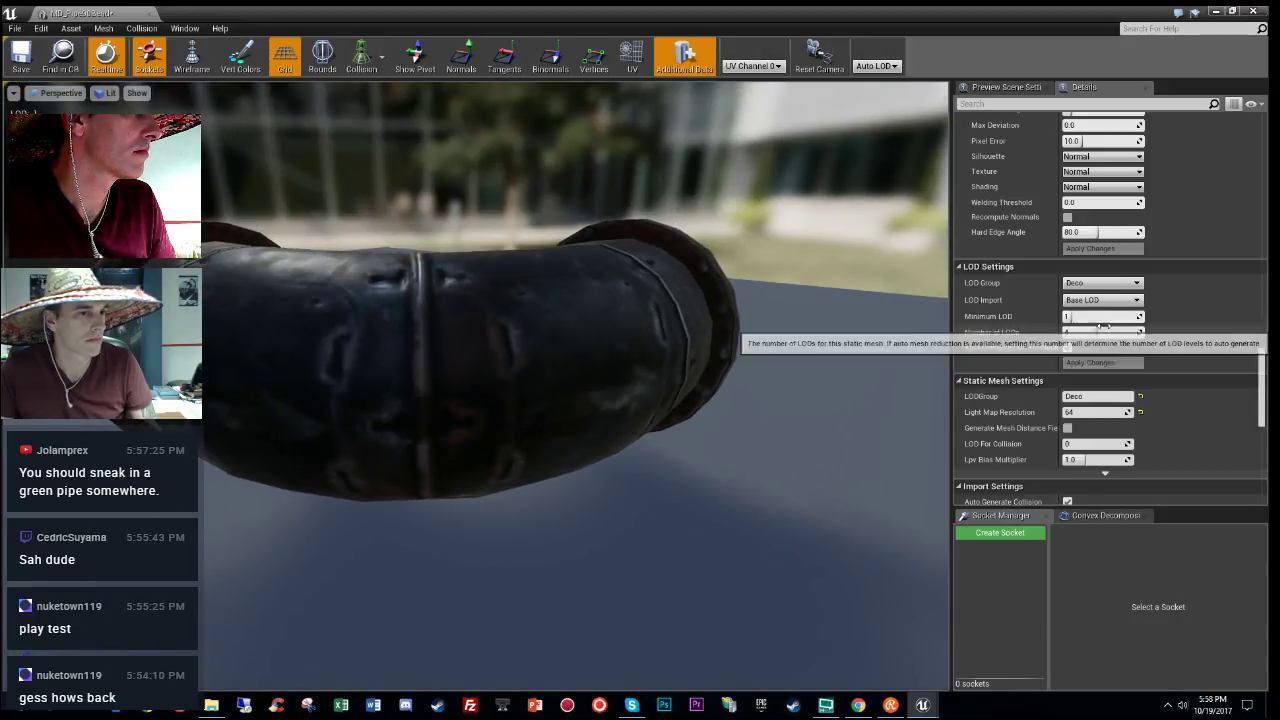
click(1103, 319)
text(0)
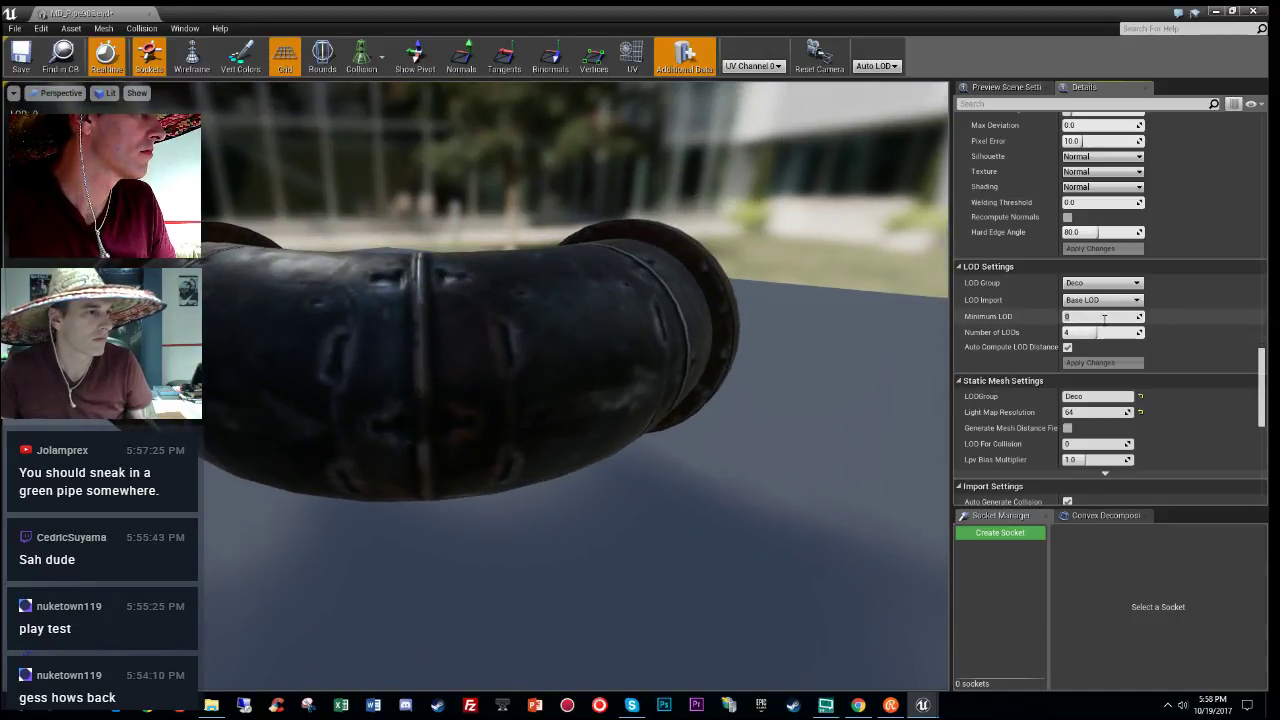
text(1)
key(Return)
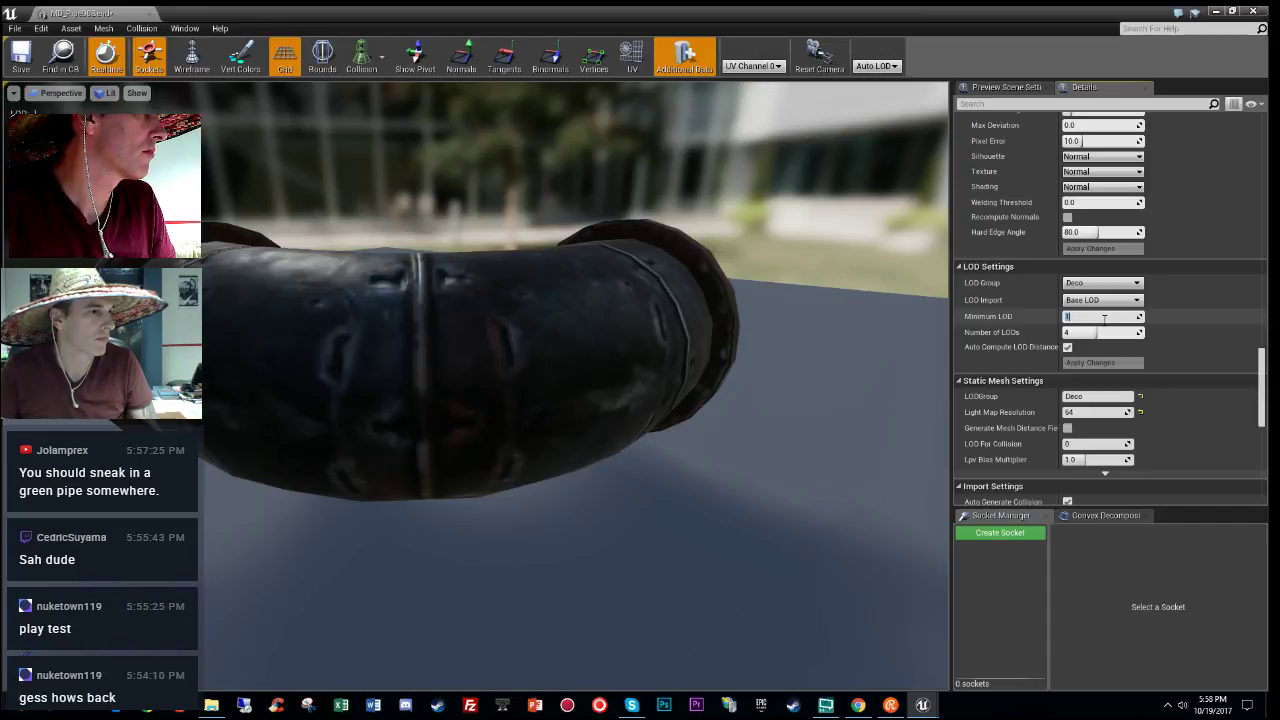
text(0)
key(Return)
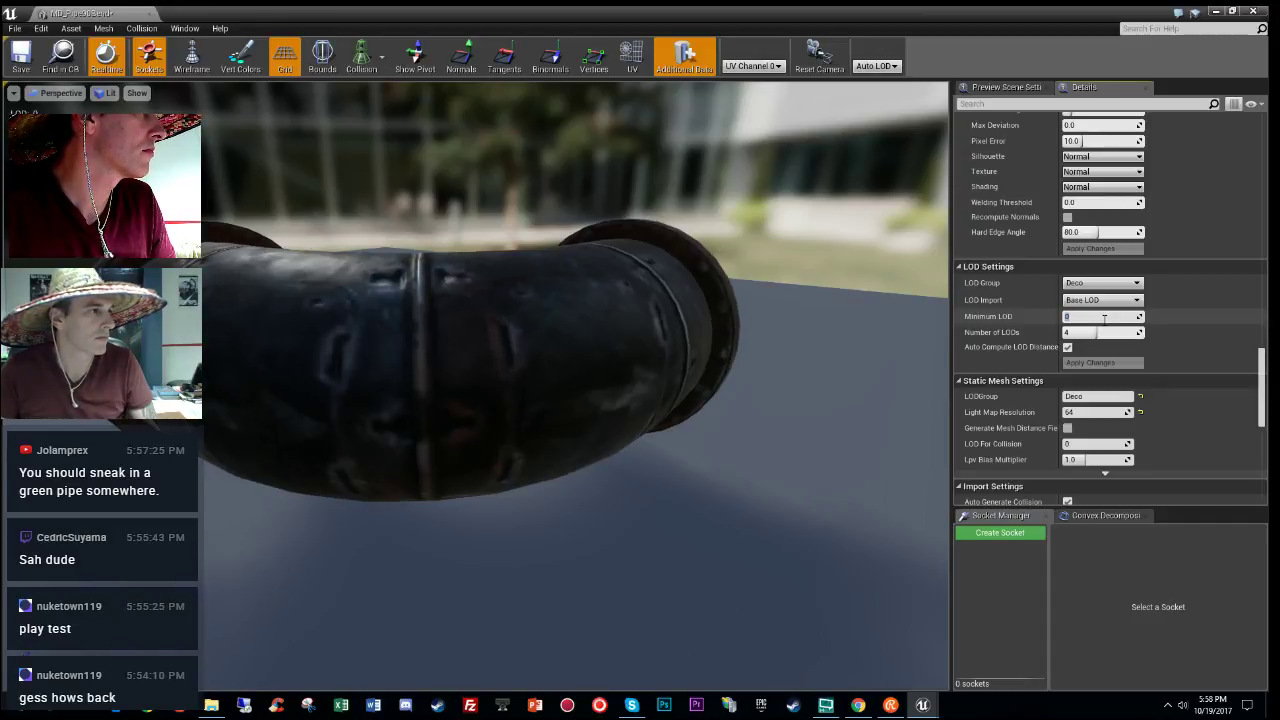
text(1)
key(Return)
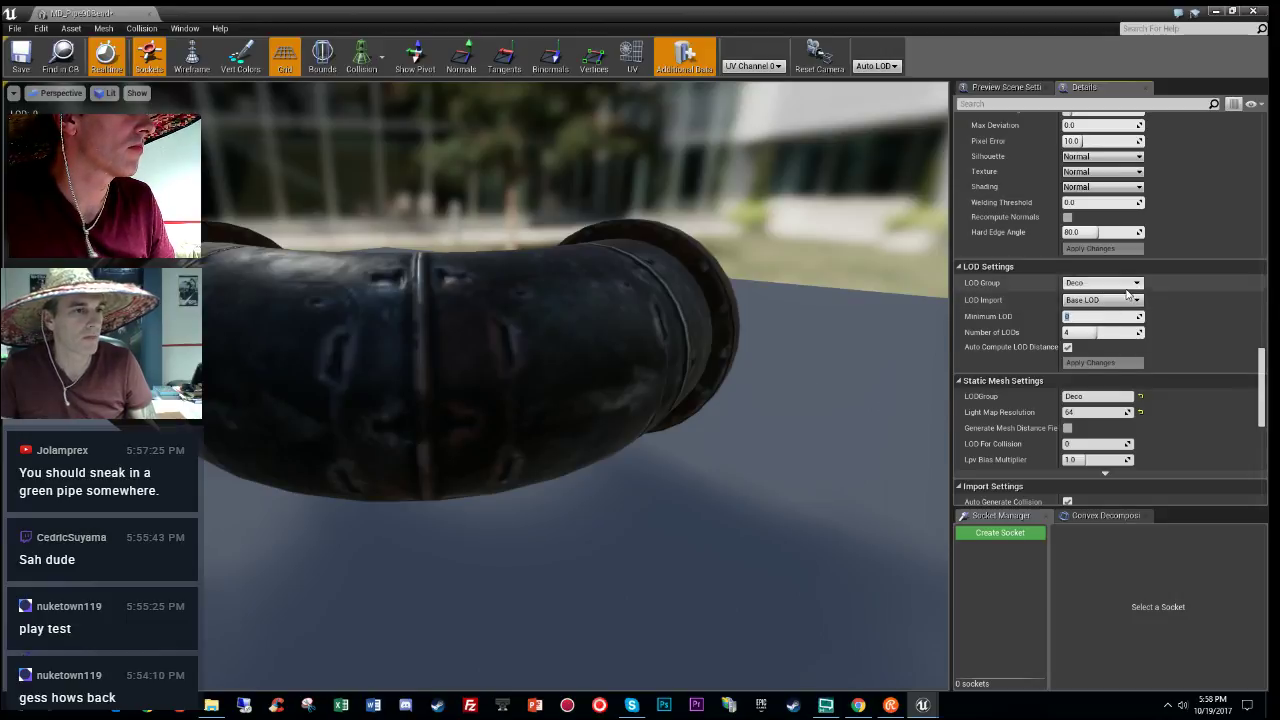
Step: Turn off Auto Compute LOD Distances in the pipe bend's LOD settings
scroll(1131, 289, up, 3)
right_drag(764, 433, 764, 520)
drag(764, 433, 714, 385)
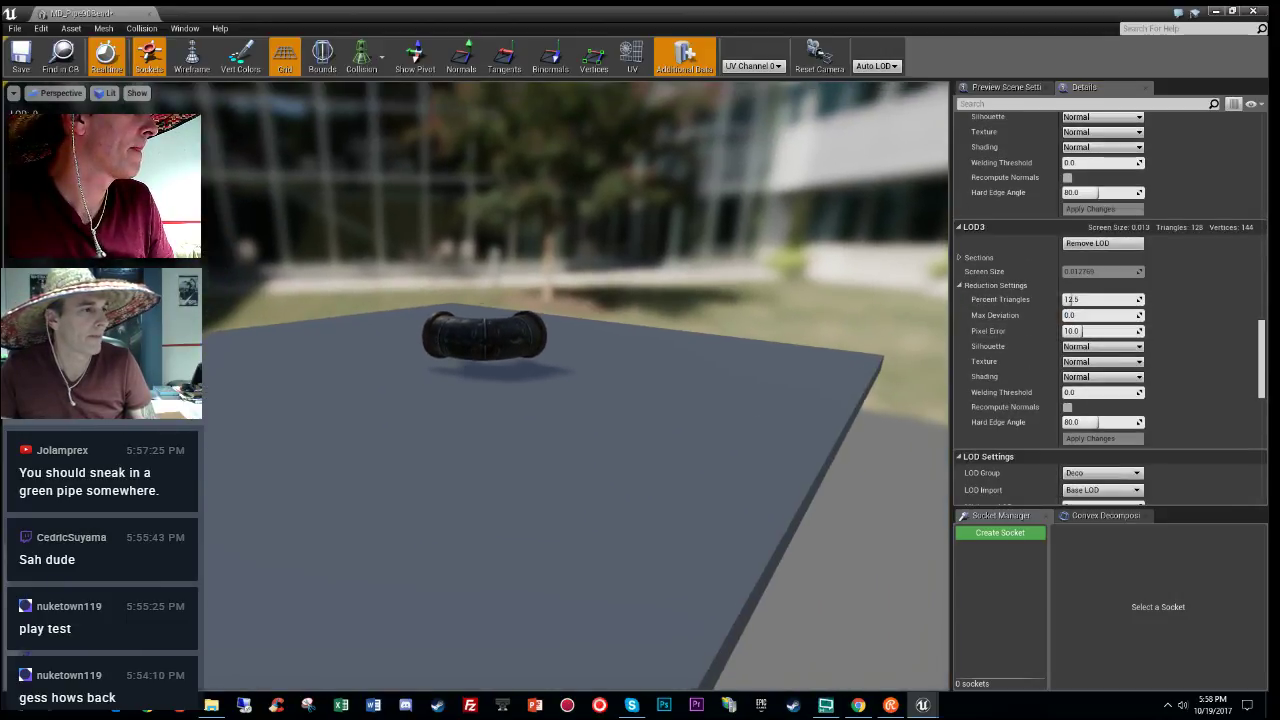
drag(705, 570, 698, 585)
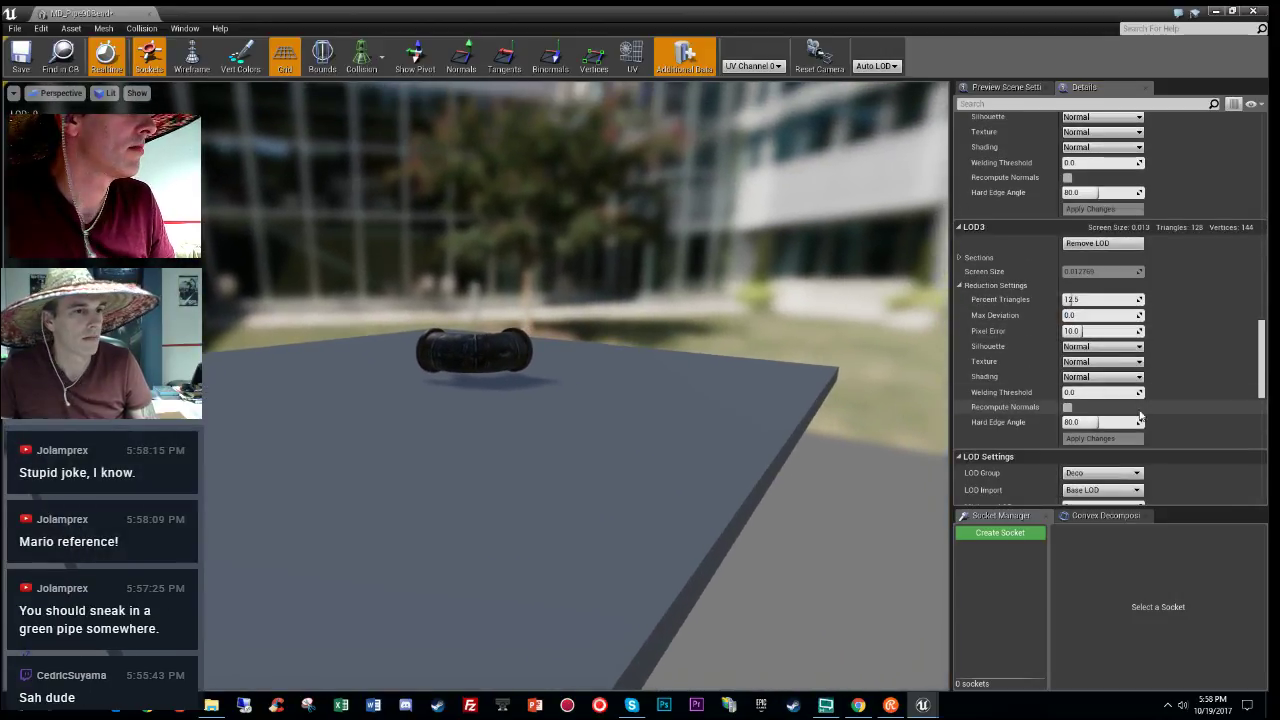
scroll(1171, 365, down, 3)
scroll(1173, 371, down, 1)
click(1067, 349)
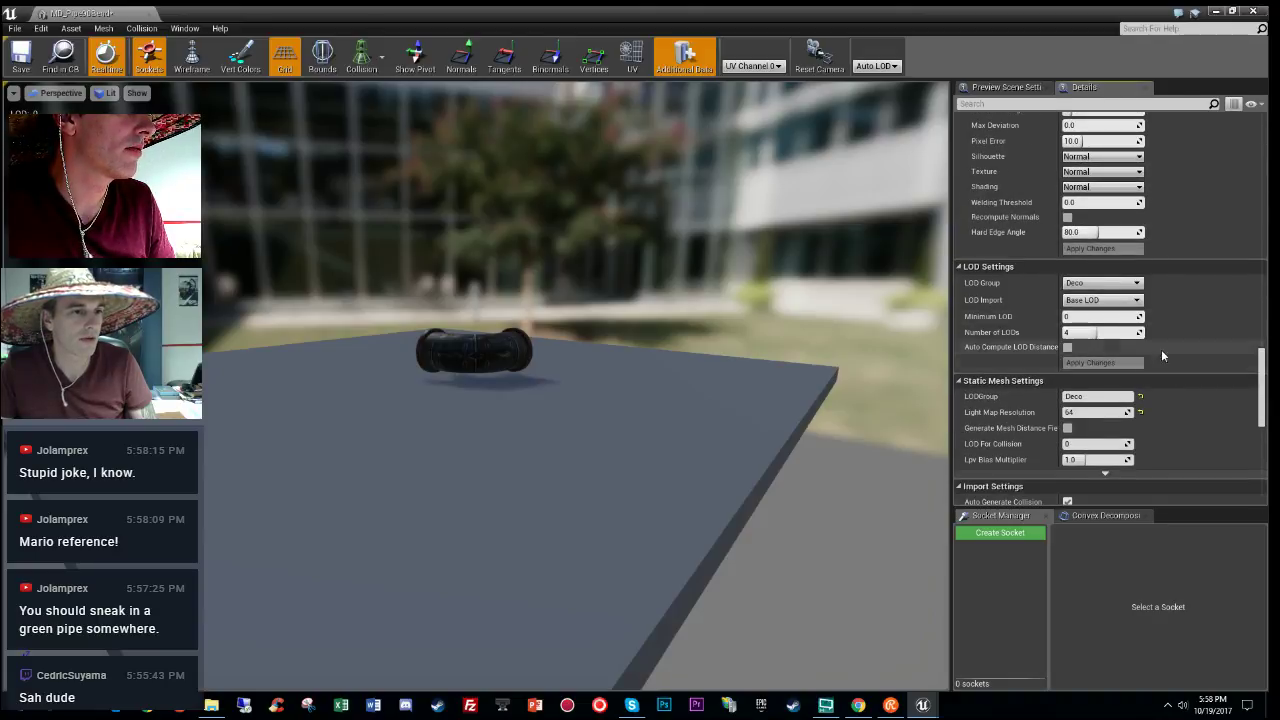
Step: Open LOD1's Screen Size for editing and check at what distance the pipe bend switches its level of detail
scroll(1196, 334, up, 10)
scroll(1200, 336, up, 10)
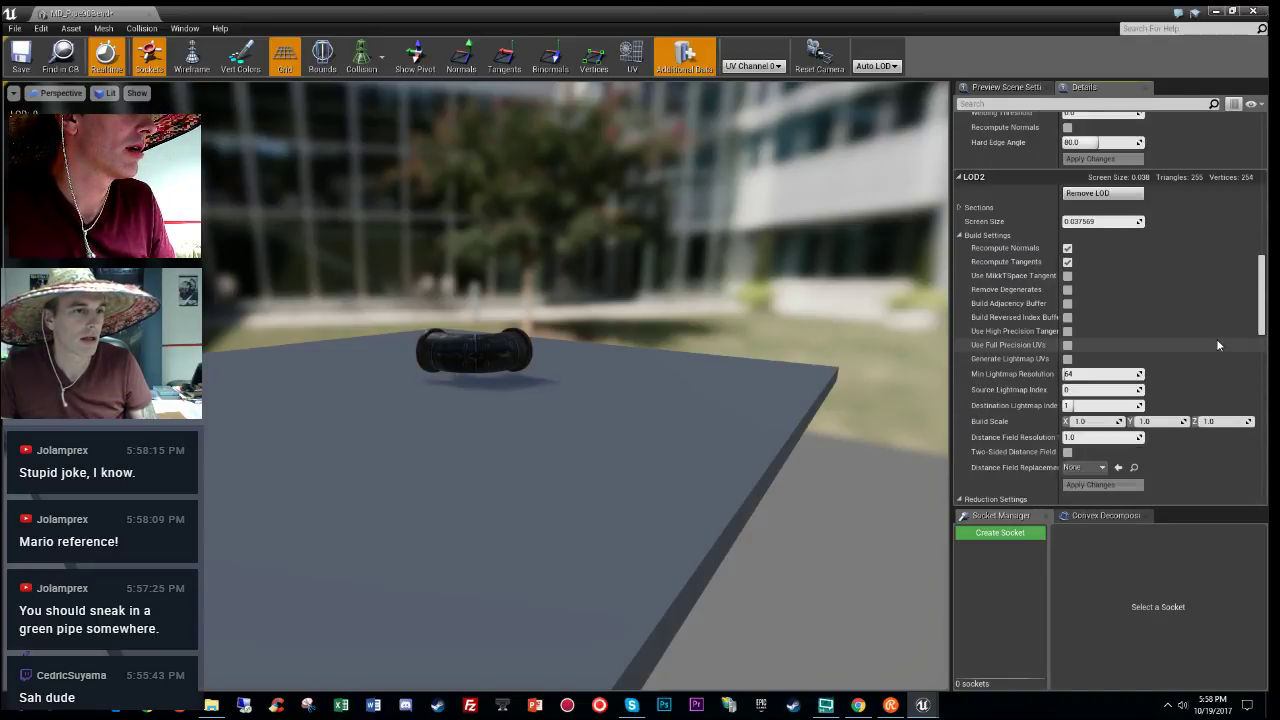
scroll(1217, 338, up, 15)
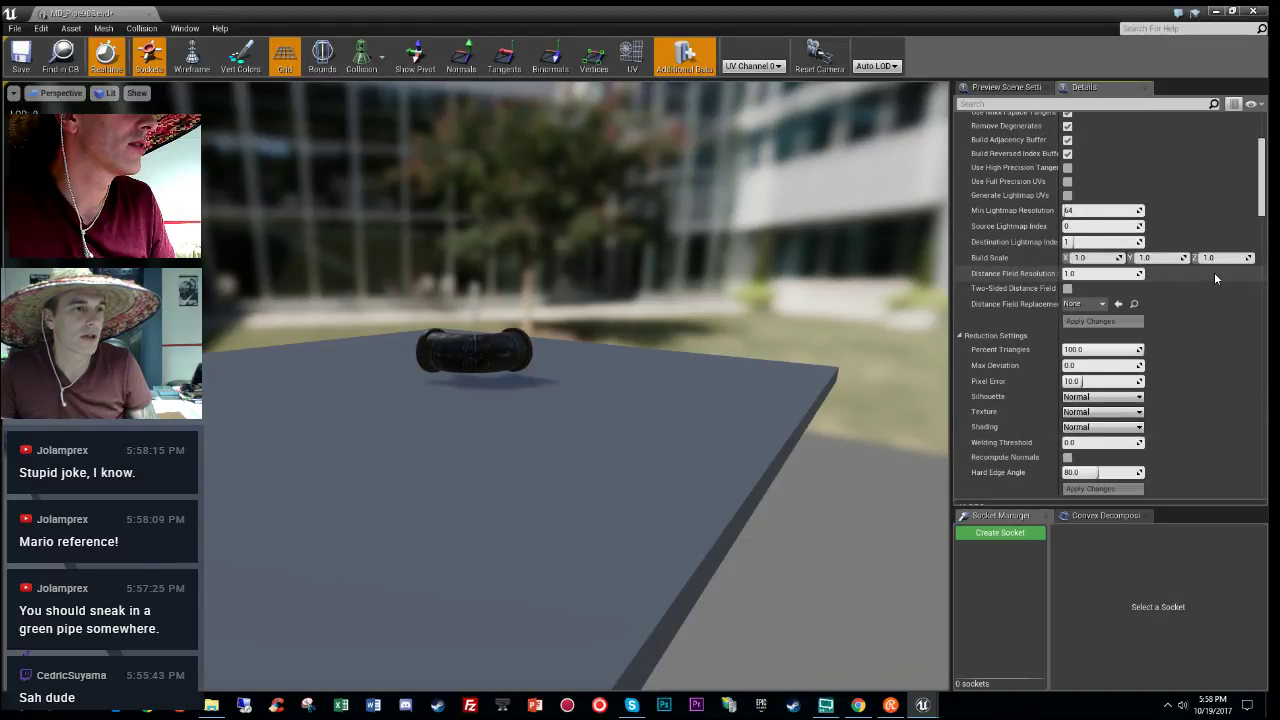
scroll(1205, 276, down, 10)
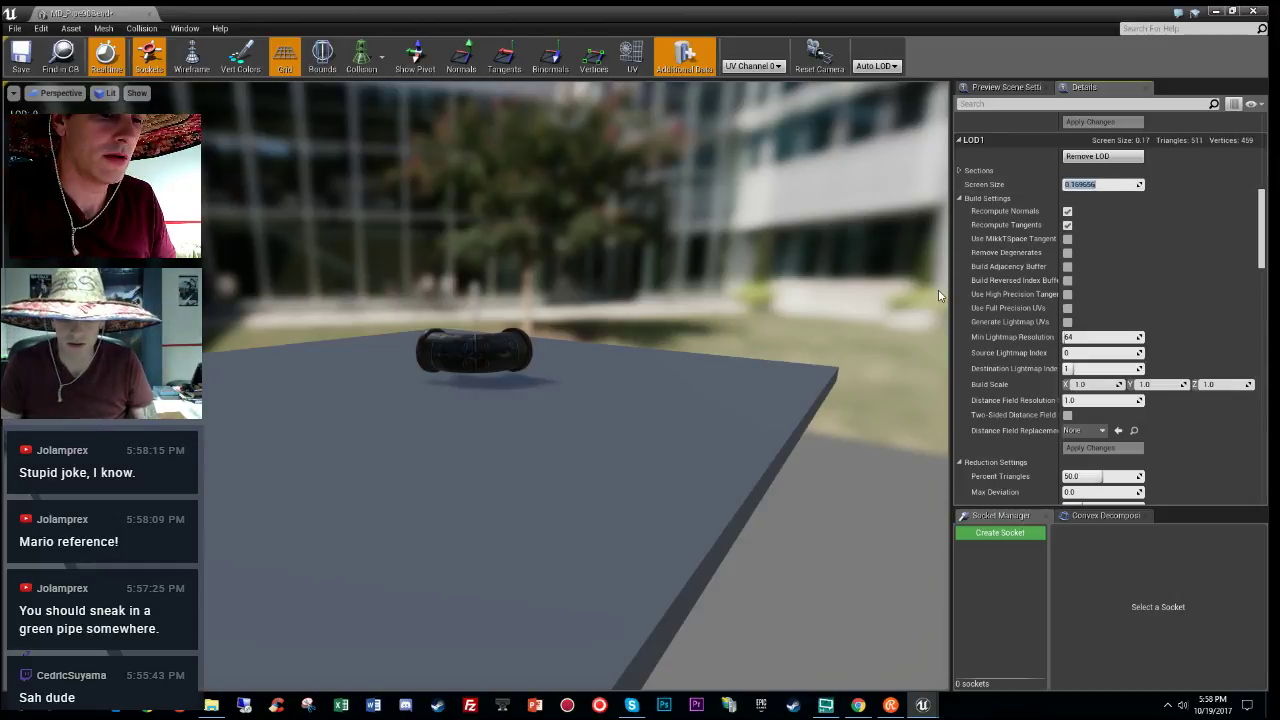
mouse_move(487, 430)
right_down()
mouse_move(491, 400)
mouse_move(480, 414)
right_up()
key(w)
key(w)
key(s)
drag(575, 350, 575, 430)
drag(650, 400, 660, 402)
Step: Set LOD2's Screen Size to 0.1 and check the pipe bend's level of detail nearer and farther away
scroll(1162, 315, down, 8)
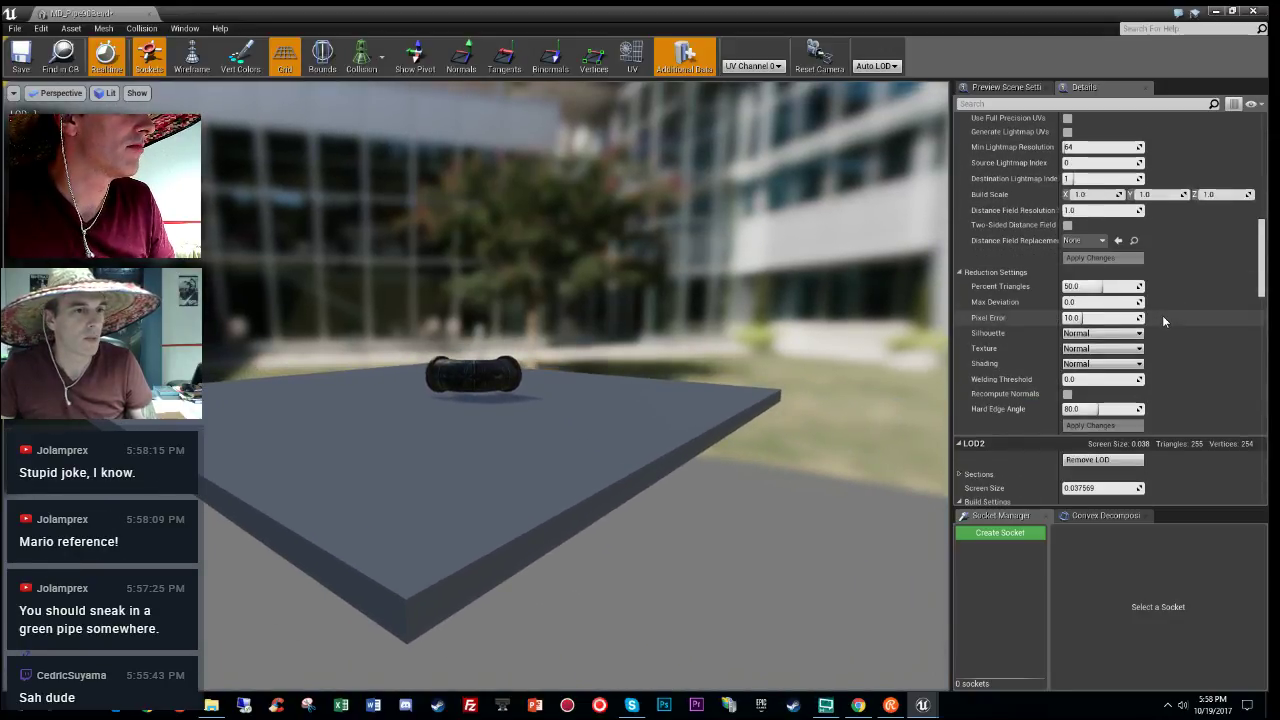
scroll(1162, 315, down, 3)
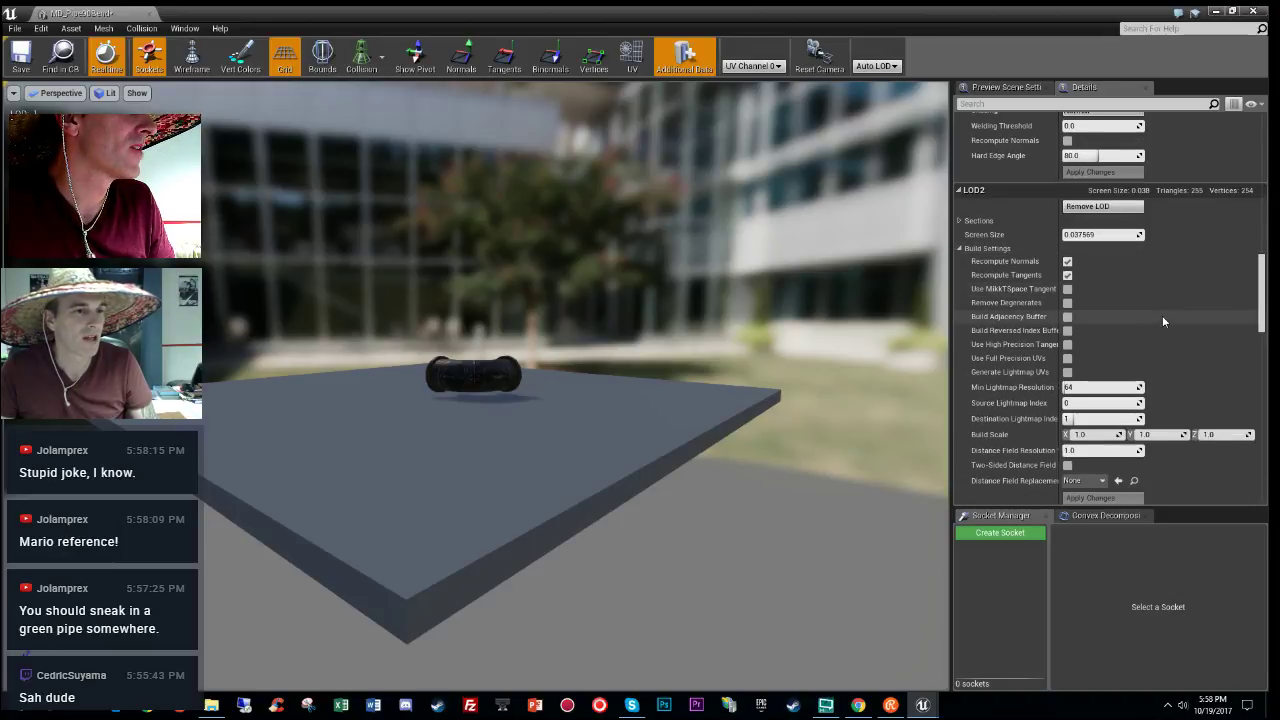
click(1090, 234)
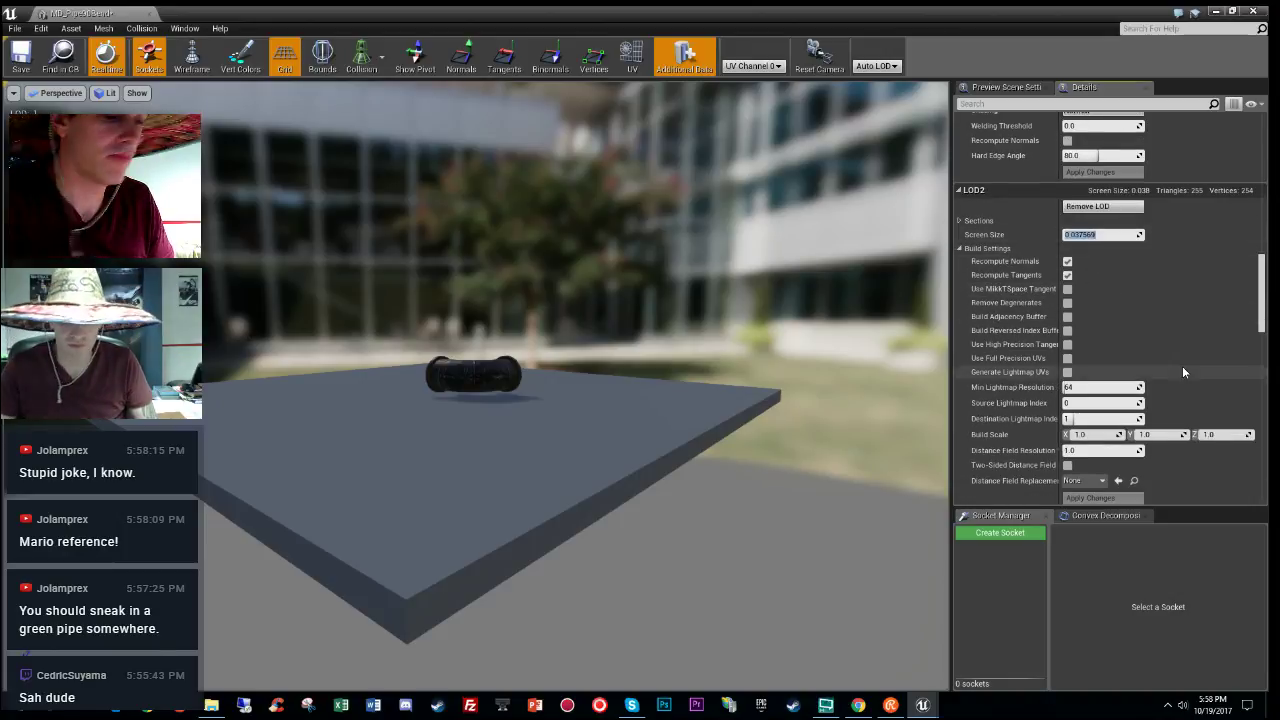
text(0.1)
key(Return)
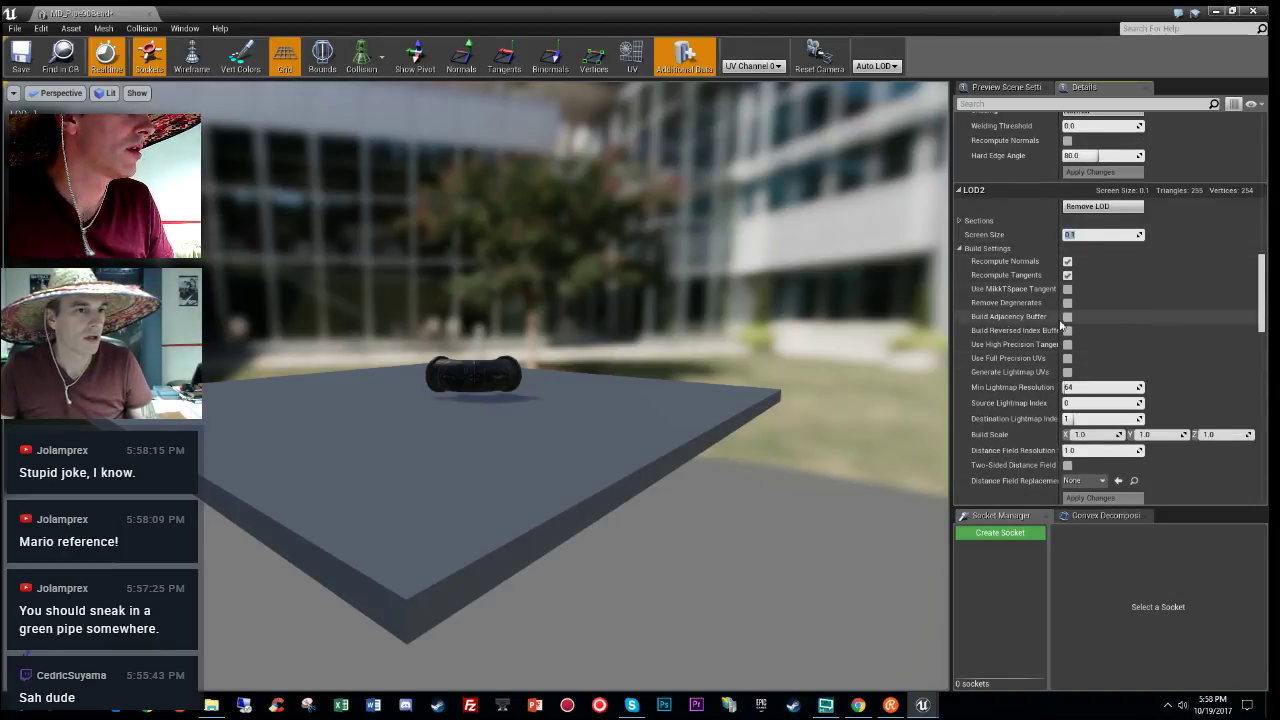
mouse_move(840, 340)
right_down()
mouse_move(822, 332)
mouse_move(846, 340)
right_up()
key(s)
key(w)
key(w)
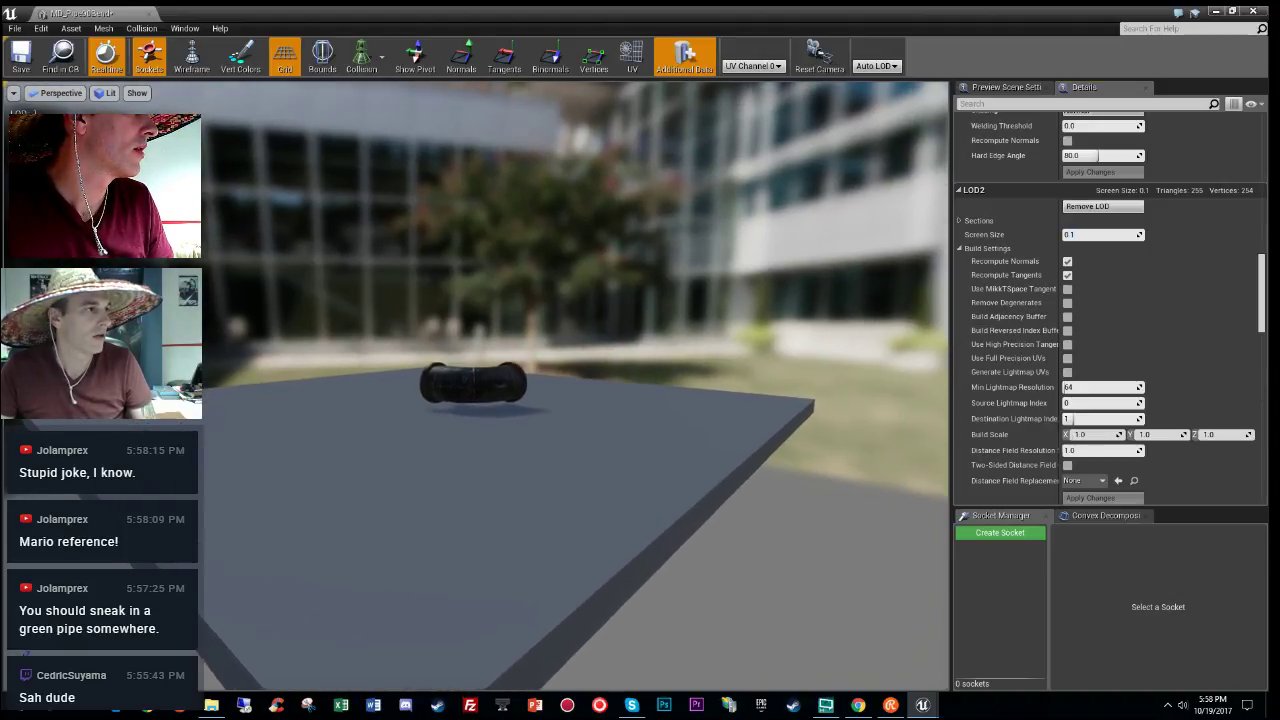
Step: Set LOD2's Screen Size to 0.2 and check the pipe bend's LOD switch by moving nearer and farther away
click(1094, 234)
text(0.2)
key(Return)
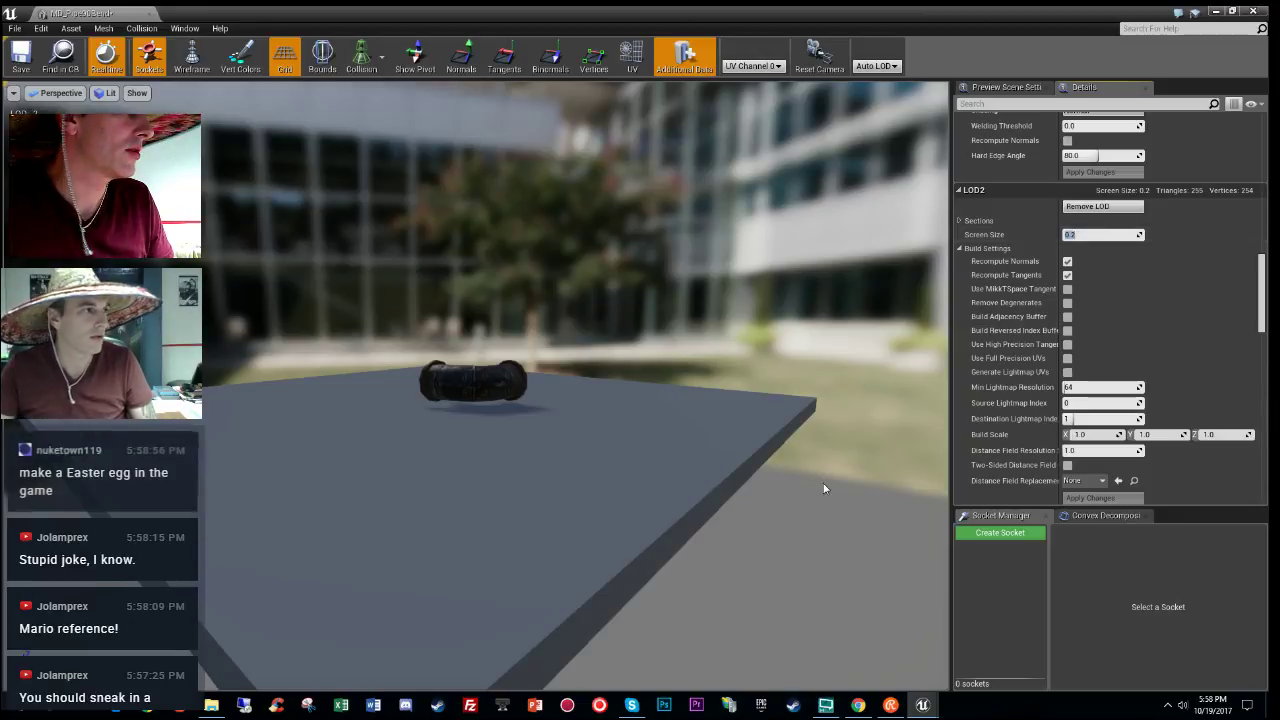
right_drag(825, 488, 852, 464)
key(w)
key(s)
key(w)
key(w)
key(s)
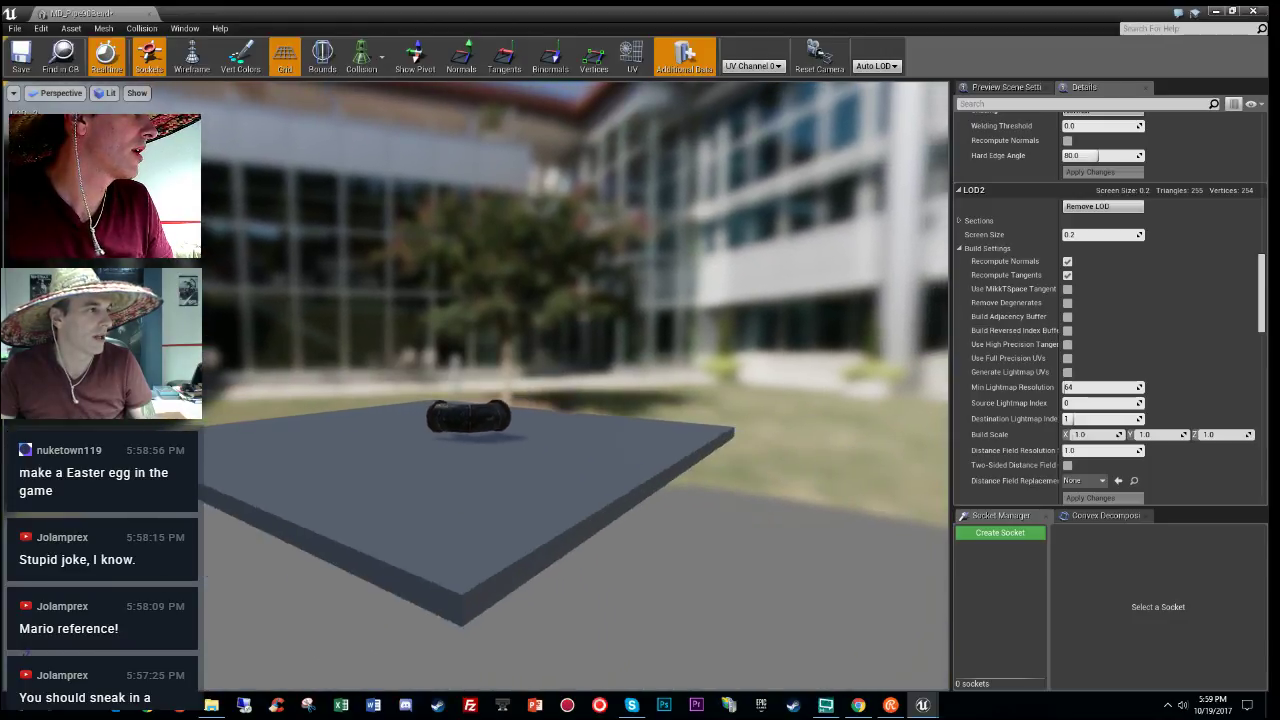
right_drag(772, 490, 764, 490)
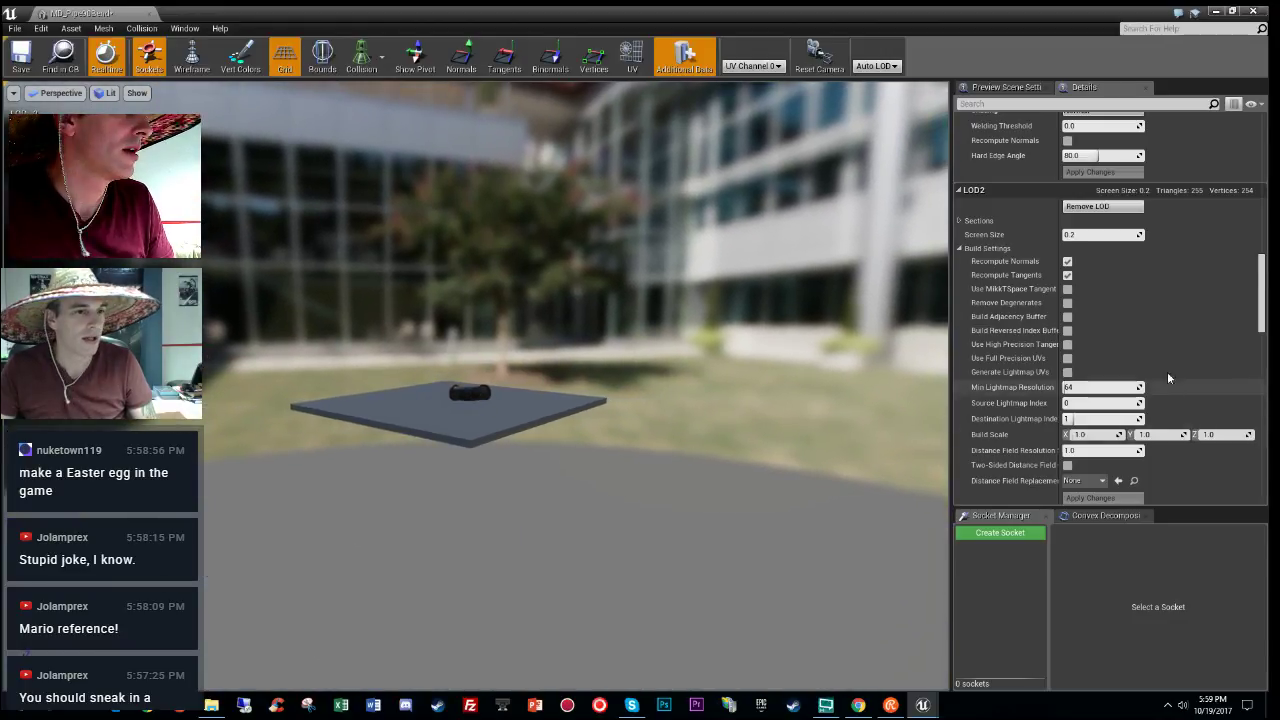
Step: Set LOD3's Screen Size to 0.1, check the switch from farther away, and save the pipe bend mesh
scroll(1167, 377, down, 10)
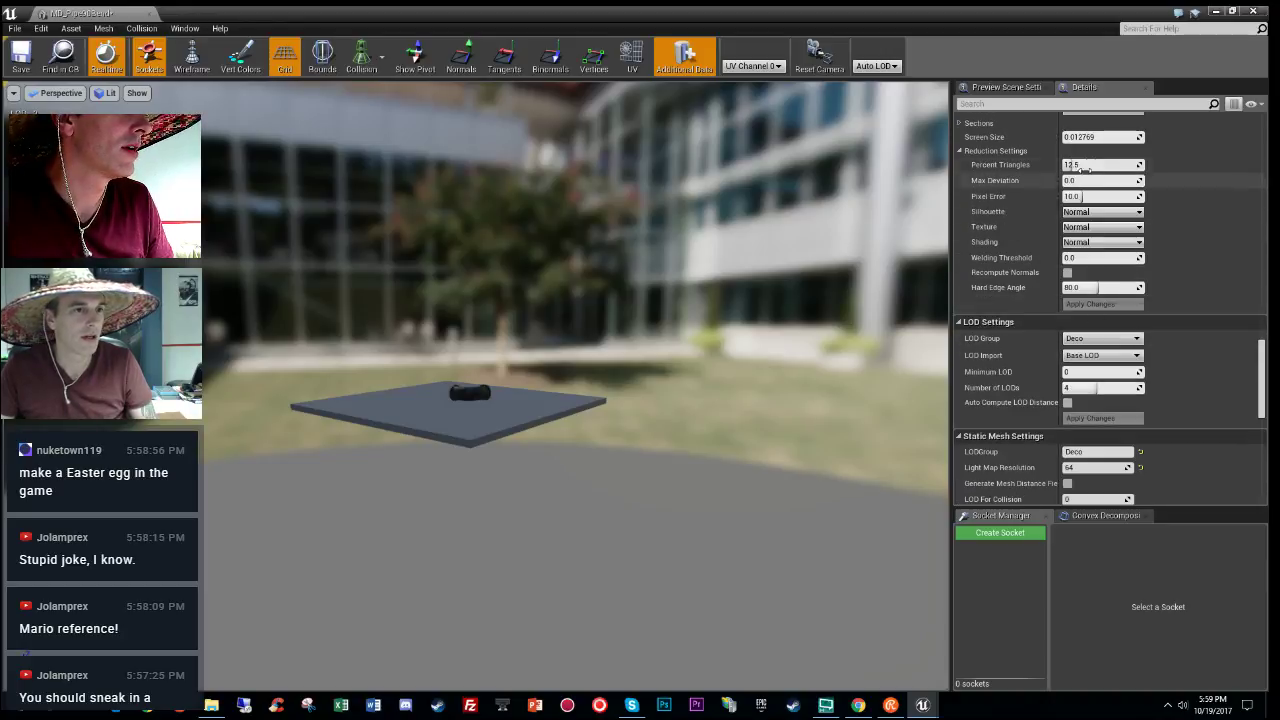
click(1090, 137)
right_drag(780, 330, 784, 320)
scroll(1150, 338, up, 4)
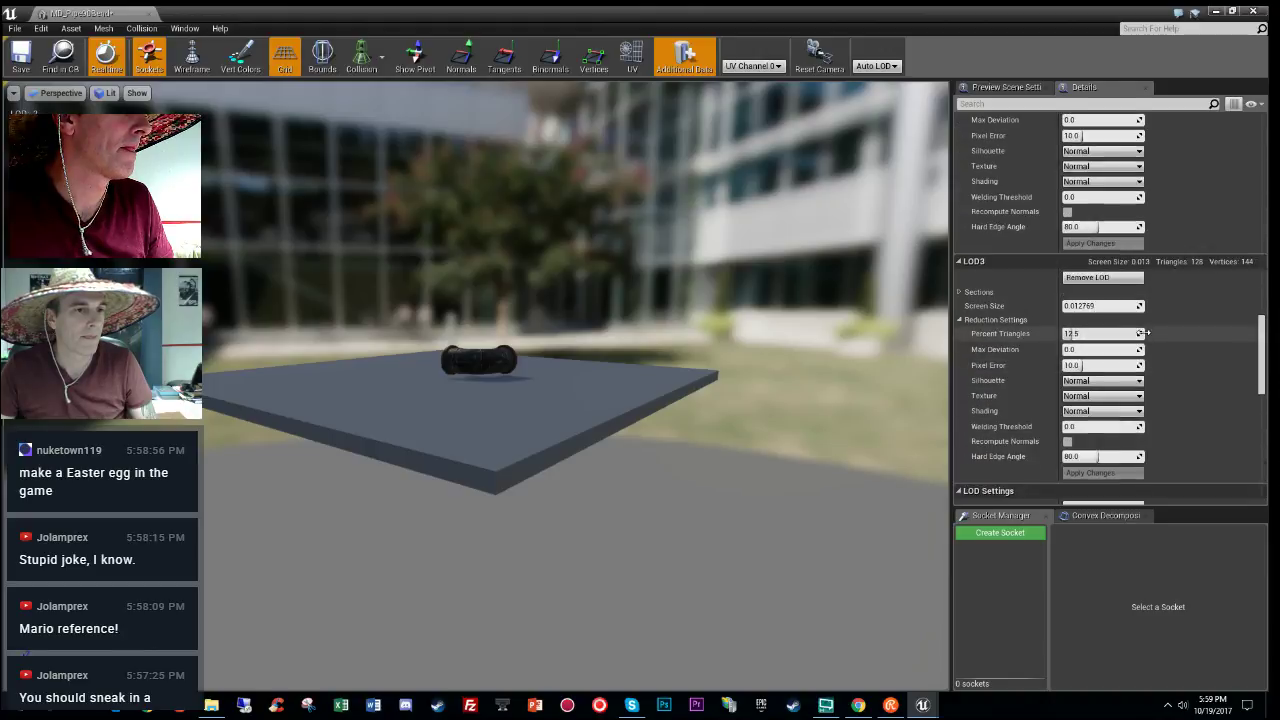
click(1100, 305)
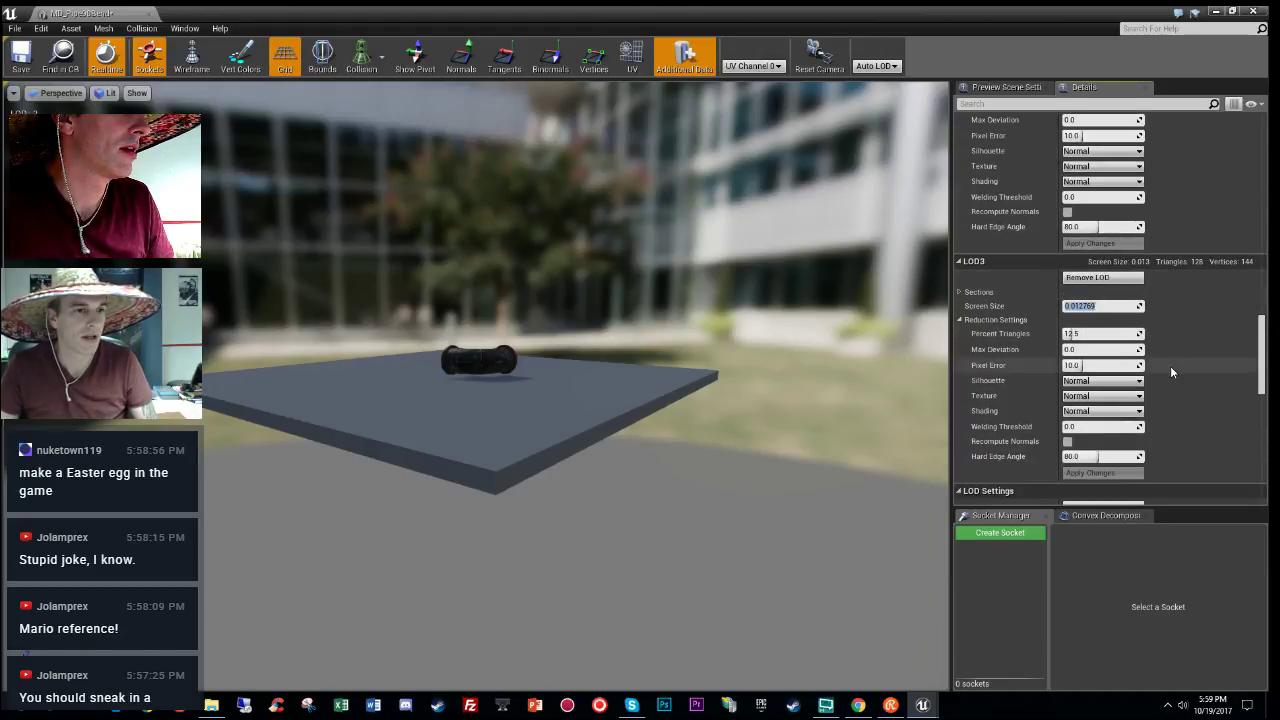
text(0.1)
key(Return)
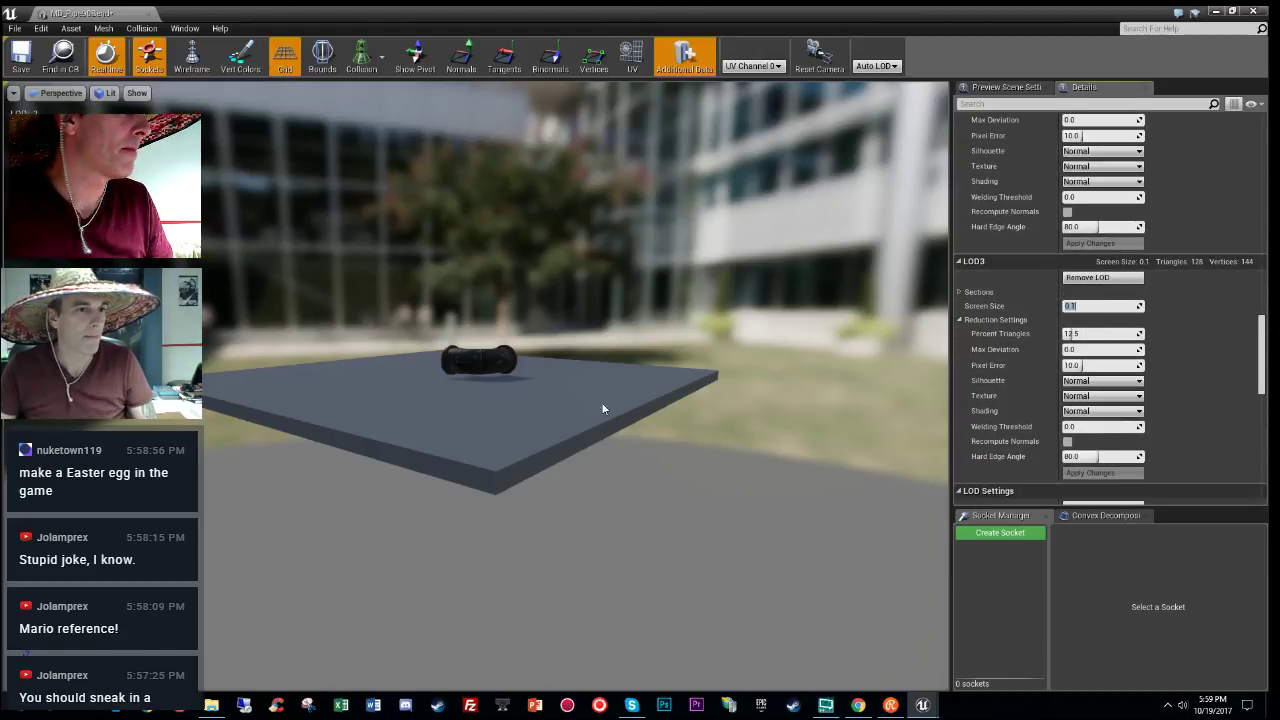
right_drag(602, 408, 602, 490)
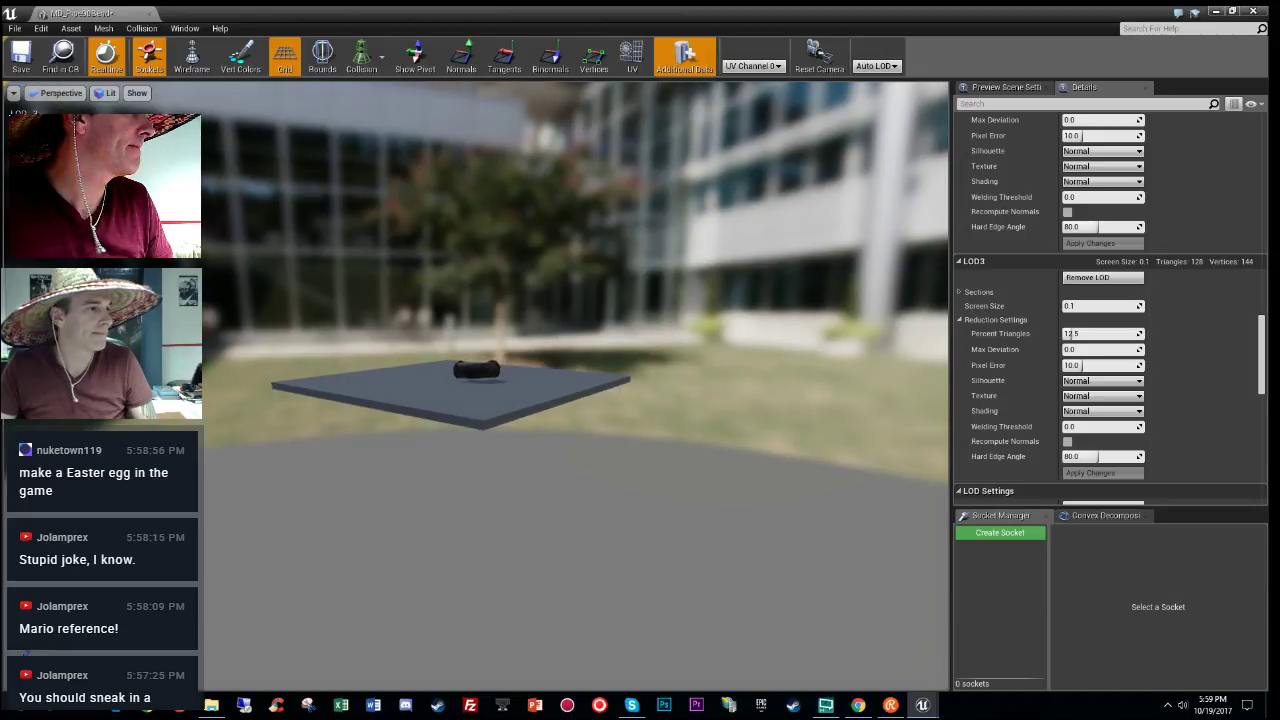
click(20, 55)
click(148, 13)
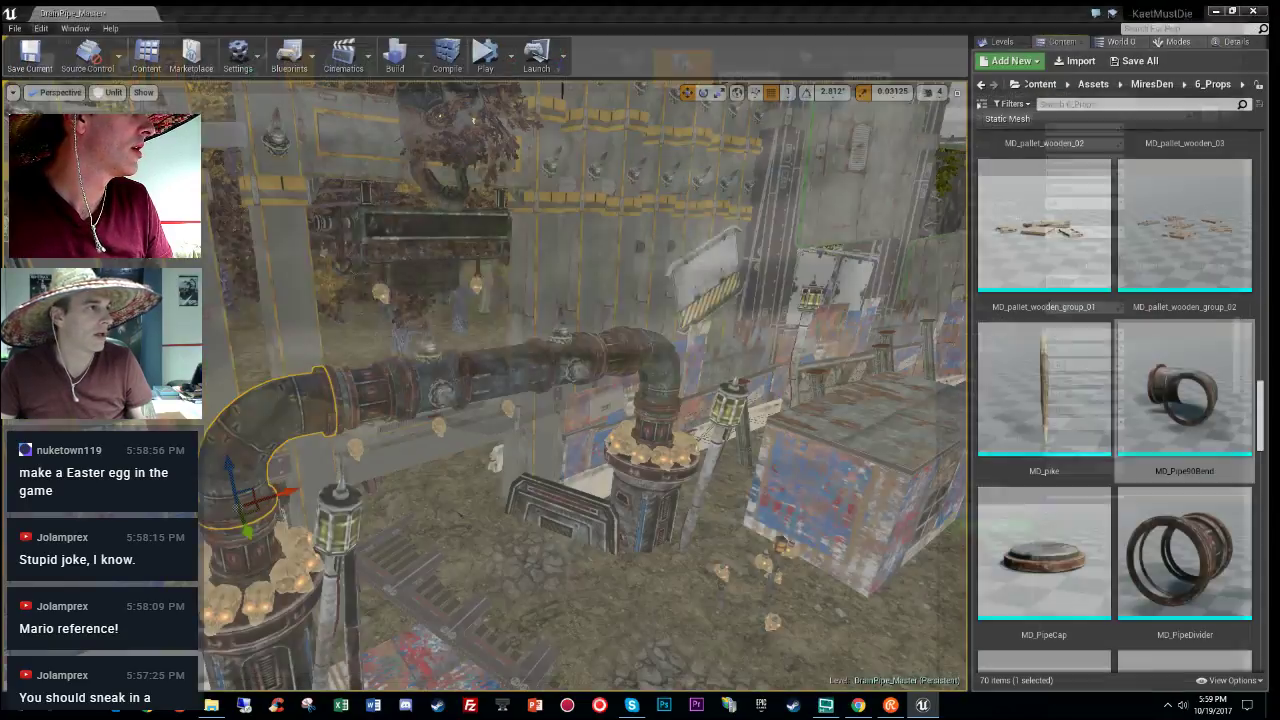
Step: Select the skull spire's base in the level and open its MD_Skull_Spire mesh for inspection
right_drag(585, 400, 615, 415)
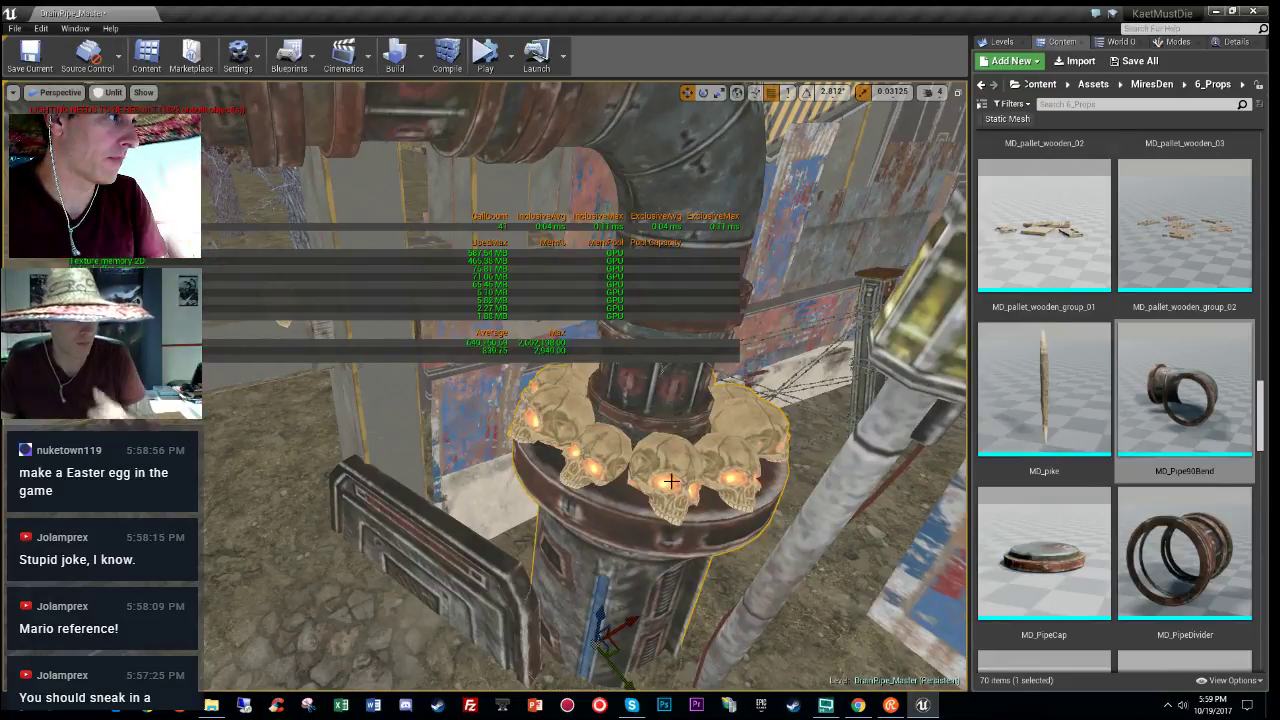
right_drag(613, 503, 510, 405)
right_drag(618, 548, 596, 548)
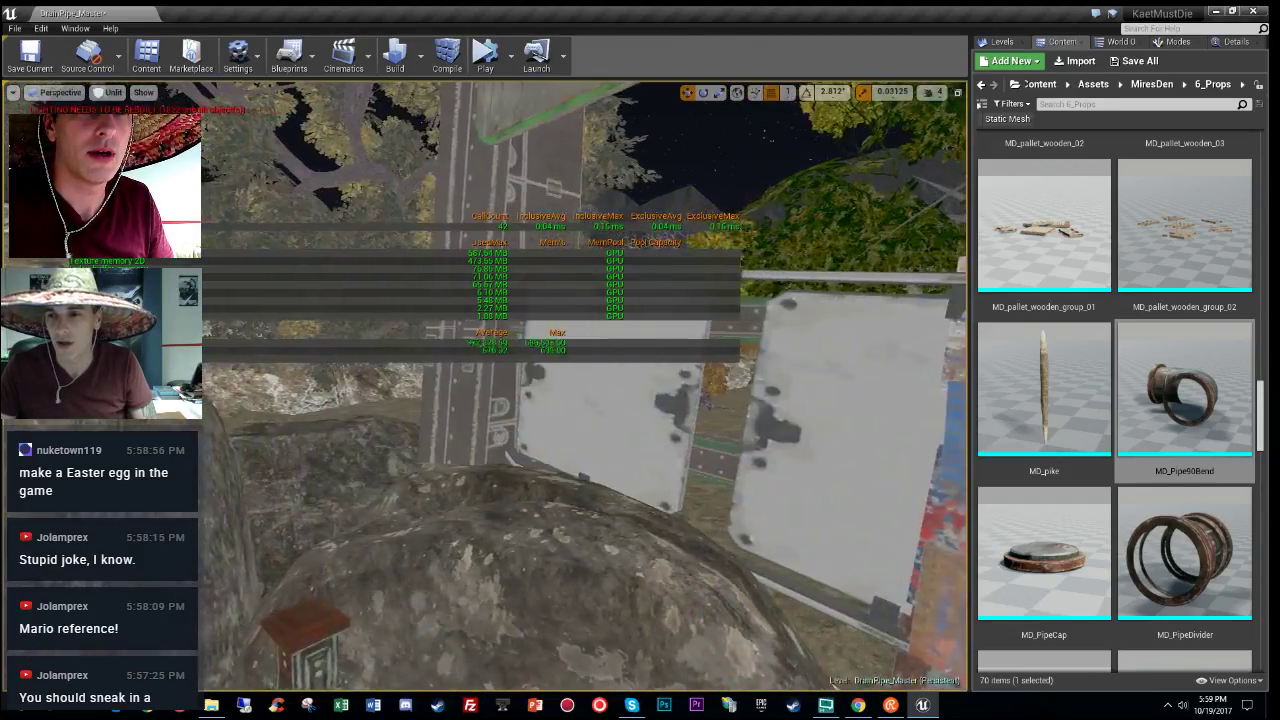
mouse_move(596, 548)
right_down()
mouse_move(566, 550)
mouse_move(600, 548)
right_up()
click(495, 519)
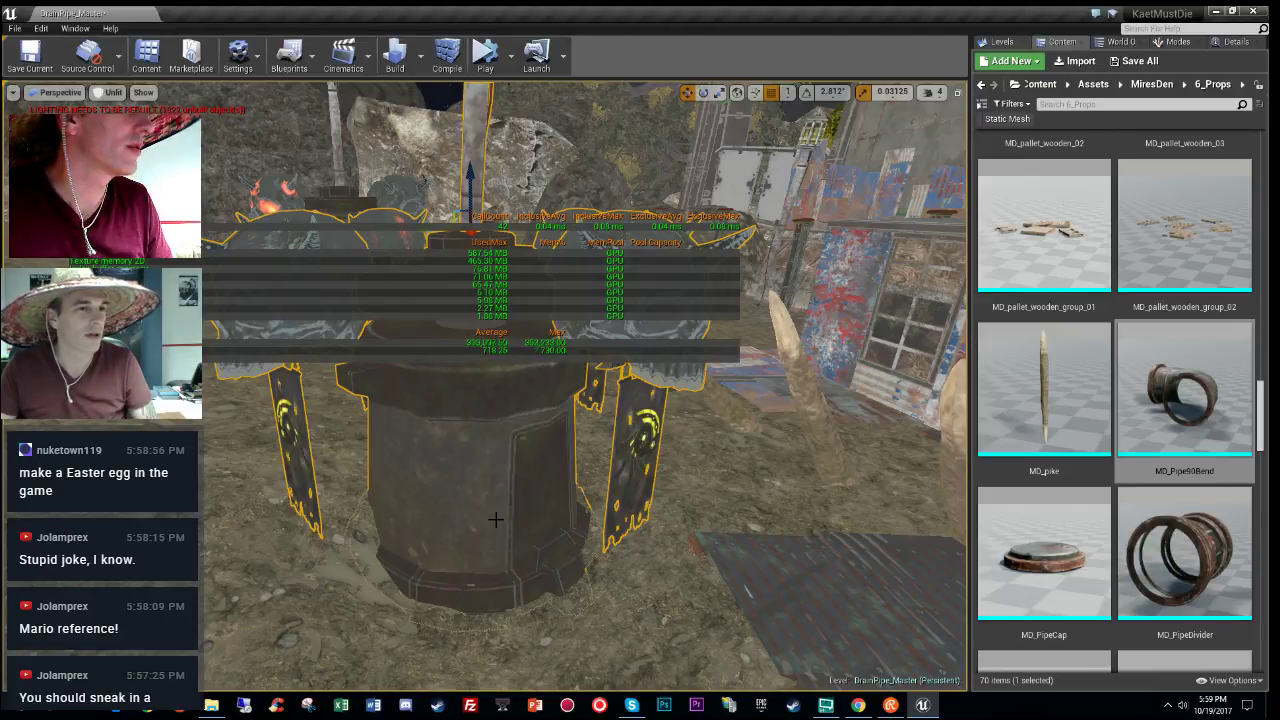
click(495, 519)
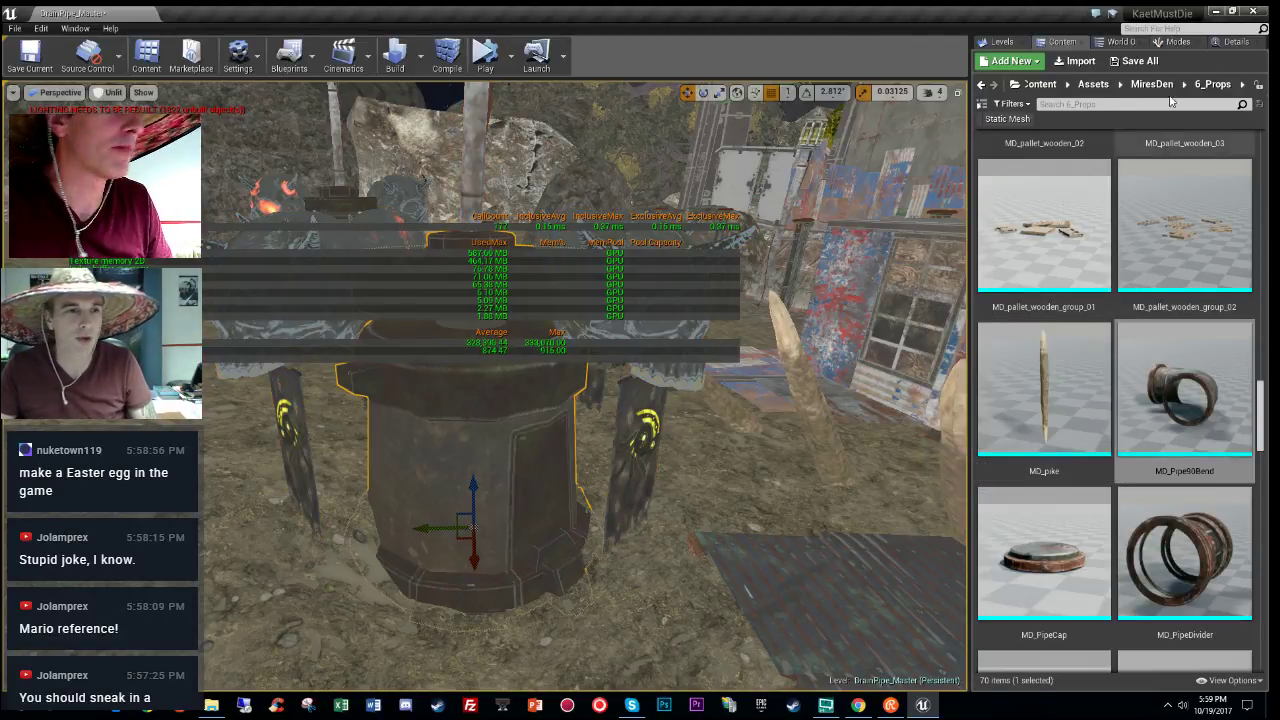
click(1238, 41)
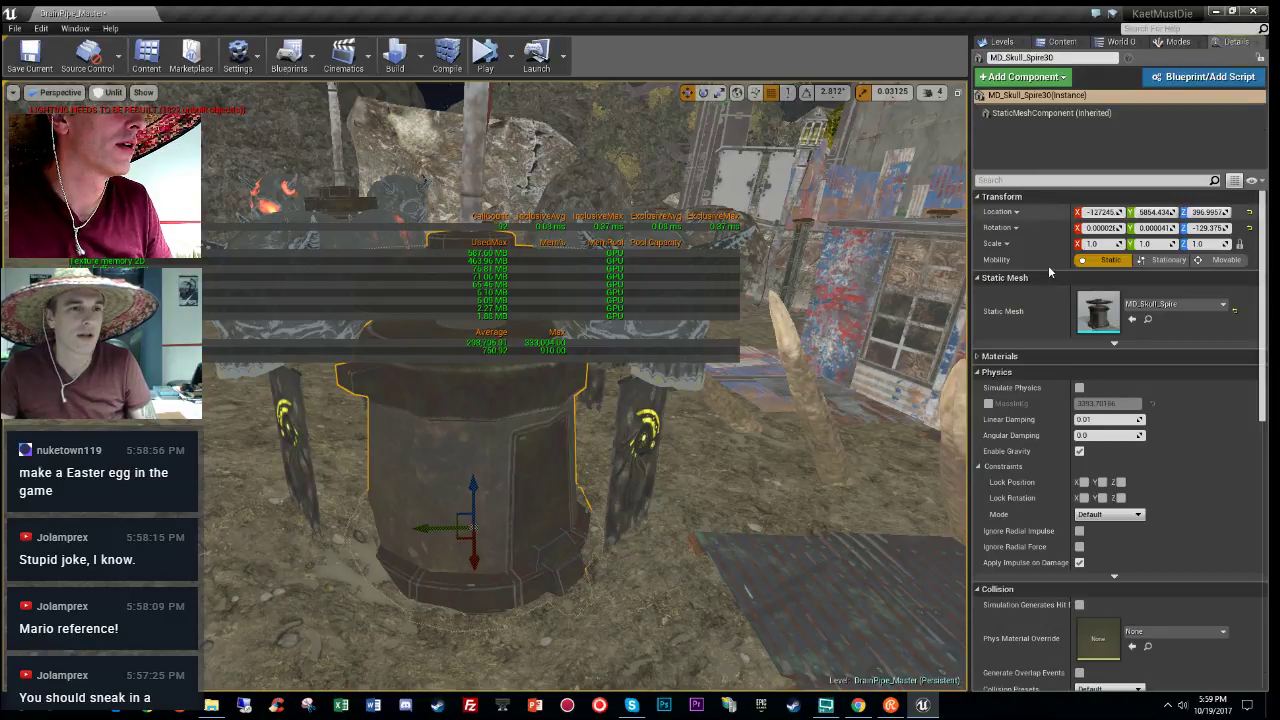
click(1149, 324)
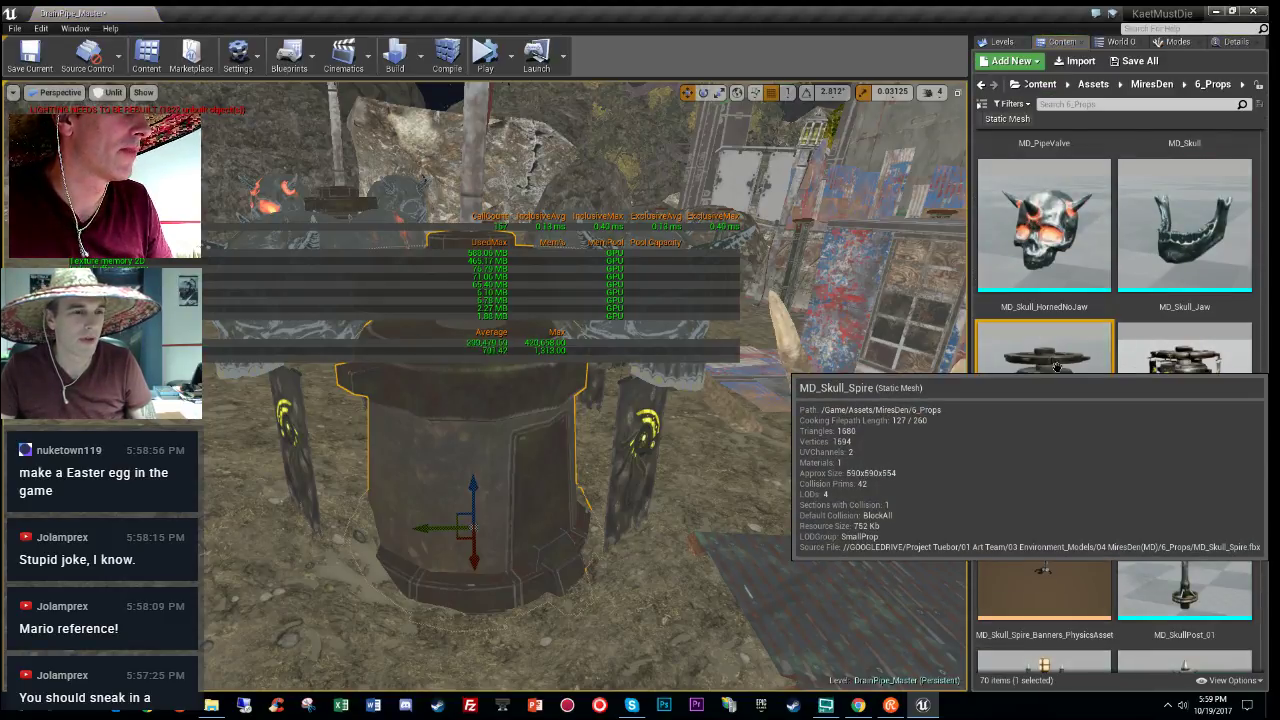
double_click(1056, 367)
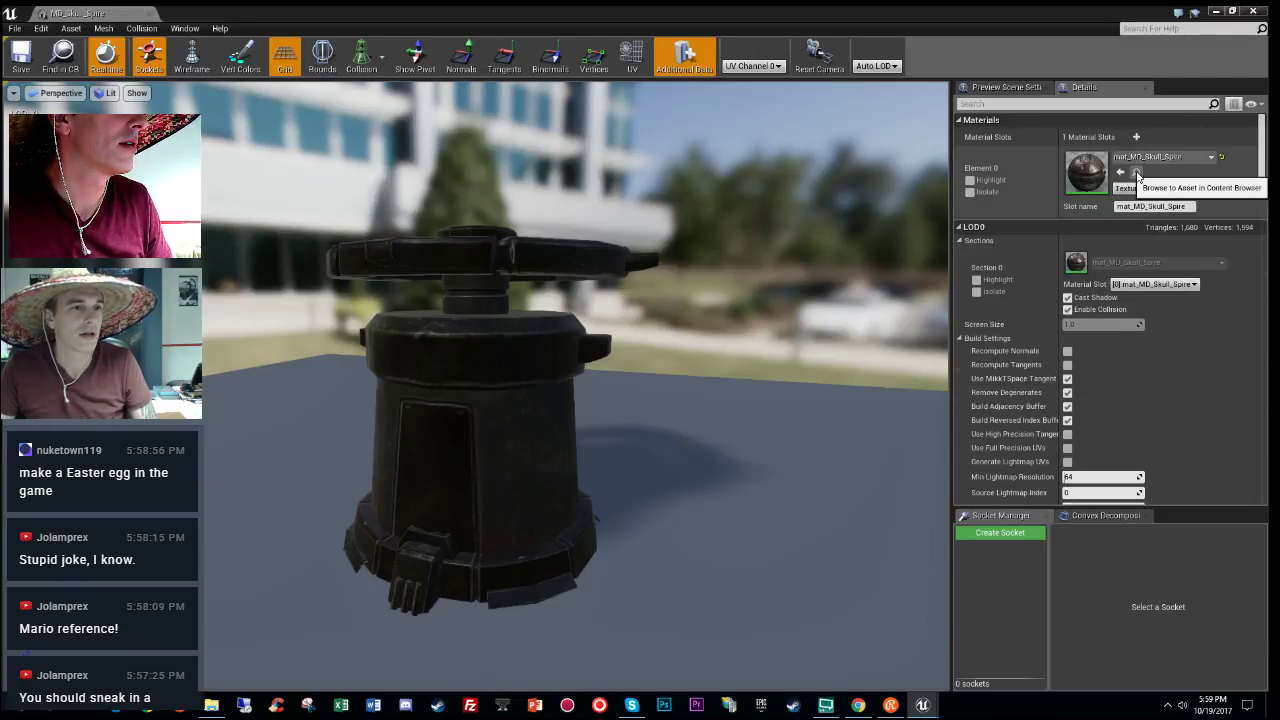
Step: Open the mat_MD_Skull_Spire material and examine its texture nodes and shader statistics
click(1216, 12)
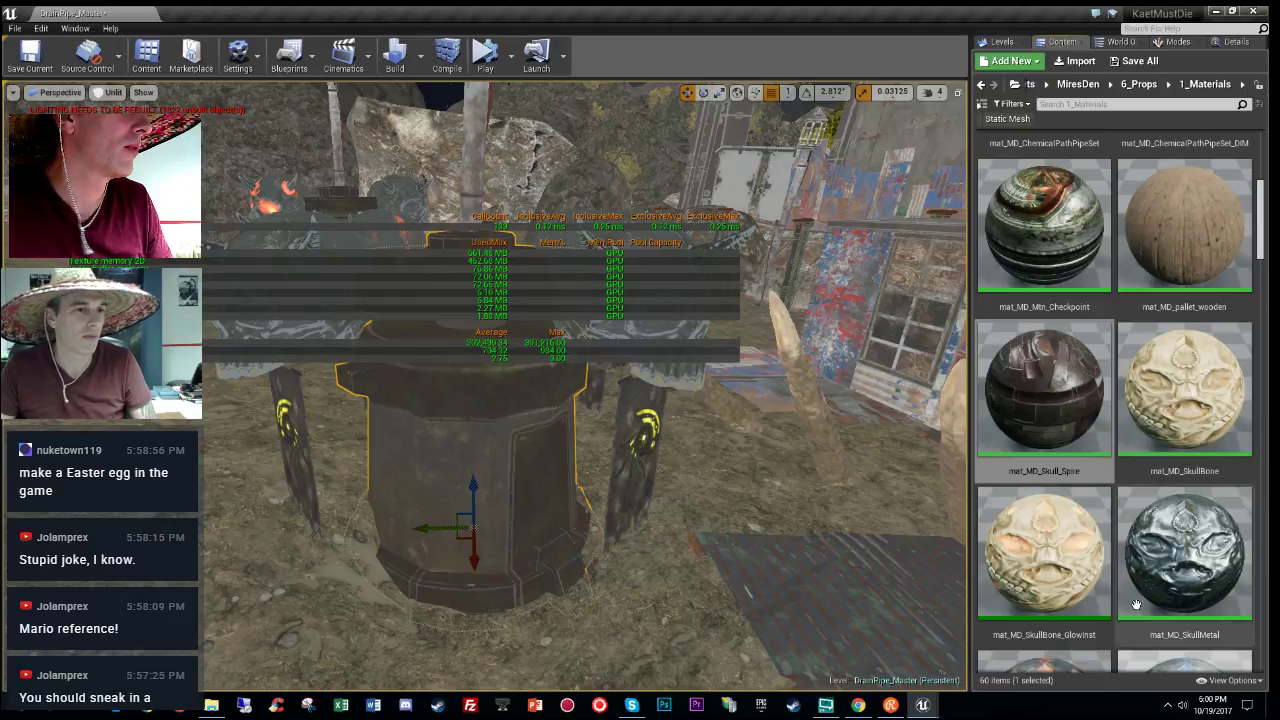
double_click(1046, 383)
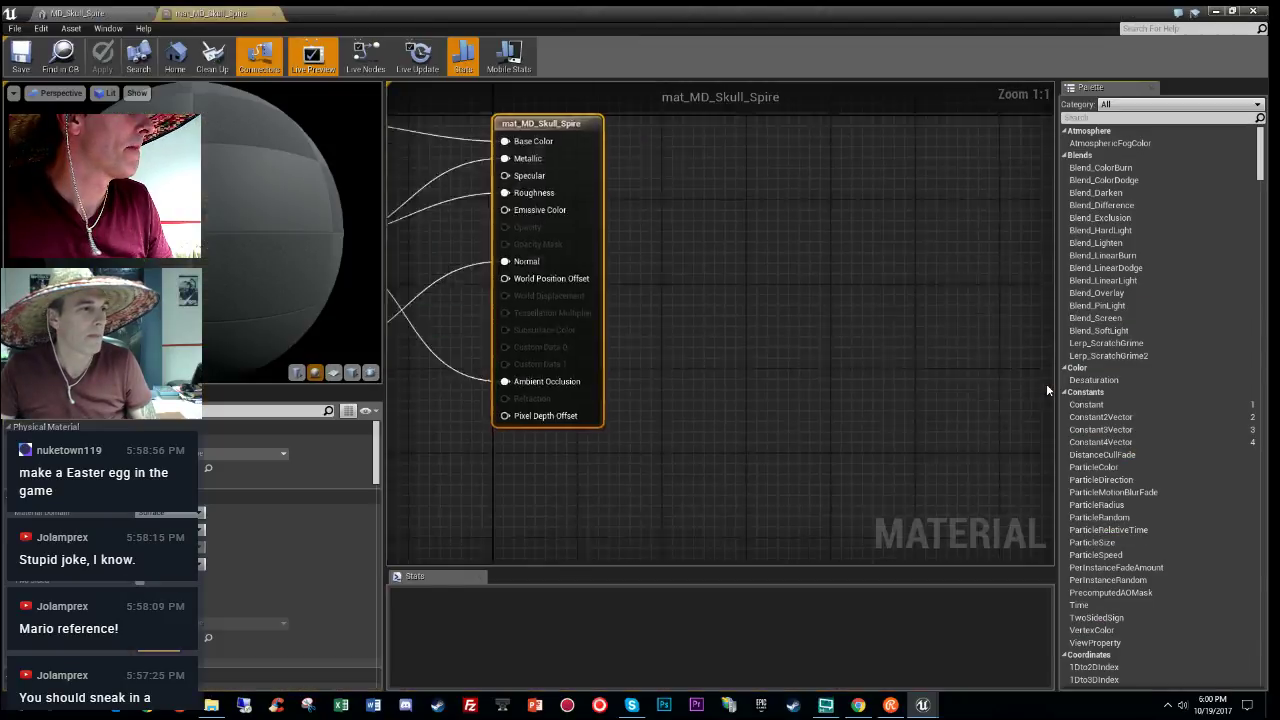
right_drag(850, 379, 931, 389)
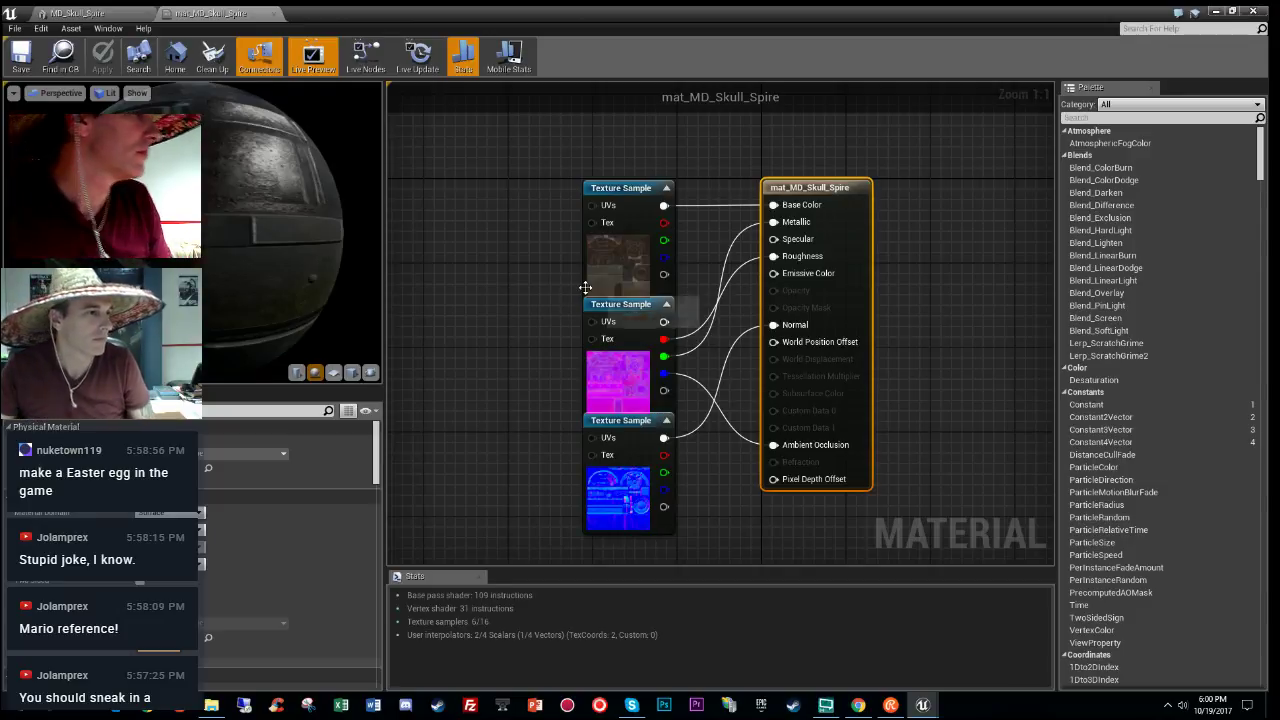
scroll(558, 282, down, 4)
scroll(507, 380, up, 3)
right_drag(520, 284, 463, 360)
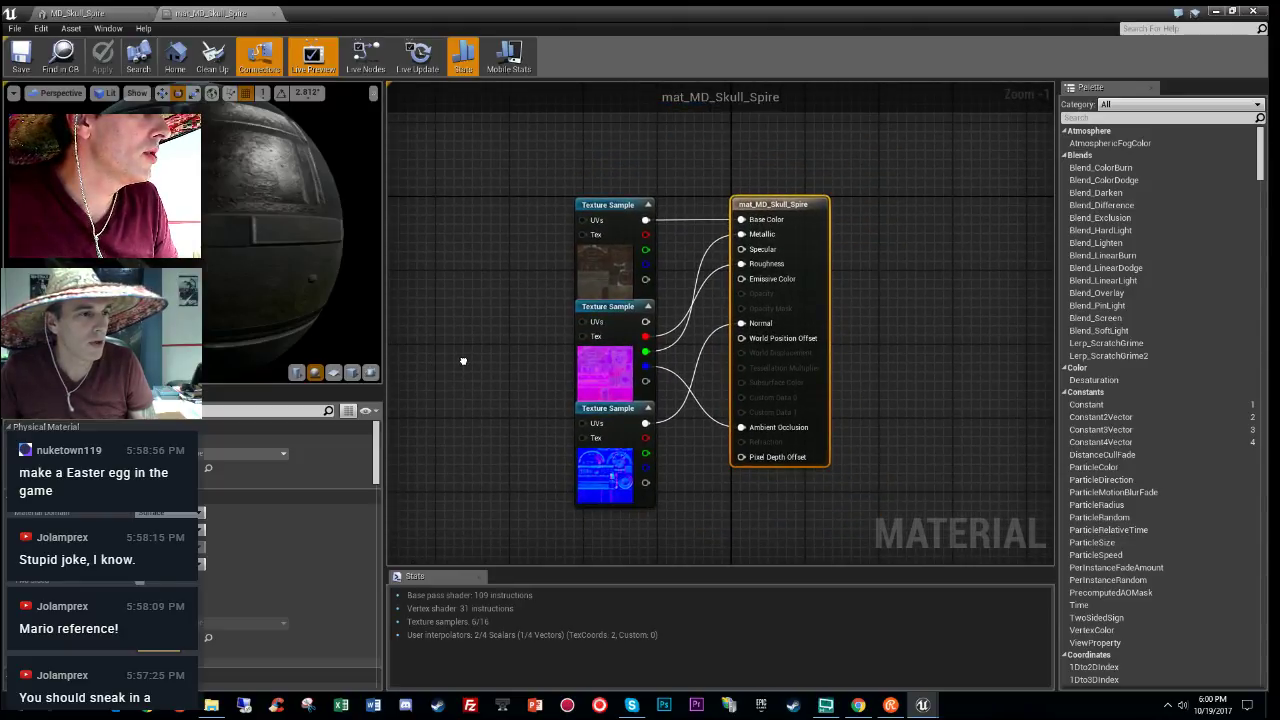
Step: Open the MD_Skull_Spire_Color texture, try its Vibrance at 1.0, and close the spire's asset editors
click(597, 267)
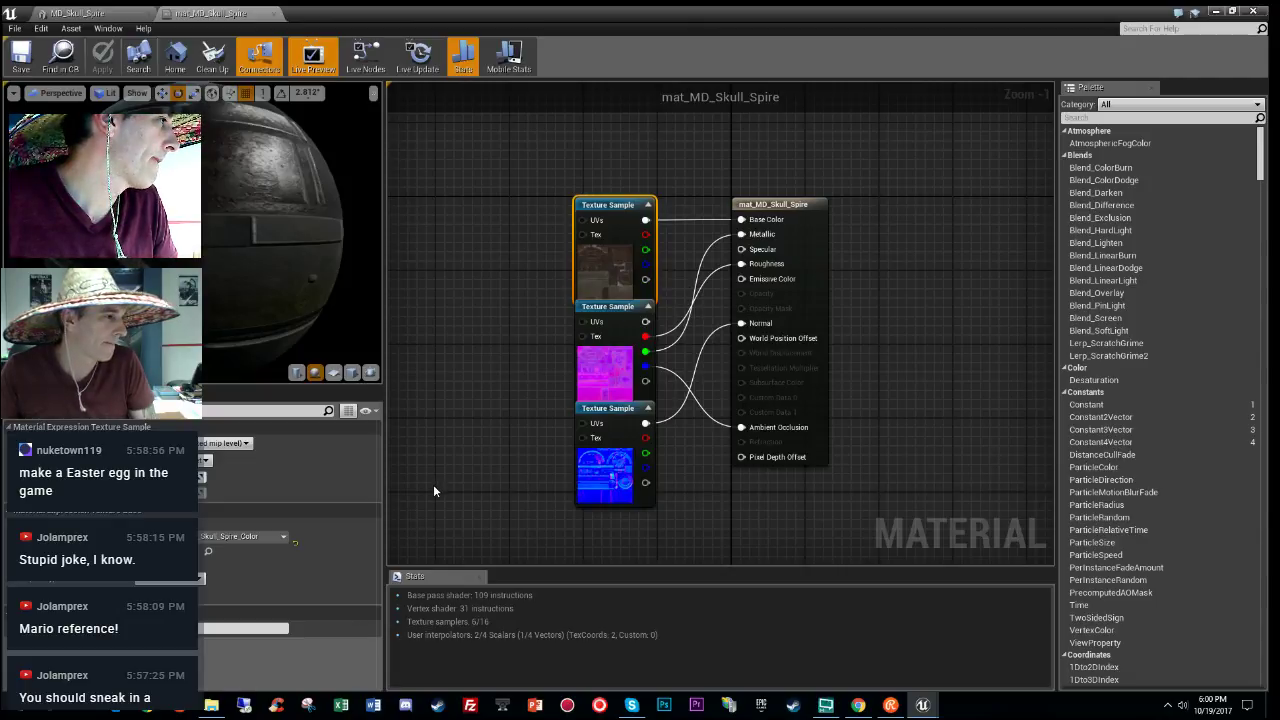
click(1215, 11)
double_click(1195, 394)
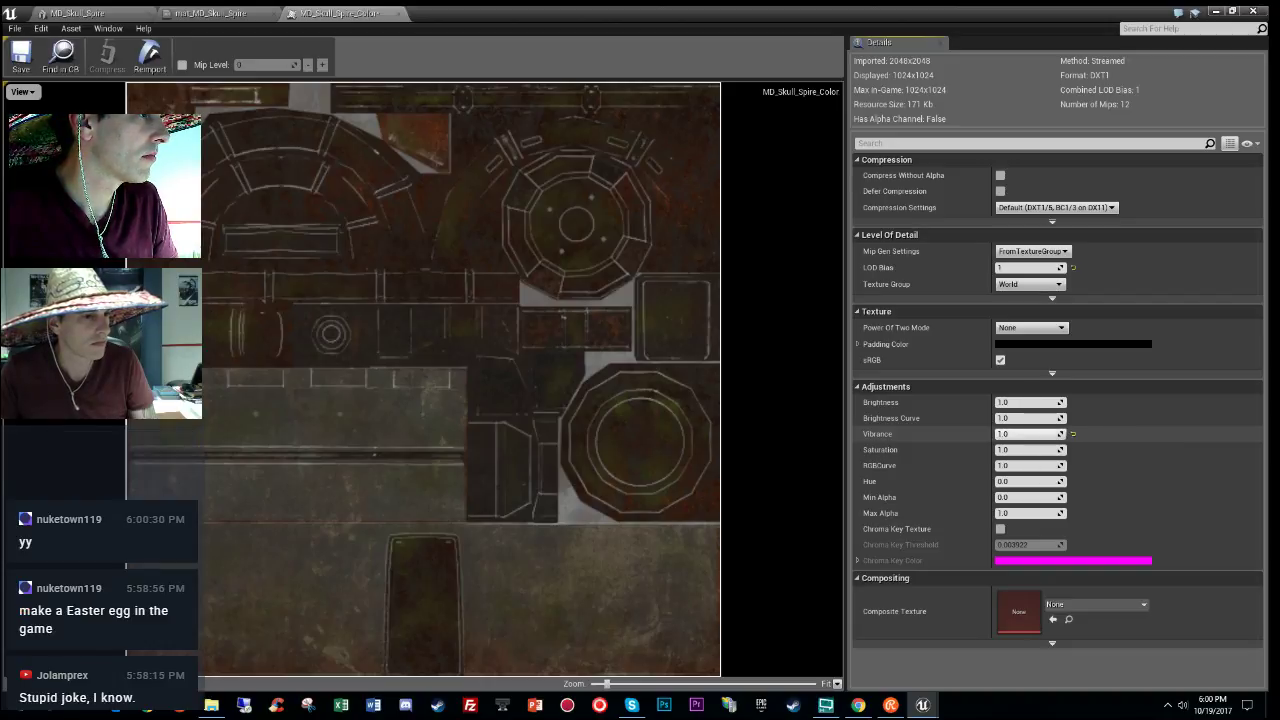
drag(1028, 434, 1062, 434)
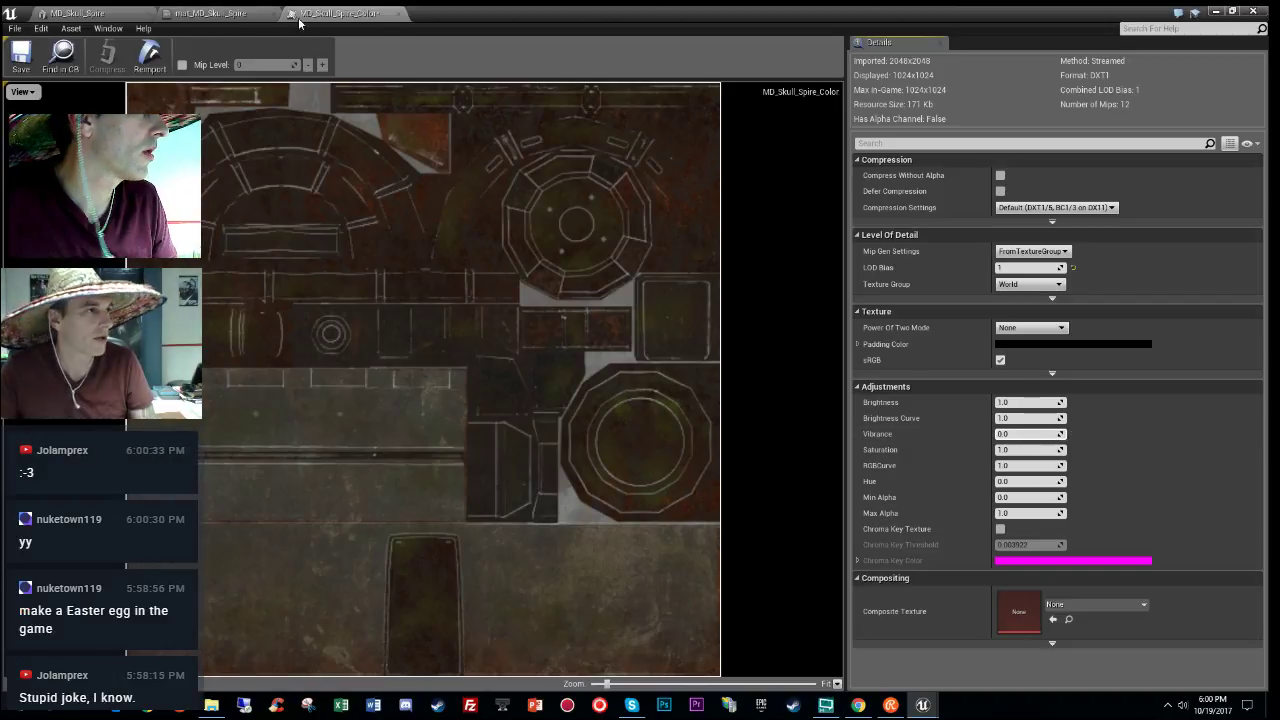
click(399, 14)
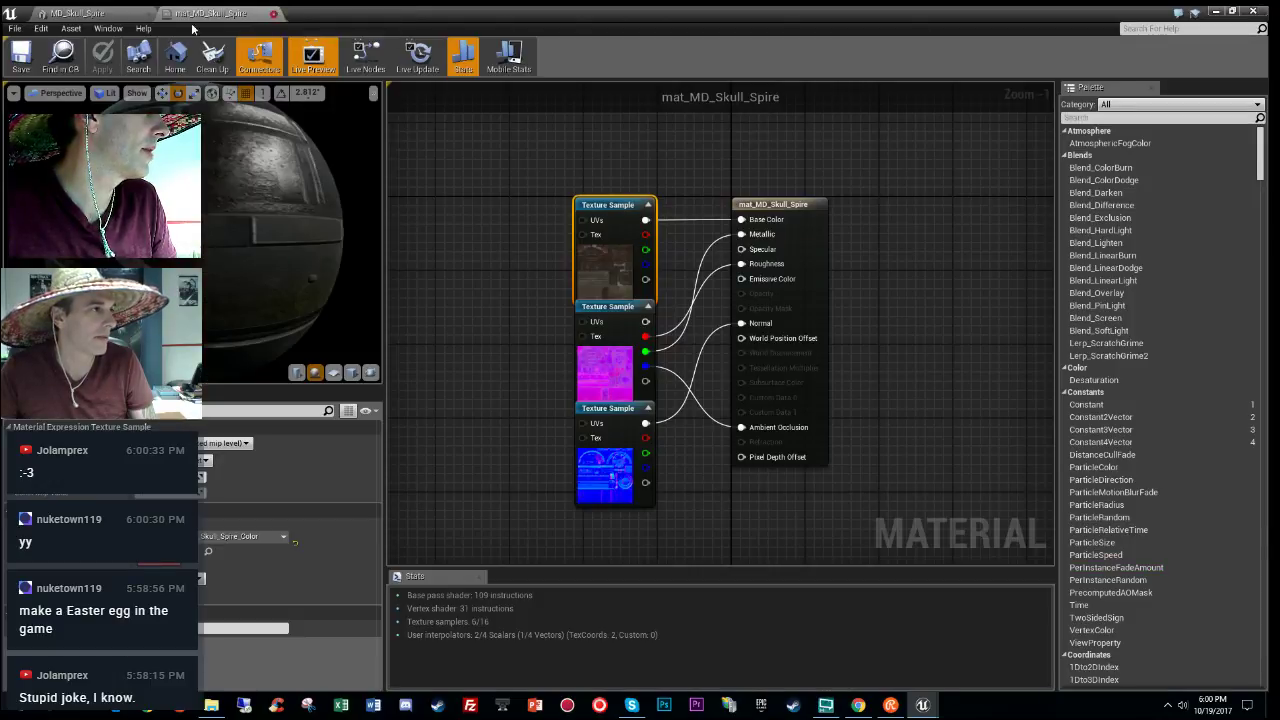
click(273, 13)
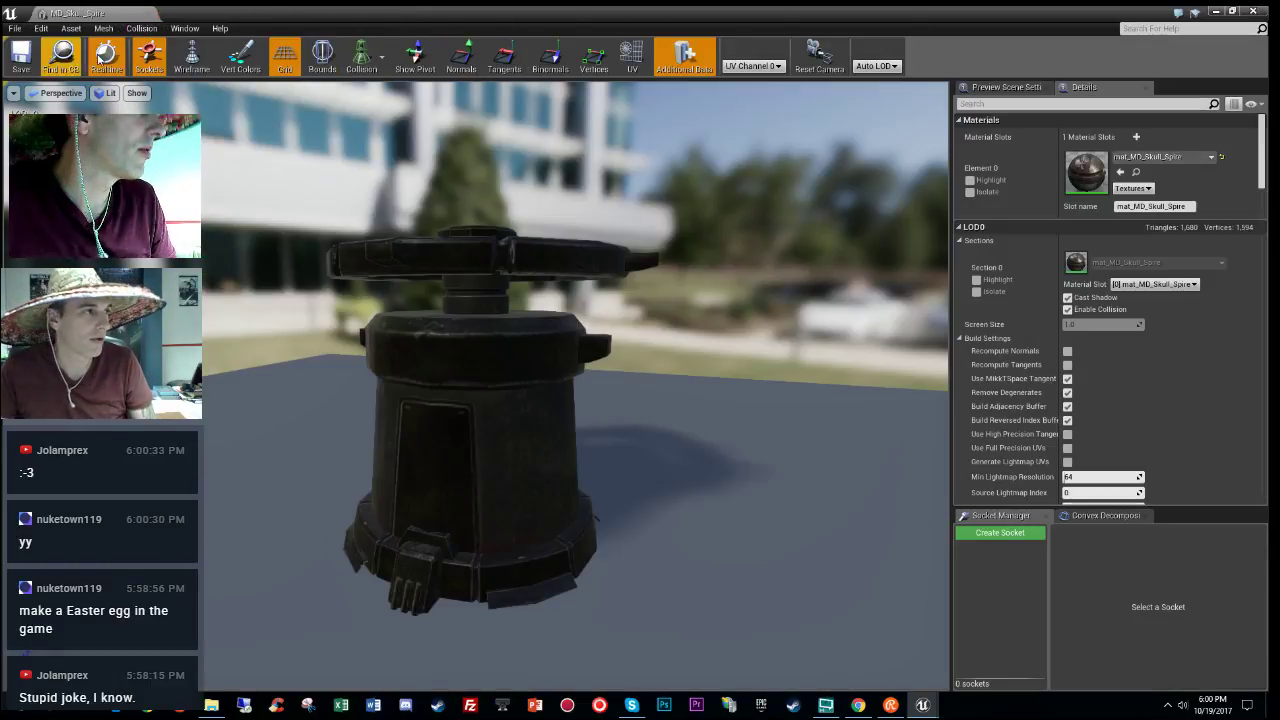
click(148, 13)
Step: Select a barbed wire post in the level and open its MD_Mtn_Post mesh
right_drag(585, 385, 500, 398)
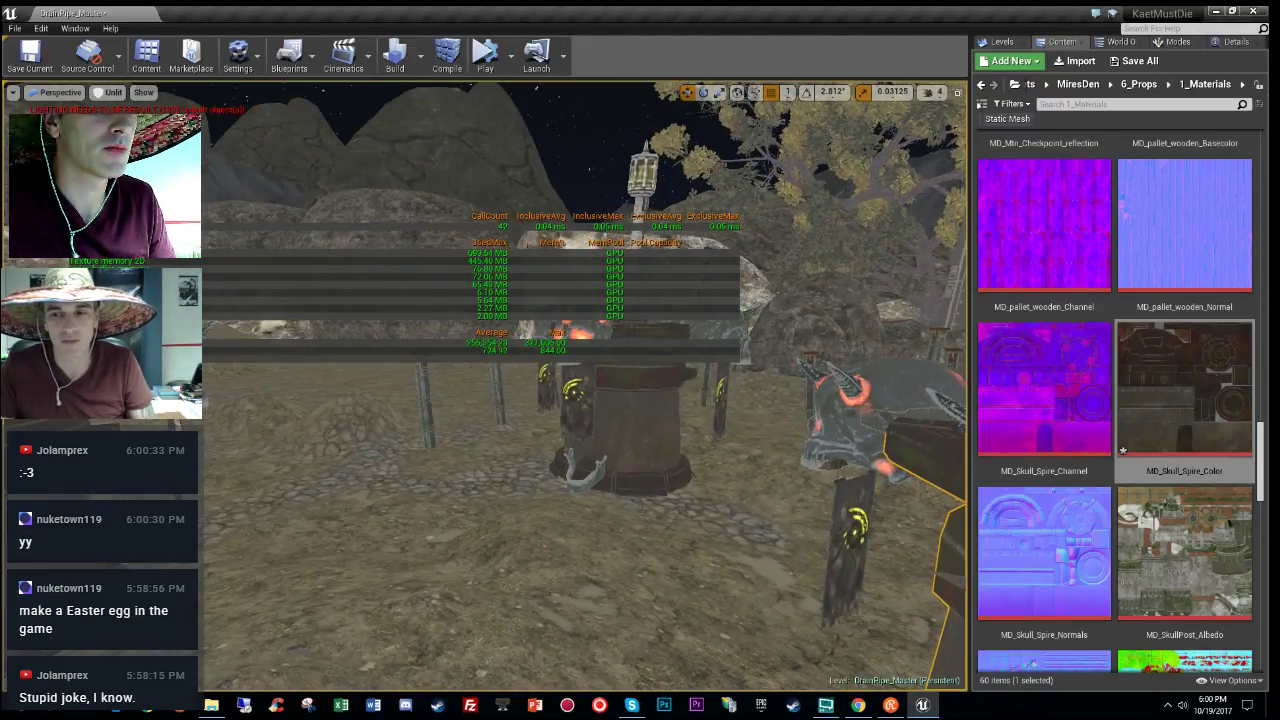
right_drag(597, 445, 597, 445)
right_drag(471, 419, 471, 419)
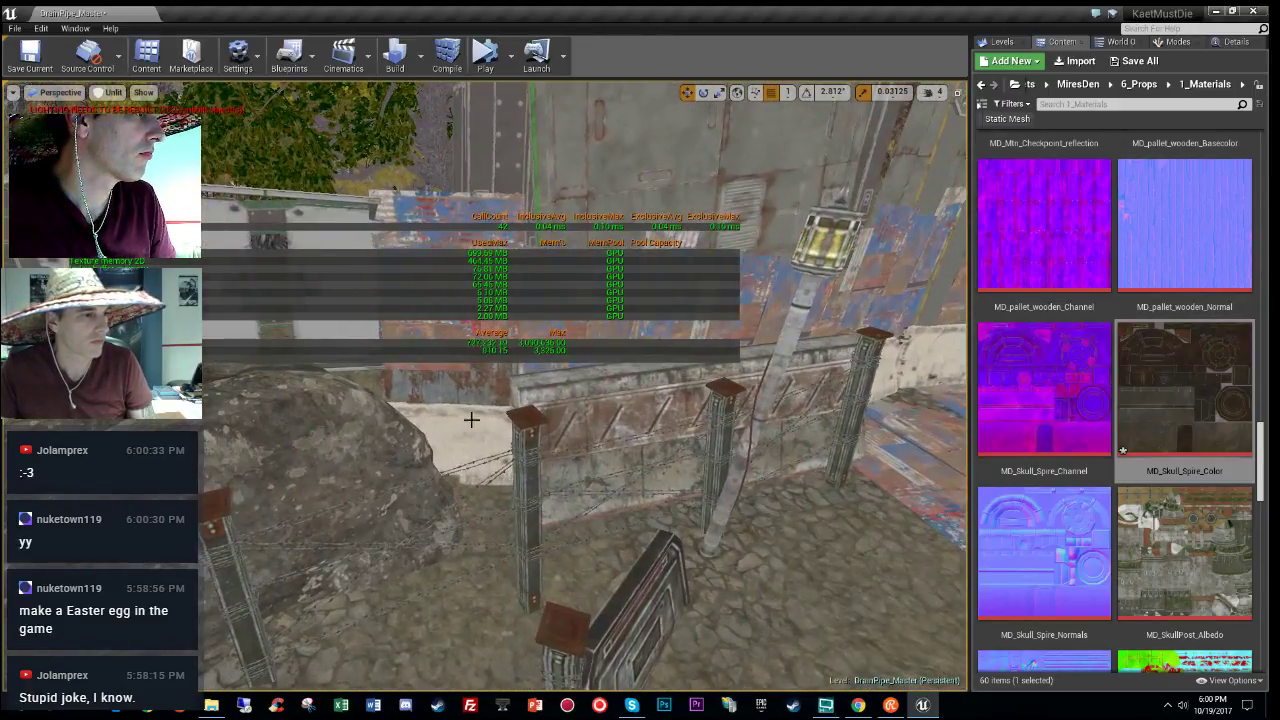
click(1237, 42)
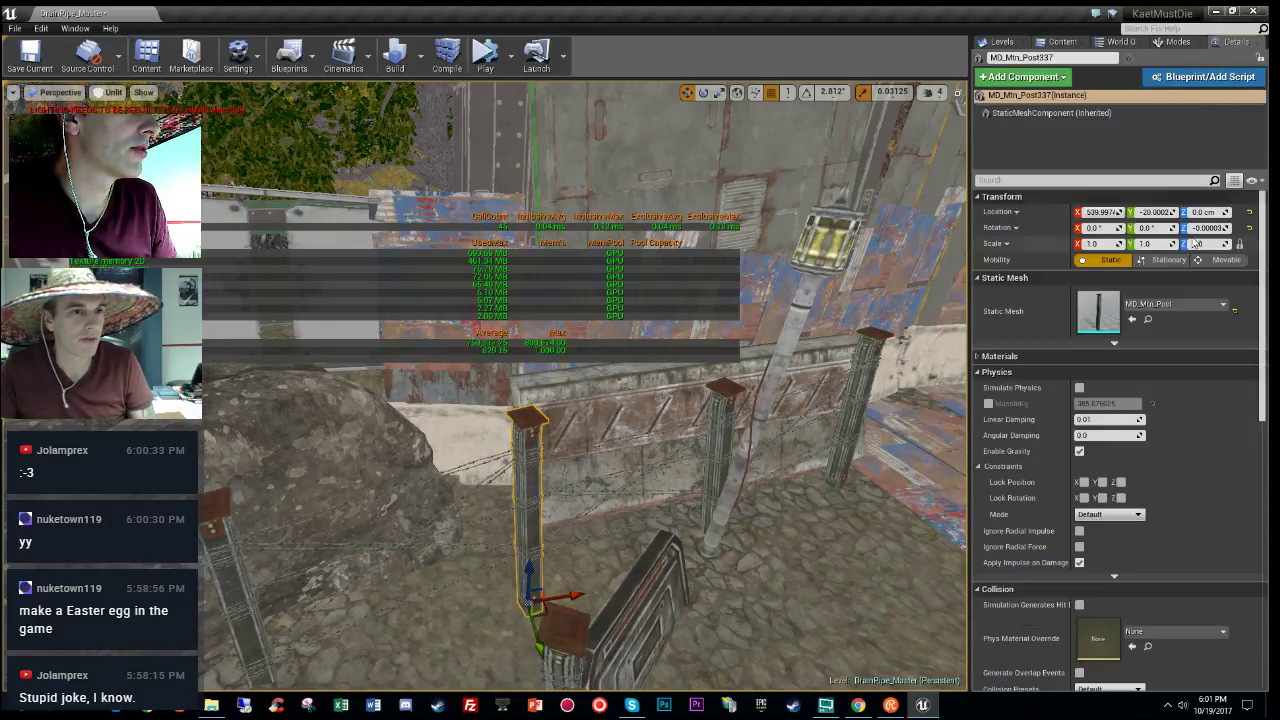
click(1150, 322)
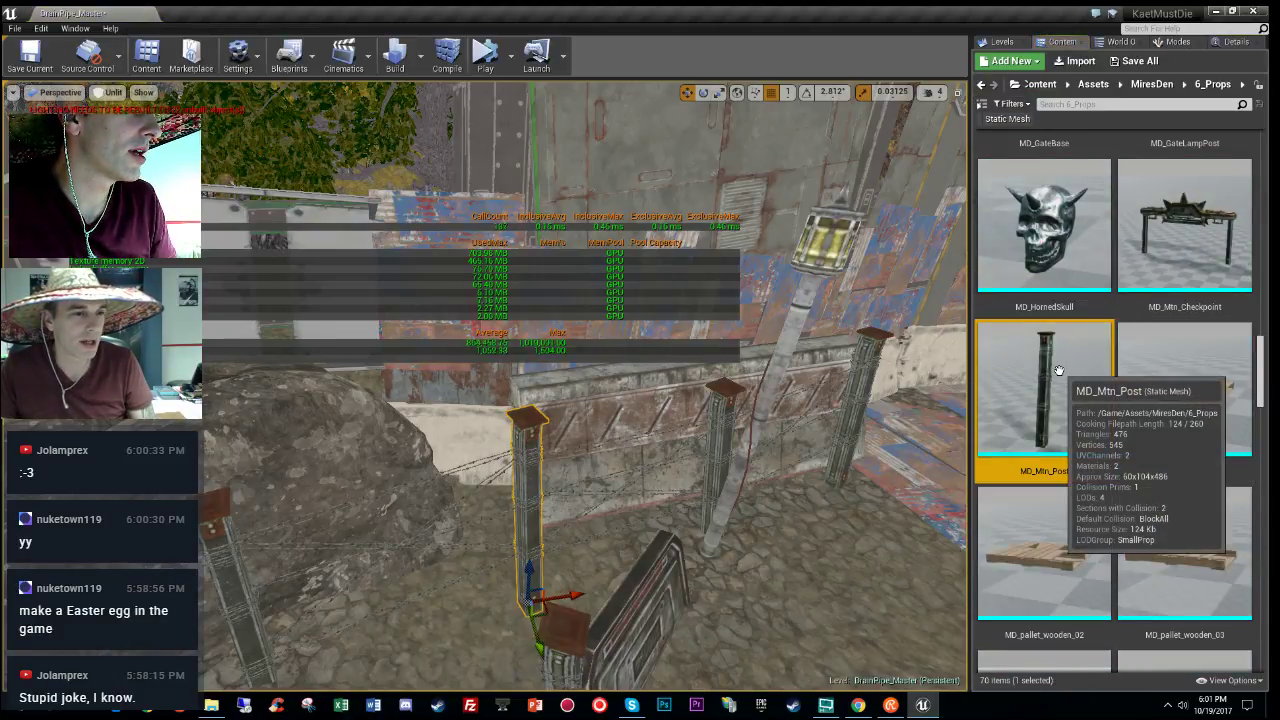
double_click(1059, 371)
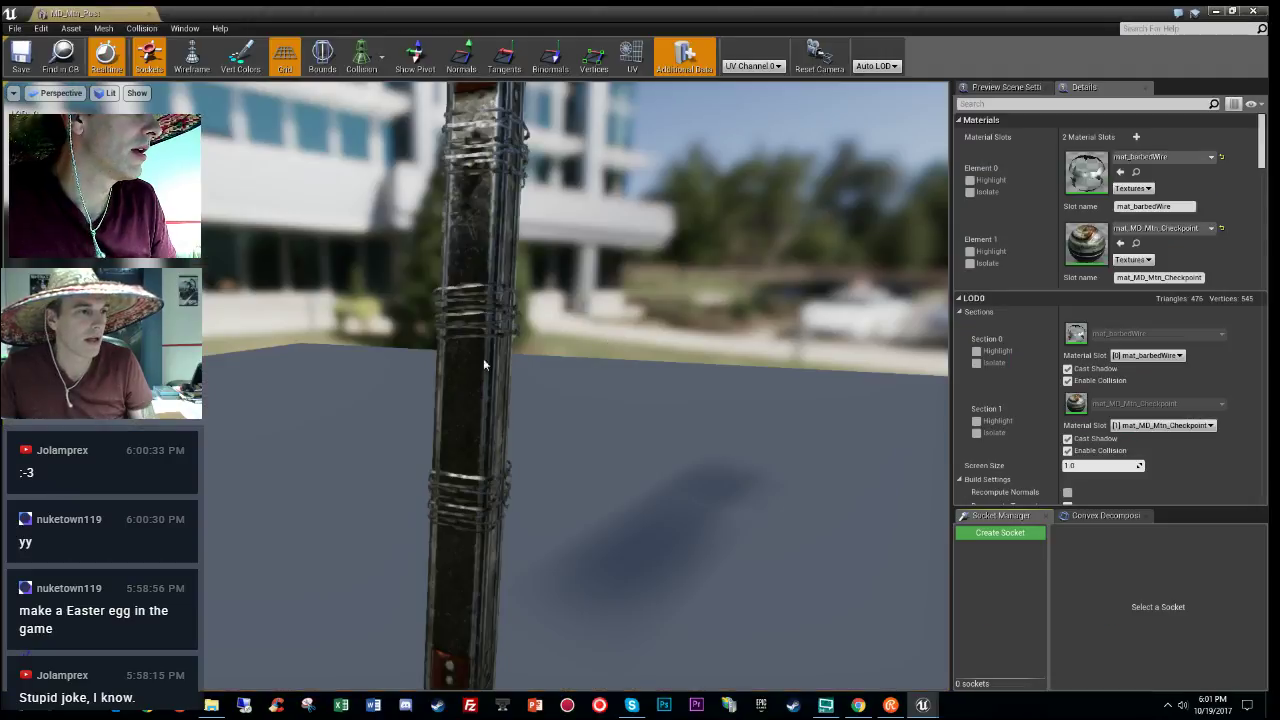
Step: Assign the post mesh to the Deco LOD group and check its level of detail from farther away
drag(1263, 180, 1260, 355)
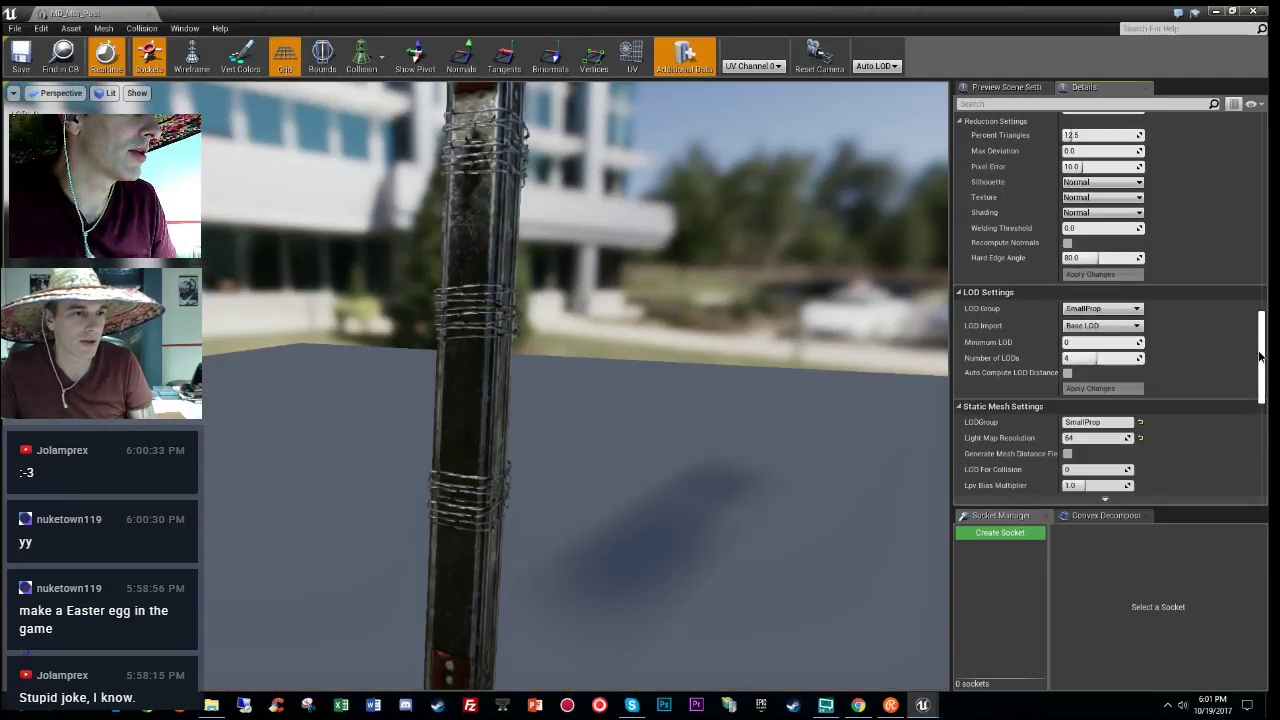
click(1100, 308)
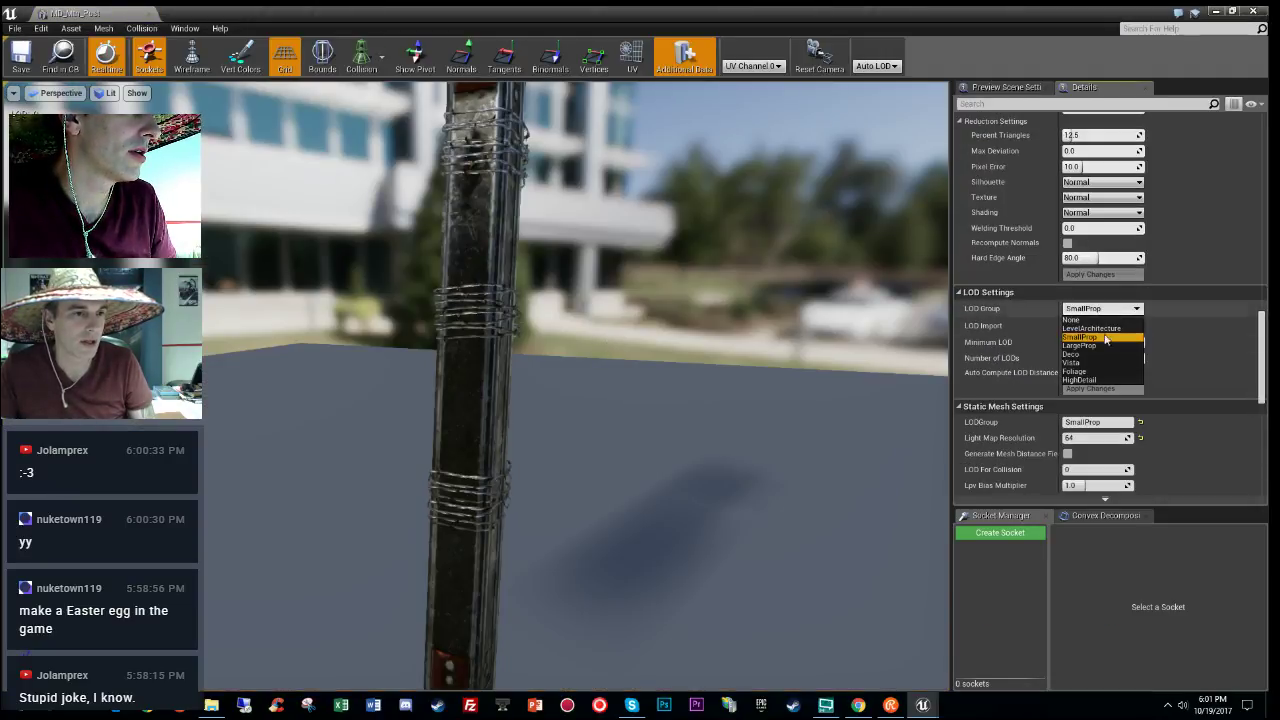
click(1108, 355)
click(731, 390)
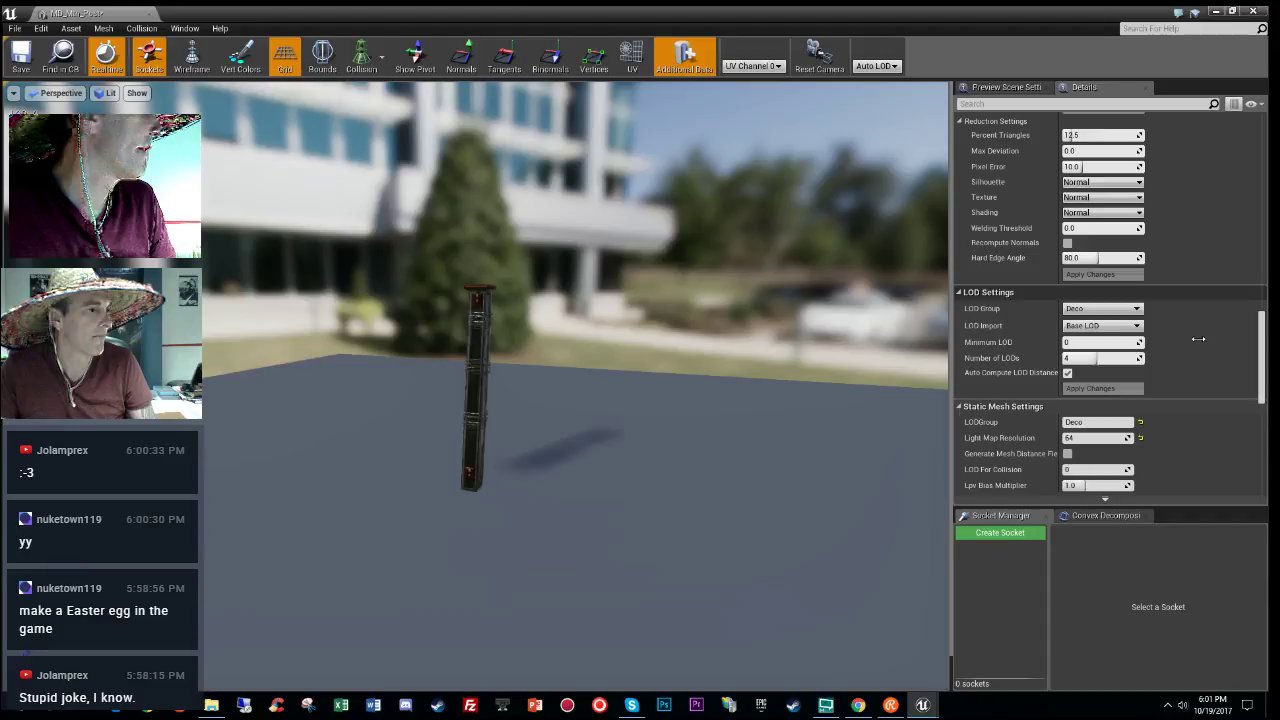
scroll(823, 401, down, 2)
right_drag(712, 434, 692, 404)
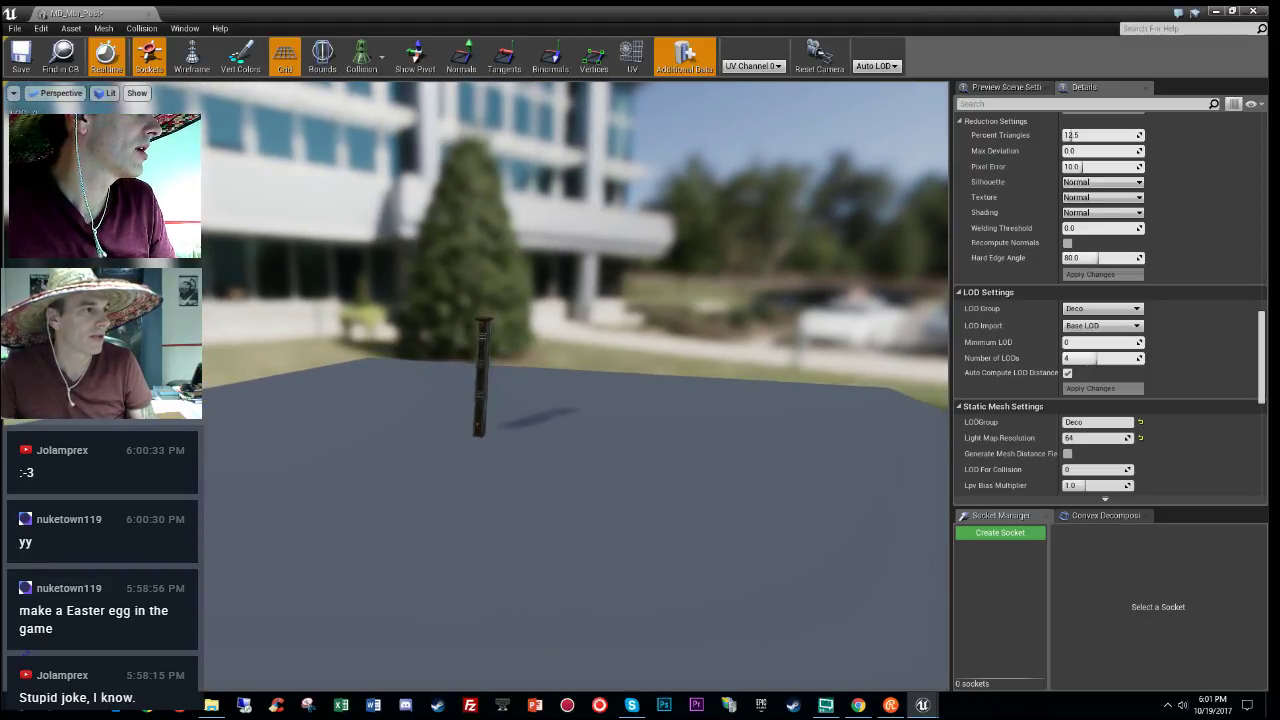
mouse_move(1257, 383)
mouse_down()
mouse_move(1265, 290)
mouse_move(1260, 470)
mouse_move(1243, 486)
mouse_move(1245, 387)
mouse_up()
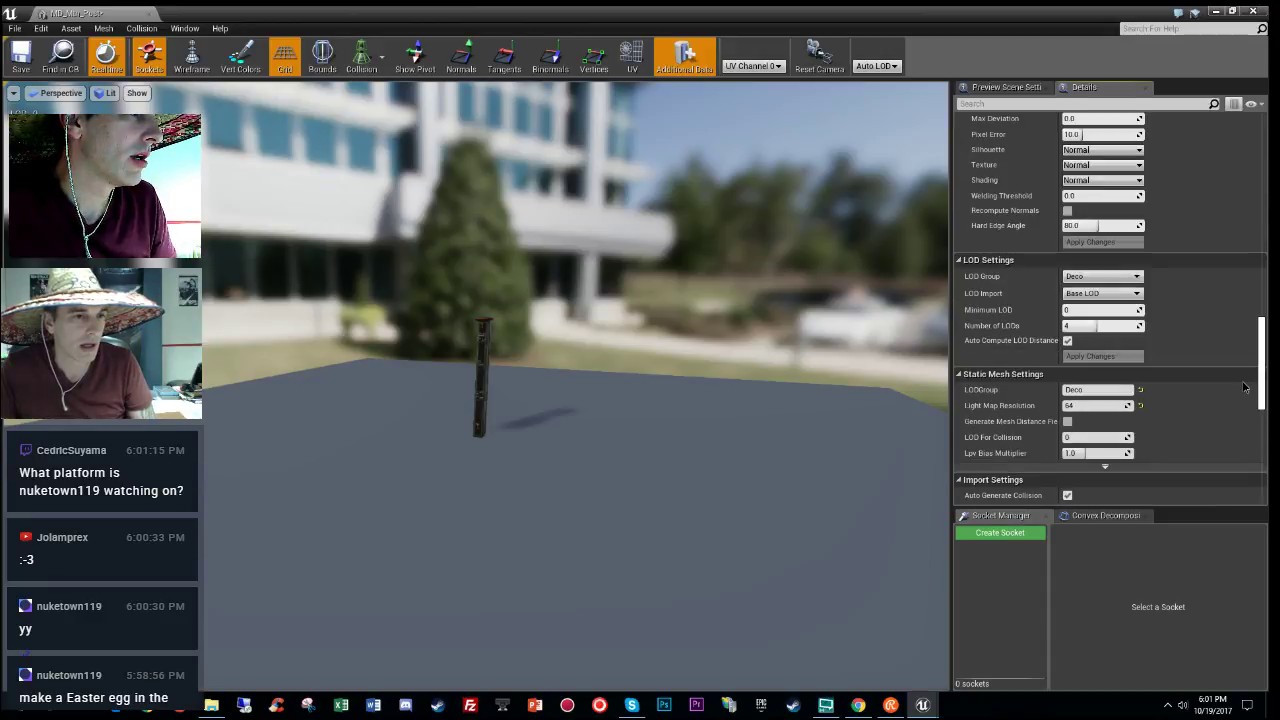
click(1136, 277)
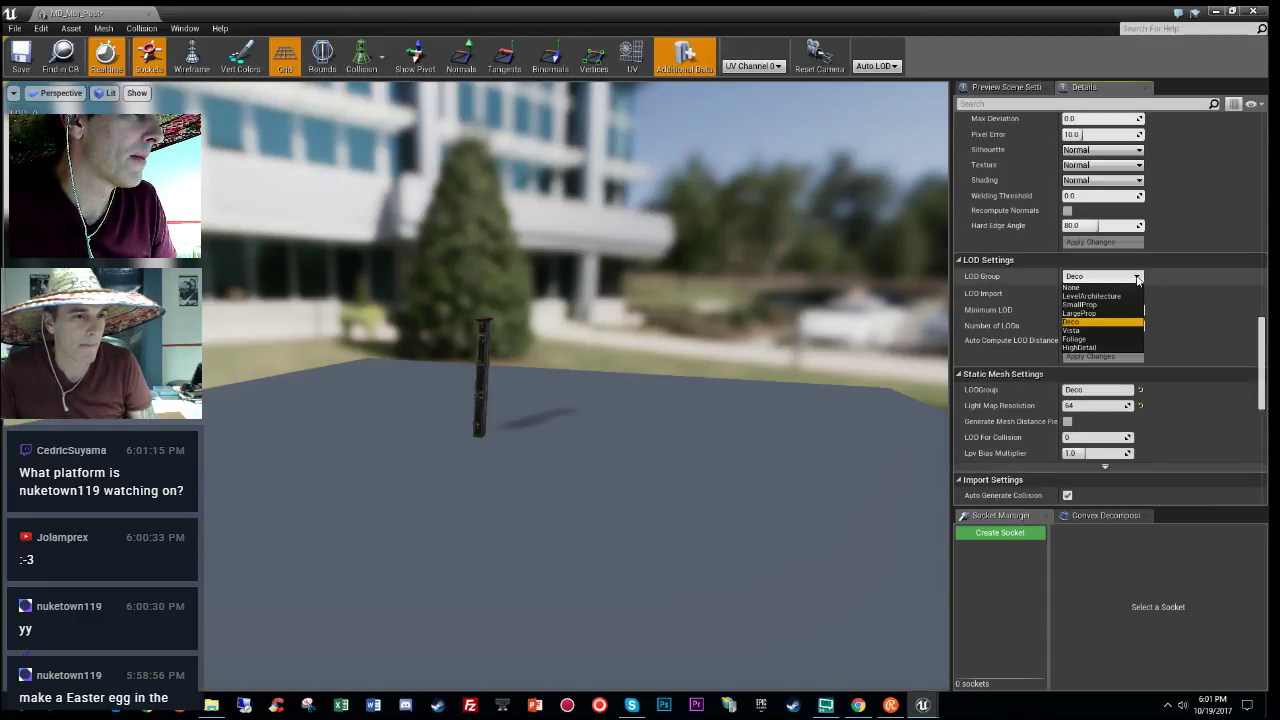
click(1137, 277)
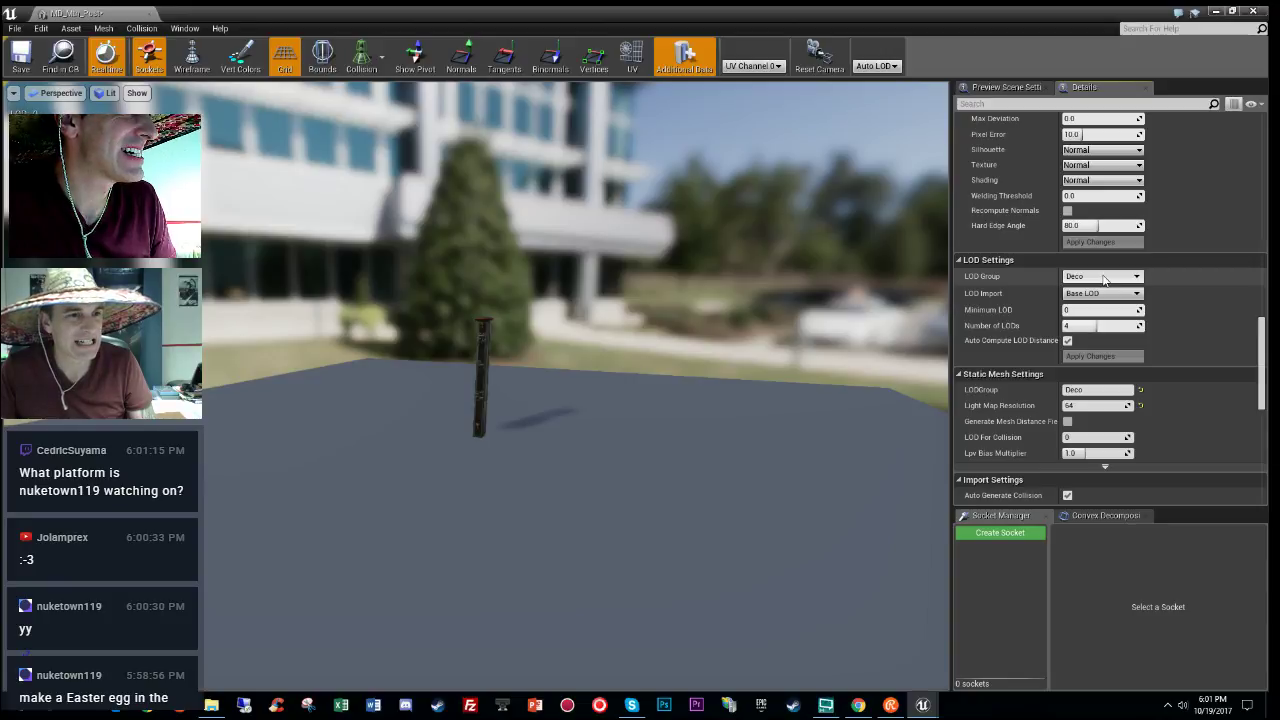
click(1104, 278)
click(1106, 280)
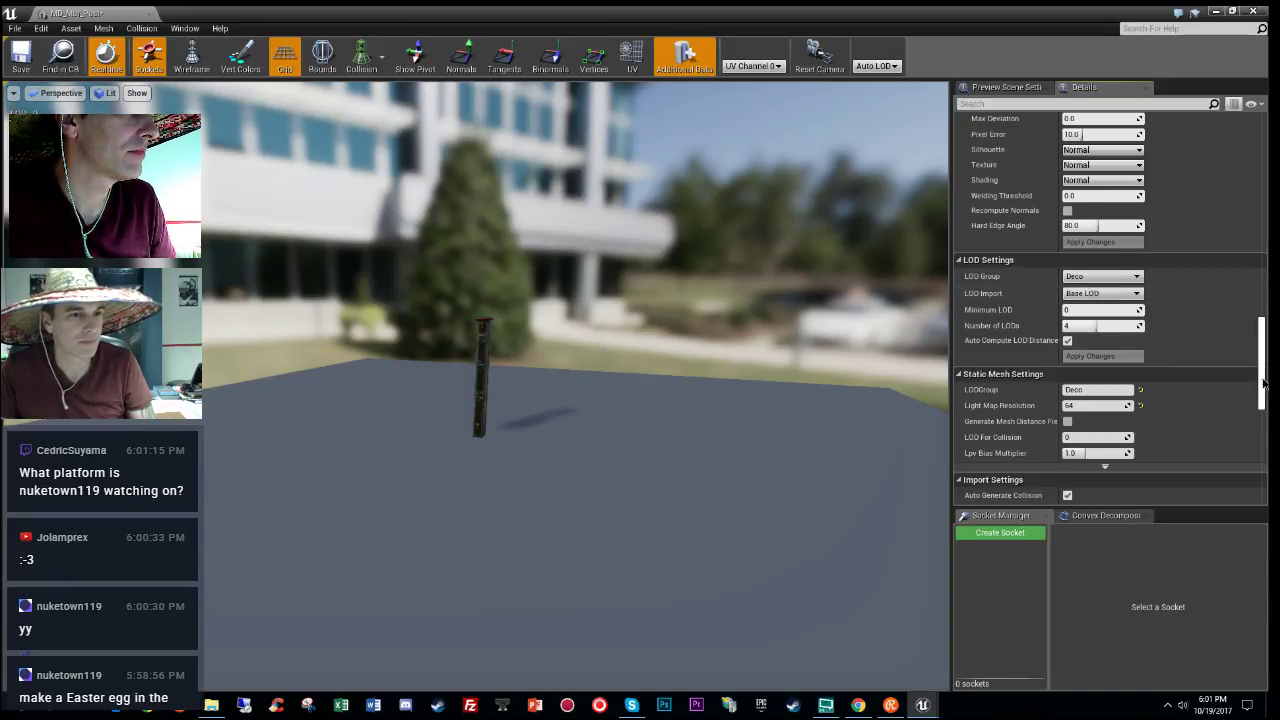
Step: Override the post mesh's LOD screen sizes with 0.3 for LOD1 and 0.2 for LOD2
drag(1262, 383, 1258, 277)
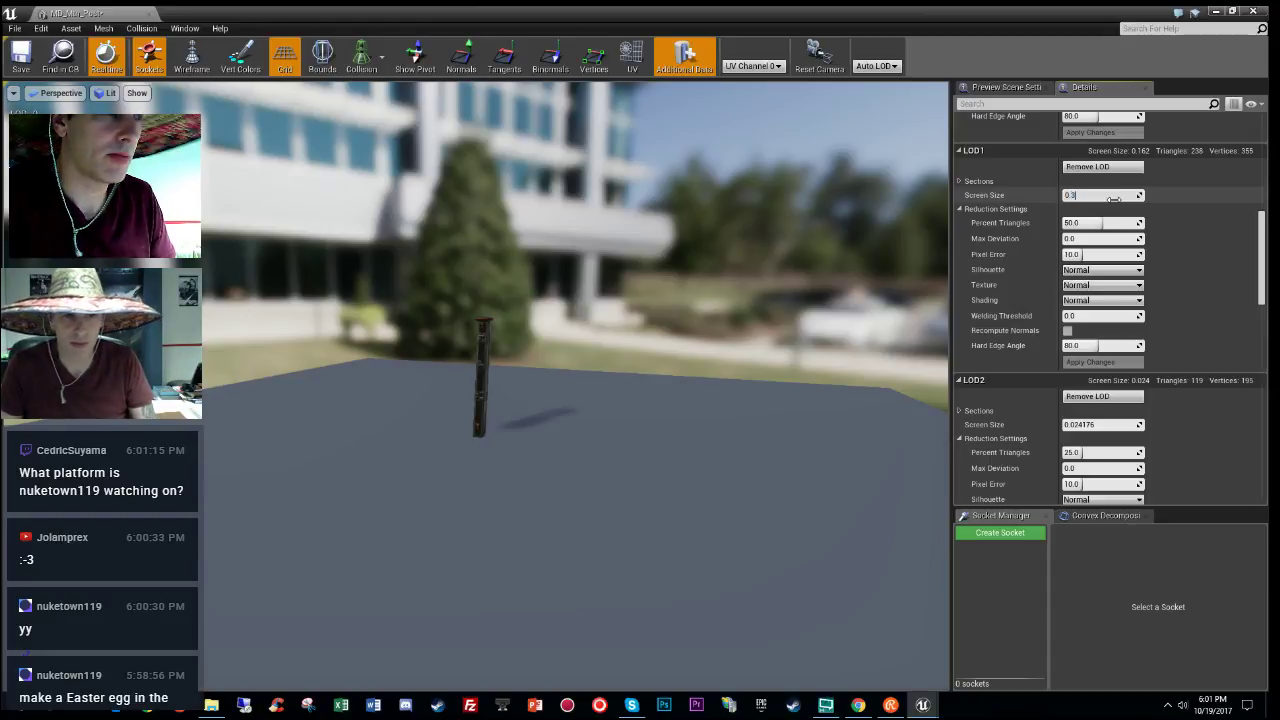
scroll(1112, 240, down, 3)
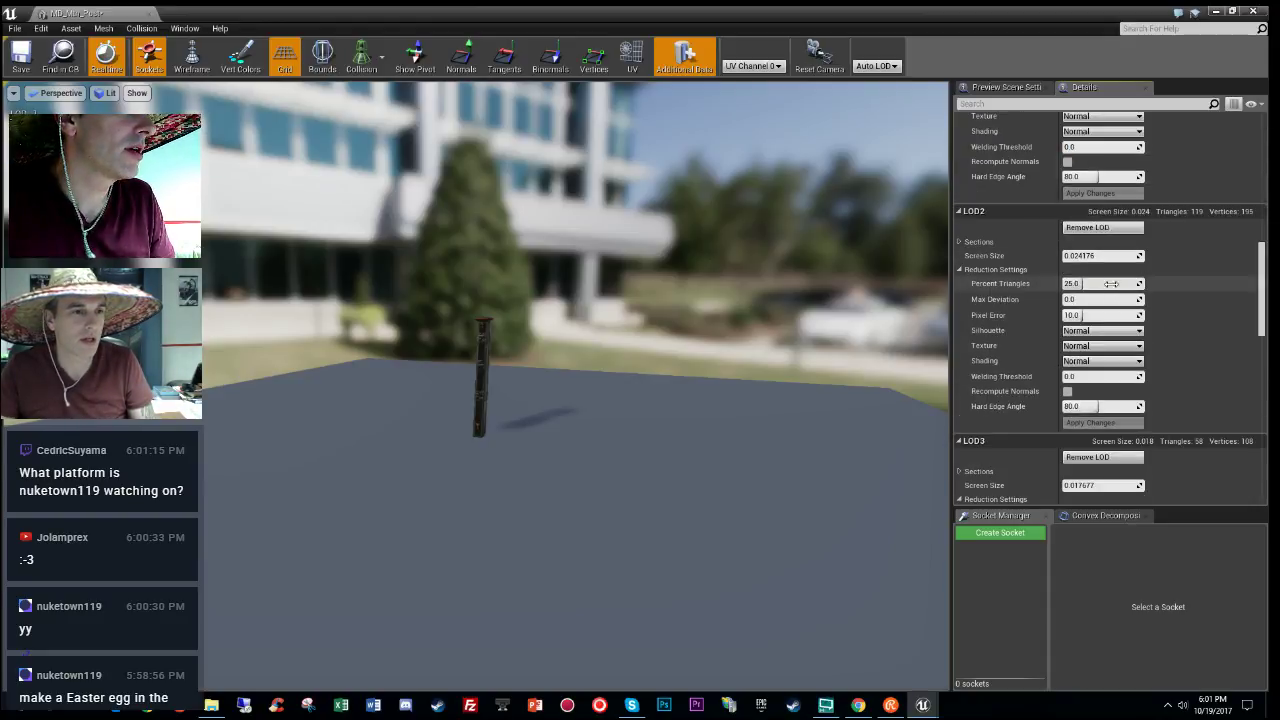
click(1111, 256)
text(0.2)
key(Return)
scroll(1095, 290, down, 3)
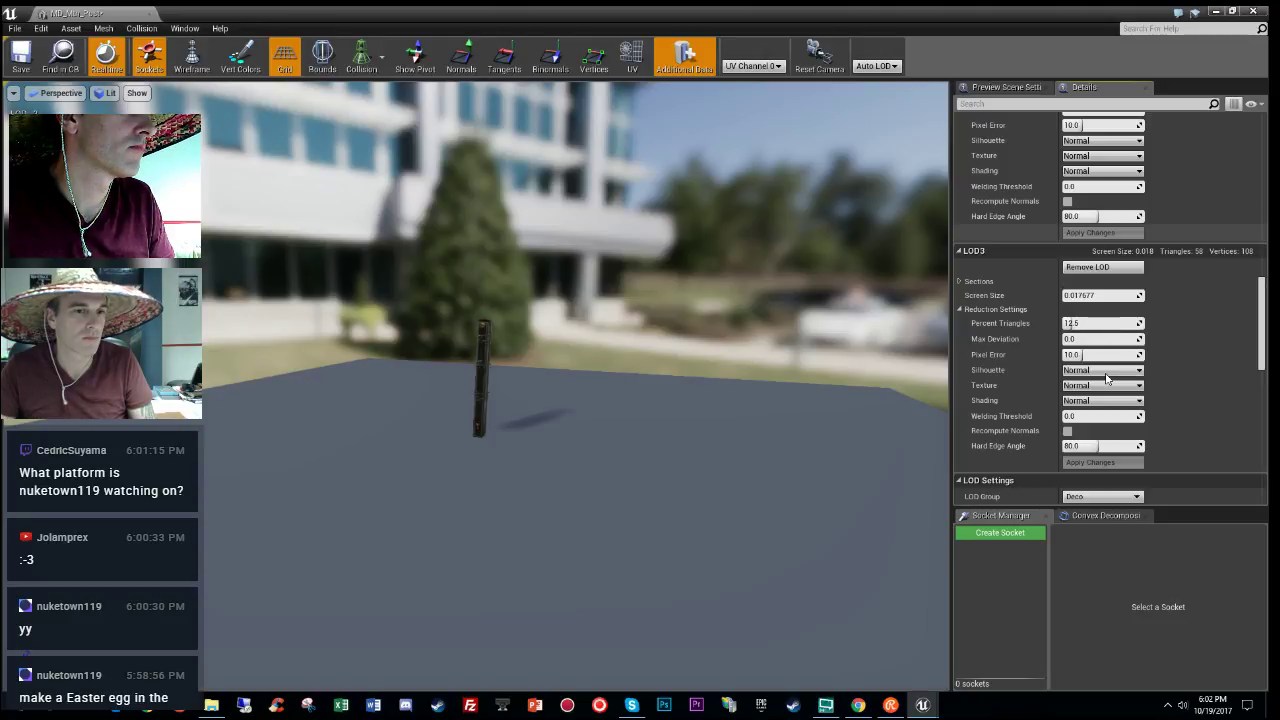
Step: Set the post mesh's LOD3 screen size to 0.1 and check the switching distance in the preview
scroll(1107, 378, up, 1)
click(1115, 317)
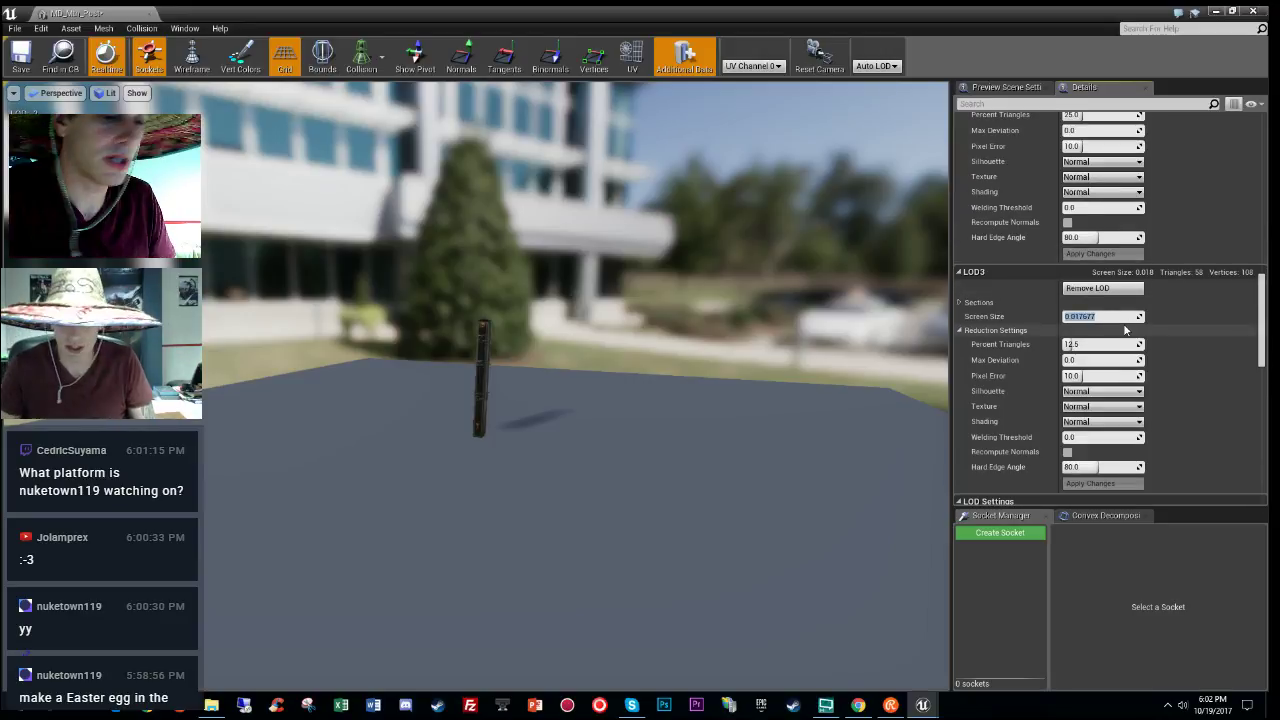
text(0.1)
key(Return)
mouse_move(776, 399)
right_down()
mouse_move(774, 341)
mouse_move(776, 454)
mouse_move(756, 446)
mouse_move(780, 440)
mouse_move(760, 434)
mouse_move(759, 352)
mouse_move(754, 404)
right_up()
drag(734, 462, 728, 463)
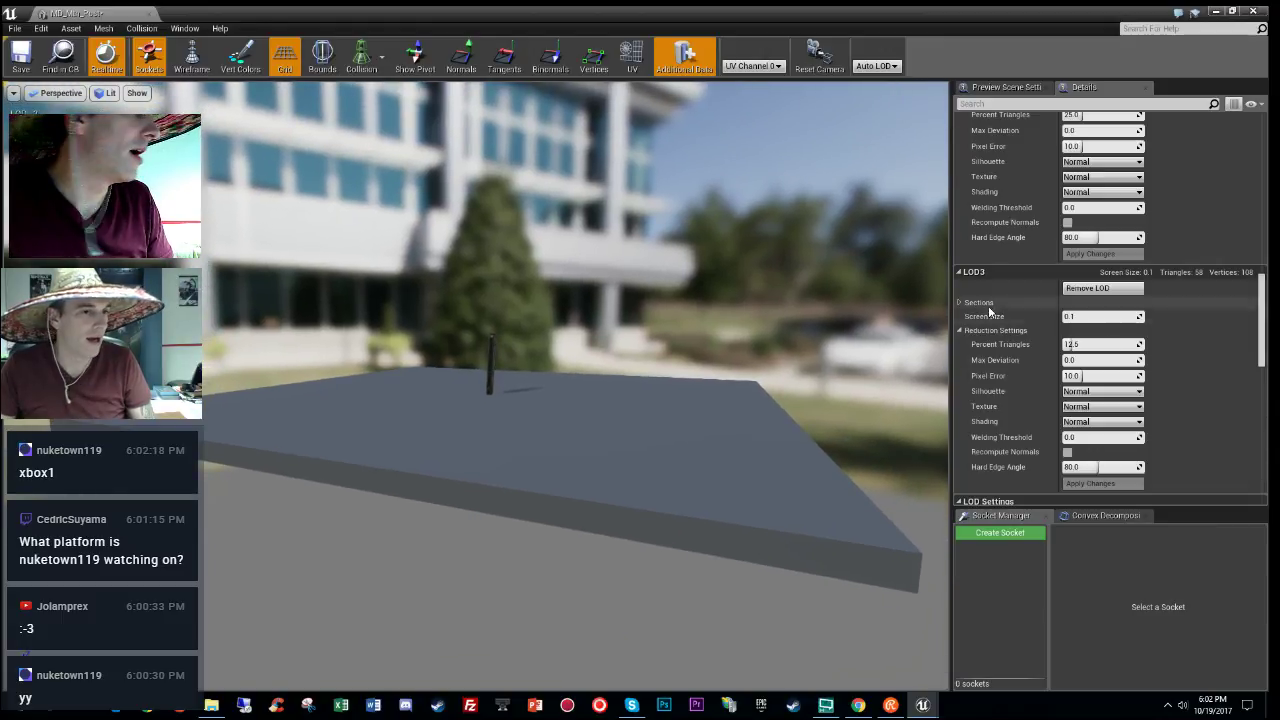
Step: Set the screen size to 0.1 for LOD2 and 0.0999 for LOD3, and preview the post from farther away
scroll(1202, 341, up, 5)
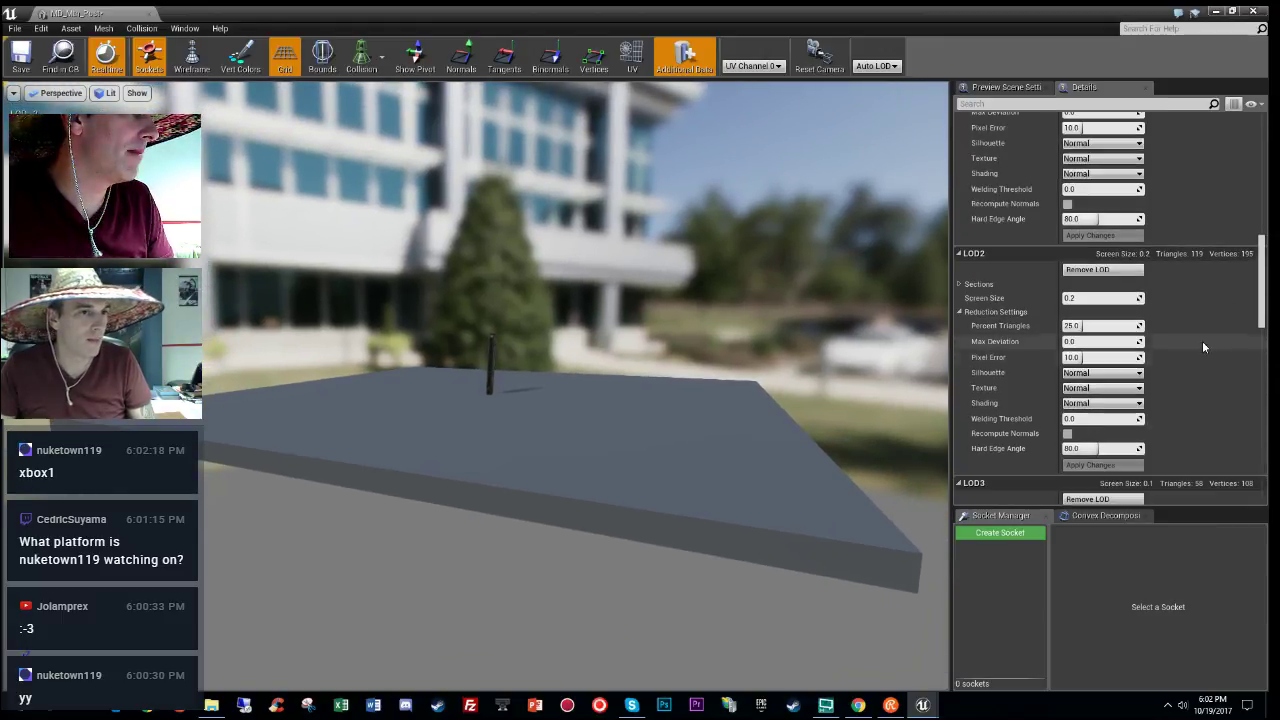
click(1105, 298)
text(0.1)
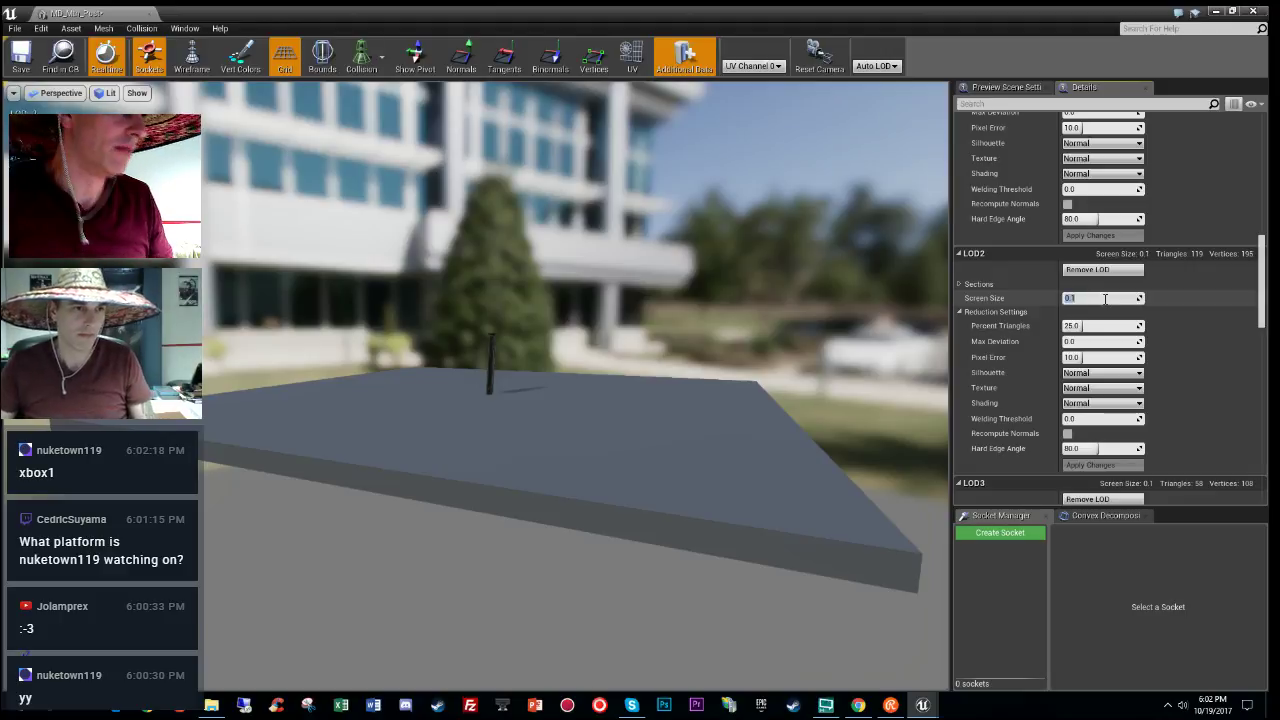
scroll(1105, 298, down, 5)
click(1107, 316)
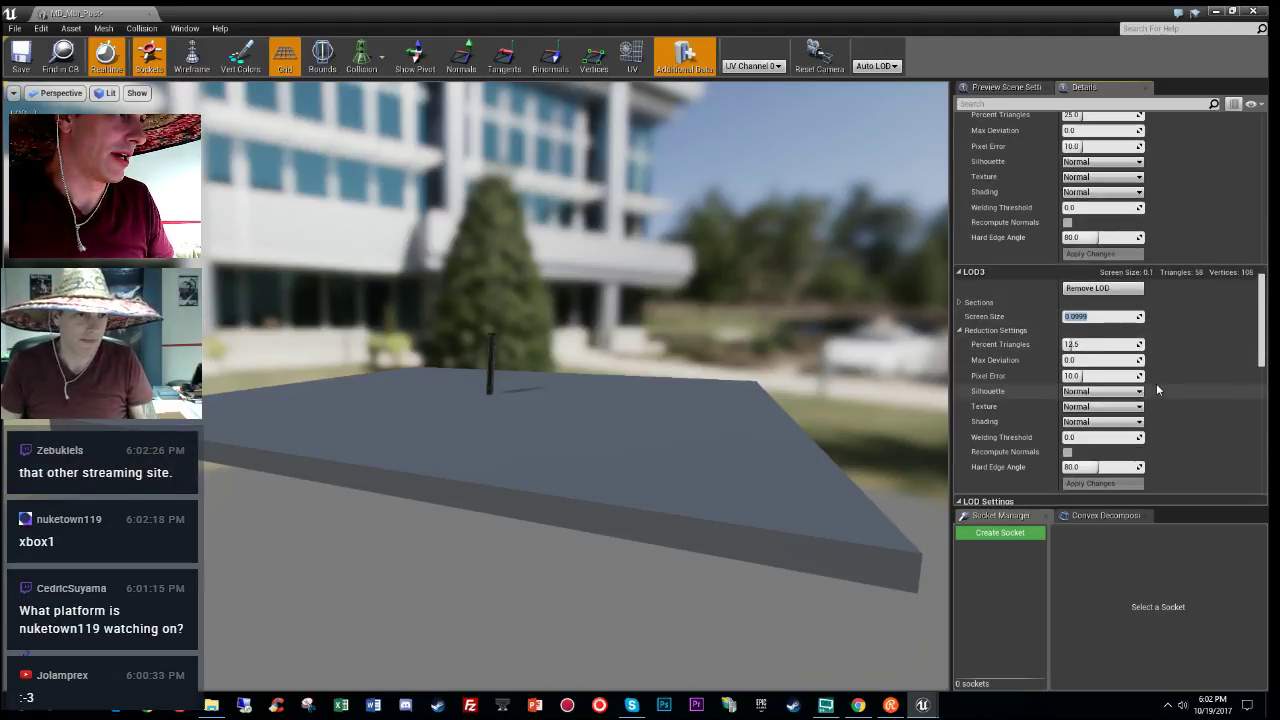
mouse_move(614, 427)
right_down()
mouse_move(589, 415)
mouse_move(617, 414)
right_up()
key(s)
key(w)
key(s)
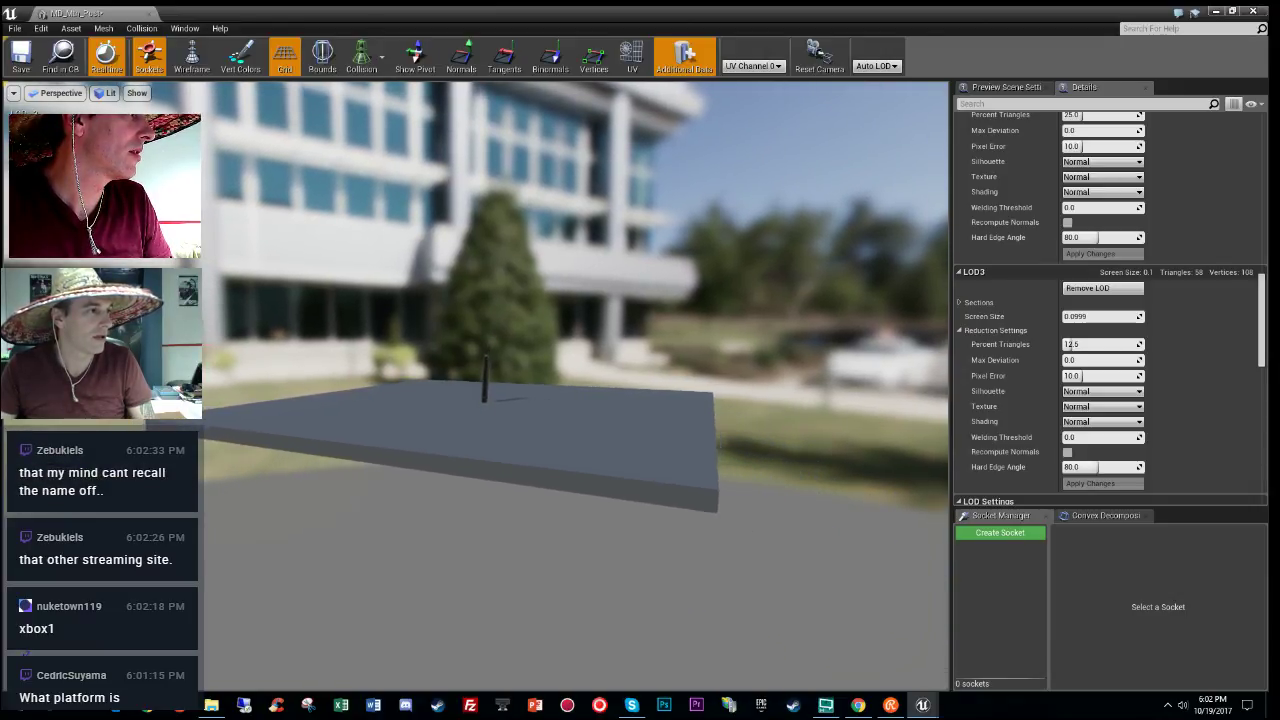
drag(565, 400, 555, 400)
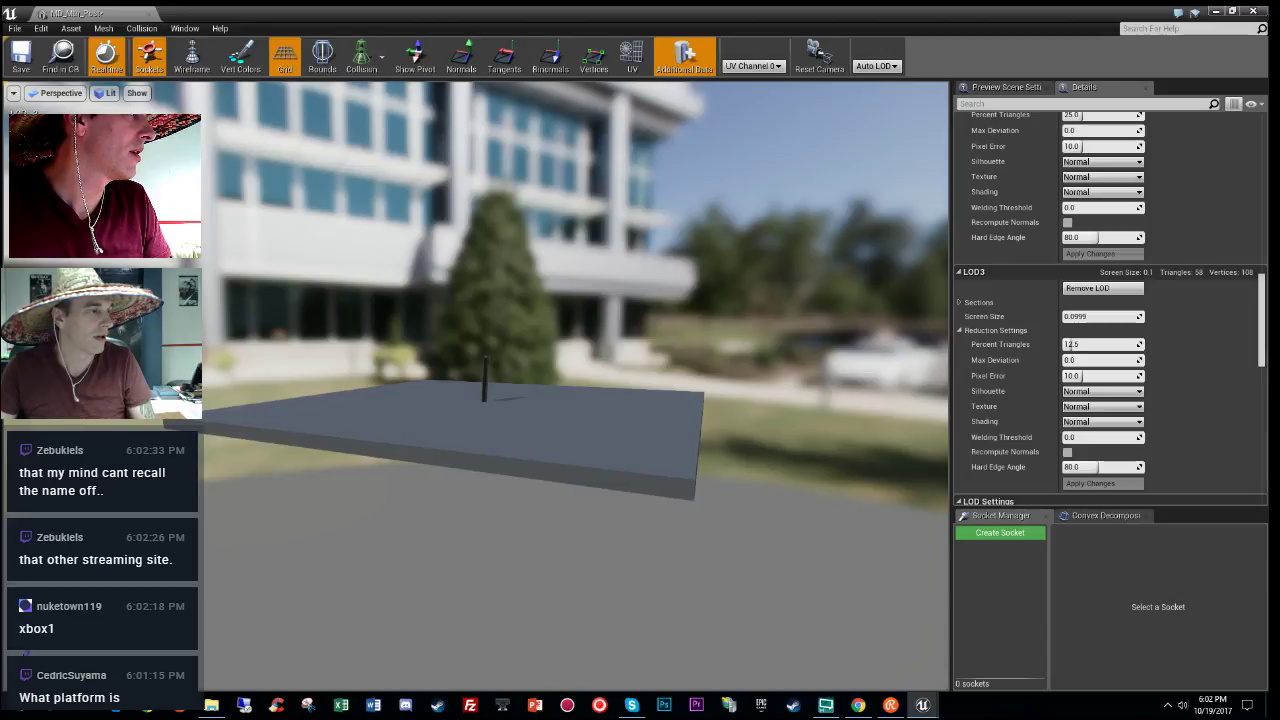
Step: Set the LOD3 screen size to 0.05, check the LOD transitions at varying distances, and save and close the post mesh
click(1103, 317)
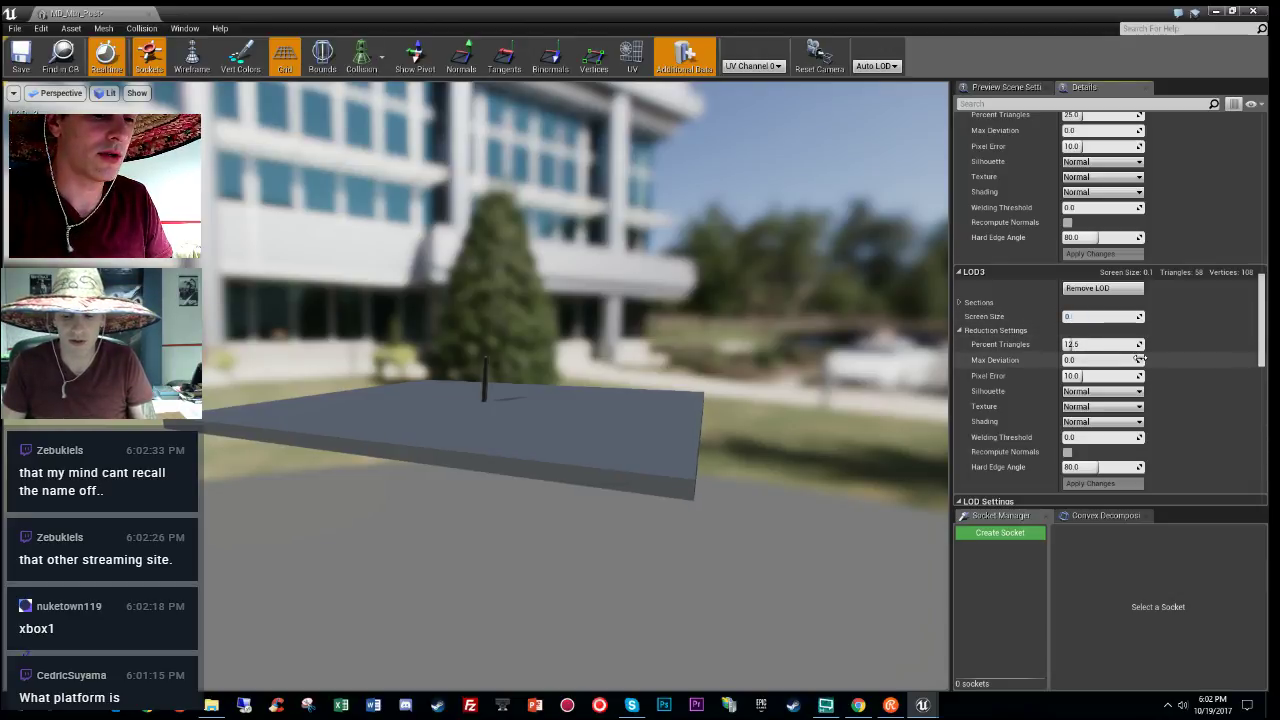
right_drag(640, 400, 620, 405)
key(s)
key(w)
key(w)
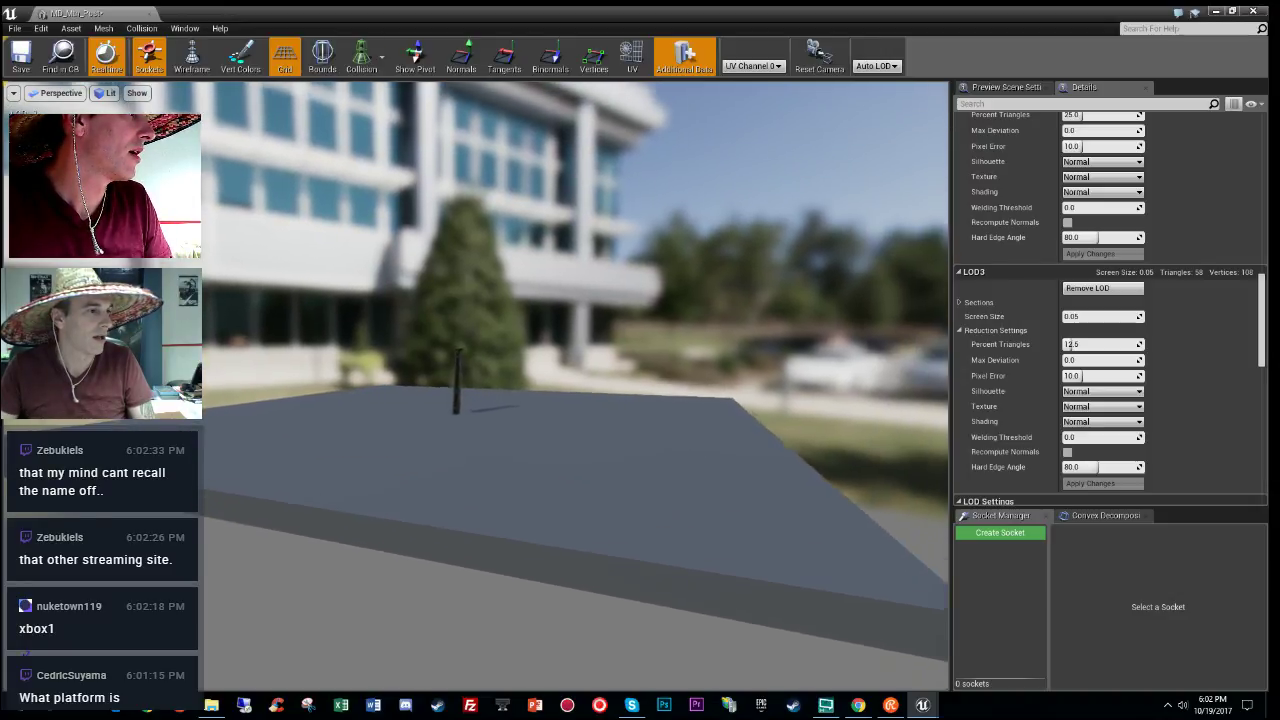
key(s)
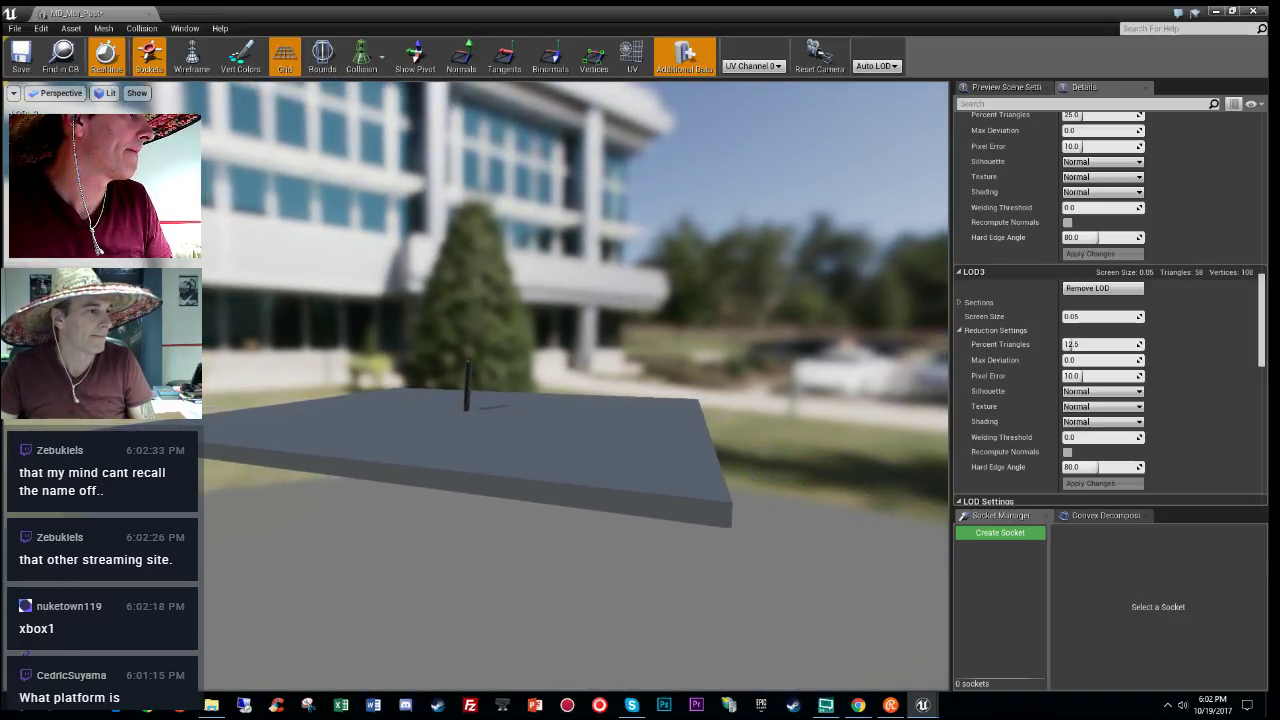
key(w)
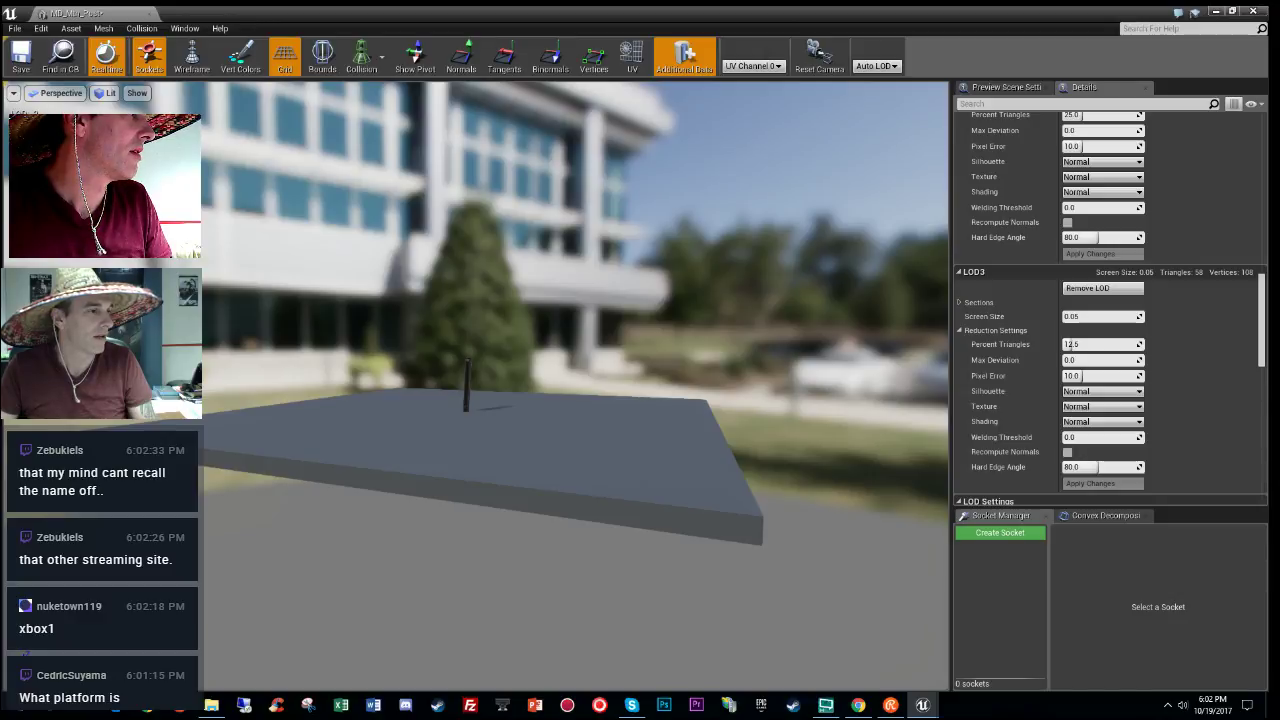
key(w)
click(21, 56)
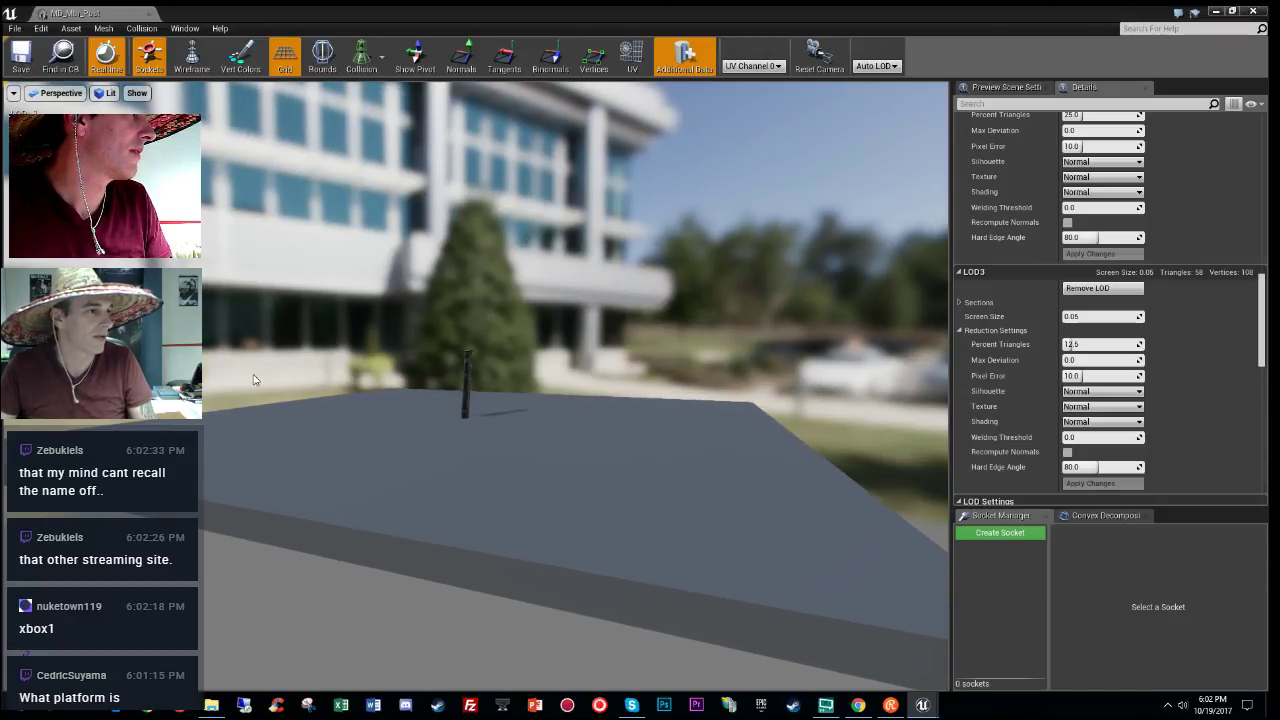
click(148, 14)
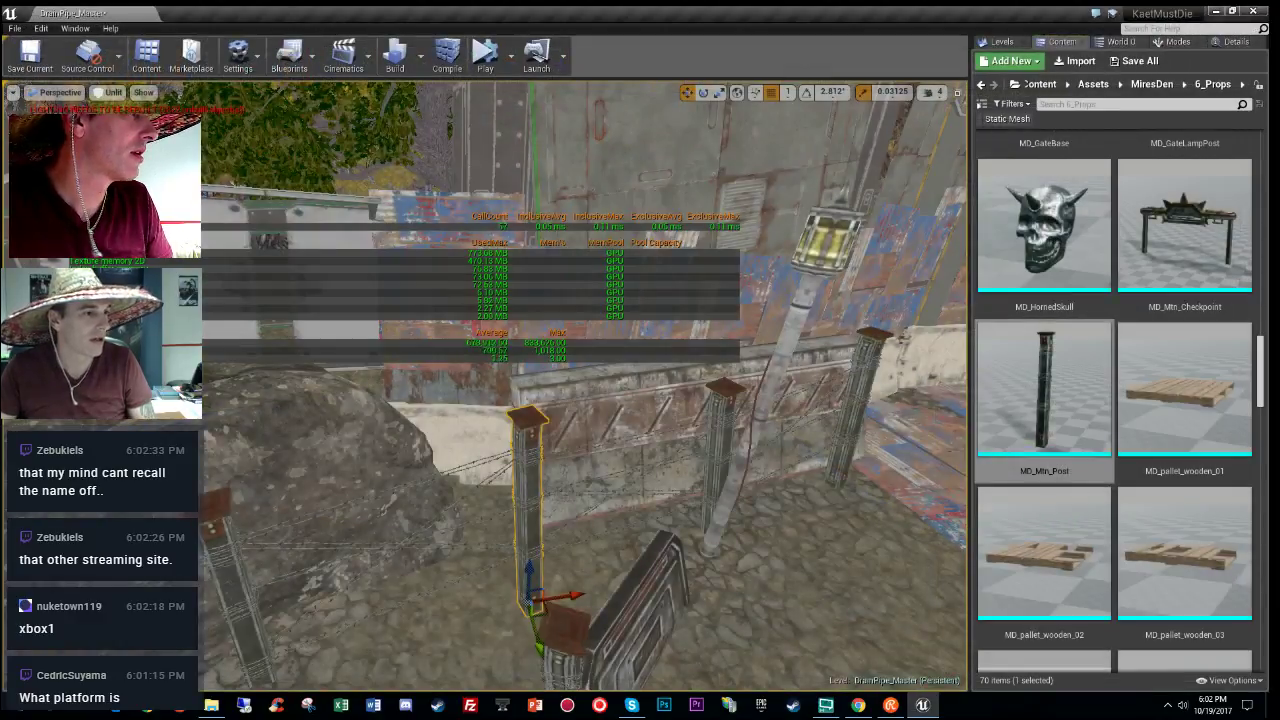
Step: Locate the source meshes of the shanty wall and the small shanty building among the project assets and check their LOD information
right_drag(534, 392, 800, 392)
key(w)
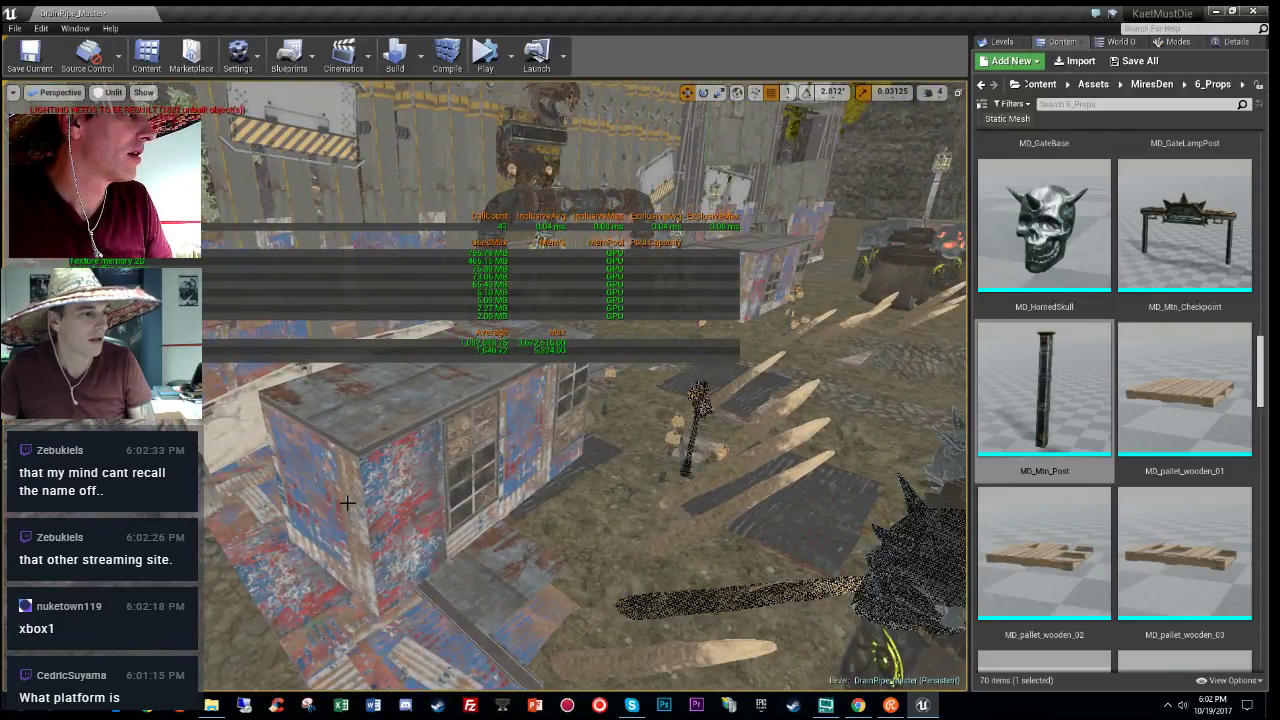
click(1231, 43)
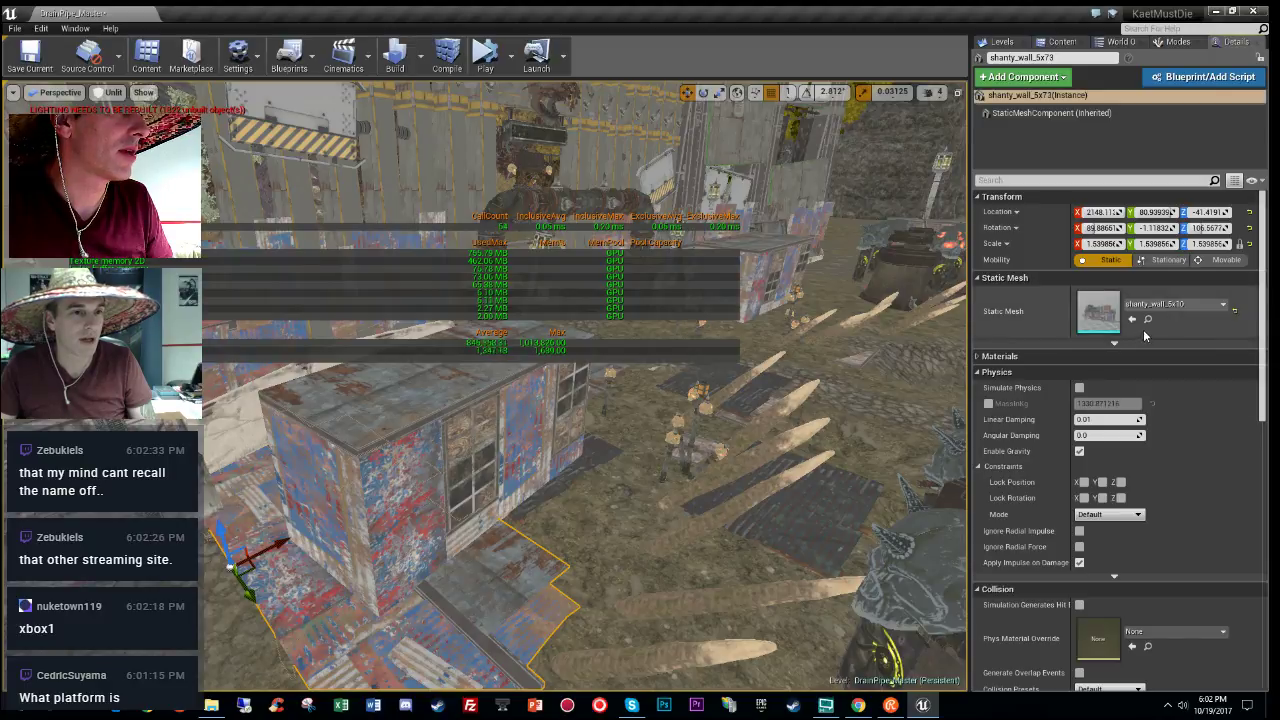
click(1146, 320)
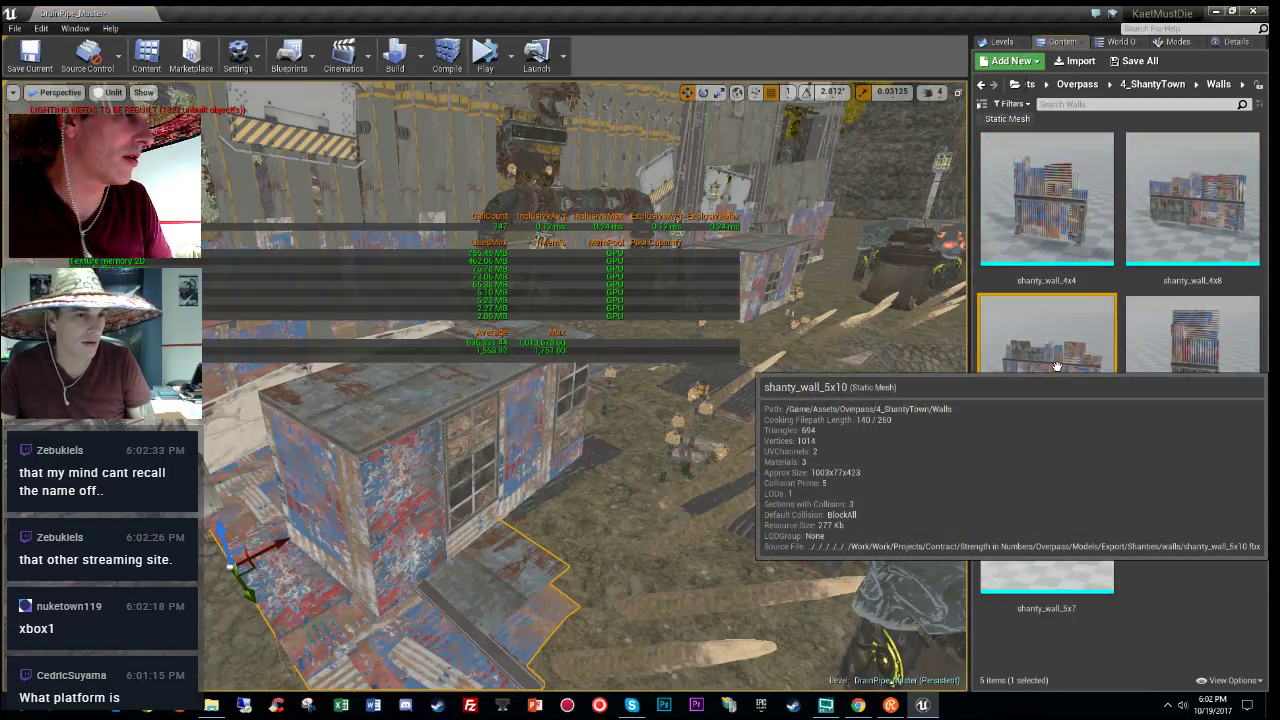
click(488, 442)
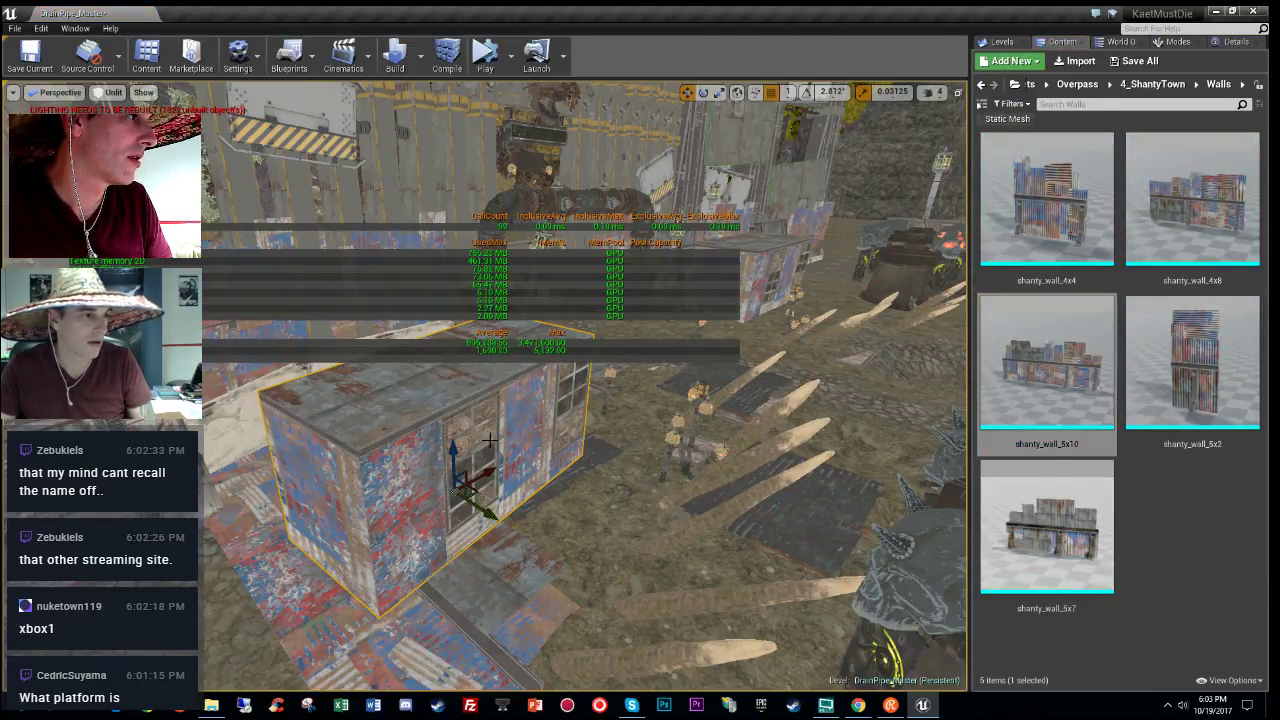
click(1233, 42)
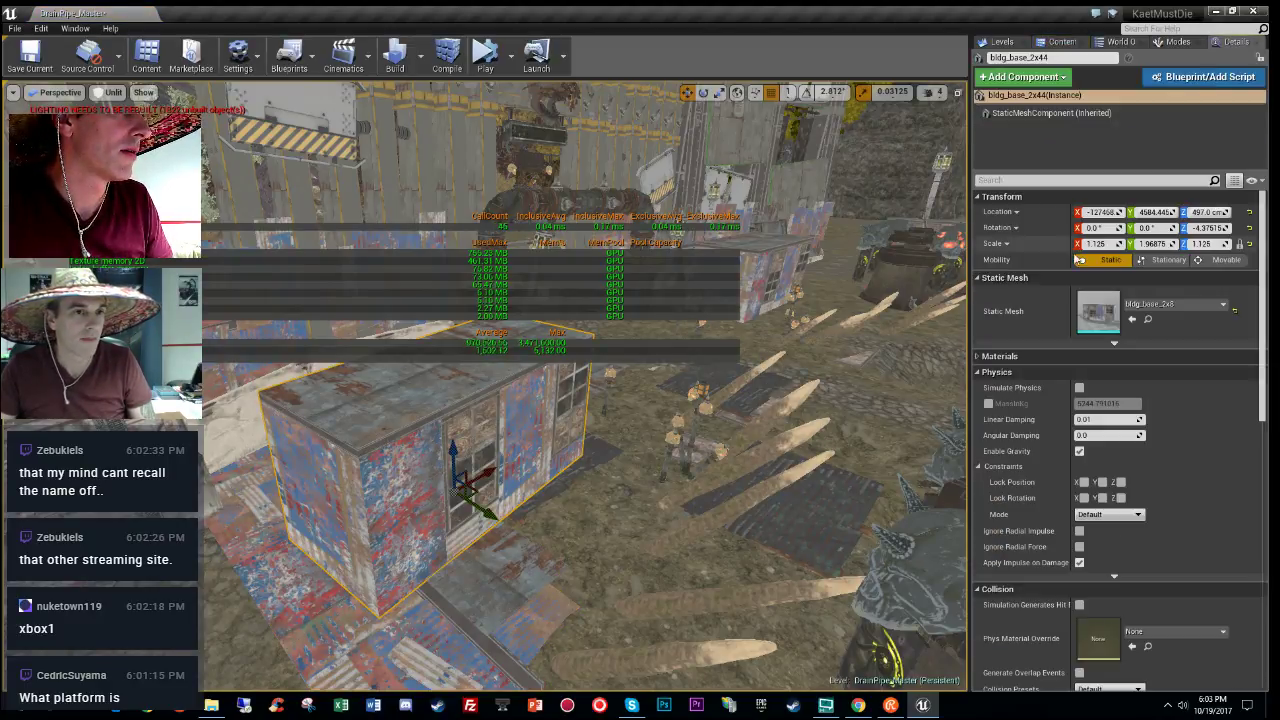
click(1148, 321)
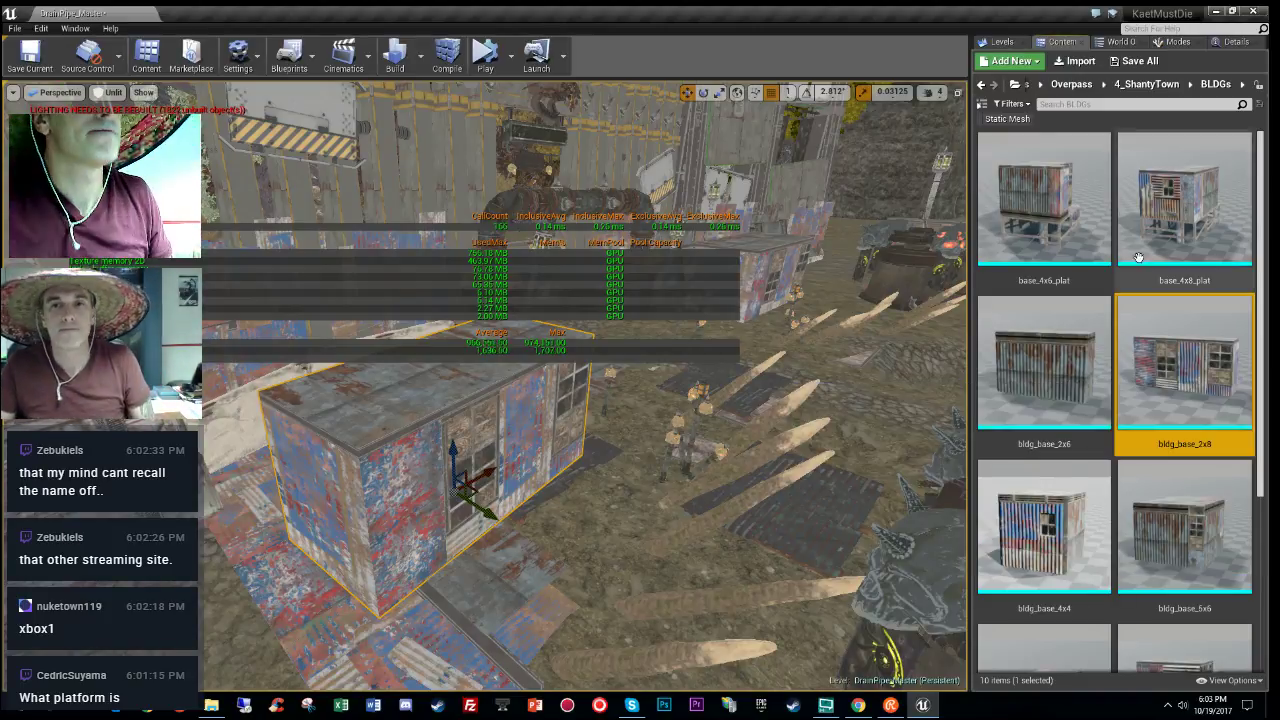
Step: Select the main final gate in the level, locate its MD_FinalGate_Main mesh and open it for editing
mouse_move(698, 481)
right_down()
mouse_move(778, 416)
mouse_move(808, 436)
mouse_move(678, 474)
right_up()
right_drag(503, 460, 503, 460)
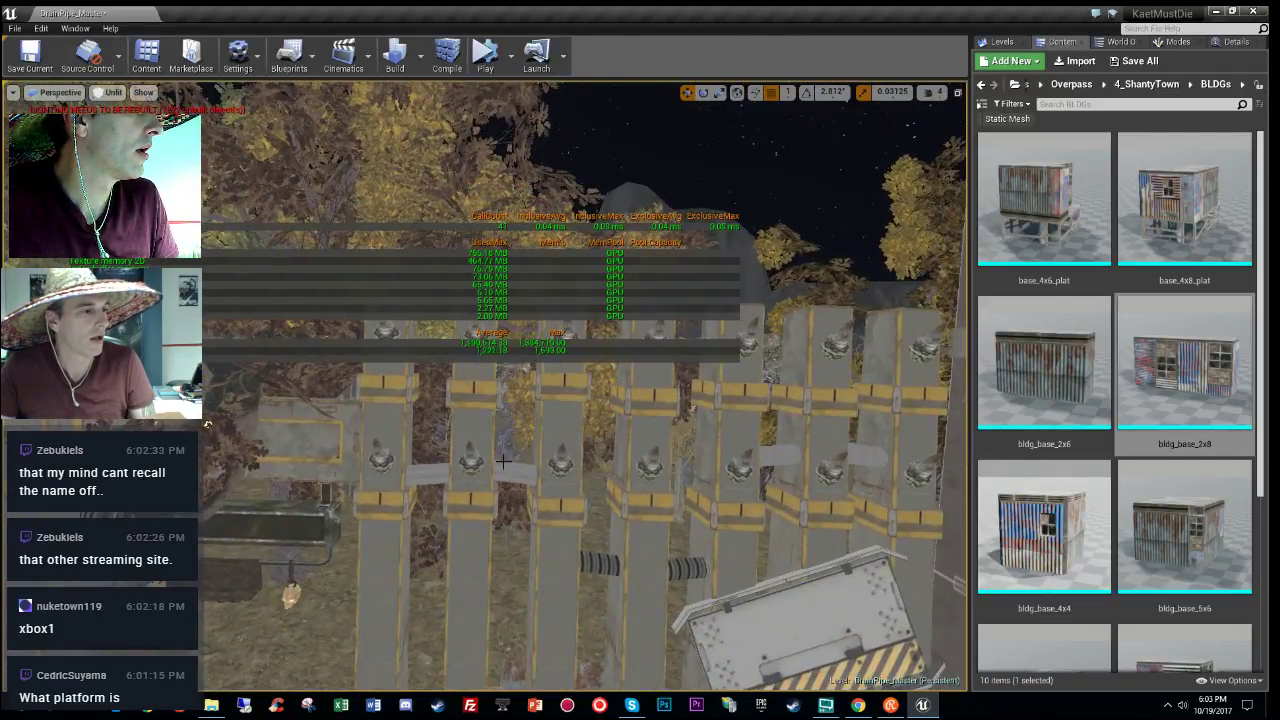
click(503, 460)
click(1236, 41)
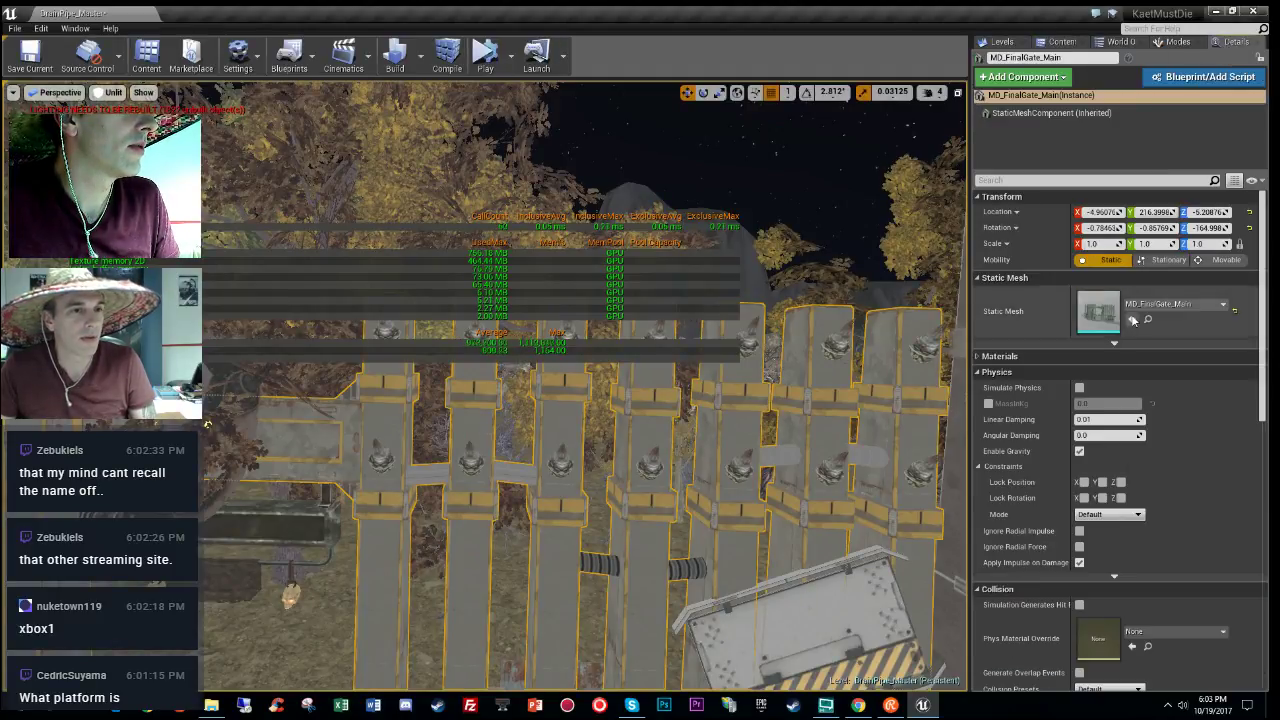
click(1148, 319)
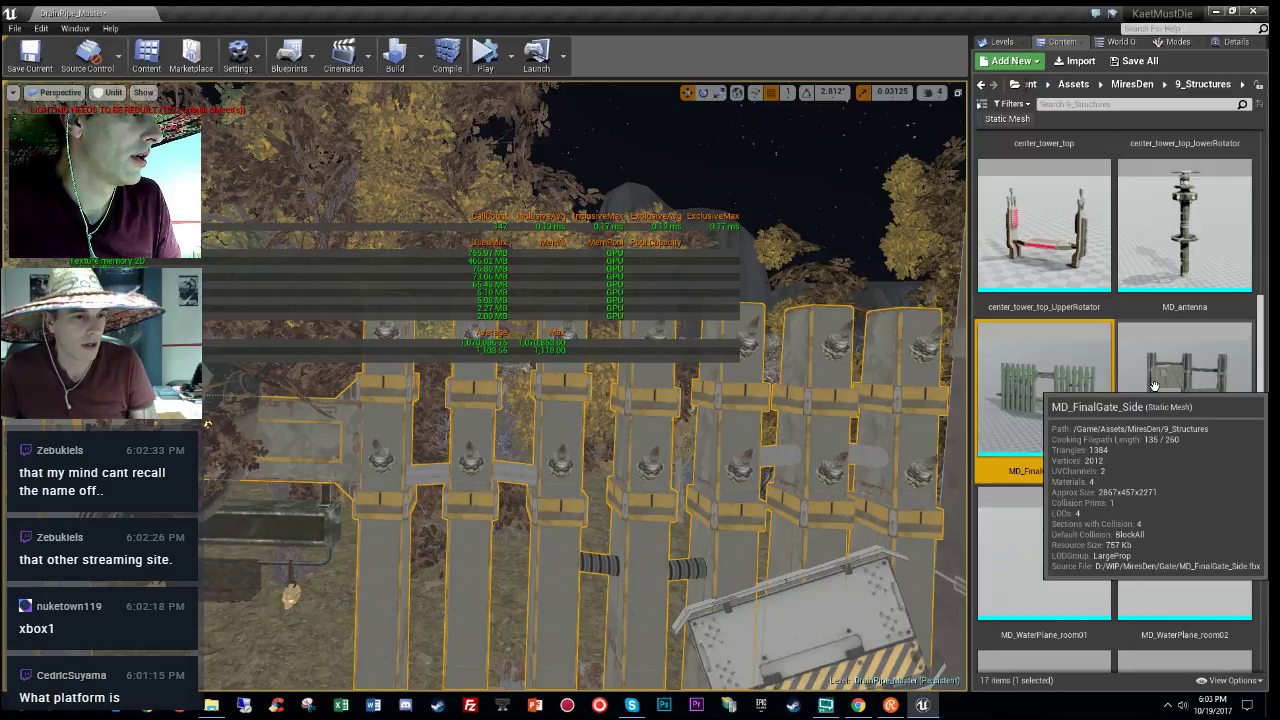
double_click(1033, 398)
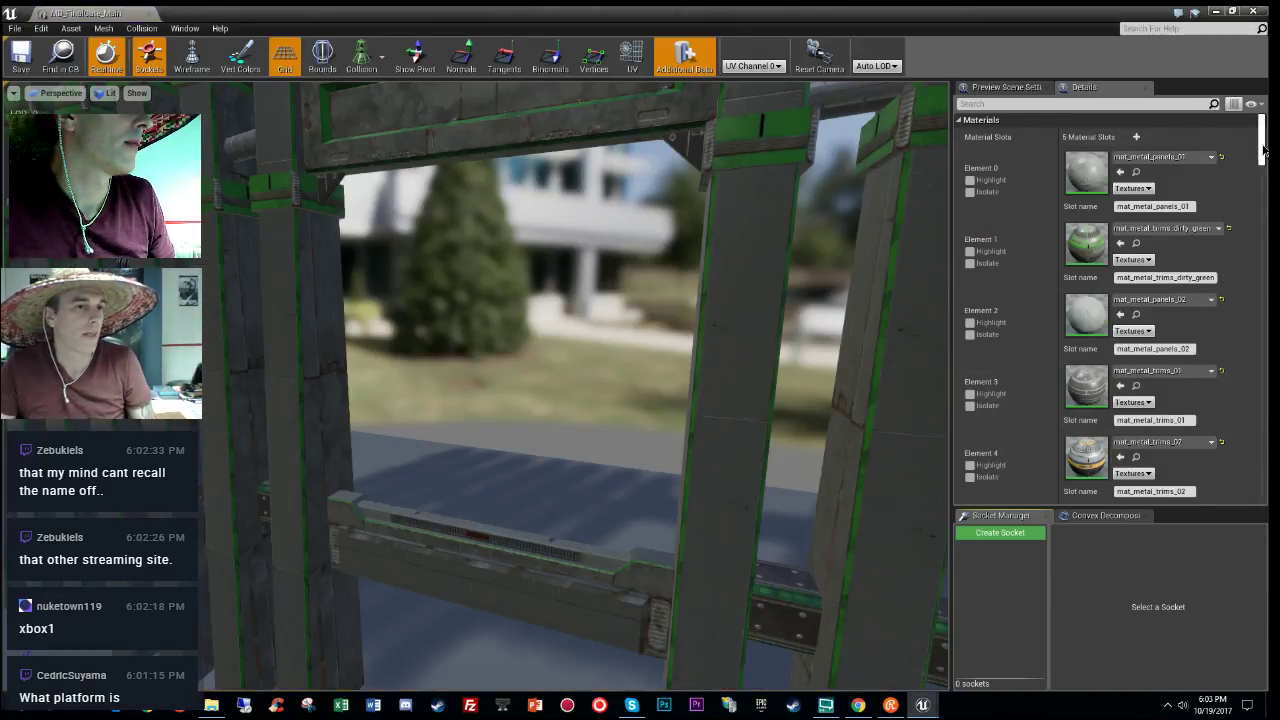
Step: Assign the MD_FinalGate_Main mesh to the SmallProp LOD group, accepting the overwrite, and check its level of detail from far away
drag(1263, 148, 1249, 289)
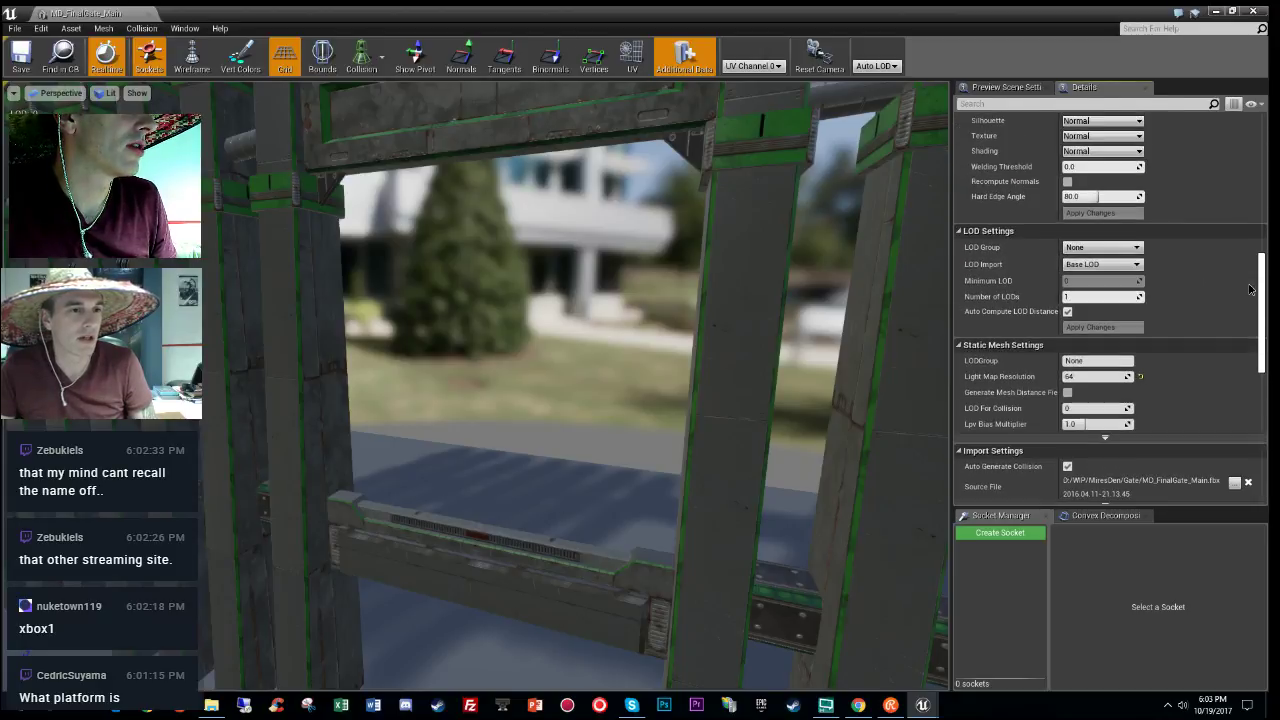
click(1100, 248)
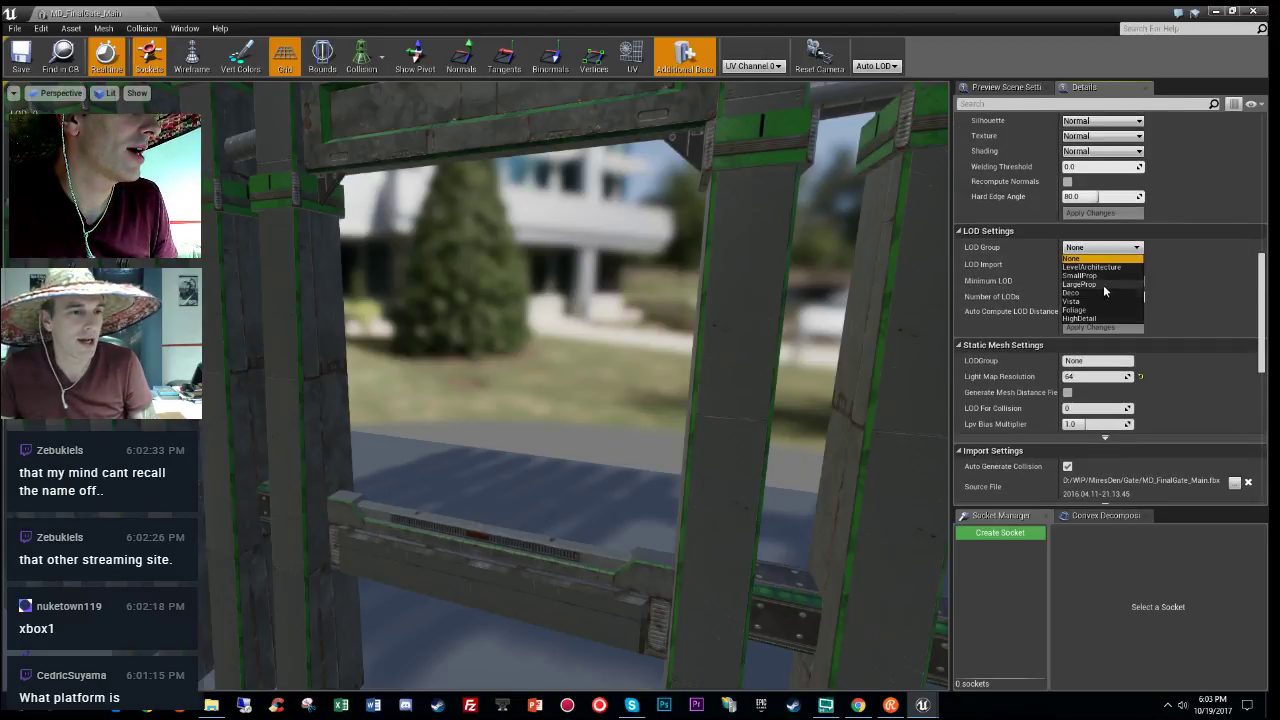
click(1107, 276)
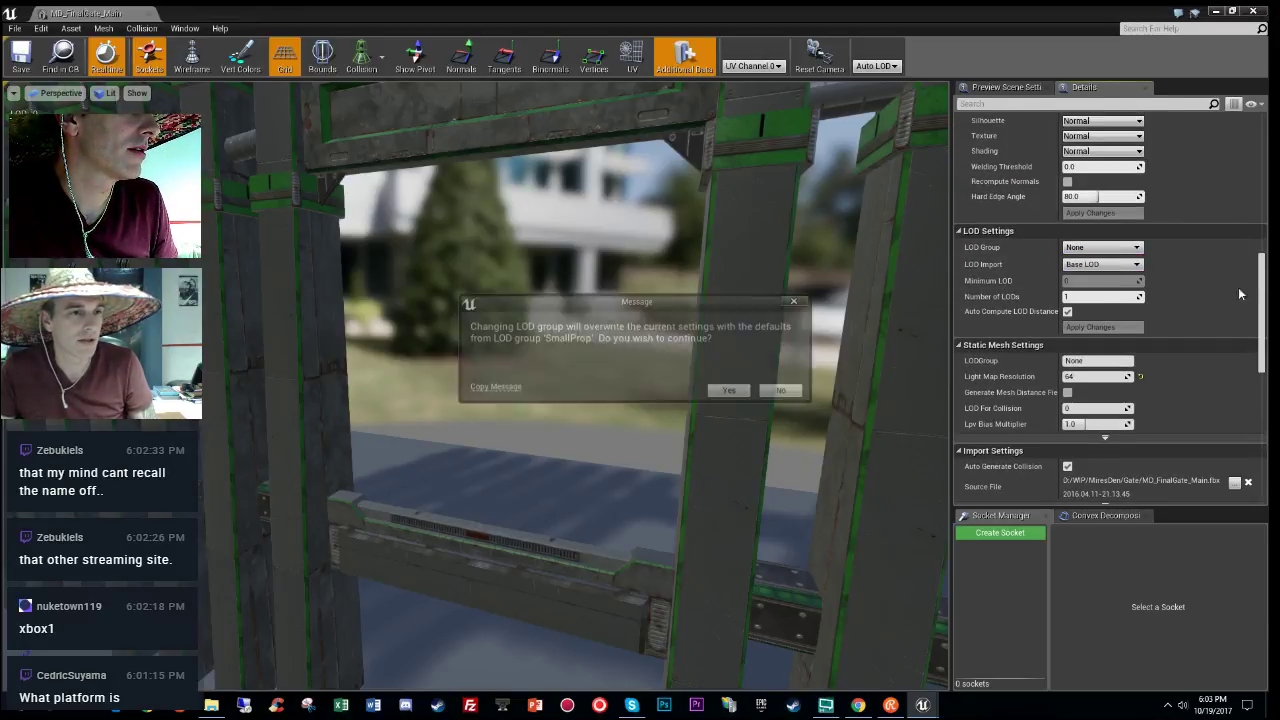
click(728, 393)
drag(545, 420, 600, 680)
scroll(460, 390, down, 8)
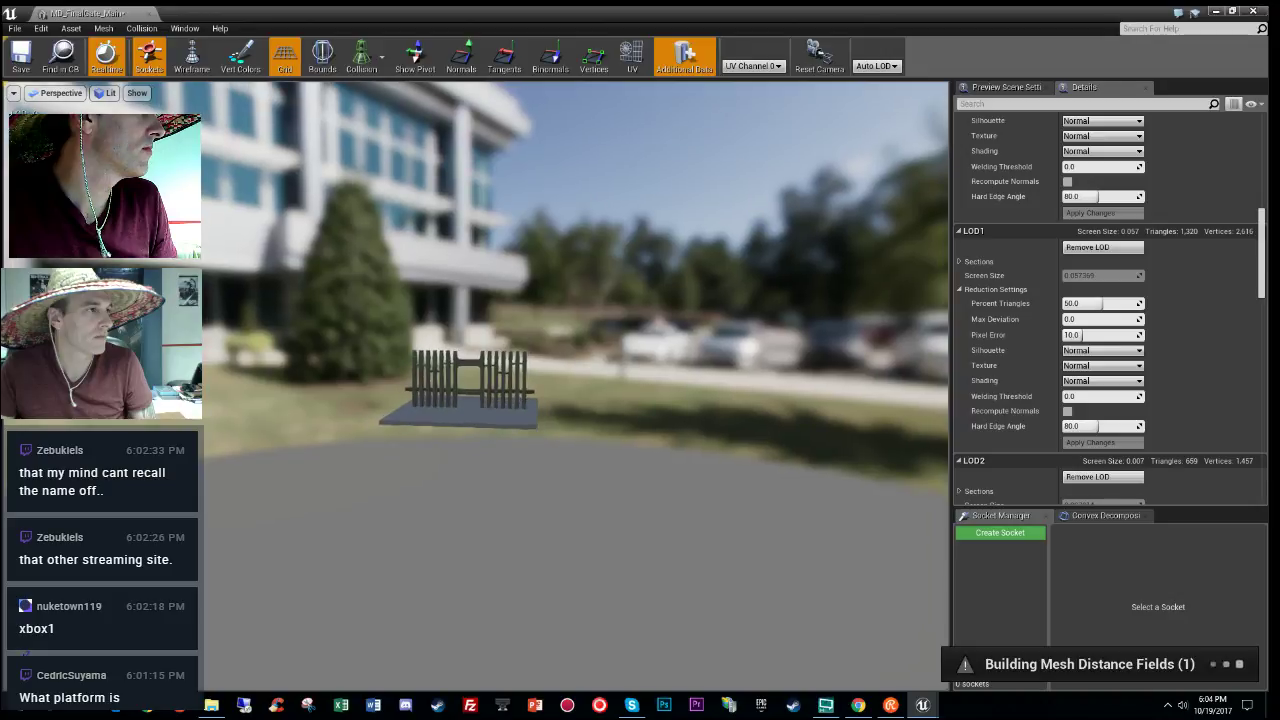
scroll(470, 390, down, 10)
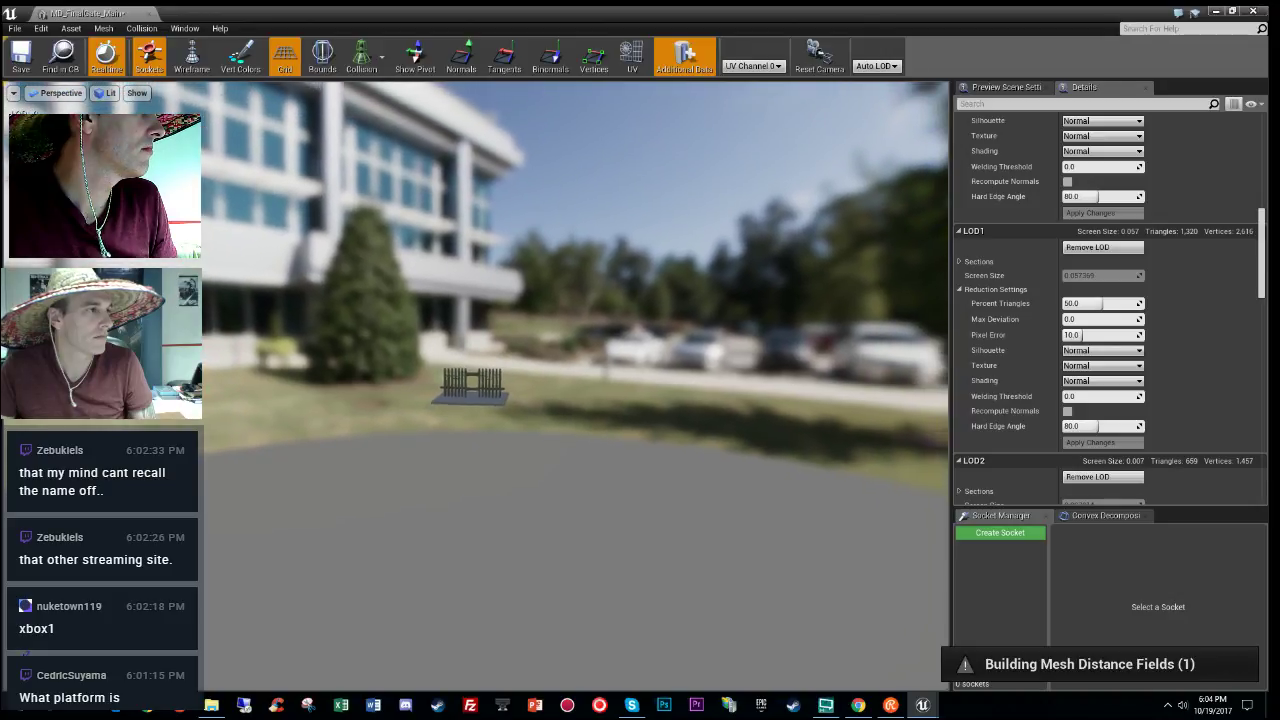
scroll(475, 390, down, 10)
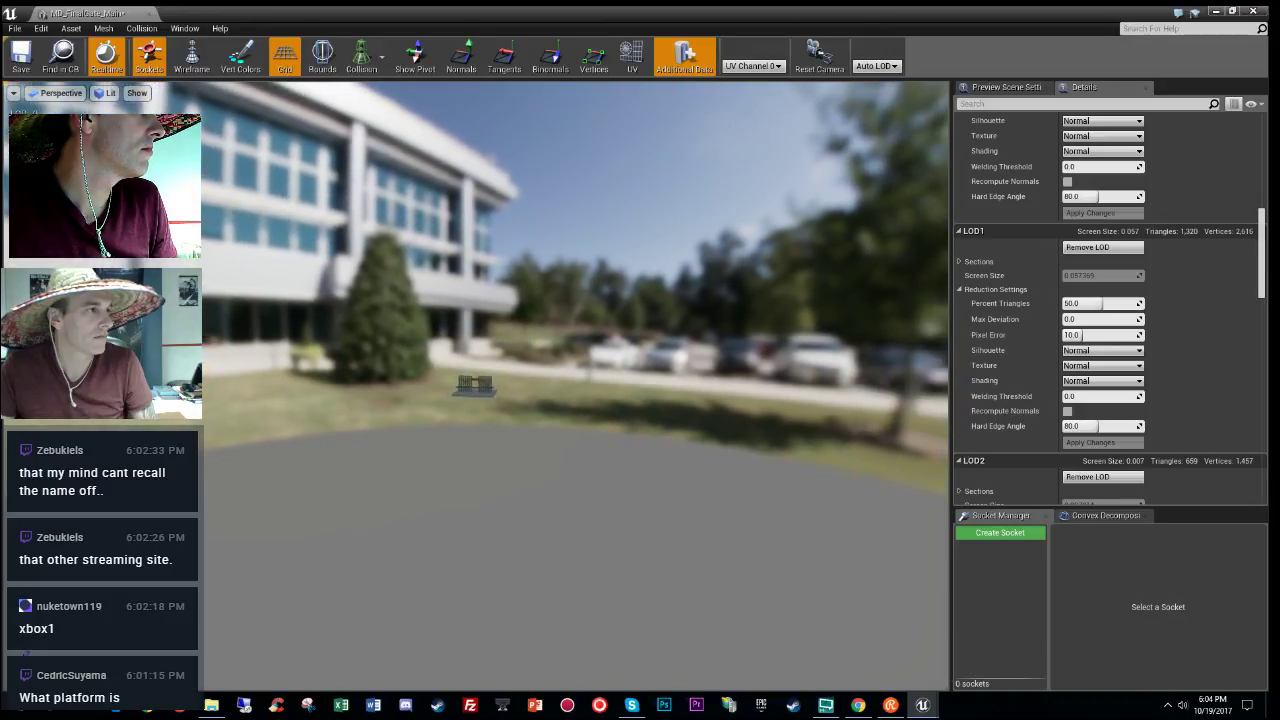
mouse_move(475, 390)
right_down()
mouse_move(465, 440)
mouse_move(479, 383)
right_up()
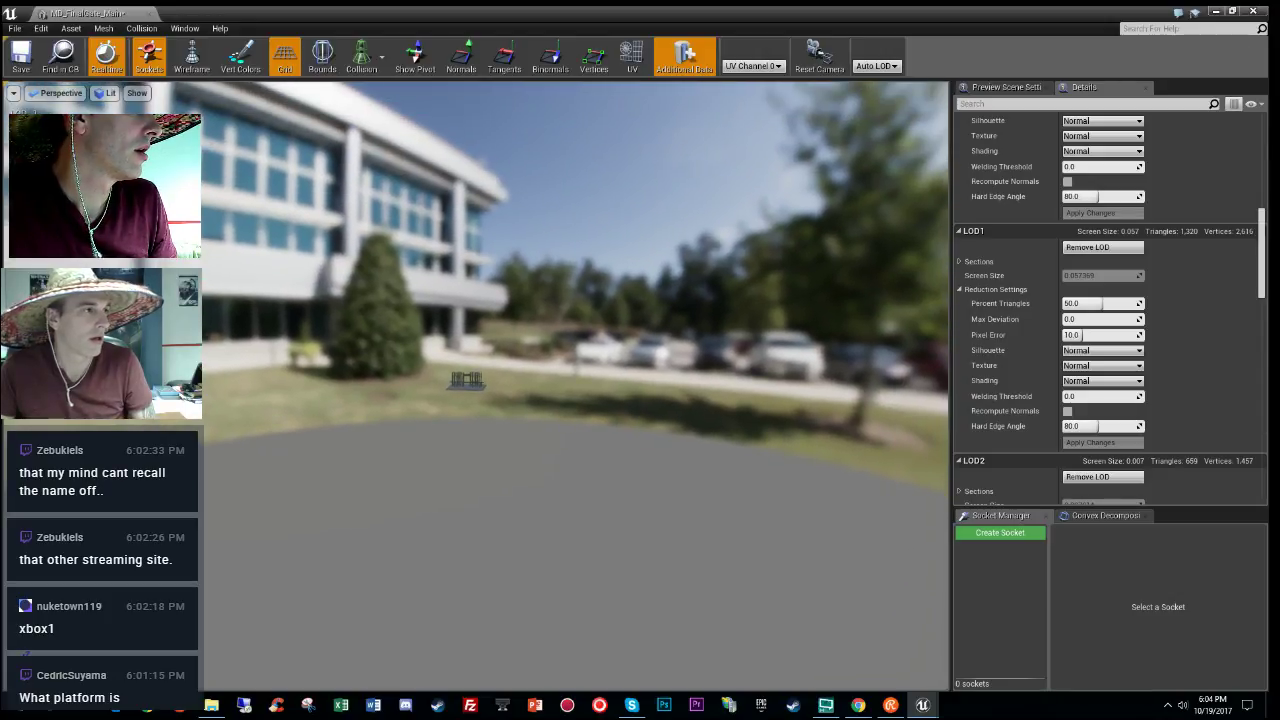
drag(476, 400, 470, 372)
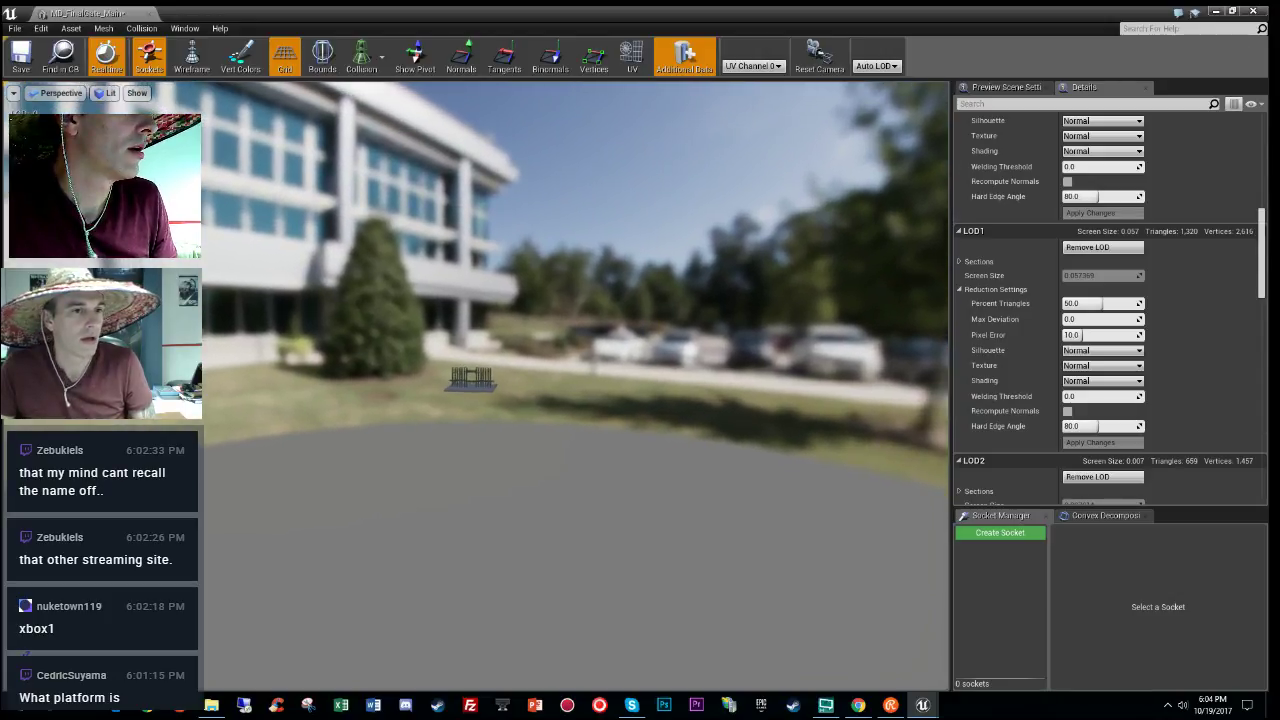
scroll(1088, 309, down, 5)
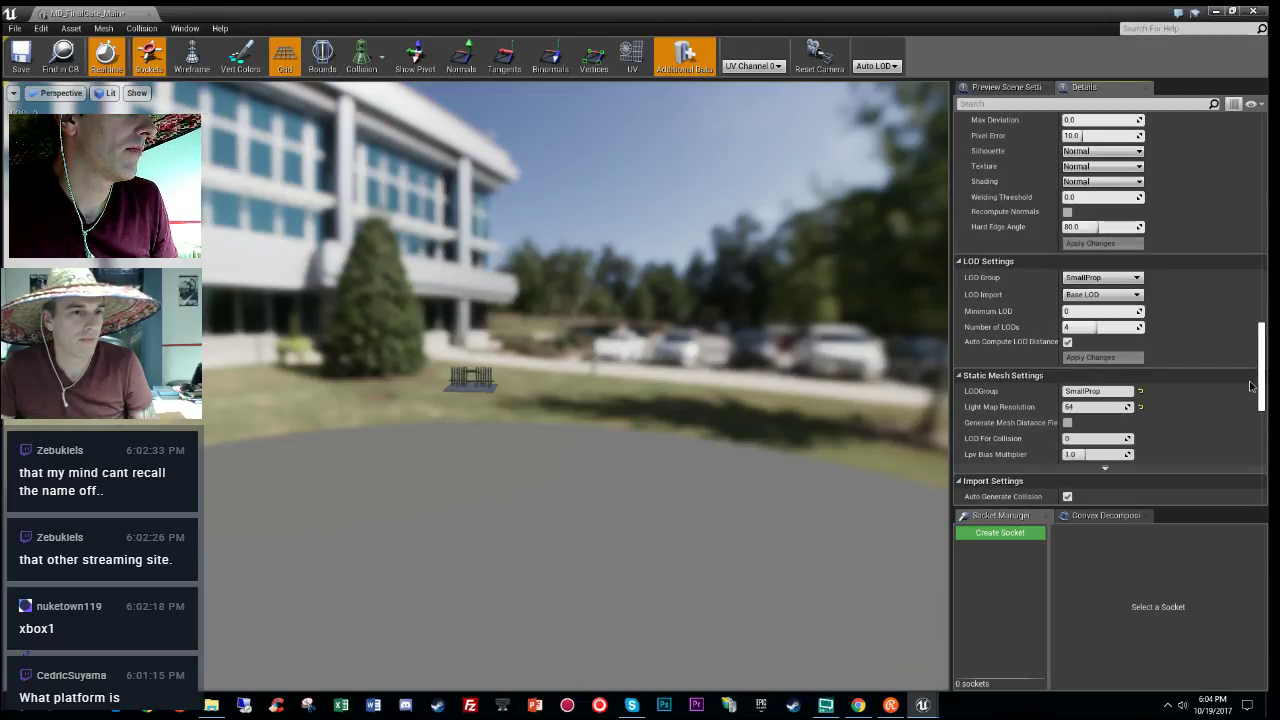
Step: Switch the final gate mesh to the Deco LOD group, accepting the overwrite, and review its distant appearance and per-LOD screen sizes
click(1100, 277)
click(1087, 329)
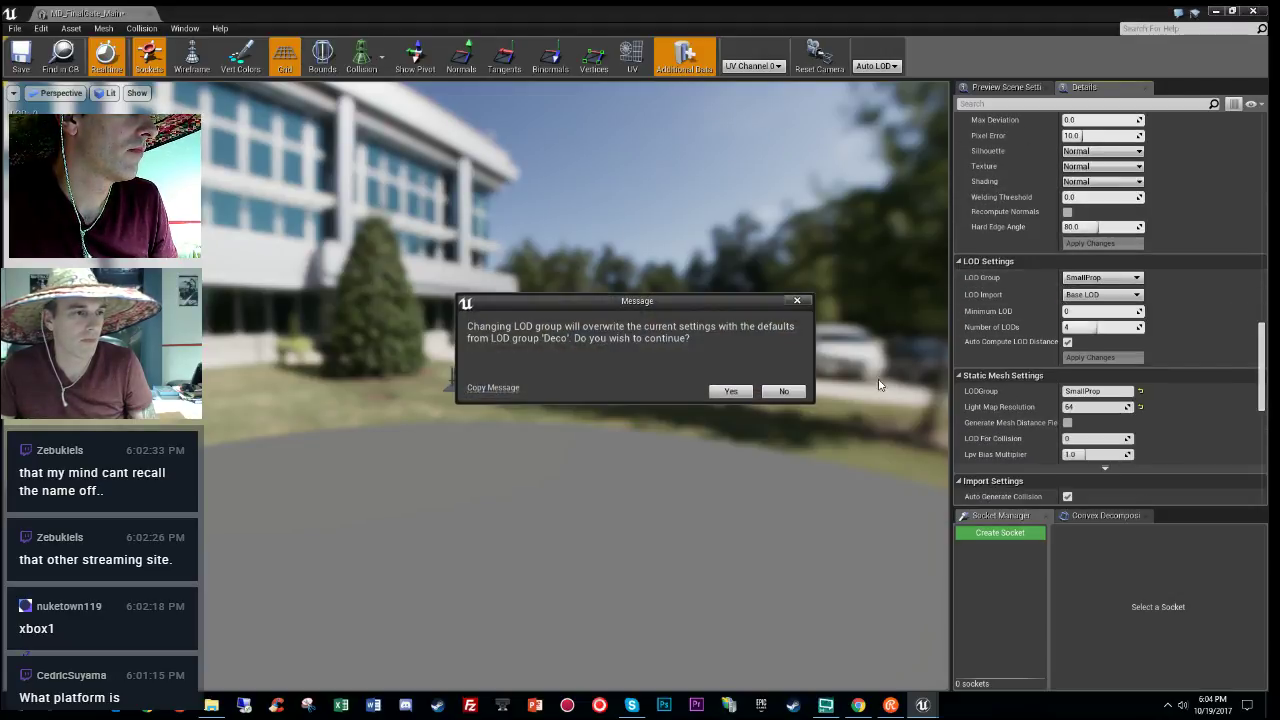
click(731, 391)
mouse_move(698, 441)
right_down()
mouse_move(588, 441)
mouse_move(702, 441)
right_up()
key(w)
drag(686, 428, 671, 470)
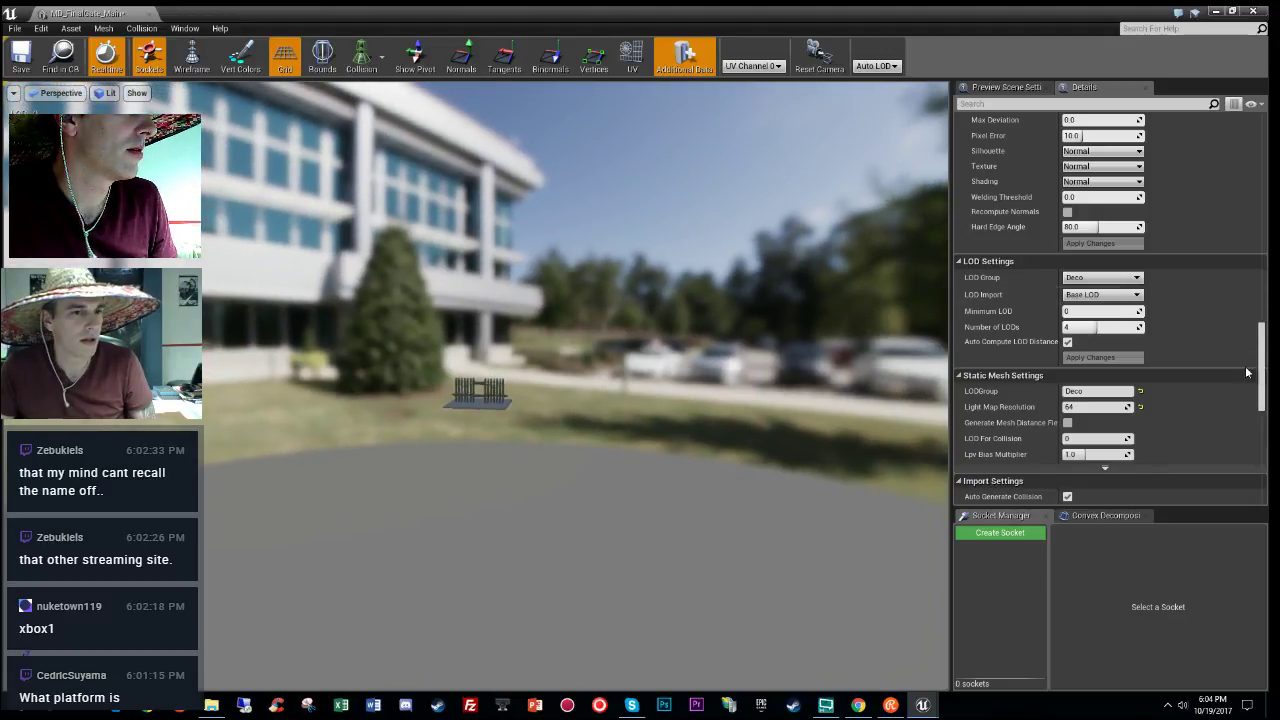
scroll(1263, 381, down, 3)
scroll(1260, 378, up, 4)
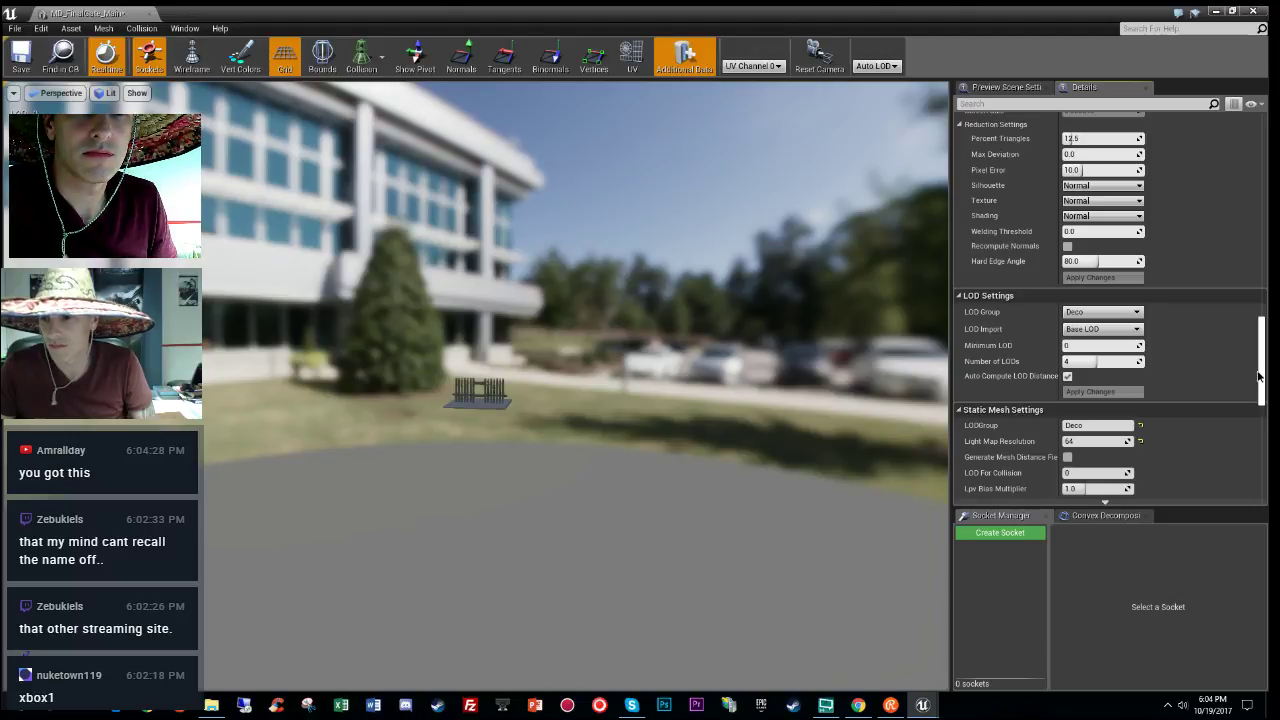
scroll(1258, 376, up, 5)
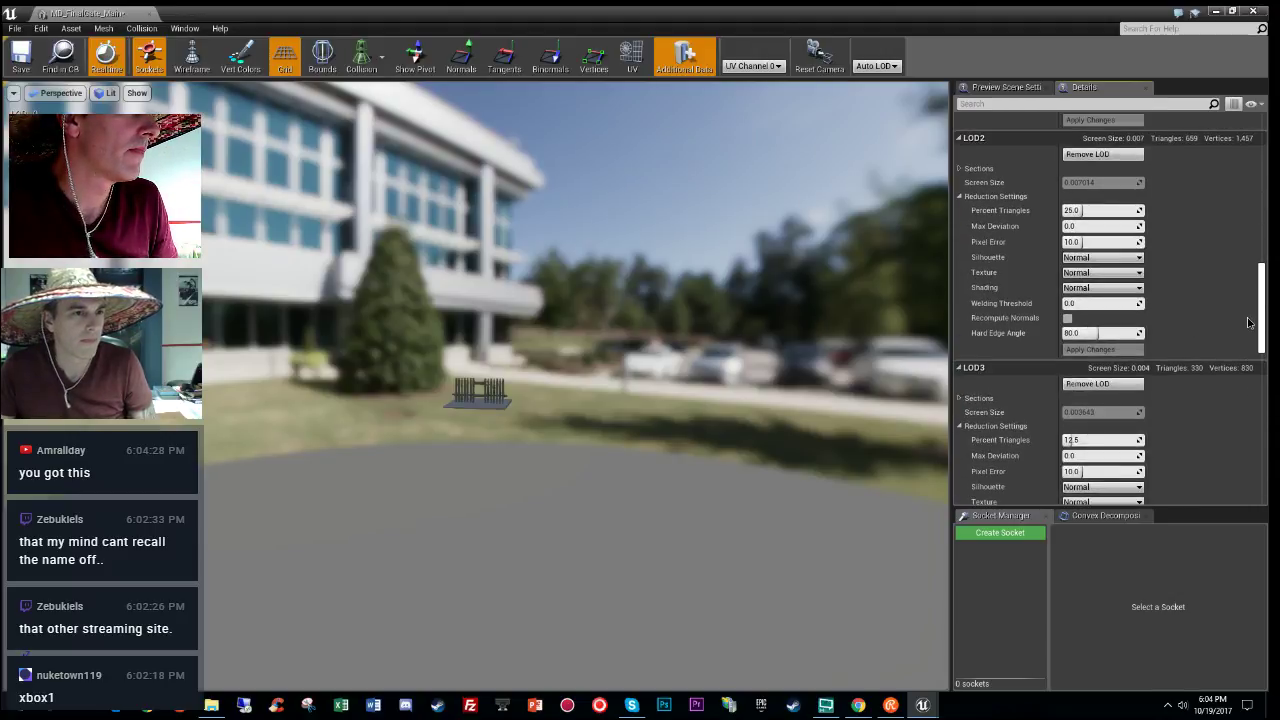
scroll(1246, 288, up, 1)
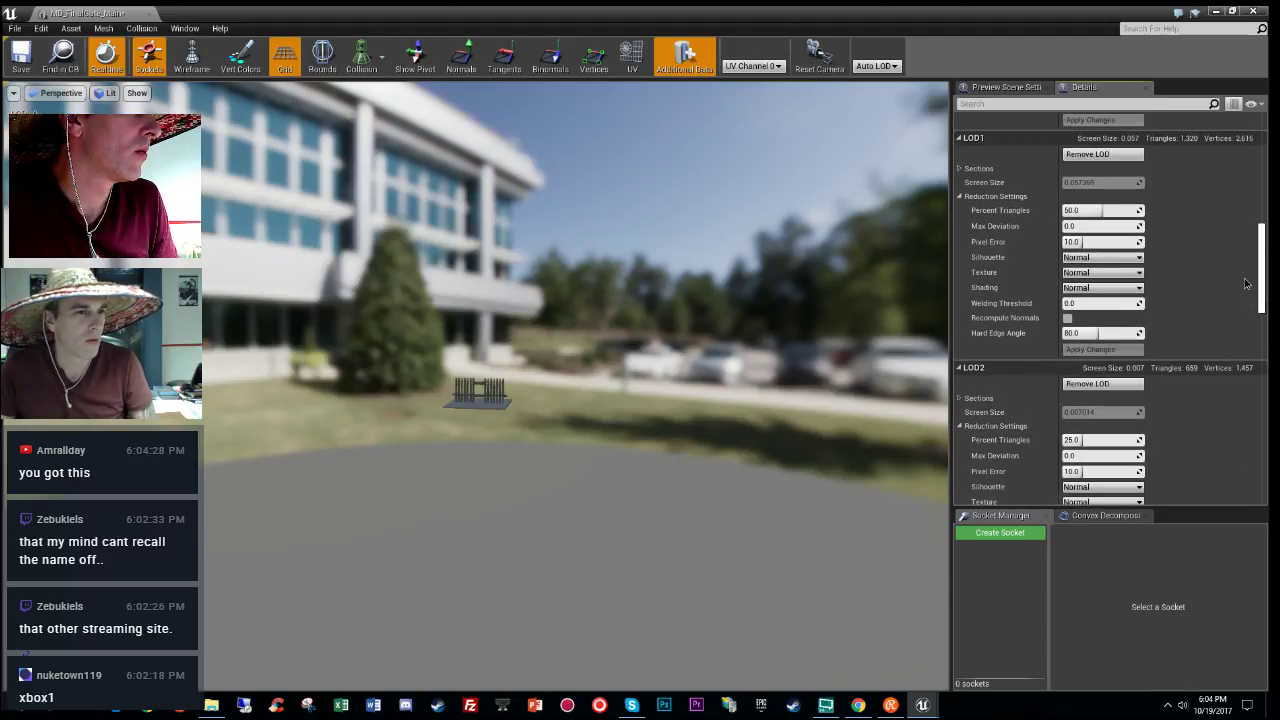
scroll(1246, 284, up, 4)
Step: Try the LevelArchitecture LOD group on the gate mesh and switch it back to Deco, accepting both overwrites
scroll(1241, 256, down, 10)
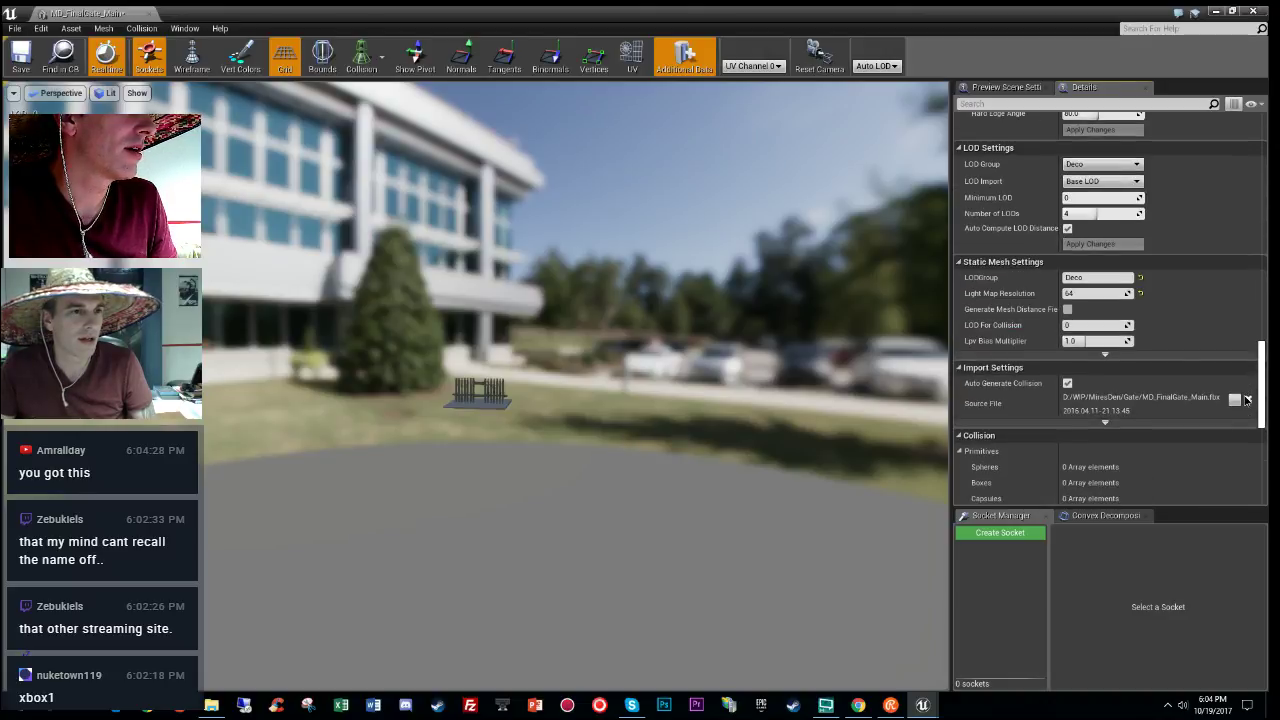
click(1104, 164)
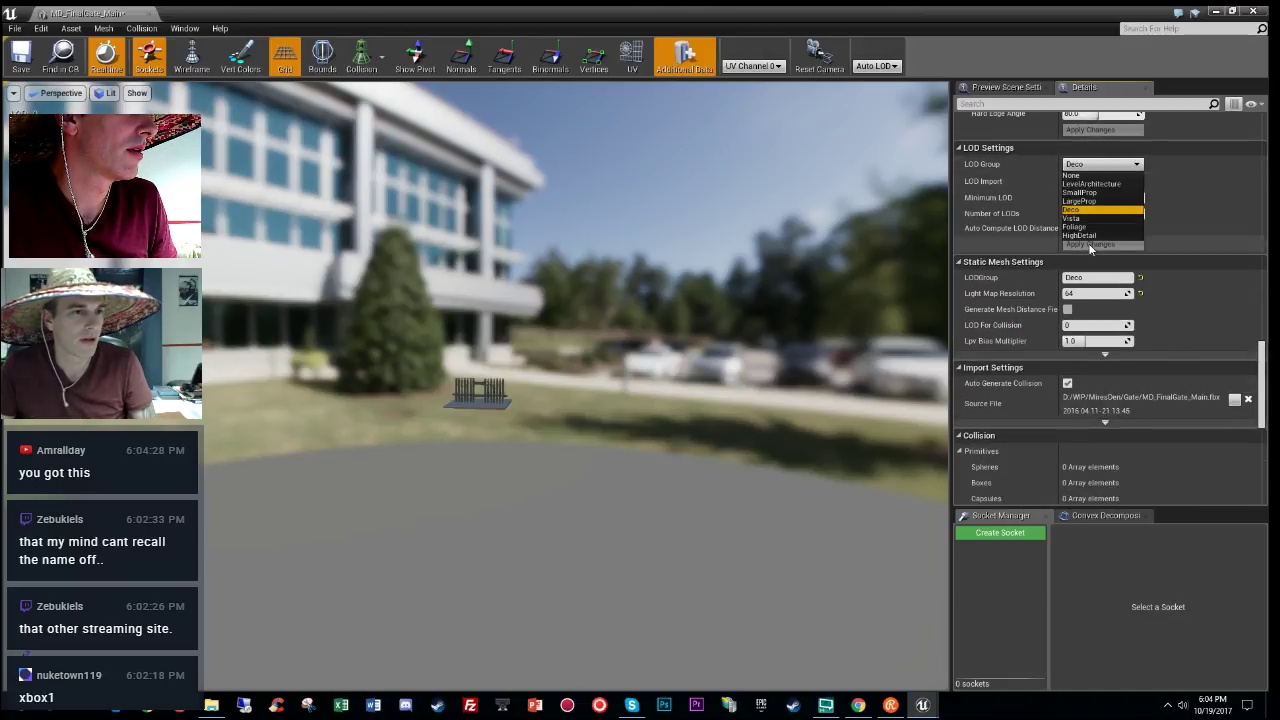
click(1090, 184)
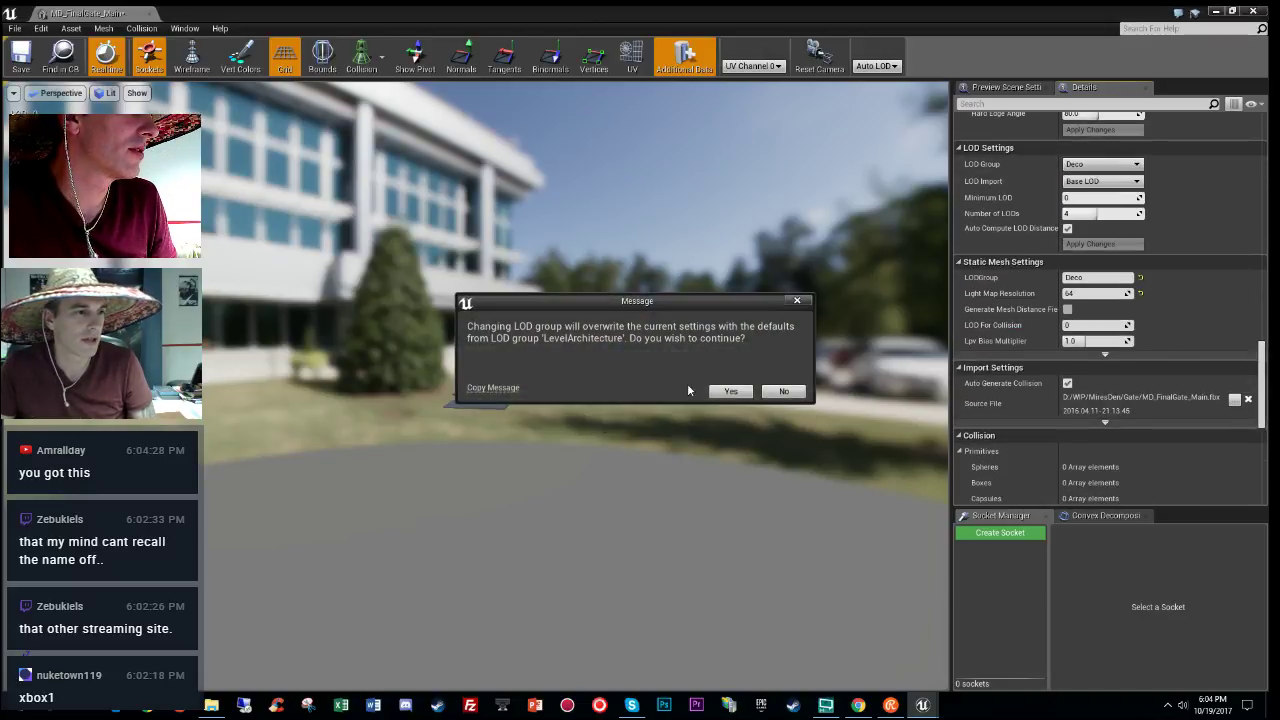
click(730, 391)
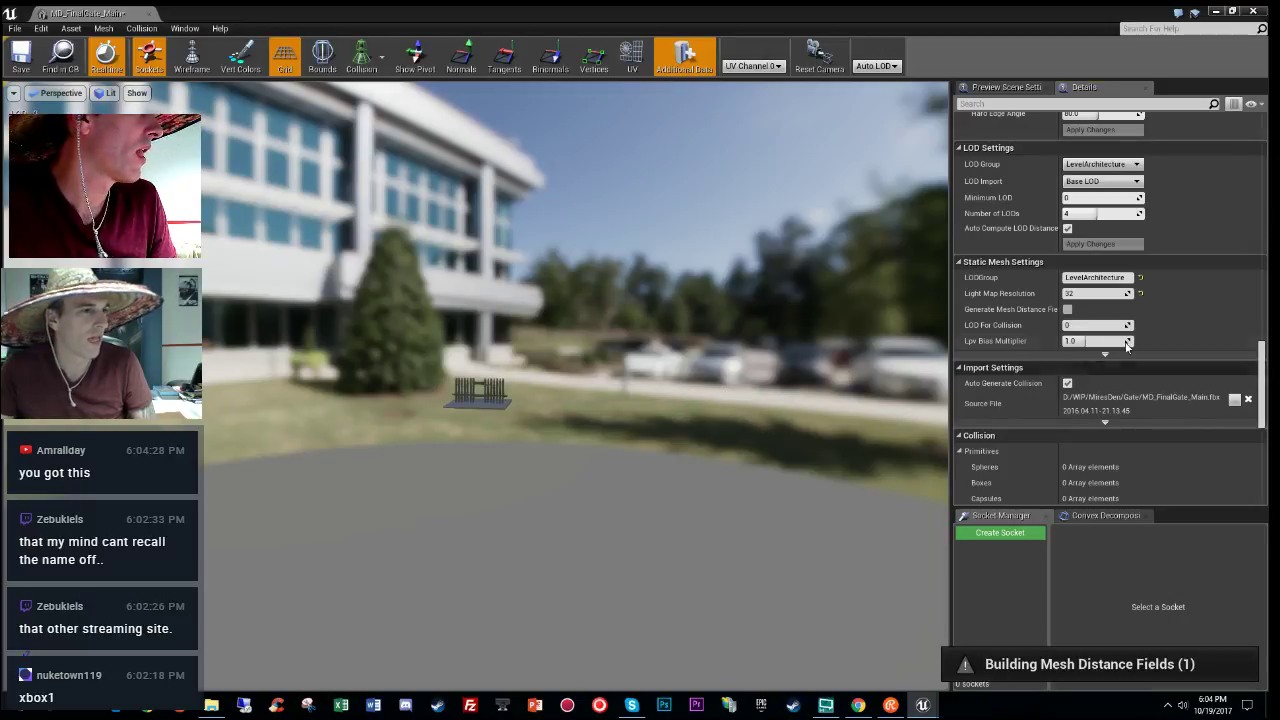
mouse_move(1260, 400)
mouse_down()
mouse_move(1261, 140)
mouse_move(1262, 383)
mouse_up()
click(1102, 270)
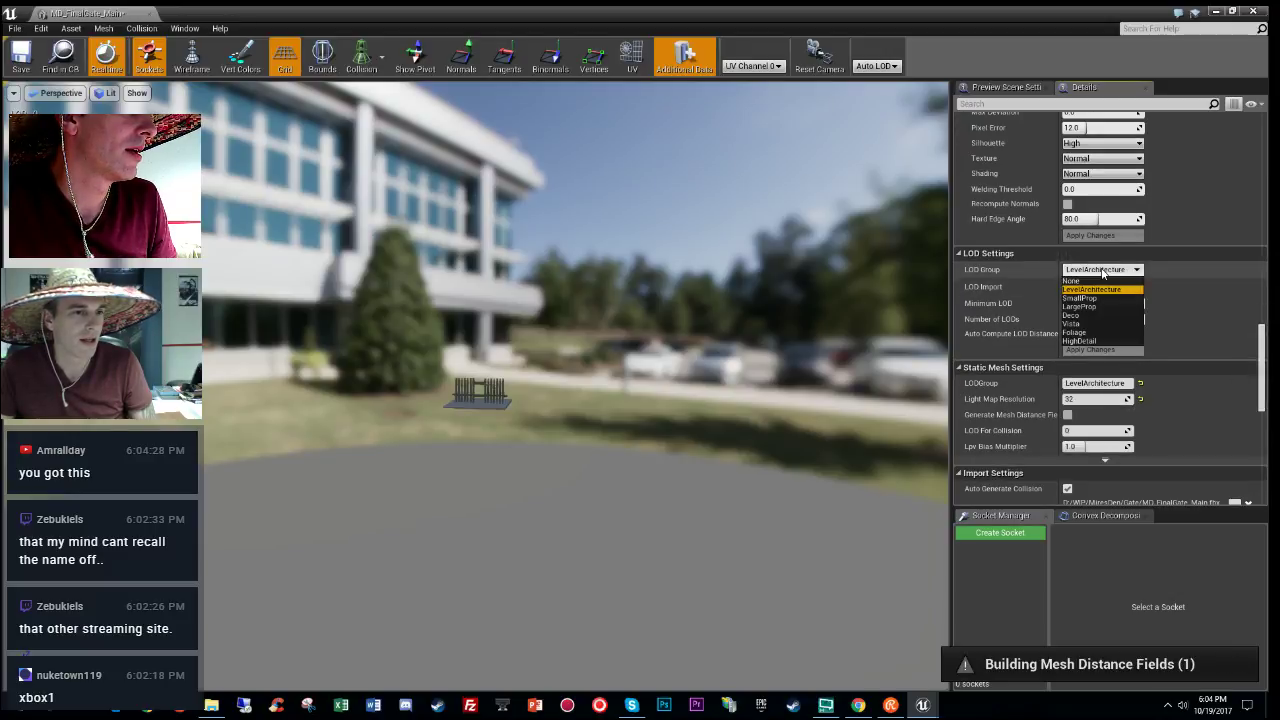
click(1078, 315)
click(722, 397)
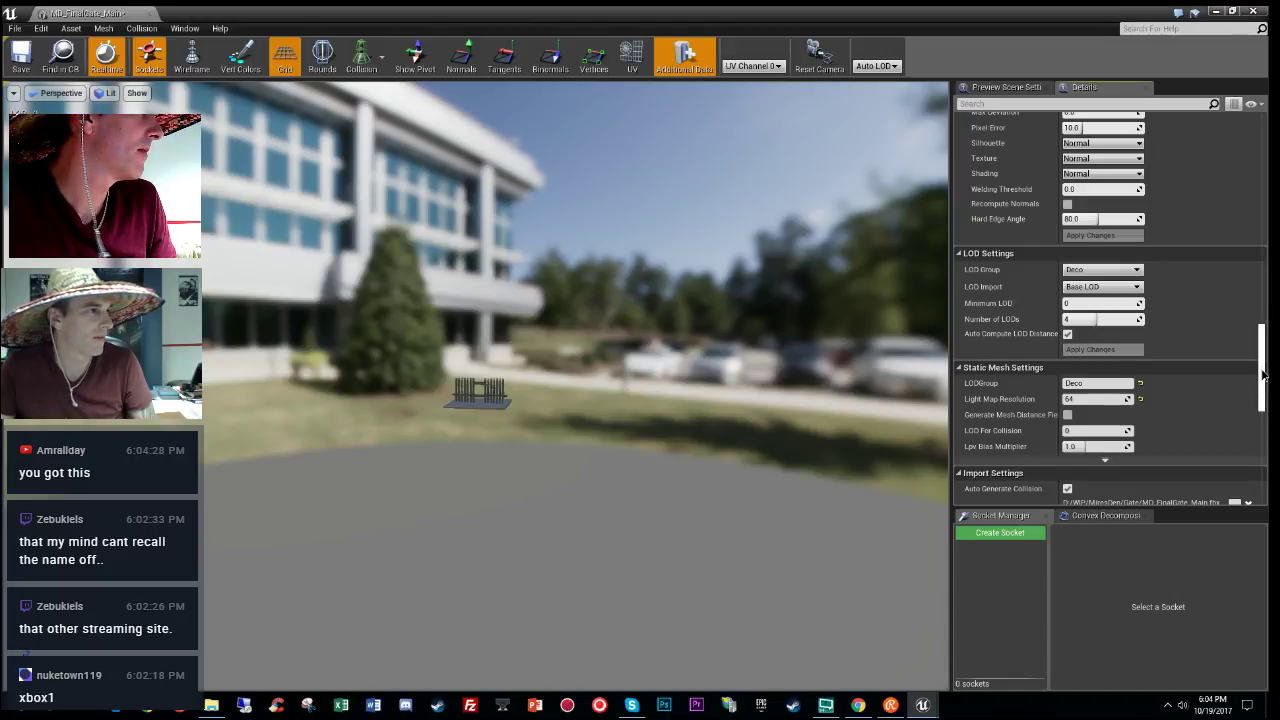
Step: Disable automatic LOD distance computation for the gate mesh and set the LOD1 screen size to 0
drag(1262, 375, 1259, 332)
scroll(1240, 345, down, 5)
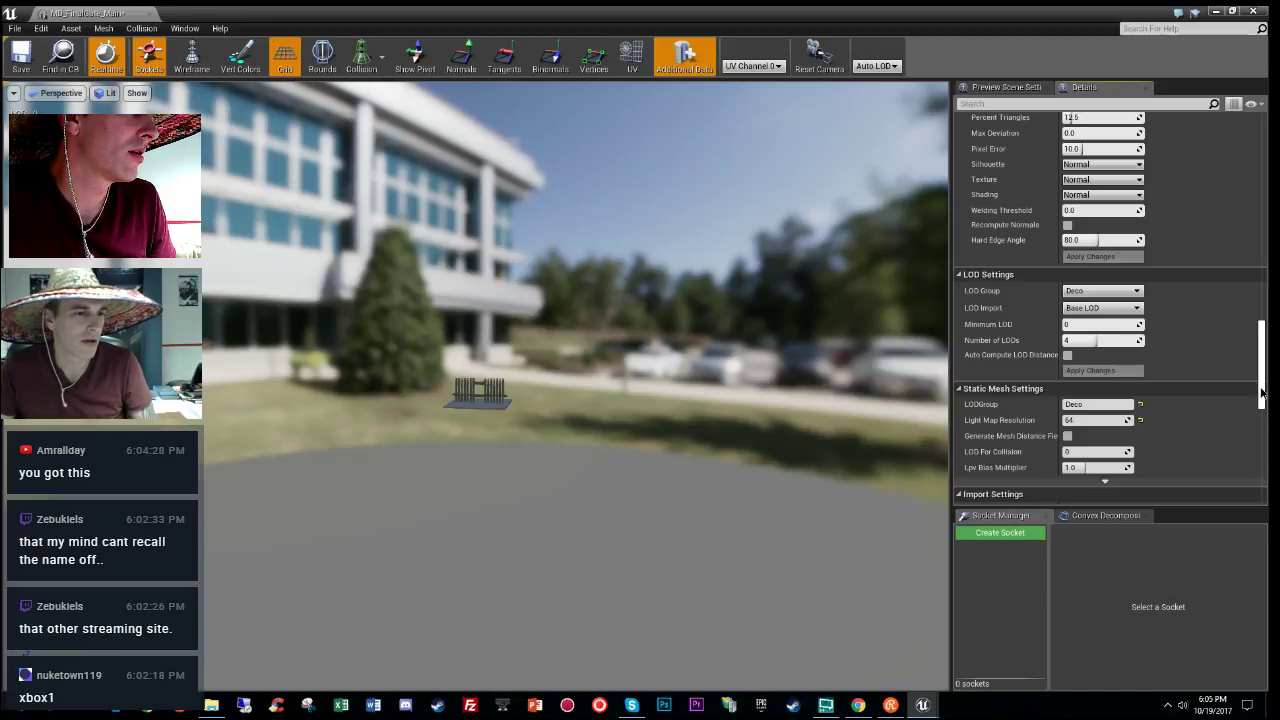
drag(1262, 392, 1252, 288)
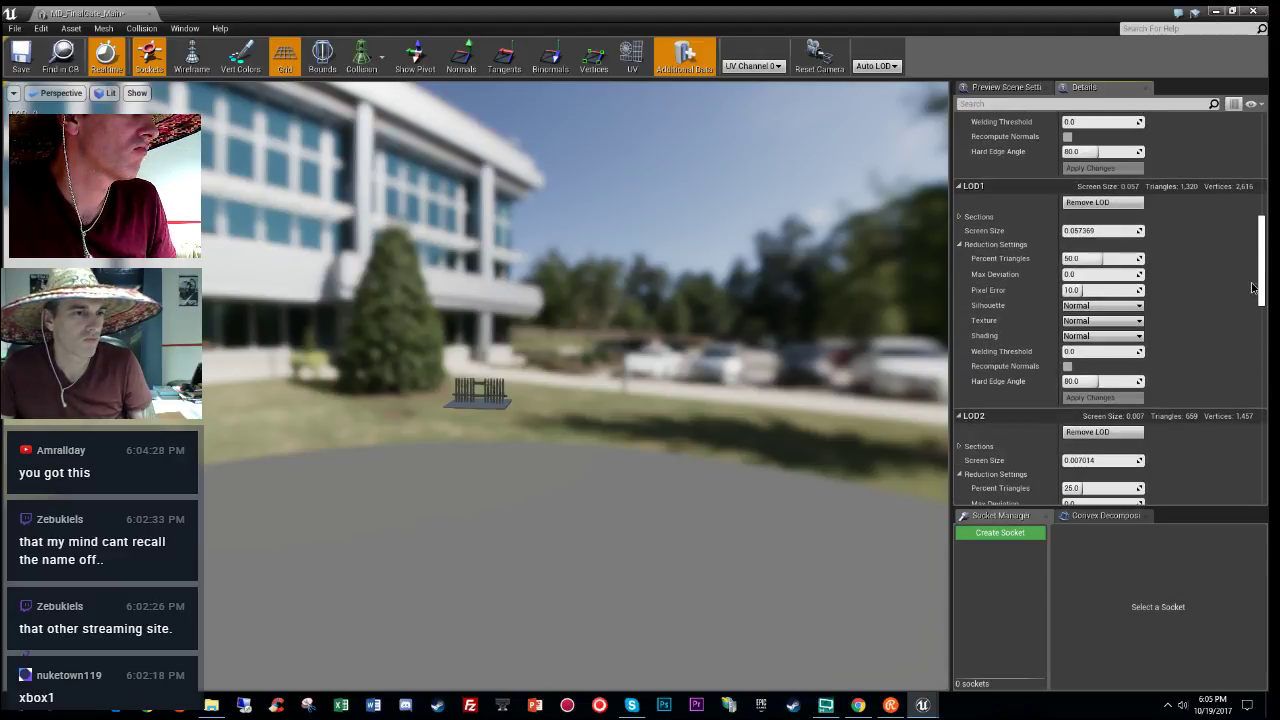
click(1130, 230)
text(0)
key(Return)
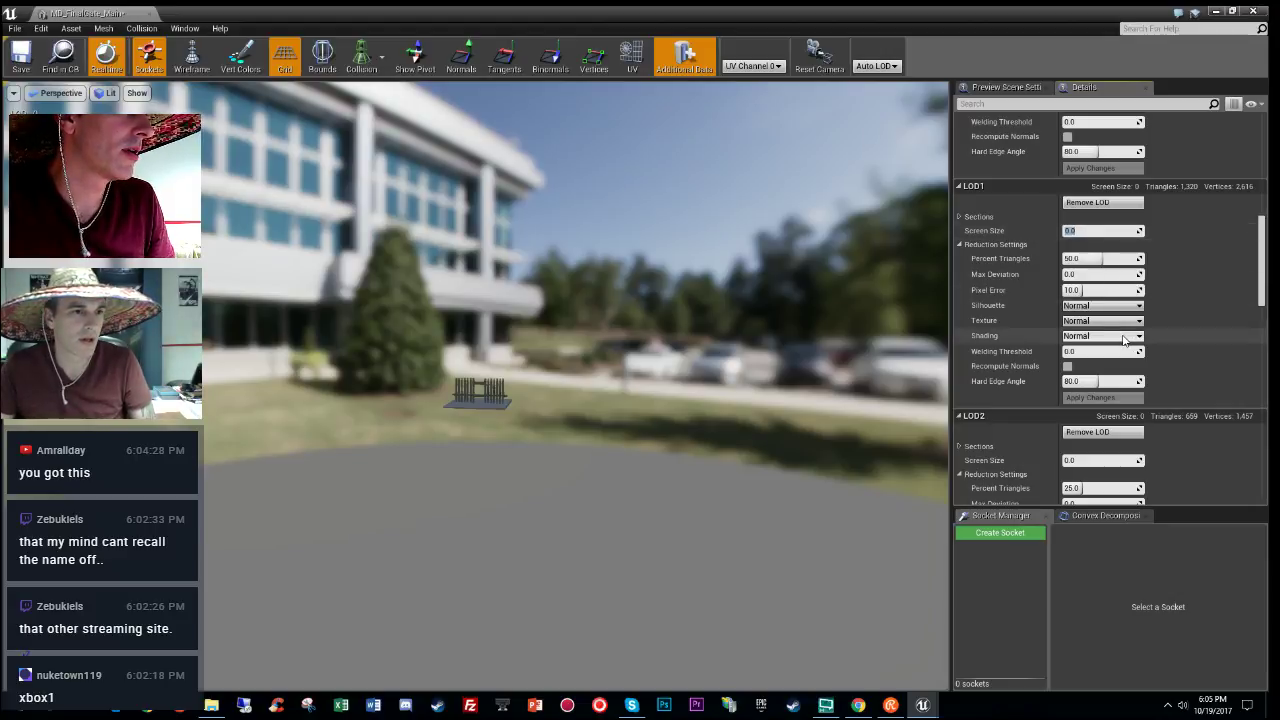
scroll(1093, 268, down, 10)
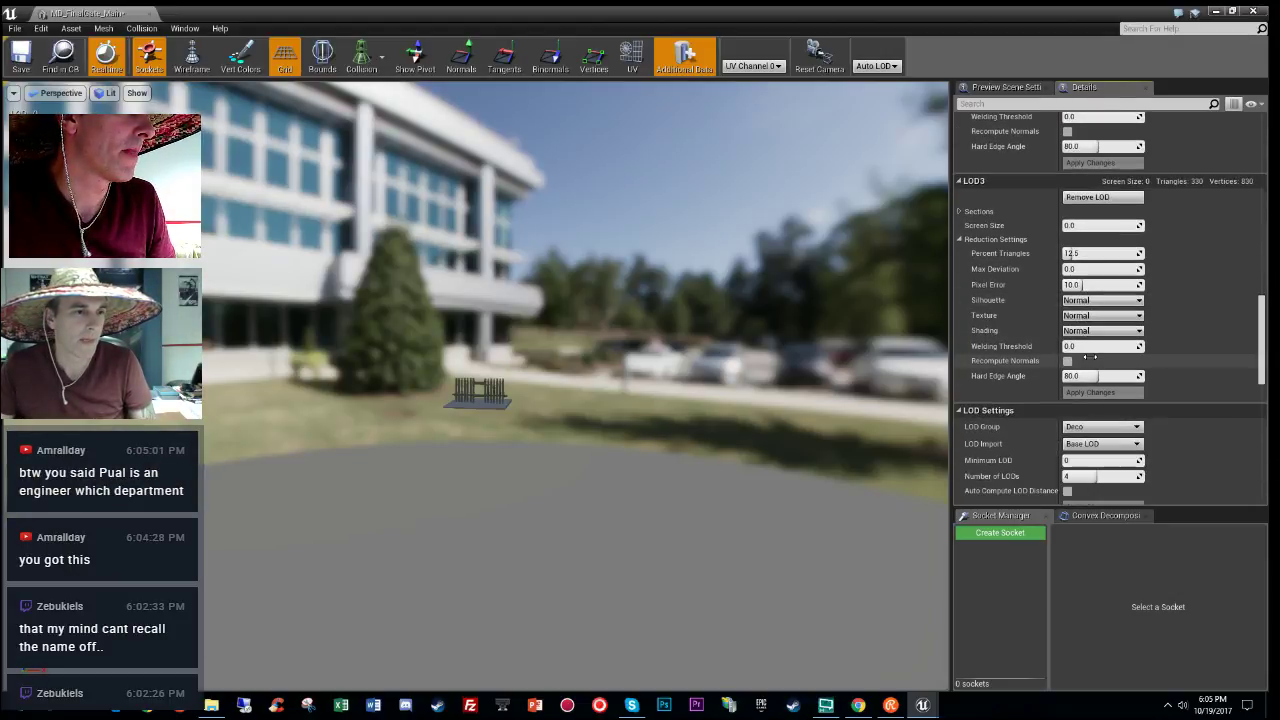
Step: Set the screen size of the gate mesh's LOD1 to 0.3
click(1115, 225)
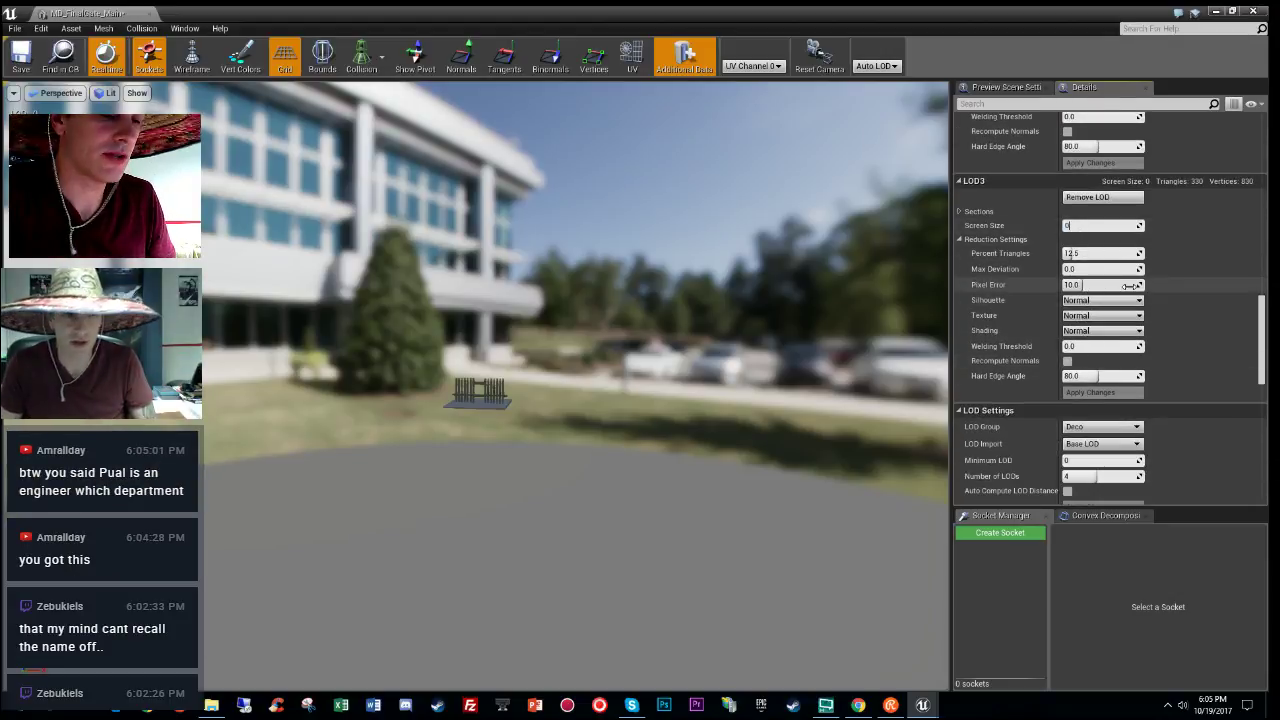
scroll(1150, 290, up, 10)
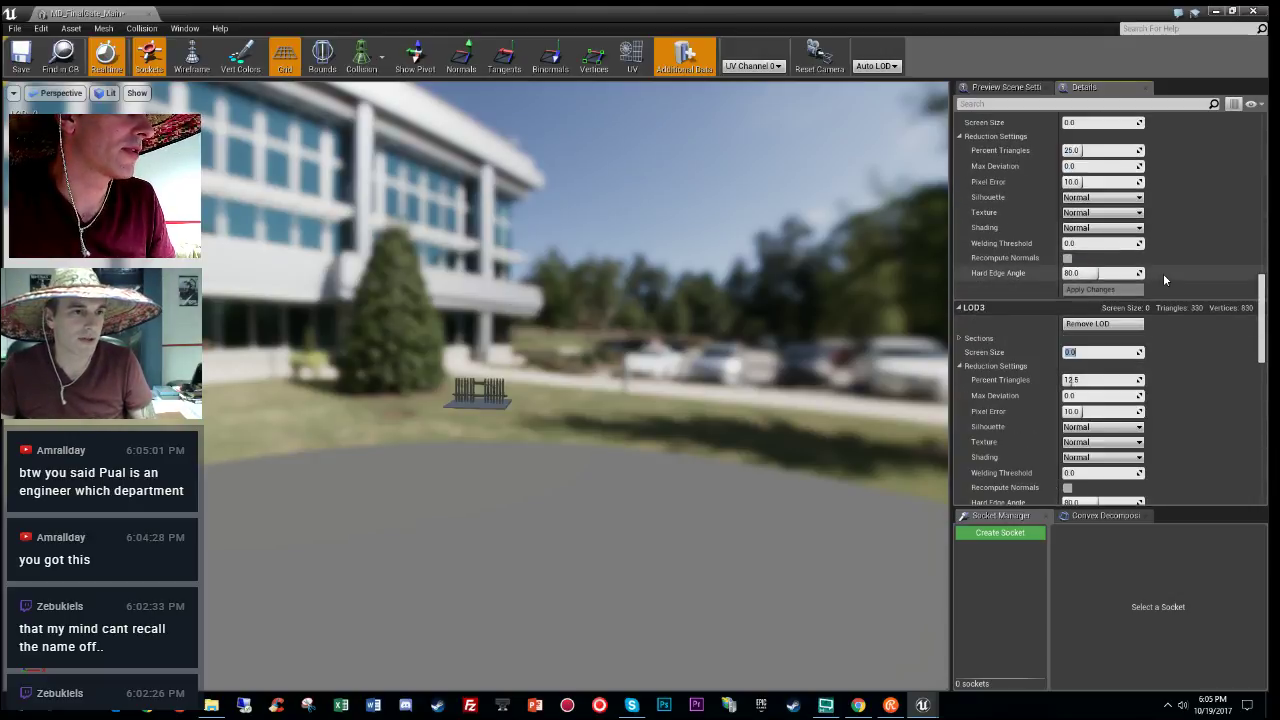
scroll(1135, 292, up, 5)
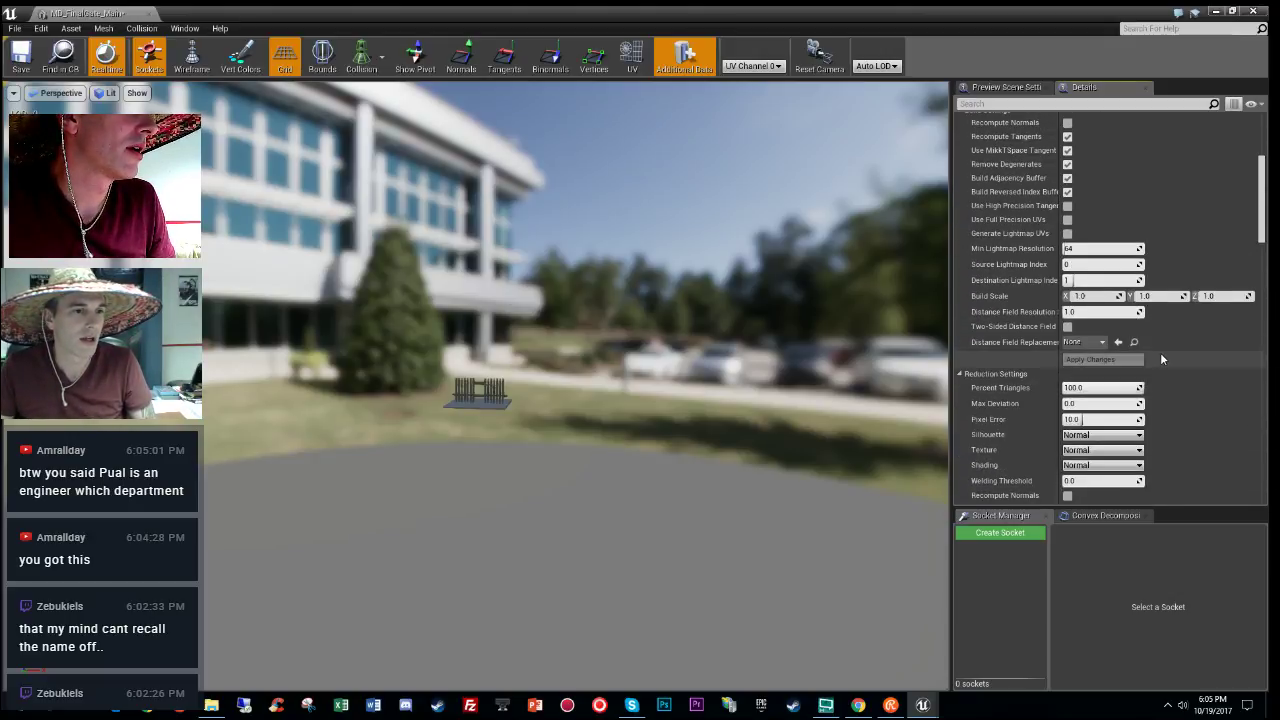
scroll(1166, 360, up, 6)
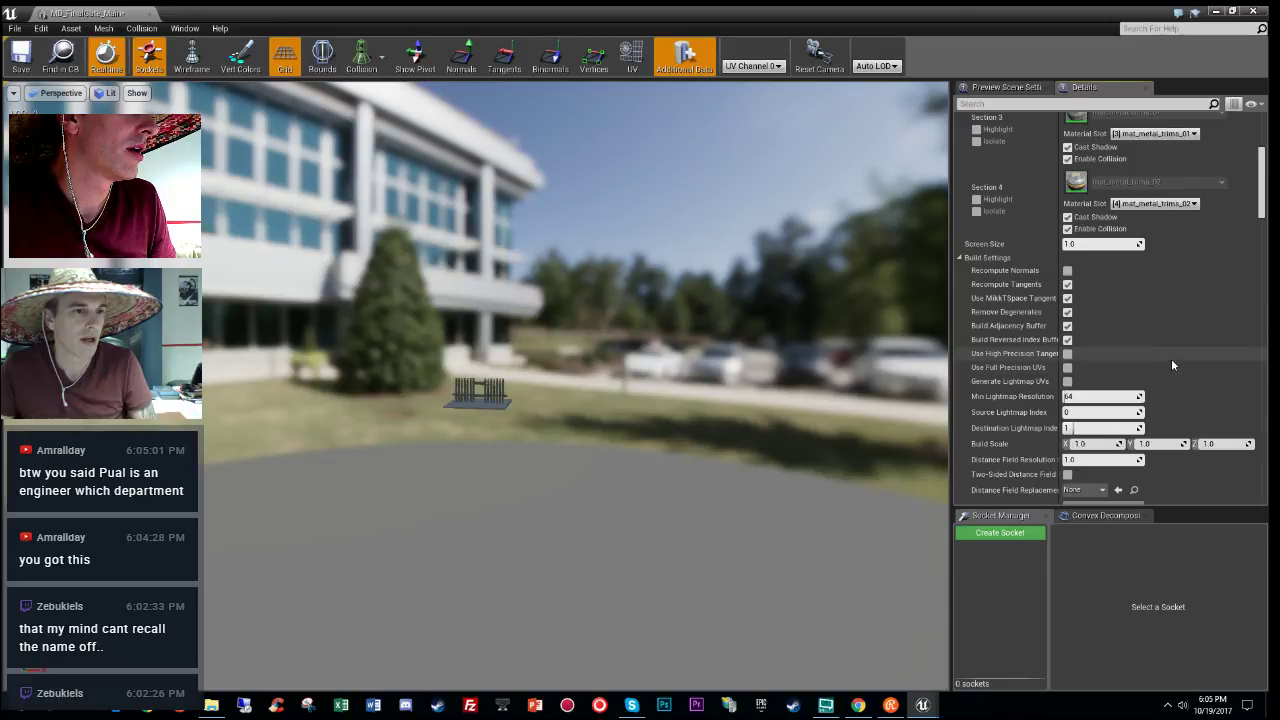
scroll(1171, 362, down, 8)
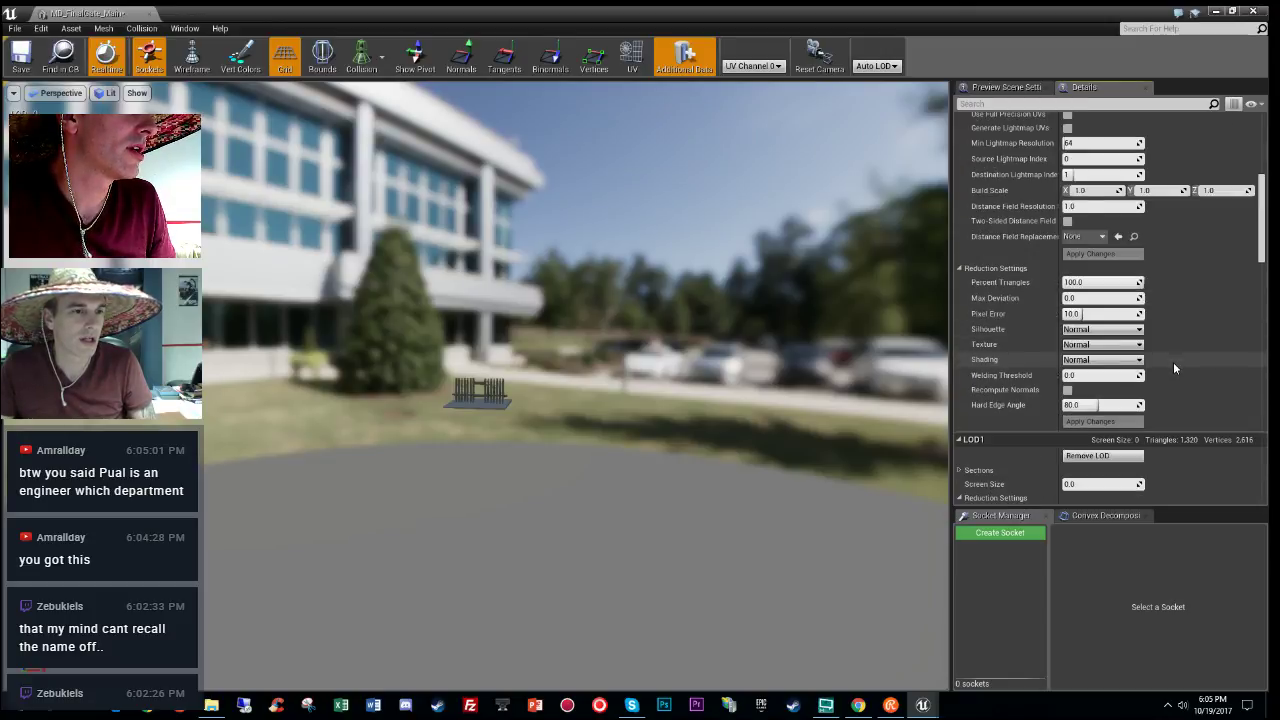
scroll(1173, 369, down, 2)
click(1111, 273)
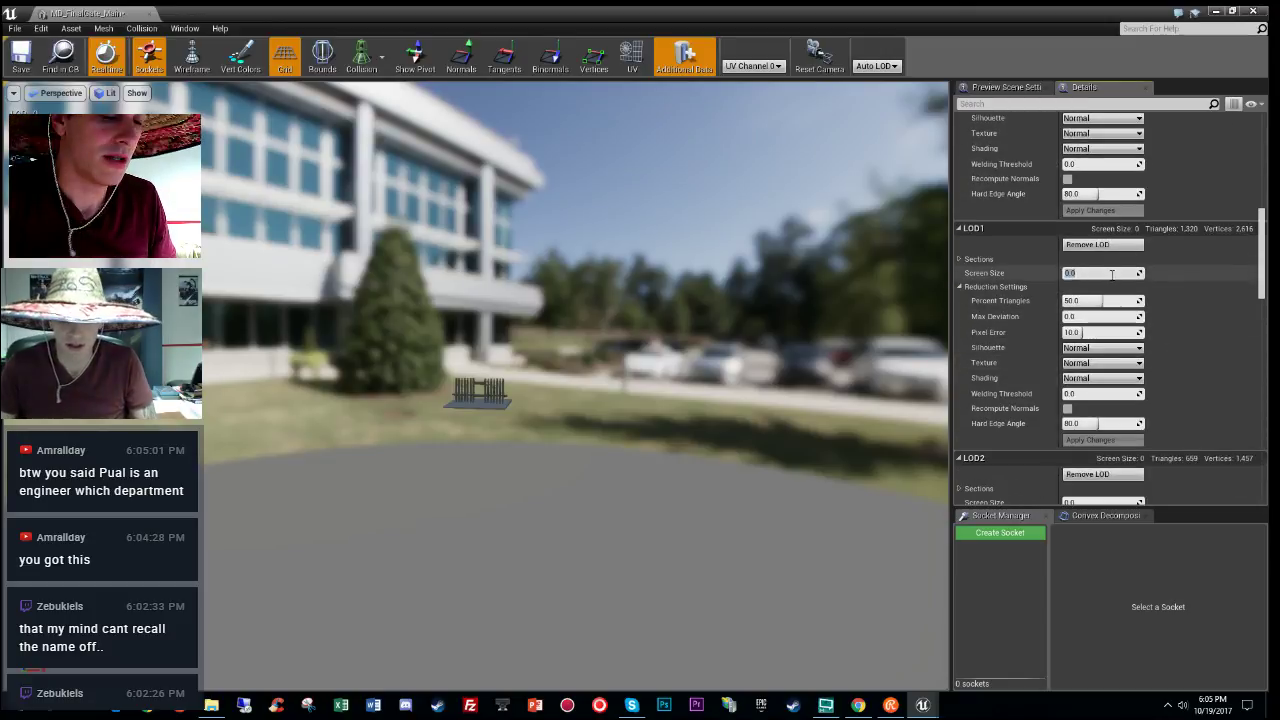
text(0.3)
key(Return)
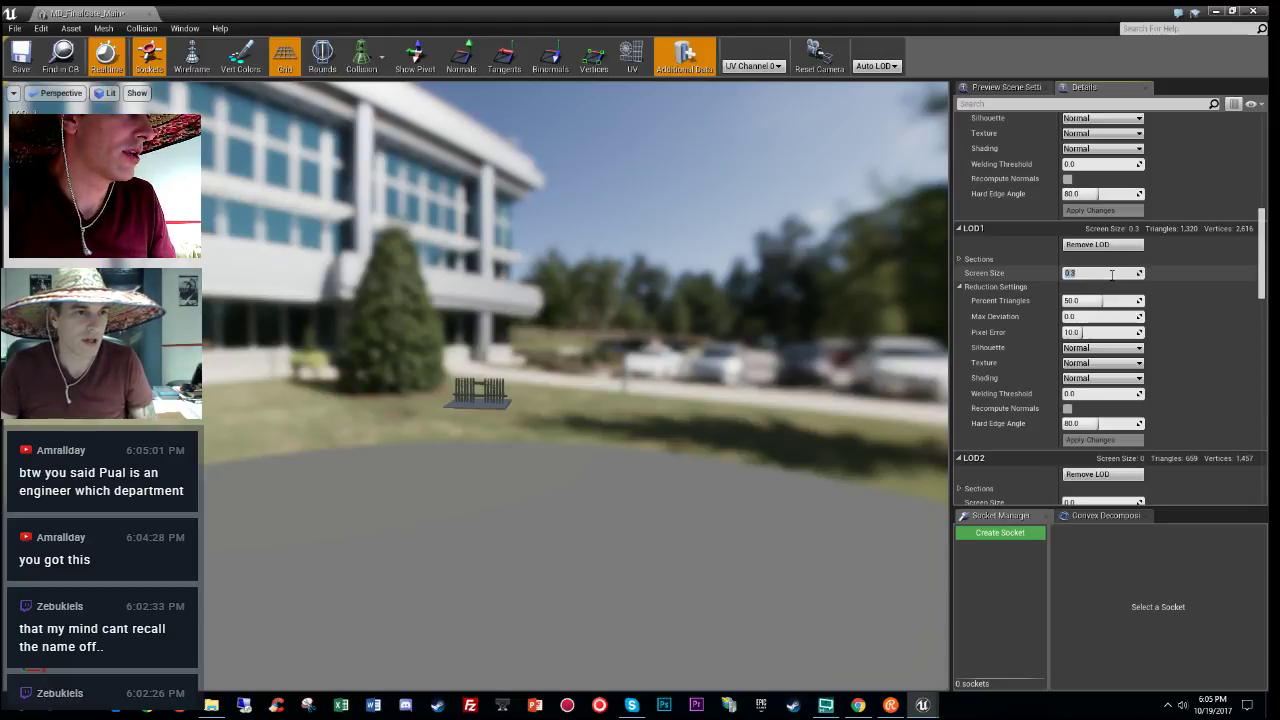
Step: Set the gate mesh's screen size to 0.2 for LOD2 and 0.1 for LOD3
scroll(1090, 305, down, 3)
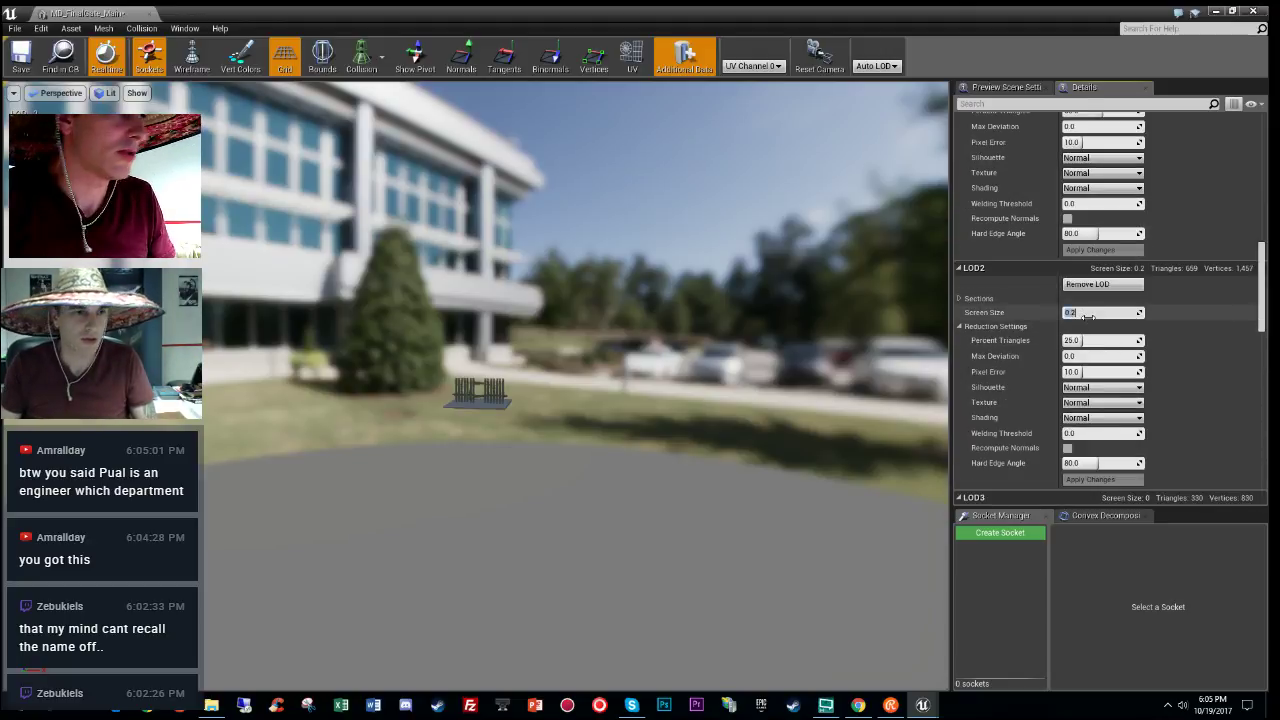
scroll(1090, 300, down, 3)
click(1088, 268)
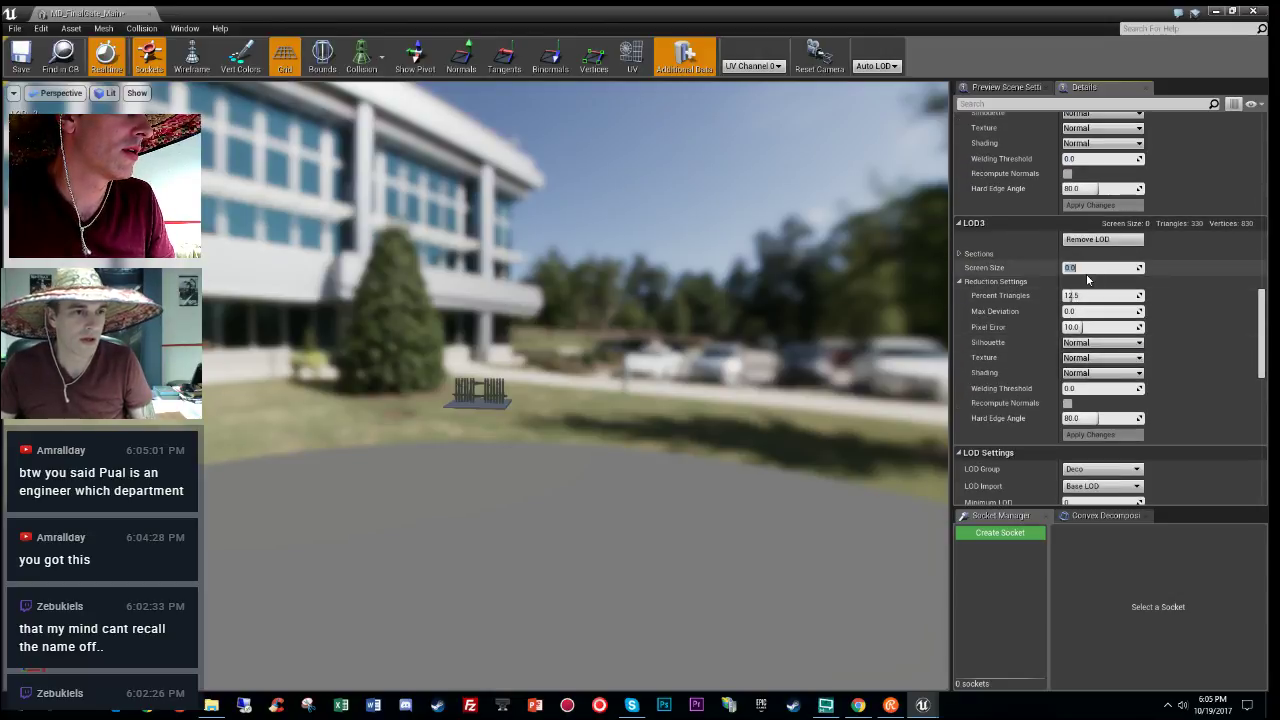
text(0.1)
key(Return)
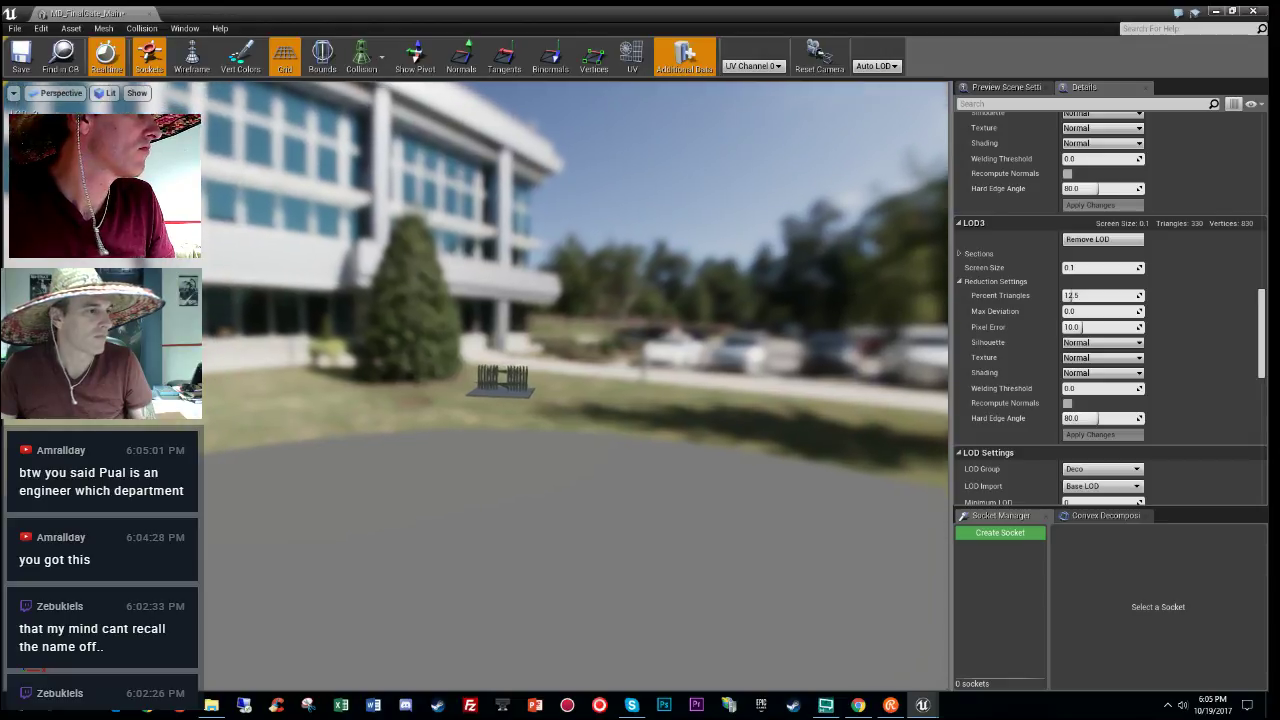
Step: Save the MD_FinalGate_Main mesh after checking its LODs in the preview, and close its editor
key(w)
right_drag(576, 386, 630, 380)
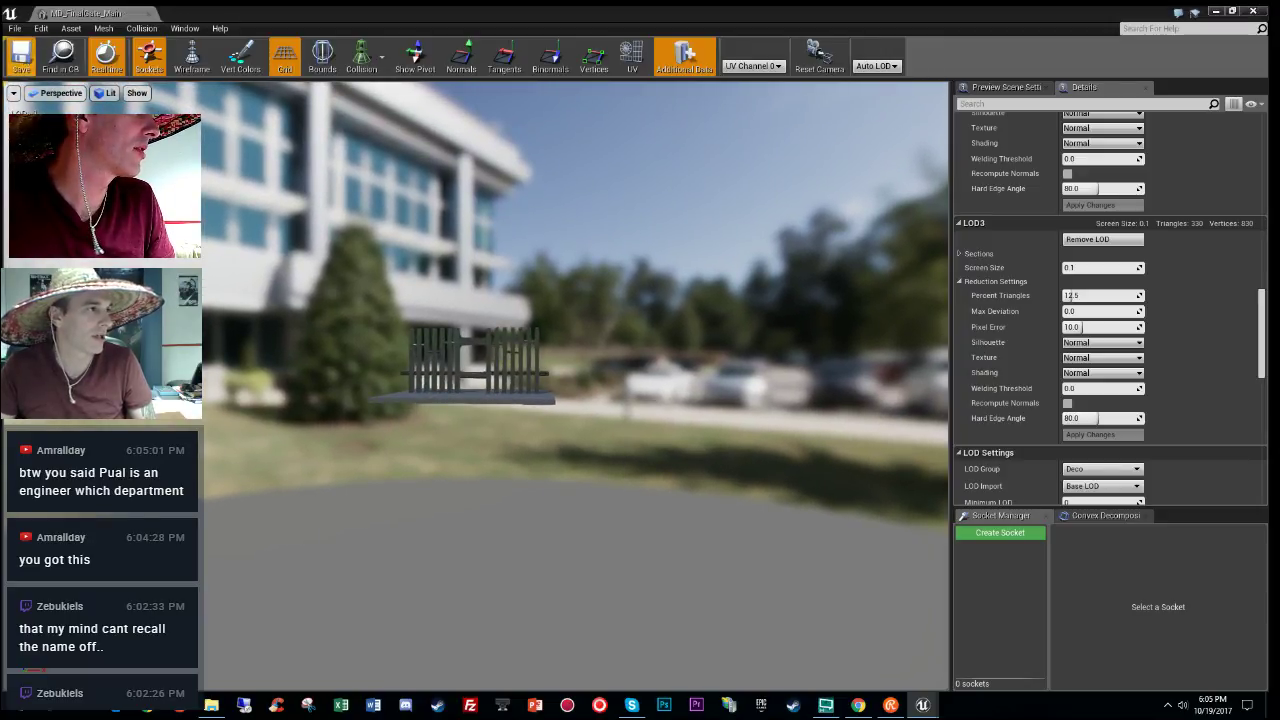
click(155, 13)
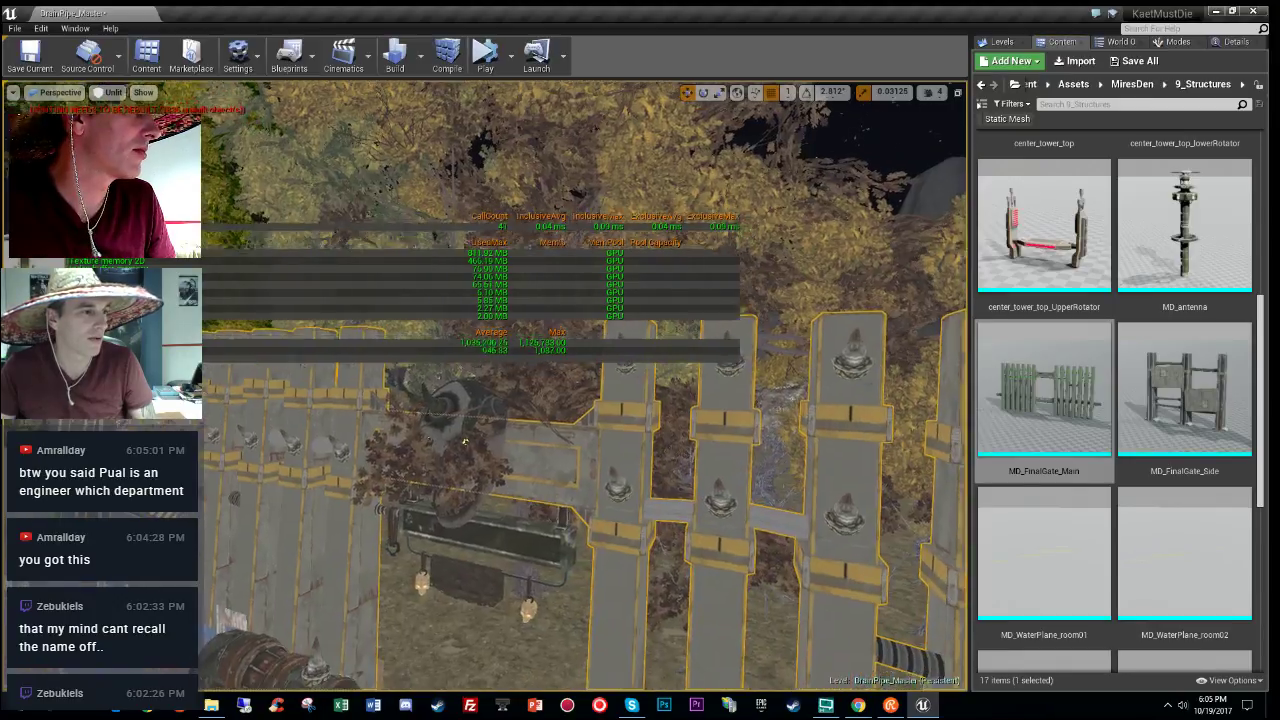
Step: Select the skull-decorated hanging piece in the level, locate its mesh MD_ArchwayHangingPiece among the assets and open it for editing
right_drag(584, 386, 622, 406)
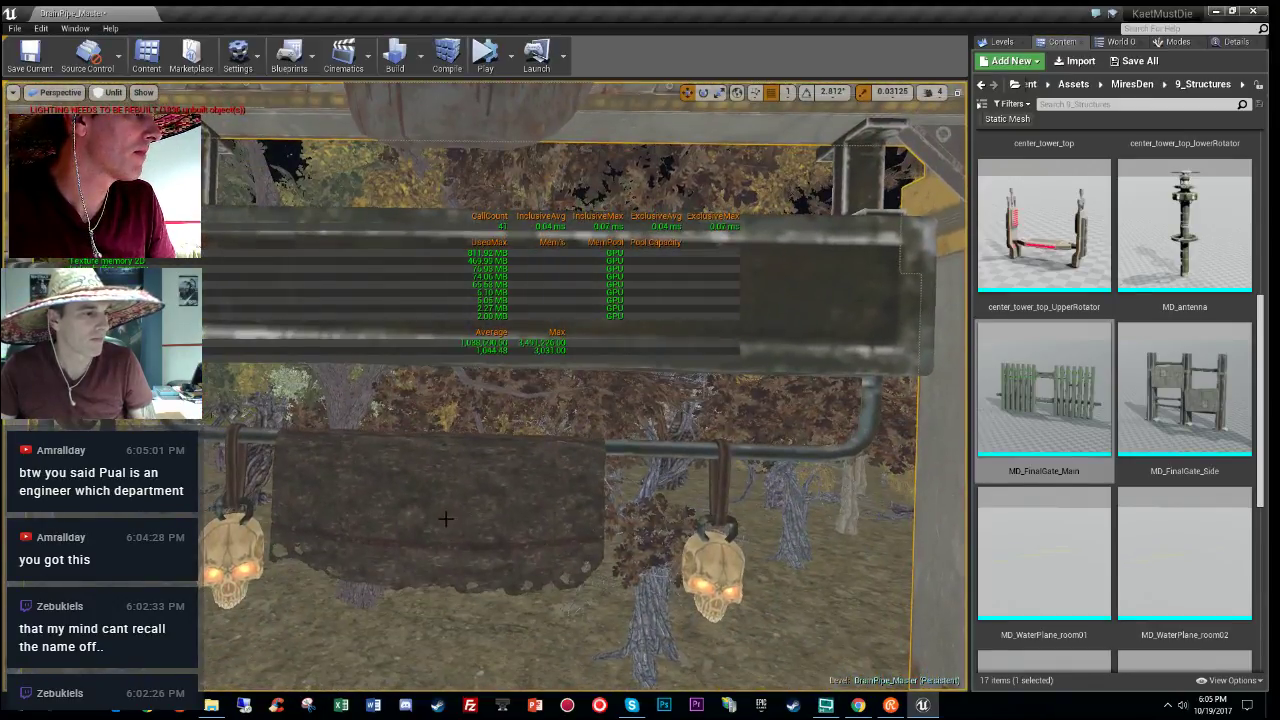
click(446, 518)
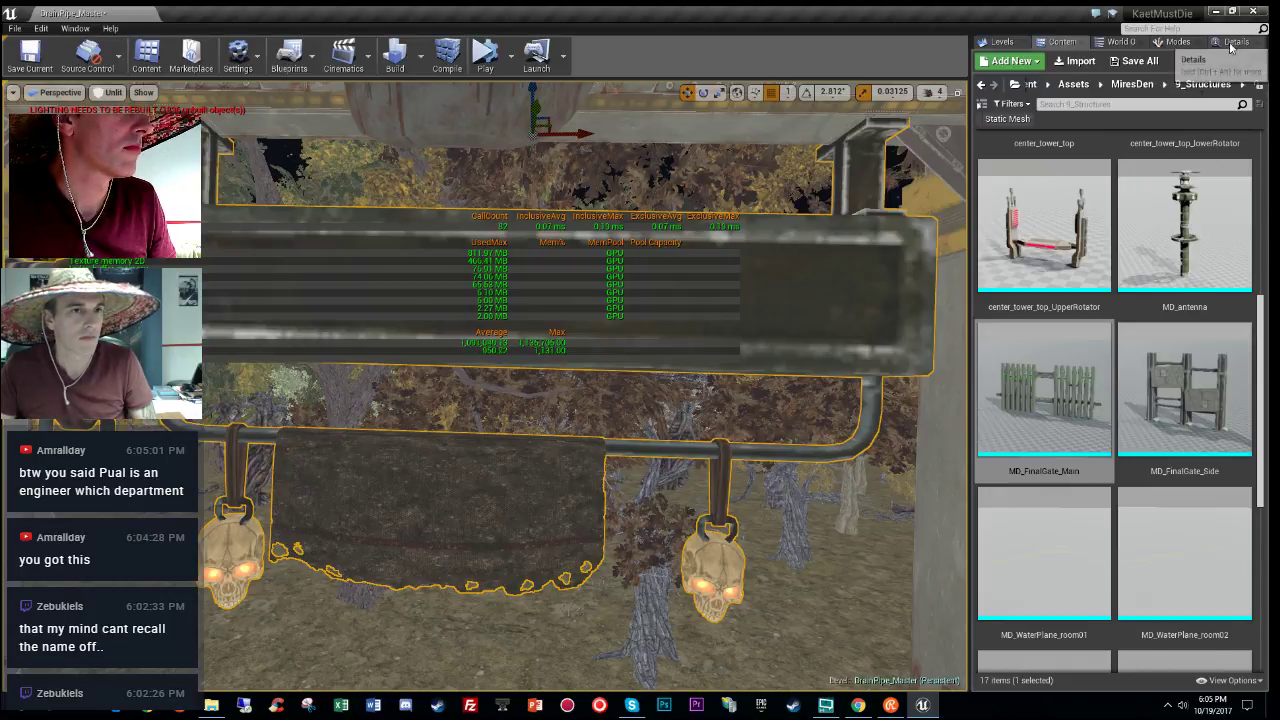
click(1232, 43)
click(1151, 321)
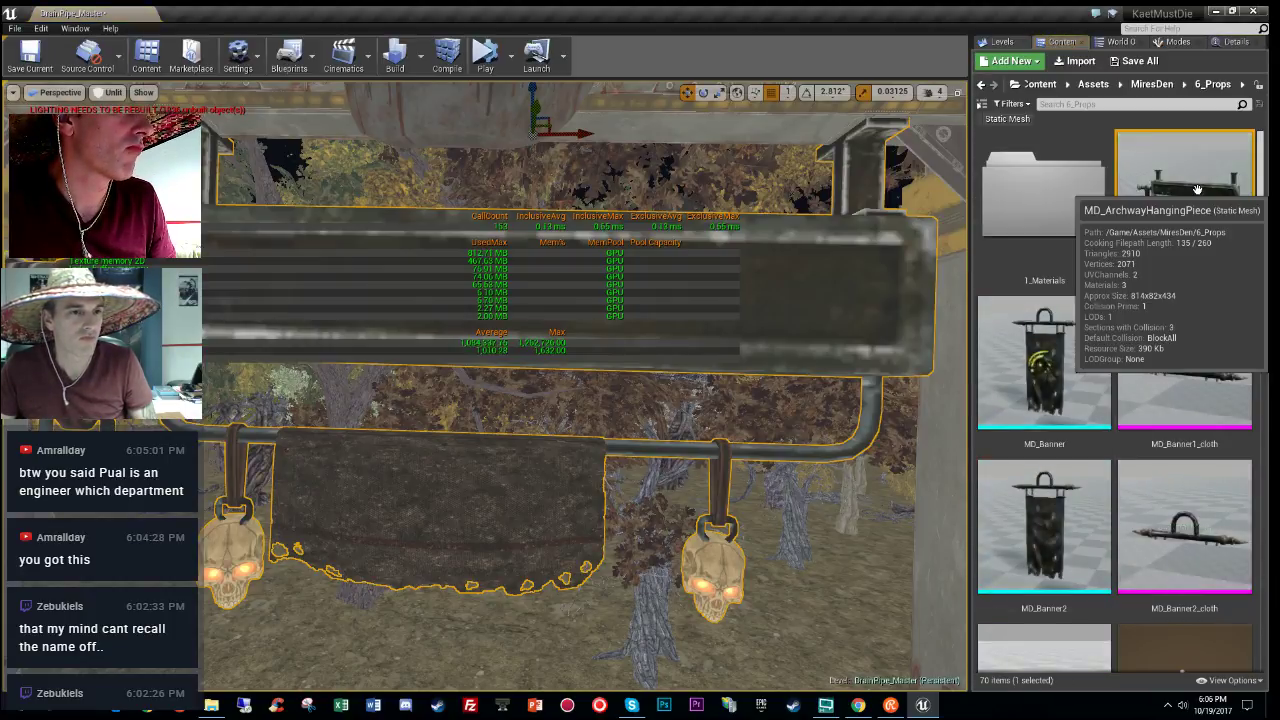
double_click(1197, 189)
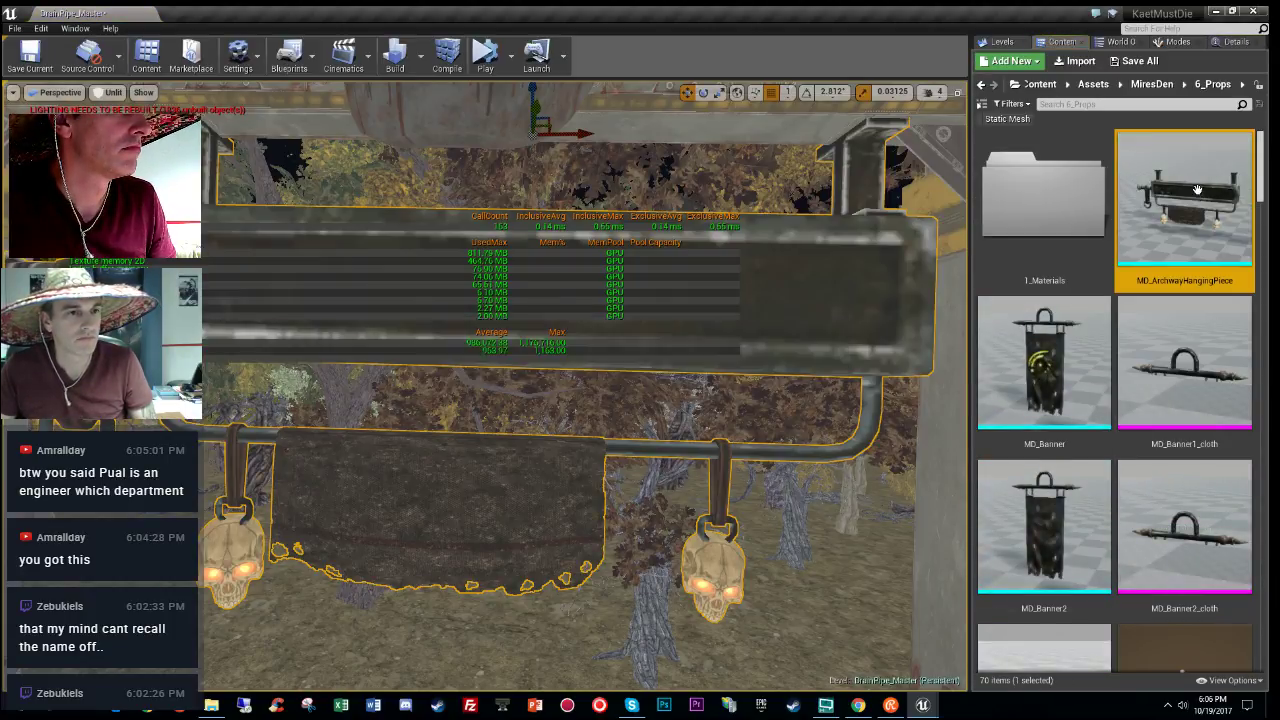
Step: Set the hanging piece's LOD group to Deco, accepting the overwrite of its current settings
scroll(1176, 230, down, 4)
scroll(1176, 230, down, 8)
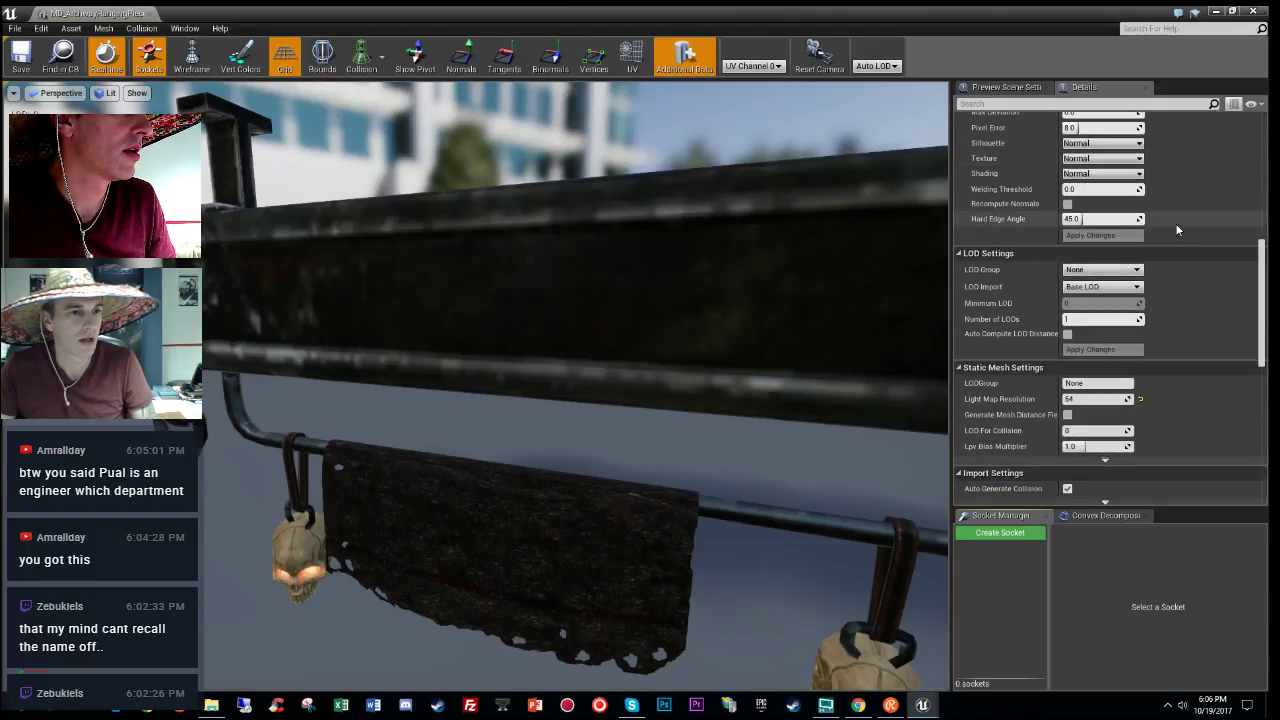
click(1128, 269)
click(1087, 316)
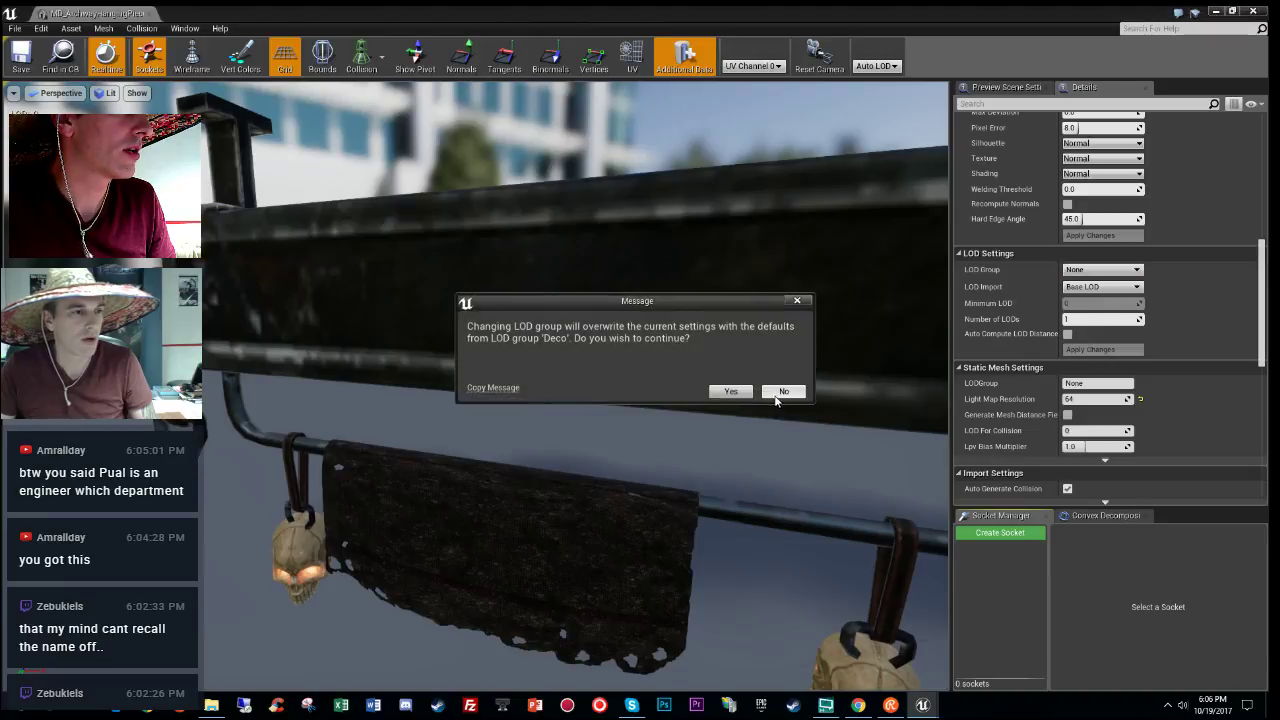
click(729, 392)
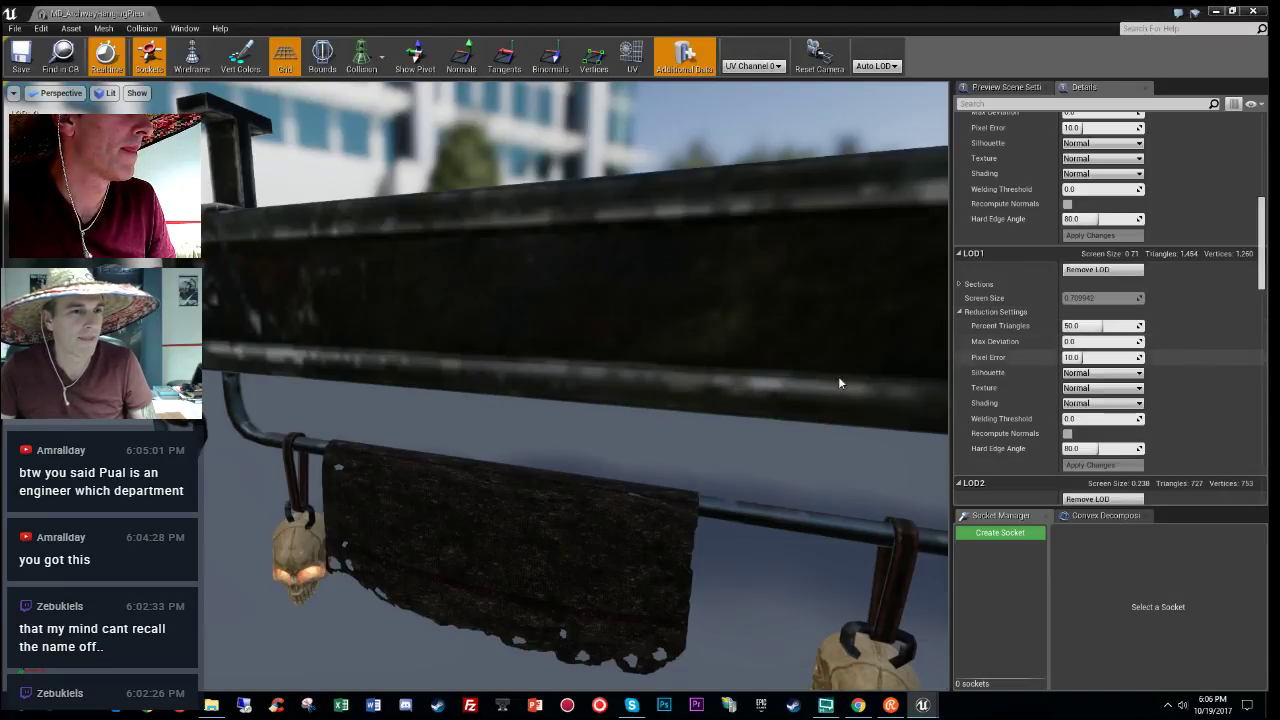
Step: Examine how the hanging piece's LODs switch between near and far viewing distances in the preview
key(s)
right_drag(820, 380, 844, 366)
key(w)
key(s)
key(s)
key(w)
key(w)
key(s)
Step: Save the MD_ArchwayHangingPiece mesh and close its editor
click(22, 57)
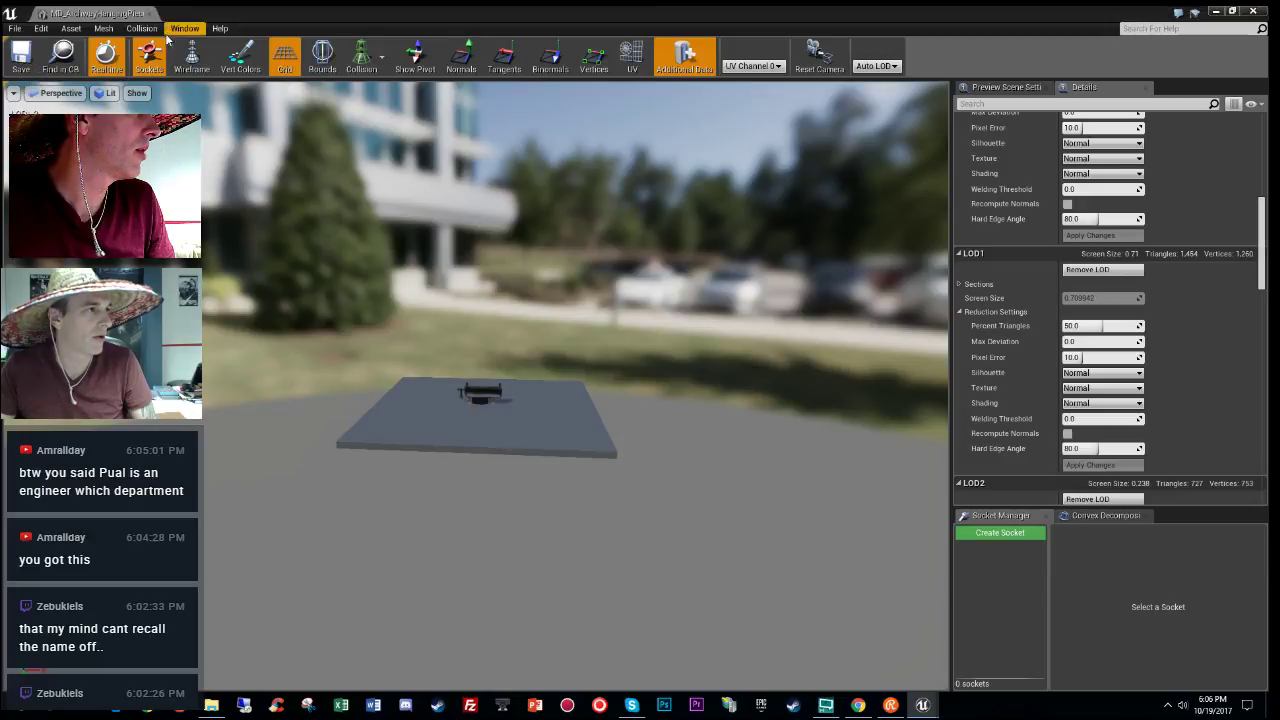
click(148, 14)
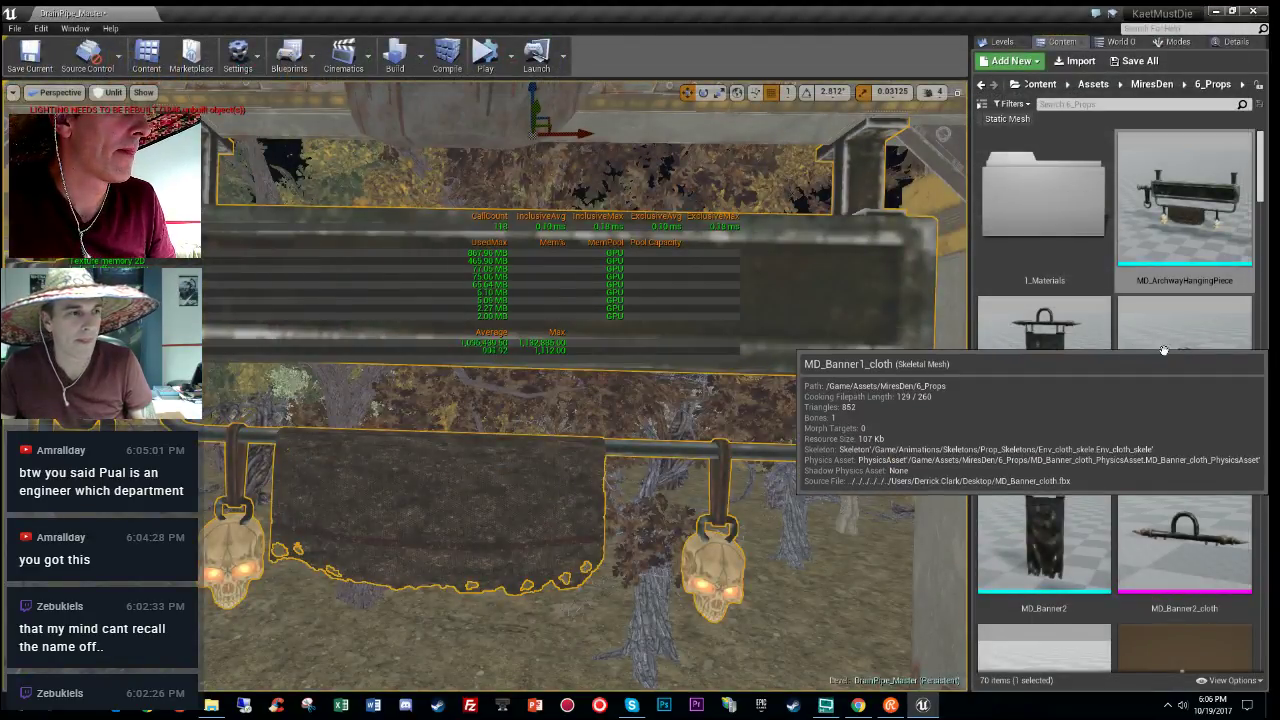
Step: Display the list of levels and save the modified persistent level together with its changed sublevels
key(s)
right_drag(700, 350, 80, 350)
key(w)
right_drag(640, 320, 640, 312)
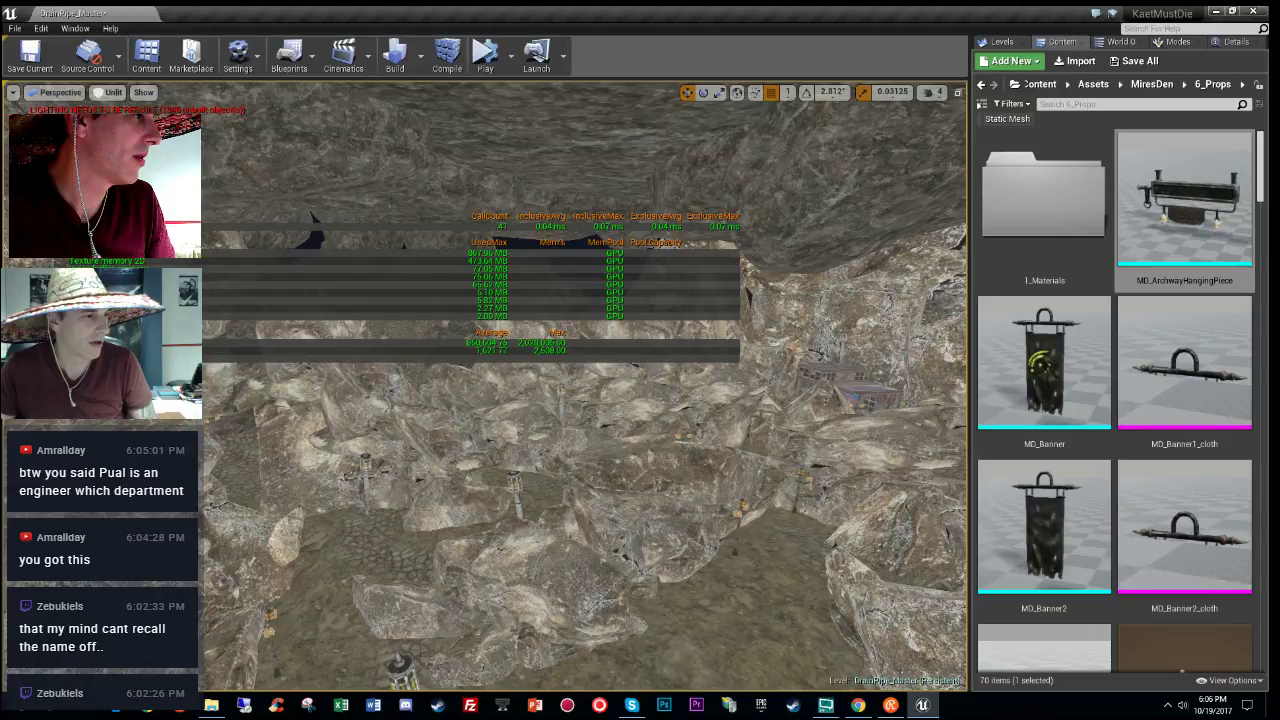
right_drag(532, 498, 532, 498)
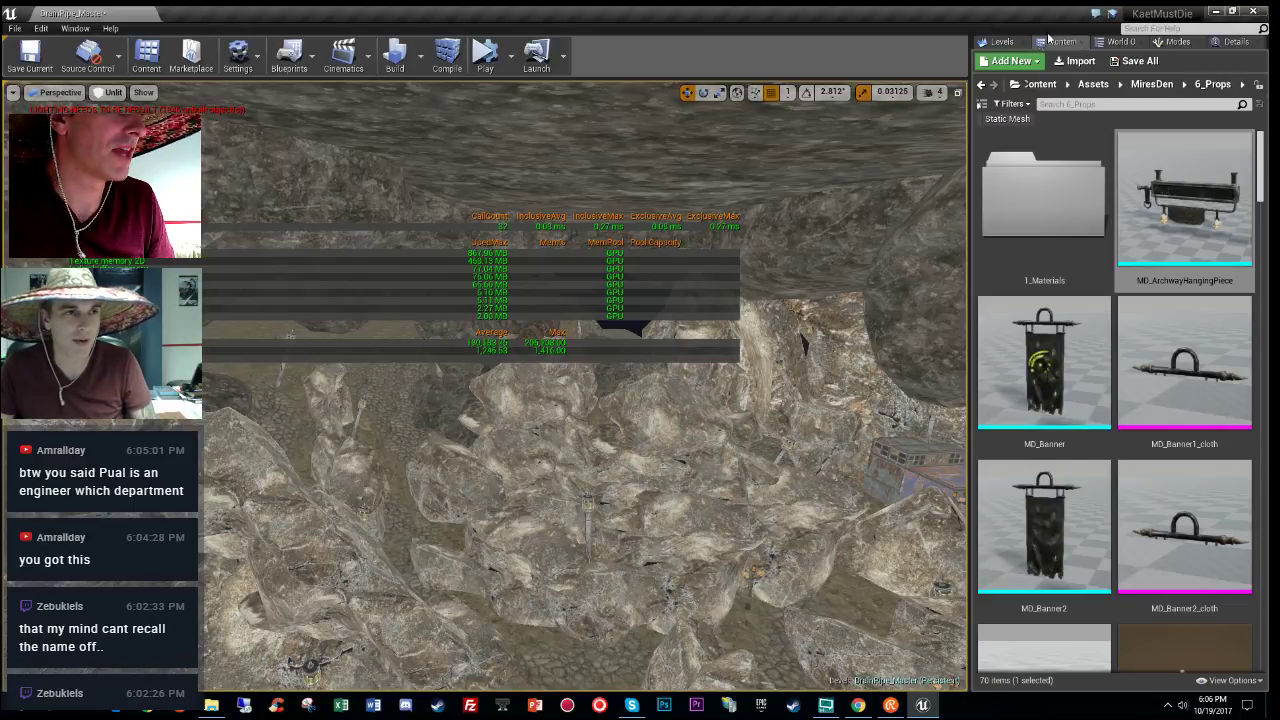
click(998, 41)
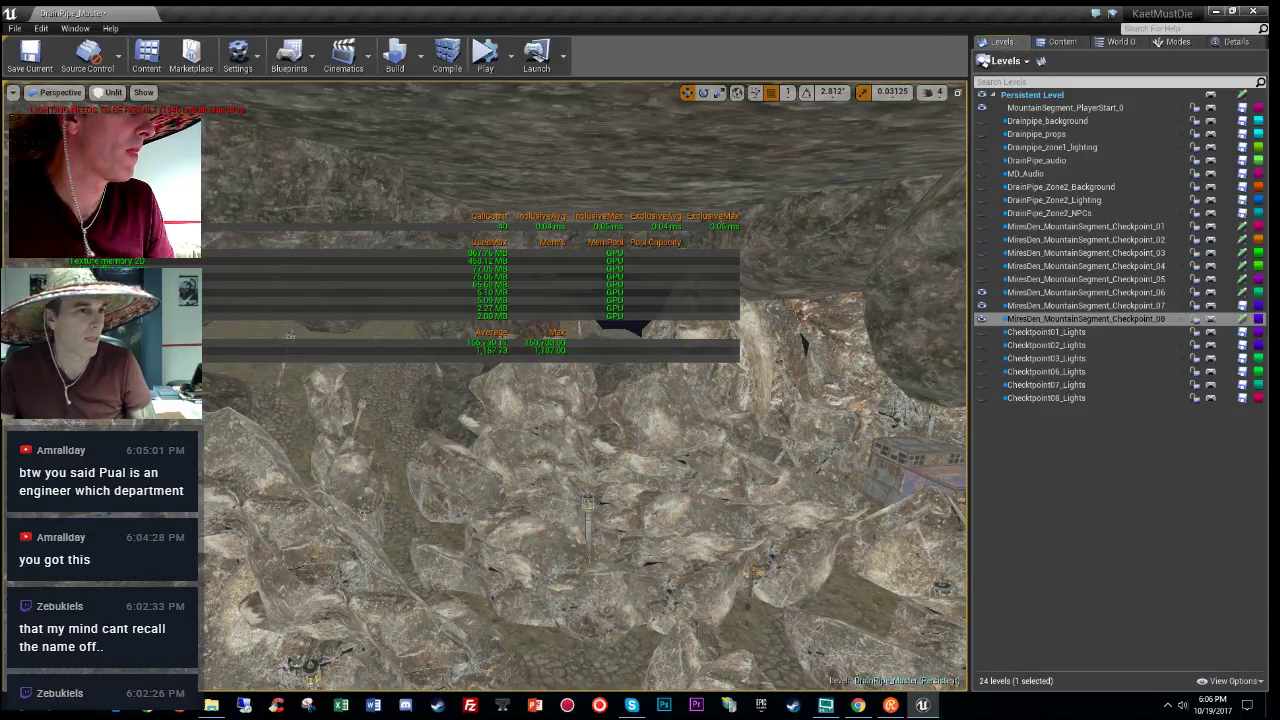
click(14, 29)
click(55, 111)
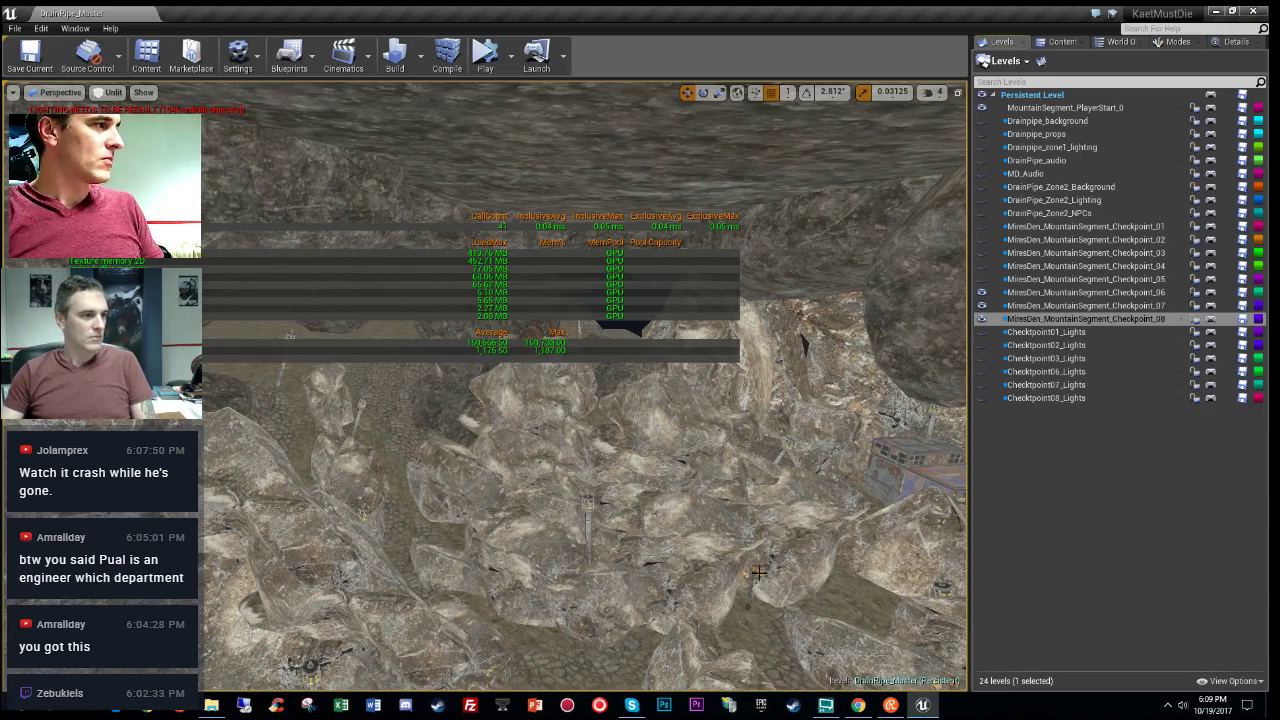
Step: Make the sublevels MiresDen_MountainSegment_Checkpoint_01 through MiresDen_MountainSegment_Checkpoint_05 visible
mouse_move(480, 489)
right_down()
mouse_move(480, 400)
mouse_move(510, 470)
mouse_move(540, 480)
mouse_move(540, 500)
mouse_move(540, 410)
mouse_move(500, 480)
mouse_move(480, 489)
right_up()
key(w)
key(w)
click(981, 268)
click(981, 253)
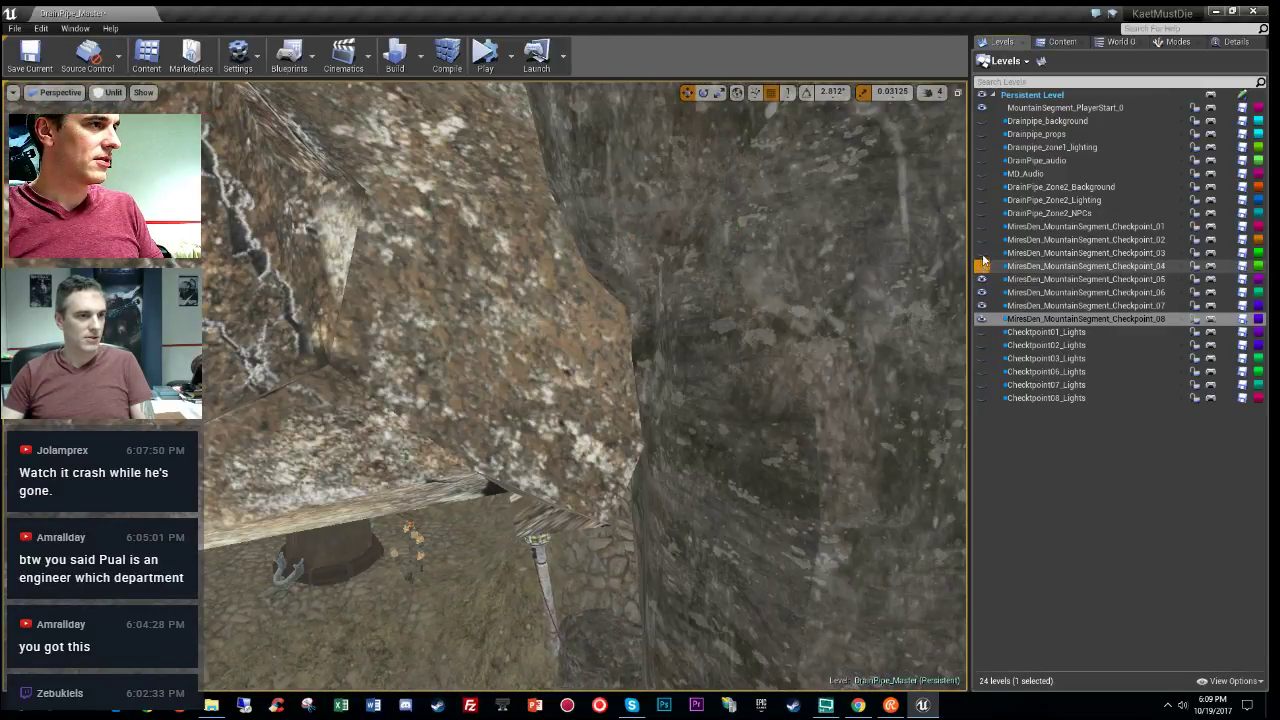
click(981, 240)
click(981, 226)
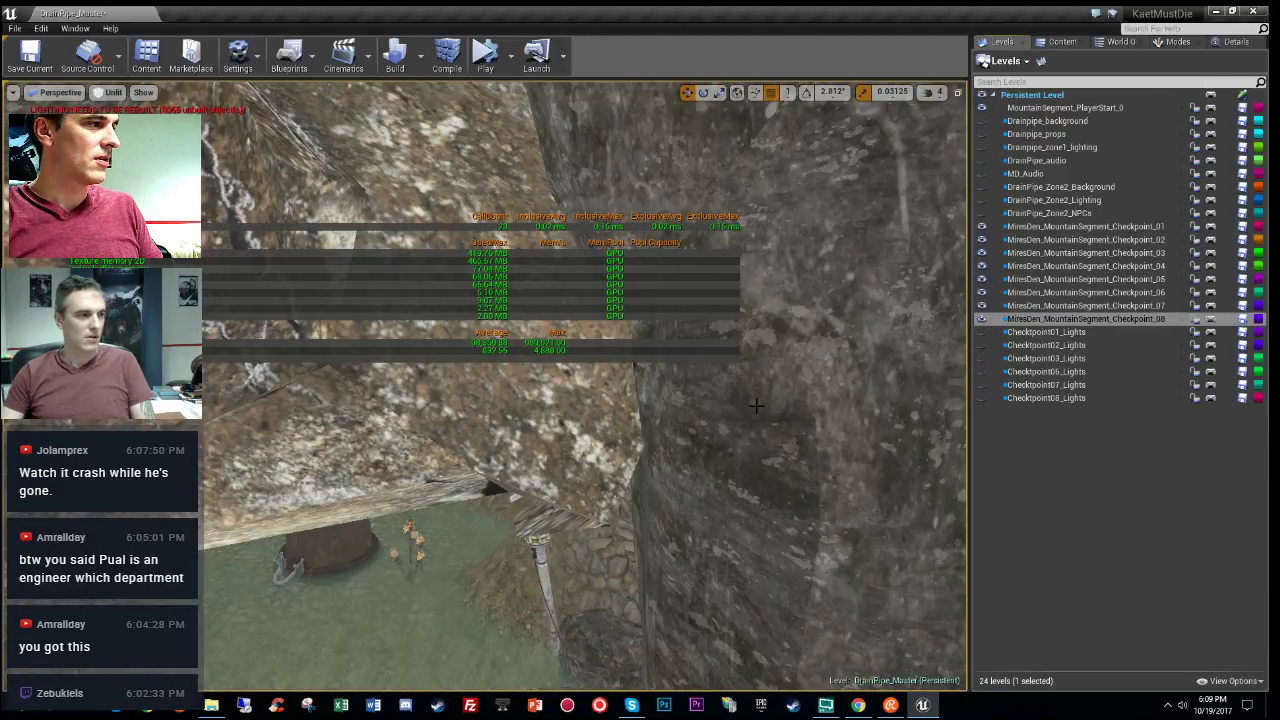
Step: Switch the viewport from Unlit to Lit shading near the pillar with the horned skulls
right_drag(640, 400, 640, 400)
key(w)
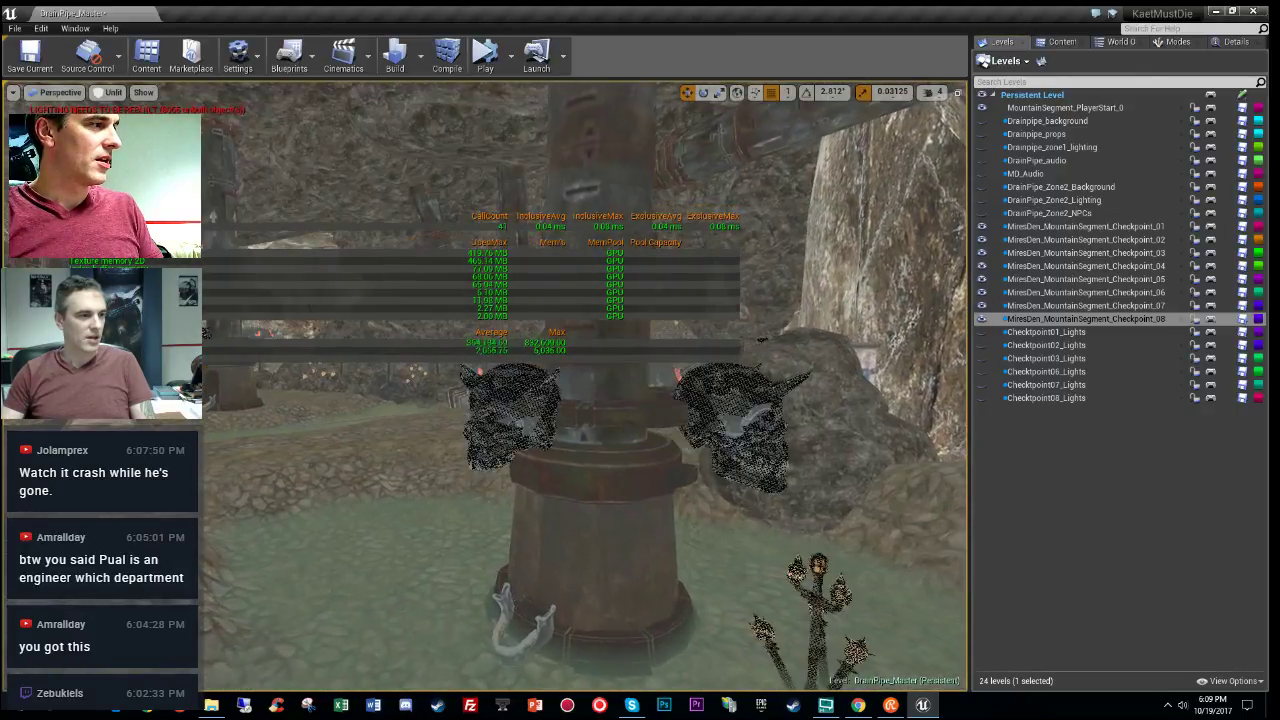
right_drag(480, 489, 480, 489)
key(alt+4)
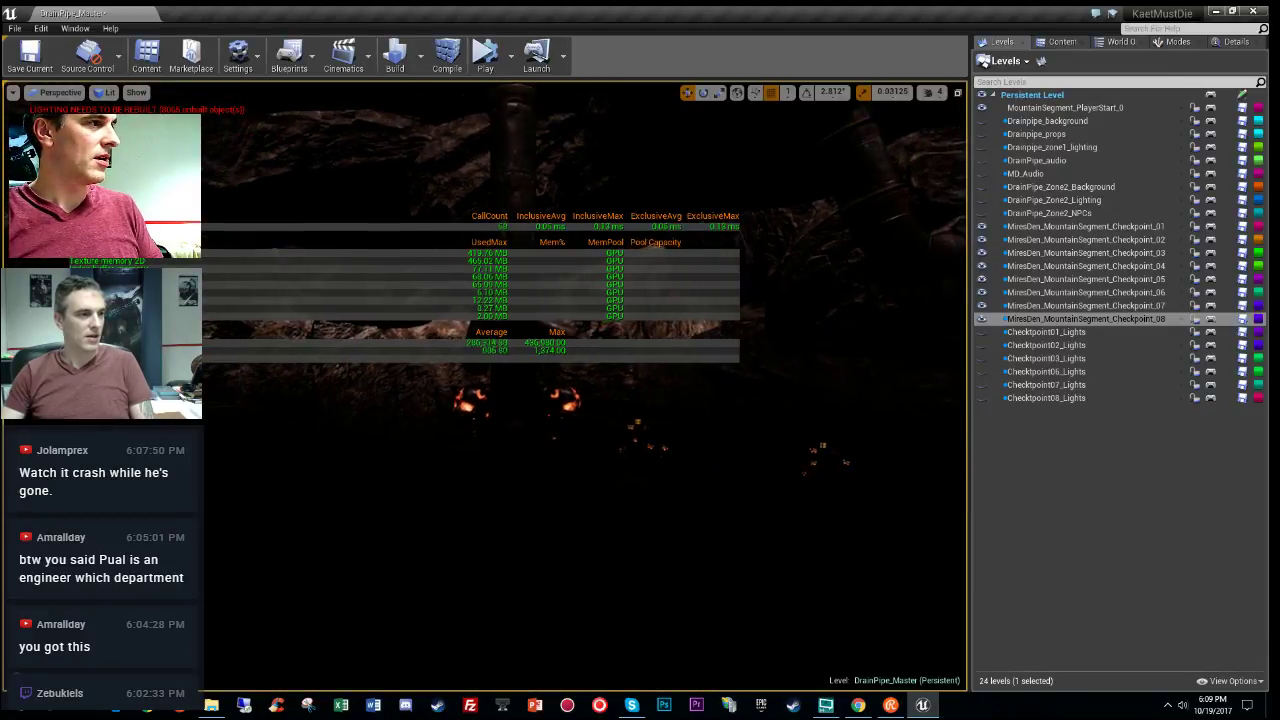
Step: Make the checkpoint lights sublevels 01, 02, 03, 06, 07 and 08 visible
click(981, 331)
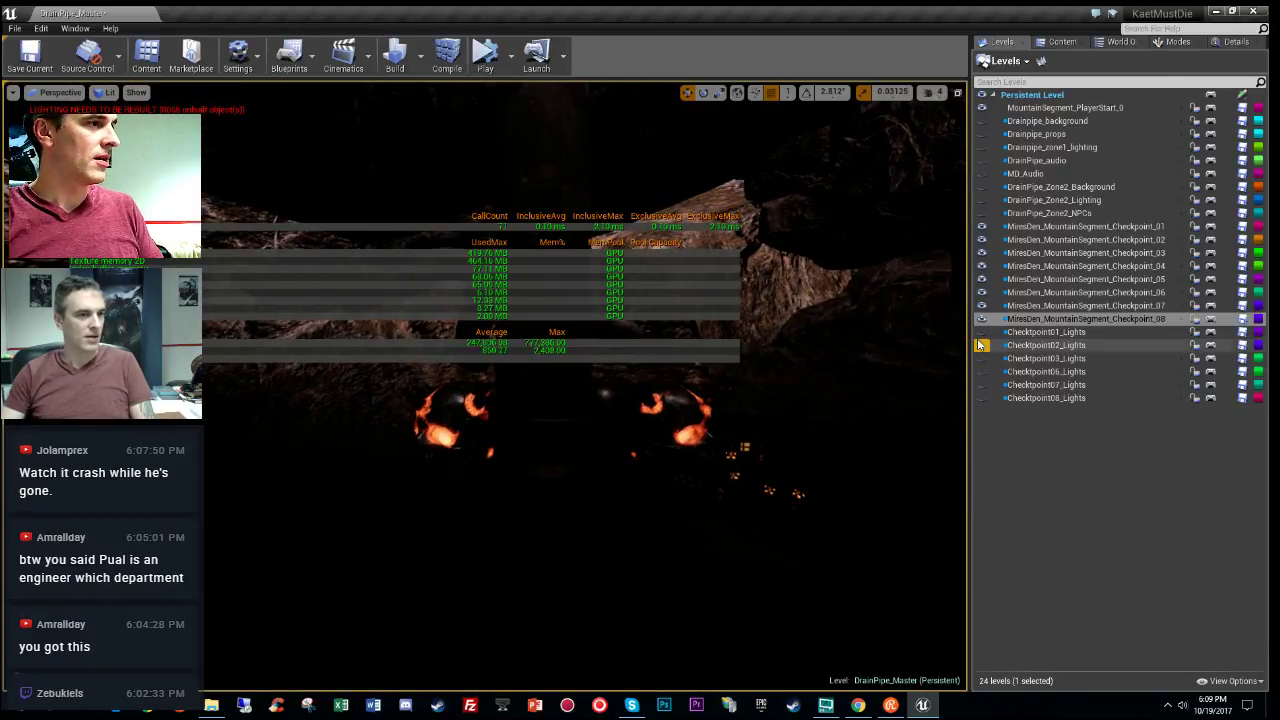
click(981, 345)
click(981, 358)
click(981, 371)
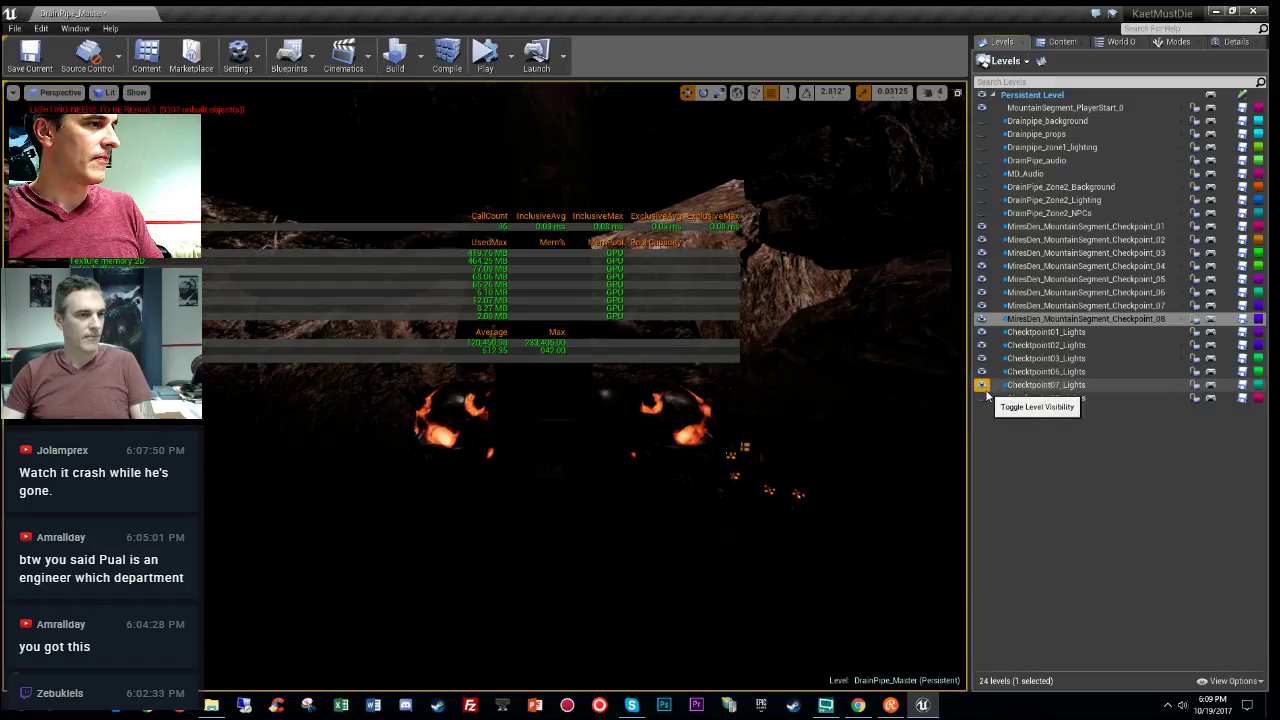
click(981, 384)
click(981, 398)
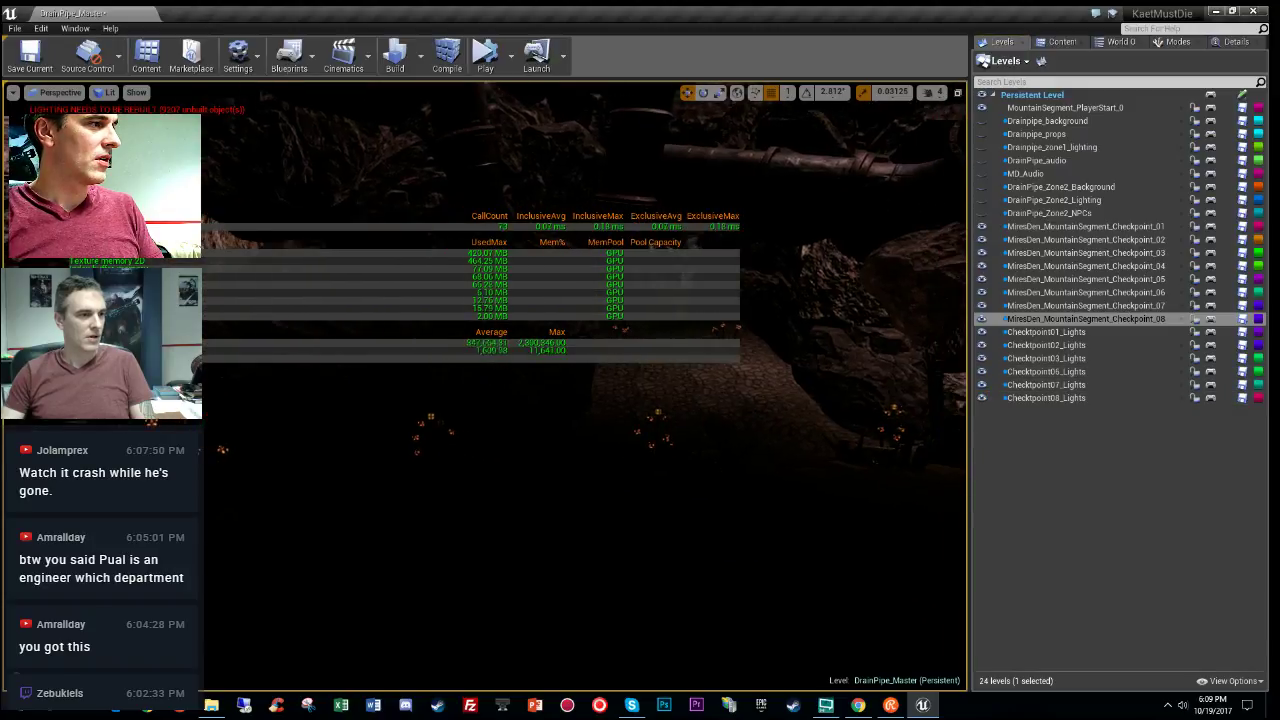
Step: Inspect the lit environment along the path through the cave and around the corrugated metal structures
key(w)
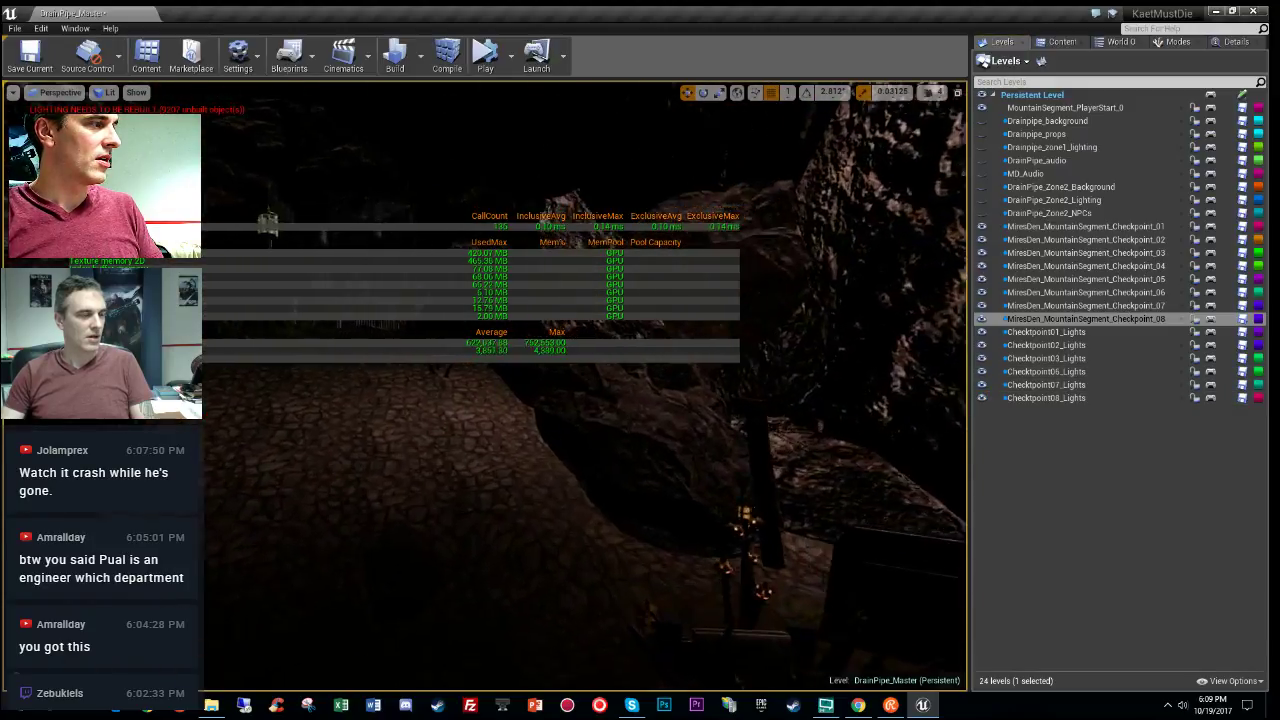
key(w)
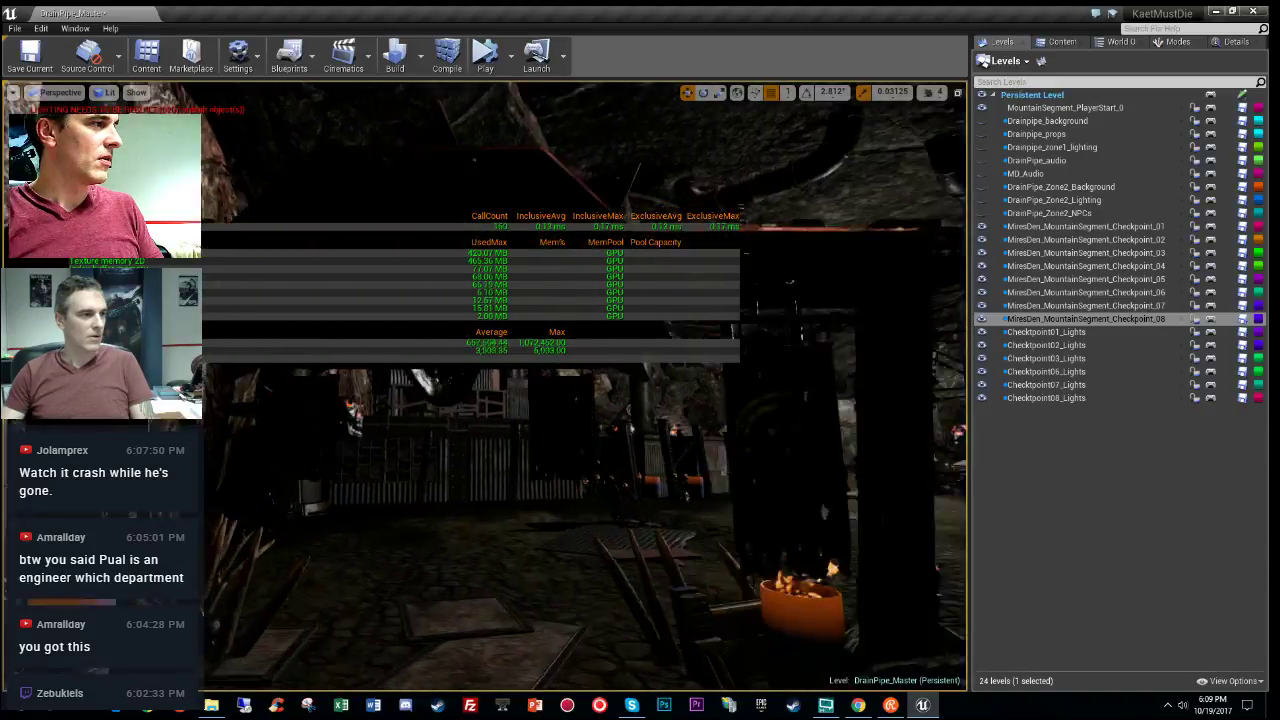
key(w)
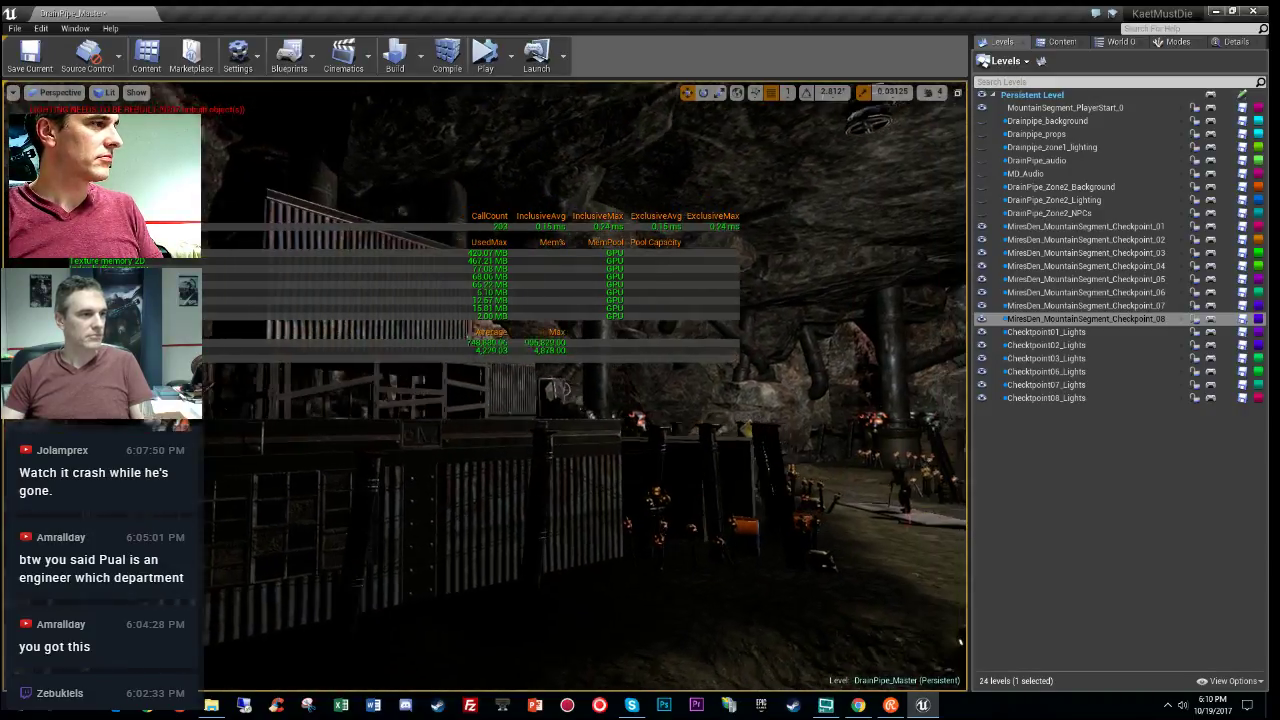
Step: Inspect the lit cave areas around the metal sheets, barrels and horned skulls, and check the engine scalability settings
key(w)
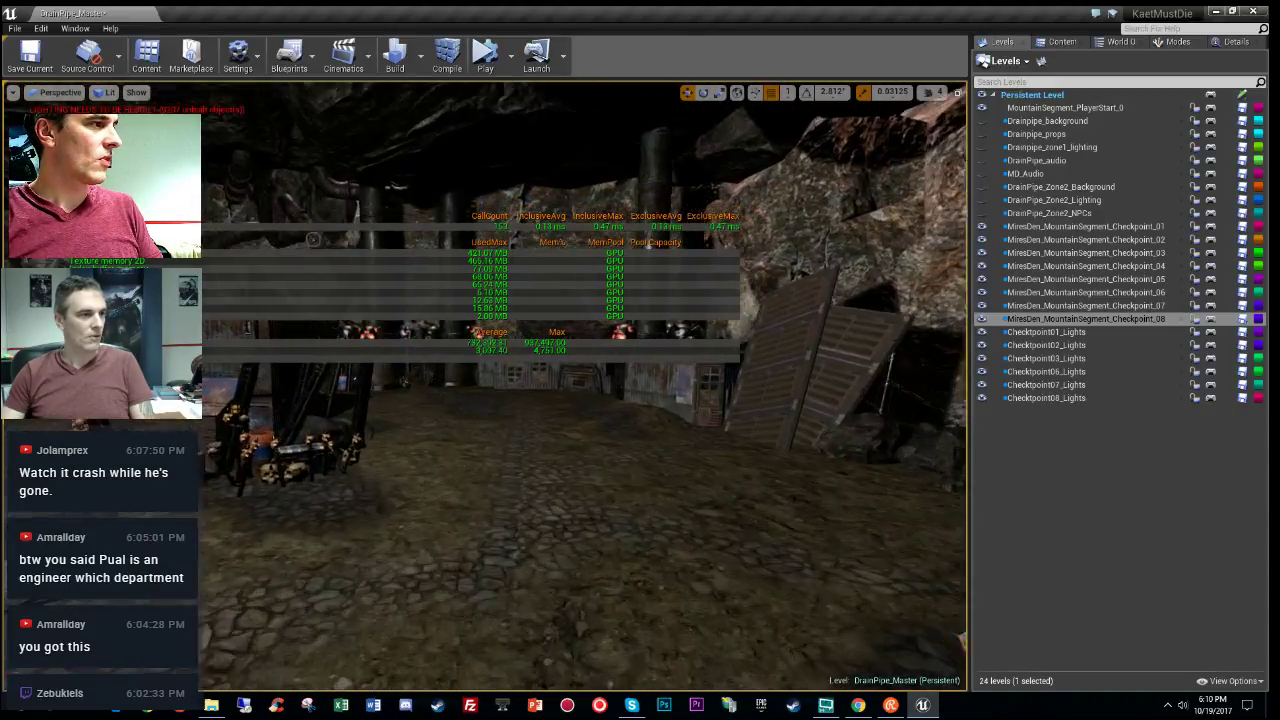
key(w)
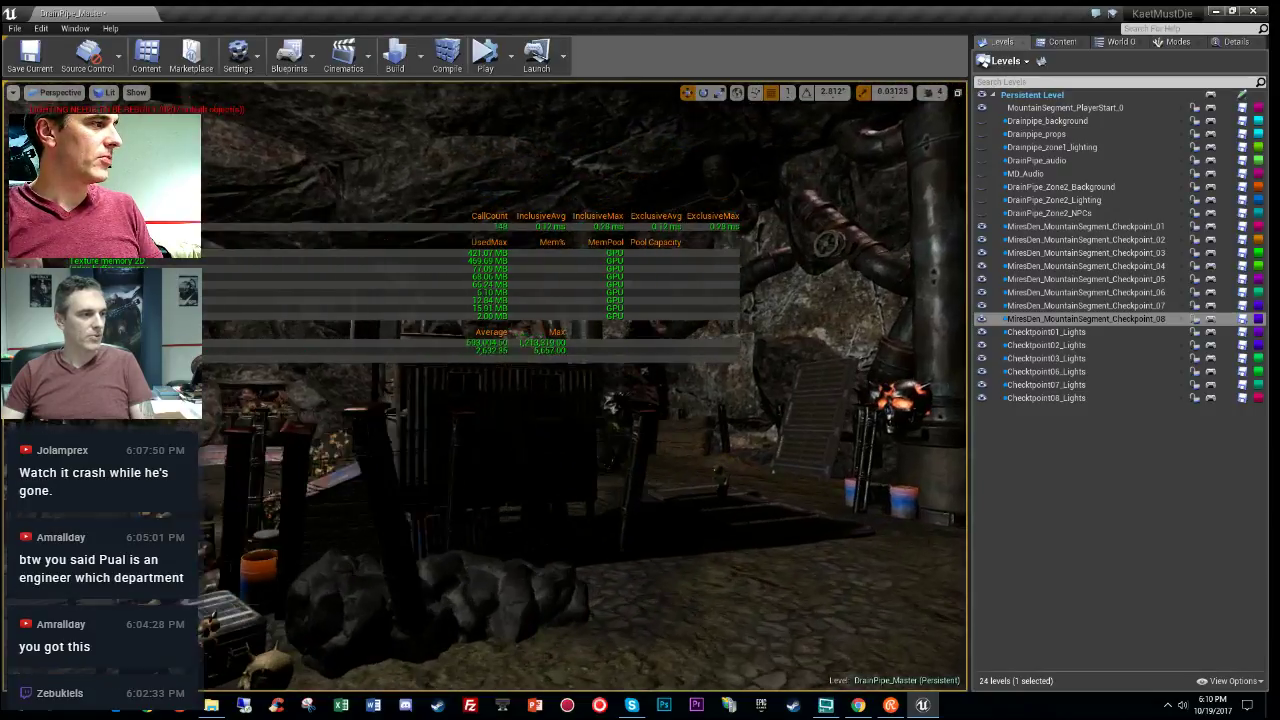
key(w)
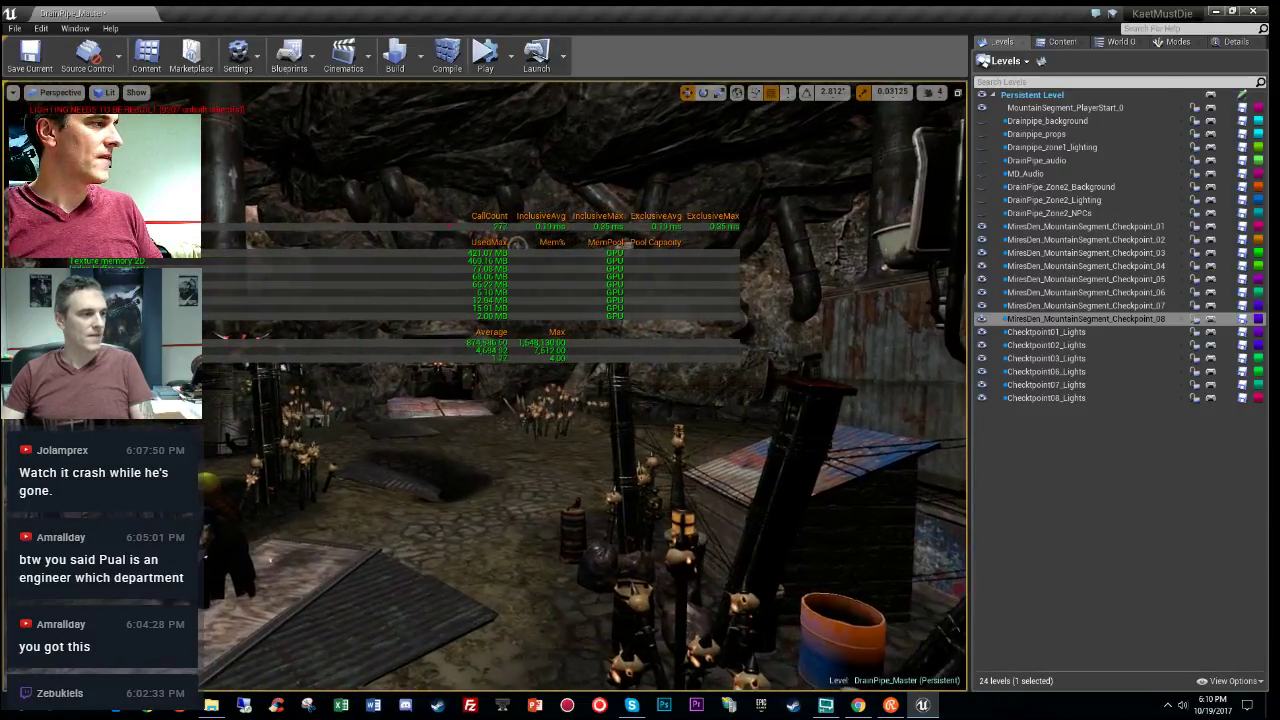
key(w)
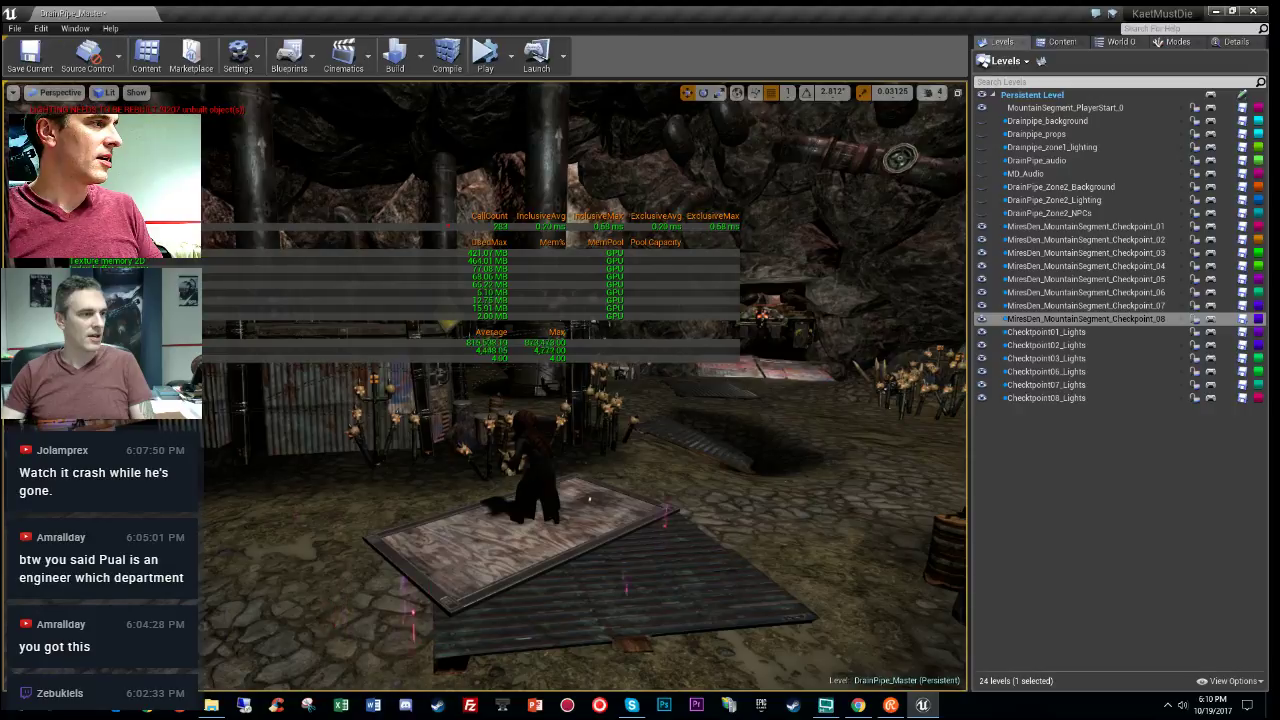
key(w)
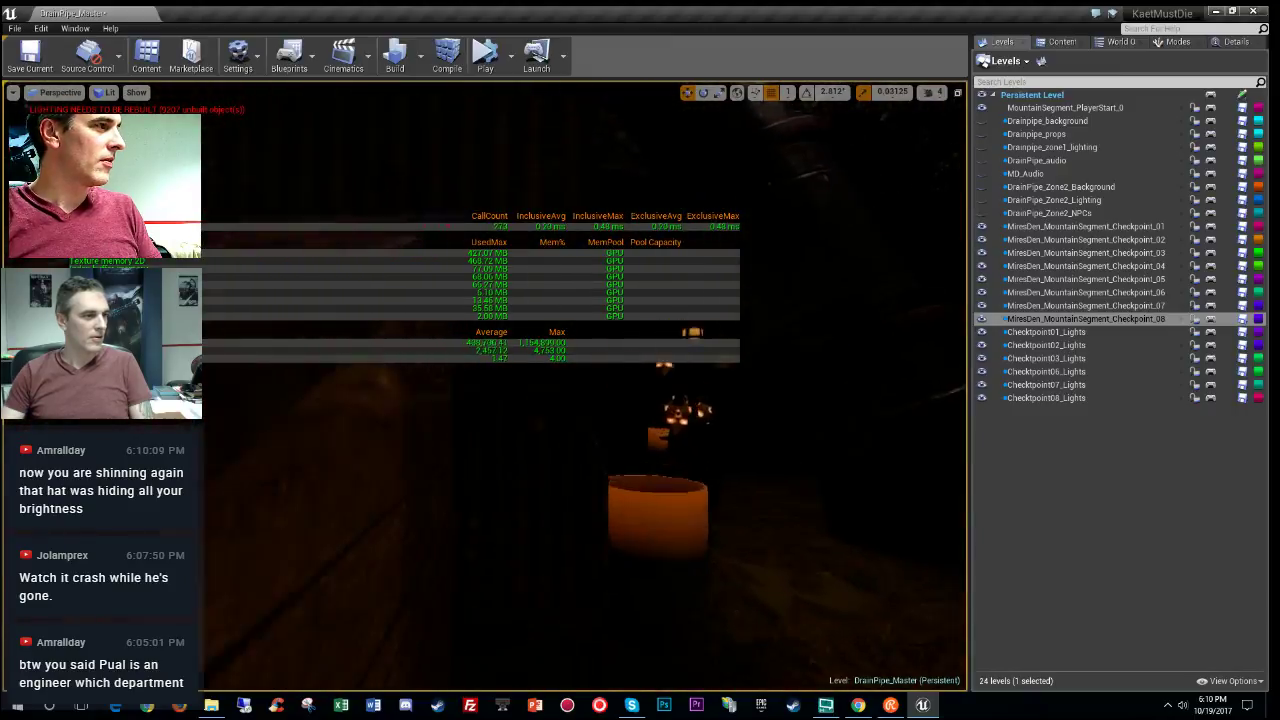
right_drag(585, 400, 395, 400)
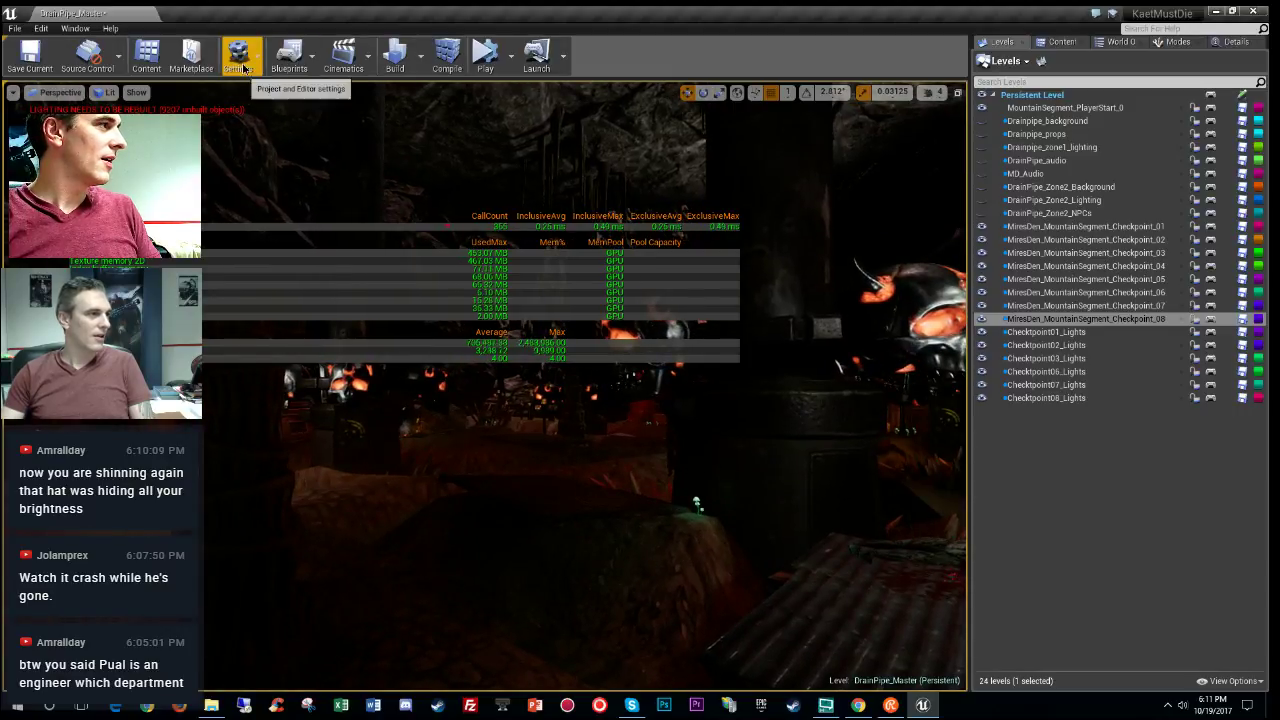
mouse_move(306, 268)
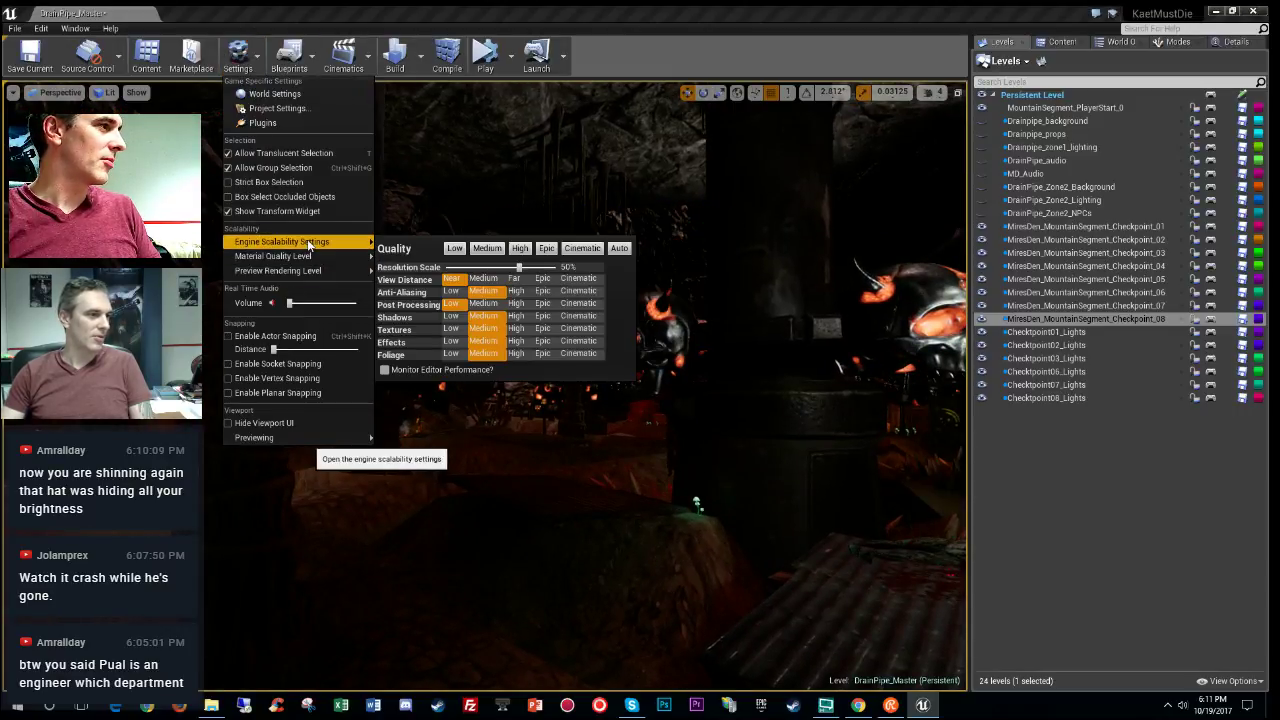
Step: Select the front trash bag beside the glowing barrel and open its OP_TrashBag_01 static mesh for editing
right_drag(700, 420, 610, 500)
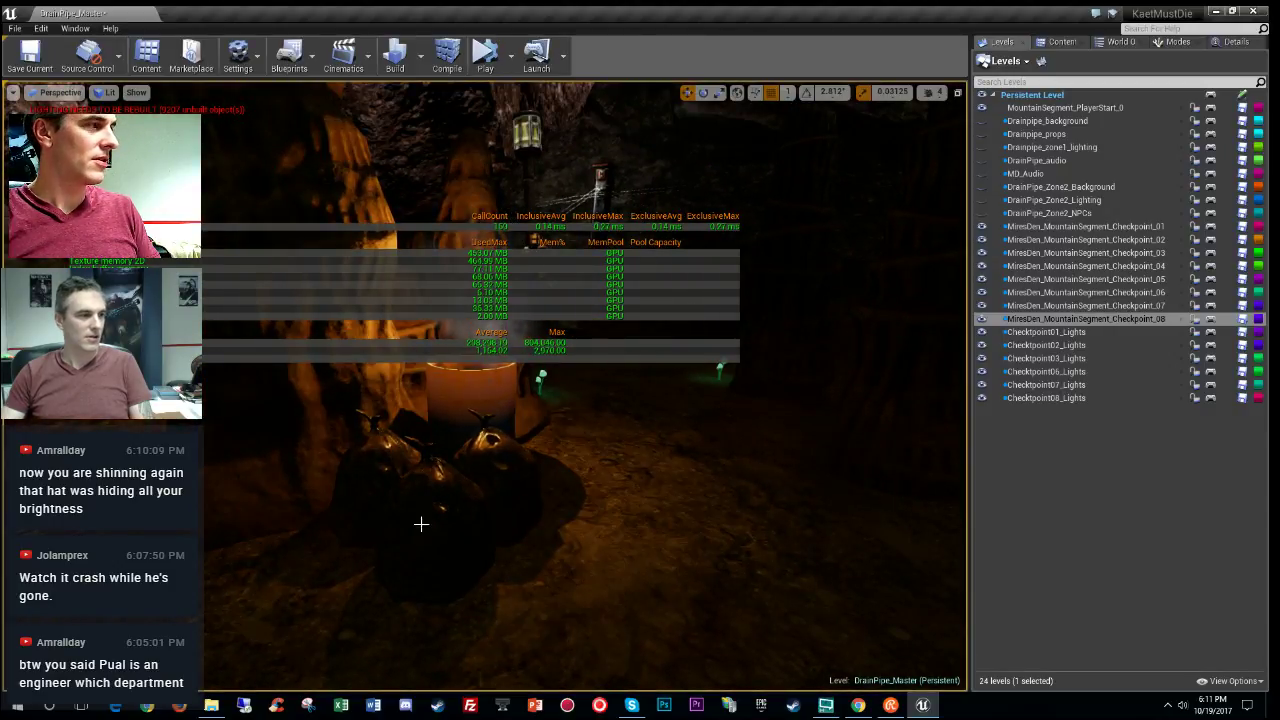
click(1236, 41)
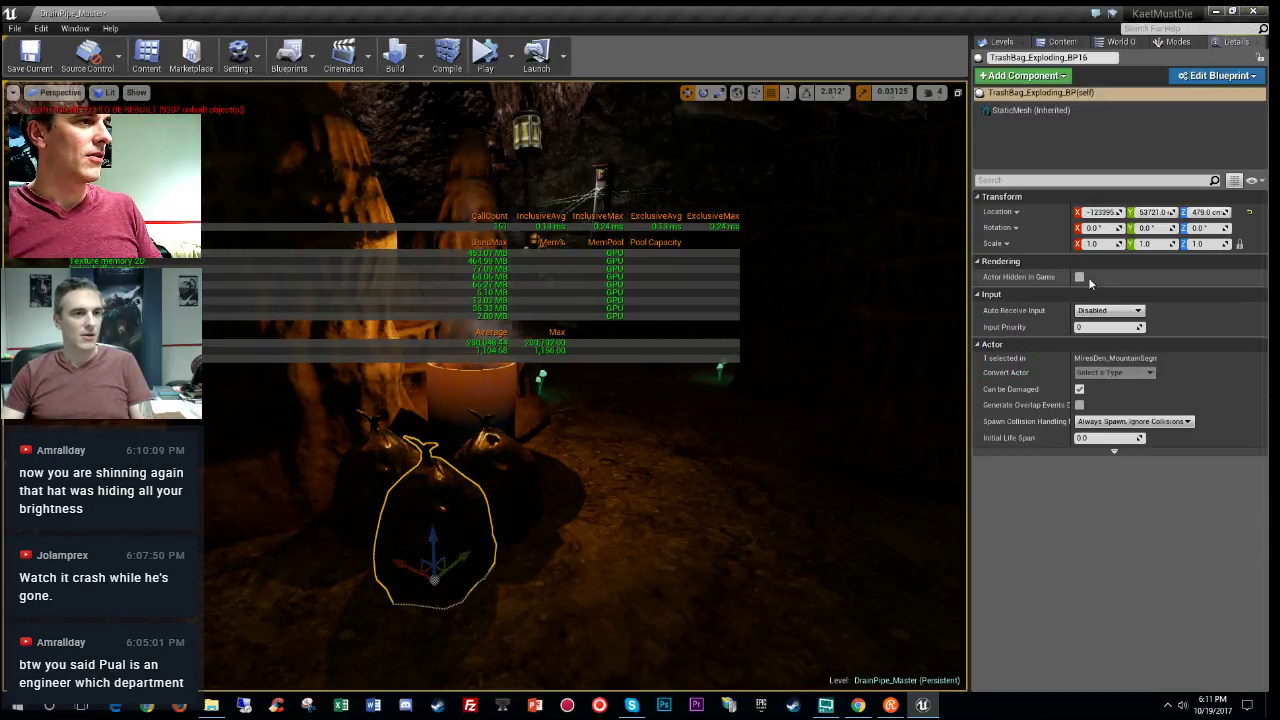
click(1035, 110)
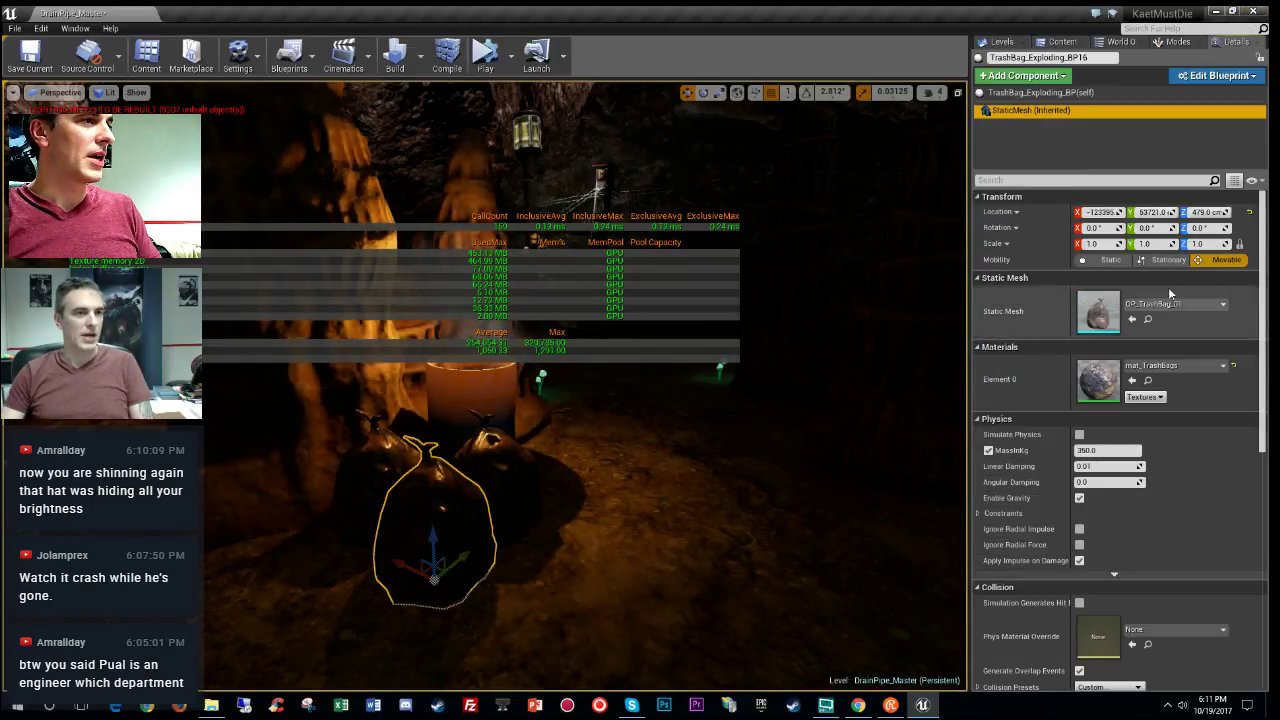
click(1147, 319)
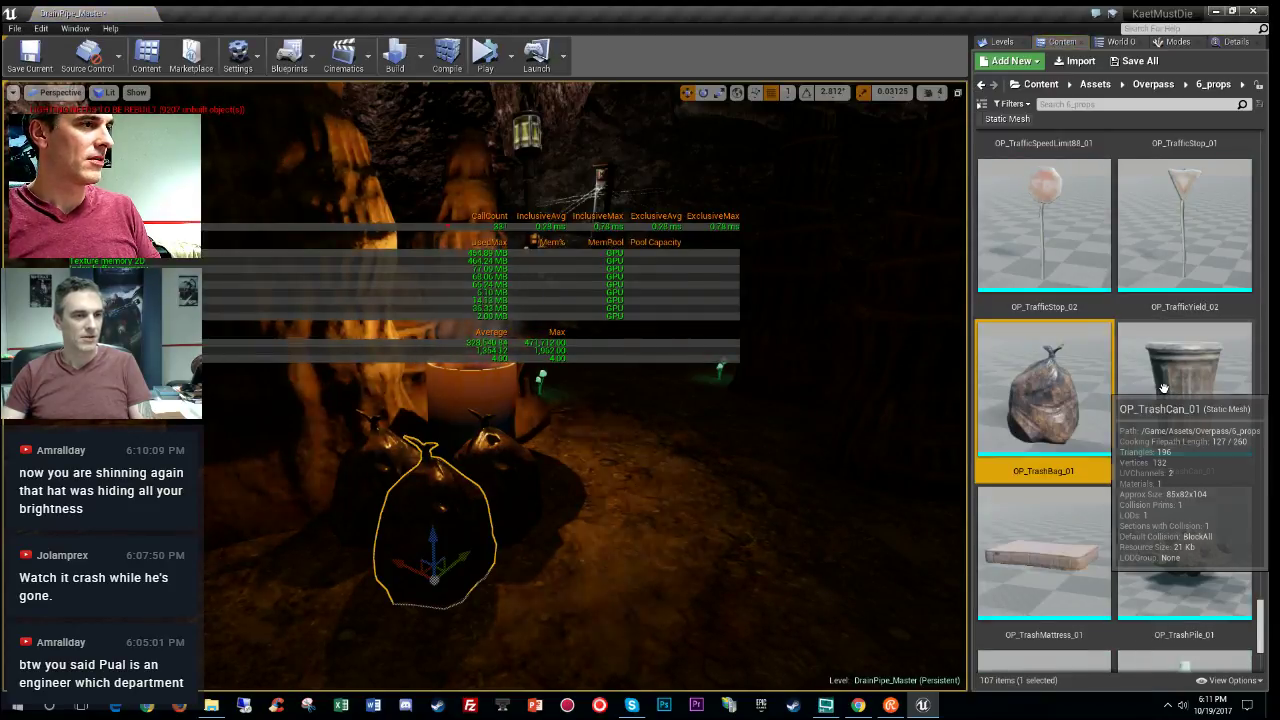
double_click(1033, 391)
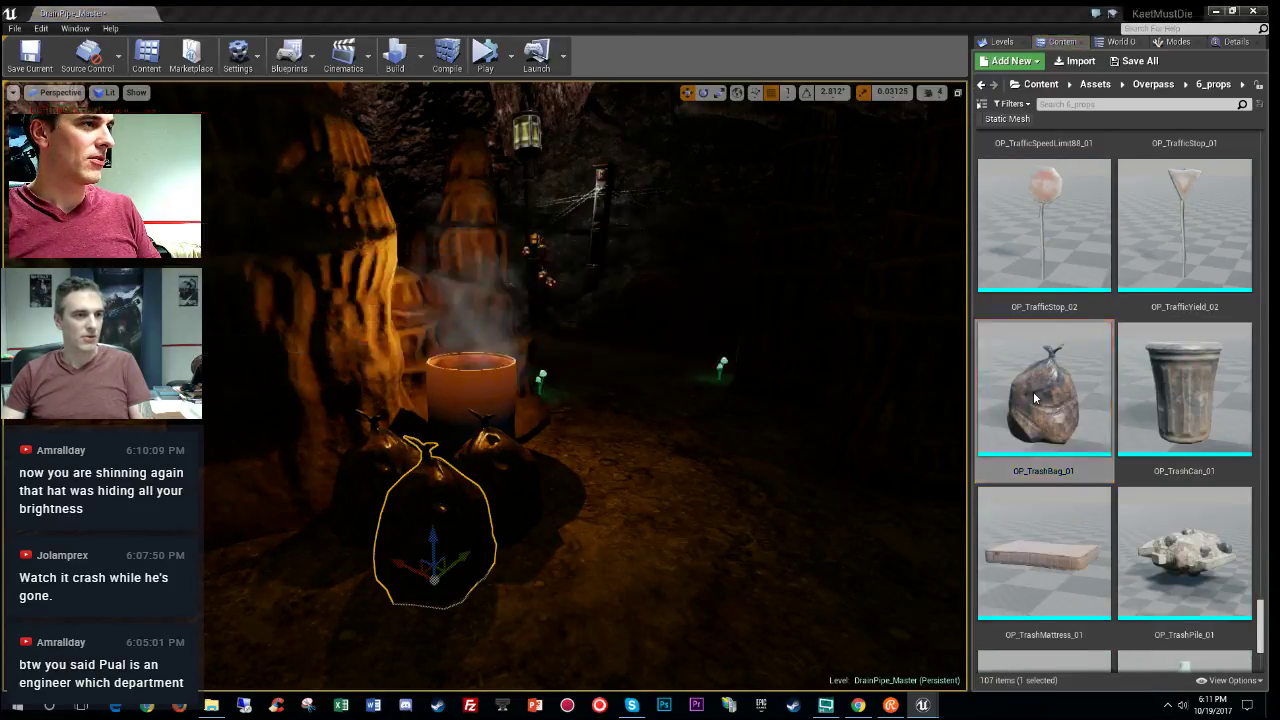
Step: Set the trash bag mesh's LOD group to Deco and accept the change
drag(1258, 142, 1228, 341)
click(1114, 335)
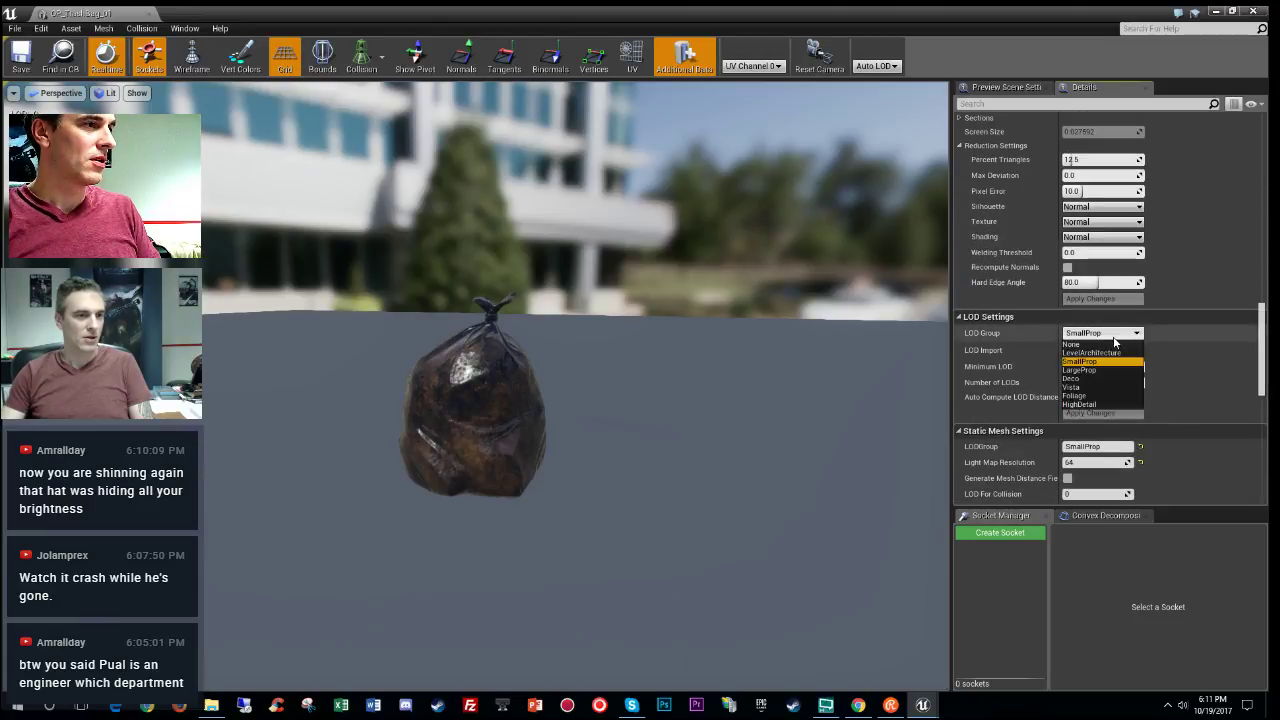
click(1080, 379)
click(731, 392)
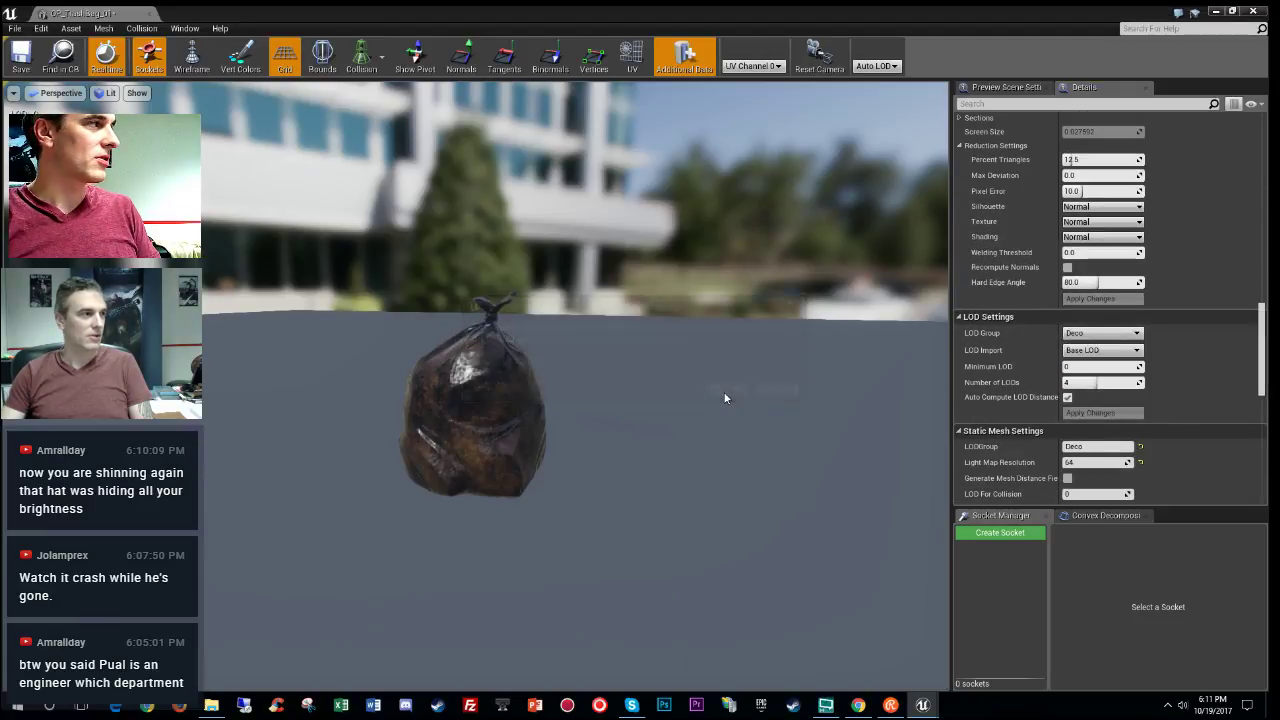
Step: Examine the trash bag's LOD transitions at various camera distances and review the screen sizes of LOD1, LOD2 and LOD3
right_drag(718, 400, 718, 550)
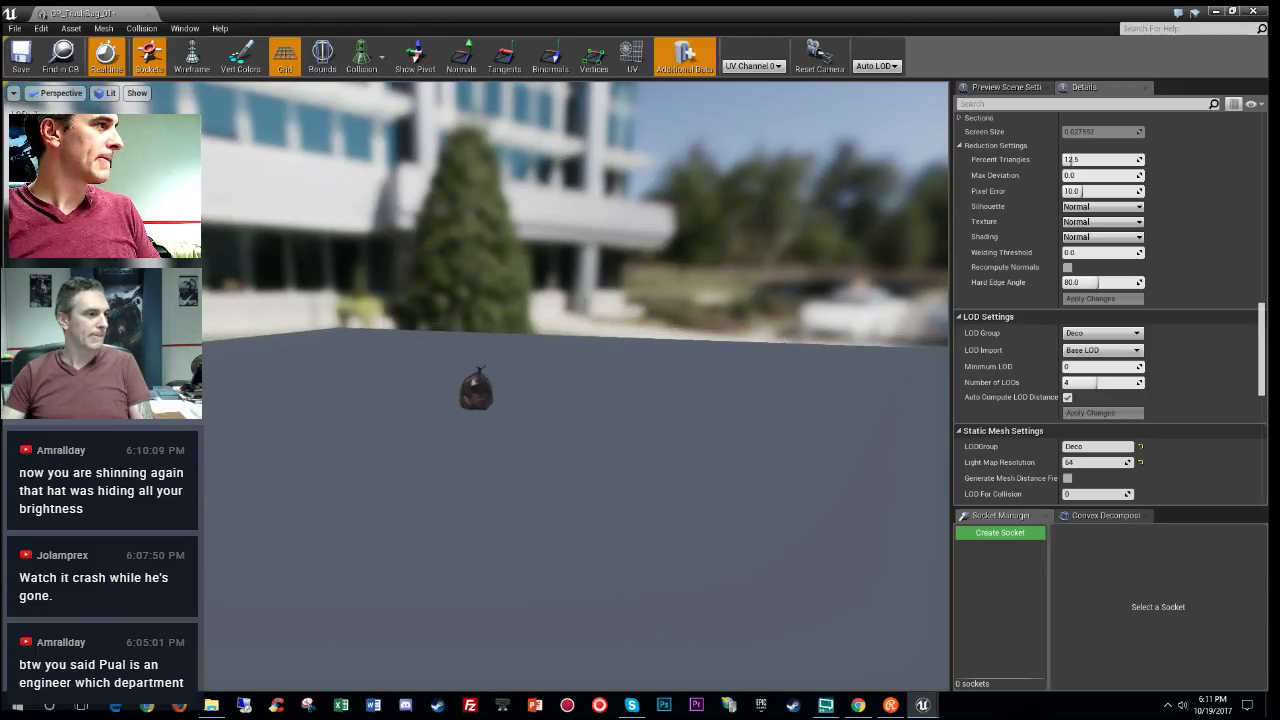
middle_drag(718, 450, 718, 400)
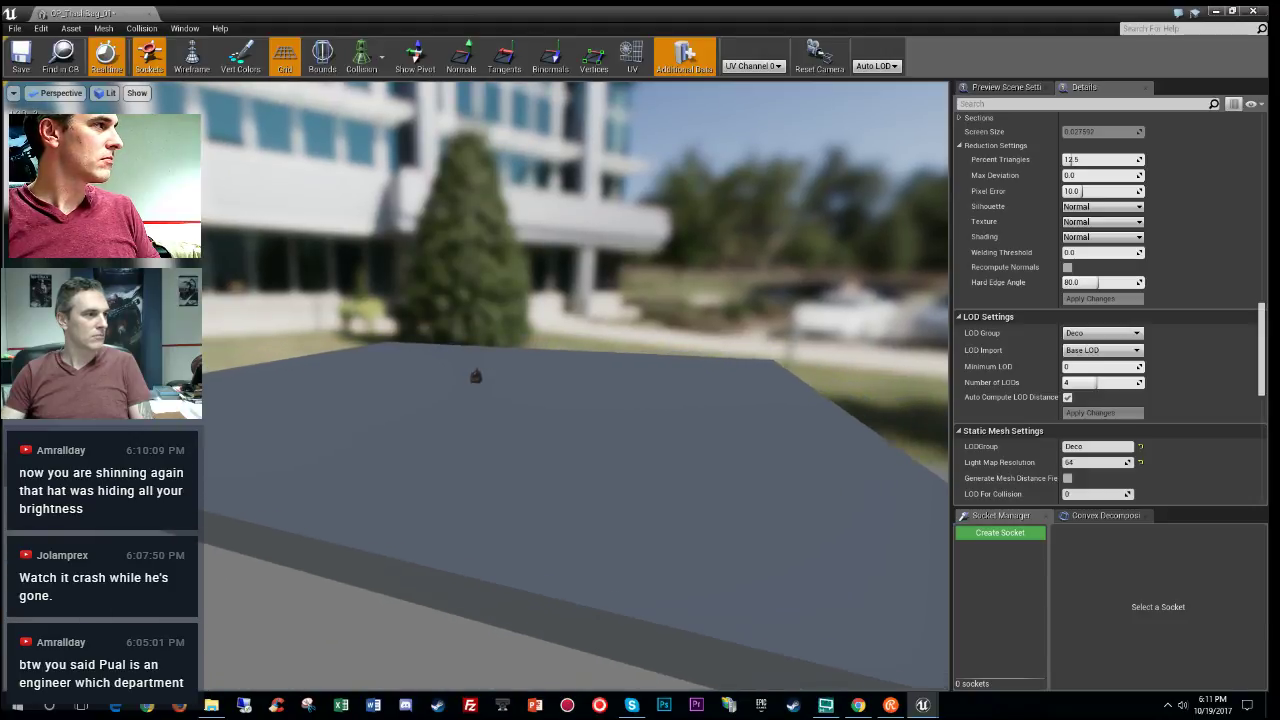
right_drag(718, 470, 676, 448)
key(w)
scroll(1189, 280, down, 3)
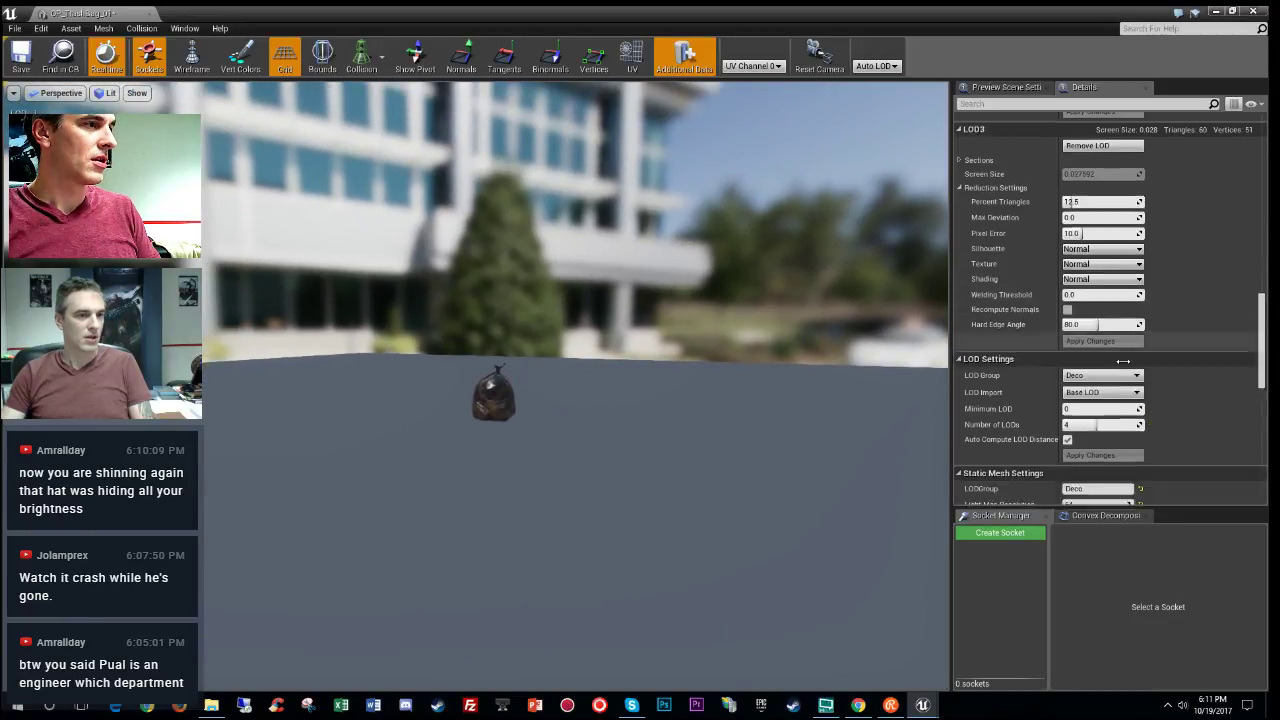
scroll(1160, 300, up, 10)
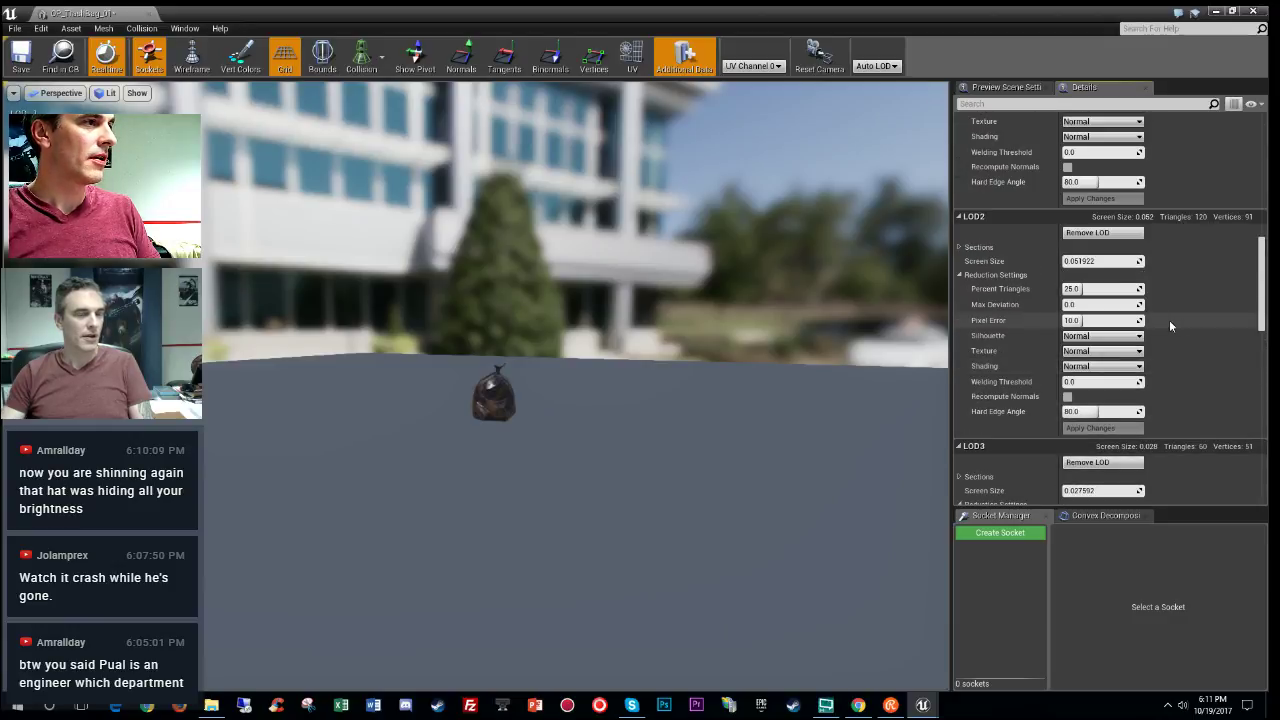
scroll(1160, 290, up, 7)
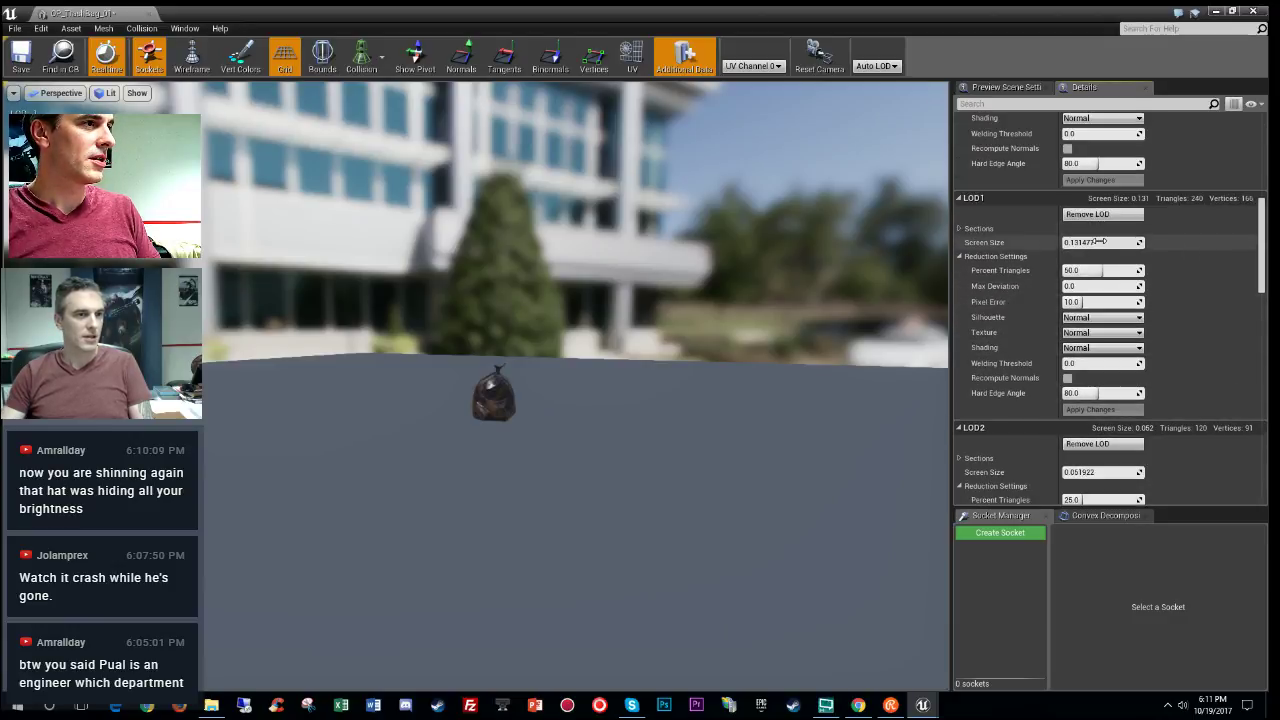
right_drag(575, 390, 575, 440)
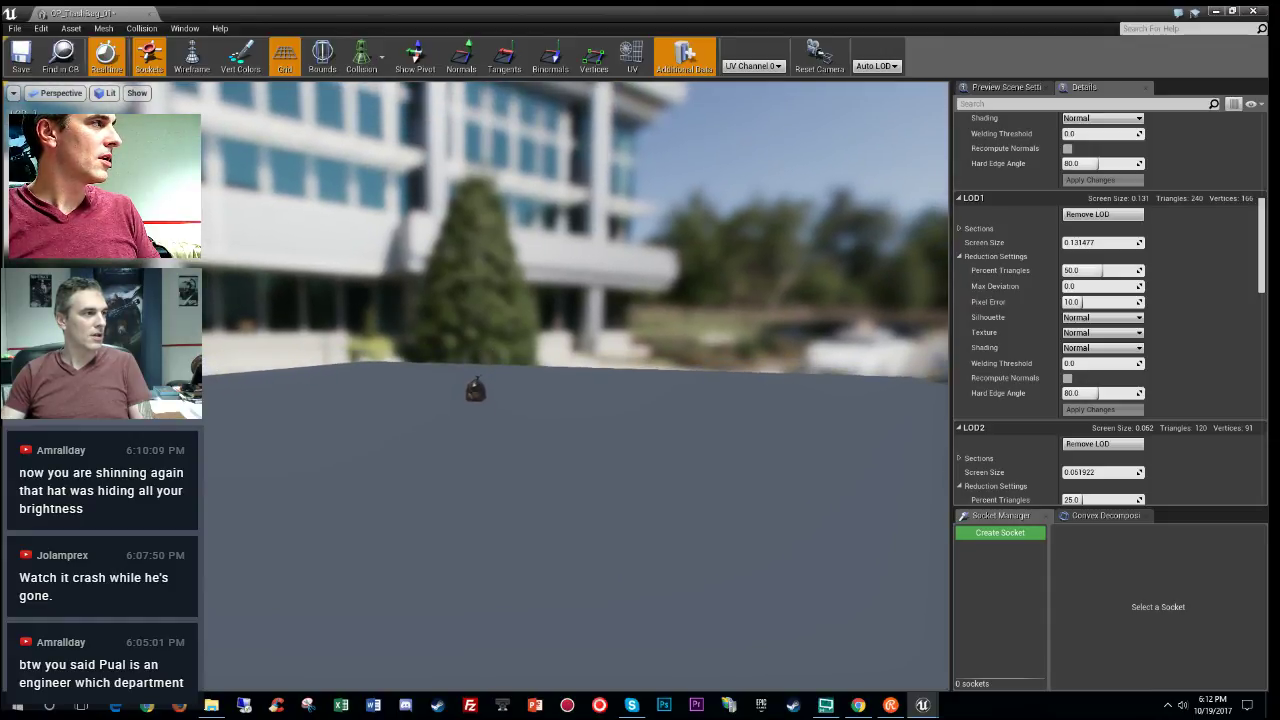
scroll(575, 400, up, 5)
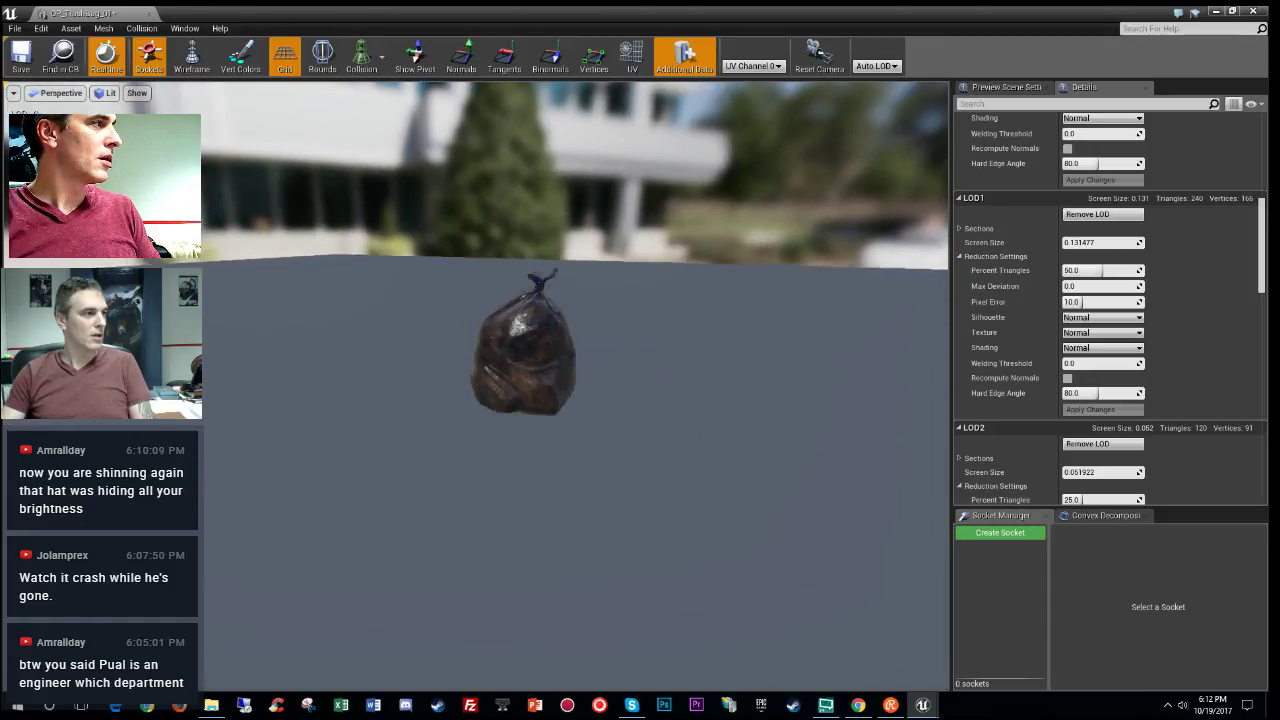
right_drag(575, 390, 565, 366)
Step: Try a screen size of 0.2 for LOD1 and check the distance at which the trash bag switches
scroll(1115, 303, down, 1)
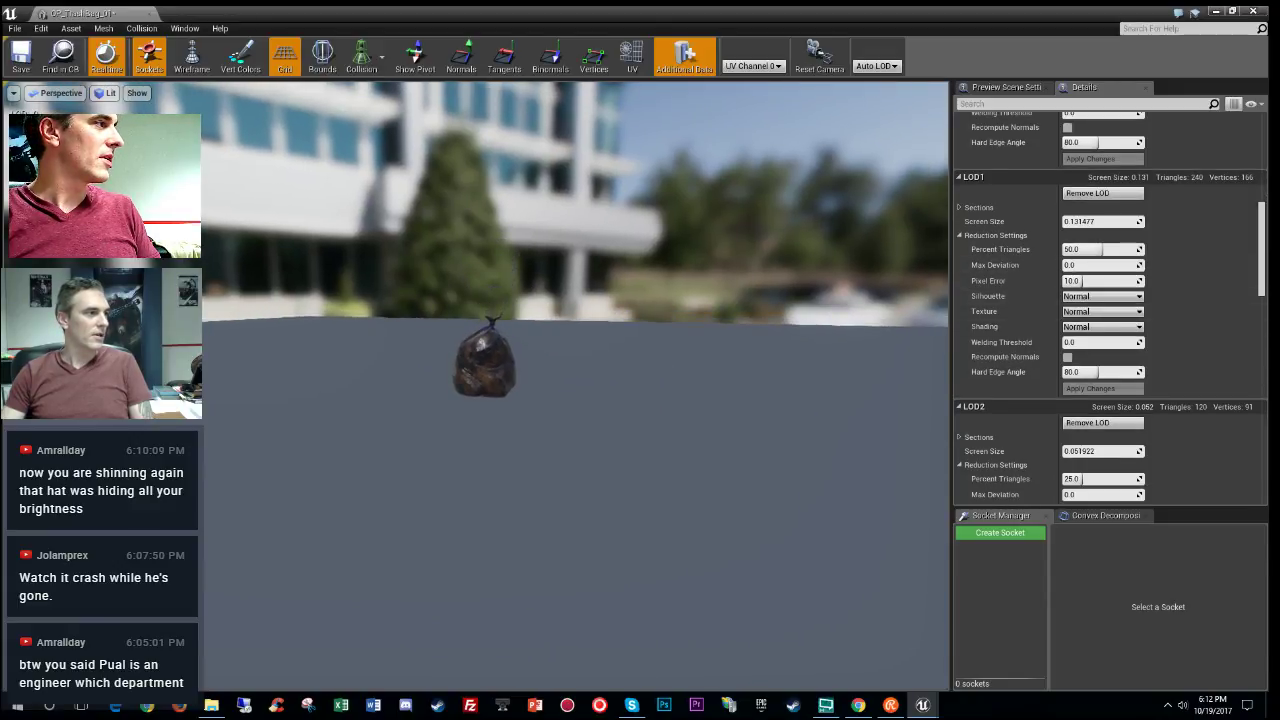
click(1098, 221)
text(0.2)
key(Return)
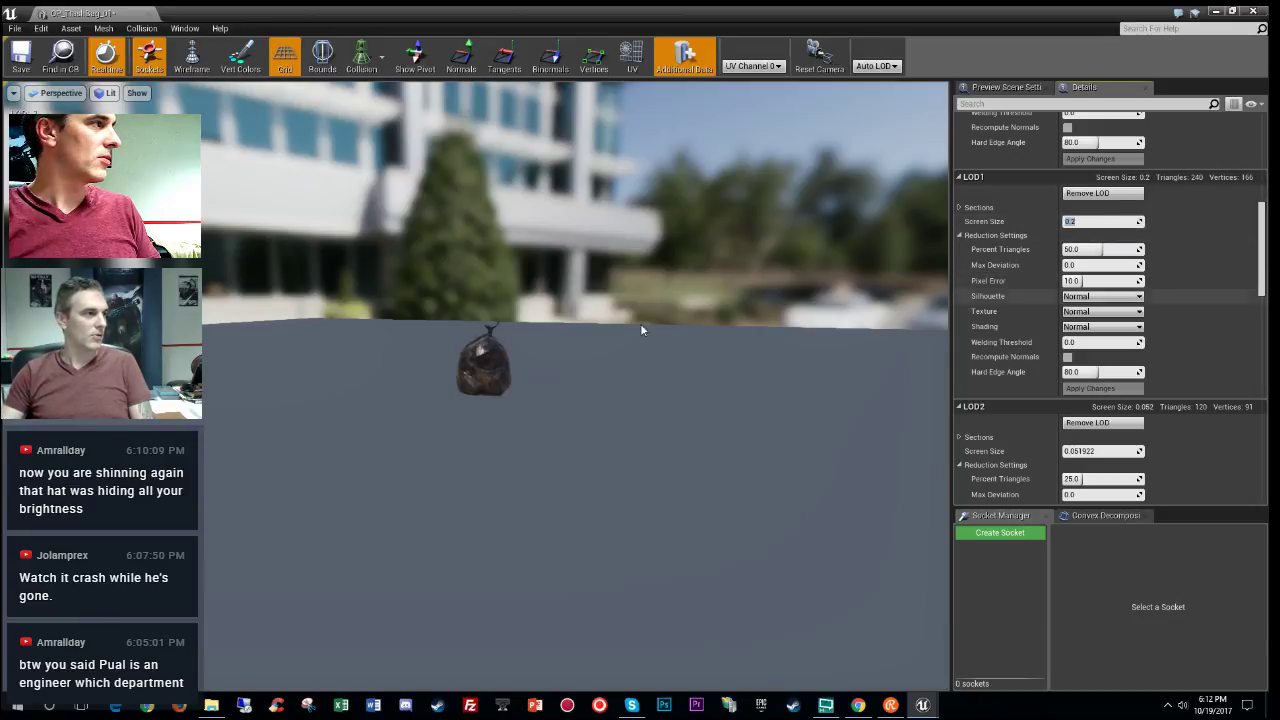
drag(640, 323, 637, 275)
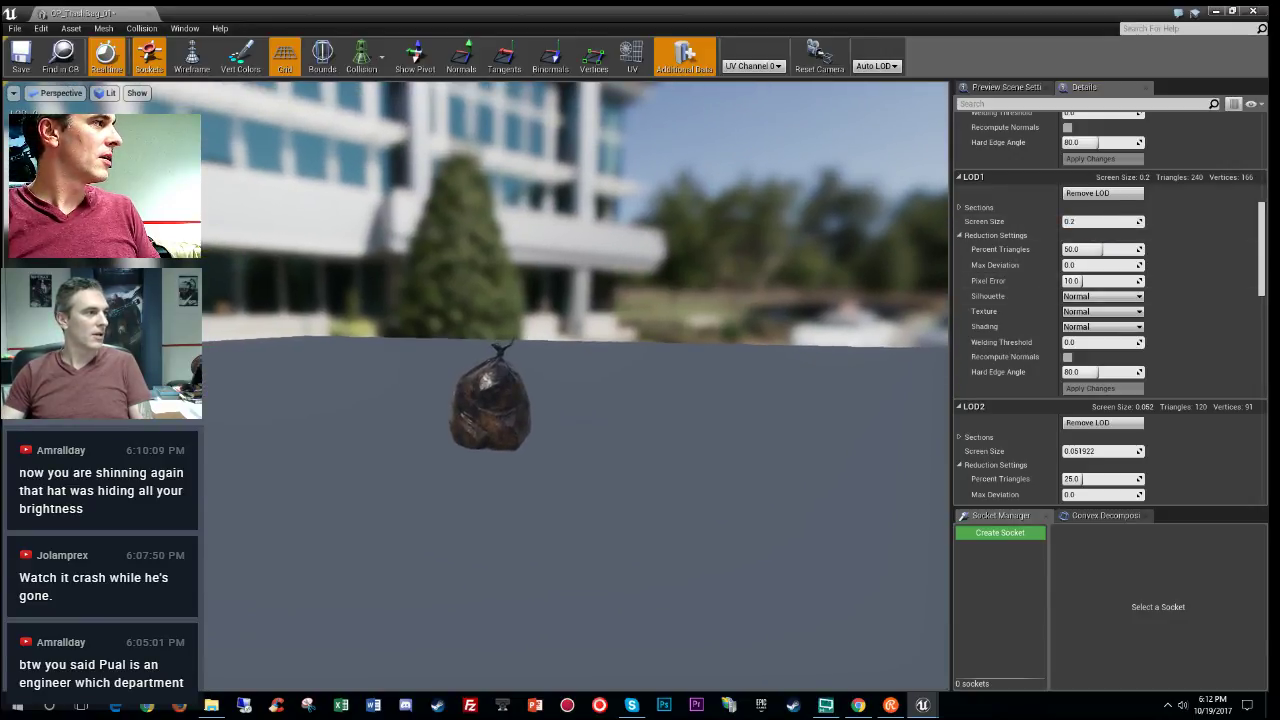
middle_drag(637, 275, 635, 273)
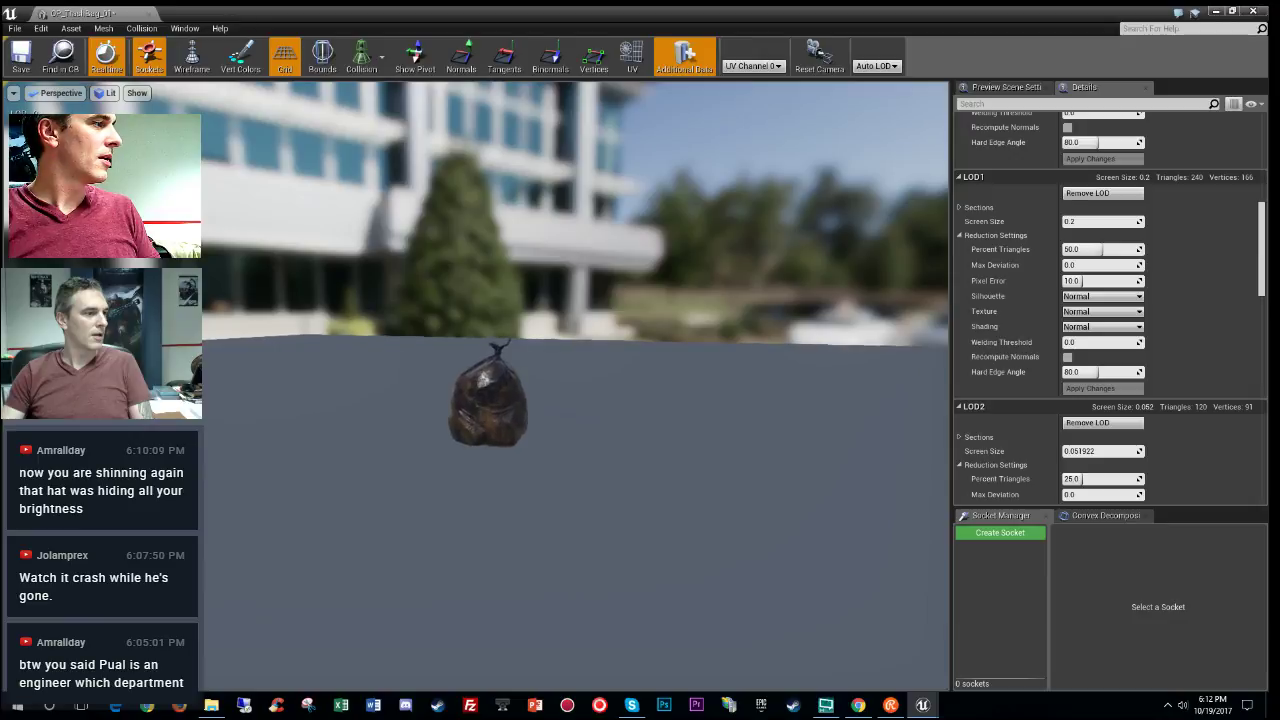
Step: Set the LOD1 screen size to 0.15 and check the trash bag from farther away
click(1110, 221)
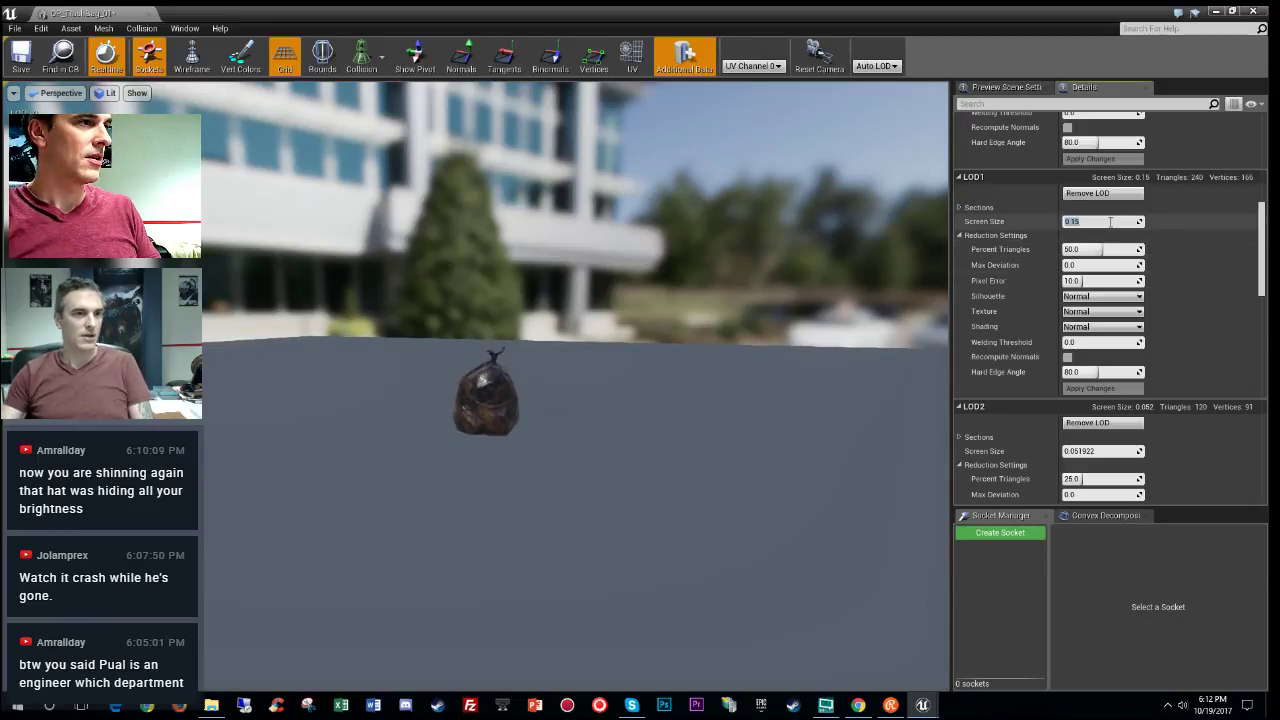
drag(610, 397, 618, 407)
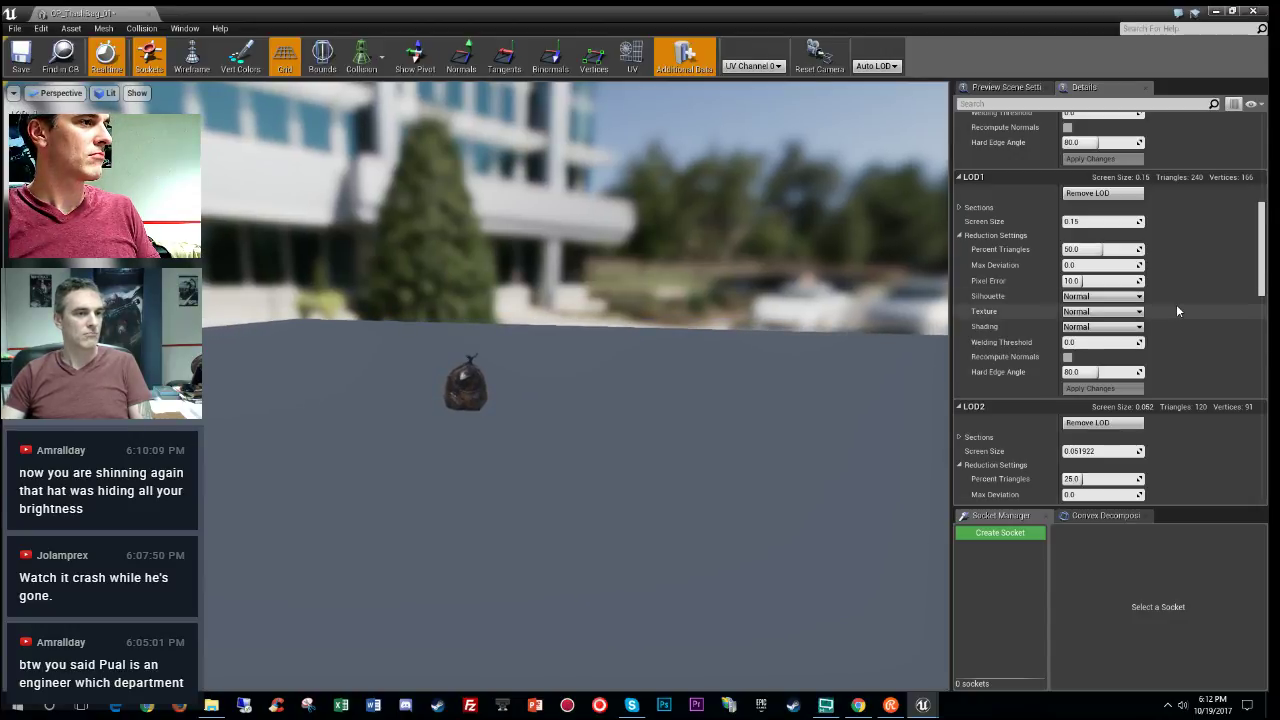
Step: Set the LOD2 screen size to 0.09 and check the trash bag's switch to that LOD
scroll(1176, 305, down, 5)
click(1115, 282)
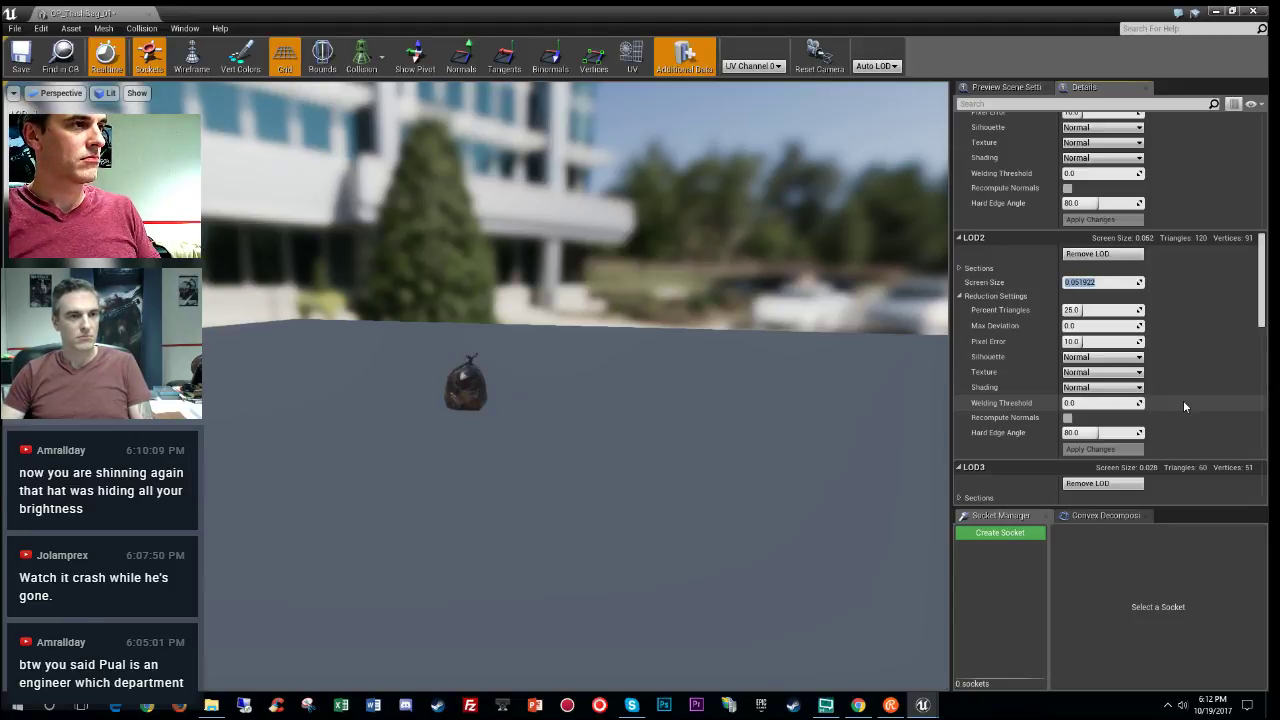
text(0.0)
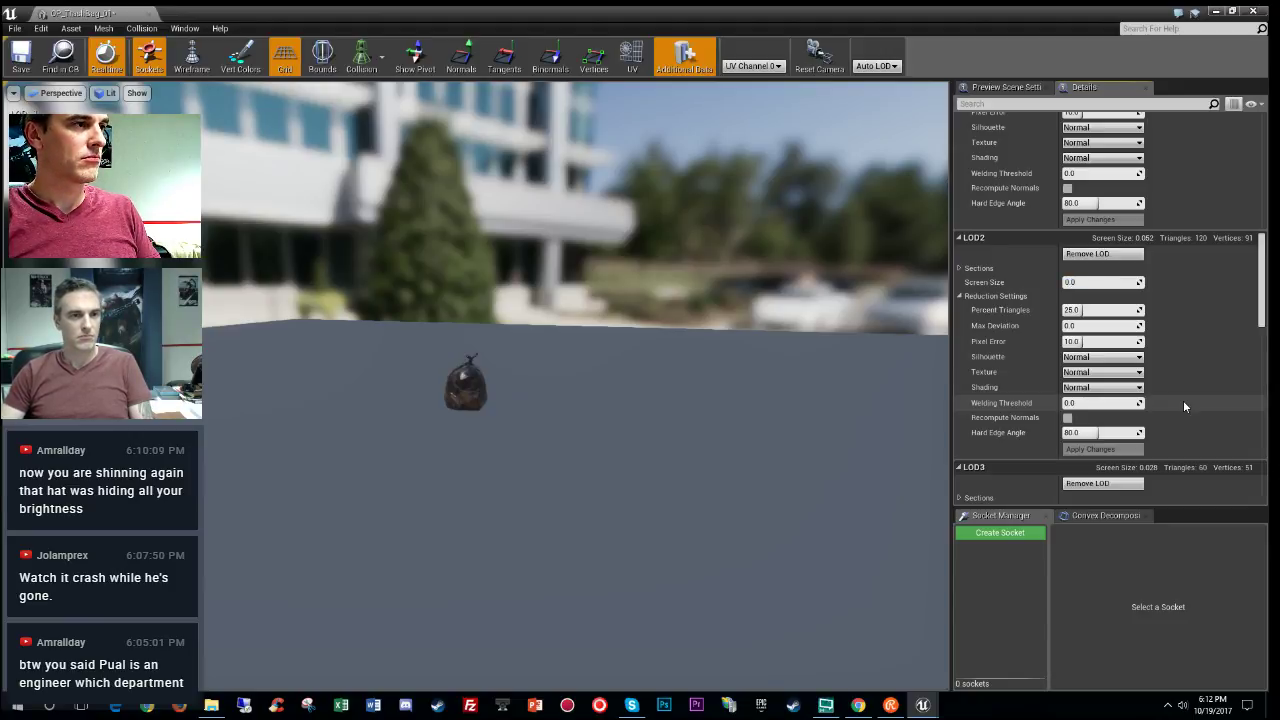
text(9)
key(Return)
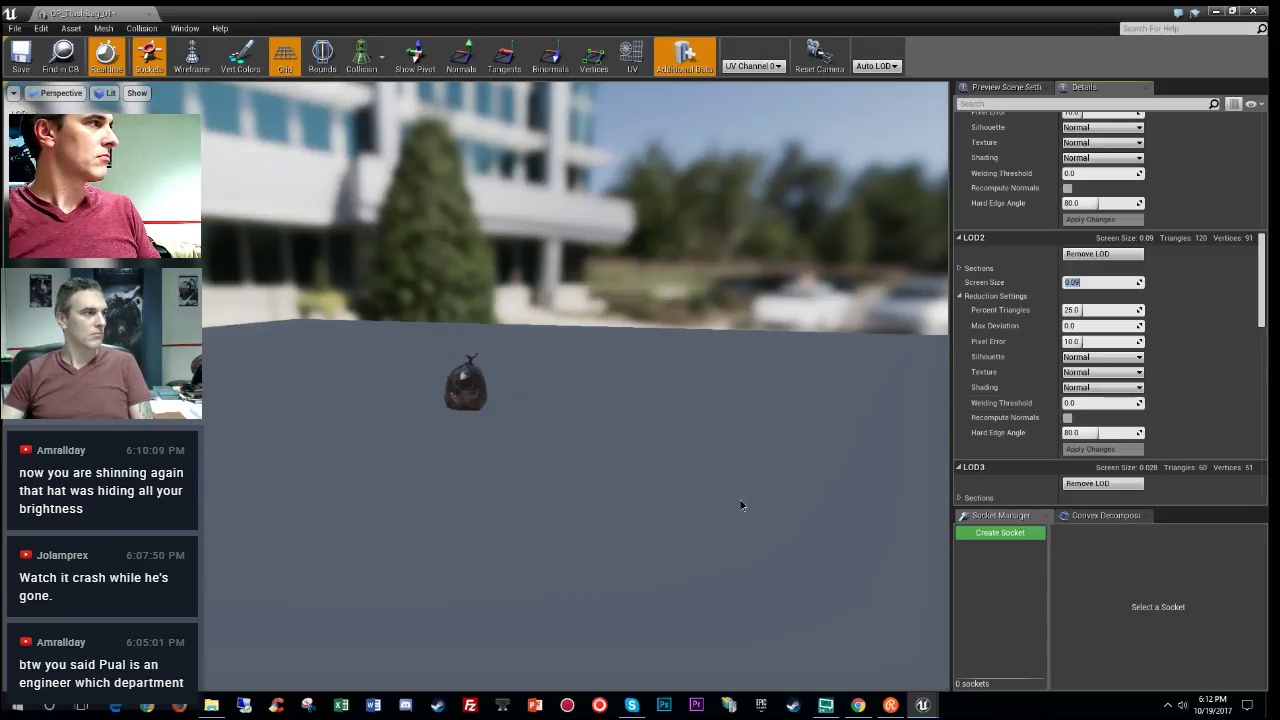
right_drag(740, 505, 744, 458)
key(s)
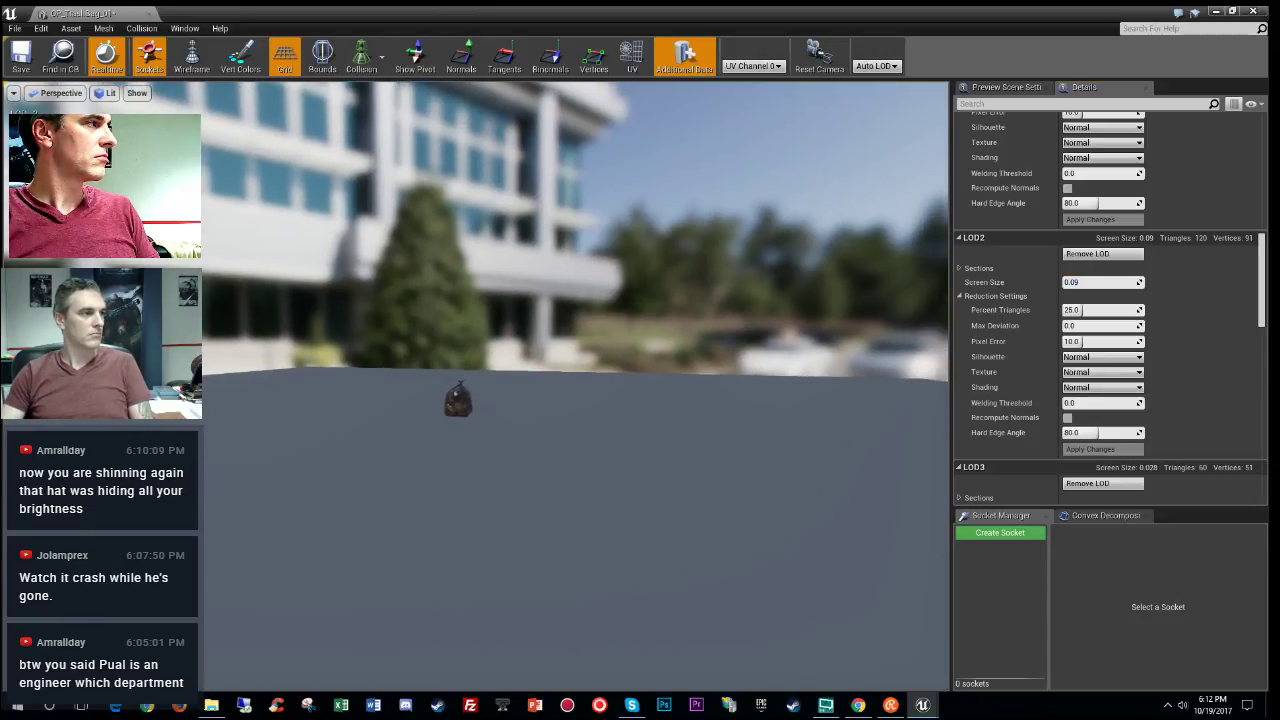
key(w)
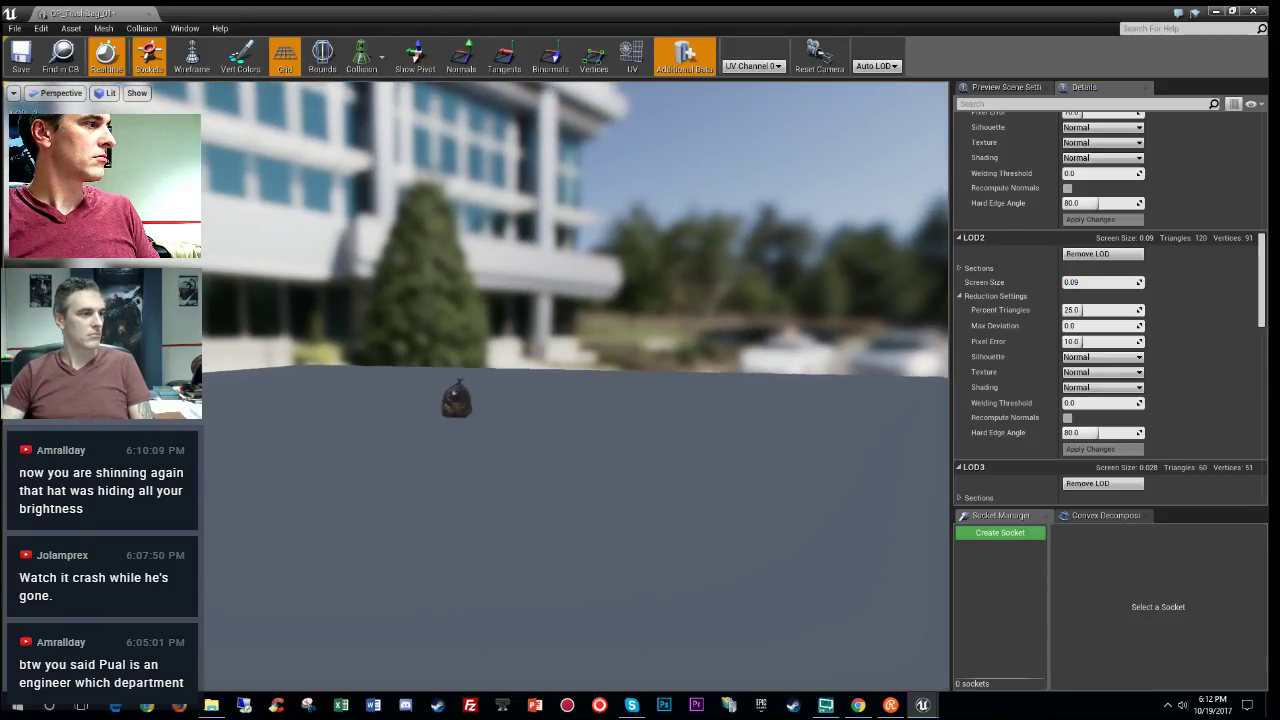
Step: Set the LOD3 screen size to 0.05
scroll(1159, 297, down, 3)
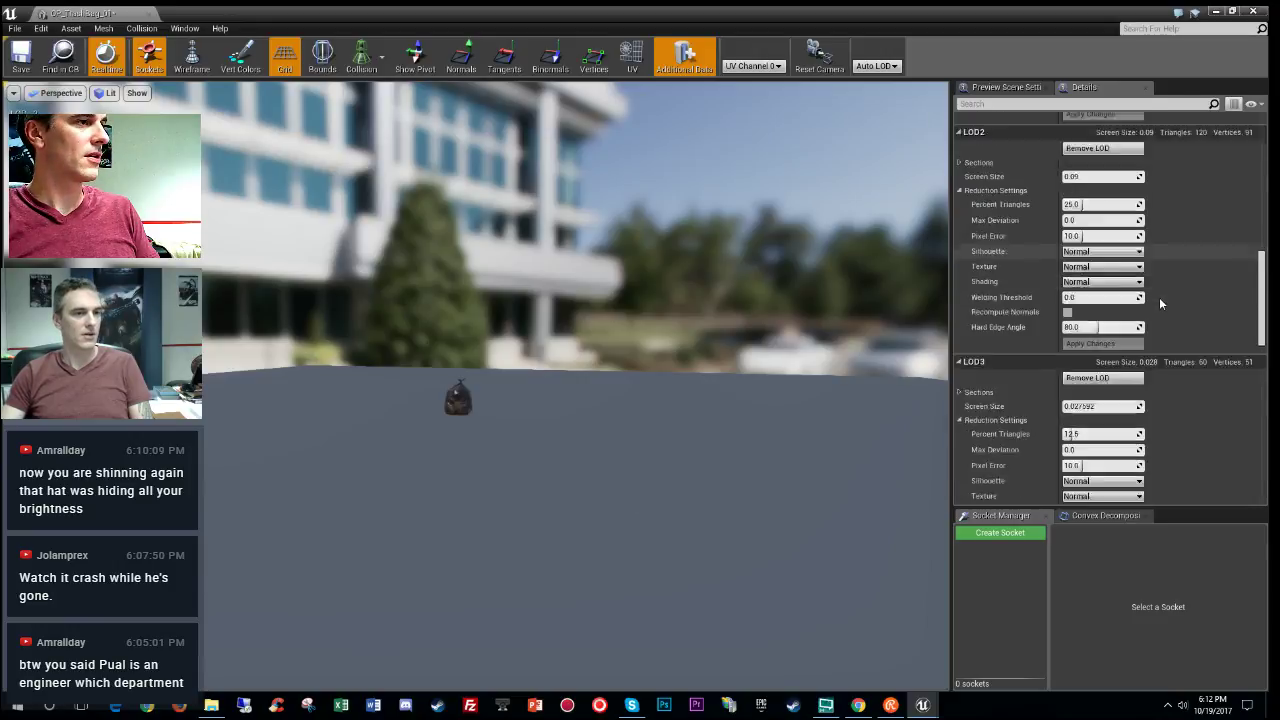
click(1100, 342)
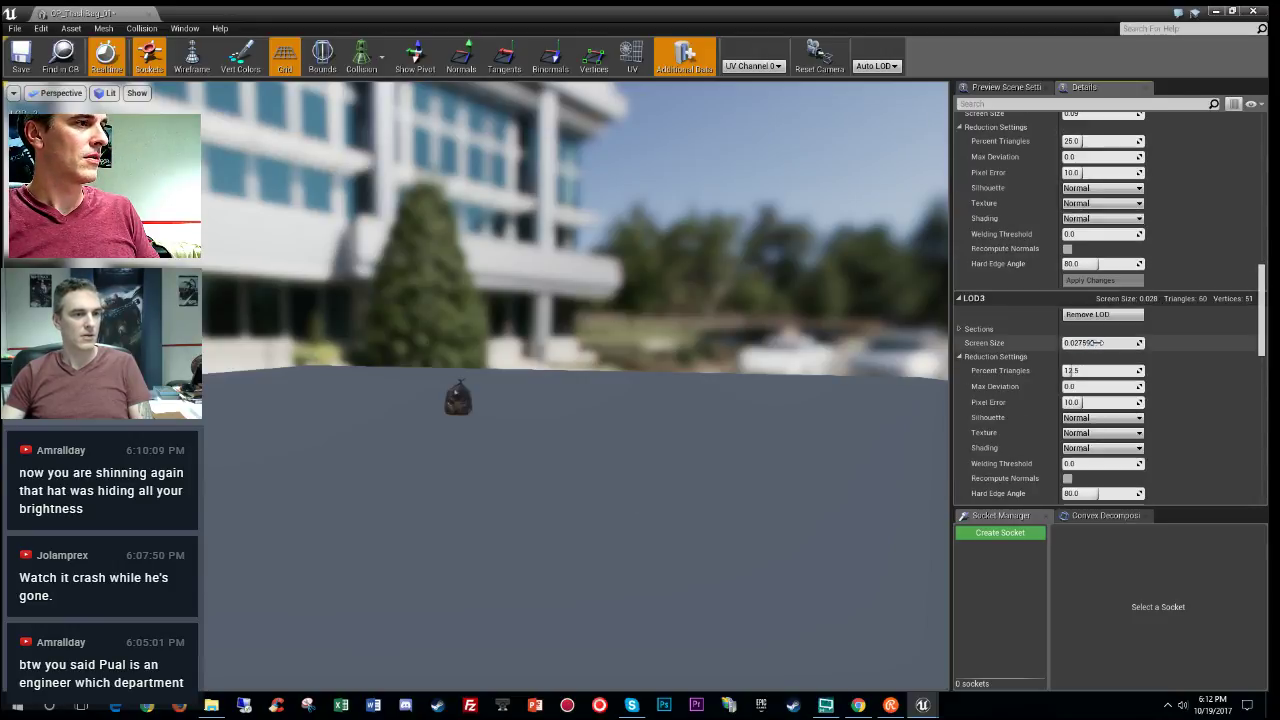
text(0.05)
key(Return)
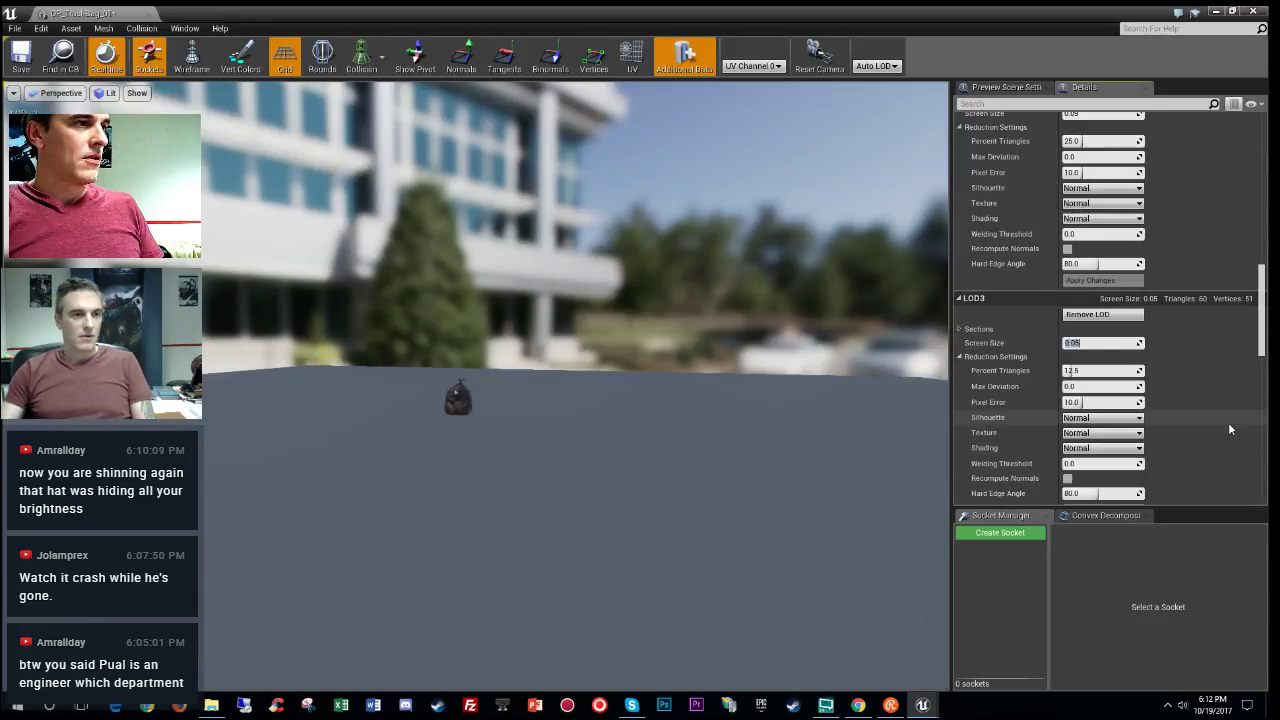
Step: Check the trash bag's LOD3 switch from farther away, then close its mesh editor
key(s)
right_drag(731, 403, 709, 407)
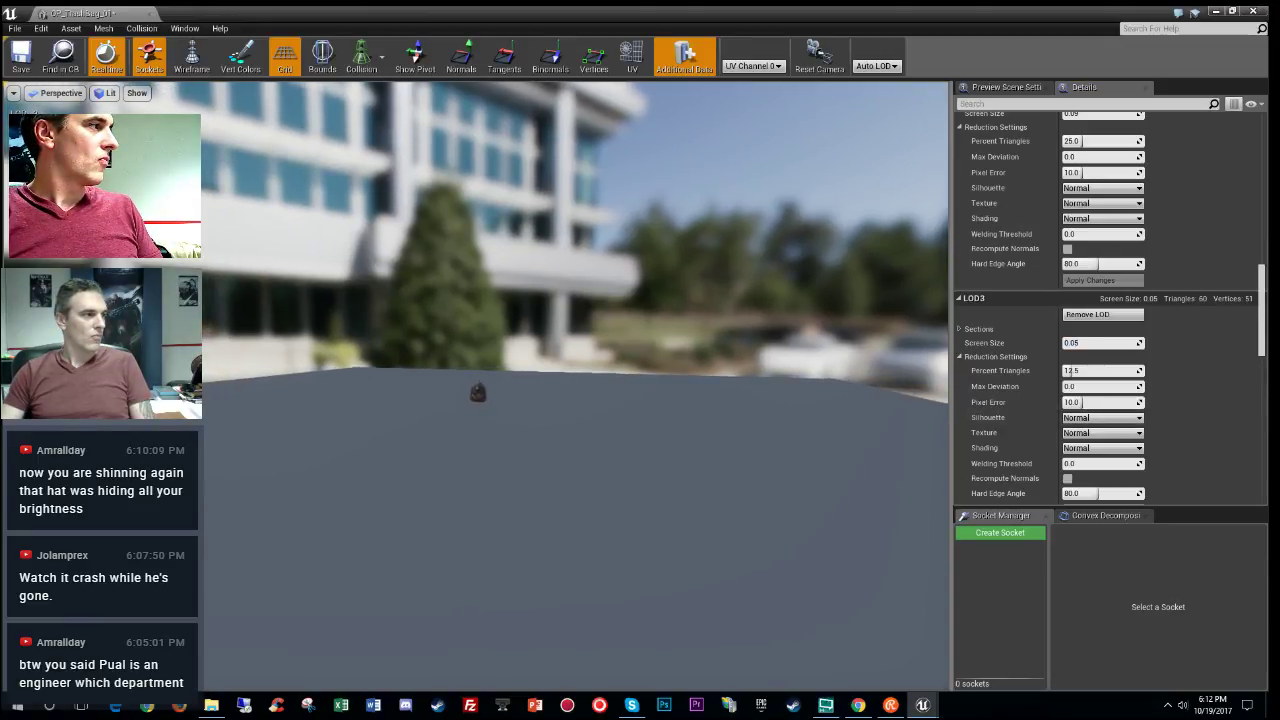
click(150, 15)
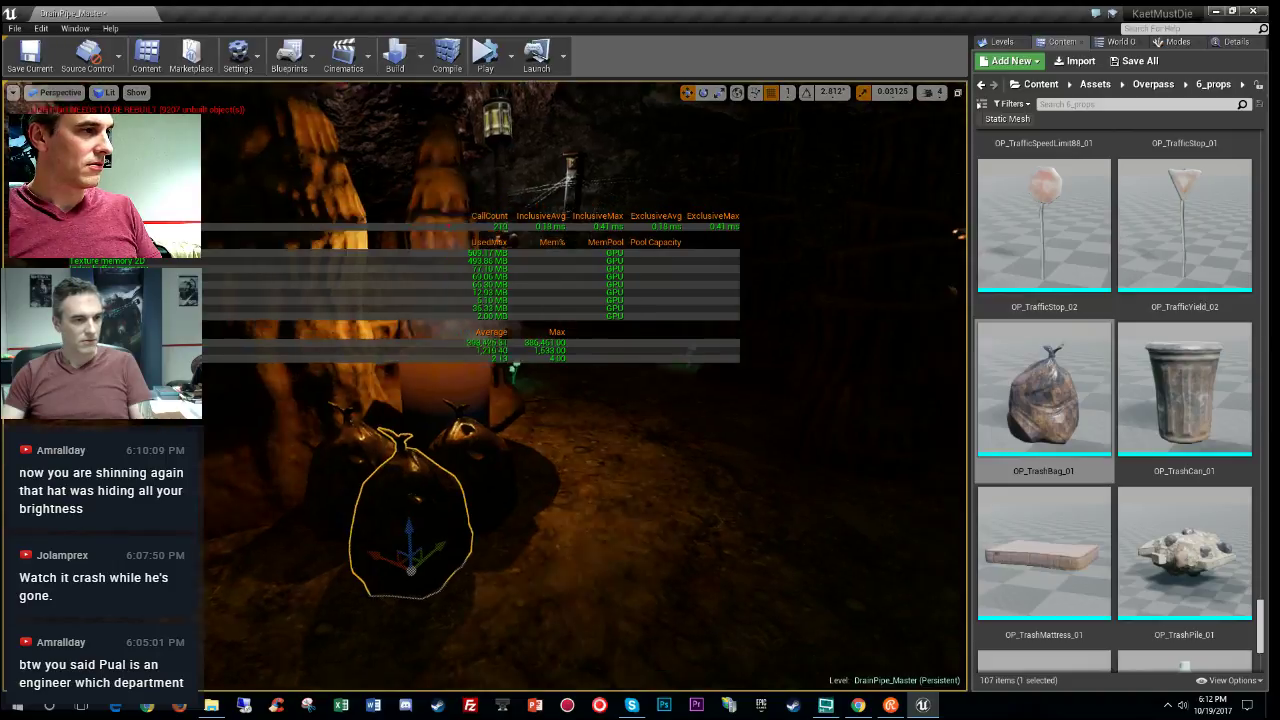
right_drag(600, 420, 690, 440)
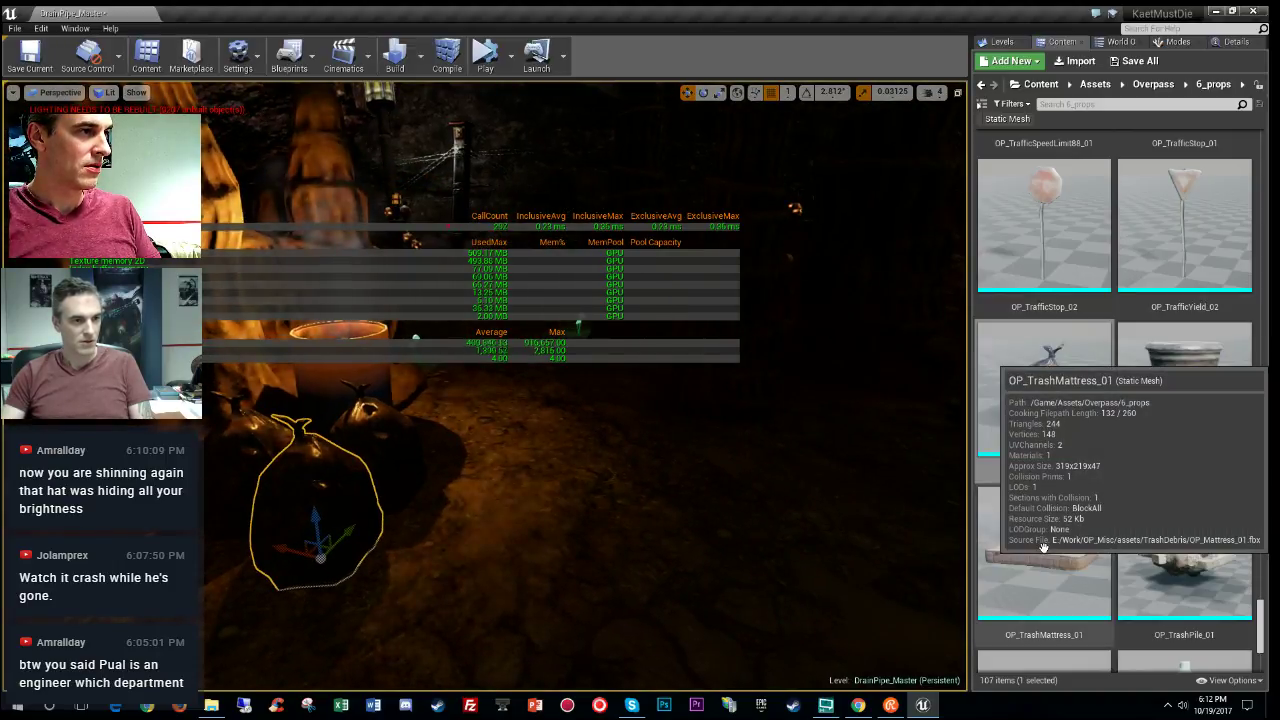
Step: Open the OP_TrashPile_01 mesh, inspect its geometry up close and close it again
double_click(1222, 566)
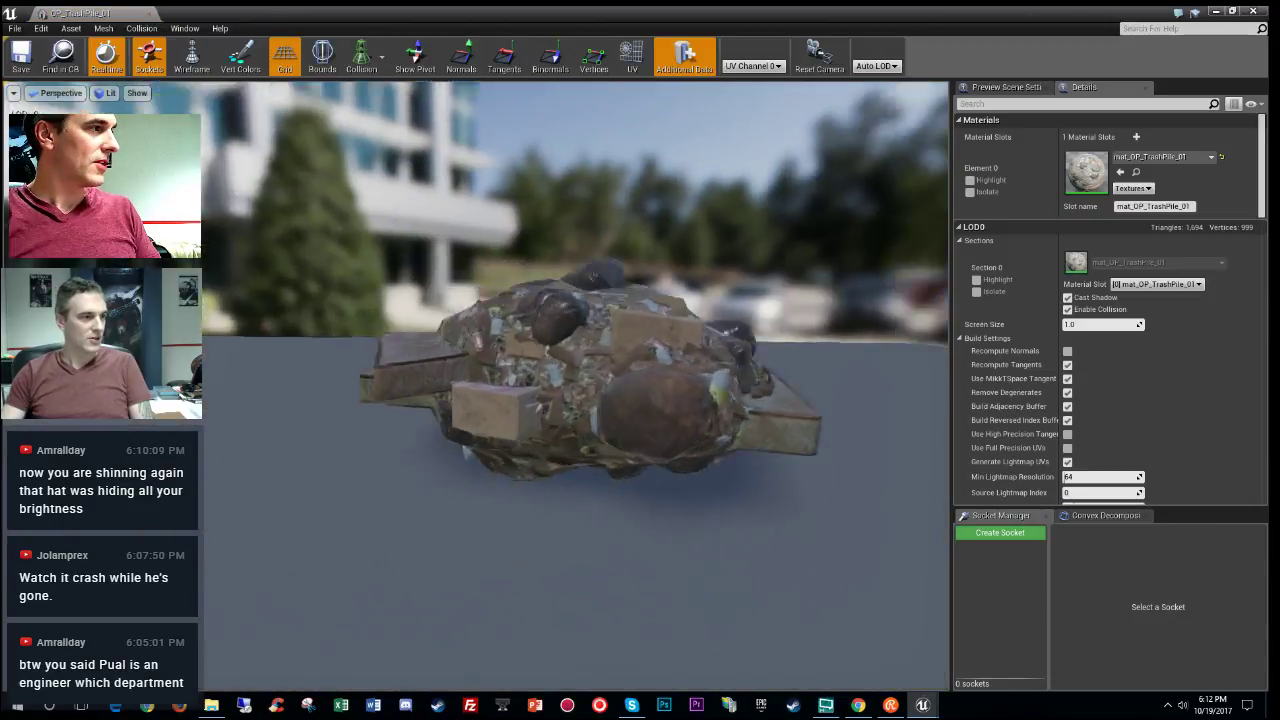
drag(576, 386, 700, 400)
mouse_move(700, 400)
right_down()
mouse_move(700, 300)
mouse_move(700, 400)
right_up()
drag(700, 400, 640, 390)
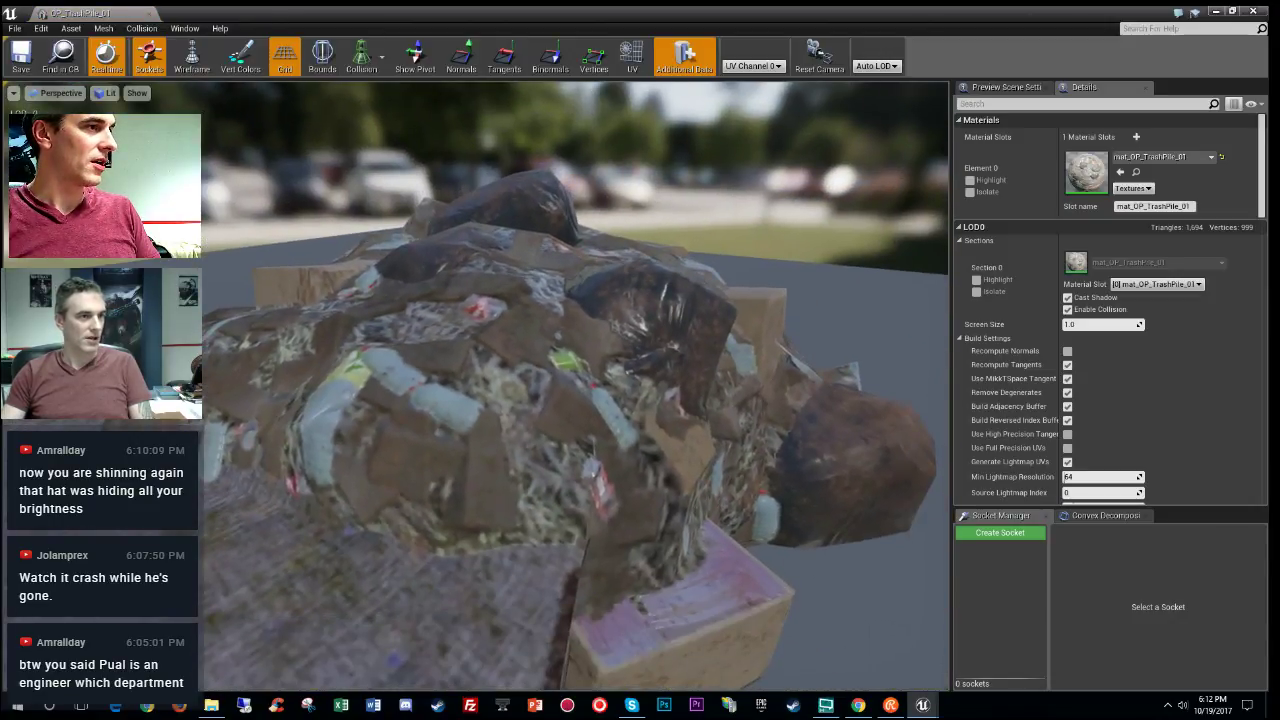
right_drag(640, 390, 640, 450)
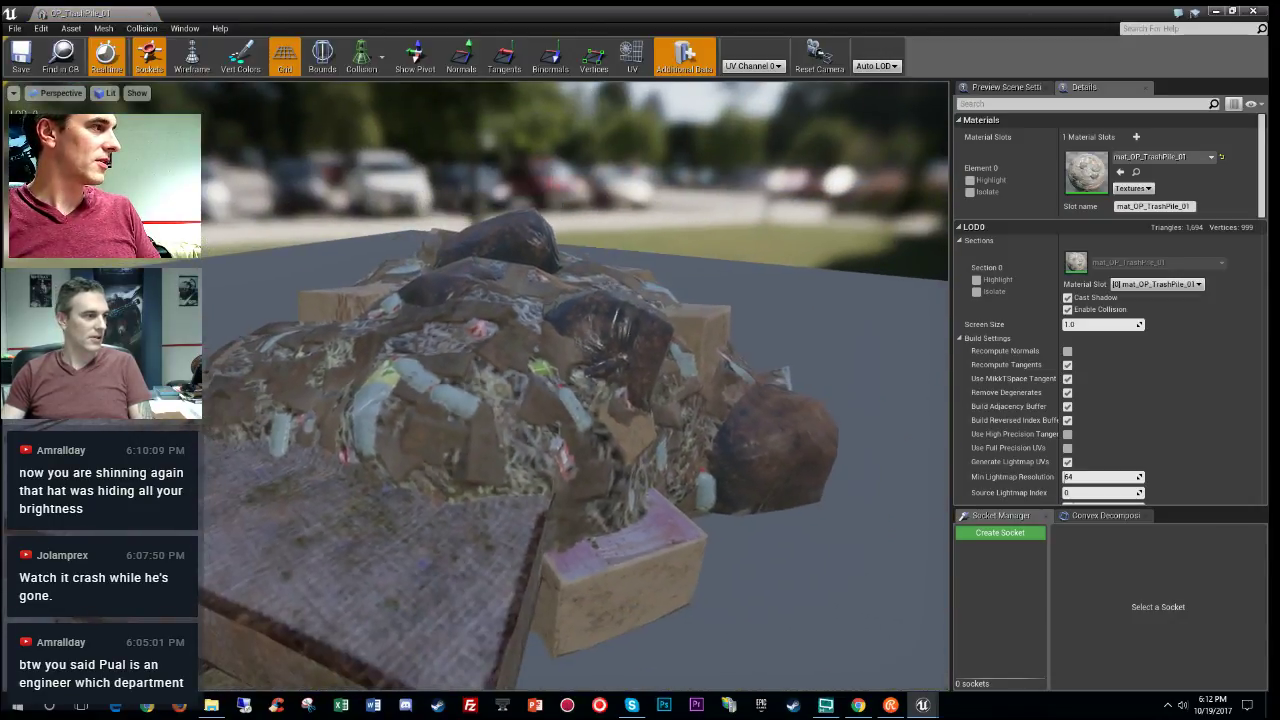
click(148, 15)
Step: Find OP_rubblePile_01 in the 6_props folder and open it in the mesh editor, viewed from a distance
scroll(1155, 595, down, 5)
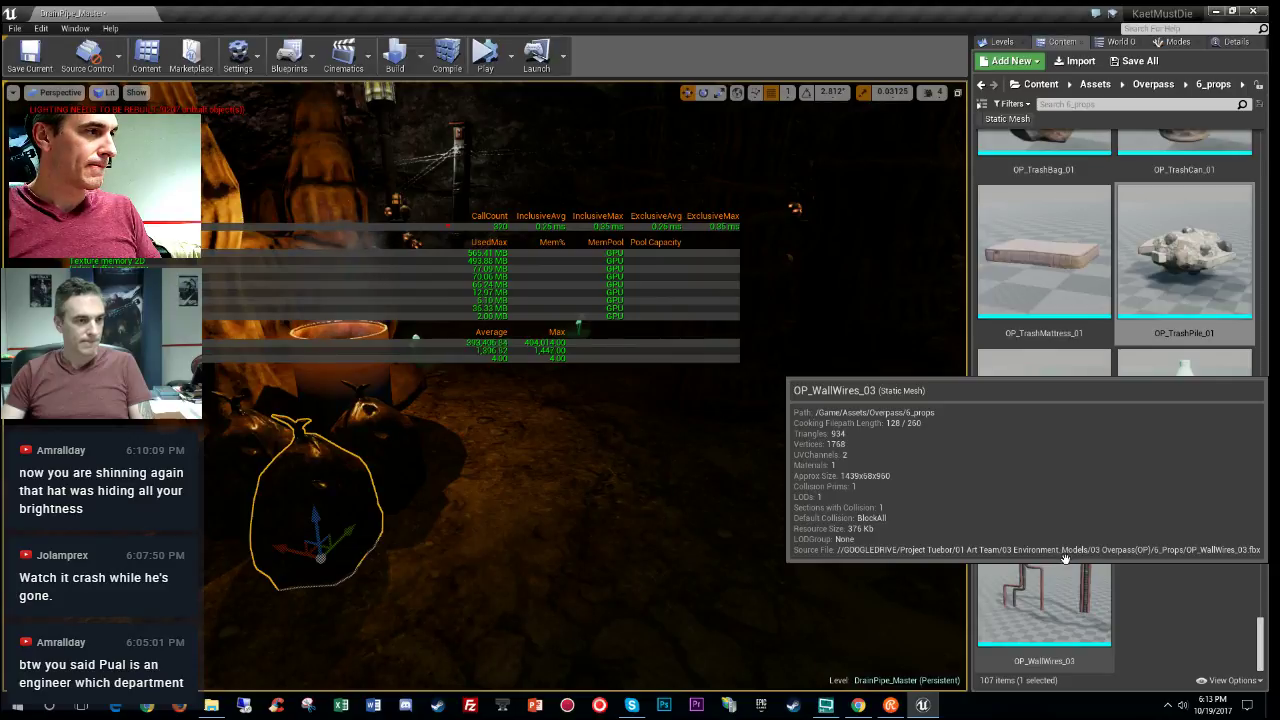
scroll(1211, 601, up, 8)
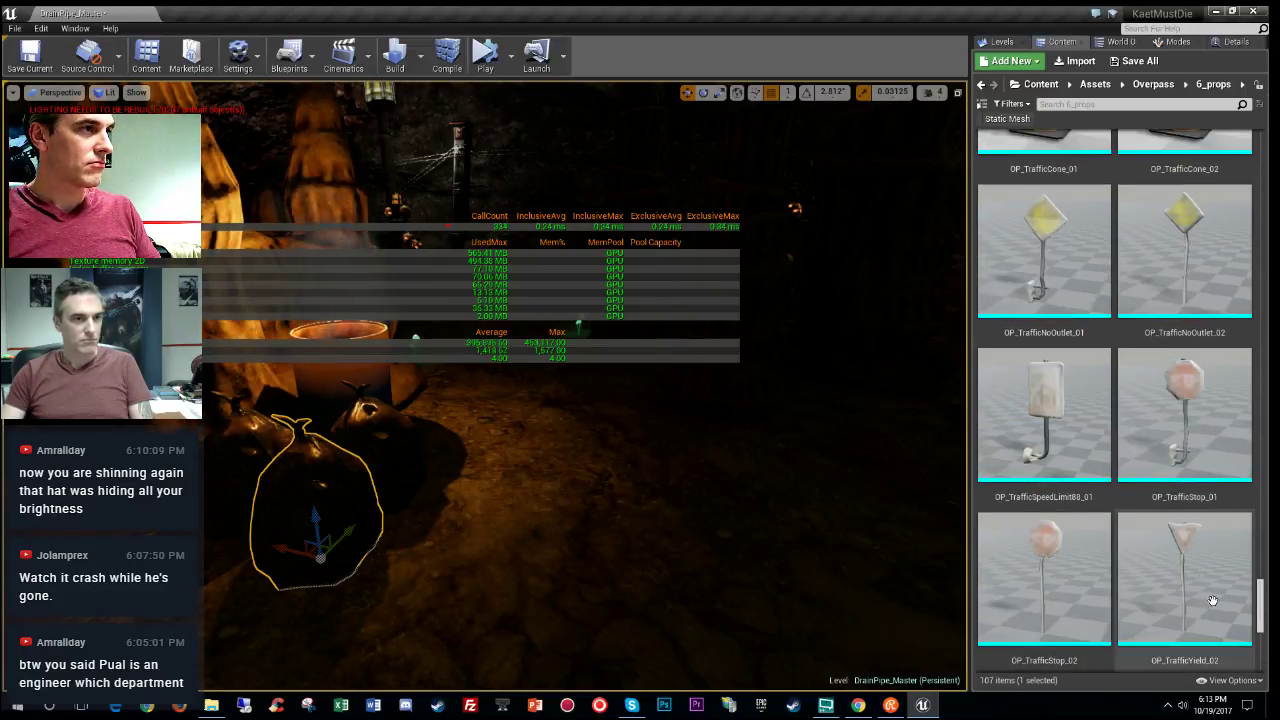
scroll(1212, 600, up, 10)
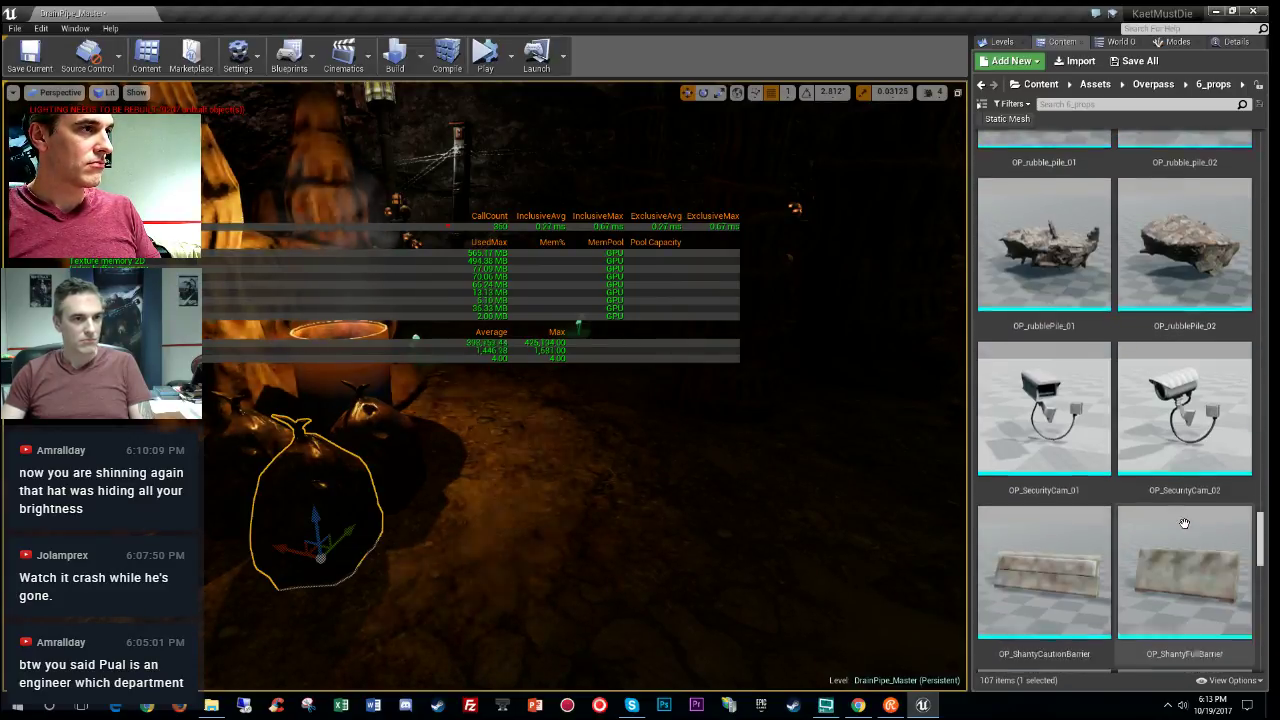
scroll(1184, 523, up, 2)
click(1049, 472)
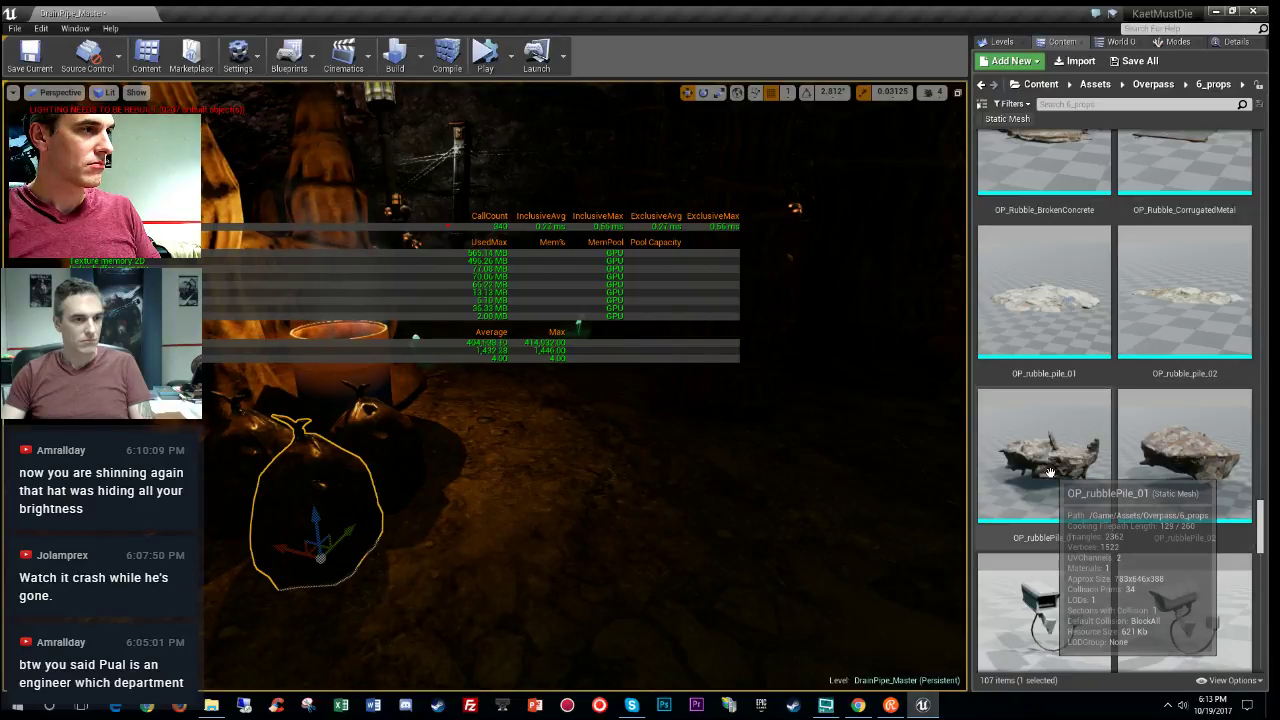
double_click(1049, 472)
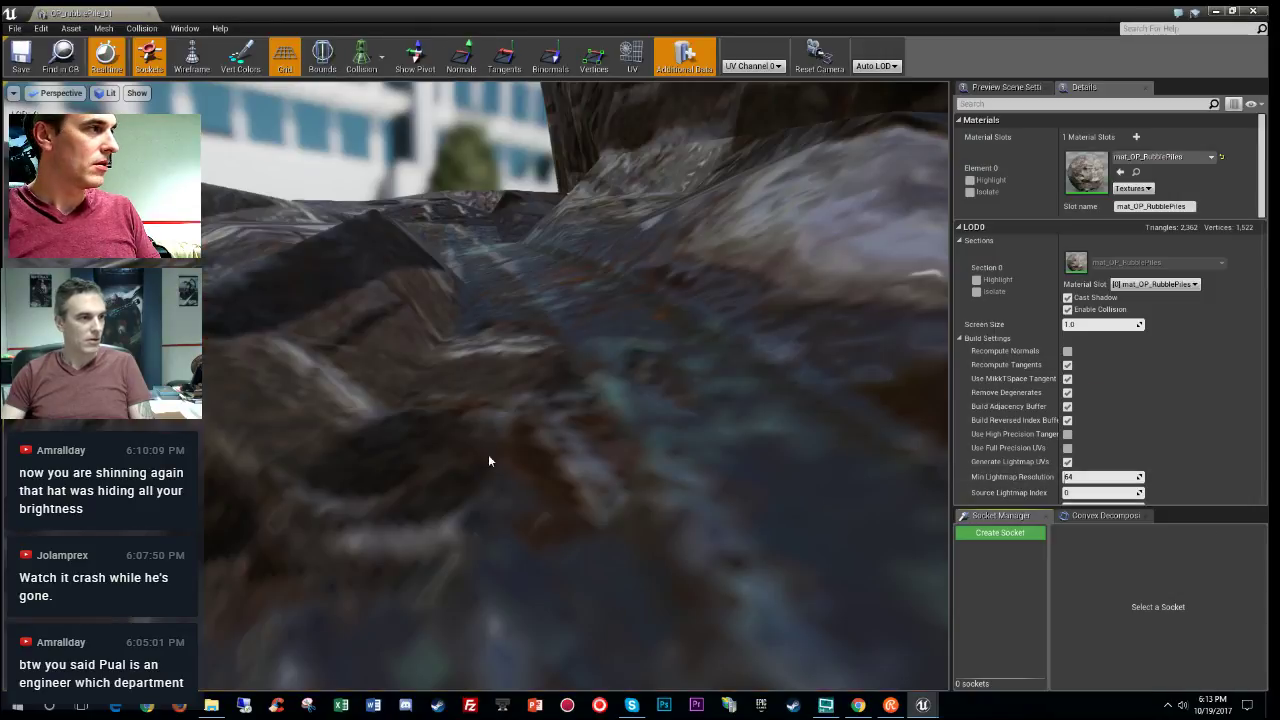
scroll(576, 386, down, 10)
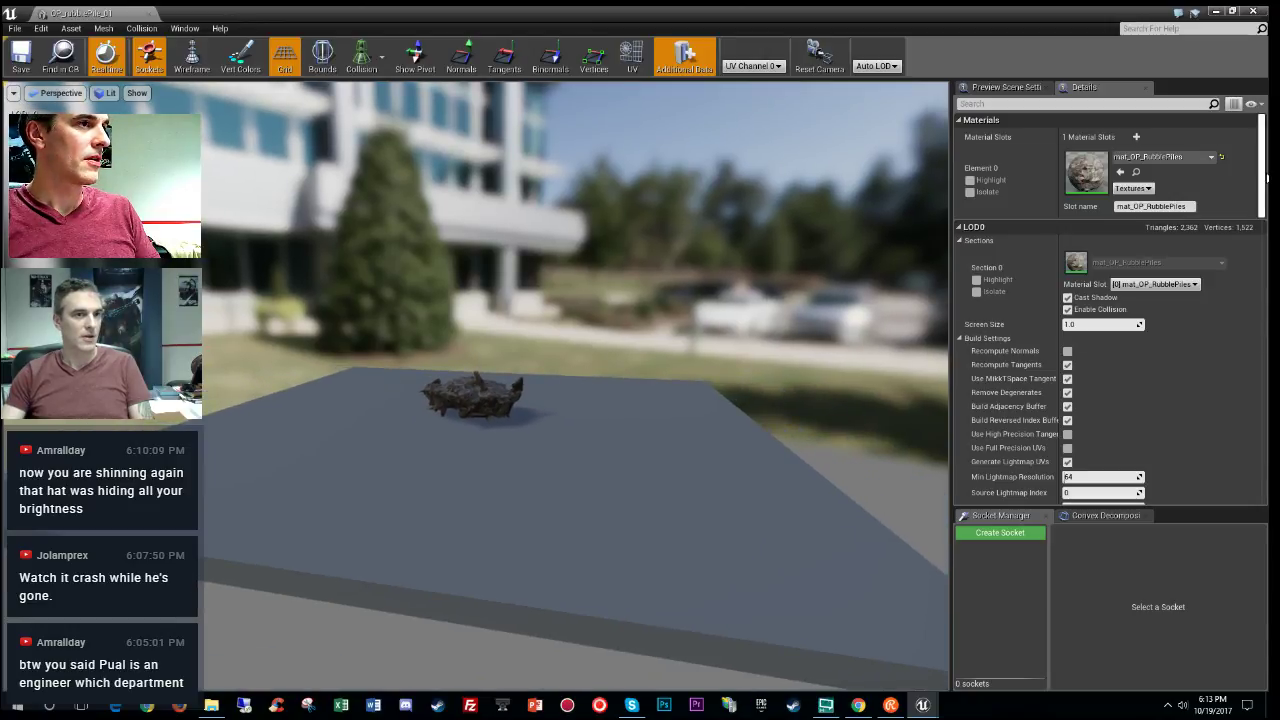
Step: Try the SmallProp LOD group on the rubble pile and check its LOD switching from farther away
drag(1263, 183, 1245, 314)
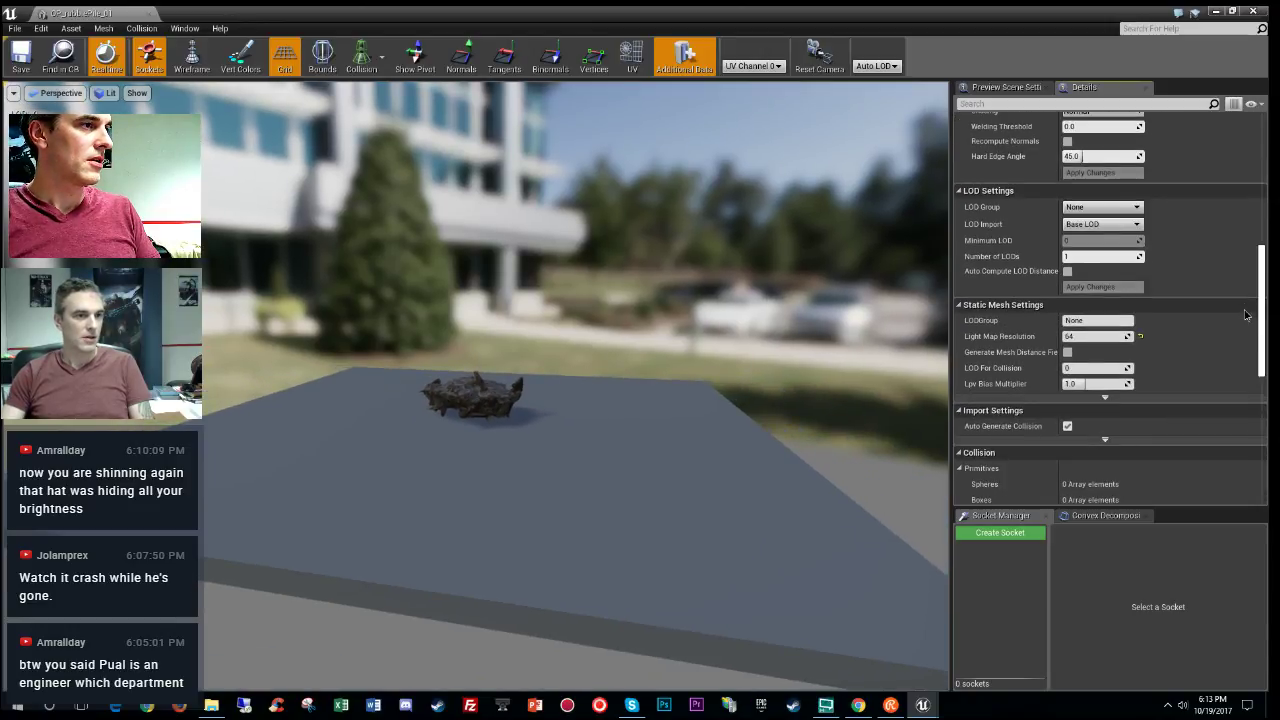
click(1082, 208)
click(1080, 236)
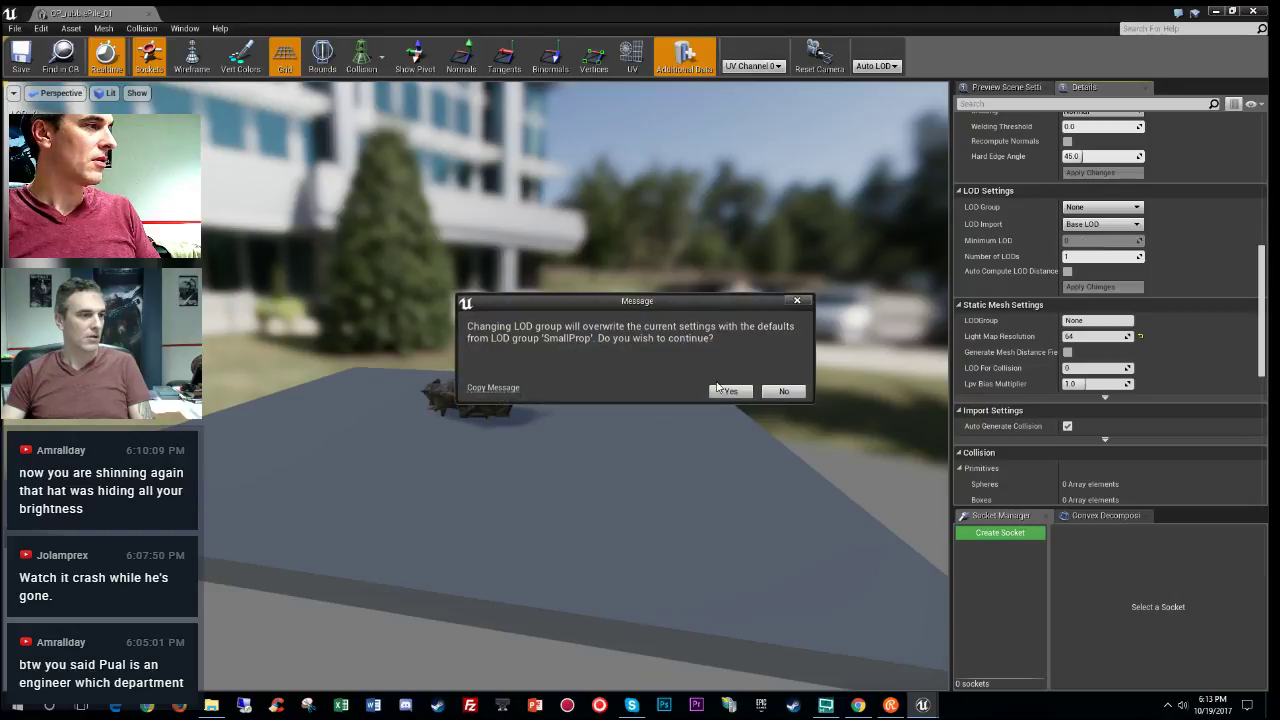
click(730, 392)
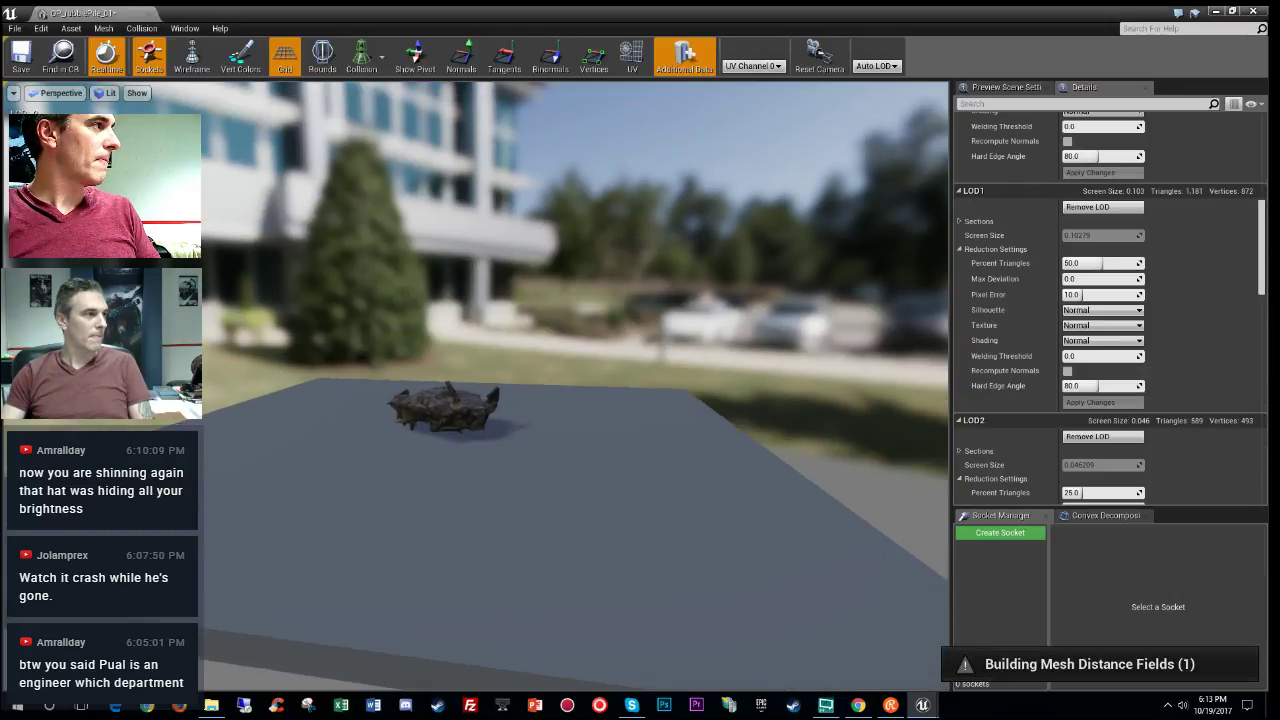
scroll(475, 386, down, 8)
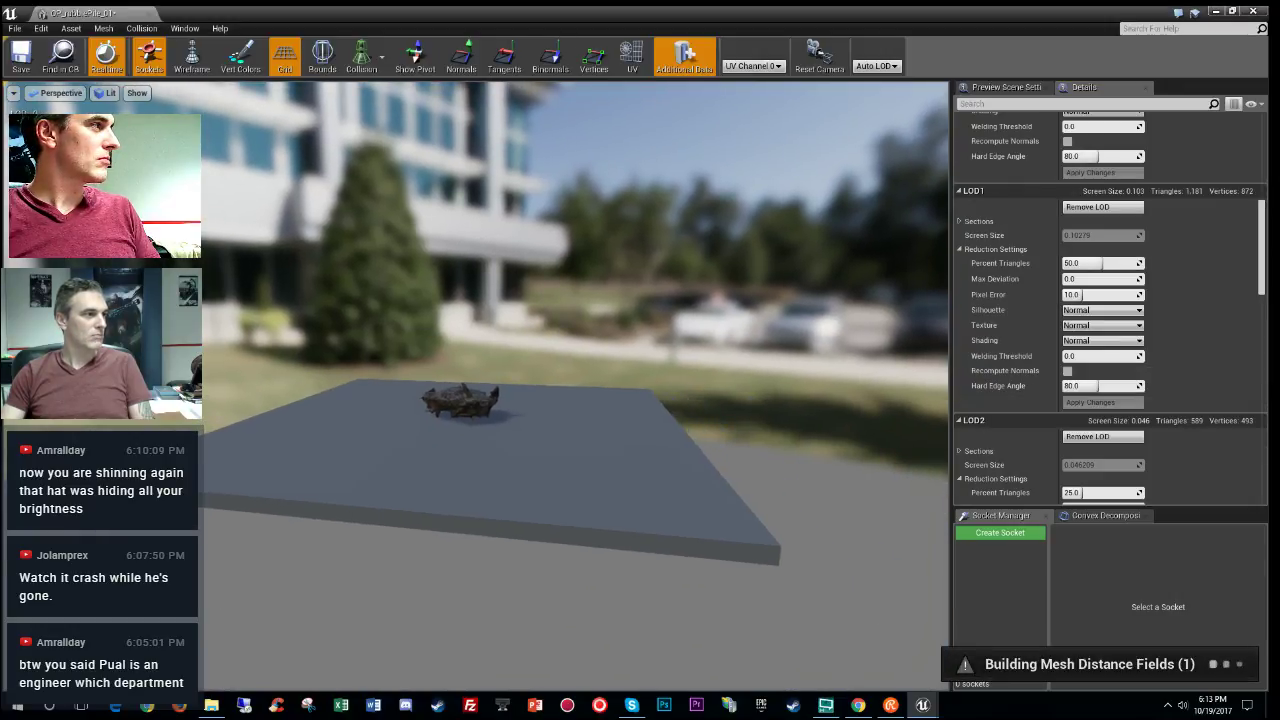
scroll(475, 386, down, 8)
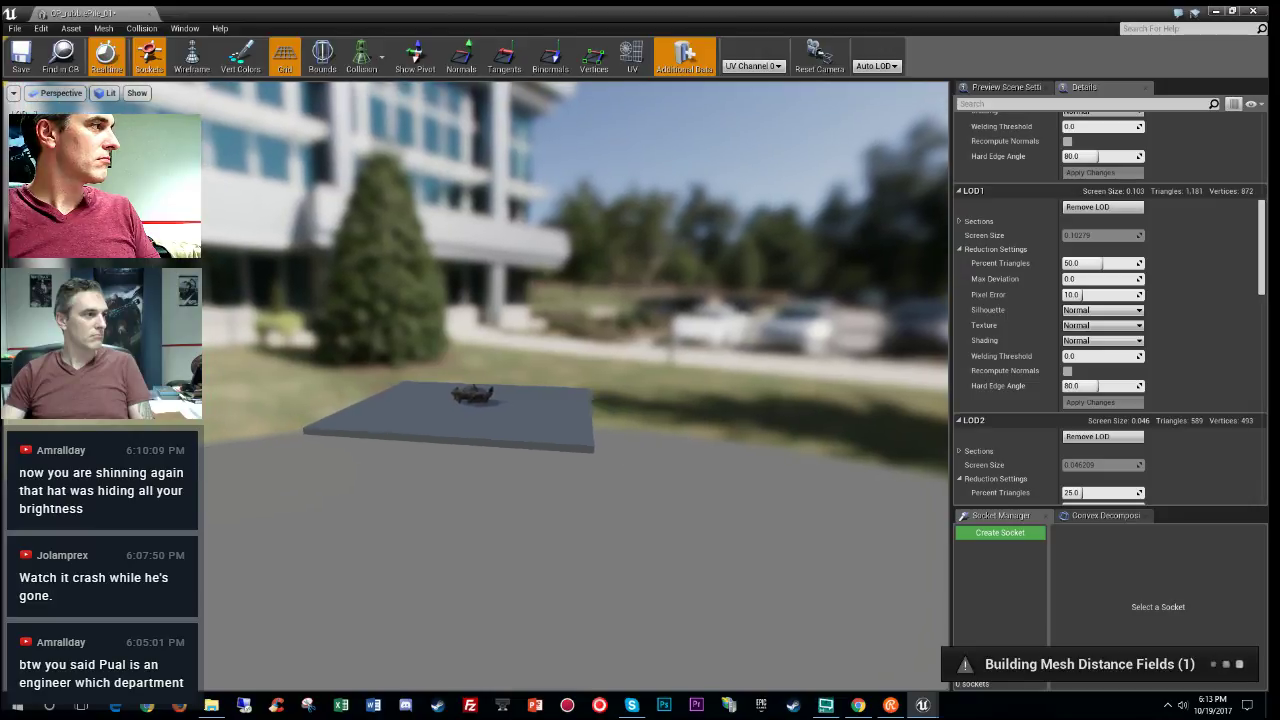
Step: Review the generated LOD screen sizes and change the rubble pile's LOD group to Deco, accepting the overwrite
scroll(1178, 310, up, 10)
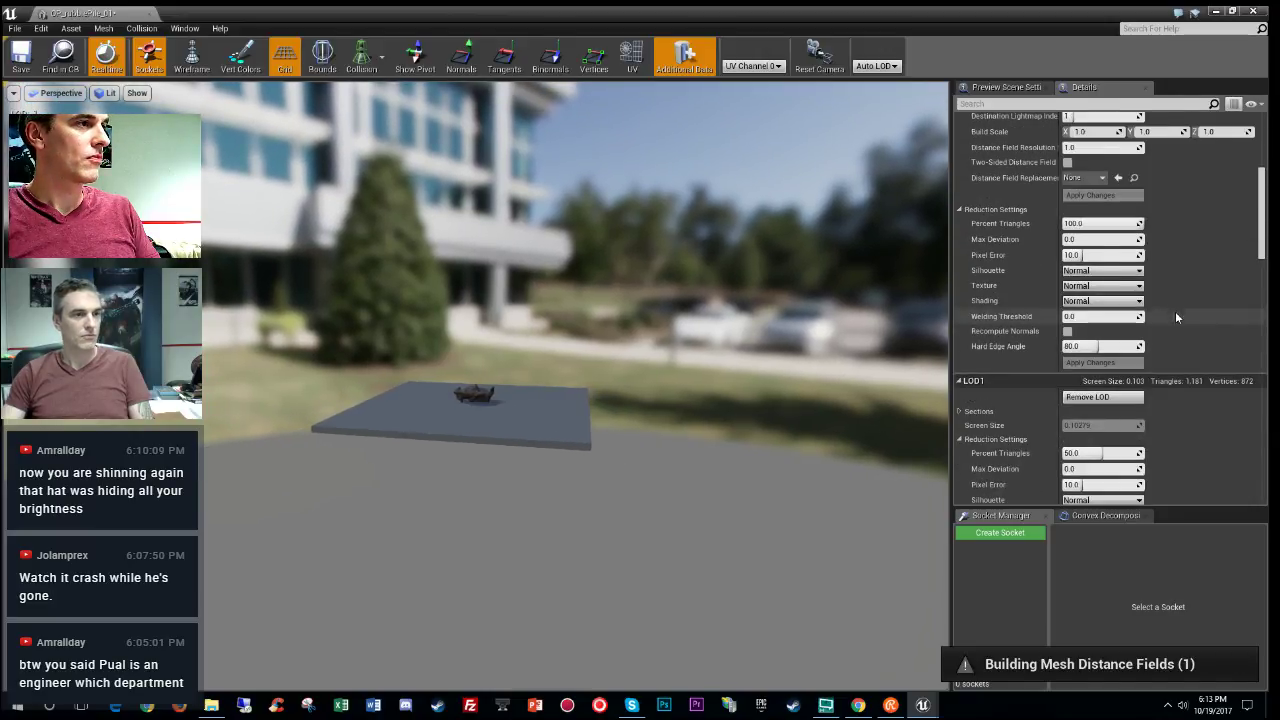
scroll(1171, 316, down, 10)
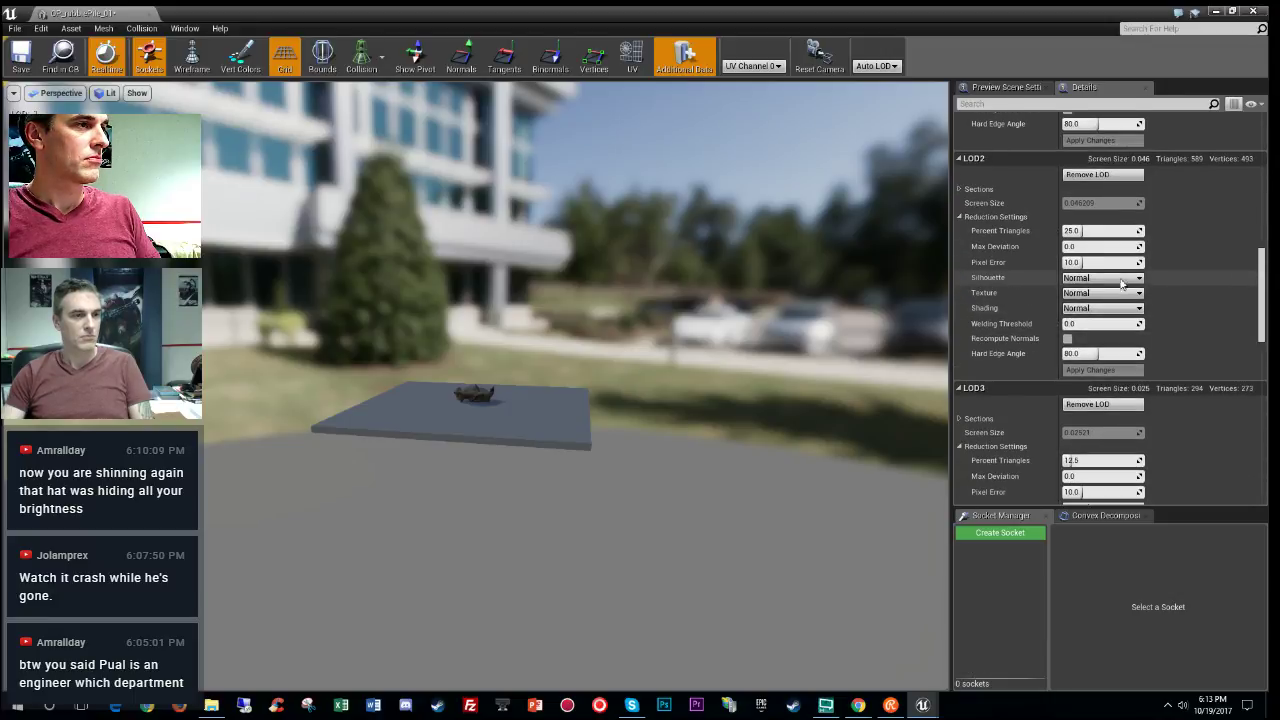
scroll(1158, 316, down, 4)
scroll(1148, 362, down, 3)
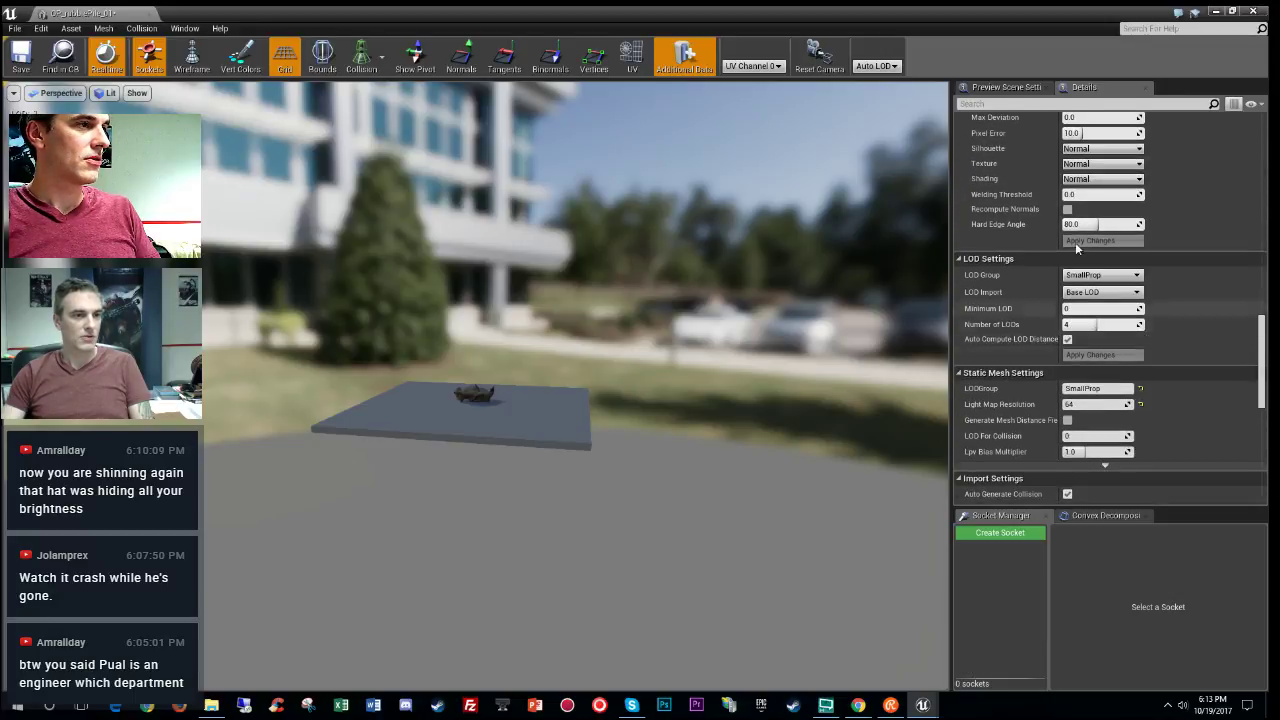
click(1103, 275)
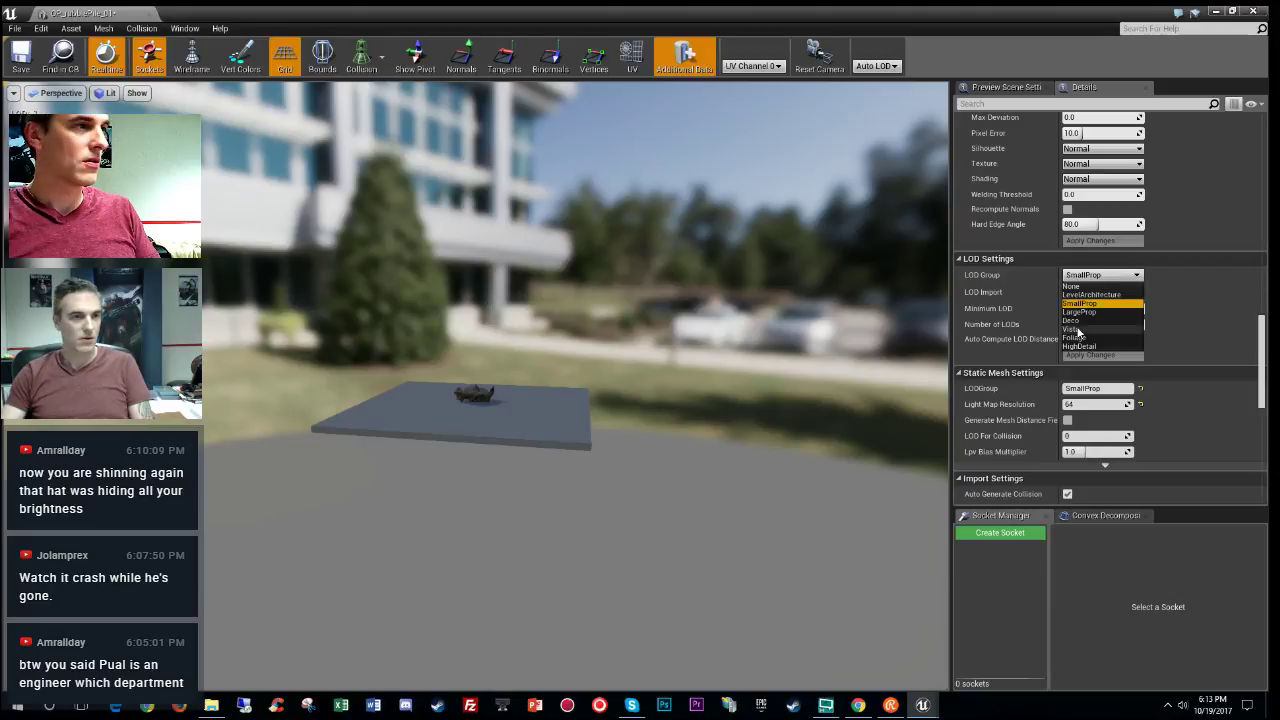
click(1100, 328)
click(729, 391)
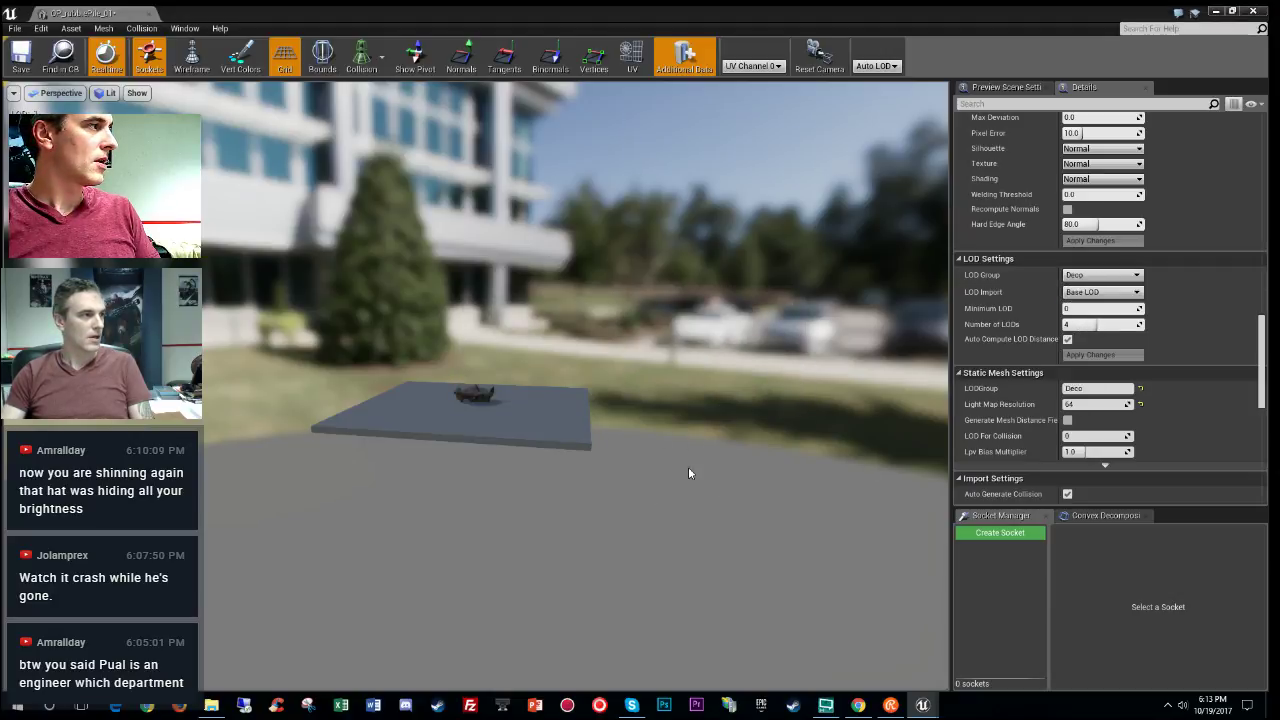
Step: Check OP_rubblePile_01's LOD switching at different distances, then save the mesh and close its editor
right_drag(701, 451, 588, 488)
key(w)
key(w)
key(s)
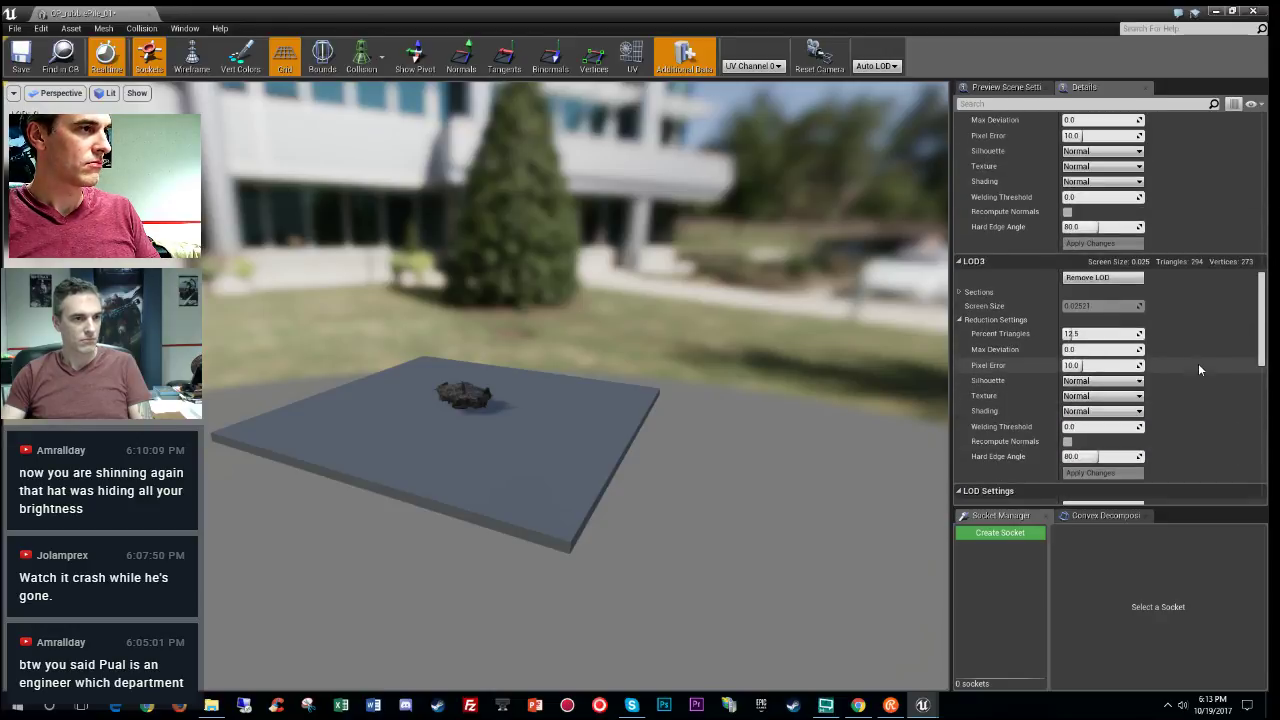
scroll(1198, 363, down, 10)
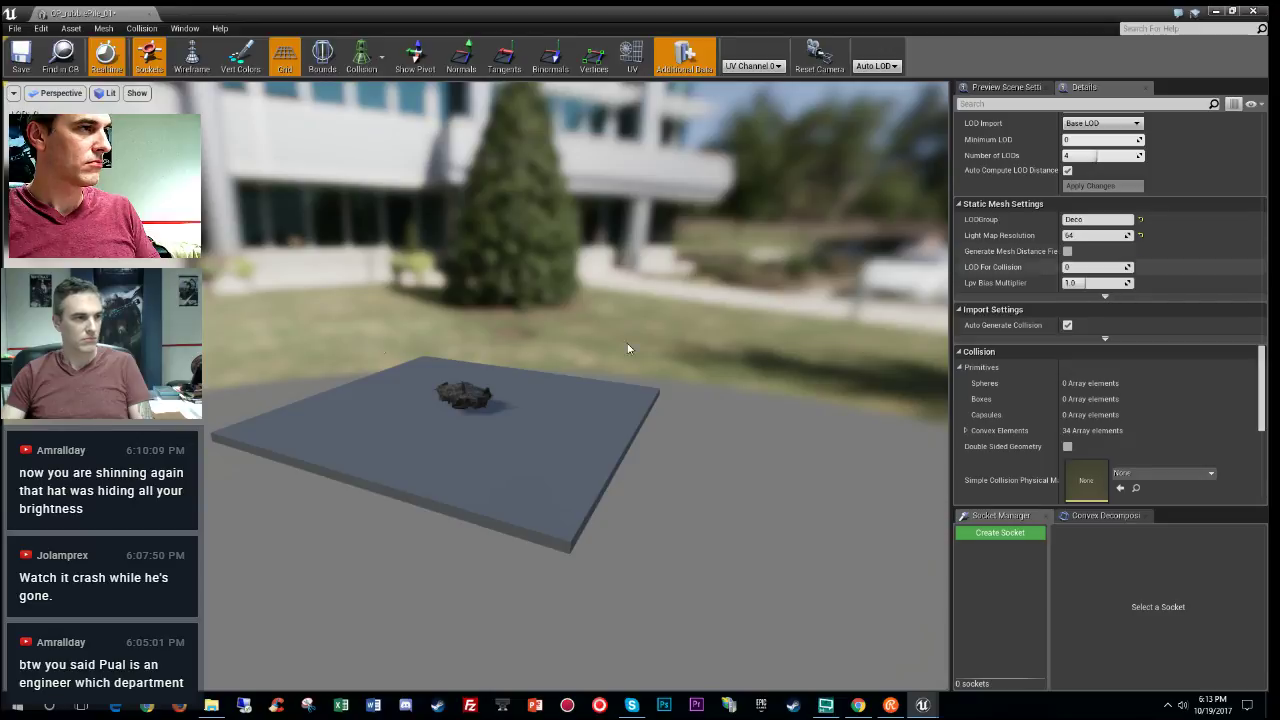
click(16, 66)
click(149, 15)
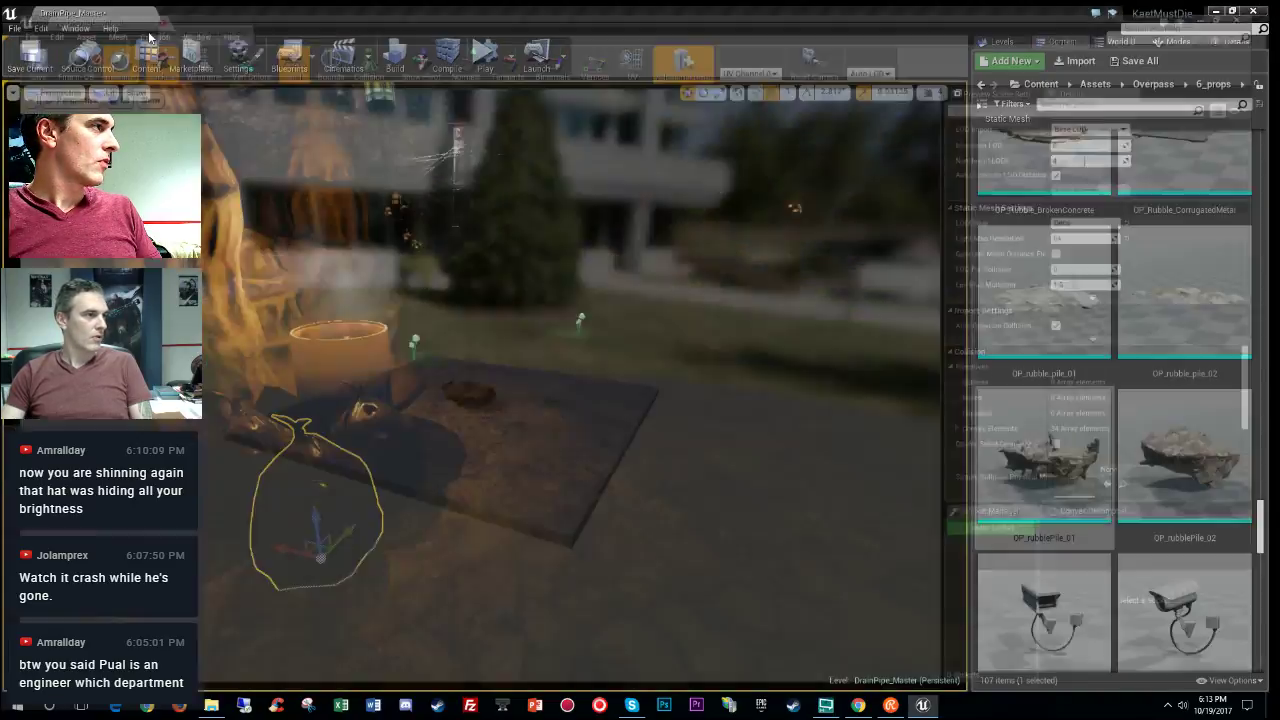
Step: Open the OP_rubble_pile_01 mesh and assign it the Deco LOD group, accepting the overwrite
scroll(1215, 447, up, 3)
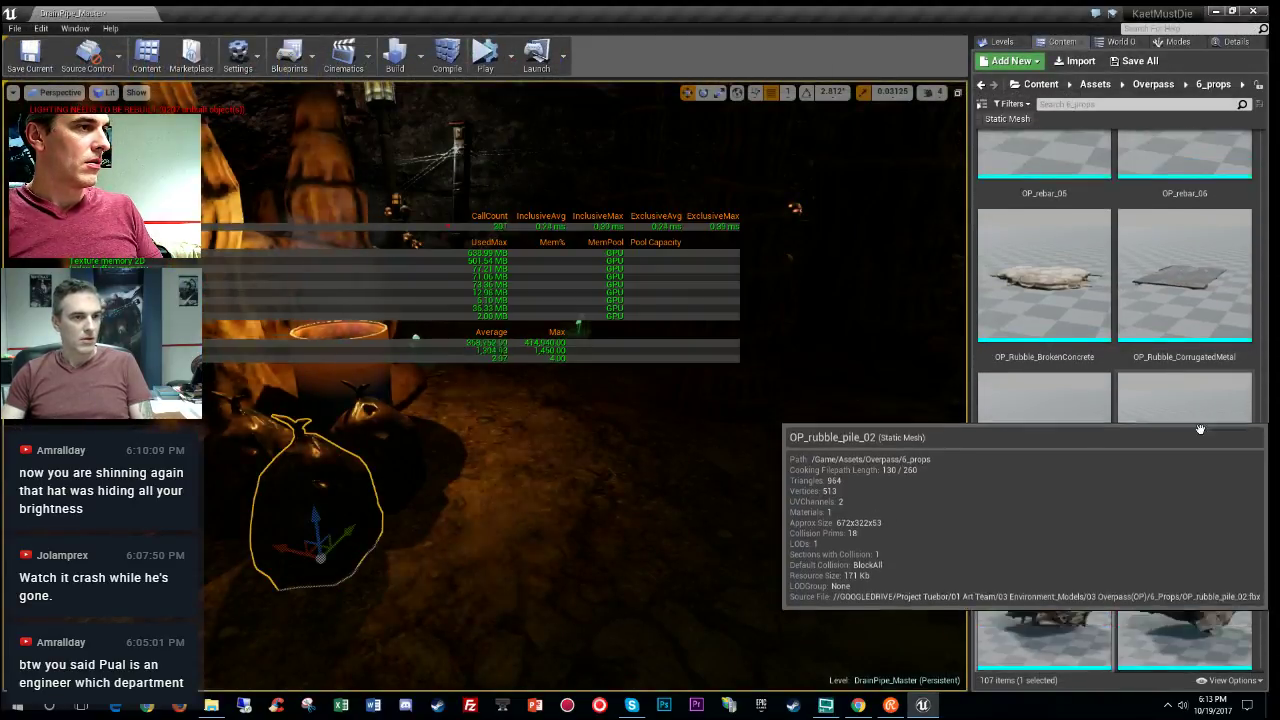
double_click(1048, 440)
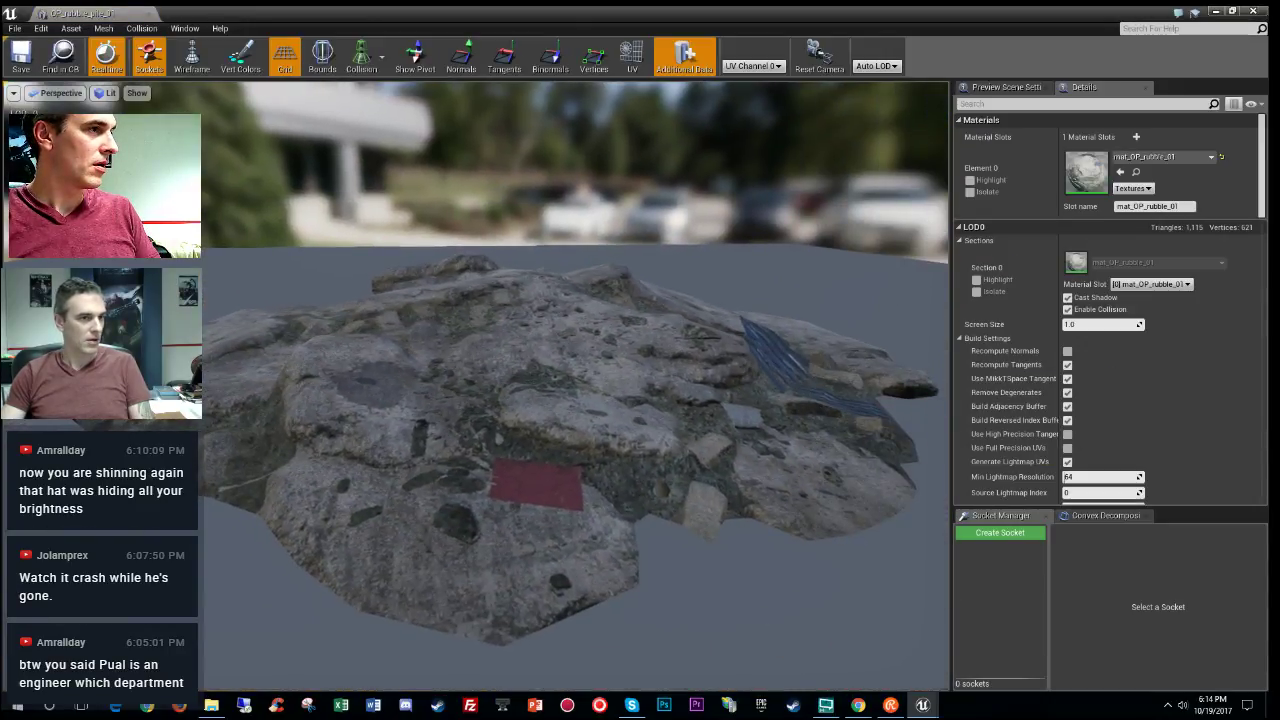
right_drag(576, 400, 585, 350)
drag(1258, 157, 1258, 315)
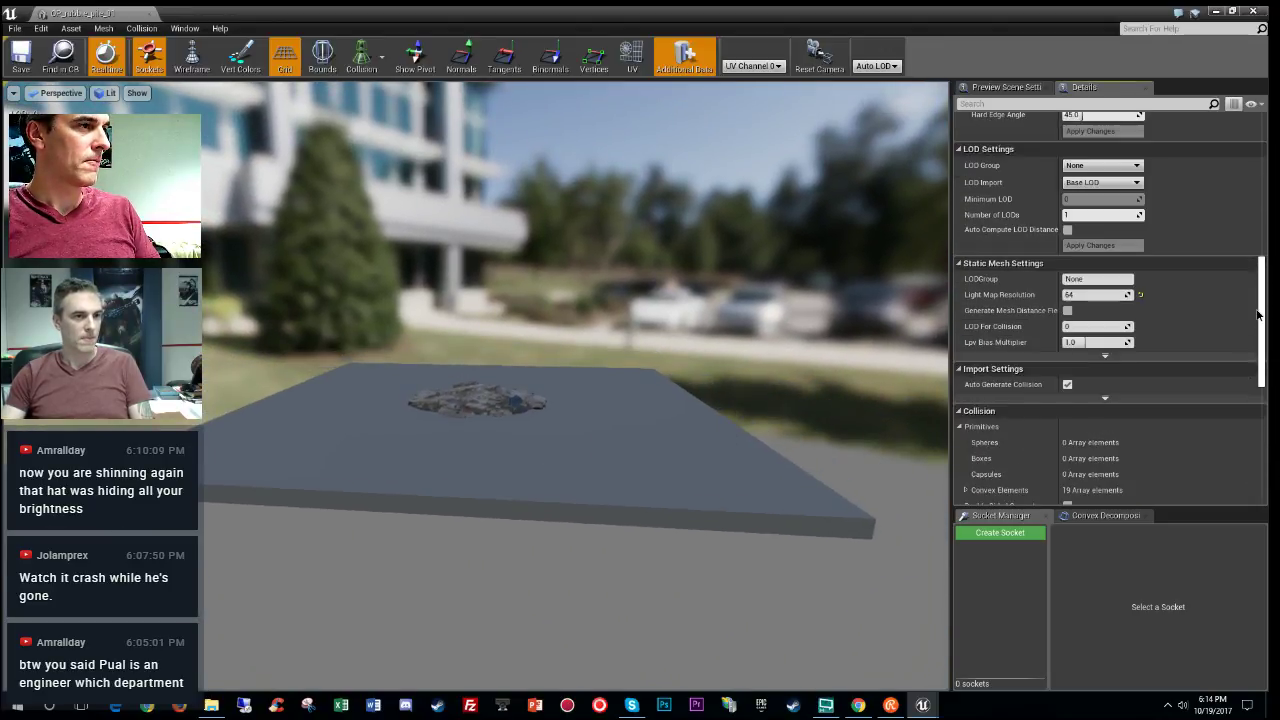
click(1095, 165)
click(1085, 210)
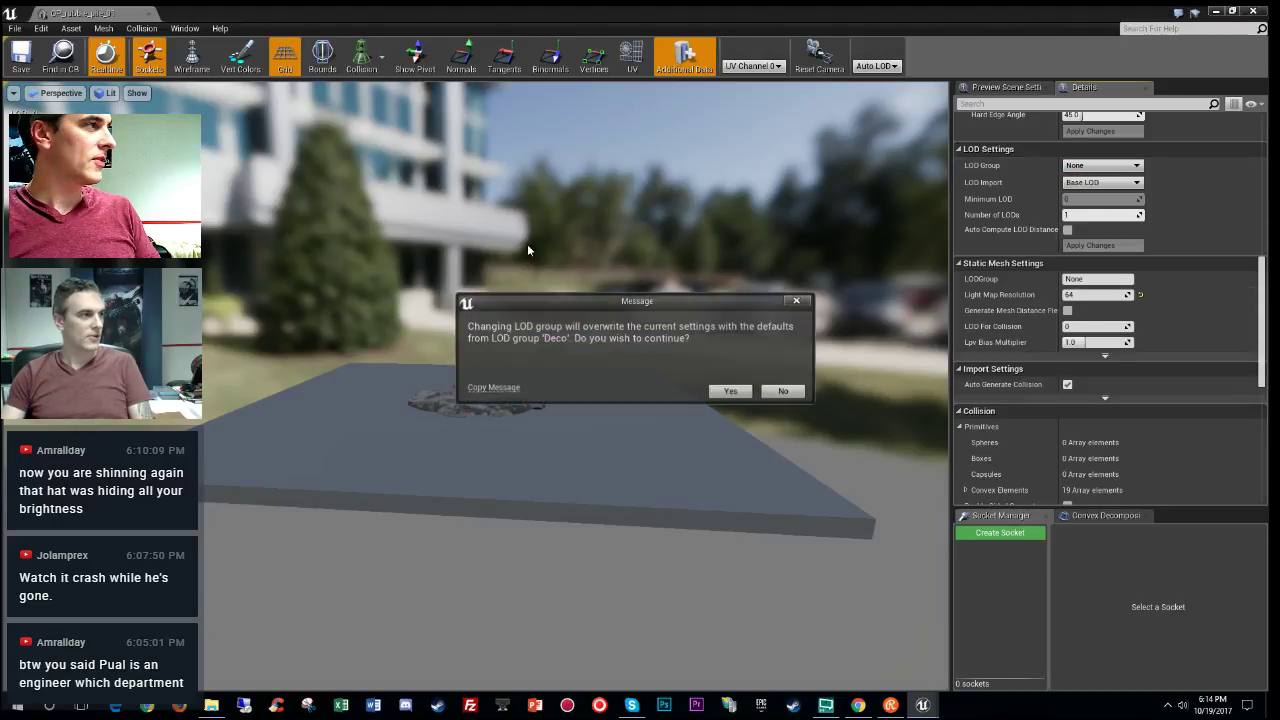
click(732, 396)
Step: Check at which distances OP_rubble_pile_01 switches LODs by moving nearer and farther away
right_drag(586, 436, 612, 444)
key(w)
key(s)
key(s)
mouse_move(586, 468)
mouse_down()
mouse_move(586, 425)
mouse_move(586, 480)
mouse_move(586, 452)
mouse_up()
Step: Turn off Auto Compute LOD Distances for OP_rubble_pile_01 and bring up its LOD1 settings
scroll(1130, 347, down, 8)
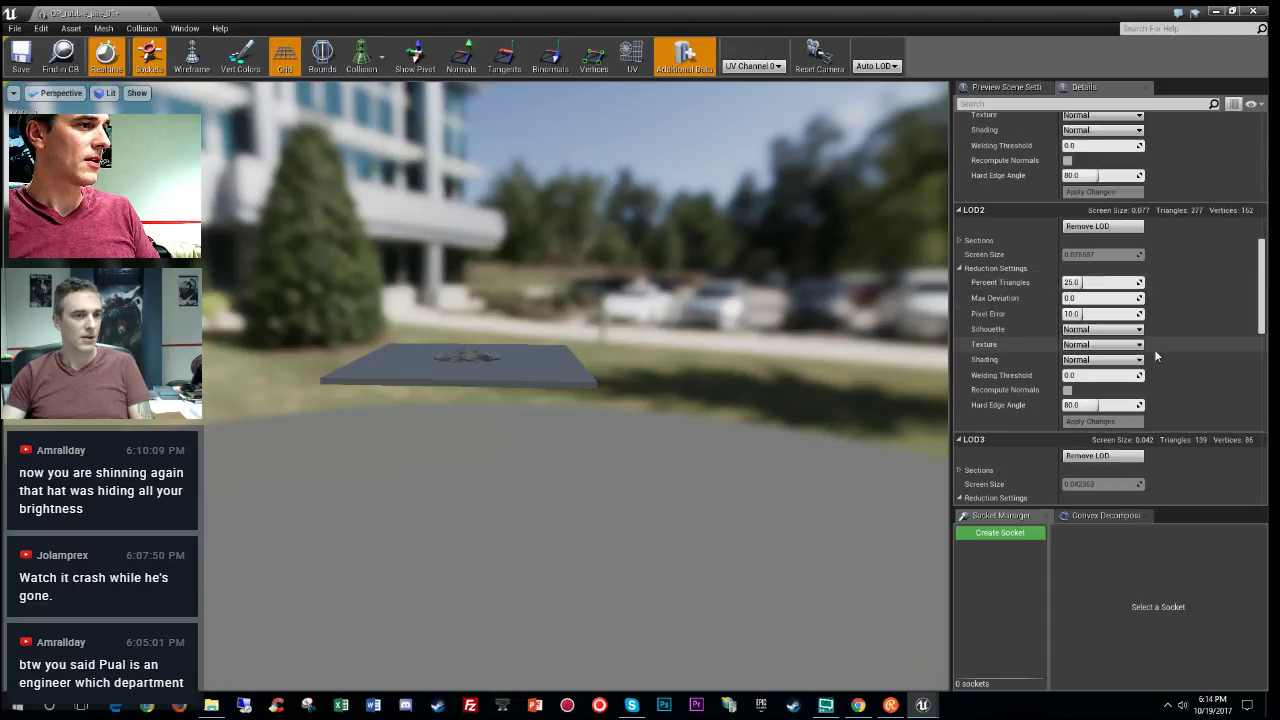
scroll(1089, 337, down, 8)
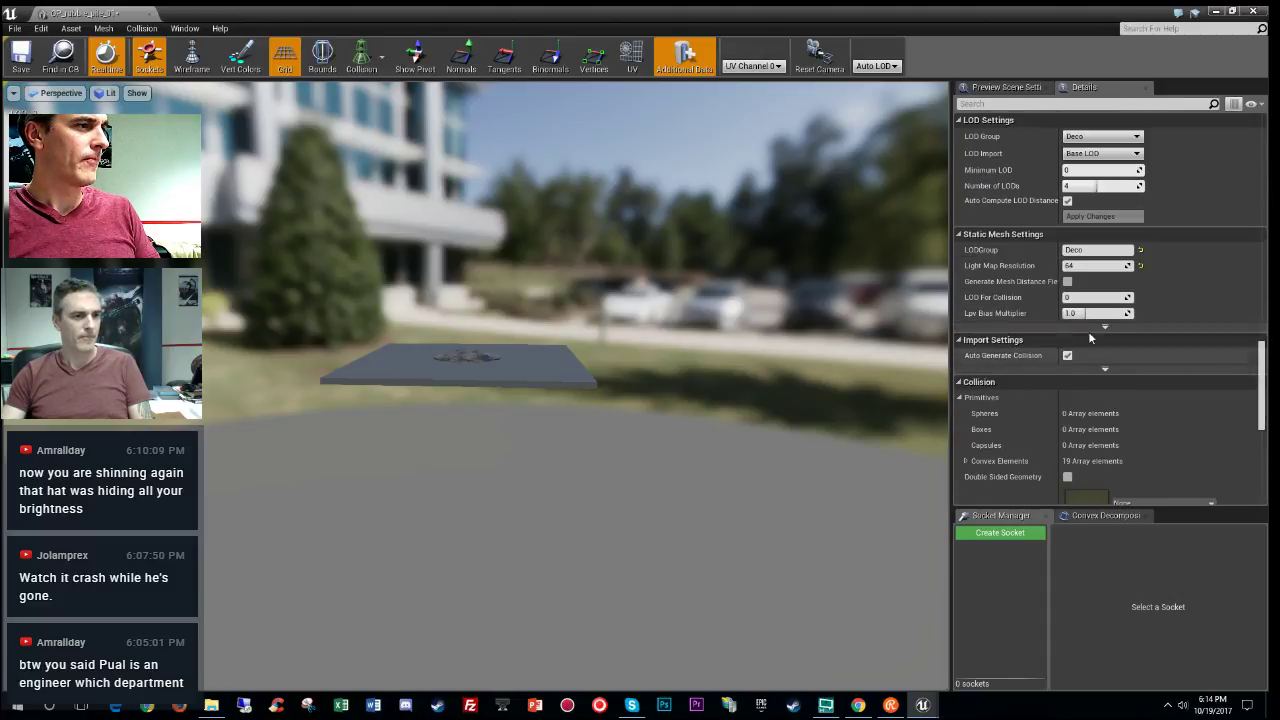
scroll(1089, 386, up, 7)
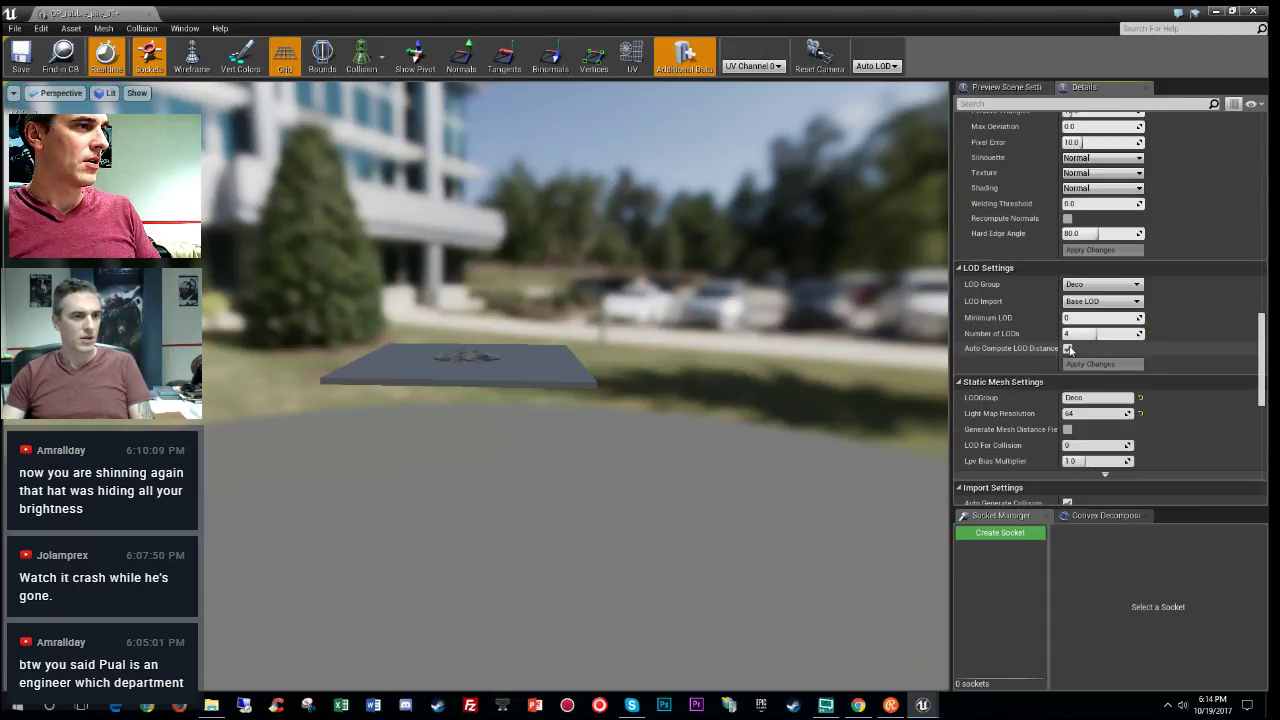
scroll(1184, 350, up, 4)
scroll(1196, 366, up, 4)
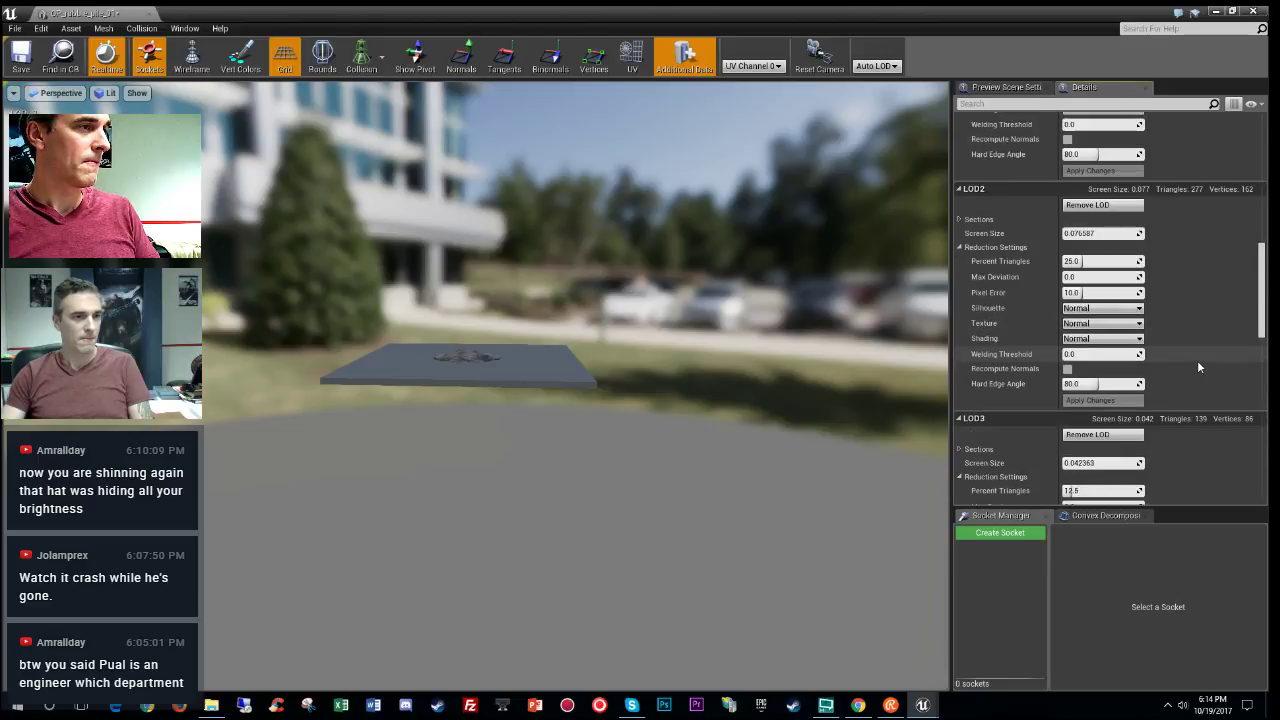
scroll(1160, 320, up, 3)
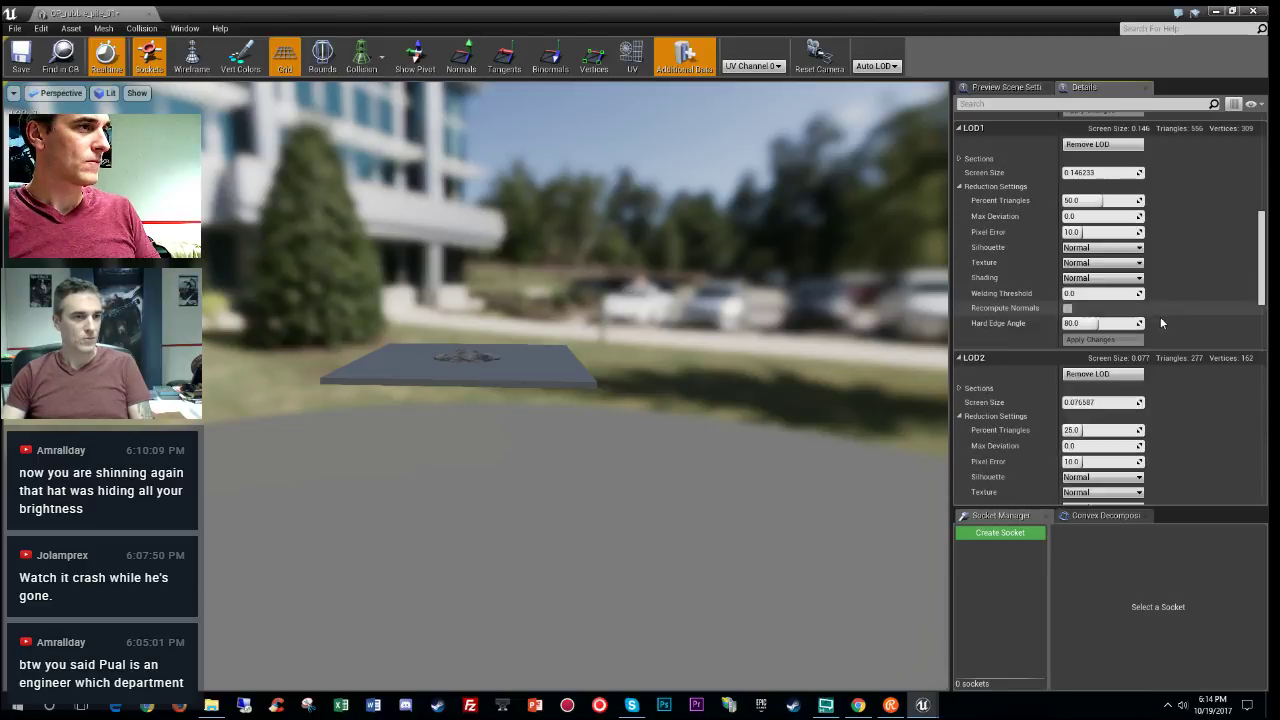
scroll(1156, 355, up, 3)
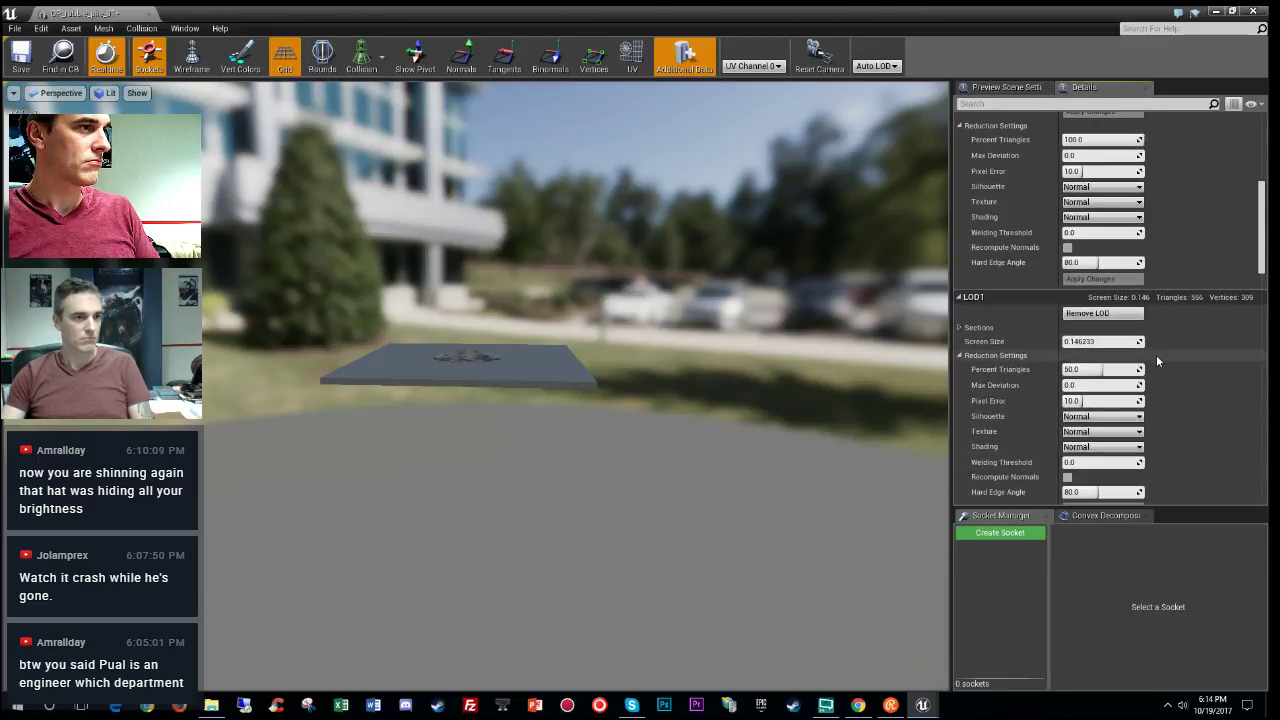
Step: Set OP_rubble_pile_01's LOD screen sizes to 0.2 for LOD1, 0.1 for LOD2 and 0.09 for LOD3
click(1082, 341)
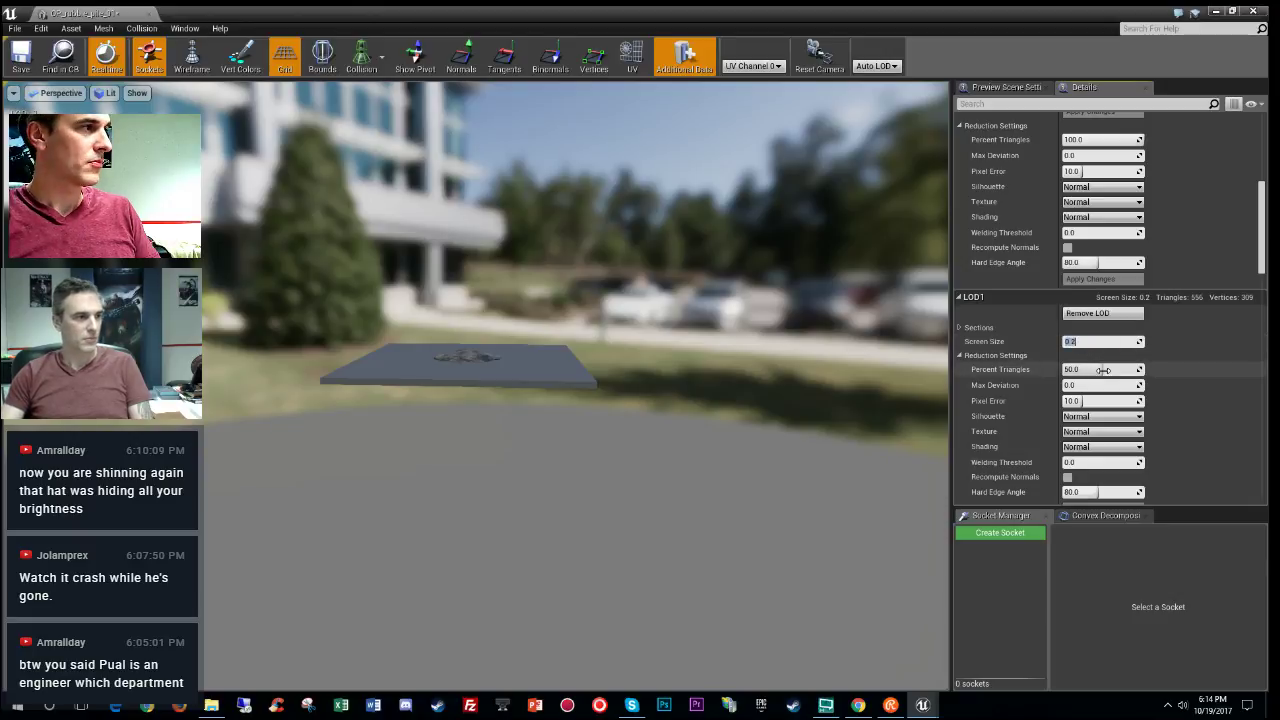
scroll(1103, 370, down, 6)
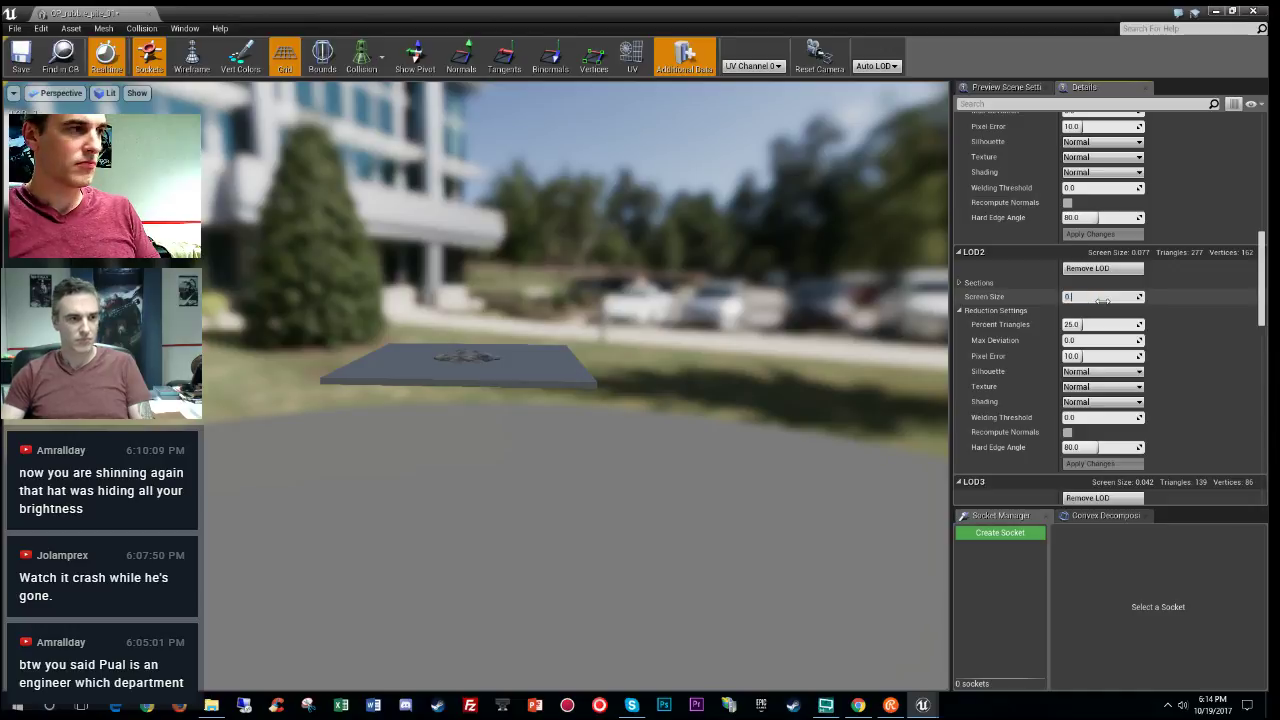
scroll(1100, 340, down, 4)
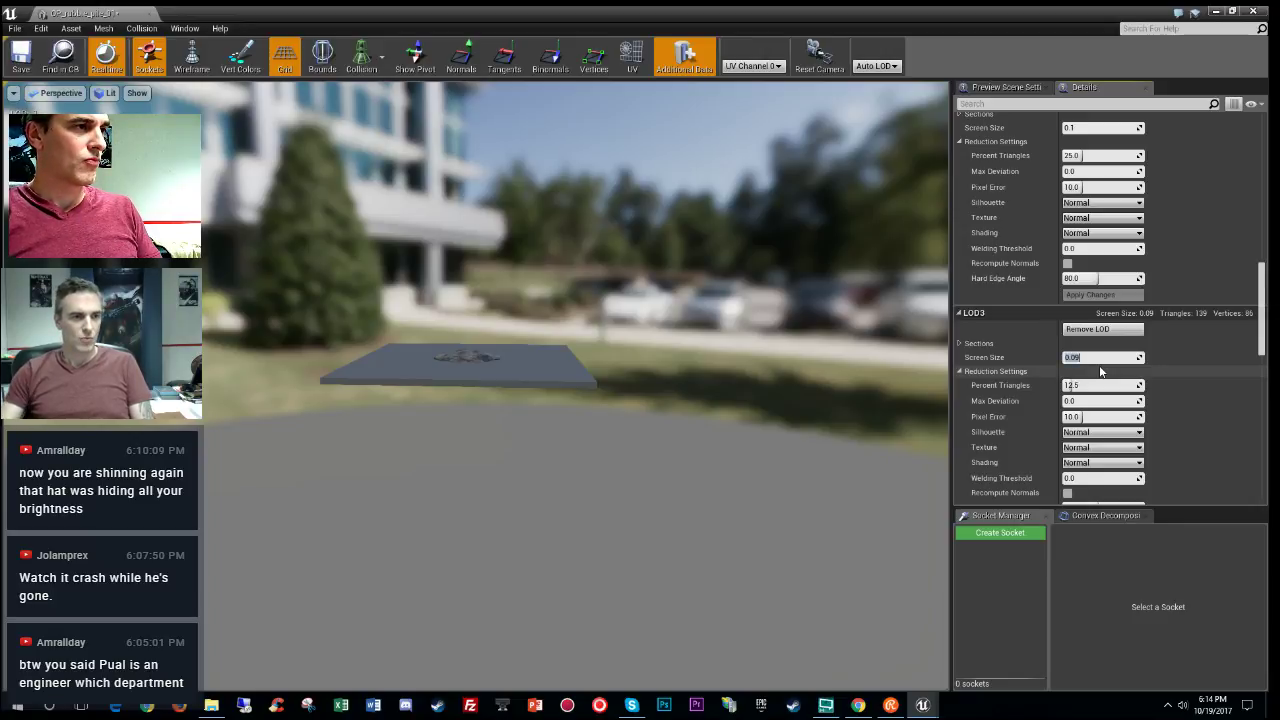
Step: Check the new LOD switching of OP_rubble_pile_01 nearer and farther away, then save the mesh and close its editor
mouse_move(702, 398)
mouse_down()
mouse_move(702, 500)
mouse_move(702, 398)
mouse_up()
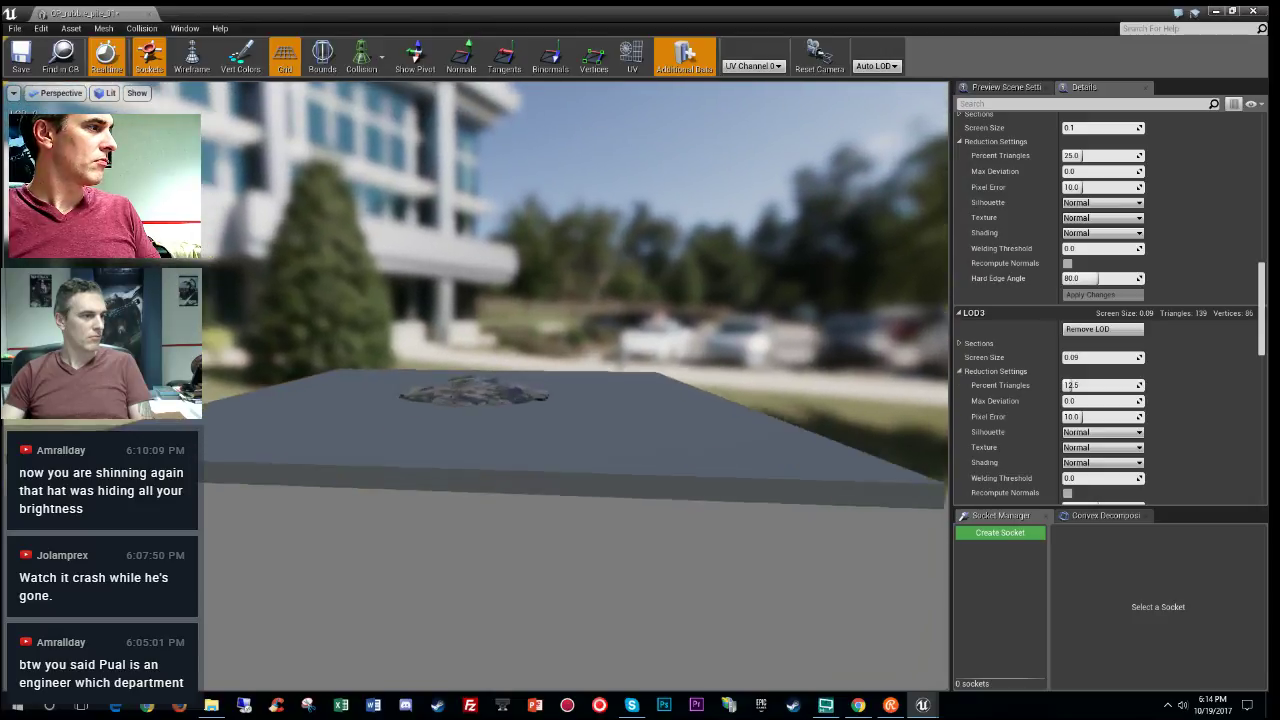
scroll(476, 405, up, 6)
scroll(476, 405, down, 2)
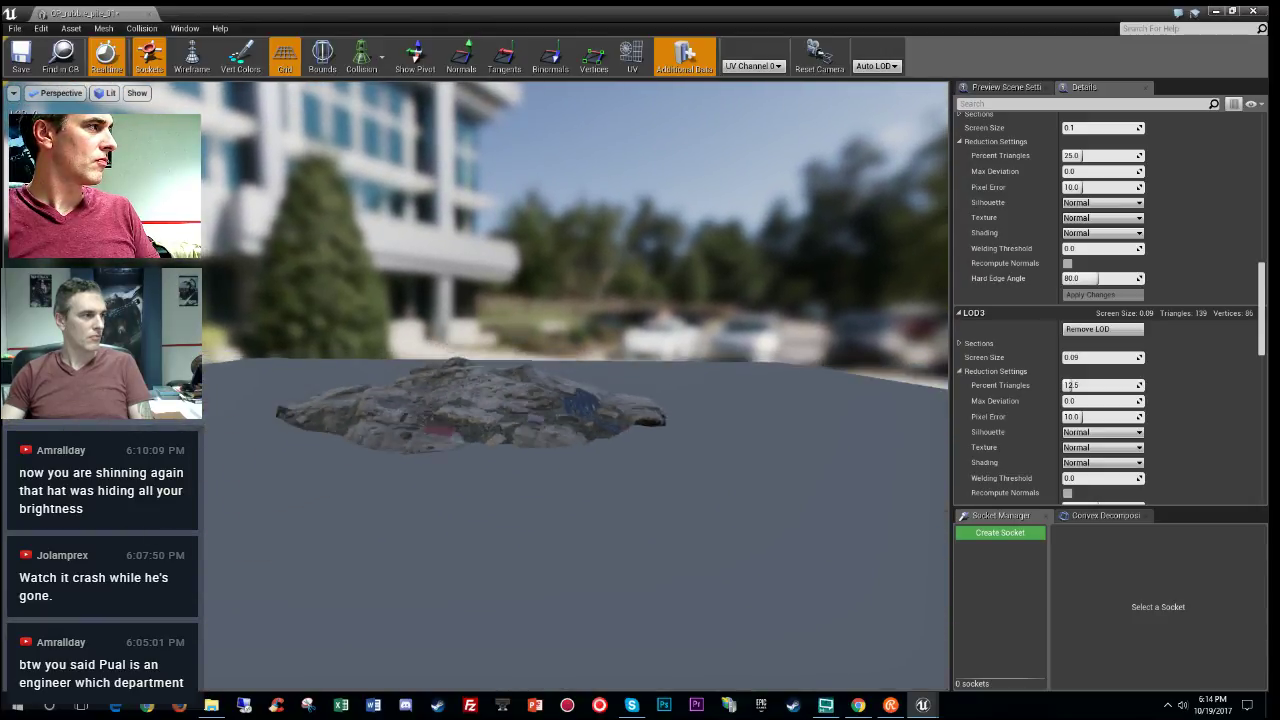
scroll(476, 405, down, 6)
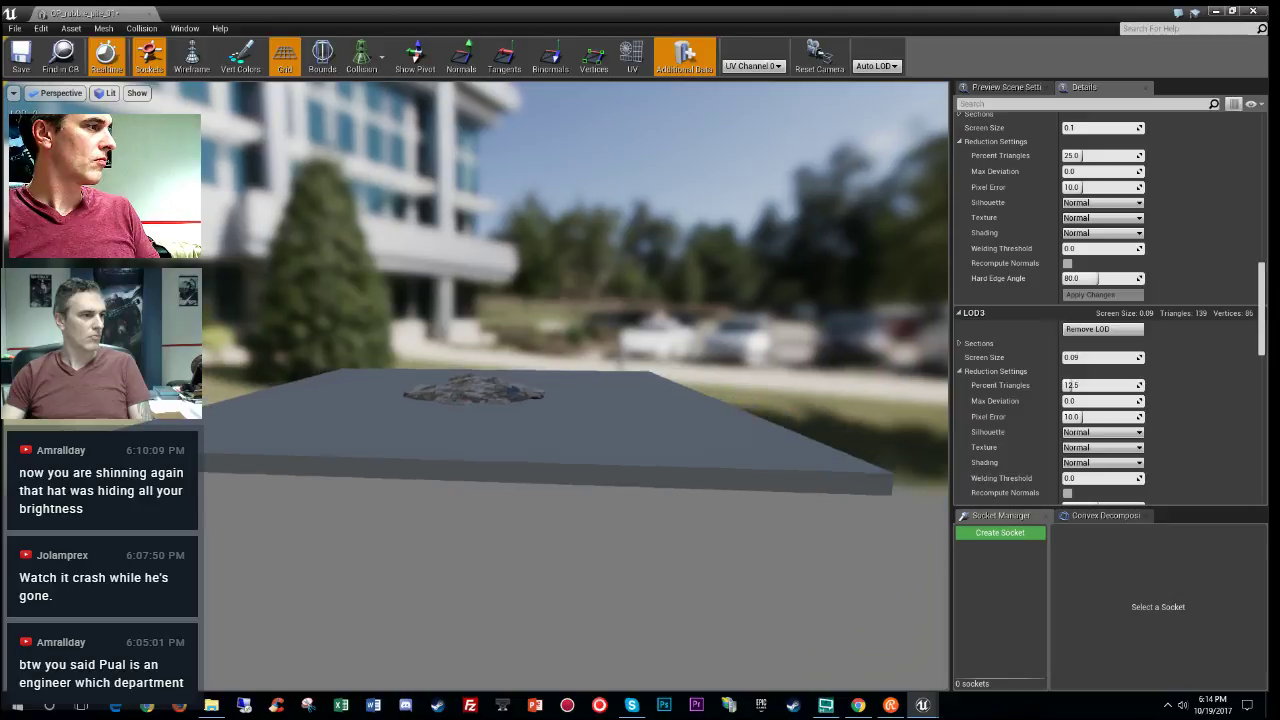
scroll(476, 405, down, 2)
scroll(476, 405, down, 2)
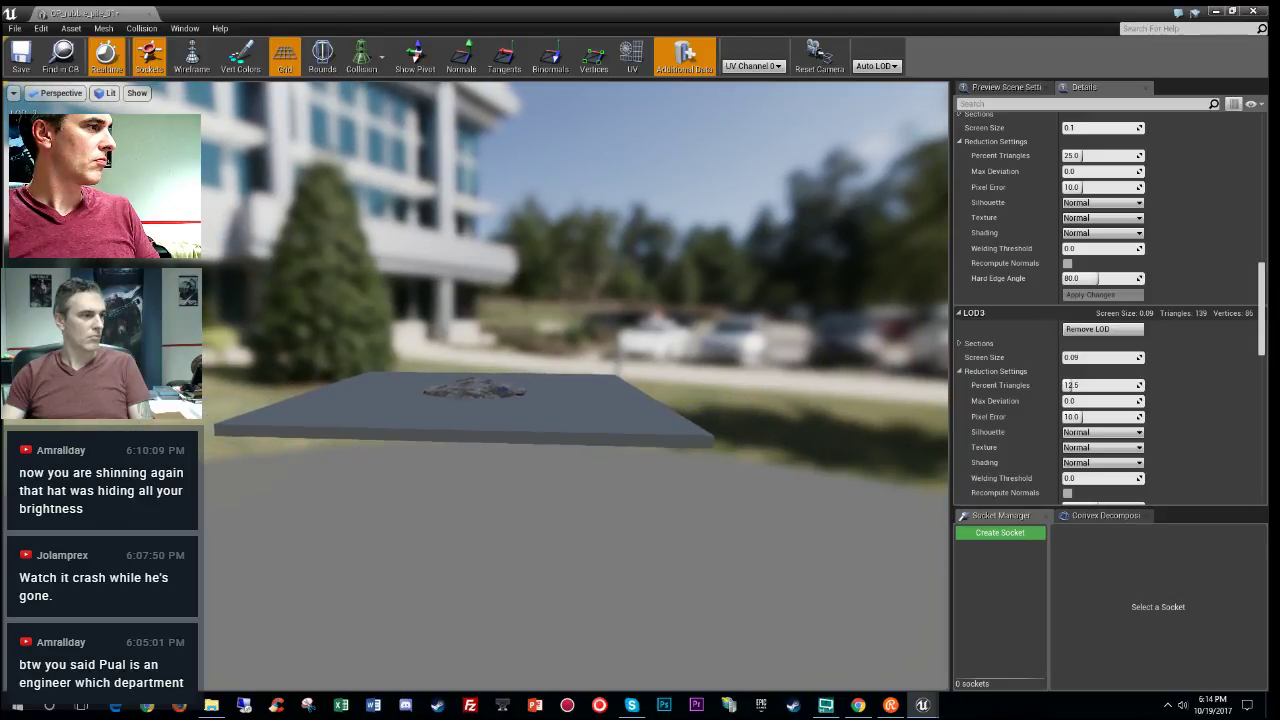
scroll(476, 405, up, 2)
scroll(476, 405, down, 2)
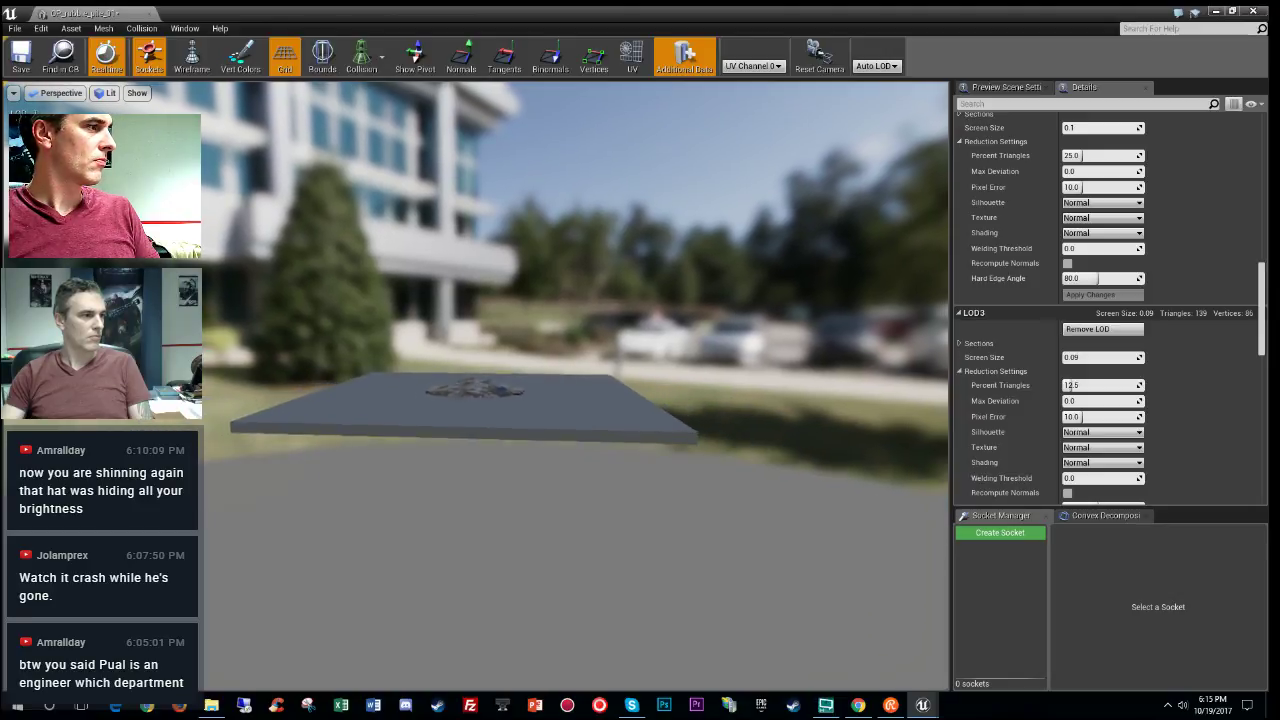
scroll(476, 405, up, 4)
click(21, 56)
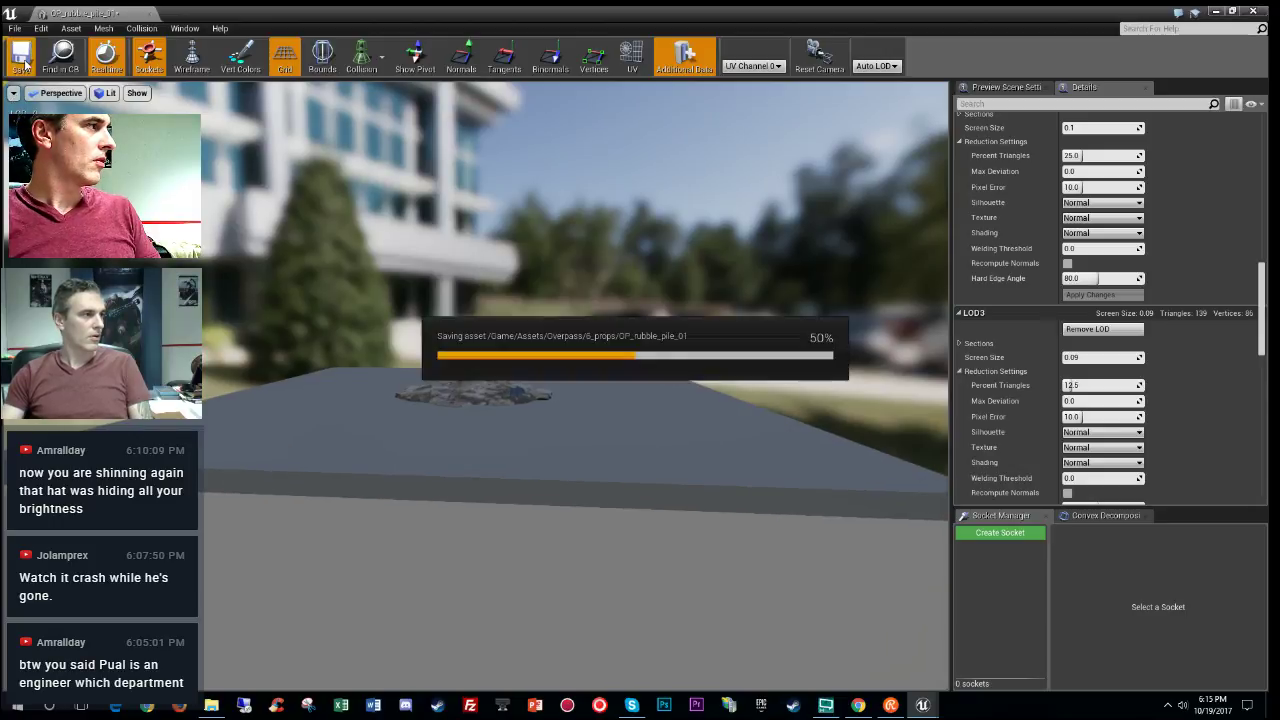
click(147, 14)
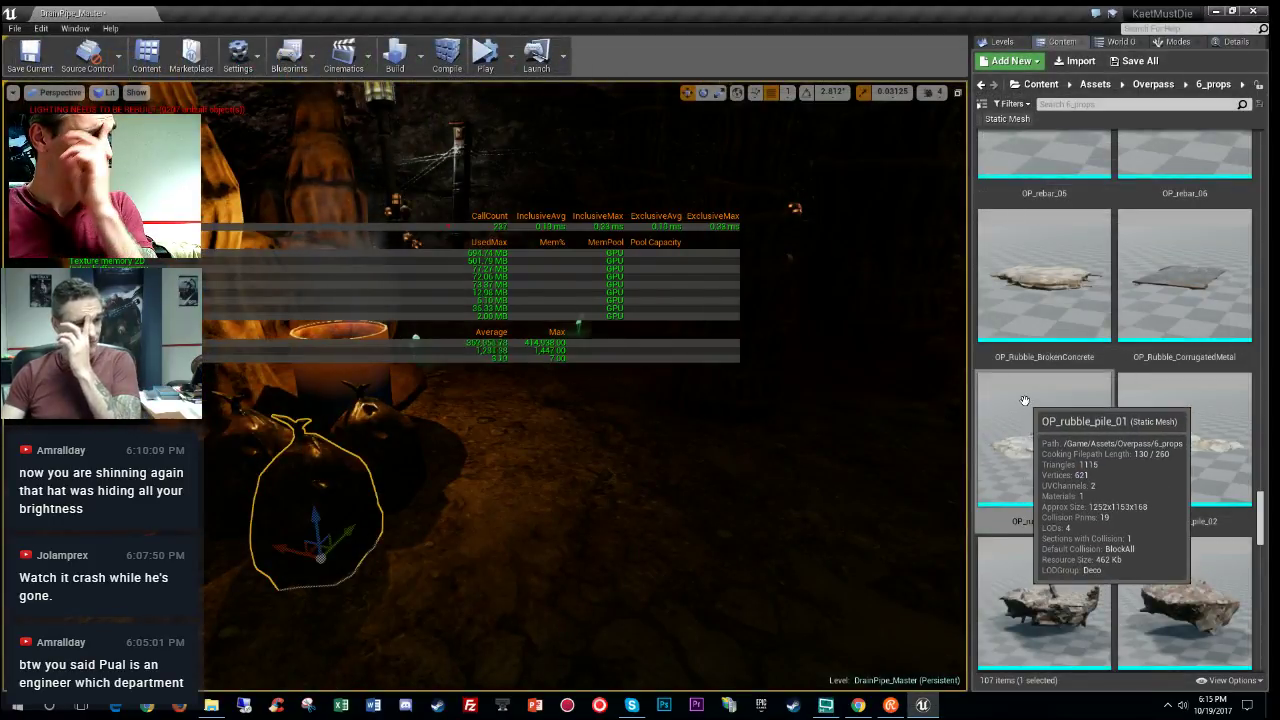
Step: Find the OP_junk_fridge_01_doorless mesh in the 6_props folder and open it
scroll(1040, 440, up, 1)
mouse_move(1160, 435)
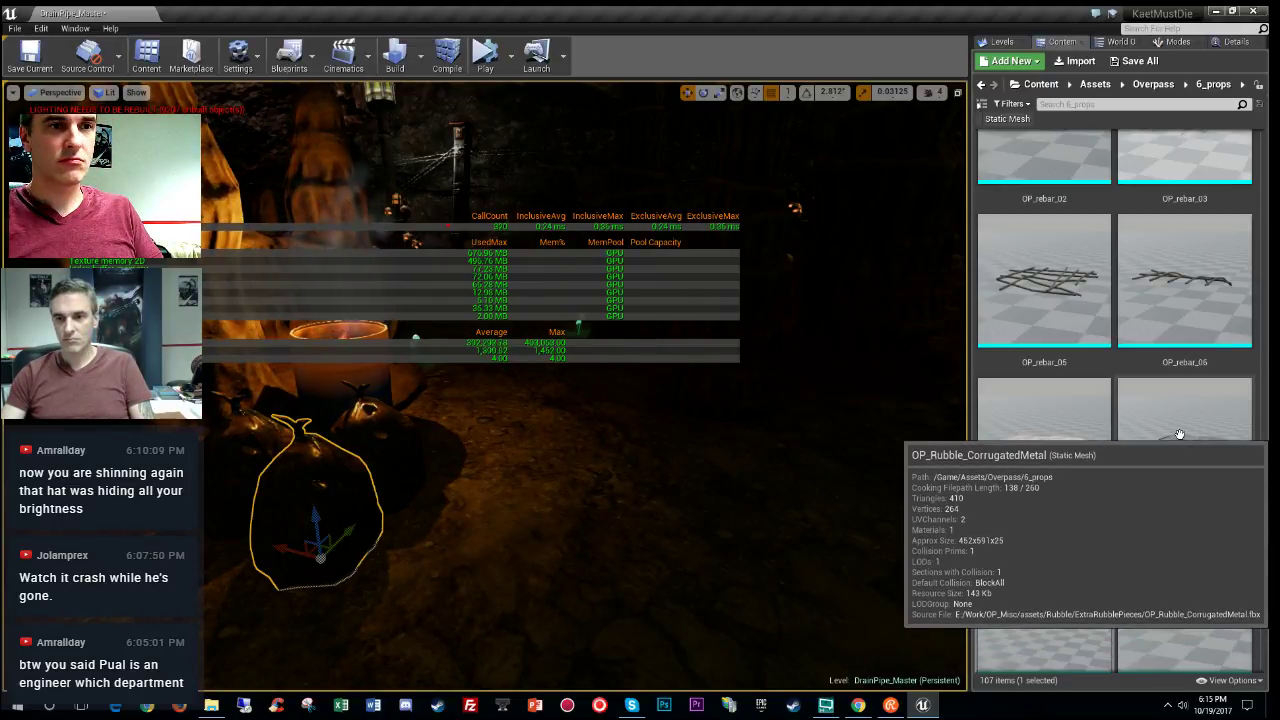
scroll(1120, 452, up, 4)
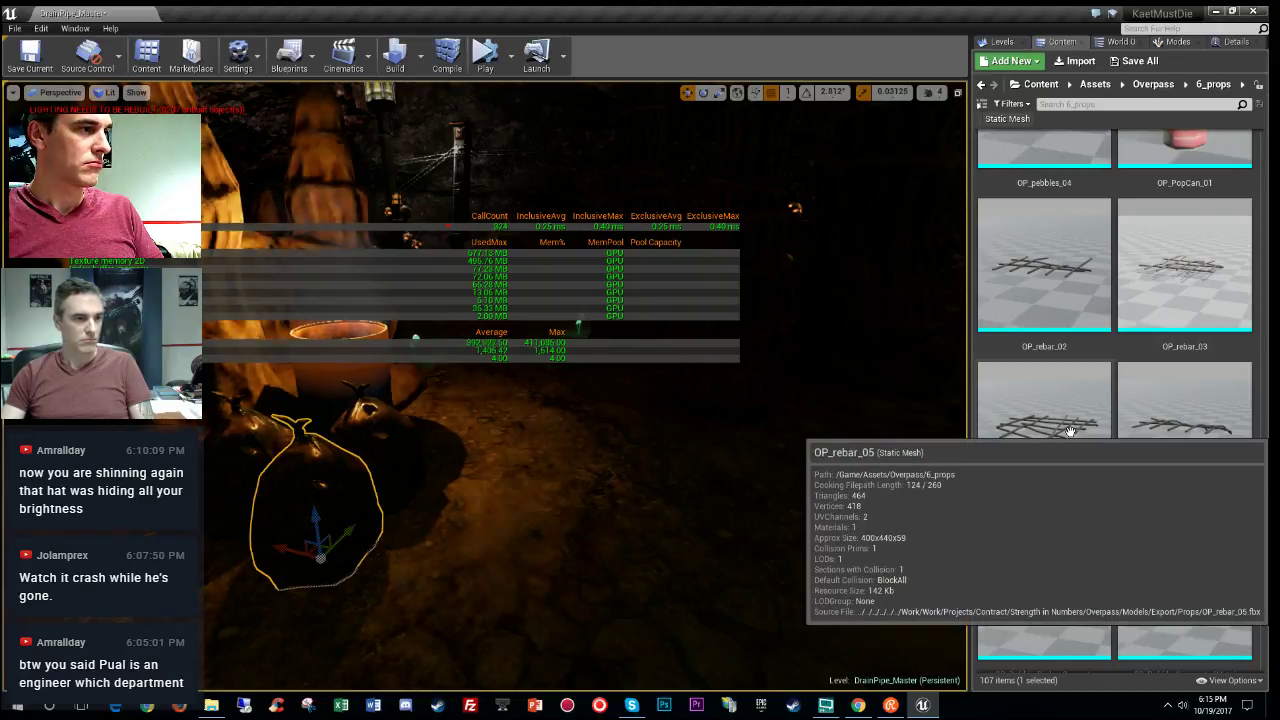
scroll(1131, 433, up, 8)
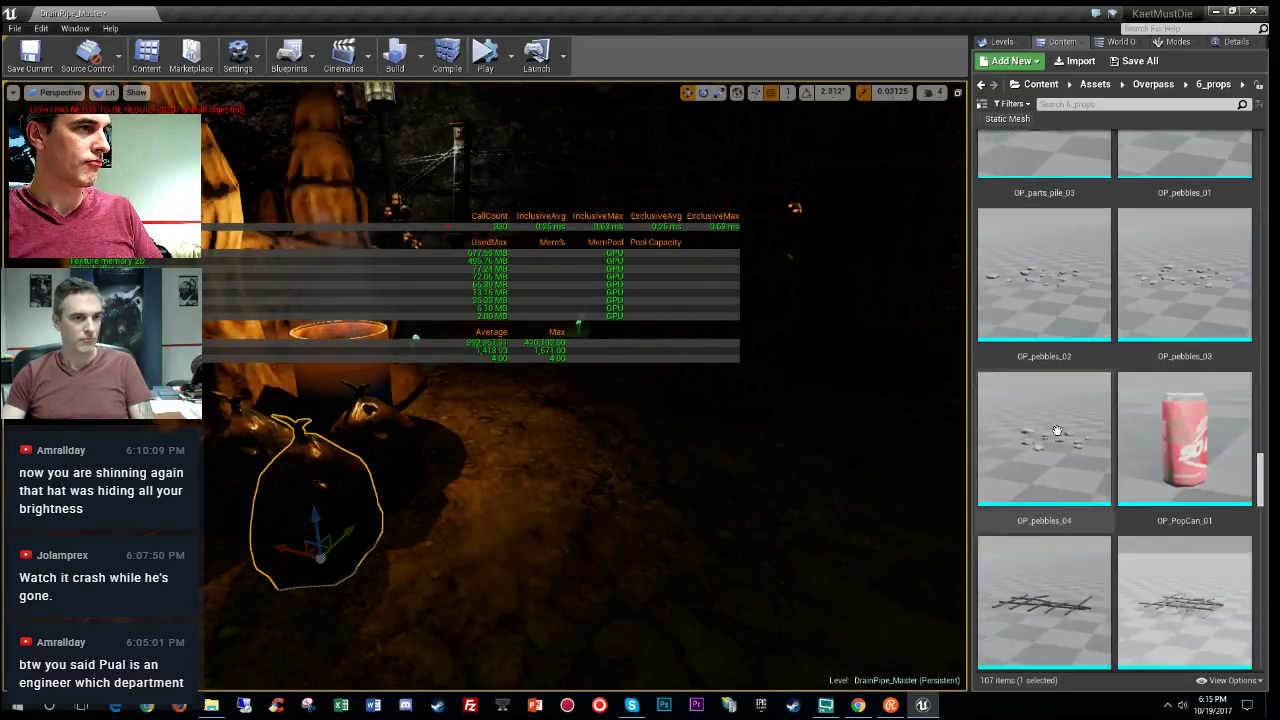
scroll(1066, 442, up, 10)
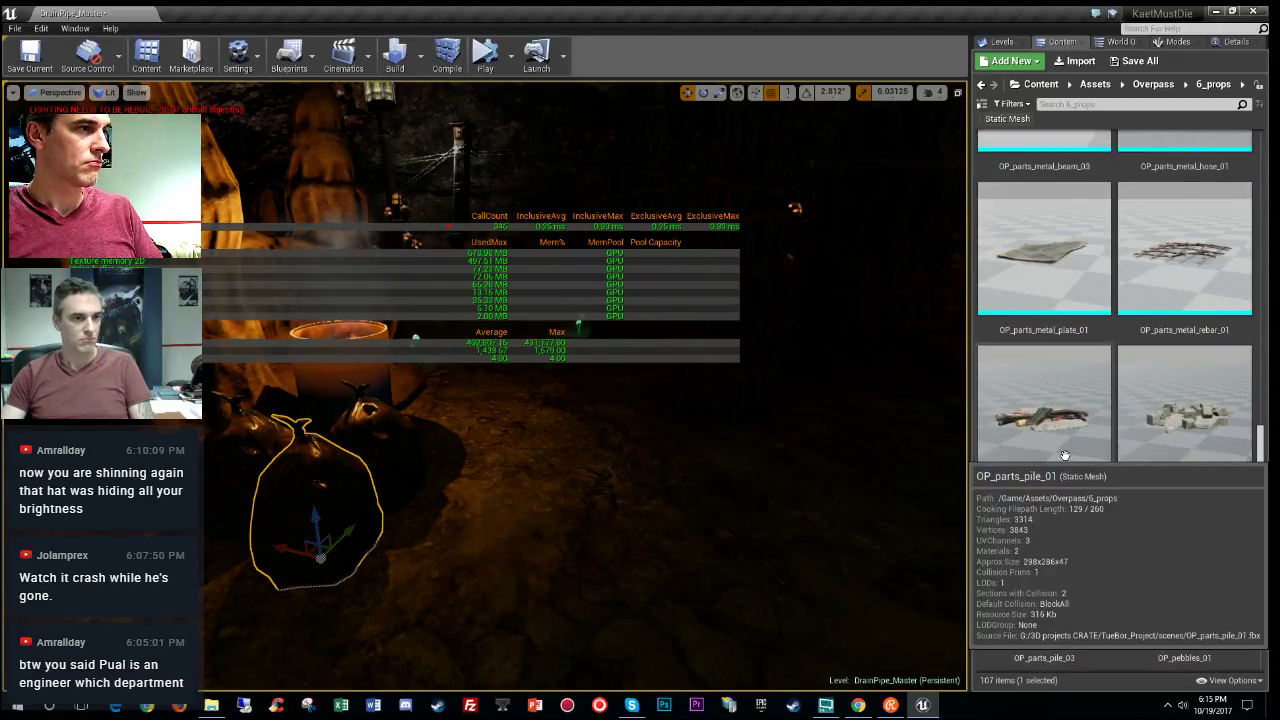
scroll(1064, 455, up, 10)
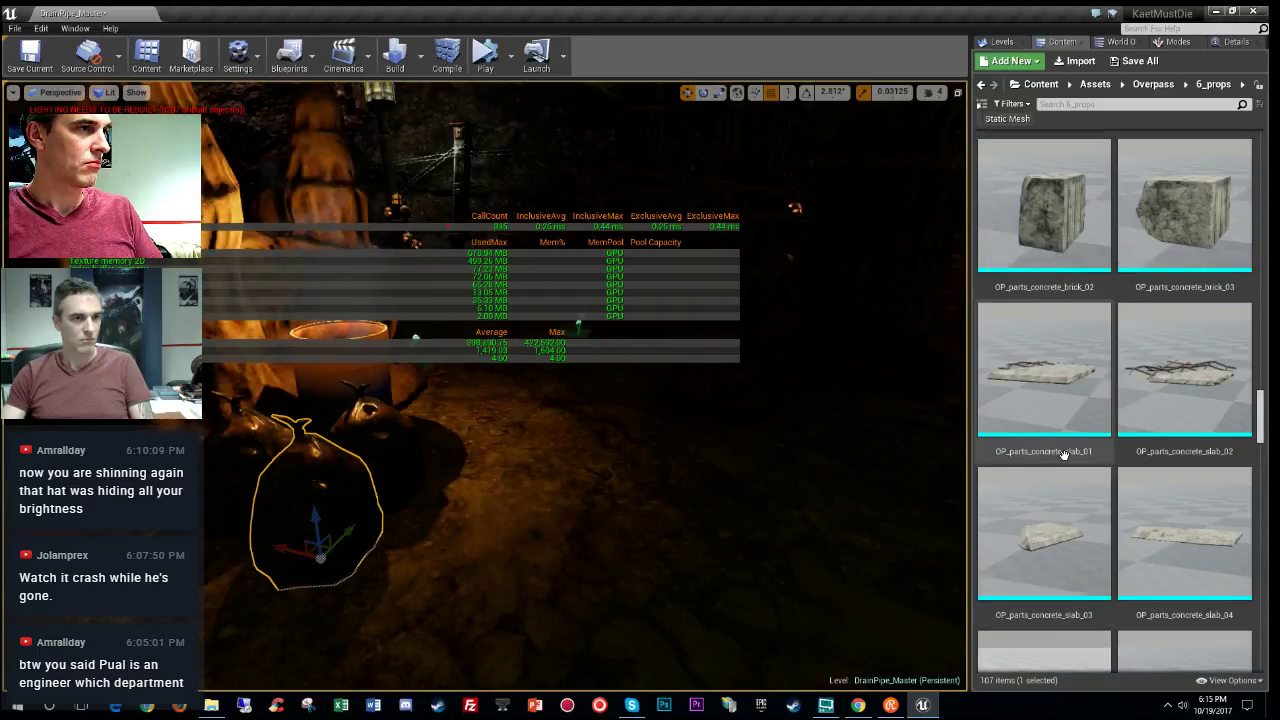
scroll(1066, 440, up, 5)
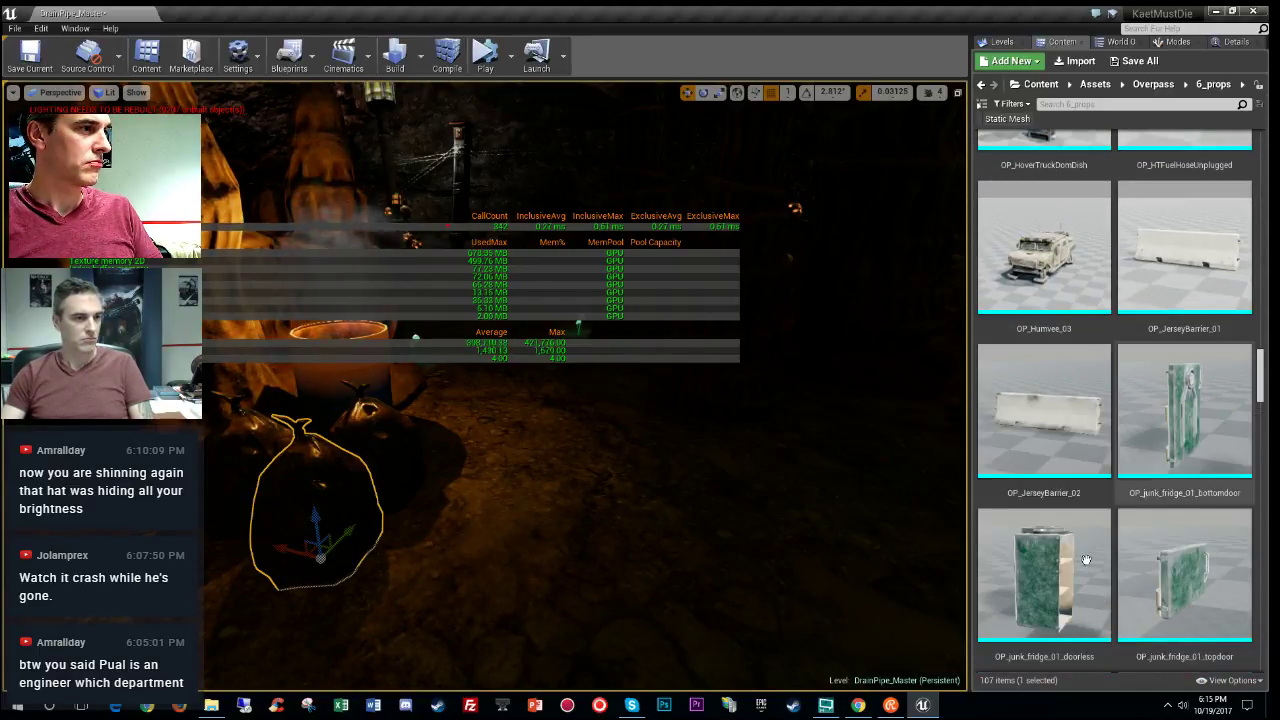
double_click(1042, 590)
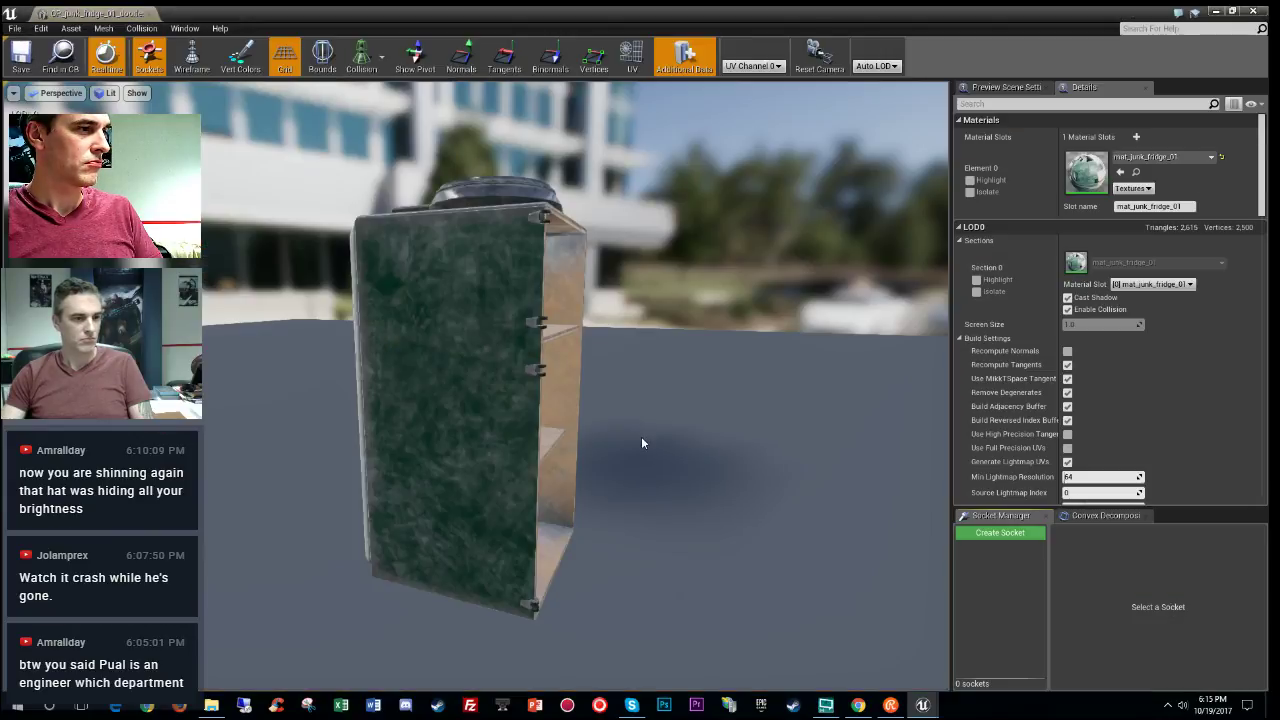
Step: Assign the Deco LOD group to OP_junk_fridge_01_doorless and accept the overwrite
scroll(1236, 376, down, 10)
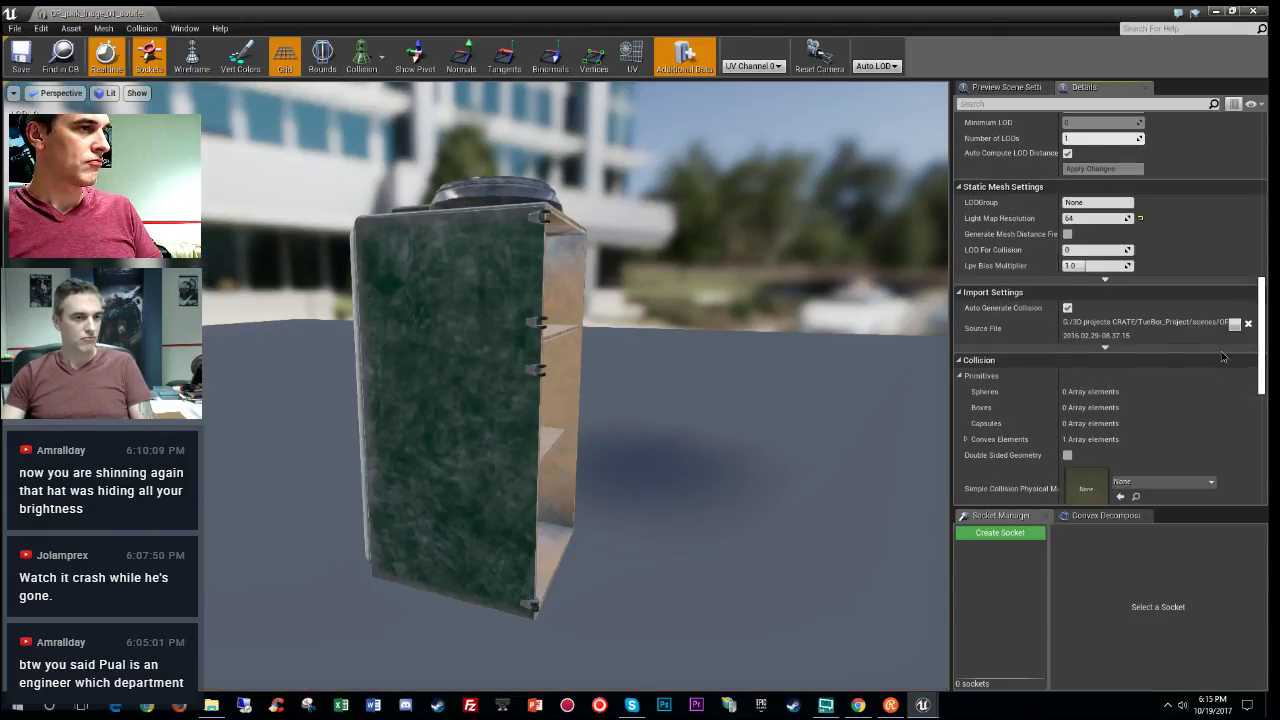
scroll(1236, 376, up, 6)
click(1124, 252)
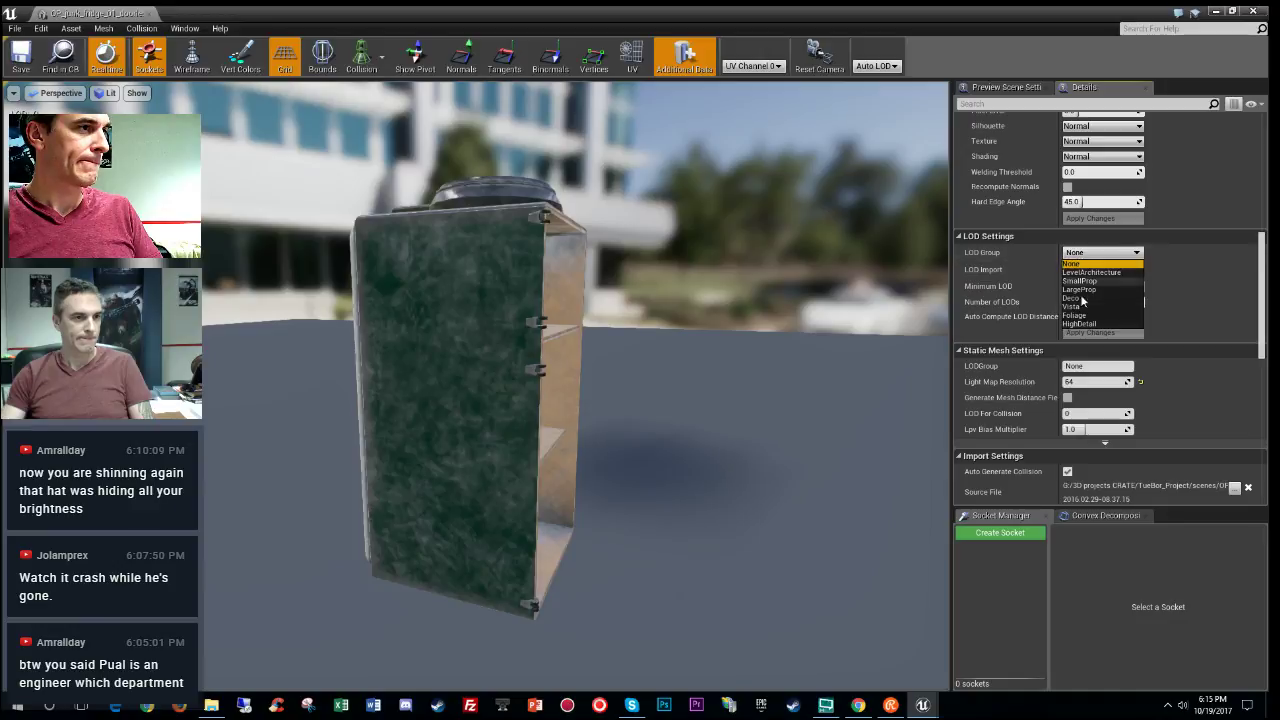
click(1083, 304)
click(729, 391)
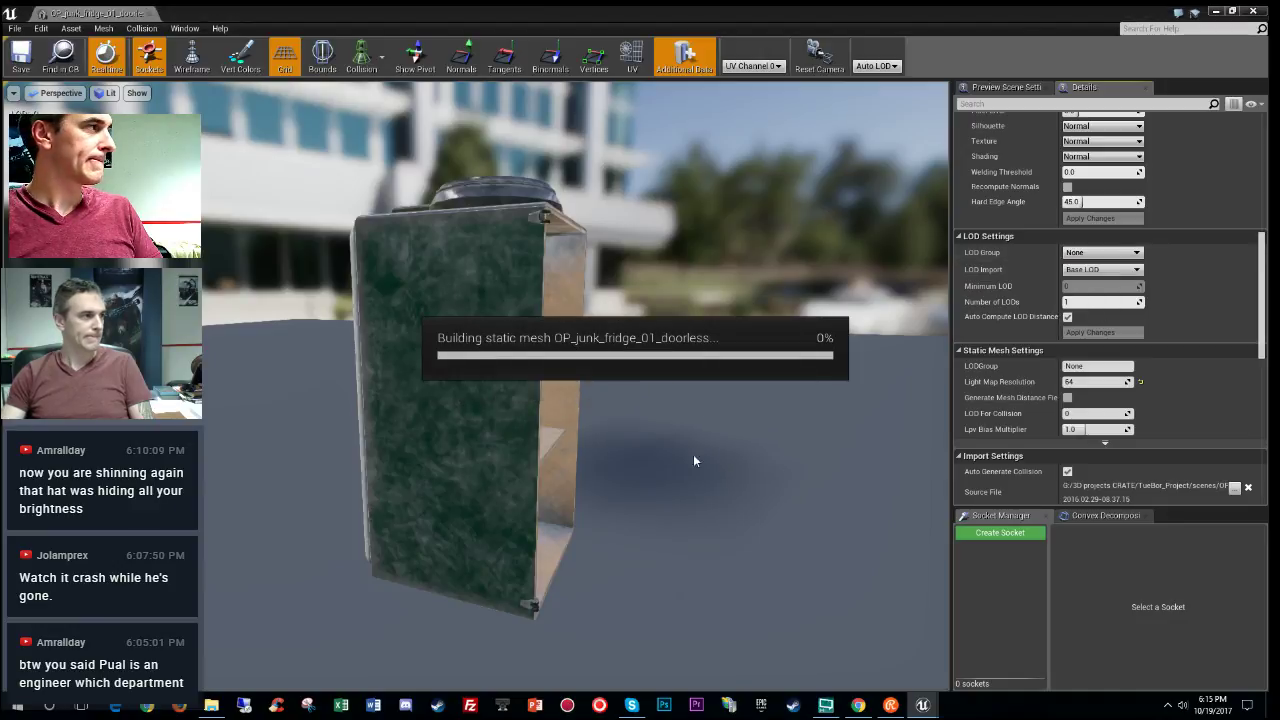
Step: Check at which distances the doorless fridge switches LODs by moving nearer and farther away
scroll(778, 486, down, 10)
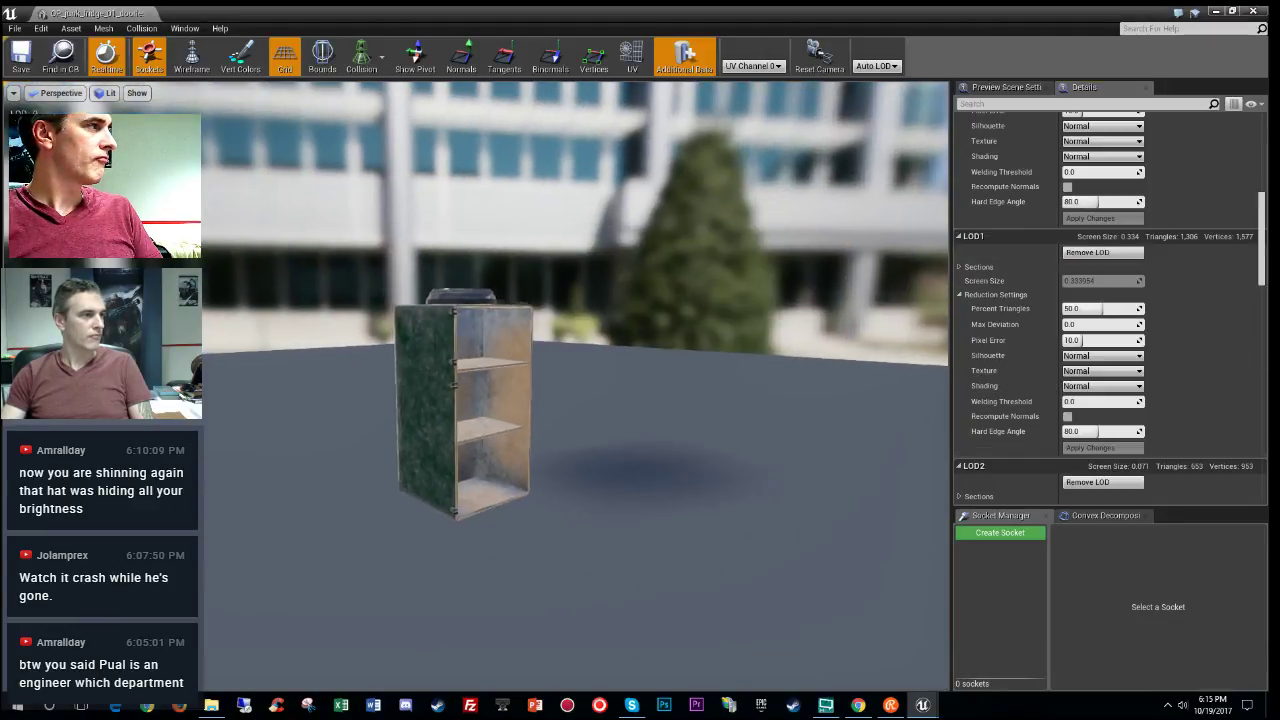
scroll(778, 486, up, 5)
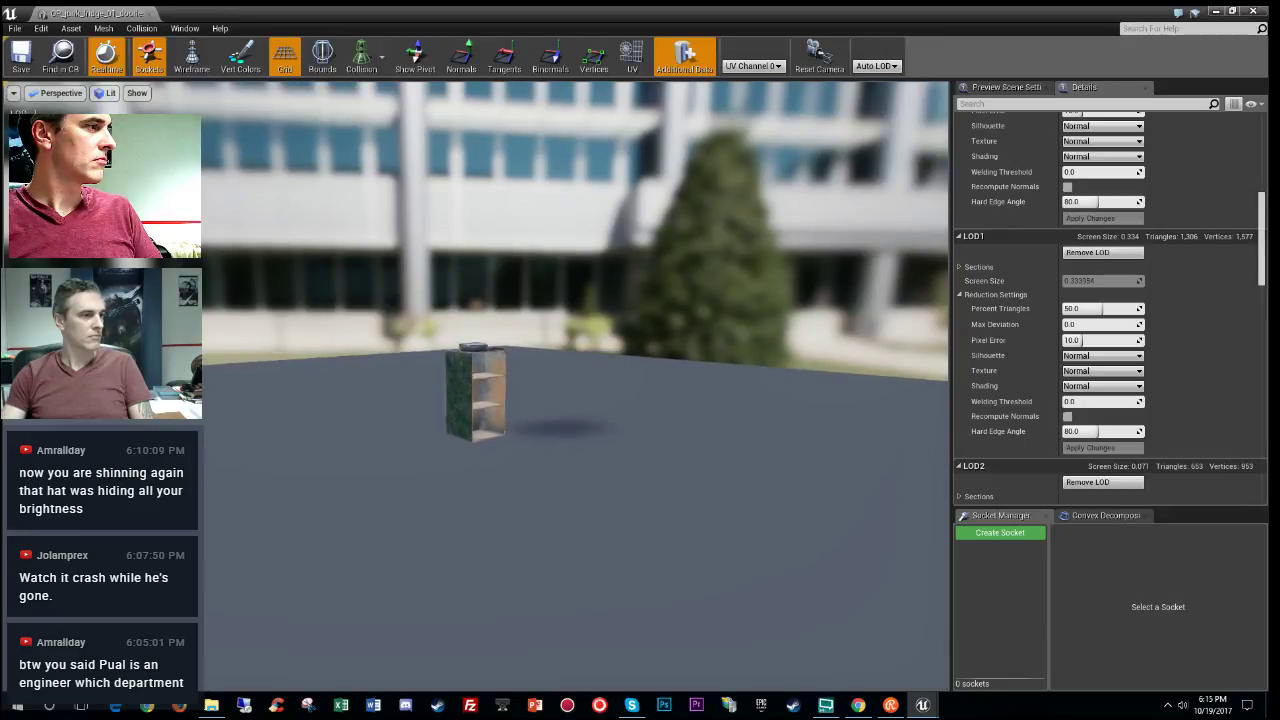
scroll(778, 486, down, 5)
scroll(778, 486, down, 3)
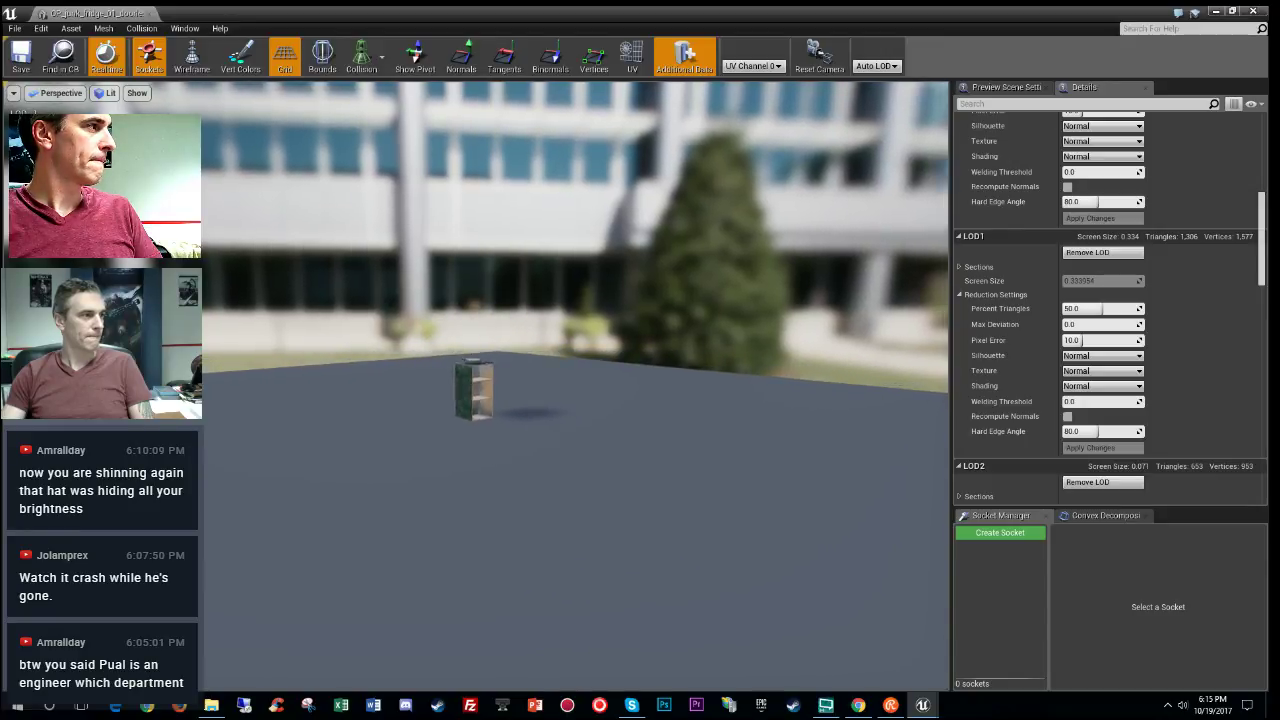
scroll(778, 486, down, 2)
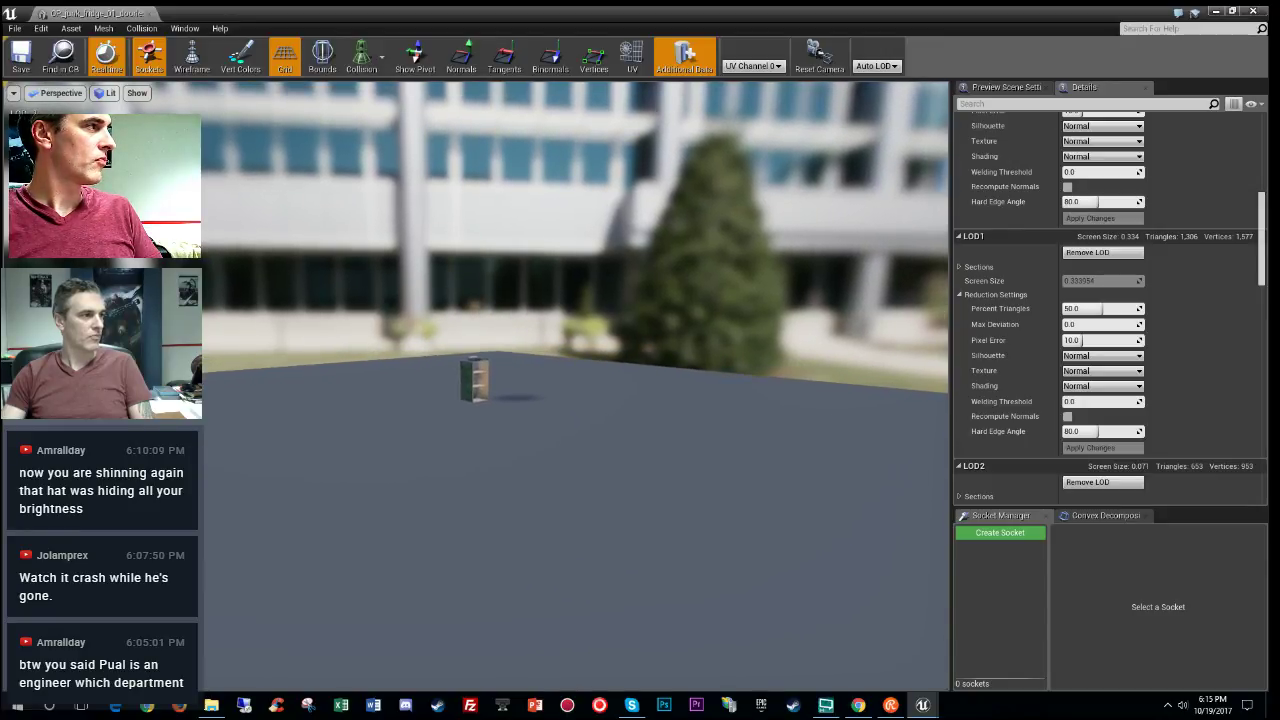
scroll(778, 486, up, 4)
Step: Turn off Auto Compute LOD Distances for the doorless fridge mesh
scroll(1064, 393, down, 8)
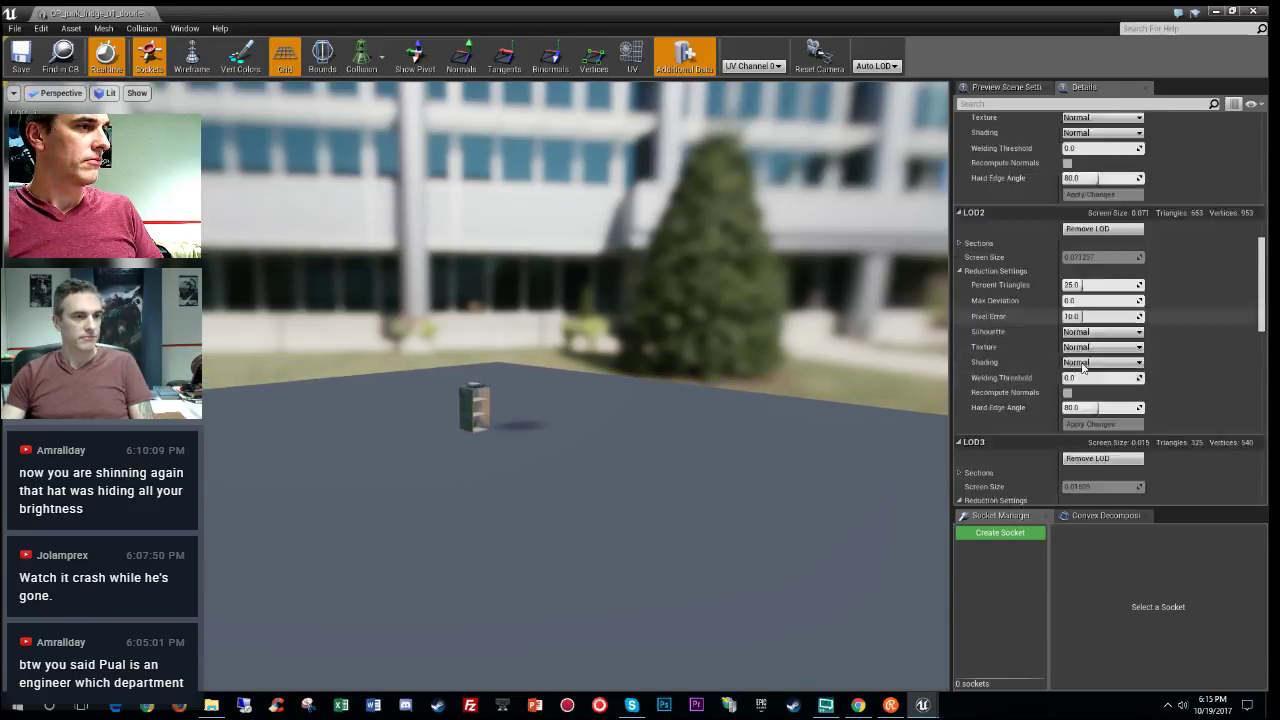
scroll(1075, 395, down, 2)
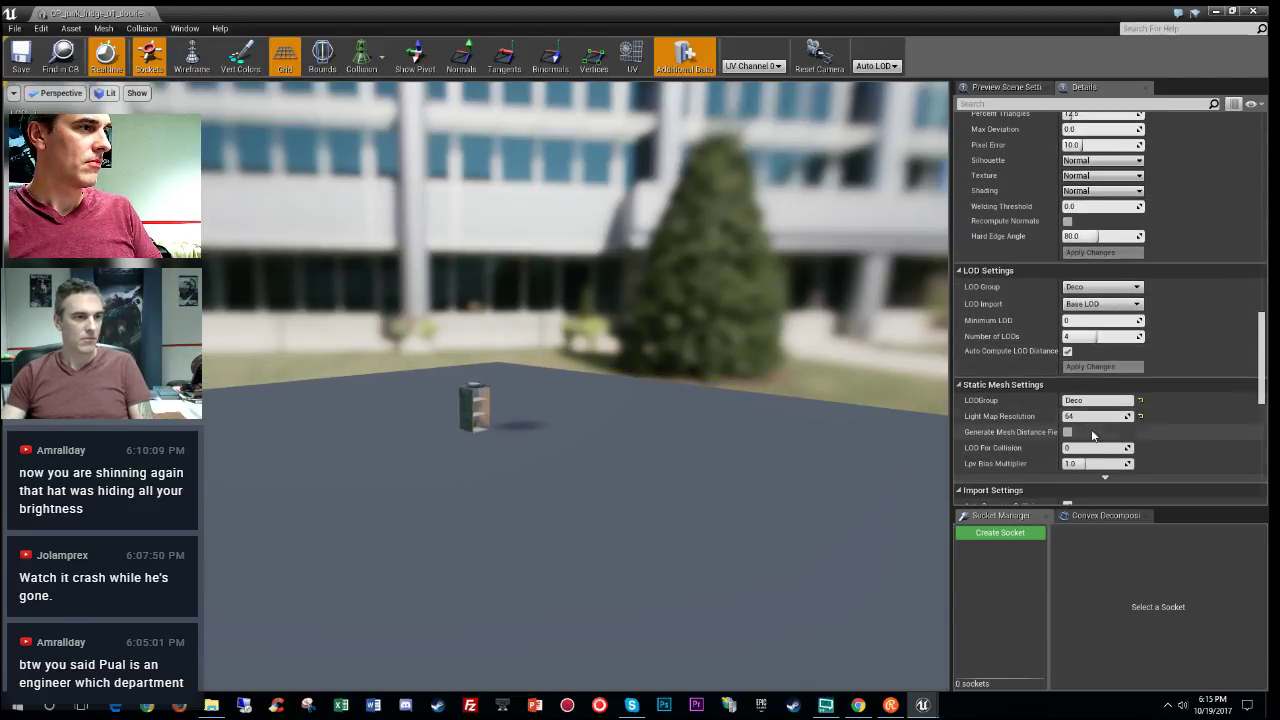
click(1068, 352)
Step: Set the doorless fridge's screen size to 0.2 for LOD2 and 0.1 for LOD3
scroll(1207, 282, up, 6)
scroll(1206, 275, up, 10)
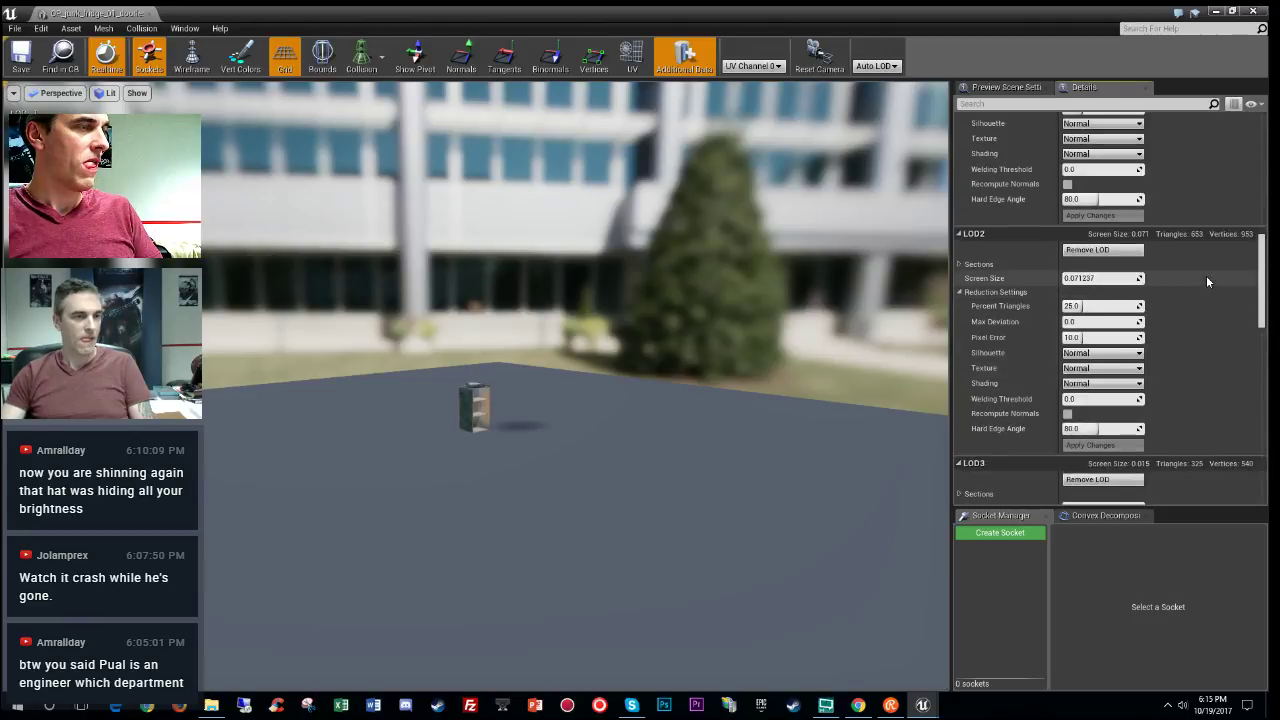
scroll(1187, 269, down, 1)
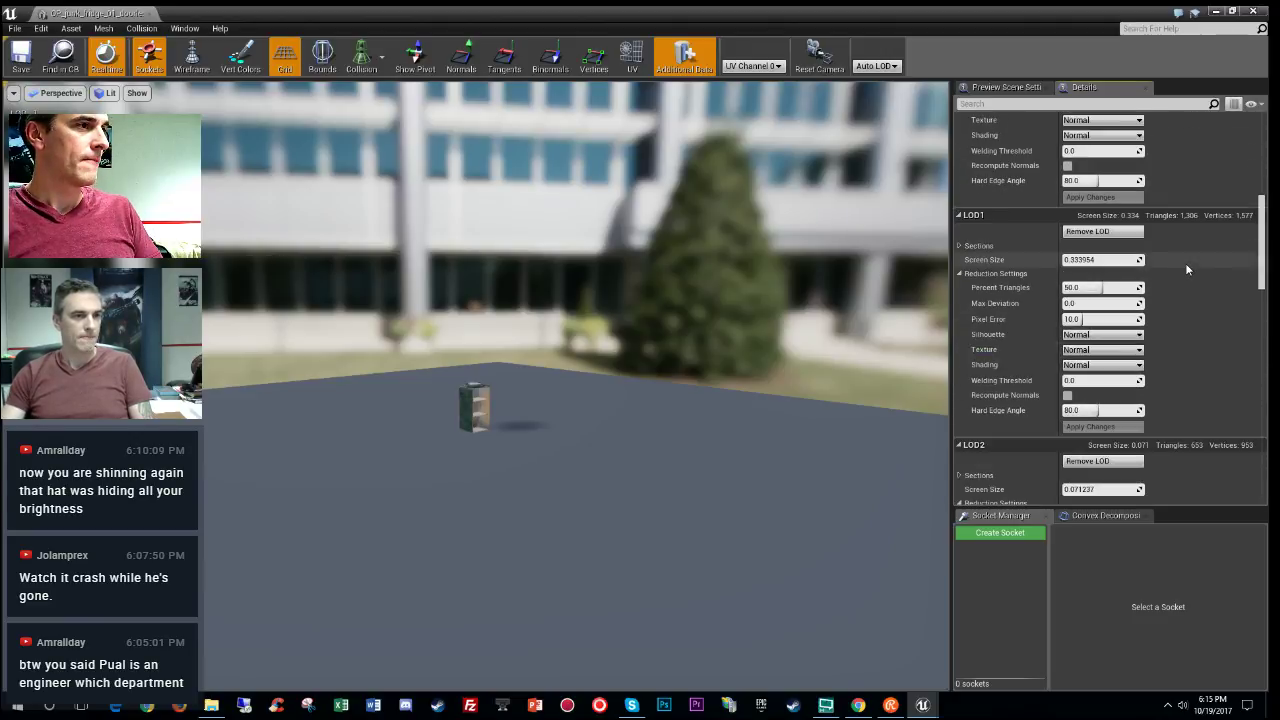
scroll(1185, 270, down, 6)
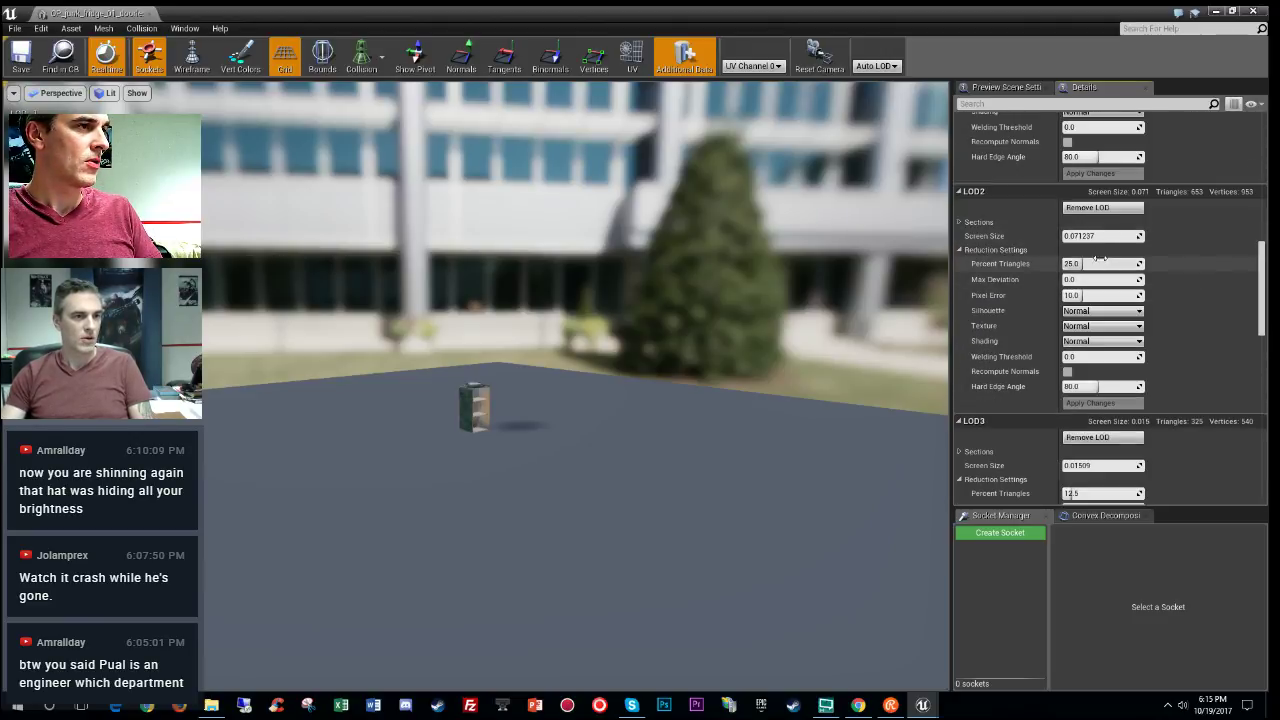
click(1104, 236)
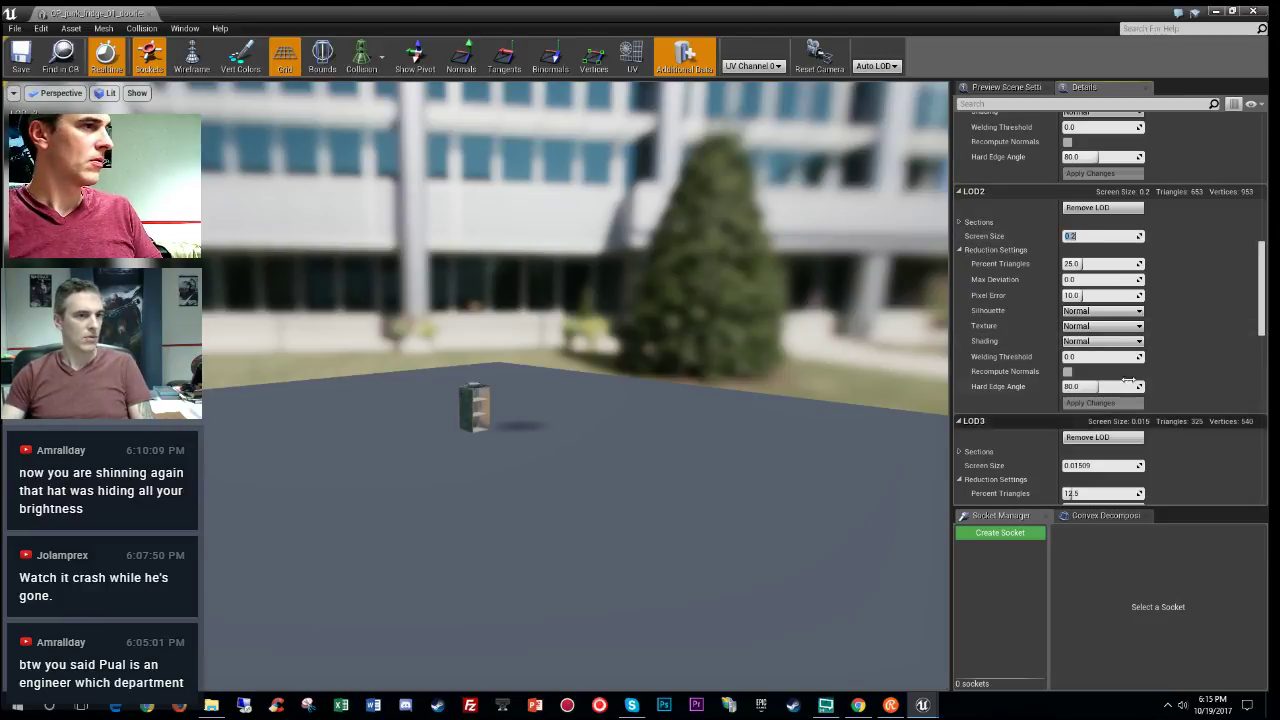
scroll(1179, 302, down, 5)
click(1090, 234)
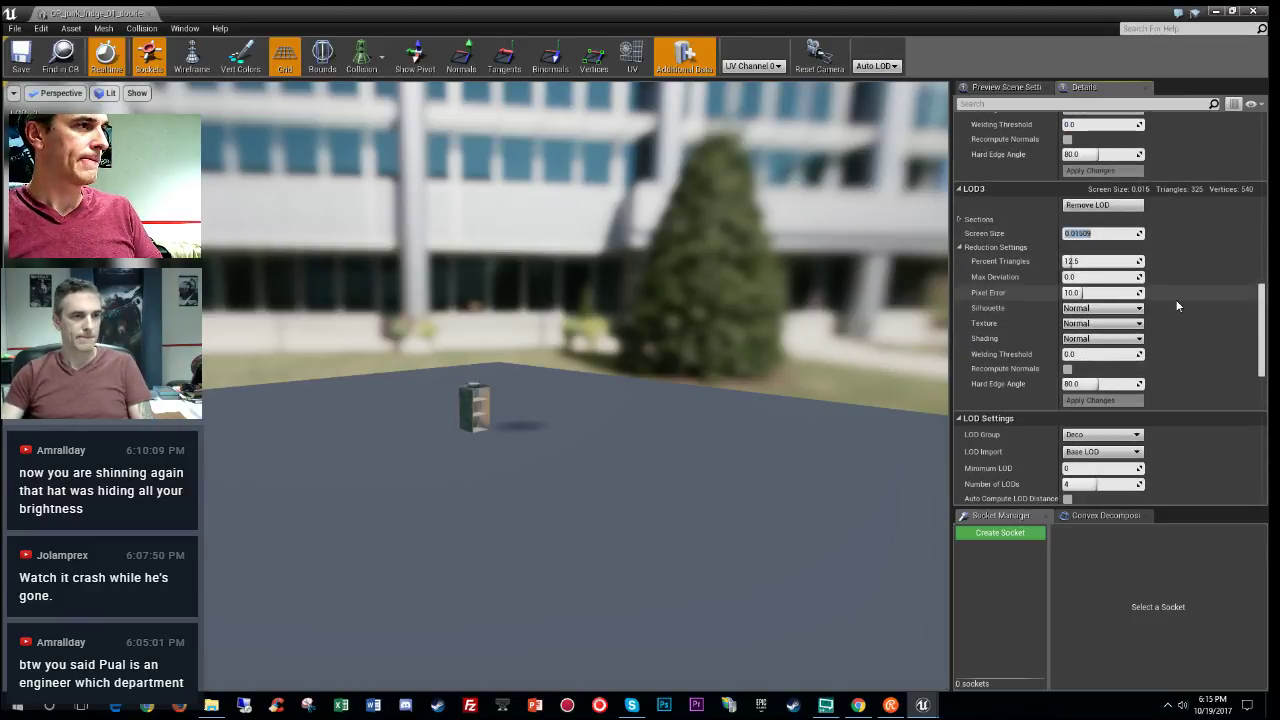
Step: Check the doorless fridge's LOD switching in the preview, then save the mesh and close its editor
mouse_move(930, 333)
mouse_down()
mouse_move(930, 400)
mouse_move(940, 310)
mouse_up()
right_drag(475, 385, 450, 420)
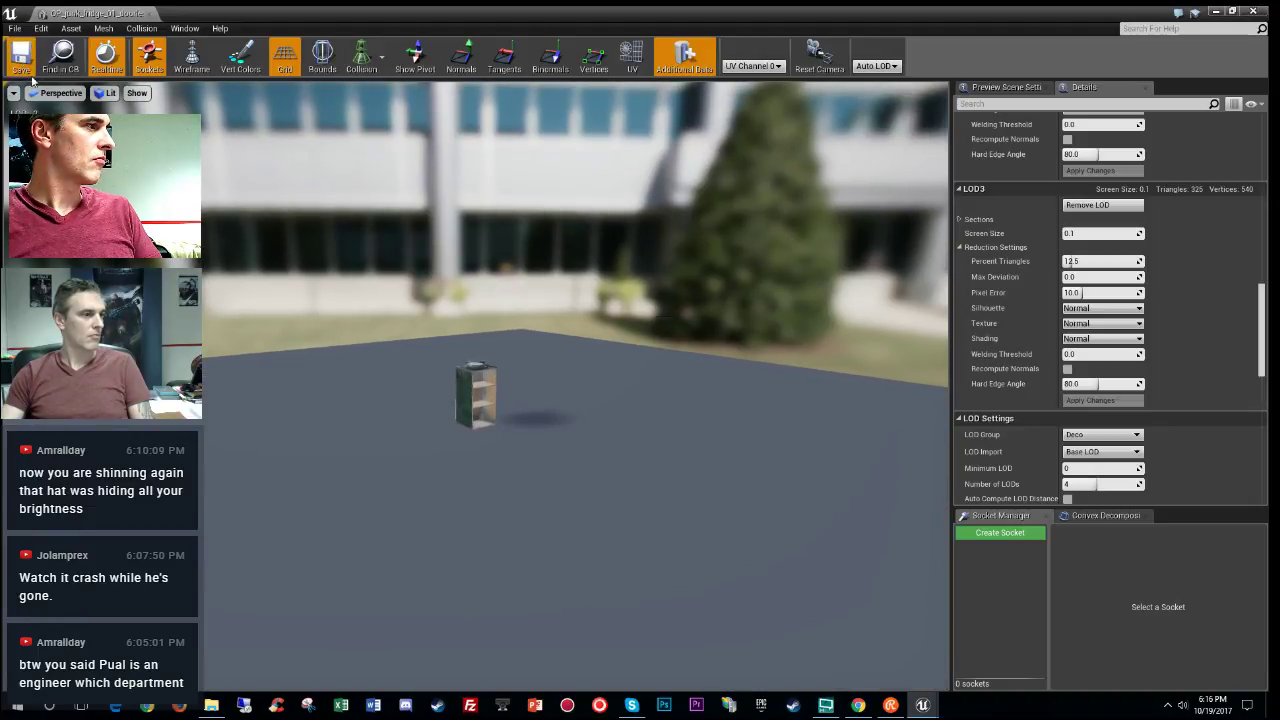
click(149, 14)
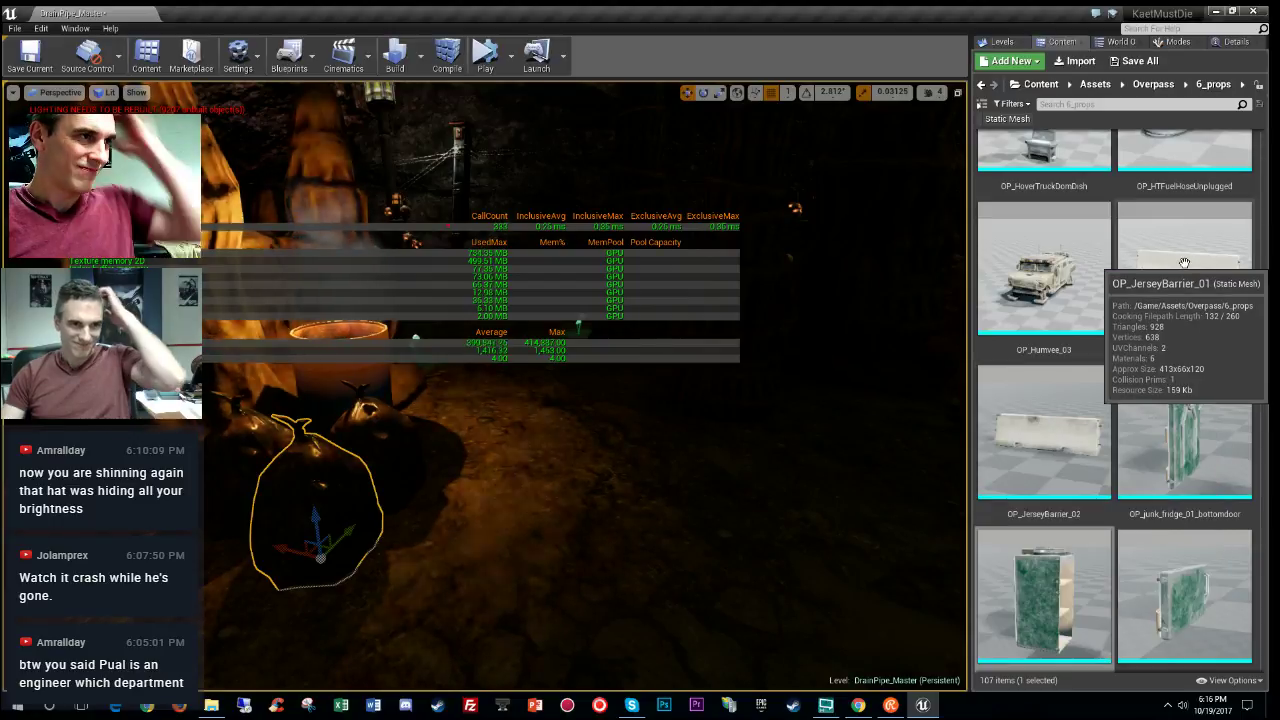
Step: Look through the static meshes in the Overpass 6_props folder, then return to the root Content folder
scroll(1184, 262, up, 3)
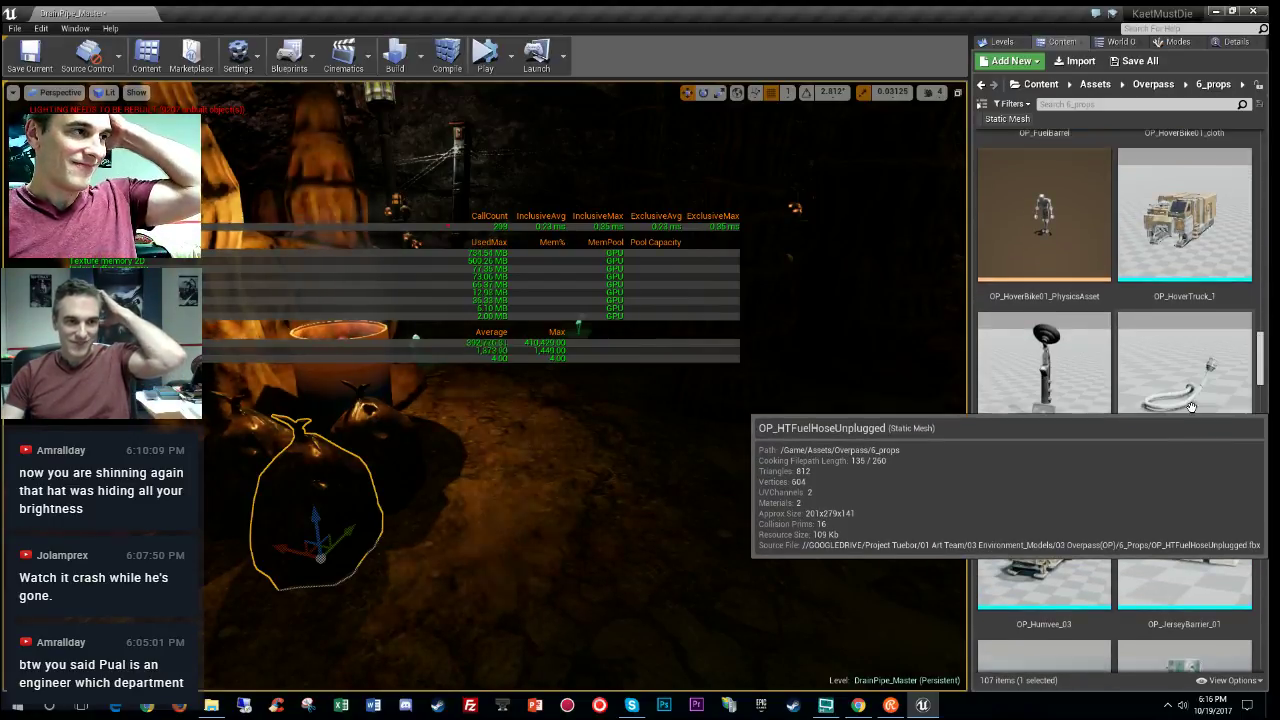
scroll(1190, 407, up, 5)
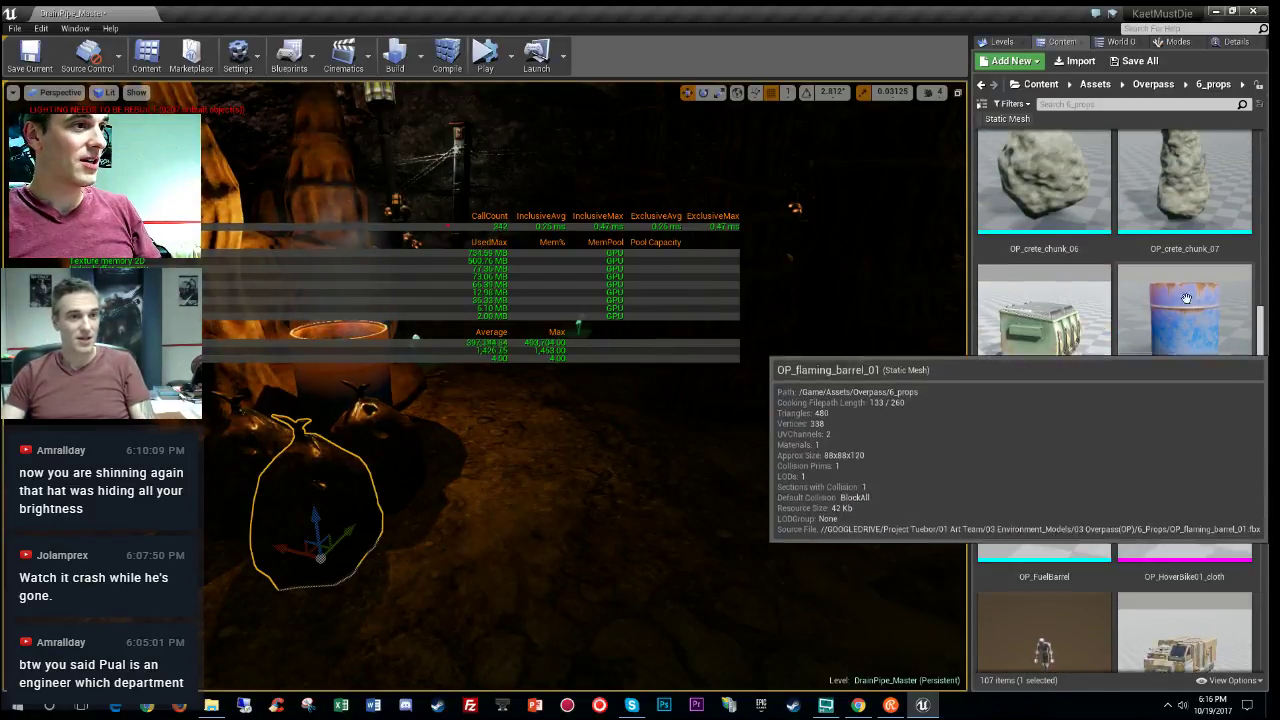
scroll(1180, 360, up, 3)
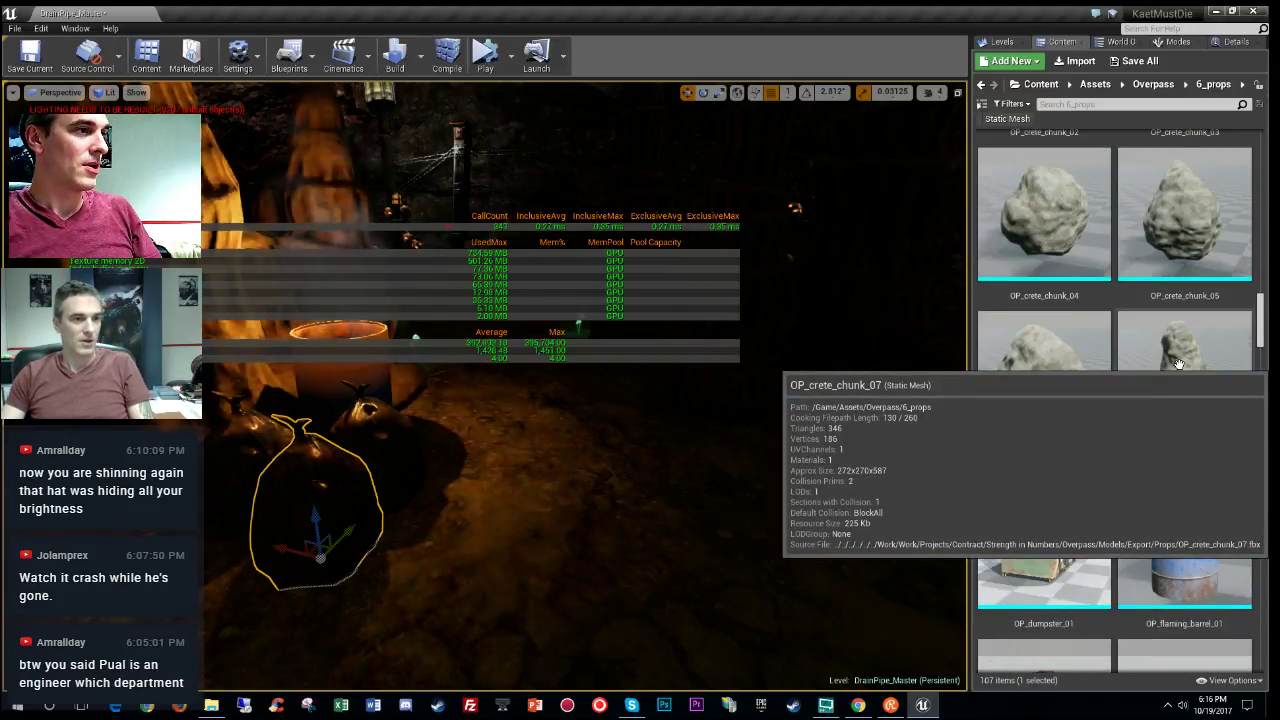
scroll(1178, 365, up, 5)
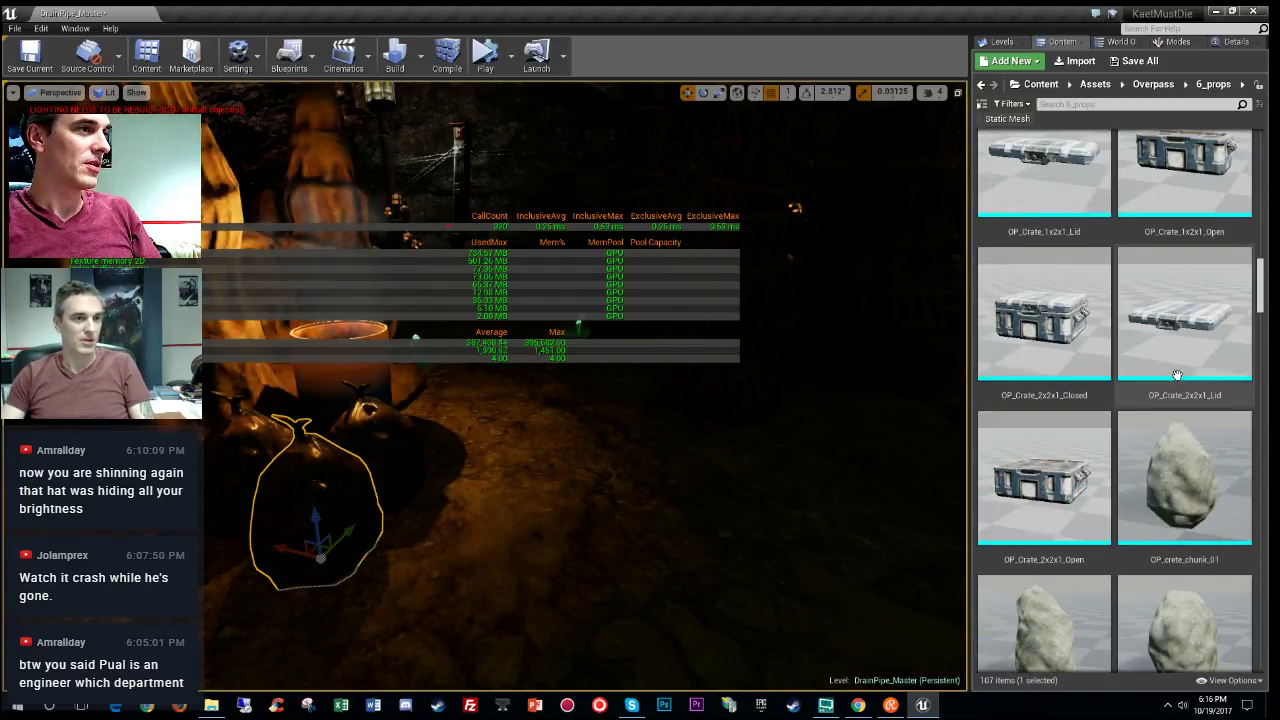
scroll(1170, 365, up, 6)
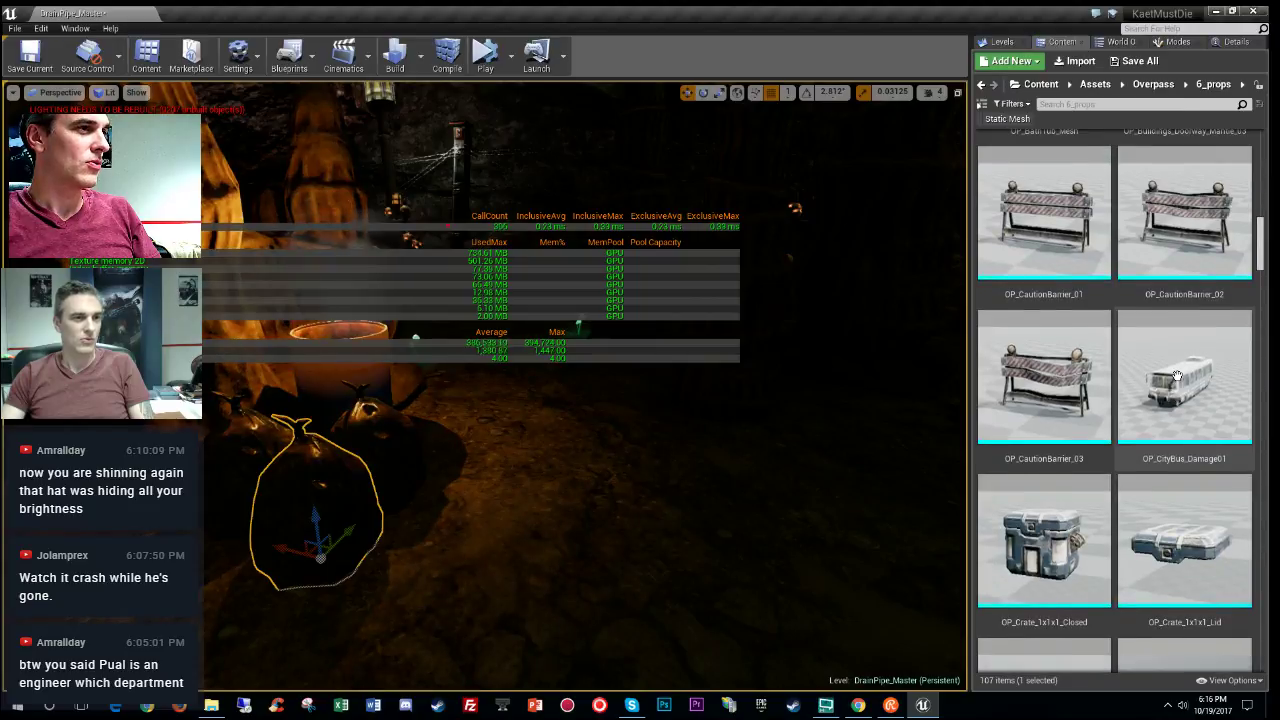
scroll(1144, 338, up, 5)
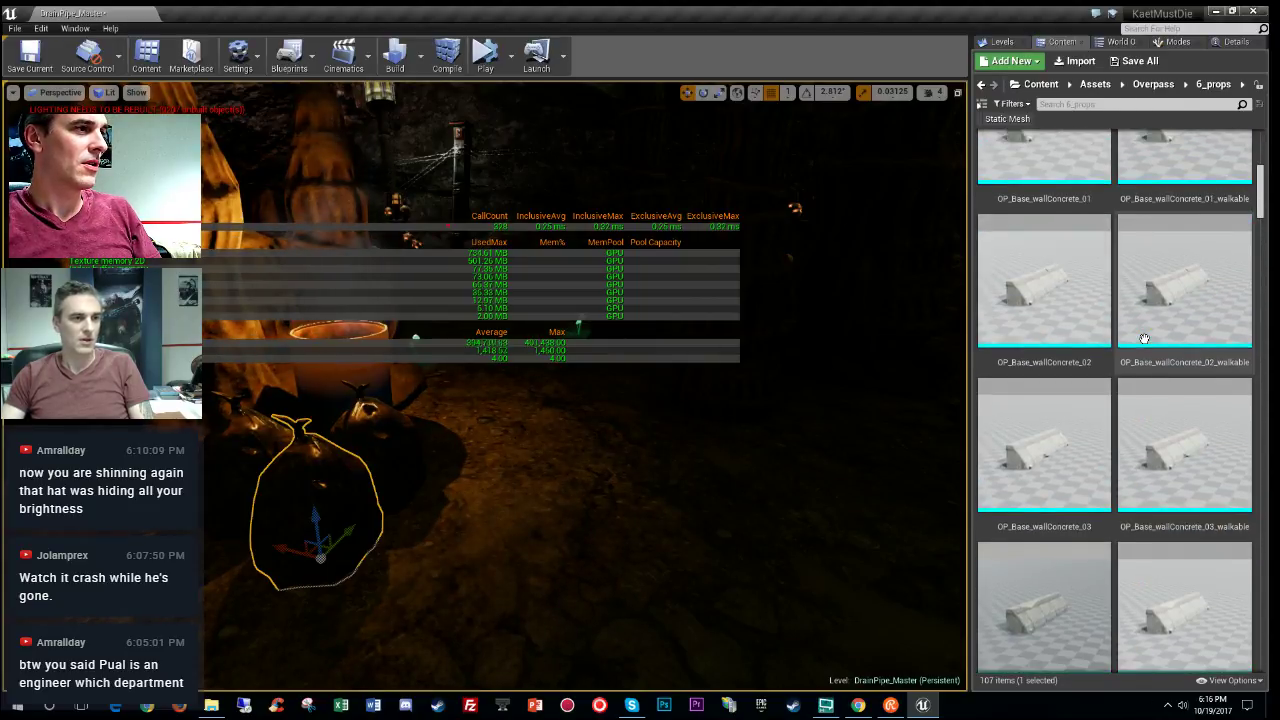
scroll(1144, 338, up, 2)
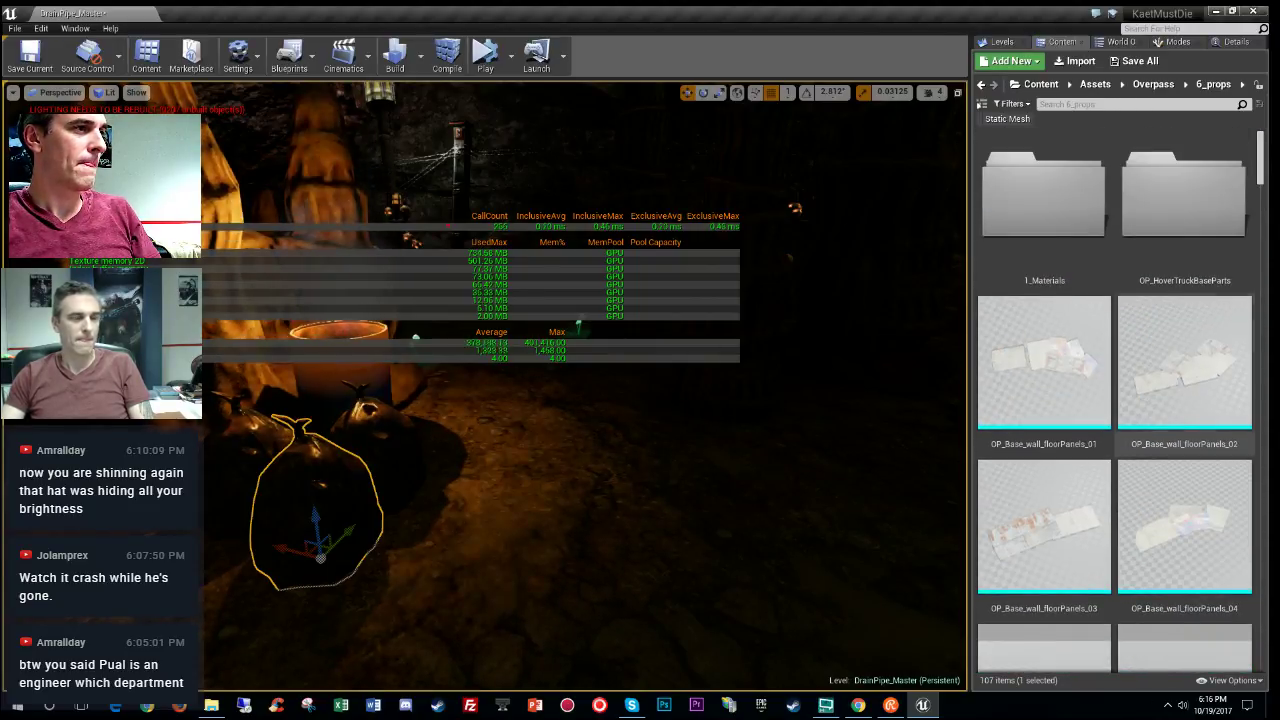
click(1041, 87)
Step: Switch the level viewport to unlit shading and face the open cave area
right_drag(604, 535, 720, 500)
key(alt+3)
right_drag(604, 535, 650, 536)
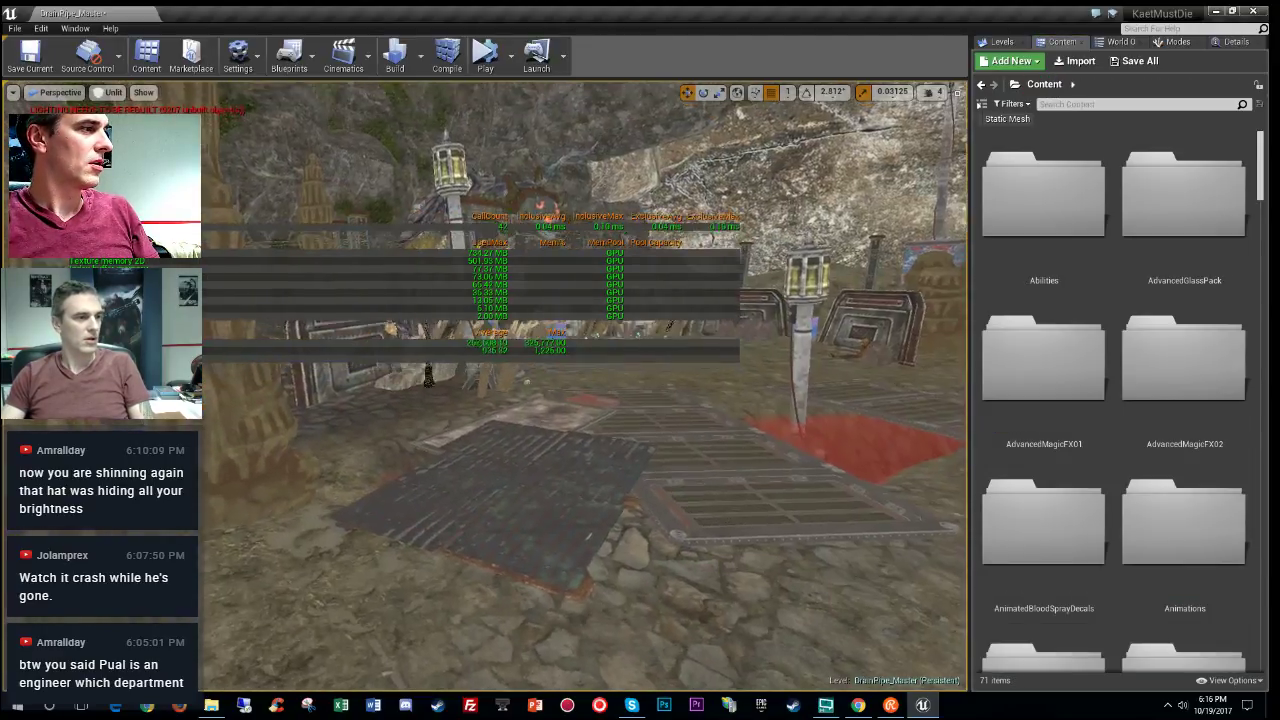
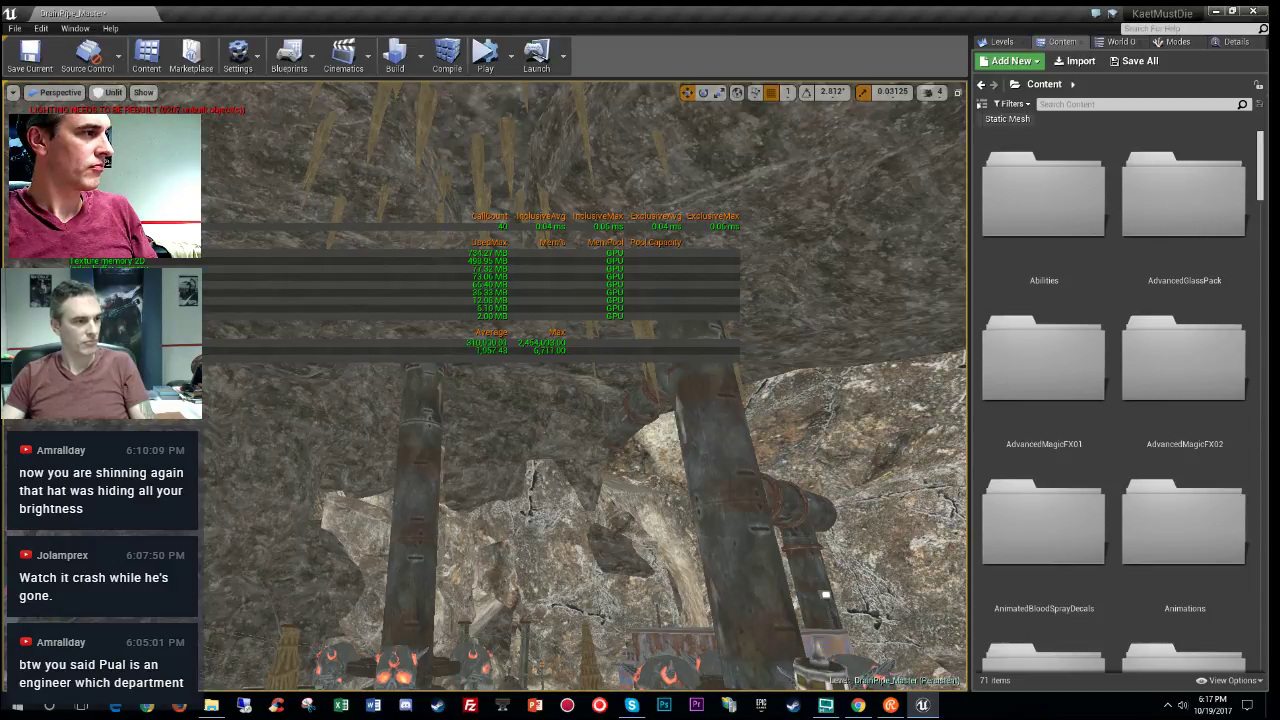
Step: Delete the selected rock meshes from the cave ceiling around the vertical pipes
key(Delete)
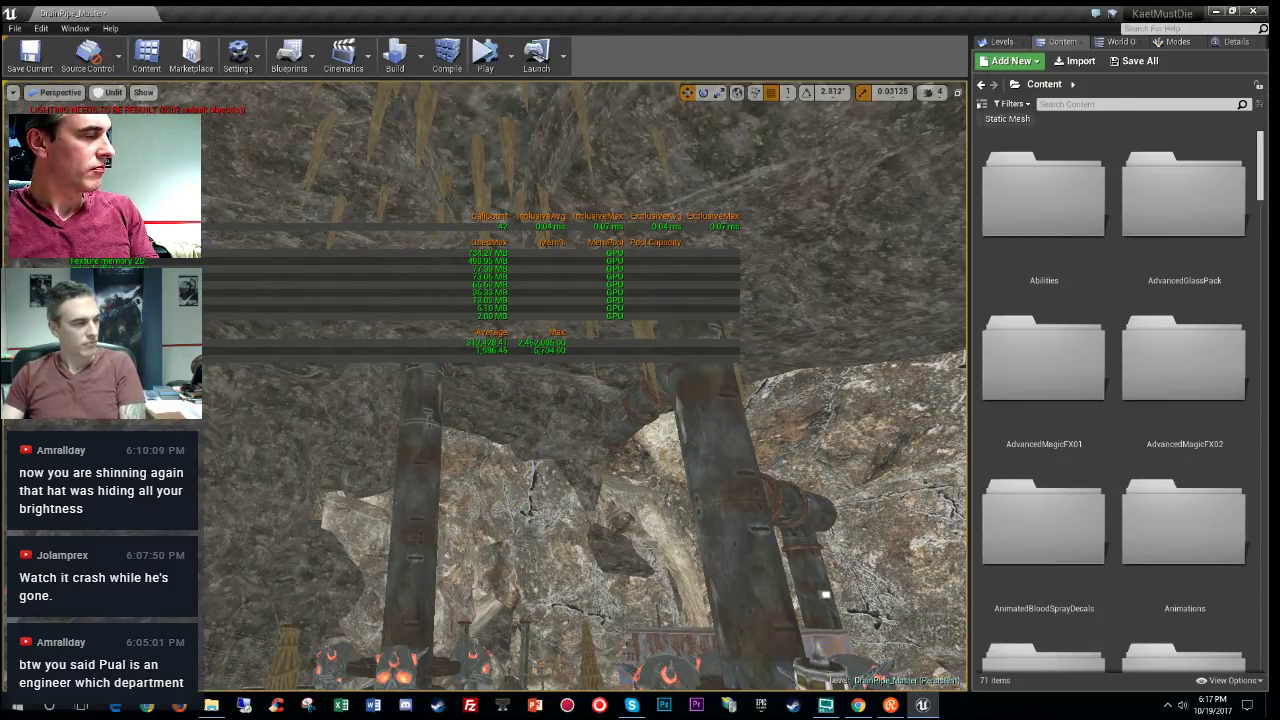
key(Delete)
right_drag(237, 477, 165, 545)
Step: Try deleting the large rocks in the cave wall above the skull gate, undoing each deletion
key(Delete)
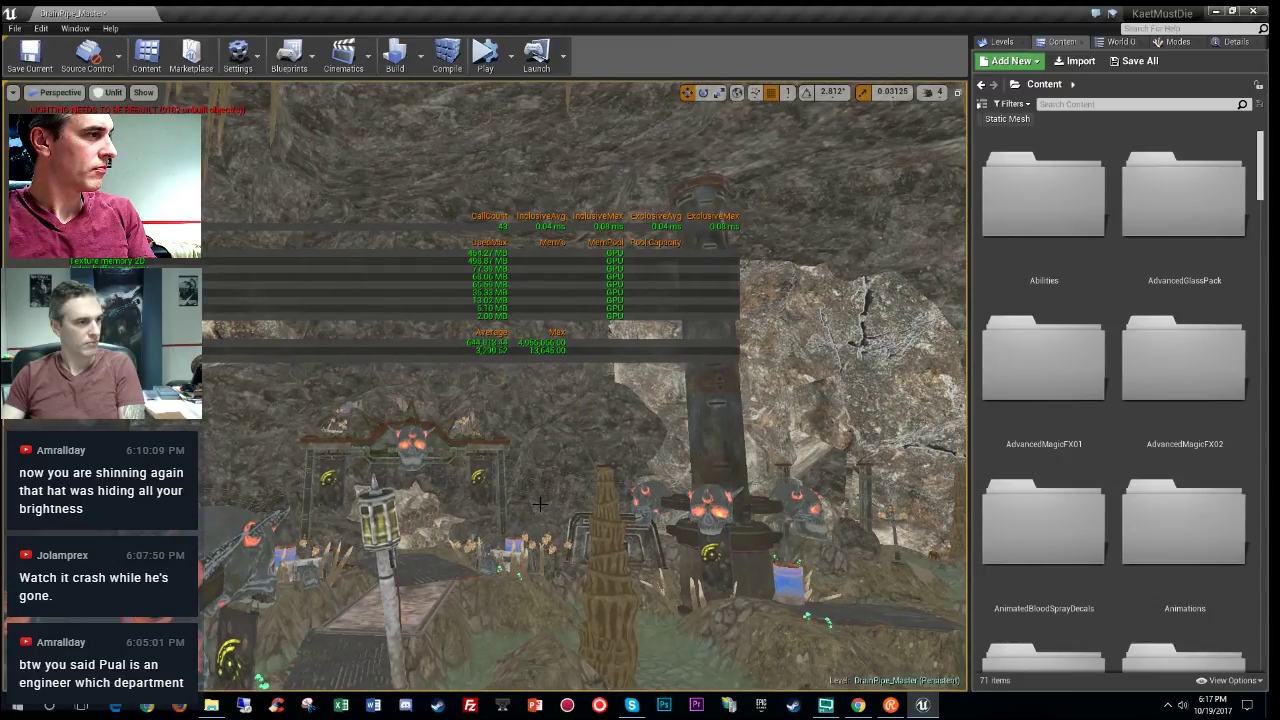
scroll(560, 491, up, 6)
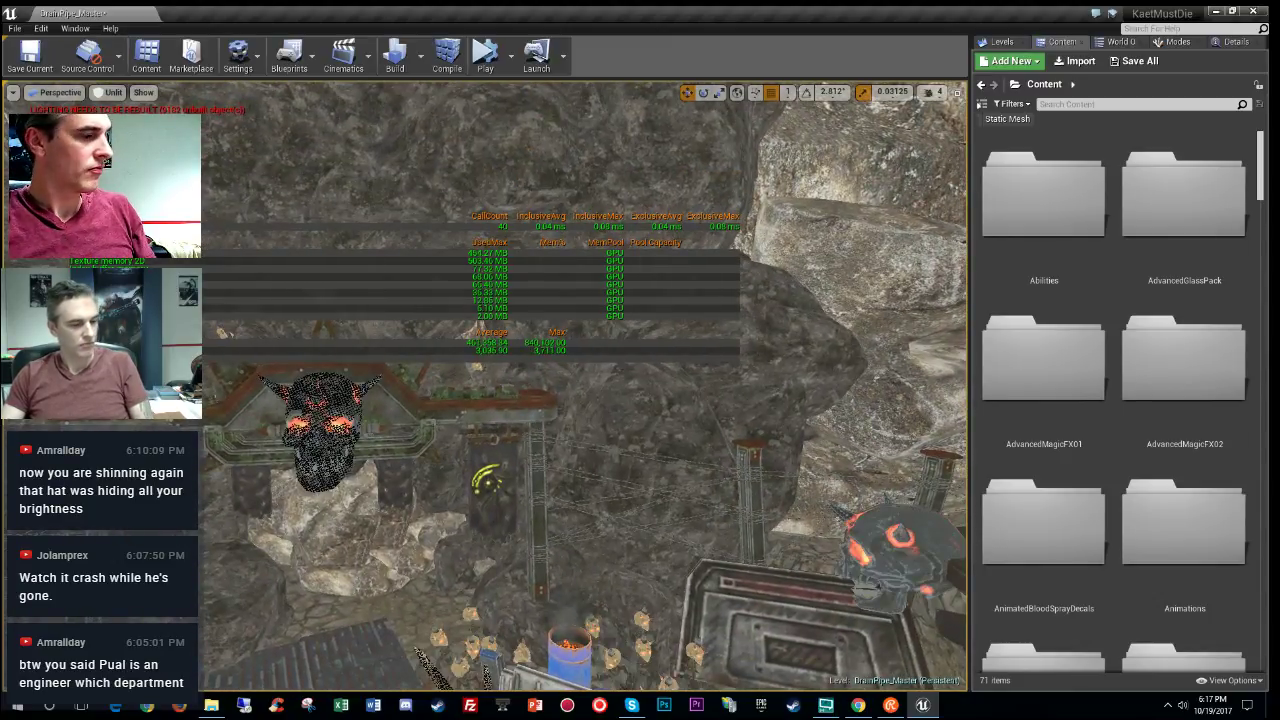
key(ctrl+z)
right_drag(558, 487, 620, 440)
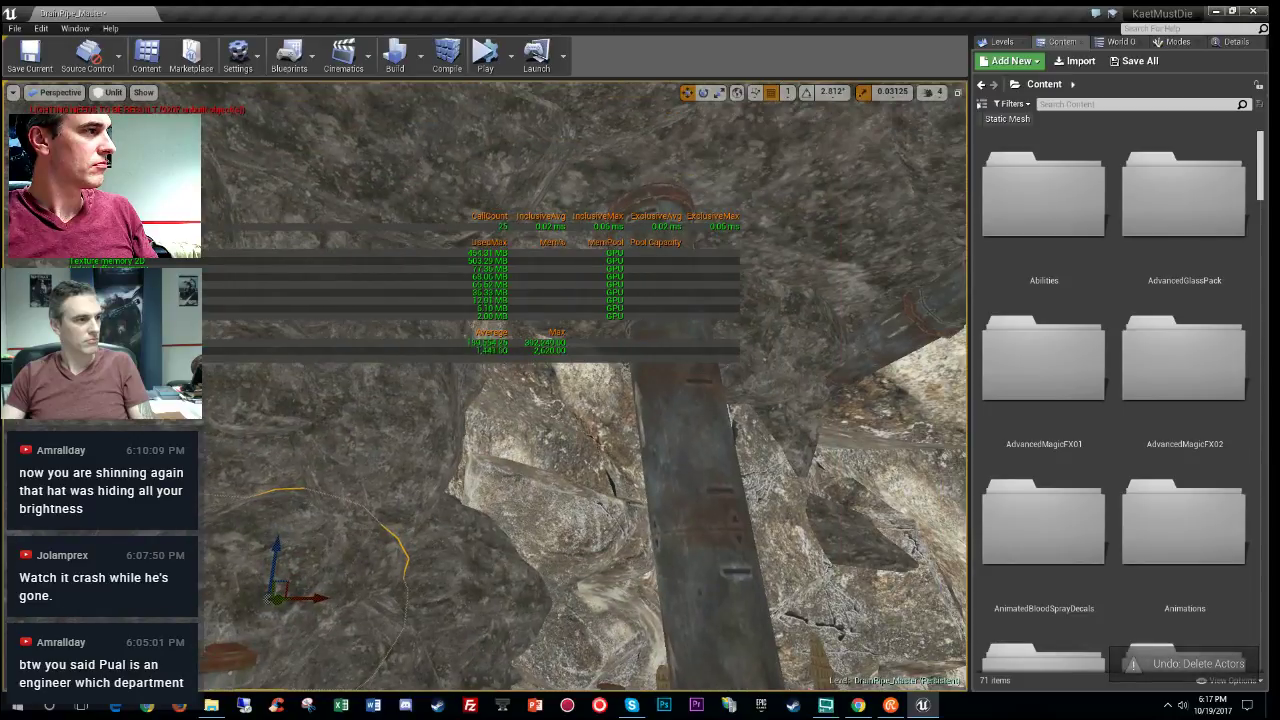
click(268, 400)
key(Delete)
right_drag(510, 505, 370, 570)
key(ctrl+z)
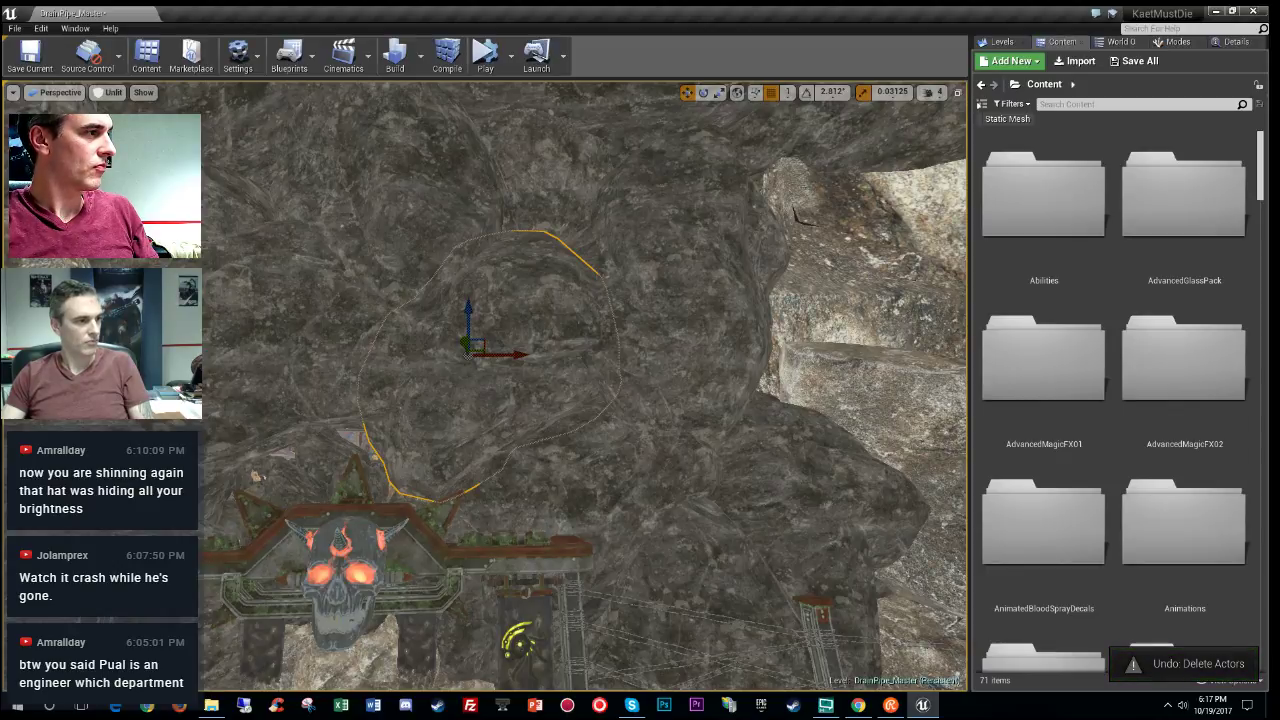
Step: Delete the ceiling rock above the bent pipe and the bright rock face
right_drag(542, 522, 542, 380)
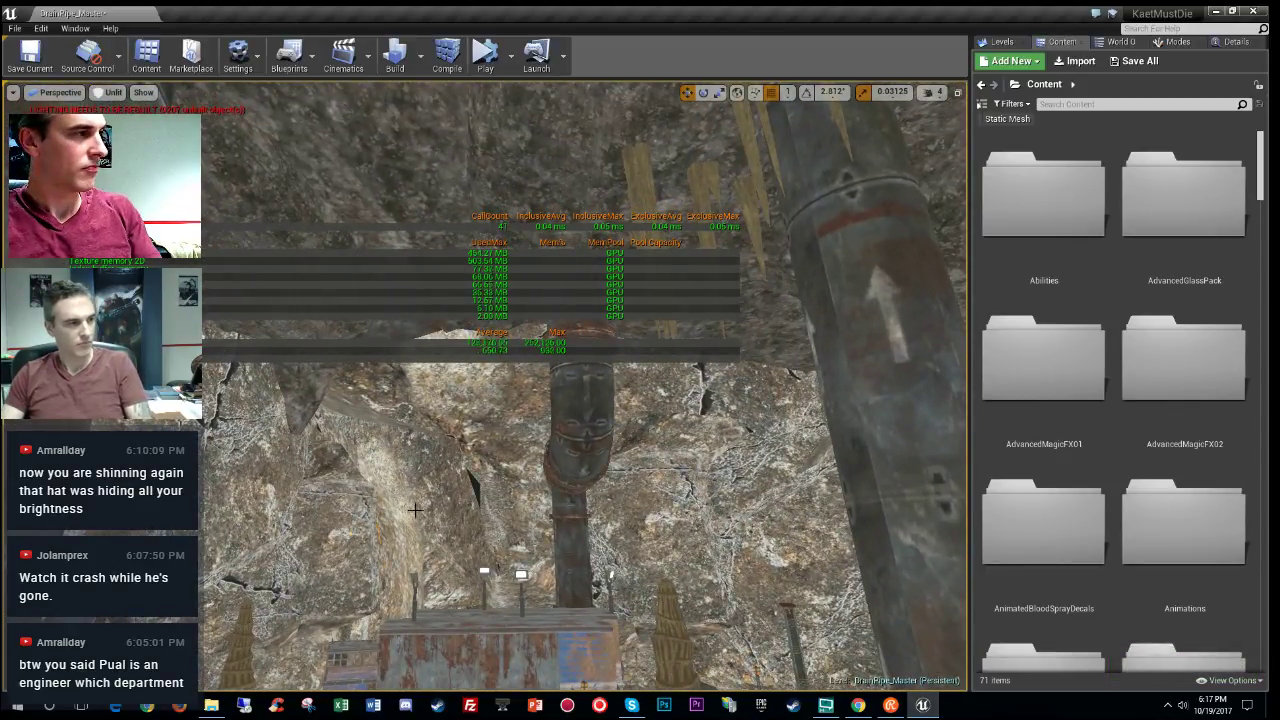
right_drag(416, 511, 220, 525)
right_drag(318, 500, 318, 500)
right_drag(447, 522, 500, 430)
right_drag(704, 530, 700, 480)
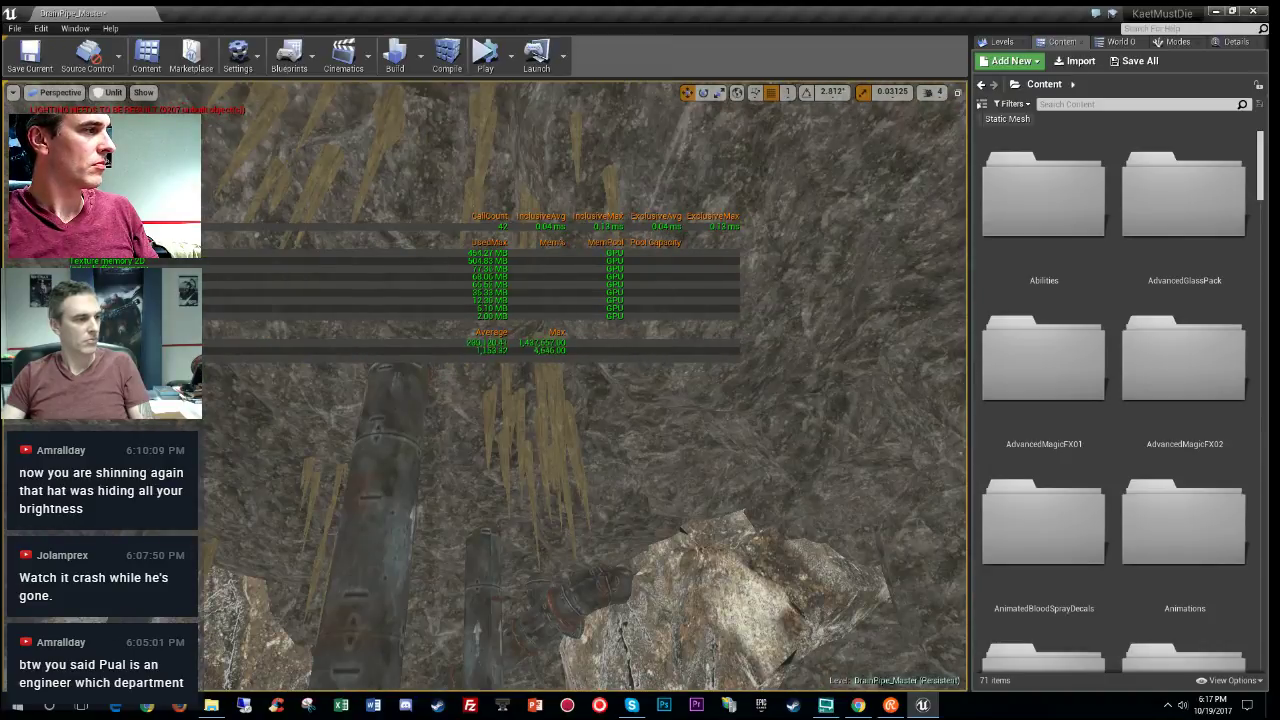
click(707, 455)
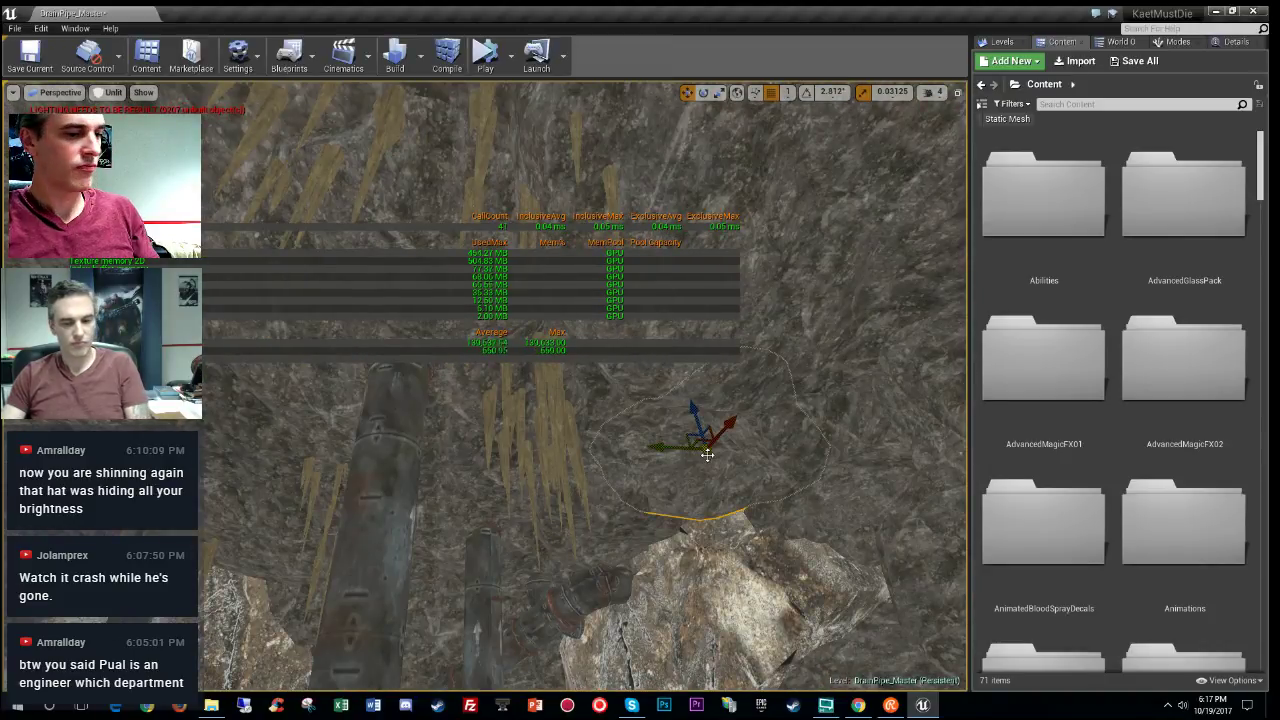
key(Delete)
Step: Try deleting the rock behind the pipes and hanging stalactites, then undo the deletion
right_drag(707, 455, 442, 477)
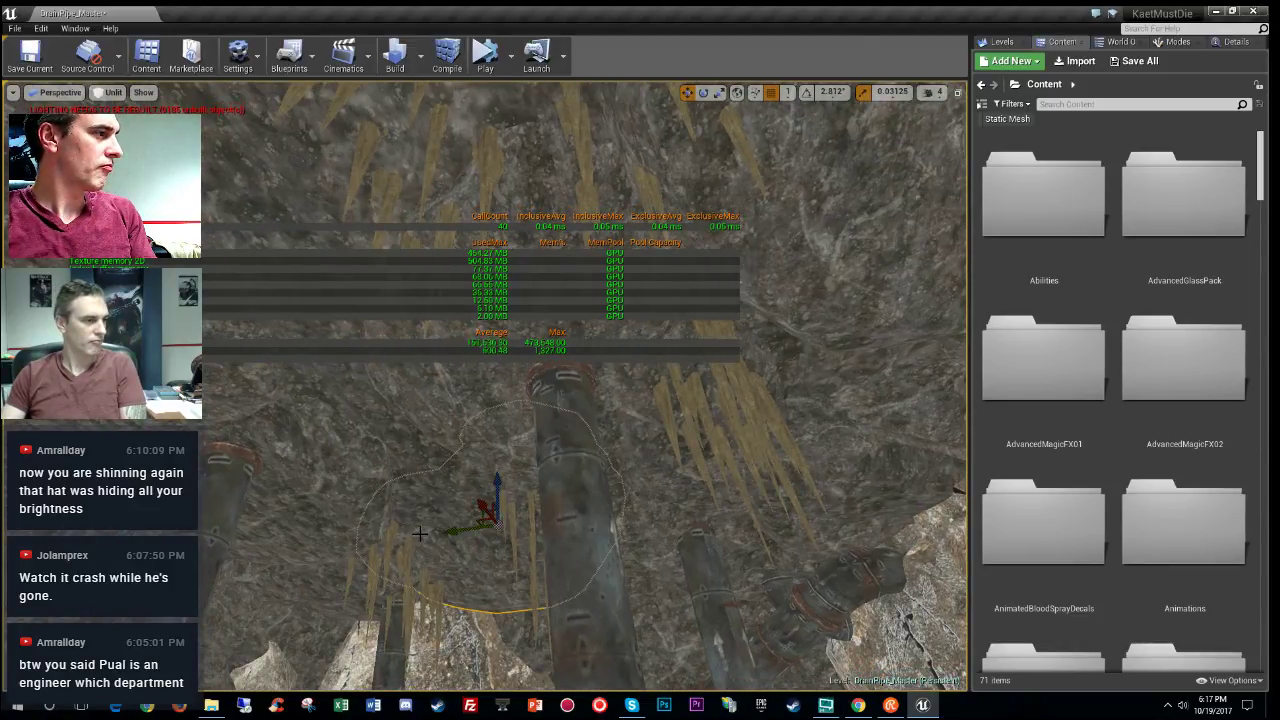
right_drag(420, 534, 519, 494)
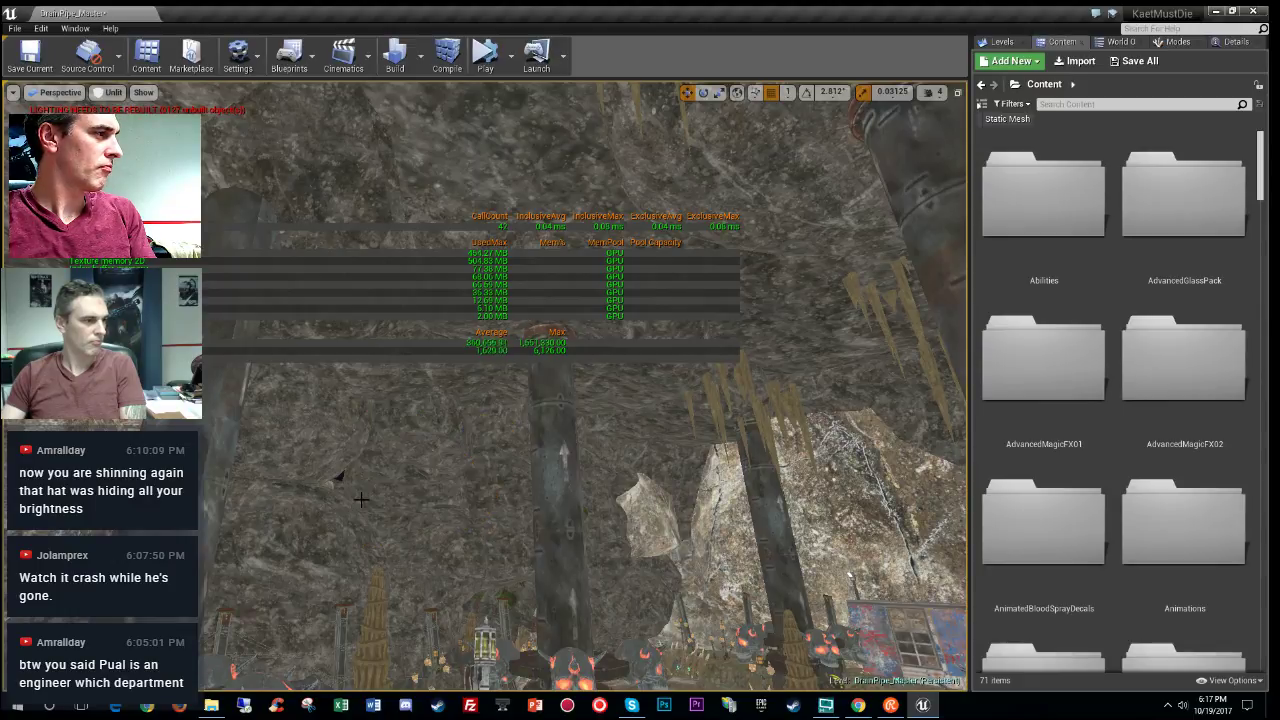
key(ctrl+z)
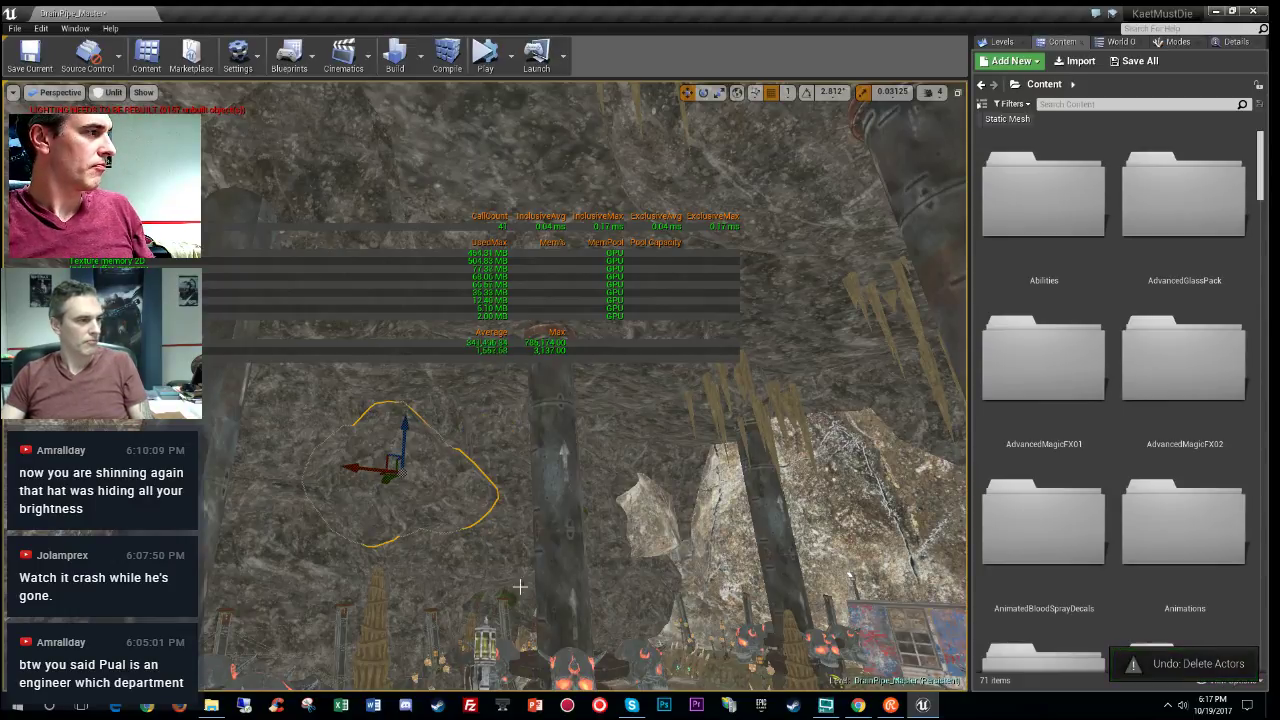
Step: Examine the cave ceiling and walls from several angles for gaps and redundant rocks
key(f)
right_drag(590, 470, 640, 530)
right_drag(490, 485, 771, 624)
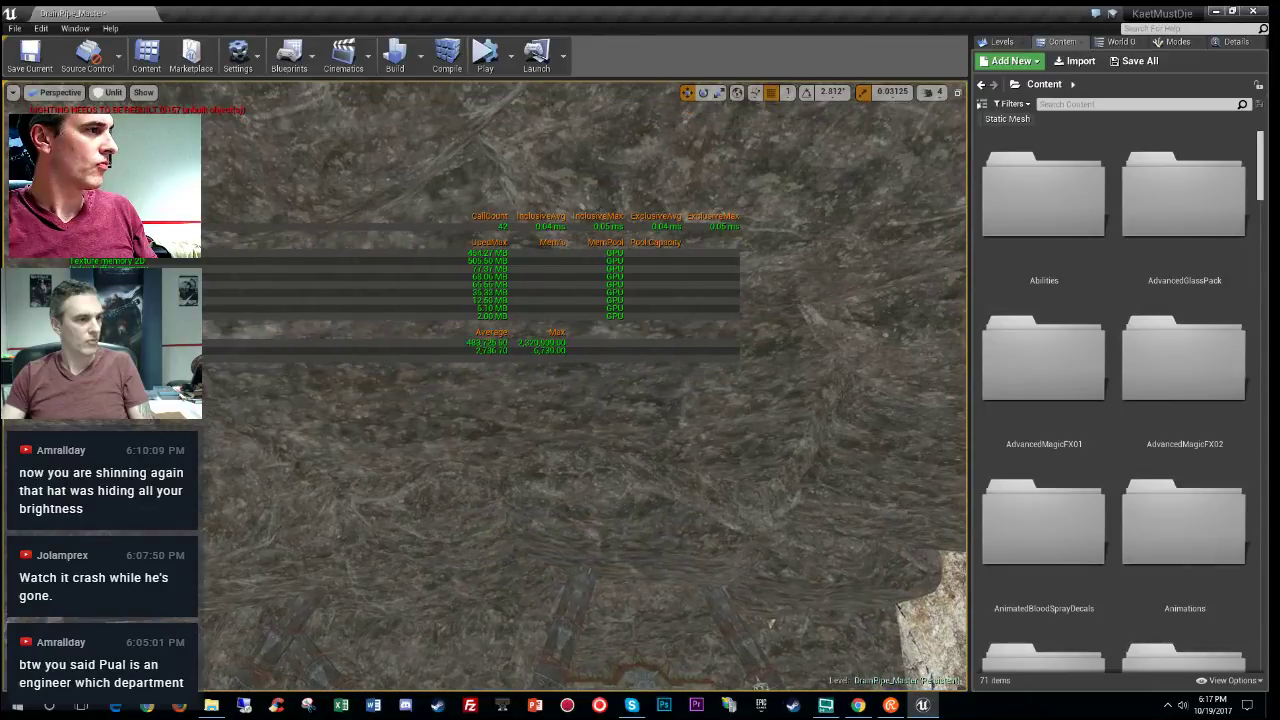
right_drag(818, 450, 870, 458)
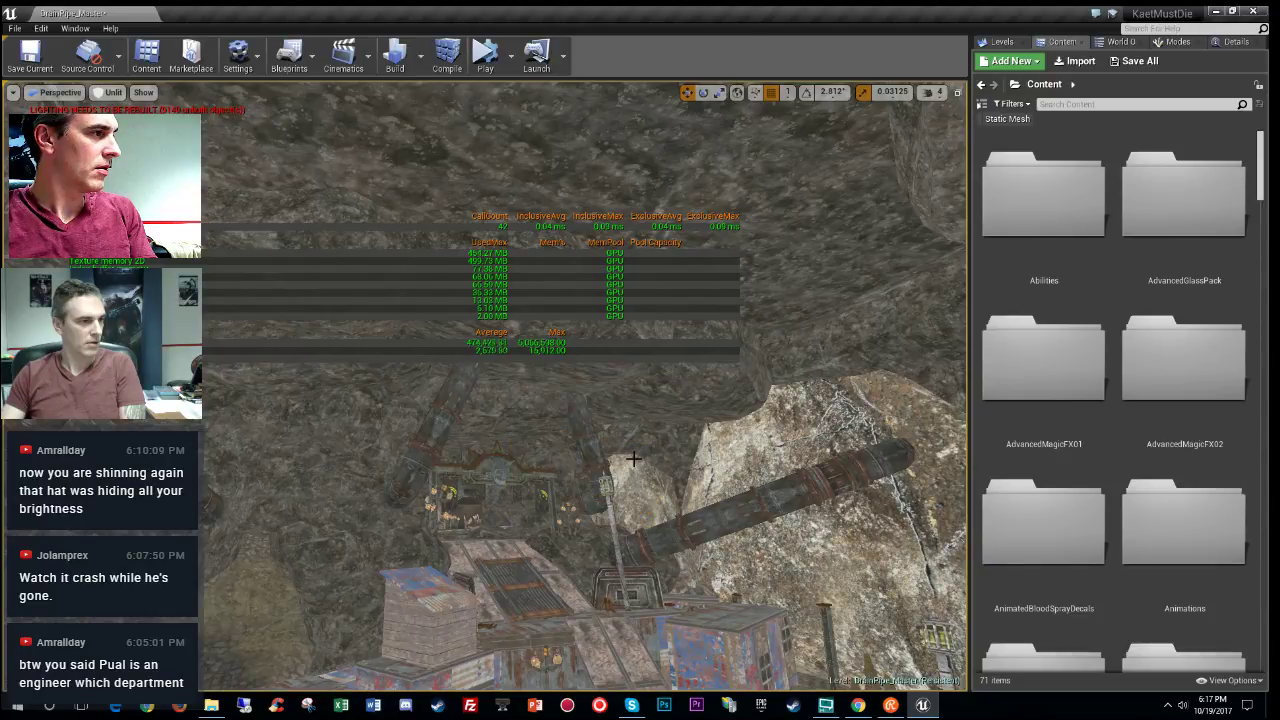
right_drag(633, 458, 540, 502)
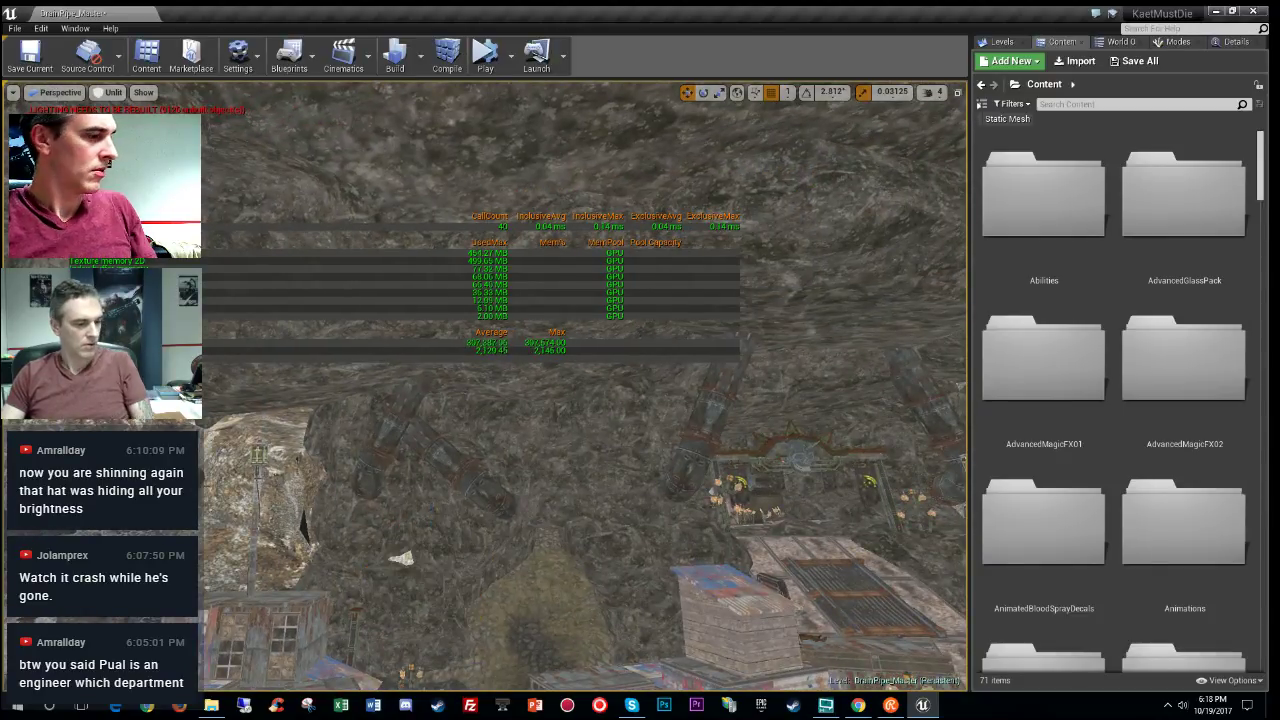
mouse_move(540, 502)
right_down()
mouse_move(522, 550)
mouse_move(590, 590)
mouse_move(555, 515)
mouse_move(610, 520)
mouse_move(540, 520)
right_up()
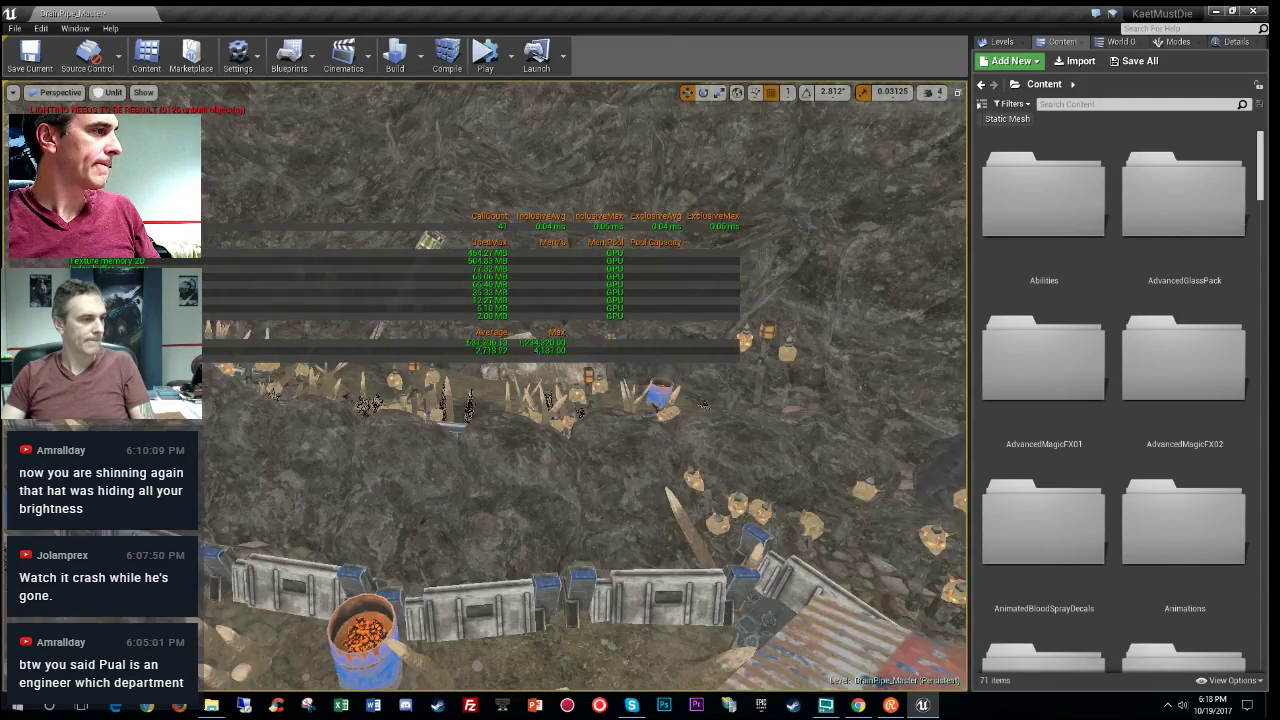
Step: Select the trench plate beside the rusty building, locate its MD_TrenchPlate mesh in the content, and open it for editing
right_drag(584, 386, 520, 350)
click(510, 450)
click(1245, 41)
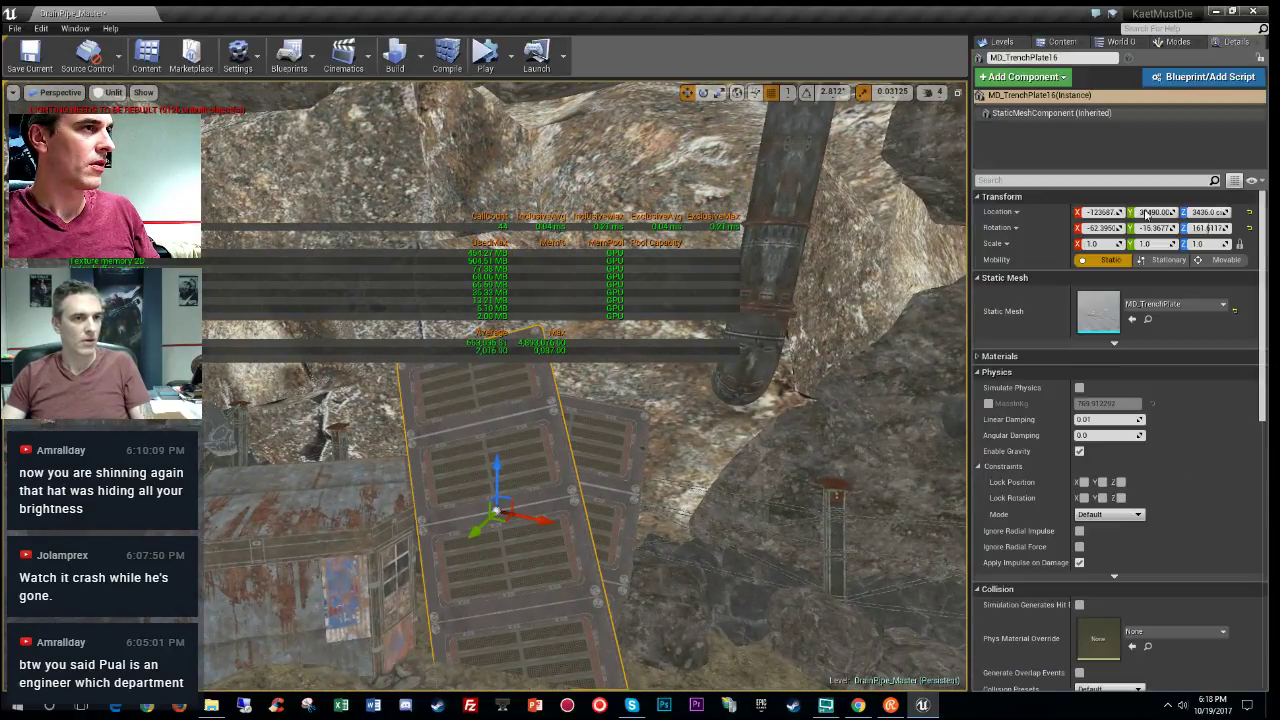
click(1149, 321)
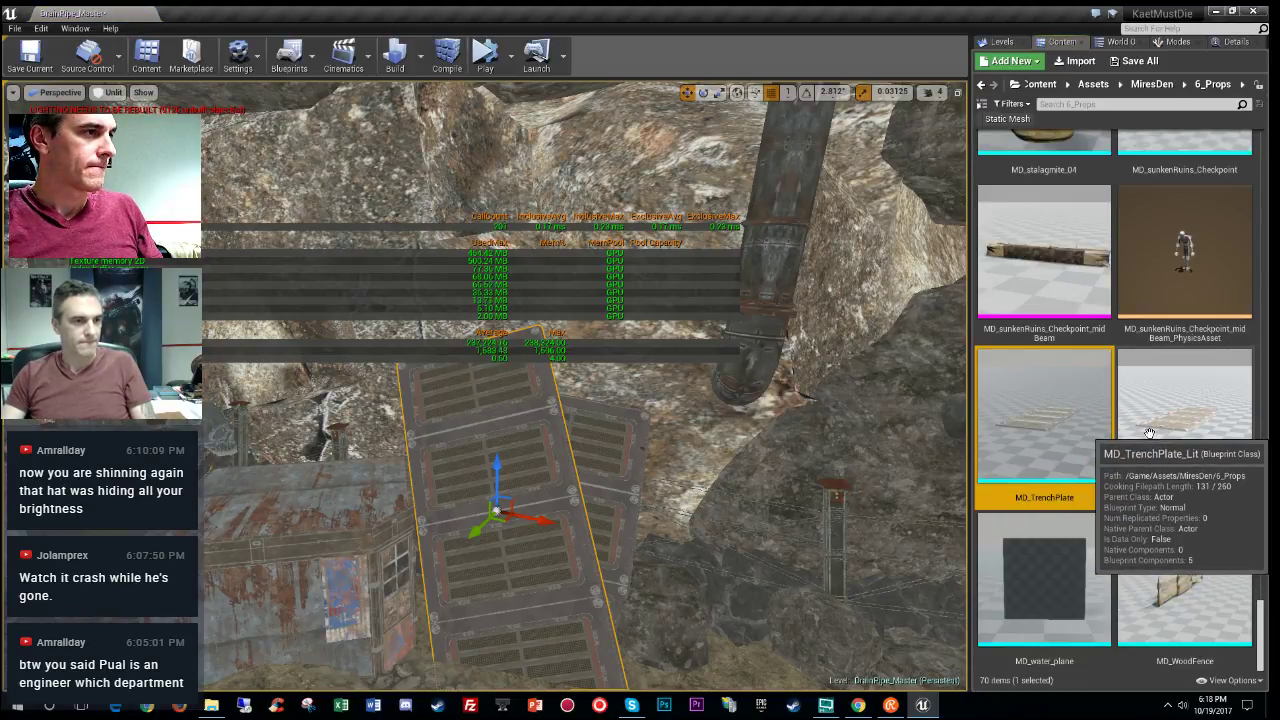
double_click(1043, 408)
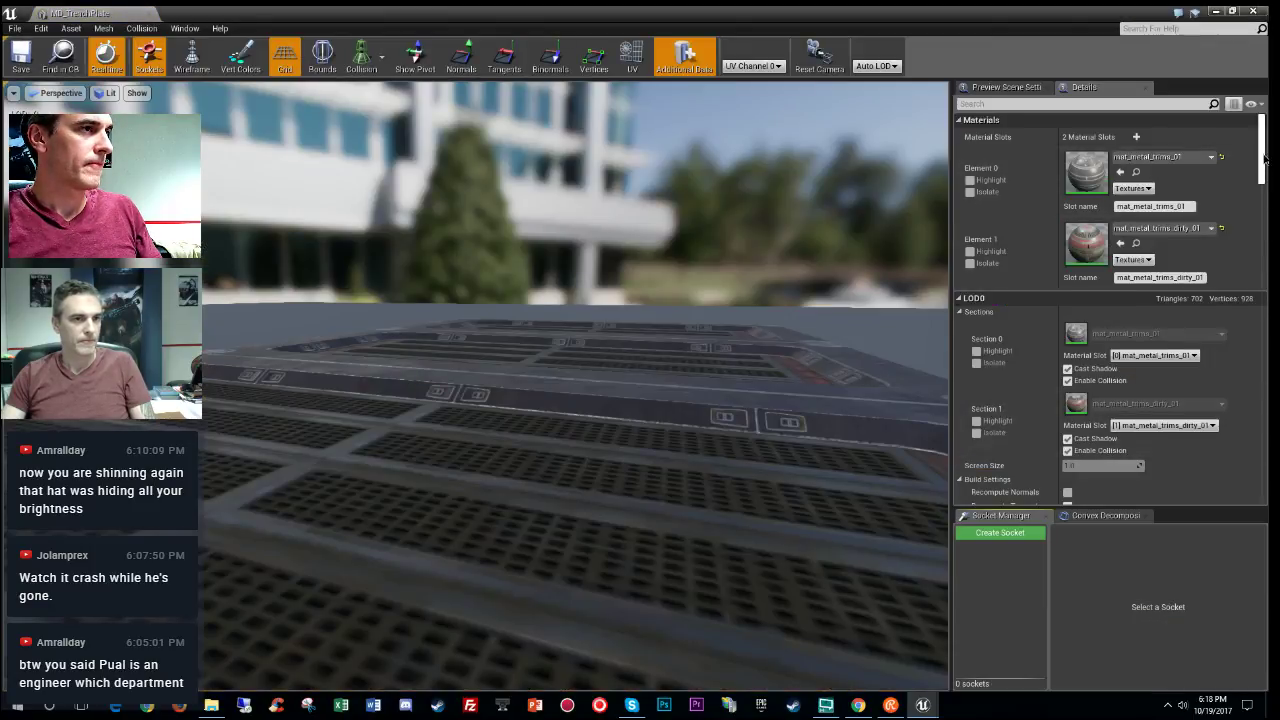
Step: Set the trench plate mesh's LOD group to Deco, accept overwriting its current settings, and close its editor
drag(1262, 160, 1262, 261)
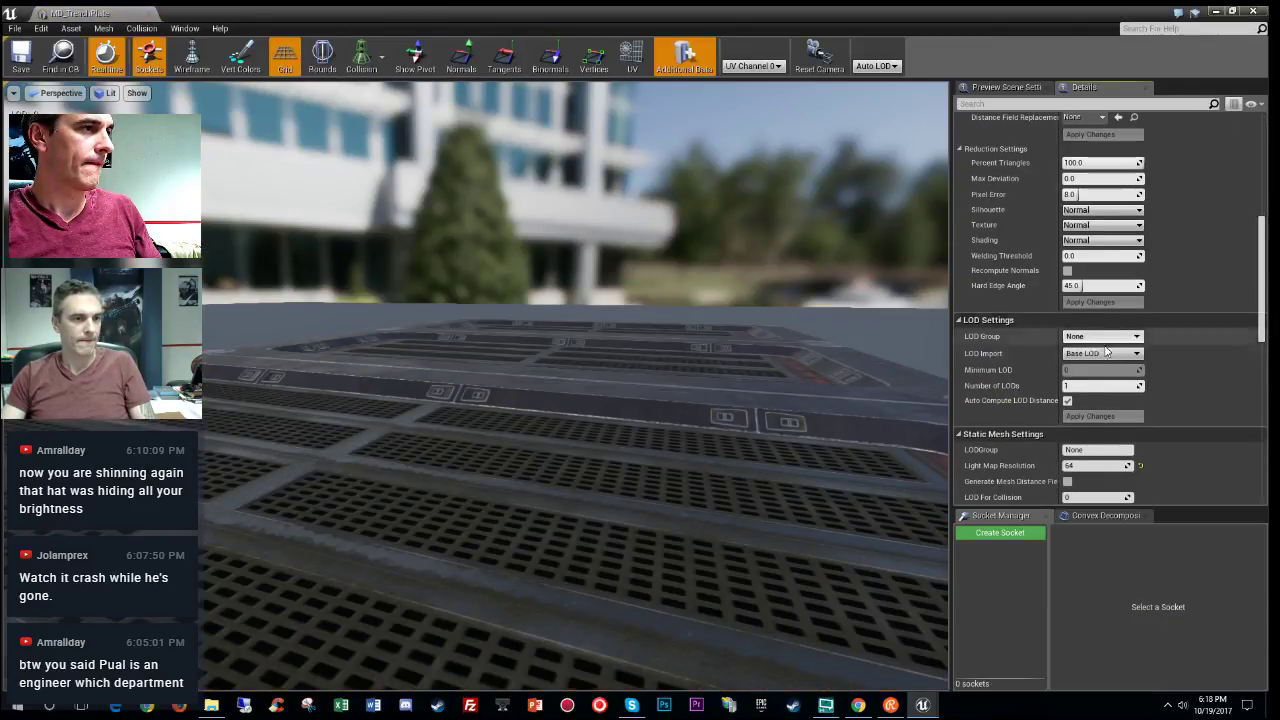
click(1100, 336)
click(1090, 380)
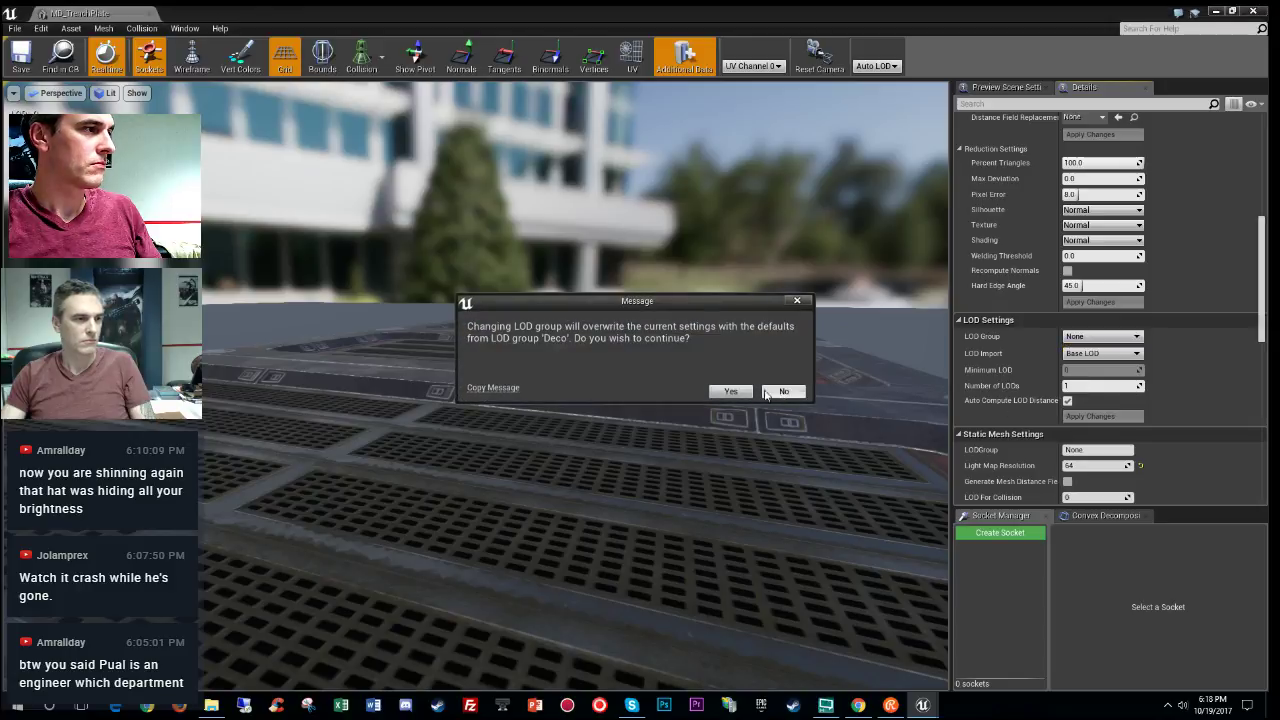
click(730, 390)
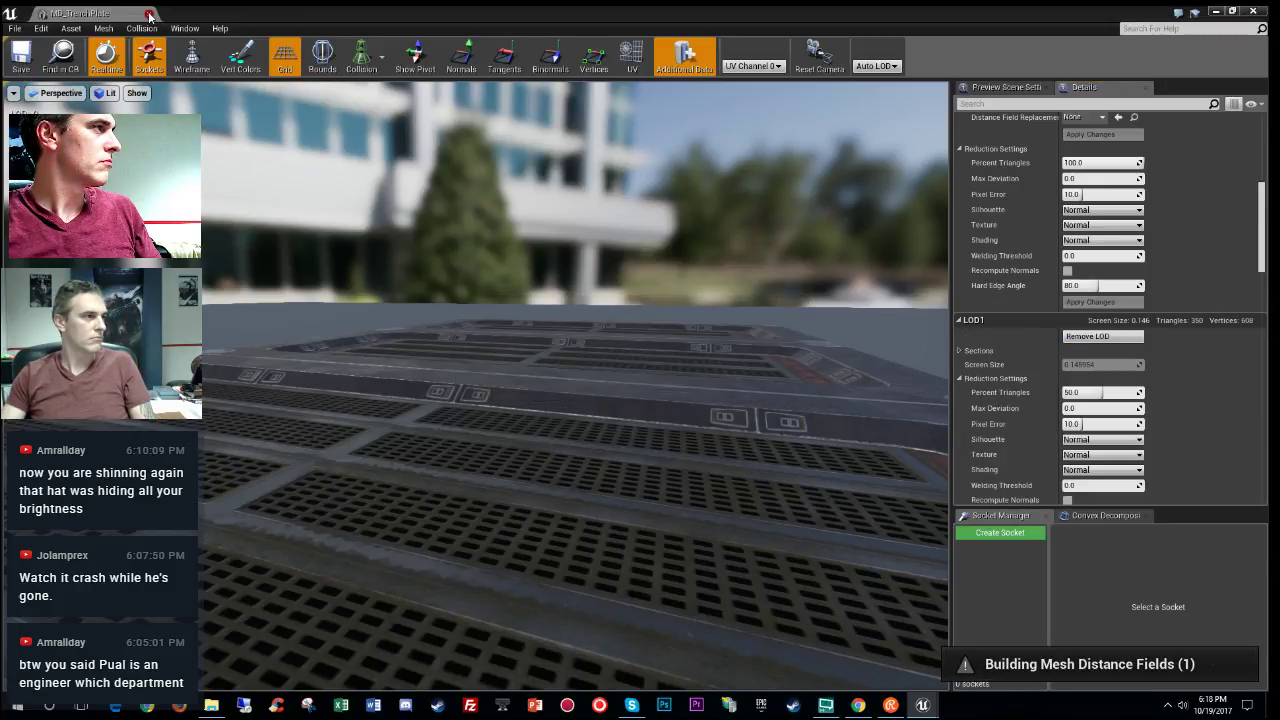
click(149, 15)
Step: Select the sharp rock behind the wire fence, locate its LF_rockSharp_B mesh in the content, and open it for editing
mouse_move(659, 474)
right_down()
mouse_move(890, 480)
mouse_move(850, 455)
mouse_move(800, 460)
mouse_move(830, 540)
mouse_move(785, 445)
right_up()
right_drag(708, 528, 718, 548)
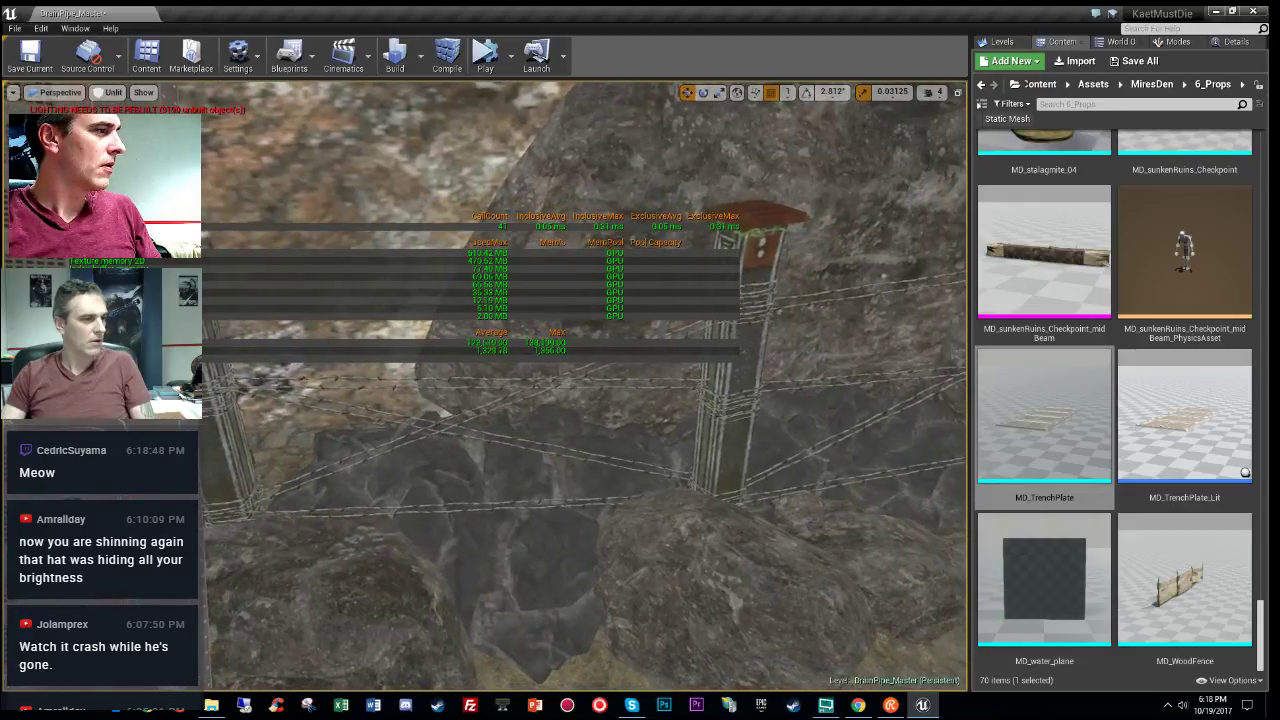
click(640, 470)
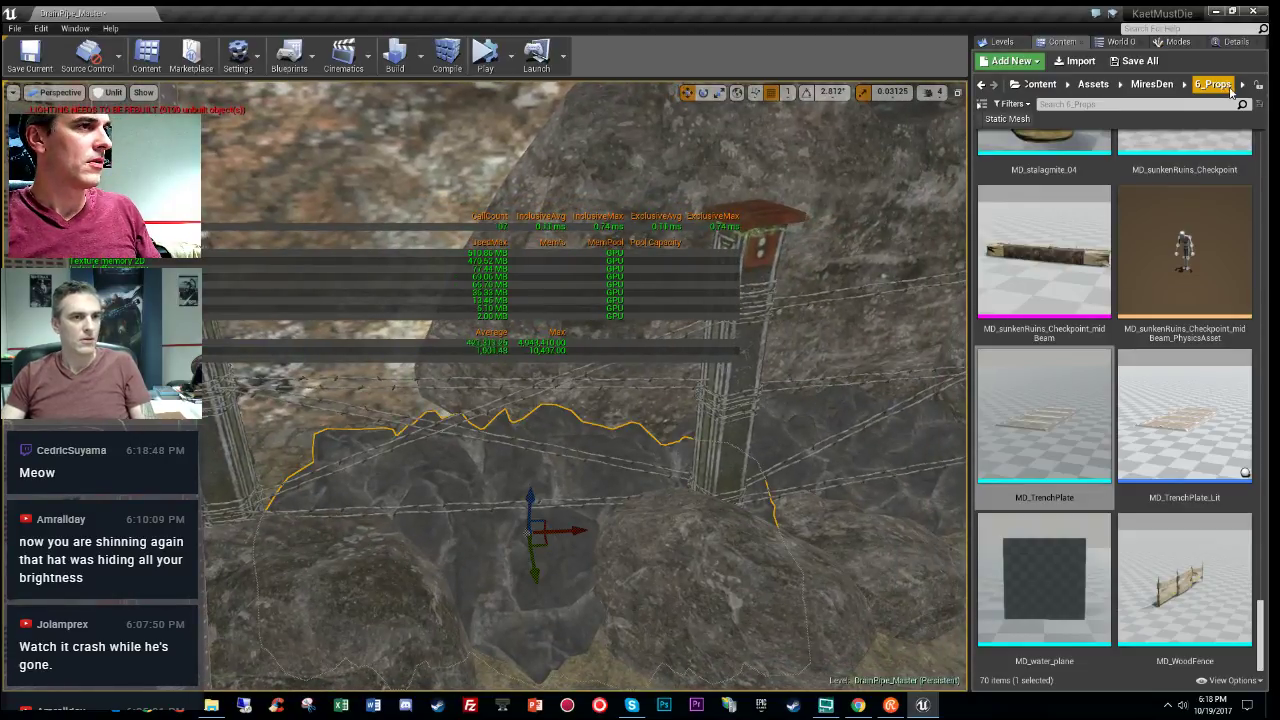
click(1235, 42)
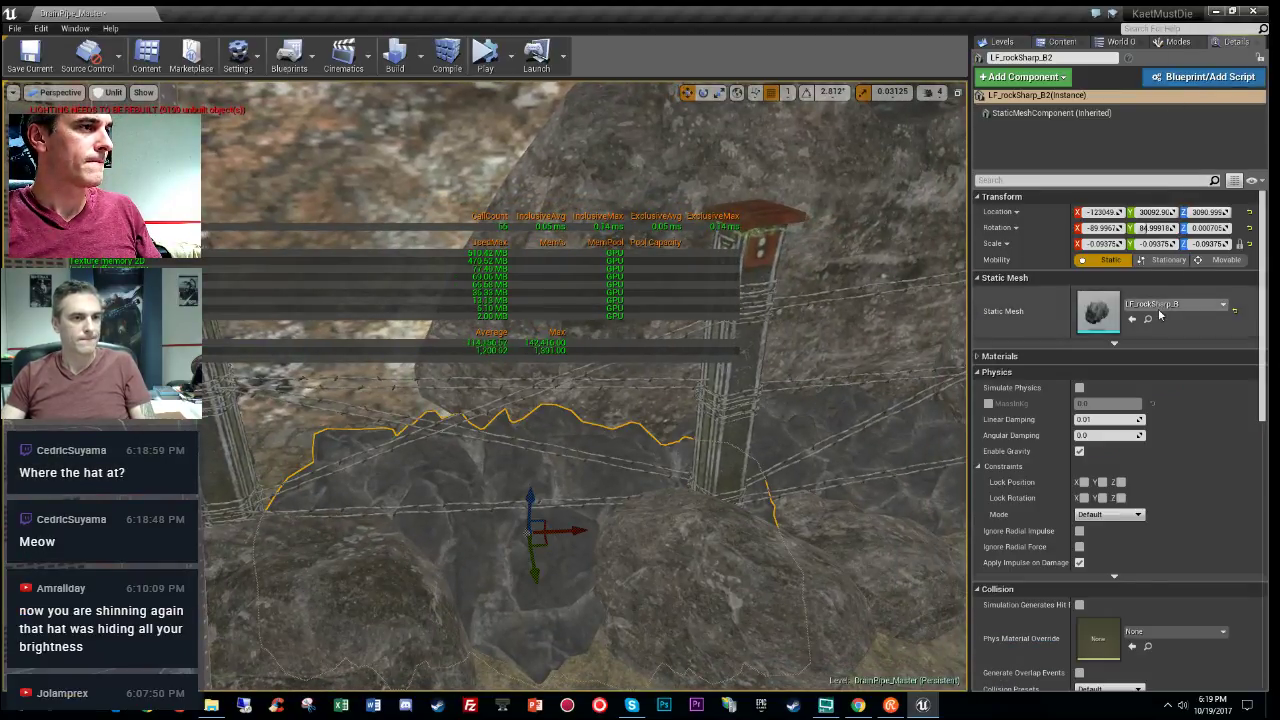
click(1143, 336)
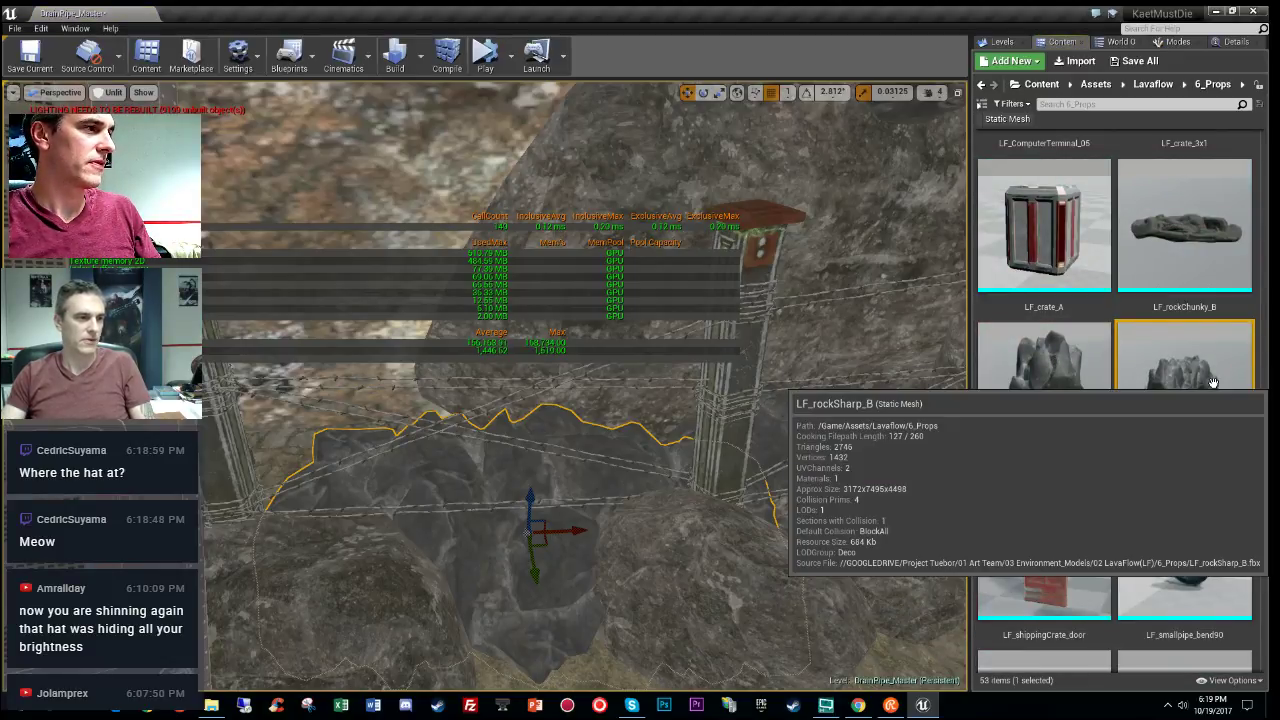
double_click(1212, 382)
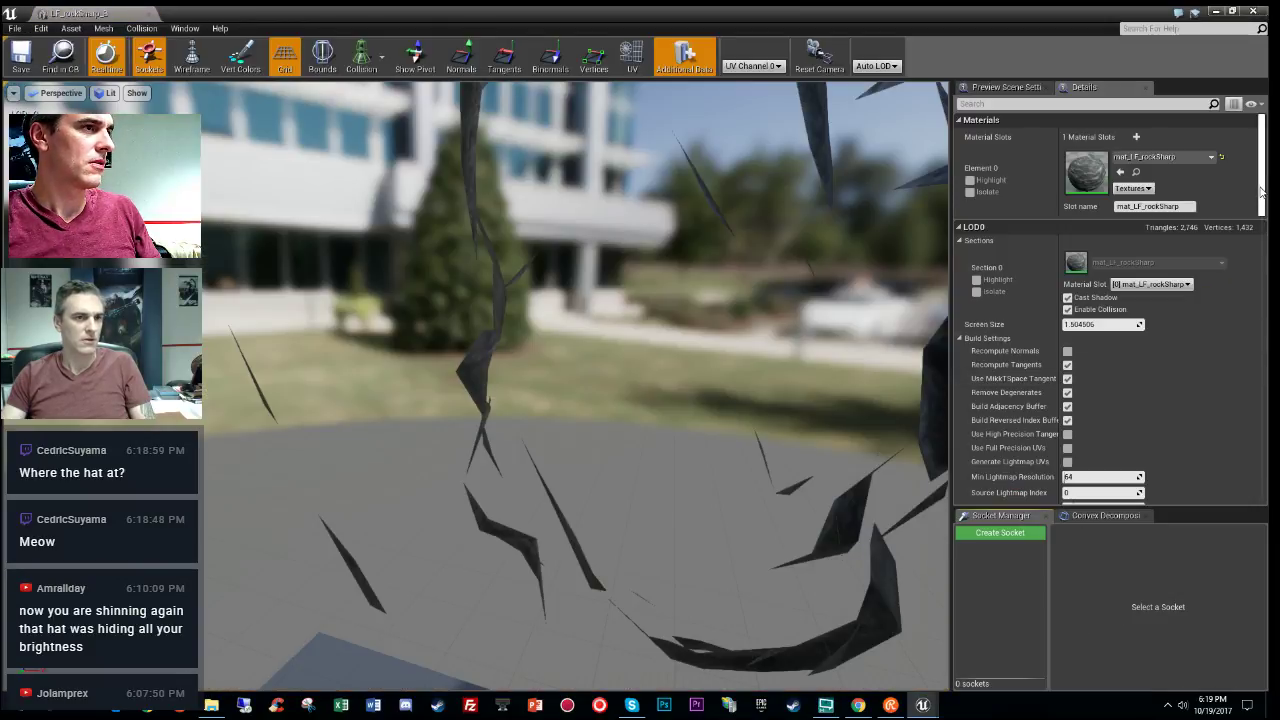
Step: Examine the LF_rockSharp_B mesh from a distance along with its current LOD settings
drag(1262, 196, 1255, 311)
key(s)
right_drag(862, 342, 860, 336)
key(s)
key(w)
key(s)
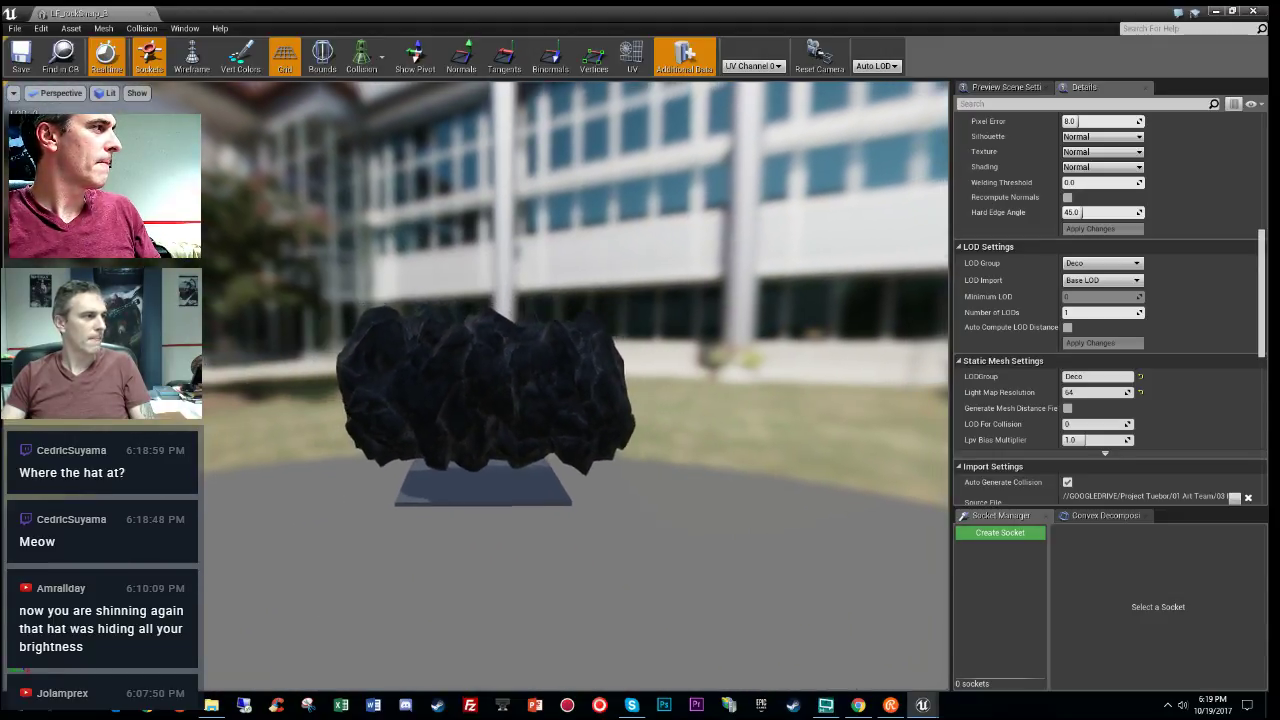
mouse_move(700, 500)
right_down()
mouse_move(700, 580)
mouse_move(700, 525)
right_up()
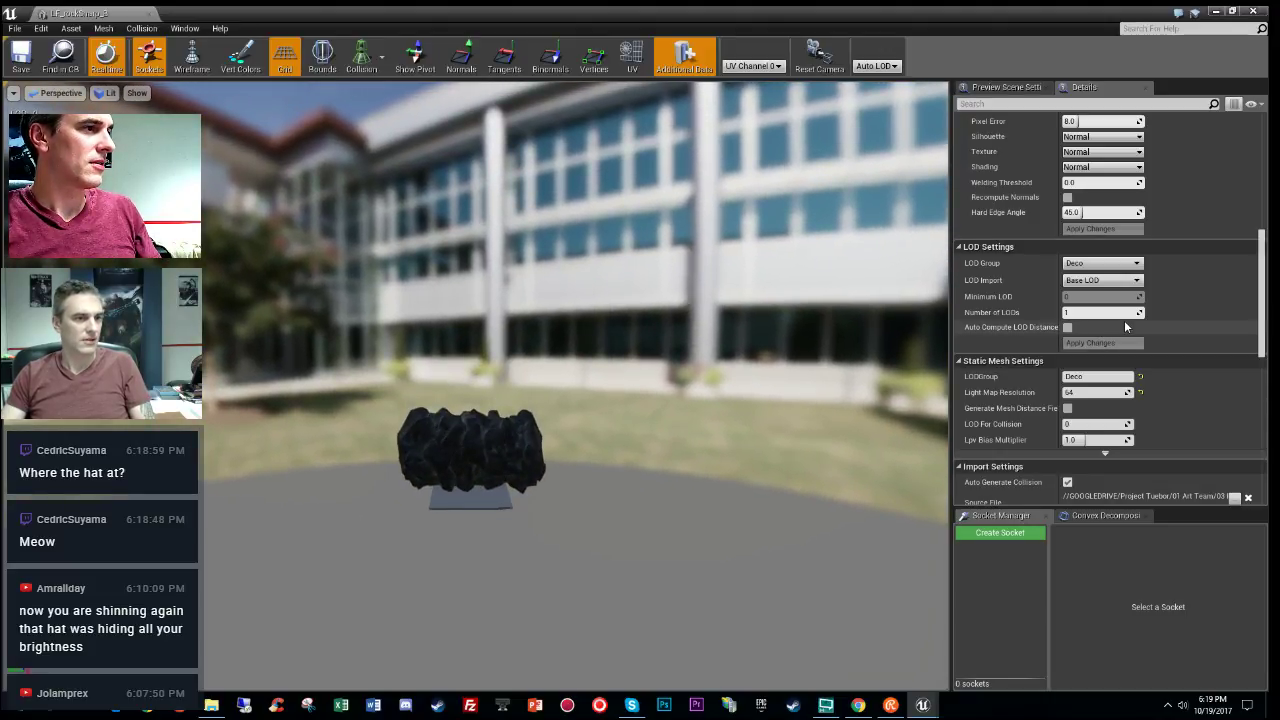
Step: Set the rock mesh's LOD0 screen size to 1.0 and review its reduction and LOD settings
scroll(1150, 315, up, 6)
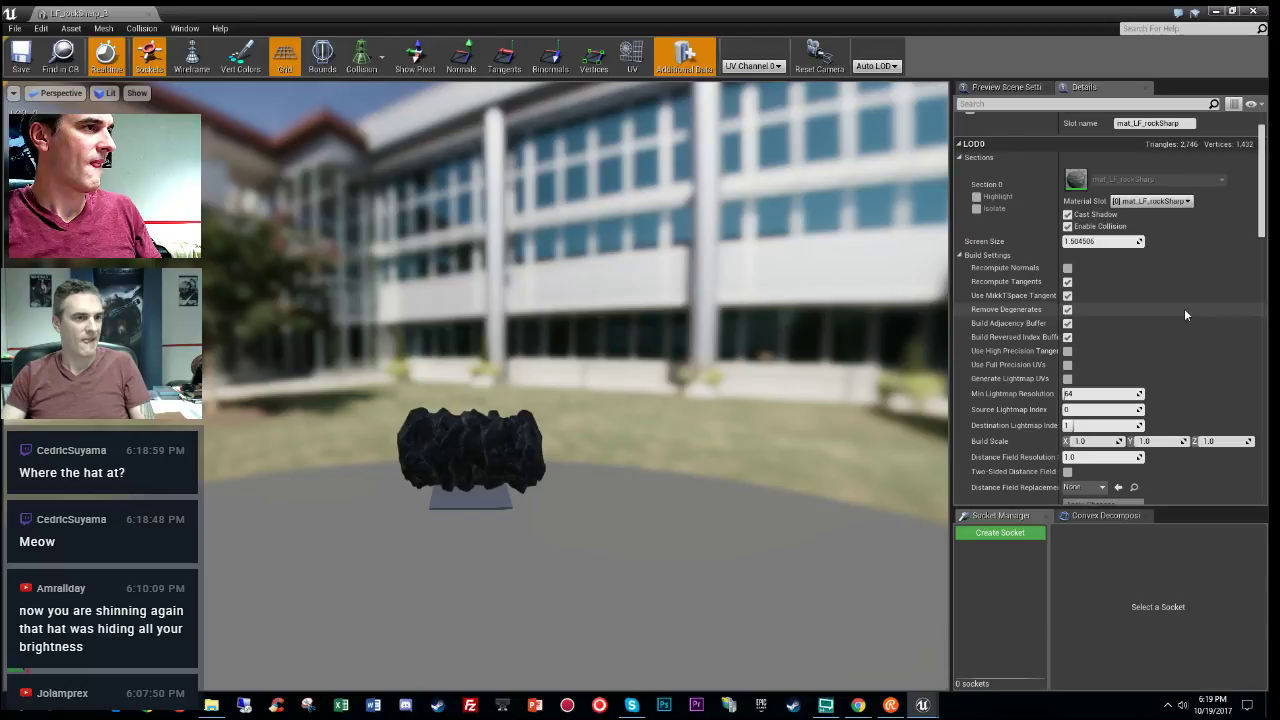
scroll(1184, 315, up, 2)
scroll(1184, 315, down, 1)
scroll(1184, 315, up, 1)
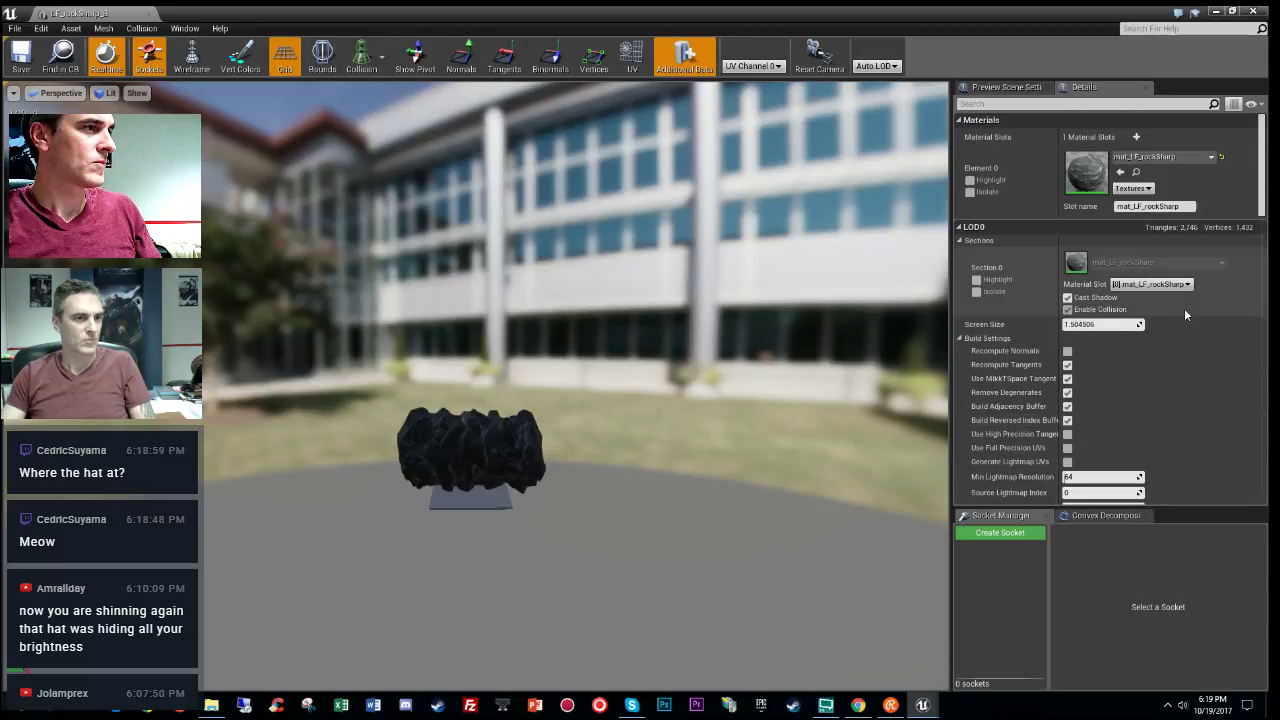
click(1090, 325)
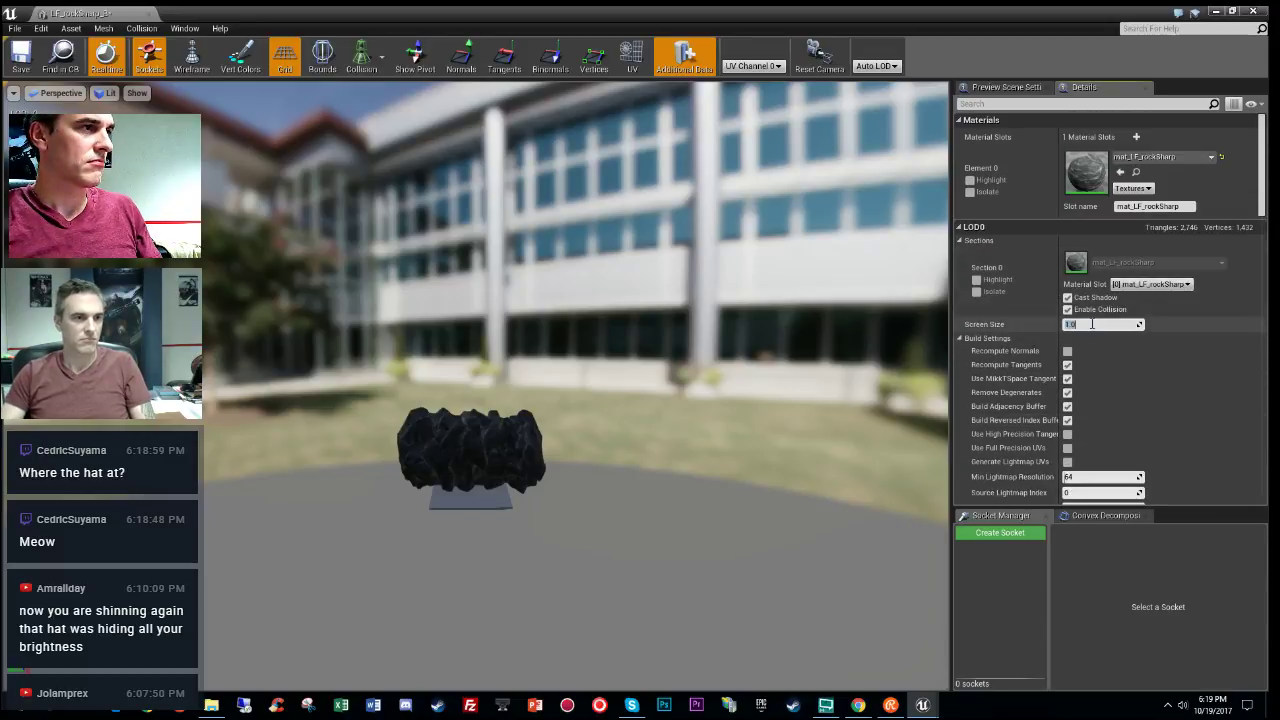
scroll(1092, 324, down, 8)
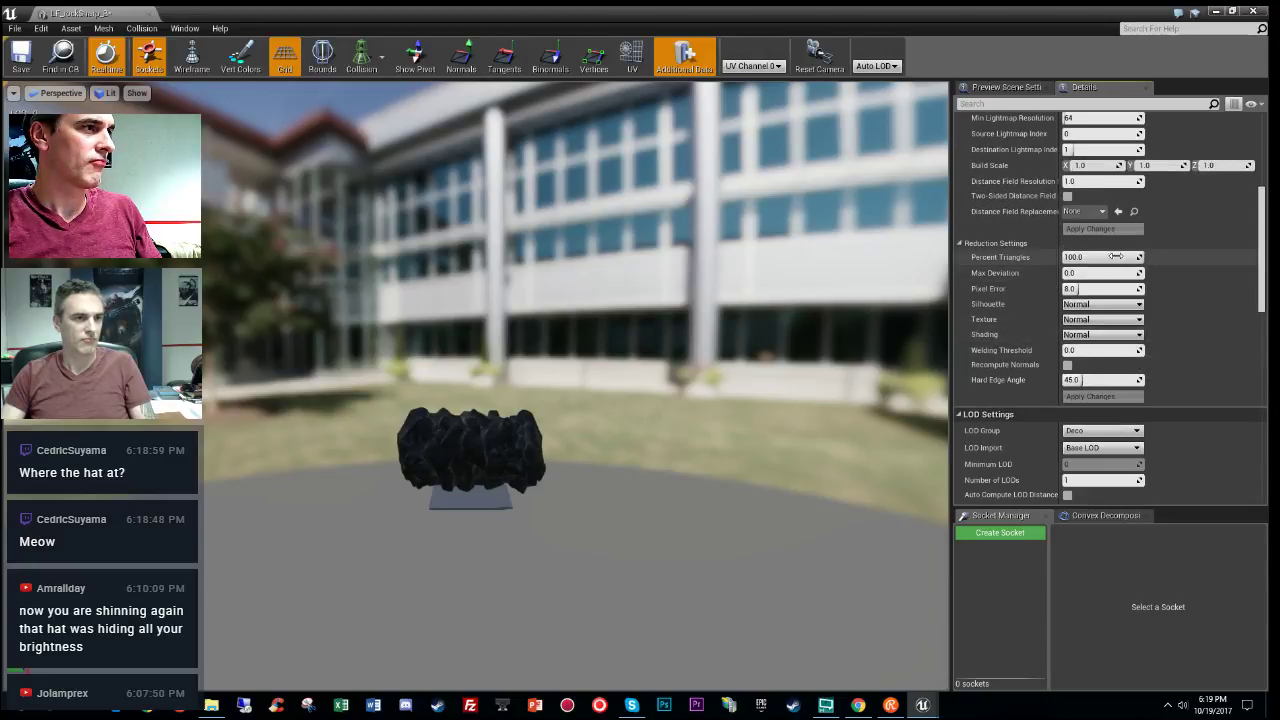
scroll(1140, 330, up, 6)
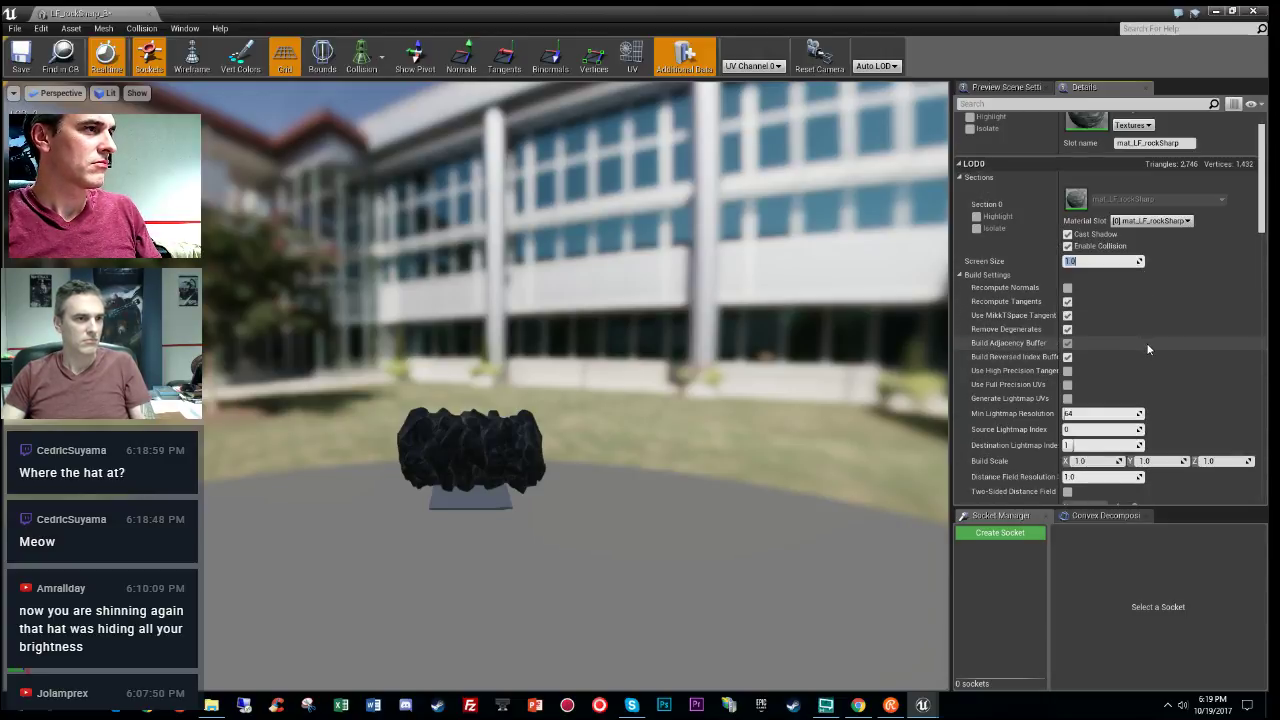
scroll(1148, 346, down, 9)
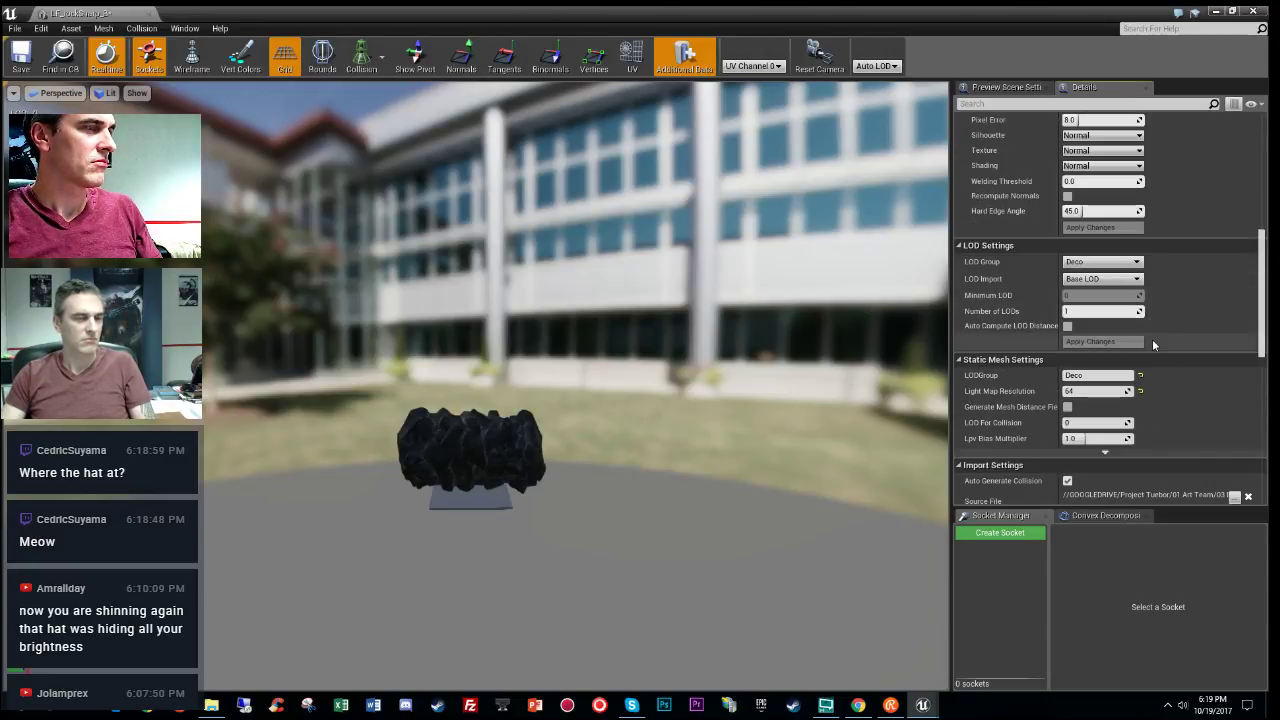
scroll(1150, 340, up, 12)
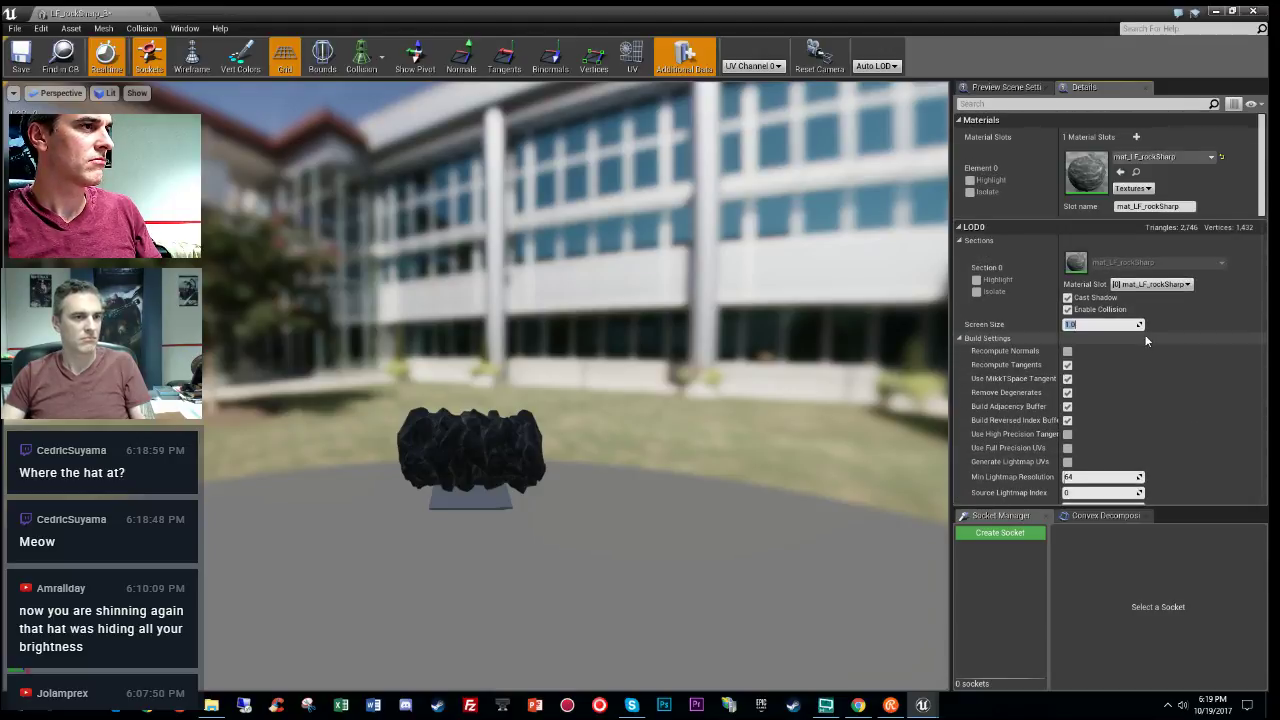
Step: Switch the rock mesh's LOD group to SmallProp and accept overwriting its current settings
scroll(1150, 335, down, 12)
scroll(1140, 340, up, 4)
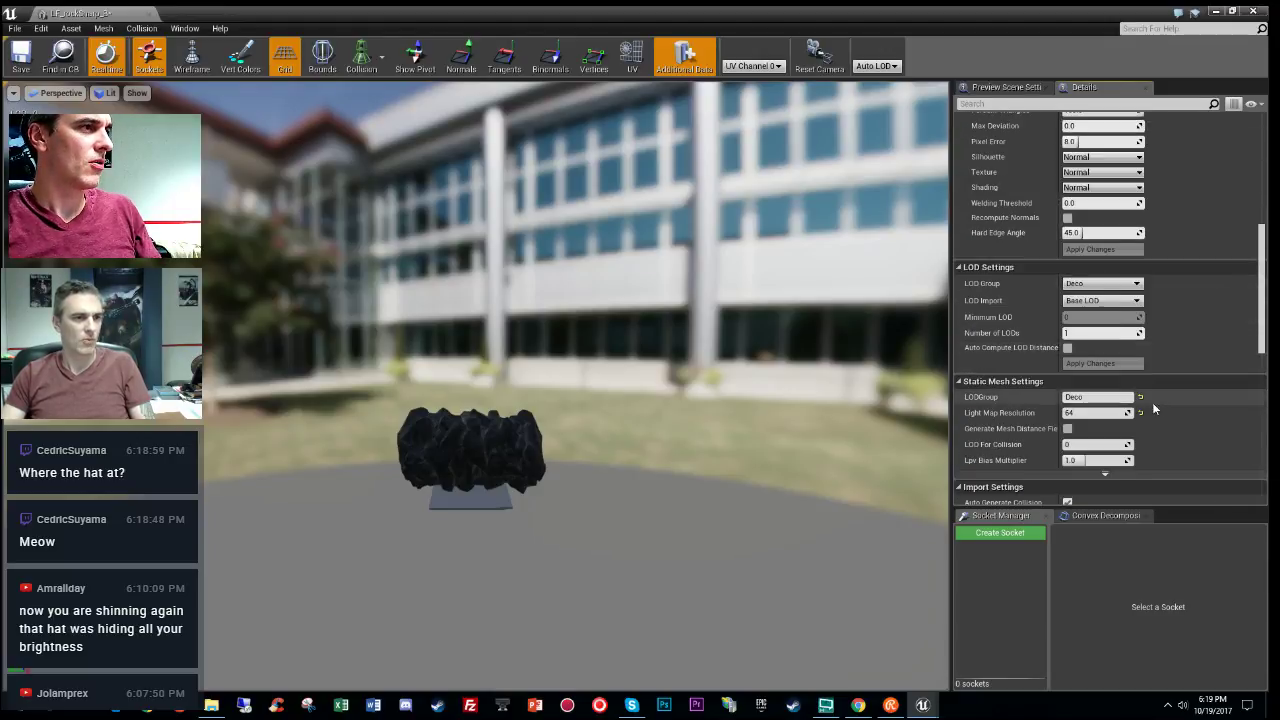
click(1106, 284)
click(1090, 312)
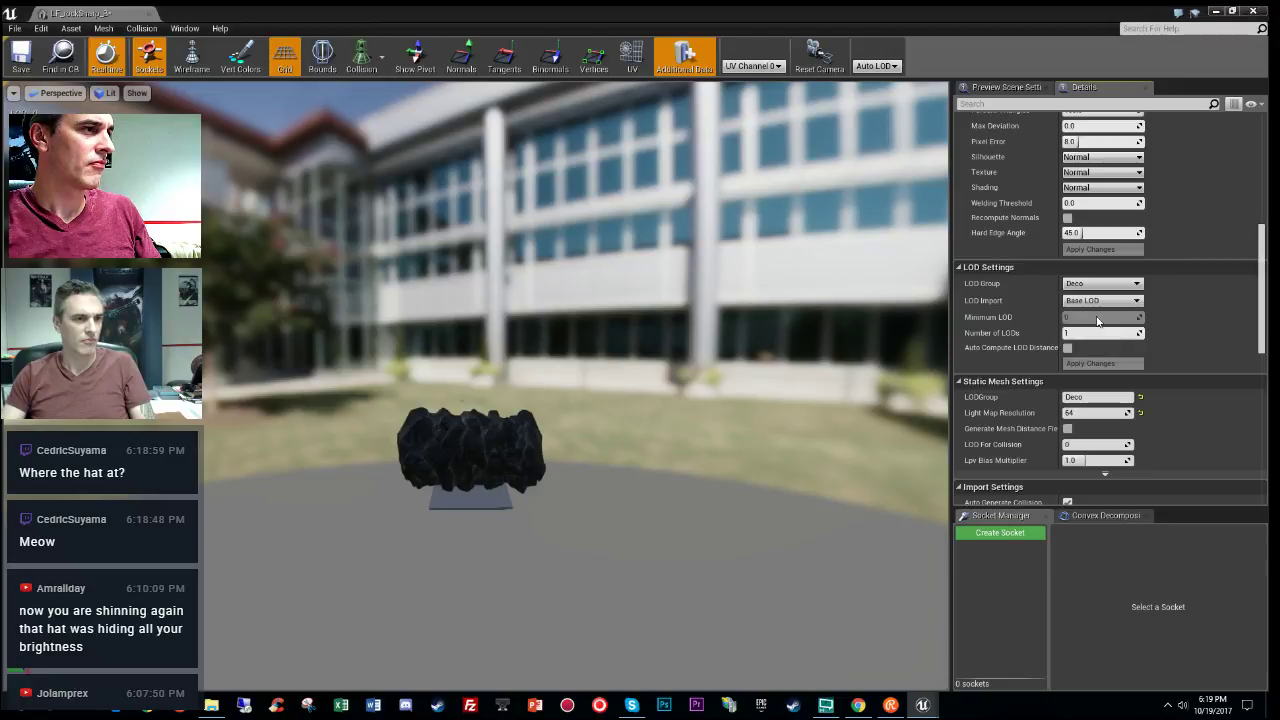
click(732, 390)
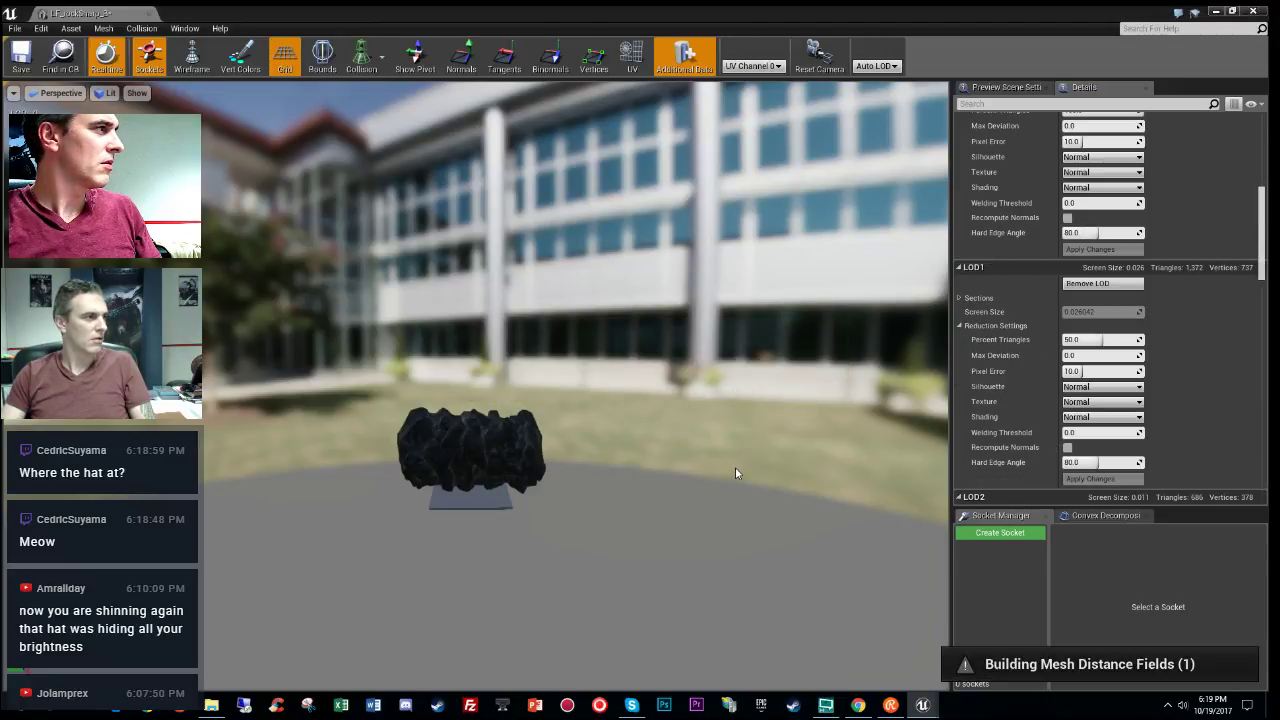
Step: Set the rock mesh's LOD group back to Deco and accept overwriting the current settings
scroll(1198, 385, down, 5)
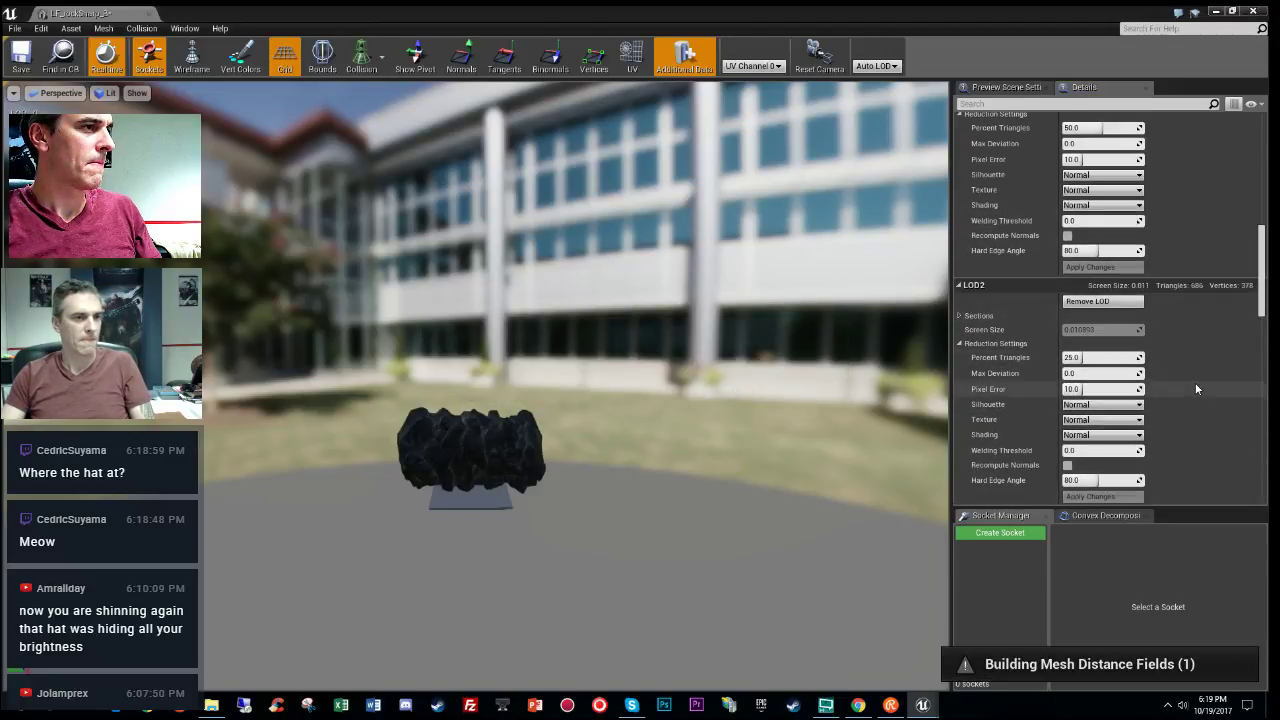
scroll(1195, 385, down, 5)
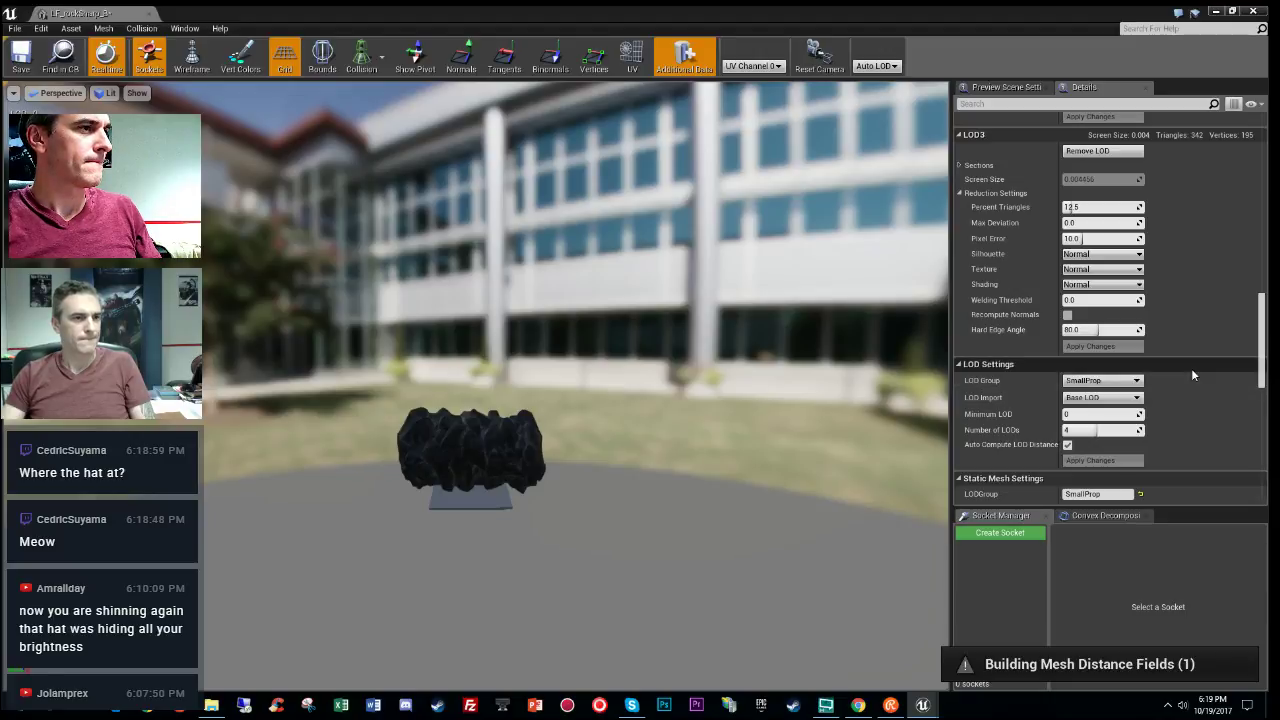
click(1100, 380)
click(1086, 421)
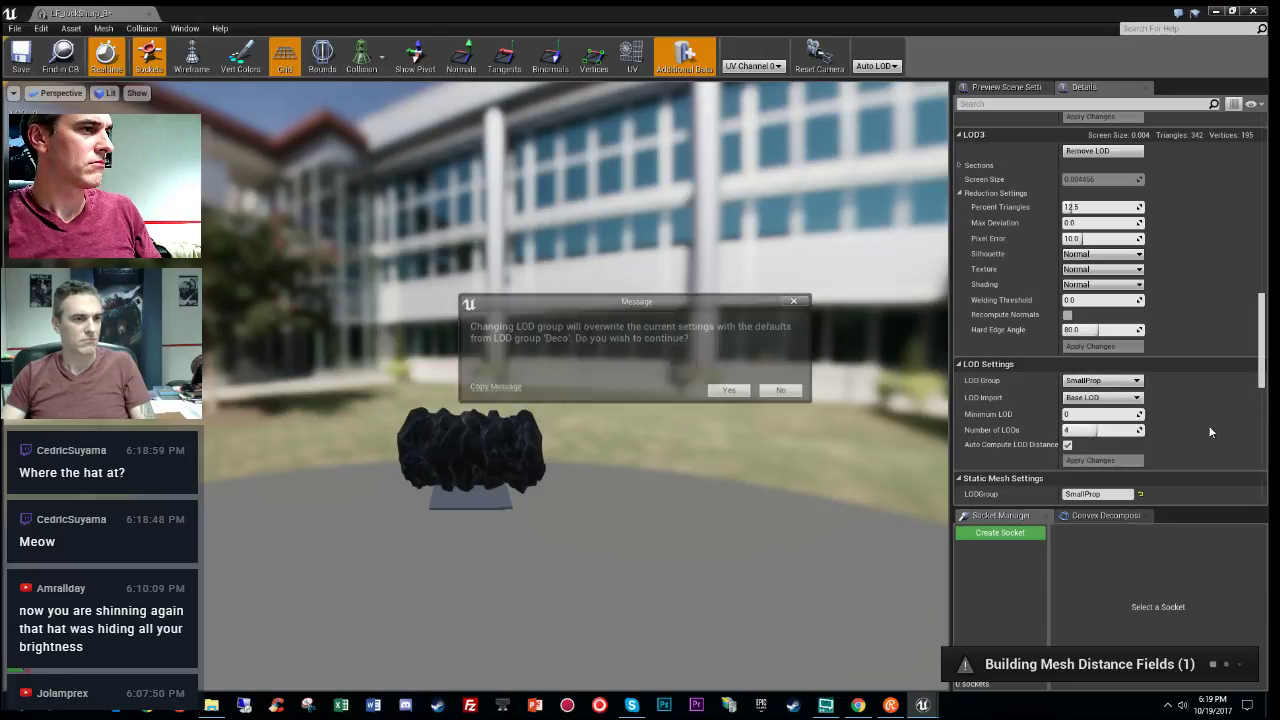
click(728, 391)
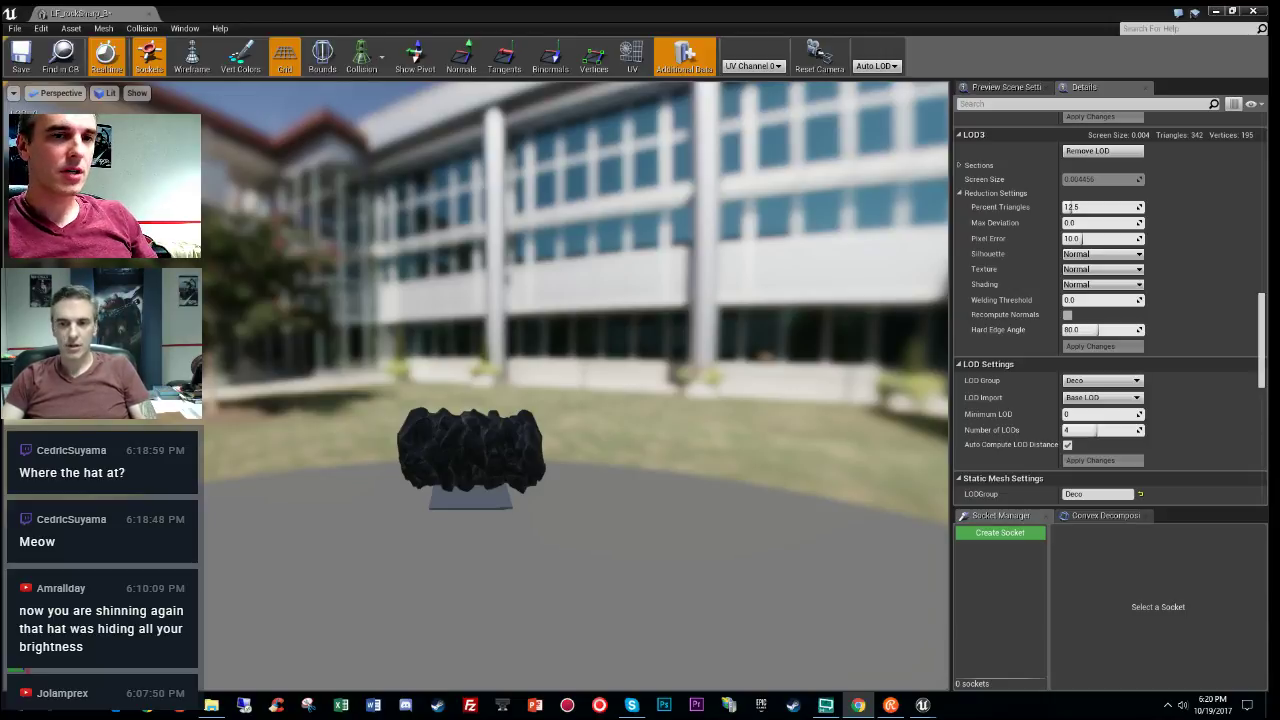
Step: Turn off automatic LOD distance computation for the rock mesh and set LOD1's screen size to 0.3
mouse_move(649, 463)
right_down()
mouse_move(645, 500)
mouse_move(600, 450)
mouse_move(665, 498)
mouse_move(620, 470)
mouse_move(640, 475)
right_up()
scroll(1146, 355, up, 3)
scroll(1148, 355, down, 8)
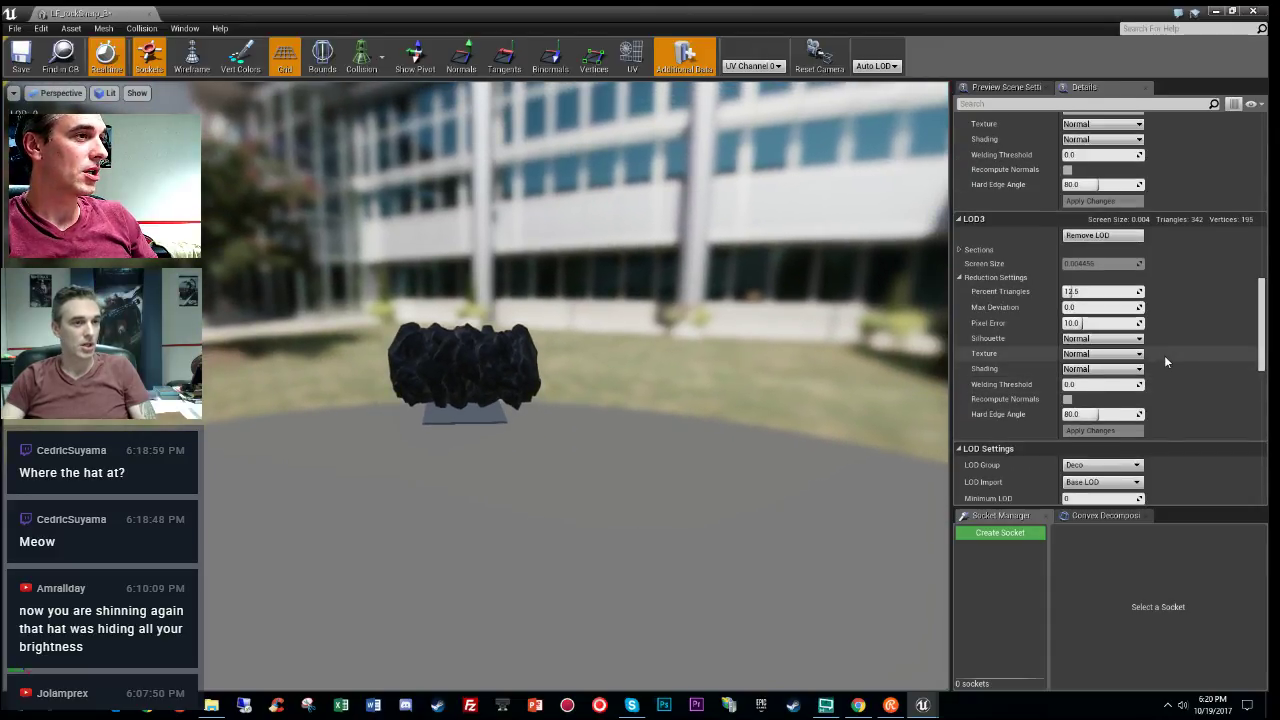
scroll(1148, 333, up, 3)
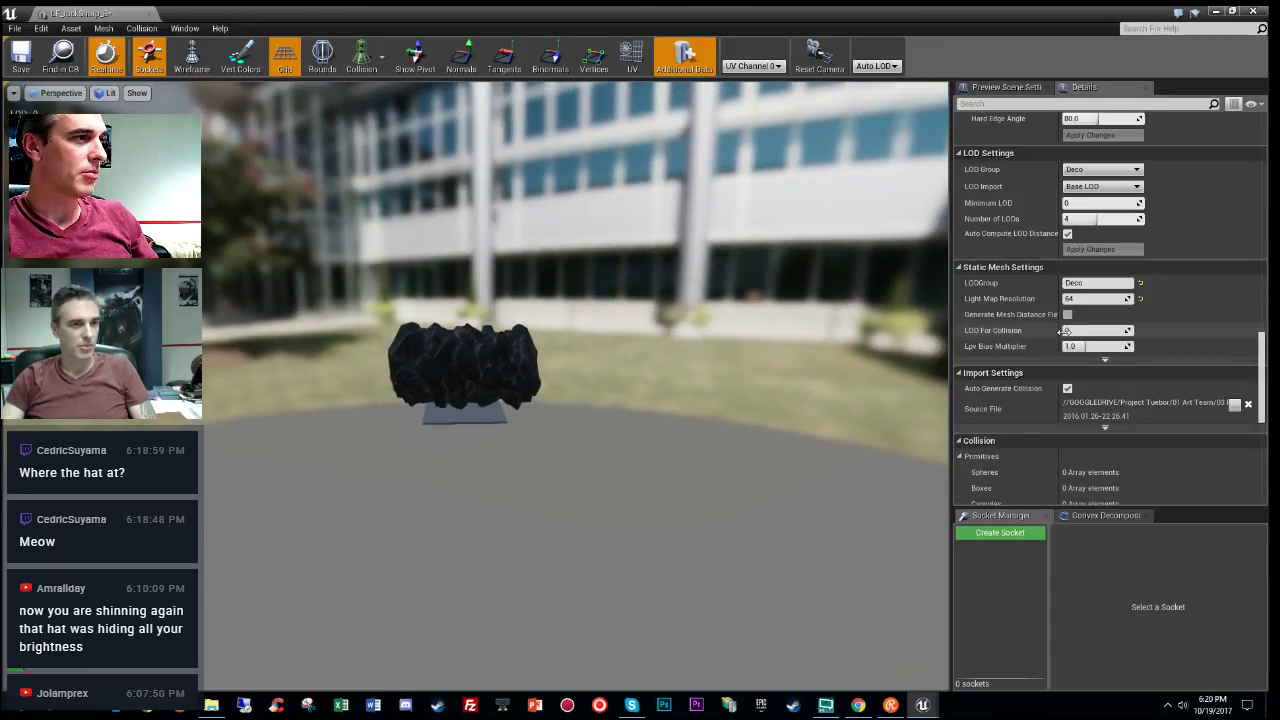
scroll(1100, 340, up, 3)
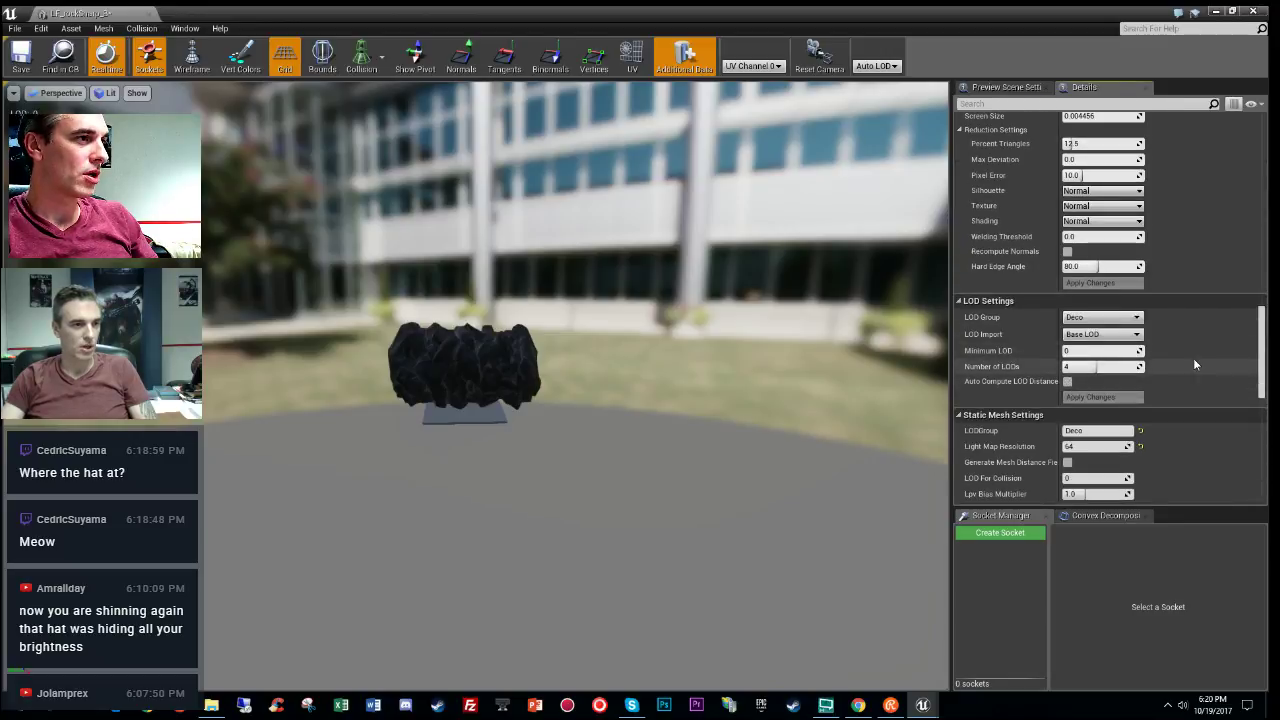
scroll(1193, 360, up, 5)
scroll(1191, 387, up, 5)
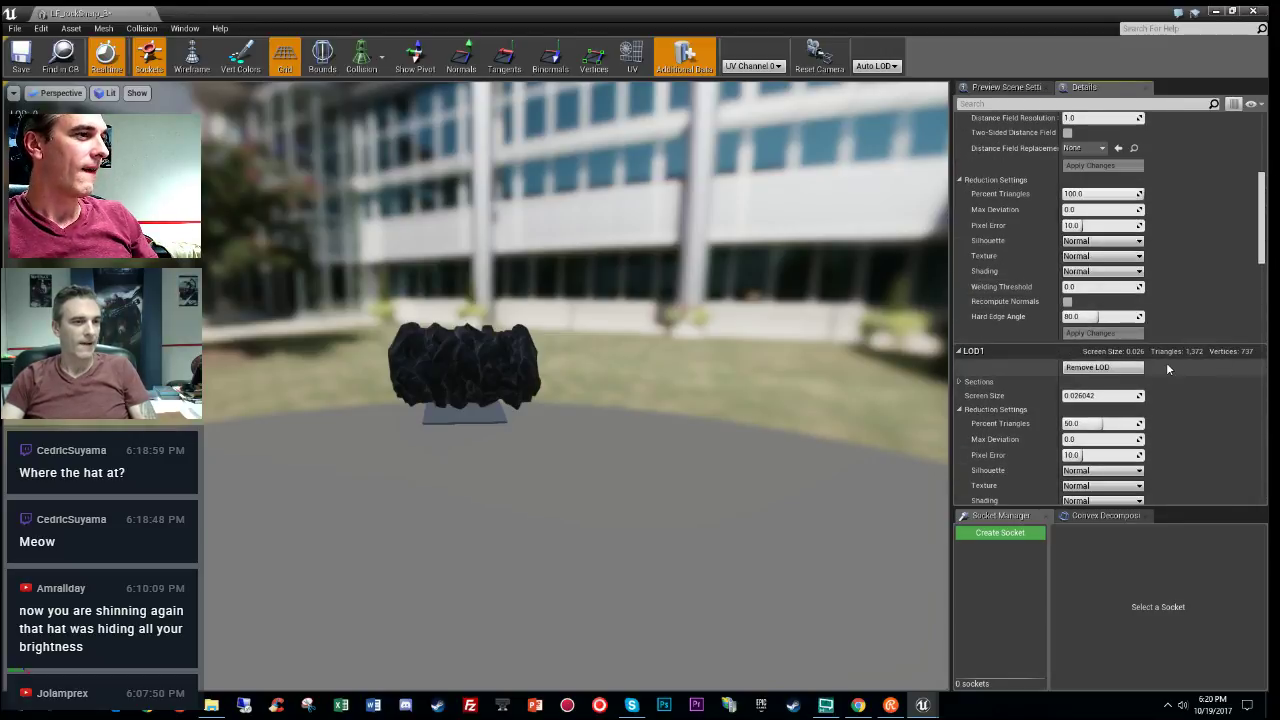
scroll(1166, 362, down, 2)
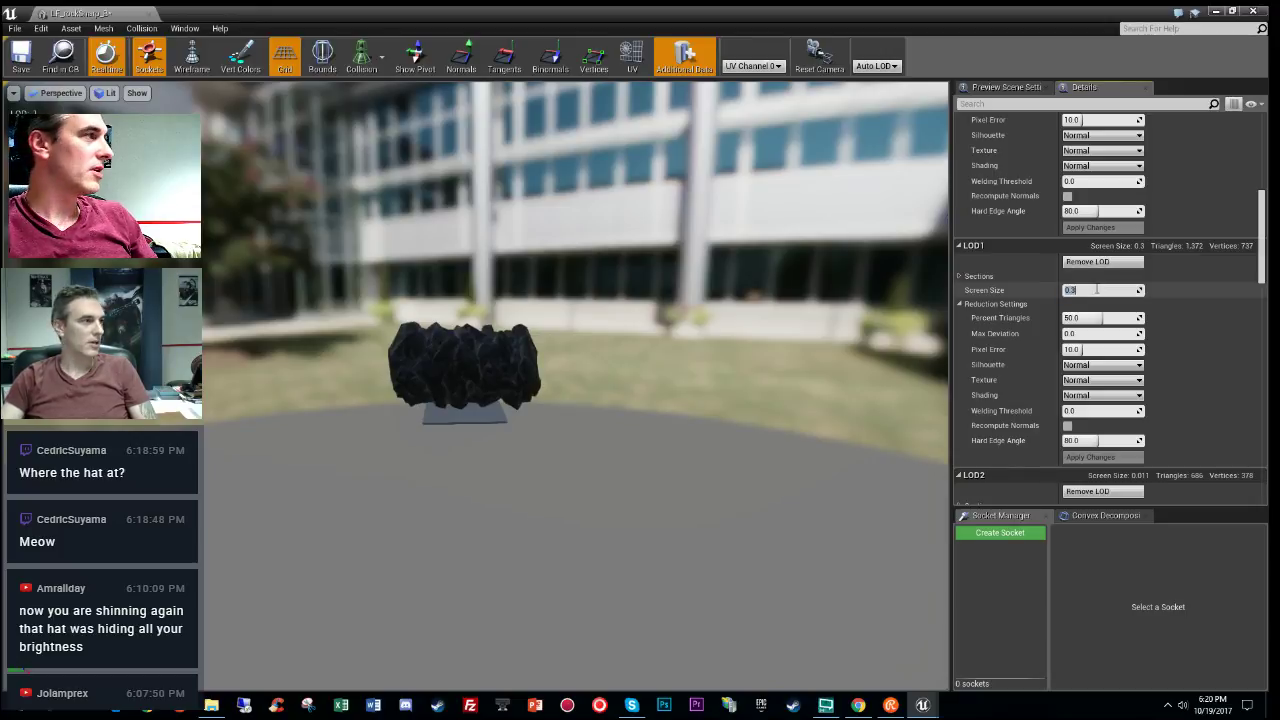
Step: Lower the rock's LOD1 screen size to 0.2 and check the transition at different distances
mouse_move(760, 350)
right_down()
mouse_move(766, 312)
mouse_move(766, 362)
right_up()
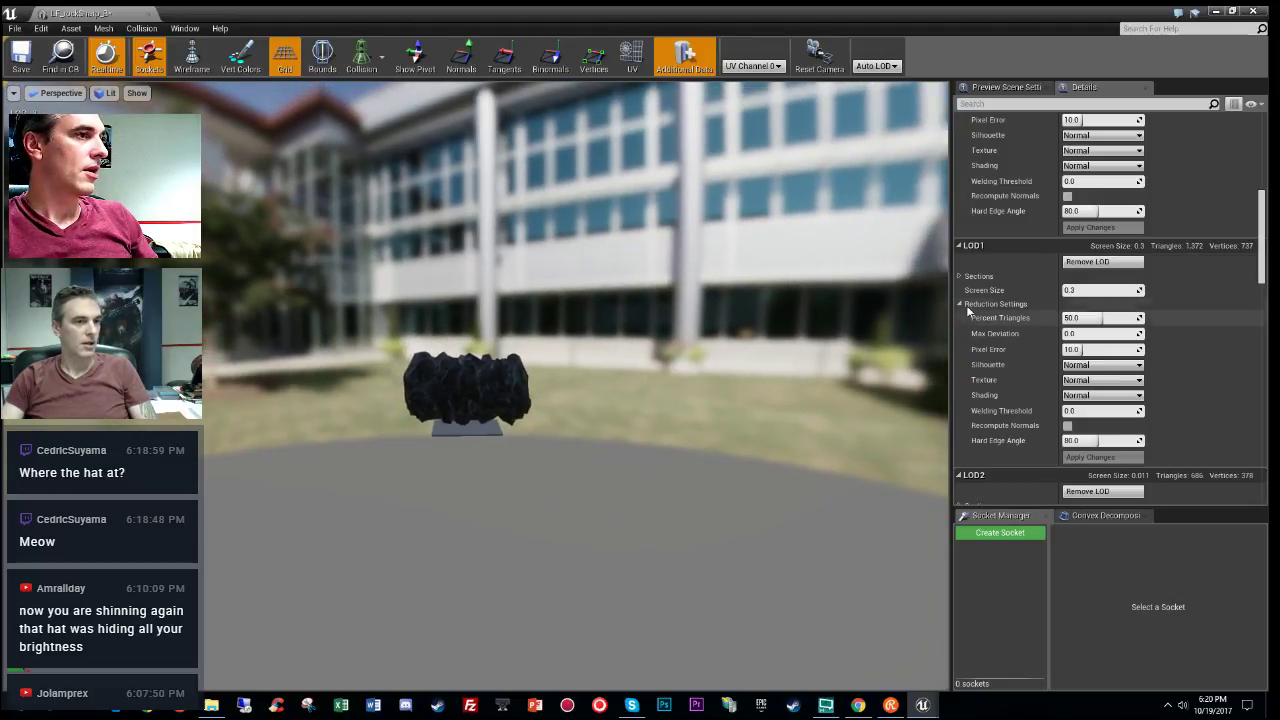
click(1107, 289)
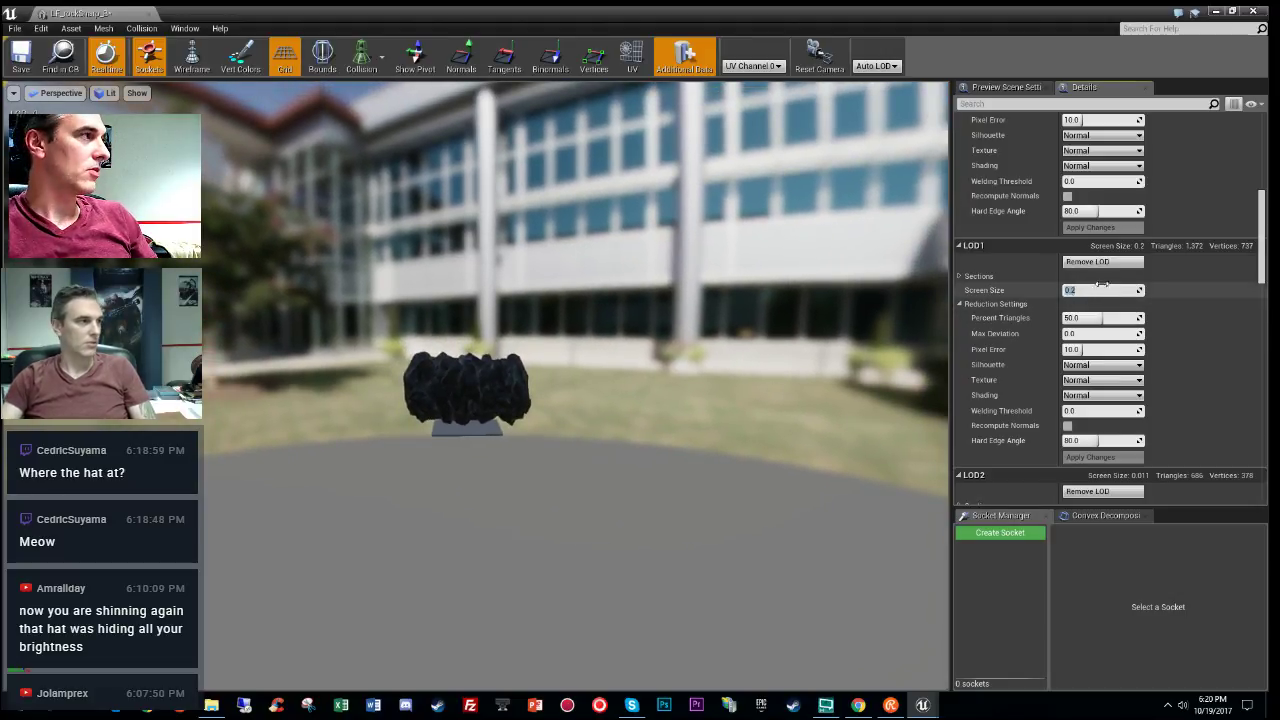
drag(534, 440, 554, 478)
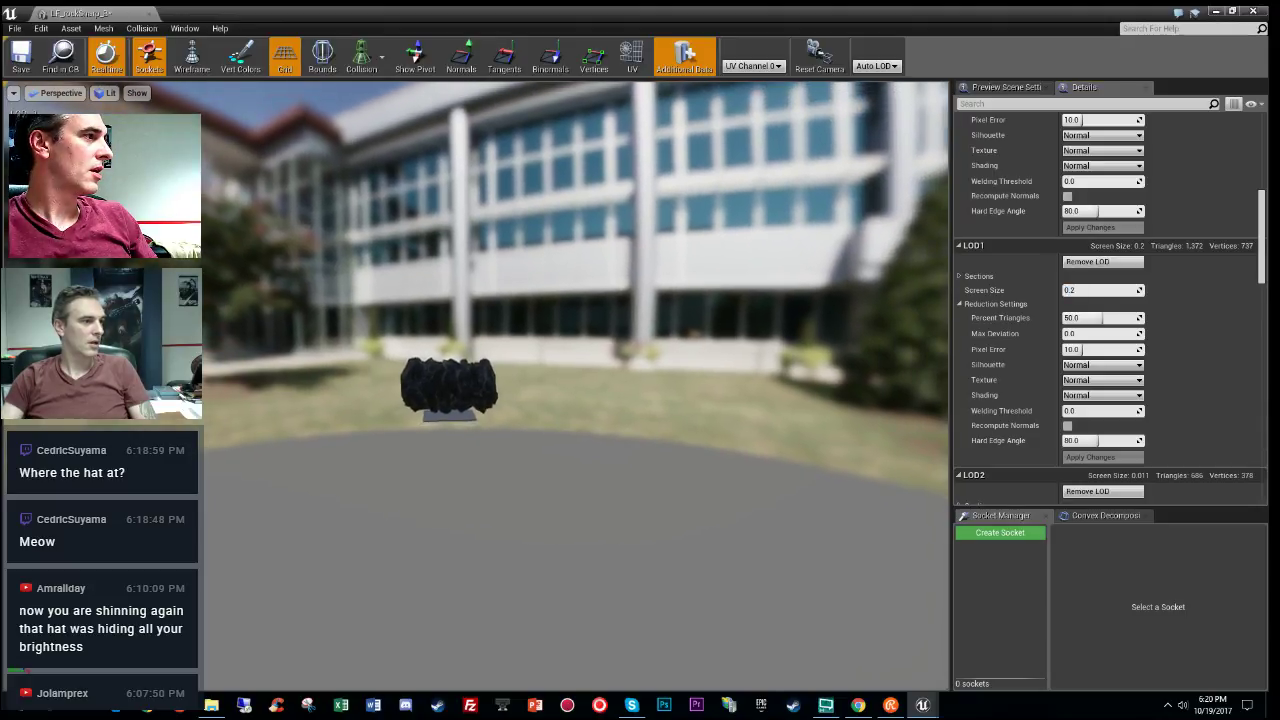
right_drag(665, 442, 665, 430)
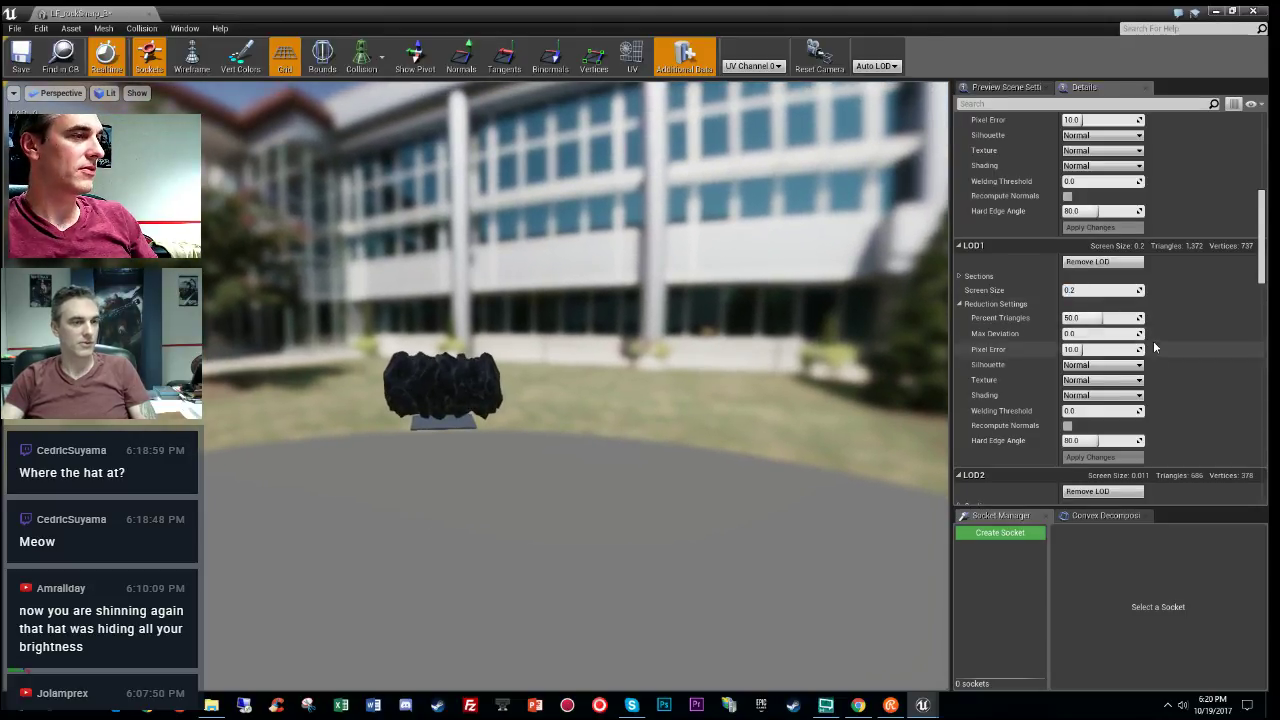
Step: Set the rock mesh's LOD2 screen size to 0.1
scroll(1154, 346, down, 5)
click(1100, 245)
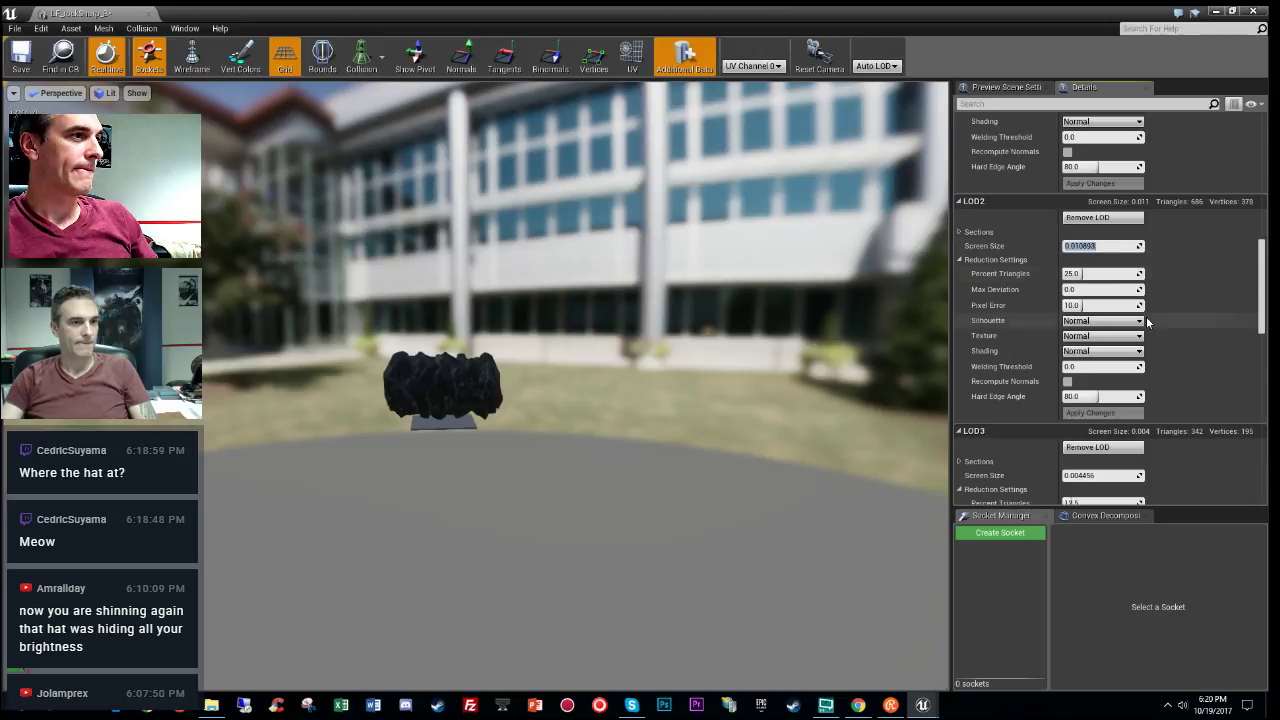
text(0.1)
key(Return)
Step: Set the rock mesh's LOD3 screen size to 0.09
scroll(1138, 320, down, 3)
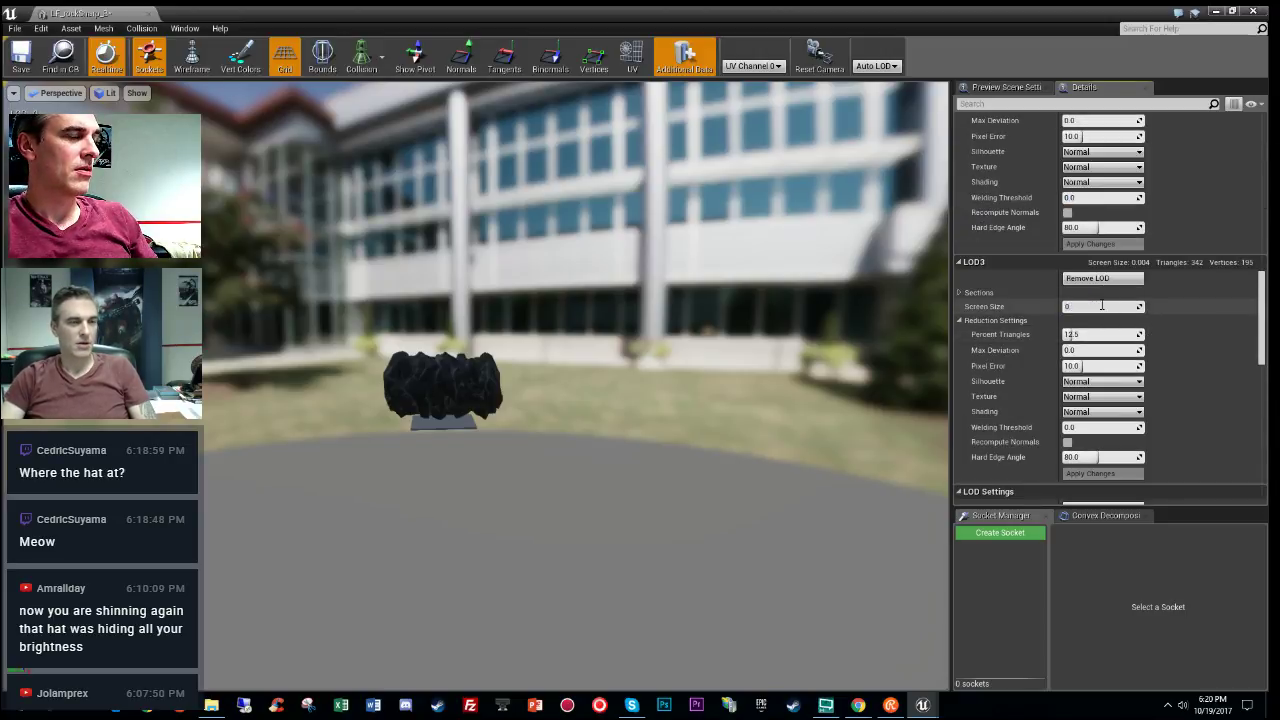
drag(725, 471, 705, 560)
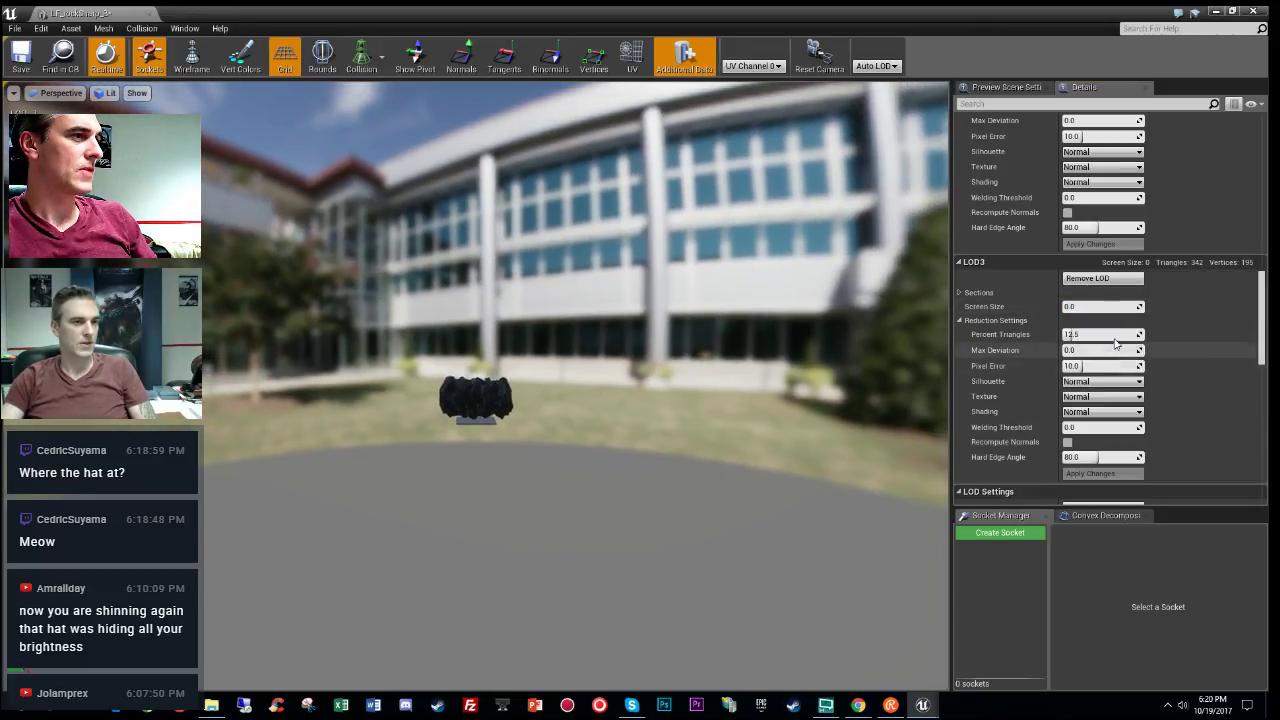
click(1100, 307)
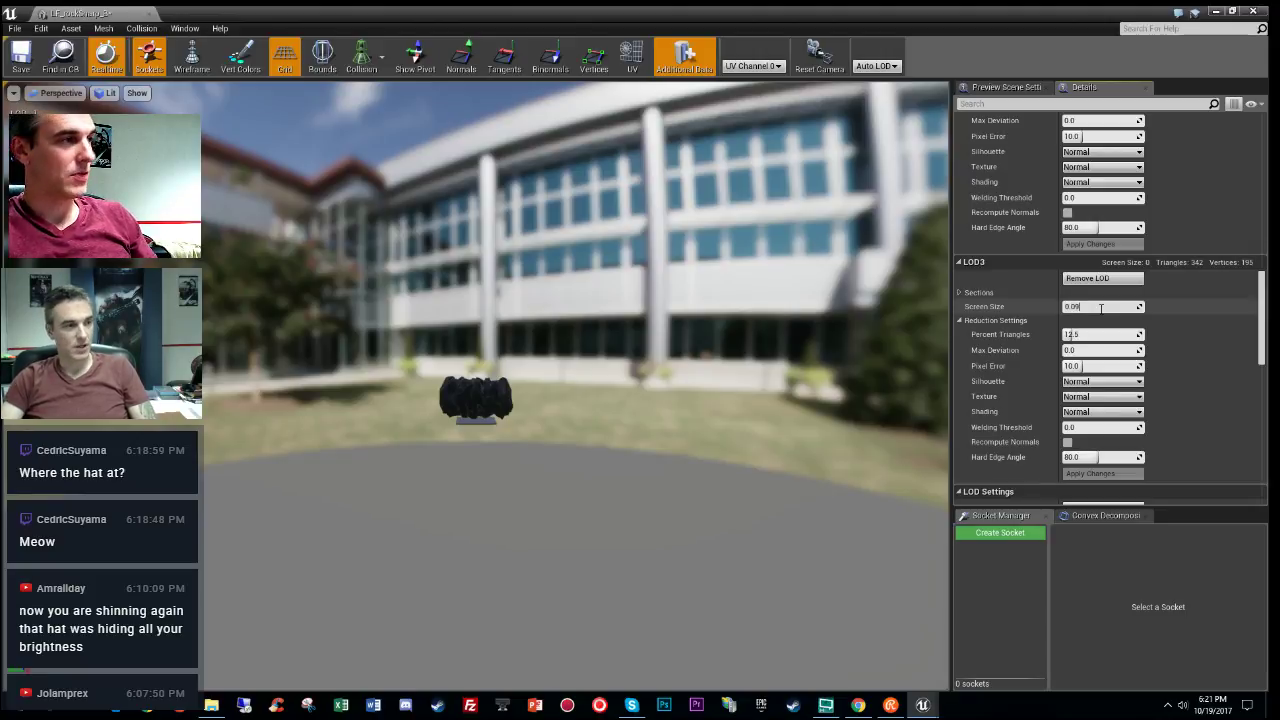
Step: Check the rock's LOD transitions from near and far, close its mesh editor, and return to the DrainPipe_Master level
key(s)
right_drag(700, 420, 726, 466)
drag(540, 424, 645, 394)
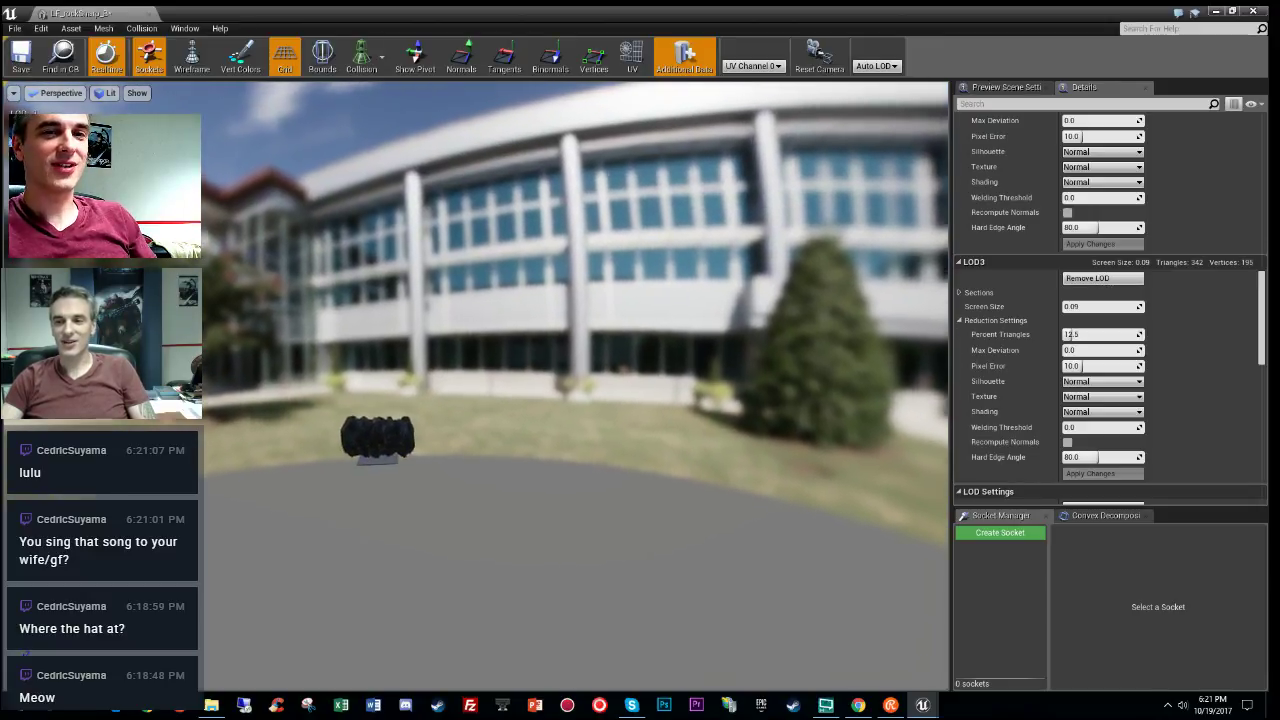
right_drag(645, 394, 600, 432)
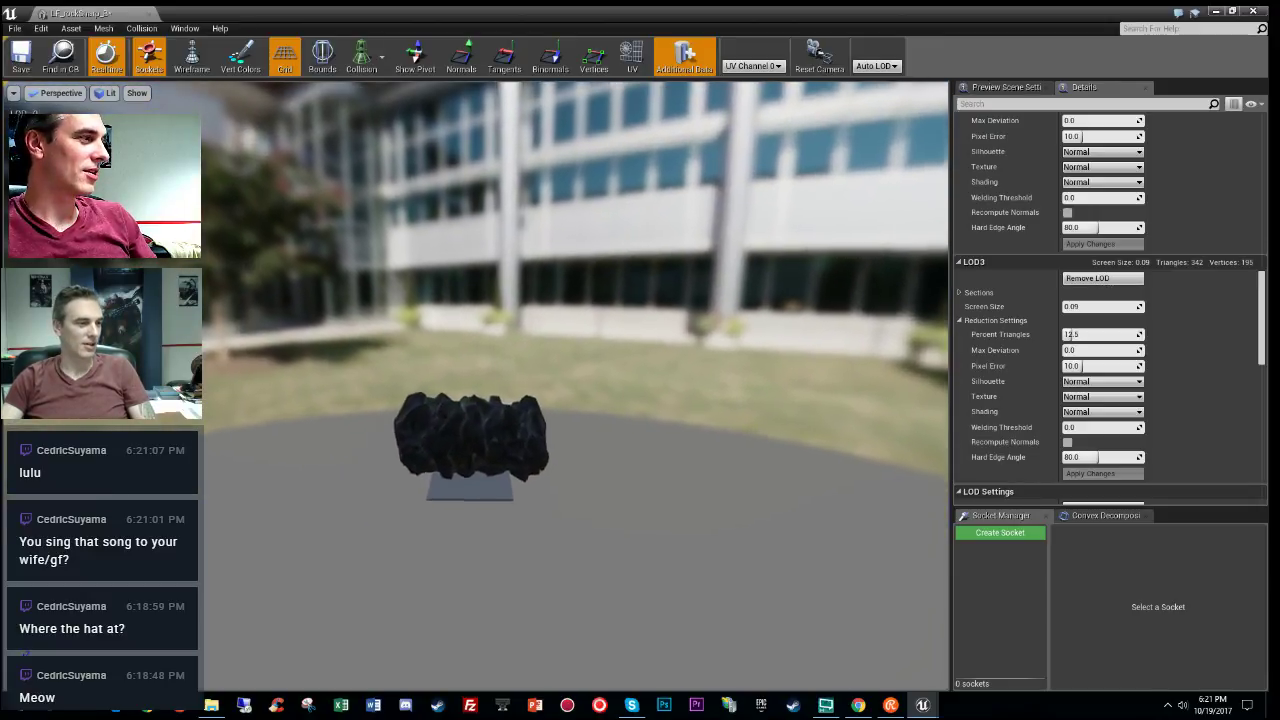
drag(684, 428, 694, 400)
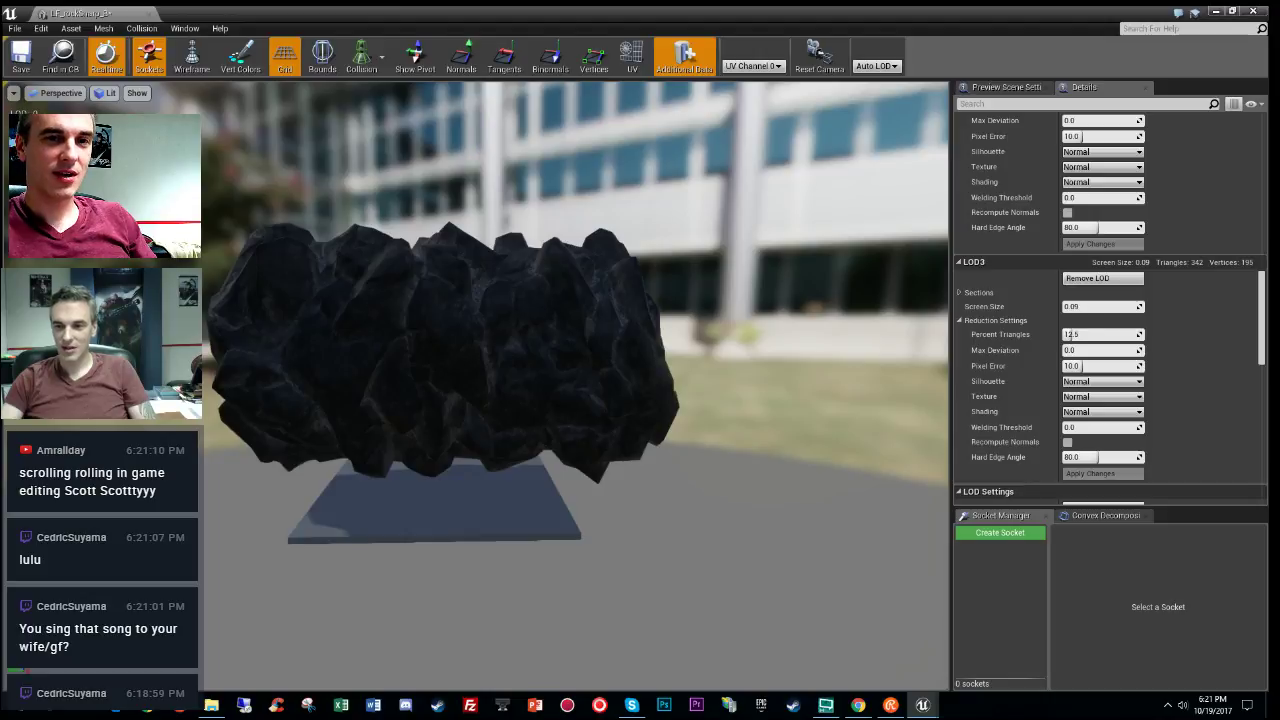
right_drag(694, 400, 694, 378)
drag(696, 364, 696, 386)
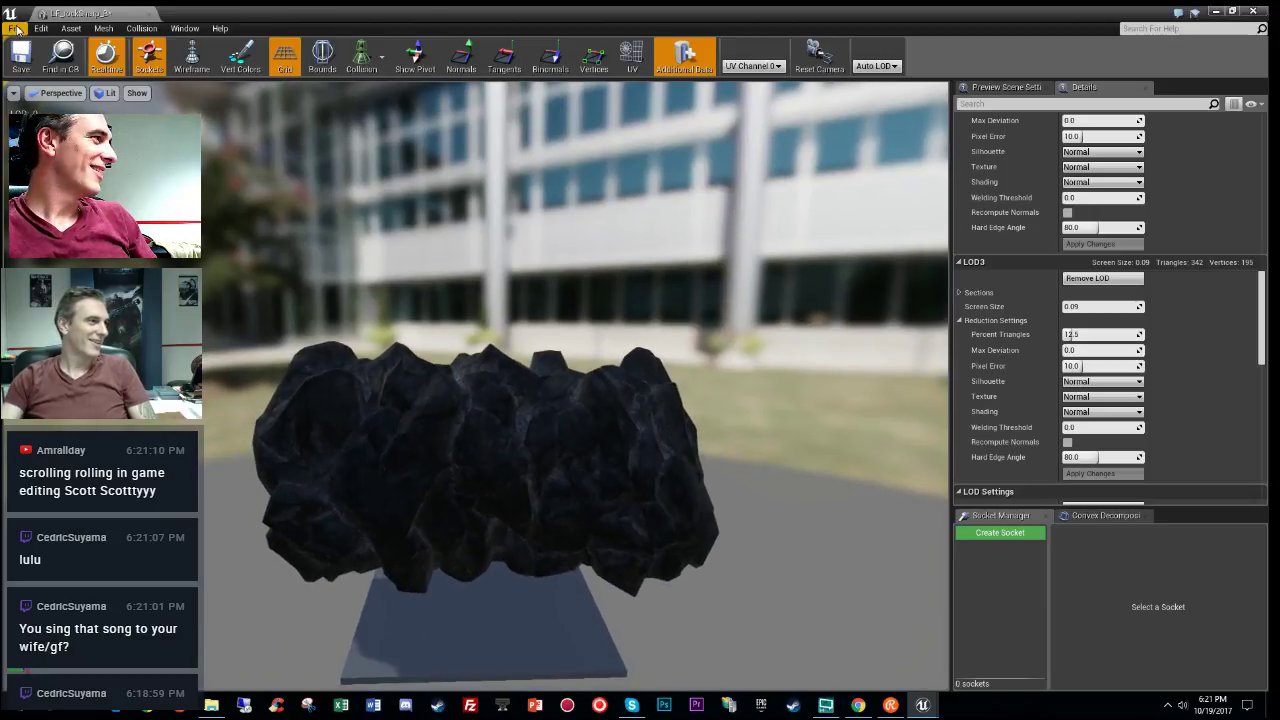
click(149, 15)
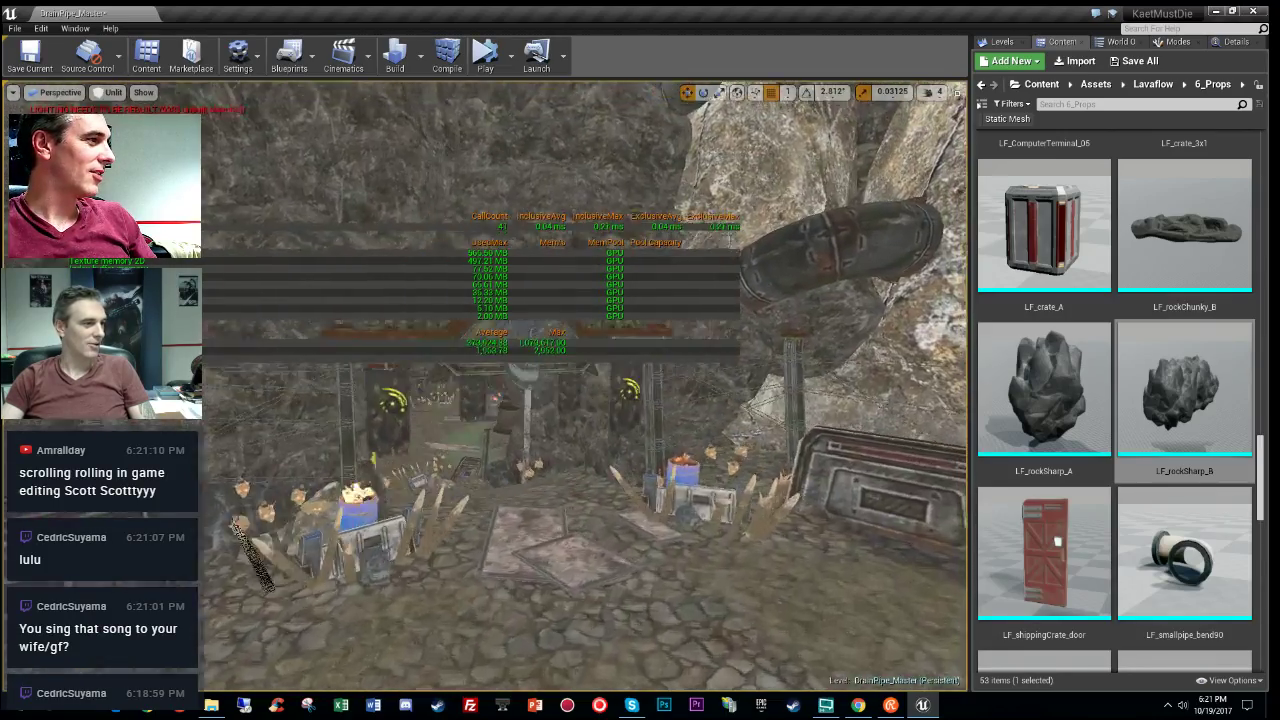
right_drag(288, 541, 288, 541)
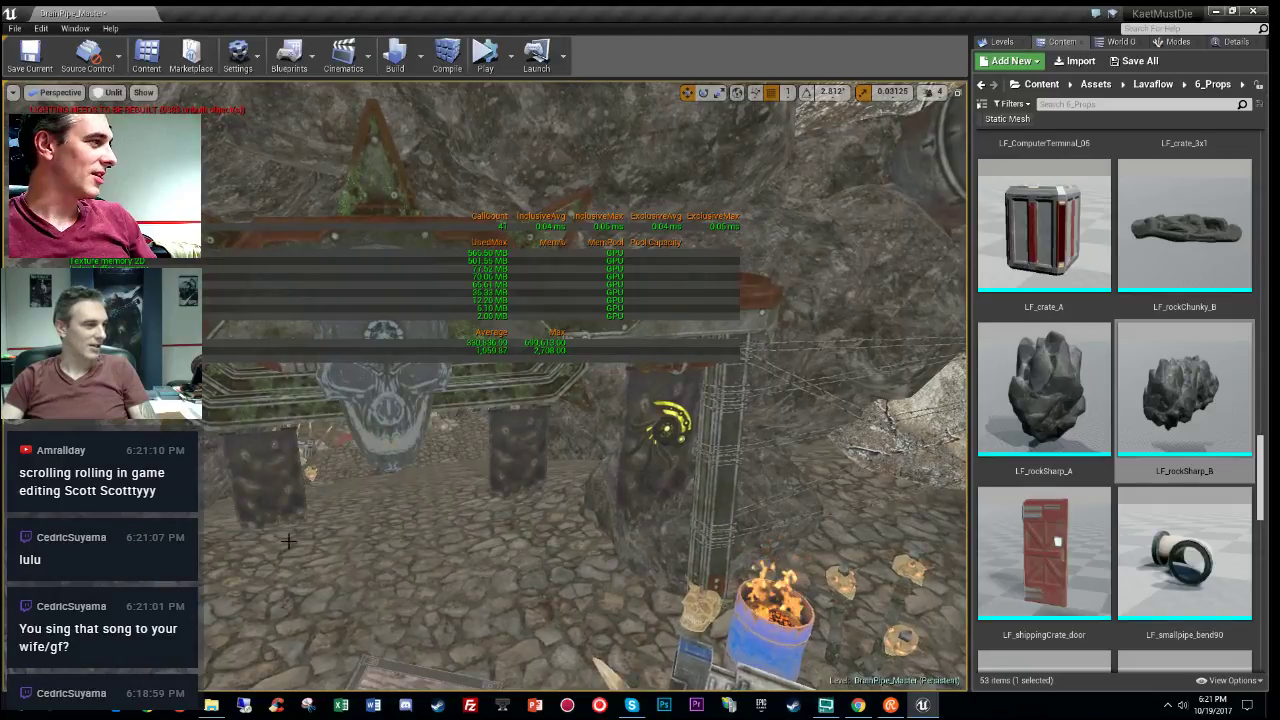
Step: Locate the selected banner's static mesh in its asset folder and open the neighbouring MD_Banner2 mesh for editing
right_drag(430, 506, 200, 506)
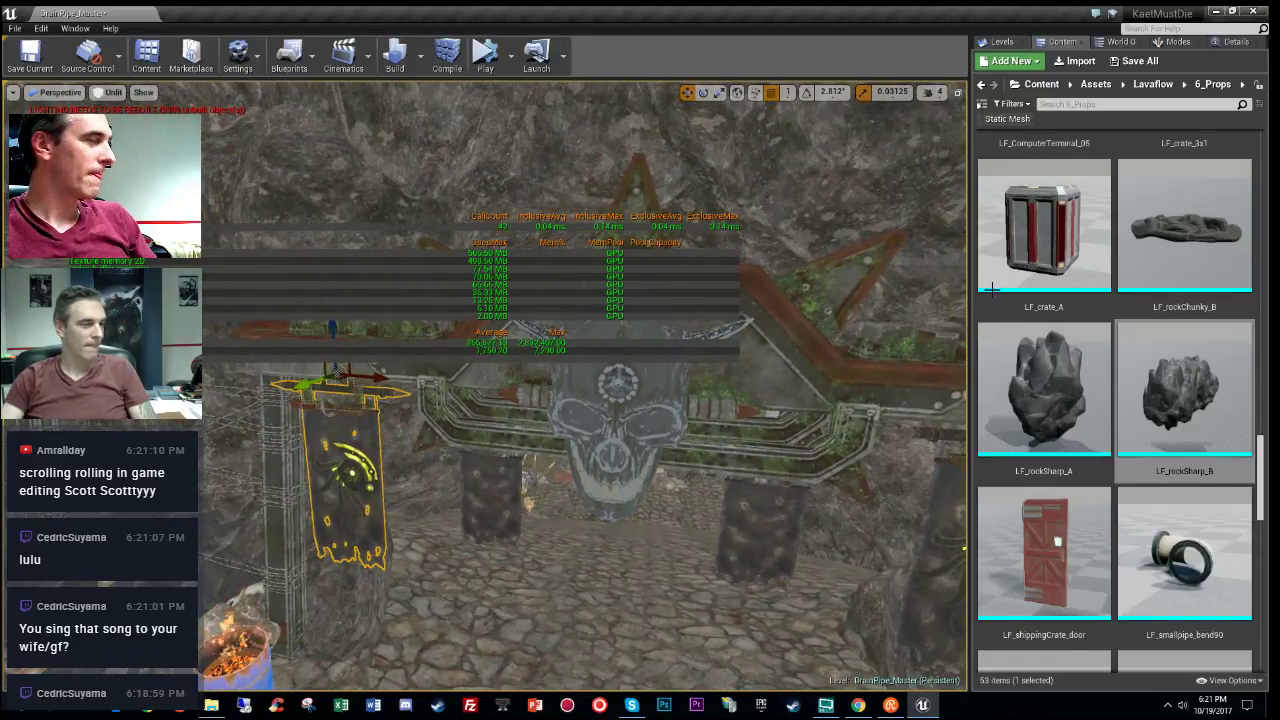
click(1232, 44)
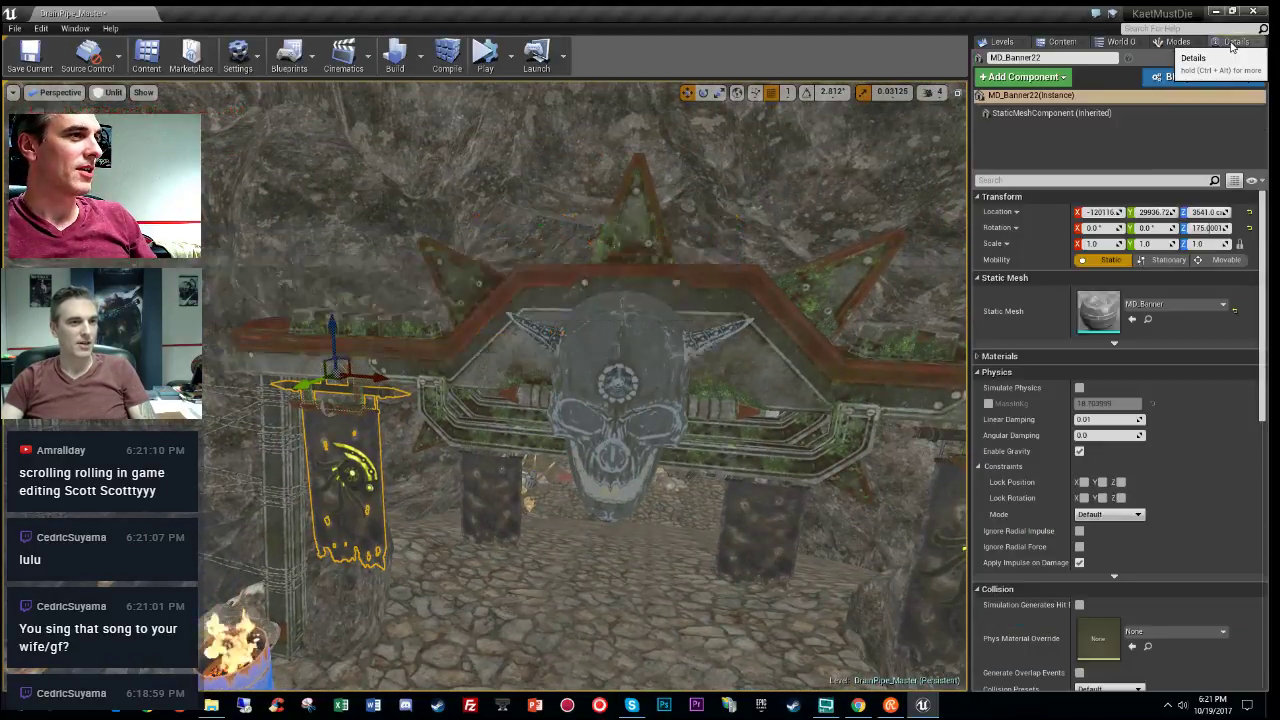
click(1148, 320)
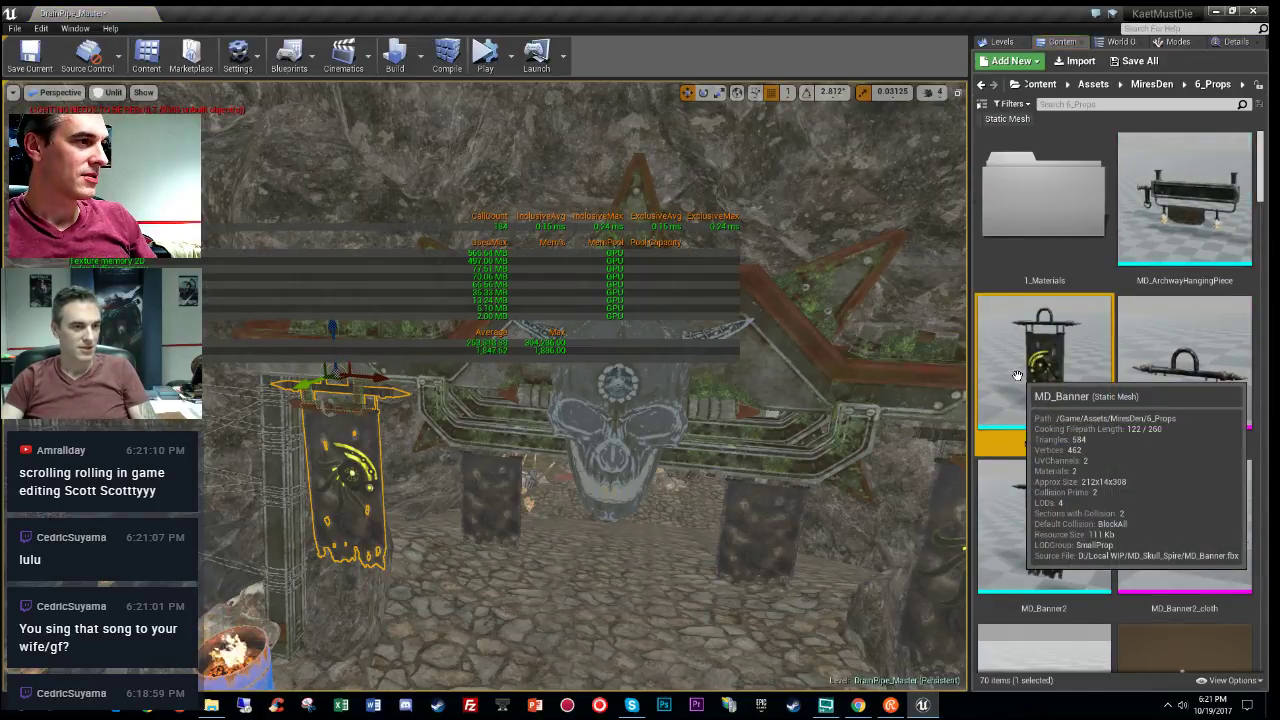
double_click(1038, 530)
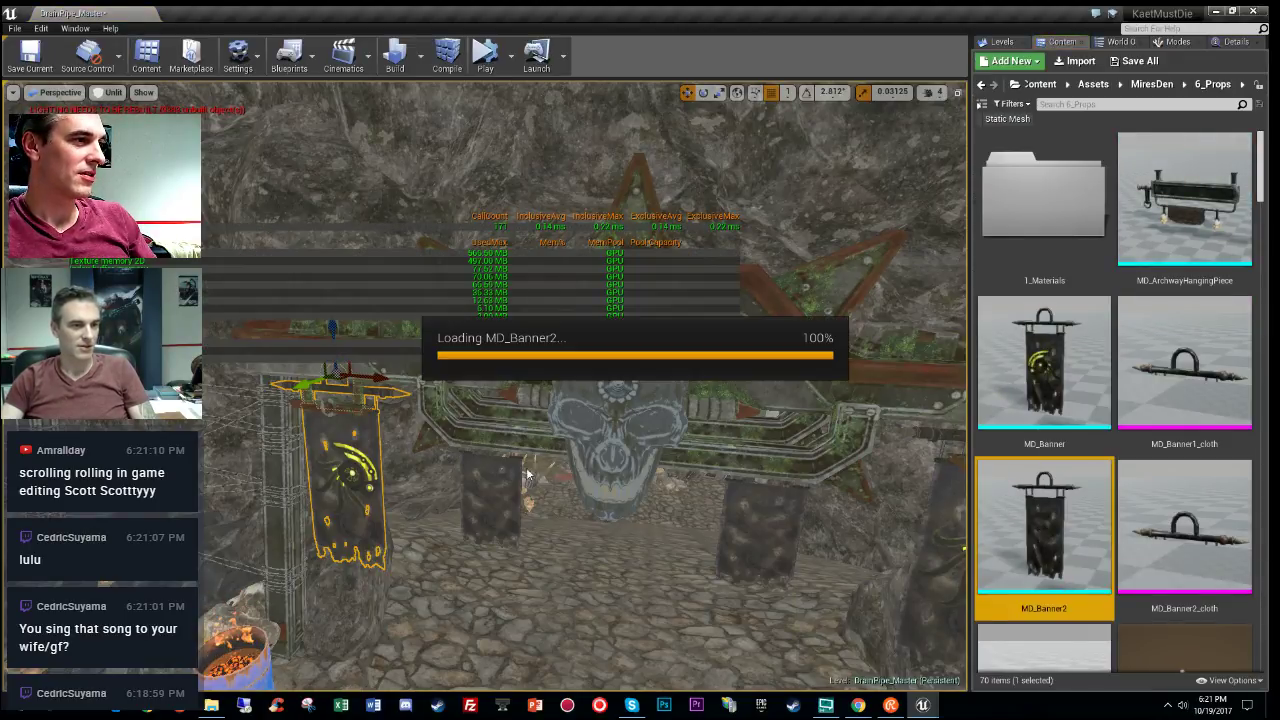
Step: Assign the Deco LOD group to MD_Banner2, accept overwriting its current settings, and close its mesh editor
drag(1257, 157, 1244, 276)
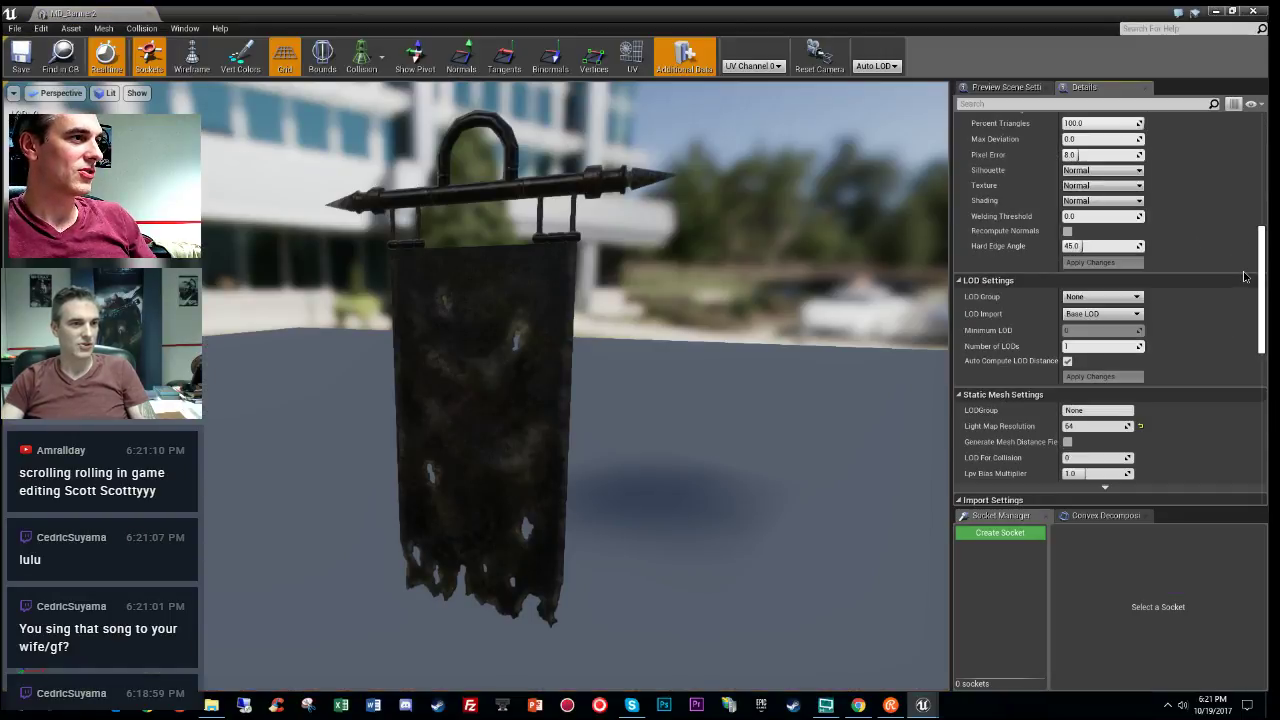
click(1101, 296)
click(1100, 344)
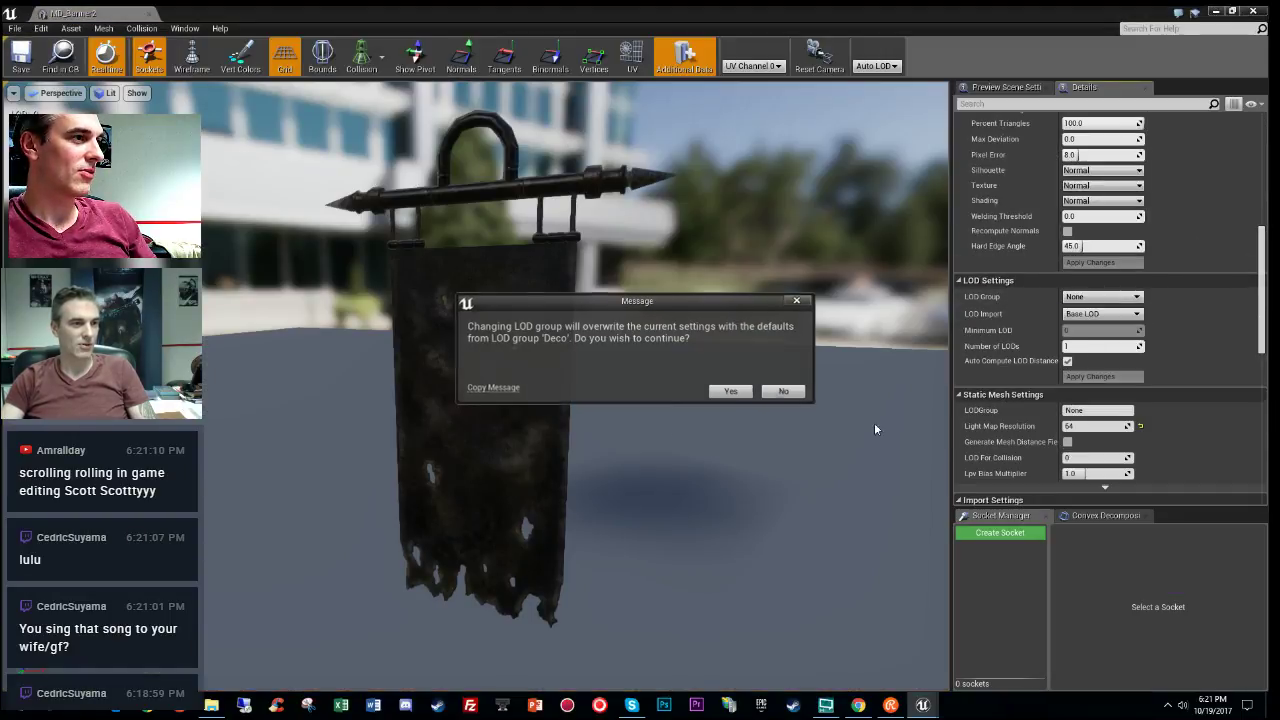
click(729, 392)
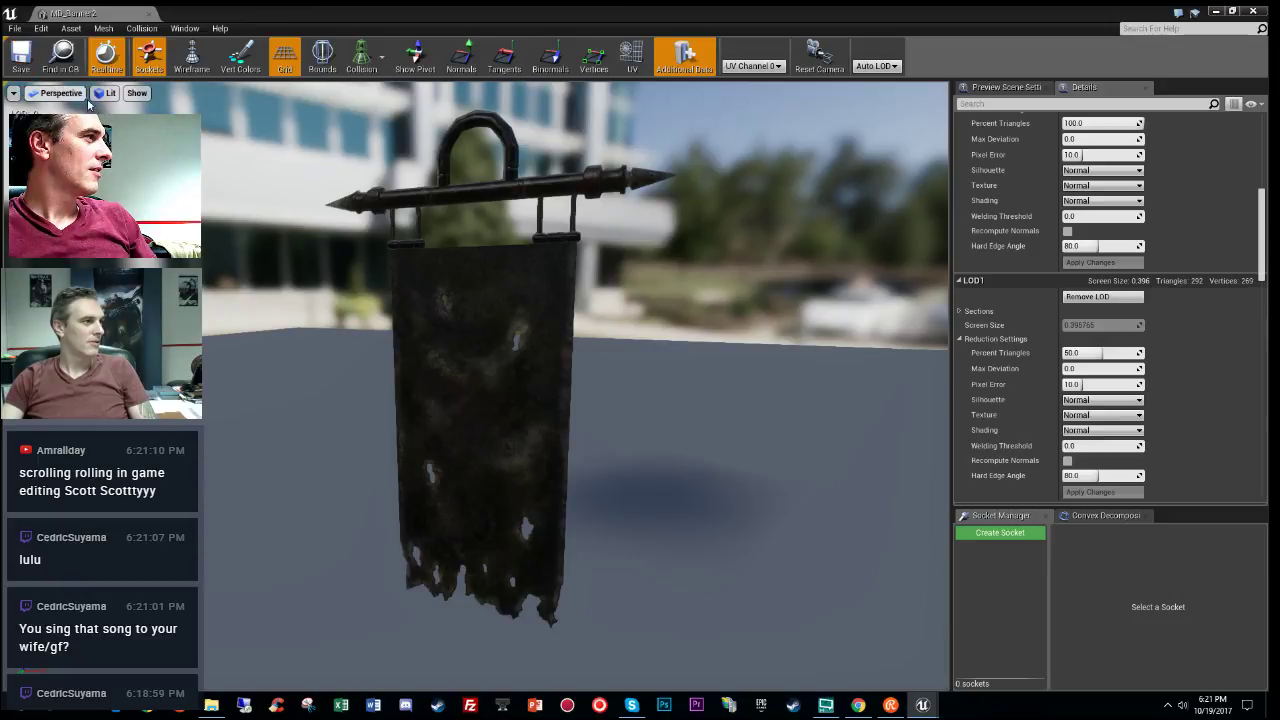
click(149, 13)
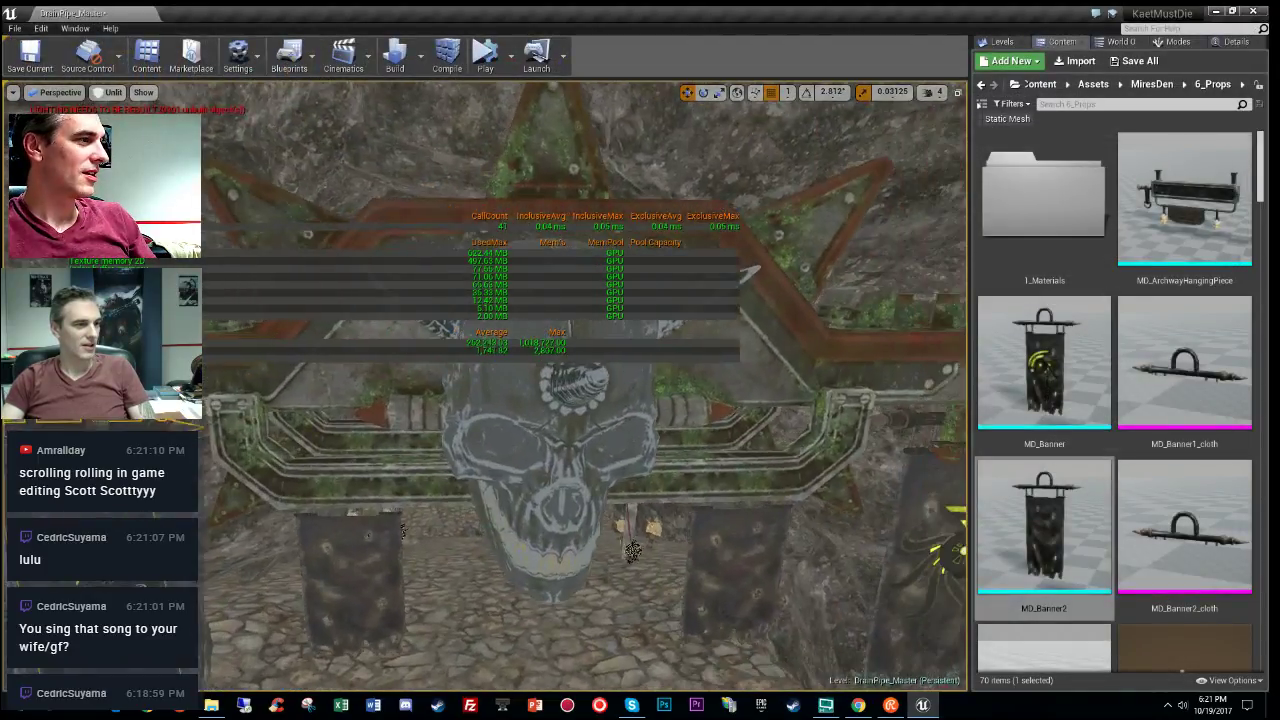
Step: Select the skull gate in the level, locate its MD_Mtn_Checkpoint mesh among the assets, and open it for editing
right_drag(584, 400, 584, 386)
click(435, 380)
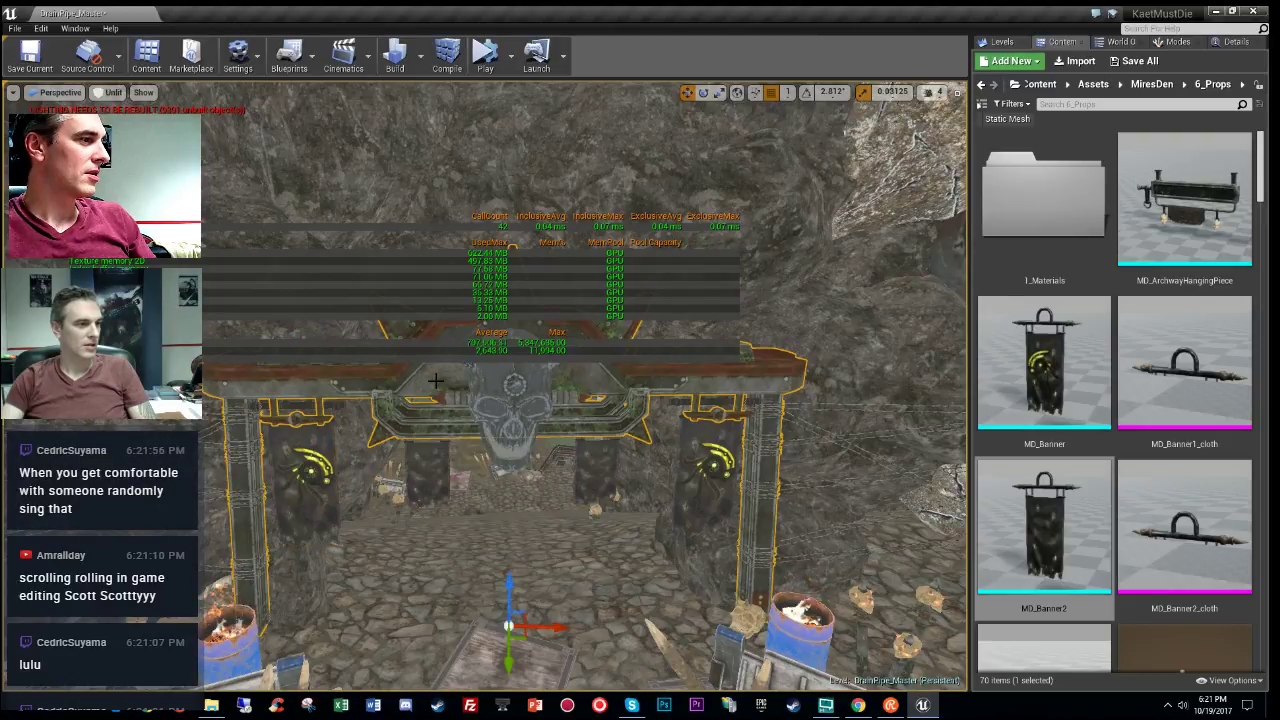
click(1236, 41)
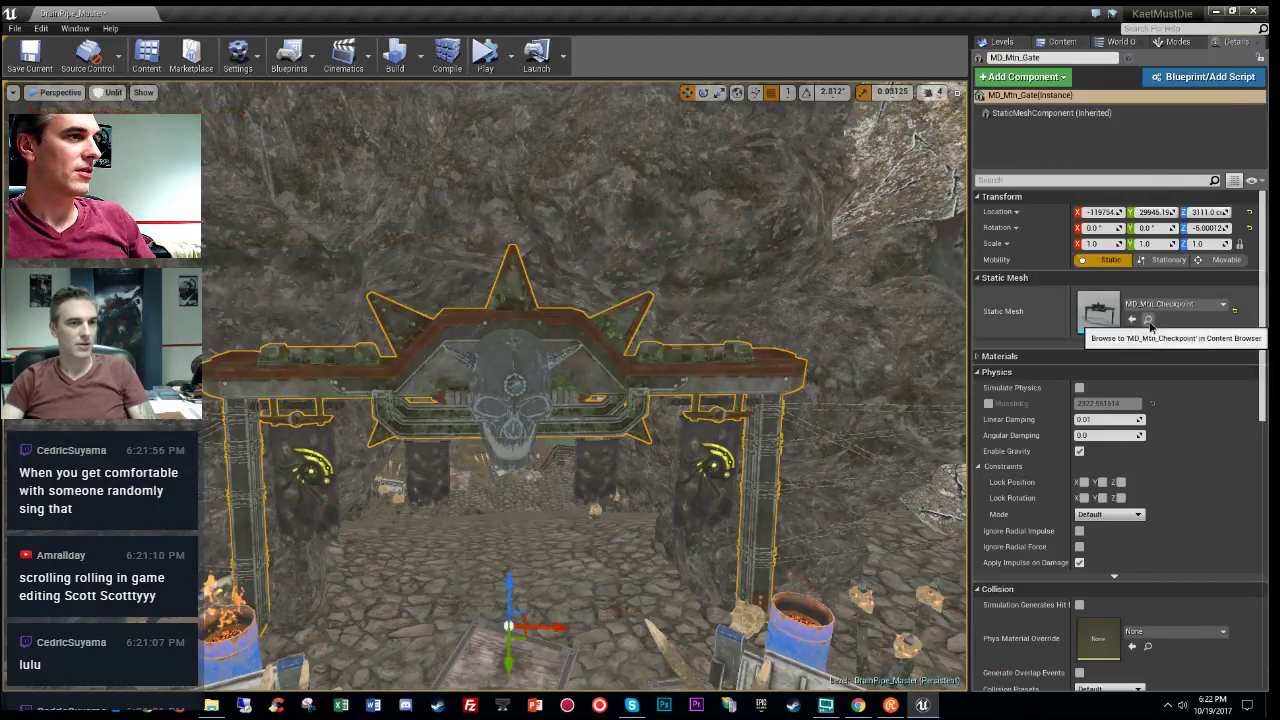
click(1148, 320)
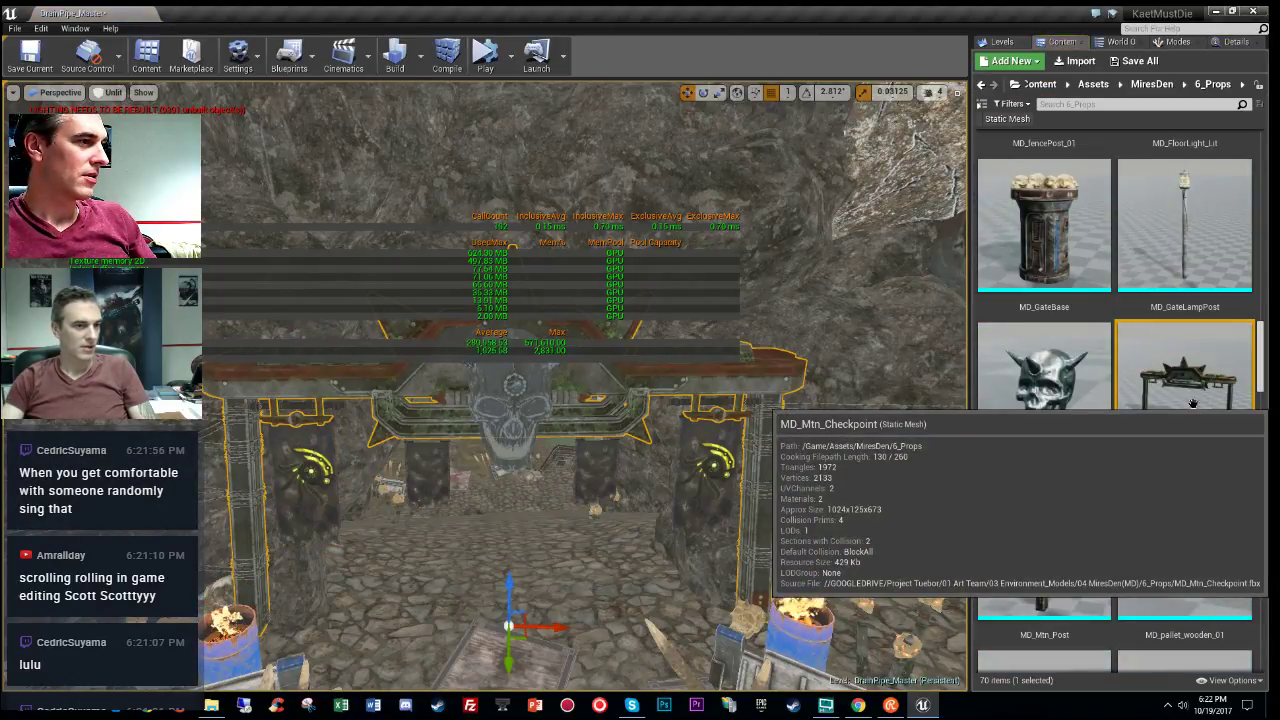
double_click(1193, 403)
Step: Assign the Deco LOD group to MD_Mtn_Checkpoint and accept overwriting its current settings
drag(700, 400, 800, 520)
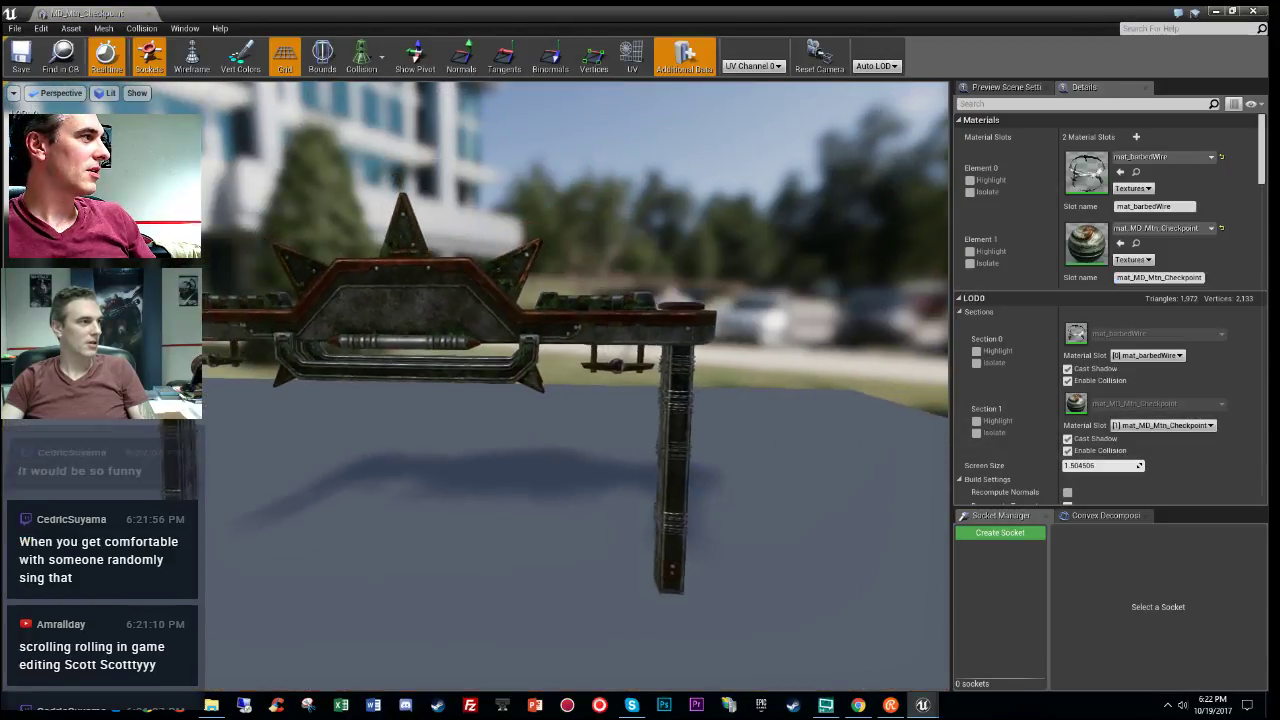
drag(640, 400, 928, 254)
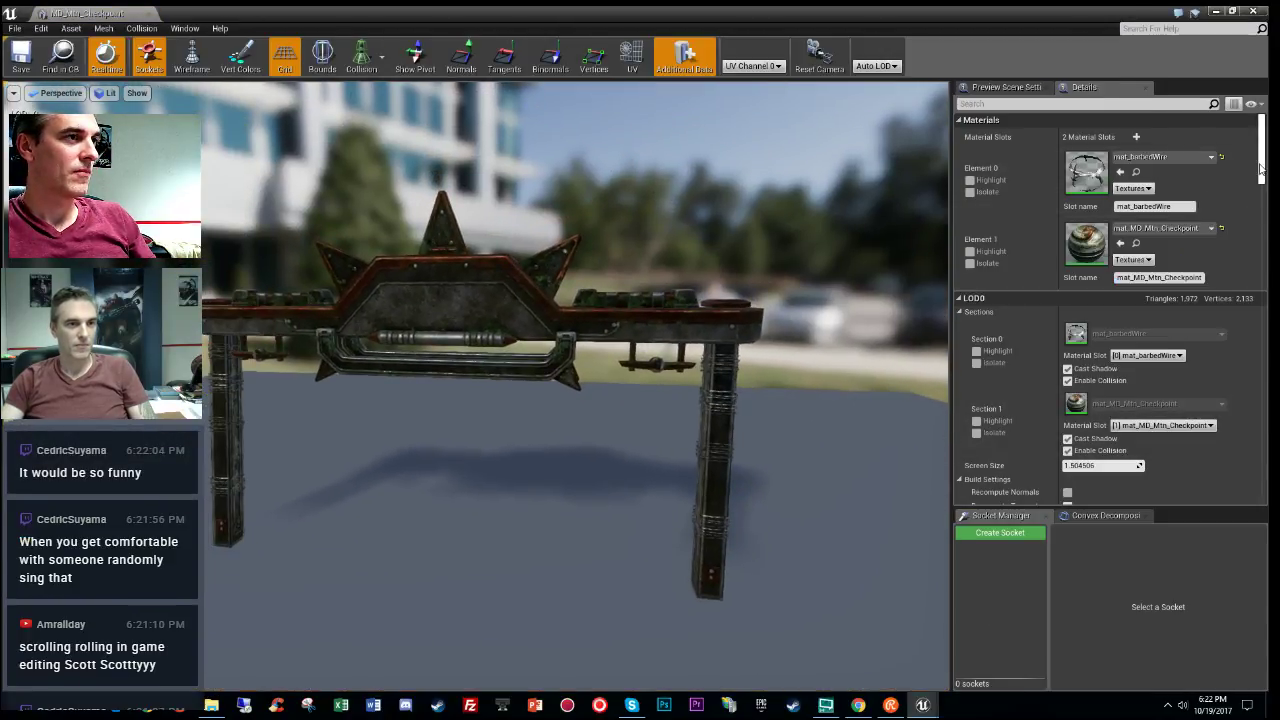
scroll(1248, 285, down, 10)
click(1100, 287)
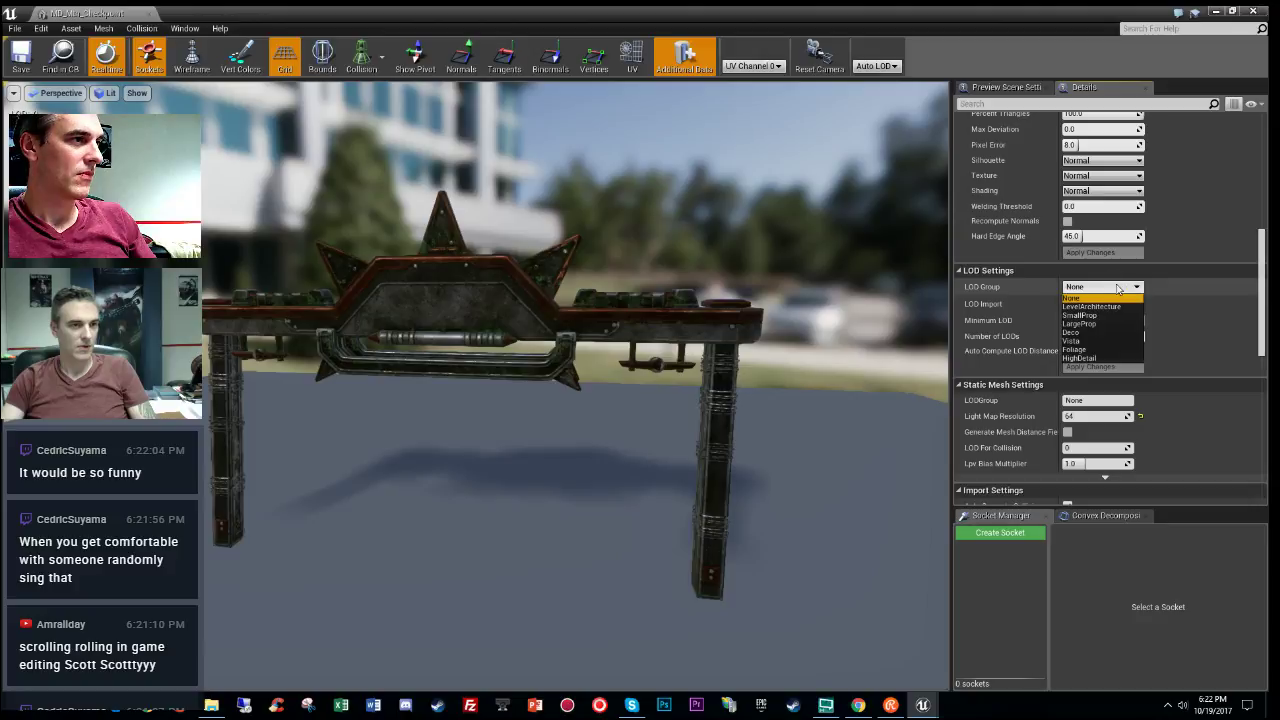
click(1110, 330)
click(737, 390)
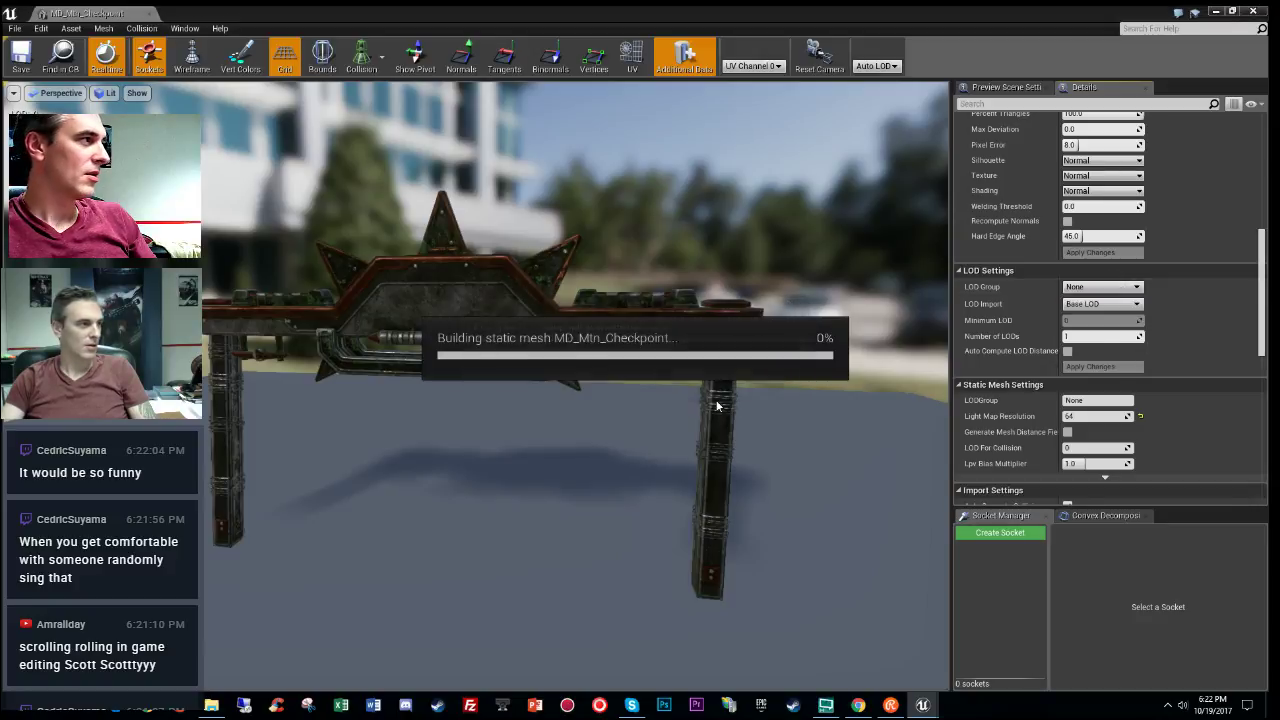
Step: View the gate from farther away and turn off automatic LOD distance computation for its mesh
key(s)
right_drag(473, 477, 473, 477)
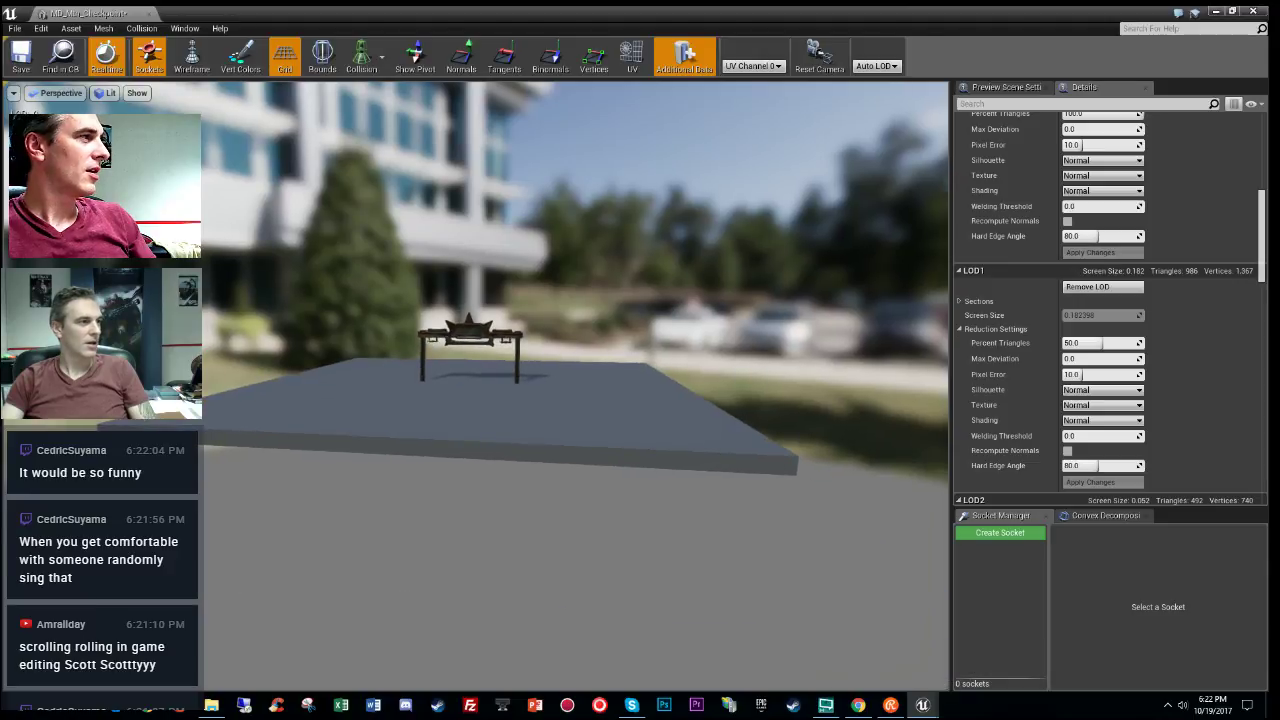
scroll(1145, 372, down, 10)
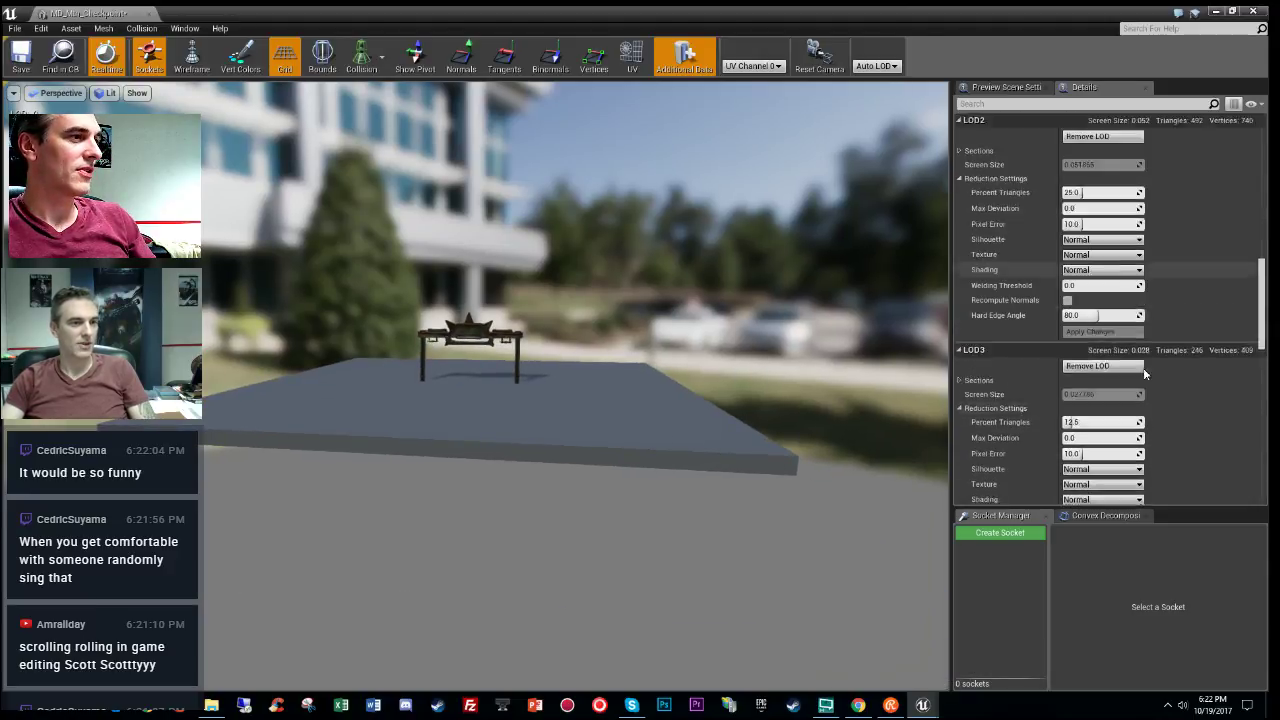
scroll(1145, 372, down, 3)
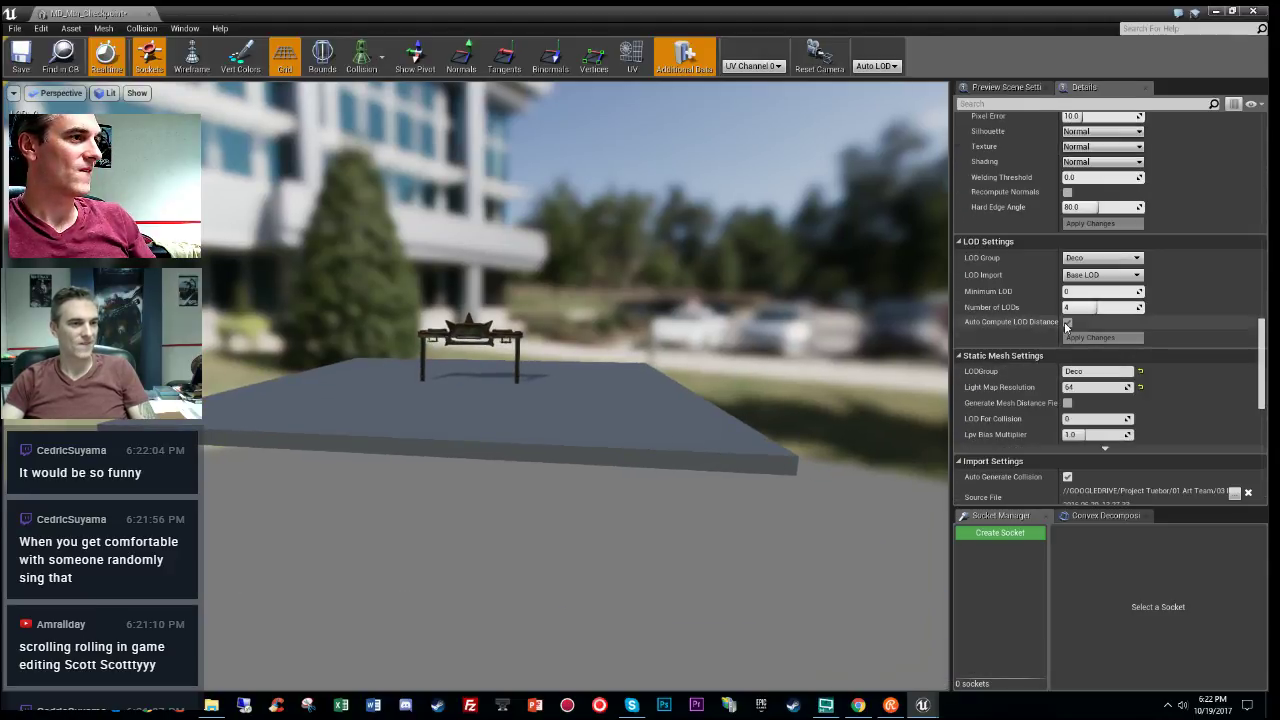
click(1067, 321)
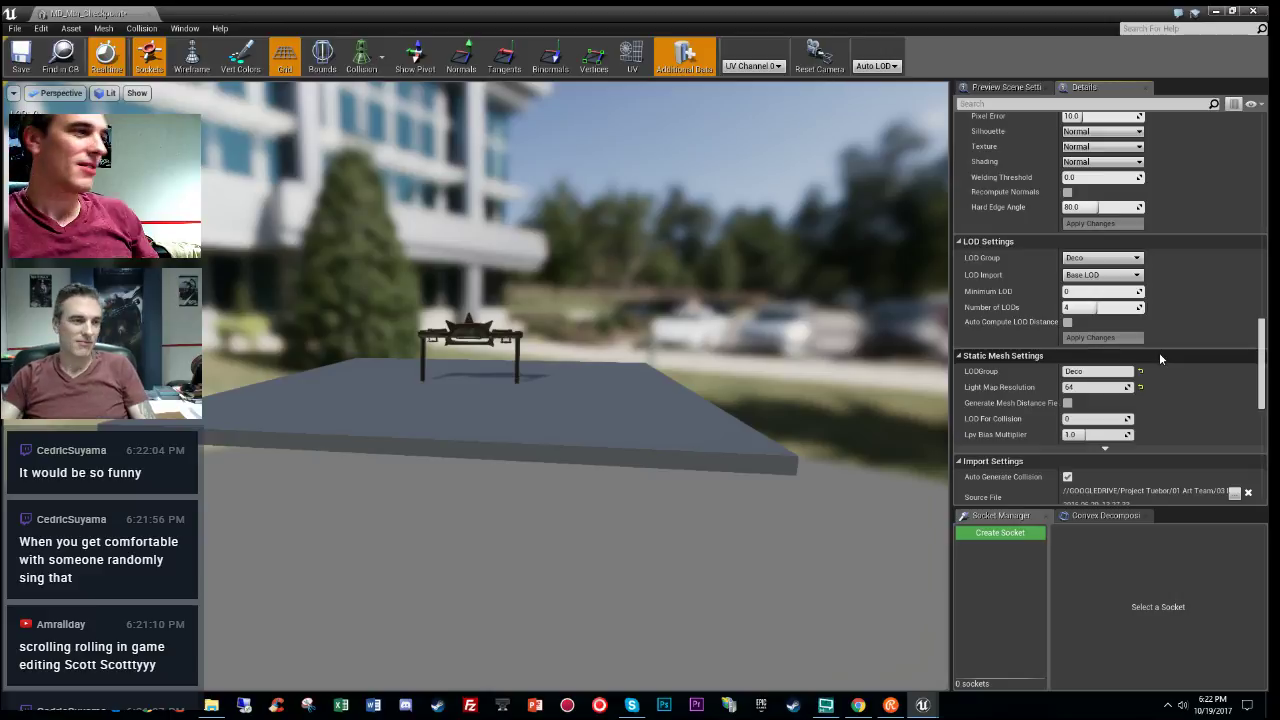
Step: Set the gate mesh's LOD1 screen size to 0.3 and check the transition from near and far
scroll(1189, 385, up, 8)
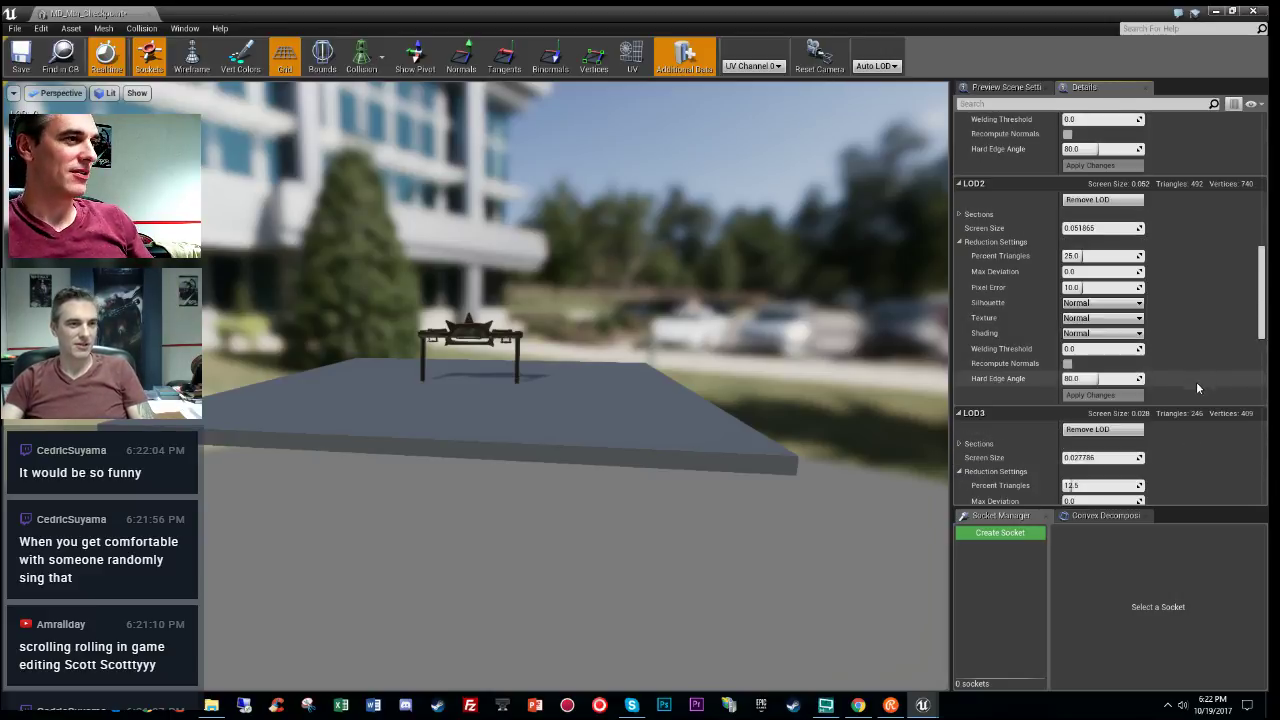
scroll(1189, 388, up, 3)
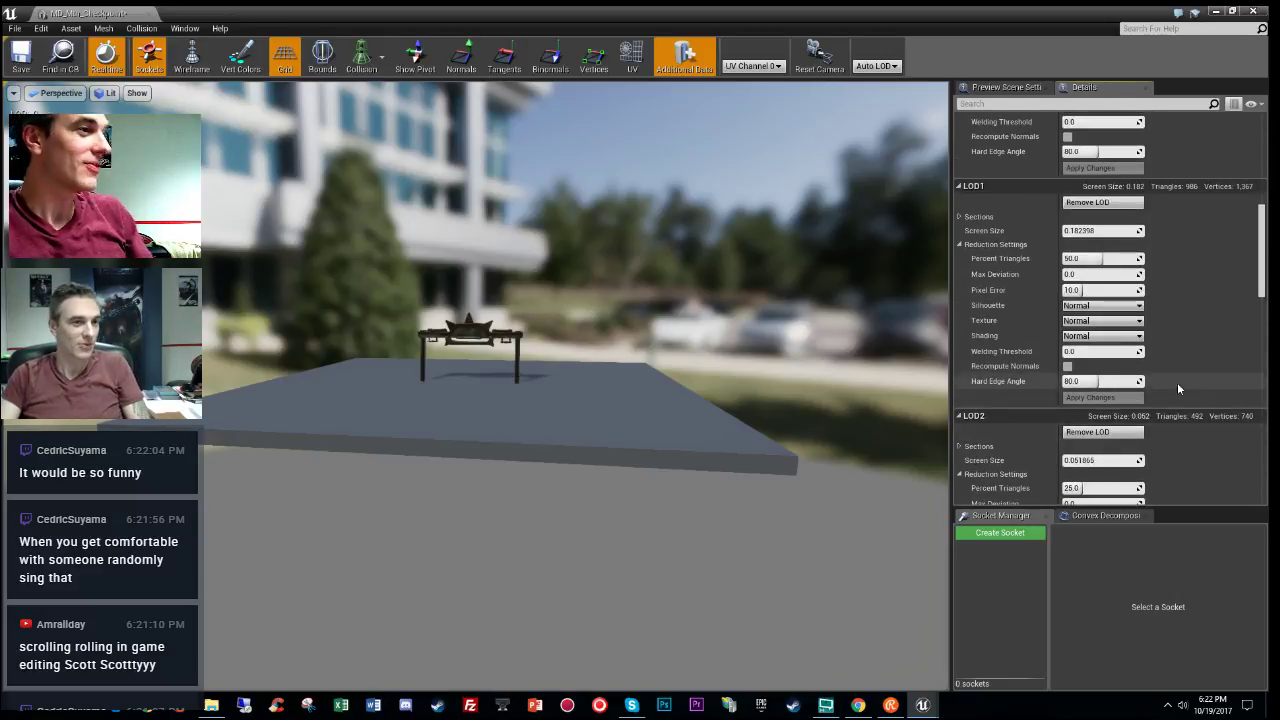
drag(649, 405, 690, 355)
key(w)
right_drag(577, 386, 590, 424)
drag(576, 400, 576, 460)
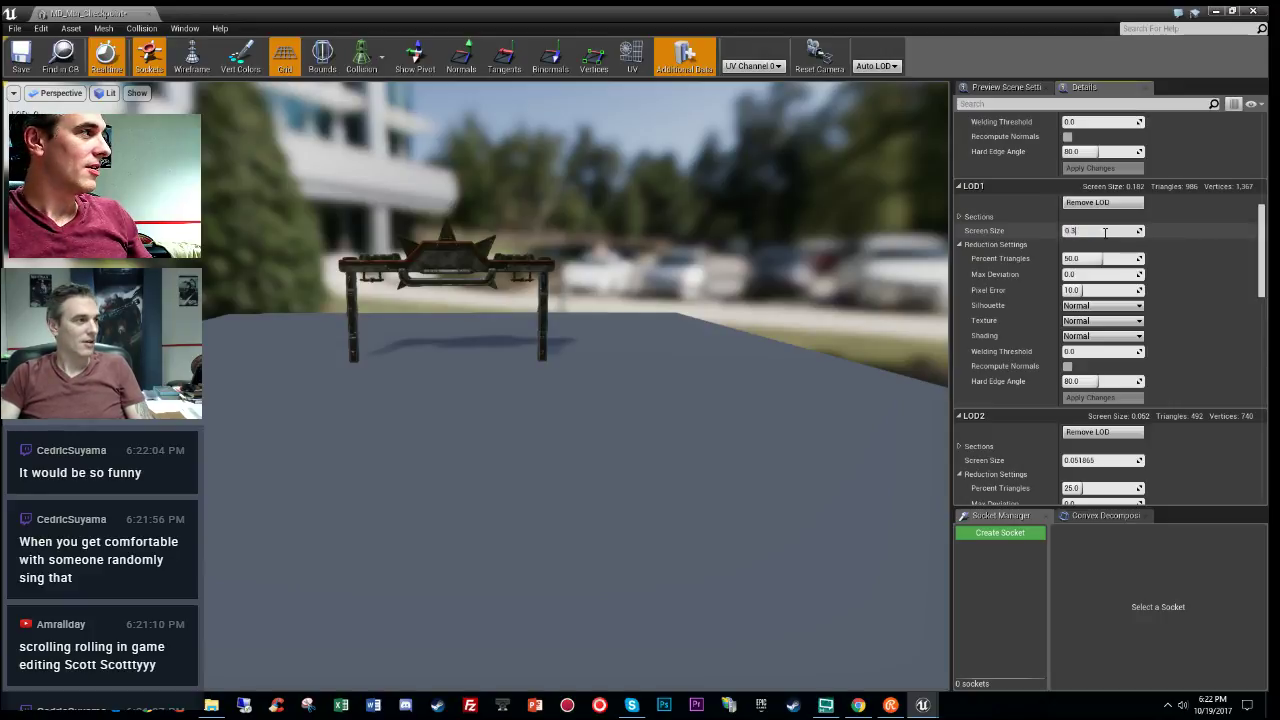
key(s)
right_drag(771, 431, 763, 398)
key(s)
key(w)
key(s)
key(w)
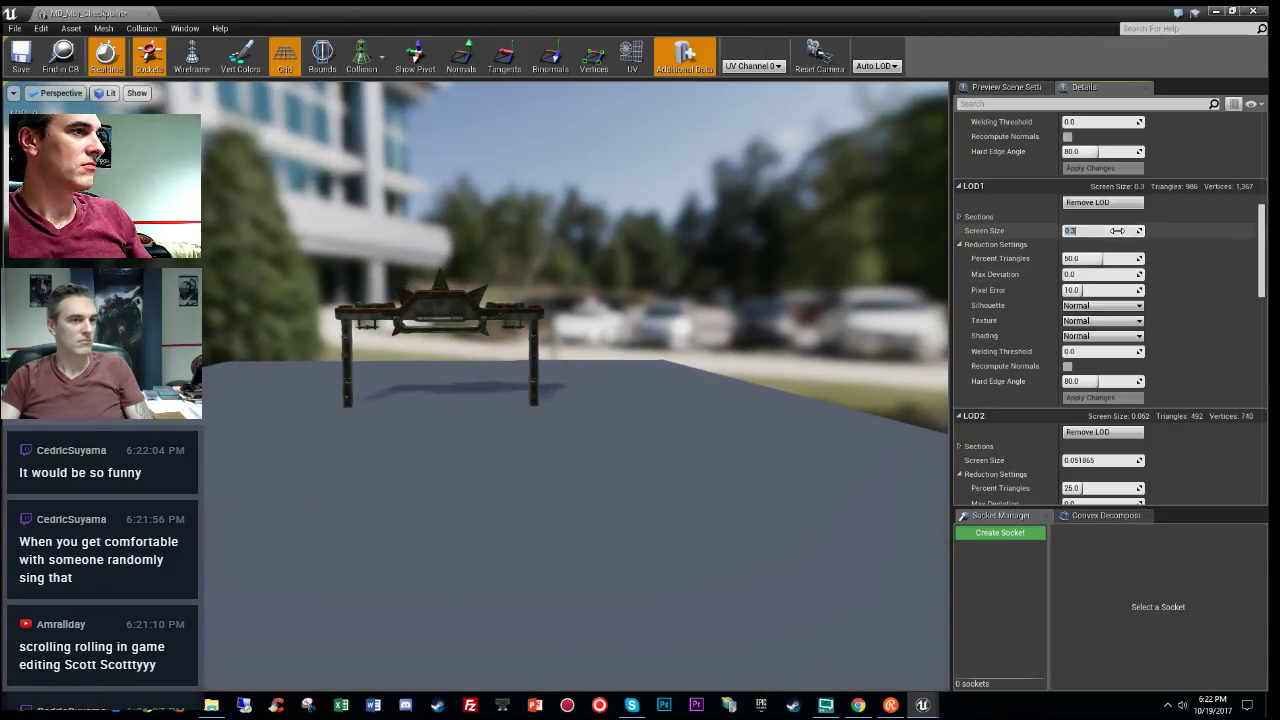
Step: Raise the gate mesh's LOD1 screen size to 0.4 and check the transition at different distances
right_drag(763, 398, 763, 398)
key(w)
key(s)
key(w)
key(s)
key(w)
key(s)
key(w)
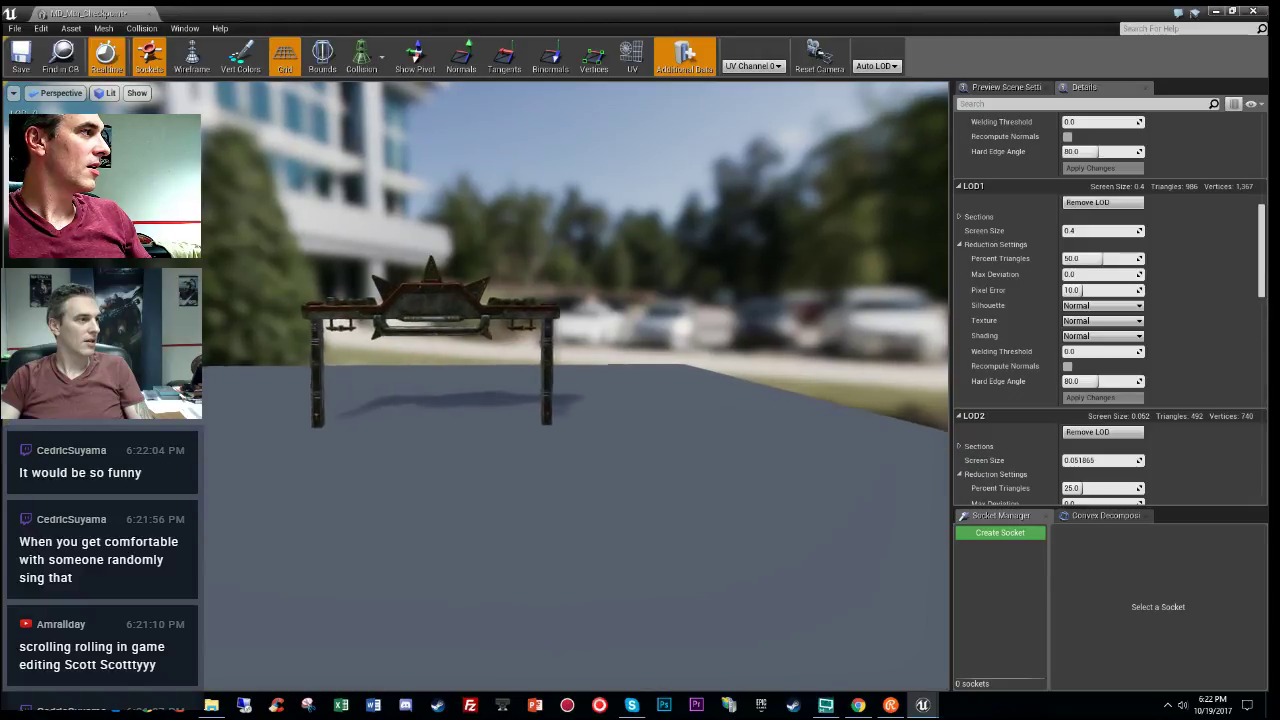
Step: Set the gate mesh's LOD1 screen size to 0.5 and check the transition by moving closer and farther
click(1103, 232)
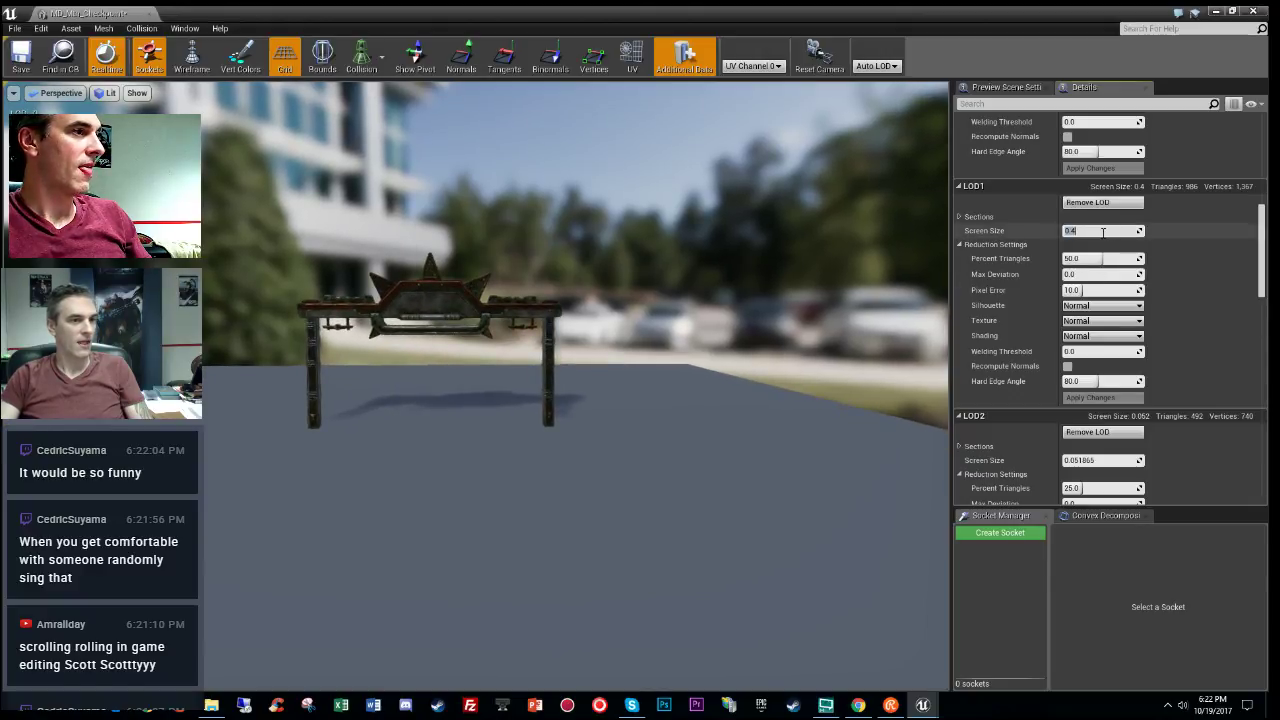
text(0)
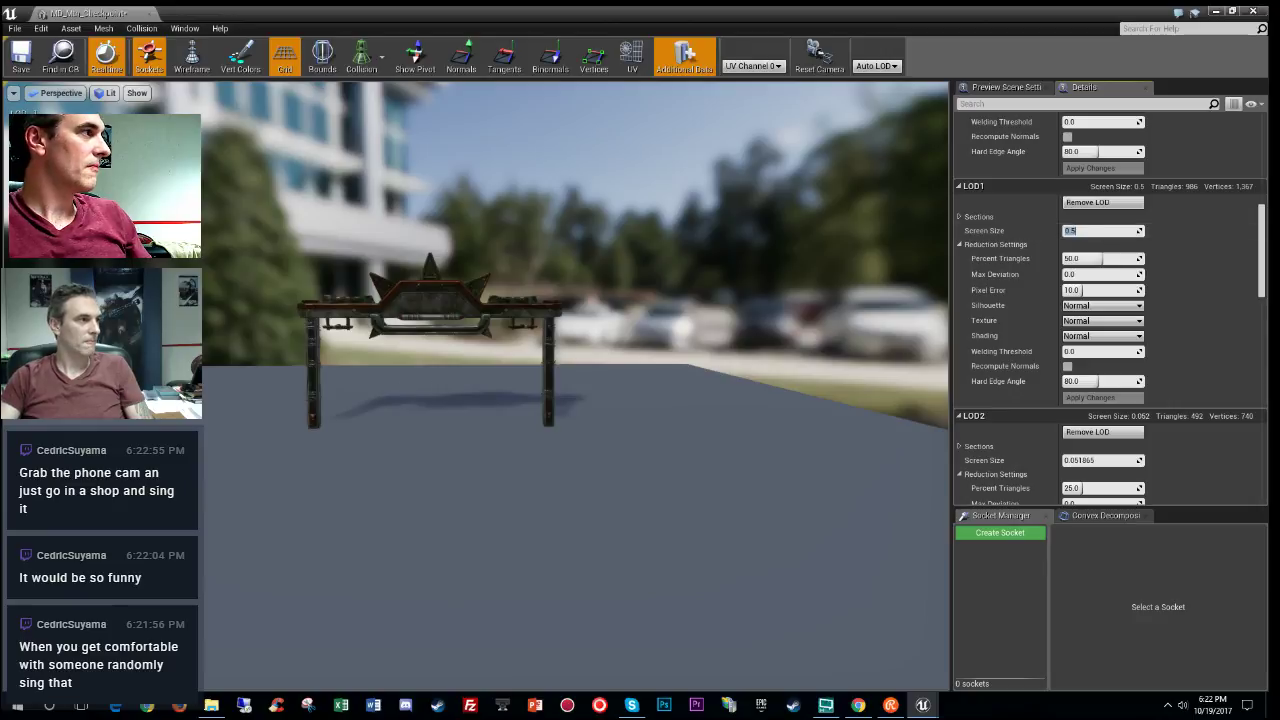
key(w)
right_drag(763, 398, 763, 398)
key(s)
key(w)
key(w)
key(s)
key(w)
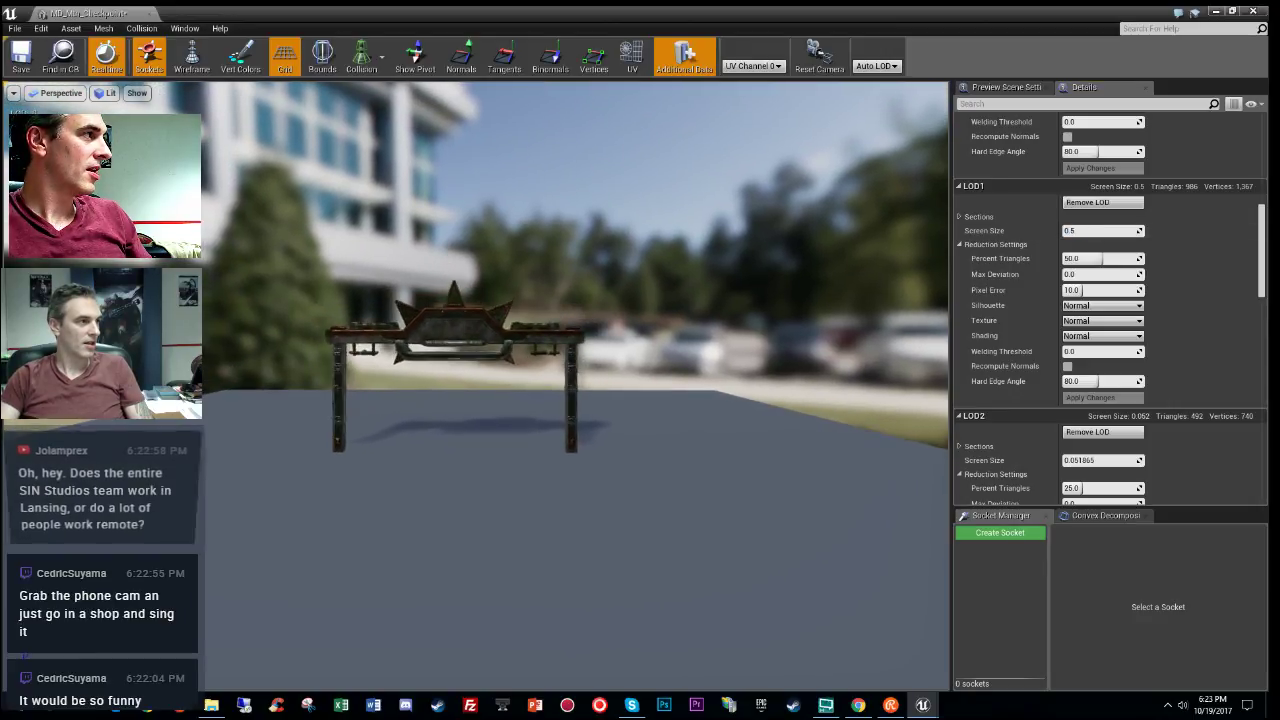
drag(713, 456, 713, 440)
Step: Set the gate mesh's LOD2 screen size to 0.3 and check it from farther away
scroll(1177, 316, down, 3)
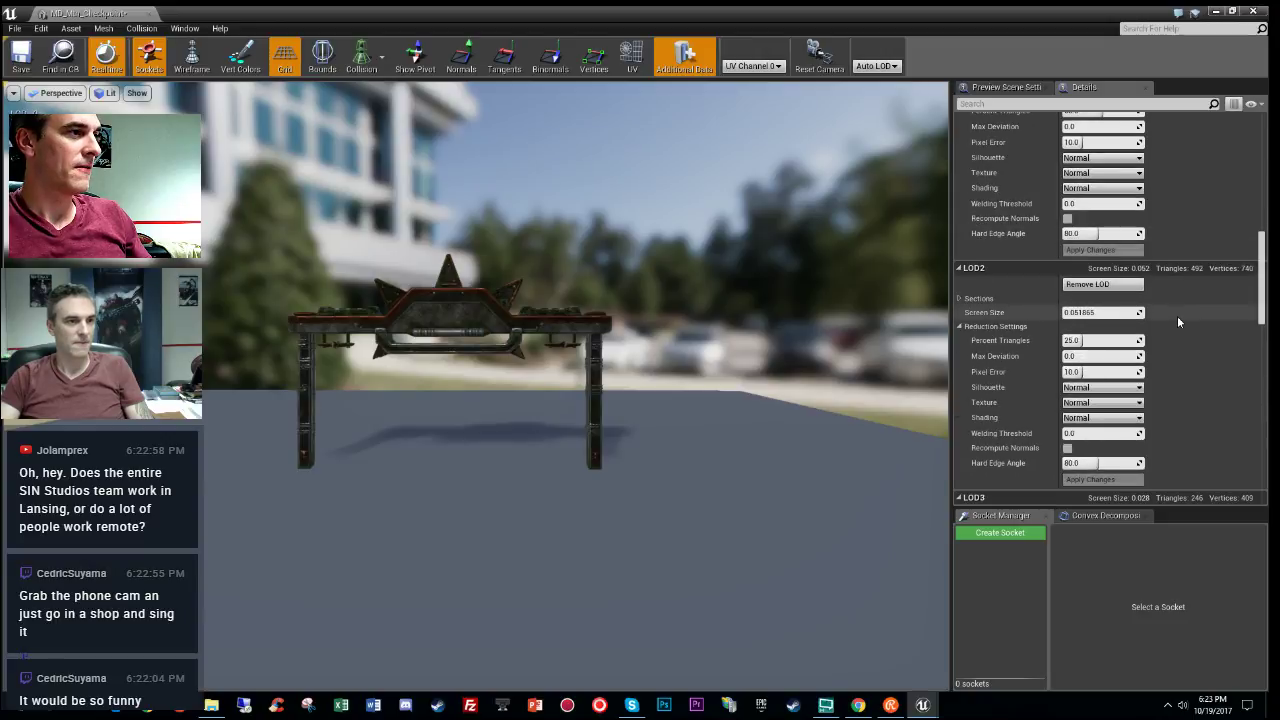
click(1110, 313)
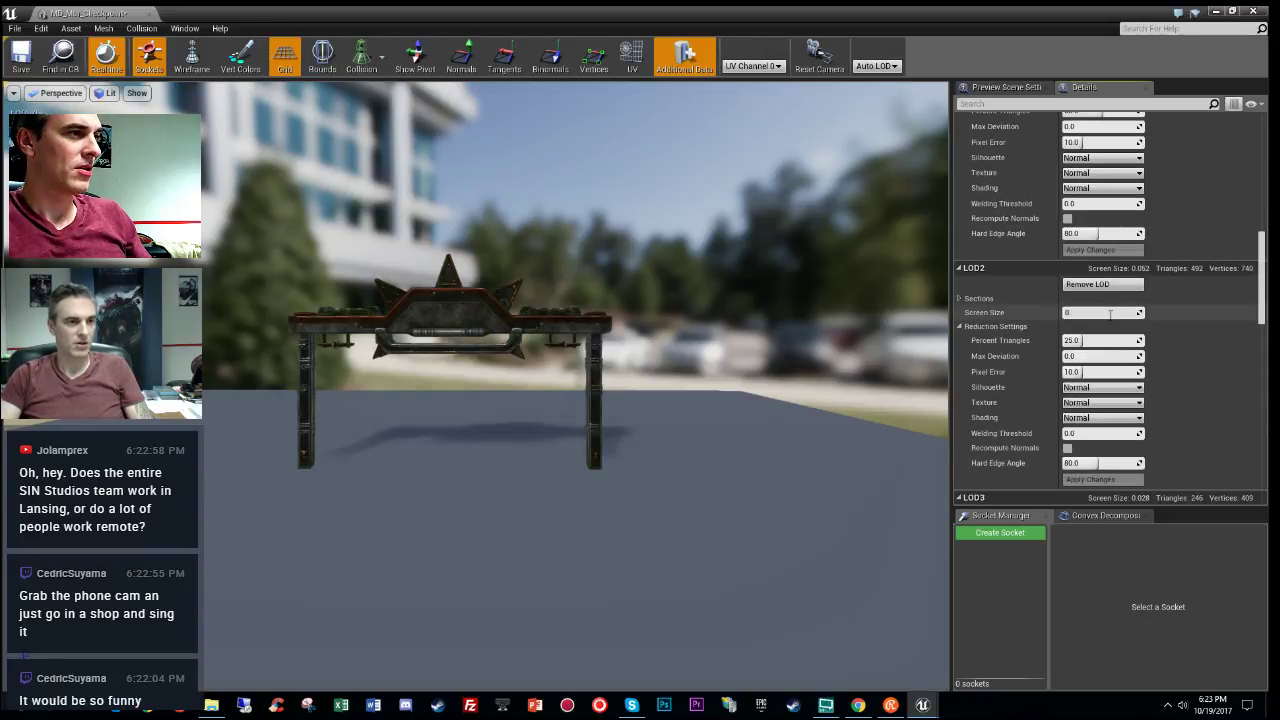
drag(760, 400, 752, 474)
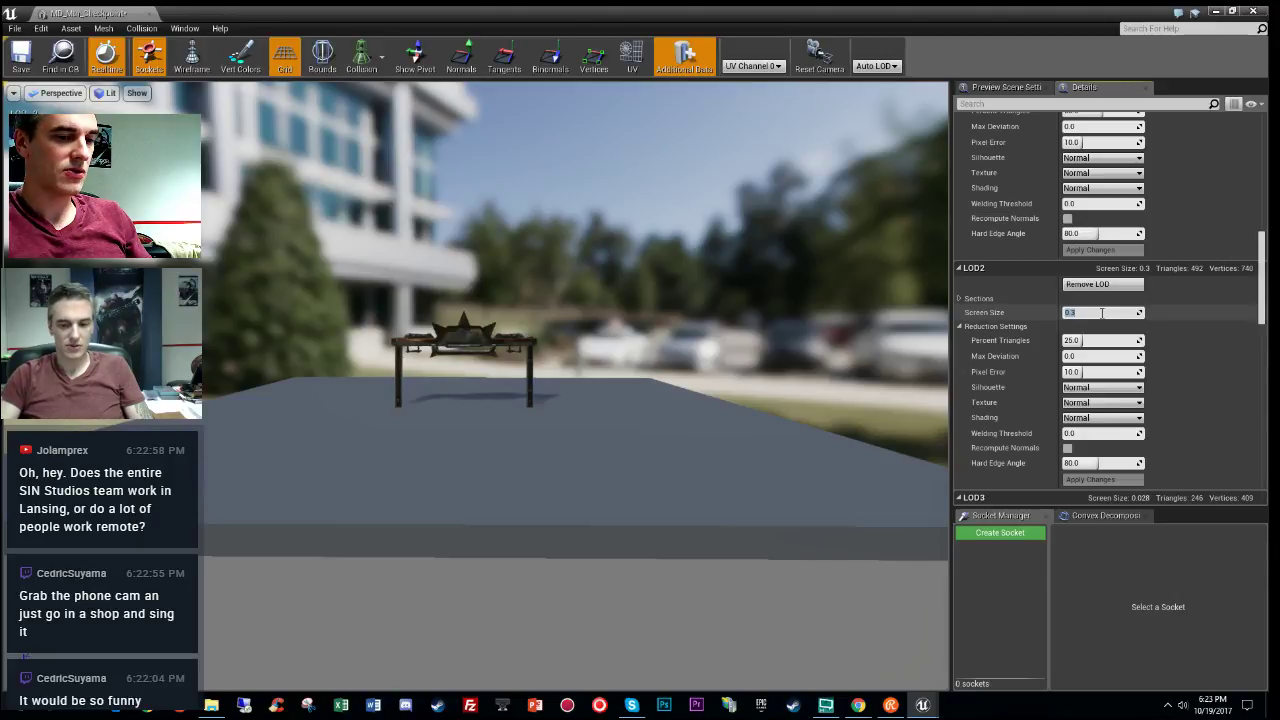
Step: Lower the gate mesh's LOD2 screen size to 0.2 and check the transition at different distances
drag(660, 420, 666, 448)
key(w)
right_drag(666, 448, 680, 428)
key(s)
key(s)
key(s)
key(w)
key(s)
key(w)
drag(660, 470, 660, 467)
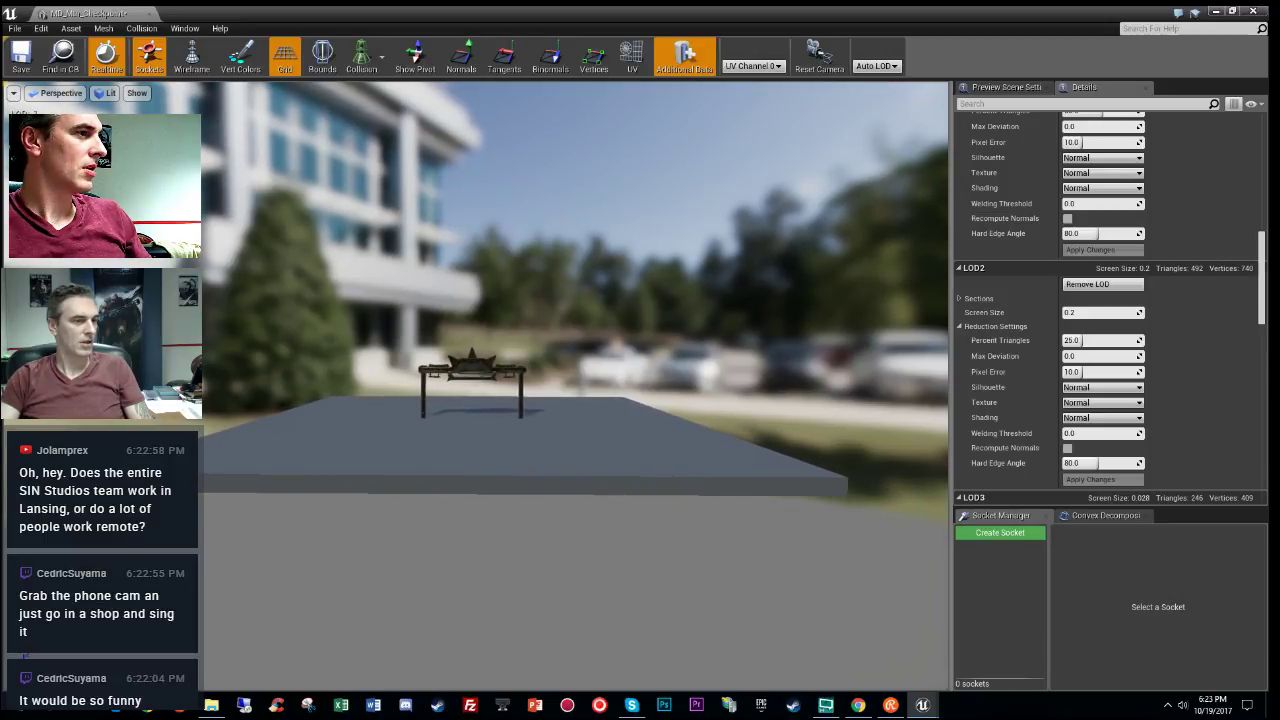
Step: Set the gate mesh's LOD2 screen size to 0.15 and view the gate from farther back
click(1093, 312)
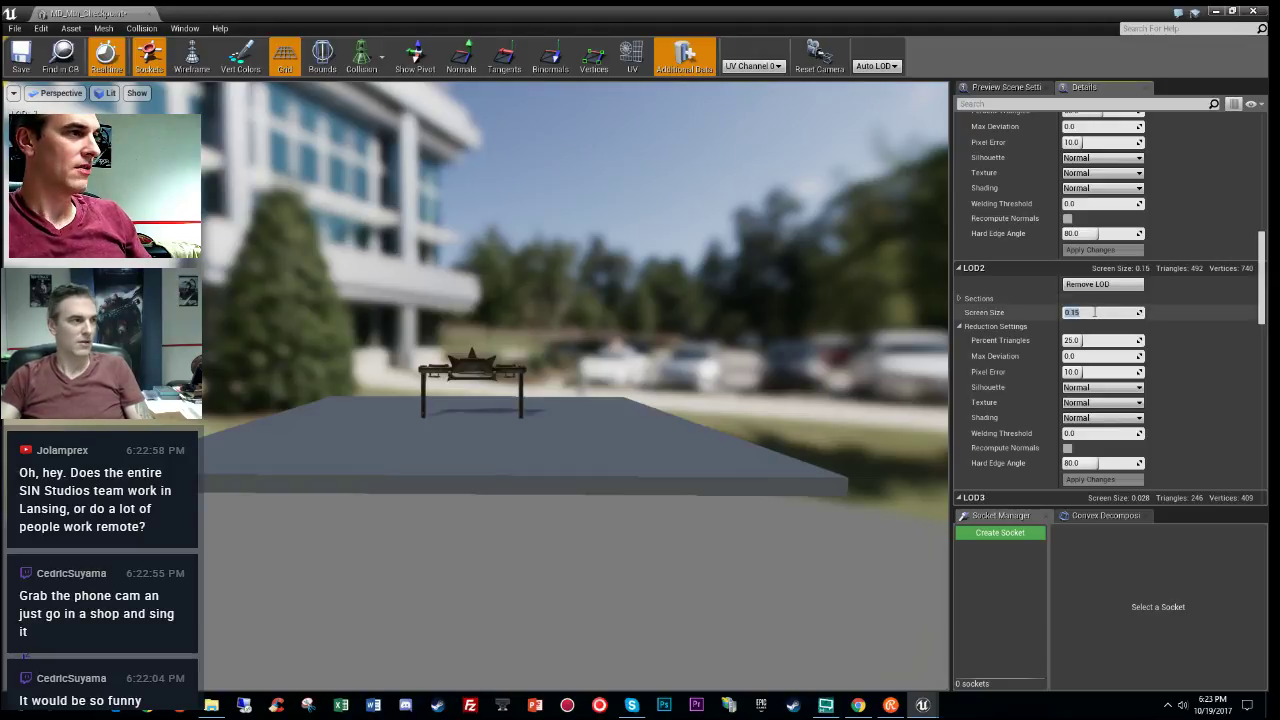
drag(723, 346, 723, 446)
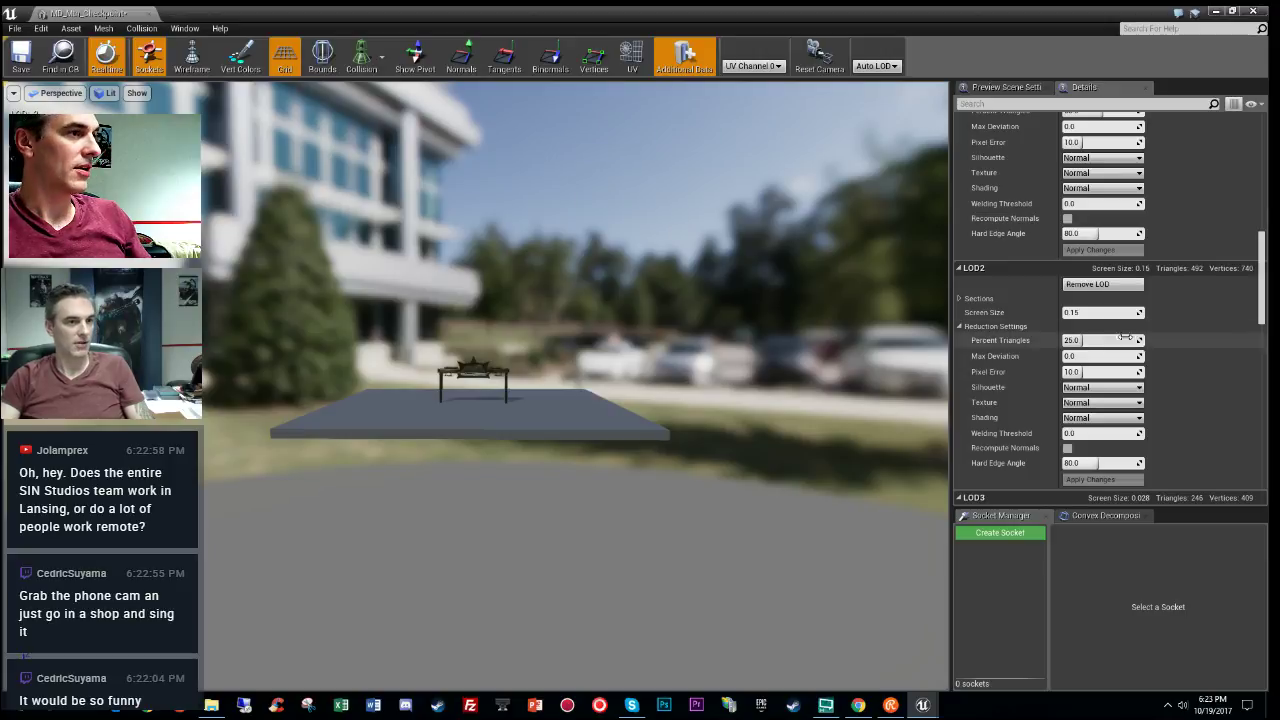
Step: Set the gate mesh's LOD3 screen size to 0.1 and check the gate from a greater distance
scroll(1090, 300, down, 5)
click(1086, 267)
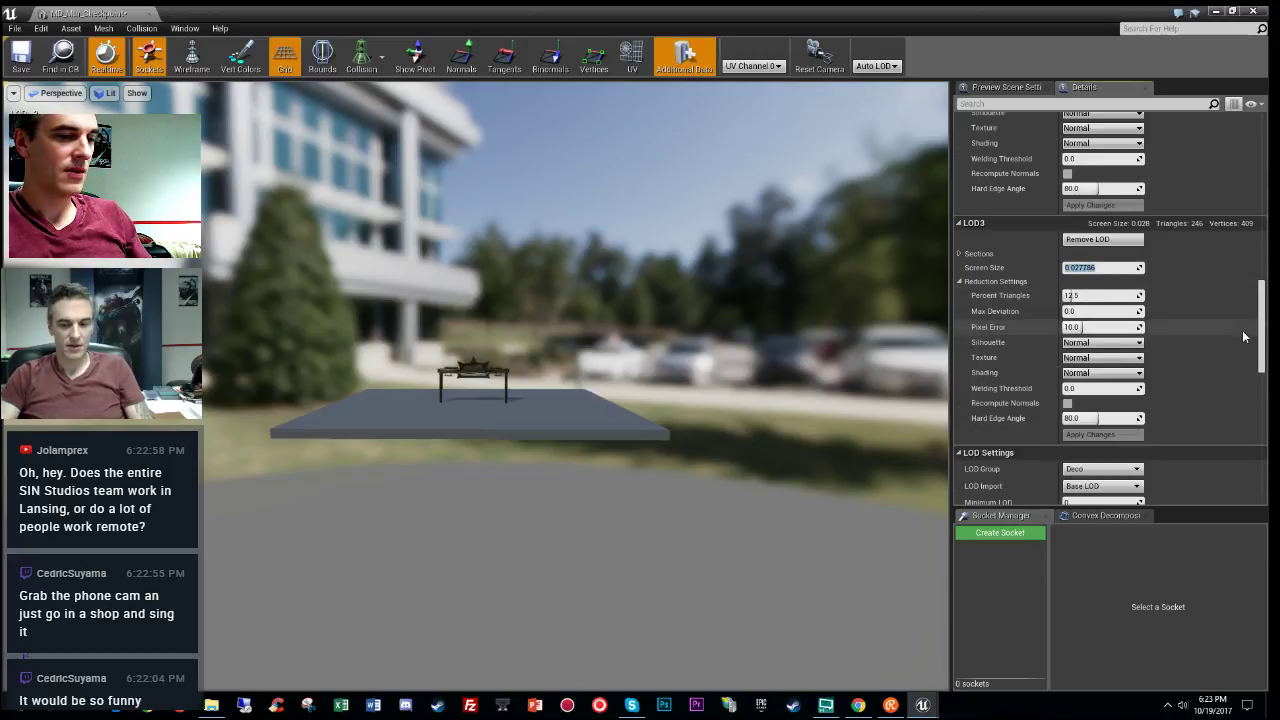
drag(714, 398, 726, 462)
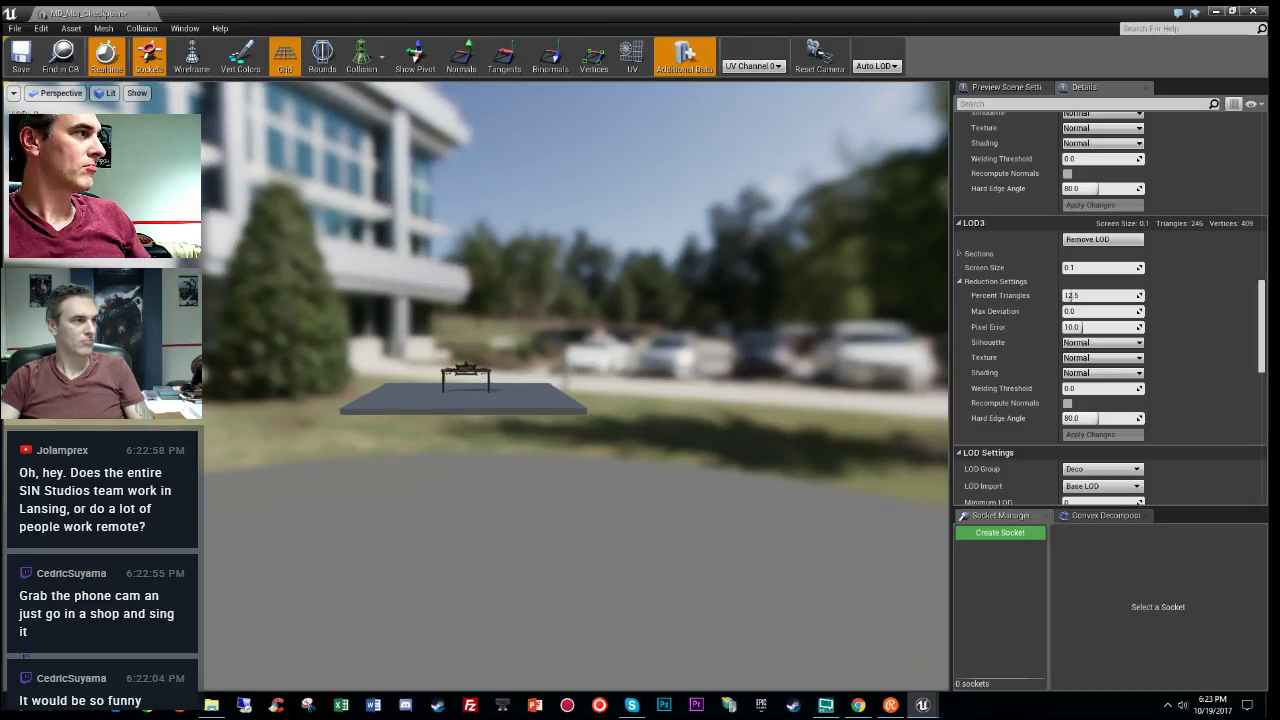
Step: Close the gate mesh's editor and inspect the level from the cave and gate area out to the forest
click(145, 17)
drag(554, 382, 540, 332)
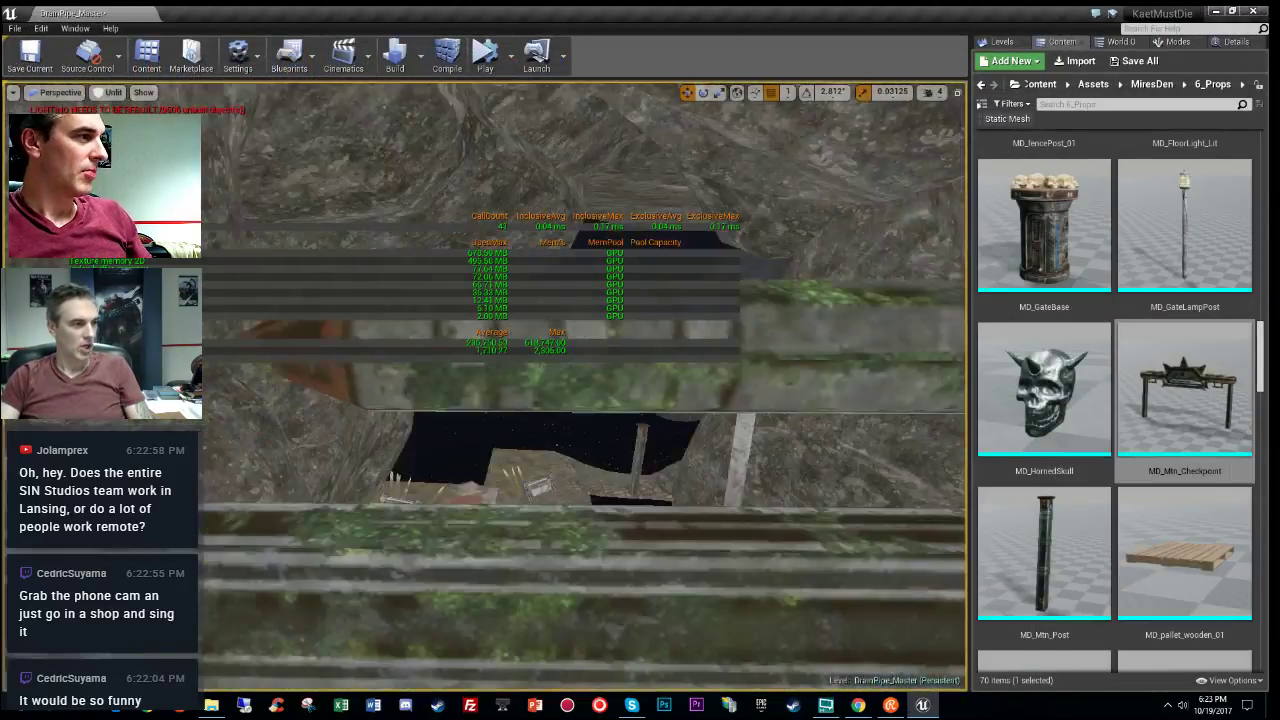
right_drag(540, 332, 400, 342)
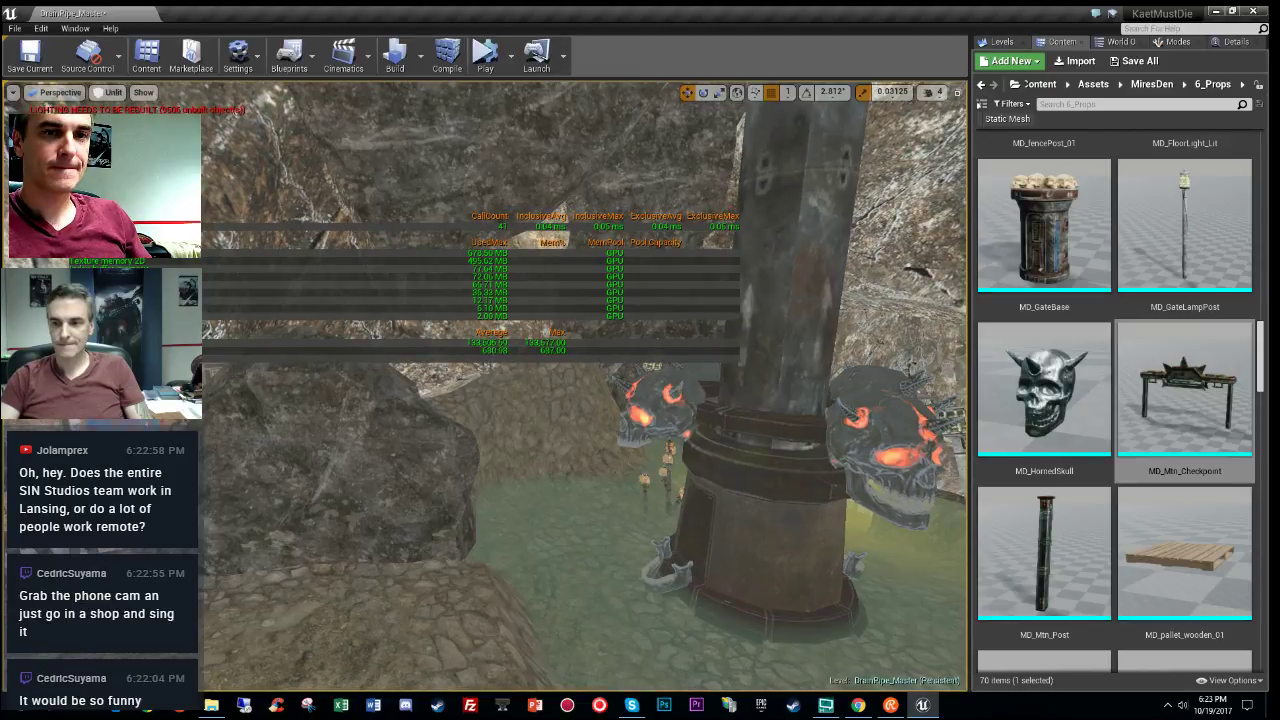
right_drag(484, 386, 314, 386)
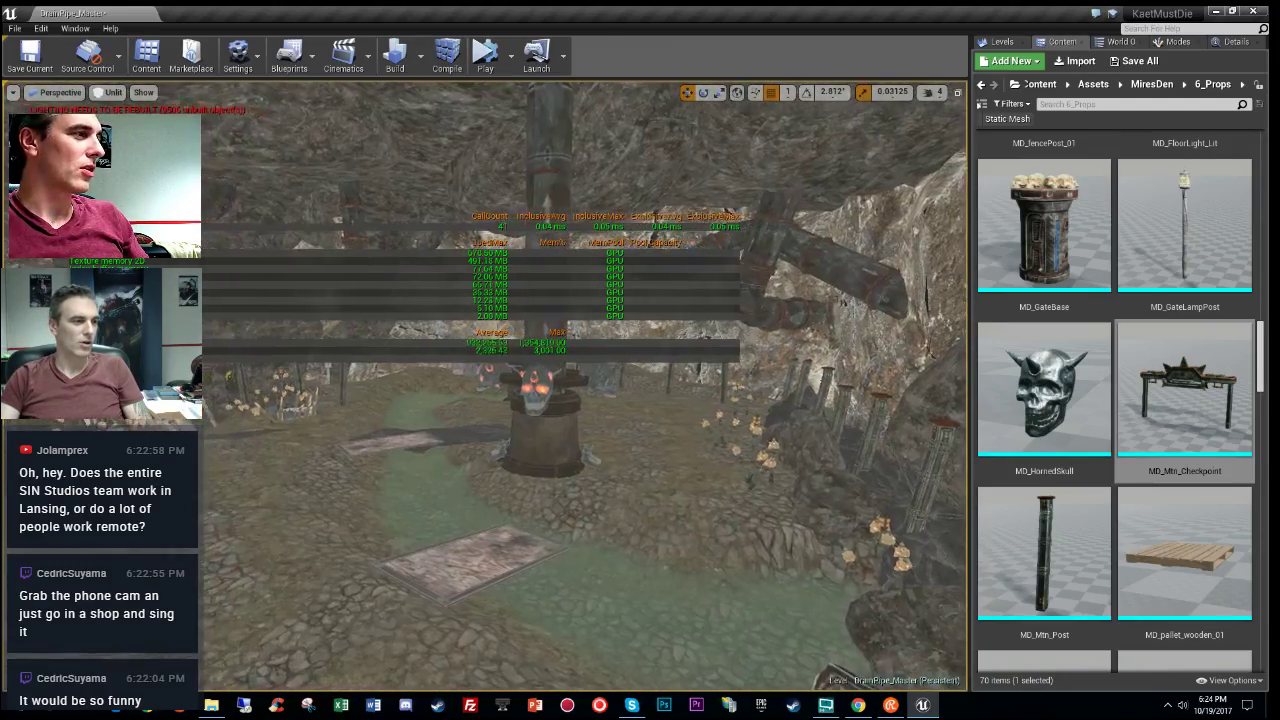
key(w)
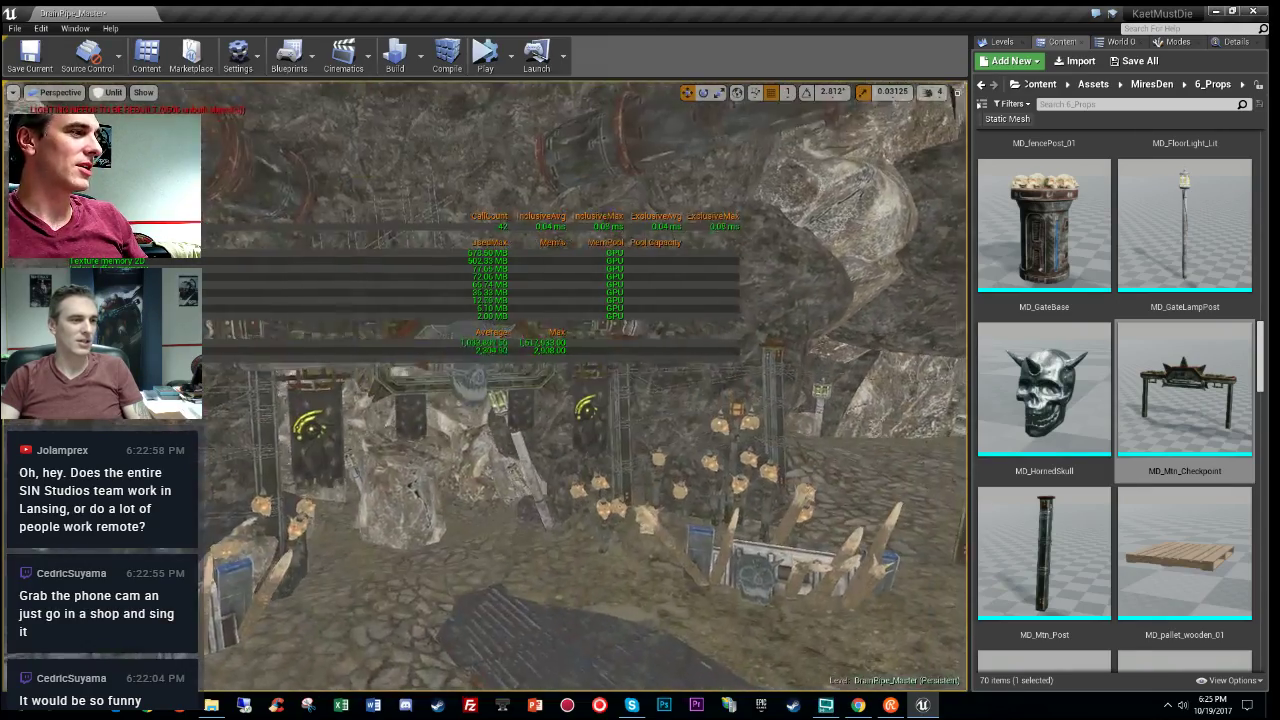
right_drag(484, 386, 700, 386)
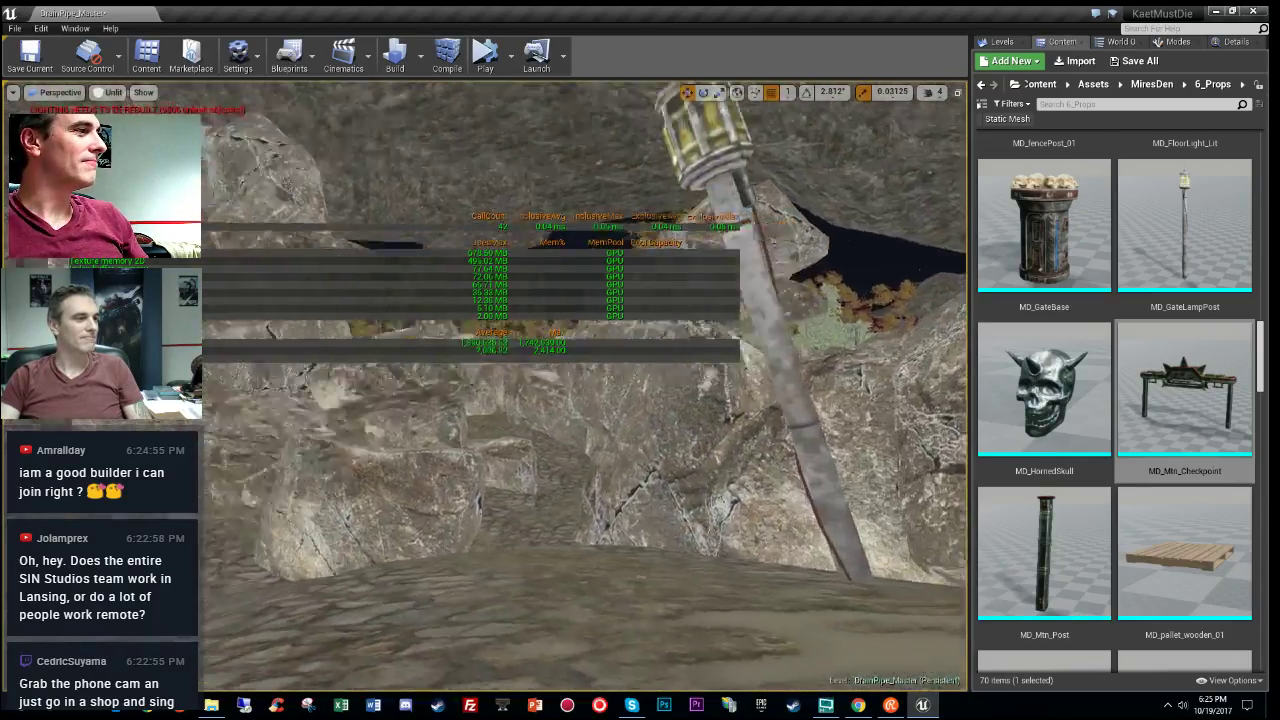
right_drag(584, 386, 480, 385)
right_drag(714, 526, 749, 561)
Step: Hide the statistics overlay with the console command "stat none" and get an elevated view of the trees behind the fortified wall
key(grave)
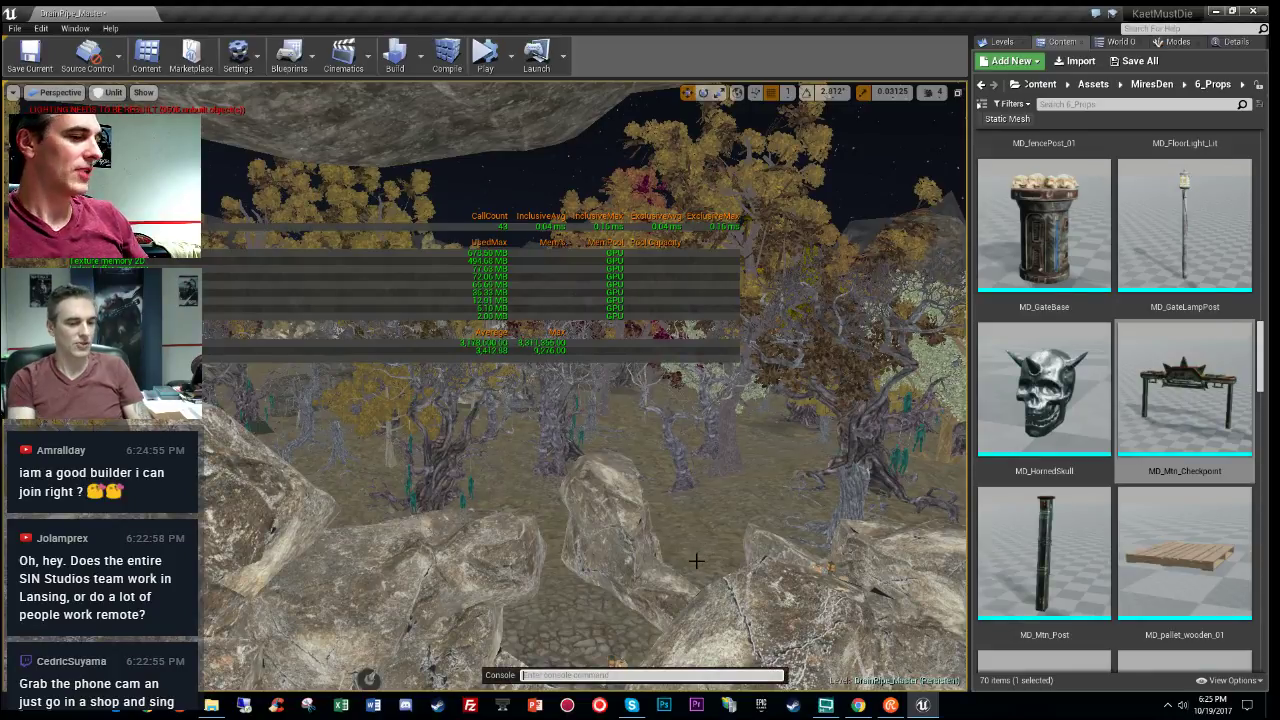
text(stat none)
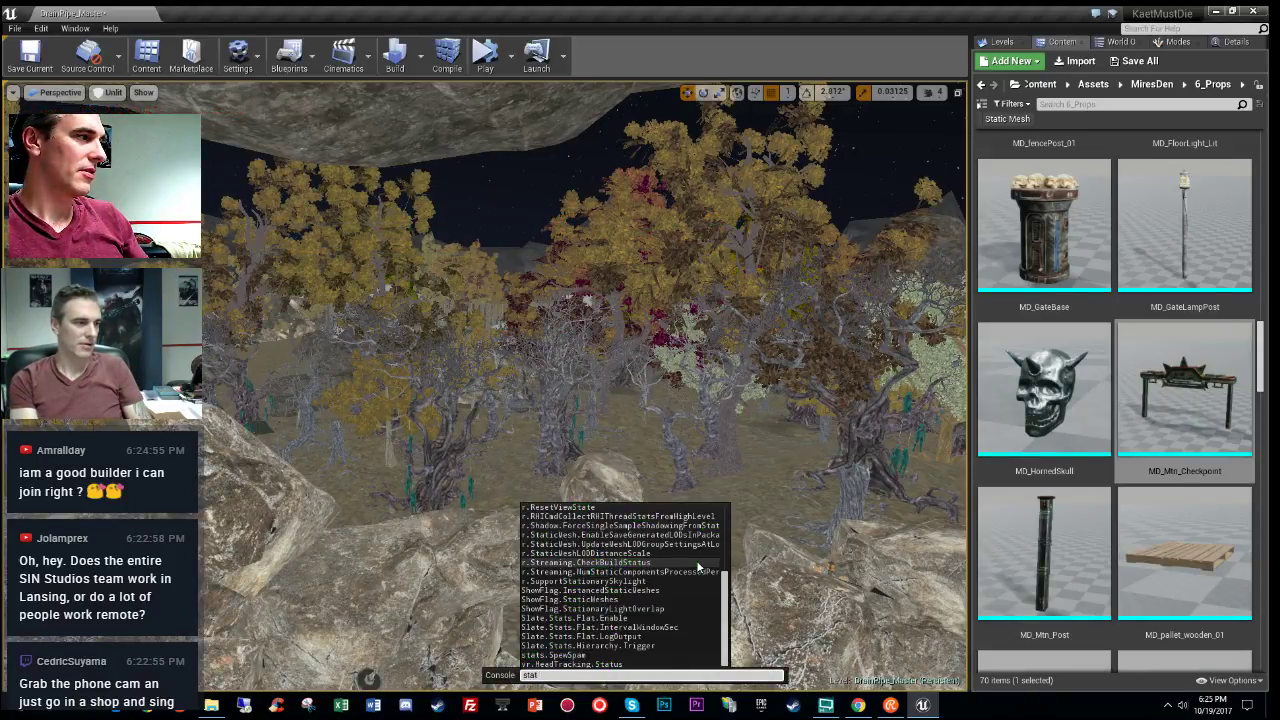
key(Return)
key(w)
mouse_move(685, 544)
right_down()
mouse_move(685, 556)
mouse_move(668, 539)
mouse_move(685, 528)
right_up()
key(e)
key(w)
key(e)
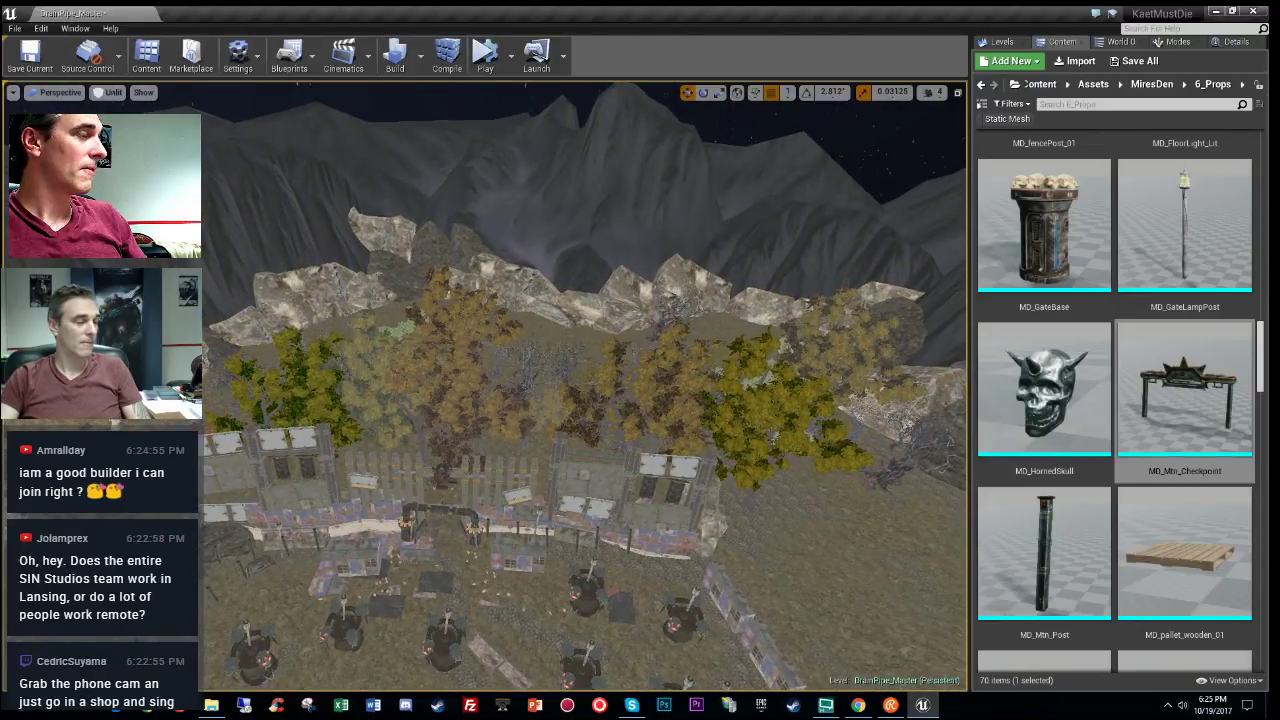
Step: Select the central tree behind the wall, filter its properties by "draw" and set Desired Max Draw Distance to 1000
click(458, 306)
click(1236, 41)
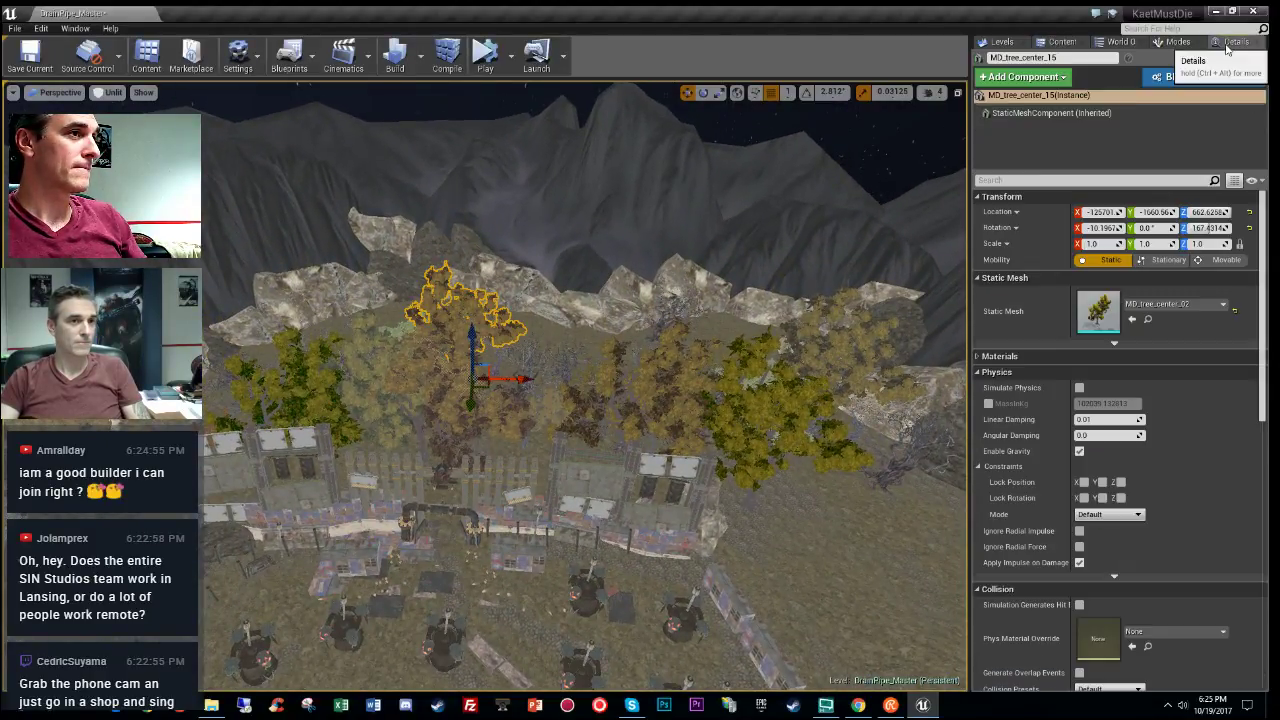
click(1028, 179)
text(draw)
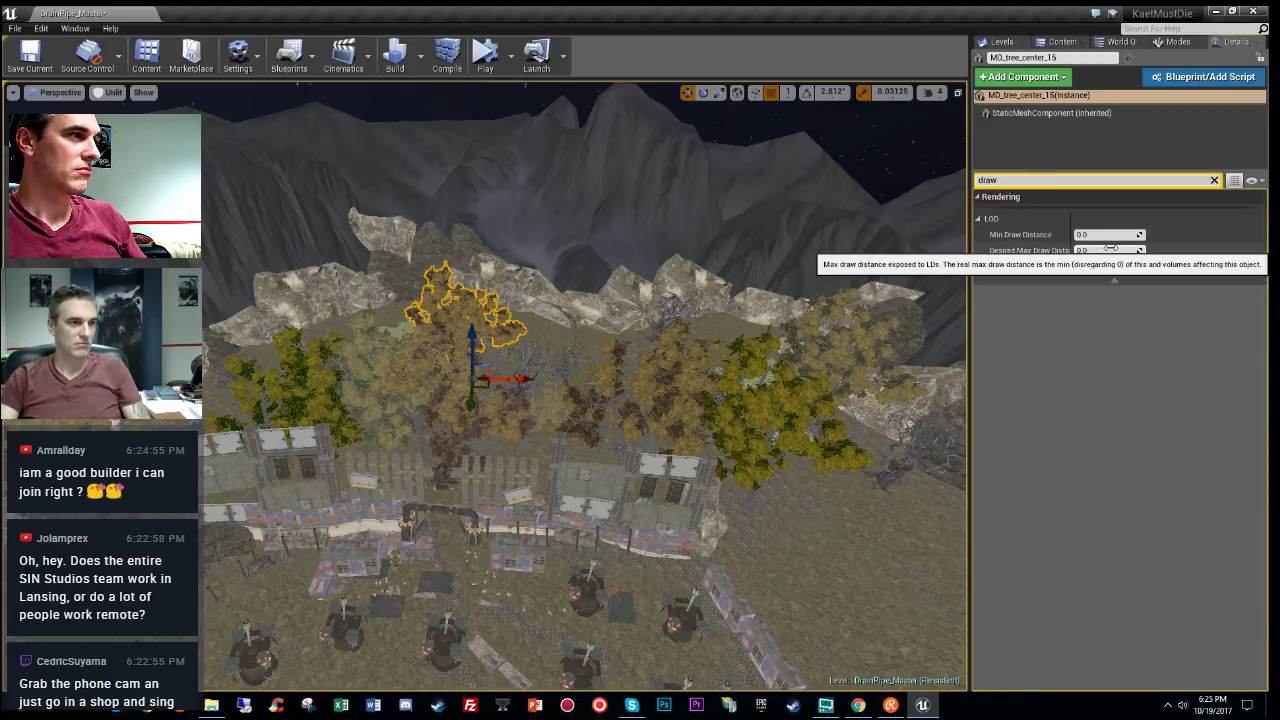
click(1110, 249)
text(1)
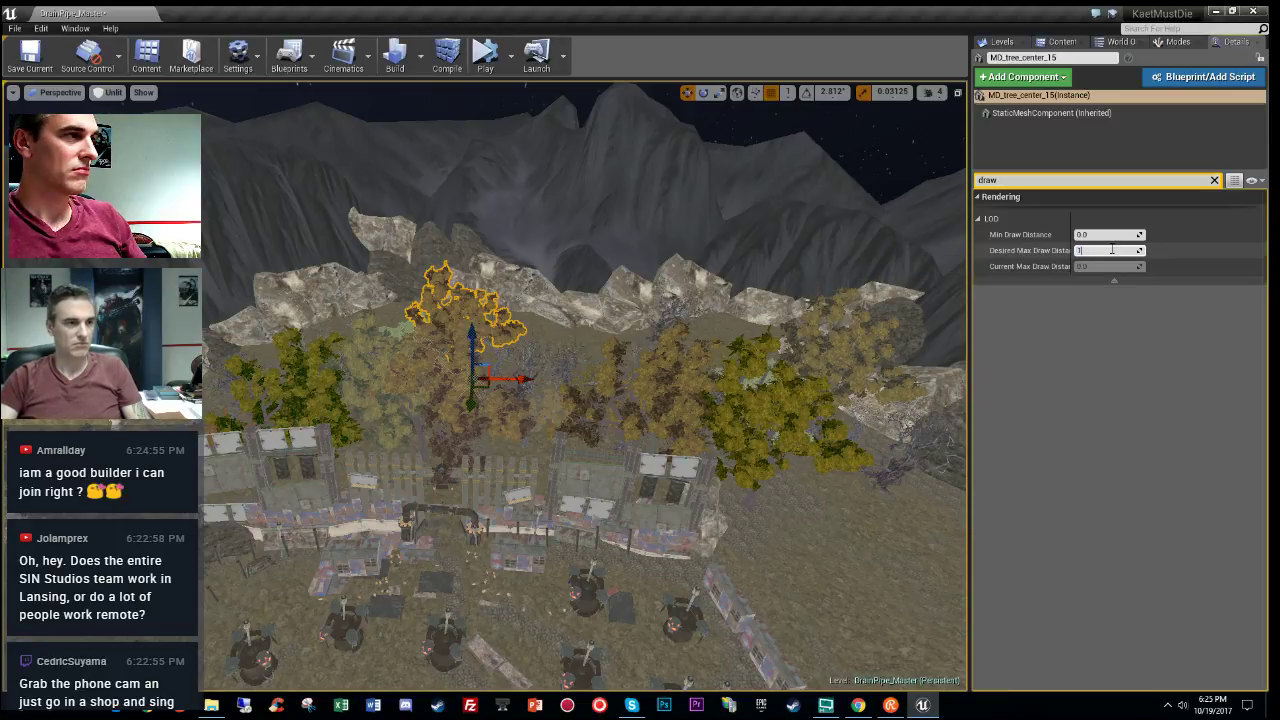
text(000)
key(Return)
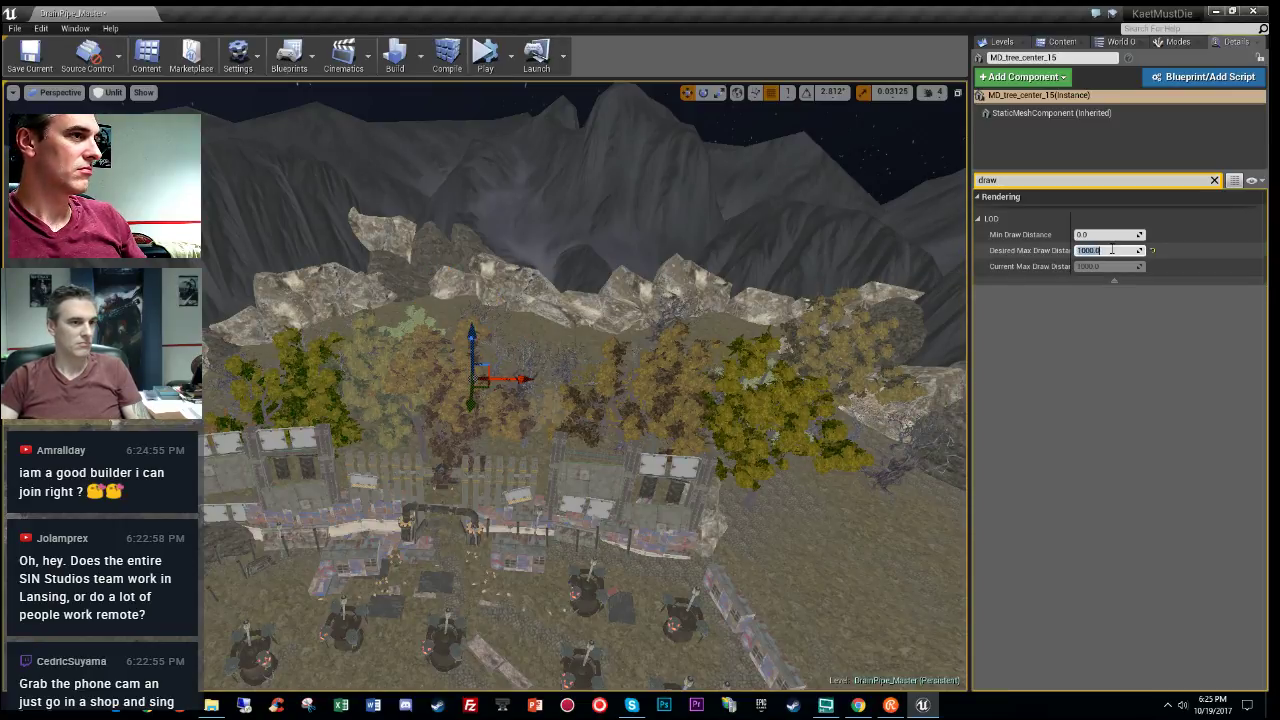
Step: Try Desired Max Draw Distance values of 5000 and 10000 on the selected tree
text(500)
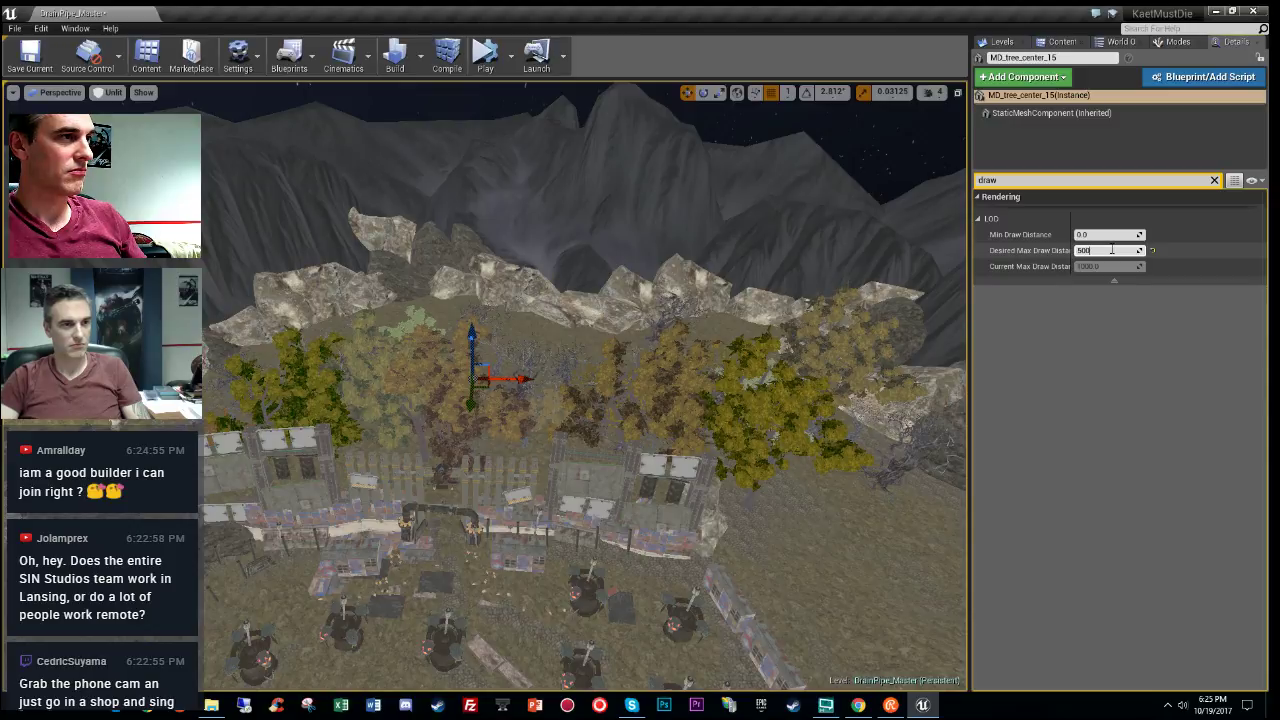
text(0)
key(Return)
text(100)
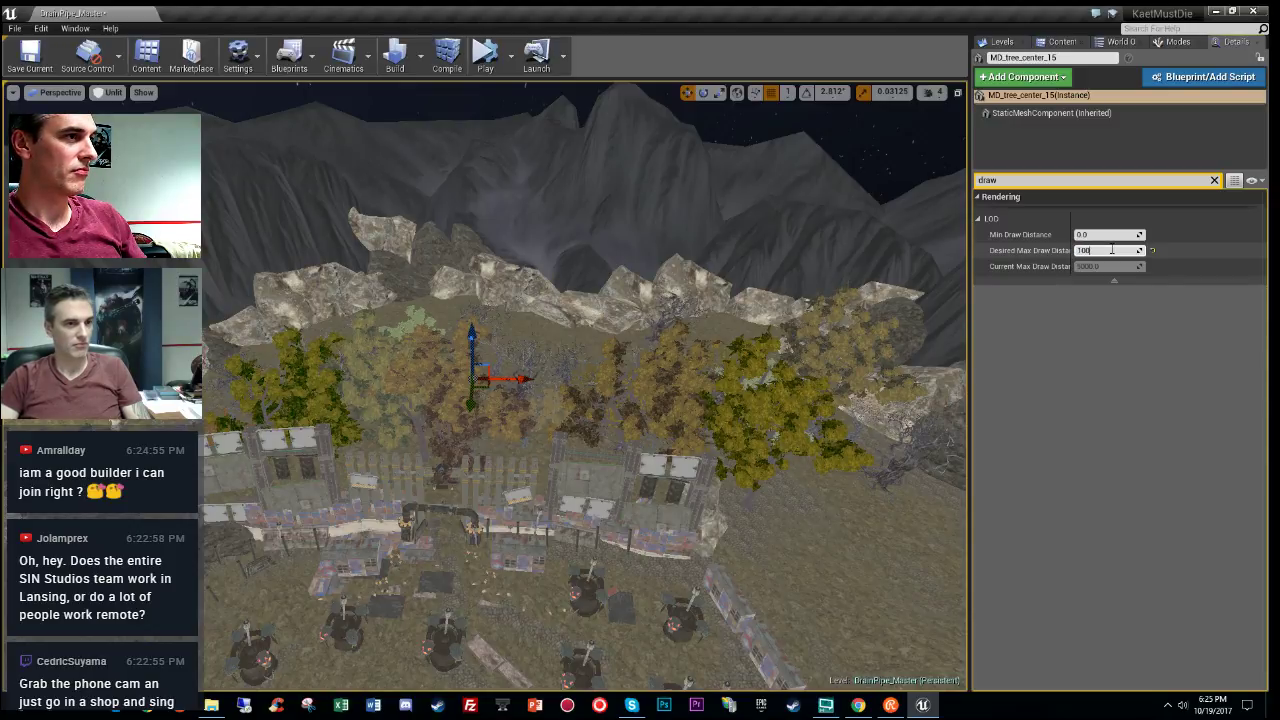
text(00)
key(Return)
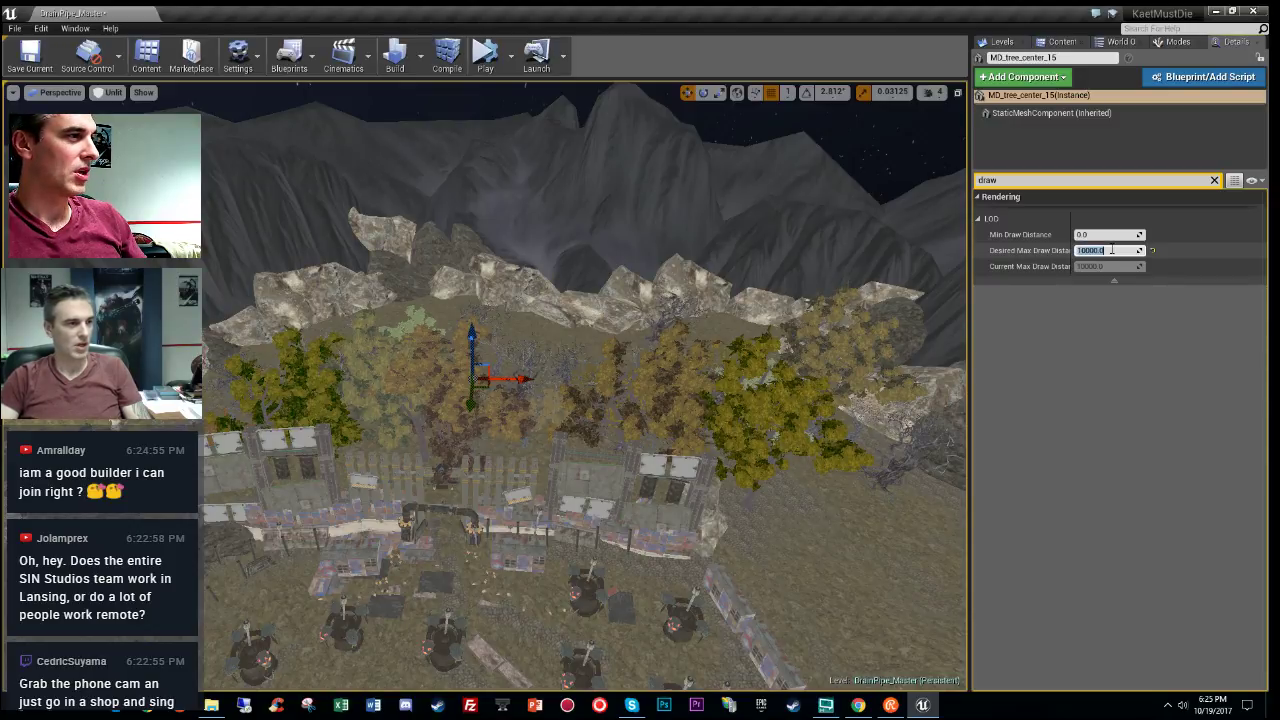
Step: Raise the tree's Desired Max Draw Distance to 15000, followed by 20000, as a test from the current viewpoint
text(15)
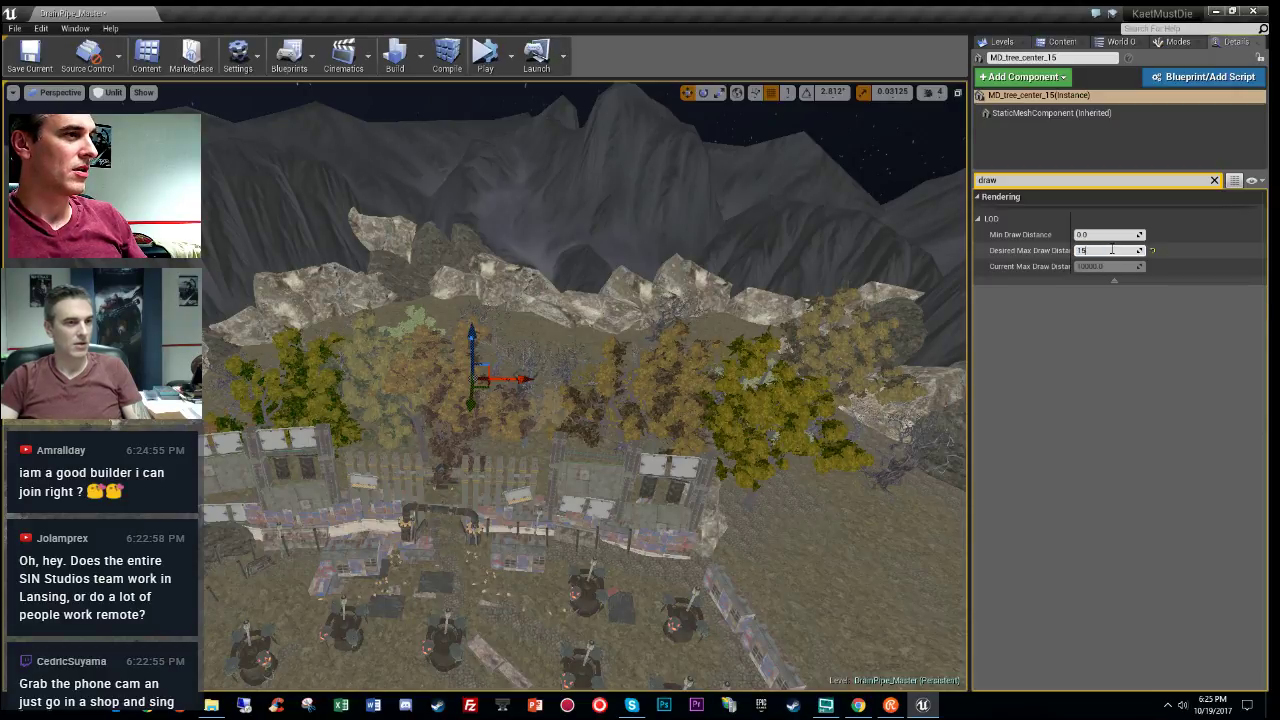
text(000)
key(Return)
text(20)
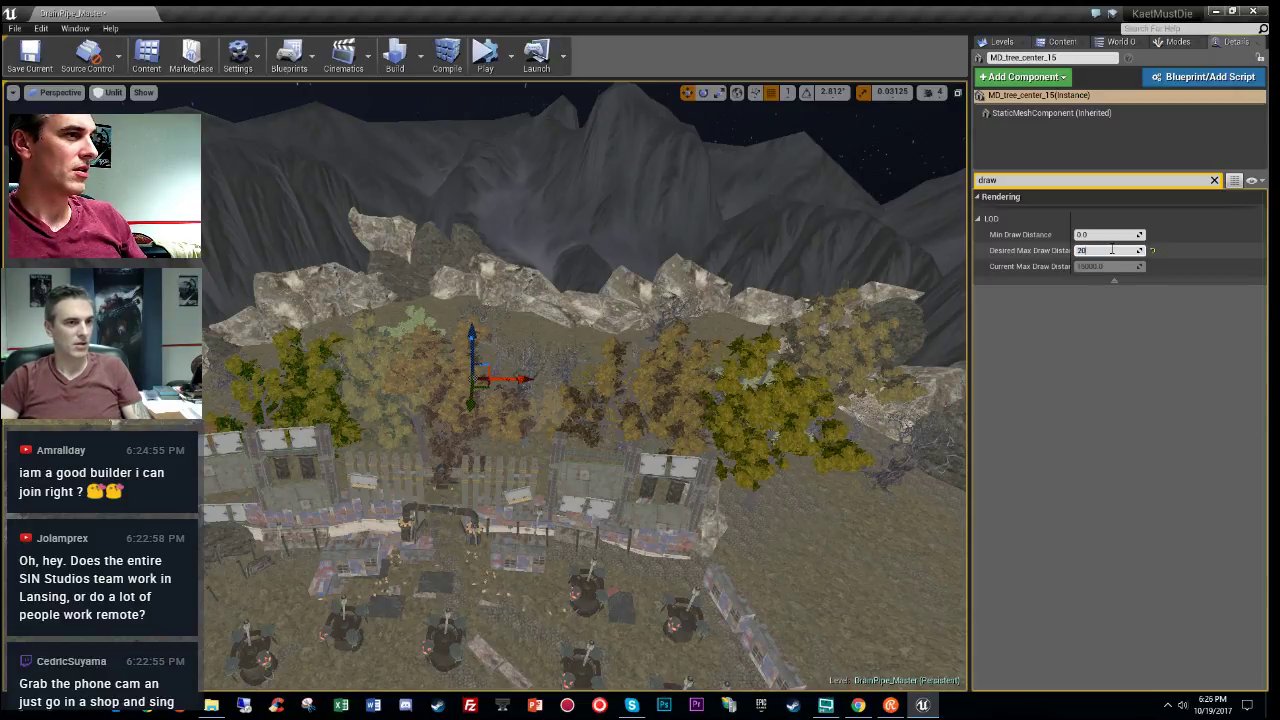
text(000)
key(Return)
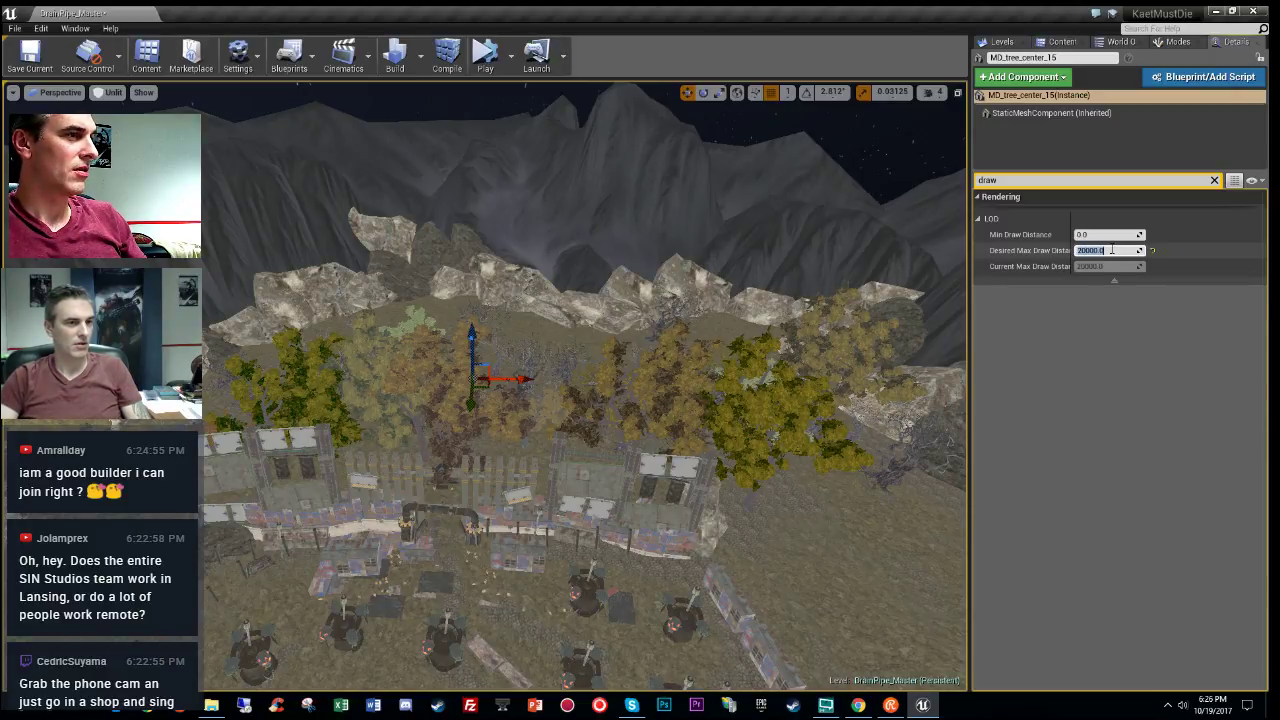
Step: Test Desired Max Draw Distance values of 30000 and 500000 on the tree
text(30)
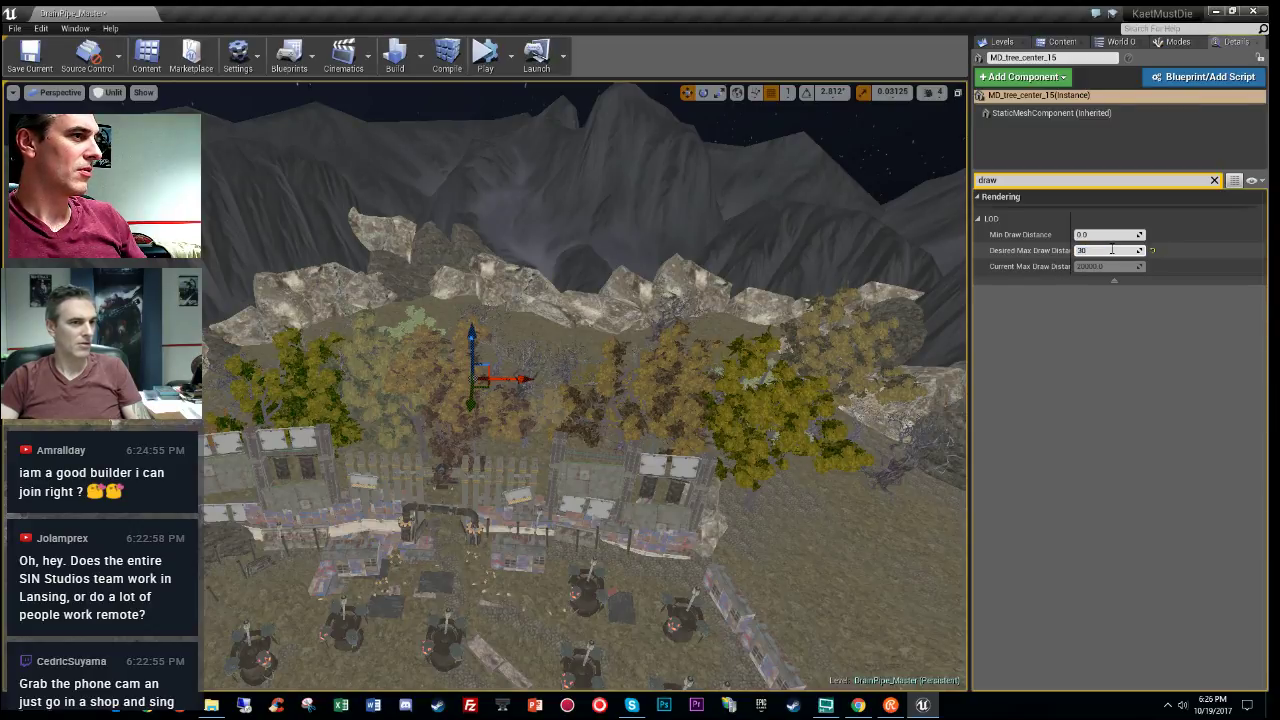
key(Return)
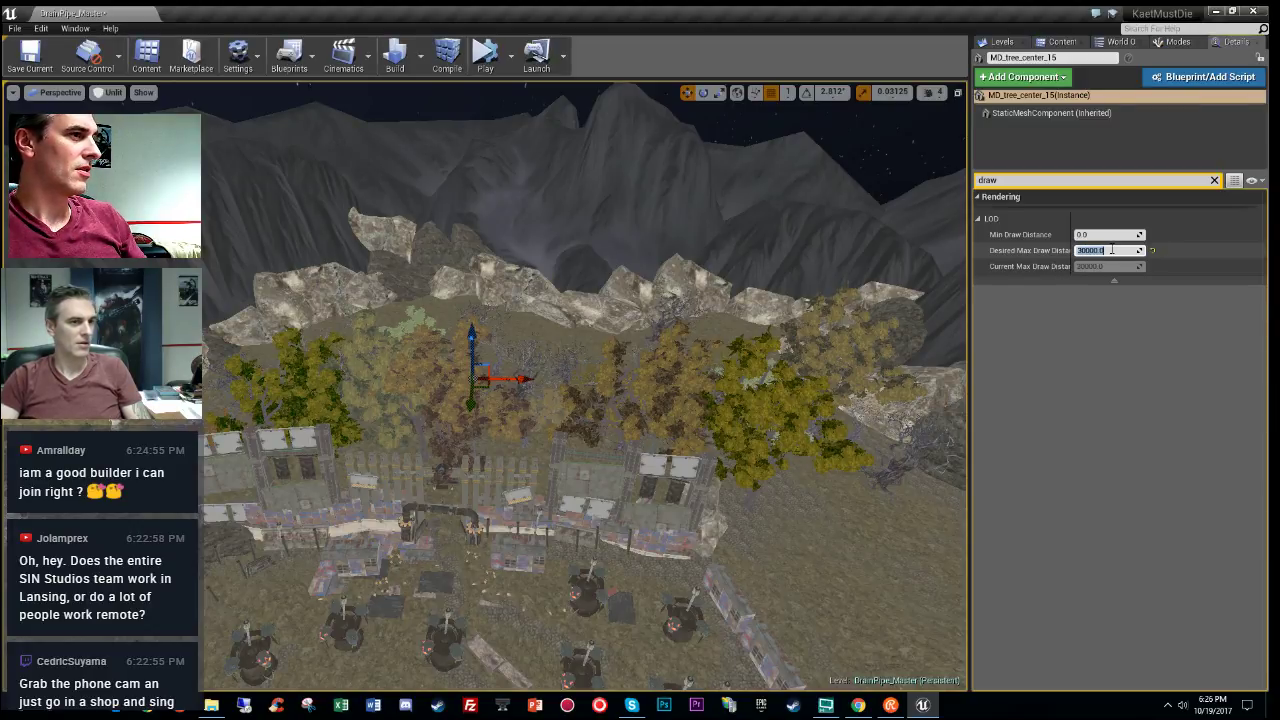
text(500000)
key(Return)
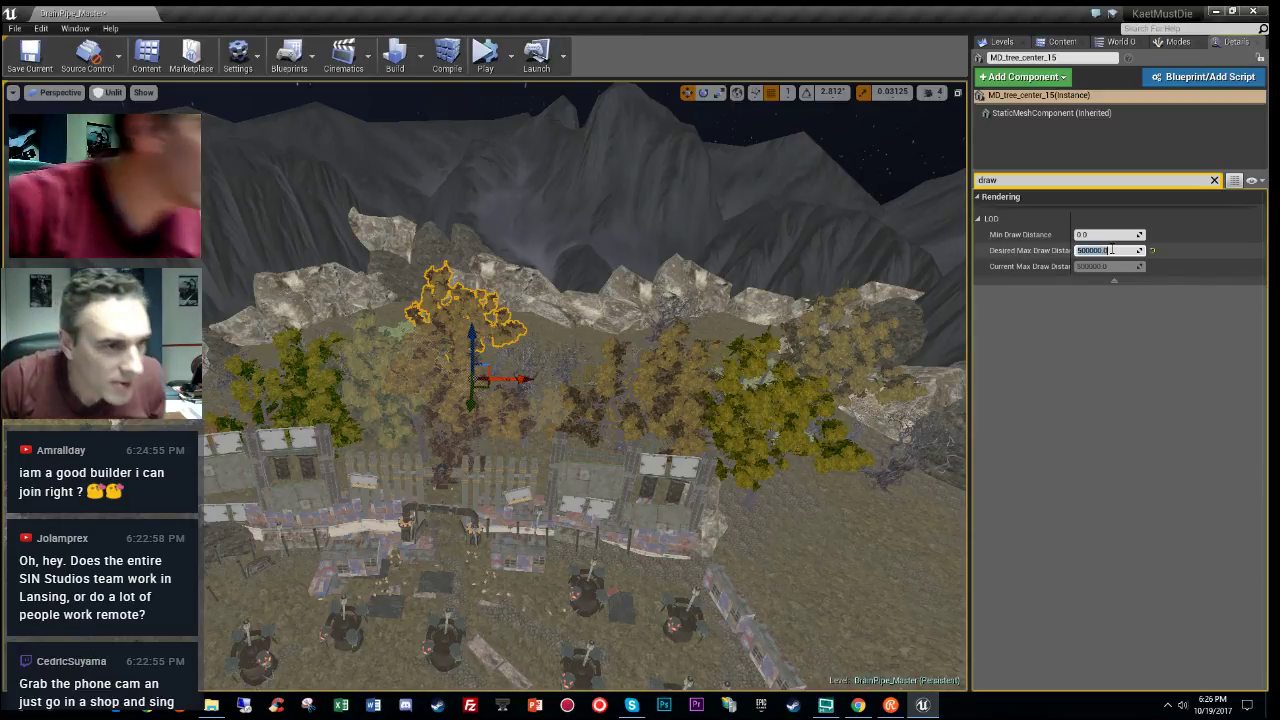
Step: Reduce the tree's Desired Max Draw Distance to 50000, 40000 and finally 30000, checking its visibility up close and from afar
text(5)
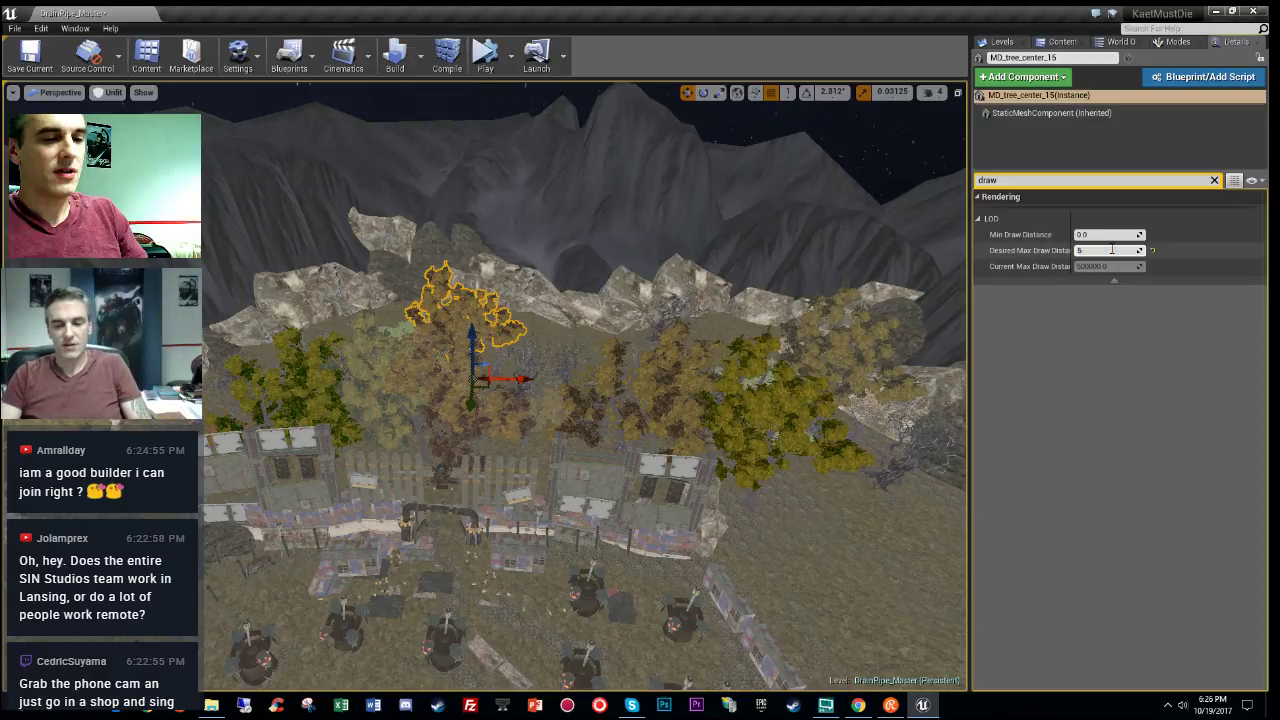
text(0000)
key(Return)
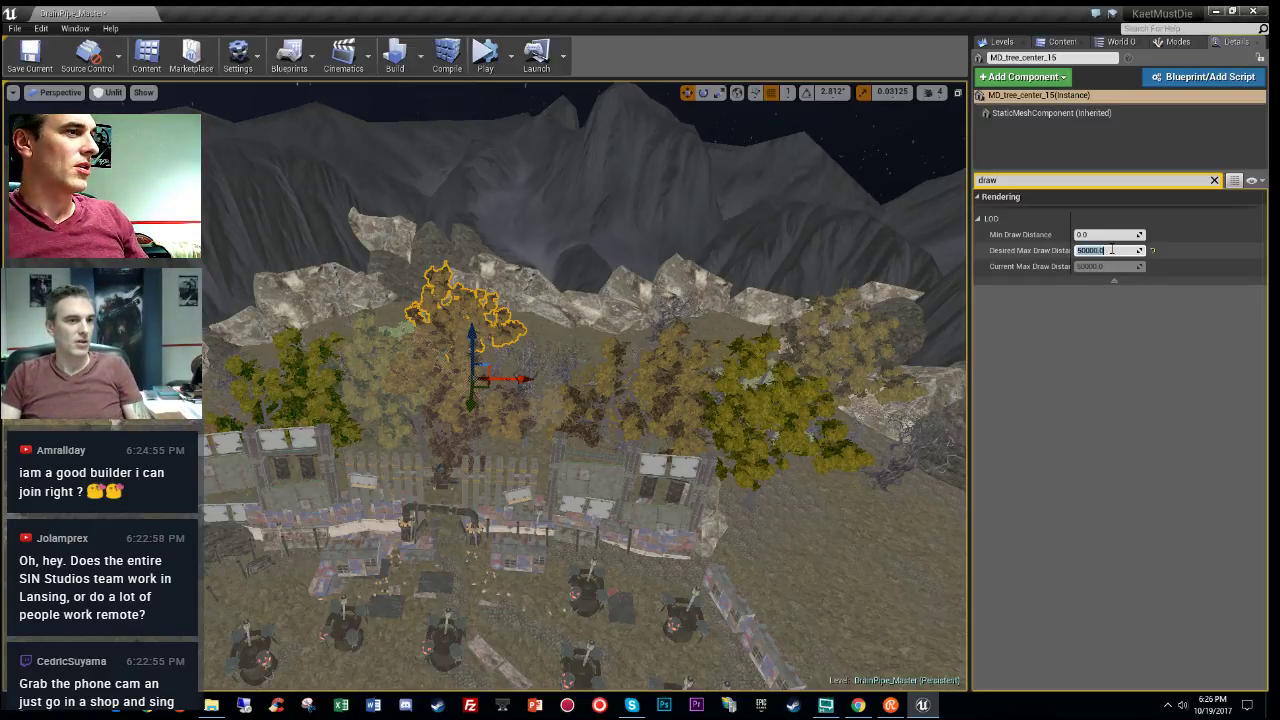
text(40000)
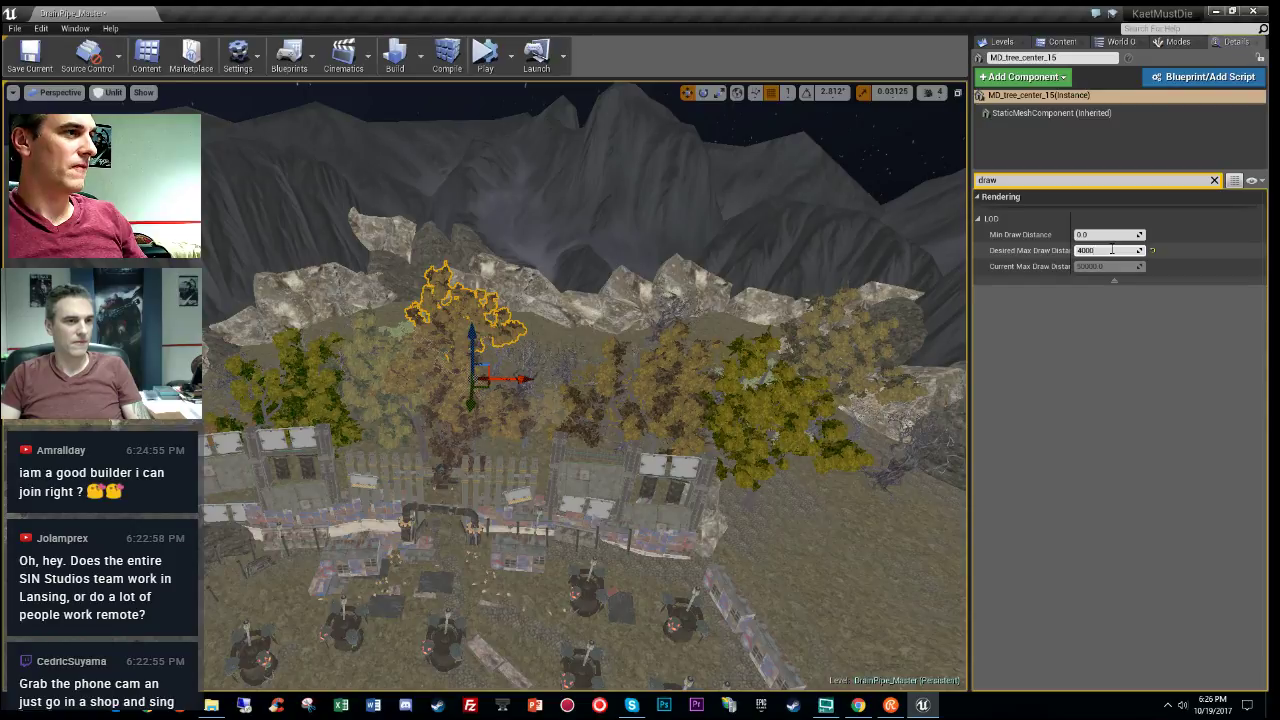
key(Return)
text(30000)
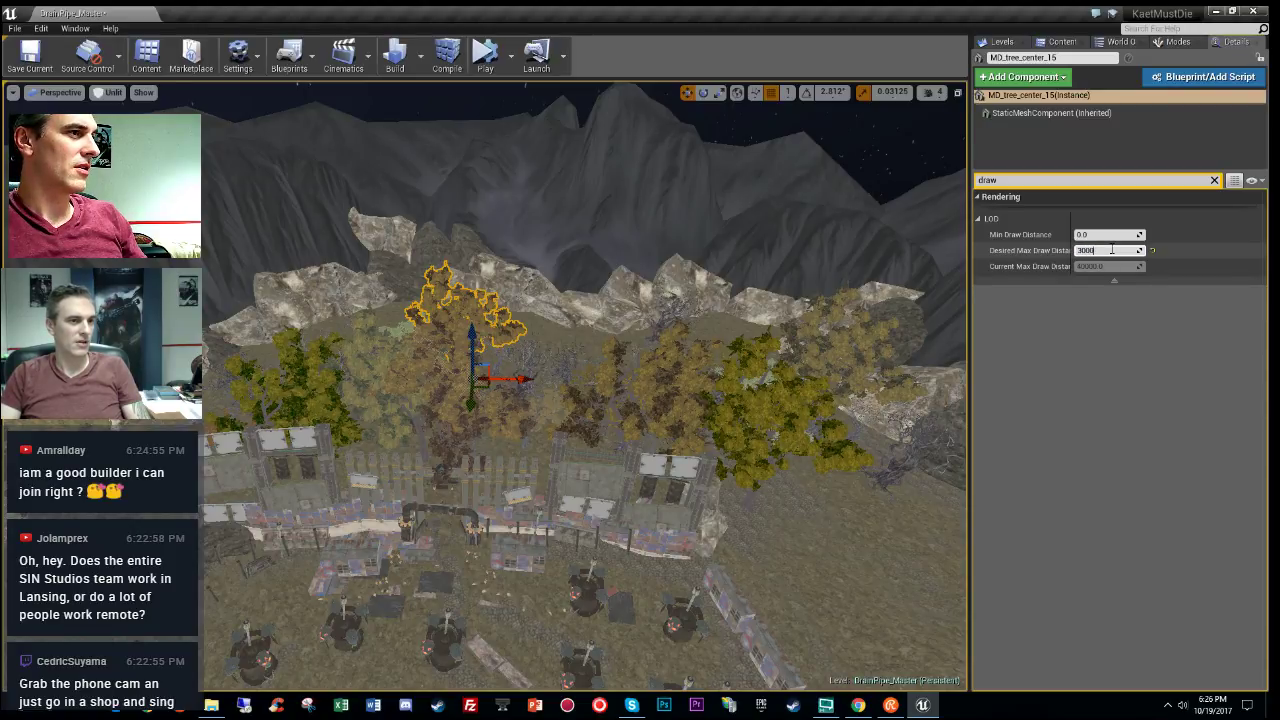
key(Return)
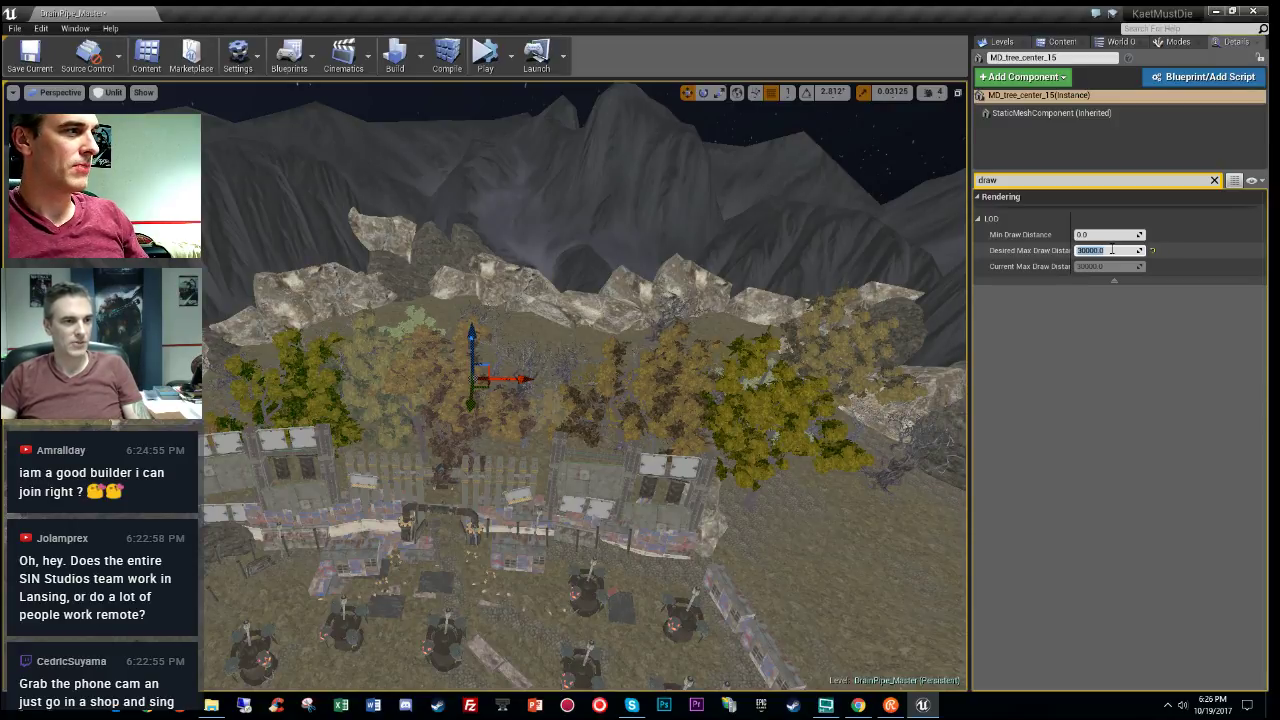
mouse_move(760, 330)
right_down()
mouse_move(790, 350)
mouse_move(810, 345)
mouse_move(760, 335)
mouse_move(700, 295)
mouse_move(760, 355)
right_up()
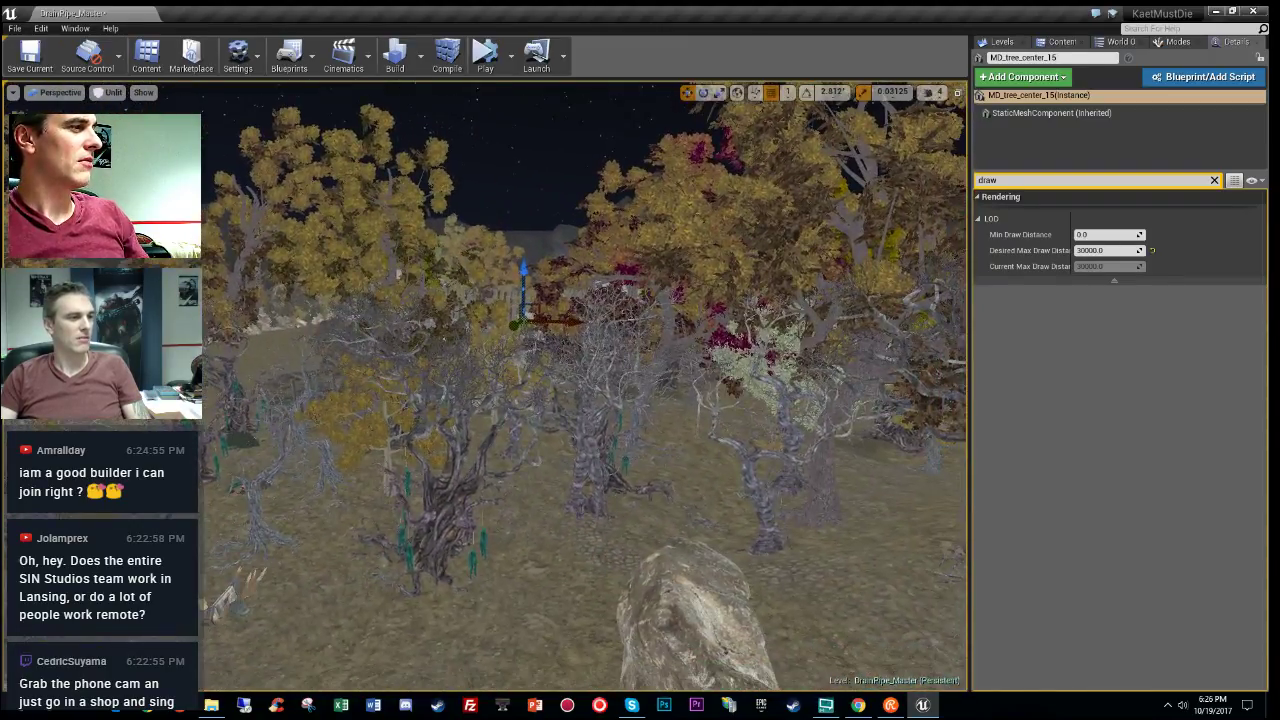
right_drag(835, 330, 835, 372)
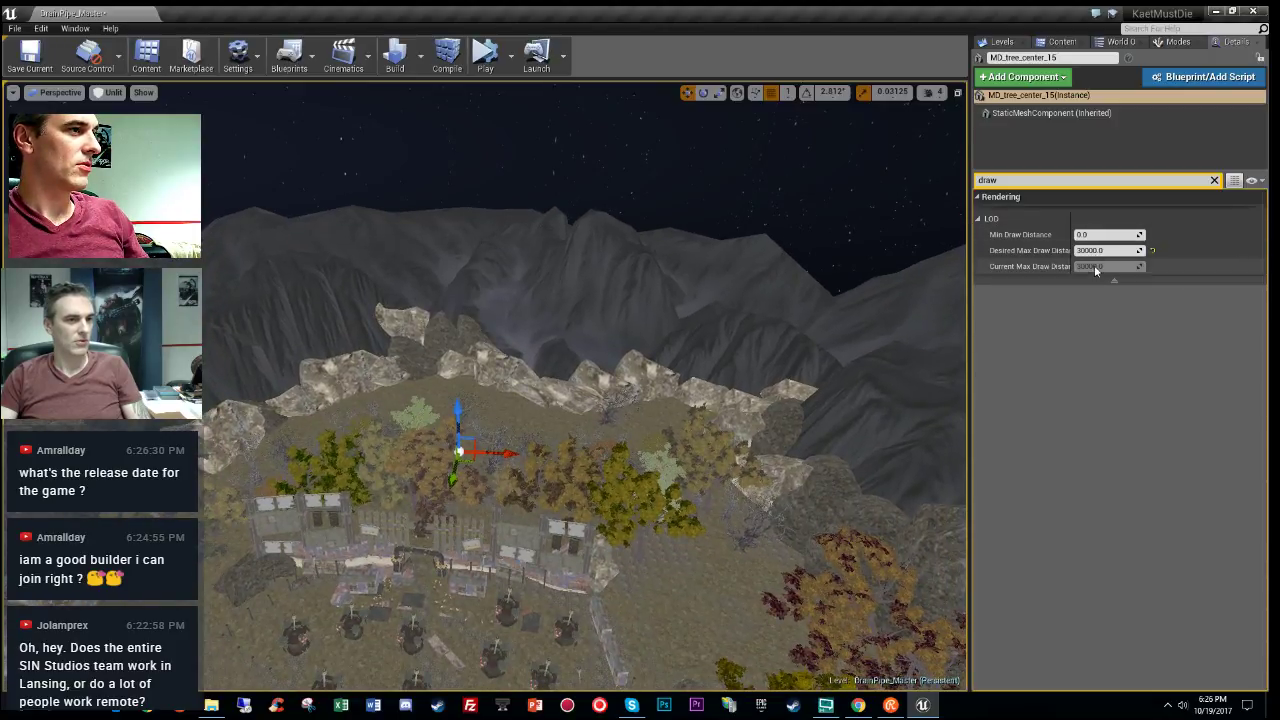
Step: Set the tree's Desired Max Draw Distance to 40000 and check its culling from farther back
click(1097, 251)
text(400)
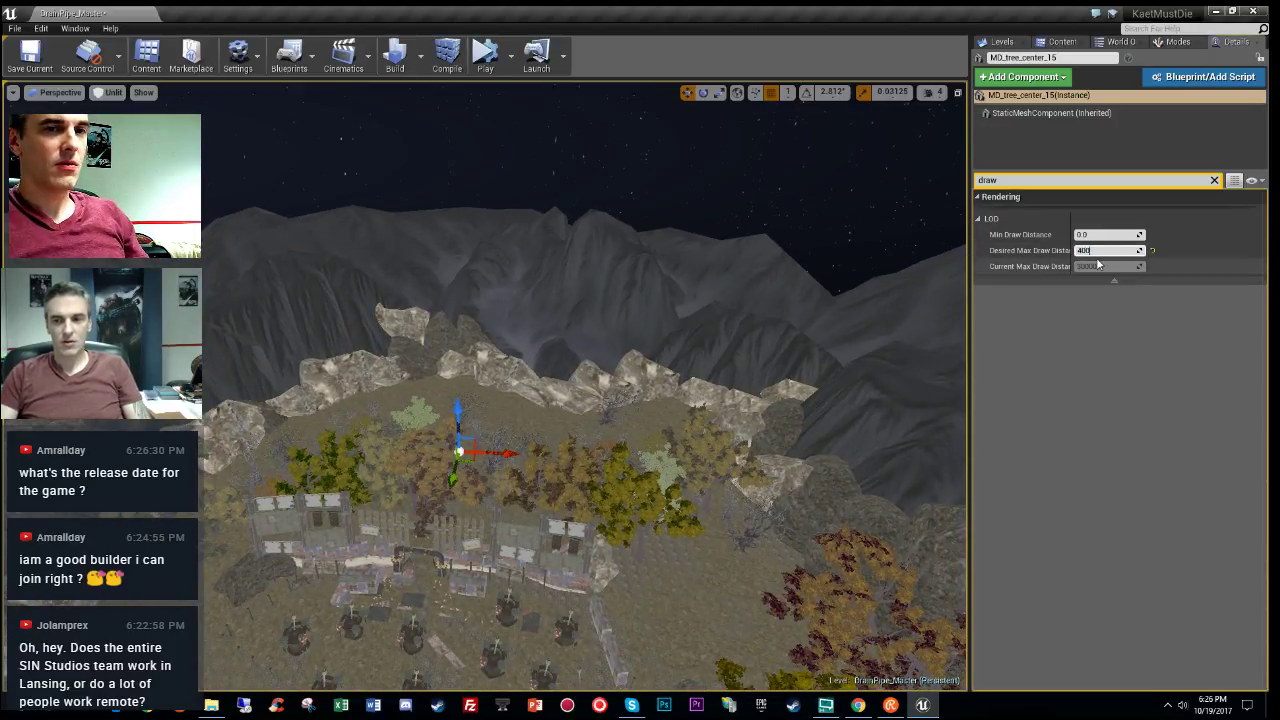
text(00)
key(Return)
mouse_move(776, 174)
right_down()
mouse_move(776, 284)
mouse_move(774, 168)
right_up()
key(s)
right_drag(735, 428, 735, 428)
Step: Show the rendering statistics with the console command "stat rhi" and view the trees from a different distance
key(grave)
text(s)
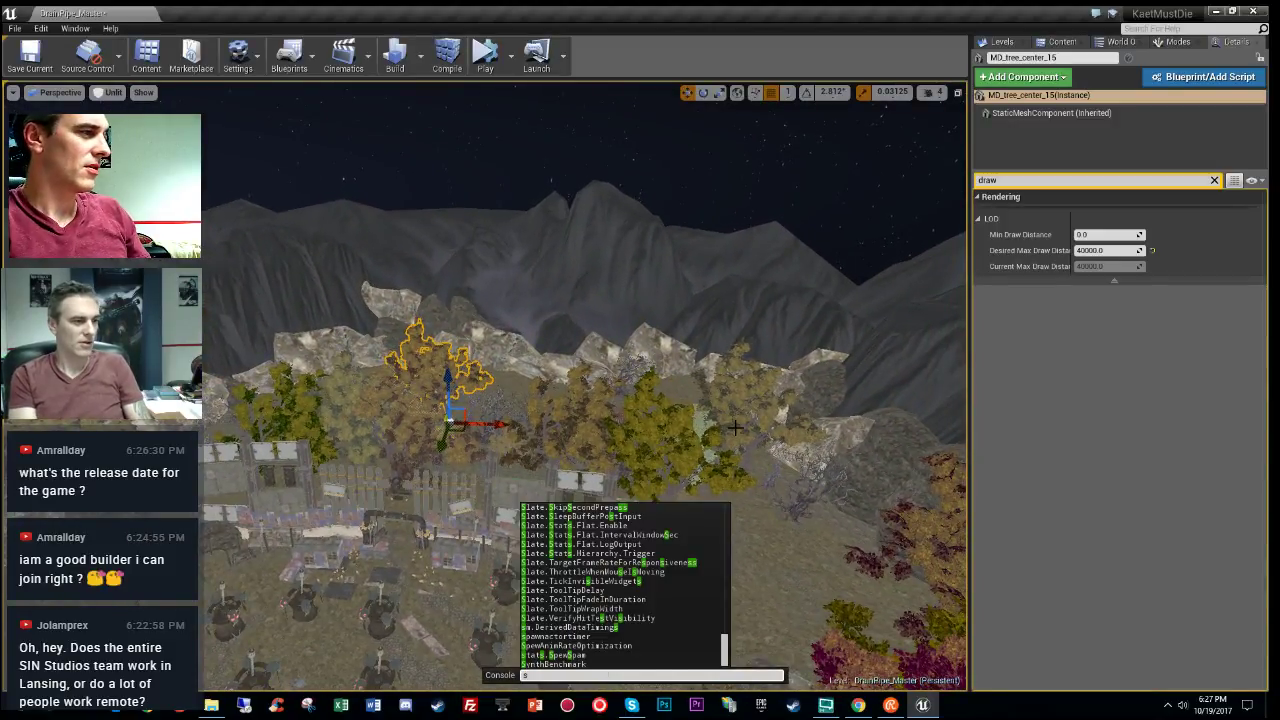
text(tat rhi)
key(Return)
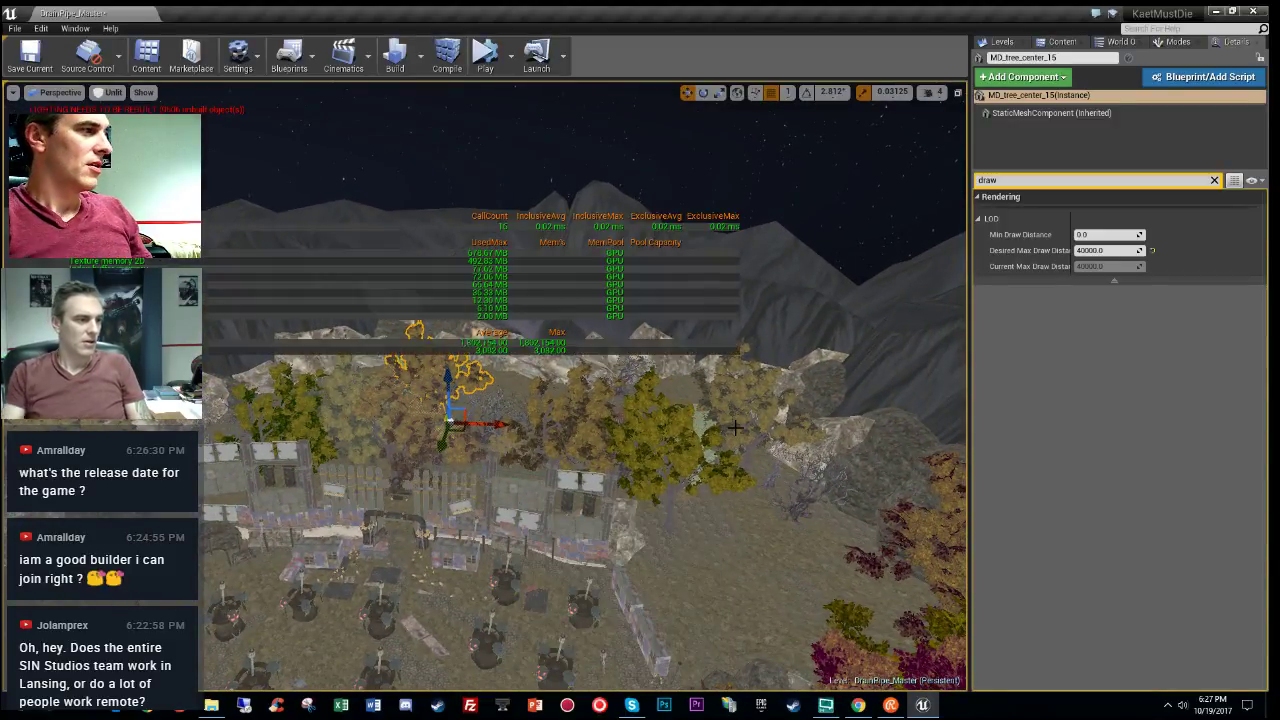
right_drag(735, 428, 735, 428)
key(s)
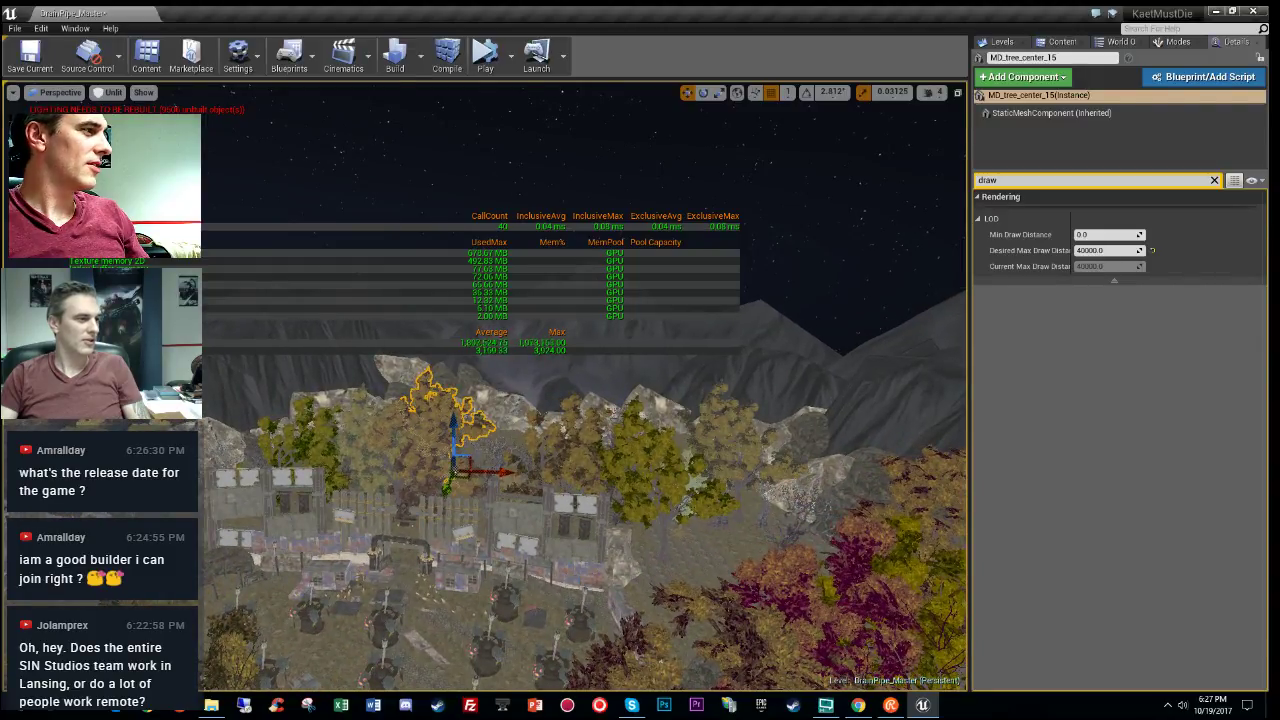
Step: Add the other leafy trees behind the gate to the current tree selection
right_drag(735, 428, 735, 428)
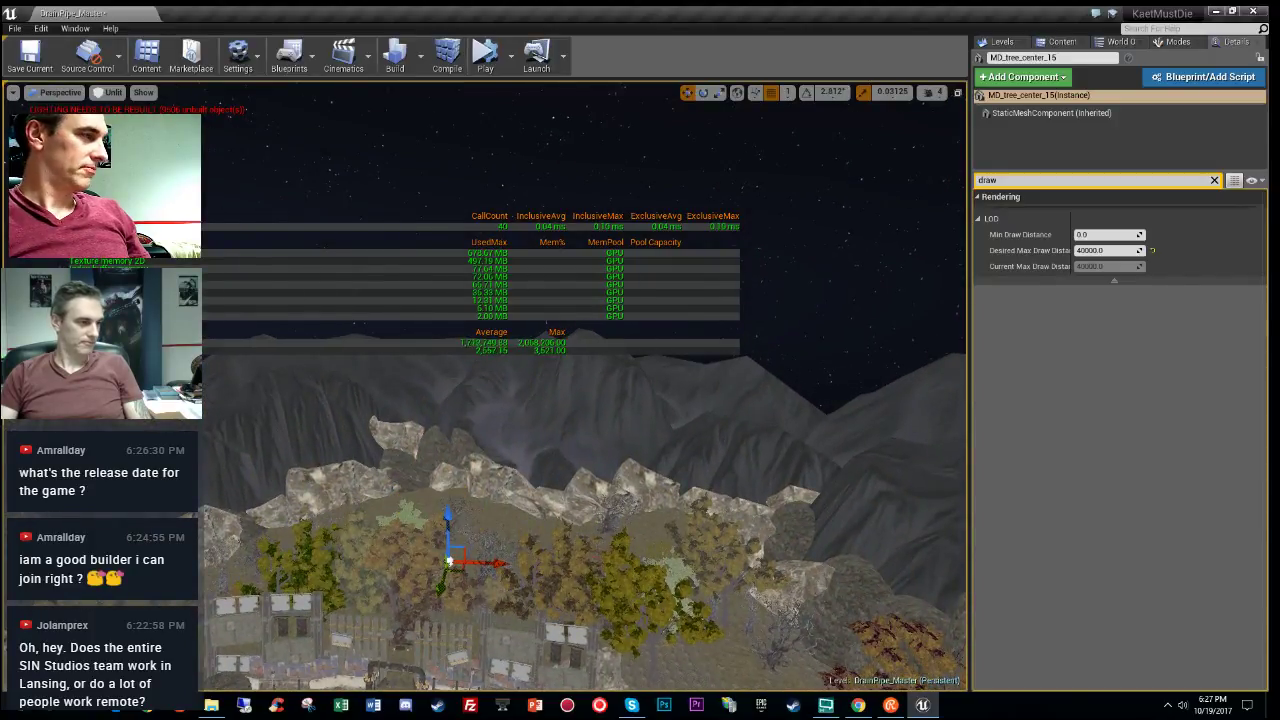
ctrl+click(320, 554)
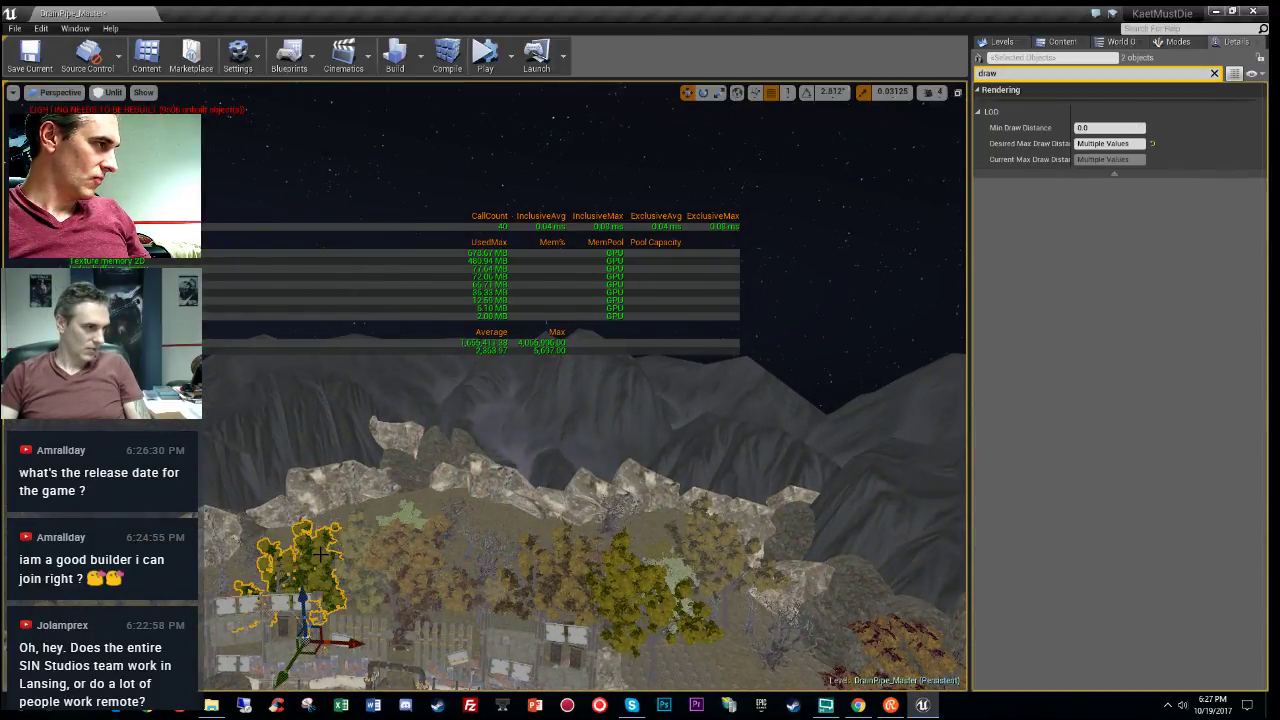
ctrl+click(373, 560)
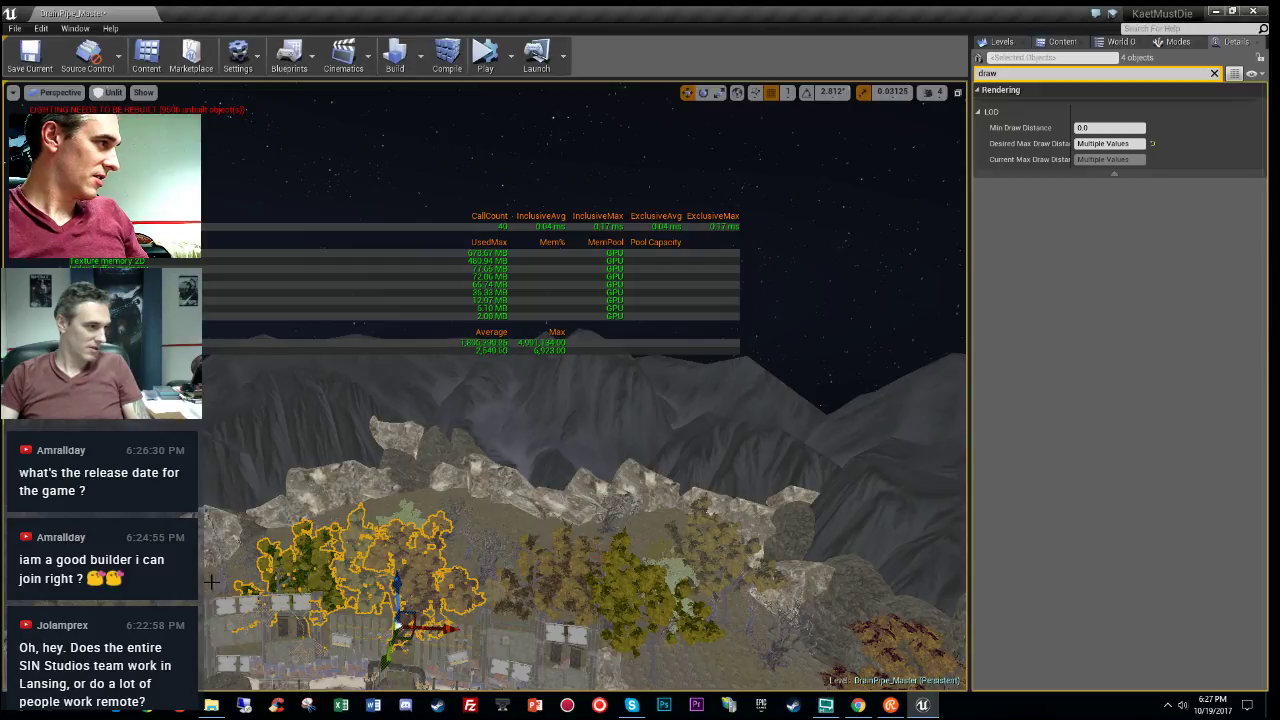
ctrl+click(180, 590)
ctrl+click(405, 520)
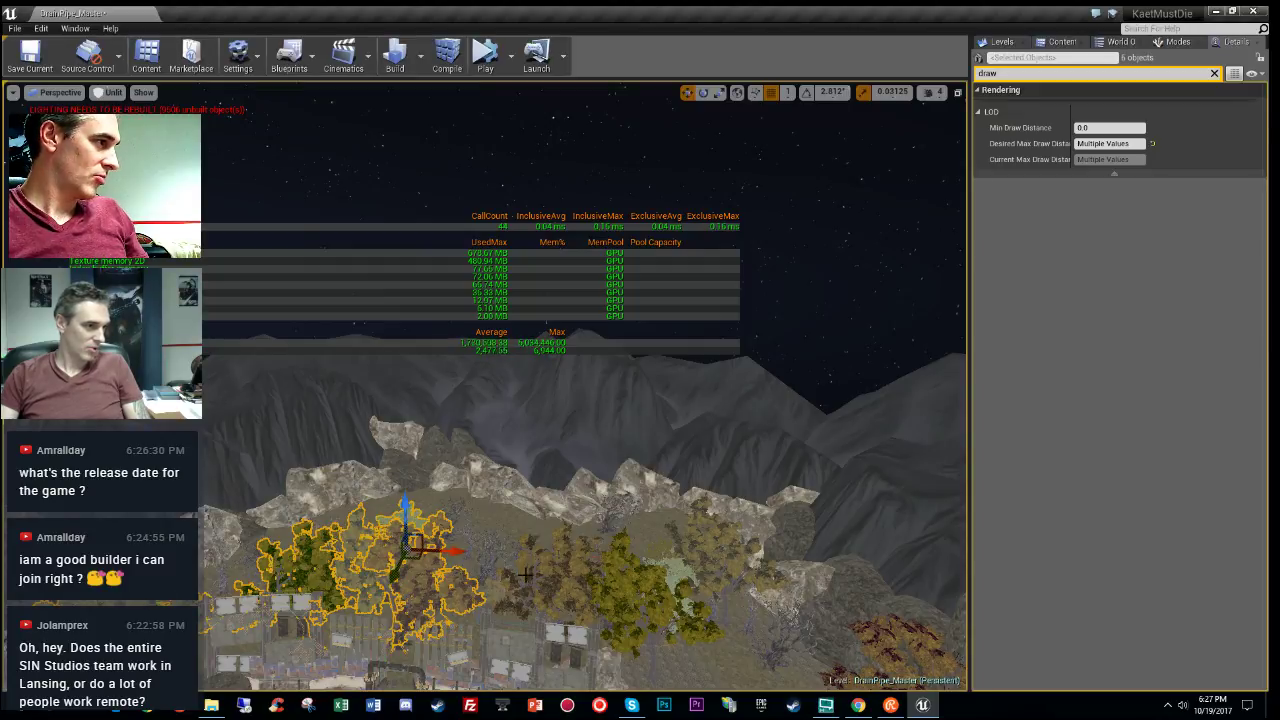
ctrl+click(540, 584)
ctrl+click(638, 596)
ctrl+click(692, 577)
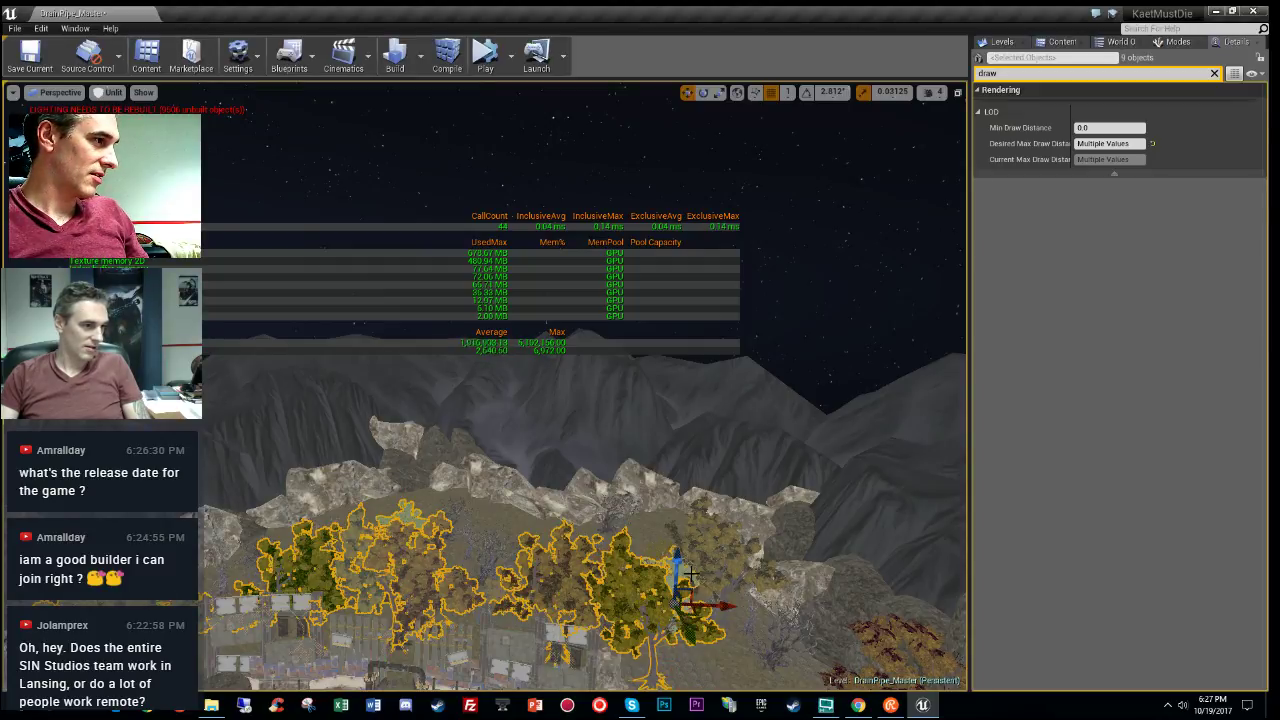
ctrl+click(722, 549)
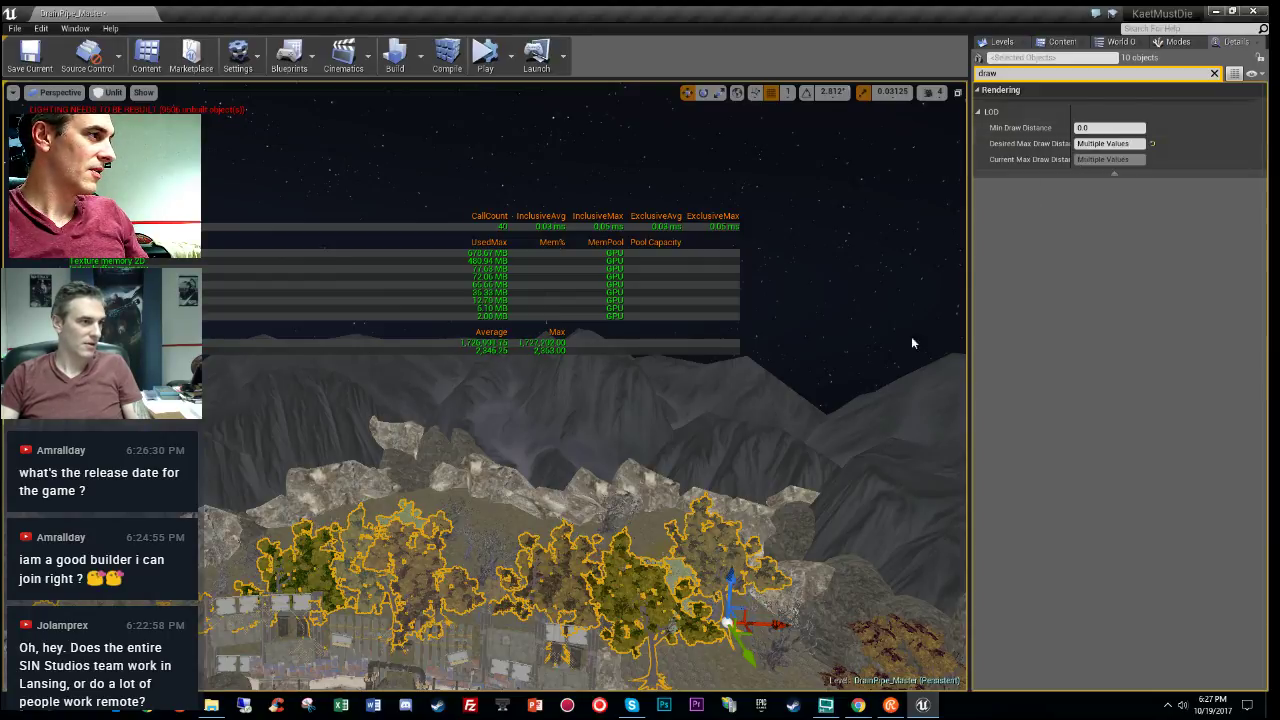
Step: Set the Desired Max Draw Distance of all the selected trees to 40000
right_drag(912, 340, 912, 430)
key(s)
key(q)
key(e)
key(q)
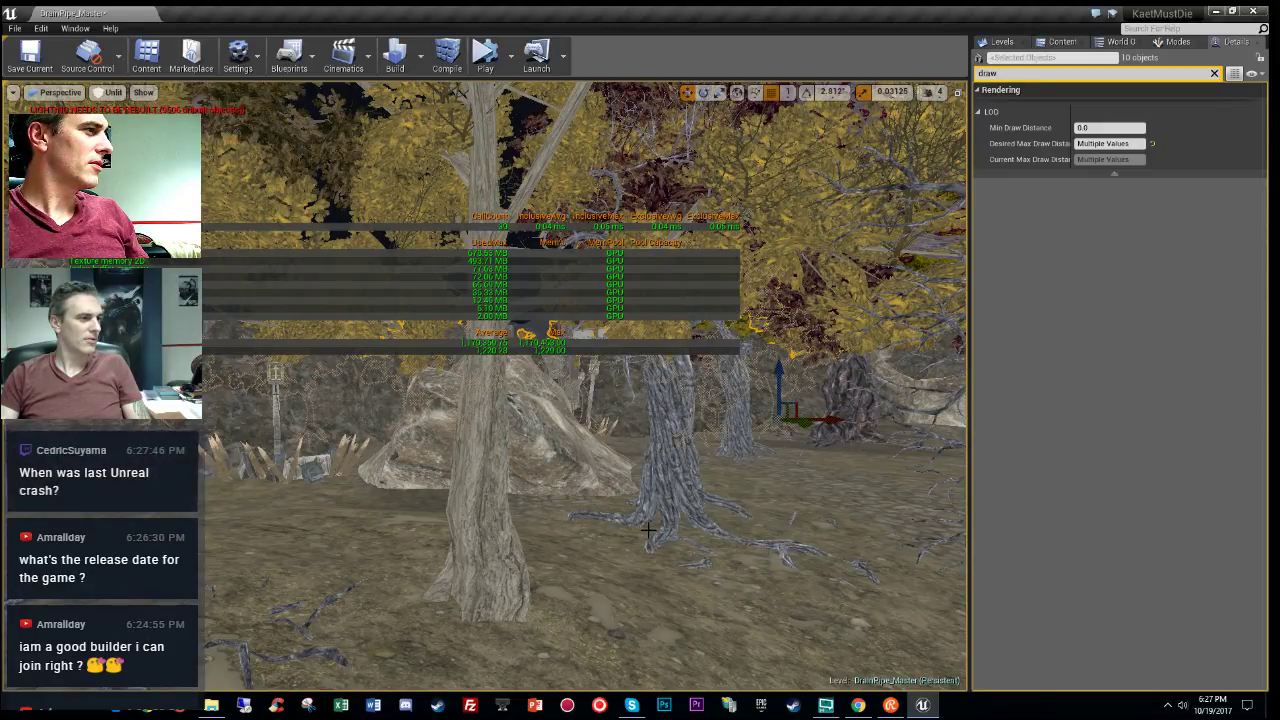
click(1103, 144)
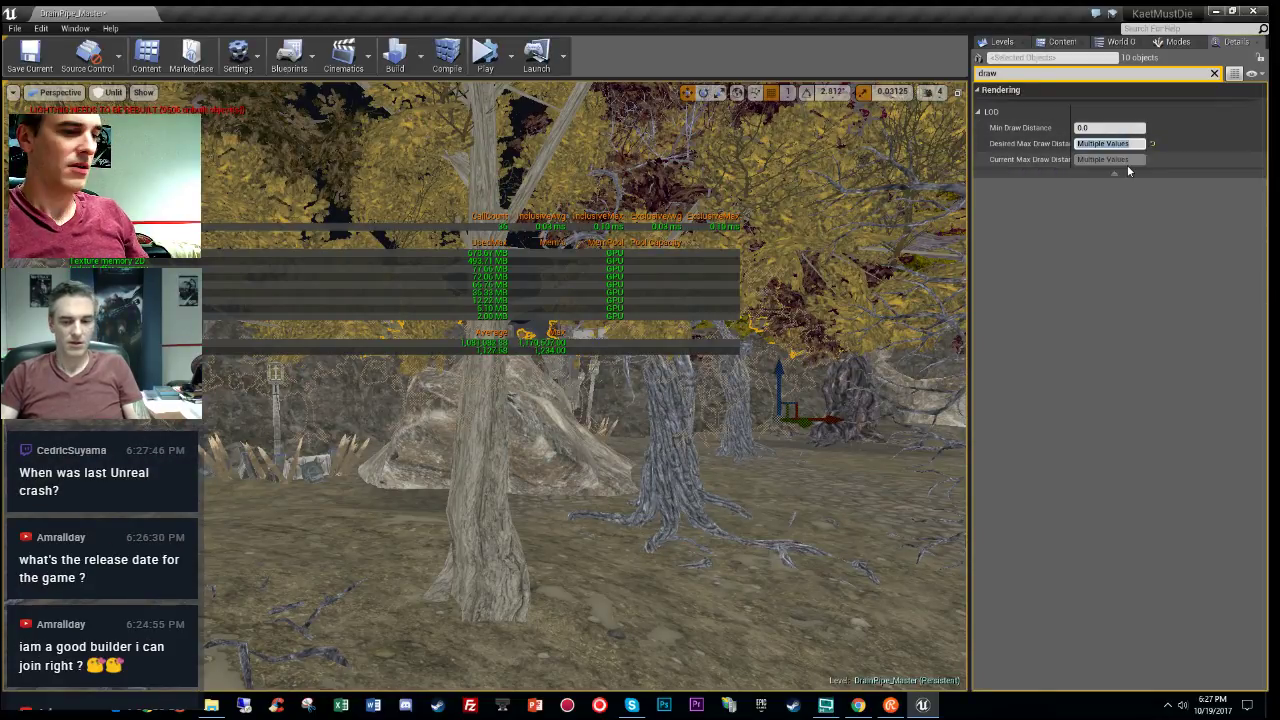
text(40000)
key(Return)
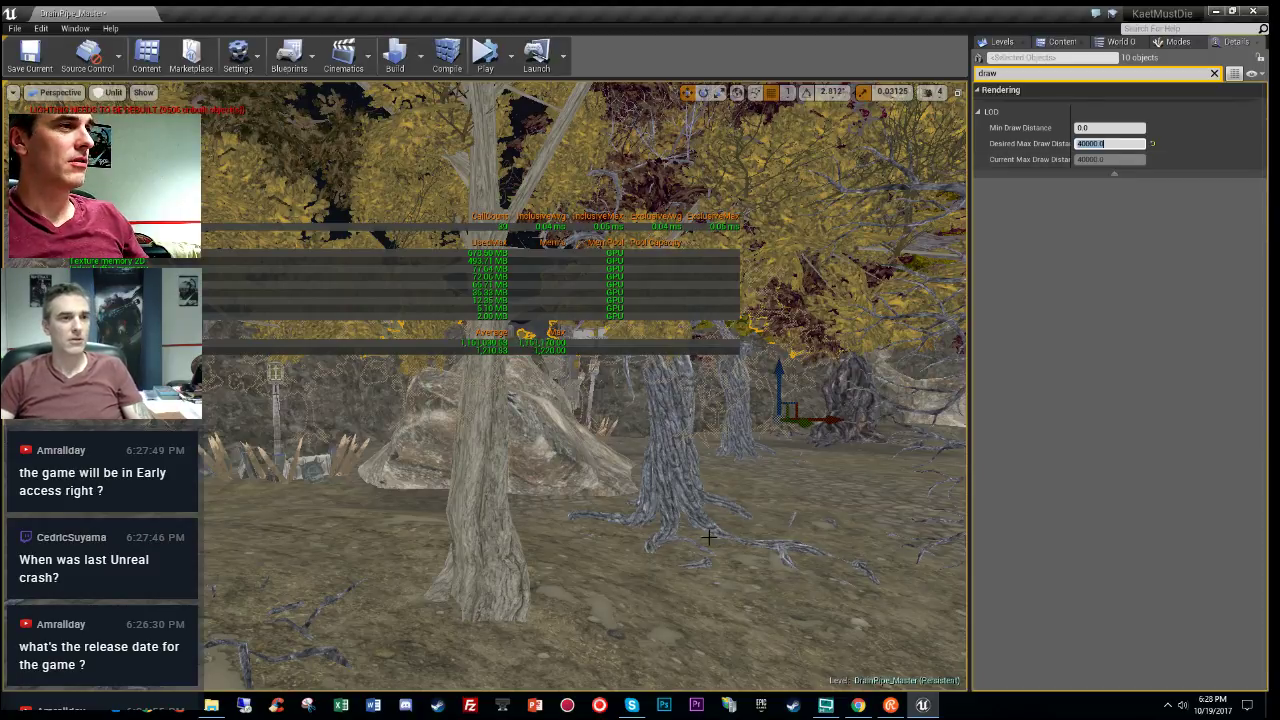
Step: Examine the culling of the distant trees from behind the large rocks and under the cliff overhang
mouse_move(681, 592)
right_down()
mouse_move(684, 495)
mouse_move(684, 520)
right_up()
key(e)
key(s)
key(s)
key(s)
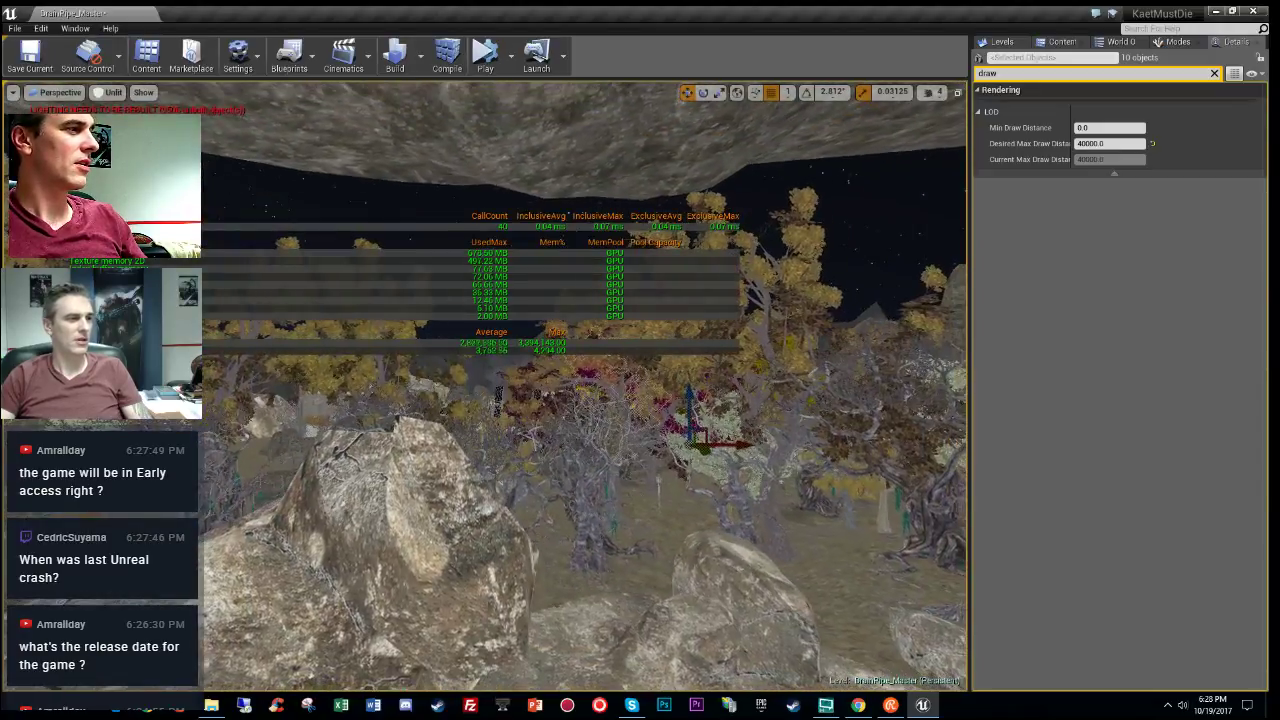
right_drag(684, 574, 684, 570)
key(s)
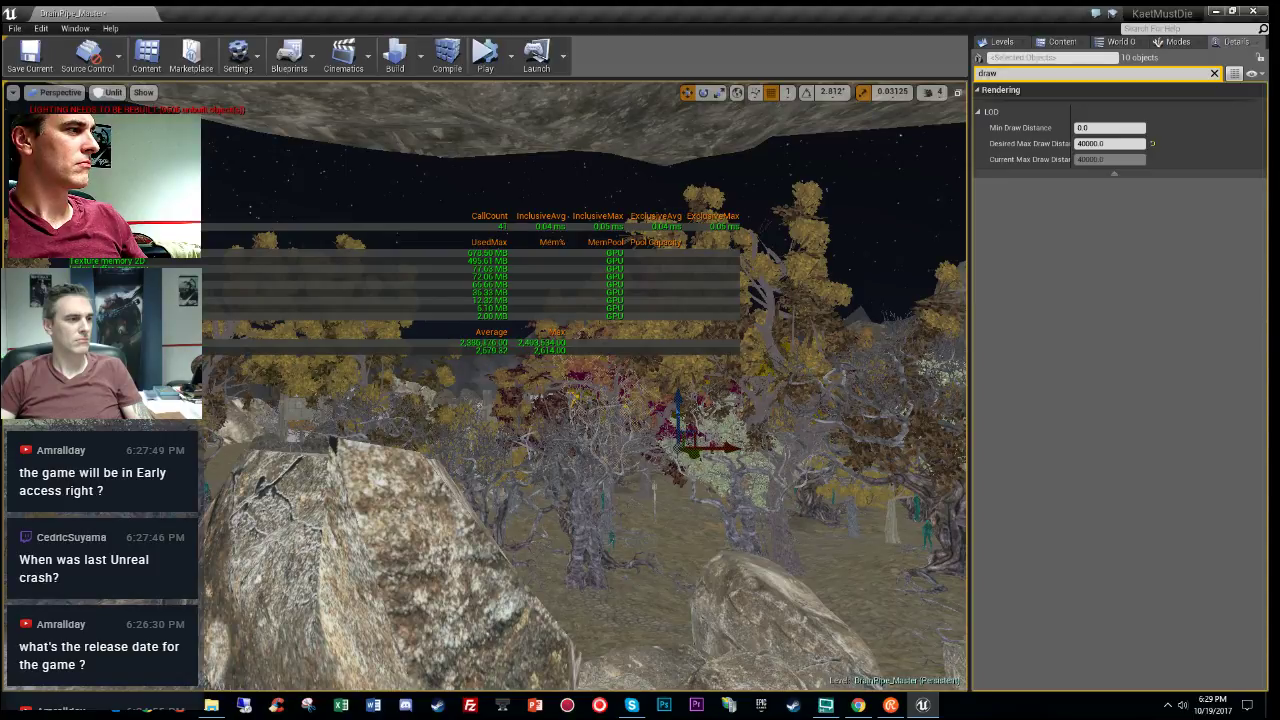
right_drag(684, 570, 721, 548)
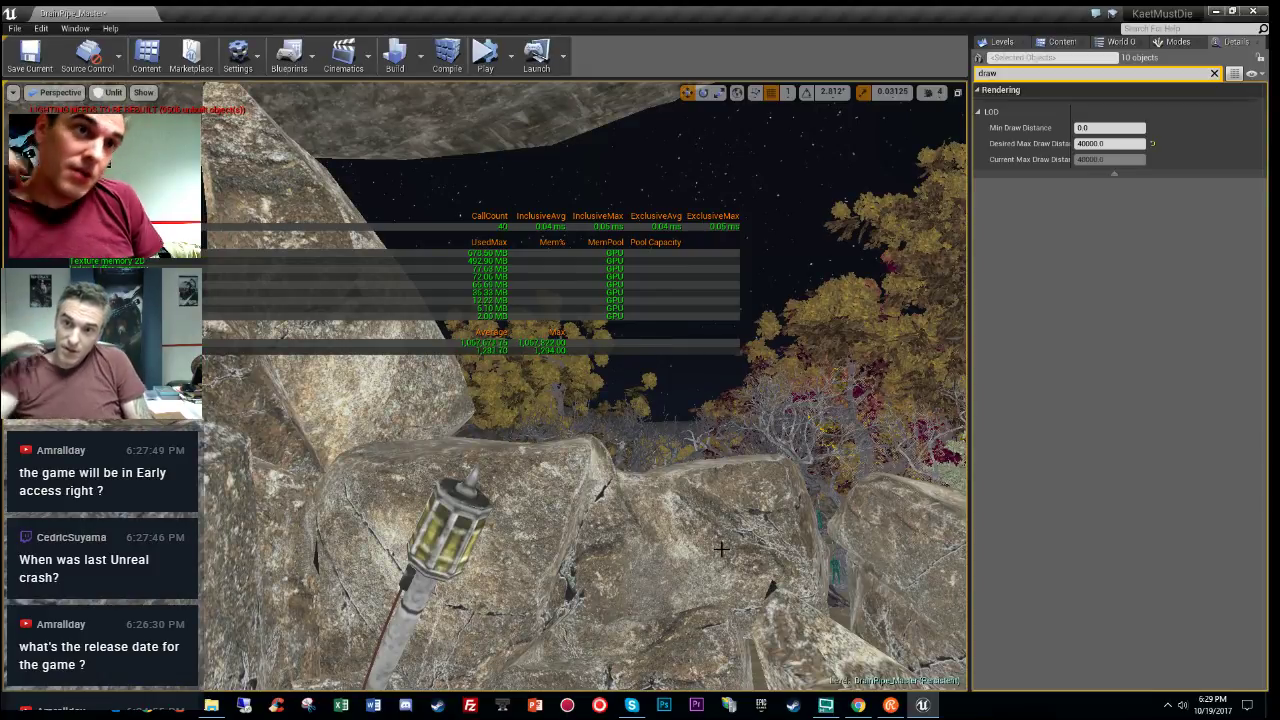
right_drag(721, 548, 741, 548)
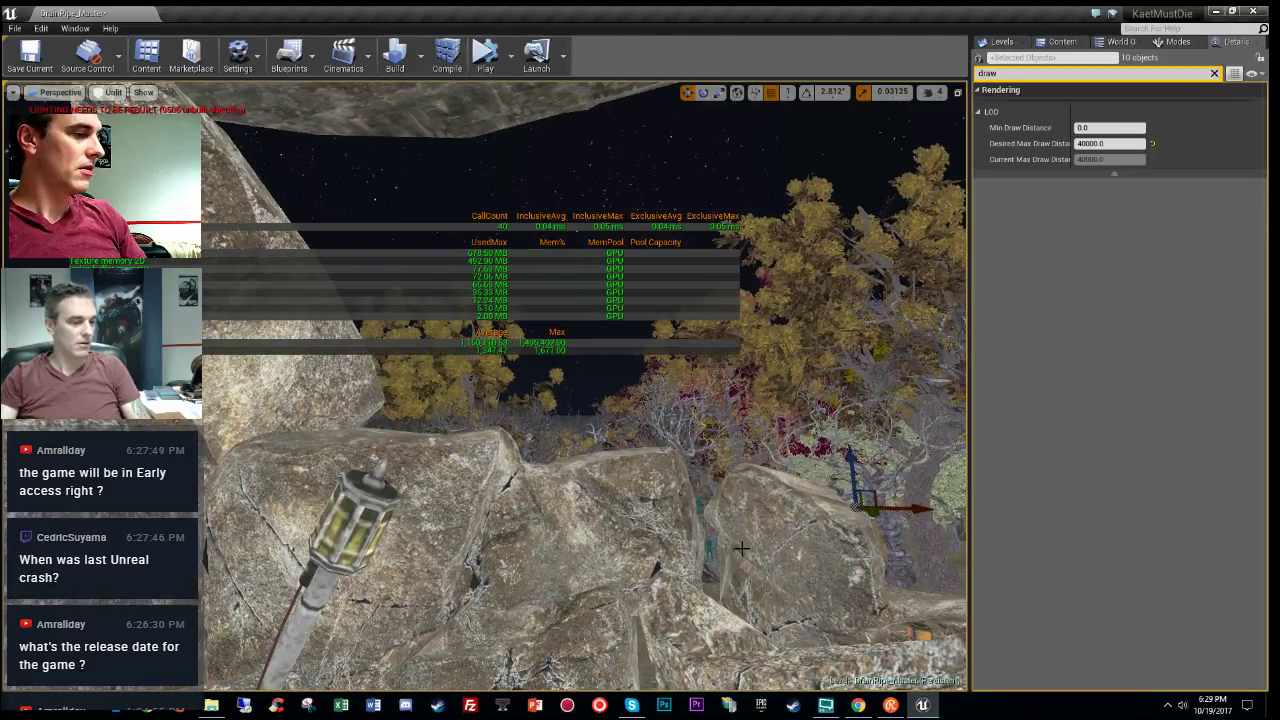
Step: Hide the rendering statistics with the console command "stat rhi" and deselect the trees behind the gate
text(`stat rhi)
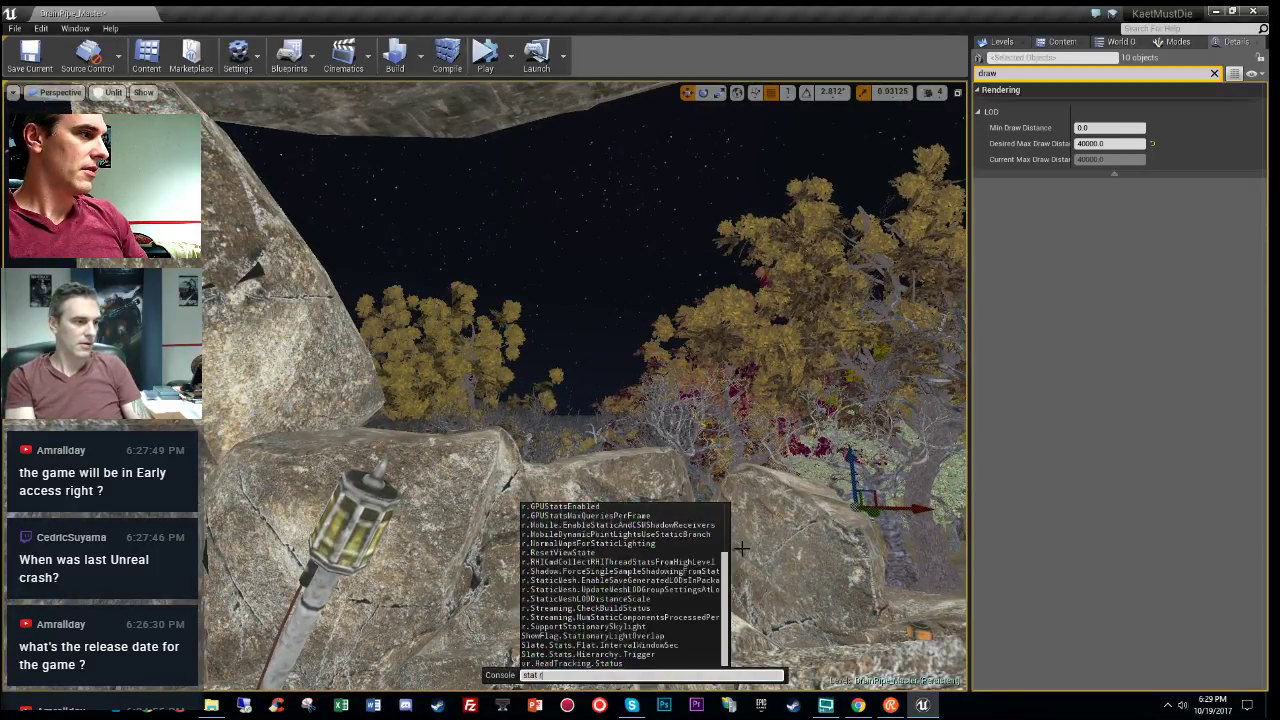
key(Return)
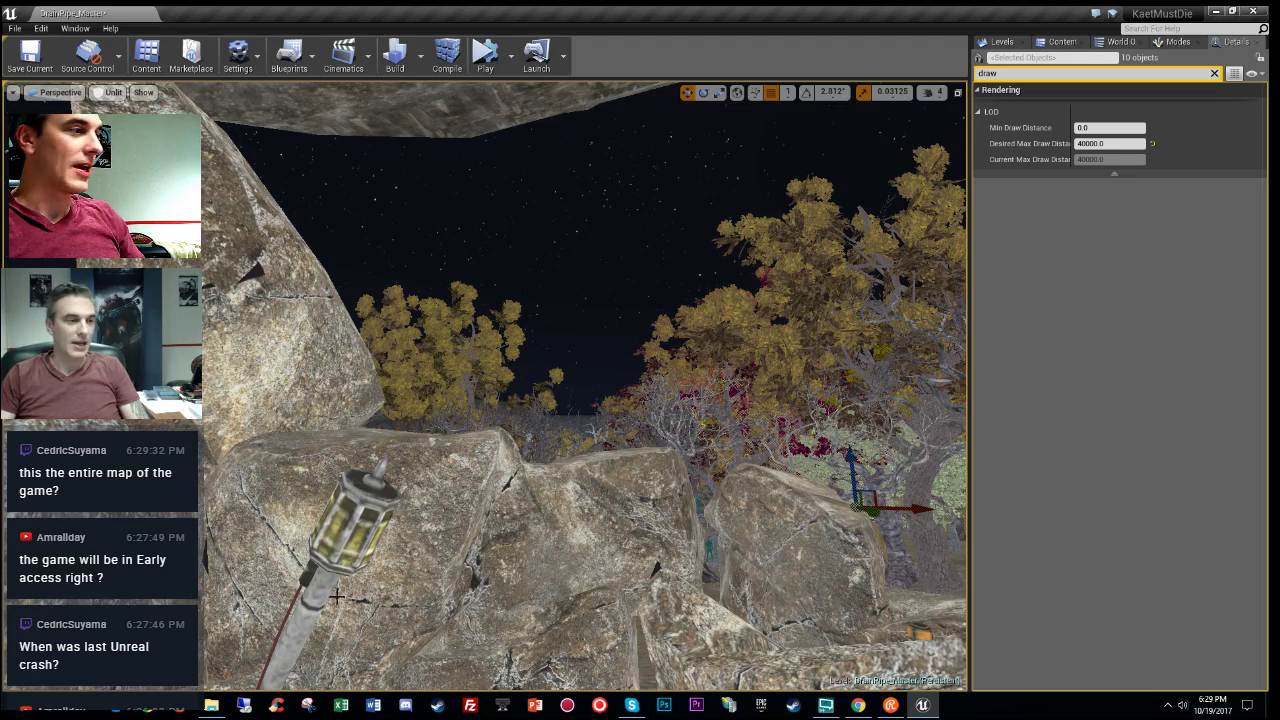
right_drag(556, 503, 575, 550)
key(w)
key(w)
key(w)
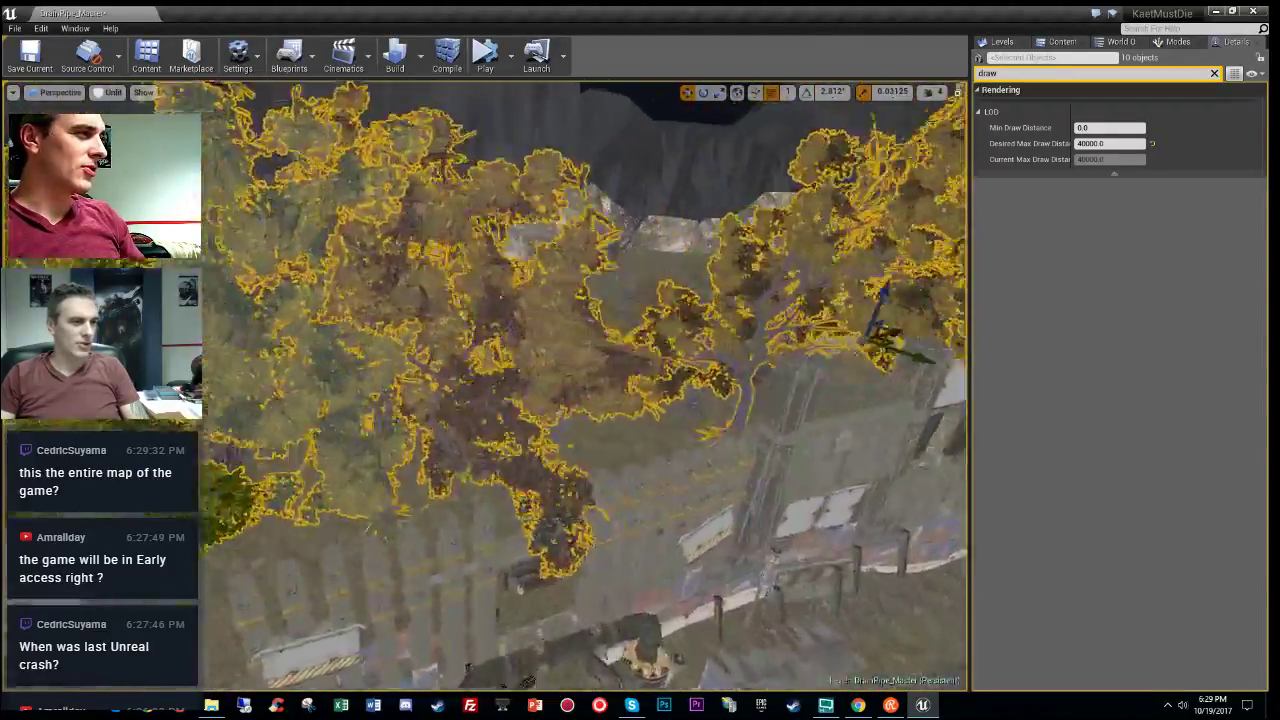
right_drag(600, 395, 595, 368)
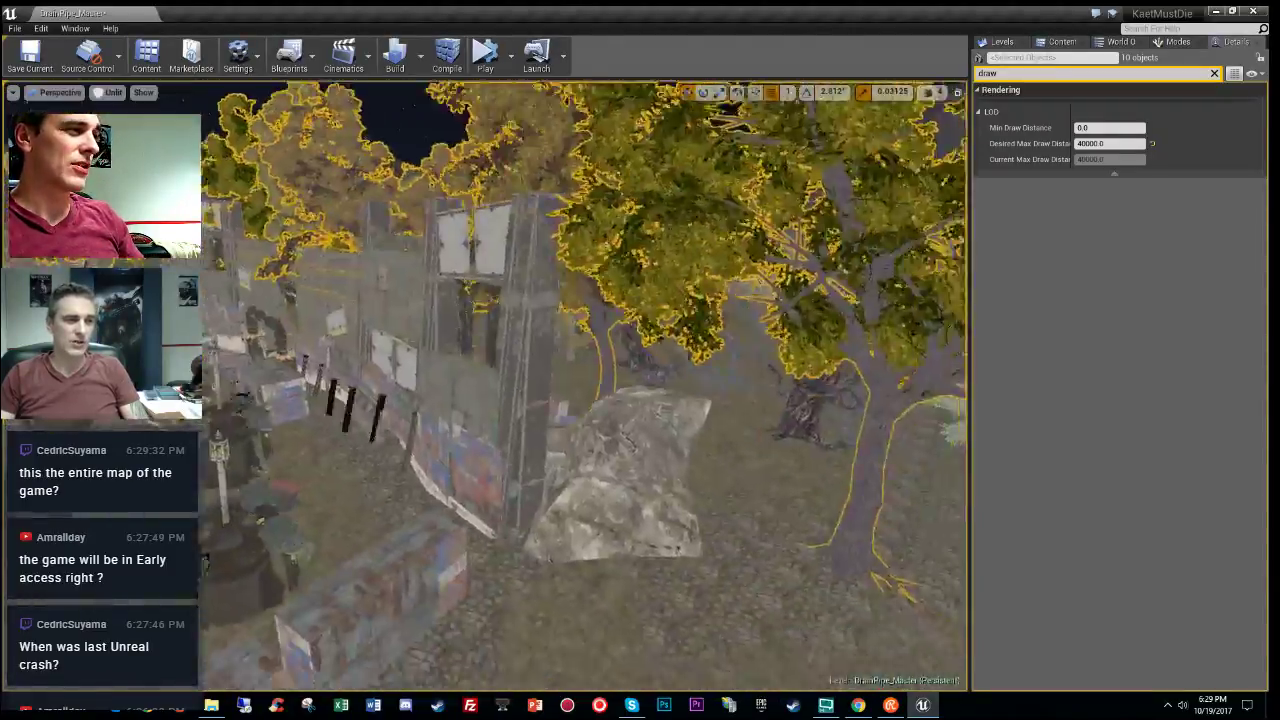
right_drag(589, 518, 400, 505)
key(w)
key(Escape)
key(w)
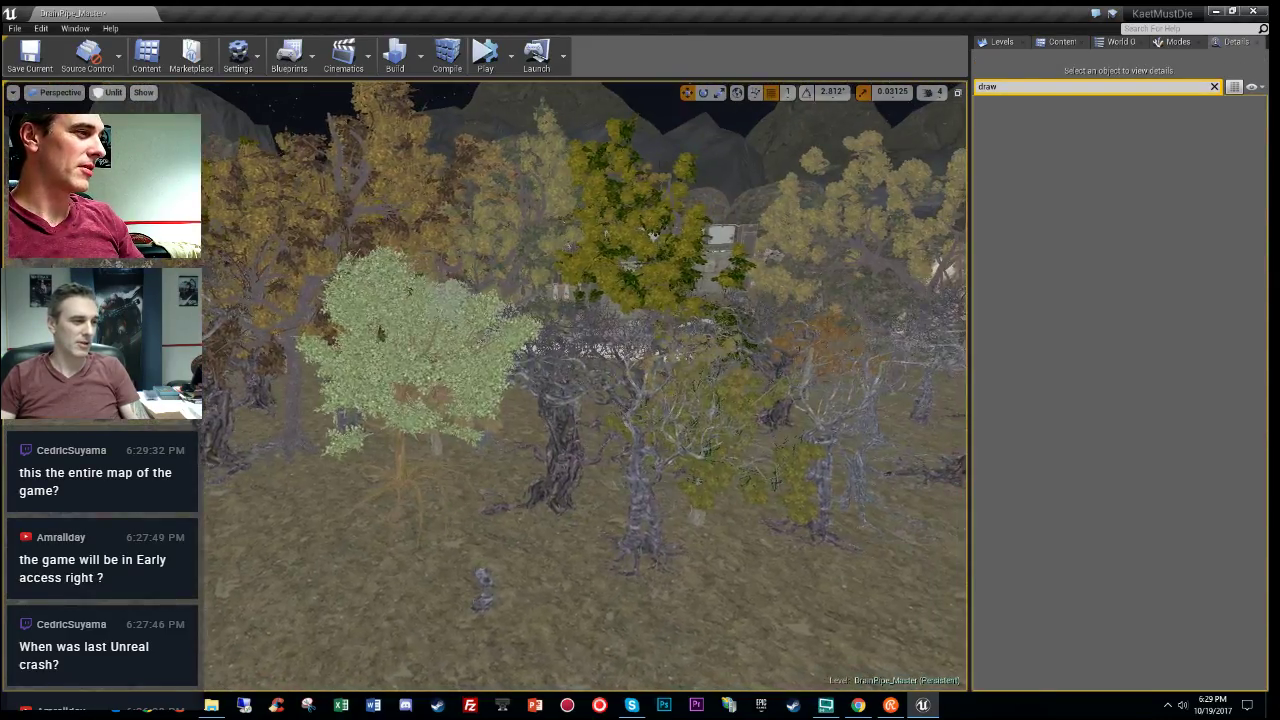
Step: Lower the pale green tree so its exposed roots sink into the ground, and clear the "draw" property filter
right_drag(525, 484, 522, 488)
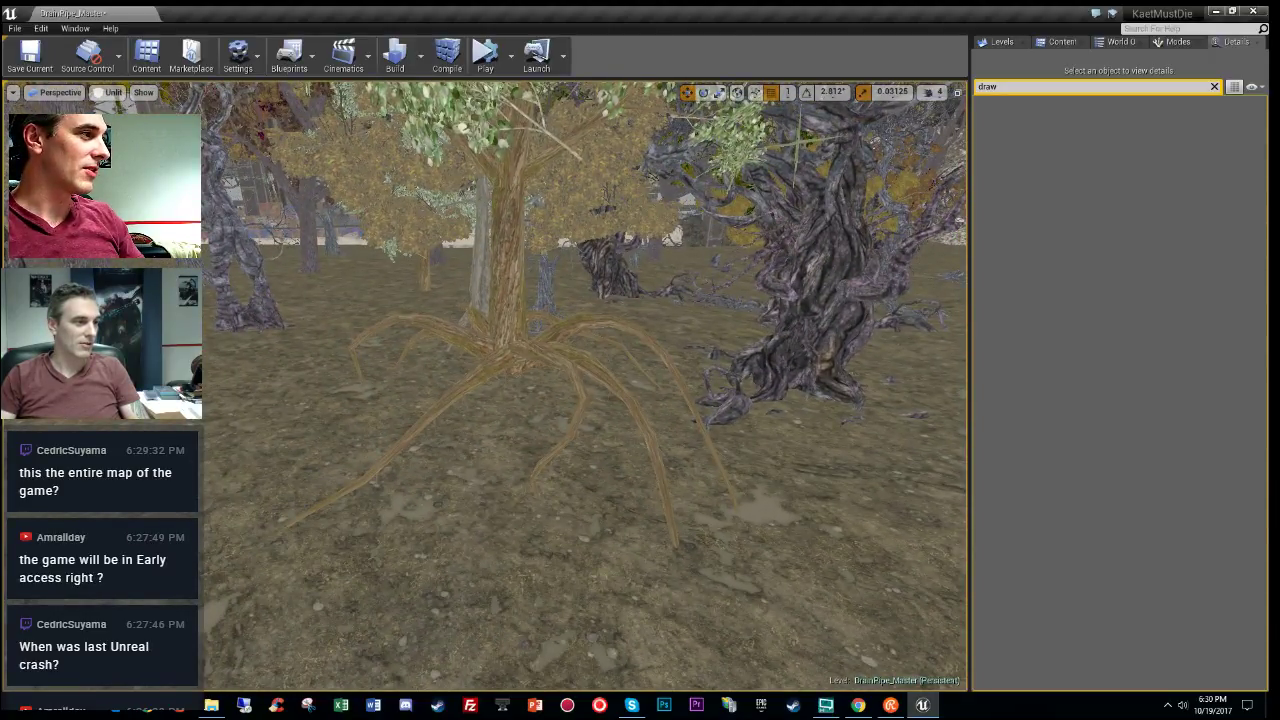
click(502, 370)
drag(514, 320, 508, 414)
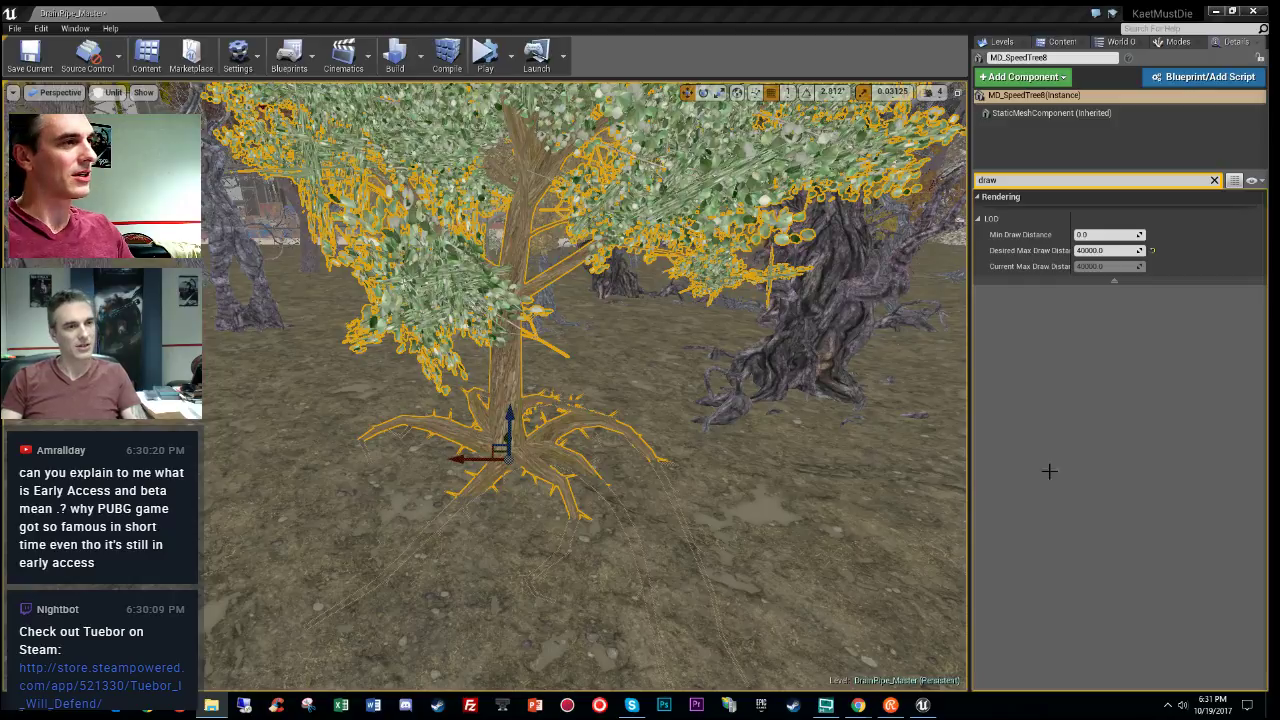
click(1214, 180)
right_drag(760, 386, 405, 362)
right_drag(600, 420, 420, 380)
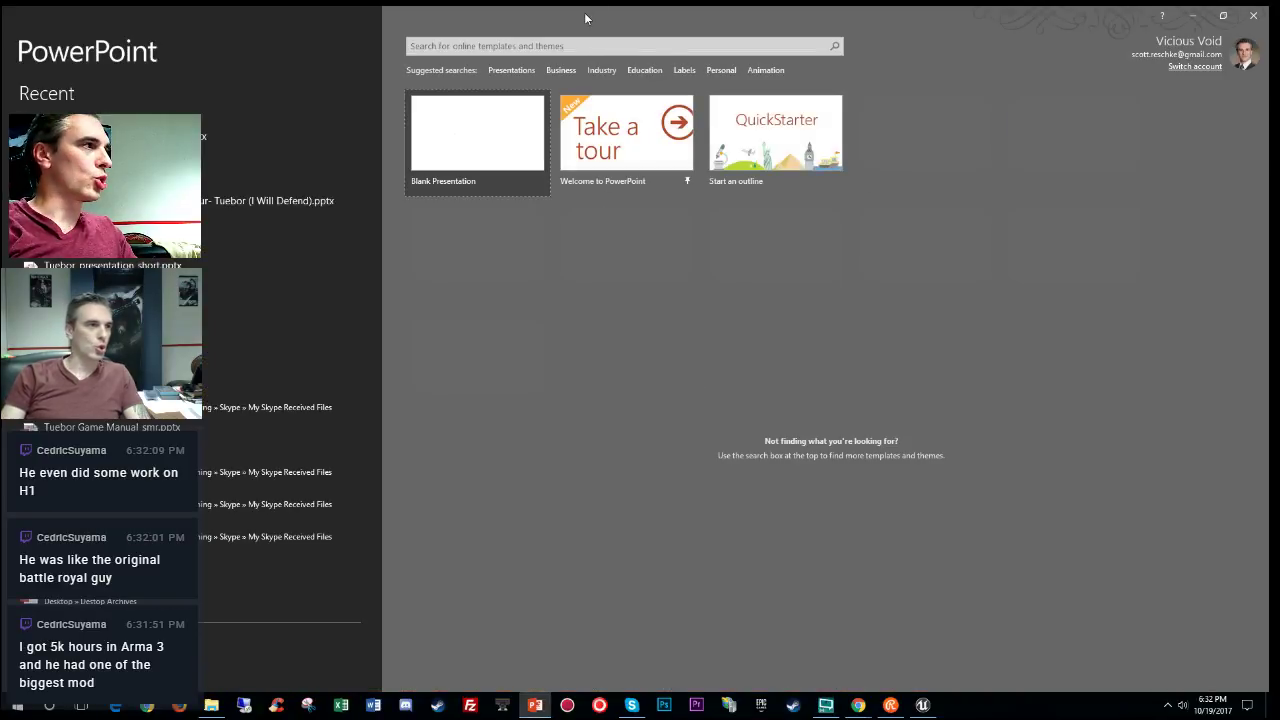
Step: Move the PowerPoint start window out of view, open Word and move its window out of view as well
drag(584, 14, 2, 262)
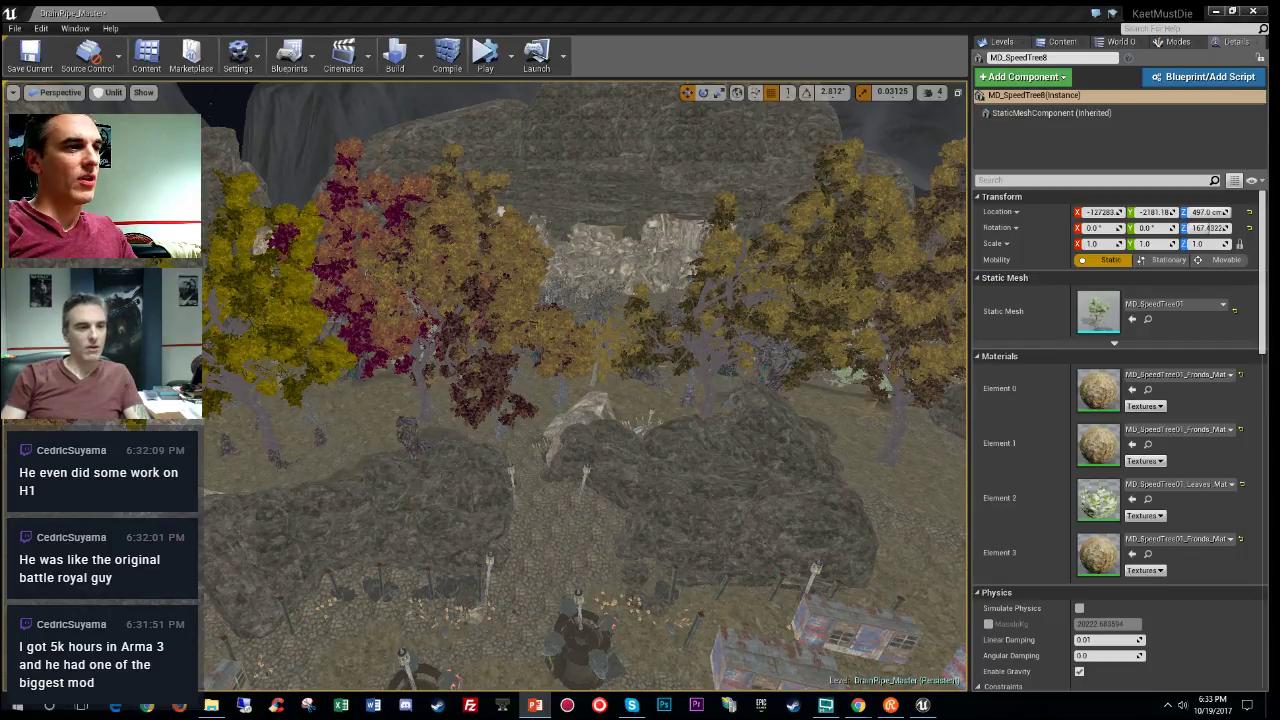
mouse_move(858, 710)
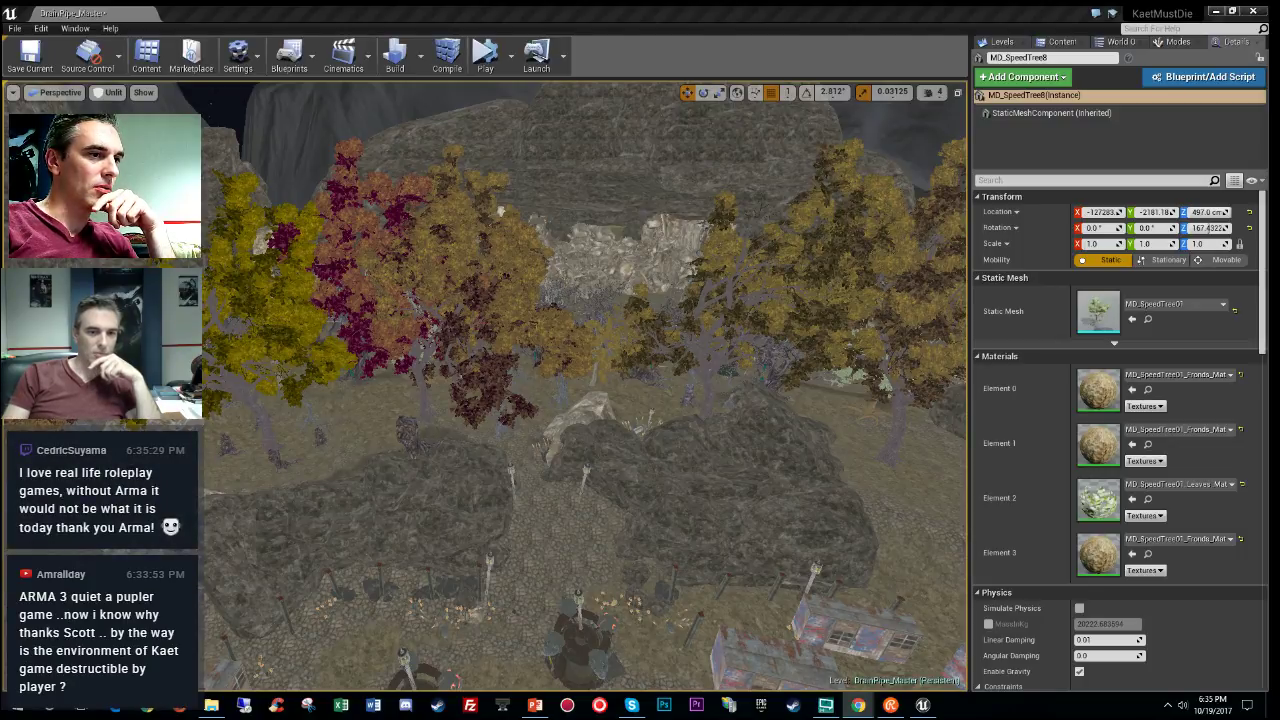
click(373, 705)
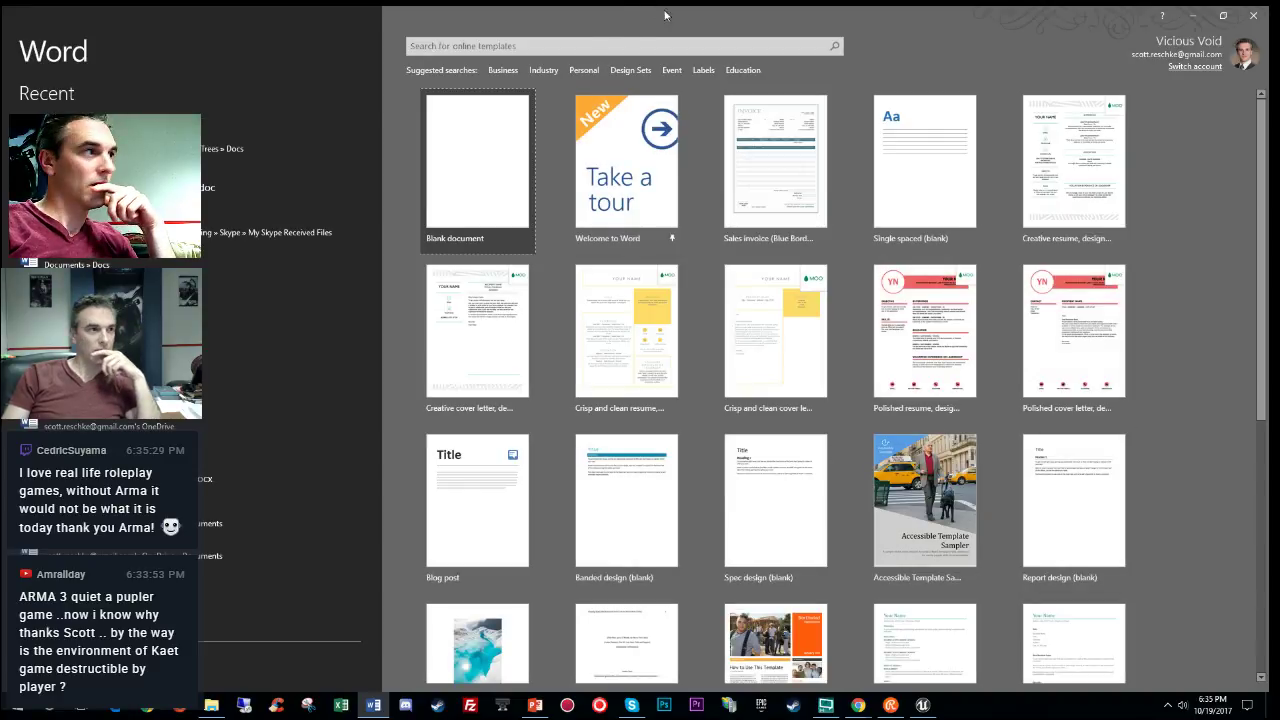
drag(627, 17, 0, 200)
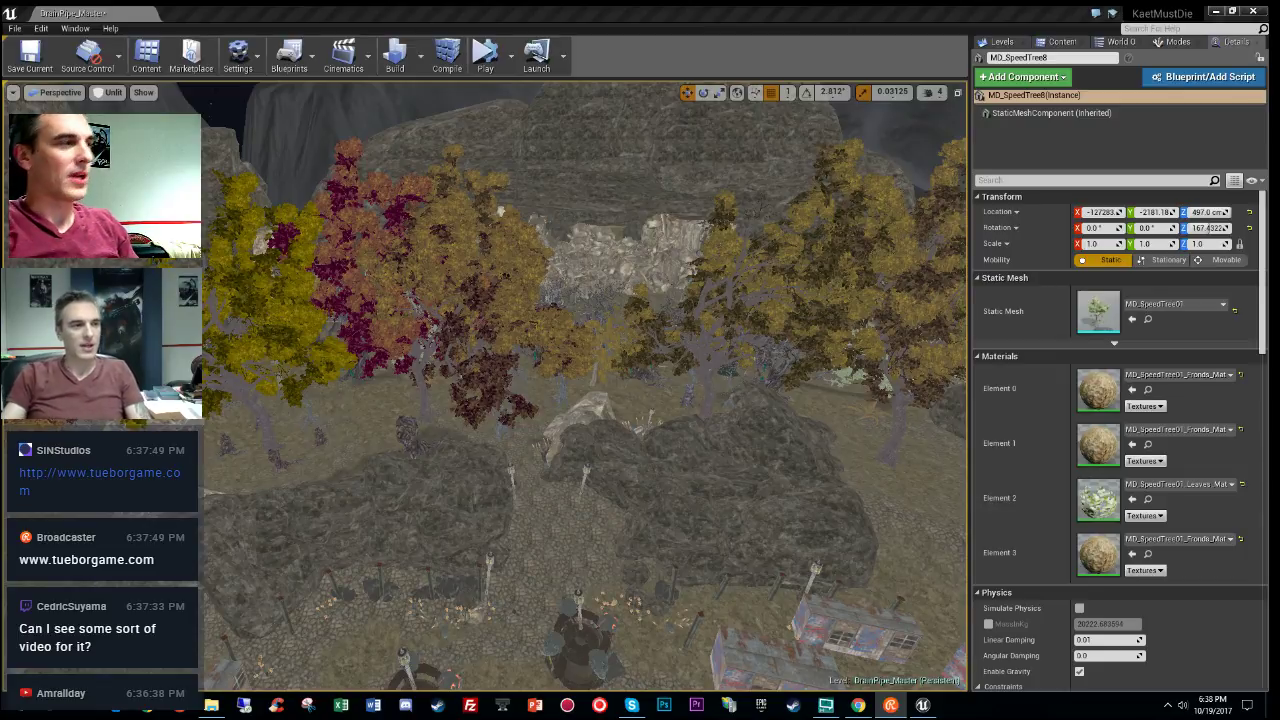
Step: Examine the cliff base, the cobbled path and the bare-tree area of the level
right_drag(668, 546, 605, 560)
key(w)
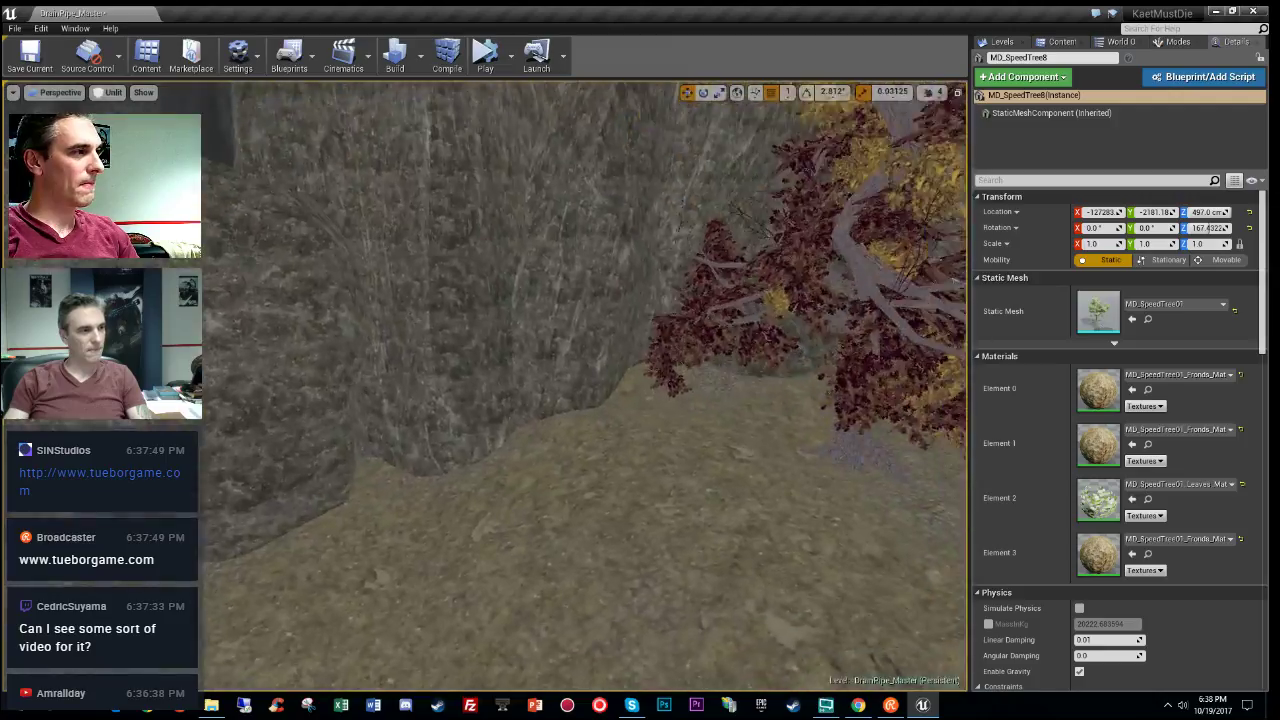
right_drag(668, 460, 800, 430)
key(w)
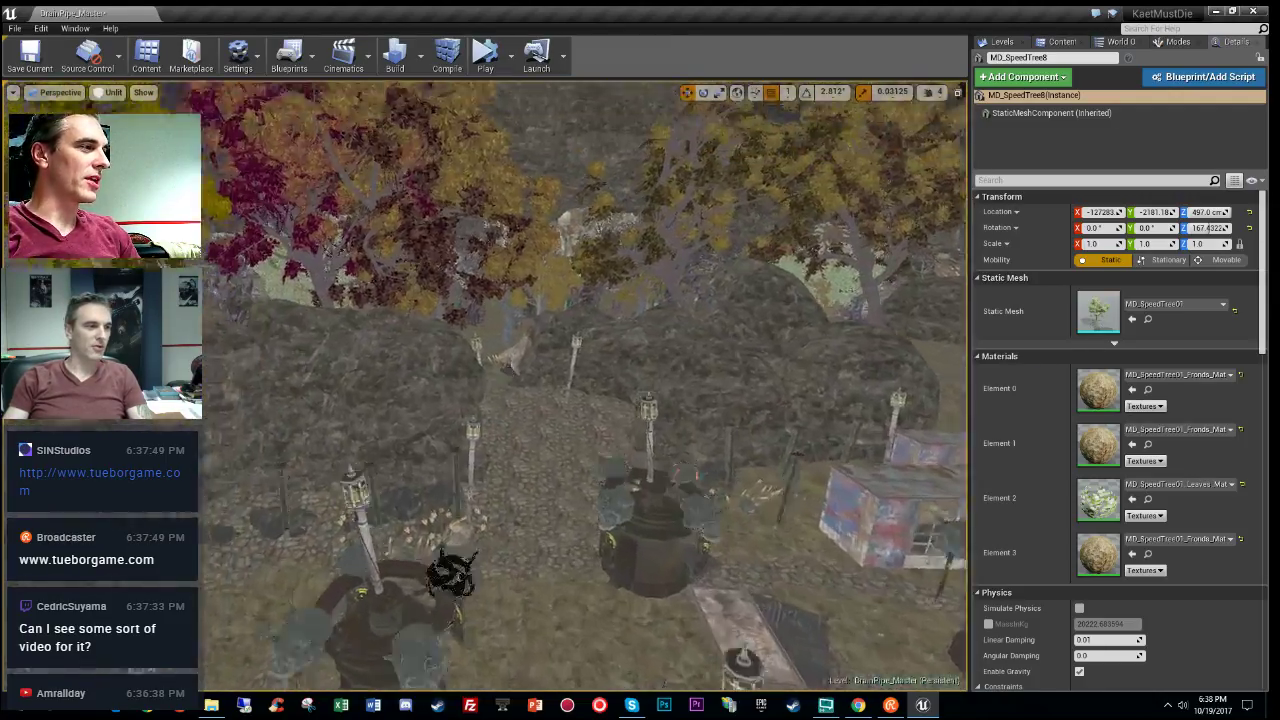
right_drag(920, 440, 768, 428)
key(w)
key(a)
key(w)
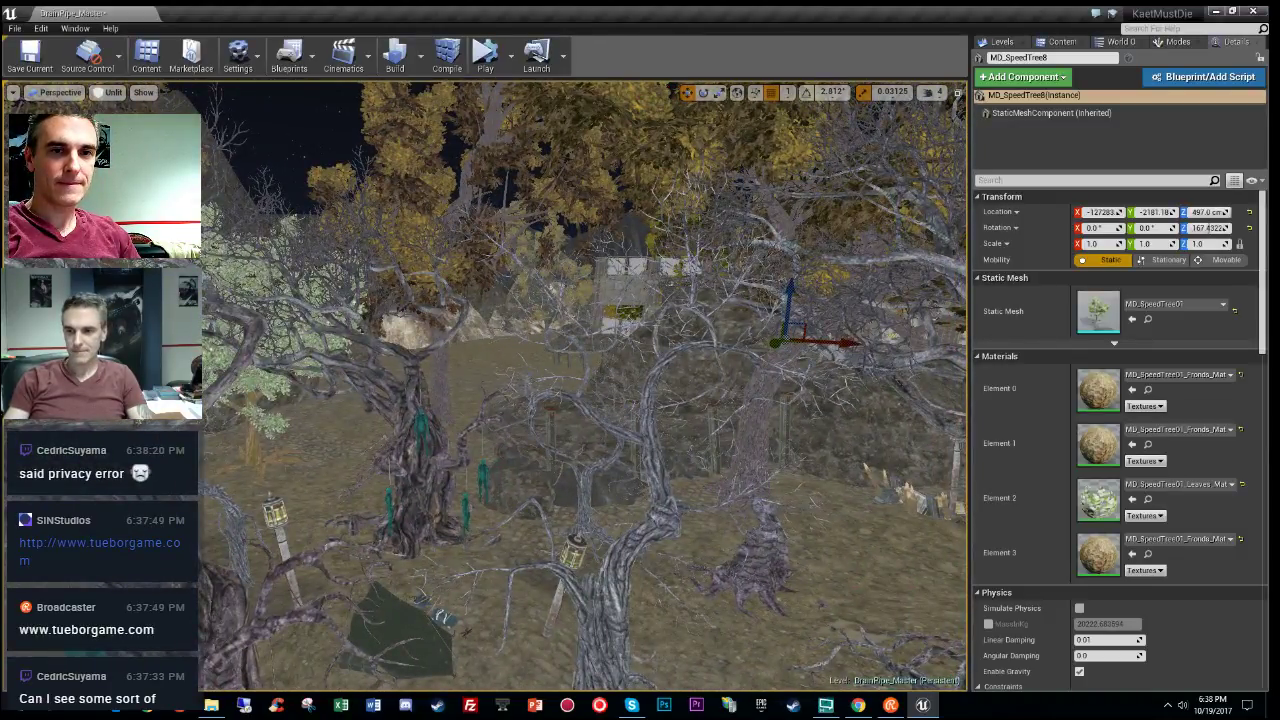
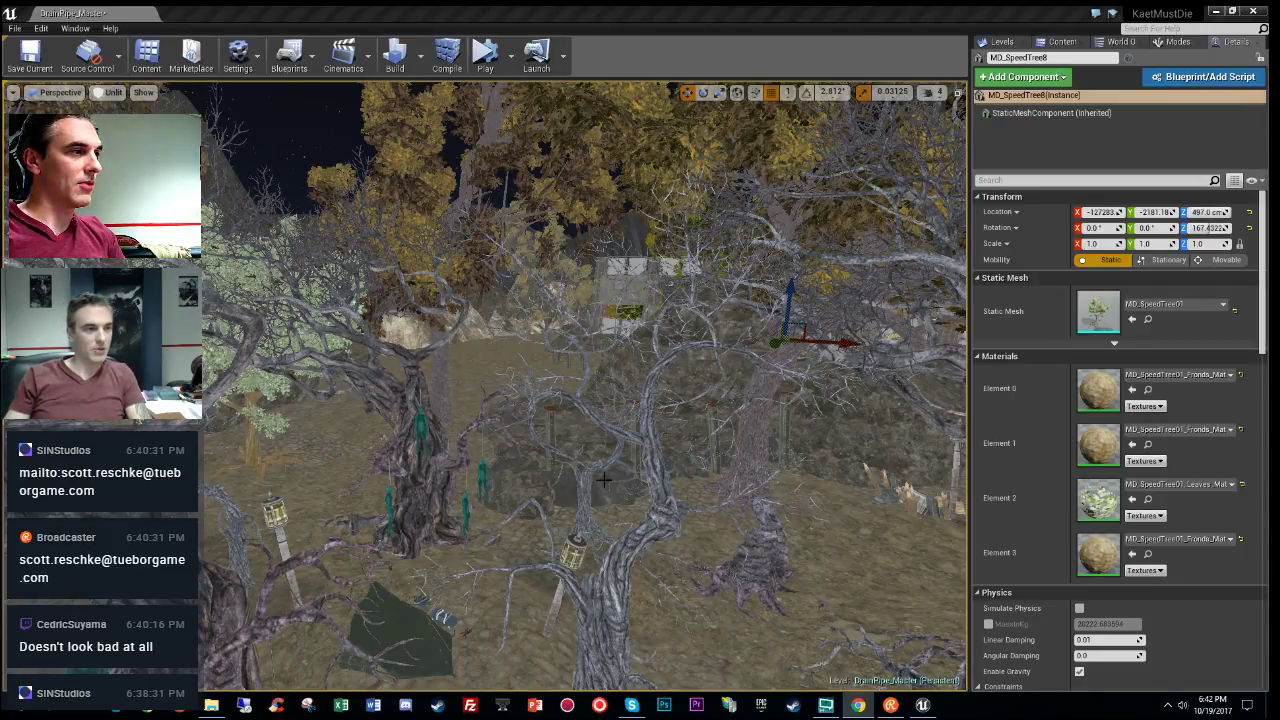
Step: Duplicate the final gate's two side walls together with its middle section, placing the copies beside the original gate
right_drag(585, 385, 780, 450)
key(w)
key(e)
key(w)
key(w)
key(s)
key(w)
key(w)
click(585, 420)
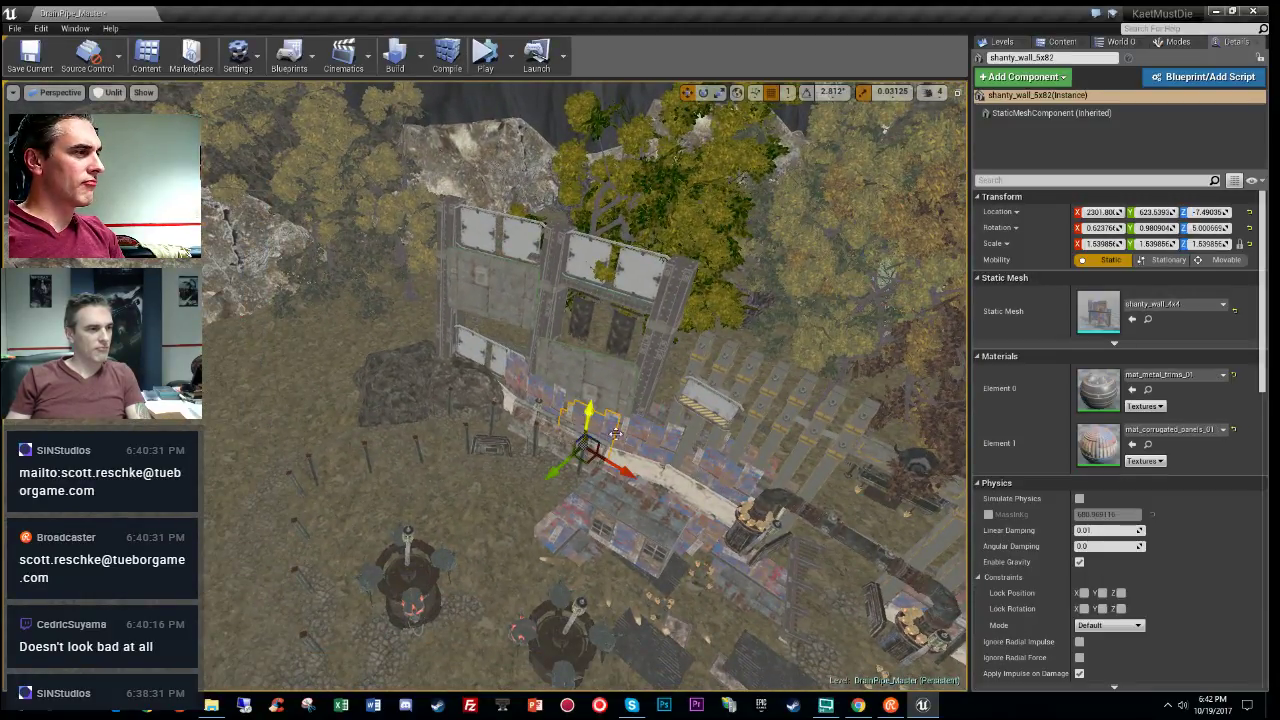
click(587, 381)
right_drag(587, 381, 608, 371)
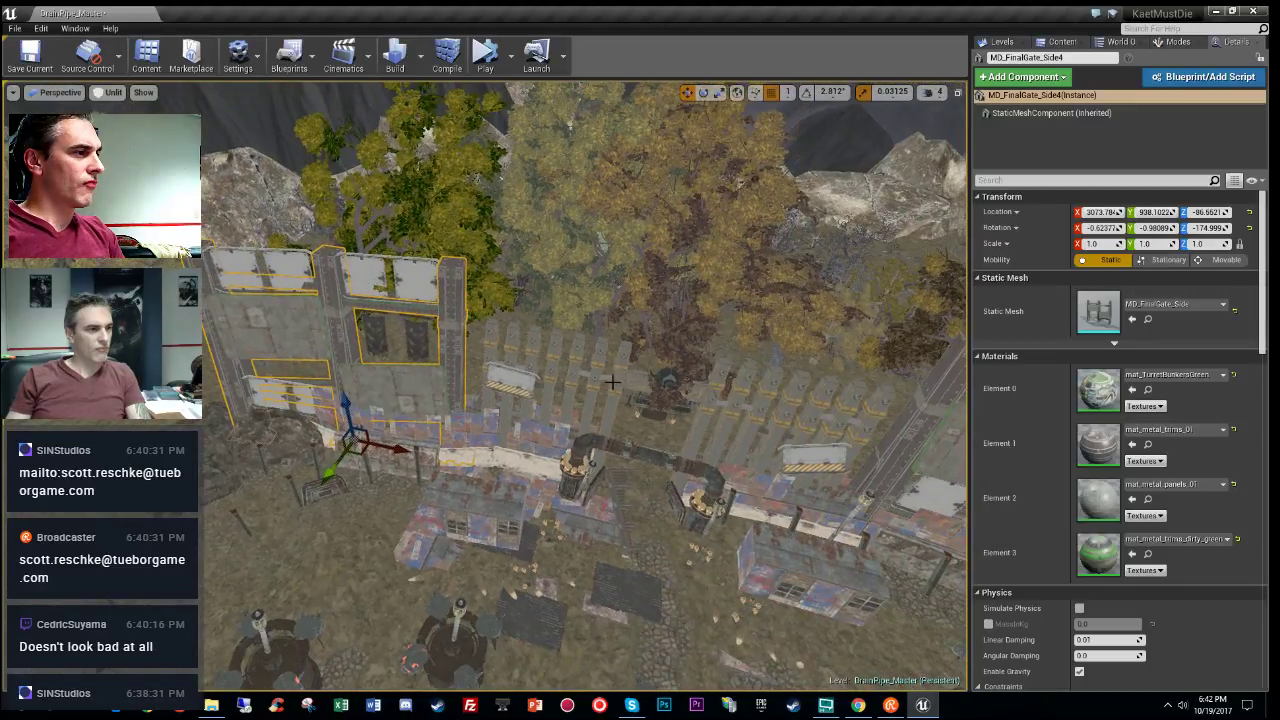
ctrl+click(622, 452)
right_drag(622, 452, 800, 355)
ctrl+click(597, 430)
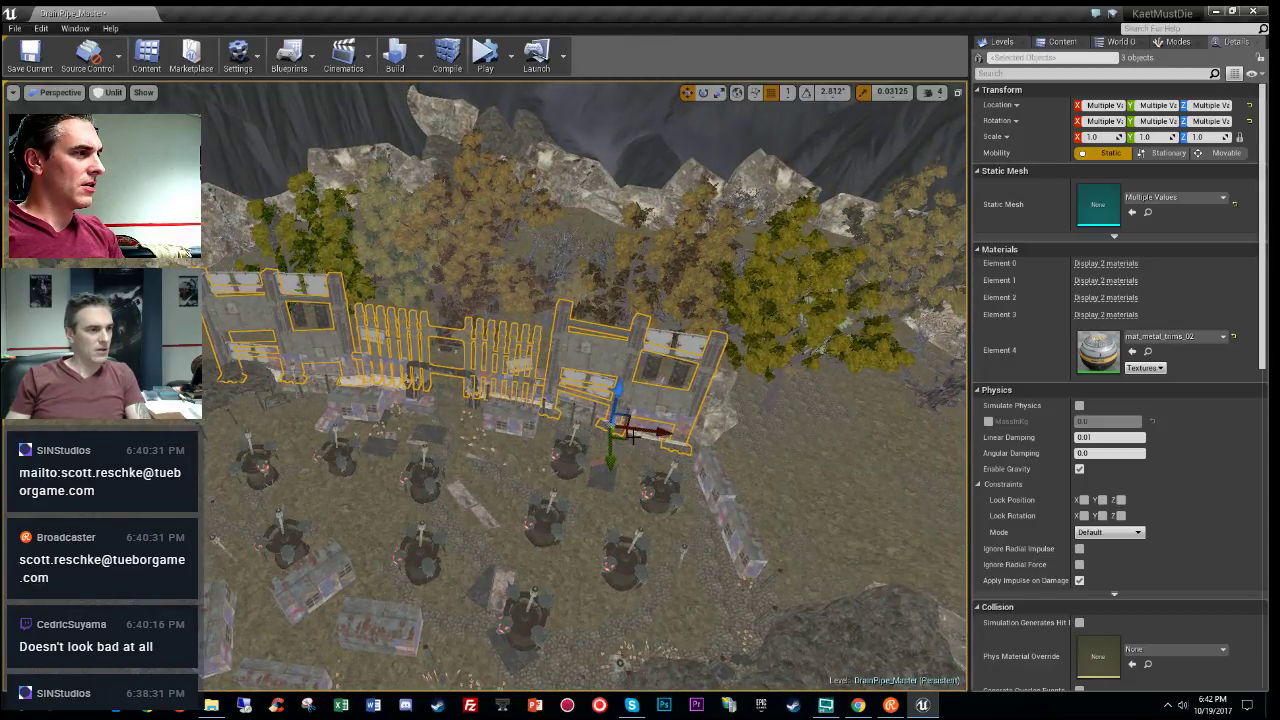
drag(634, 438, 800, 462)
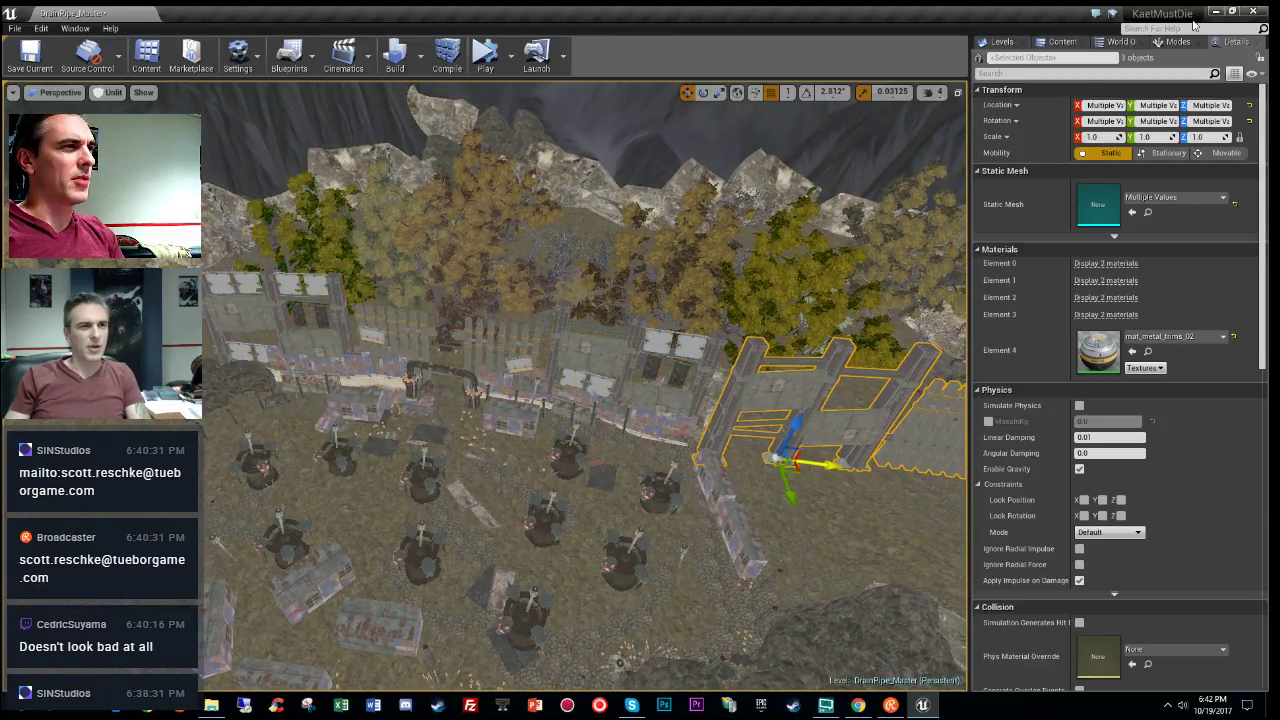
Step: Make MiresDen_MountainSegment_Checkpoint_08 the current level
click(998, 42)
click(1080, 266)
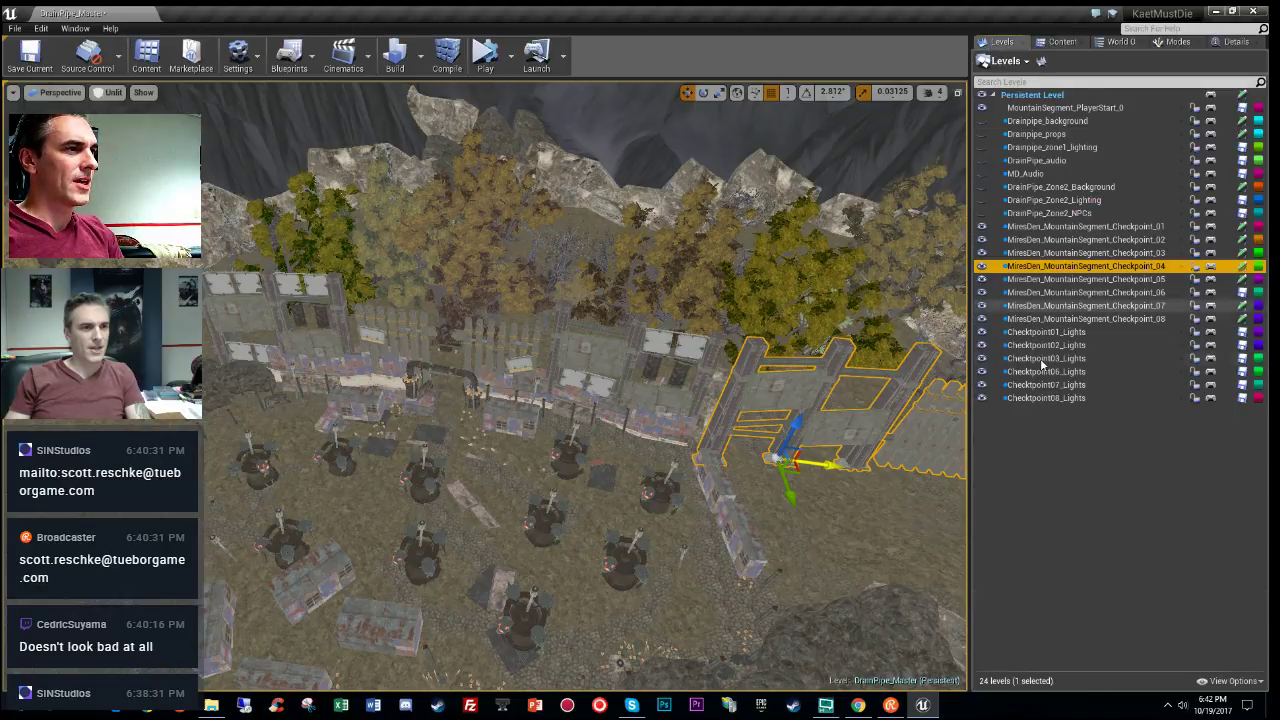
double_click(1085, 318)
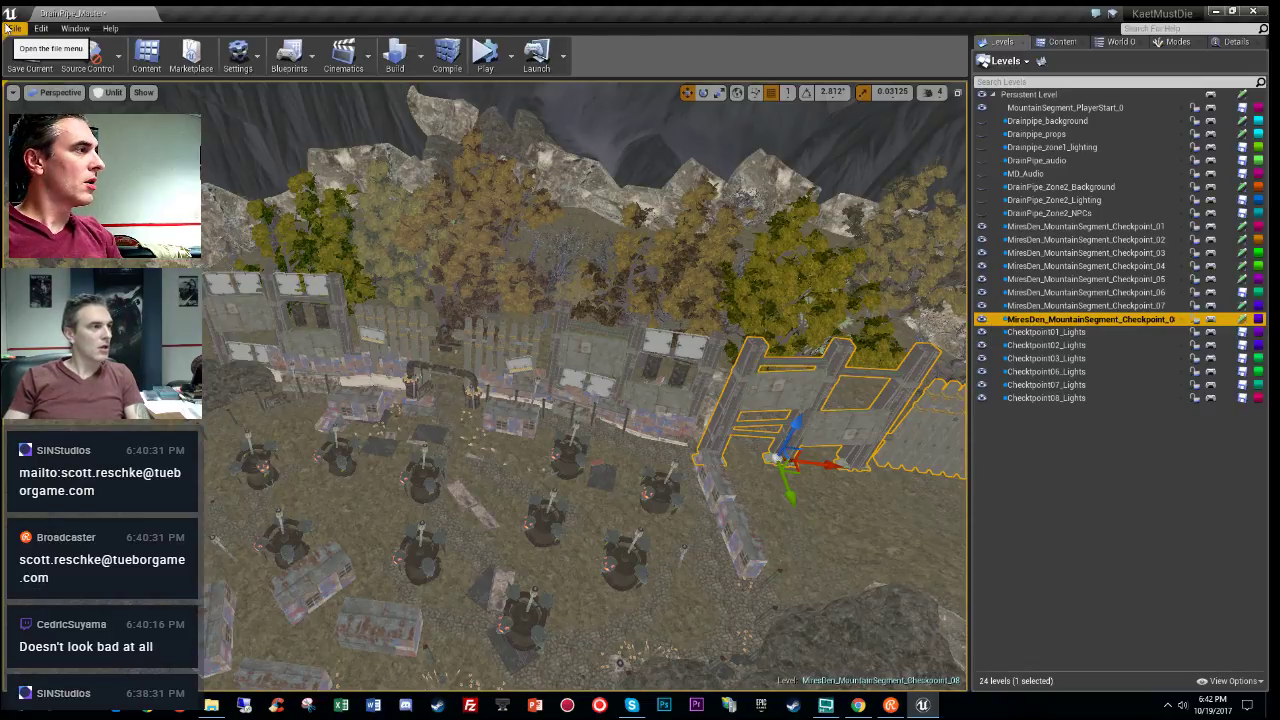
Step: Delete the selected copies of the gate's walls and middle section, and save all levels
click(10, 28)
right_drag(478, 435, 726, 378)
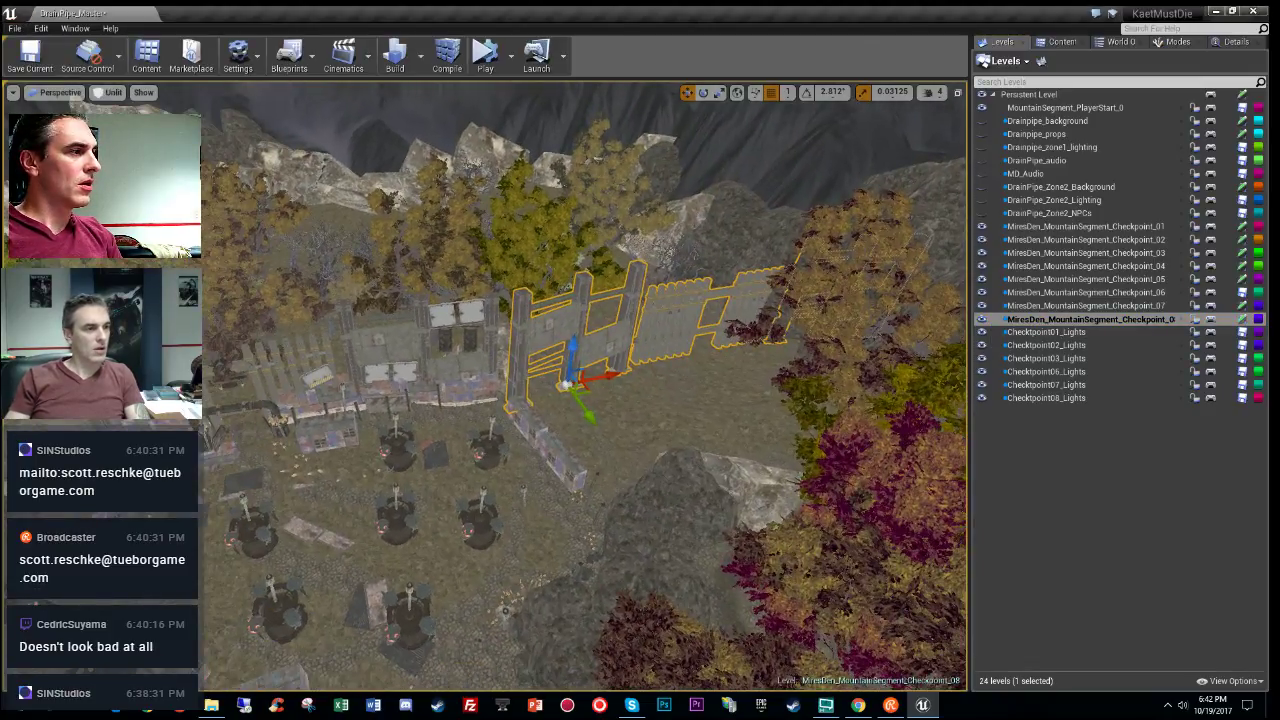
key(Delete)
right_drag(680, 428, 544, 288)
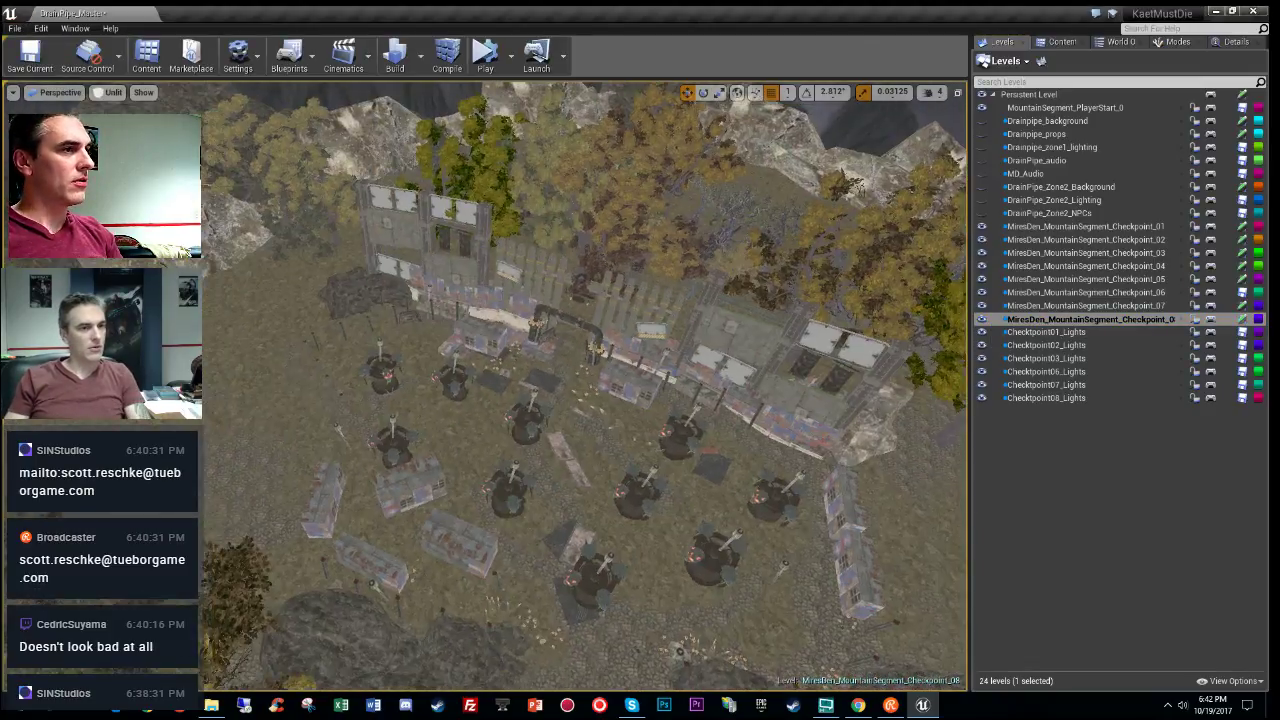
click(15, 28)
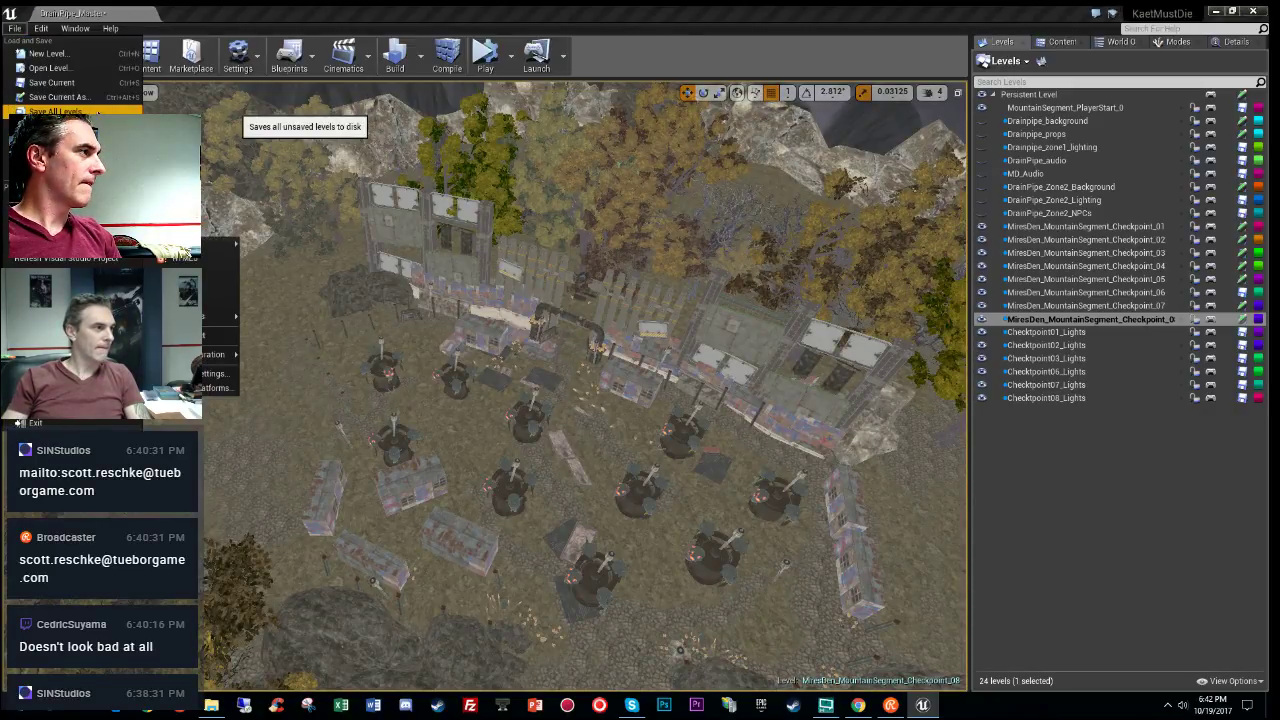
click(55, 111)
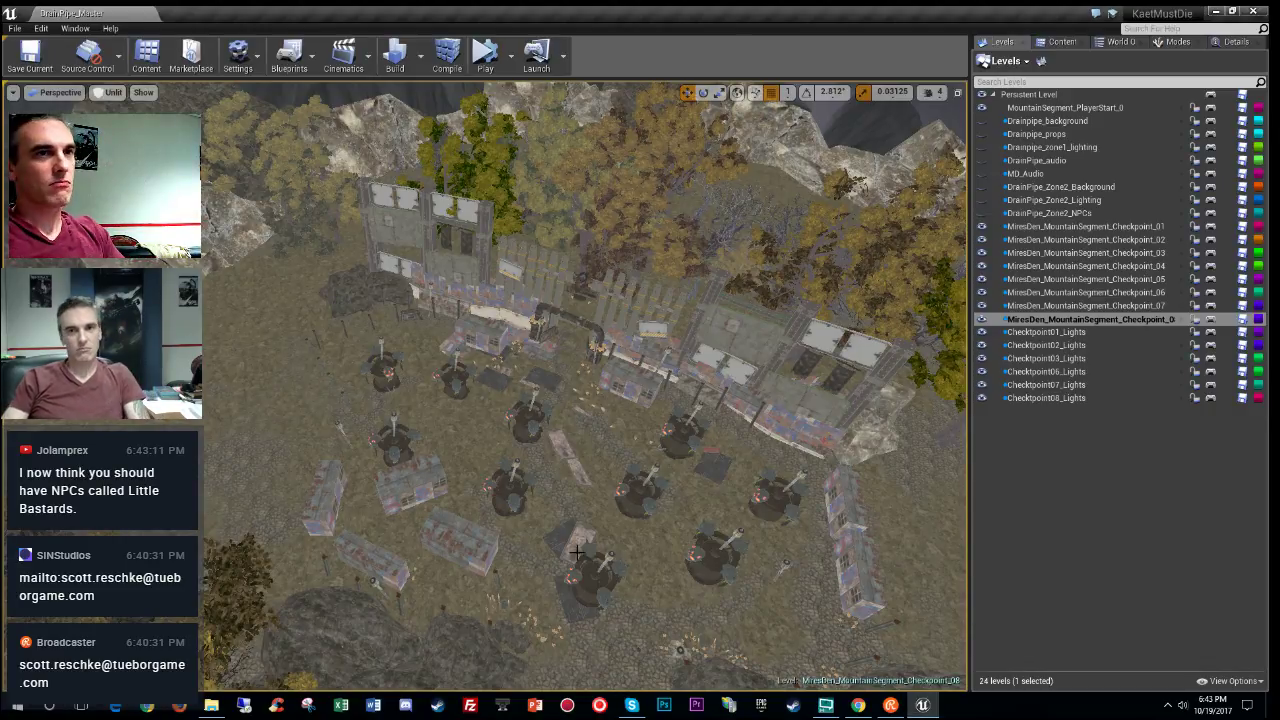
Step: Duplicate one of the final gate's tall side wall frames and place the copy on the open ground beyond the rock pile
right_drag(603, 487, 330, 300)
right_drag(466, 586, 526, 541)
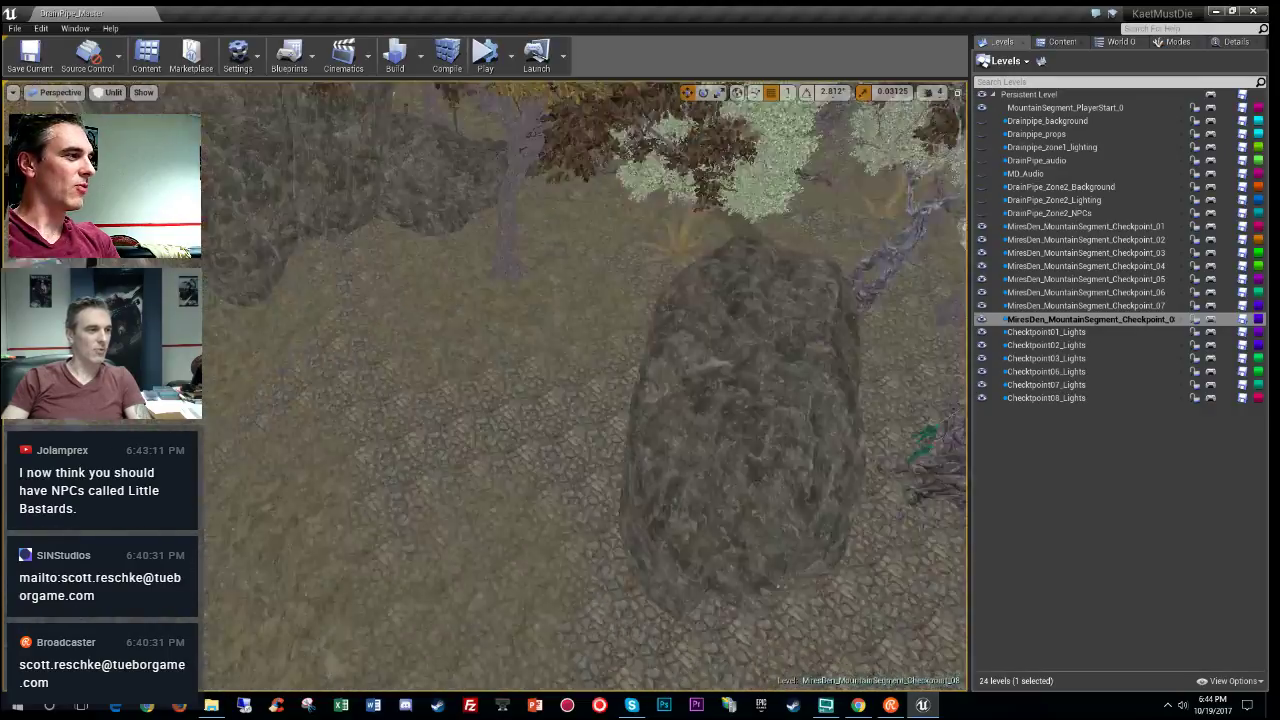
right_drag(585, 385, 805, 395)
key(w)
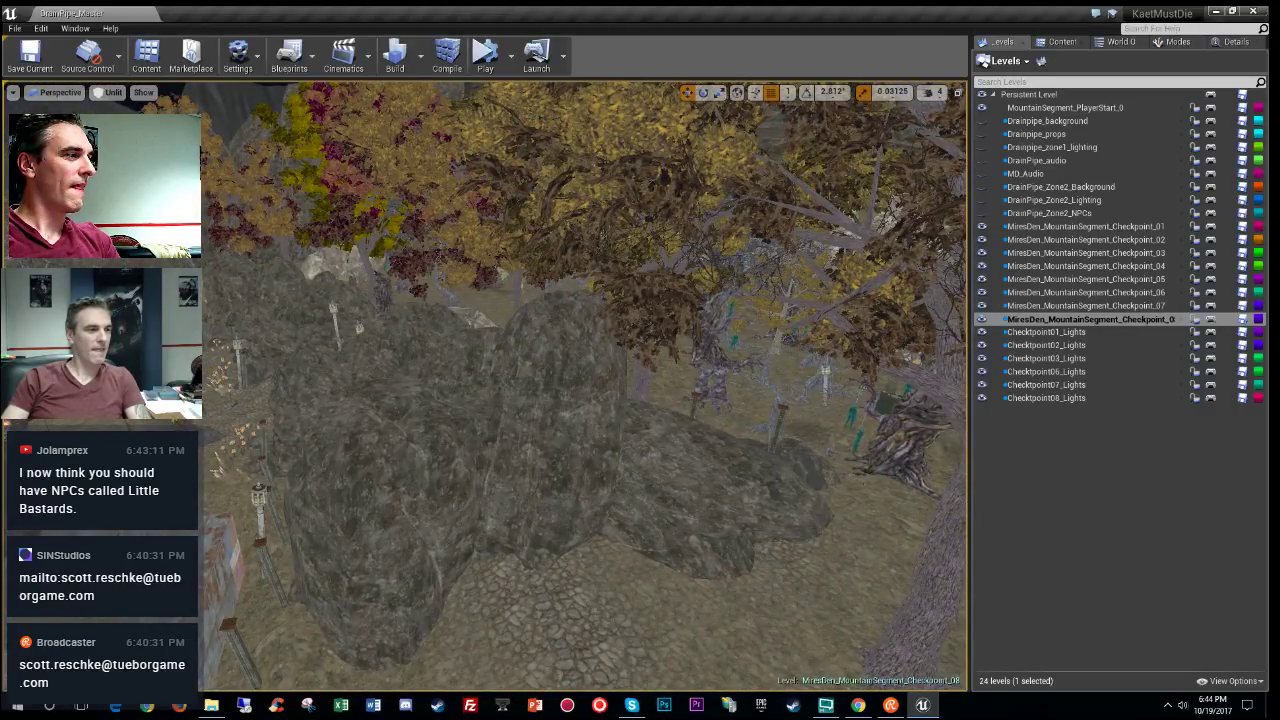
key(w)
right_drag(585, 385, 620, 390)
click(672, 472)
right_drag(672, 472, 730, 490)
key(w)
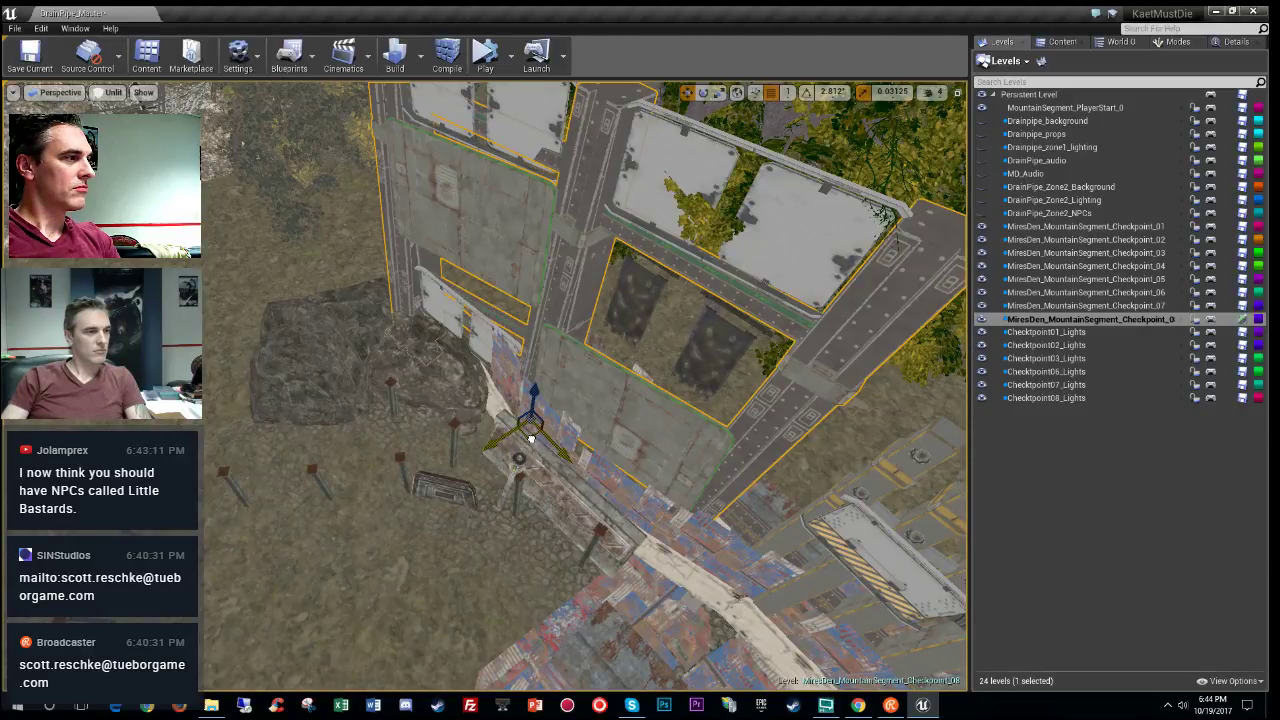
alt+drag(531, 438, 76, 418)
key(s)
right_drag(76, 418, 12, 385)
Step: Rotate the wall frame copy by about -34 degrees and move it over next to the large cliff rock
key(e)
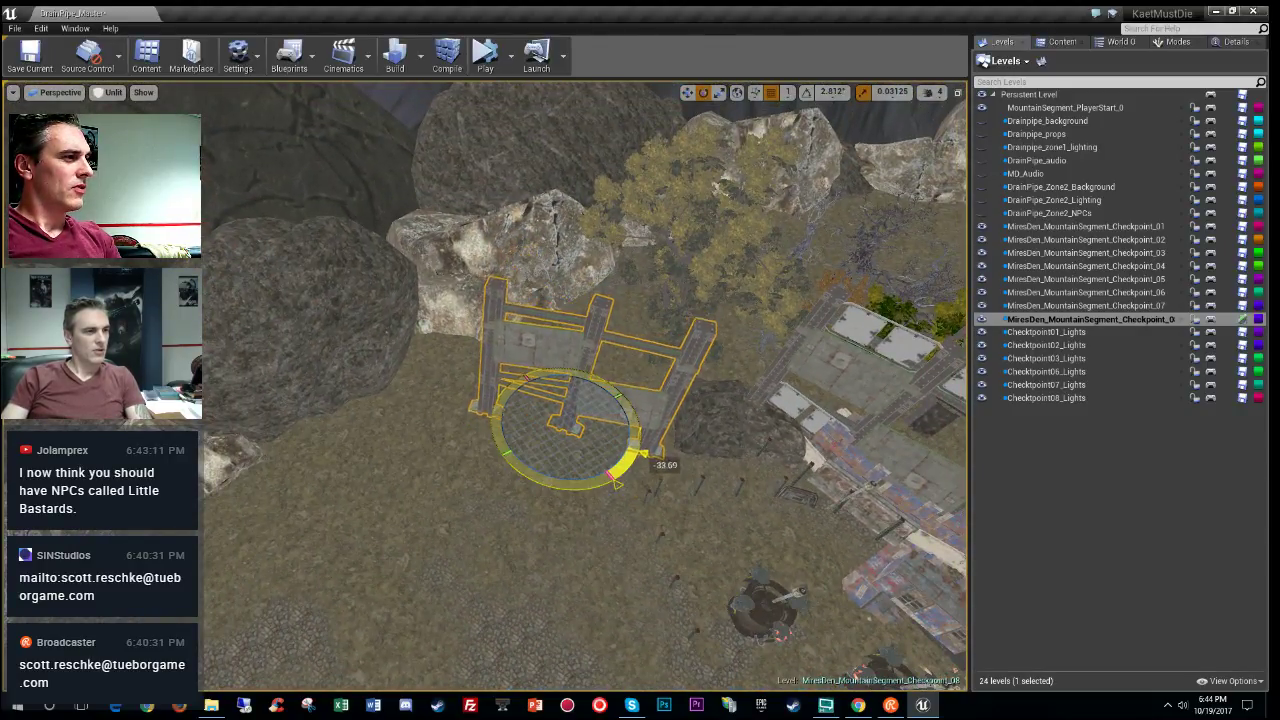
drag(643, 440, 640, 448)
key(space)
key(space)
key(w)
right_drag(640, 448, 702, 420)
drag(440, 448, 266, 442)
right_drag(266, 442, 200, 425)
key(s)
mouse_move(455, 461)
right_down()
mouse_move(390, 490)
mouse_move(455, 461)
right_up()
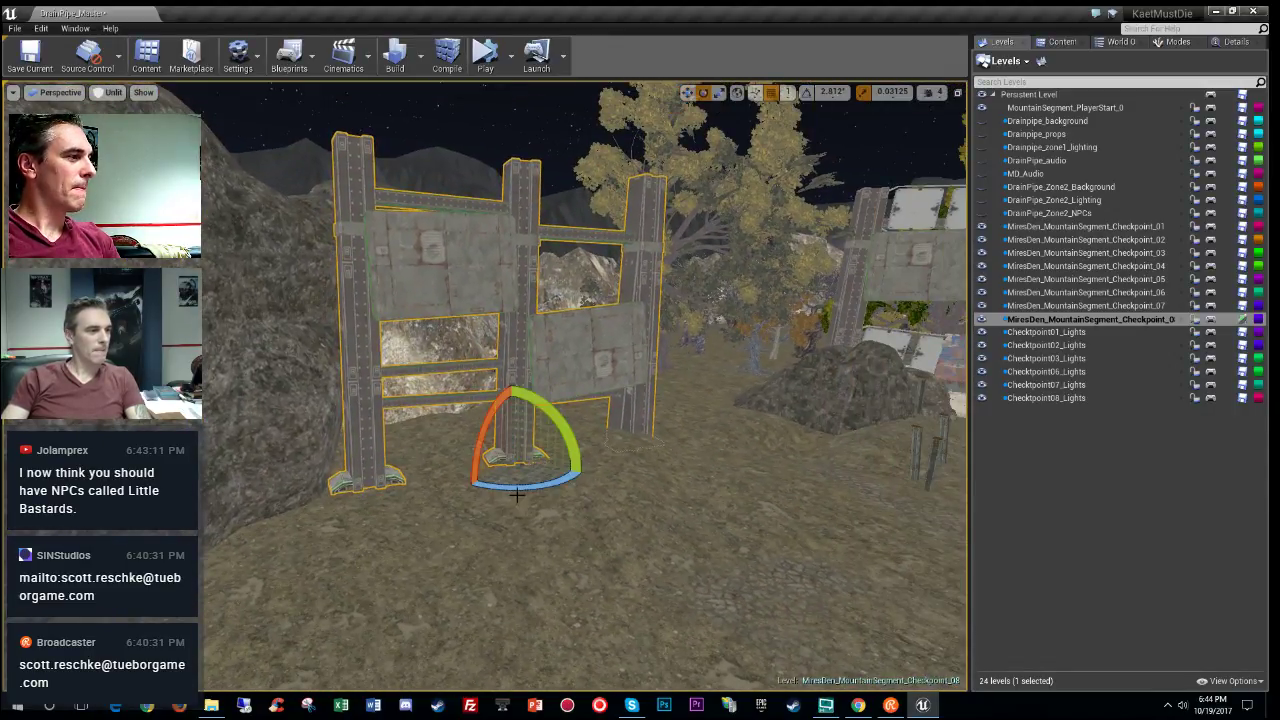
Step: Try turning the wall frame copy further and lowering it, and undo these changes
drag(564, 487, 580, 476)
key(space)
drag(525, 423, 517, 530)
key(ctrl+z)
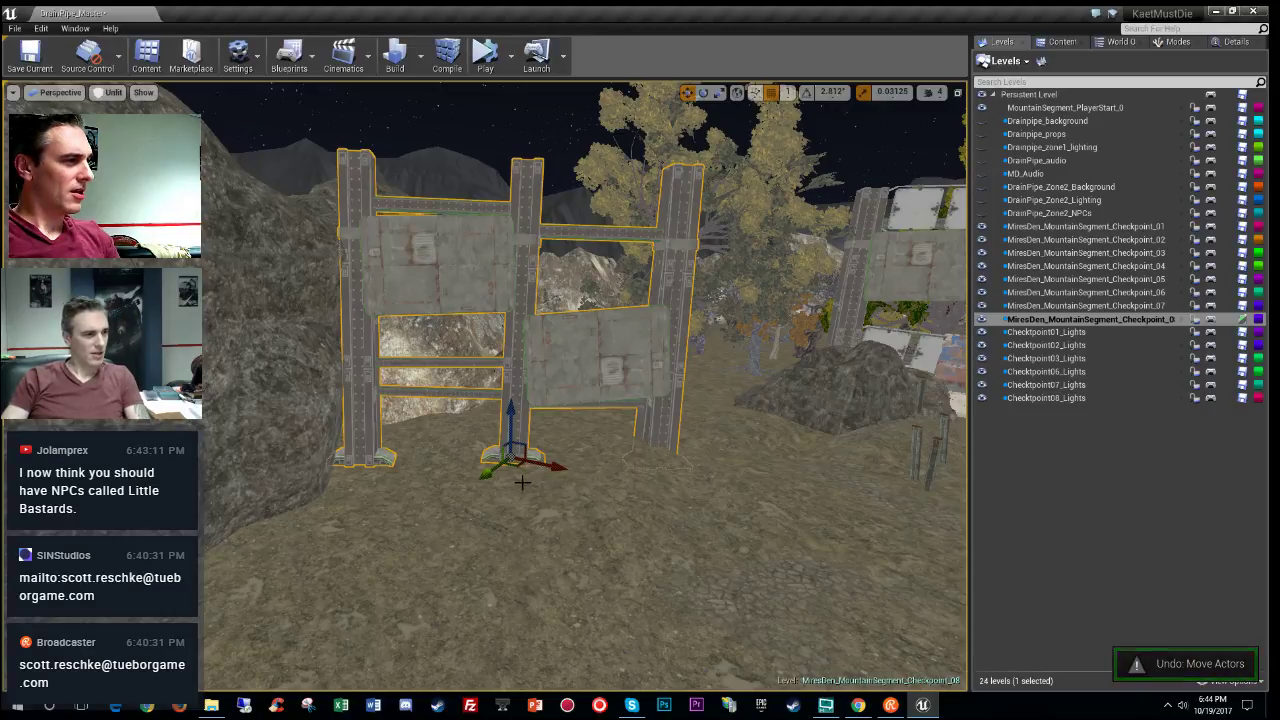
key(ctrl+z)
Step: Reposition the wall frame copy on the open ground, sinking it into the terrain, raising it again and shifting it sideways
drag(524, 483, 600, 518)
key(s)
right_drag(708, 586, 750, 585)
key(Escape)
key(w)
key(s)
click(448, 240)
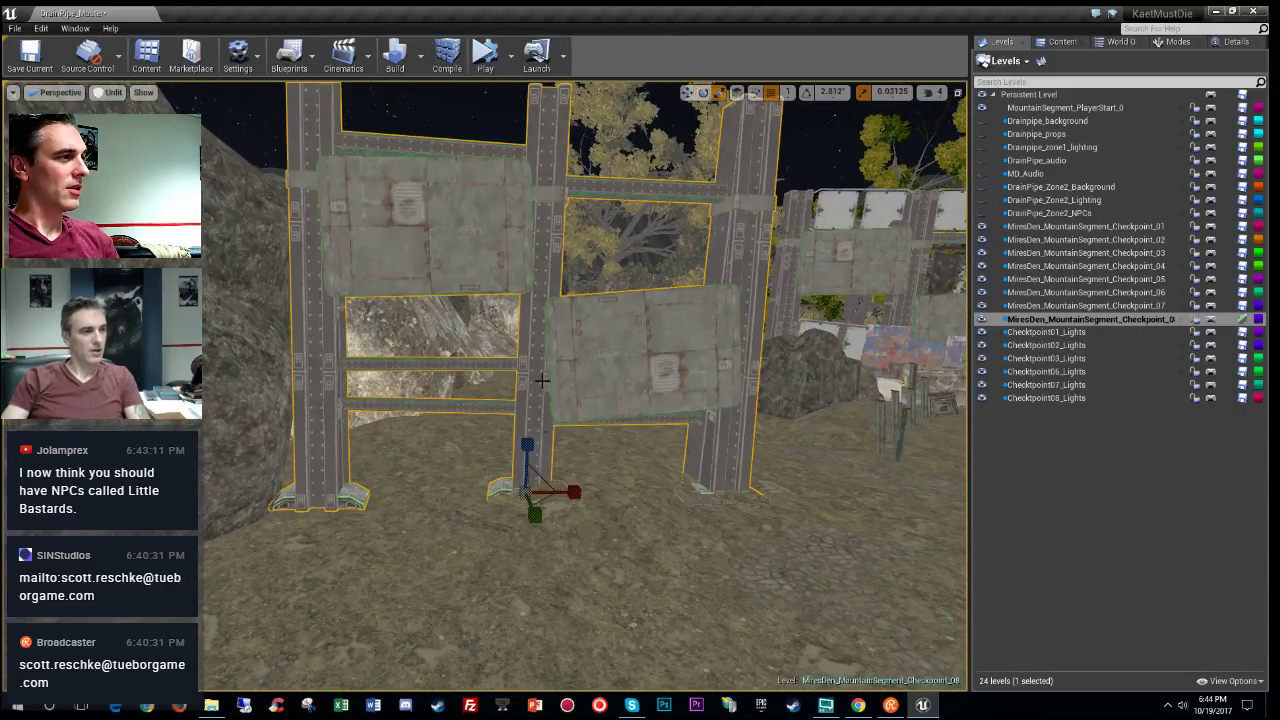
drag(529, 446, 491, 677)
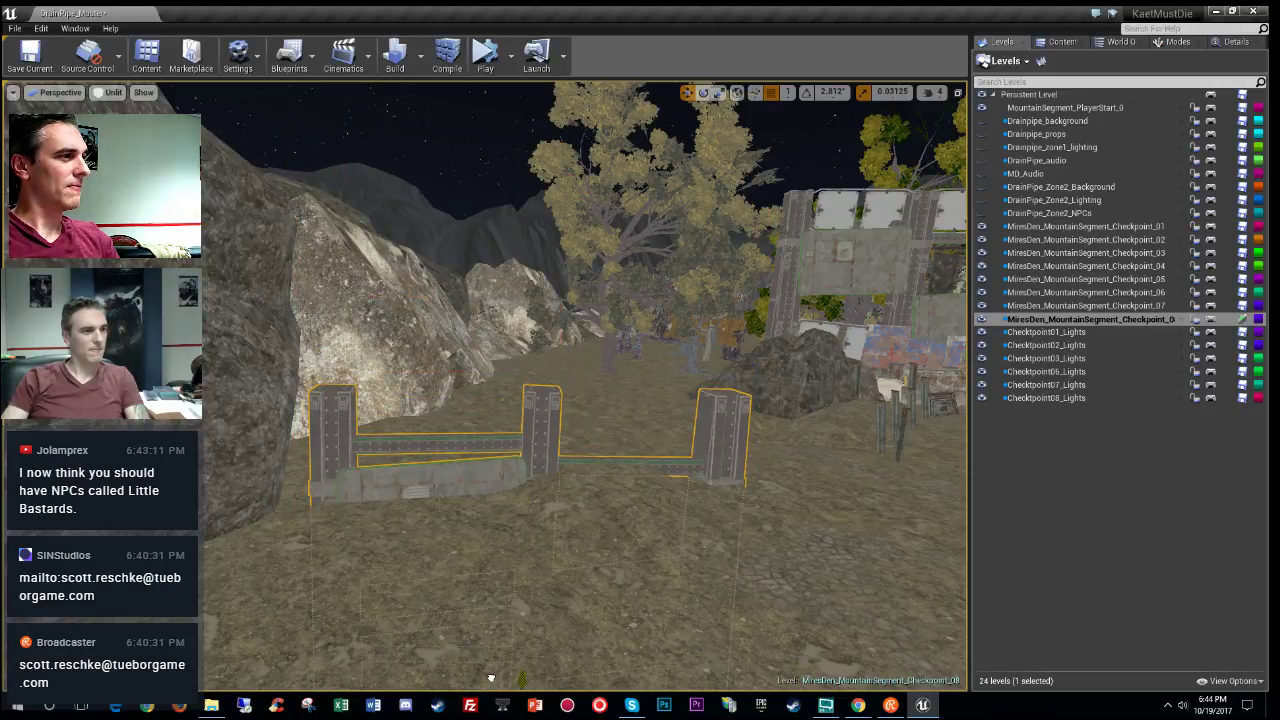
mouse_move(439, 618)
right_down()
mouse_move(470, 618)
mouse_move(439, 618)
right_up()
drag(327, 670, 308, 447)
drag(333, 504, 581, 503)
Step: Rotate the wall frame copy by about 32.6 degrees and sink it until only the post tops stick out
key(e)
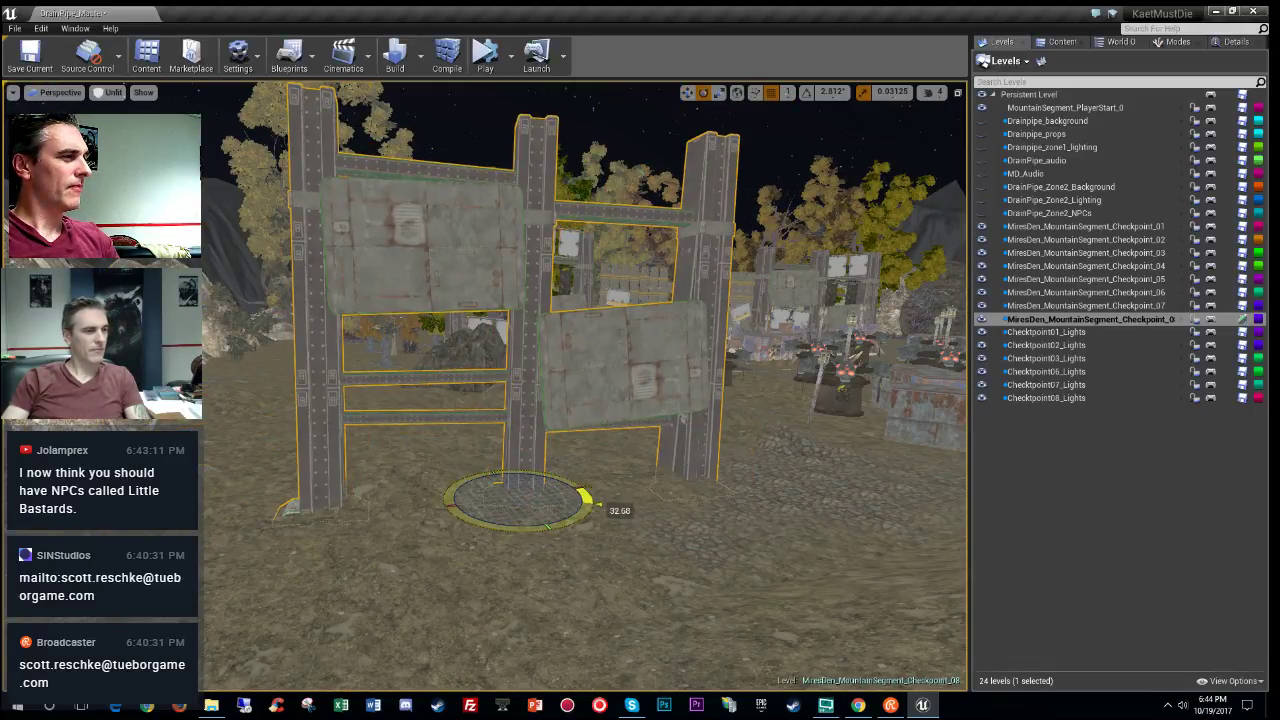
key(w)
drag(519, 447, 519, 680)
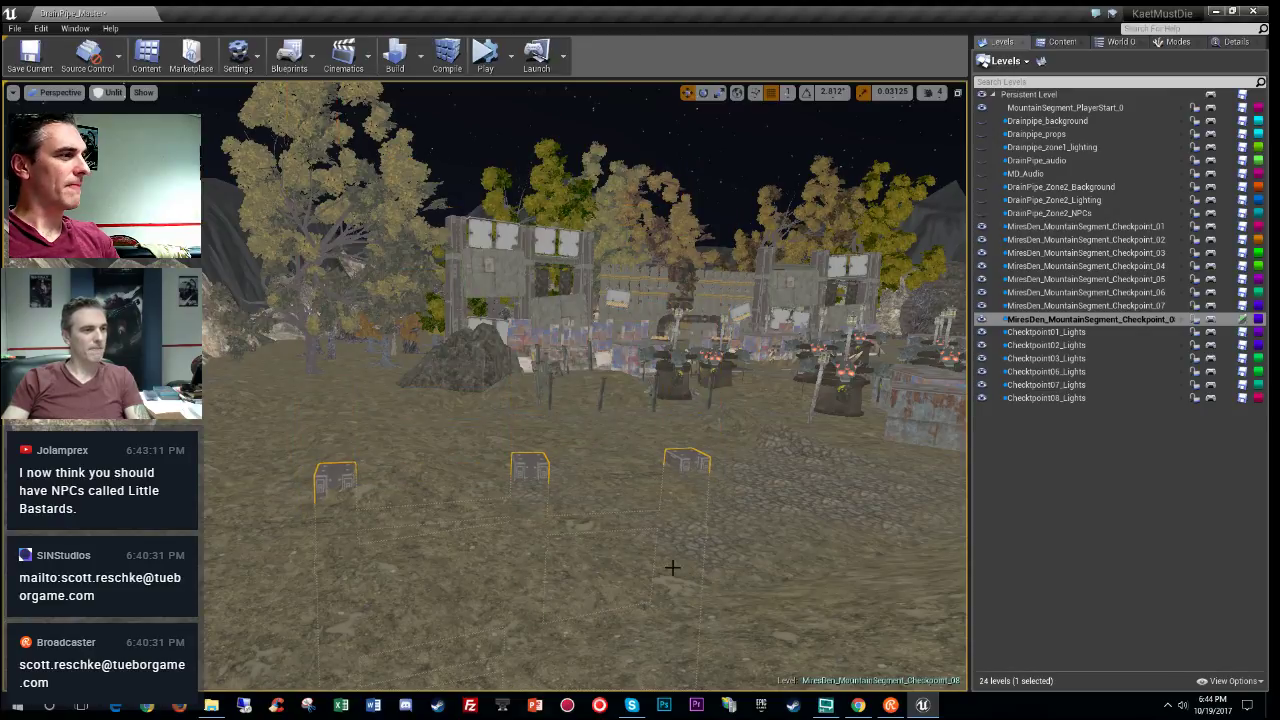
right_drag(672, 566, 728, 483)
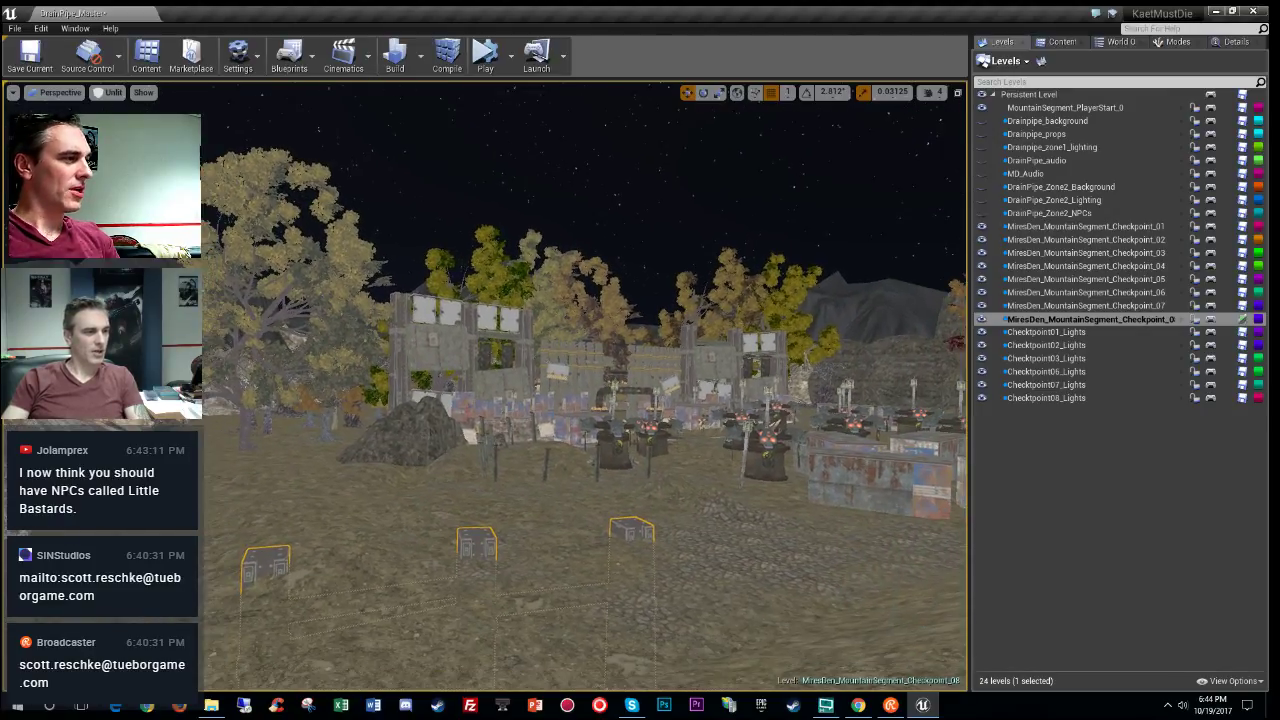
Step: Display the rendering statistics in the viewport with the console command stat rhi
key(grave)
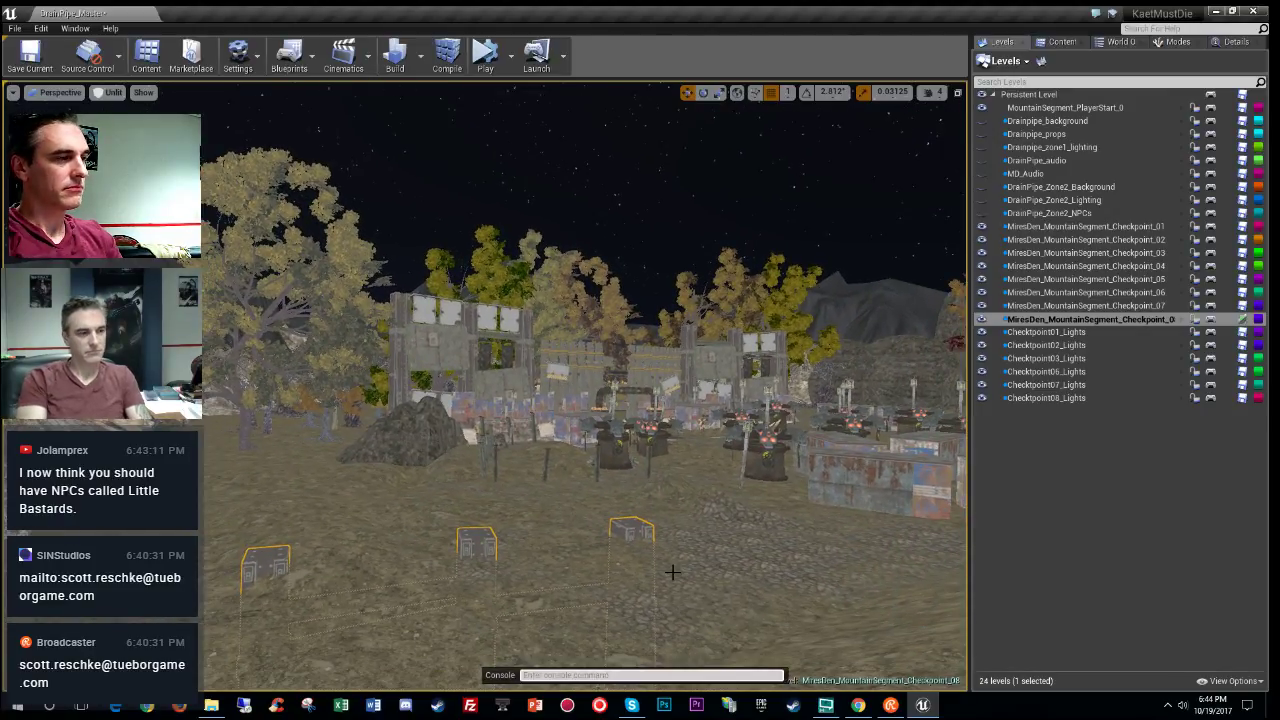
text(stat rhi)
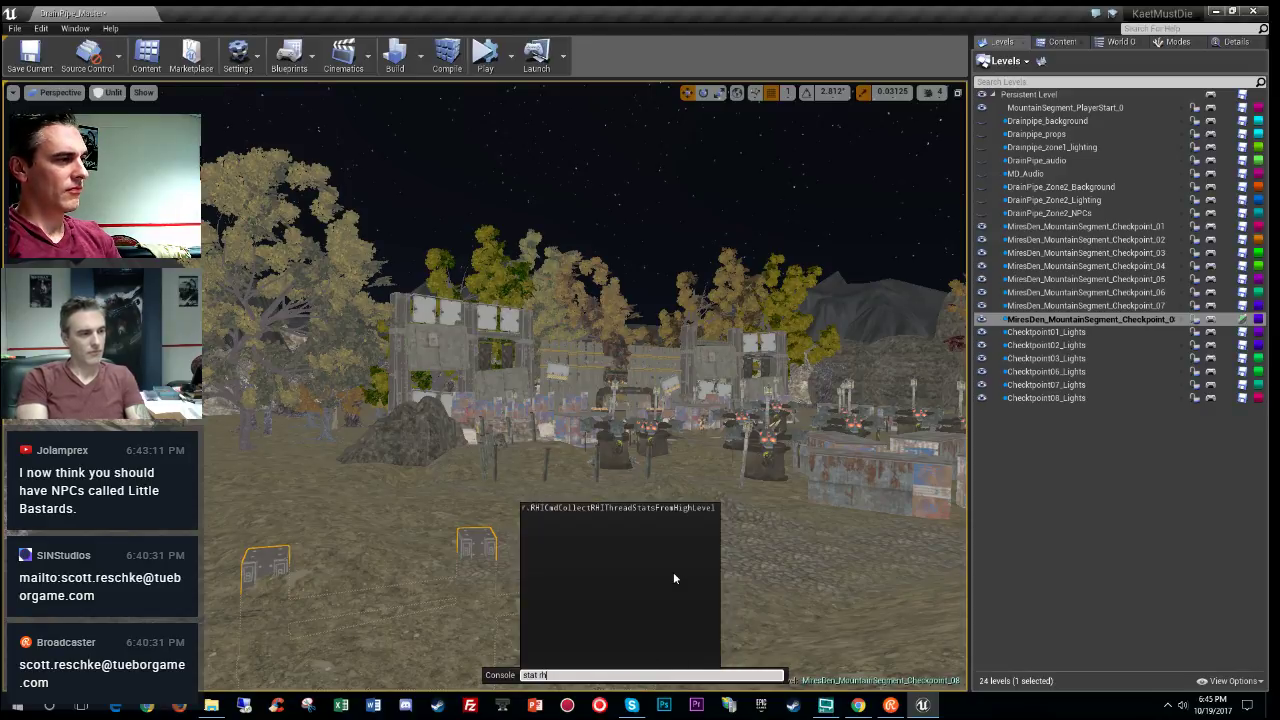
key(Return)
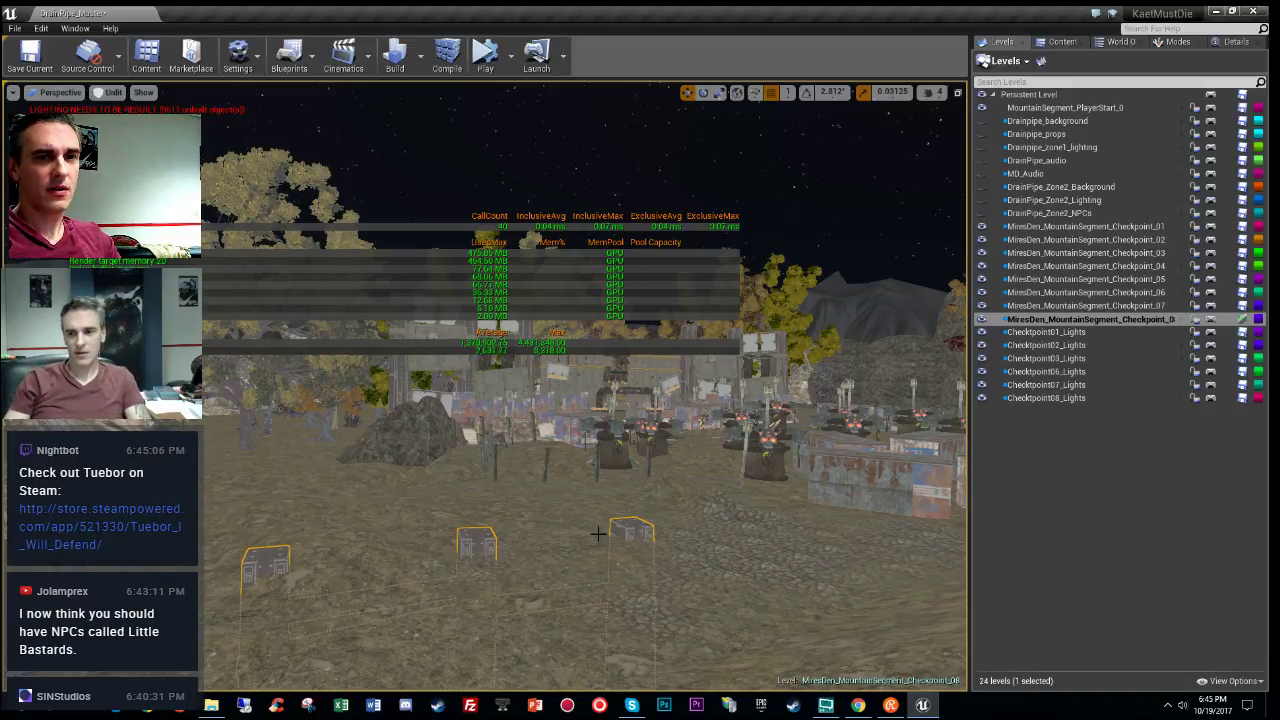
Step: Raise the sunken wall frame copy onto the ground, comparing the rendering statistics with it lifted into the sky and standing
right_drag(598, 534, 588, 620)
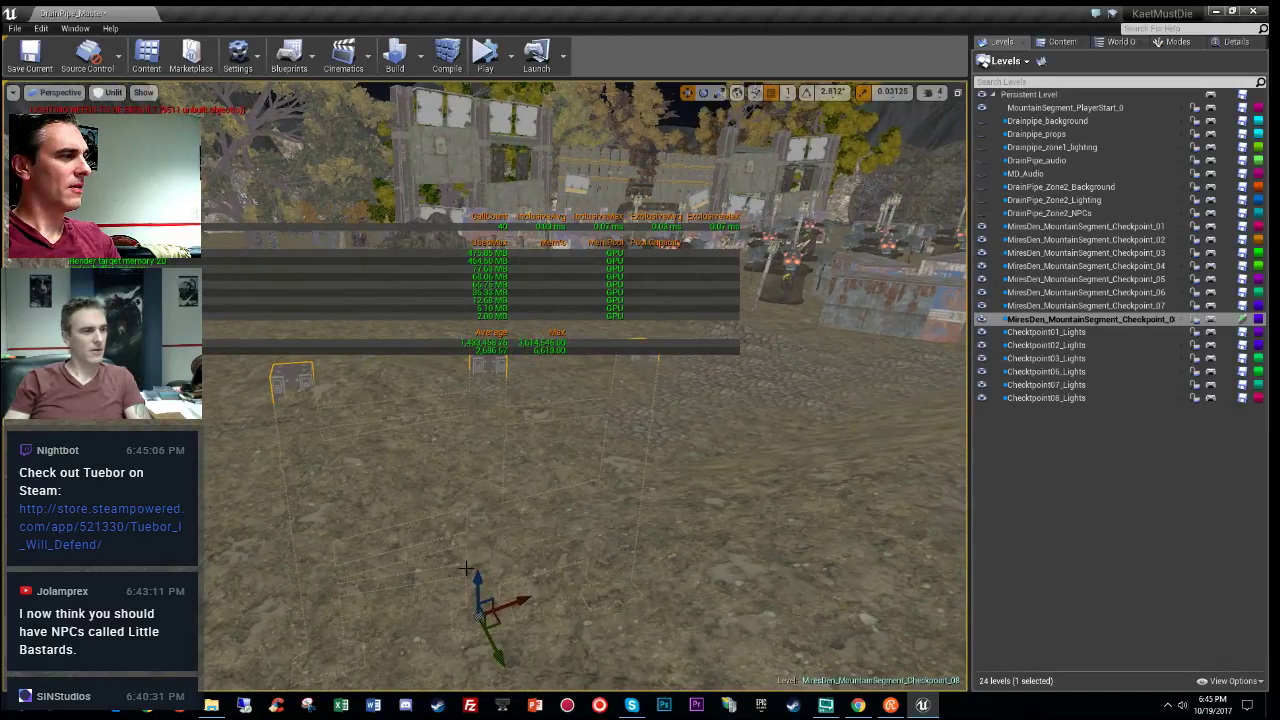
drag(478, 578, 486, 328)
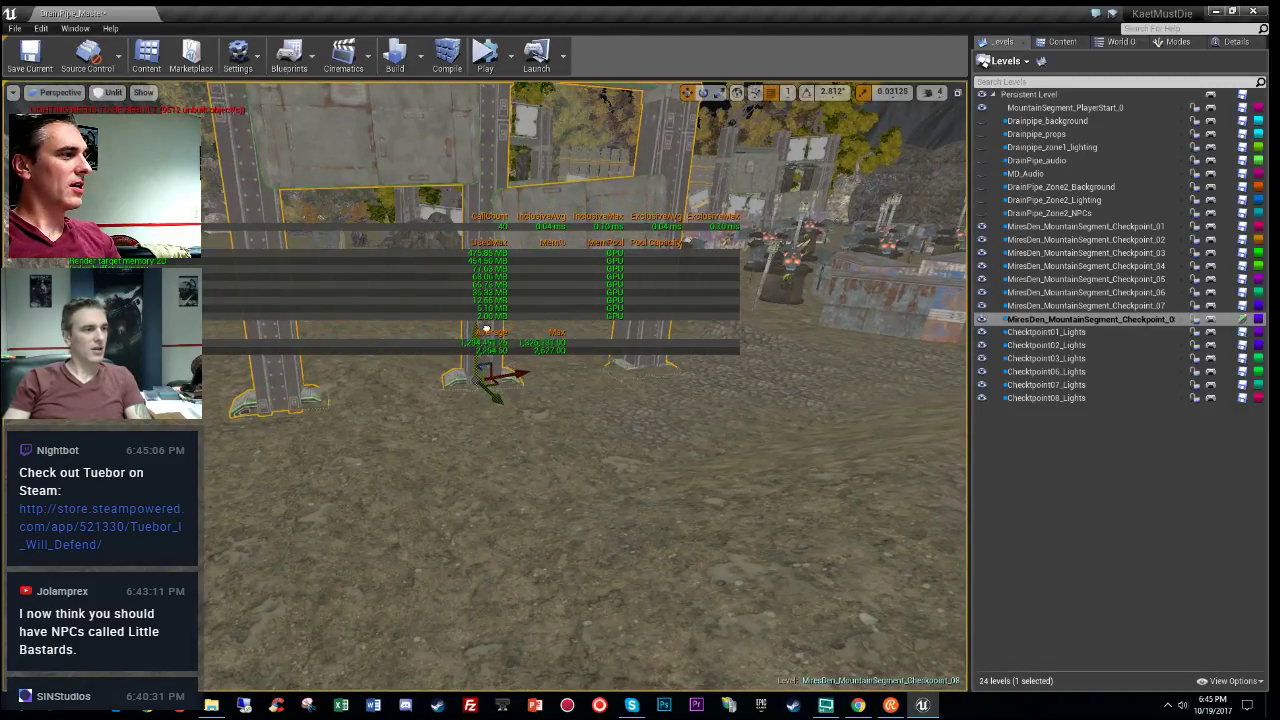
right_drag(486, 330, 494, 236)
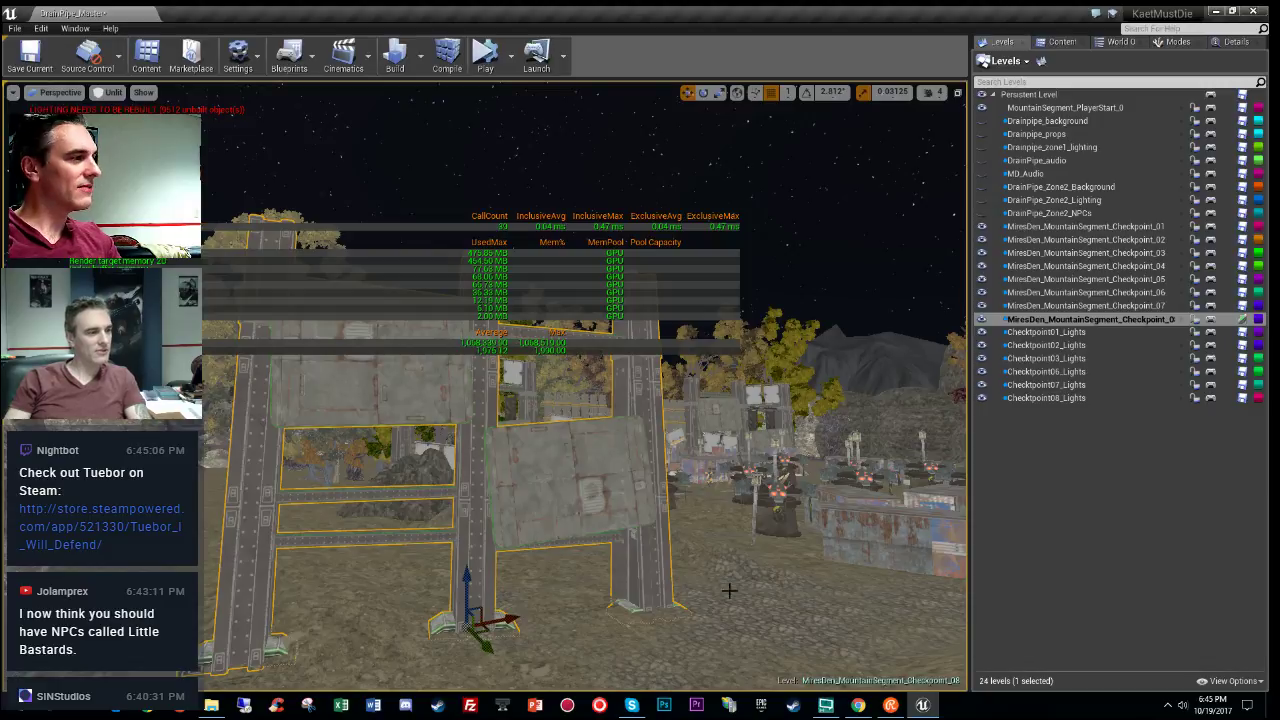
right_drag(469, 580, 469, 545)
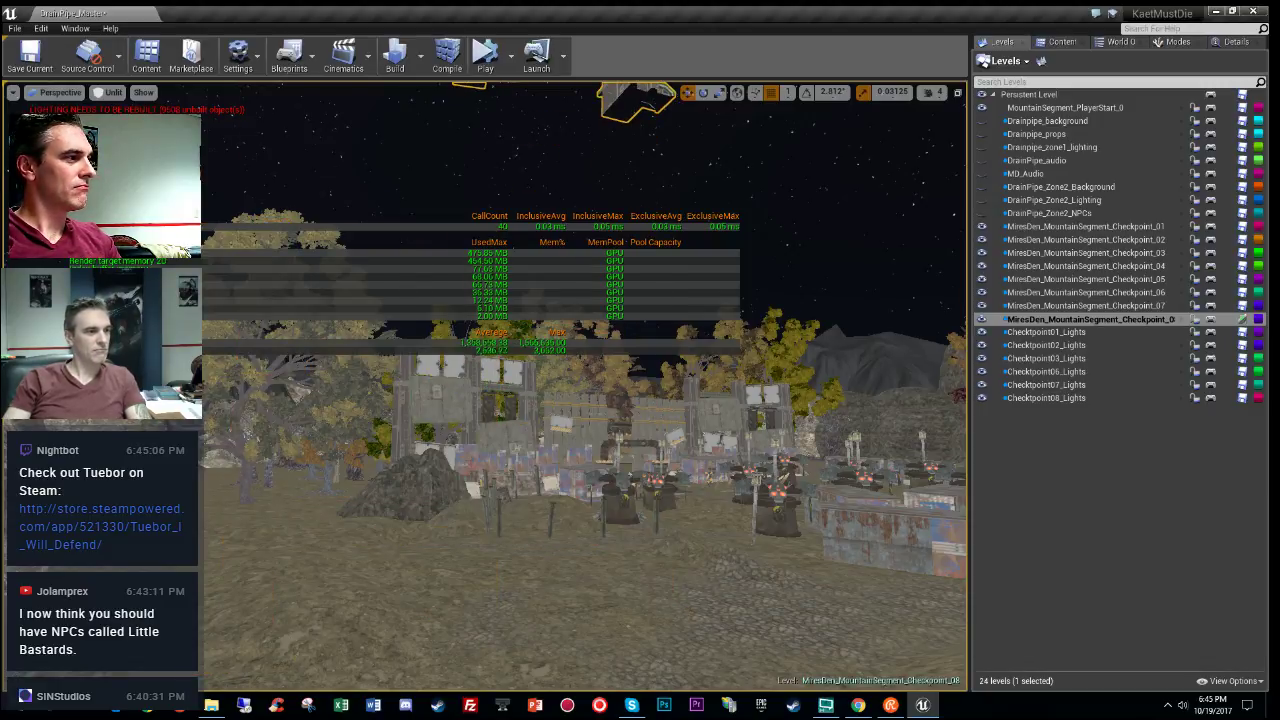
drag(467, 92, 489, 564)
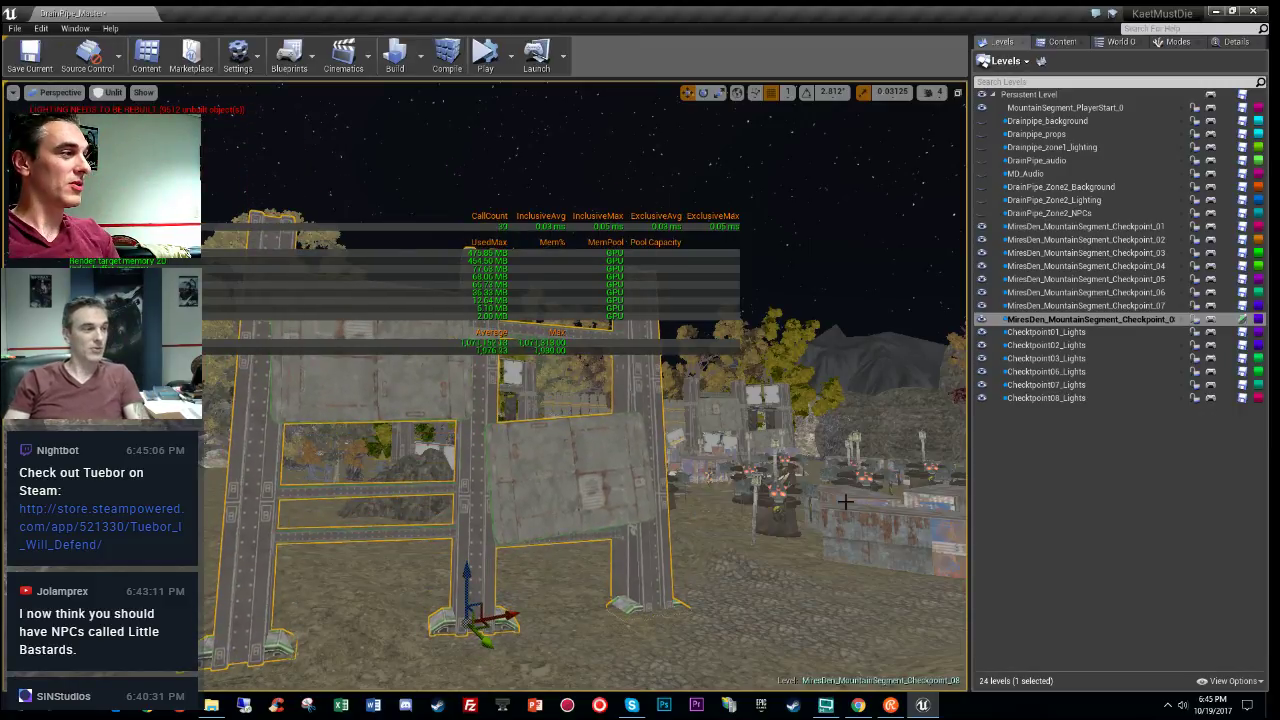
Step: Inspect the standing wall frame copy and the gate area behind it with the rendering statistics displayed
key(w)
right_drag(792, 522, 600, 610)
key(e)
key(w)
key(s)
key(w)
right_drag(791, 550, 792, 522)
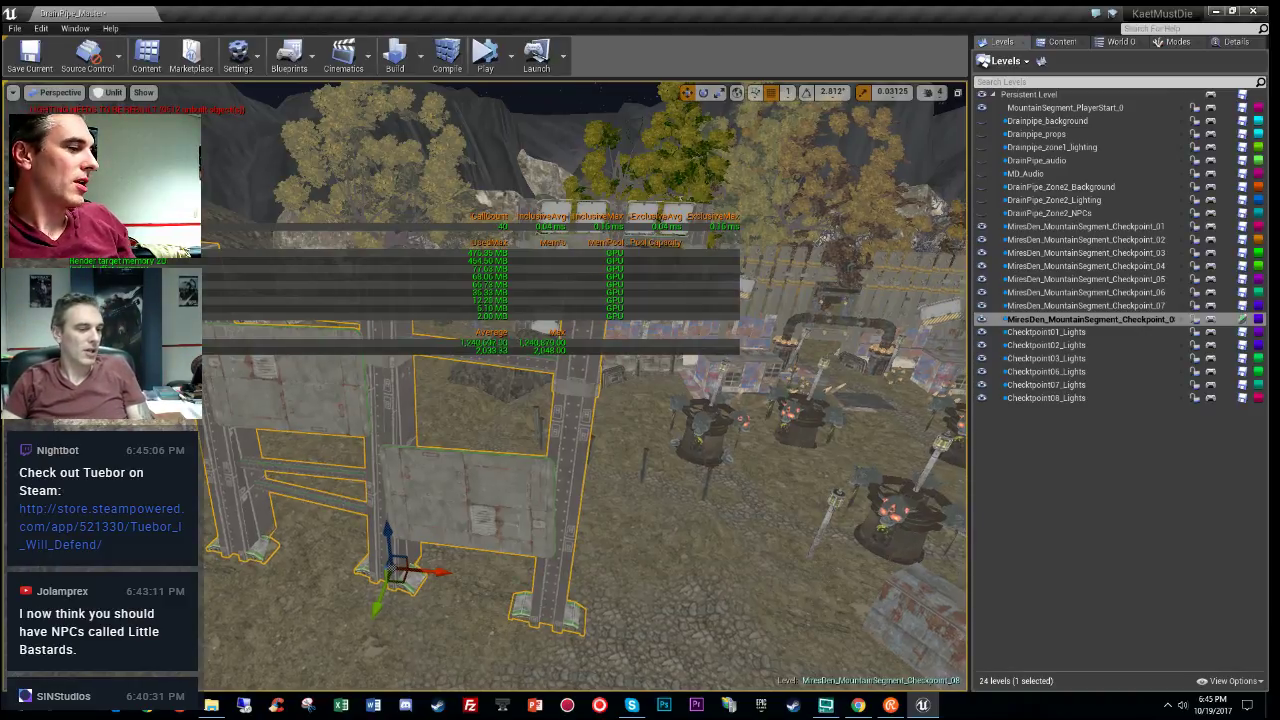
key(ctrl+s)
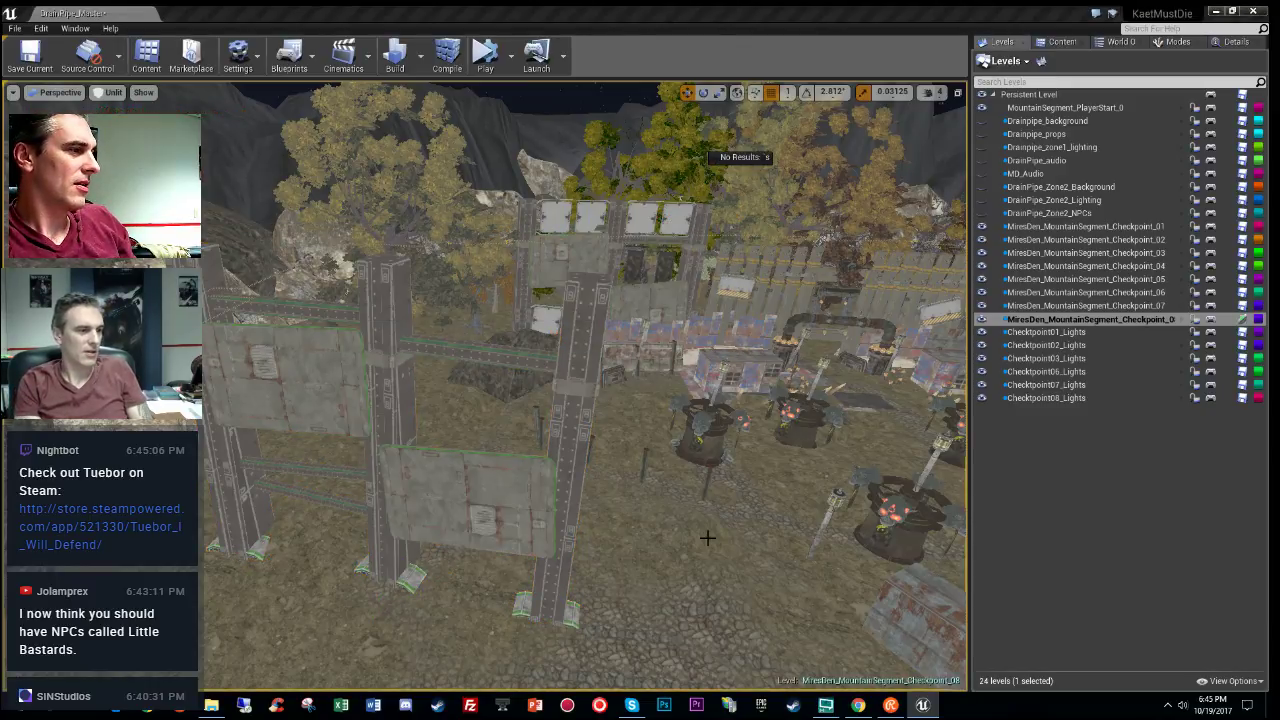
right_click(707, 538)
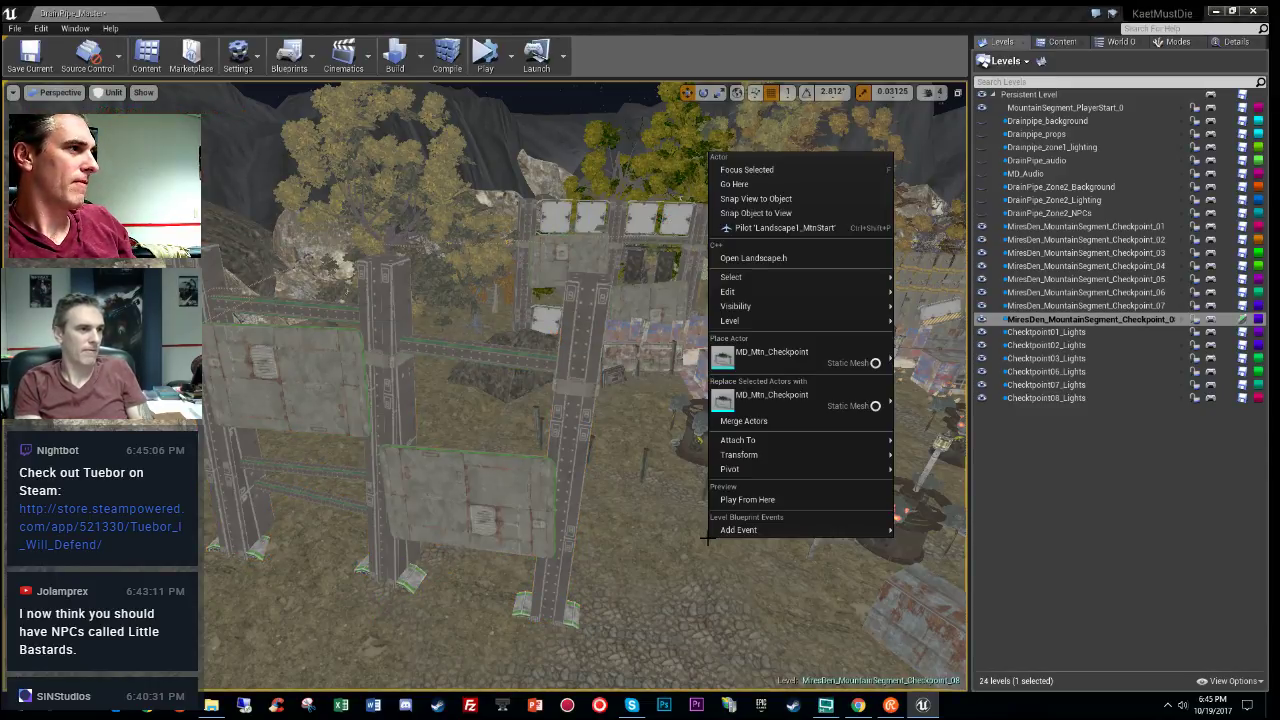
click(707, 538)
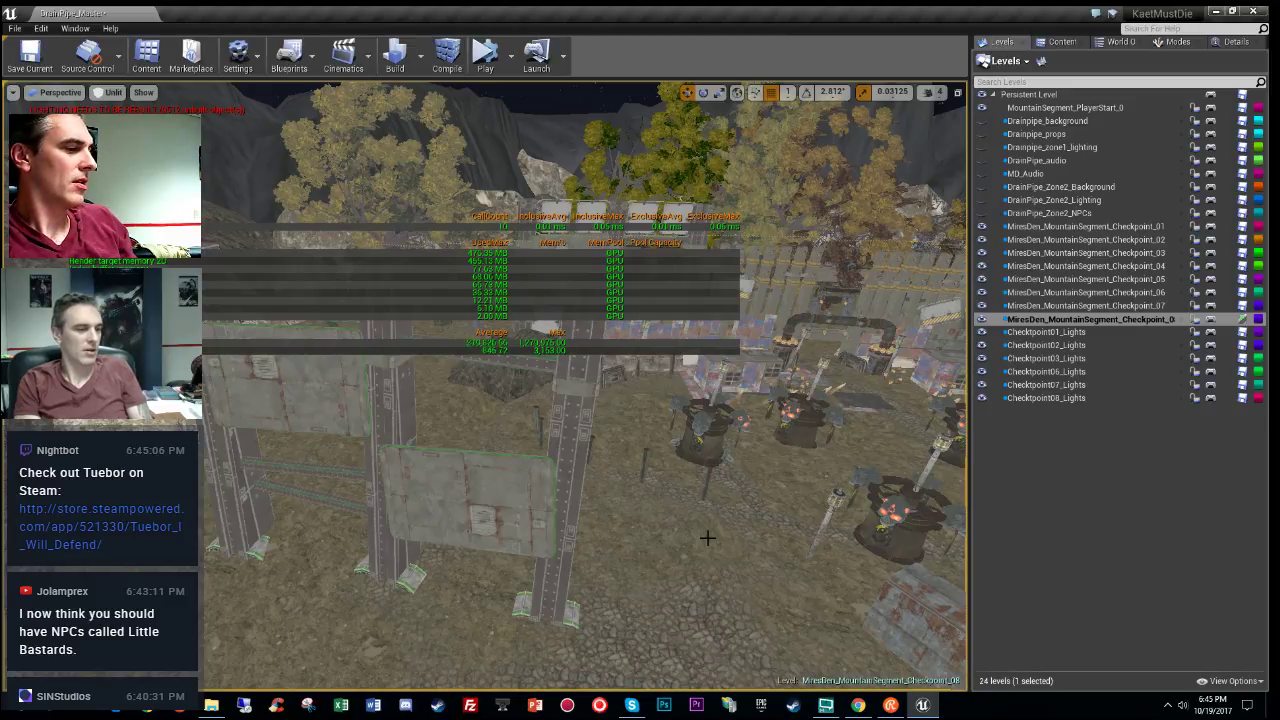
Step: Hide the rendering statistics by entering the console command stat rhi again
key(grave)
text(stat rhi)
key(Return)
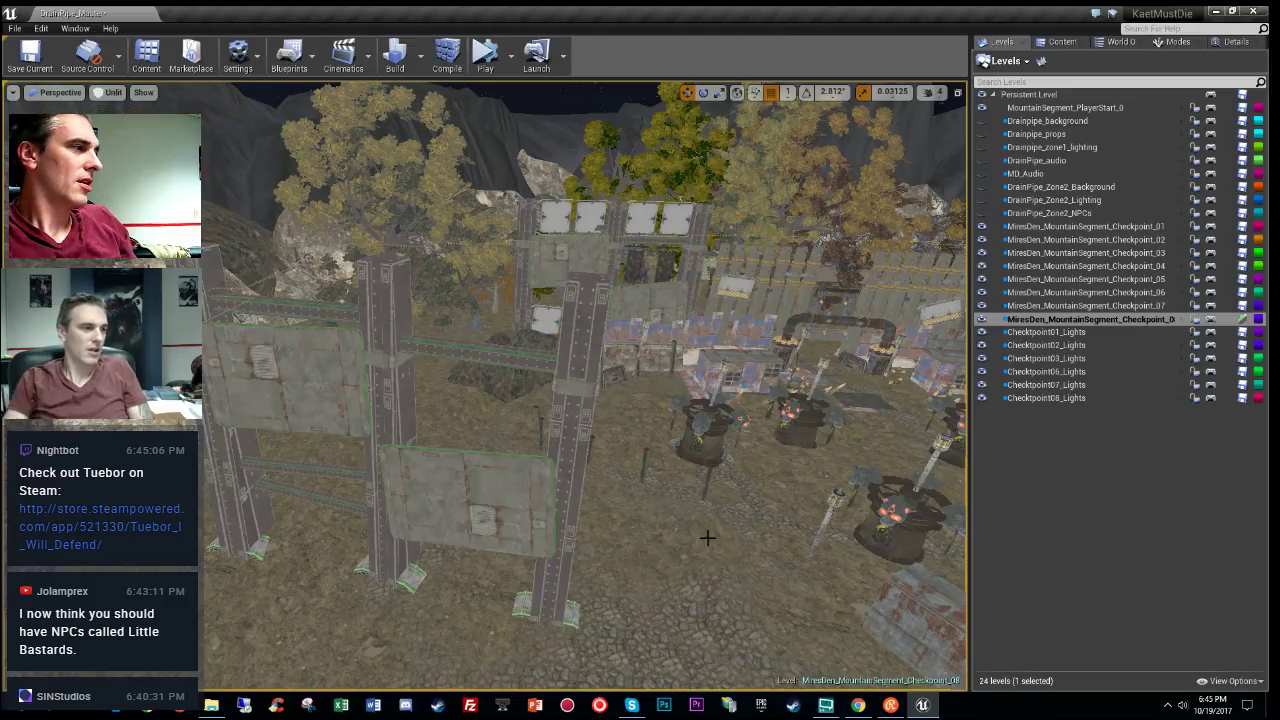
Step: Select the standing wall frame copy and shift it slightly across the open ground
right_drag(738, 400, 556, 490)
key(s)
click(556, 489)
drag(503, 527, 397, 475)
Step: Duplicate the side wall frame with its torn hanging cloths at the final gate's opposite end, placing the copy beyond the gate
right_drag(583, 501, 410, 390)
key(d)
key(w)
key(s)
key(s)
key(w)
key(w)
key(w)
click(740, 484)
key(s)
right_drag(740, 484, 712, 544)
key(a)
click(393, 508)
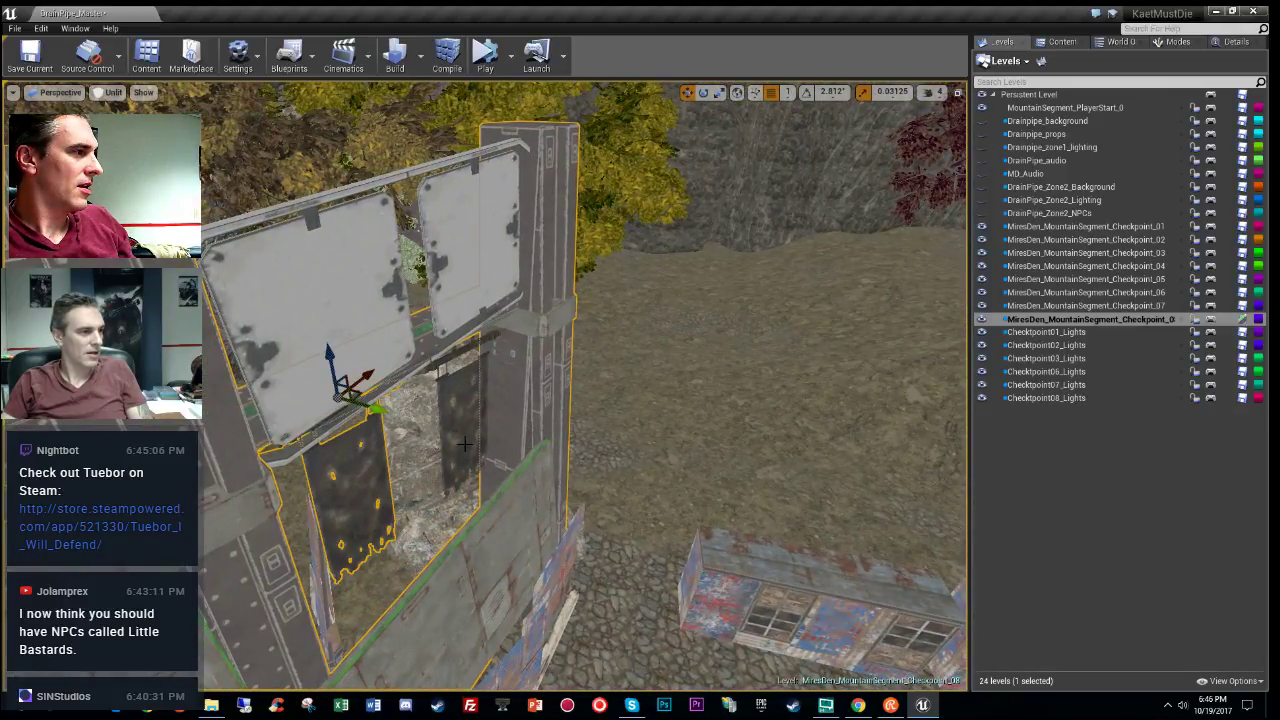
key(s)
key(d)
right_drag(707, 427, 599, 350)
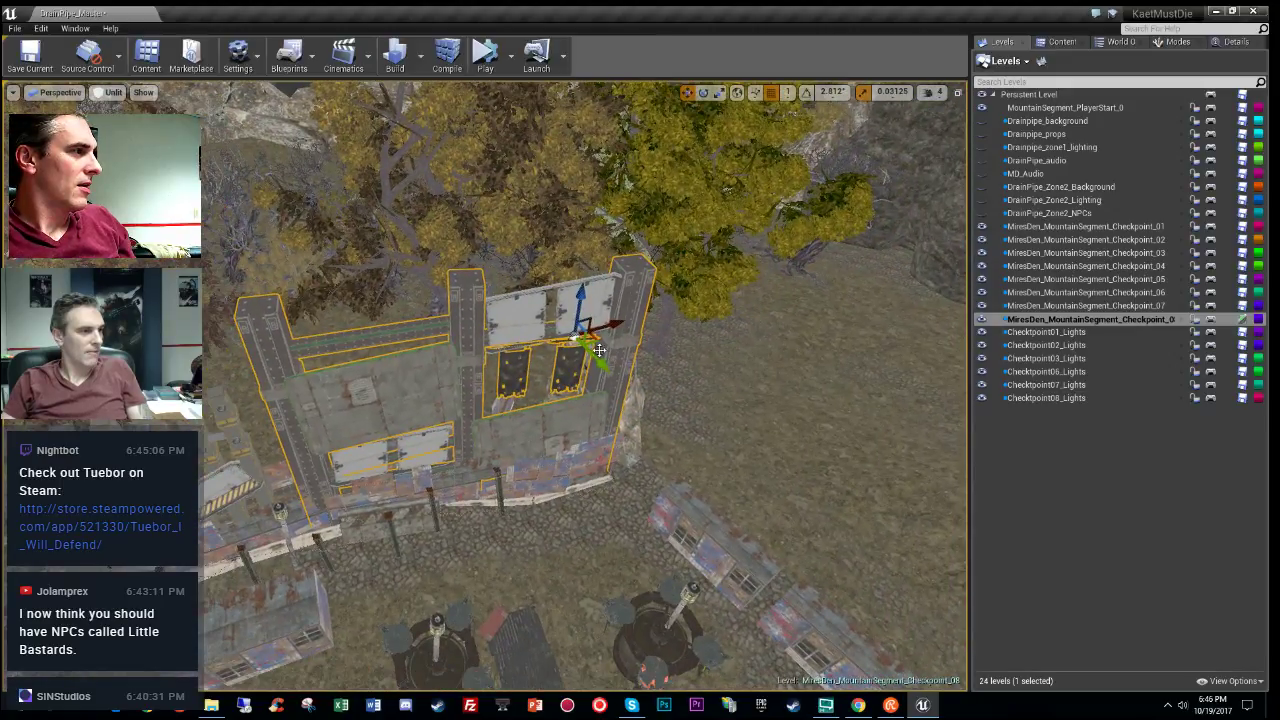
alt+drag(594, 342, 1040, 380)
Step: Raise and rotate the new wall frame copy and its cloths, positioning them behind the weathered shacks beside the gate
right_drag(769, 420, 1005, 375)
key(w)
right_drag(440, 310, 323, 310)
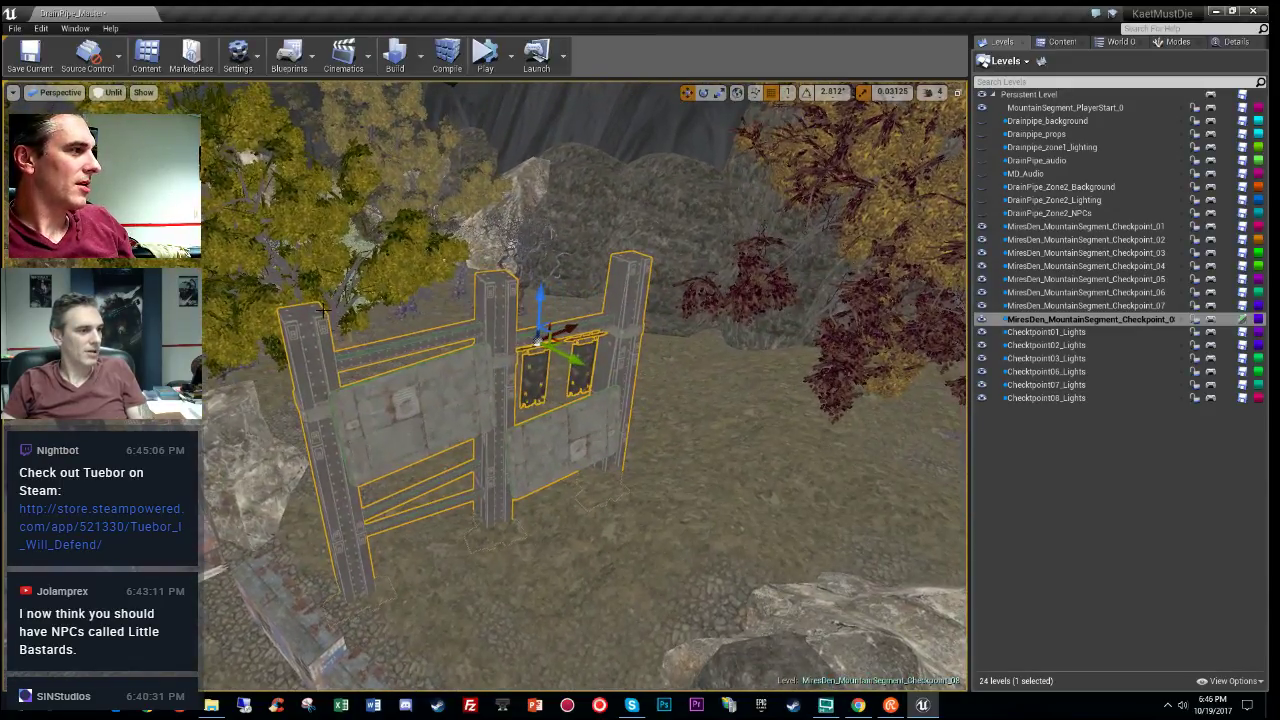
drag(540, 300, 540, 263)
mouse_move(520, 408)
right_down()
mouse_move(520, 470)
mouse_move(440, 420)
mouse_move(535, 420)
right_up()
key(e)
drag(453, 361, 498, 368)
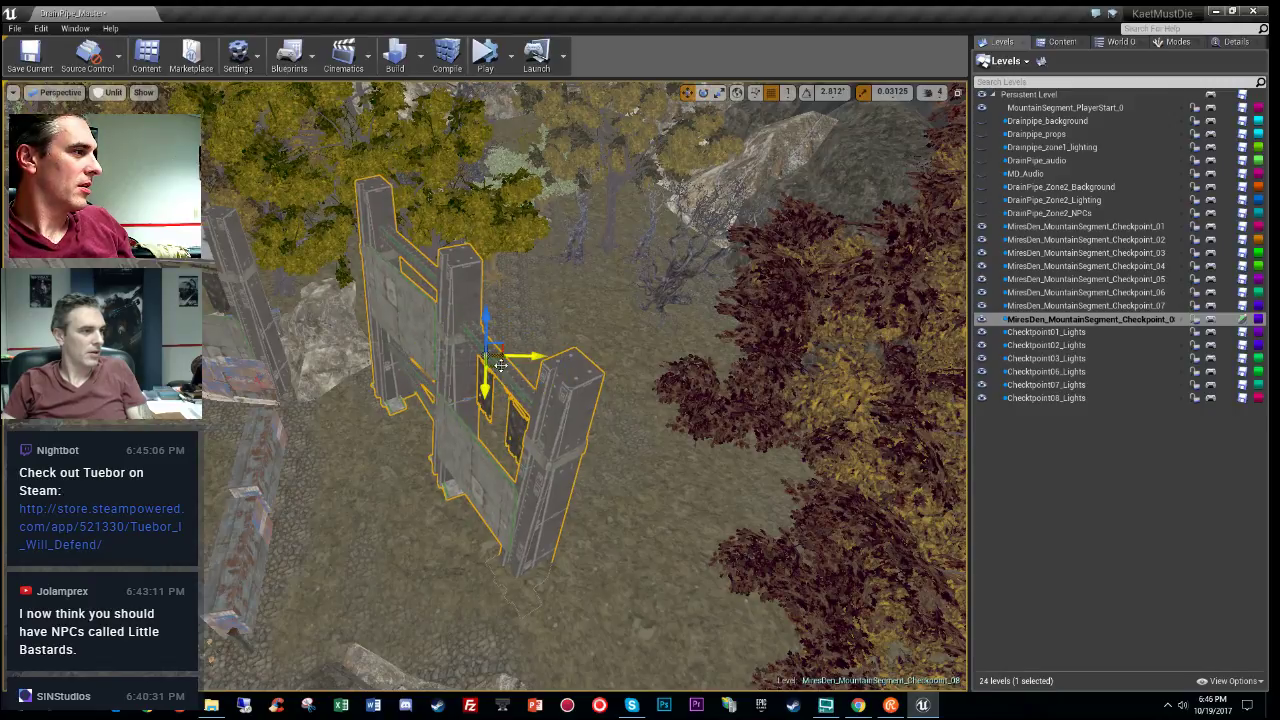
right_drag(338, 378, 620, 482)
key(w)
scroll(585, 385, down, 12)
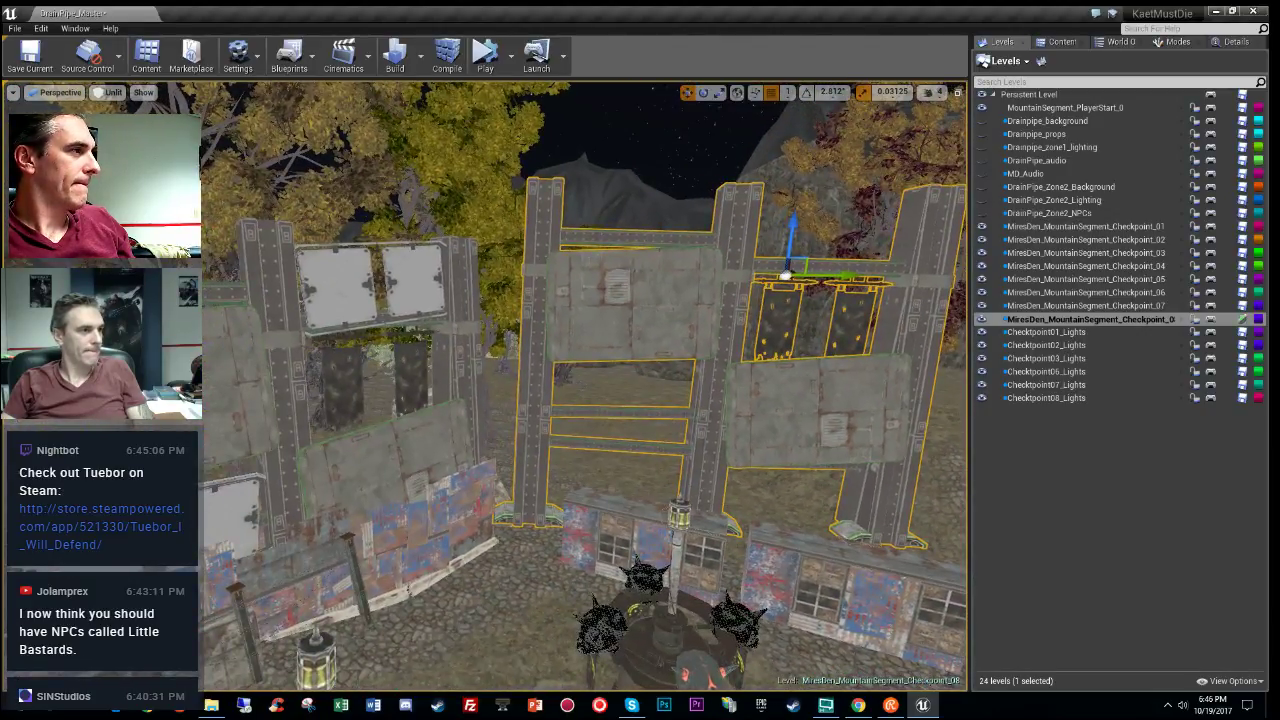
Step: Place a weathered shack behind the front shack, at the foot of the new wall frame
key(s)
right_drag(585, 385, 560, 365)
key(w)
right_drag(625, 430, 600, 420)
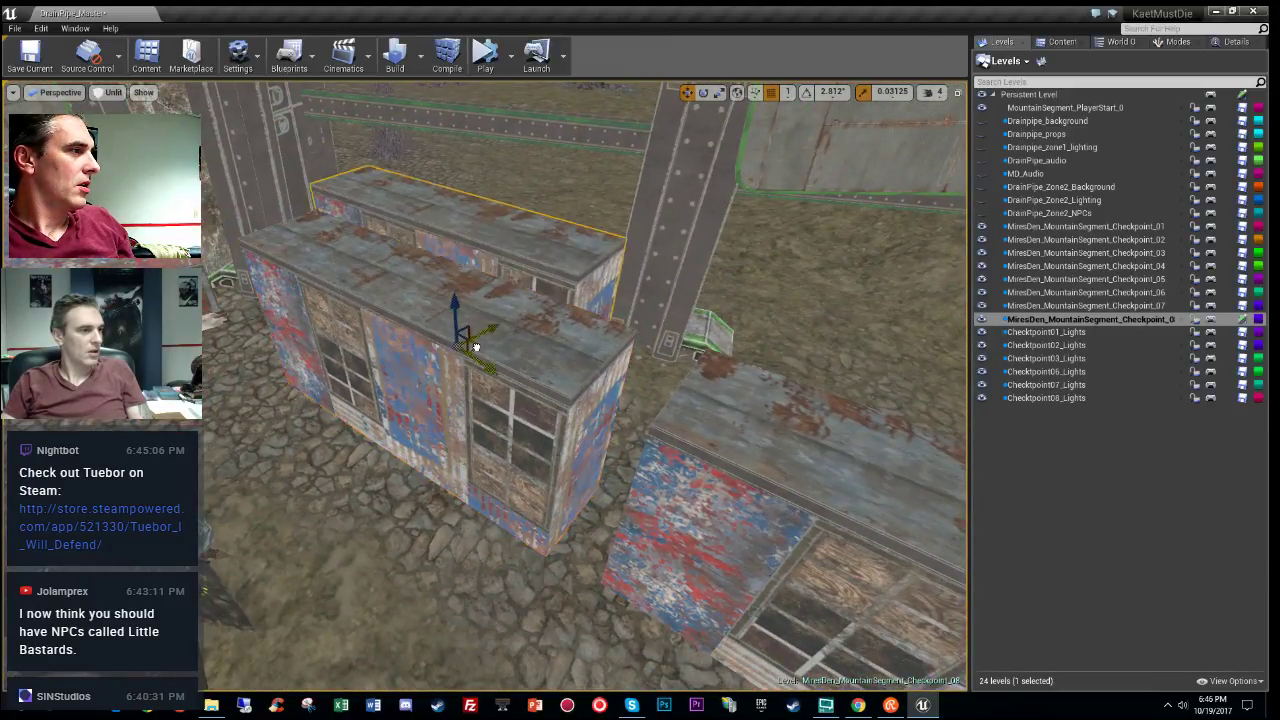
key(e)
key(w)
right_drag(472, 311, 376, 331)
Step: Enlarge the rear shack so it fills the space between the wall frame's posts
key(r)
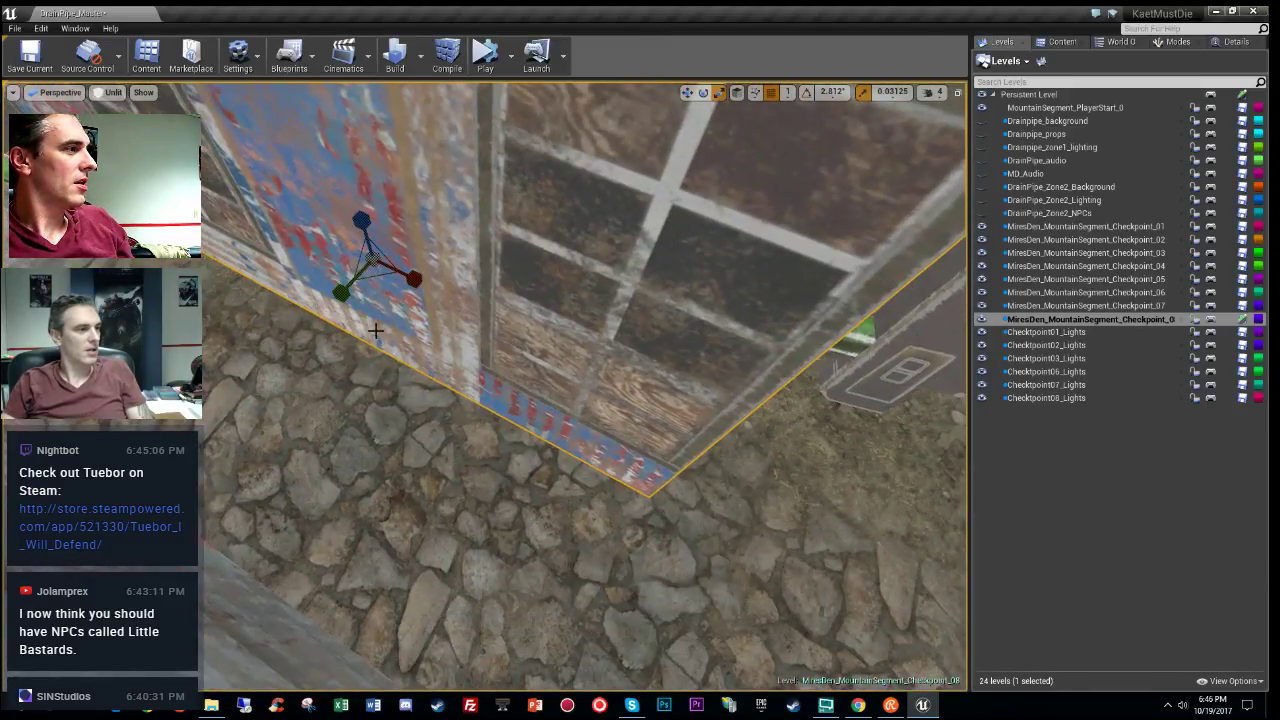
key(space)
drag(394, 295, 418, 272)
key(w)
right_drag(418, 272, 285, 298)
key(e)
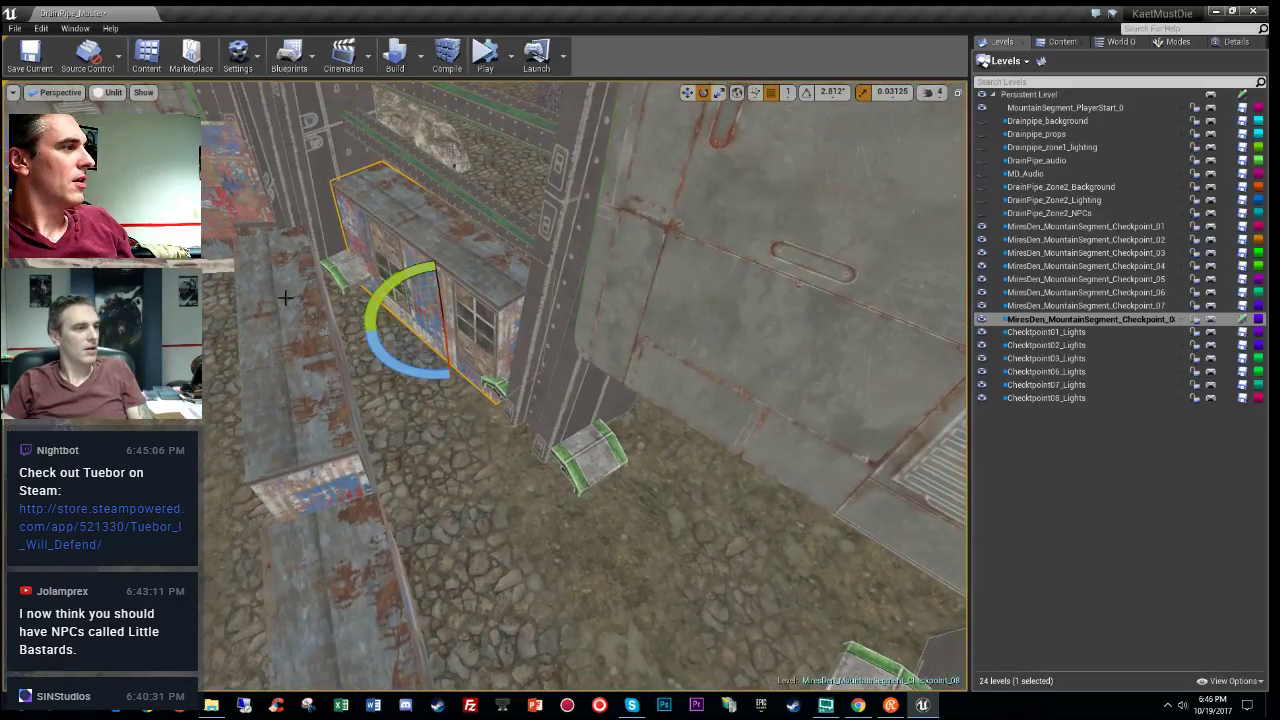
key(space)
key(space)
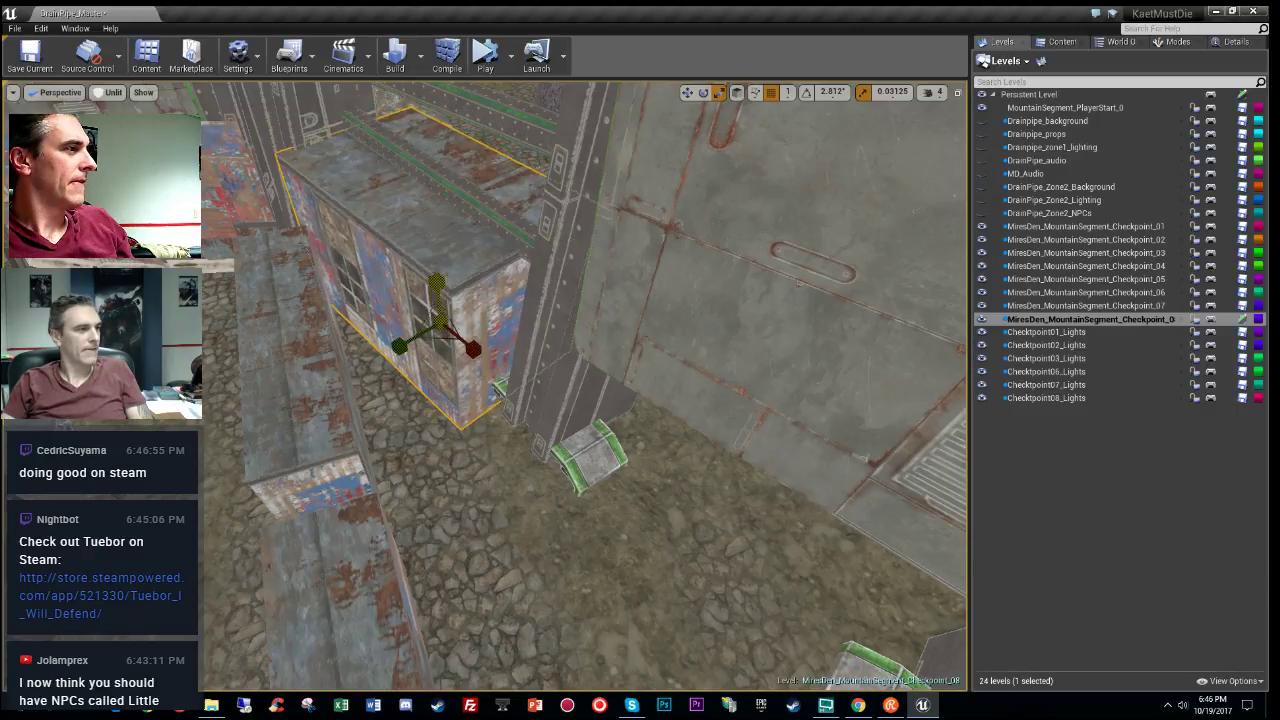
right_drag(437, 300, 340, 300)
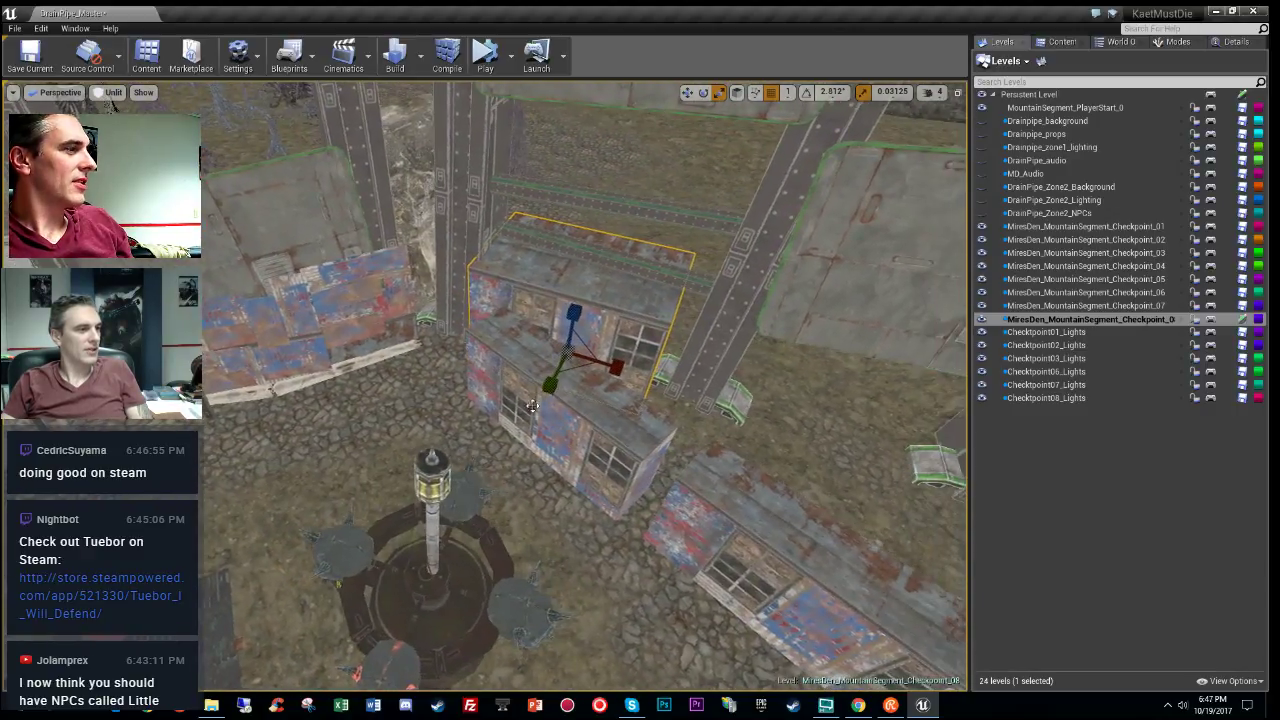
Step: Select the front weathered shack and rotate it to line up with the shack behind it
click(547, 399)
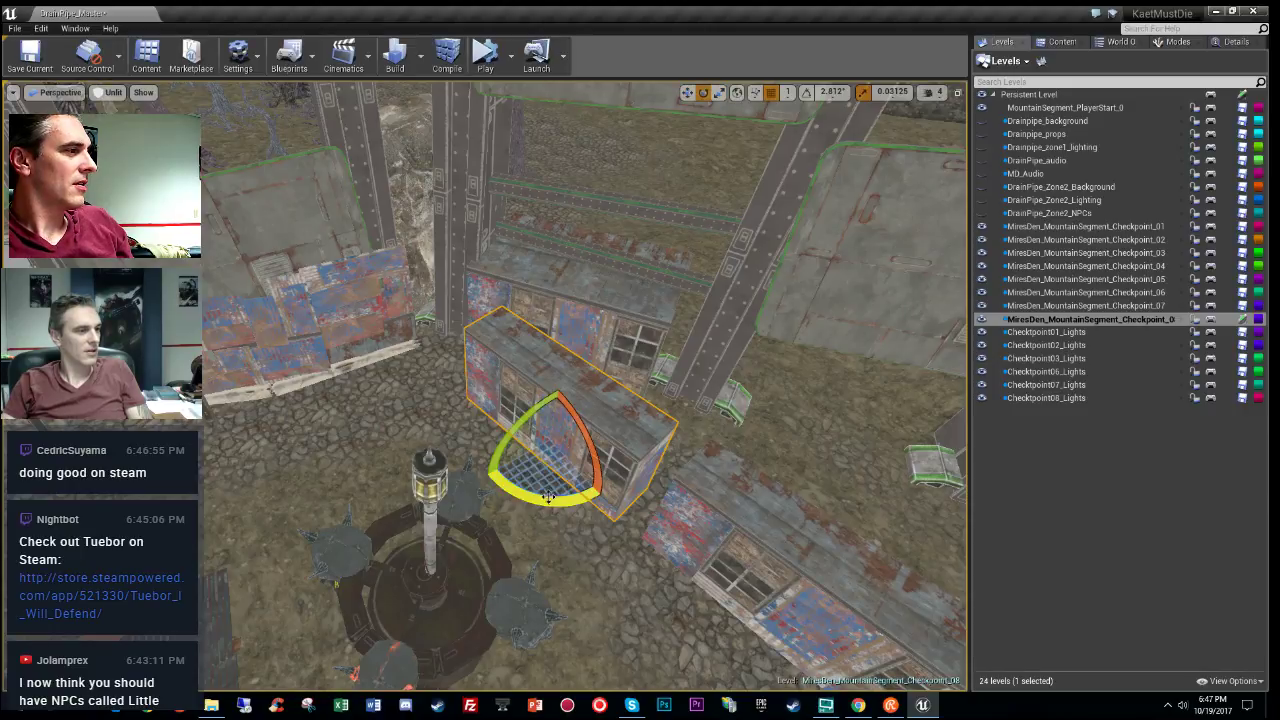
drag(548, 497, 495, 493)
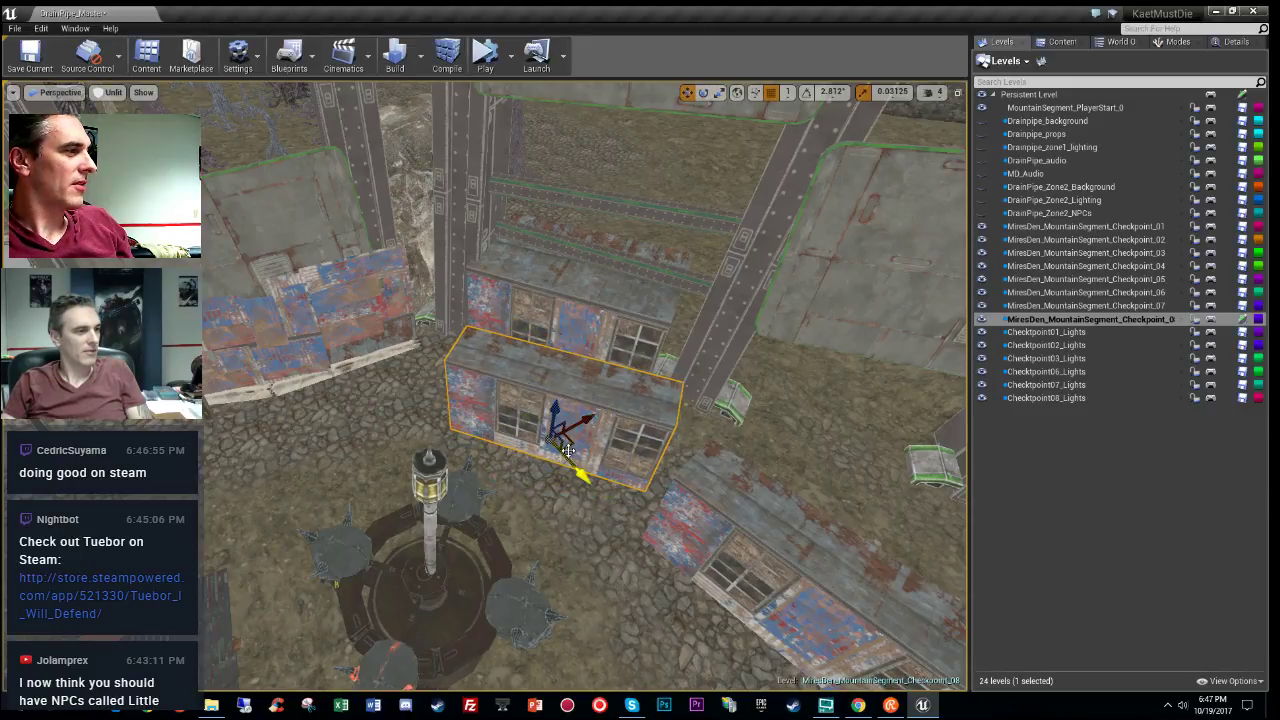
right_drag(522, 453, 522, 453)
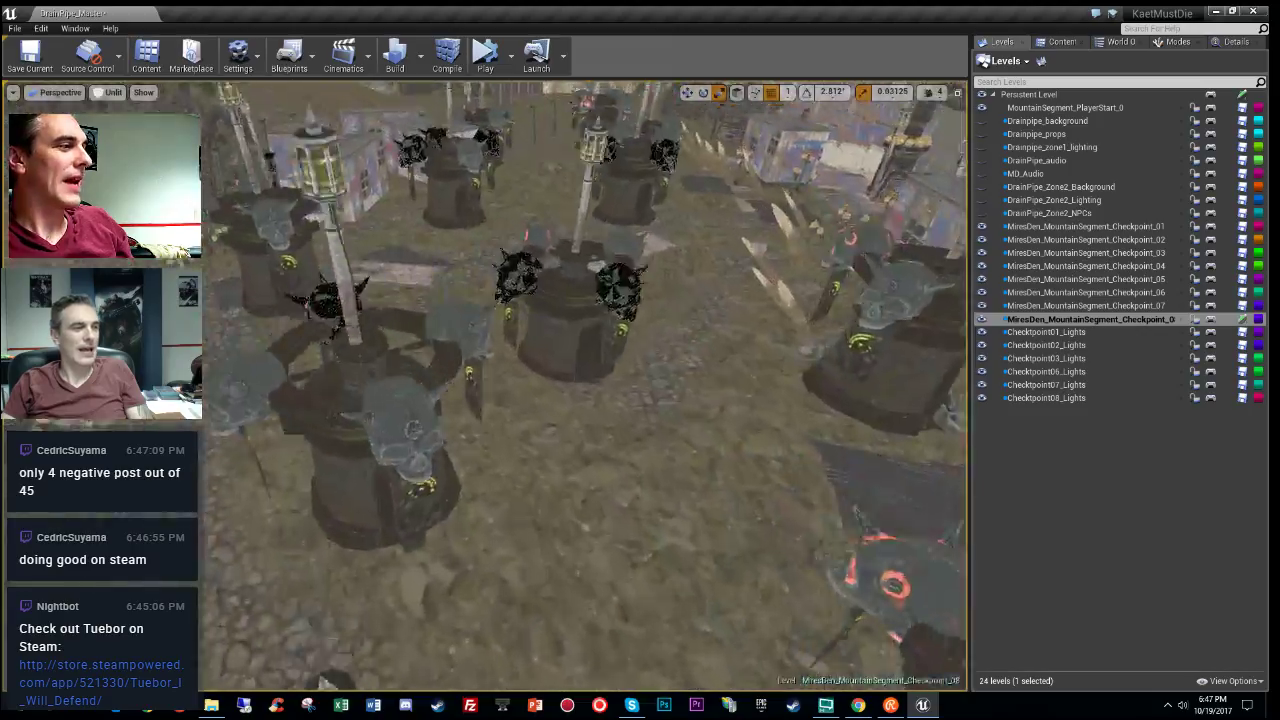
Step: Look over the shacks, wall frames and open ground around the final gate from several sides
right_drag(522, 453, 522, 453)
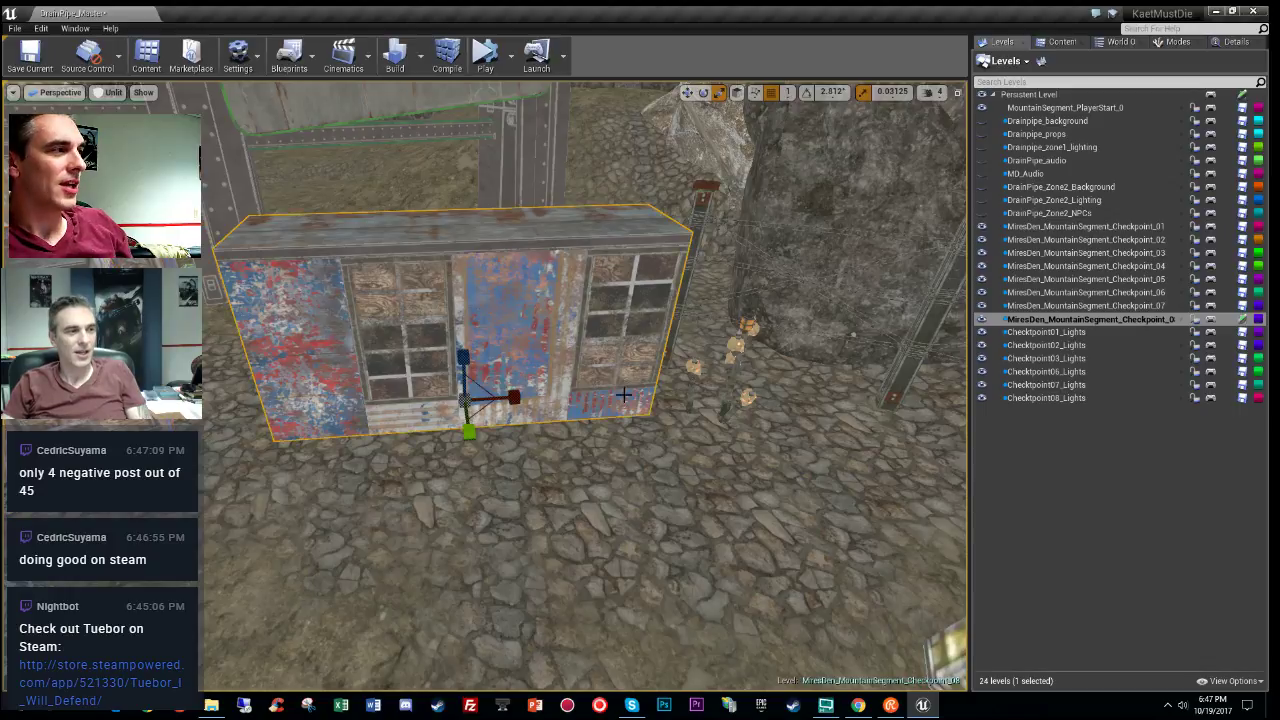
right_drag(624, 395, 690, 425)
key(w)
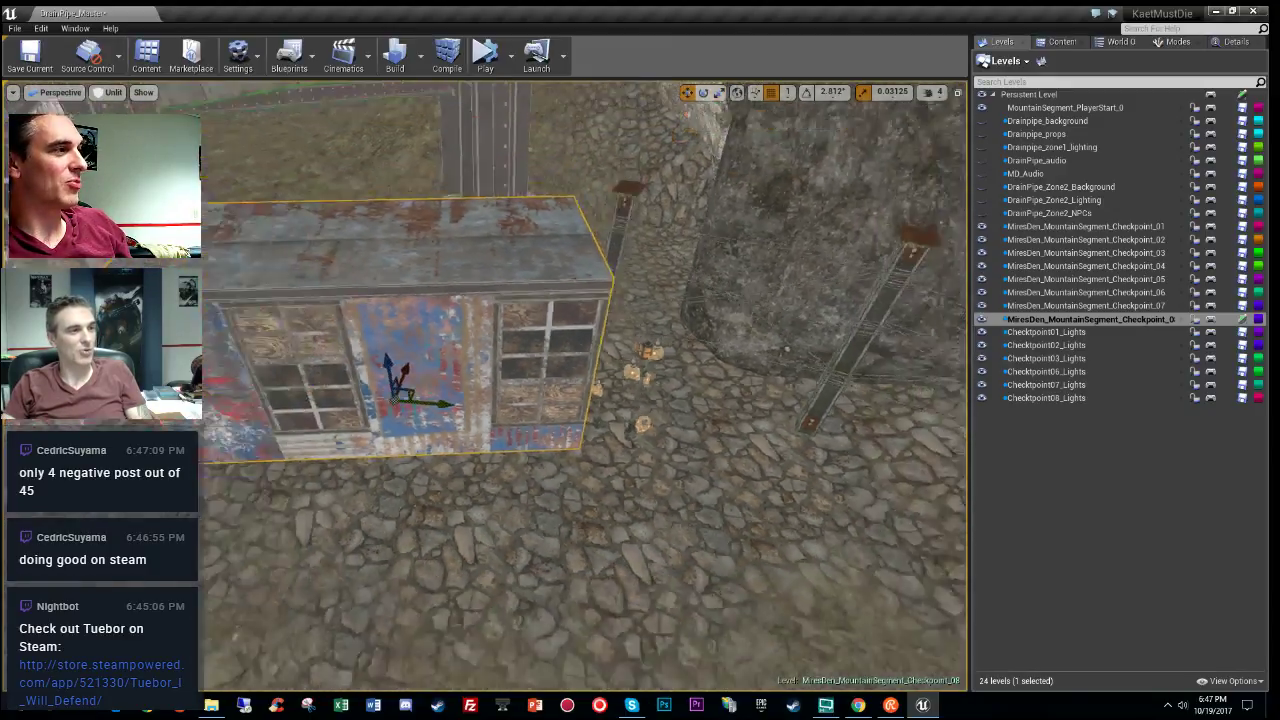
right_drag(690, 425, 205, 360)
right_drag(585, 385, 800, 385)
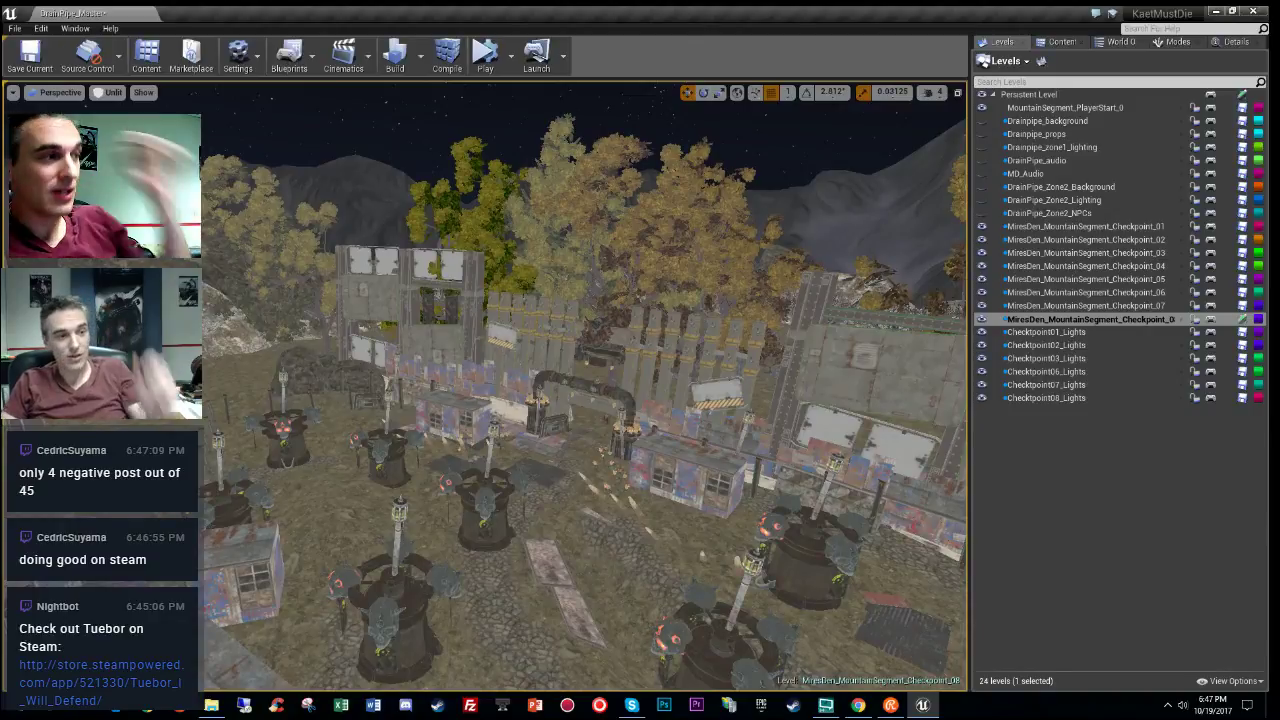
right_drag(198, 430, 200, 452)
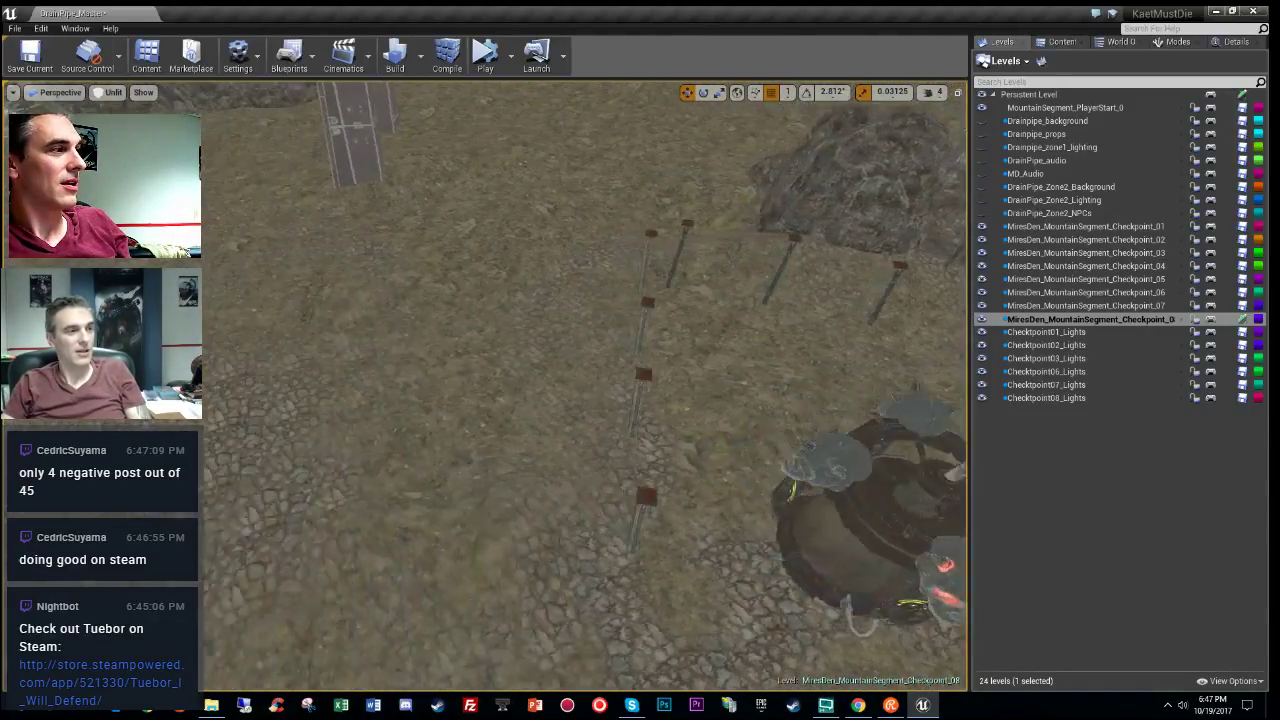
right_drag(585, 385, 775, 410)
right_drag(210, 458, 236, 456)
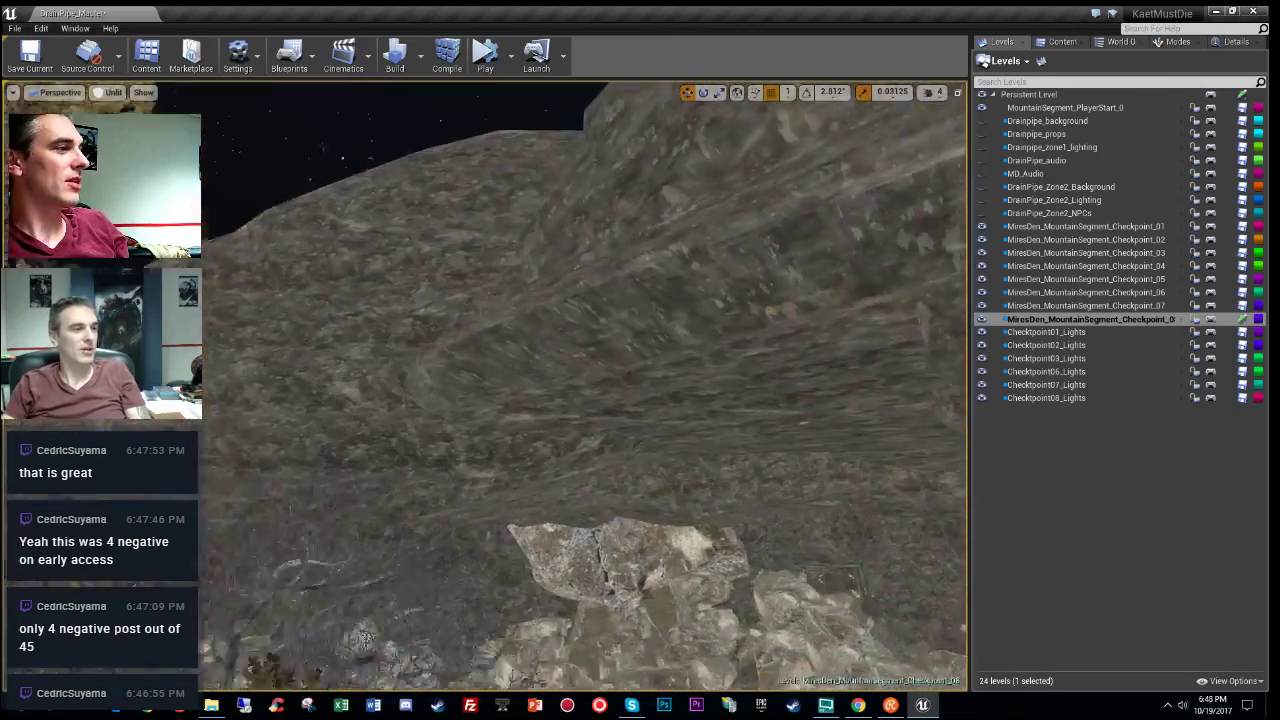
Step: Select the large cliff rock above the pale boulders and adjust its placement along the cliff
right_drag(619, 467, 574, 411)
click(619, 467)
right_drag(555, 305, 555, 305)
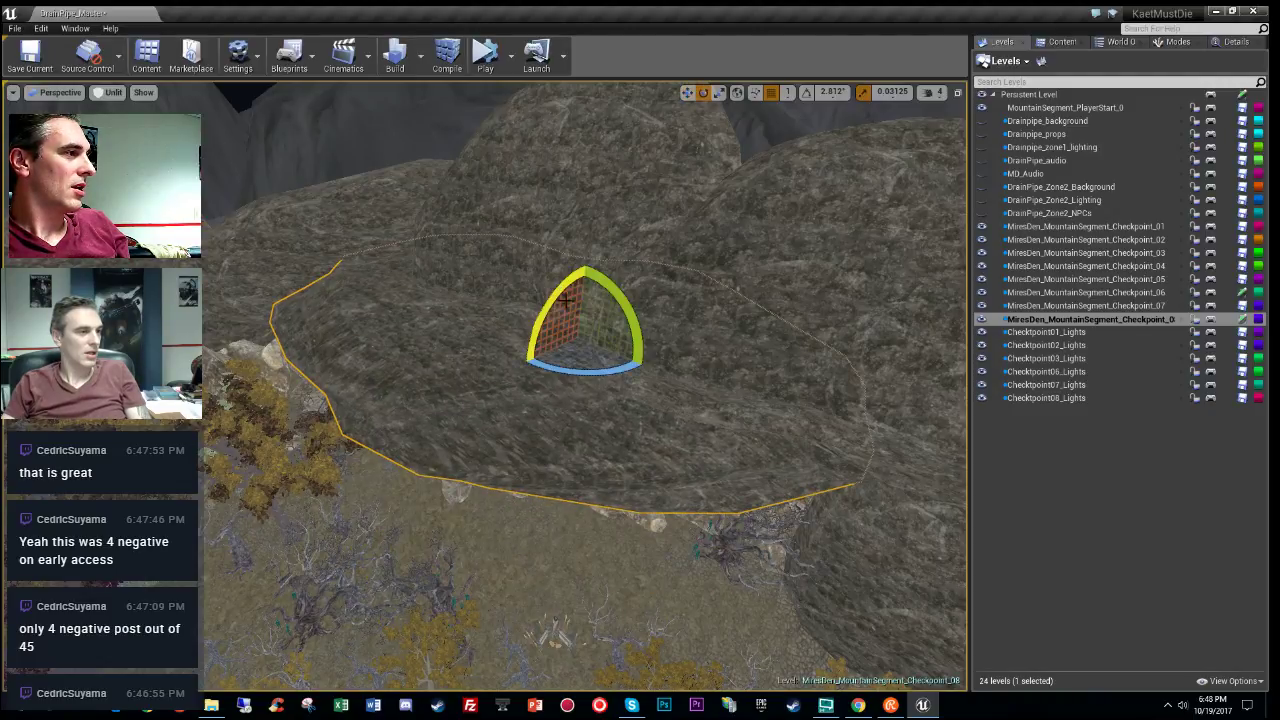
Step: Hide the sublevels Checkpoint_01 through Checkpoint_04 and the lights sublevels of checkpoints 01 to 03
right_drag(687, 393, 687, 393)
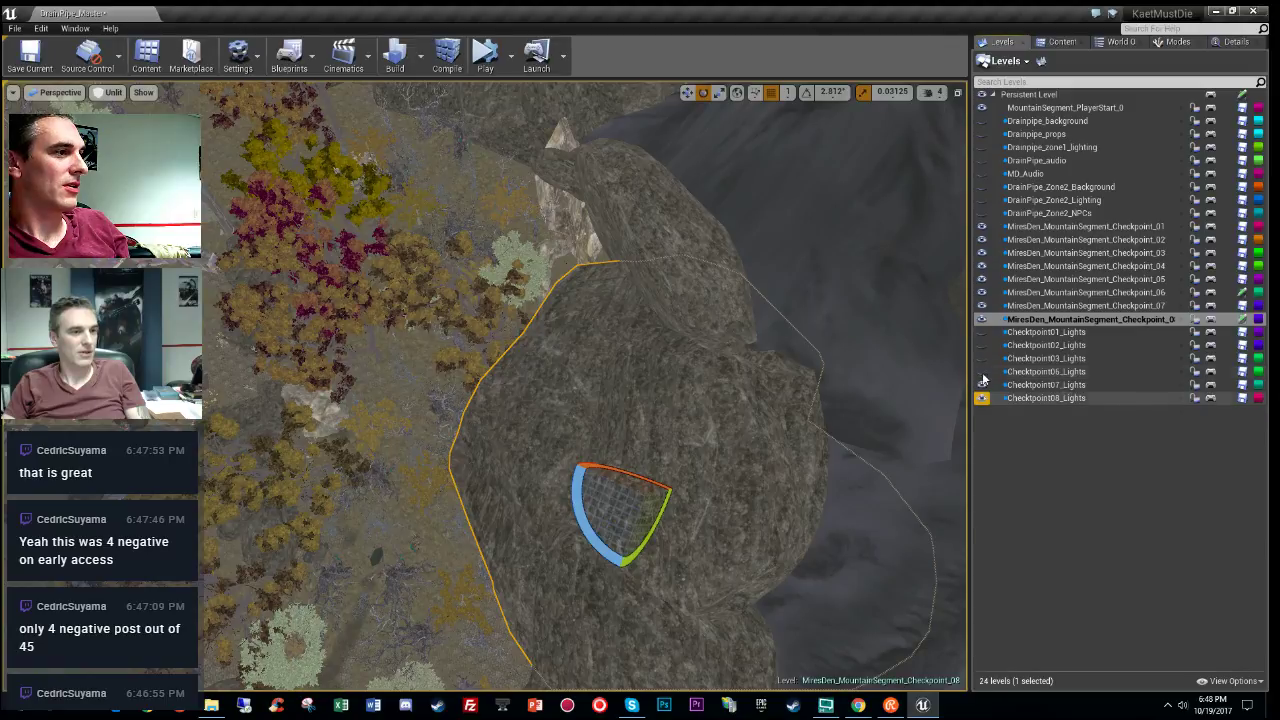
click(982, 254)
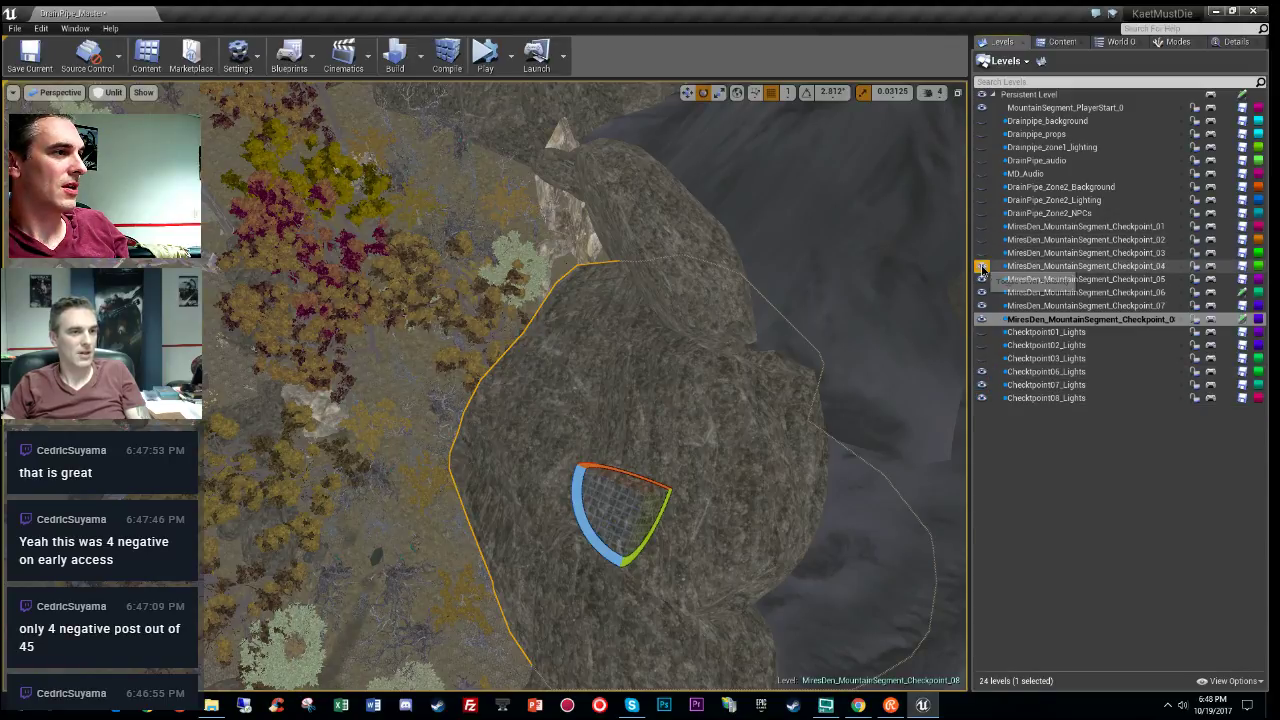
click(982, 267)
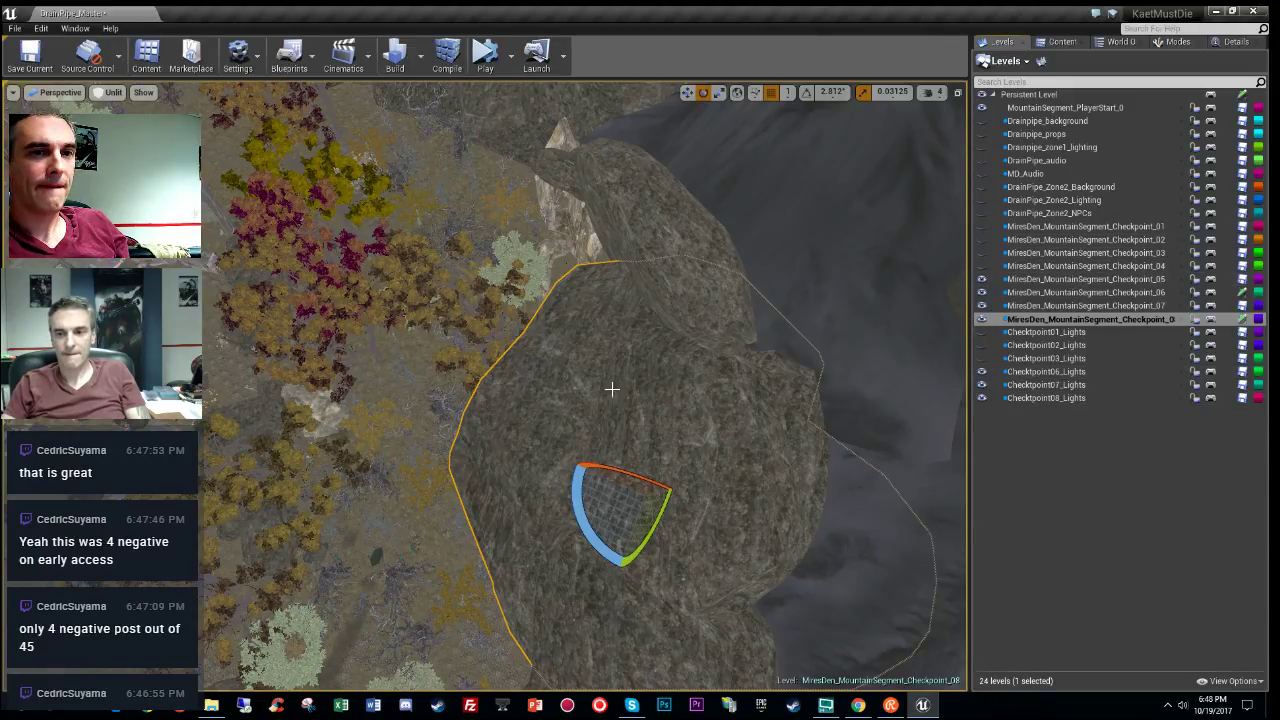
Step: Examine the rock walls around the canyon for open gaps between the cliff rocks
right_drag(612, 389, 342, 406)
right_drag(545, 385, 615, 372)
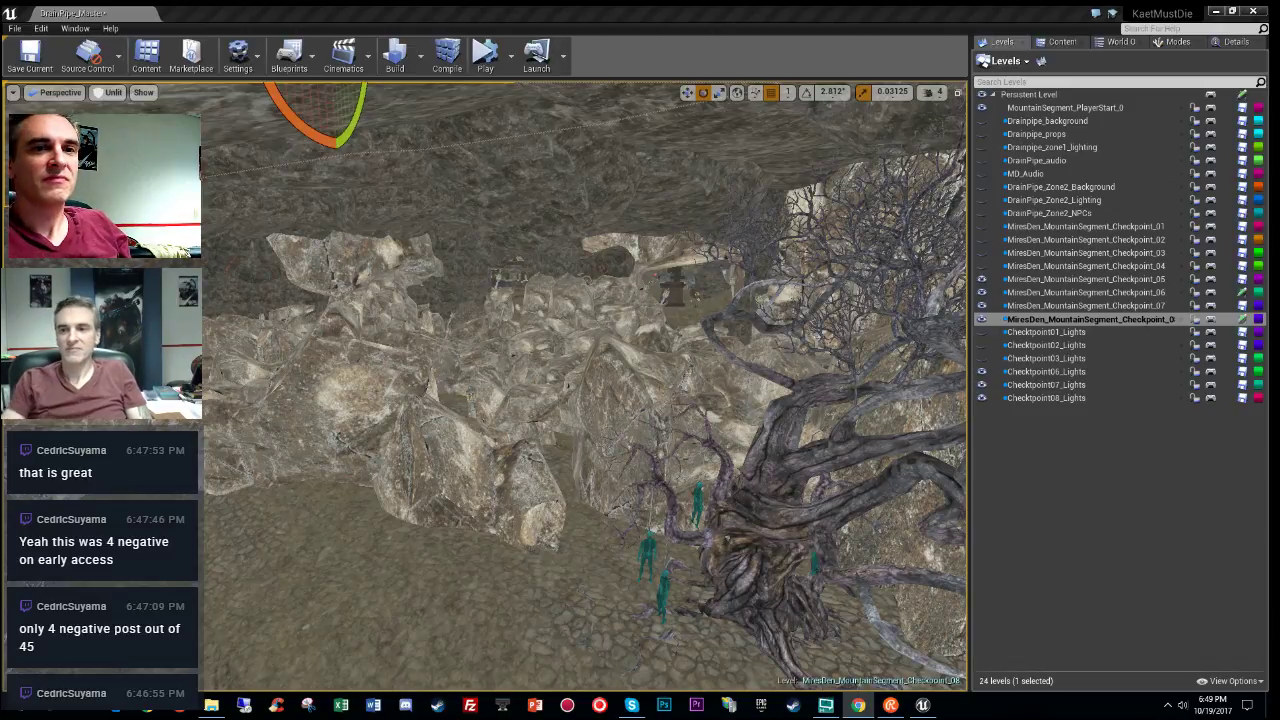
mouse_move(615, 418)
right_down()
mouse_move(600, 412)
mouse_move(700, 480)
mouse_move(520, 340)
mouse_move(820, 350)
mouse_move(600, 330)
mouse_move(640, 380)
mouse_move(590, 360)
mouse_move(605, 395)
right_up()
right_drag(585, 330, 370, 330)
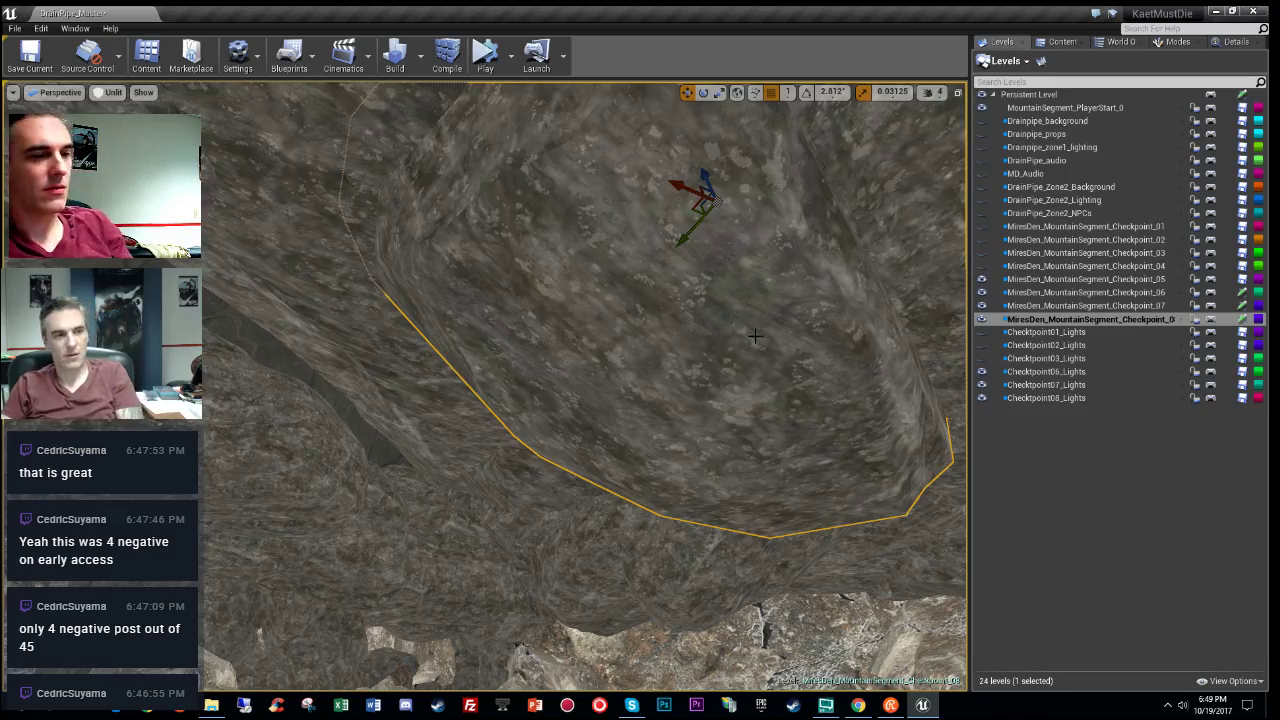
key(s)
right_drag(585, 385, 585, 465)
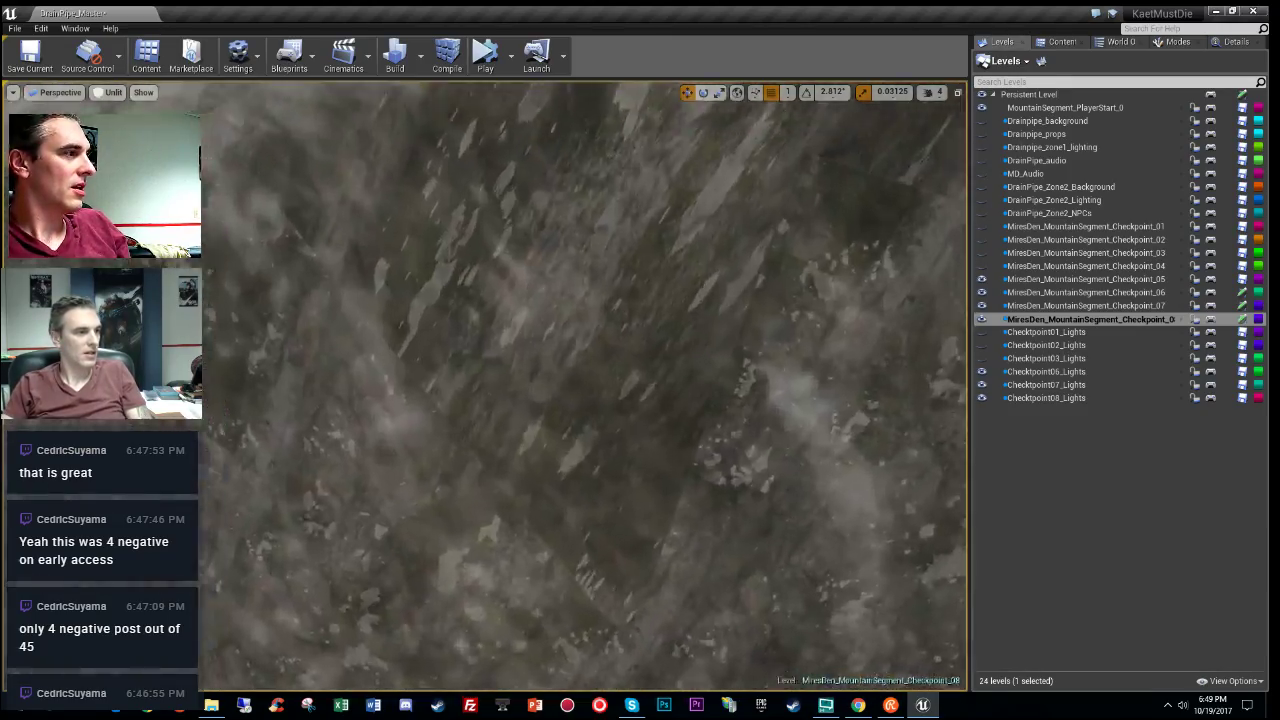
key(w)
right_drag(585, 385, 820, 420)
key(w)
key(w)
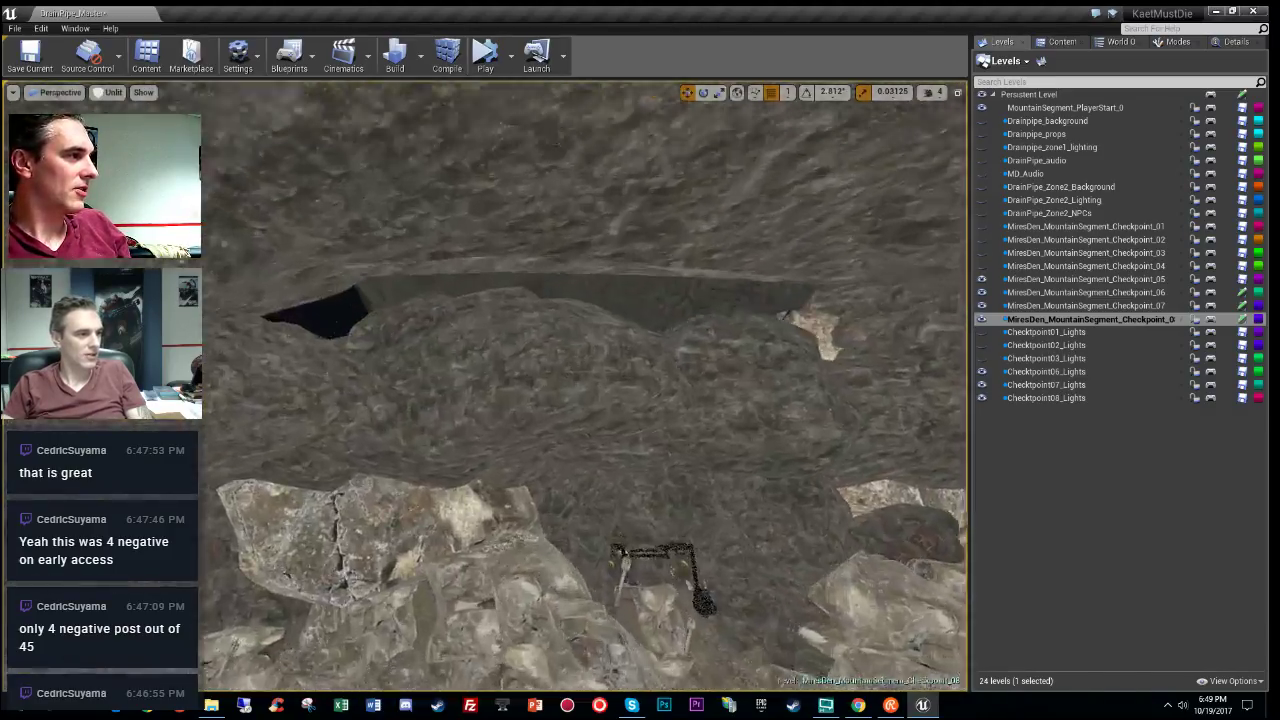
right_drag(685, 450, 700, 430)
Step: Select the cliff rock beneath the dark opening and shift it along the wall to cover the opening
click(394, 466)
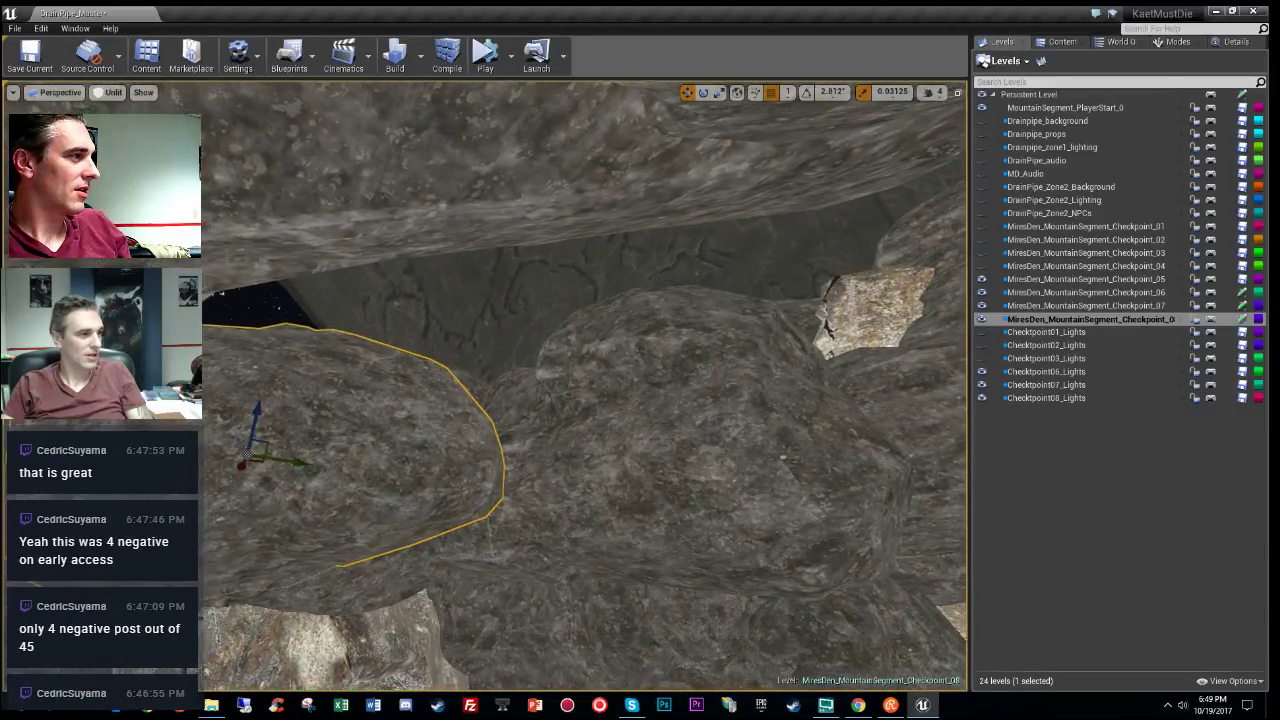
right_drag(398, 404, 380, 404)
key(a)
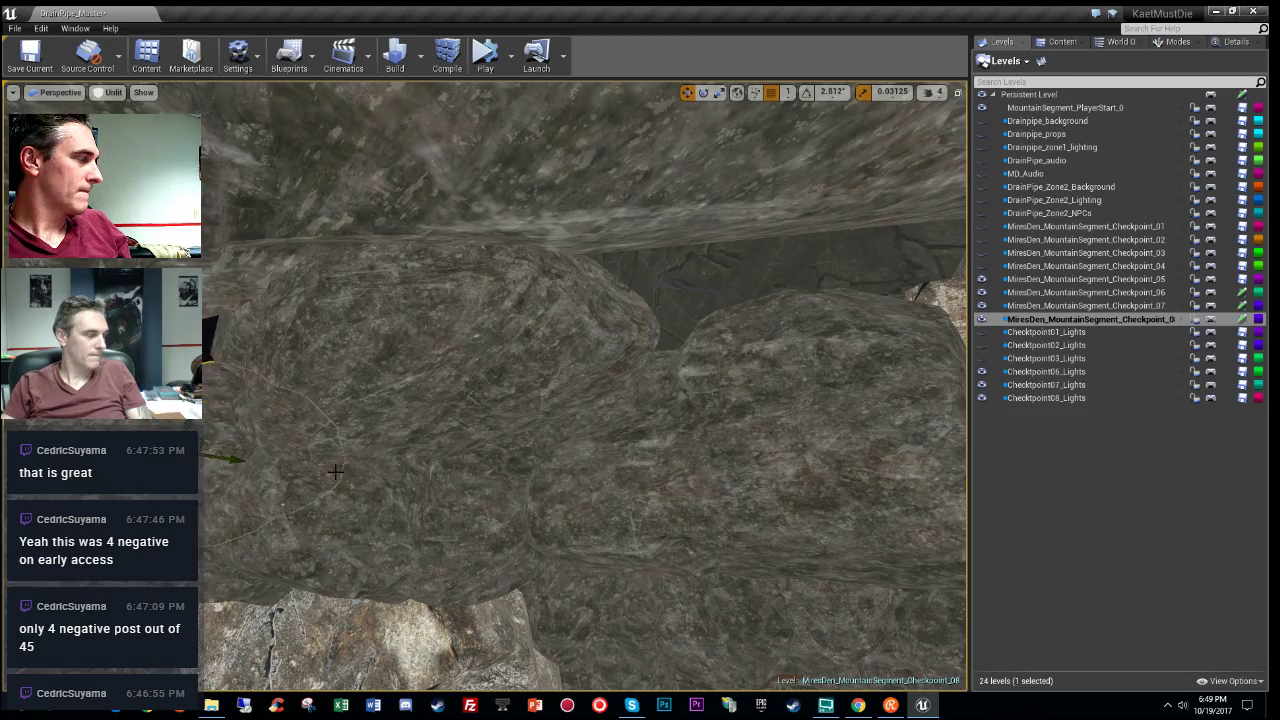
key(a)
right_drag(335, 472, 435, 405)
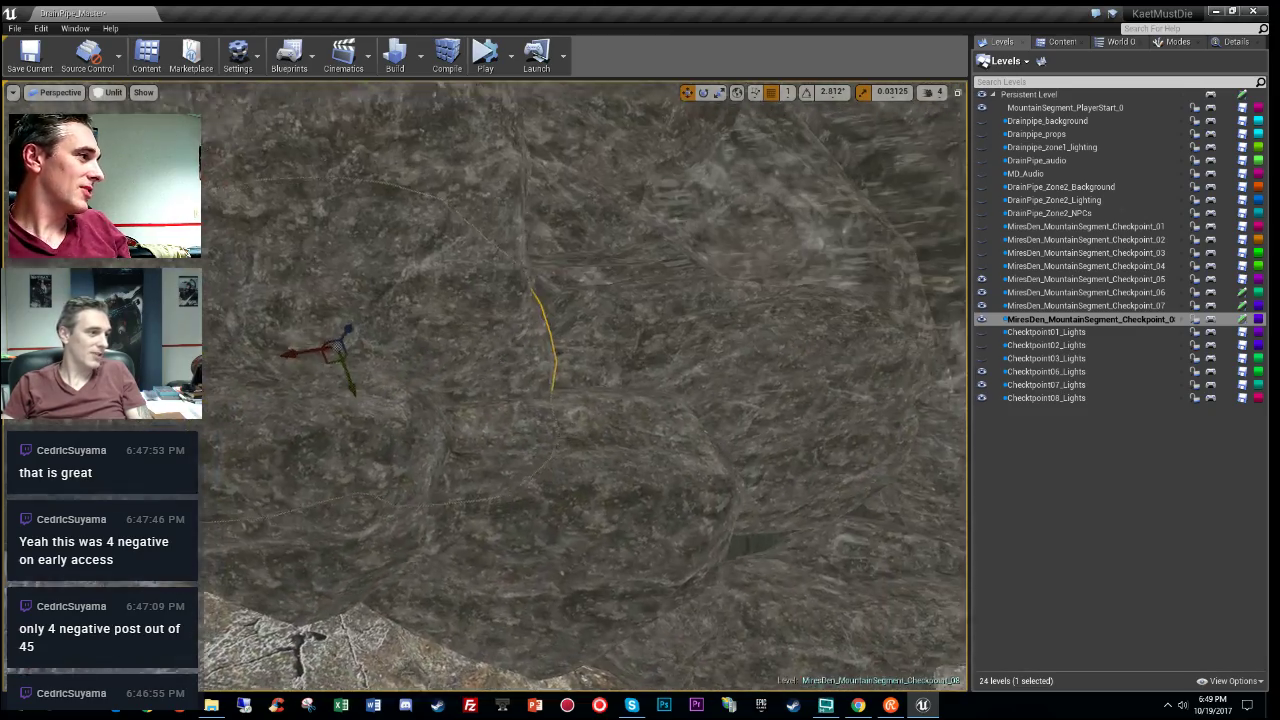
mouse_move(623, 130)
right_down()
mouse_move(606, 128)
mouse_move(640, 110)
mouse_move(623, 130)
right_up()
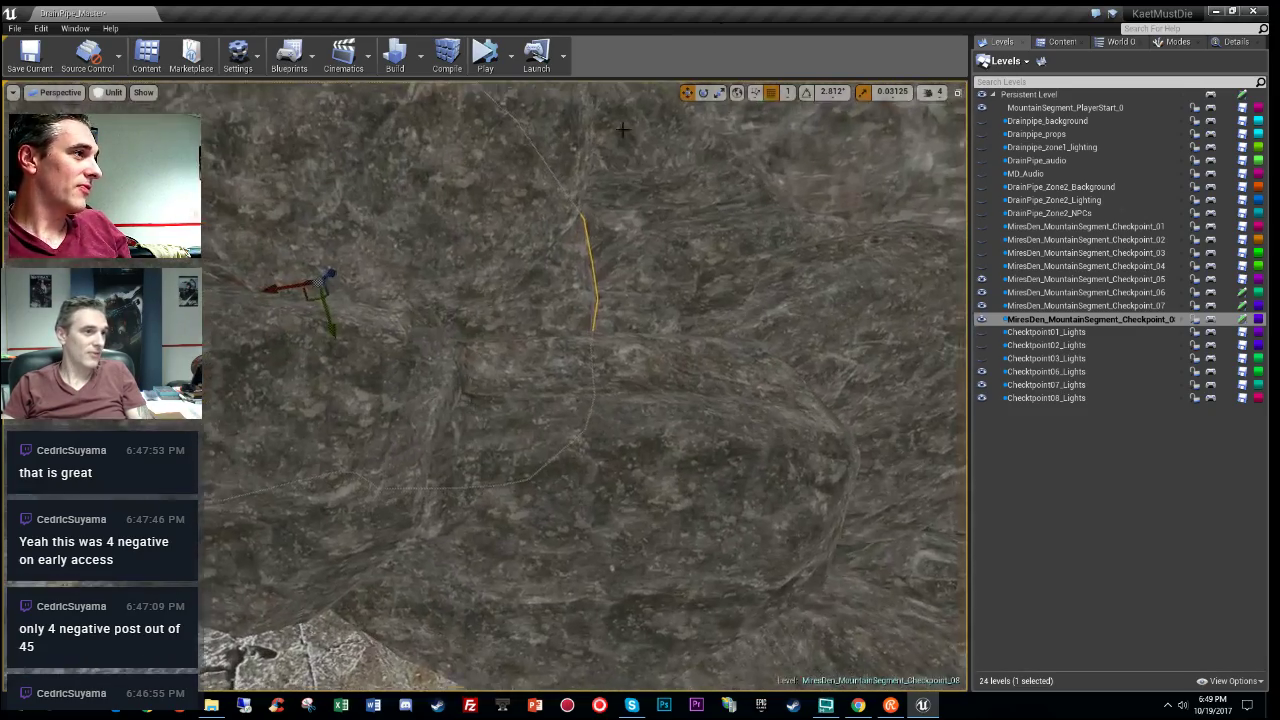
click(737, 92)
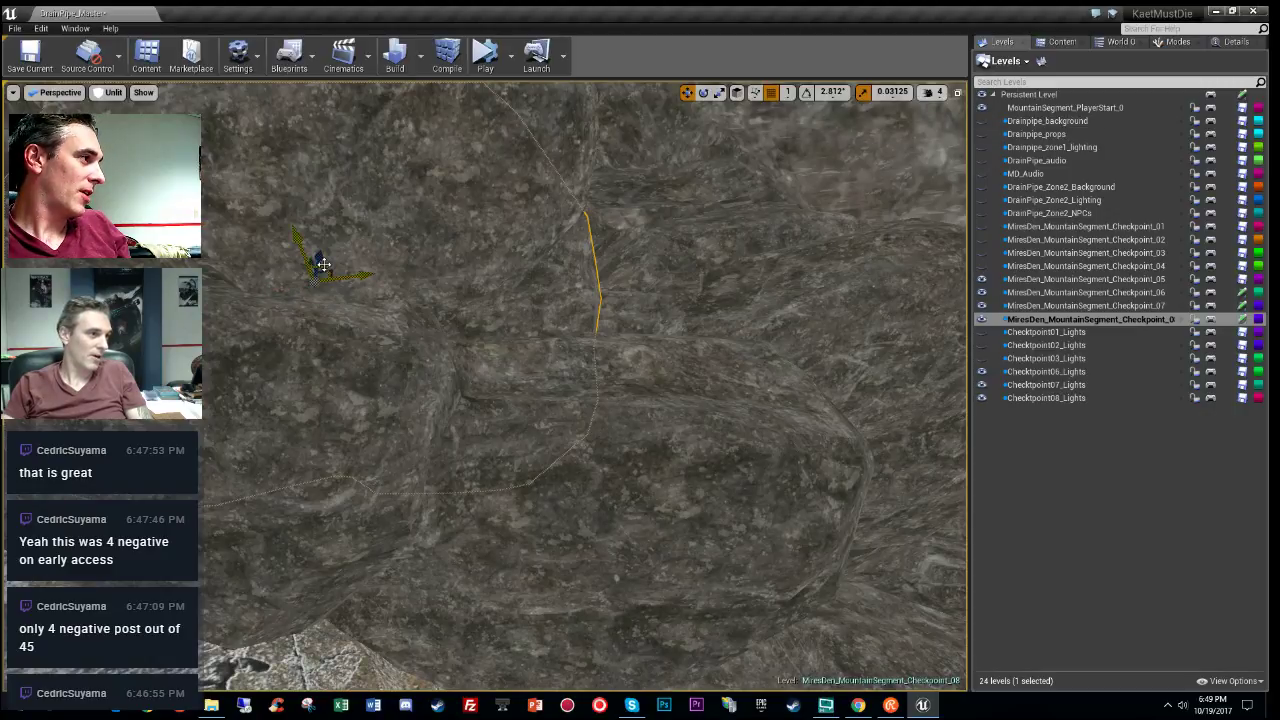
drag(324, 264, 574, 191)
right_drag(574, 191, 640, 165)
Step: Select the neighbouring cliff rock below the remaining gap and raise it toward the rocks above
click(373, 355)
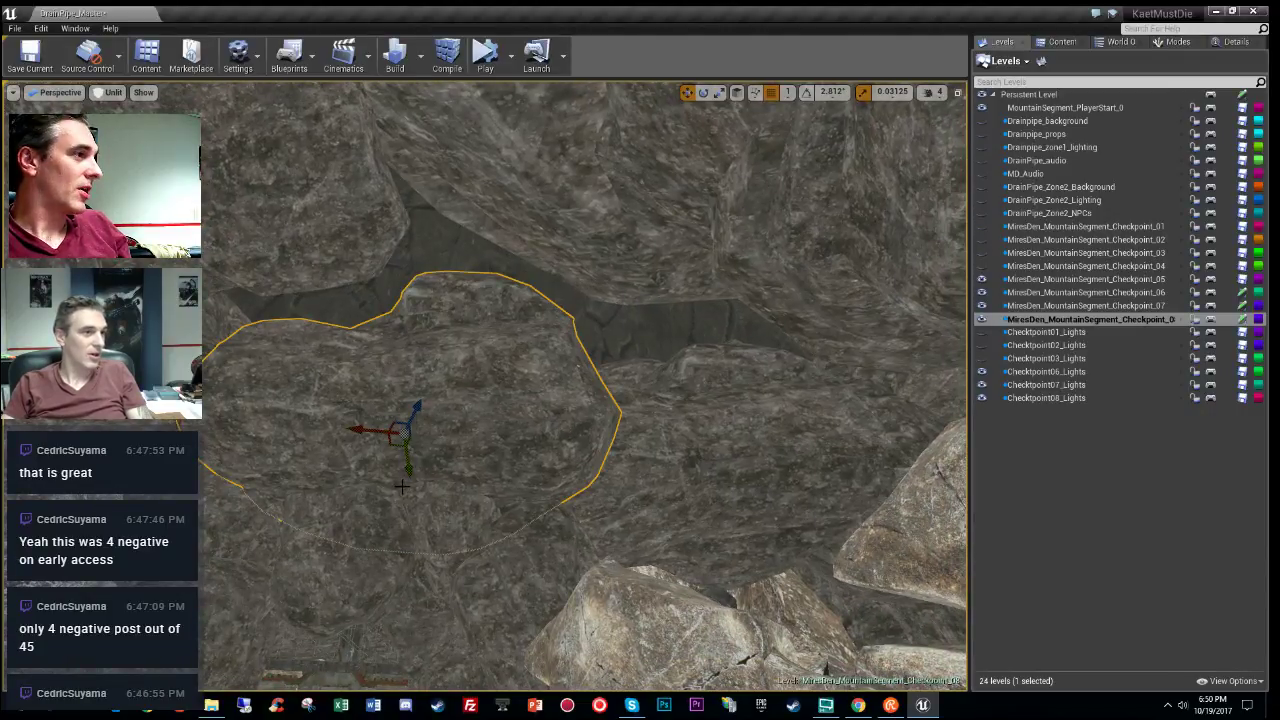
right_drag(402, 486, 470, 426)
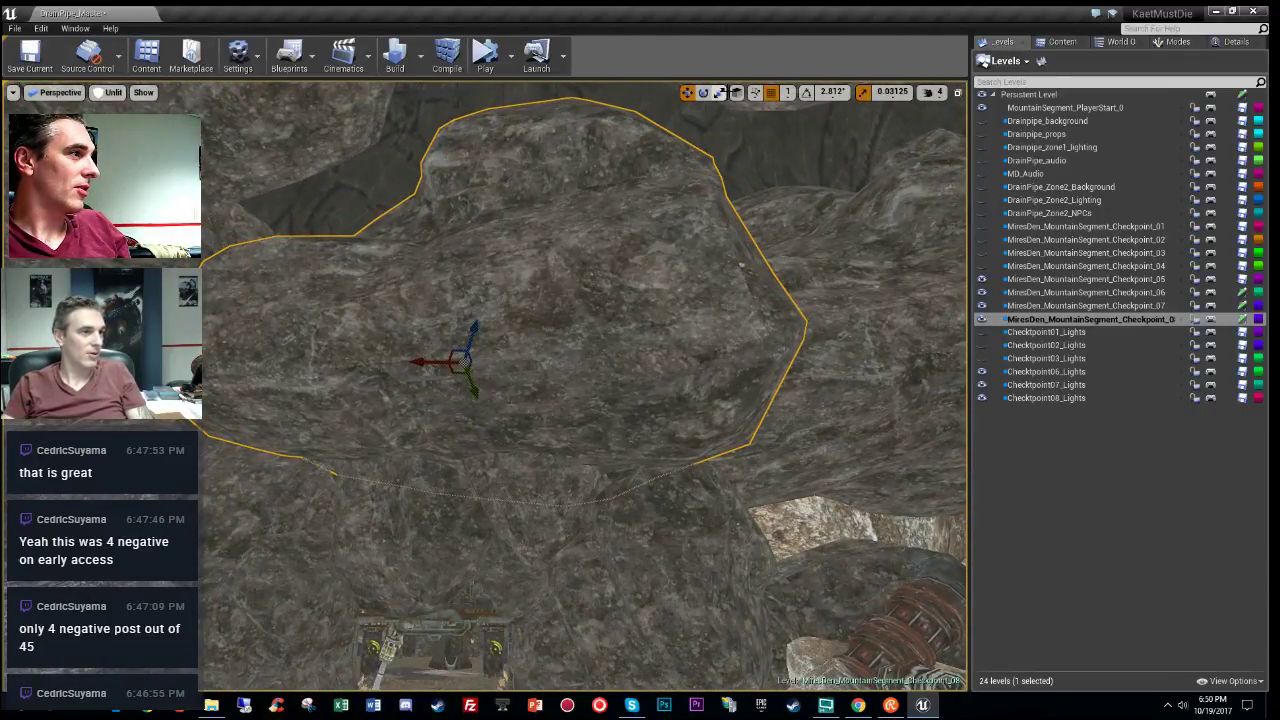
click(737, 92)
right_drag(640, 300, 630, 440)
drag(539, 161, 548, 100)
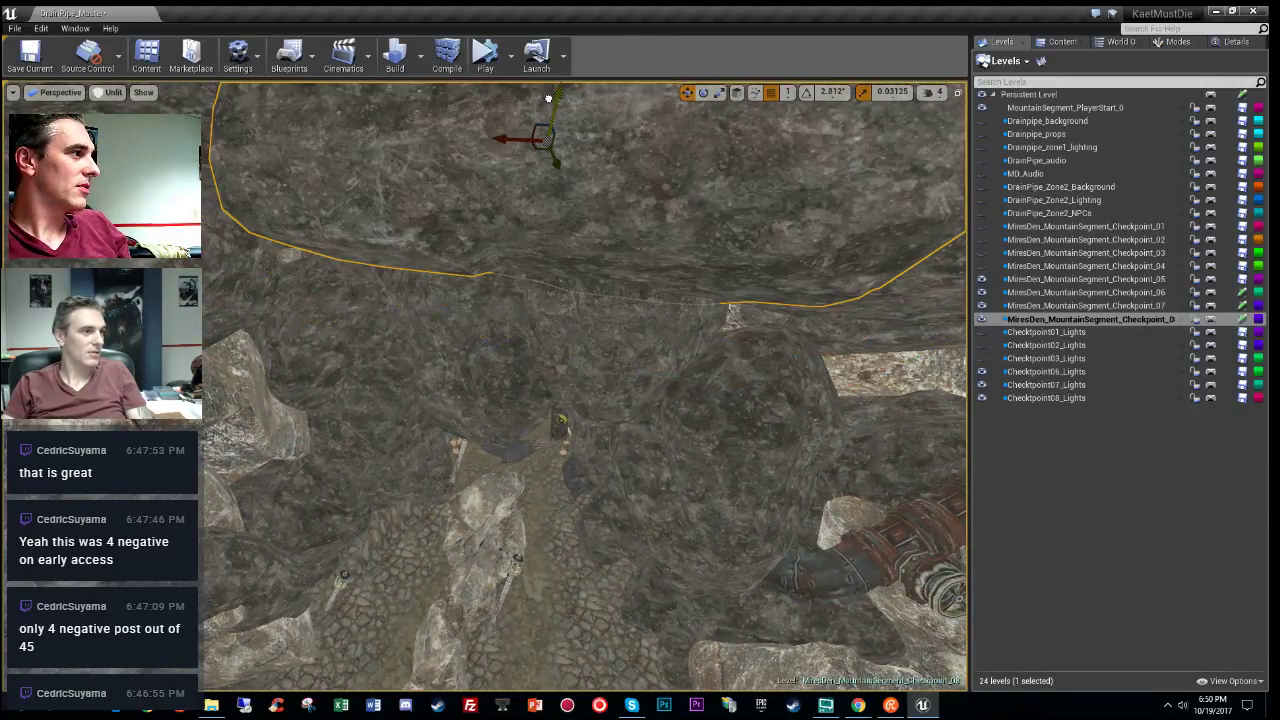
Step: Move the cliff rock across the wall to sit just above the pale boulders
right_drag(548, 100, 590, 10)
right_drag(585, 400, 645, 435)
drag(352, 376, 630, 428)
right_drag(630, 428, 630, 375)
right_drag(520, 370, 596, 333)
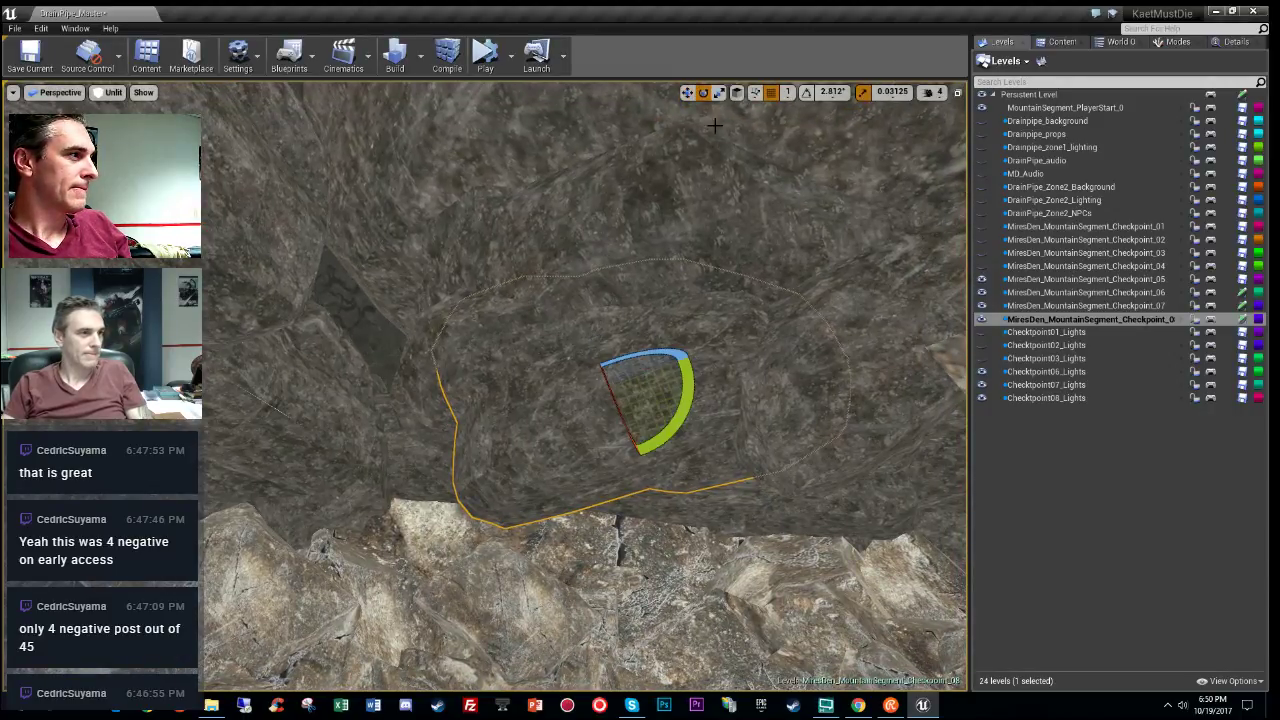
Step: Raise the selected cliff rock above the pale boulders and shift it along the wall toward the dark gap
click(719, 92)
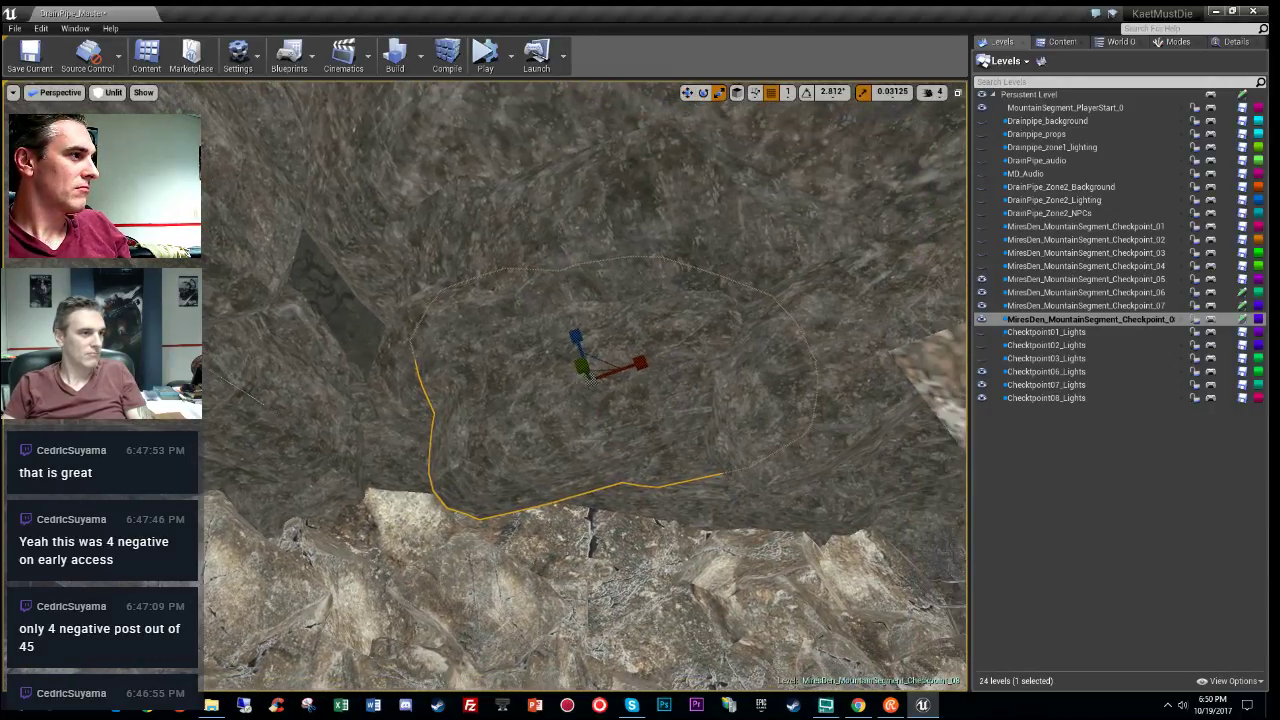
click(737, 92)
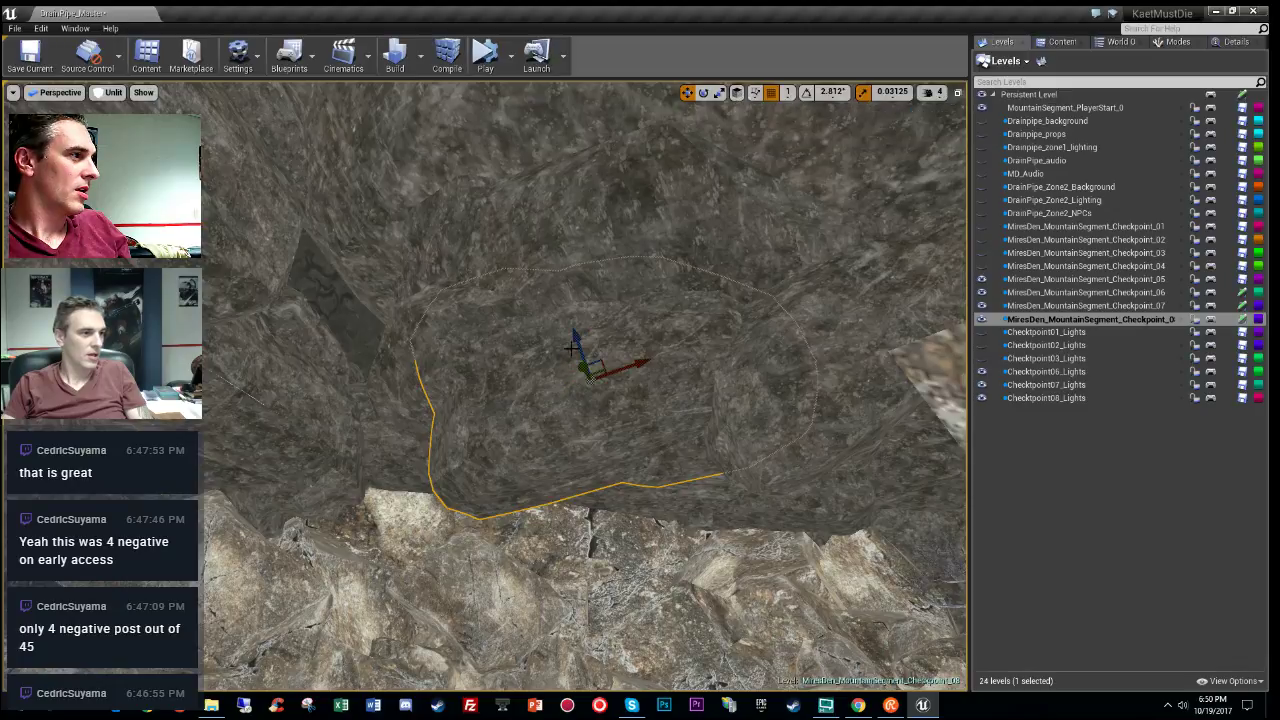
drag(566, 328, 569, 288)
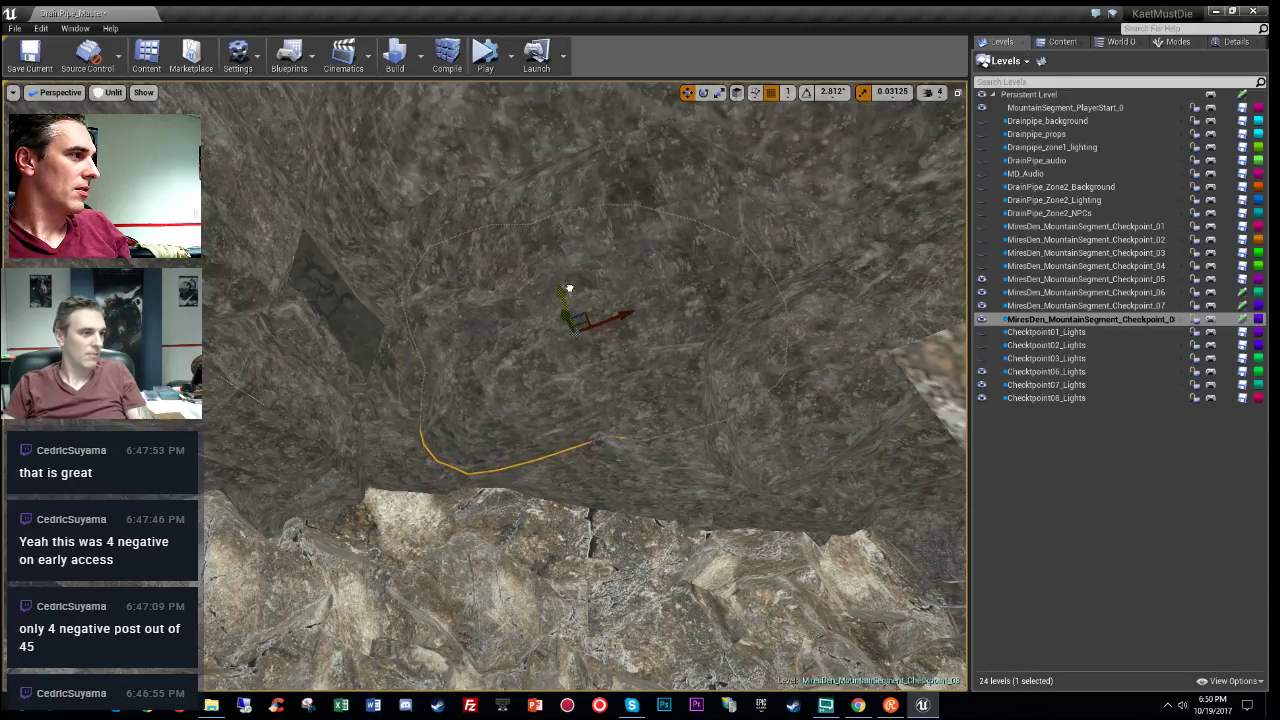
click(737, 92)
drag(543, 329, 491, 345)
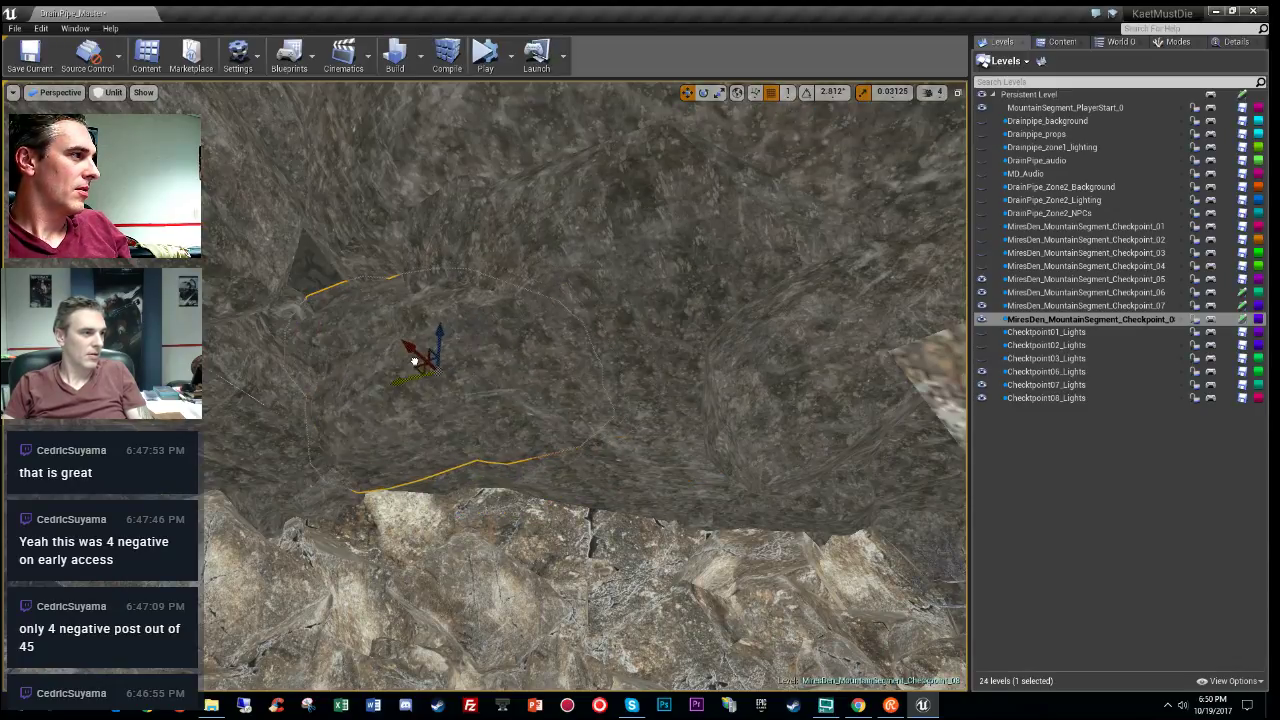
Step: Slide the cliff rock sideways across the remaining opening beside the large pale boulder and stretch it along the wall
right_drag(306, 276, 285, 238)
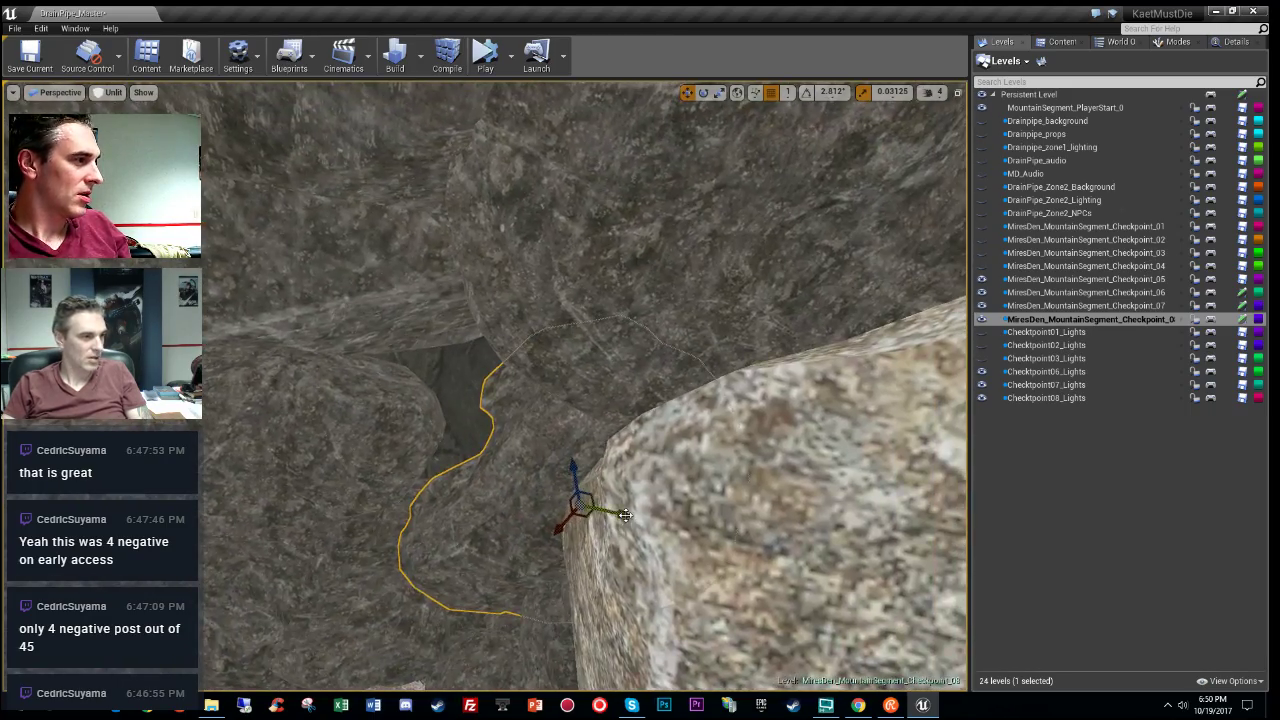
drag(628, 519, 509, 500)
right_drag(509, 500, 540, 480)
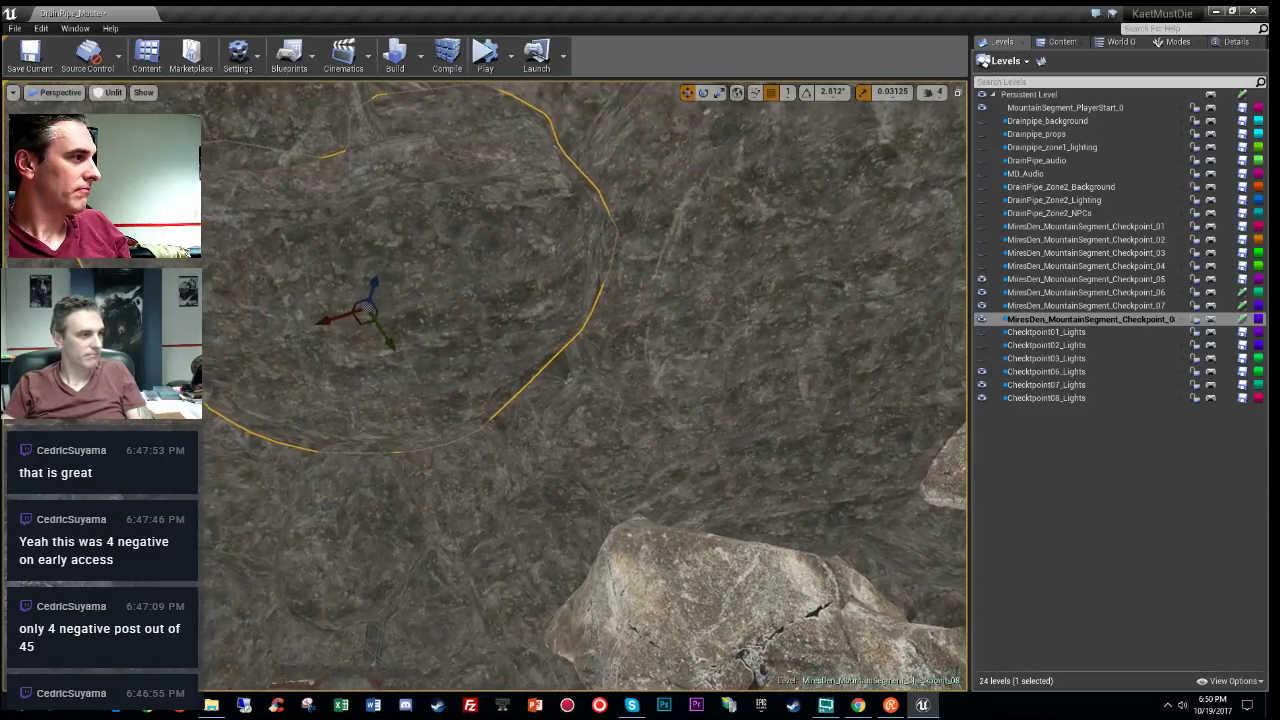
key(r)
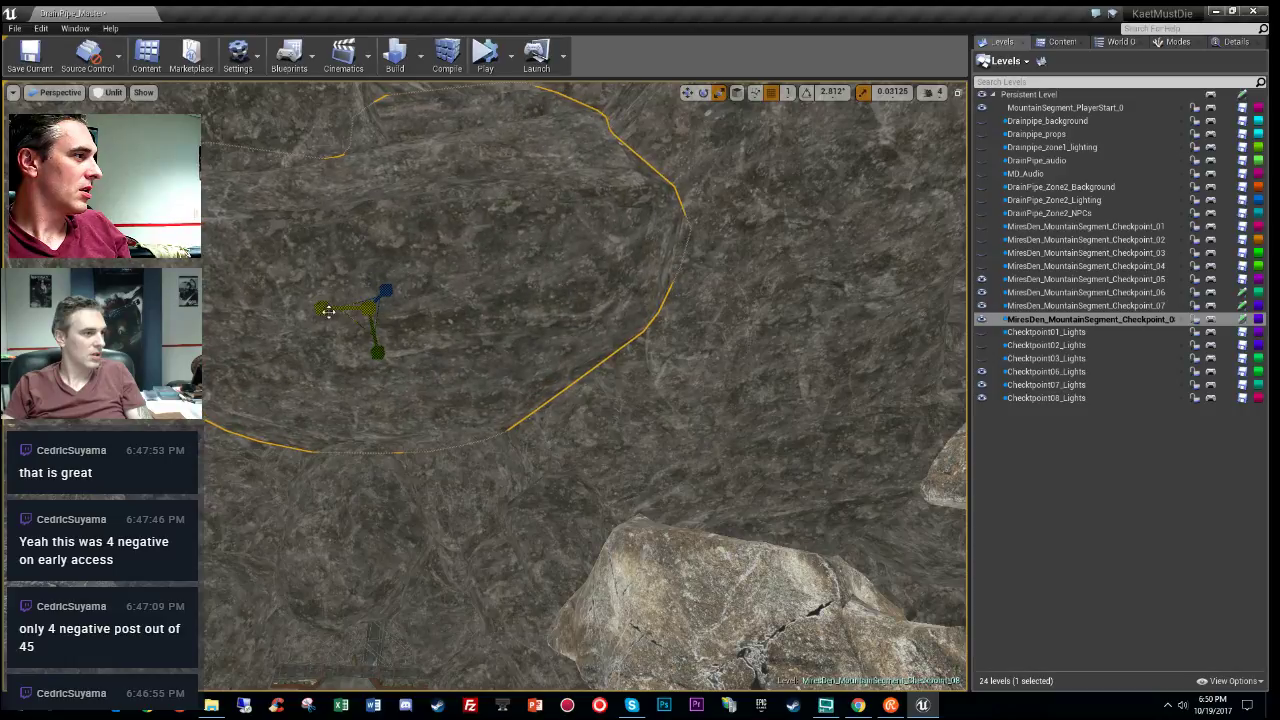
right_drag(587, 353, 594, 332)
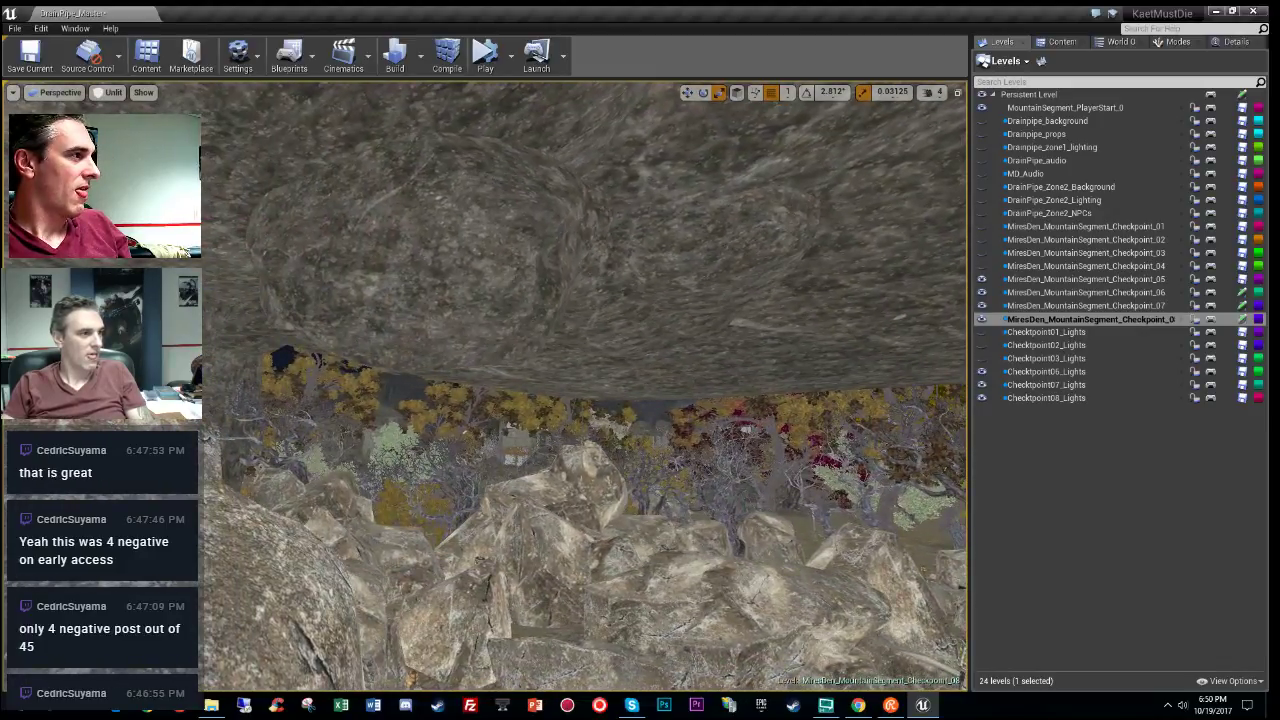
Step: Select the rounded cliff rock overhanging the boulders and temporarily hide it to check the wall behind
click(370, 285)
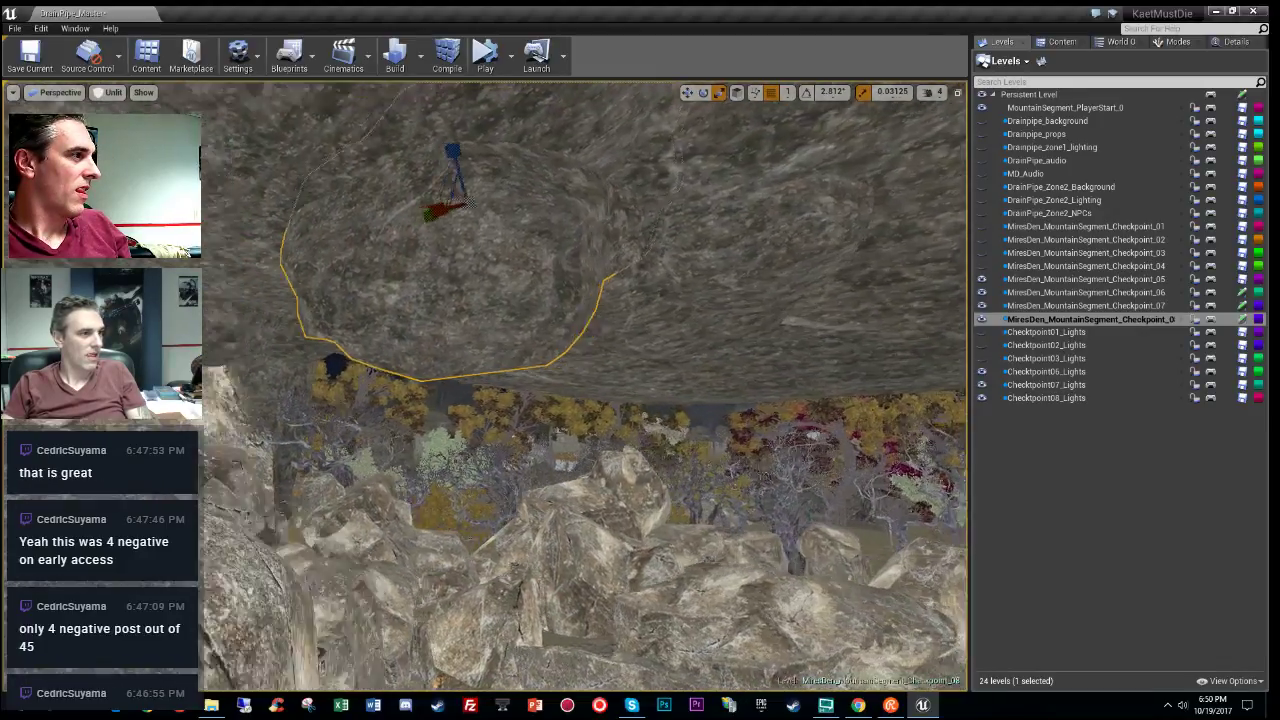
right_drag(370, 285, 445, 285)
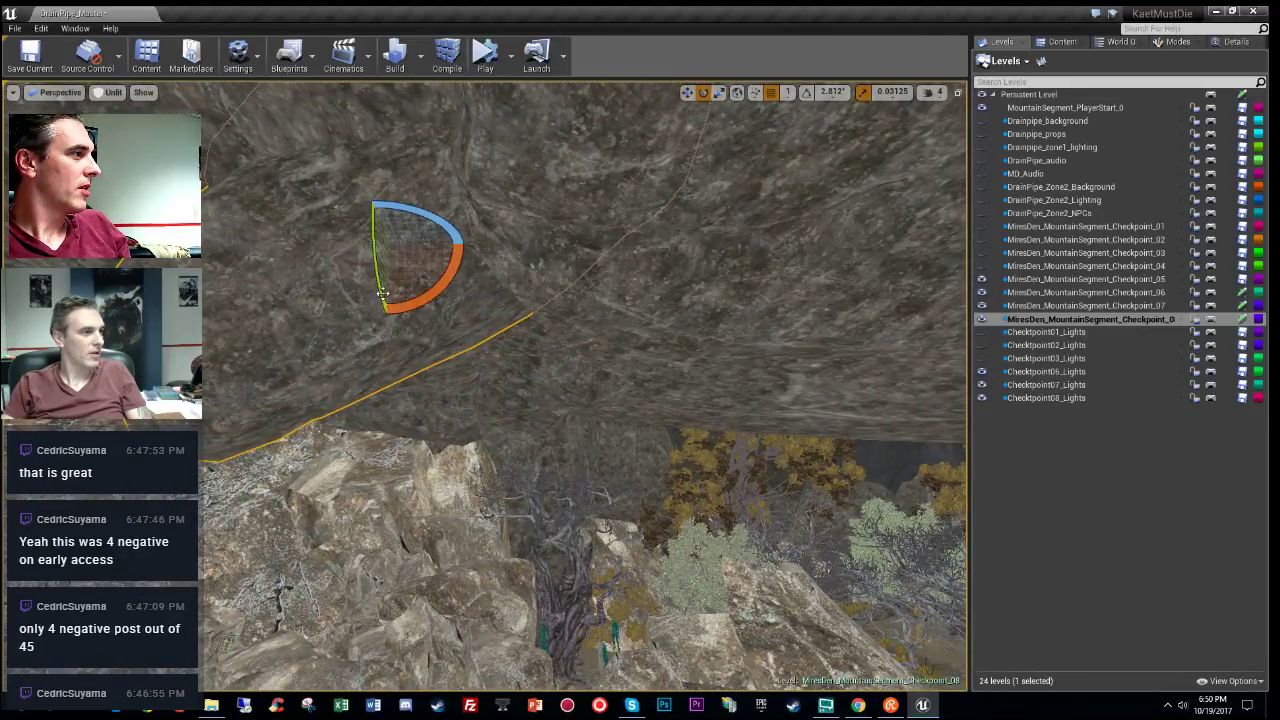
right_drag(621, 330, 621, 330)
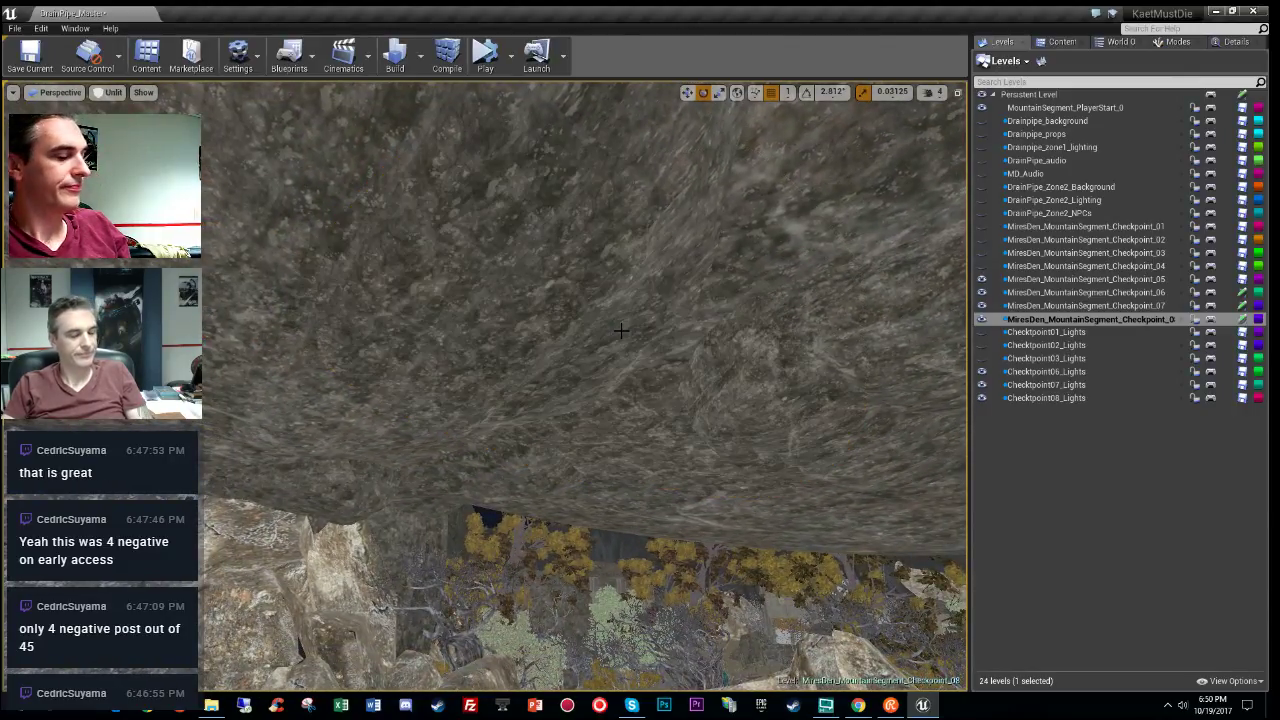
key(ctrl+z)
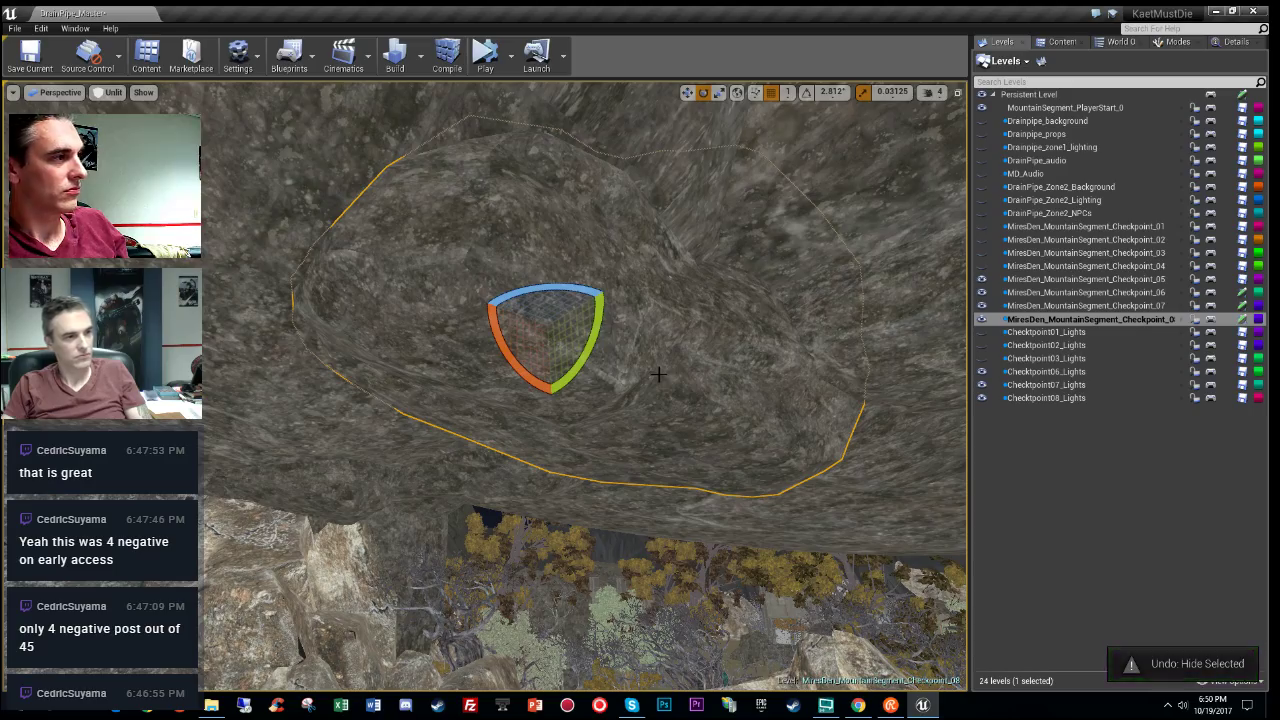
key(h)
Step: Undo the last transforms of the large cliff rock beside the open sky, including its rotation
right_drag(661, 349, 661, 349)
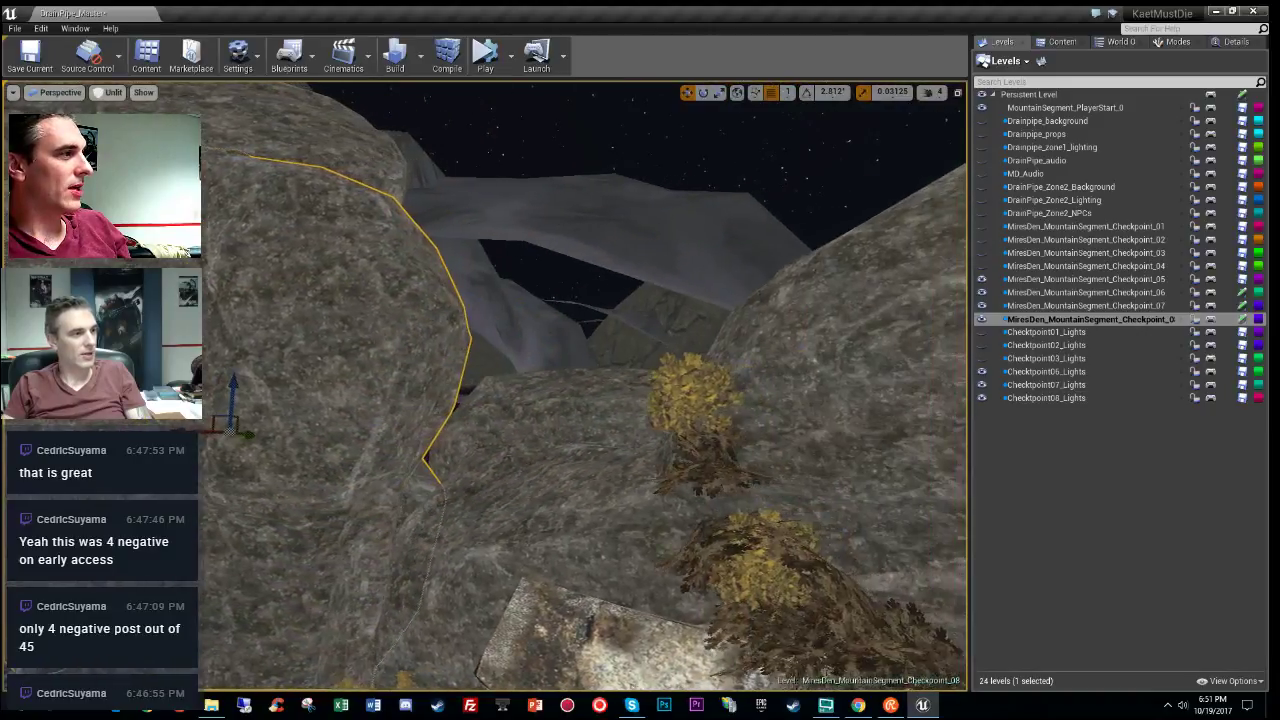
key(ctrl+z)
key(ctrl+z)
key(ctrl+z)
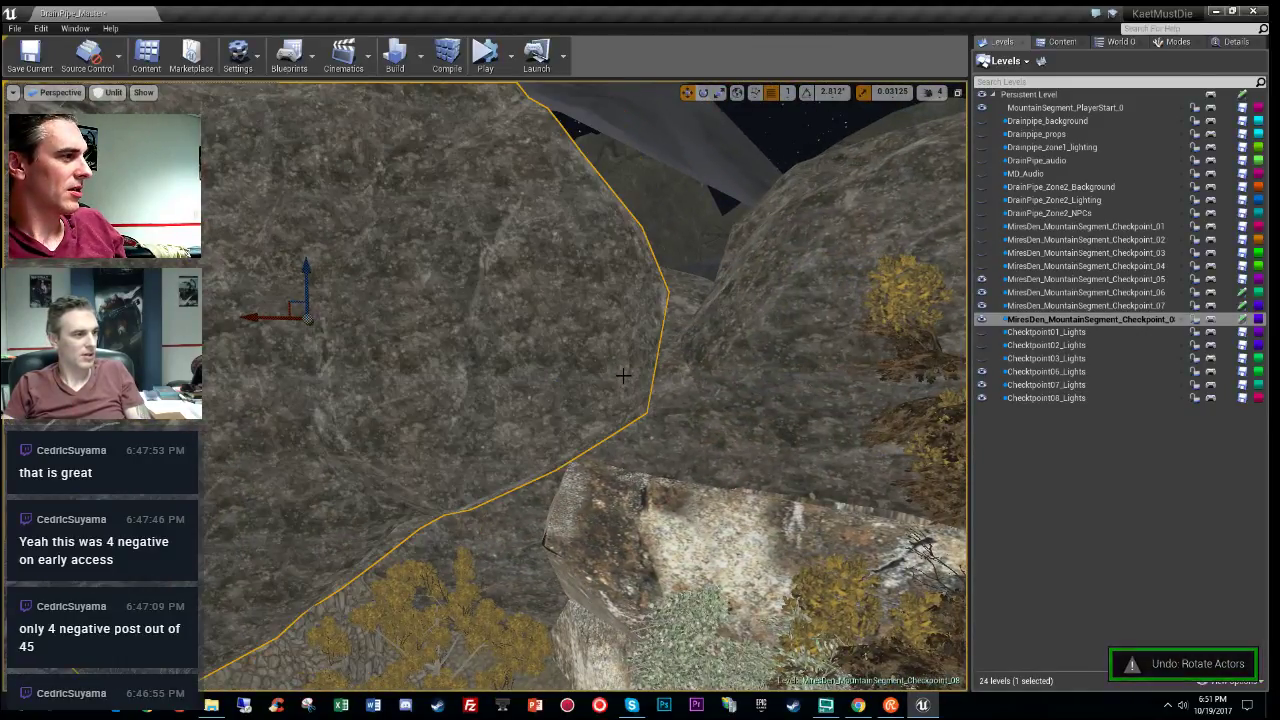
Step: Examine the boulder canyon, the gate area and the forest path for remaining gaps in the surrounding cliffs
right_drag(623, 376, 500, 410)
right_drag(610, 400, 615, 395)
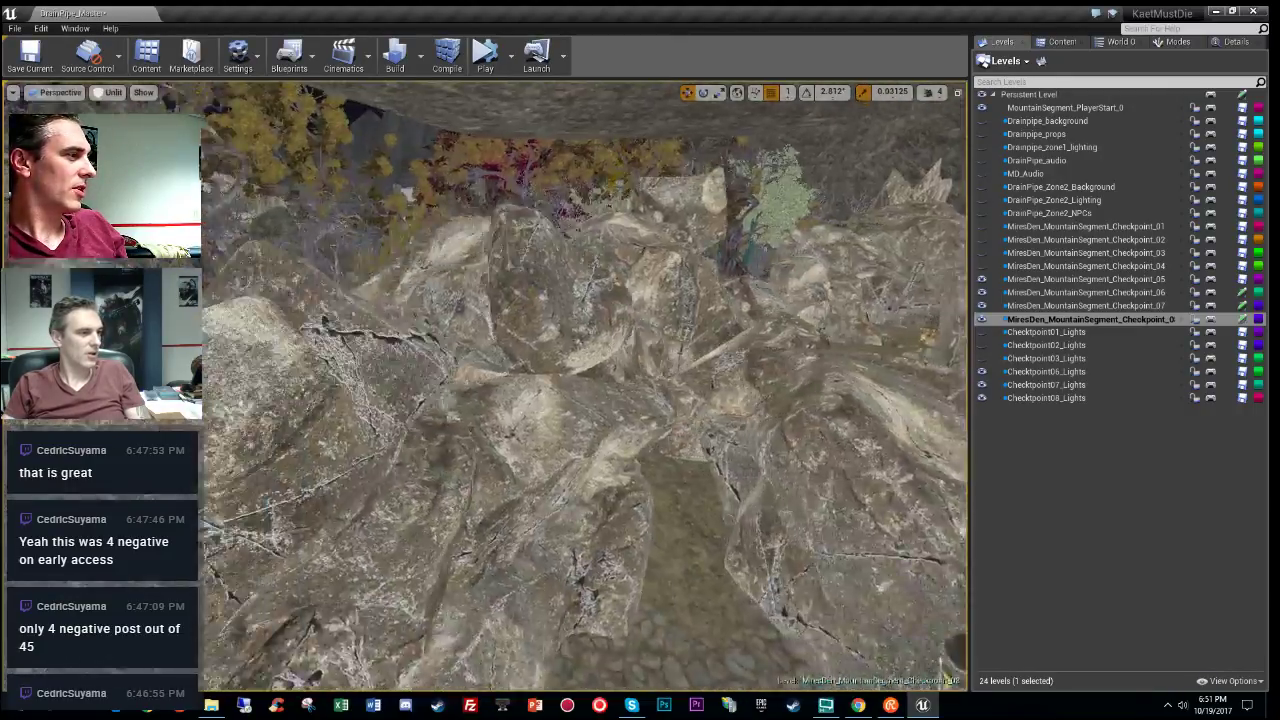
key(w)
right_drag(585, 385, 630, 400)
key(w)
key(w)
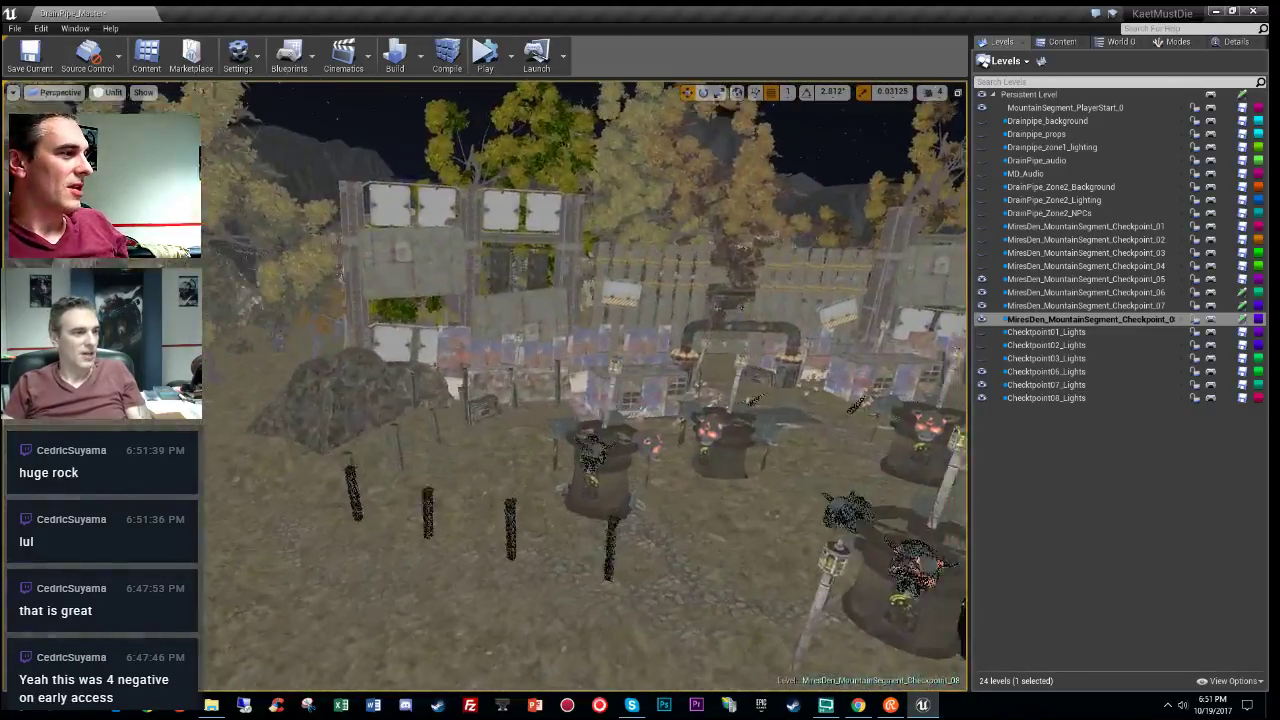
right_drag(630, 400, 560, 330)
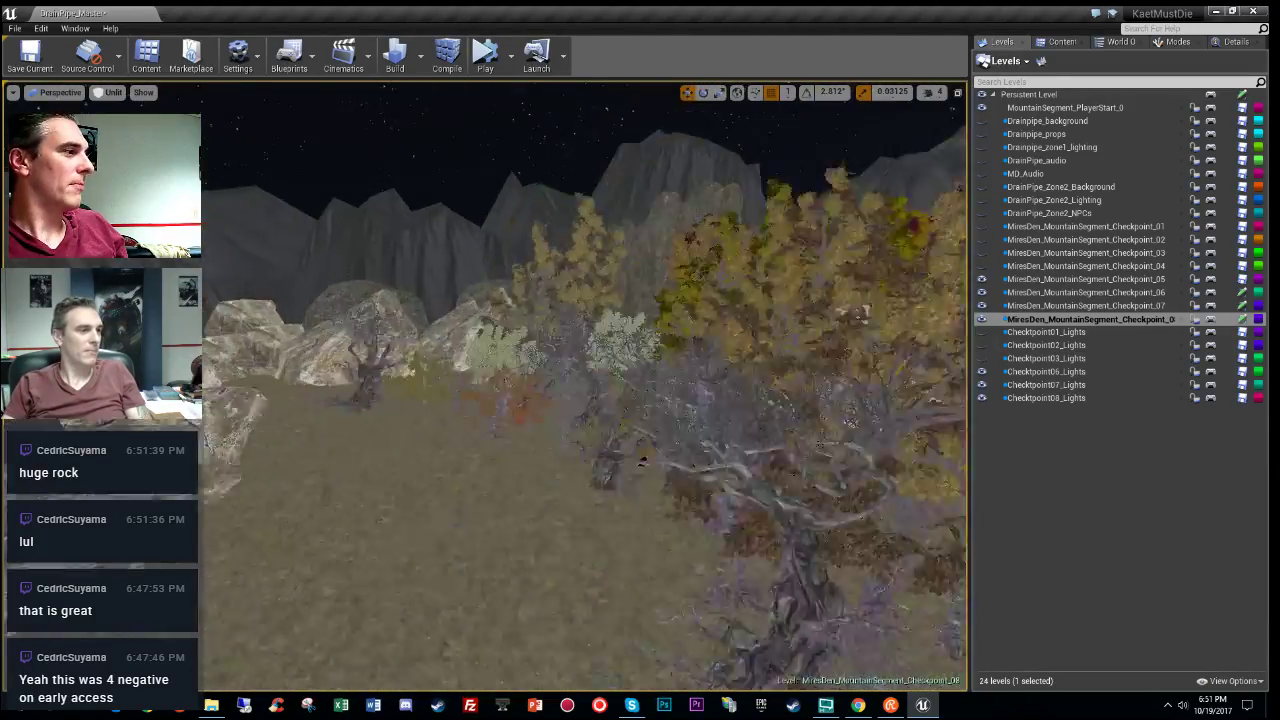
right_drag(596, 386, 549, 396)
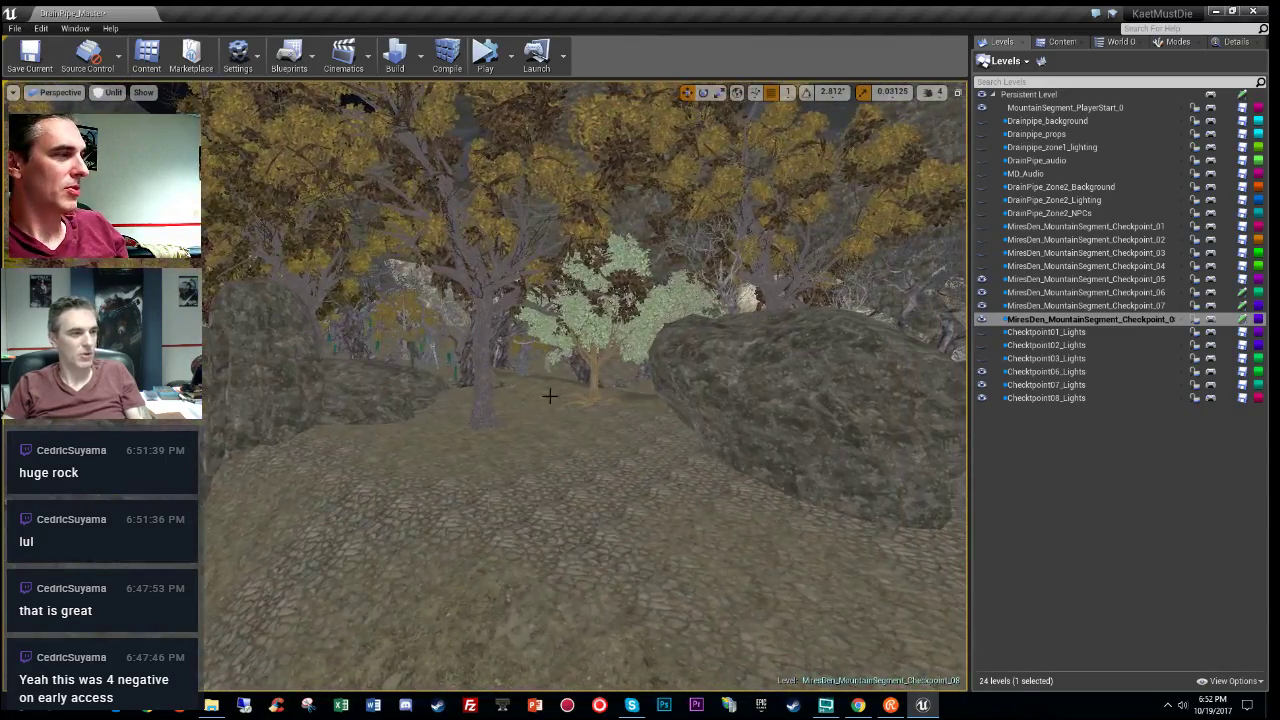
Step: Show the gate area with Lit shading and save the DrainPipe_Master map
key(alt+4)
right_drag(640, 434, 450, 450)
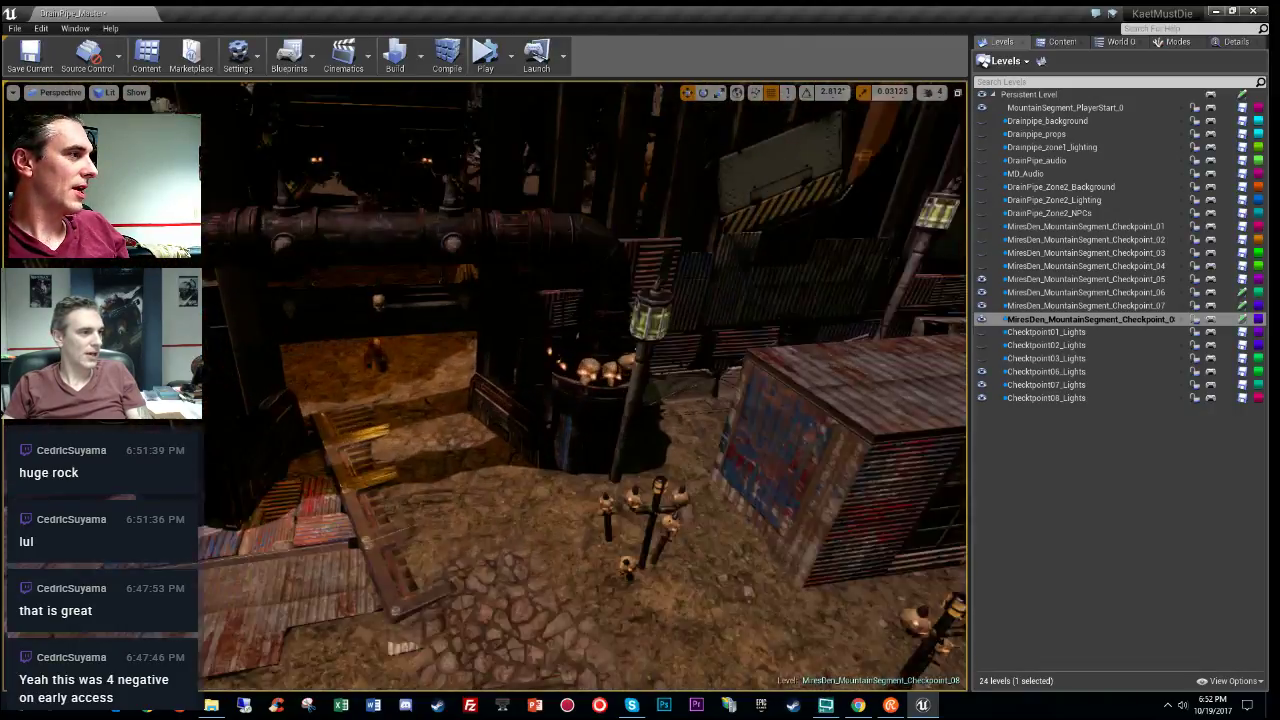
right_drag(585, 387, 585, 387)
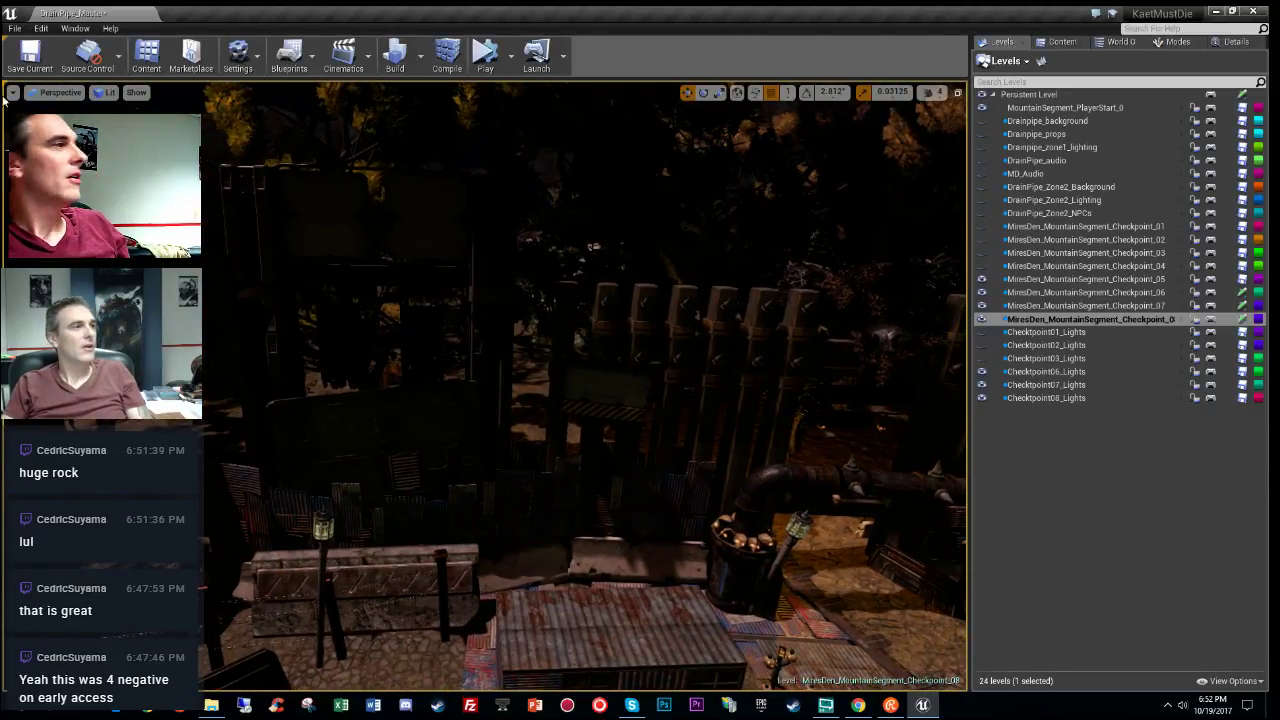
click(15, 28)
click(55, 111)
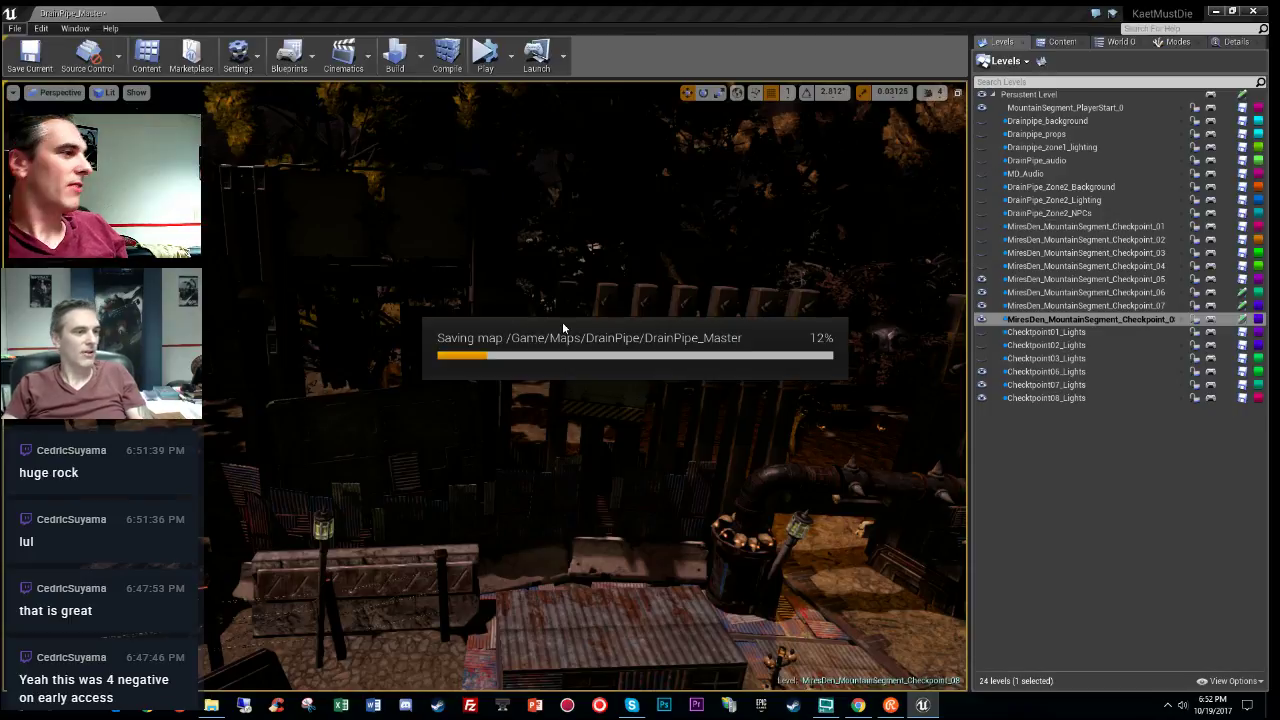